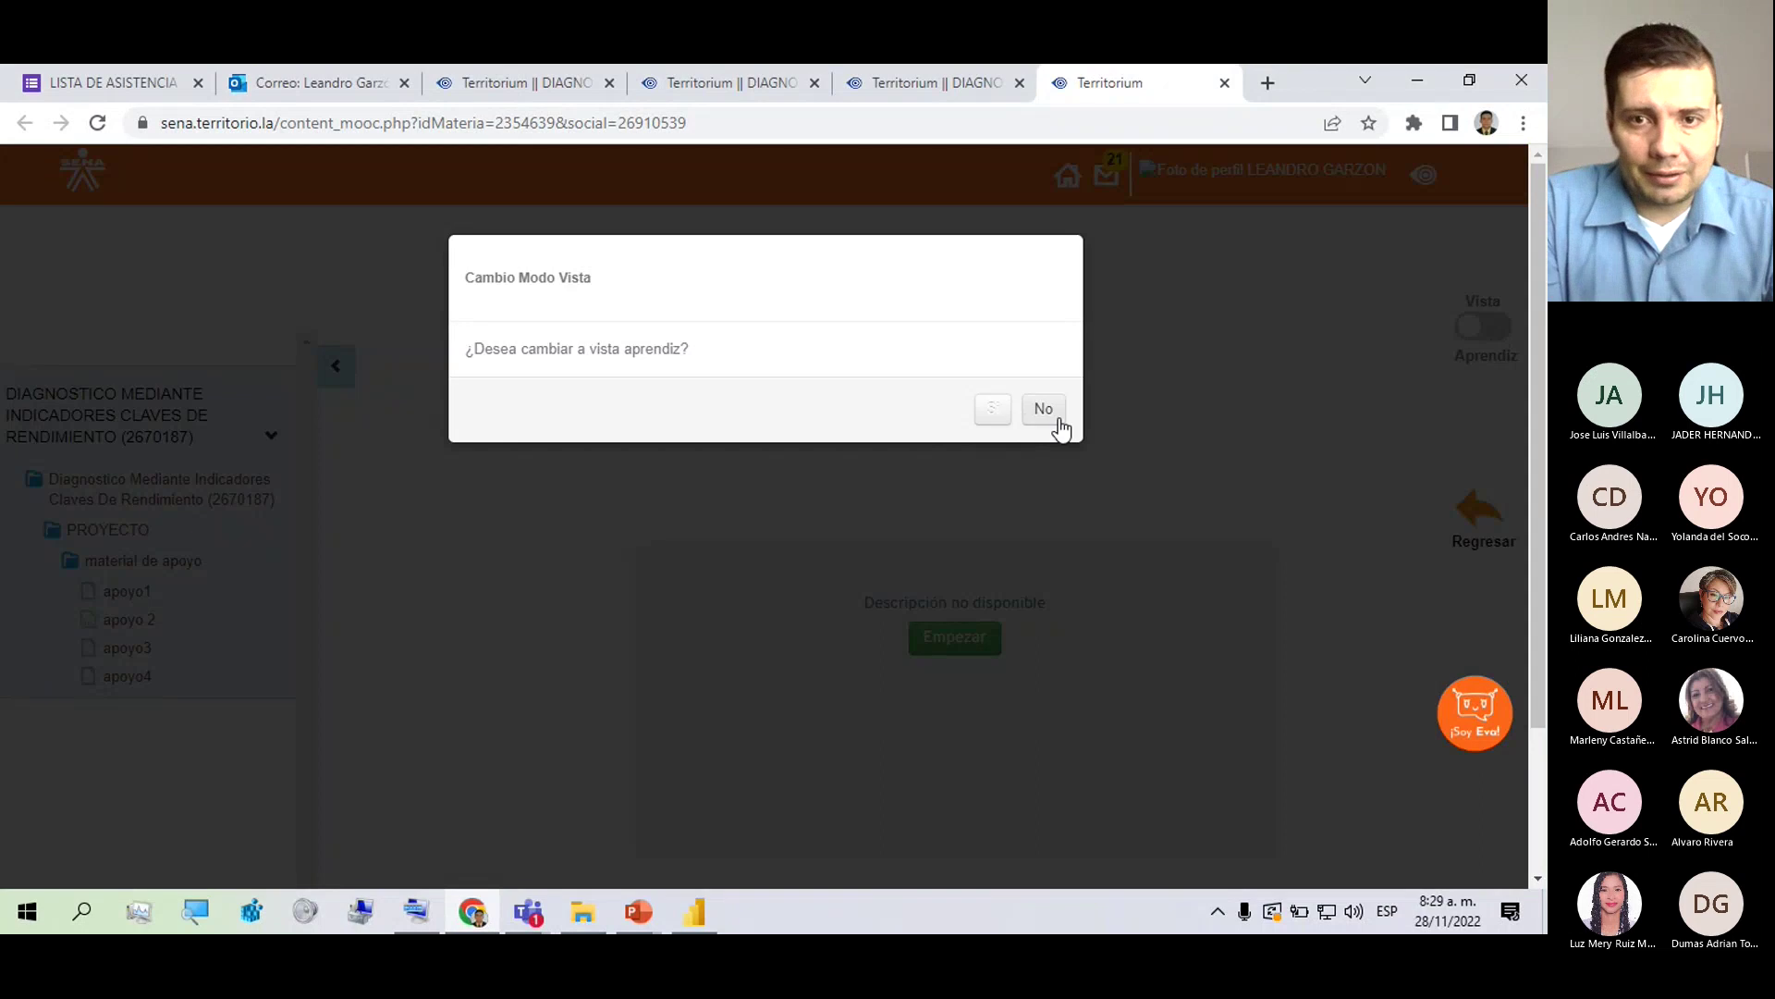
Switch the course to the Aprendiz view and expand PROYECTO and its material de apoyo folder in the content tree.
{"action": "left_click", "coordinate": [993, 409]}
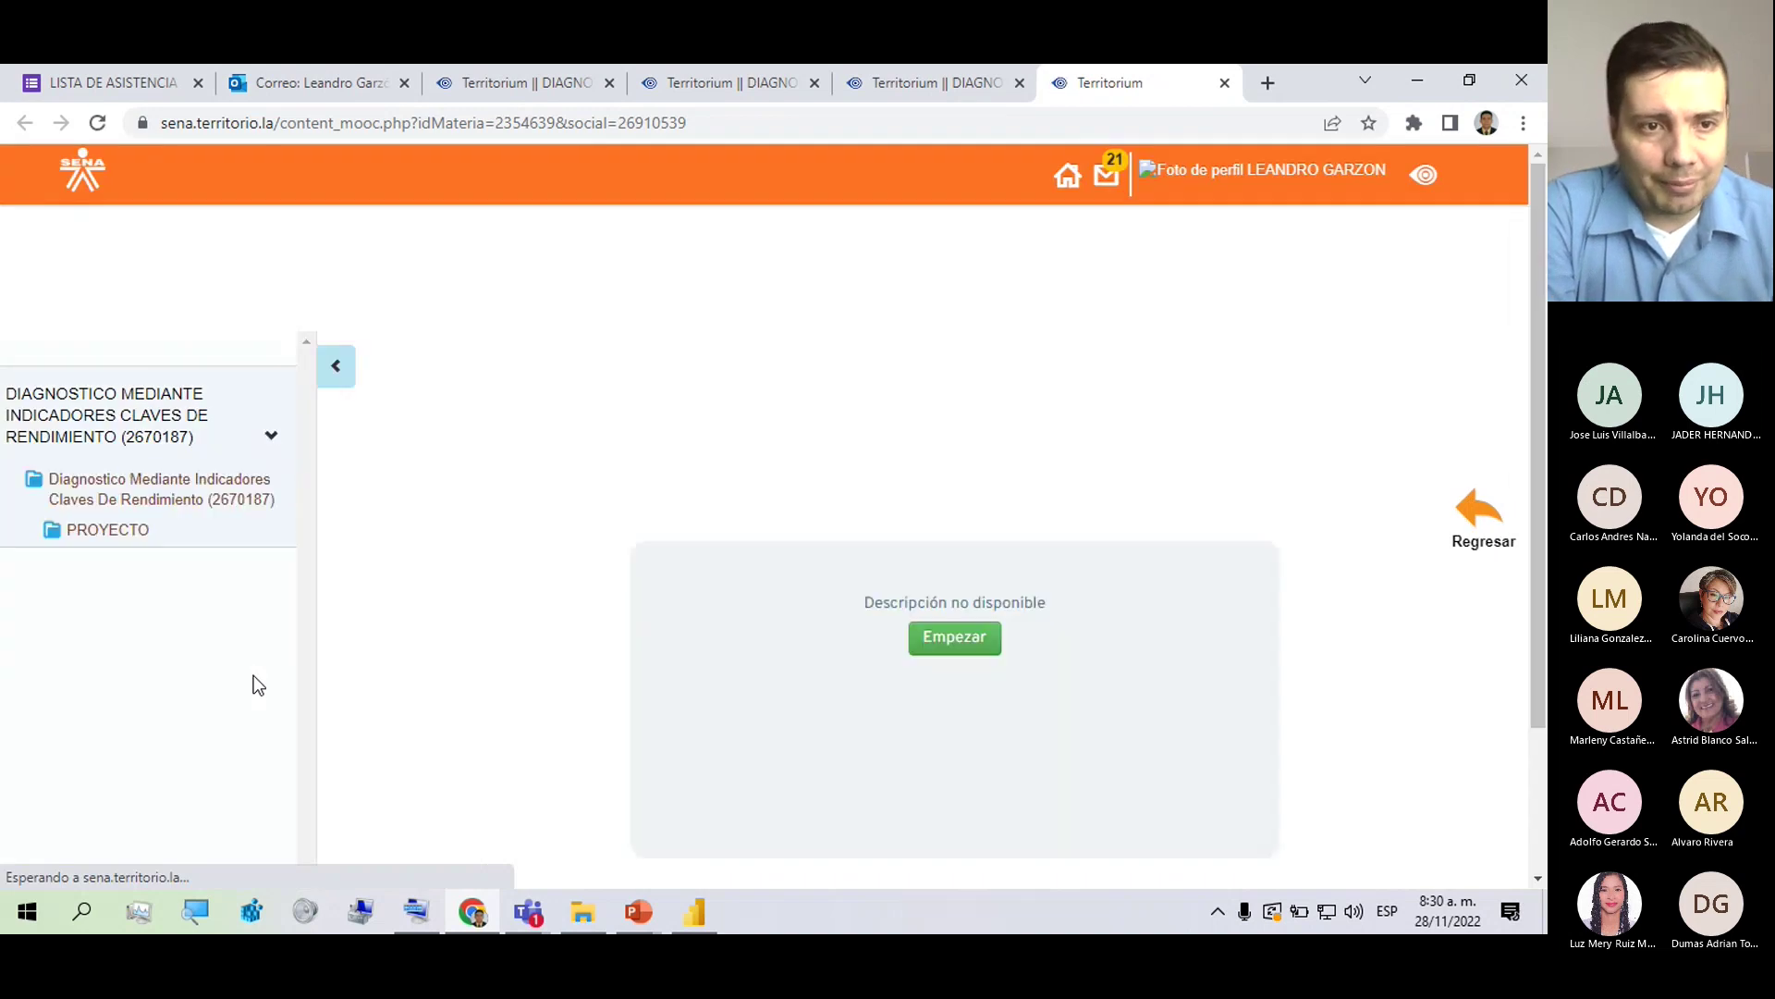
{"action": "left_click", "coordinate": [110, 542]}
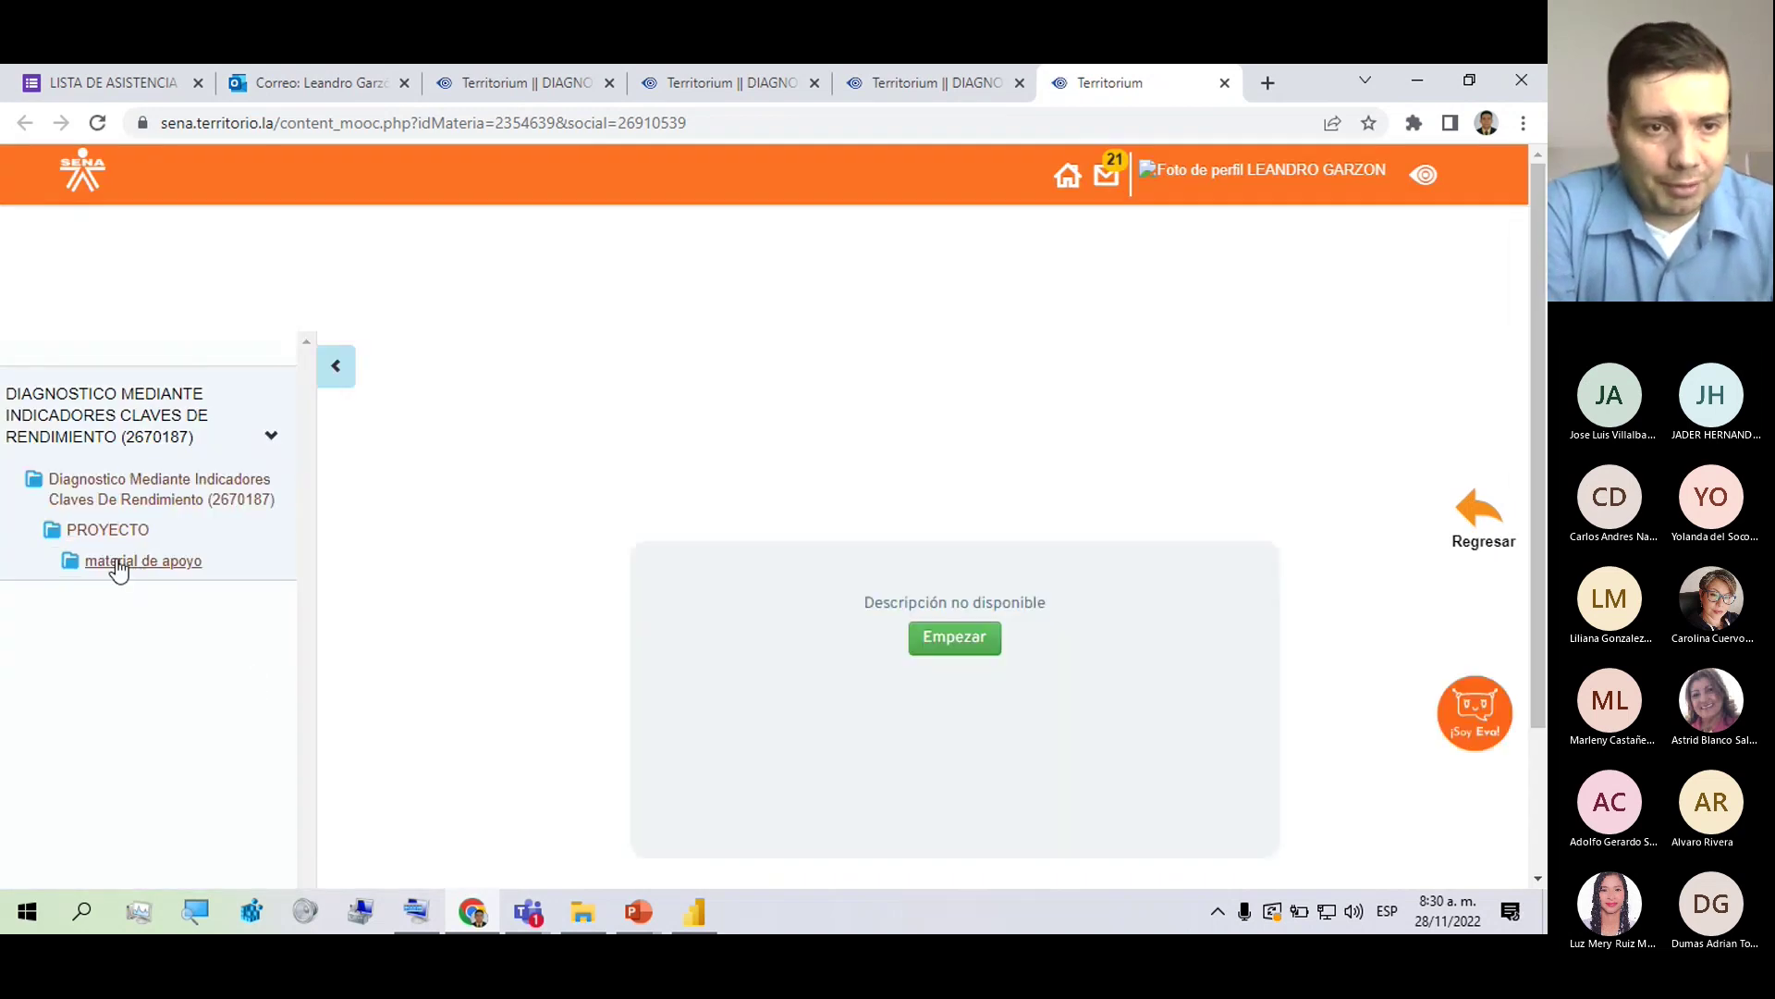
{"action": "left_click", "coordinate": [114, 561]}
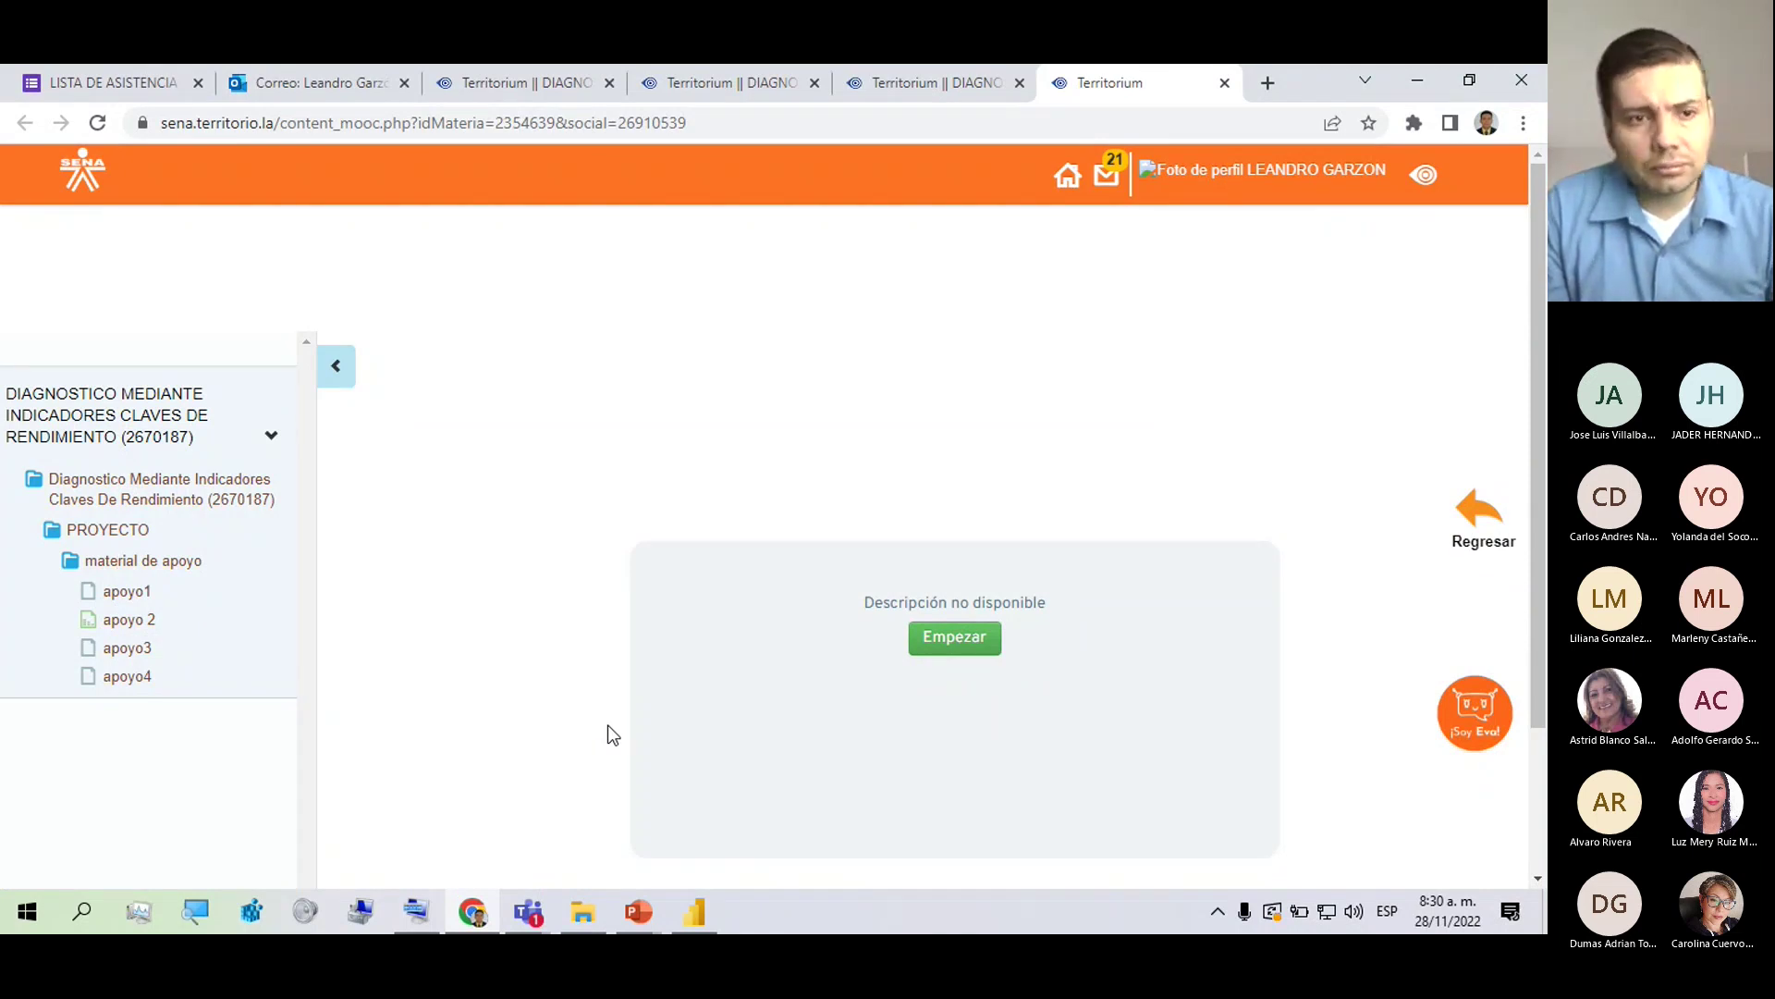
Test the resources in material de apoyo, including apoyo3, apoyo 2 and apoyo4, cancelling each file download.
{"action": "left_click", "coordinate": [125, 648]}
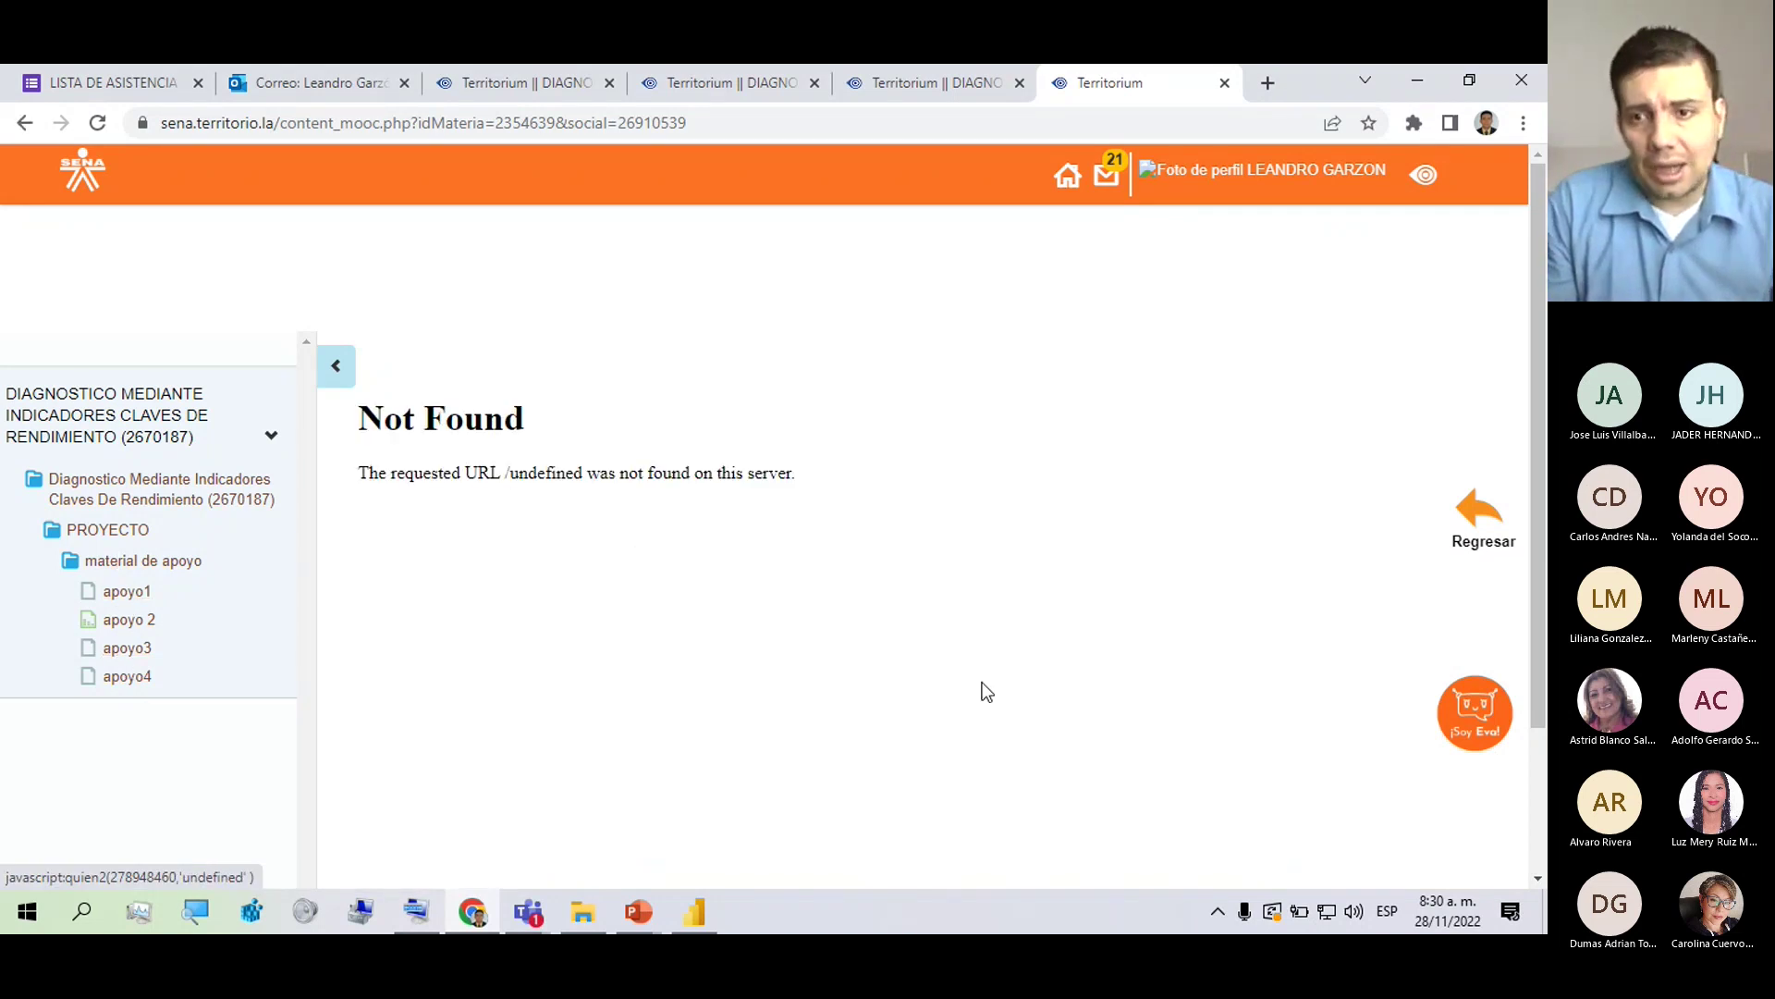
{"action": "left_click", "coordinate": [129, 619]}
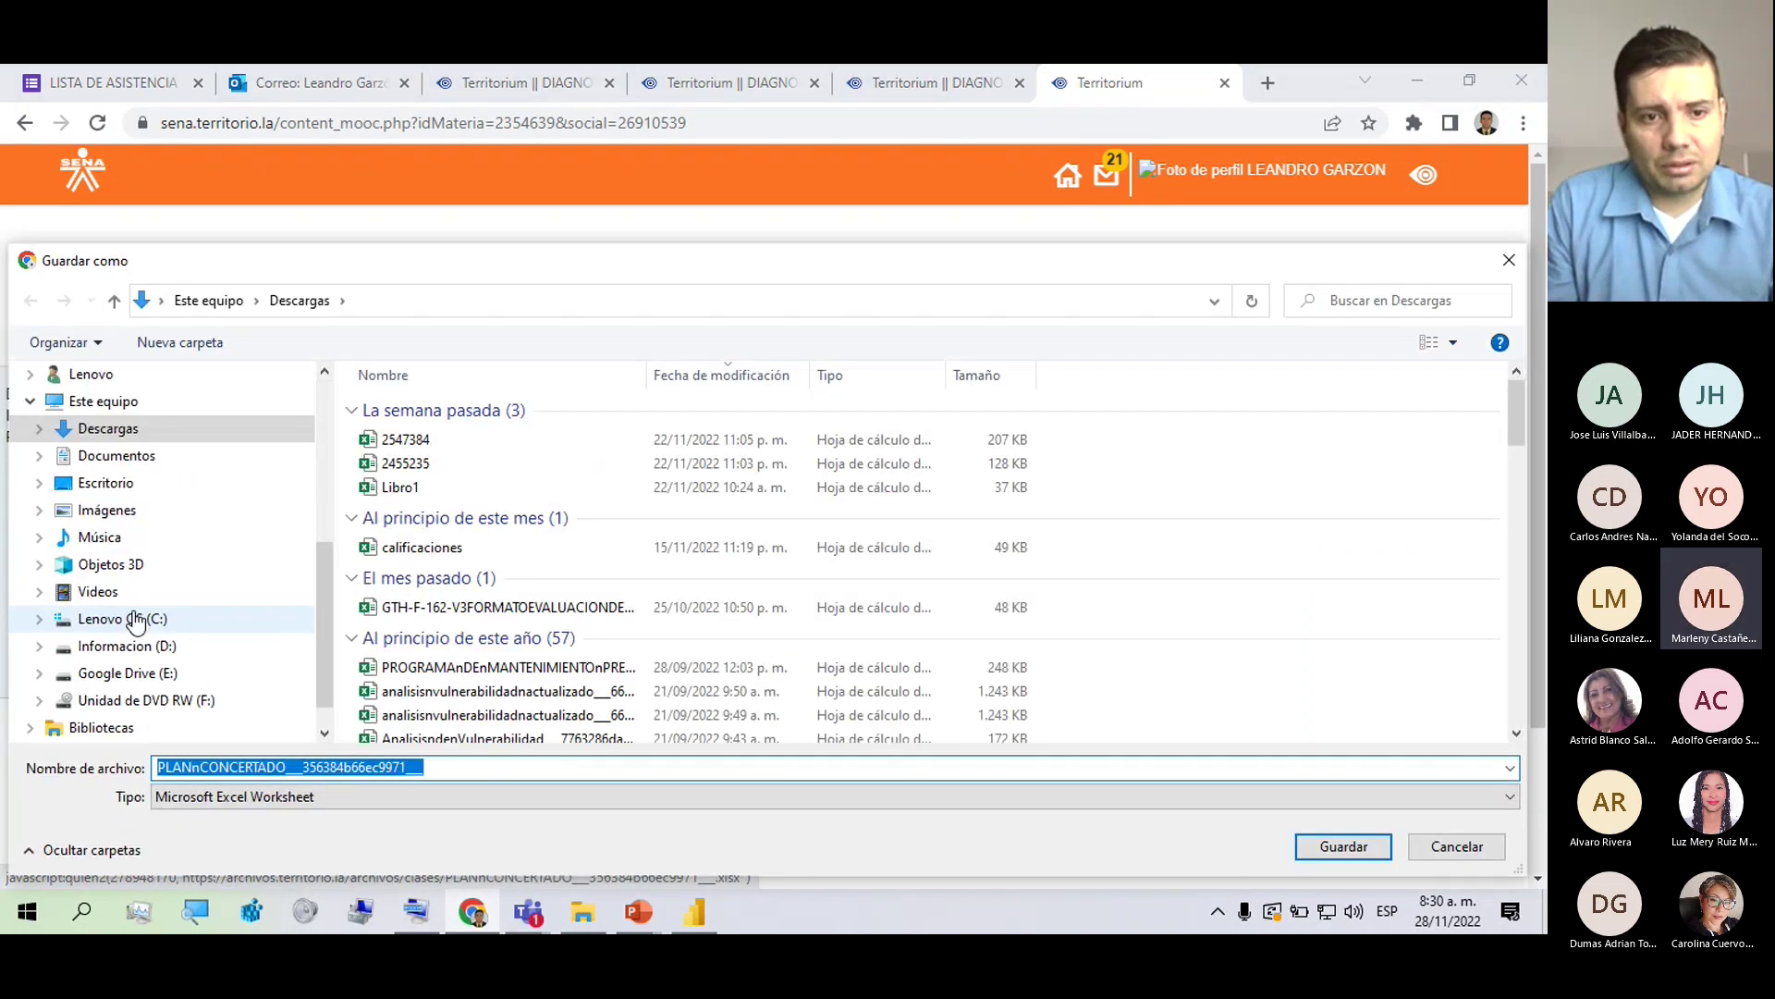
{"action": "left_click", "coordinate": [1503, 249]}
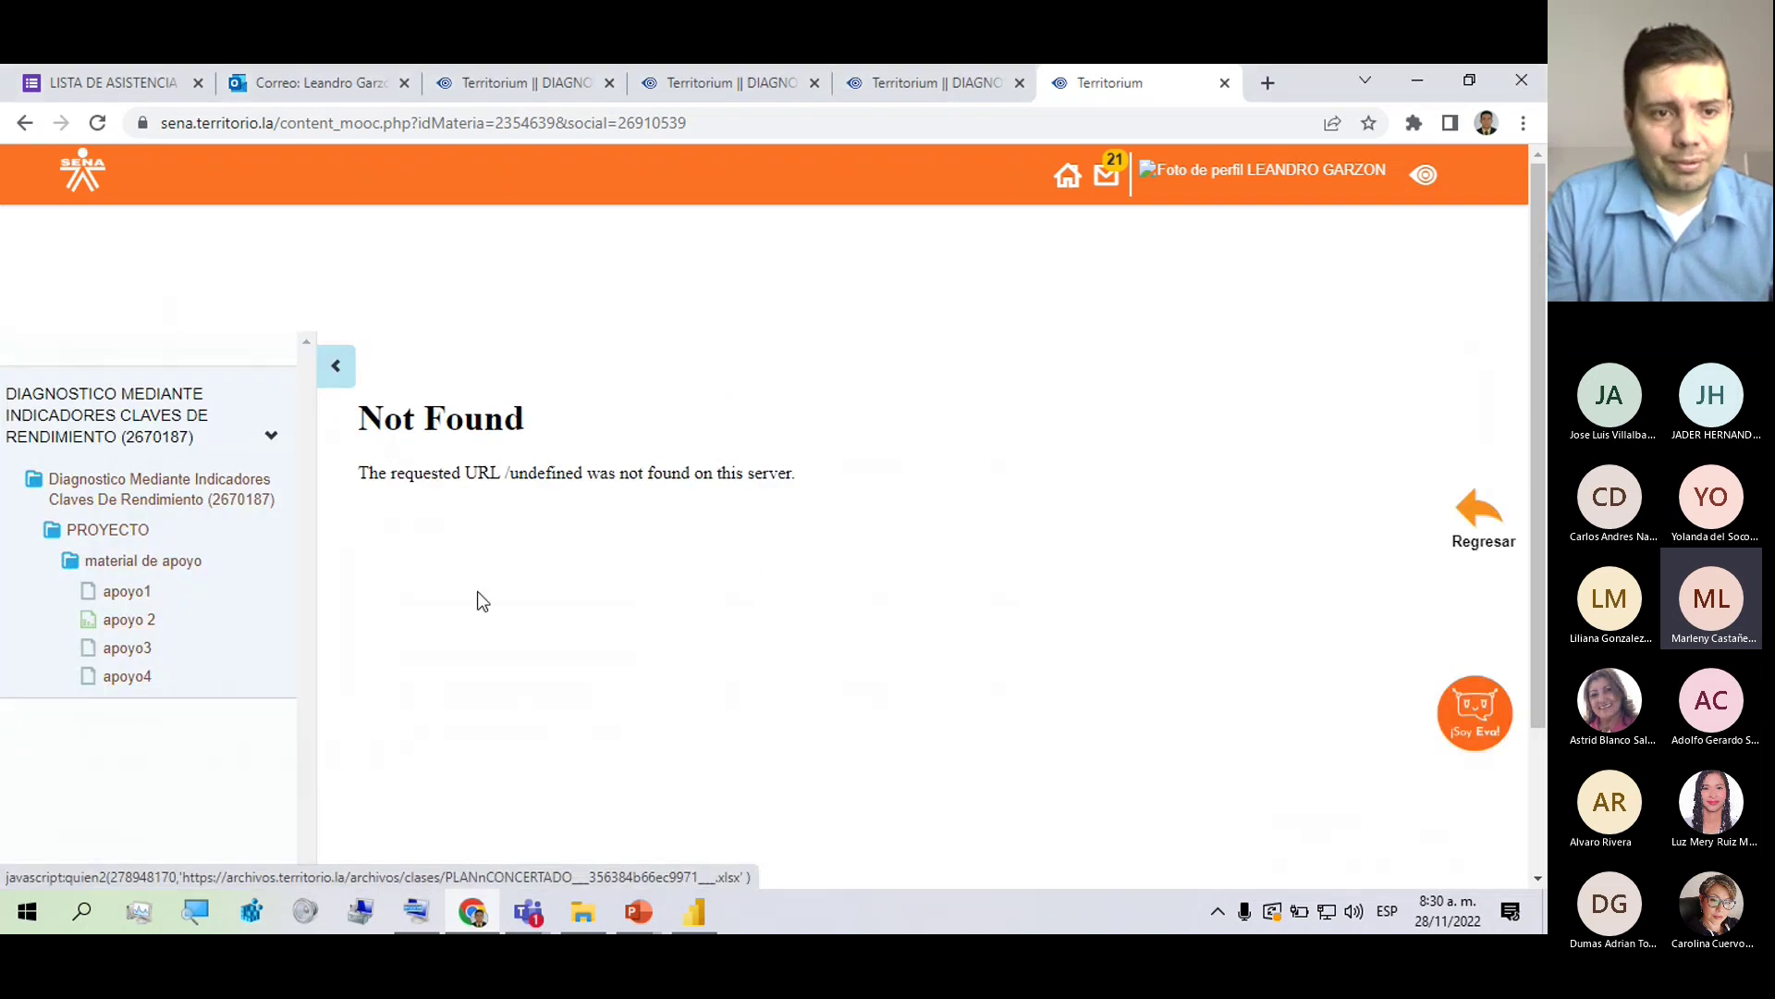
{"action": "left_click", "coordinate": [118, 676]}
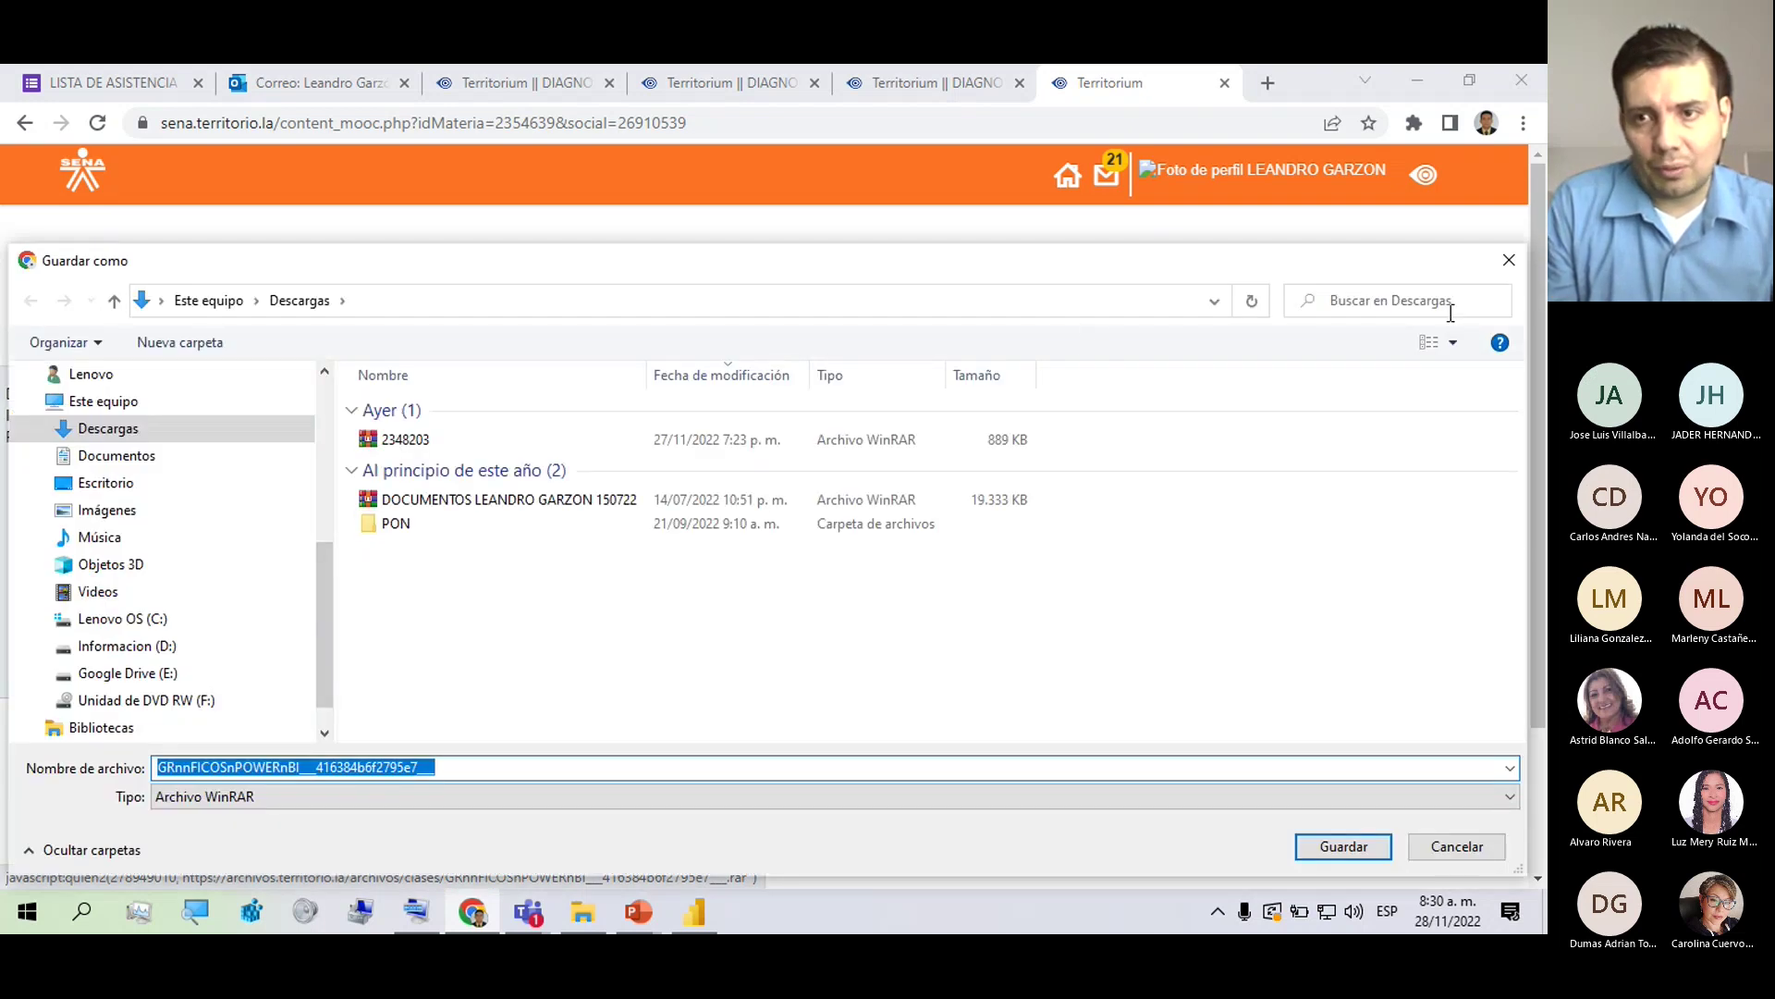
{"action": "left_click", "coordinate": [1512, 263]}
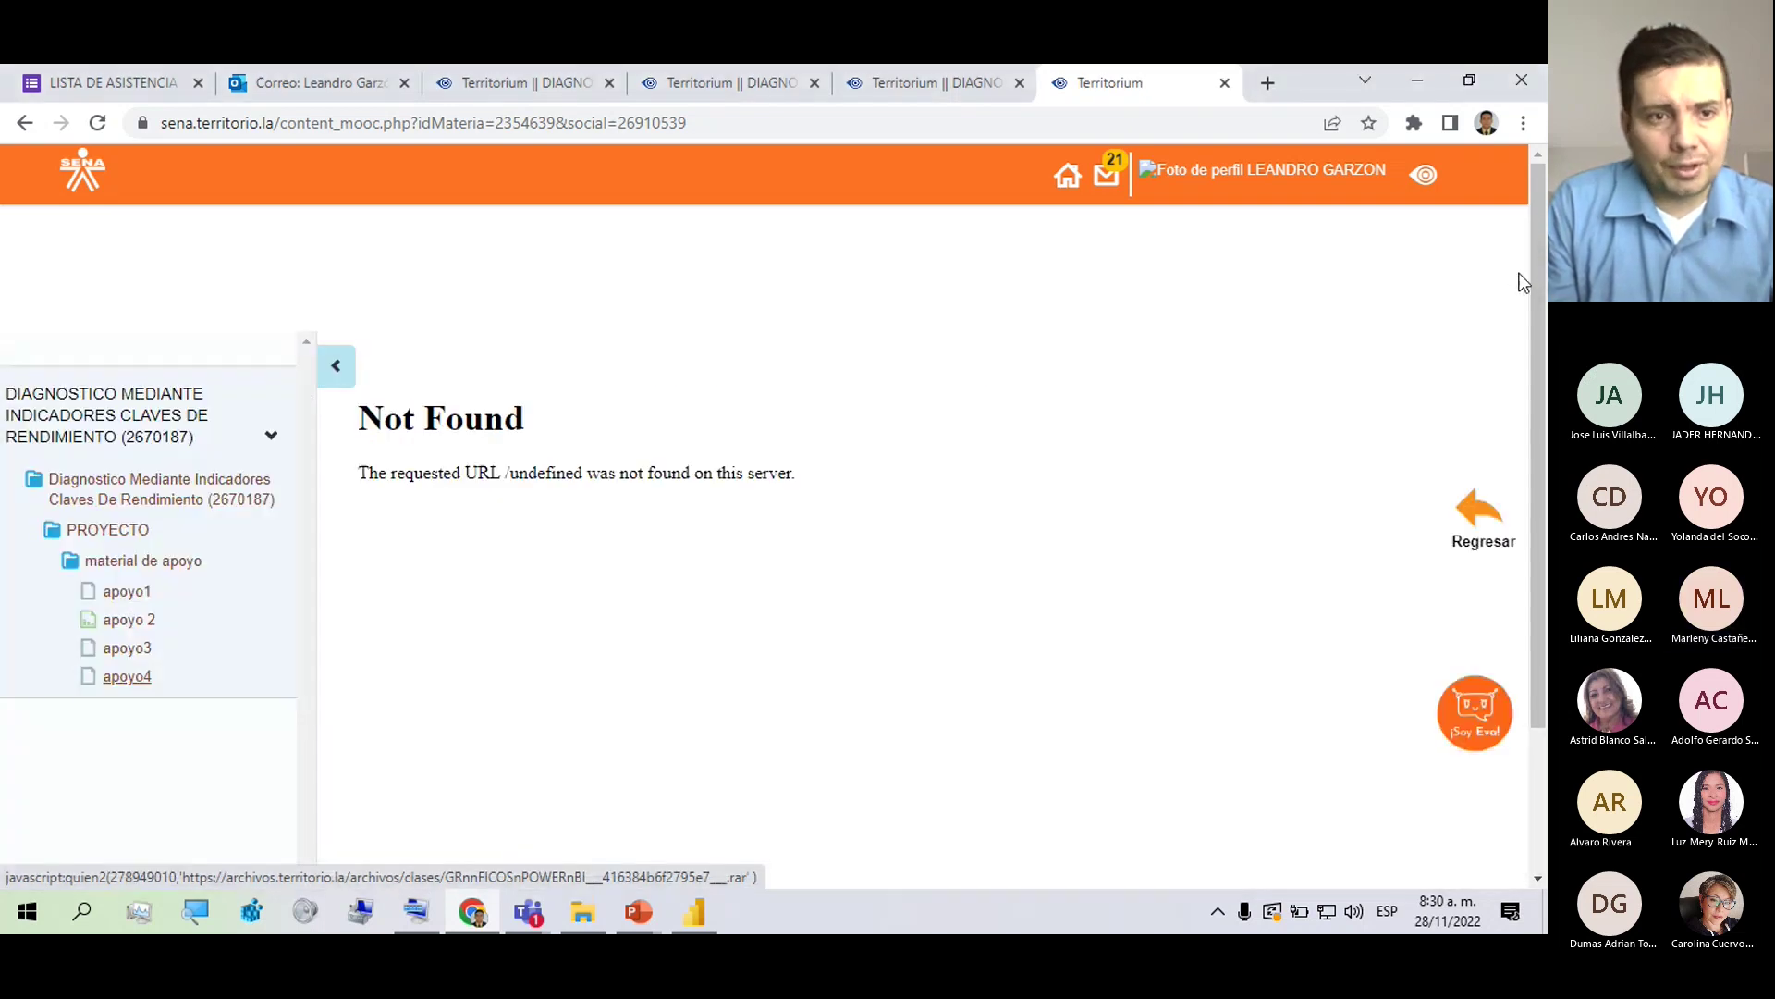
{"action": "left_click", "coordinate": [118, 625]}
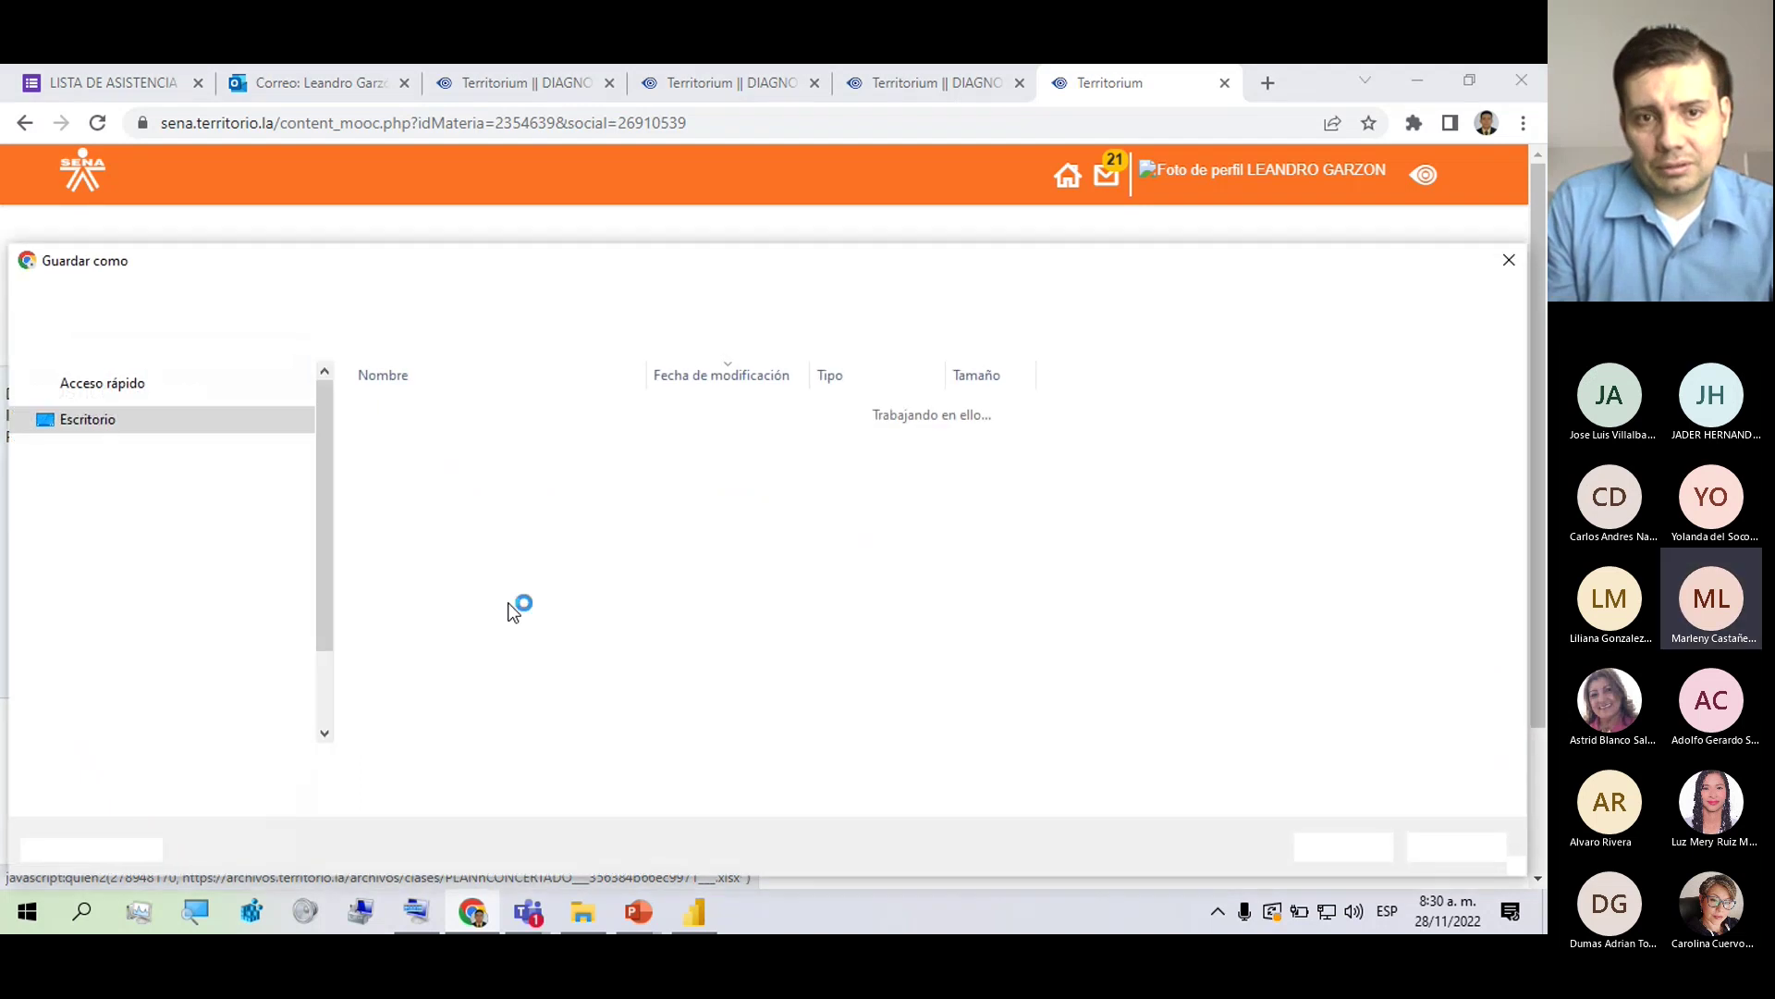
{"action": "left_click", "coordinate": [1513, 262]}
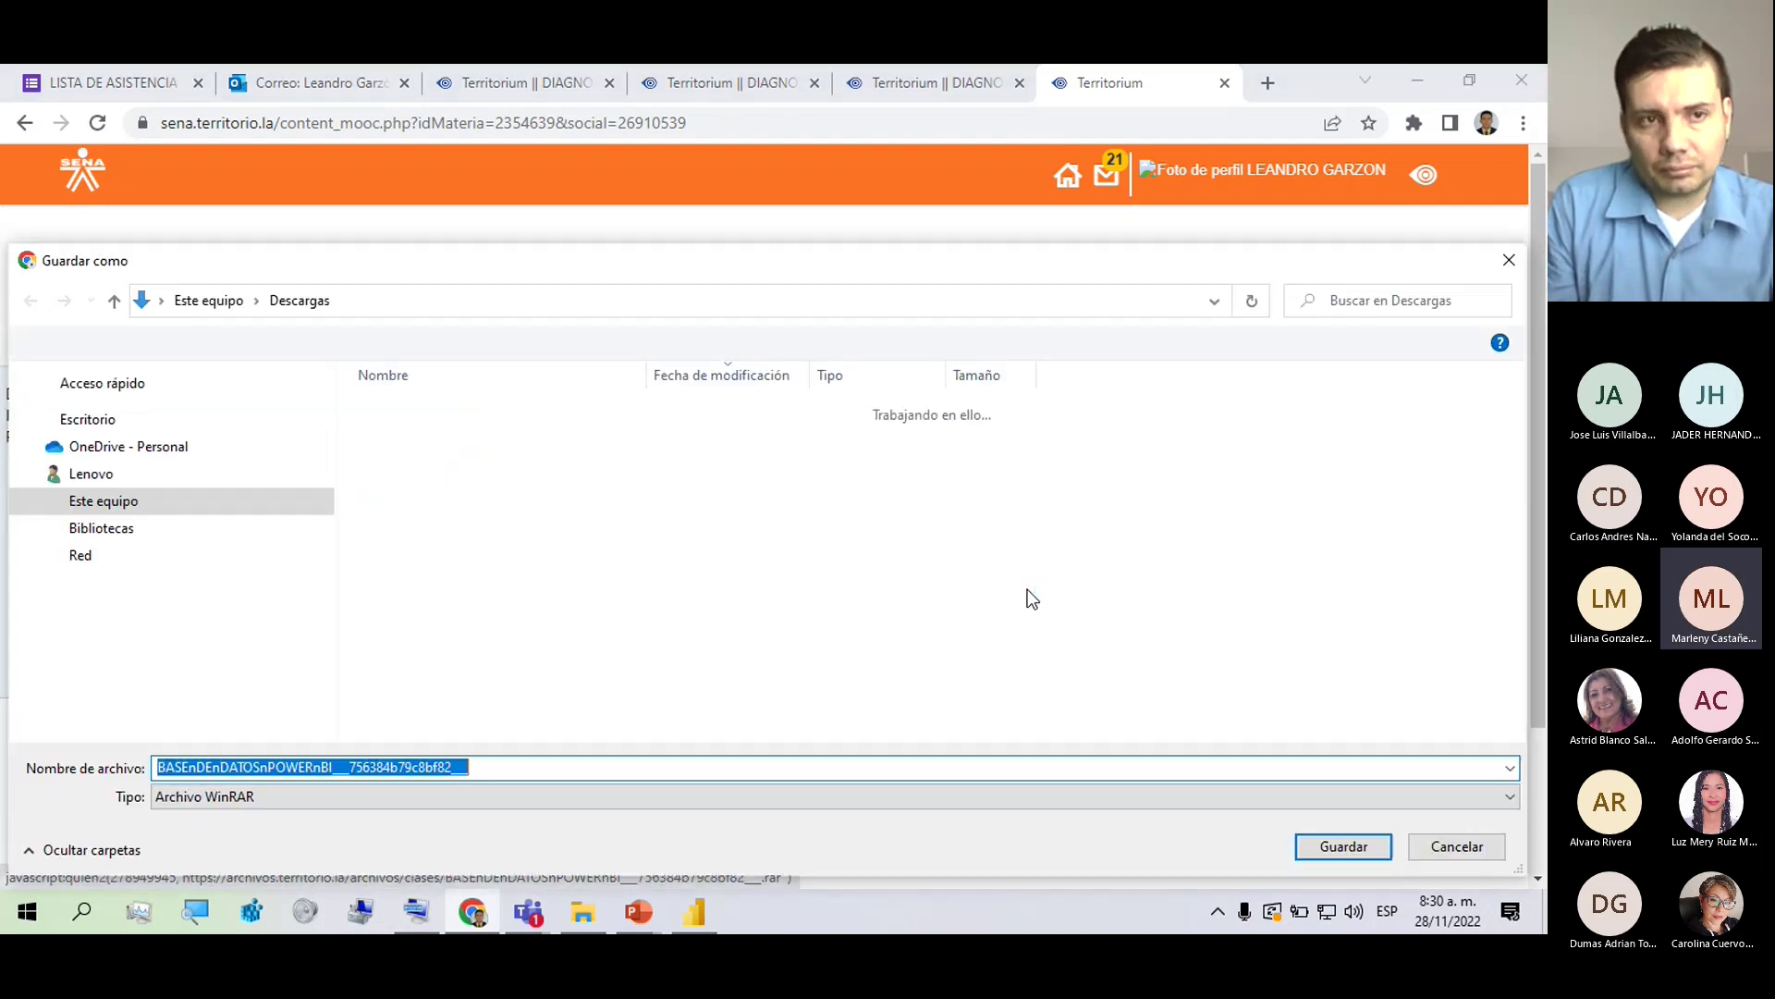
{"action": "left_click", "coordinate": [1509, 260]}
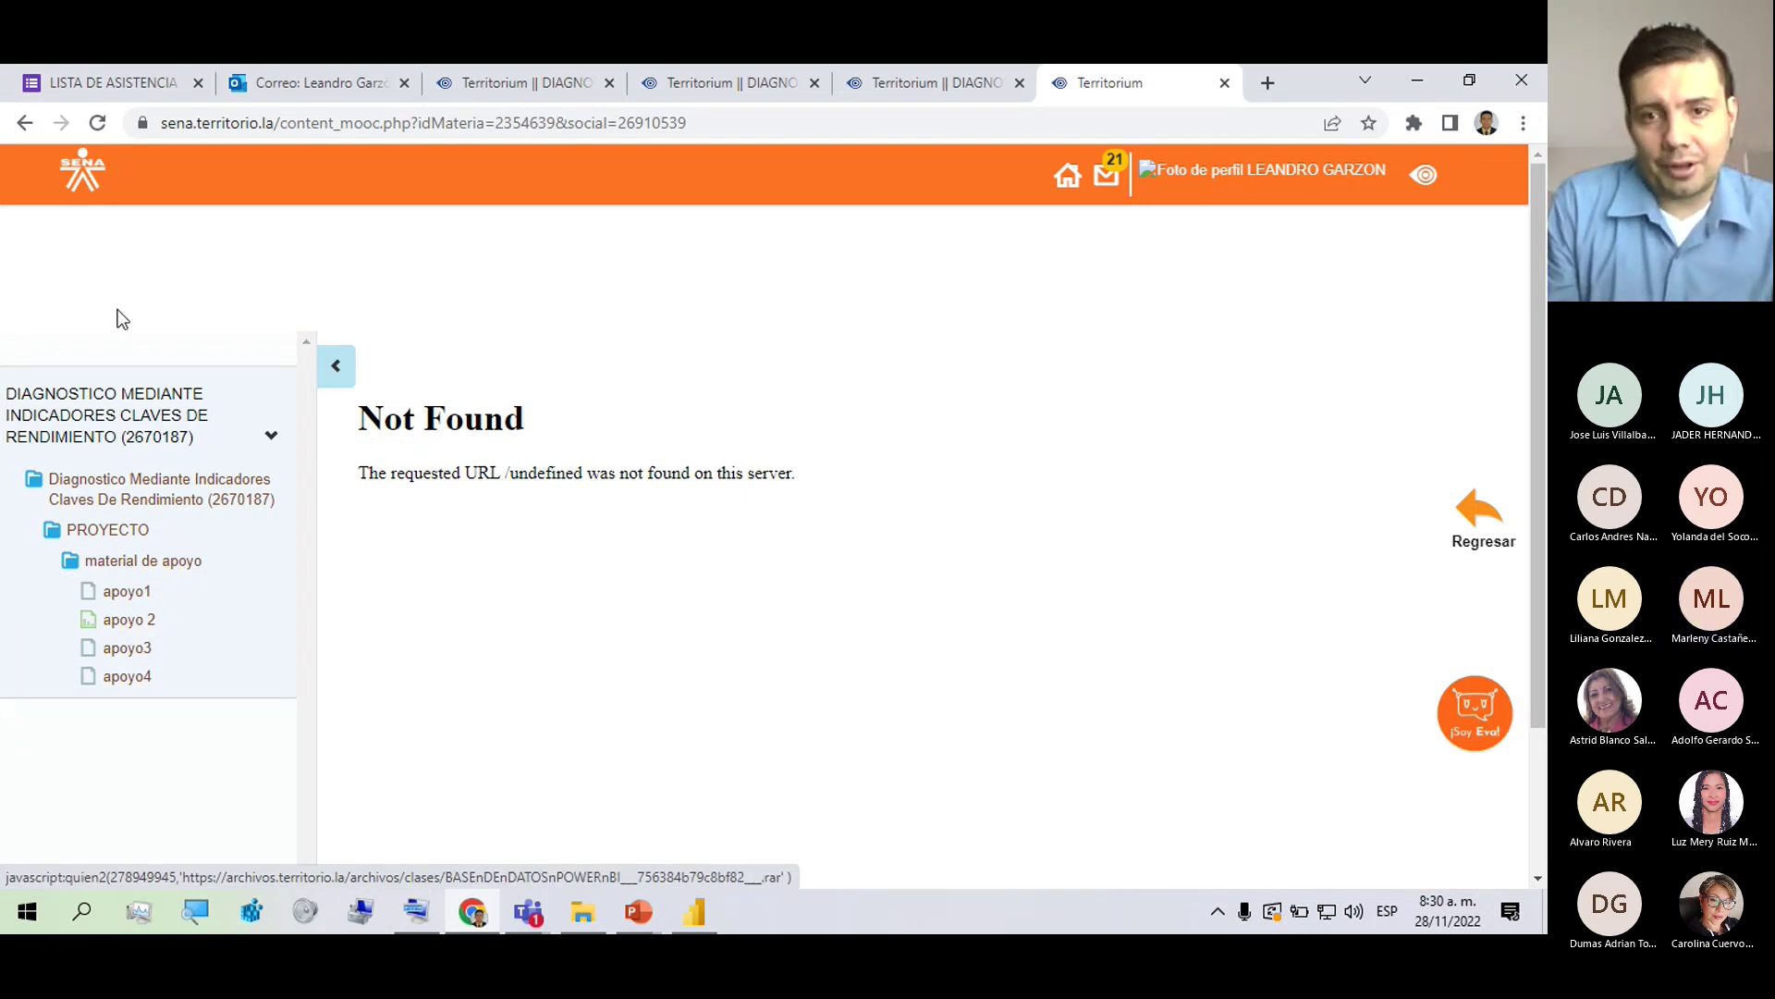
Return to the course's main page and leave the Aprendiz view.
{"action": "left_click", "coordinate": [1467, 506]}
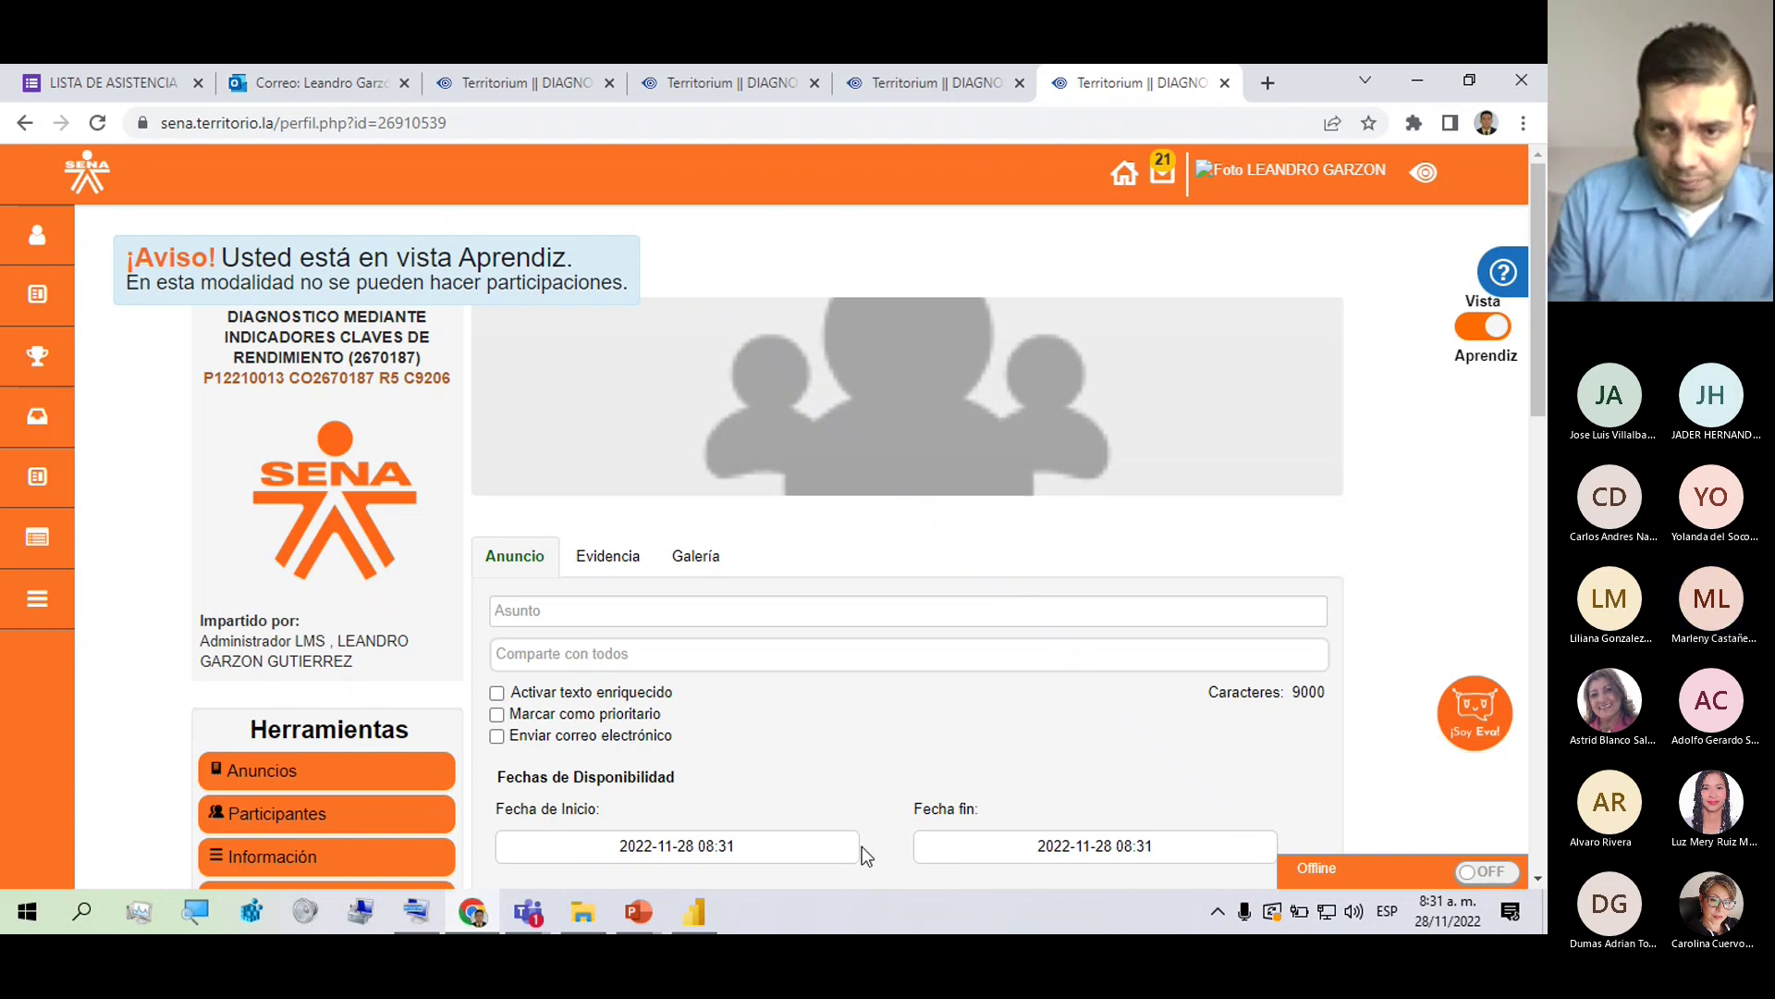
{"action": "left_click_drag", "start_coordinate": [1540, 356], "coordinate": [1527, 298]}
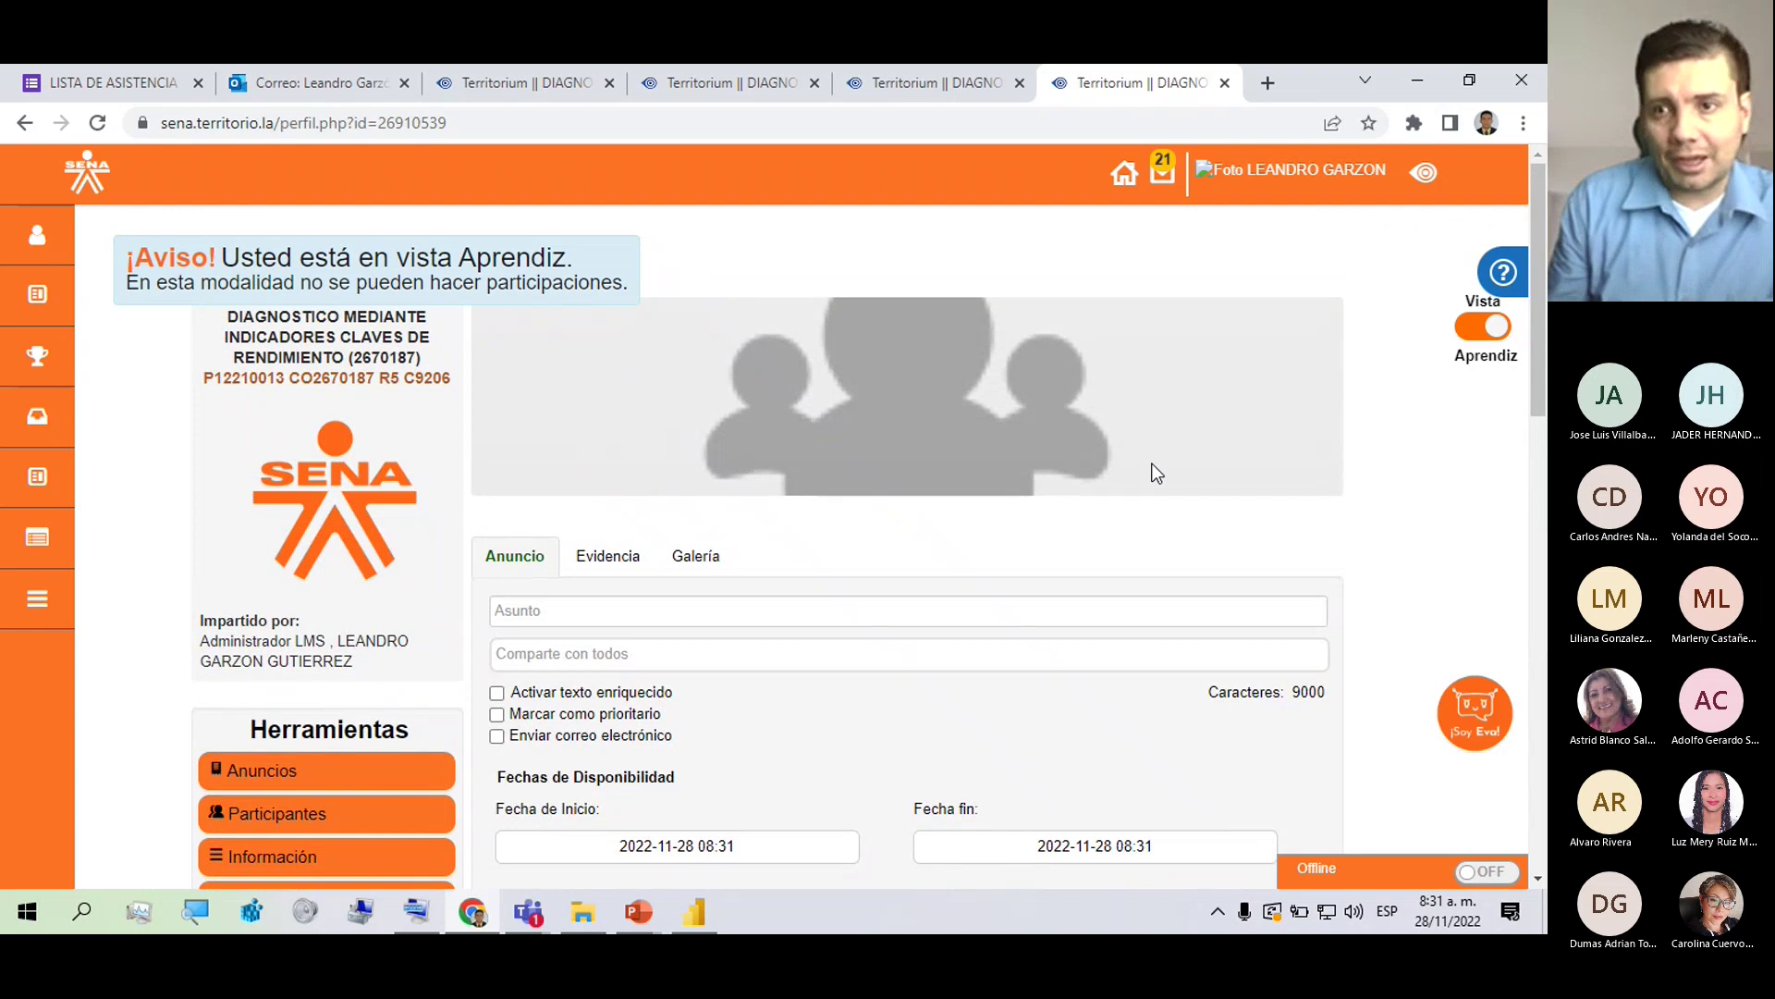
{"action": "left_click", "coordinate": [1476, 342]}
{"action": "left_click", "coordinate": [990, 404]}
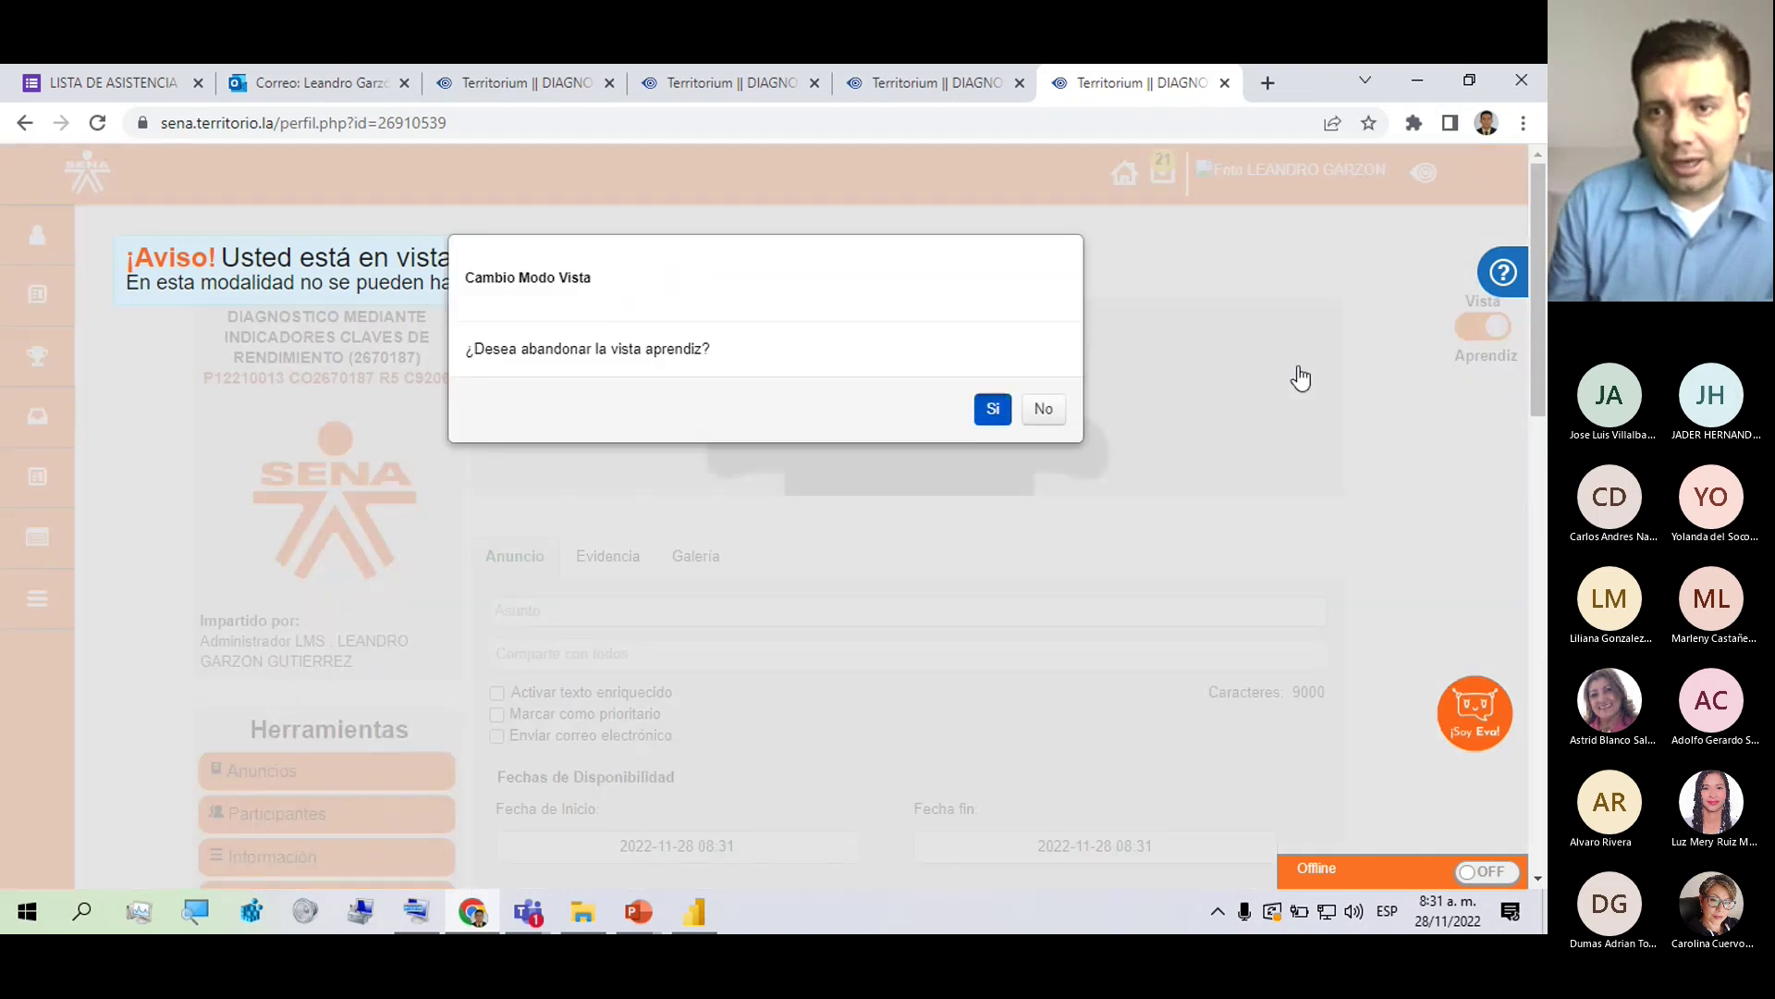
Open the Contenido del curso tool and expand the PROYECTO folder to check the content as instructor.
{"action": "scroll", "coordinate": [365, 434], "scroll_direction": "down", "scroll_amount": 5}
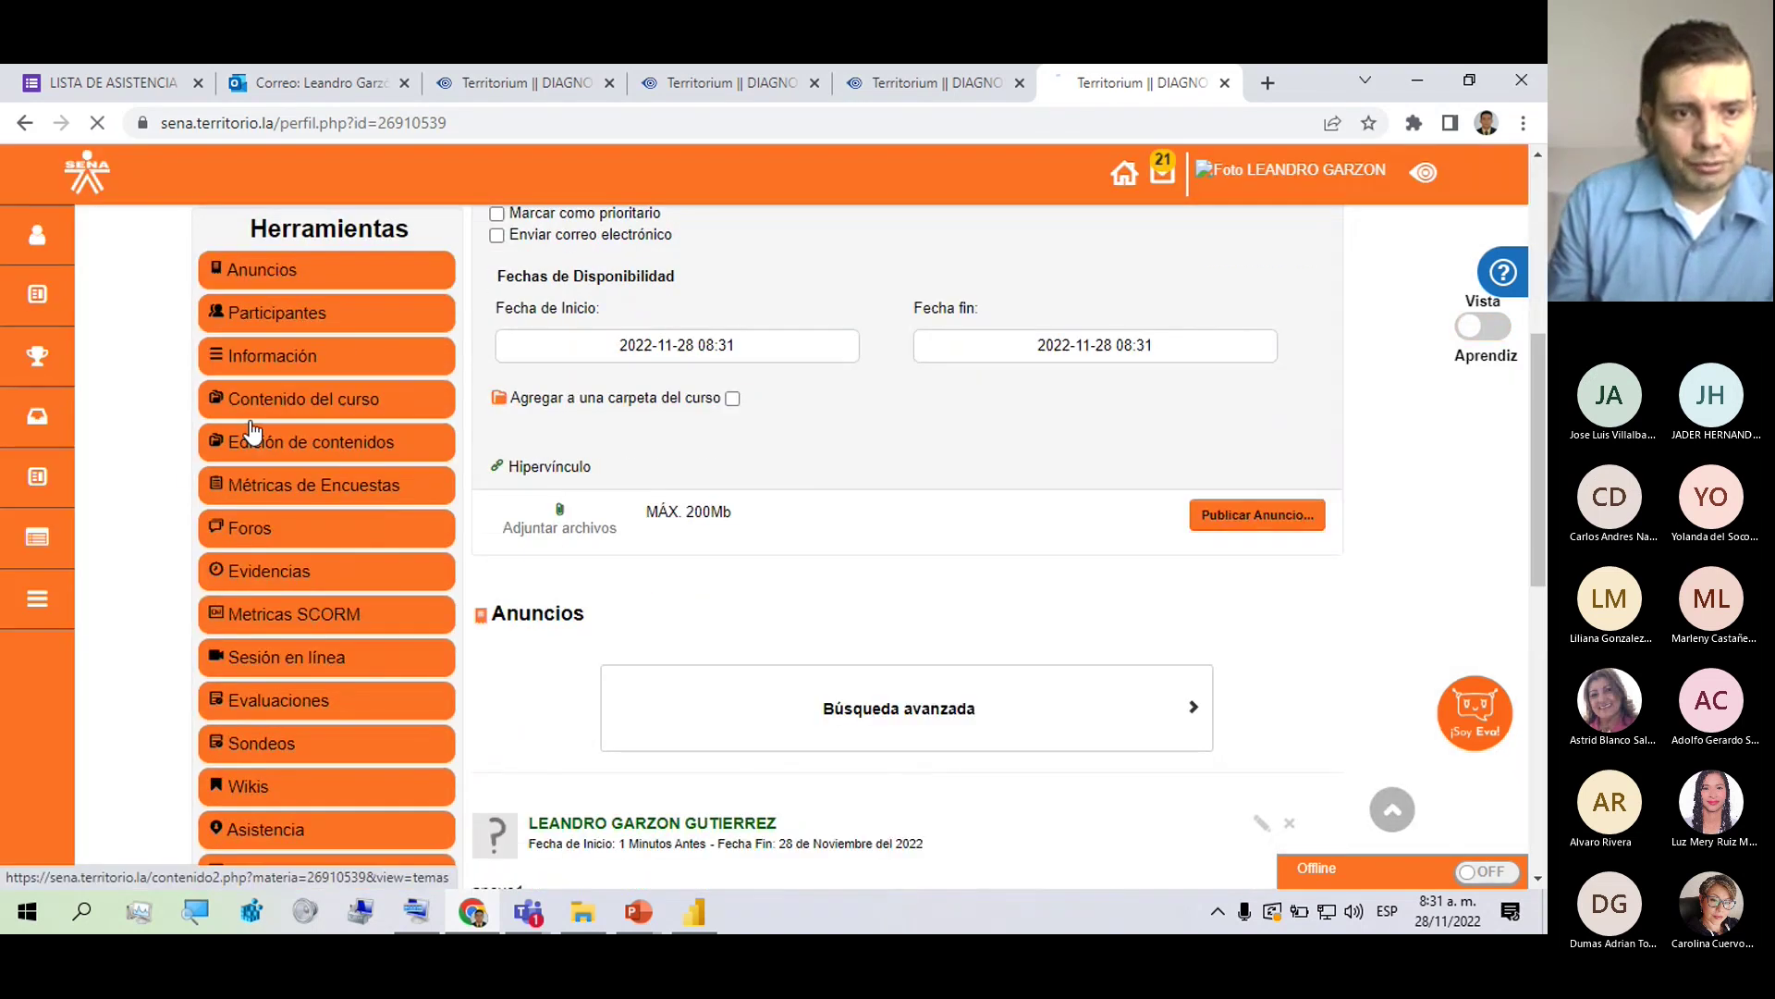
{"action": "left_click", "coordinate": [365, 402]}
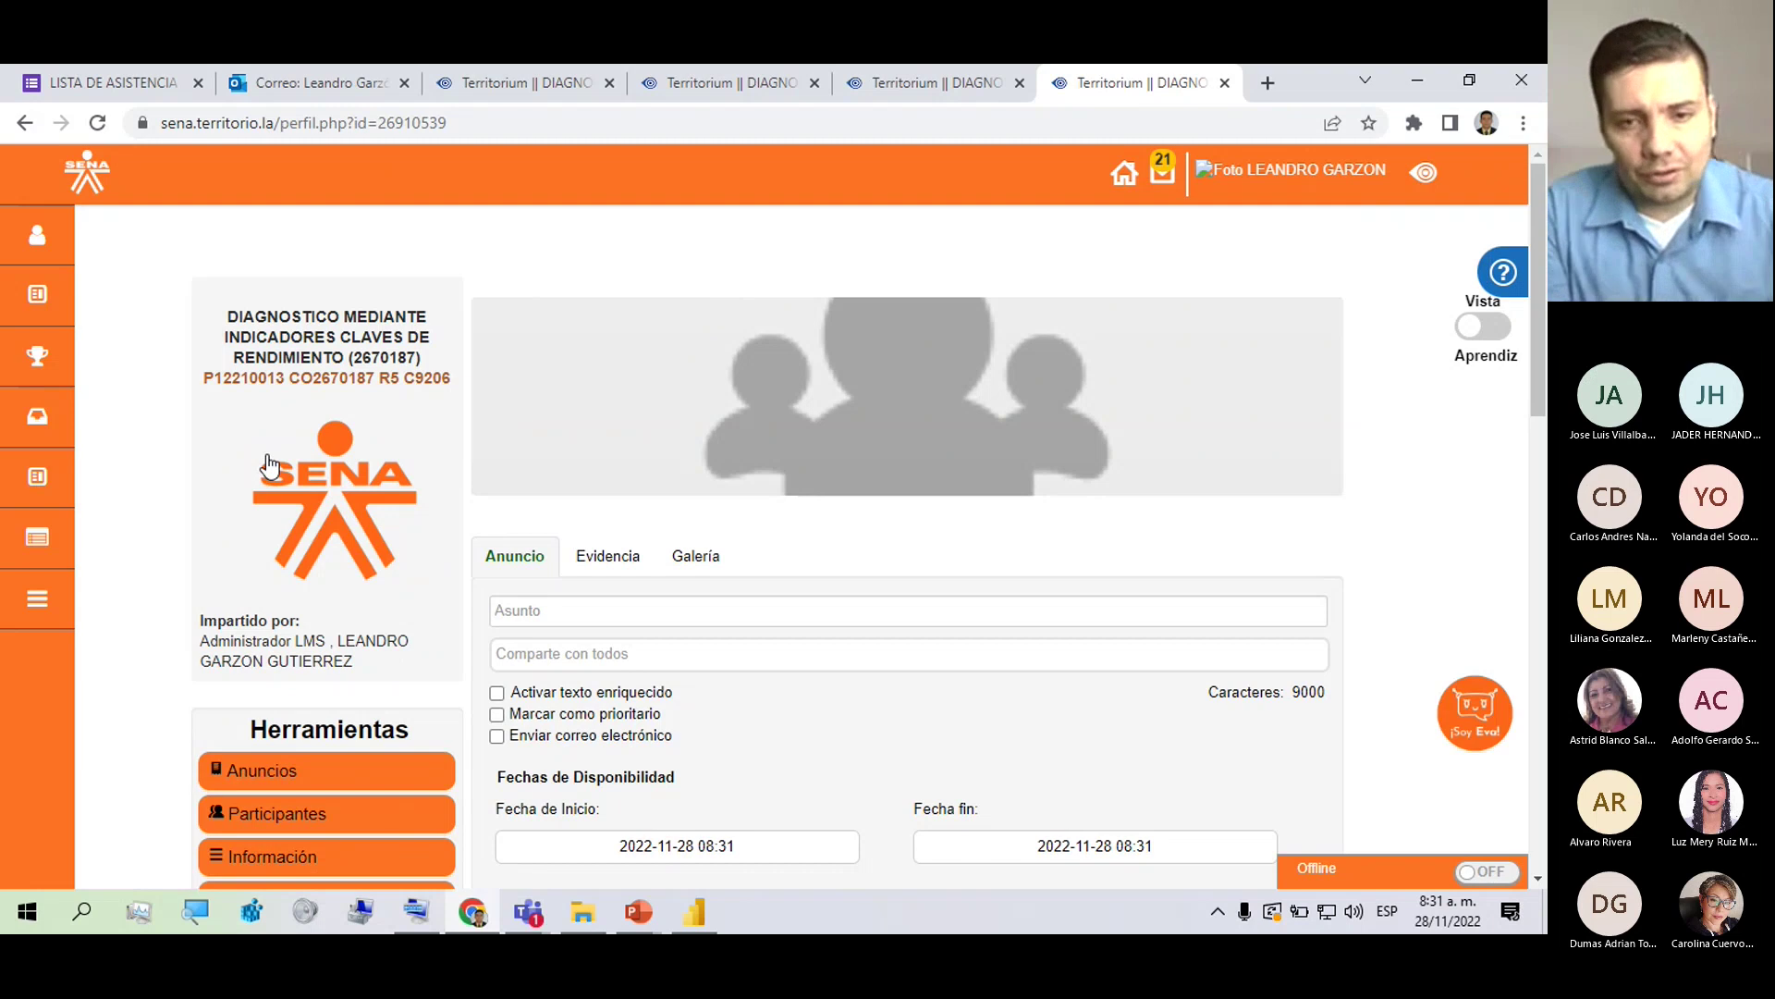
{"action": "scroll", "coordinate": [268, 467], "scroll_direction": "down", "scroll_amount": 2}
{"action": "scroll", "coordinate": [268, 467], "scroll_direction": "down", "scroll_amount": 3}
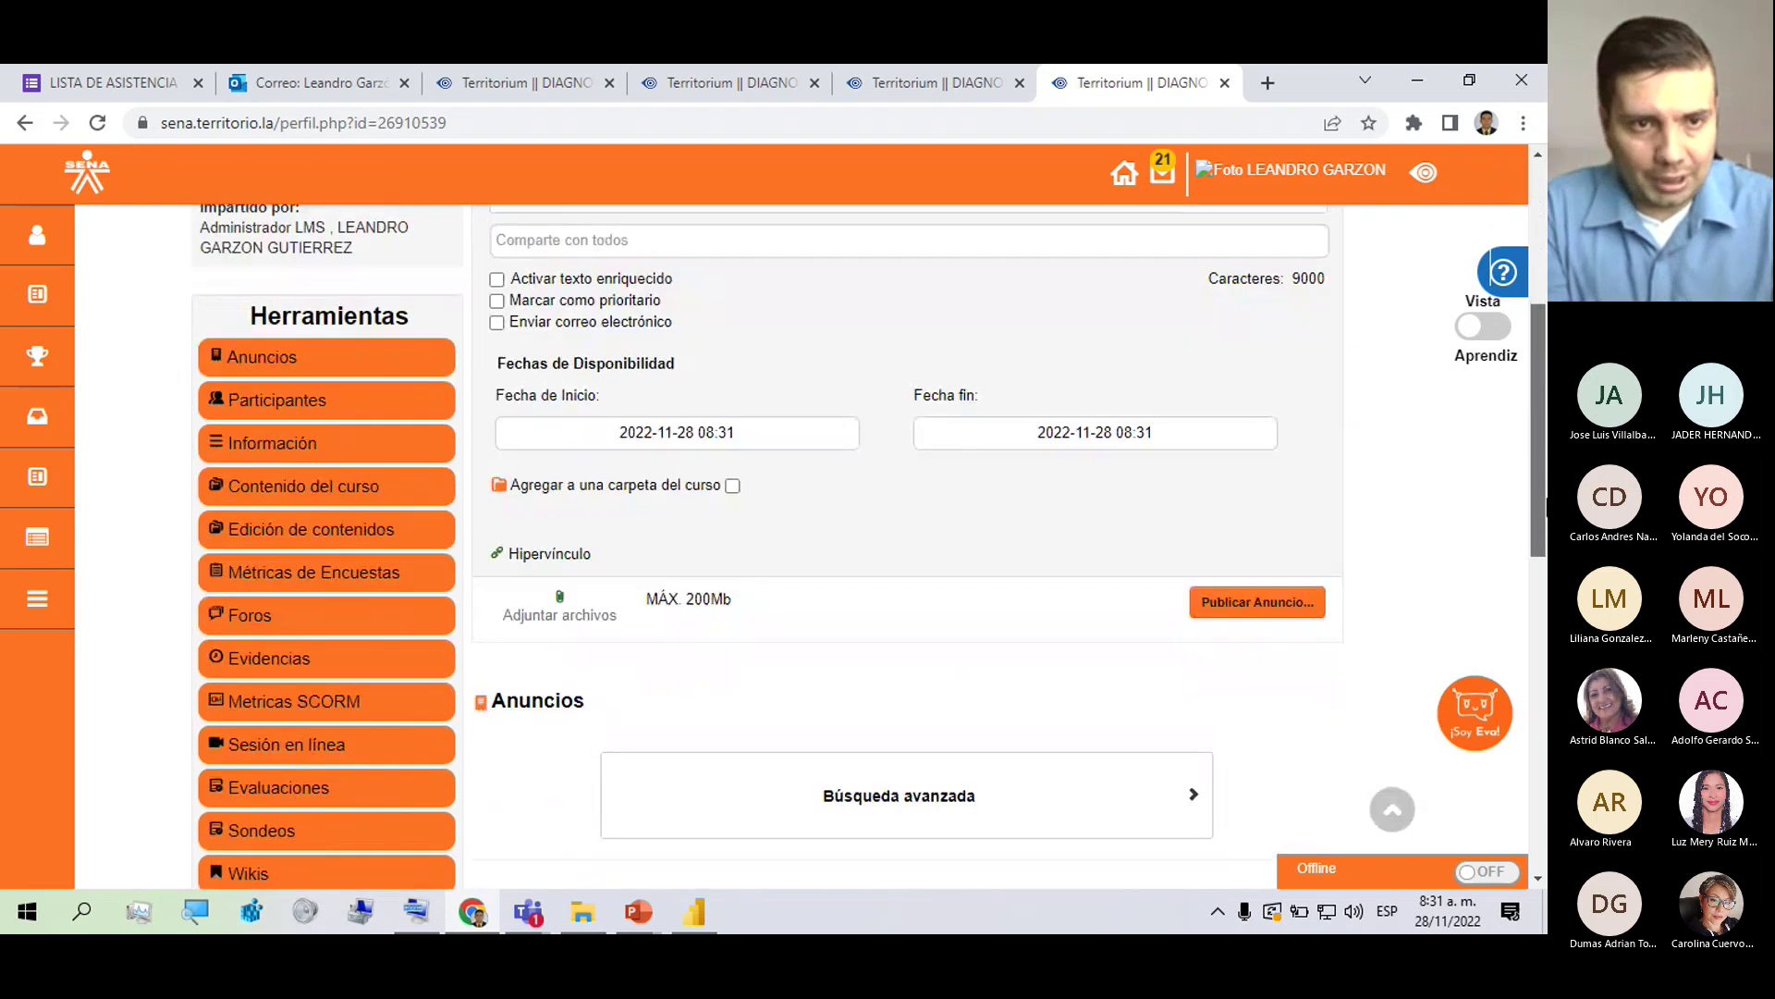
{"action": "left_click", "coordinate": [258, 499]}
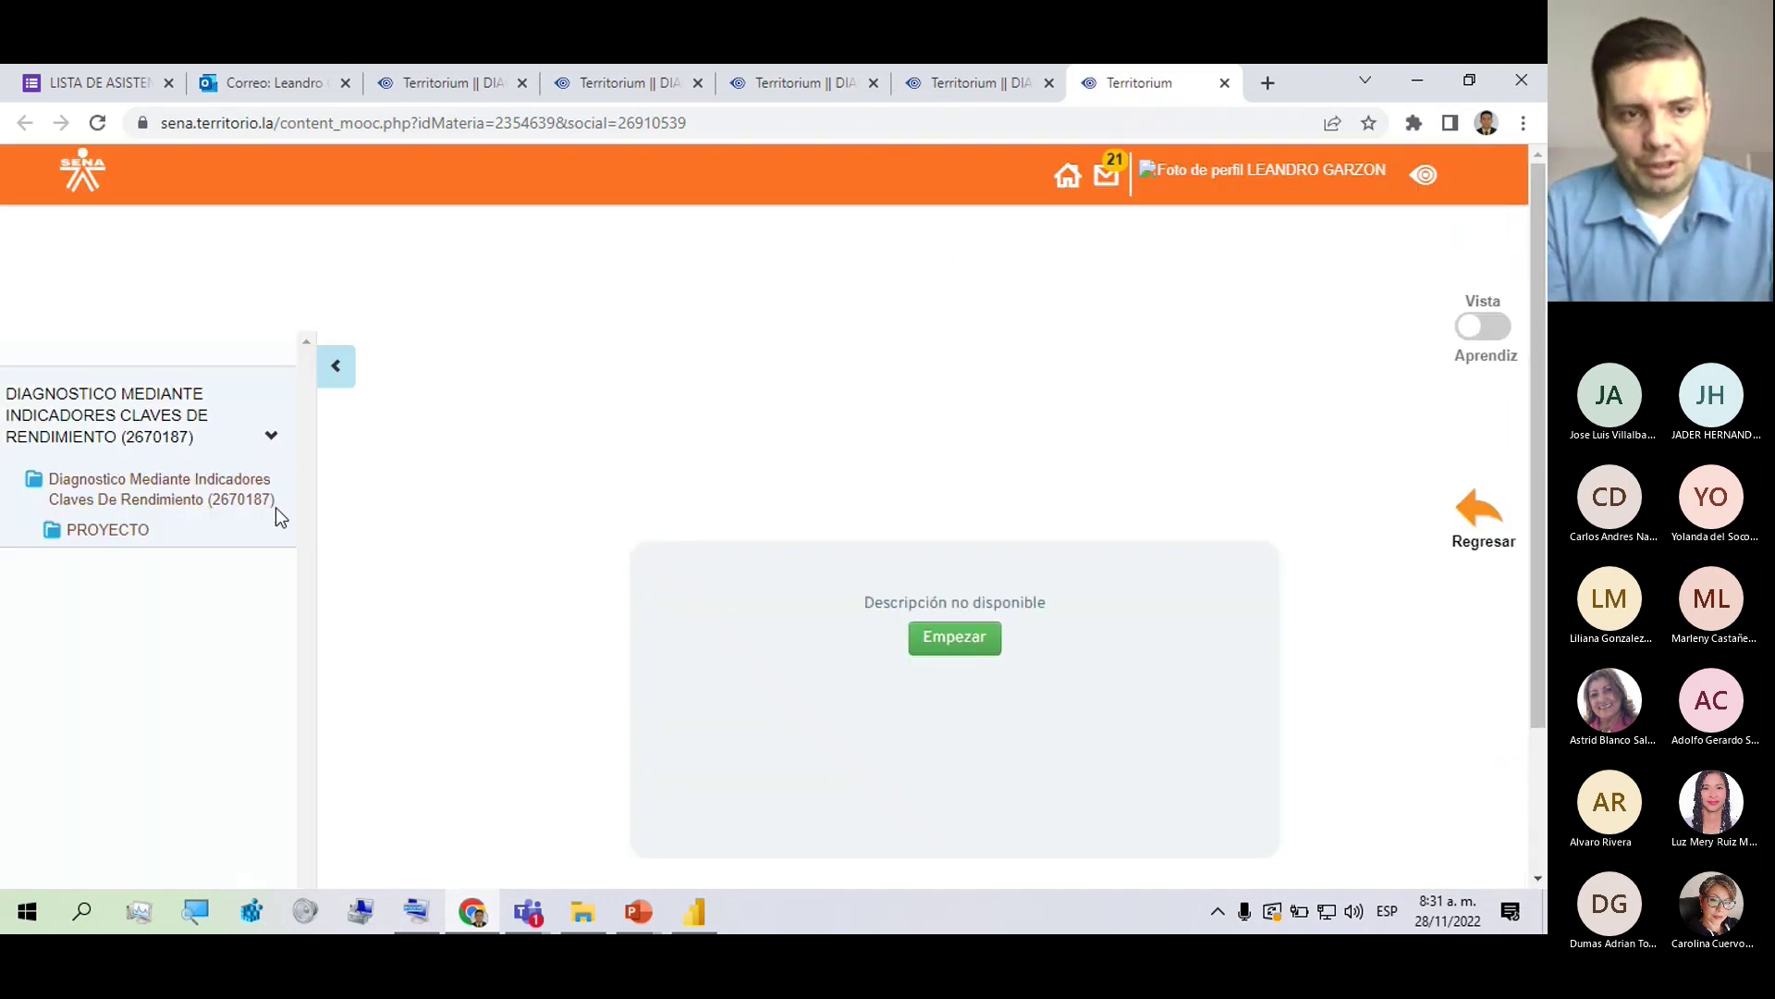
{"action": "left_click", "coordinate": [107, 529]}
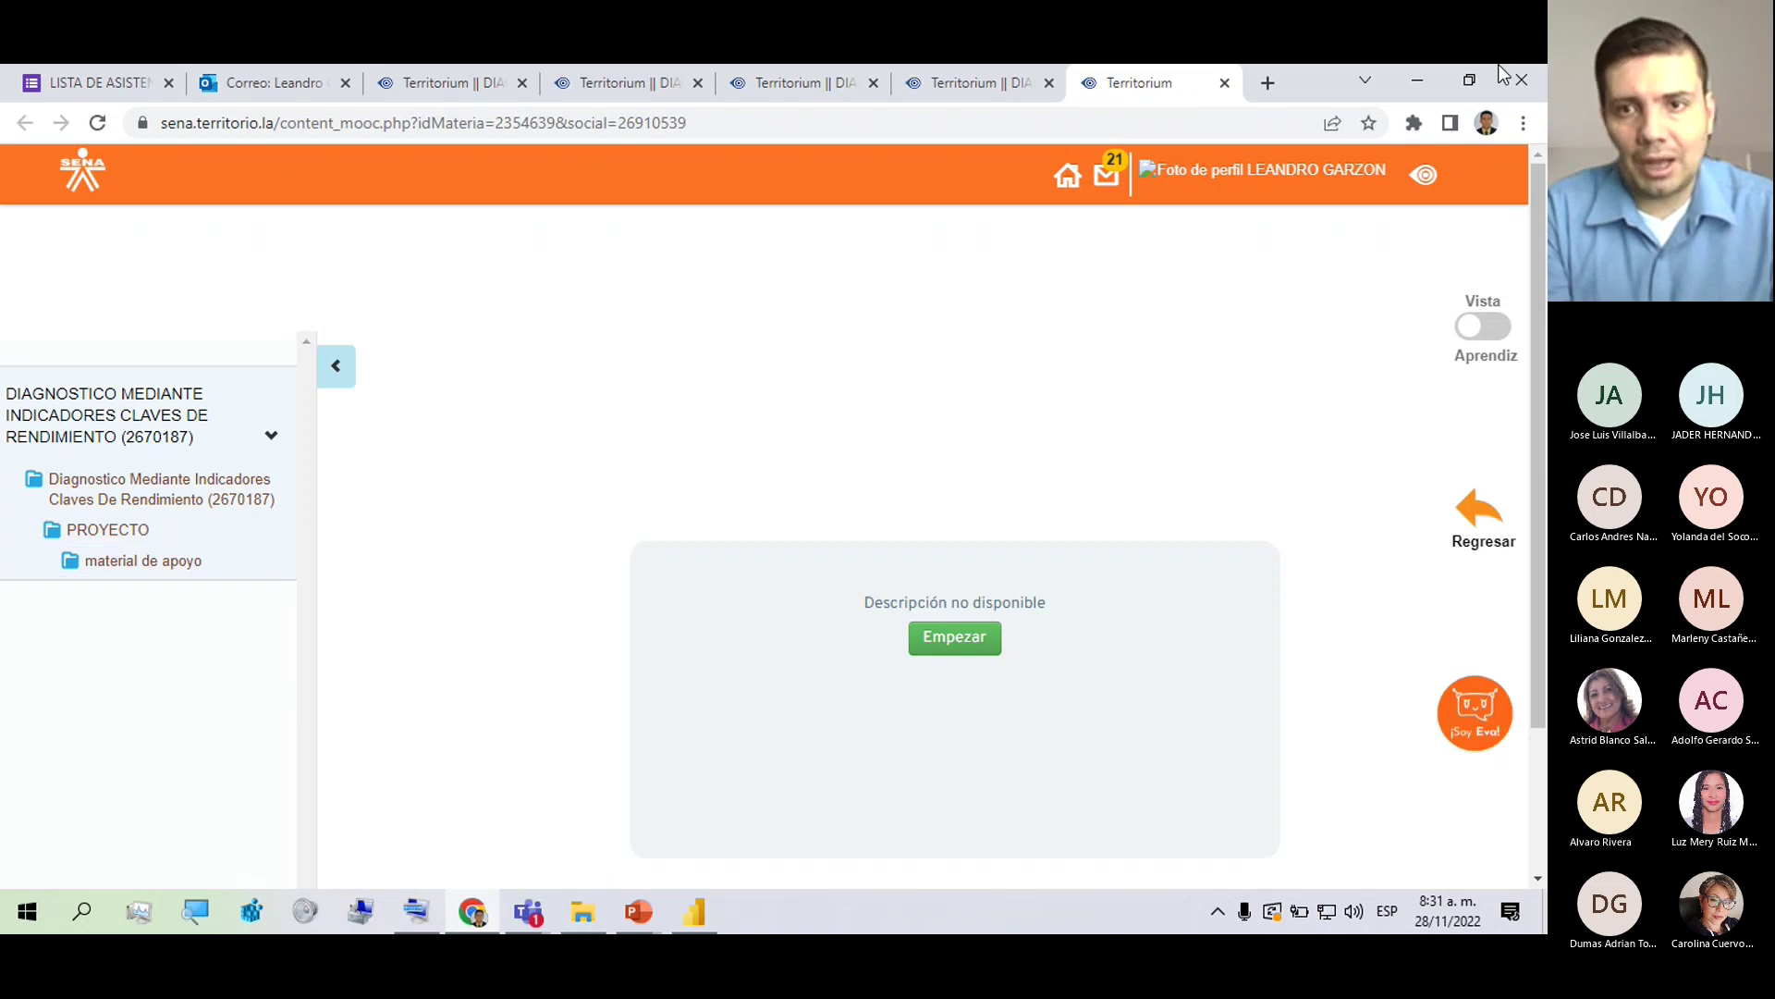
Go back to the course's main page and open the Edición de contenidos tool.
{"action": "left_click", "coordinate": [1484, 527]}
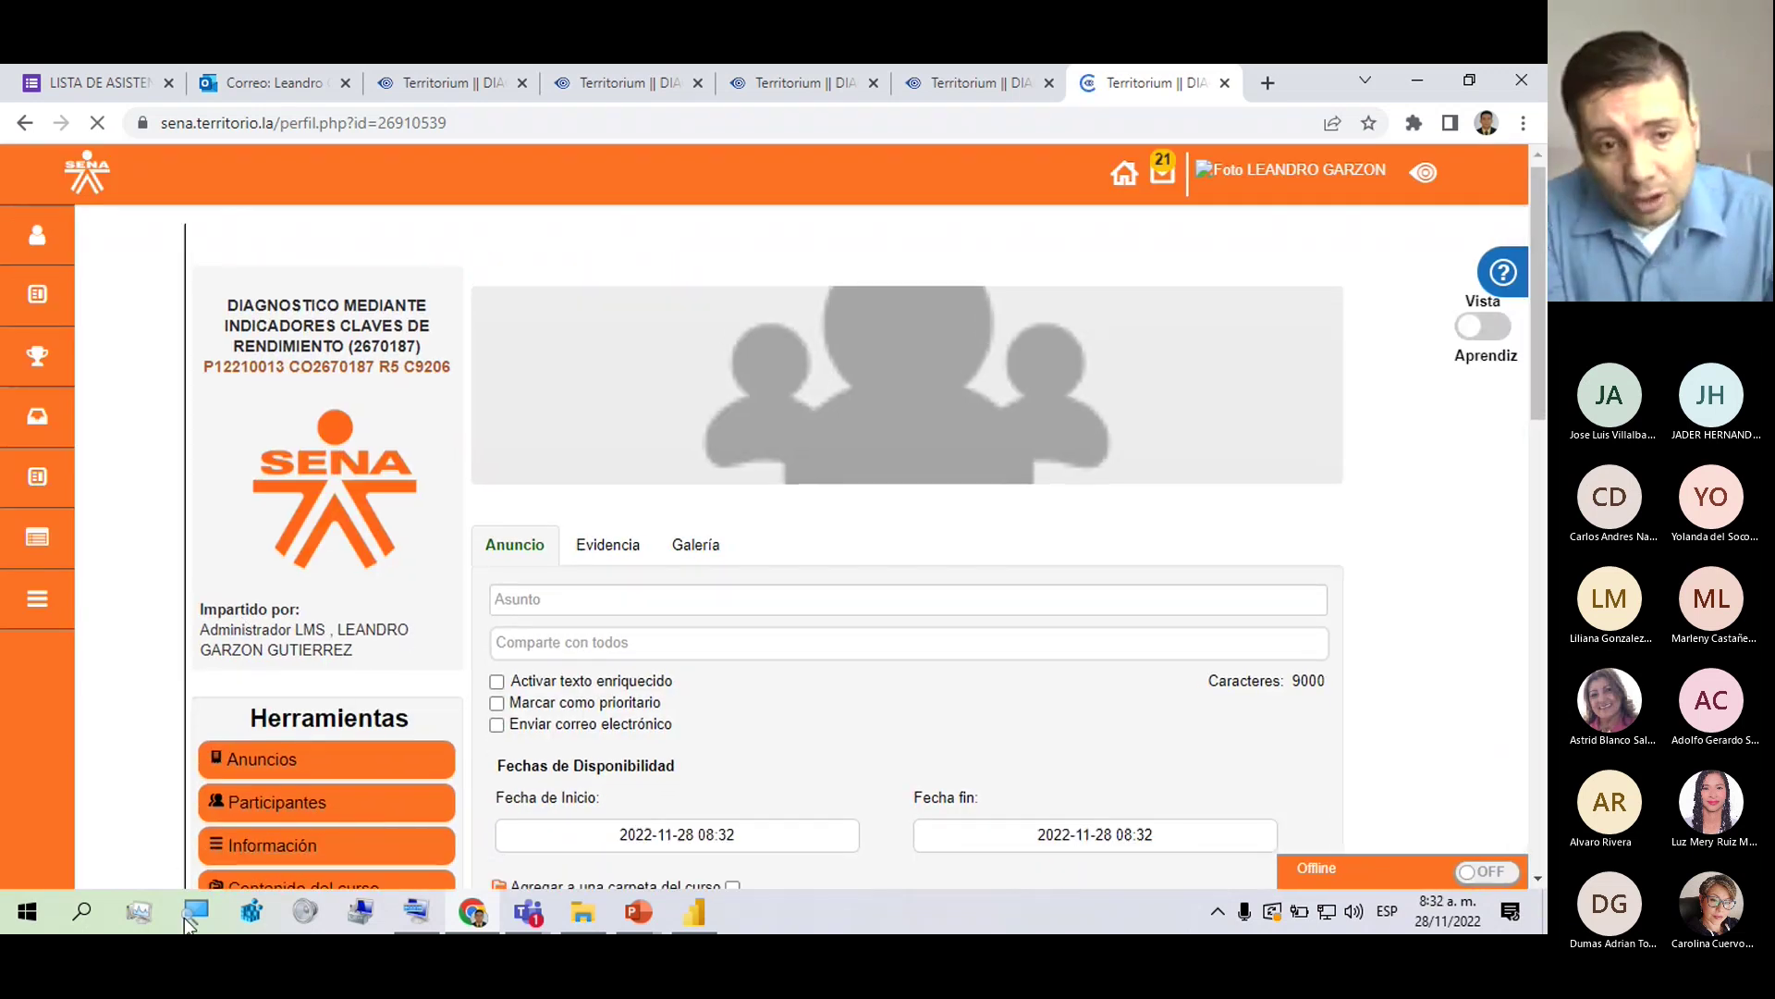
{"action": "scroll", "coordinate": [182, 827], "scroll_direction": "down", "scroll_amount": 1}
{"action": "left_click", "coordinate": [285, 873]}
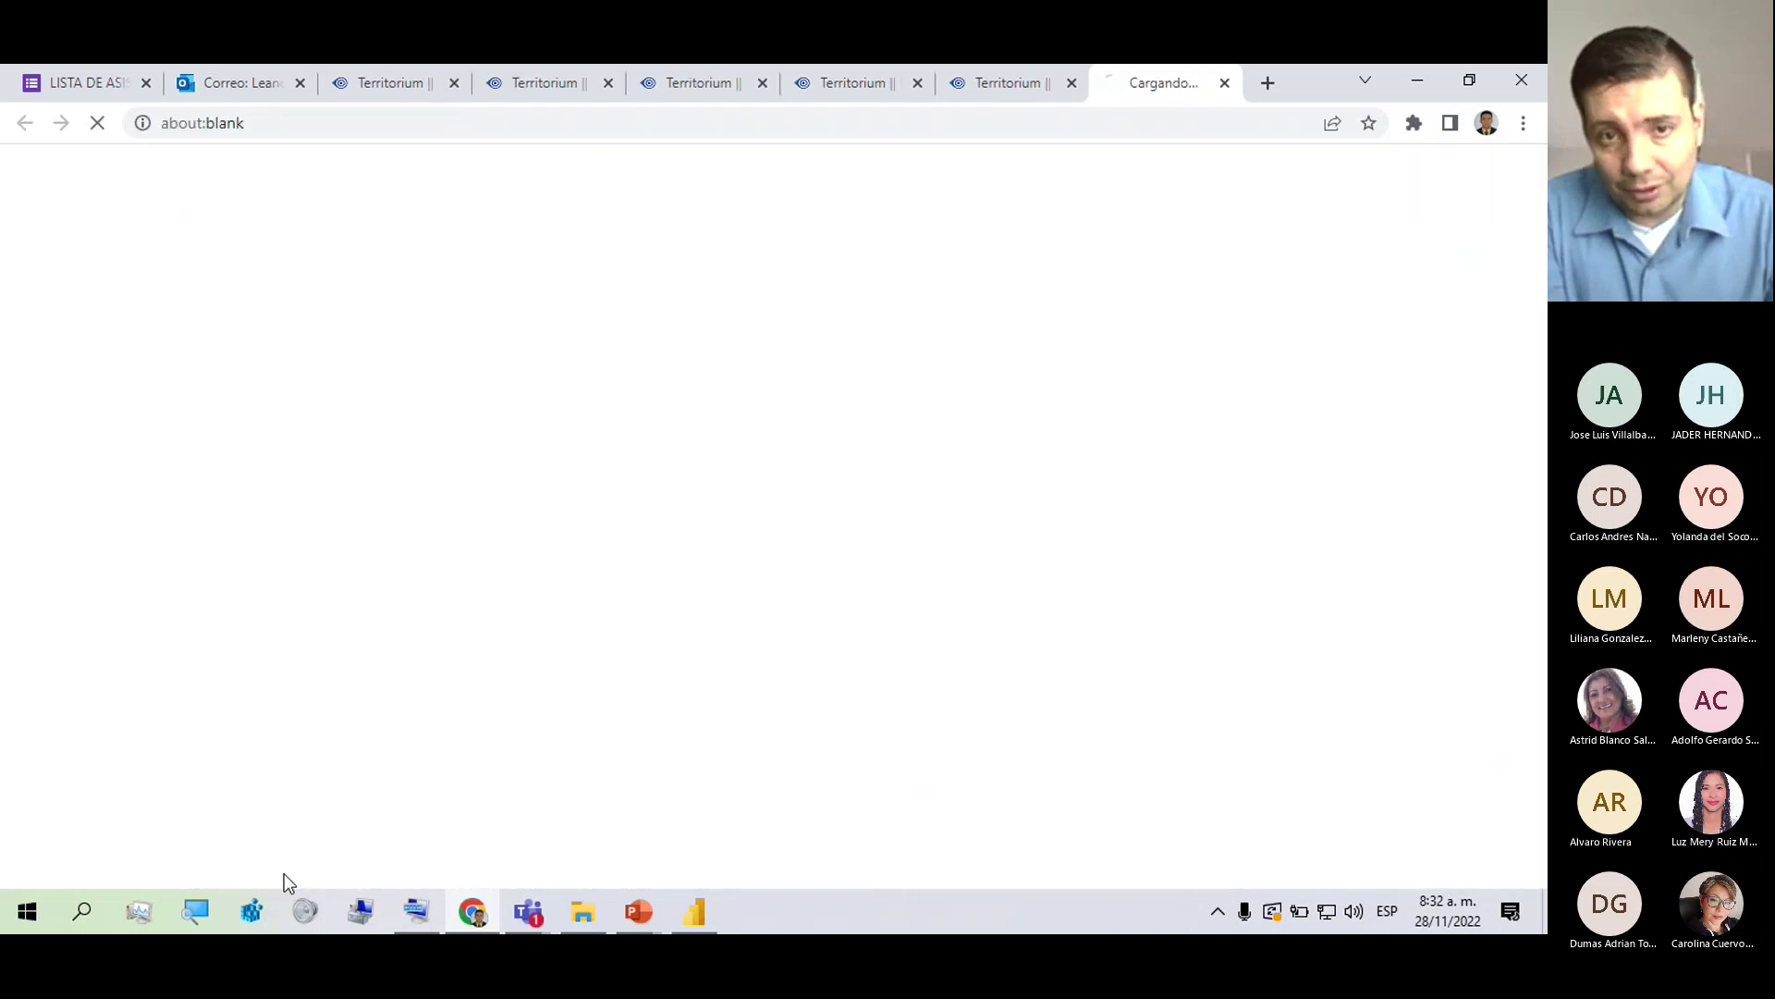
Close the surplus Territorium course tabs, keeping the content editing page open.
{"action": "left_click", "coordinate": [917, 84]}
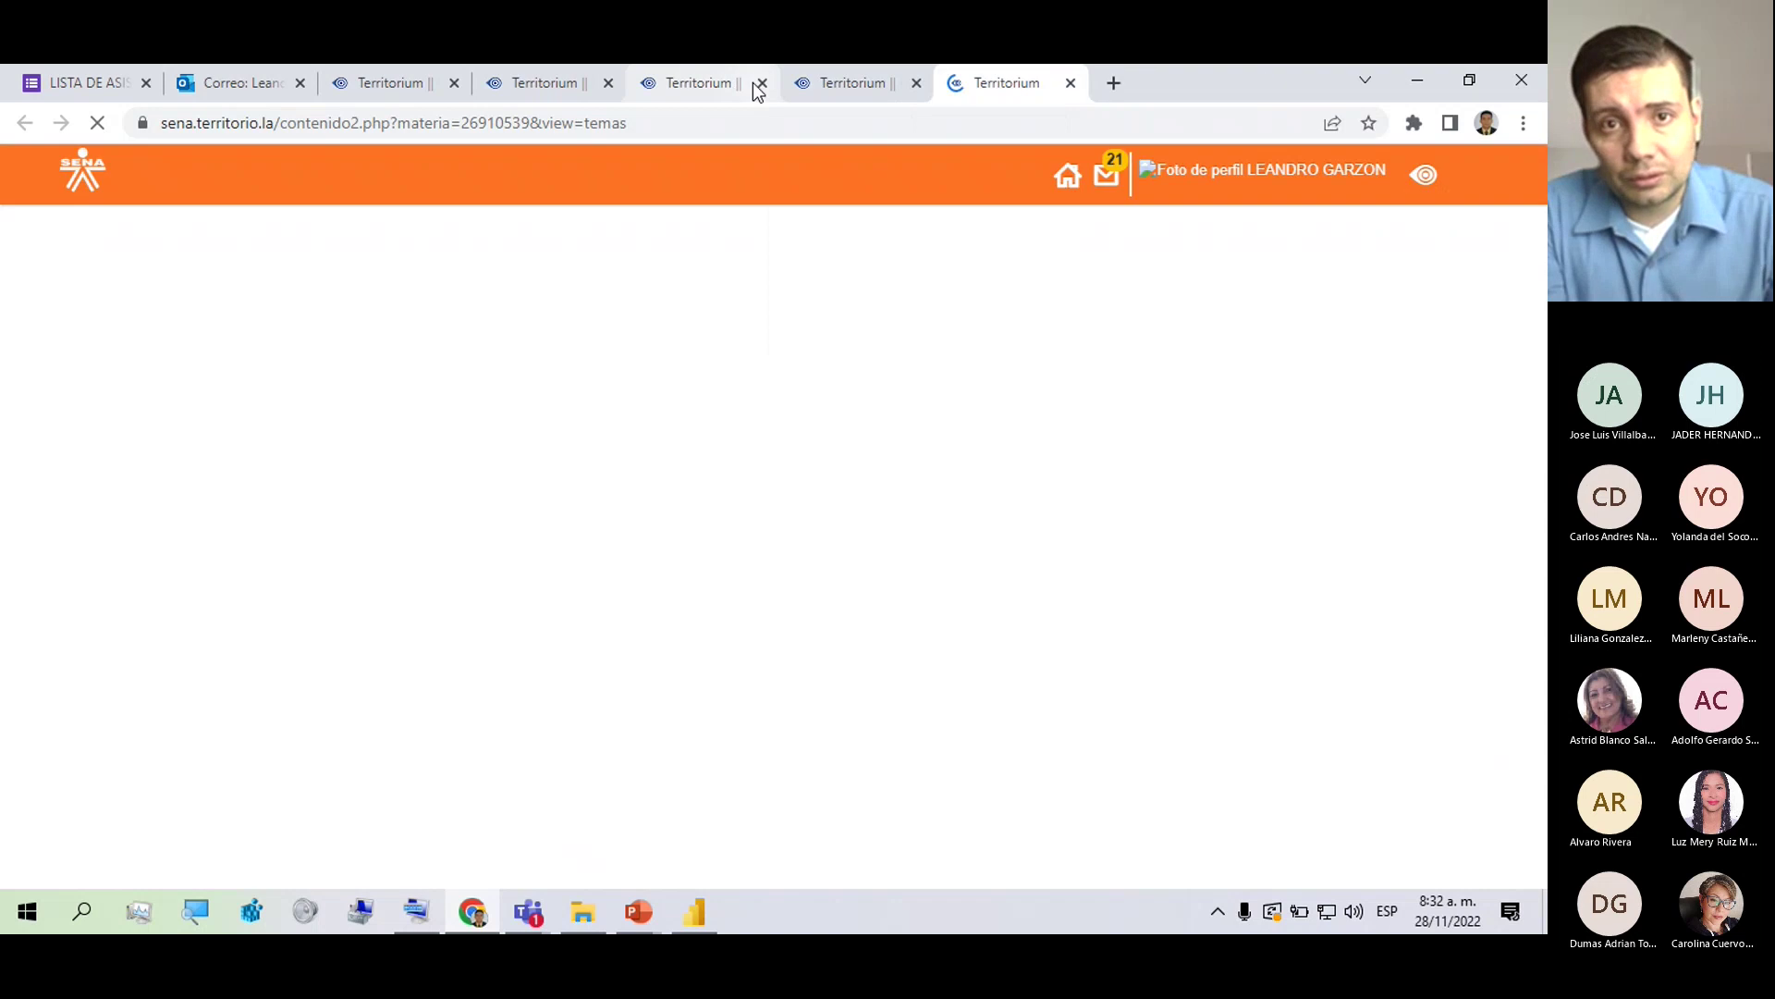
{"action": "left_click", "coordinate": [607, 83]}
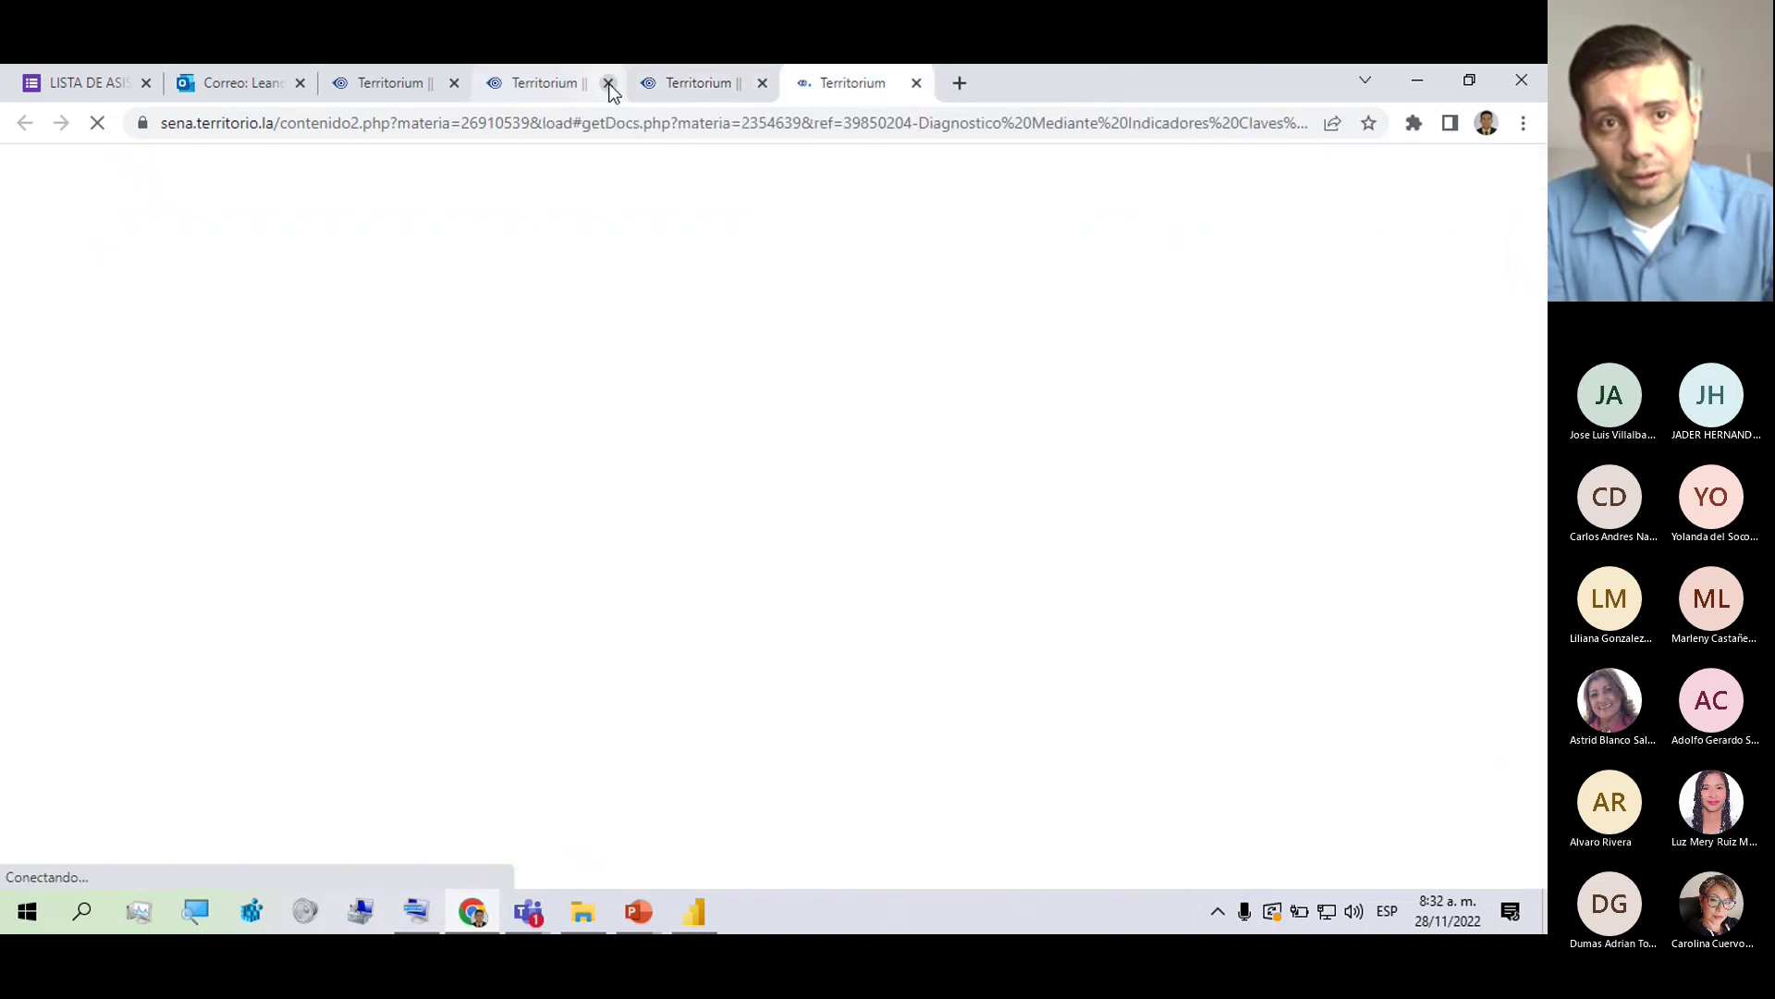
{"action": "left_click", "coordinate": [607, 83]}
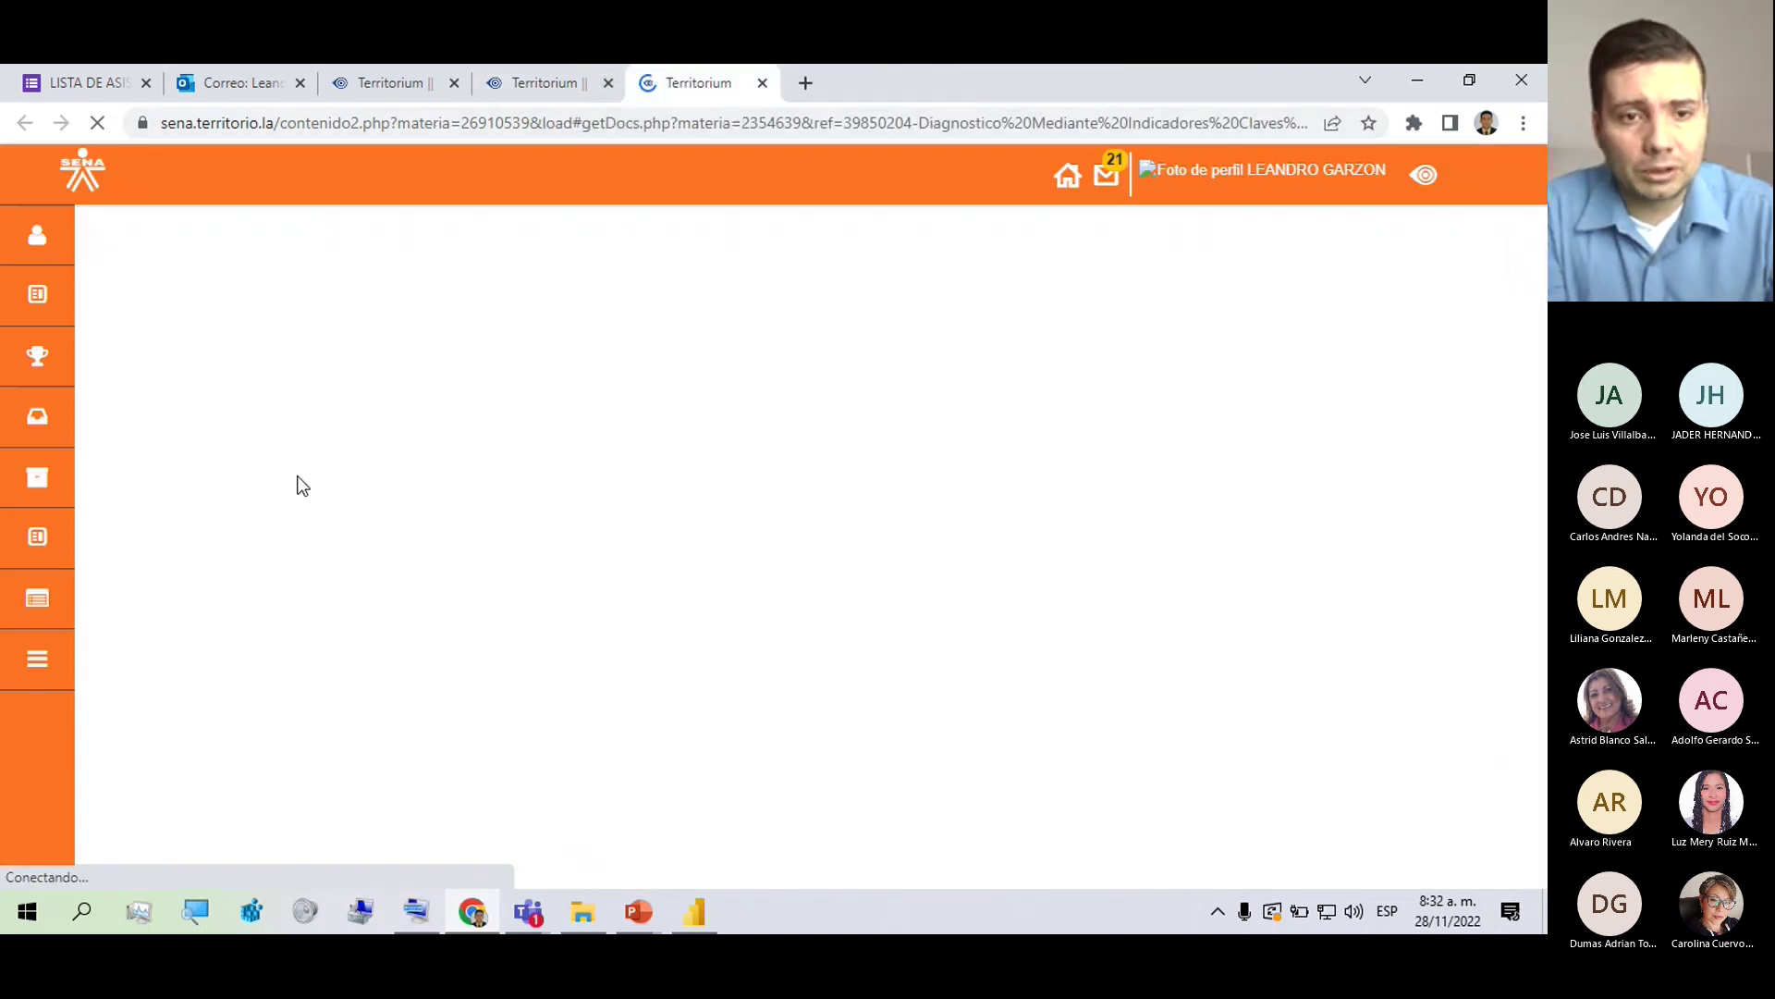
Open PROYECTO / material de apoyo, open the apoyo 2 resource for editing and accept its name as is.
{"action": "left_click", "coordinate": [475, 669]}
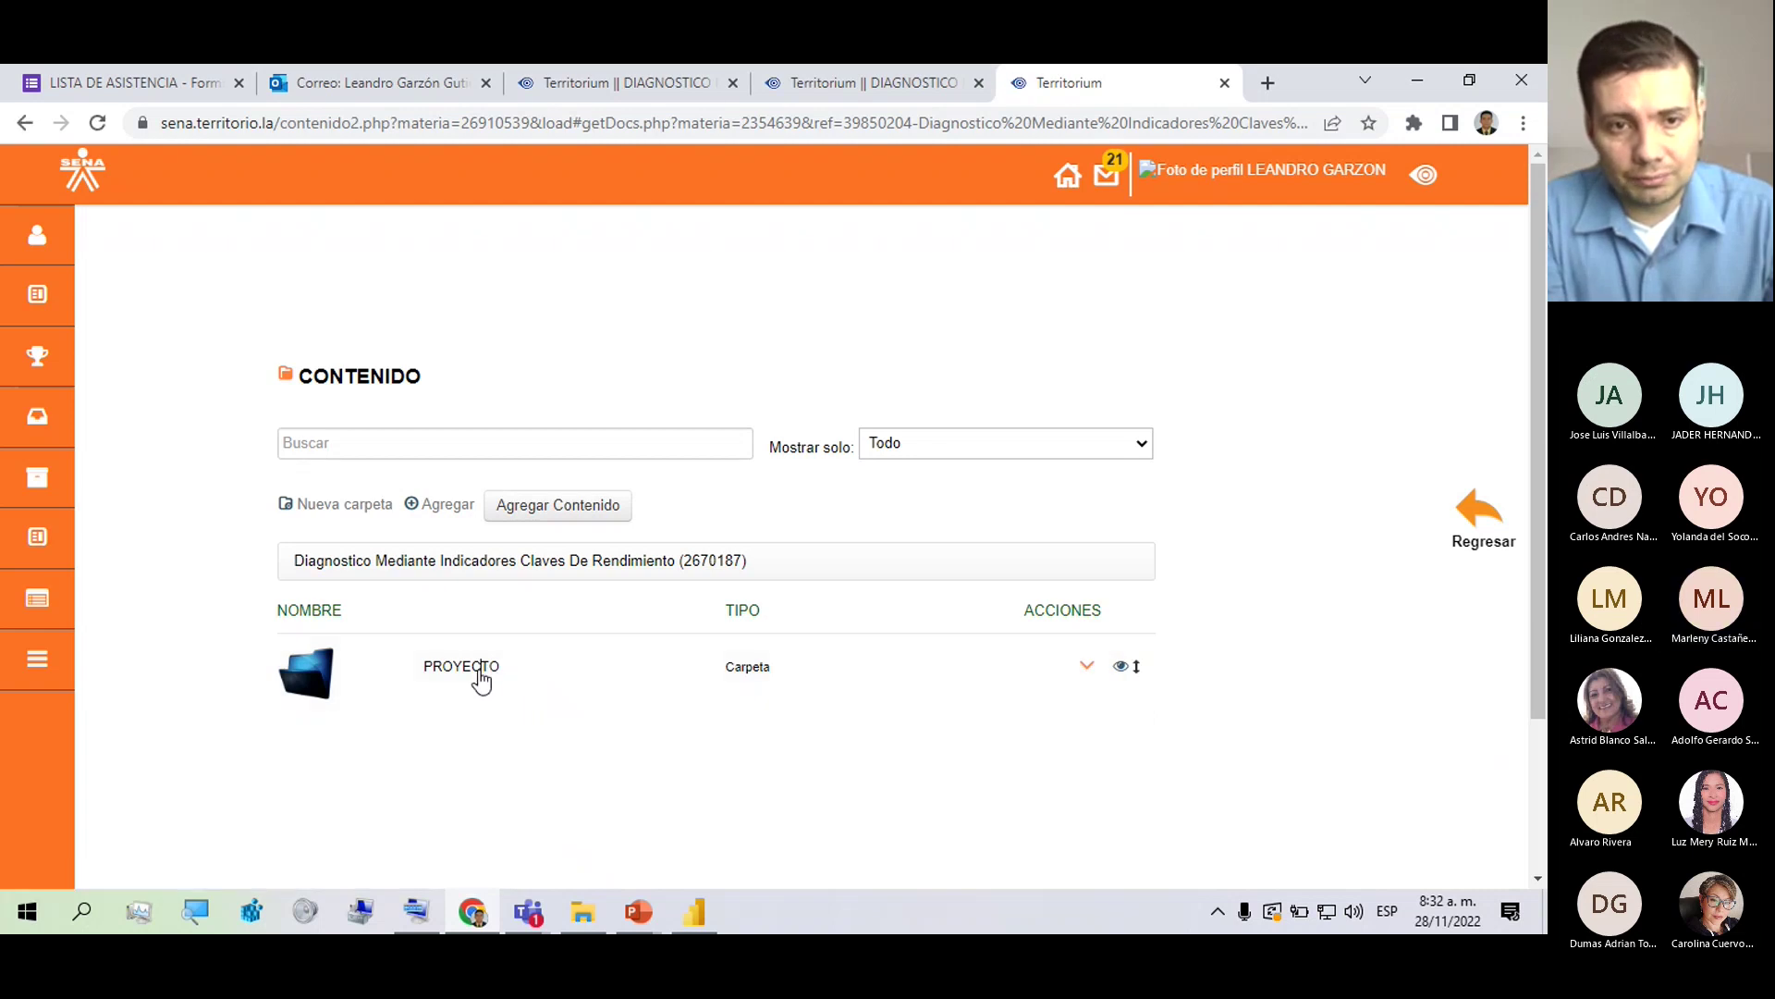
{"action": "left_click", "coordinate": [527, 677]}
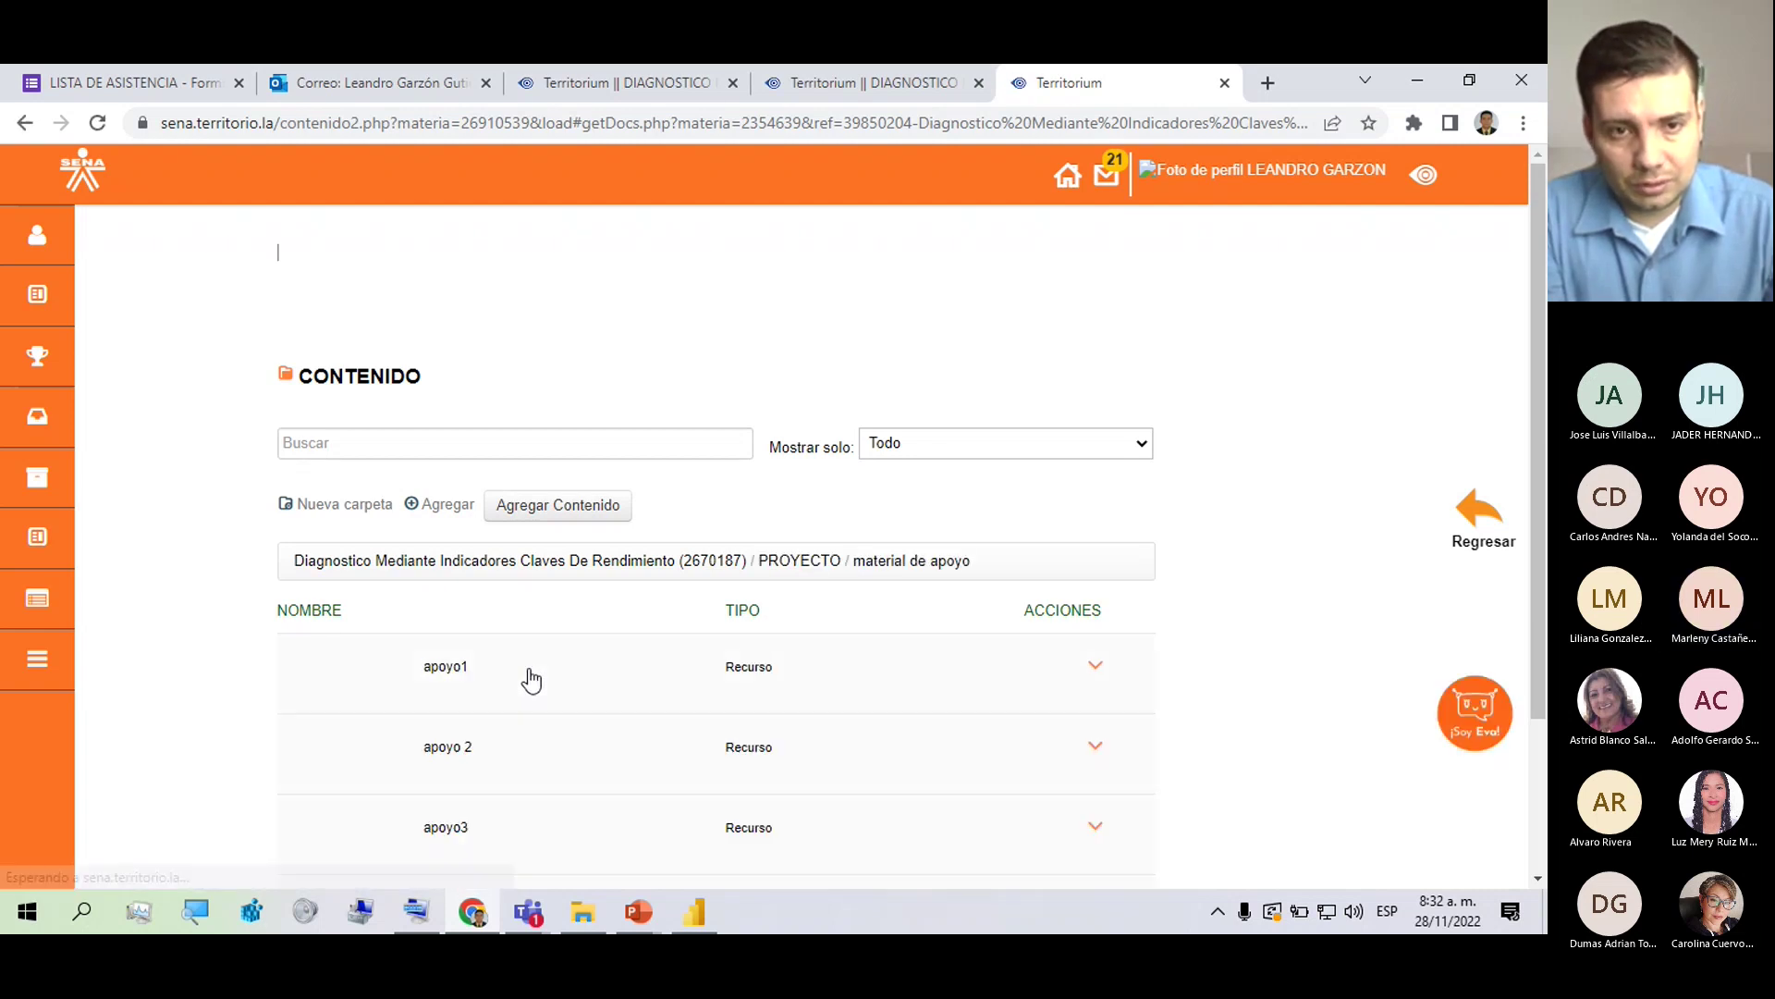
{"action": "left_click", "coordinate": [1089, 746]}
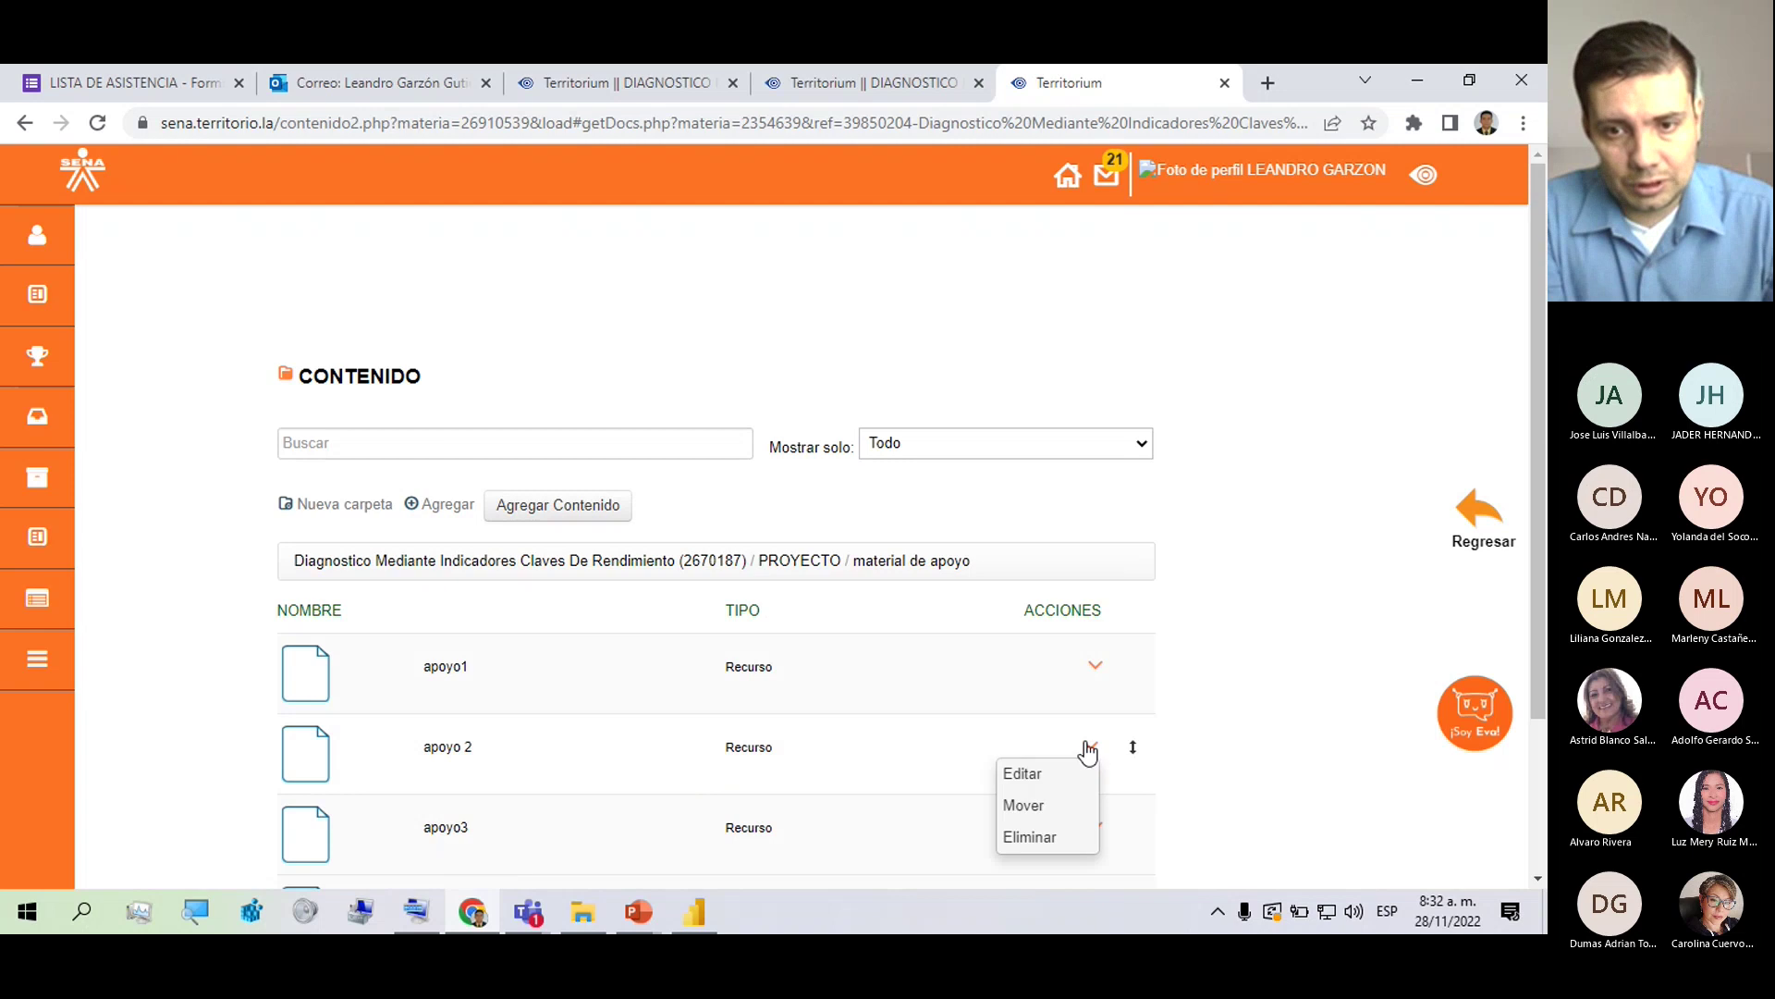
{"action": "left_click", "coordinate": [1023, 774]}
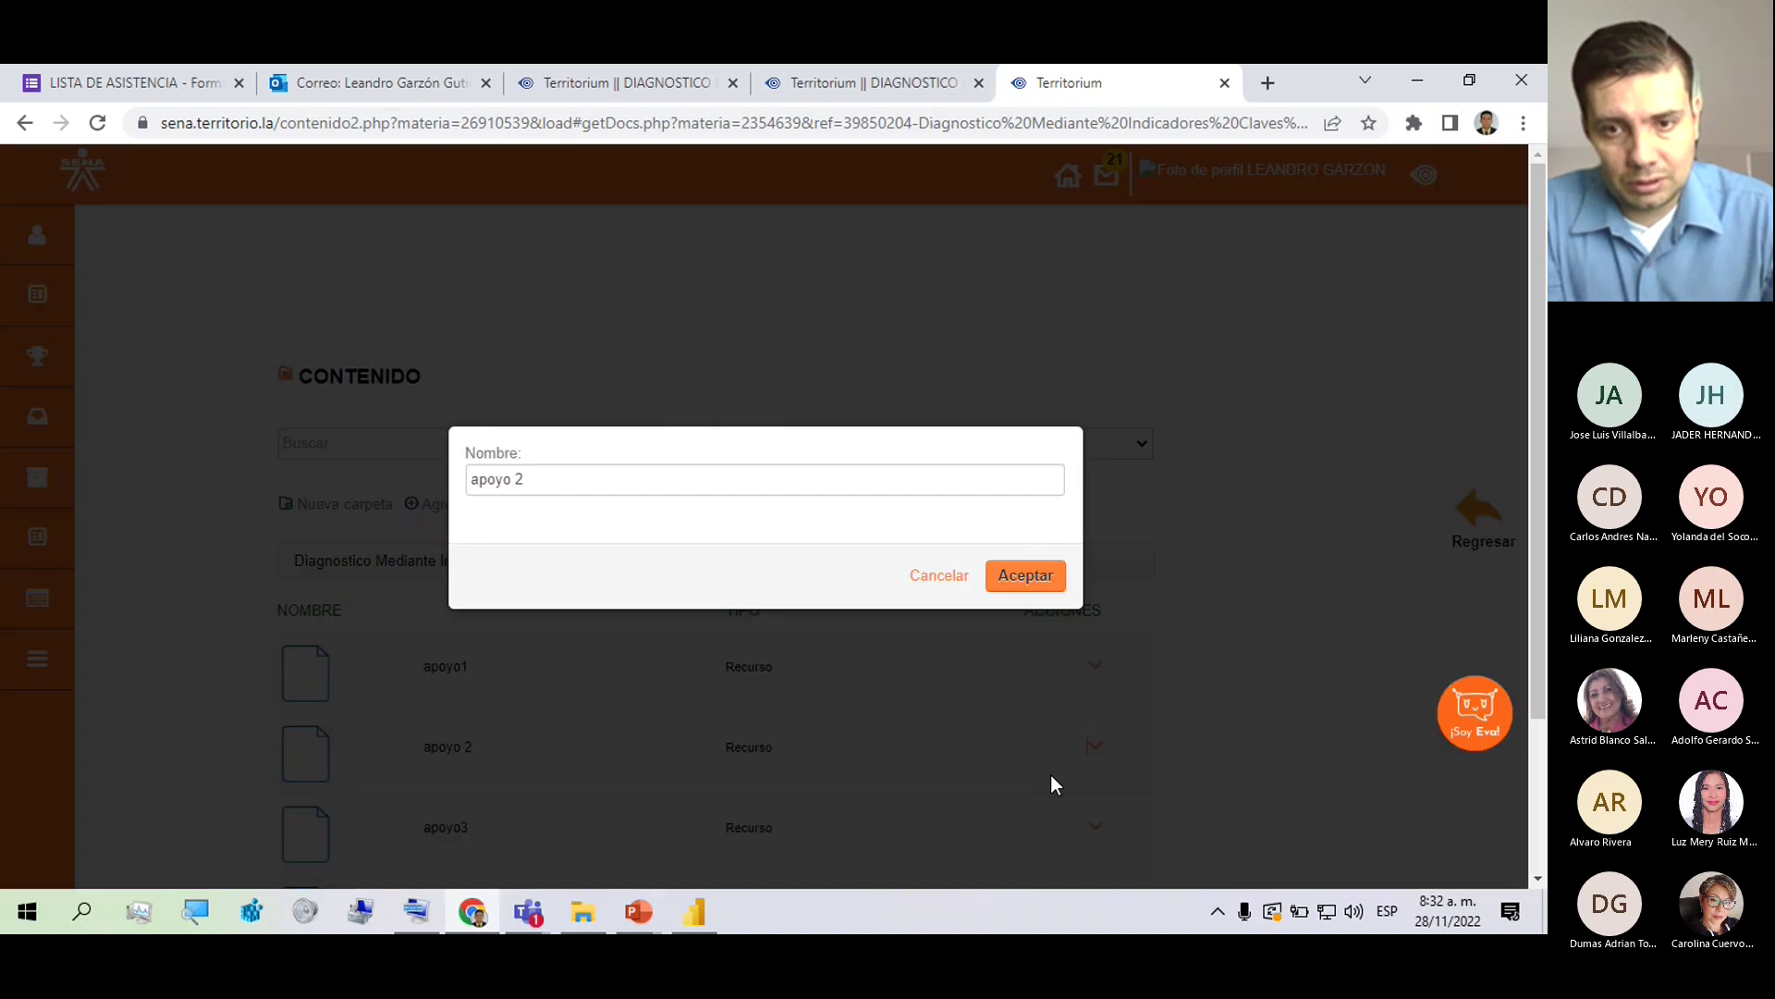
{"action": "left_click", "coordinate": [1008, 582]}
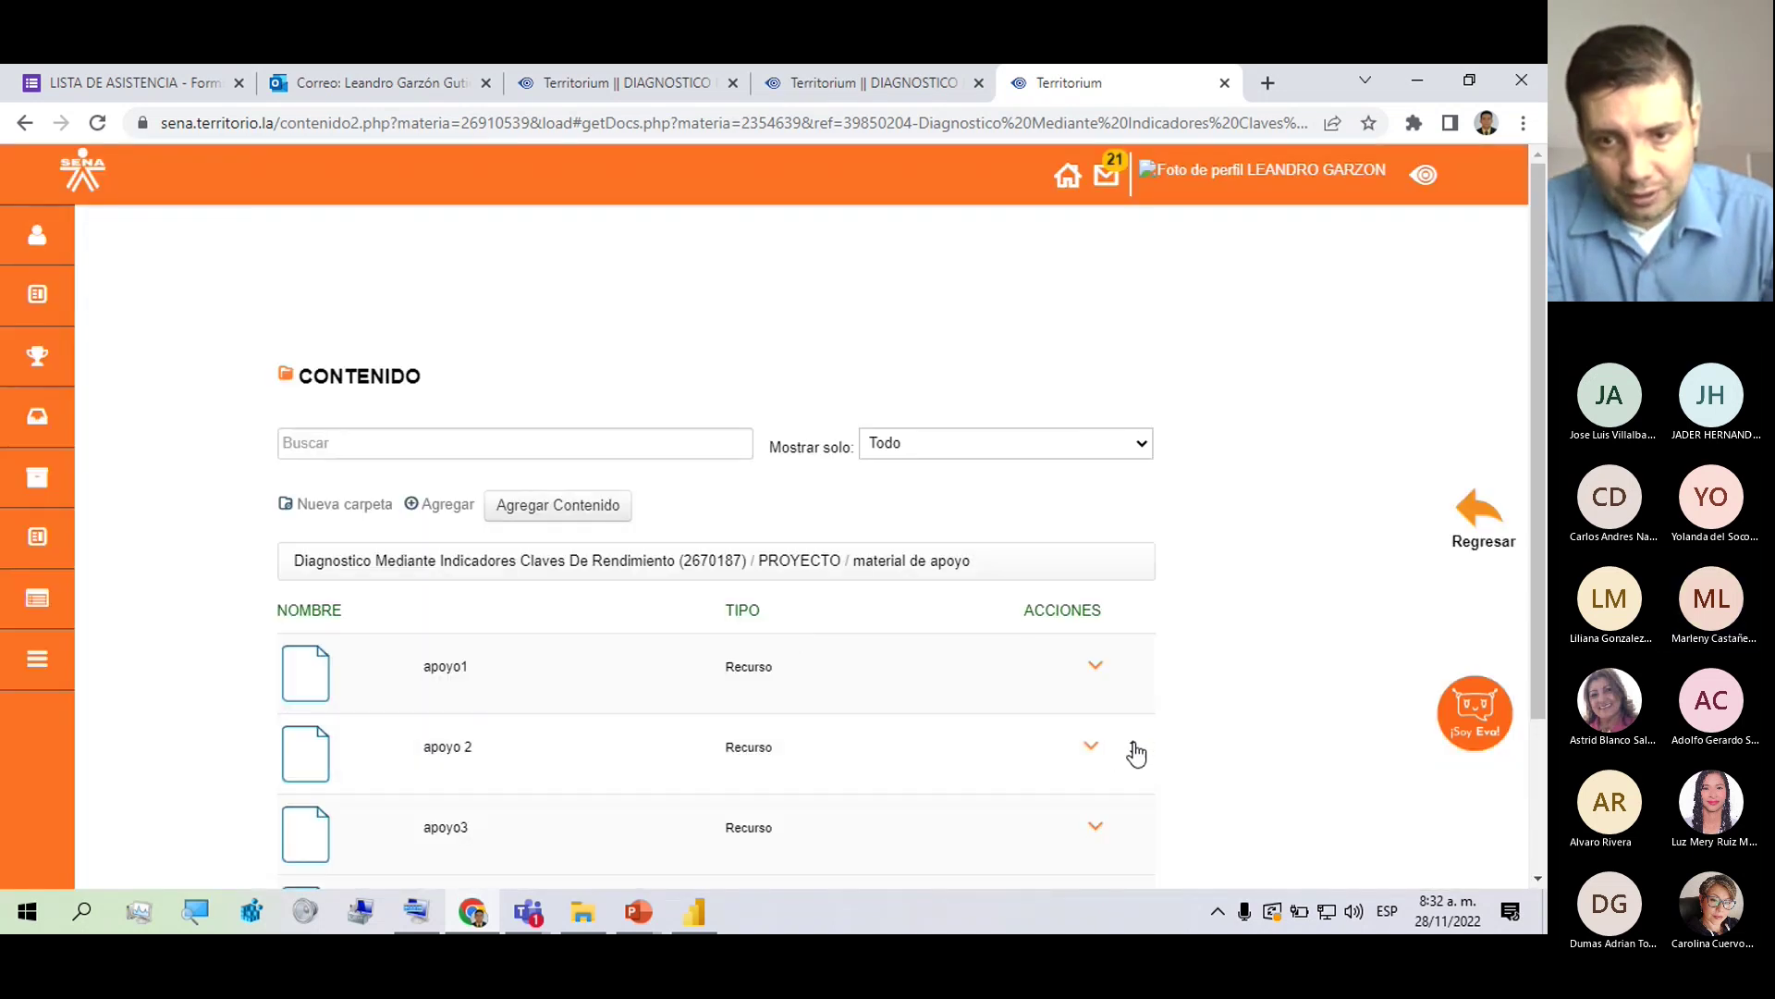
Delete the apoyo 2 resource from the material de apoyo folder.
{"action": "left_click", "coordinate": [1087, 747]}
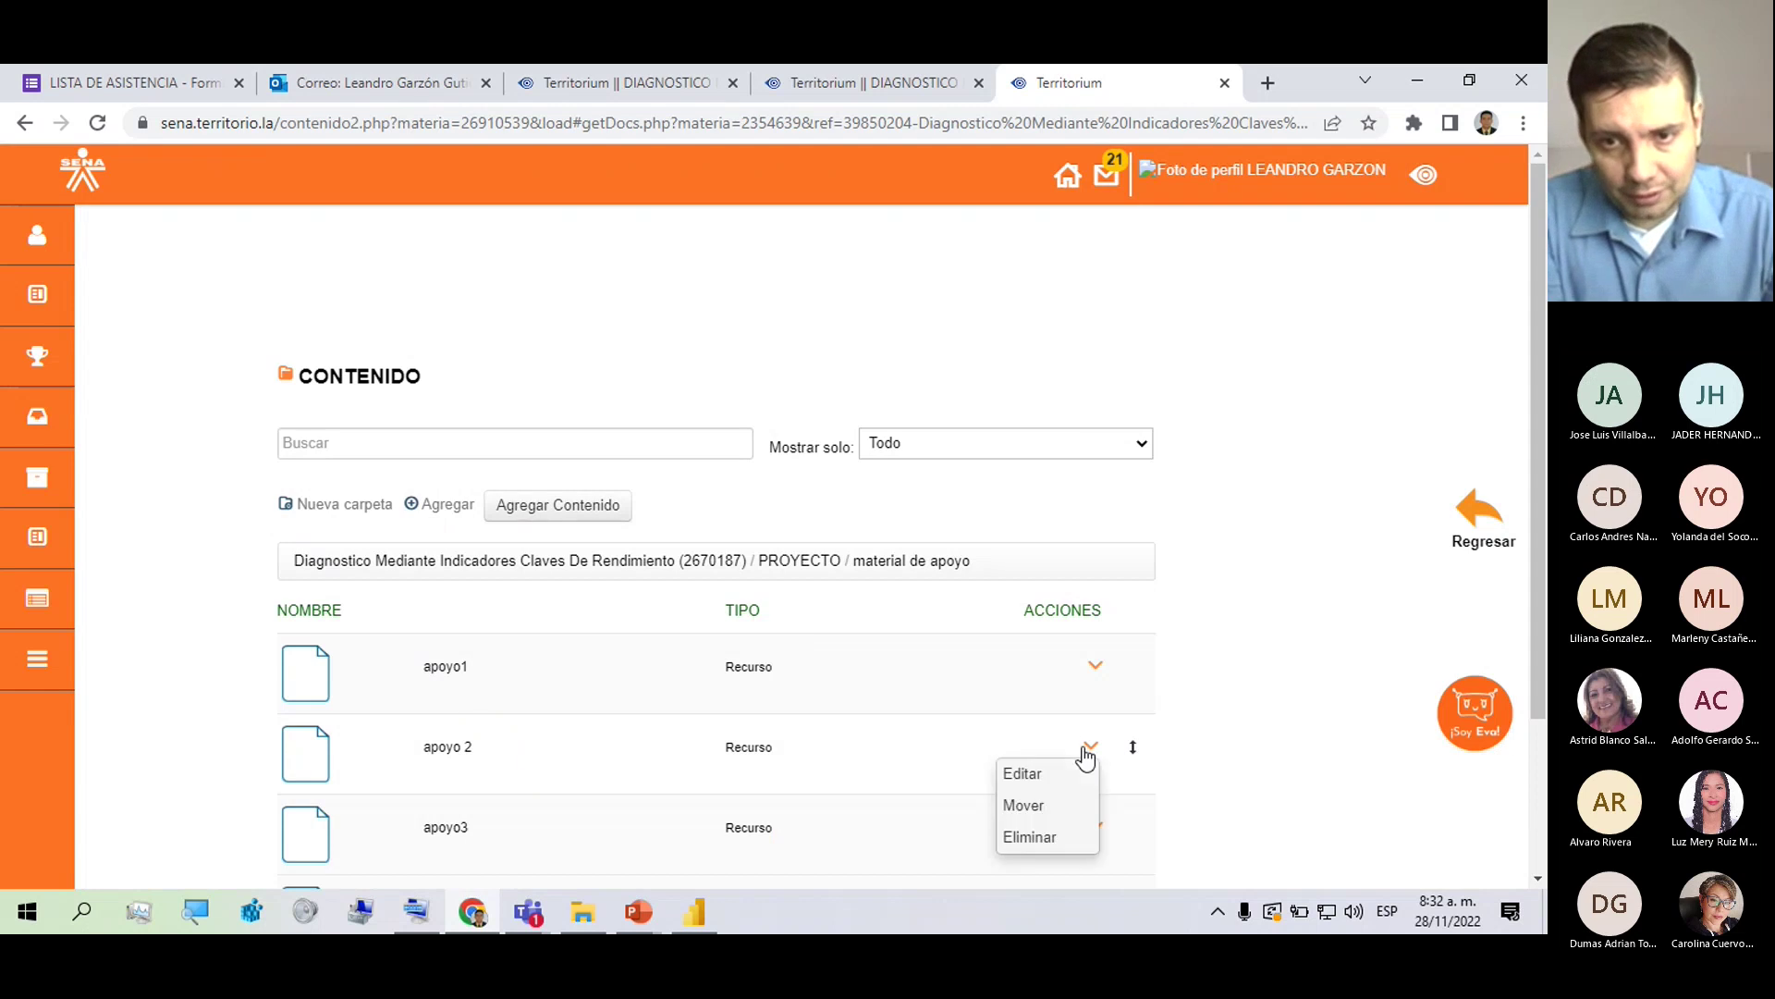
{"action": "left_click", "coordinate": [1043, 843]}
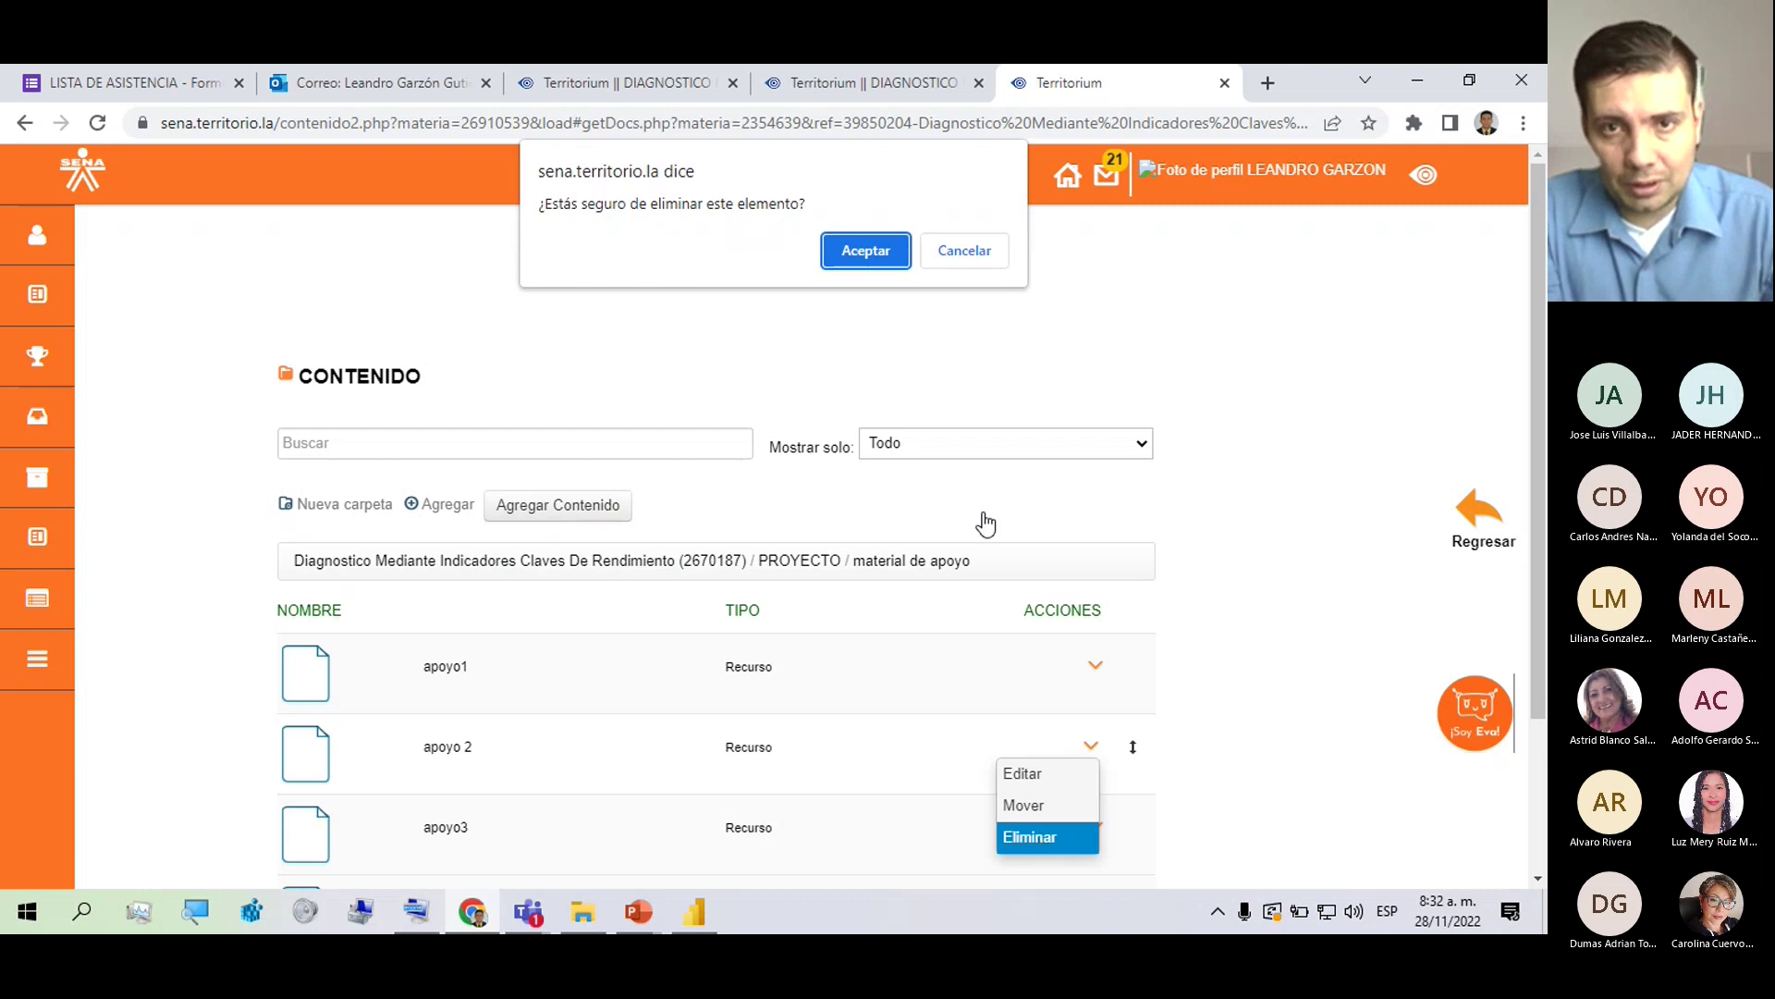
{"action": "left_click", "coordinate": [837, 257]}
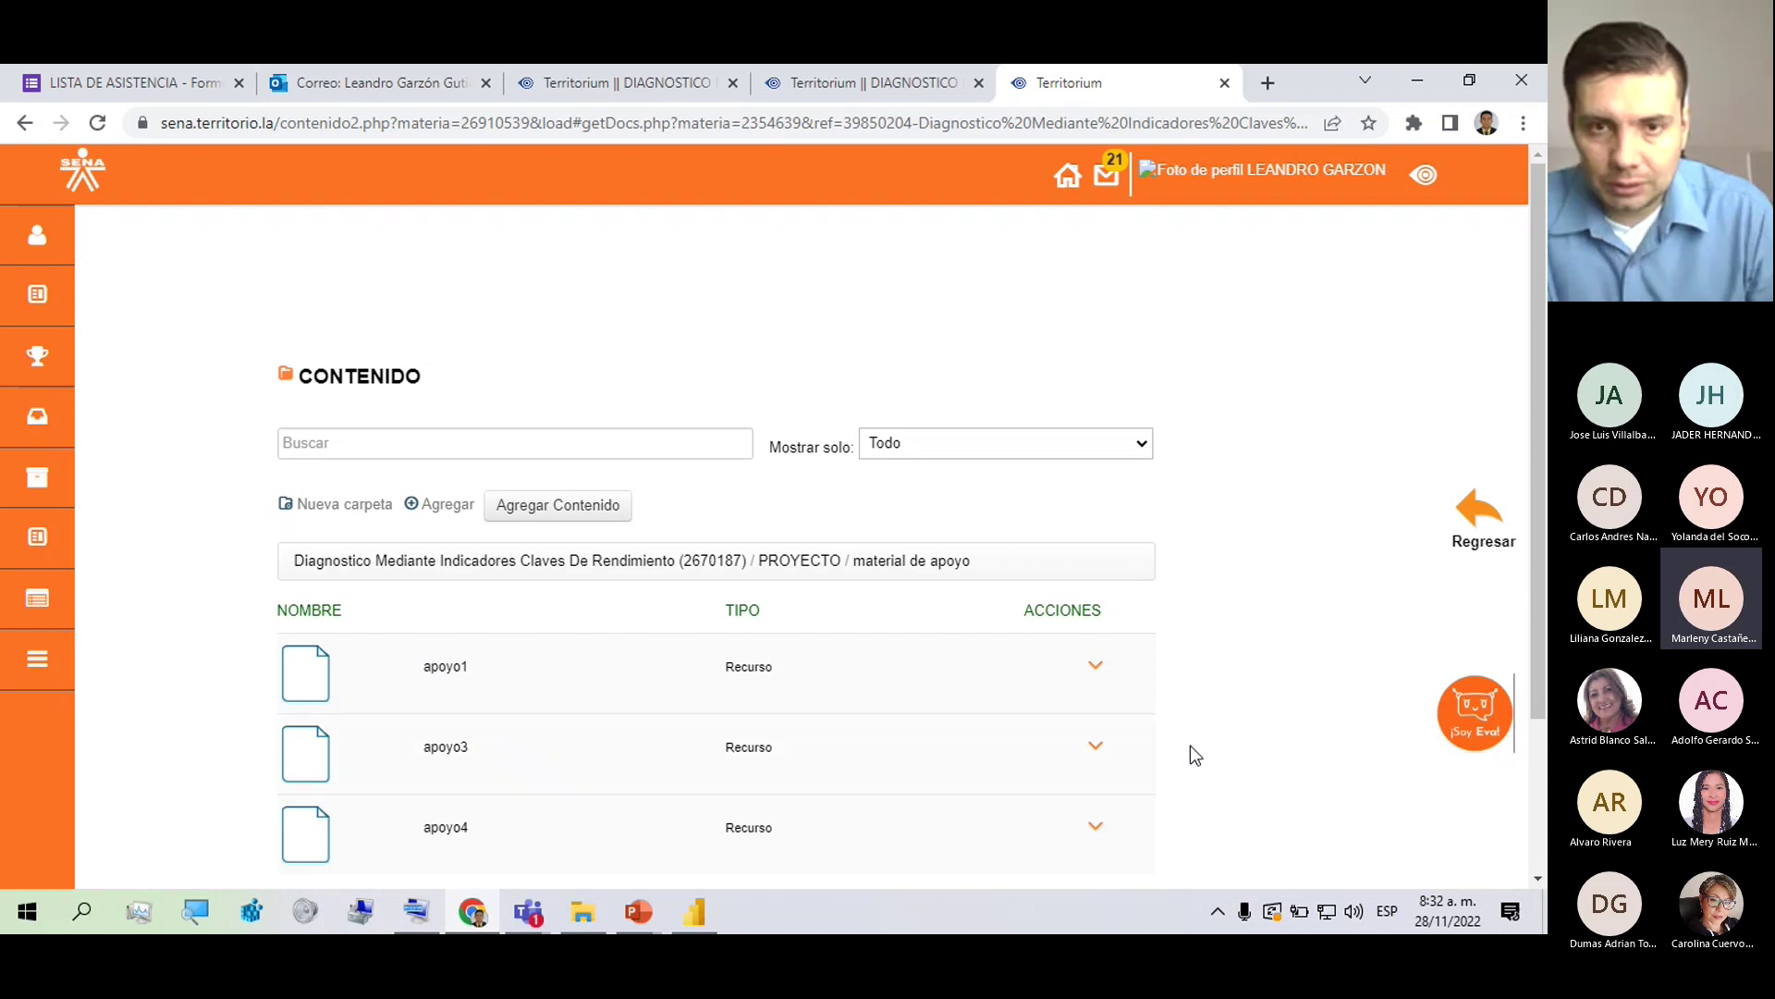
Start a new Recursos item in the material de apoyo folder, enter apoyo2 in both name fields and begin attaching a file.
{"action": "left_click", "coordinate": [416, 511]}
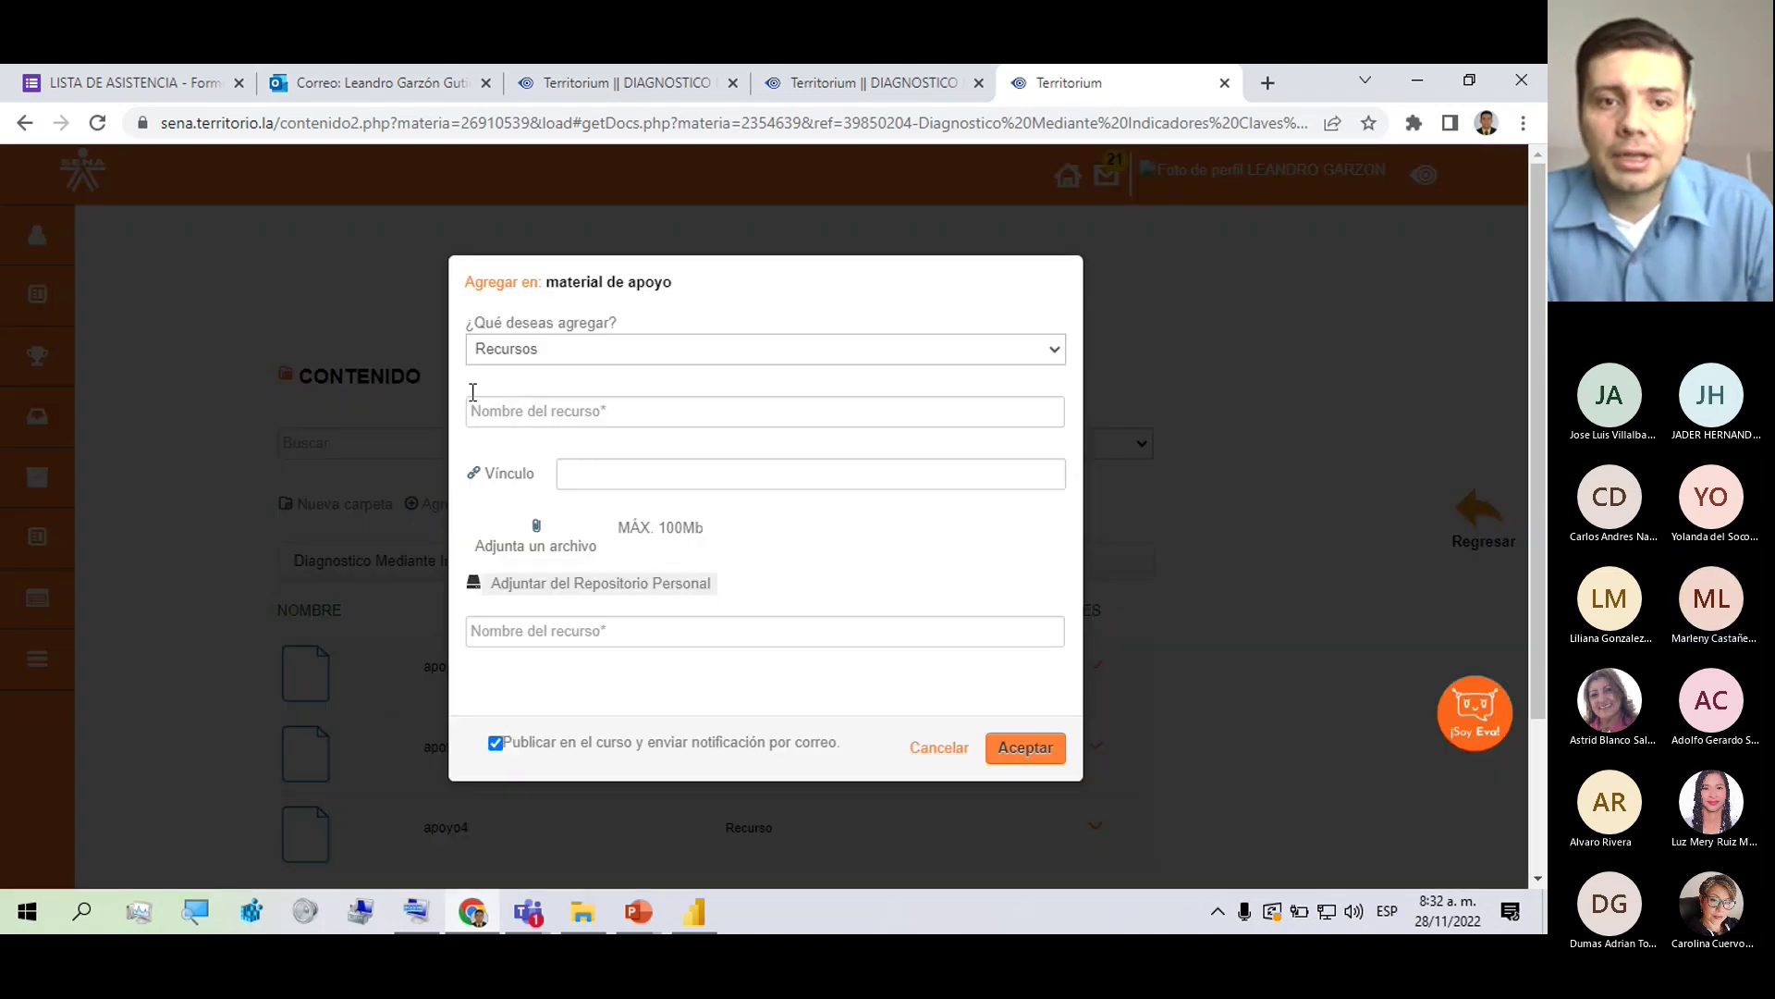
{"action": "left_click", "coordinate": [545, 408]}
{"action": "type", "text": "a"}
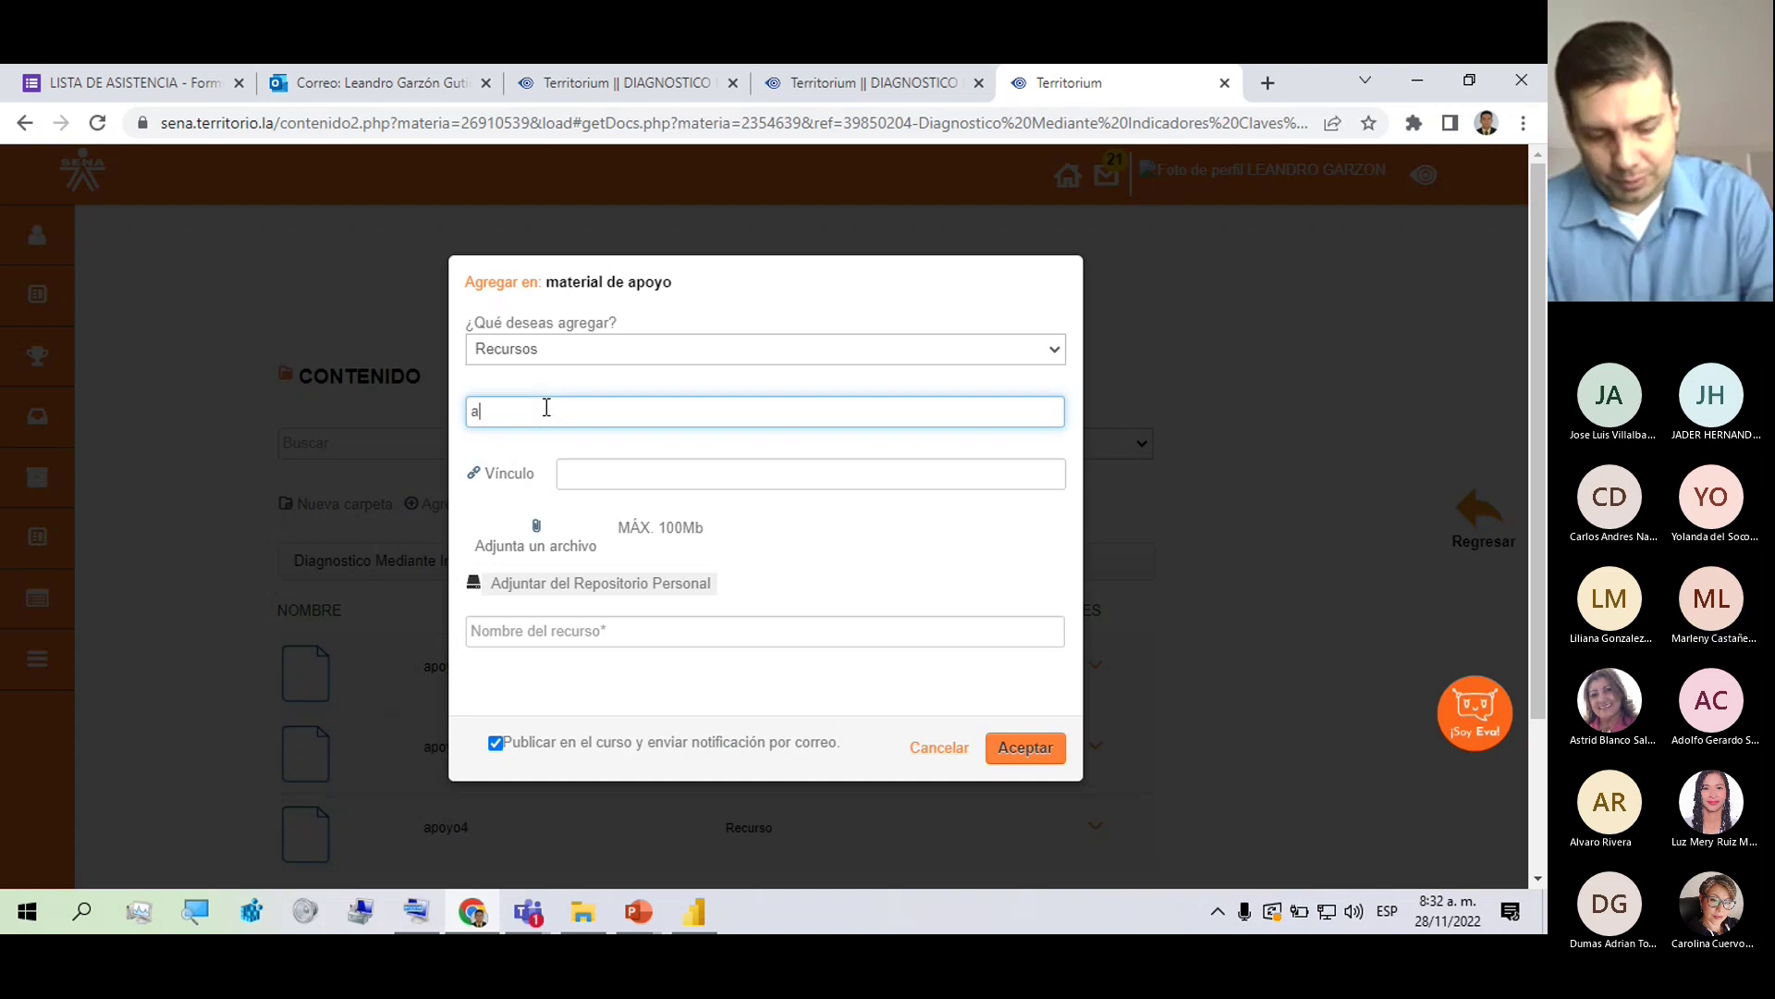
{"action": "type", "text": "poyo2"}
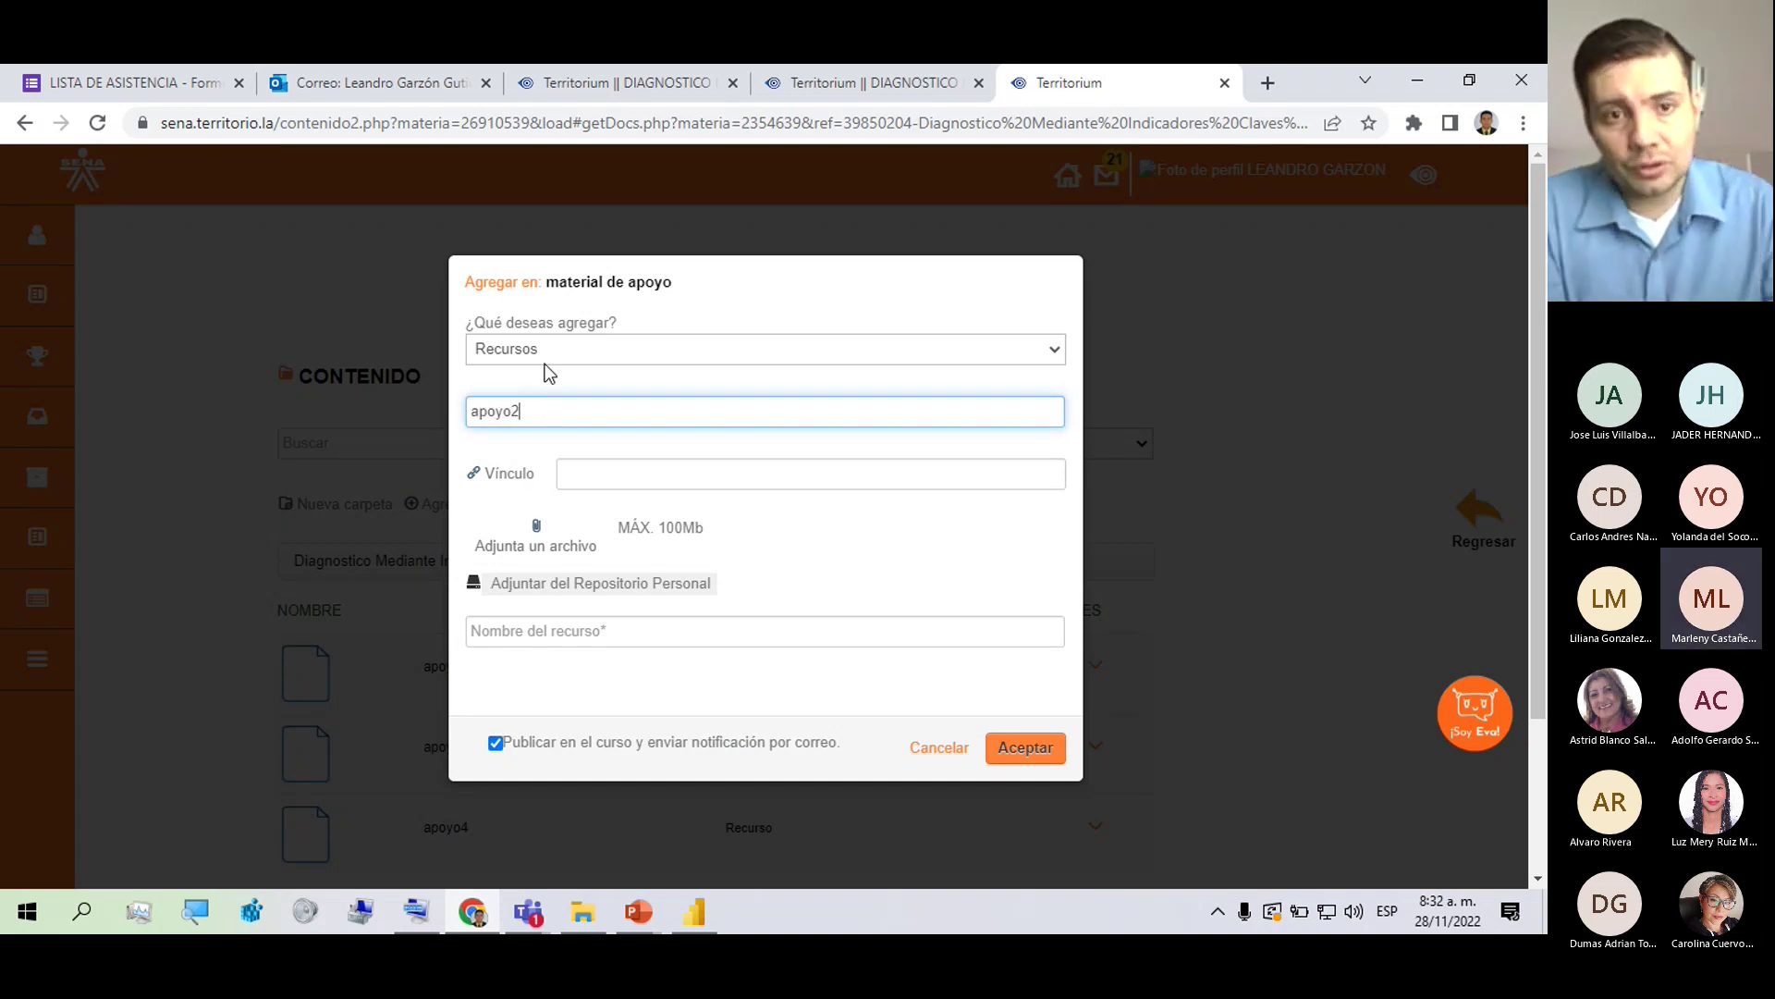
{"action": "left_click", "coordinate": [533, 646]}
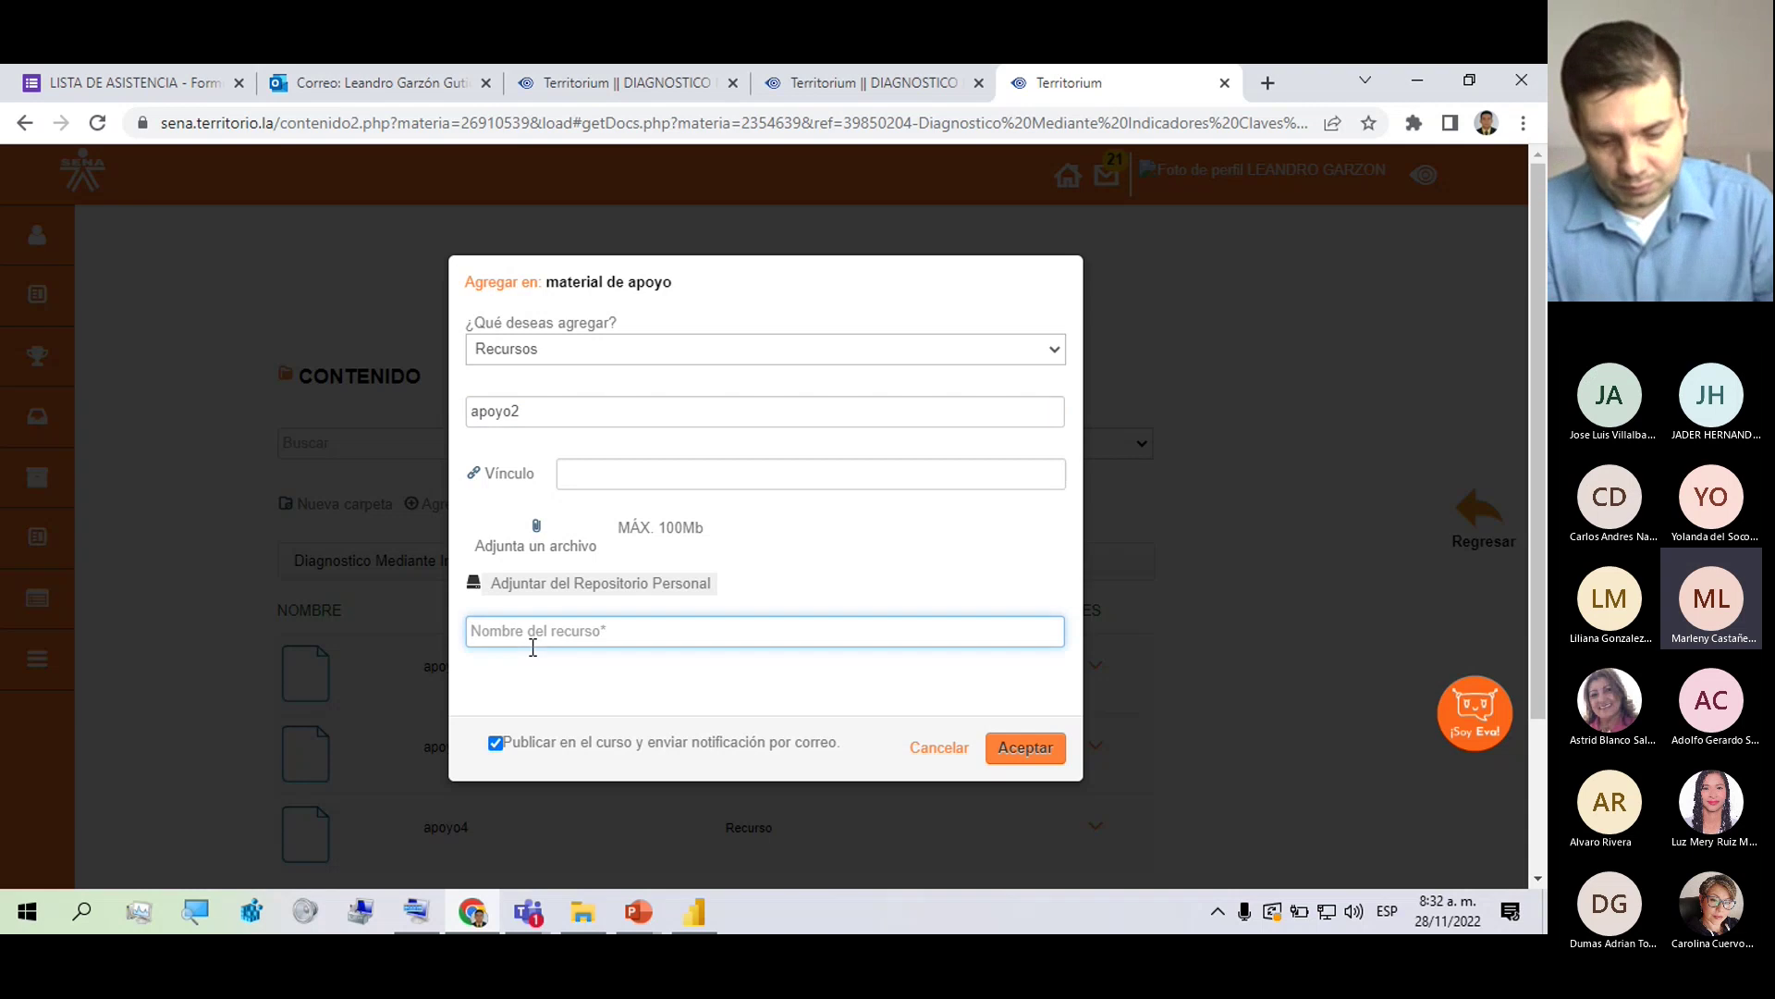
{"action": "type", "text": "apoyo2"}
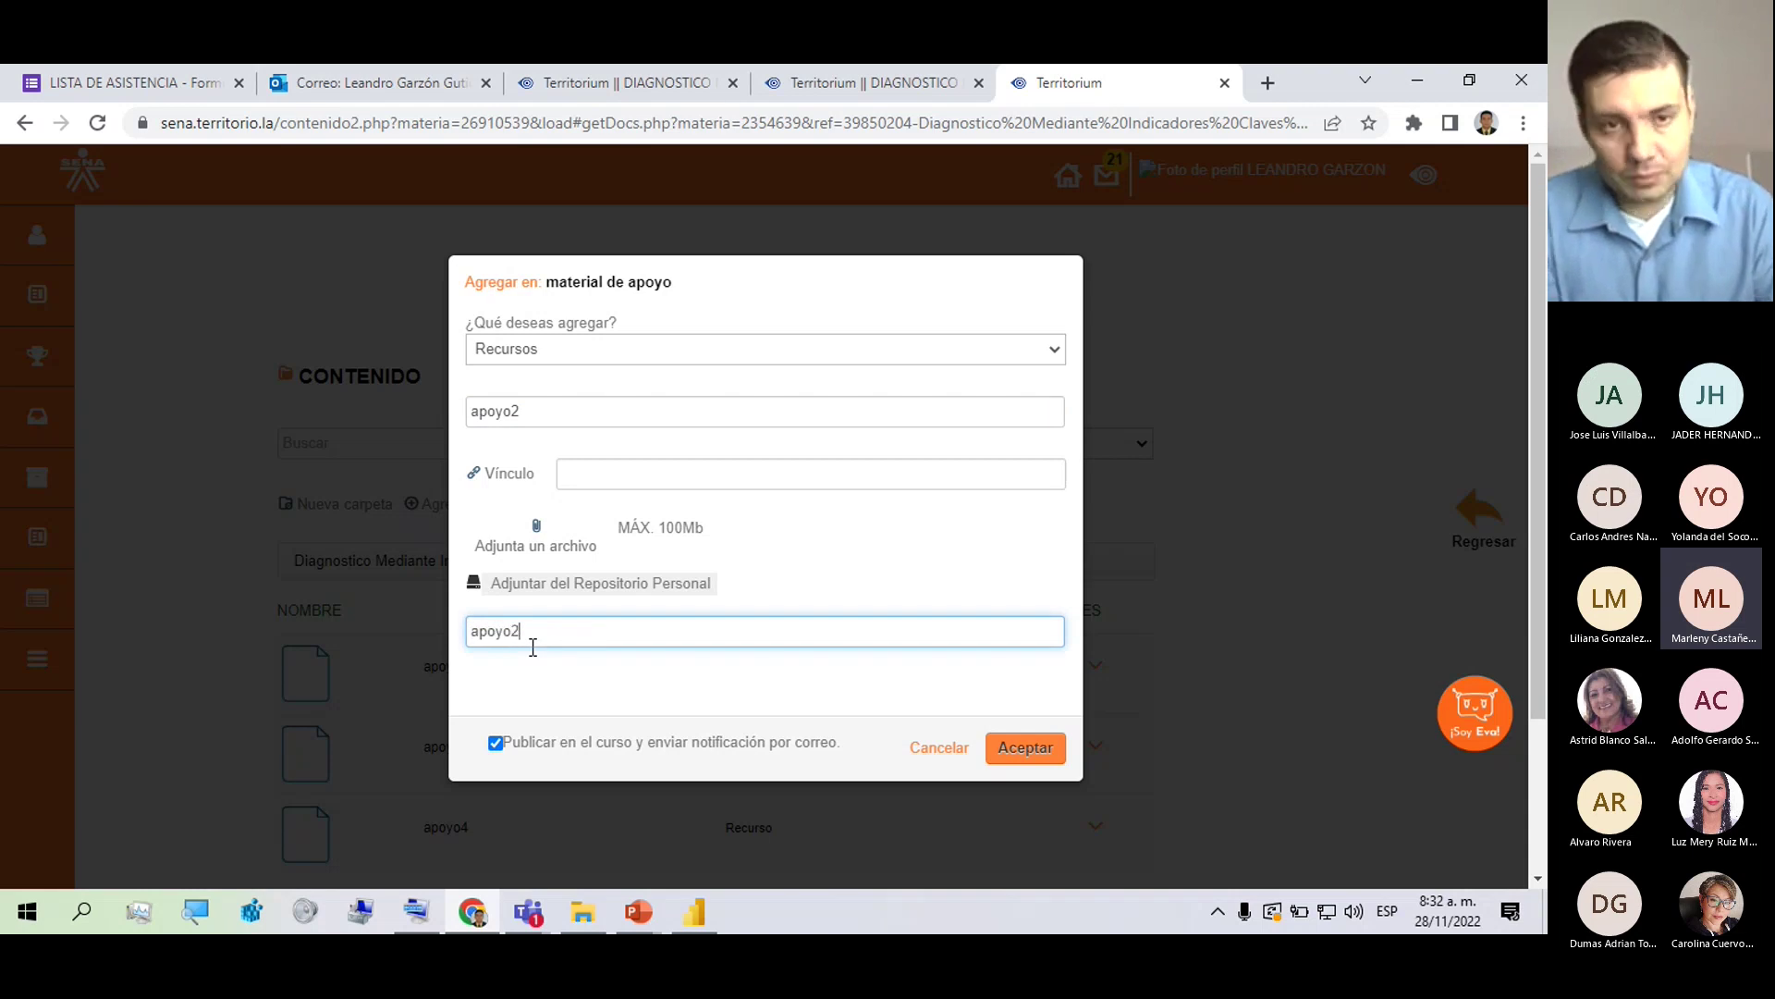
{"action": "left_click", "coordinate": [527, 547]}
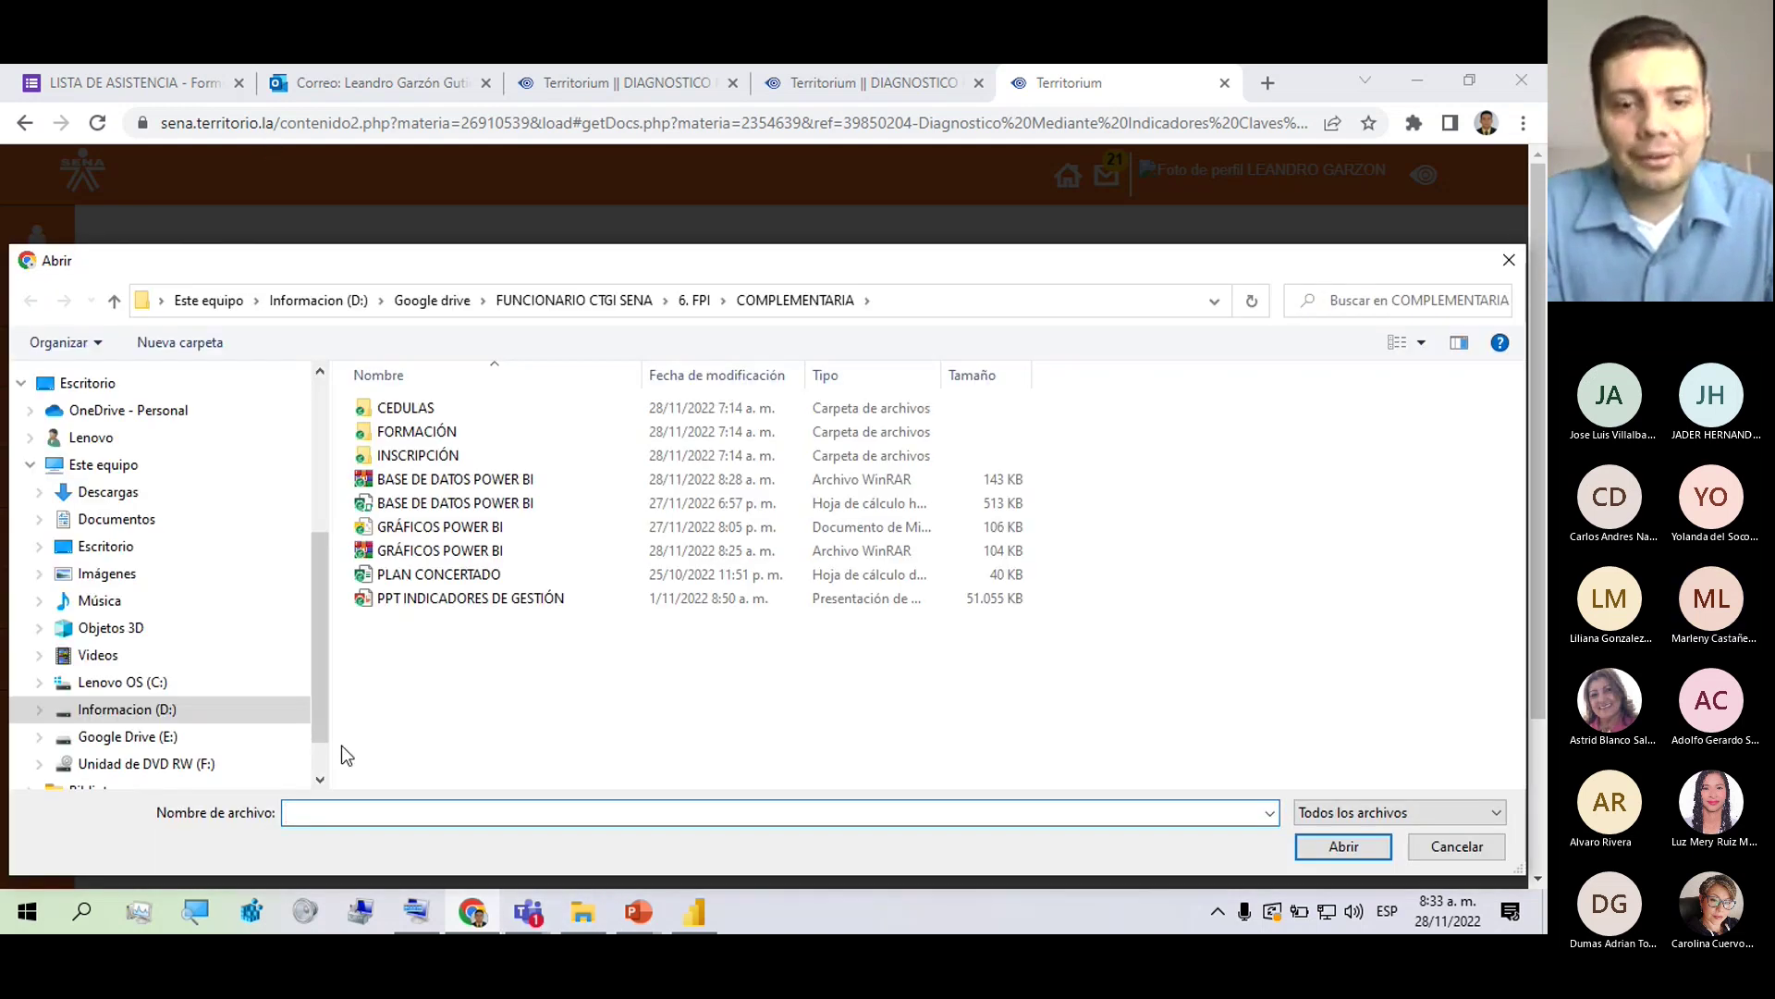
Switch to the Teams meeting, mute the participant whose microphone is open and return to the file selection dialog.
{"action": "left_click", "coordinate": [528, 910]}
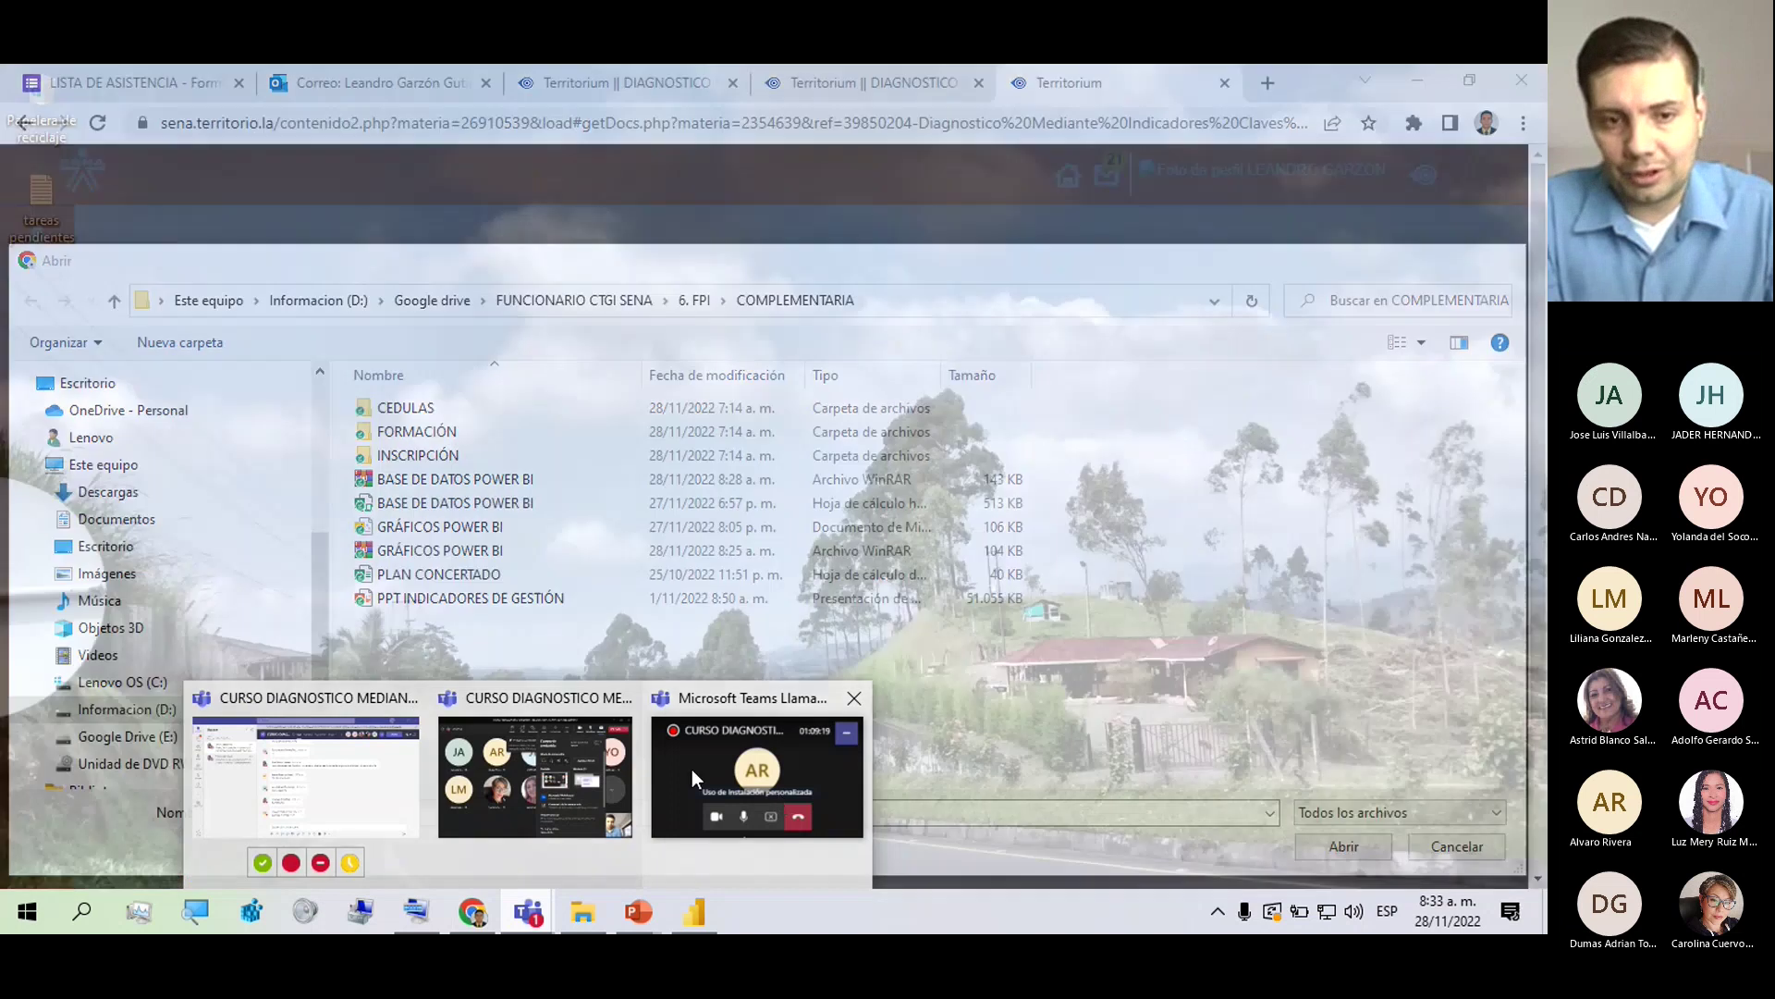
{"action": "left_click", "coordinate": [692, 770]}
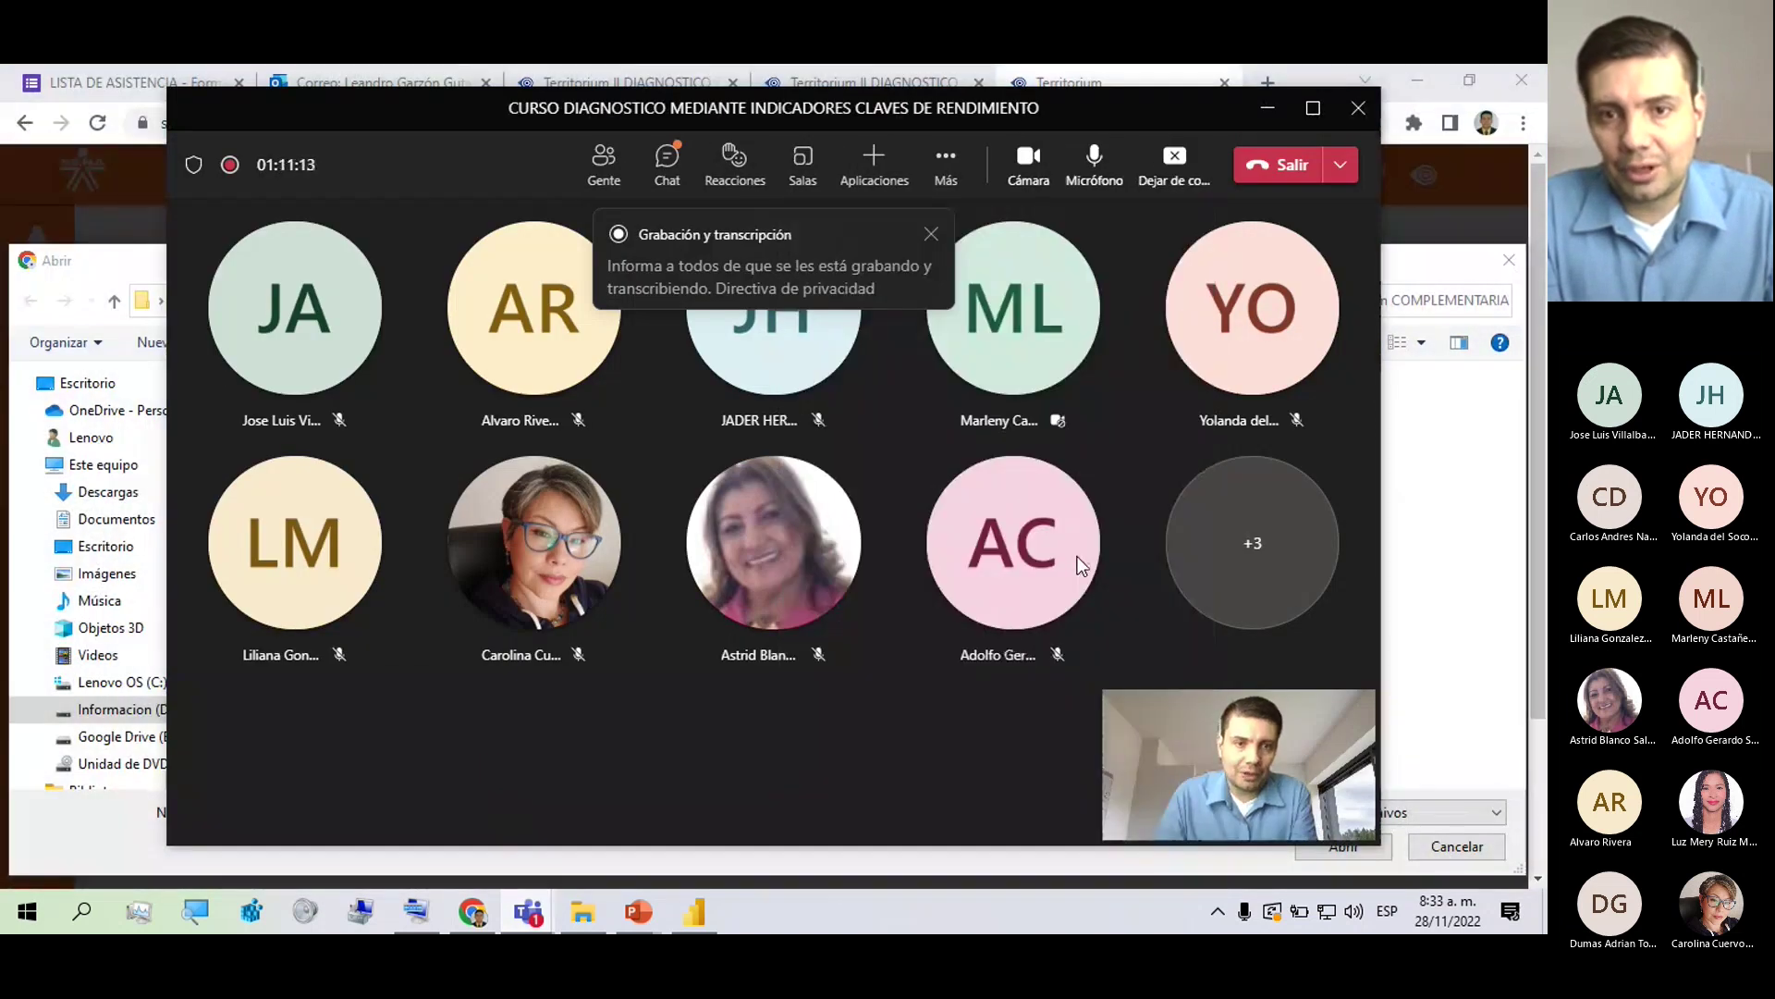
{"action": "left_click", "coordinate": [1079, 566]}
{"action": "left_click", "coordinate": [623, 754]}
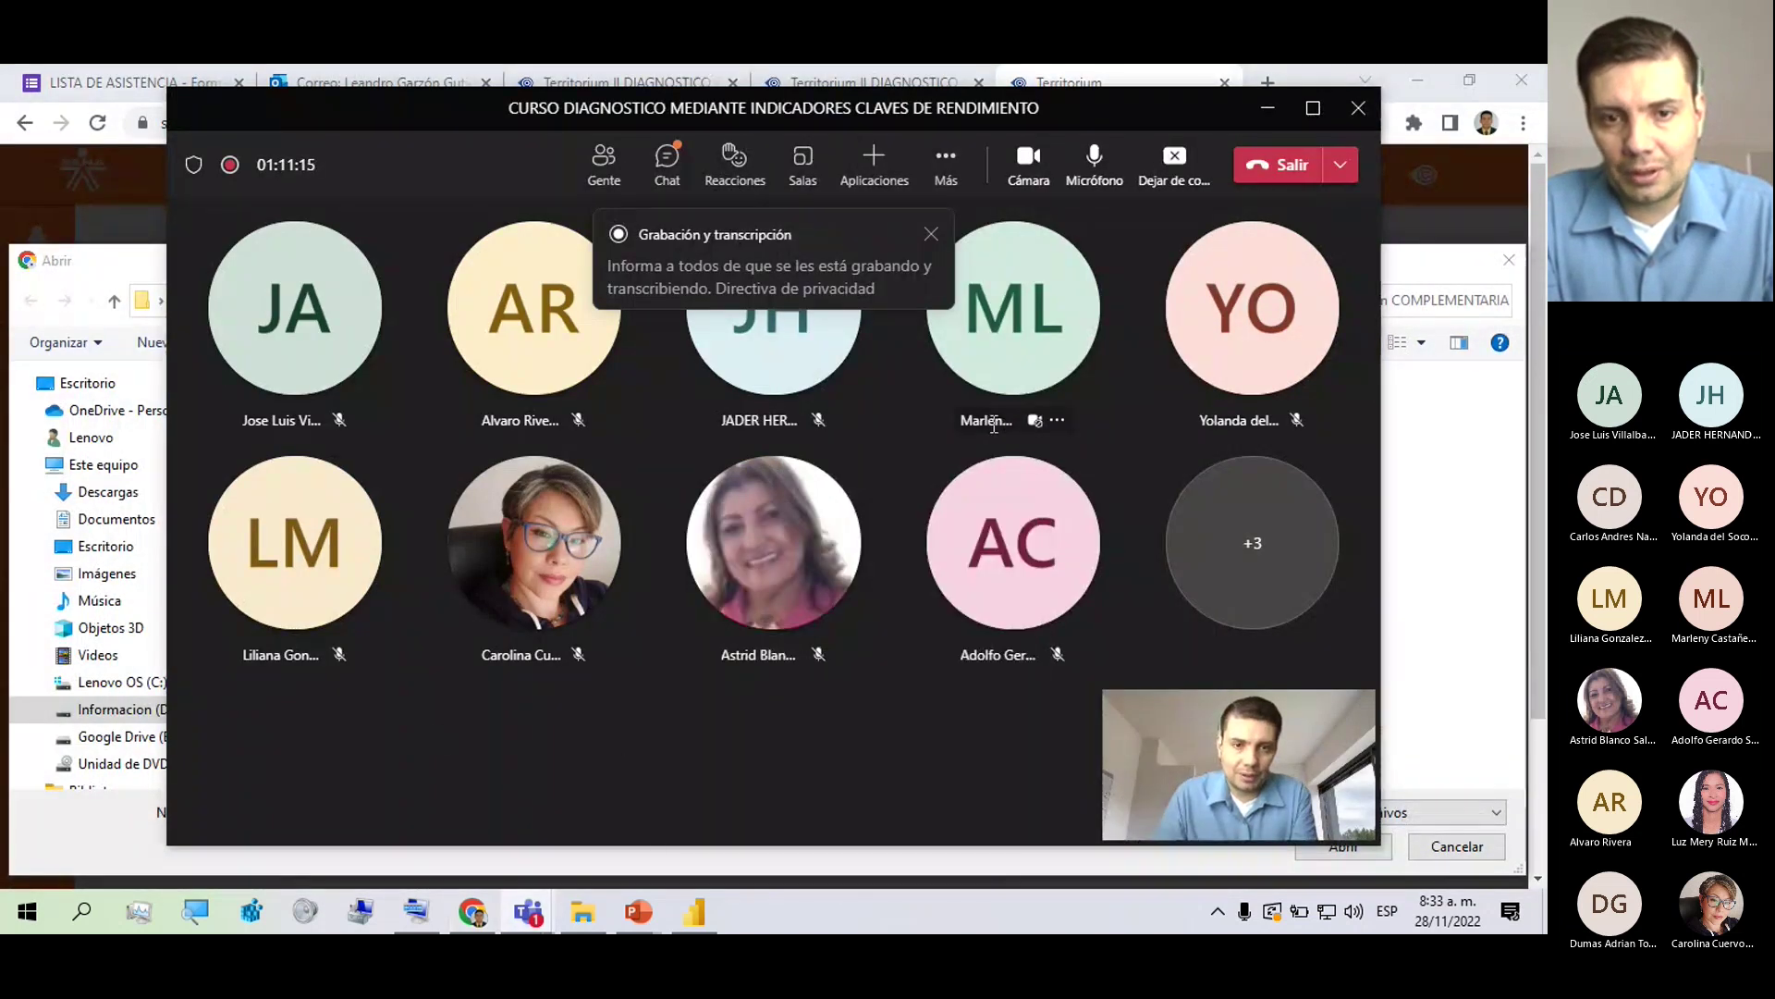
{"action": "key", "text": "alt+Tab"}
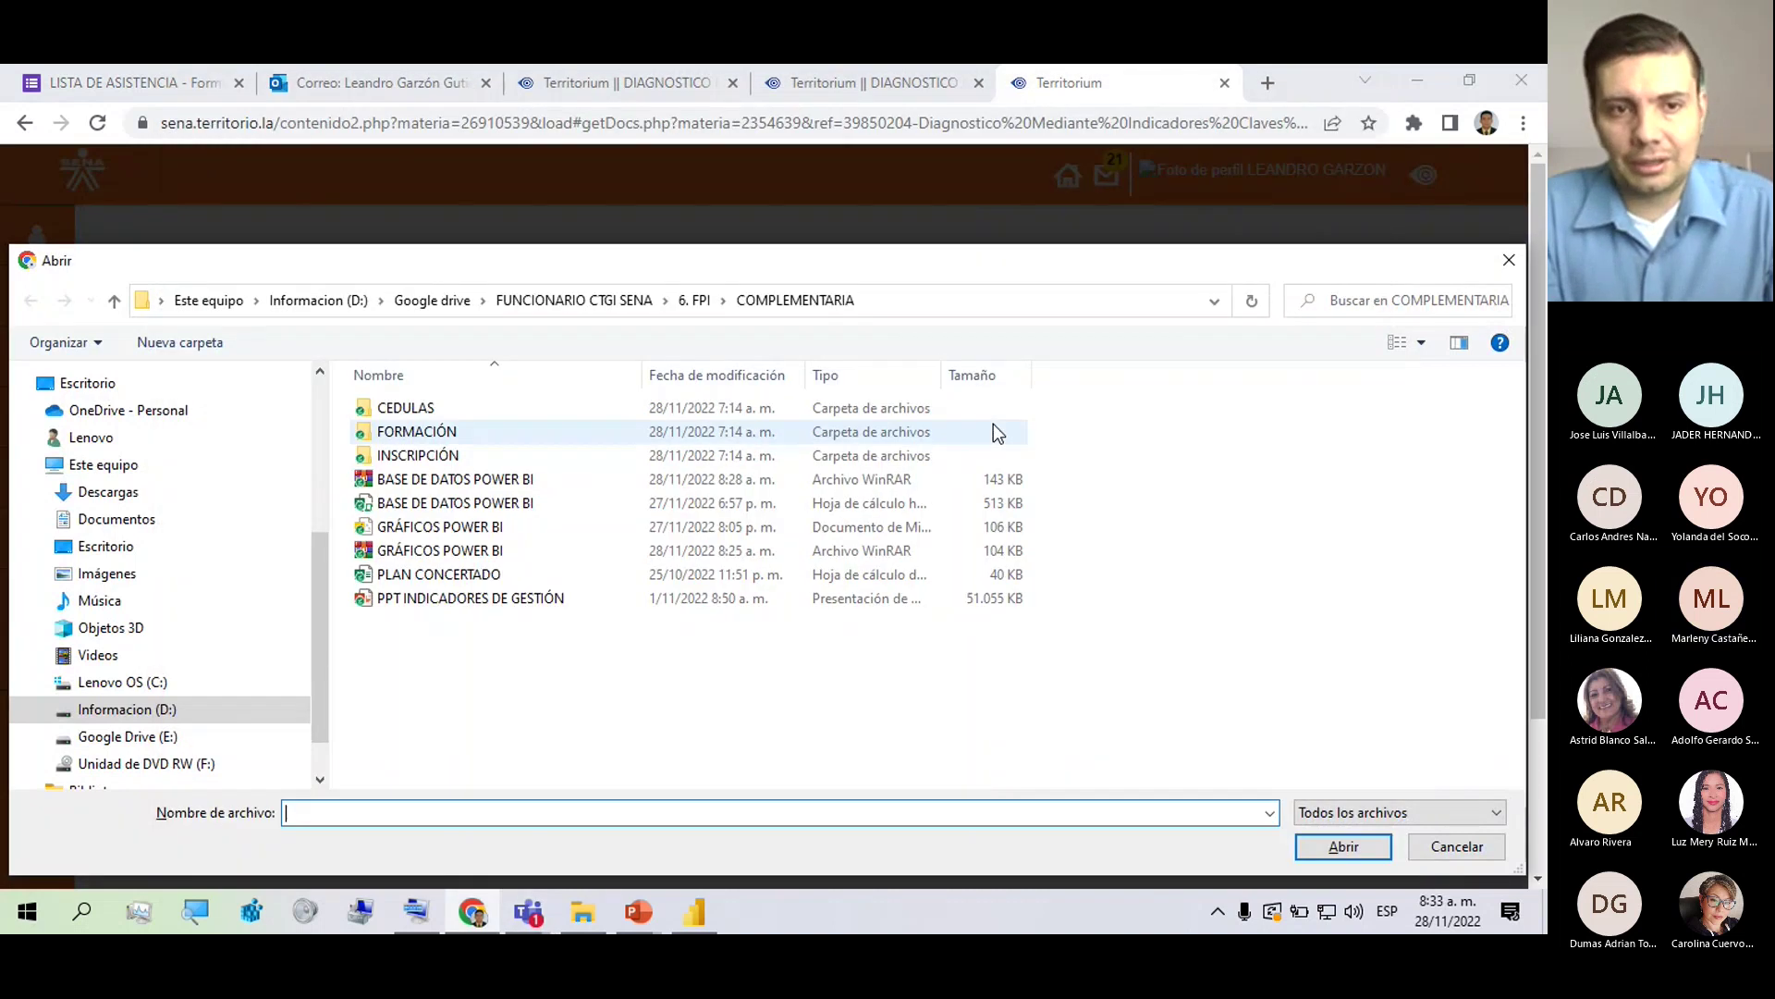
{"action": "key", "text": "alt+Tab"}
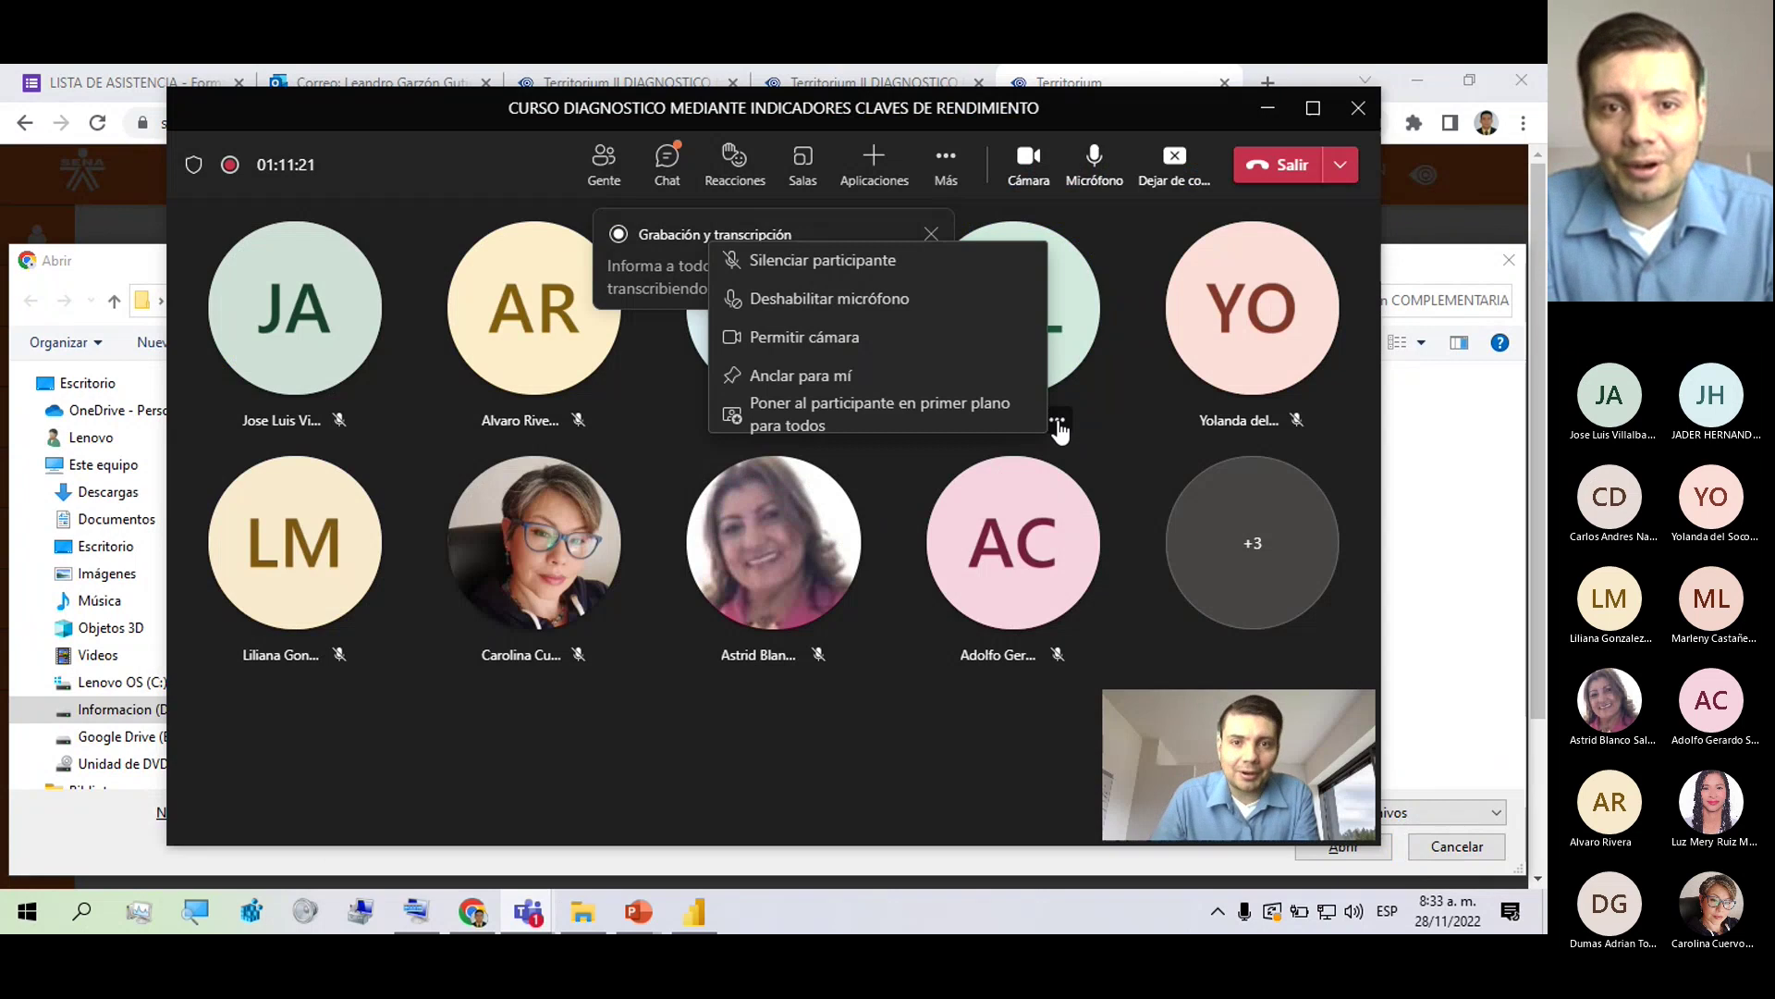
{"action": "left_click", "coordinate": [886, 262]}
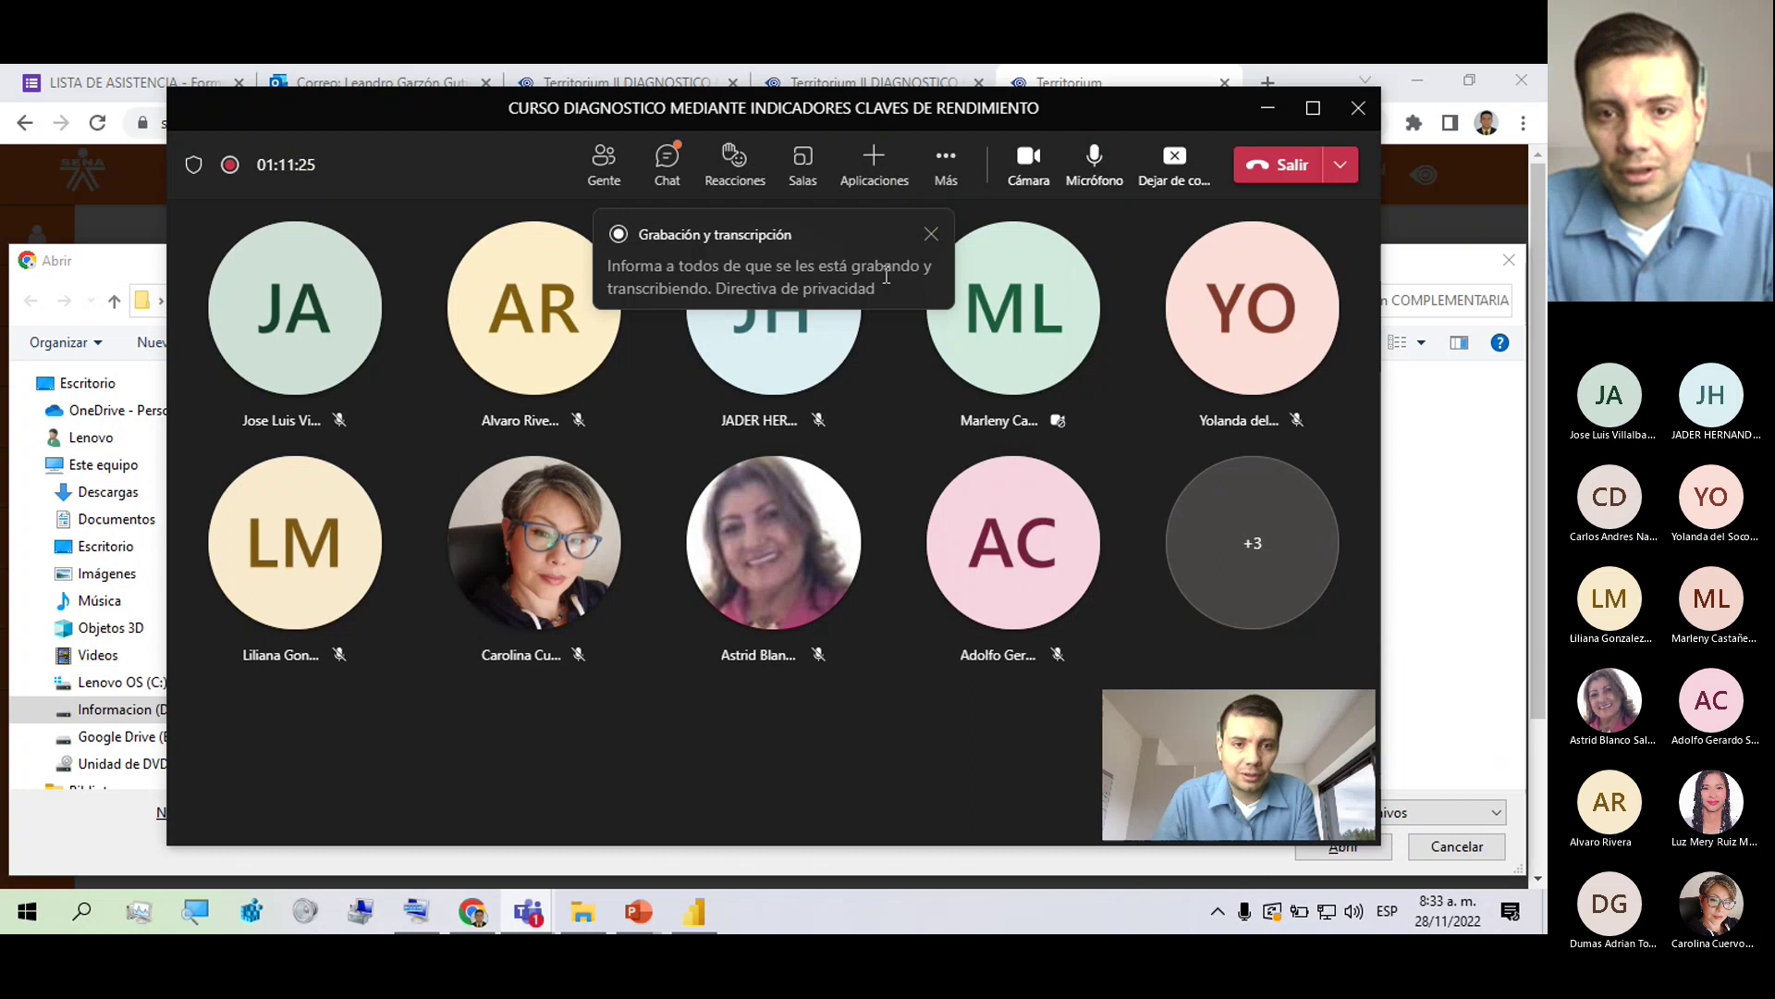
{"action": "left_click", "coordinate": [568, 856]}
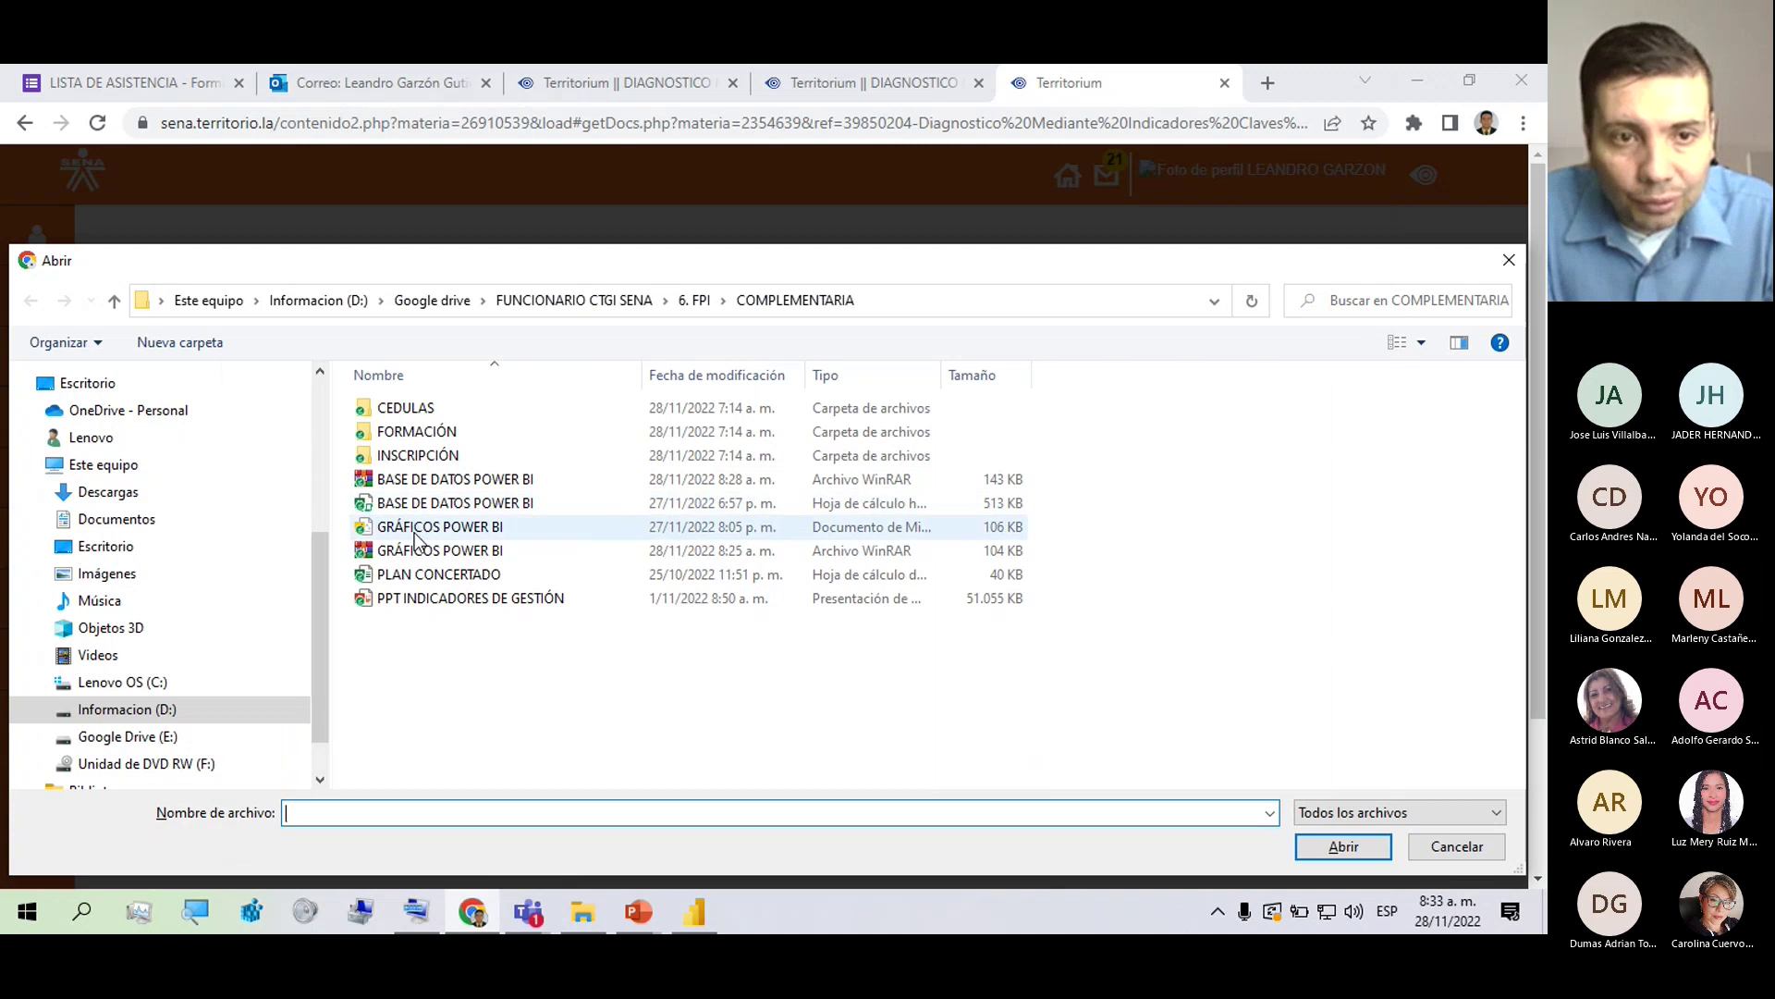
Attach the WinRAR archive GRÁFICOS POWER BI to the apoyo2 resource and accept it.
{"action": "left_click", "coordinate": [438, 583]}
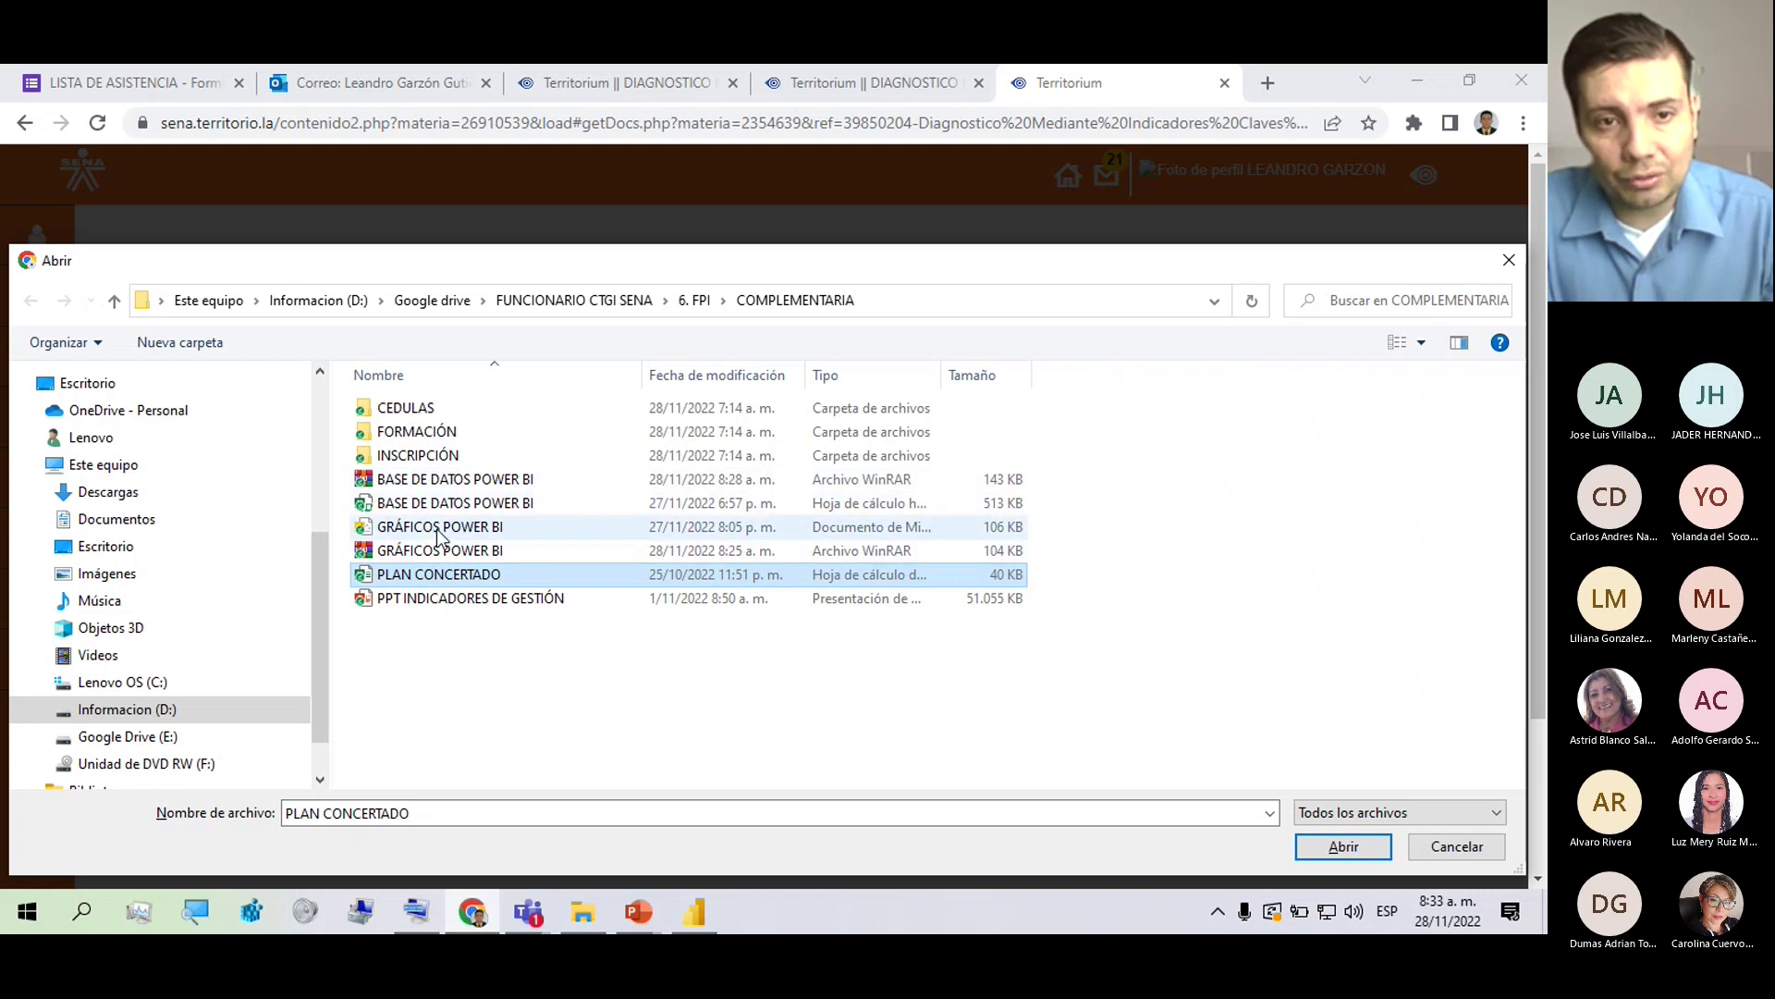
{"action": "left_click", "coordinate": [440, 552]}
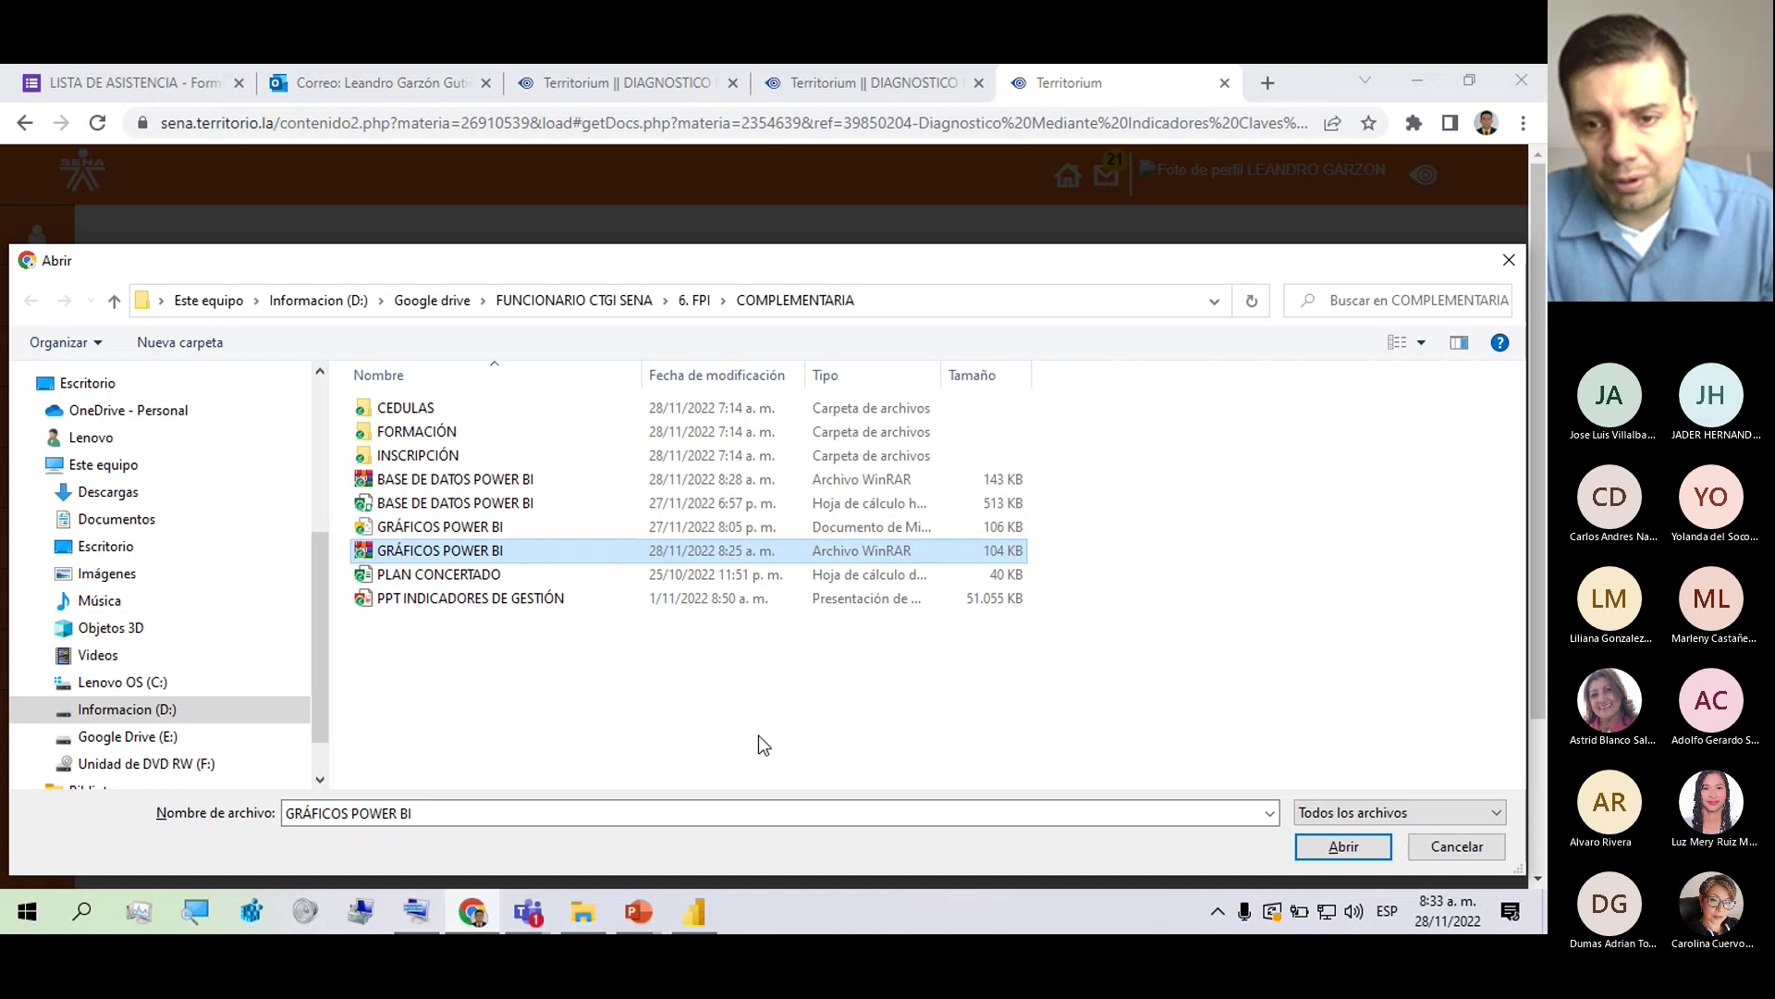
{"action": "left_click", "coordinate": [1336, 846]}
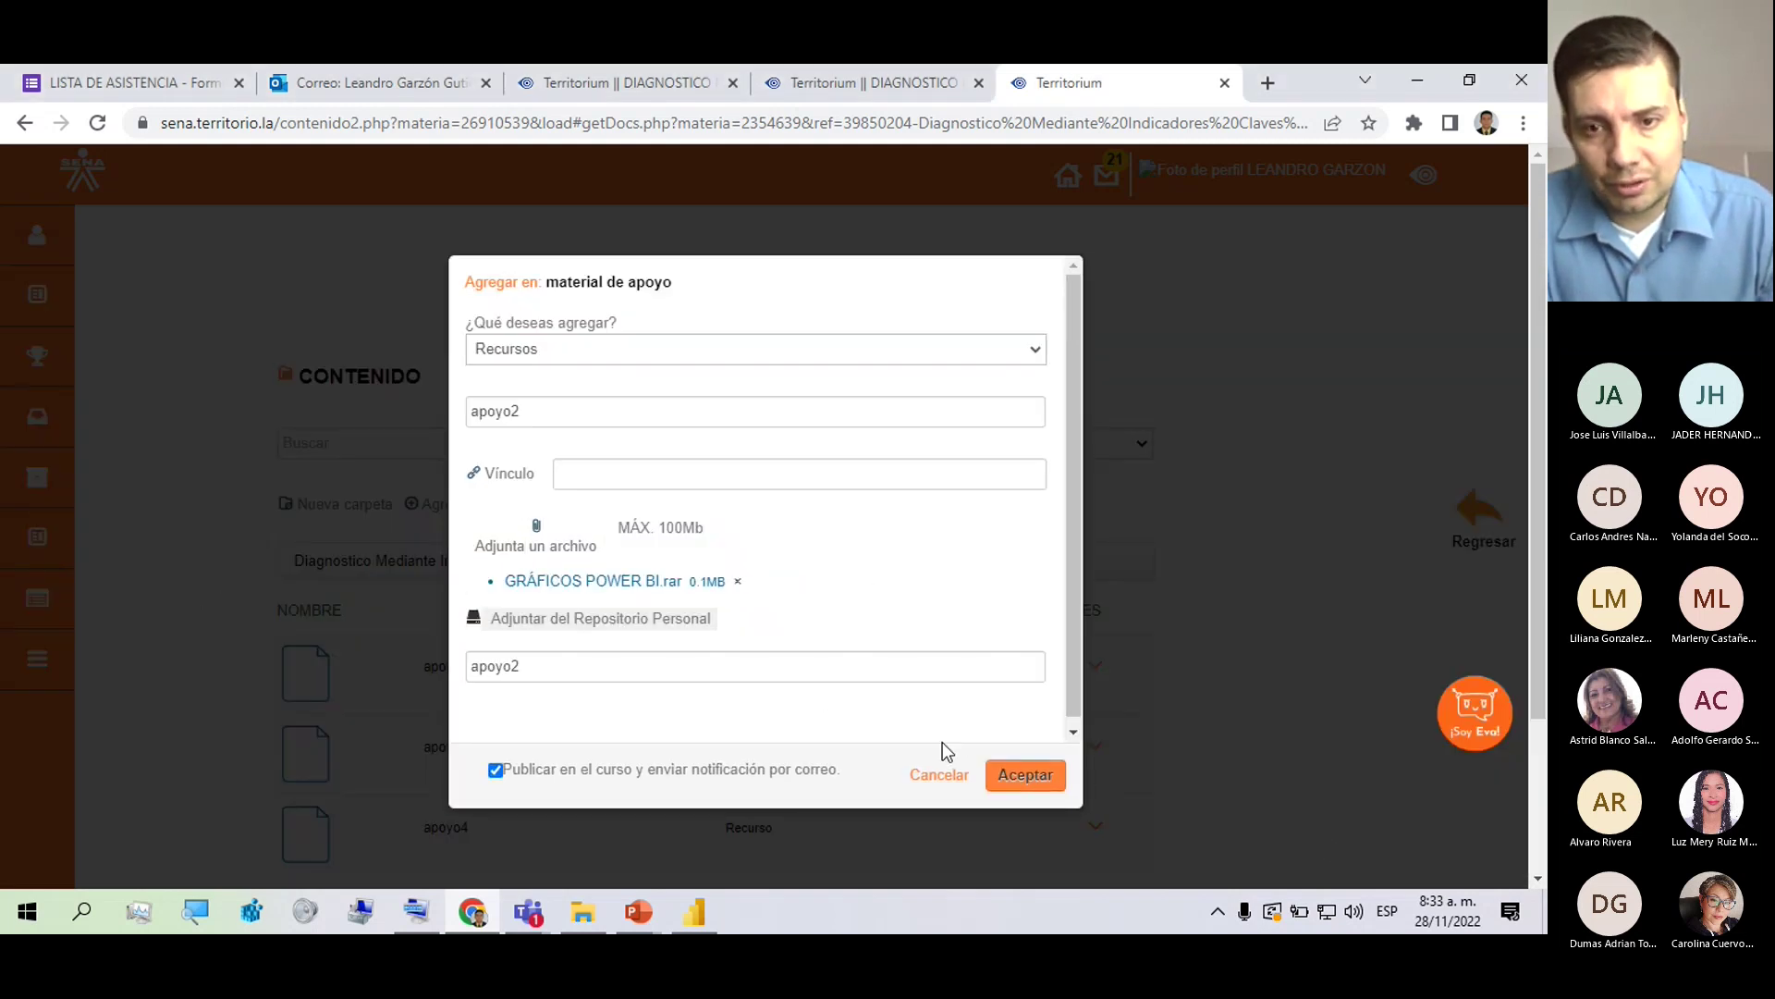
{"action": "left_click", "coordinate": [1011, 769]}
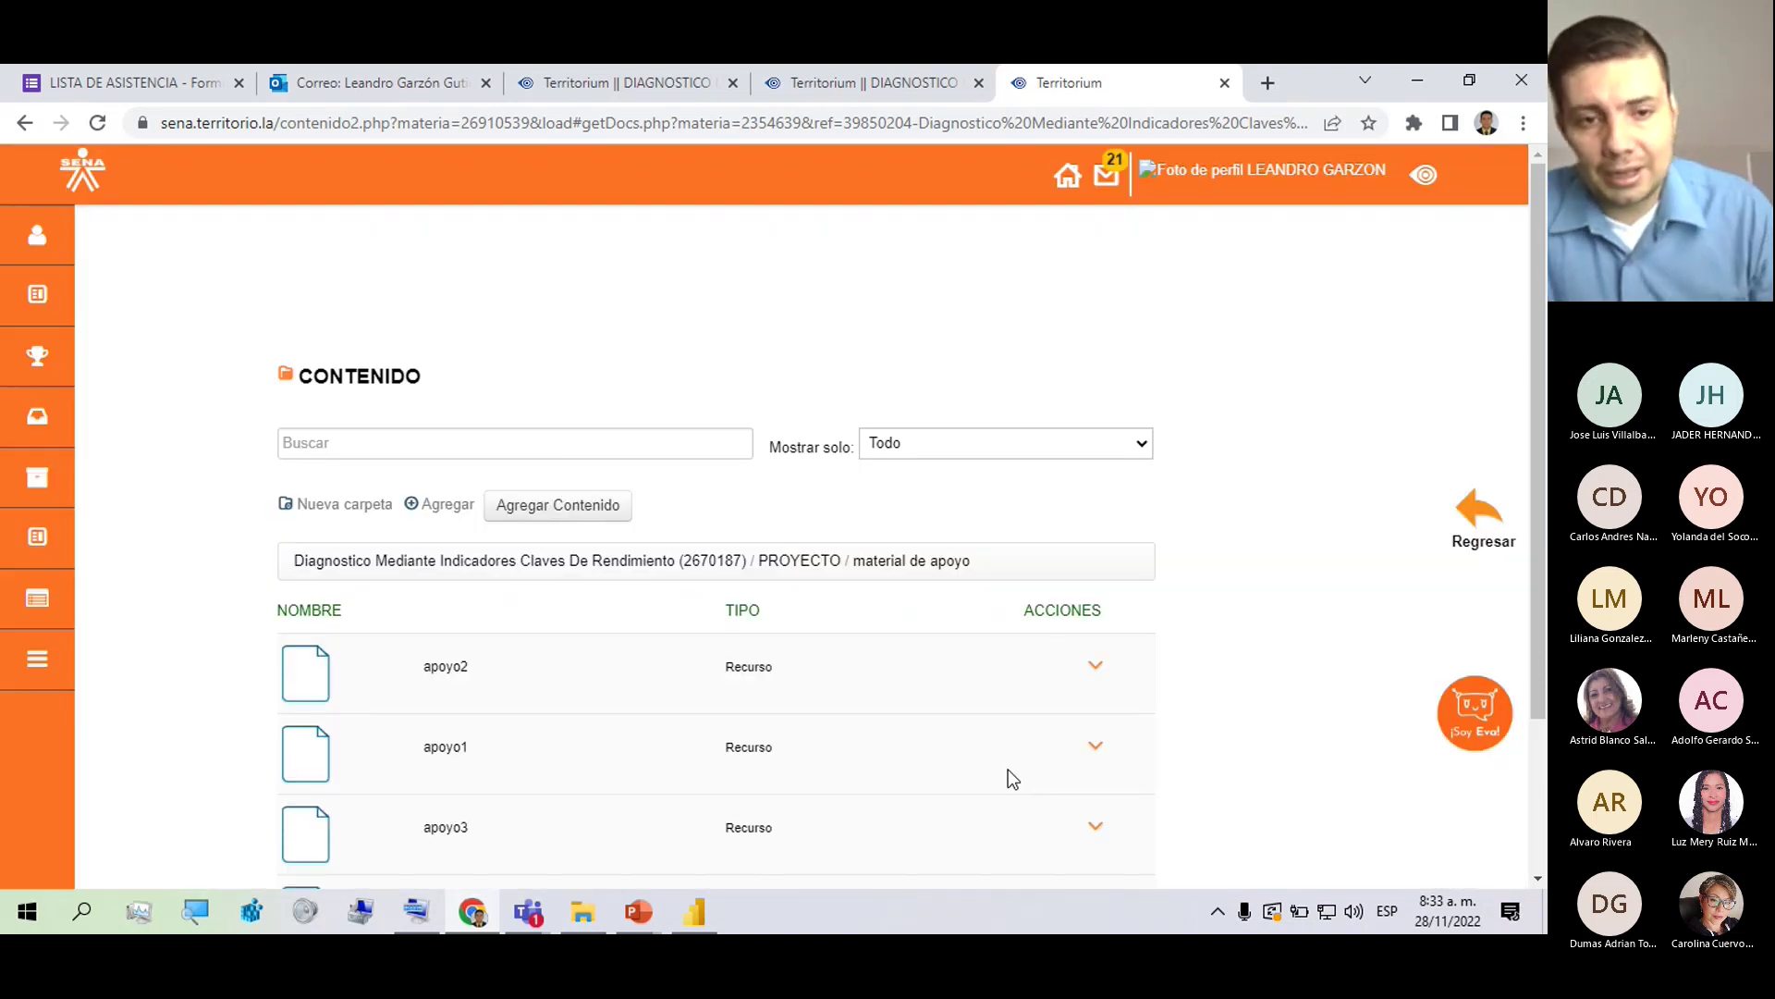
Move the apoyo2 resource directly below apoyo1 in the material de apoyo list.
{"action": "mouse_move", "coordinate": [1035, 681]}
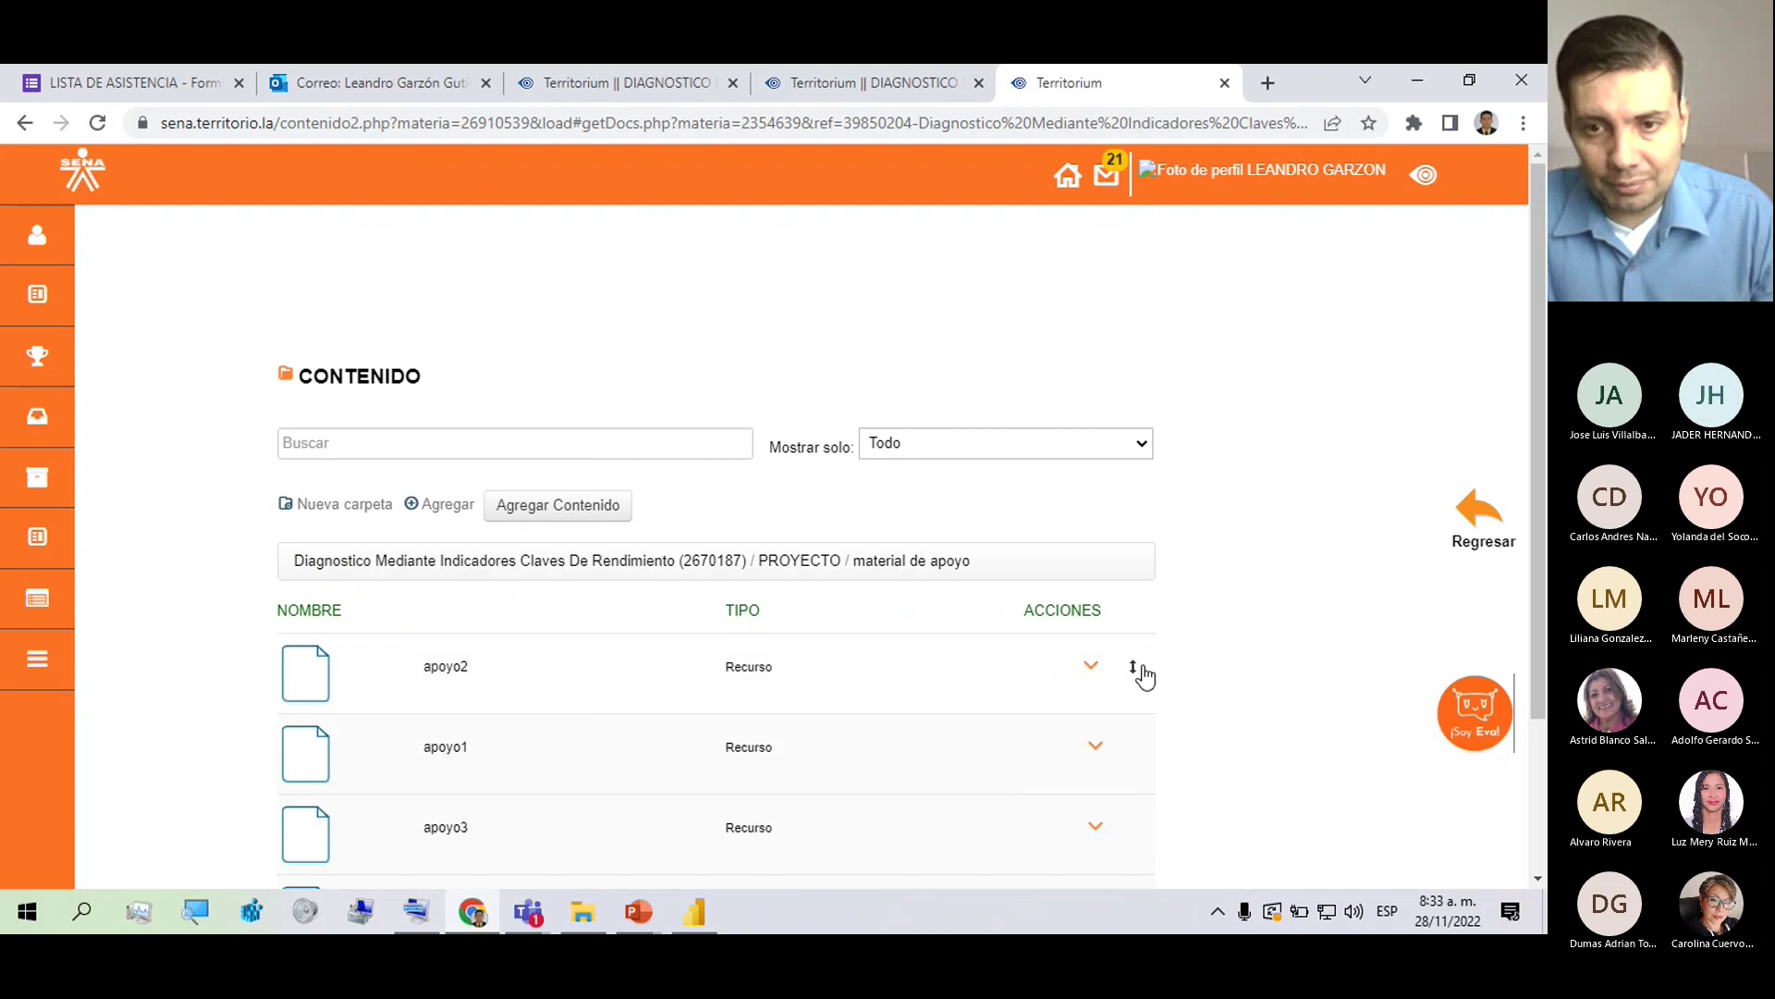
{"action": "left_click_drag", "start_coordinate": [1141, 667], "coordinate": [1125, 747]}
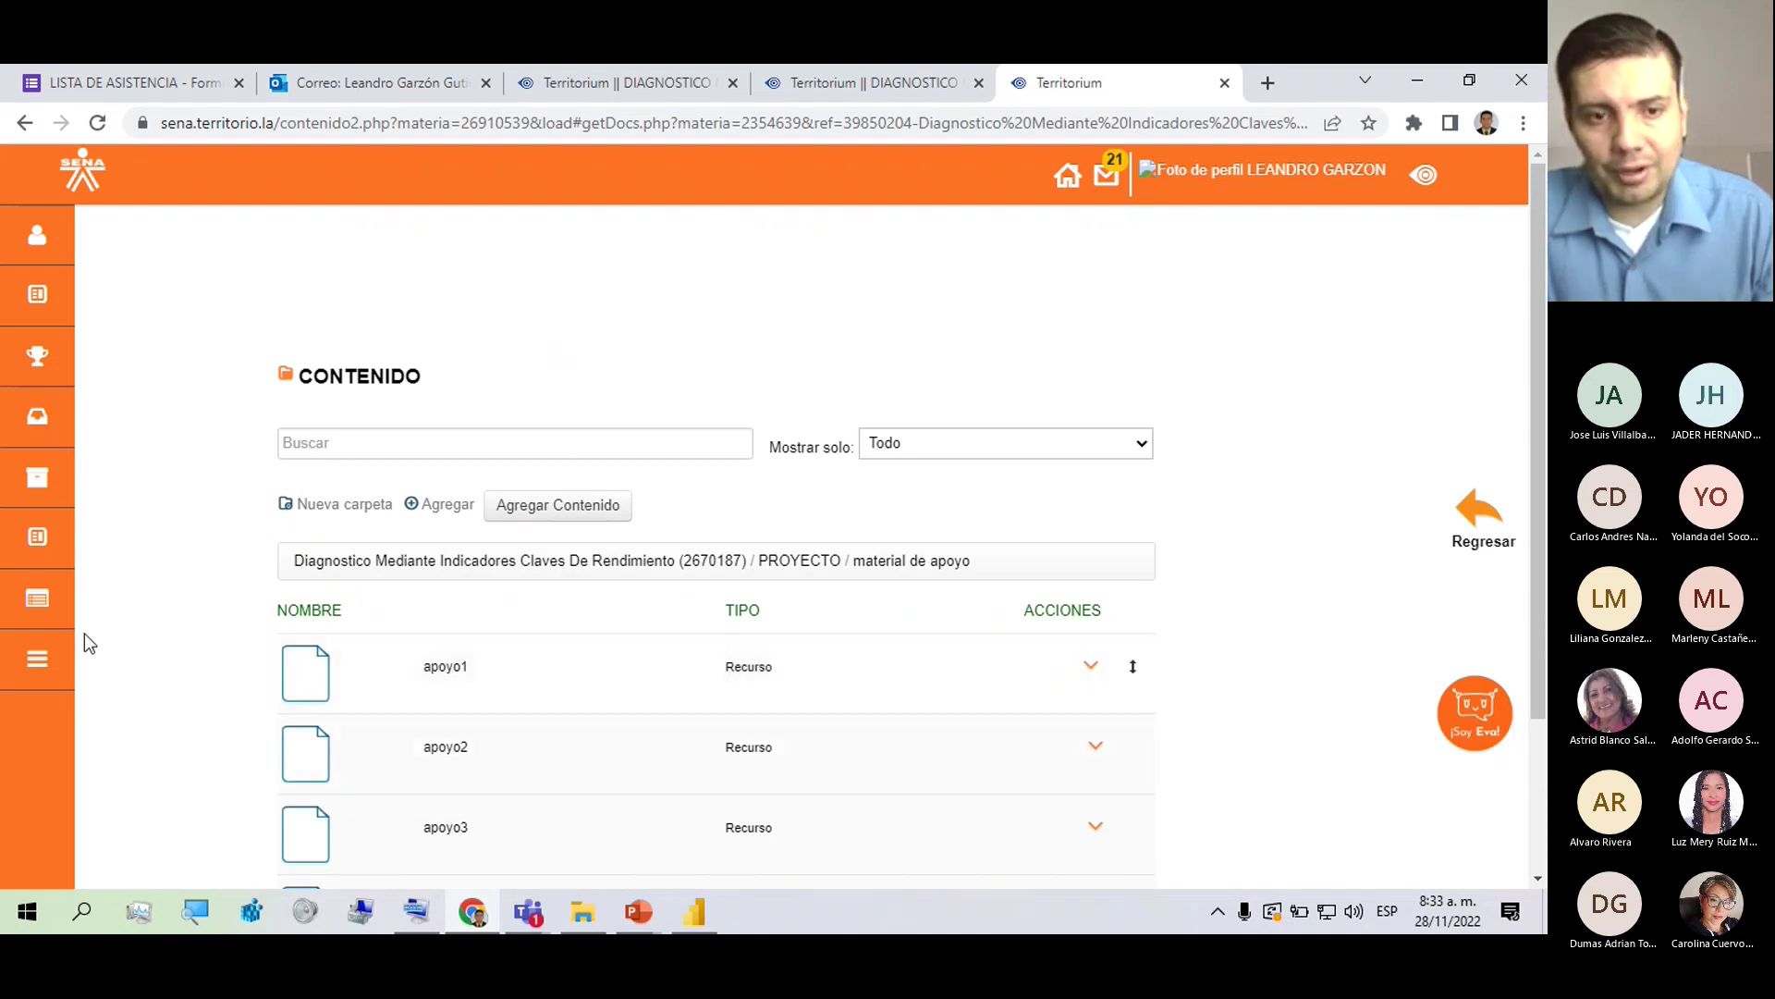
{"action": "scroll", "coordinate": [236, 870], "scroll_direction": "down", "scroll_amount": 2}
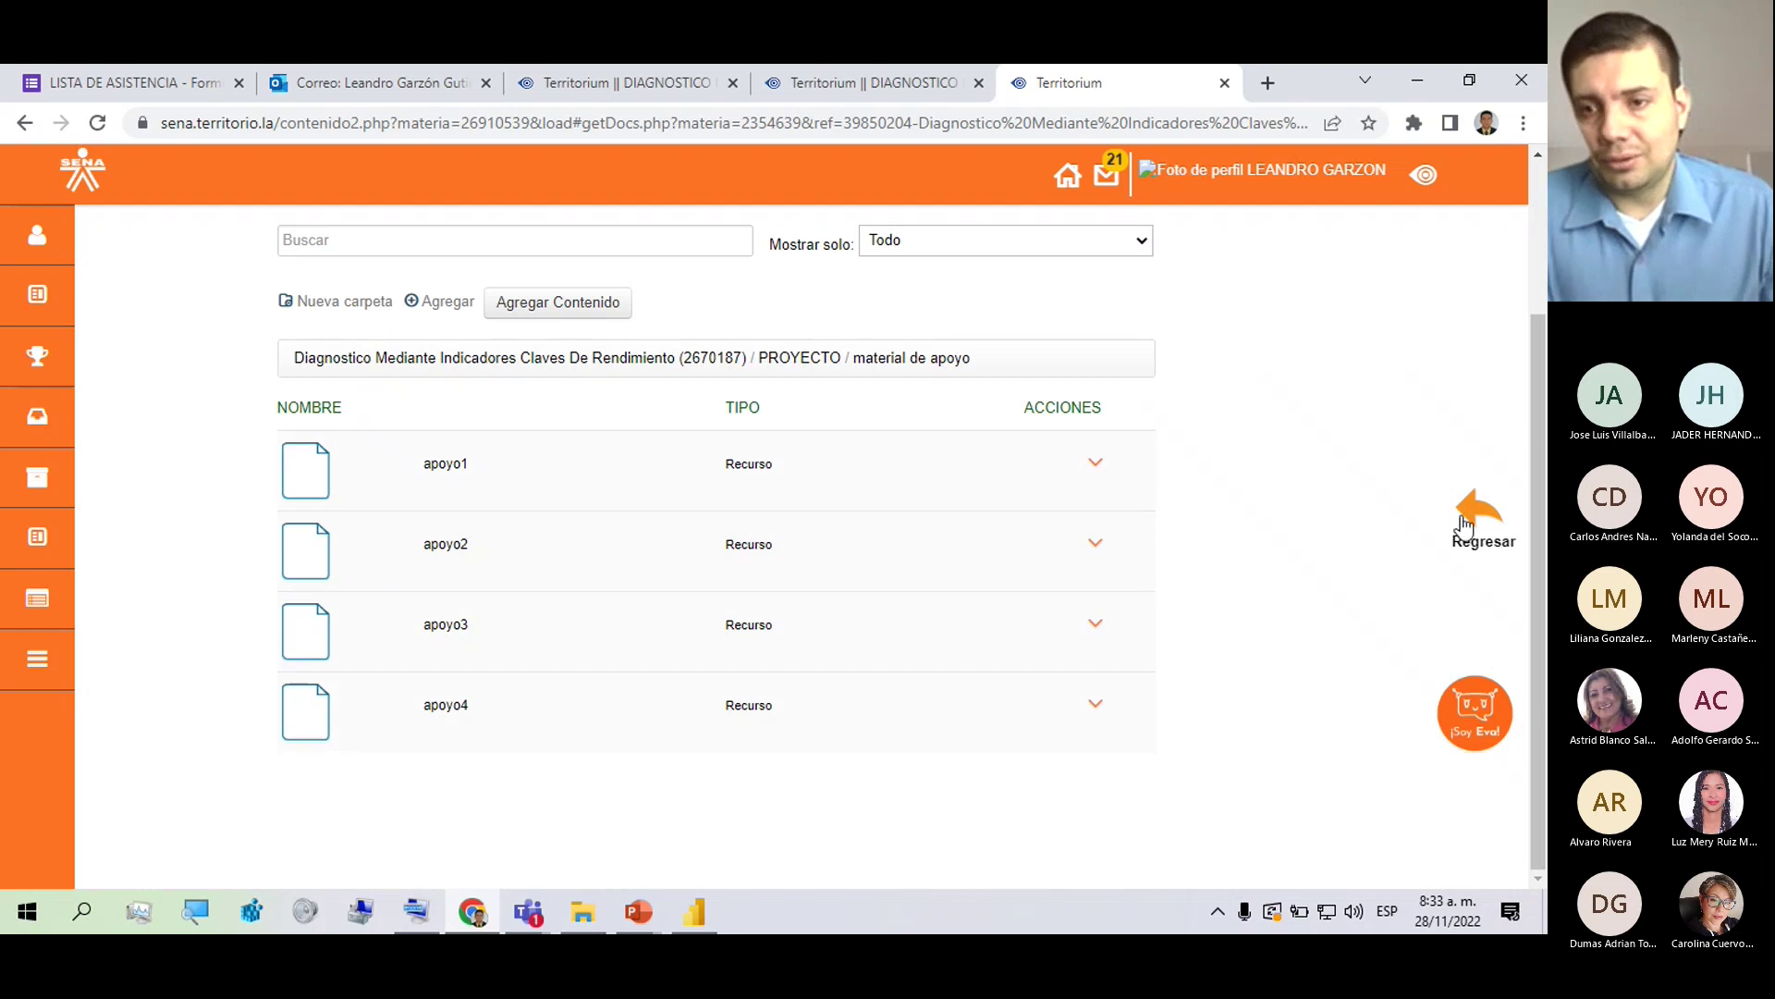
Return from the content editor to the course's main page.
{"action": "left_click", "coordinate": [1464, 524]}
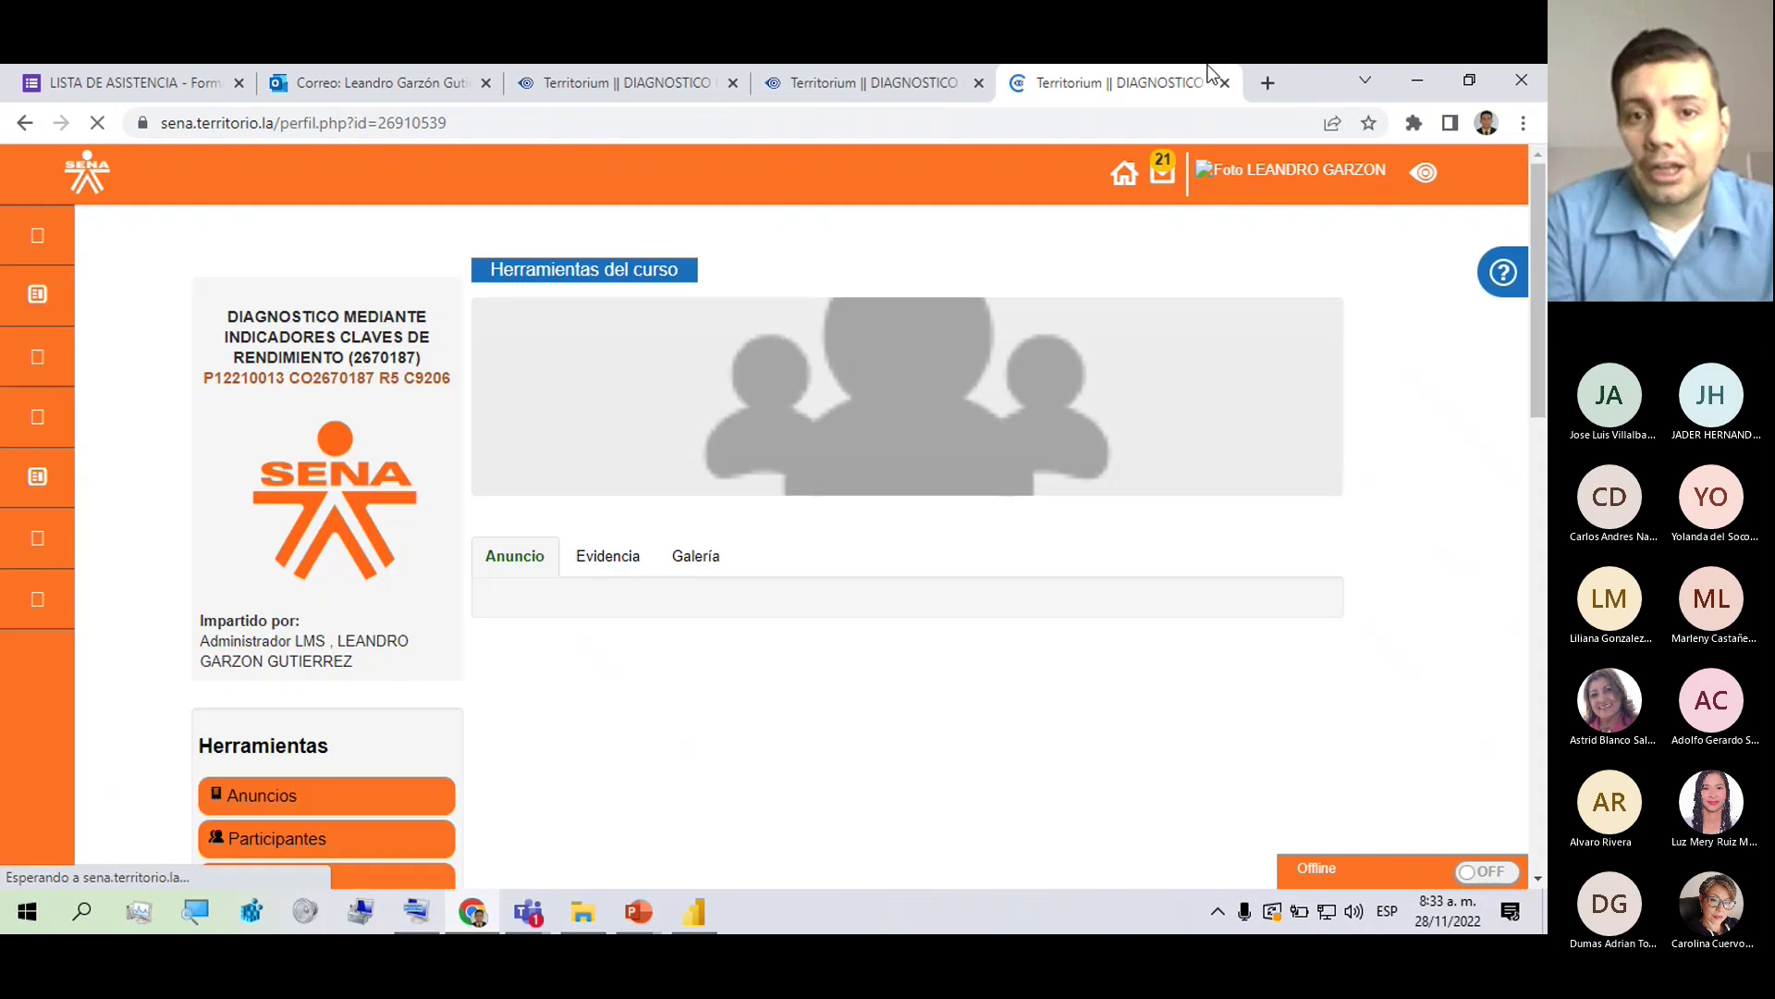
{"action": "left_click", "coordinate": [895, 82]}
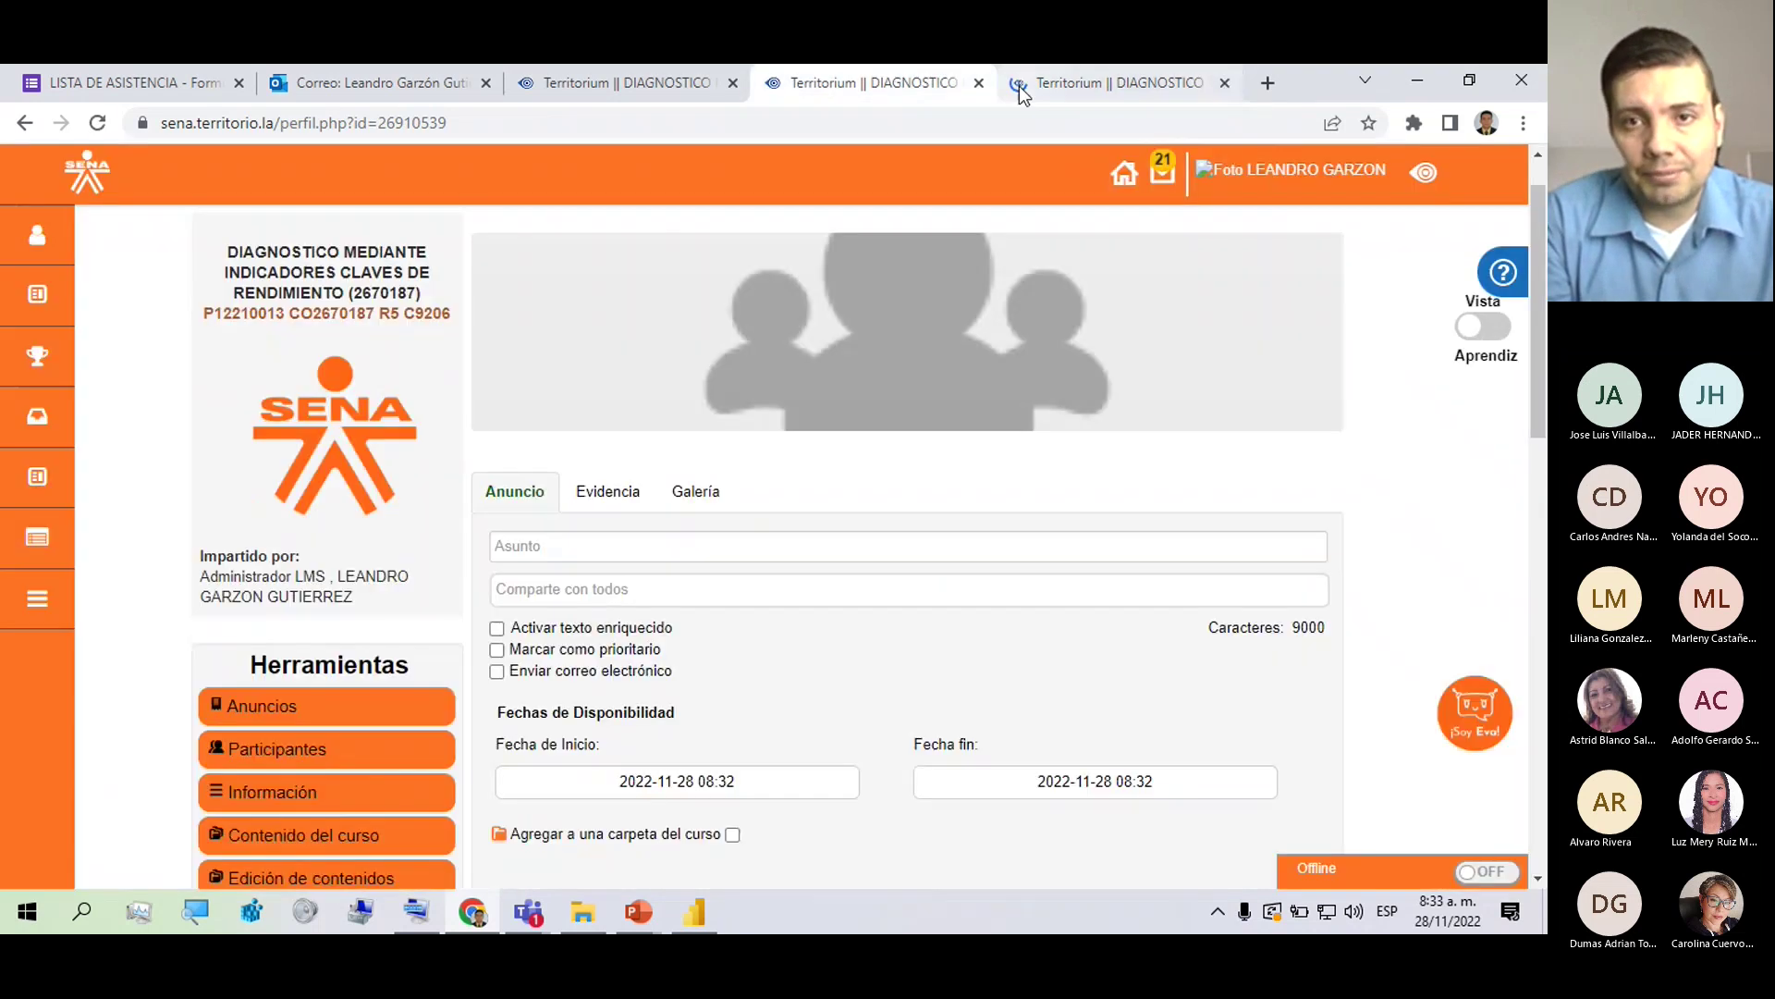
{"action": "left_click", "coordinate": [1020, 92]}
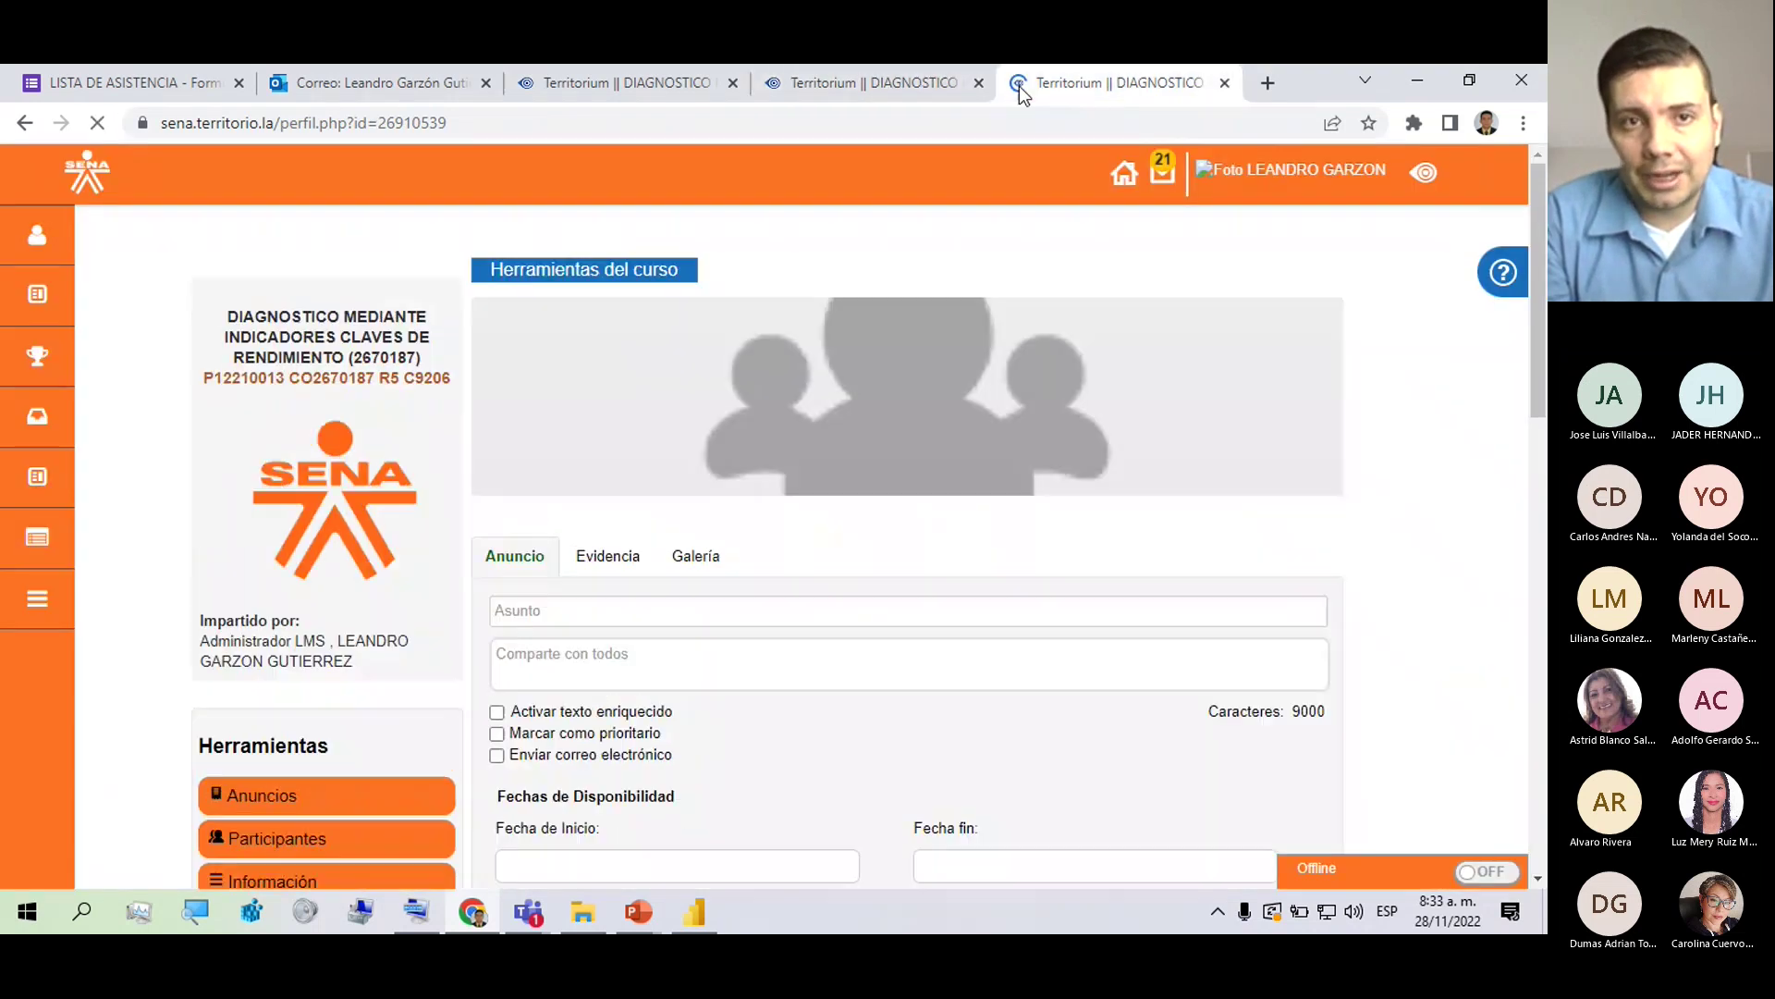
Switch to the COMPLEMENTARIA folder in File Explorer and open the BASE DE DATOS POWER BI workbook in Excel.
{"action": "left_click", "coordinate": [572, 924]}
{"action": "left_click", "coordinate": [500, 542]}
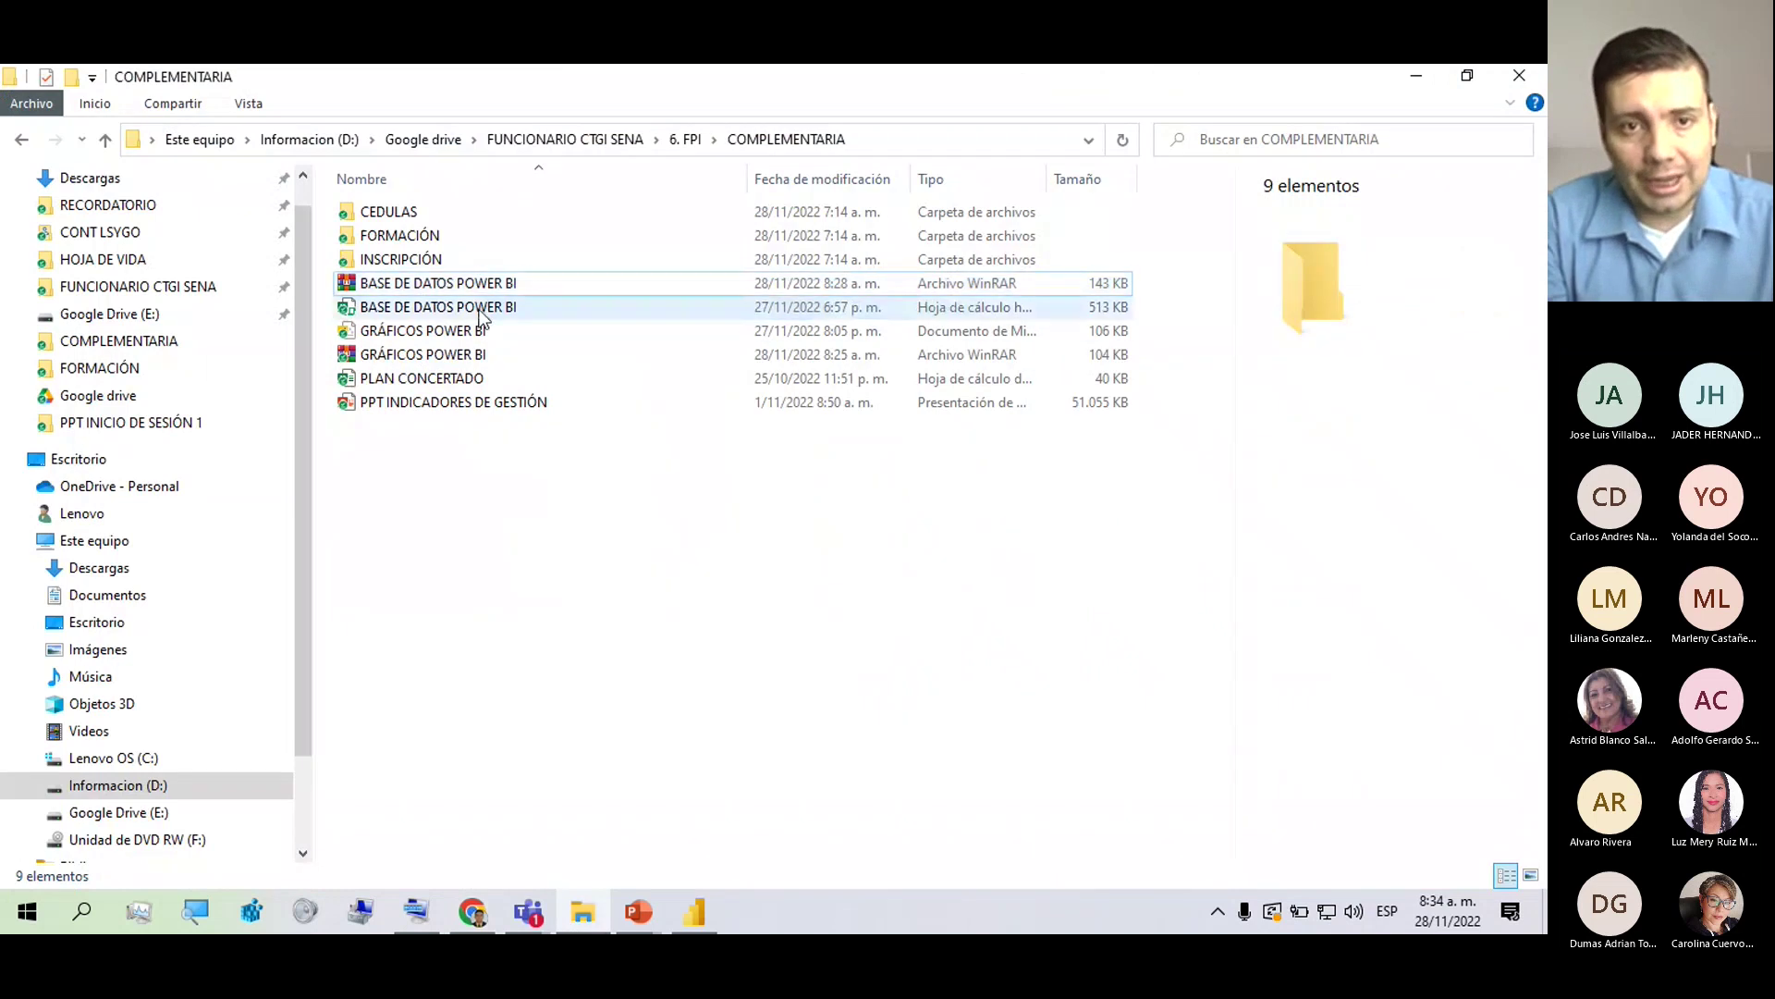
{"action": "left_click", "coordinate": [482, 311]}
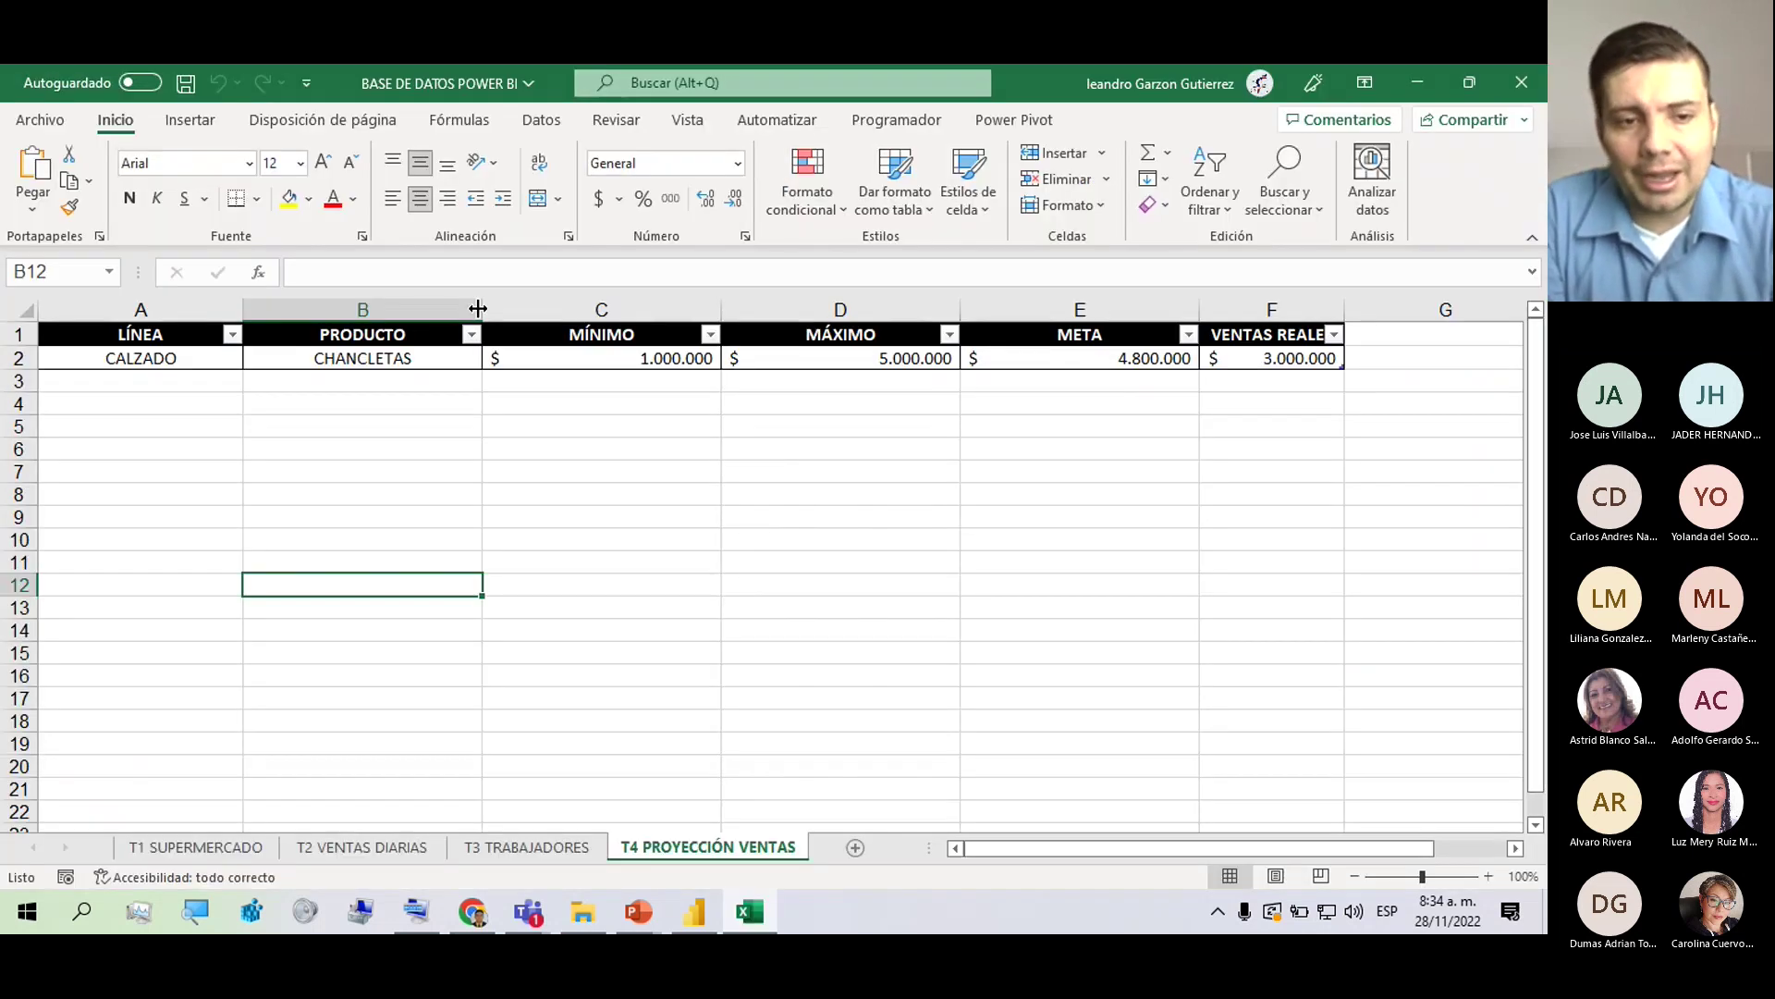
Switch to the GRÁFICOS POWER BI report in Power BI Desktop and view the charts on the BARRAS page.
{"action": "left_click", "coordinate": [693, 911]}
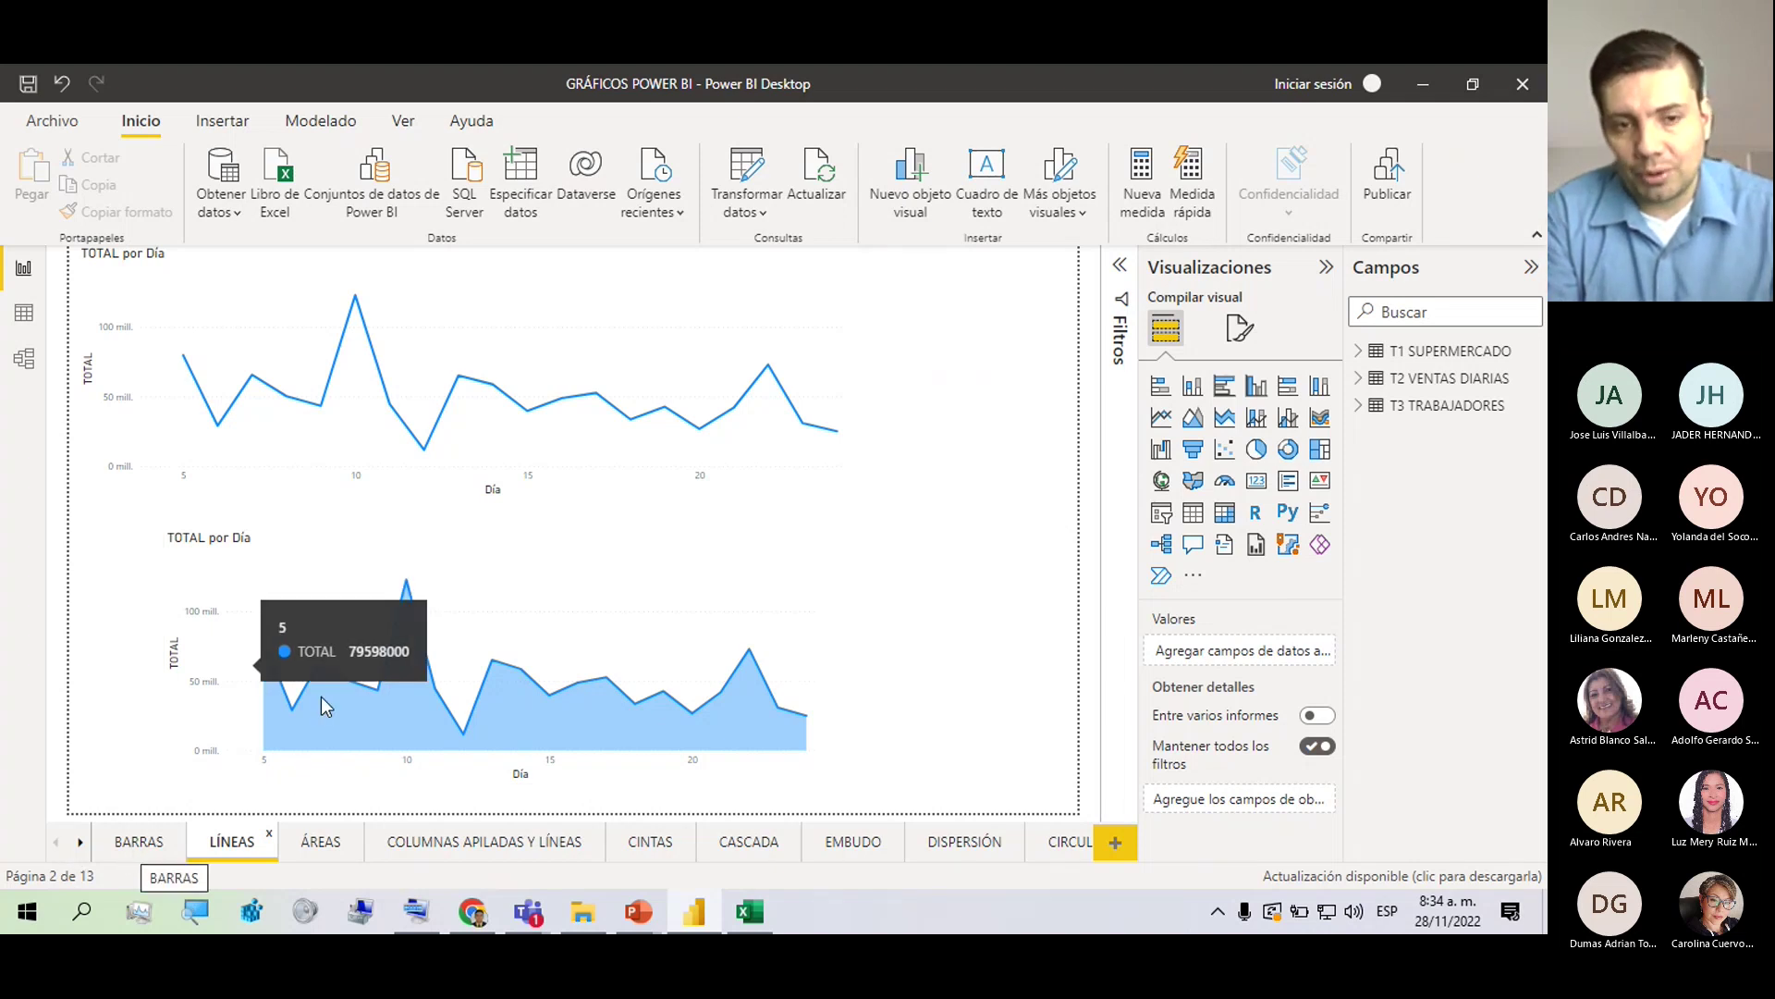
{"action": "left_click", "coordinate": [130, 847]}
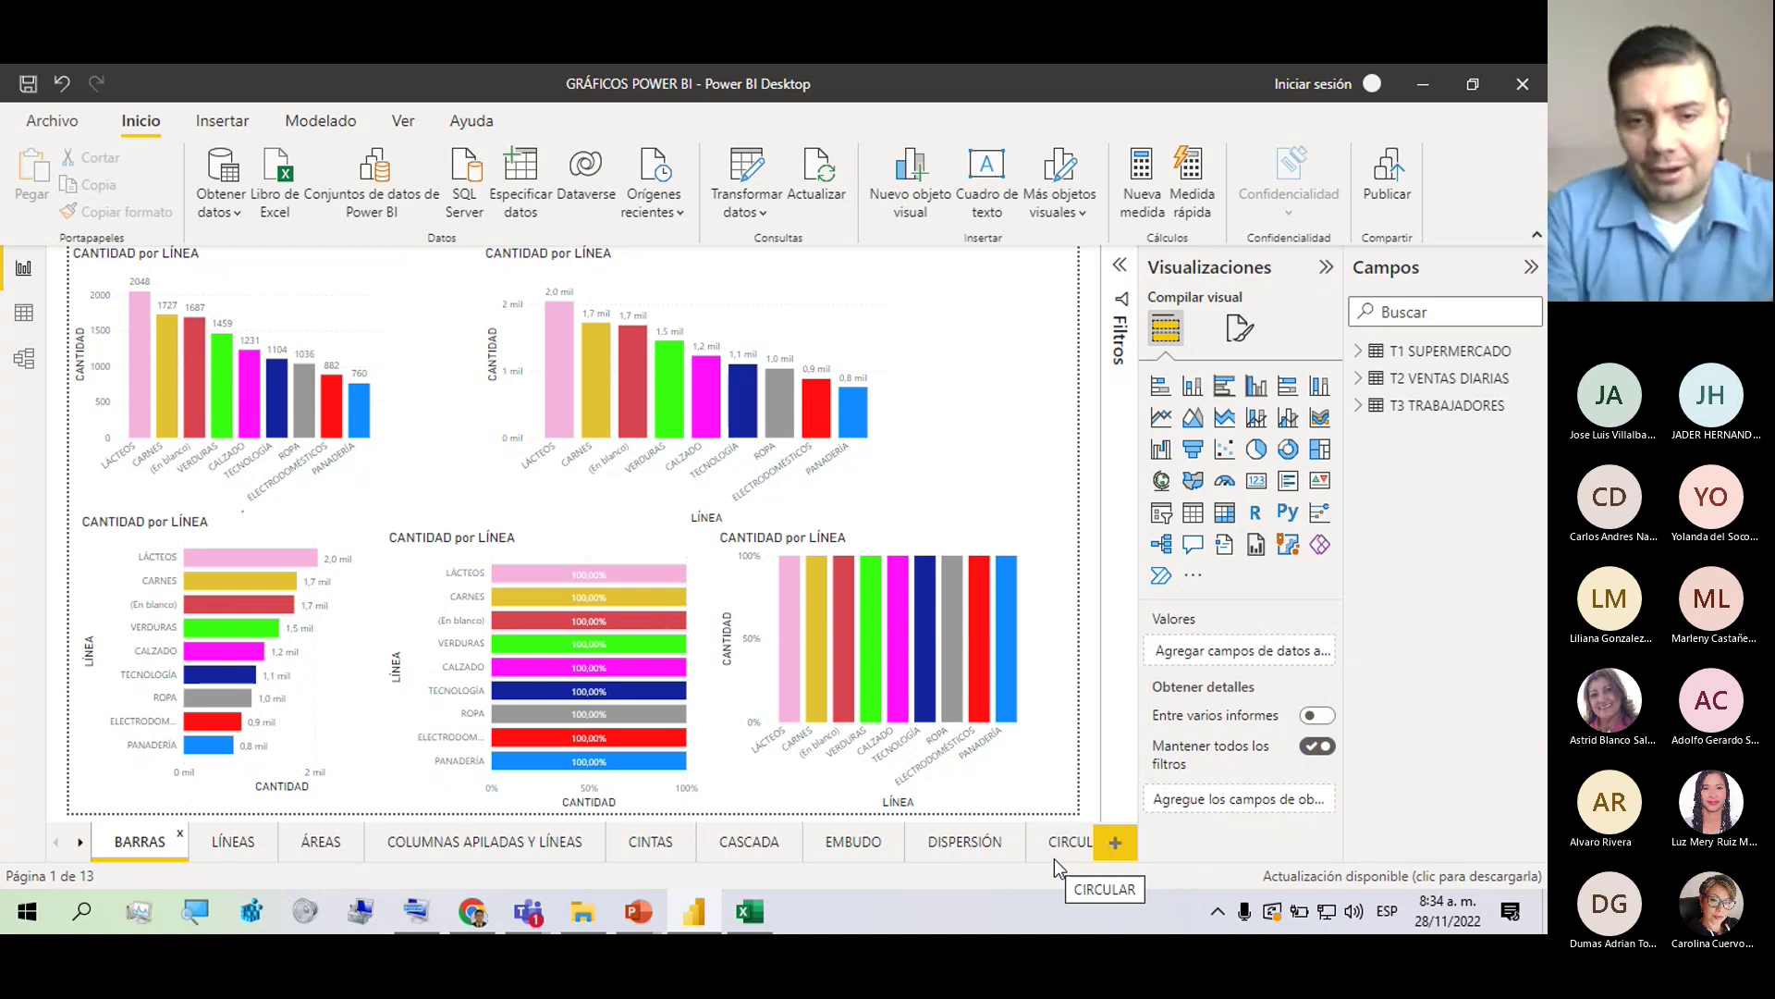
Switch back to the COMPLEMENTARIA folder and point out the PLAN CONCERTADO and PPT INDICADORES DE GESTIÓN files.
{"action": "left_click", "coordinate": [601, 916]}
{"action": "left_click", "coordinate": [410, 381]}
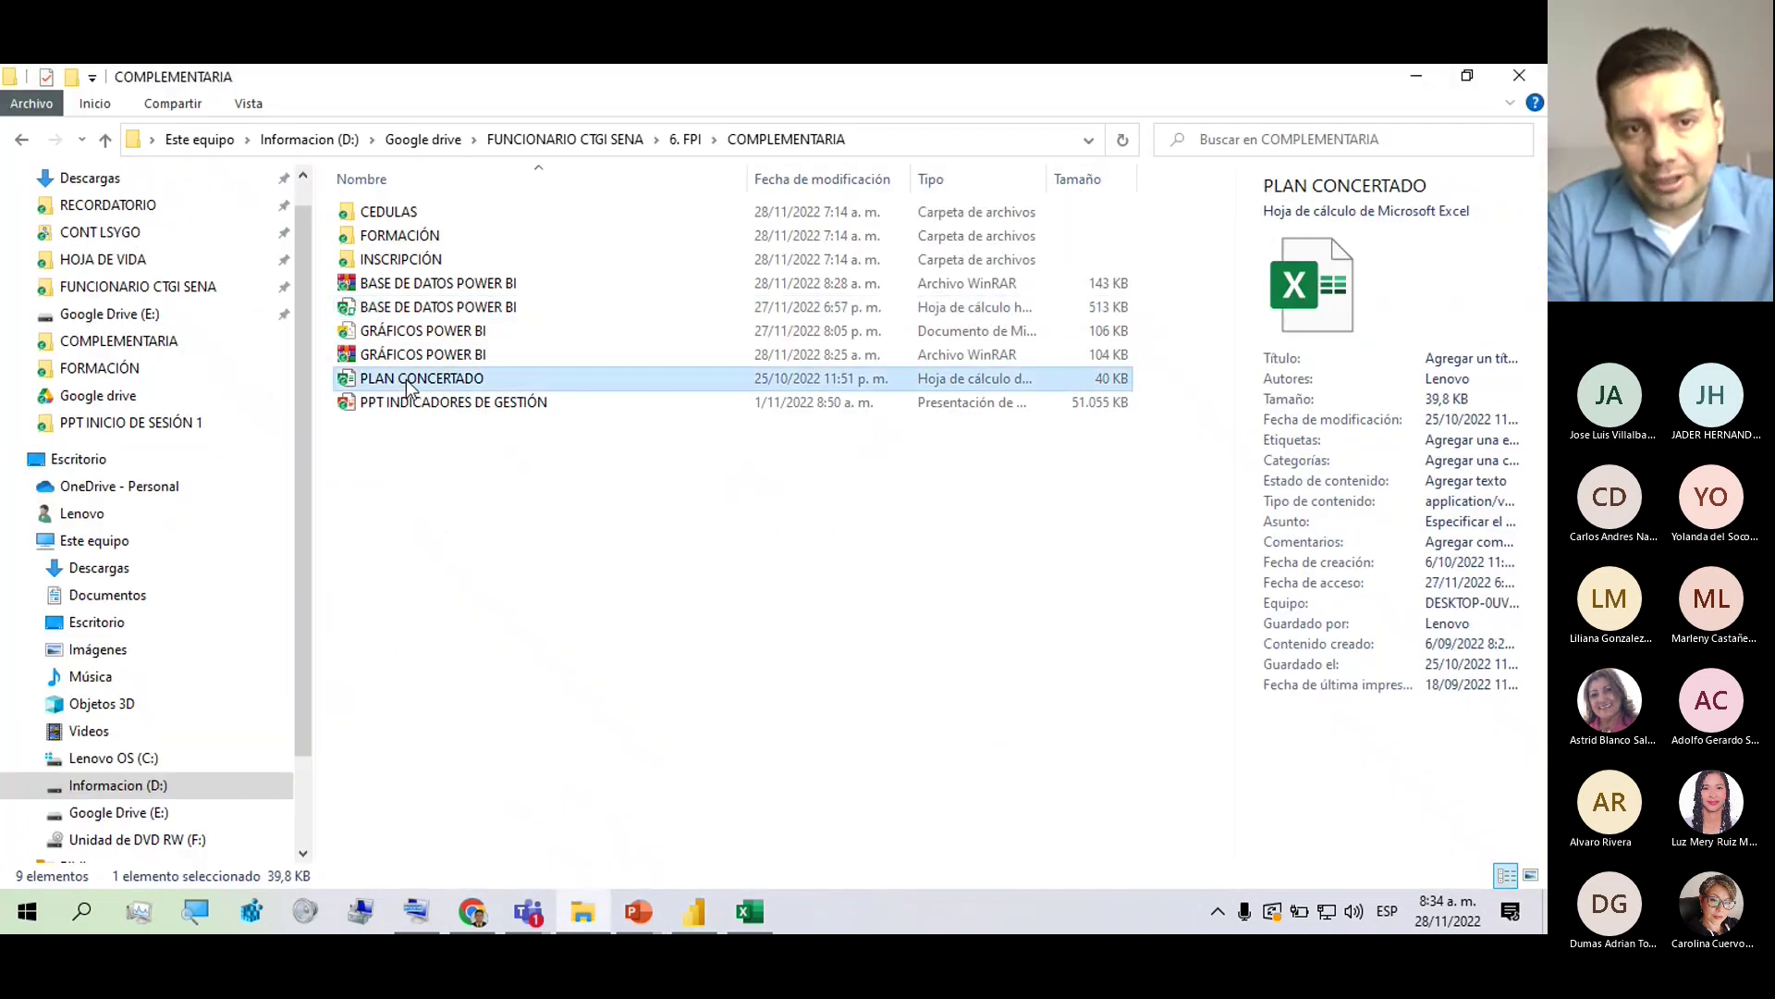
{"action": "left_click", "coordinate": [415, 404]}
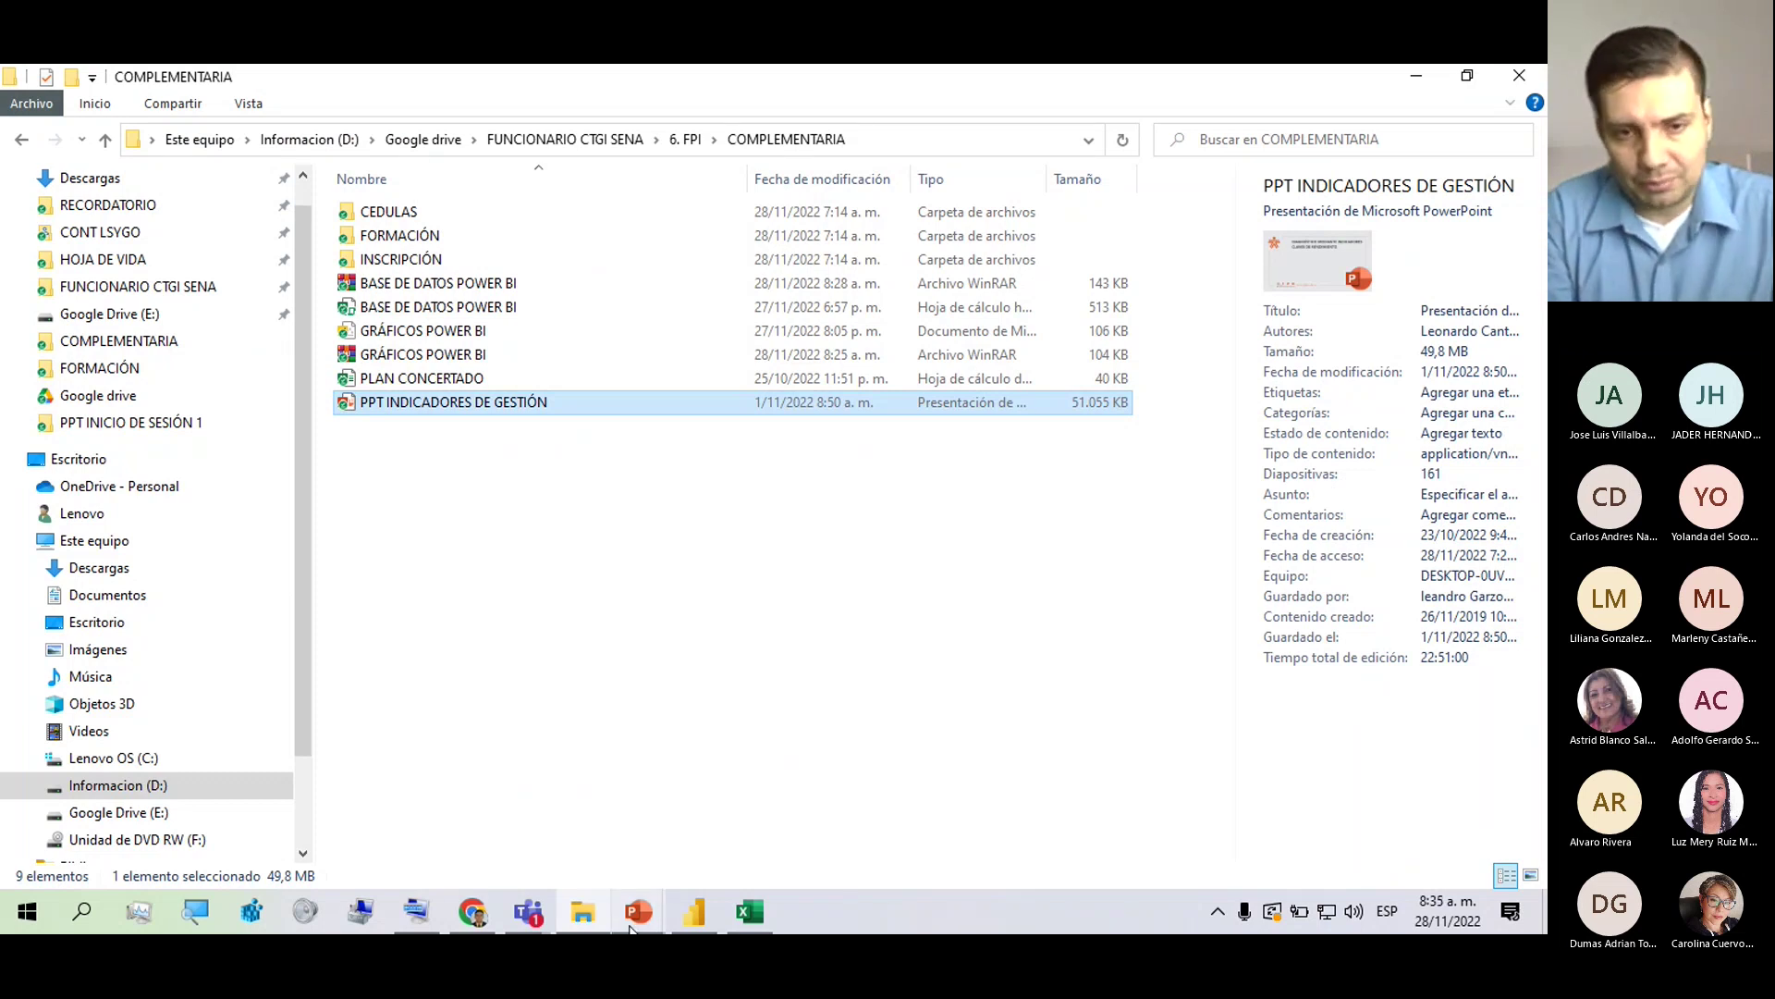
{"action": "left_click", "coordinate": [638, 842]}
Switch to the BASE DE DATOS POWER BI workbook in Excel and review the T1 SUPERMERCADO table up to its first rows.
{"action": "left_click", "coordinate": [735, 915]}
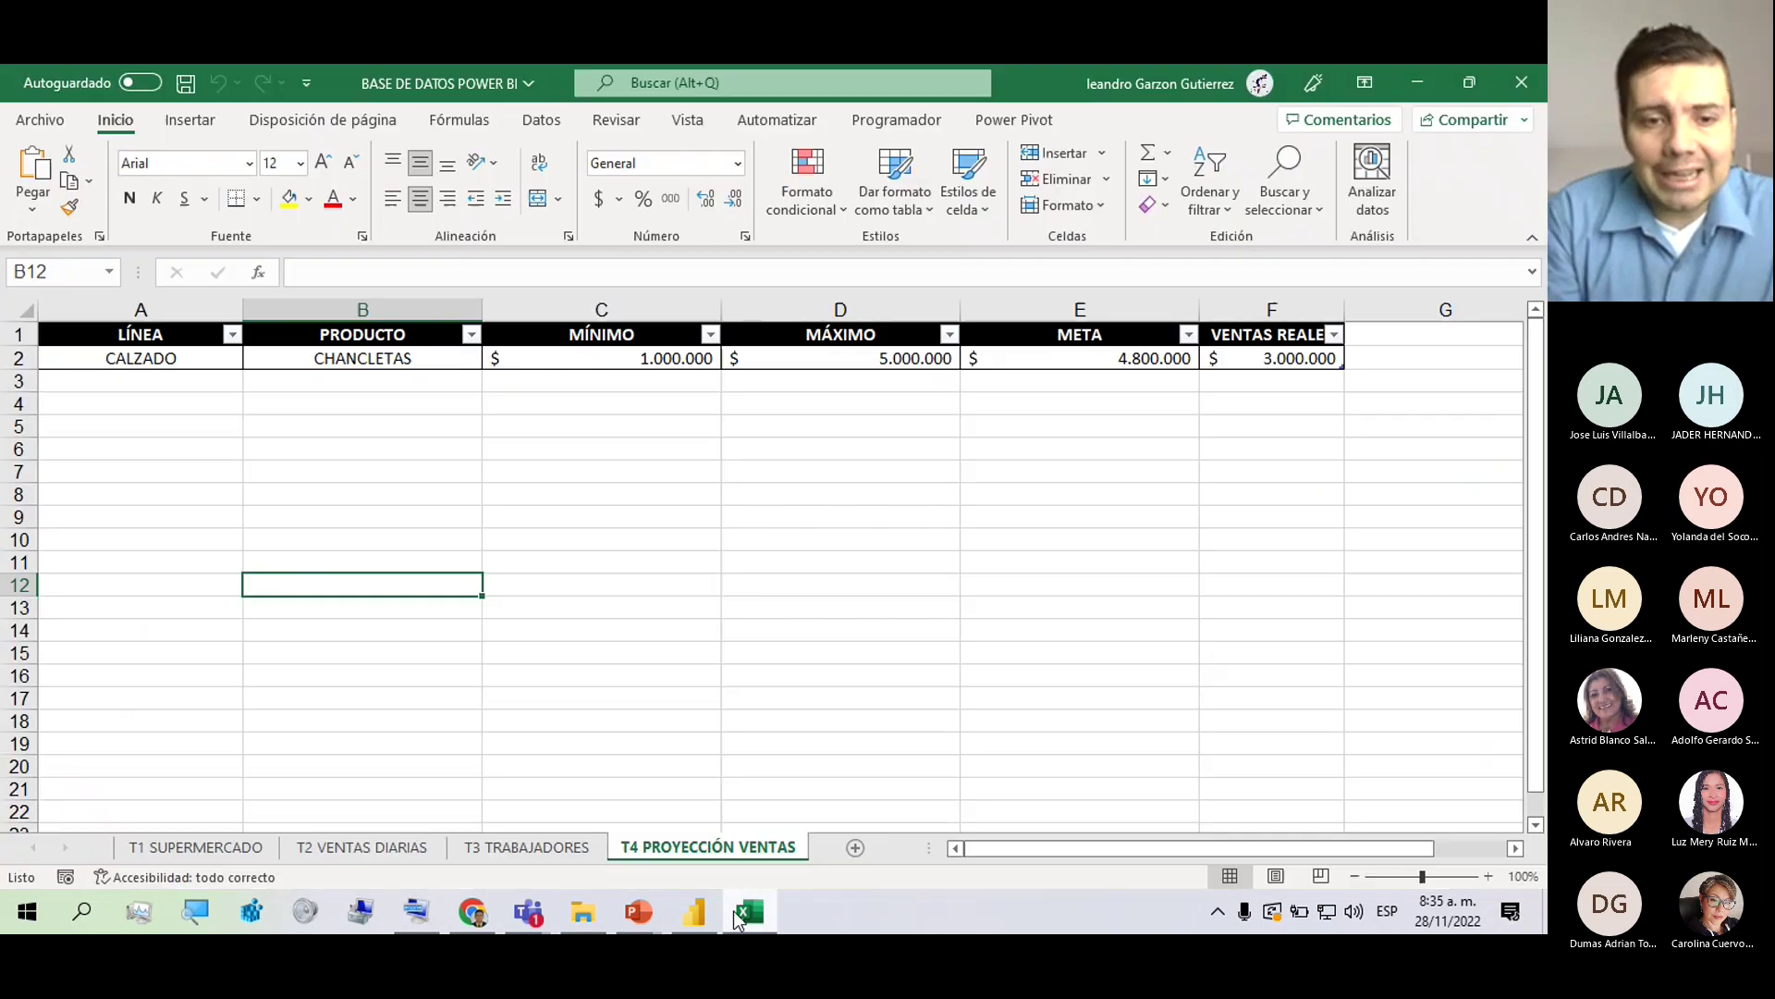
{"action": "left_click", "coordinate": [169, 847]}
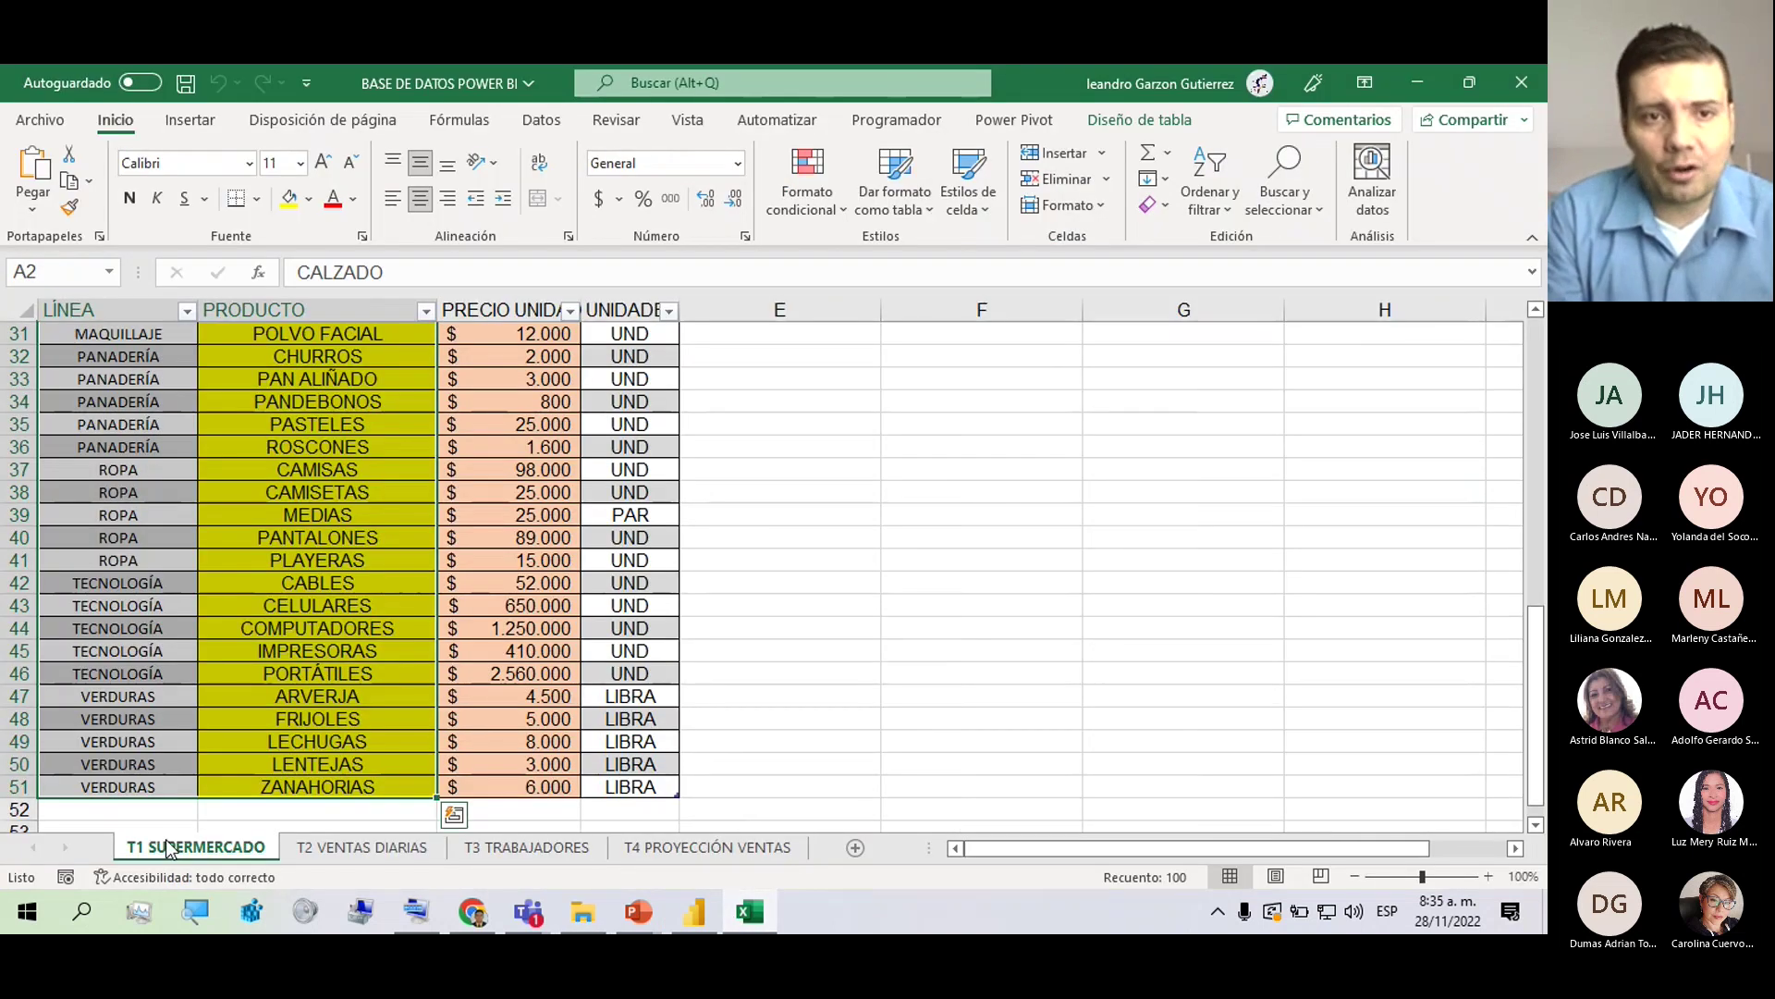
{"action": "left_click", "coordinate": [297, 581]}
{"action": "scroll", "coordinate": [296, 581], "scroll_direction": "up", "scroll_amount": 4}
{"action": "scroll", "coordinate": [296, 582], "scroll_direction": "up", "scroll_amount": 2}
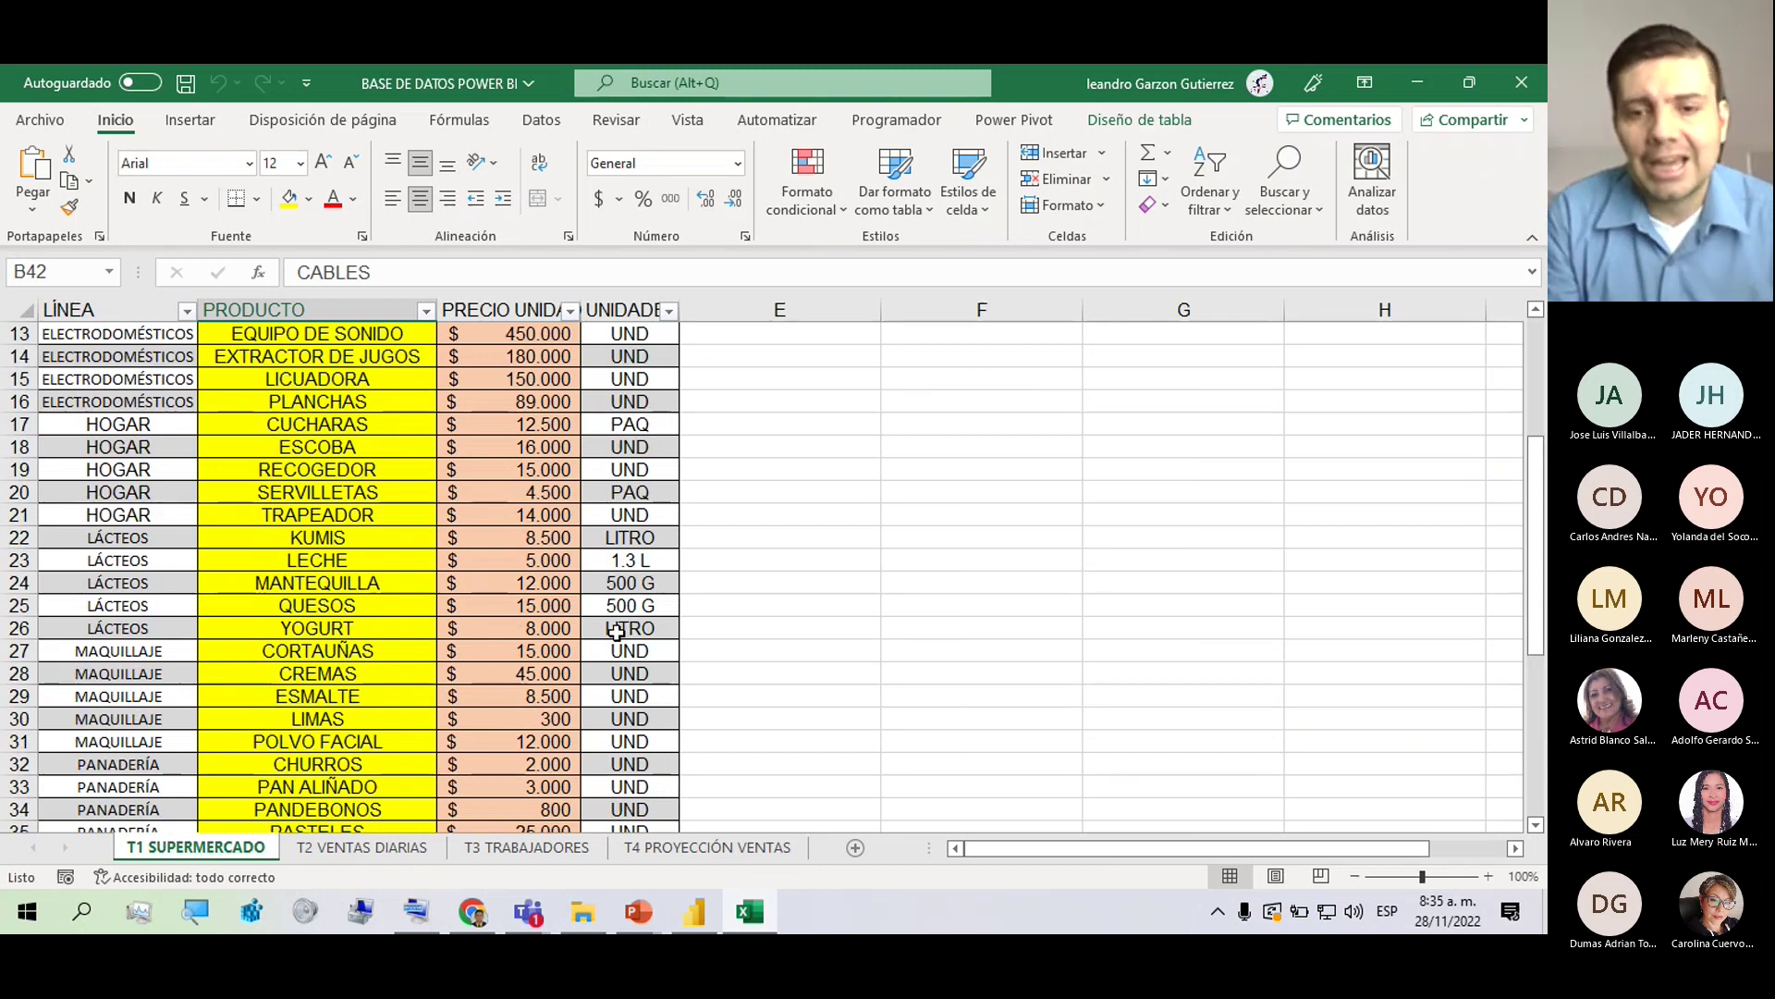
{"action": "scroll", "coordinate": [617, 632], "scroll_direction": "up", "scroll_amount": 4}
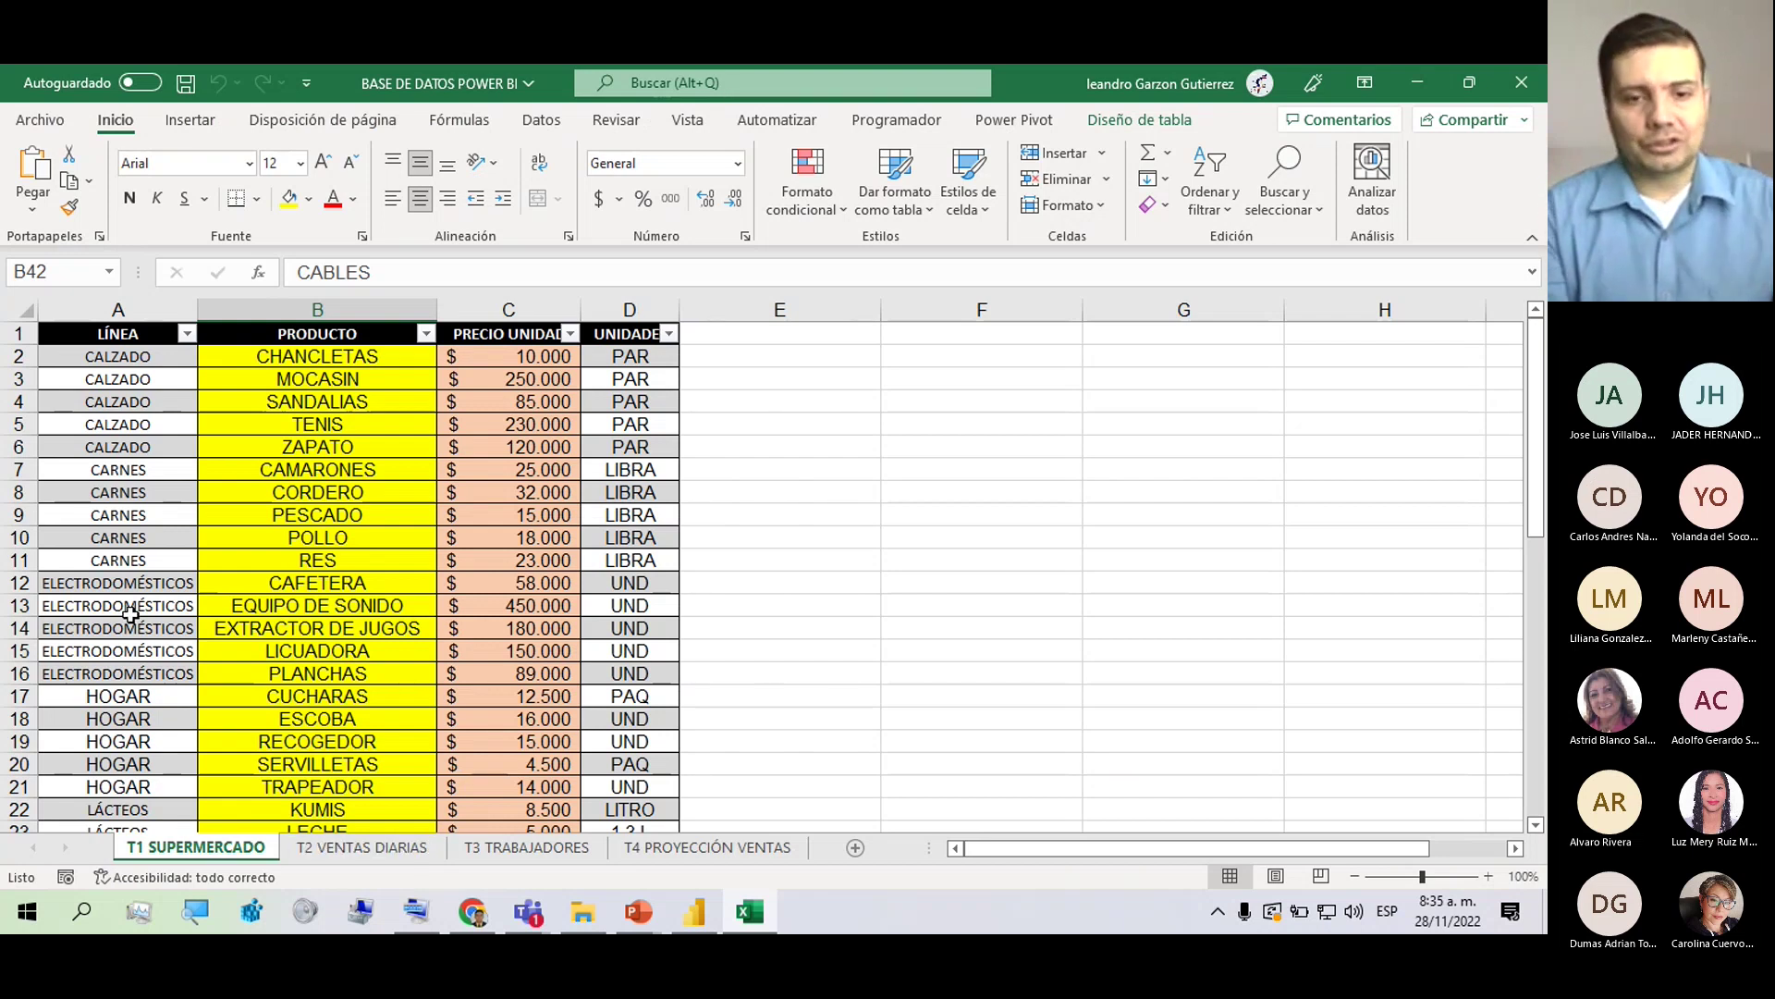
Start the Lupa magnifier and enlarge the view of the T1 SUPERMERCADO sheet.
{"action": "left_click", "coordinate": [250, 911]}
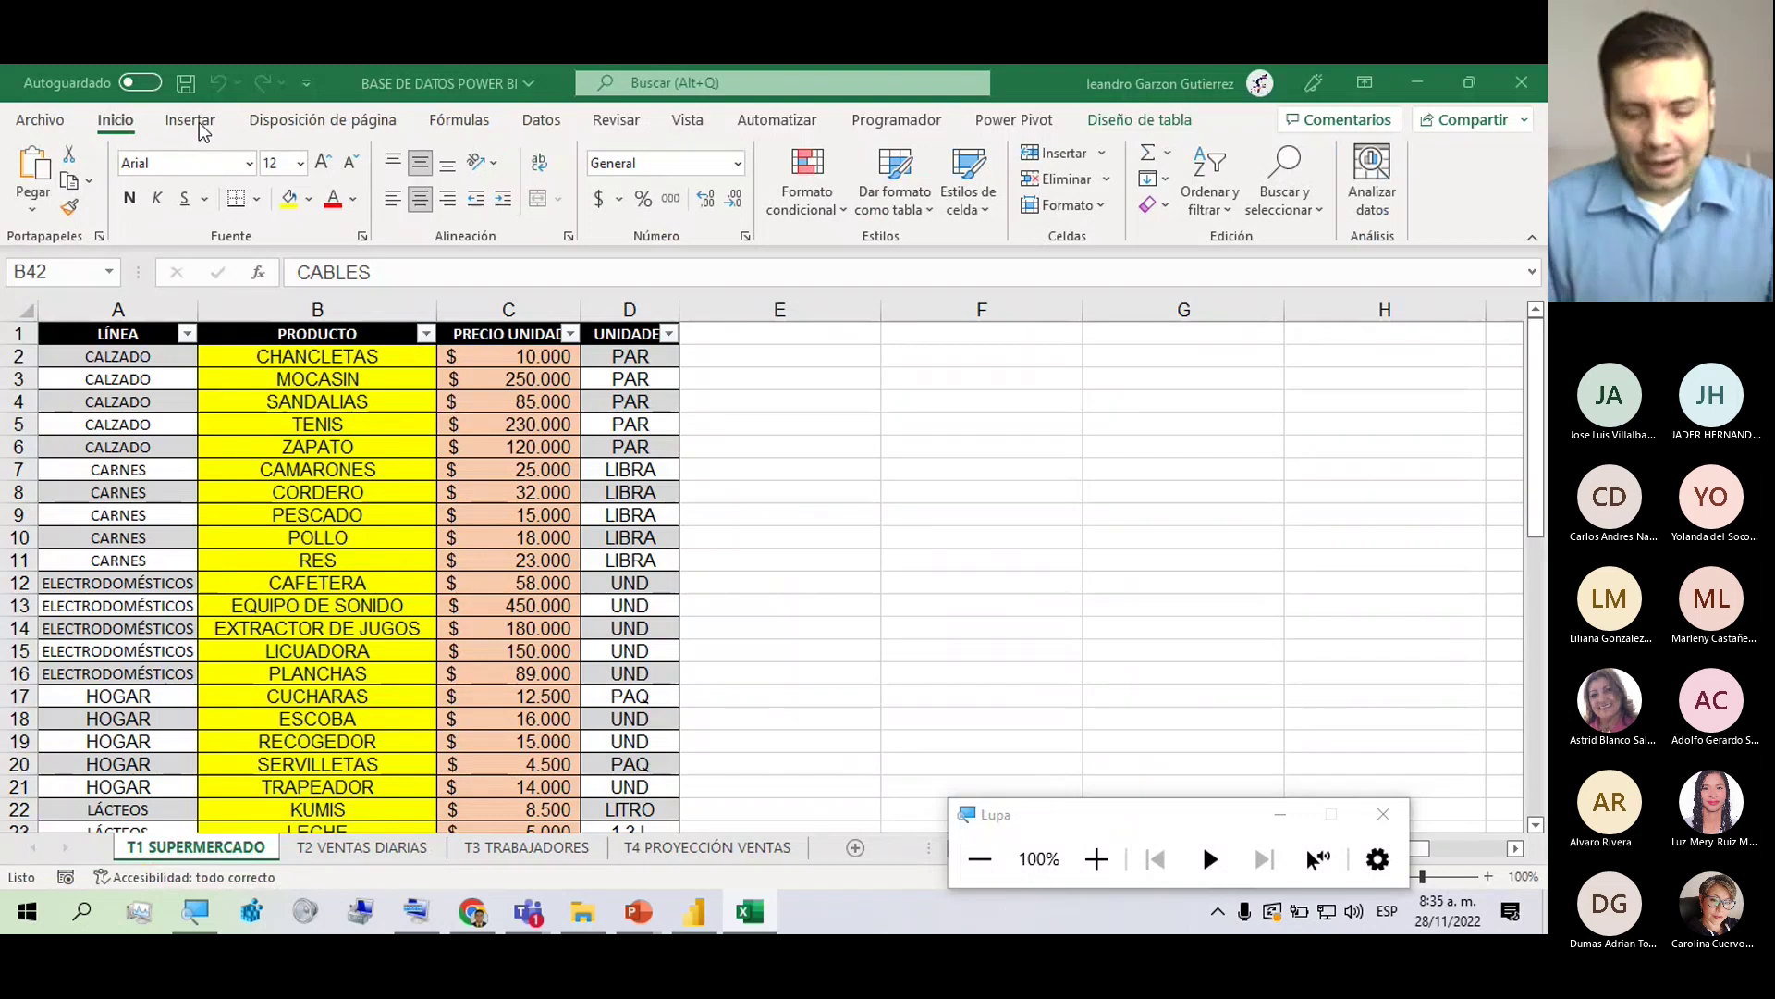
{"action": "key", "text": "super+plus"}
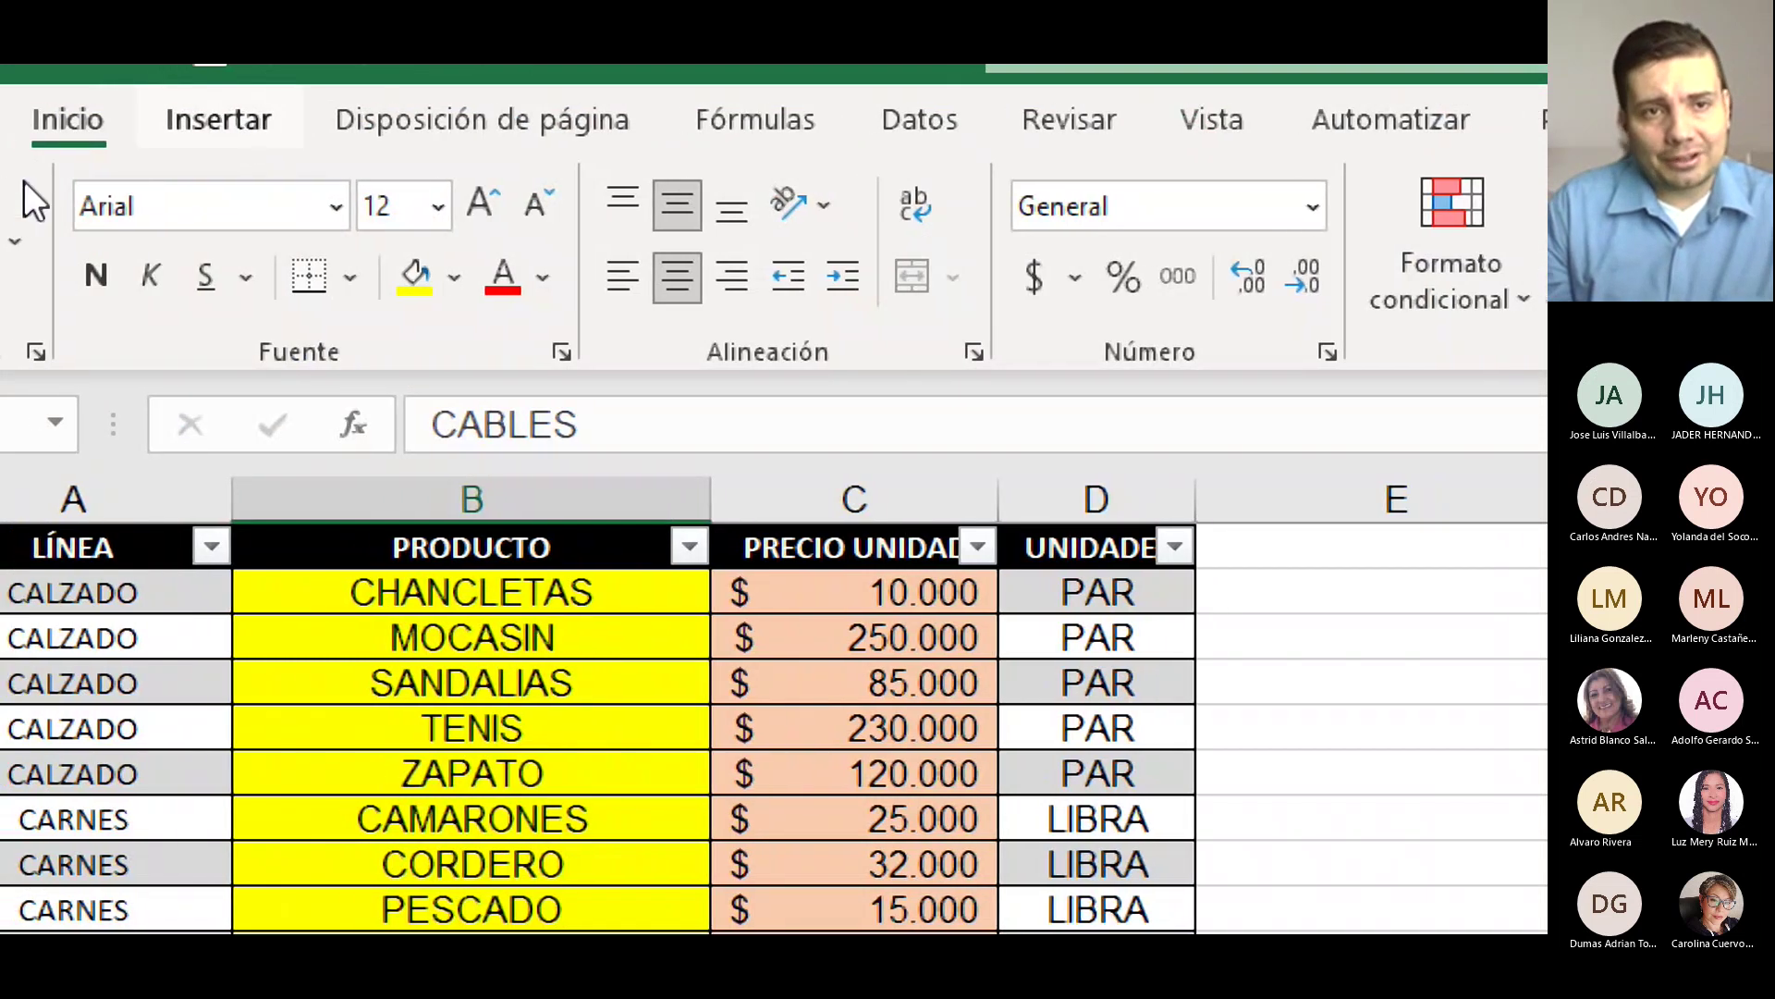
Select the whole T1 SUPERMERCADO table, including its headers, and convert it to a normal range.
{"action": "left_click", "coordinate": [202, 119]}
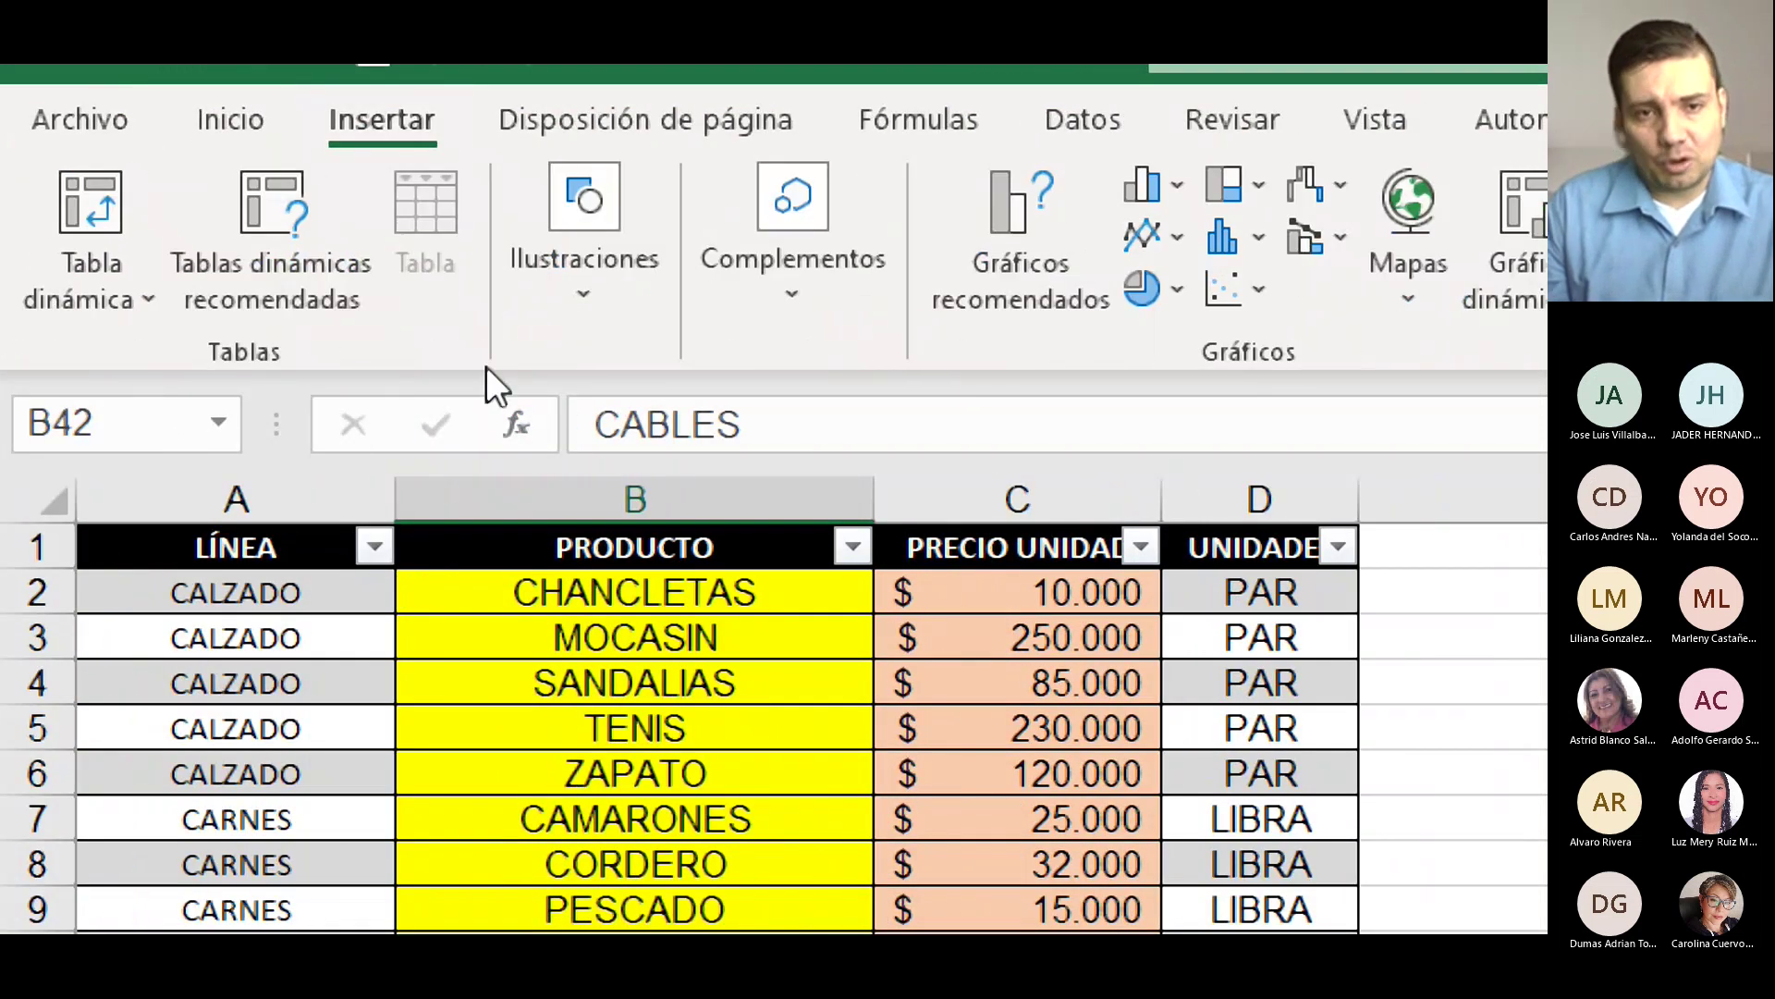
{"action": "left_click", "coordinate": [579, 859]}
{"action": "left_click", "coordinate": [258, 532]}
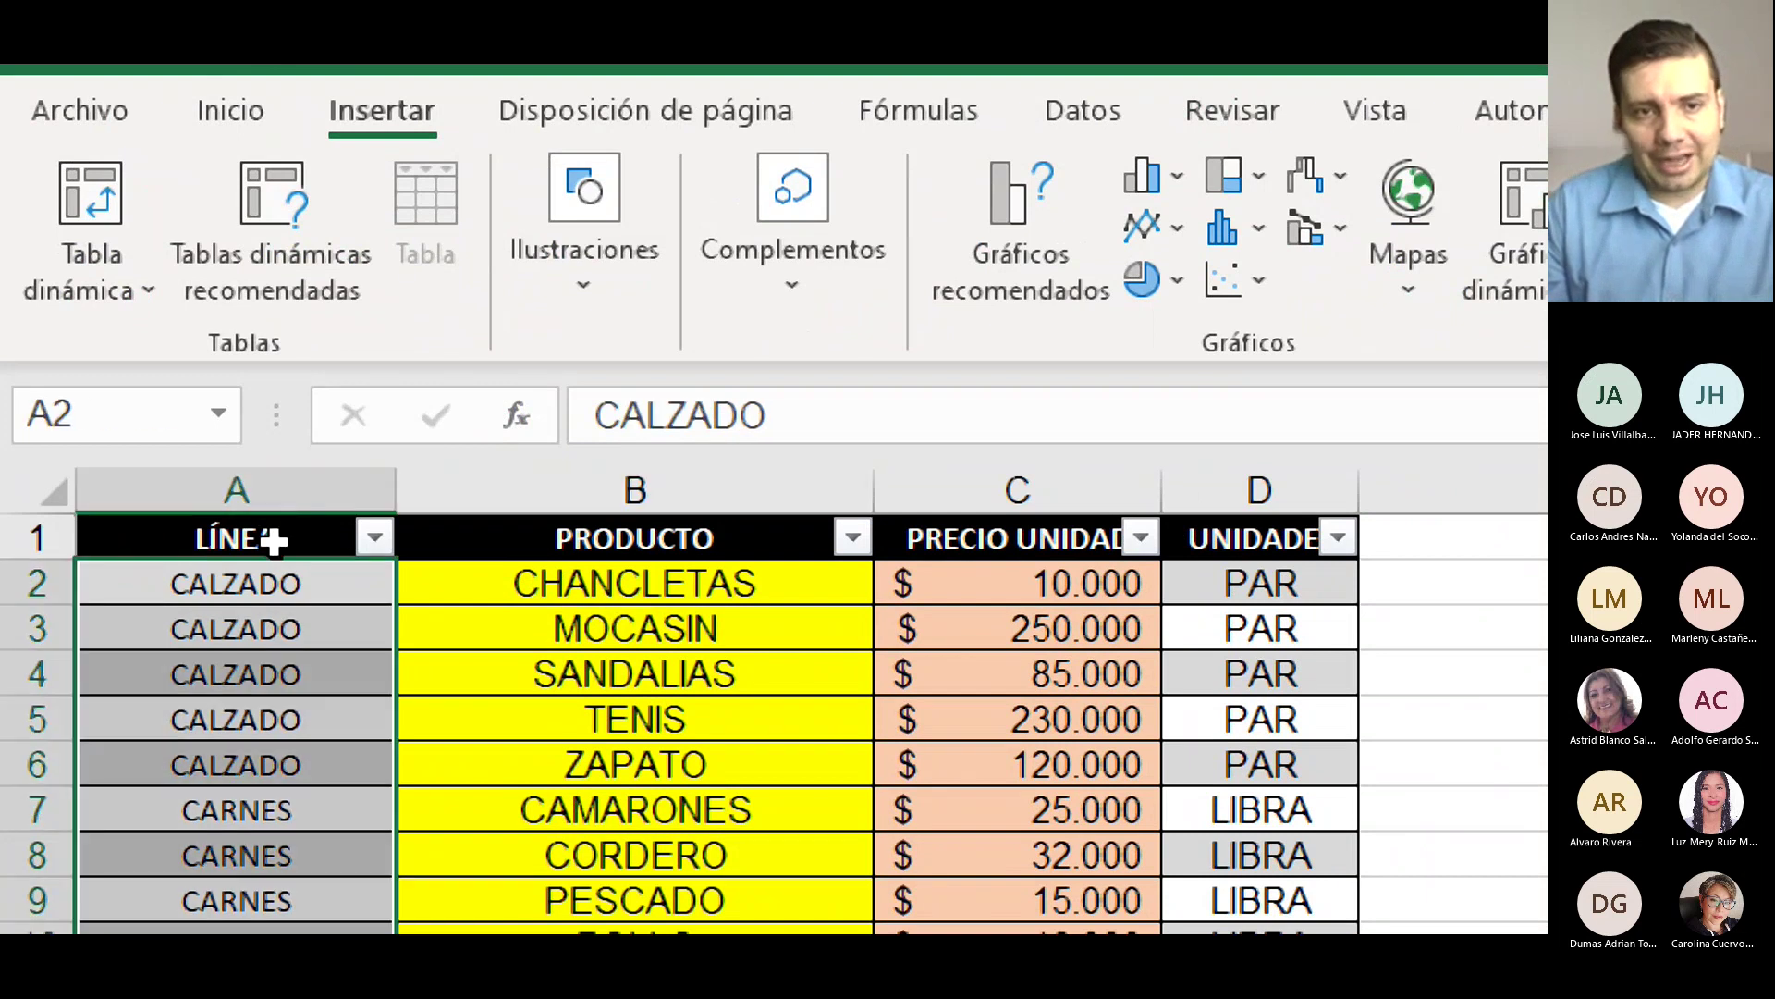
{"action": "left_click_drag", "start_coordinate": [269, 535], "coordinate": [1327, 708]}
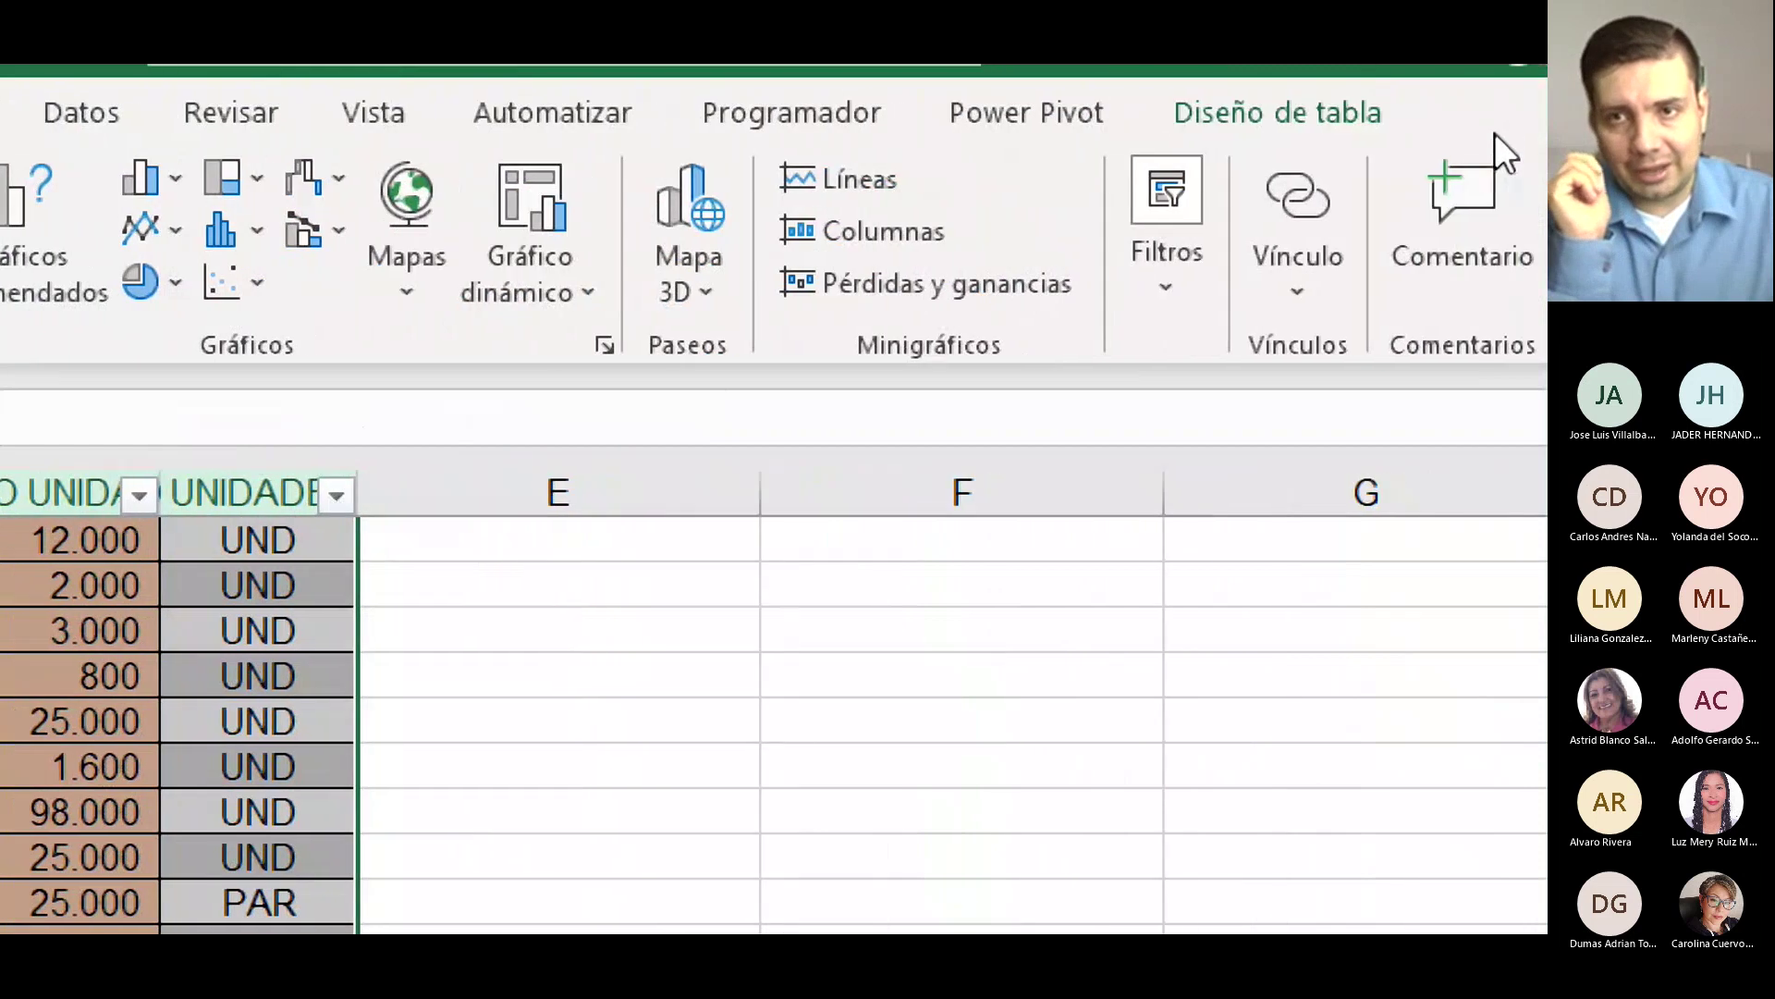
{"action": "left_click", "coordinate": [1479, 128]}
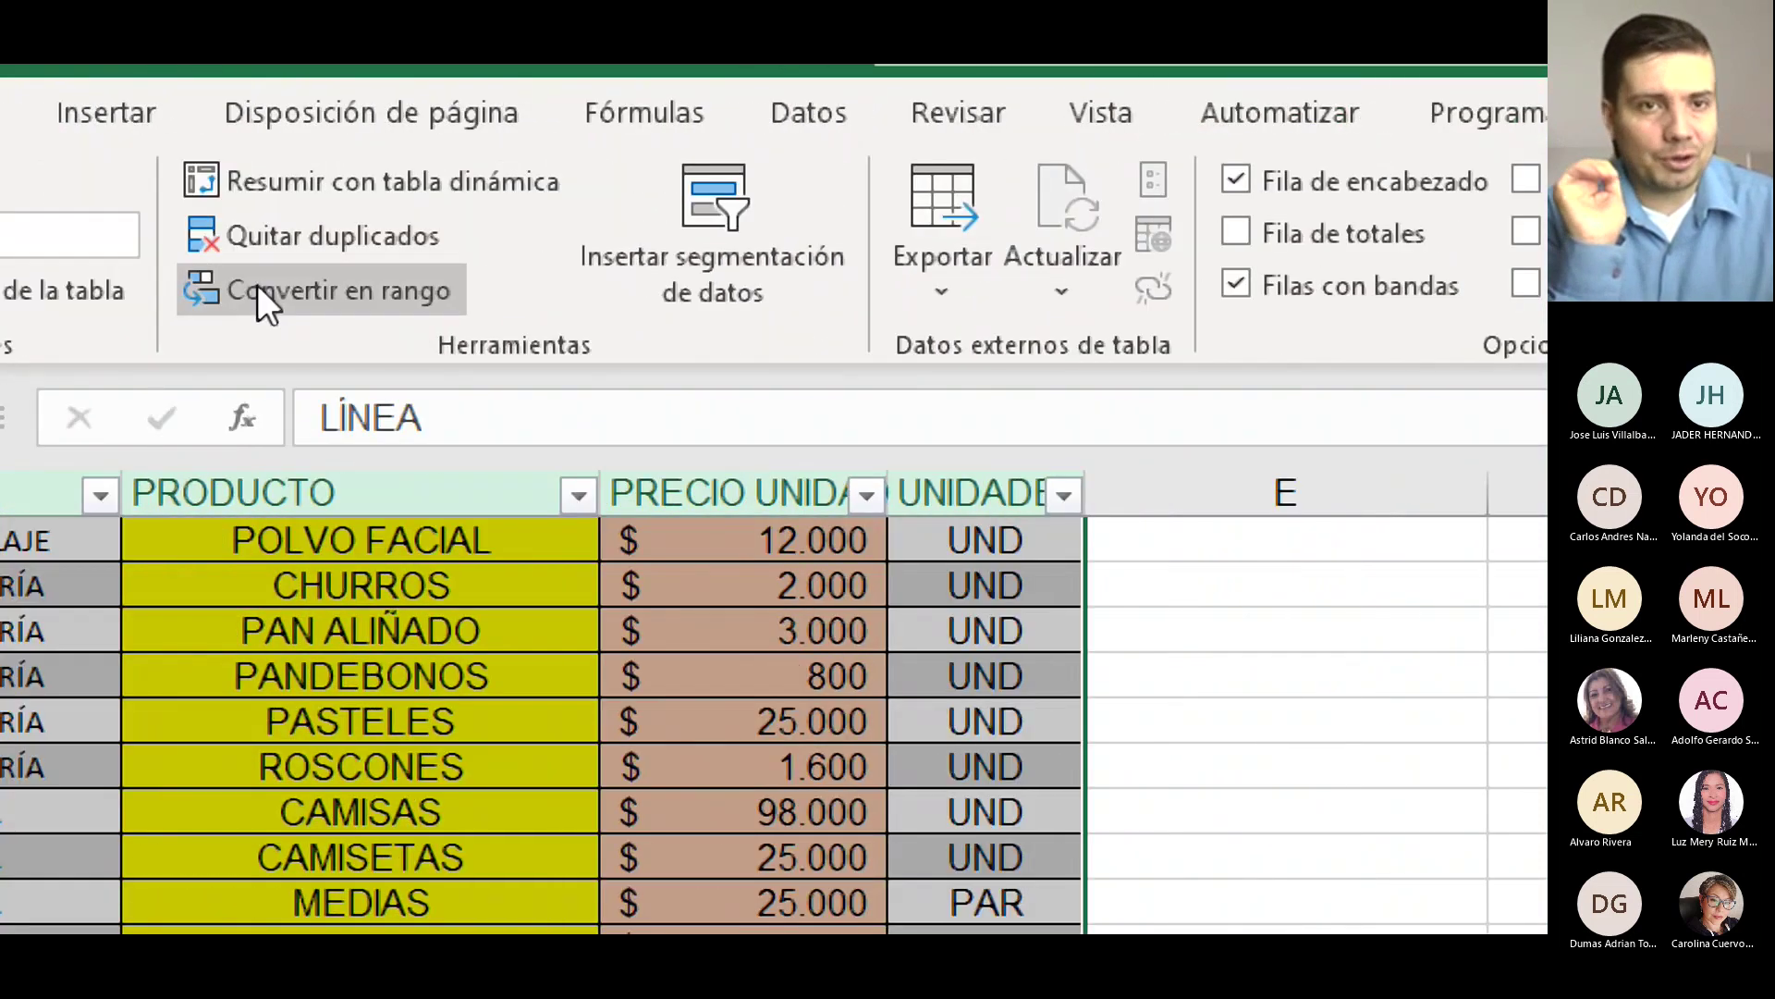
{"action": "left_click", "coordinate": [257, 287]}
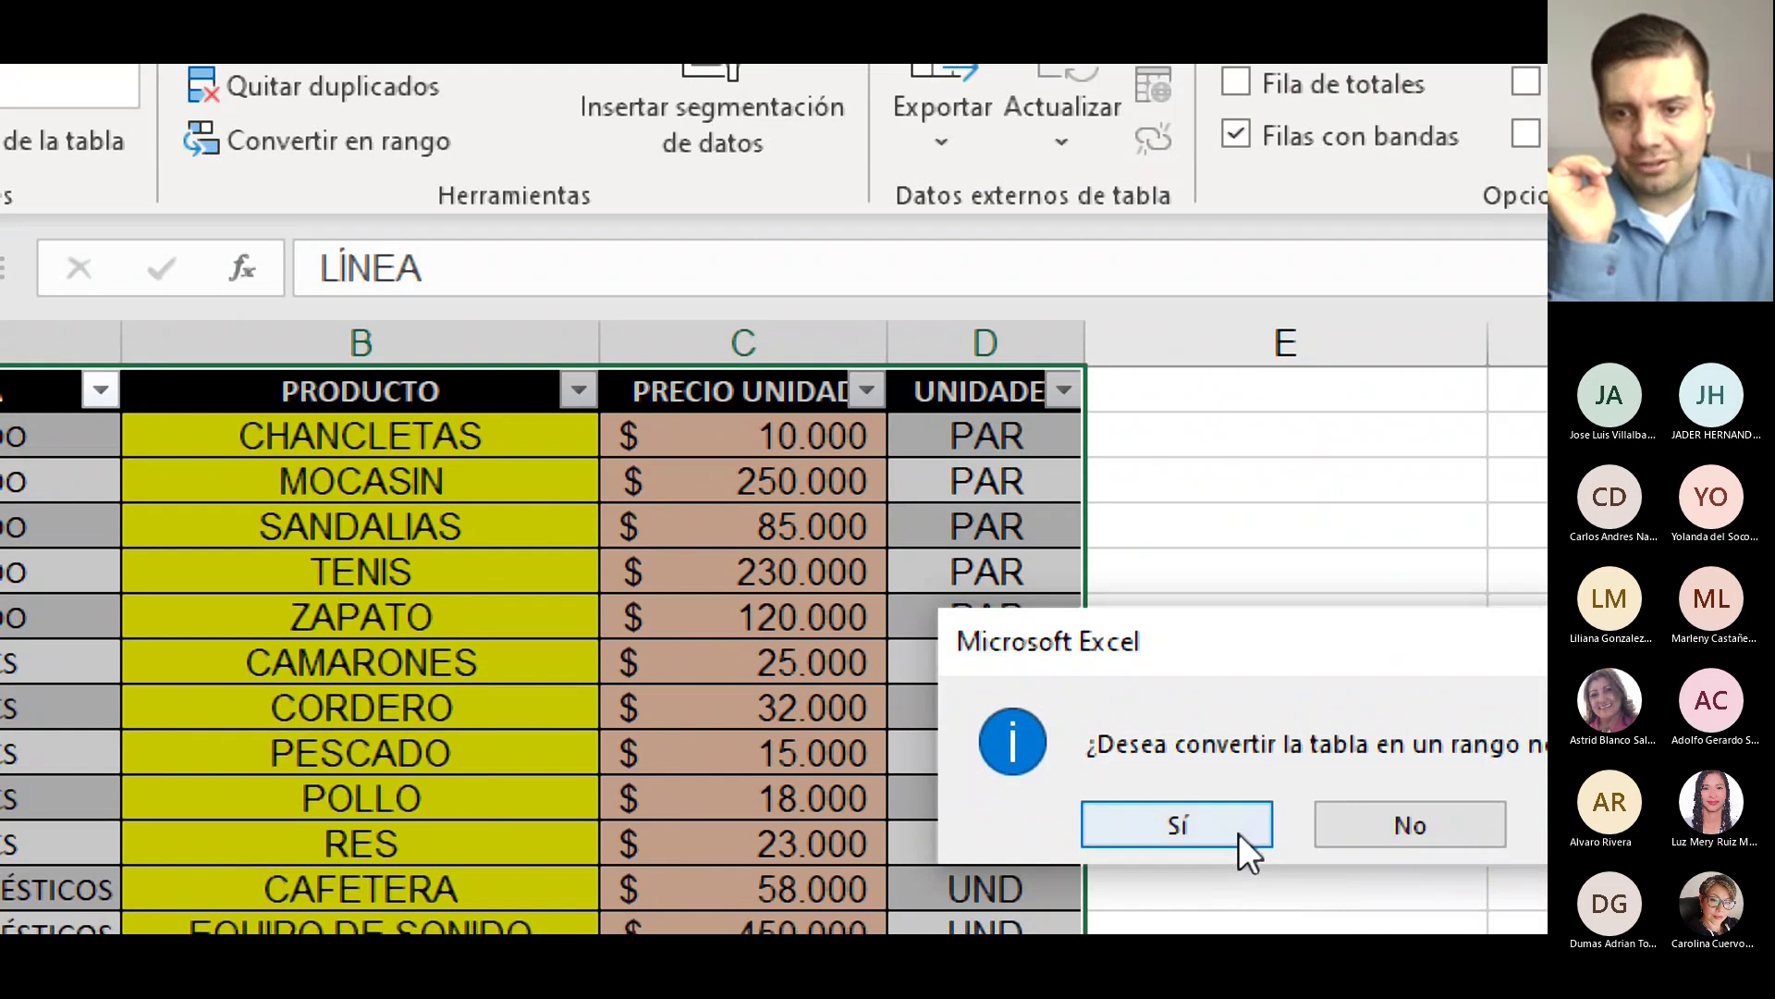
{"action": "left_click", "coordinate": [1237, 834]}
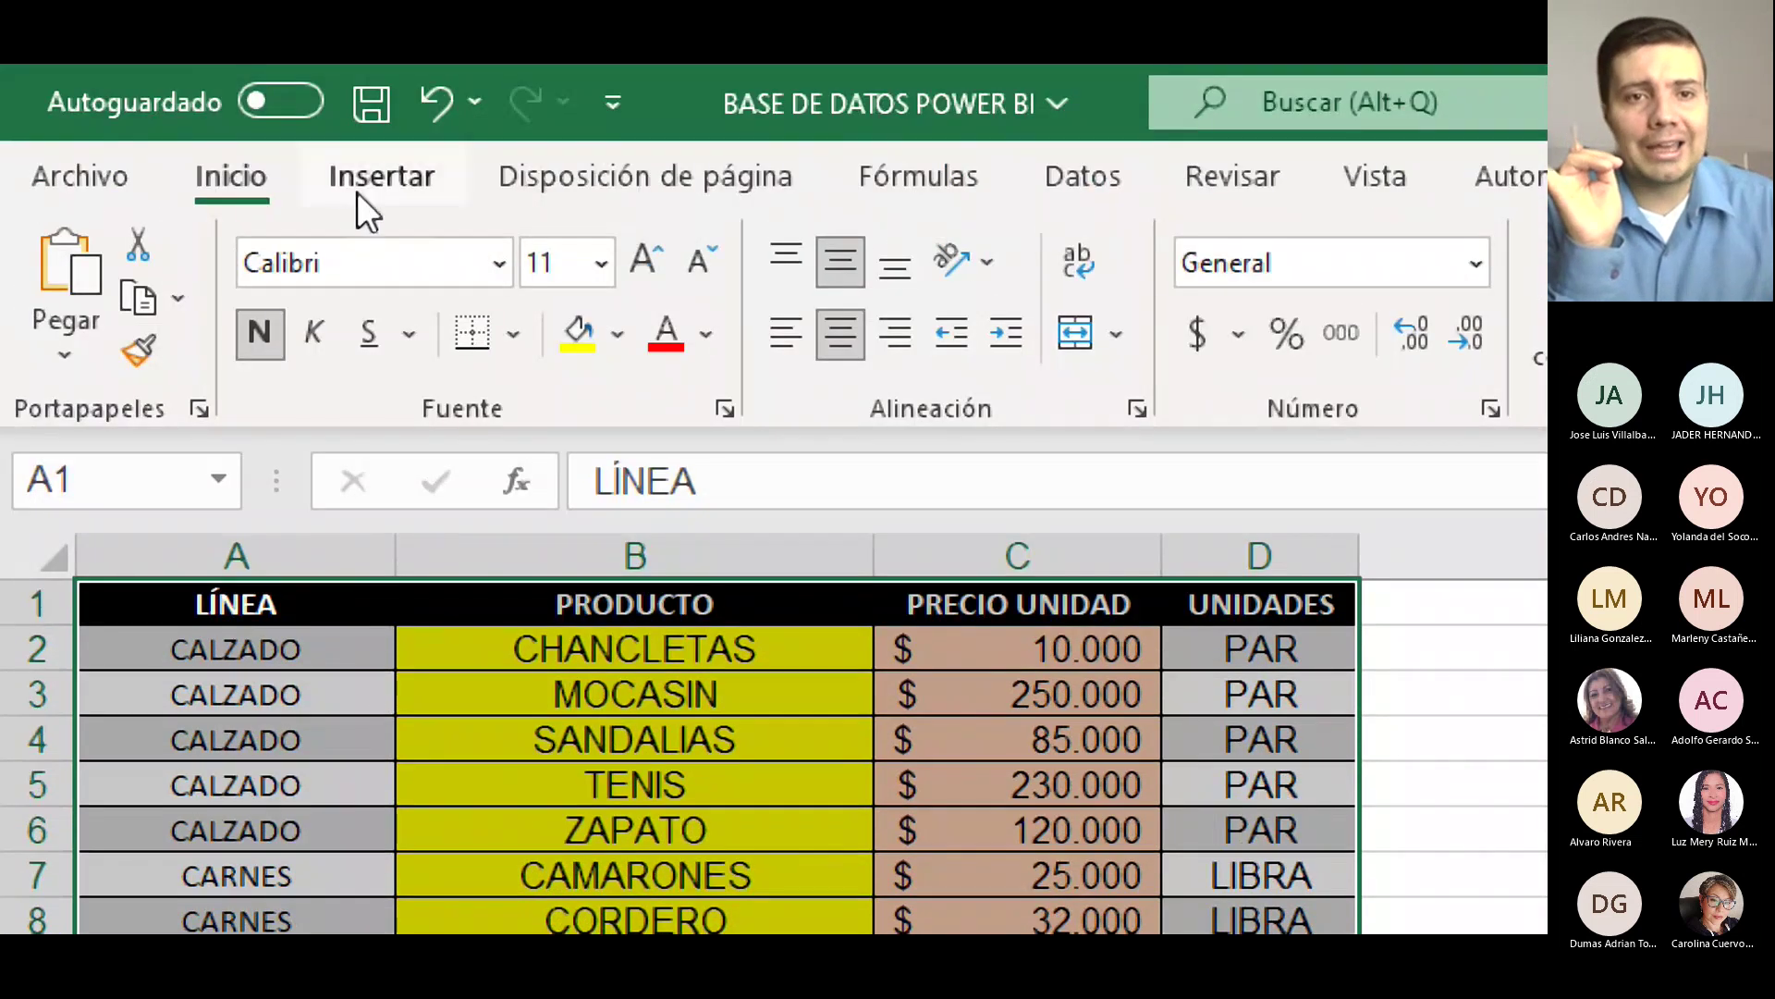
Create a table with headers from the range $A$1:$D$51.
{"action": "left_click", "coordinate": [357, 191]}
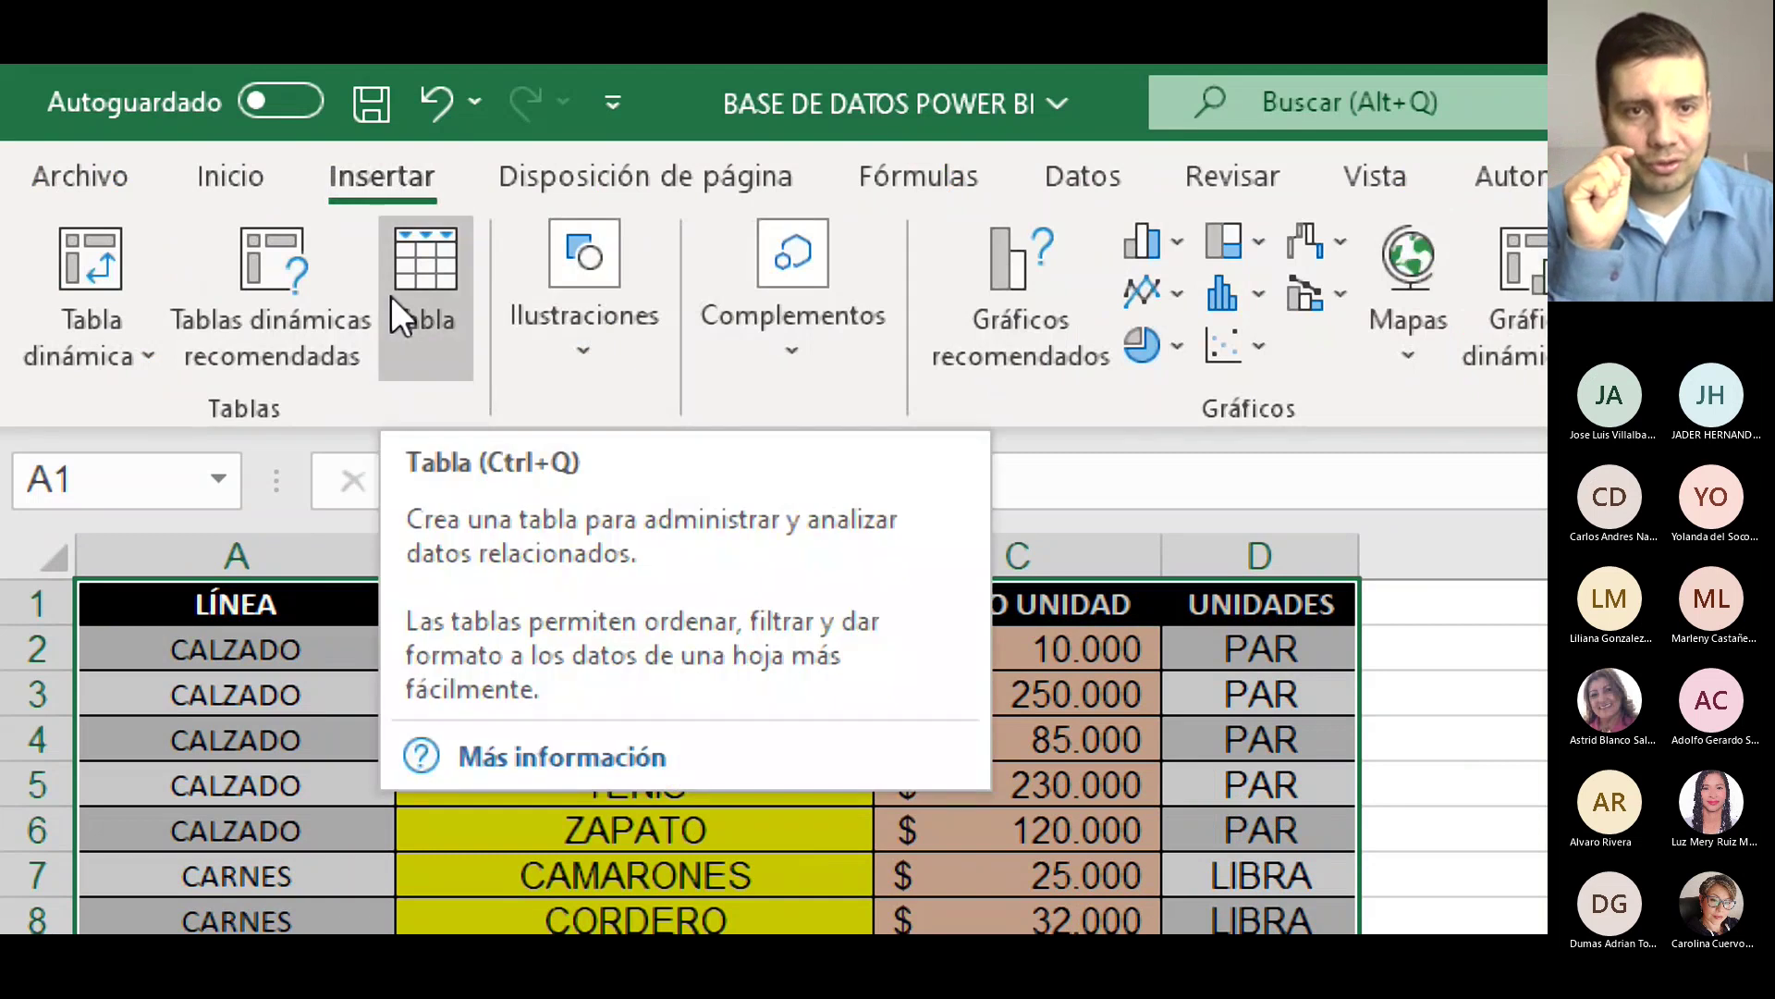
{"action": "left_click", "coordinate": [391, 296]}
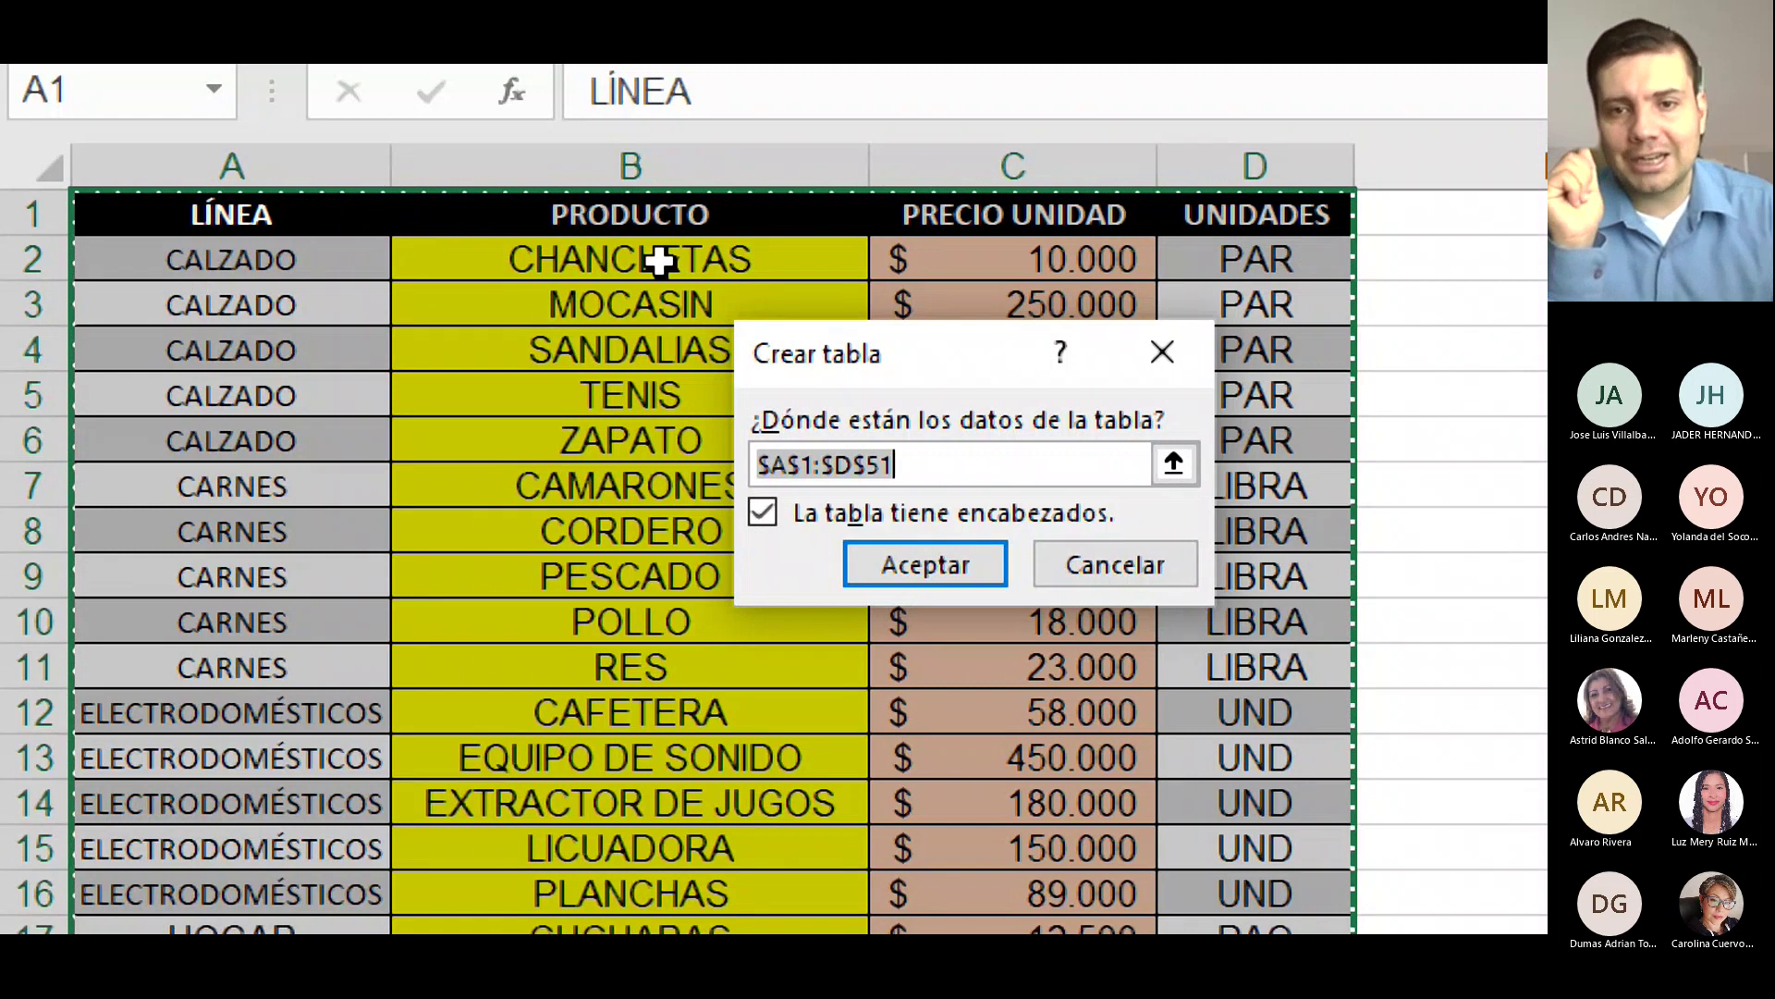
{"action": "left_click", "coordinate": [947, 564]}
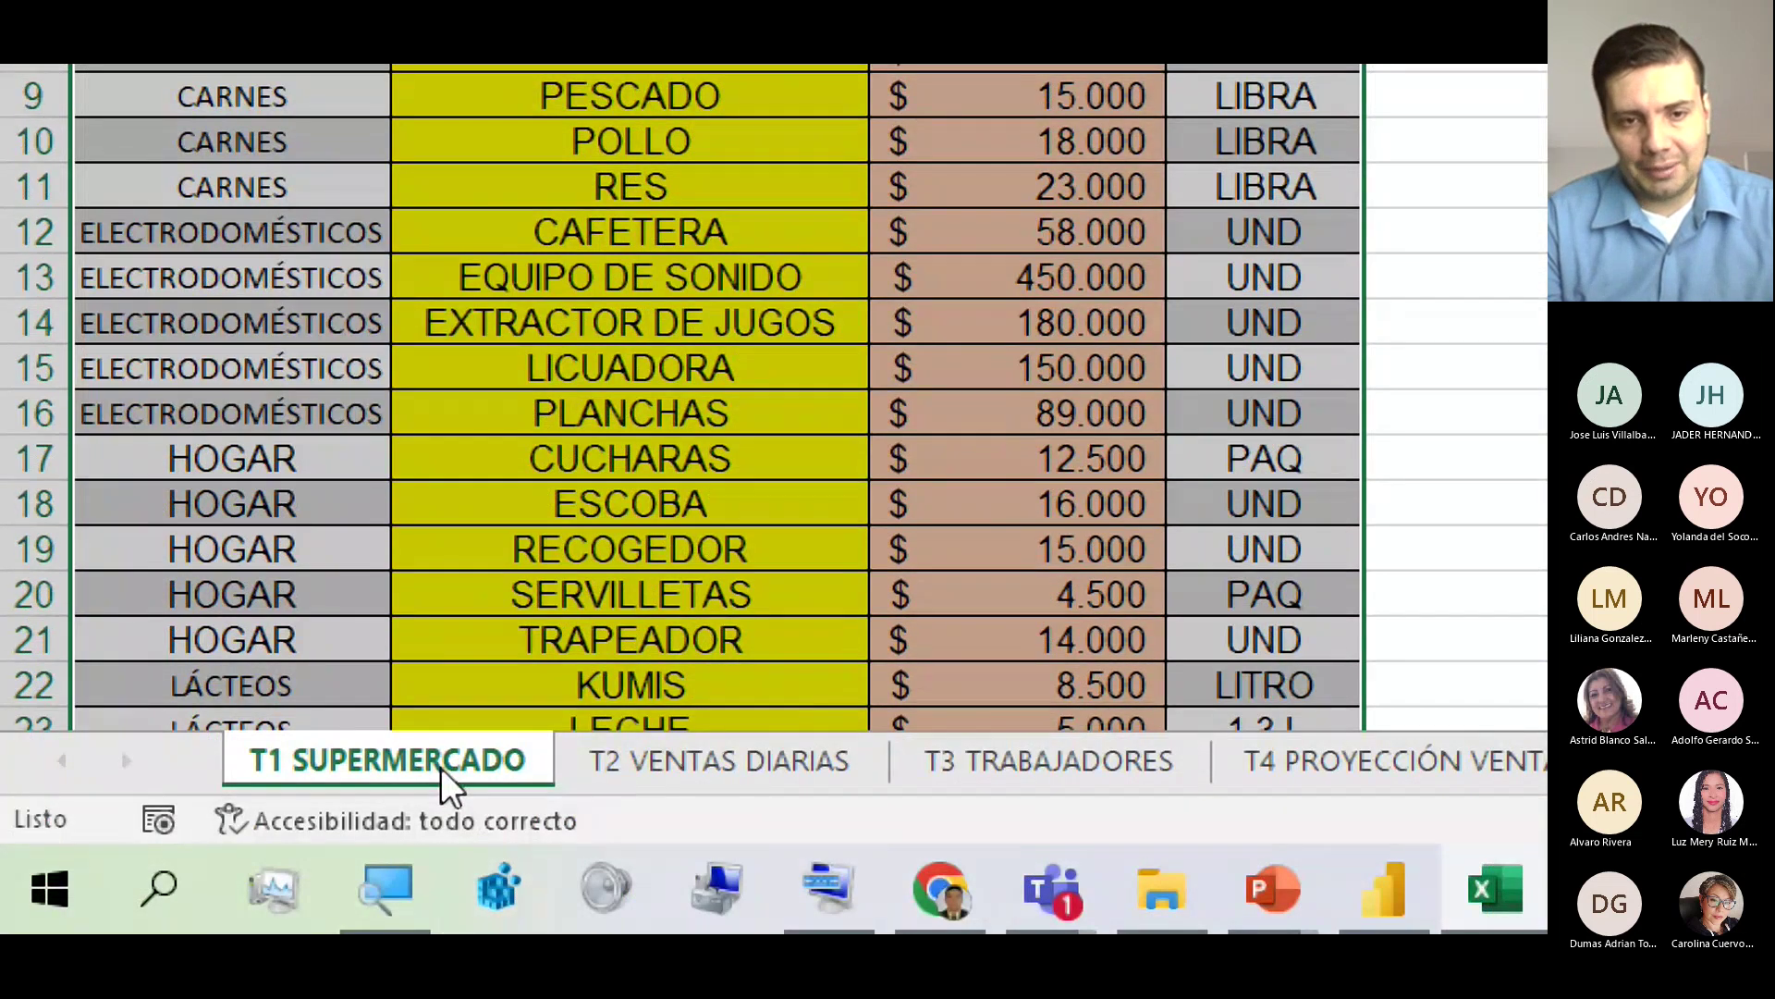
Rename the supermarket table as T1_SUPERMERCADO, reusing the sheet's name with an underscore in place of the space.
{"action": "double_click", "coordinate": [443, 767]}
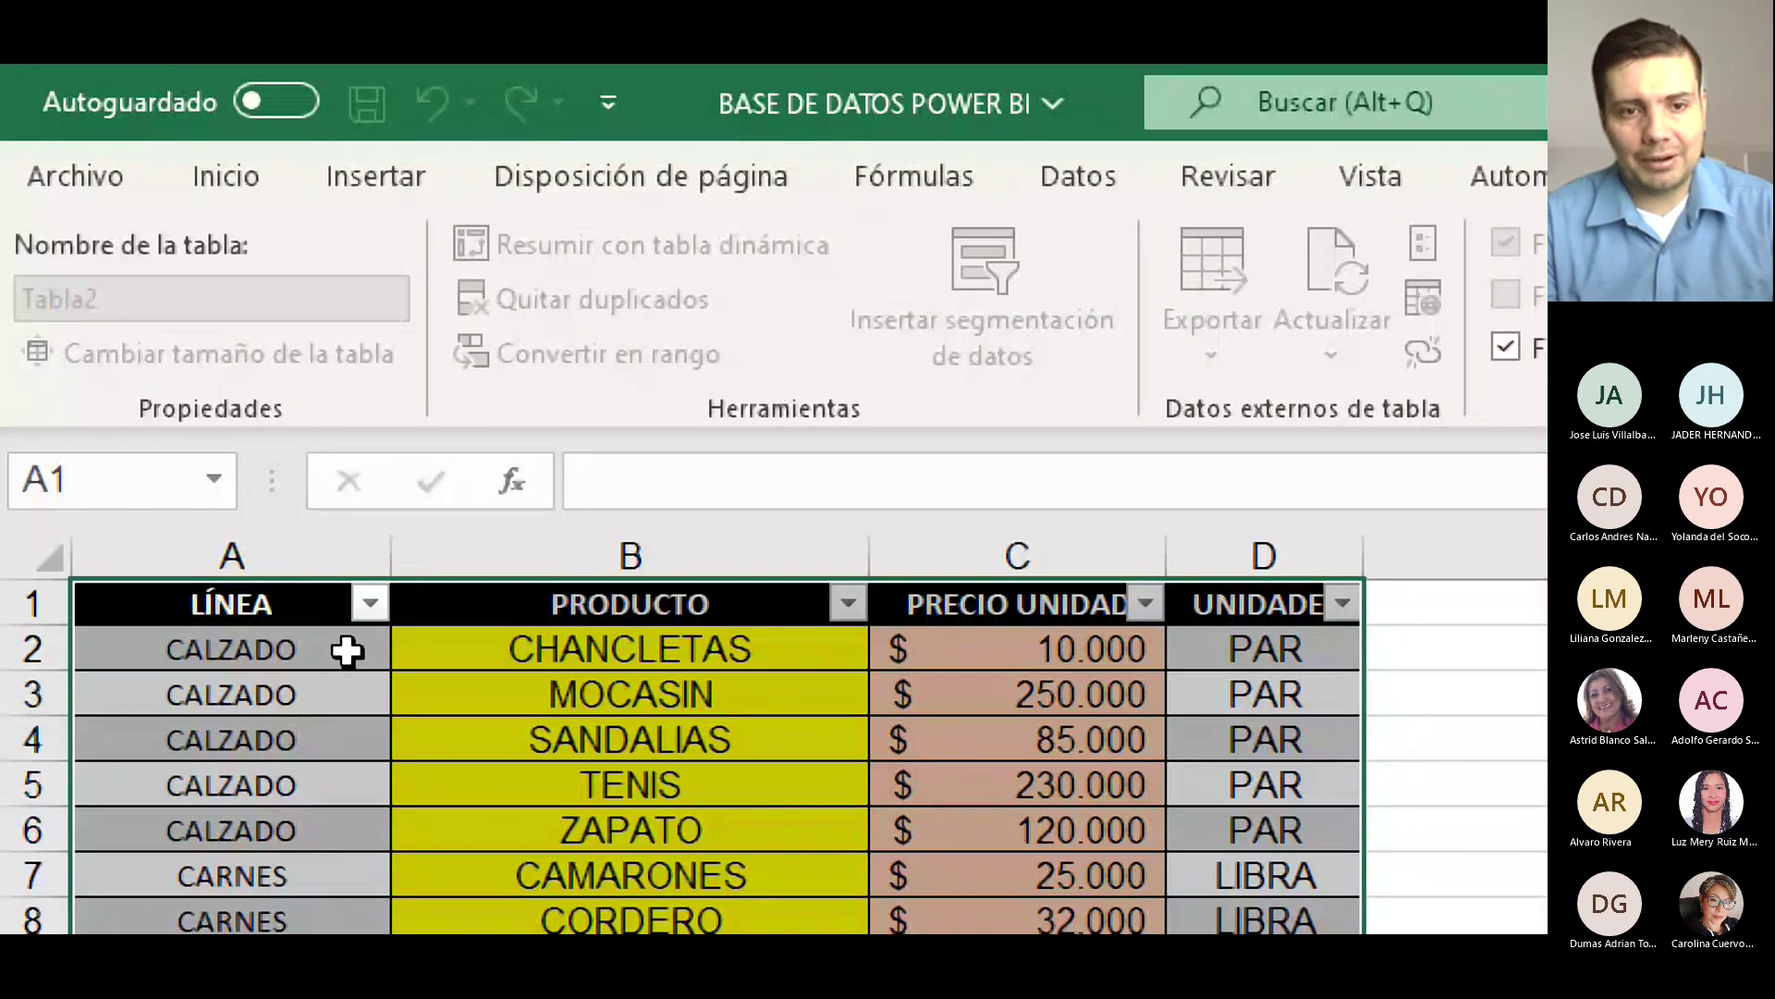
{"action": "left_click", "coordinate": [359, 685]}
{"action": "left_click", "coordinate": [152, 297]}
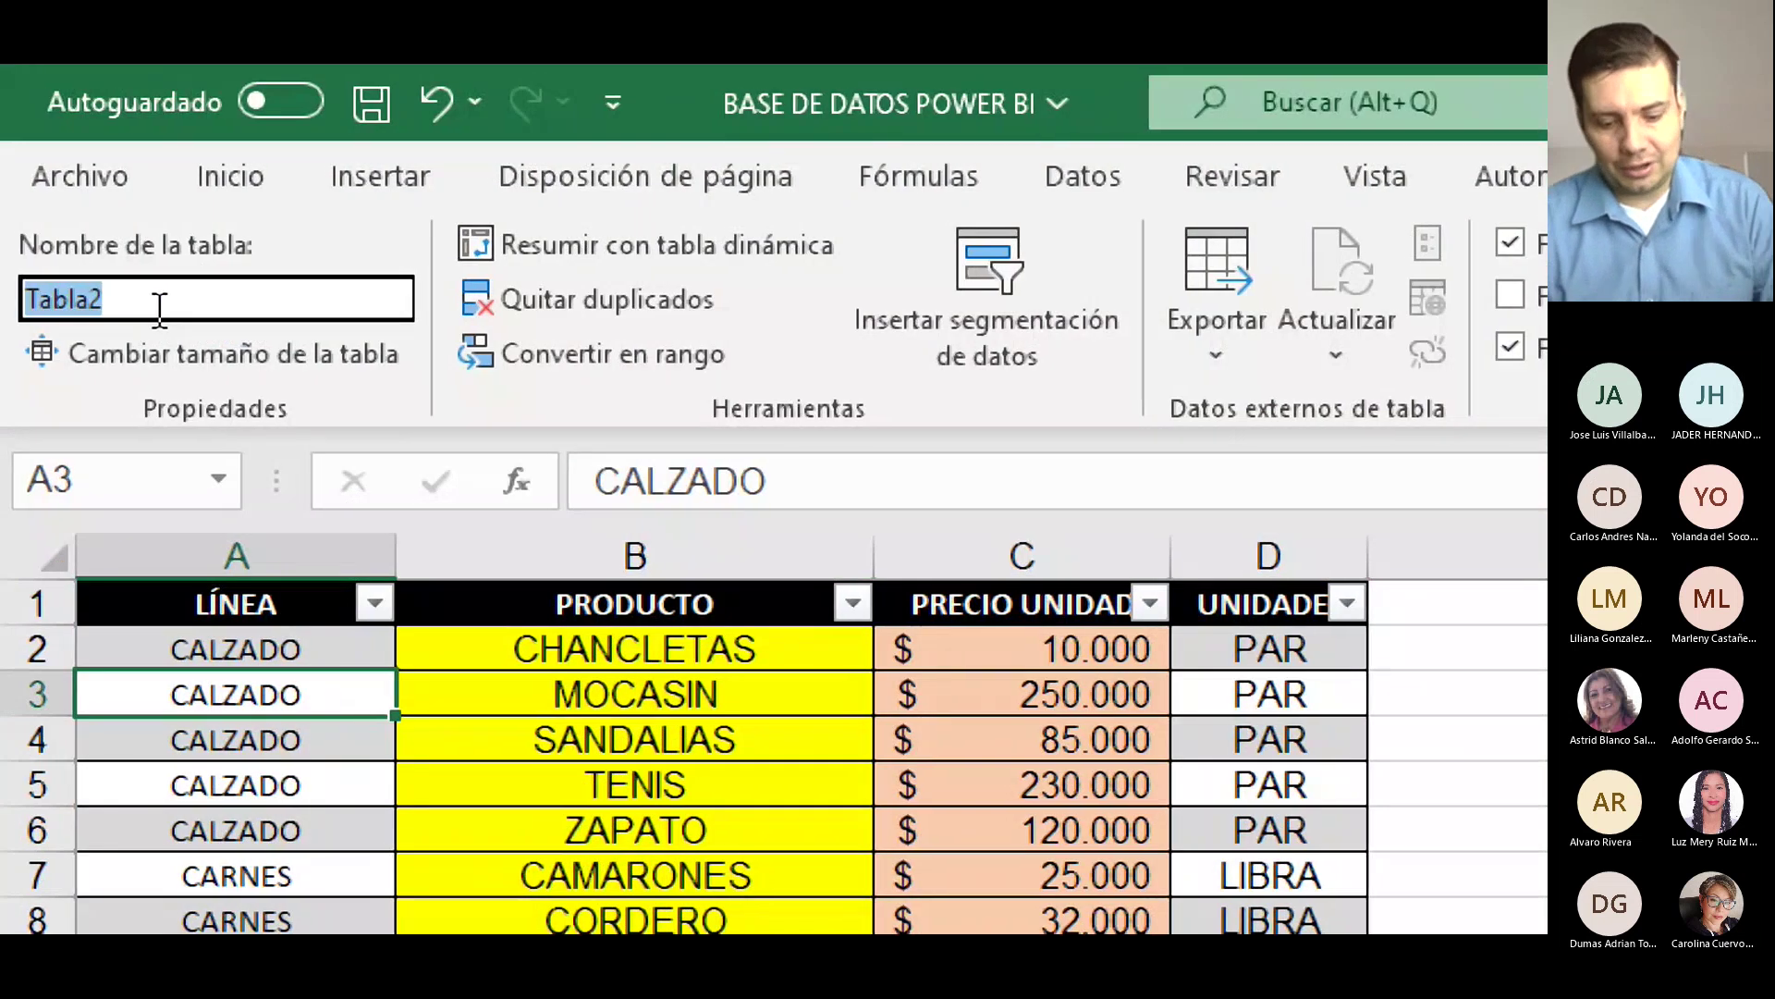
{"action": "type", "text": "T1 SUPERMERCADO"}
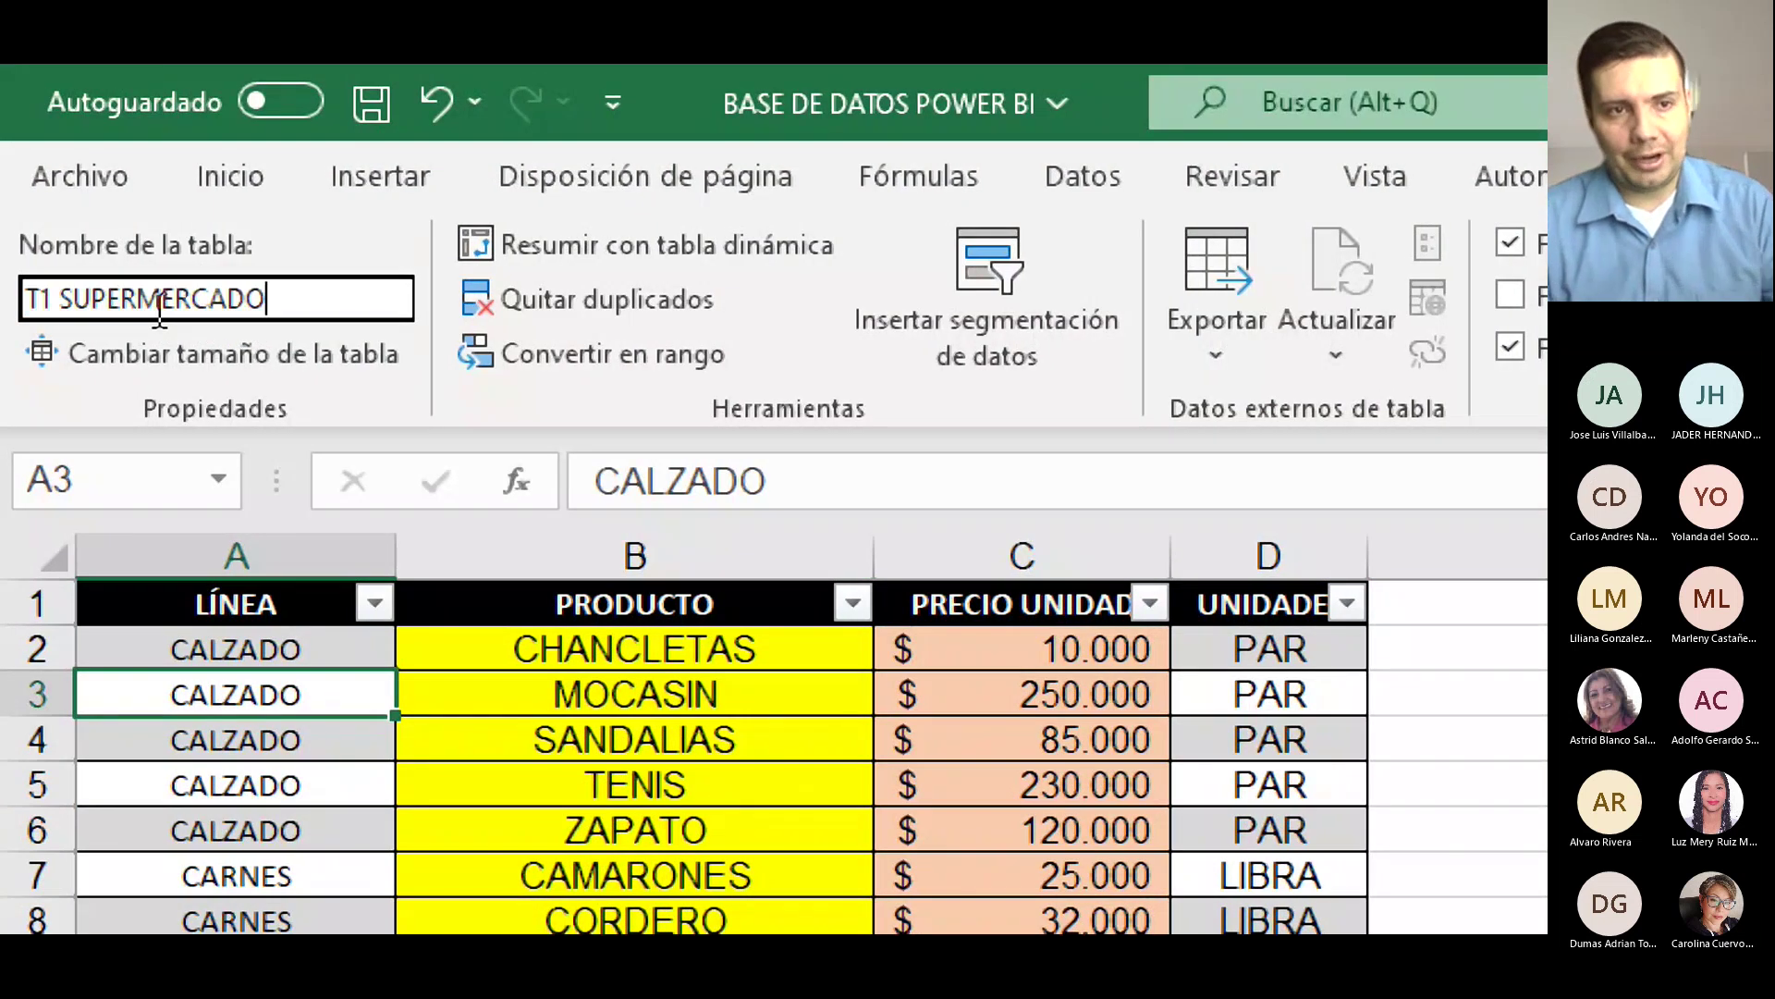
{"action": "left_click", "coordinate": [59, 299]}
{"action": "key", "text": "BackSpace"}
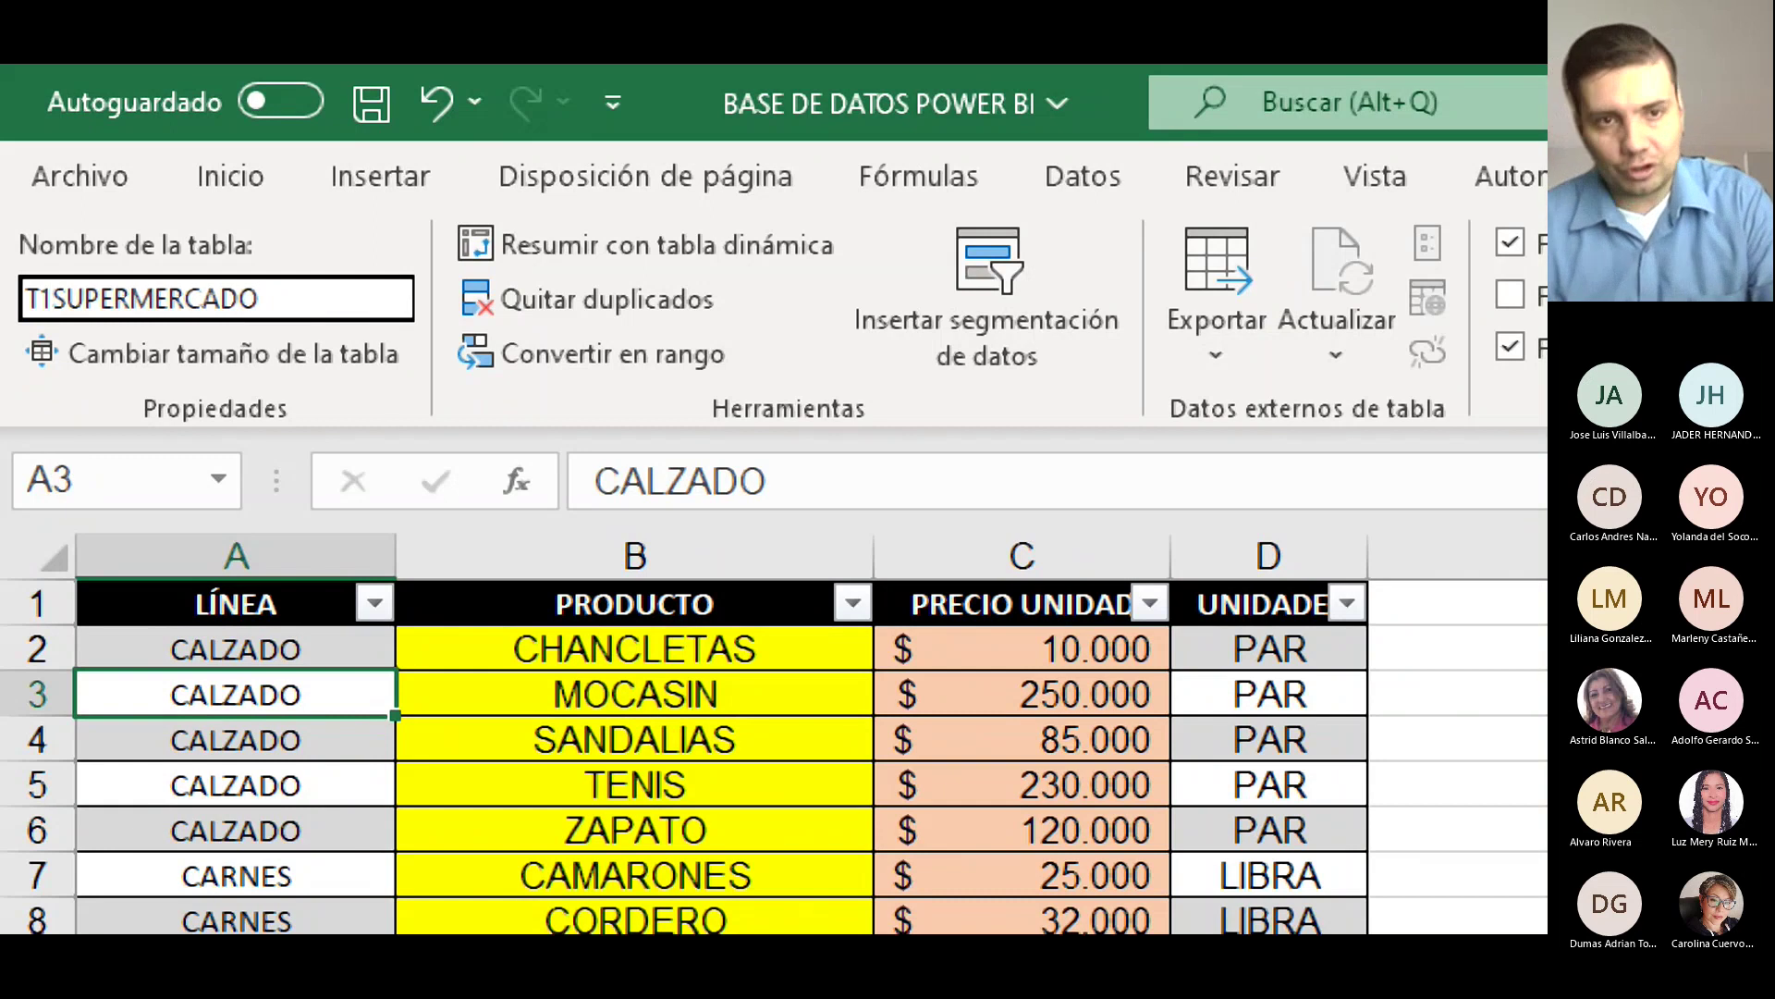
{"action": "type", "text": "_"}
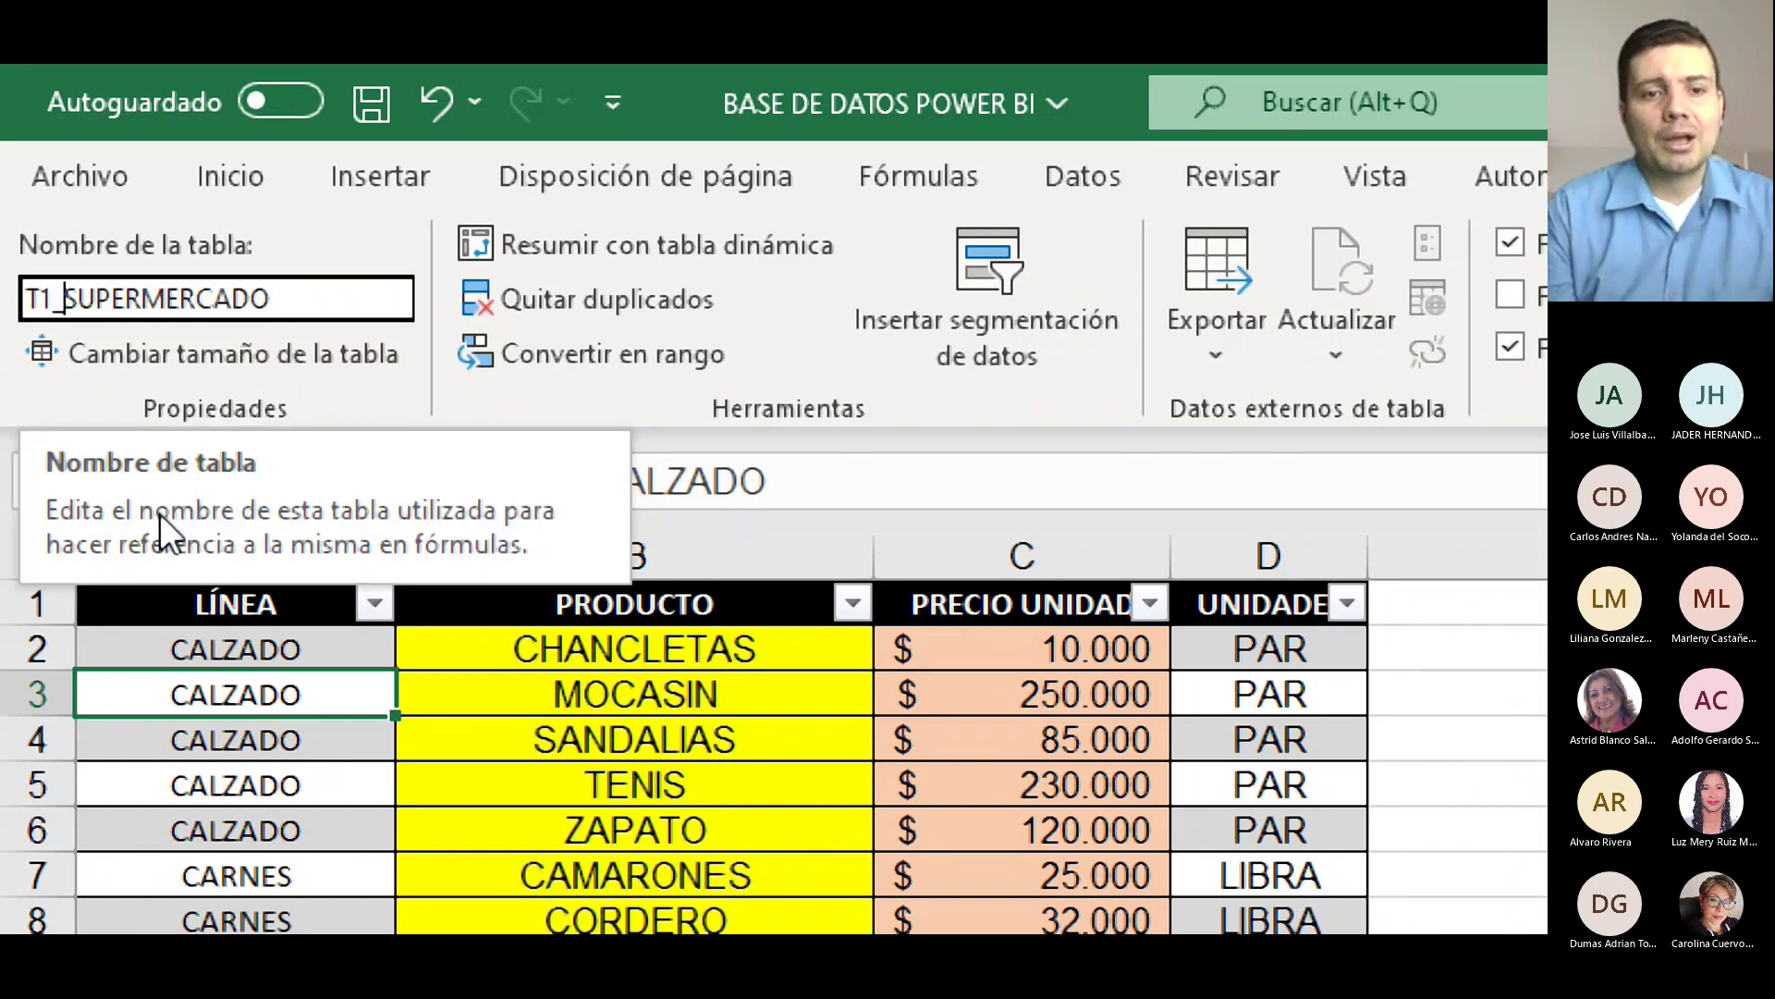
{"action": "left_click", "coordinate": [186, 785]}
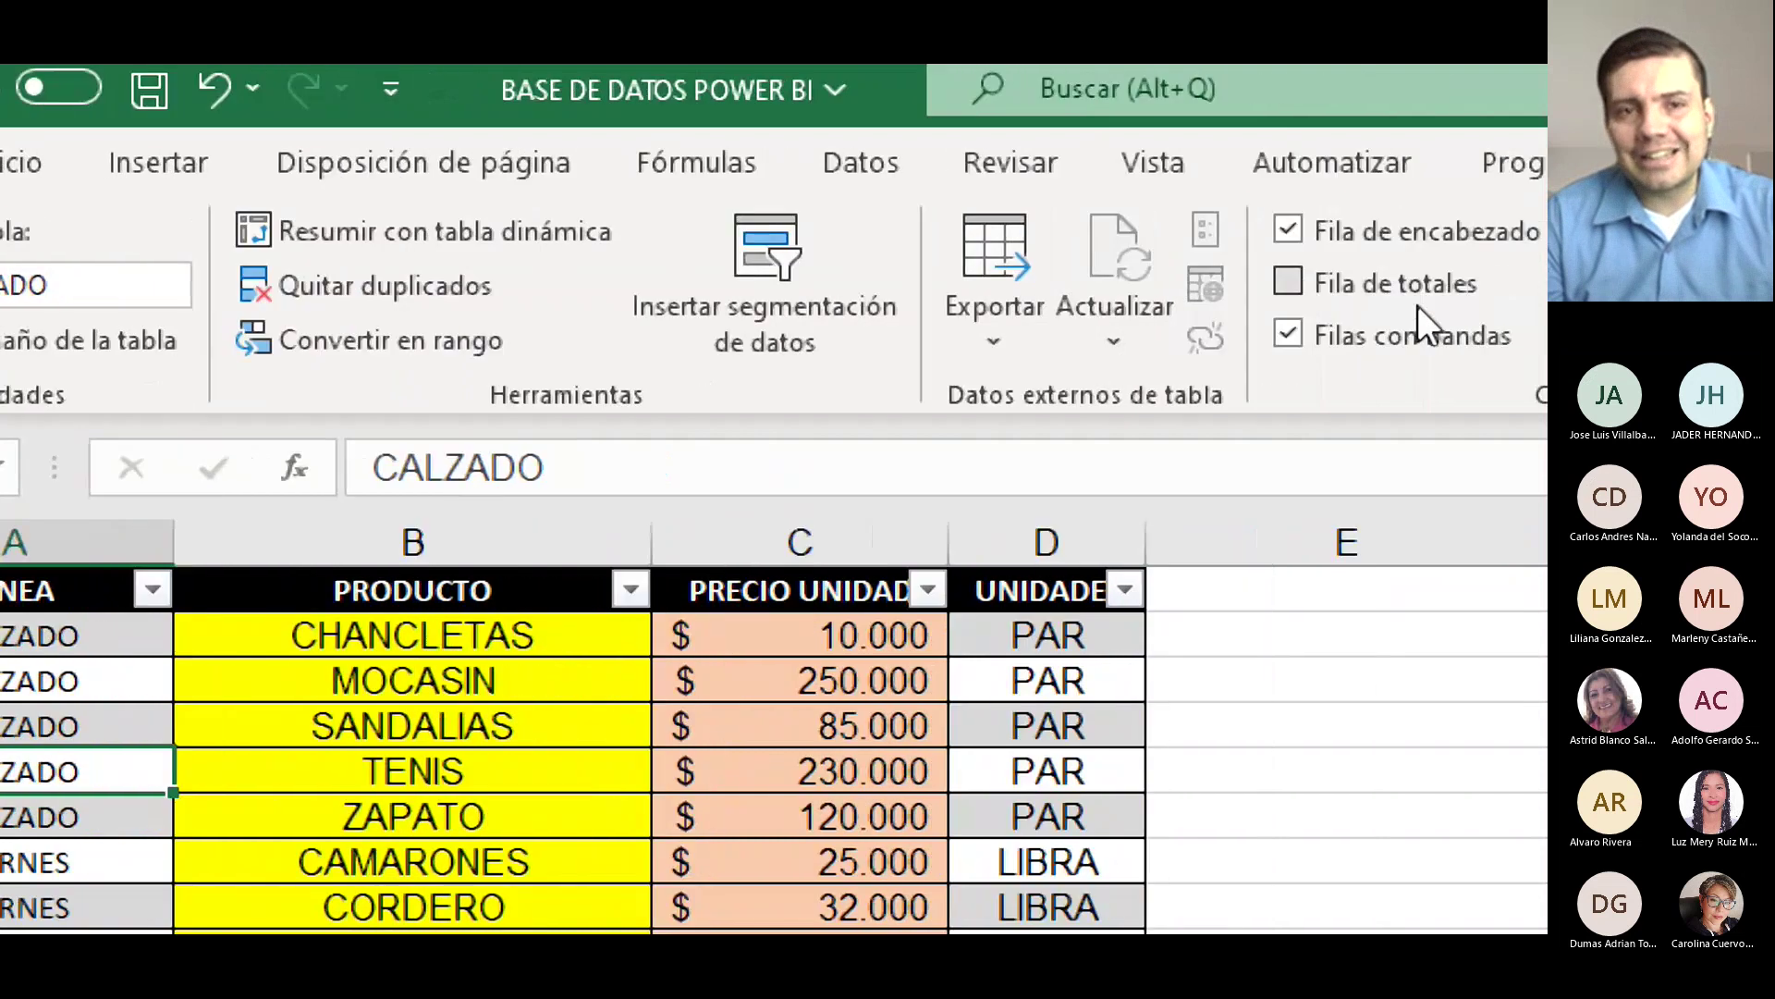
Open the ribbon customization options and enlarge the view of the dialog.
{"action": "right_click", "coordinate": [563, 357]}
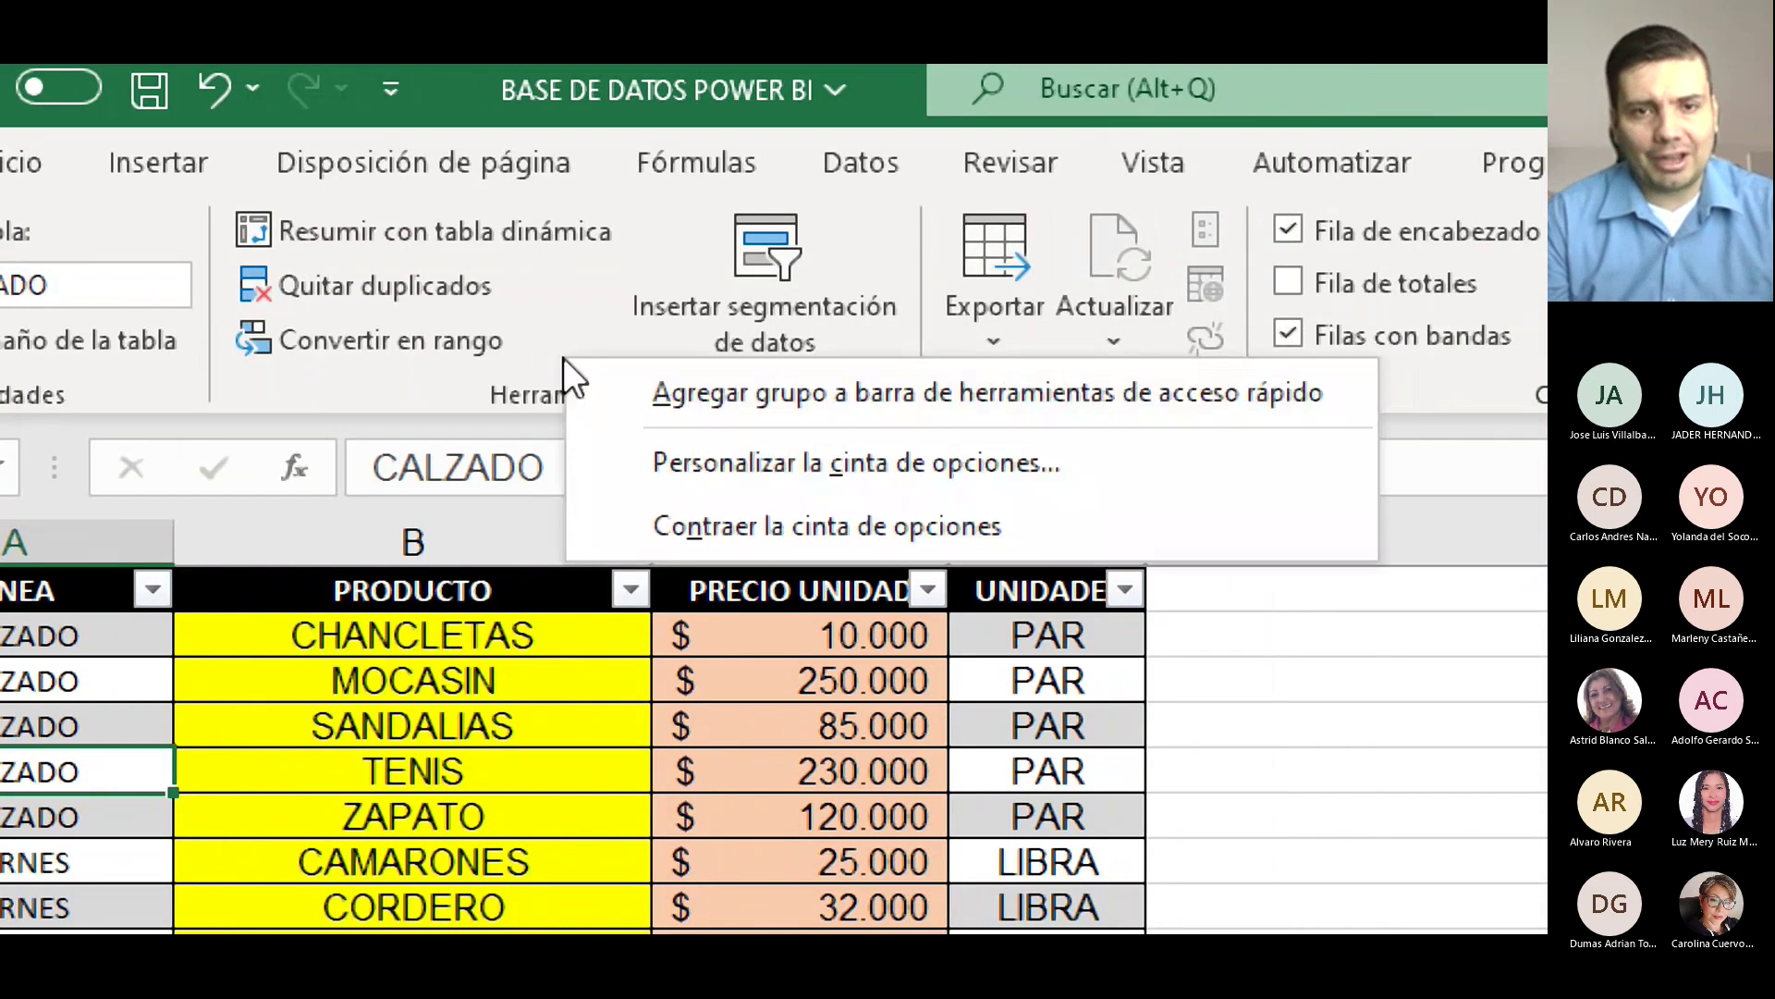
{"action": "right_click", "coordinate": [919, 256]}
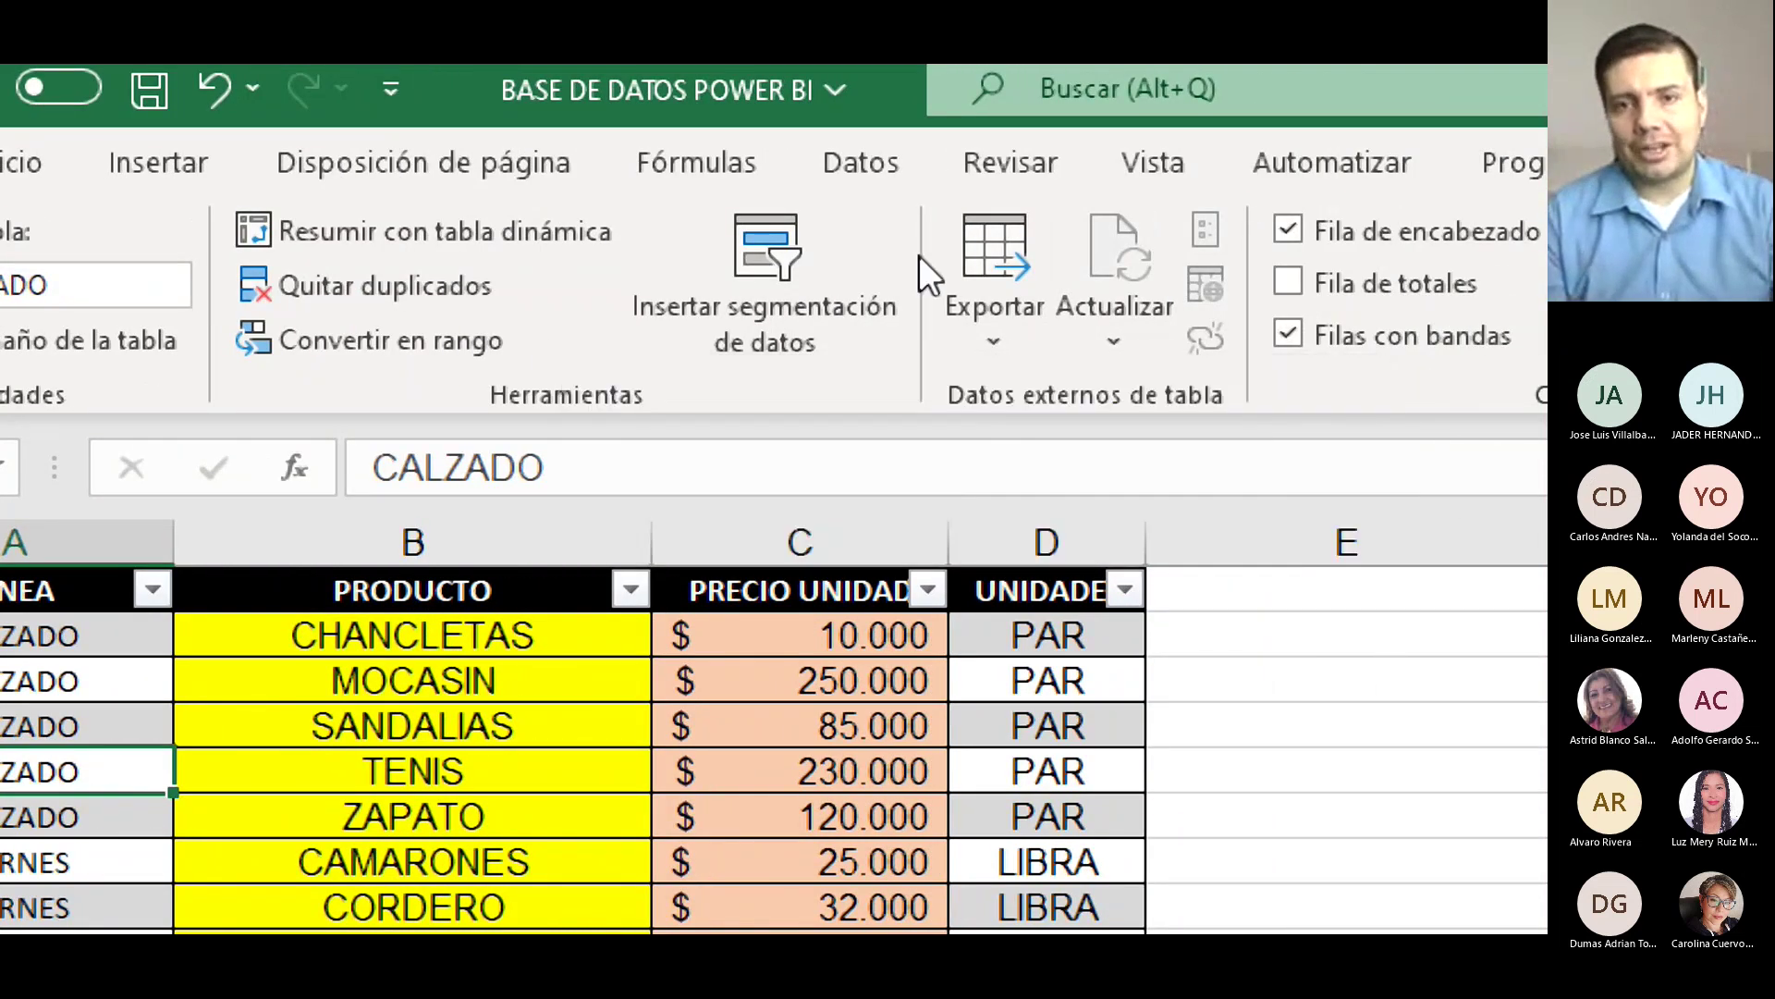
{"action": "right_click", "coordinate": [919, 255]}
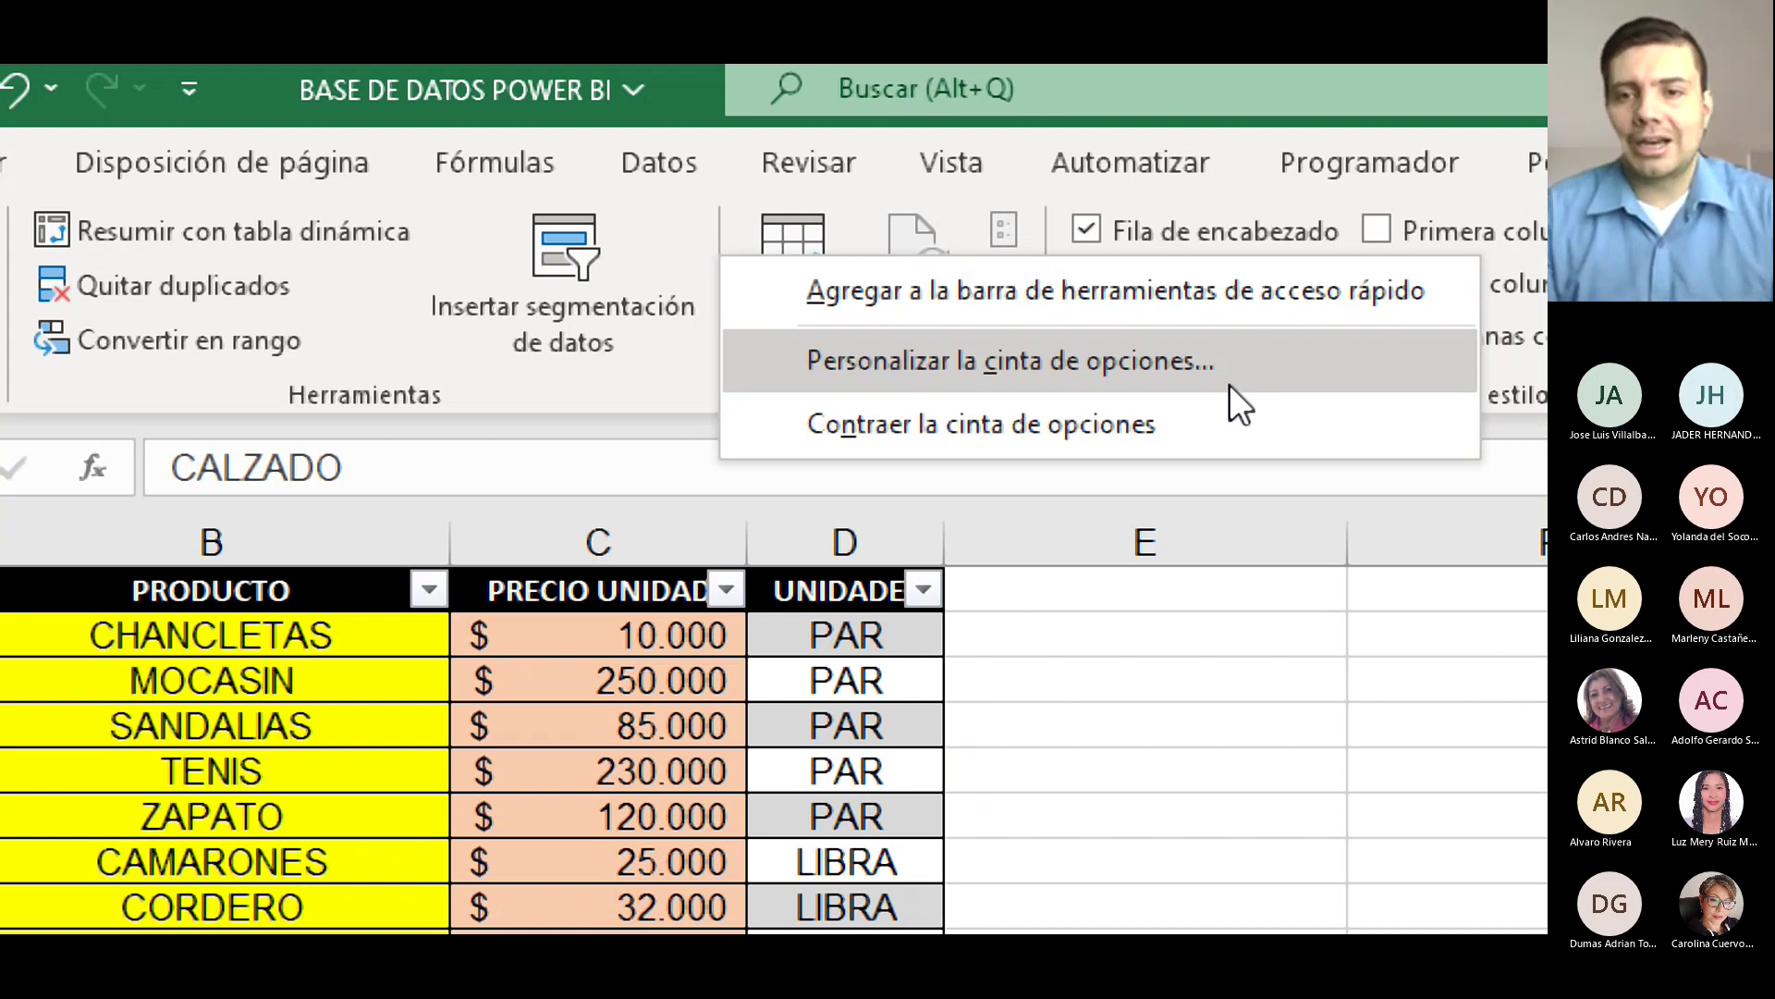
{"action": "left_click", "coordinate": [1228, 385]}
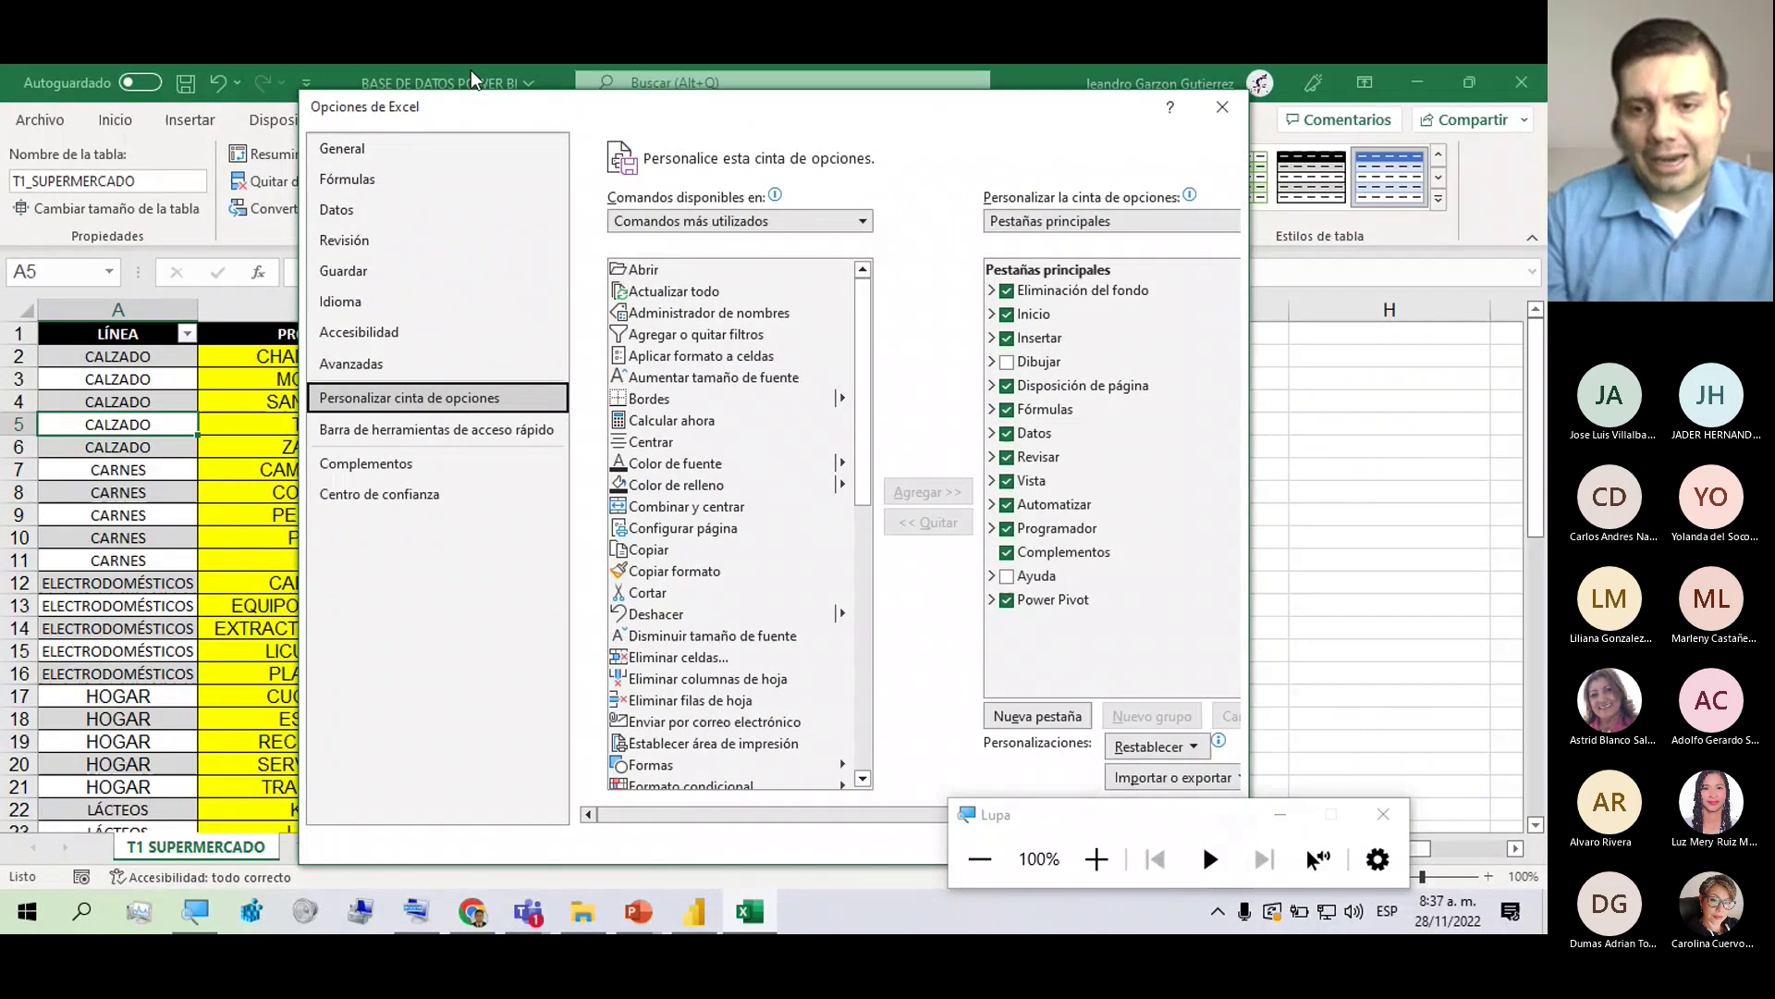
{"action": "left_click", "coordinate": [1271, 804]}
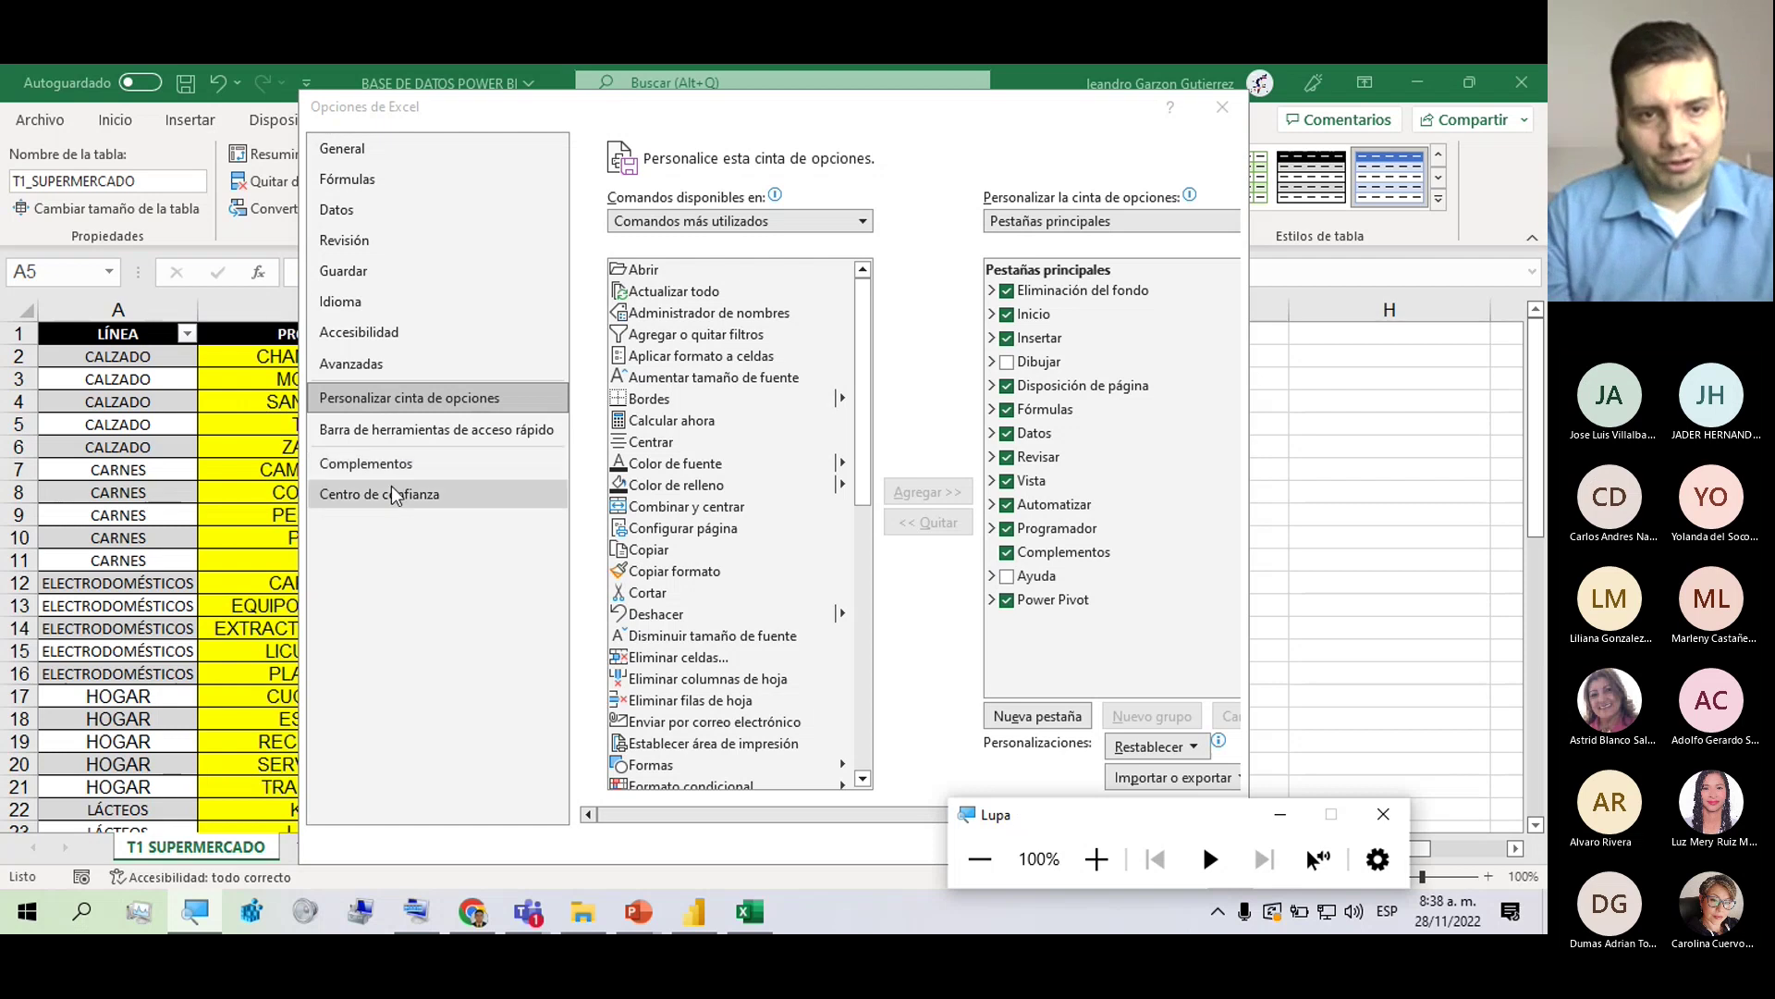
{"action": "key", "text": "super+plus"}
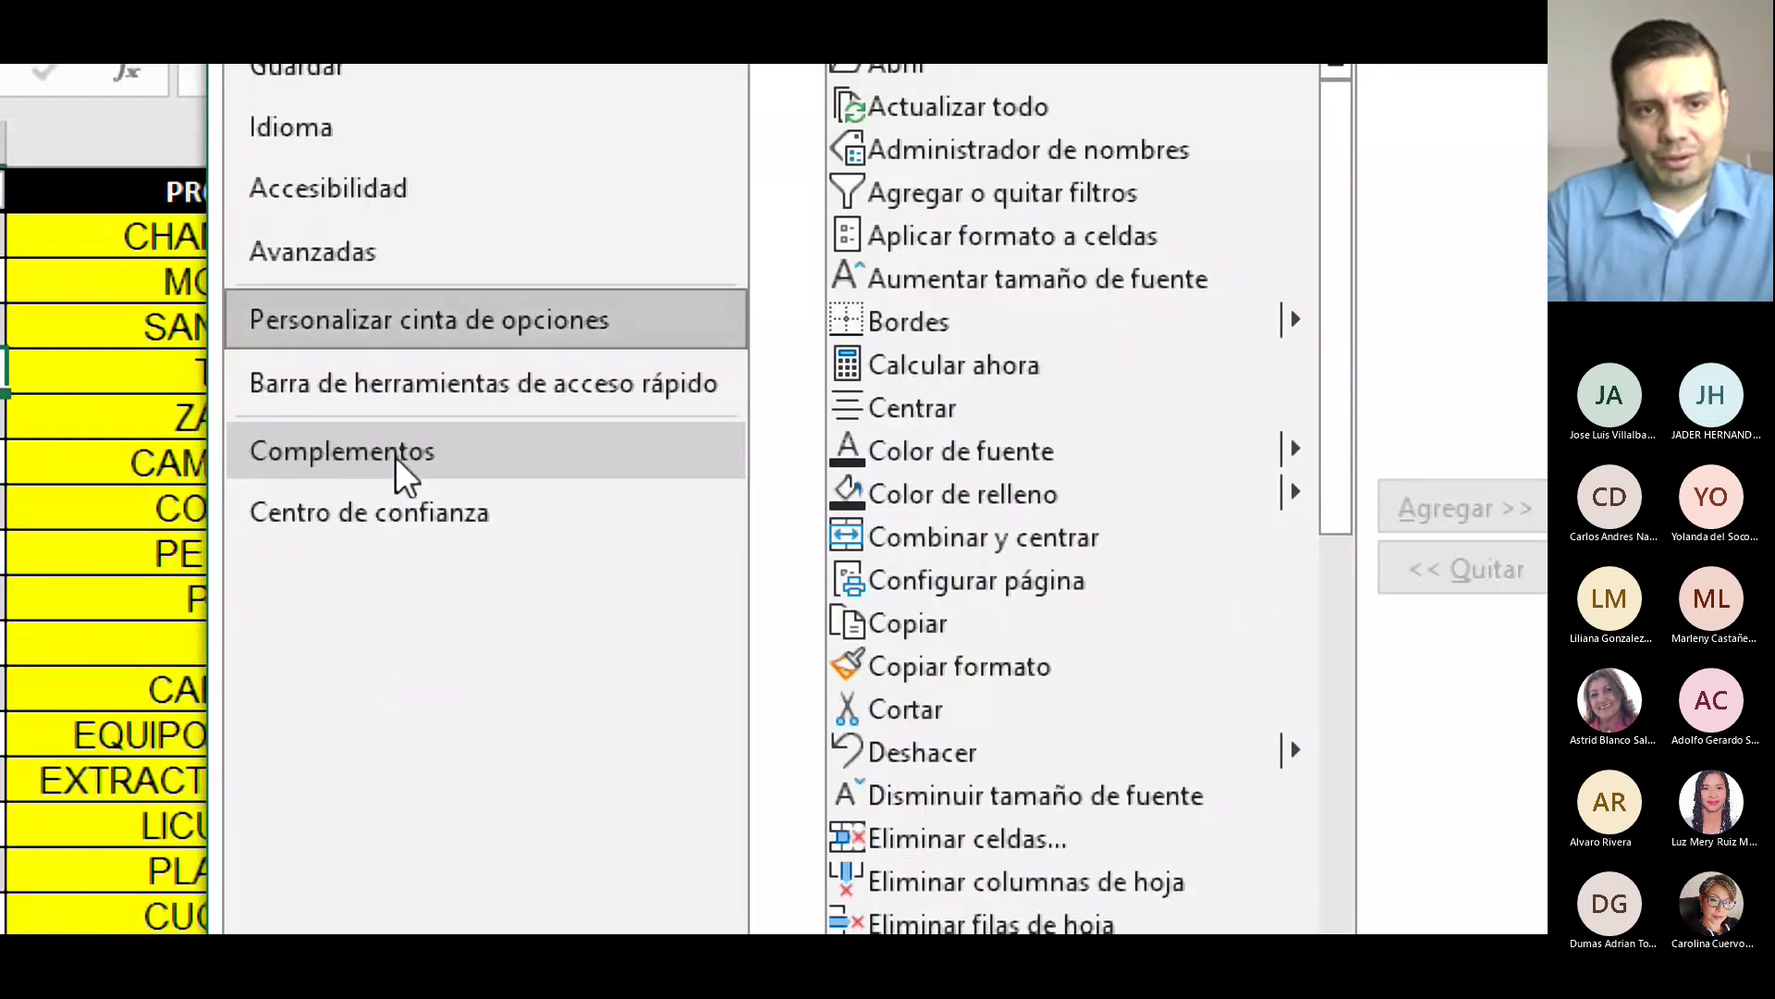
{"action": "left_click", "coordinate": [399, 457]}
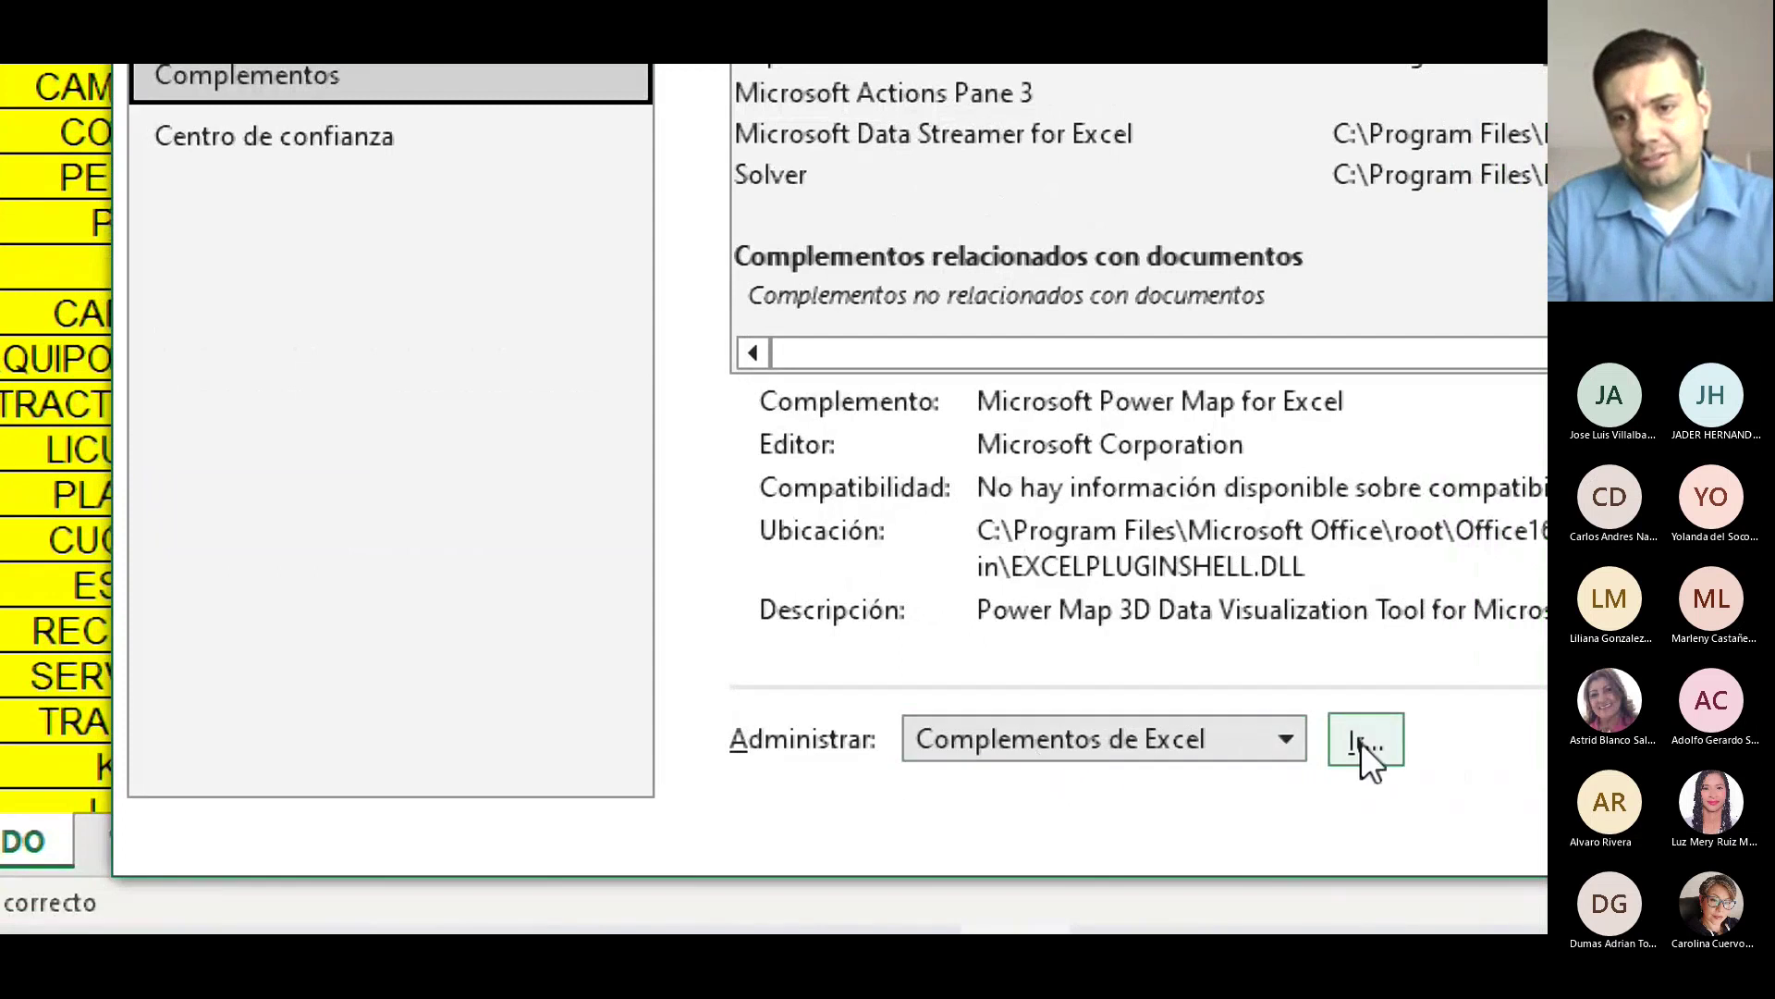
{"action": "left_click", "coordinate": [1211, 730]}
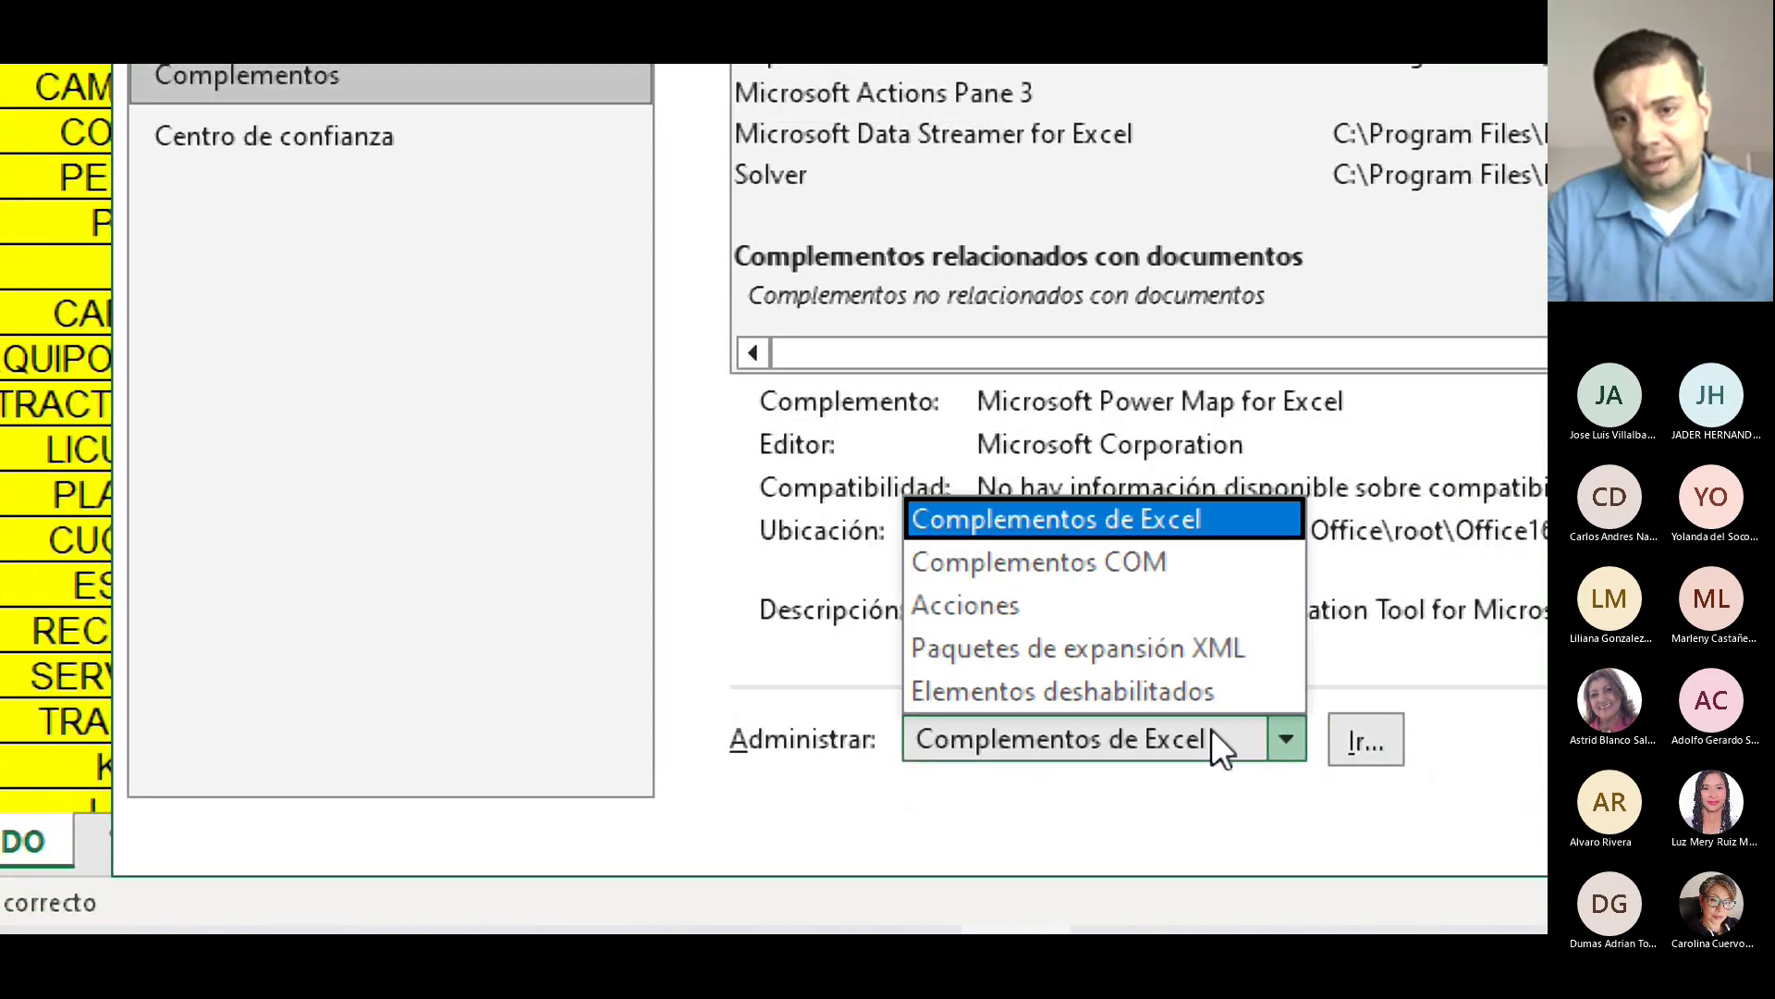
{"action": "left_click", "coordinate": [1211, 730]}
{"action": "left_click", "coordinate": [1386, 745]}
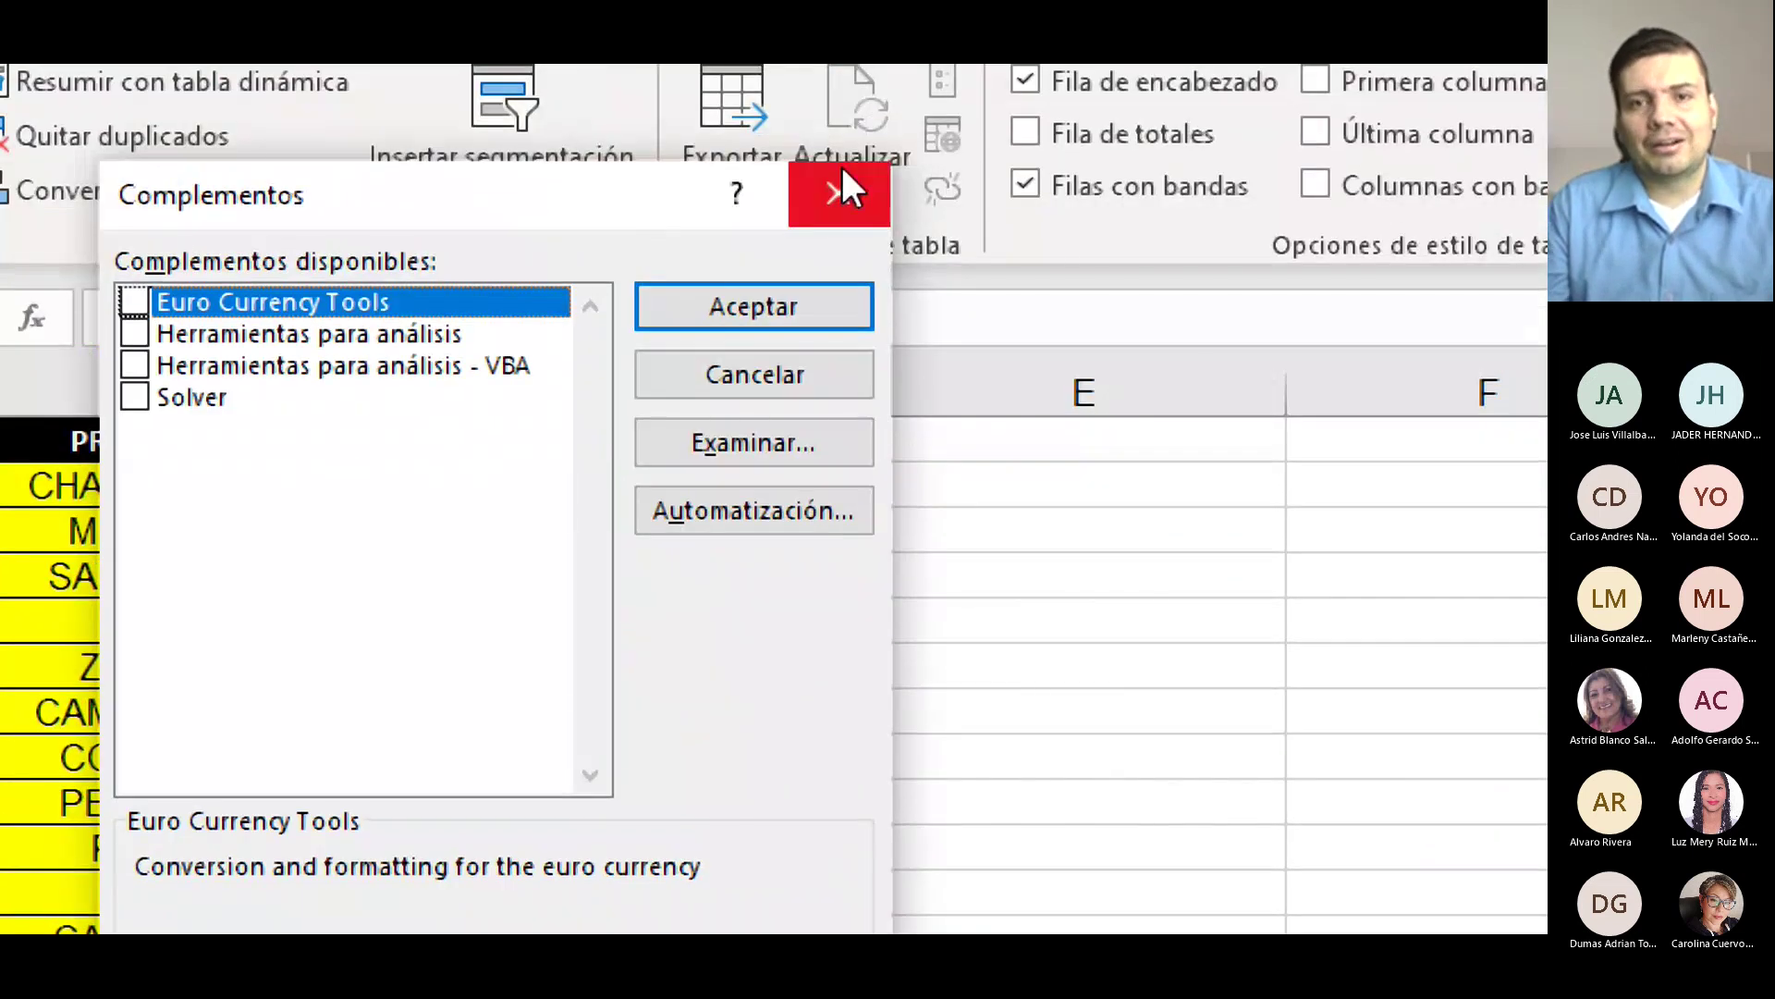
{"action": "left_click", "coordinate": [835, 188]}
Open the Complementos COM list from the Excel options and confirm Microsoft Power Map for Excel and Microsoft Power Pivot for Excel as enabled.
{"action": "right_click", "coordinate": [459, 220]}
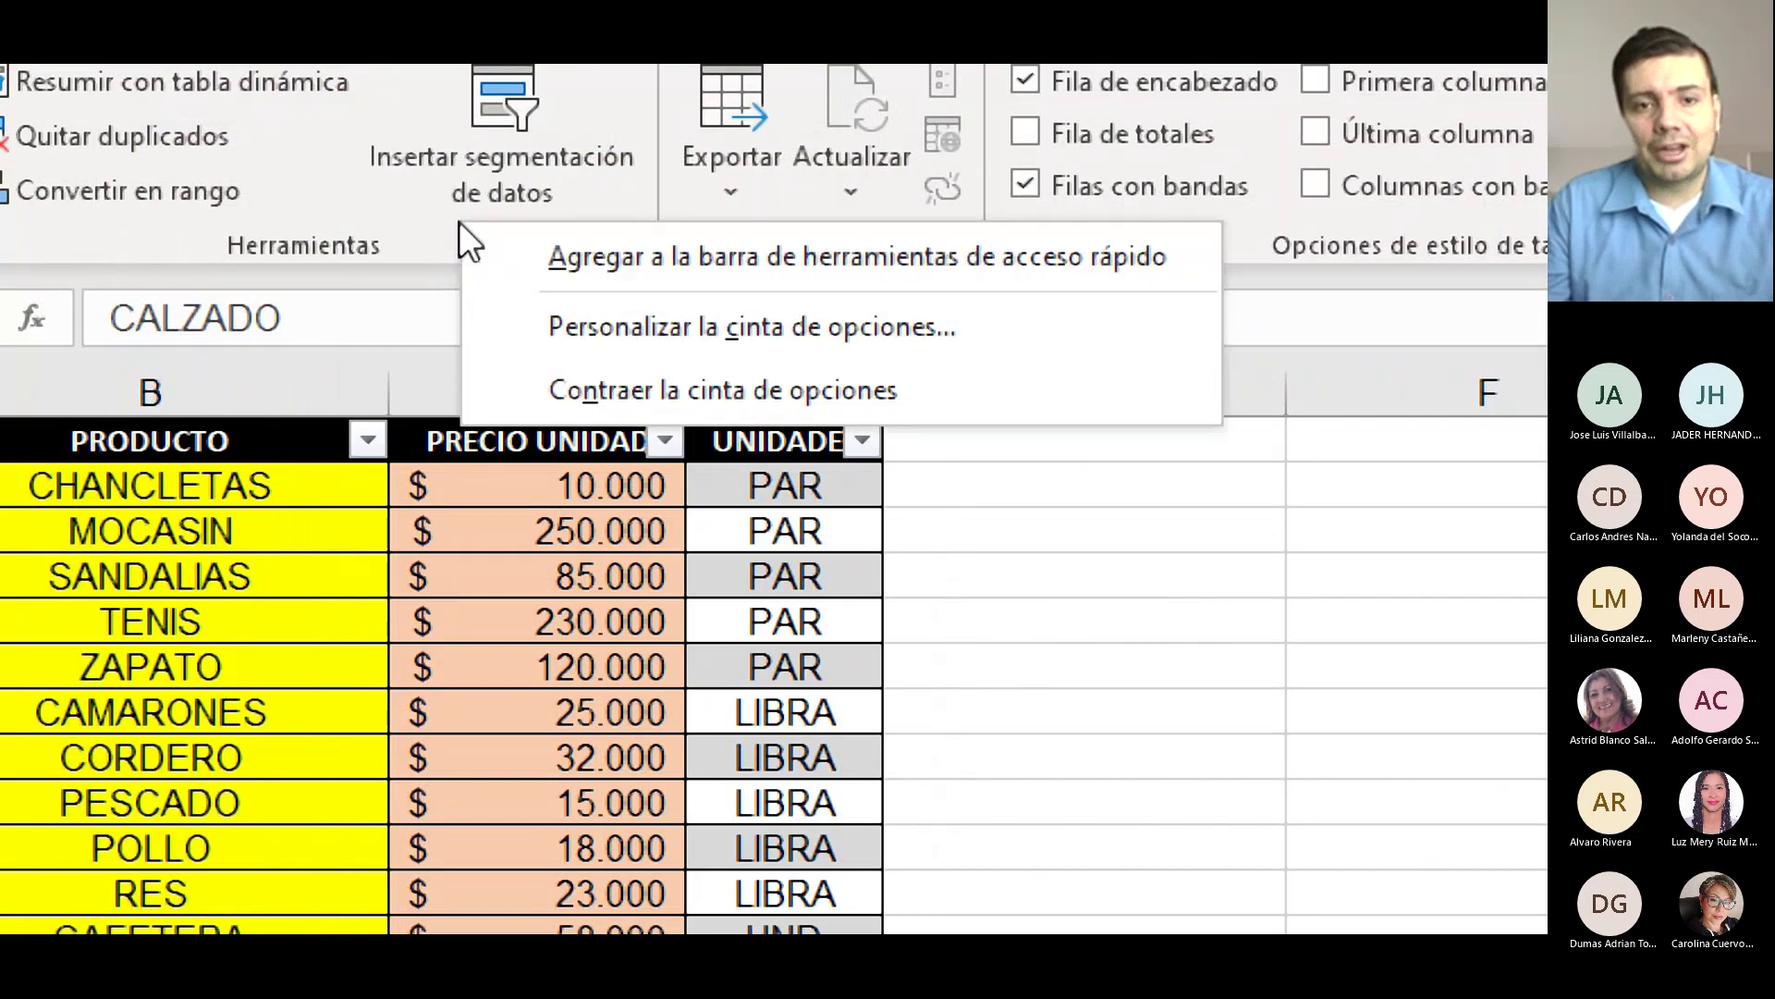
{"action": "left_click", "coordinate": [533, 325]}
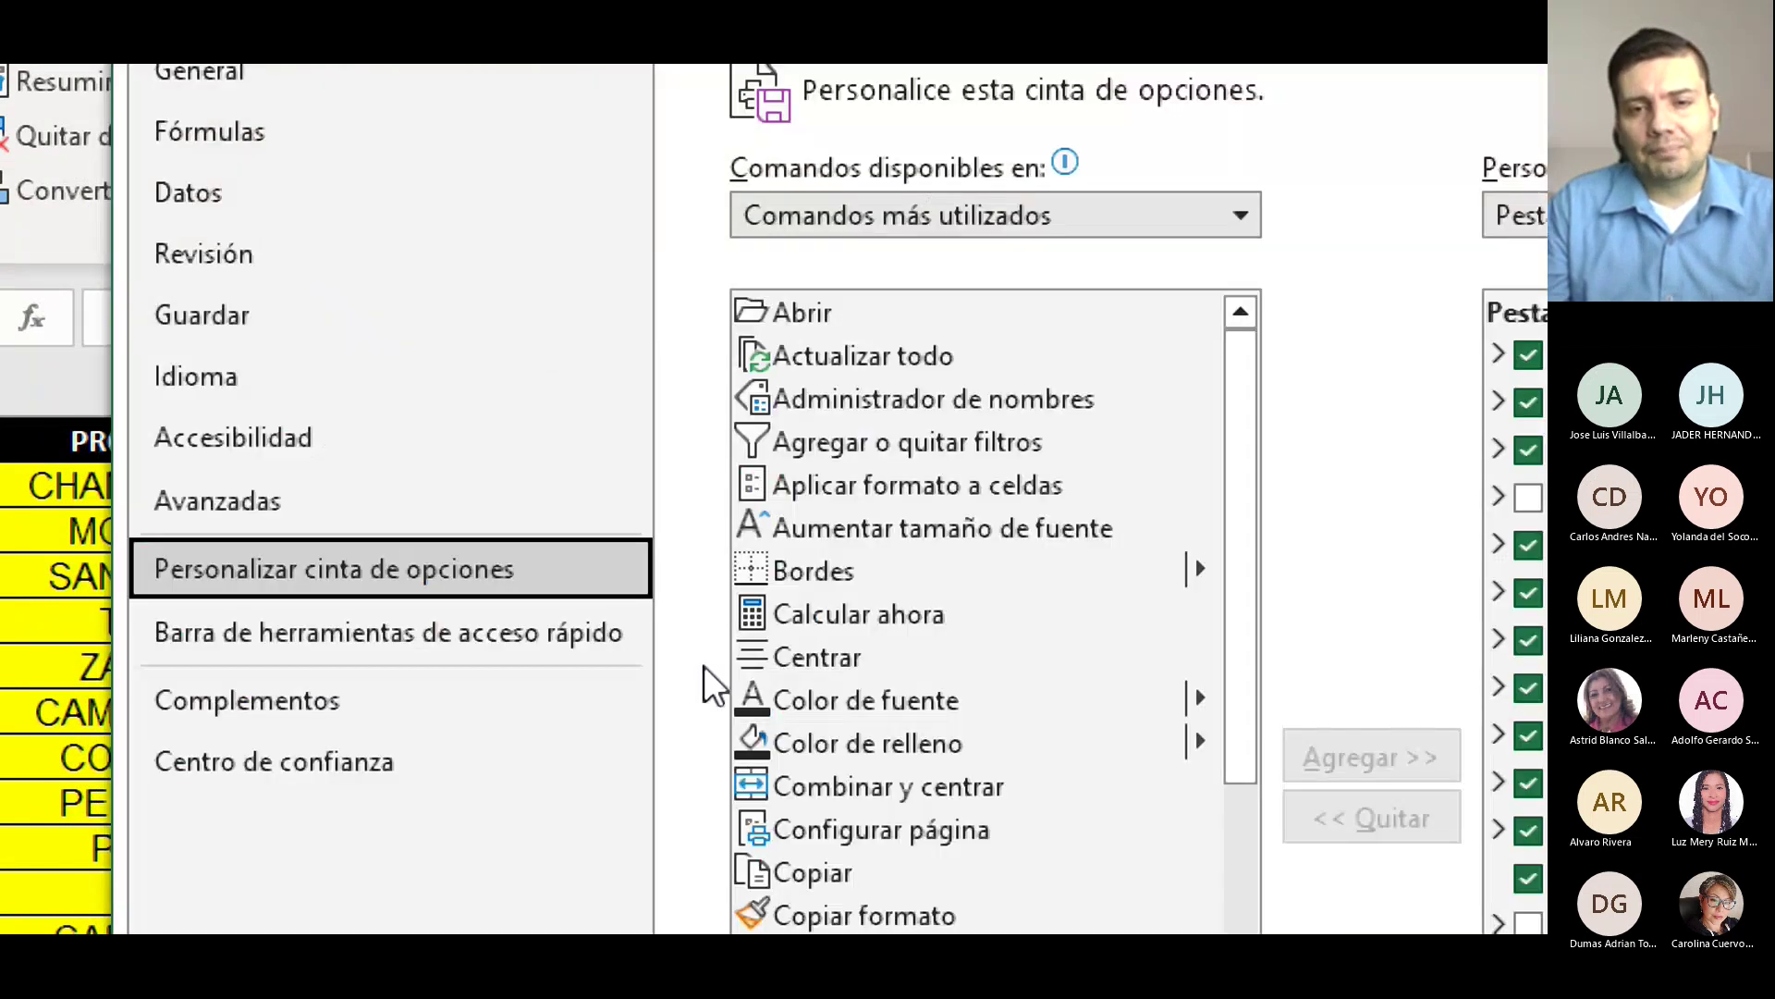
{"action": "left_click", "coordinate": [388, 363]}
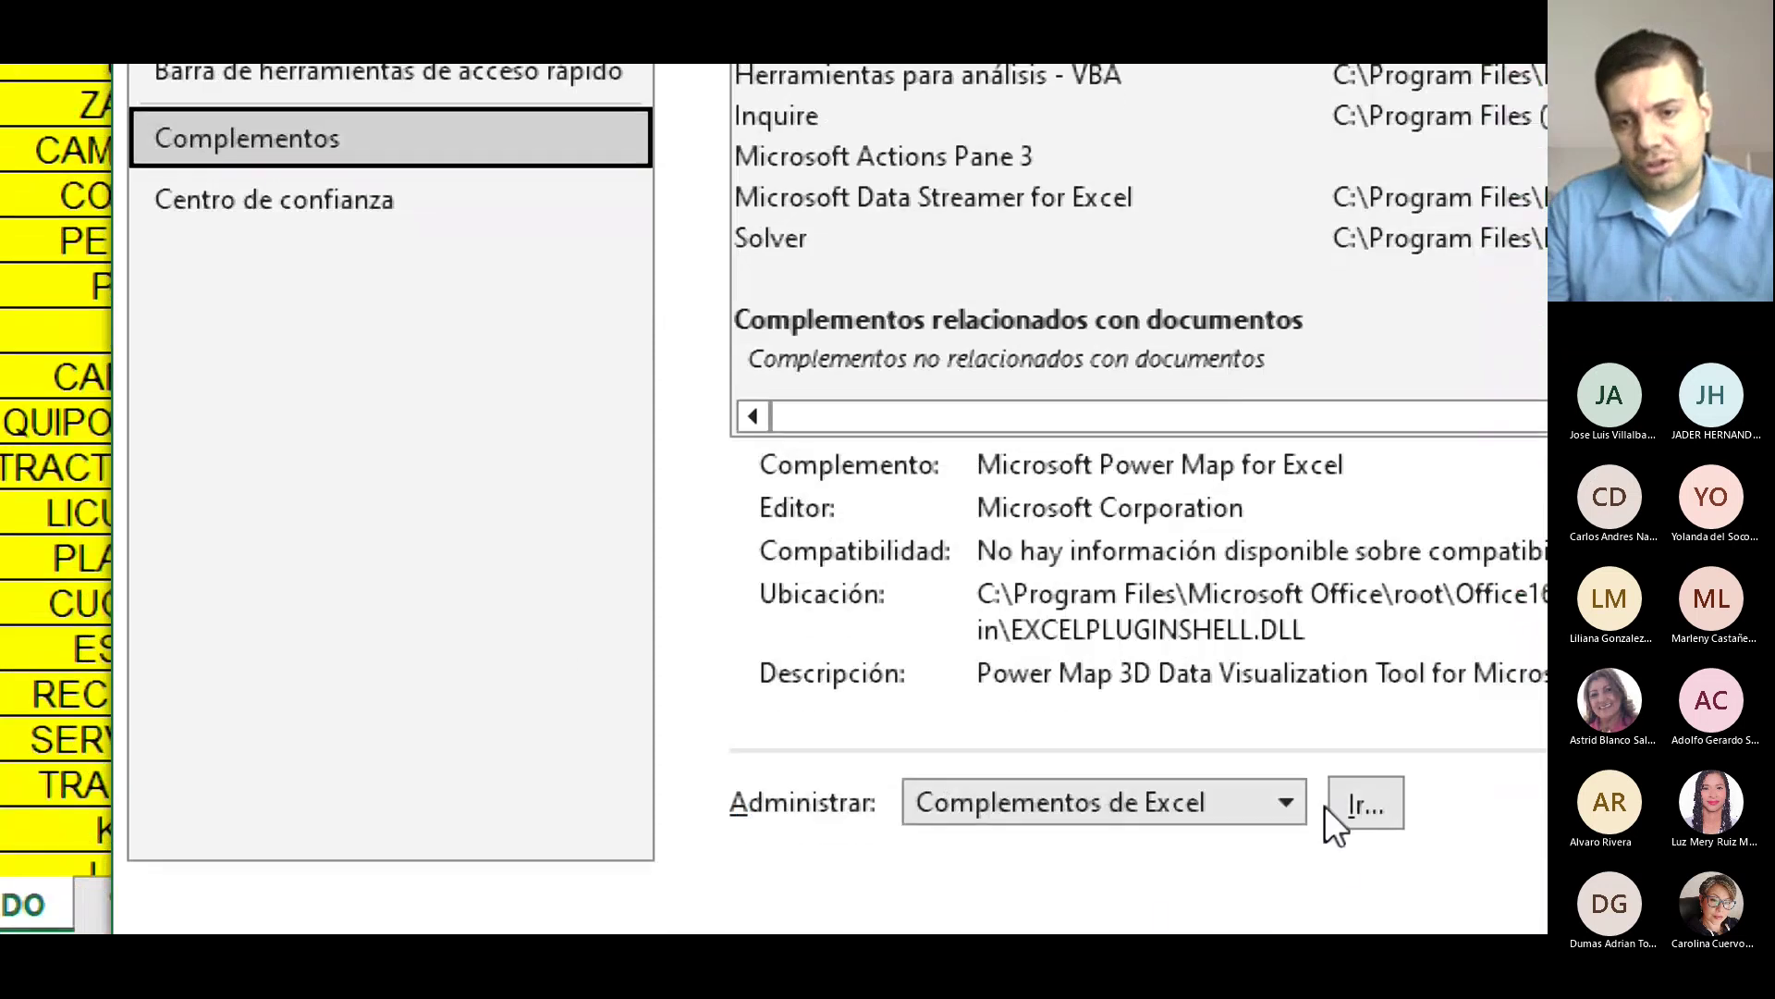
{"action": "left_click", "coordinate": [1290, 803]}
{"action": "left_click", "coordinate": [1056, 609]}
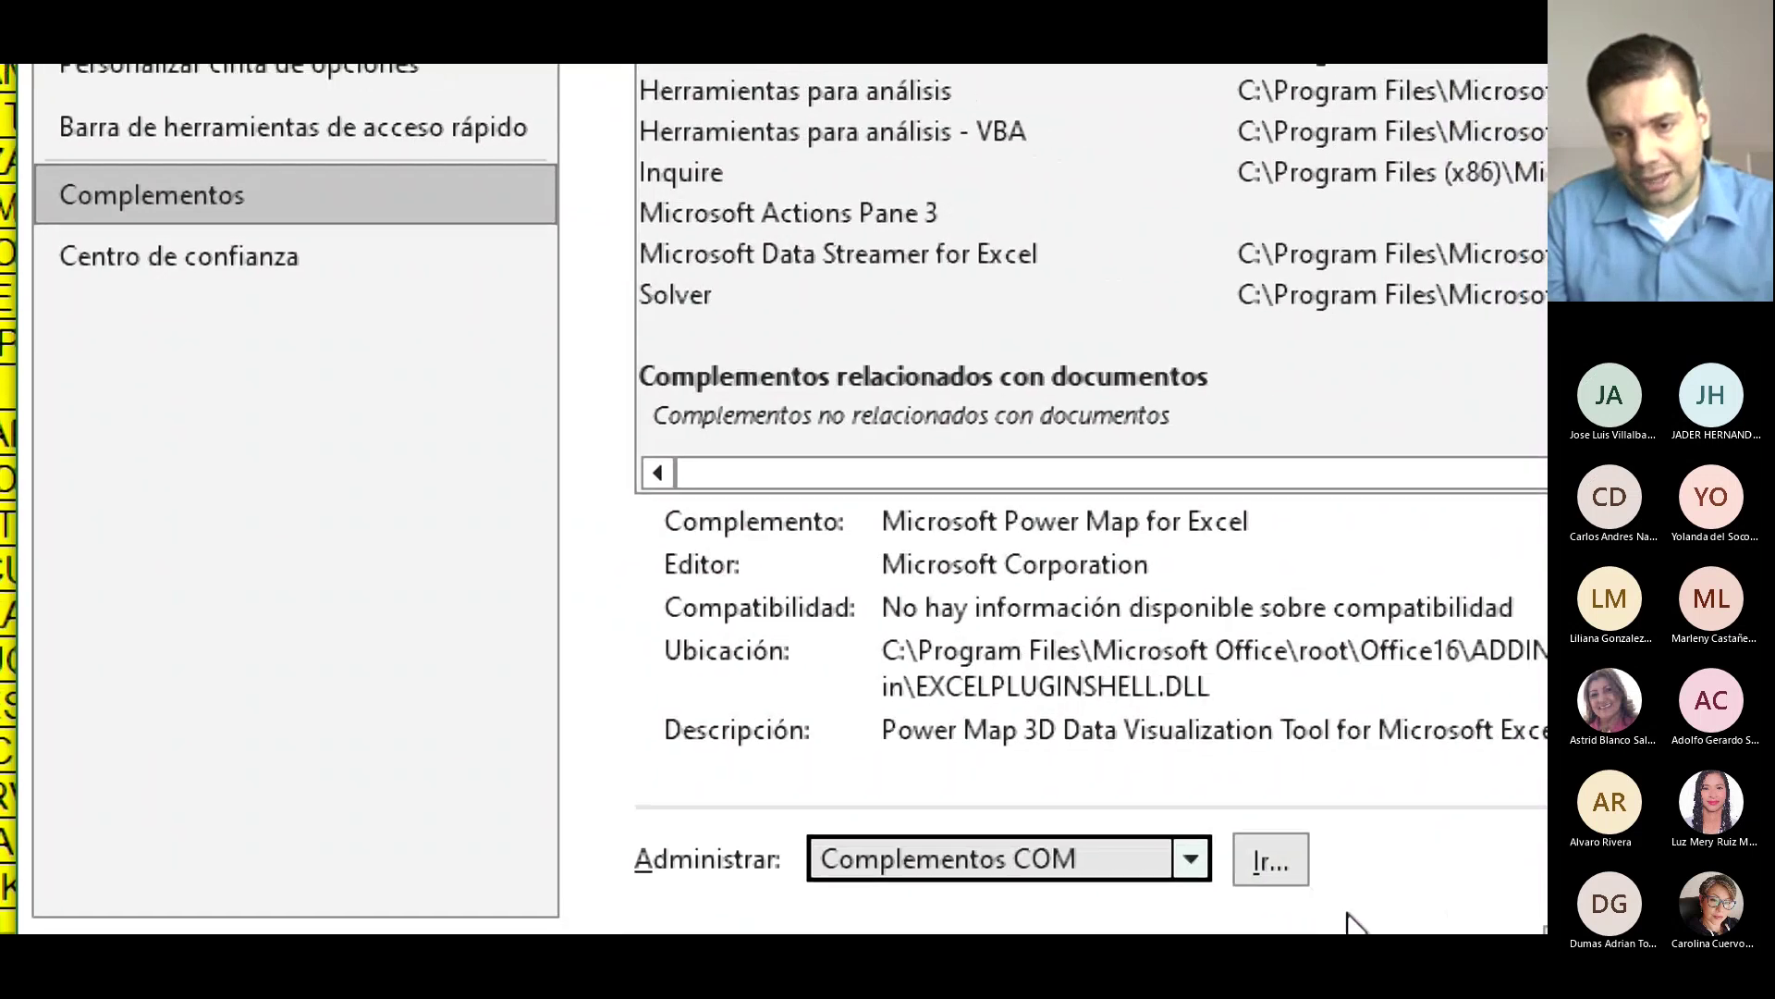
{"action": "left_click", "coordinate": [1266, 849]}
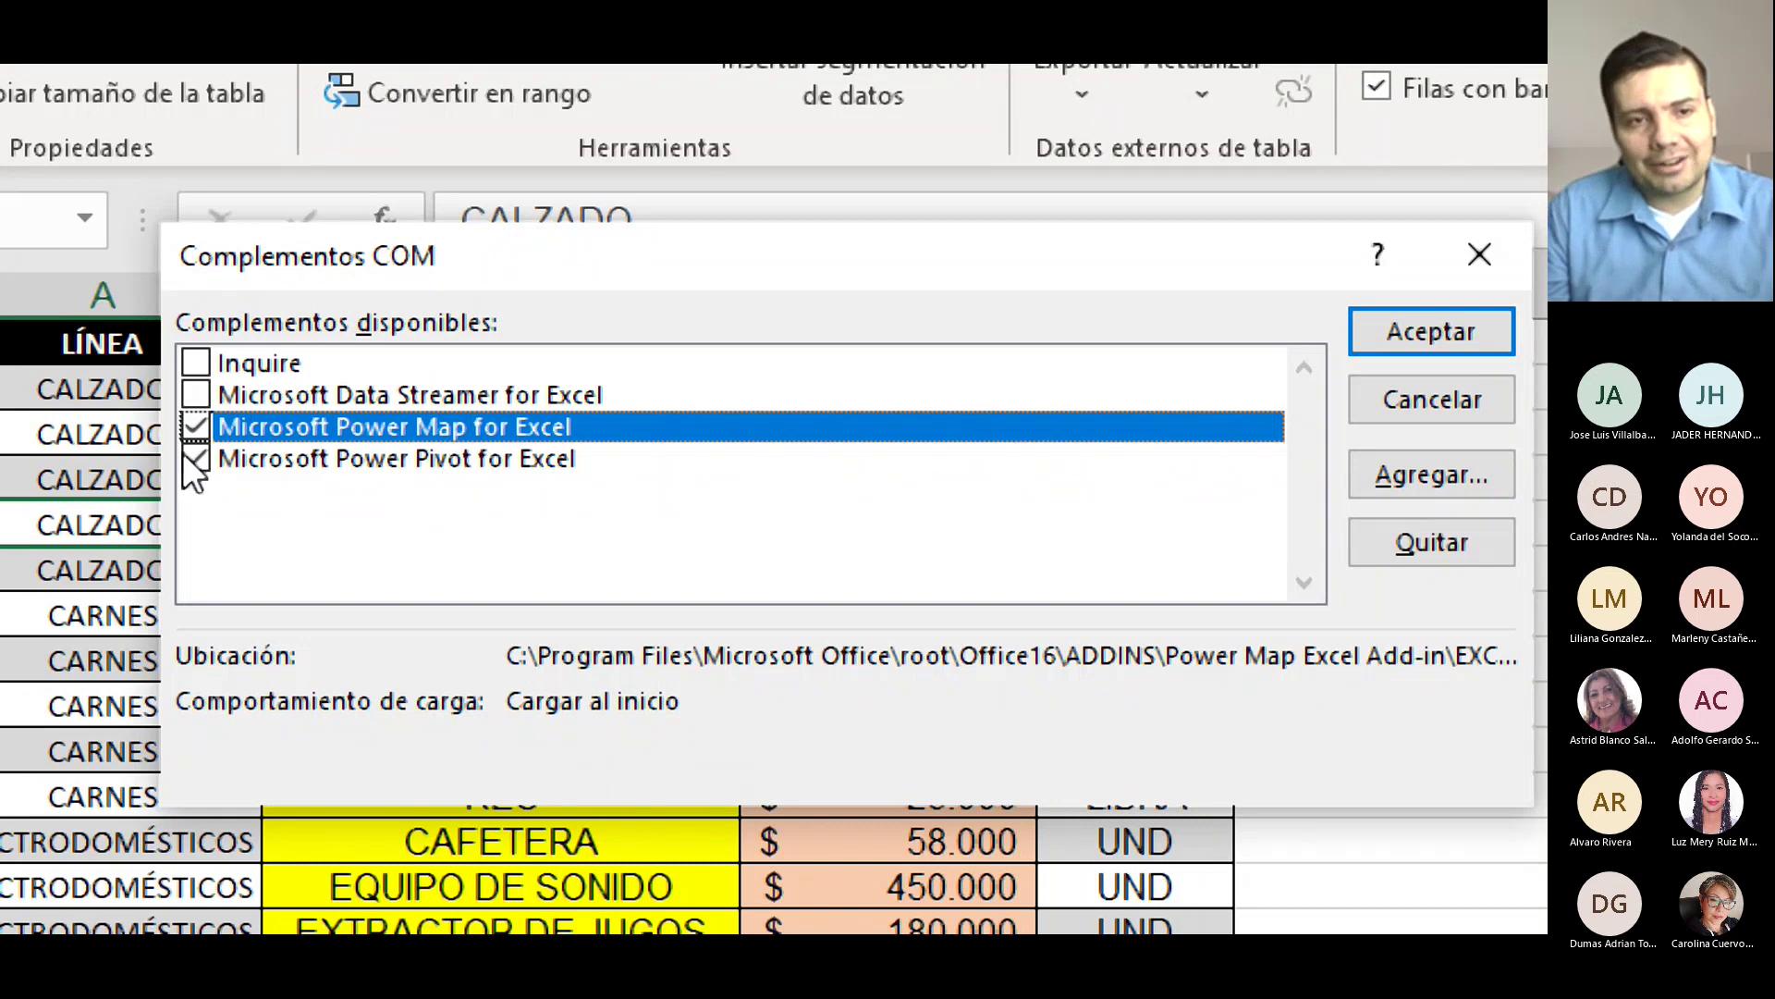
{"action": "left_click", "coordinate": [197, 425]}
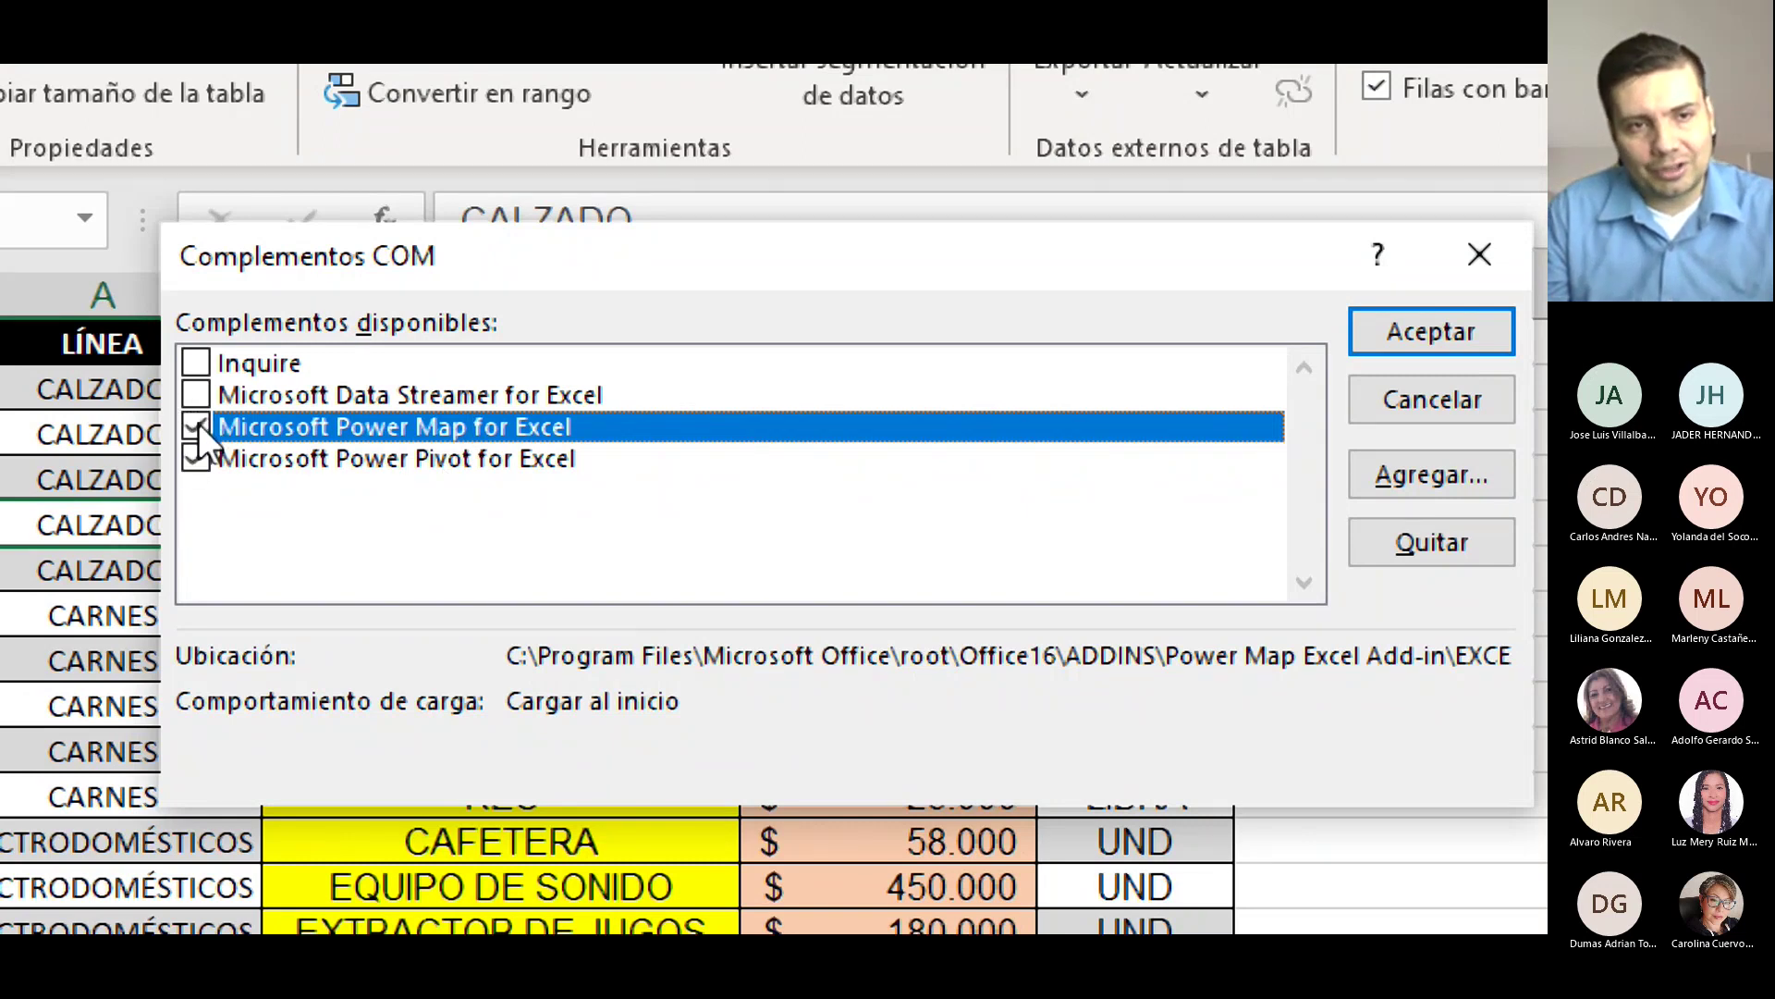
{"action": "left_click", "coordinate": [198, 453]}
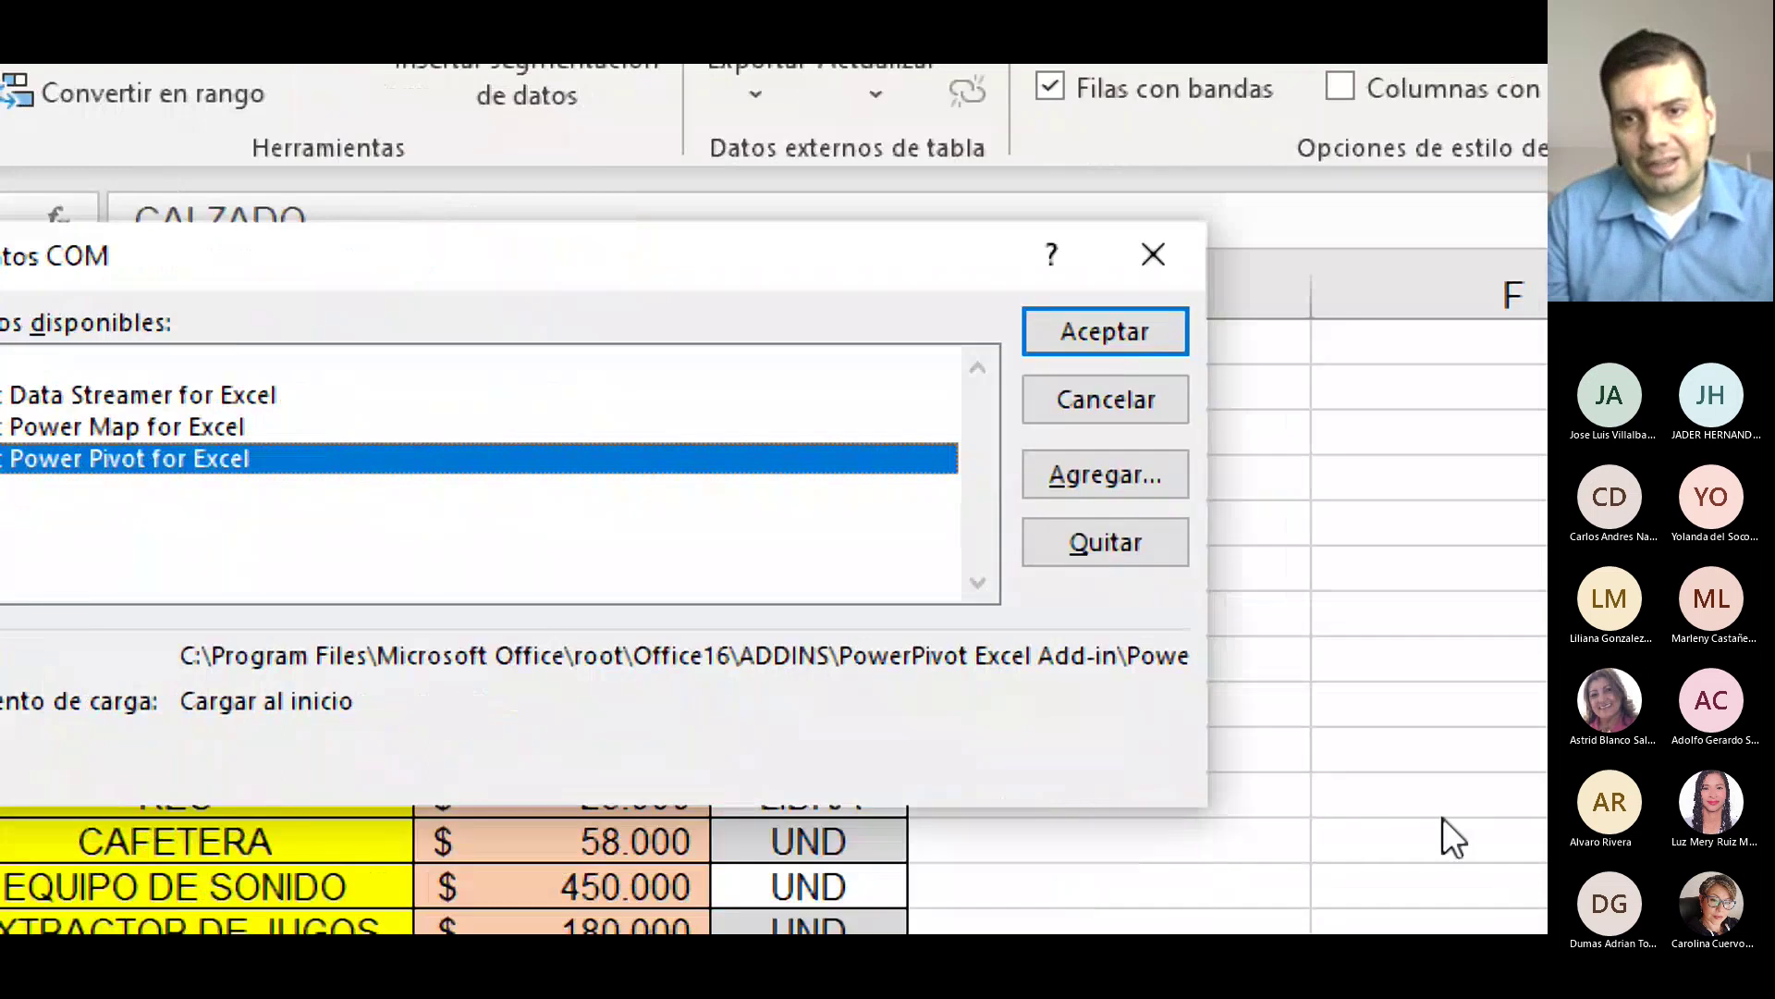
{"action": "left_click", "coordinate": [1105, 331]}
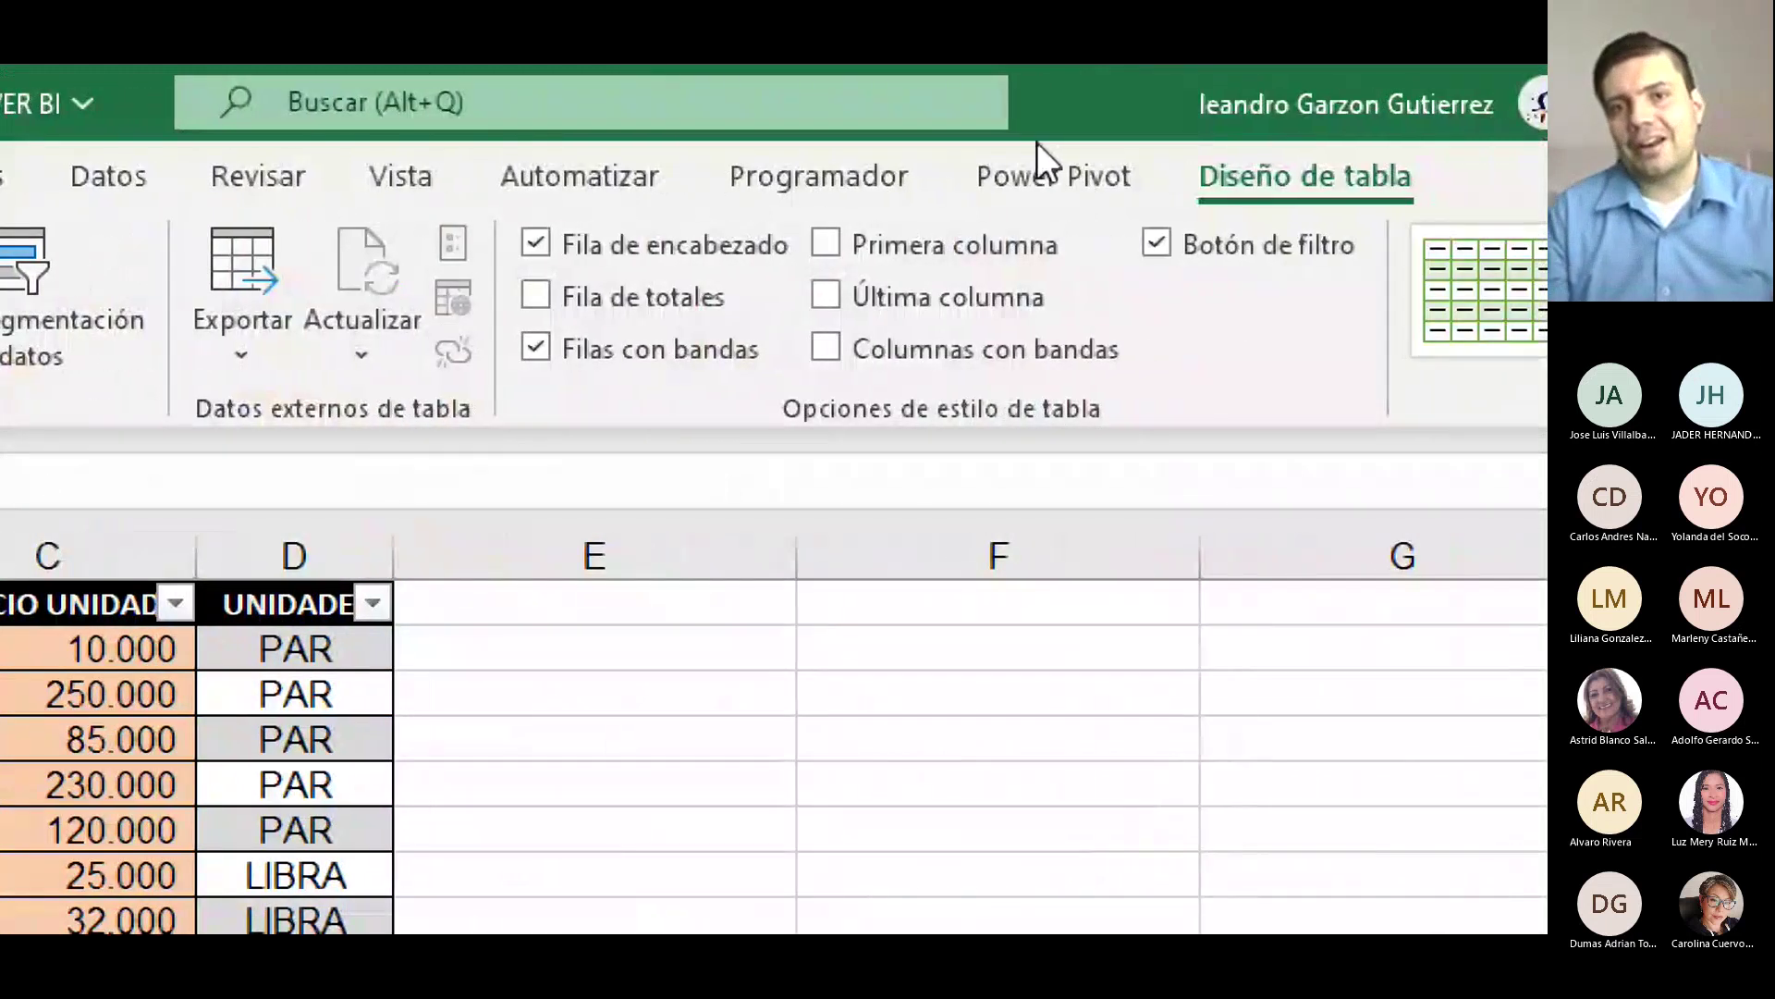
Review the Power Pivot commands and its configuration dialog without changing settings, and select cell B5 in the table.
{"action": "left_click", "coordinate": [1037, 168]}
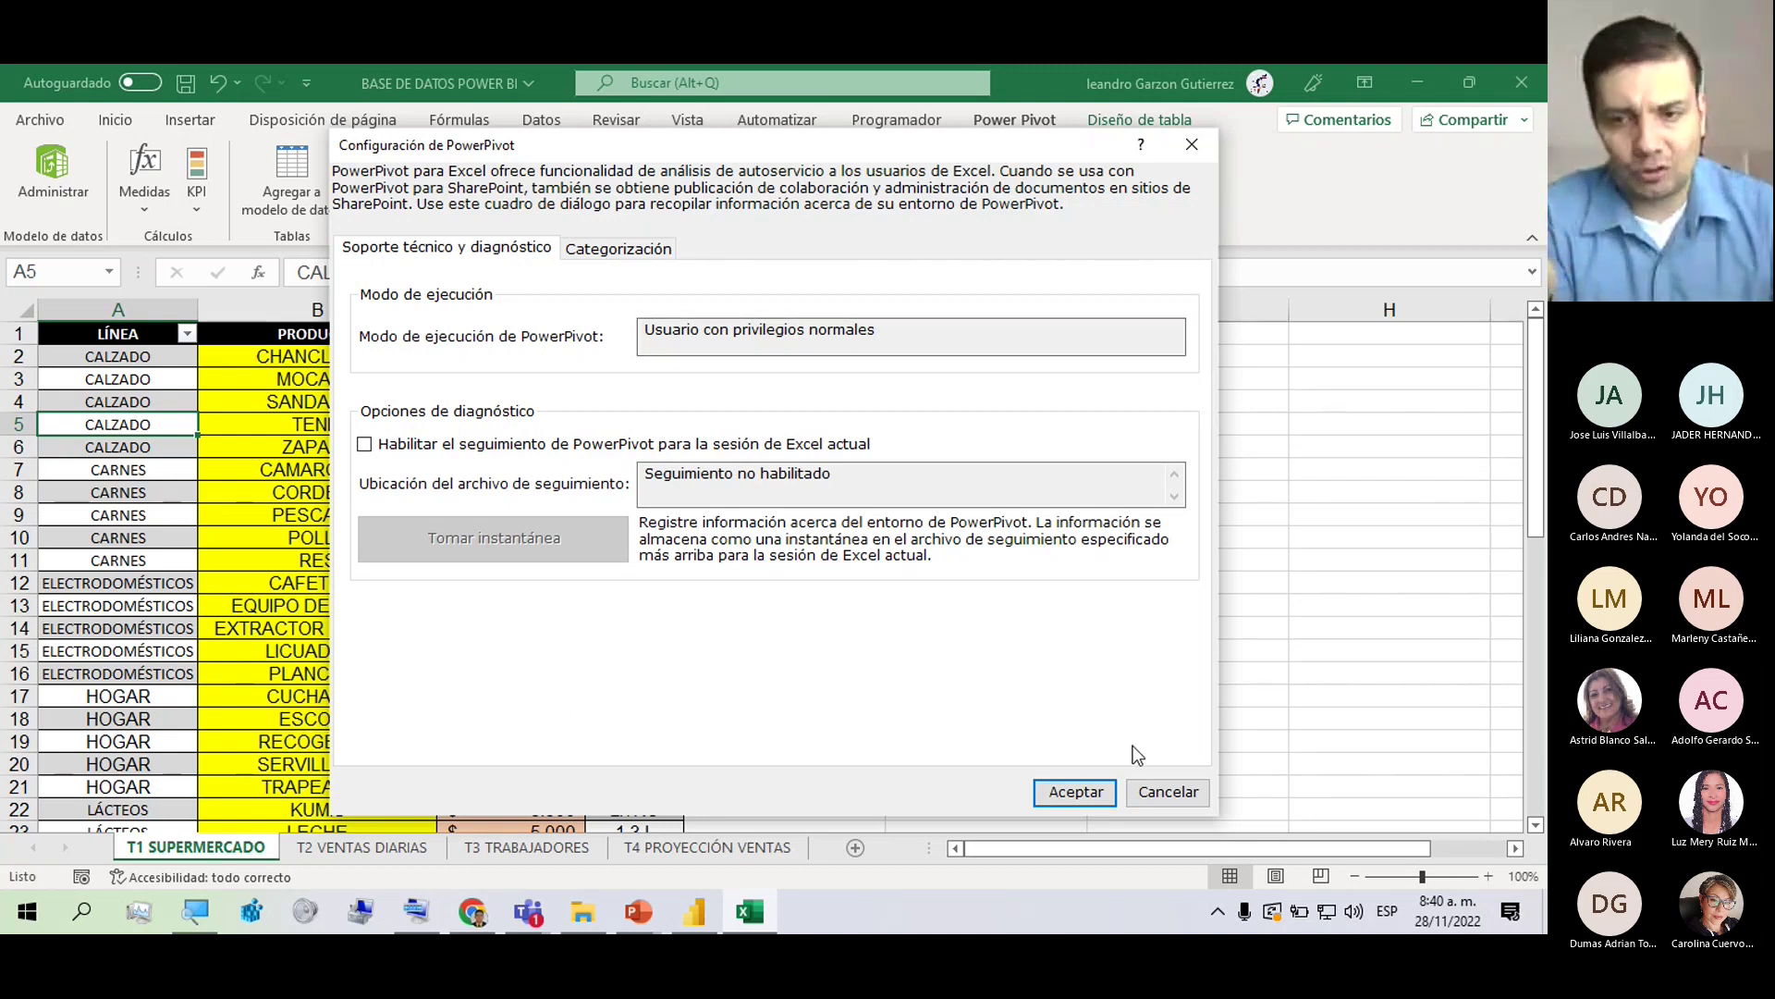
{"action": "left_click", "coordinate": [1161, 790]}
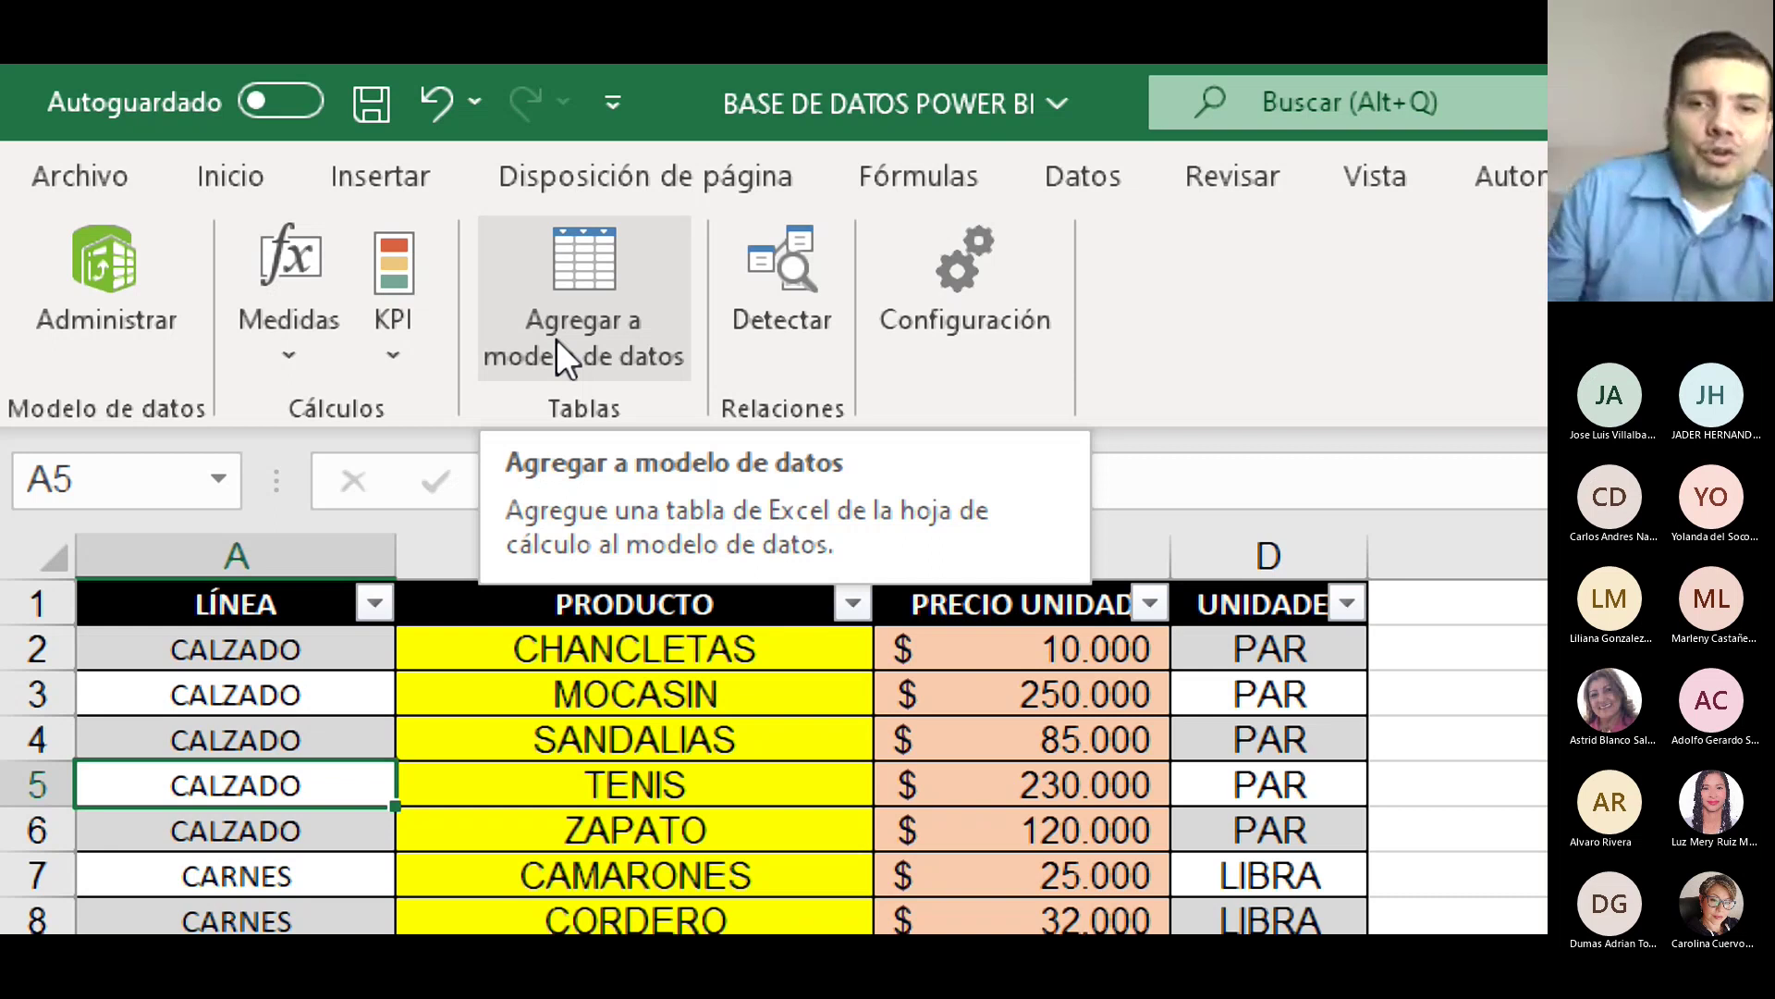
{"action": "left_click", "coordinate": [507, 784]}
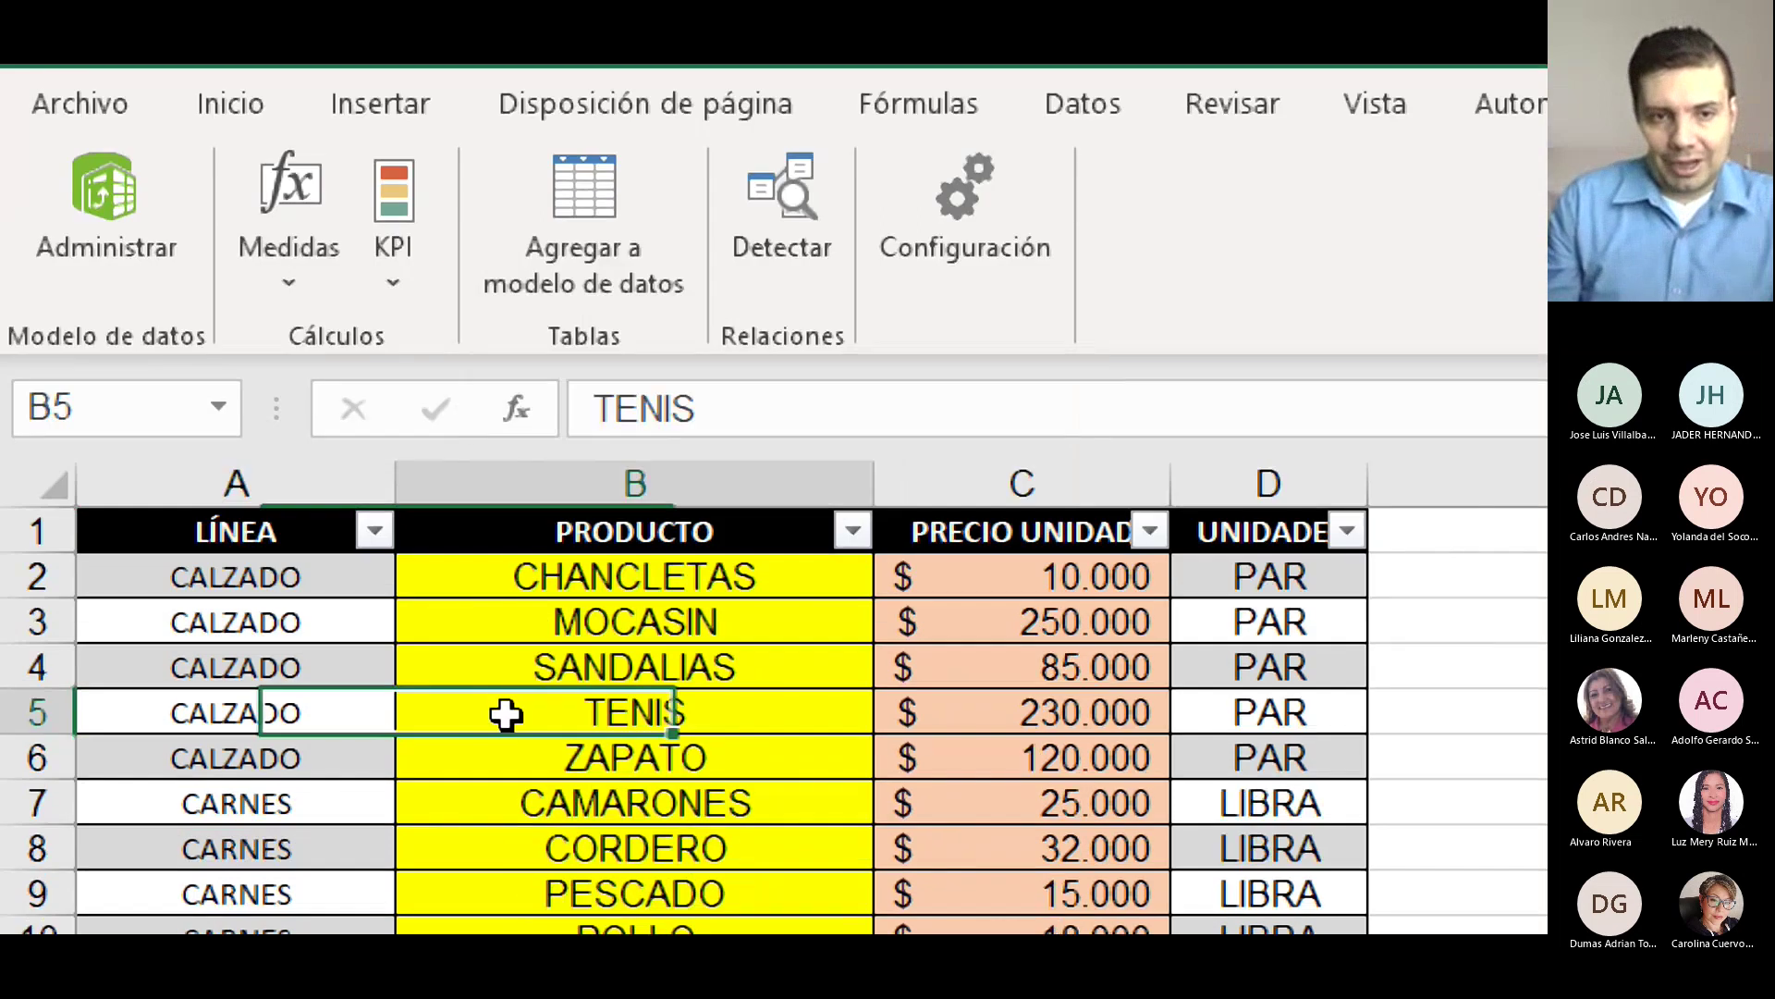
Add the supermarket table to the Power Pivot data model and look through the model's tables.
{"action": "left_click", "coordinate": [520, 549]}
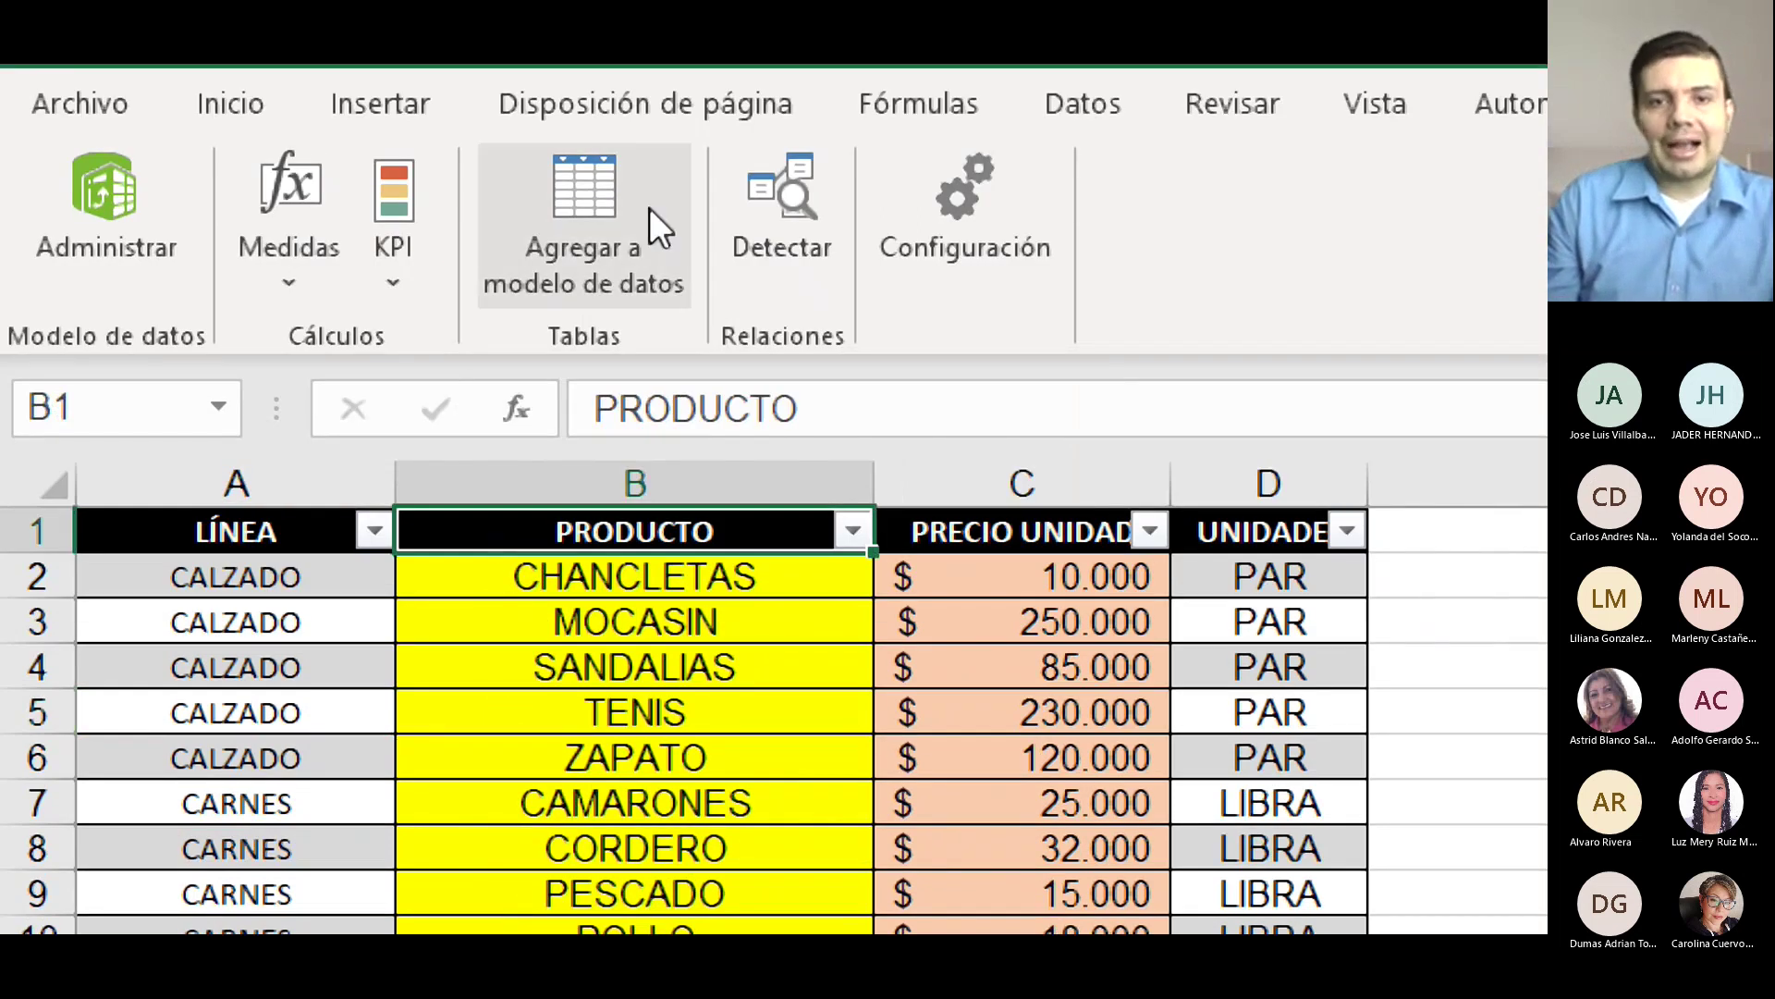
{"action": "left_click", "coordinate": [597, 219]}
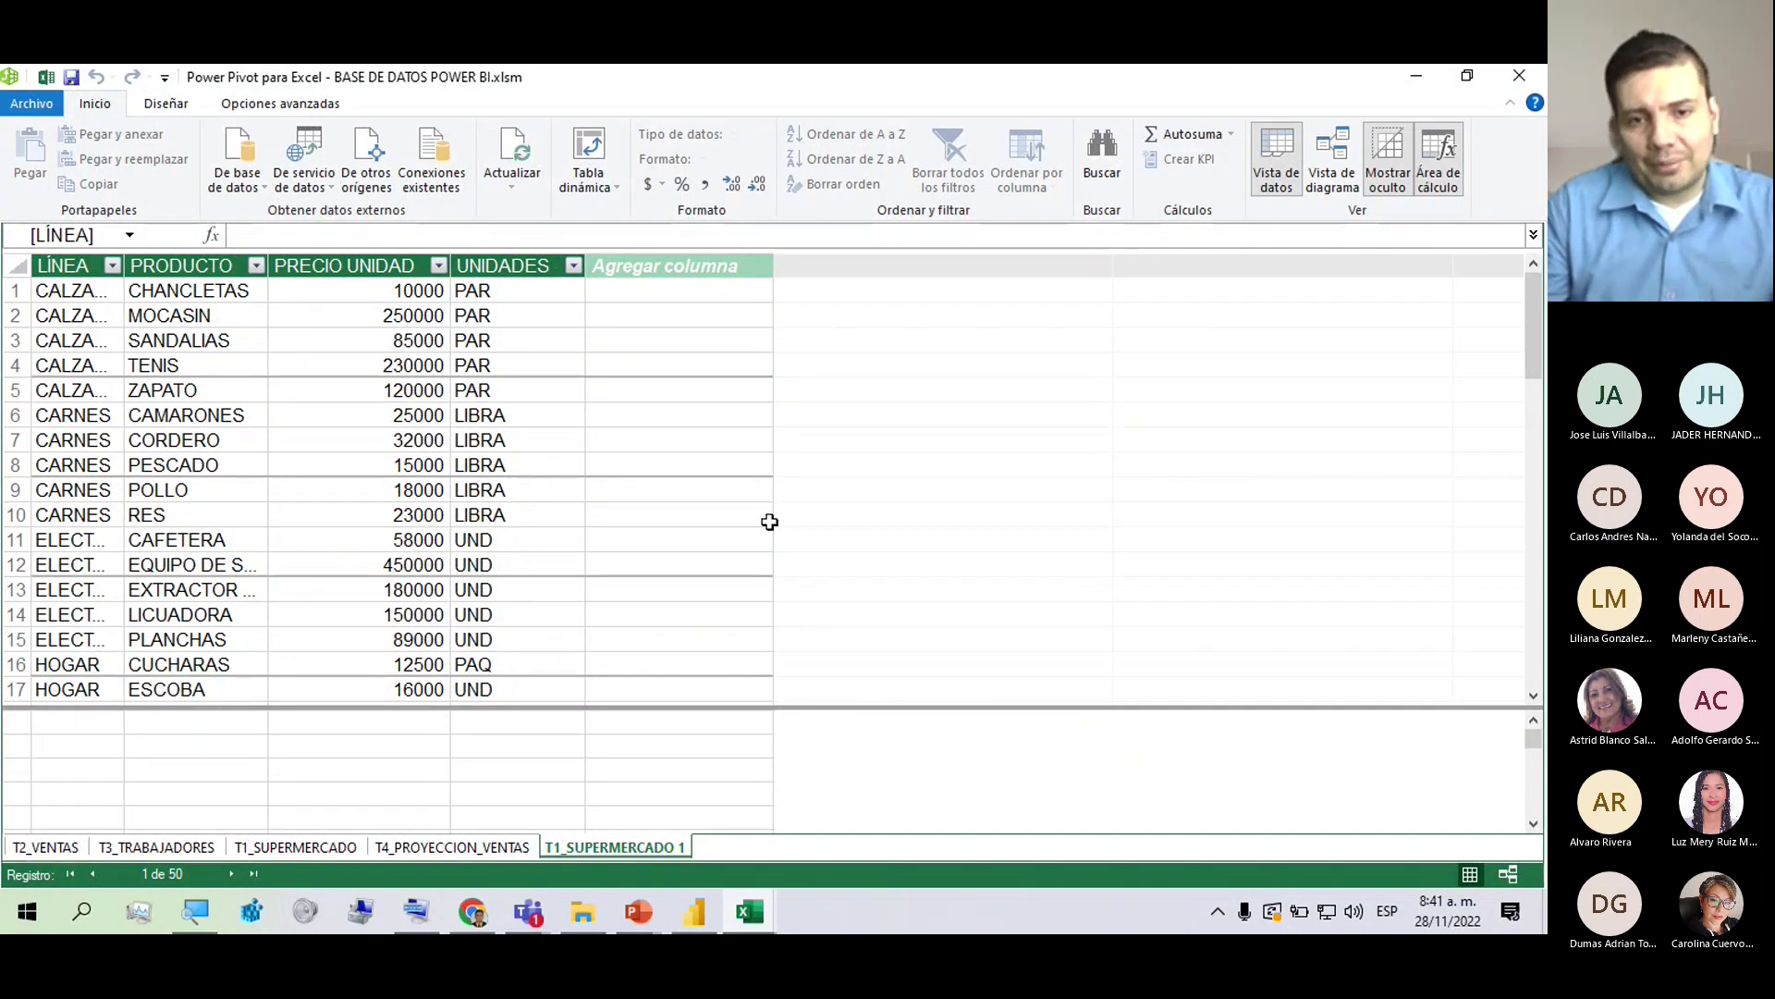
{"action": "left_click", "coordinate": [51, 847]}
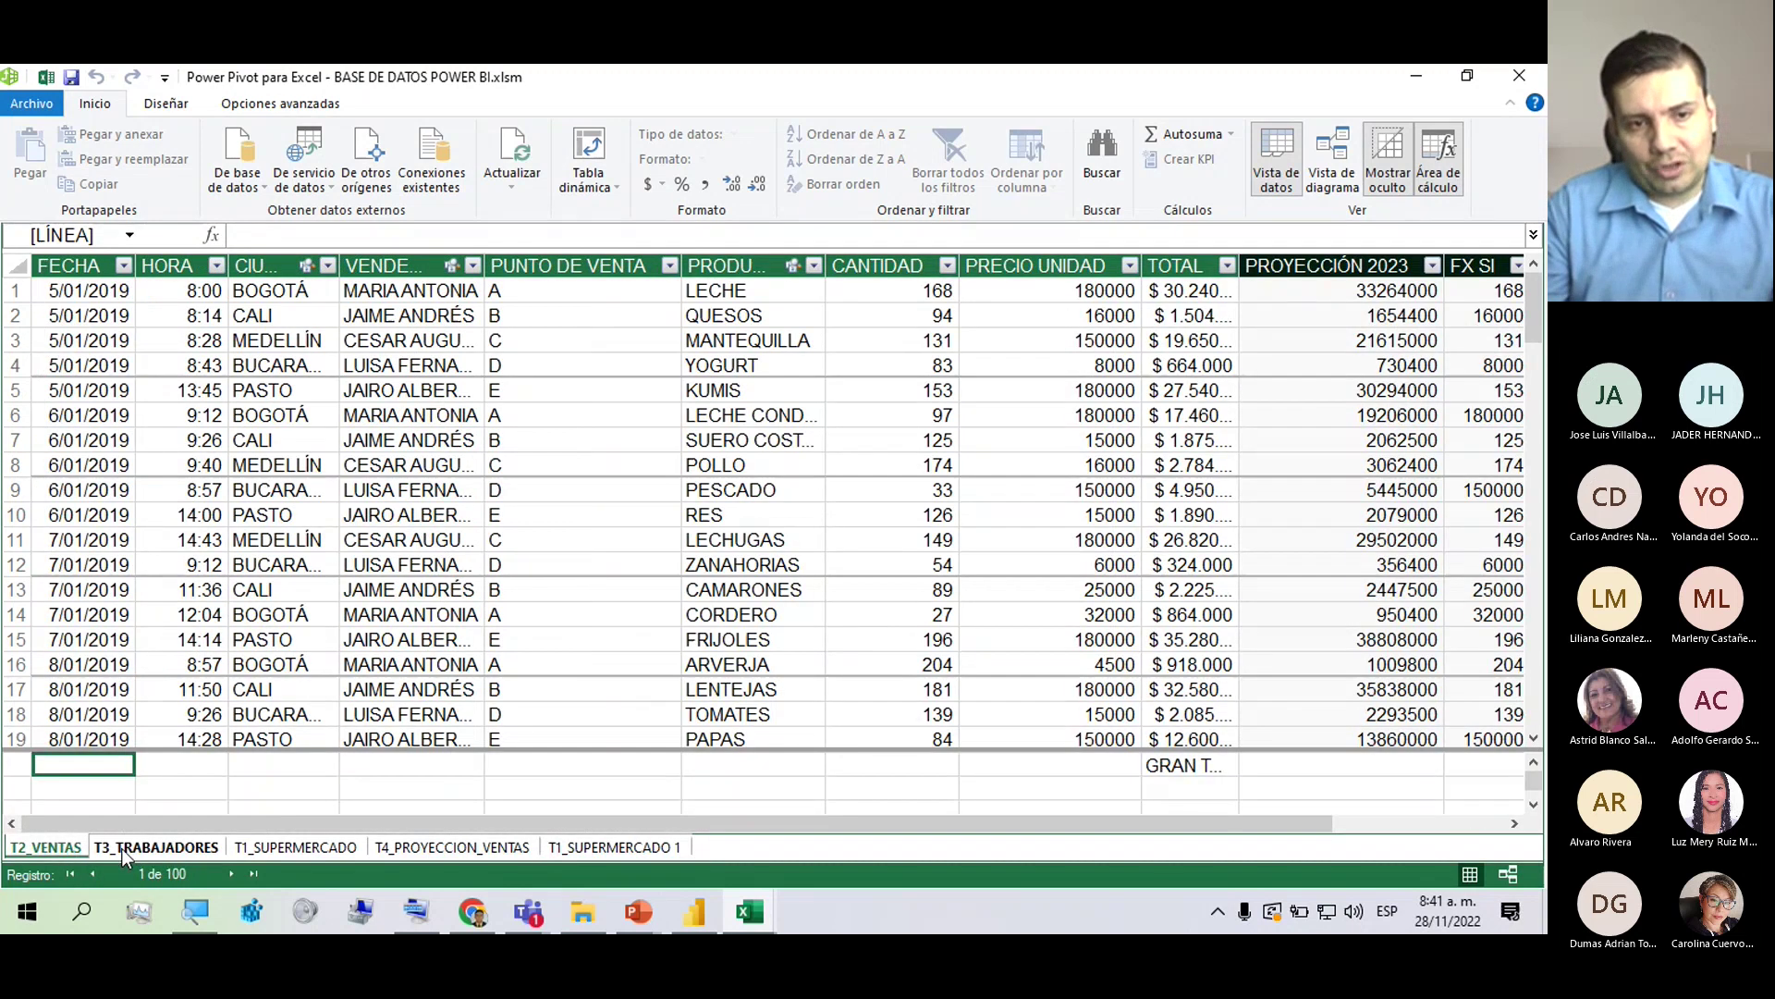
{"action": "left_click", "coordinate": [296, 847]}
{"action": "left_click", "coordinate": [424, 849]}
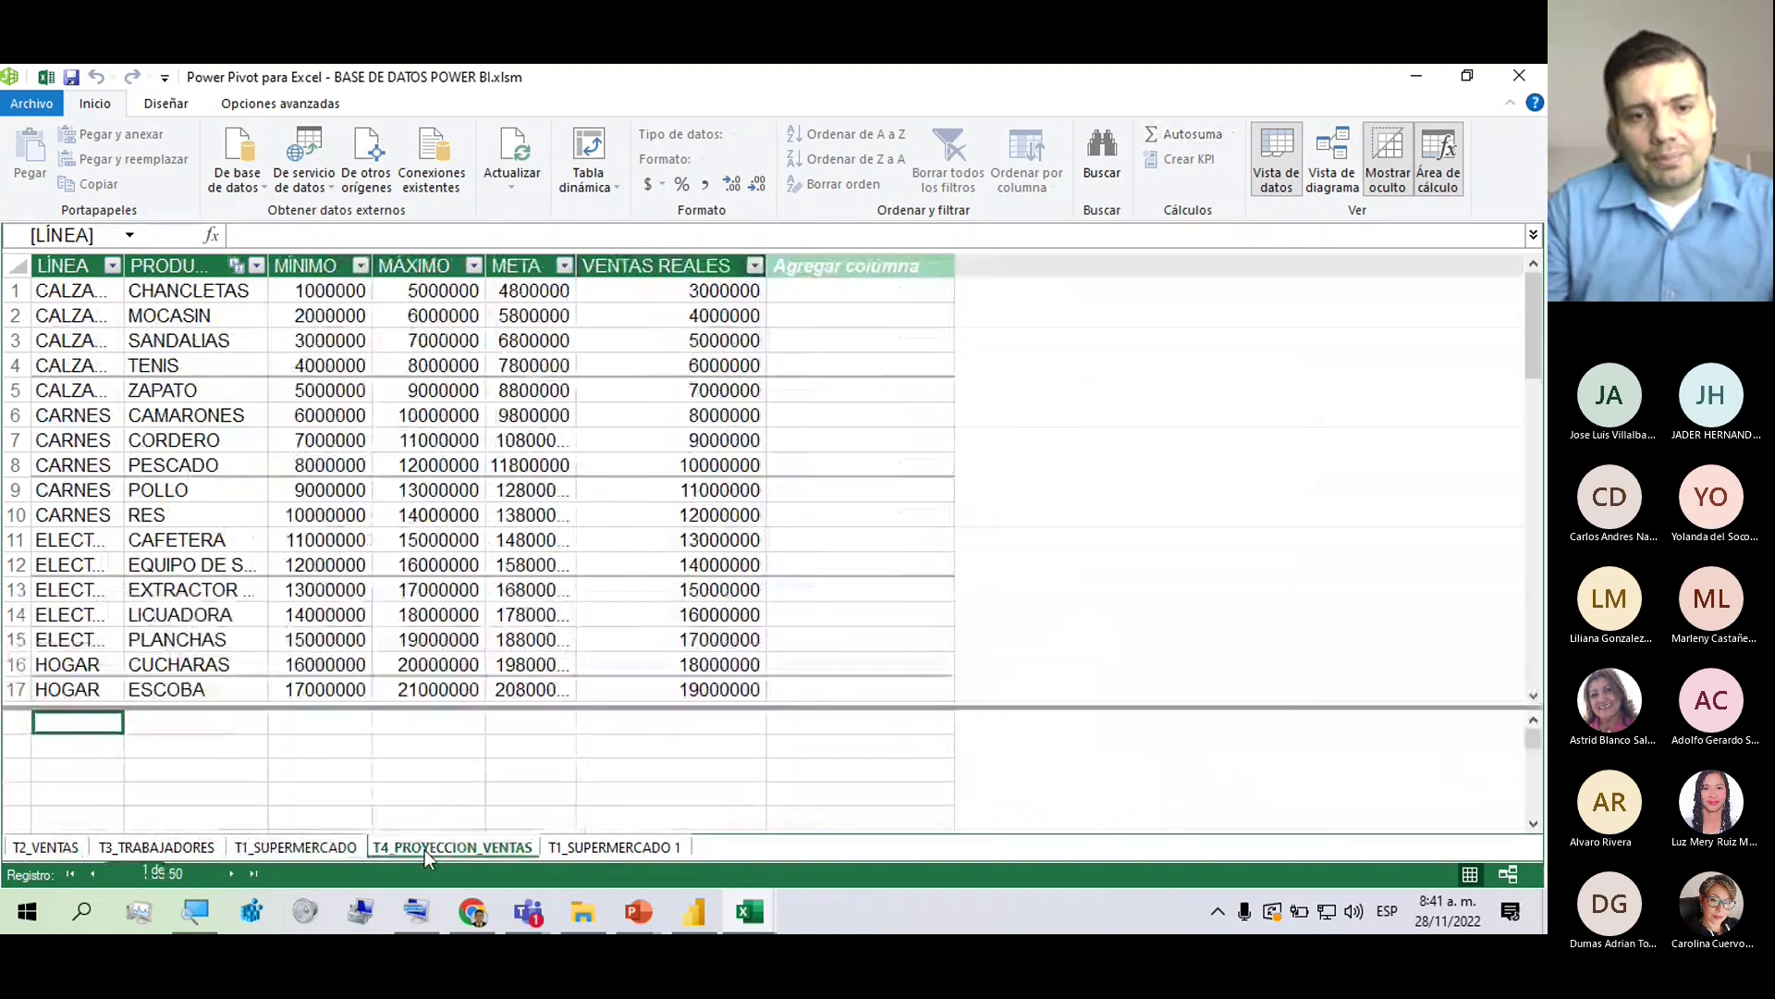
Delete the duplicate table T1_SUPERMERCADO 1 from the data model.
{"action": "left_click", "coordinate": [617, 845]}
{"action": "right_click", "coordinate": [617, 845]}
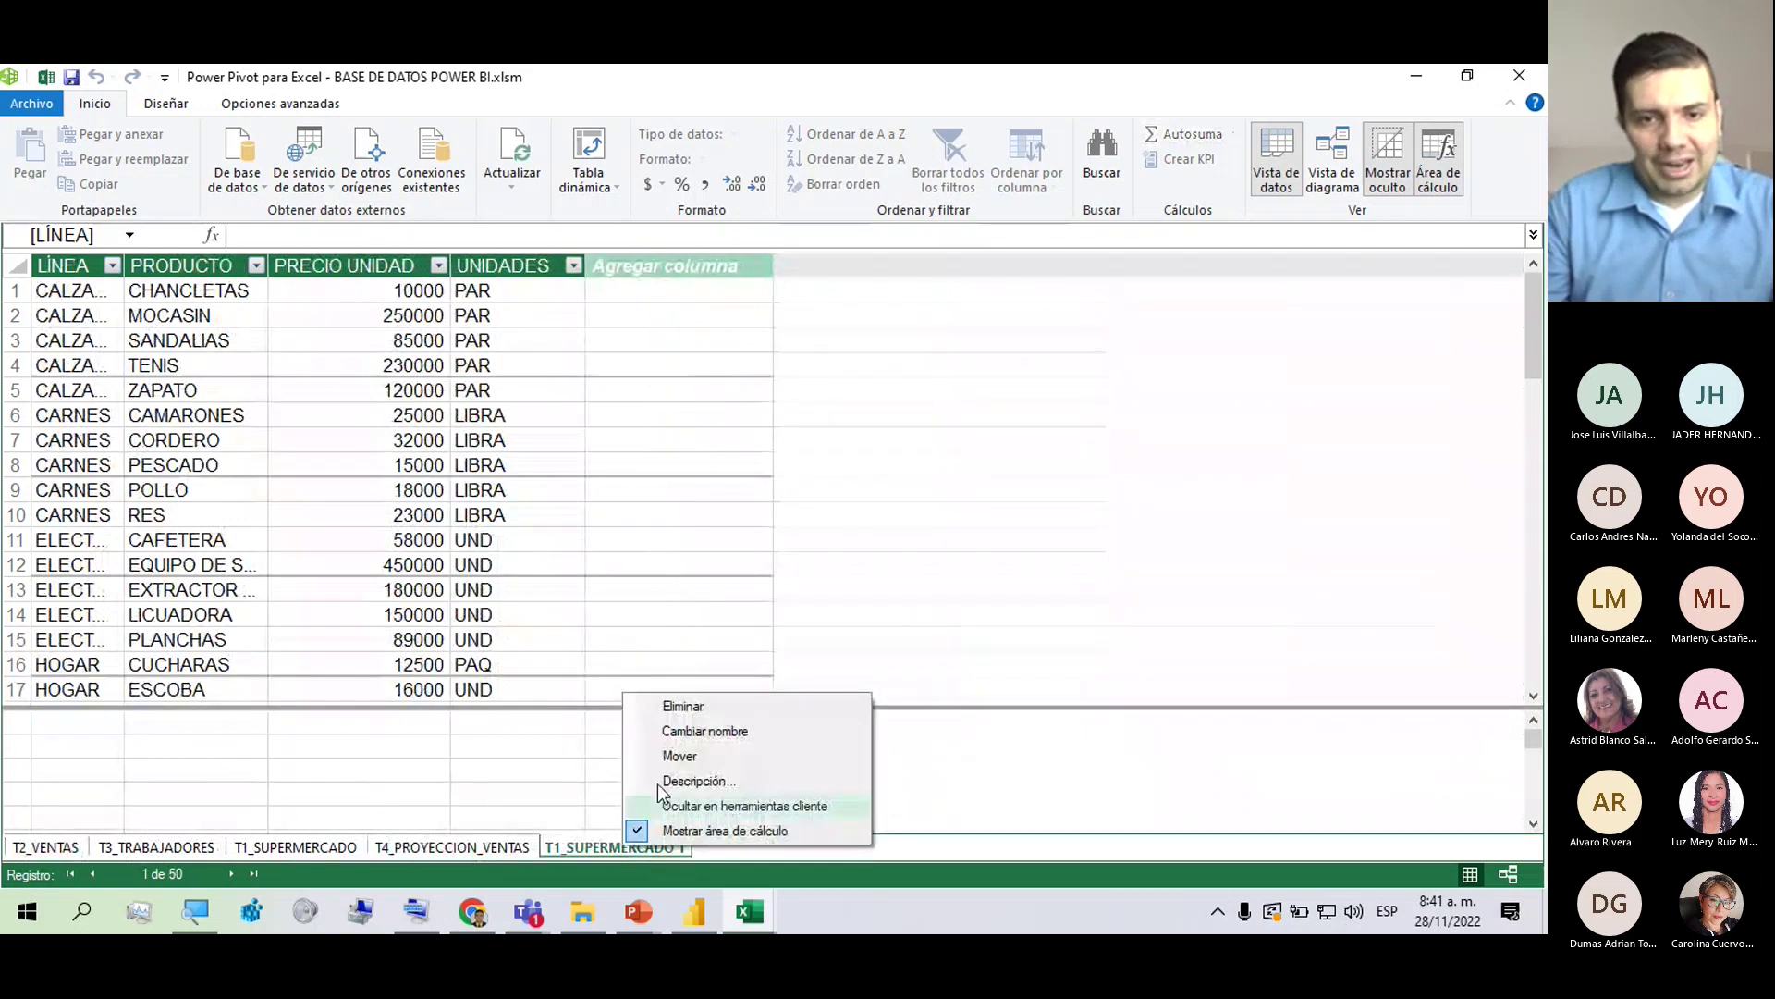
{"action": "left_click", "coordinate": [683, 706]}
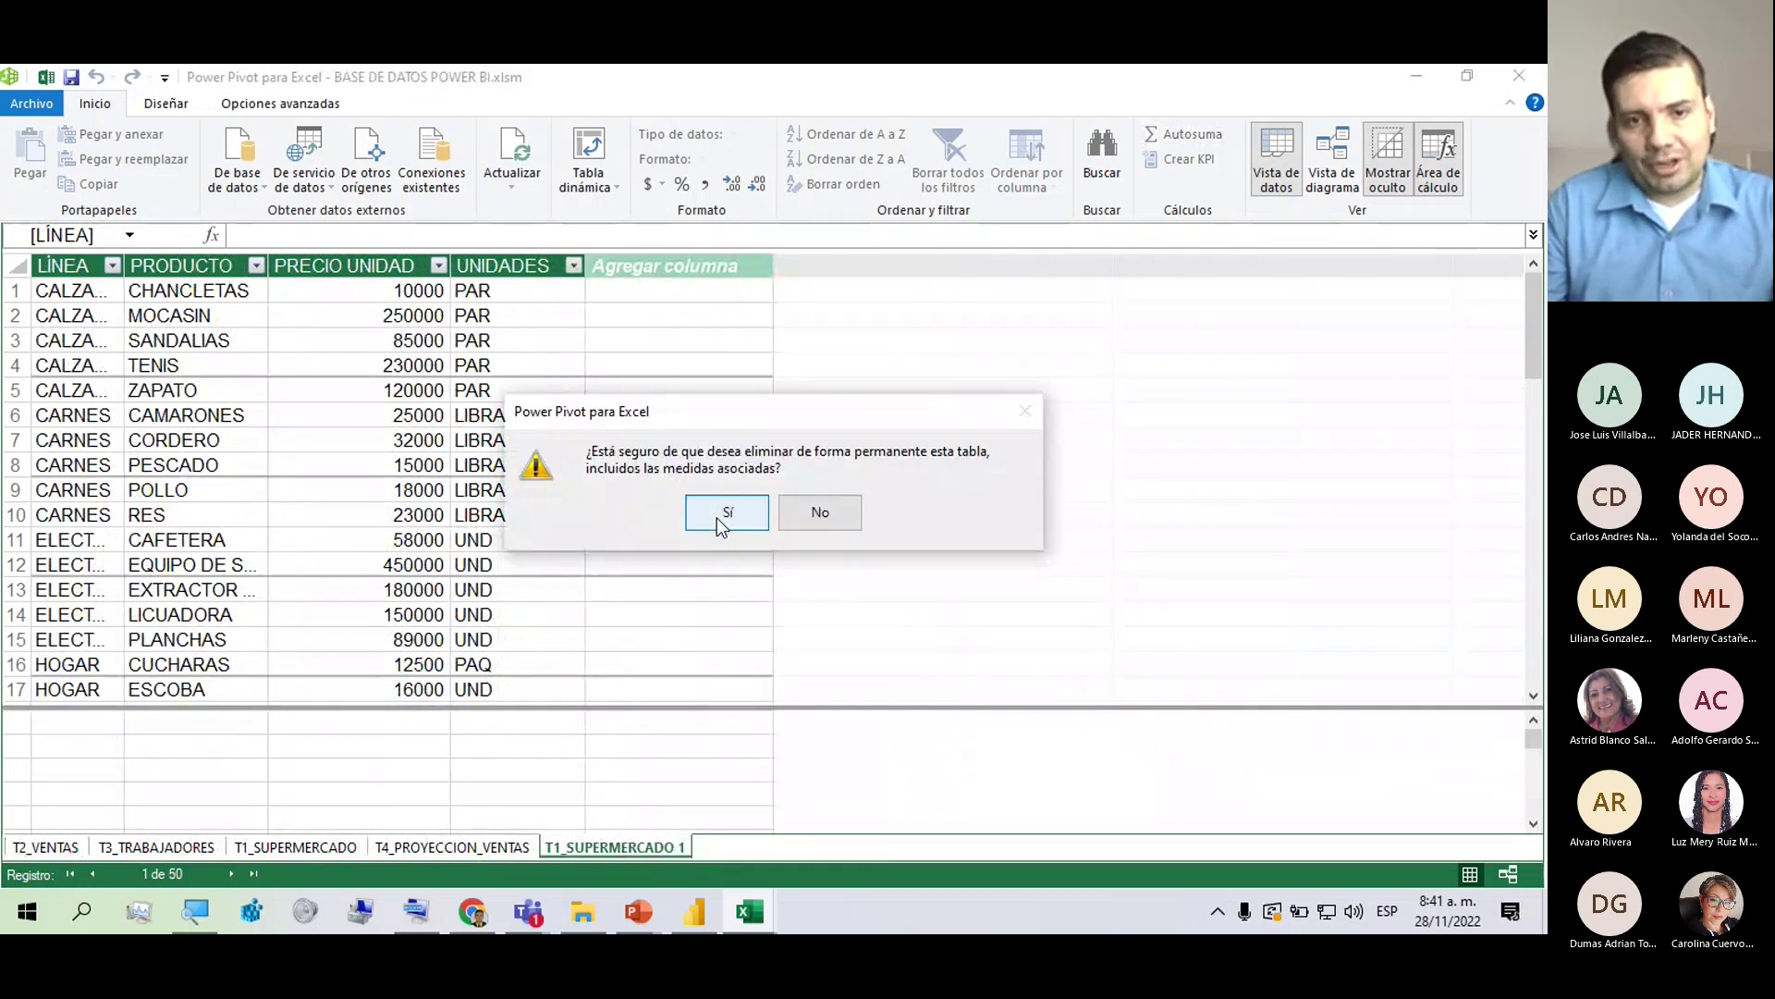
{"action": "left_click", "coordinate": [721, 514]}
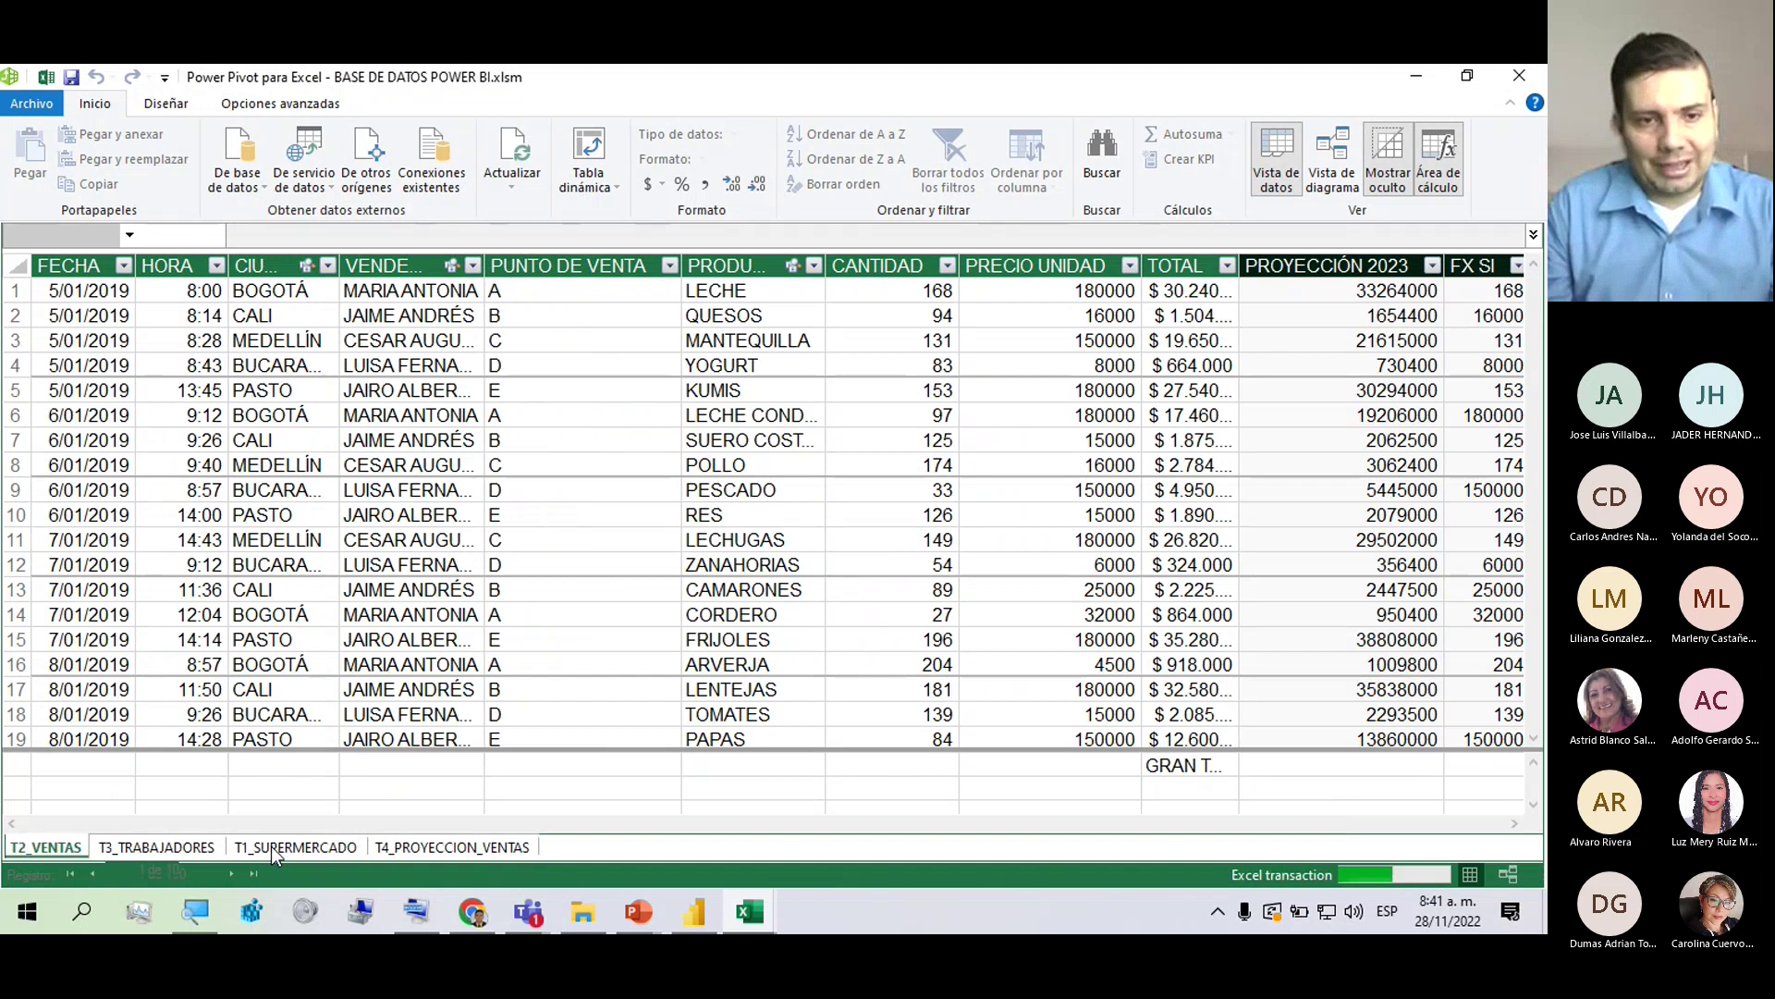
Move the T1_SUPERMERCADO table ahead of T2_VENTAS in the data model and close the Power Pivot window.
{"action": "left_click", "coordinate": [270, 846]}
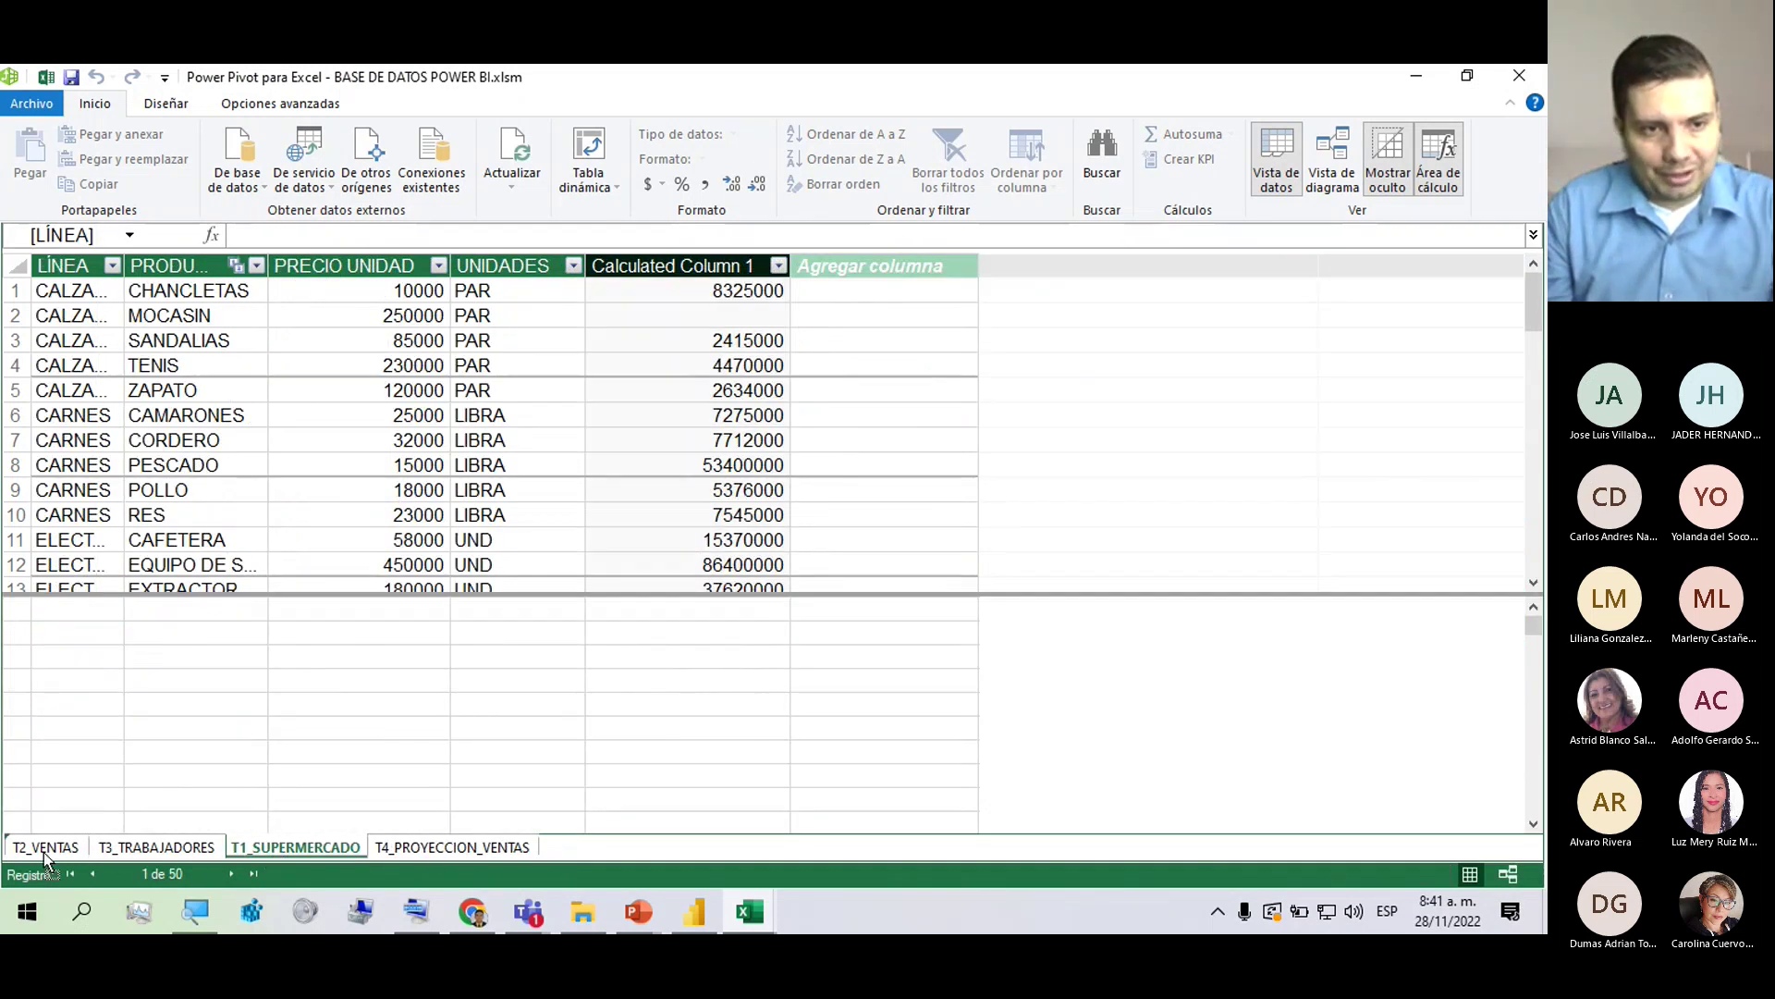
{"action": "left_click_drag", "start_coordinate": [43, 851], "coordinate": [43, 852]}
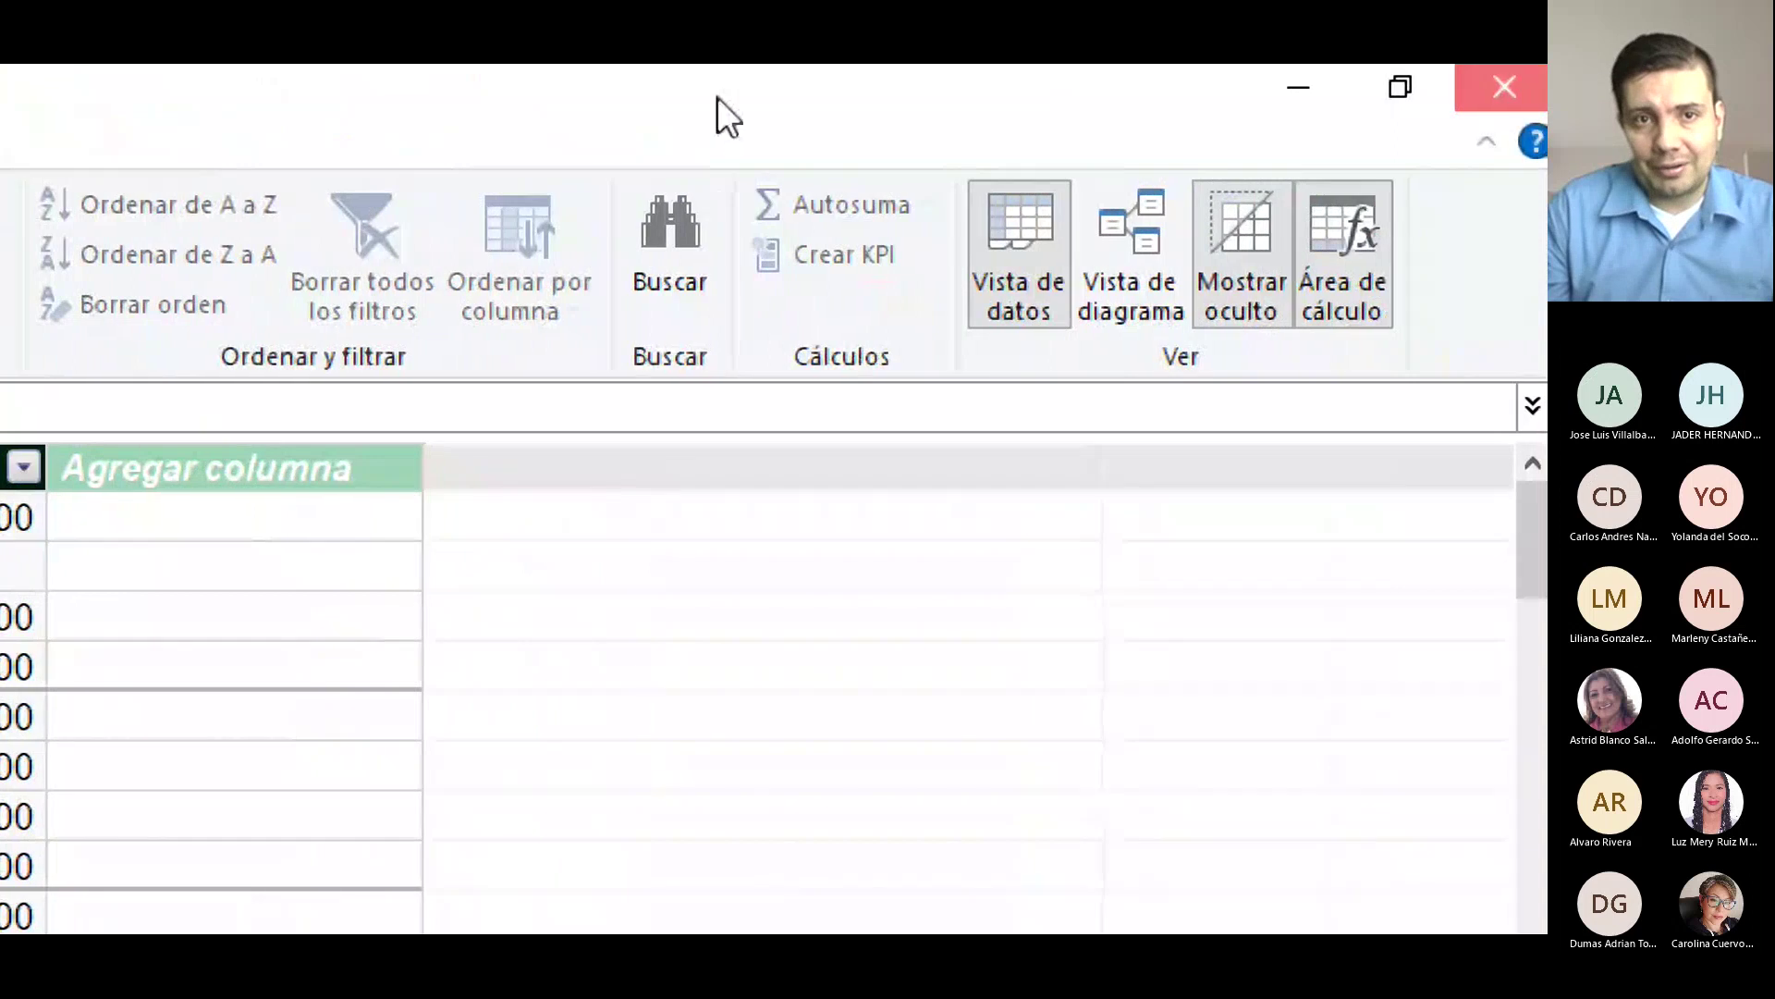
{"action": "left_click", "coordinate": [1504, 86]}
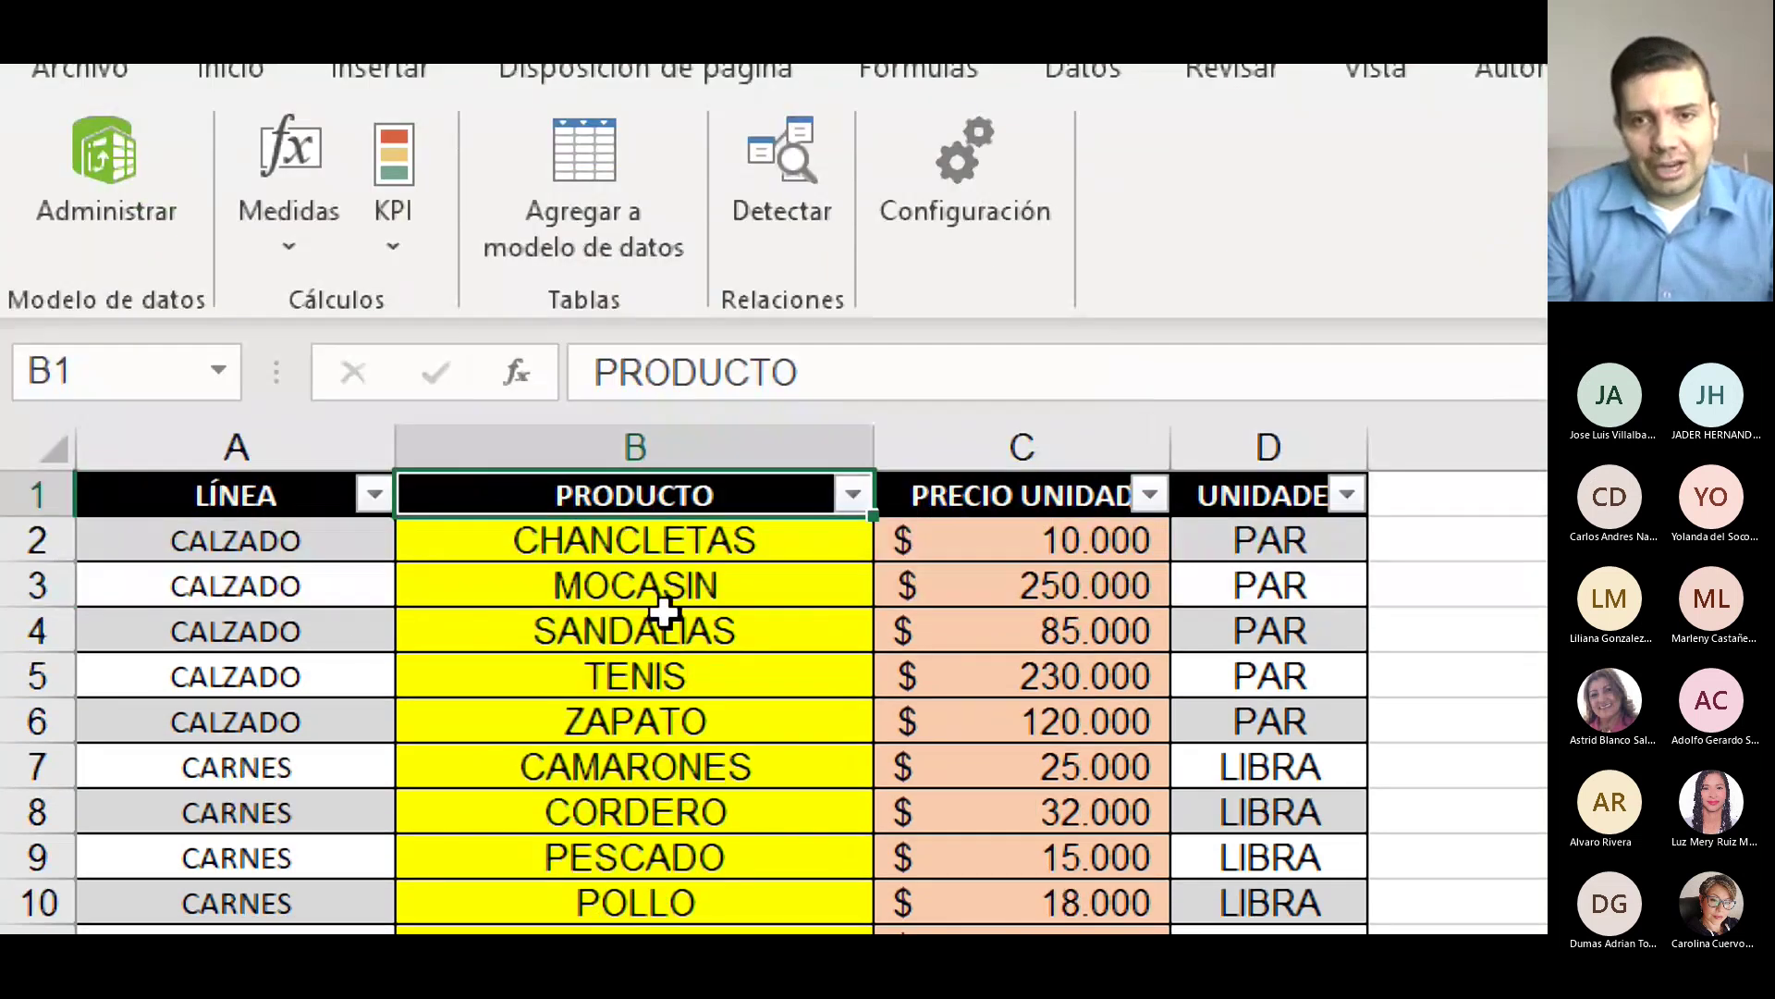
Try to detect relationships with cell B4 of the supermarket table selected.
{"action": "left_click", "coordinate": [484, 634]}
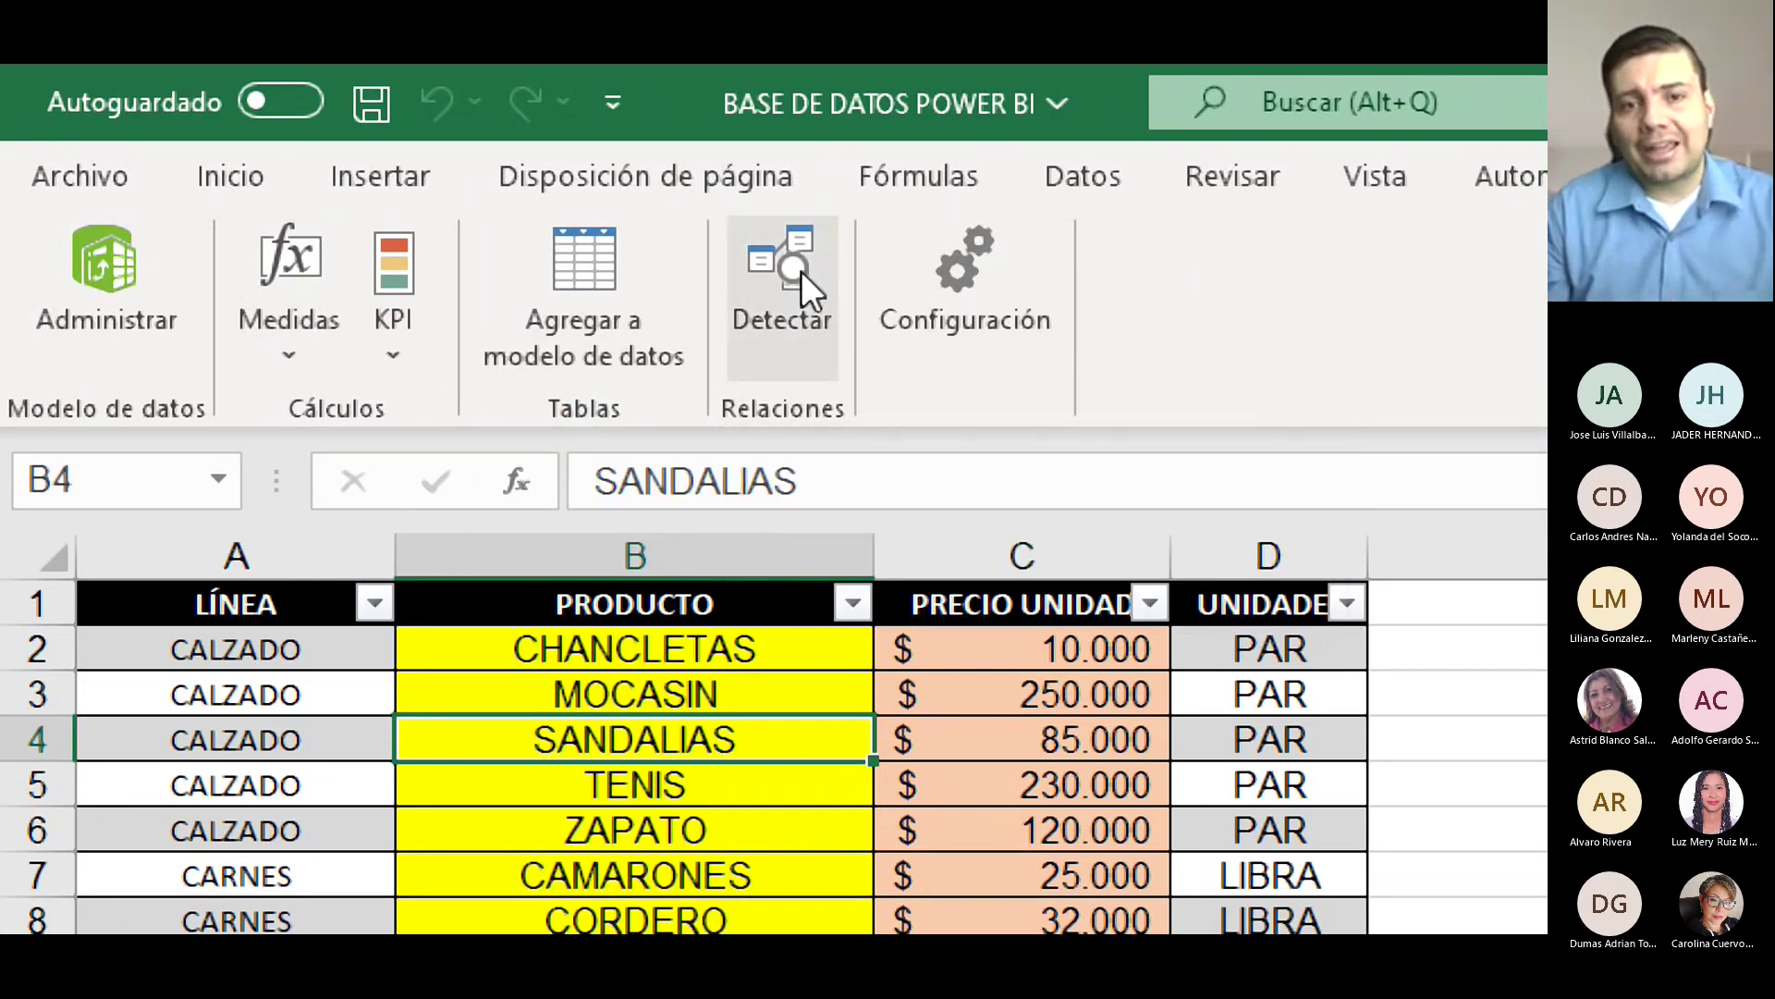
{"action": "right_click", "coordinate": [772, 424]}
{"action": "left_click", "coordinate": [775, 370]}
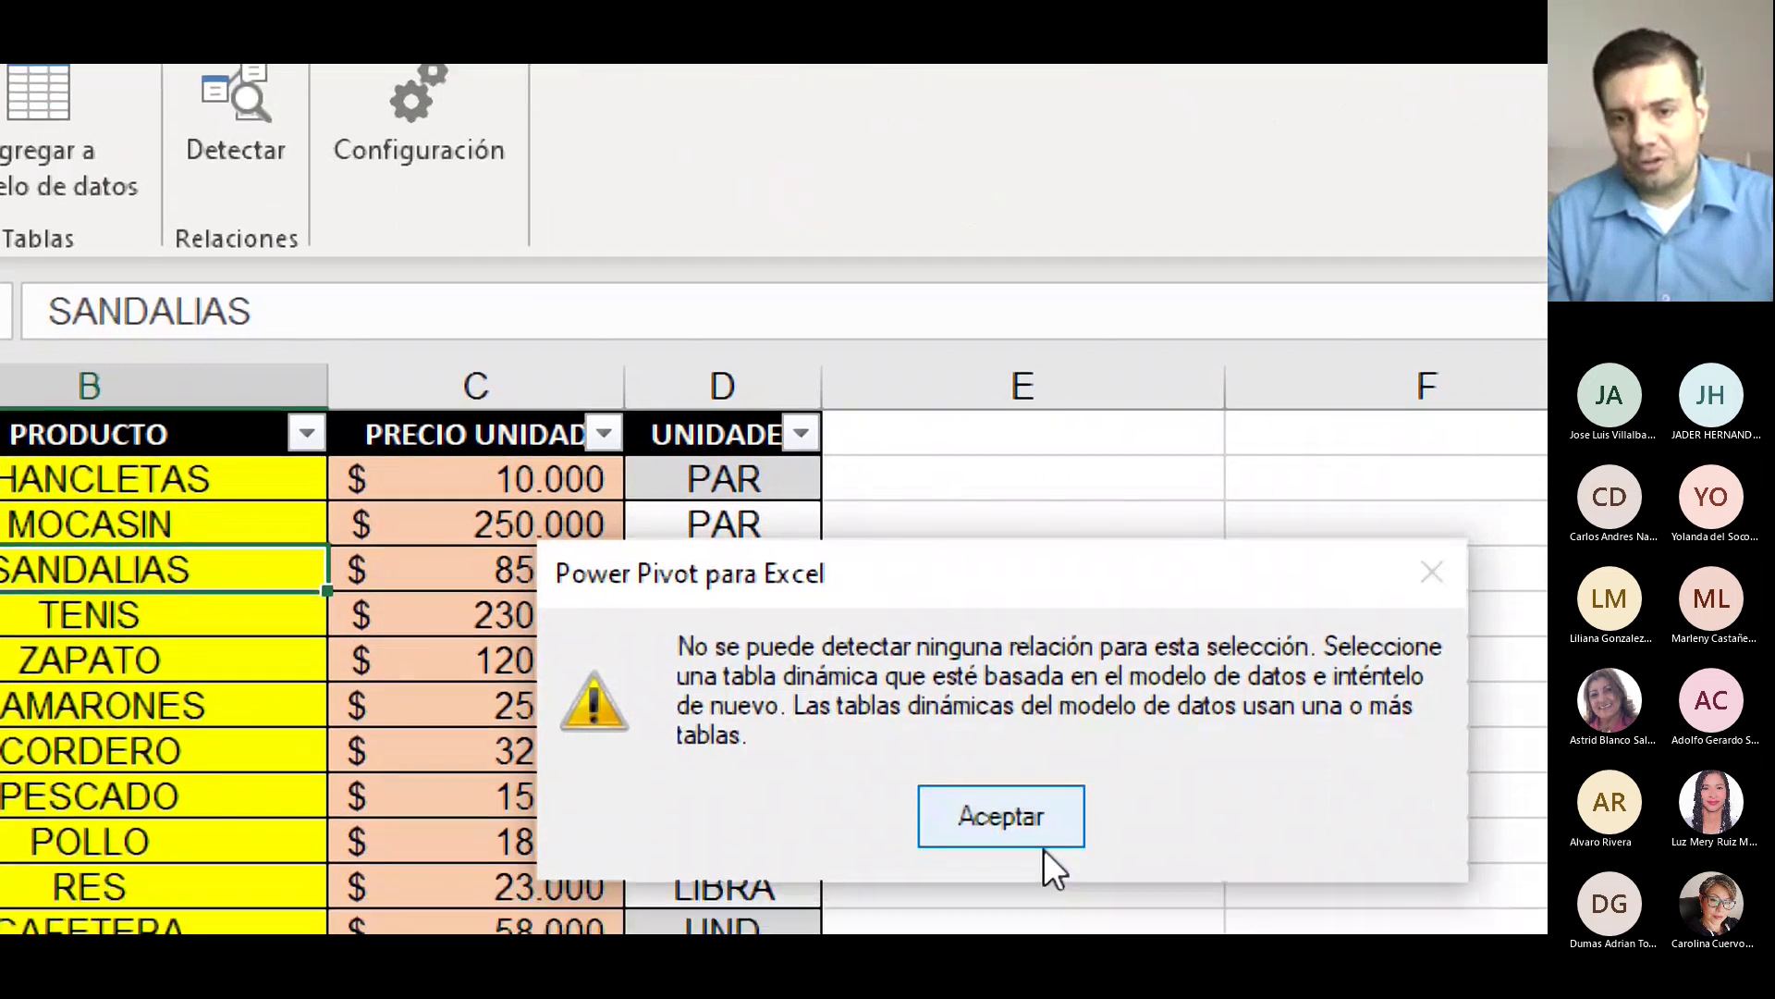
{"action": "left_click", "coordinate": [985, 887]}
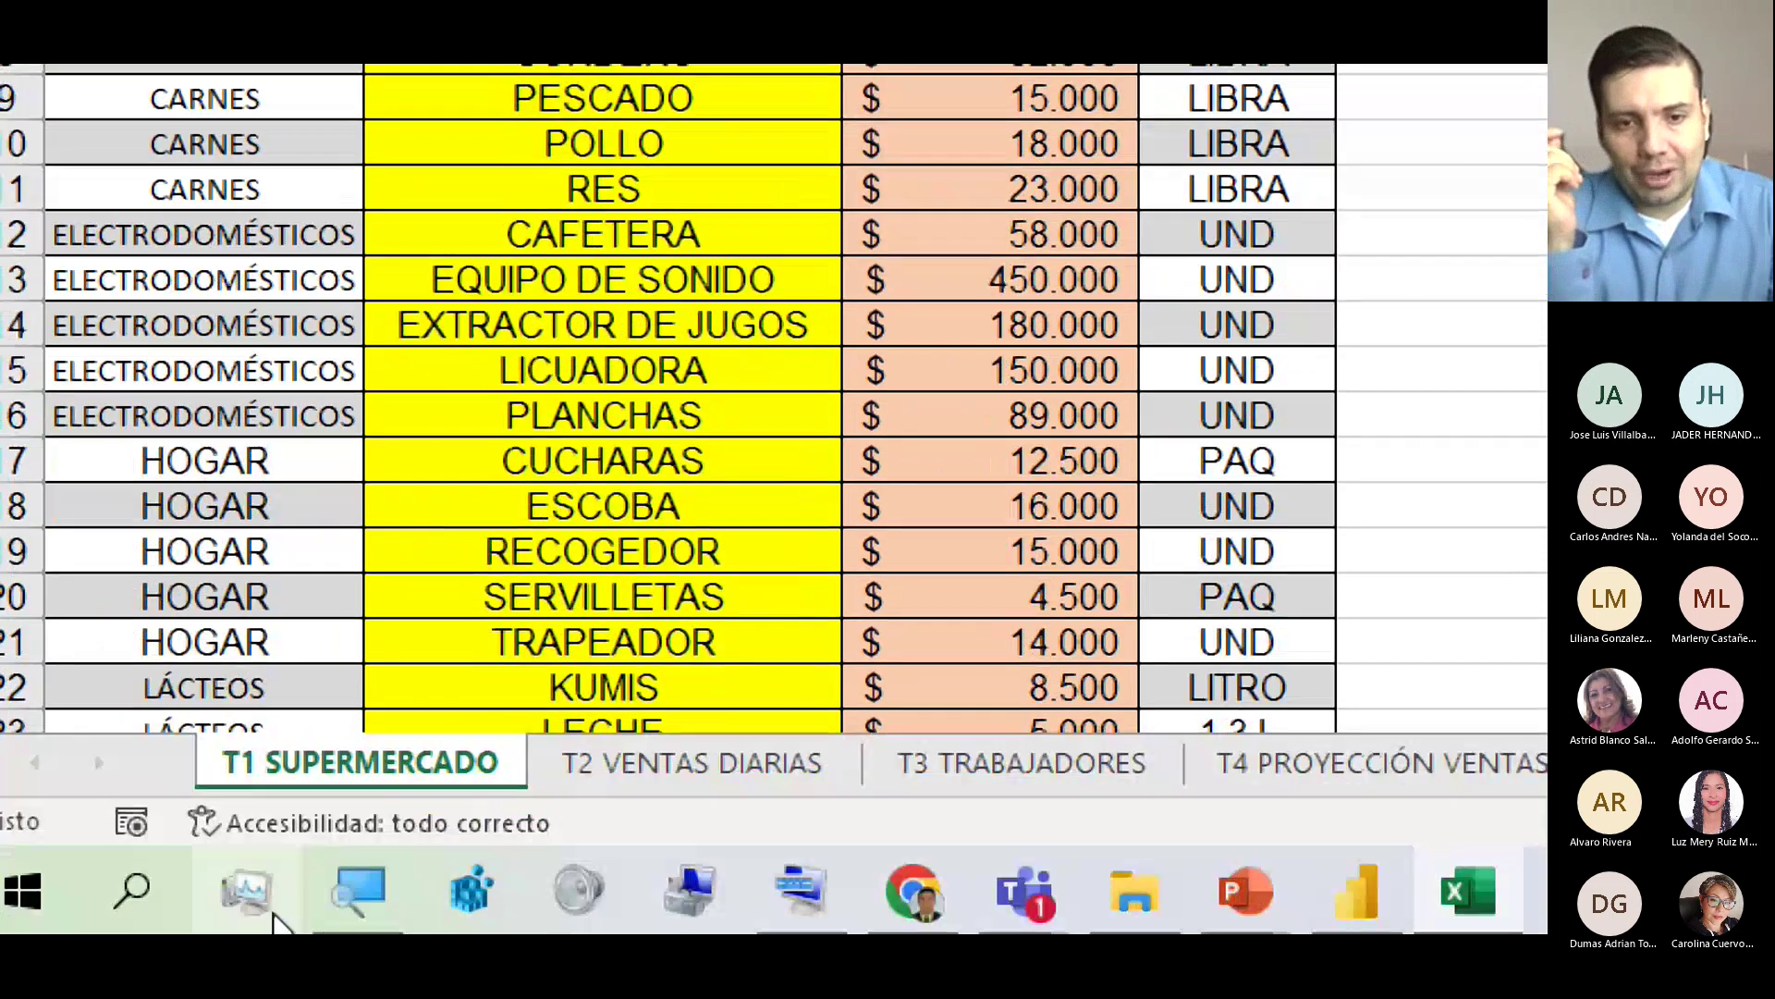
Select cell C22 on the T2 VENTAS DIARIAS sheet and review the options offered for Medidas and KPI.
{"action": "left_click", "coordinate": [635, 784]}
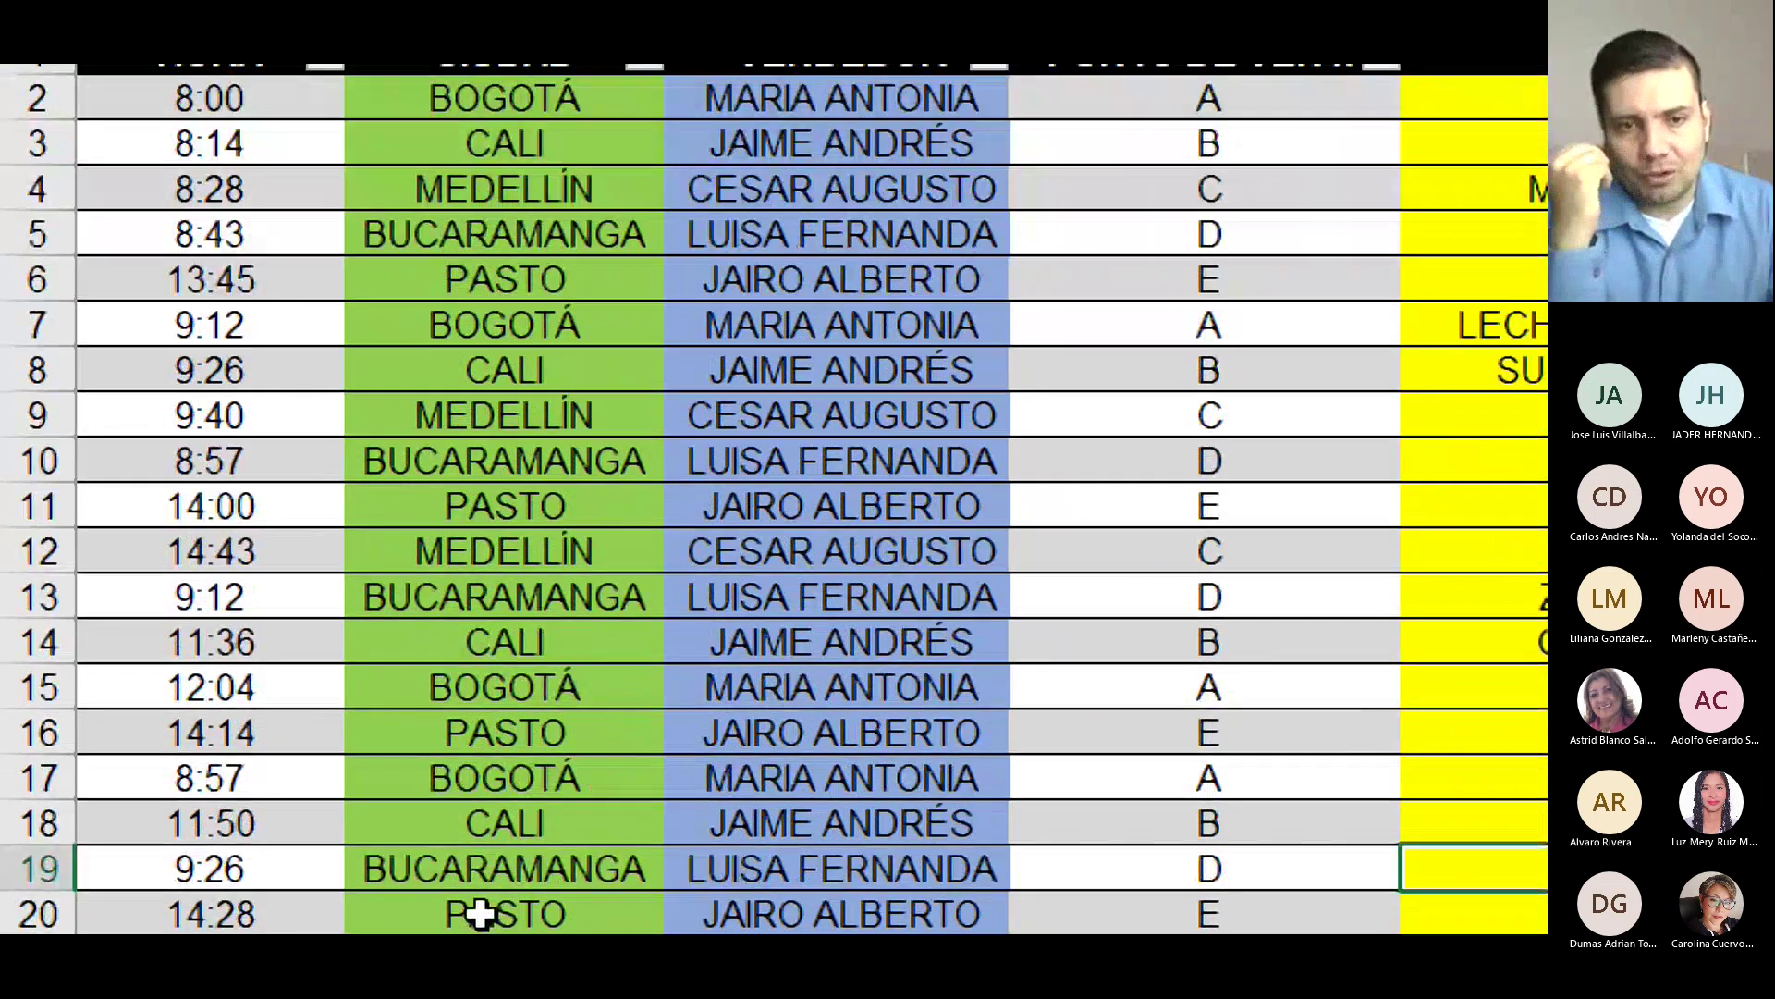
{"action": "left_click", "coordinate": [507, 878]}
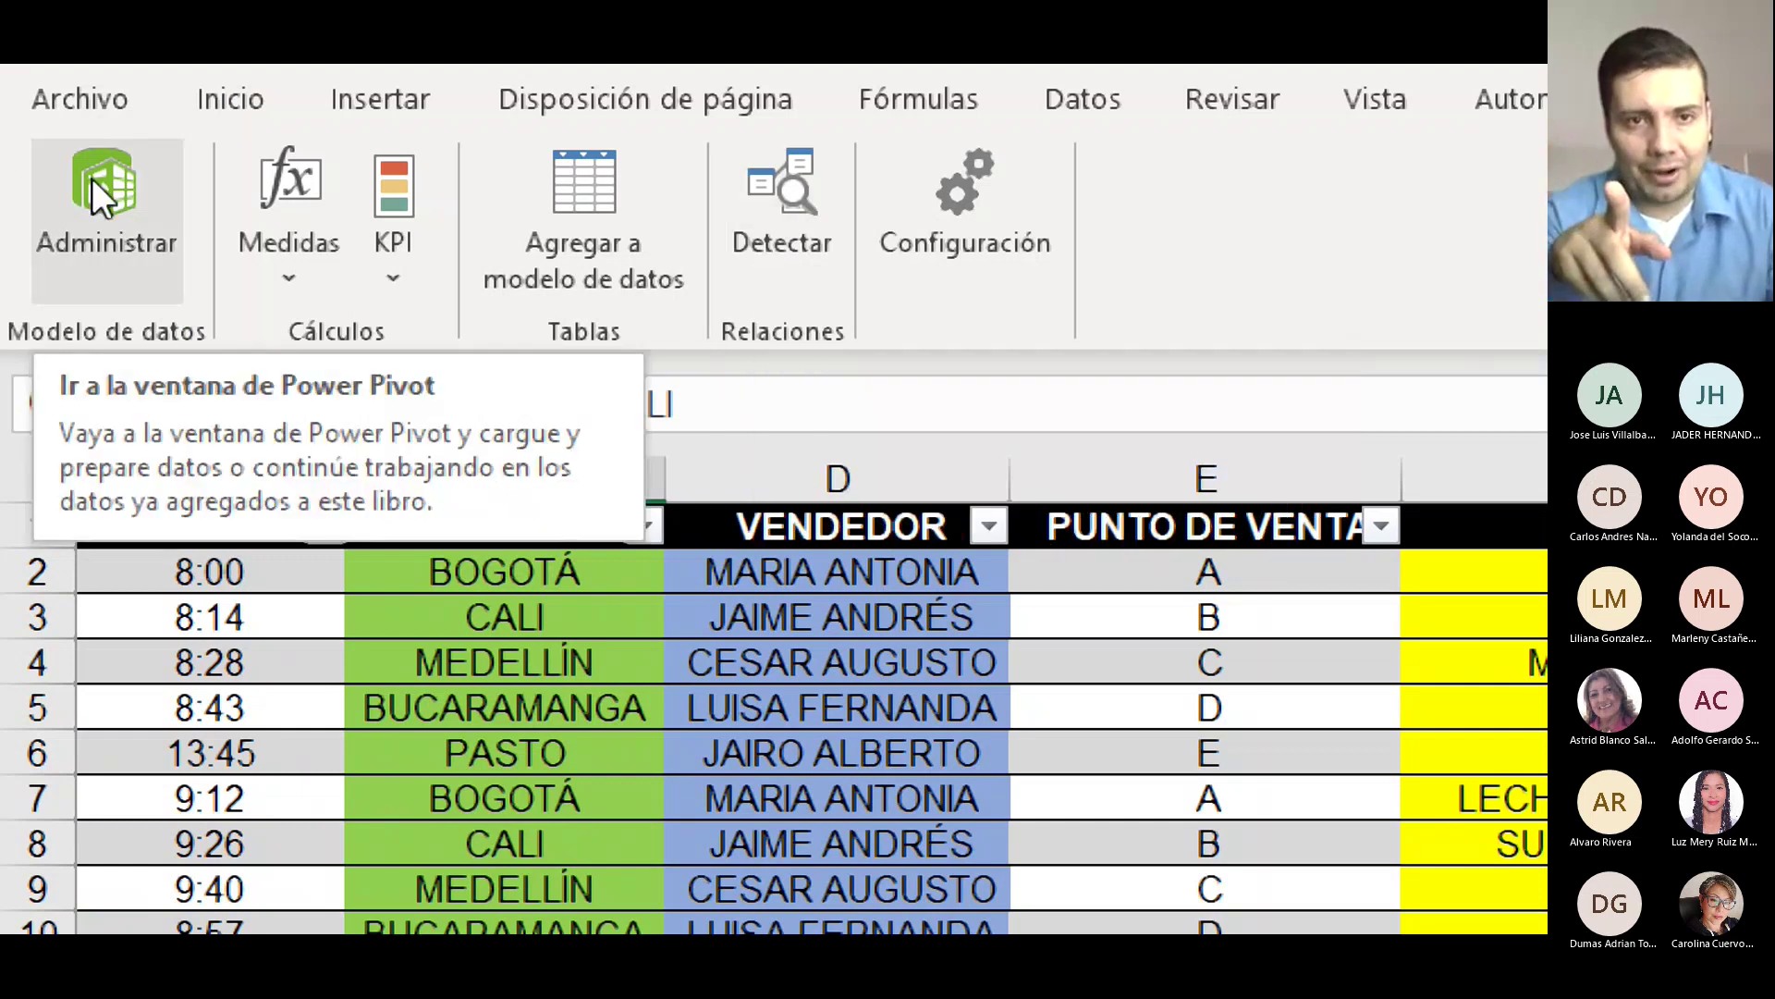
{"action": "left_click", "coordinate": [303, 292]}
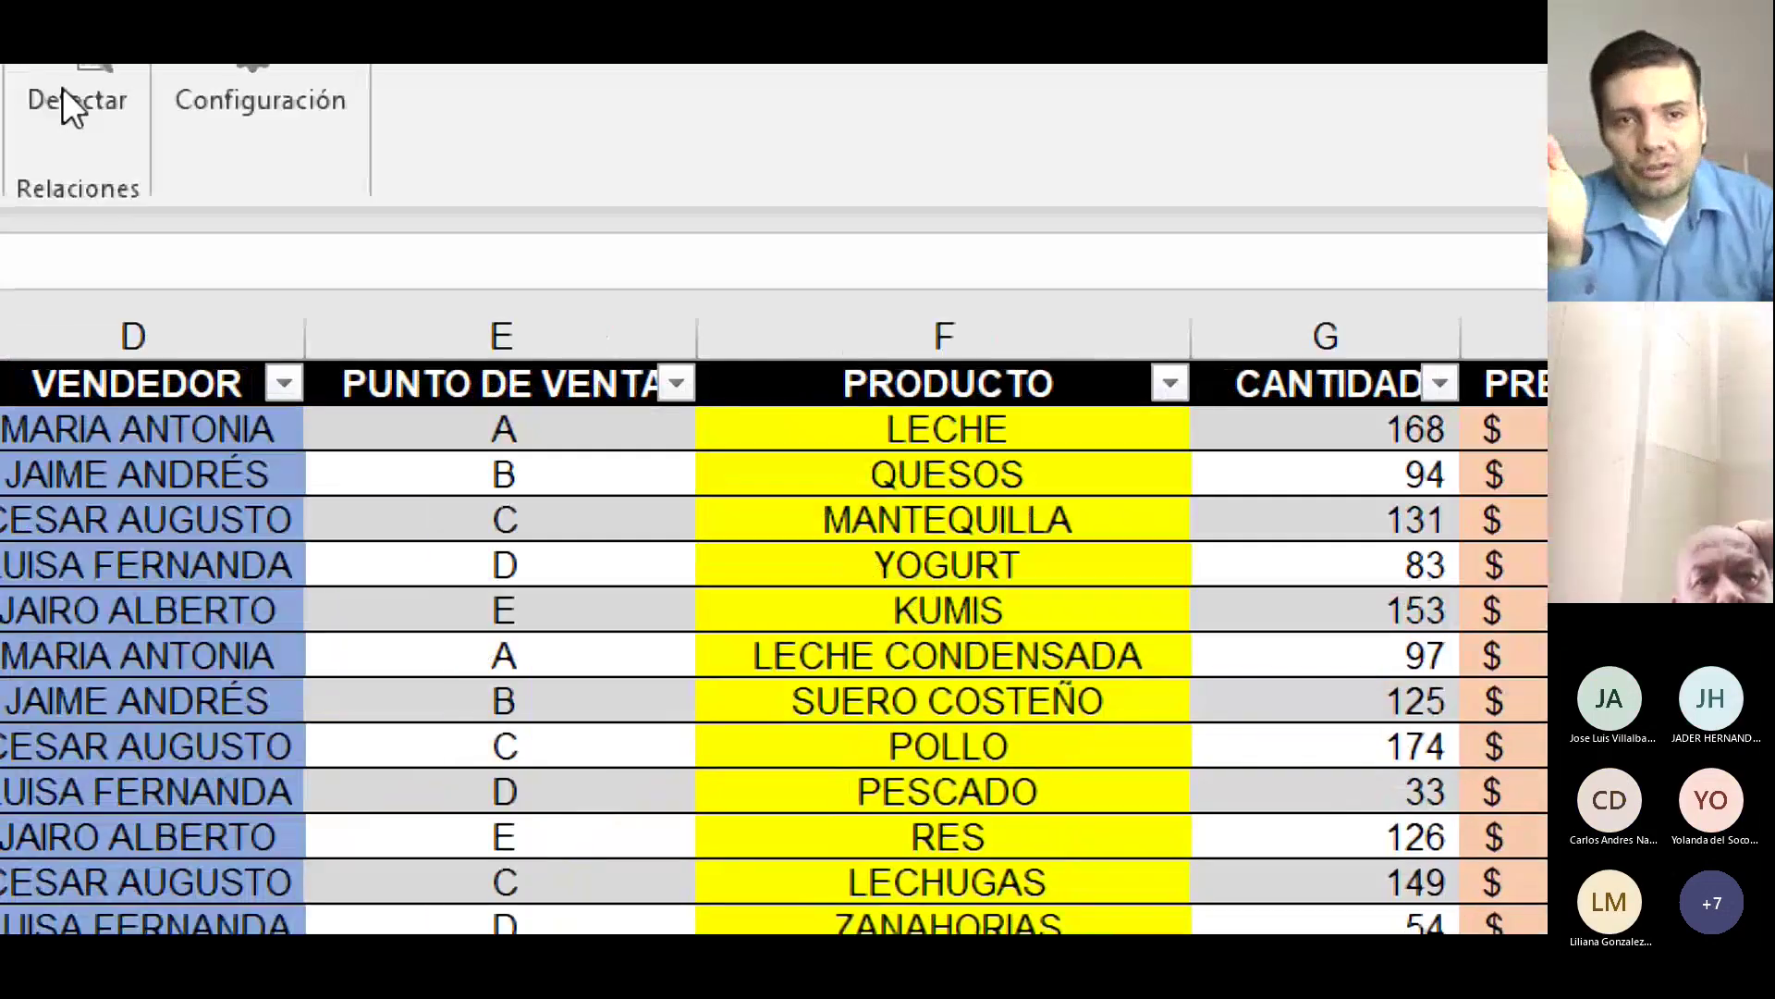
{"action": "left_click", "coordinate": [138, 152]}
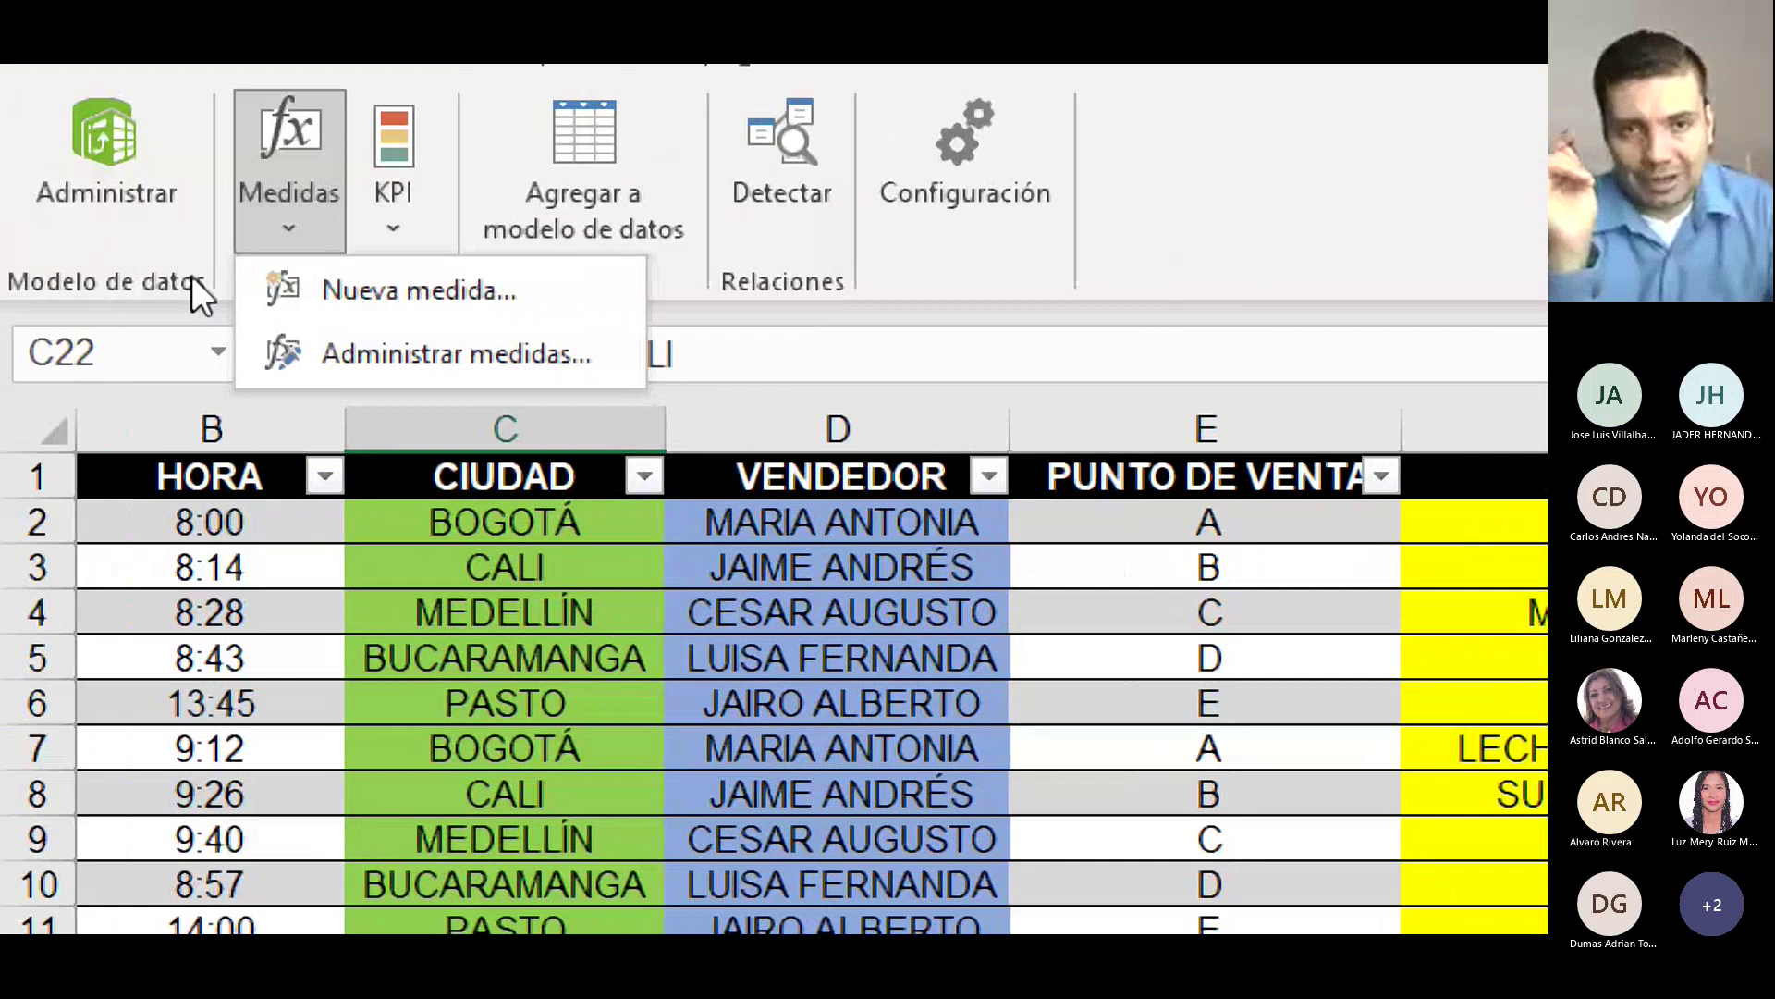
{"action": "key", "text": "Escape"}
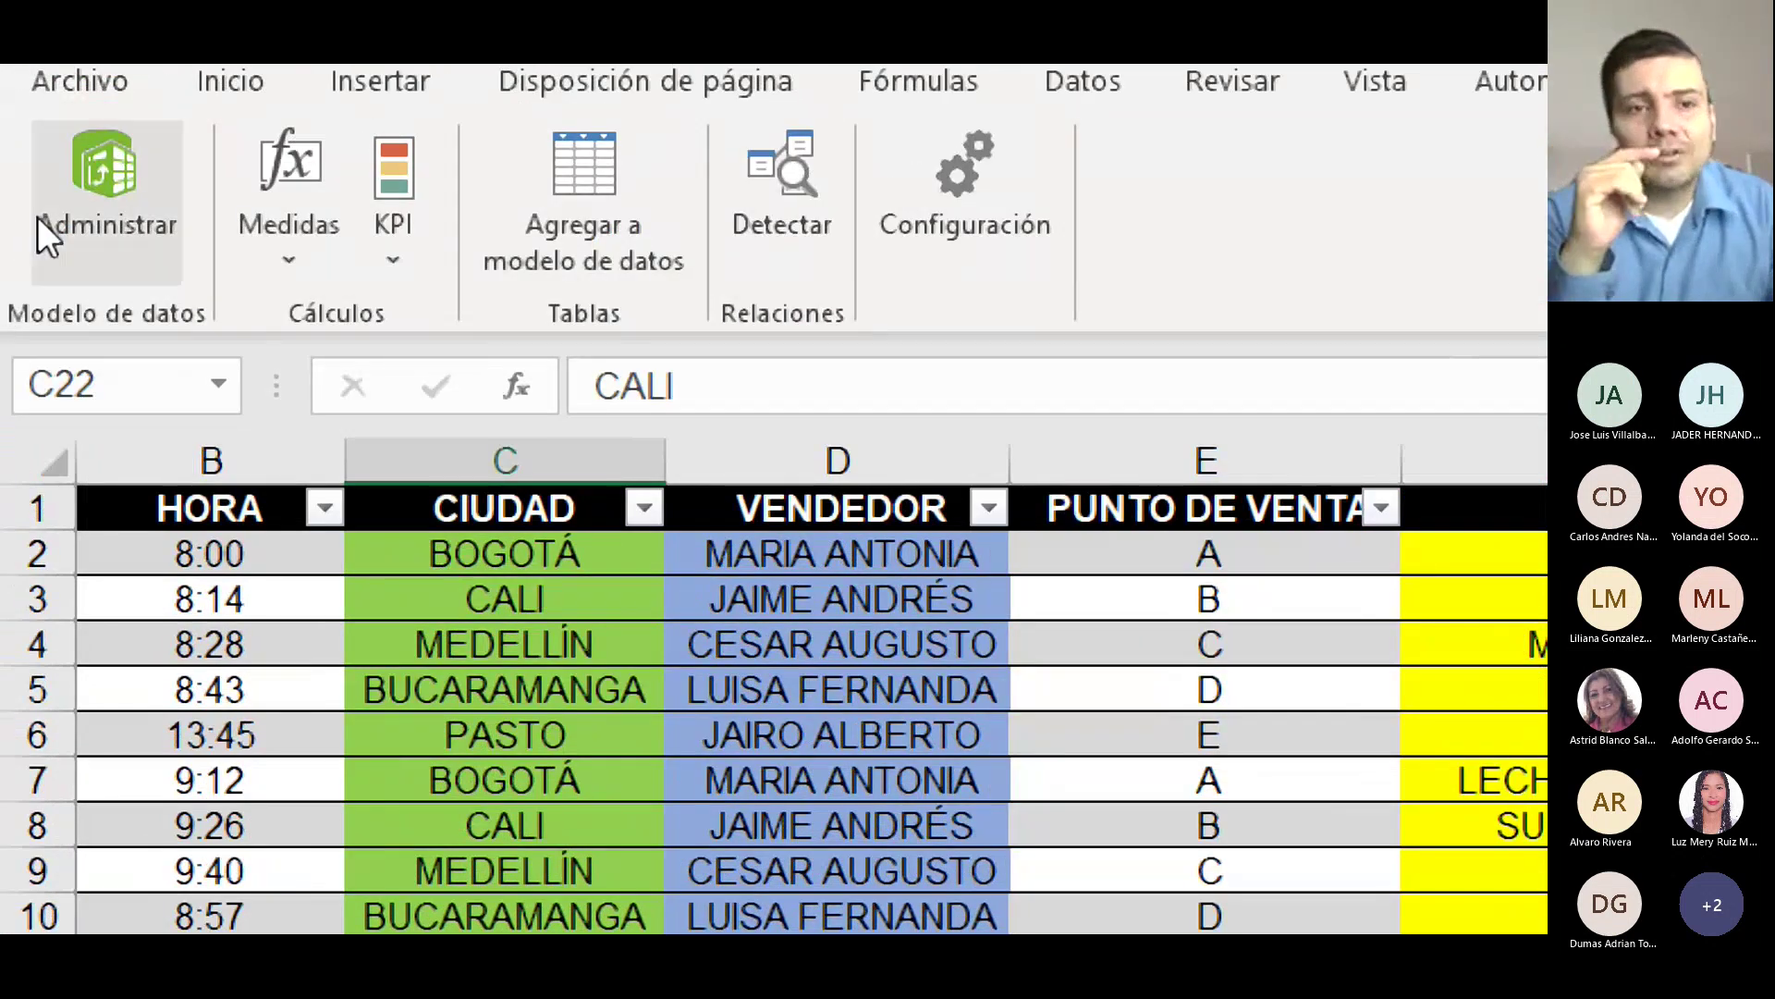
{"action": "left_click", "coordinate": [395, 260]}
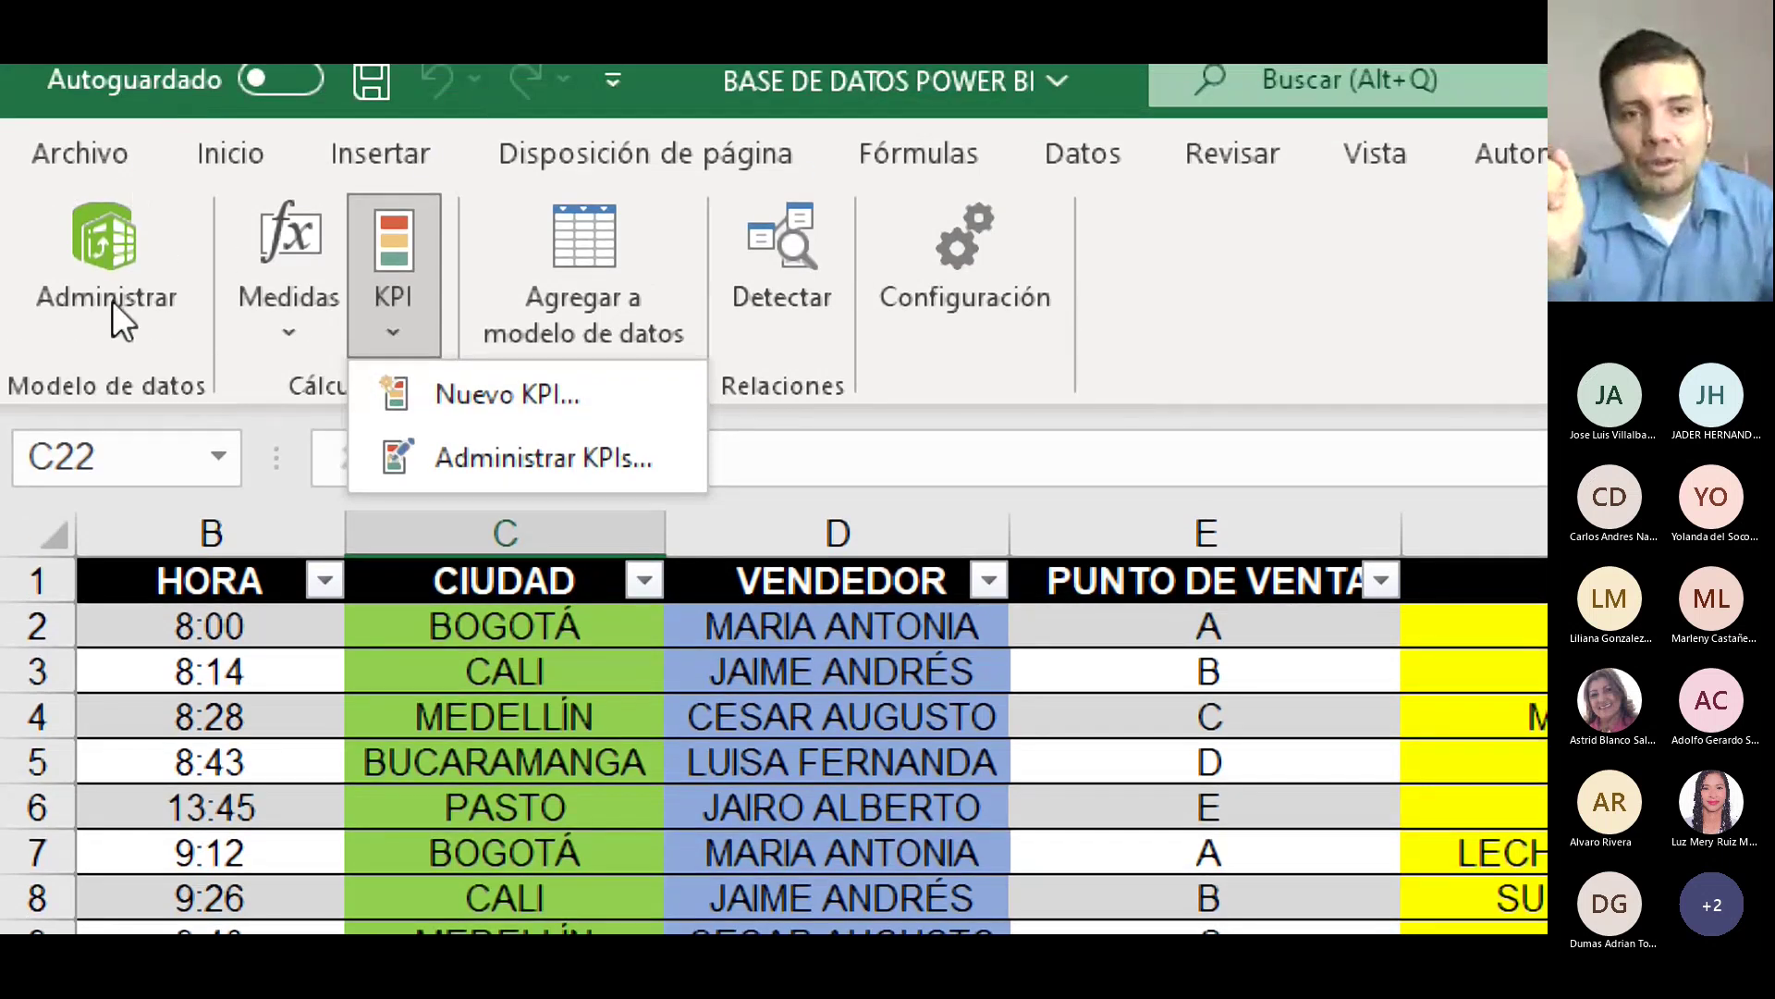
Open the Power Pivot window to view the data model, and close it to return to the worksheet.
{"action": "left_click", "coordinate": [113, 300]}
{"action": "left_click", "coordinate": [87, 299]}
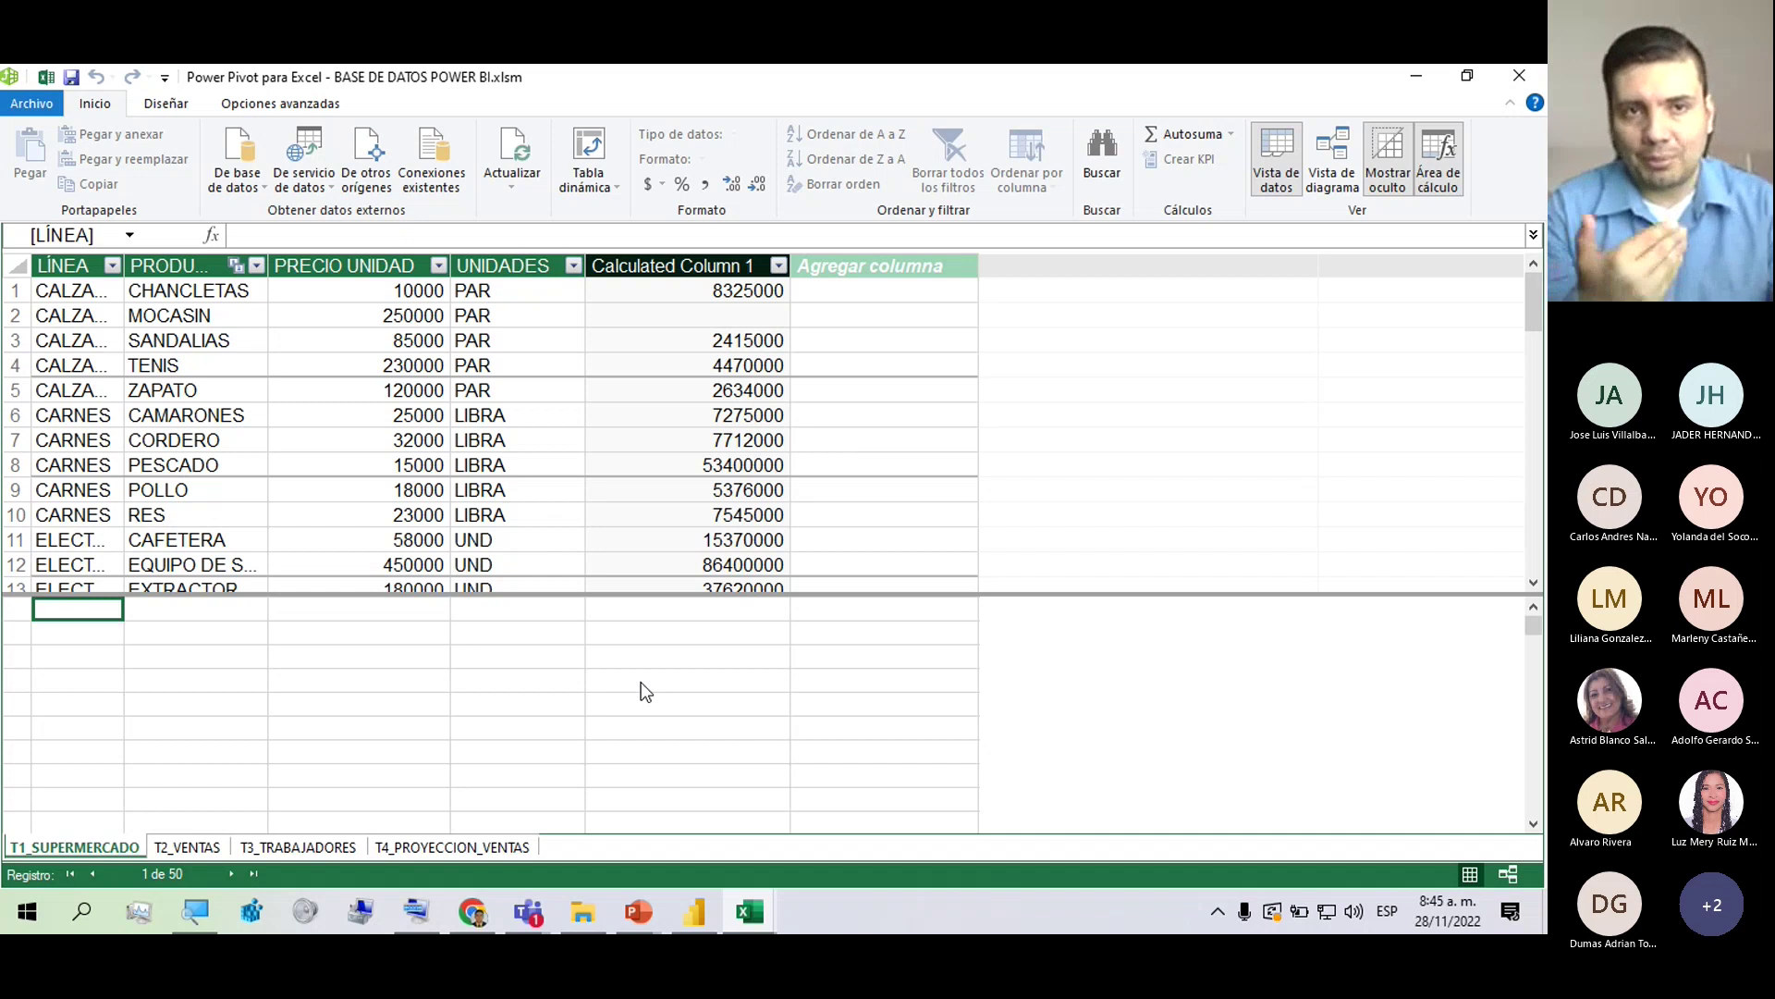
{"action": "right_click", "coordinate": [578, 125]}
{"action": "left_click", "coordinate": [1522, 80]}
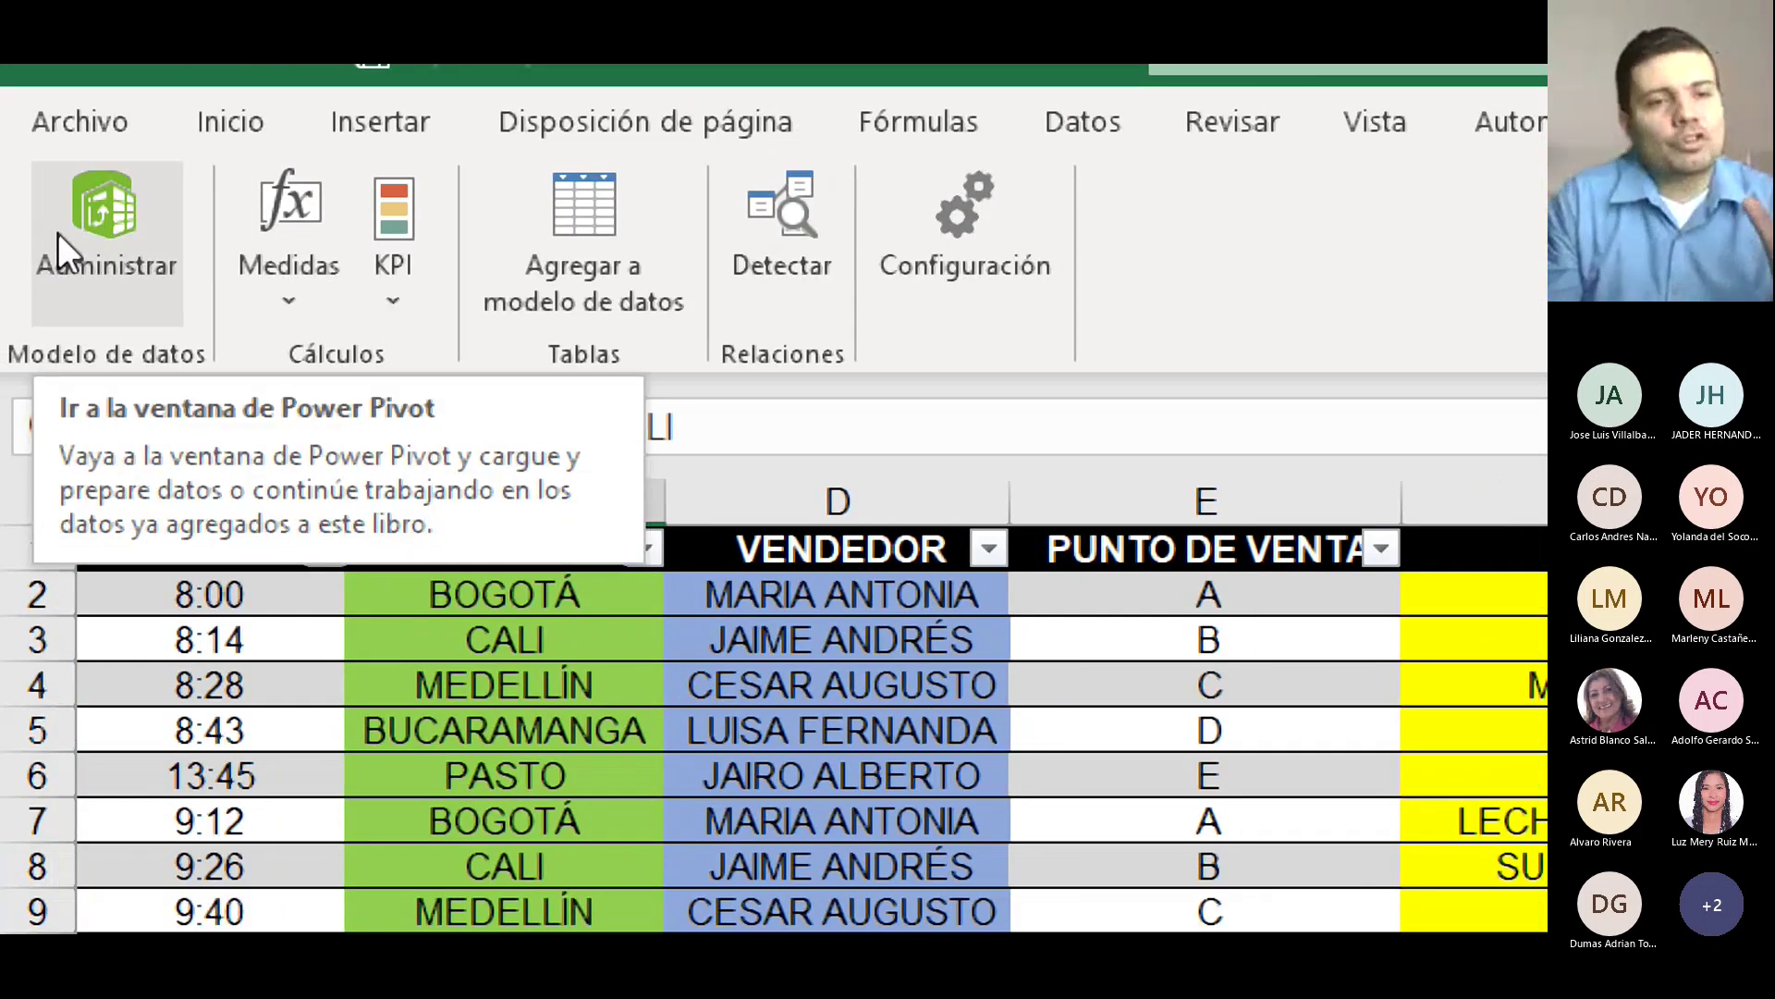
Reopen the Power Pivot window and examine the T2_VENTAS, T3_TRABAJADORES, T4_PROYECCION_VENTAS and T1_SUPERMERCADO tables.
{"action": "left_click", "coordinate": [58, 231]}
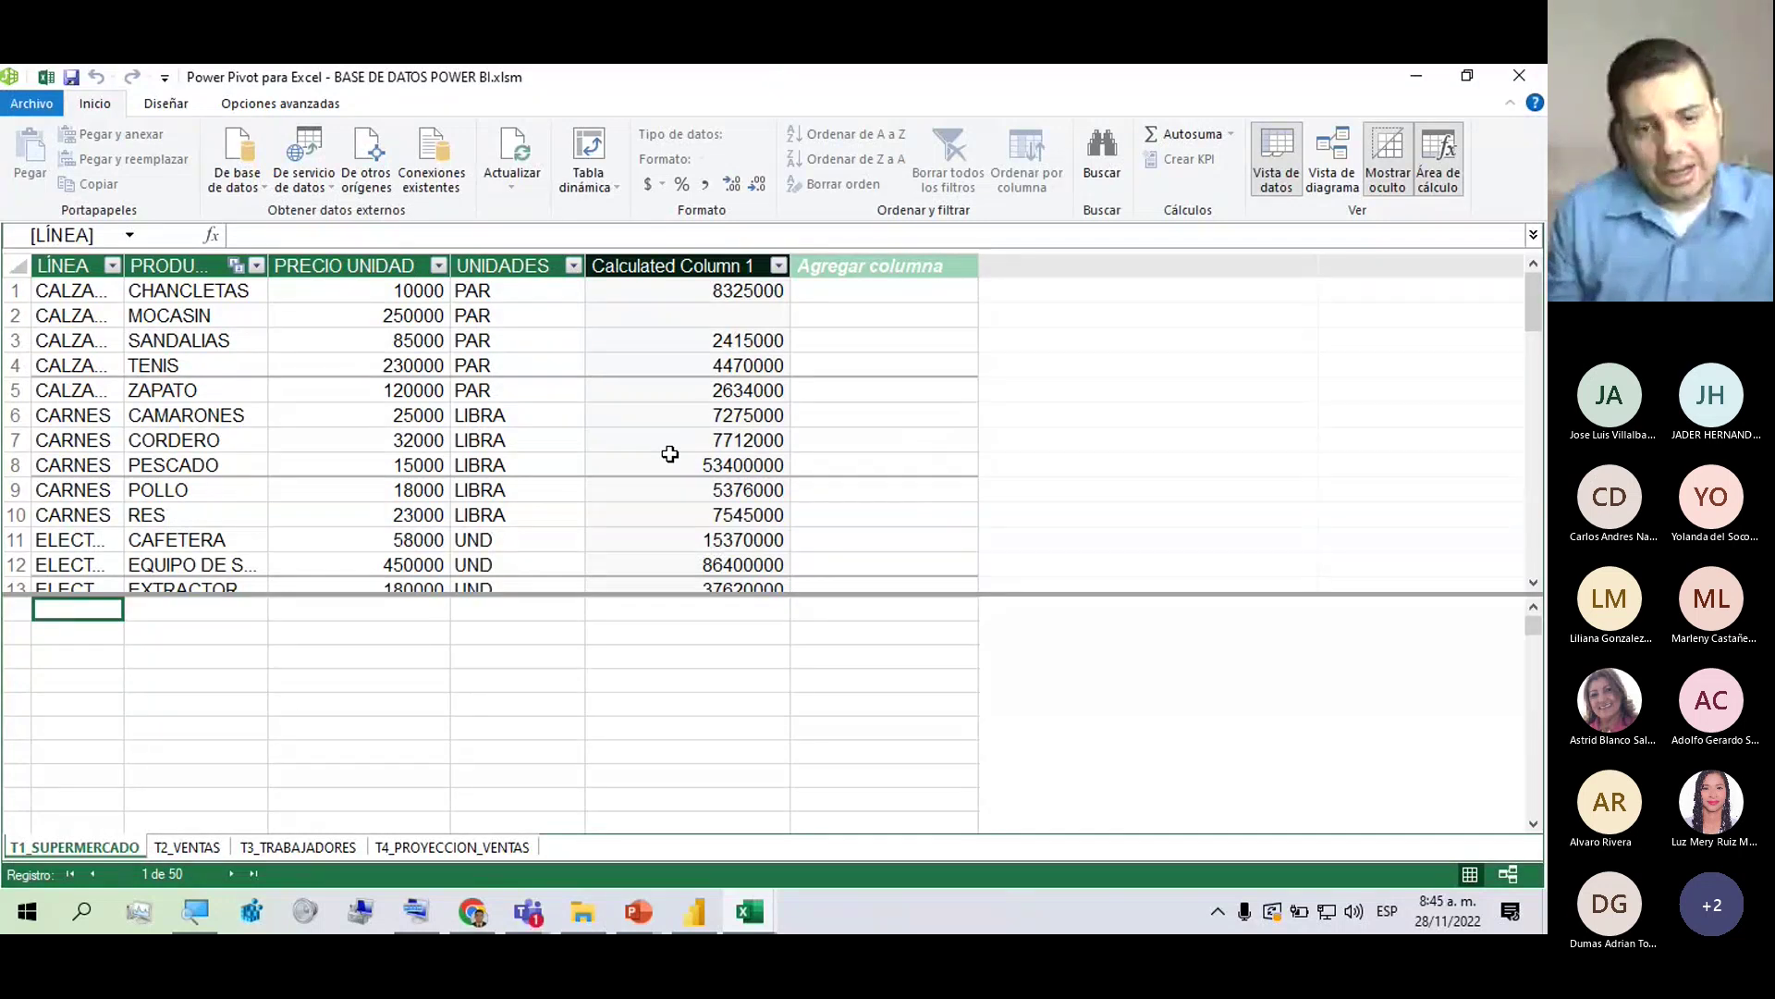
{"action": "left_click", "coordinate": [171, 853]}
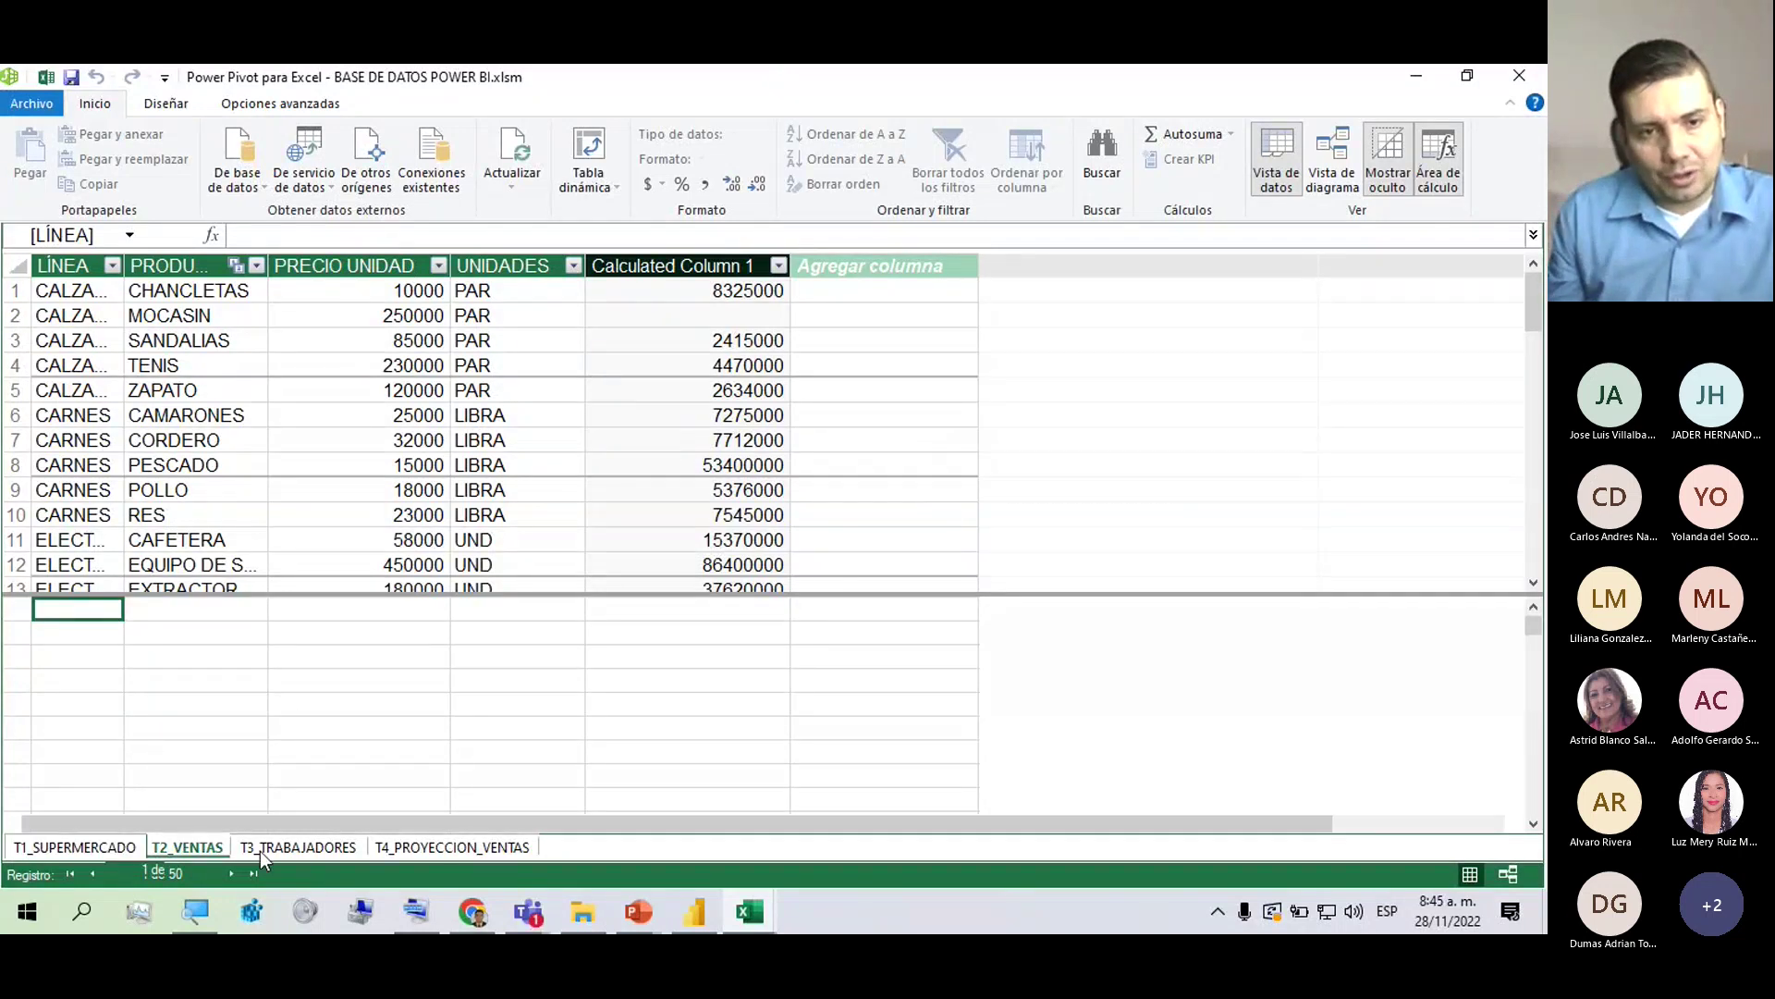
{"action": "left_click", "coordinate": [259, 850]}
{"action": "left_click", "coordinate": [423, 852]}
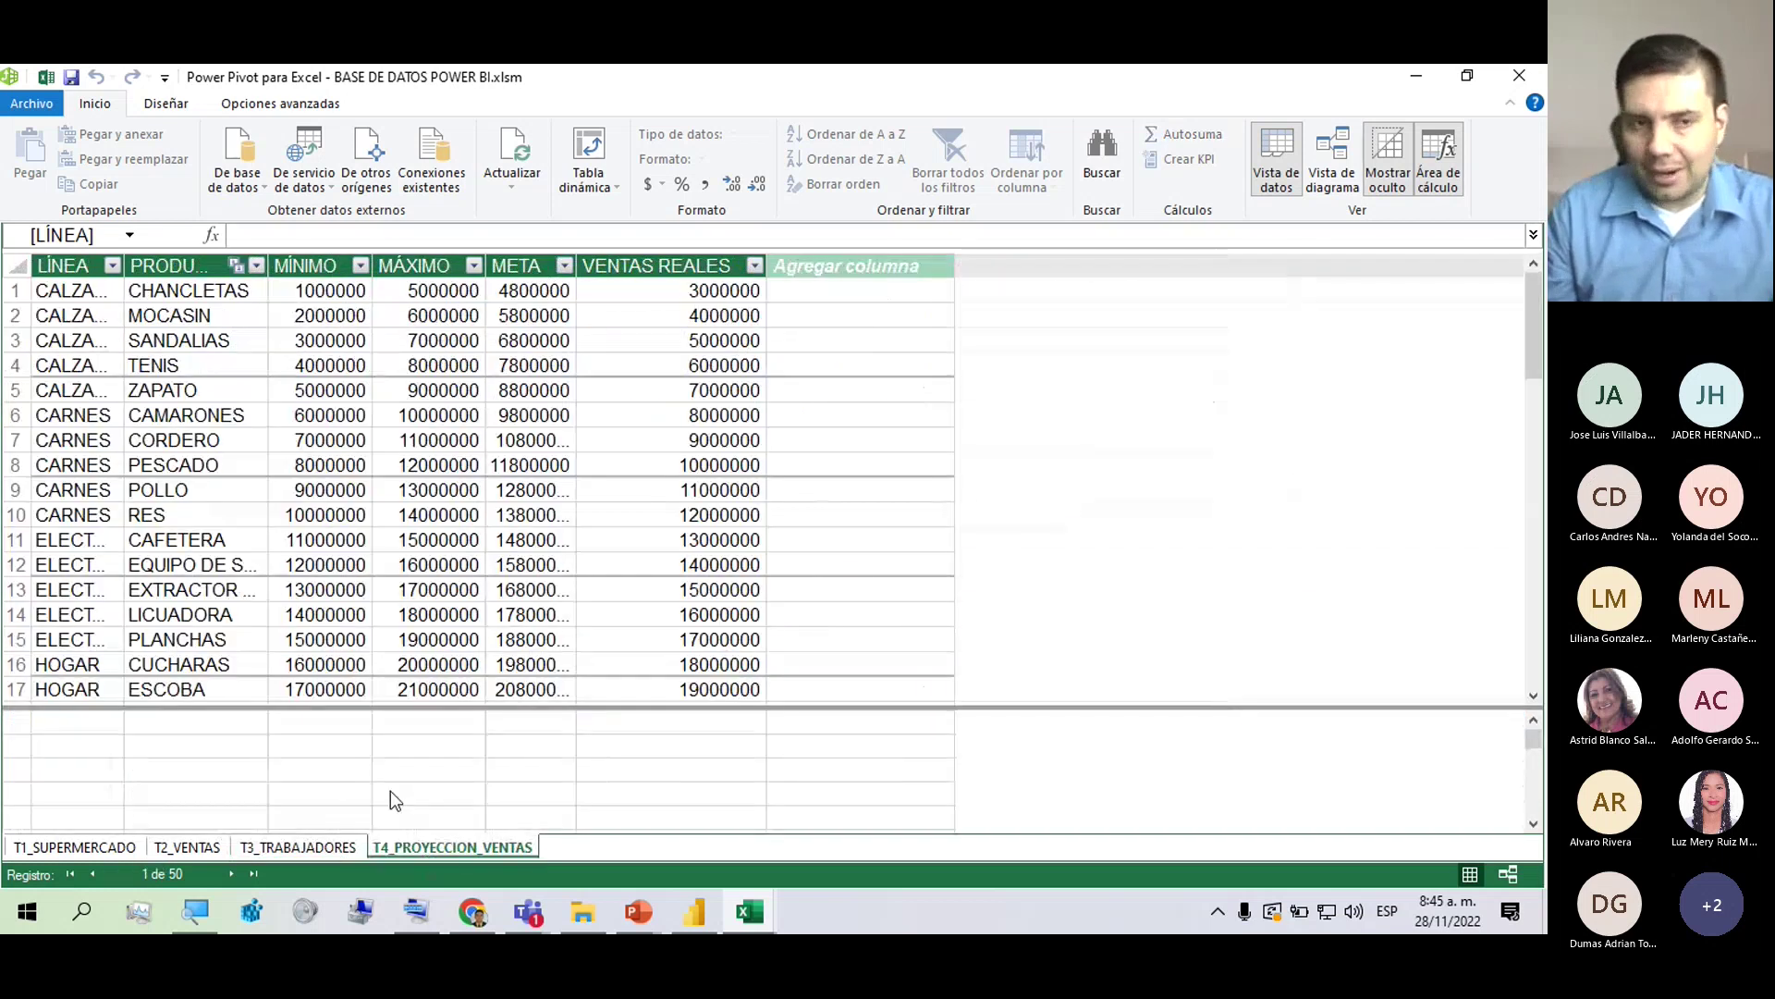
{"action": "key", "text": "super+plus"}
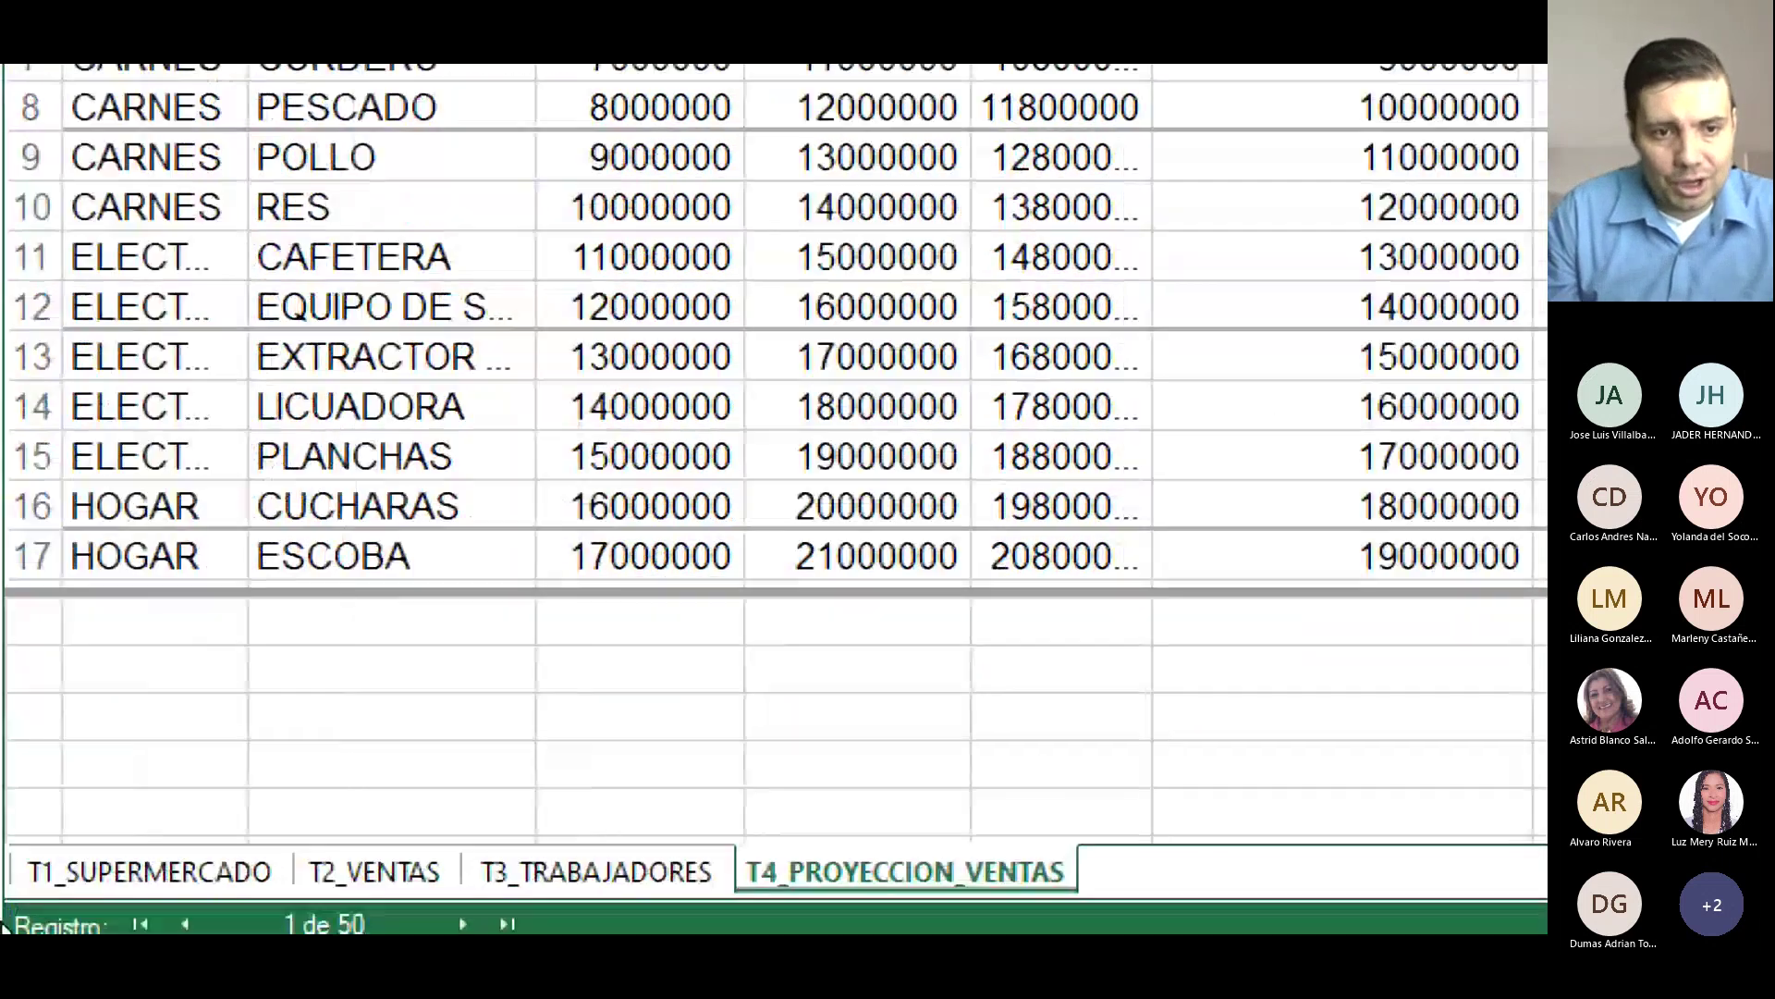
{"action": "left_click", "coordinate": [51, 869]}
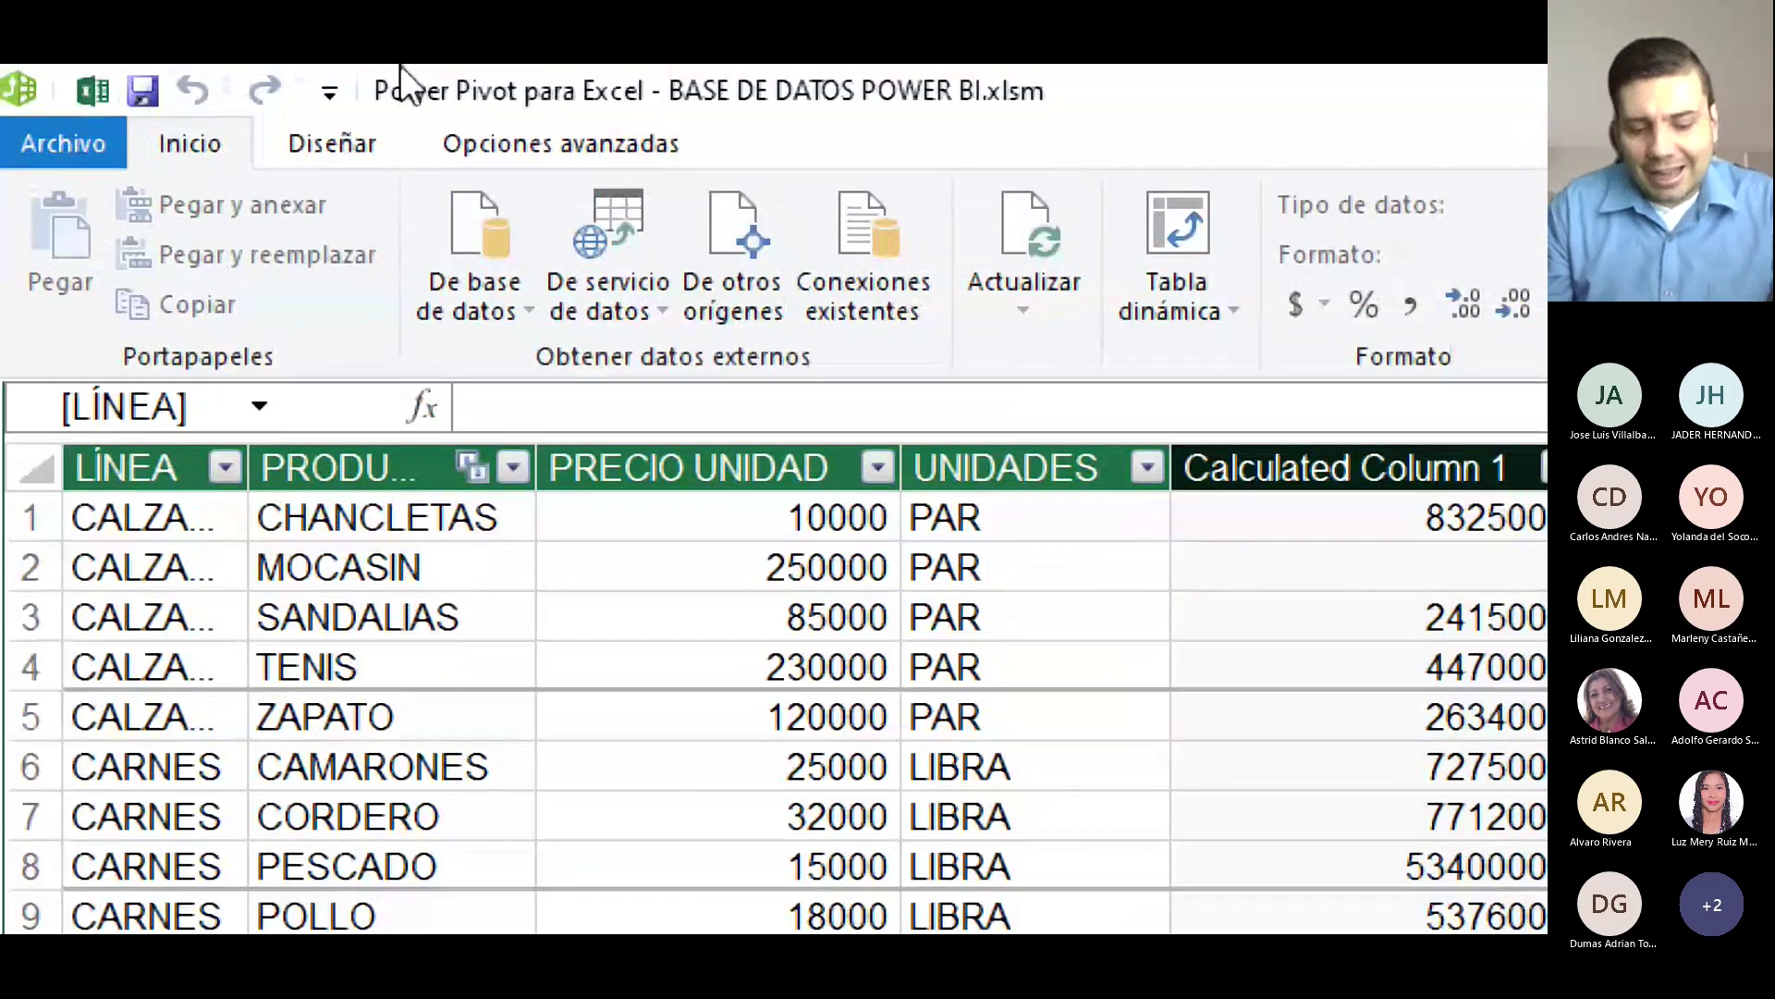
{"action": "key", "text": "super+minus"}
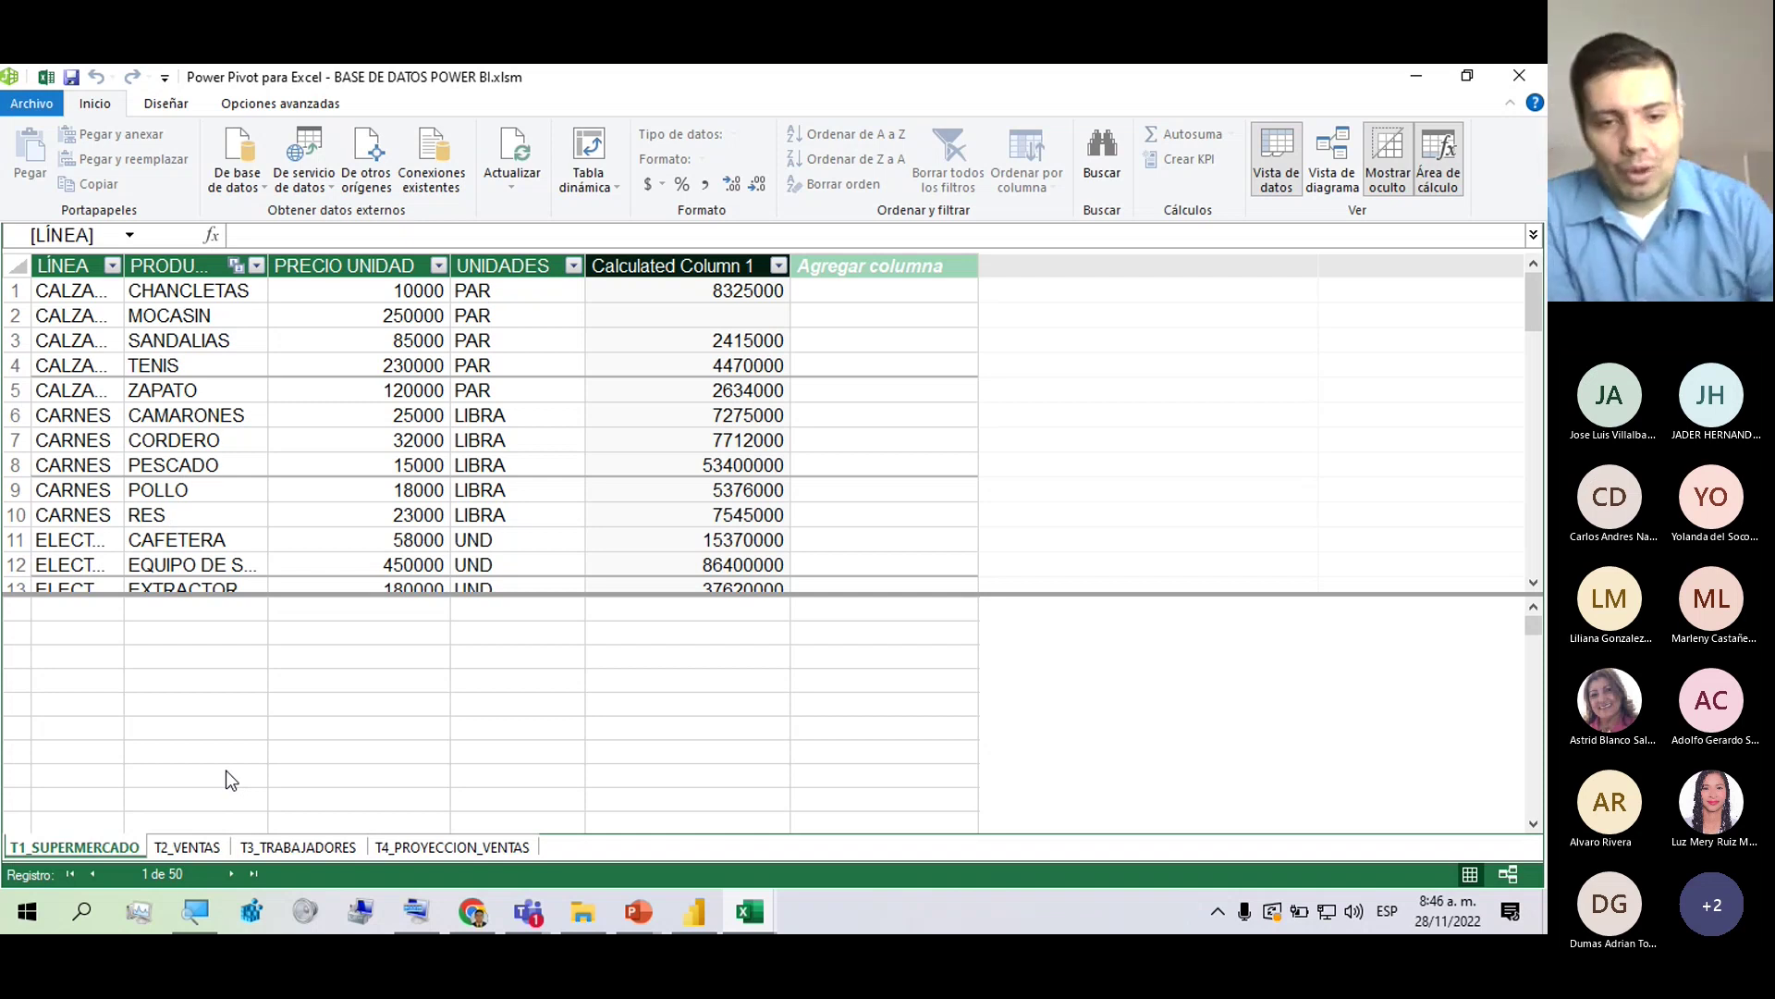
Switch to the BASE DE DATOS POWER BI workbook in Excel to compare it, and return to the Power Pivot window.
{"action": "left_click", "coordinate": [749, 910]}
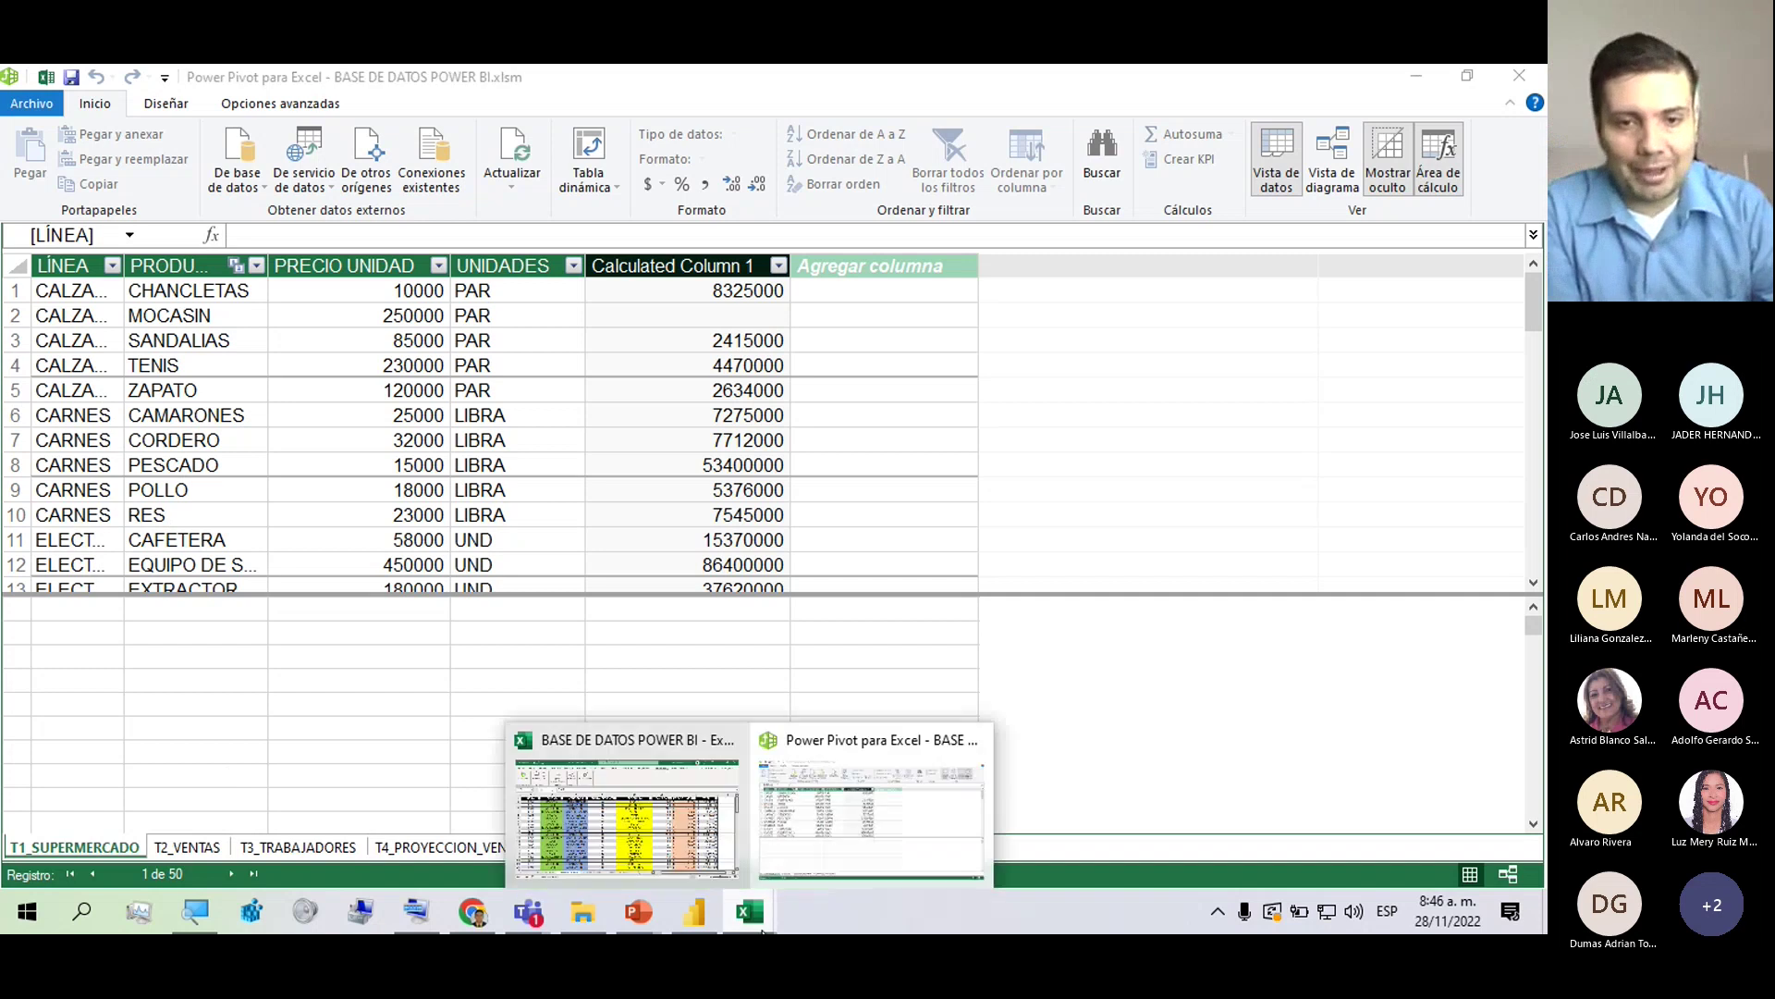
{"action": "left_click", "coordinate": [671, 871]}
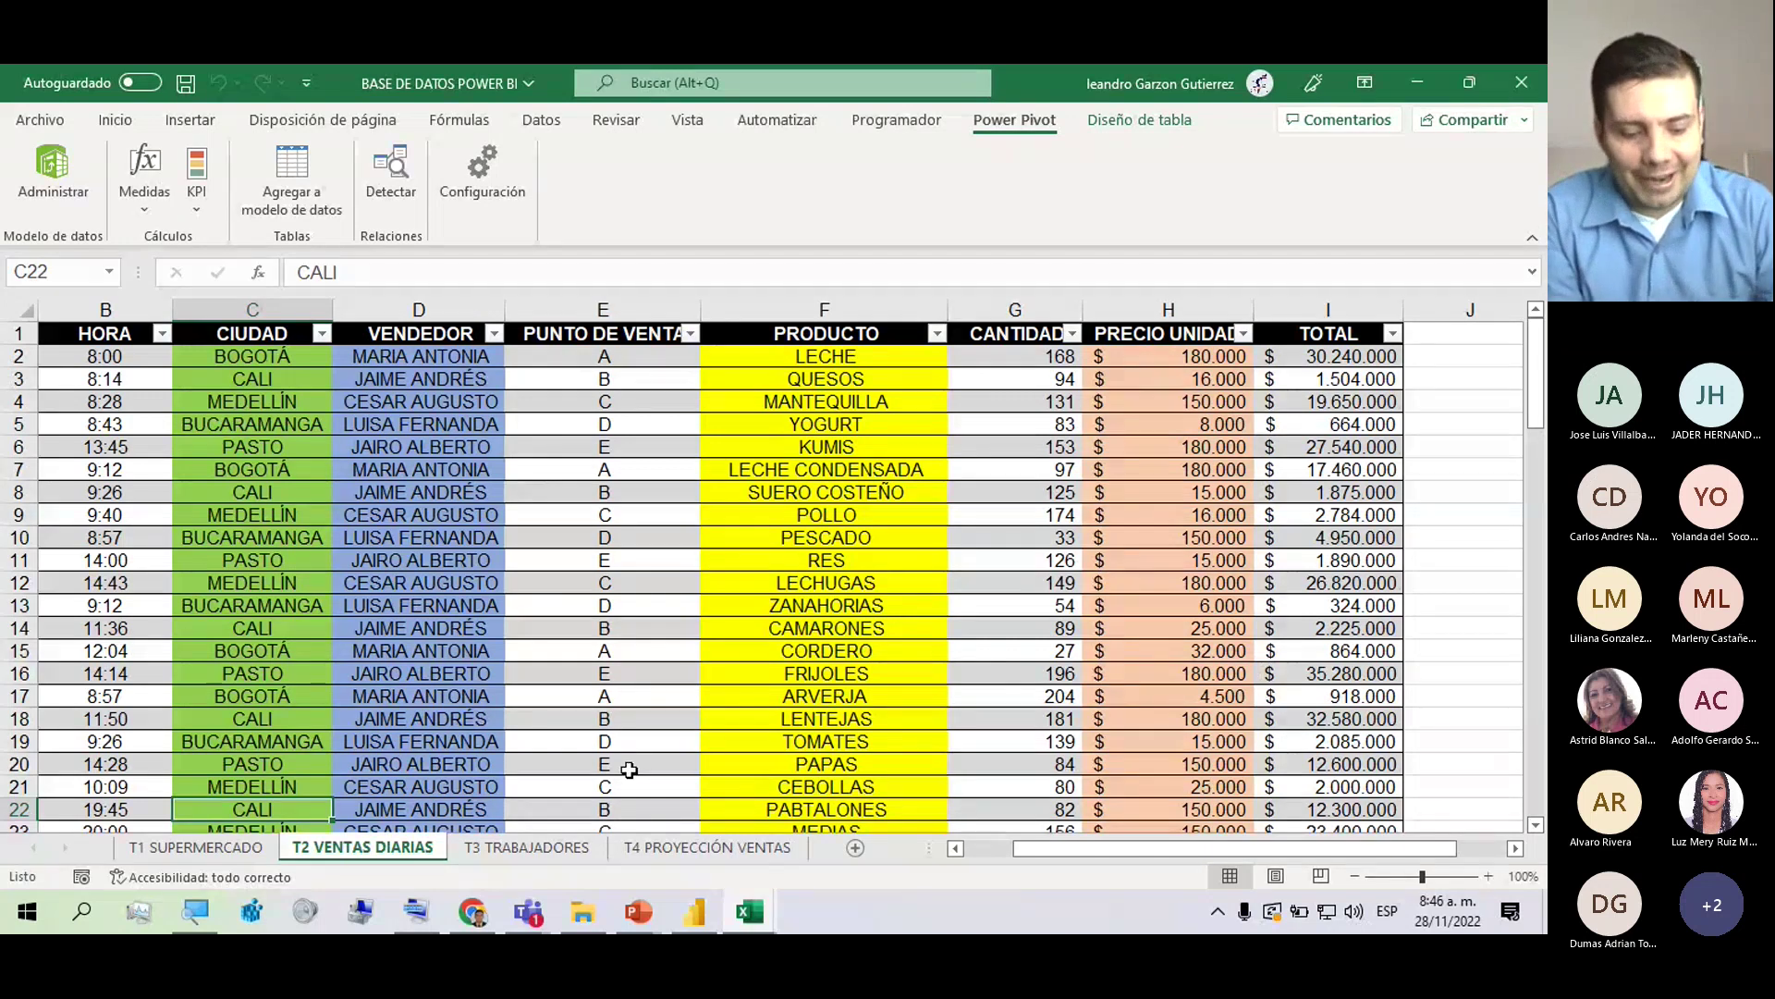
{"action": "key", "text": "alt+Tab"}
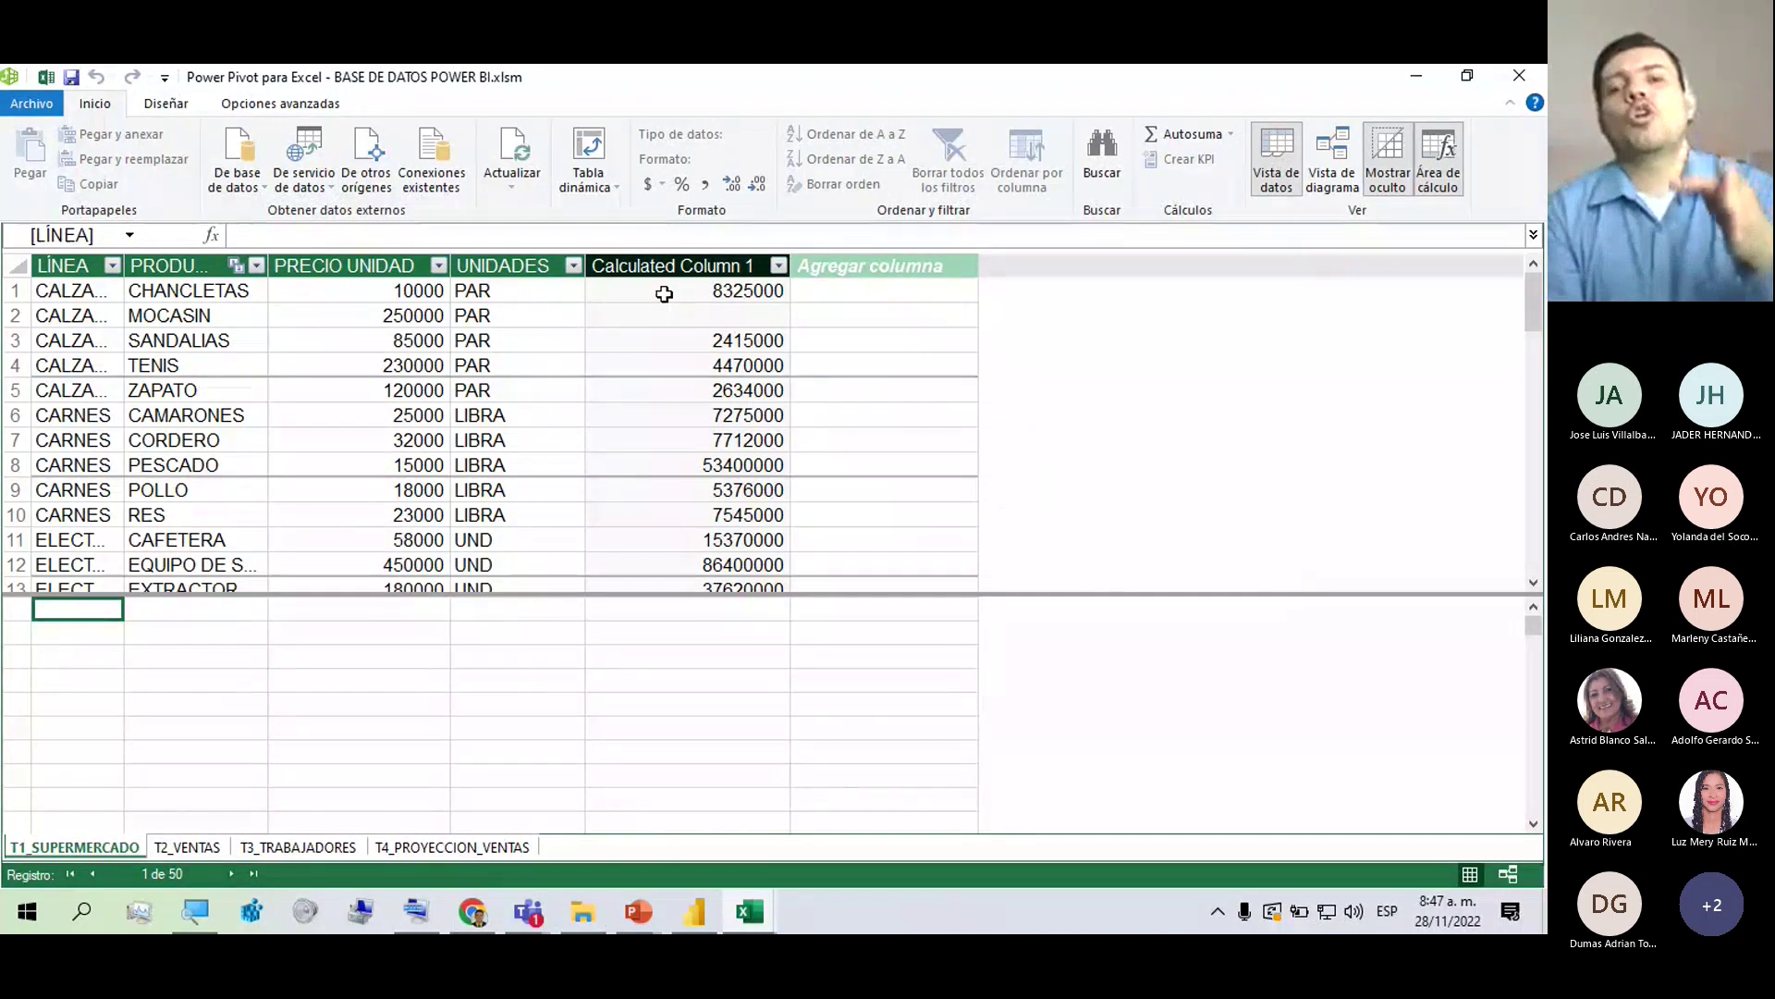
Inspect the formula behind the first row of Calculated Column 1 in the T1_SUPERMERCADO table.
{"action": "left_click", "coordinate": [377, 290]}
{"action": "left_click", "coordinate": [720, 290]}
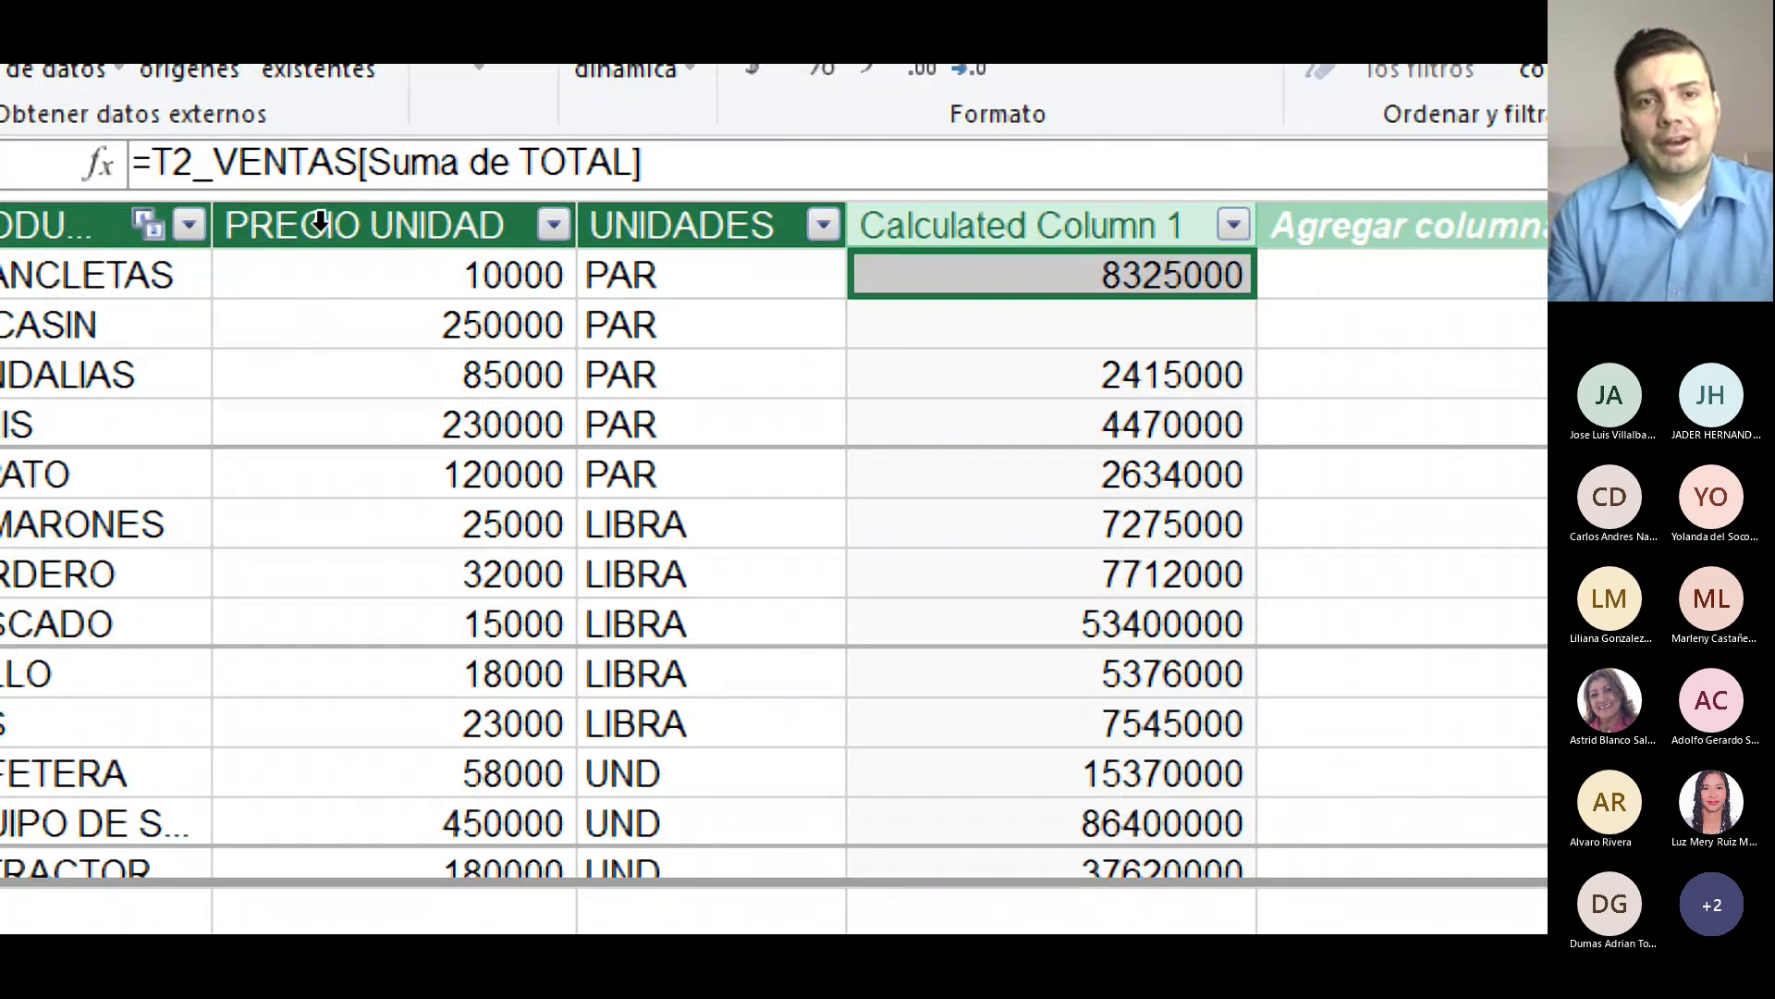
{"action": "left_click", "coordinate": [323, 277]}
{"action": "left_click", "coordinate": [1002, 281]}
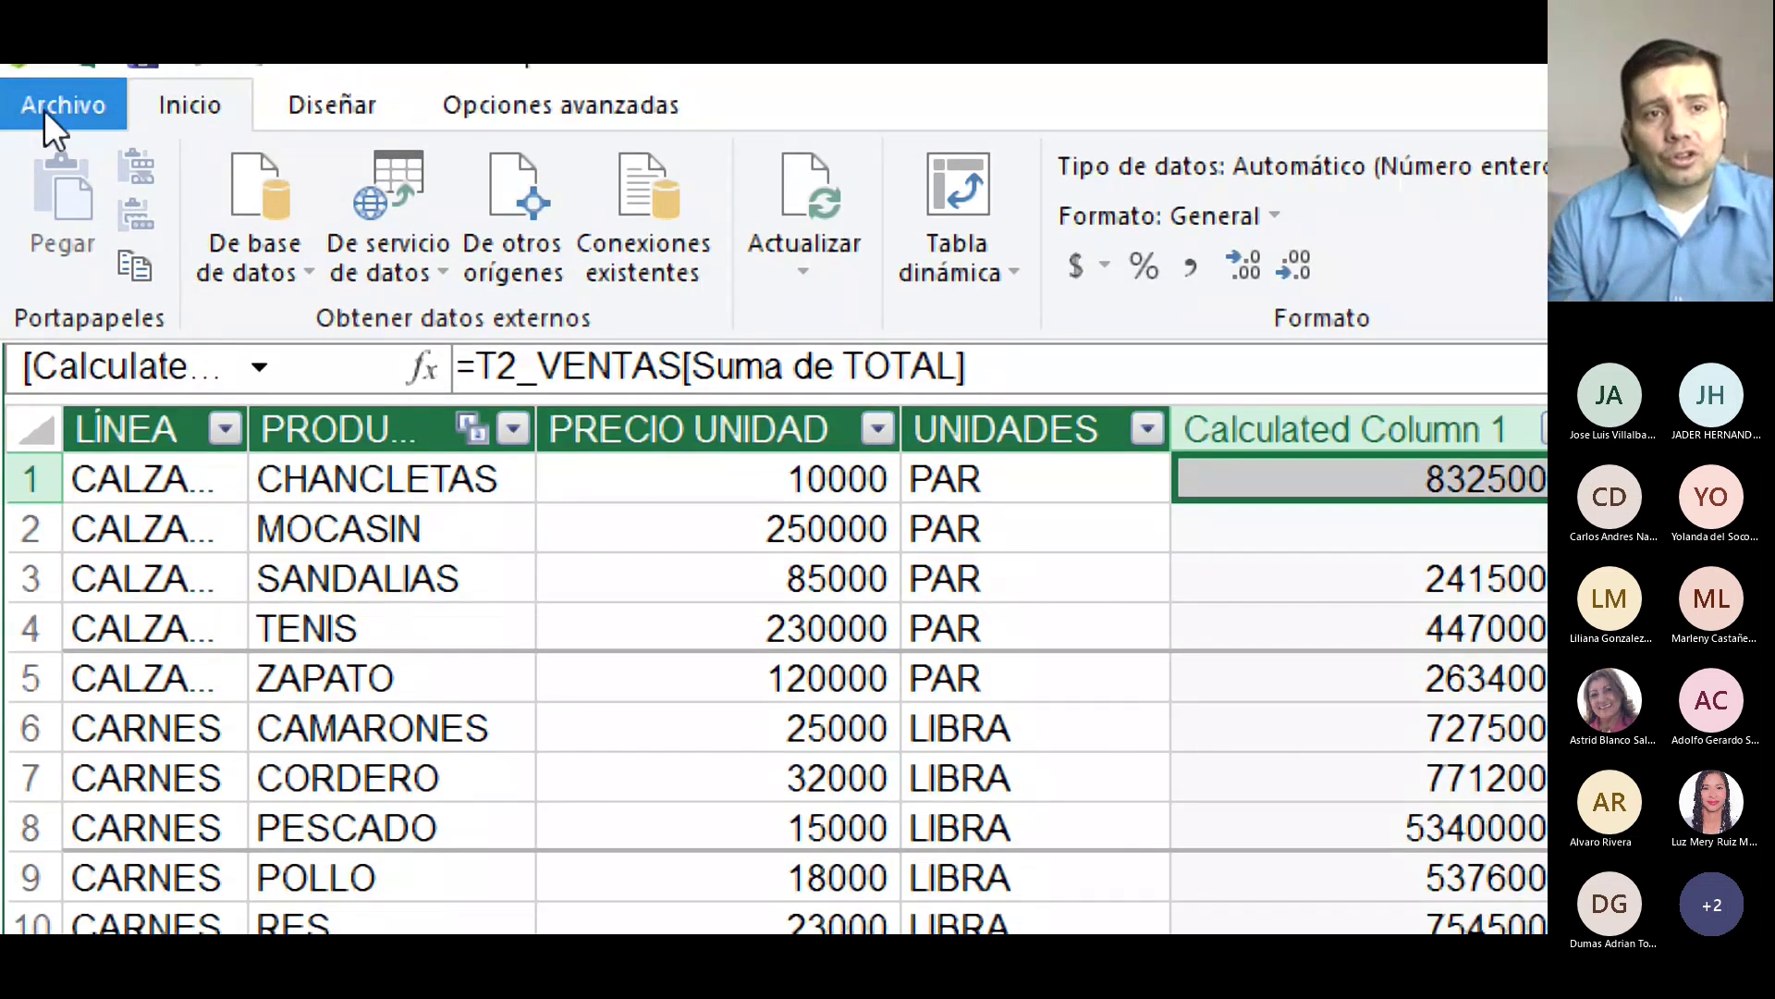
Review the external data import commands and the Actualizar options without running any of them.
{"action": "left_click", "coordinate": [239, 264]}
{"action": "left_click", "coordinate": [239, 264]}
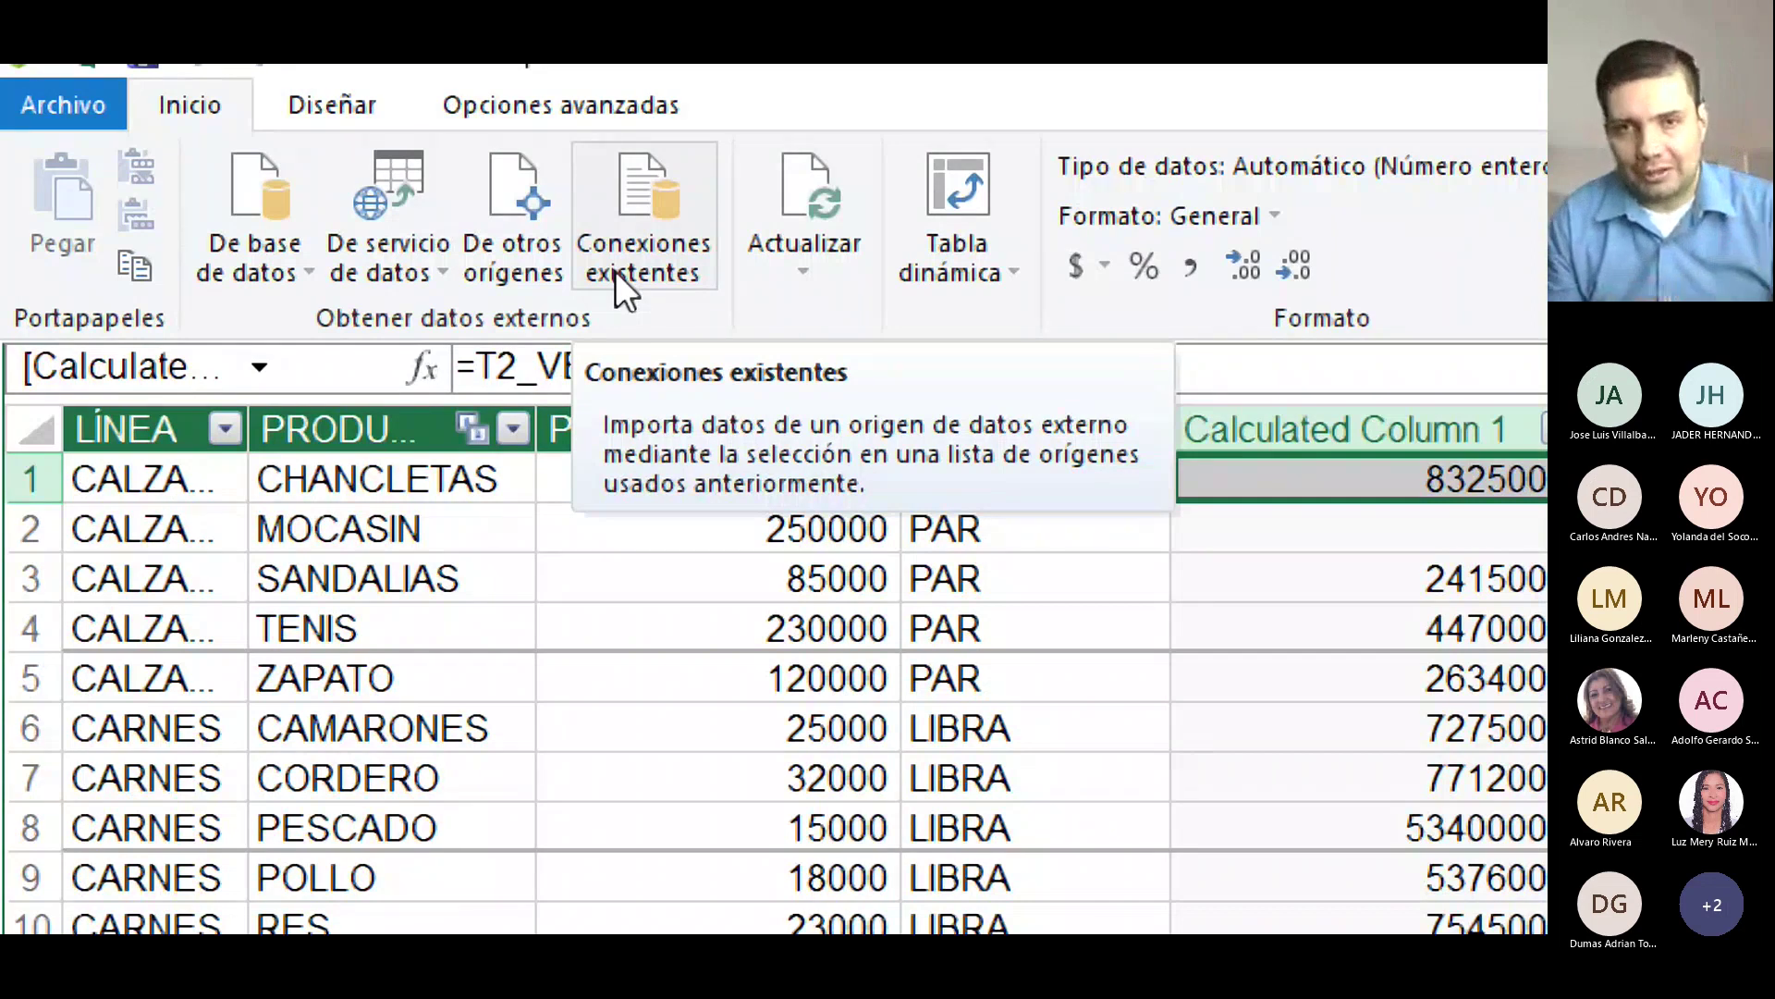
{"action": "left_click", "coordinate": [814, 266]}
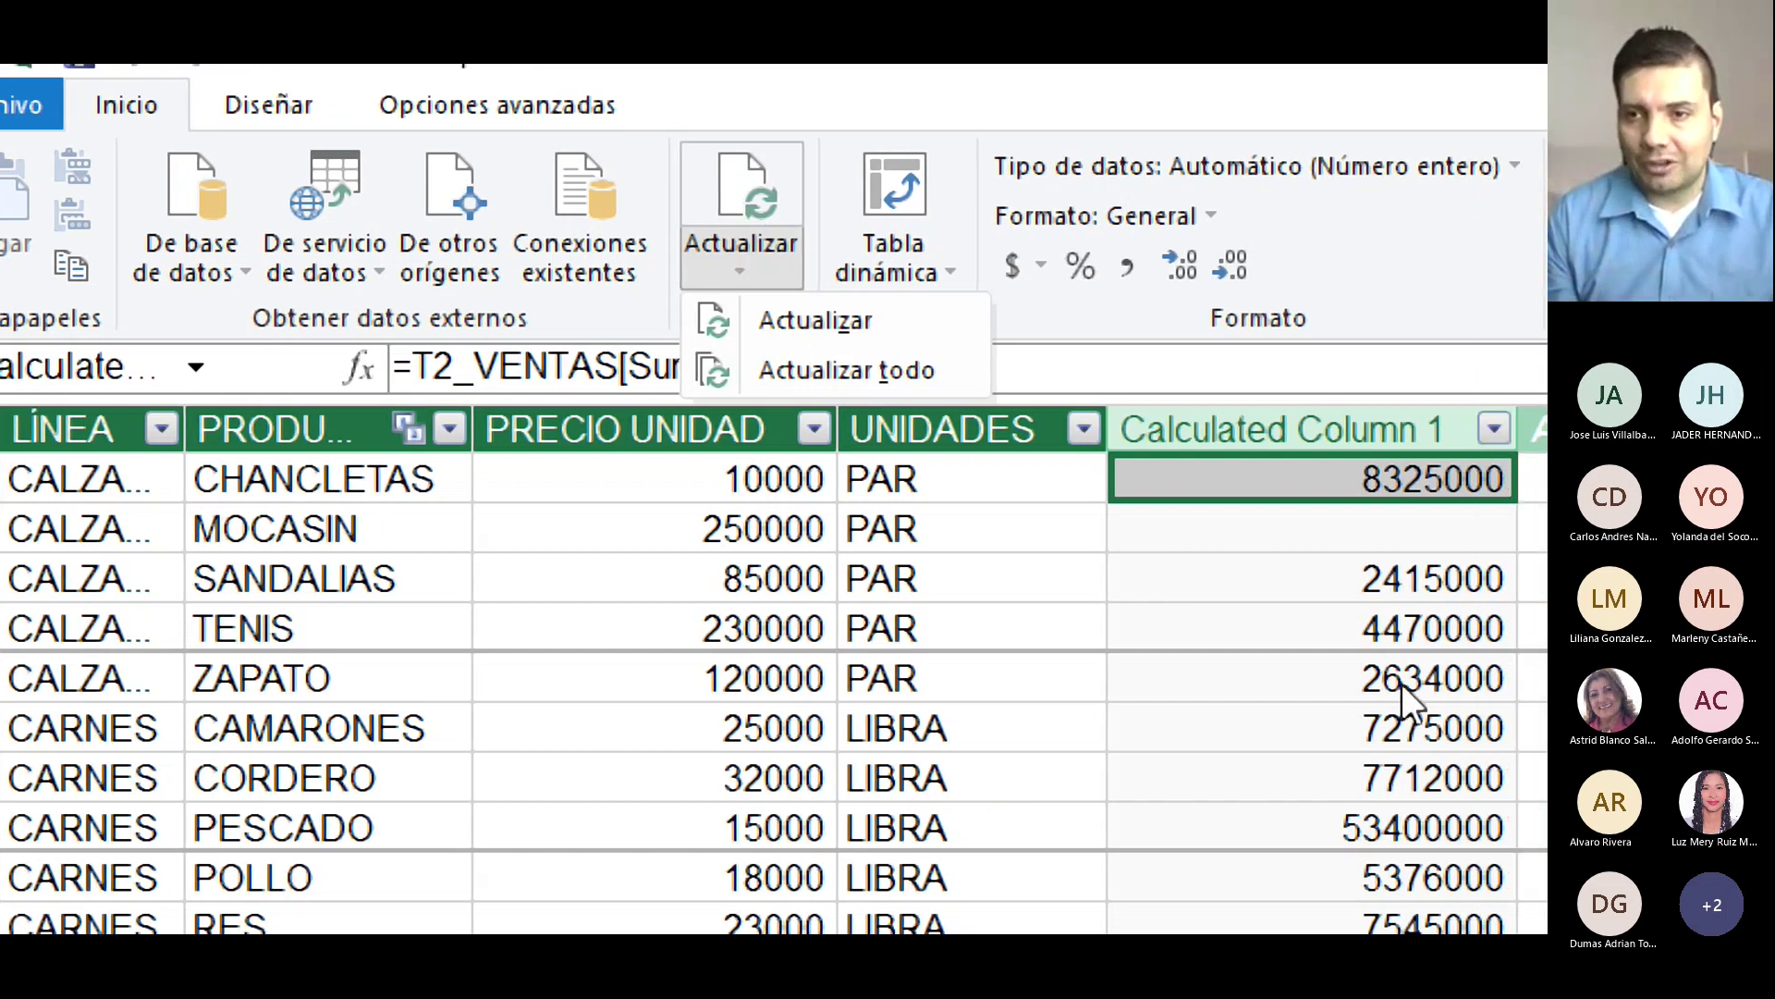
{"action": "left_click", "coordinate": [1498, 693]}
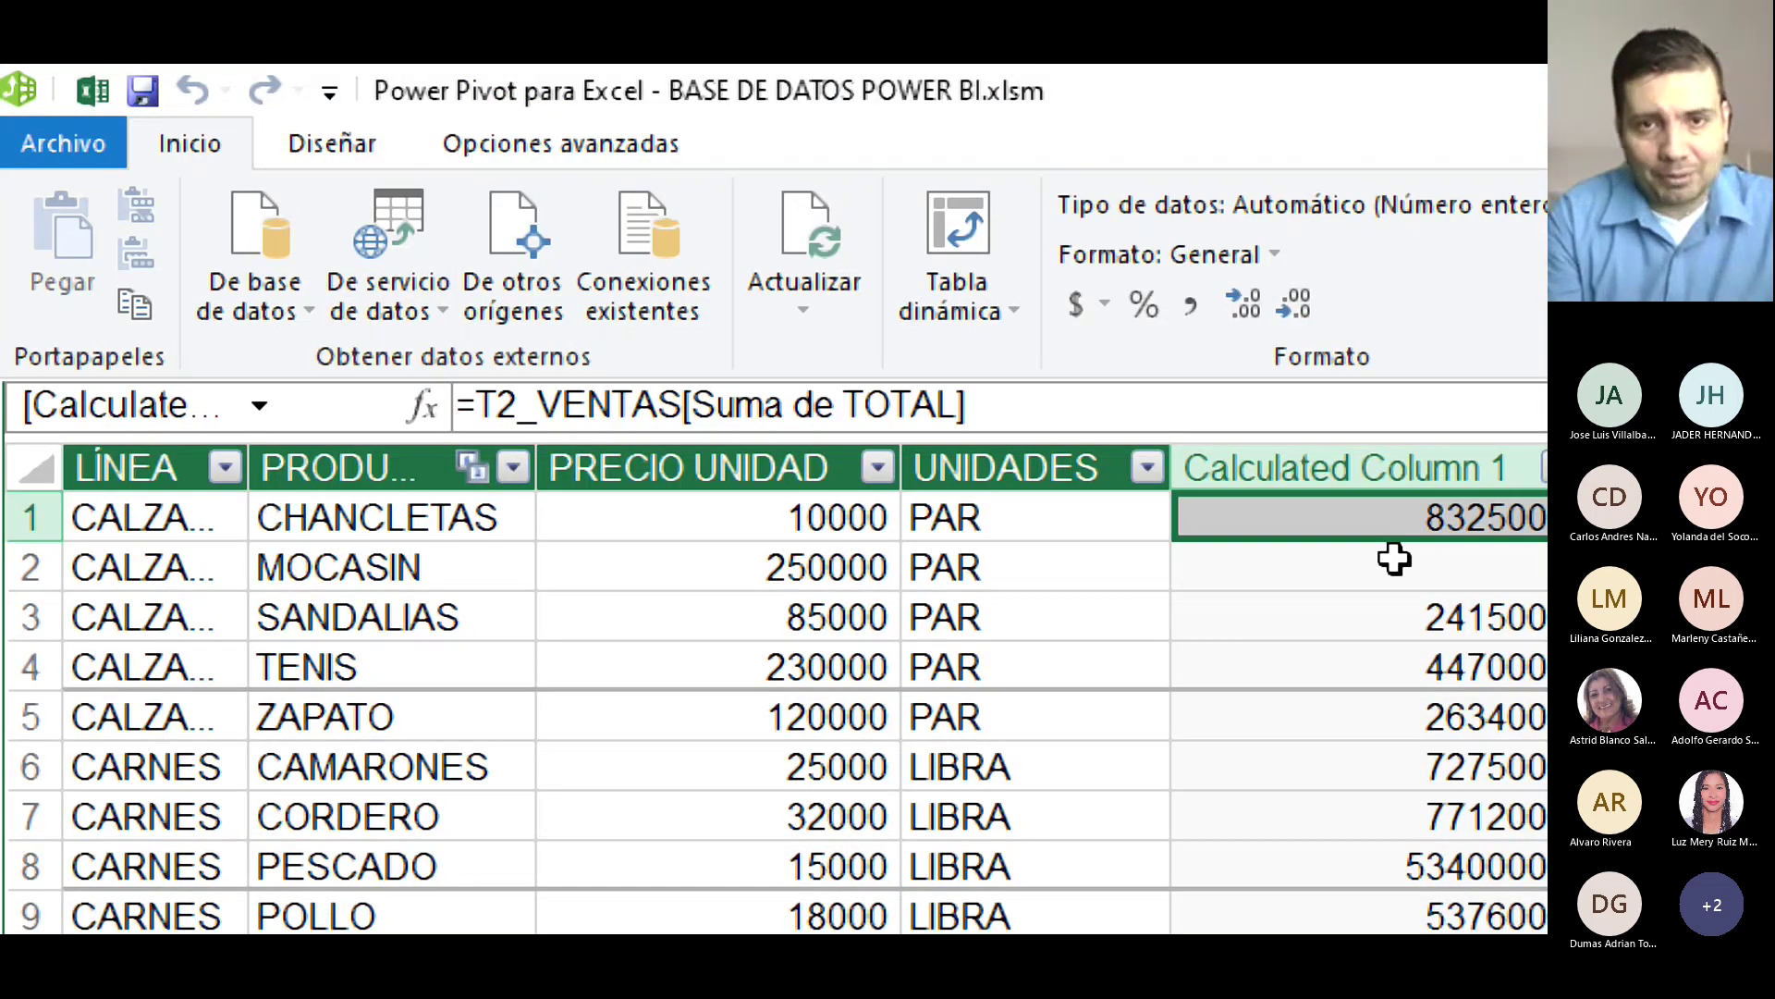
Review the Tabla dinámica layout options and set the data type of Calculated Column 1 to Moneda.
{"action": "left_click", "coordinate": [905, 312]}
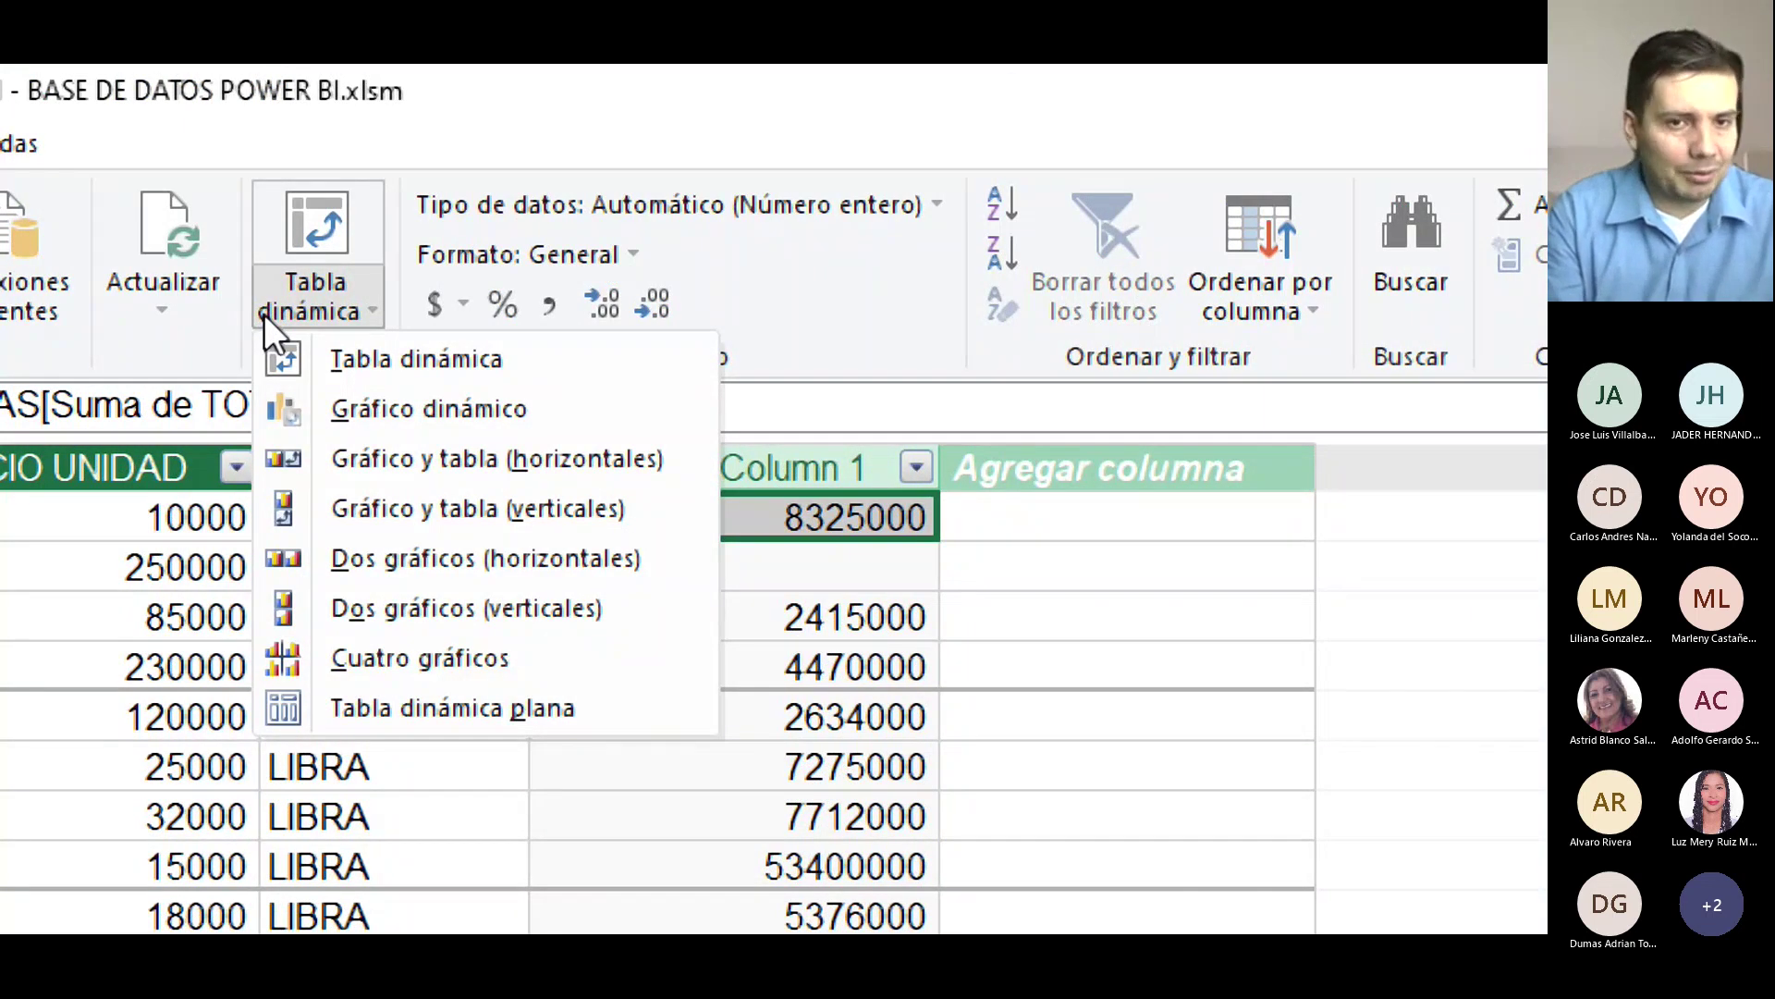
{"action": "left_click", "coordinate": [1070, 747]}
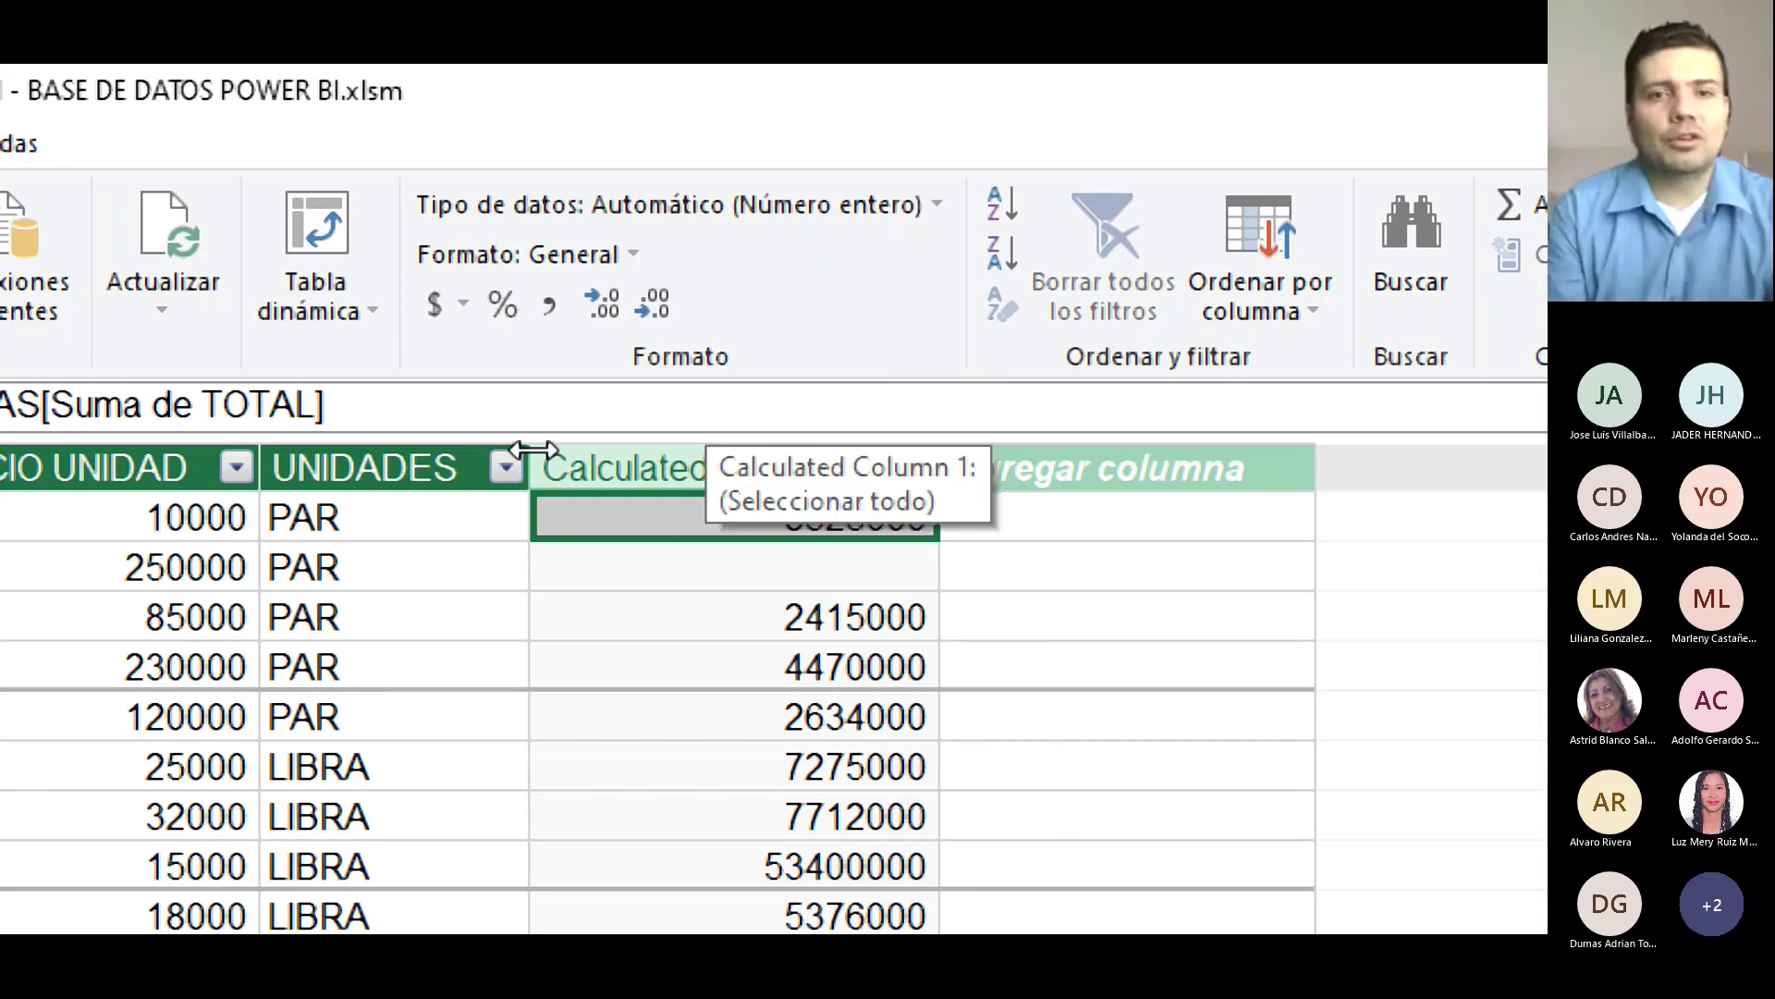
{"action": "left_click", "coordinate": [880, 218]}
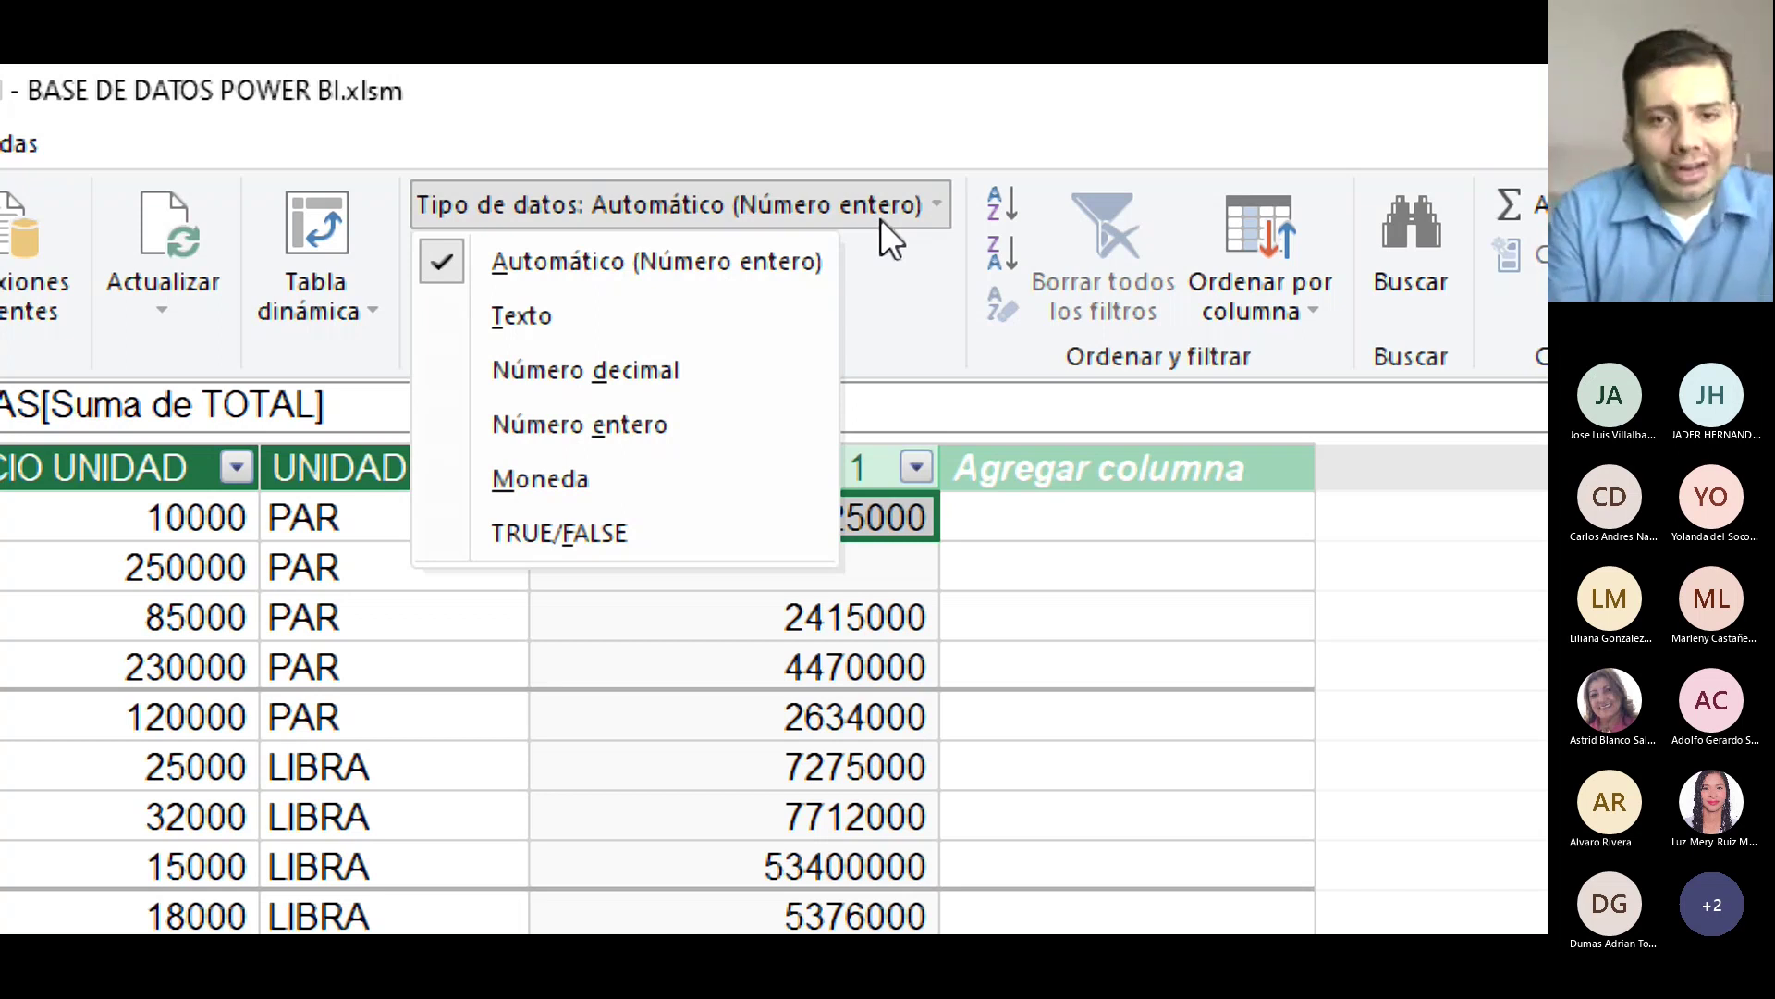
{"action": "left_click", "coordinate": [486, 477]}
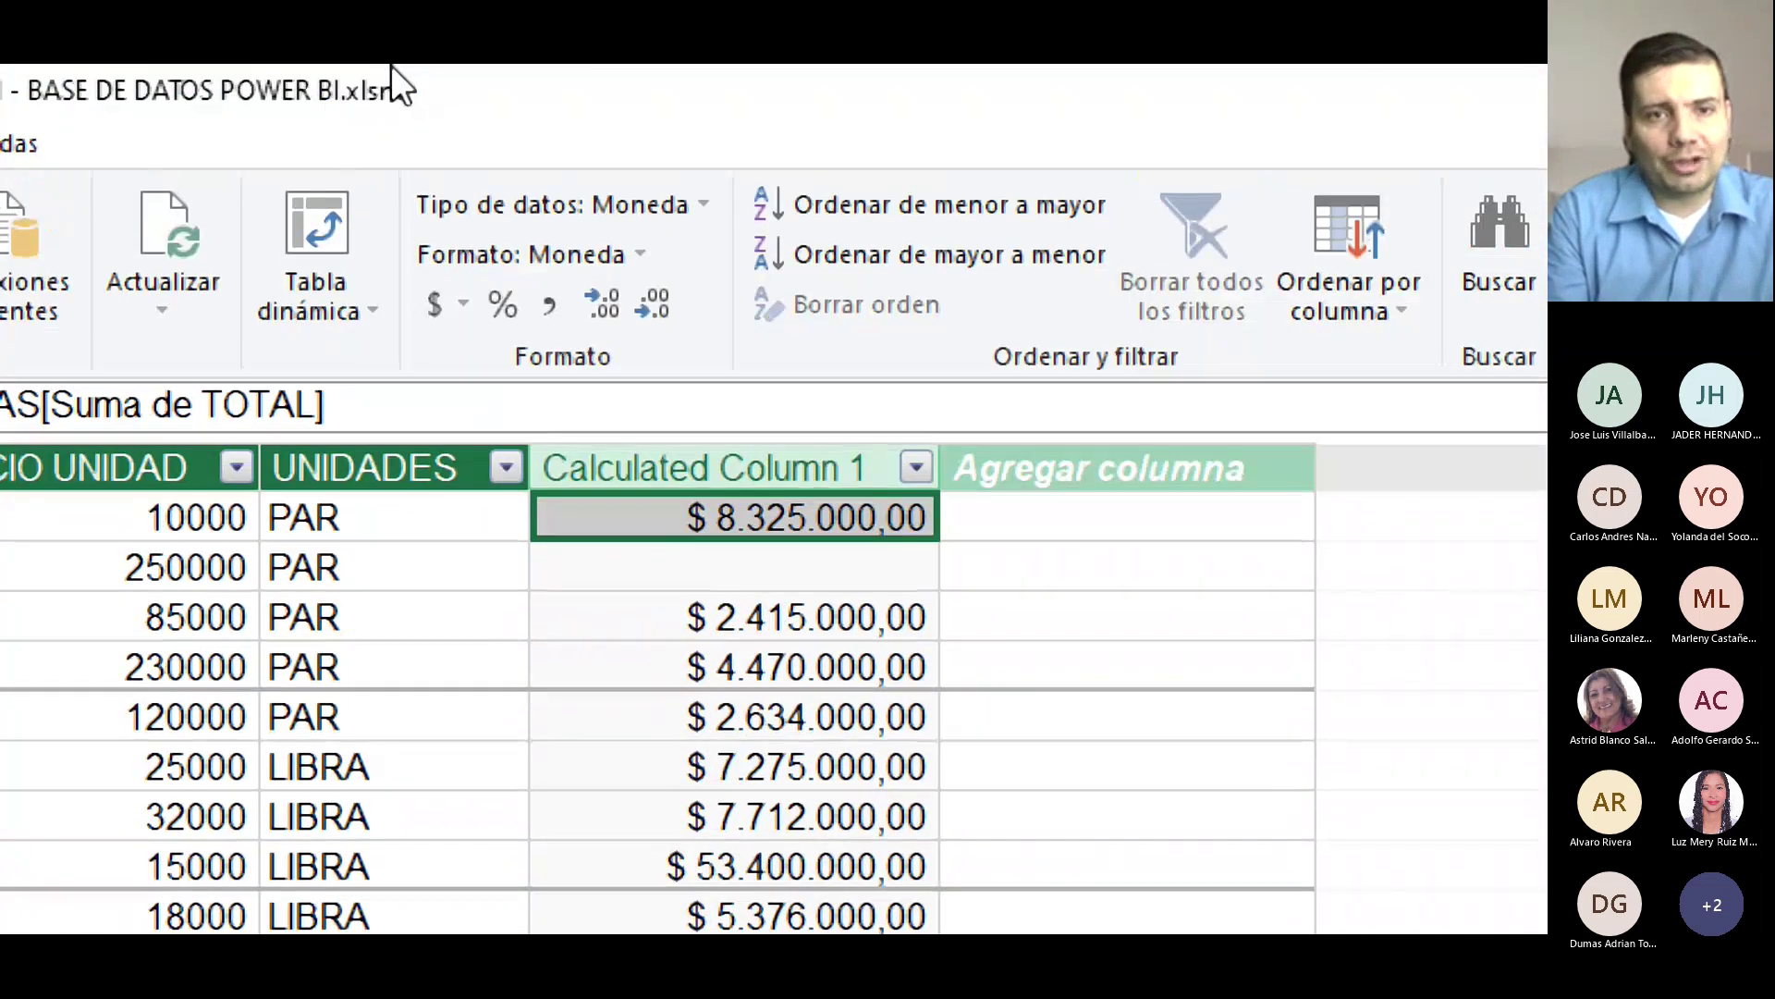
{"action": "left_click", "coordinate": [658, 793]}
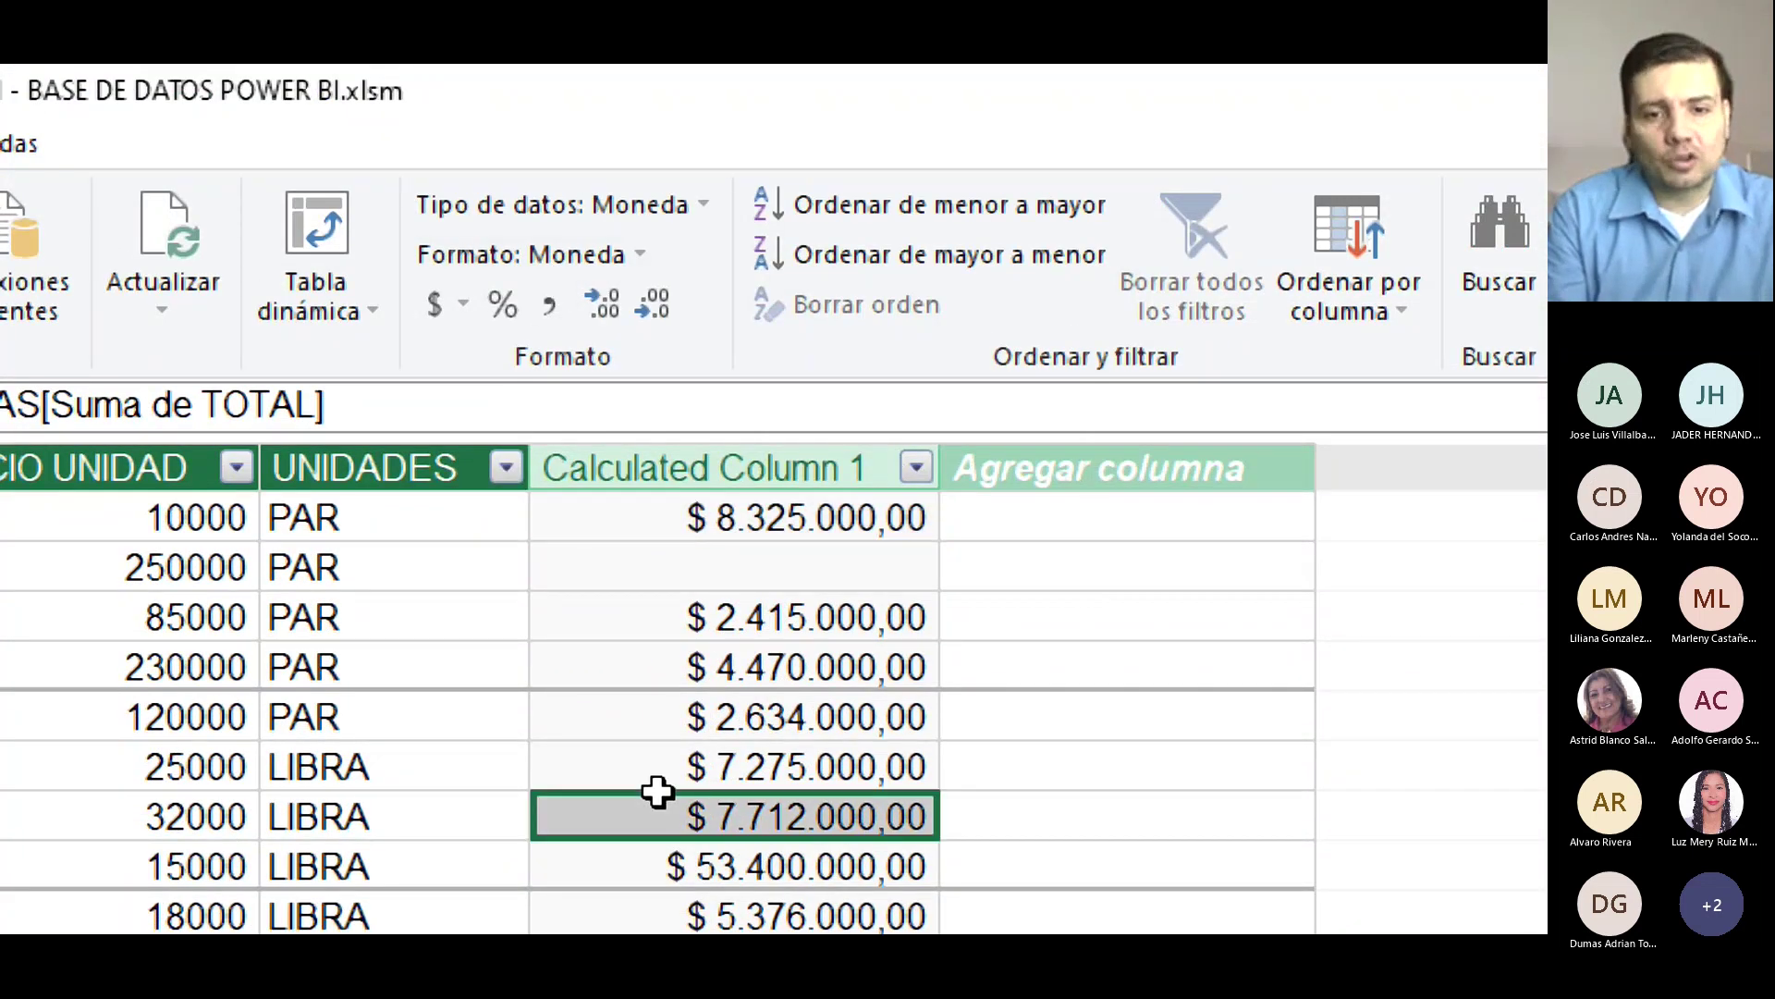
{"action": "left_click", "coordinate": [621, 584]}
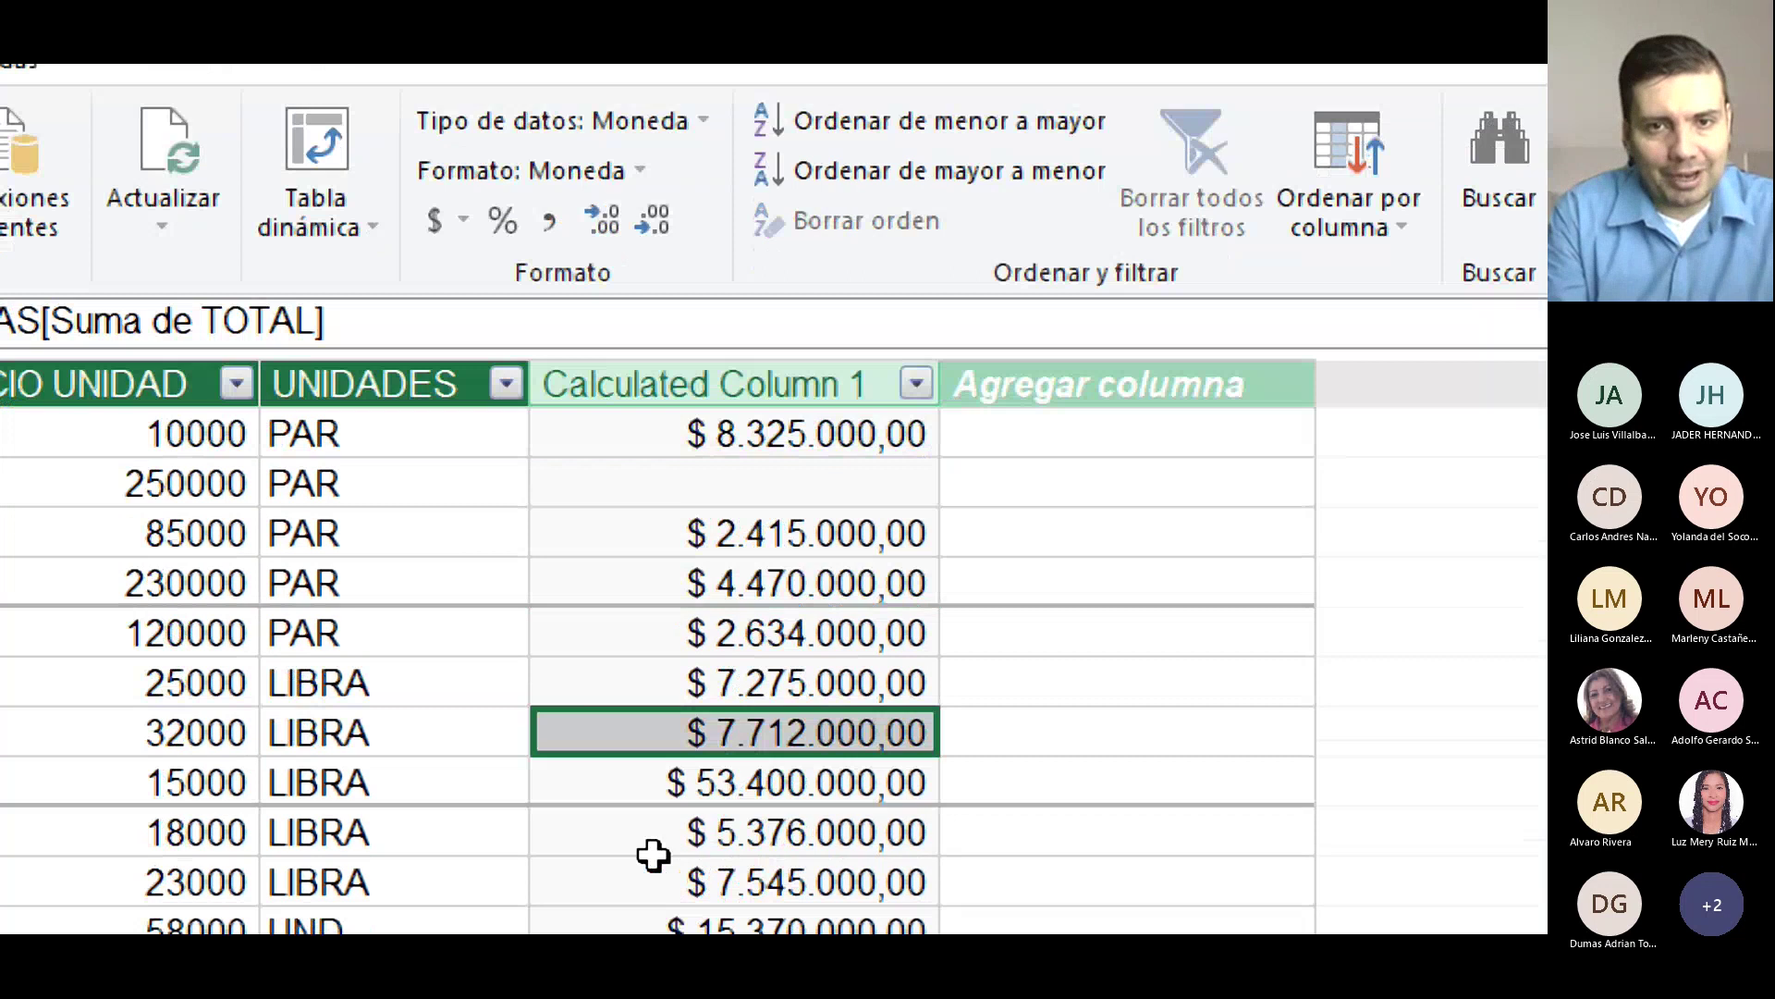
Examine the headers and contents of the PRODUCTO, PRECIO UNIDAD, UNIDADES and Calculated Column 1 columns in T1_SUPERMERCADO.
{"action": "left_click", "coordinate": [737, 382]}
{"action": "double_click", "coordinate": [736, 382]}
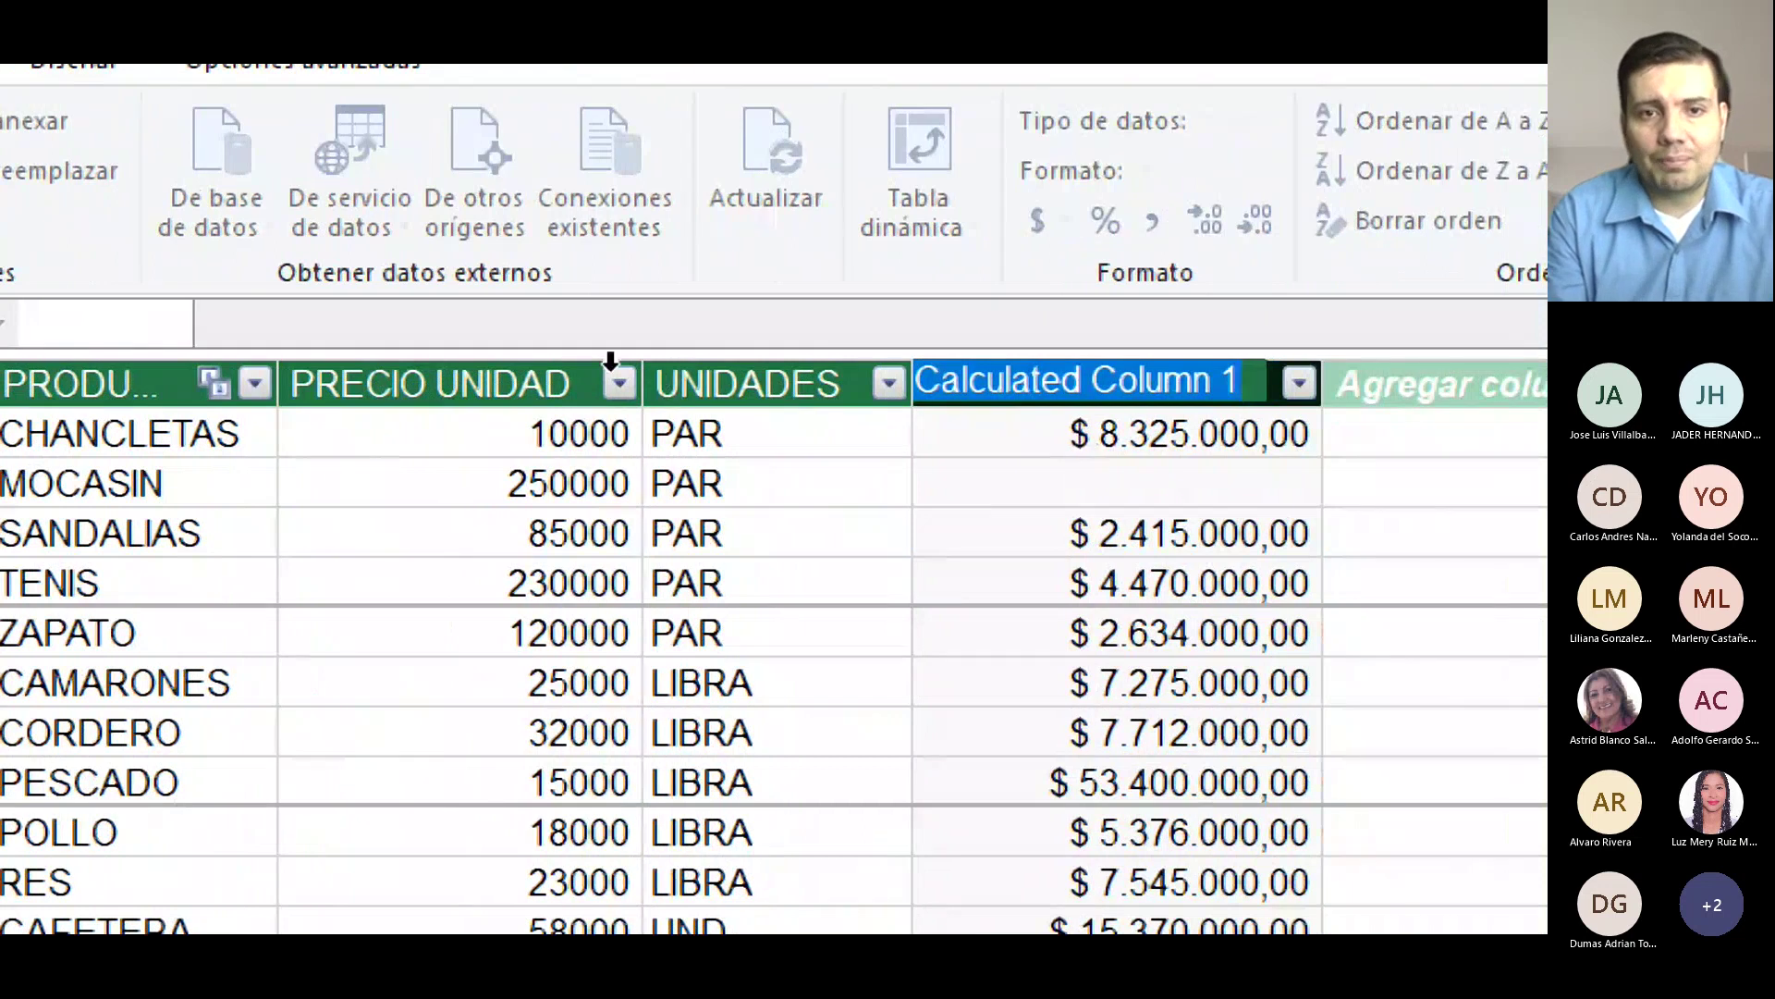
{"action": "left_click", "coordinate": [411, 382]}
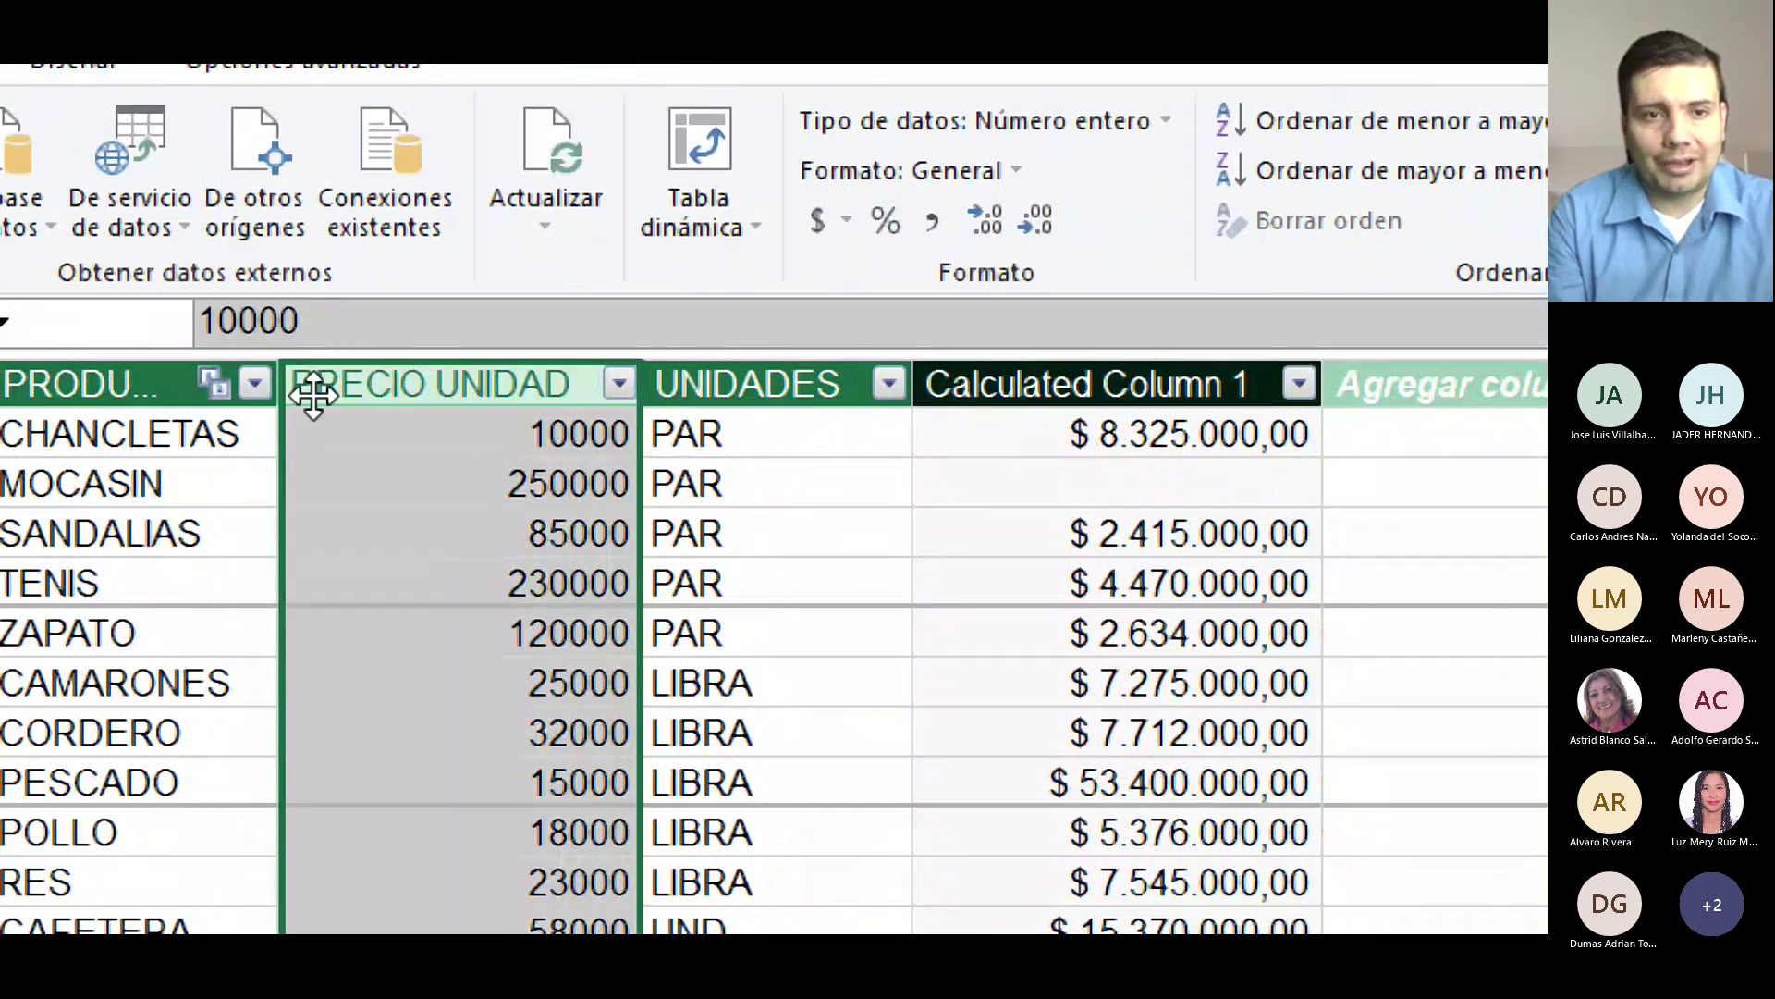
{"action": "left_click", "coordinate": [830, 383]}
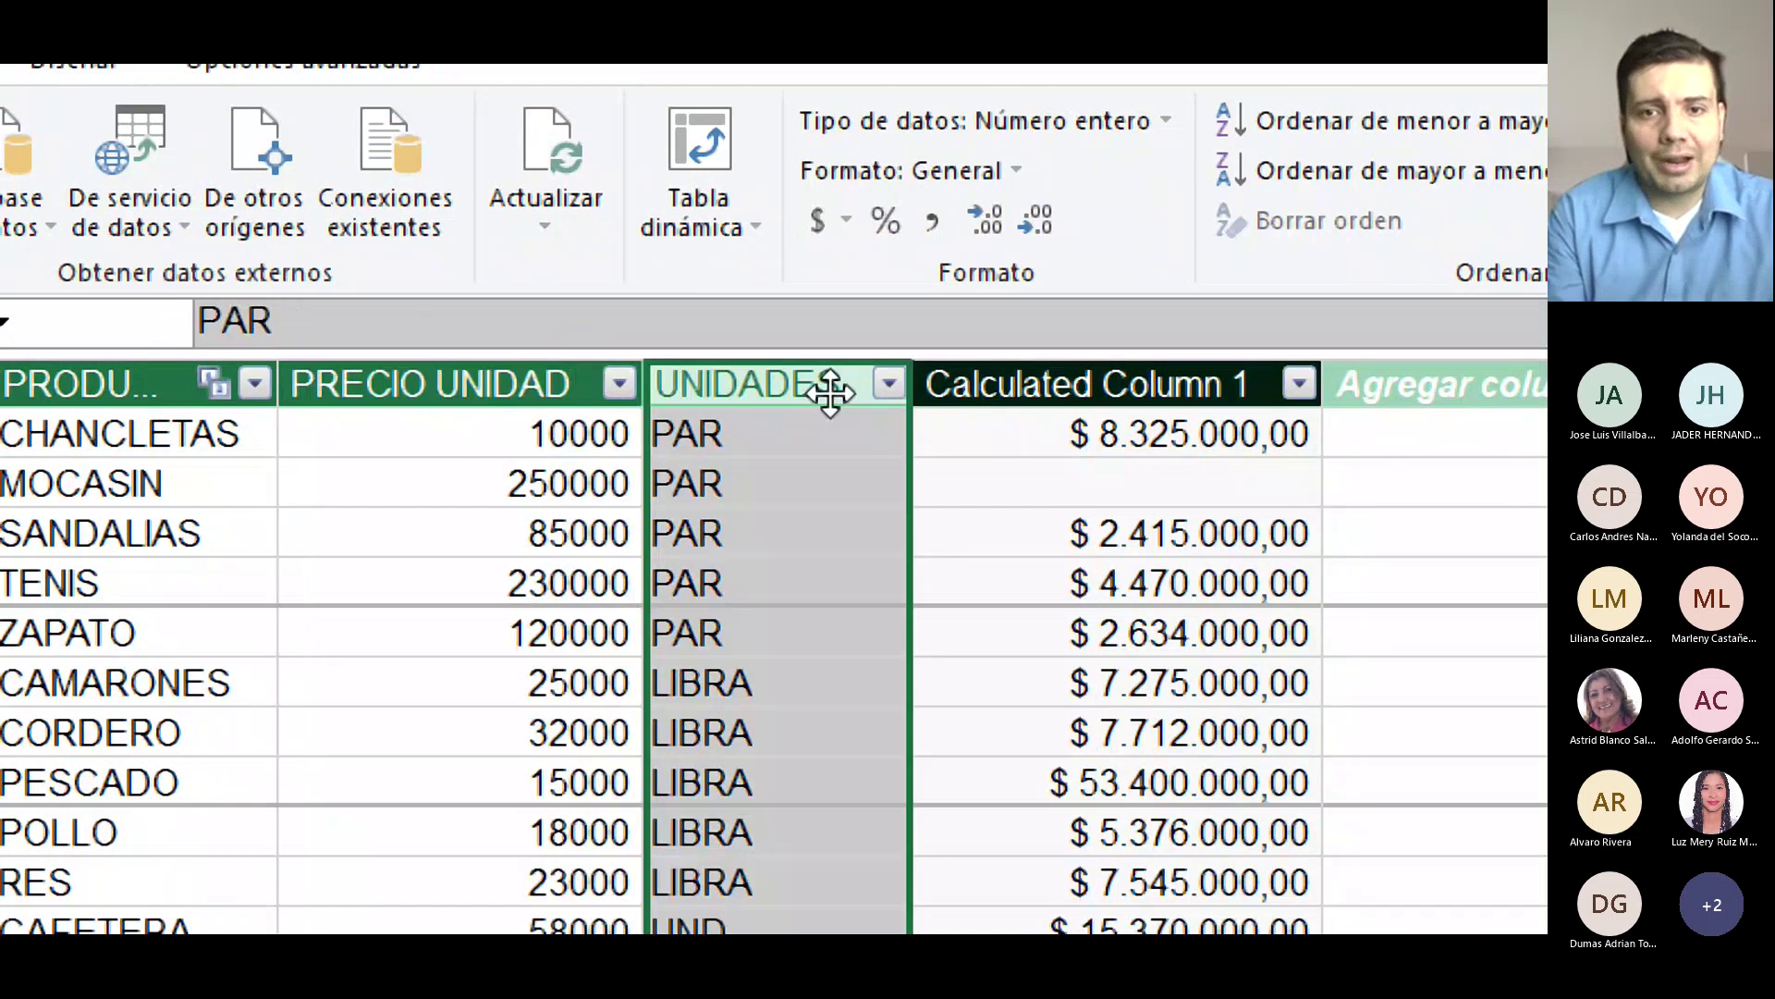
{"action": "left_click", "coordinate": [253, 618]}
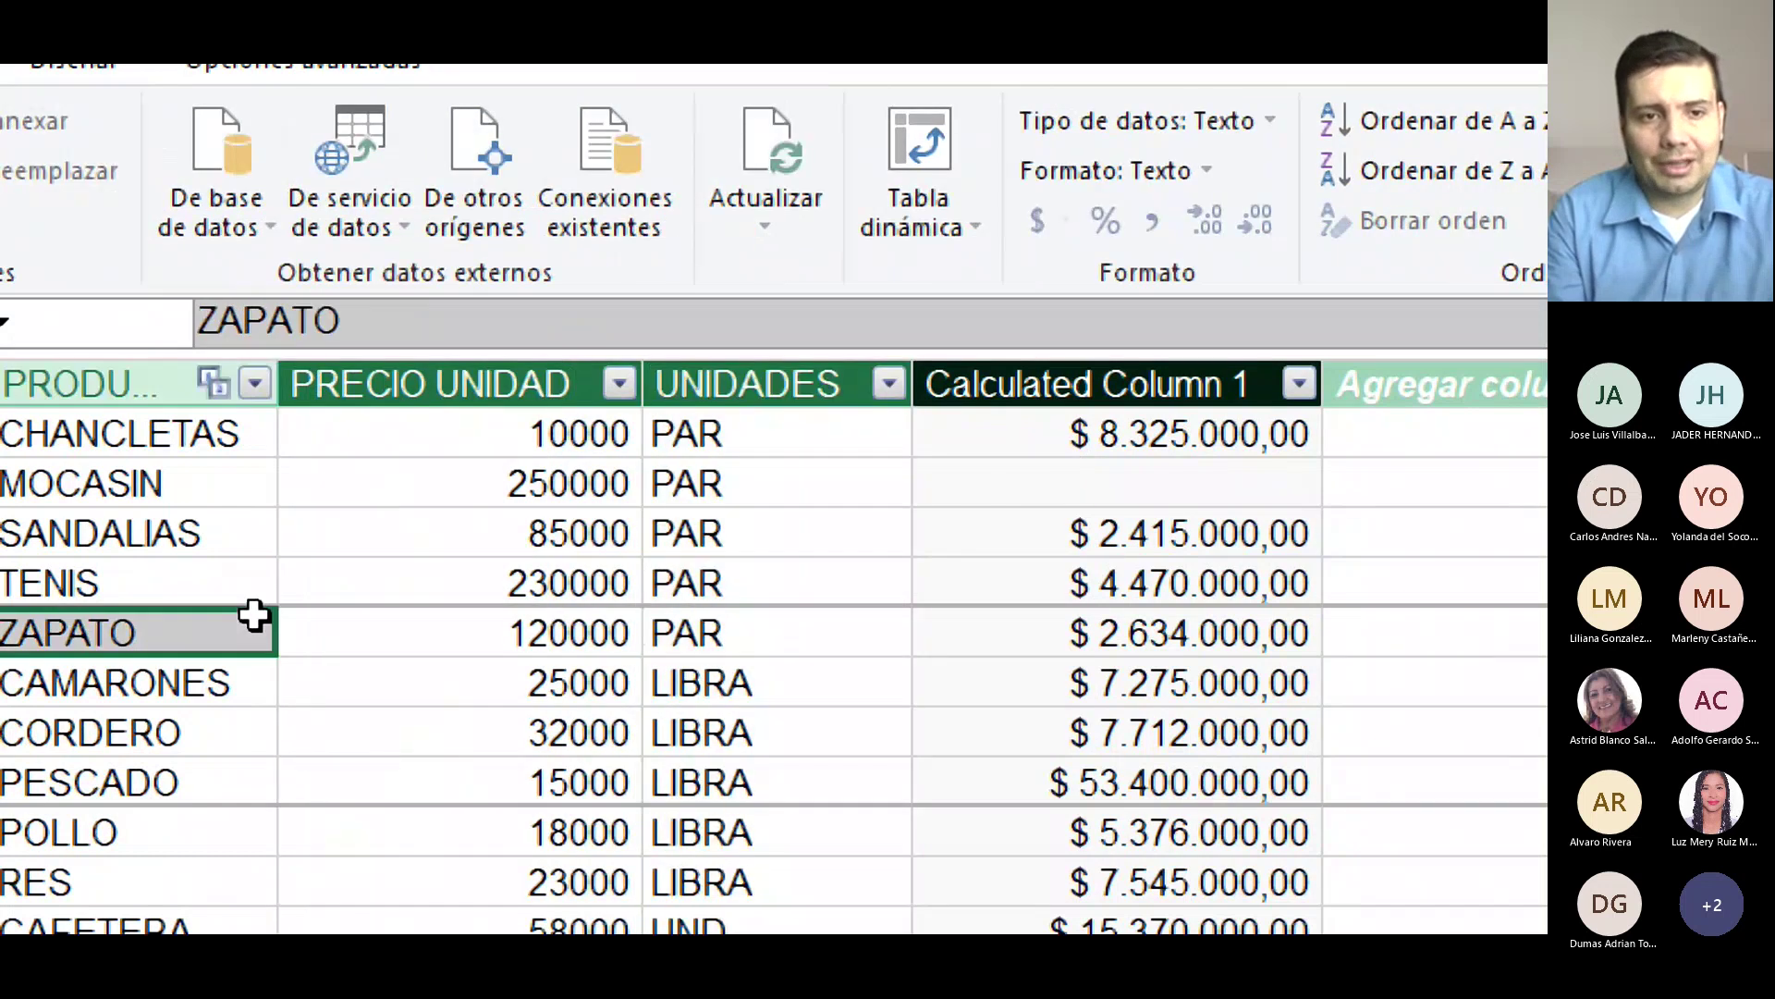
{"action": "left_click", "coordinate": [415, 369]}
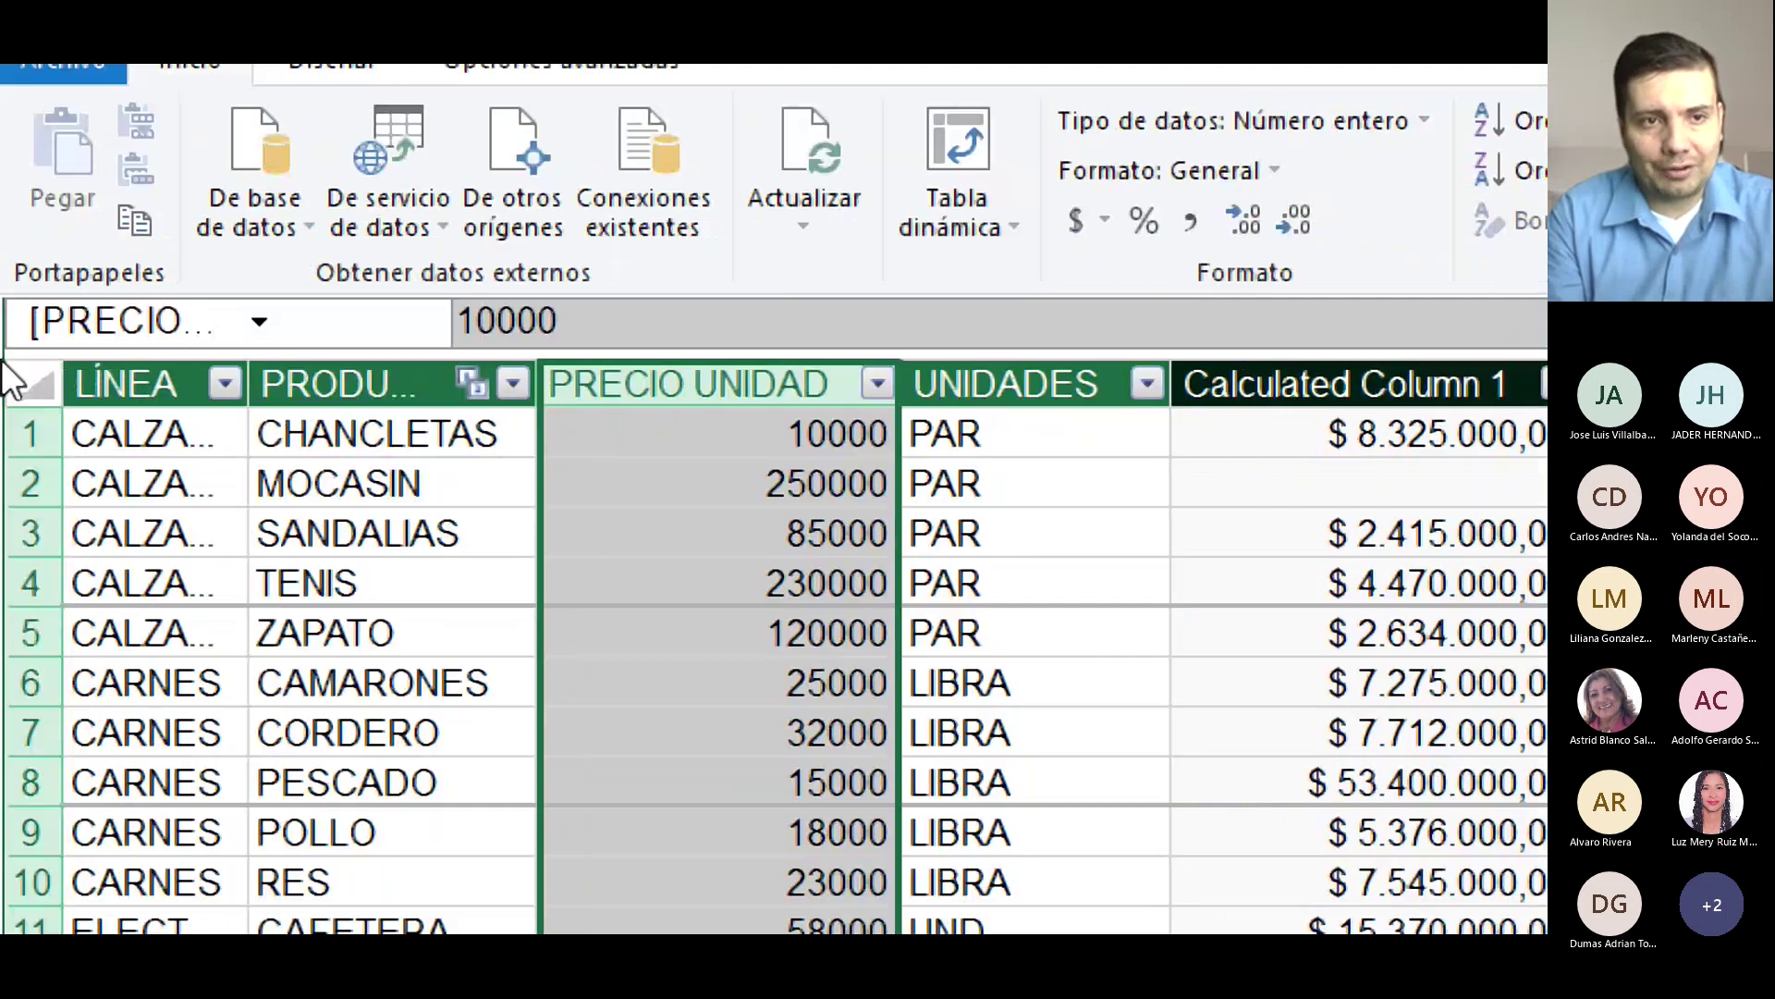
{"action": "left_click", "coordinate": [1094, 388]}
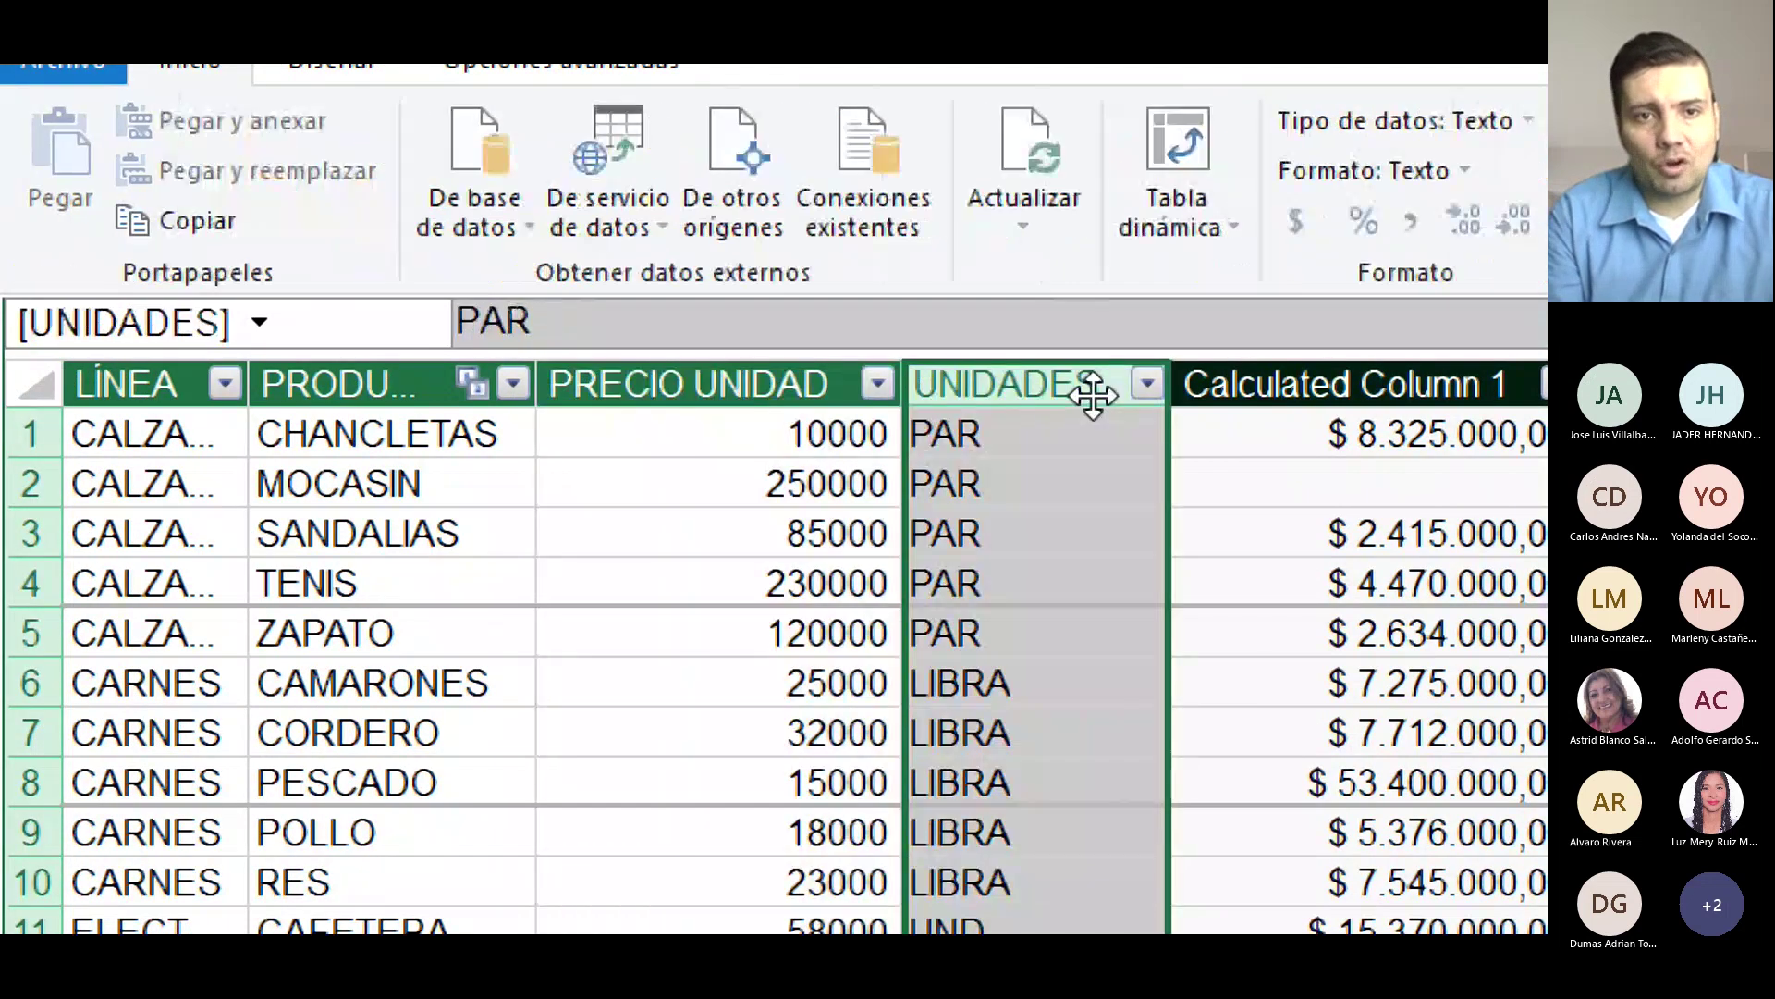
{"action": "left_click", "coordinate": [1146, 383]}
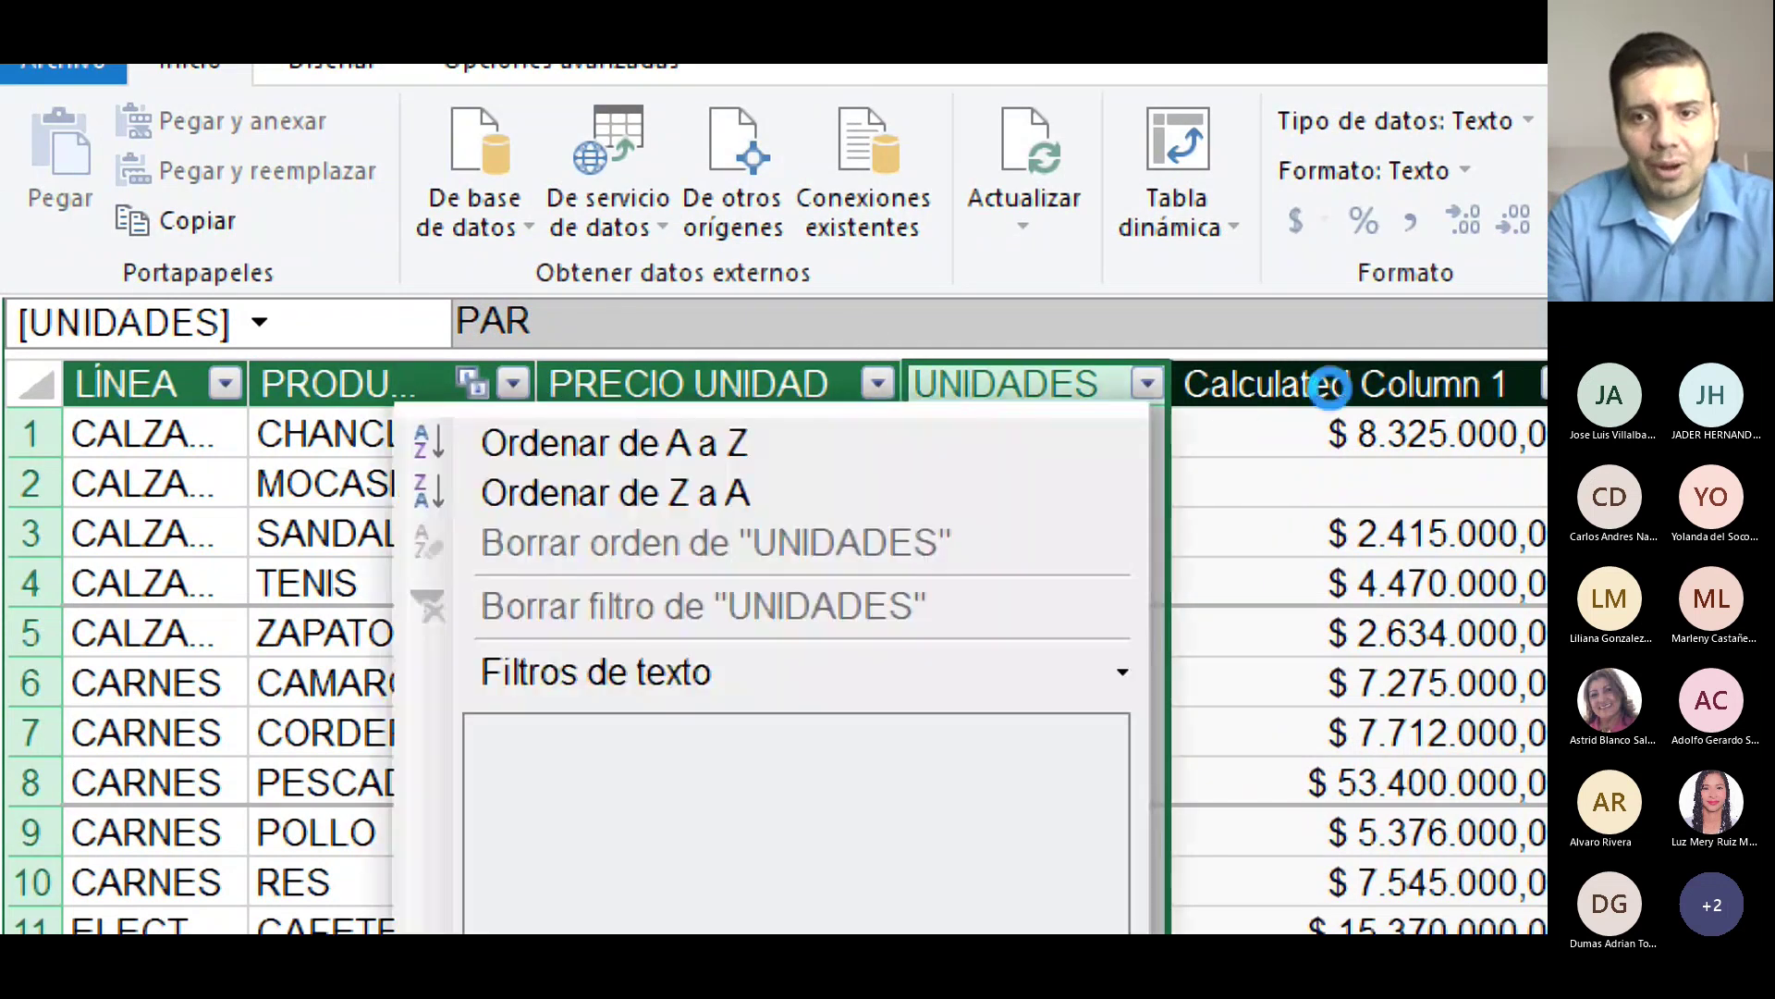
{"action": "left_click", "coordinate": [1331, 398]}
{"action": "left_click", "coordinate": [1331, 393]}
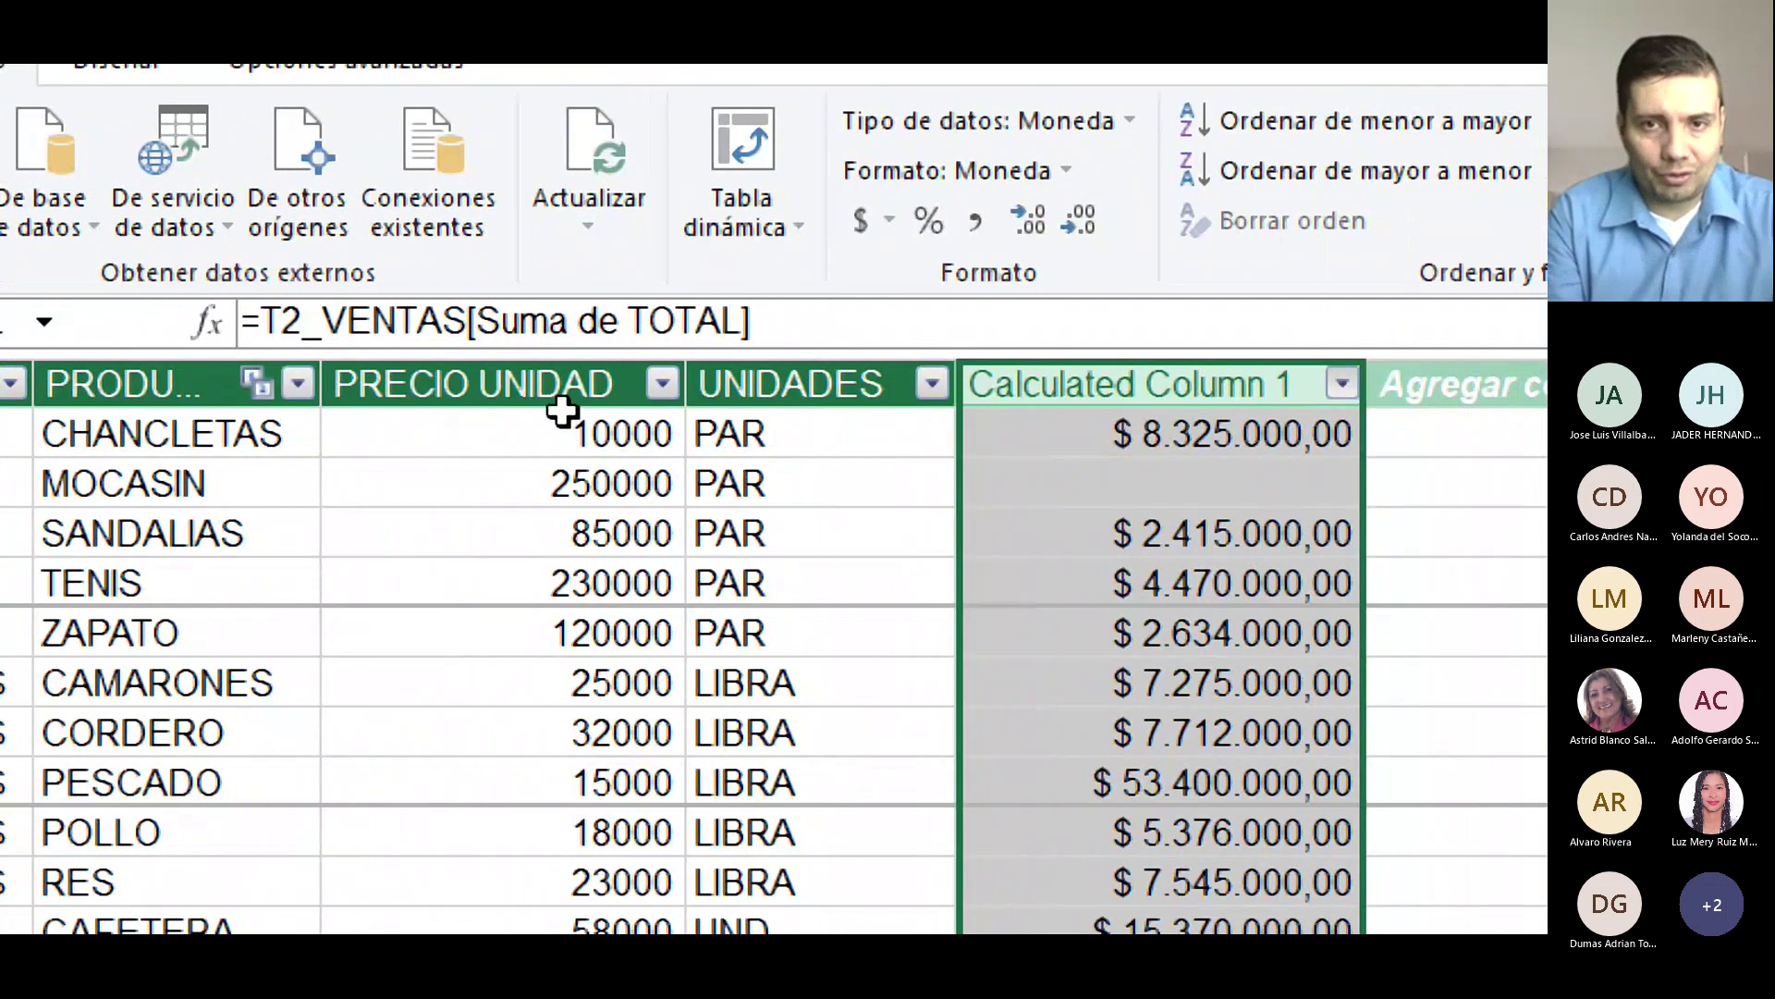
Rename Calculated Column 1 in the T1_SUPERMERCADO table as TOTAL.
{"action": "double_click", "coordinate": [1120, 389]}
{"action": "key", "text": "BackSpace"}
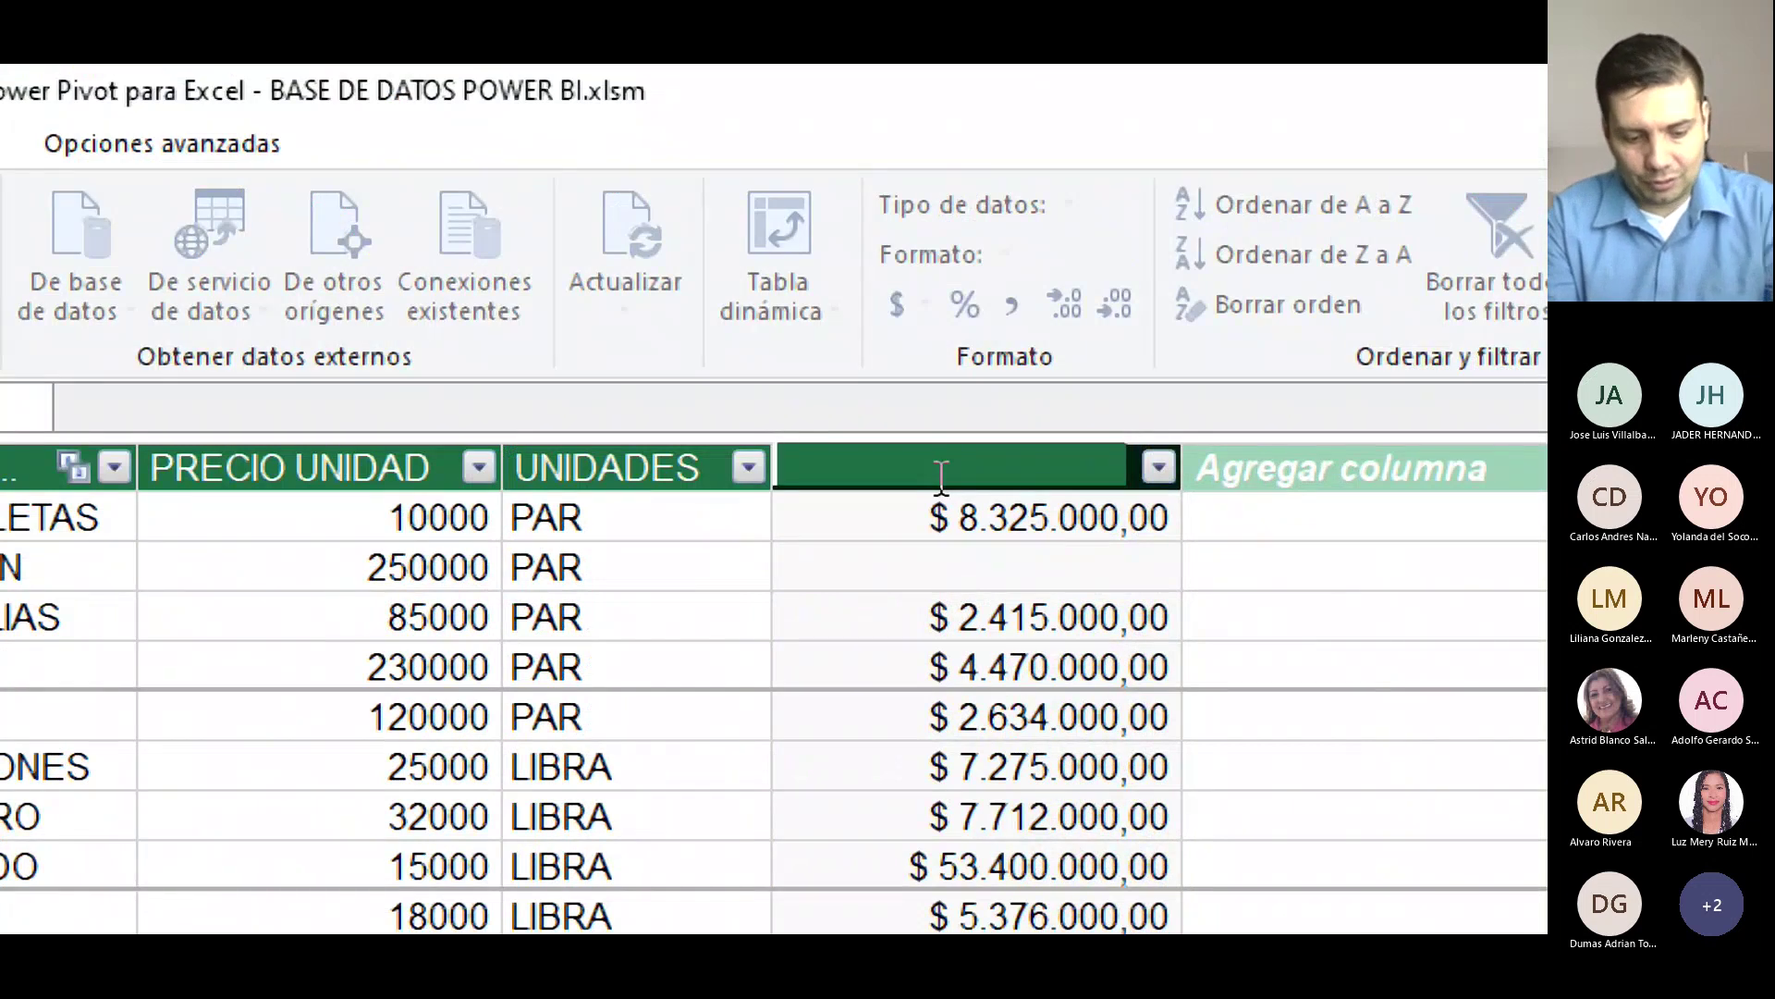
{"action": "type", "text": "TOTAL"}
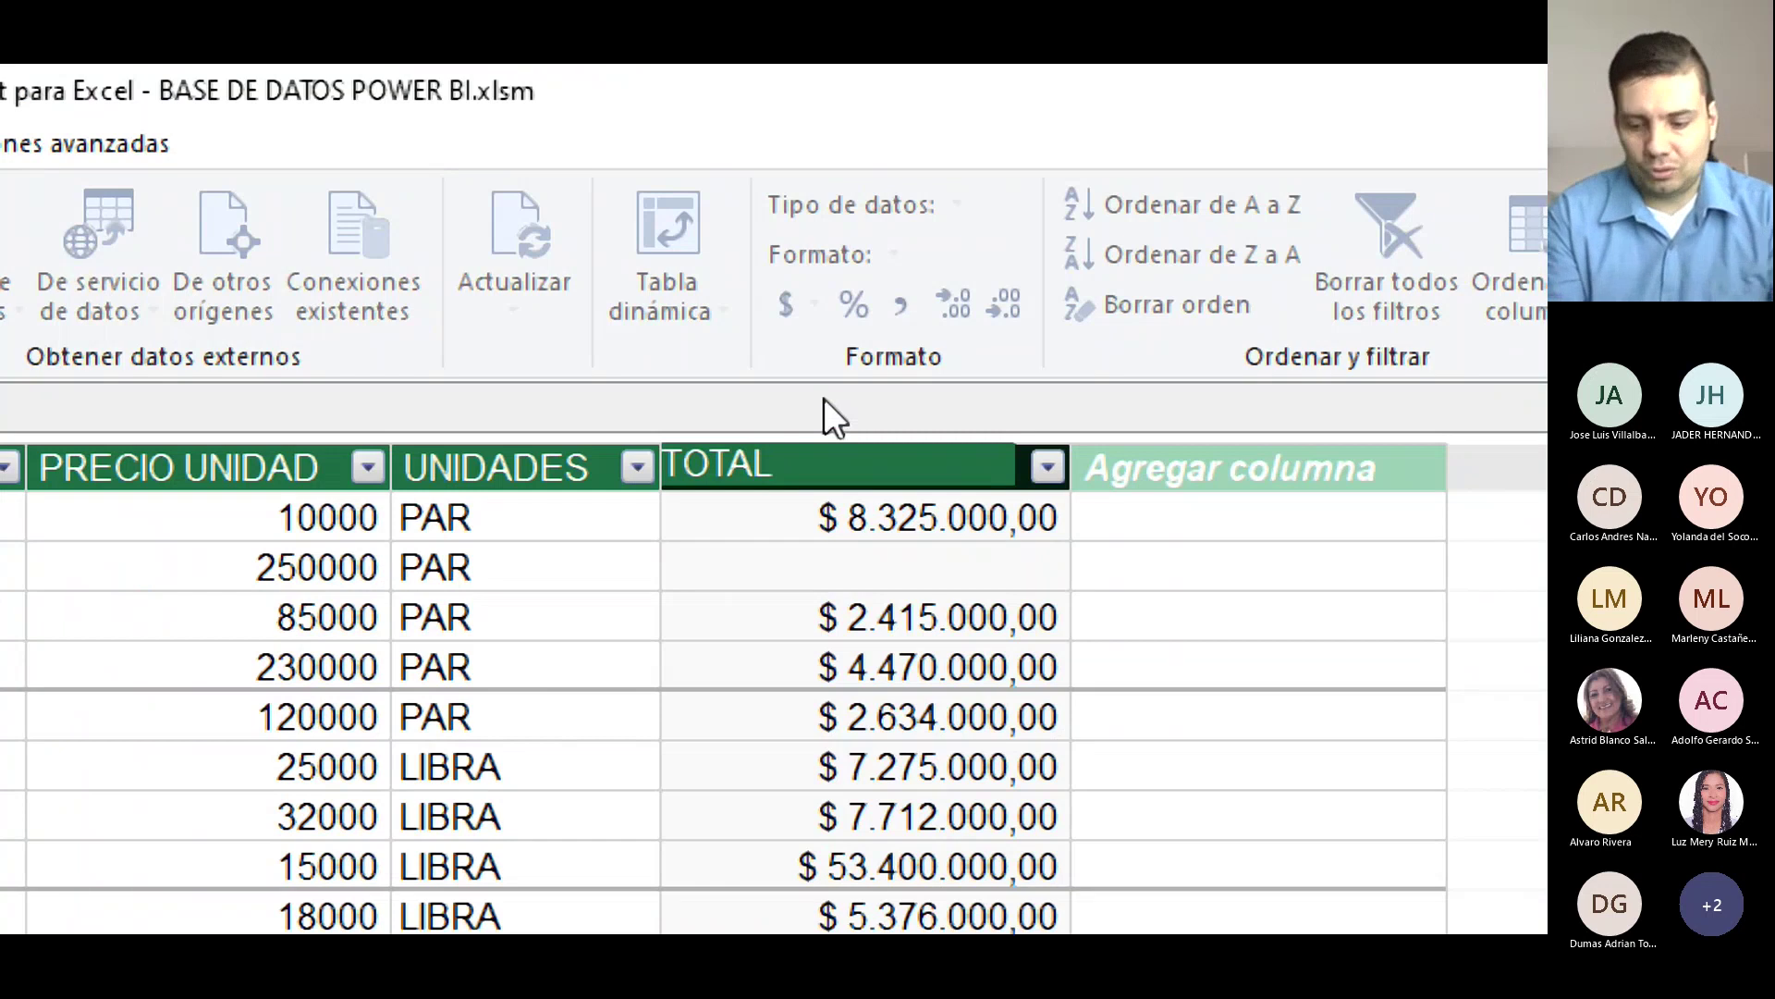
{"action": "key", "text": "Return"}
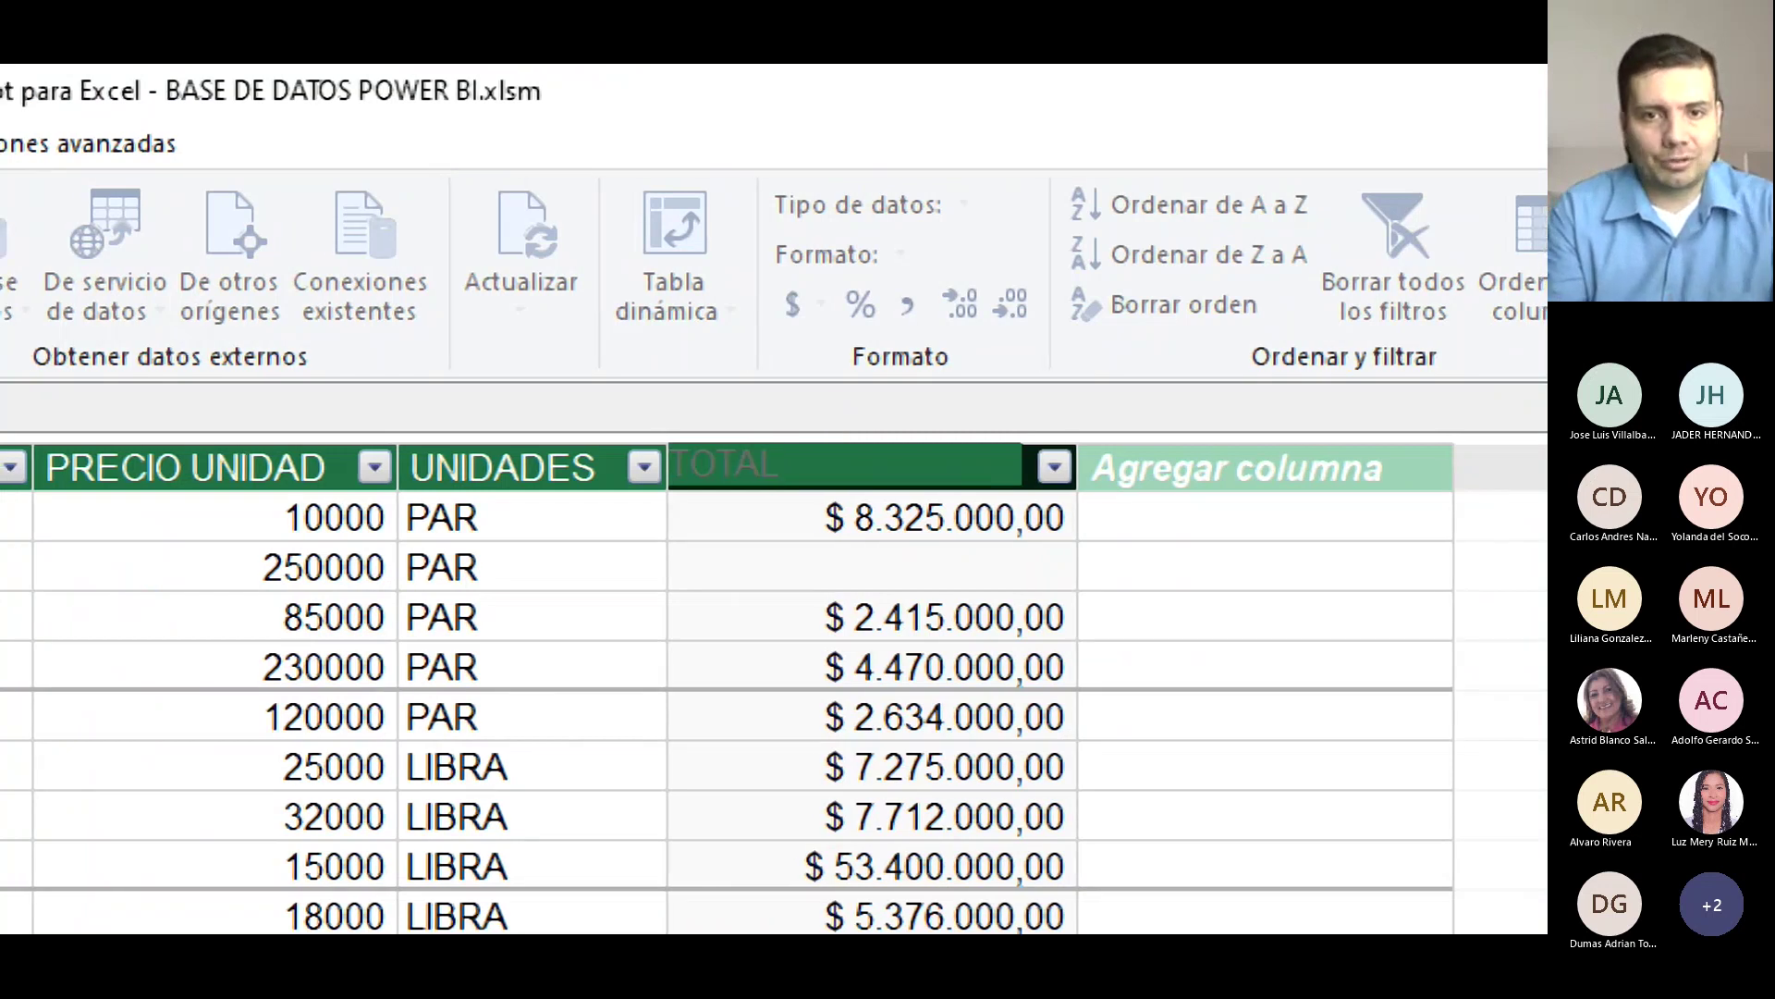
{"action": "left_click", "coordinate": [1477, 476]}
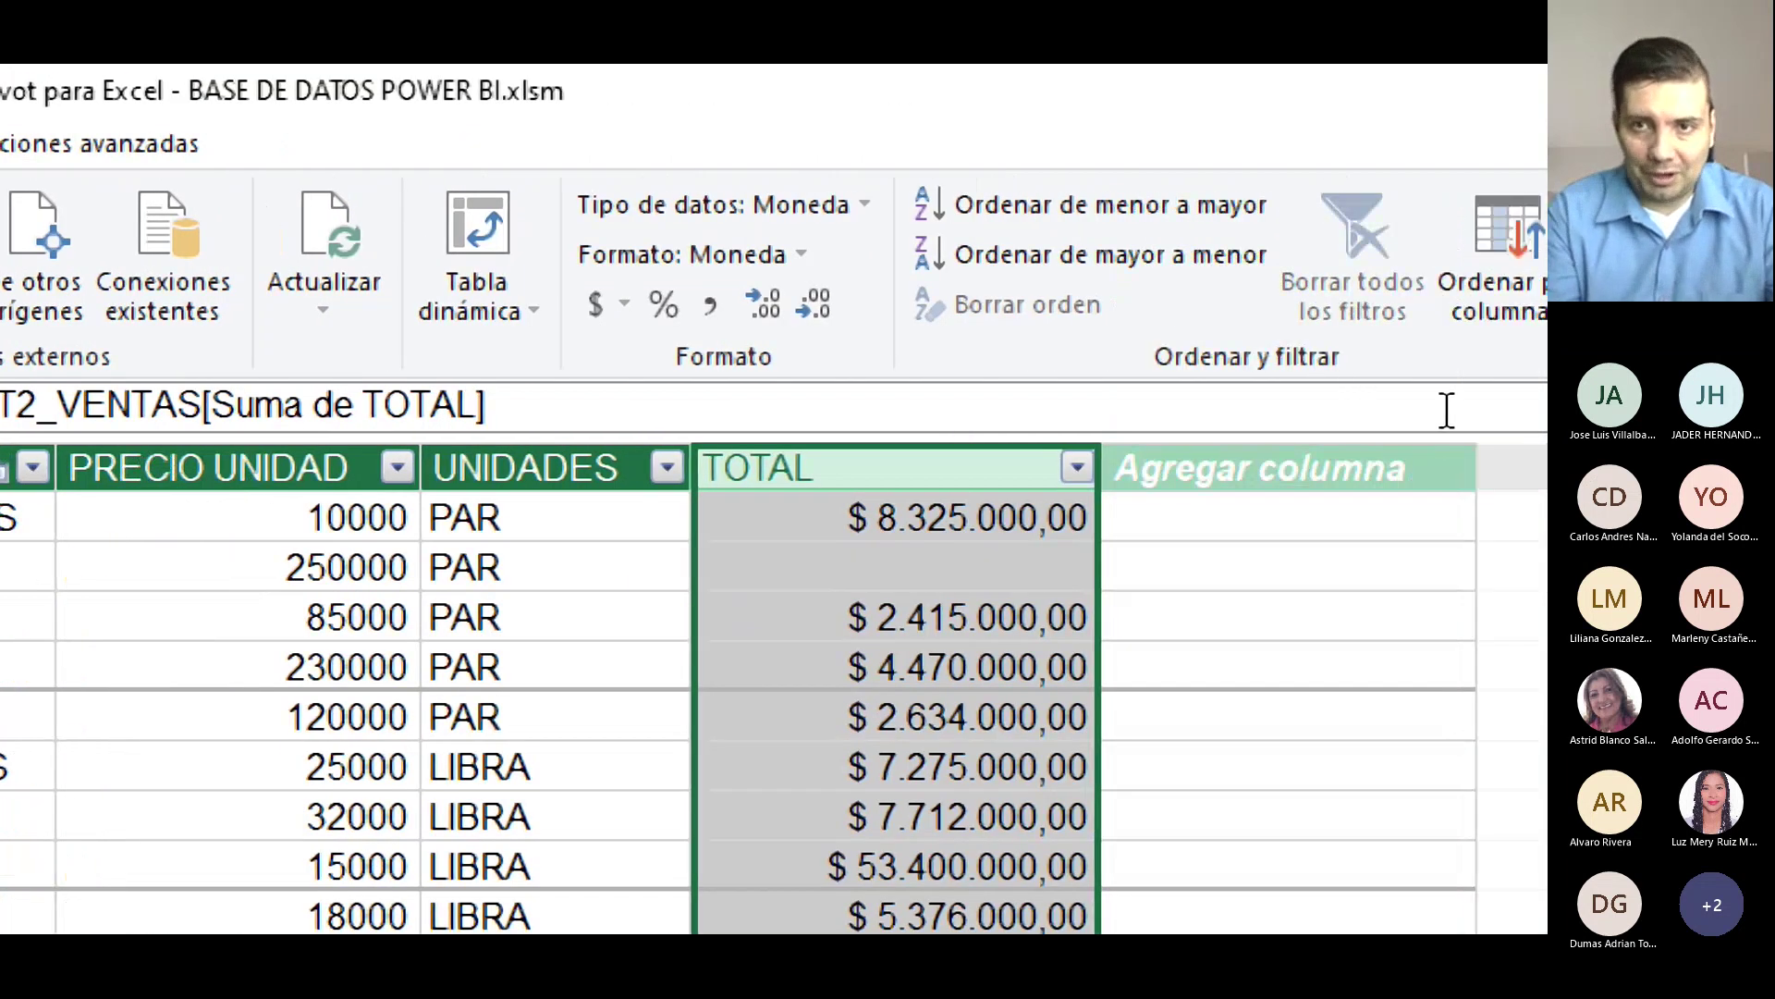
Review the sorting, metadata search and Autosuma function options without applying any of them.
{"action": "left_click", "coordinate": [1115, 418]}
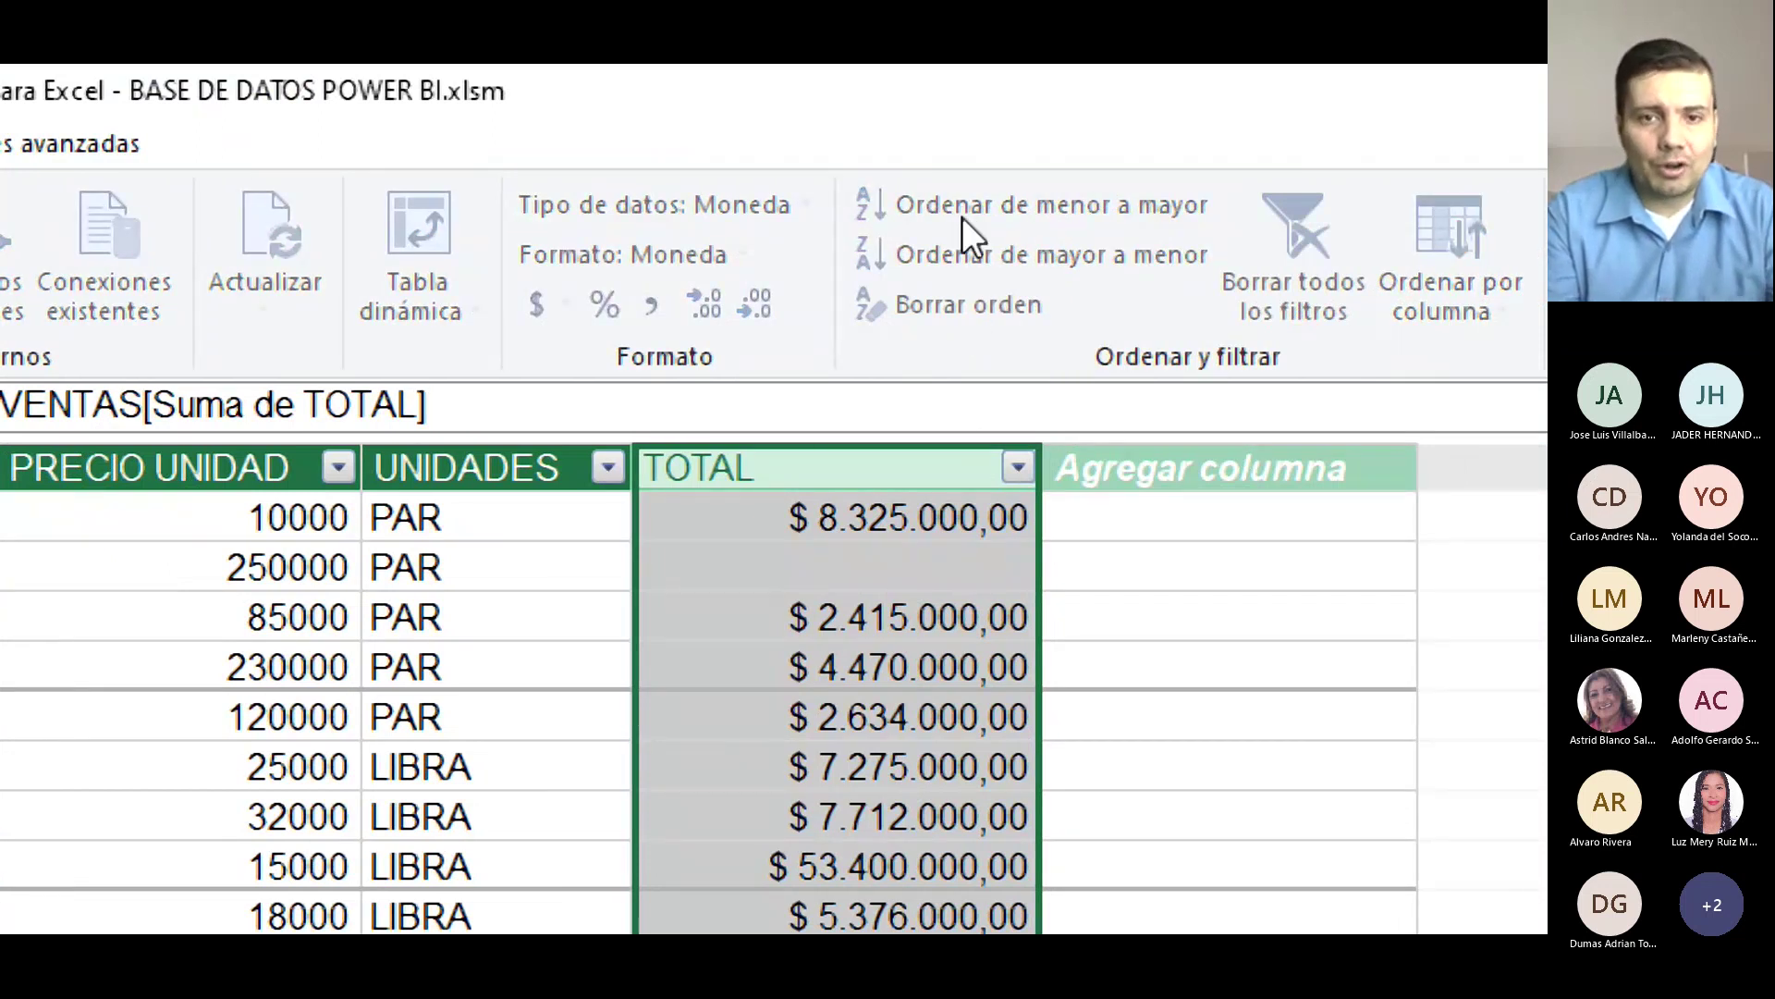
{"action": "left_click", "coordinate": [1097, 474]}
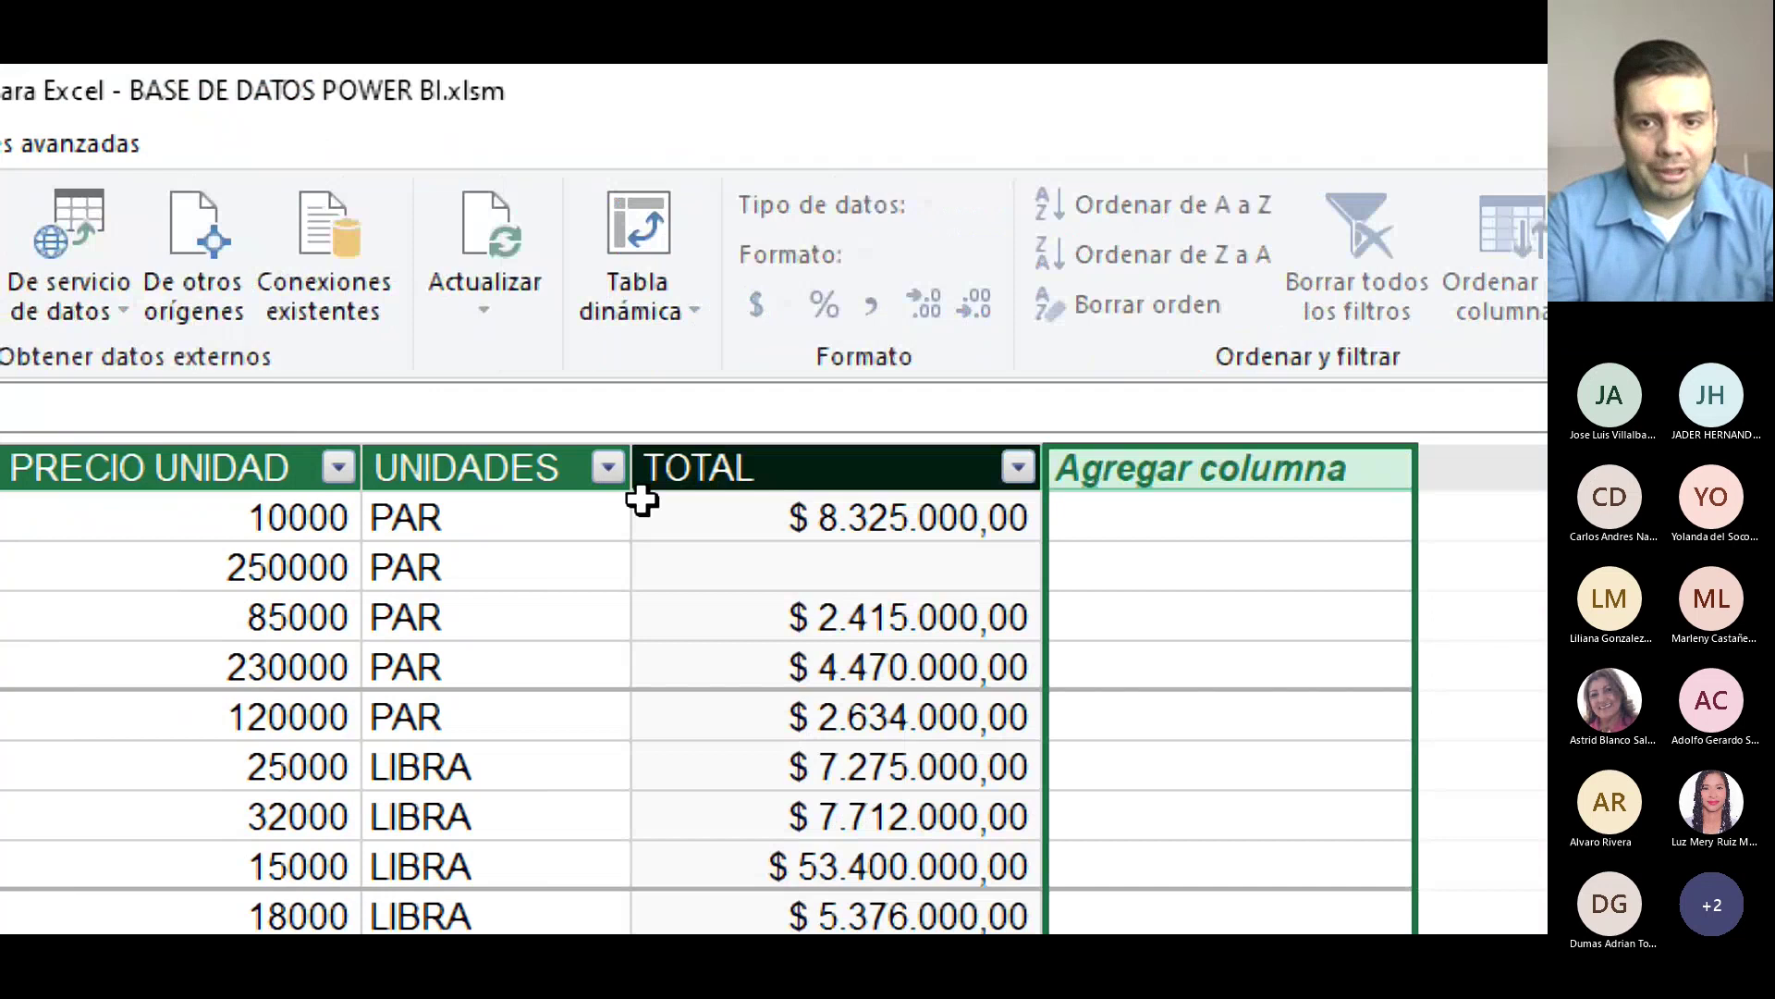
{"action": "left_click", "coordinate": [404, 563]}
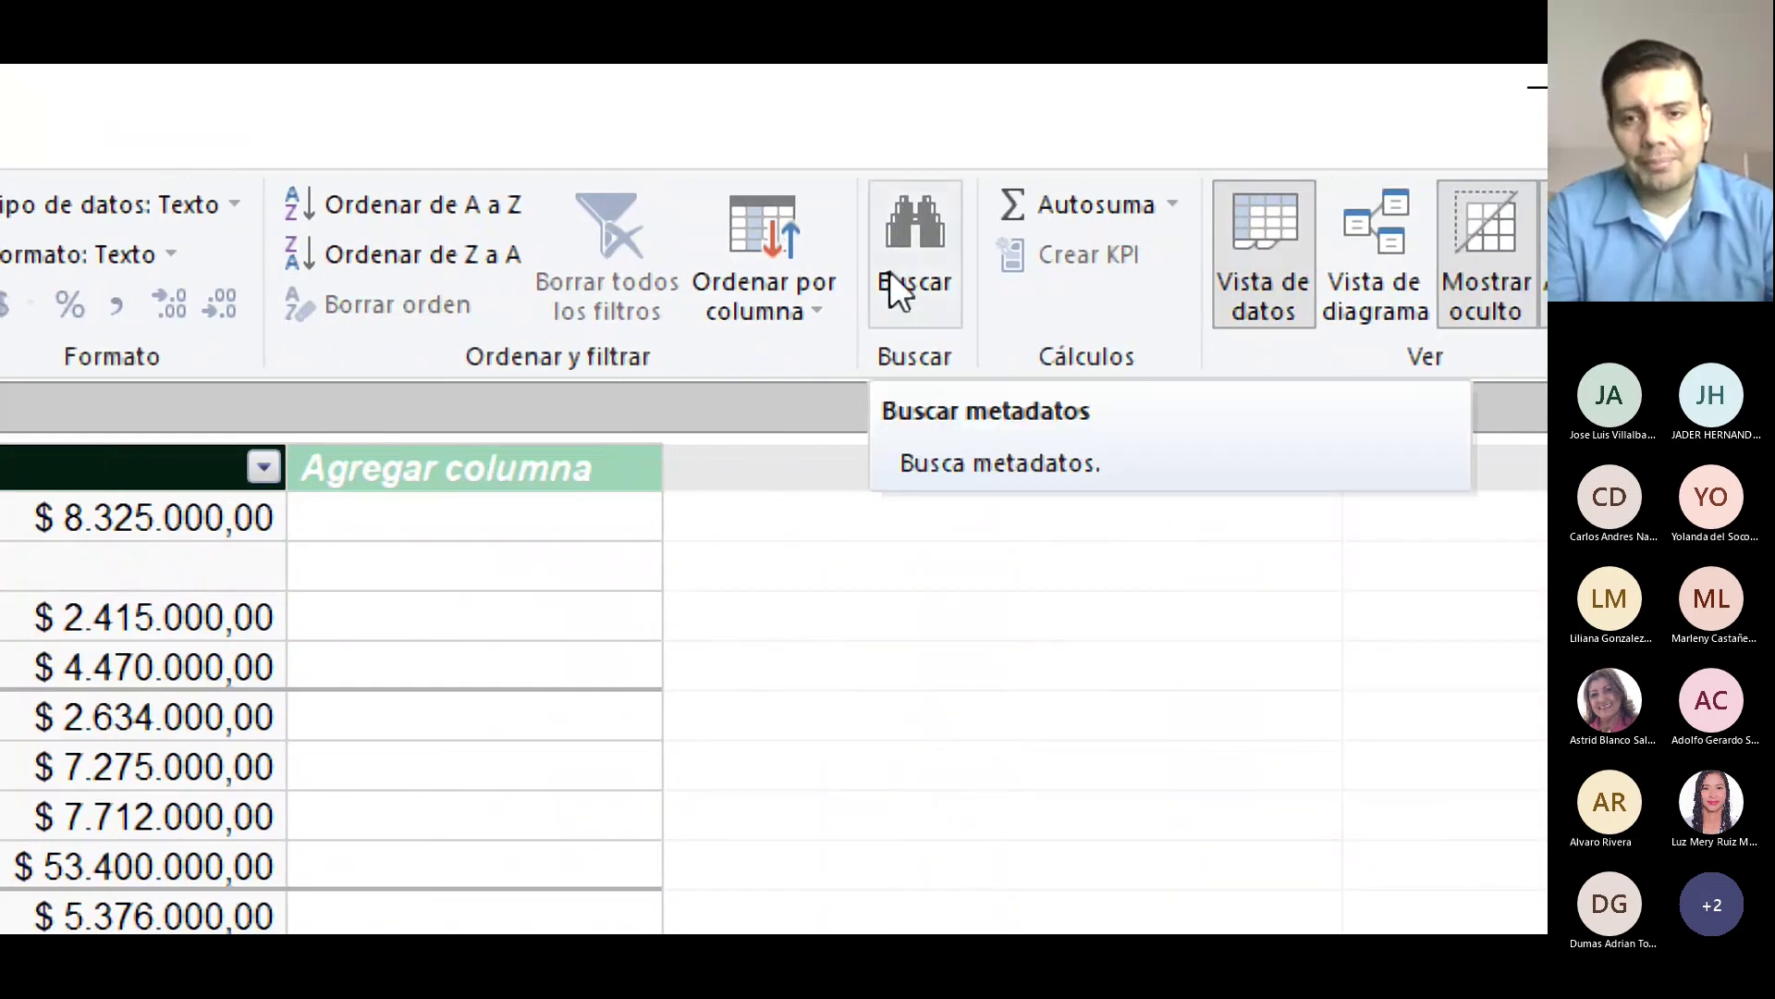
{"action": "left_click", "coordinate": [1174, 205]}
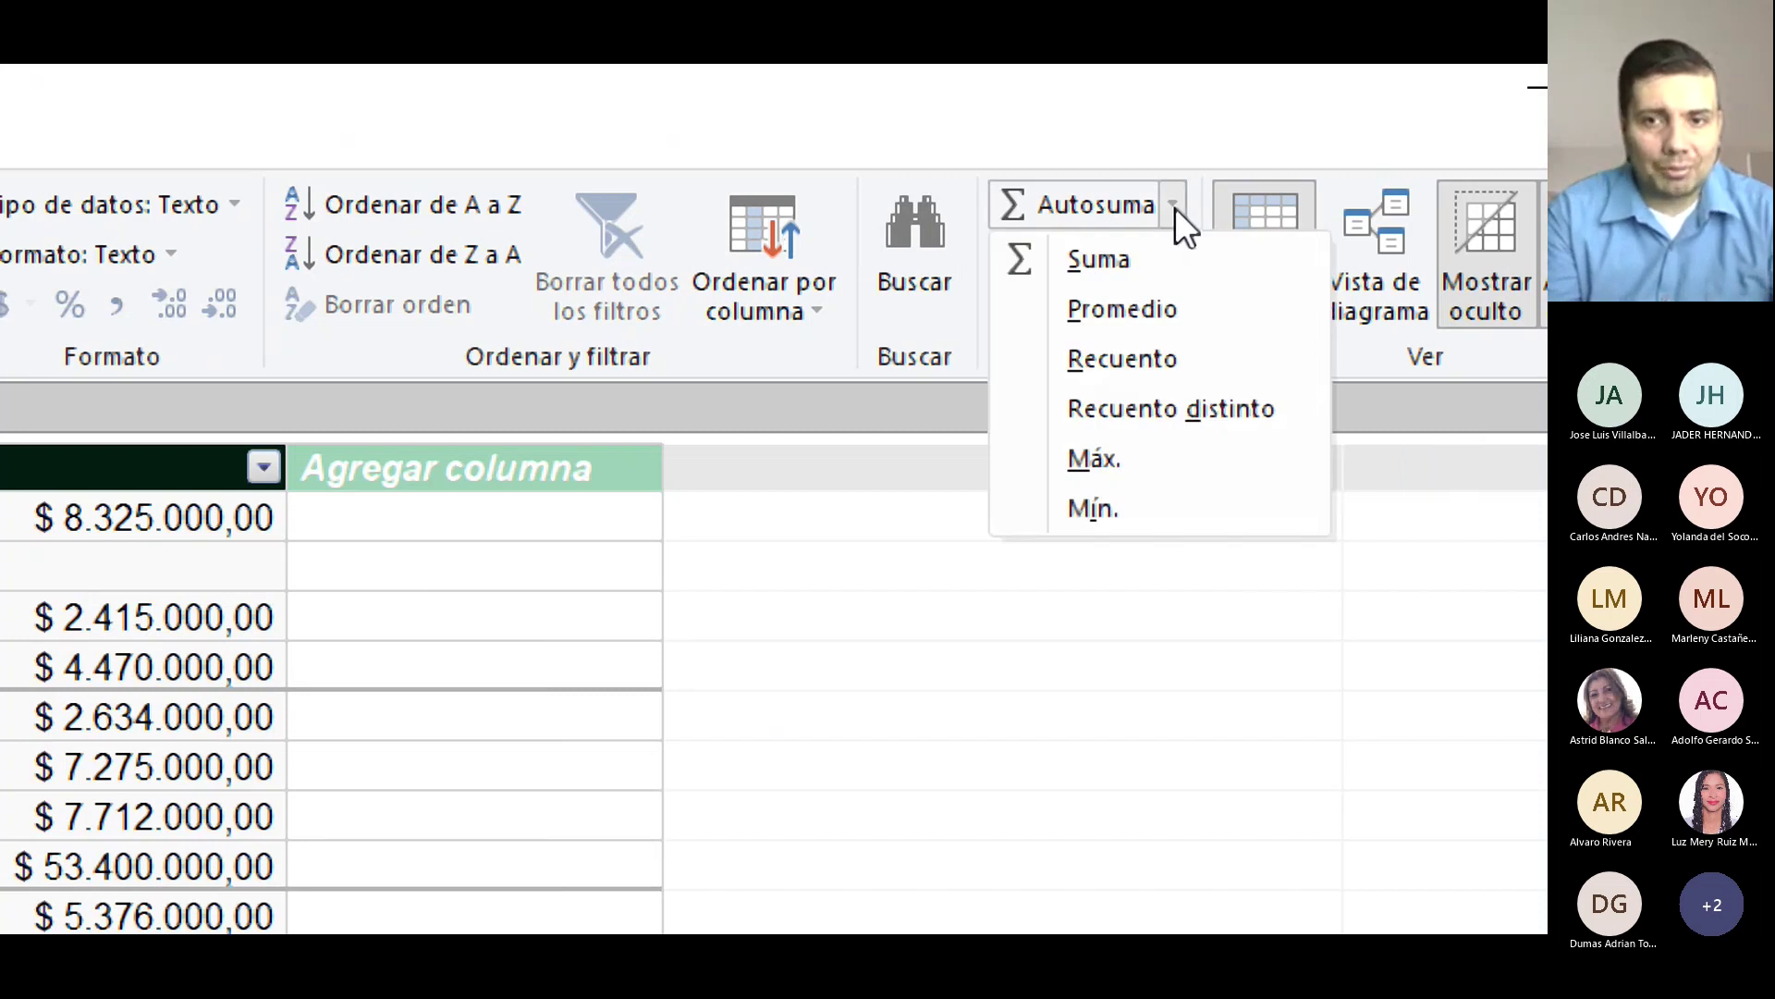
{"action": "left_click", "coordinate": [1100, 113]}
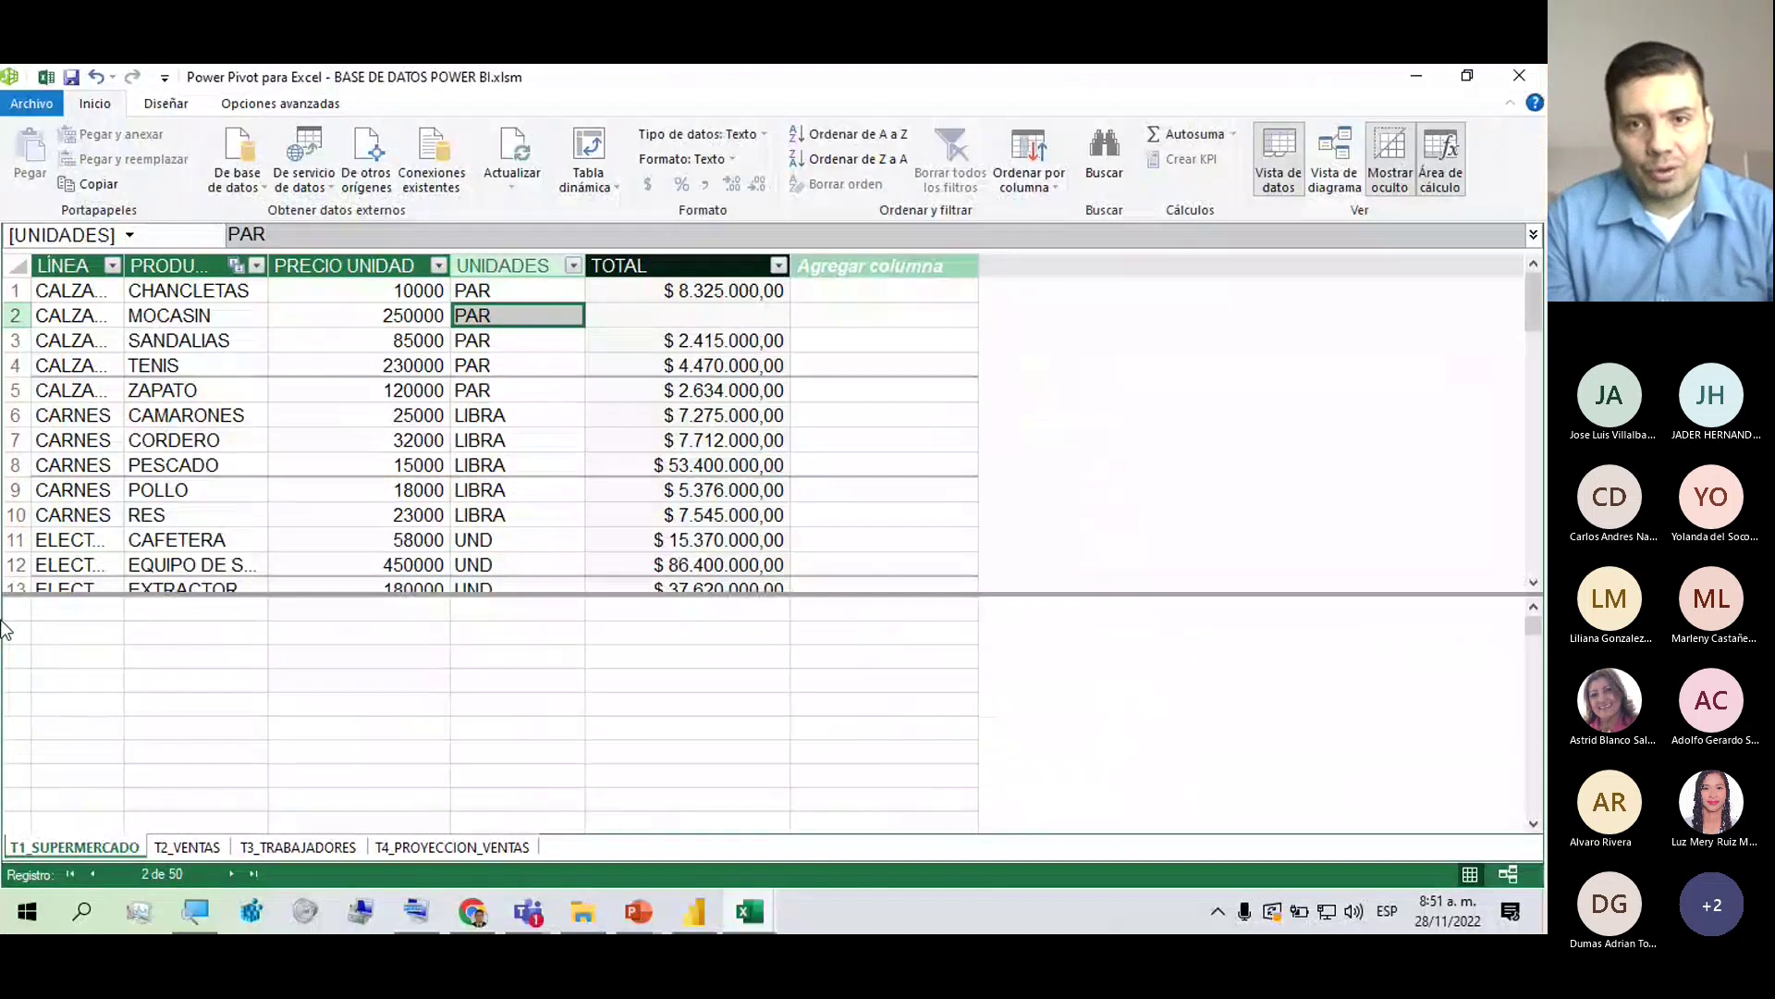
Examine the PRECIO UNIDAD values from row 11 down to row 20 and the empty calculation area beneath the table.
{"action": "left_click", "coordinate": [317, 629]}
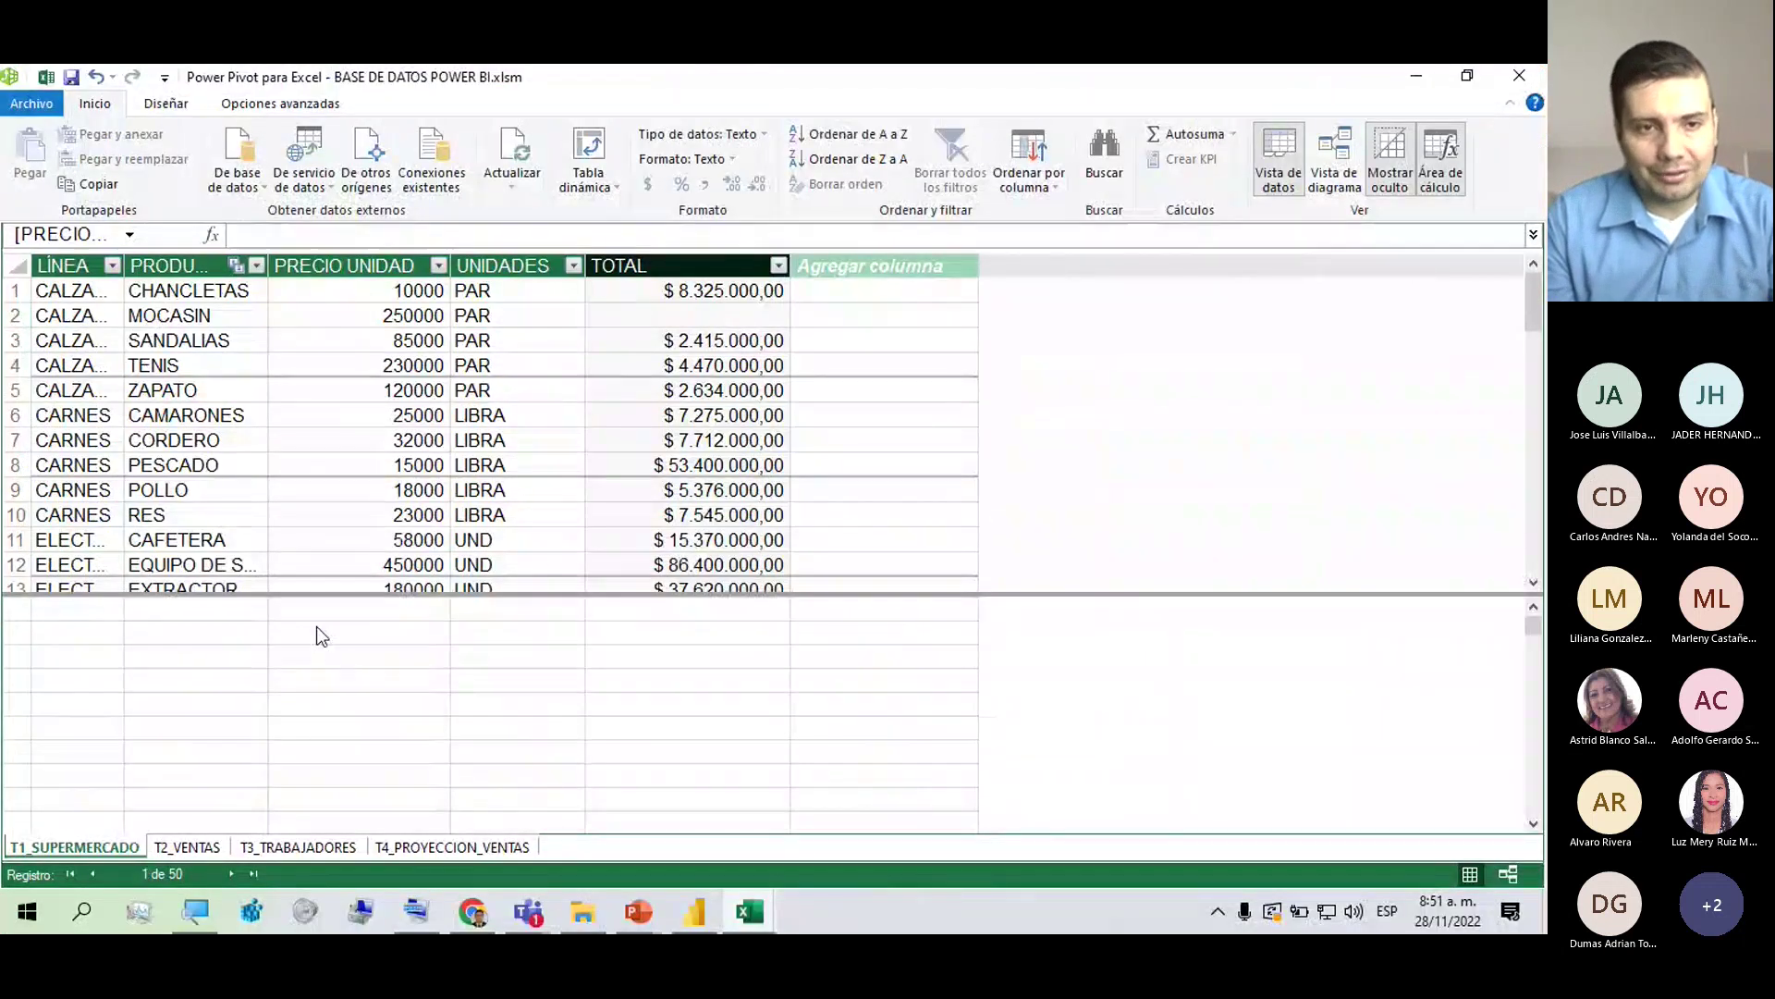
{"action": "left_click", "coordinate": [350, 537]}
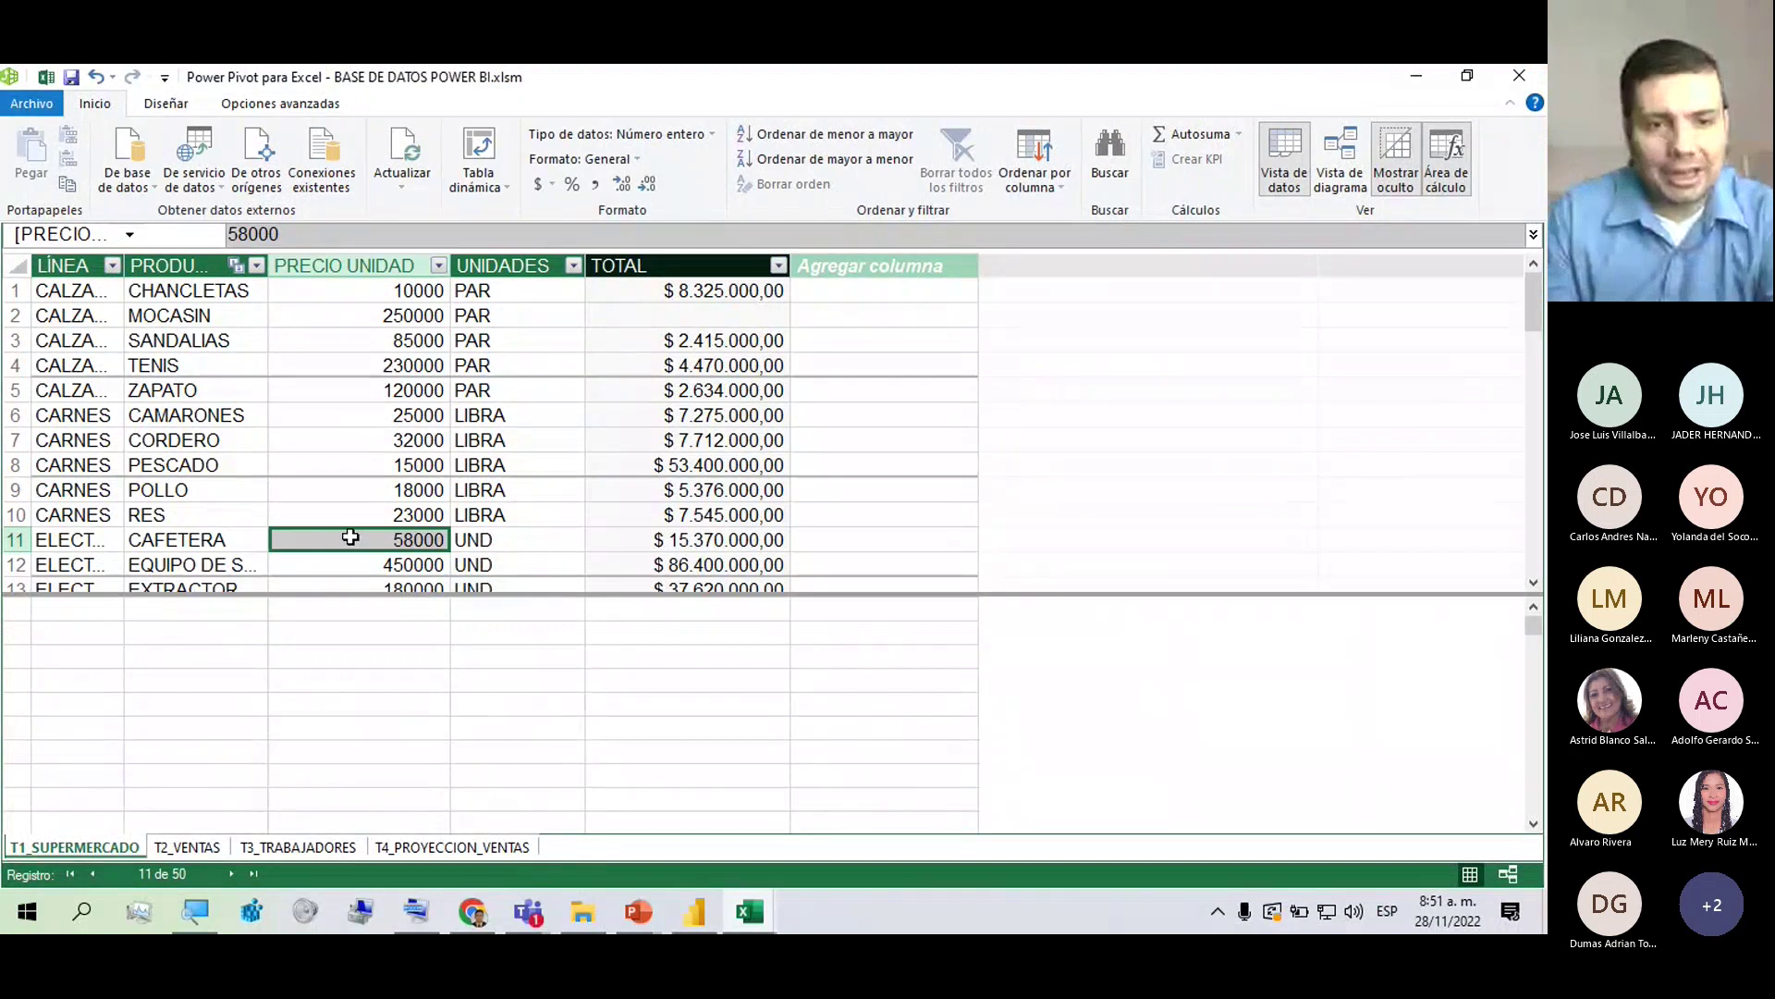
{"action": "key", "text": "Down"}
{"action": "key", "text": "Down"}
{"action": "key", "text": "Down"}
{"action": "key", "text": "Down"}
{"action": "key", "text": "Down"}
{"action": "key", "text": "Down"}
{"action": "key", "text": "Down"}
{"action": "key", "text": "Down"}
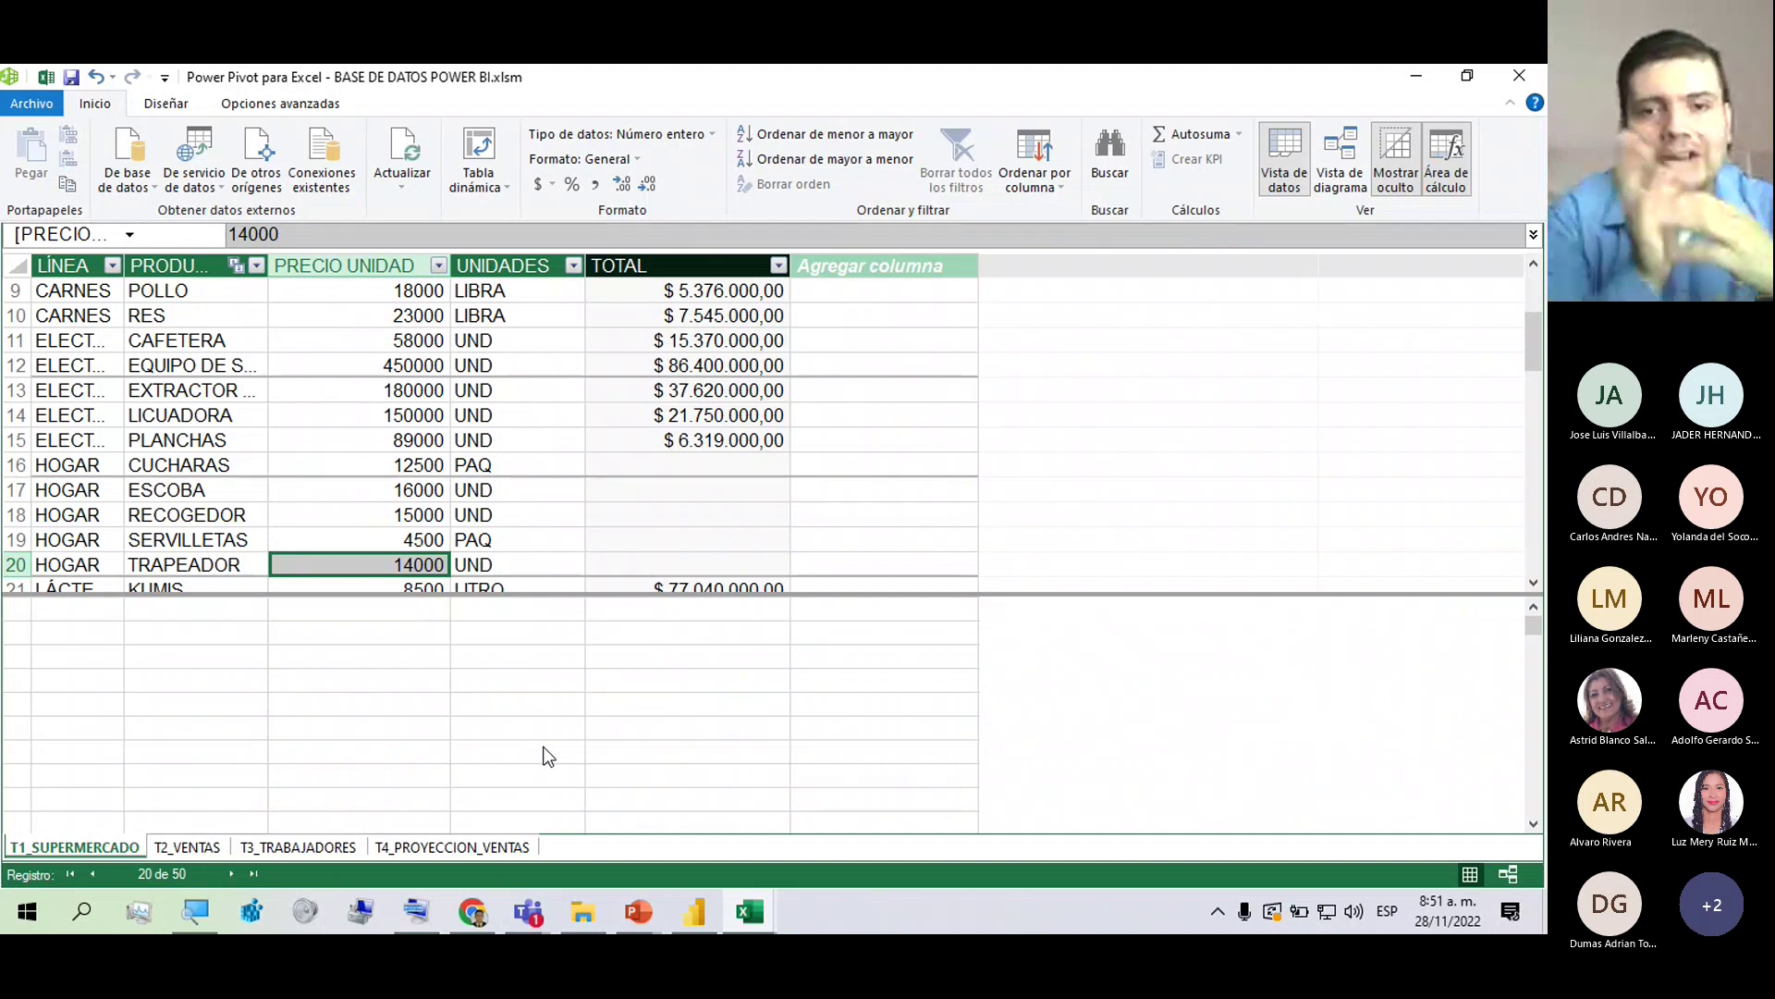
{"action": "left_click", "coordinate": [533, 614]}
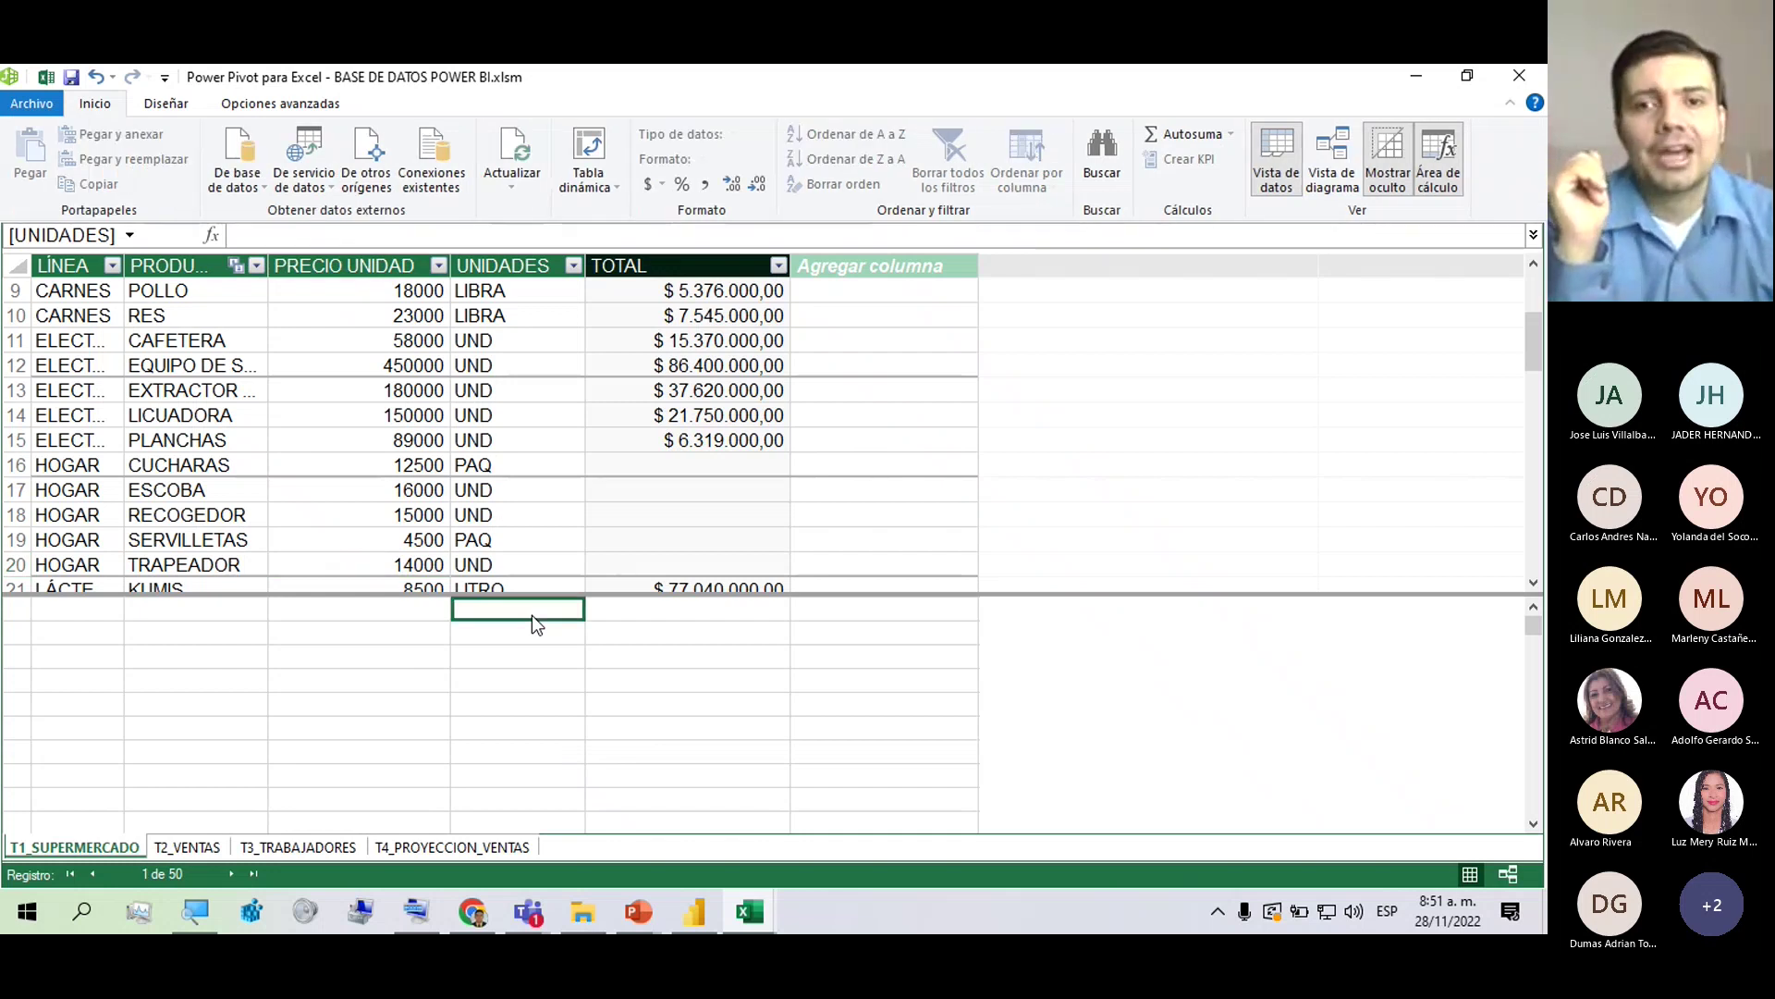
{"action": "left_click", "coordinate": [625, 608]}
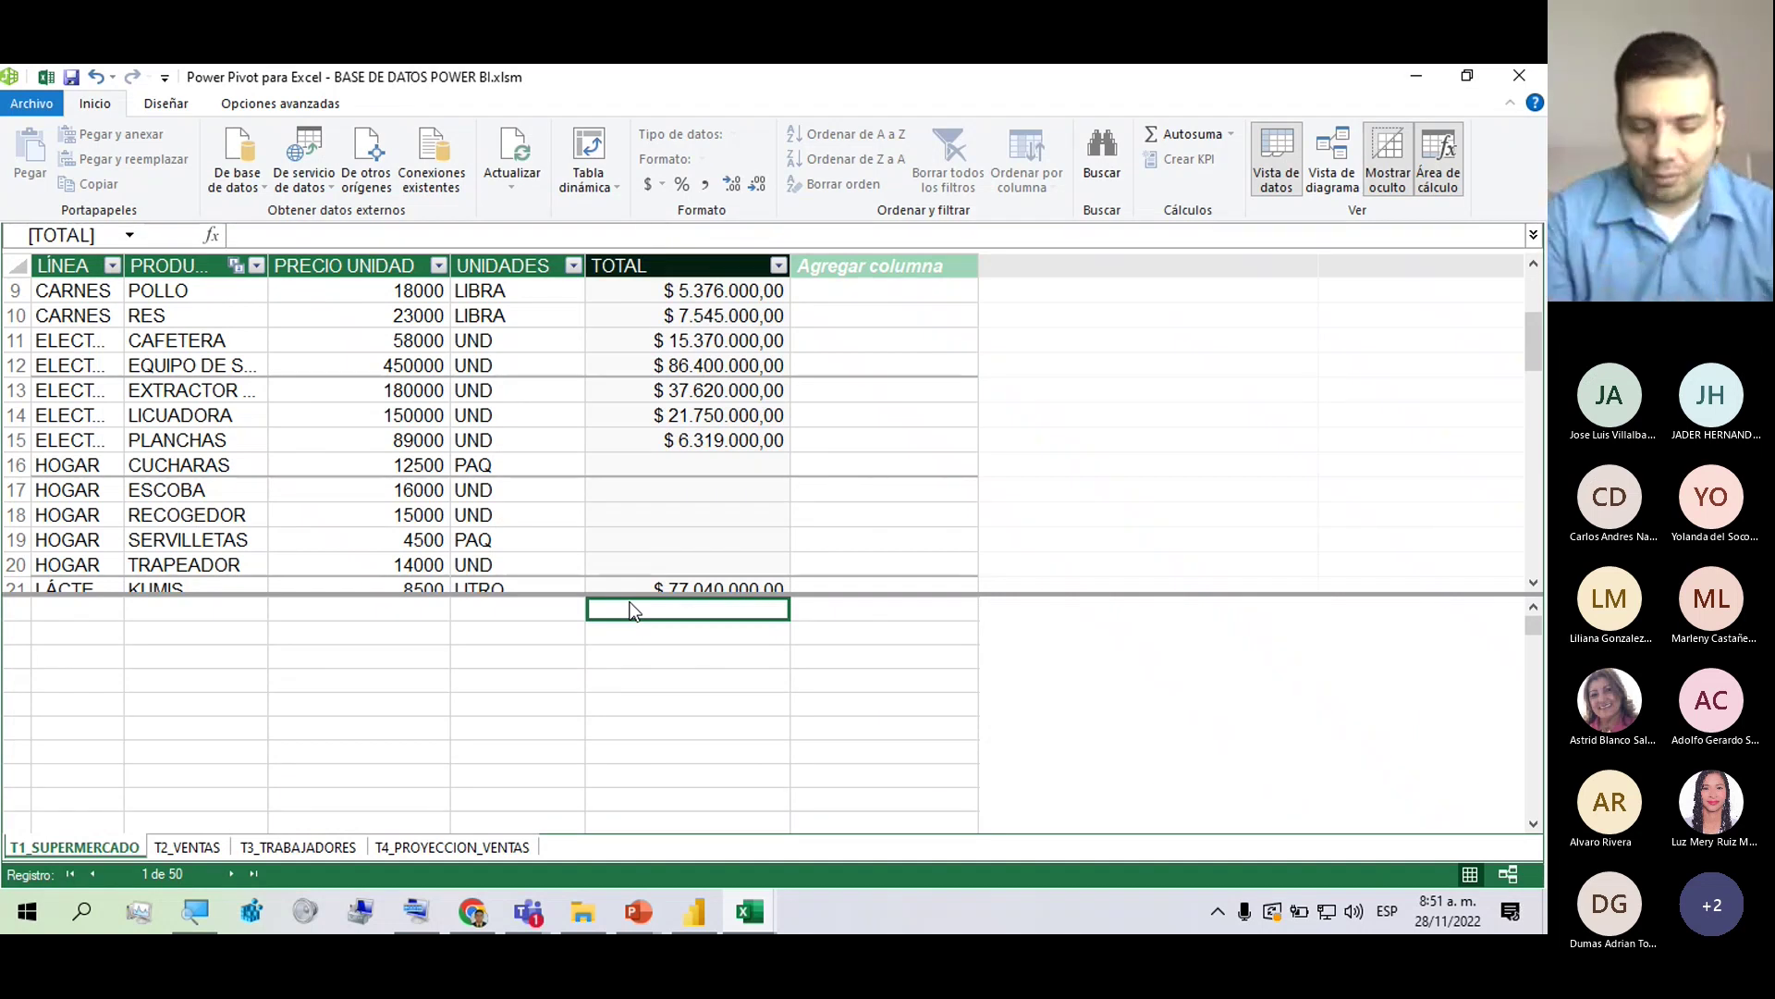
{"action": "type", "text": "="}
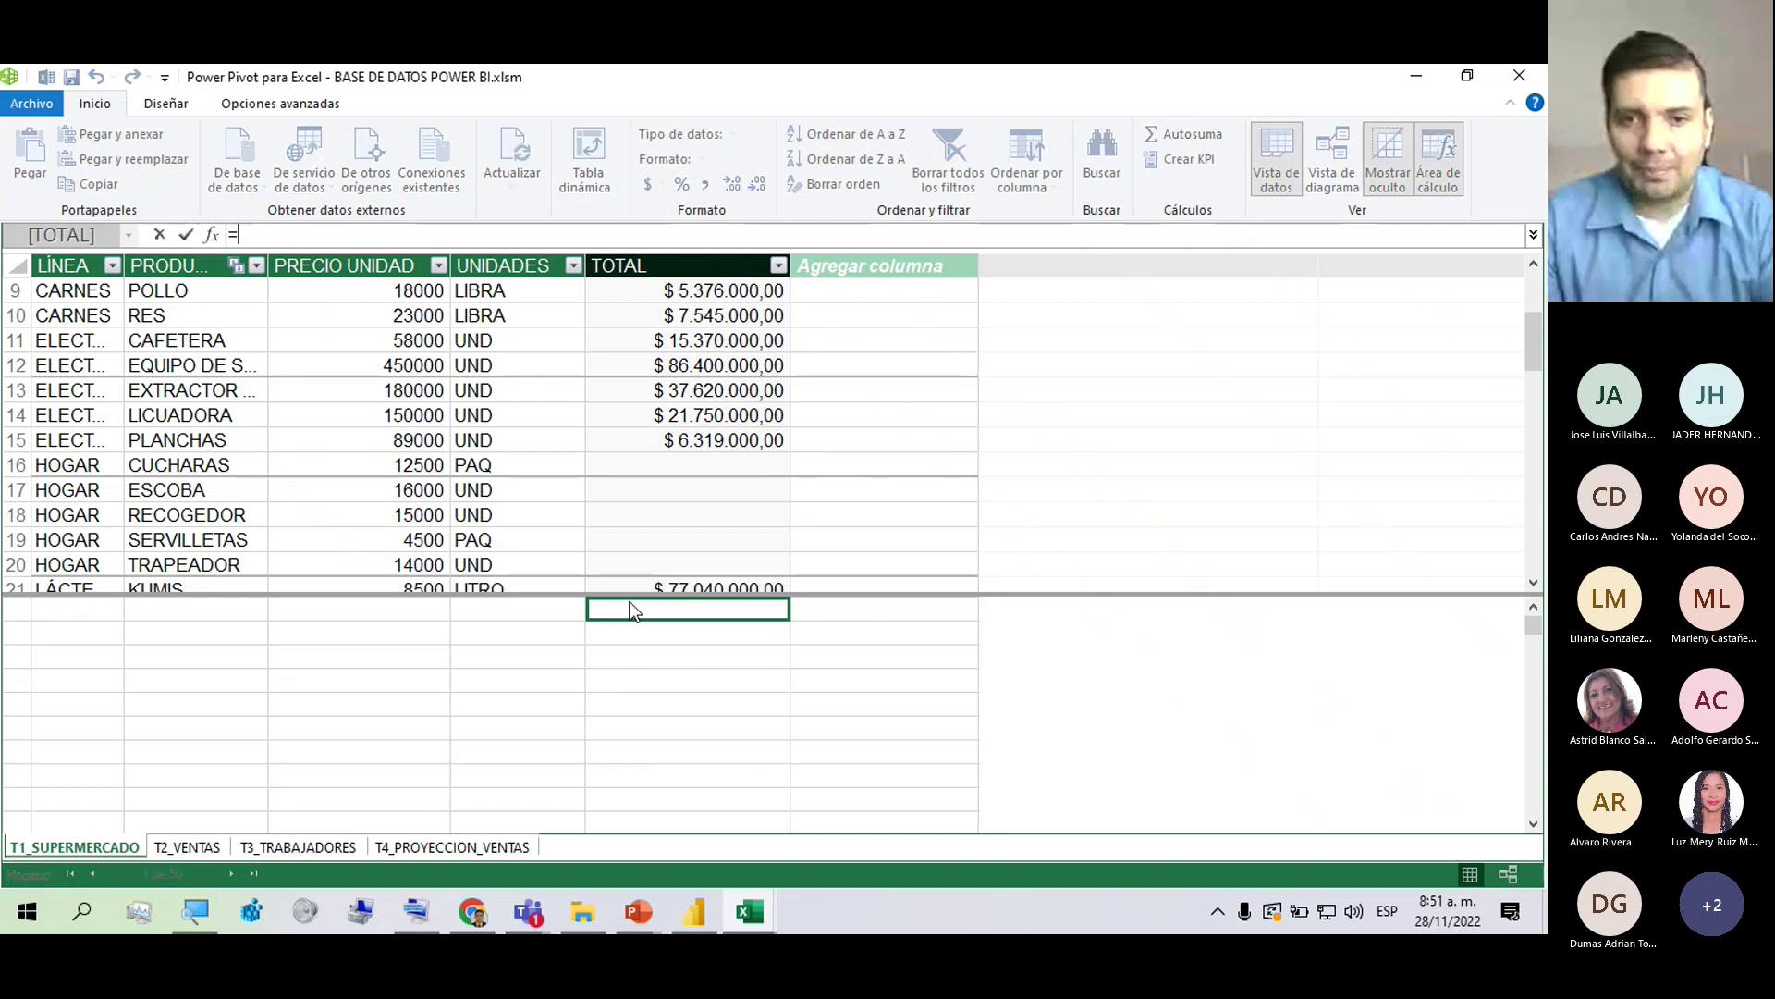
{"action": "key", "text": "Down"}
{"action": "key", "text": "Down"}
{"action": "key", "text": "Down"}
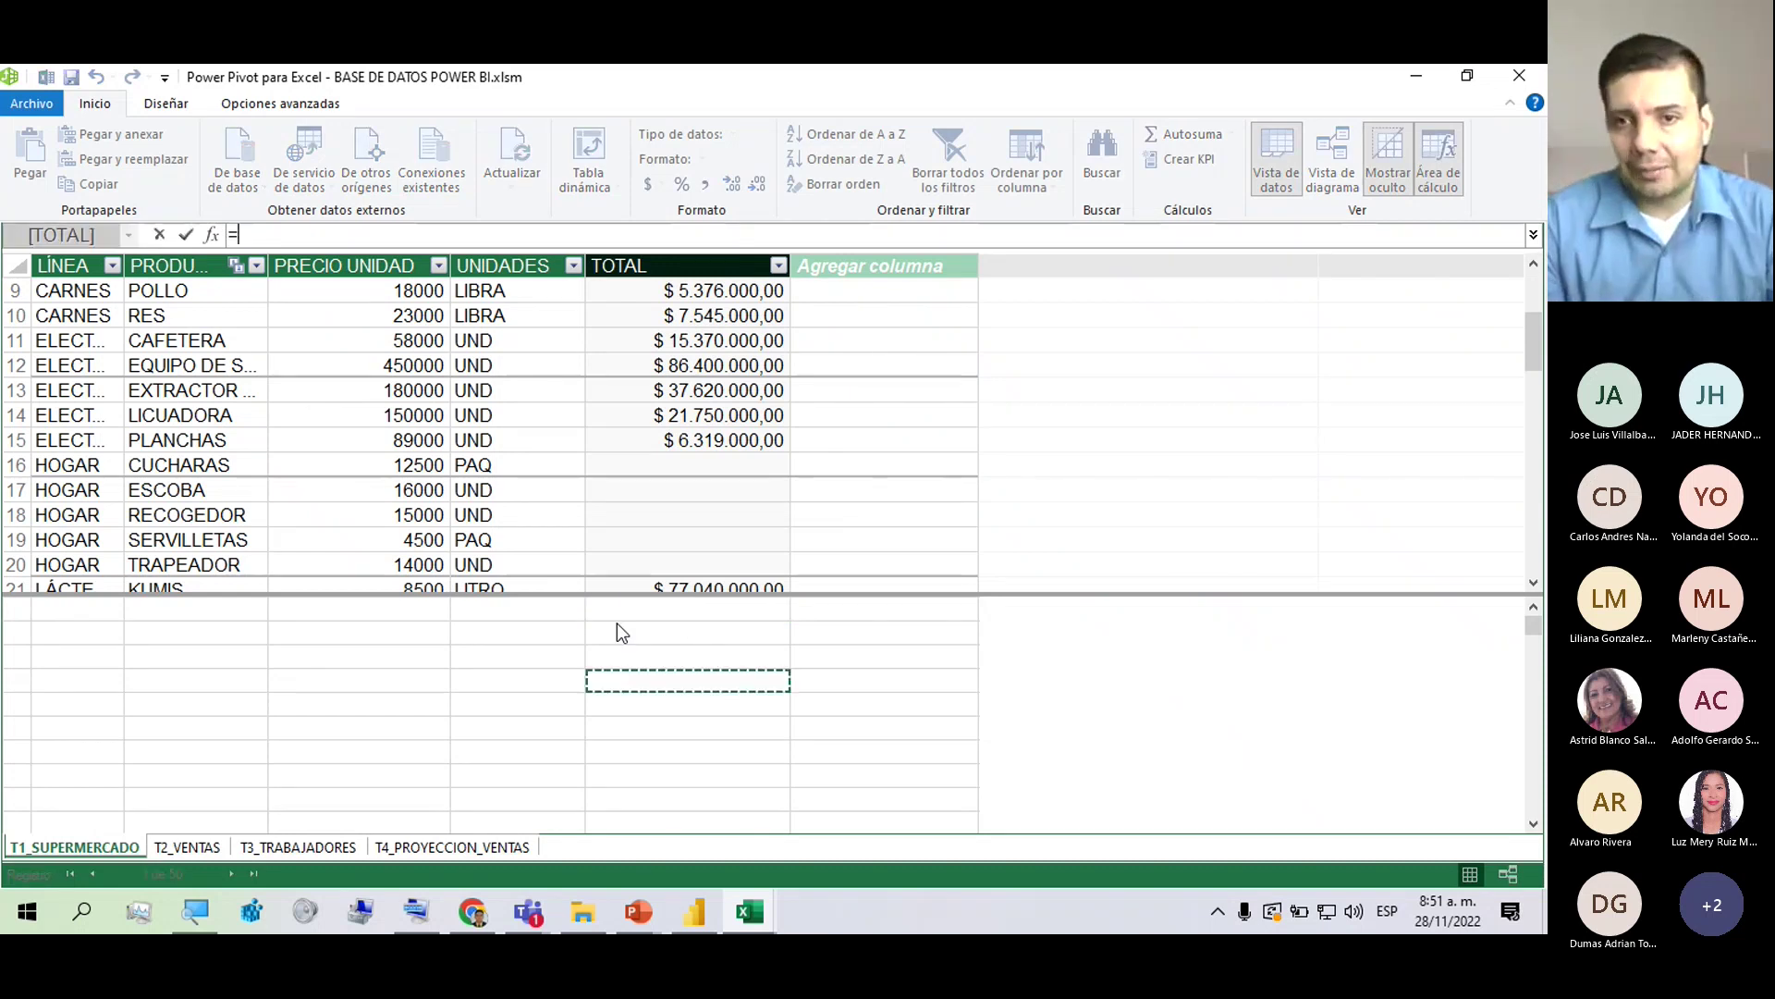
{"action": "key", "text": "Up"}
{"action": "key", "text": "Up"}
{"action": "key", "text": "Up"}
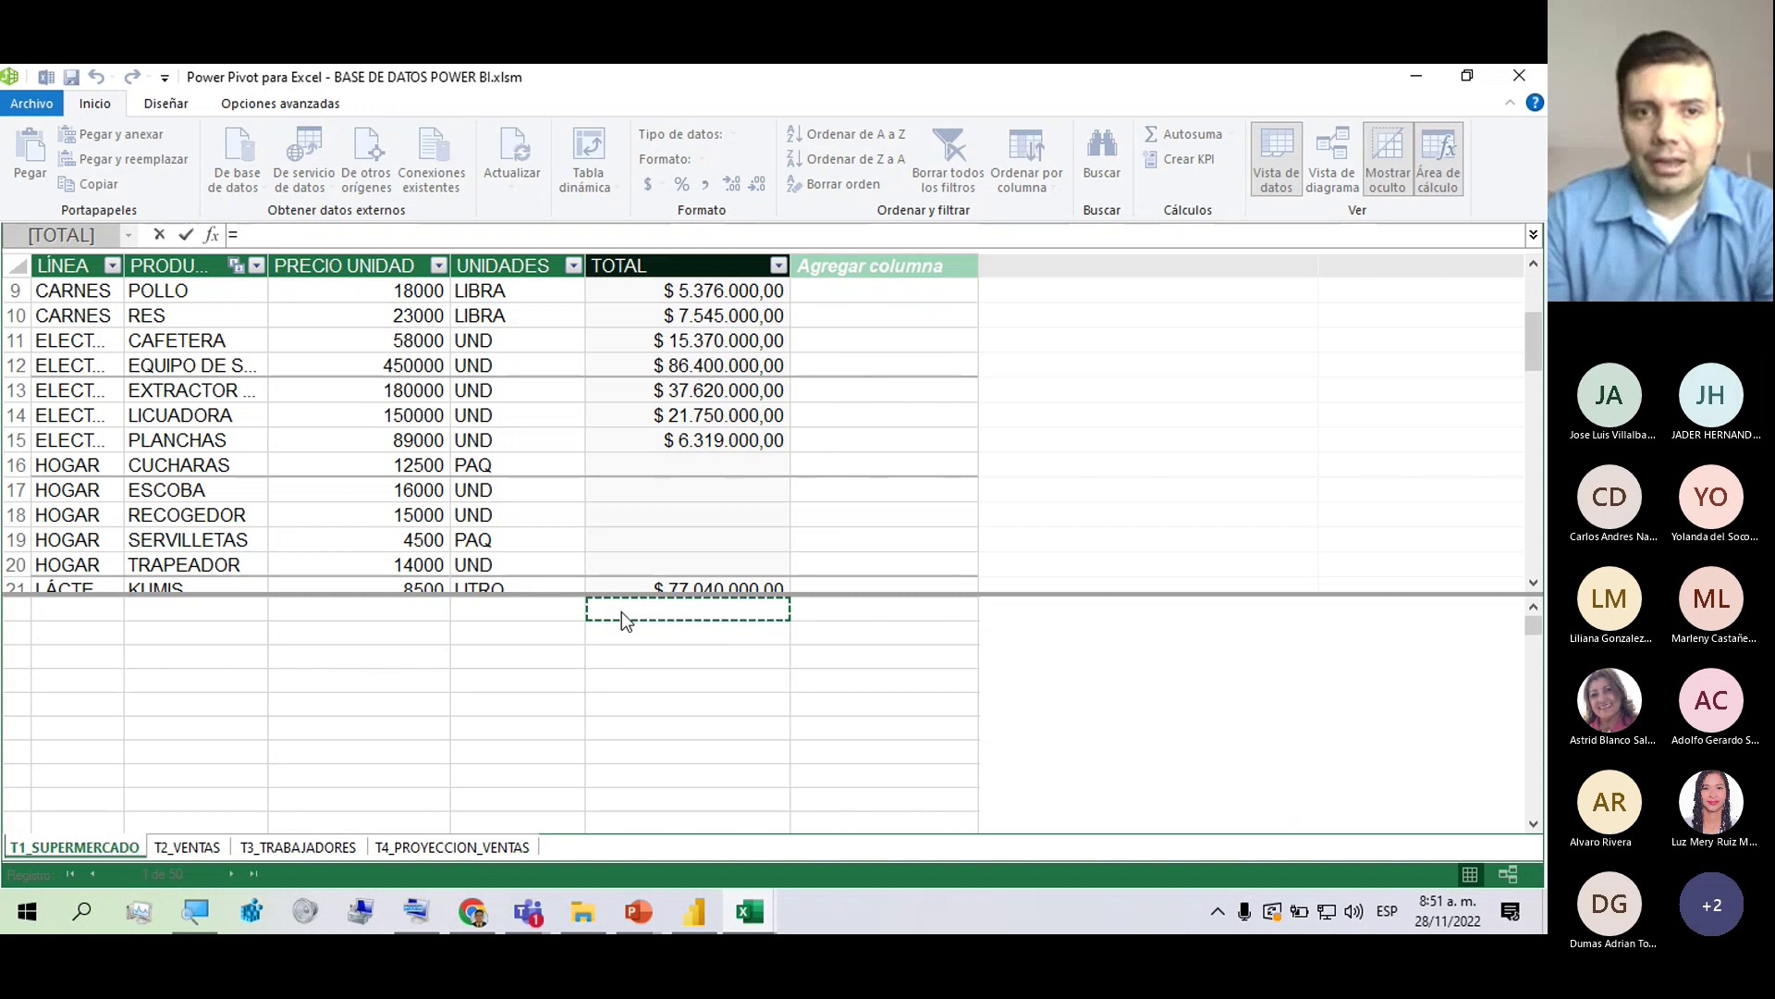
{"action": "key", "text": "BackSpace"}
{"action": "key", "text": "Escape"}
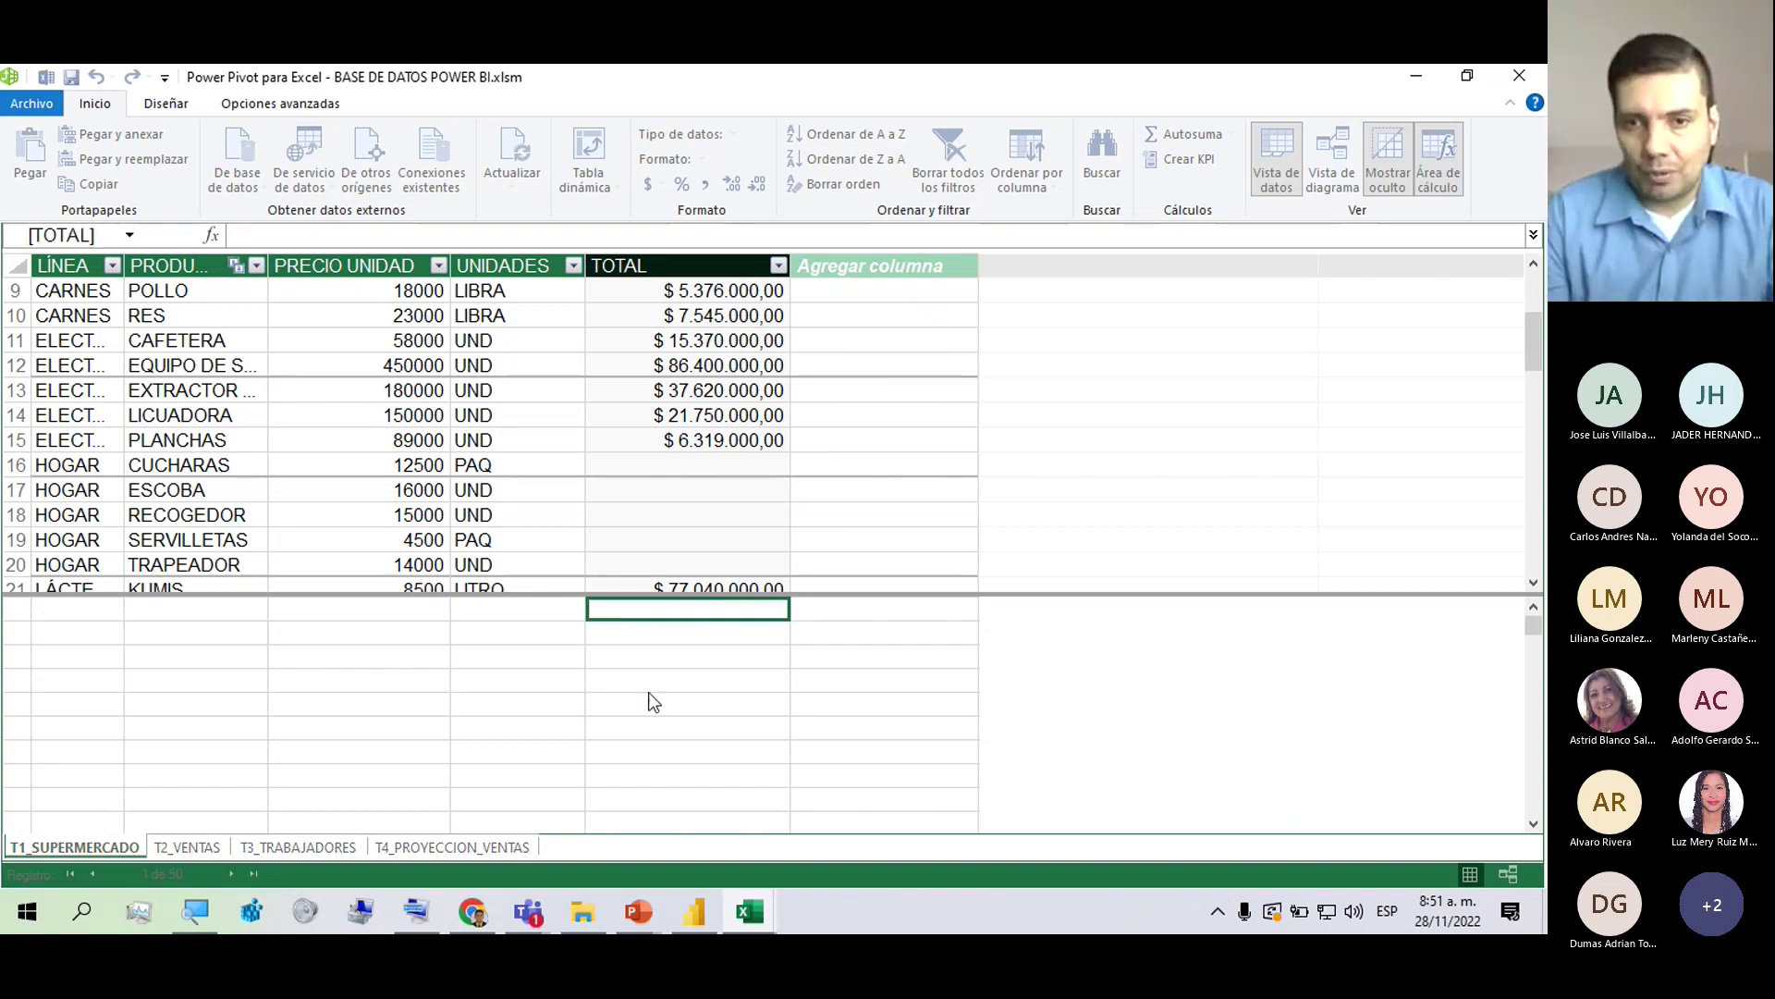
Sum the TOTAL column with Autosuma in the first calculation area cell beneath that column.
{"action": "left_click", "coordinate": [647, 689]}
{"action": "left_click", "coordinate": [651, 611]}
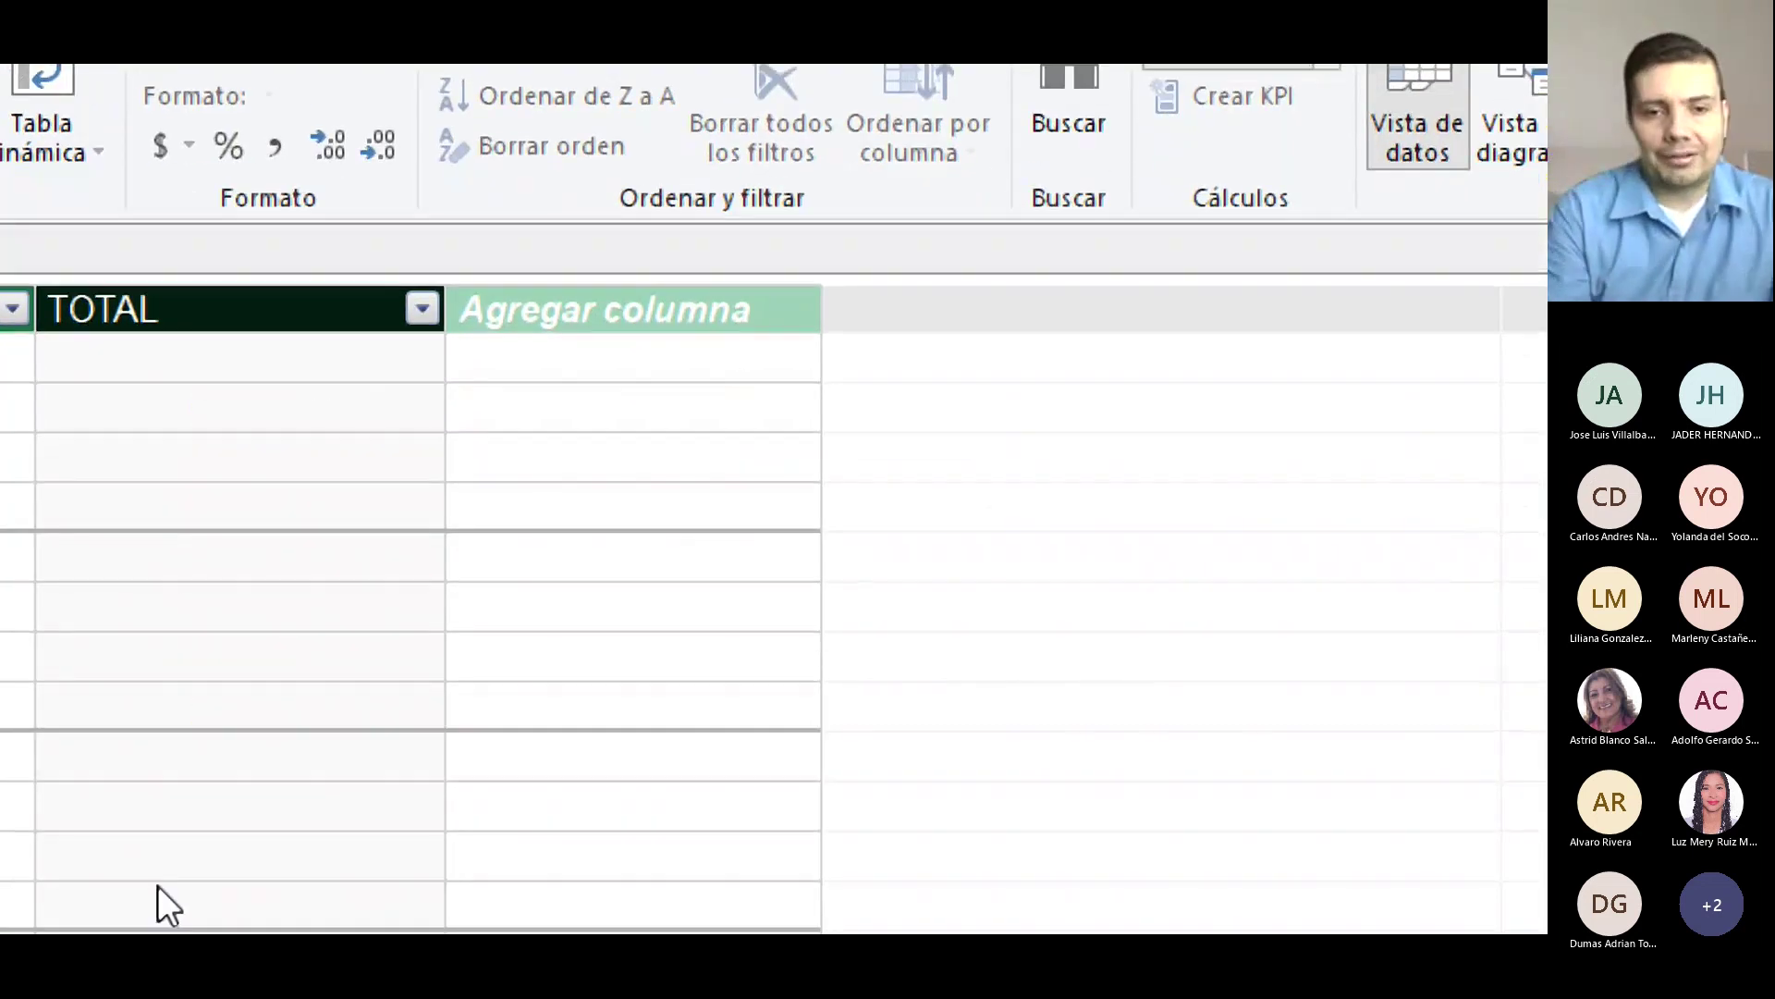
{"action": "left_click", "coordinate": [527, 538]}
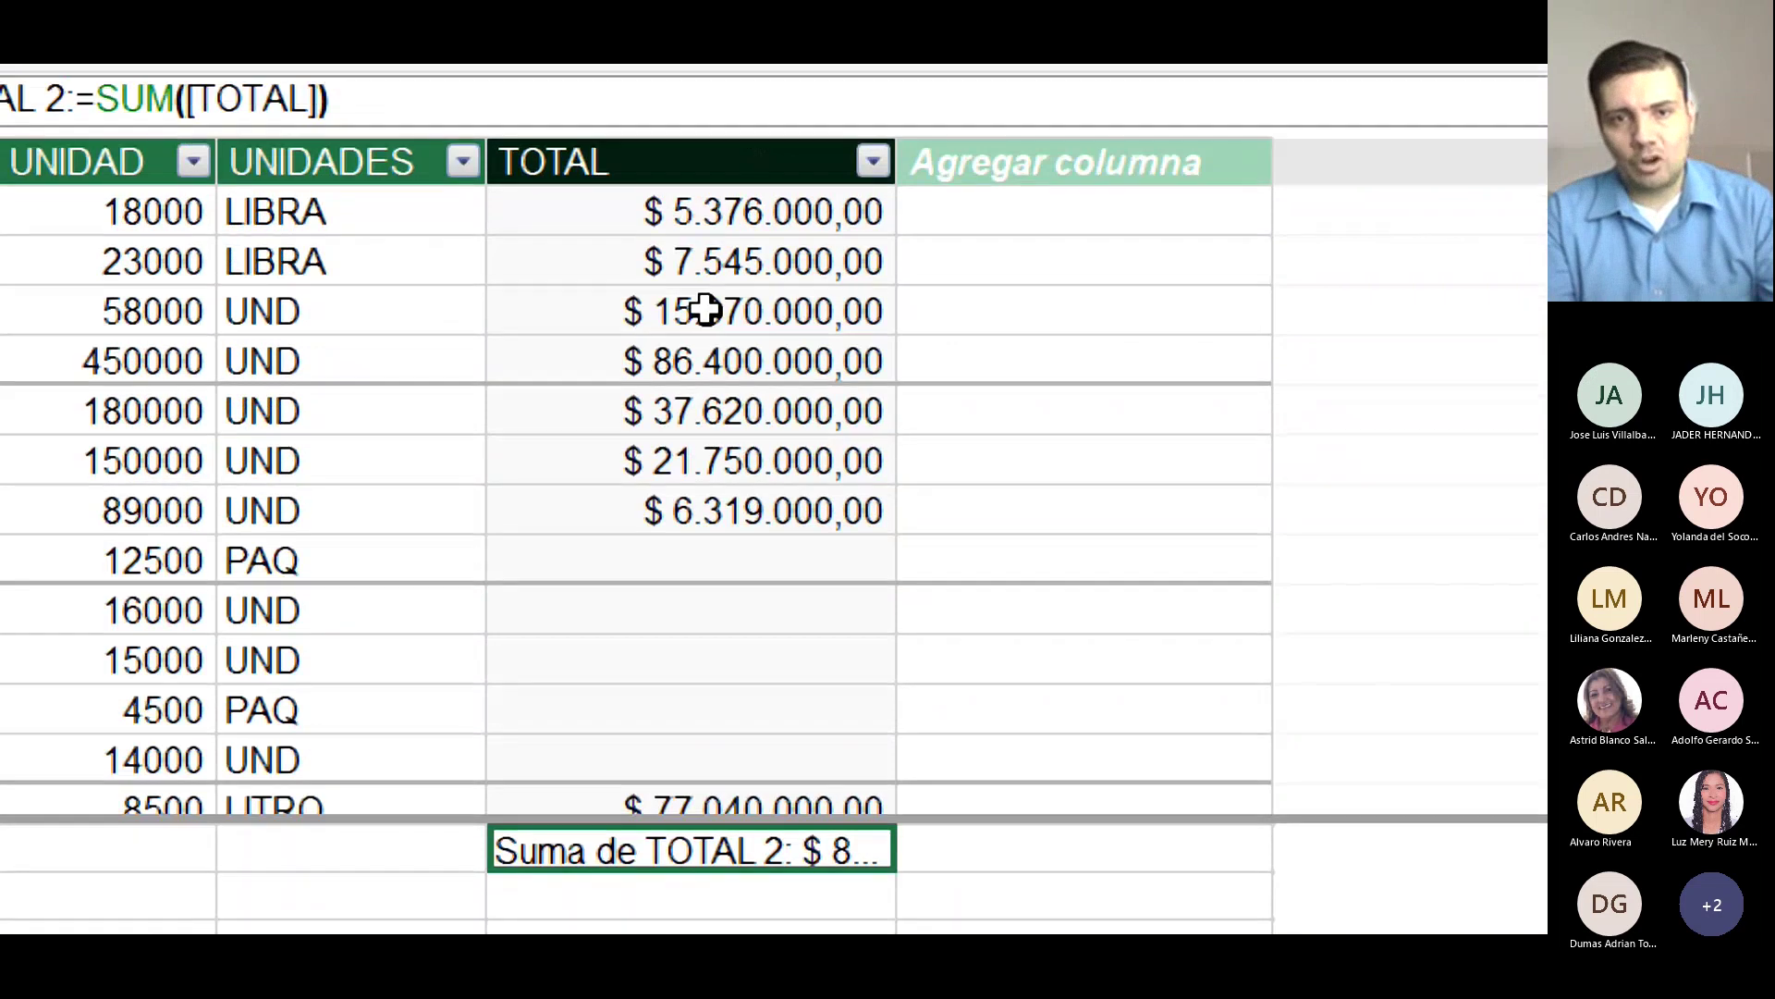
{"action": "left_click", "coordinate": [674, 673]}
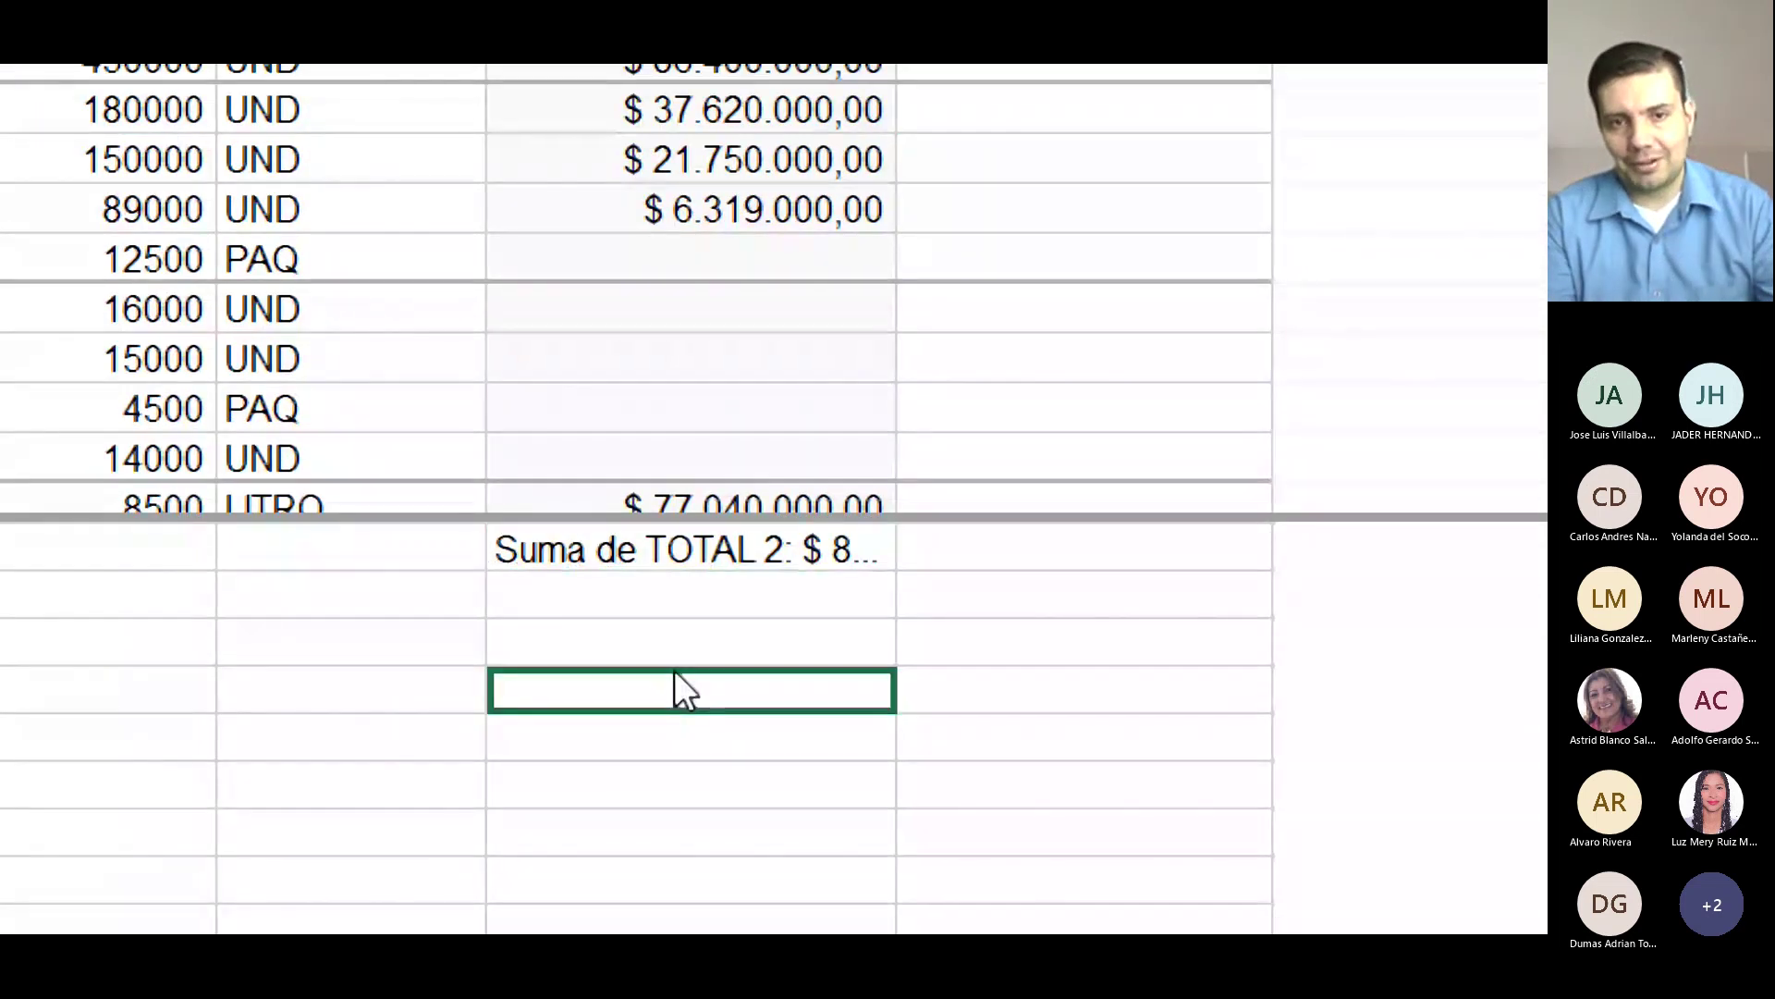
Widen the TOTAL column enough to display its full sum in the calculation area.
{"action": "left_click", "coordinate": [725, 558]}
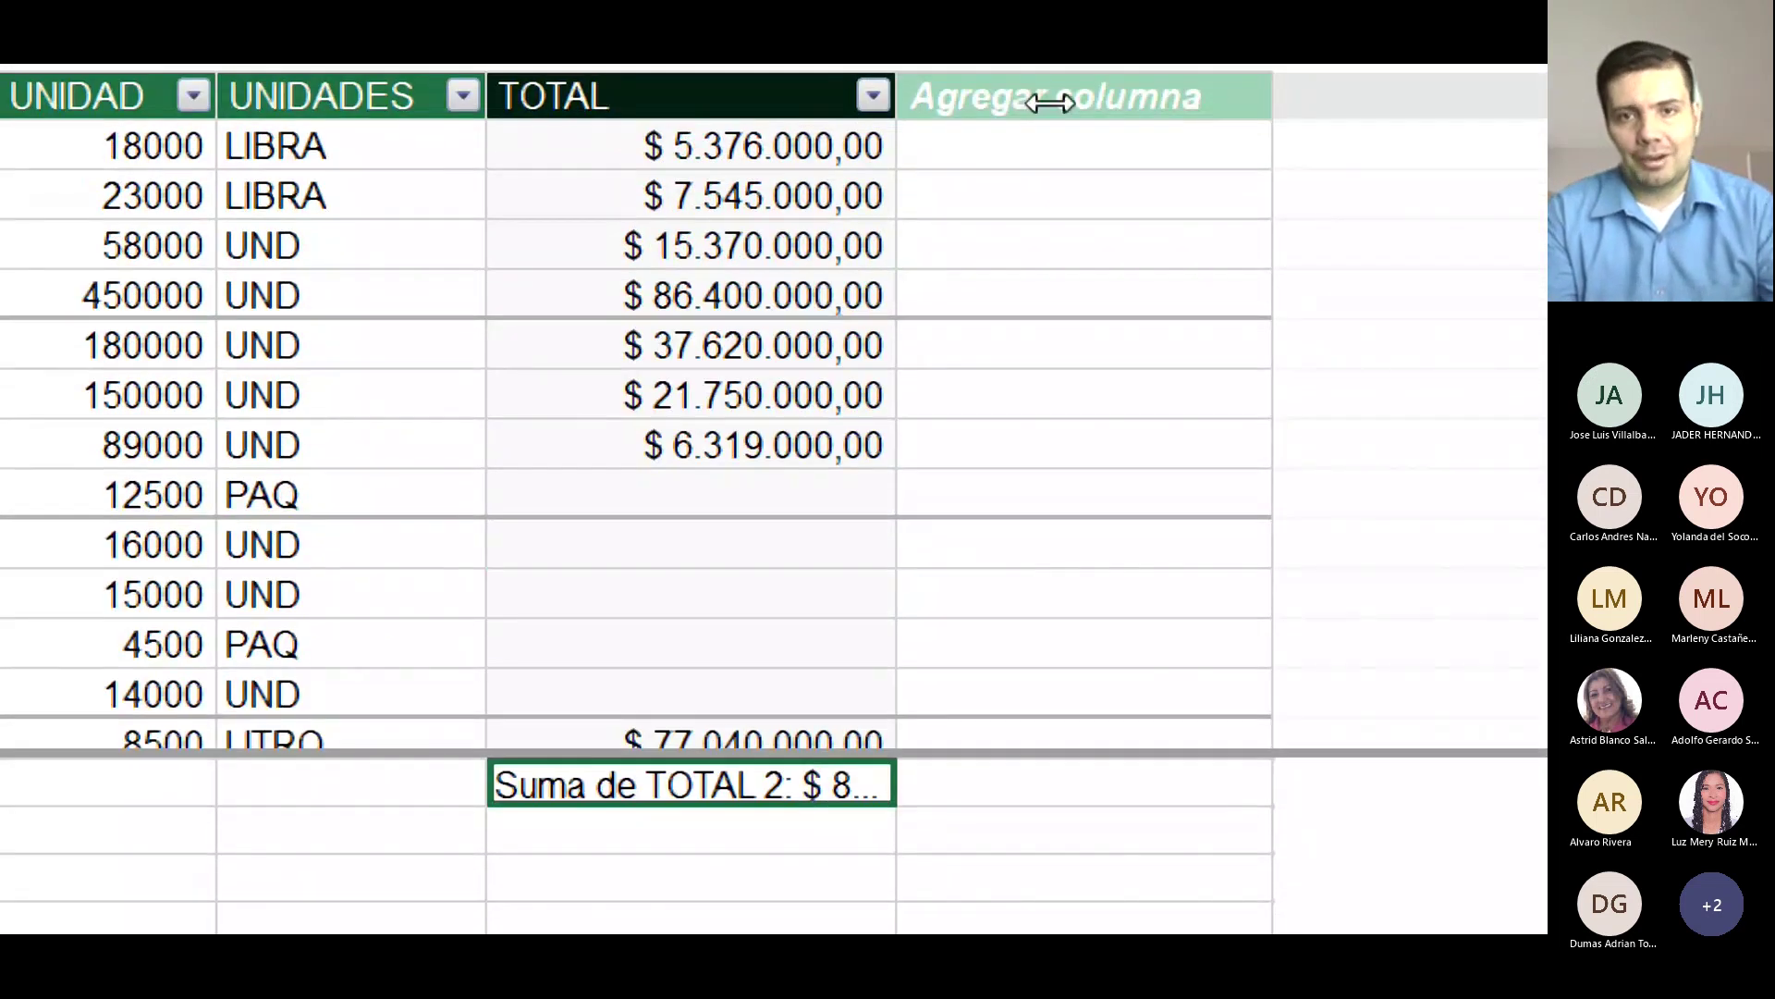
{"action": "left_click_drag", "start_coordinate": [1050, 102], "coordinate": [1328, 131]}
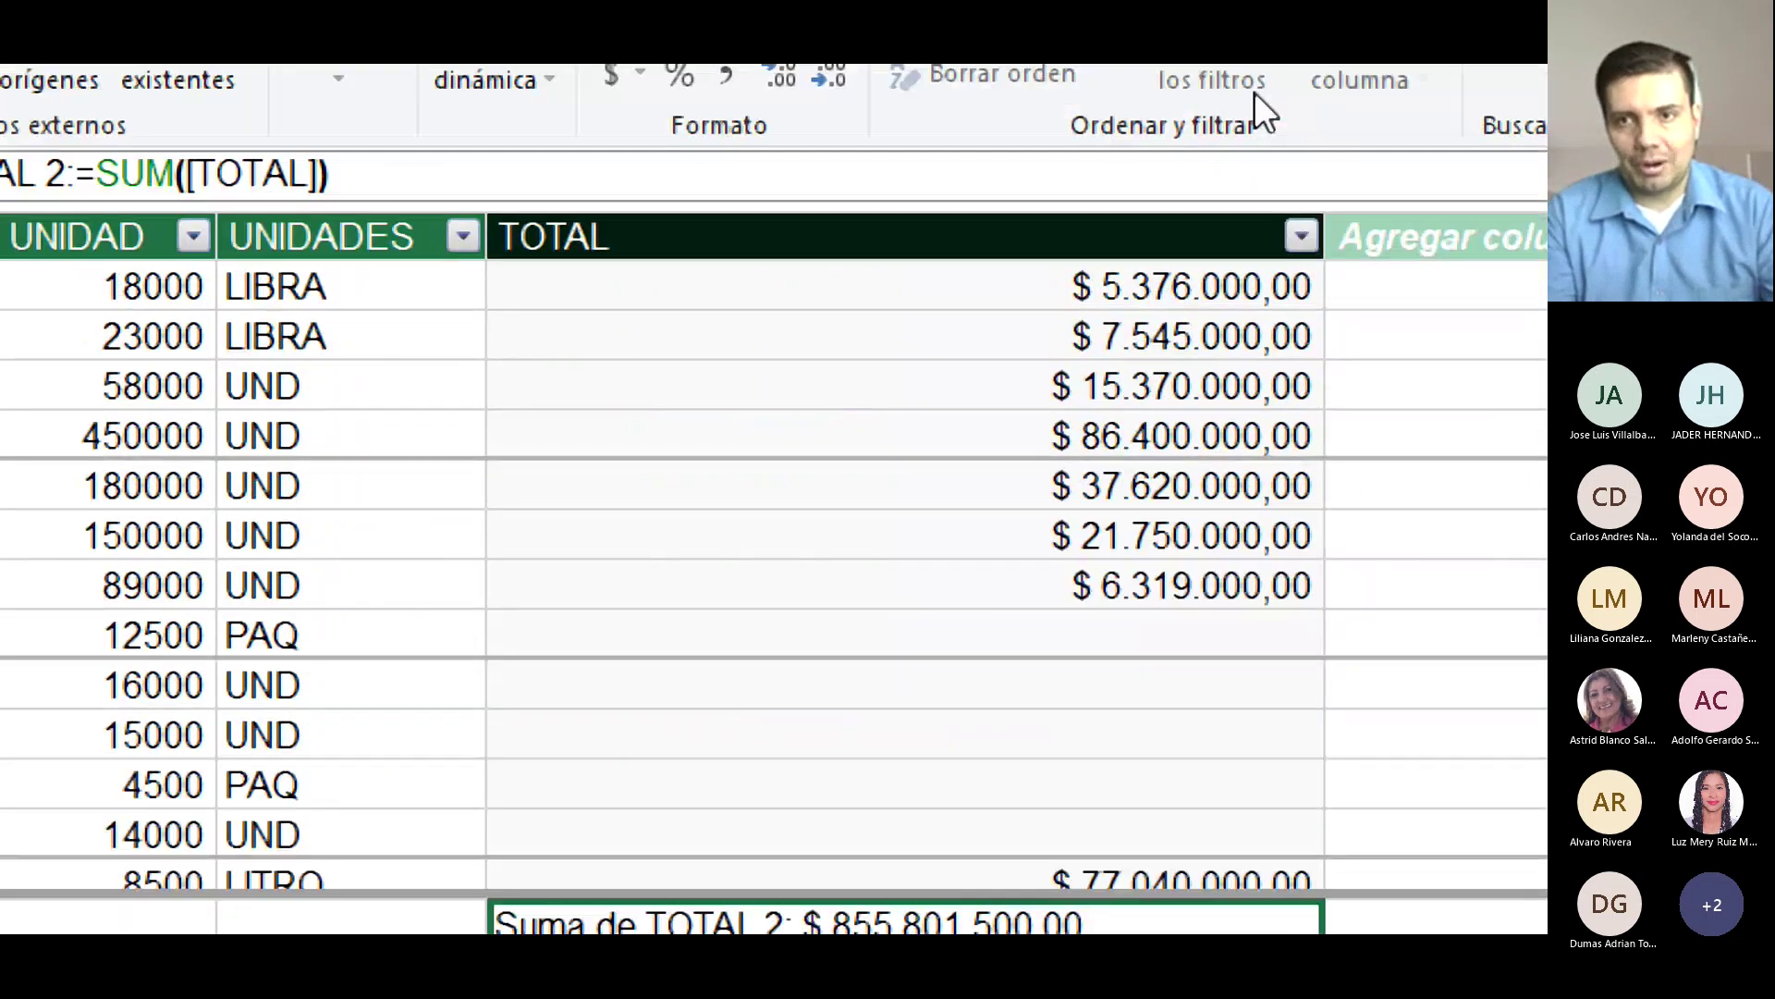
{"action": "left_click_drag", "start_coordinate": [1324, 237], "coordinate": [1193, 245]}
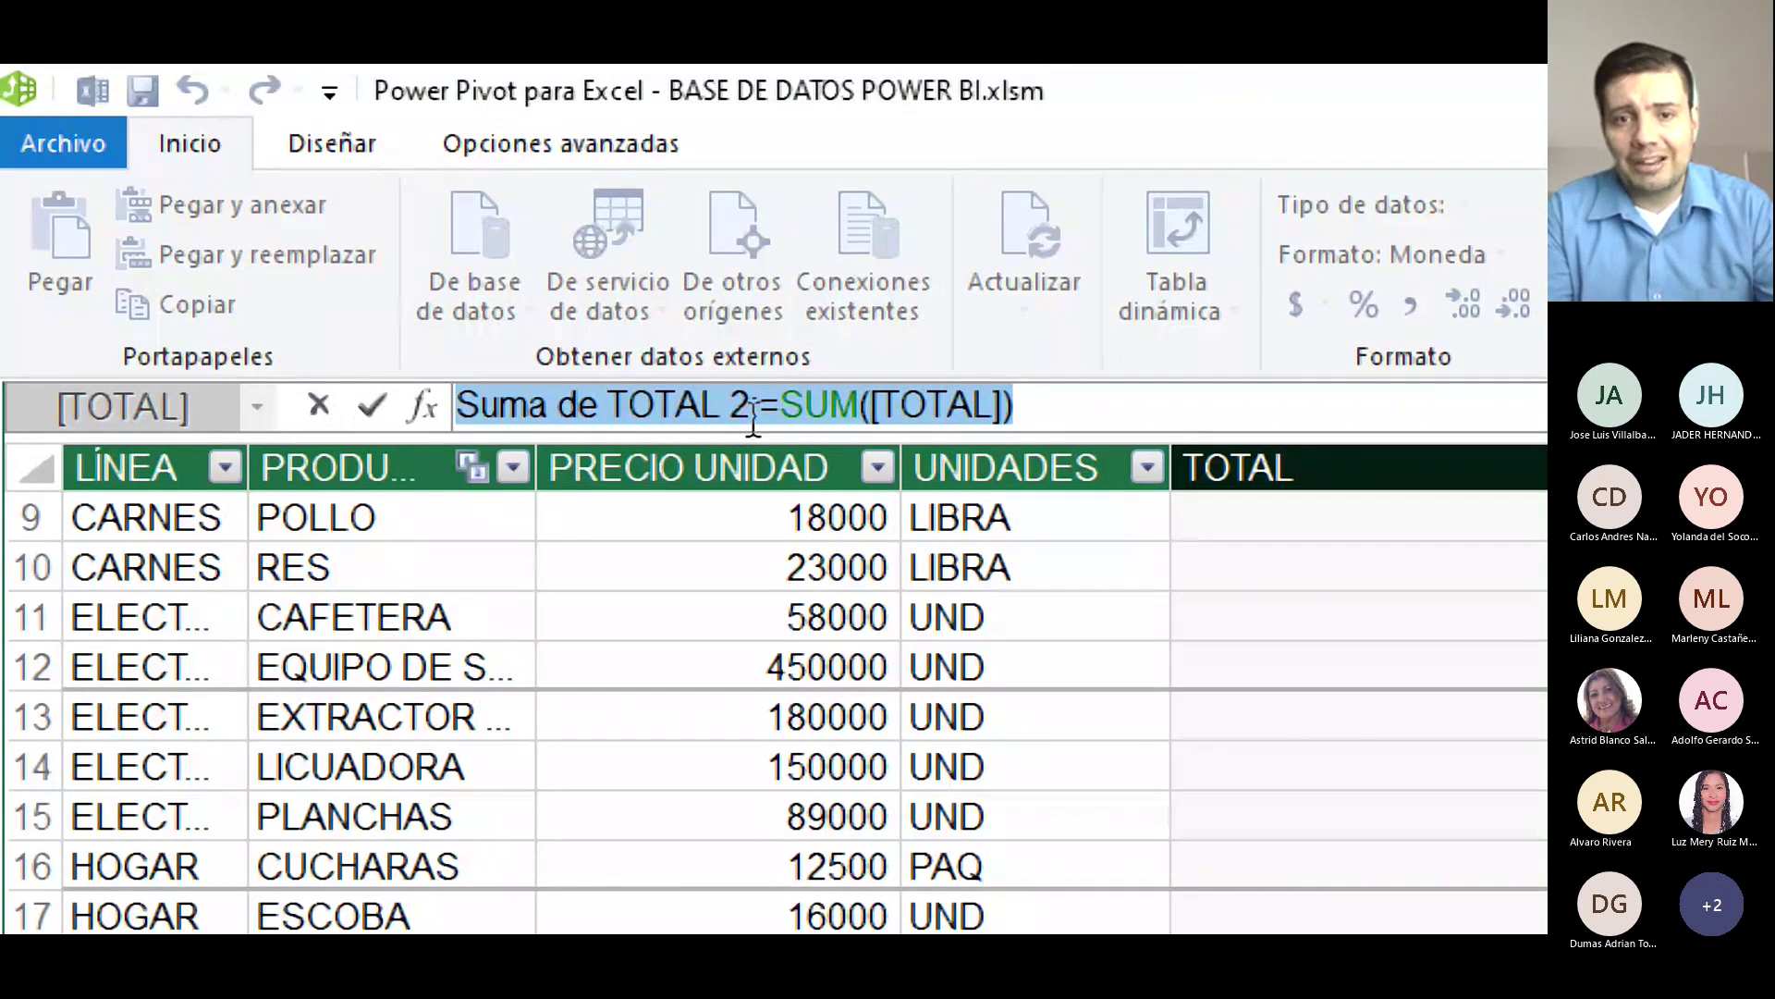
Rename the sum measure beneath the TOTAL column as GRAN TOTALIDAD, keeping its SUM([TOTAL]) formula.
{"action": "key", "text": "Escape"}
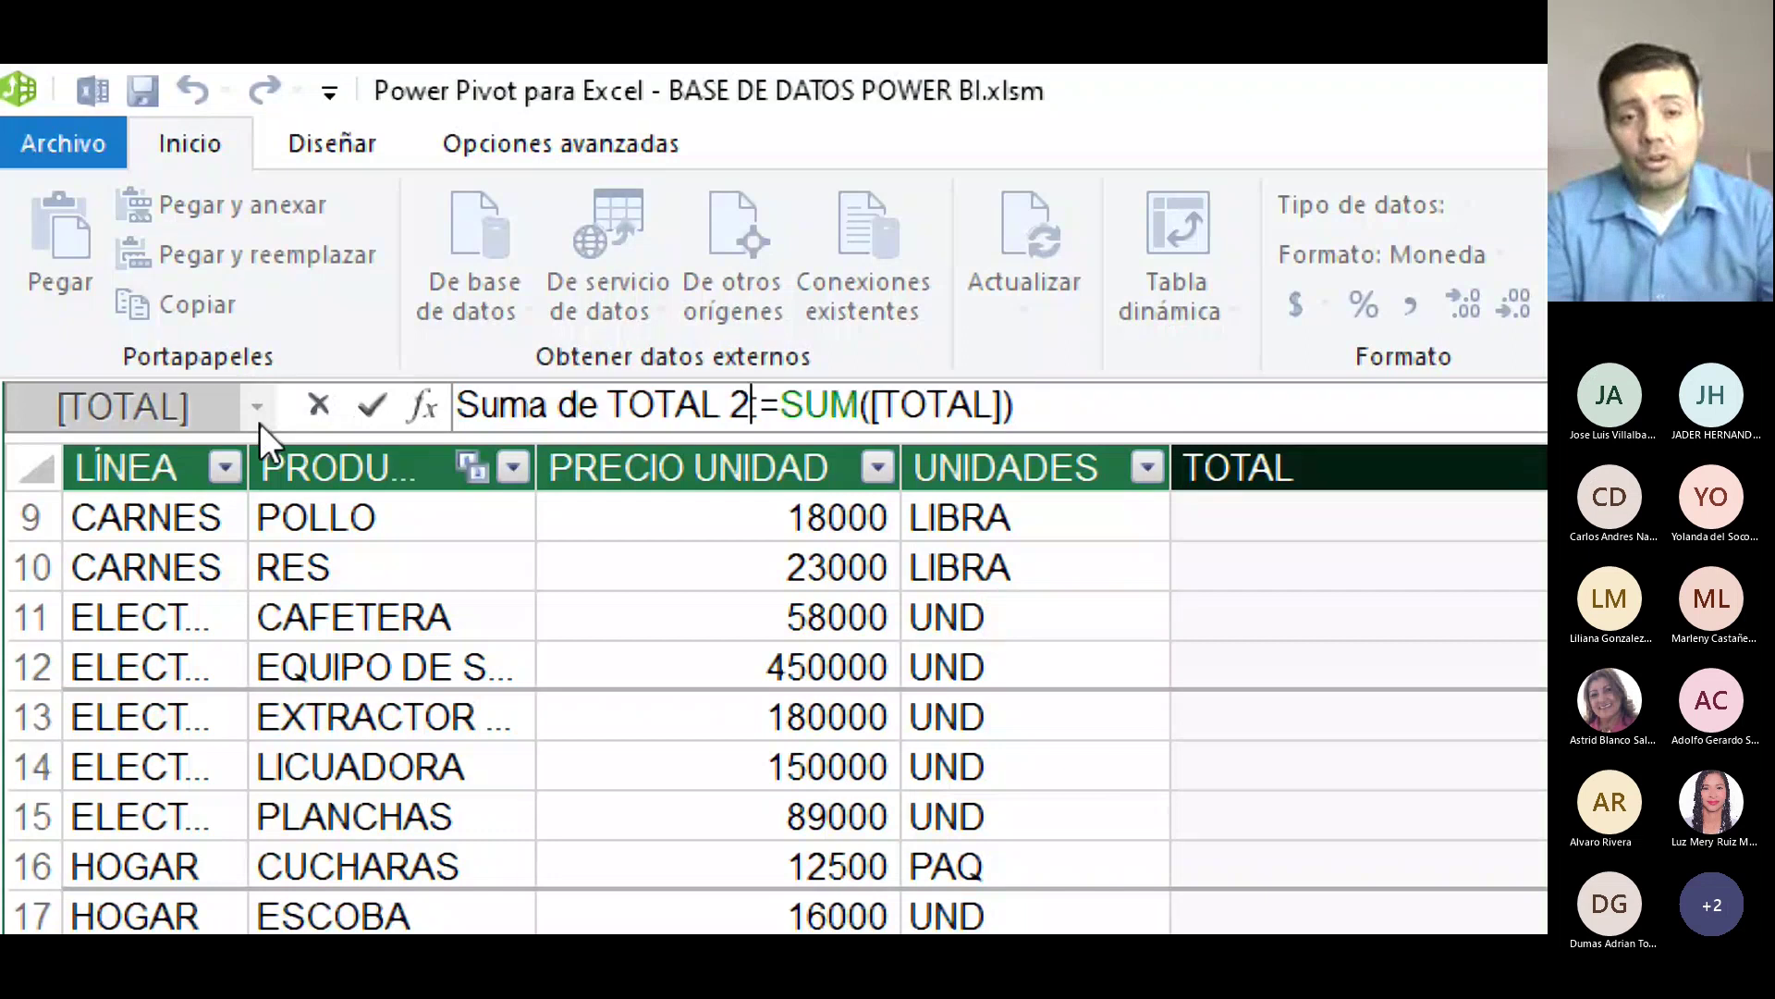
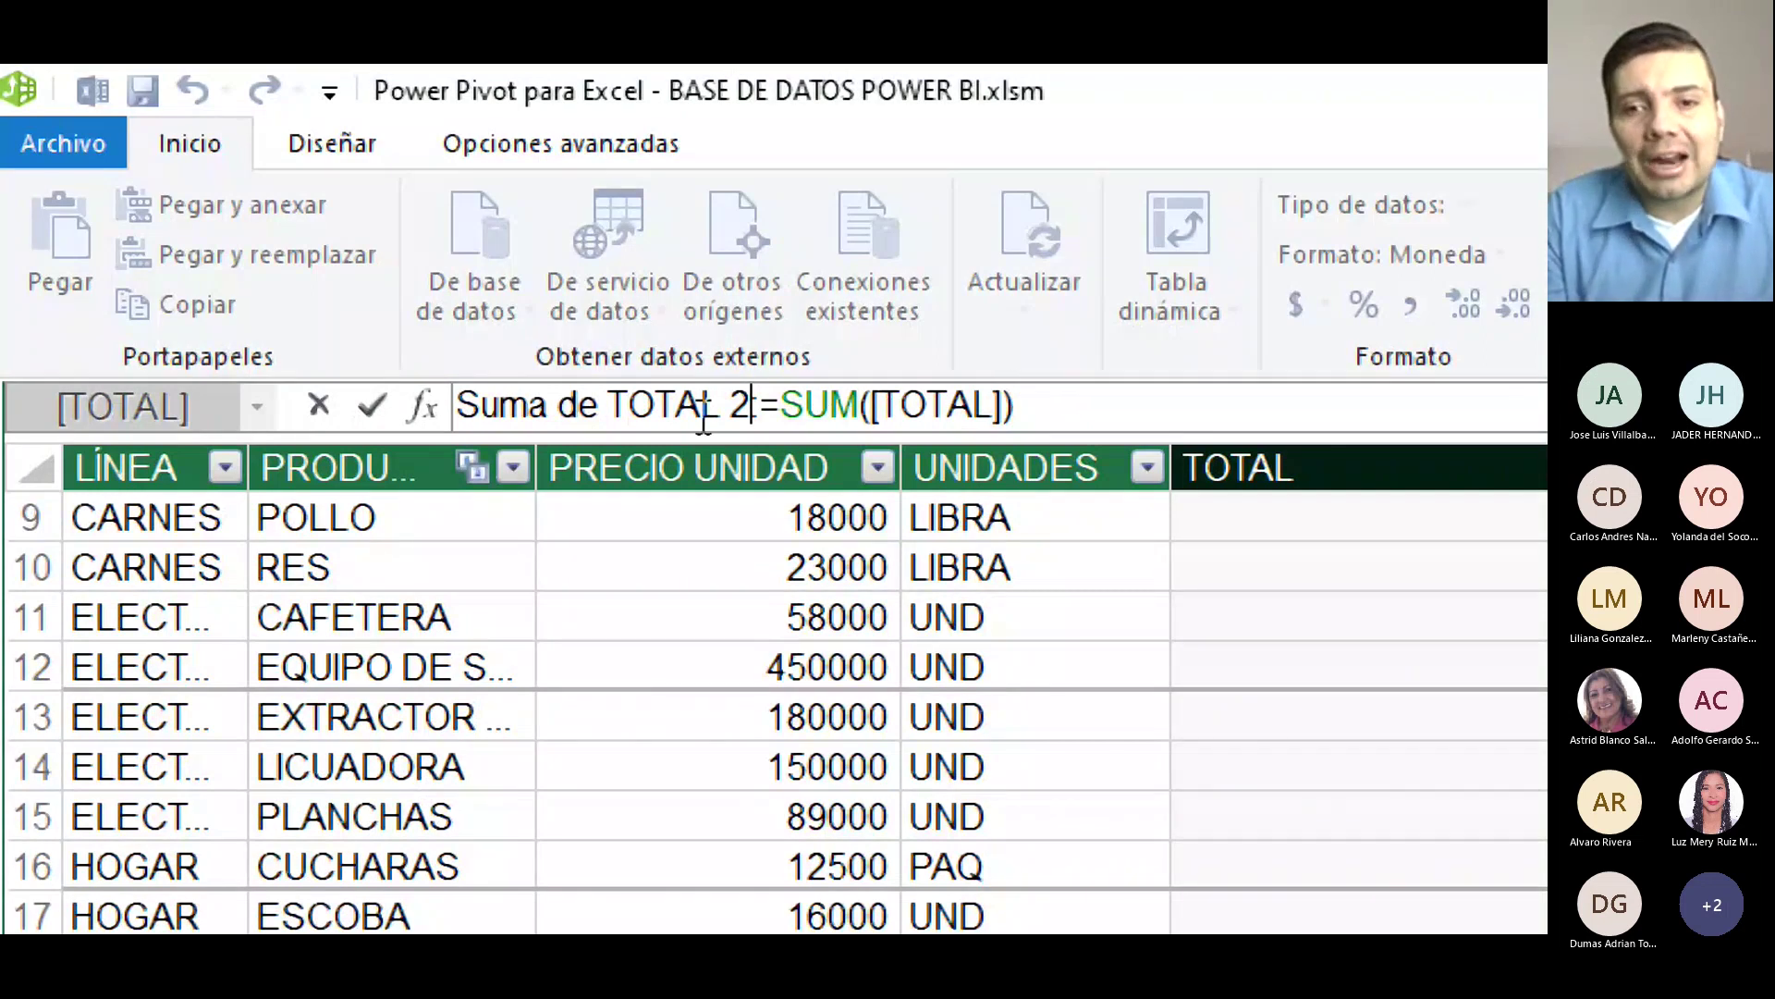
{"action": "key", "text": "shift+Home"}
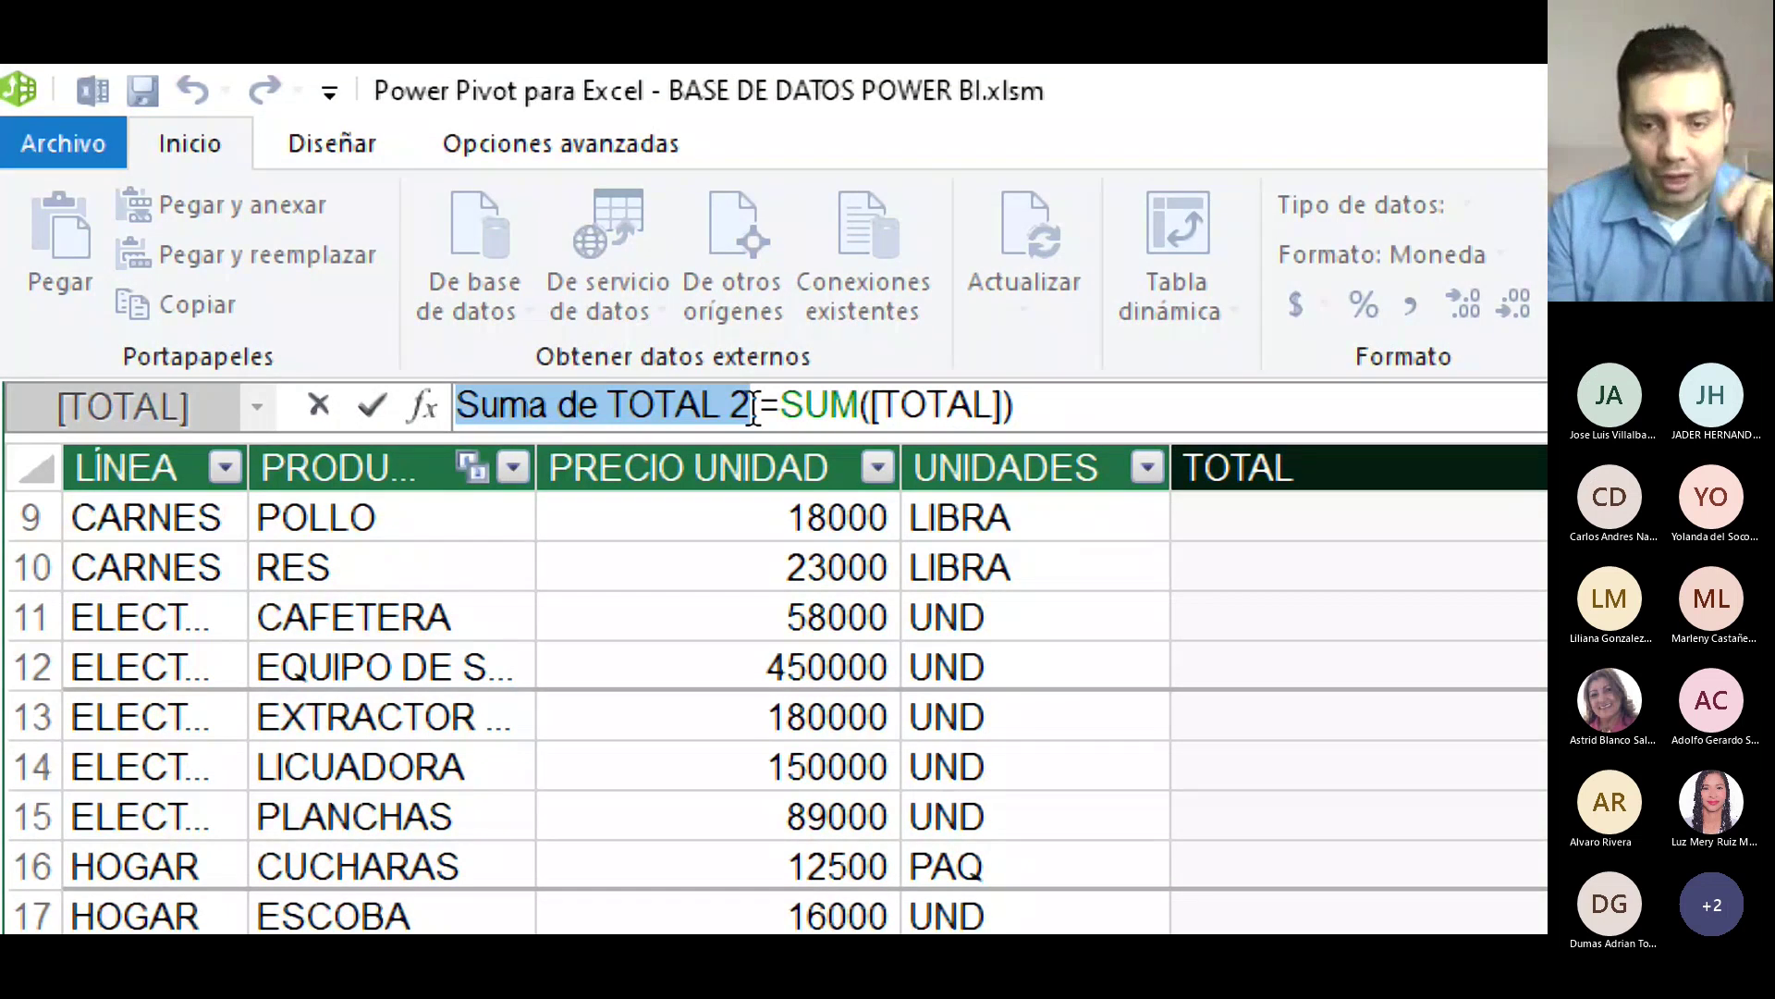
{"action": "type", "text": "GR"}
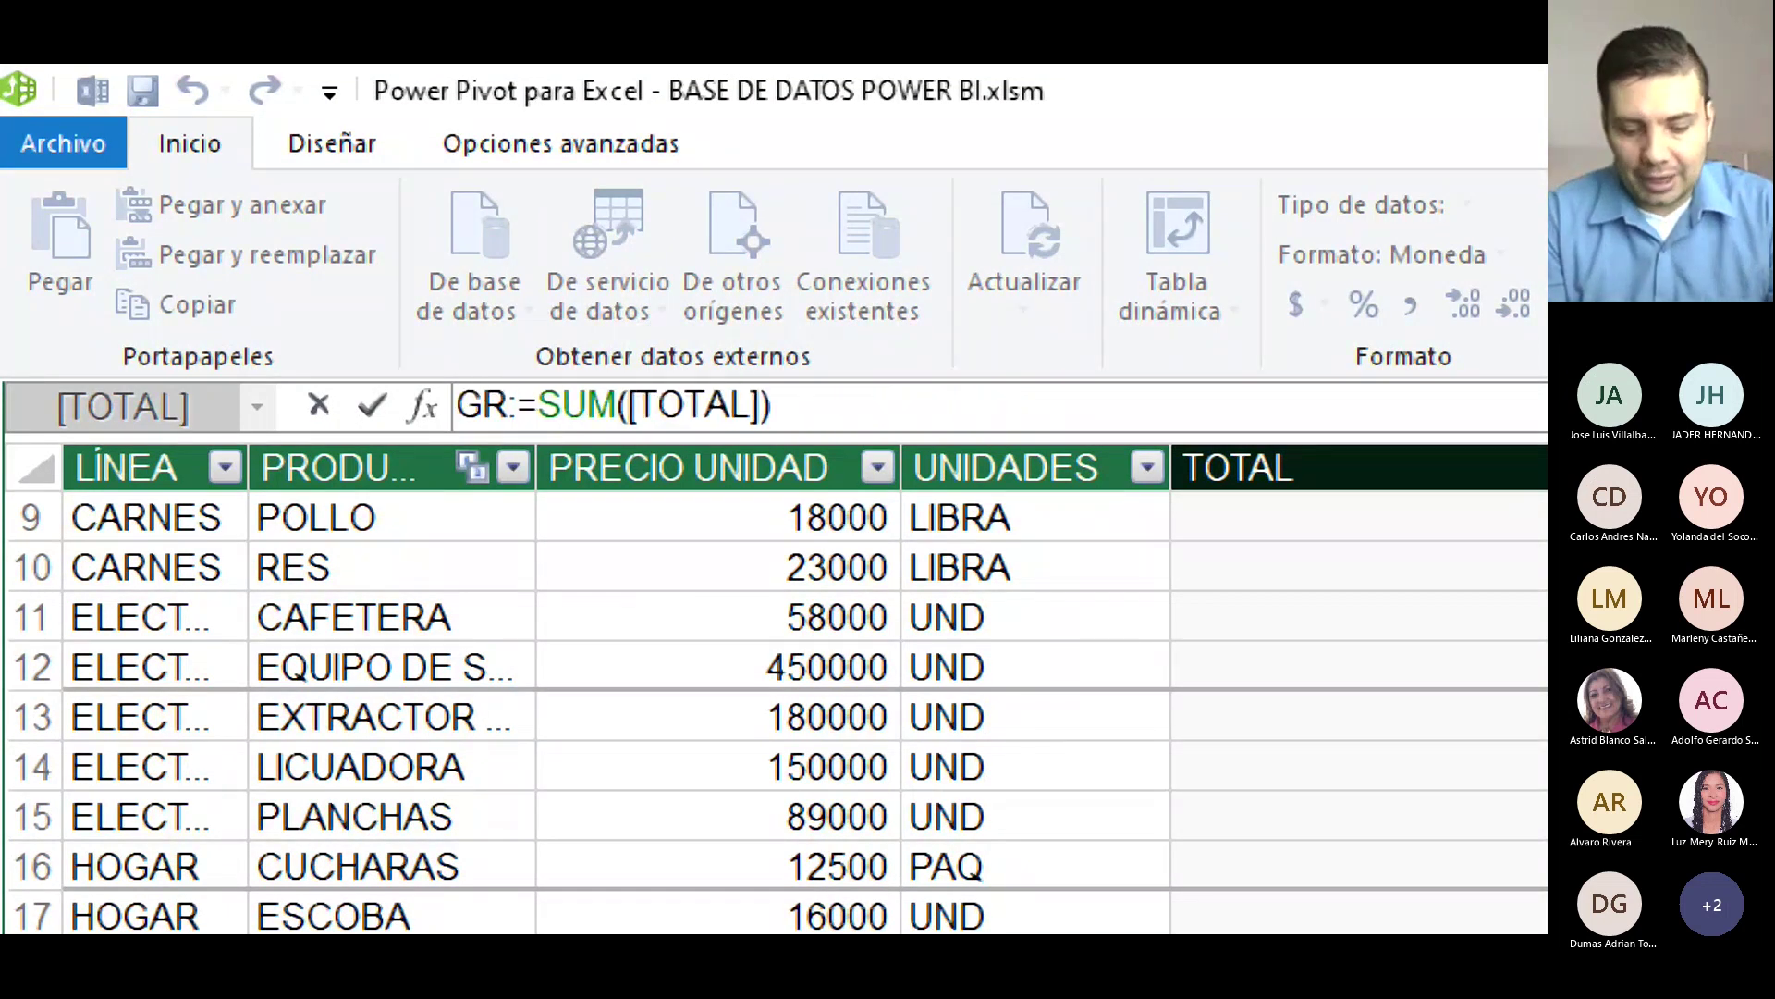
{"action": "type", "text": "AN TO"}
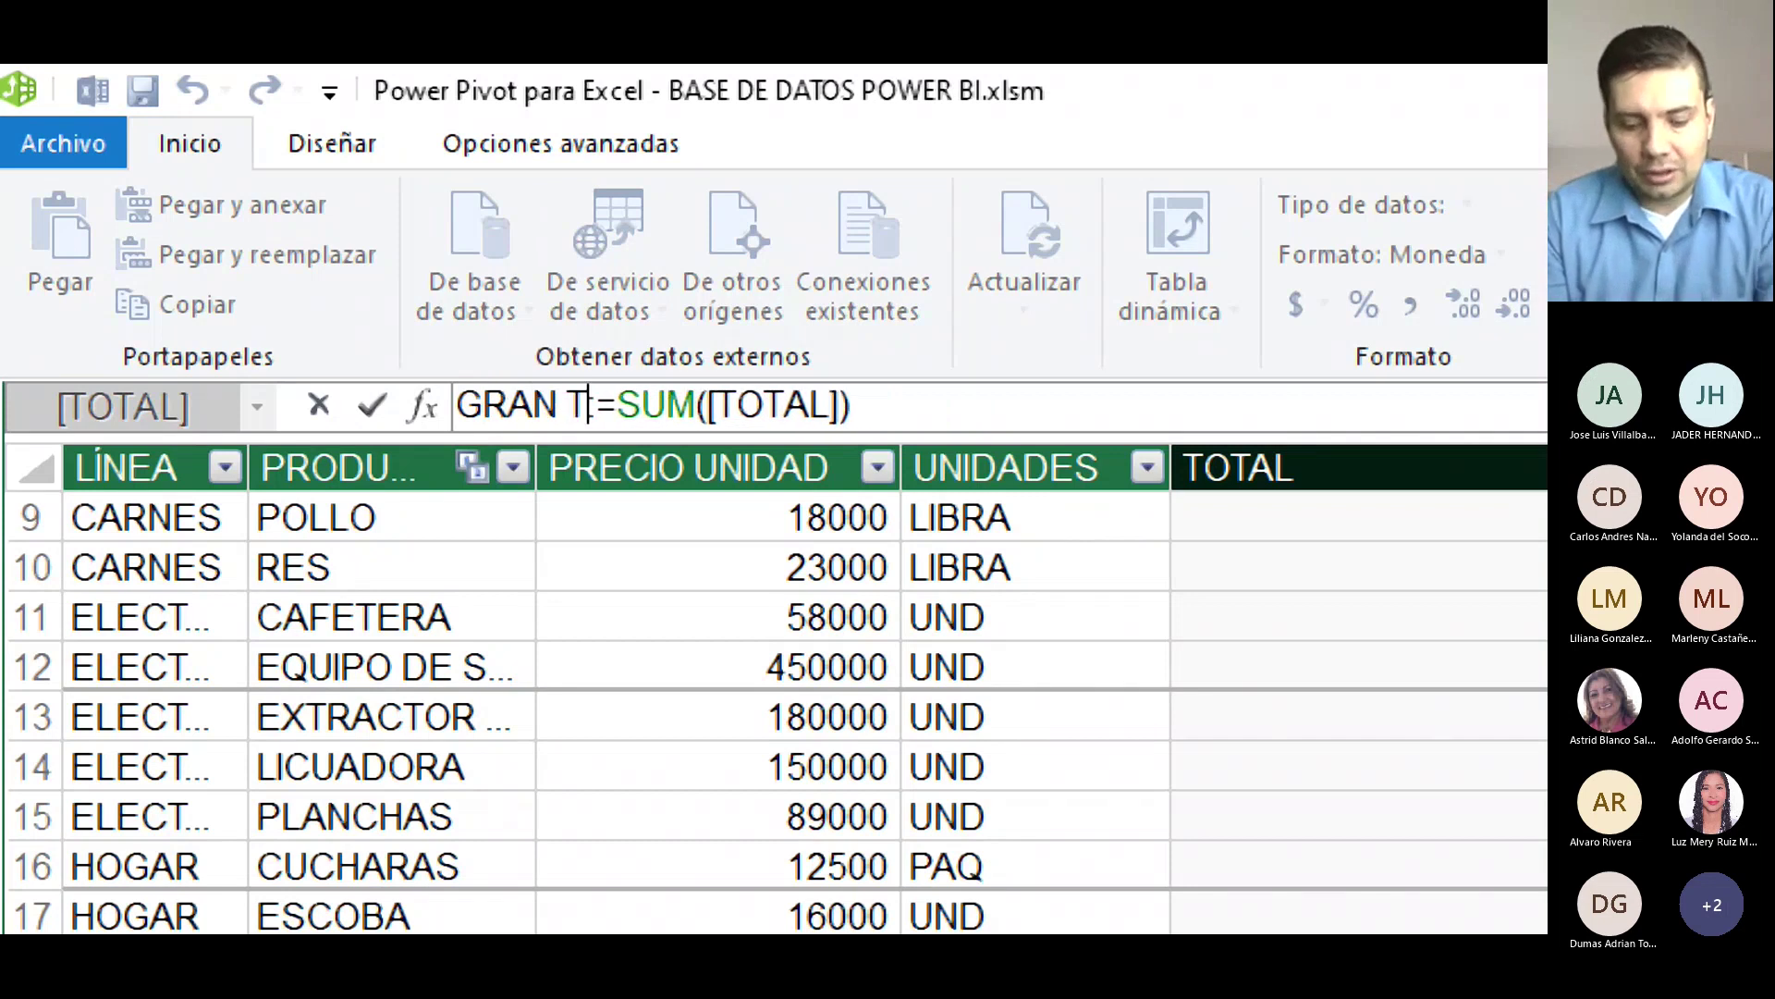
{"action": "type", "text": "TALIDAD:"}
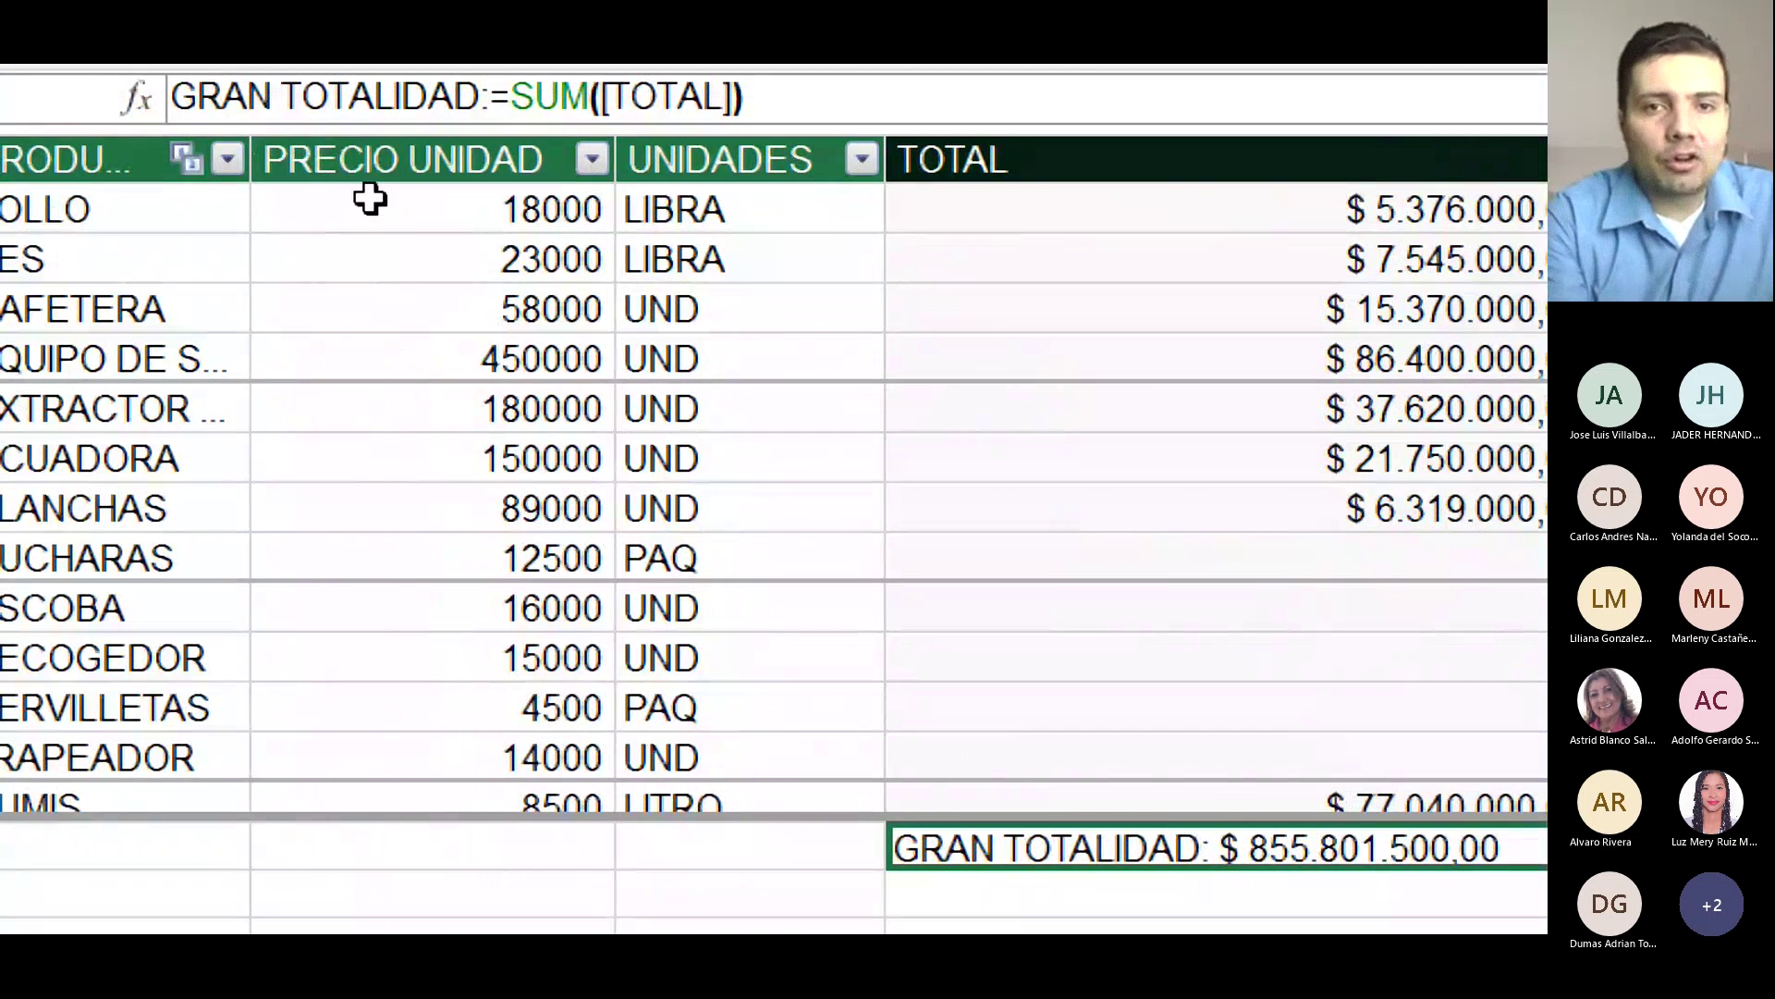
Add a new column named OPERACIÓN 1 after the TOTAL column of T1_SUPERMERCADO.
{"action": "left_click", "coordinate": [465, 190]}
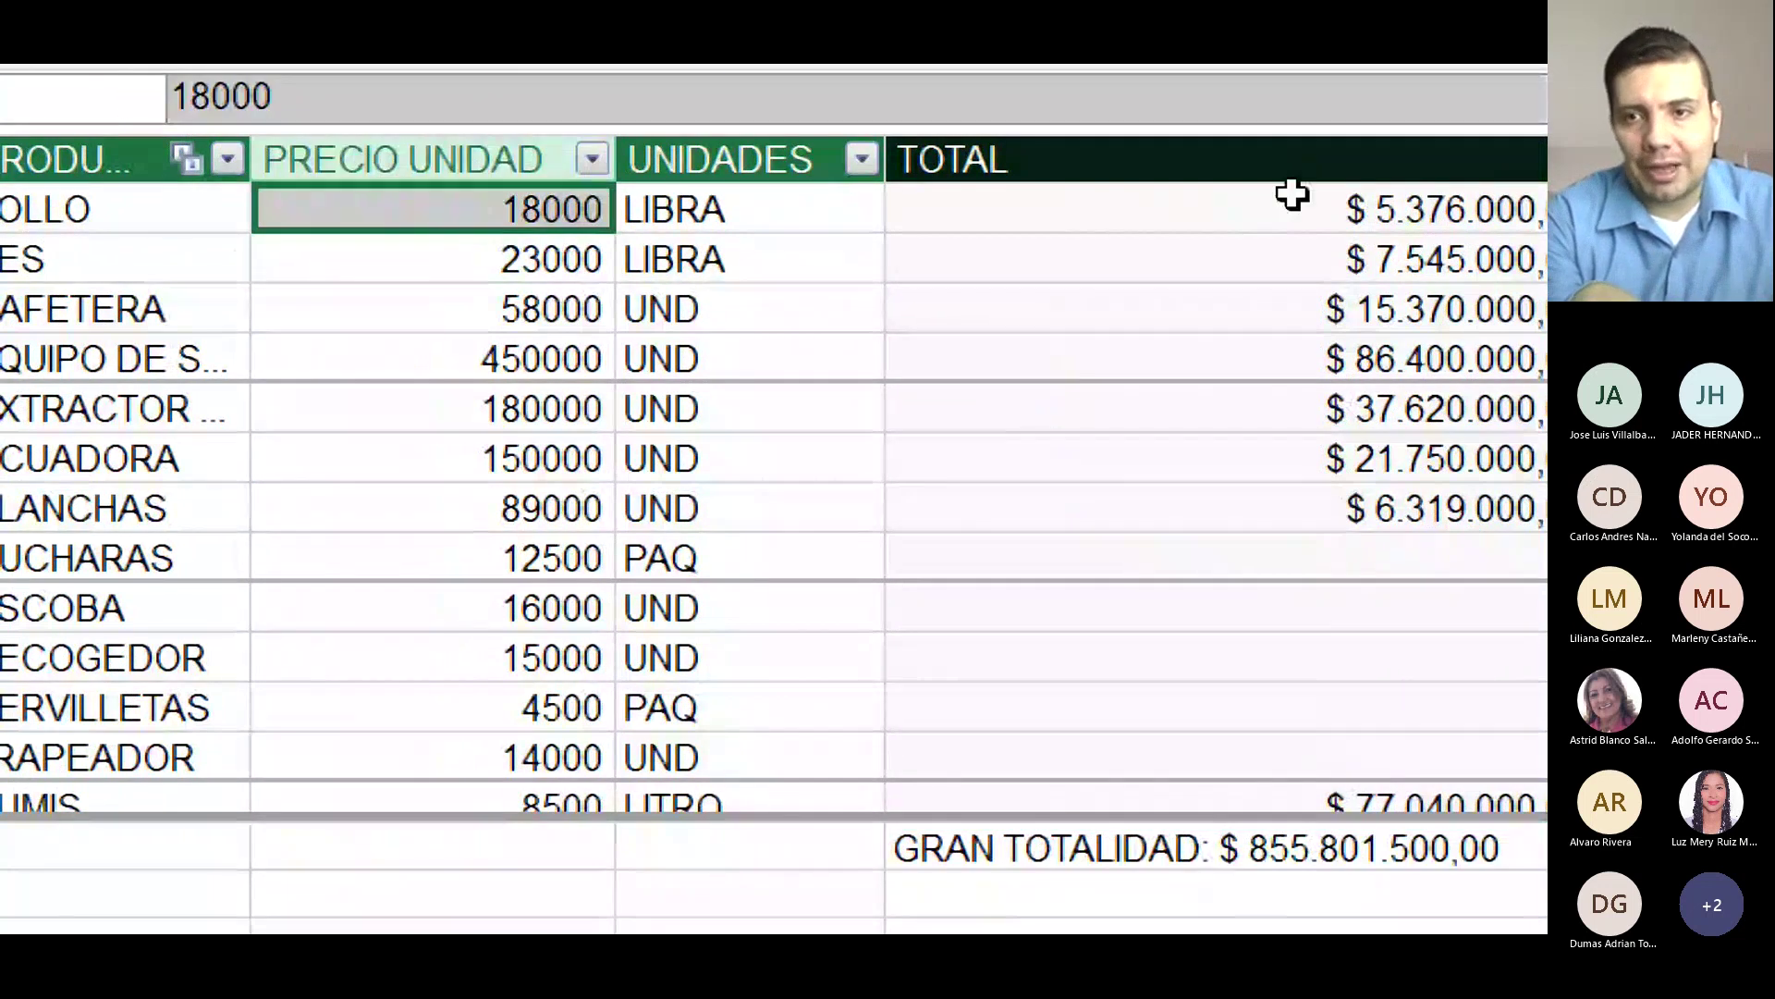
{"action": "left_click", "coordinate": [1397, 208]}
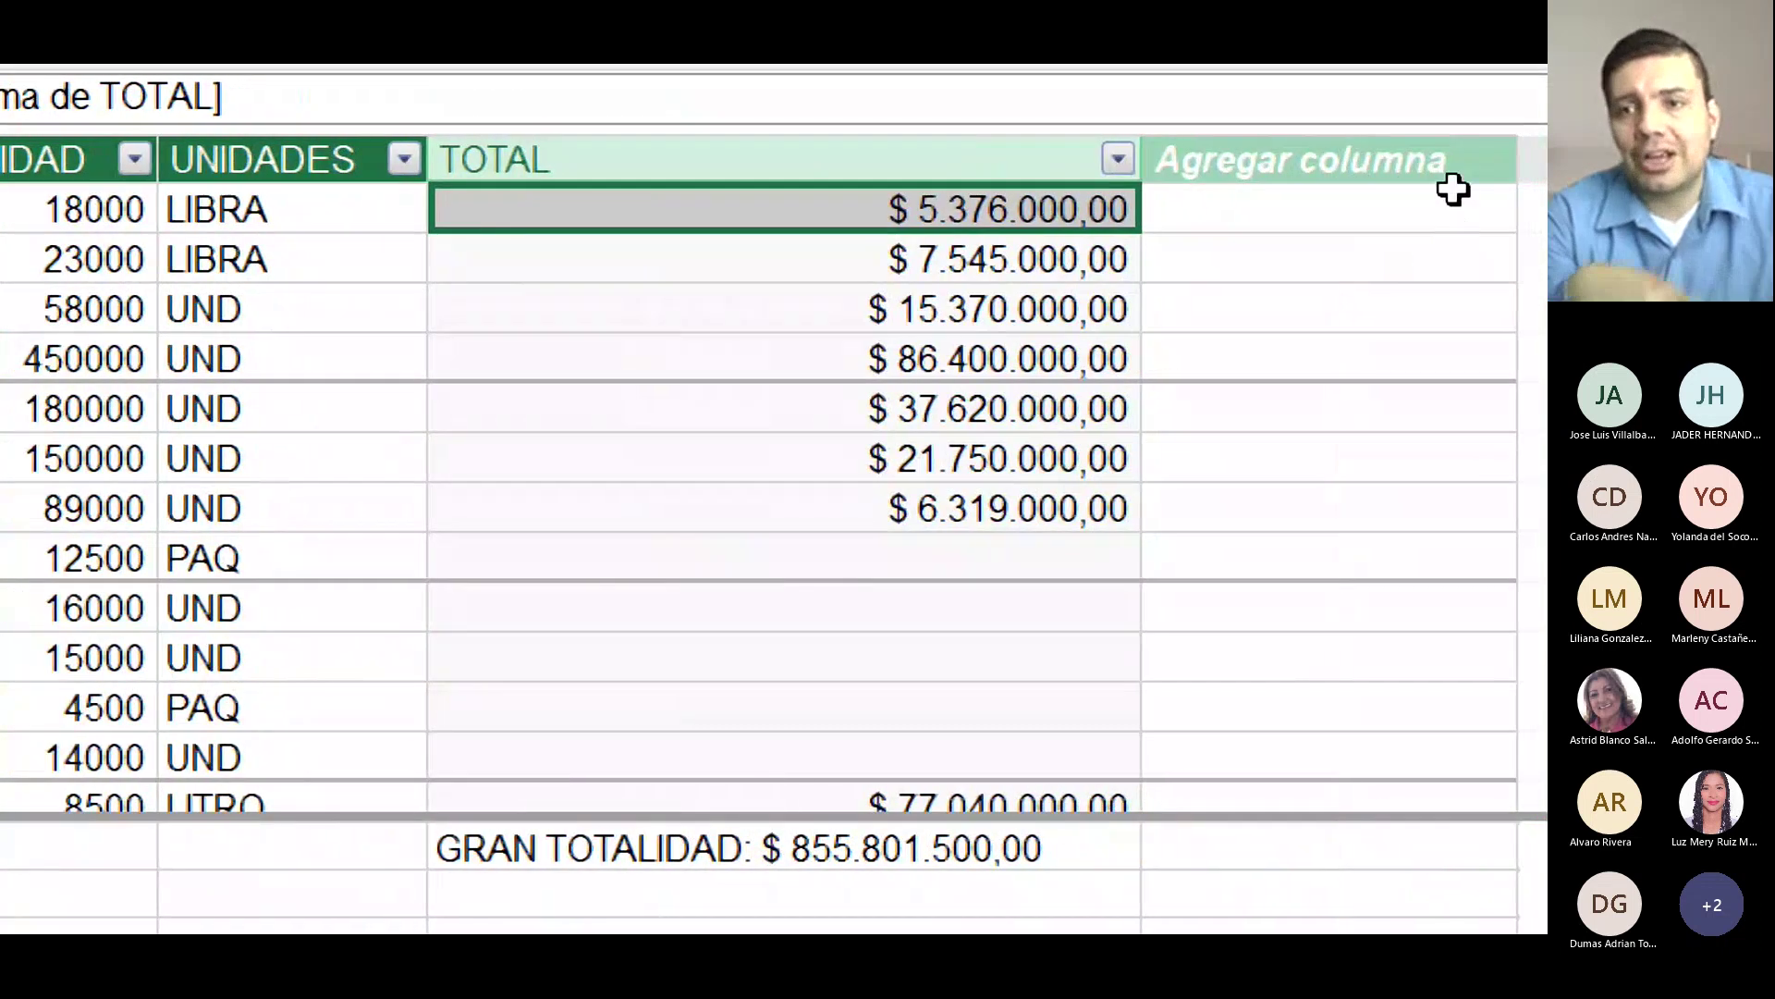
{"action": "left_click", "coordinate": [1456, 189]}
{"action": "left_click", "coordinate": [1402, 158]}
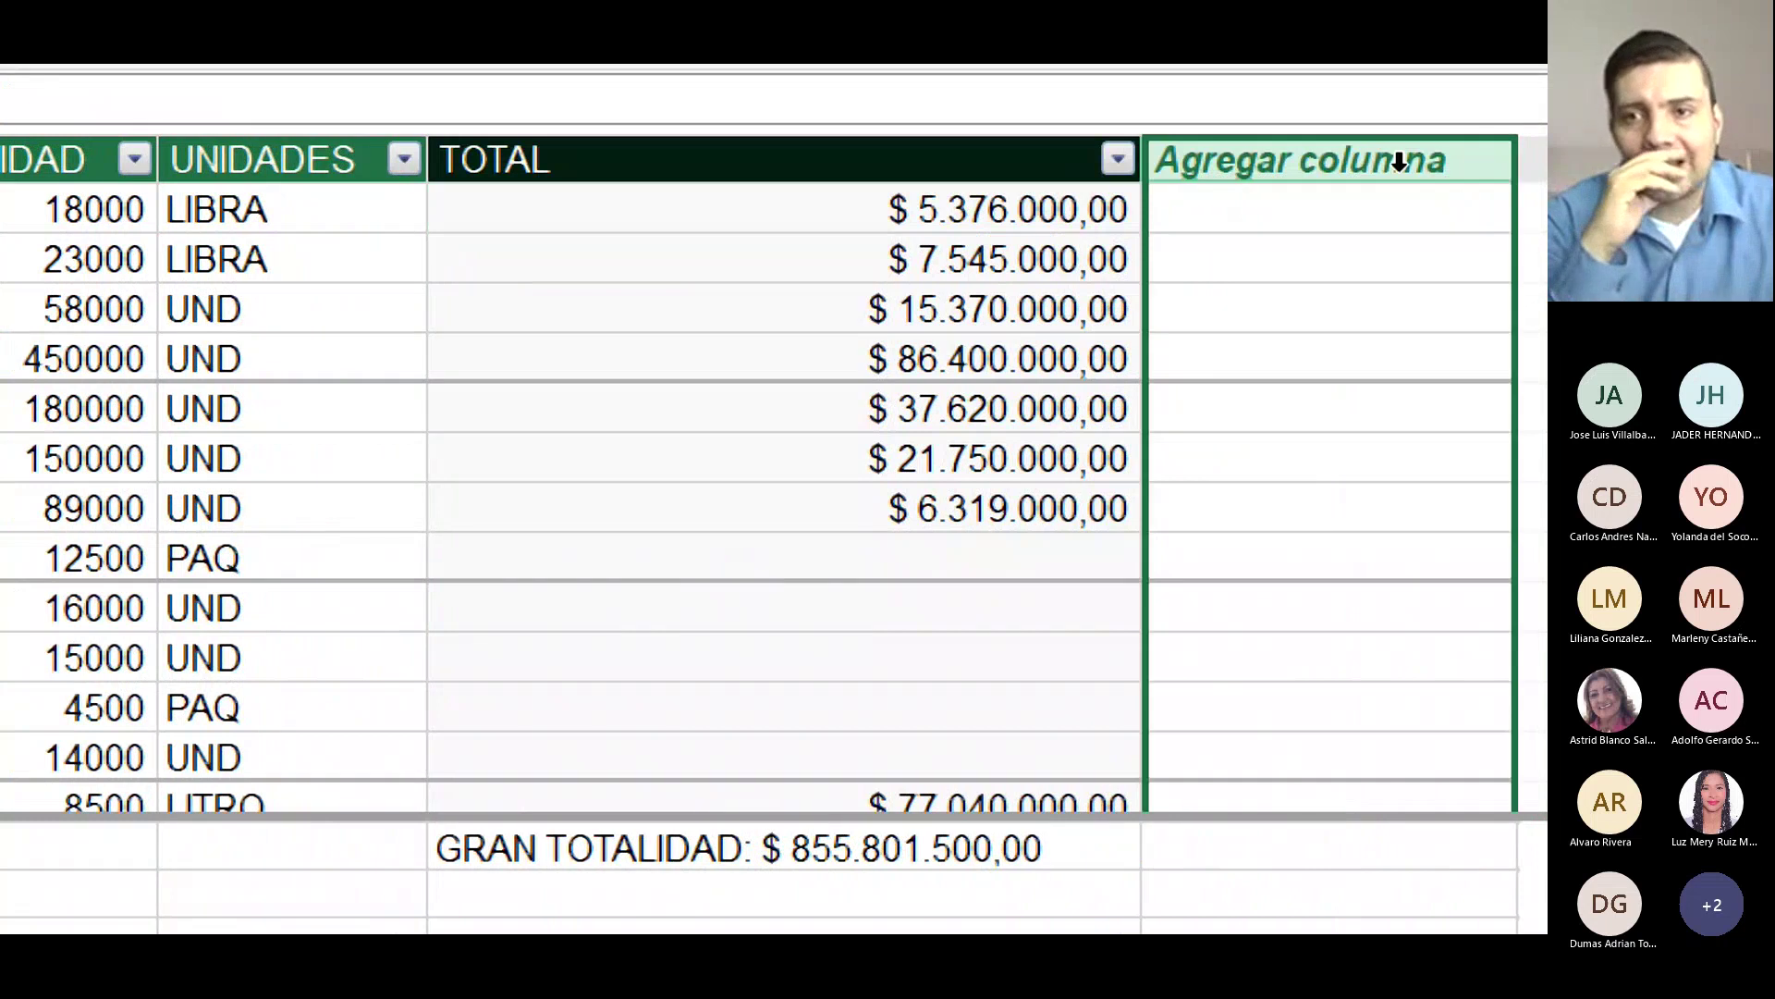
{"action": "double_click", "coordinate": [1384, 159]}
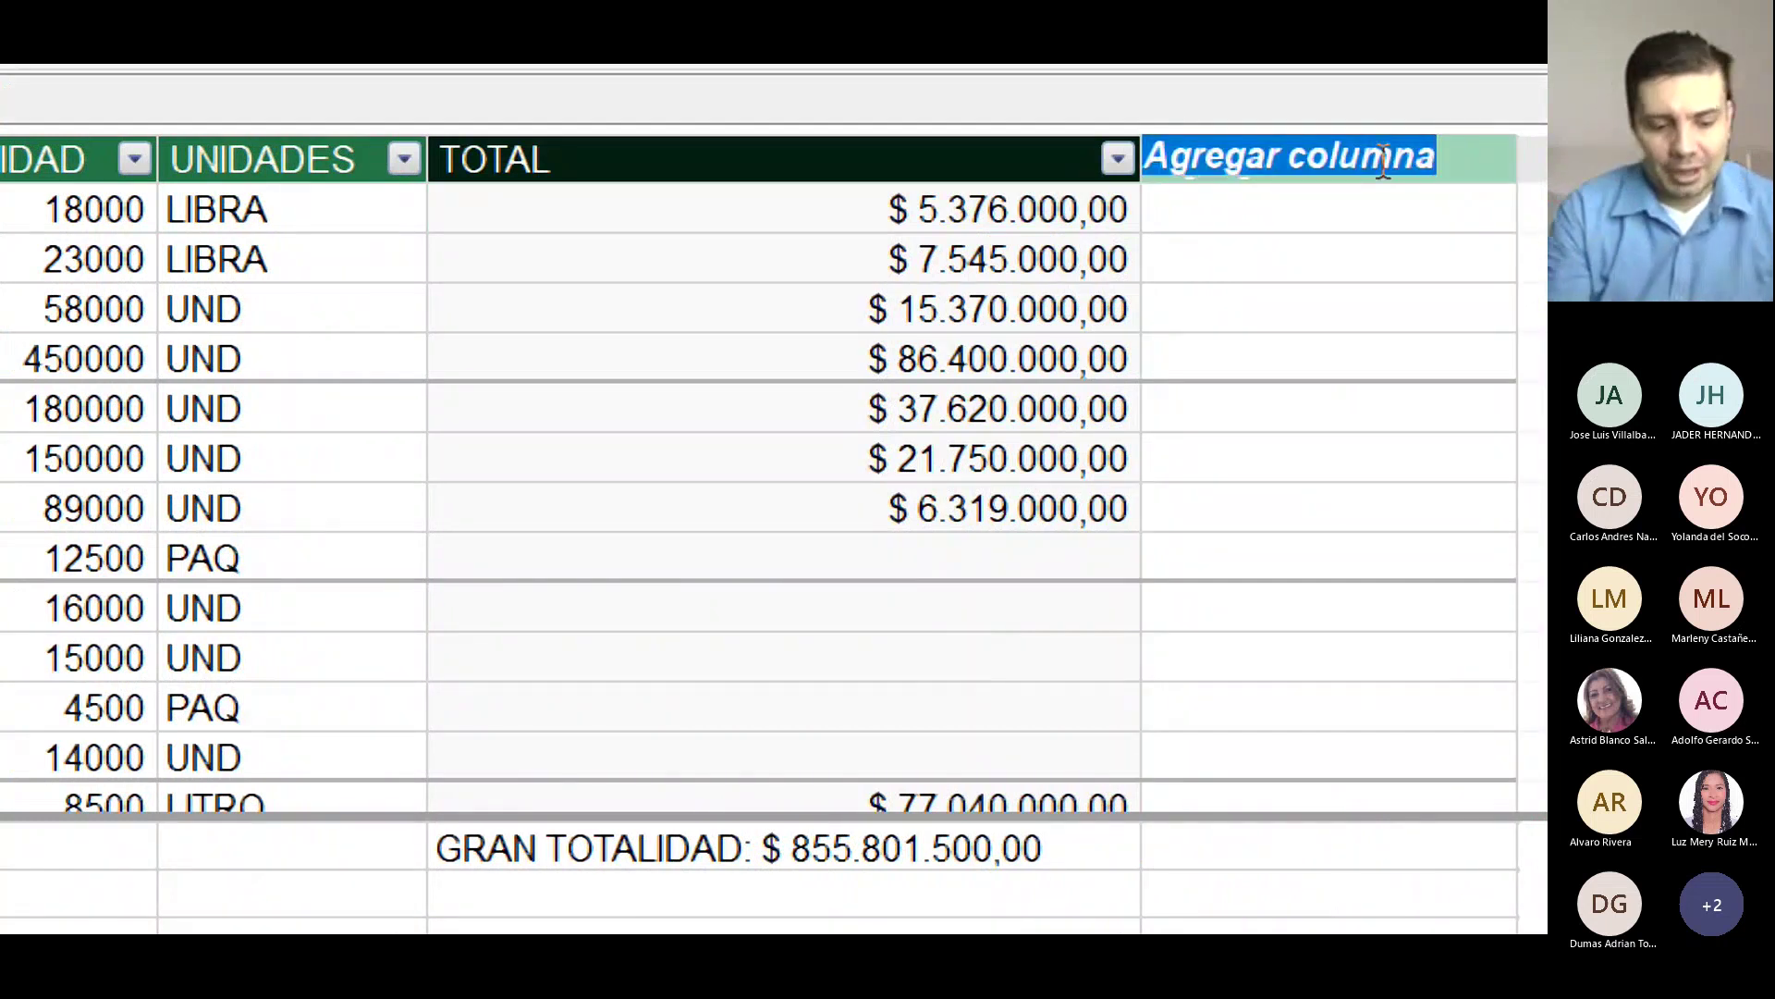
{"action": "type", "text": "OPERAC"}
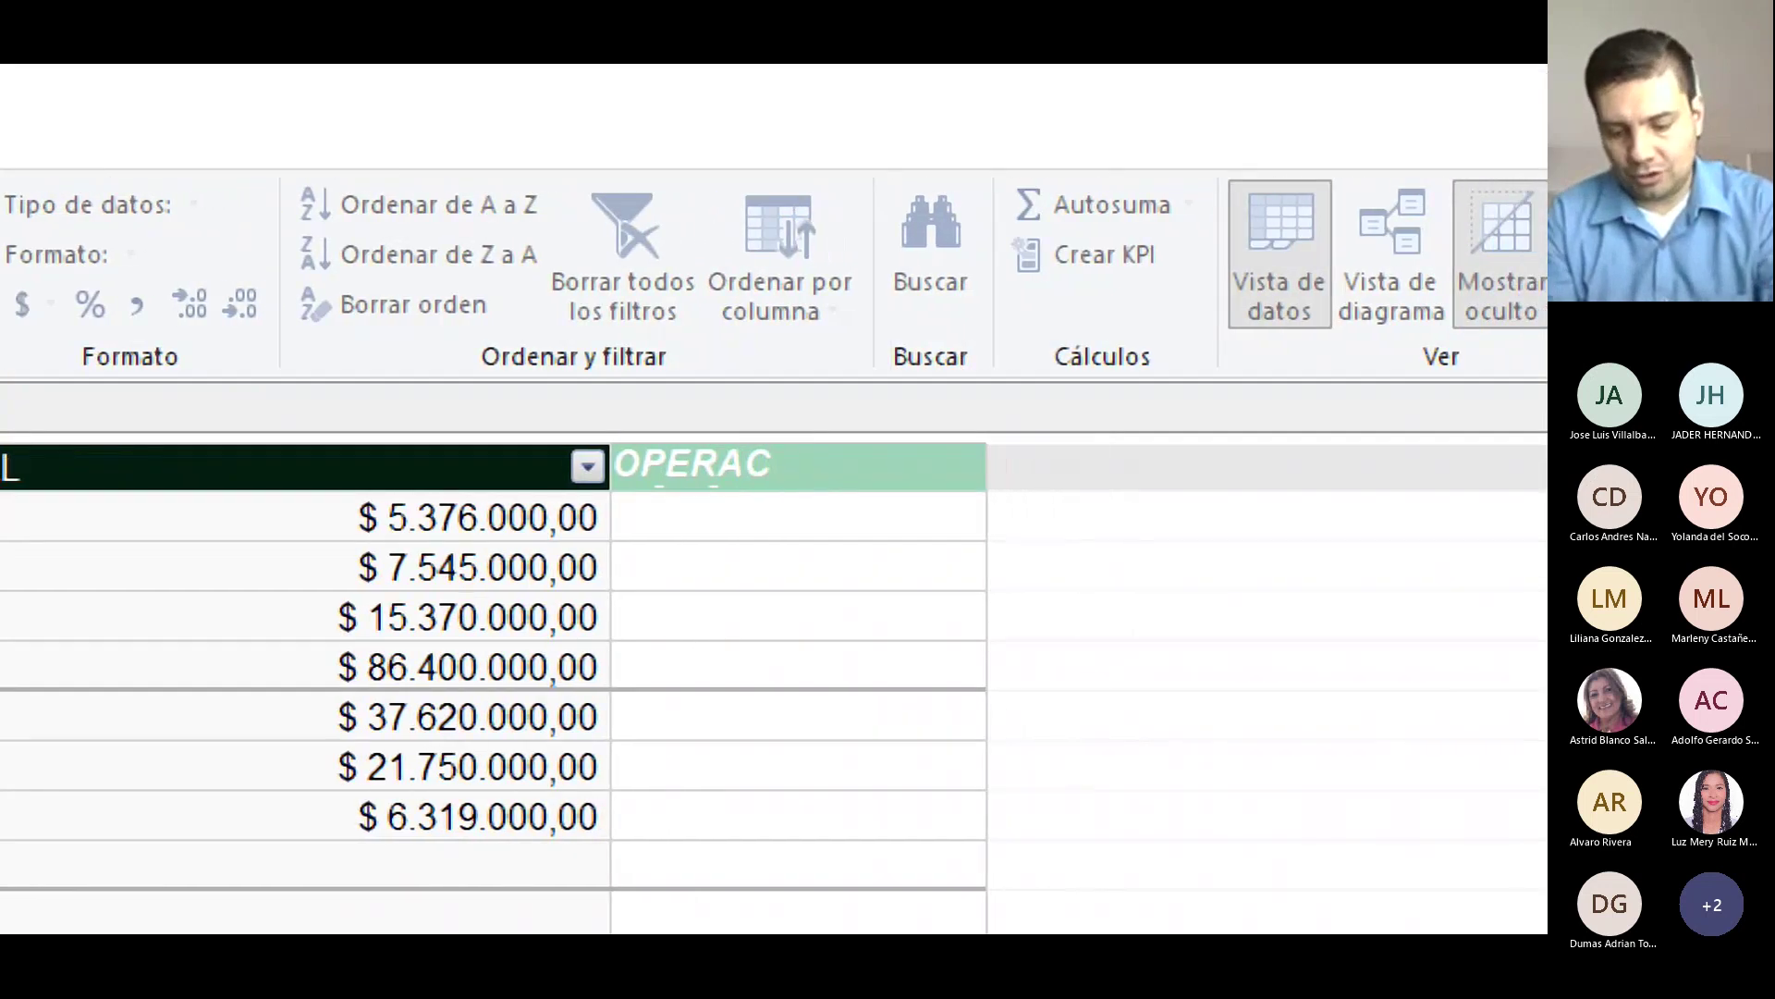
{"action": "type", "text": "IÓN 1"}
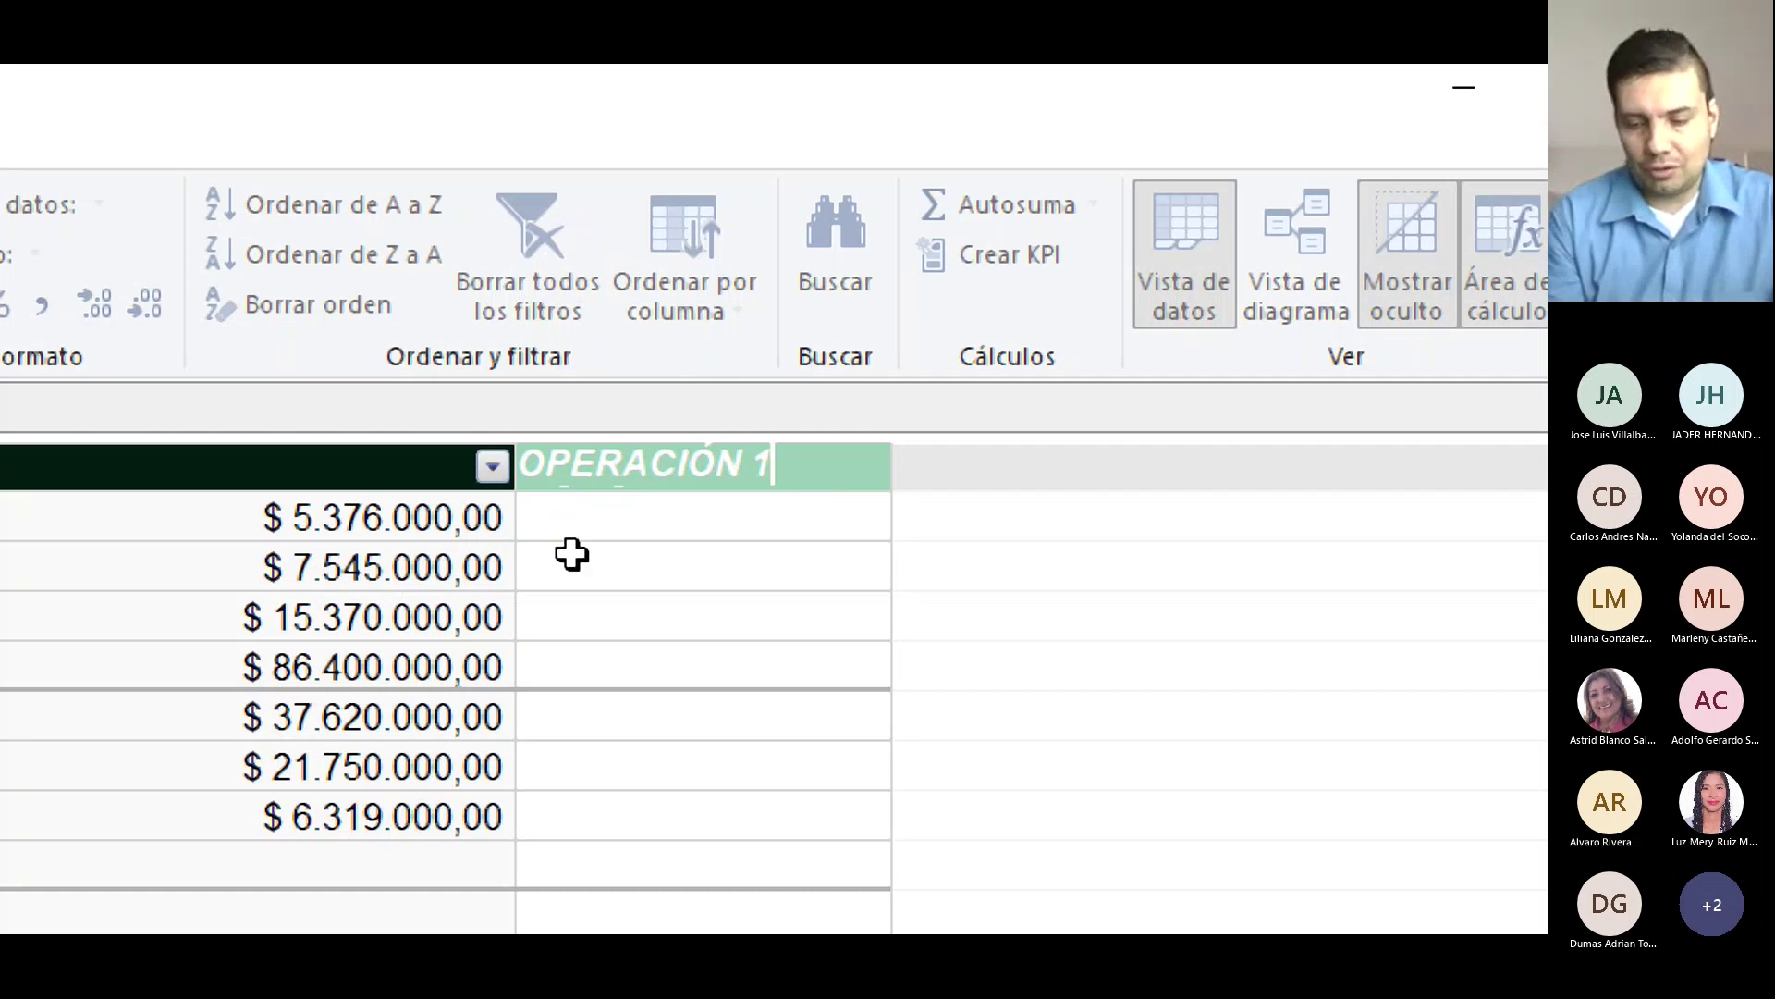
{"action": "left_click", "coordinate": [671, 516]}
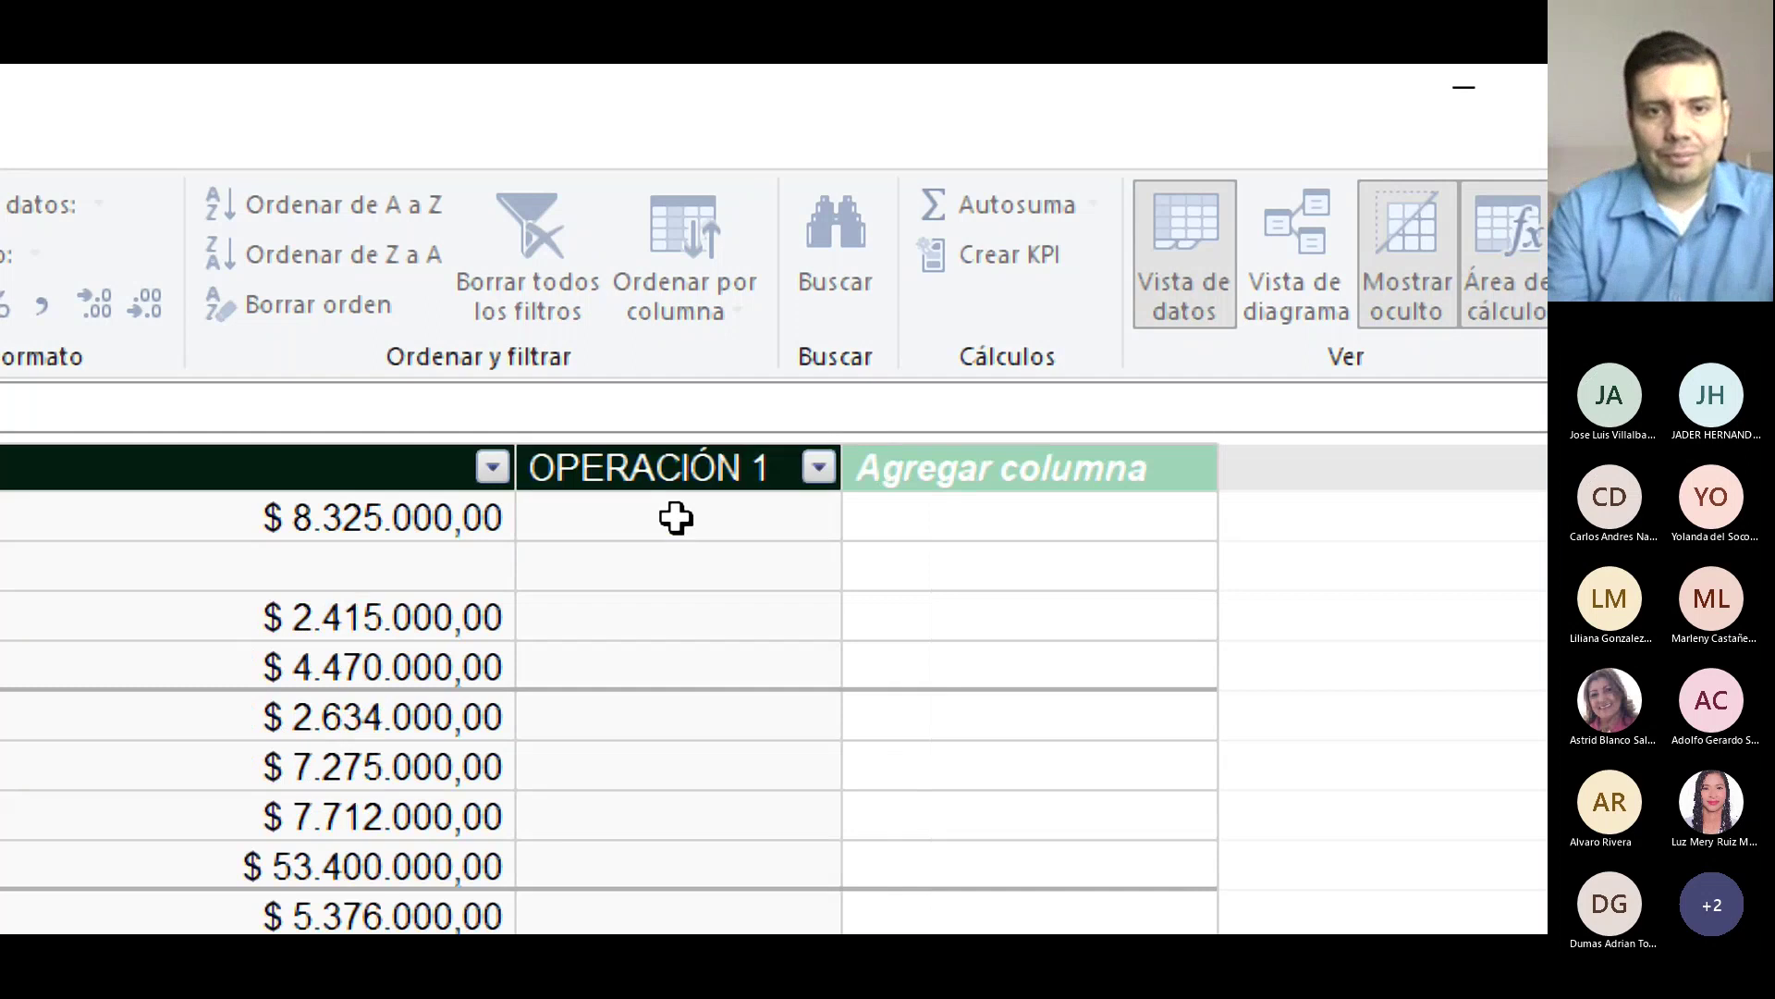
{"action": "left_click", "coordinate": [676, 518]}
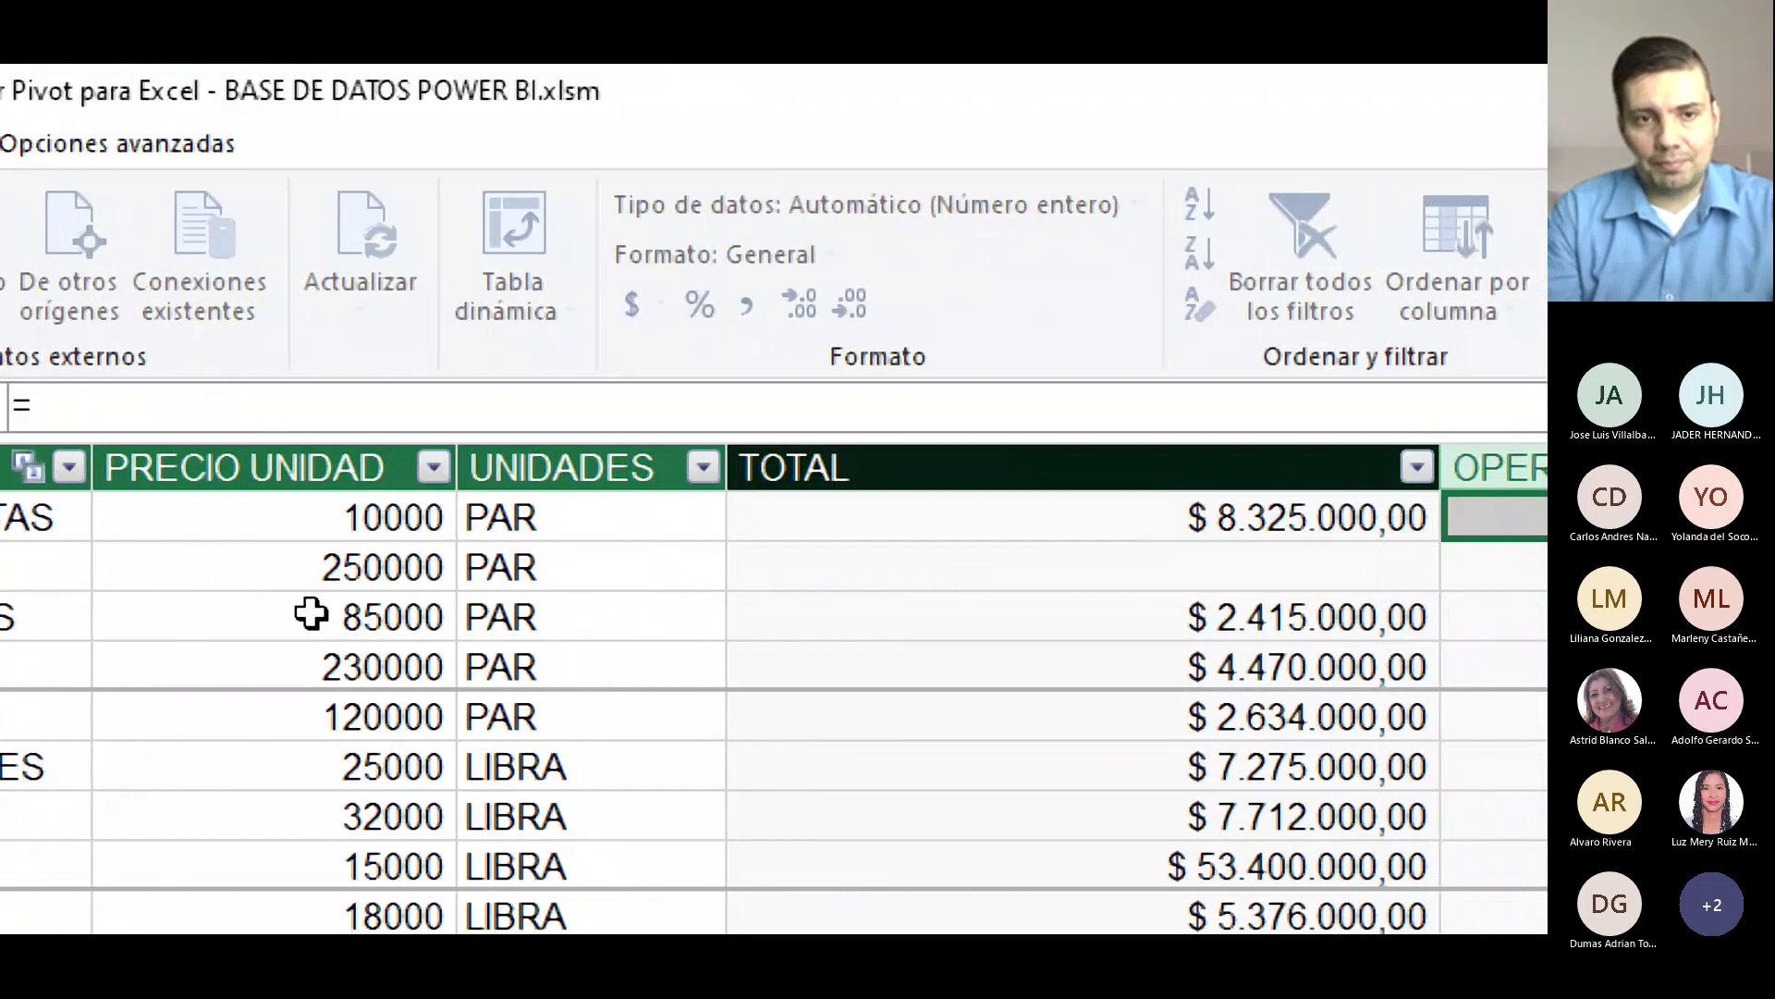
{"action": "left_click", "coordinate": [350, 465]}
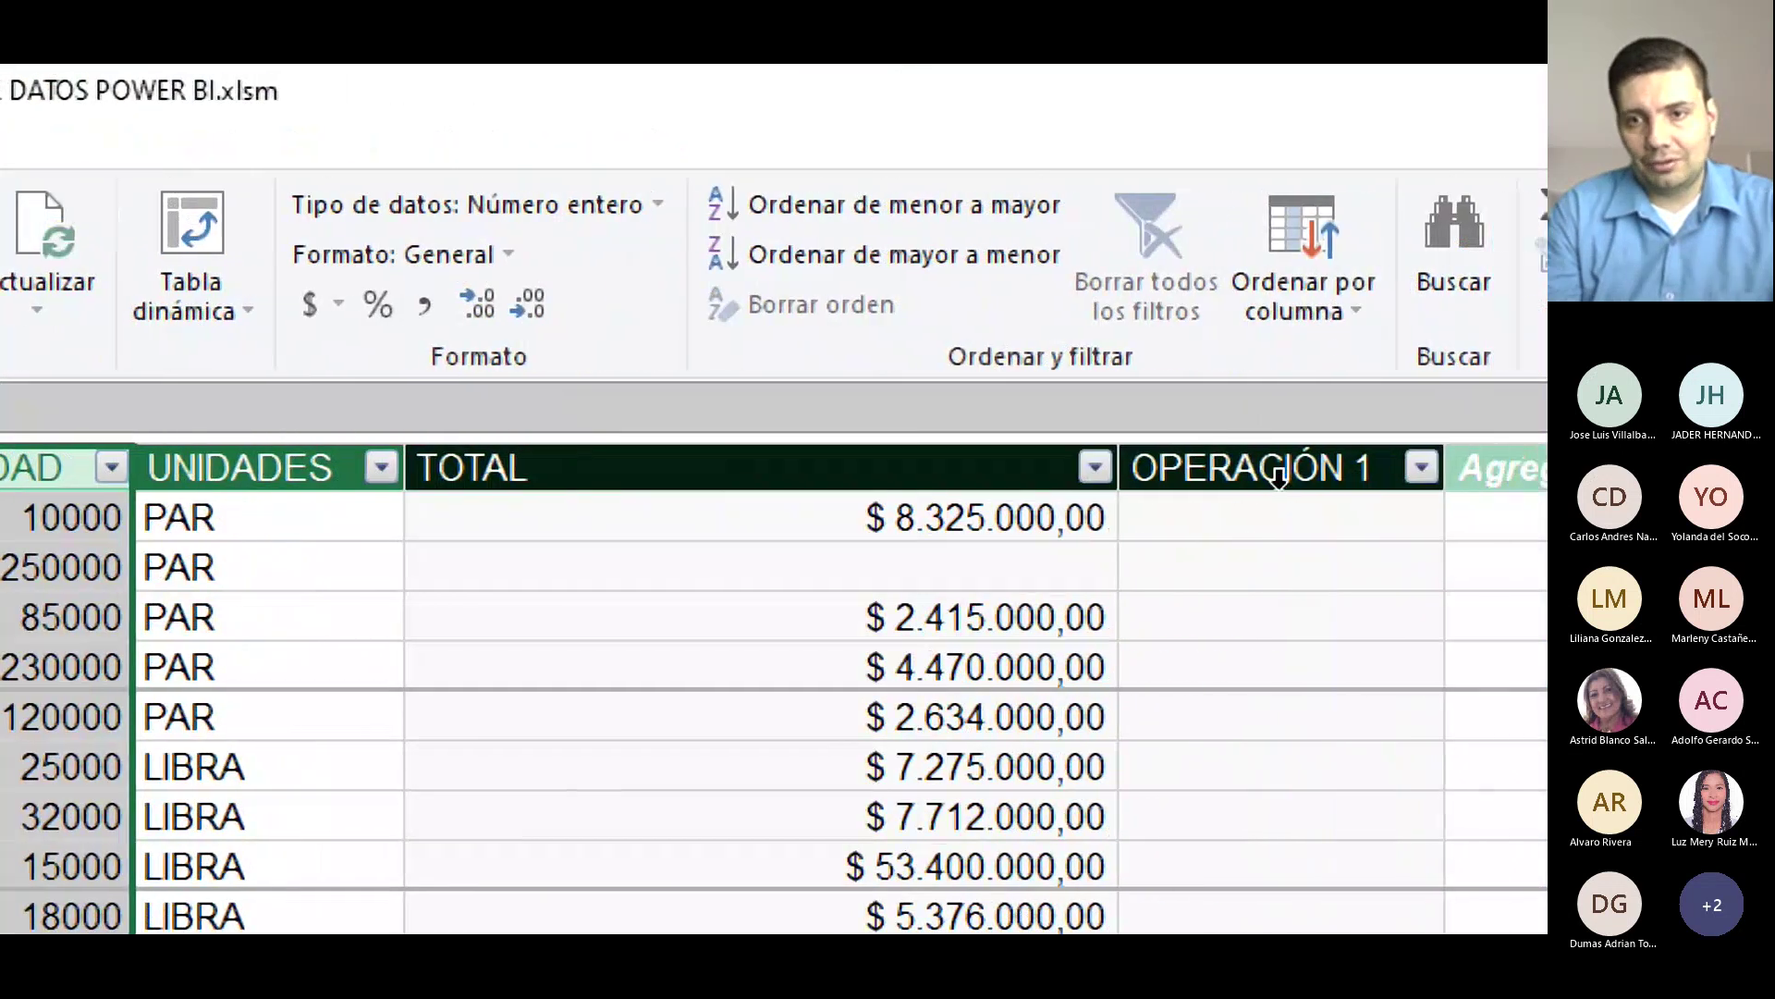
{"action": "left_click", "coordinate": [1341, 521]}
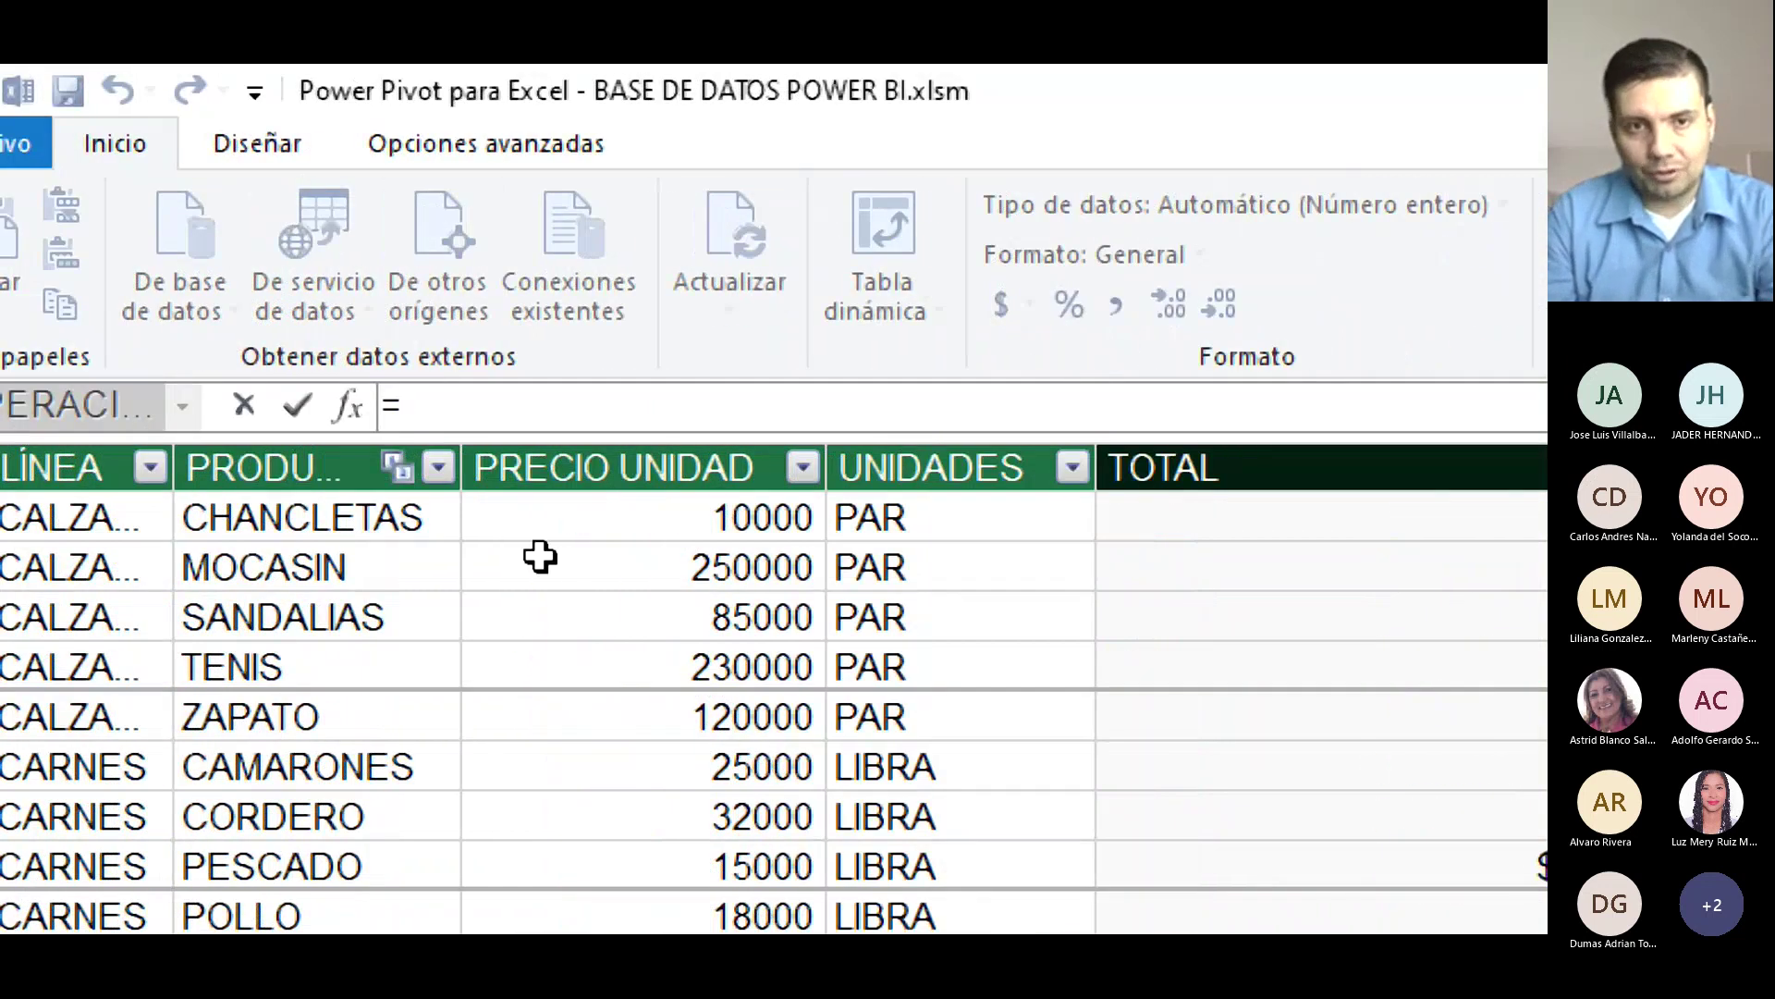
{"action": "type", "text": "["}
{"action": "key", "text": "BackSpace"}
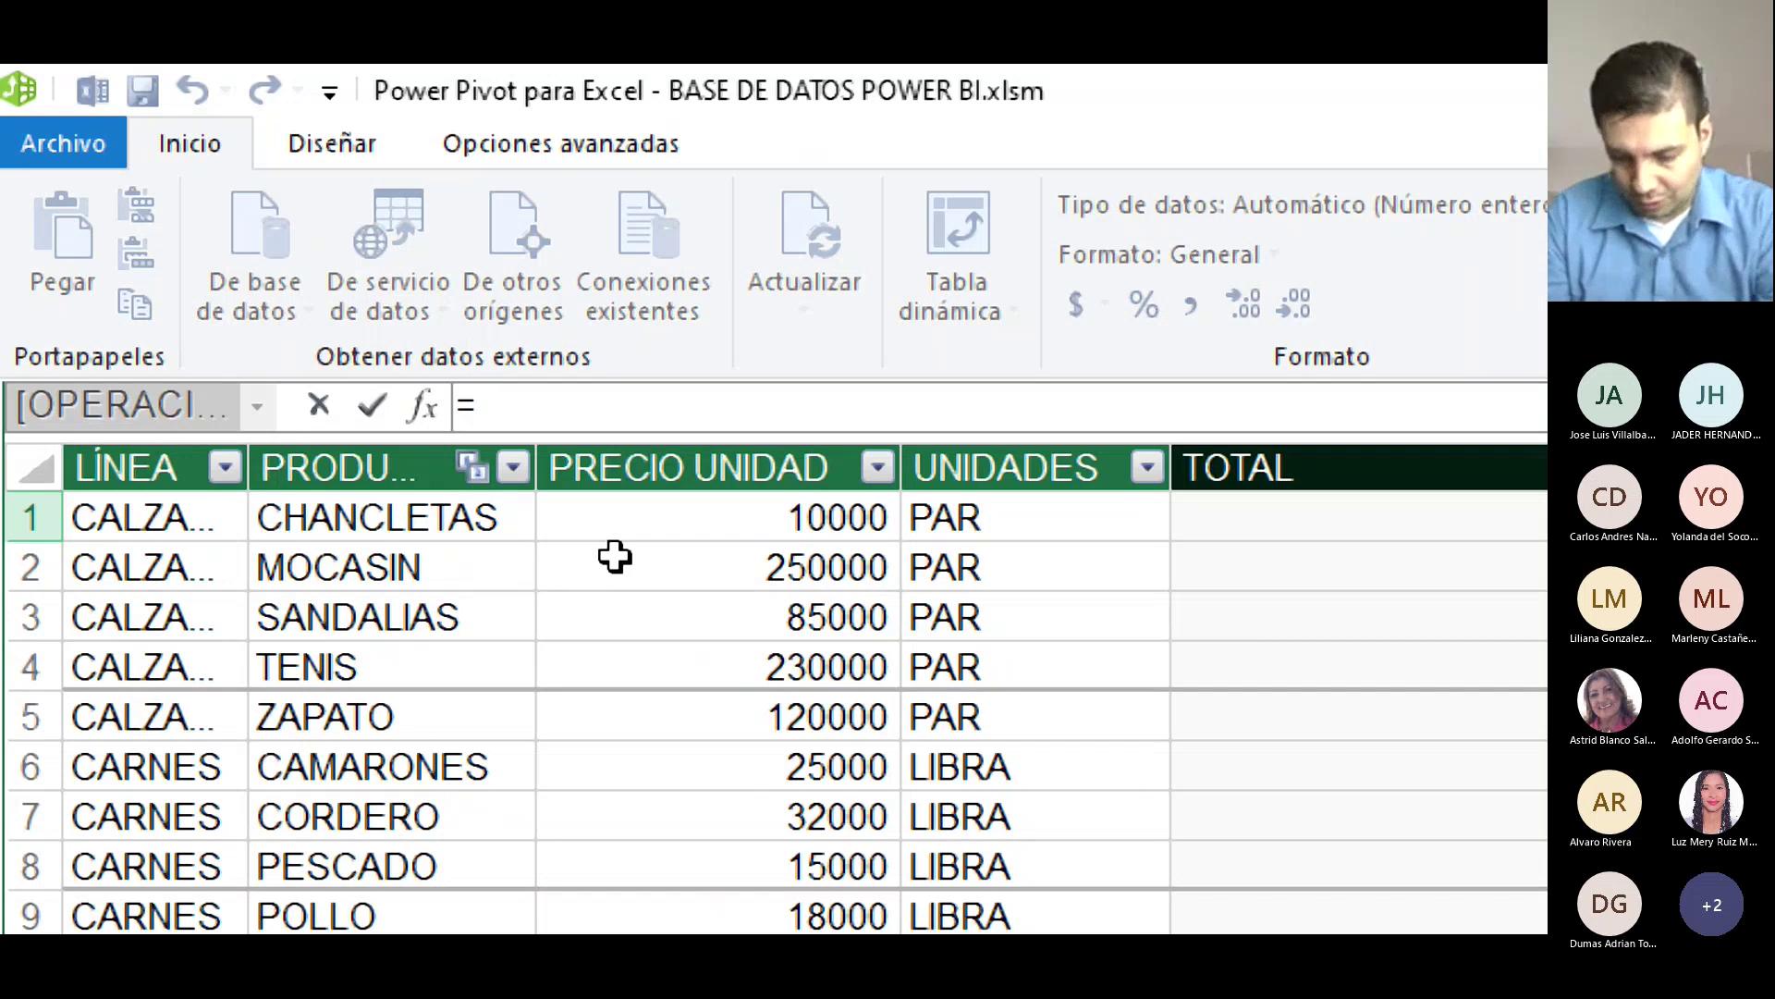
{"action": "type", "text": "["}
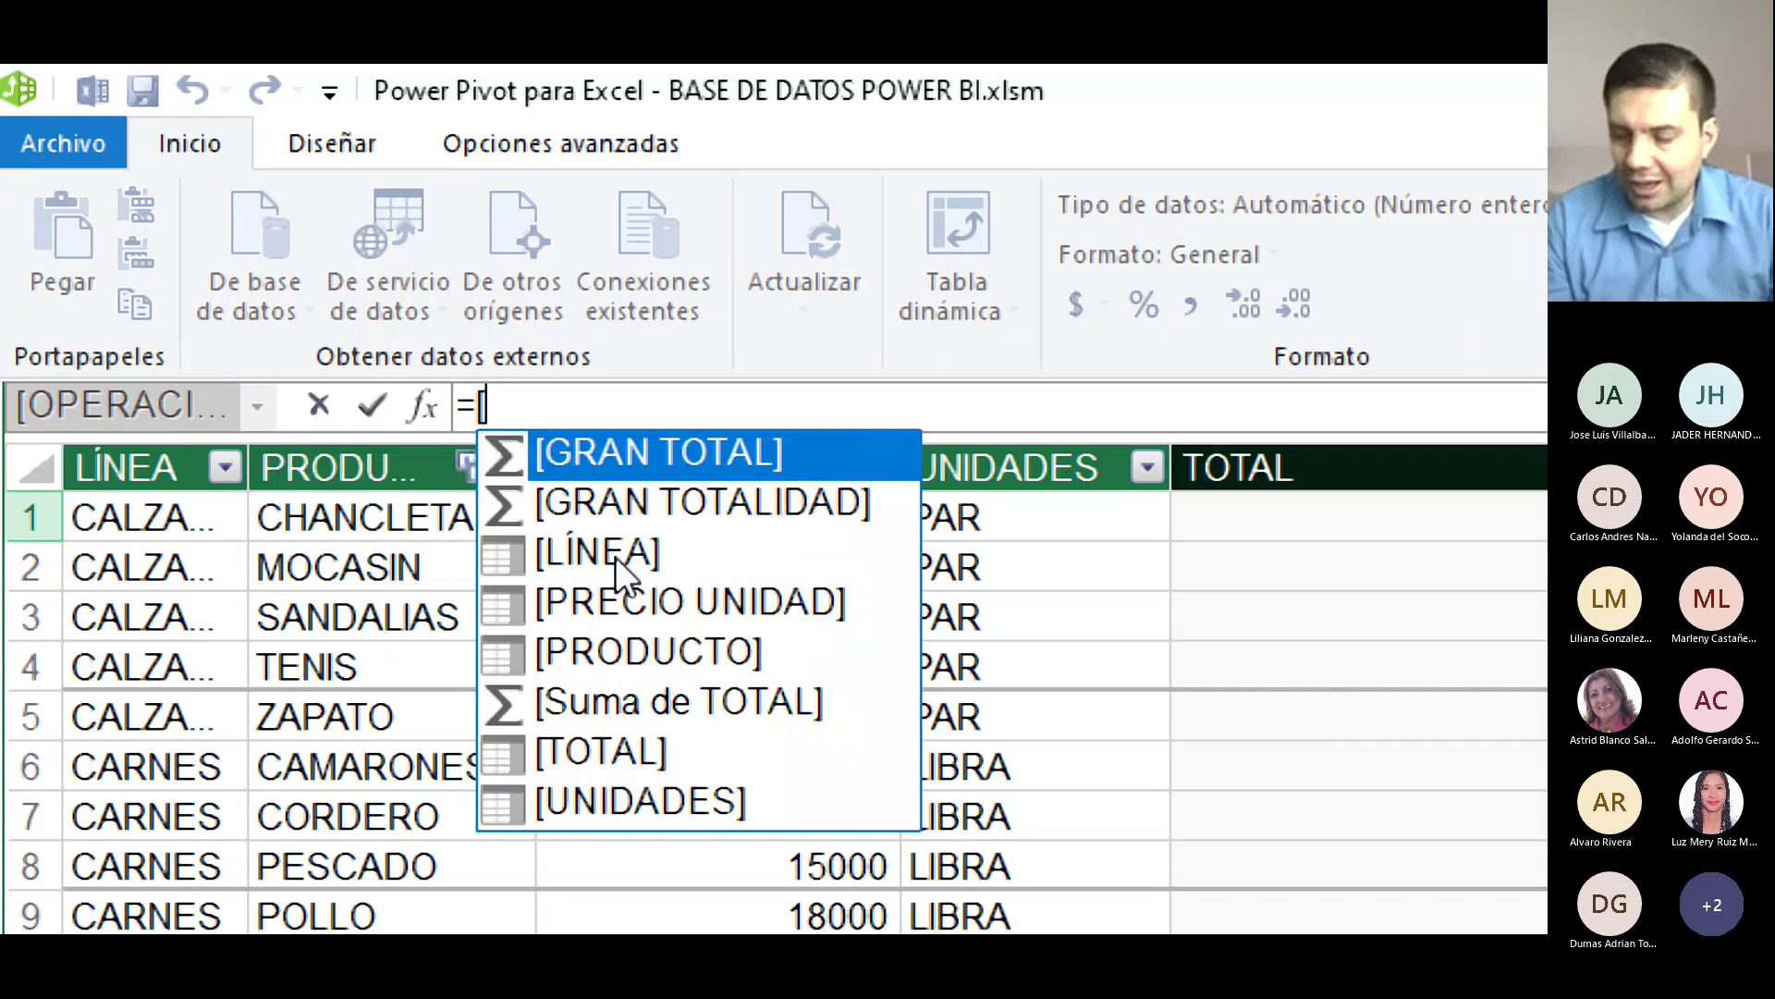
{"action": "key", "text": "Escape"}
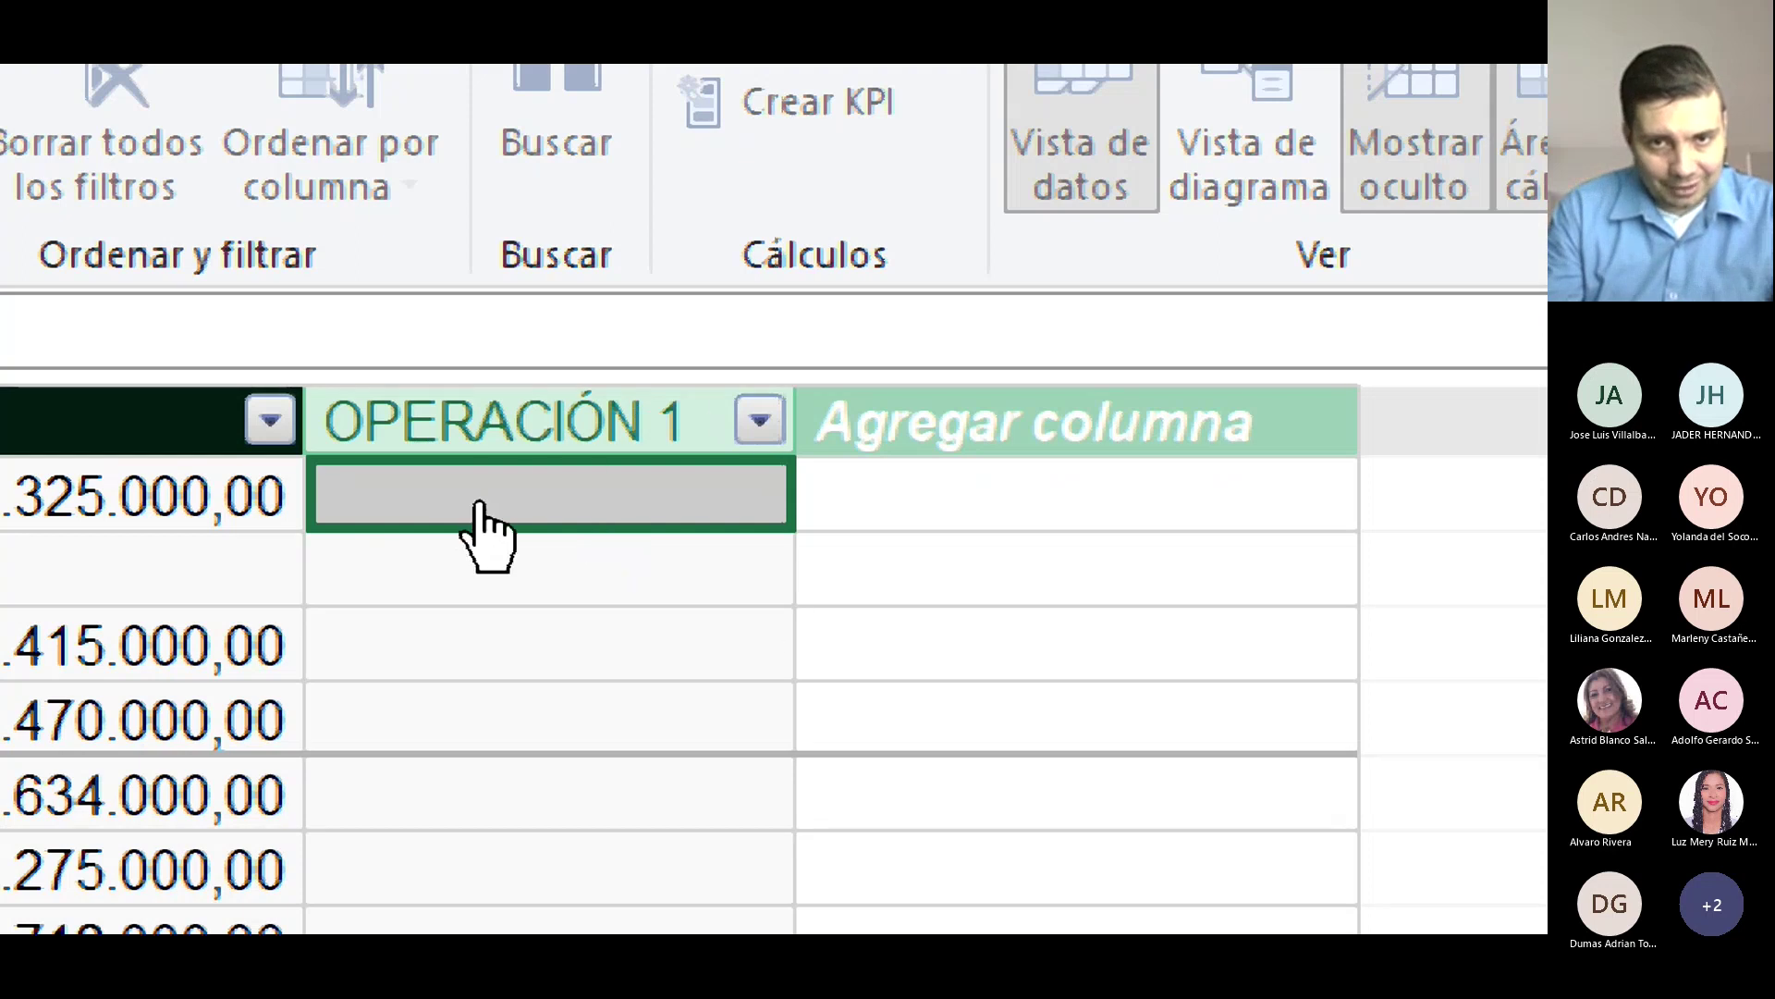
{"action": "type", "text": "=["}
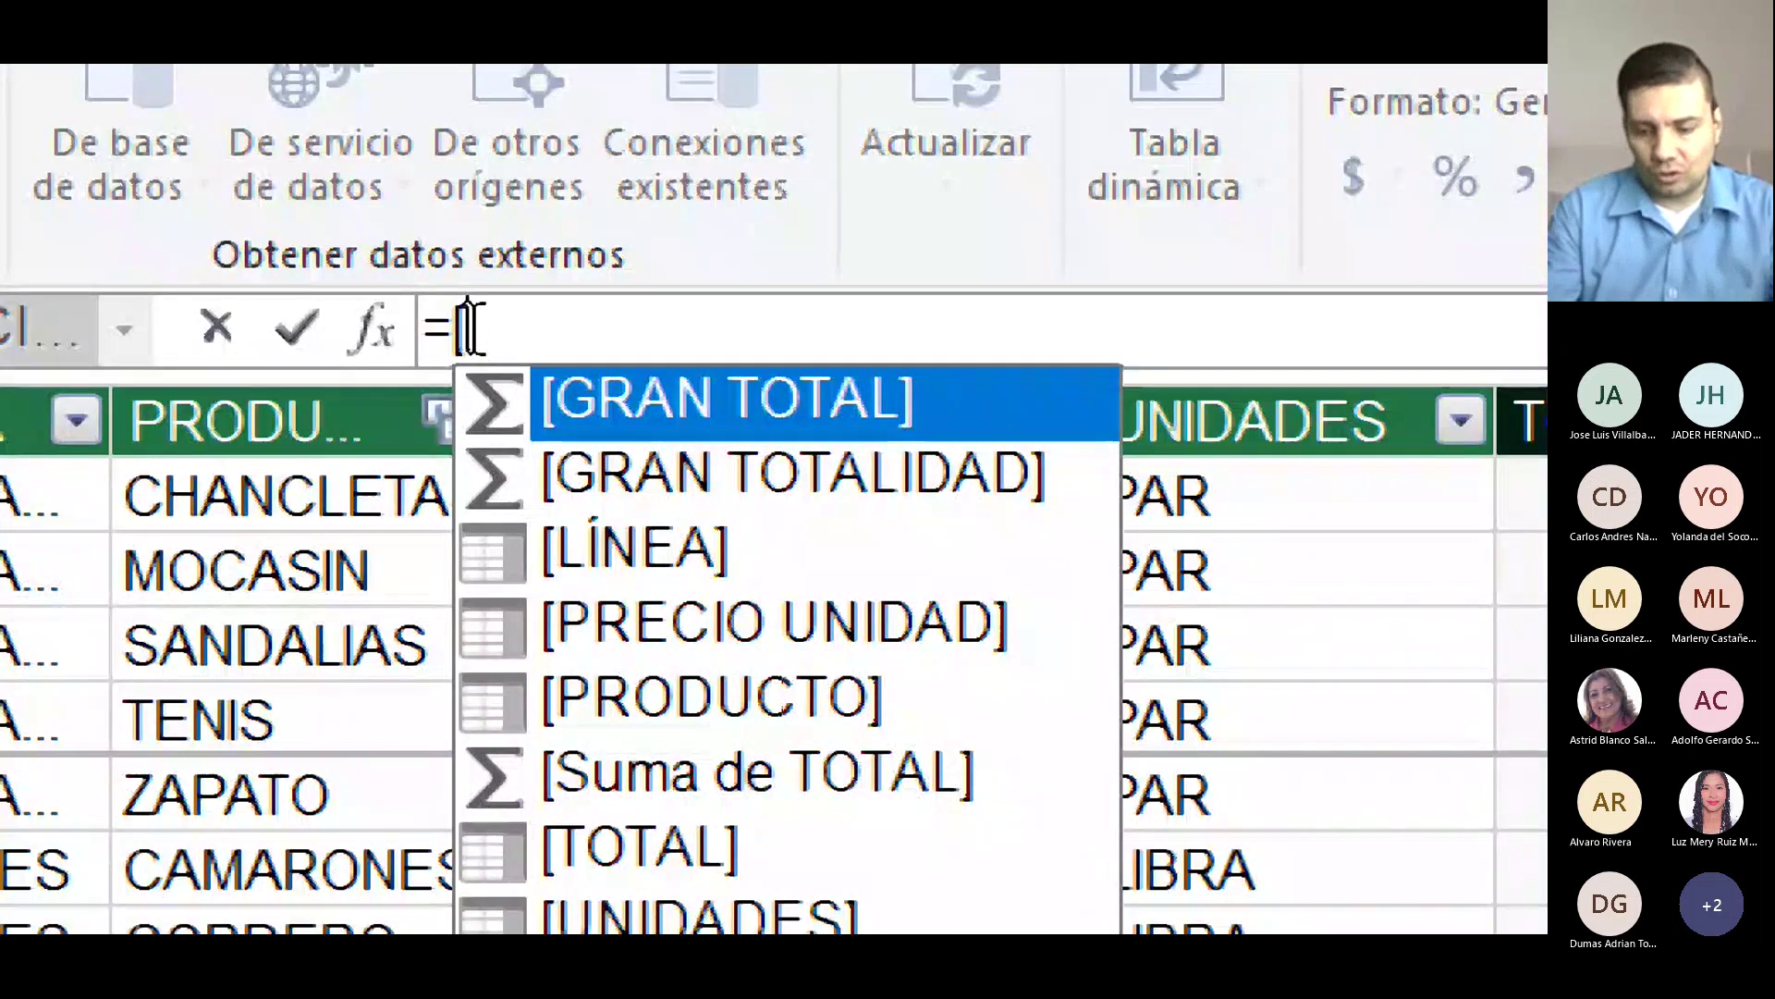
{"action": "key", "text": "BackSpace"}
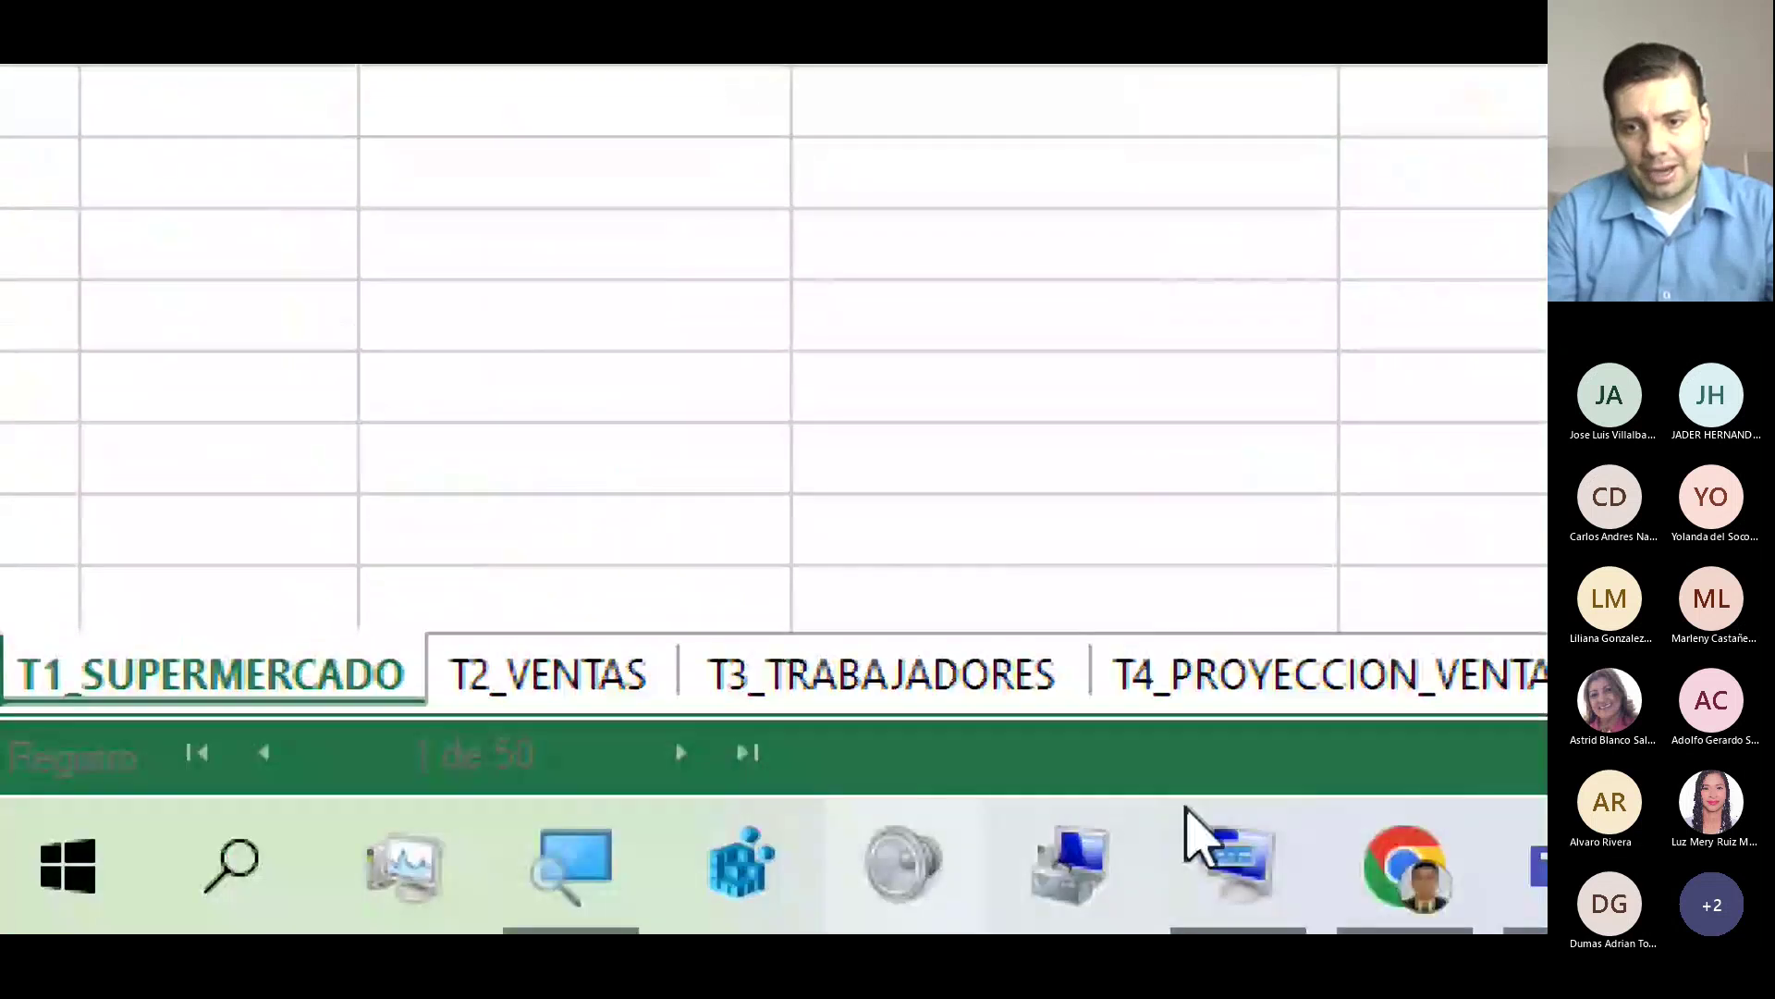
Switch to the Windows on-screen keyboard to examine where the square bracket characters are, and minimize it.
{"action": "left_click", "coordinate": [868, 905]}
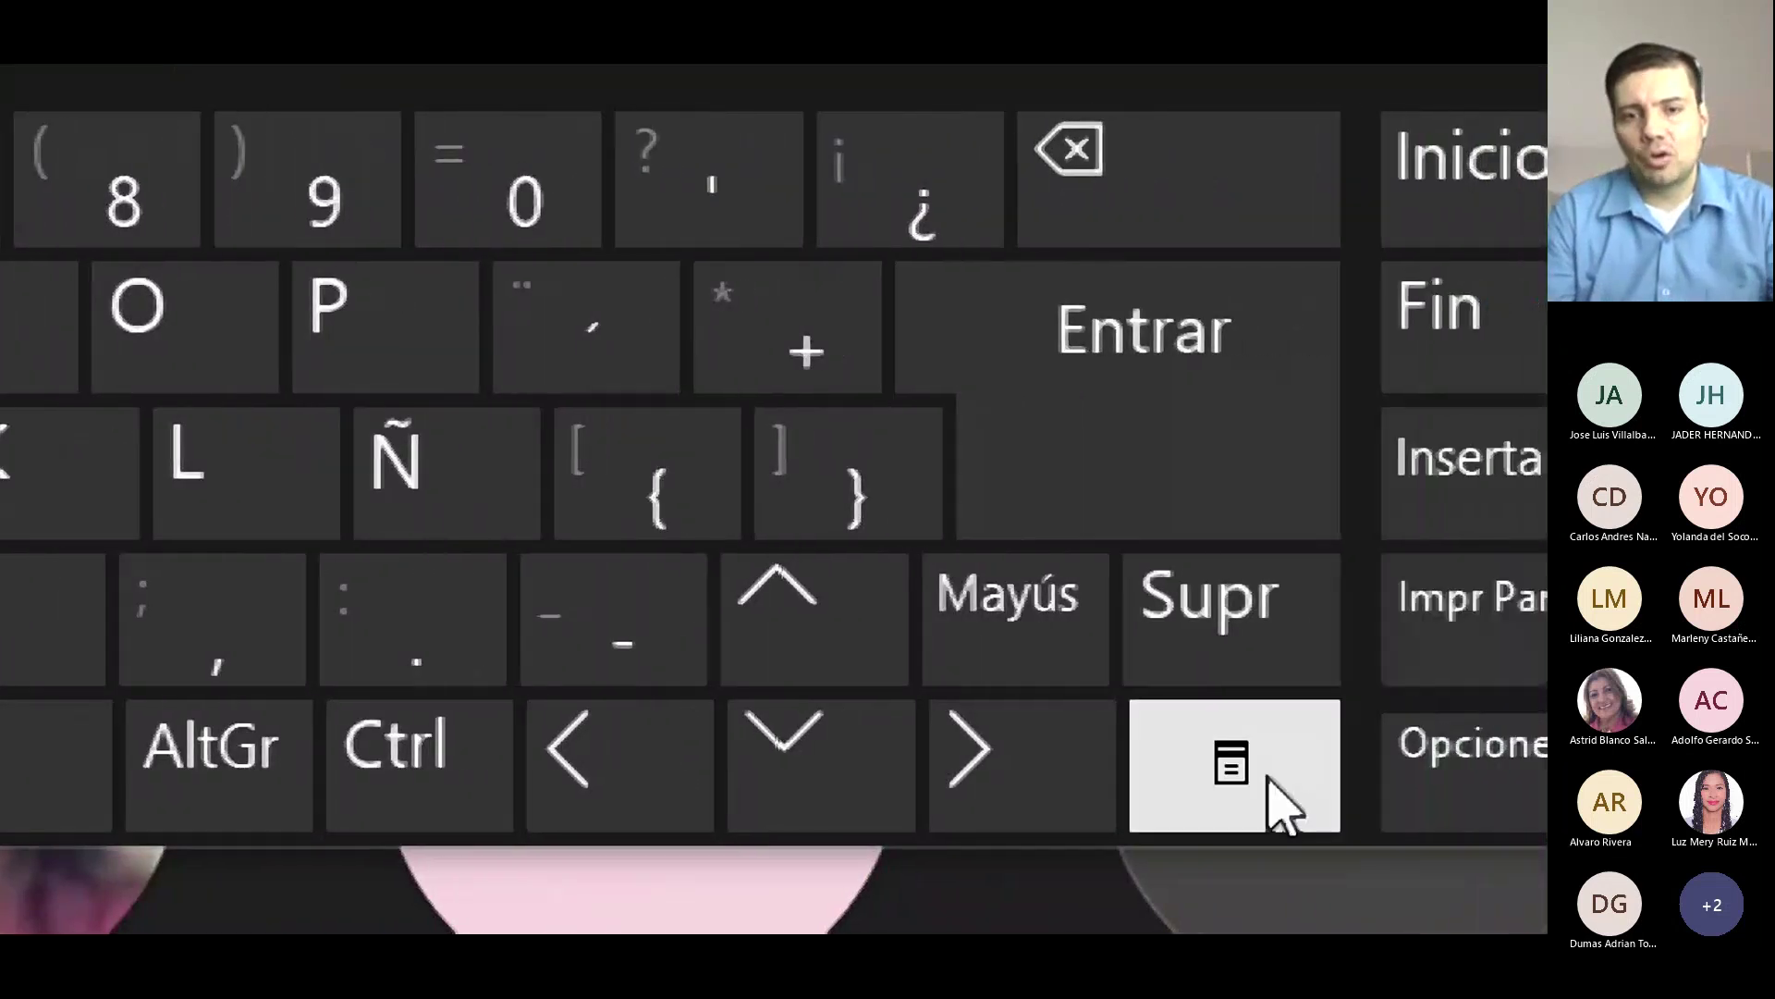
{"action": "left_click", "coordinate": [980, 666]}
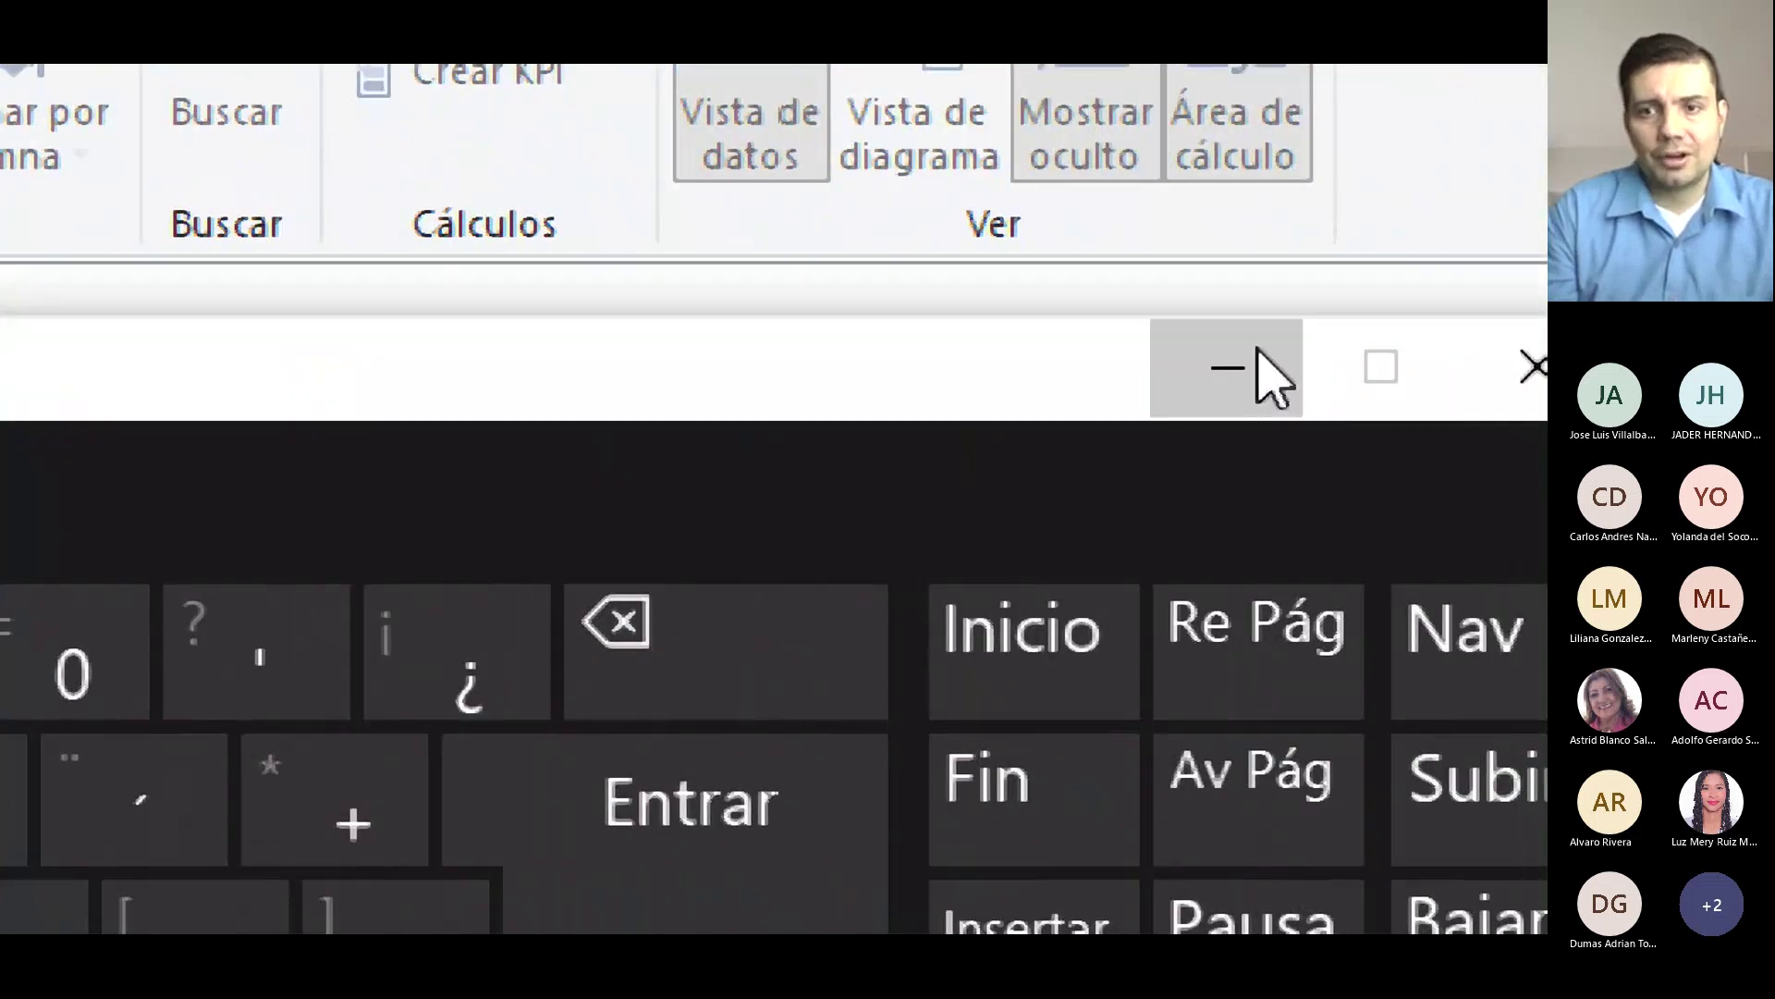
{"action": "left_click", "coordinate": [1253, 363]}
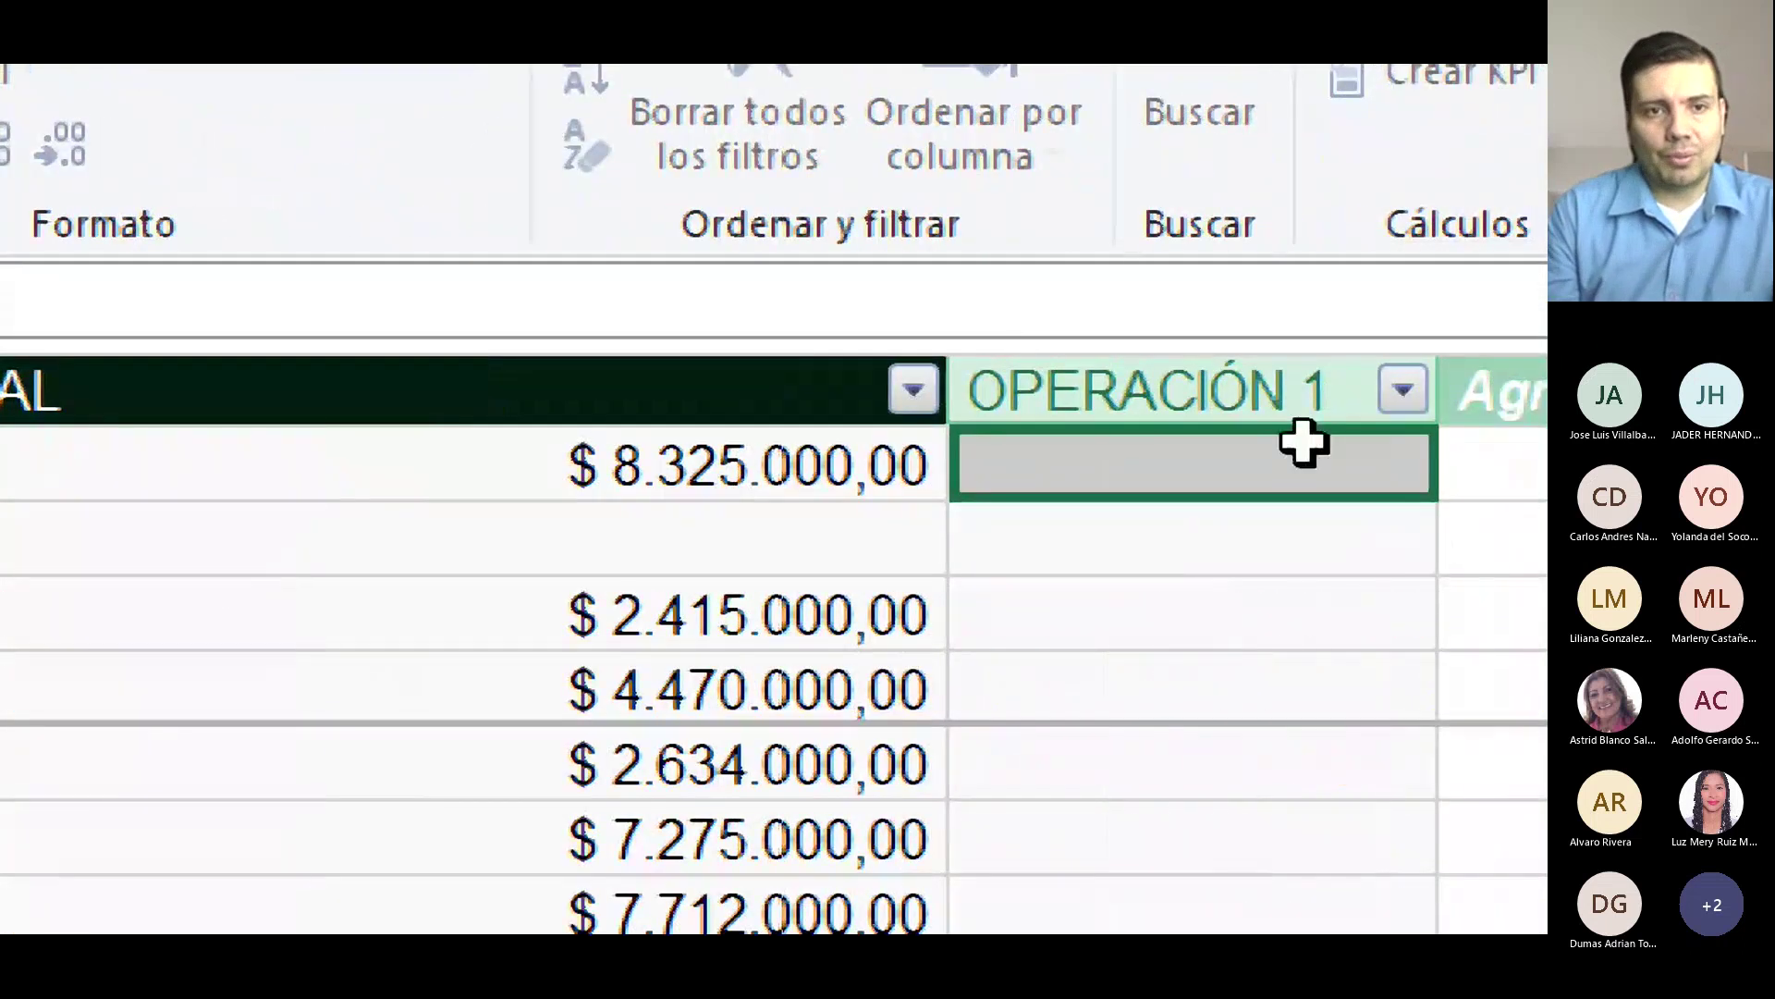
Calculate the OPERACIÓN 1 column with the formula =[PRECIO UNIDAD]*[TOTAL], and reopen that formula for editing.
{"action": "type", "text": "="}
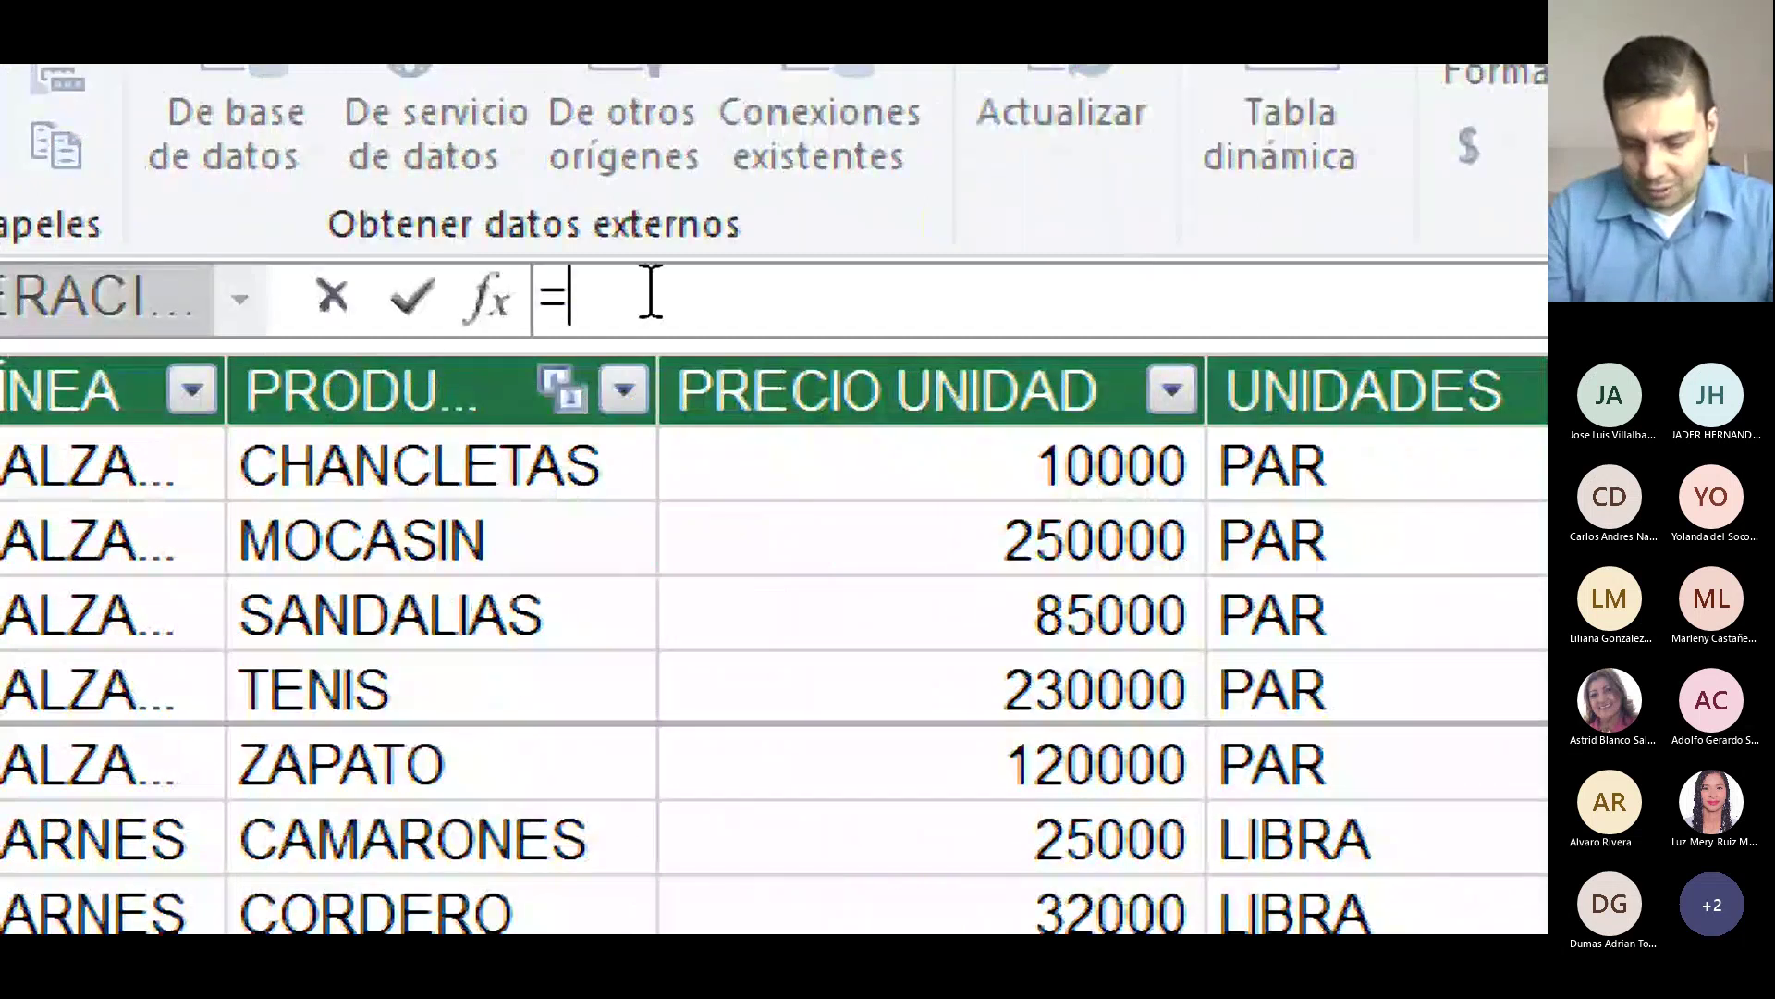
{"action": "type", "text": "["}
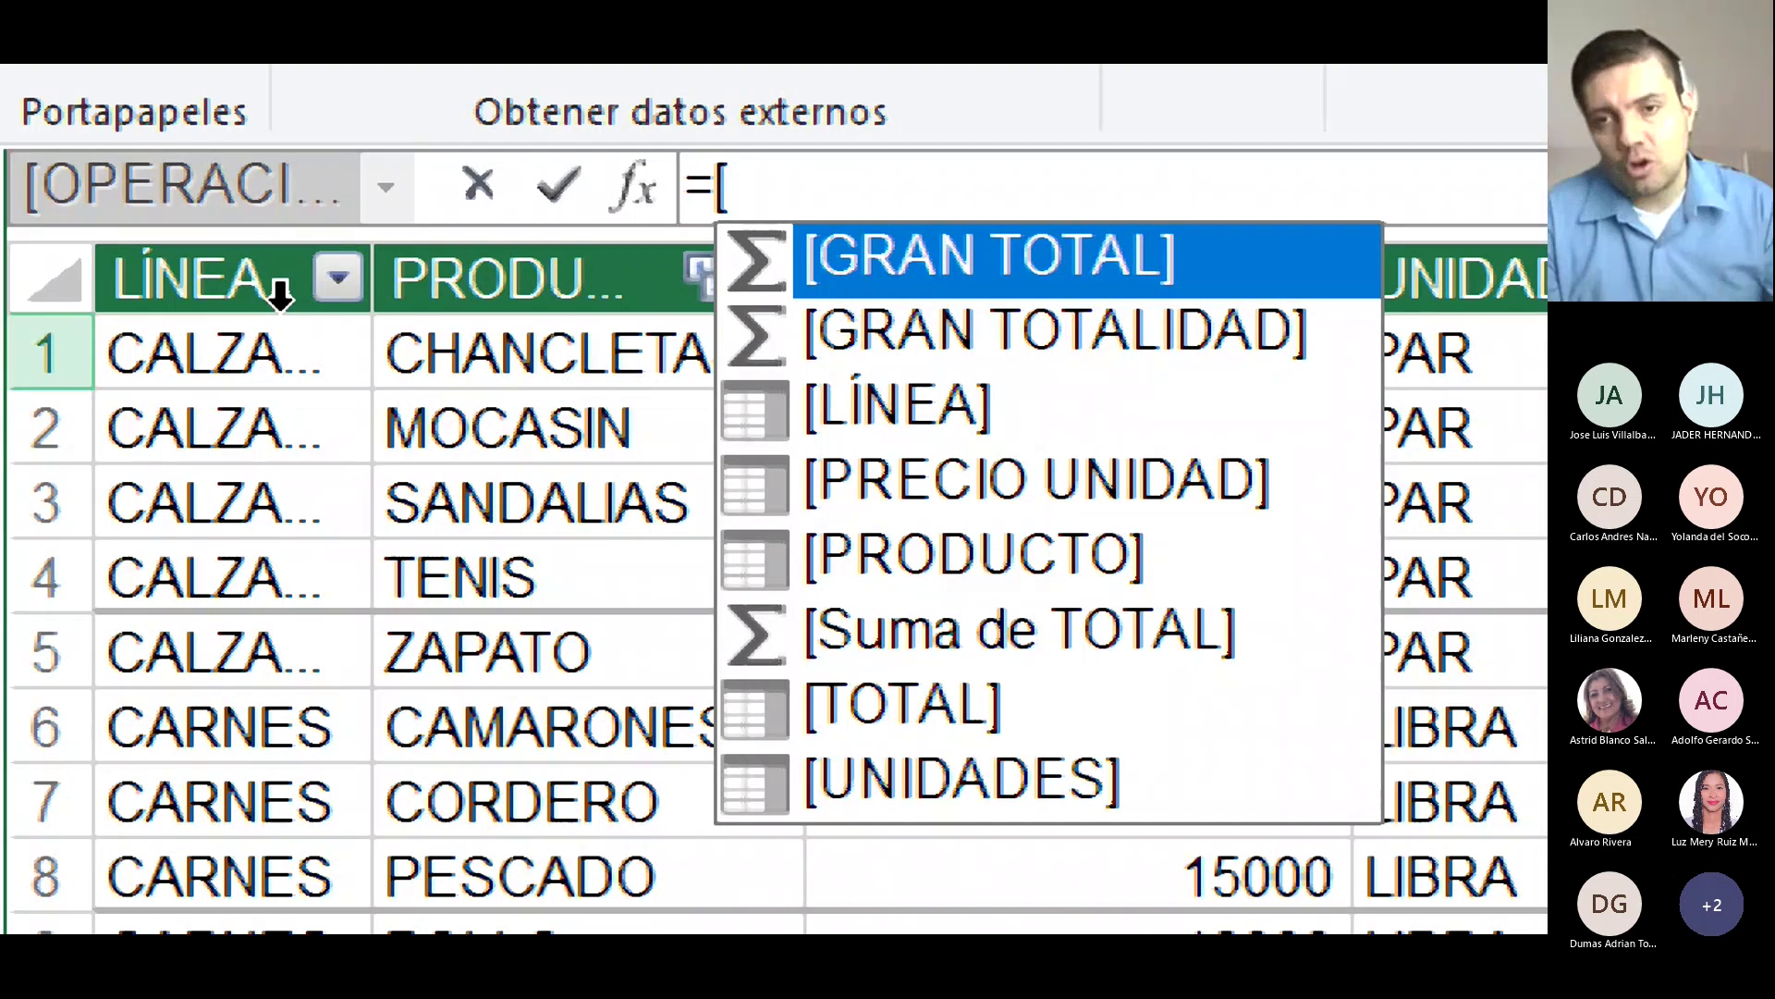
{"action": "left_click", "coordinate": [1248, 471]}
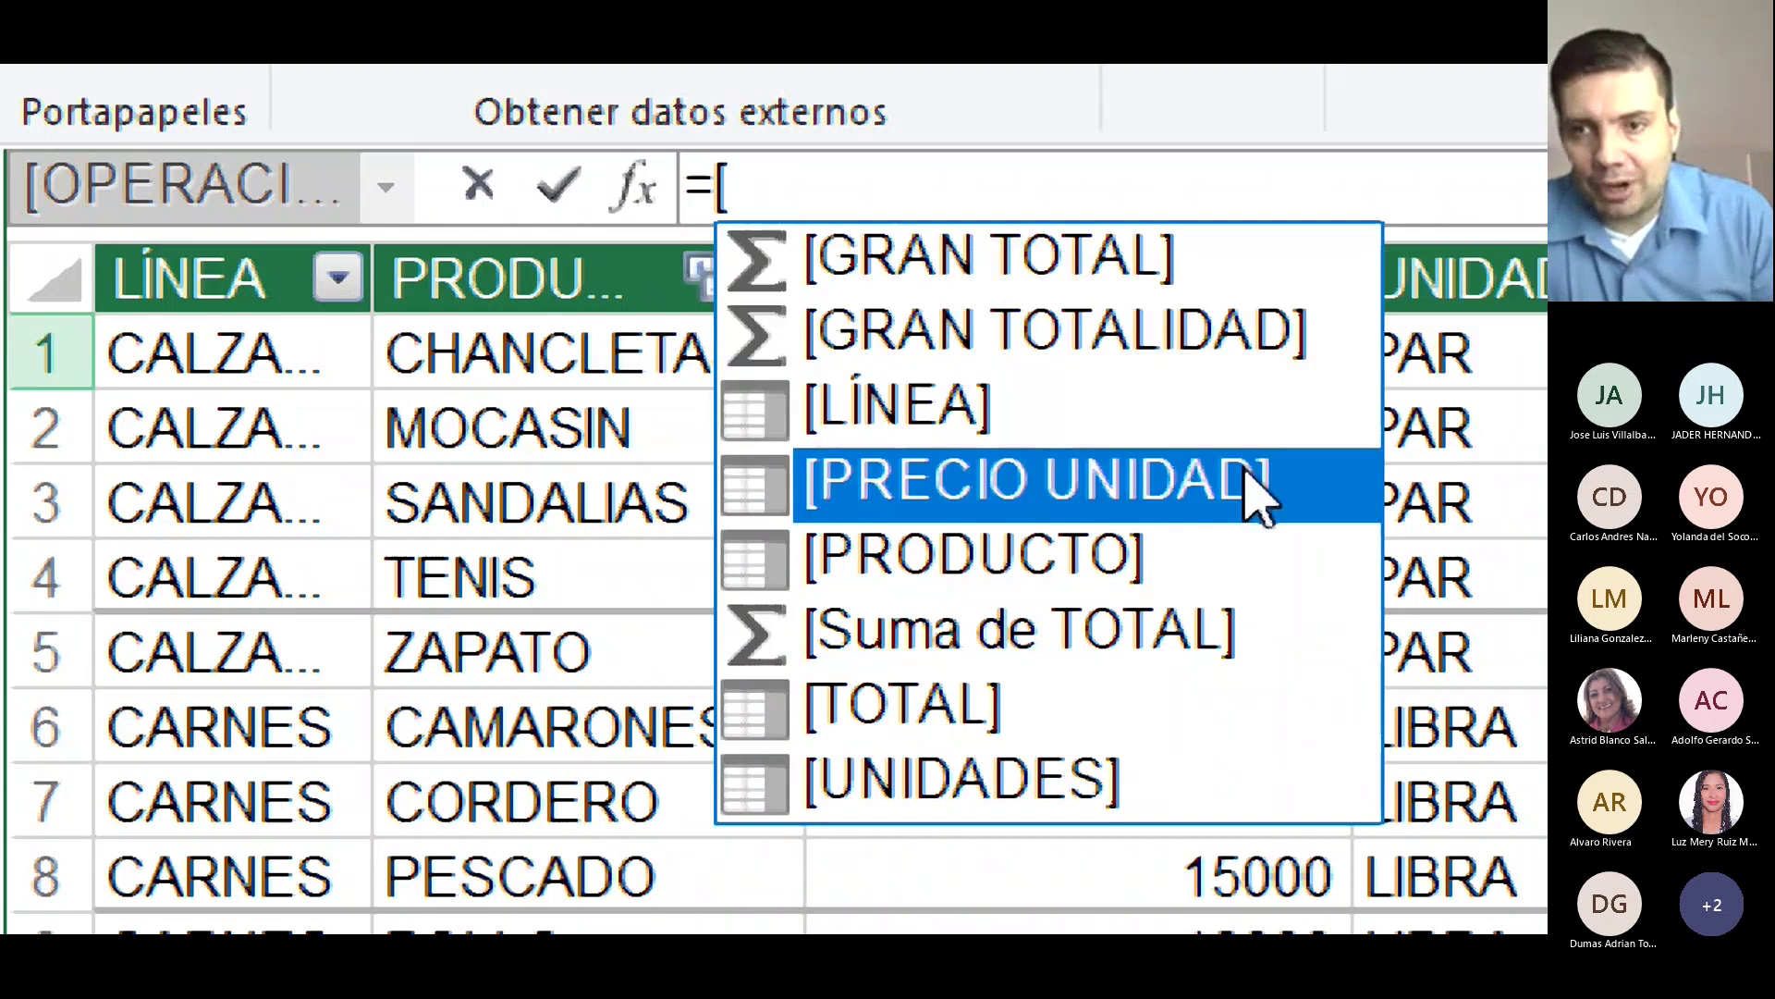
{"action": "double_click", "coordinate": [1244, 481]}
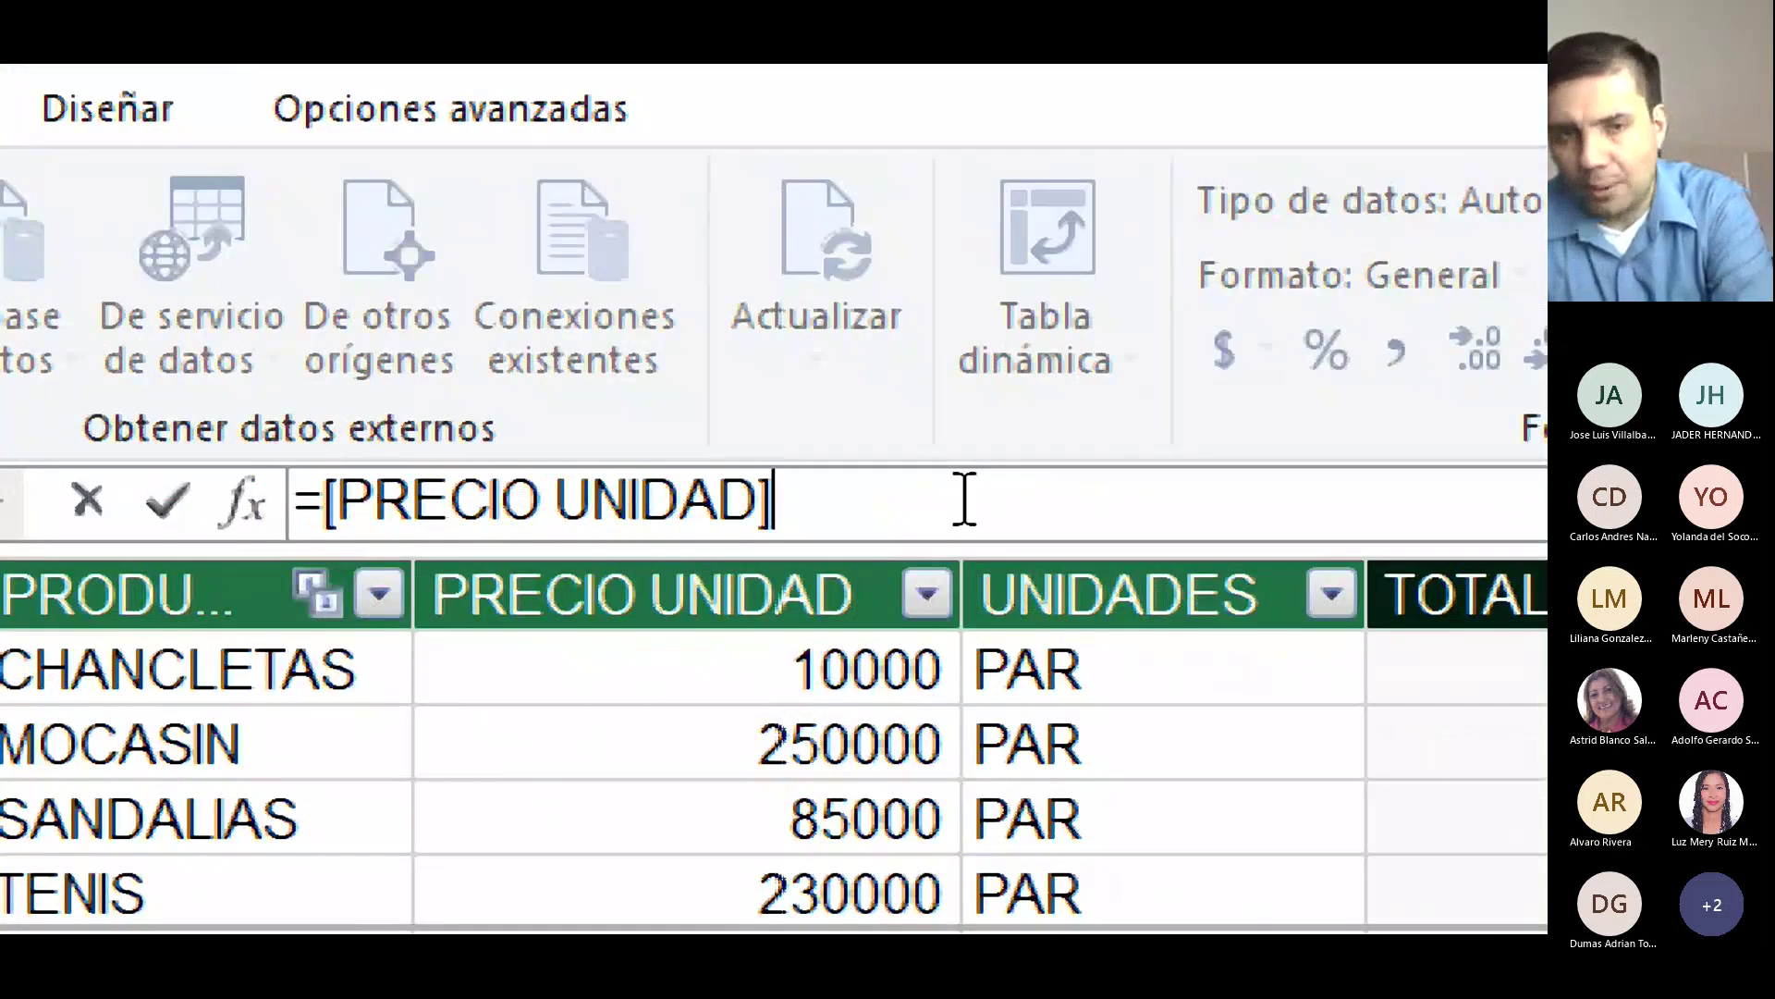
{"action": "type", "text": "*"}
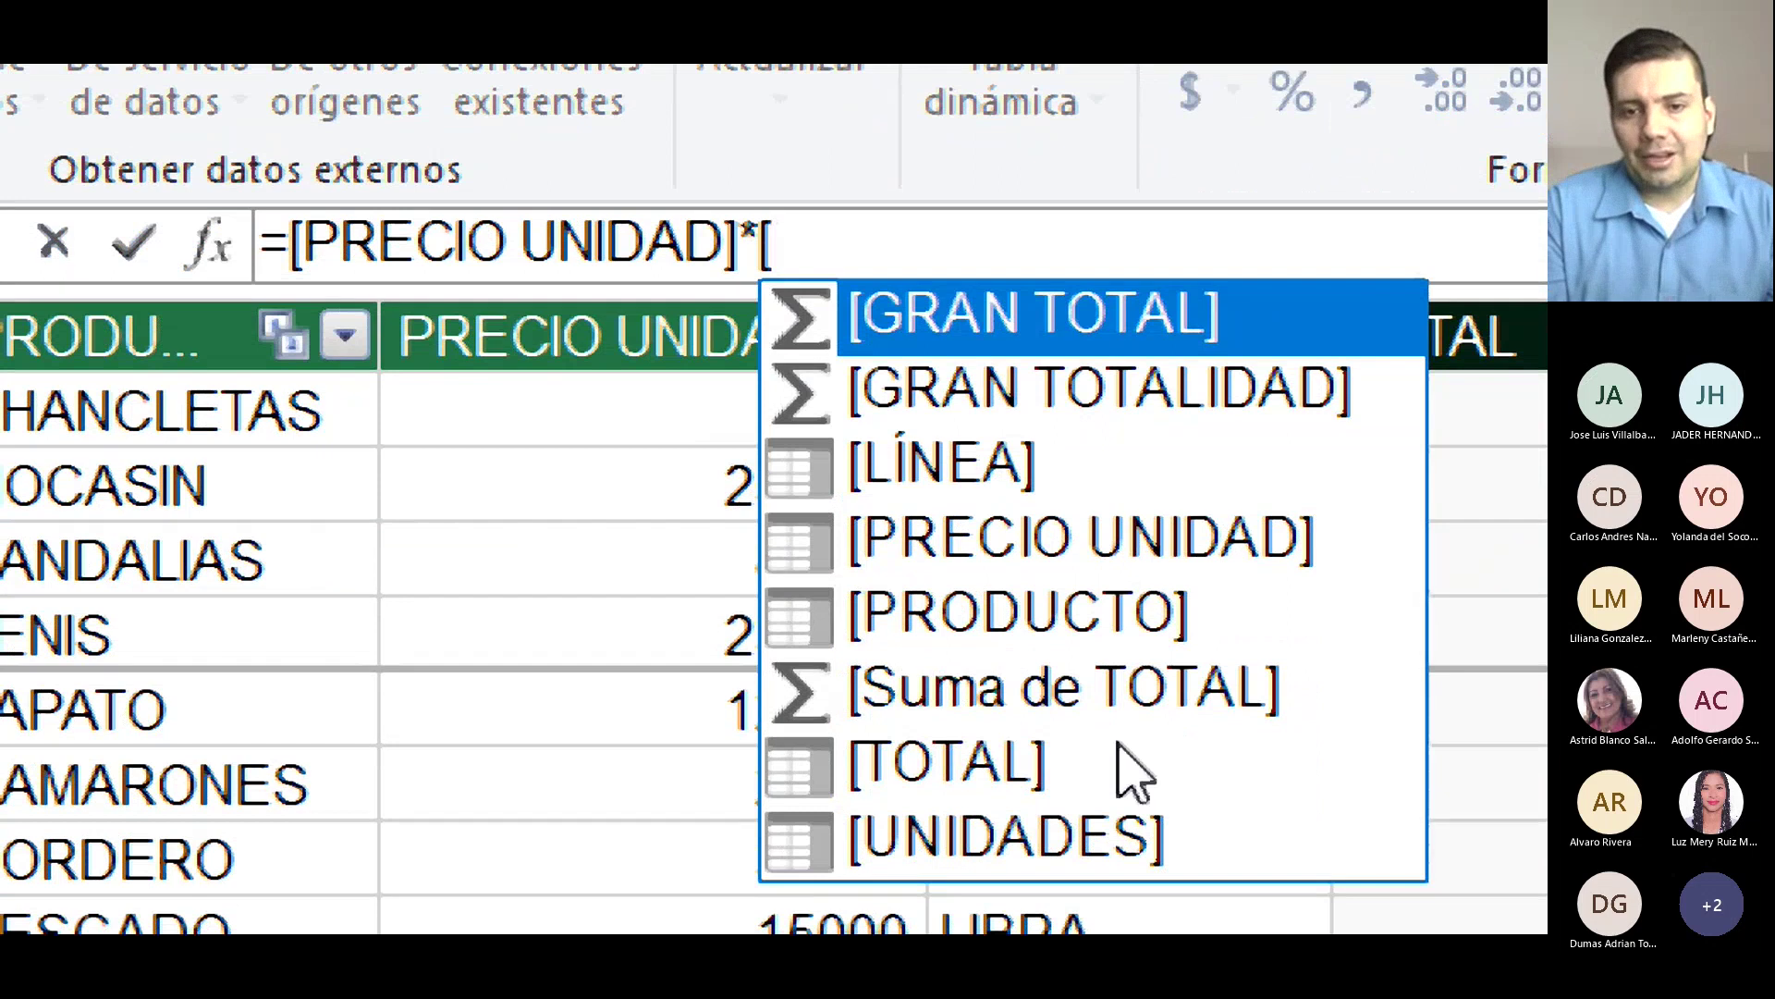
{"action": "left_click", "coordinate": [1120, 745]}
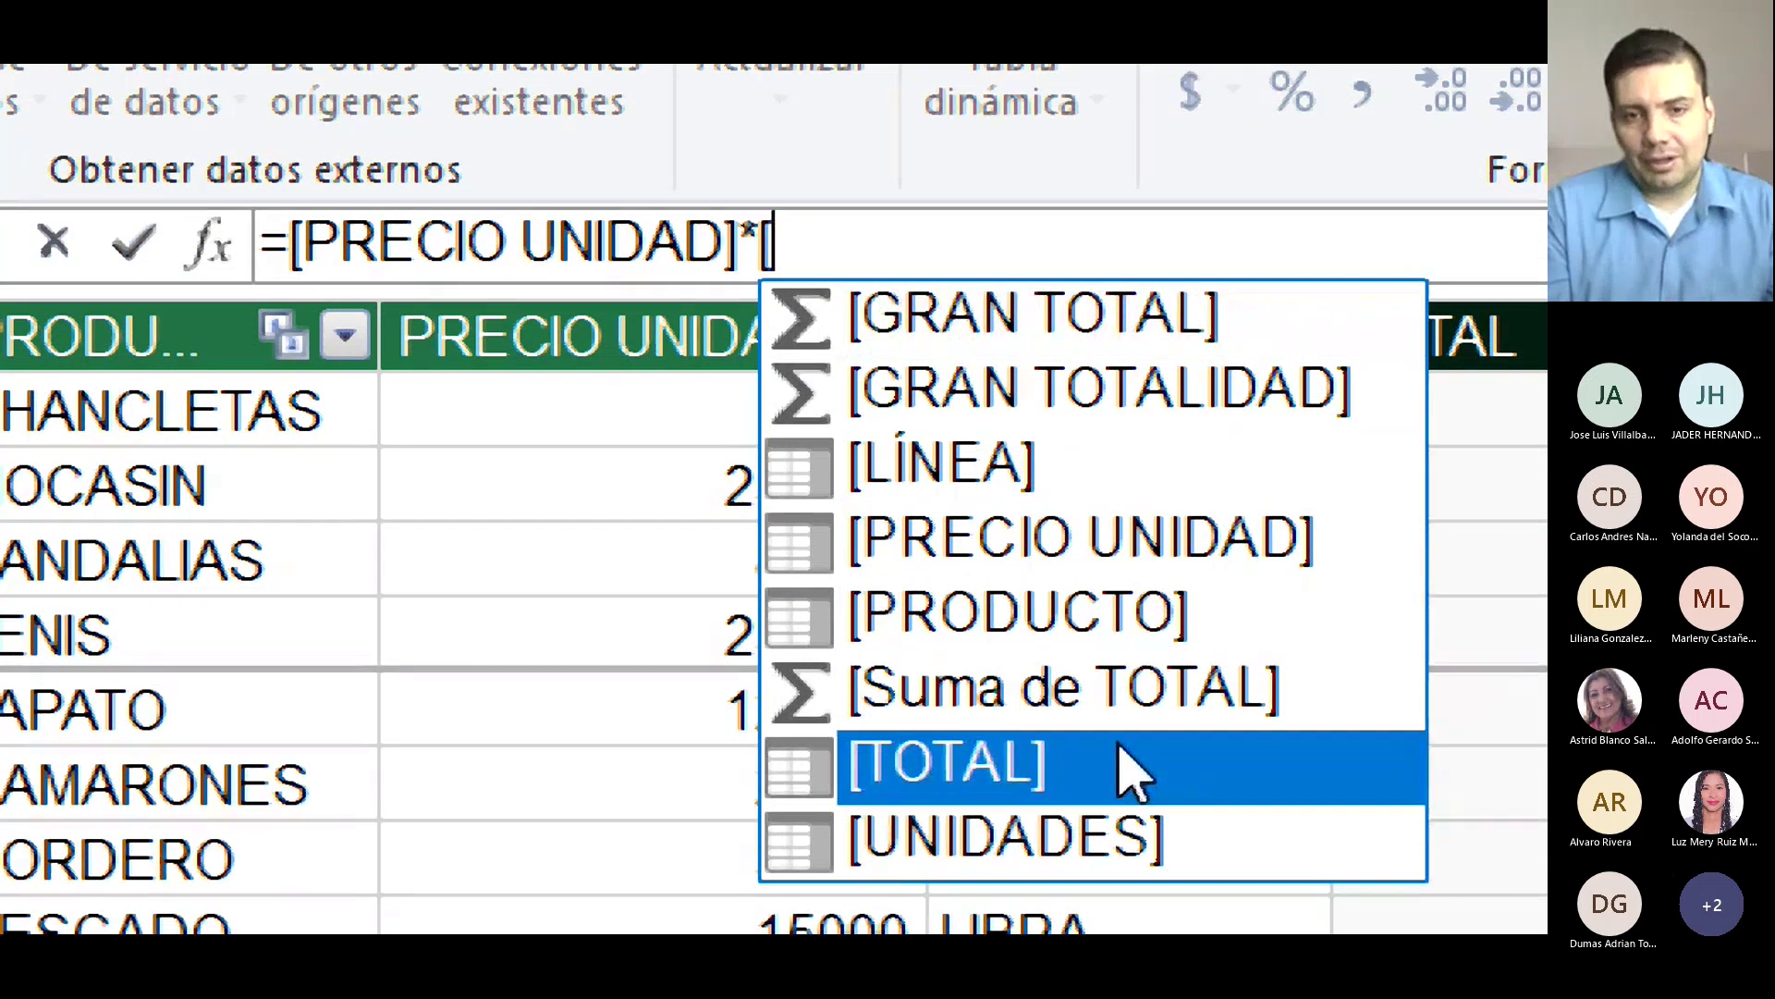
{"action": "double_click", "coordinate": [1123, 760]}
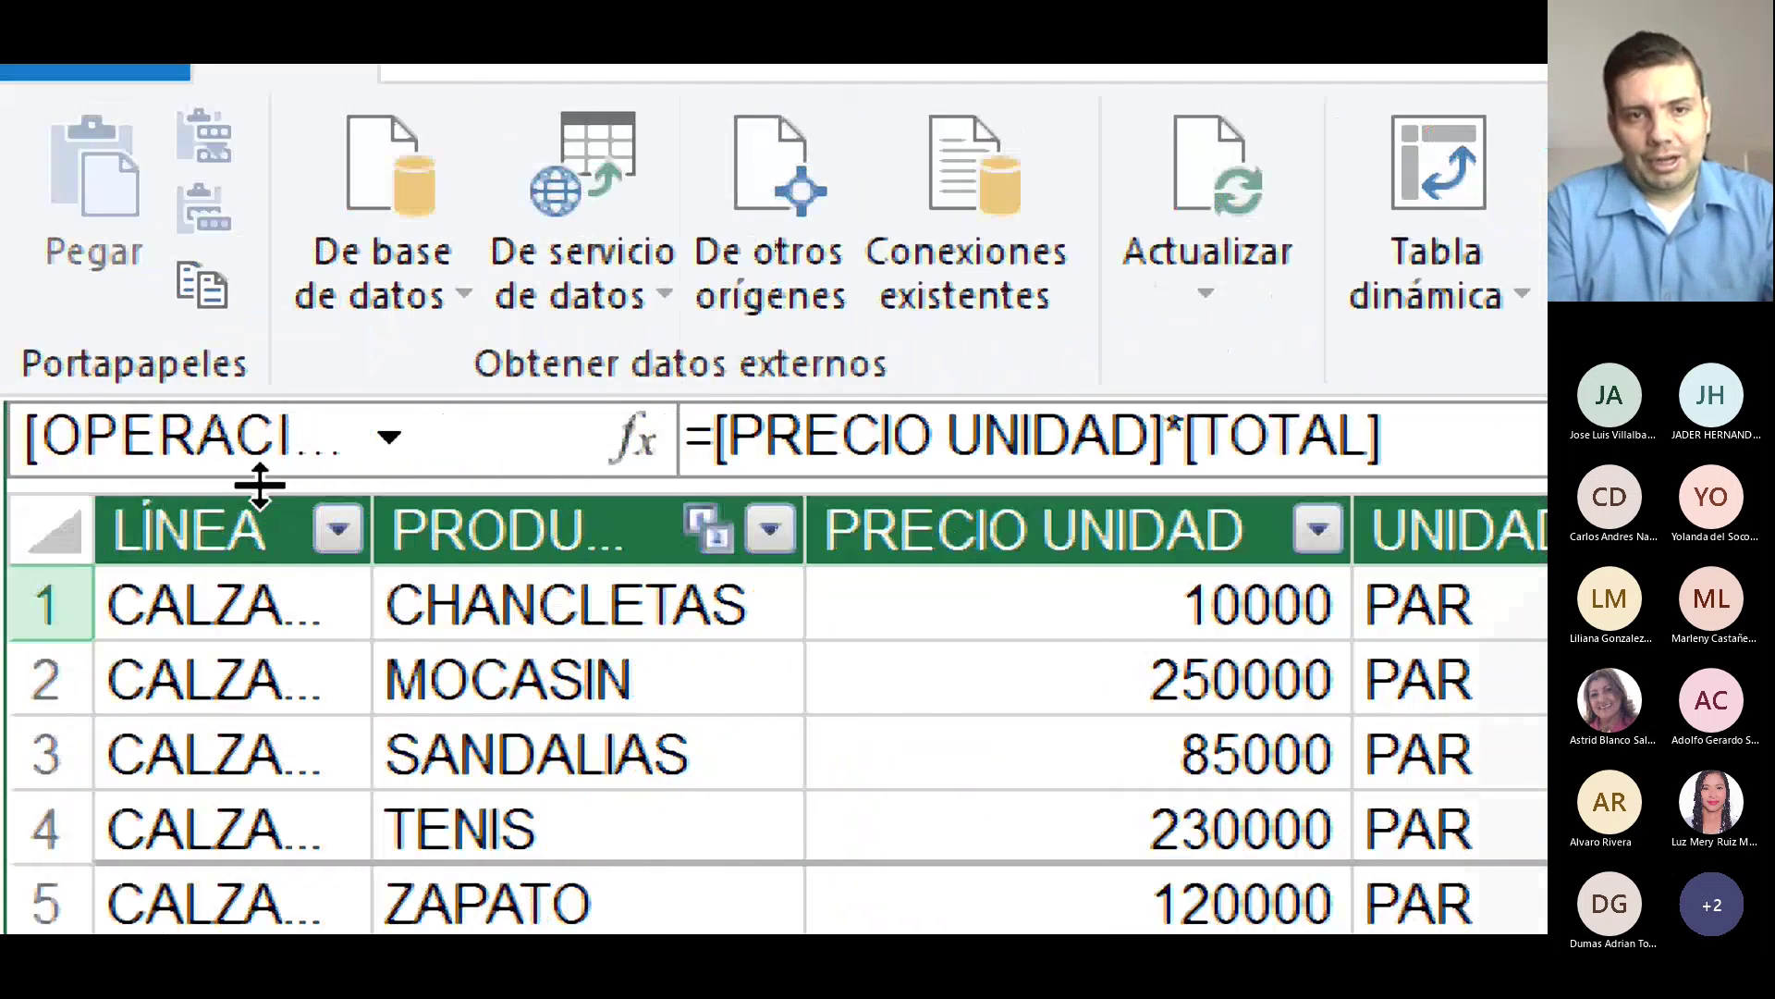
{"action": "left_click", "coordinate": [1479, 442]}
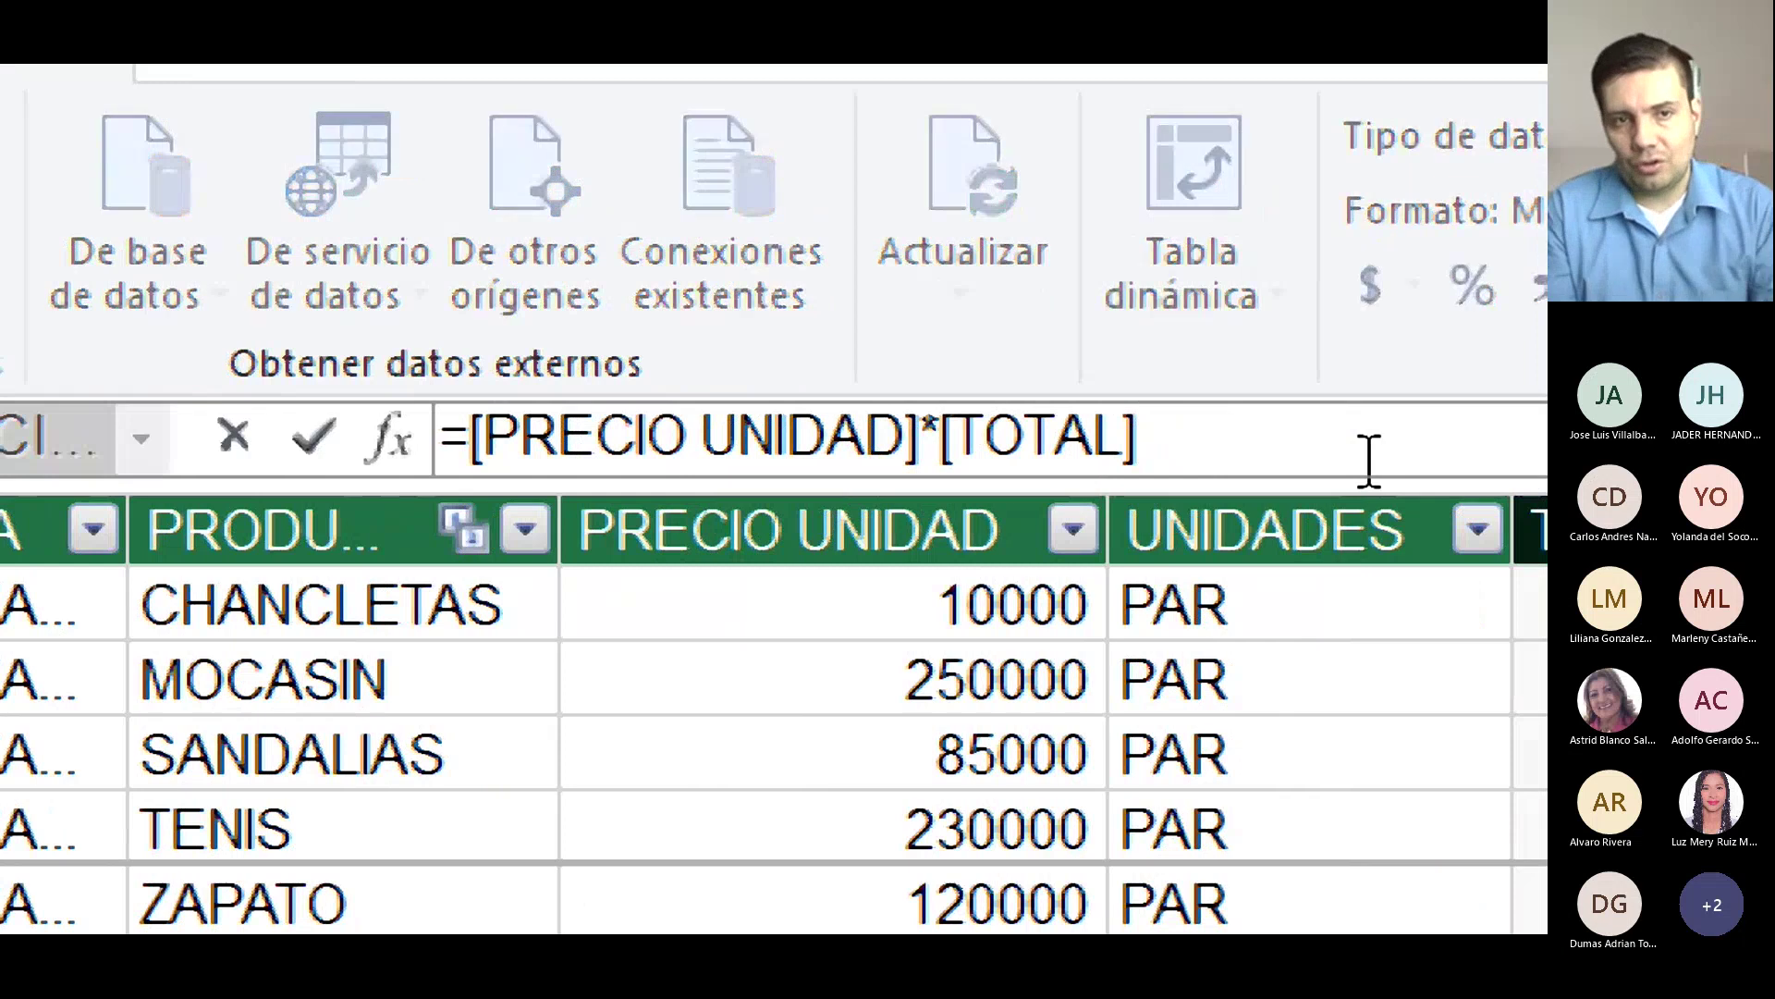
Confirm the OPERACIÓN 1 formula, widen the column to fit its values, and remove the decimals from its currency format.
{"action": "left_click", "coordinate": [314, 453]}
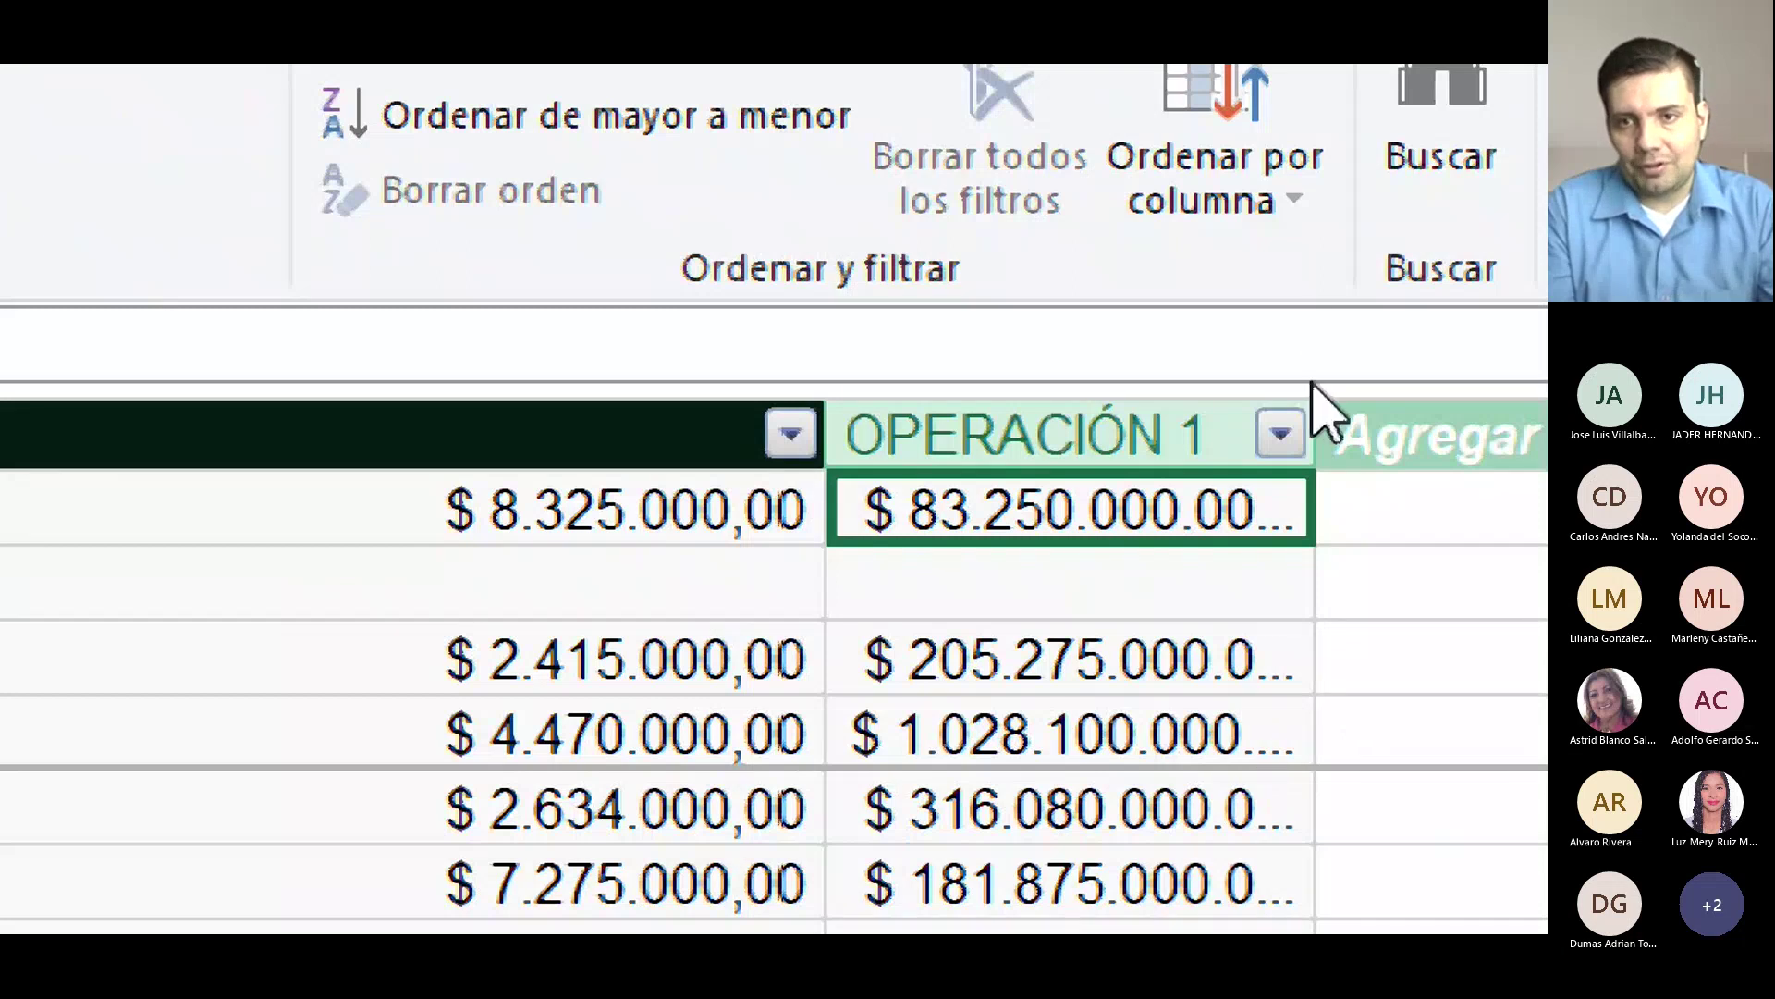
{"action": "left_click_drag", "start_coordinate": [1313, 433], "coordinate": [1415, 435]}
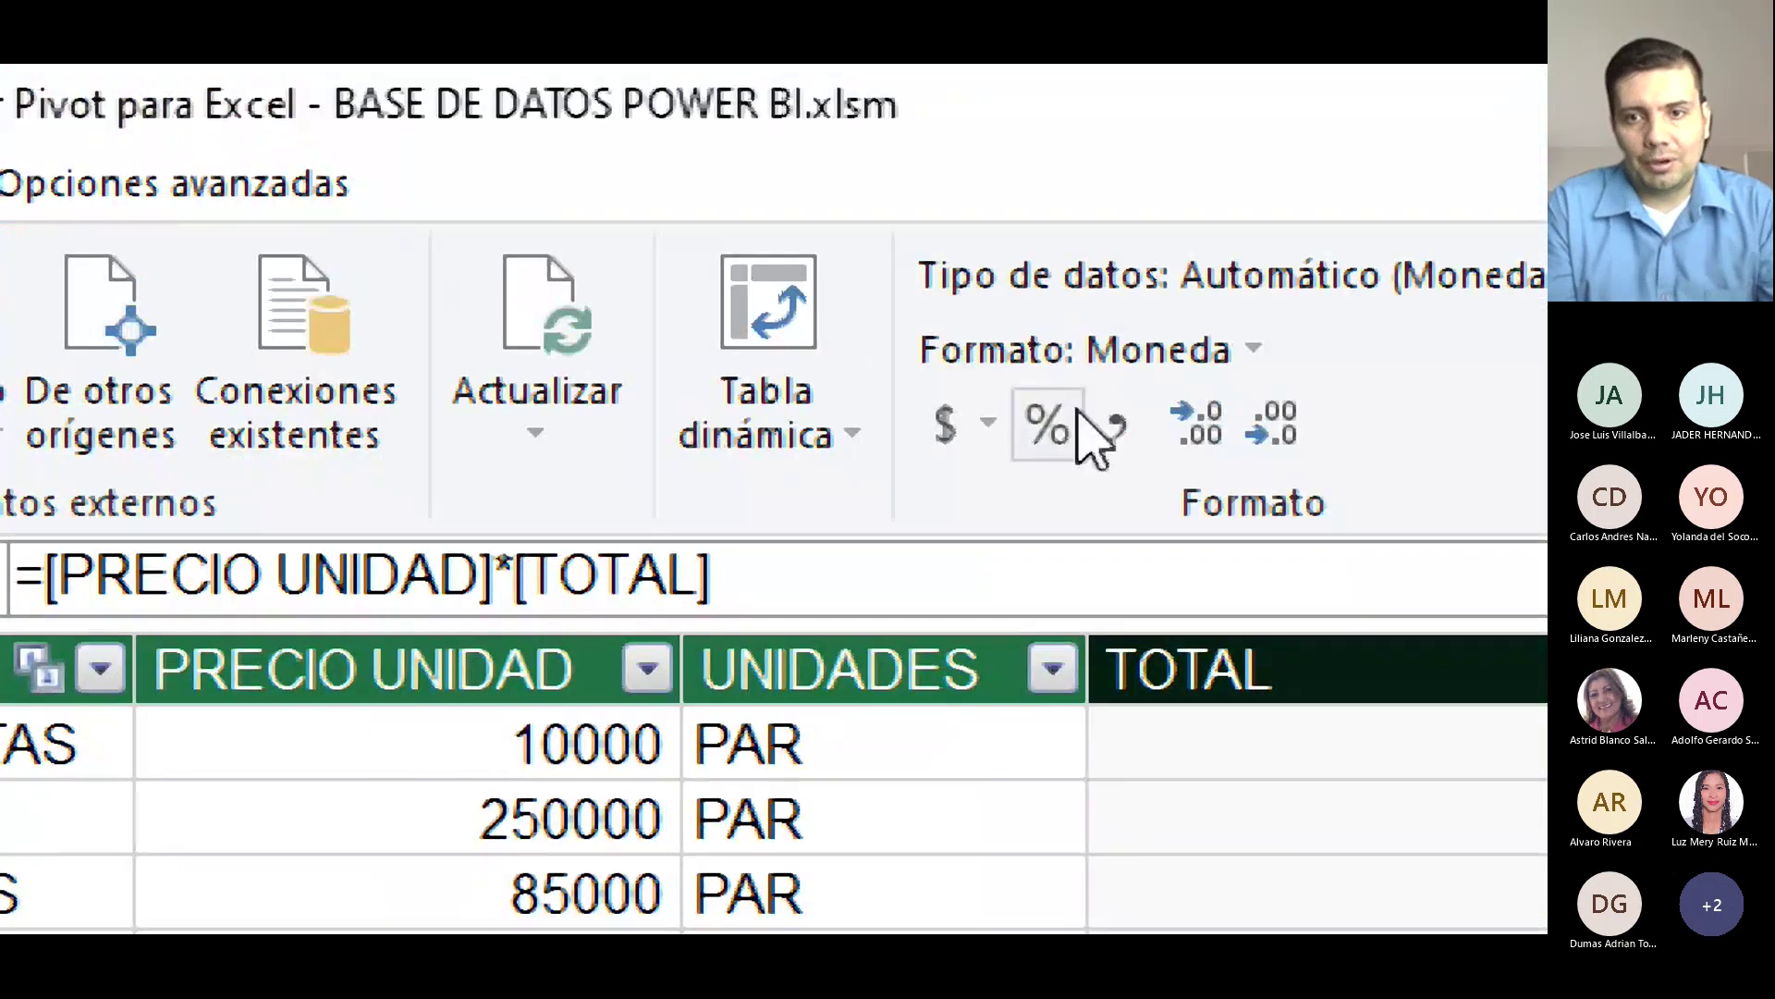
{"action": "left_click", "coordinate": [1271, 425]}
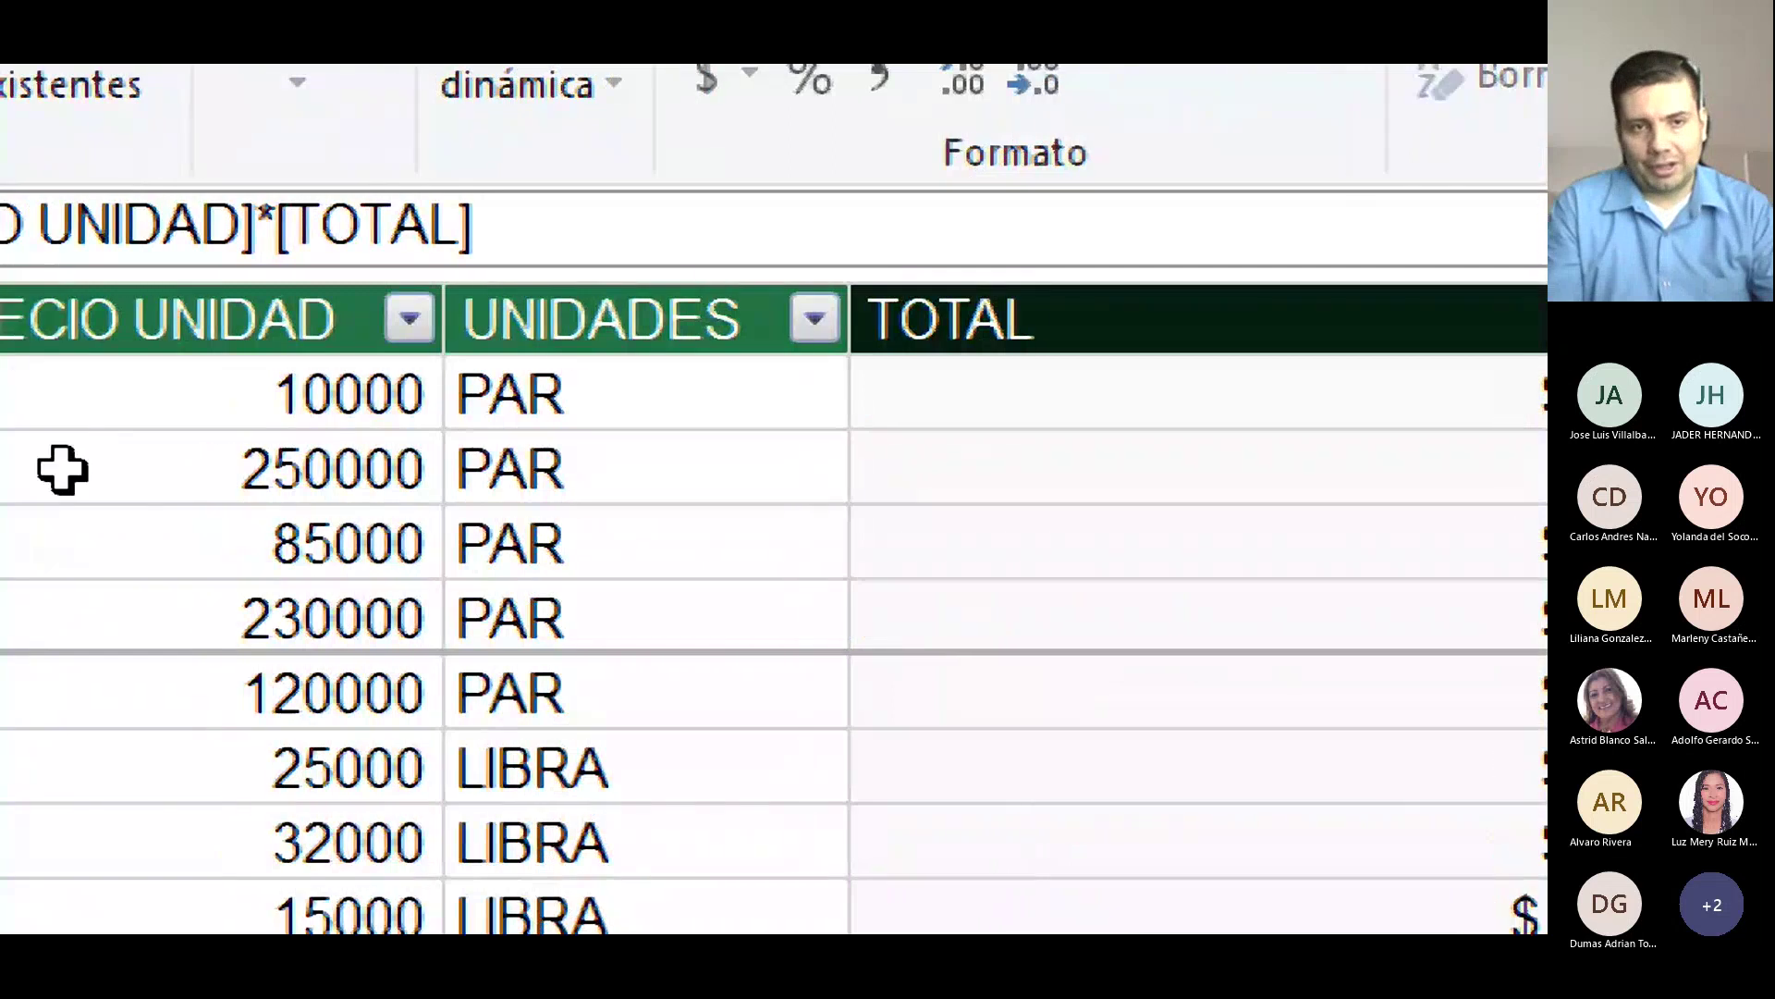
Compare the TOTAL and OPERACIÓN 1 values across several rows, and select the calculation cell beneath OPERACIÓN 1.
{"action": "left_click", "coordinate": [1535, 522]}
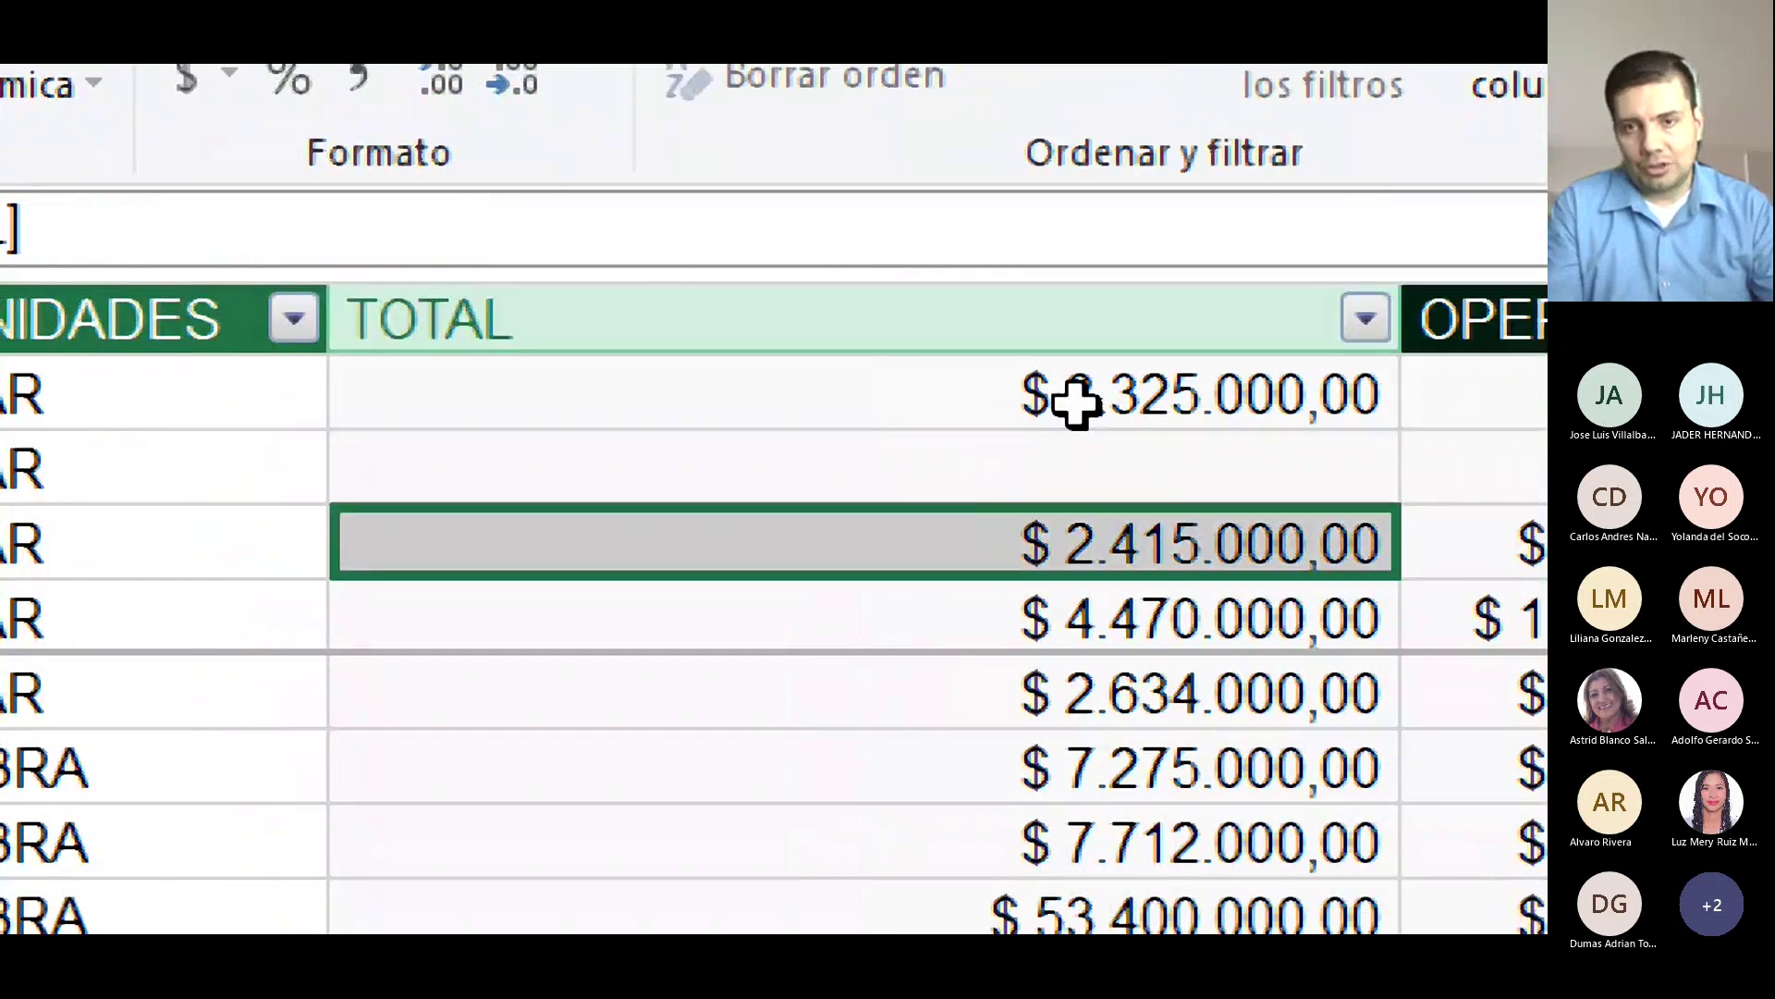
{"action": "left_click", "coordinate": [1077, 403]}
{"action": "left_click", "coordinate": [1102, 496]}
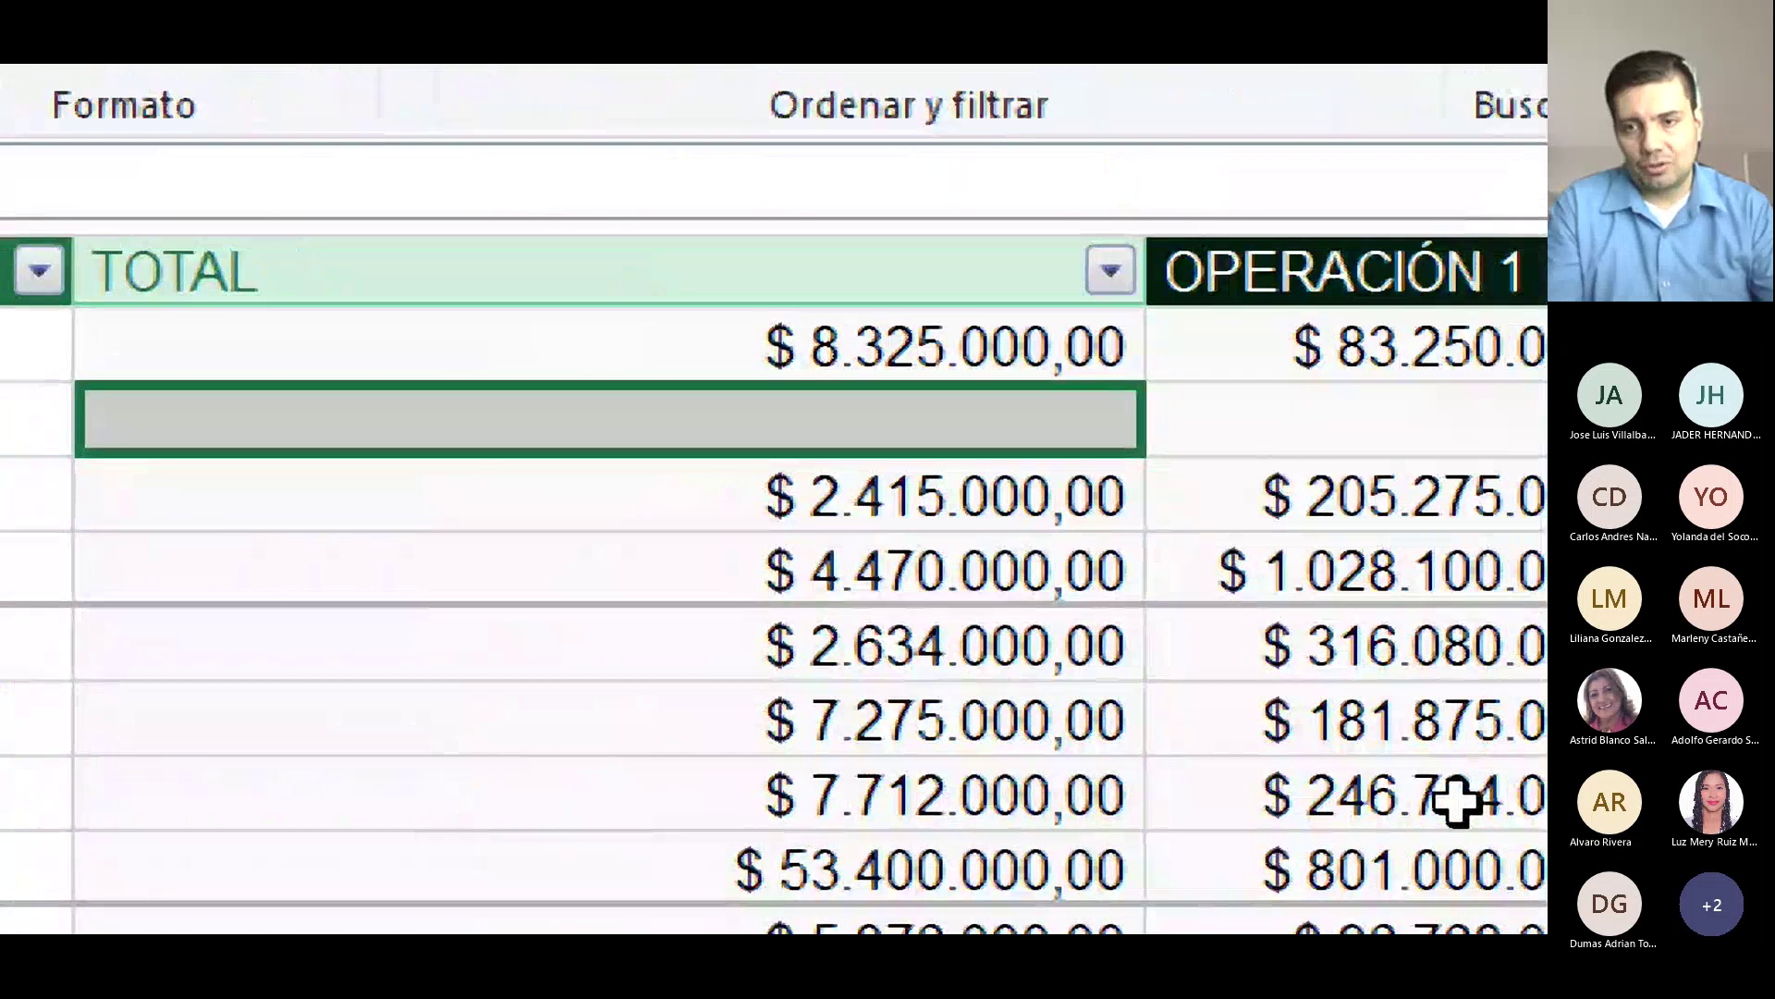
{"action": "left_click", "coordinate": [1285, 650]}
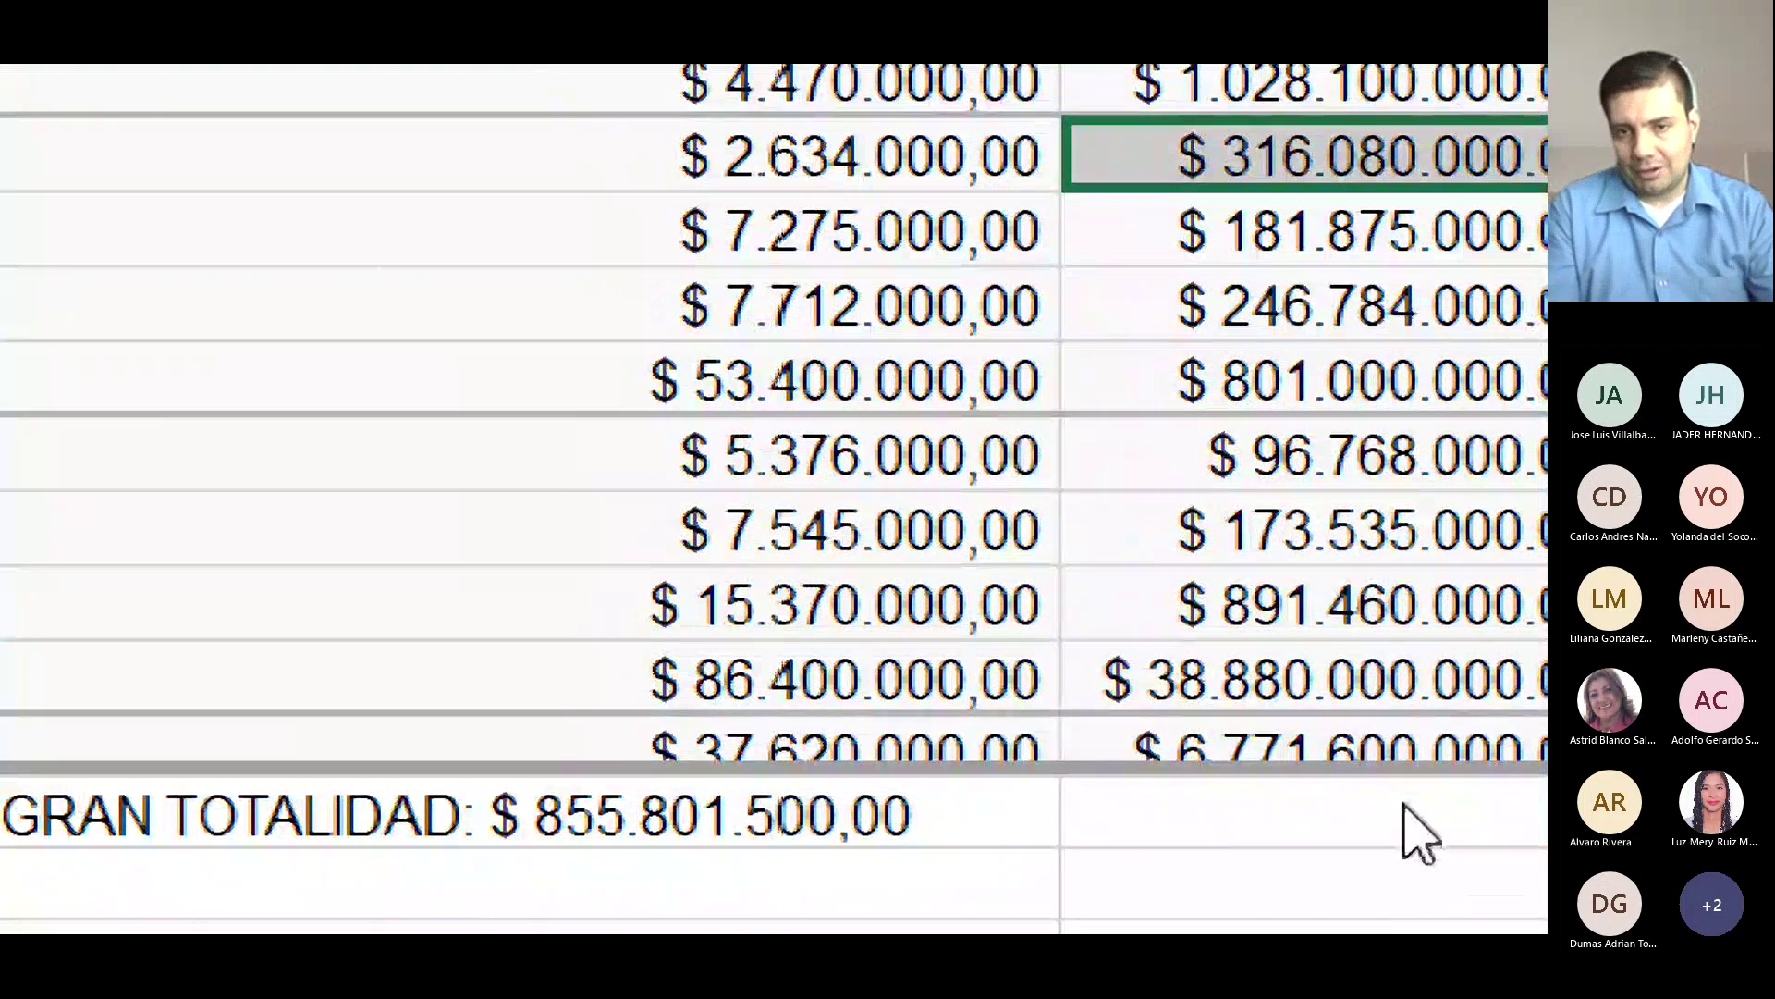
{"action": "left_click", "coordinate": [1417, 833]}
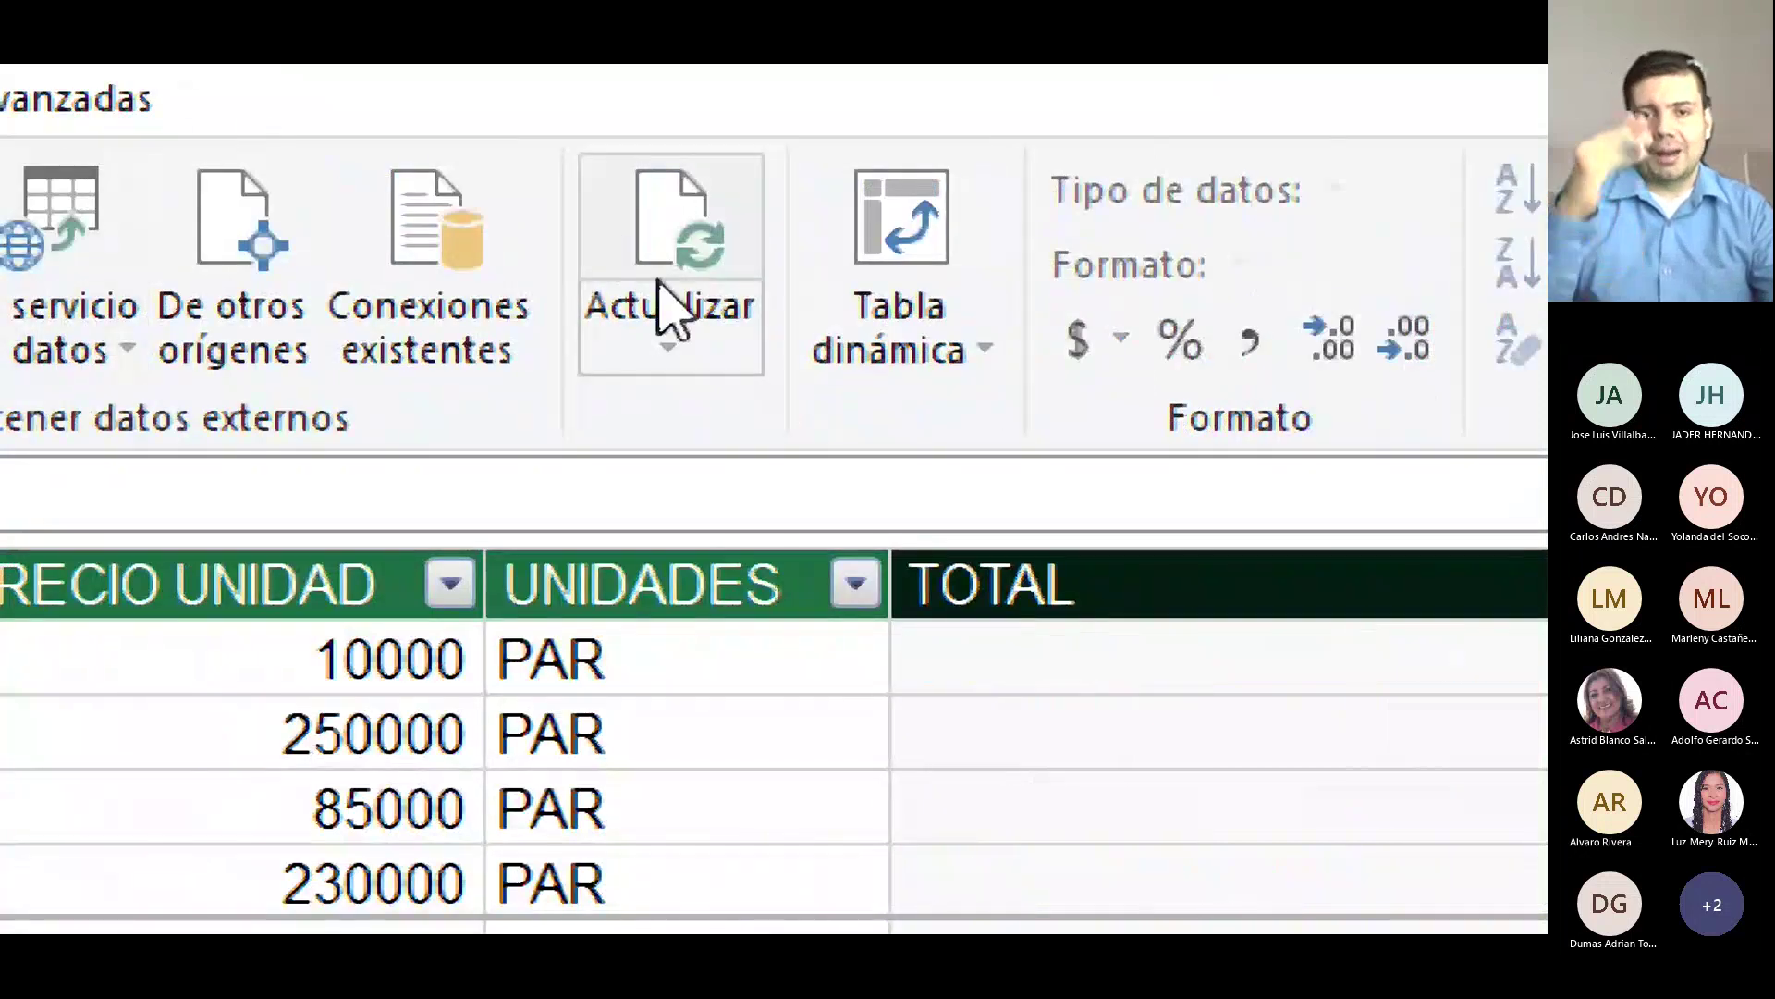
Refresh all tables of the data model from their sources and close the refresh progress report.
{"action": "left_click", "coordinate": [669, 347]}
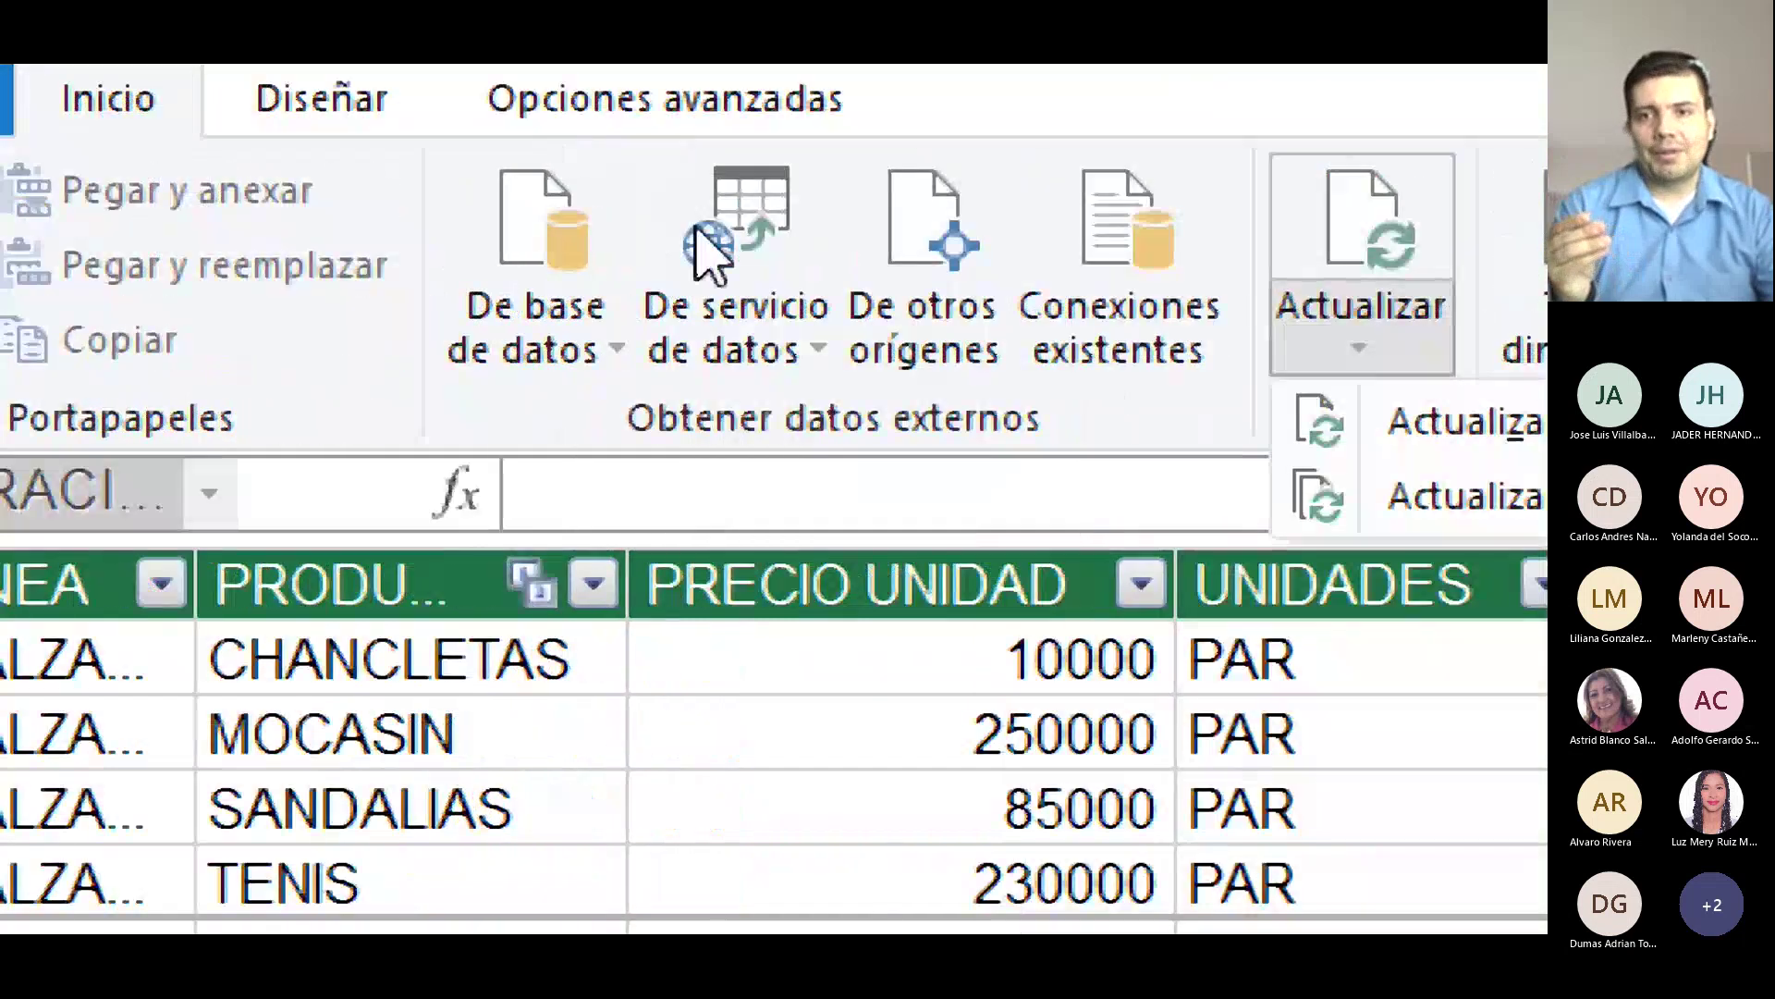
{"action": "left_click", "coordinate": [1524, 498]}
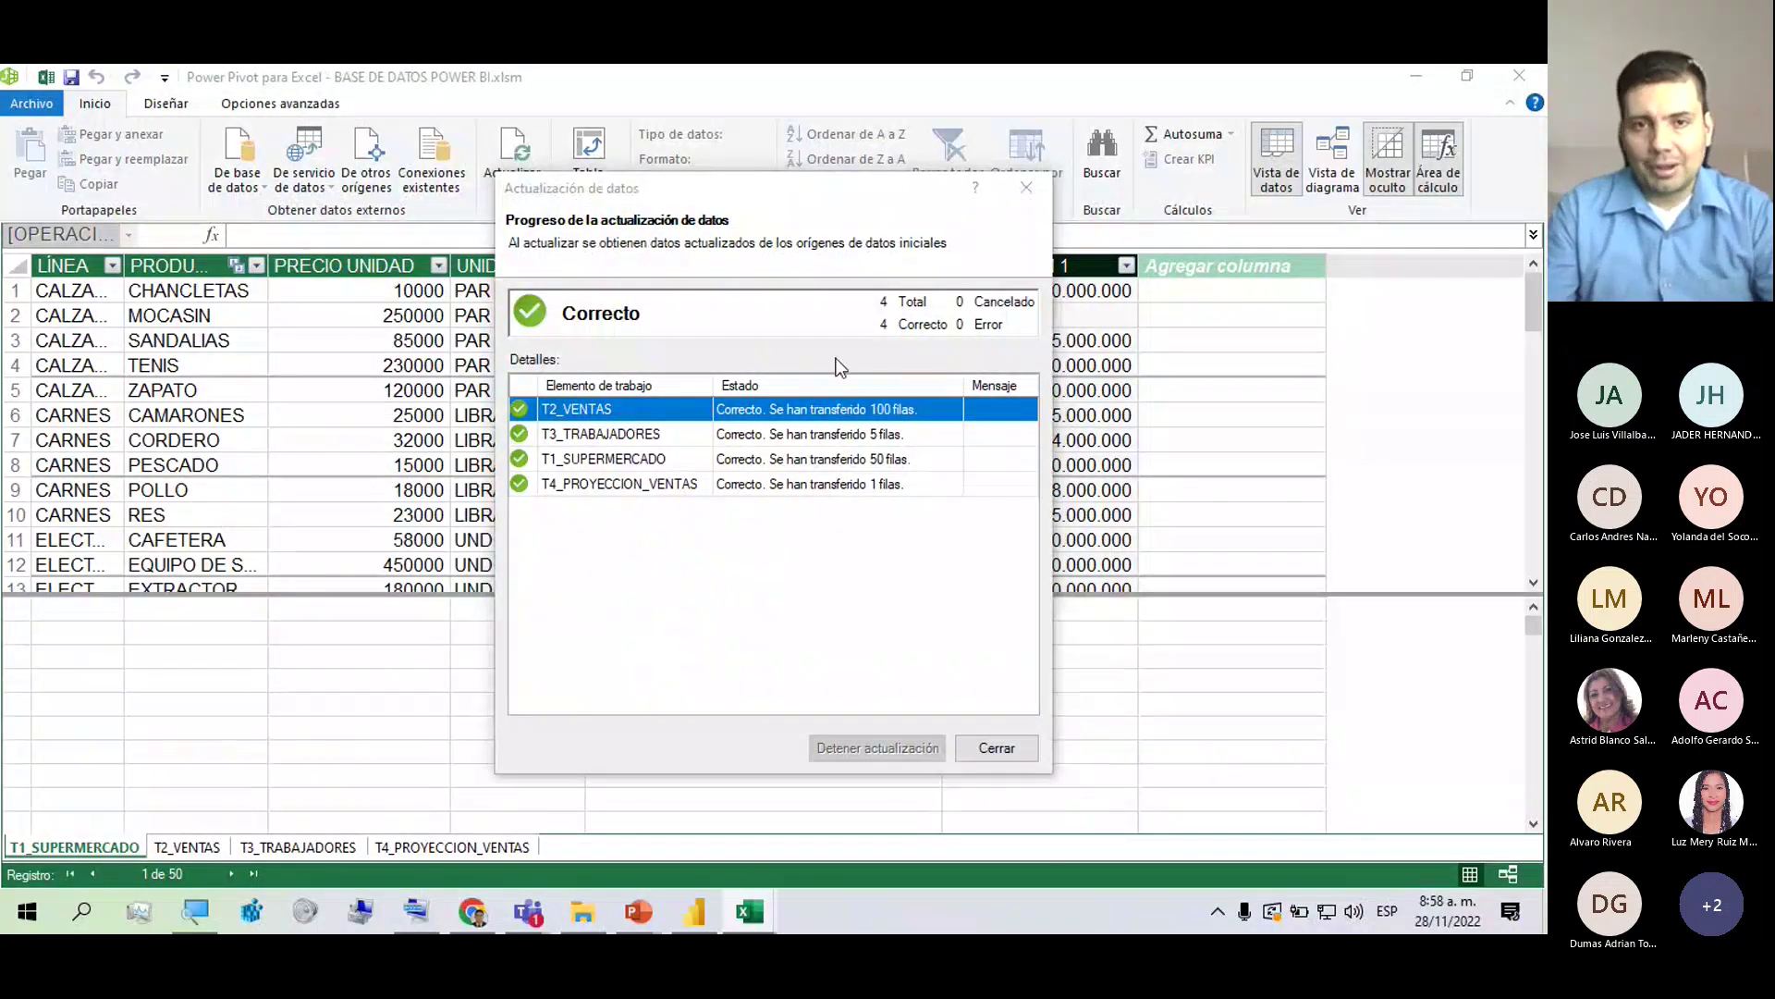
{"action": "key", "text": "super"}
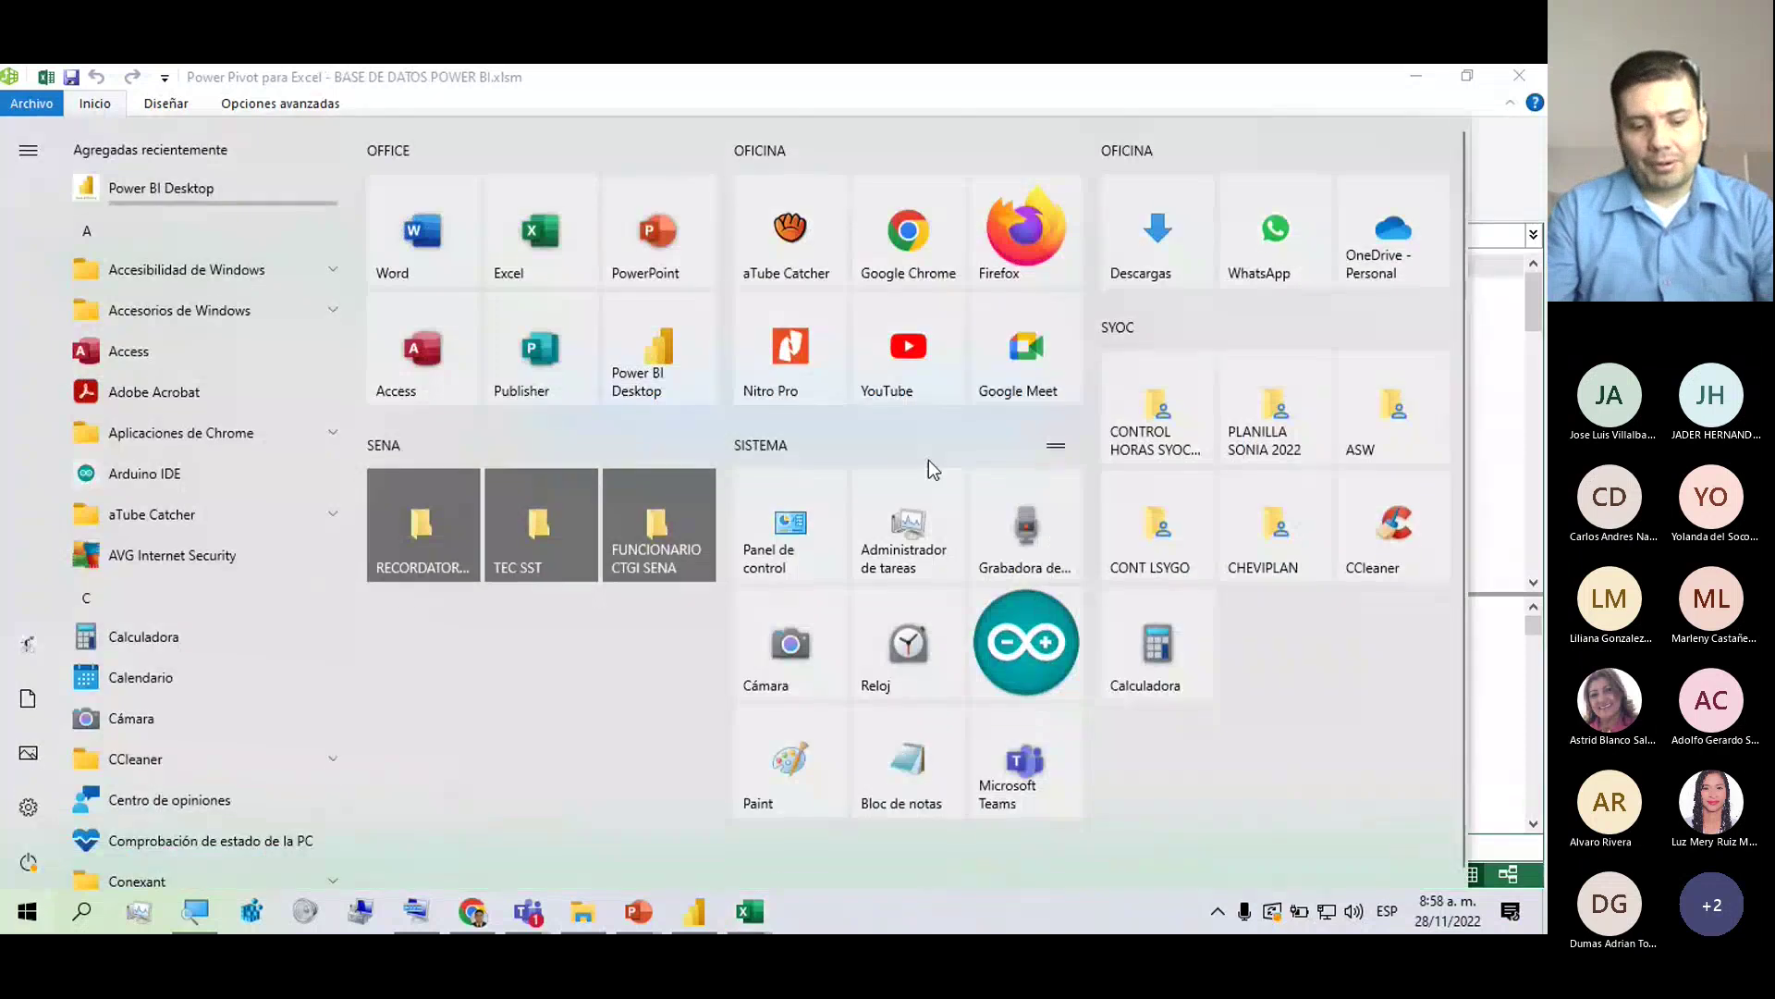
{"action": "key", "text": "Escape"}
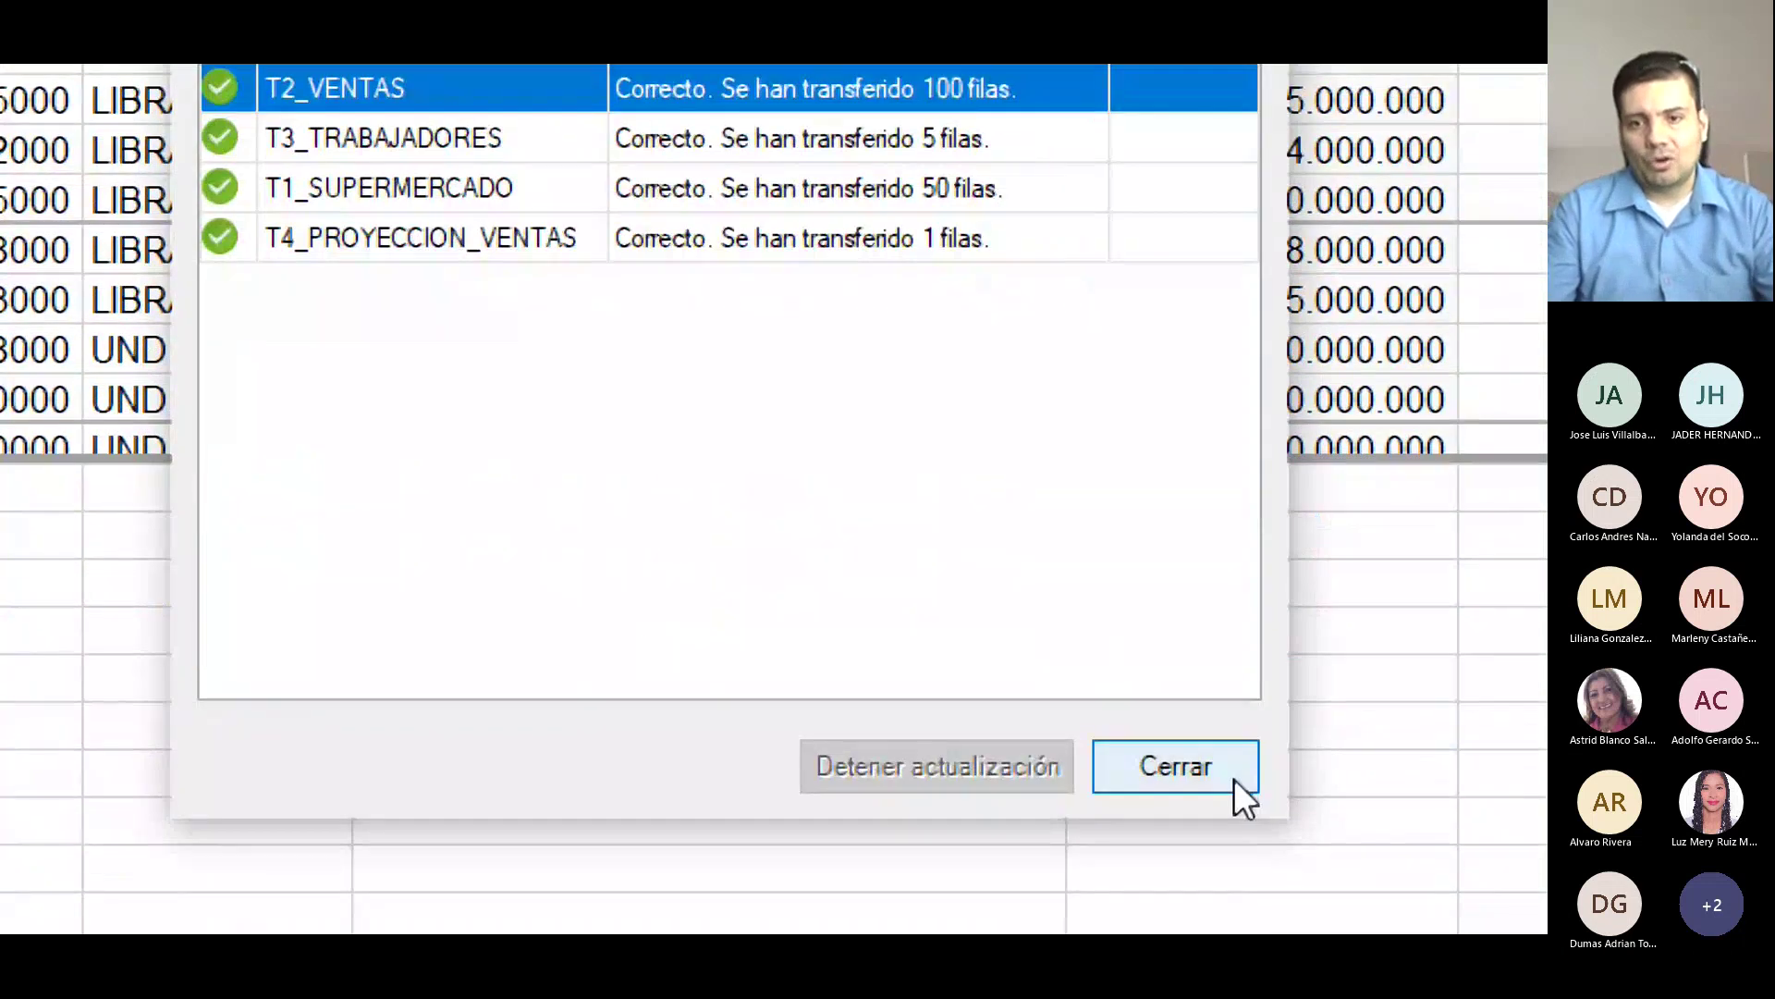
{"action": "left_click", "coordinate": [1332, 486]}
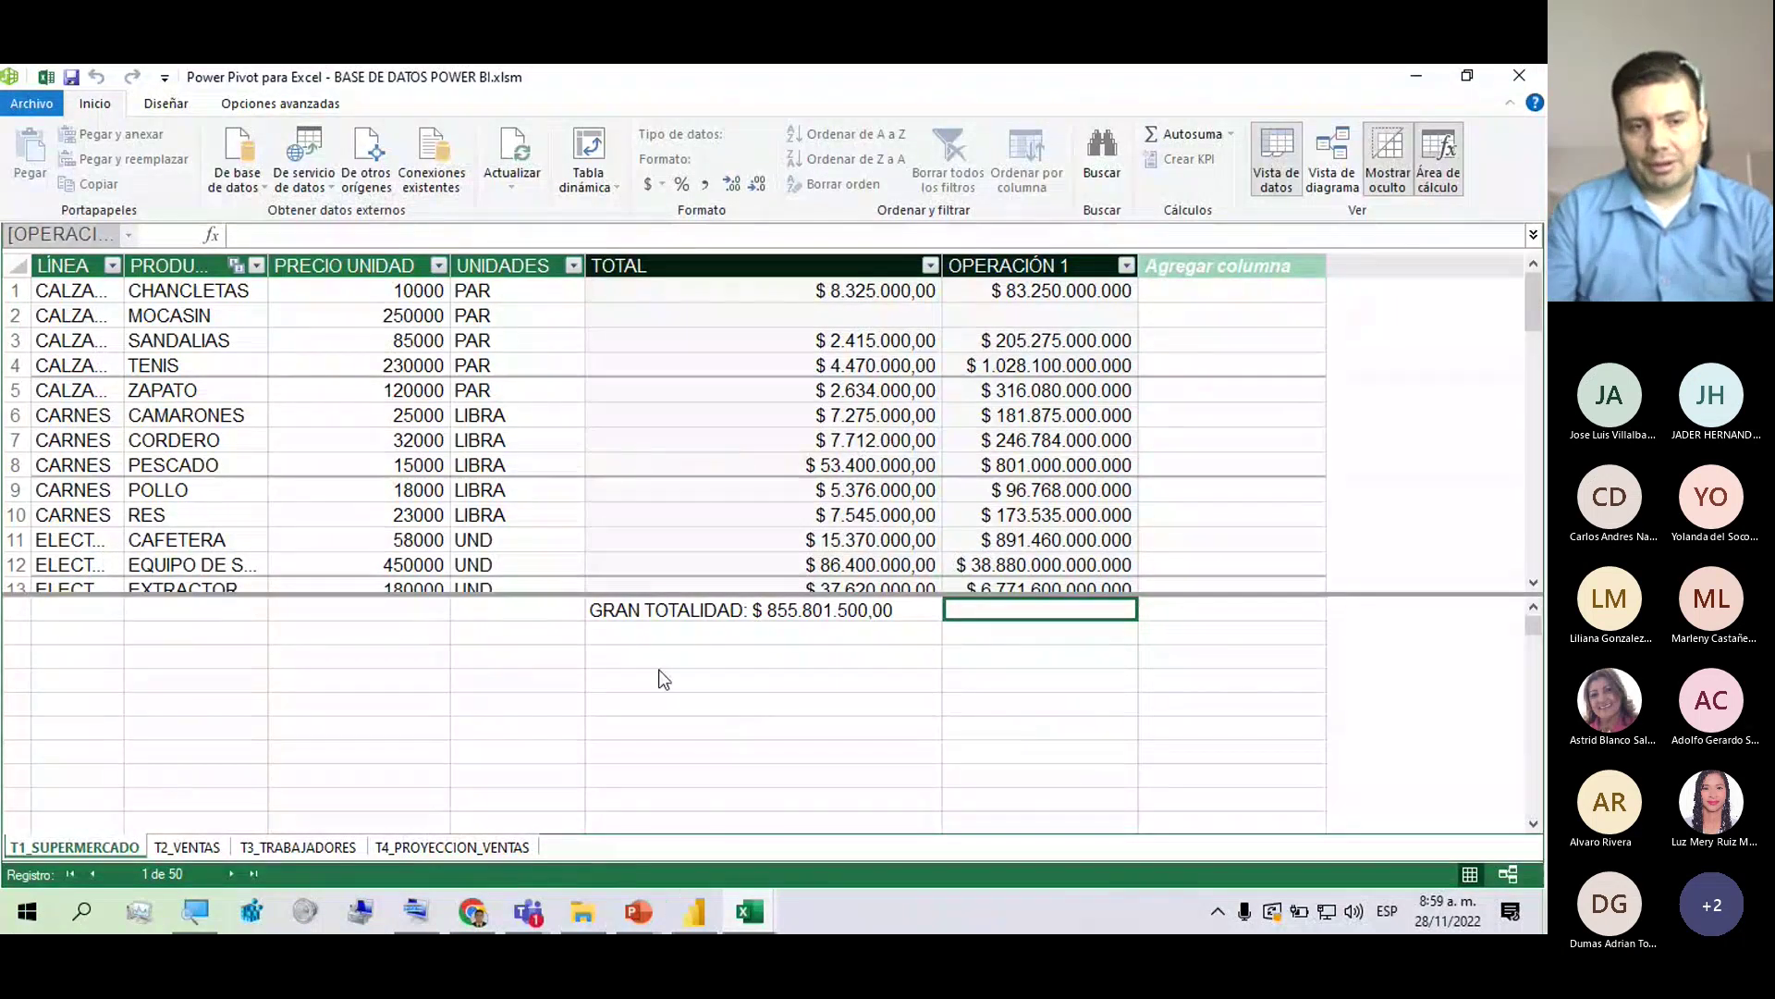
Preview the BASE DE DATOS POWER BI workbook window, and return to the OPERACIÓN 1 column in Power Pivot to review its formula.
{"action": "mouse_move", "coordinate": [775, 918]}
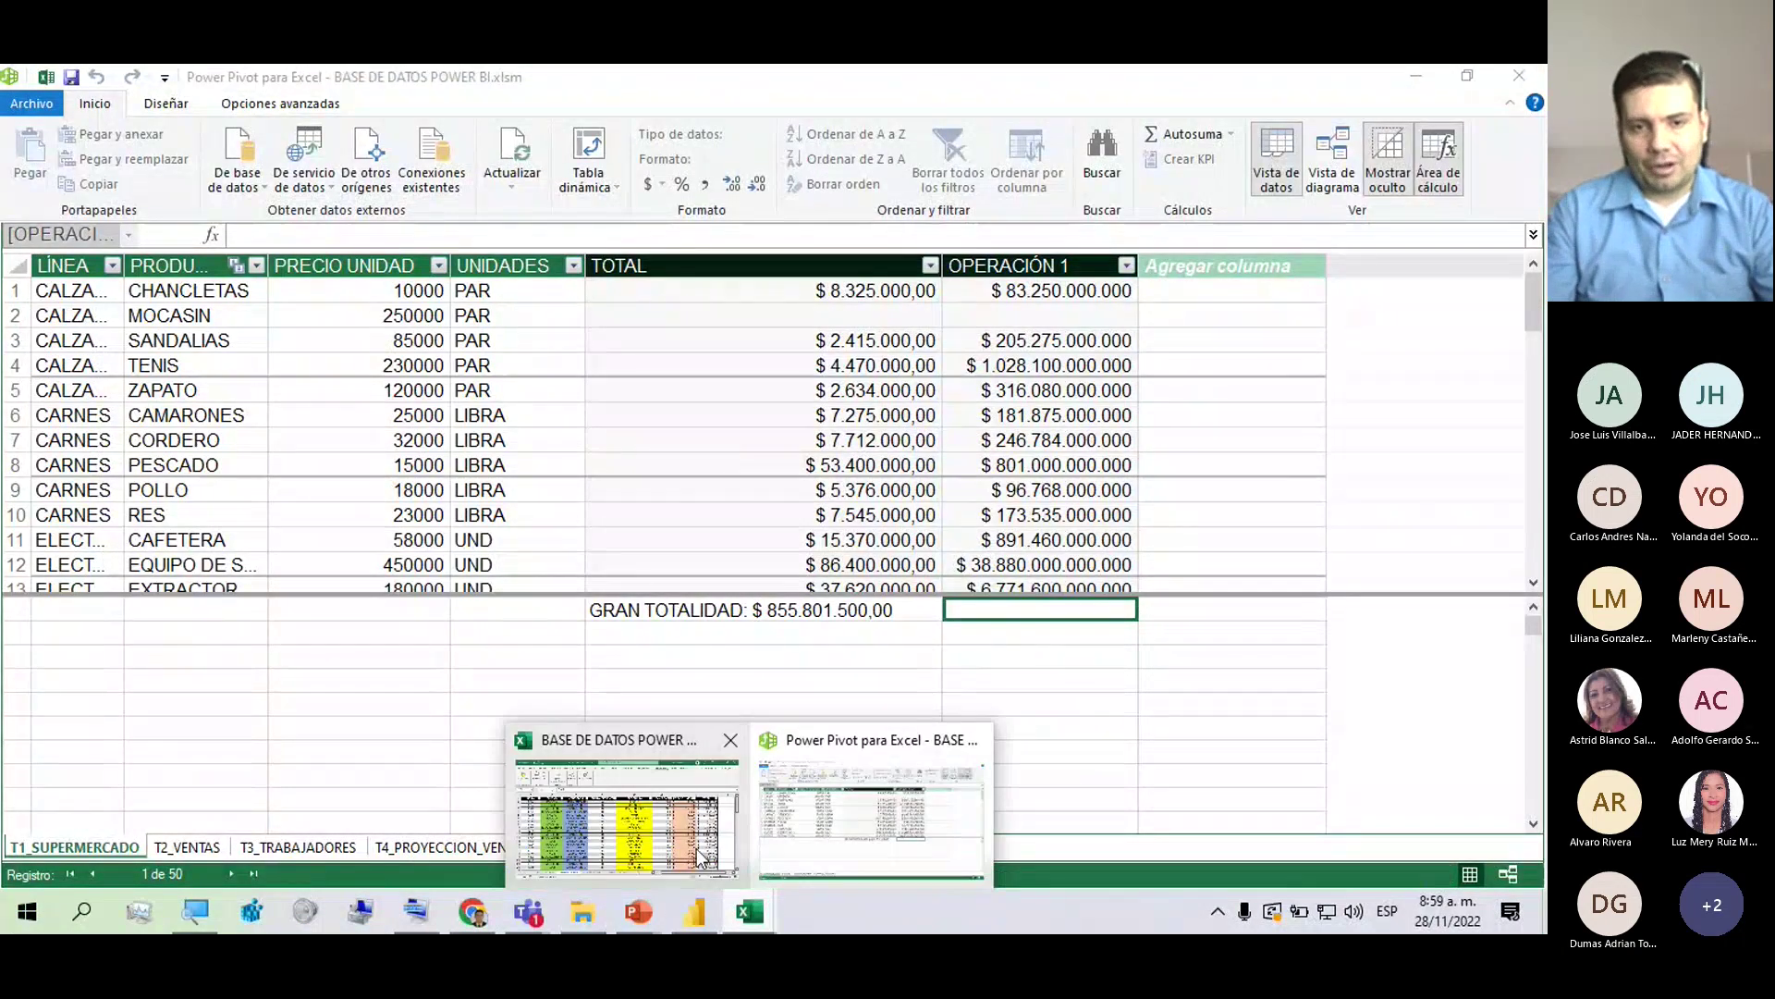
{"action": "mouse_move", "coordinate": [700, 858]}
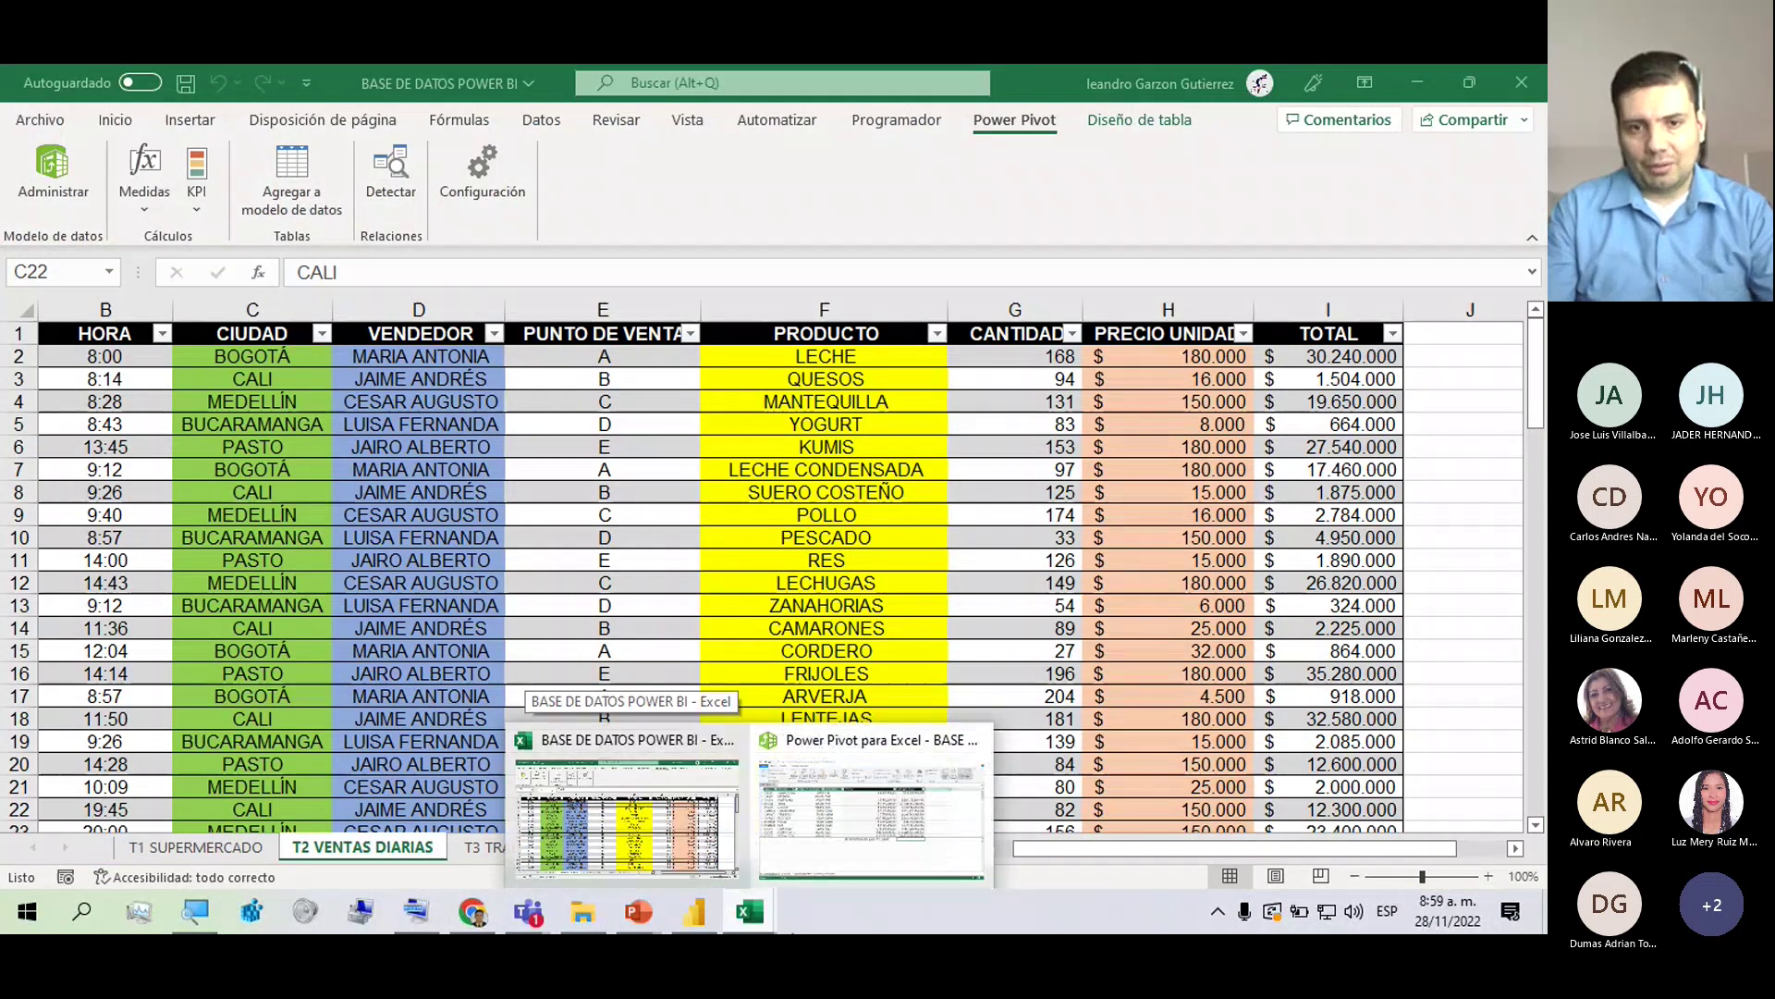
{"action": "mouse_move", "coordinate": [869, 809]}
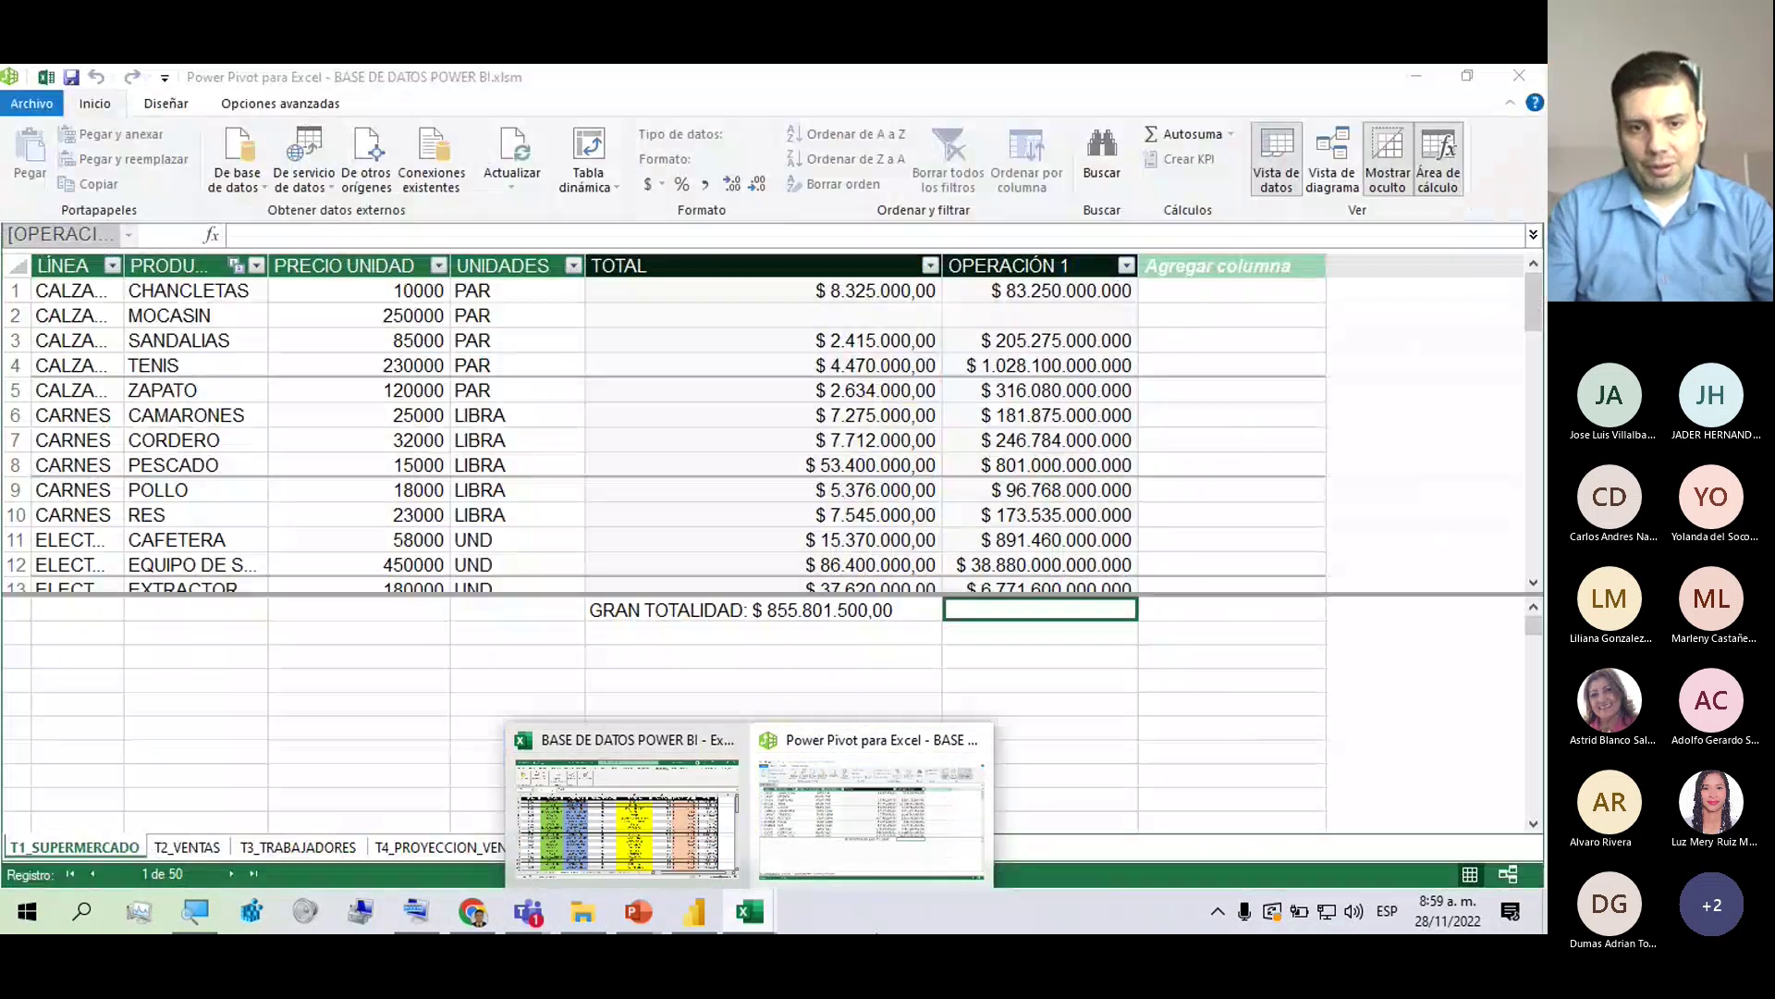
{"action": "left_click", "coordinate": [1029, 365]}
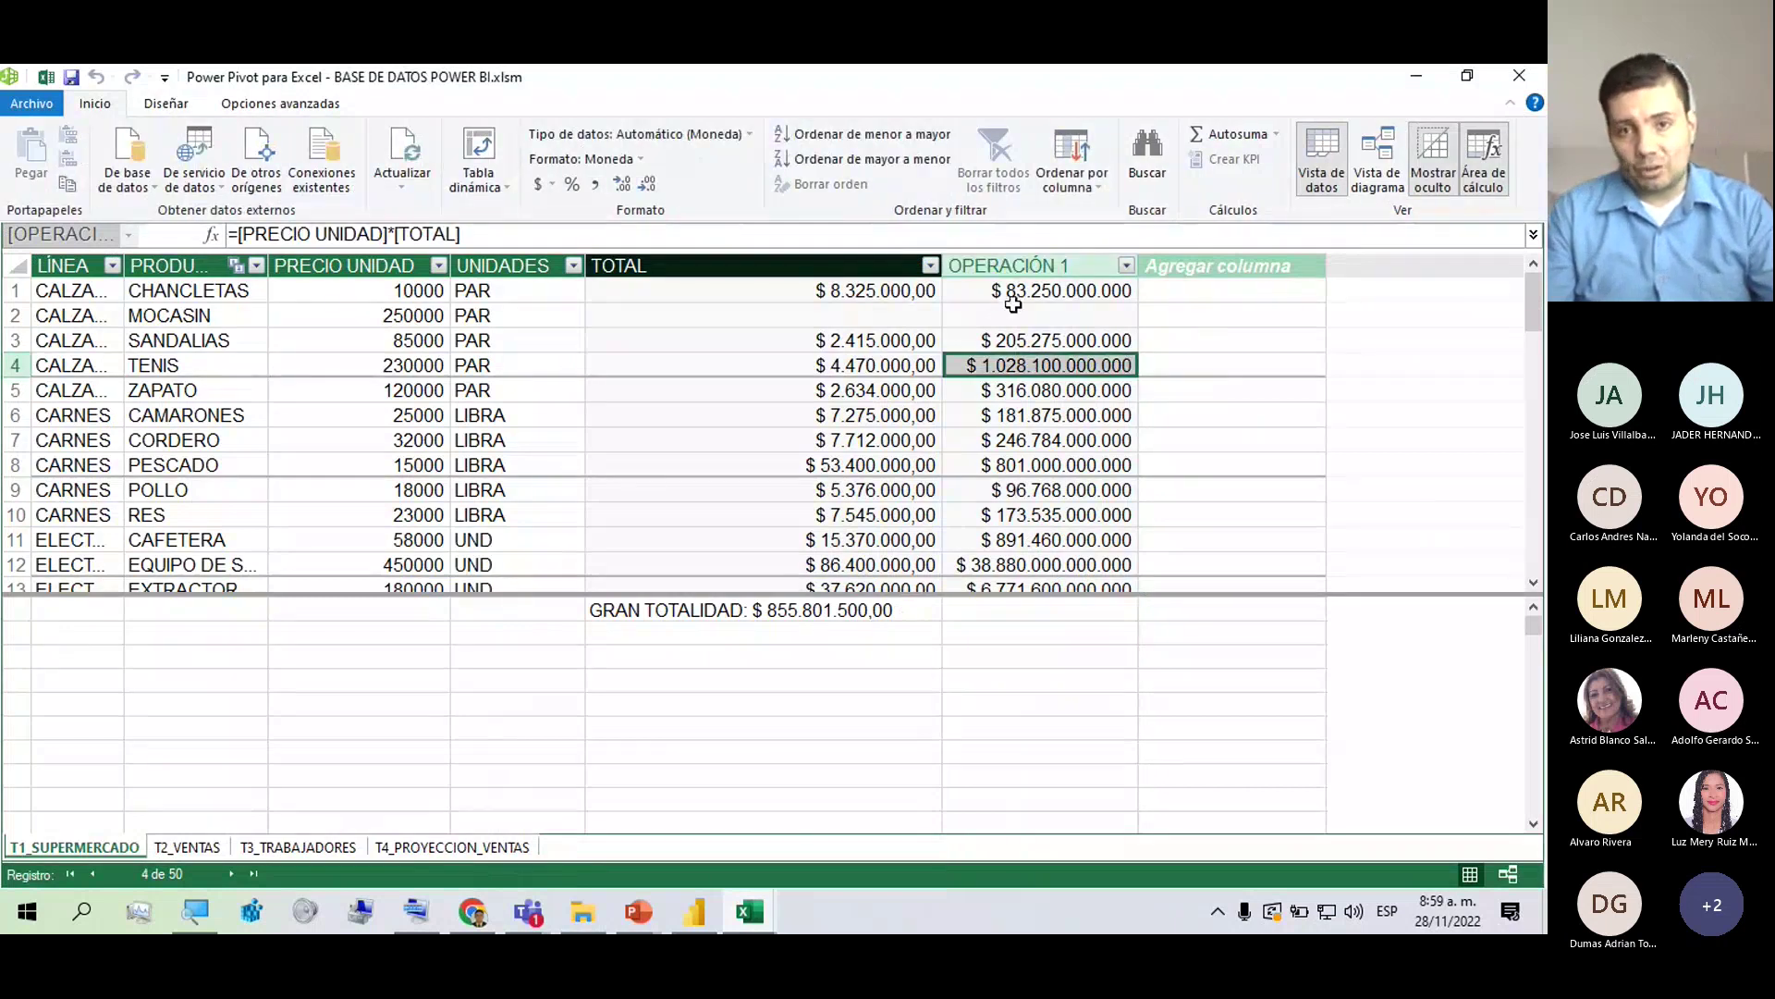
{"action": "left_click", "coordinate": [1051, 692]}
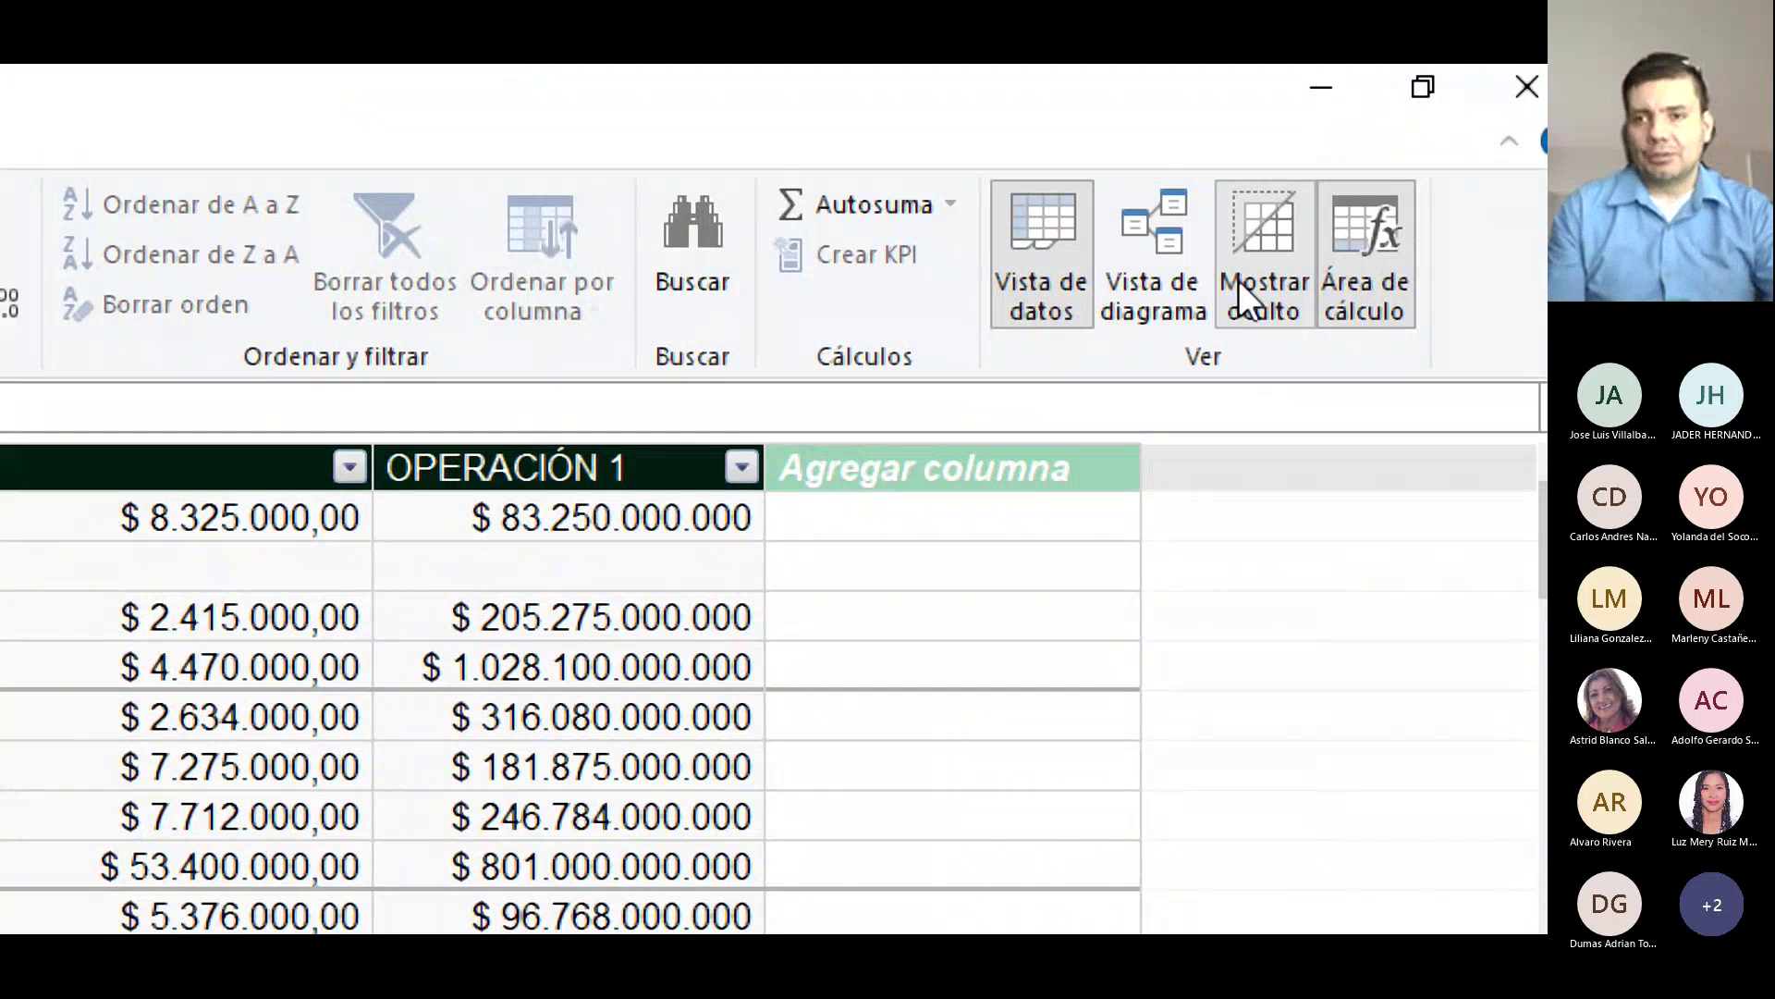
{"action": "left_click", "coordinate": [1254, 257]}
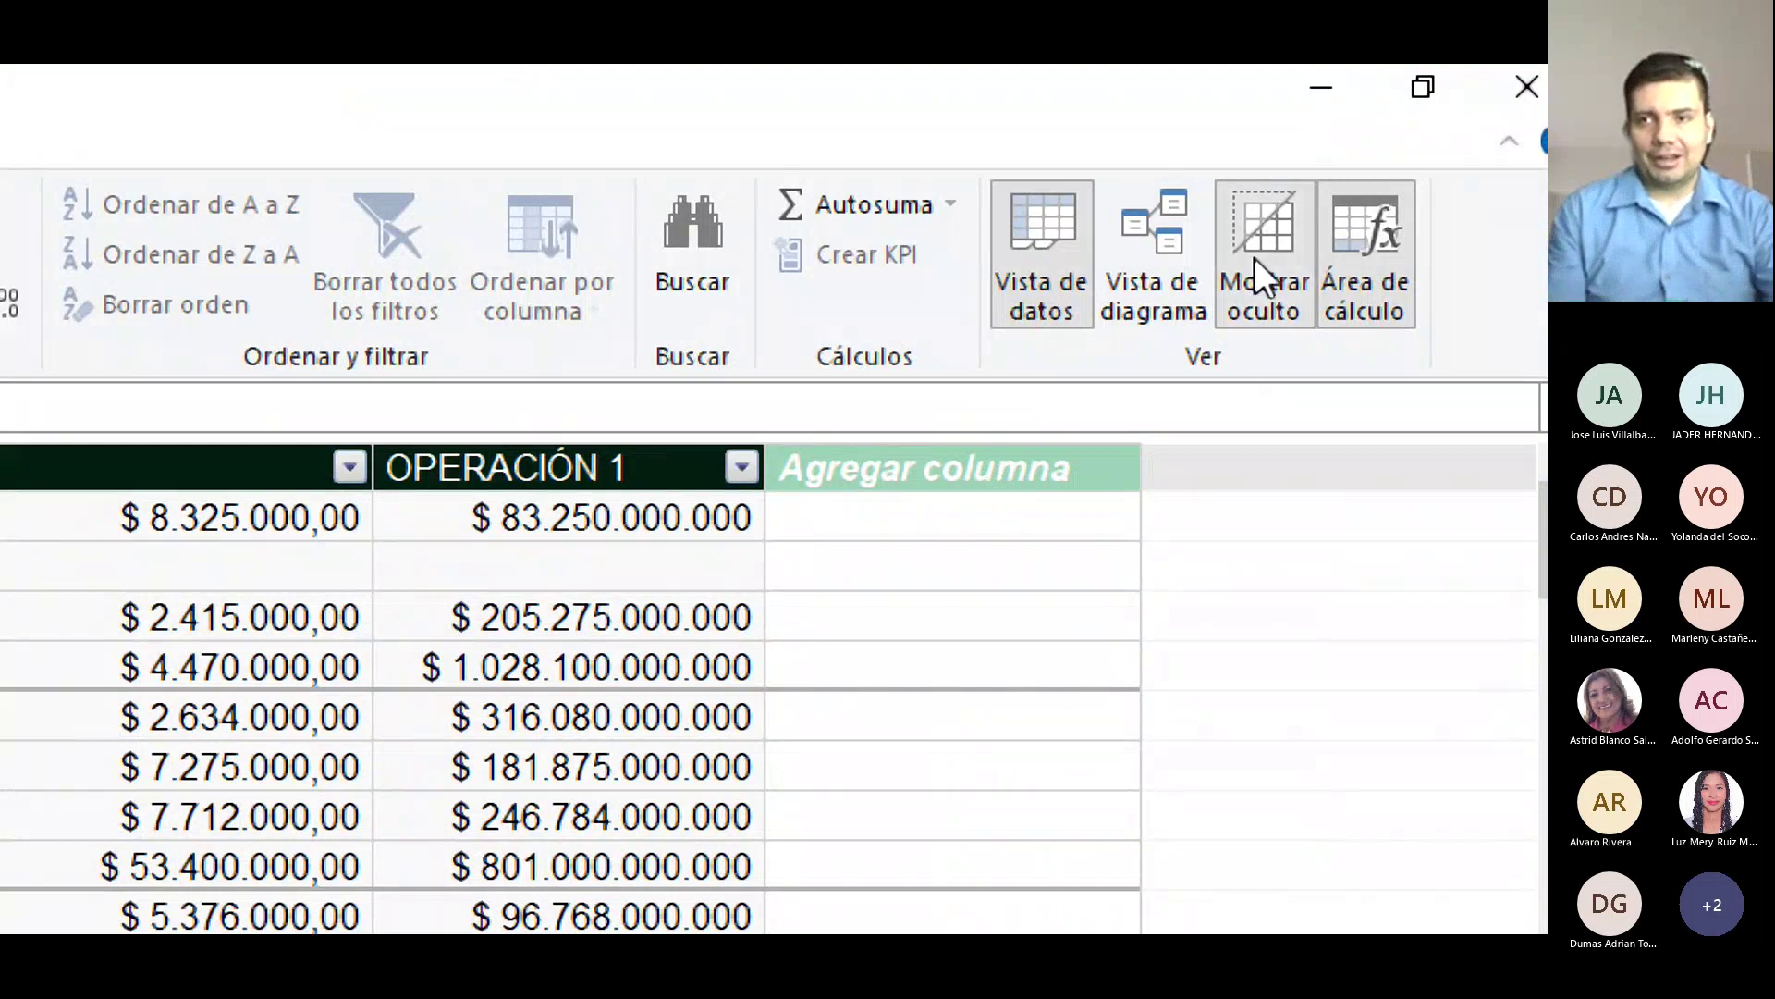
{"action": "key", "text": "alt+Tab"}
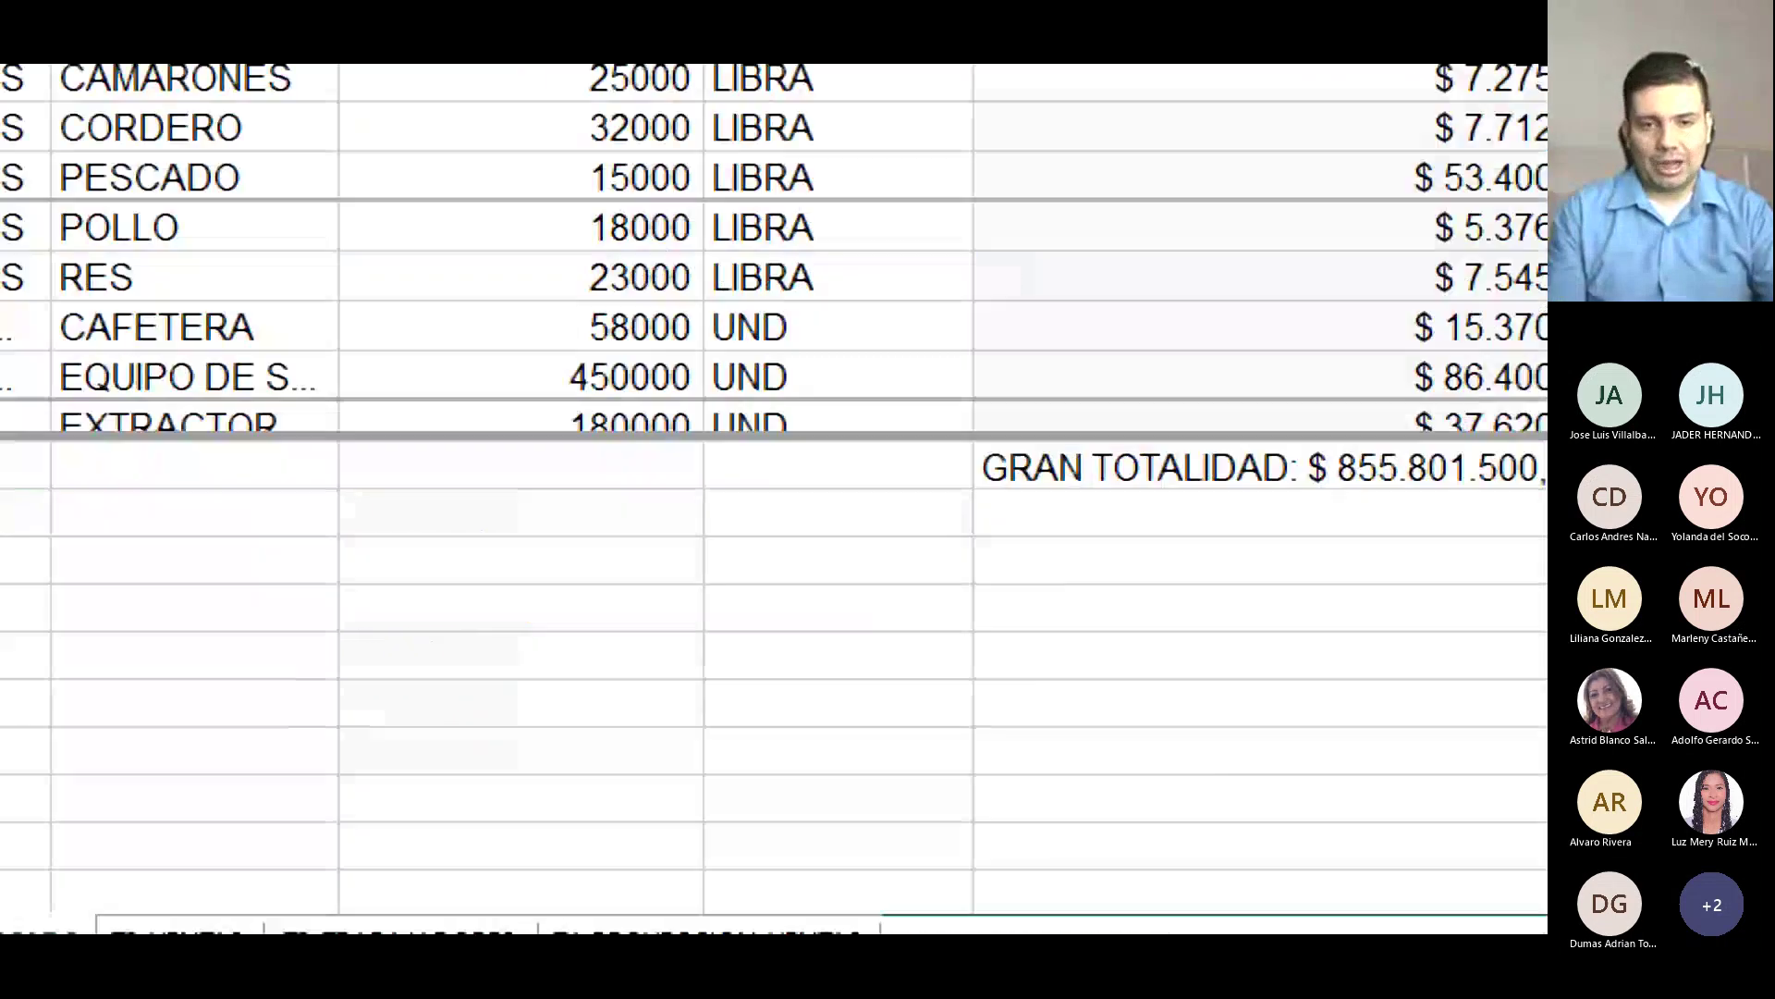
{"action": "key", "text": "alt+Tab"}
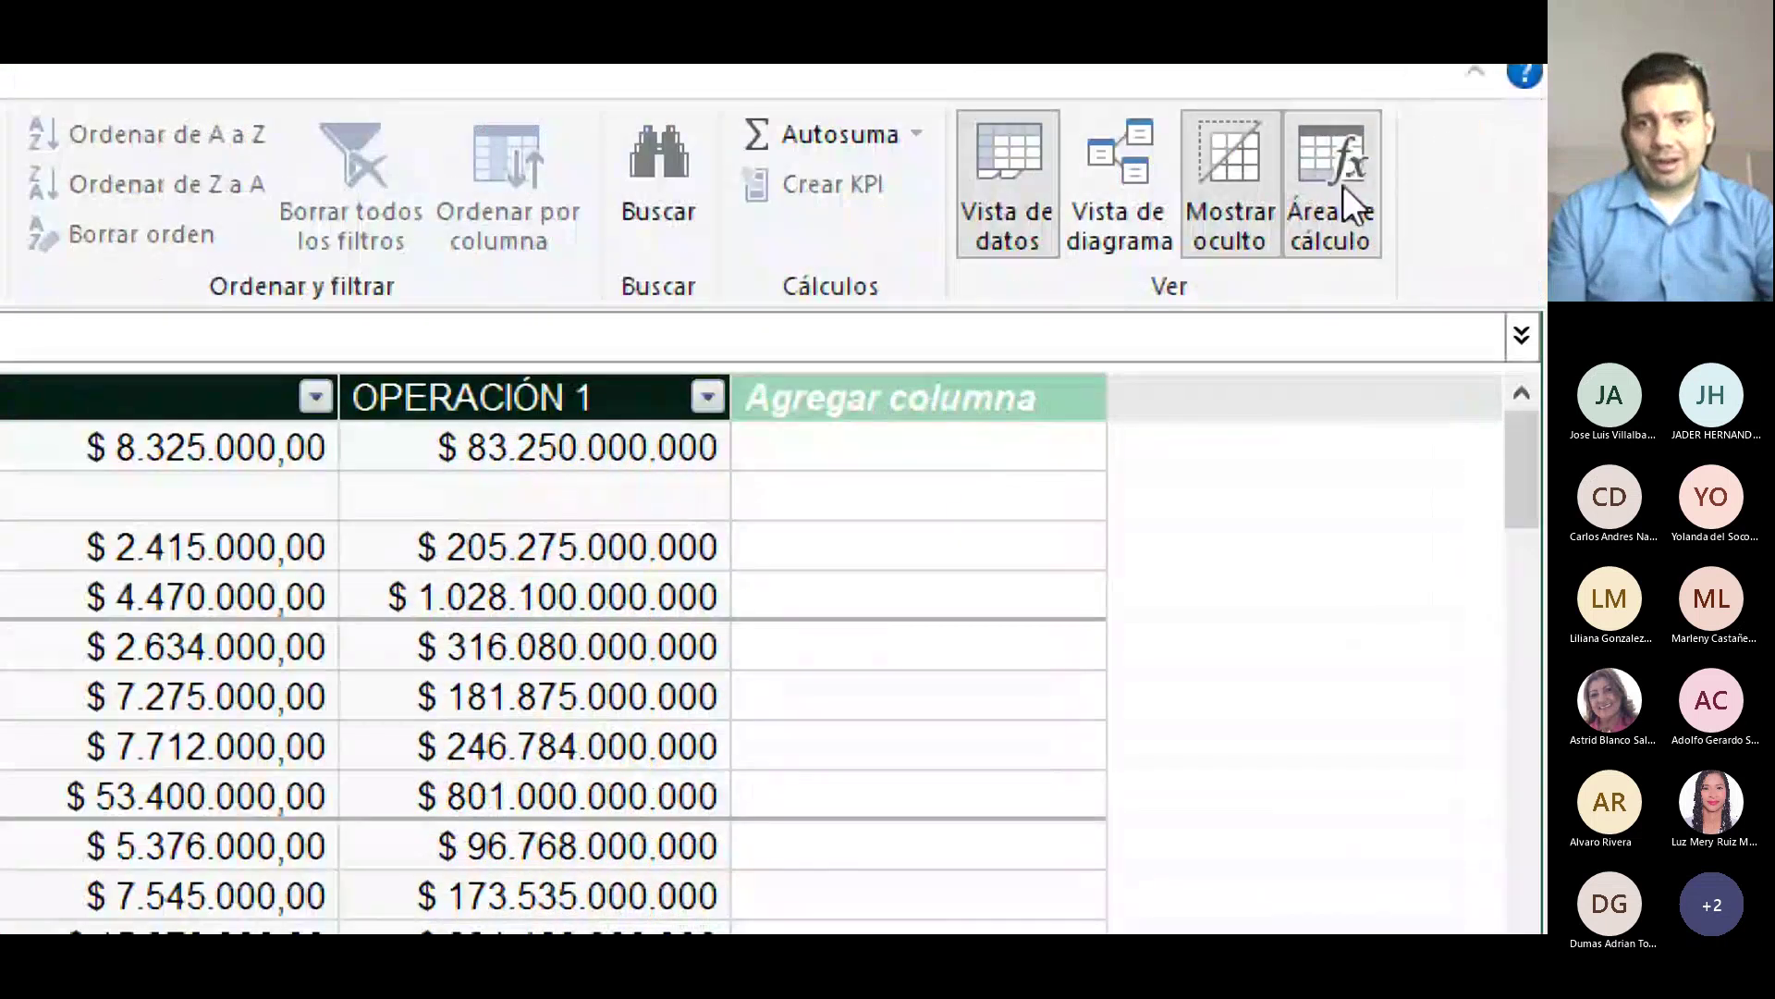
{"action": "key", "text": "alt+Tab"}
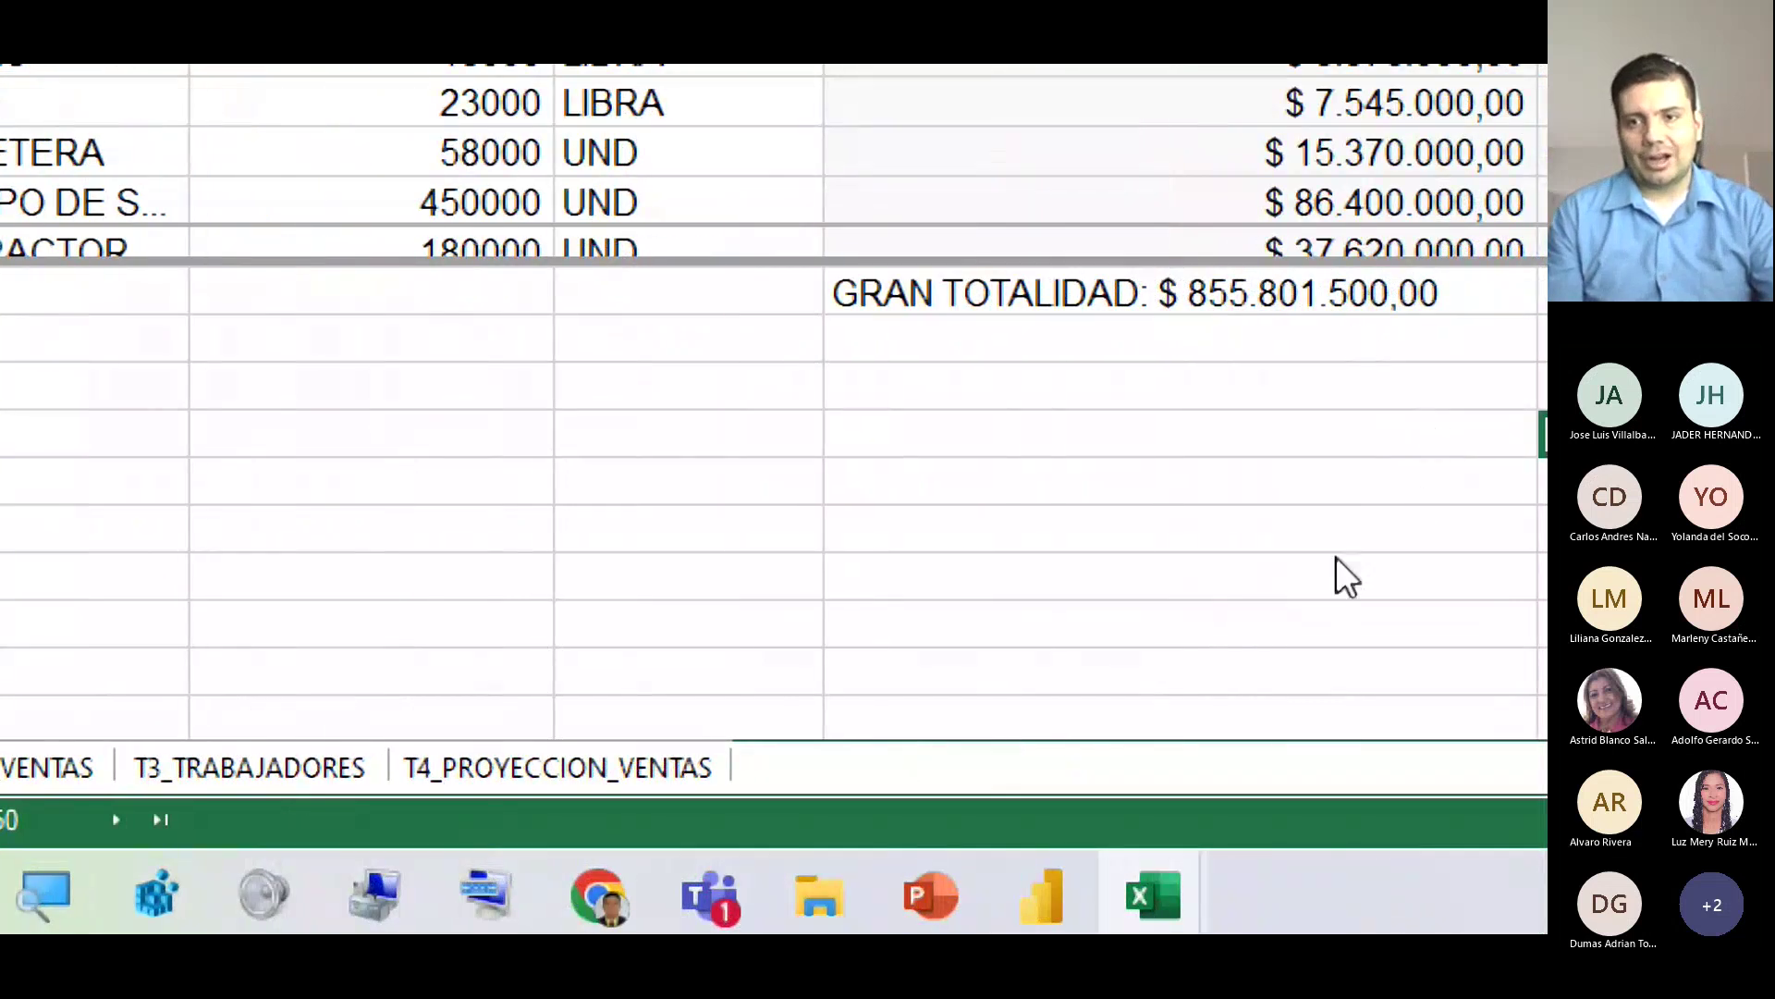
{"action": "key", "text": "alt+Tab"}
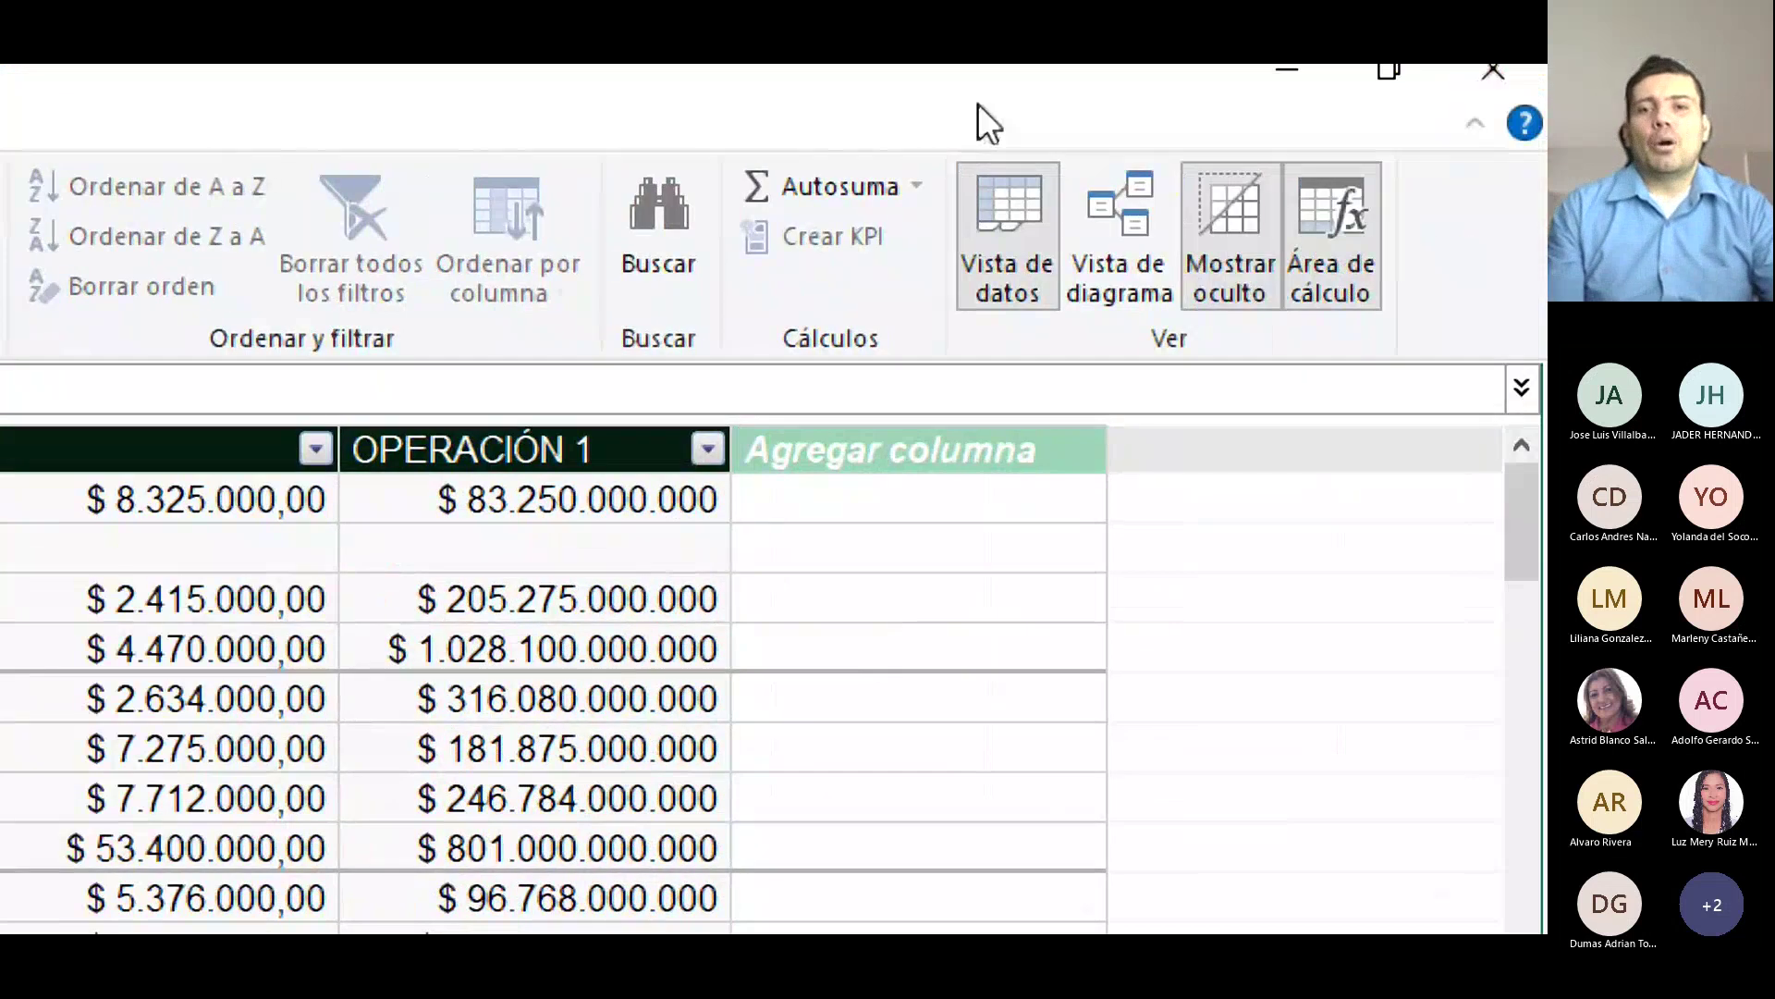
Show the data model as a diagram, and move the T4 projection table closer to T2_VENTAS, extending it to list all its fields.
{"action": "left_click", "coordinate": [1134, 235]}
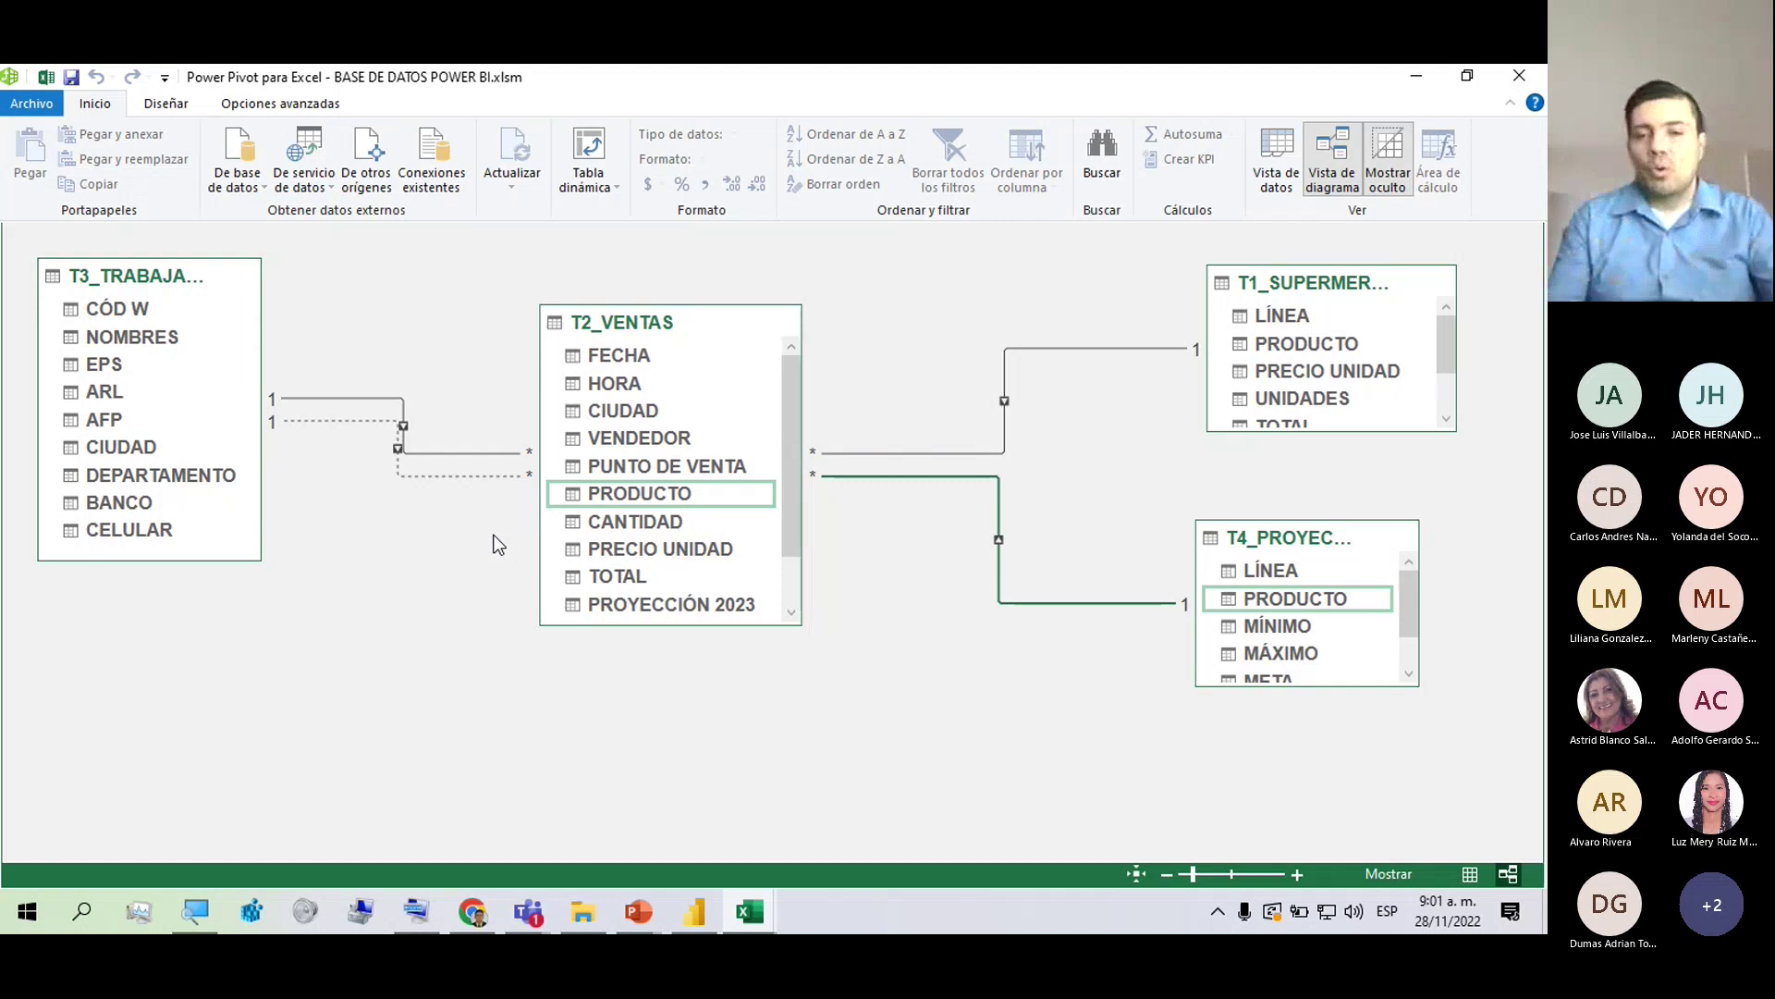
{"action": "mouse_move", "coordinate": [1239, 582]}
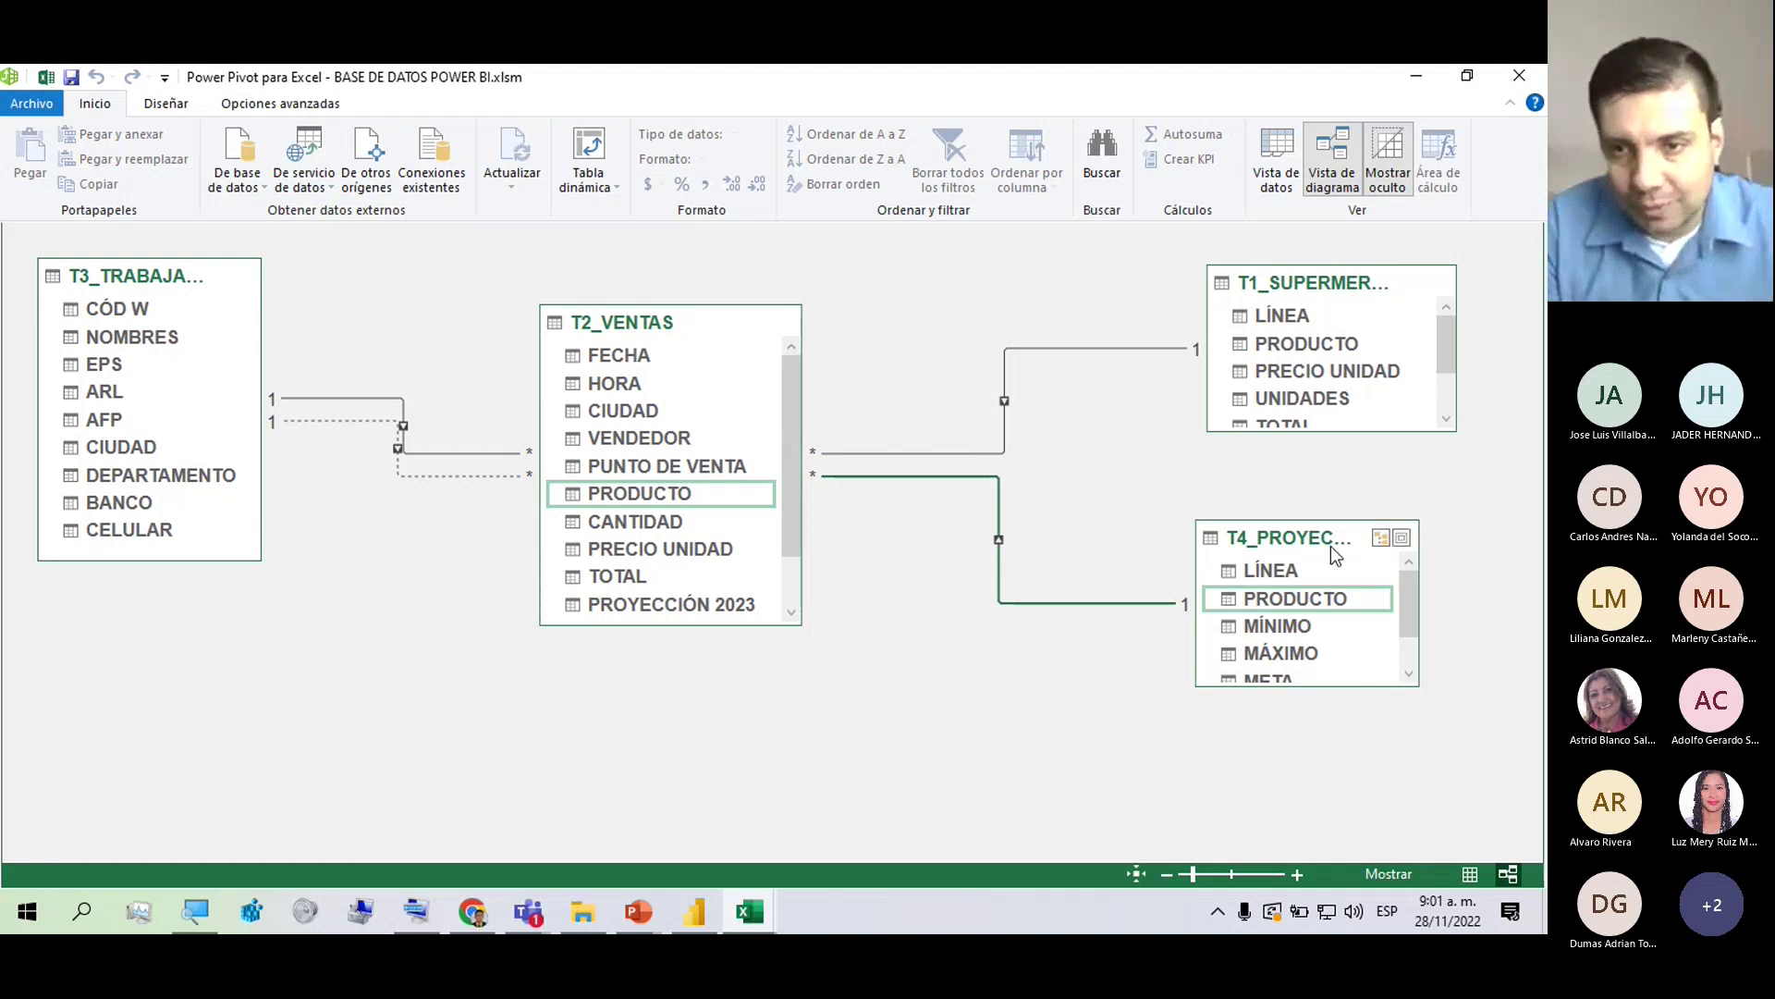
{"action": "left_click_drag", "start_coordinate": [1356, 533], "coordinate": [1119, 491]}
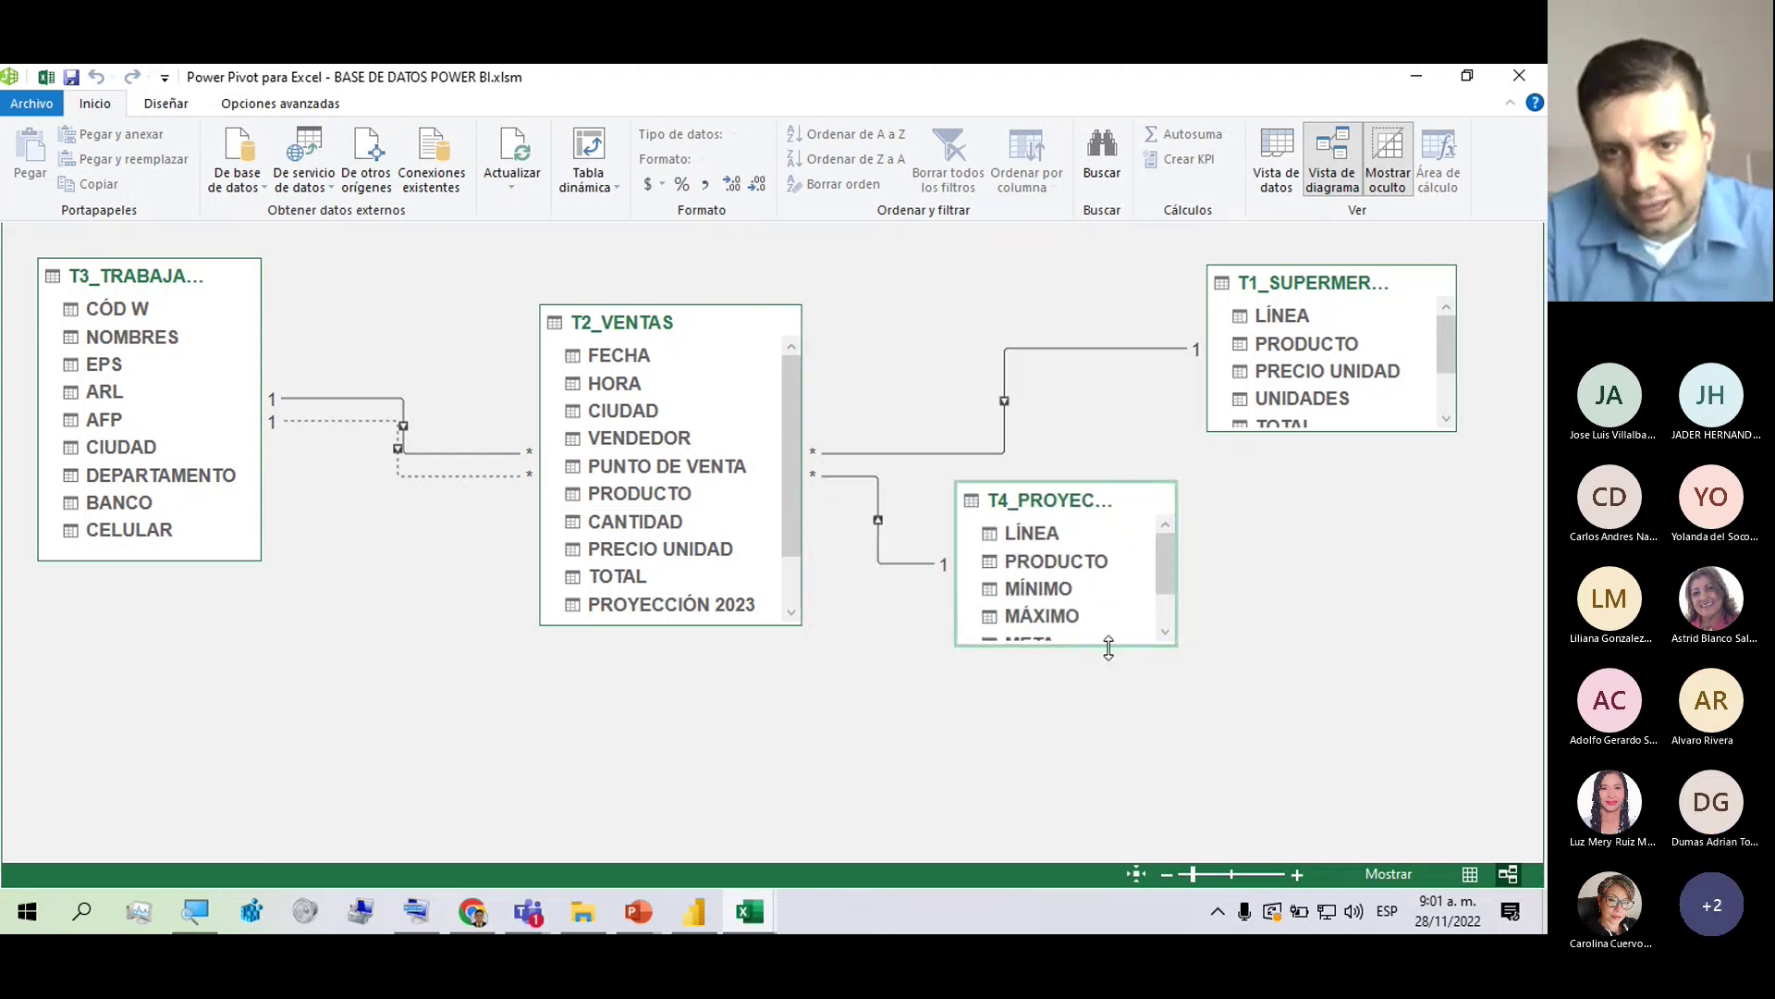
{"action": "left_click_drag", "start_coordinate": [1109, 646], "coordinate": [1110, 698]}
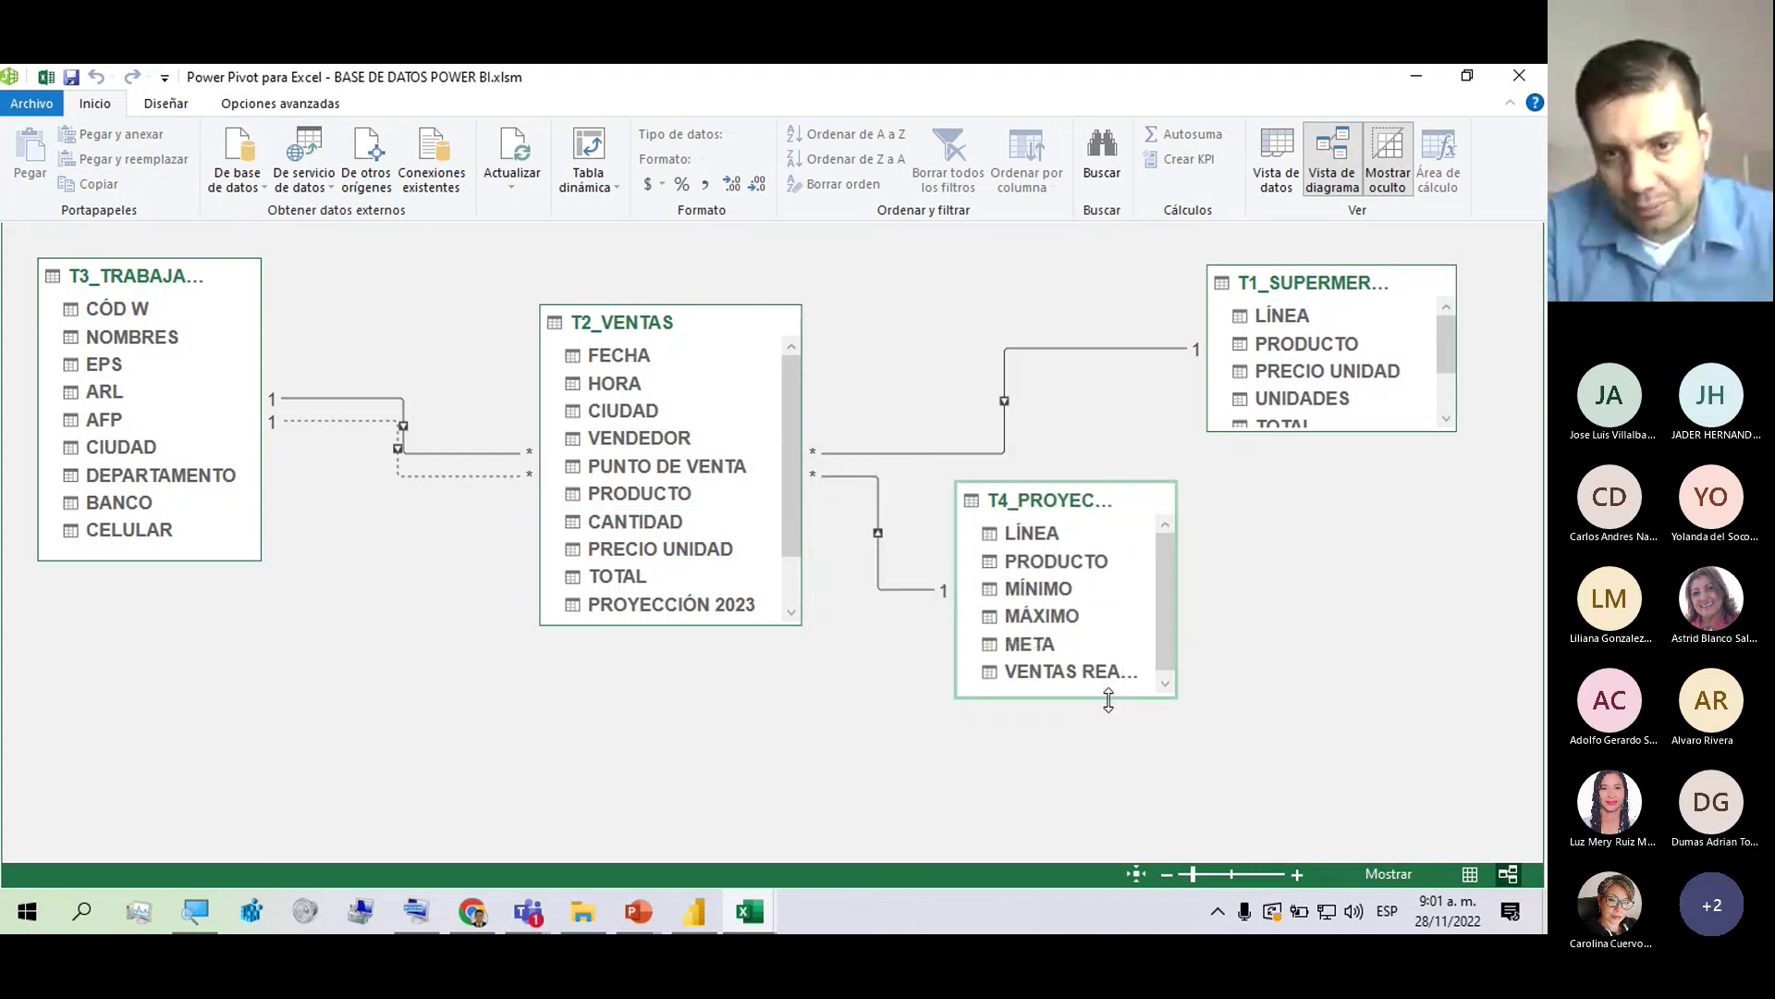
Lengthen the T1 supermarket and T2_VENTAS tables to list all their fields, and widen T3_TRABAJADORES to fit its full name.
{"action": "left_click", "coordinate": [1345, 435]}
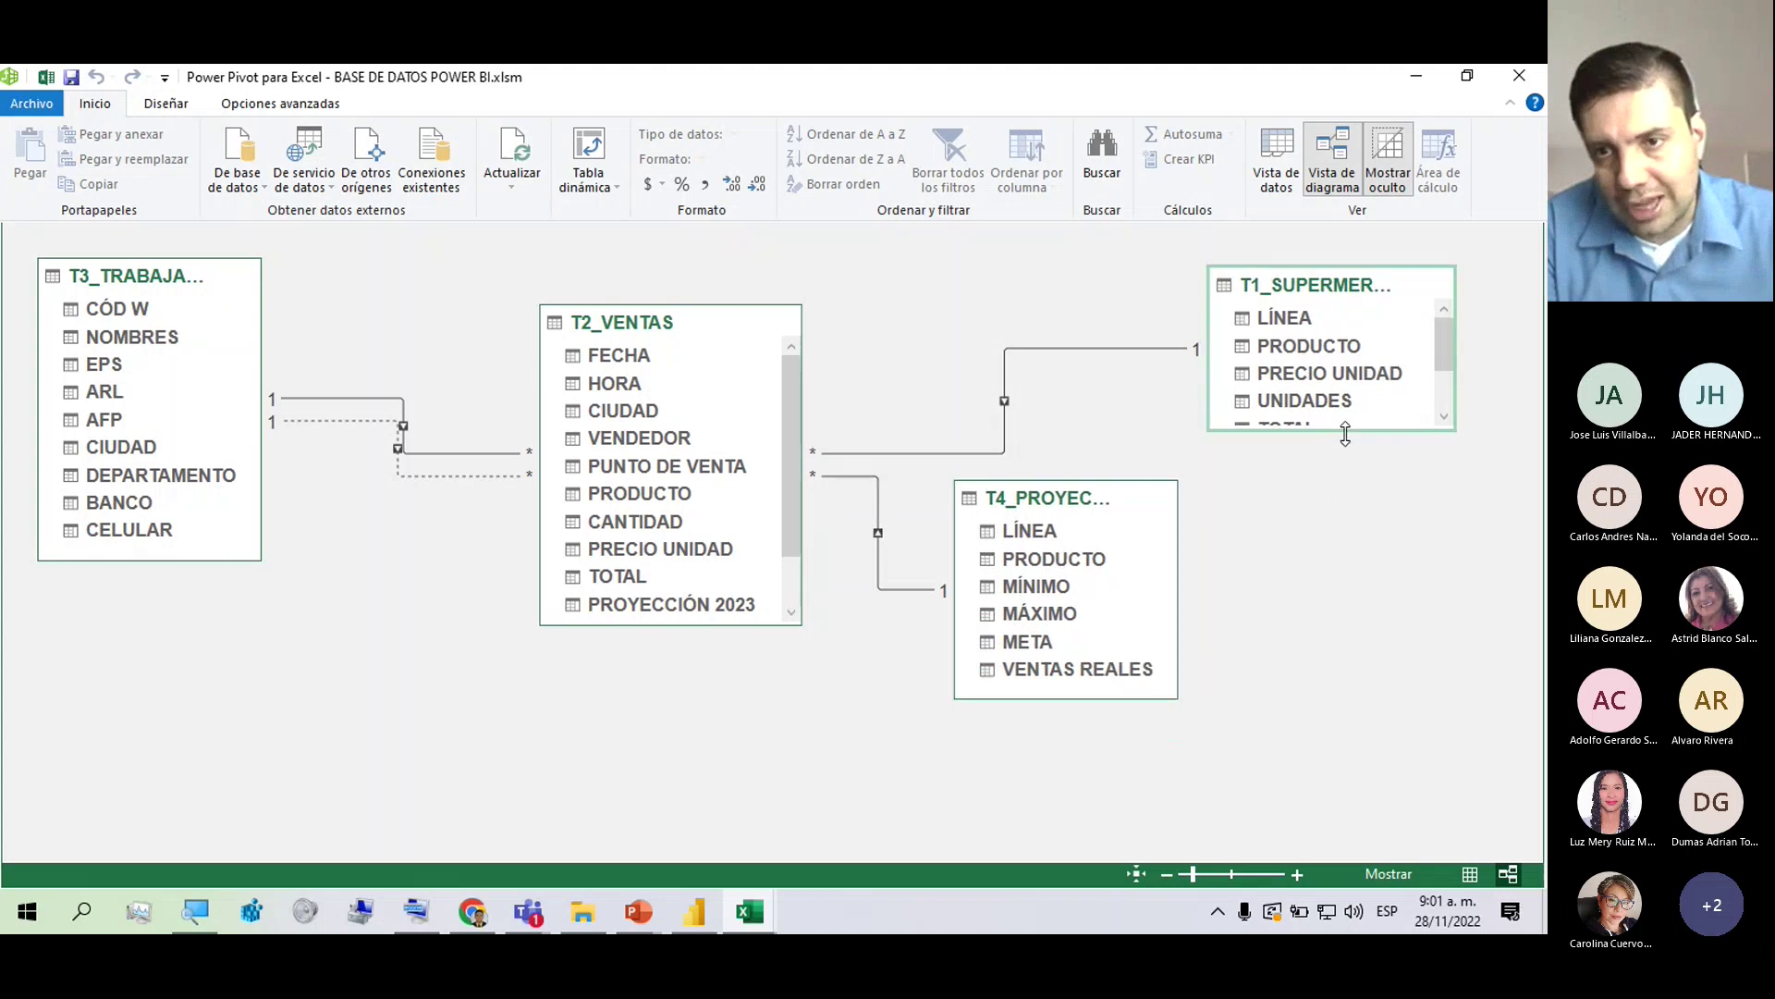
{"action": "left_click_drag", "start_coordinate": [1346, 435], "coordinate": [1352, 515]}
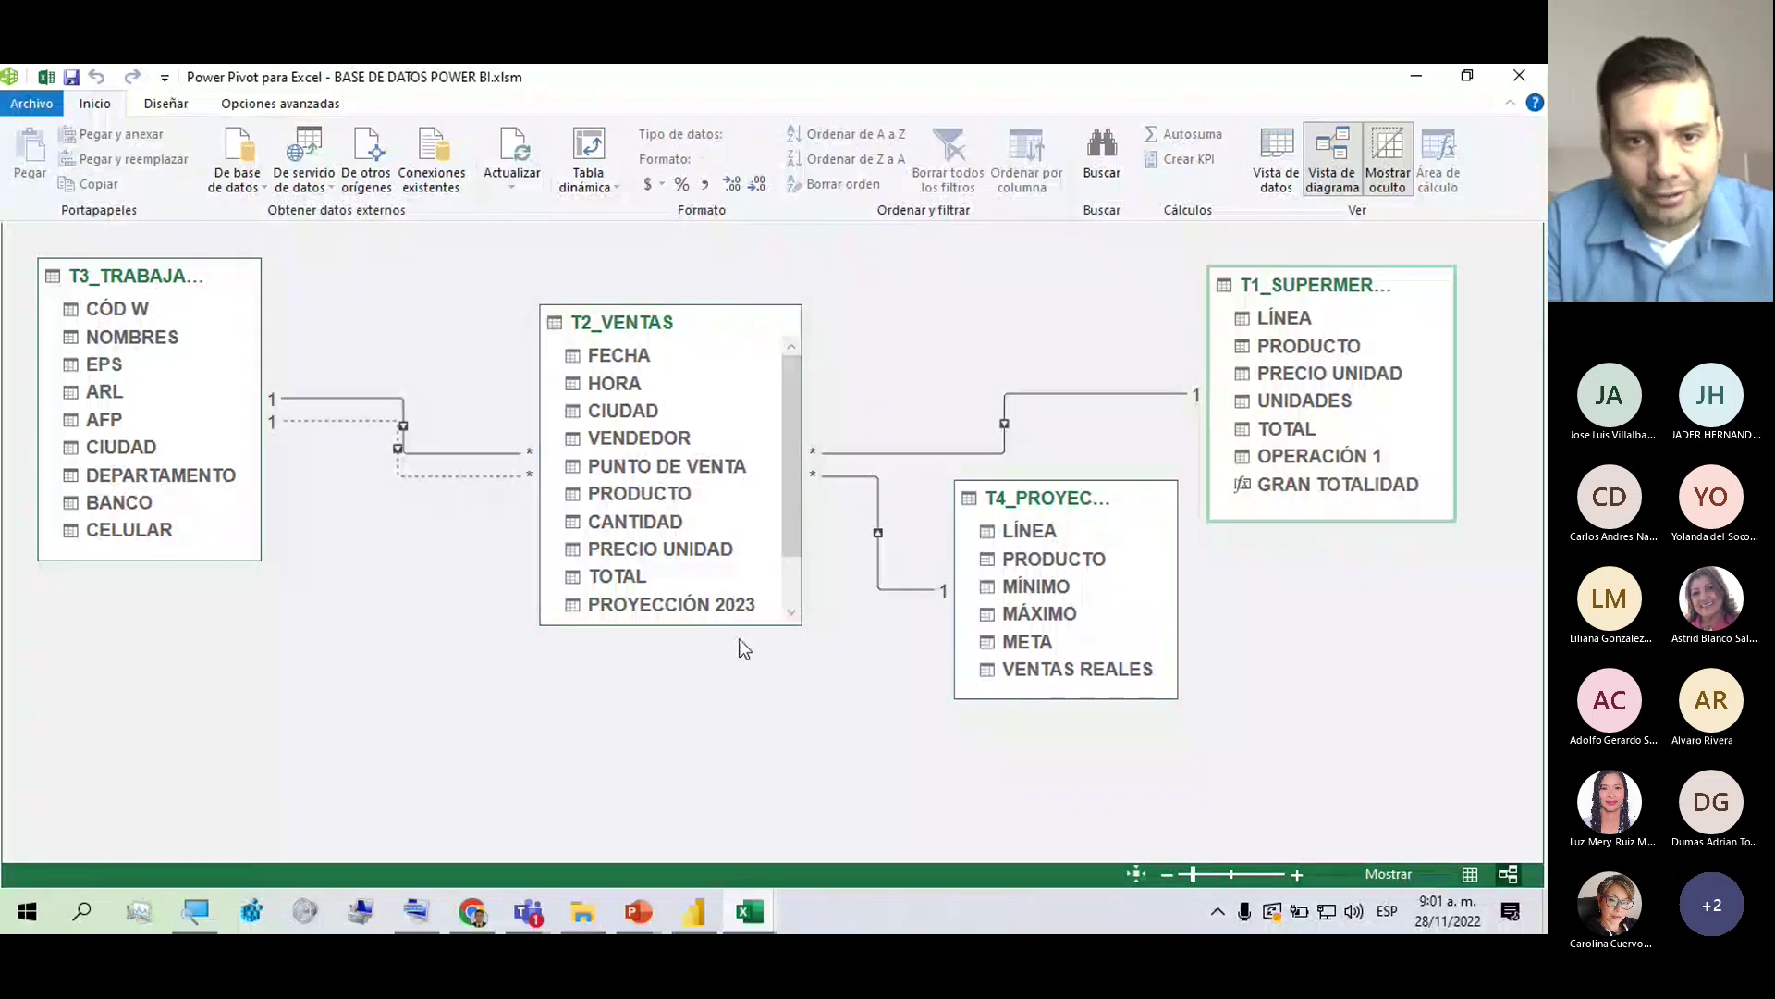
{"action": "left_click_drag", "start_coordinate": [708, 625], "coordinate": [709, 713]}
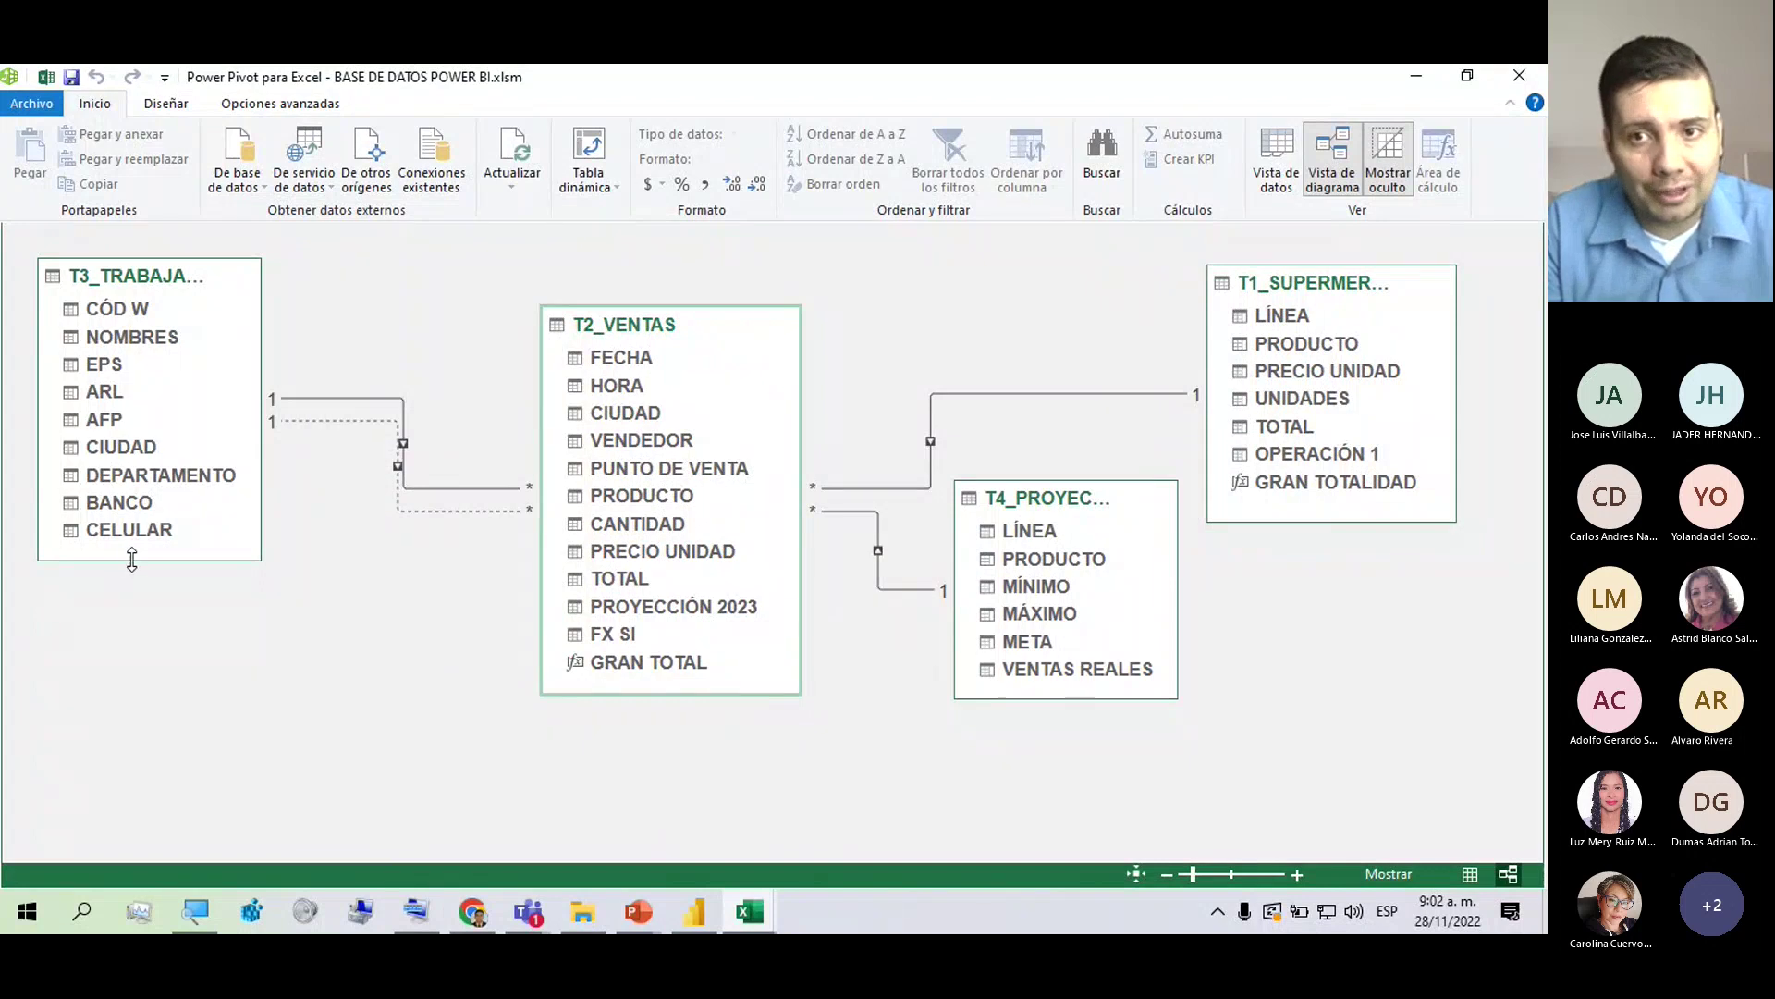
{"action": "mouse_move", "coordinate": [125, 560]}
{"action": "left_mouse_down"}
{"action": "mouse_move", "coordinate": [122, 631]}
{"action": "mouse_move", "coordinate": [130, 560]}
{"action": "left_mouse_up"}
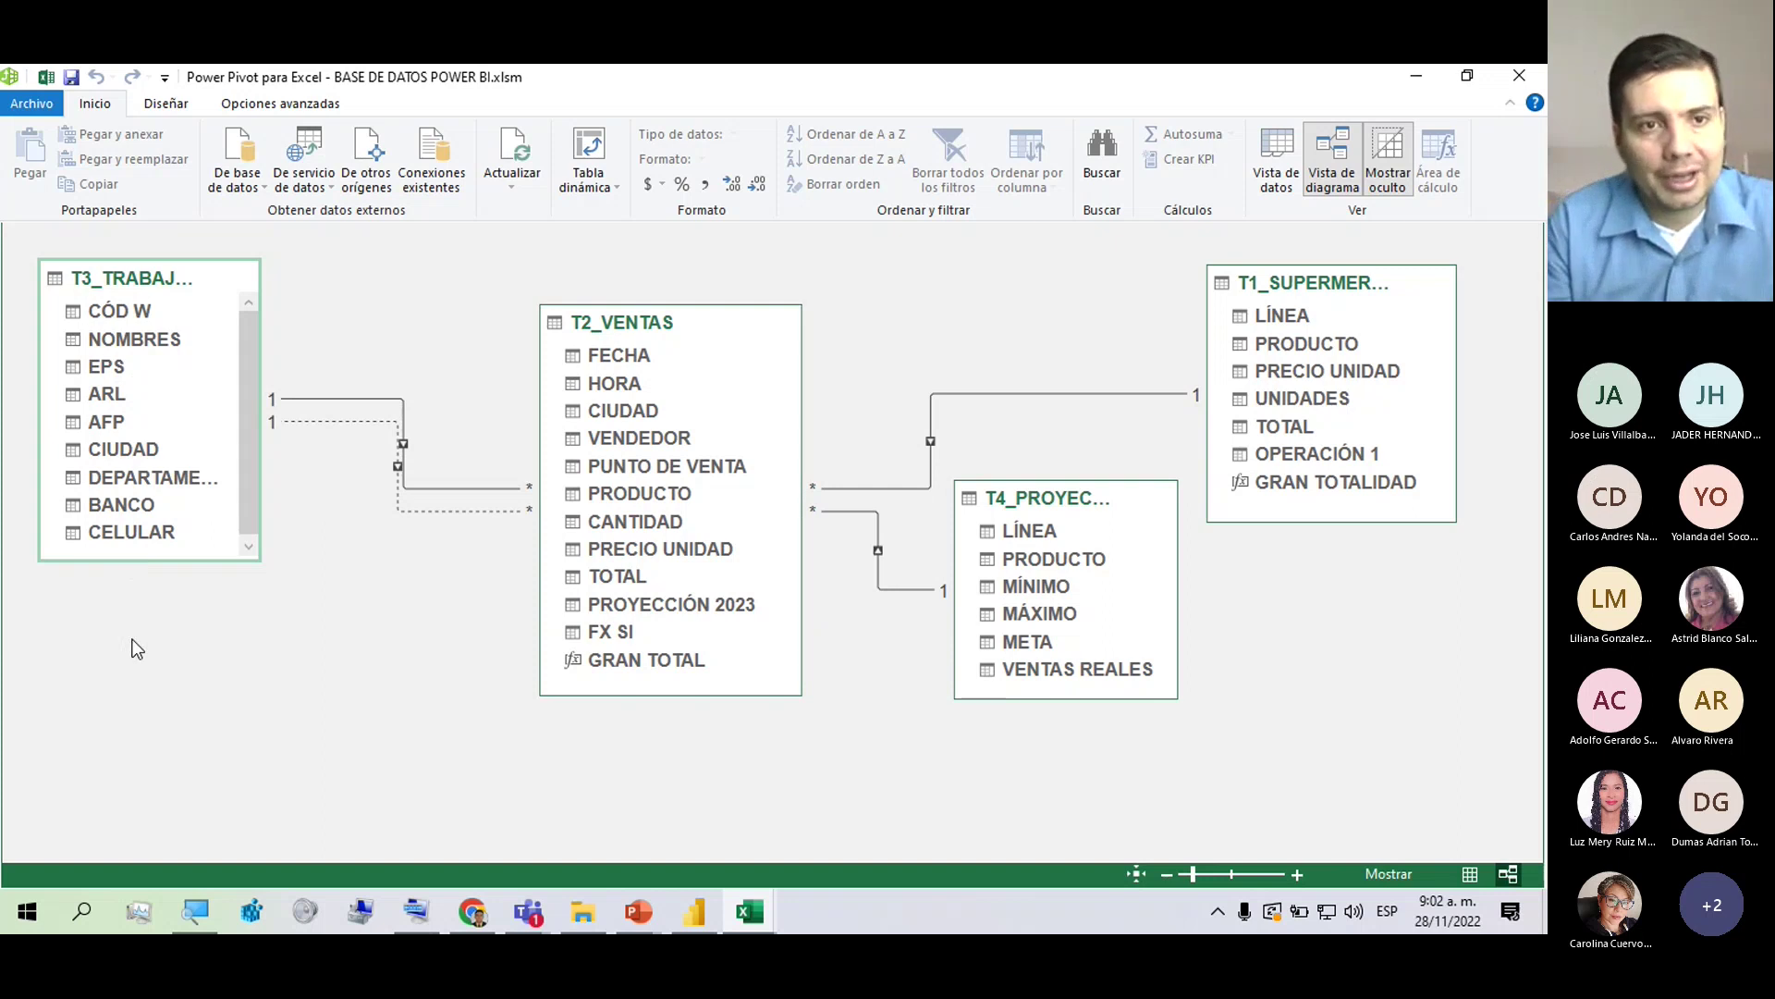
{"action": "left_click_drag", "start_coordinate": [260, 416], "coordinate": [316, 416]}
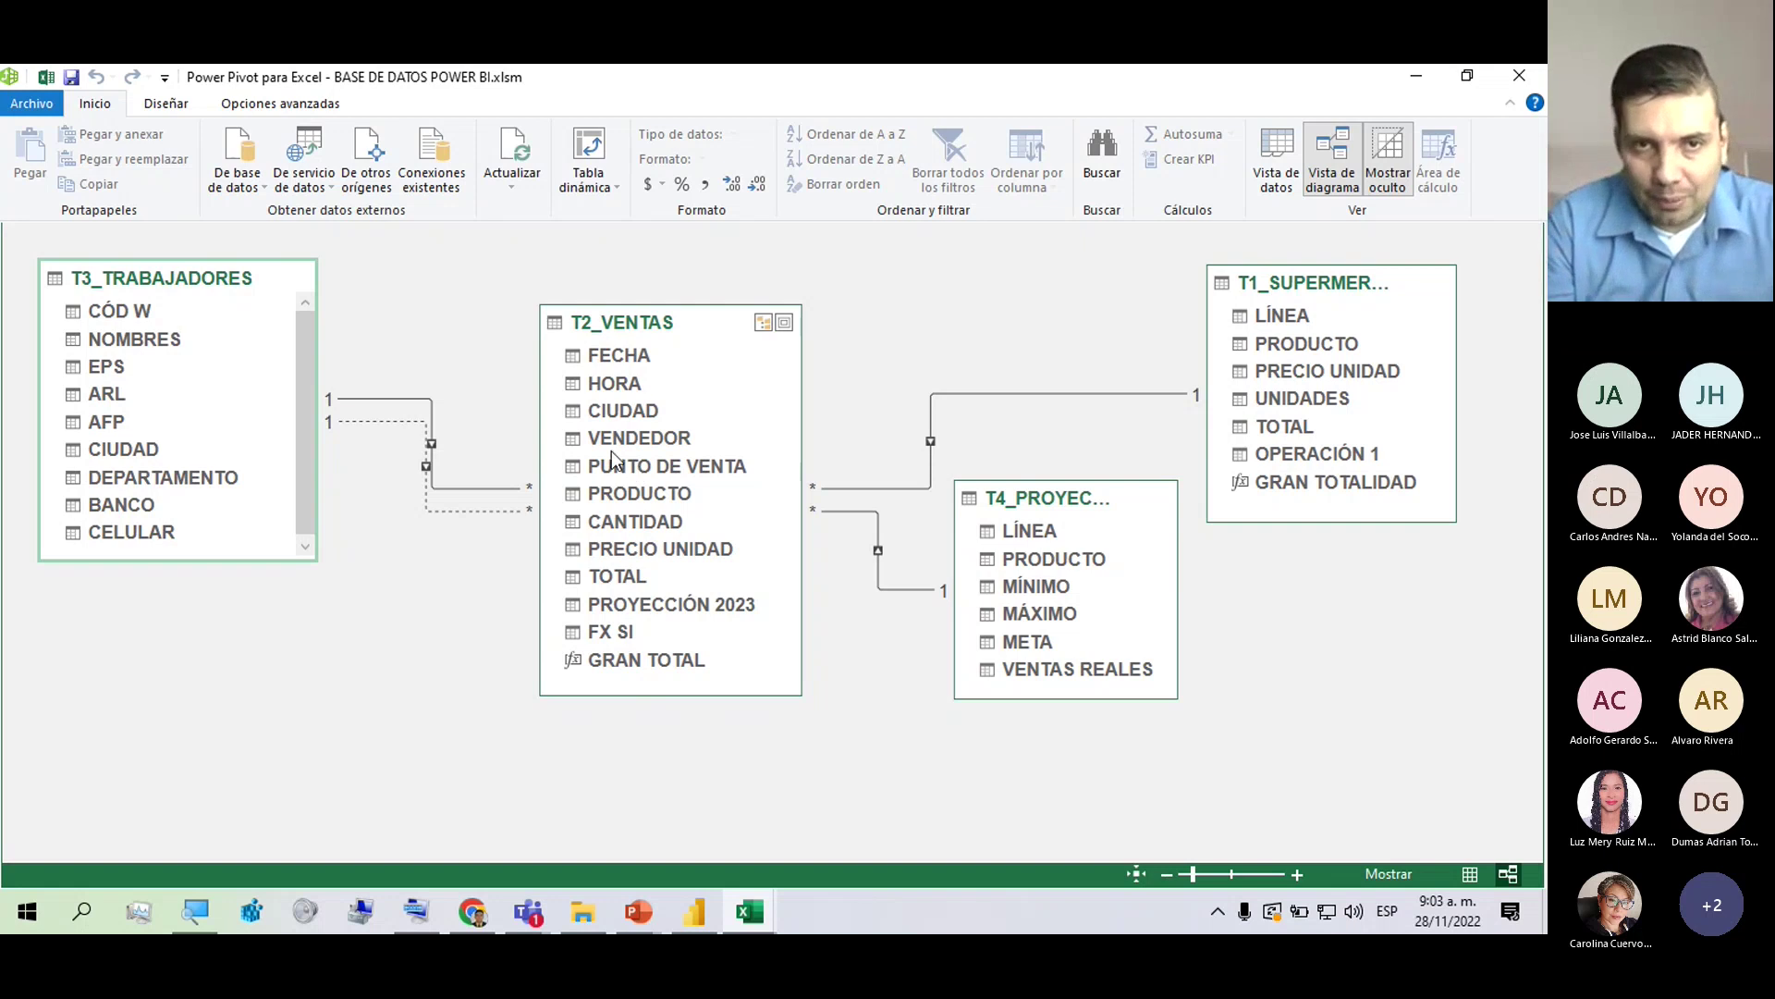
Examine which fields link T2_VENTAS with T3_TRABAJADORES and with the T1 supermarket table by selecting their relationship lines.
{"action": "left_click", "coordinate": [431, 411]}
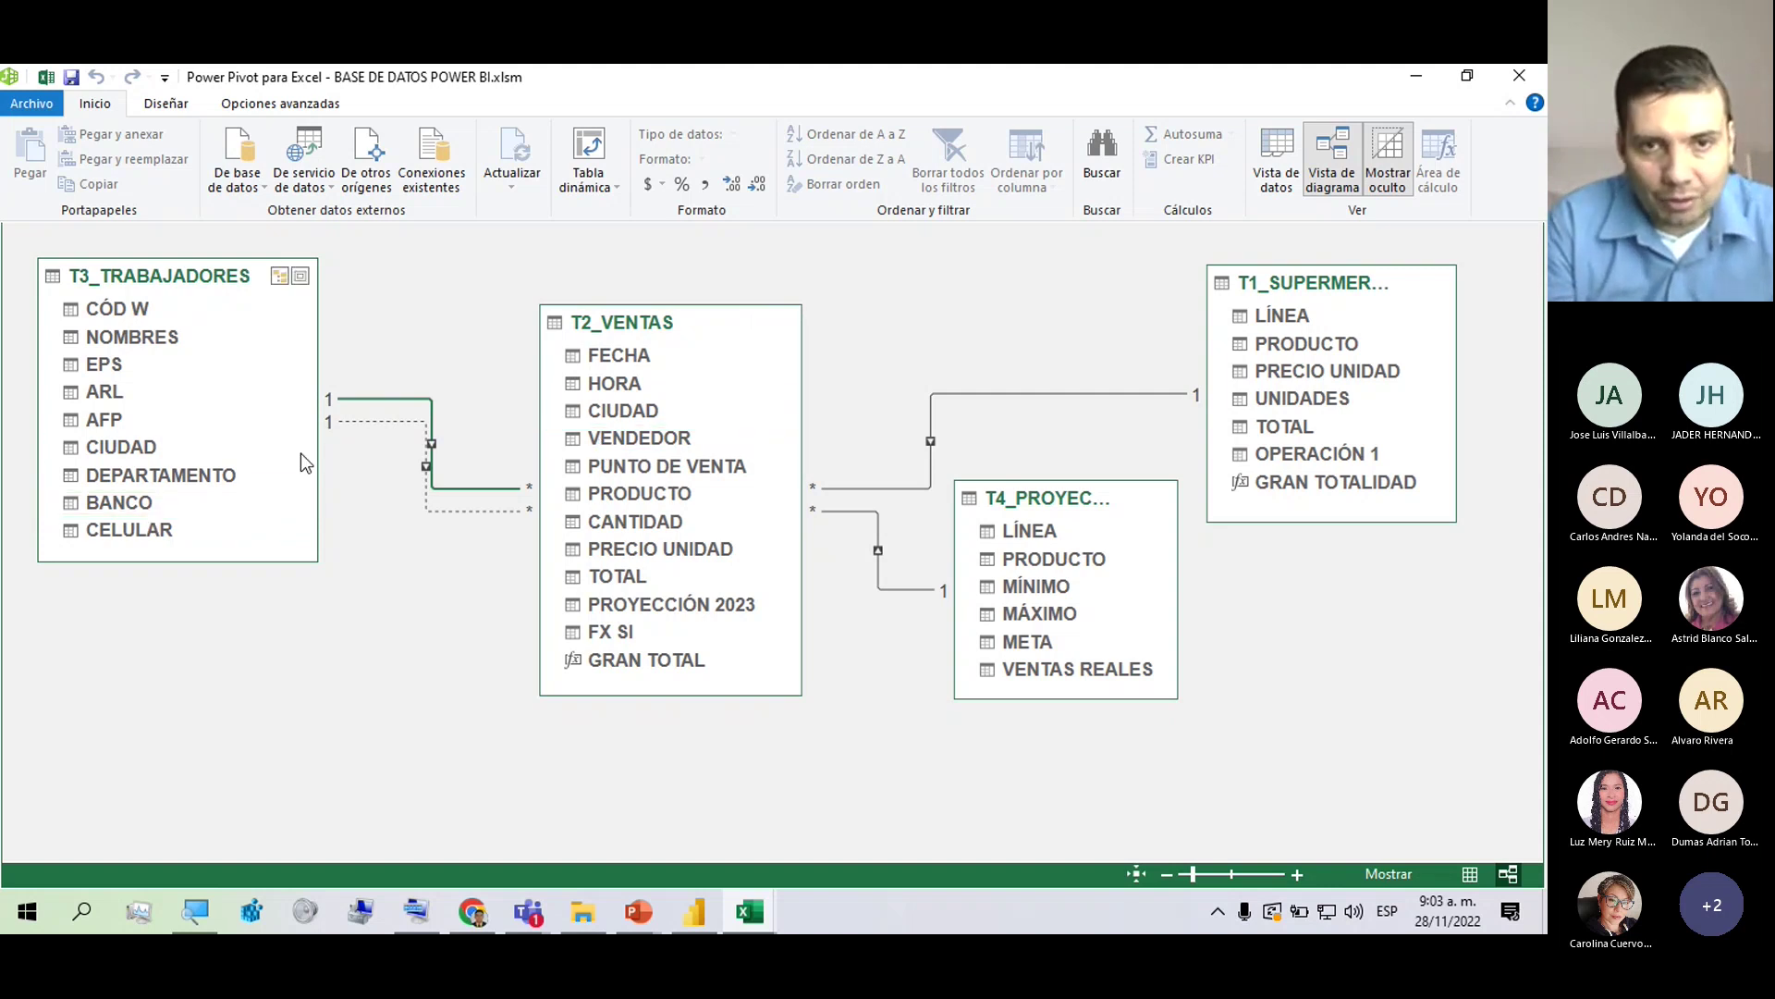
{"action": "left_click", "coordinate": [426, 505]}
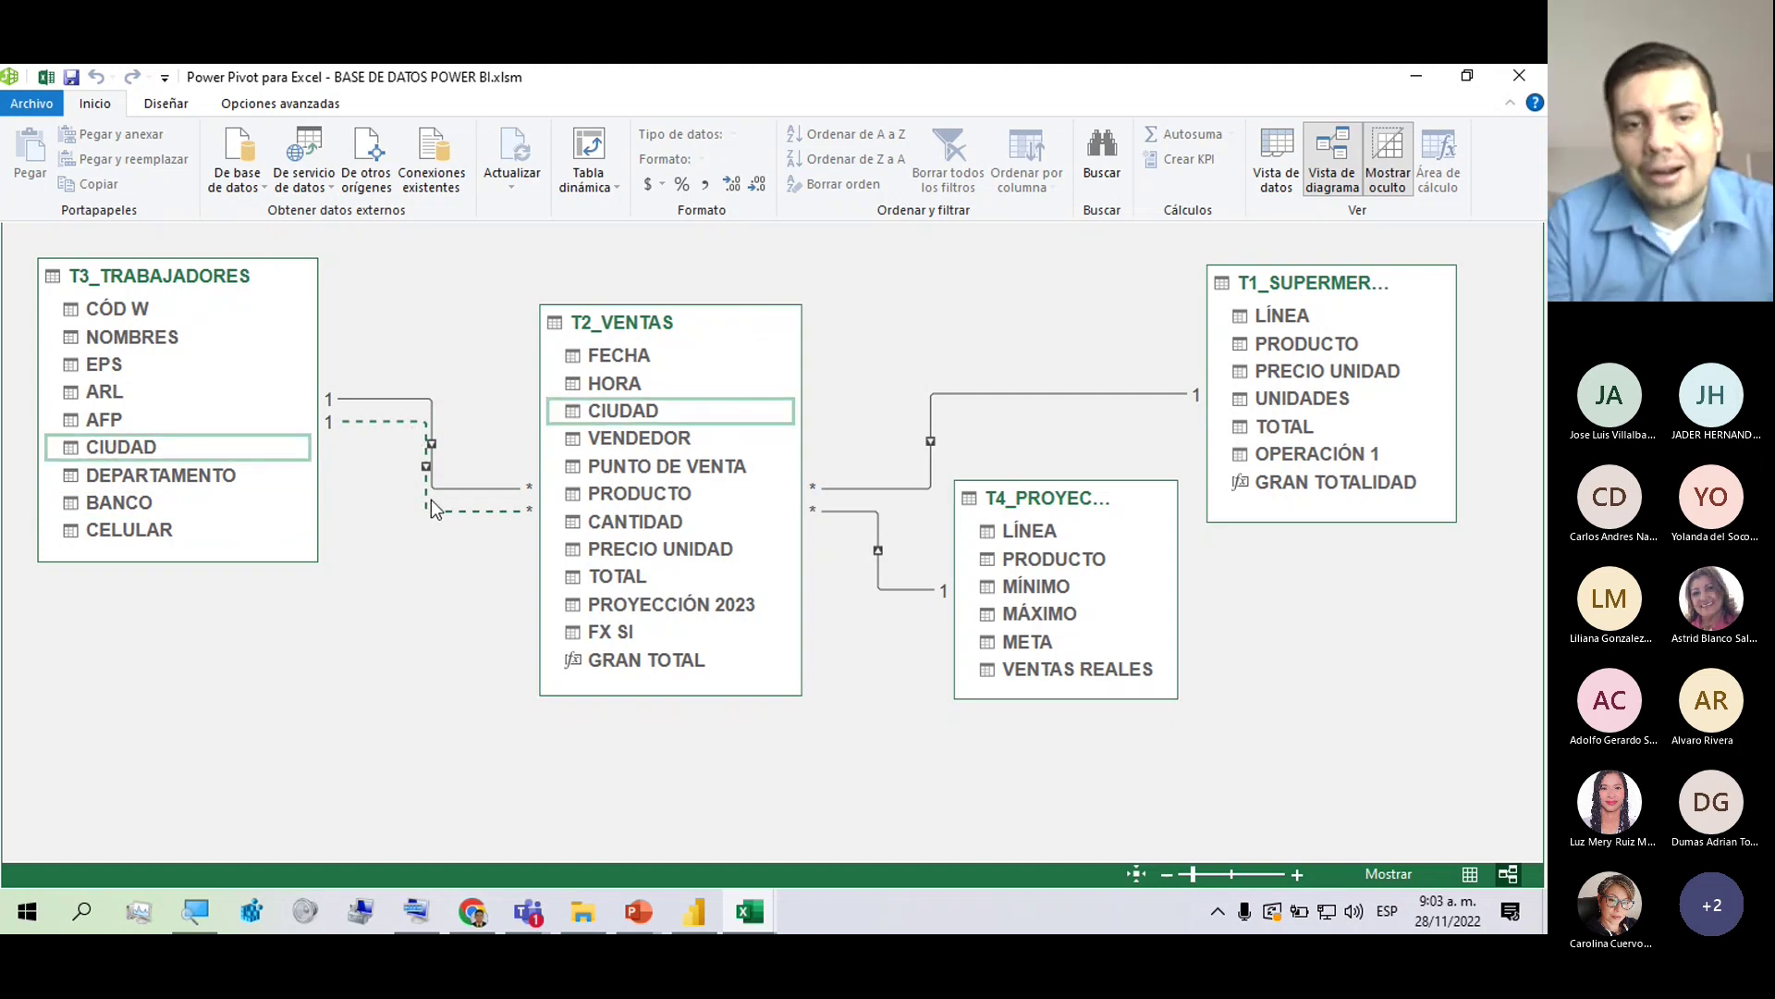
{"action": "left_click", "coordinate": [270, 474]}
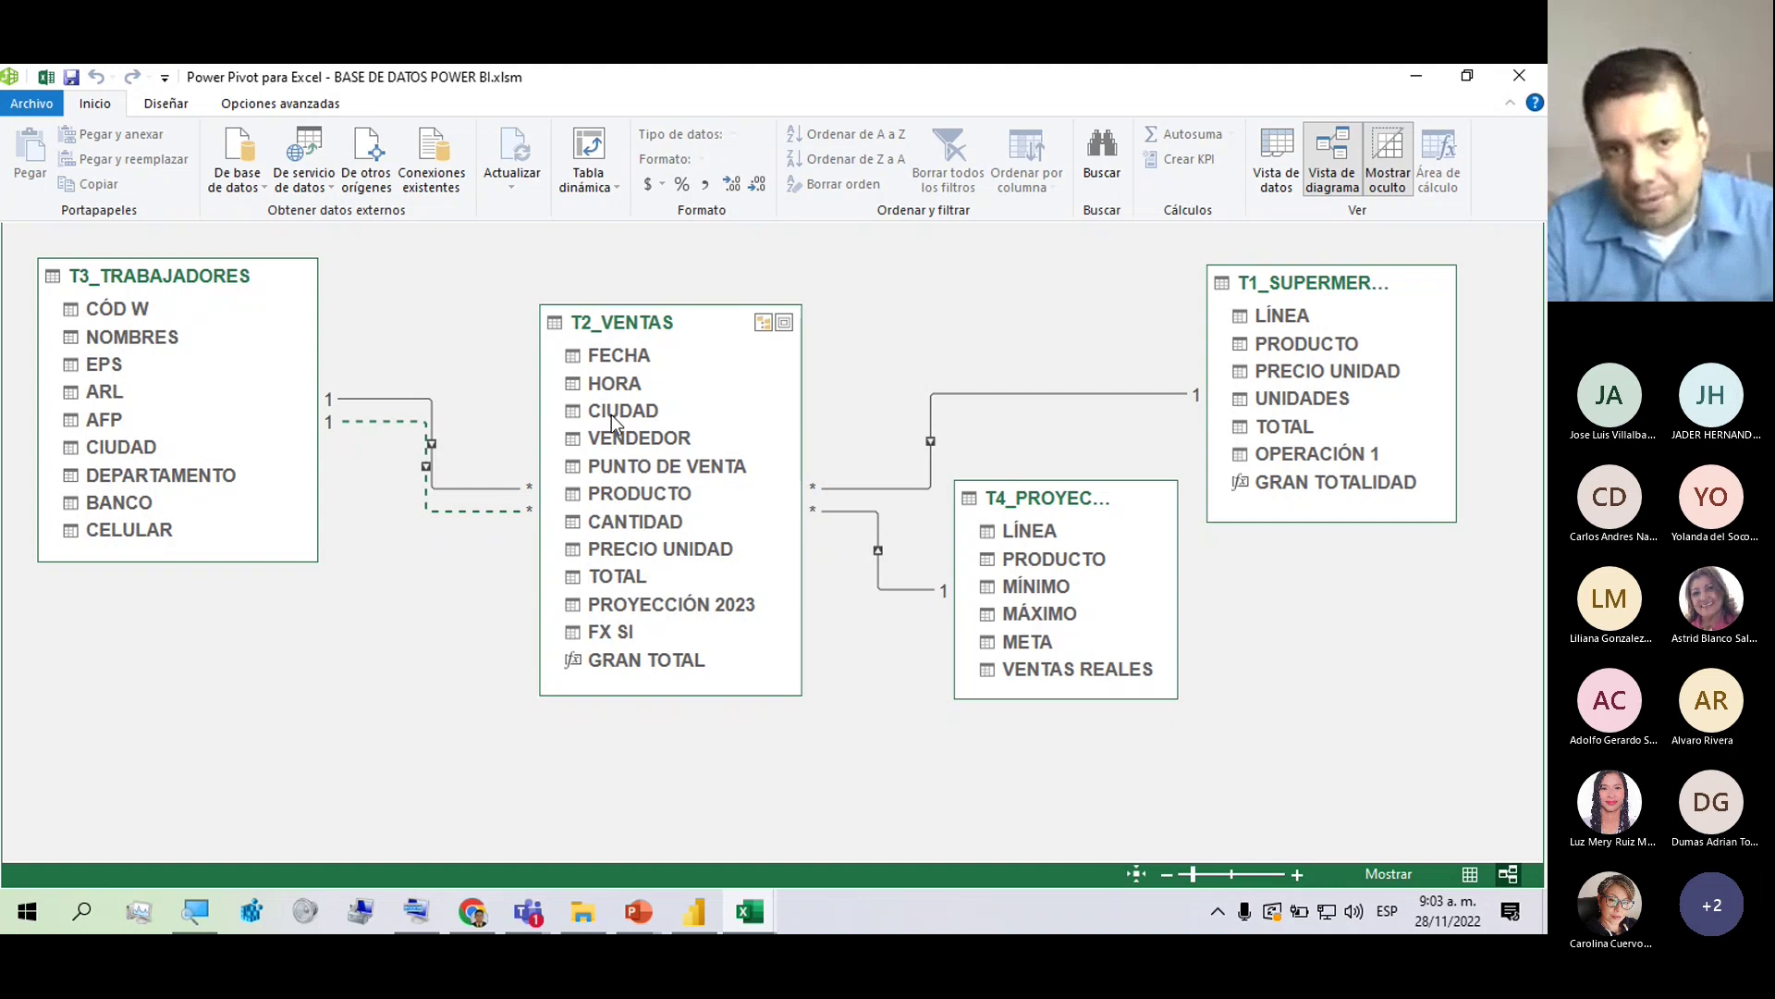
{"action": "left_click", "coordinate": [931, 462]}
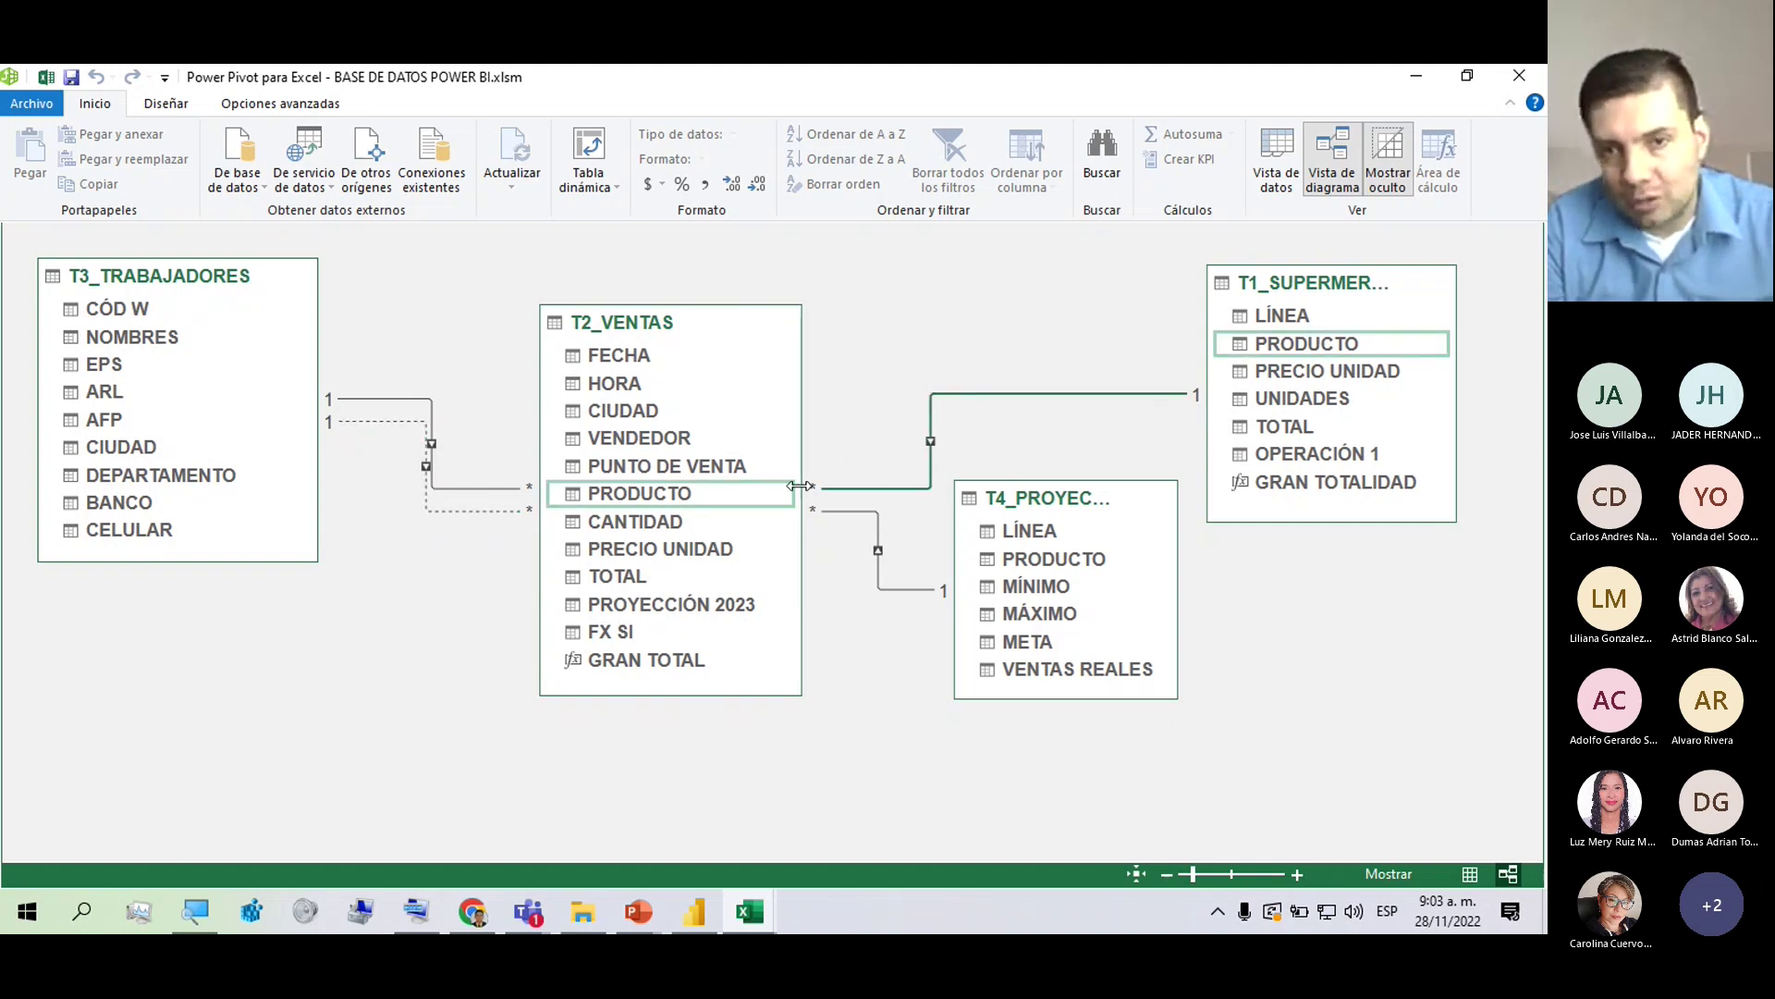
Examine the fields linking T2_VENTAS with T4 and with T3_TRABAJADORES by selecting the relationship lines, including the dashed CIUDAD one.
{"action": "left_click", "coordinate": [878, 580]}
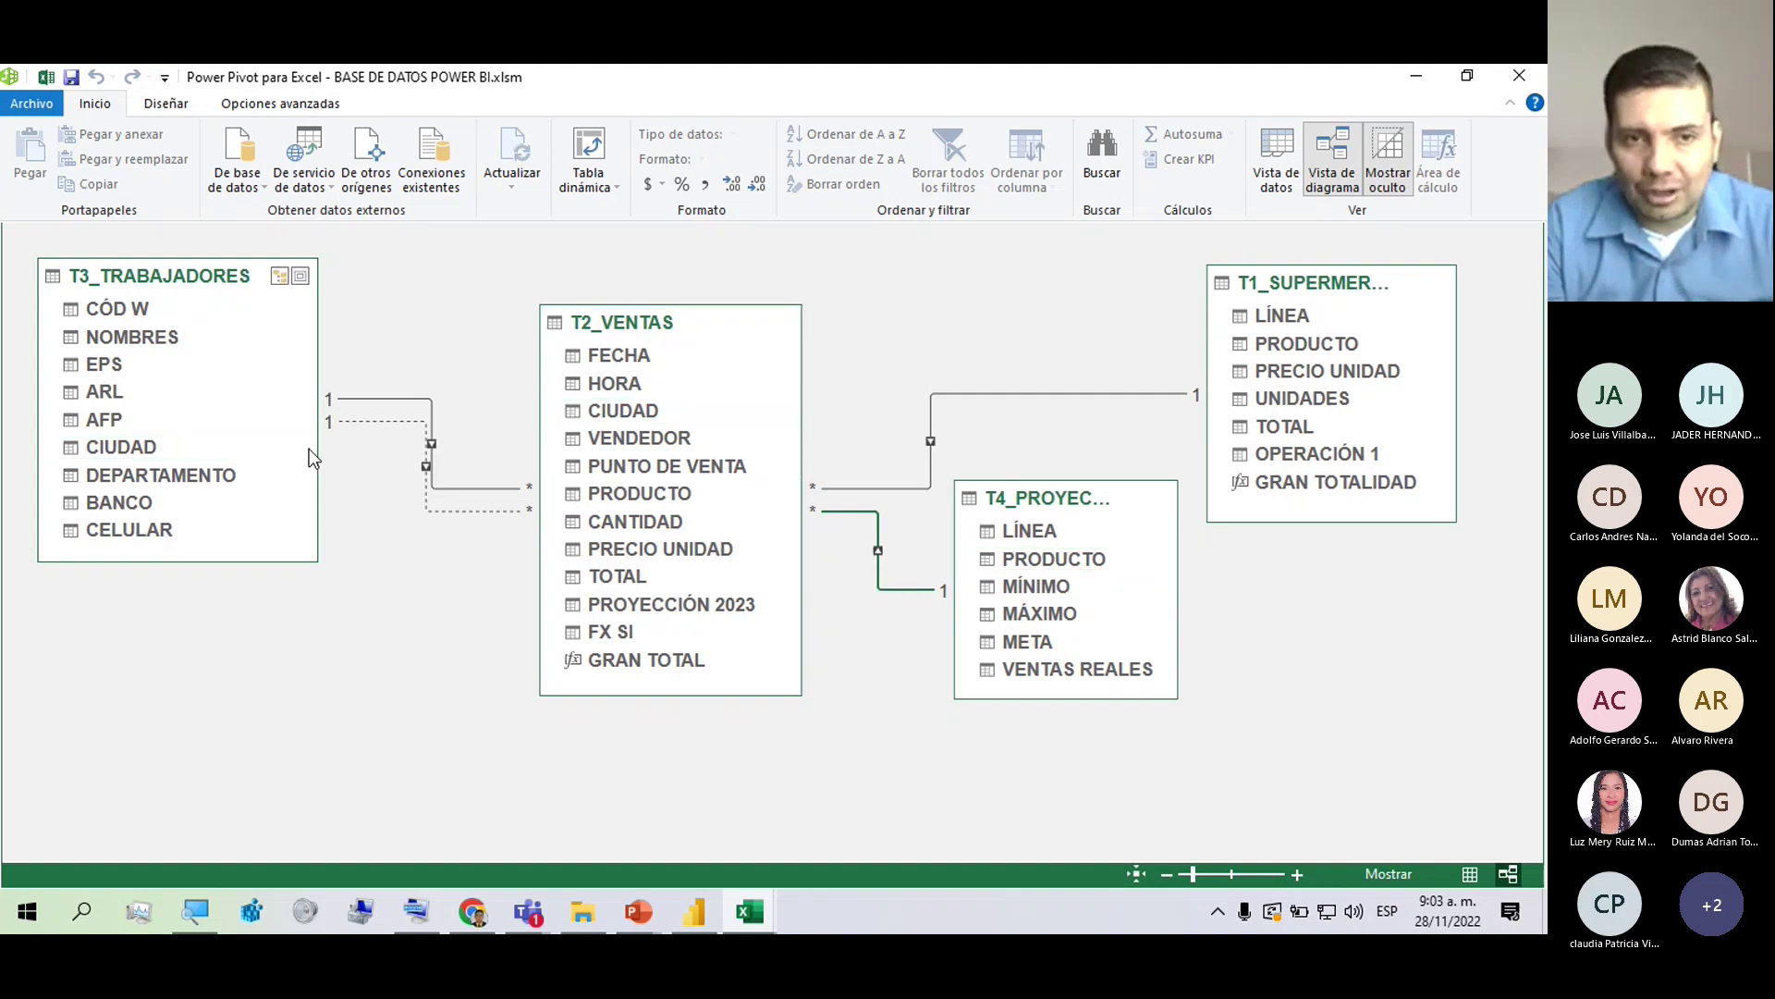
{"action": "left_click", "coordinate": [490, 487]}
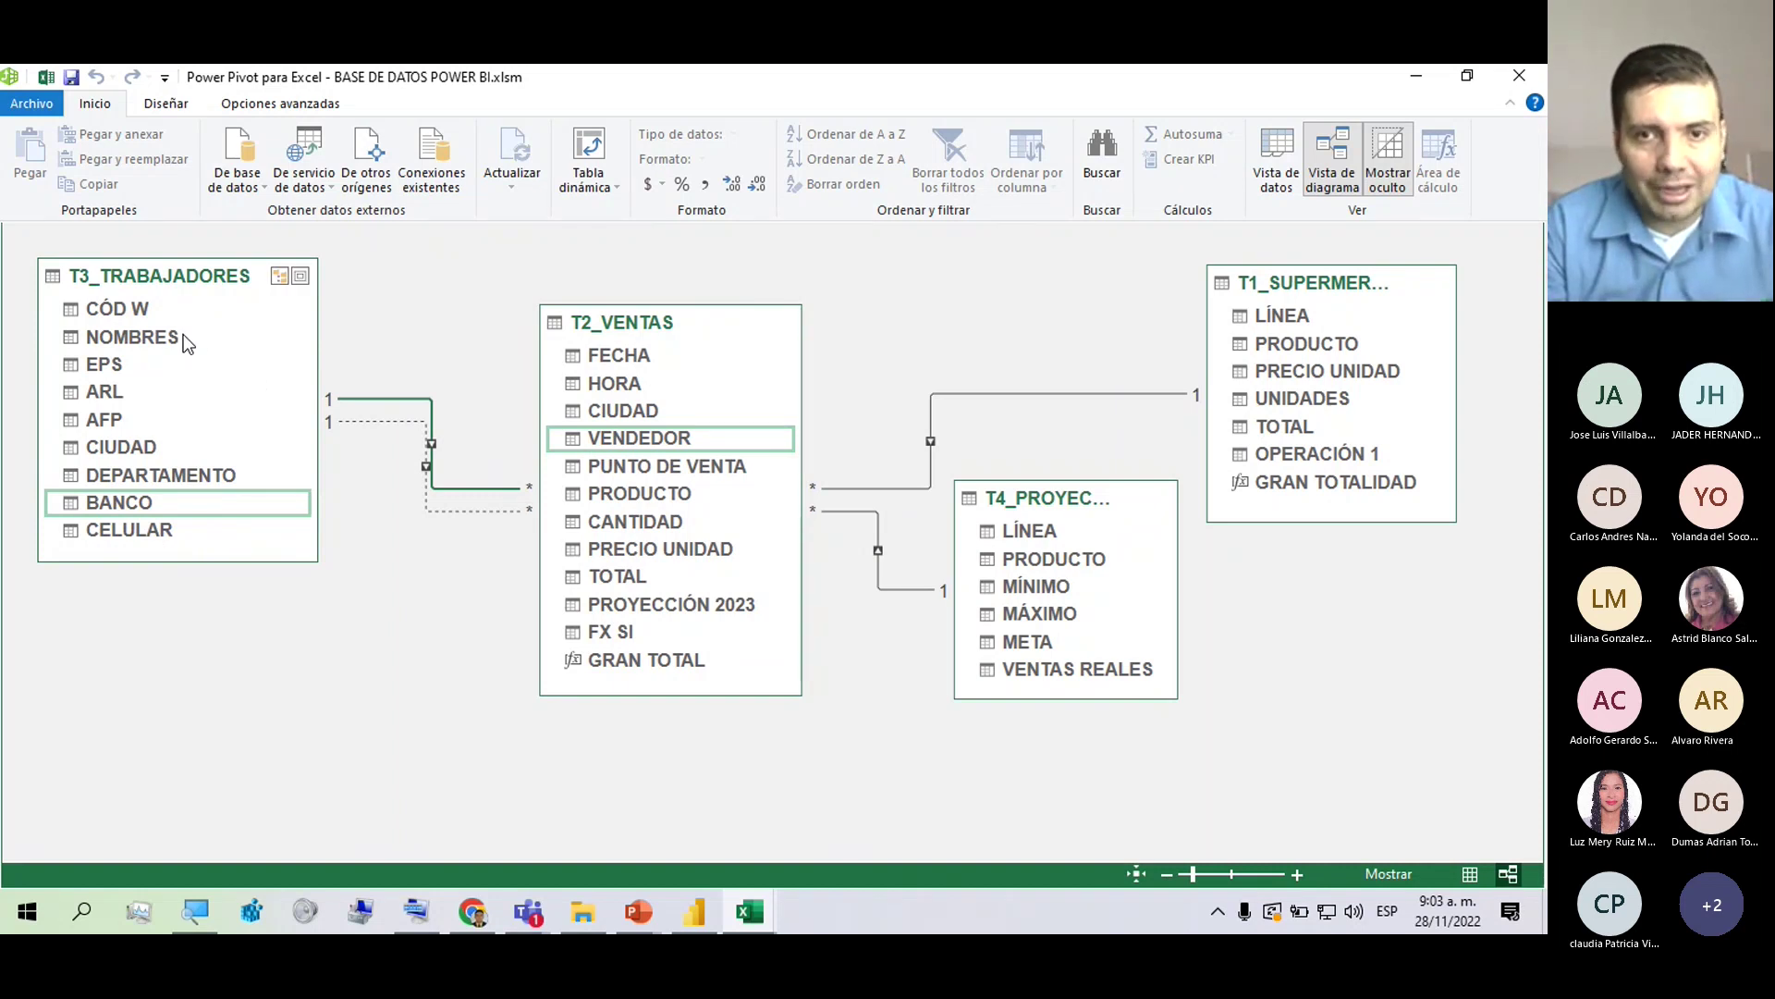
{"action": "left_click", "coordinate": [584, 451]}
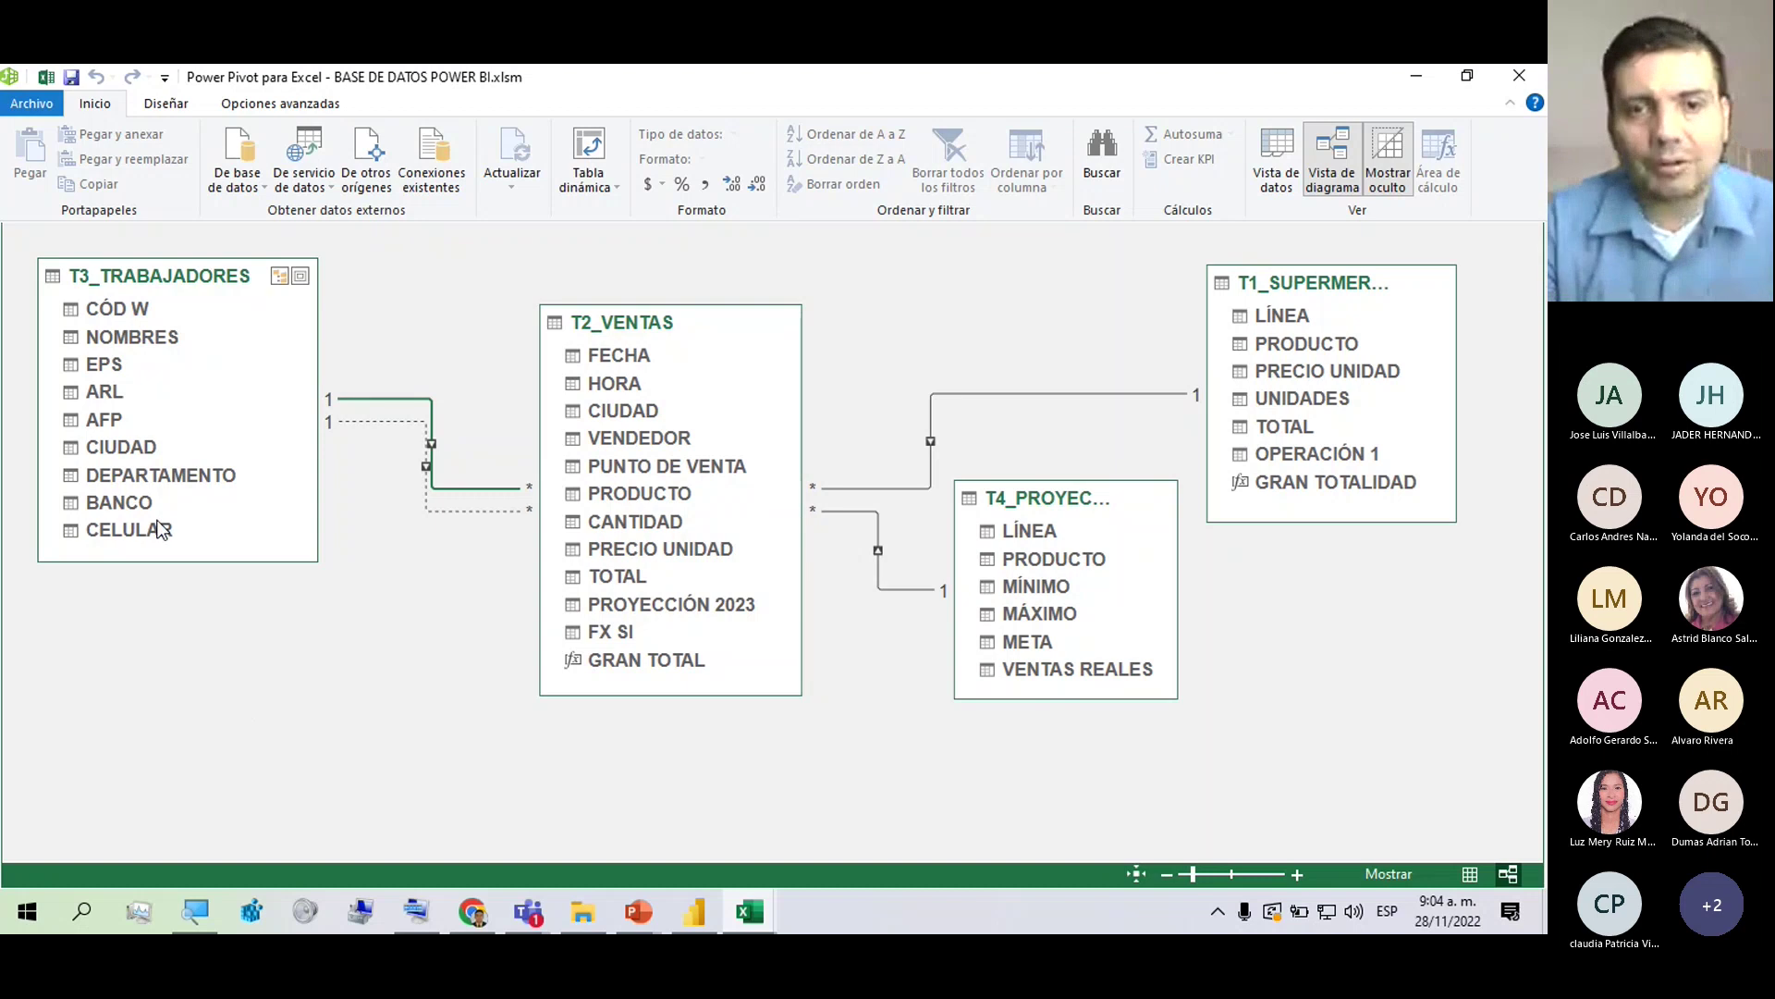
{"action": "left_click", "coordinate": [396, 399]}
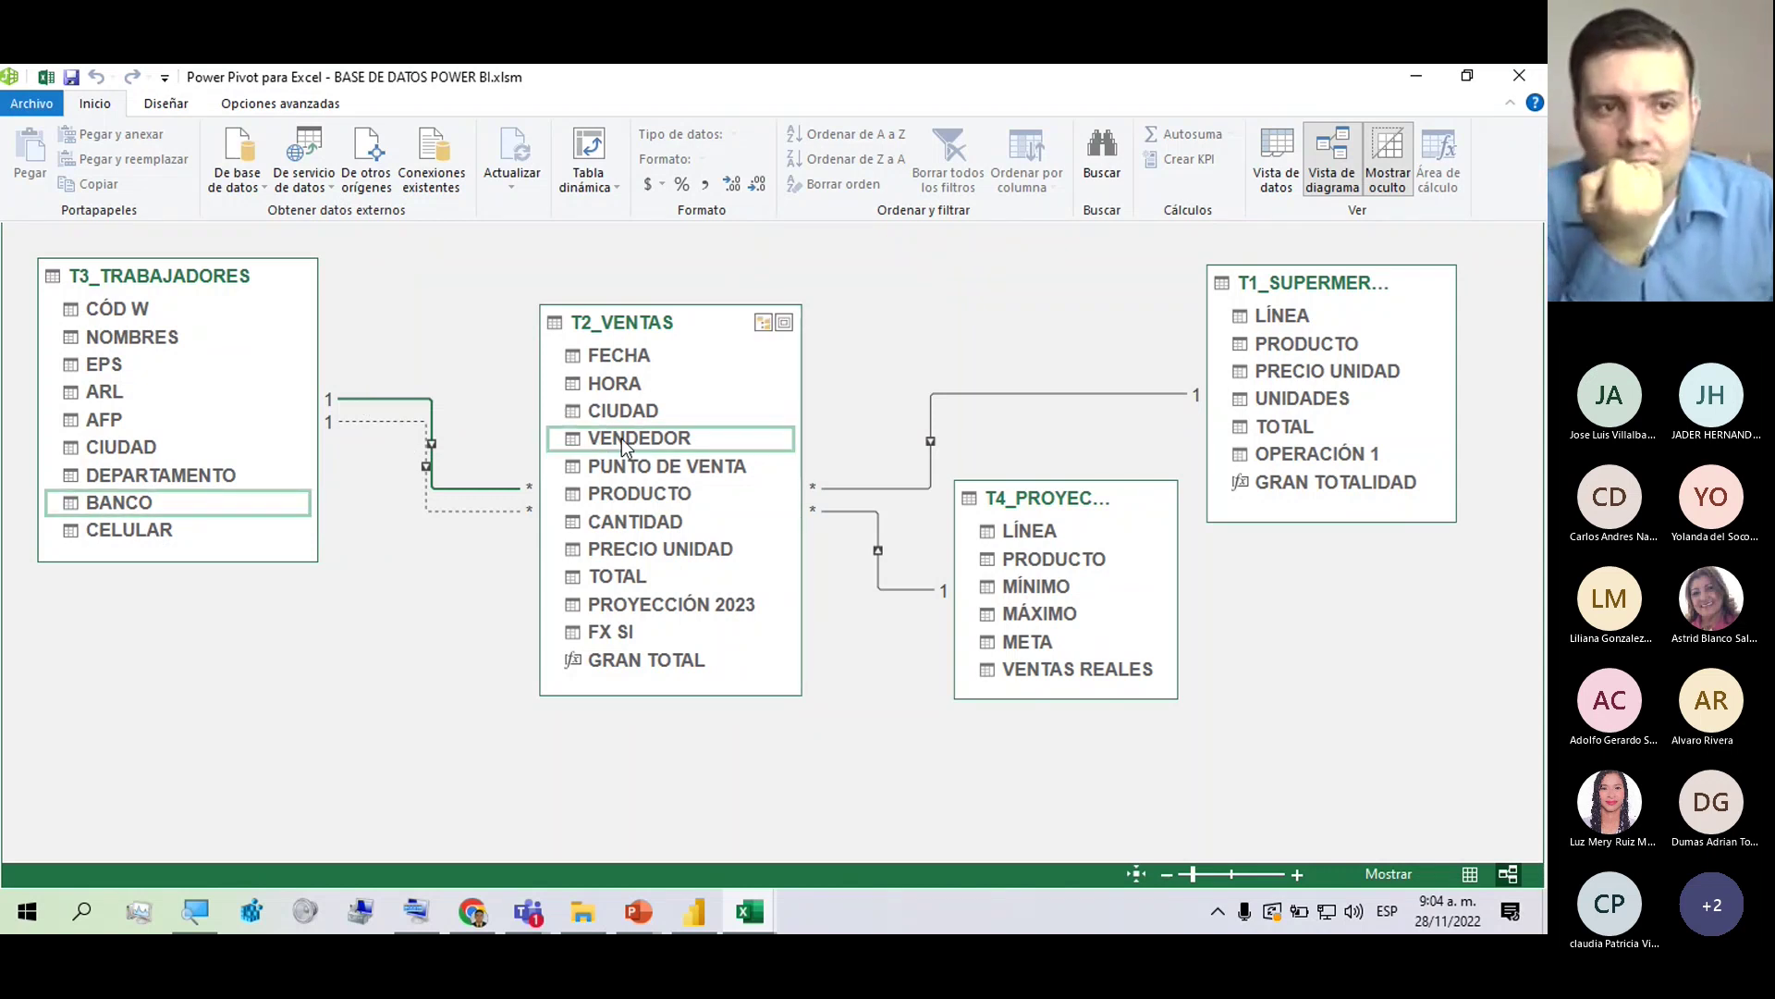
{"action": "left_click", "coordinate": [470, 511]}
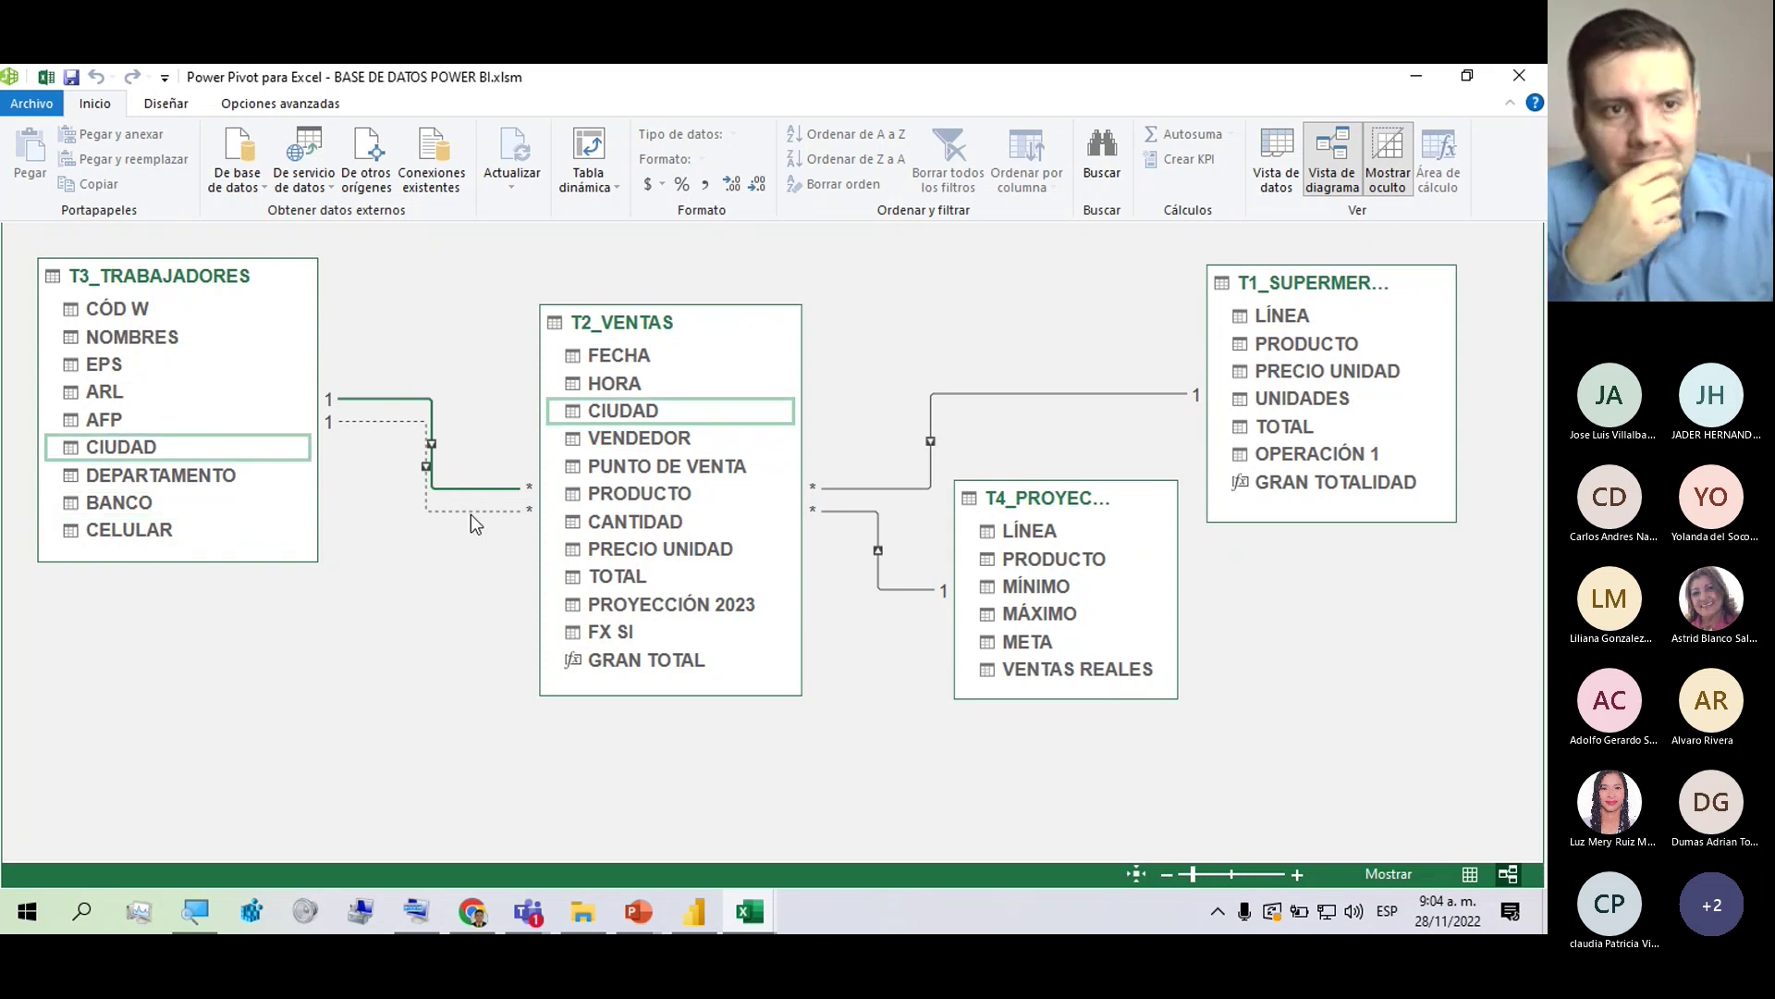
{"action": "left_click", "coordinate": [453, 487]}
{"action": "left_click", "coordinate": [372, 423]}
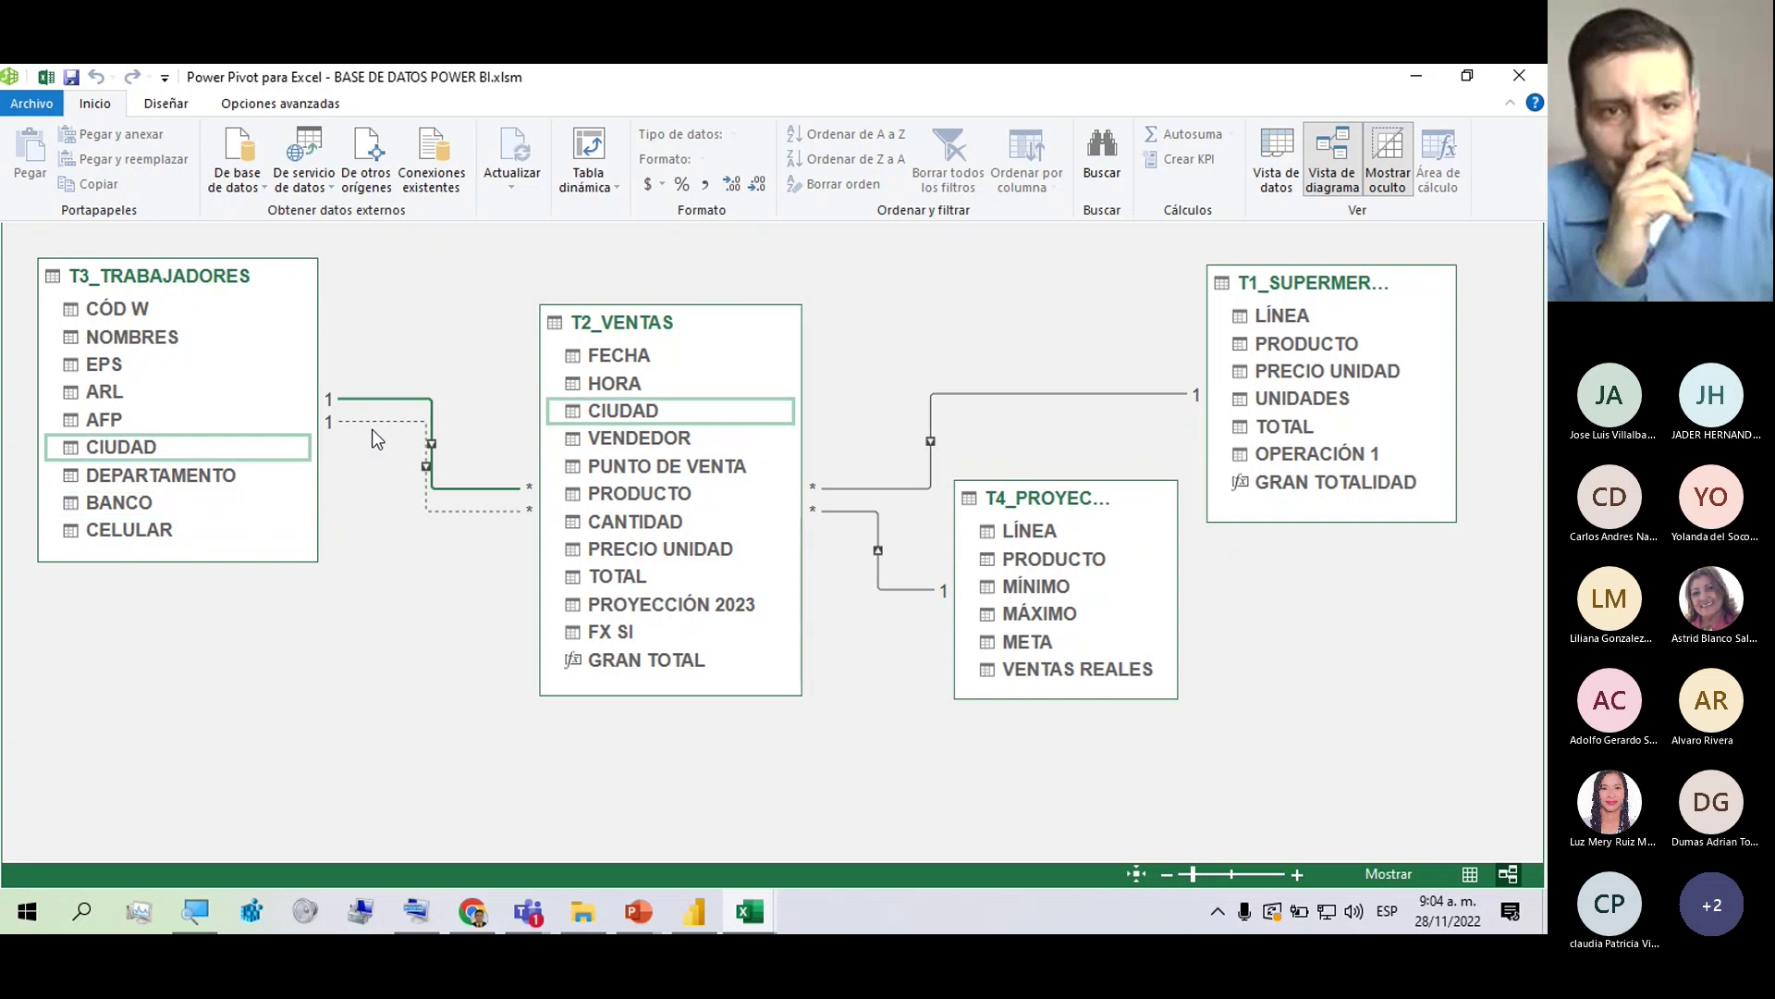
{"action": "left_click", "coordinate": [372, 401]}
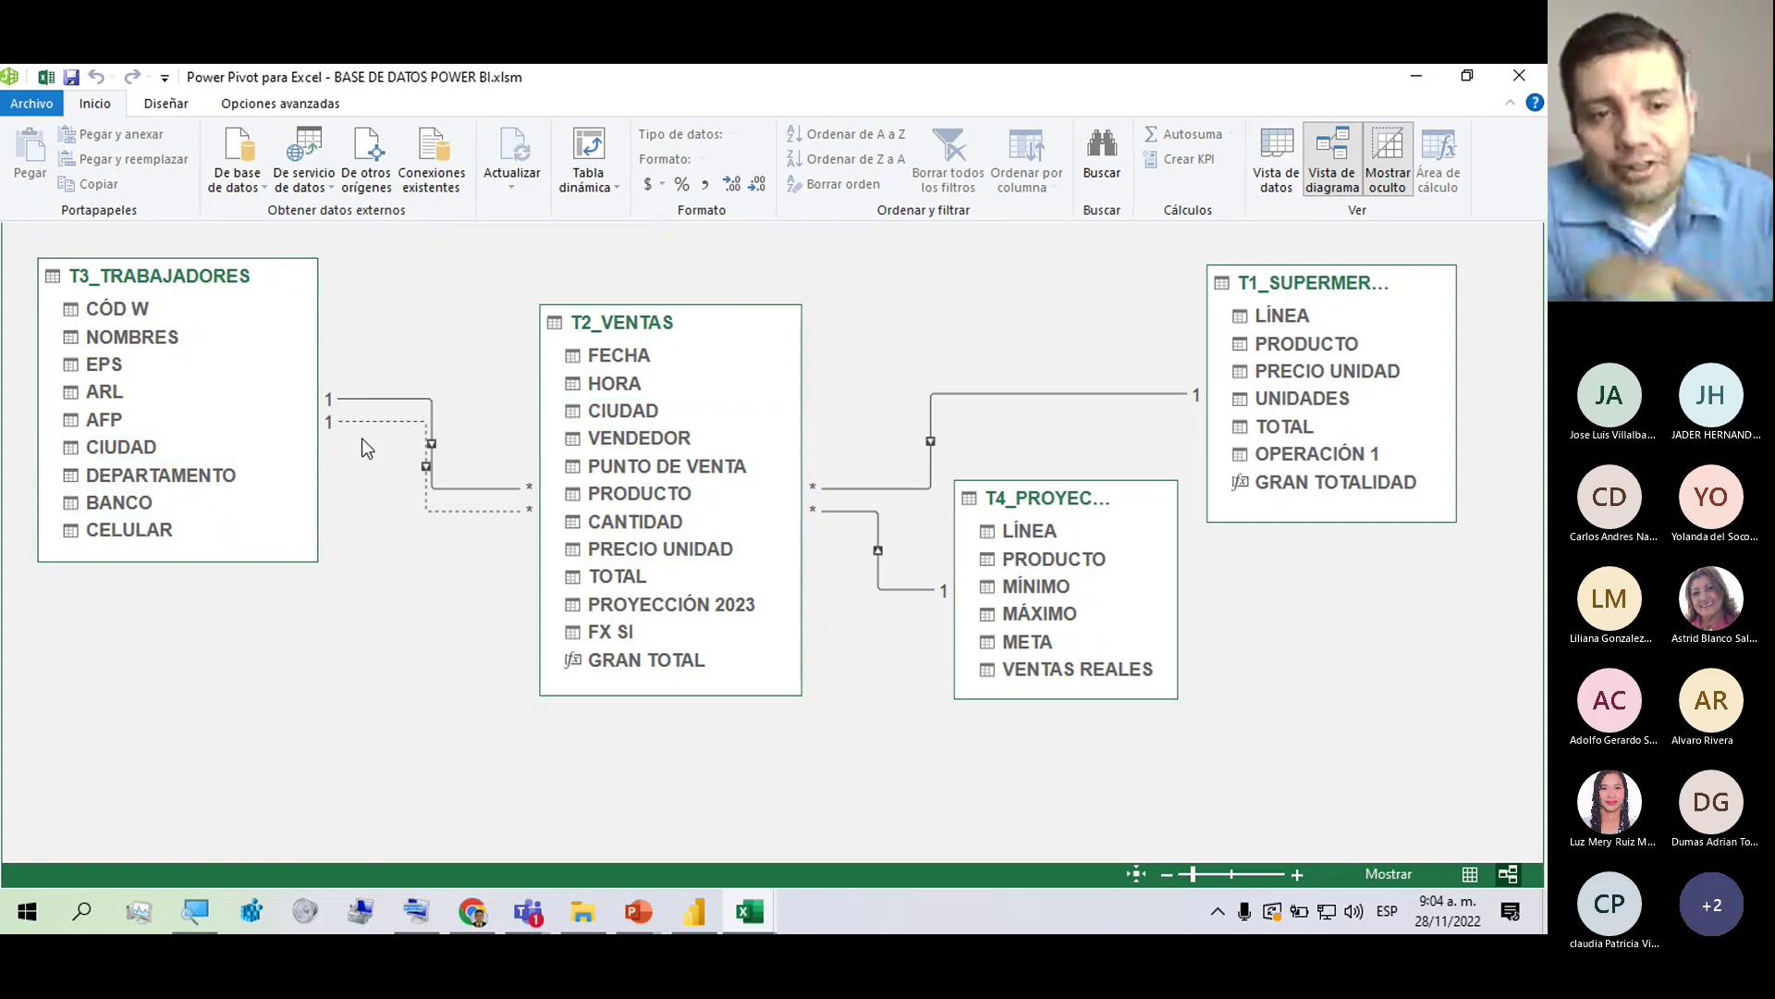
Edit the active relationship between T2_VENTAS and T3_TRABAJADORES so that VENDEDOR links to NOMBRES instead of BANCO.
{"action": "right_click", "coordinate": [396, 400]}
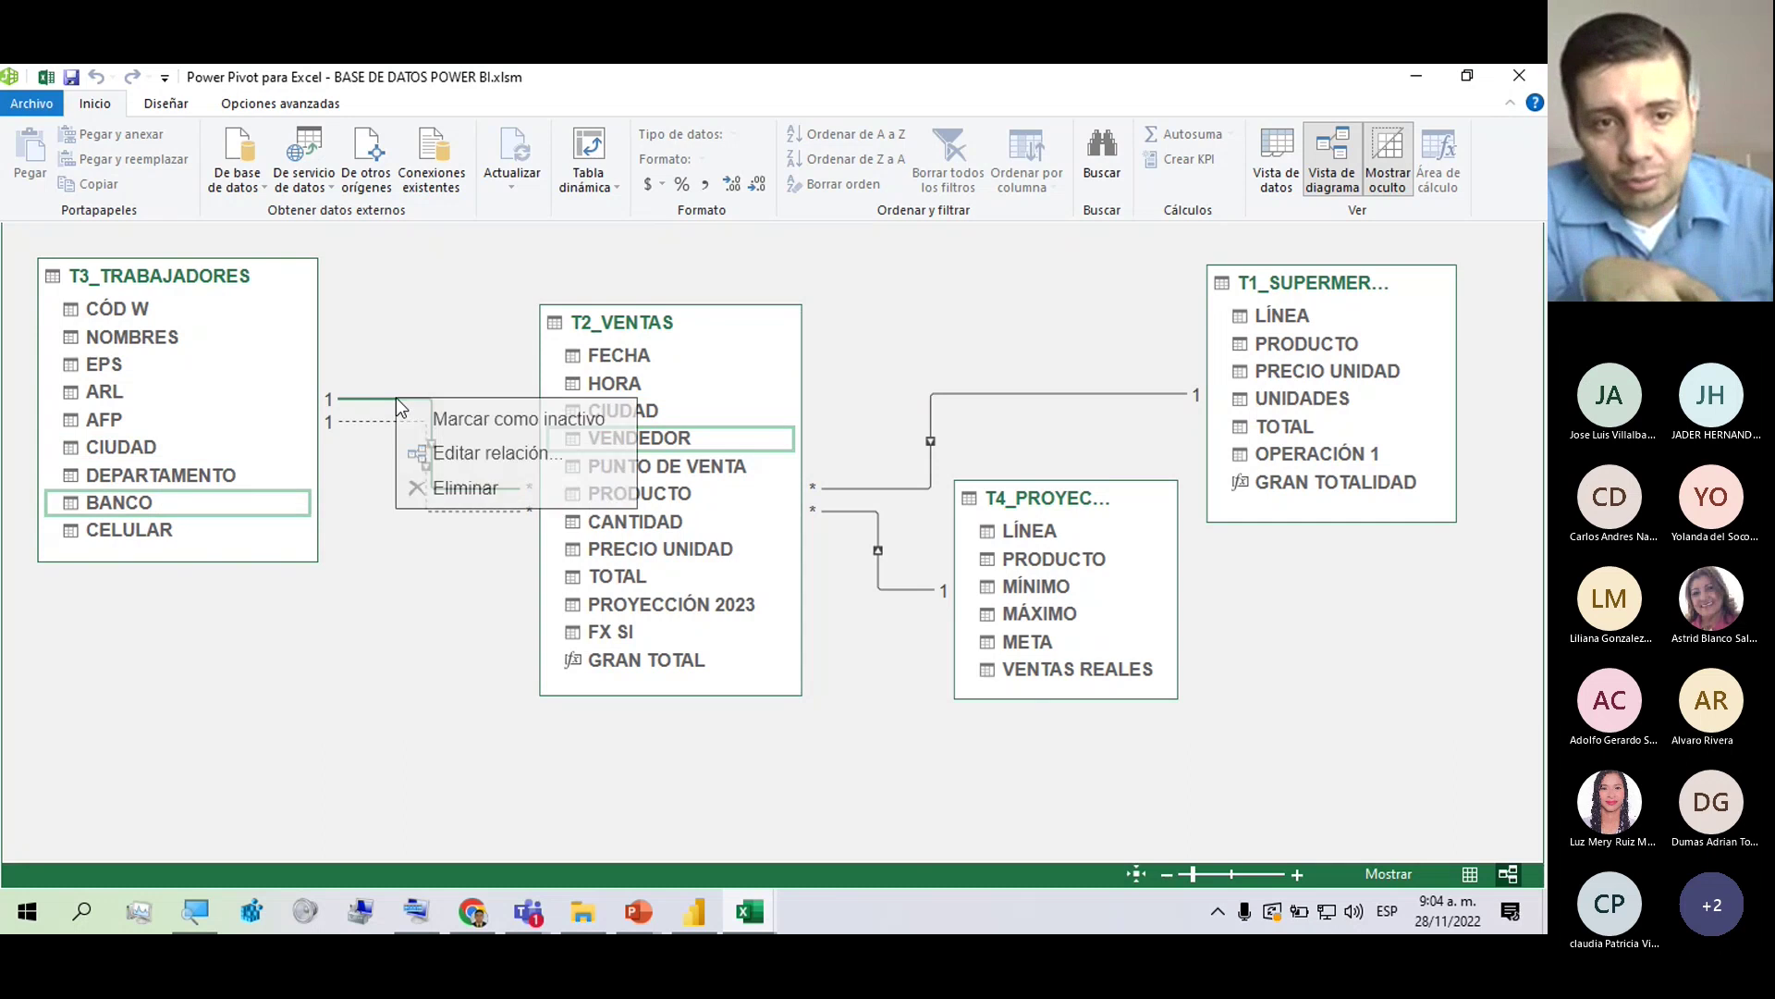
{"action": "left_click", "coordinate": [463, 453]}
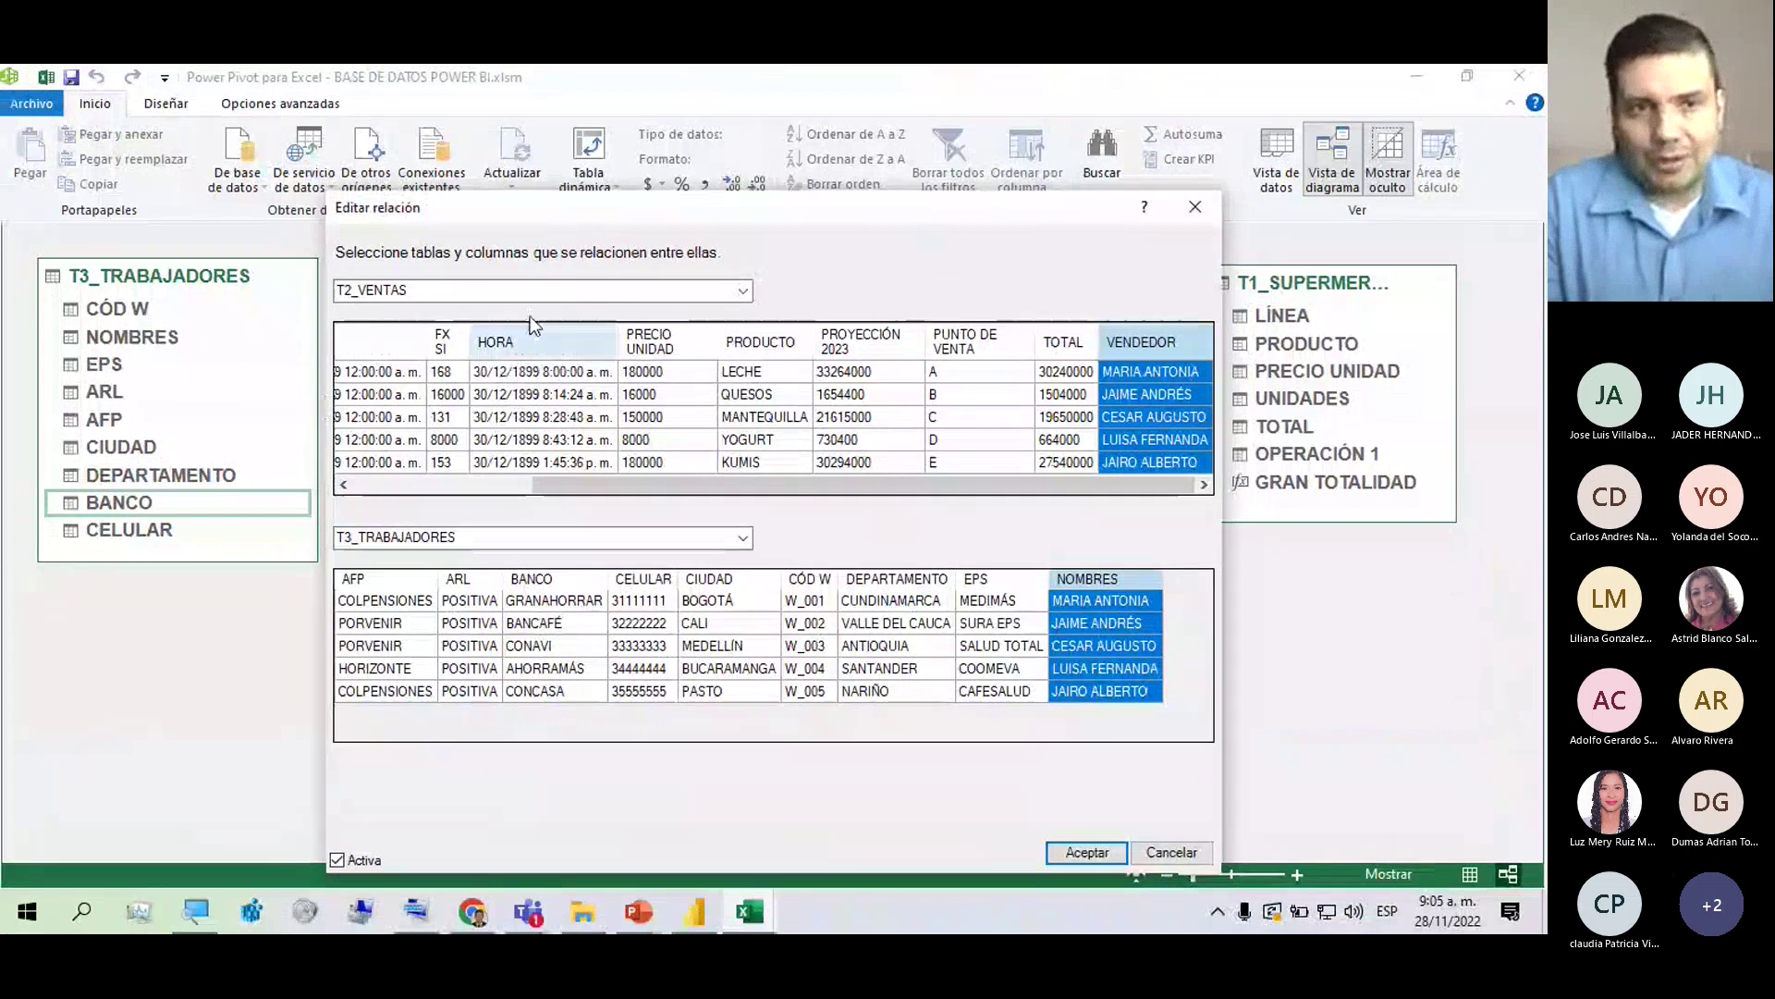
{"action": "left_click", "coordinate": [1084, 849]}
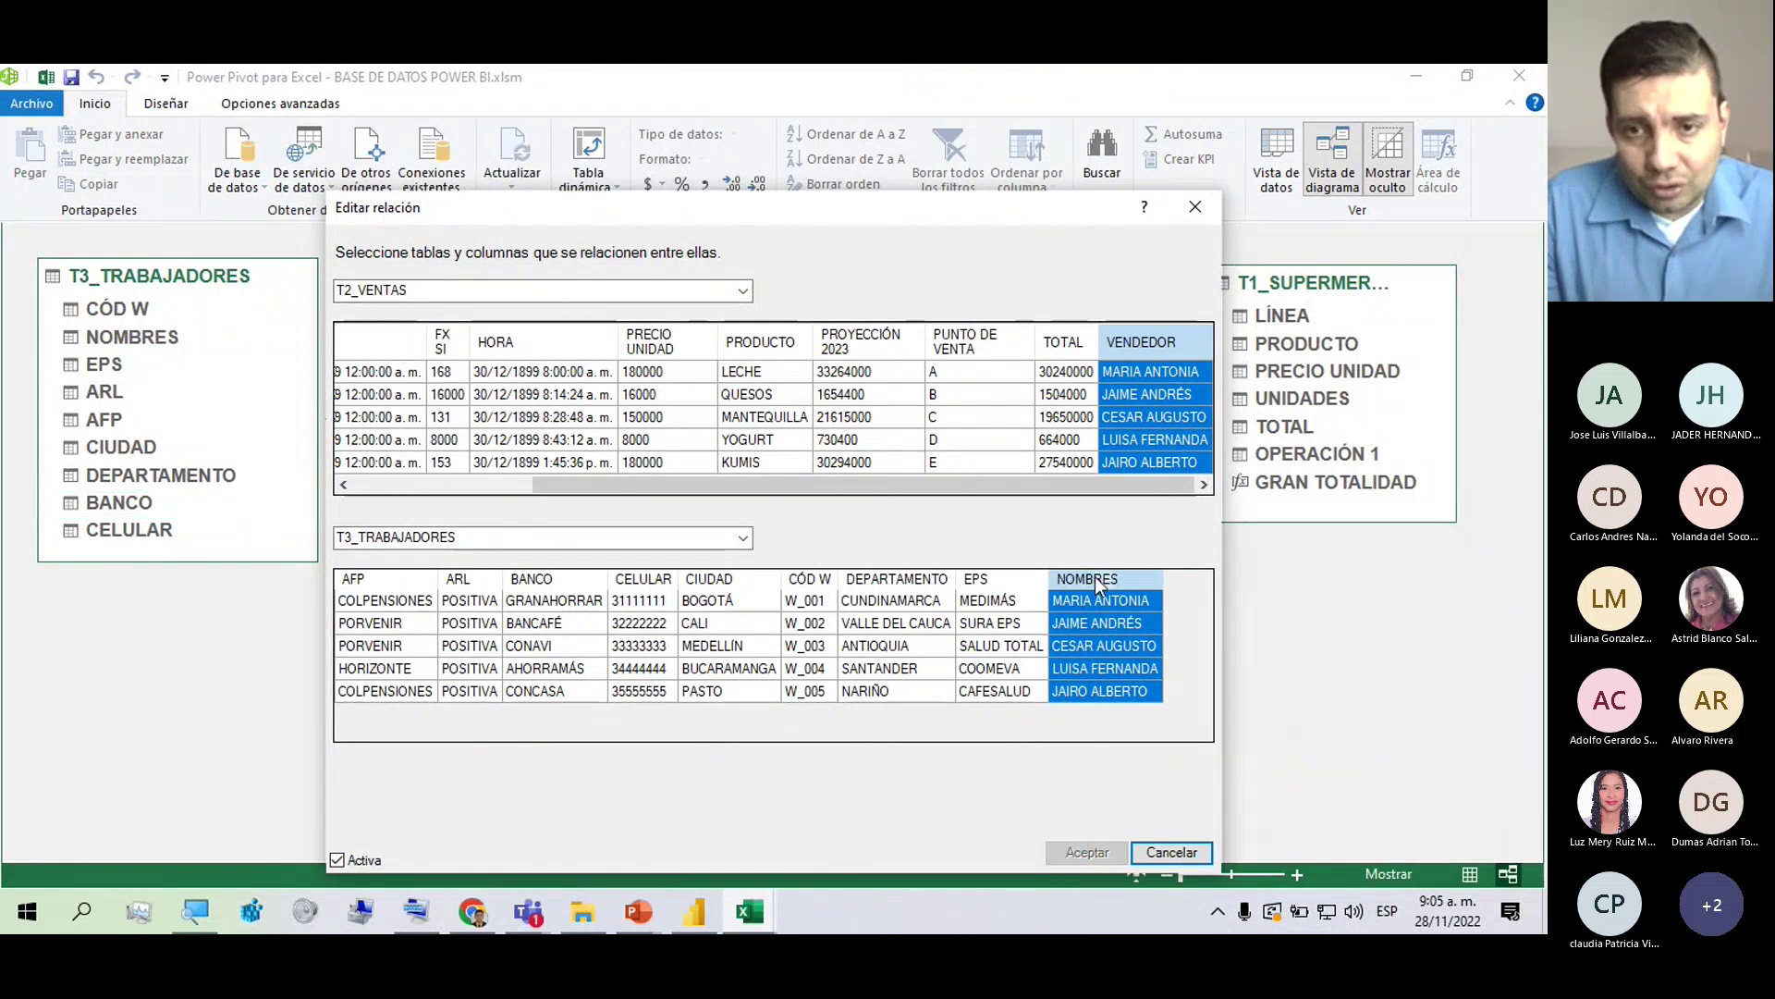
Check the fields joined by the dashed CIUDAD line, the corrected VENDEDOR–NOMBRES line and the T1 supermarket line.
{"action": "left_click", "coordinate": [440, 512]}
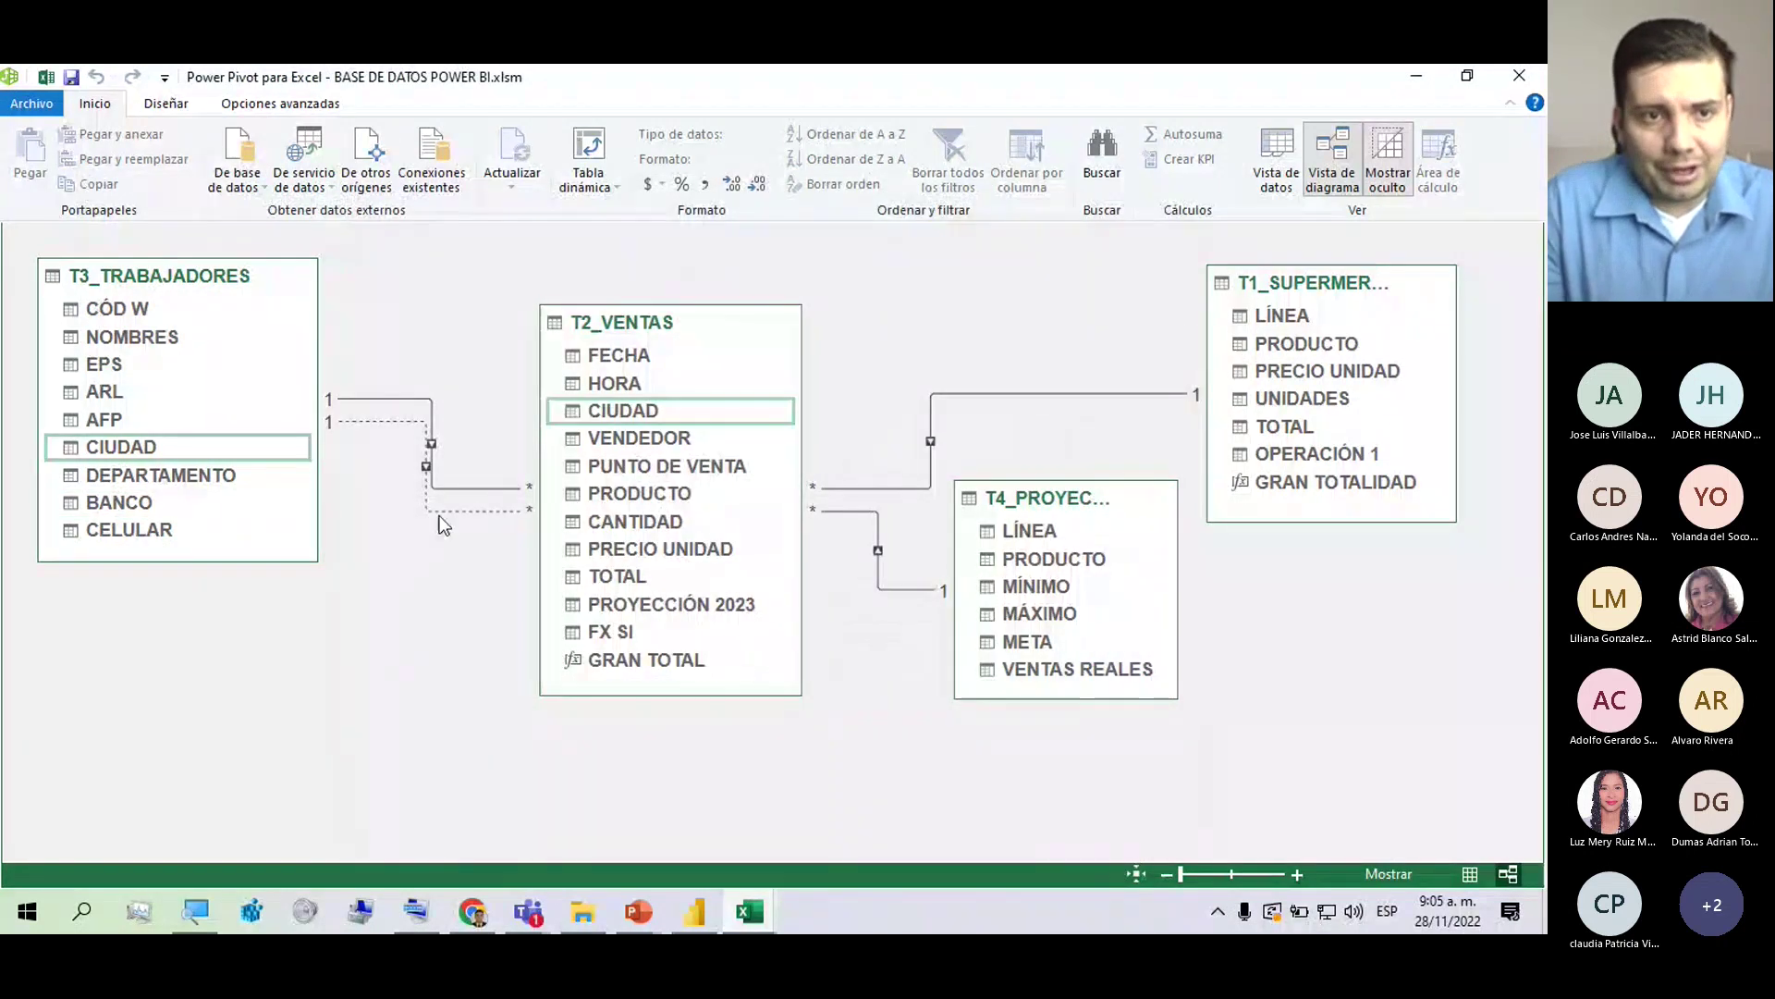
{"action": "left_click", "coordinate": [392, 399]}
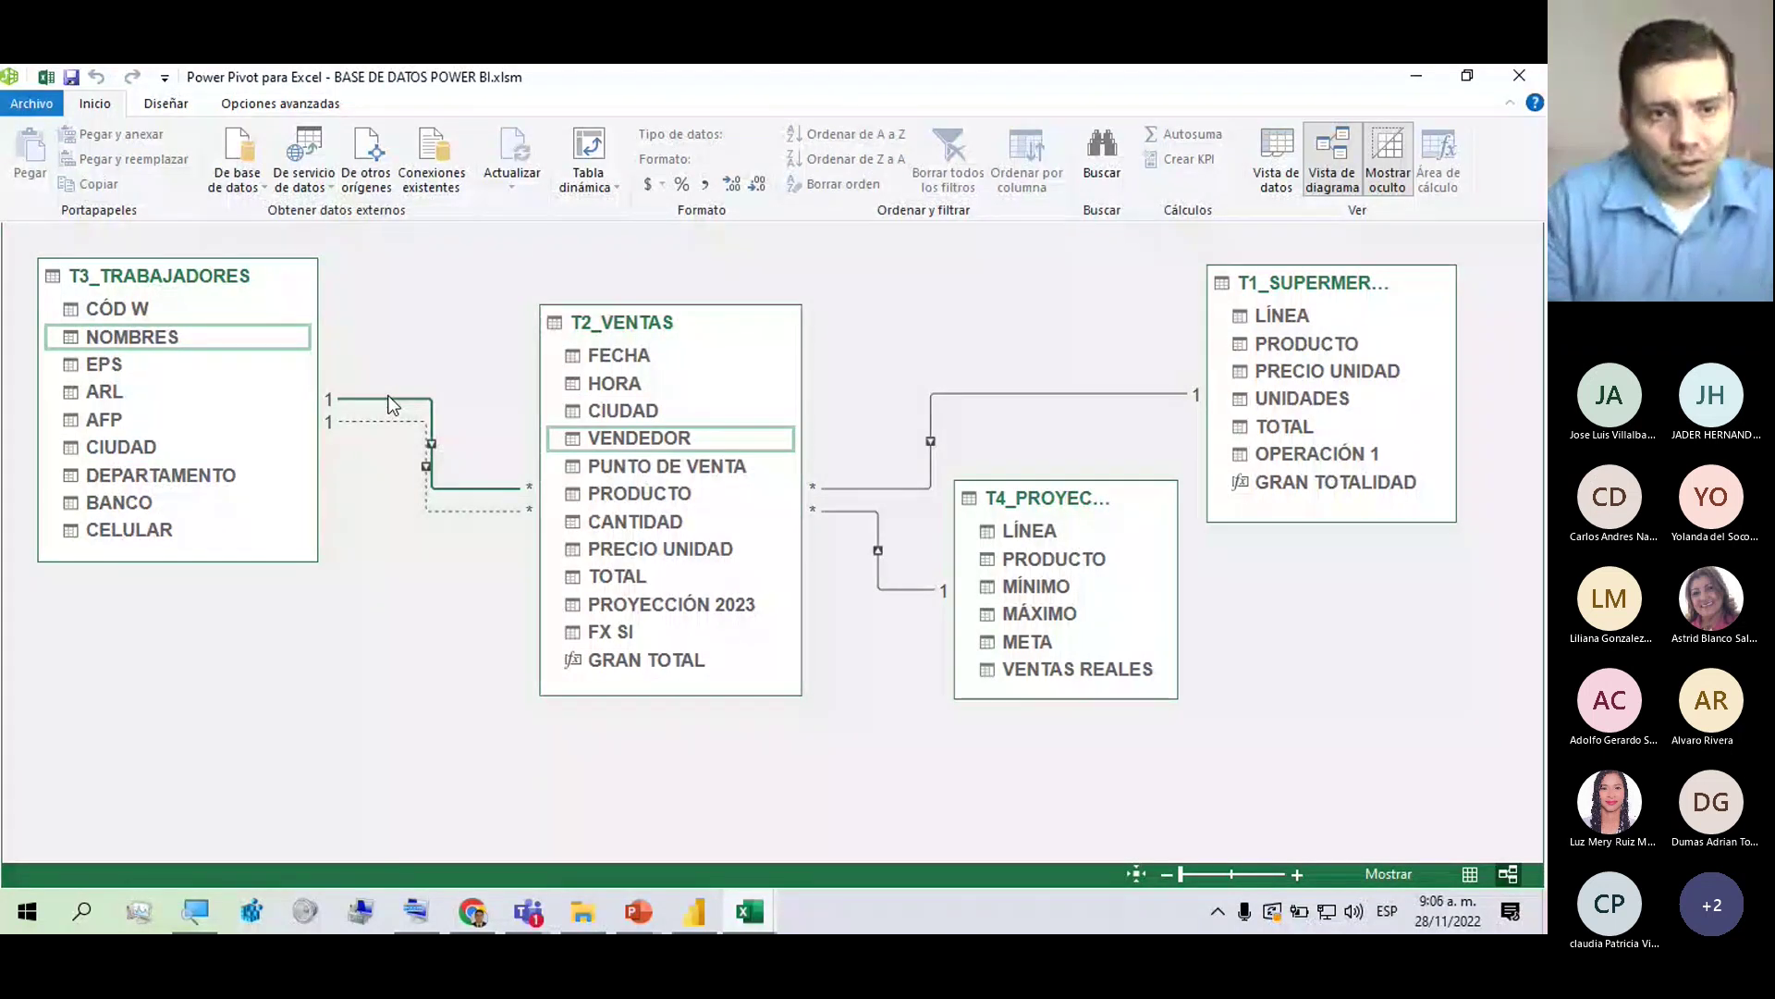
{"action": "left_click", "coordinate": [365, 416]}
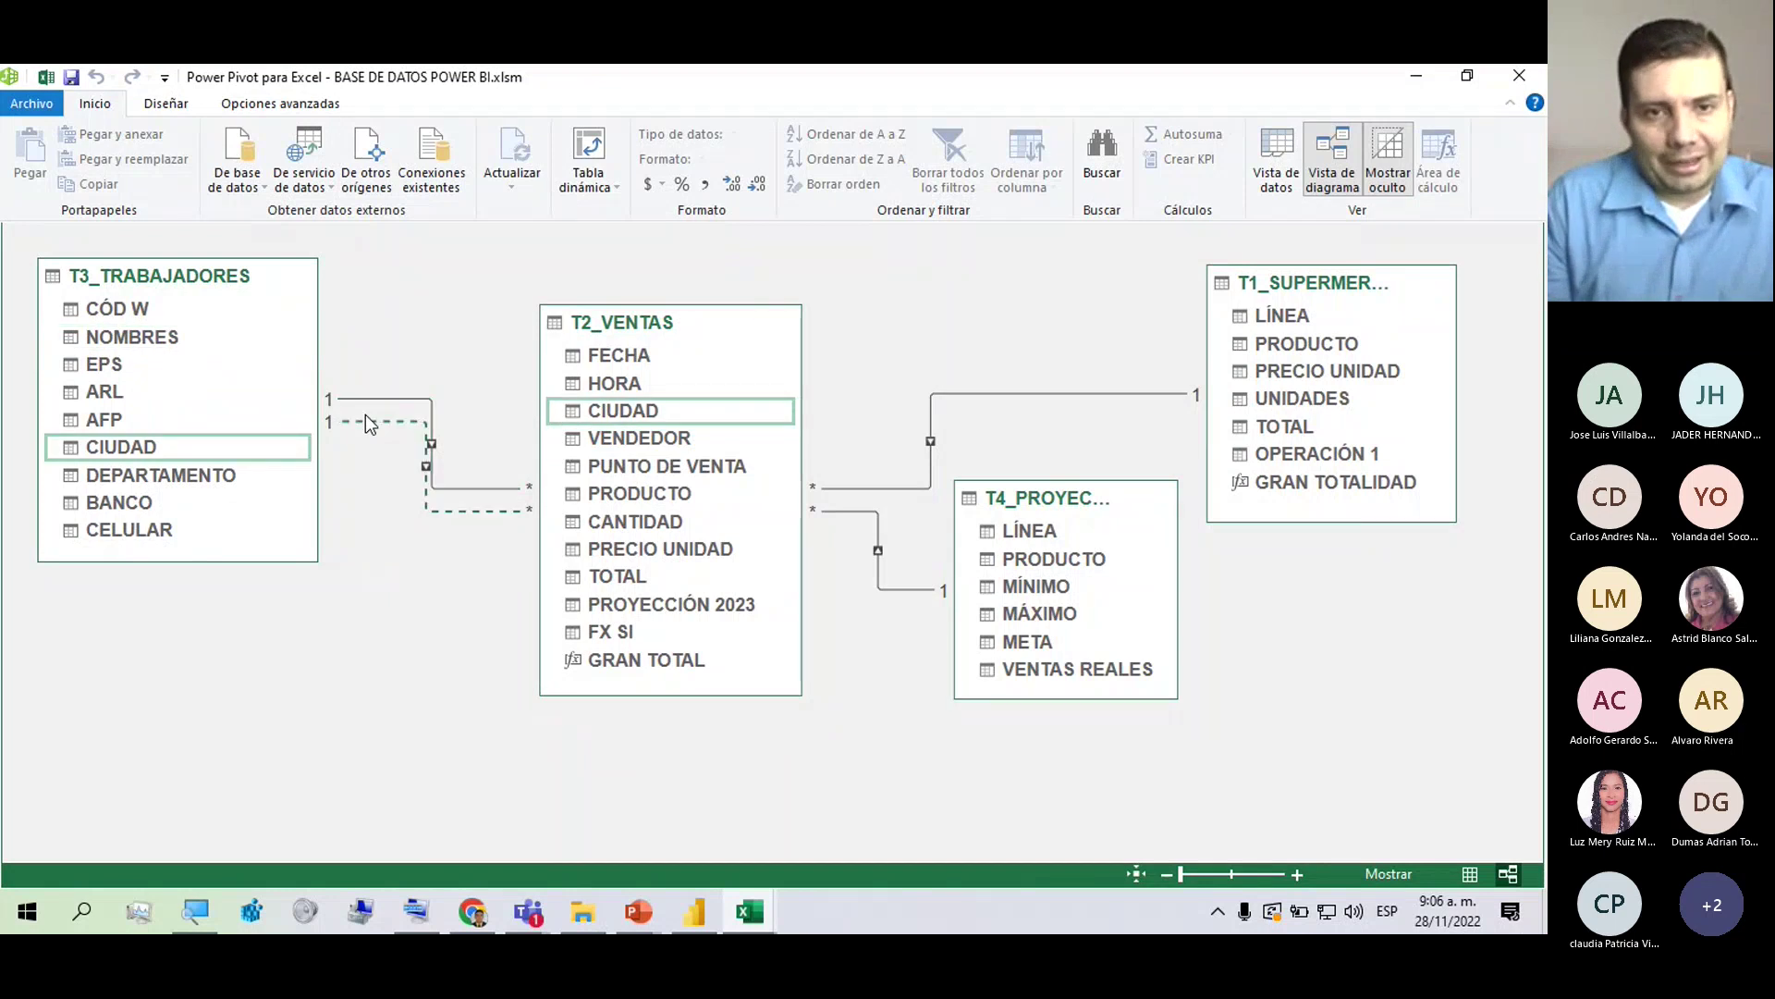
{"action": "left_click", "coordinate": [963, 393]}
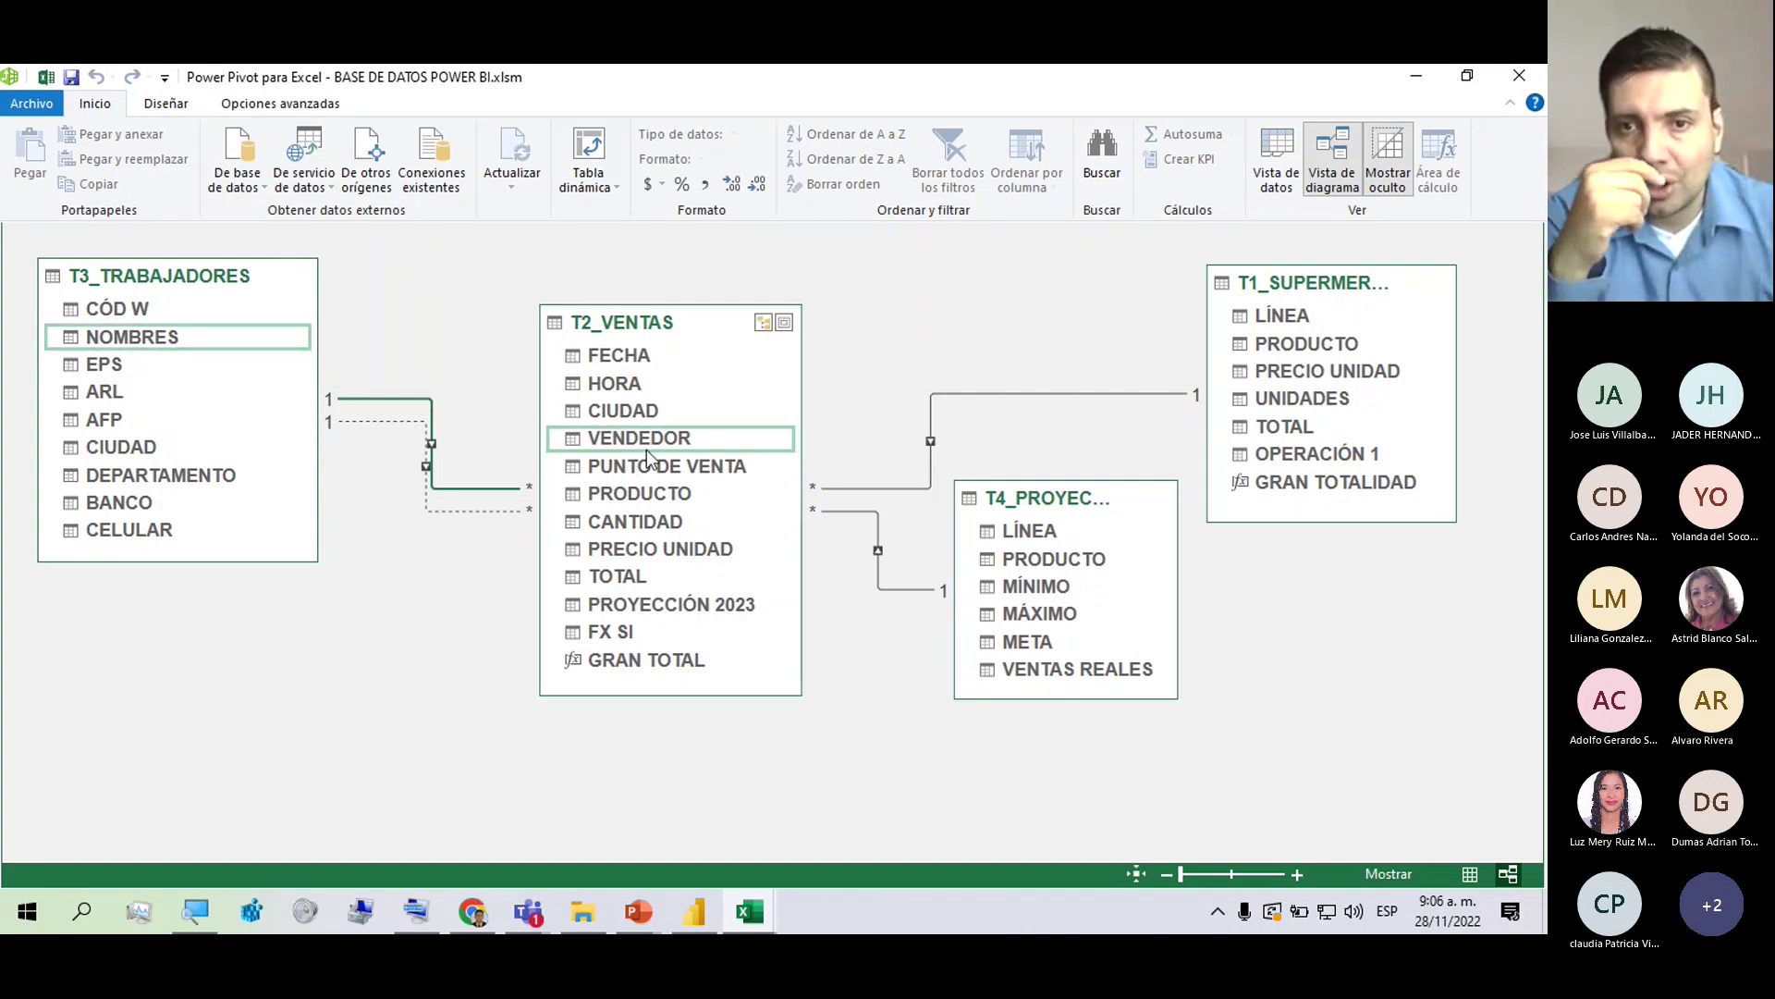
{"action": "left_click_drag", "start_coordinate": [646, 449], "coordinate": [574, 438]}
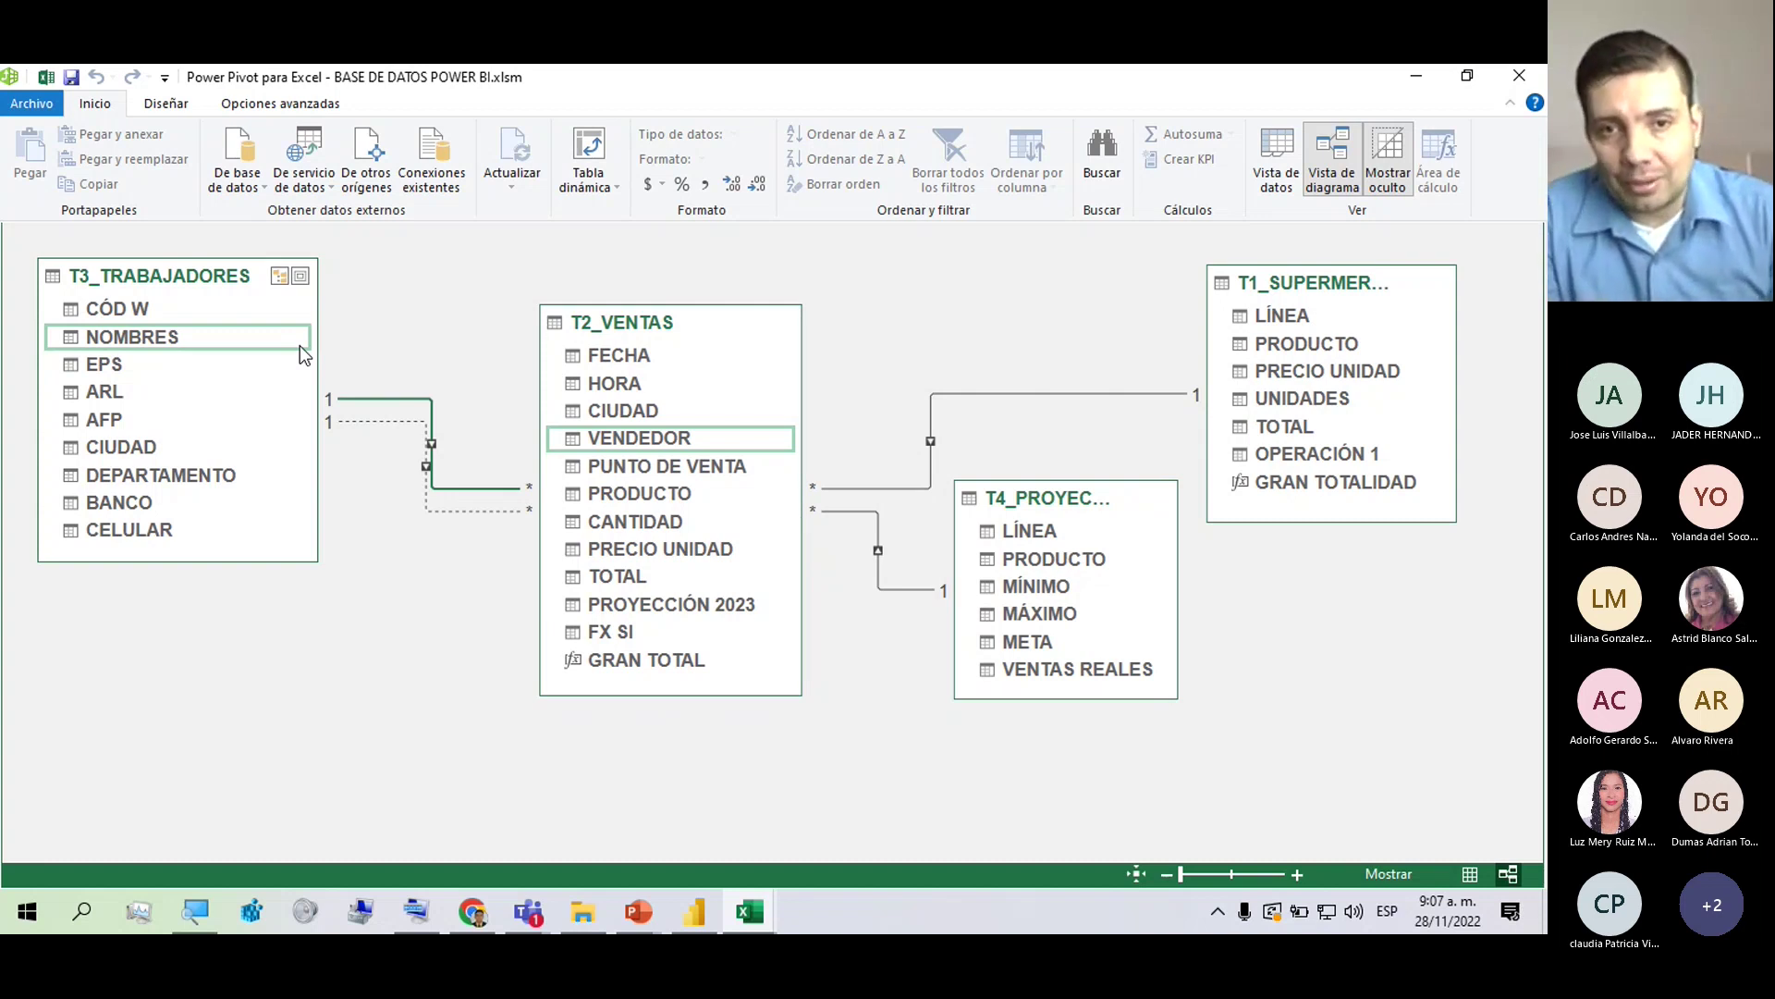
Open the VENDEDOR–NOMBRES relationship for editing to review its linked columns, and close it without changes.
{"action": "right_click", "coordinate": [432, 447]}
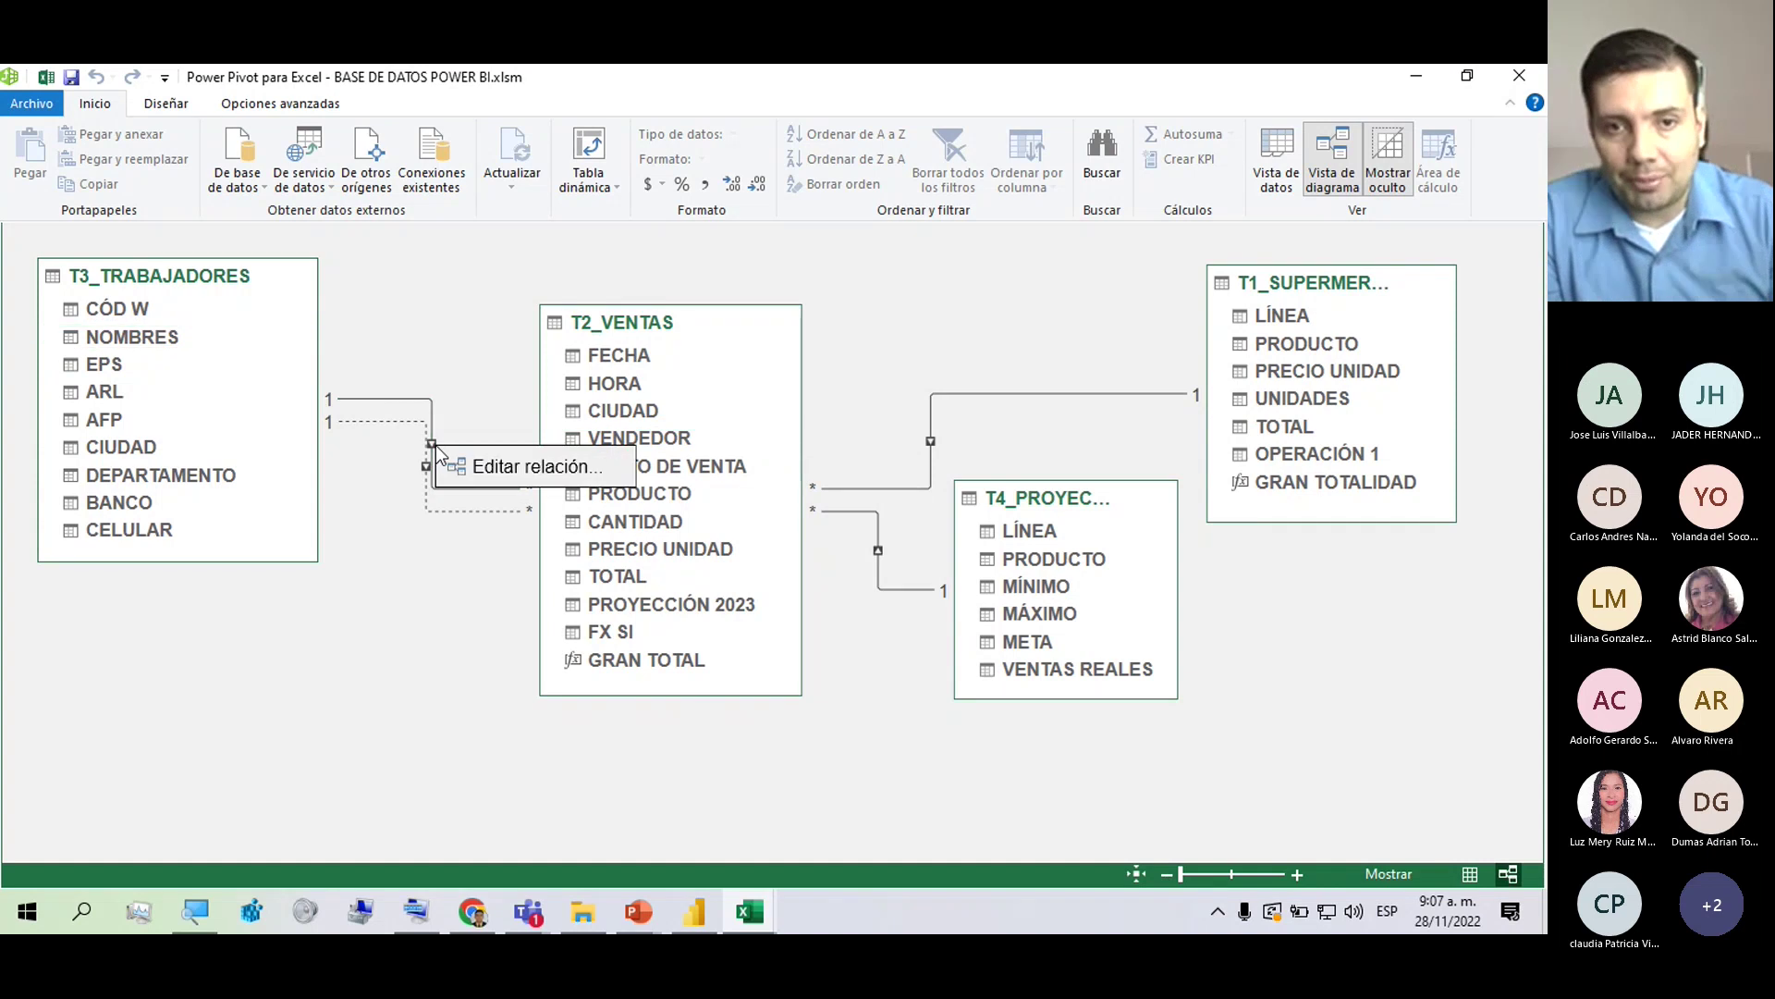
{"action": "left_click", "coordinate": [478, 472]}
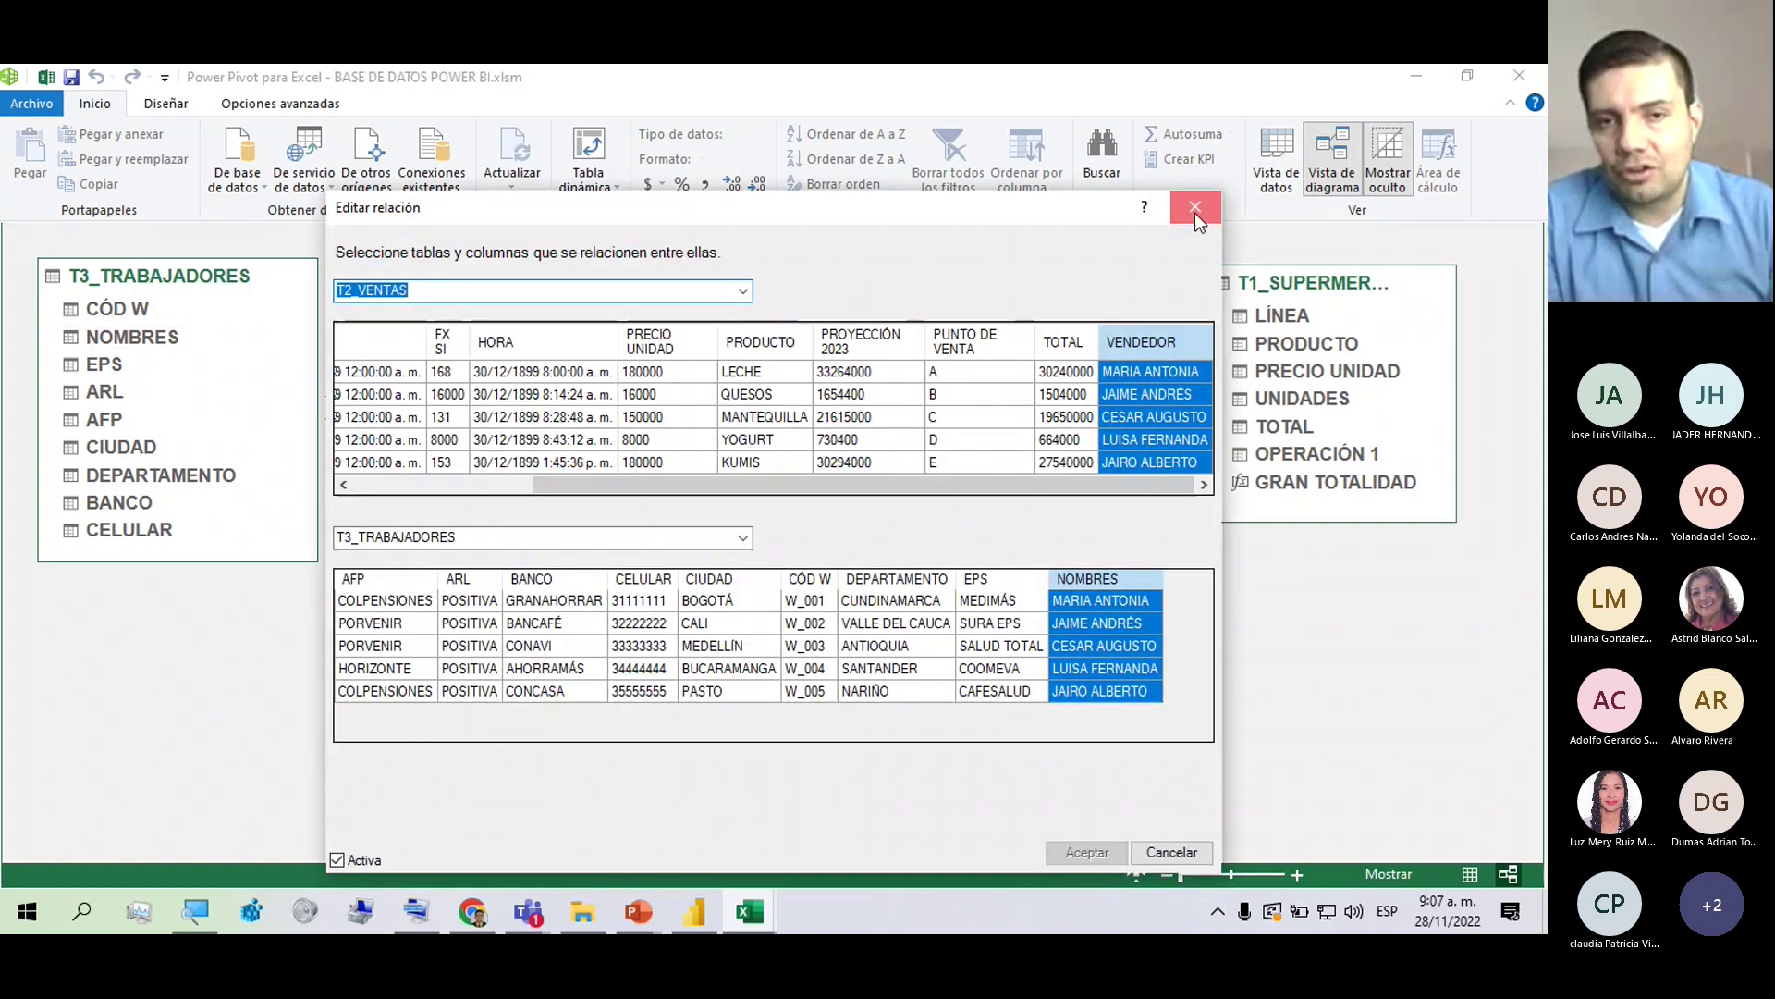
{"action": "left_click", "coordinate": [1195, 207]}
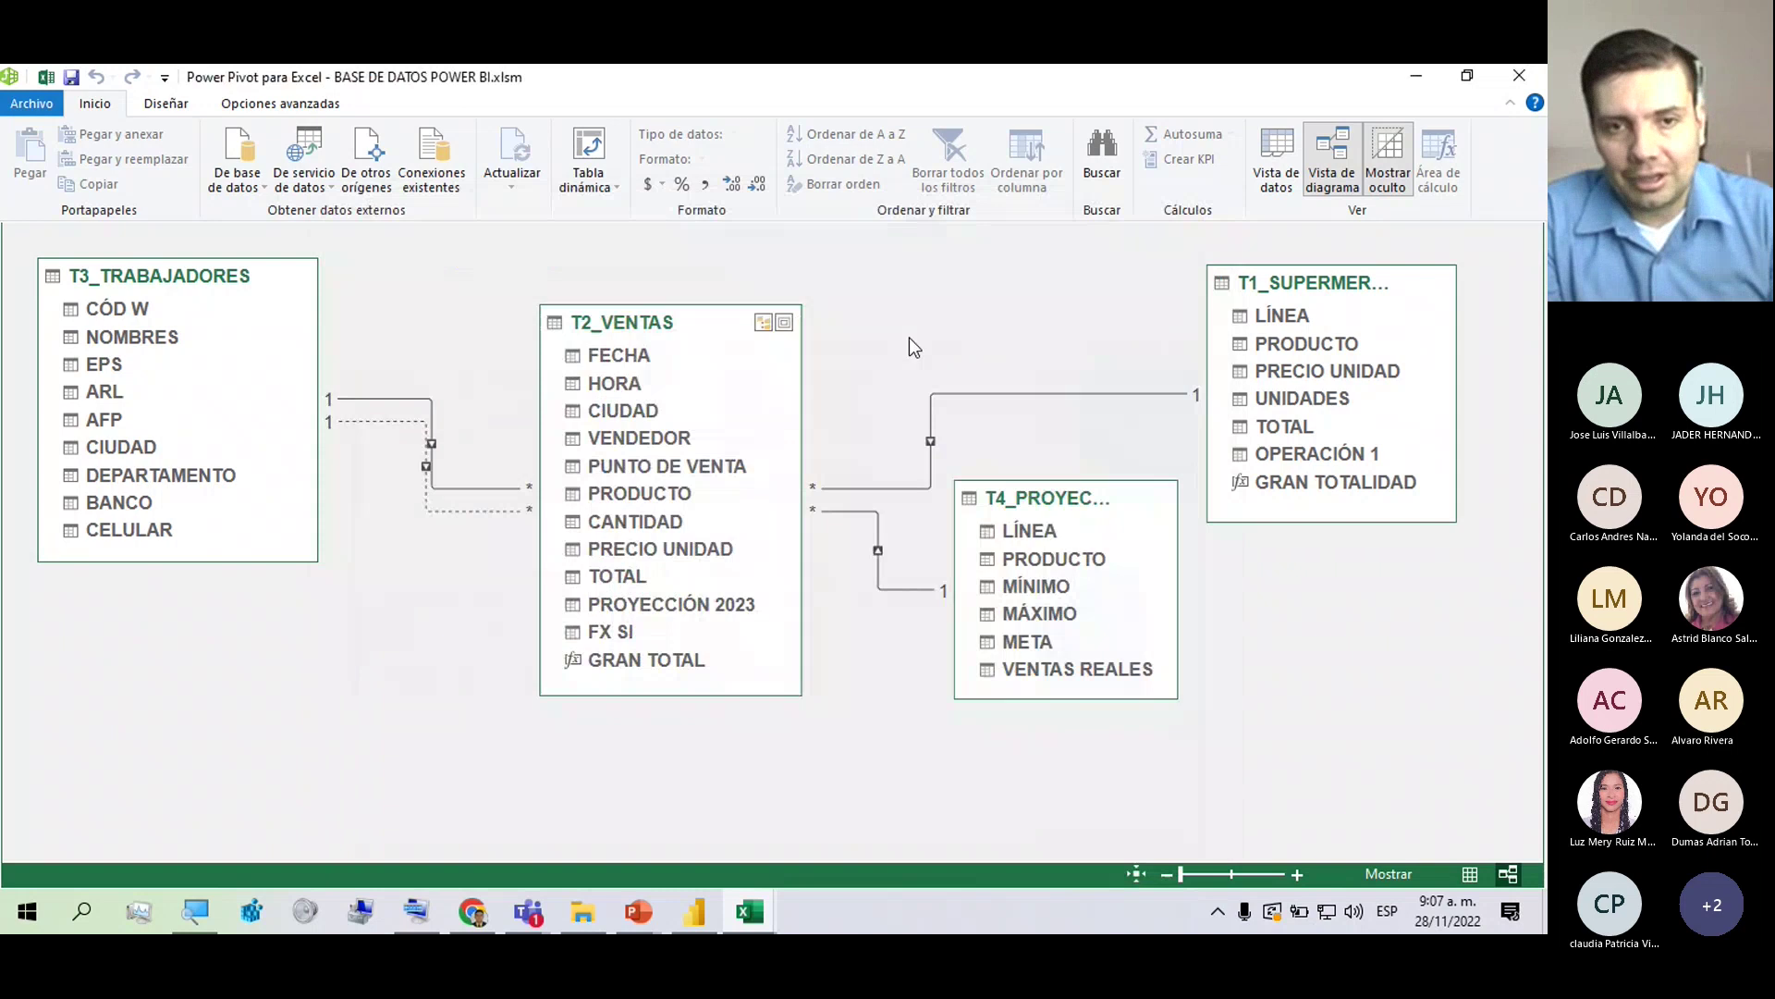
Reopen the VENDEDOR–NOMBRES relationship, move its dialog up, and try other T3_TRABAJADORES columns such as EPS before reselecting NOMBRES.
{"action": "right_click", "coordinate": [431, 451]}
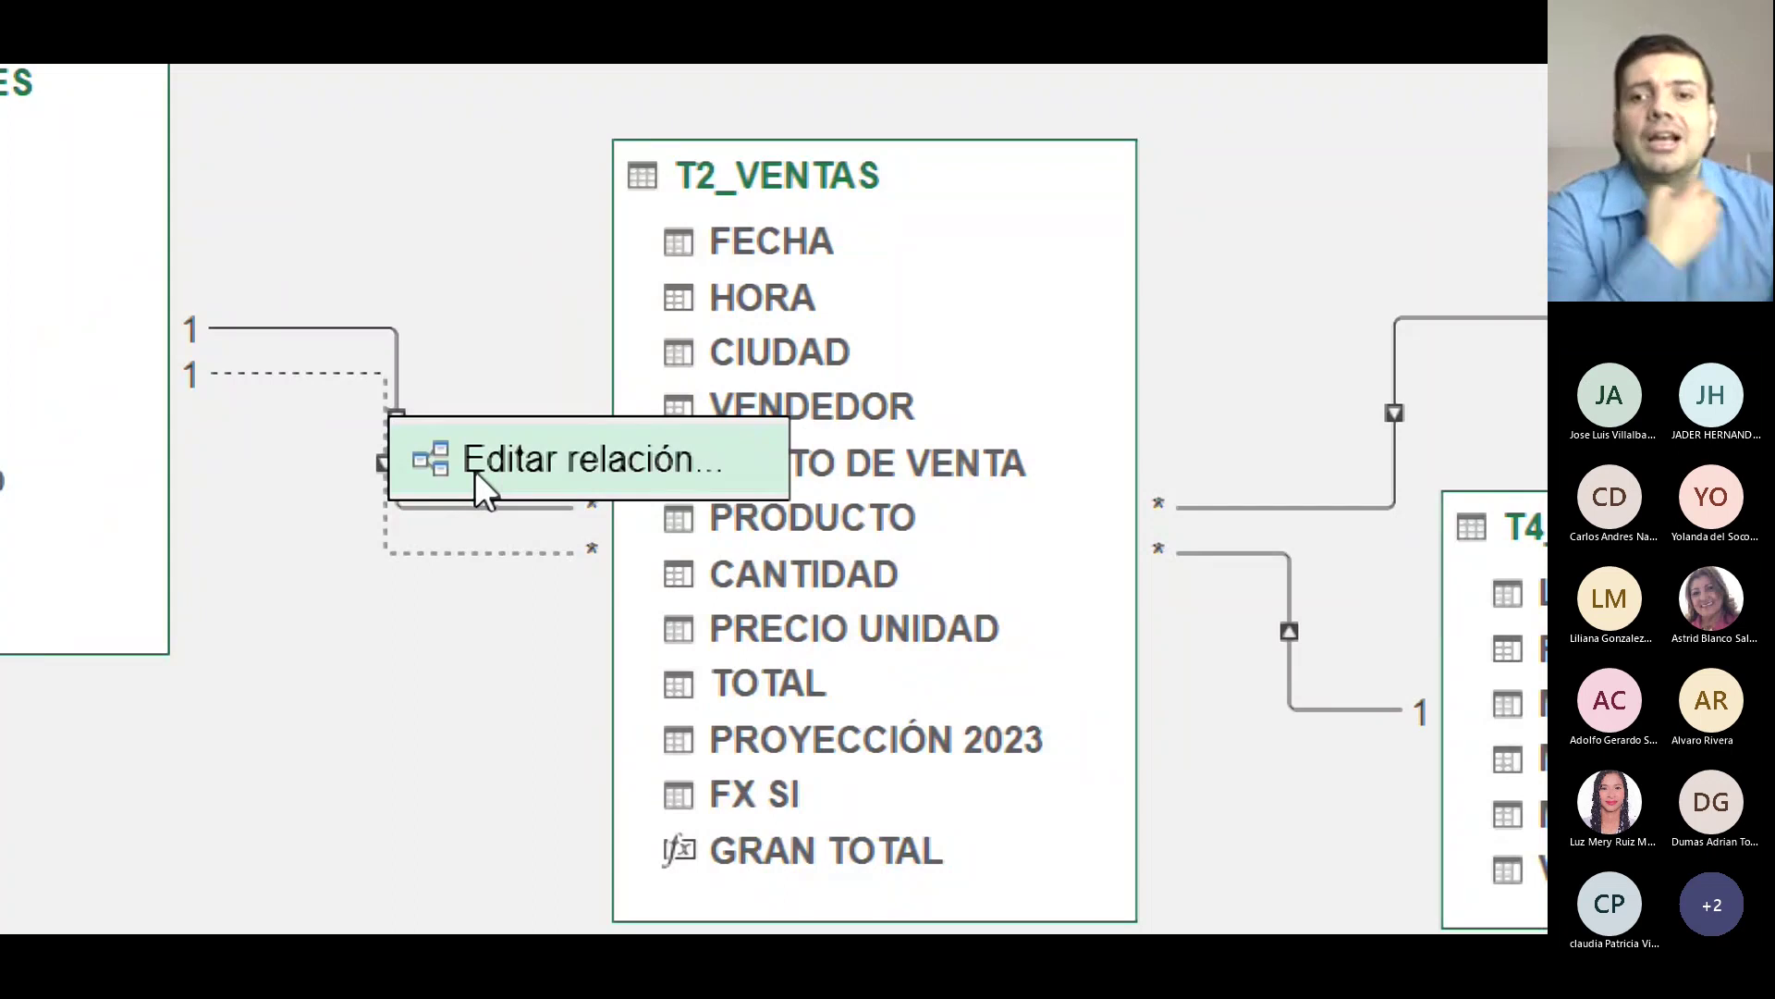
{"action": "left_click", "coordinate": [474, 460]}
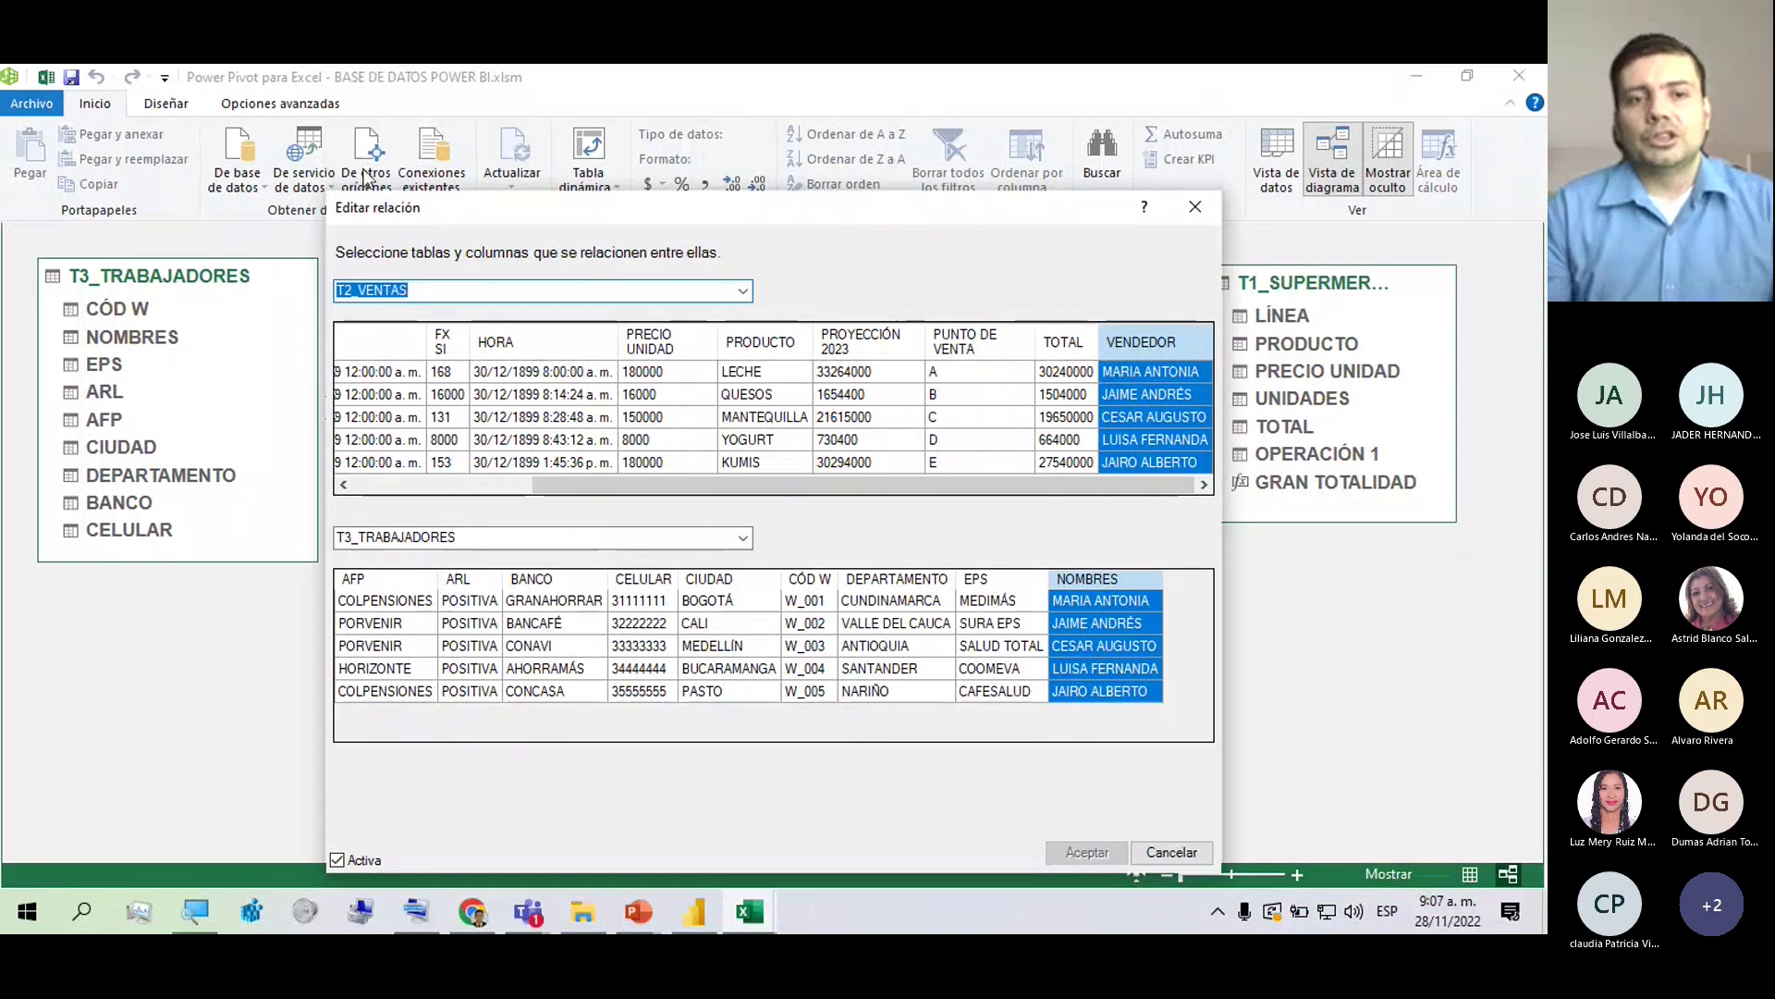
{"action": "left_click_drag", "start_coordinate": [647, 207], "coordinate": [557, 140]}
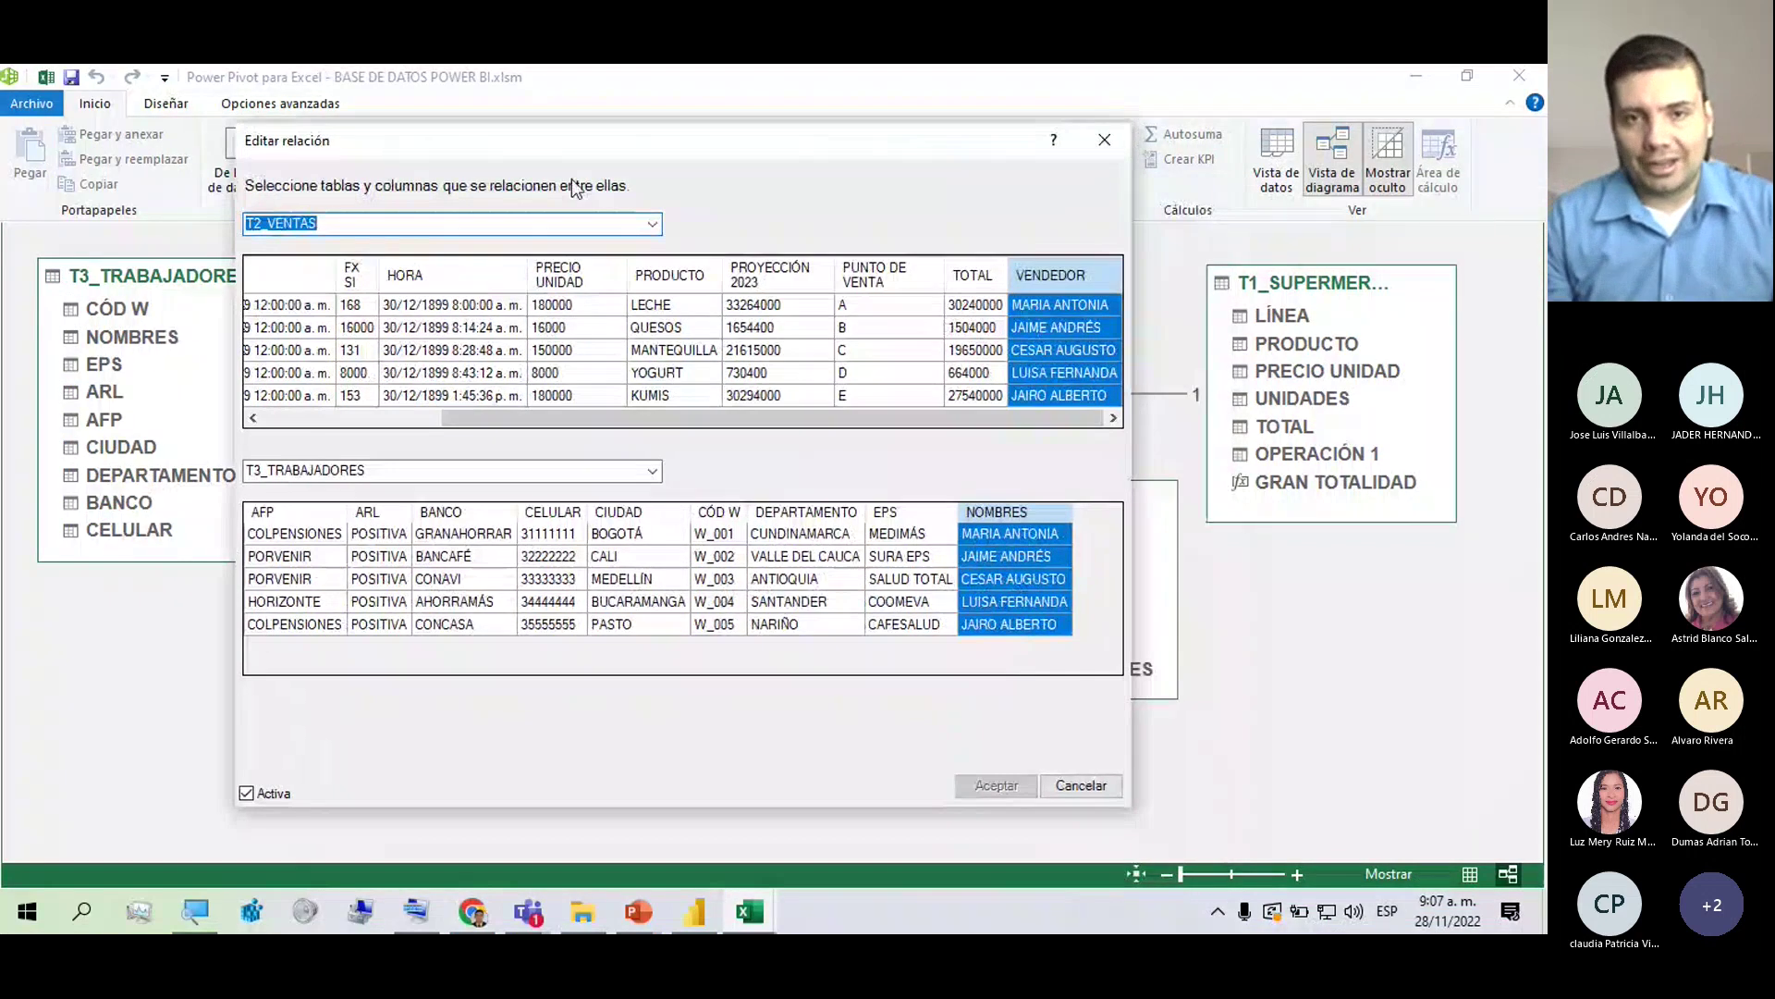
{"action": "left_click", "coordinate": [558, 562]}
{"action": "left_click", "coordinate": [783, 561]}
{"action": "left_click", "coordinate": [1040, 563]}
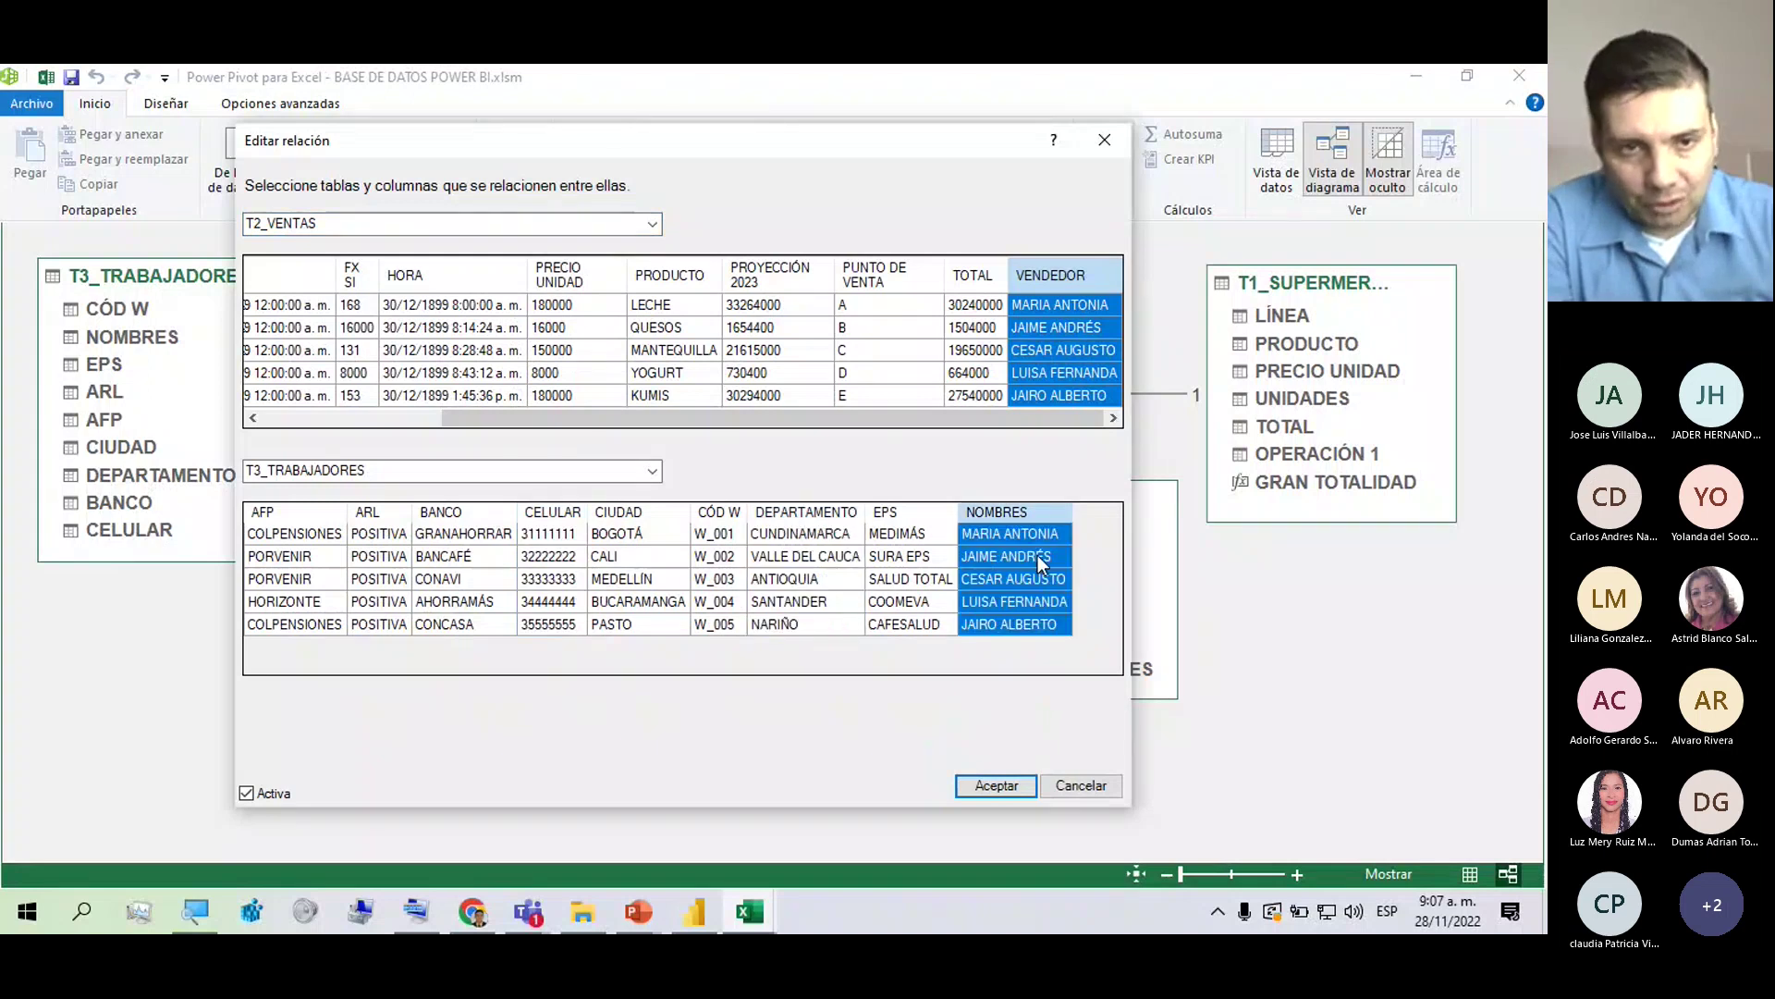
{"action": "left_click", "coordinate": [358, 587]}
{"action": "left_click", "coordinate": [638, 578]}
{"action": "left_click", "coordinate": [895, 564]}
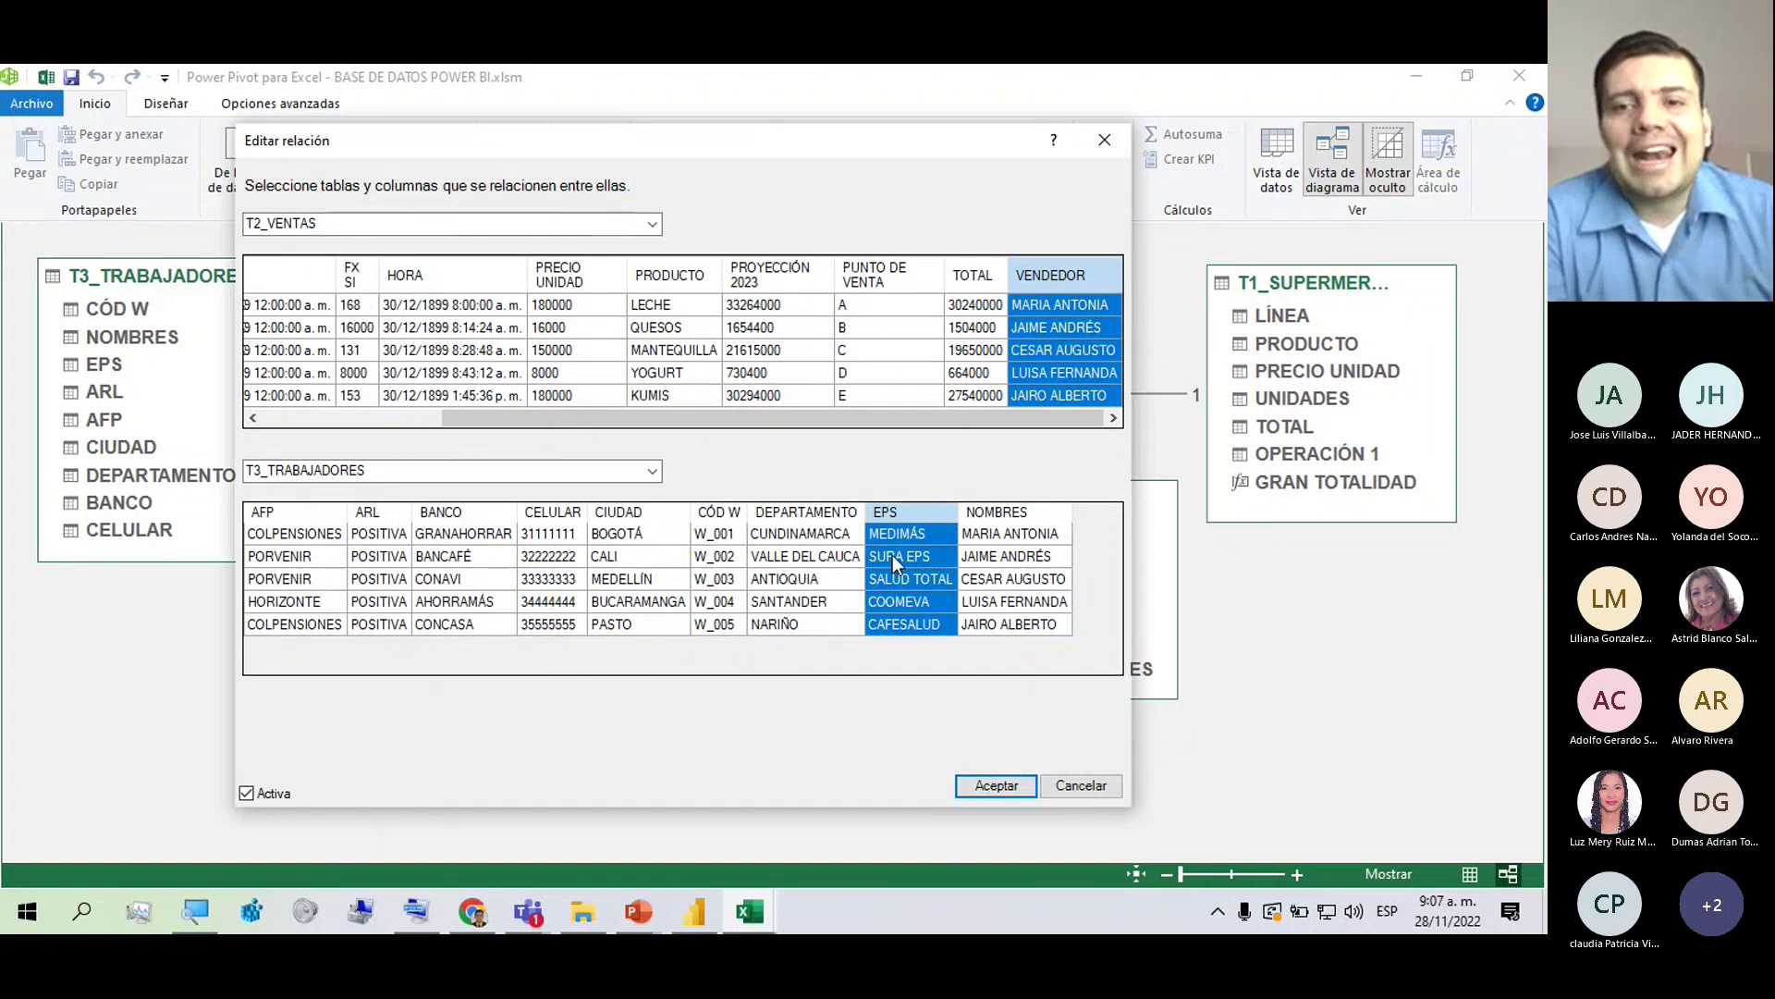
{"action": "left_click", "coordinate": [1014, 555]}
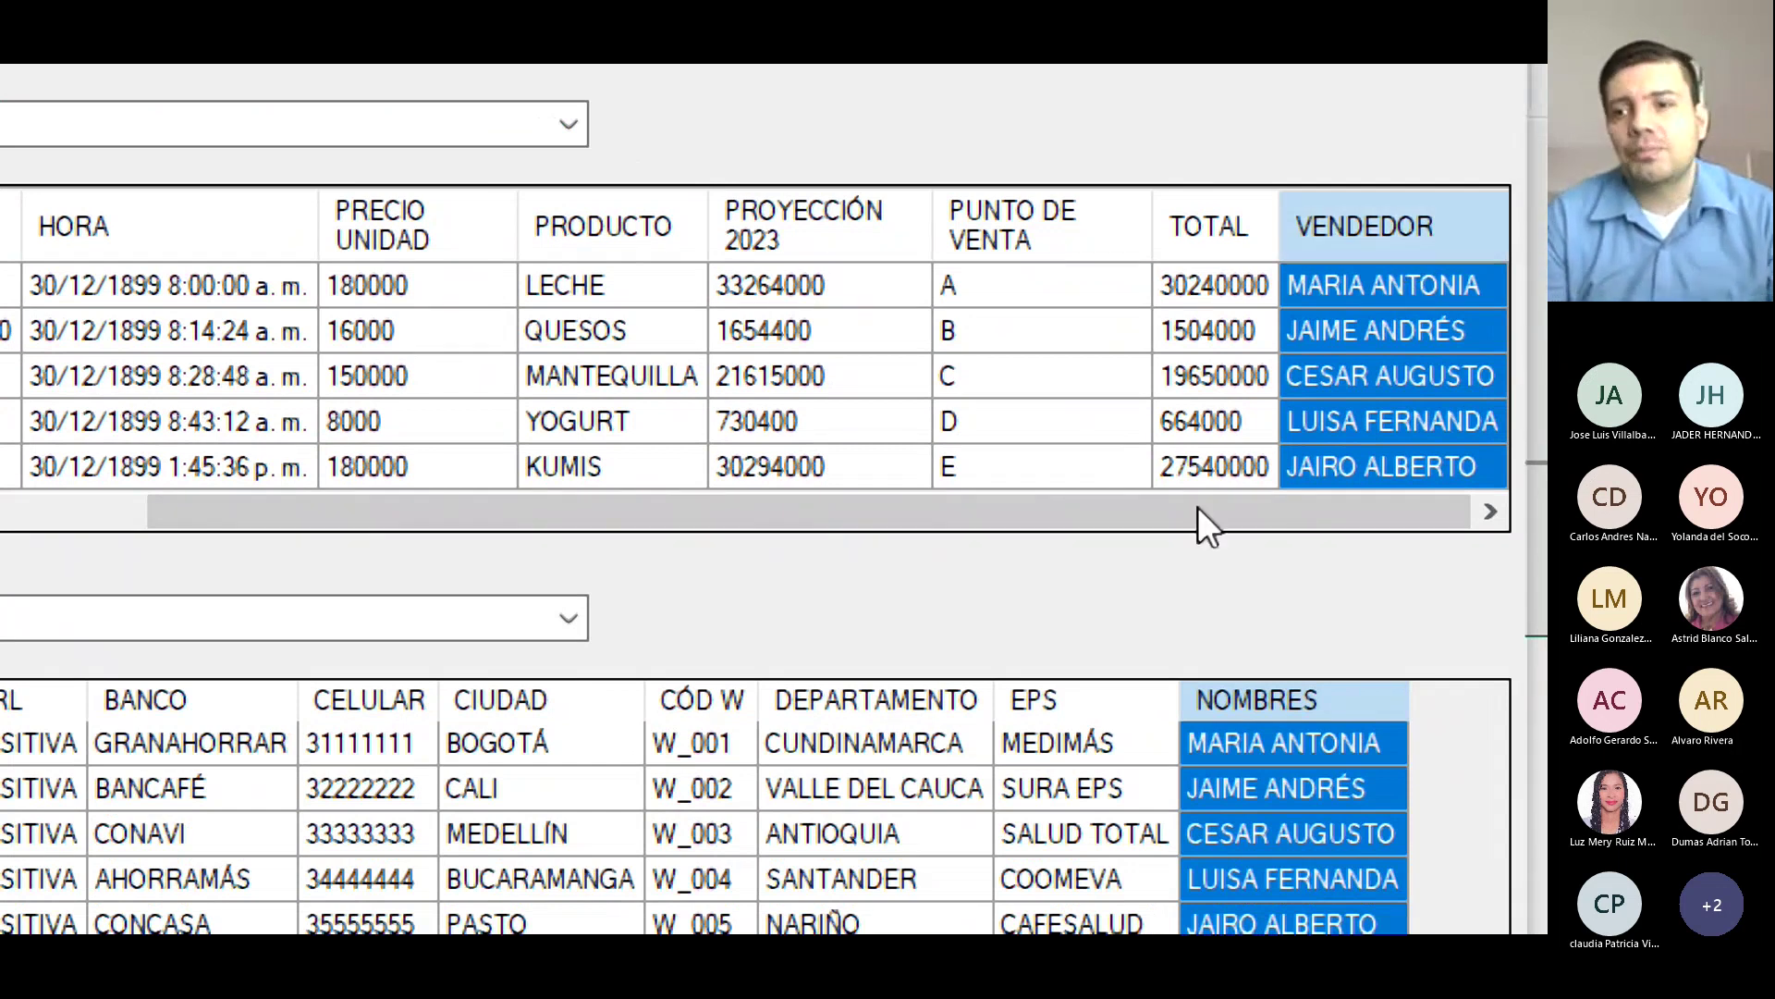
Compare the values of the VENDEDOR and NOMBRES columns up close, and close the relationship dialog.
{"action": "scroll", "coordinate": [1211, 860], "scroll_direction": "down", "scroll_amount": 2}
{"action": "scroll", "coordinate": [1229, 896], "scroll_direction": "down", "scroll_amount": 2}
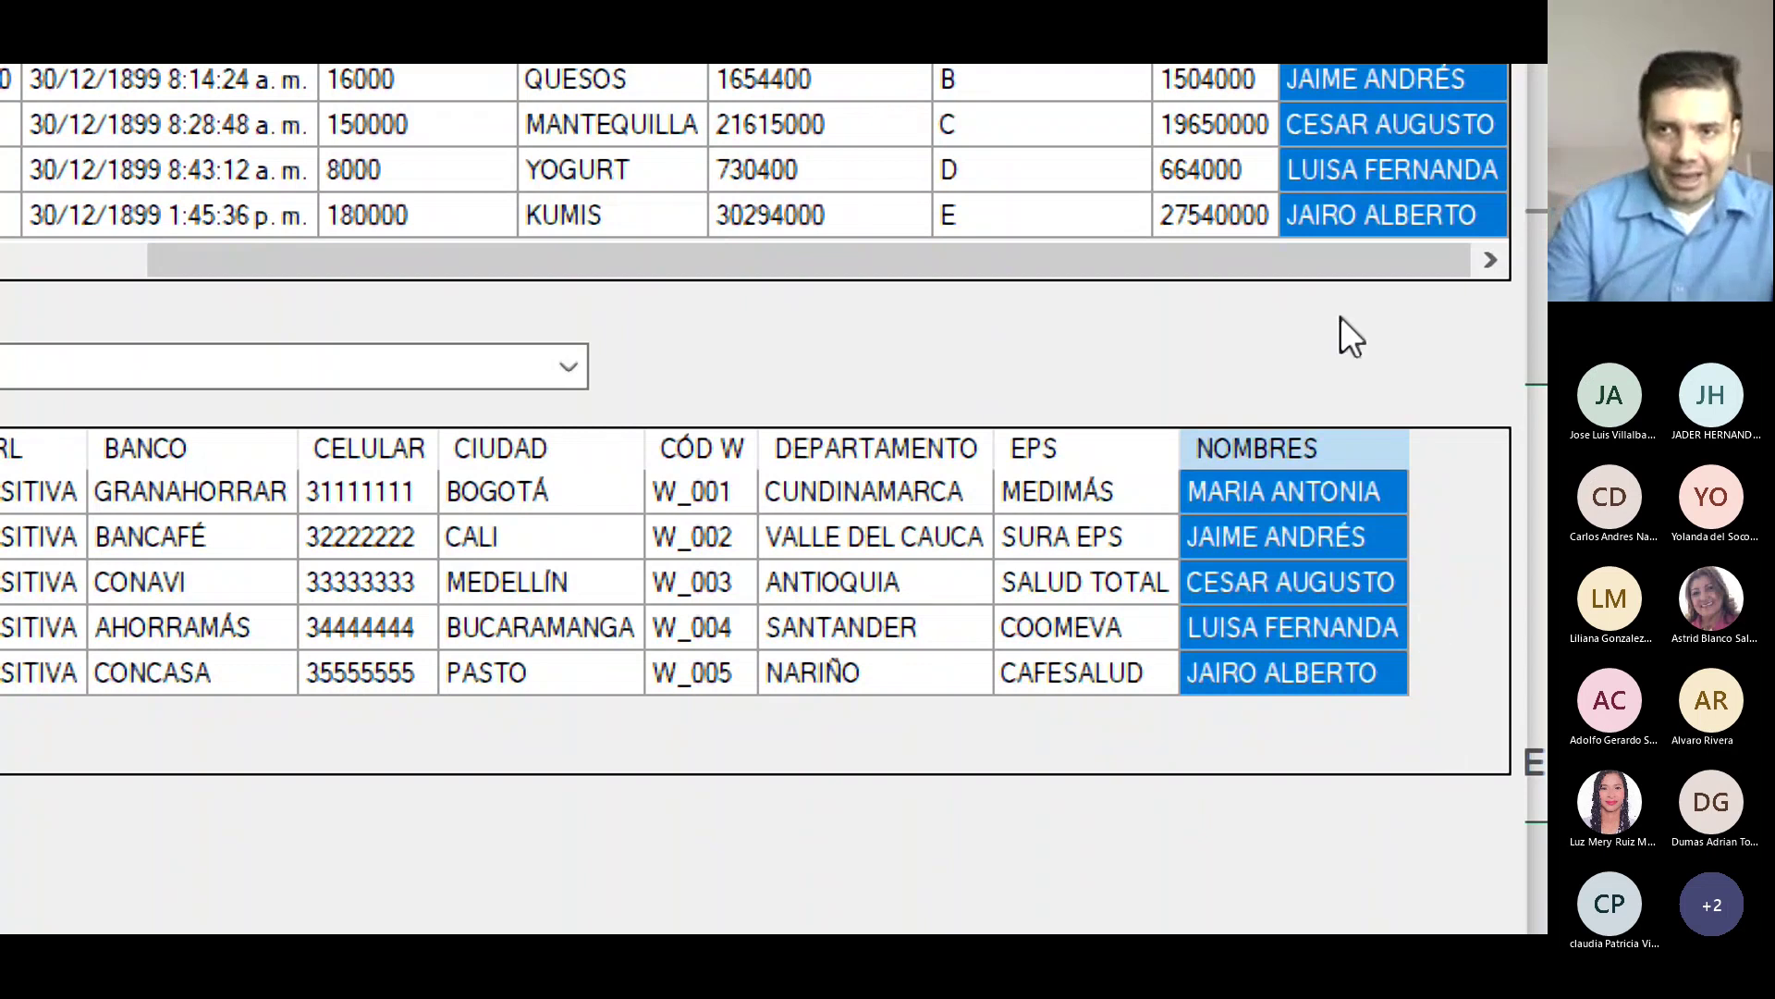
{"action": "scroll", "coordinate": [1340, 316], "scroll_direction": "up", "scroll_amount": 1}
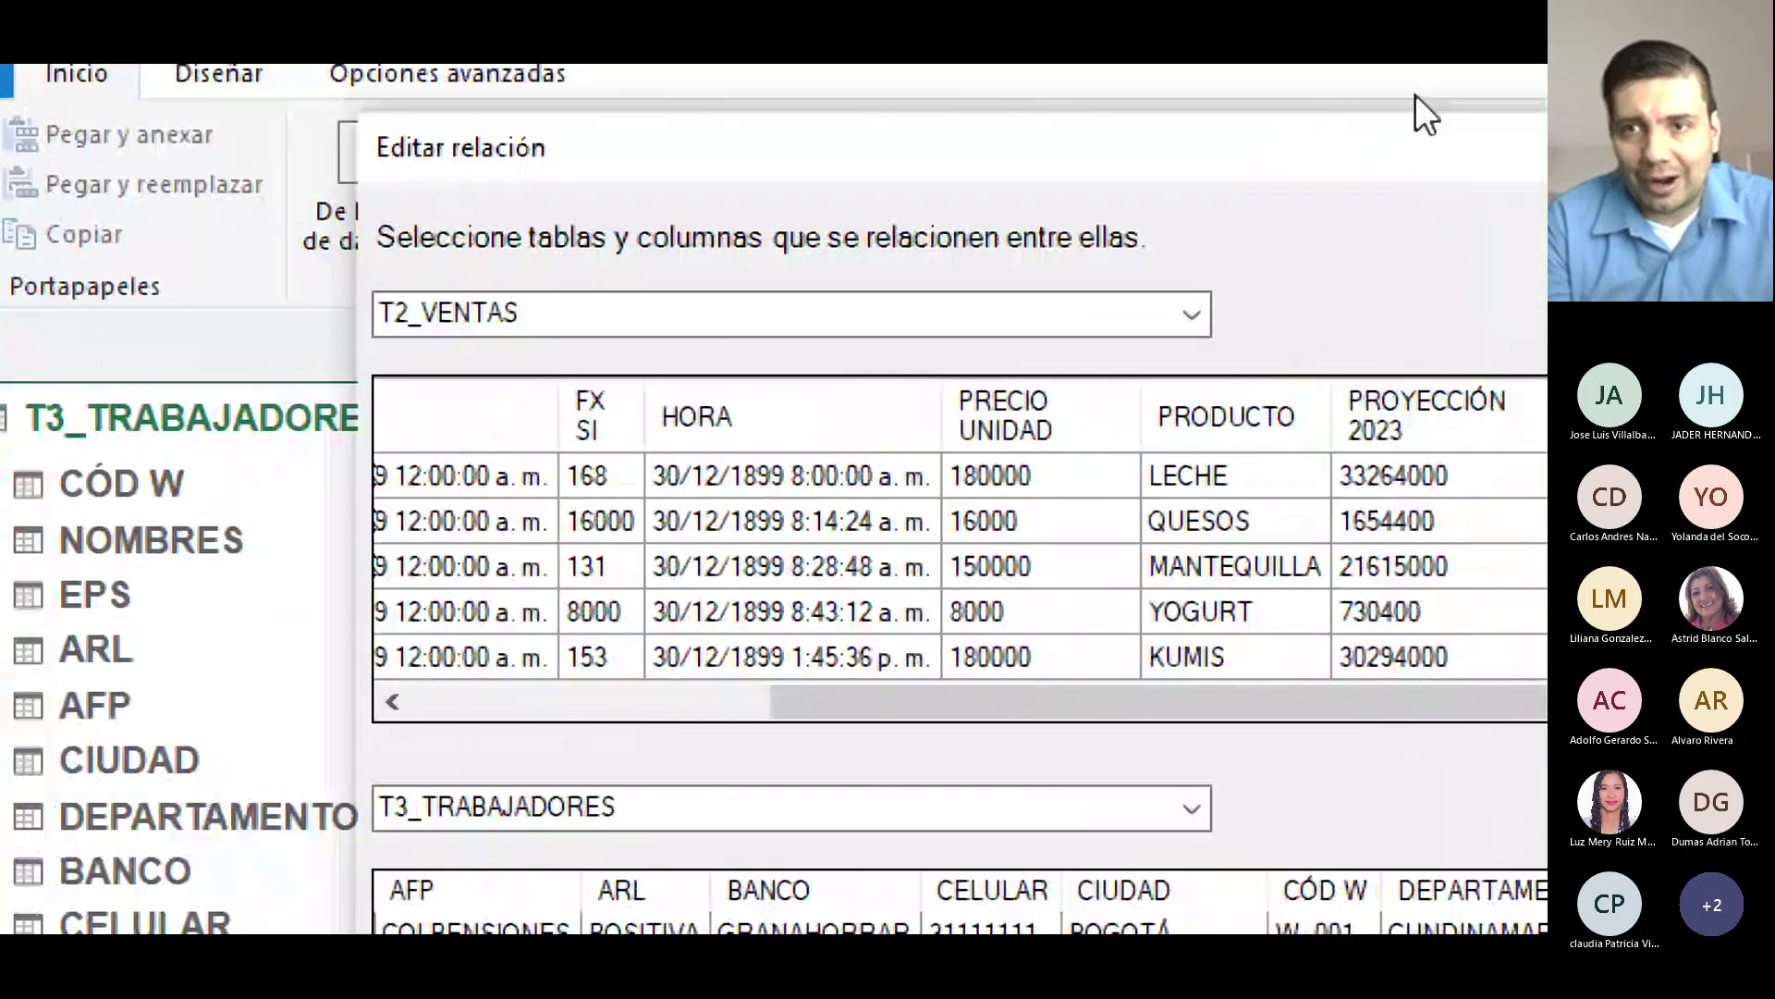
{"action": "left_click", "coordinate": [1472, 146]}
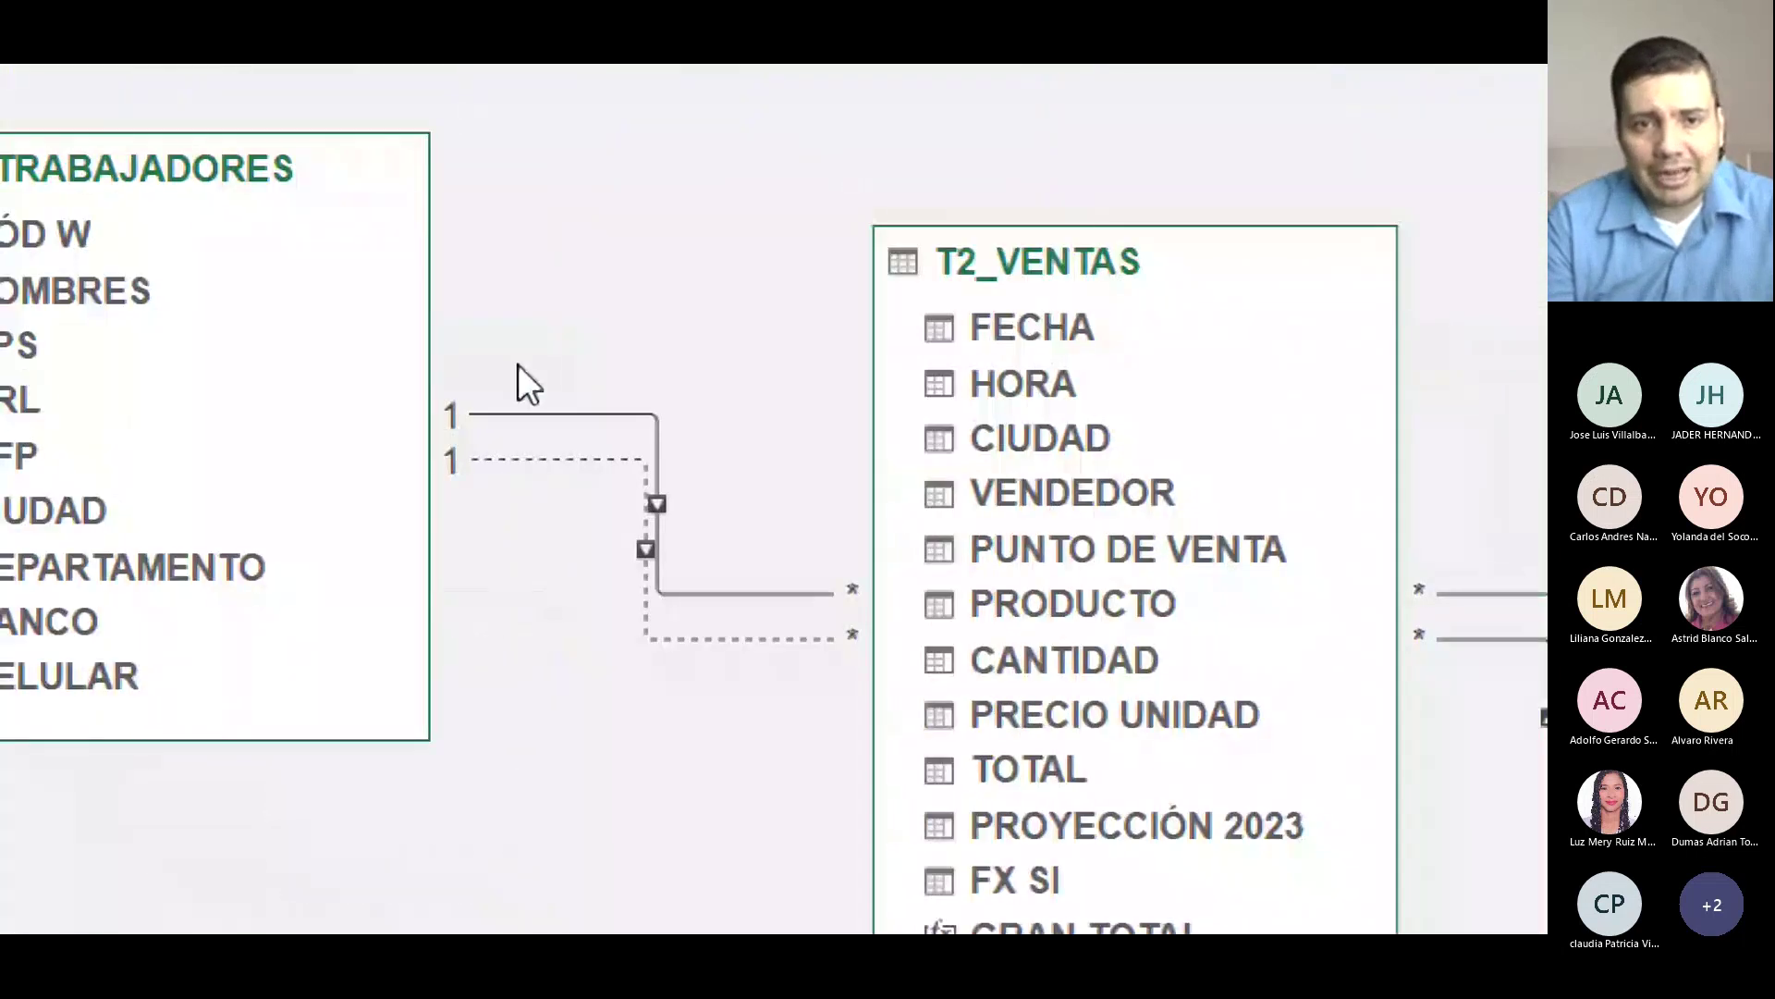
Inspect the CIUDAD and VENDEDOR–NOMBRES connectors between T3_TRABAJADORES and T2_VENTAS, and show the edit option of the active relationship.
{"action": "left_click", "coordinate": [308, 703]}
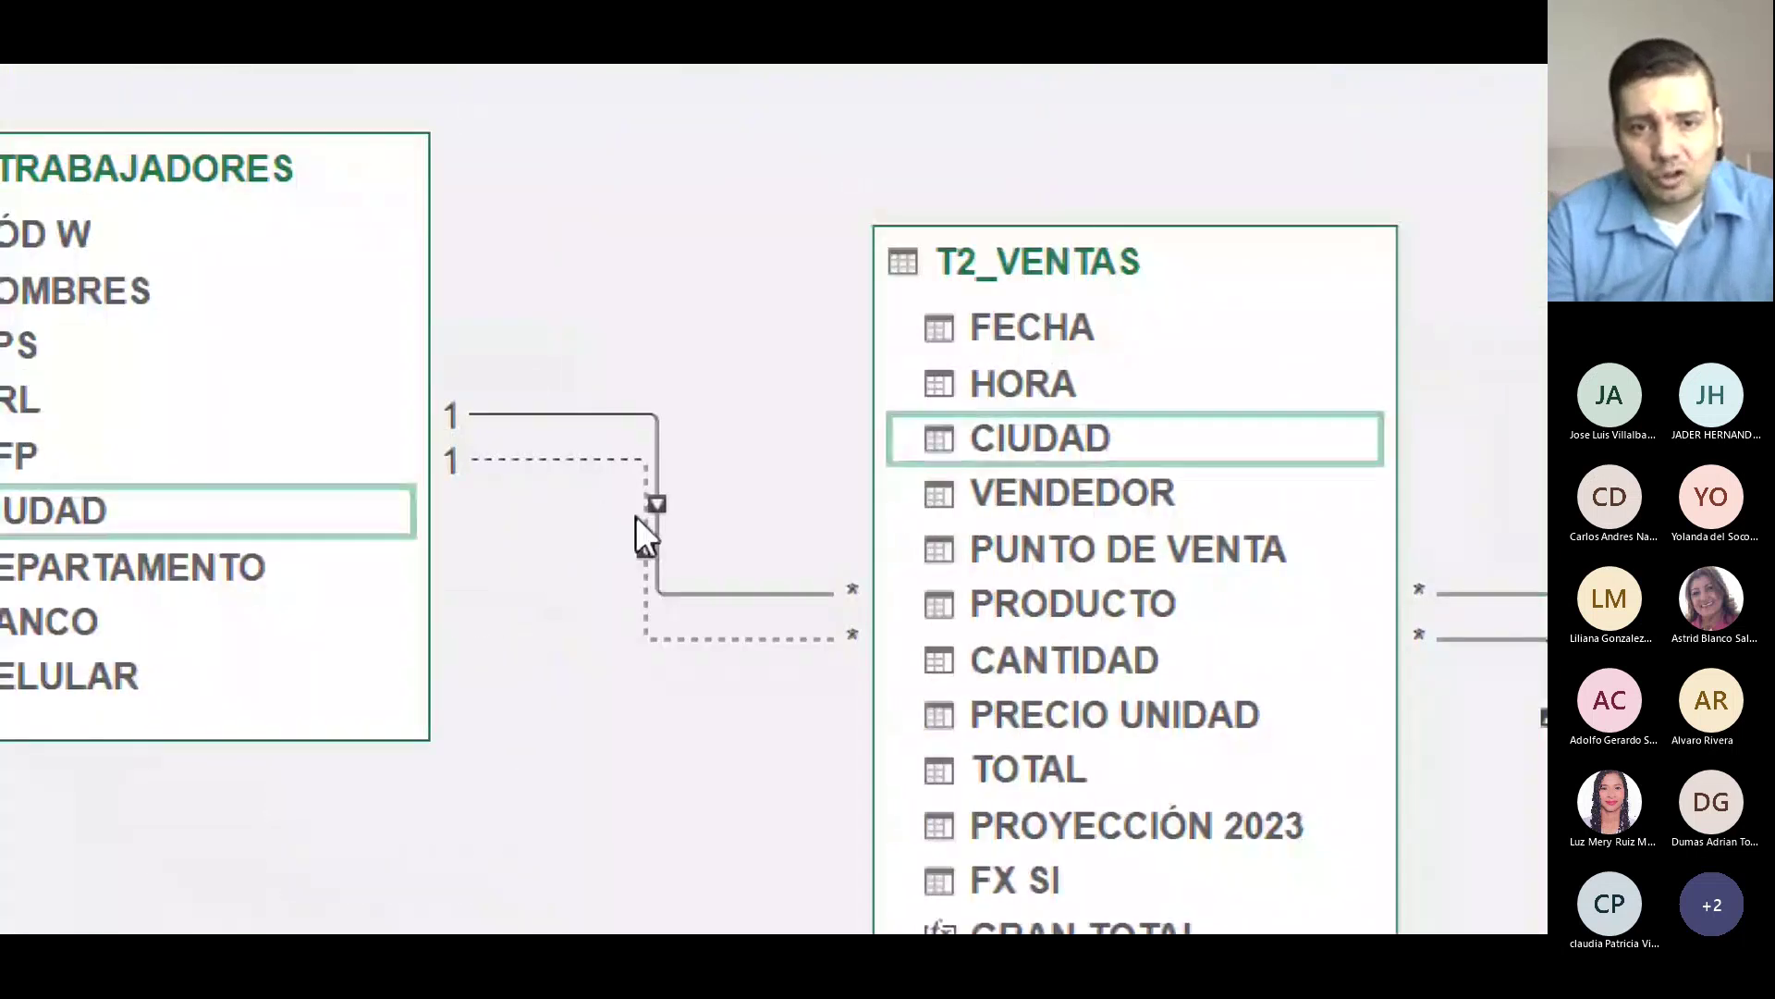
{"action": "left_click", "coordinate": [645, 504]}
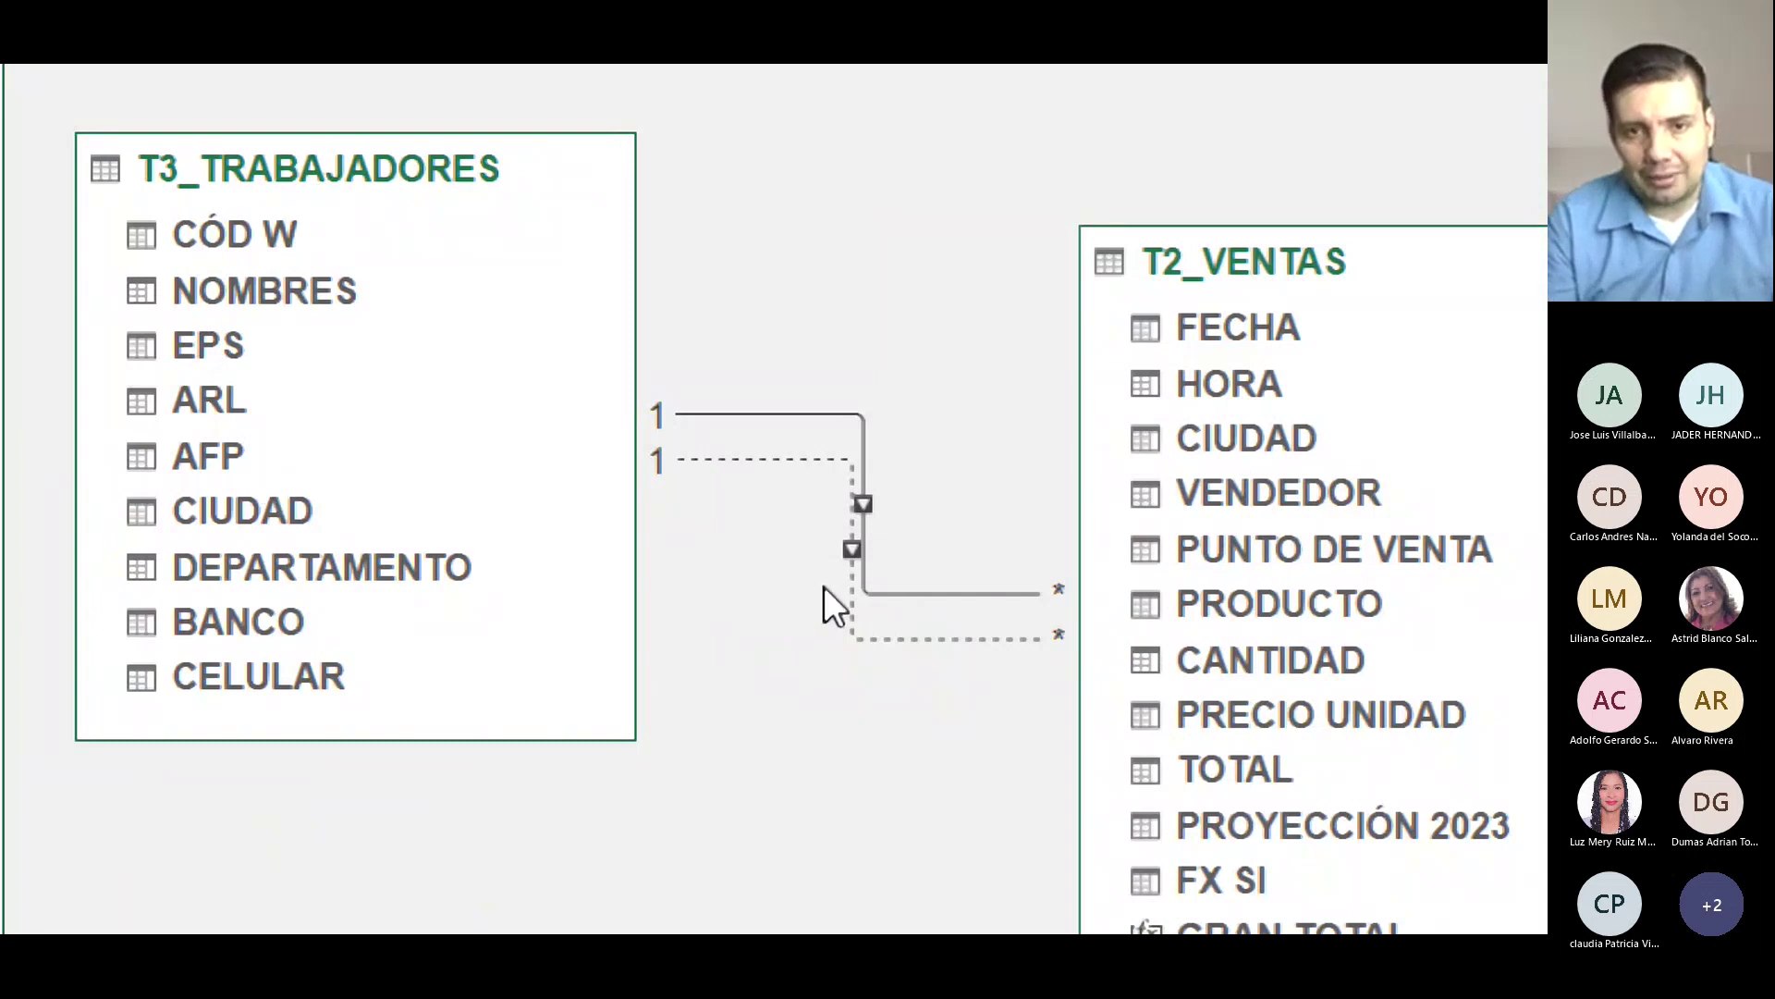
{"action": "right_click", "coordinate": [871, 499]}
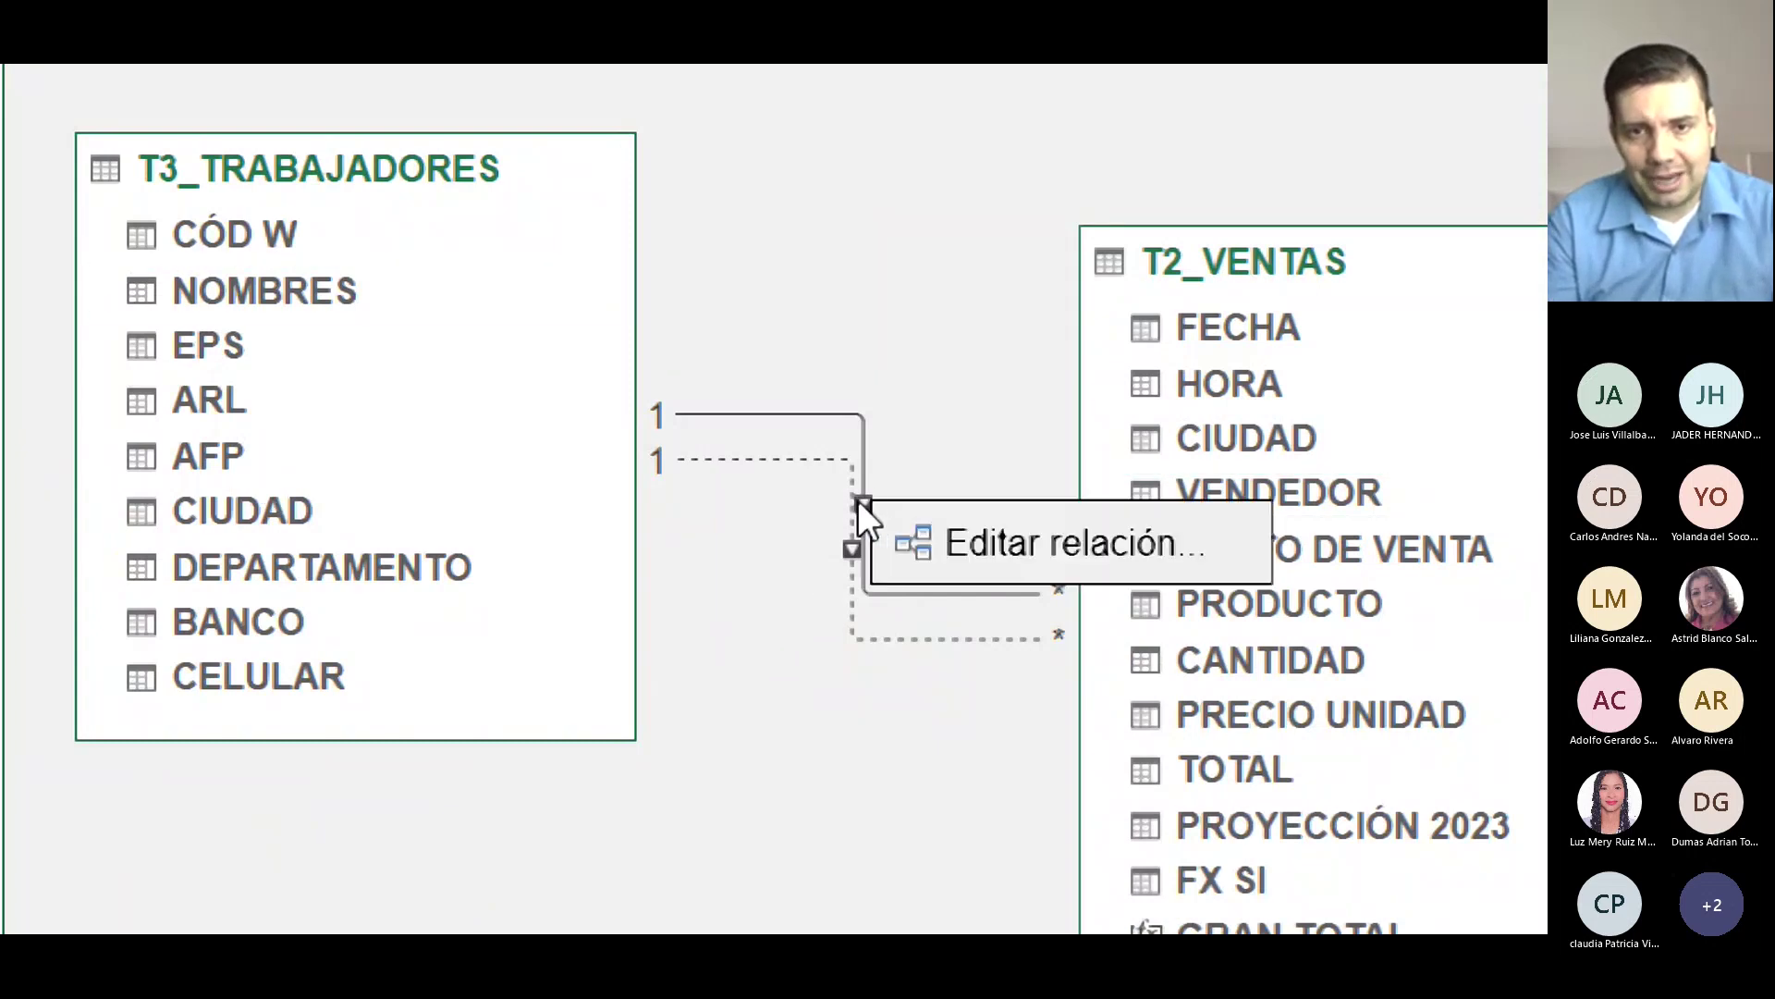
{"action": "left_click", "coordinate": [884, 494]}
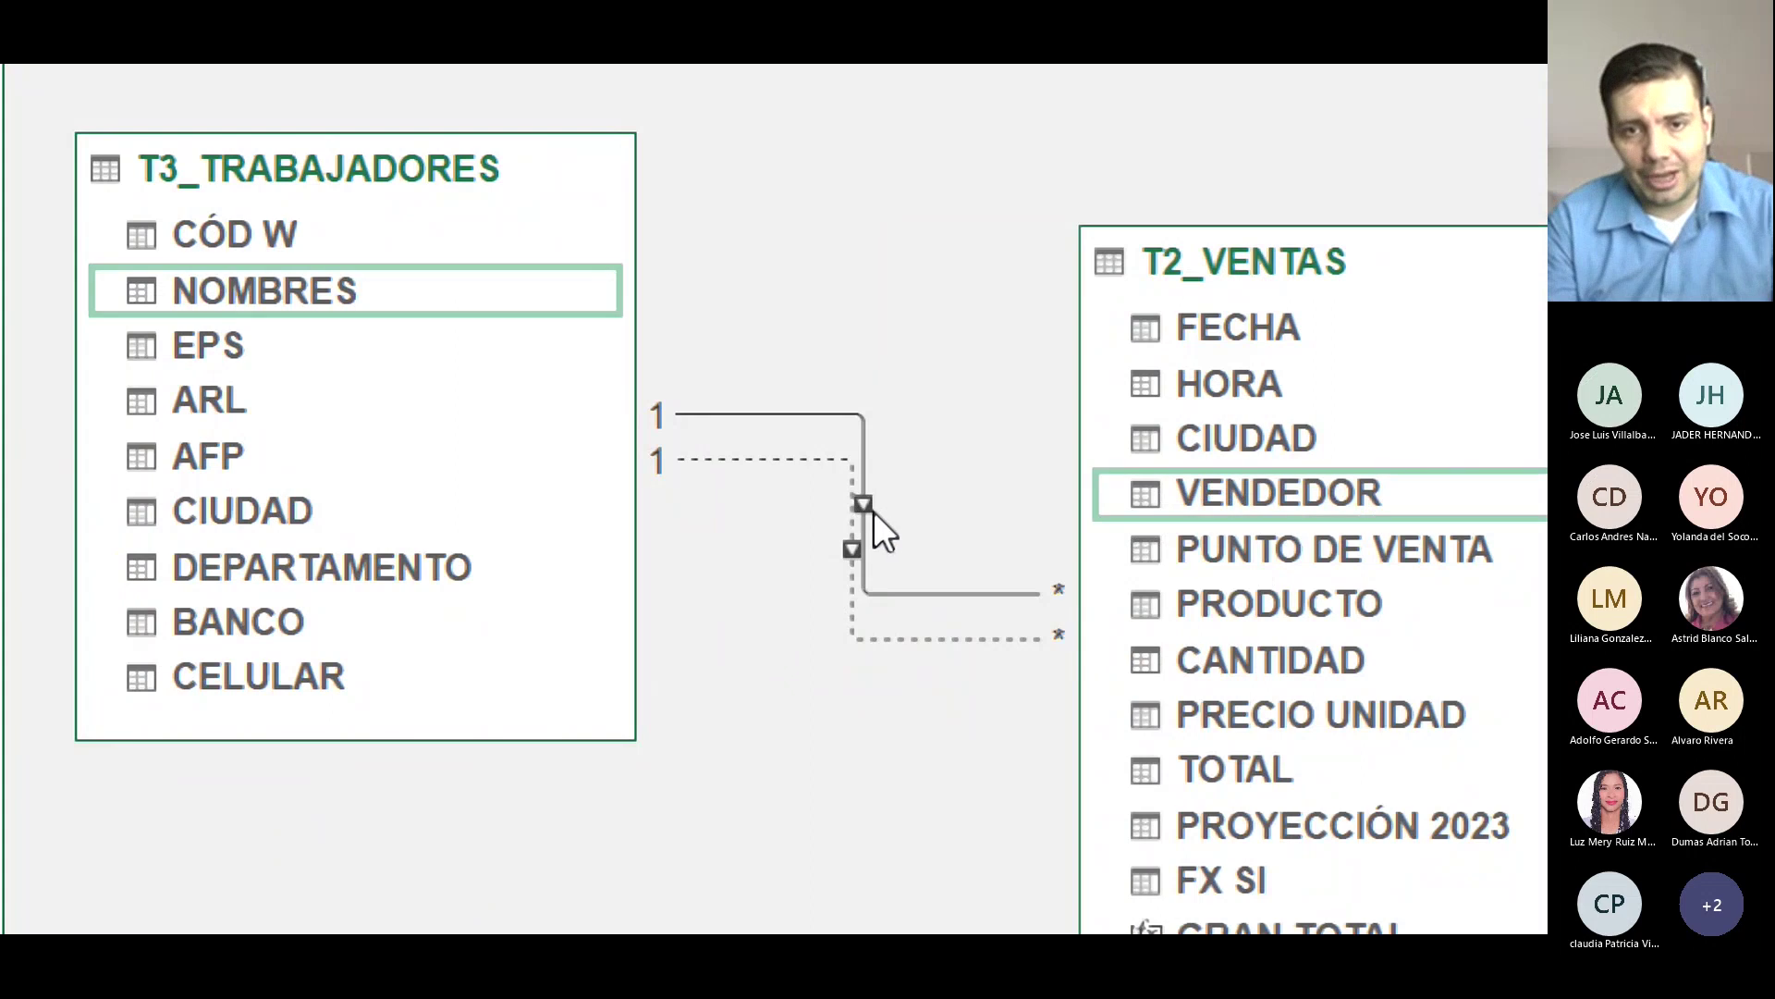
{"action": "right_click", "coordinate": [862, 506]}
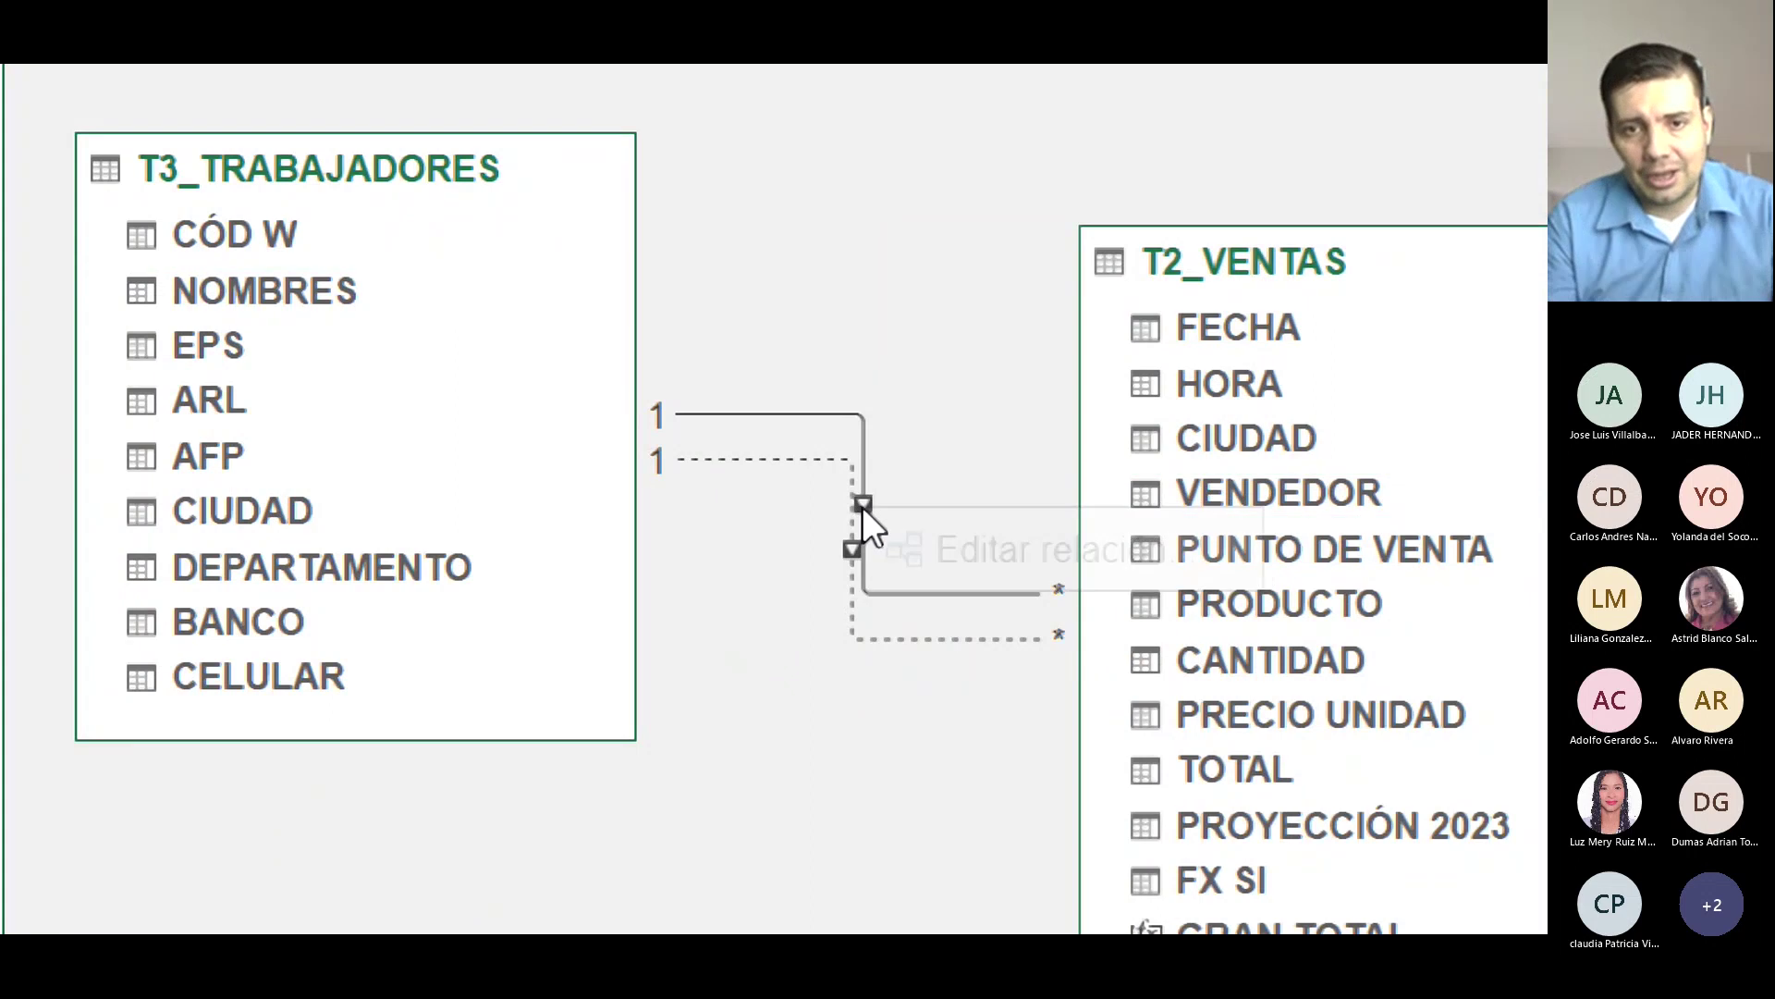
{"action": "left_click", "coordinate": [941, 551]}
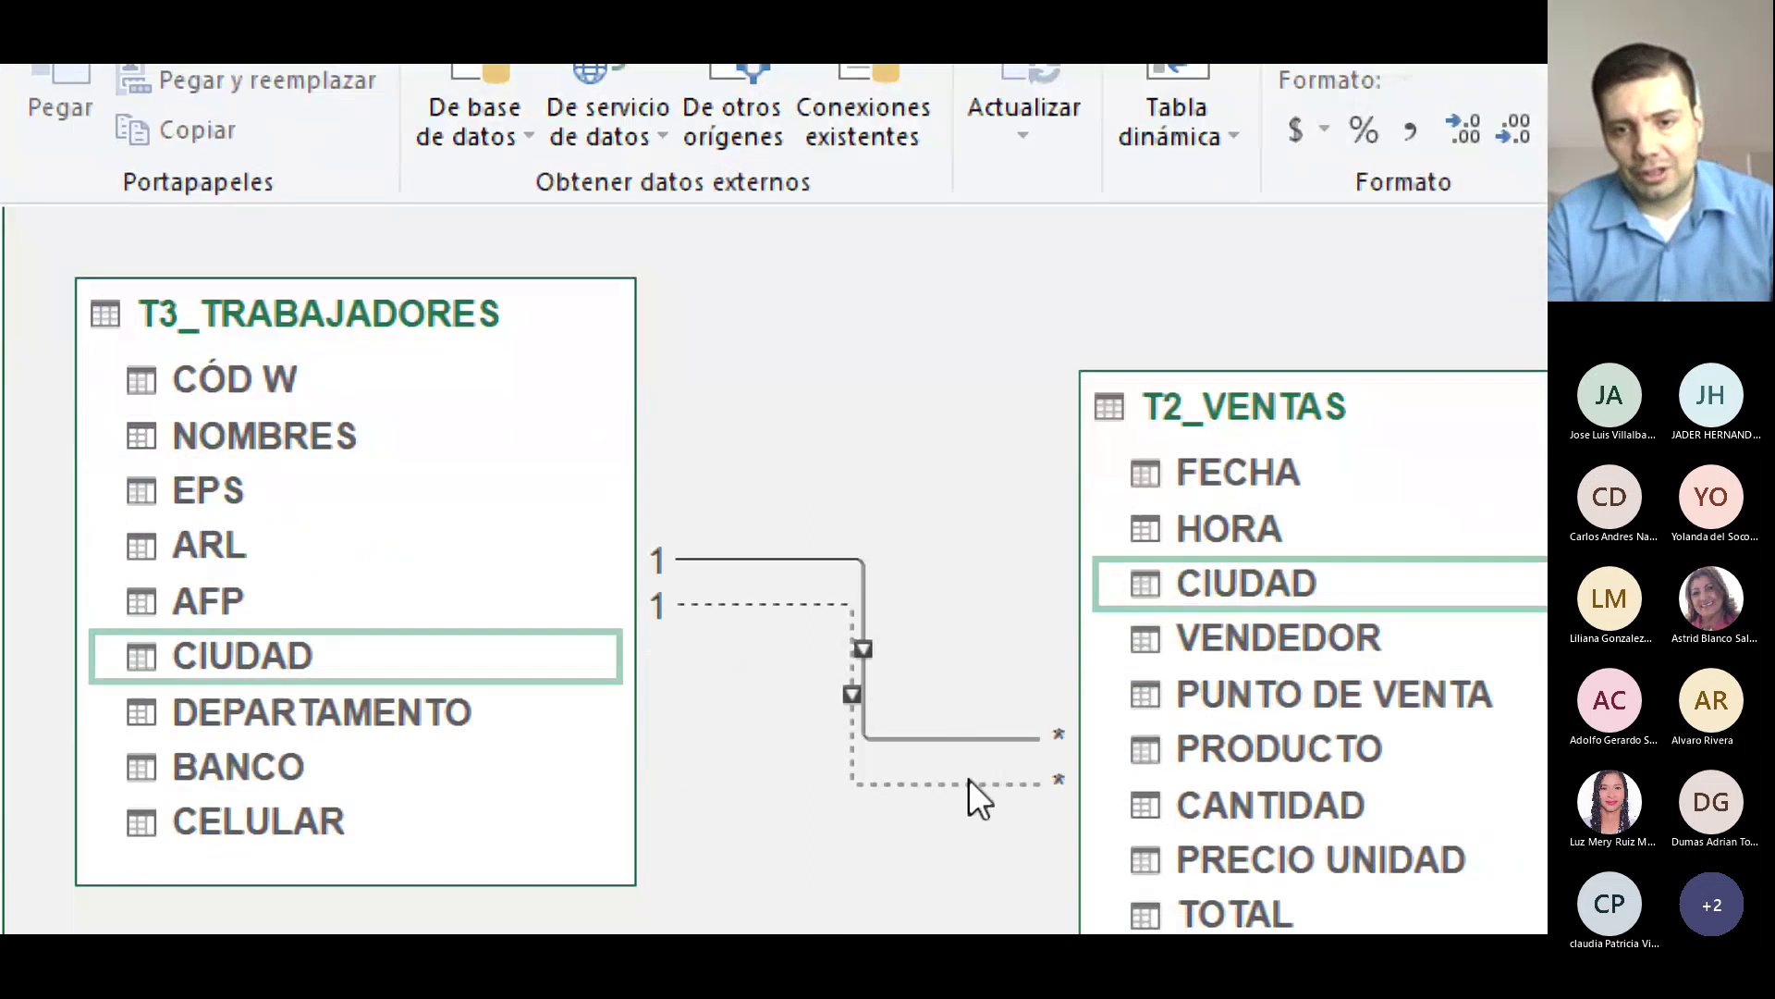
Delete the inactive CIUDAD relationship between T3_TRABAJADORES and T2_VENTAS from the model, confirming the removal.
{"action": "right_click", "coordinate": [970, 781]}
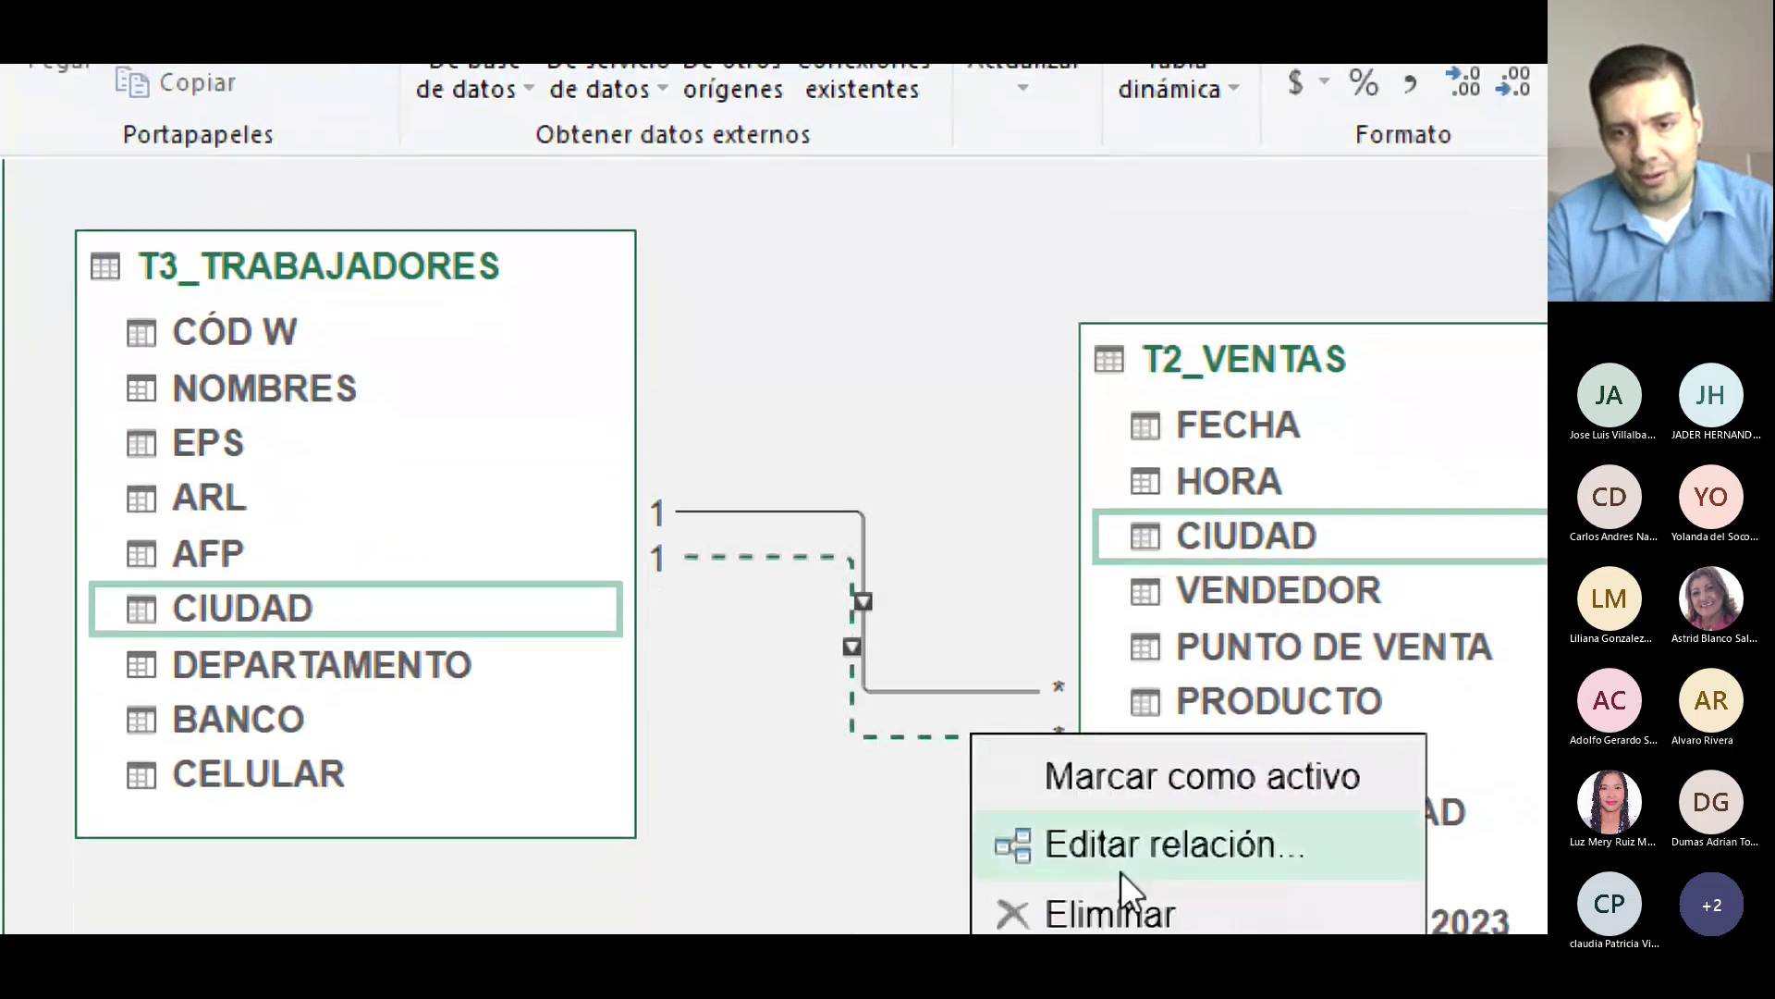
{"action": "left_click", "coordinate": [1150, 828]}
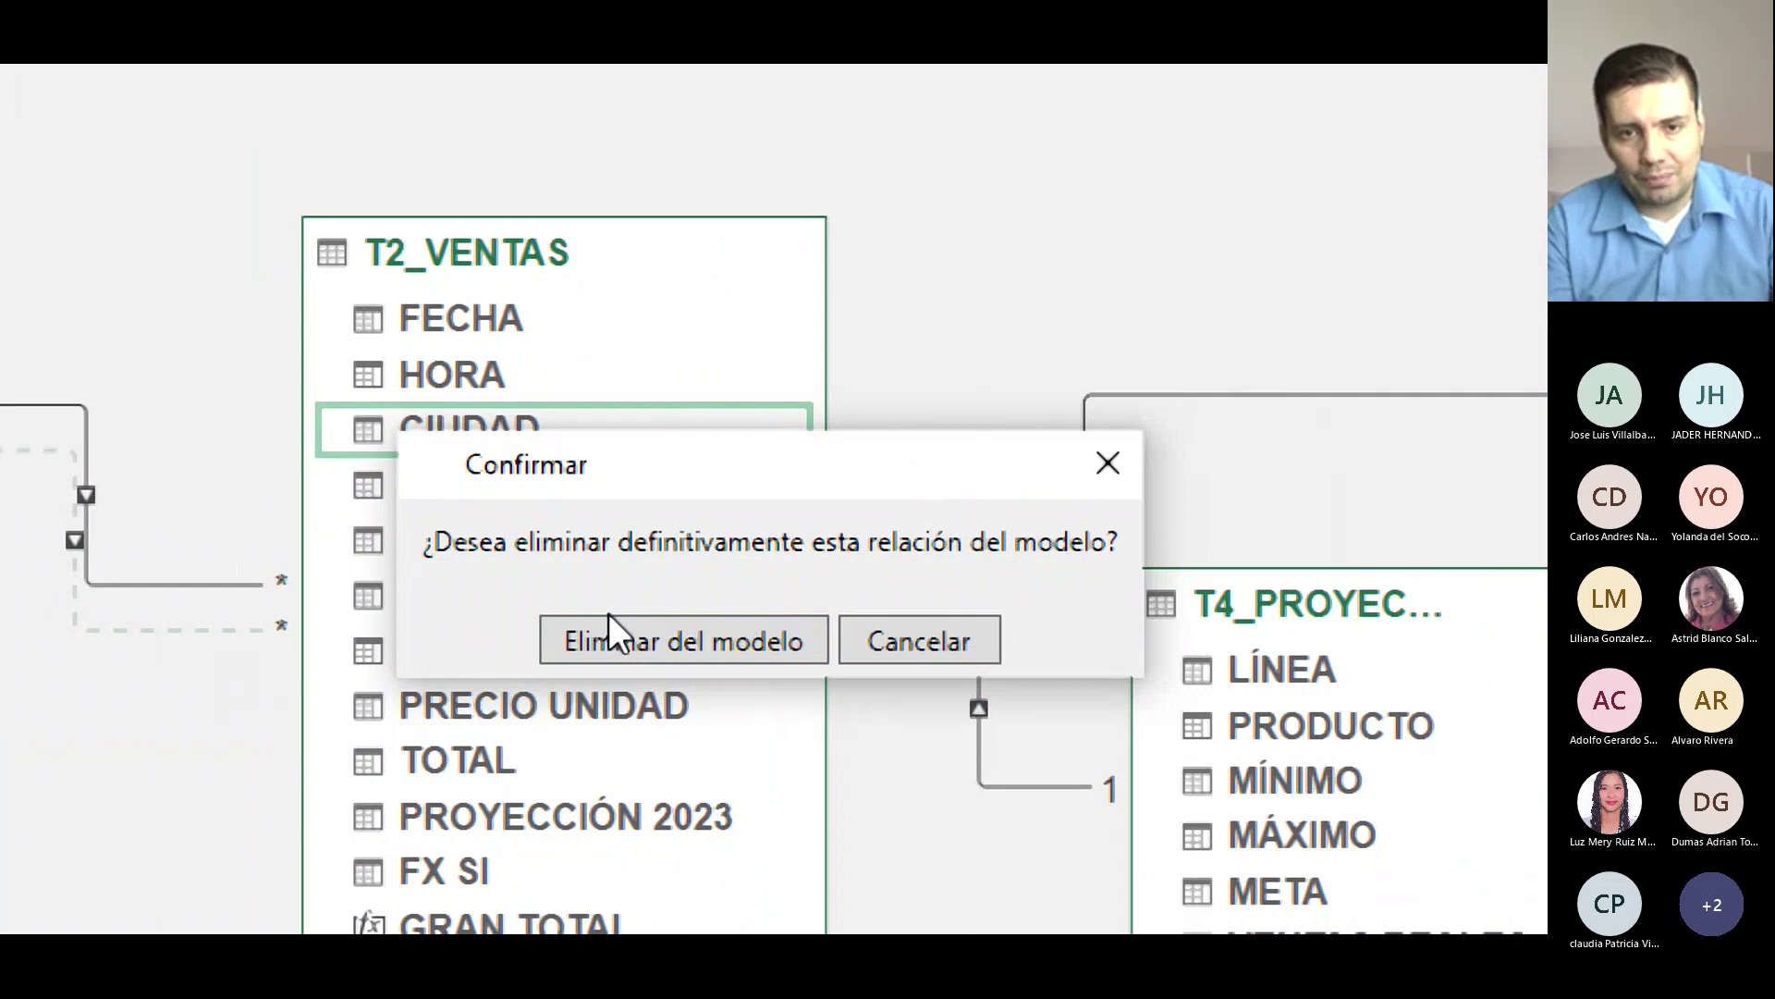
{"action": "left_click", "coordinate": [609, 613]}
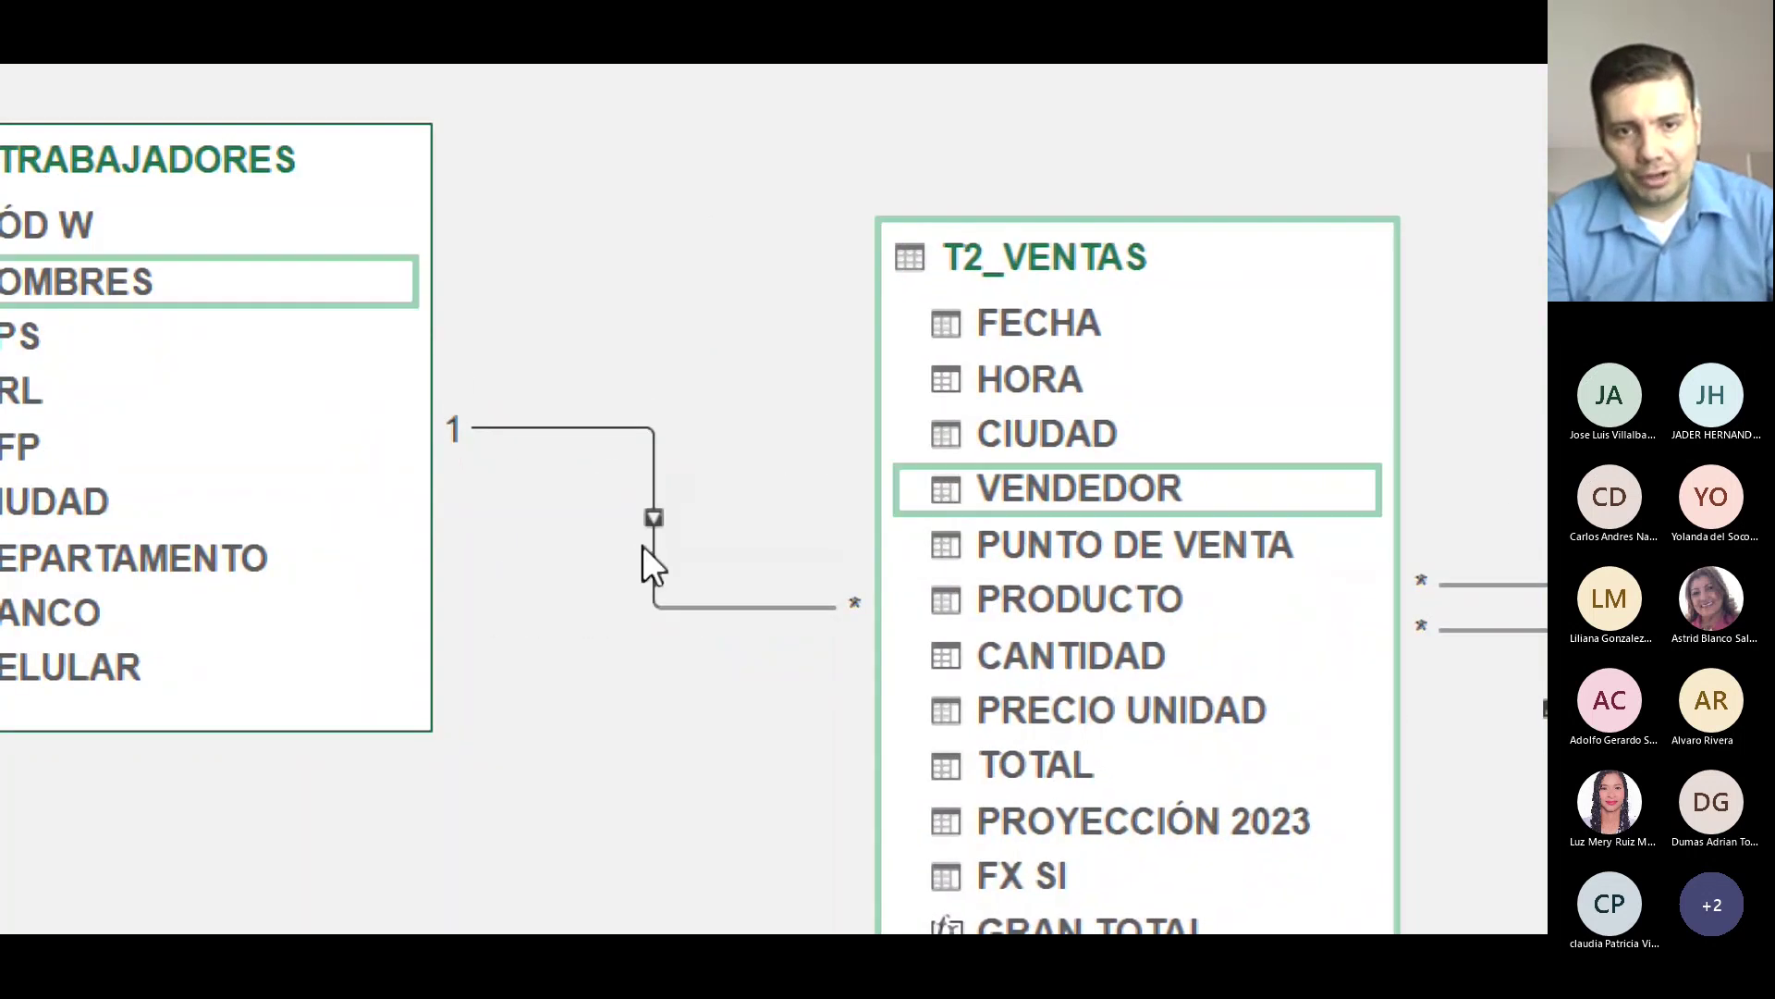
{"action": "right_click", "coordinate": [658, 509]}
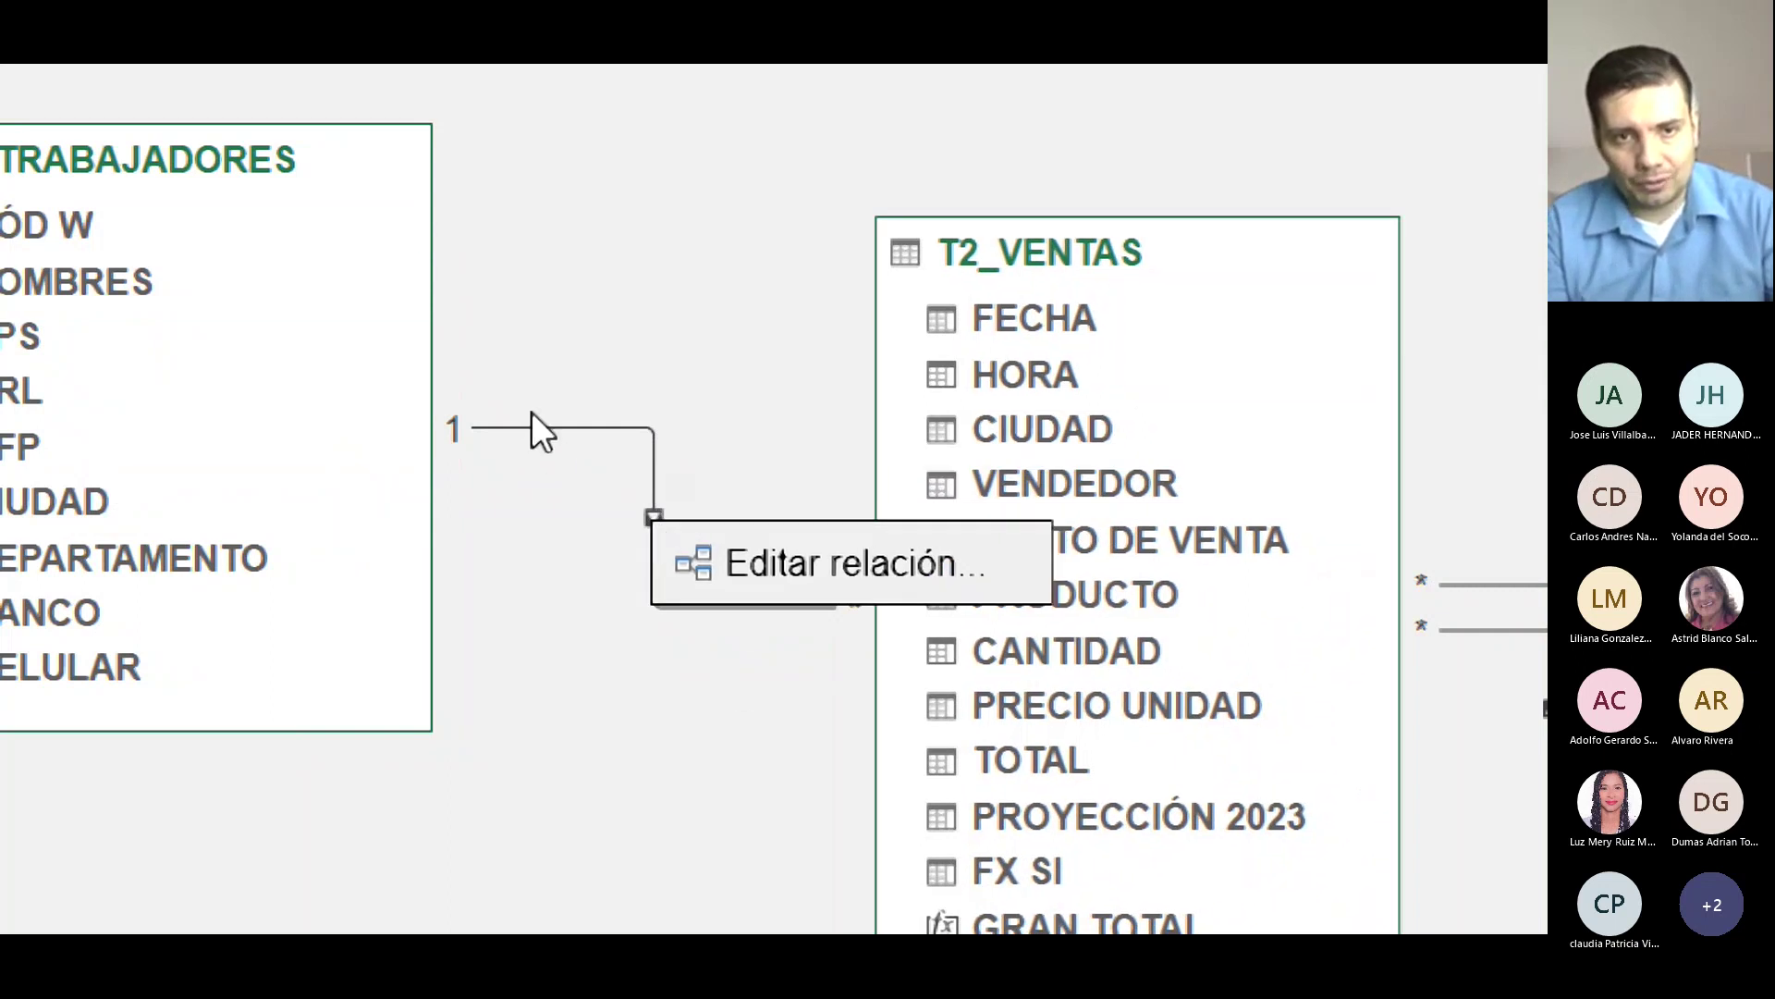
{"action": "left_click", "coordinate": [442, 429]}
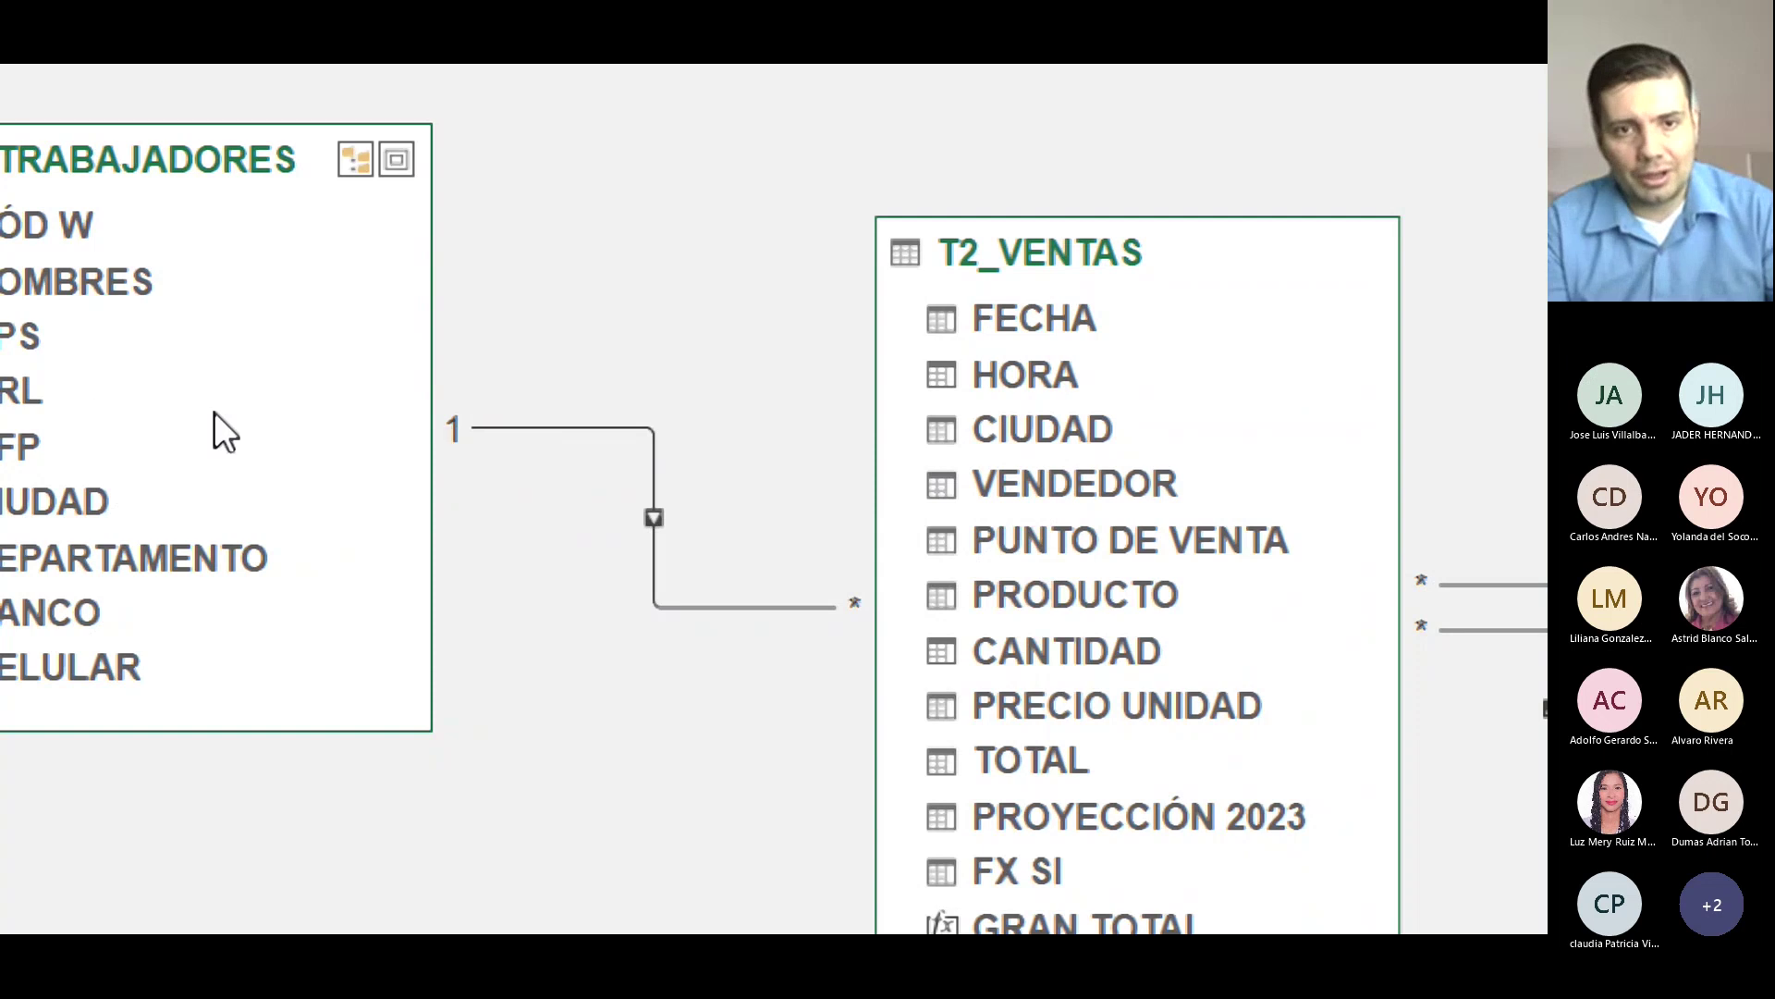
{"action": "right_click", "coordinate": [653, 520]}
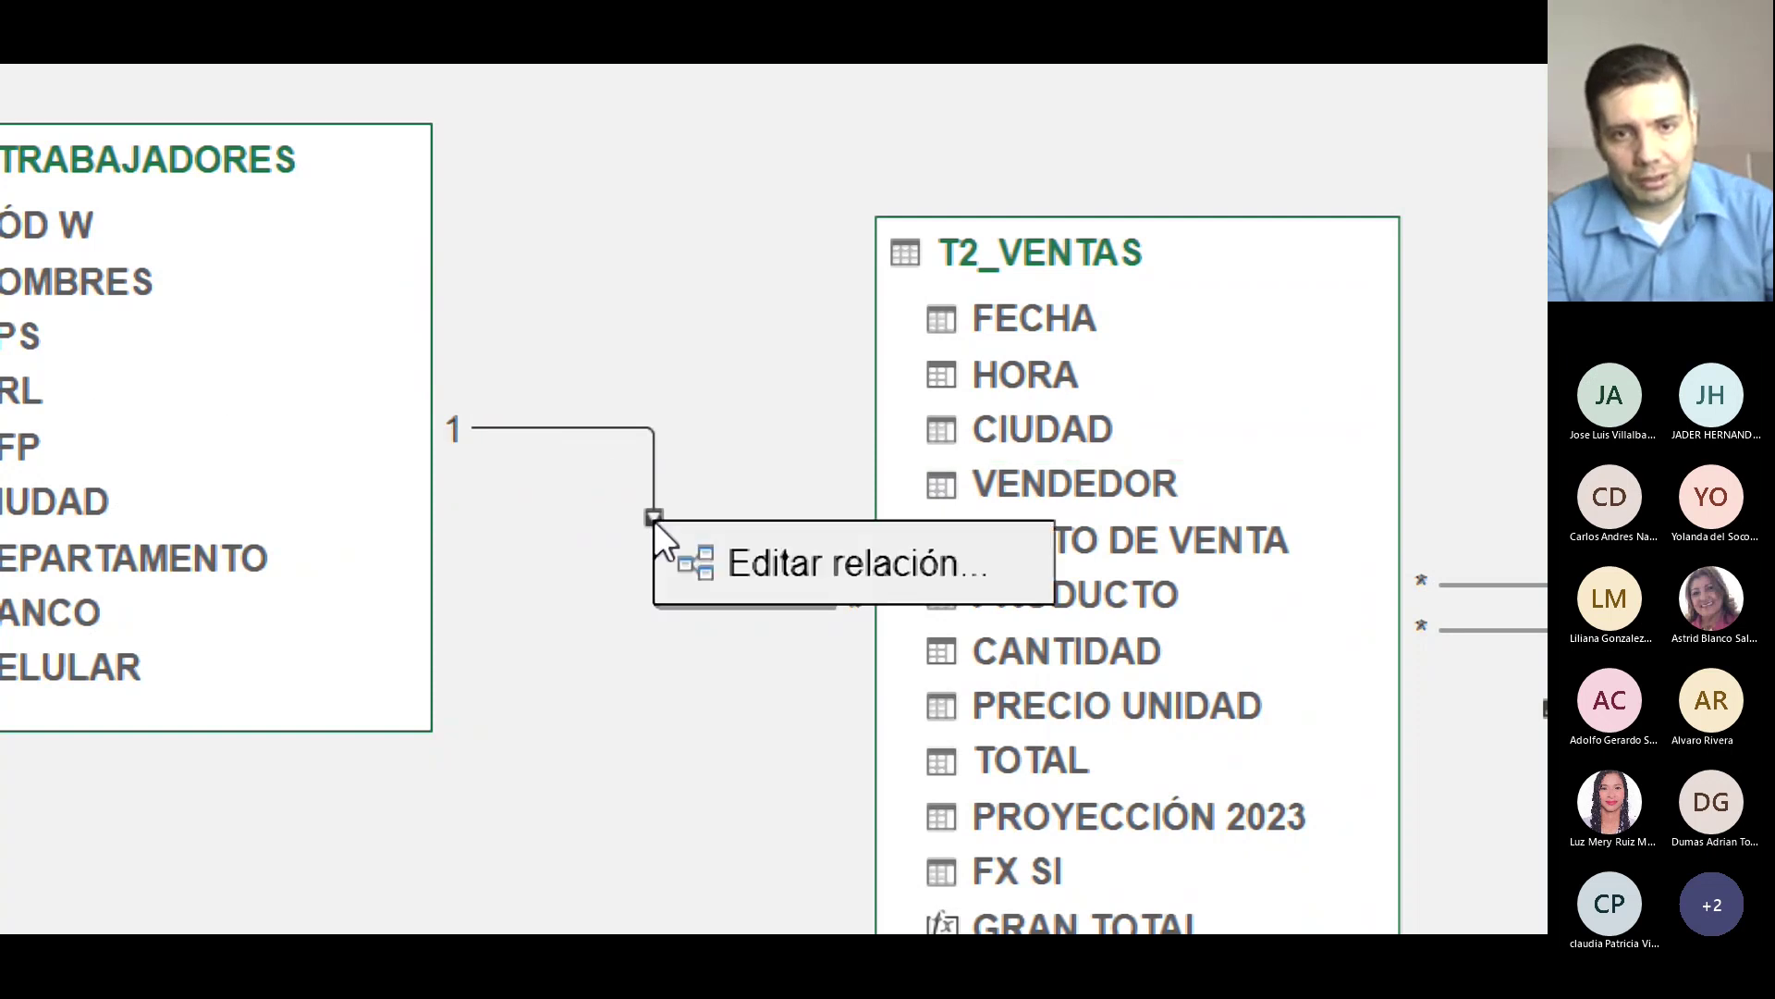
{"action": "left_click", "coordinate": [652, 510]}
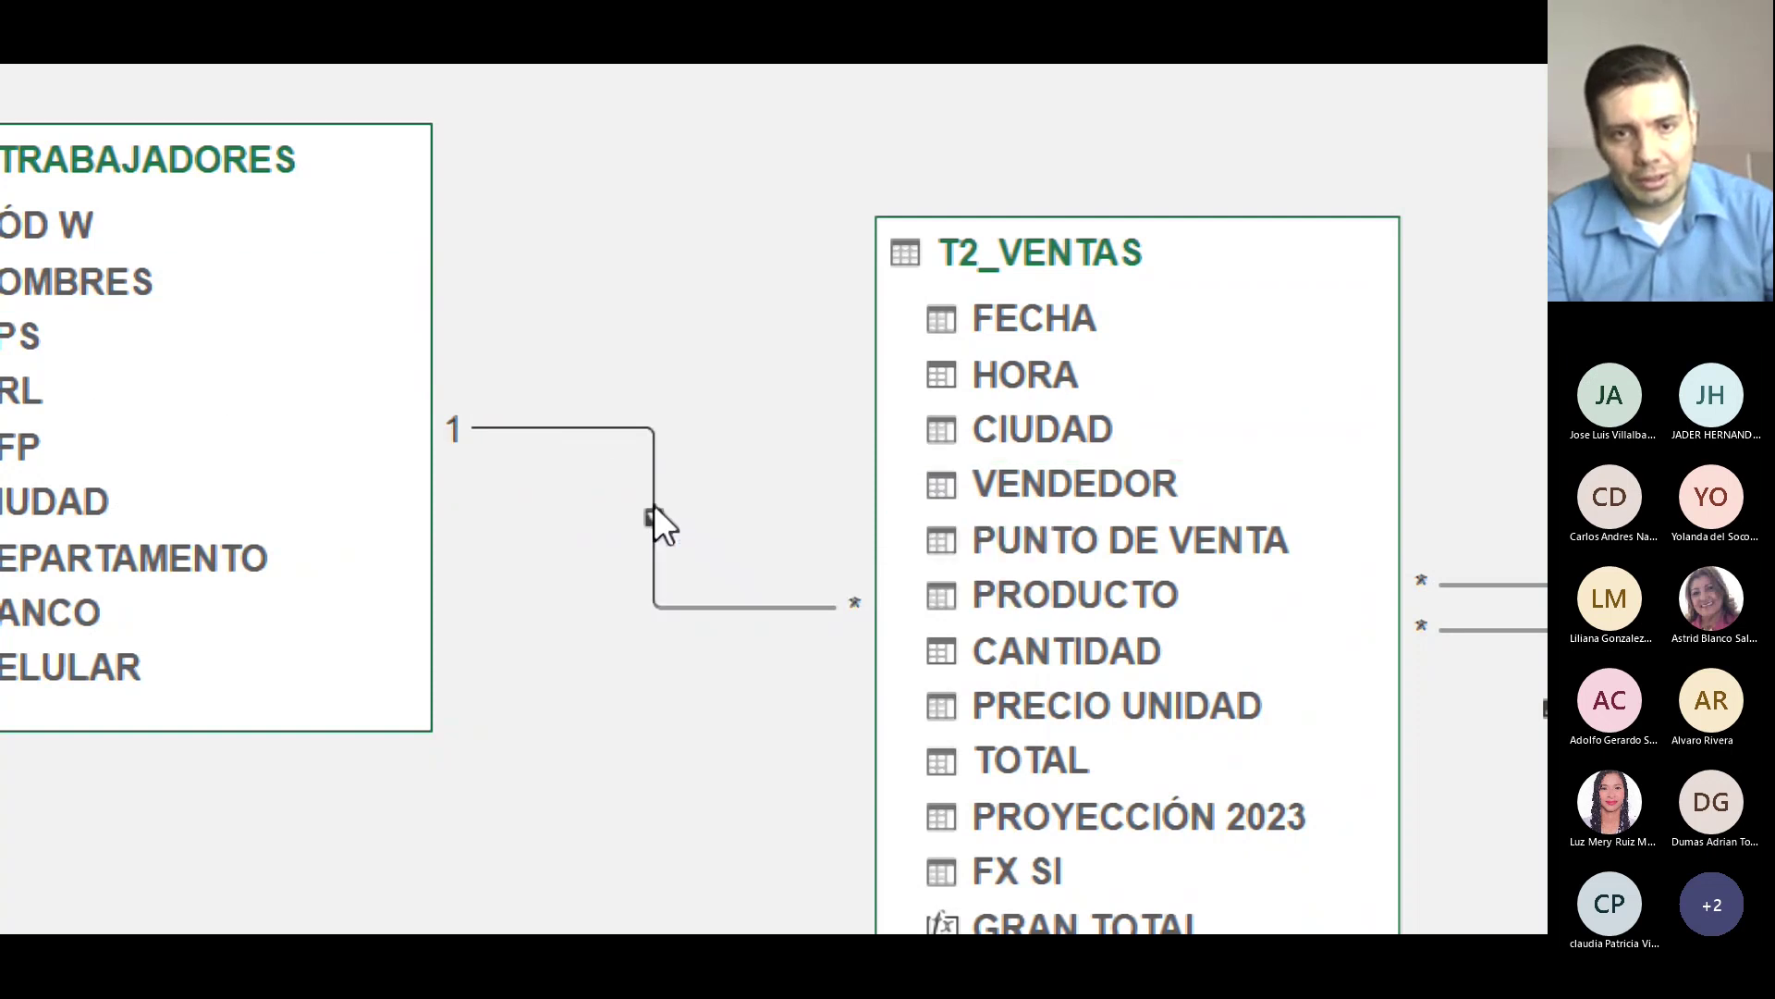
{"action": "right_click", "coordinate": [652, 505]}
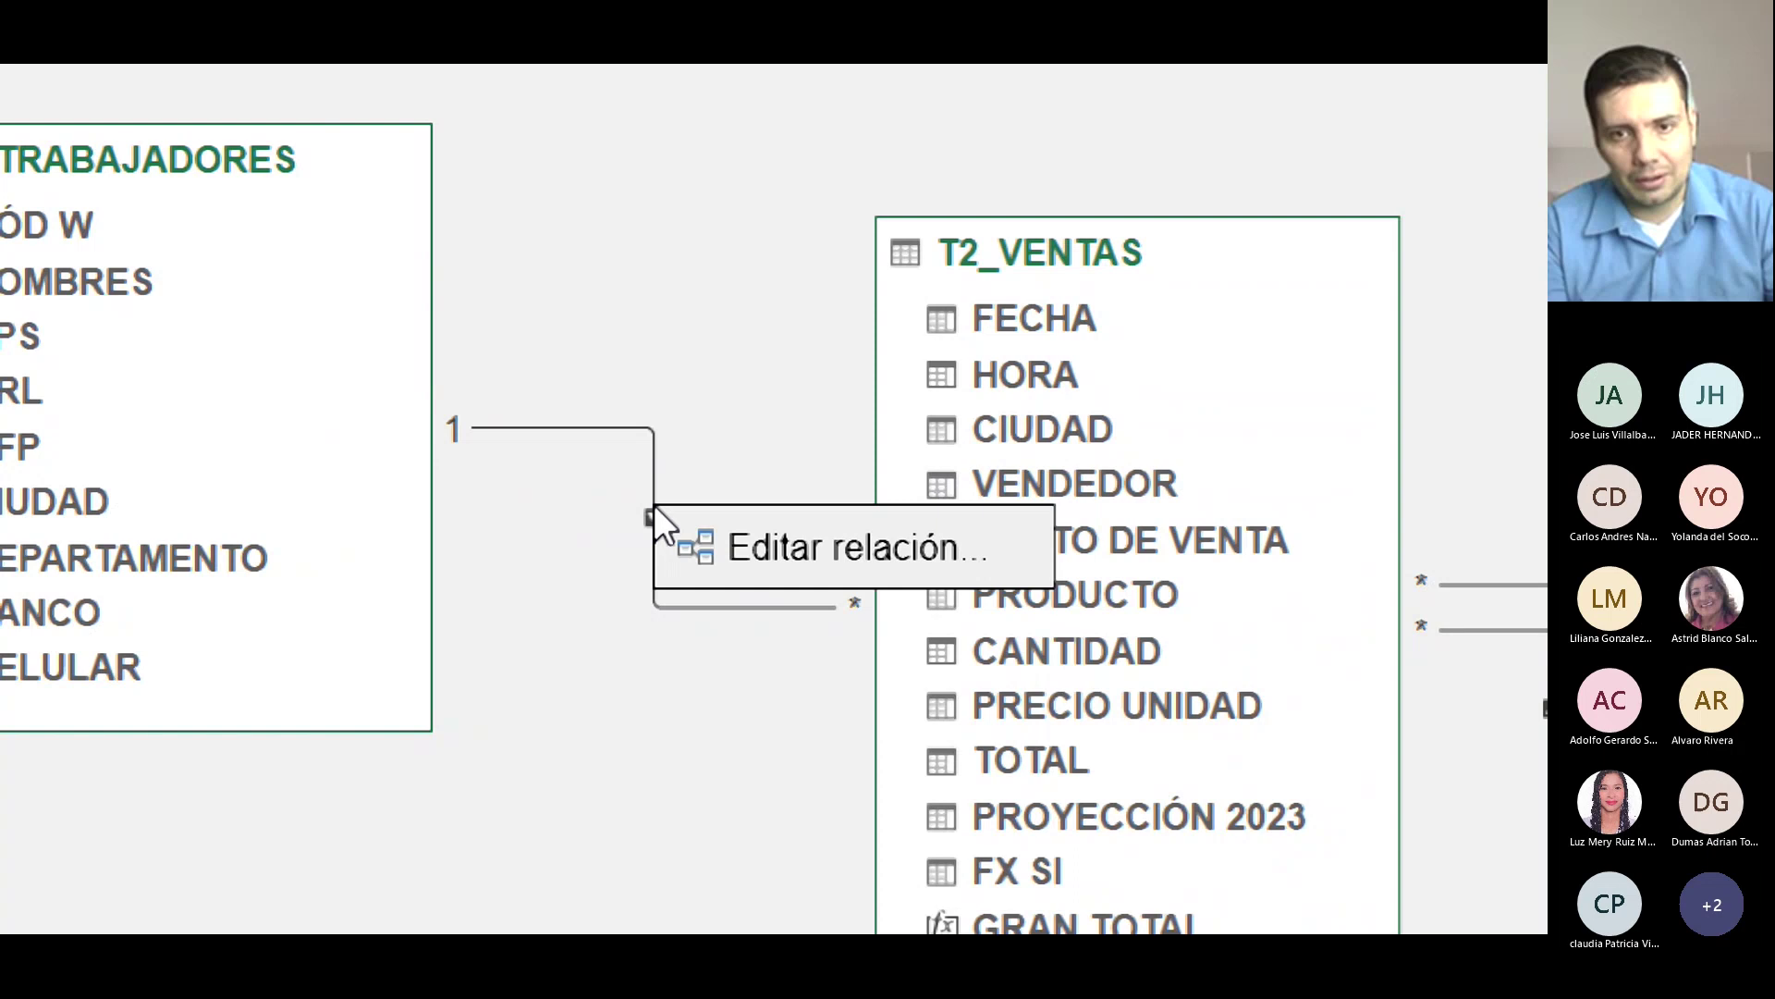
{"action": "left_click", "coordinate": [843, 606]}
{"action": "right_click", "coordinate": [842, 601]}
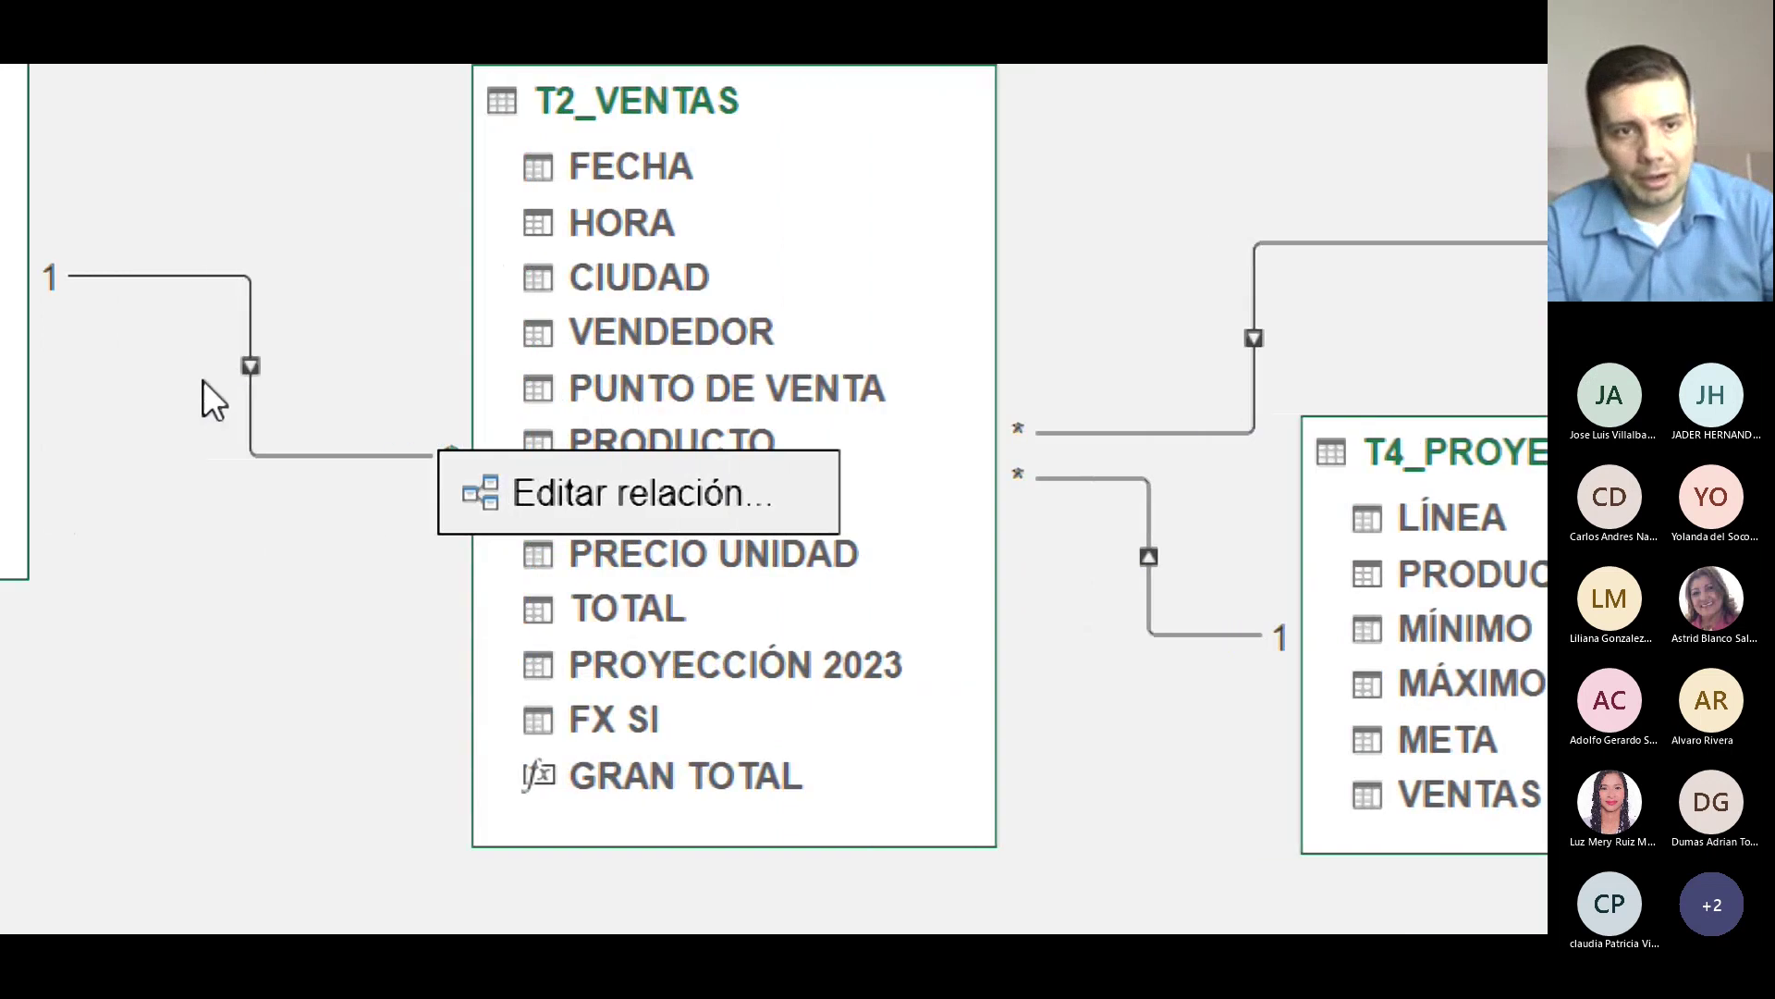
{"action": "left_click", "coordinate": [241, 368]}
{"action": "right_click", "coordinate": [248, 361]}
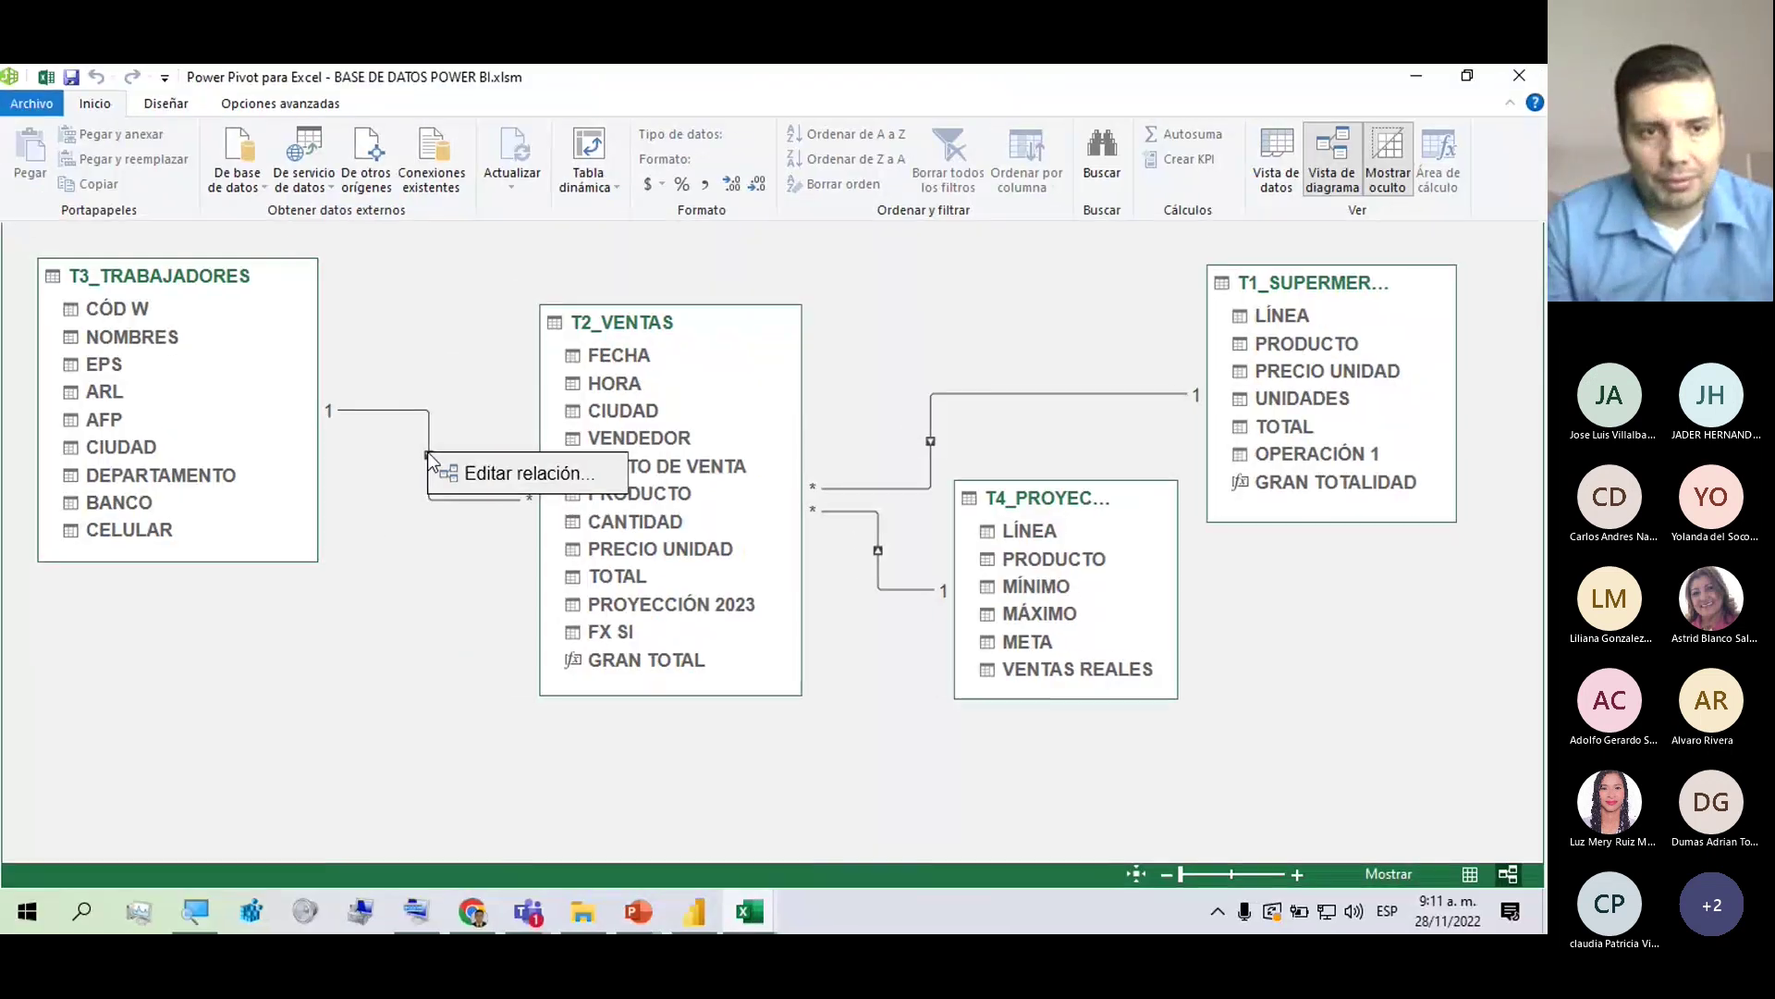
Delete the VENDEDOR–NOMBRES relationship between T2_VENTAS and T3_TRABAJADORES from the model, confirming the removal.
{"action": "left_click", "coordinate": [431, 445]}
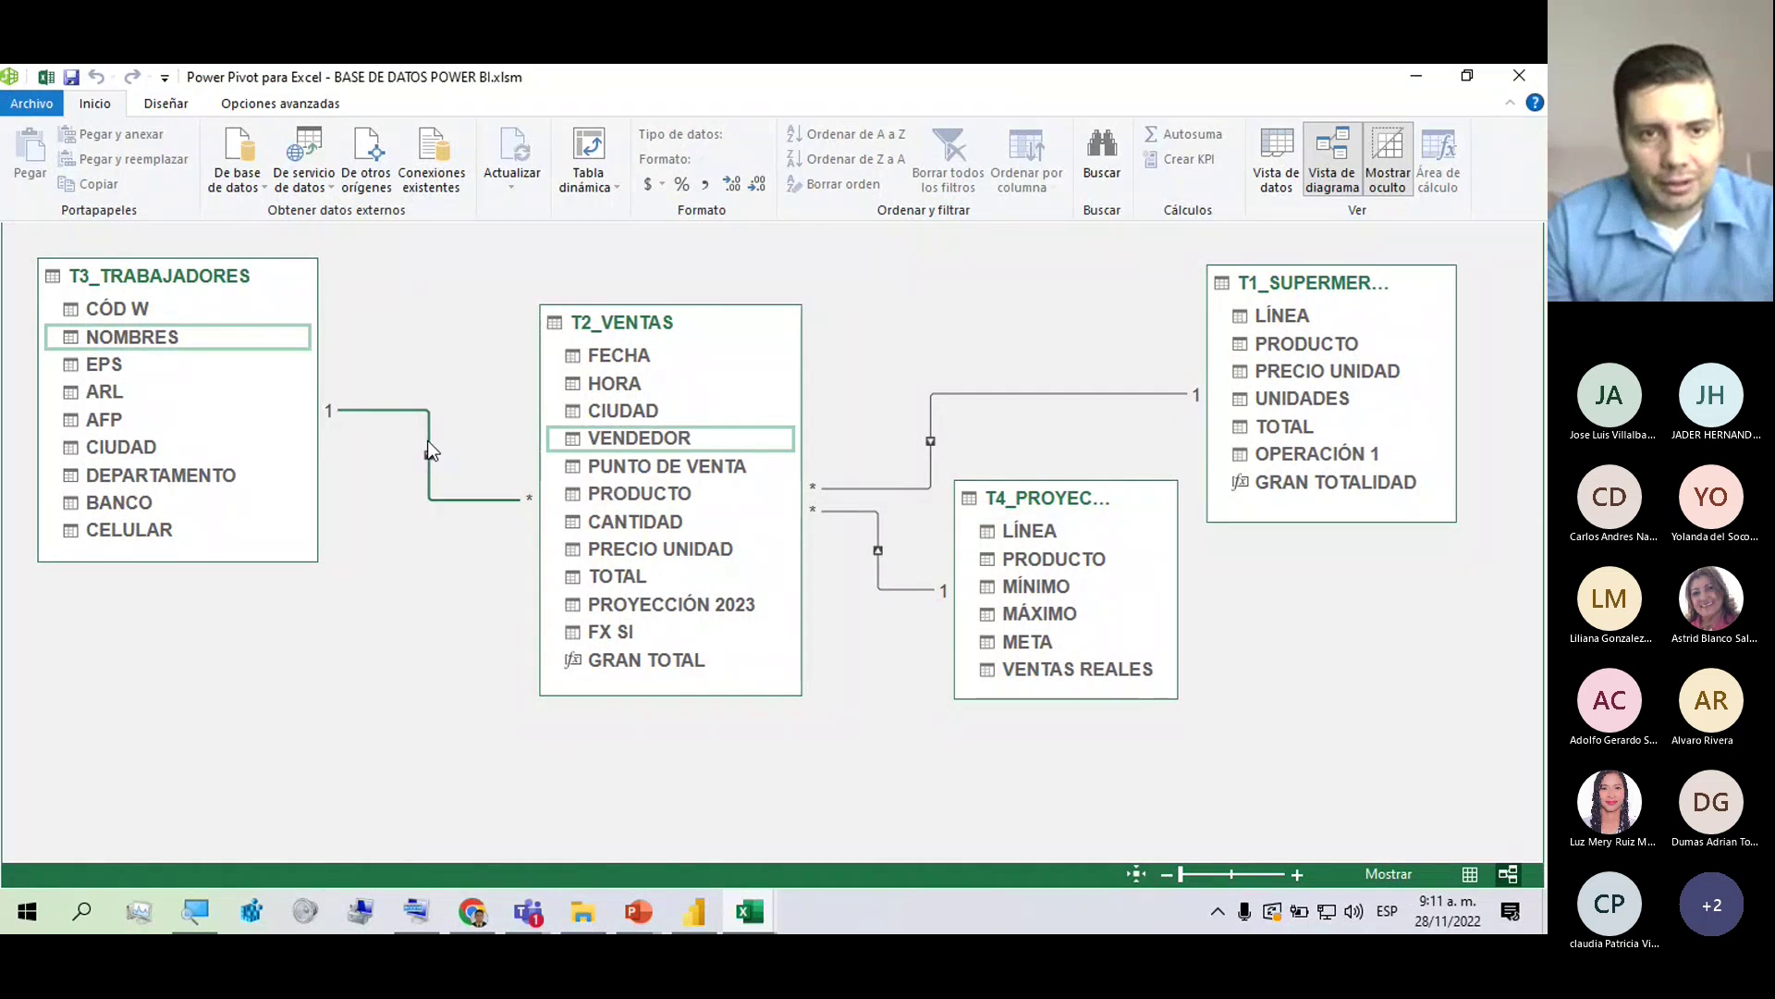
{"action": "right_click", "coordinate": [427, 441]}
{"action": "left_click", "coordinate": [472, 531]}
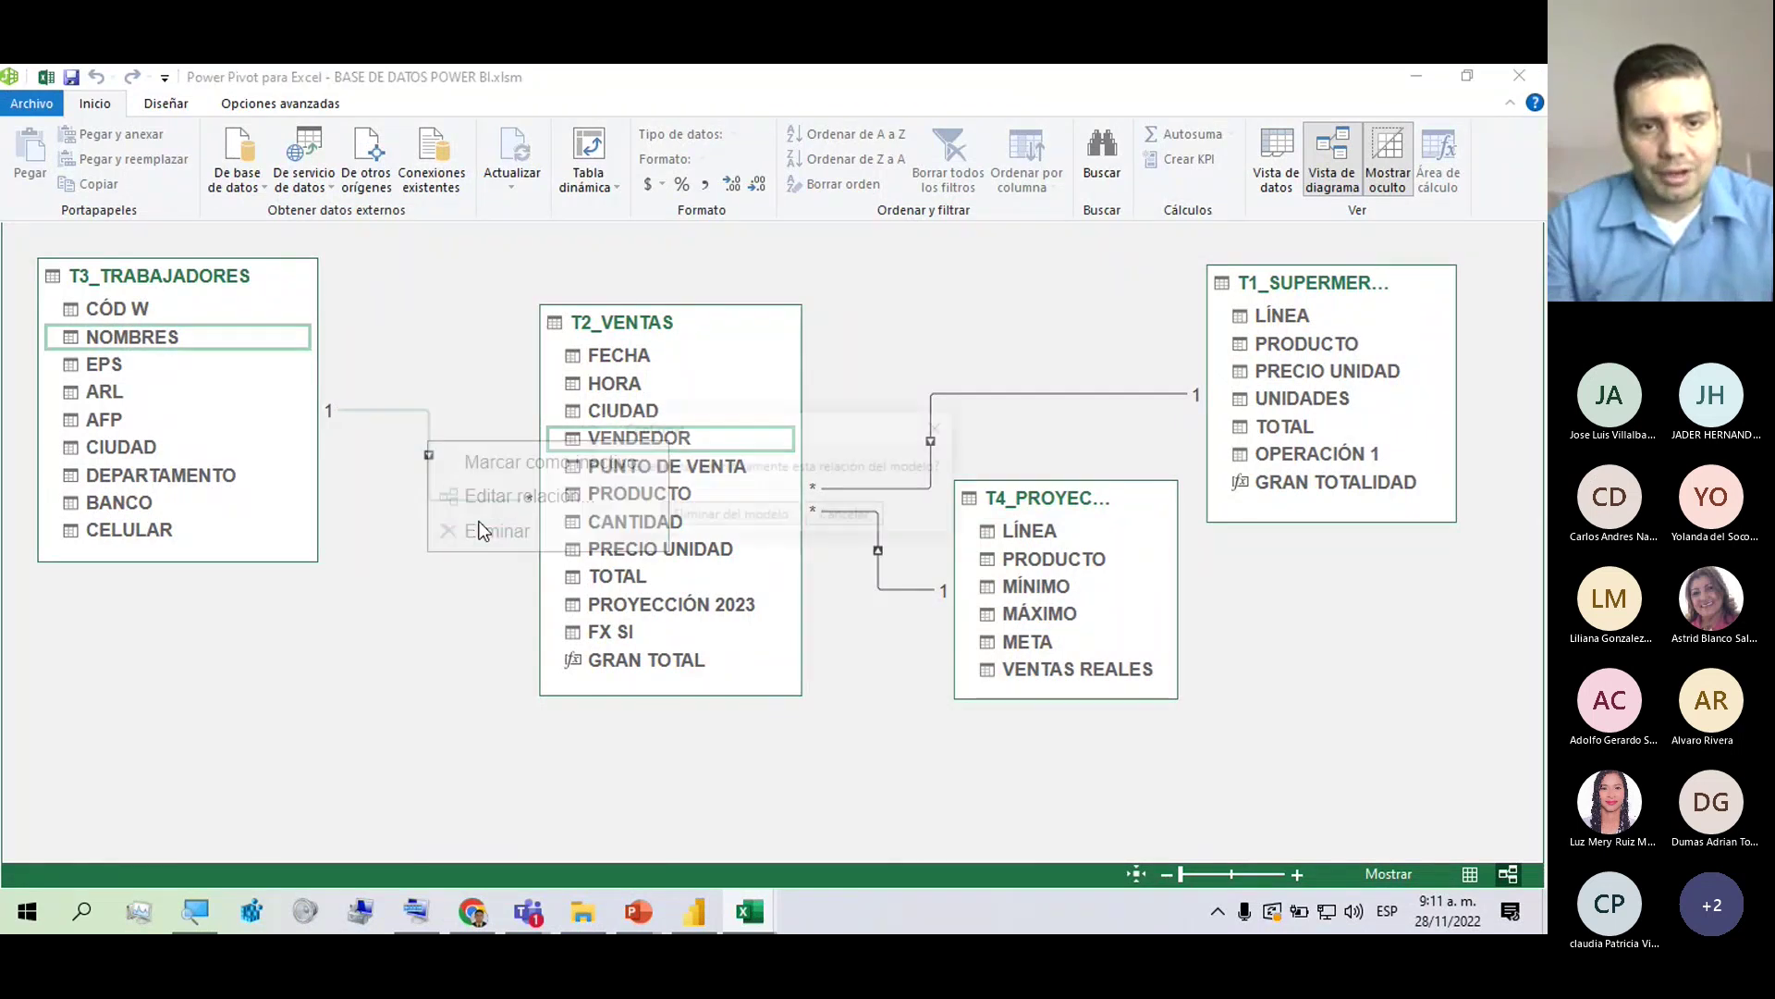
{"action": "left_click", "coordinate": [697, 517]}
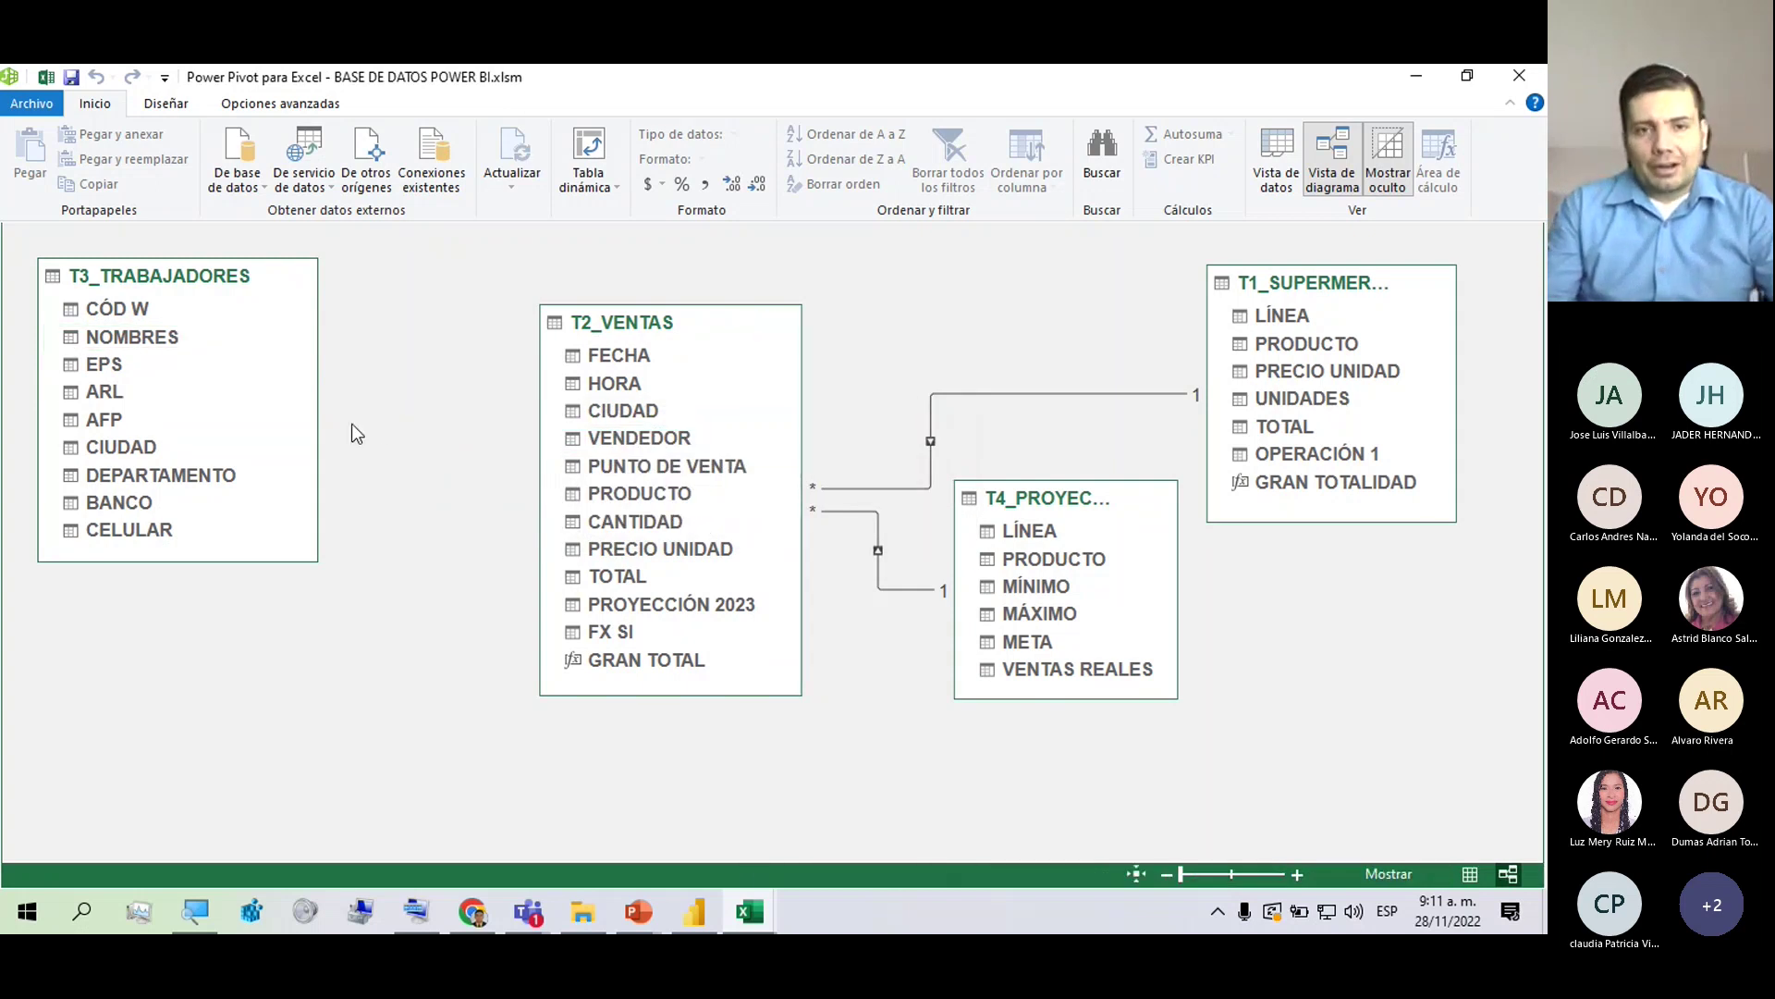
Select the PRODUCTO relationship between T2_VENTAS and the T1 supermarket table, and show its available actions.
{"action": "left_click", "coordinate": [931, 443]}
{"action": "right_click", "coordinate": [930, 440]}
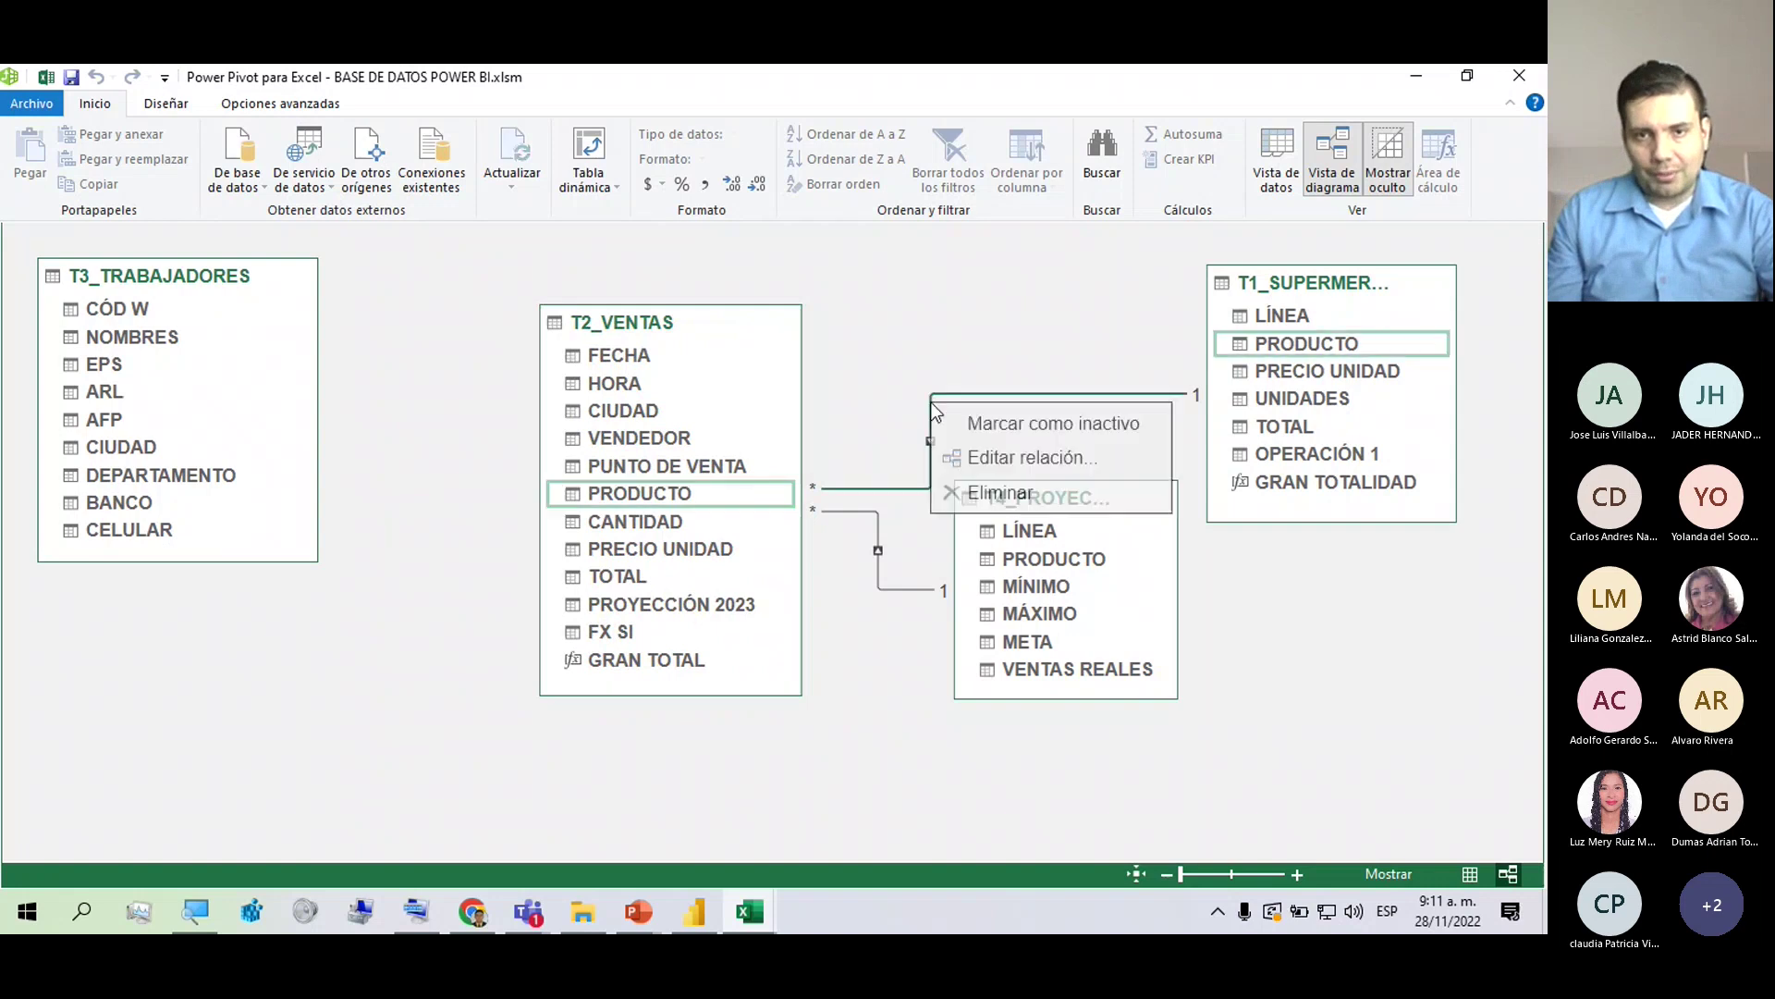
Delete the PRODUCTO relationships that link T2_VENTAS to T1_SUPERMERCADO and to T4_PROYECCION_VENTAS from the model.
{"action": "left_click", "coordinate": [980, 495]}
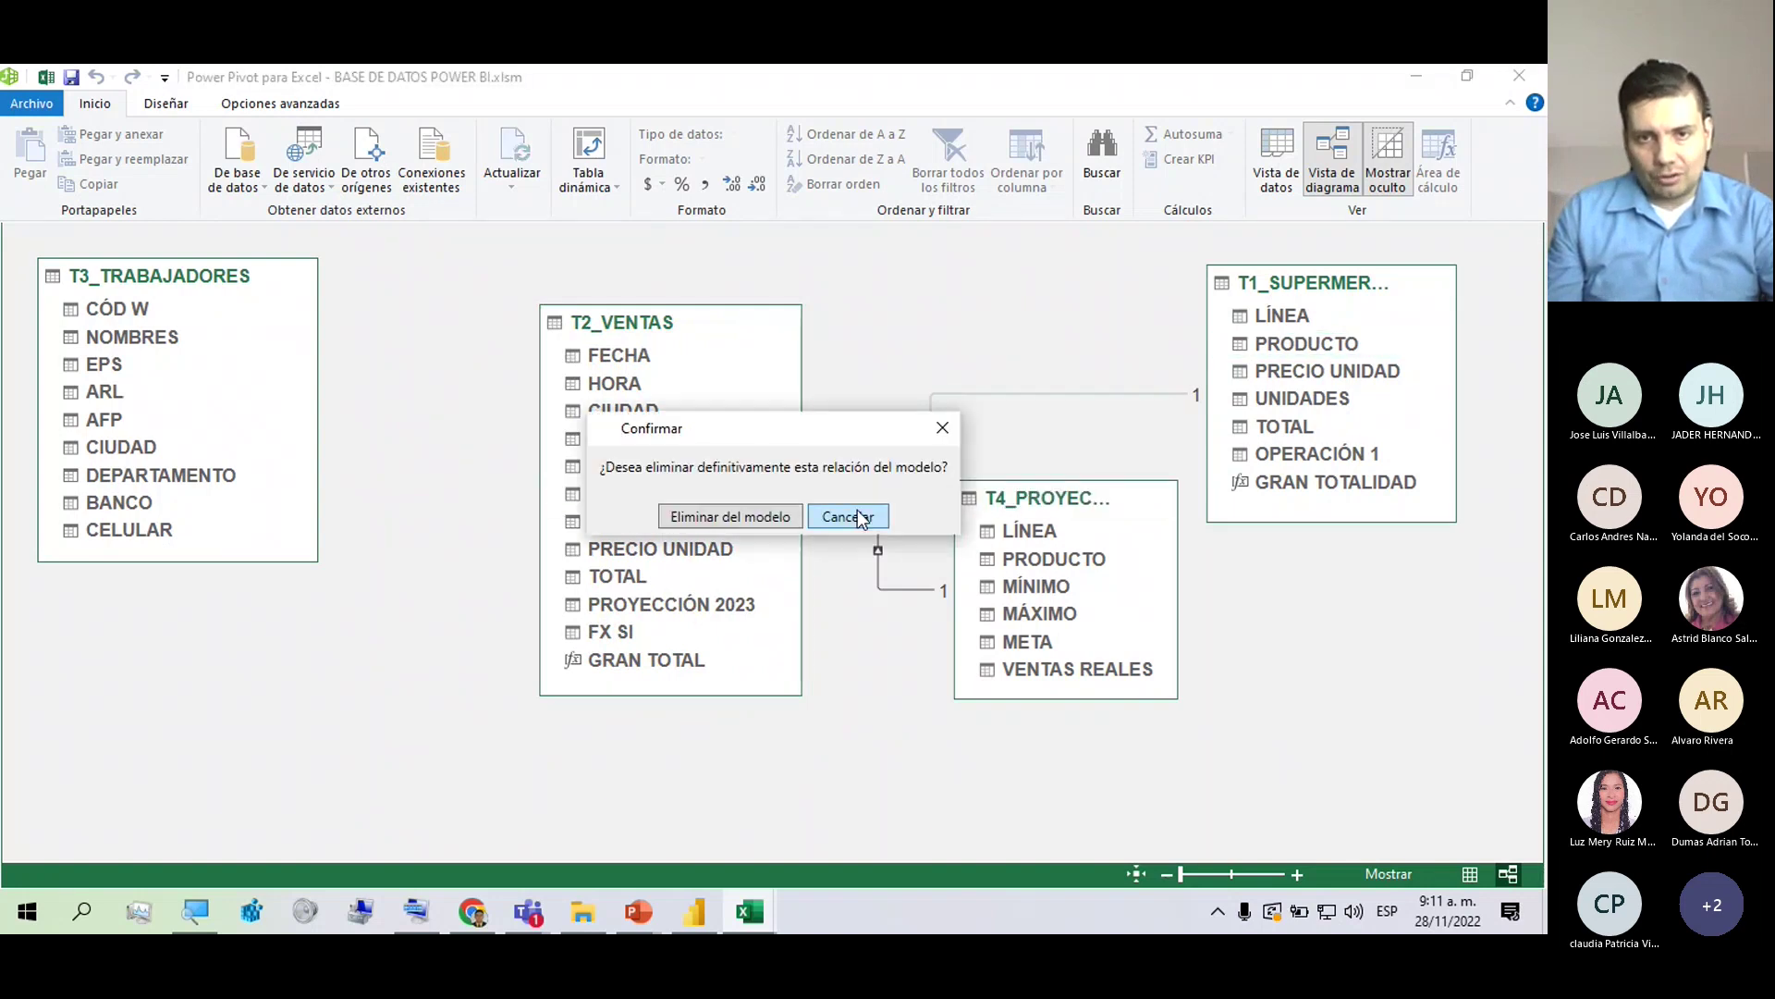
{"action": "left_click", "coordinate": [773, 513]}
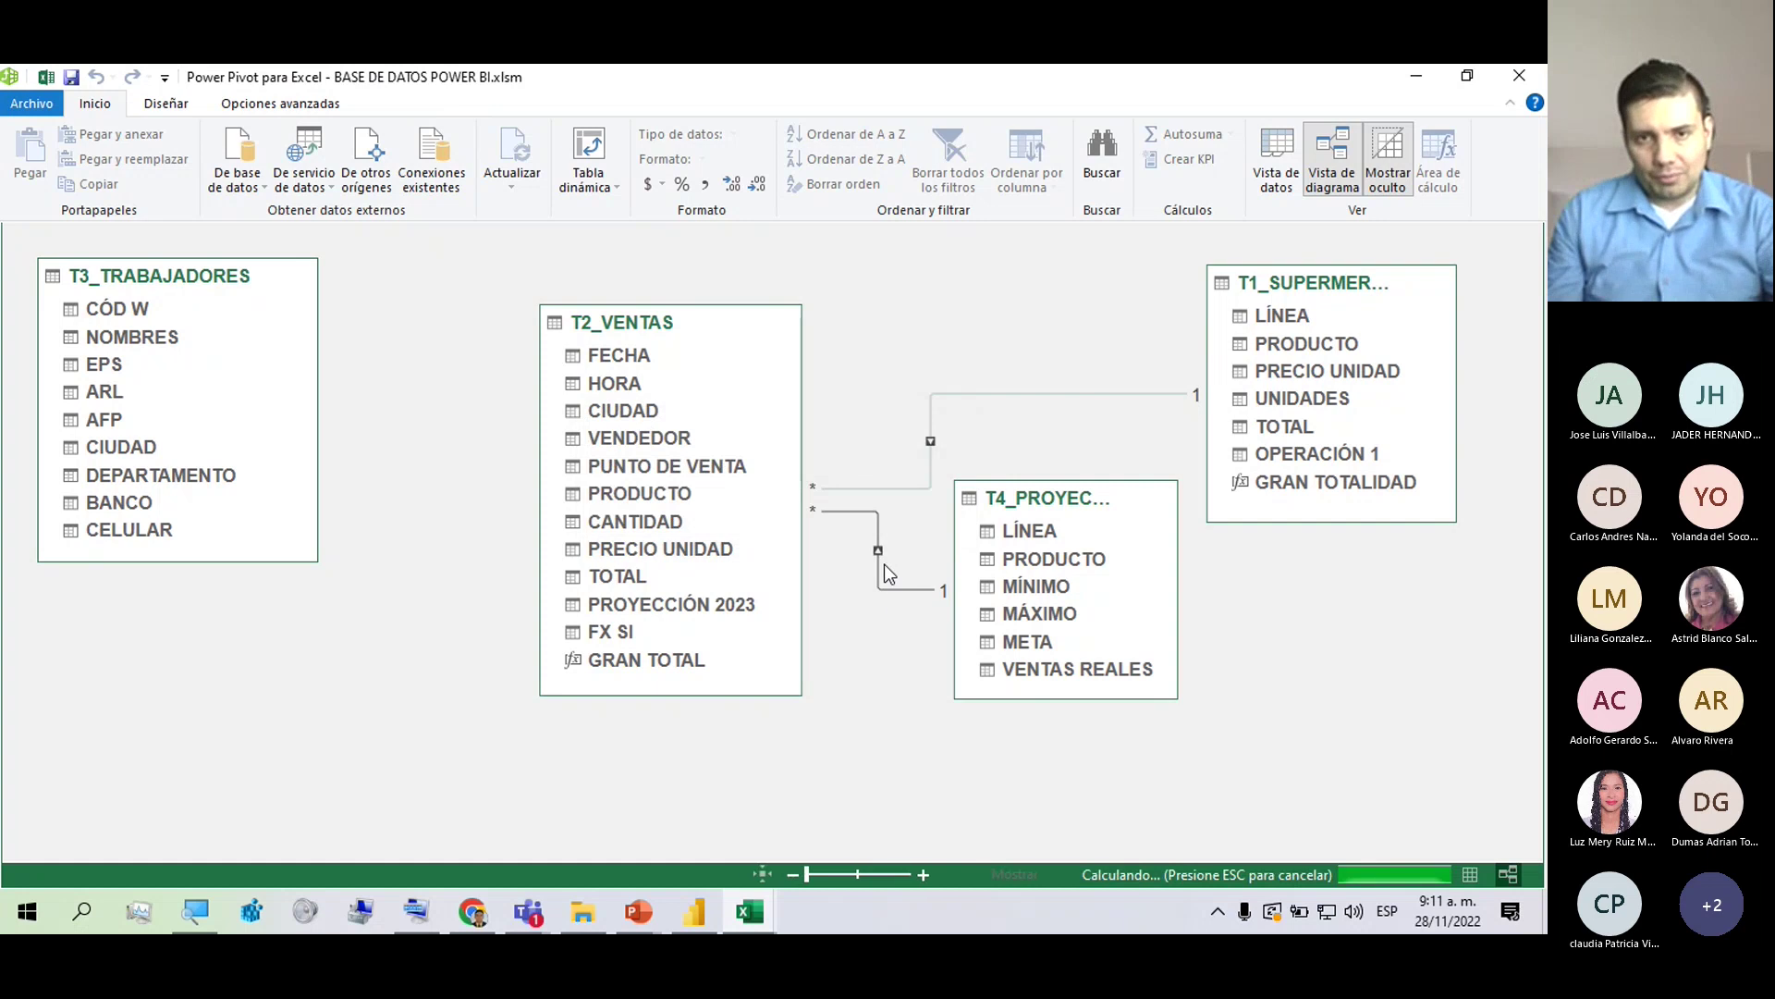
{"action": "right_click", "coordinate": [878, 557]}
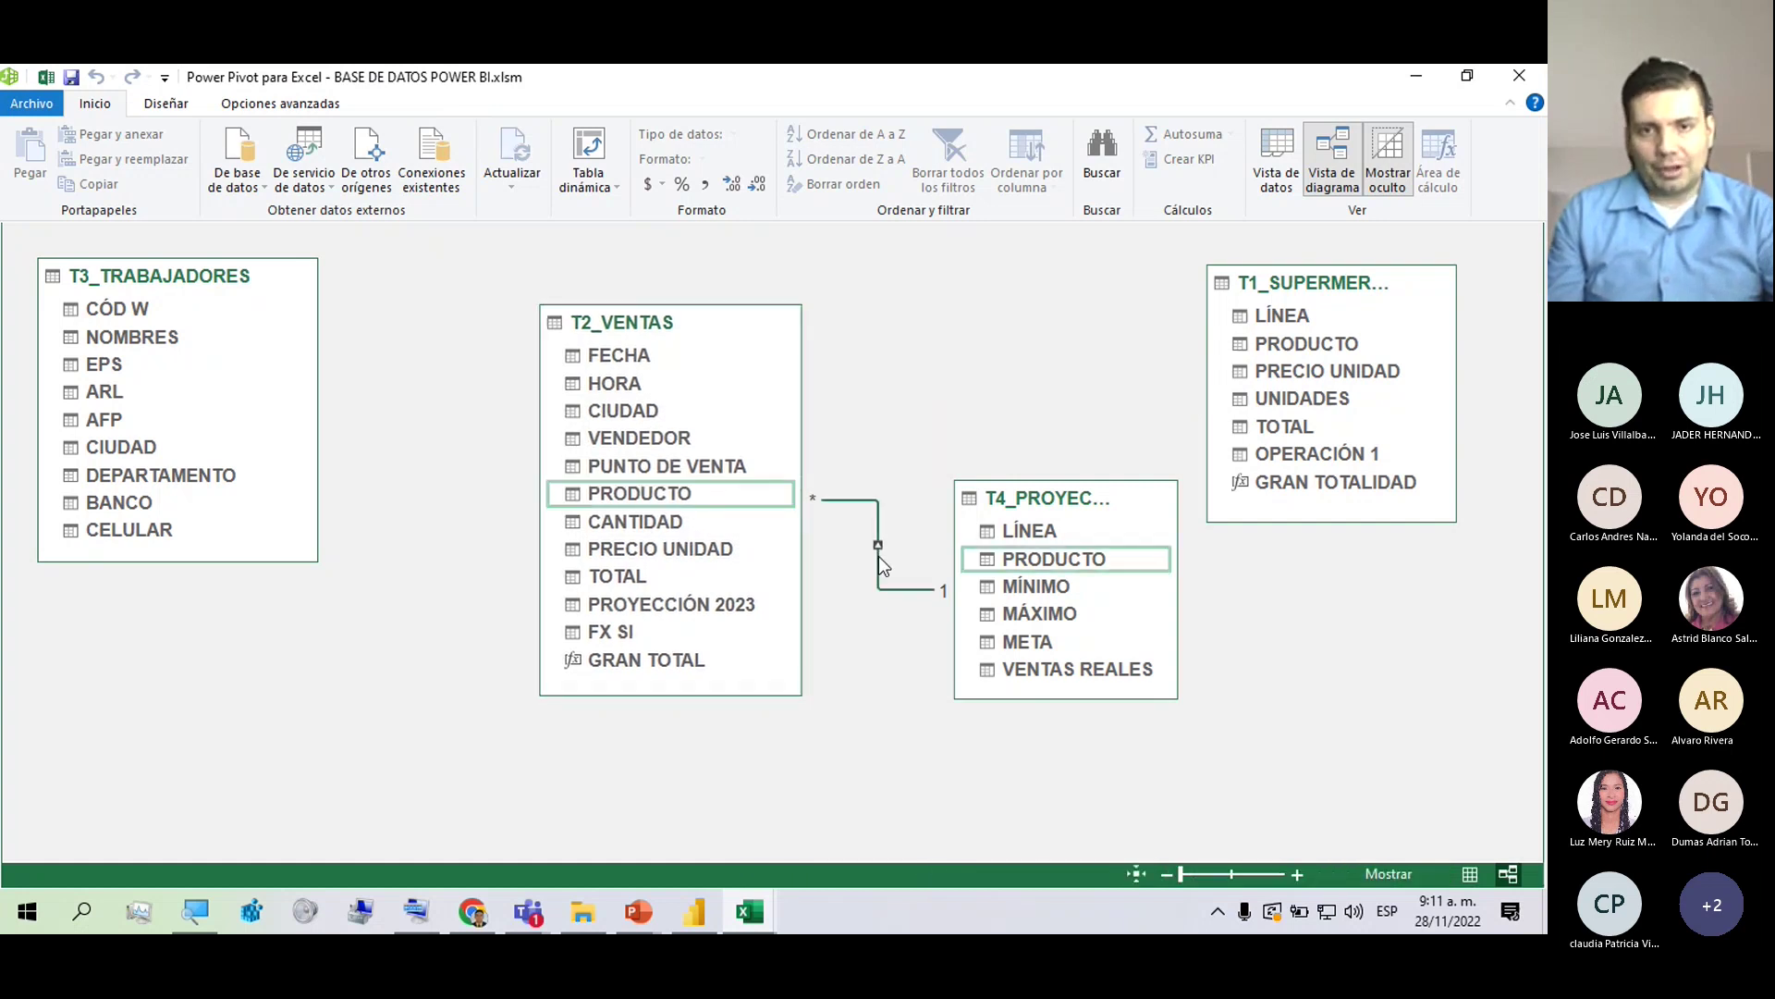
{"action": "left_click", "coordinate": [920, 646]}
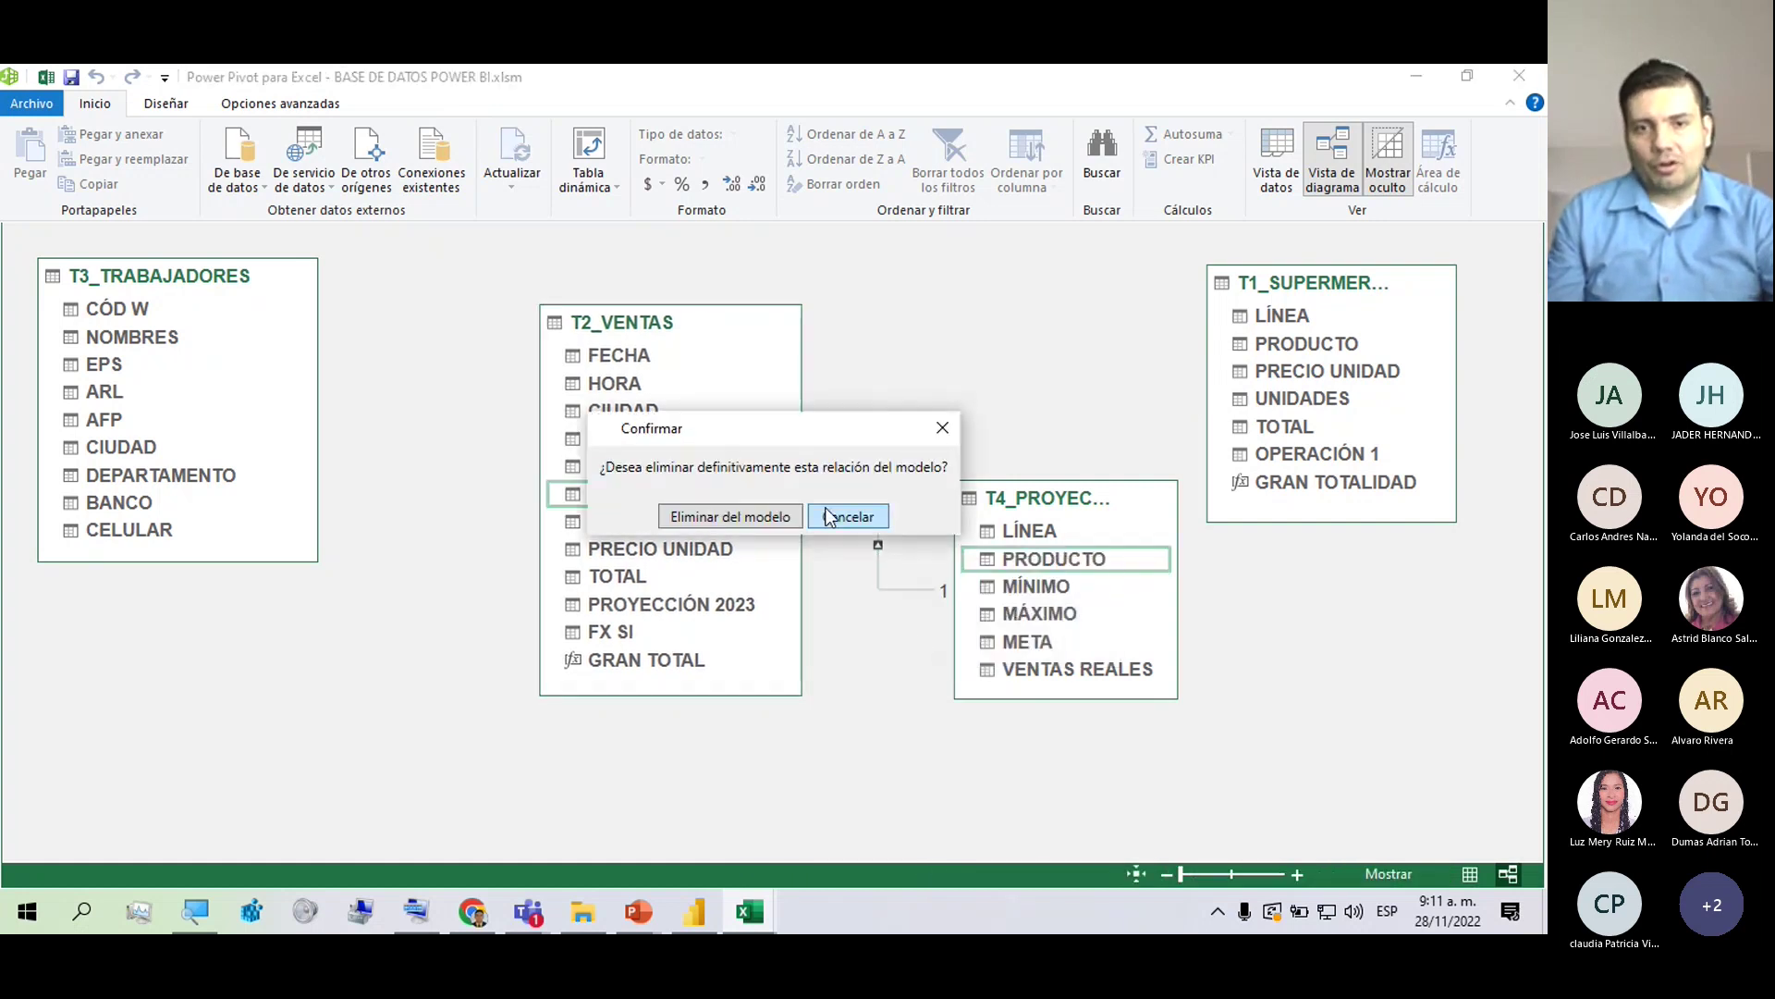
{"action": "left_click", "coordinate": [763, 513]}
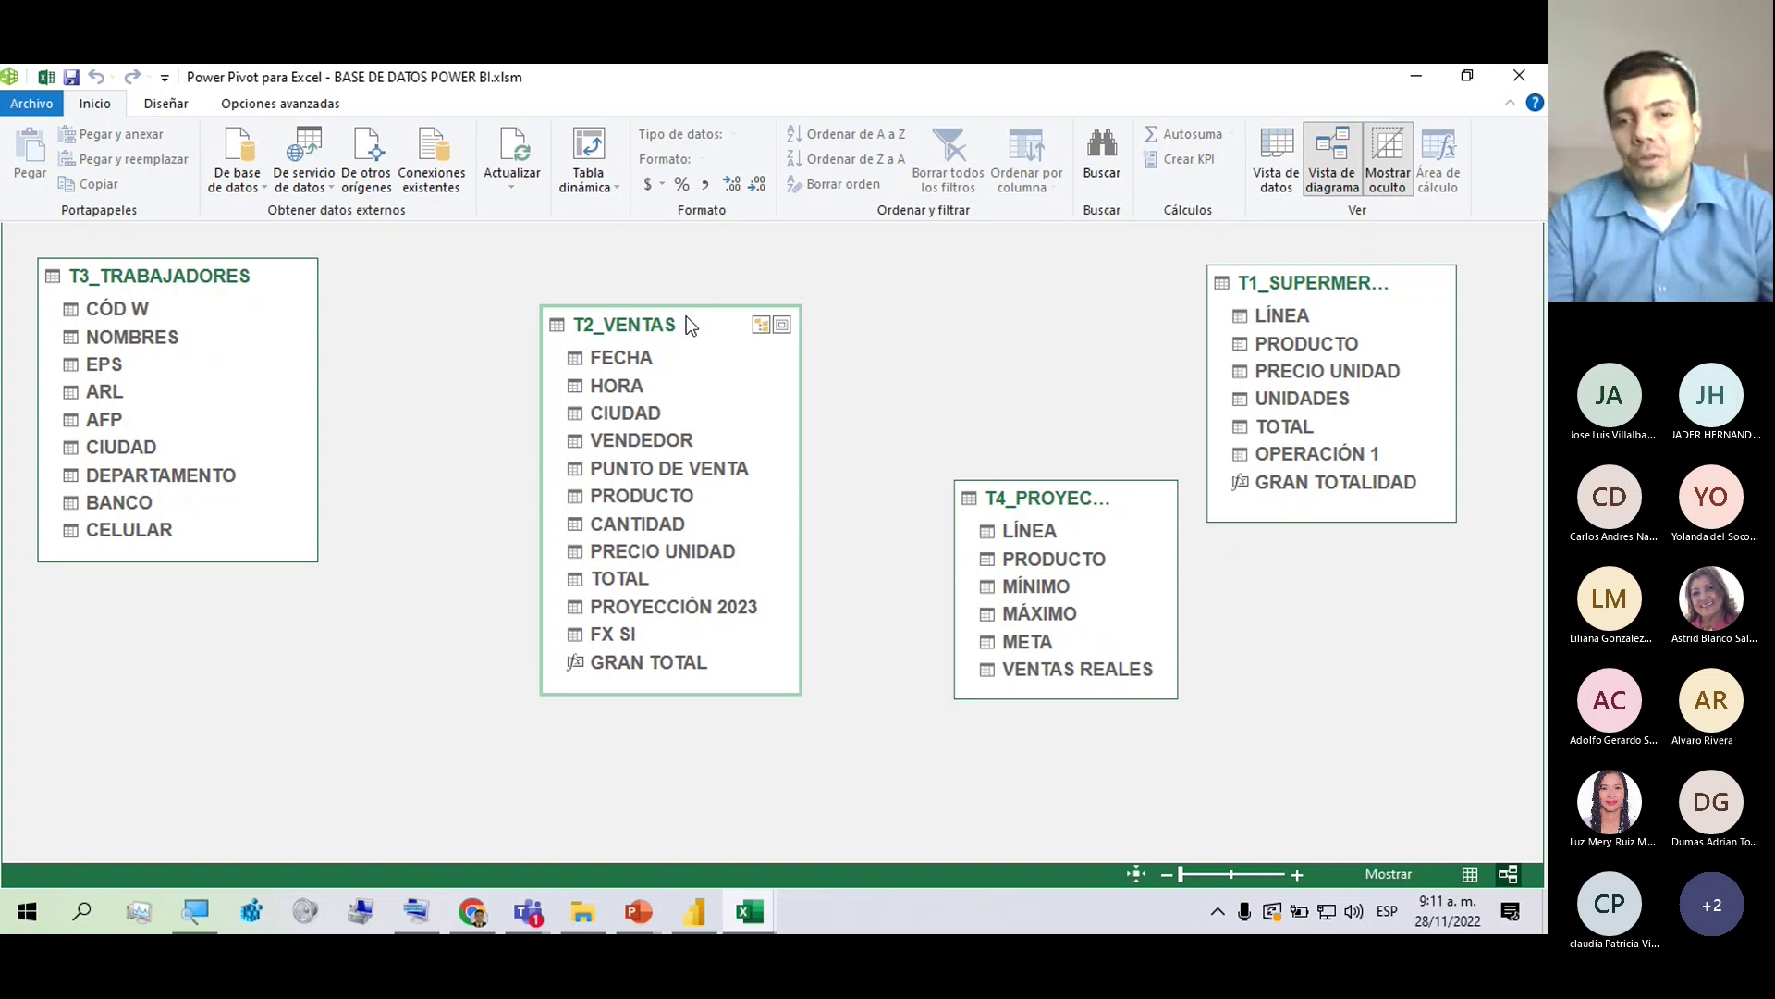
Reposition the T2_VENTAS table in the diagram and relate CIUDAD in T3_TRABAJADORES to CIUDAD in T2_VENTAS.
{"action": "left_click_drag", "start_coordinate": [689, 320], "coordinate": [752, 303]}
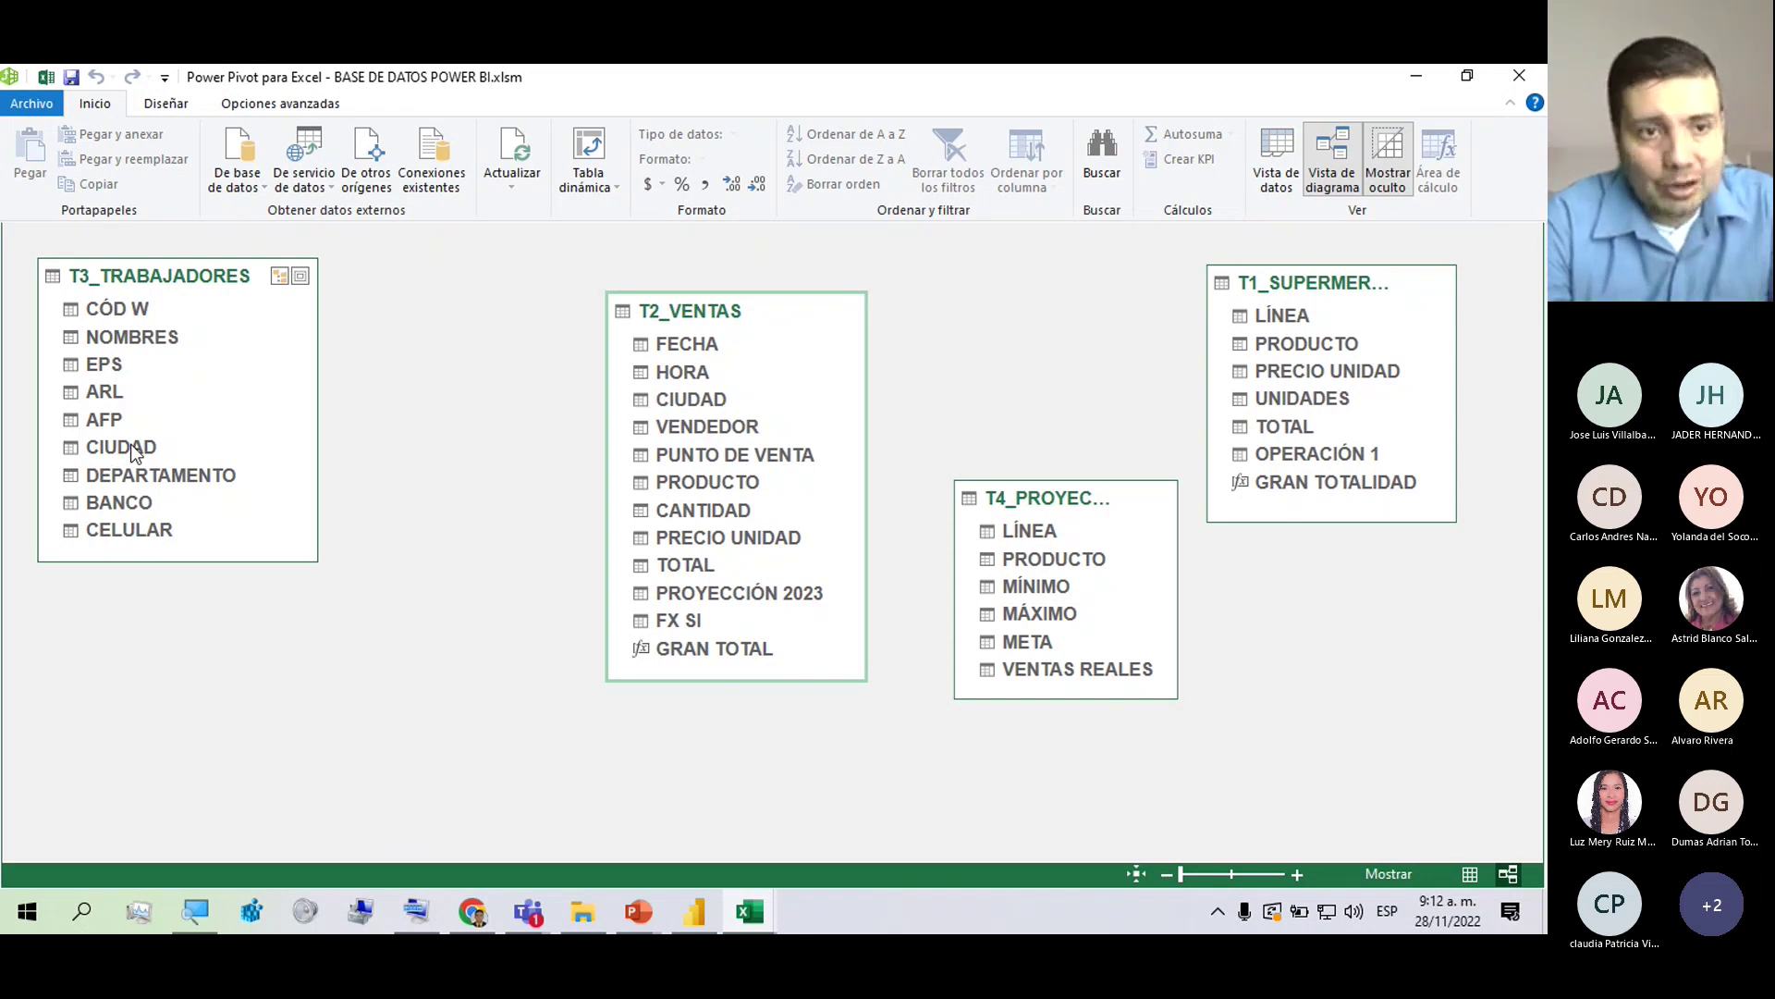
{"action": "mouse_move", "coordinate": [130, 444]}
{"action": "left_mouse_down"}
{"action": "mouse_move", "coordinate": [591, 418]}
{"action": "mouse_move", "coordinate": [230, 446]}
{"action": "mouse_move", "coordinate": [425, 404]}
{"action": "mouse_move", "coordinate": [436, 468]}
{"action": "mouse_move", "coordinate": [427, 341]}
{"action": "mouse_move", "coordinate": [415, 485]}
{"action": "mouse_move", "coordinate": [648, 392]}
{"action": "left_mouse_up"}
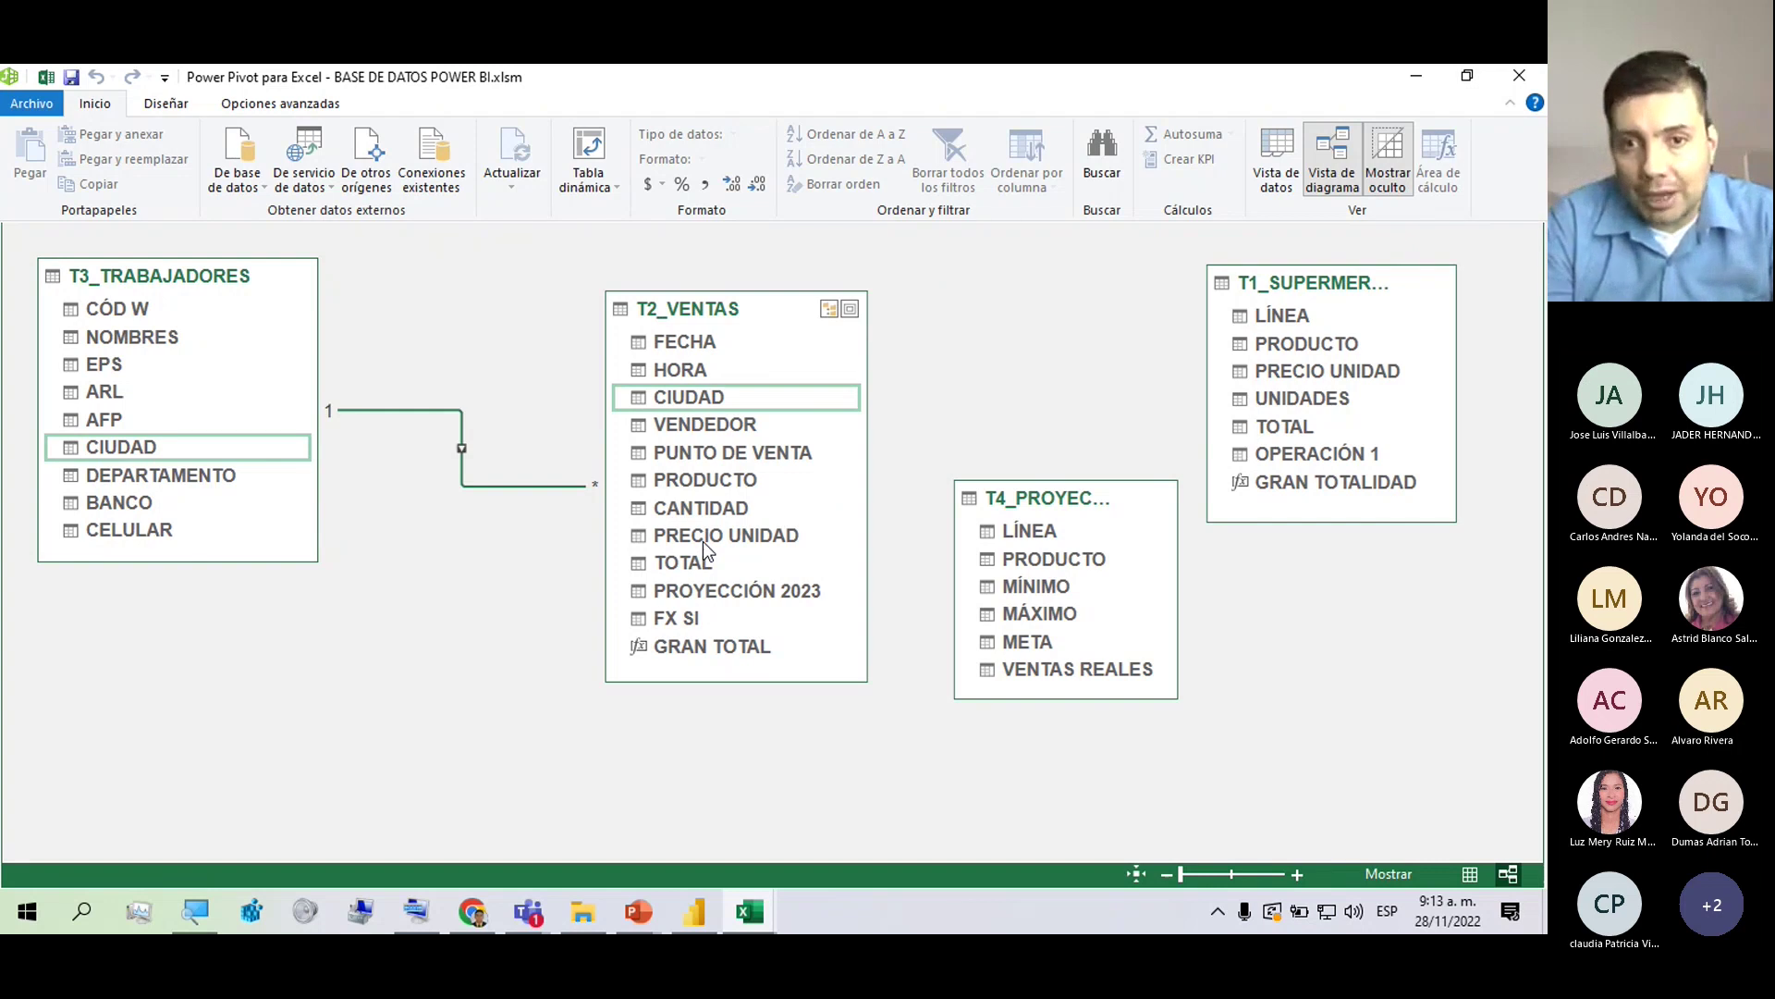
Relate PRODUCTO in T2_VENTAS to PRODUCTO in T4_PROYECCION_VENTAS and to PRODUCTO in T1_SUPERMERCADO.
{"action": "left_click", "coordinate": [698, 483]}
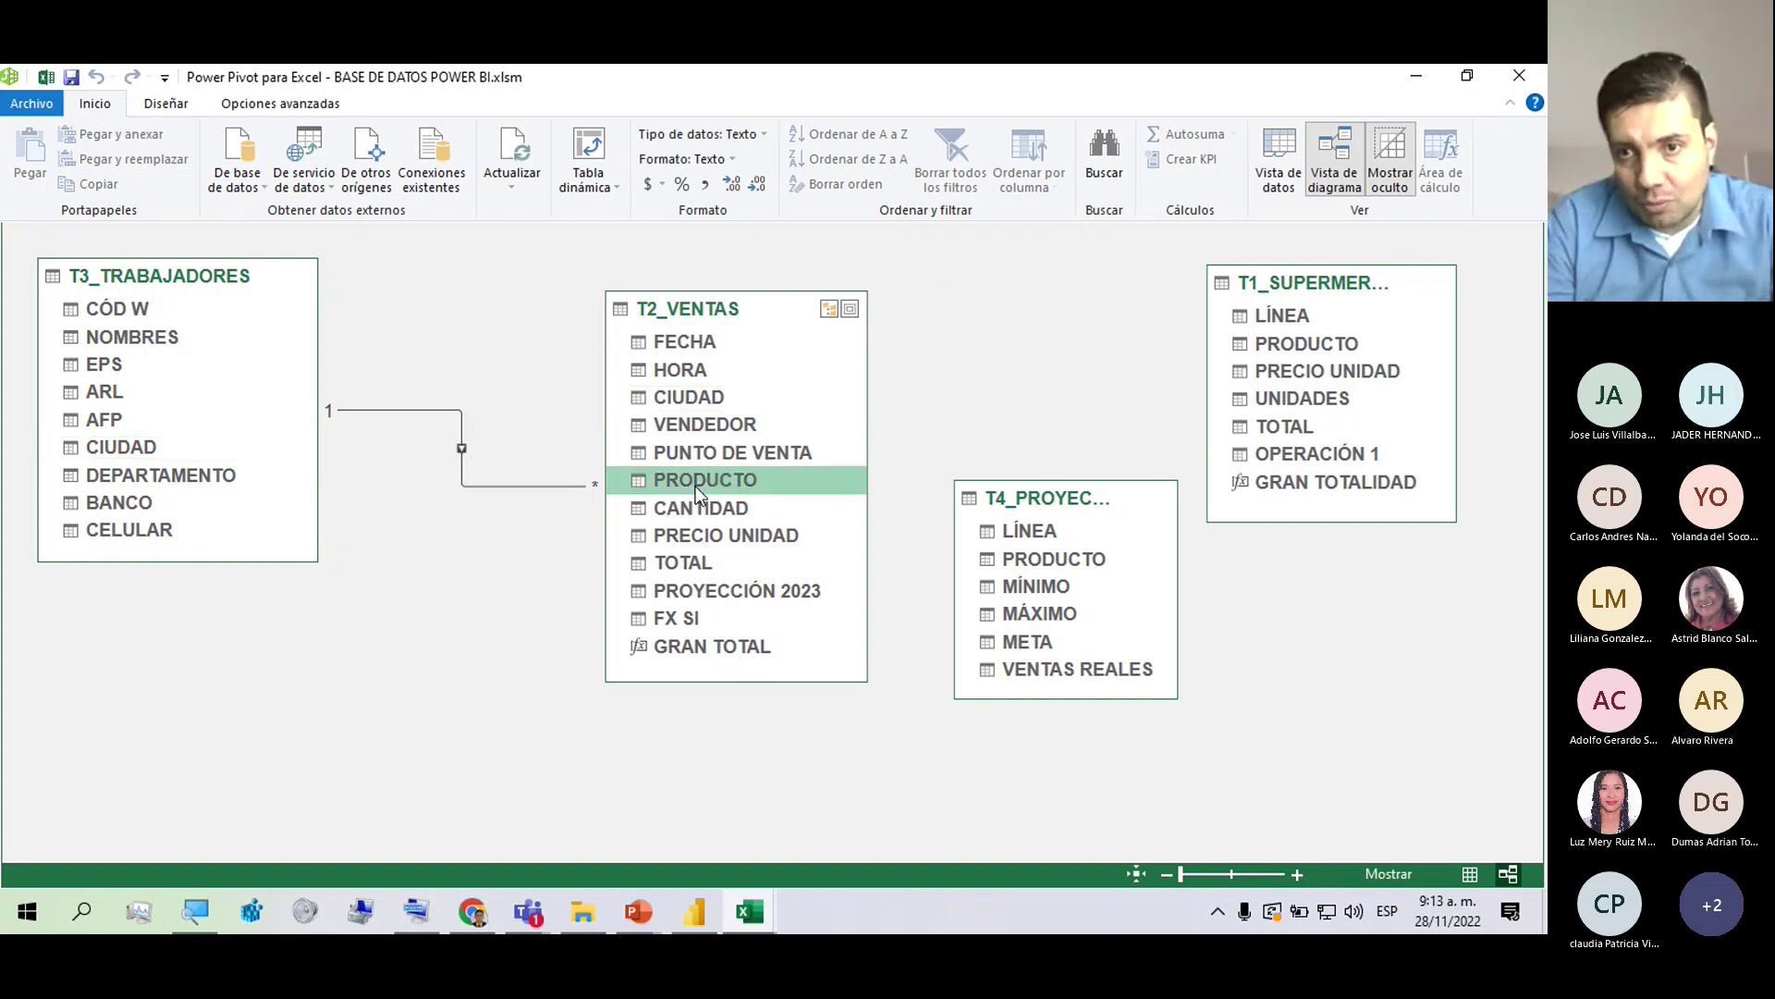
{"action": "left_click_drag", "start_coordinate": [696, 491], "coordinate": [1001, 549]}
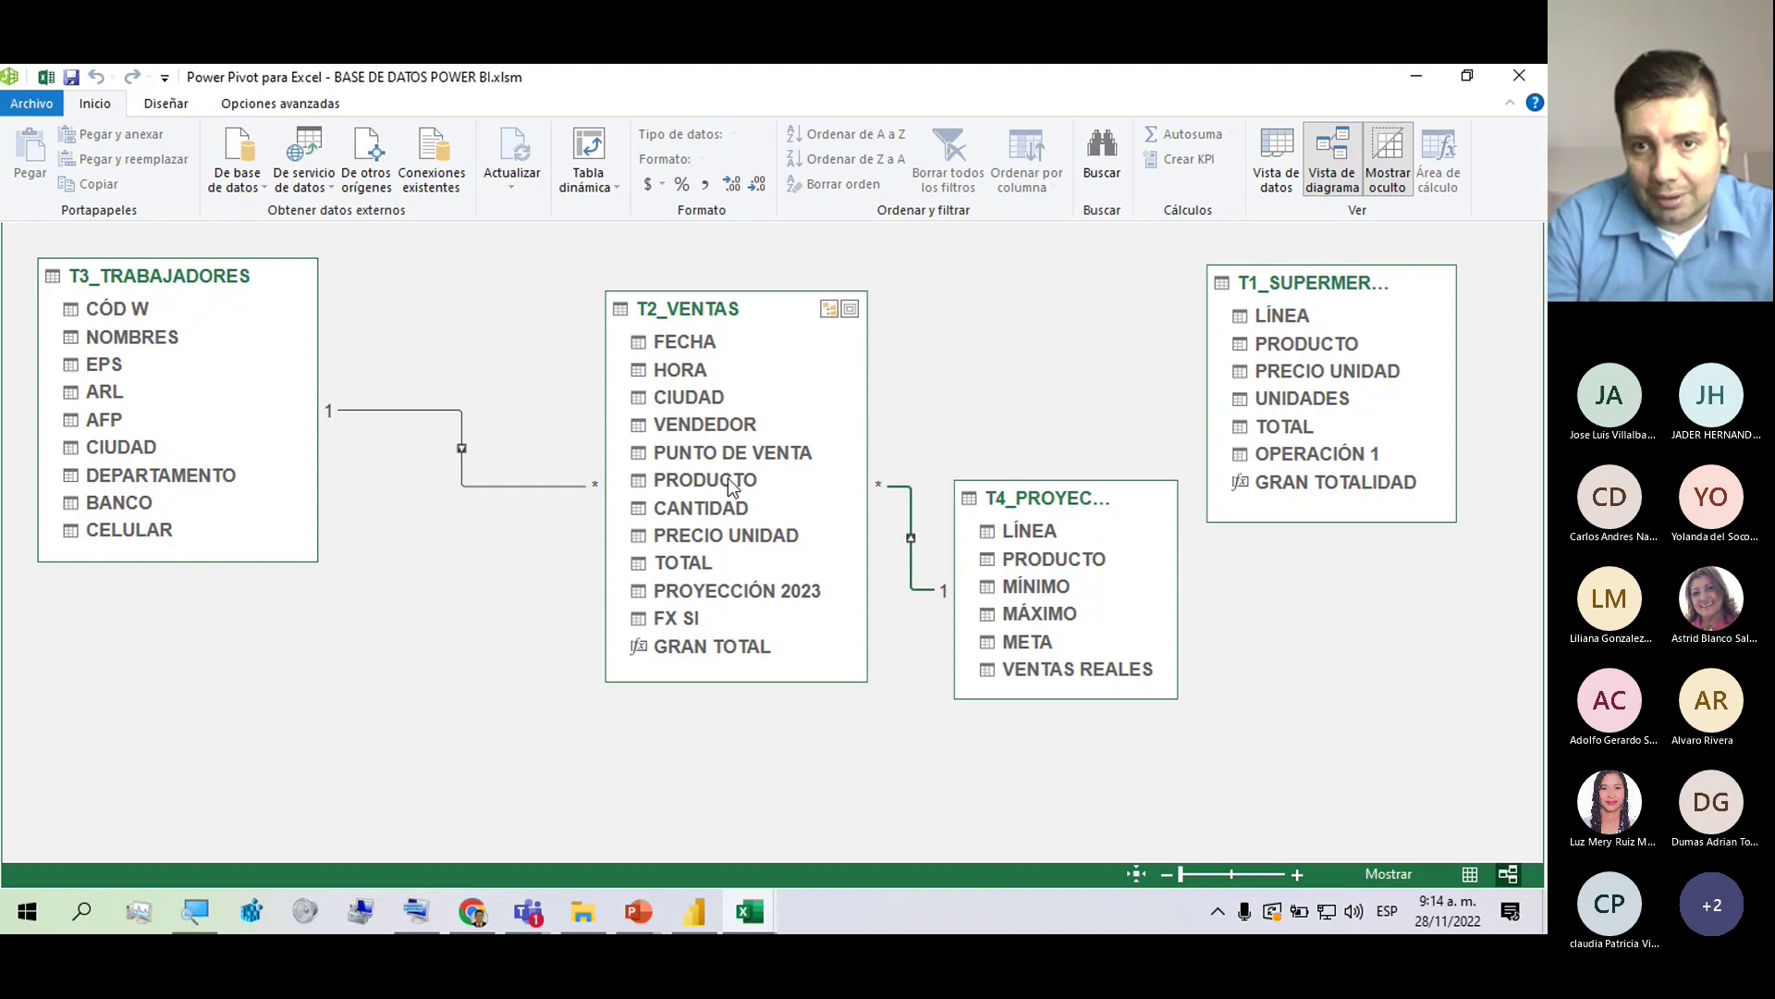
{"action": "left_click_drag", "start_coordinate": [729, 479], "coordinate": [1265, 343]}
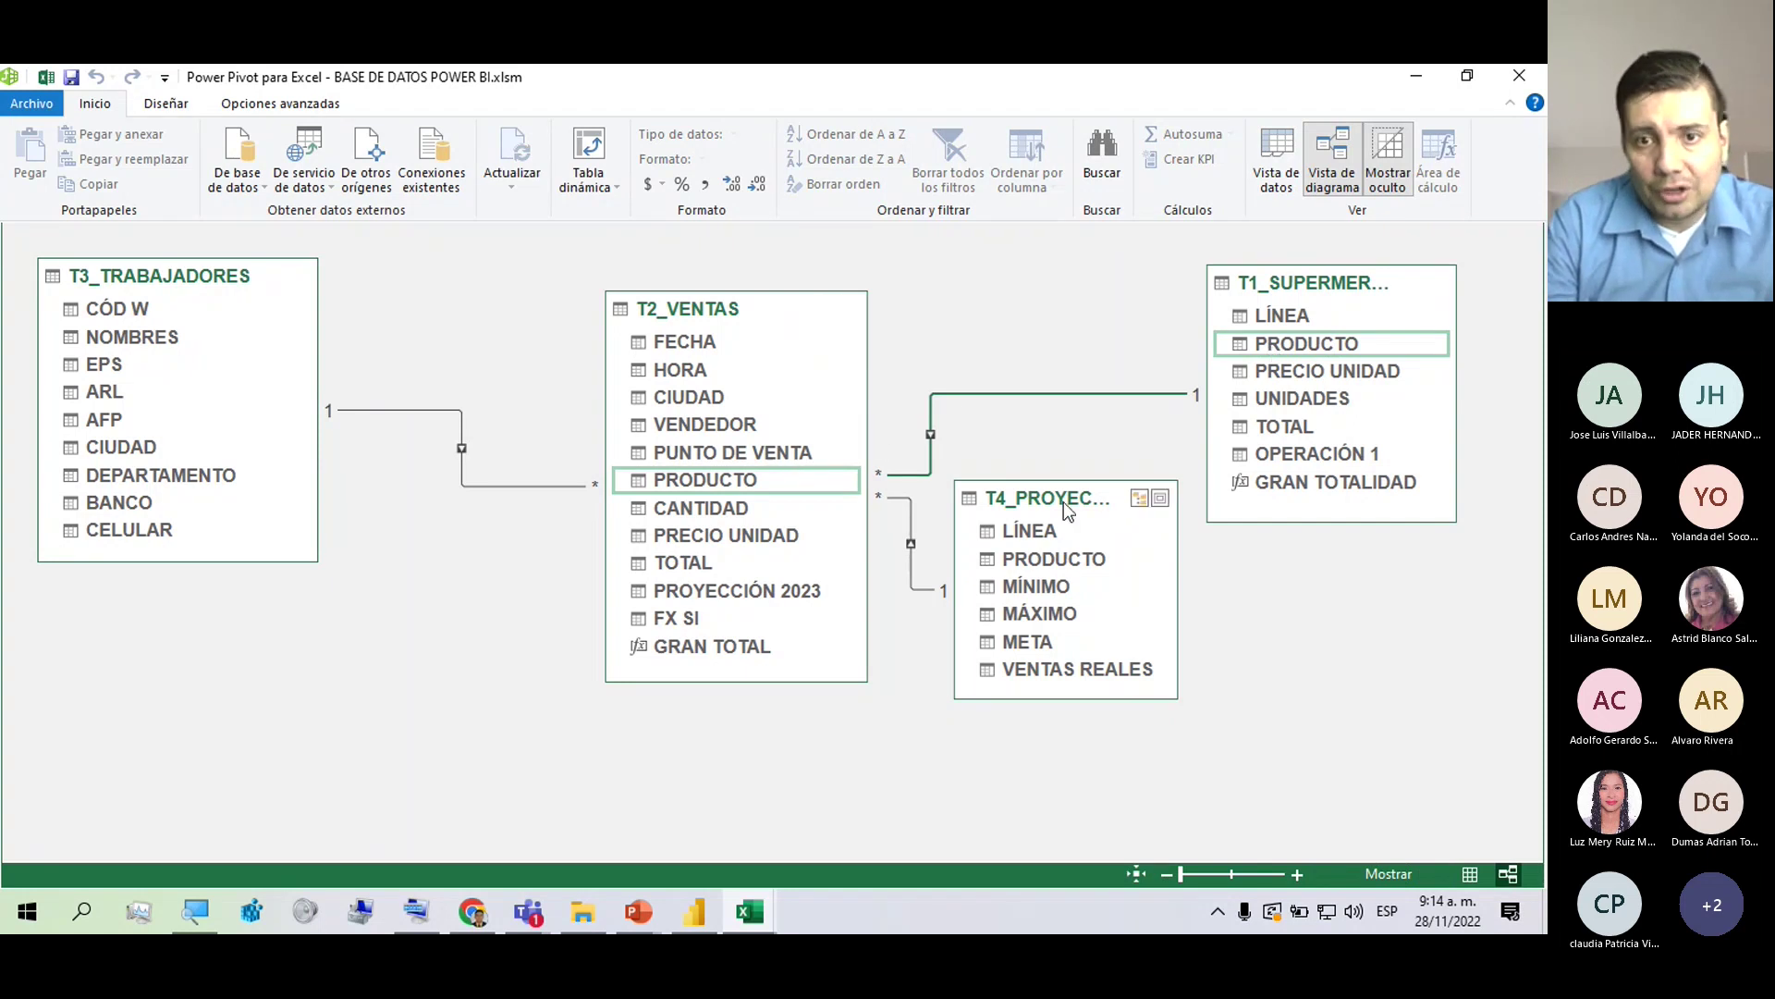
Relate PRODUCTO in T4_PROYECCION_VENTAS to PRODUCTO in T1_SUPERMERCADO, and reposition the T1_SUPERMERCADO table in the diagram.
{"action": "left_click_drag", "start_coordinate": [1077, 558], "coordinate": [1226, 356]}
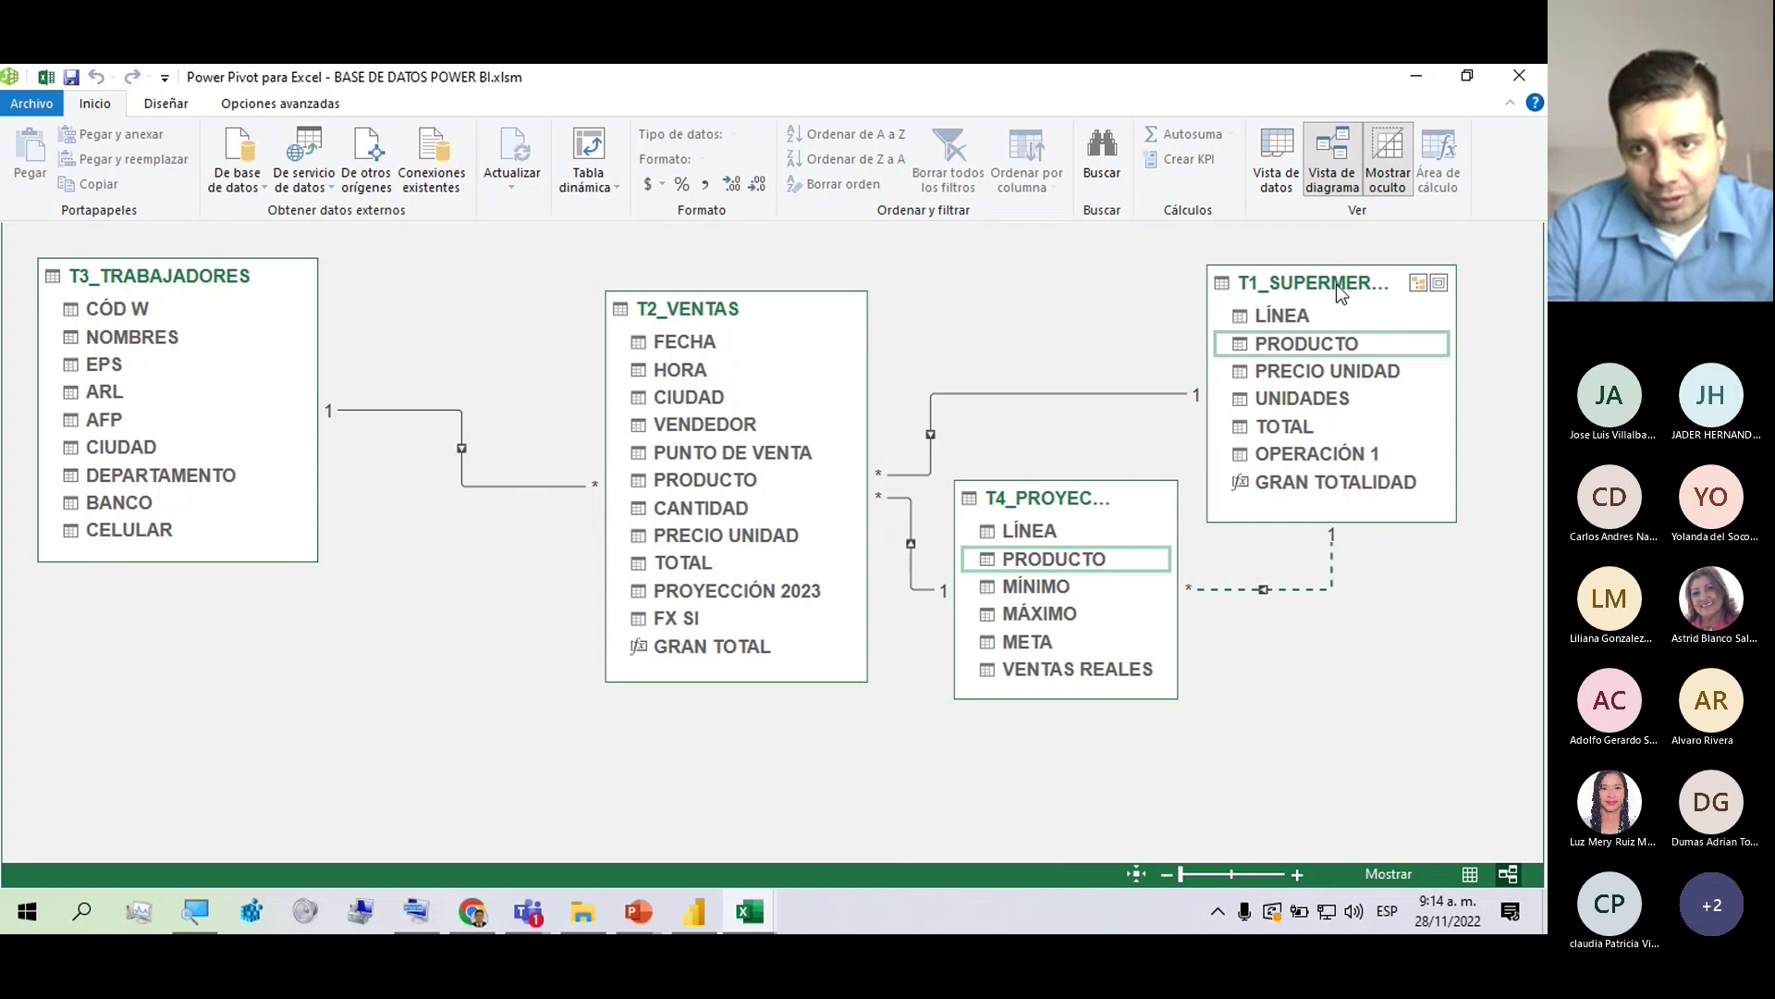
{"action": "left_click_drag", "start_coordinate": [1336, 284], "coordinate": [1406, 369]}
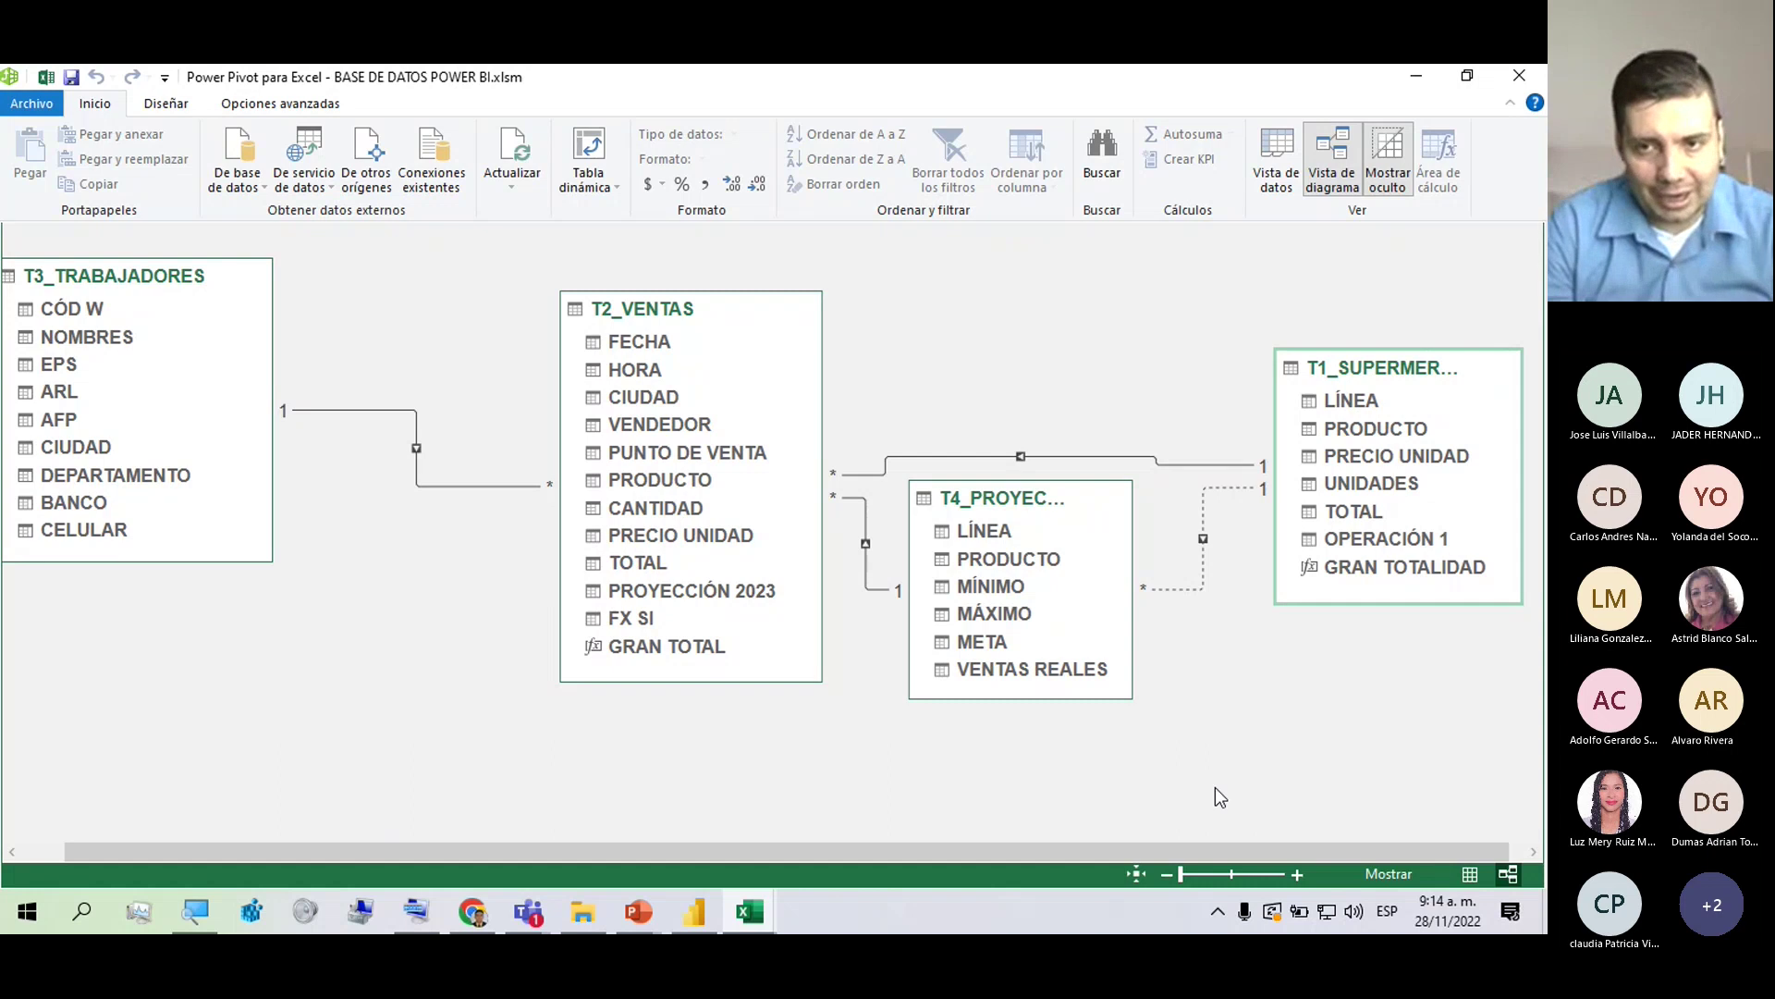
{"action": "left_click", "coordinate": [1202, 530]}
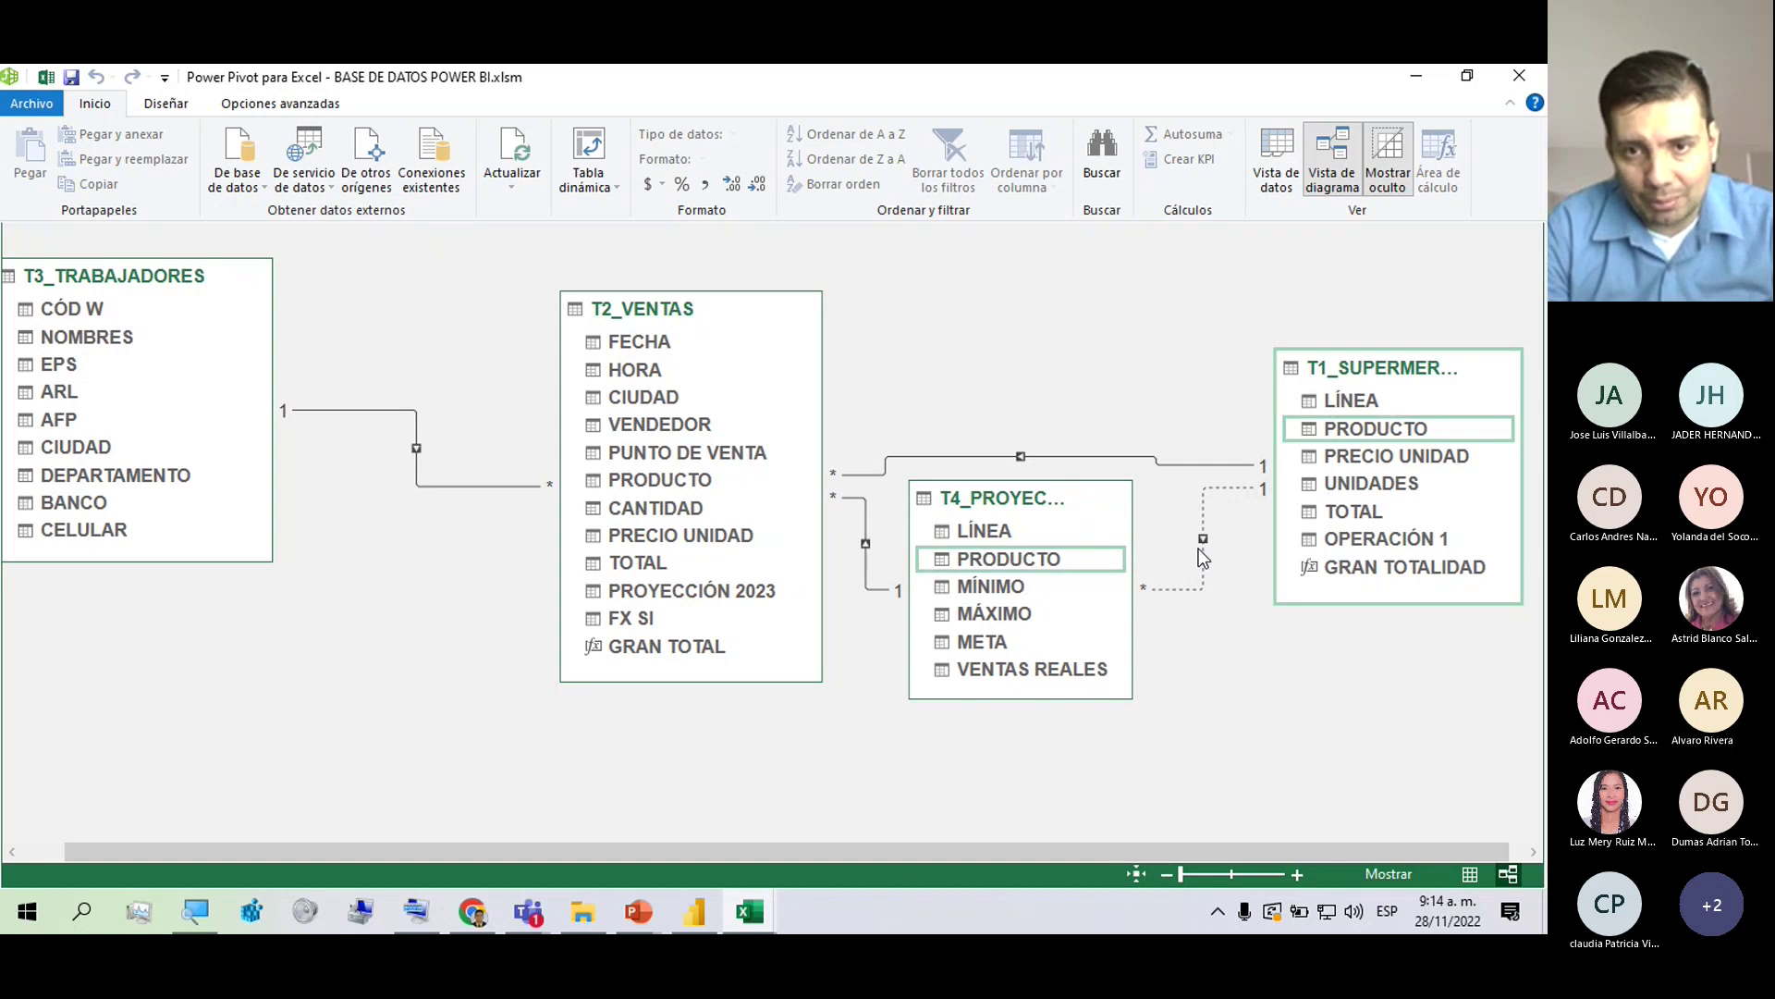
Try to relate LÍNEA in T4_PROYECCION_VENTAS to LÍNEA in T1_SUPERMERCADO.
{"action": "left_click_drag", "start_coordinate": [983, 529], "coordinate": [1338, 407]}
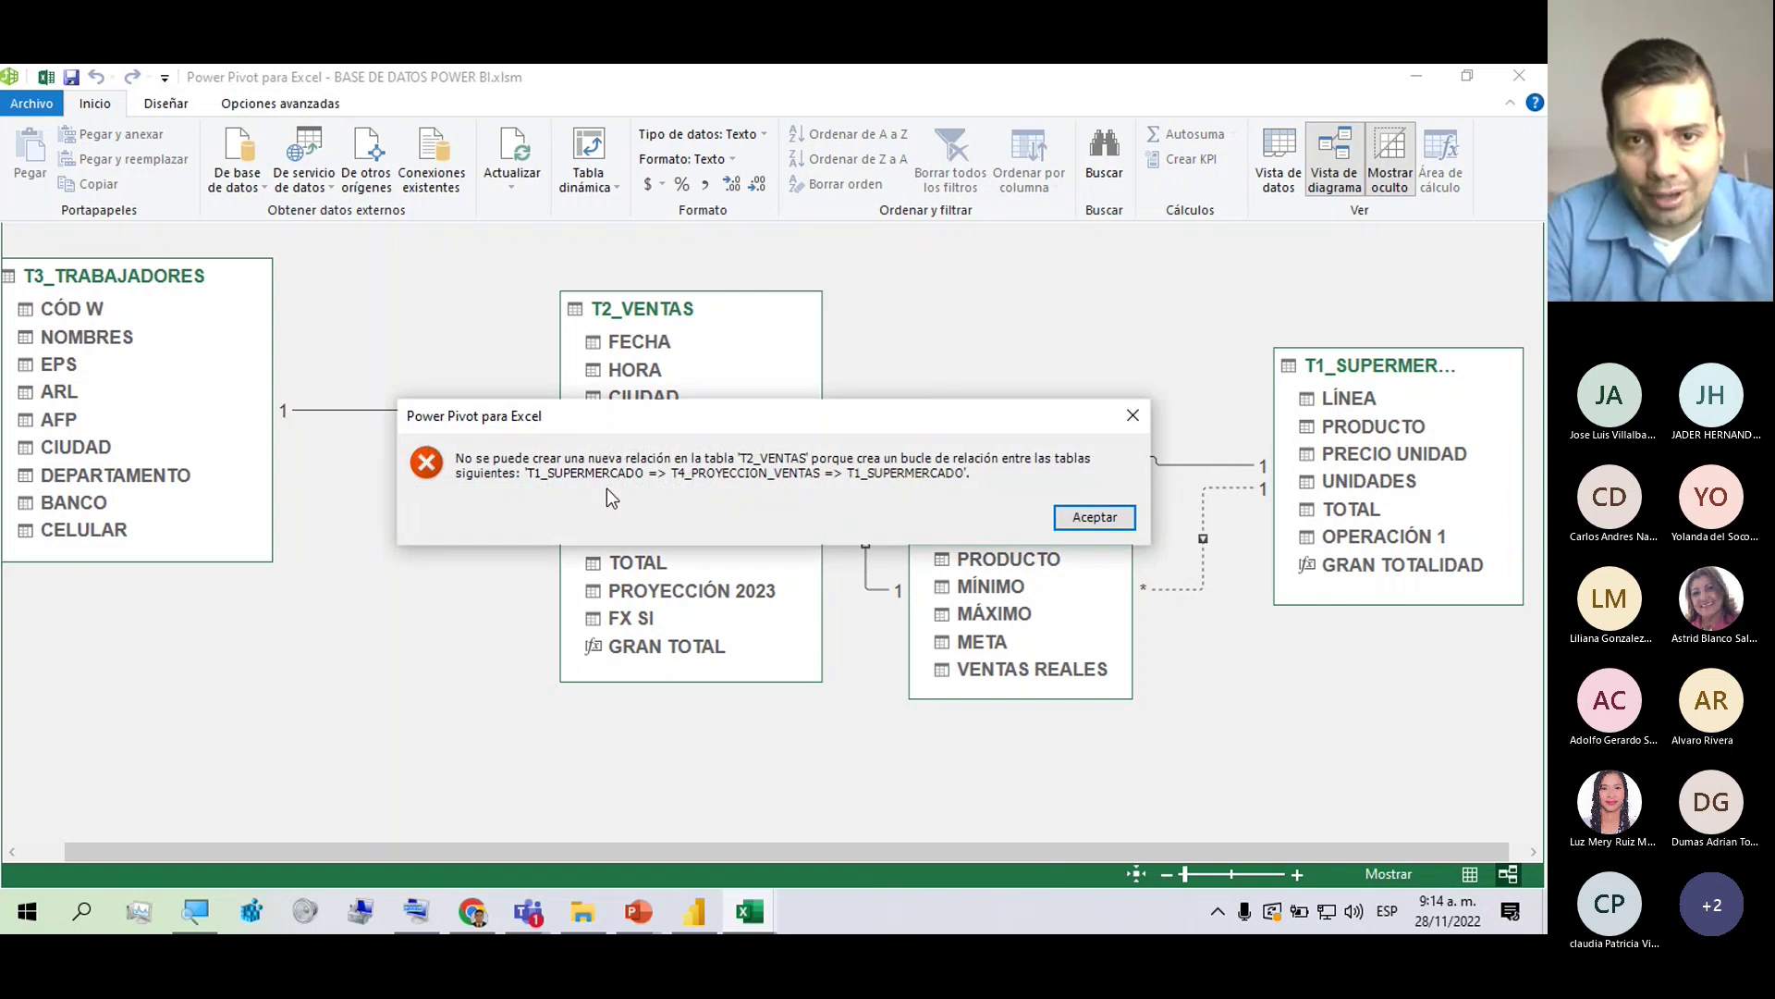
{"action": "left_click", "coordinate": [1068, 520]}
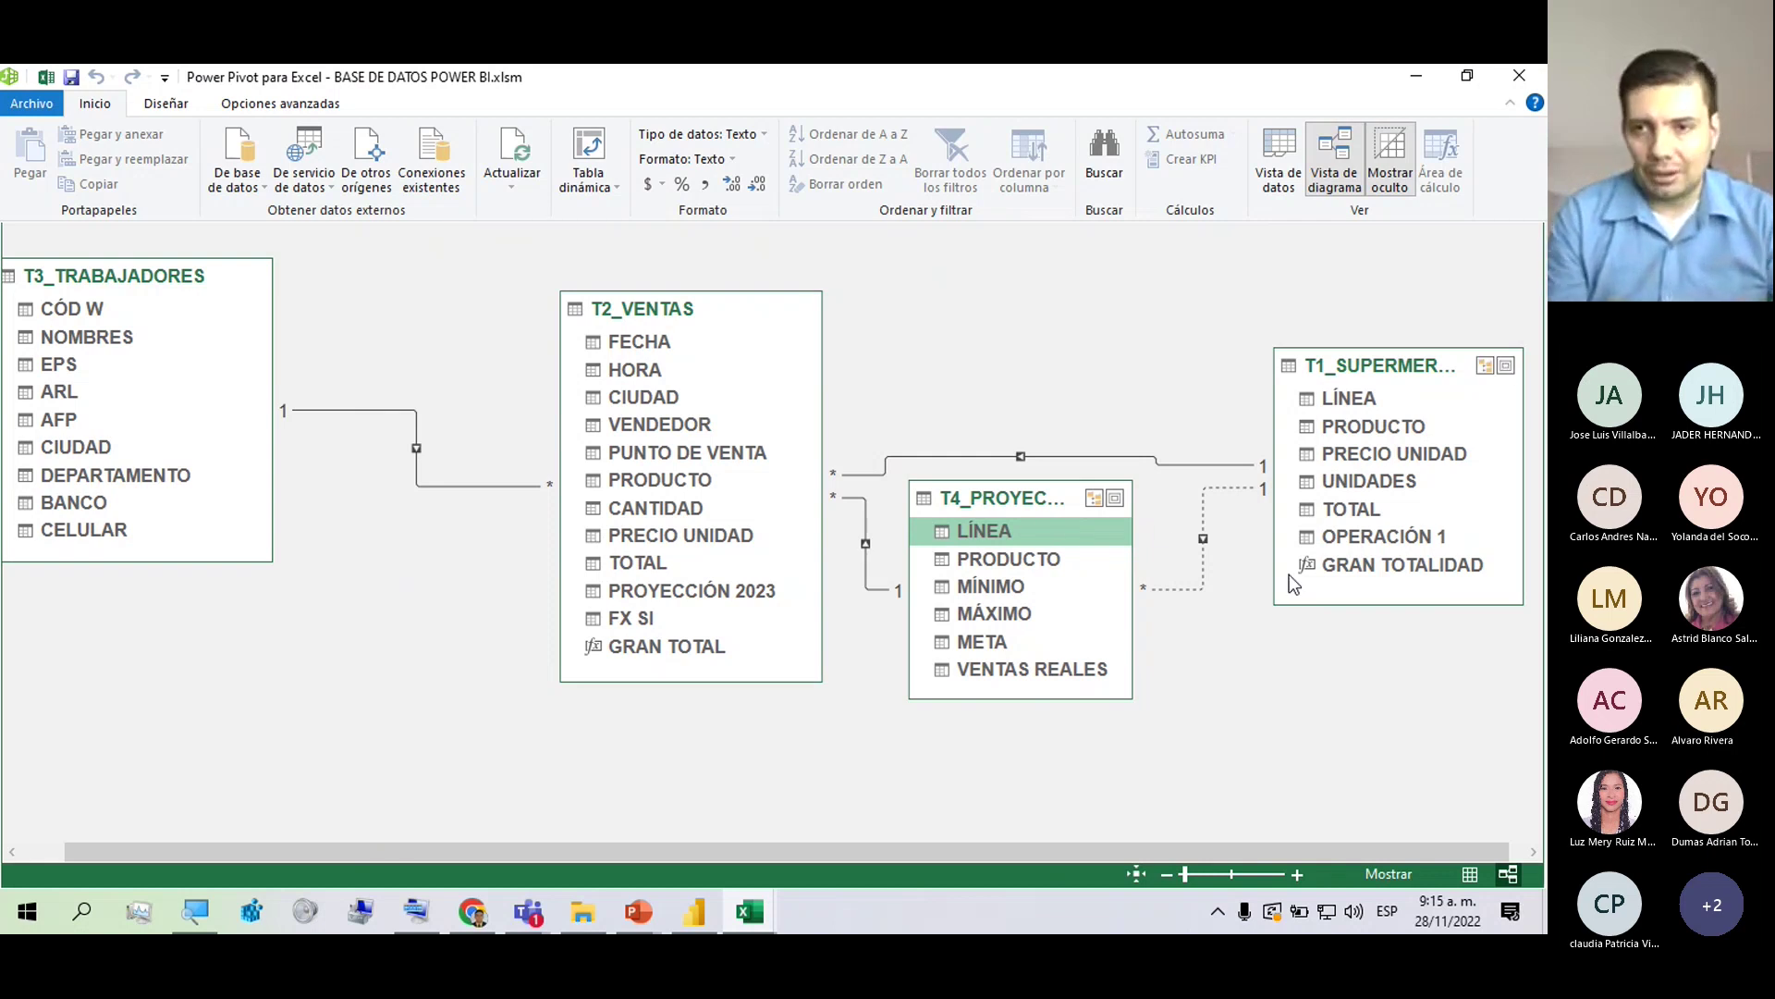
Examine which columns the relationships between T2_VENTAS, T4_PROYECCION_VENTAS and T1_SUPERMERCADO join.
{"action": "right_click", "coordinate": [1204, 538]}
{"action": "left_click", "coordinate": [1211, 571]}
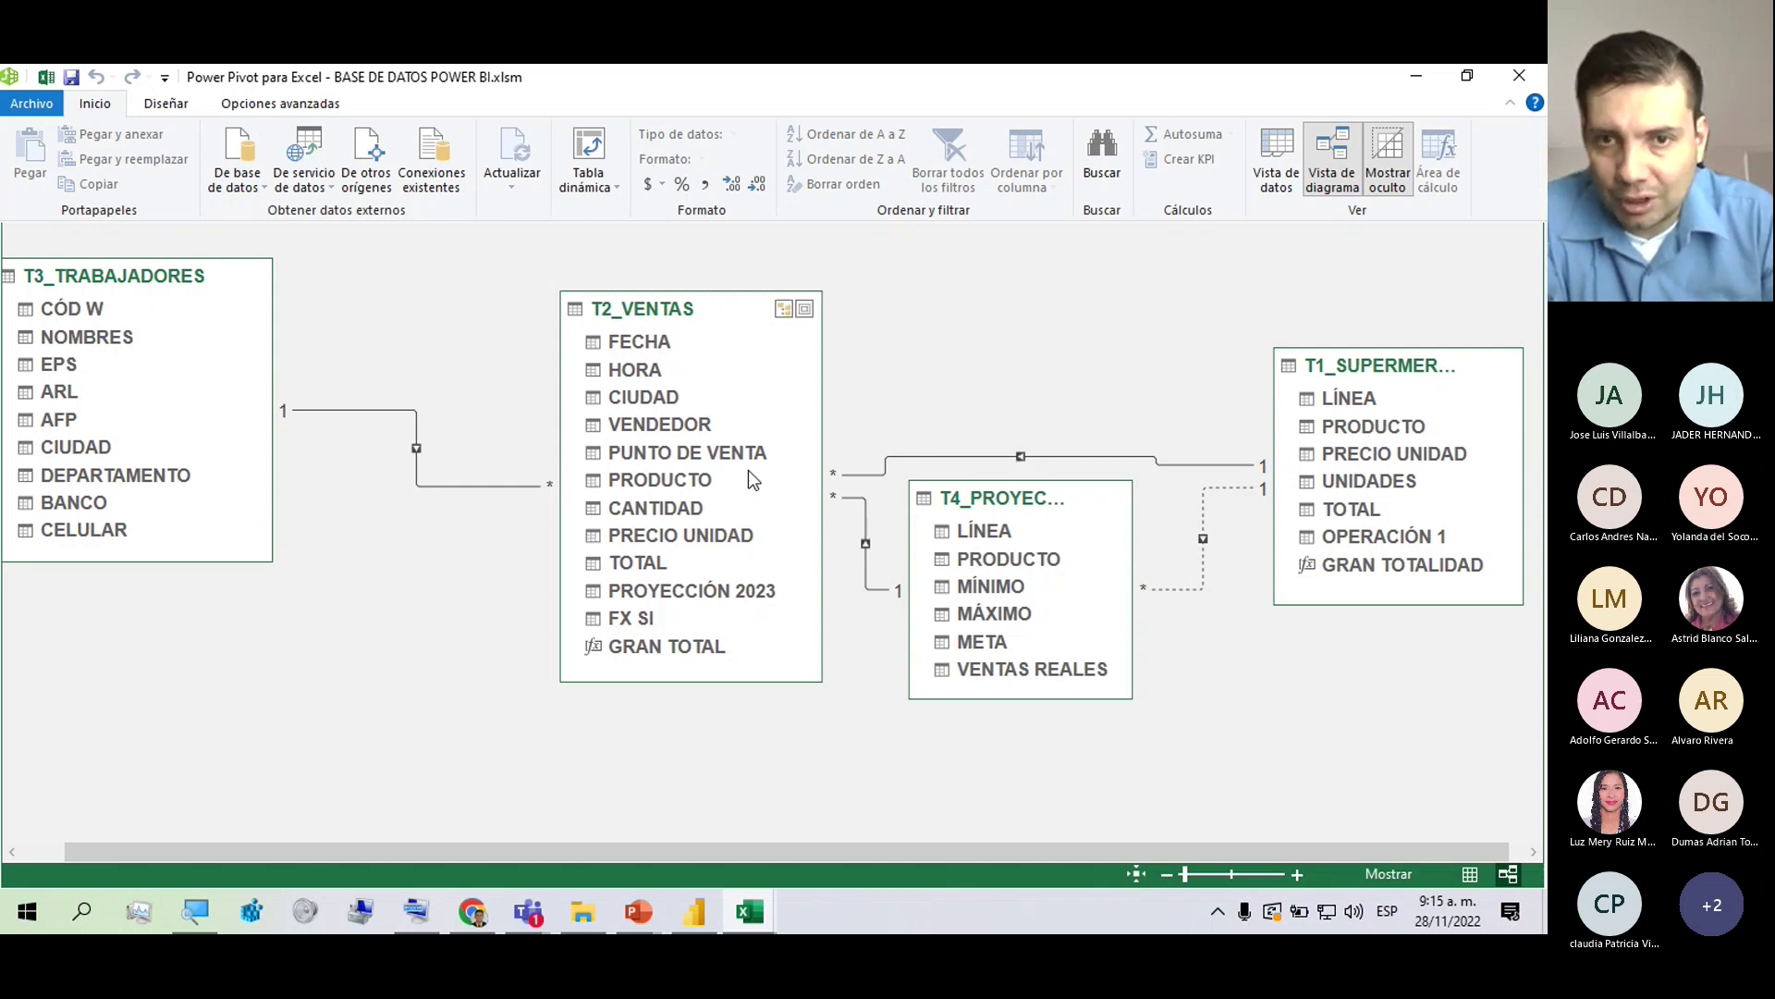
{"action": "left_click", "coordinate": [1002, 456]}
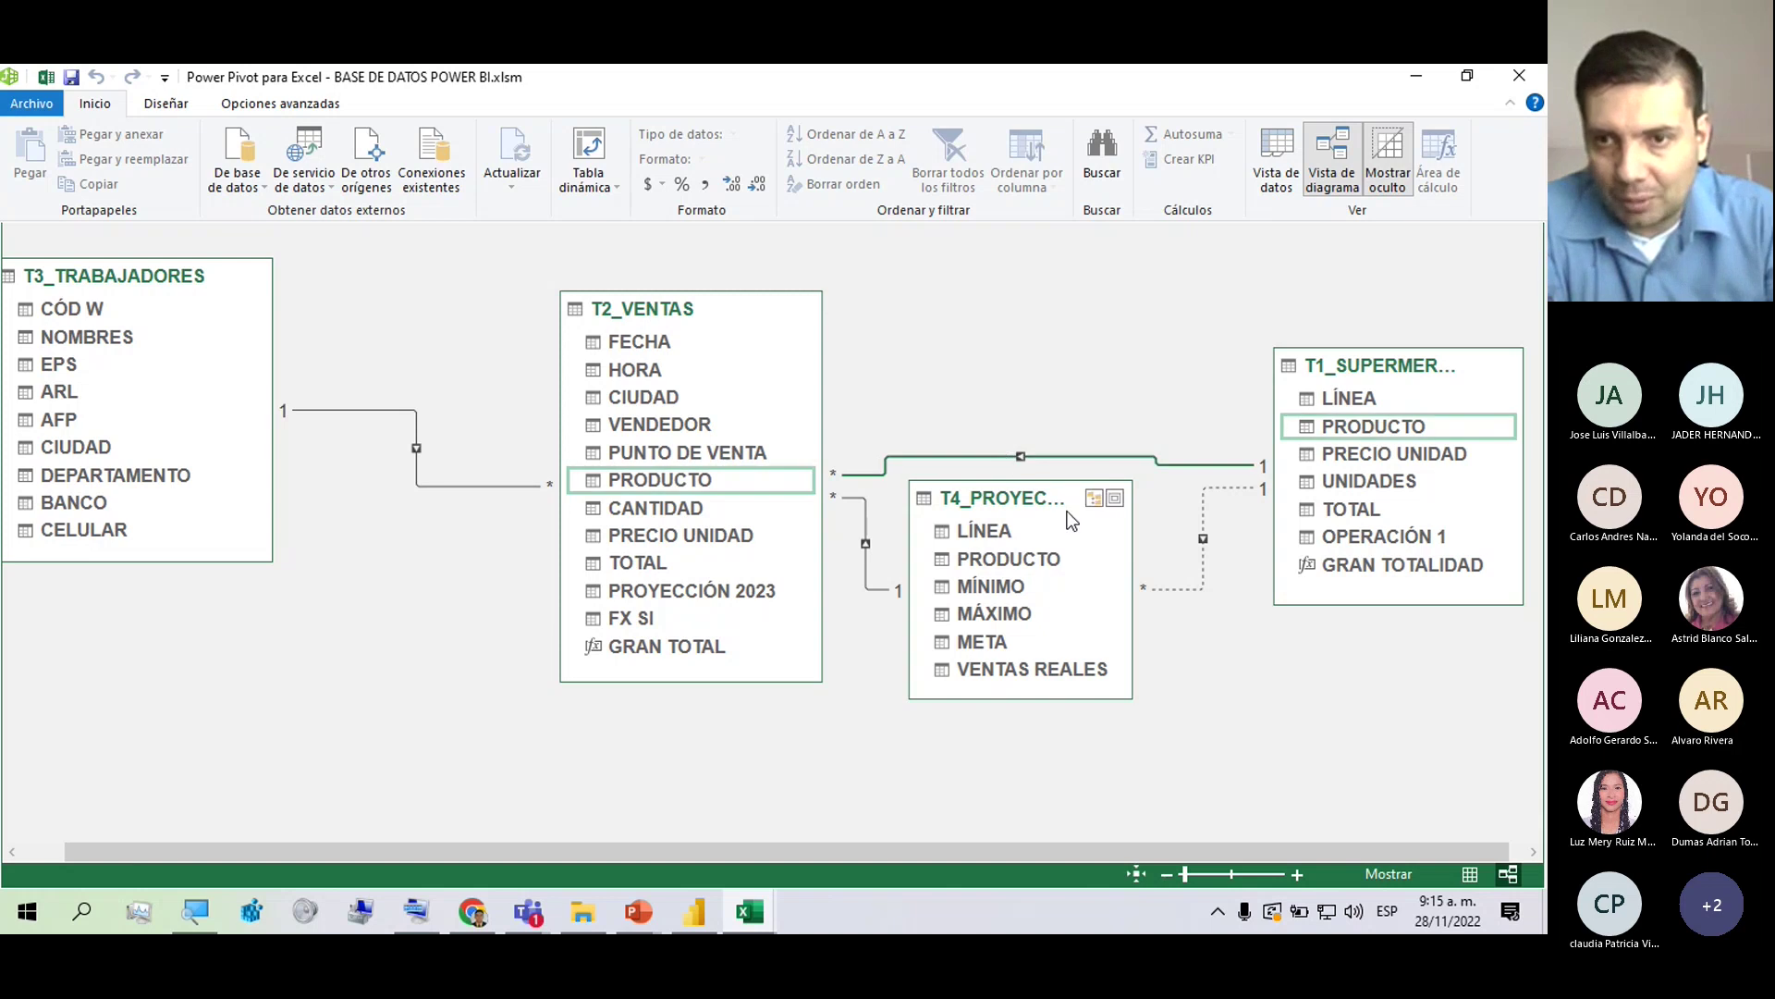
{"action": "left_click", "coordinate": [1019, 561]}
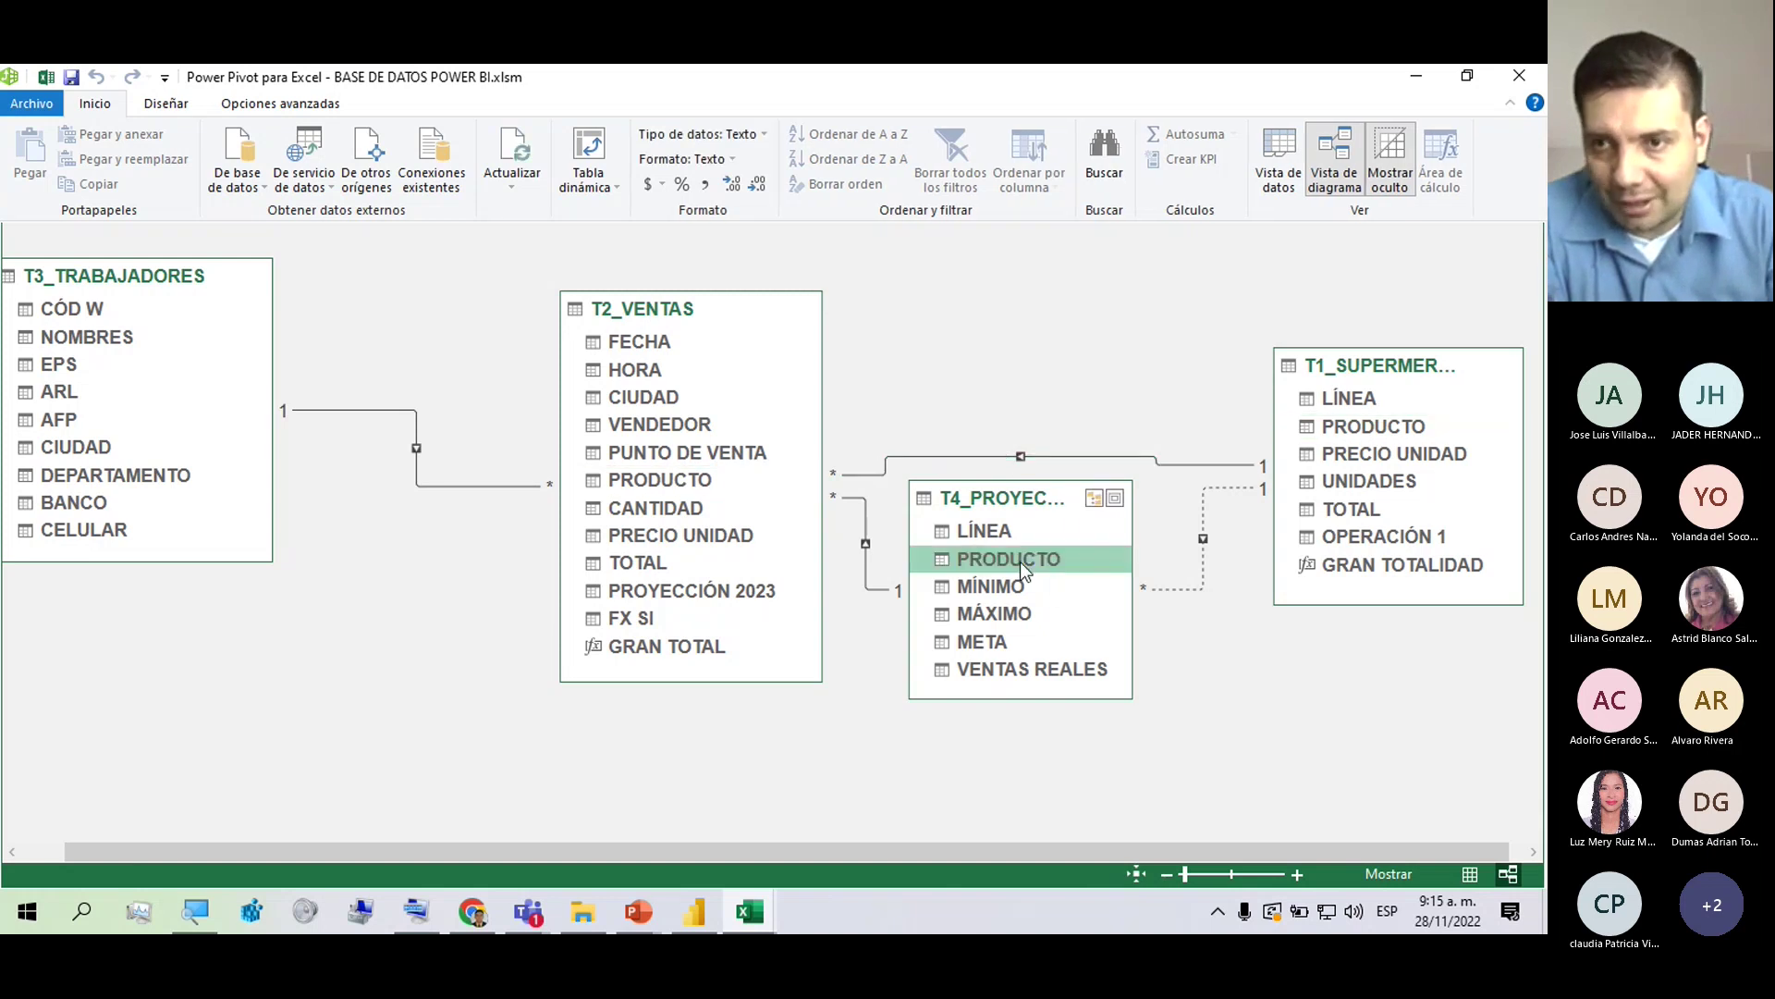
{"action": "left_click", "coordinate": [1212, 540]}
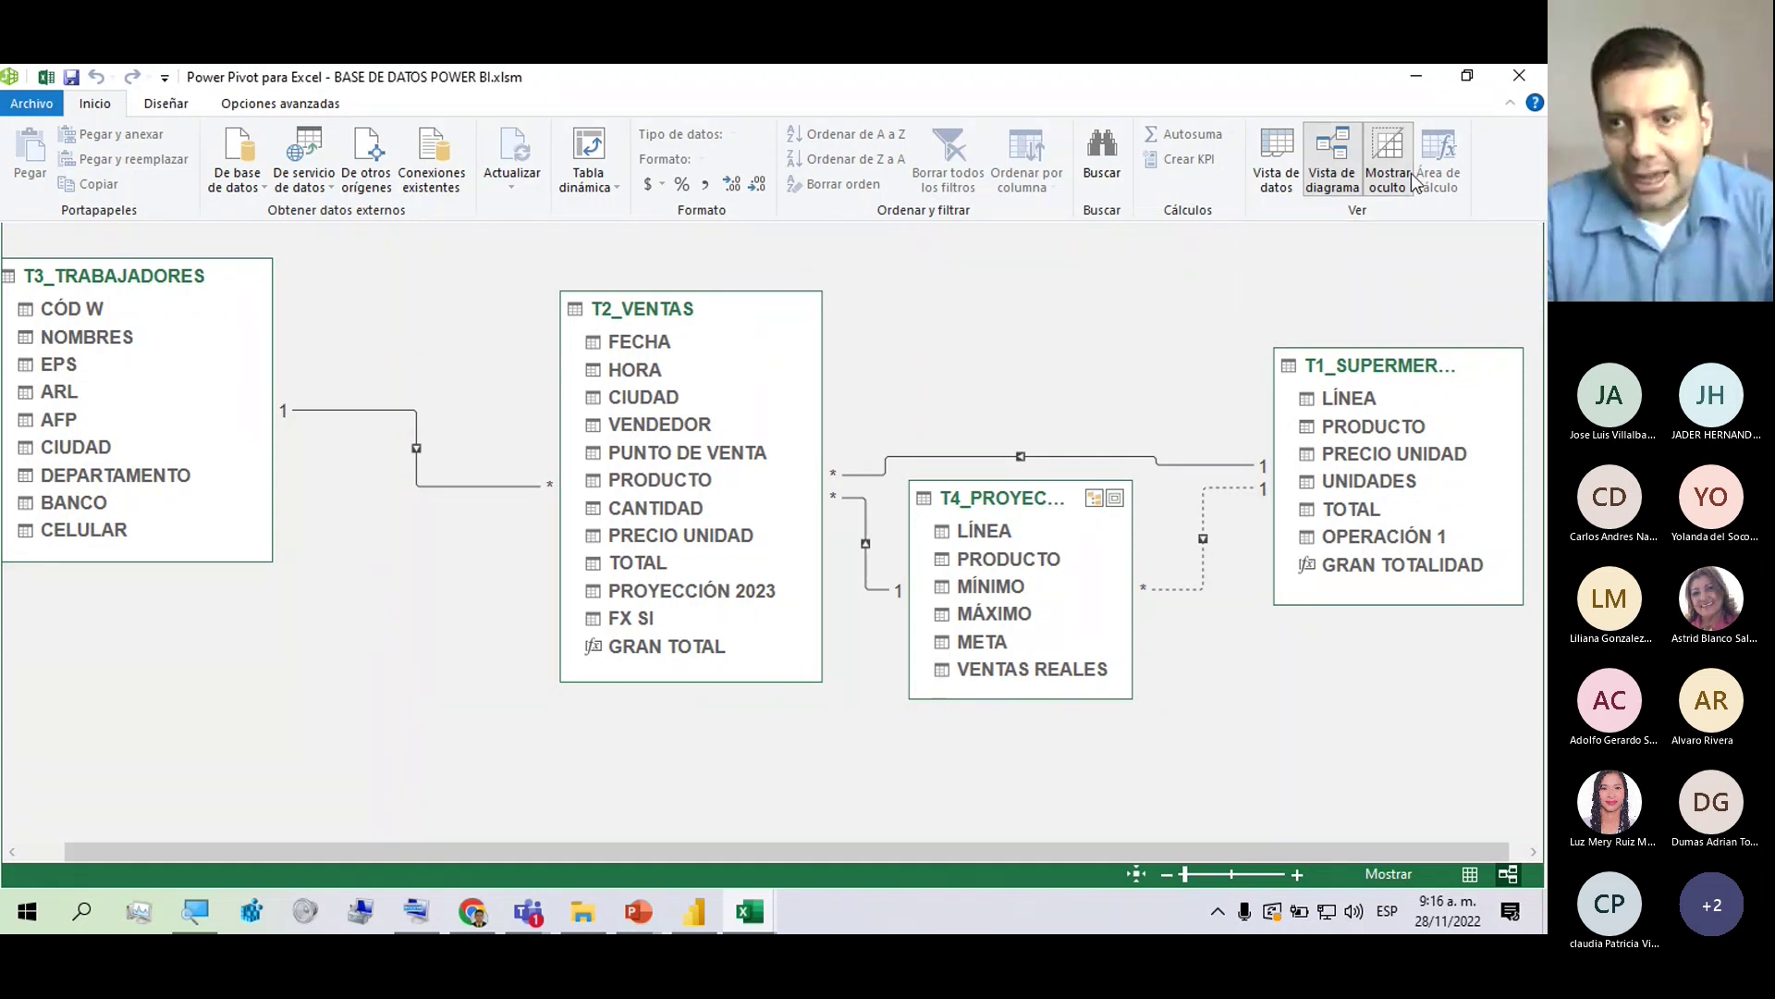
Relate NOMBRES in T3_TRABAJADORES to VENDEDOR in T2_VENTAS, and compare the columns joined by both relationships between these tables.
{"action": "left_click", "coordinate": [329, 413]}
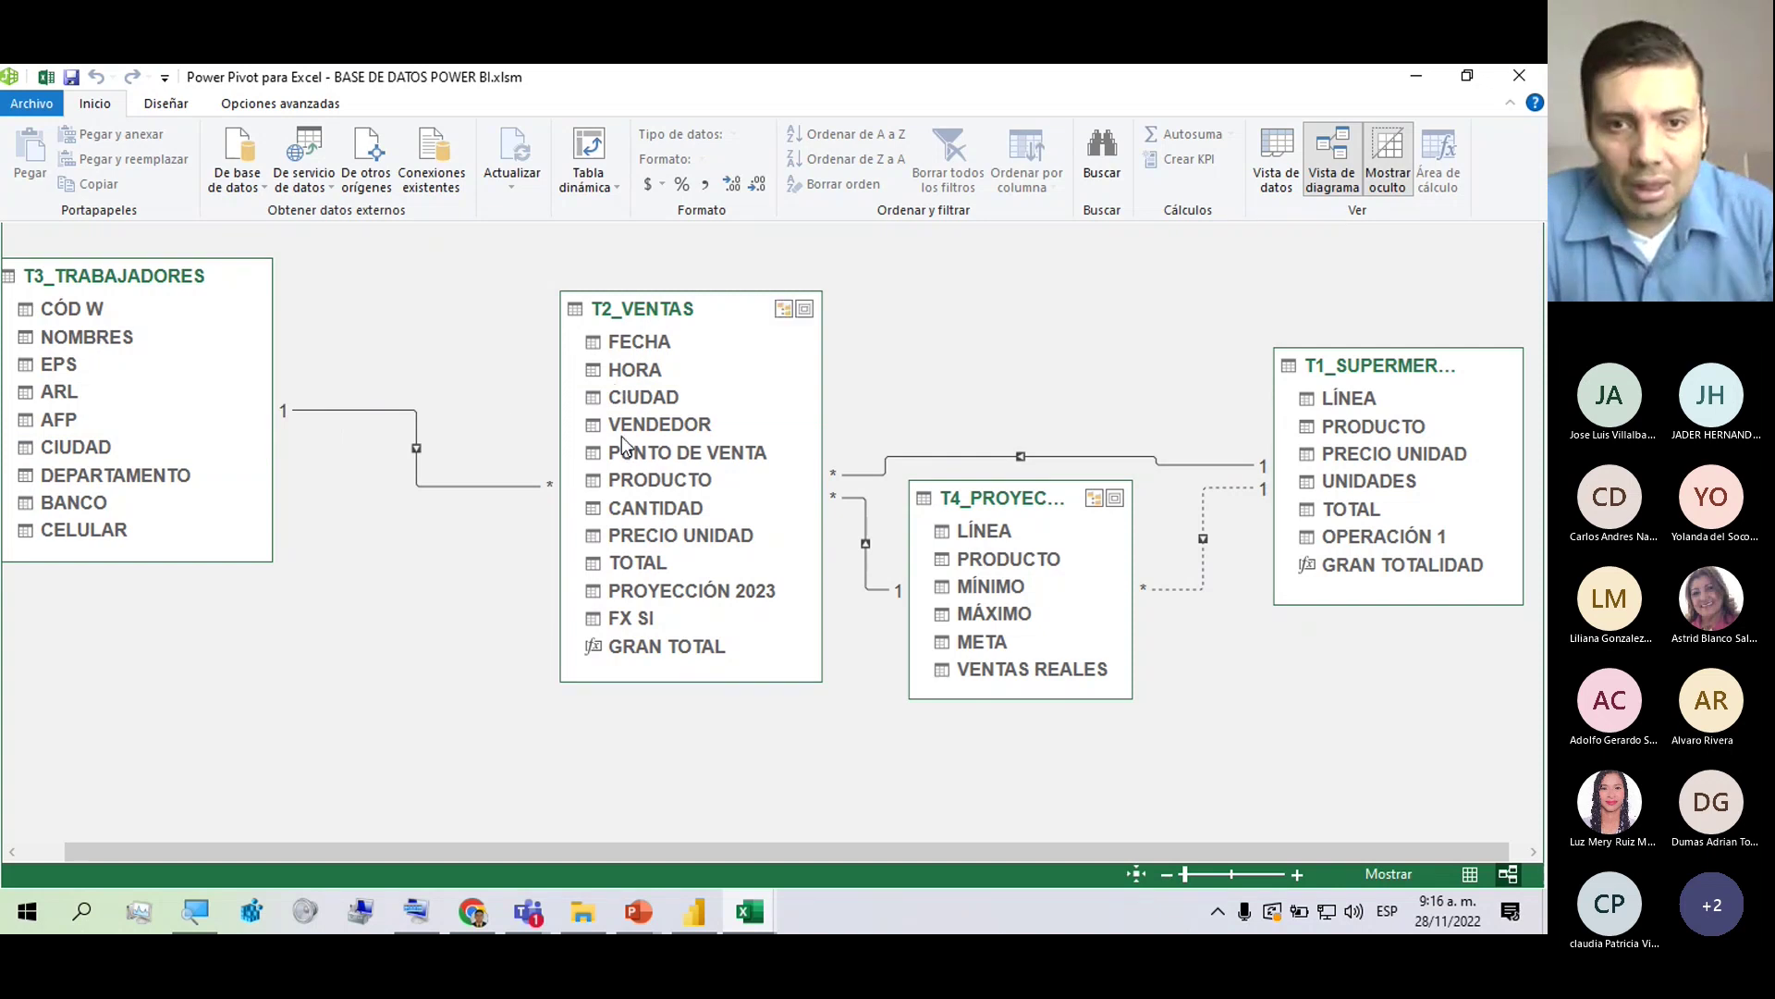
{"action": "left_click_drag", "start_coordinate": [92, 337], "coordinate": [595, 424]}
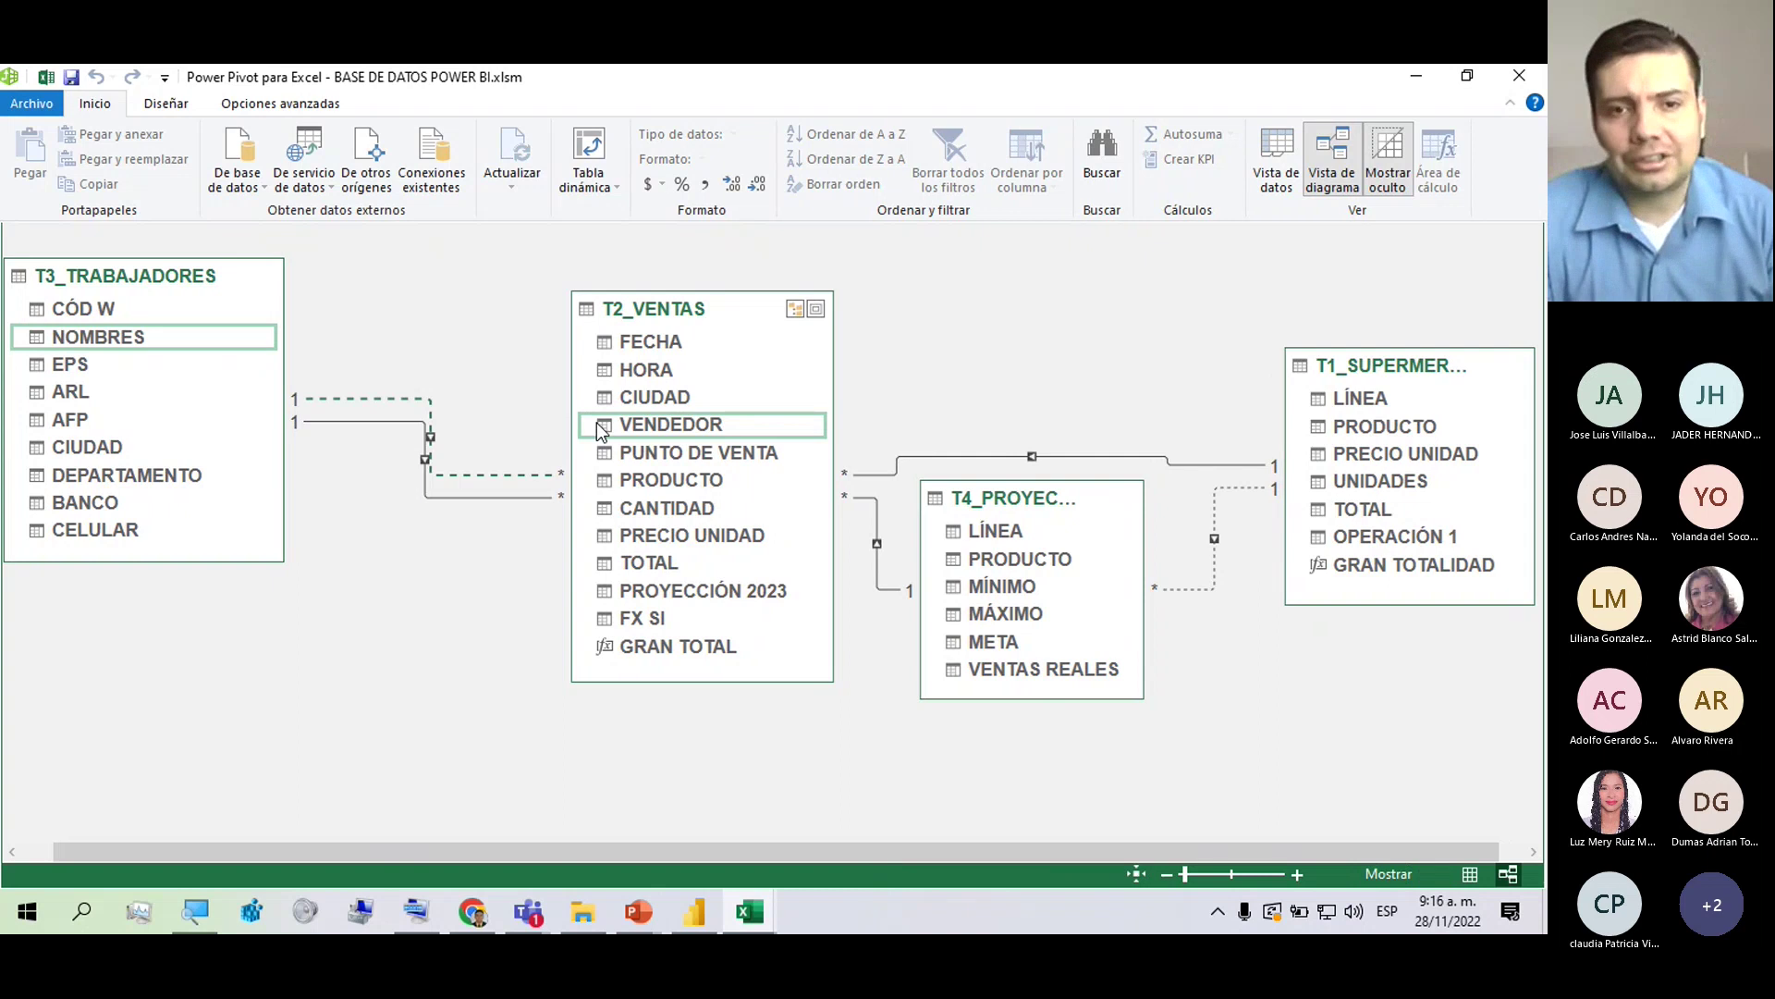
{"action": "left_click", "coordinate": [369, 426]}
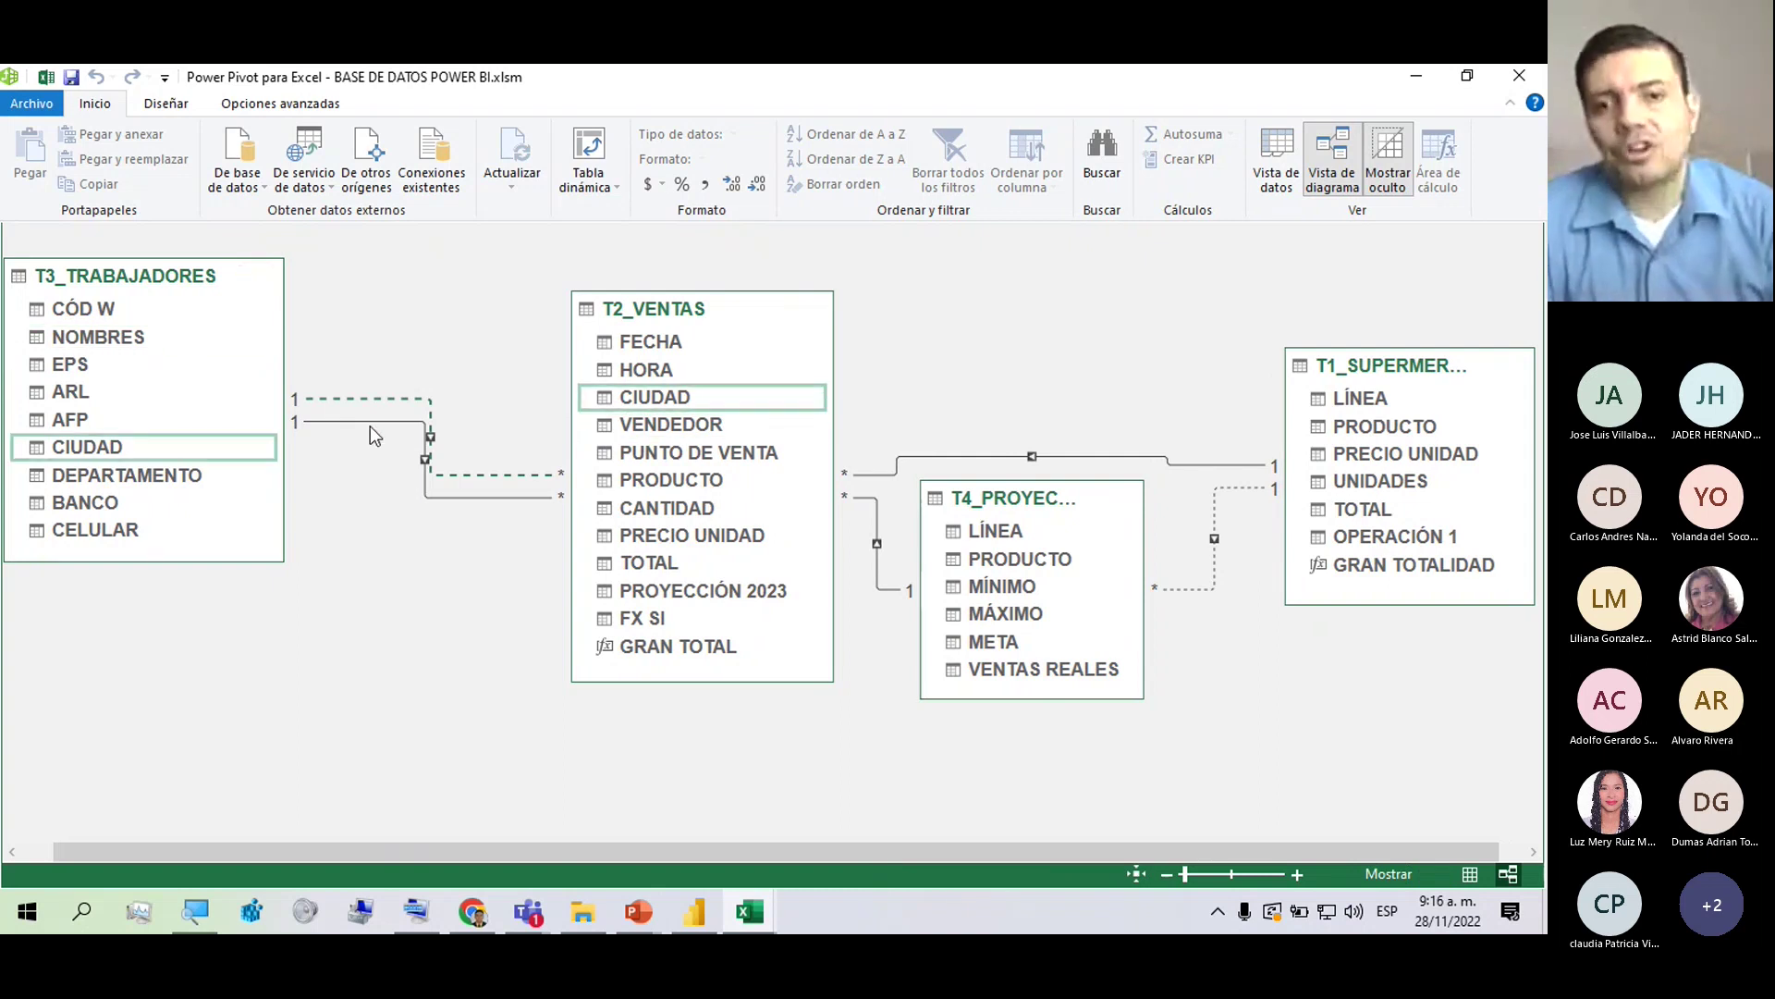
{"action": "left_click", "coordinate": [370, 399]}
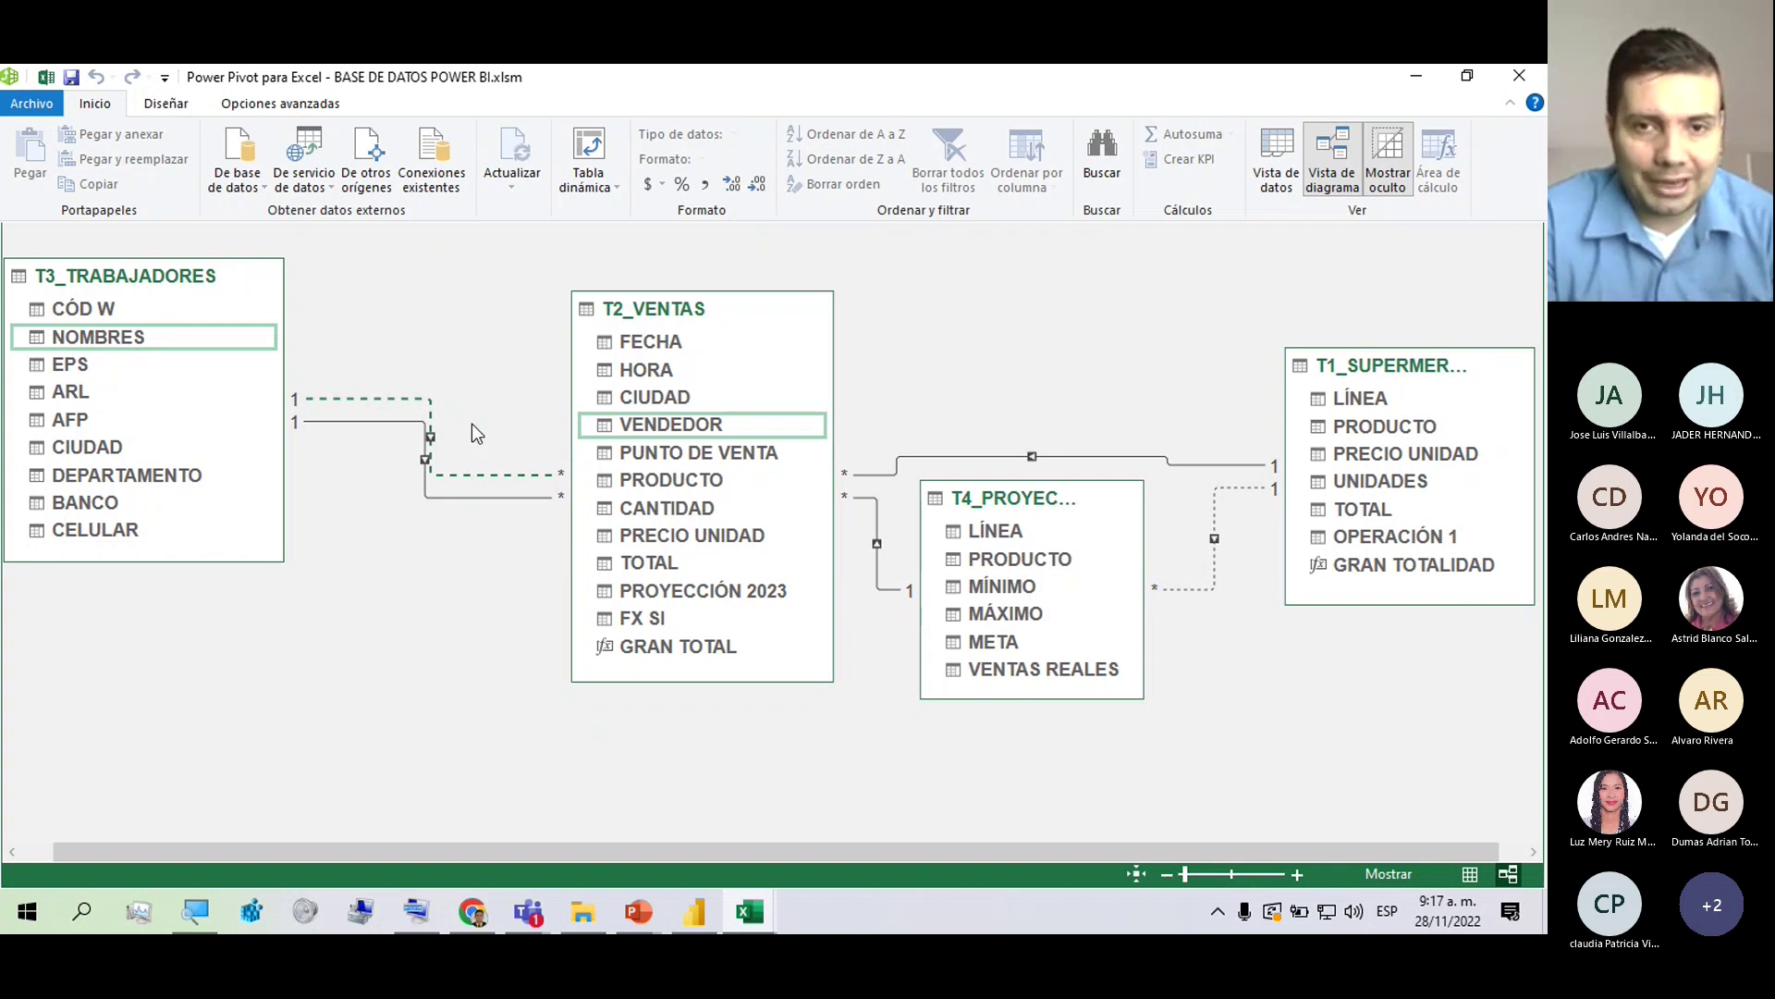
{"action": "left_click", "coordinate": [501, 499]}
{"action": "left_click", "coordinate": [453, 474]}
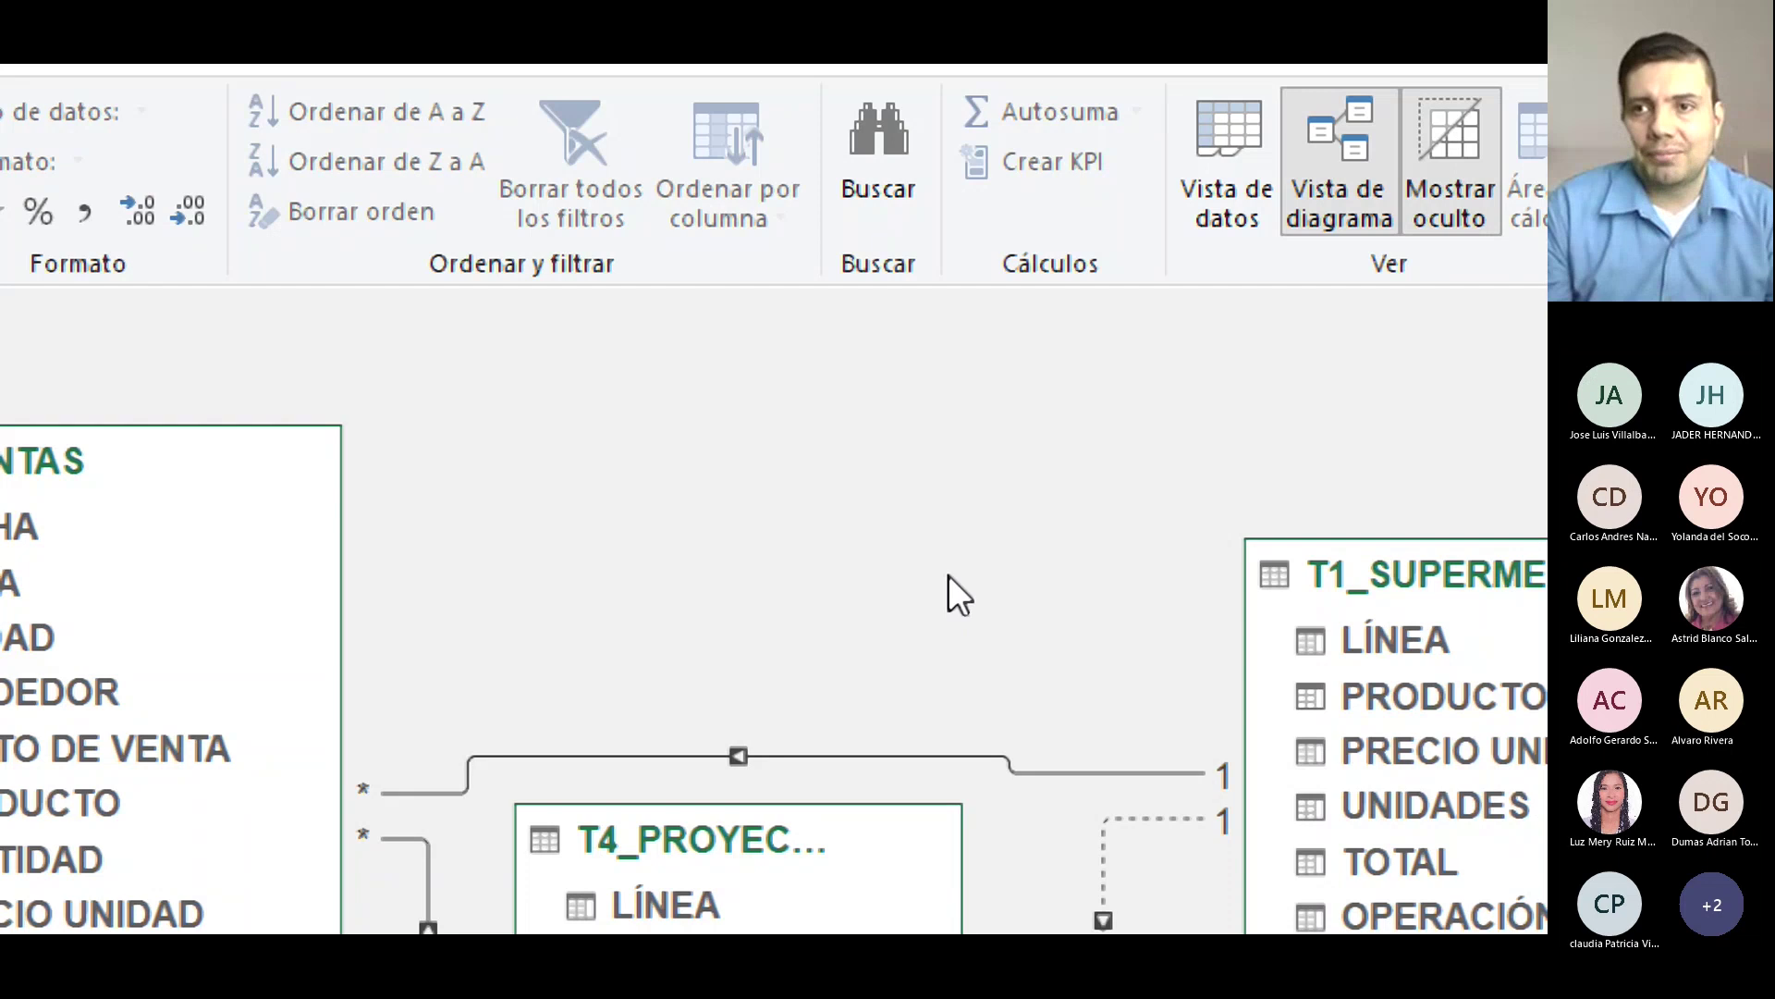
Switch the data model to data view and create a pivot table from it on a new worksheet.
{"action": "left_click", "coordinate": [1198, 154]}
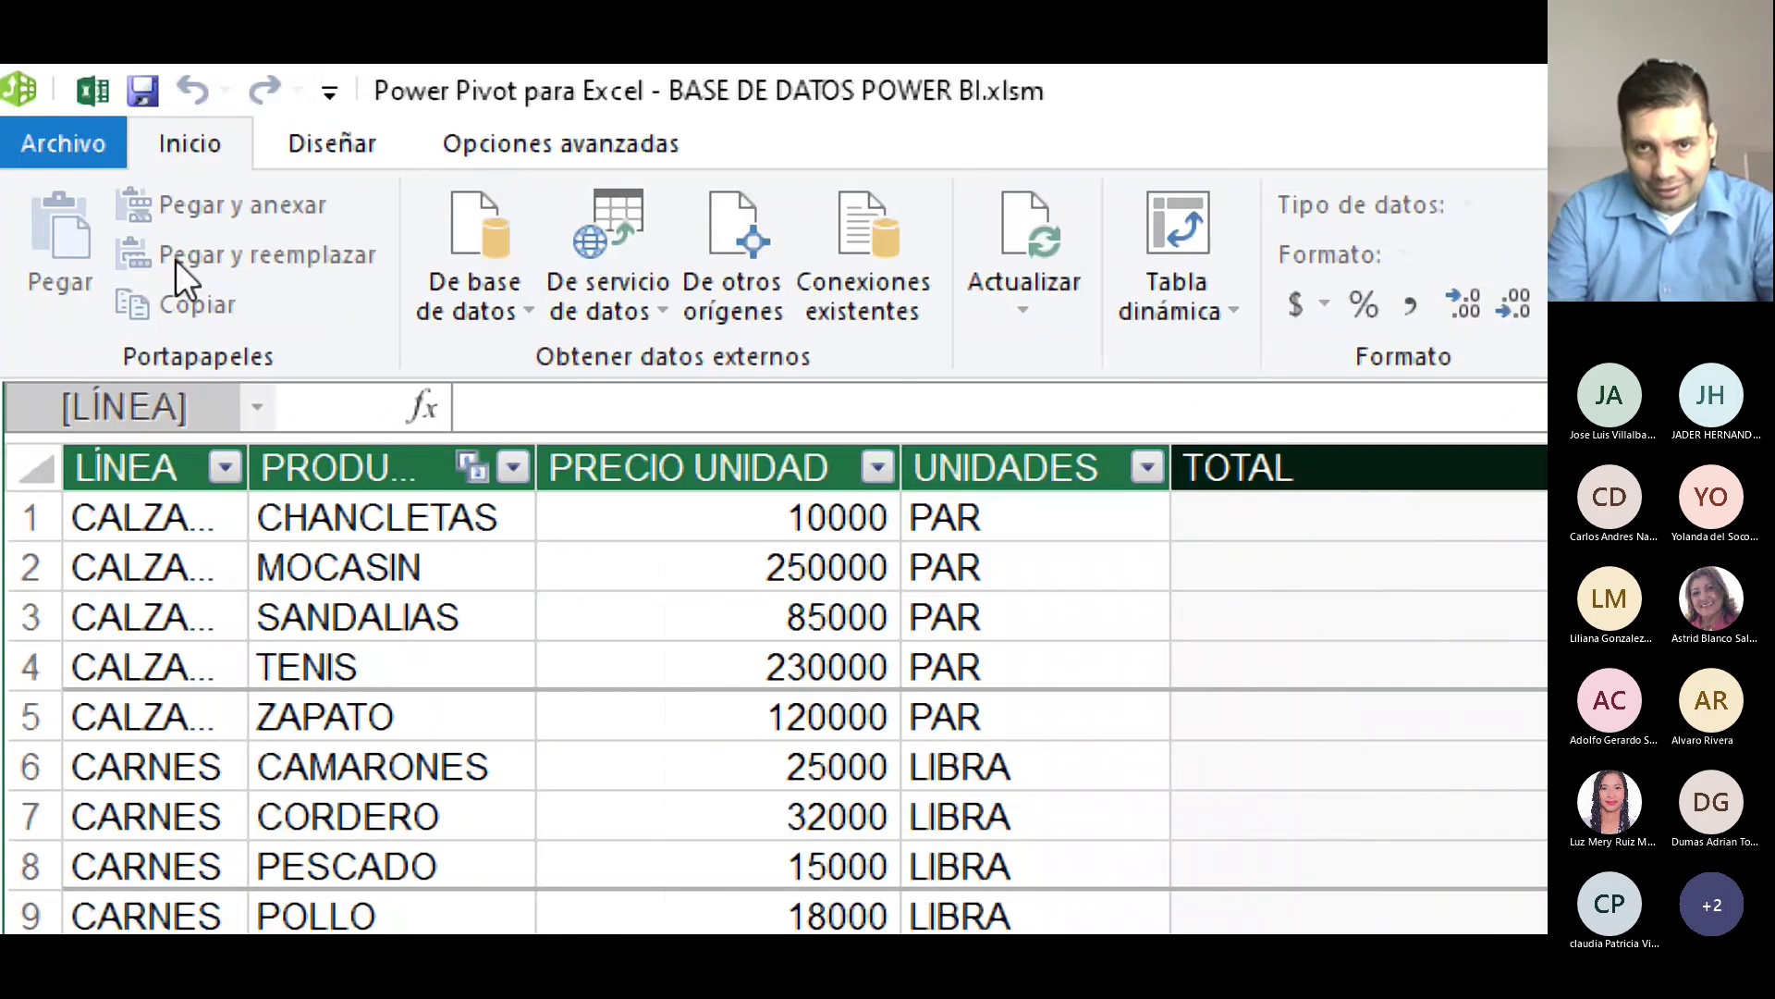
{"action": "left_click", "coordinate": [1197, 188]}
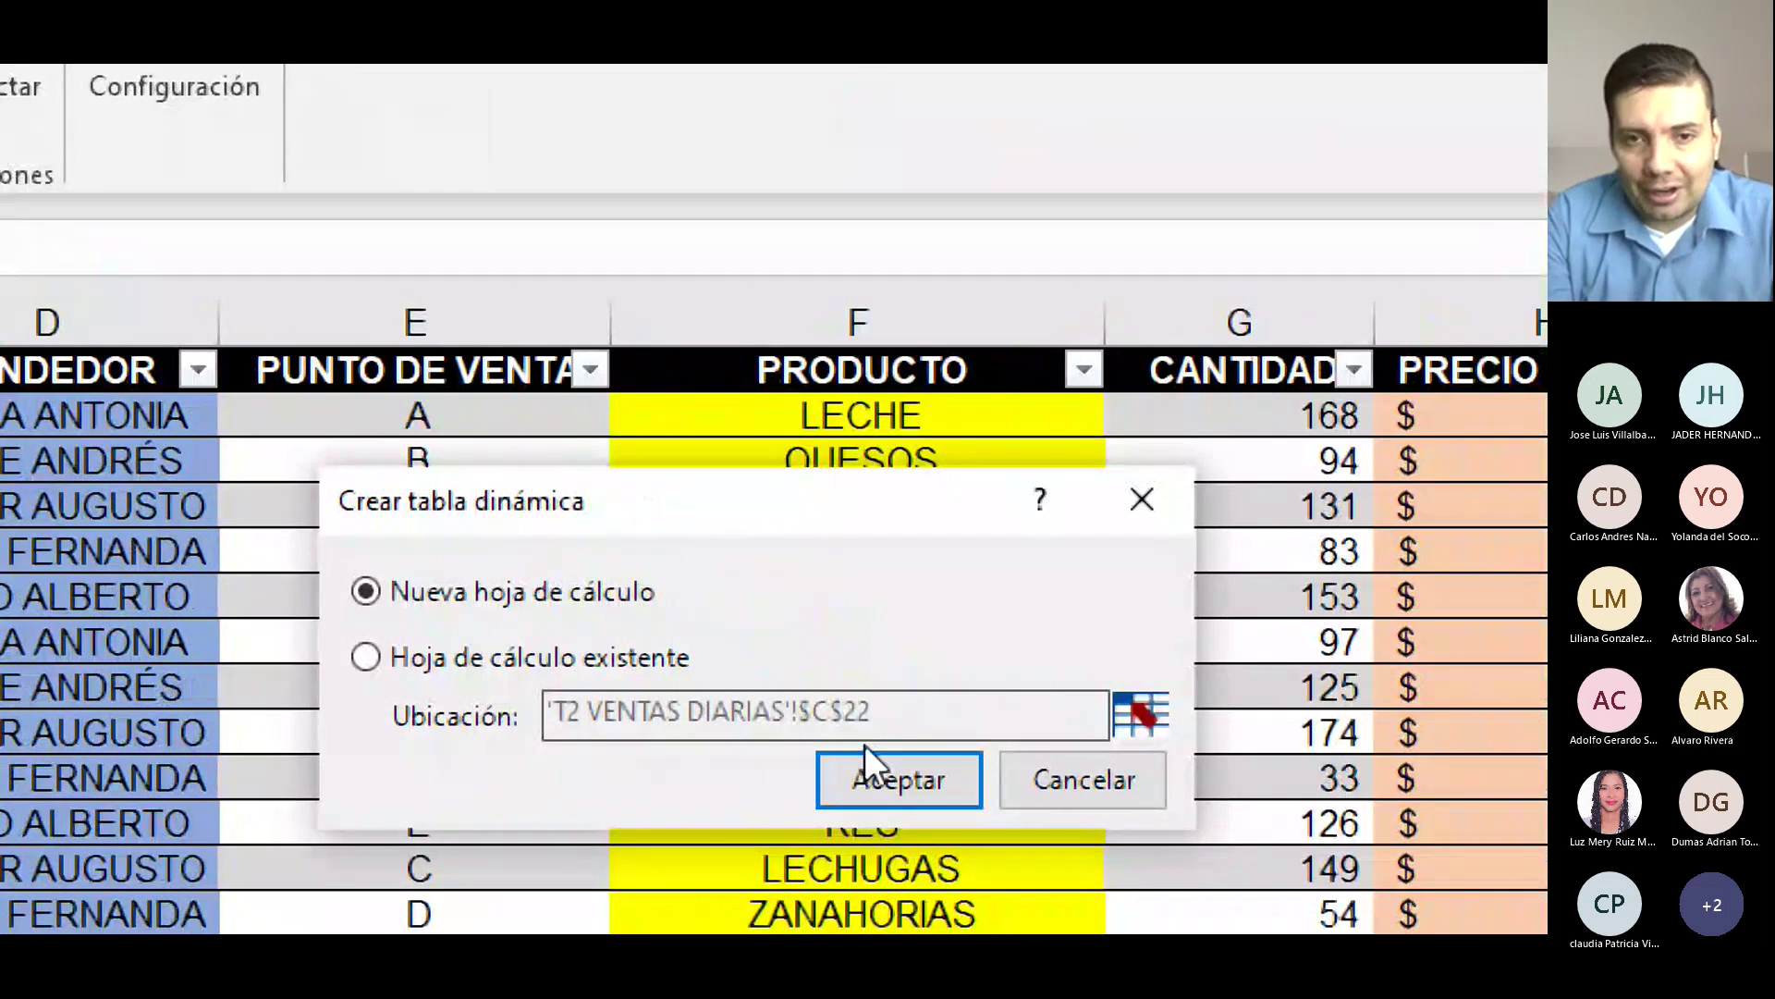
{"action": "left_click", "coordinate": [869, 776]}
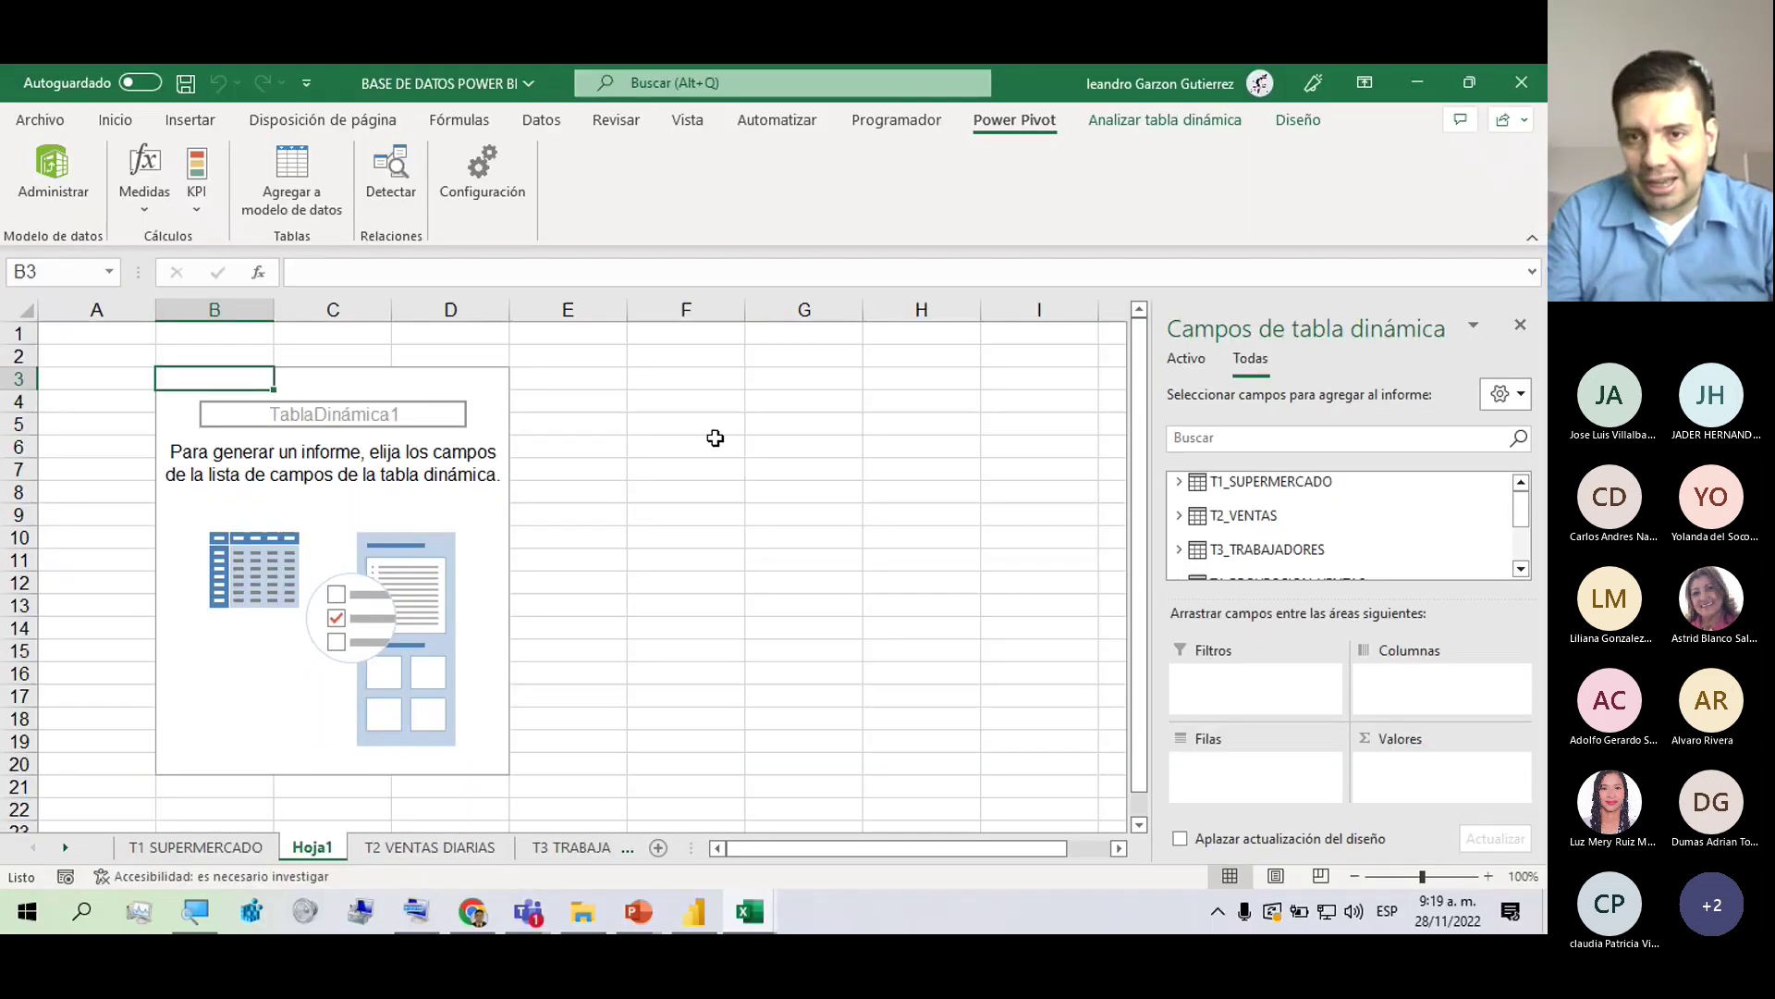
{"action": "key", "text": "Down"}
{"action": "key", "text": "Down"}
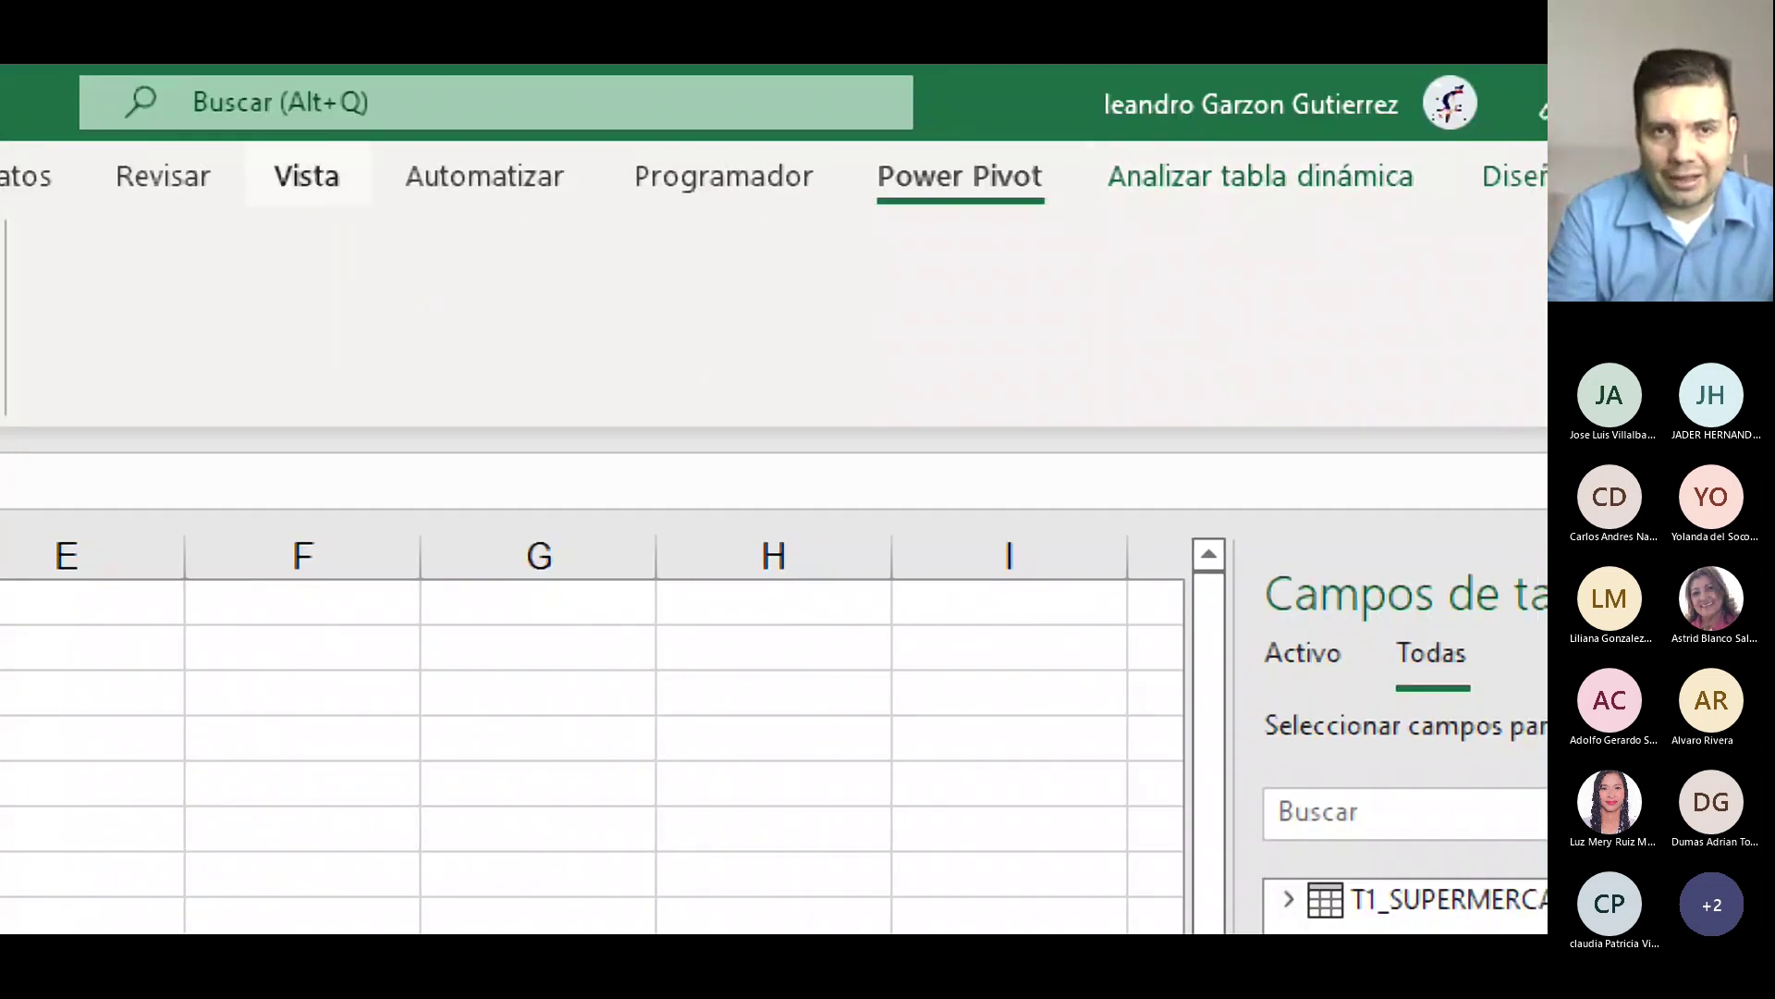
Review the file and database source types available for importing external data into the workbook.
{"action": "left_click", "coordinate": [618, 159]}
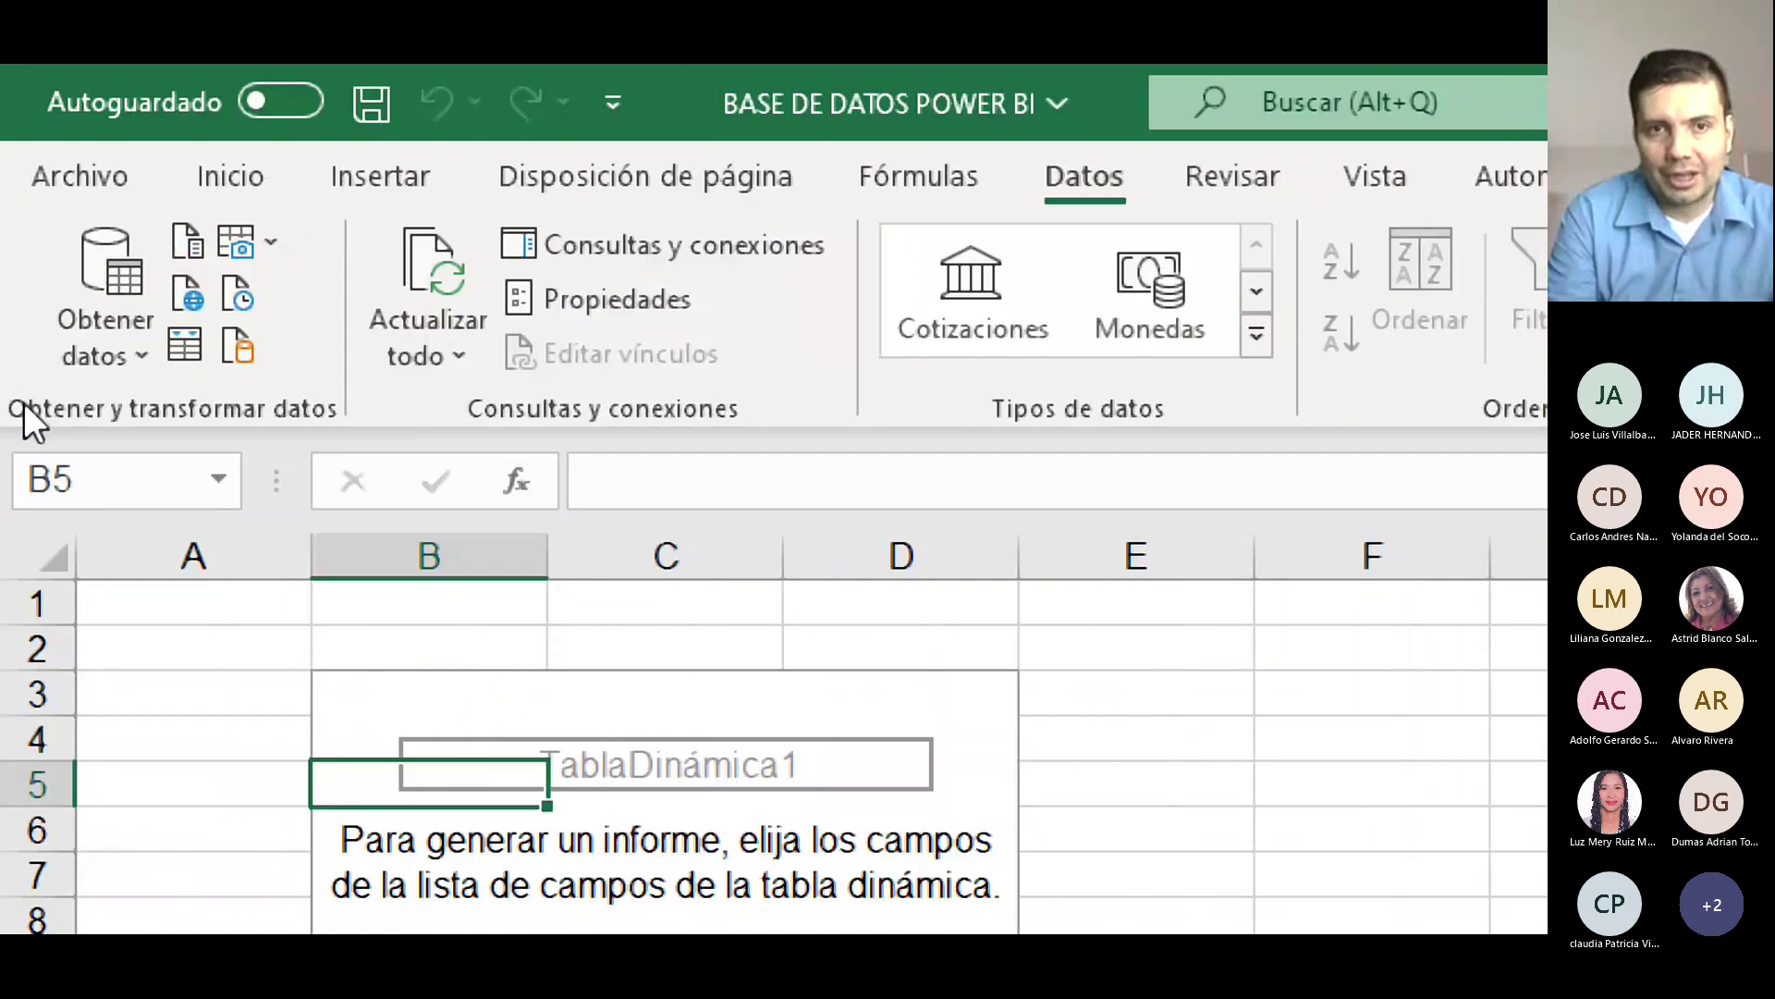
{"action": "left_click", "coordinate": [127, 327]}
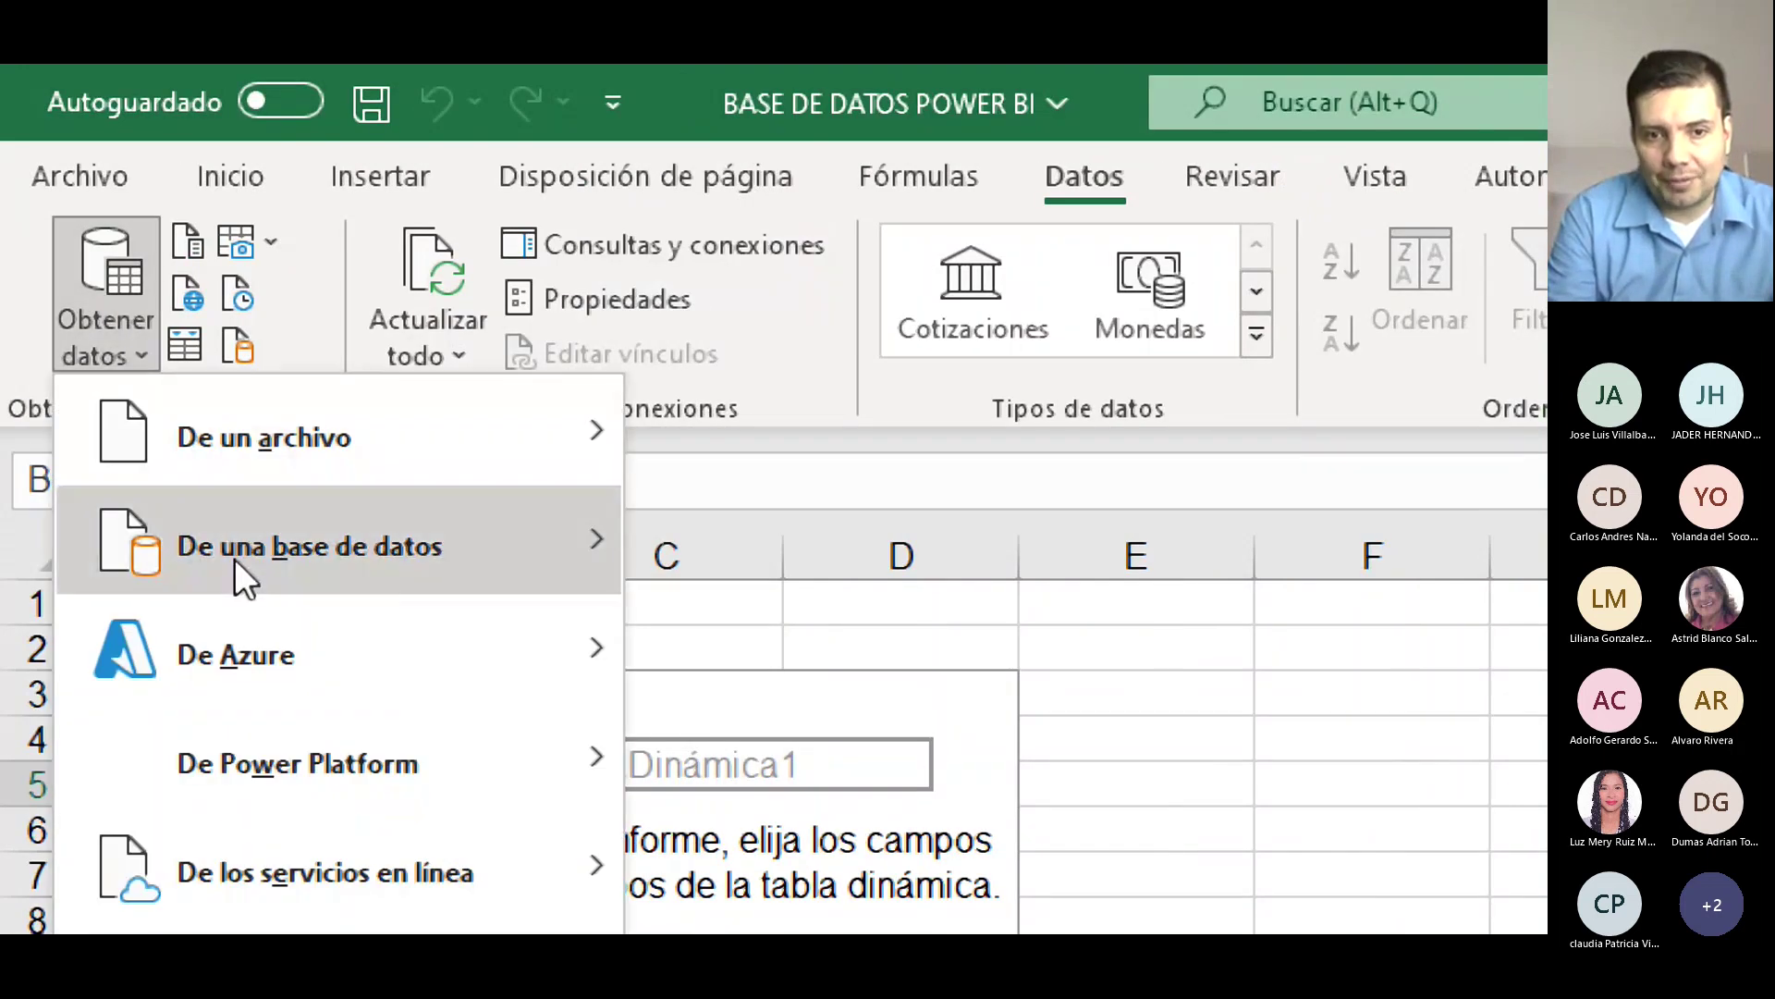
{"action": "mouse_move", "coordinate": [235, 558]}
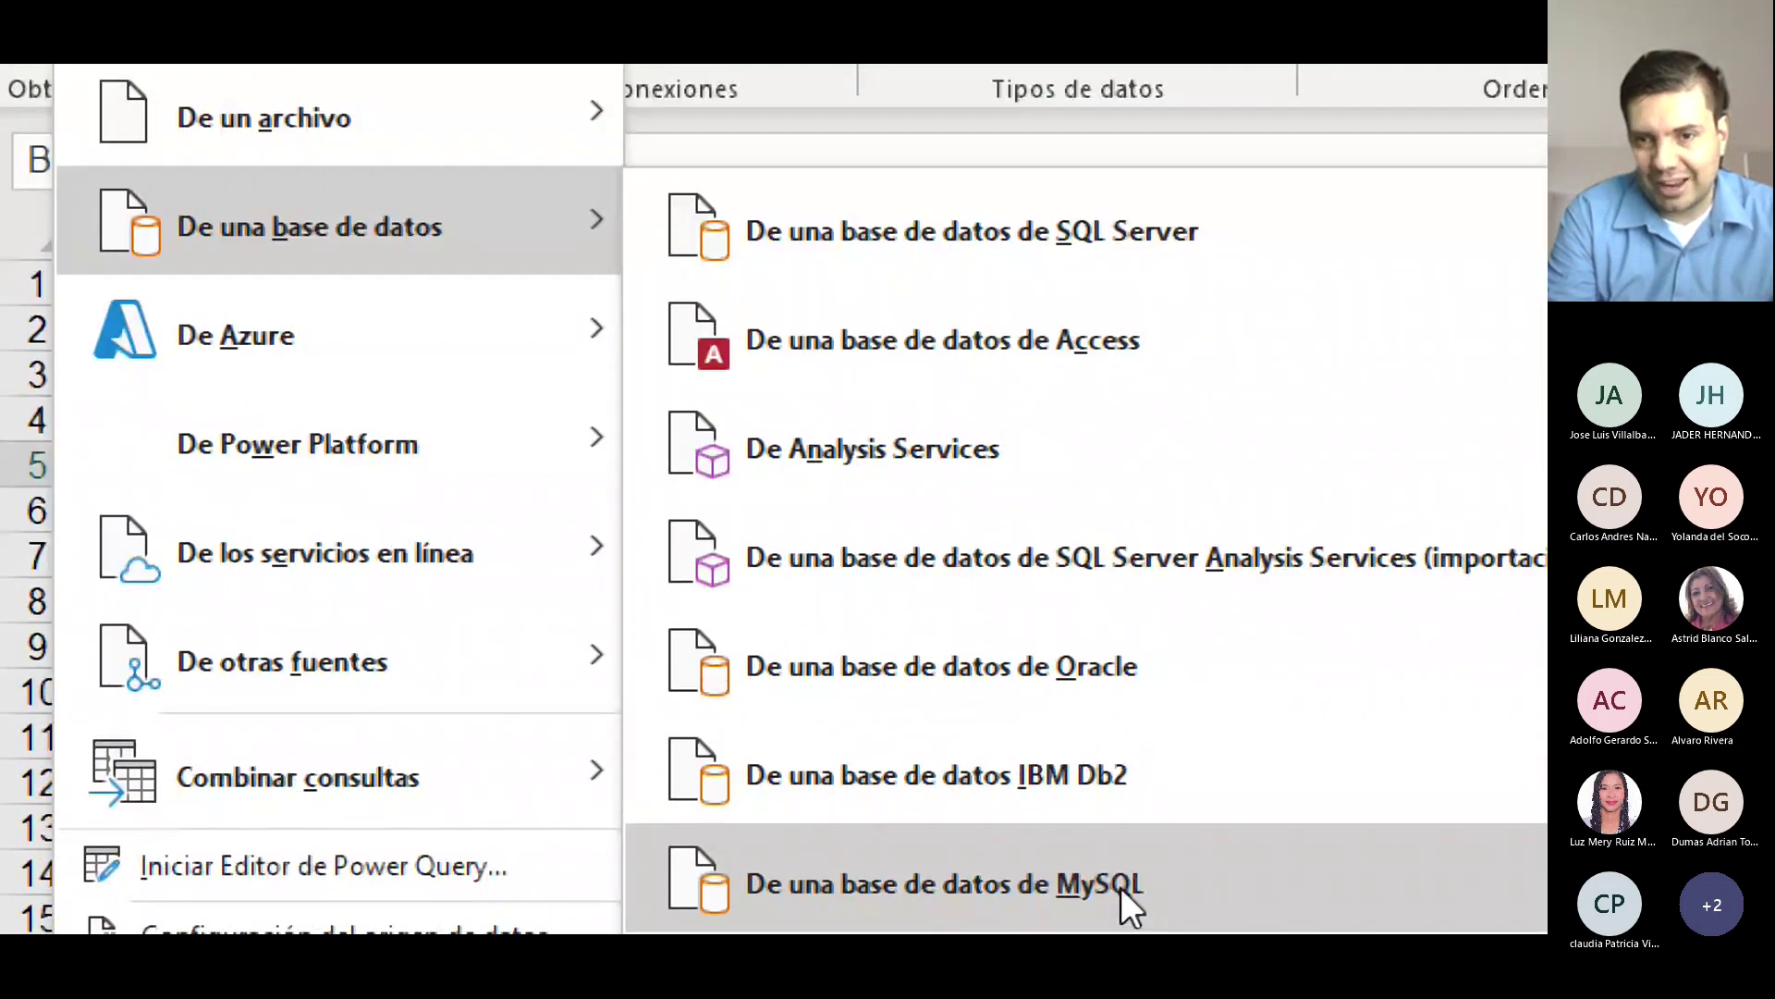
{"action": "mouse_move", "coordinate": [292, 92]}
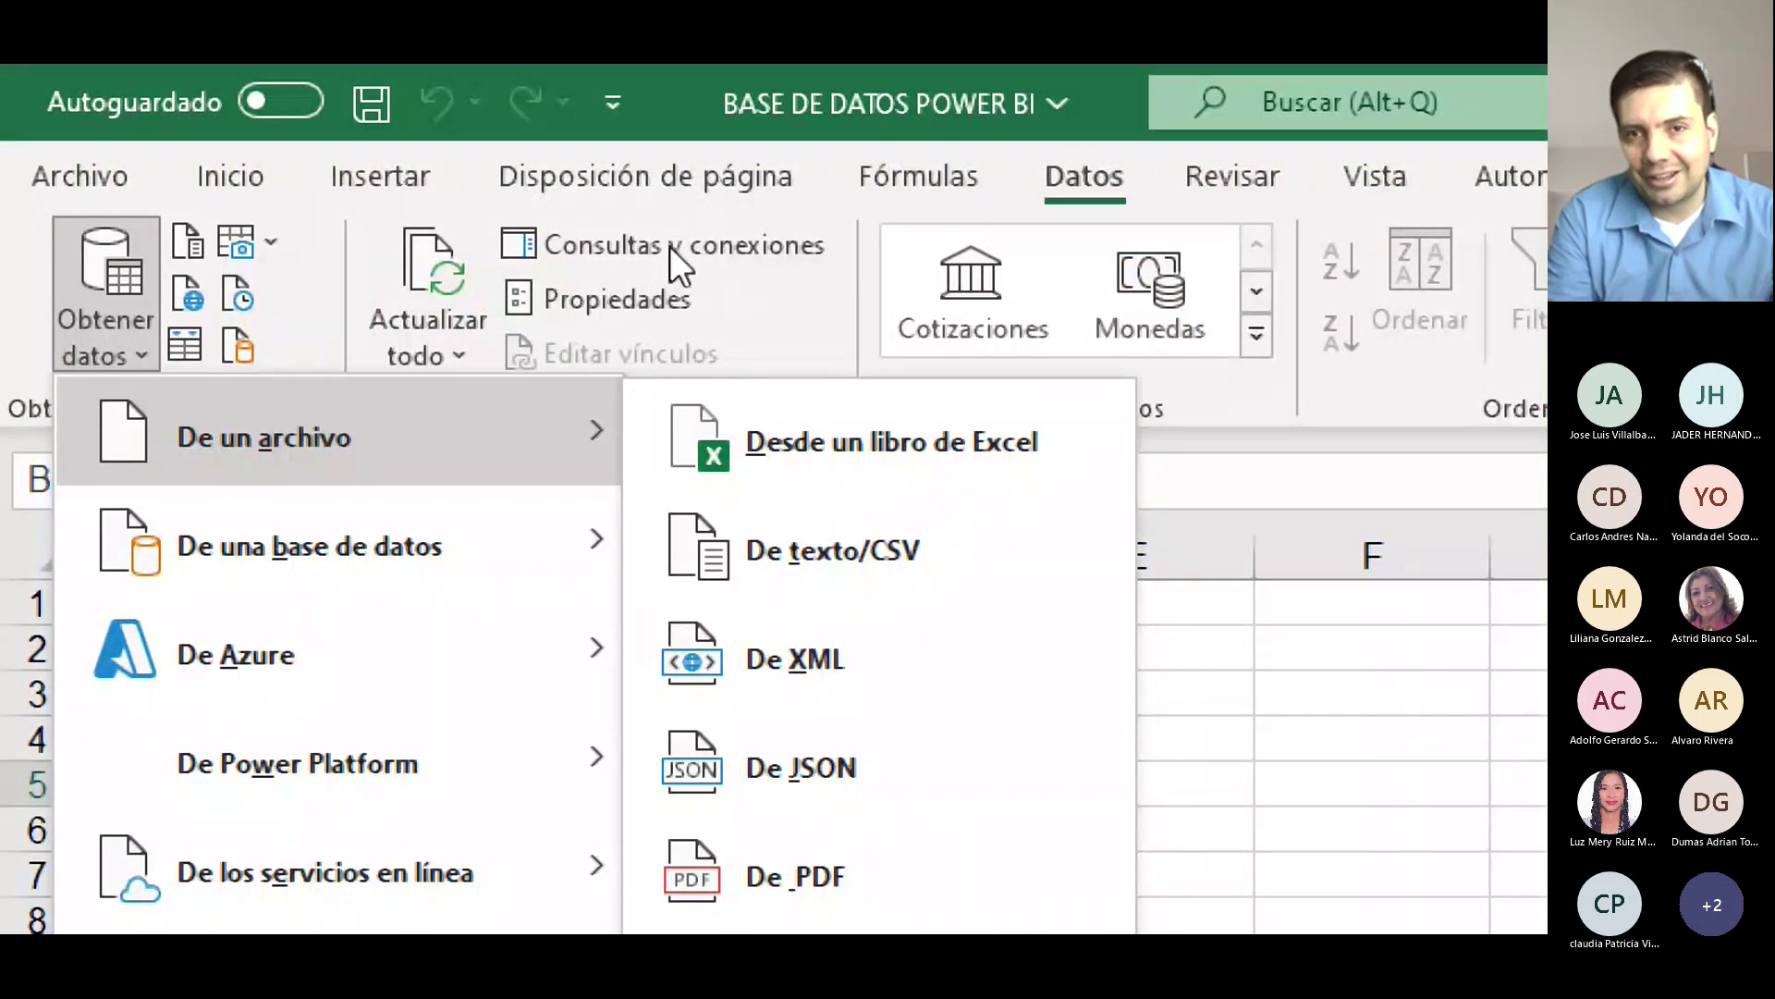
{"action": "key", "text": "Escape"}
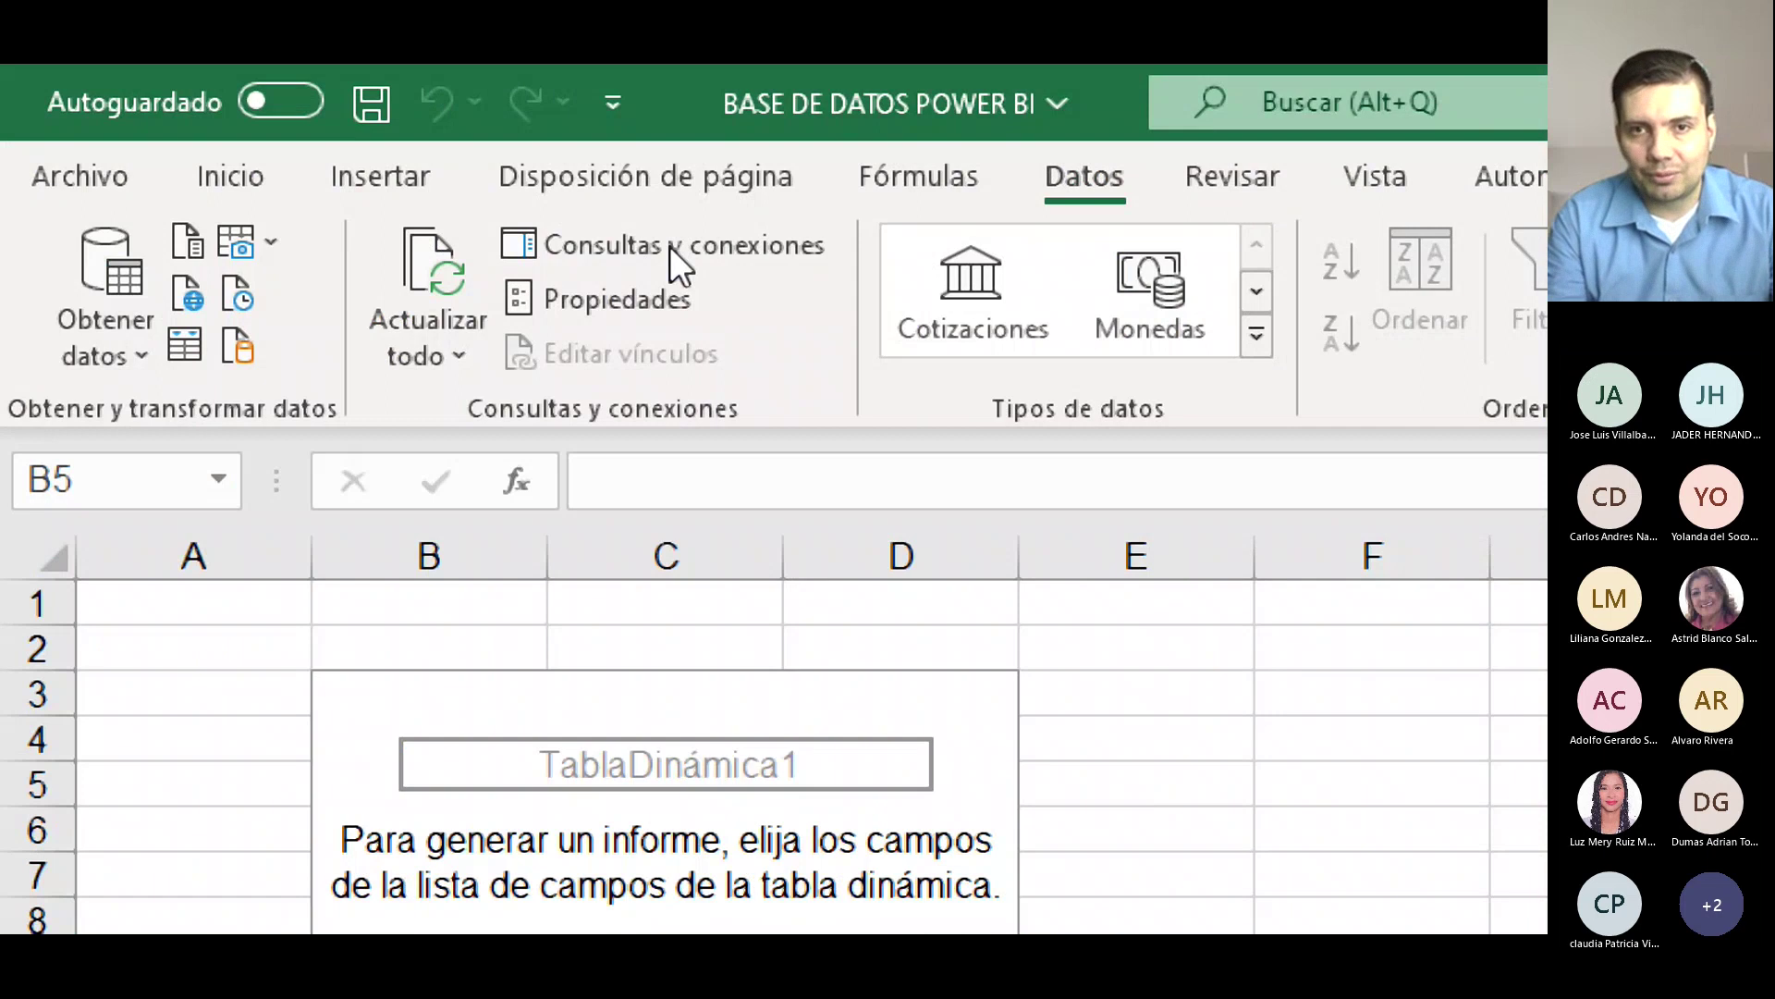
{"action": "key", "text": "super"}
{"action": "key", "text": "Escape"}
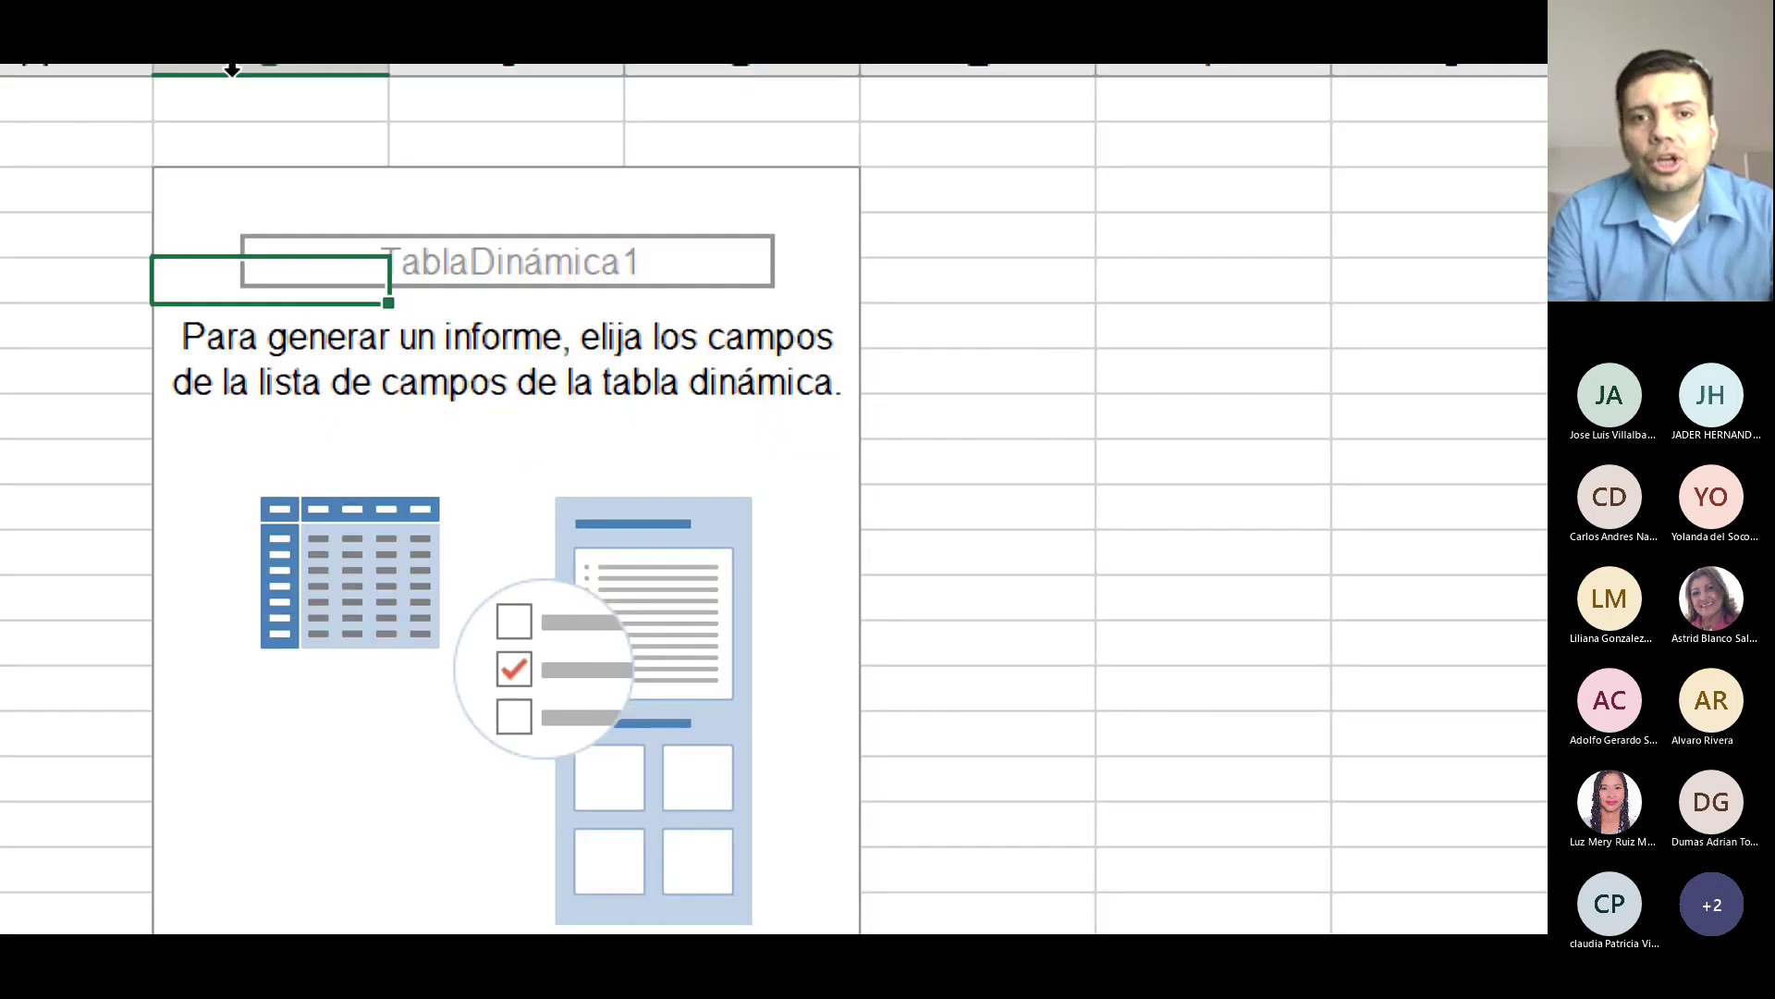
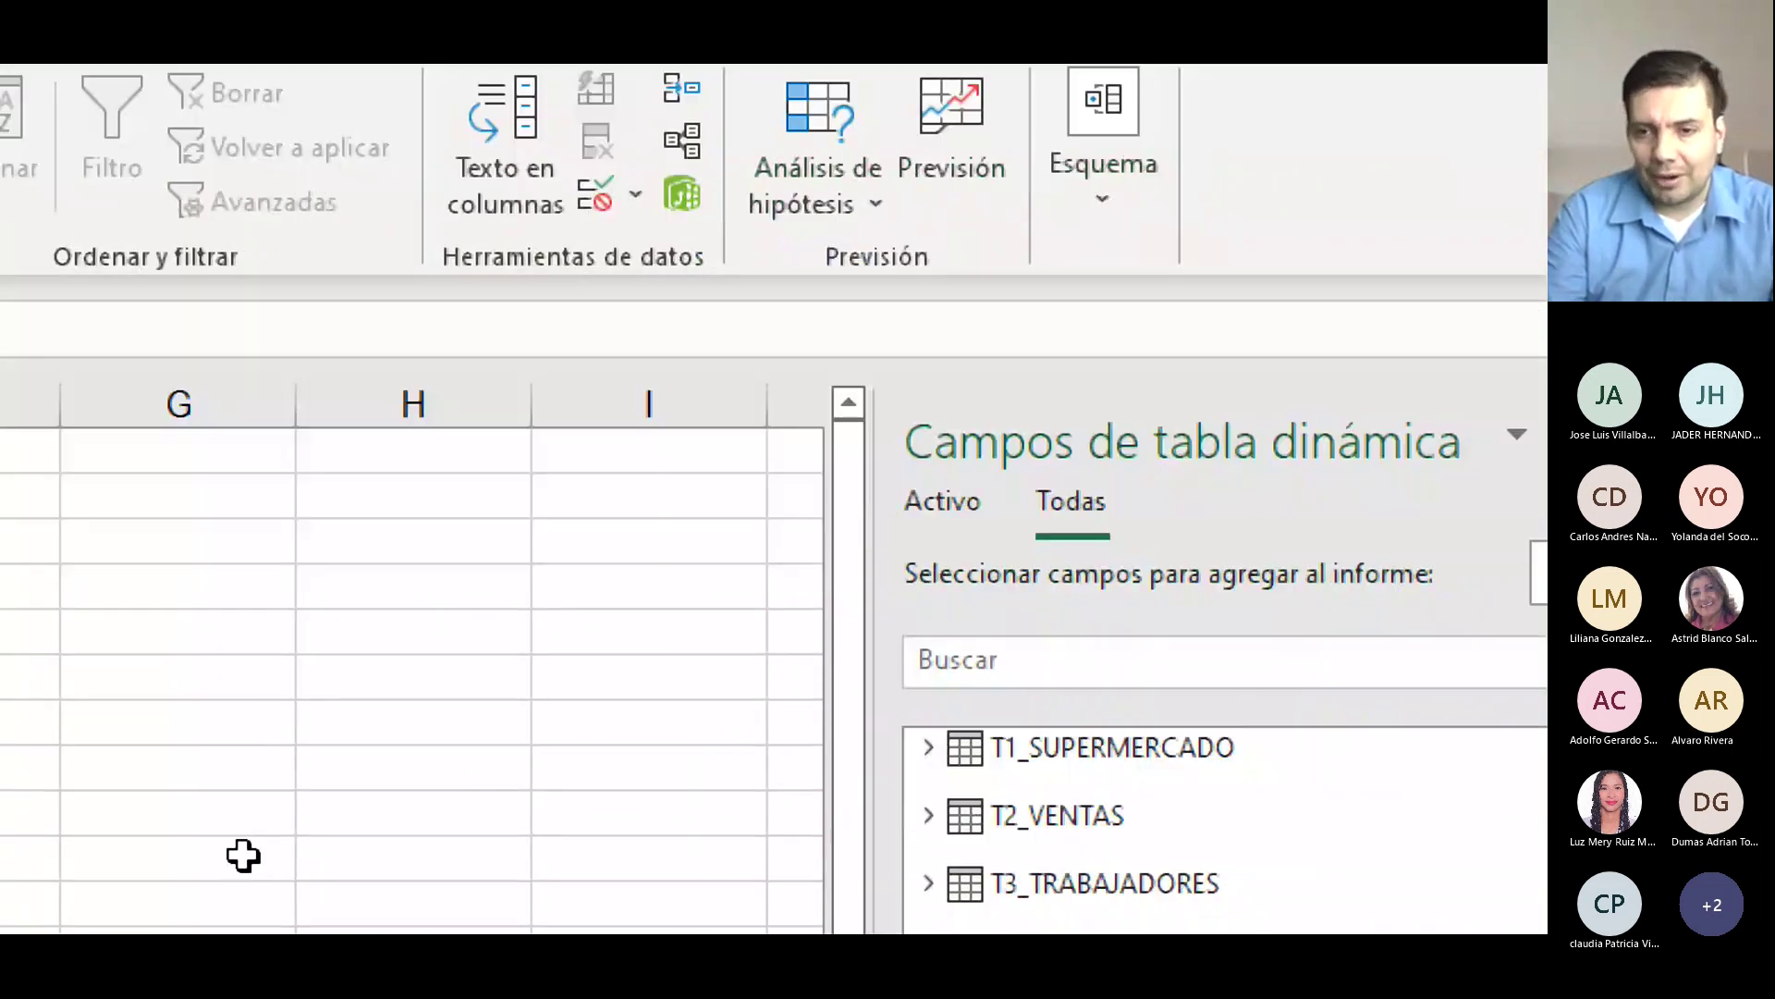
Select the empty pivot table and review the fields of T1_SUPERMERCADO in its field list.
{"action": "left_click", "coordinate": [665, 885]}
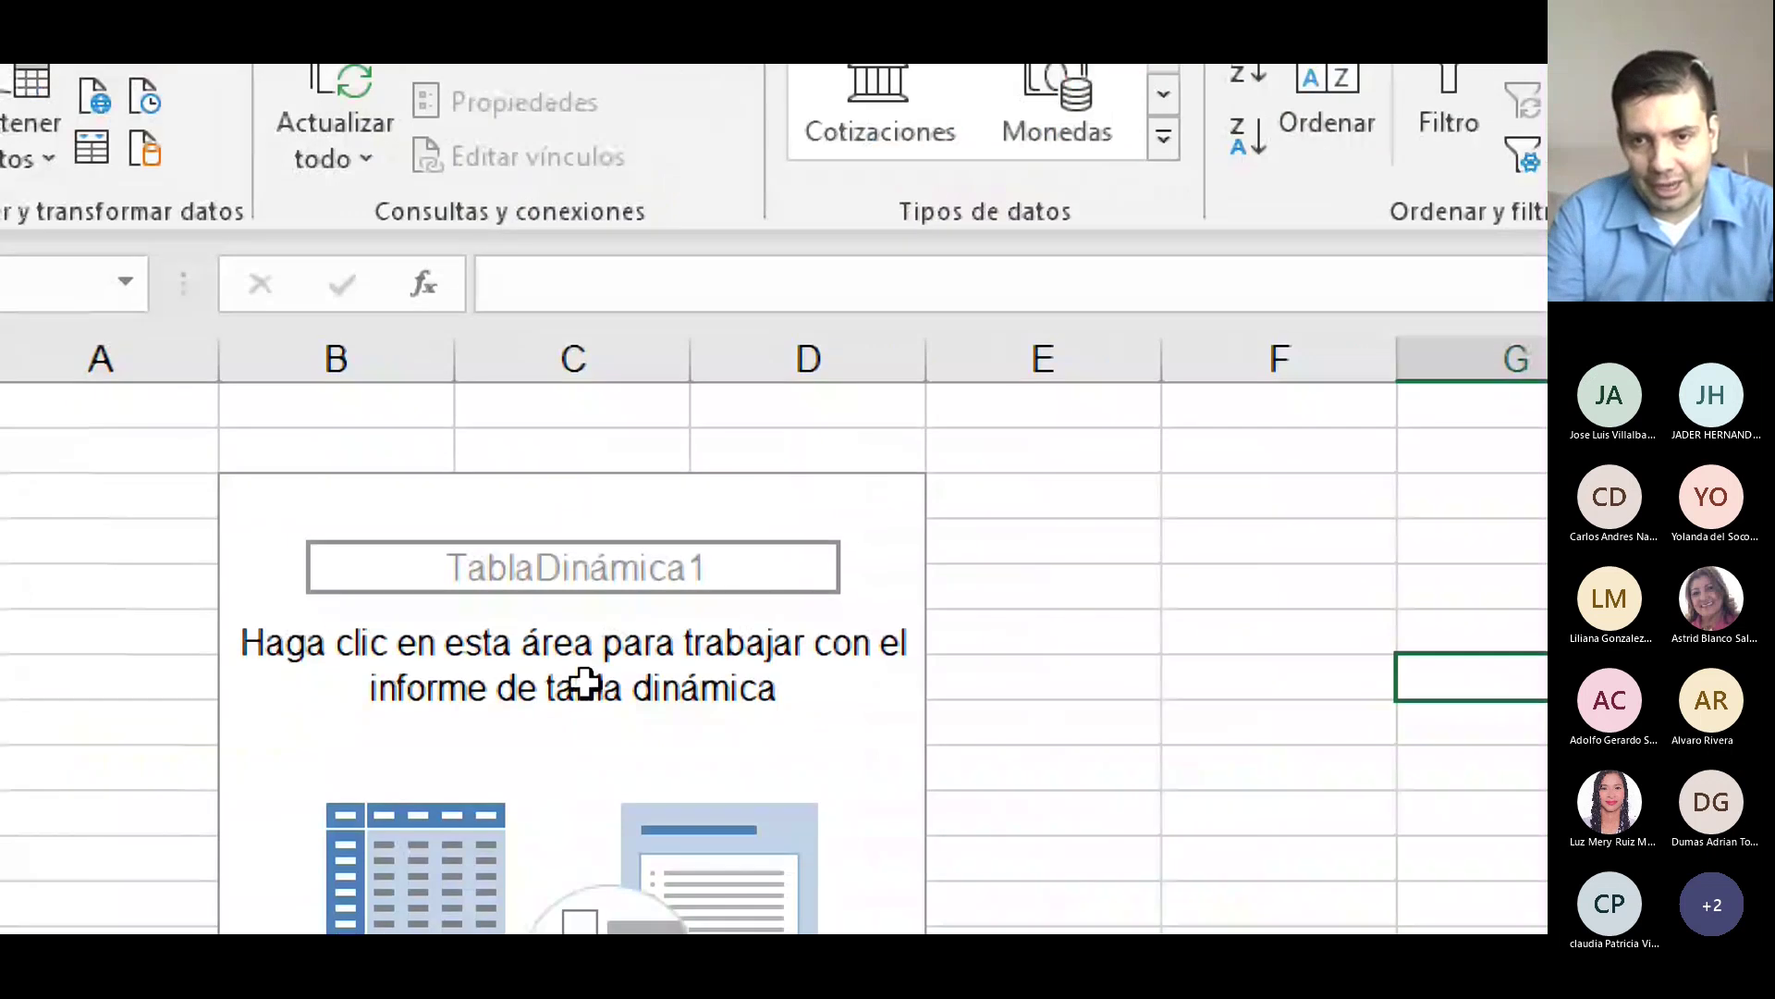
{"action": "left_click", "coordinate": [596, 683]}
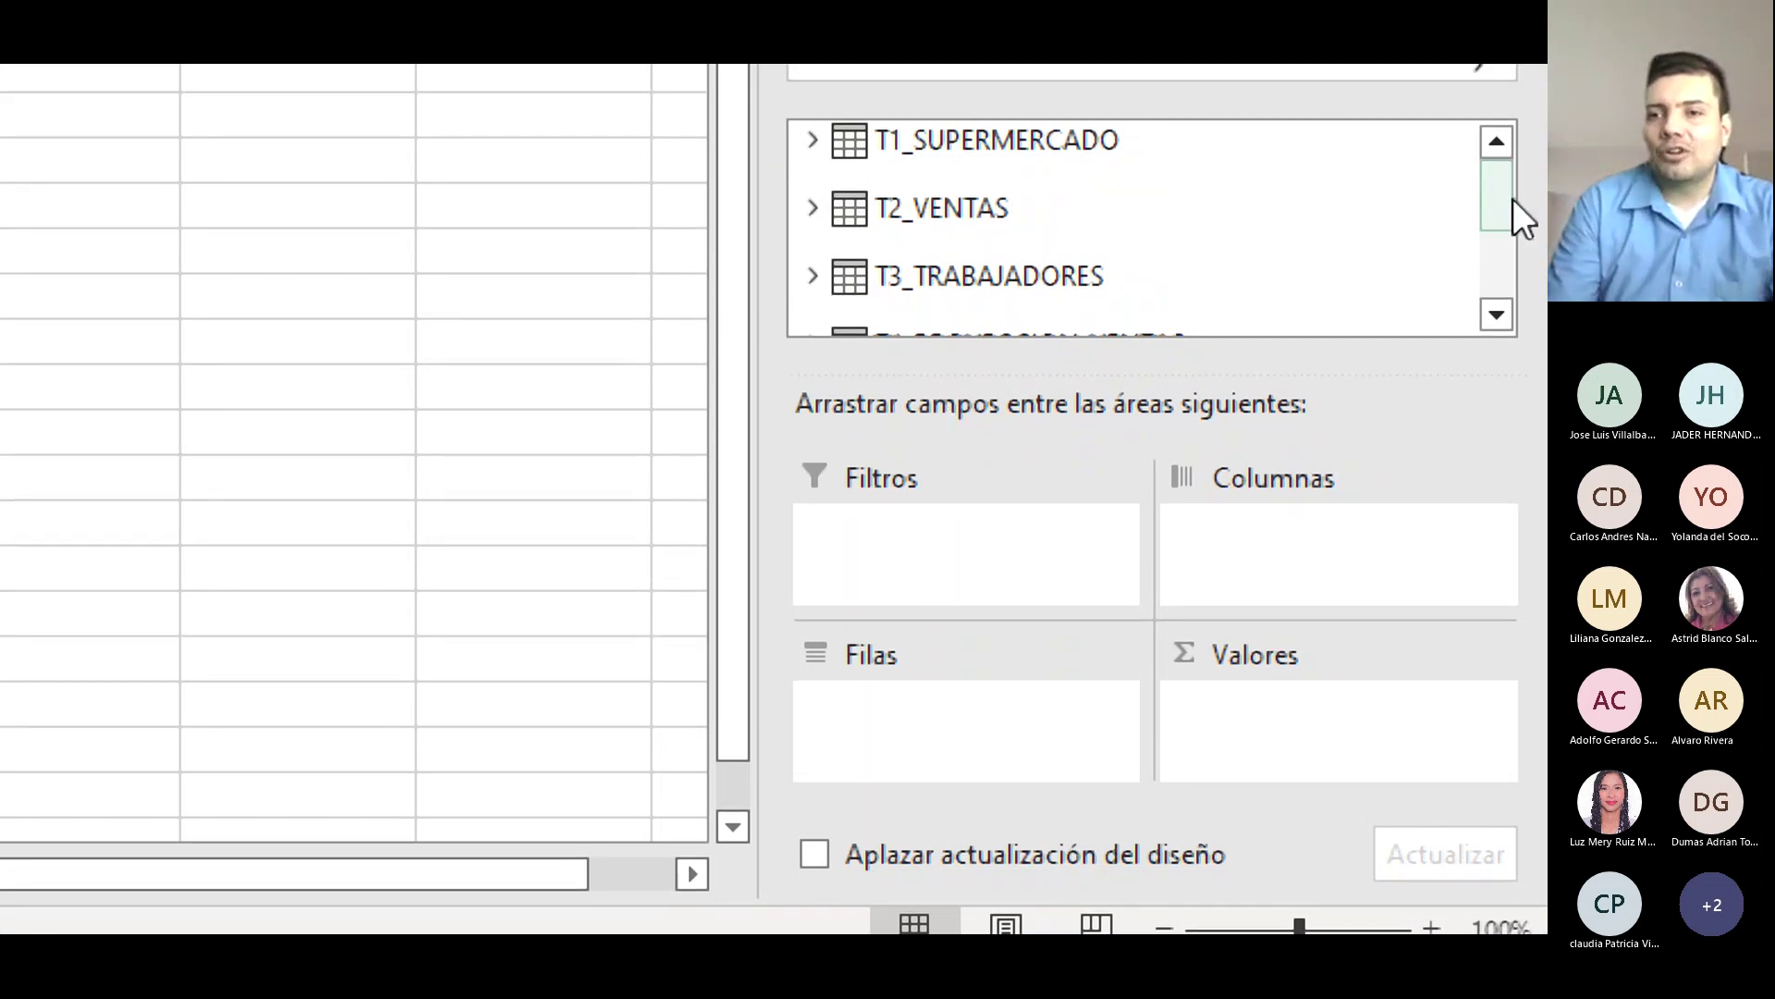
{"action": "left_click_drag", "start_coordinate": [1513, 198], "coordinate": [1394, 139]}
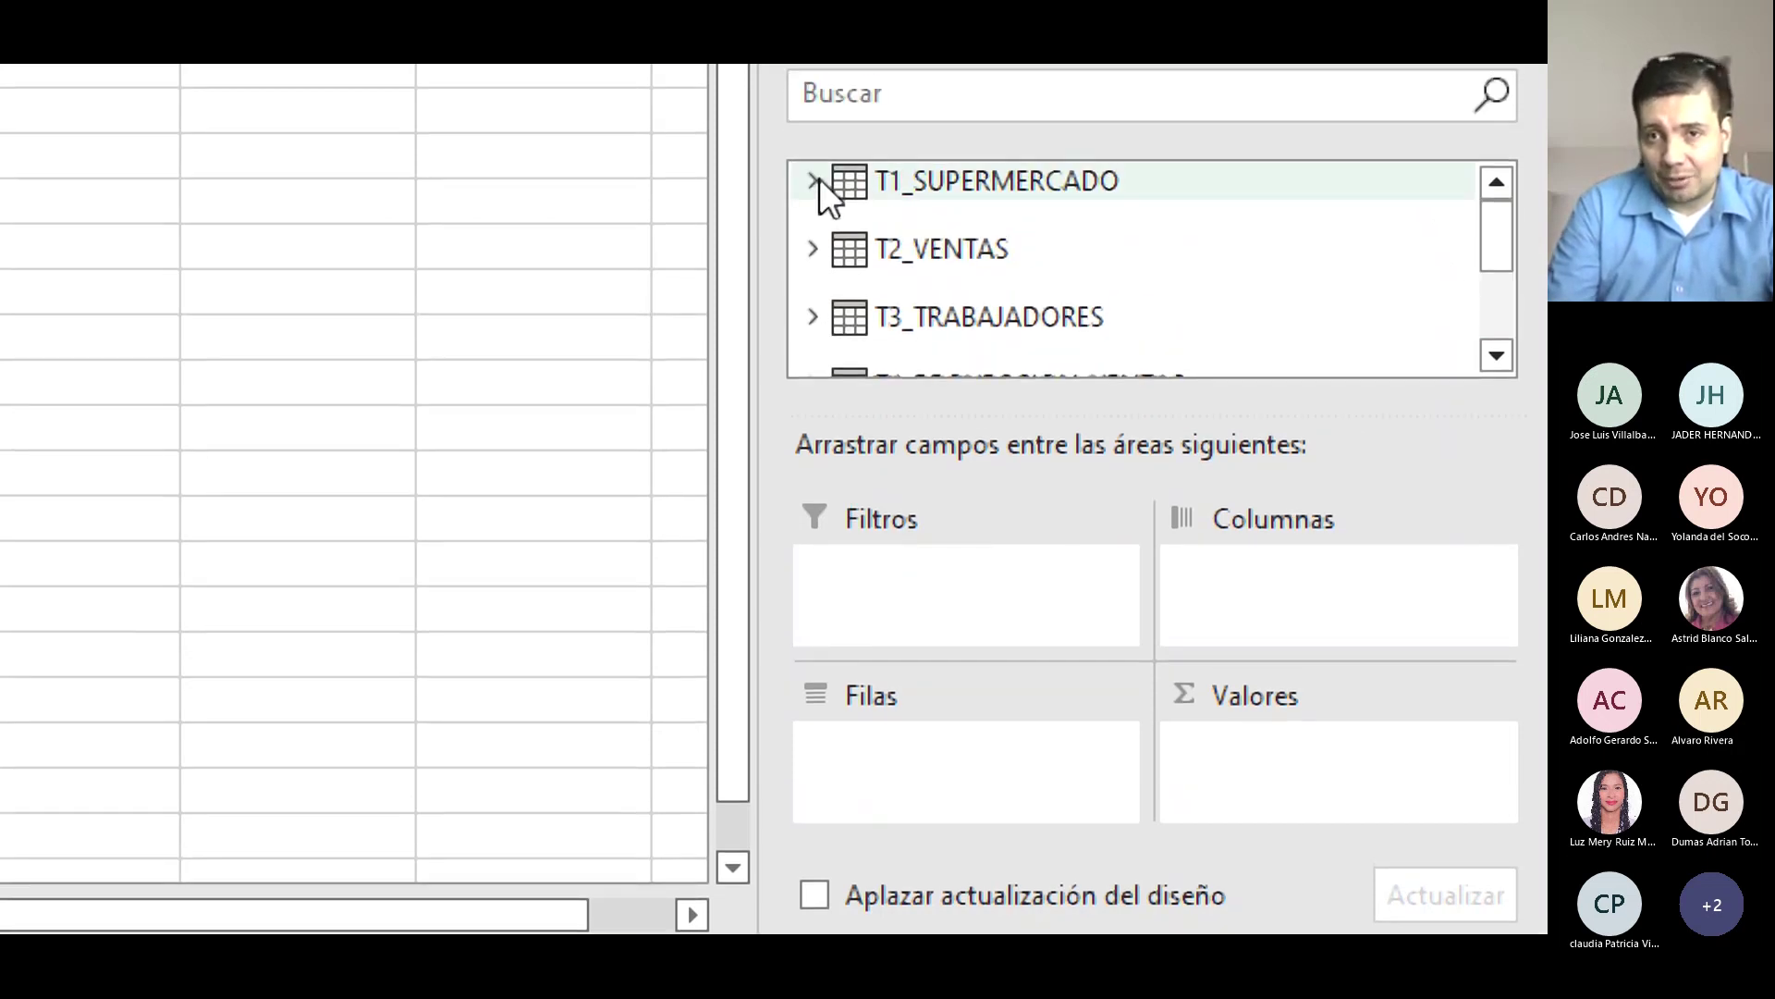
{"action": "left_click", "coordinate": [818, 179]}
{"action": "left_click_drag", "start_coordinate": [1495, 222], "coordinate": [1488, 278]}
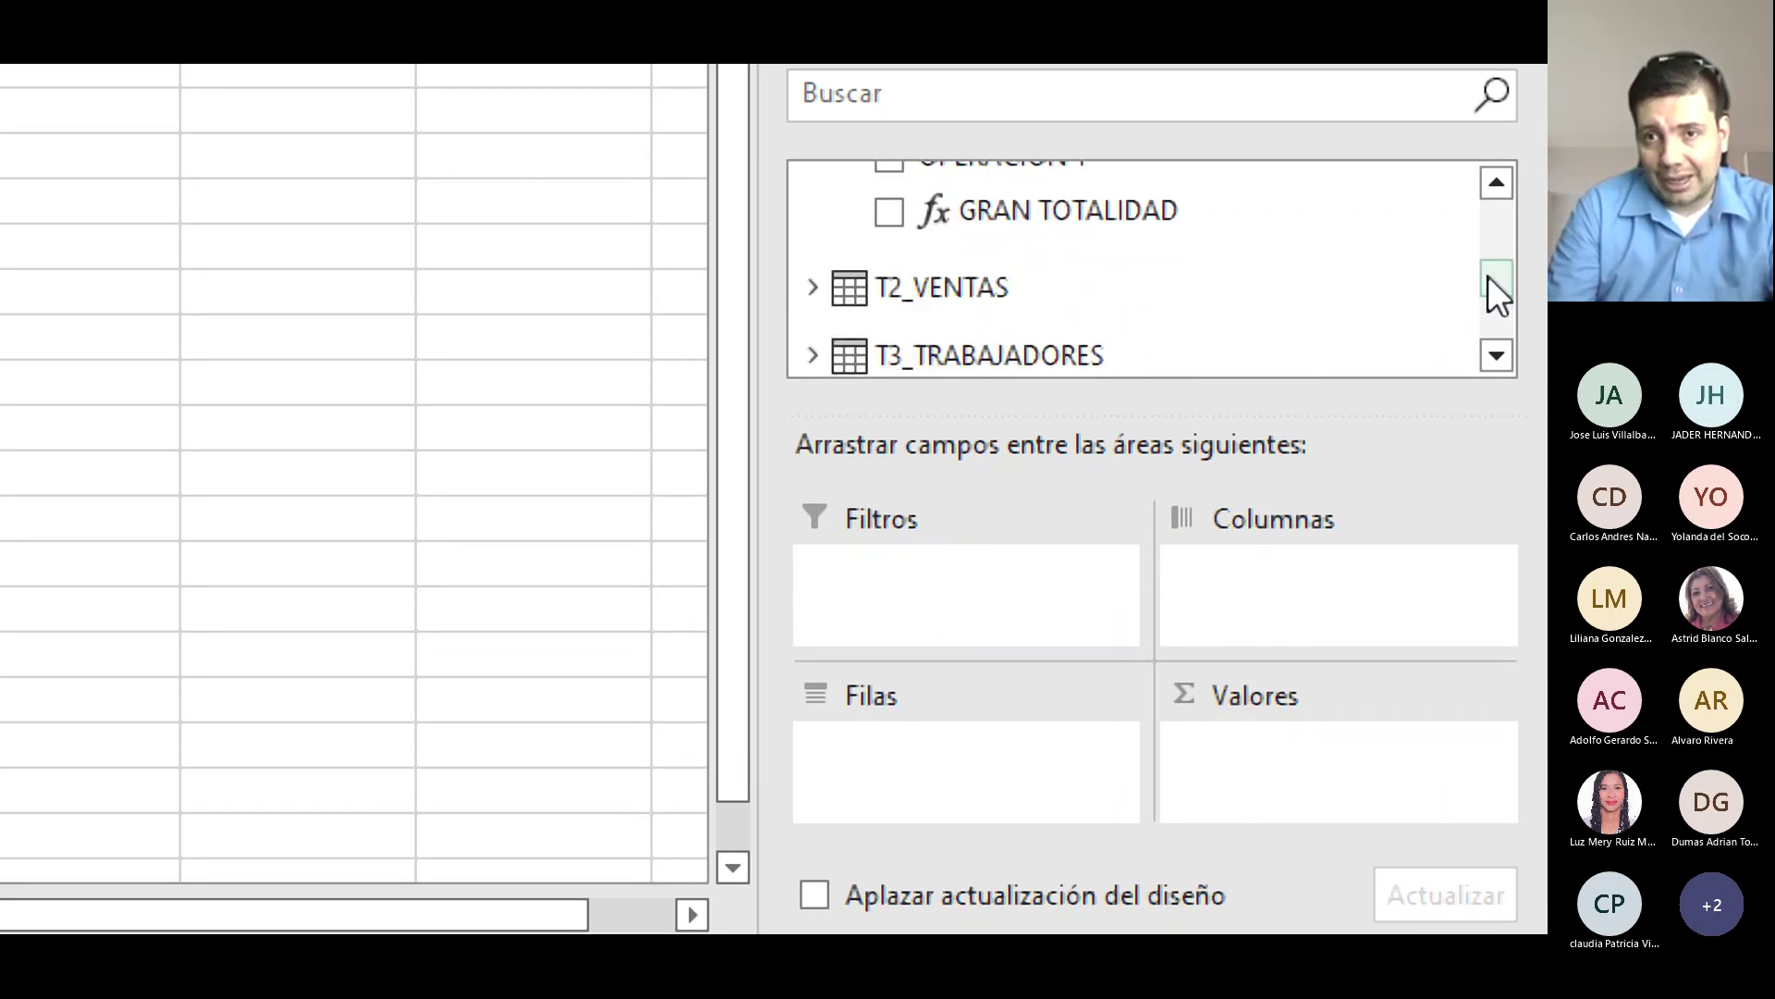
Review the fields of T2_VENTAS and T3_TRABAJADORES in the pivot table field list.
{"action": "left_click", "coordinate": [813, 287]}
{"action": "left_click_drag", "start_coordinate": [1496, 252], "coordinate": [1495, 268]}
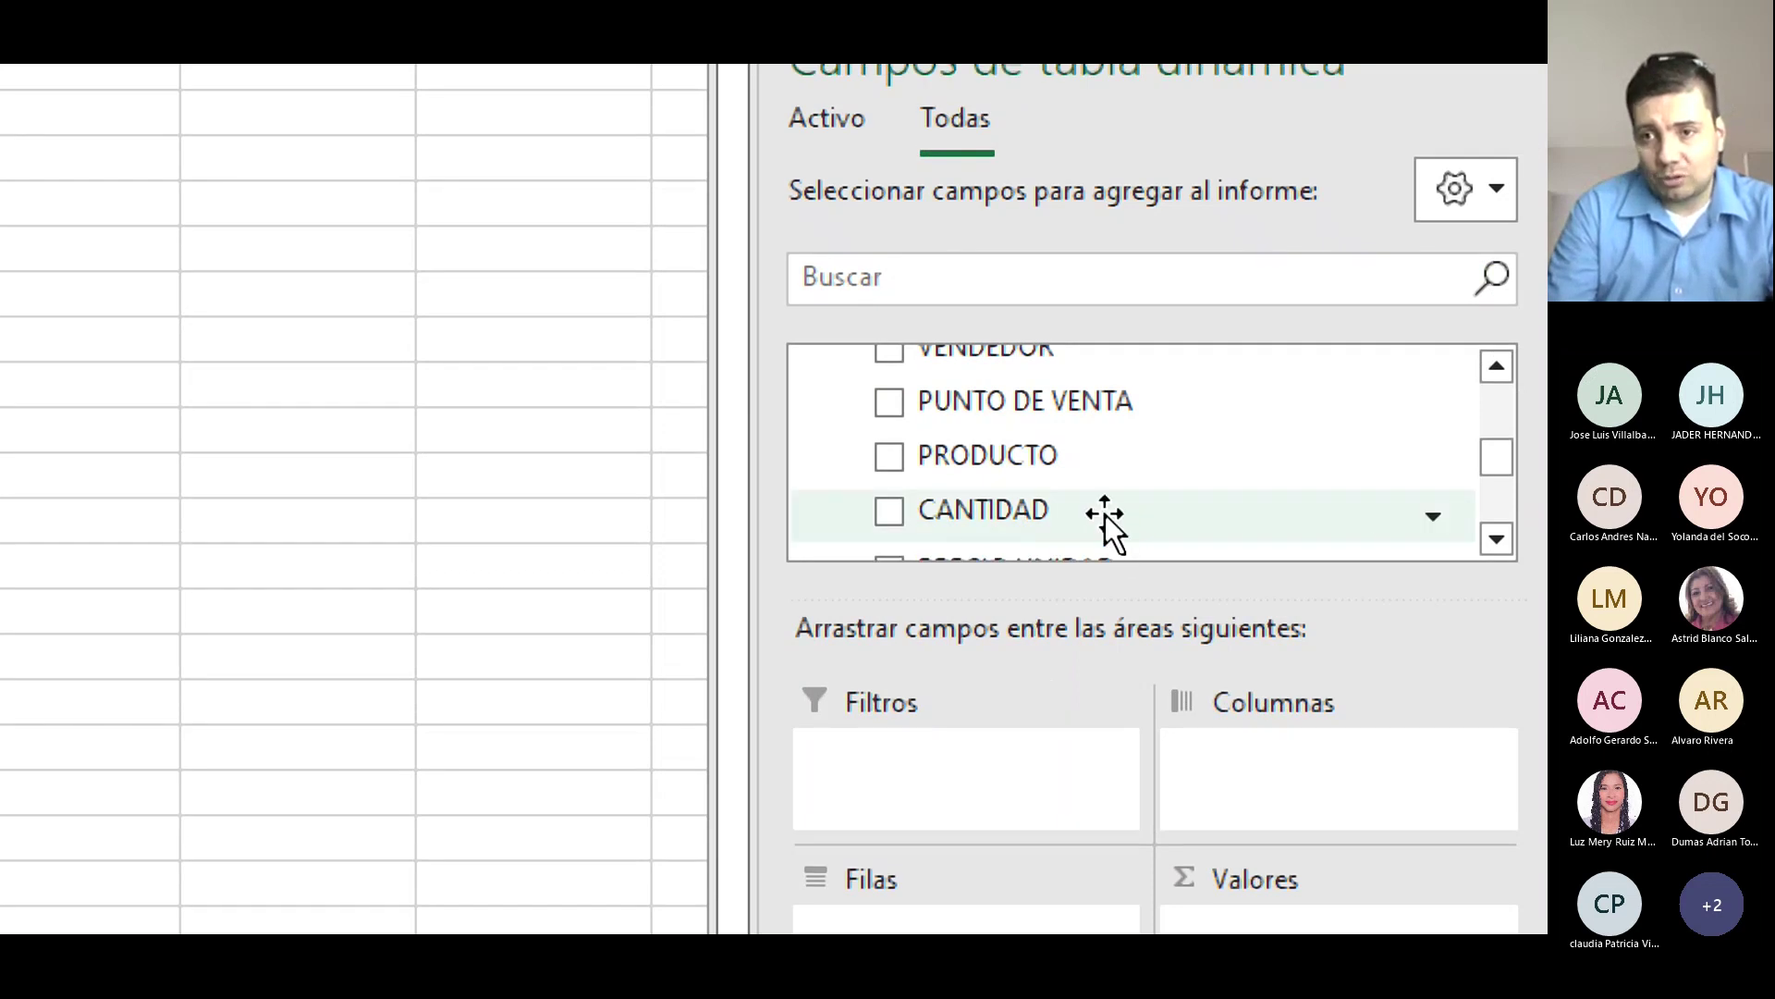
{"action": "left_click", "coordinate": [1496, 539]}
{"action": "left_click", "coordinate": [1494, 539]}
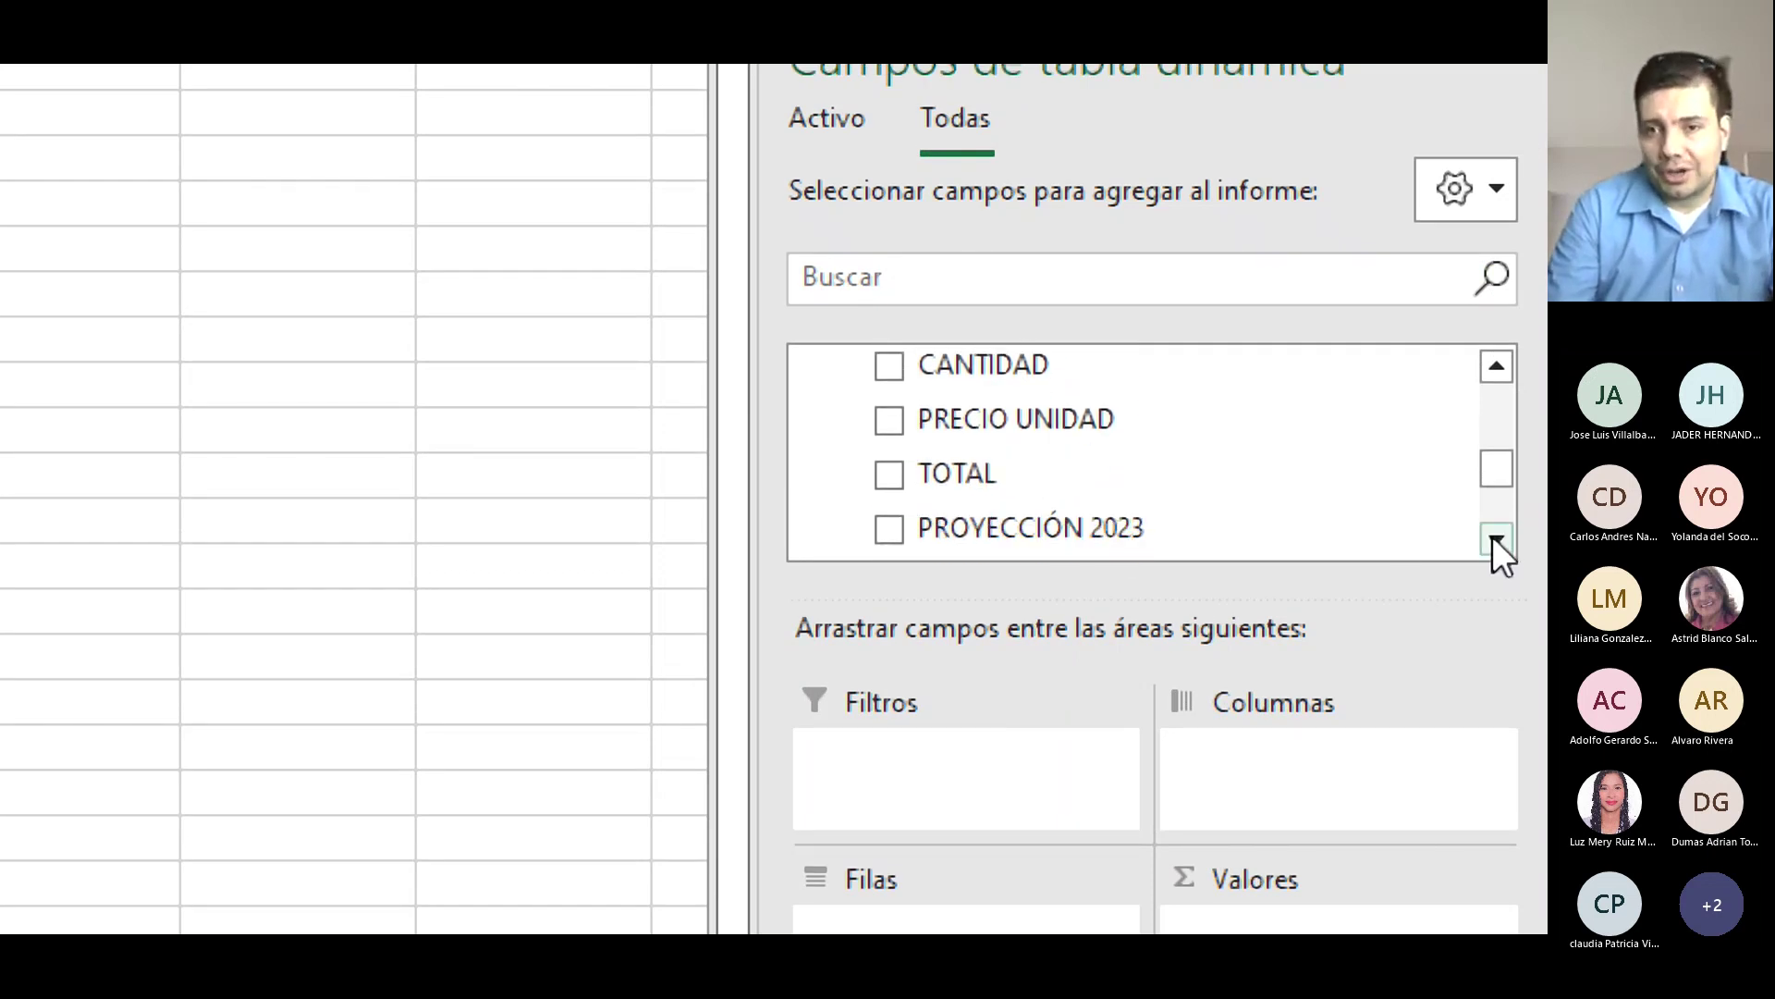
{"action": "left_click", "coordinate": [1493, 538]}
{"action": "left_click", "coordinate": [1496, 539]}
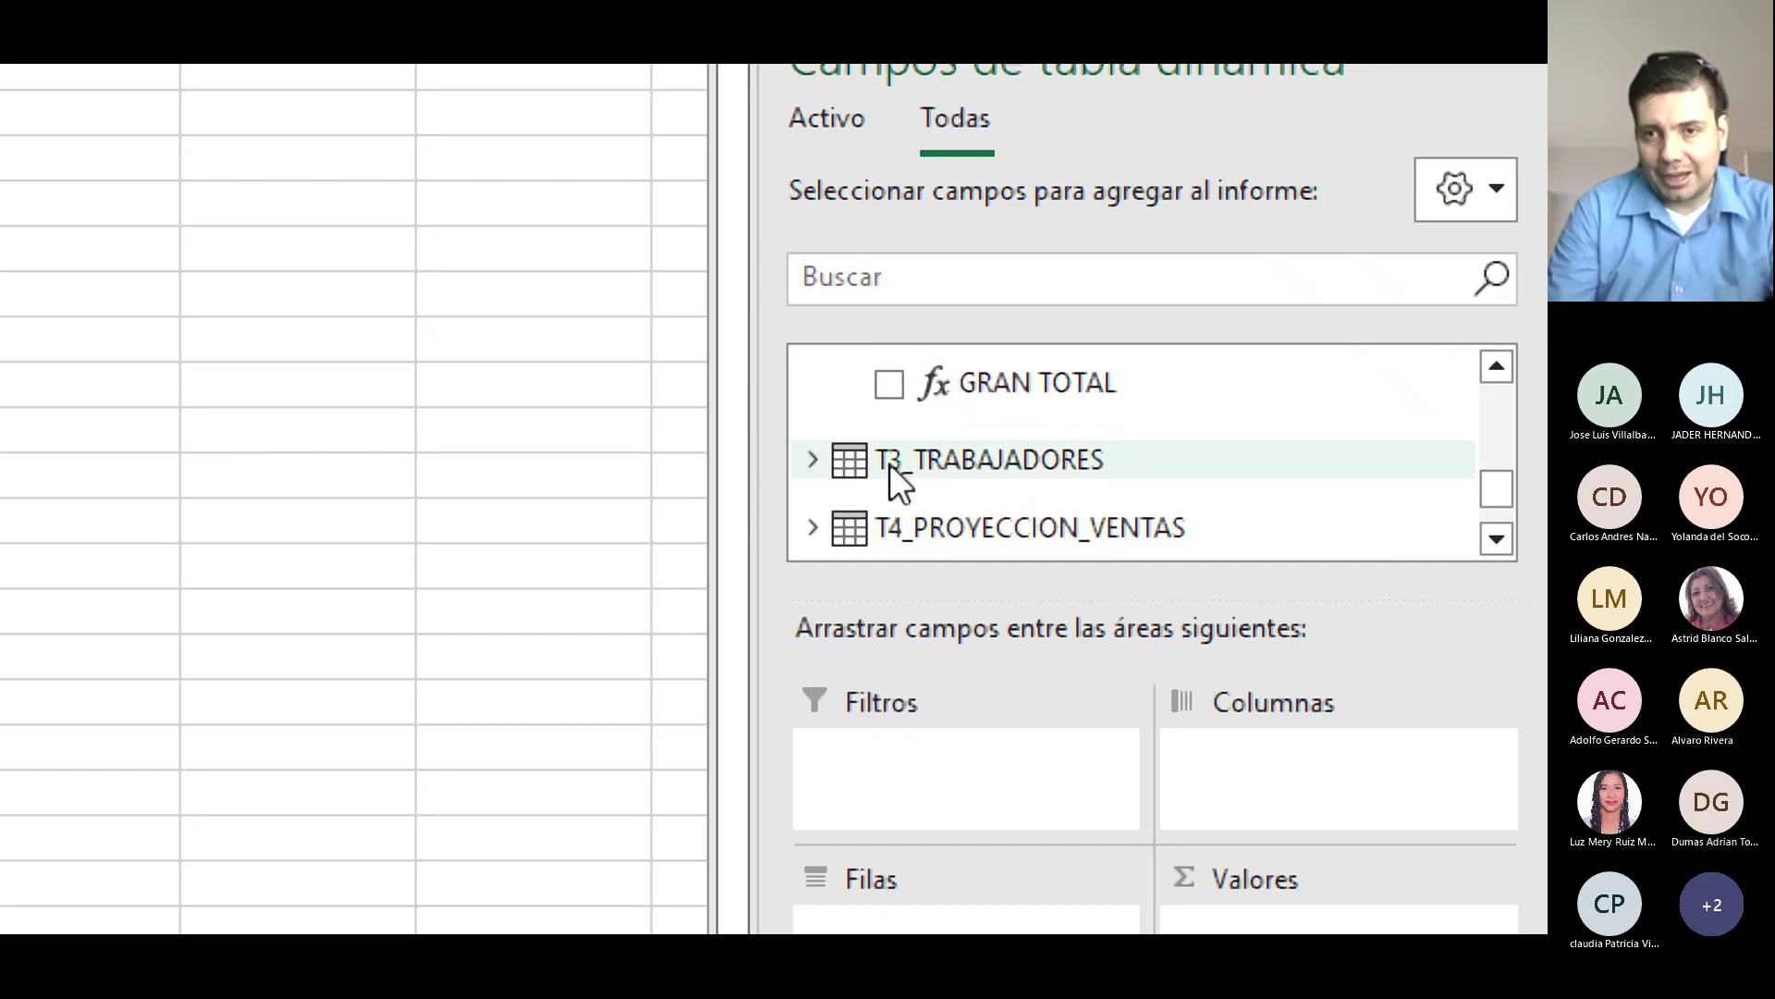
{"action": "left_click", "coordinate": [801, 457]}
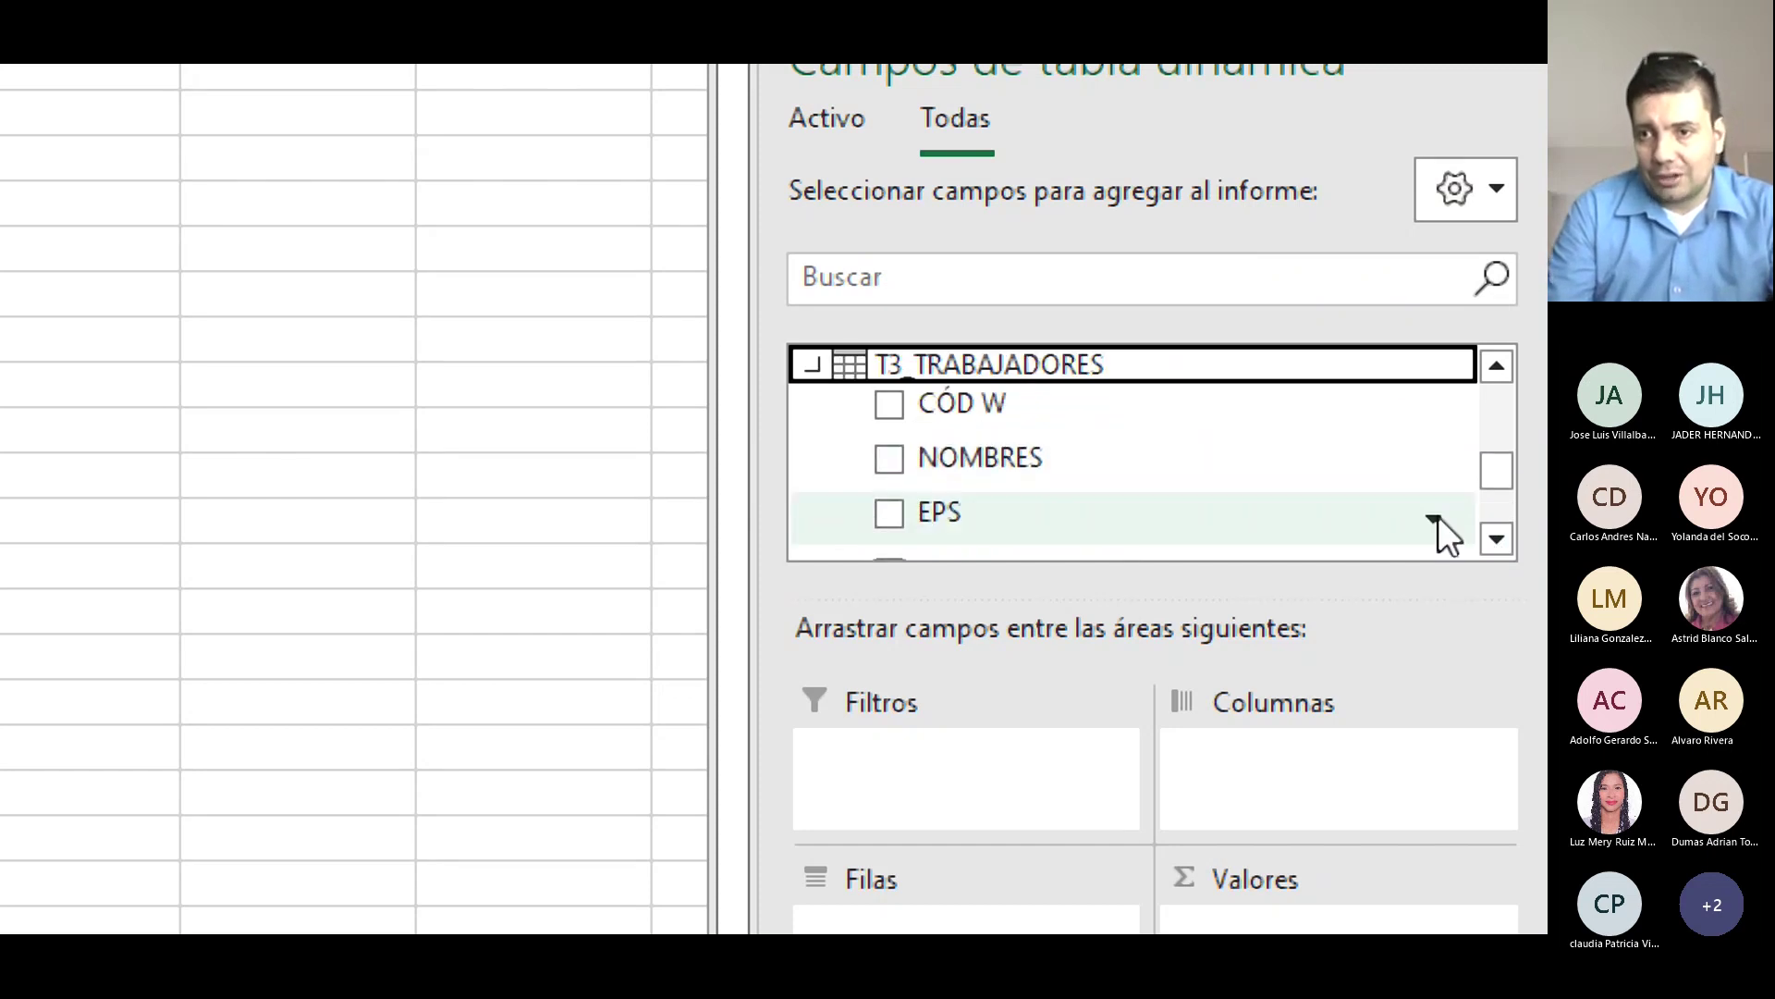
{"action": "scroll", "coordinate": [1485, 485], "scroll_direction": "down", "scroll_amount": 2}
{"action": "left_click_drag", "start_coordinate": [1481, 486], "coordinate": [1474, 501]}
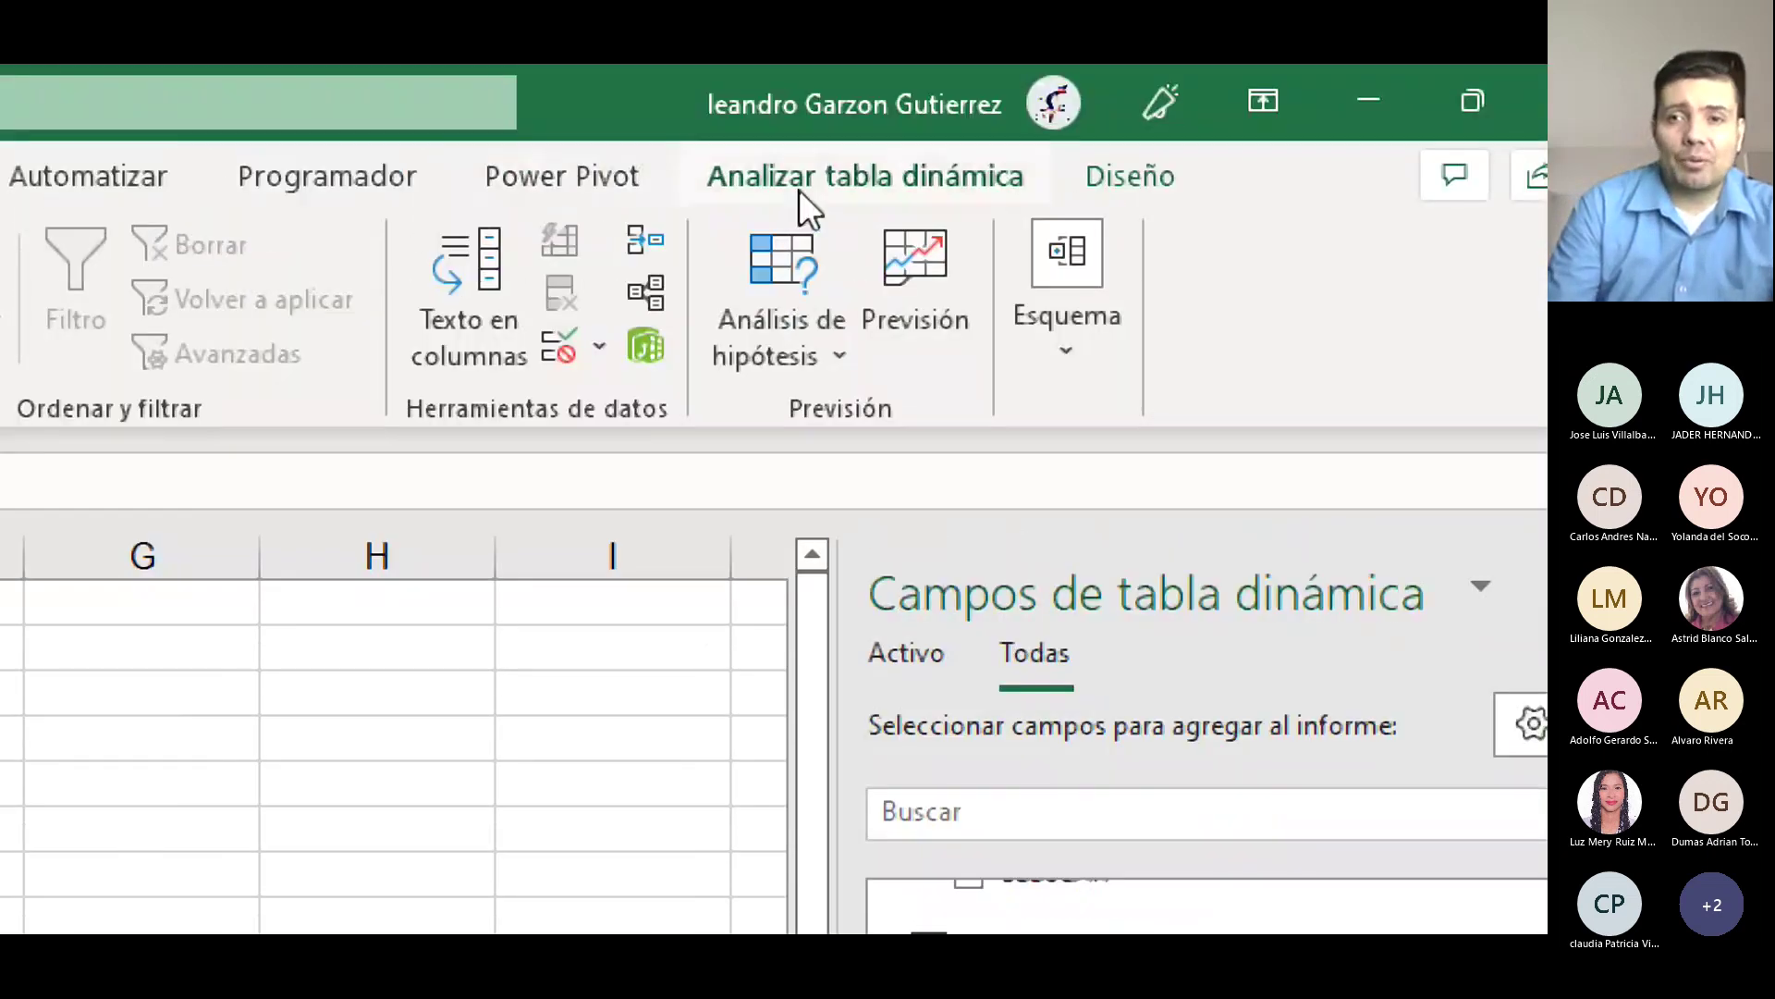
Review the refresh options available for the pivot table and its data sources.
{"action": "left_click", "coordinate": [799, 191]}
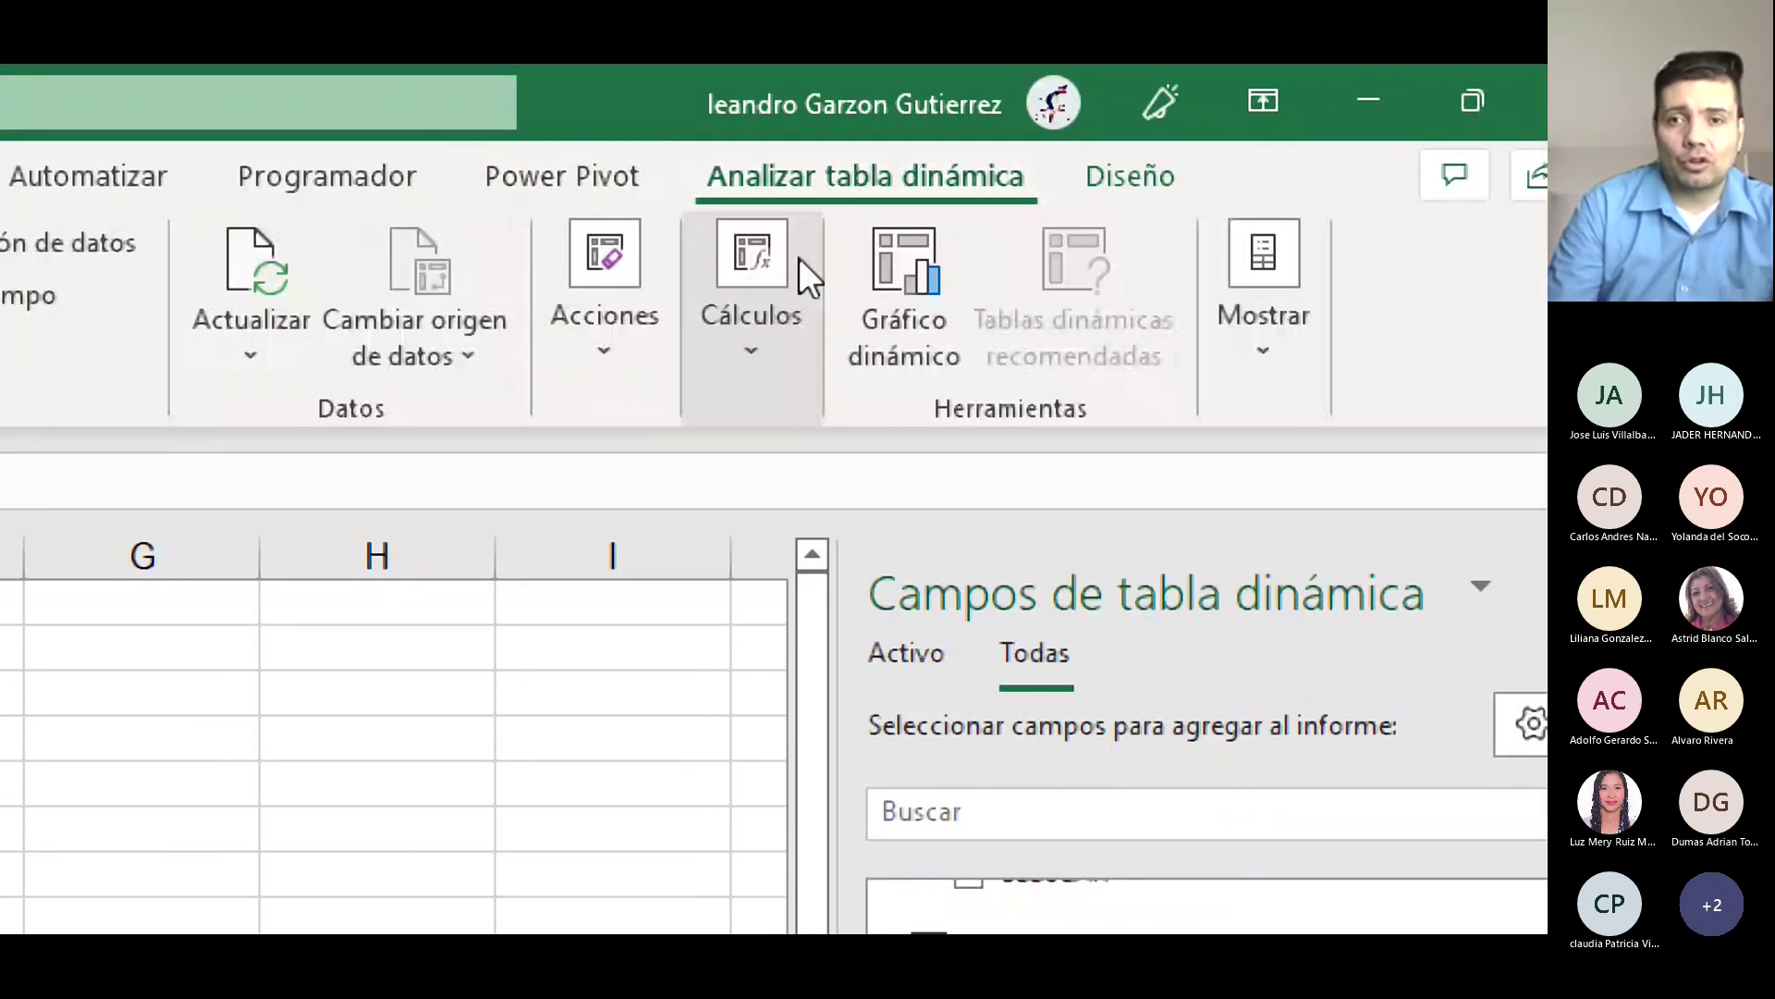
{"action": "left_click", "coordinate": [140, 555]}
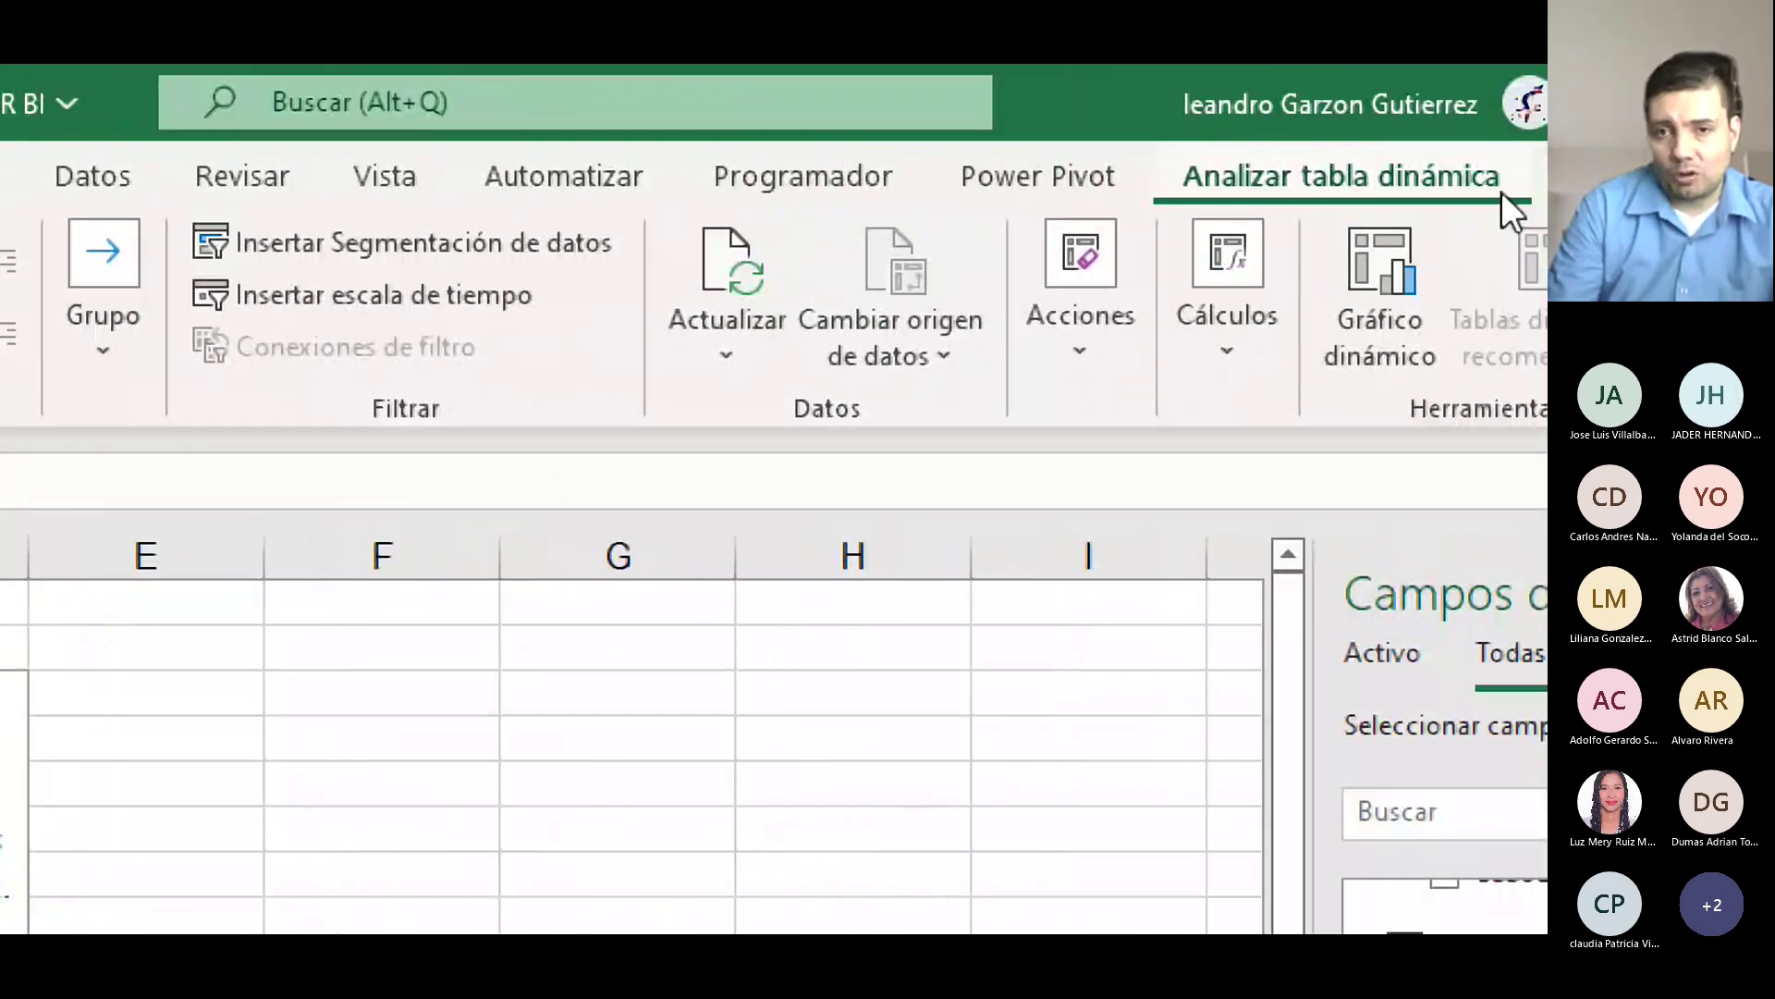
{"action": "left_click", "coordinate": [687, 363]}
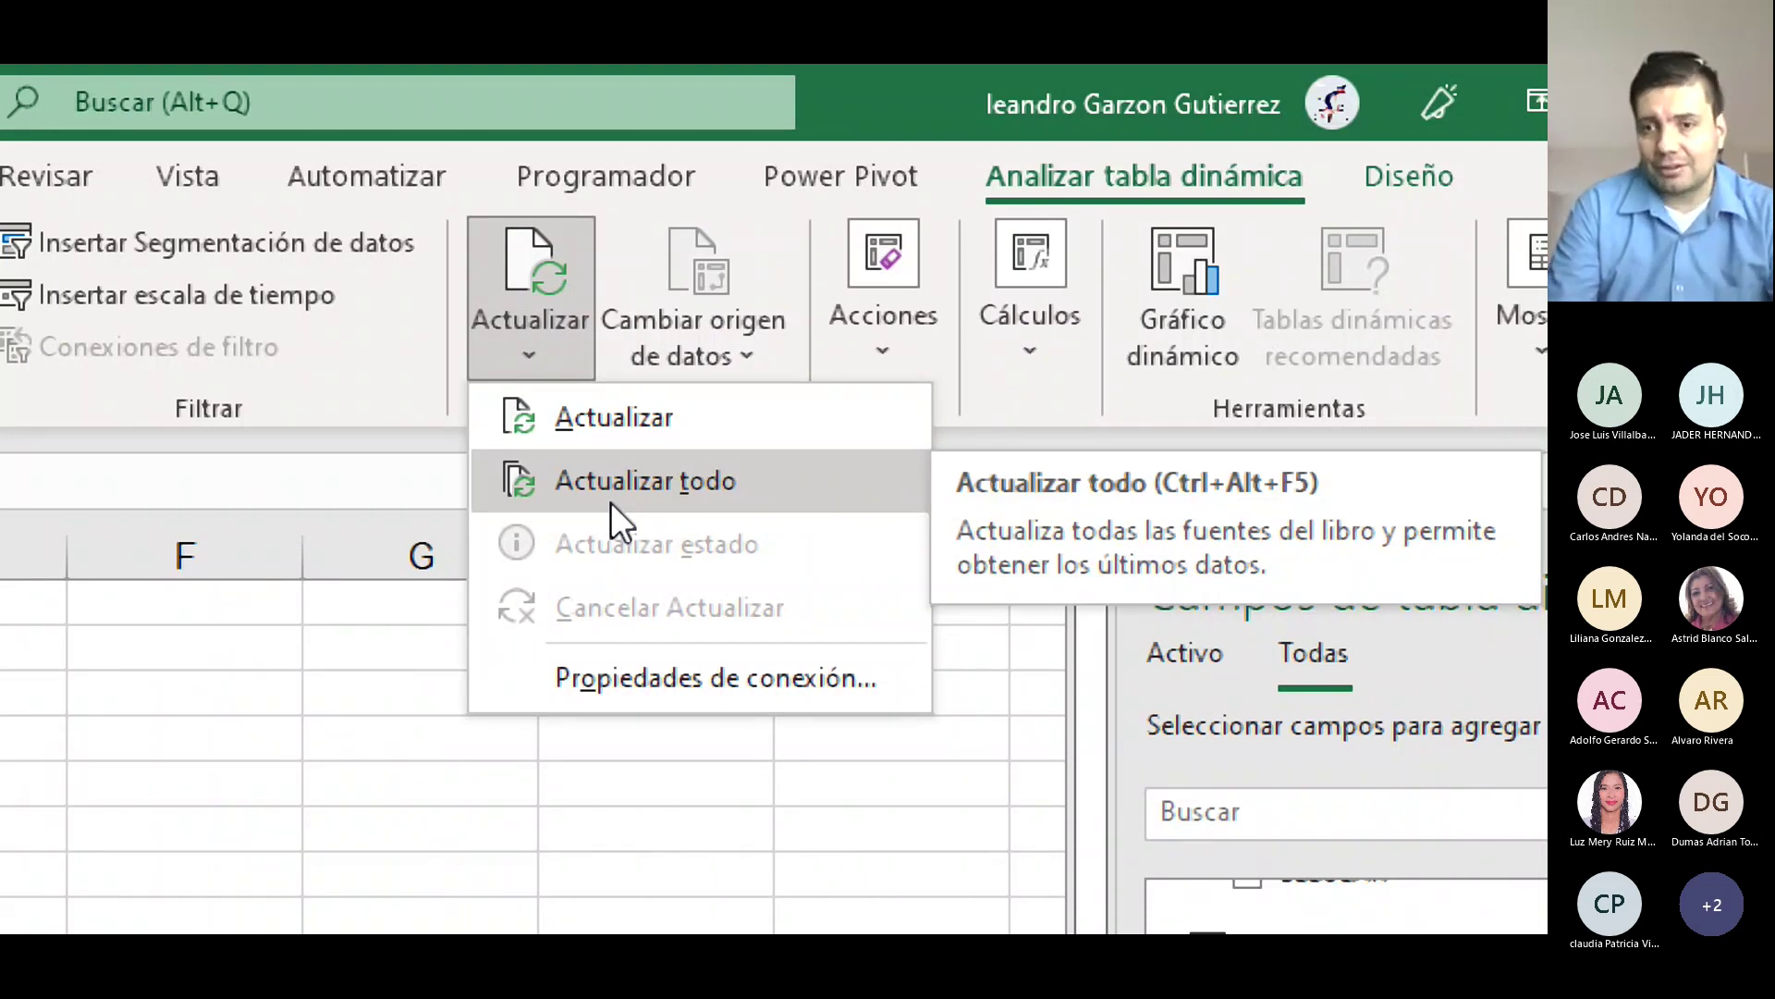
{"action": "key", "text": "Escape"}
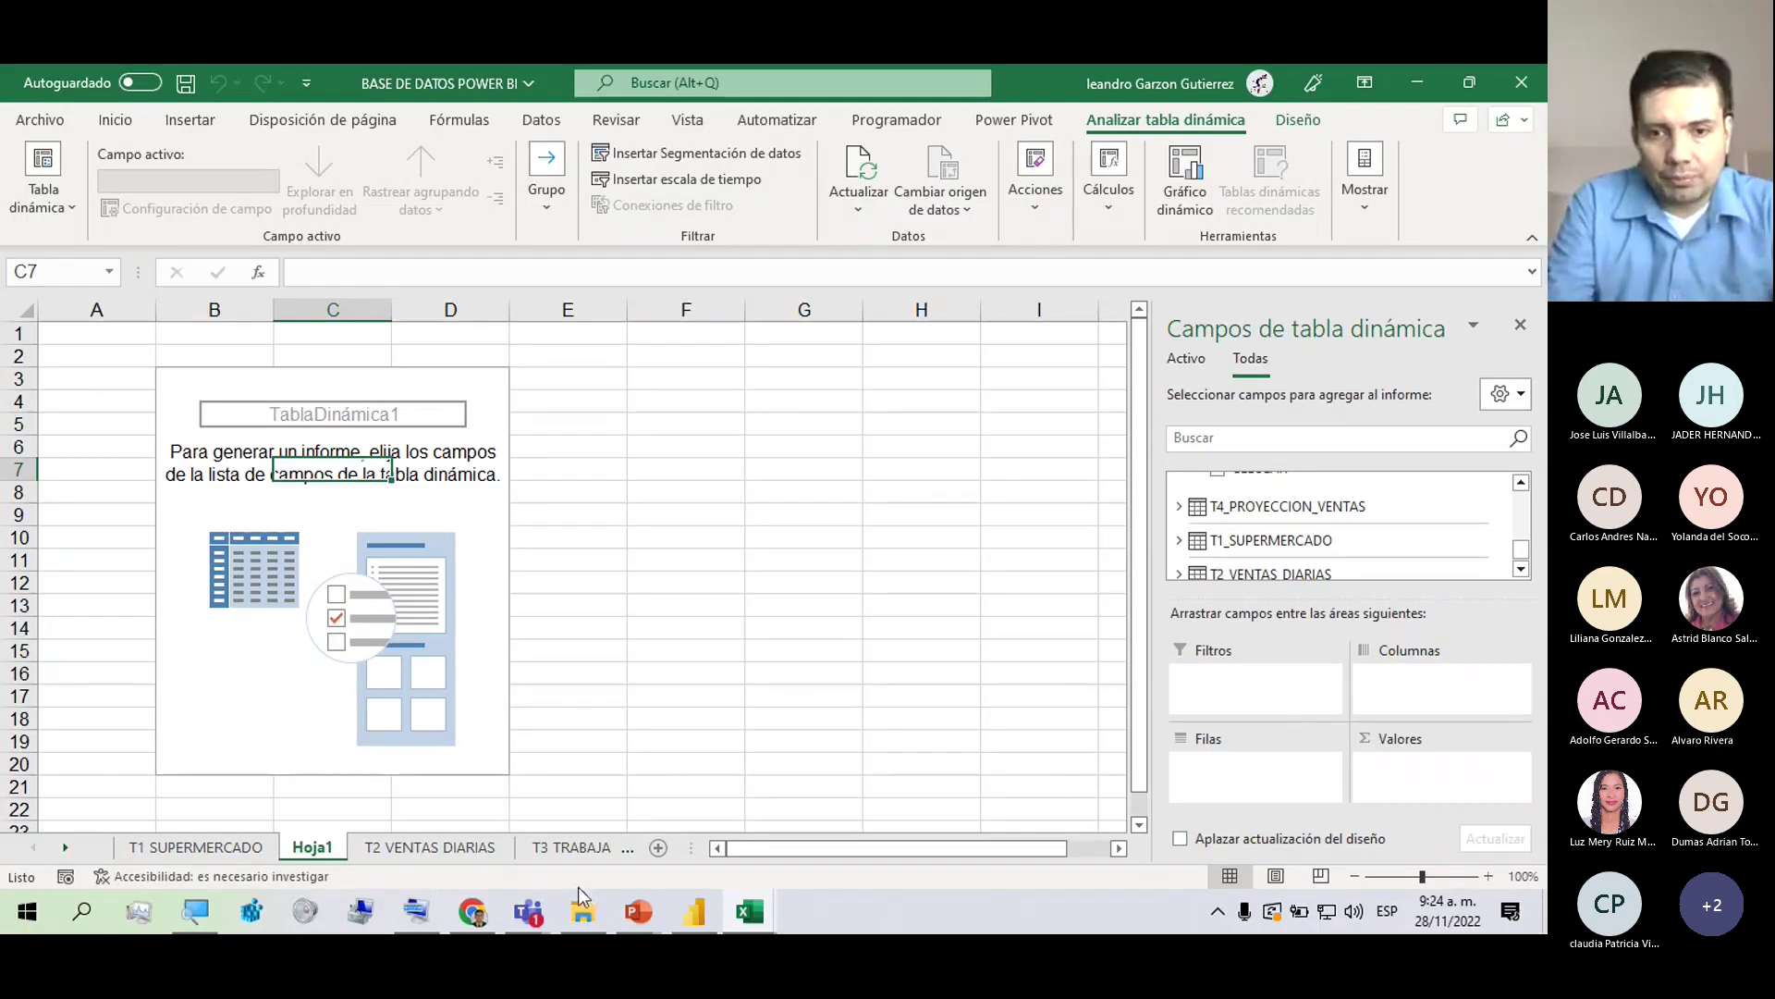
Switch to File Explorer and browse to the PLANES DE SESIÓN folder inside 2. MATERIAL DE APOYO CSF.
{"action": "left_click", "coordinate": [580, 894]}
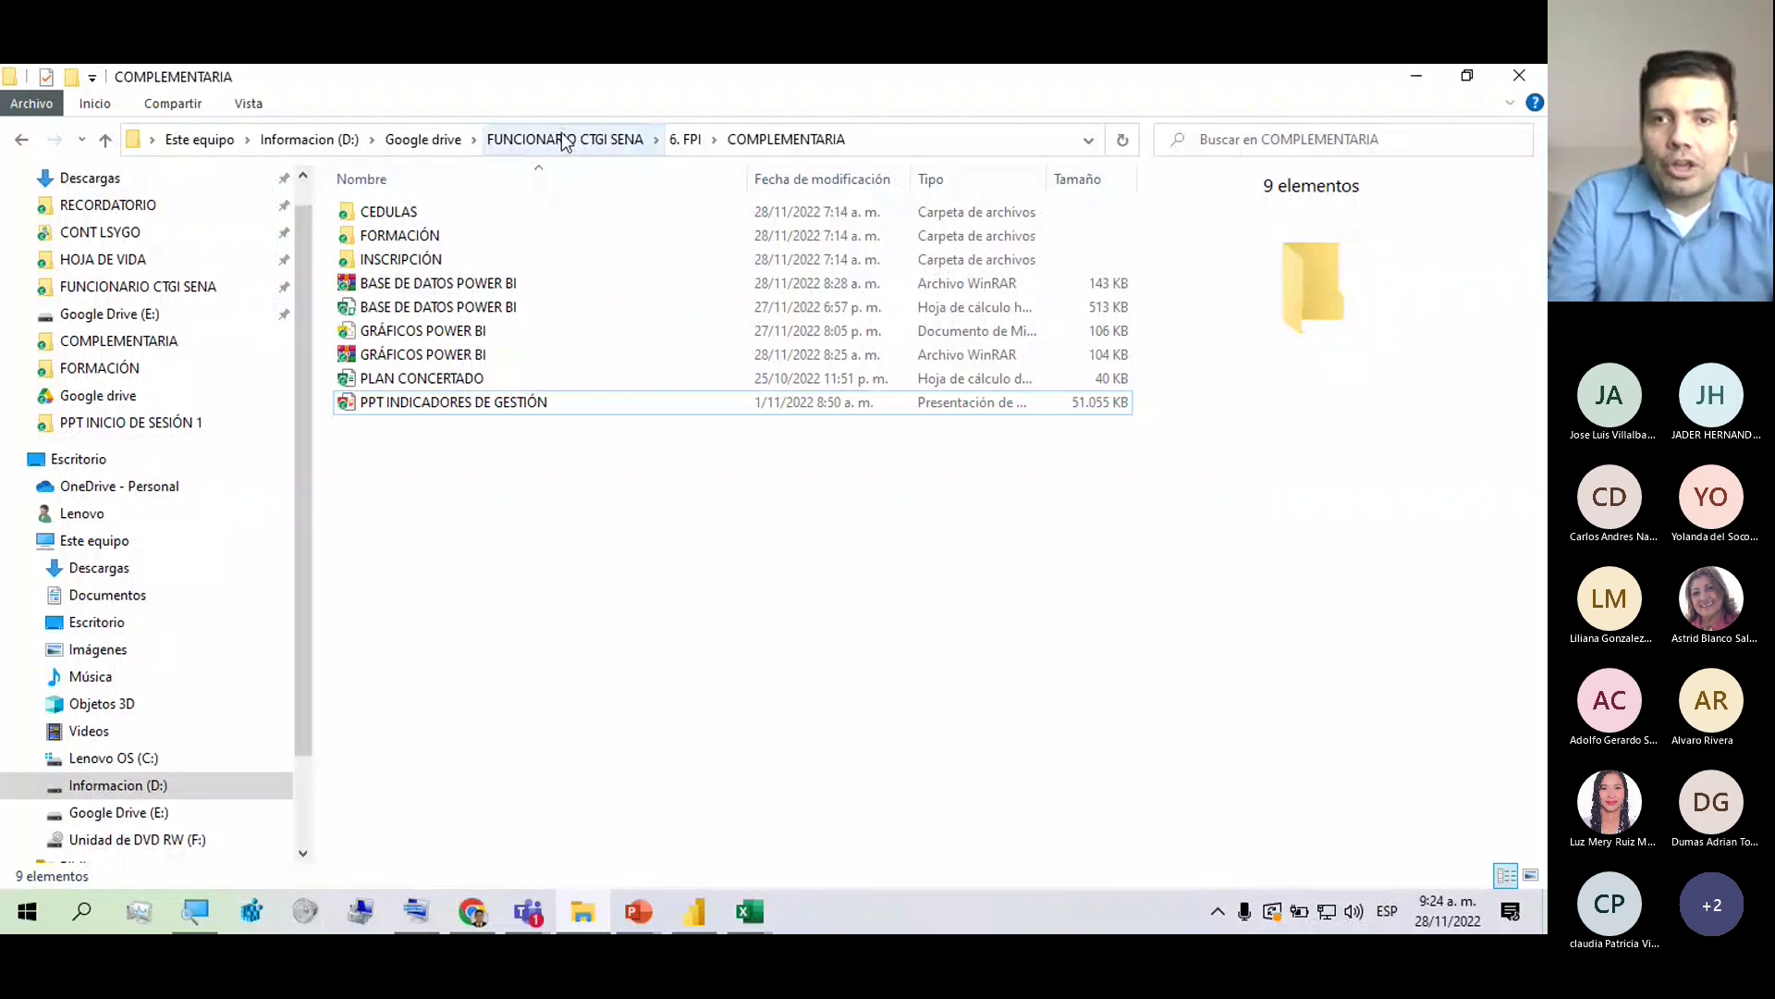
{"action": "left_click", "coordinate": [684, 138]}
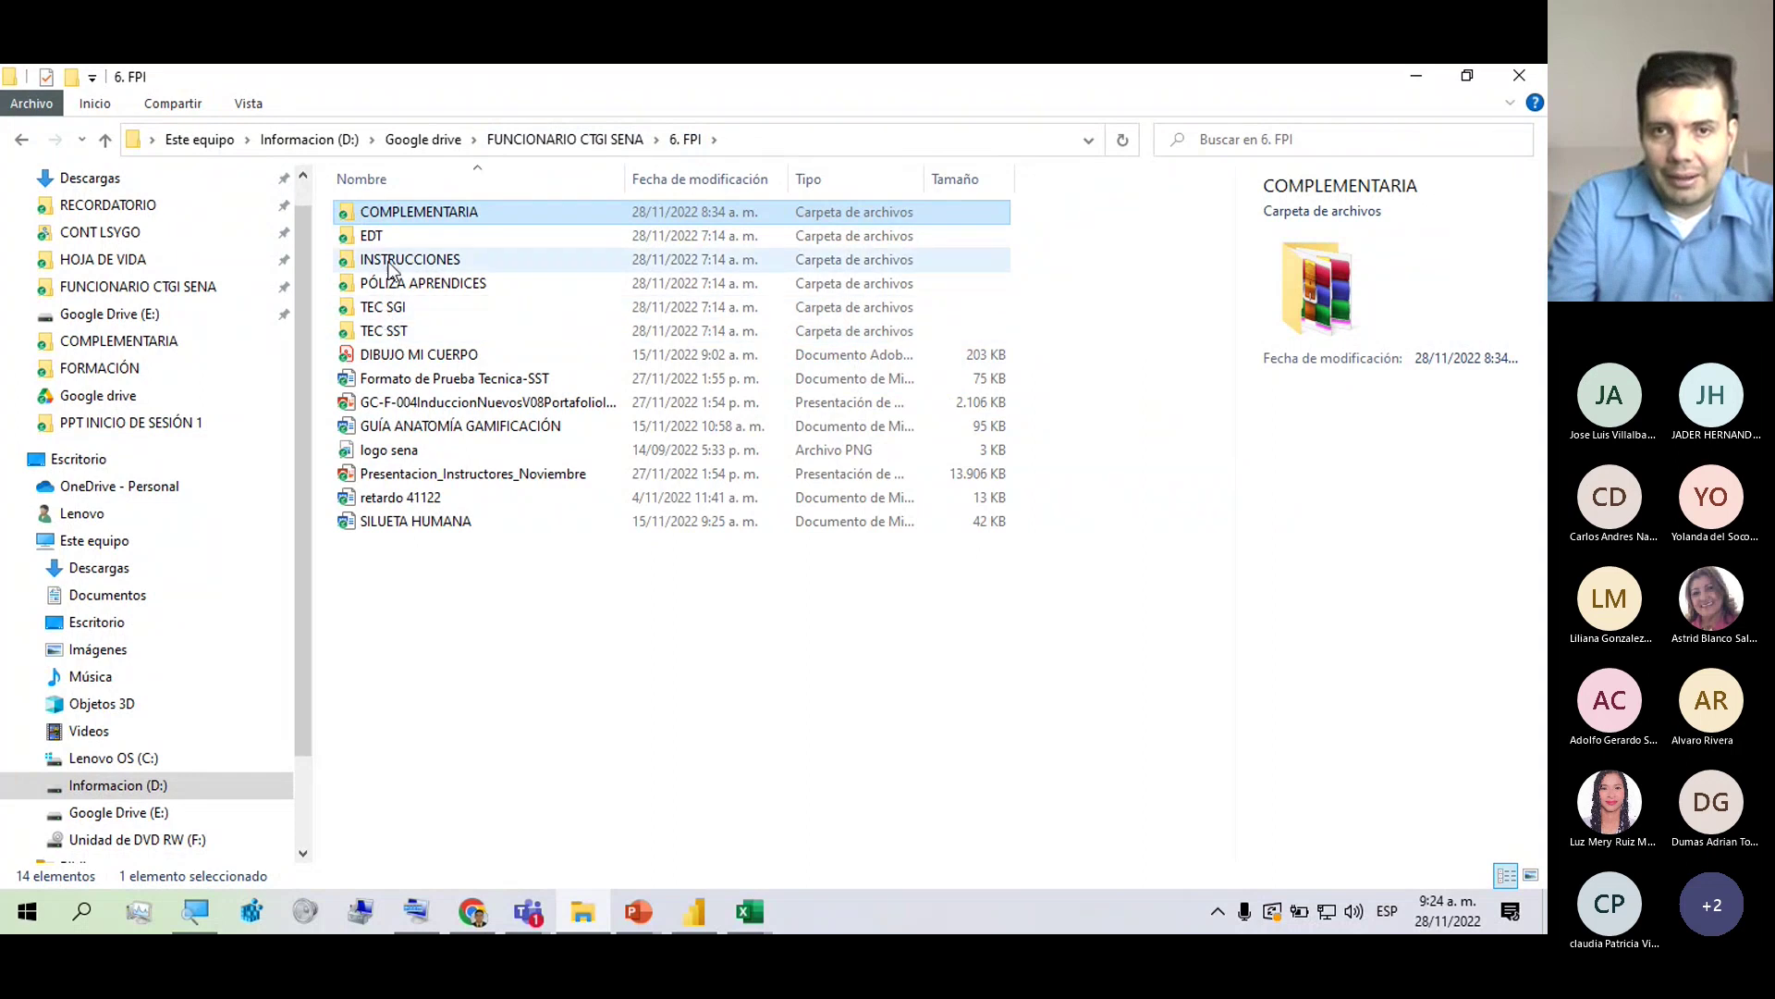
{"action": "left_click", "coordinate": [565, 139]}
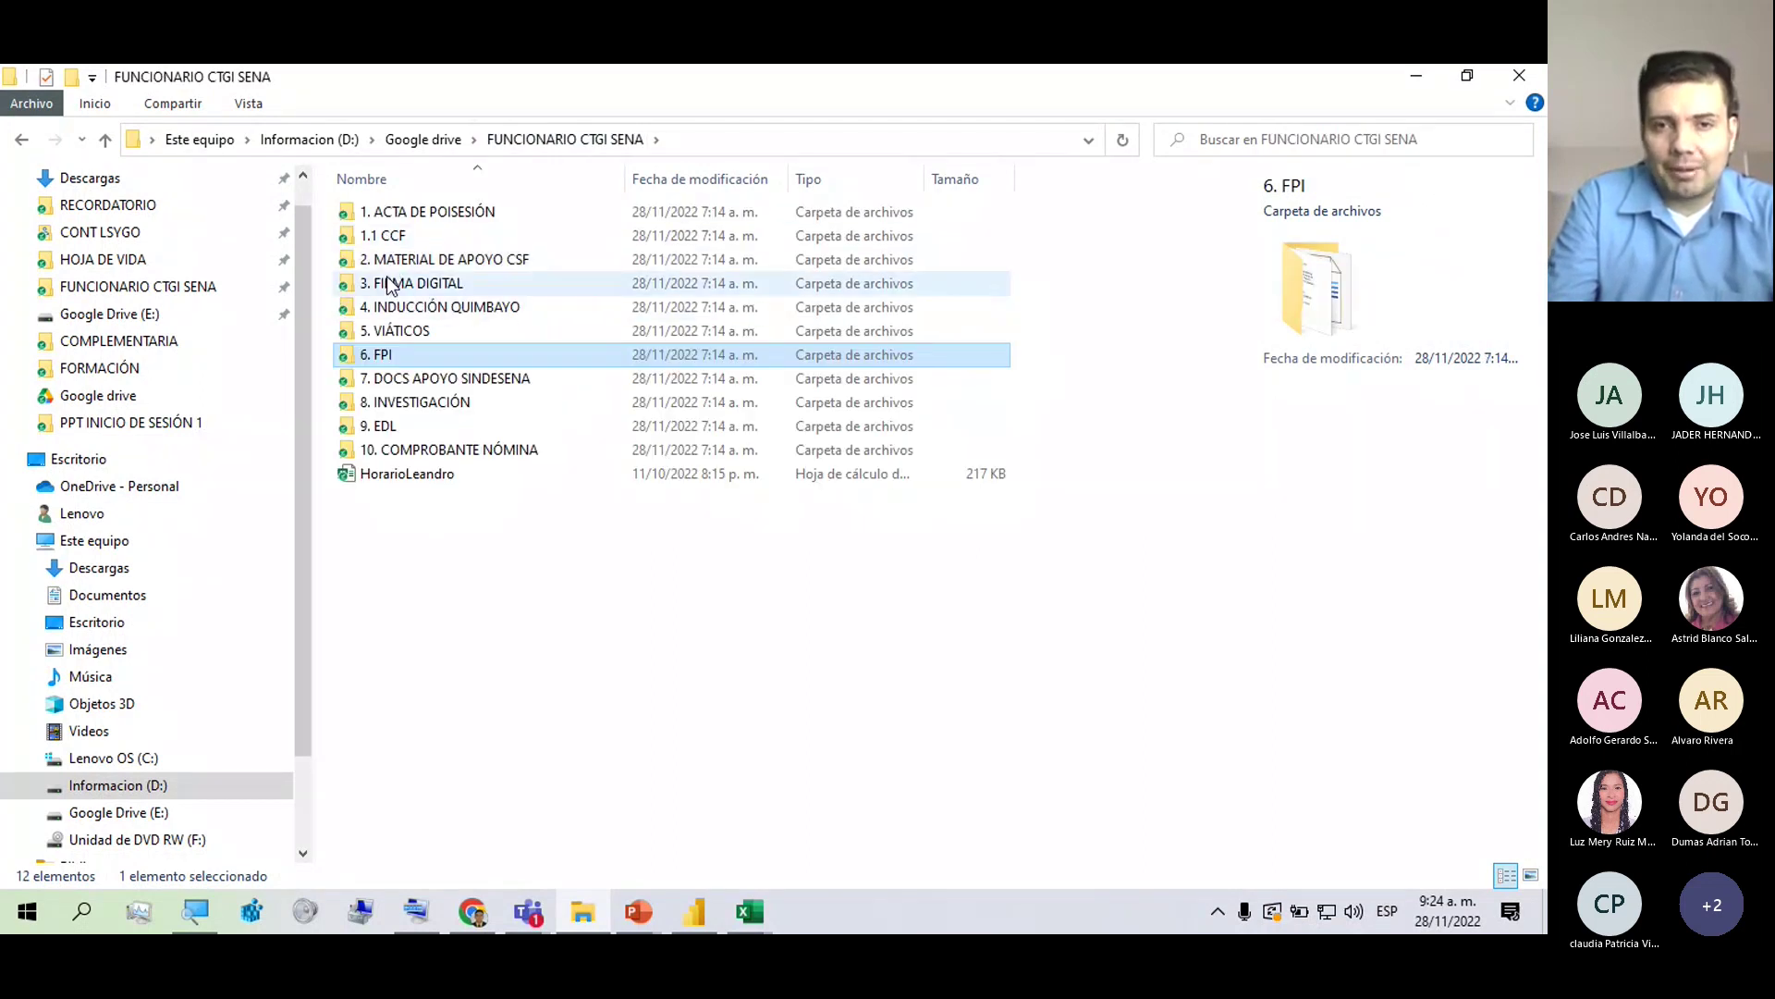
{"action": "double_click", "coordinate": [393, 263]}
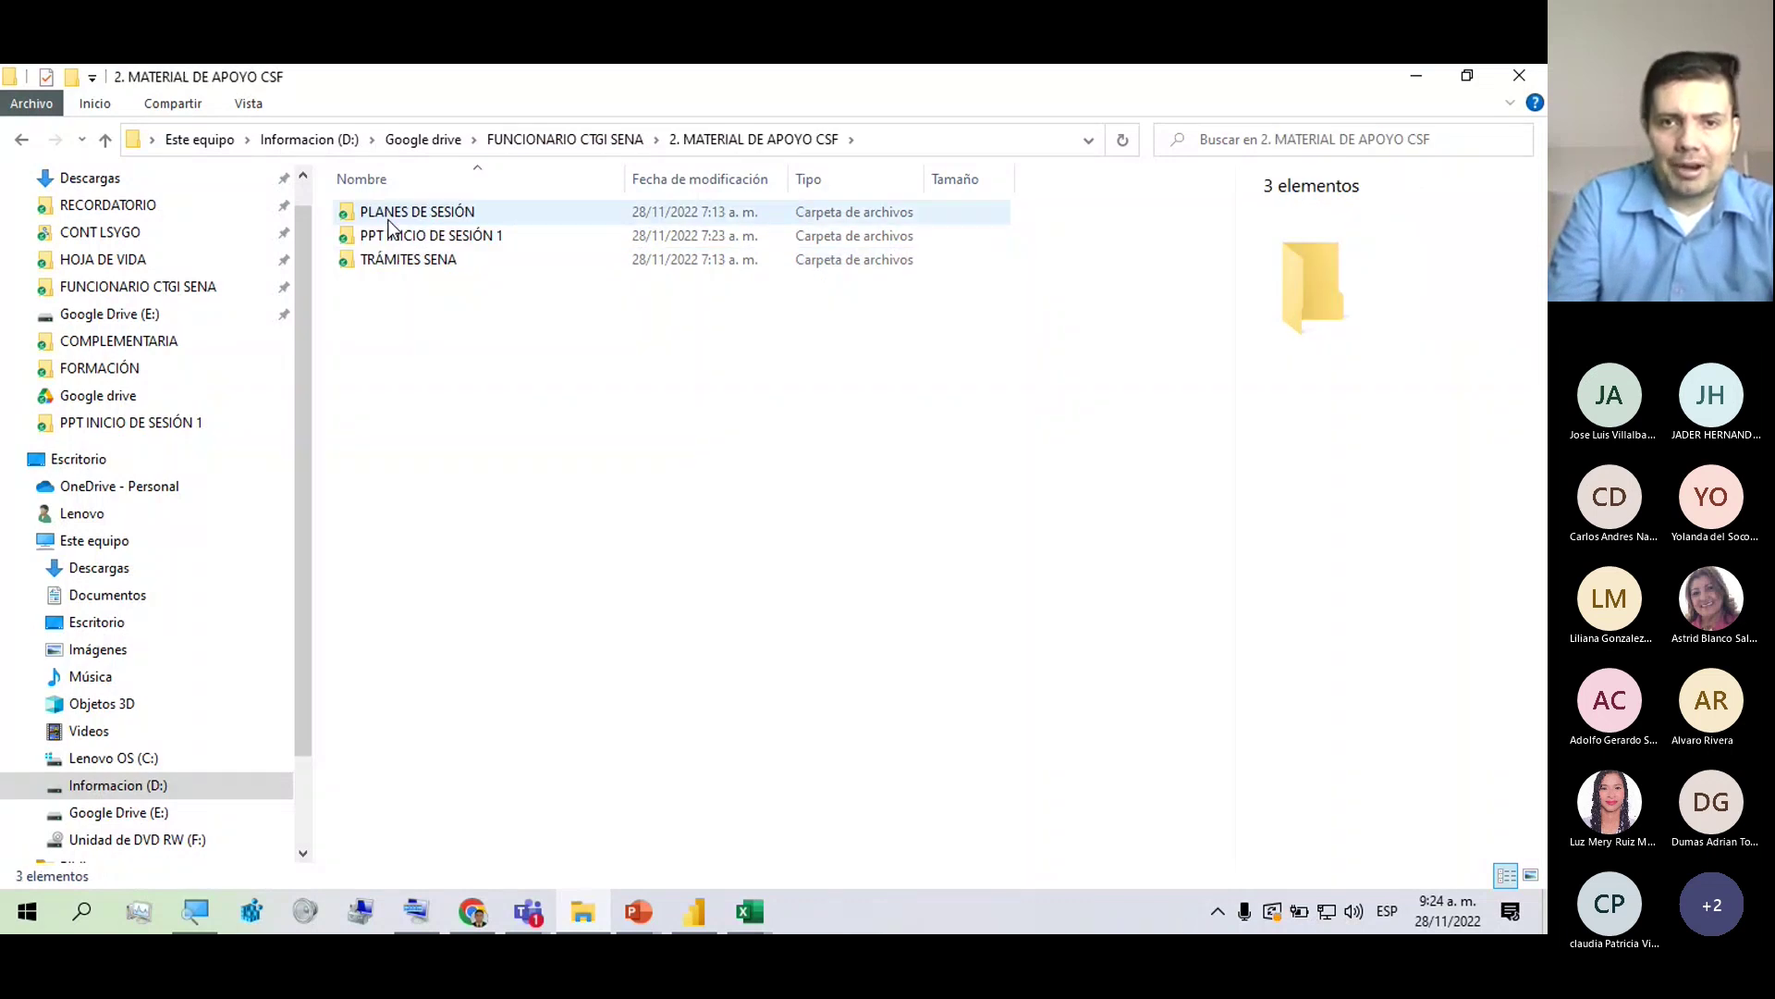
{"action": "double_click", "coordinate": [390, 214]}
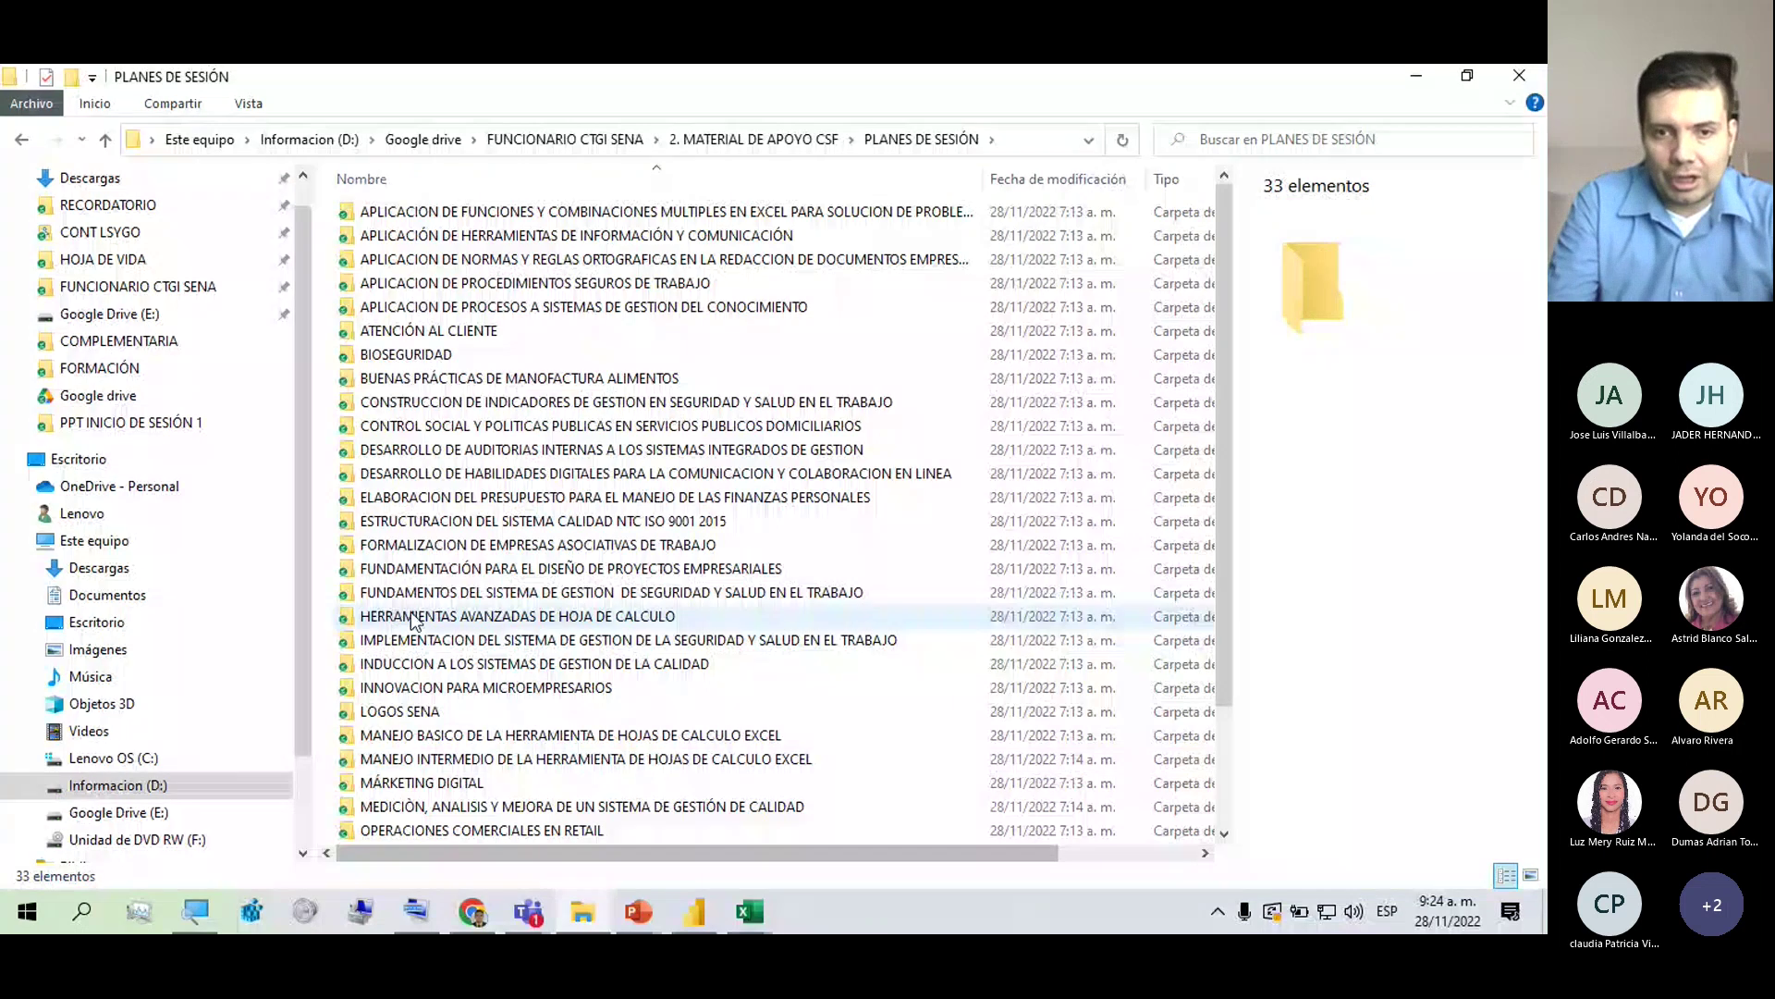
Open the SUPERMERCADO DOÑA SEGUNDA BLANCO workbook from the MANEJO INTERMEDIO DE LA HERRAMIENTA DE HOJAS DE CALCULO EXCEL folder.
{"action": "left_click", "coordinate": [405, 768]}
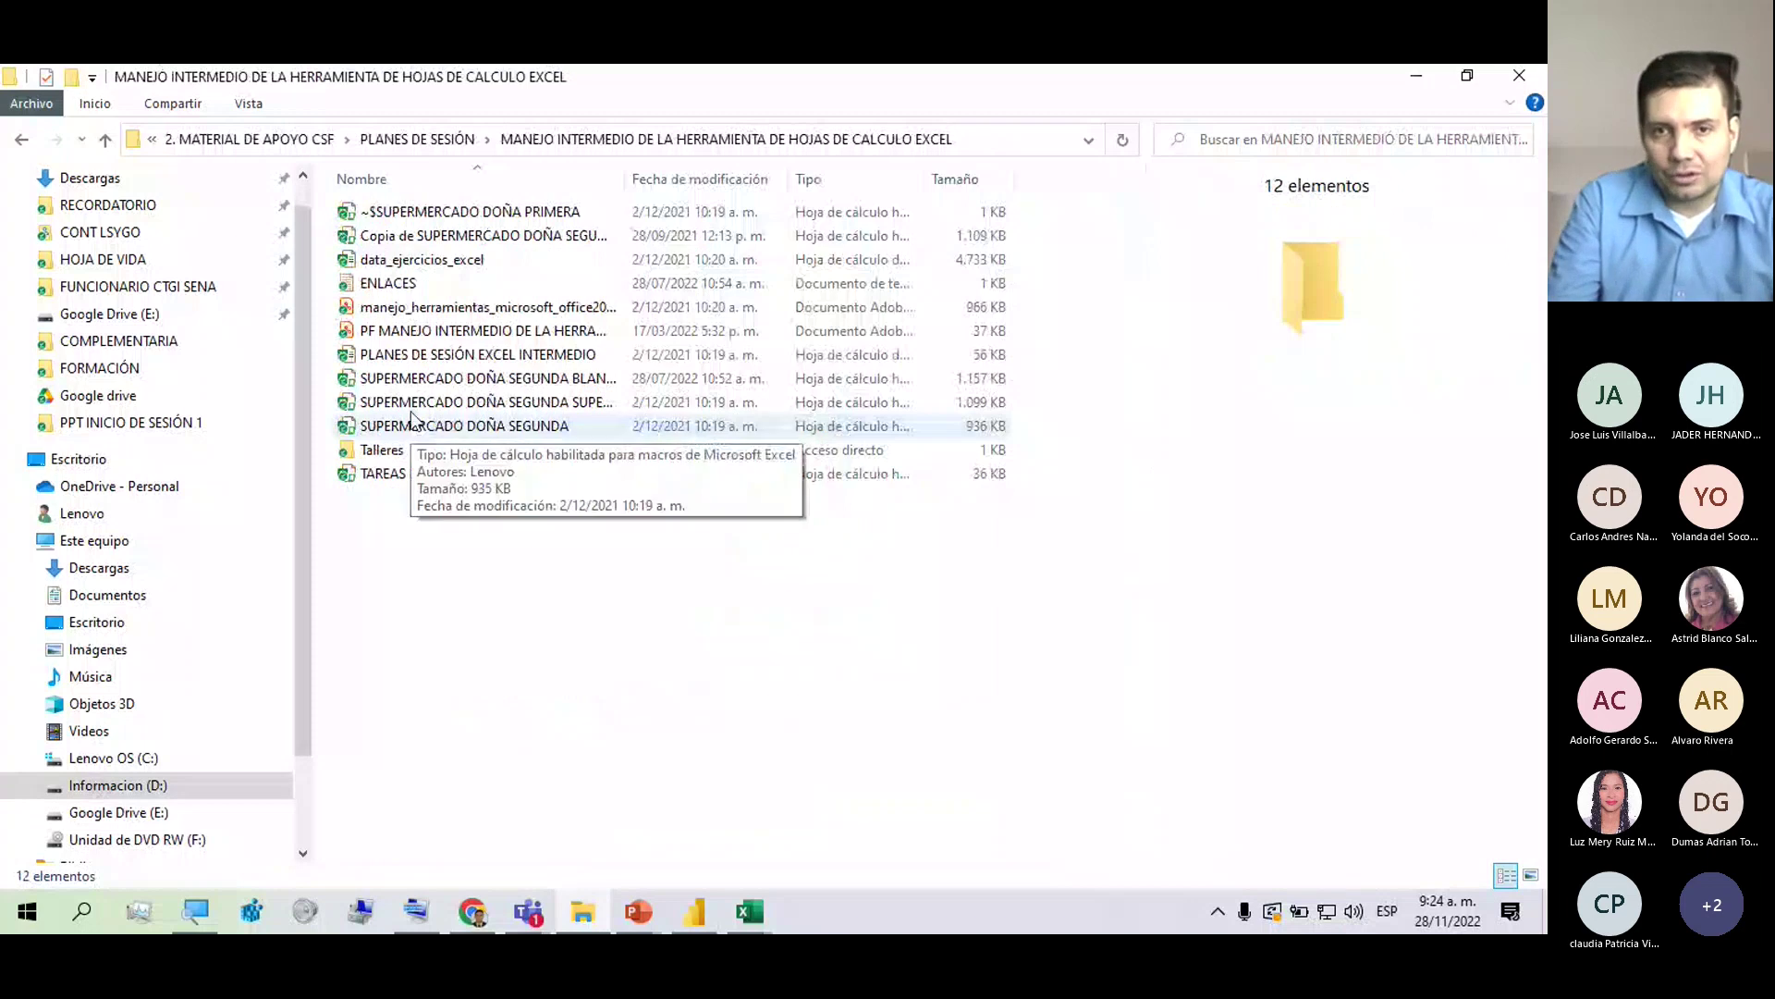
{"action": "left_click", "coordinate": [400, 384]}
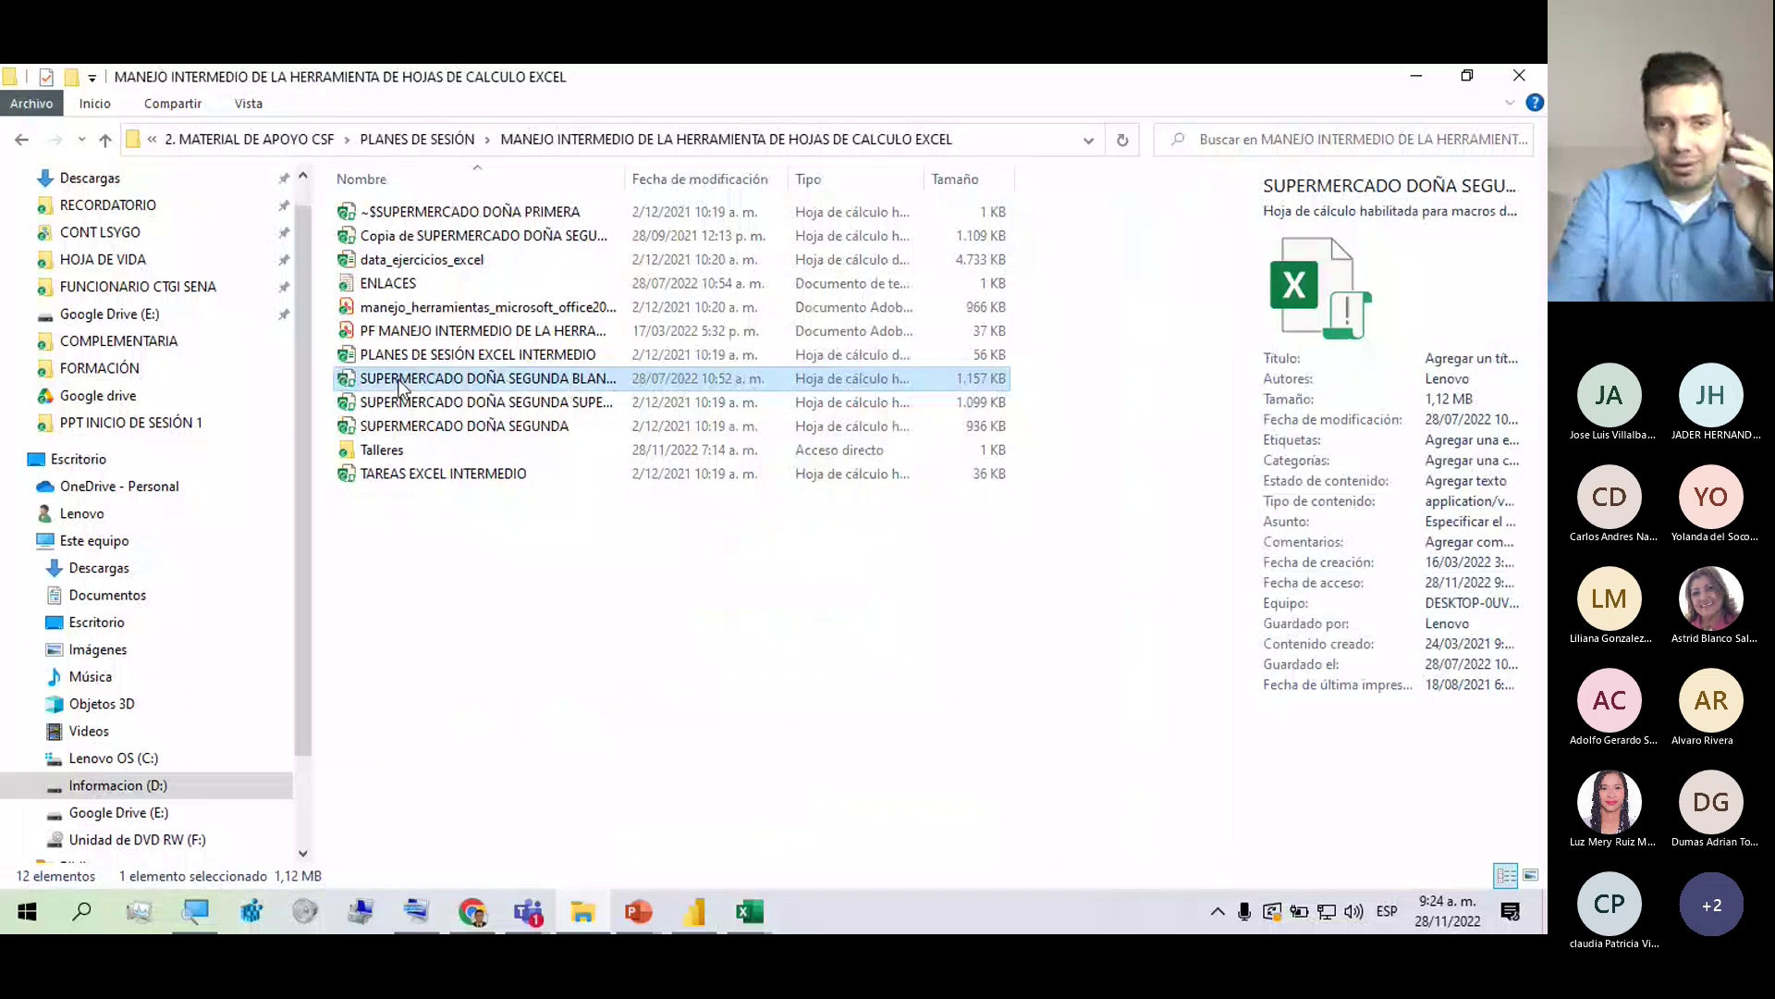
{"action": "key", "text": "alt+Tab"}
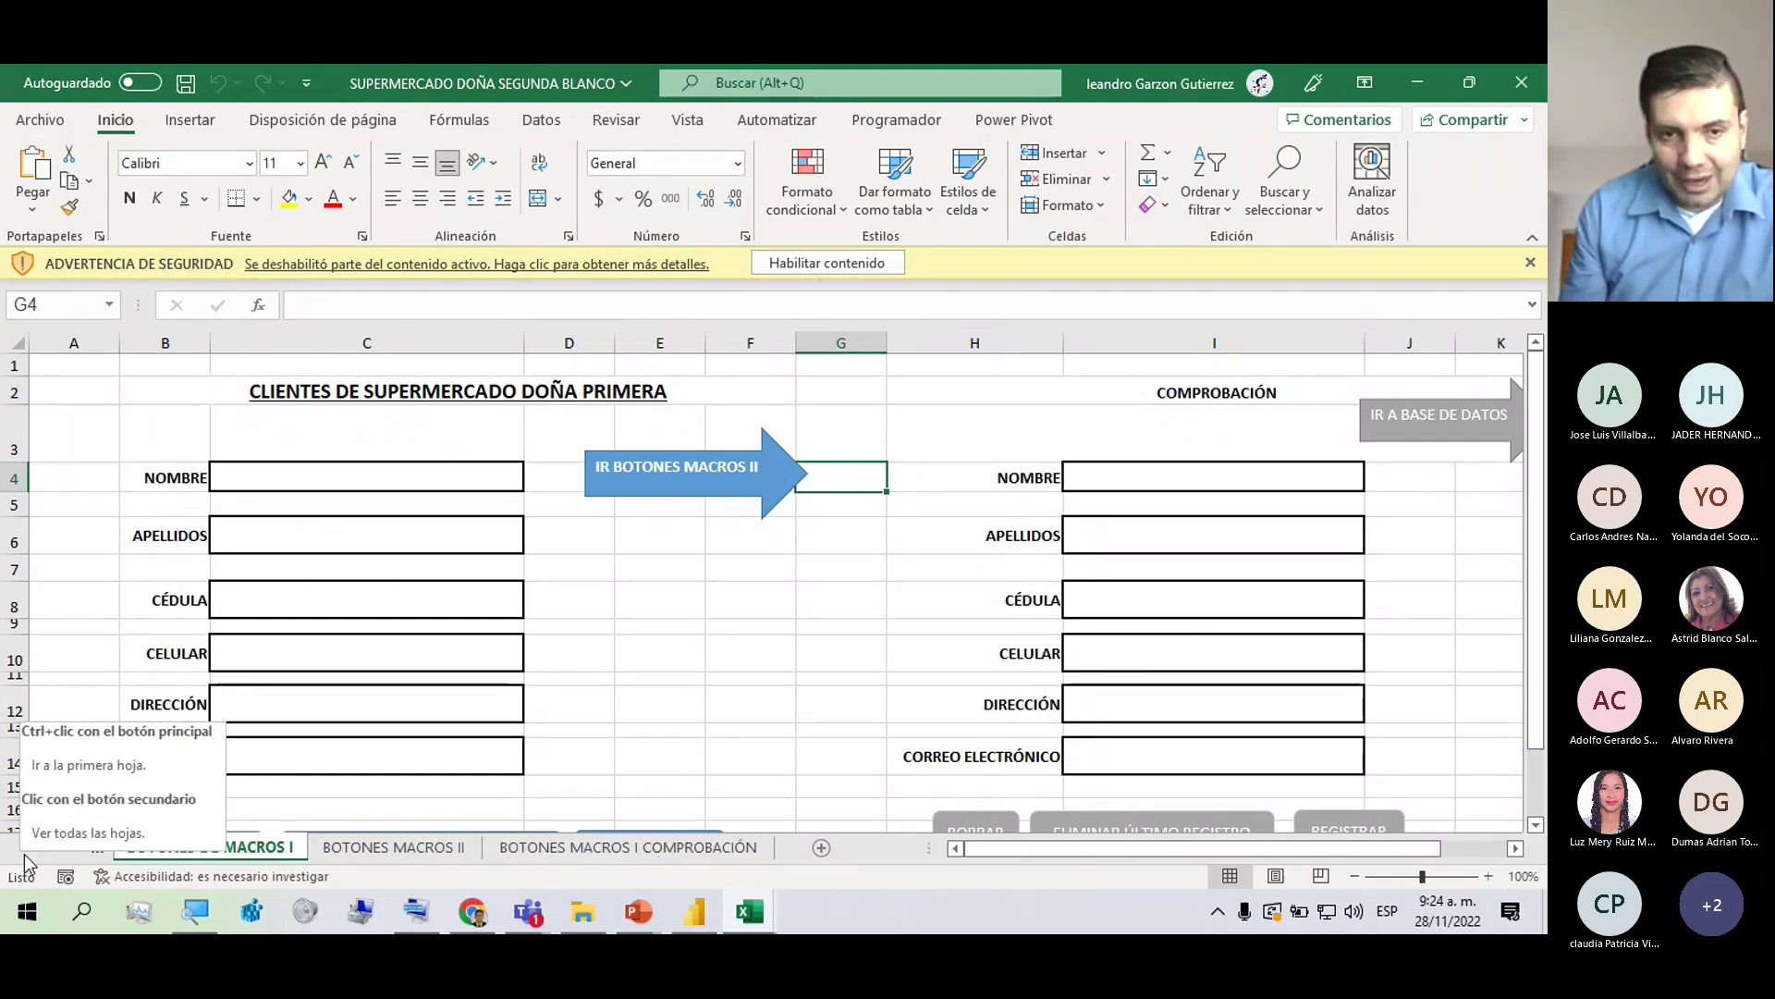
Display the ESQUEMA TABLA DINÁMICA sheet and collapse the ribbon to show more of the scheme.
{"action": "left_click_drag", "start_coordinate": [24, 853], "coordinate": [27, 852]}
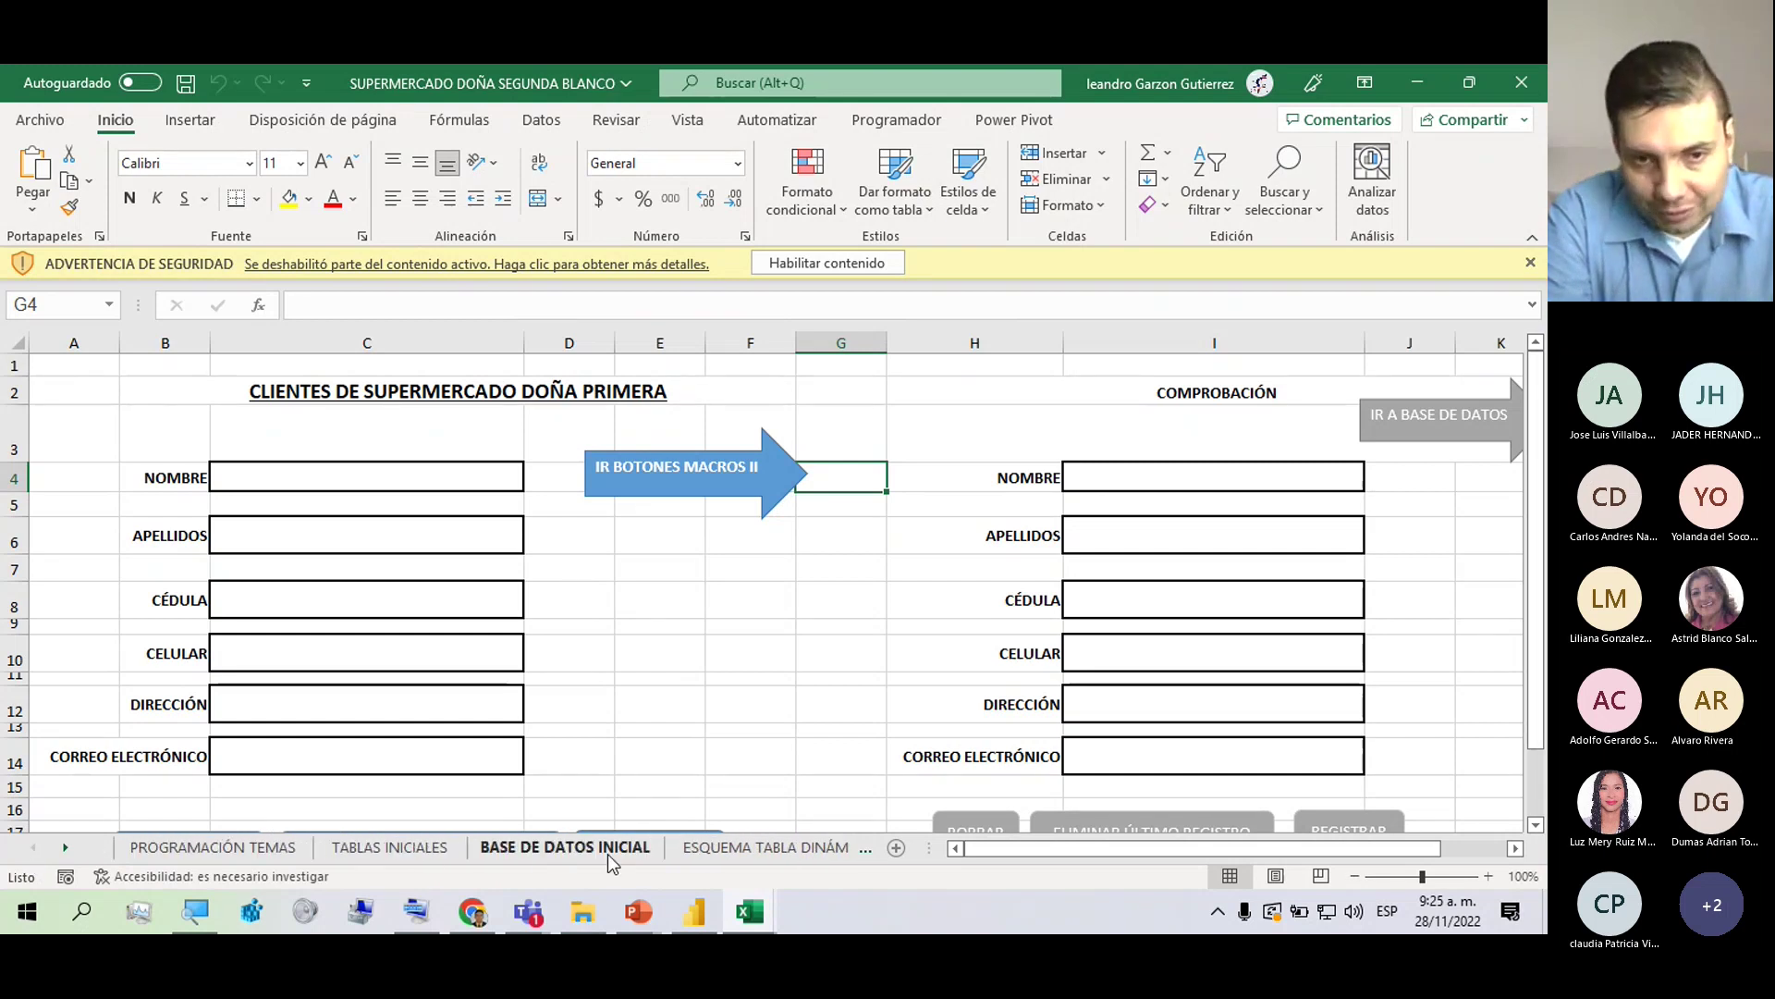
{"action": "left_click", "coordinate": [740, 846]}
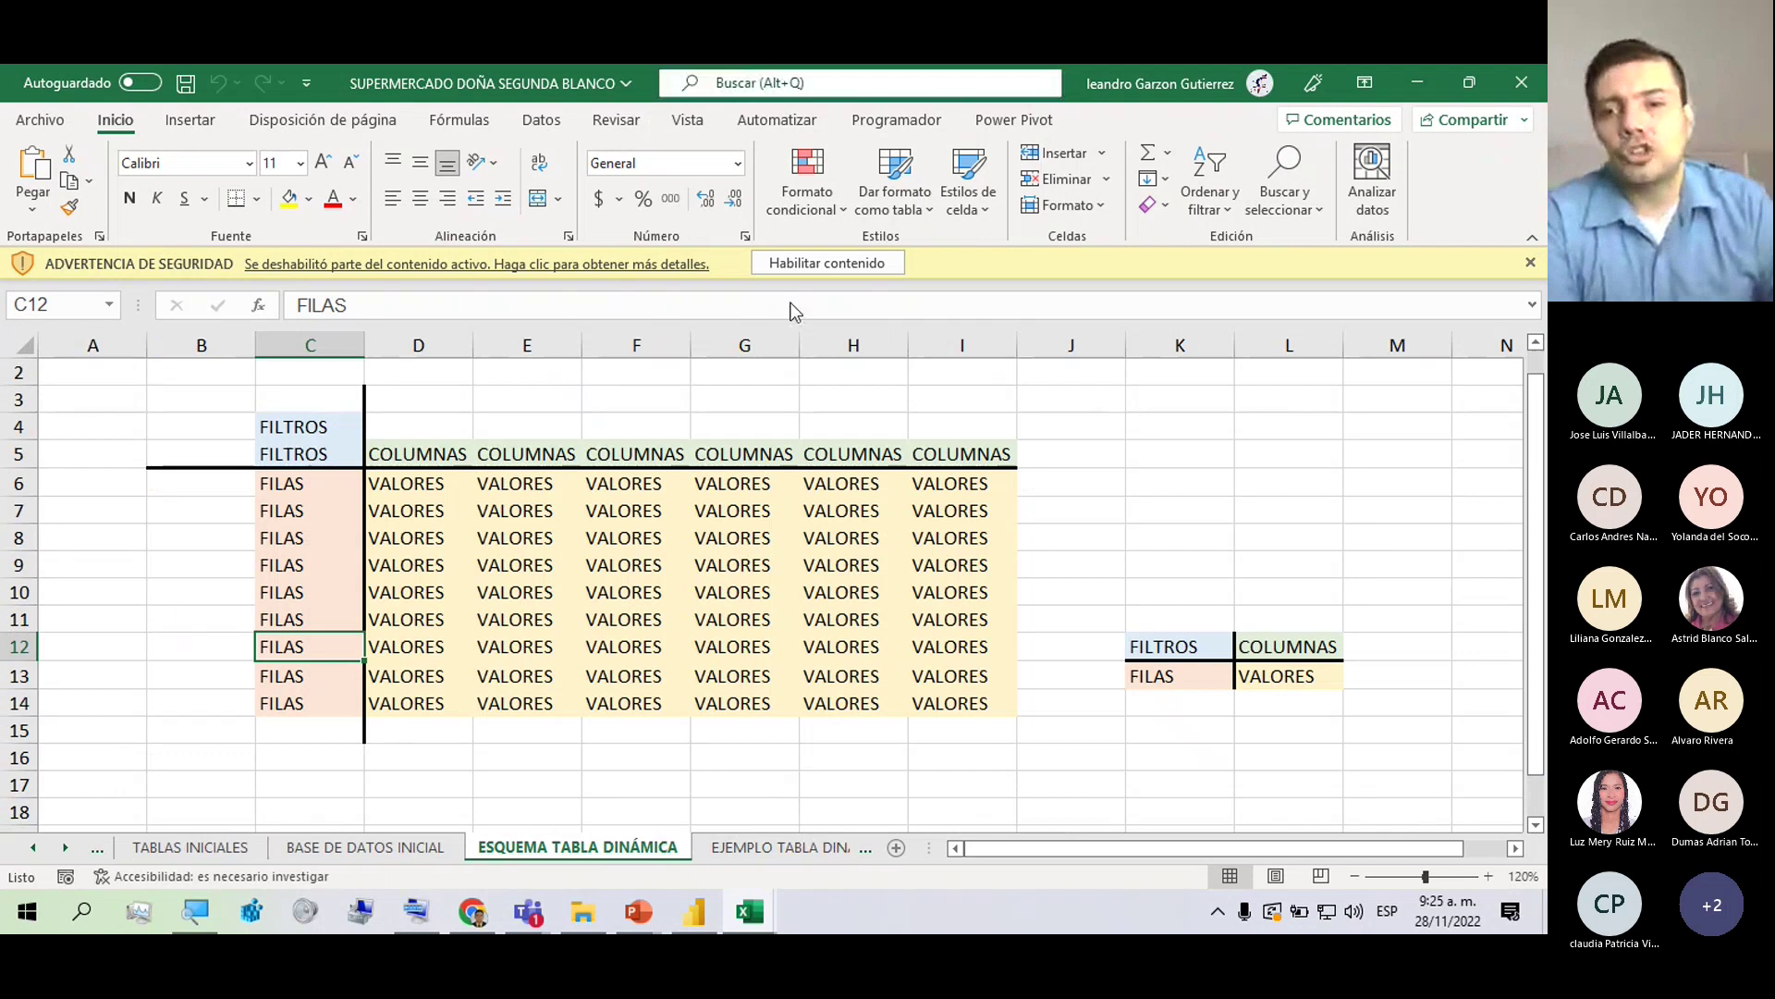
{"action": "left_click", "coordinate": [1533, 238]}
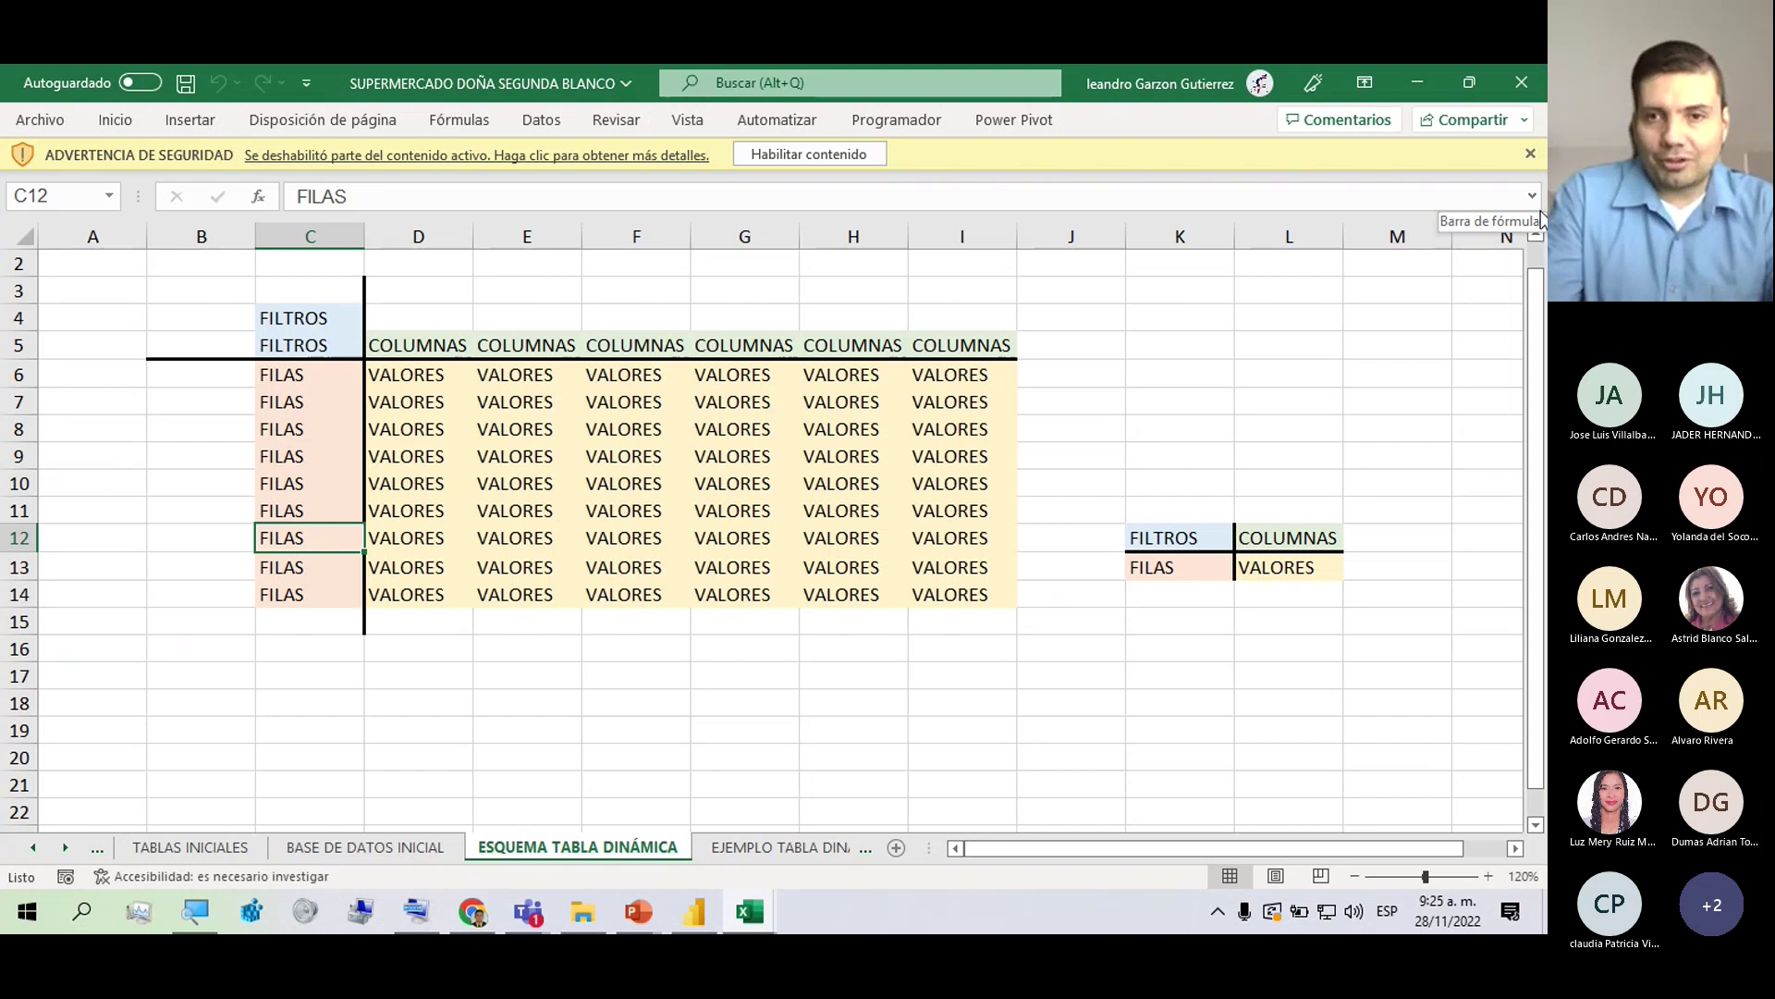
Compare the pivot table's filter, column, row and value areas with the ESQUEMA TABLA DINÁMICA layout.
{"action": "key", "text": "alt+Tab"}
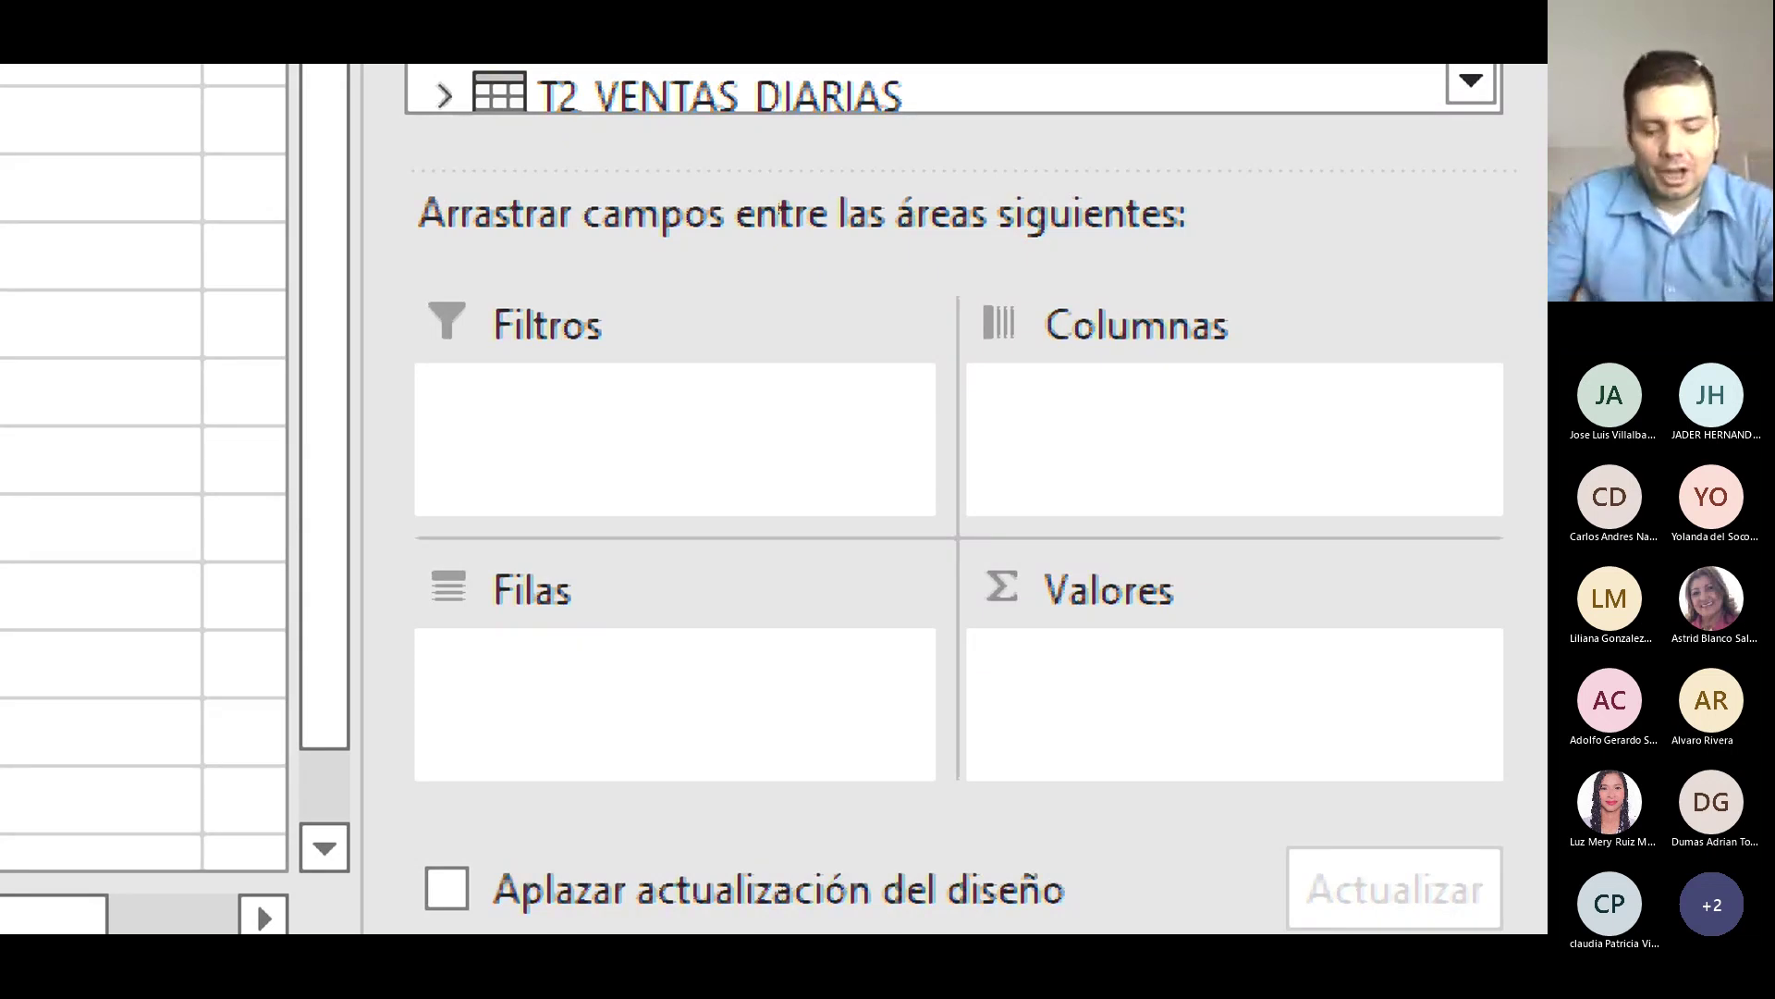
{"action": "key", "text": "alt+Tab"}
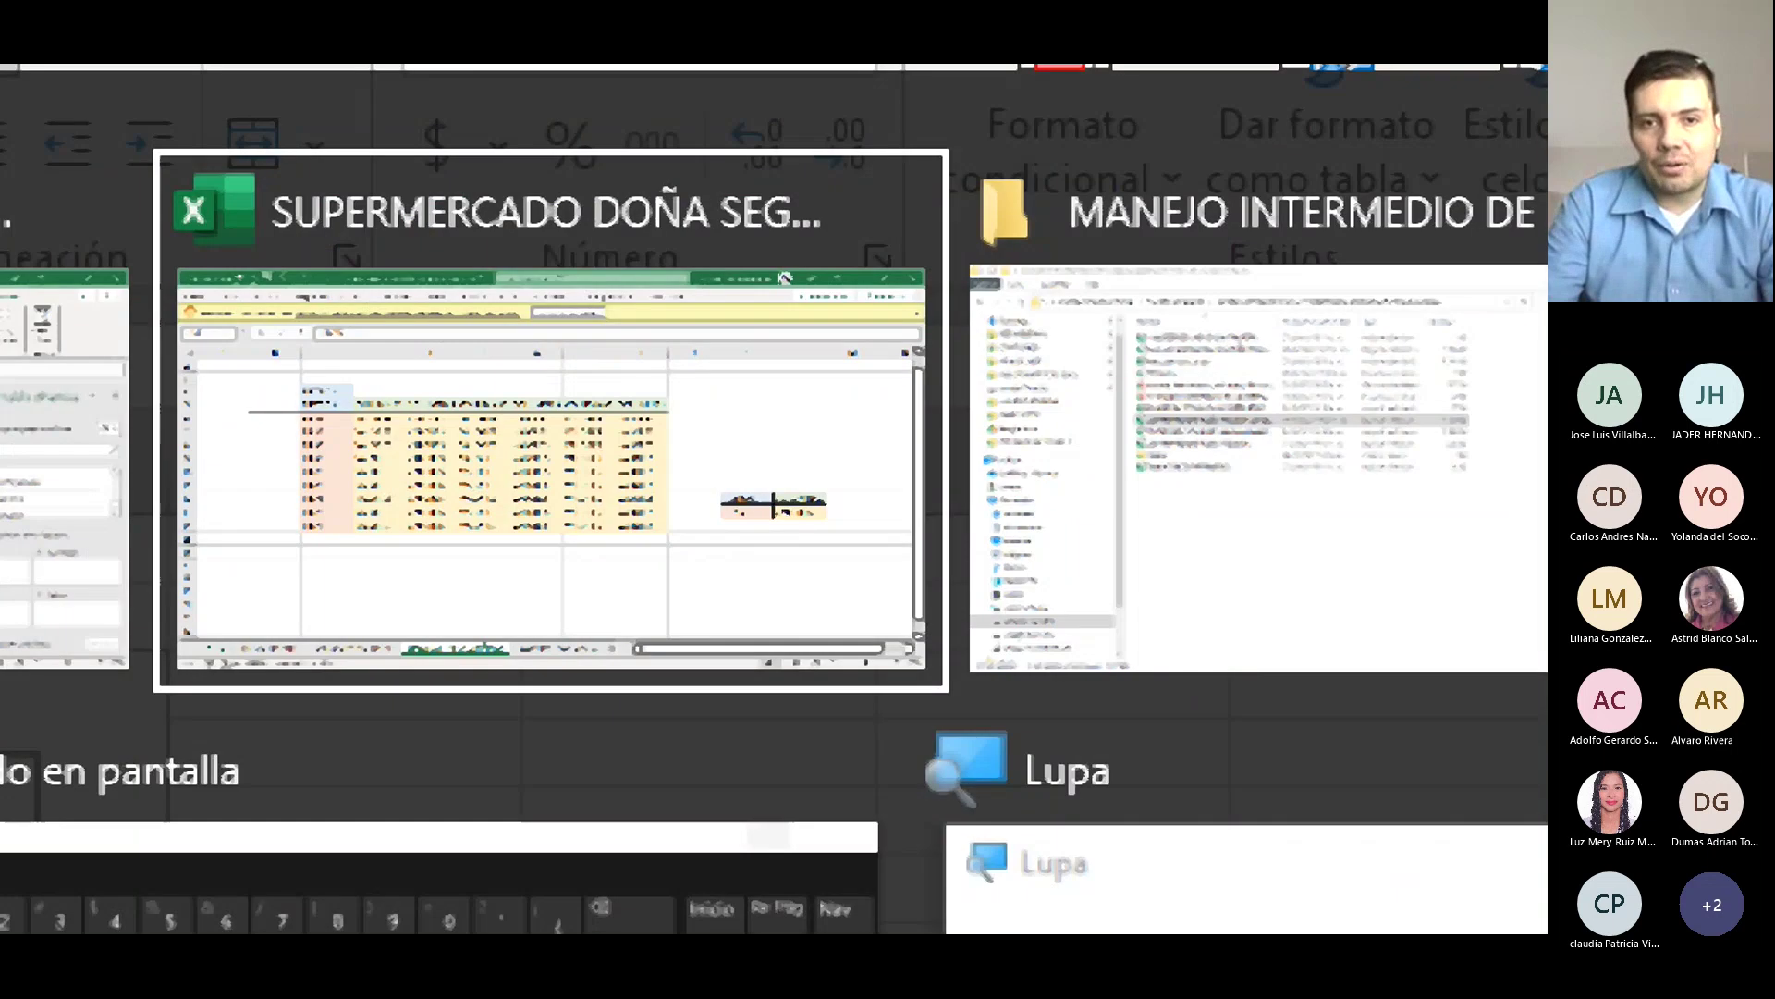
{"action": "key", "text": "super+minus"}
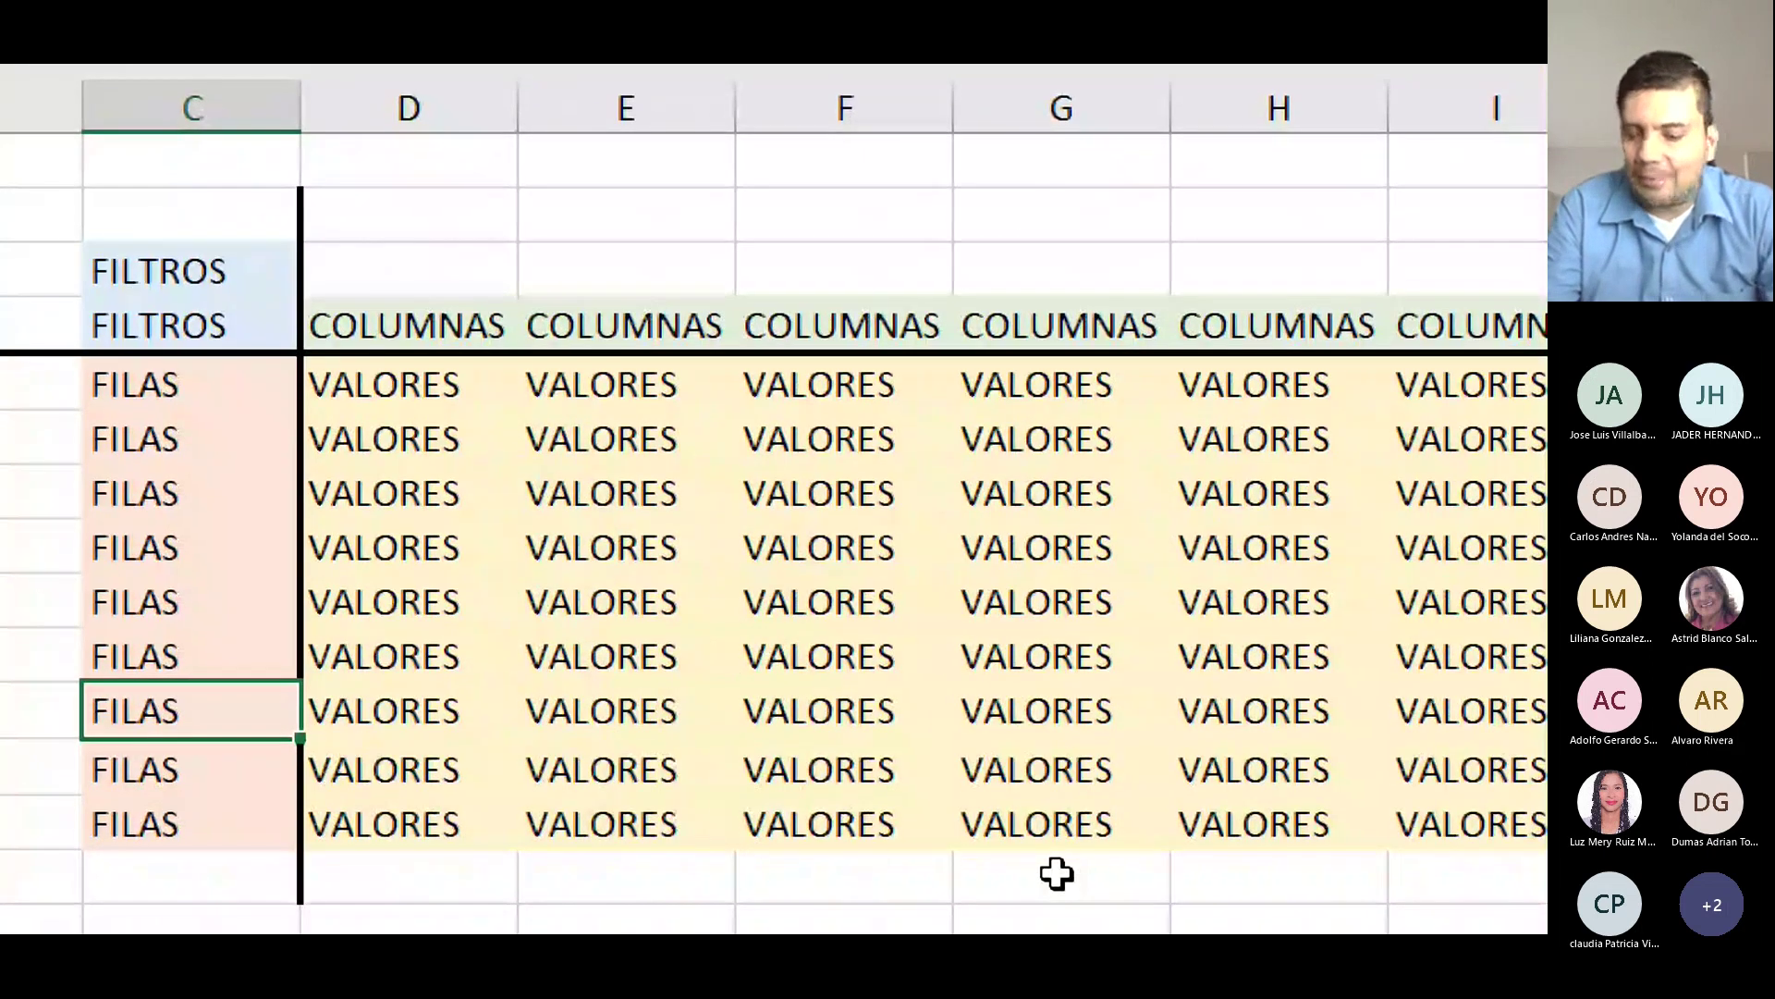
{"action": "key", "text": "super+Escape"}
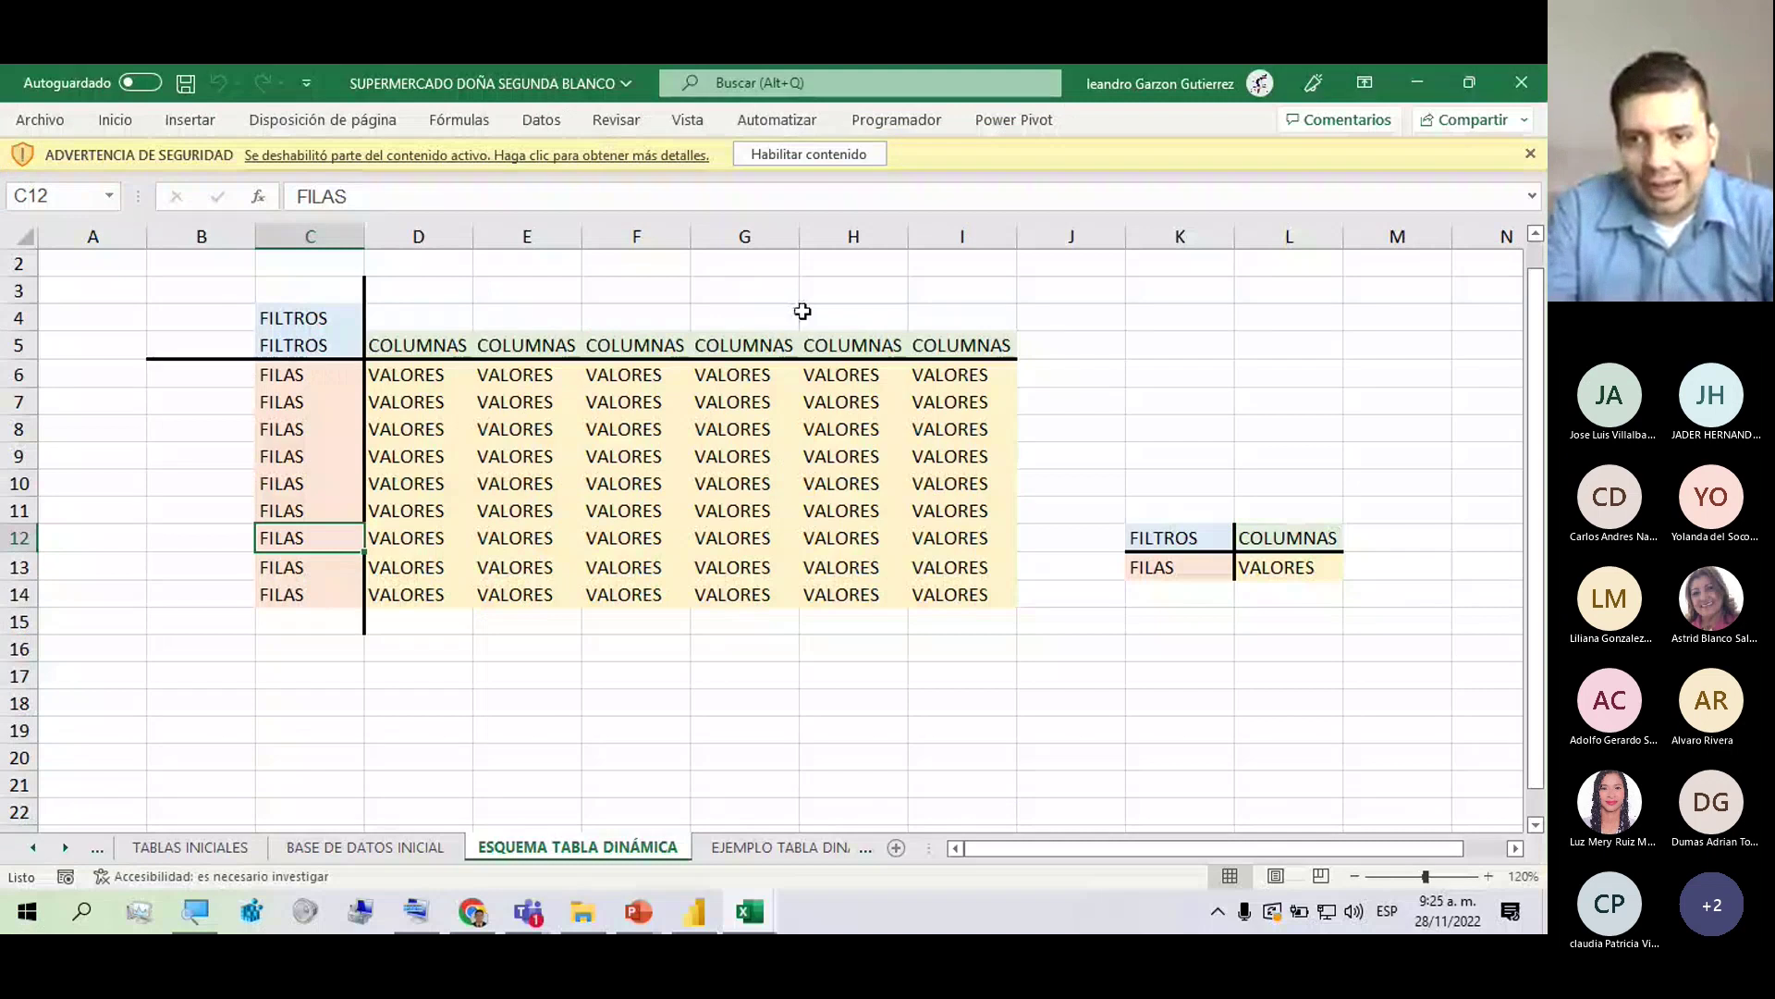
Examine where filters, rows, columns and values sit in the pivot table scheme, and return to the workbook with the empty pivot table.
{"action": "left_click", "coordinate": [1488, 875]}
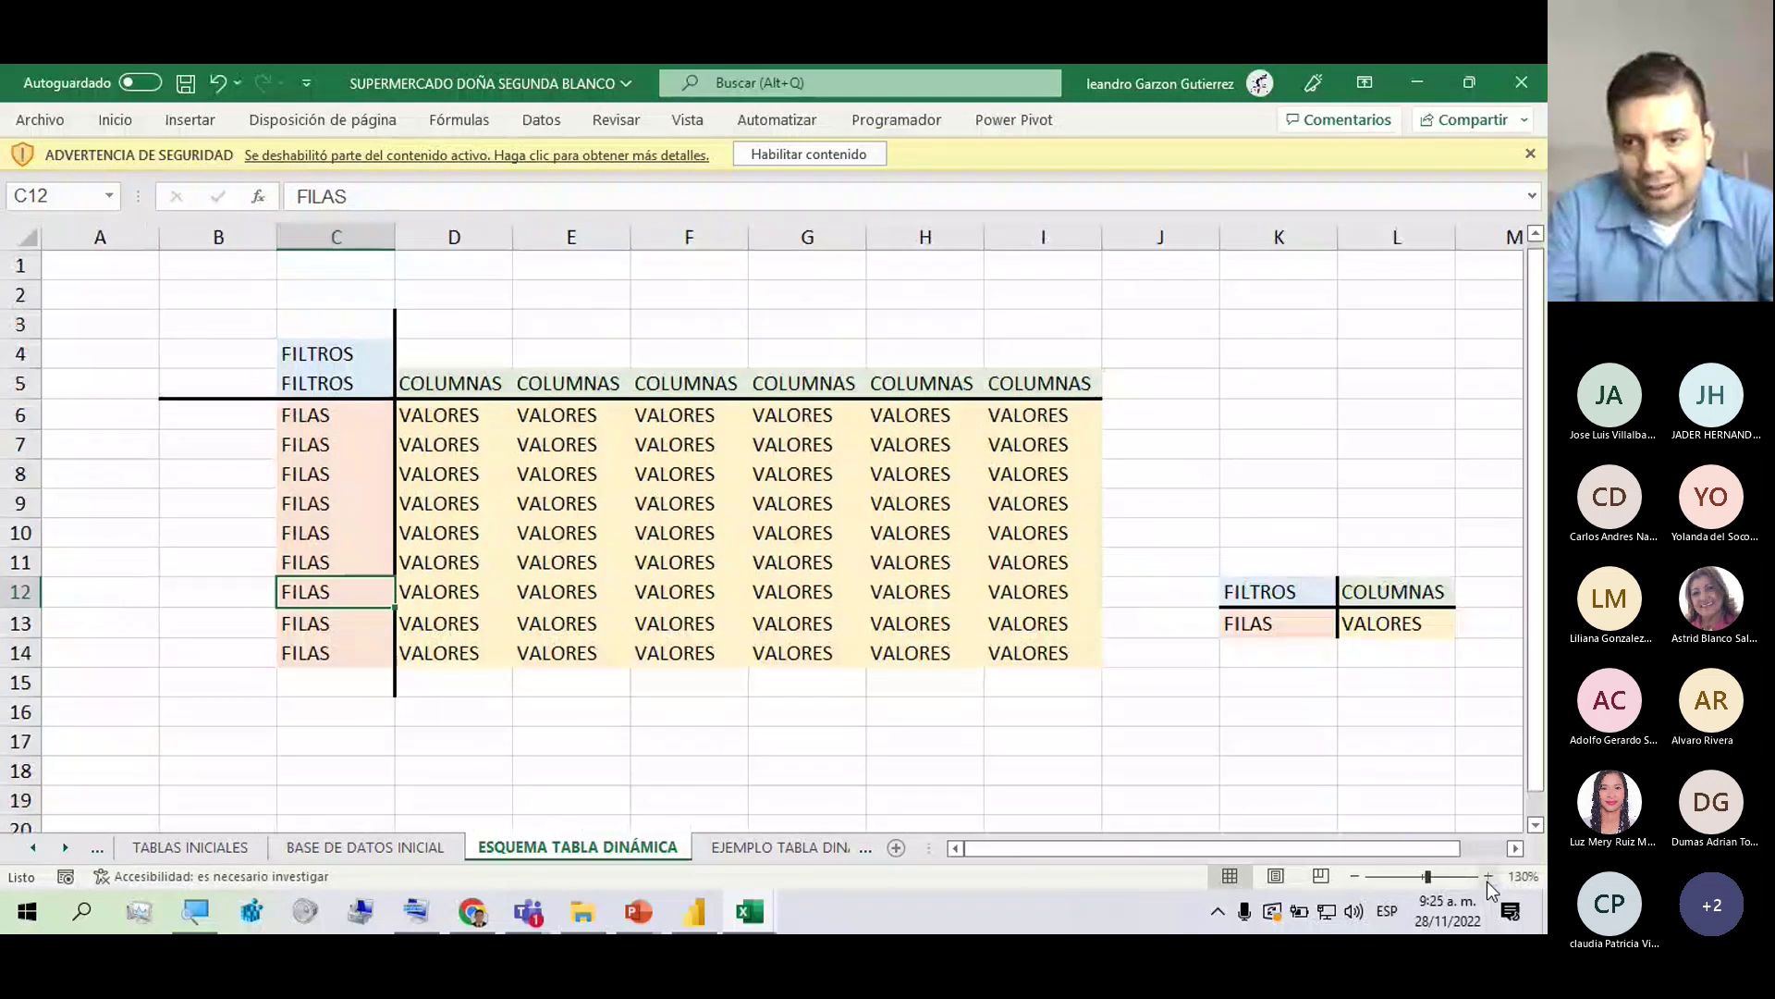
{"action": "left_click", "coordinate": [1488, 875]}
{"action": "left_click", "coordinate": [1488, 876]}
{"action": "left_click", "coordinate": [1488, 876]}
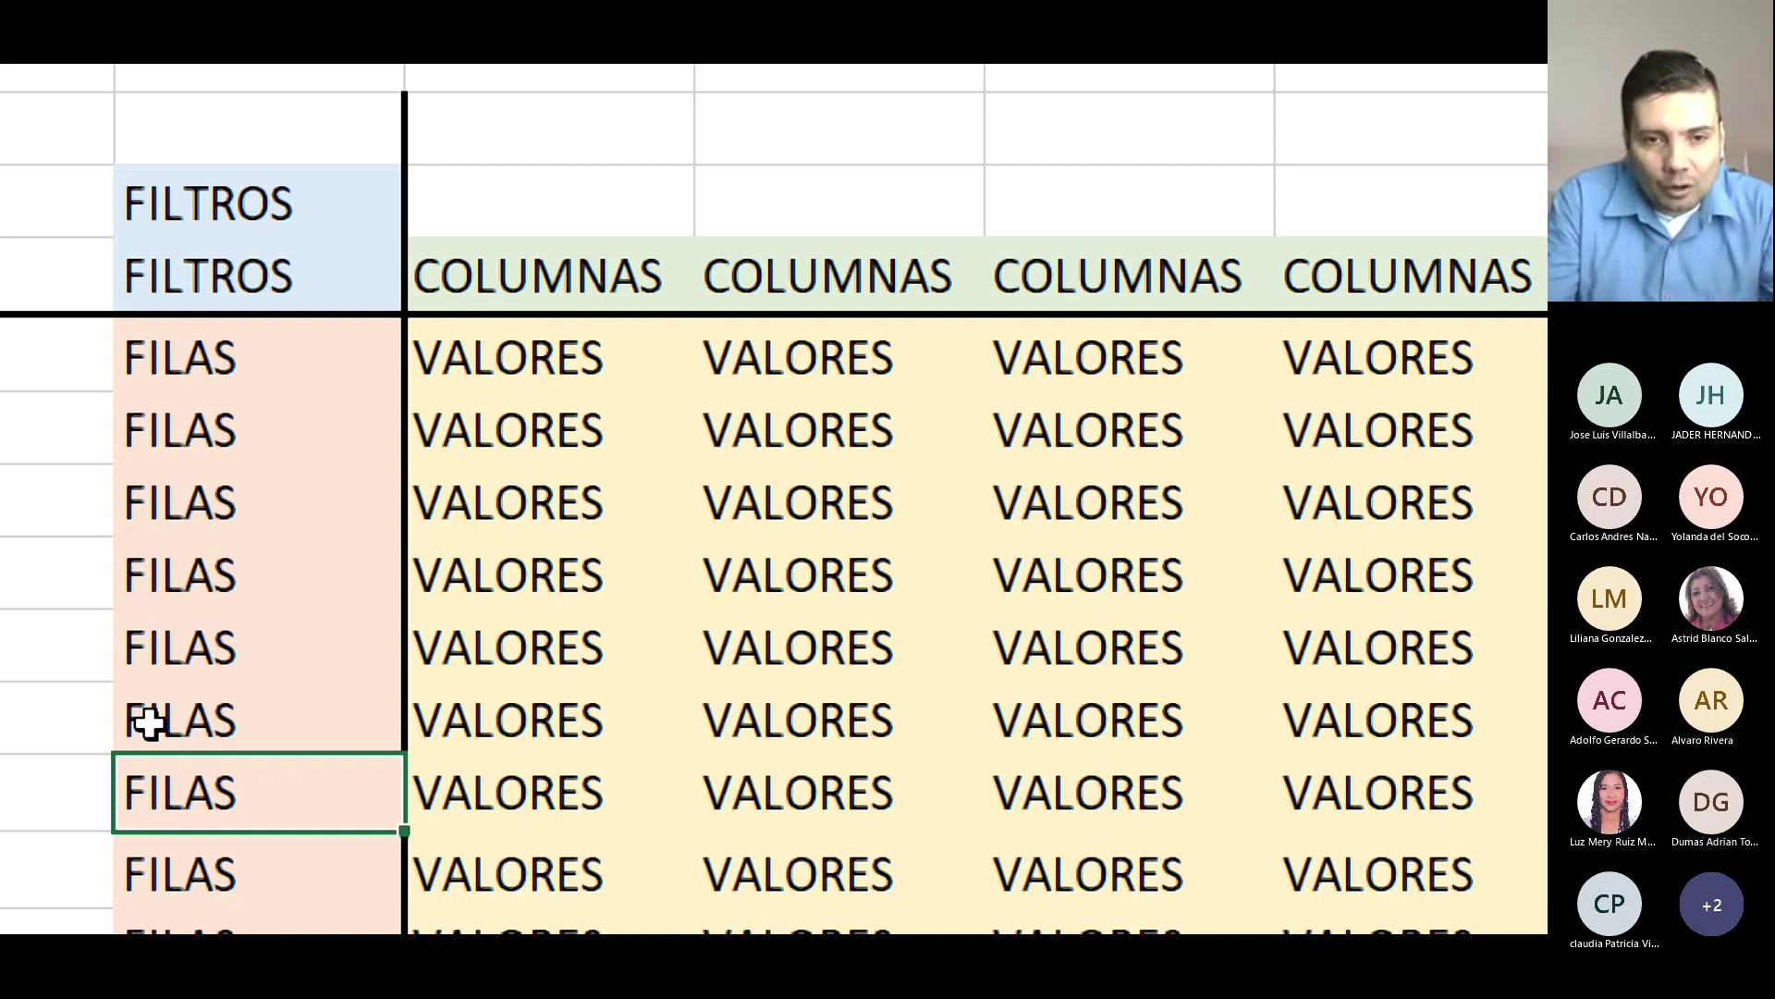
{"action": "scroll", "coordinate": [148, 723], "scroll_direction": "down", "scroll_amount": 2}
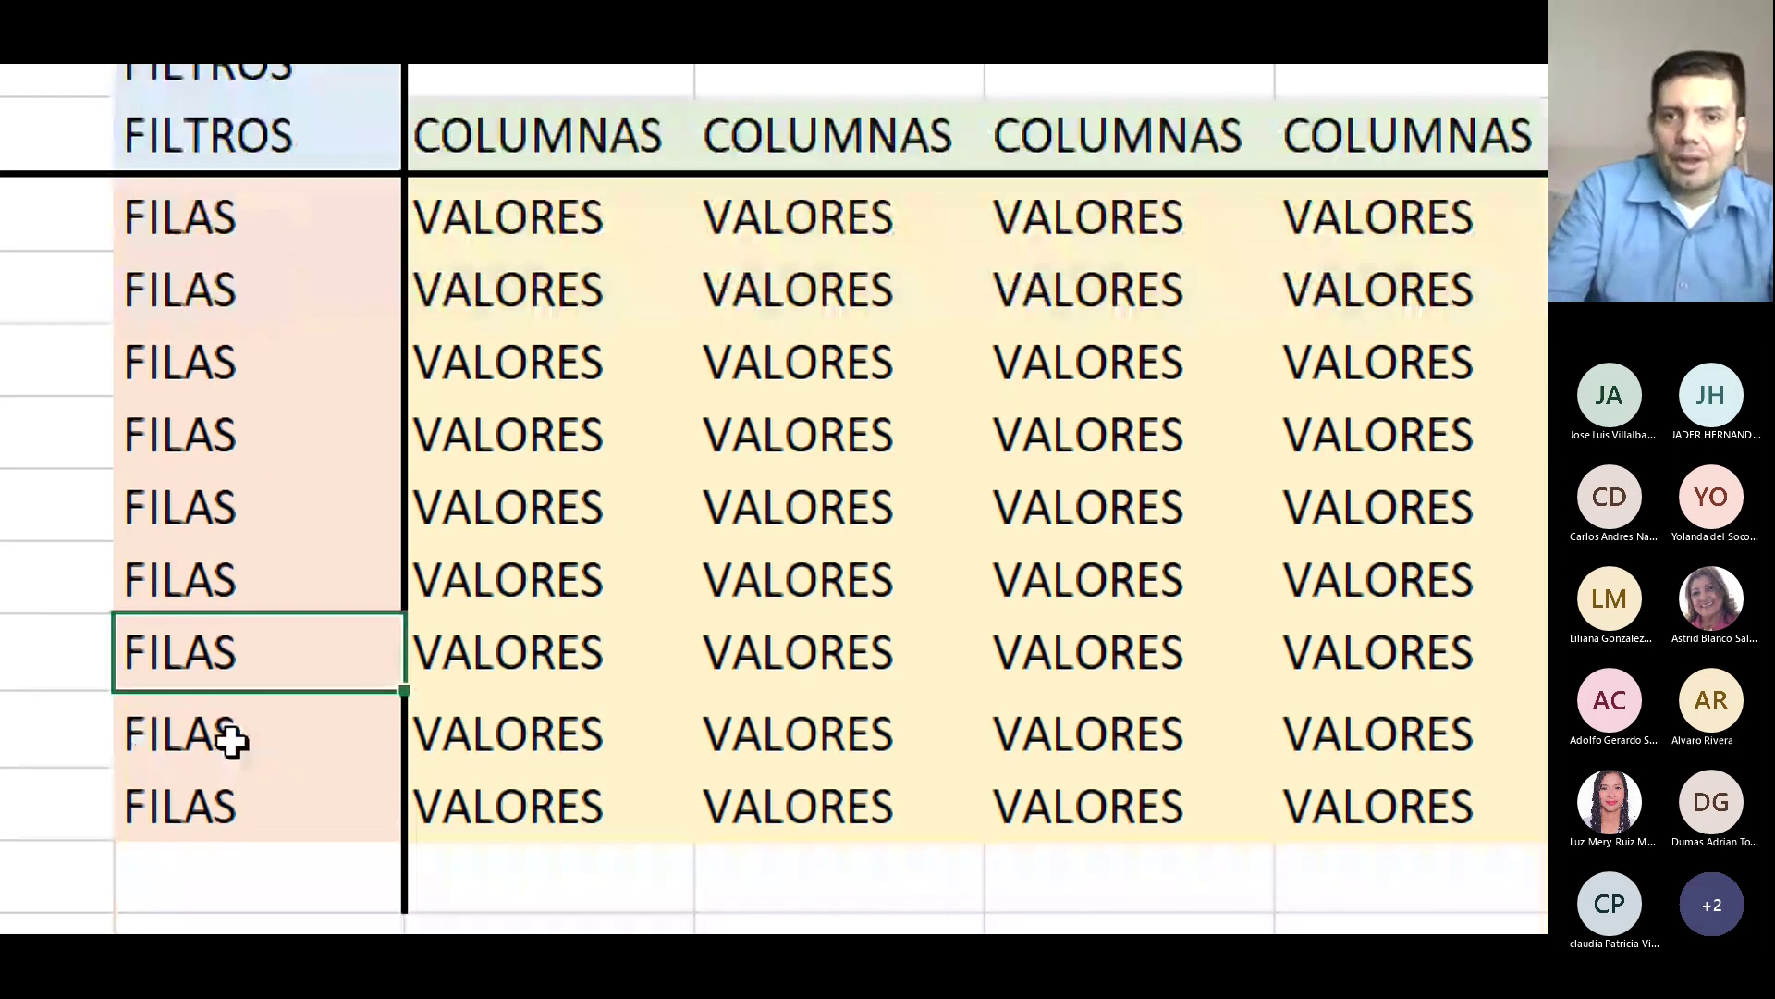
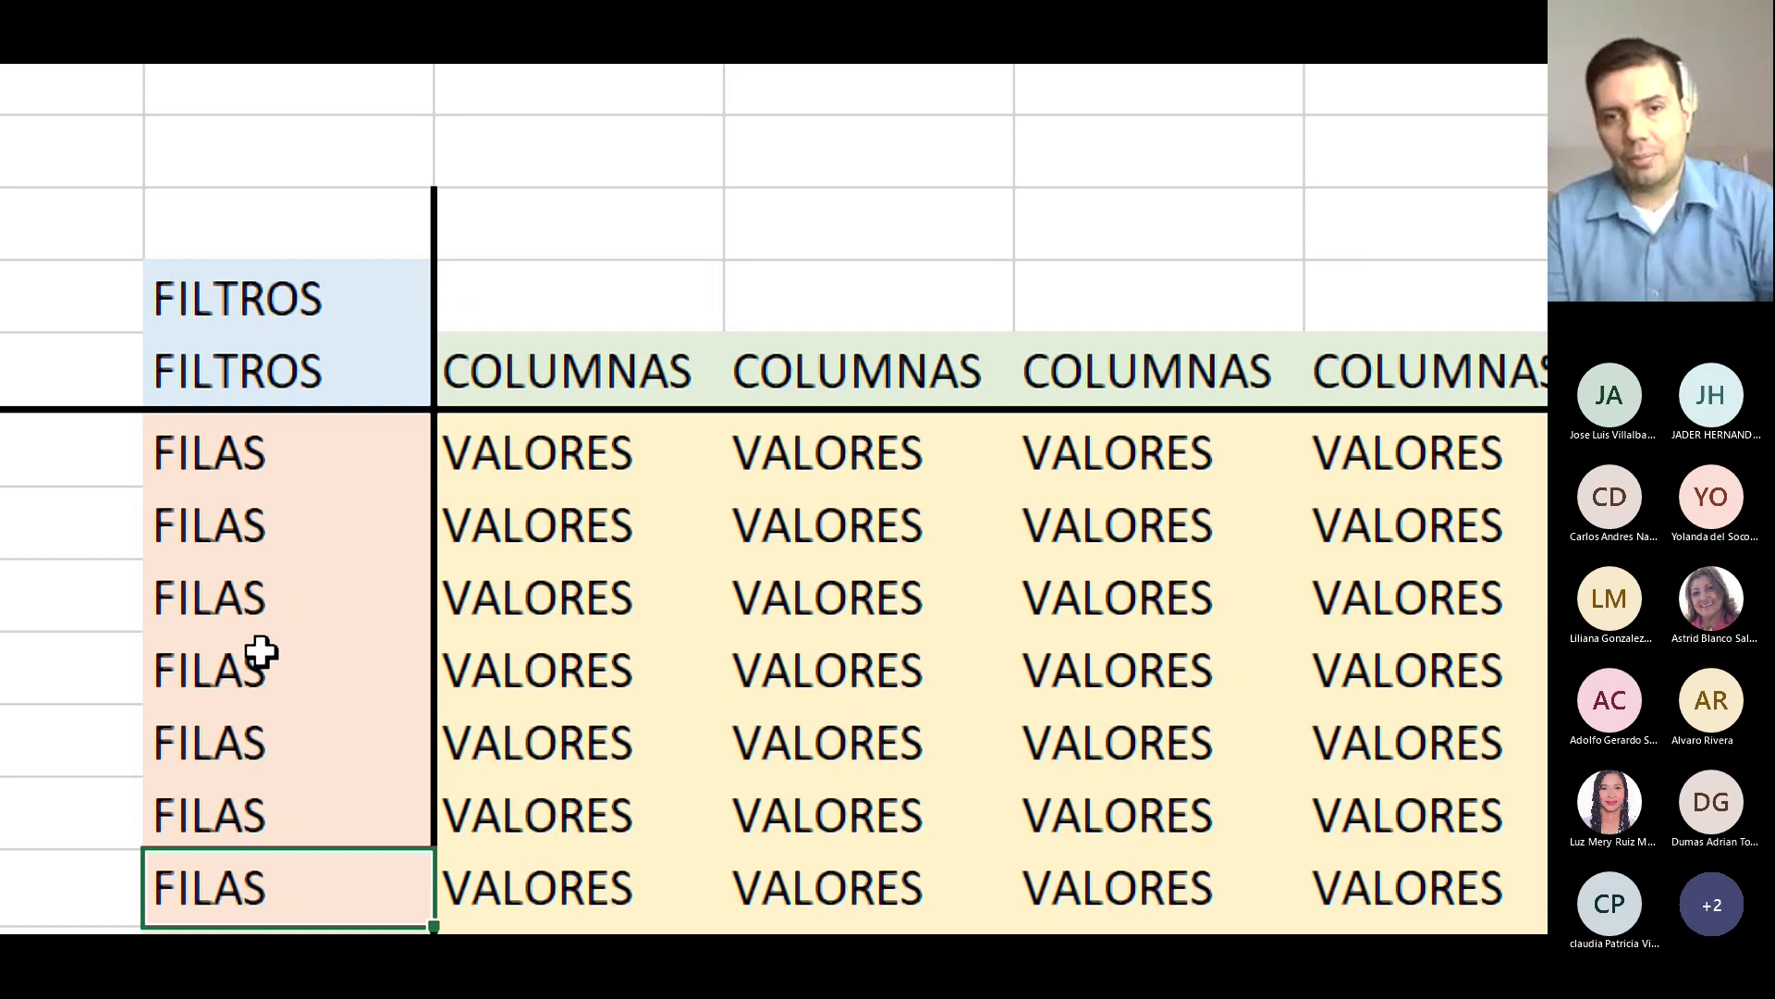
{"action": "scroll", "coordinate": [1125, 408], "scroll_direction": "right", "scroll_amount": 3}
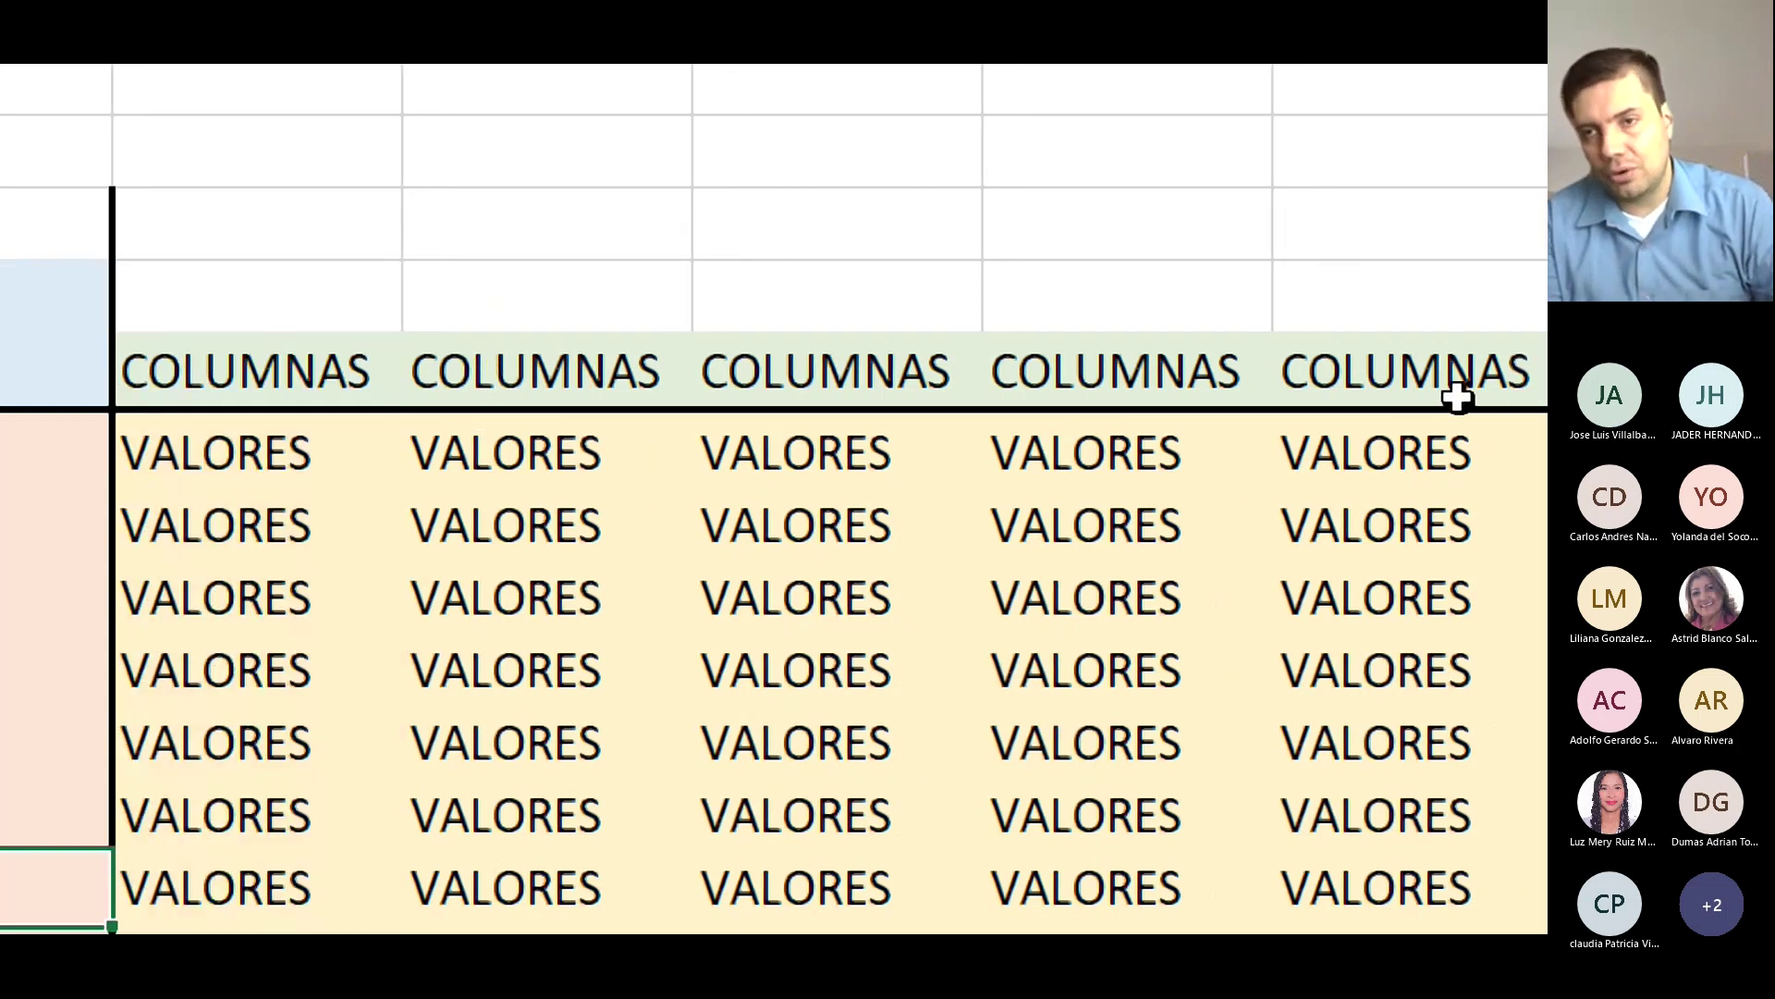
{"action": "scroll", "coordinate": [118, 293], "scroll_direction": "right", "scroll_amount": 2}
{"action": "scroll", "coordinate": [55, 356], "scroll_direction": "left", "scroll_amount": 3}
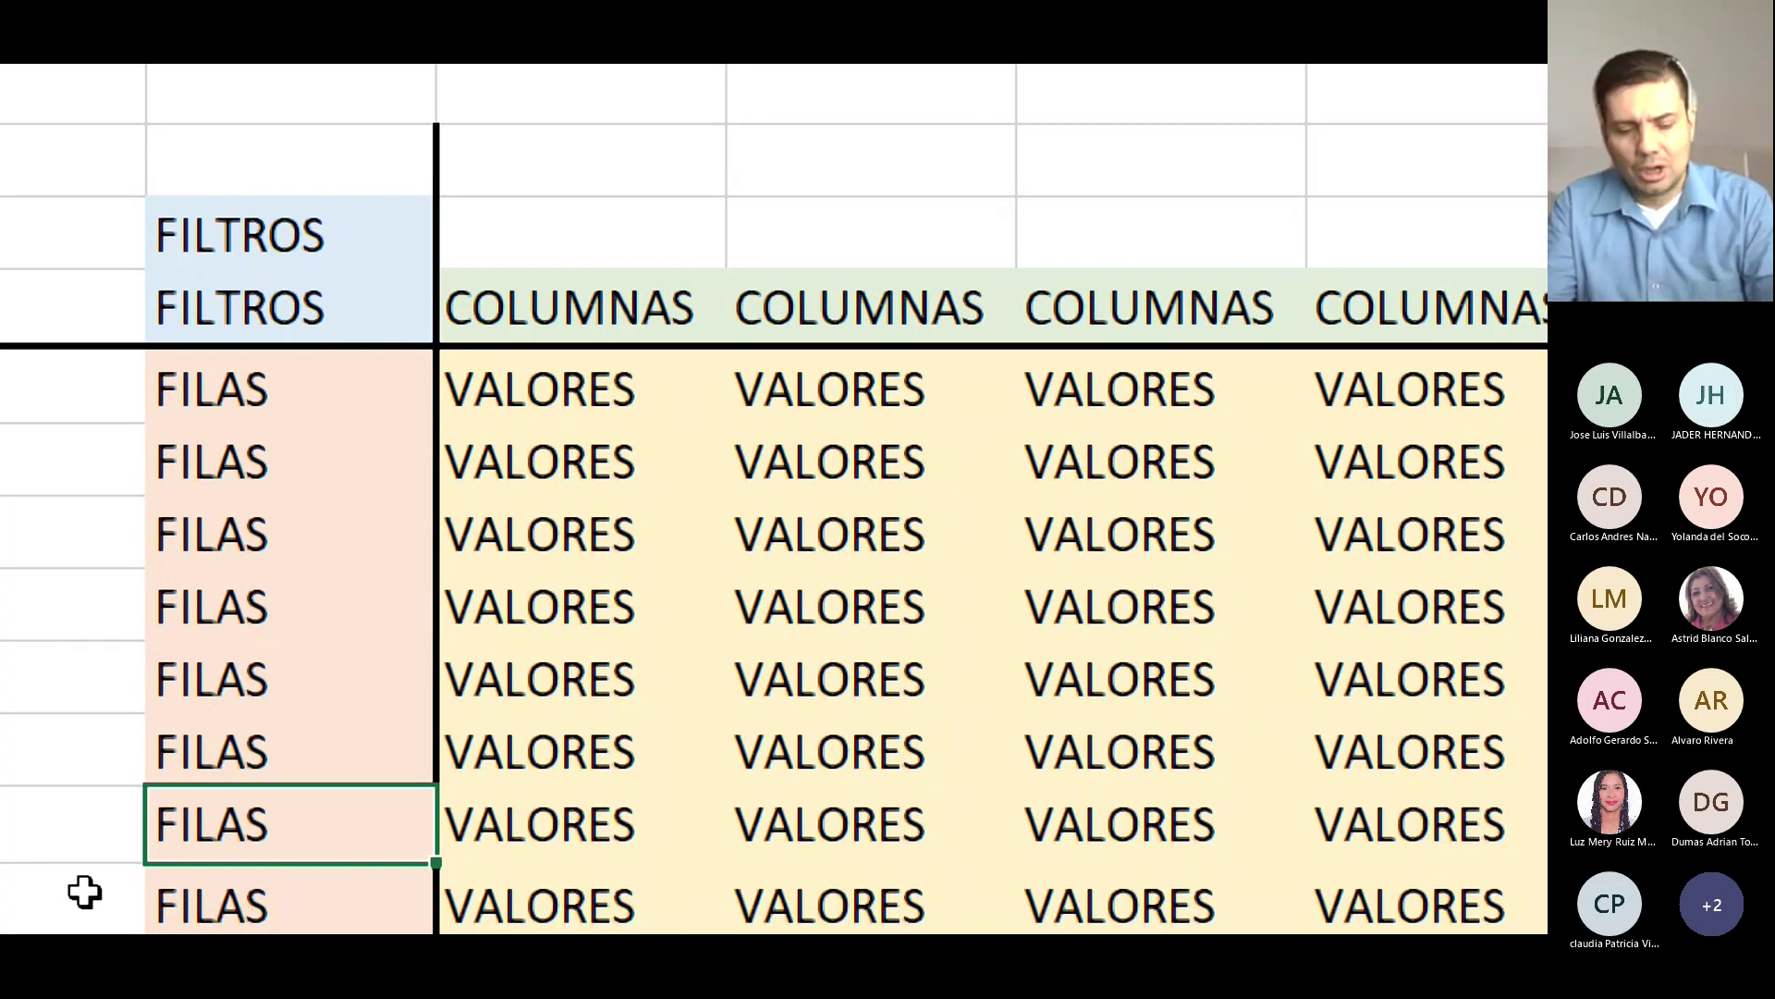
{"action": "key", "text": "alt+Tab"}
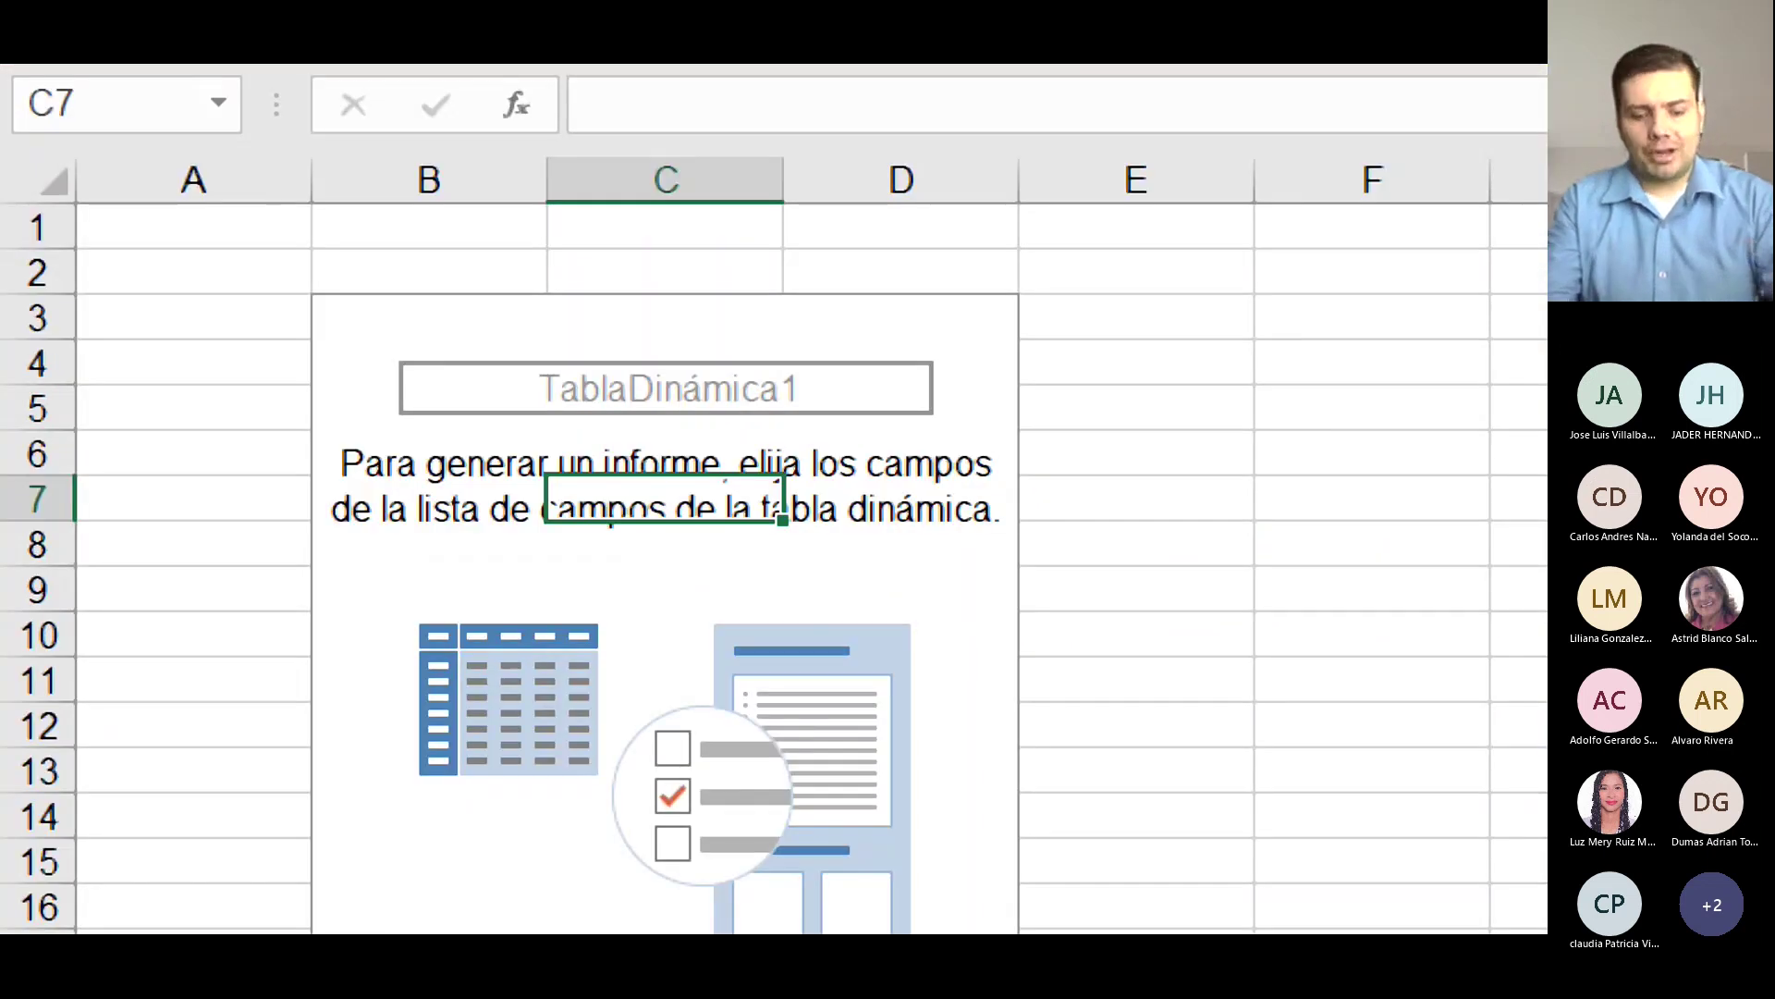
Add the VENDEDOR field to the rows area of the empty pivot table.
{"action": "key", "text": "super+Escape"}
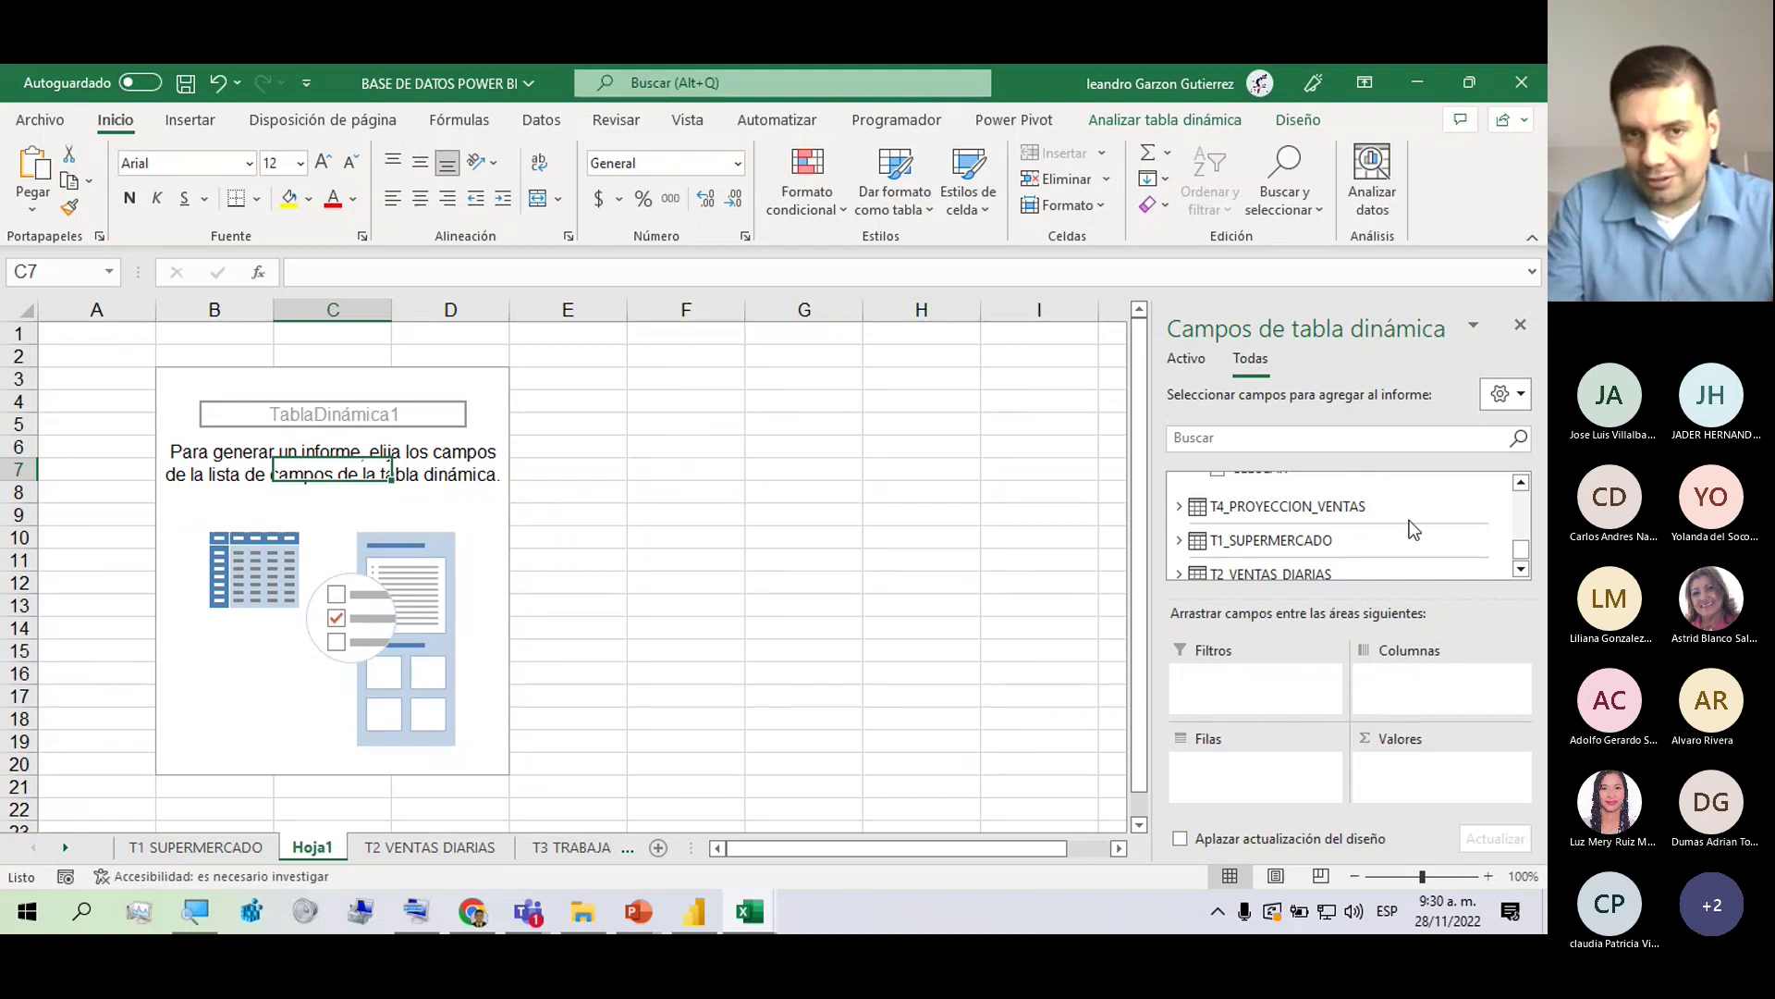
{"action": "key", "text": "super+plus"}
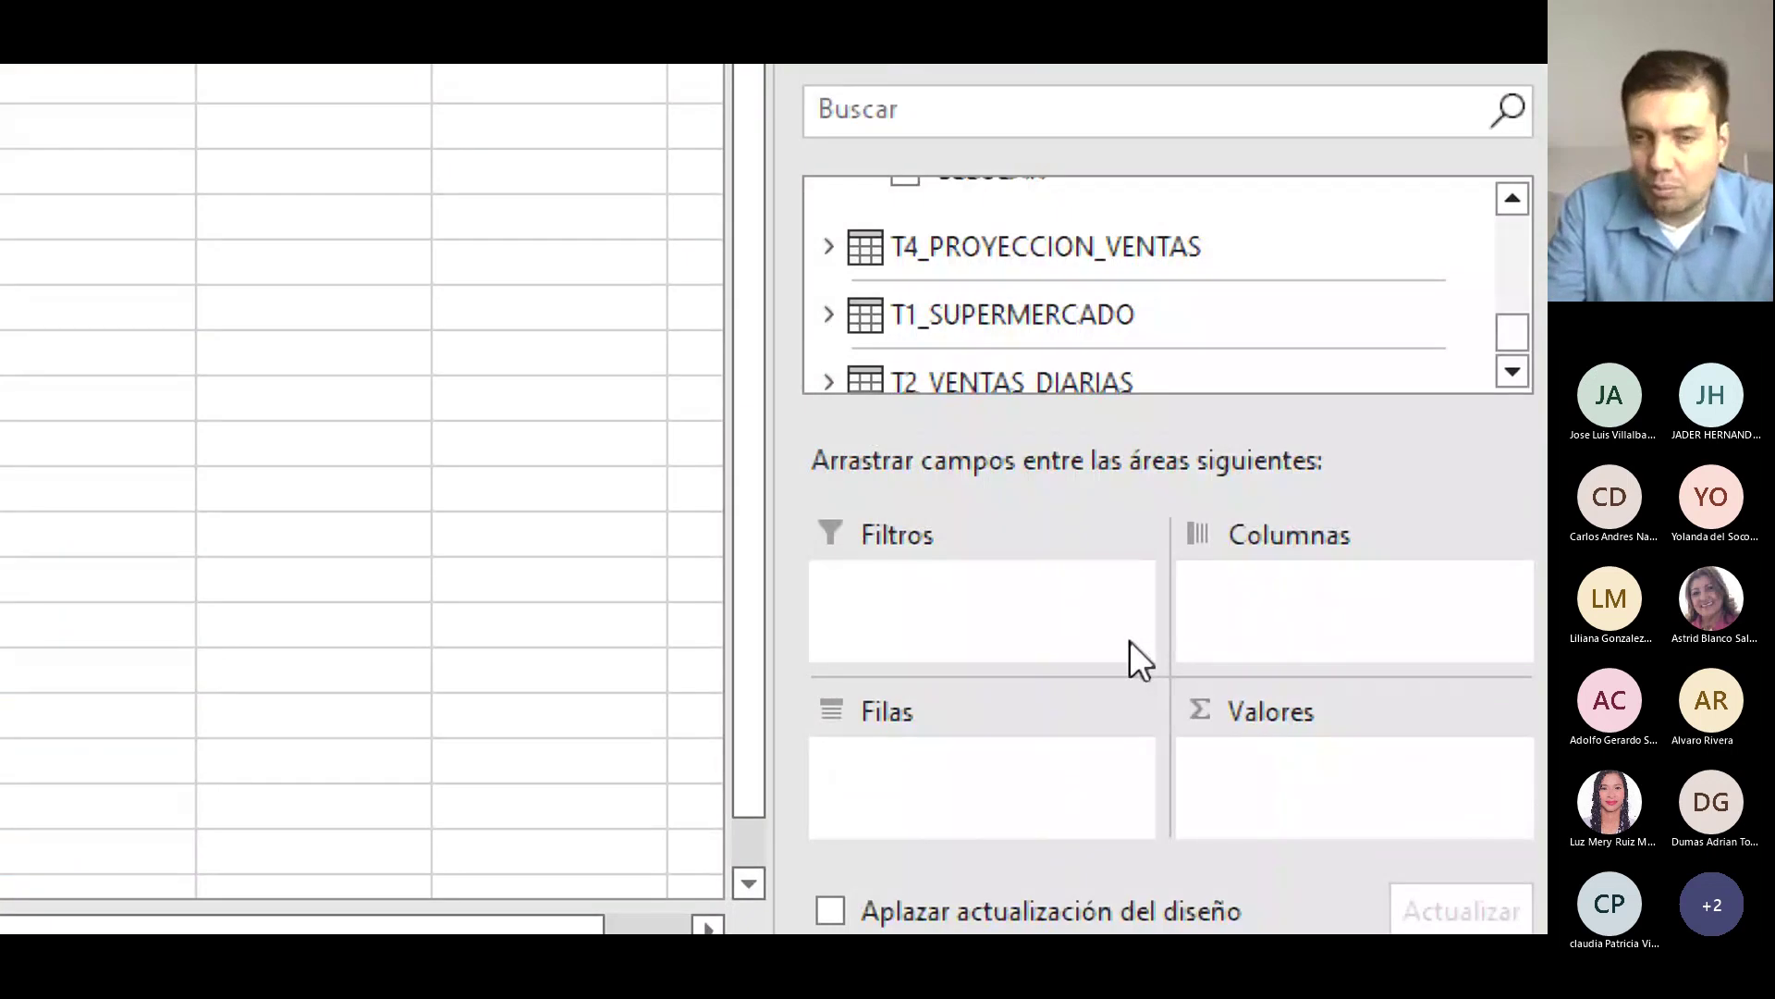
{"action": "key", "text": "super+minus"}
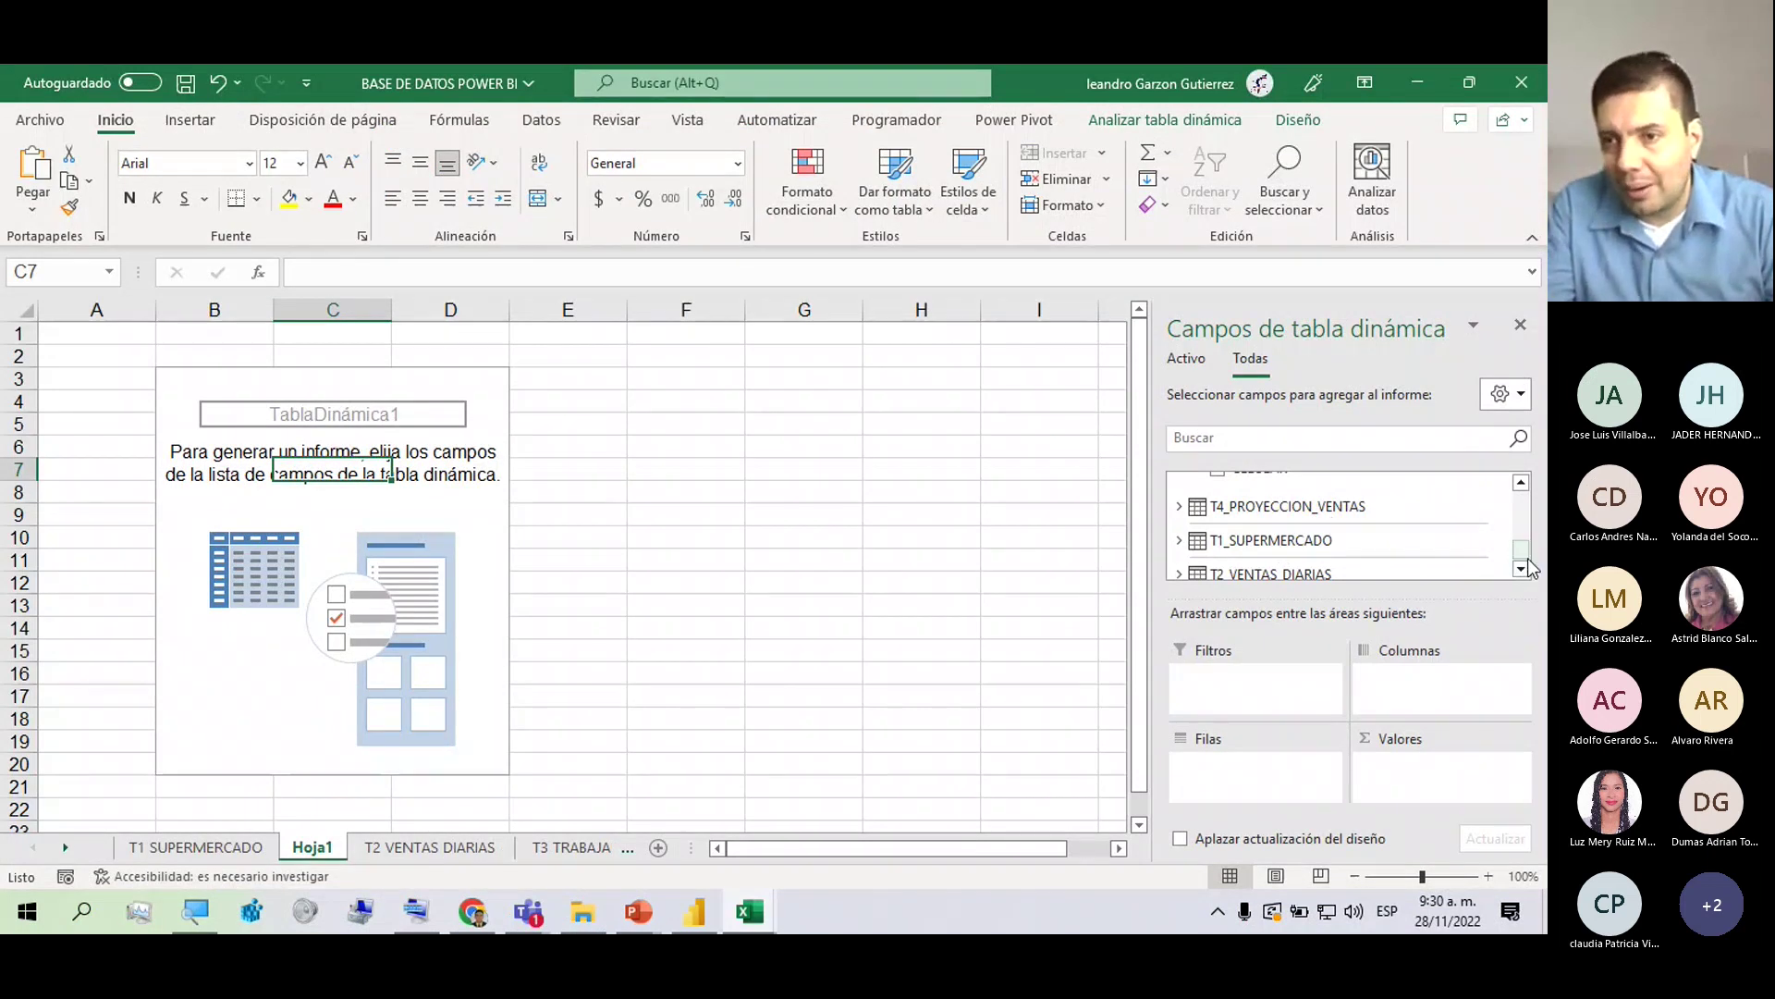
{"action": "left_click_drag", "start_coordinate": [1525, 557], "coordinate": [1524, 516]}
{"action": "left_click_drag", "start_coordinate": [1247, 522], "coordinate": [1235, 775]}
{"action": "left_click_drag", "start_coordinate": [1258, 515], "coordinate": [1242, 762]}
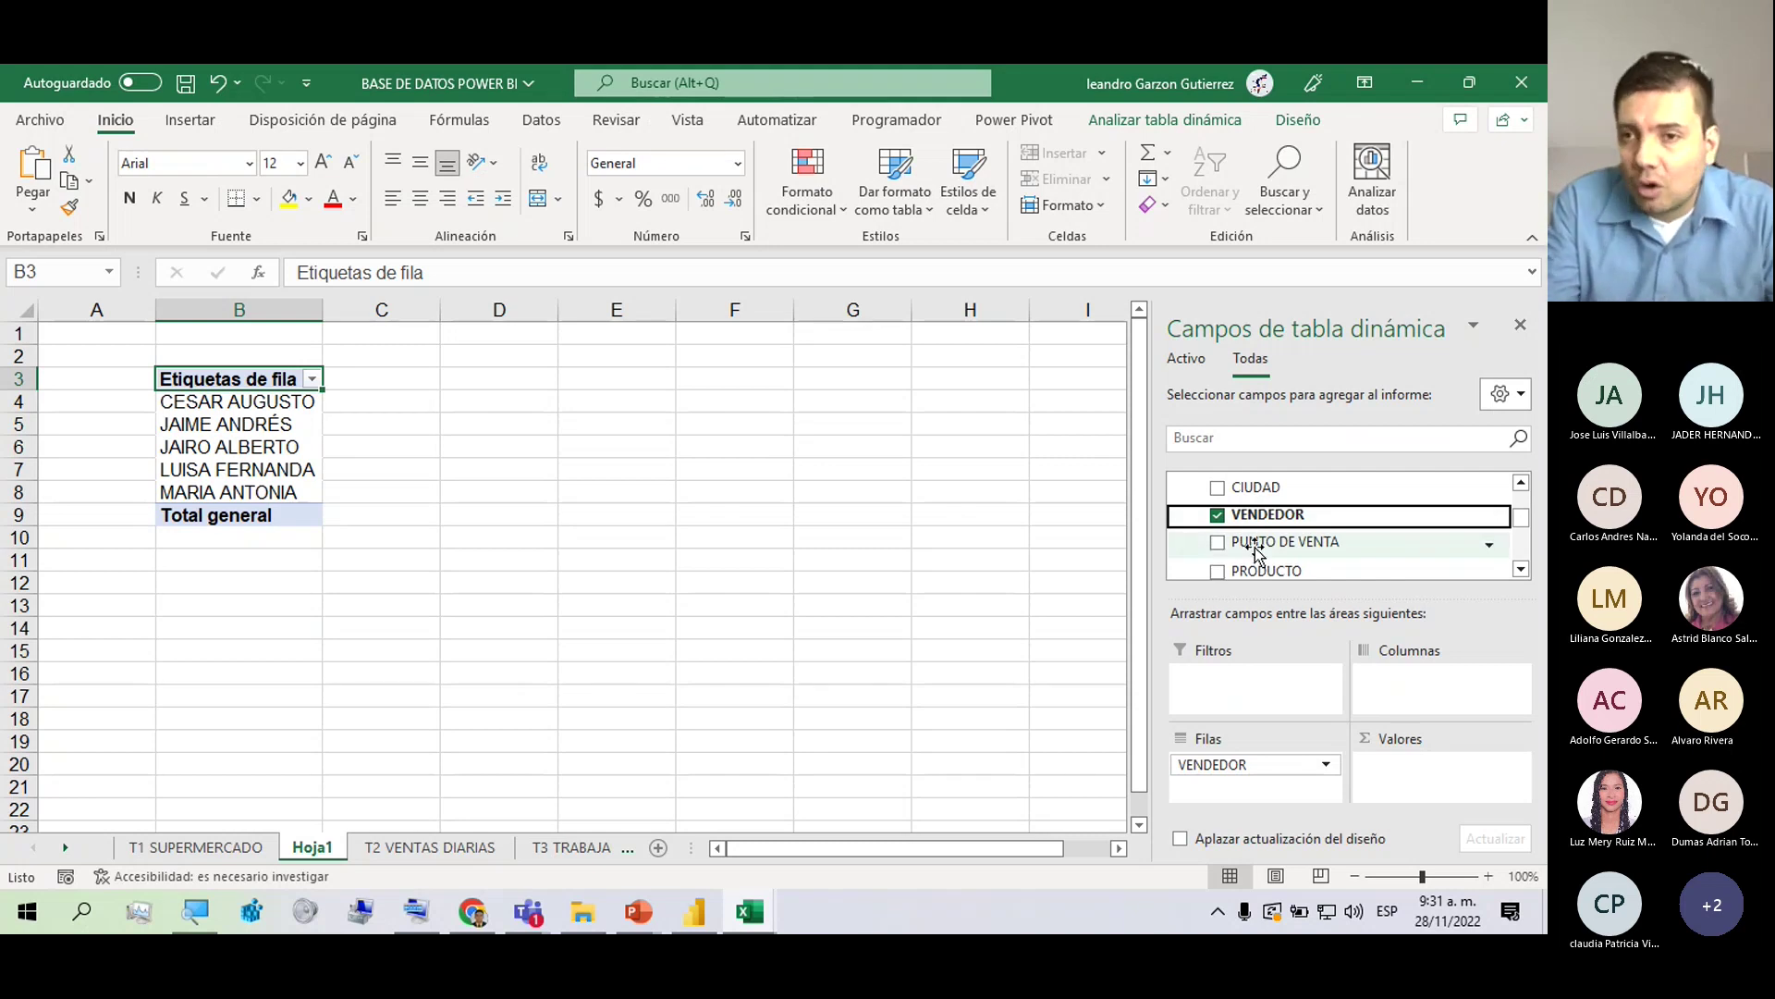
Add PUNTO DE VENTA to the pivot table's columns area and narrow worksheet column C to fit its short label.
{"action": "left_click_drag", "start_coordinate": [1254, 552], "coordinate": [1403, 687]}
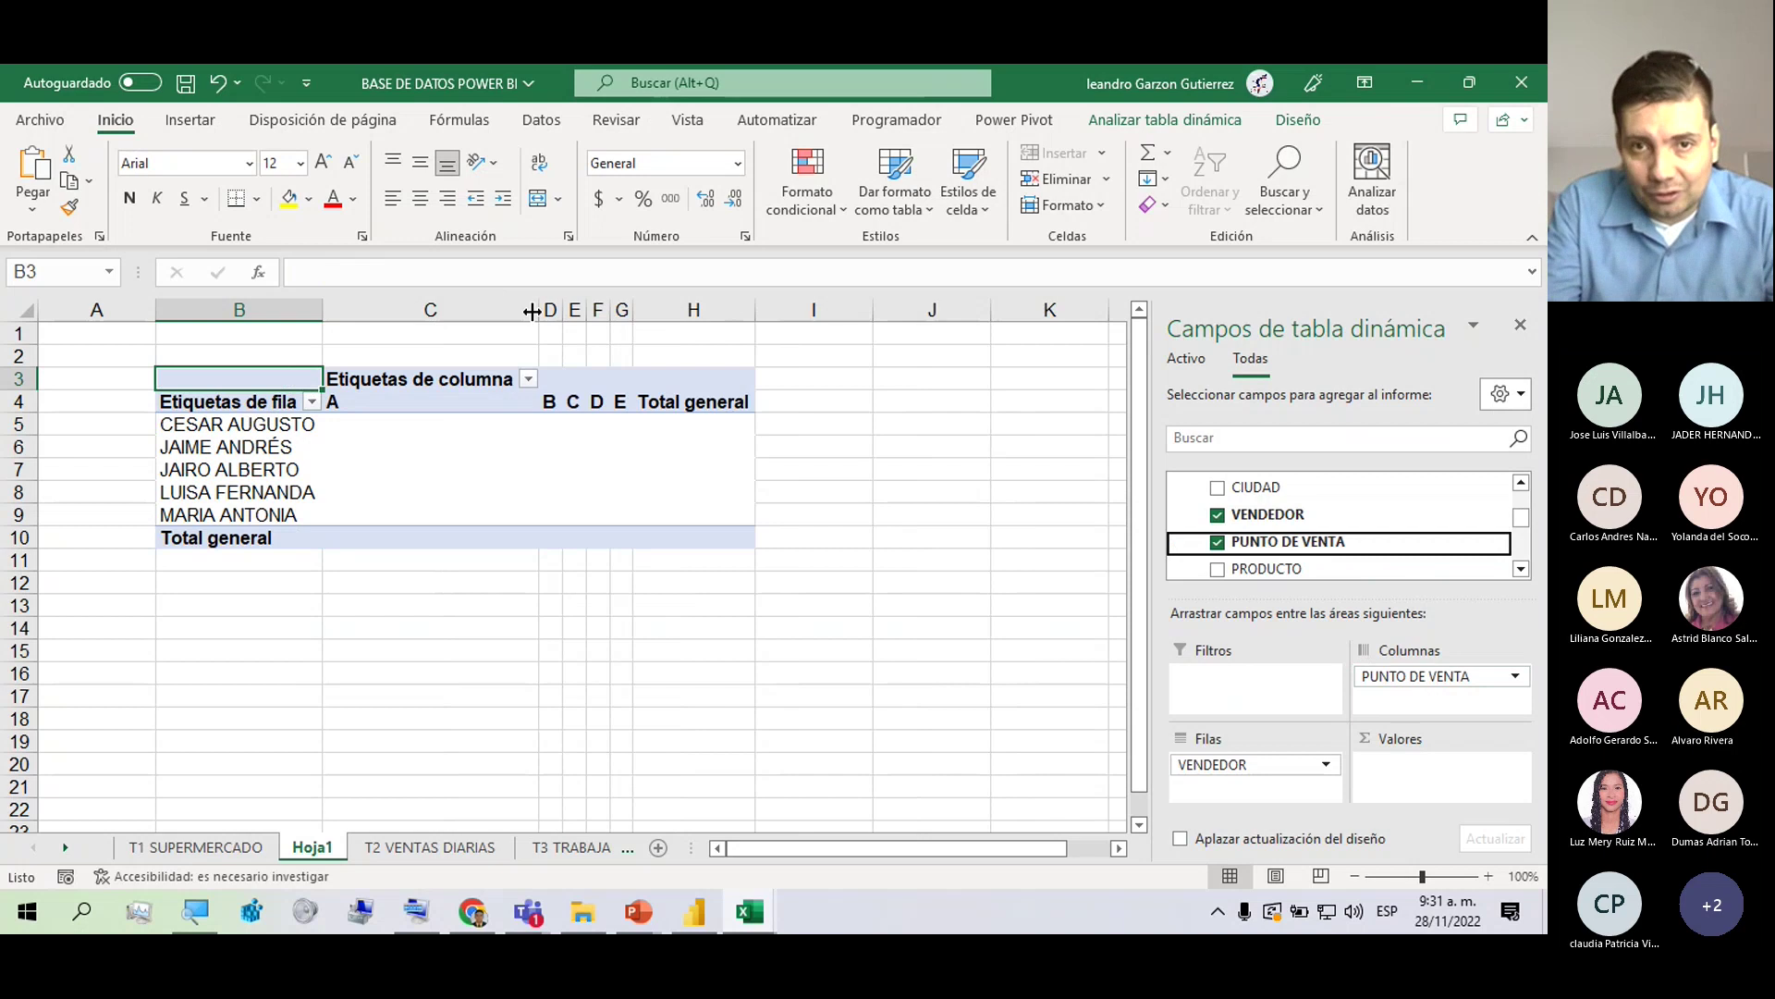
{"action": "left_click_drag", "start_coordinate": [536, 305], "coordinate": [347, 309]}
{"action": "left_click", "coordinate": [308, 361]}
{"action": "left_click", "coordinate": [413, 489]}
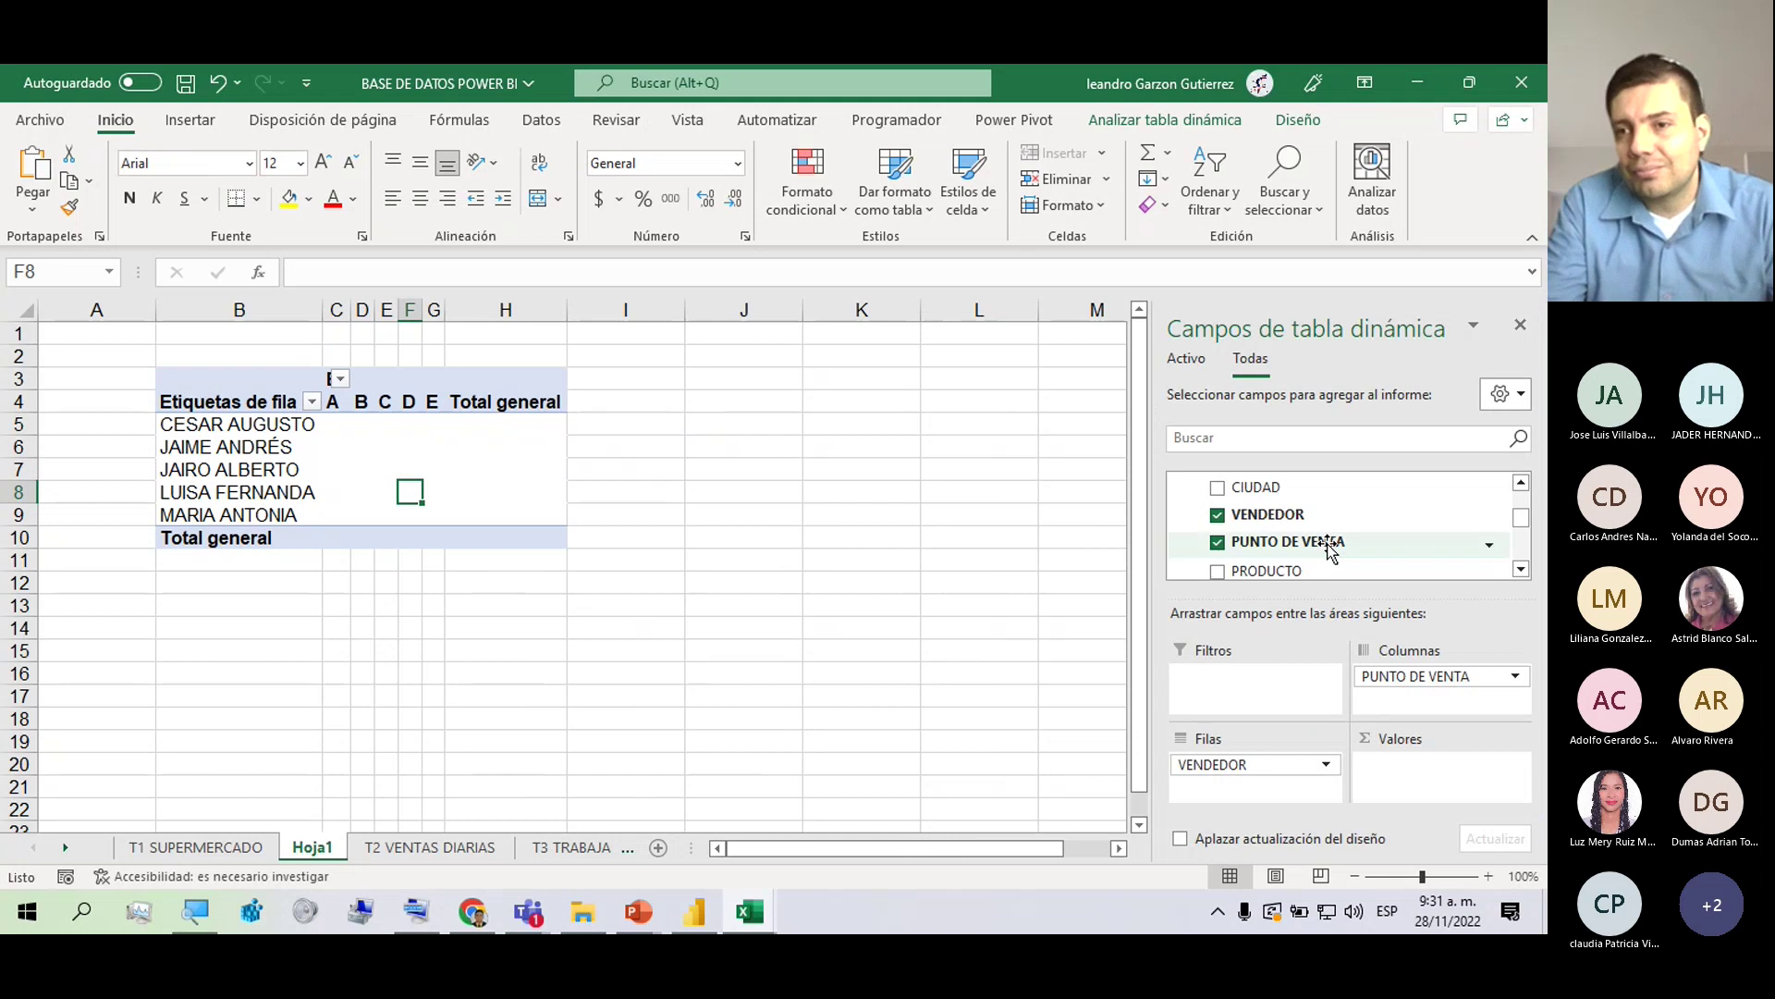
Add TOTAL to the values area and PRODUCTO to the filters area of the pivot table.
{"action": "scroll", "coordinate": [1516, 524], "scroll_direction": "down", "scroll_amount": 1}
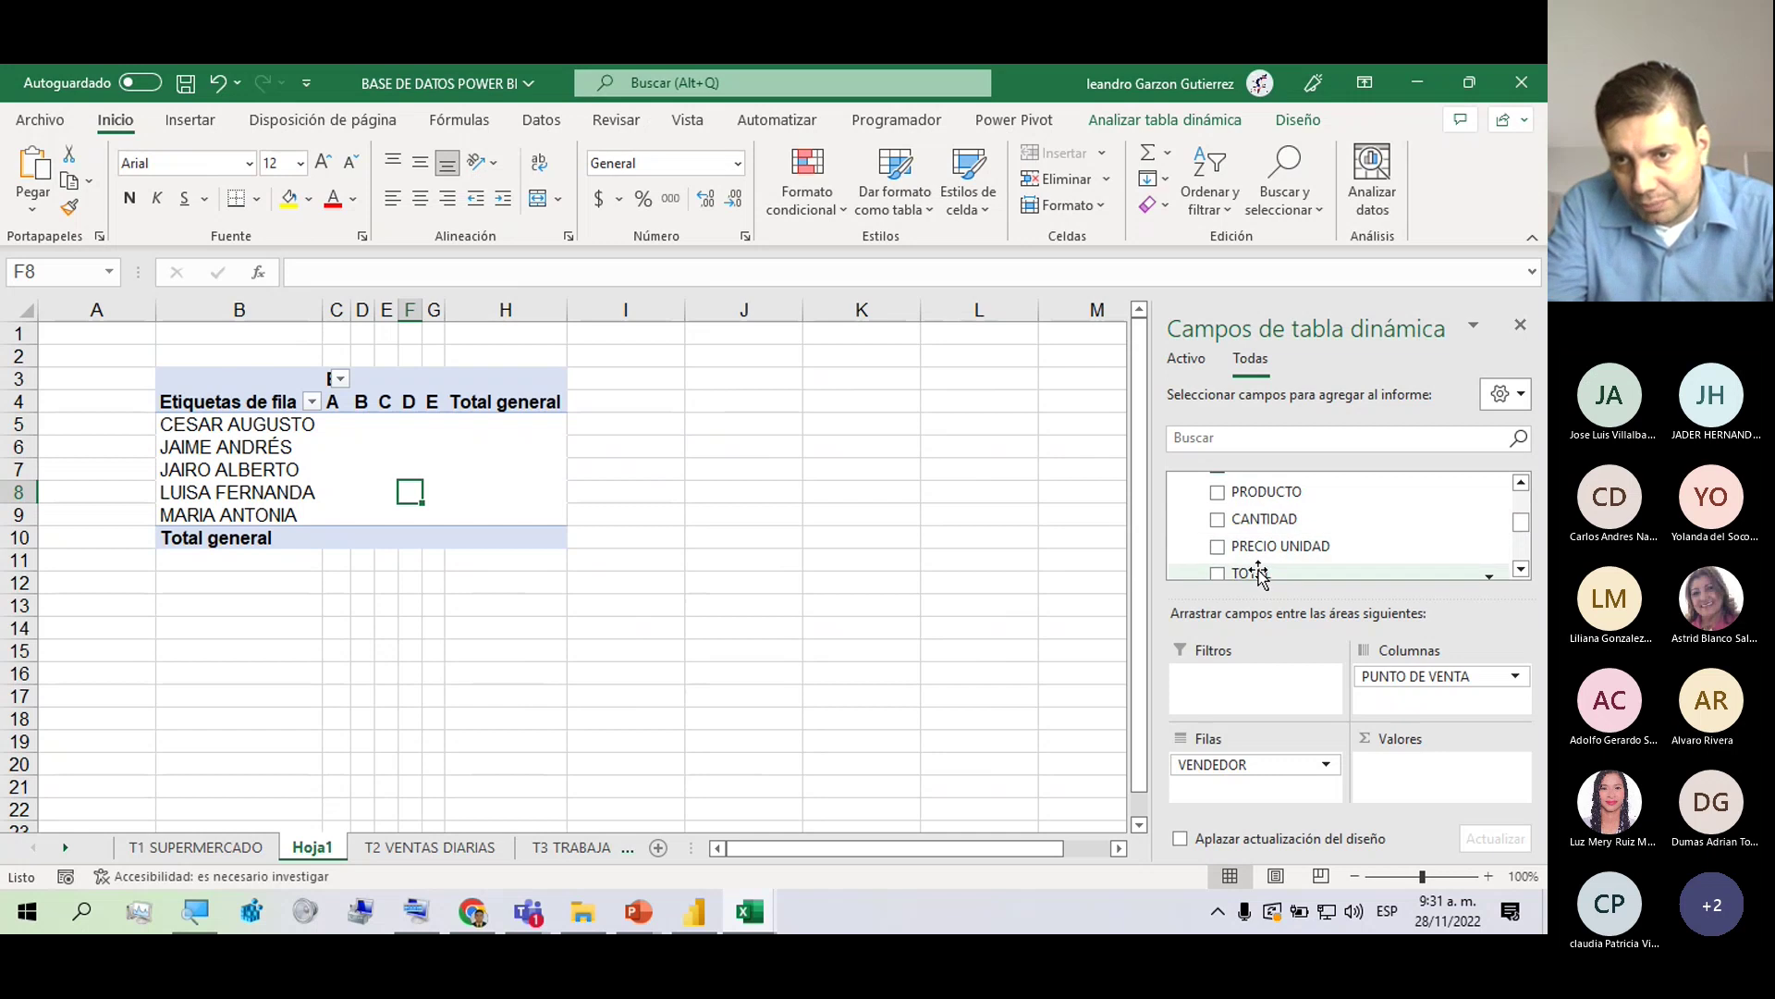
{"action": "left_click_drag", "start_coordinate": [1259, 572], "coordinate": [1384, 767]}
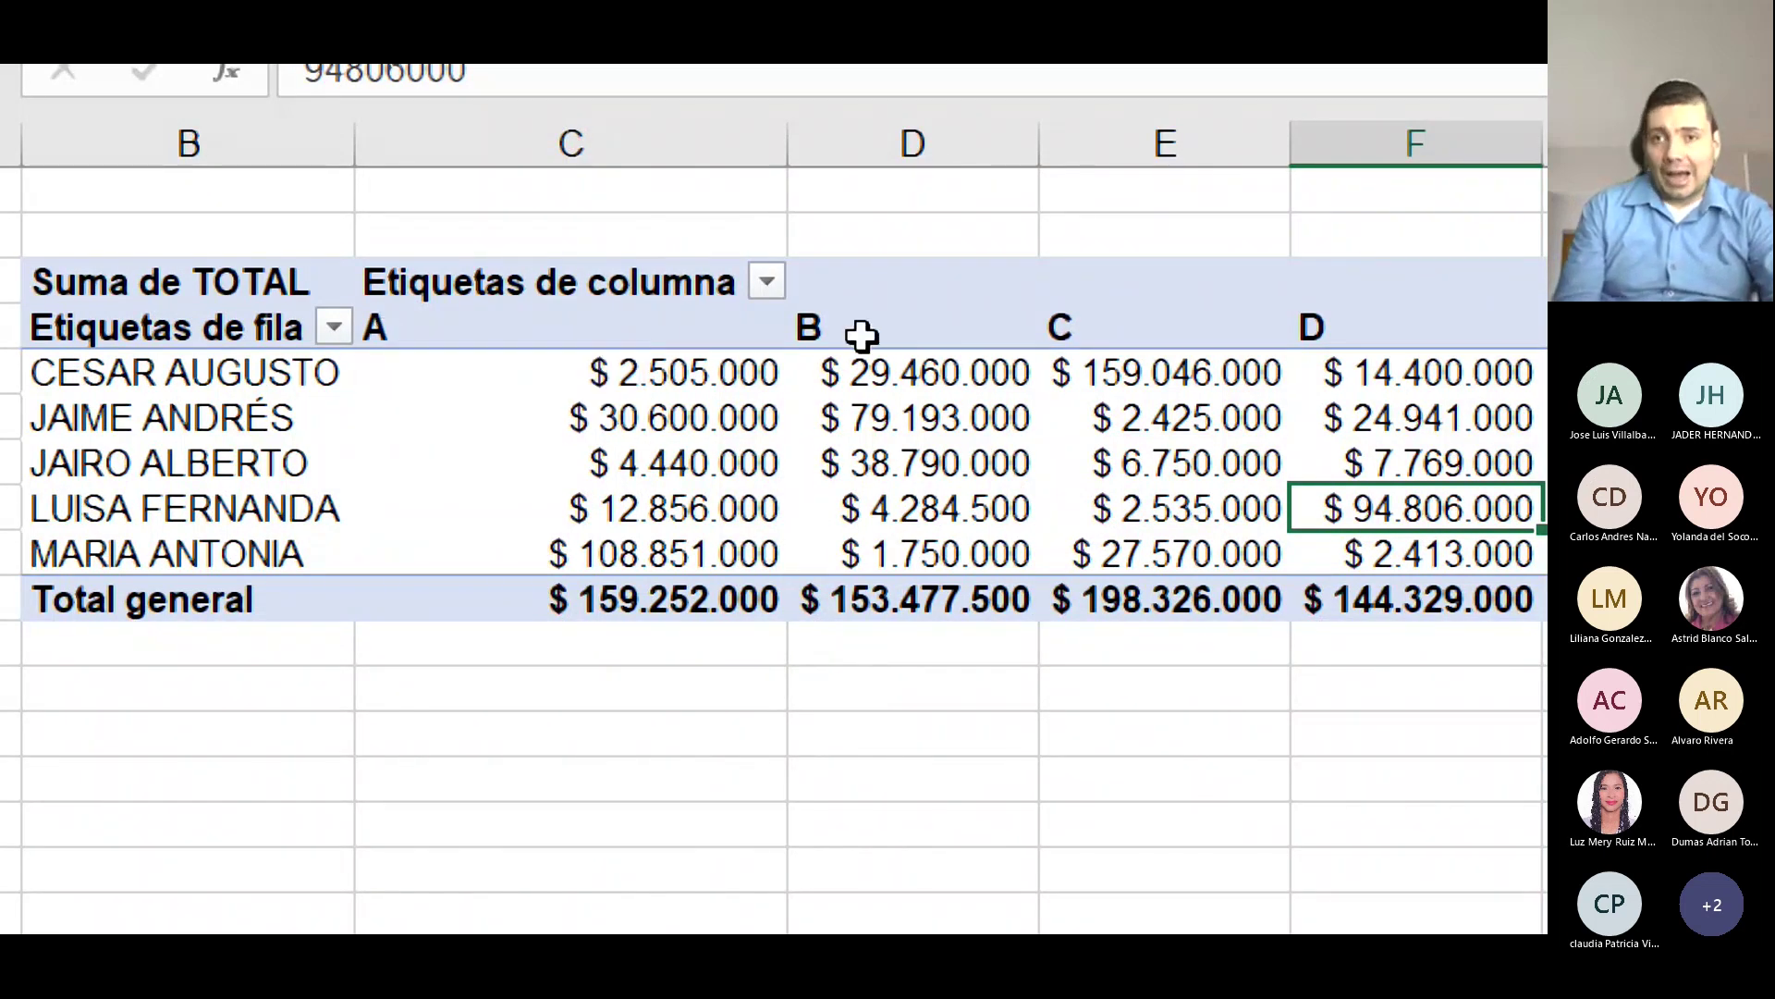
{"action": "left_click", "coordinate": [1124, 305]}
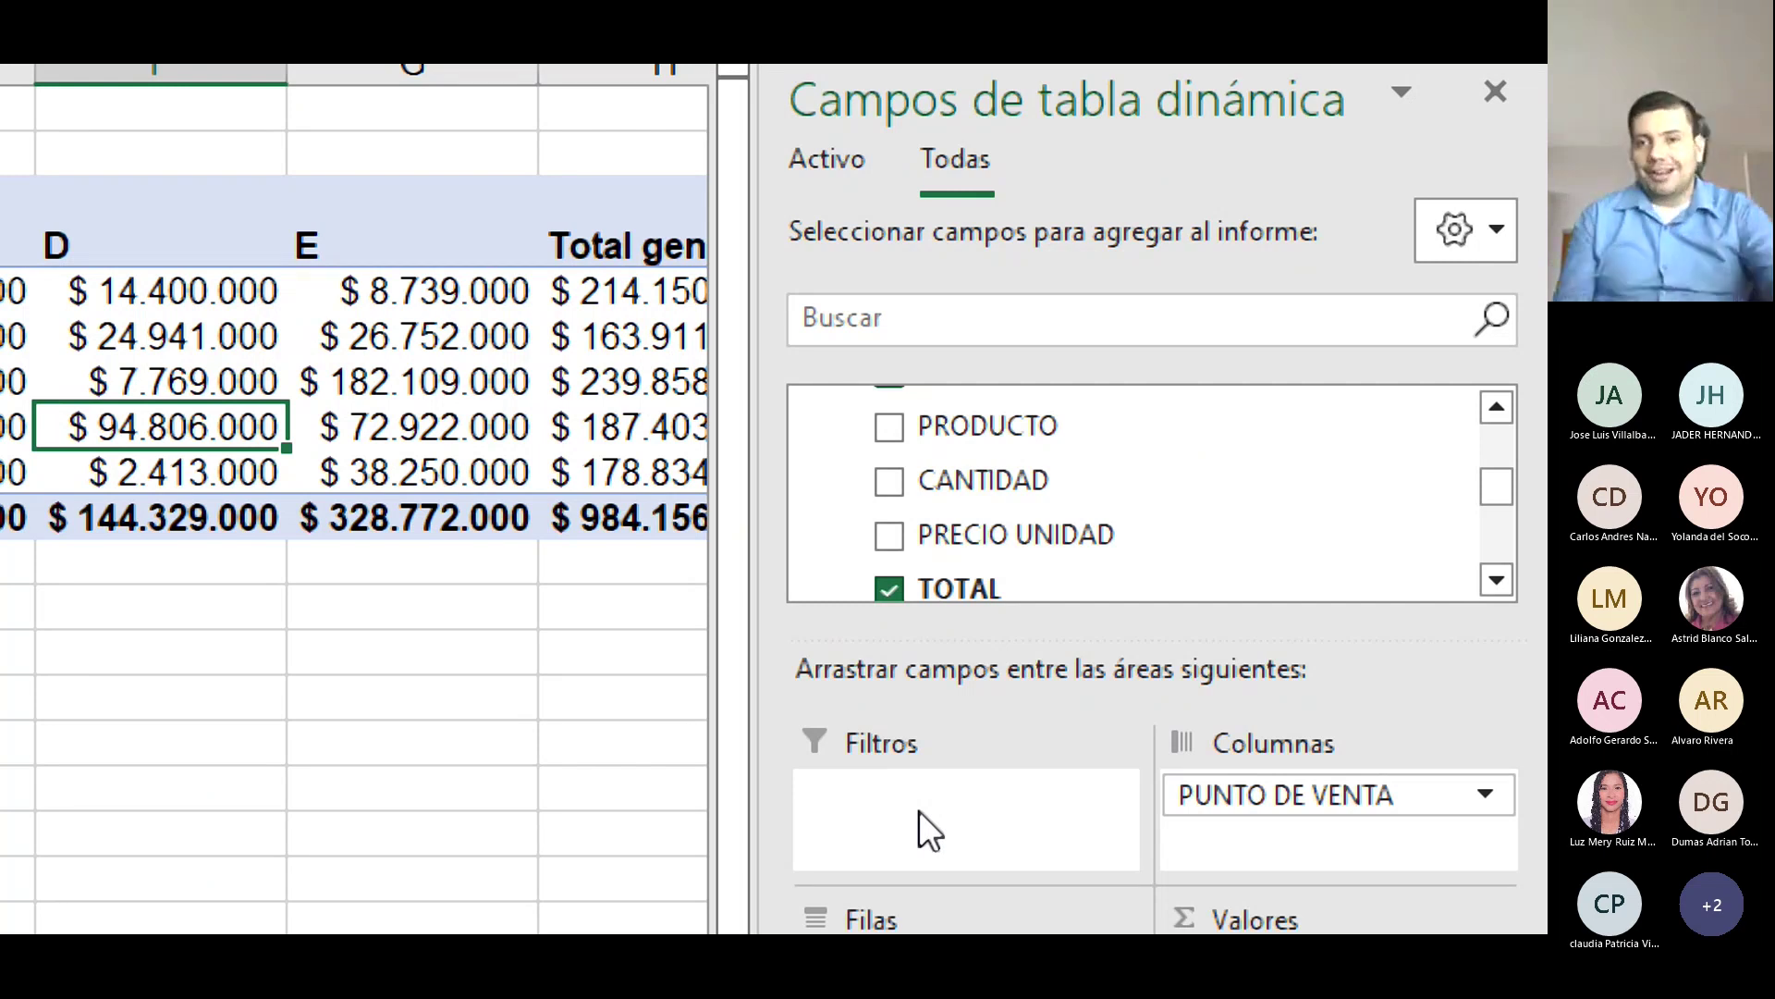
{"action": "left_click_drag", "start_coordinate": [975, 425], "coordinate": [928, 834]}
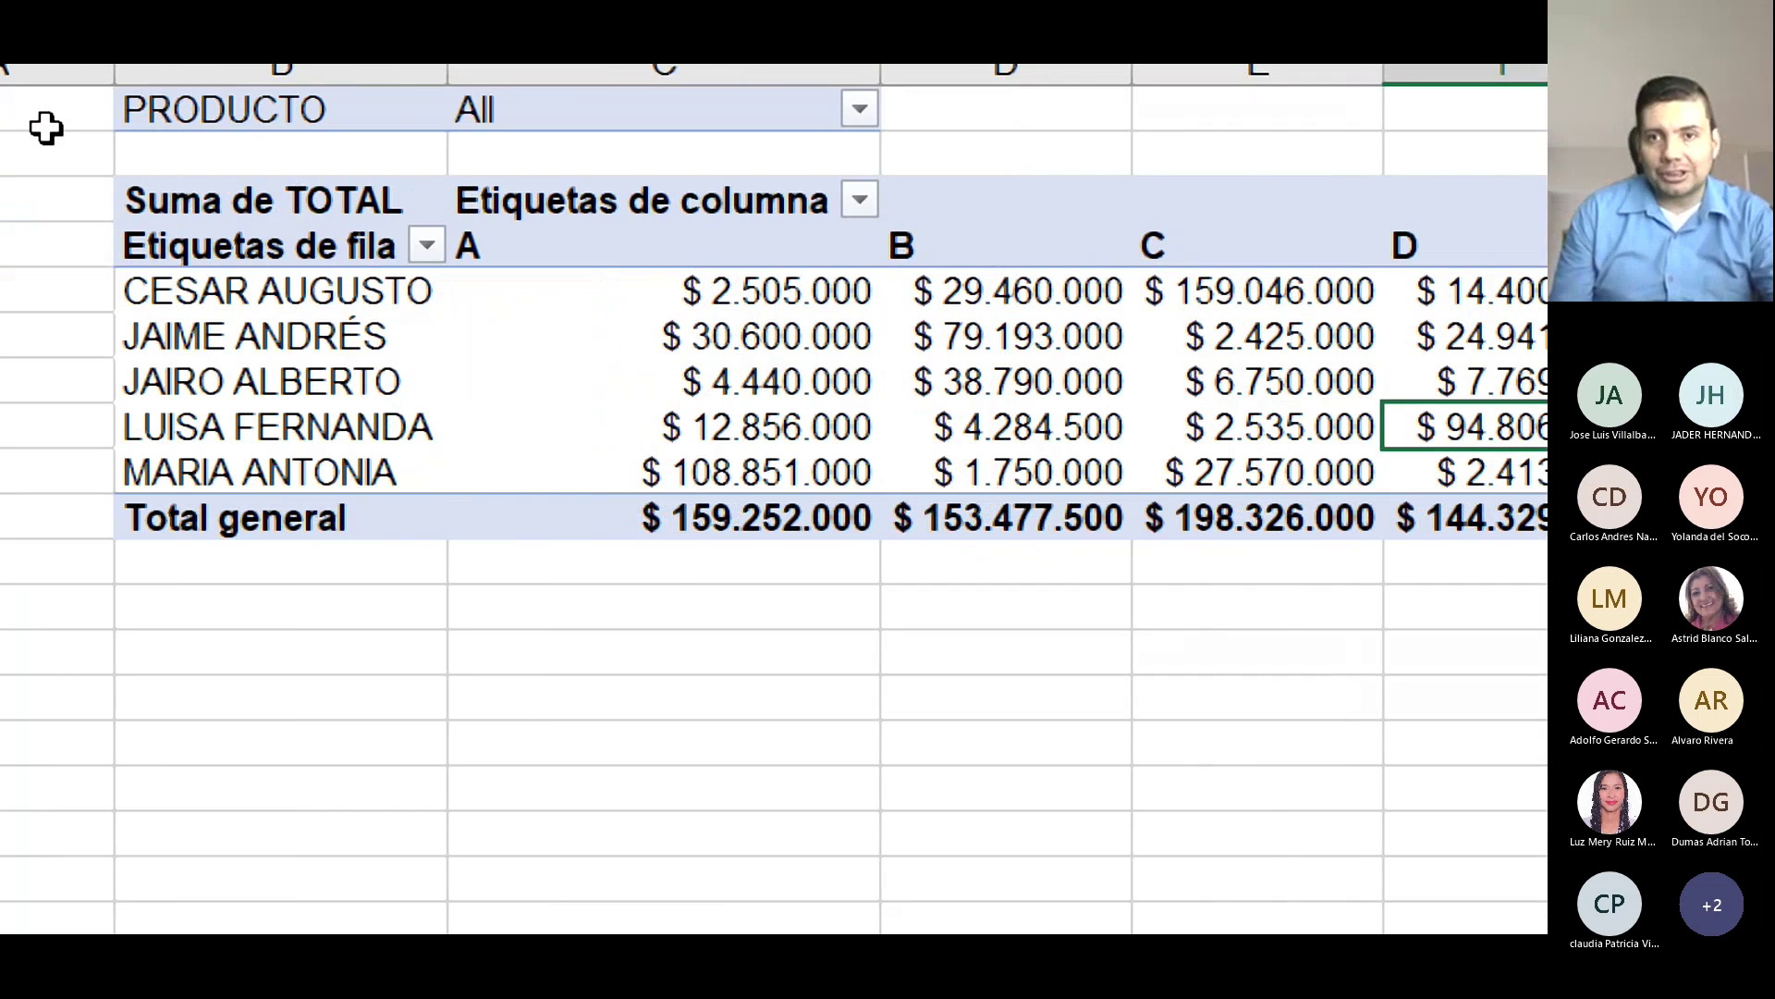
Filter the pivot table by PRODUCTO with multiple selection enabled, leaving only CAMISETAS checked.
{"action": "left_click", "coordinate": [859, 110]}
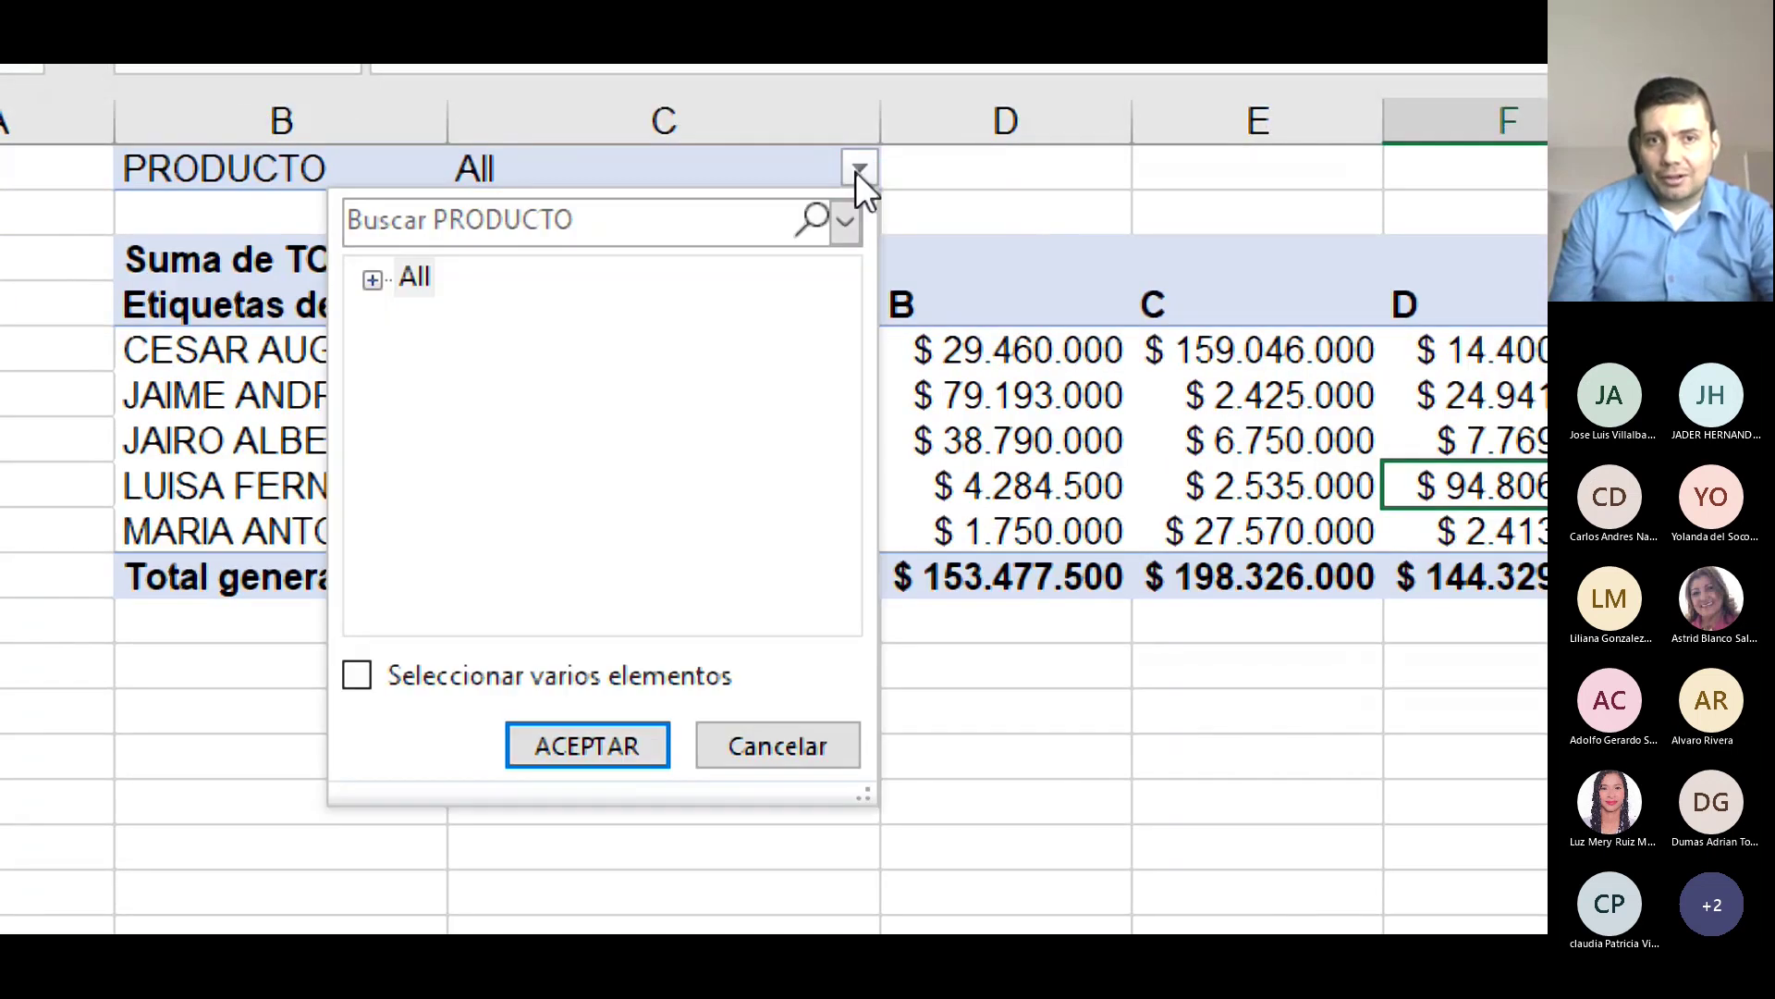
{"action": "left_click", "coordinate": [372, 280]}
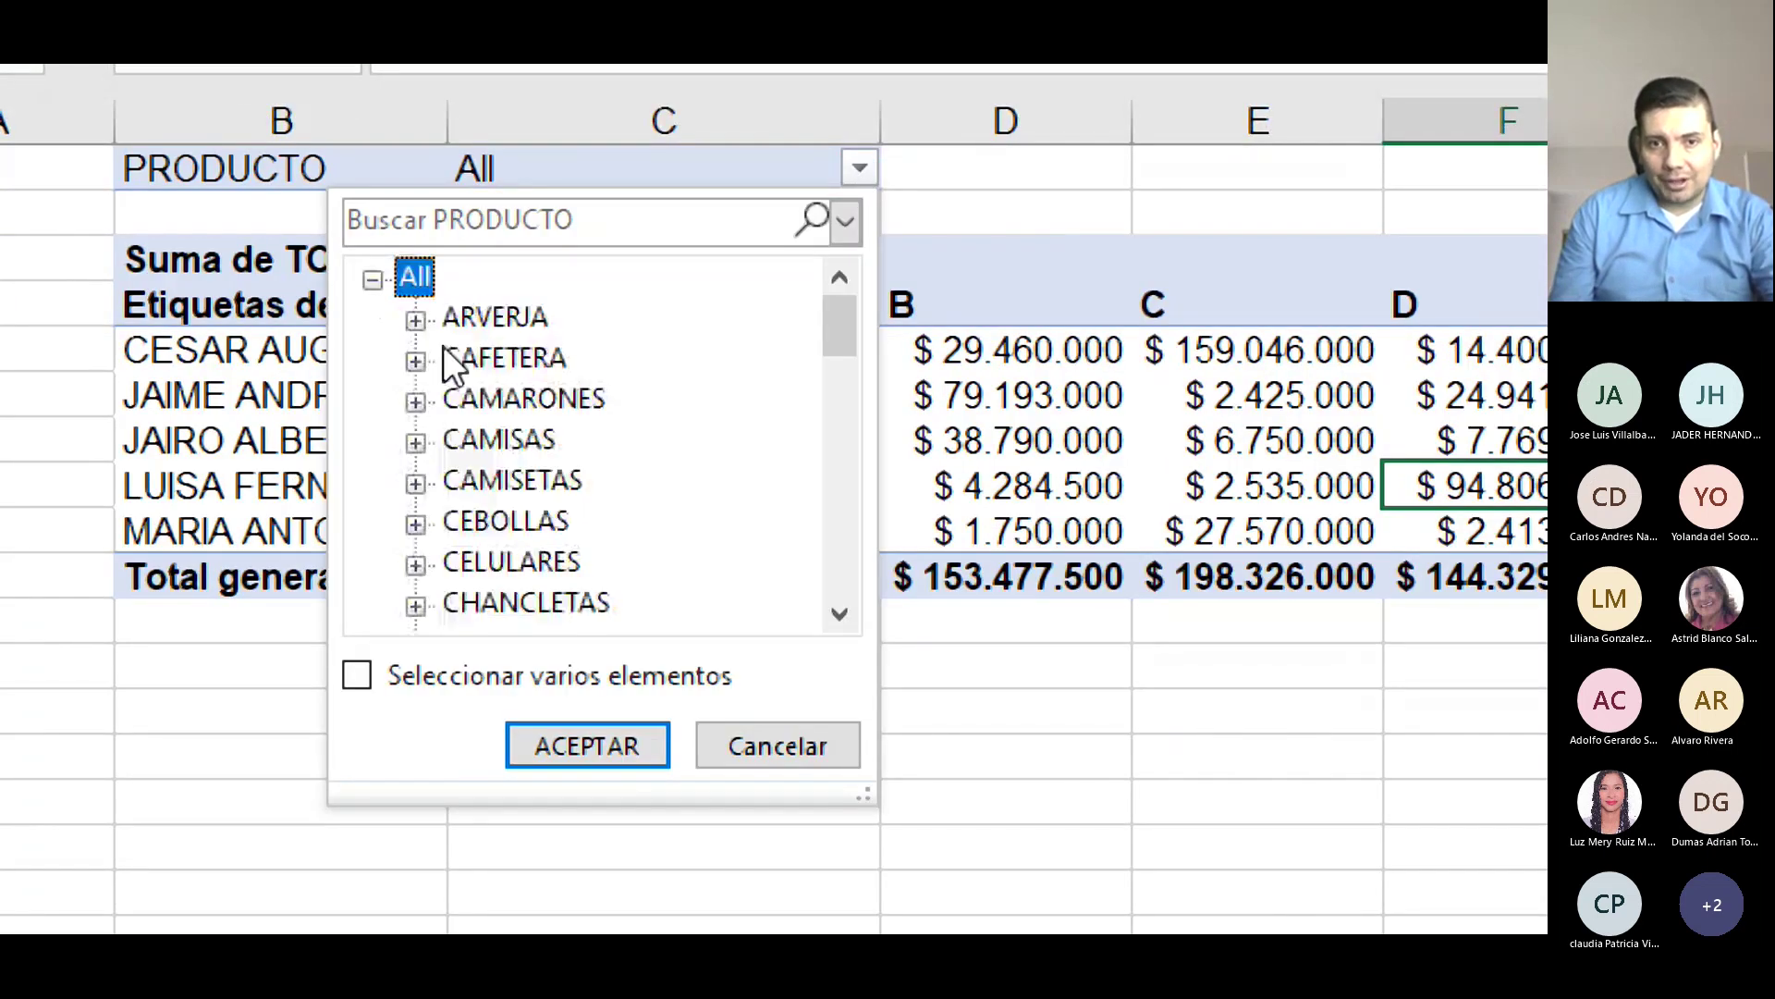
{"action": "left_click", "coordinate": [421, 685]}
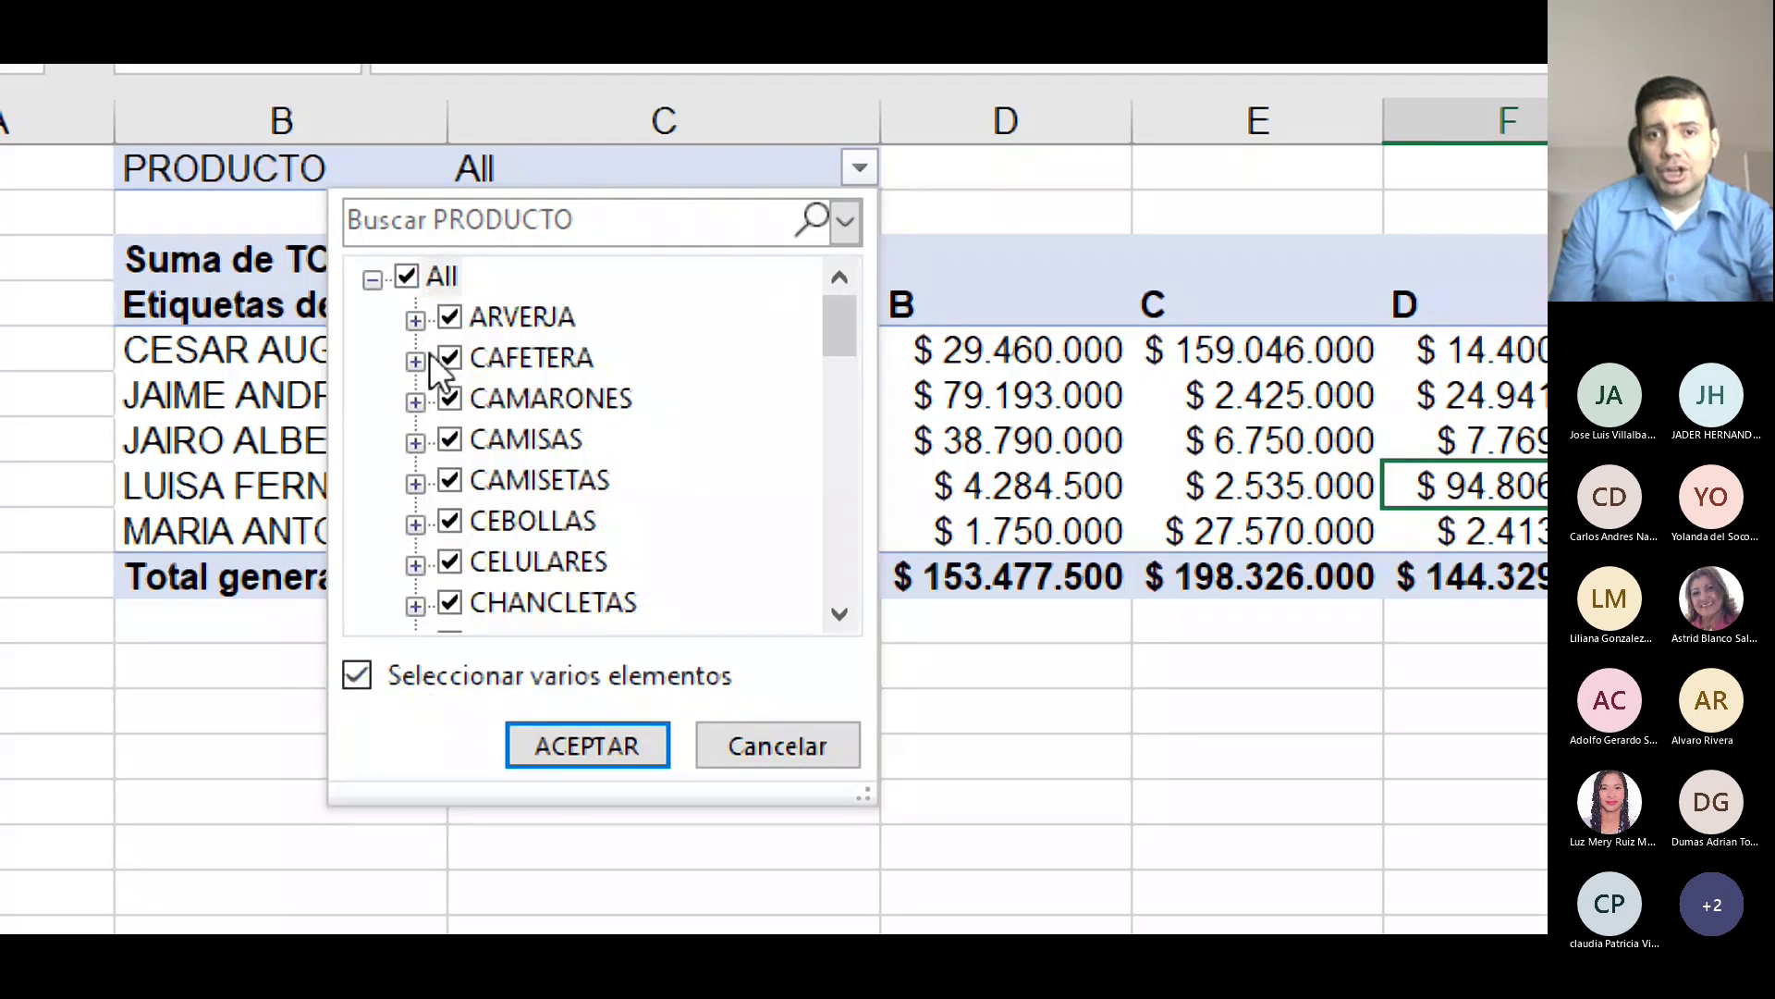
{"action": "left_click", "coordinate": [407, 276]}
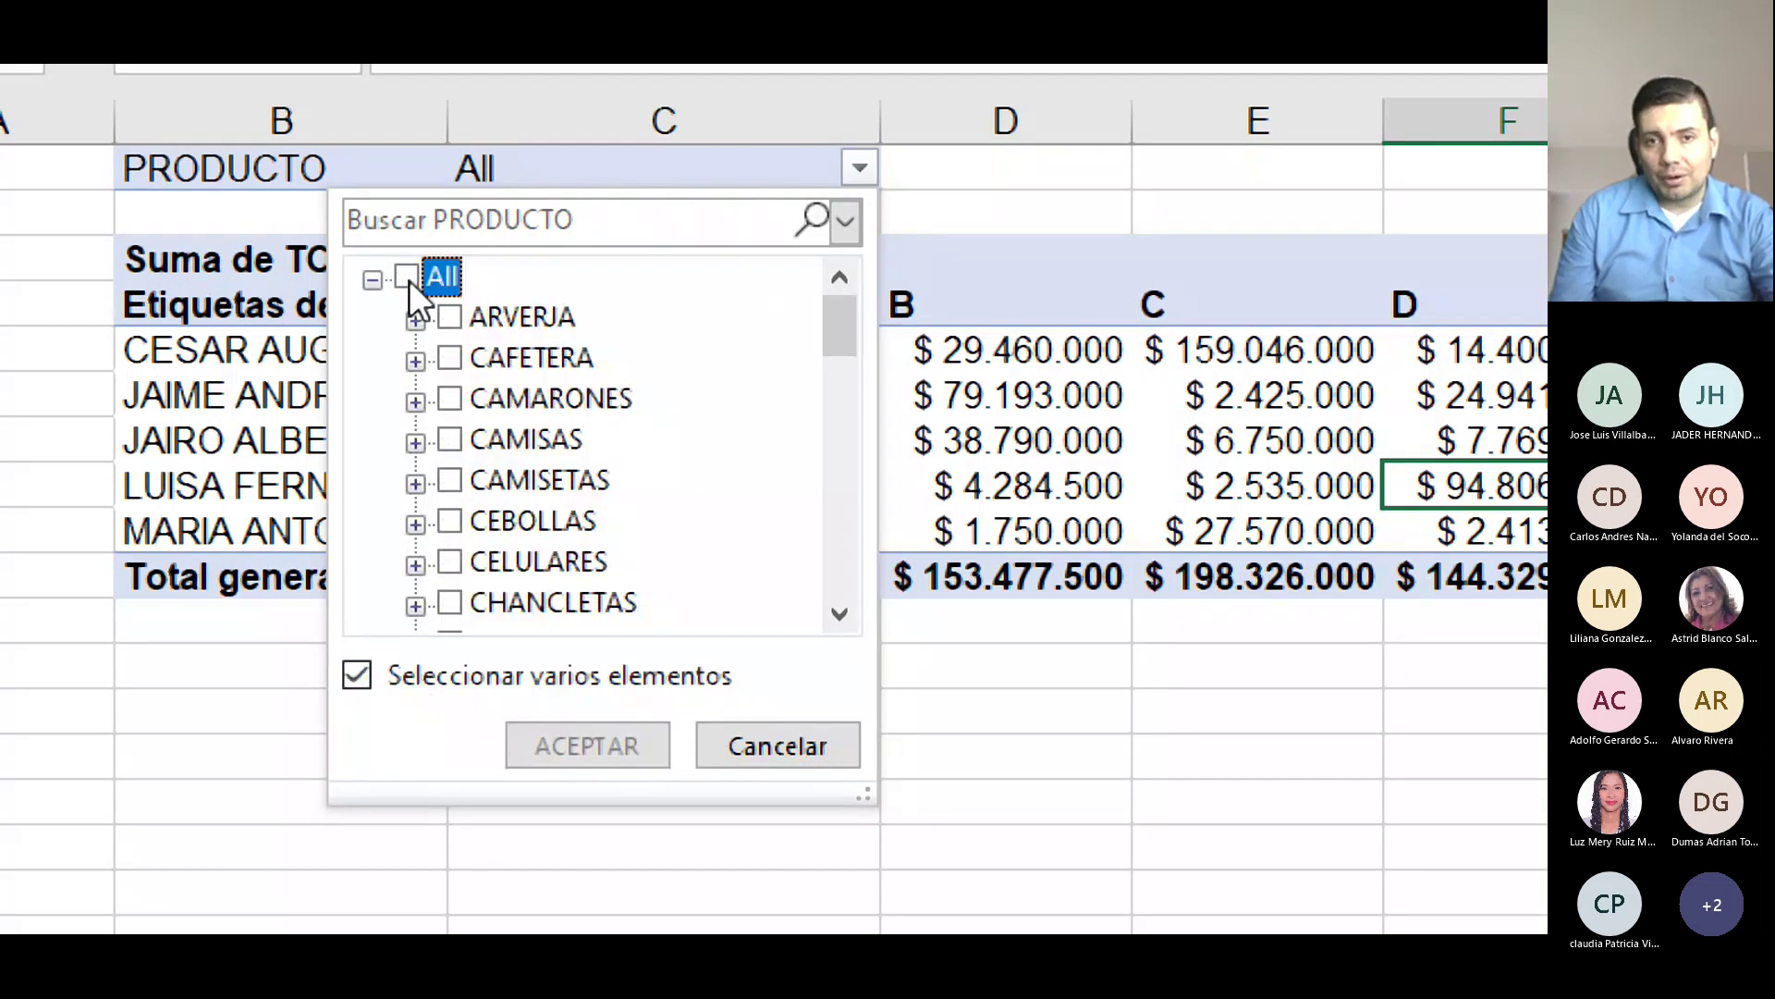
{"action": "left_click", "coordinate": [449, 480]}
{"action": "left_click", "coordinate": [587, 744]}
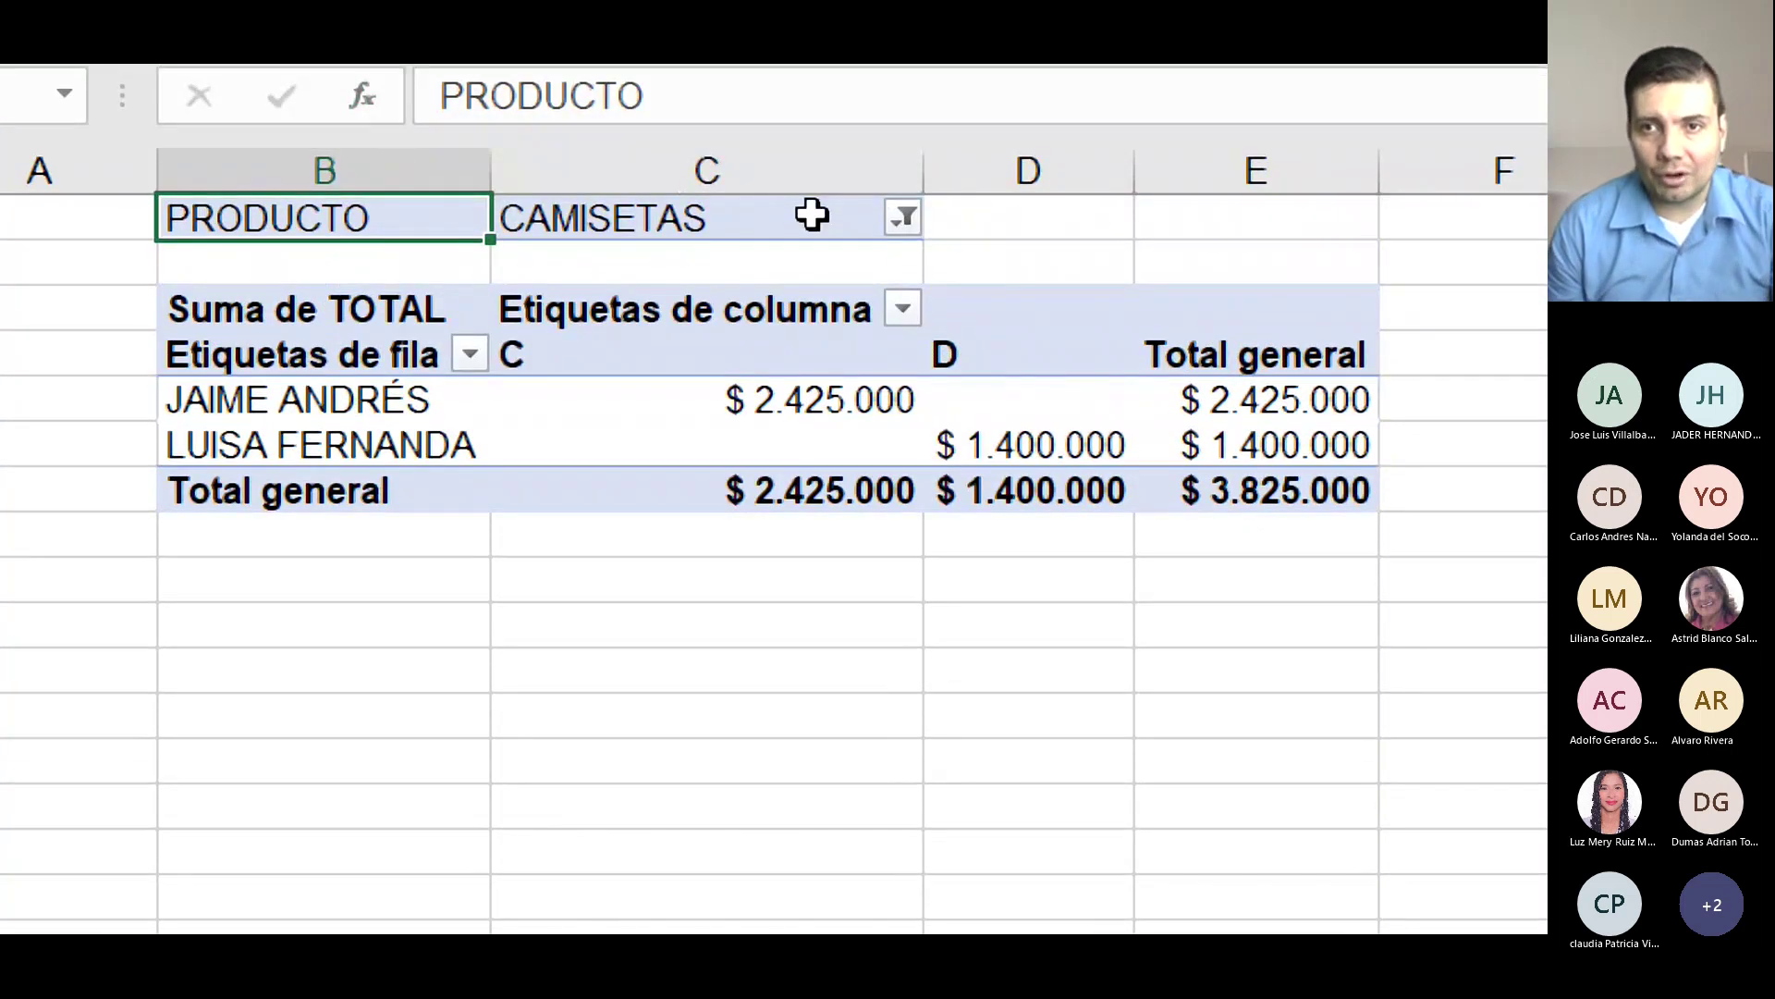
Reset the PRODUCTO report filter to All.
{"action": "left_click", "coordinate": [892, 220]}
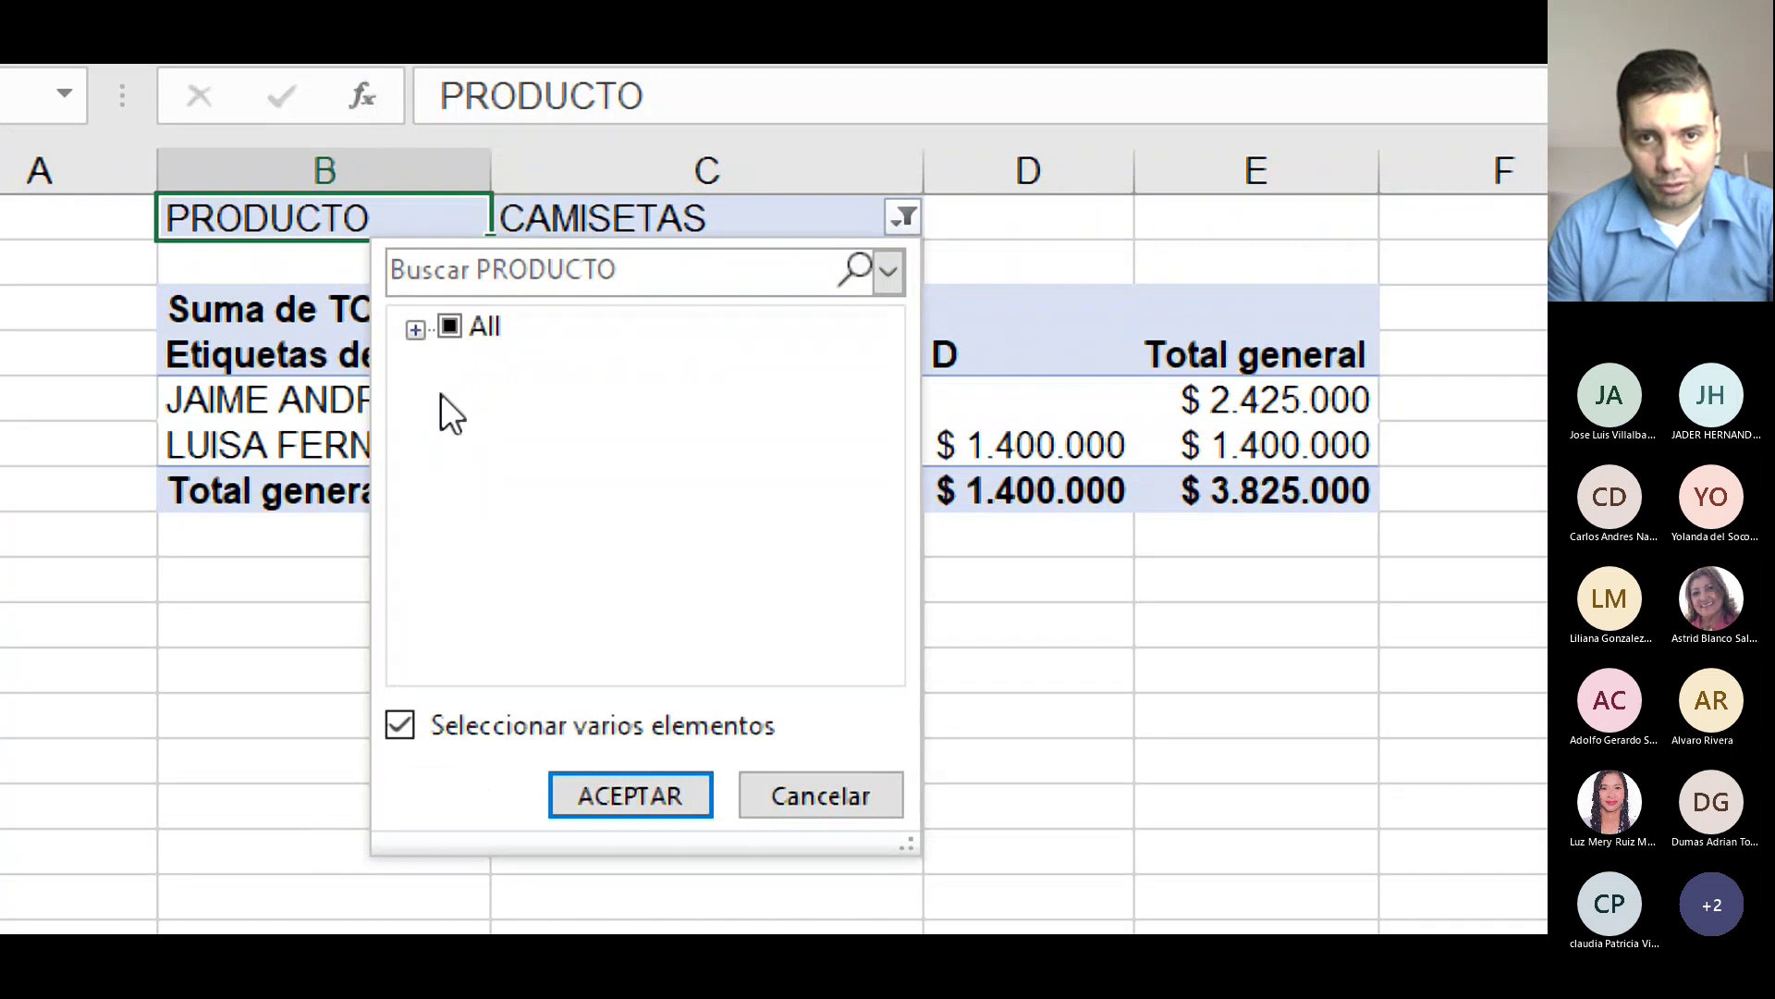
{"action": "left_click", "coordinate": [601, 782]}
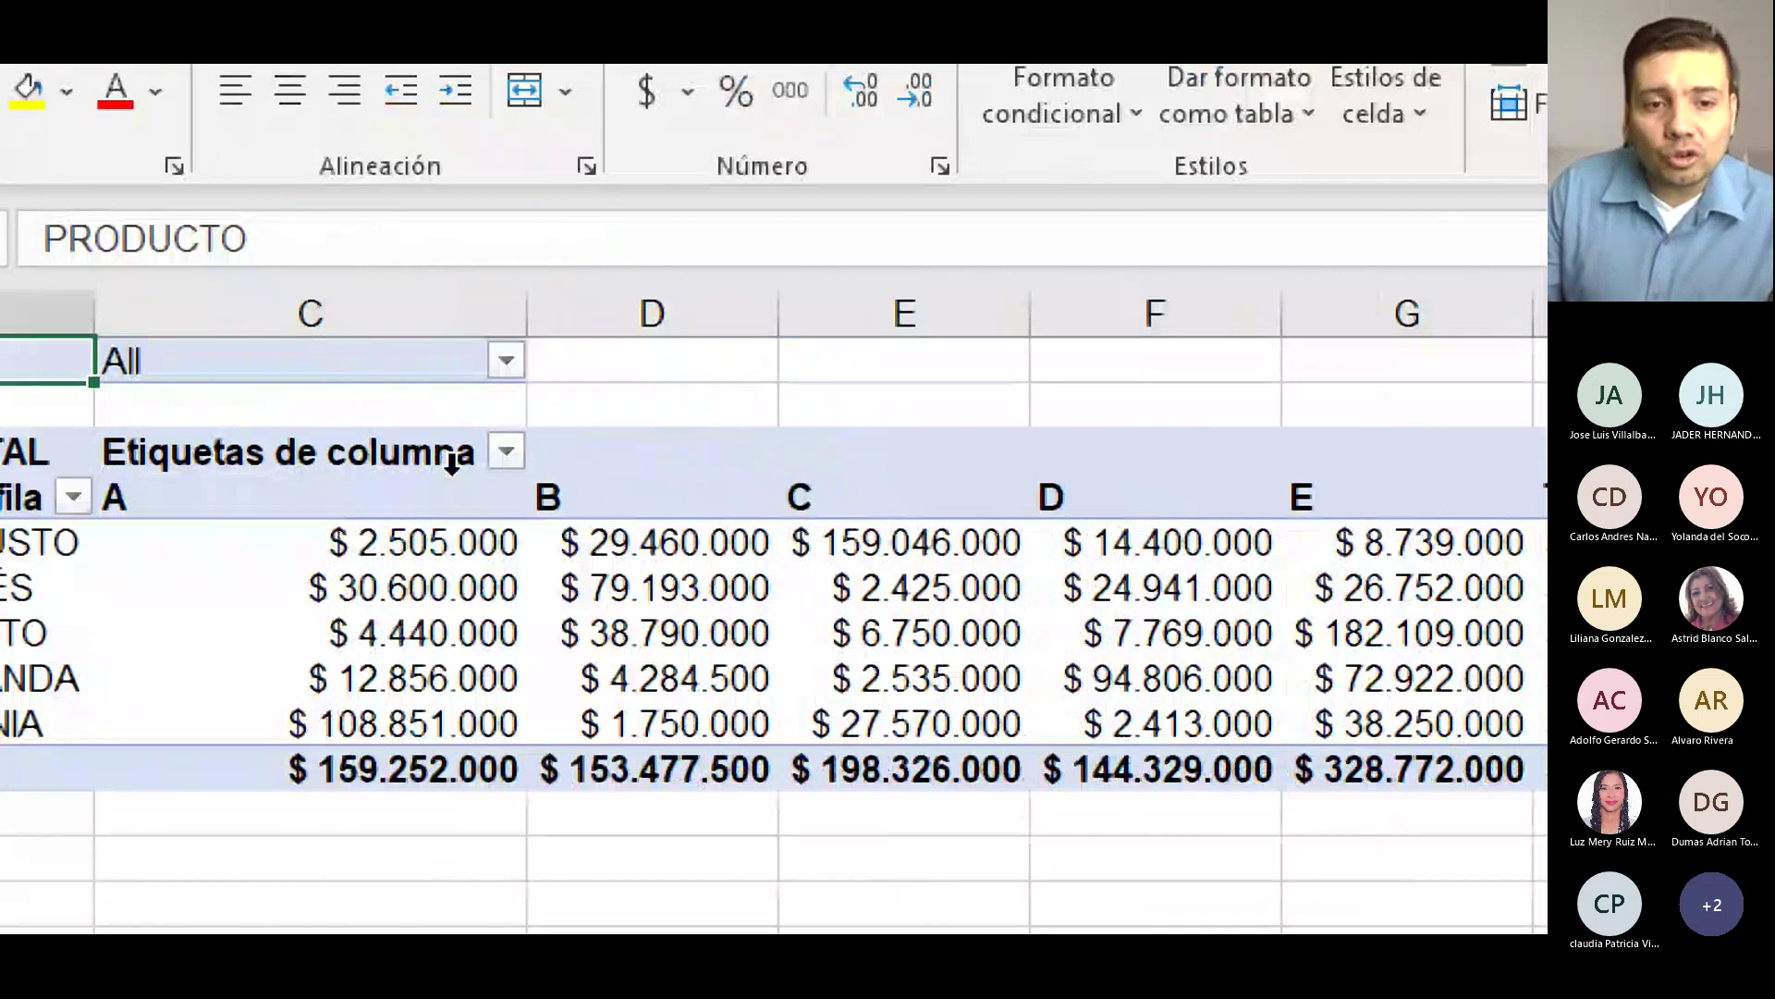
{"action": "left_click", "coordinate": [1231, 711]}
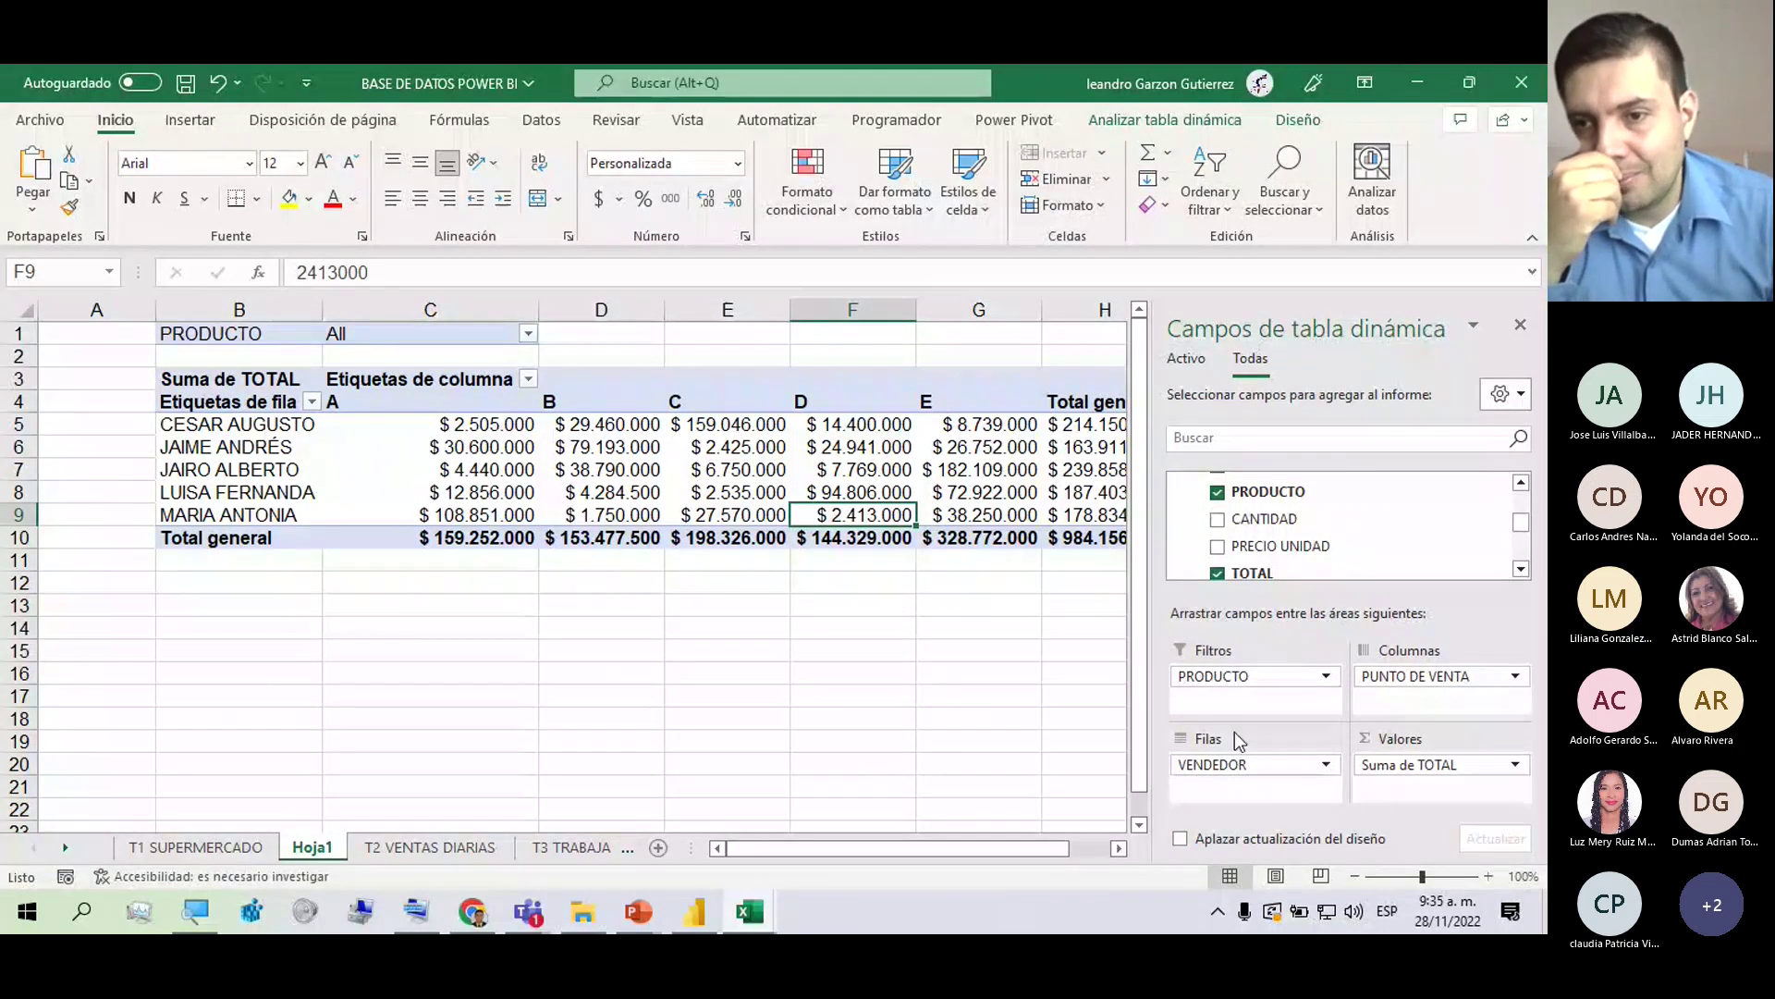
Swap the pivot fields so PRODUCTO is in columns and PUNTO DE VENTA in filters, leaving the new filter on All.
{"action": "left_click_drag", "start_coordinate": [1220, 676], "coordinate": [1278, 684]}
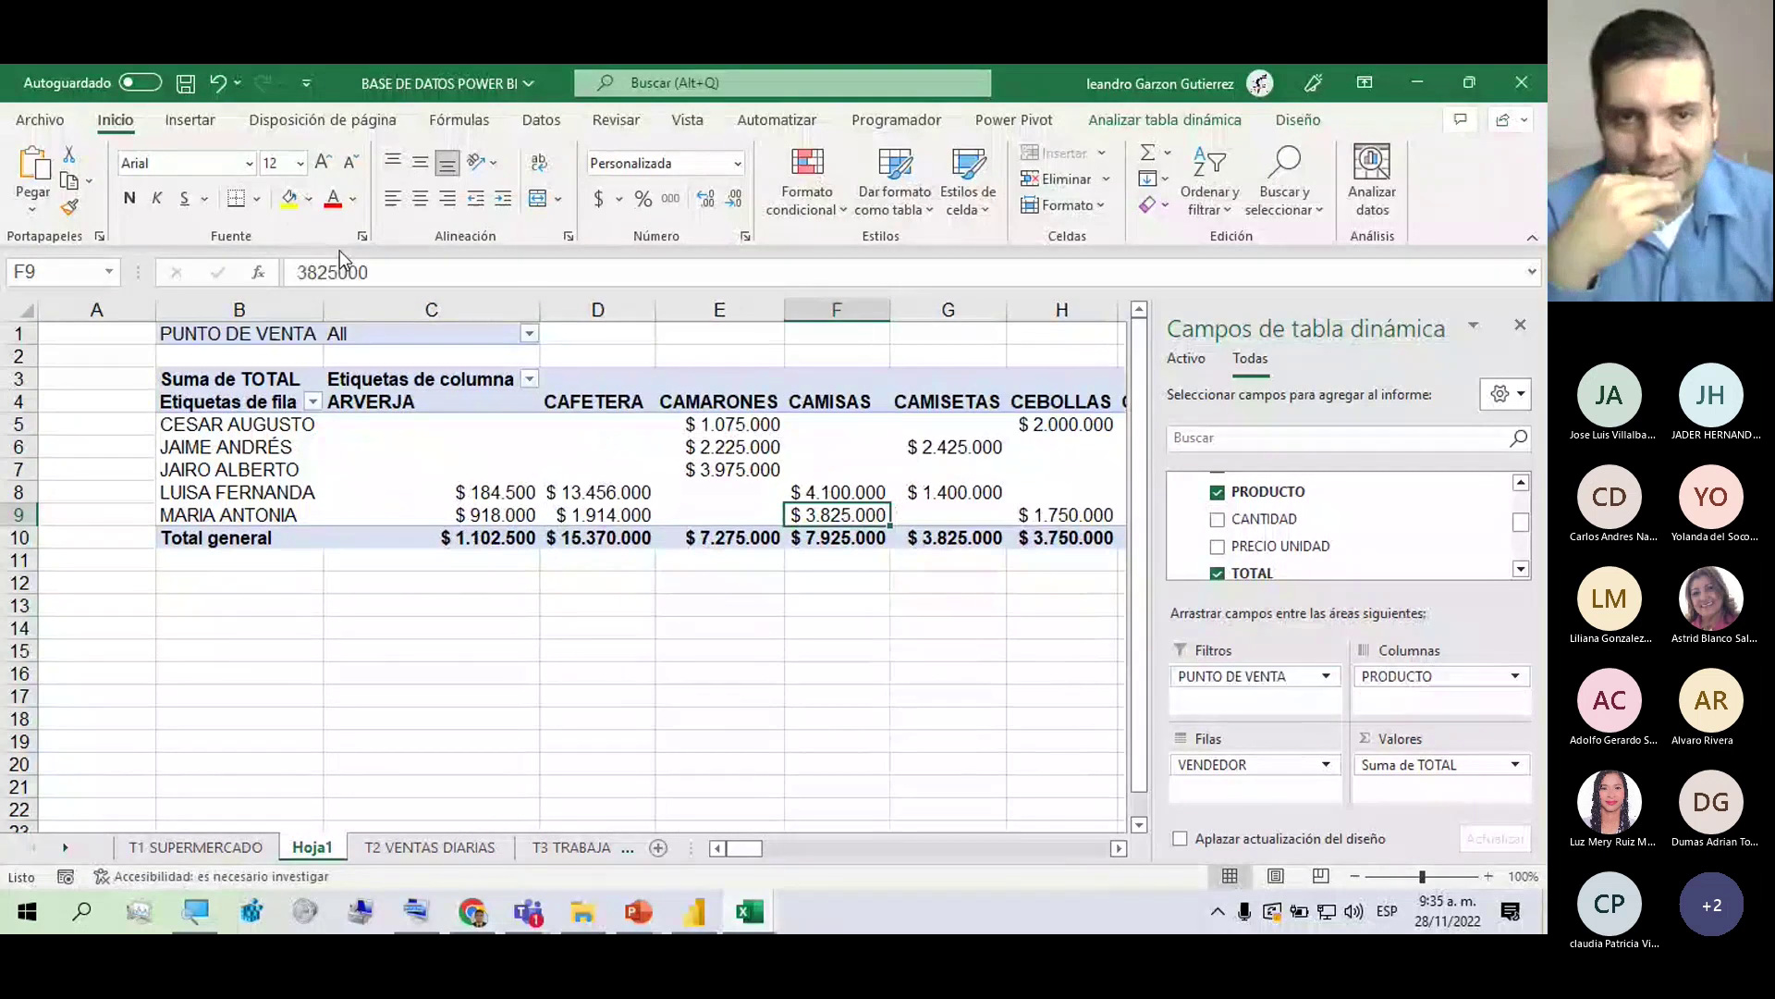
{"action": "left_click", "coordinate": [529, 332]}
{"action": "left_click", "coordinate": [285, 389]}
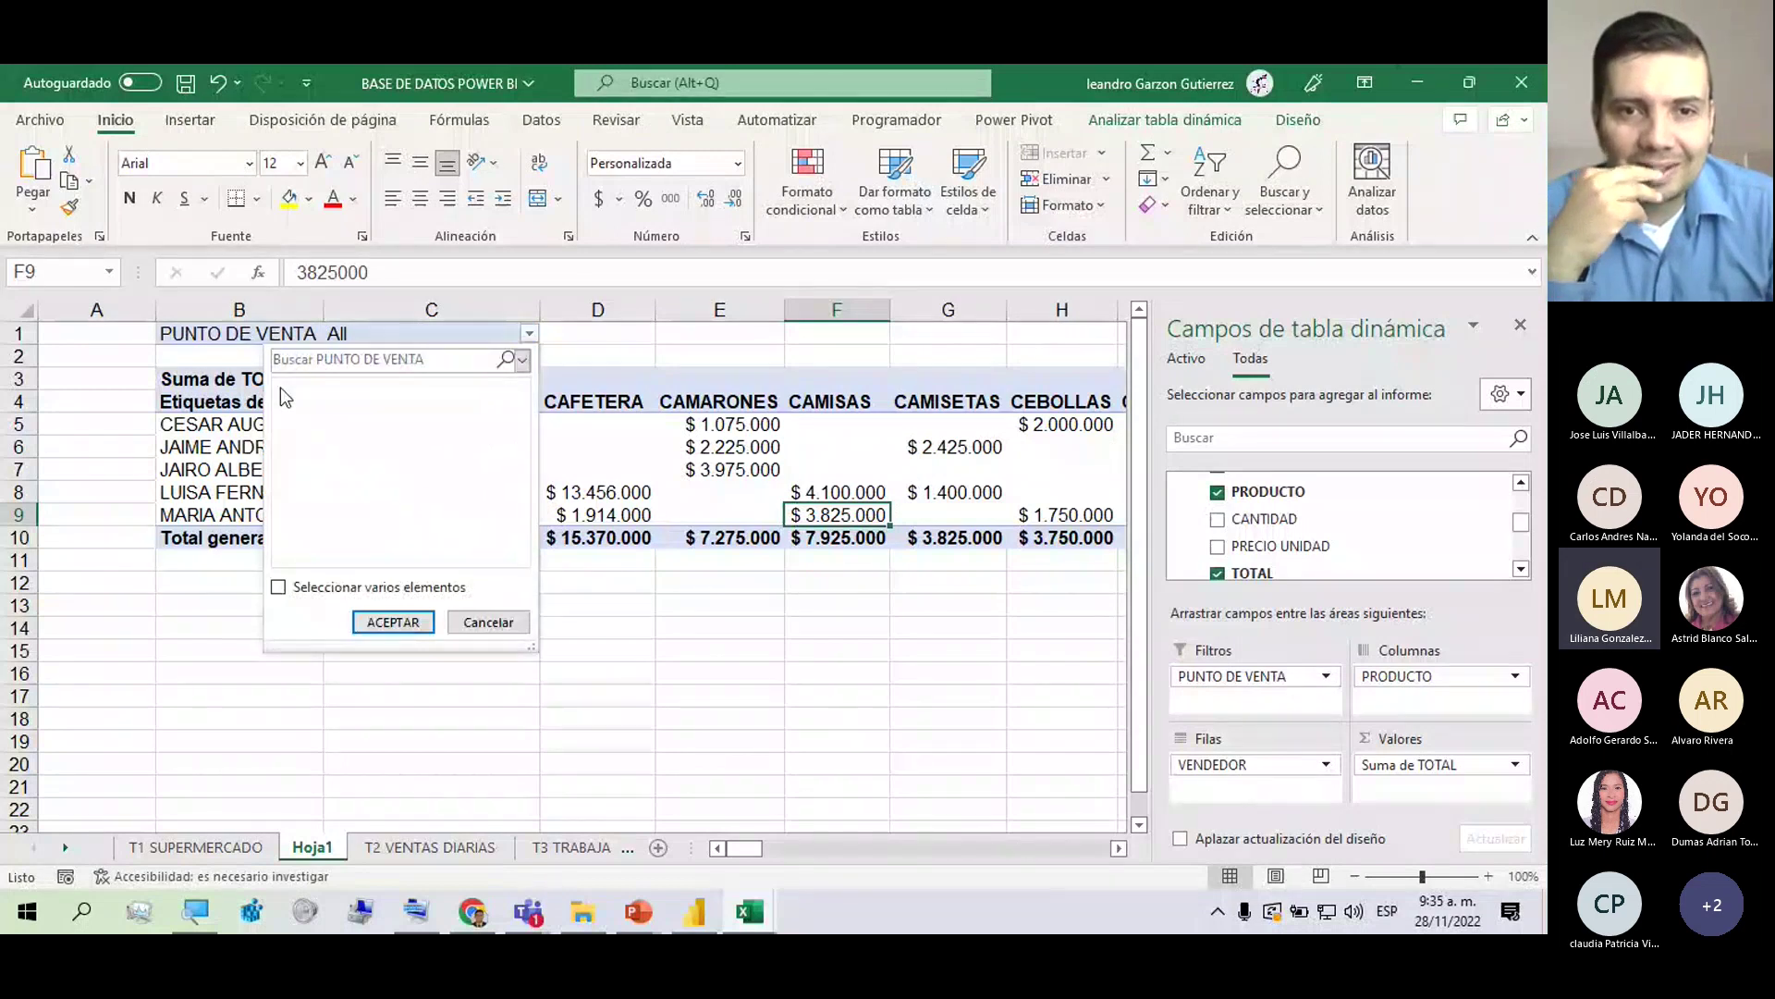
{"action": "left_click", "coordinate": [477, 622]}
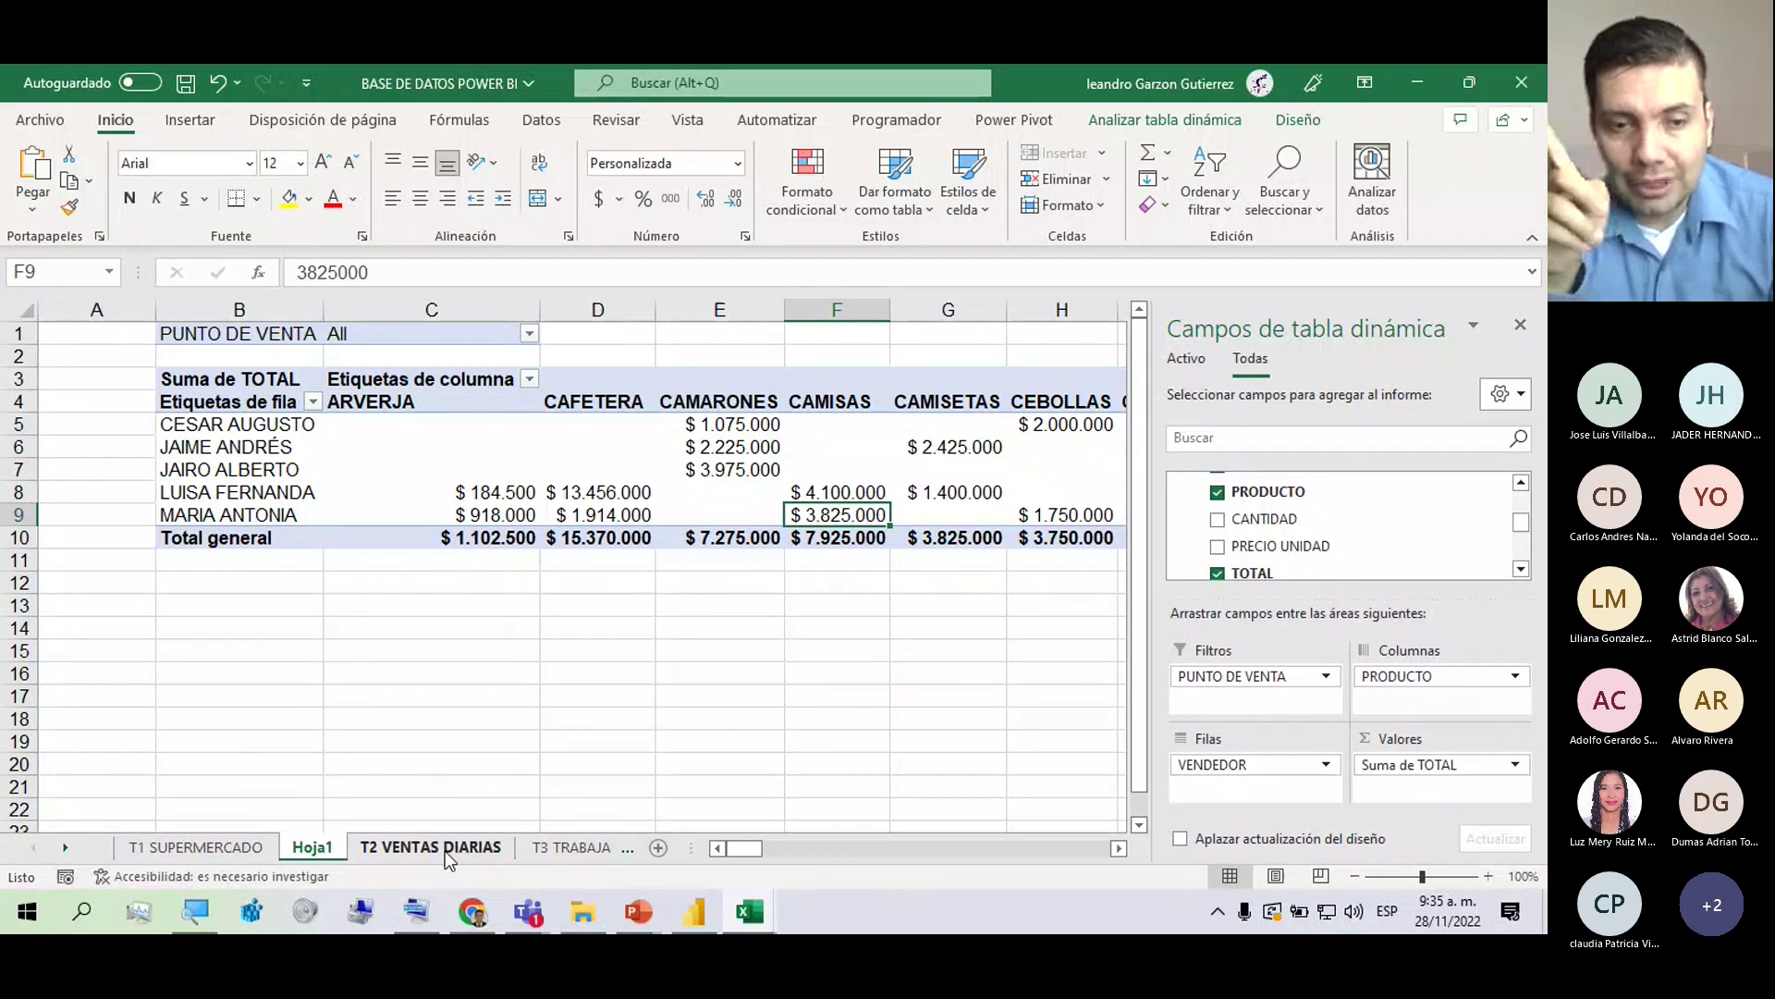
Insert a new column before PRODUCTO in the T1 SUPERMERCADO sheet's table.
{"action": "left_click", "coordinate": [161, 847]}
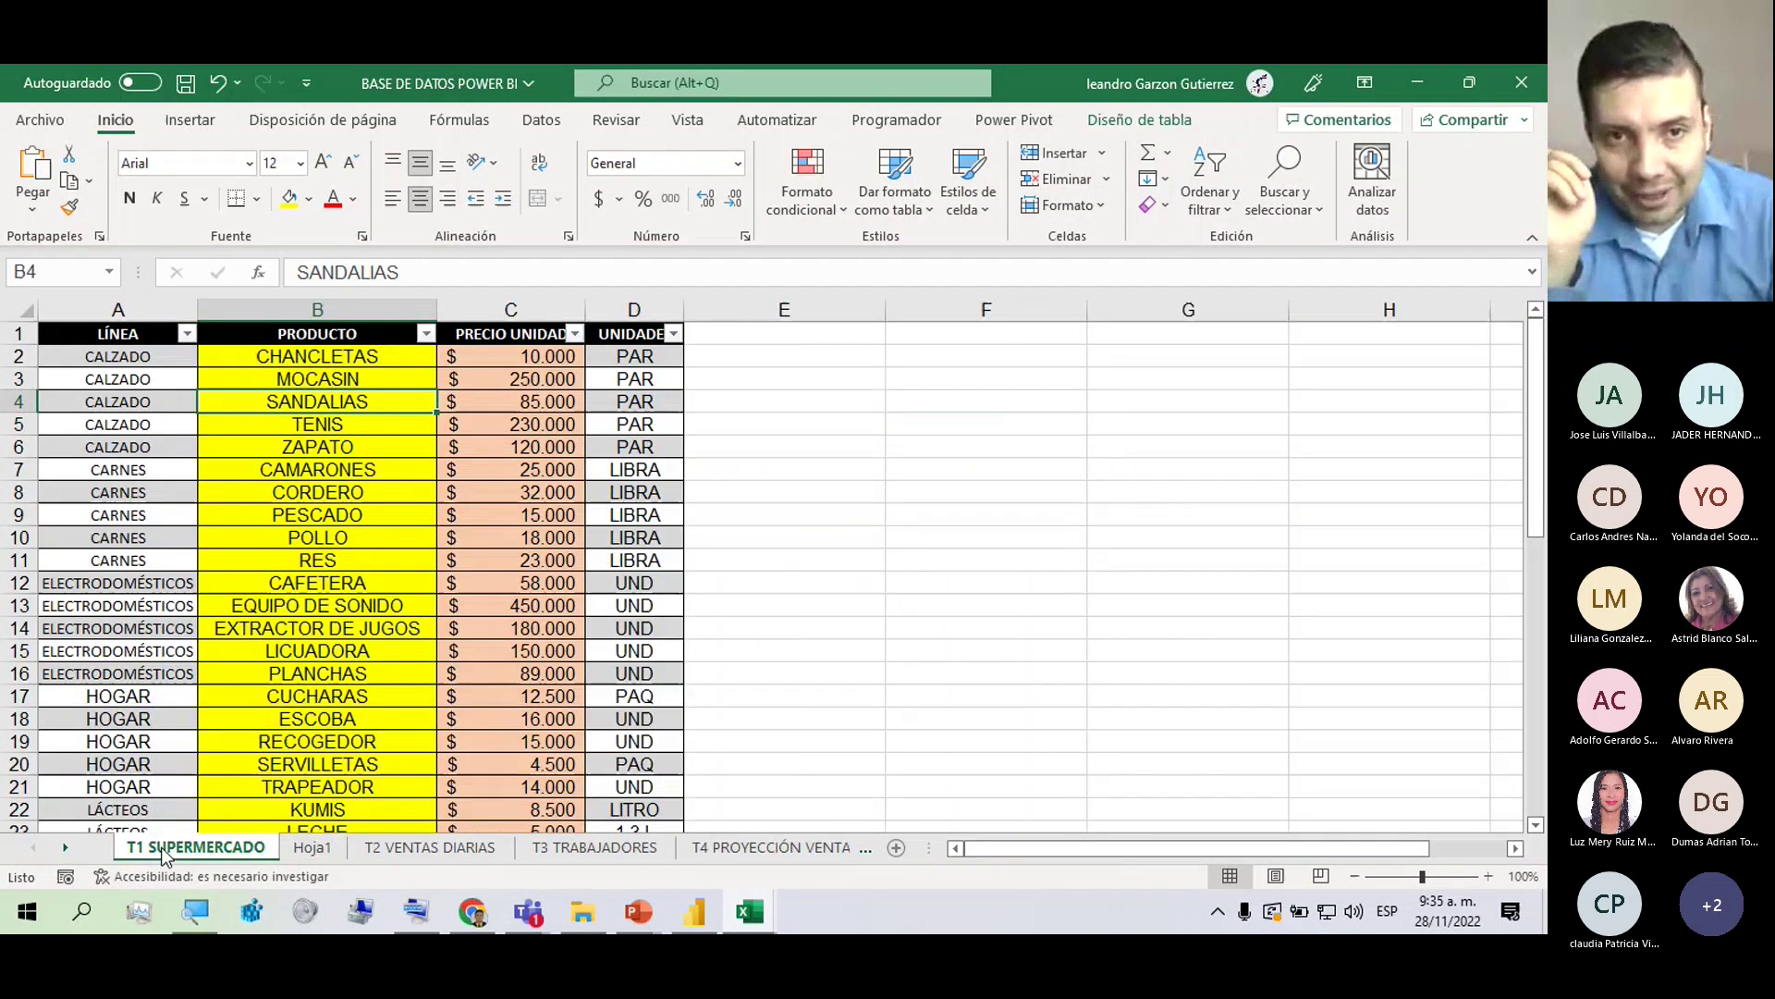
{"action": "key", "text": "Down"}
{"action": "key", "text": "Down"}
{"action": "left_click", "coordinate": [124, 357]}
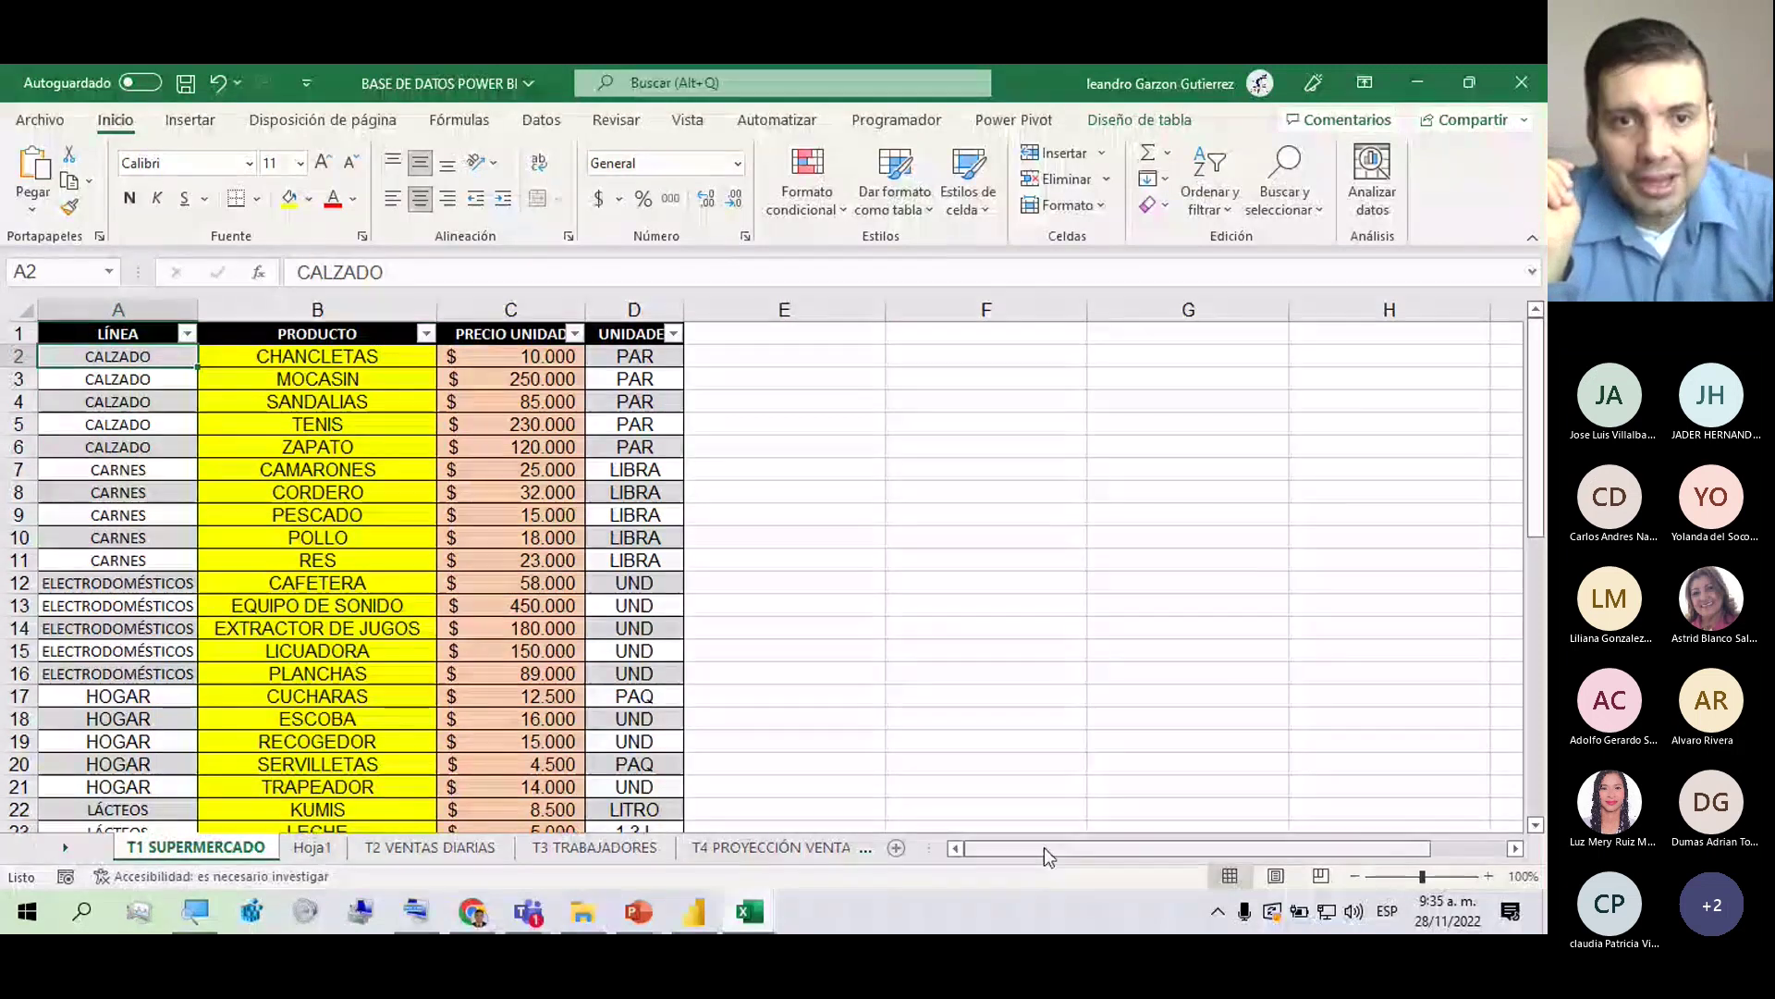
{"action": "left_click", "coordinate": [349, 306]}
{"action": "right_click", "coordinate": [348, 306]}
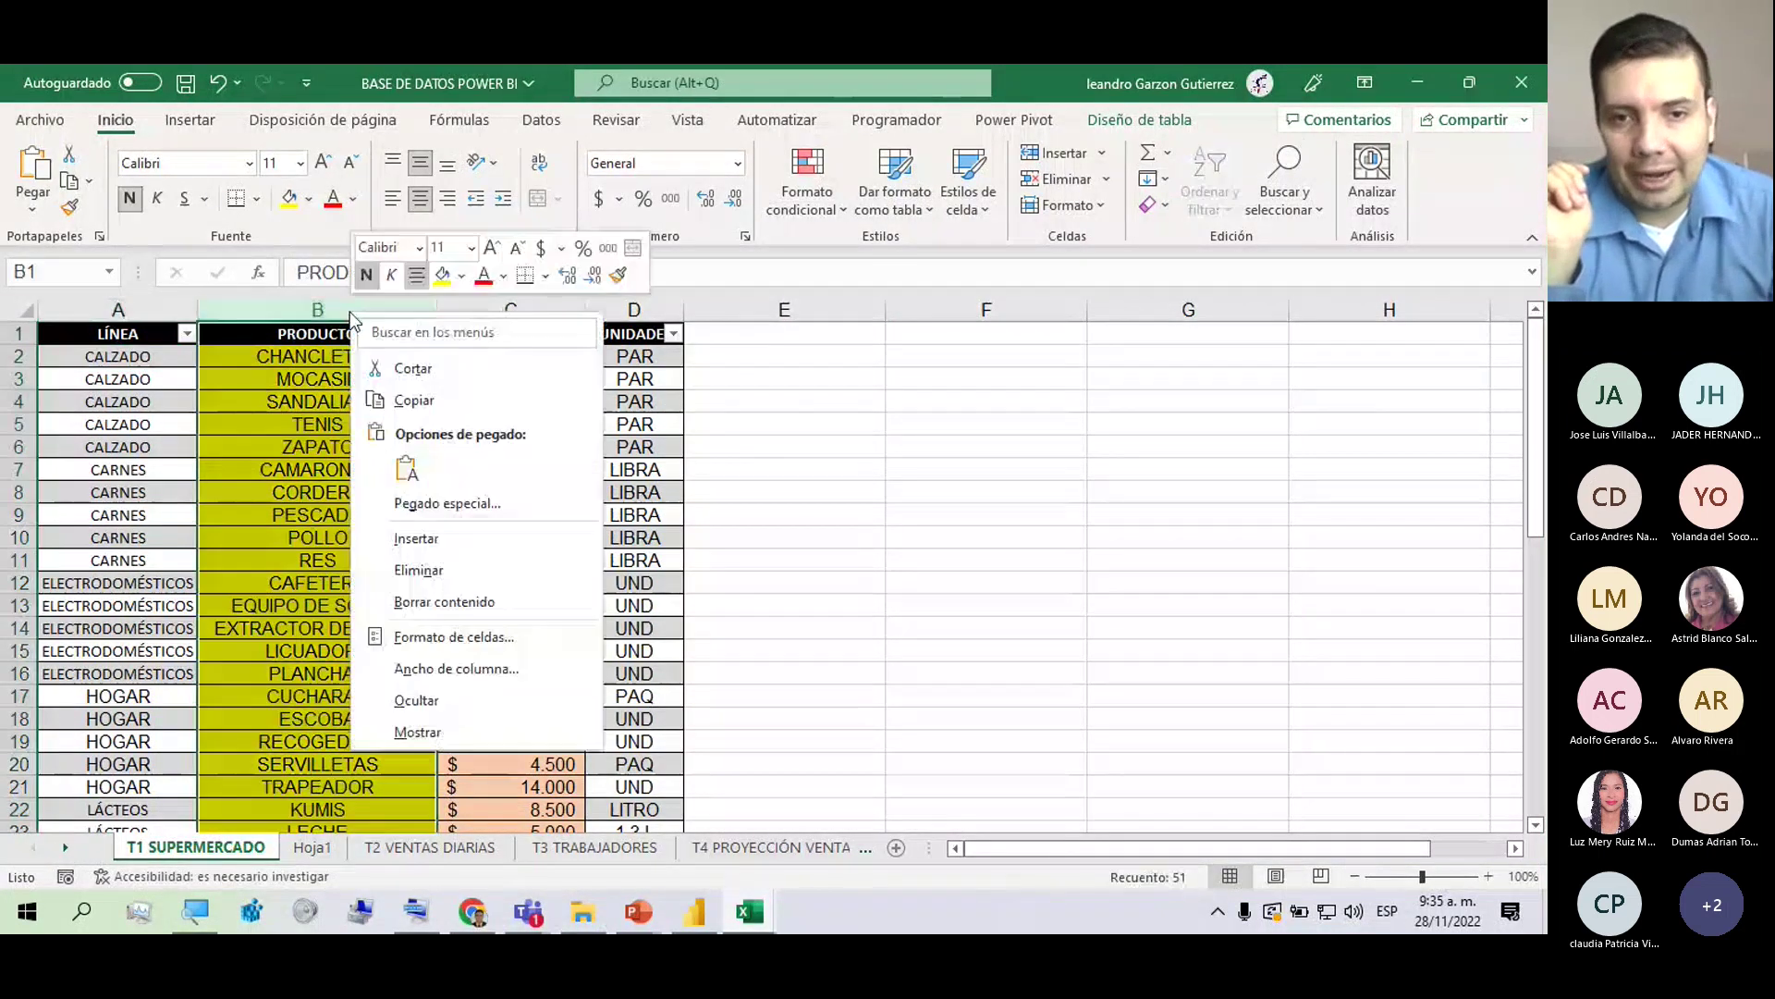
{"action": "left_click", "coordinate": [393, 539]}
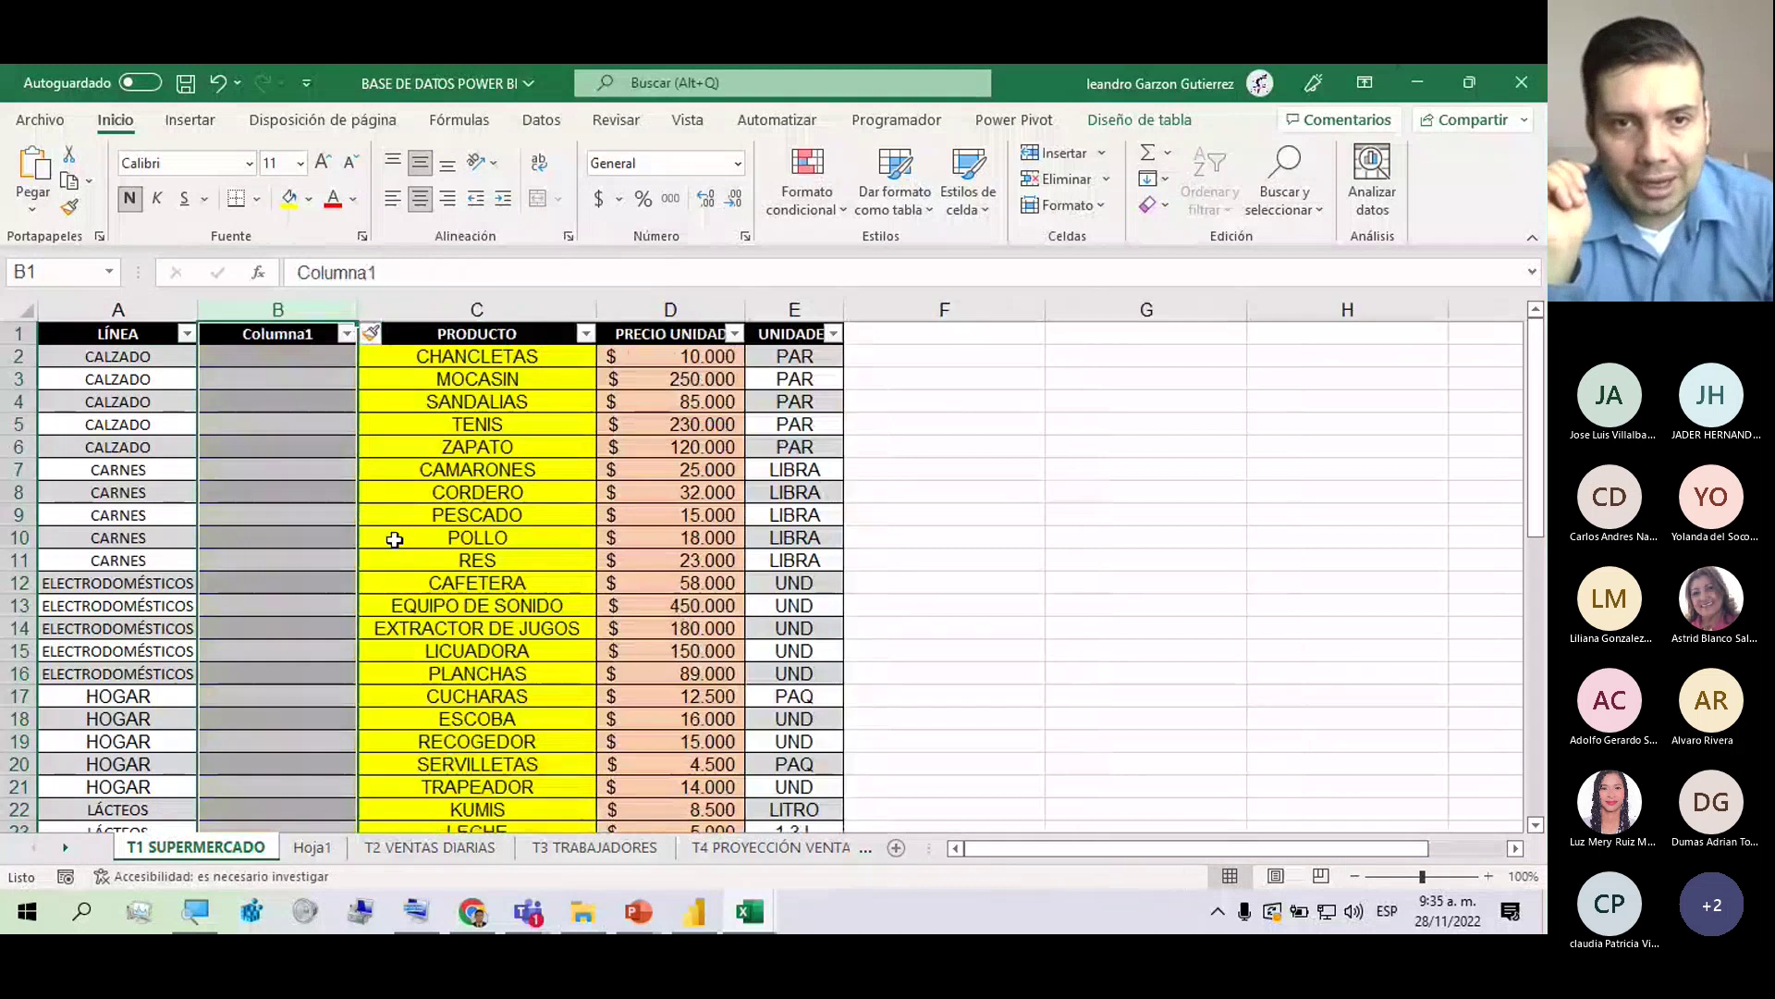
{"action": "key", "text": "Return"}
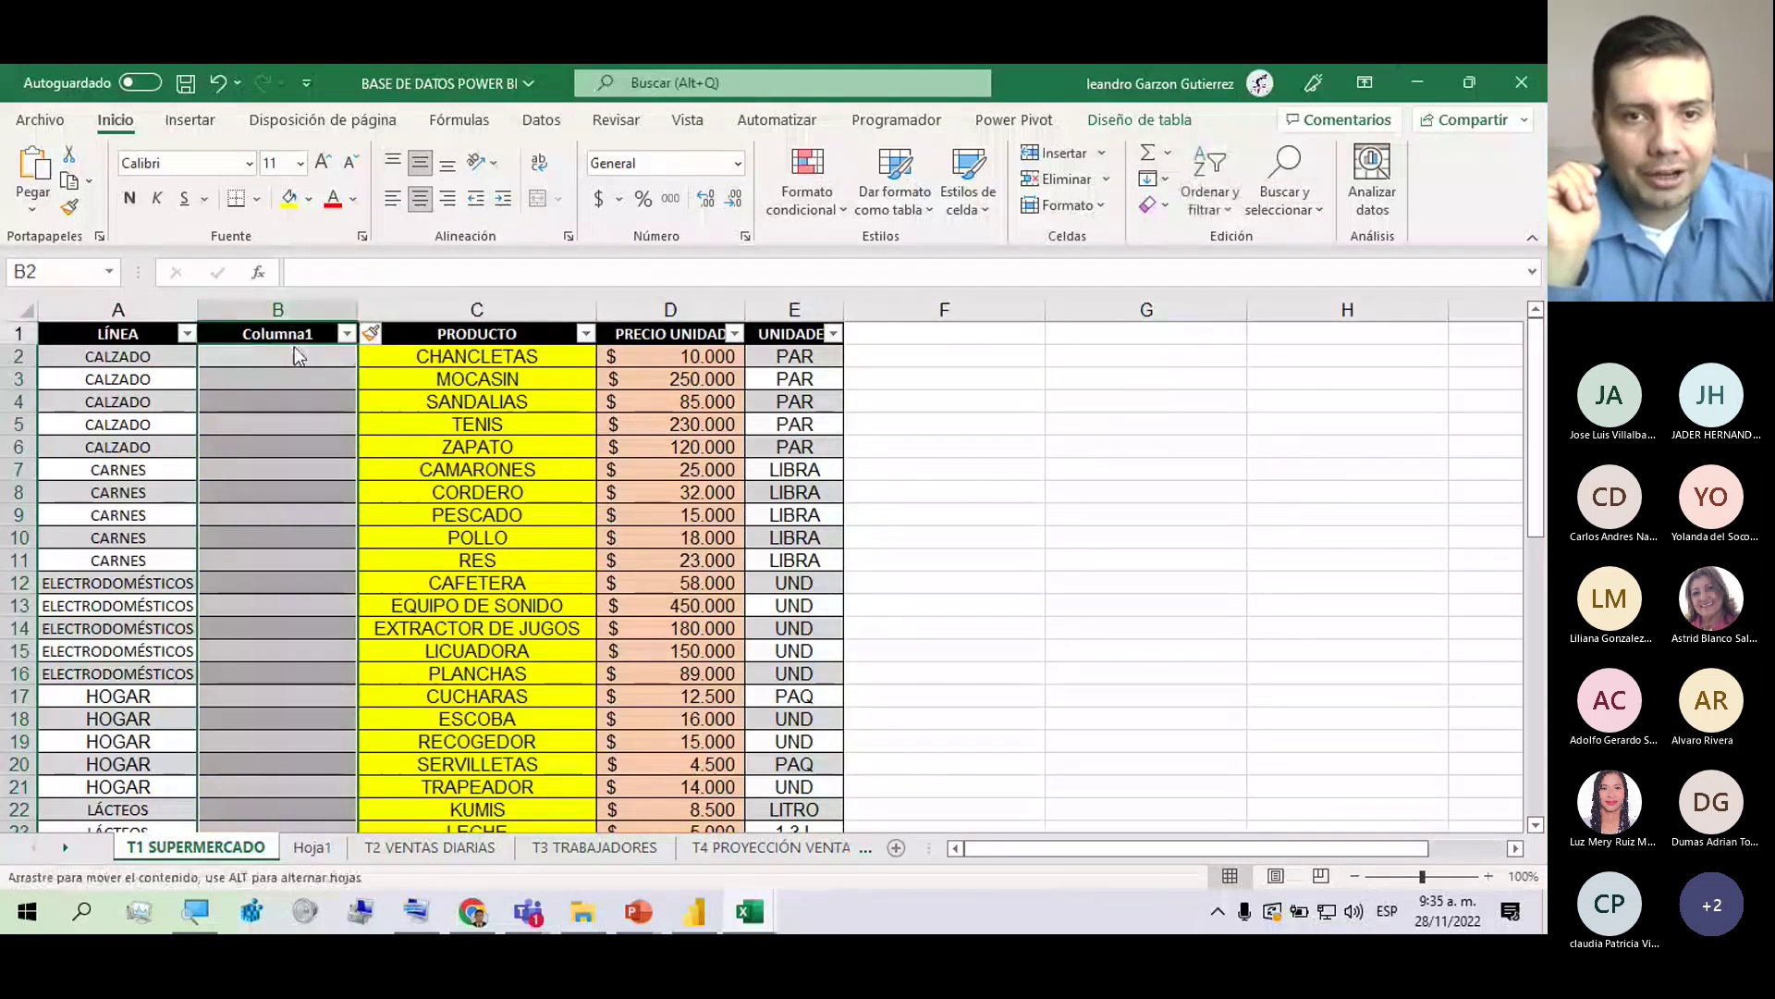
Rename the new column's header as fase.
{"action": "left_click", "coordinate": [292, 331]}
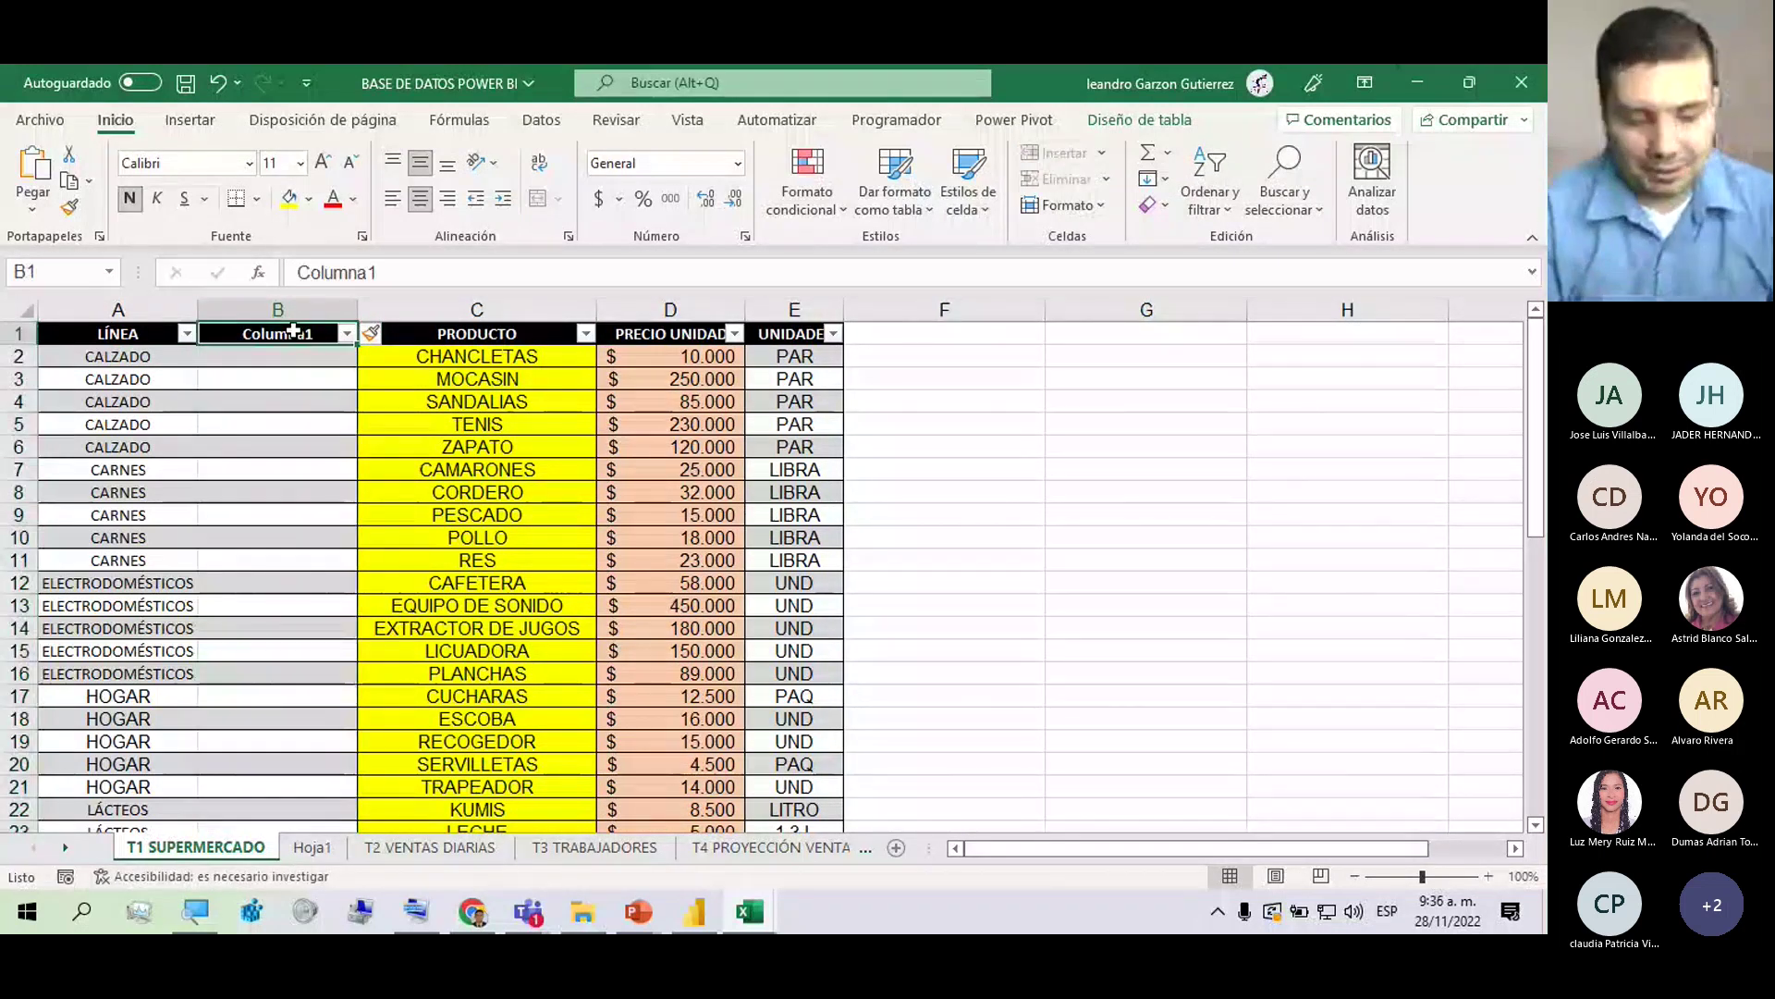
{"action": "type", "text": "fase"}
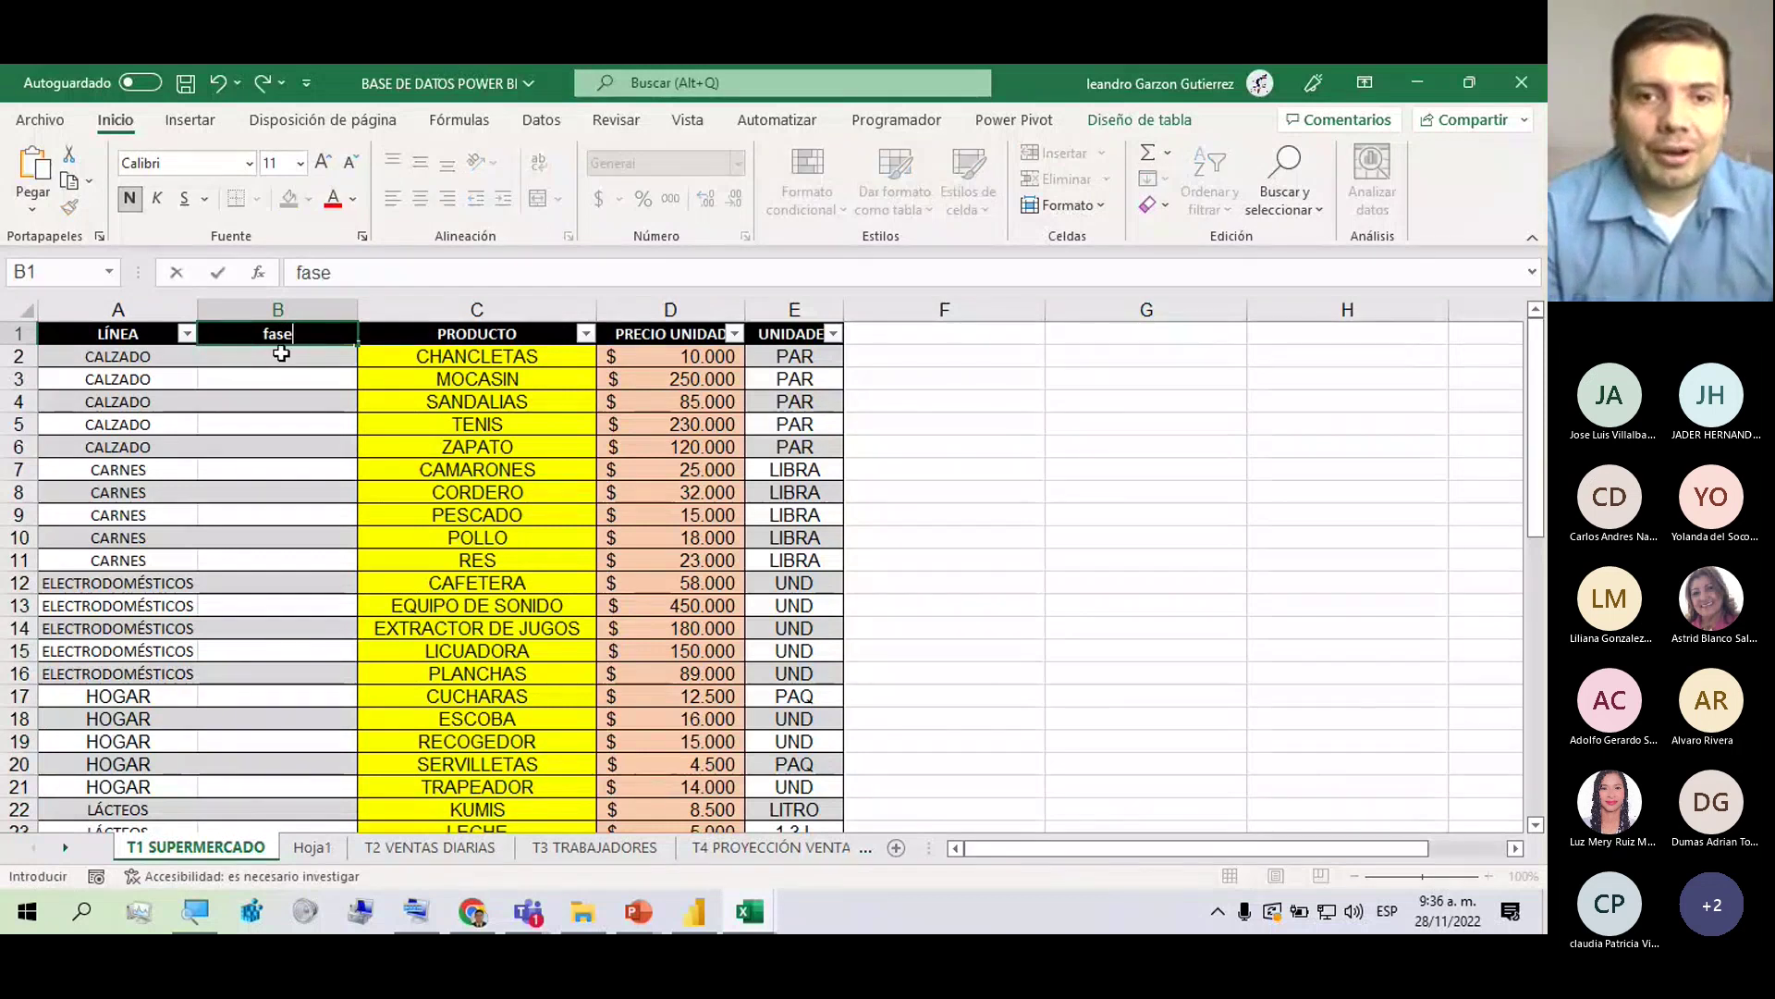
{"action": "left_click", "coordinate": [281, 375]}
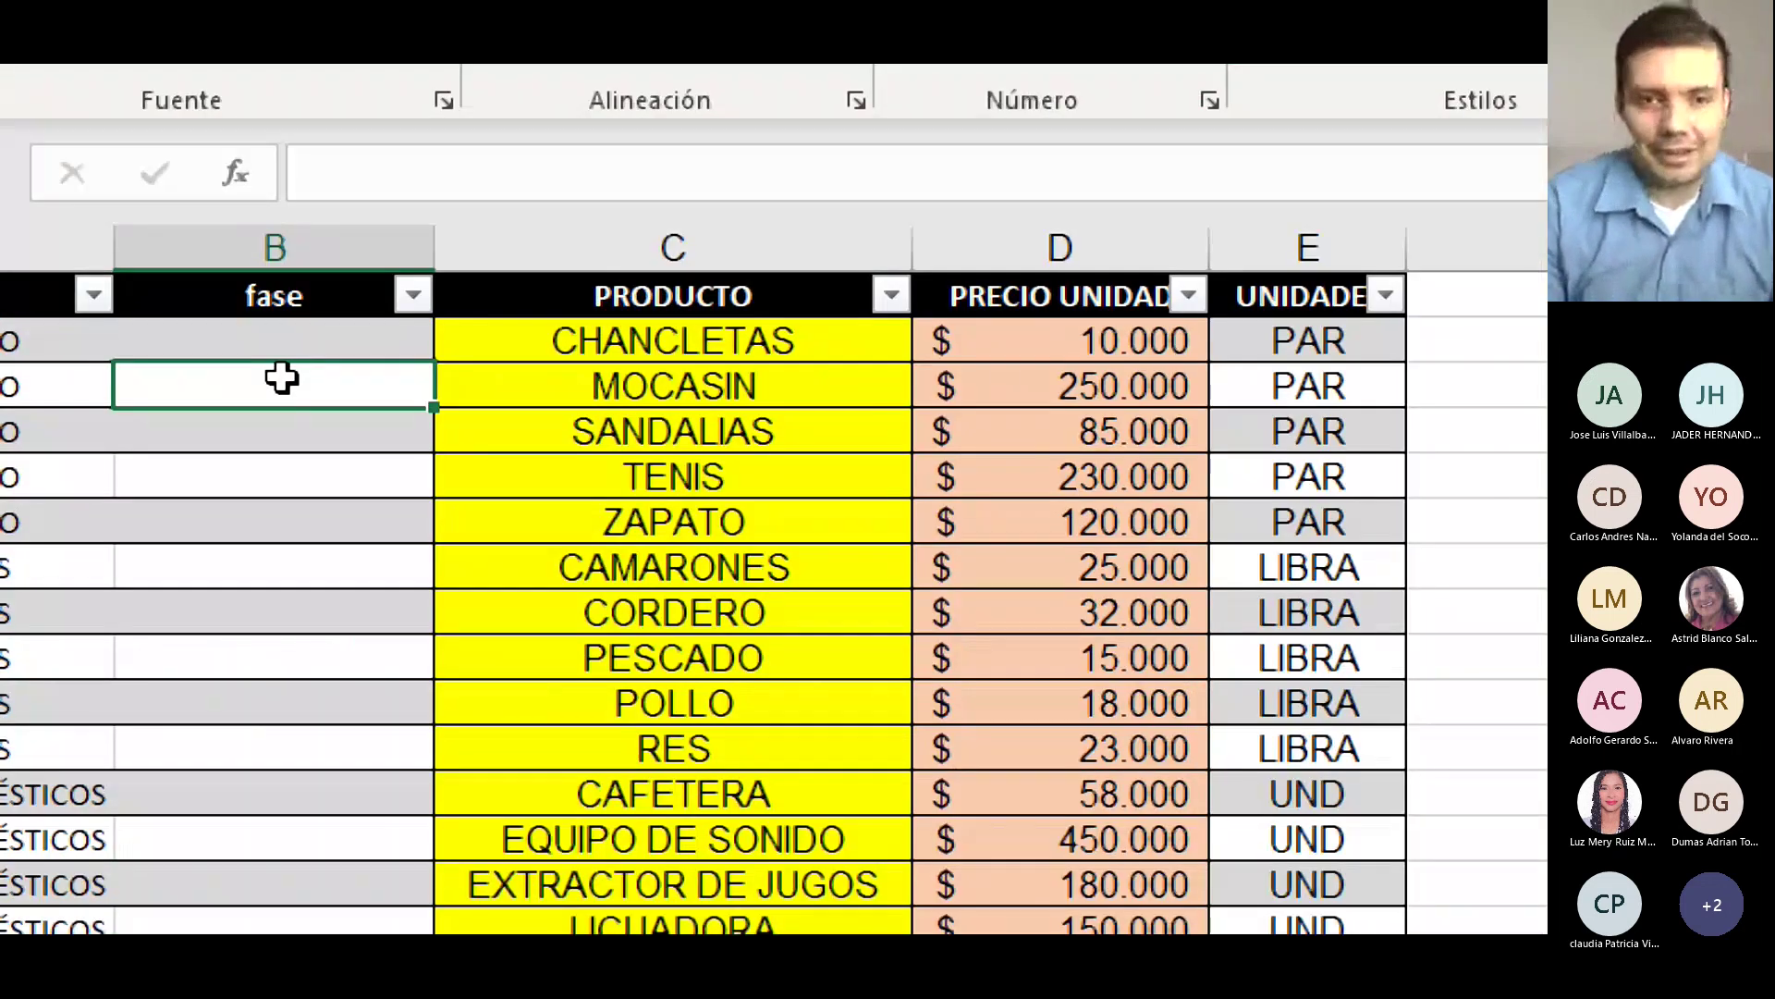
Enter analisis in B2 of the fase column and fill it down to B10.
{"action": "left_click", "coordinate": [280, 357]}
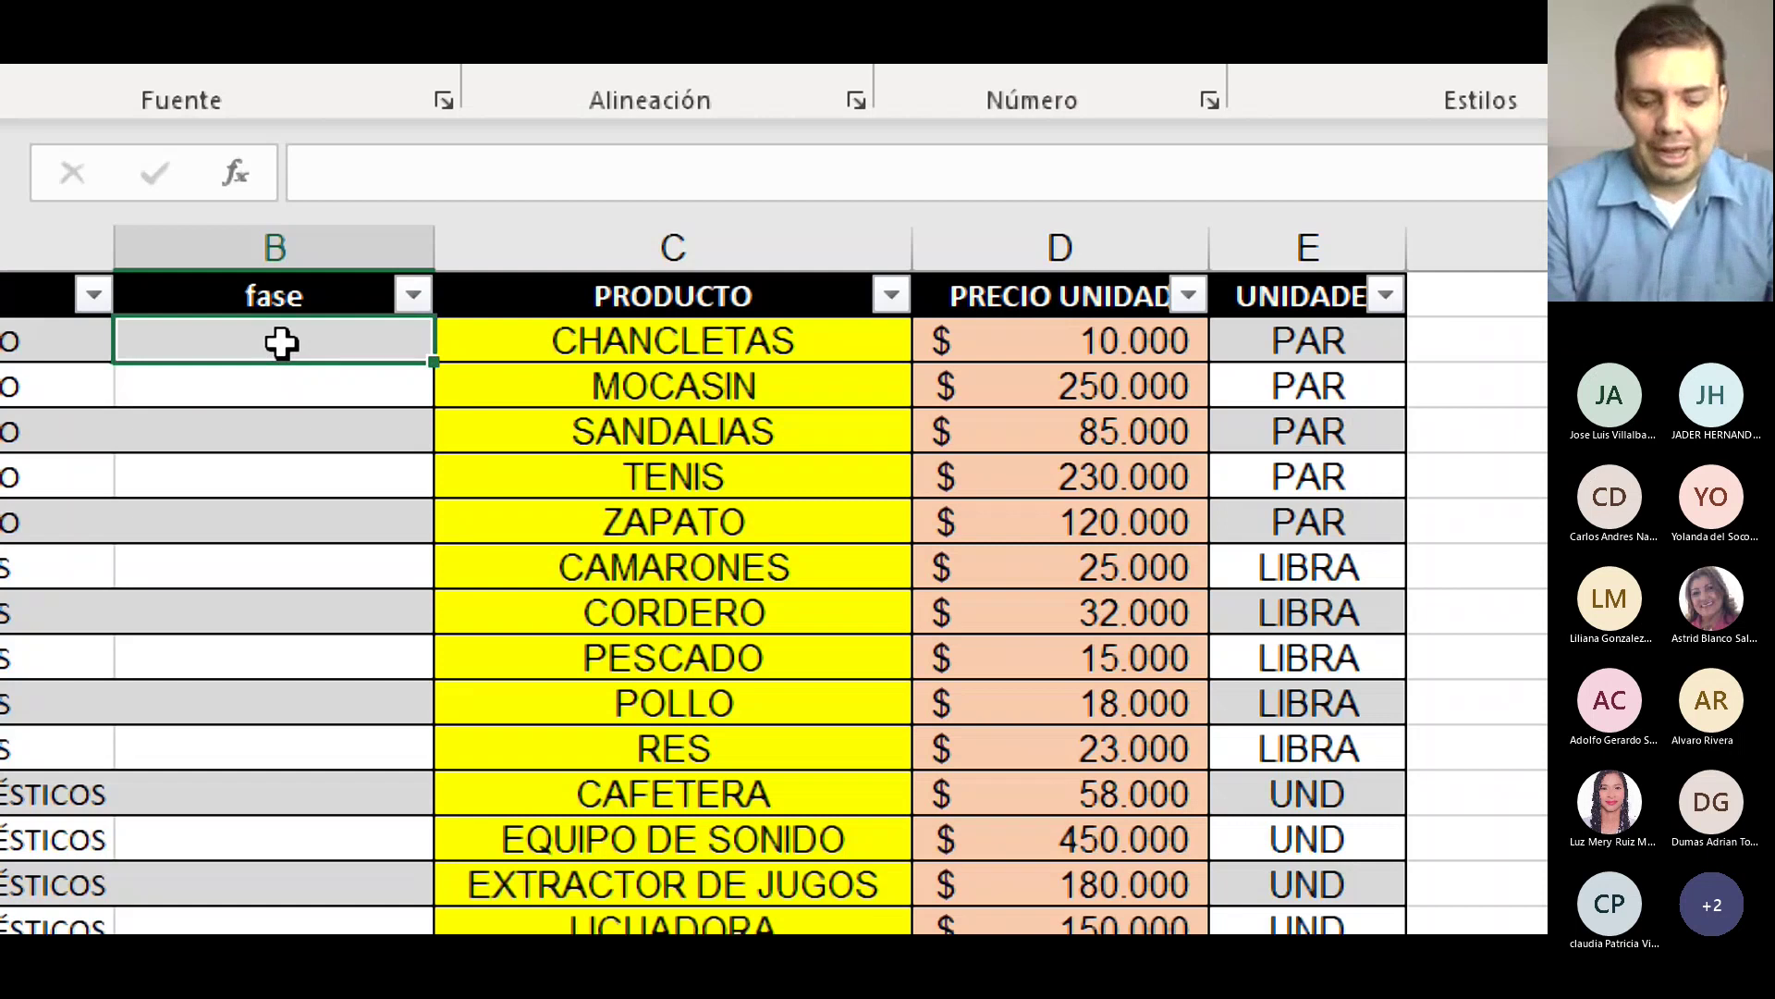
{"action": "type", "text": "analisis"}
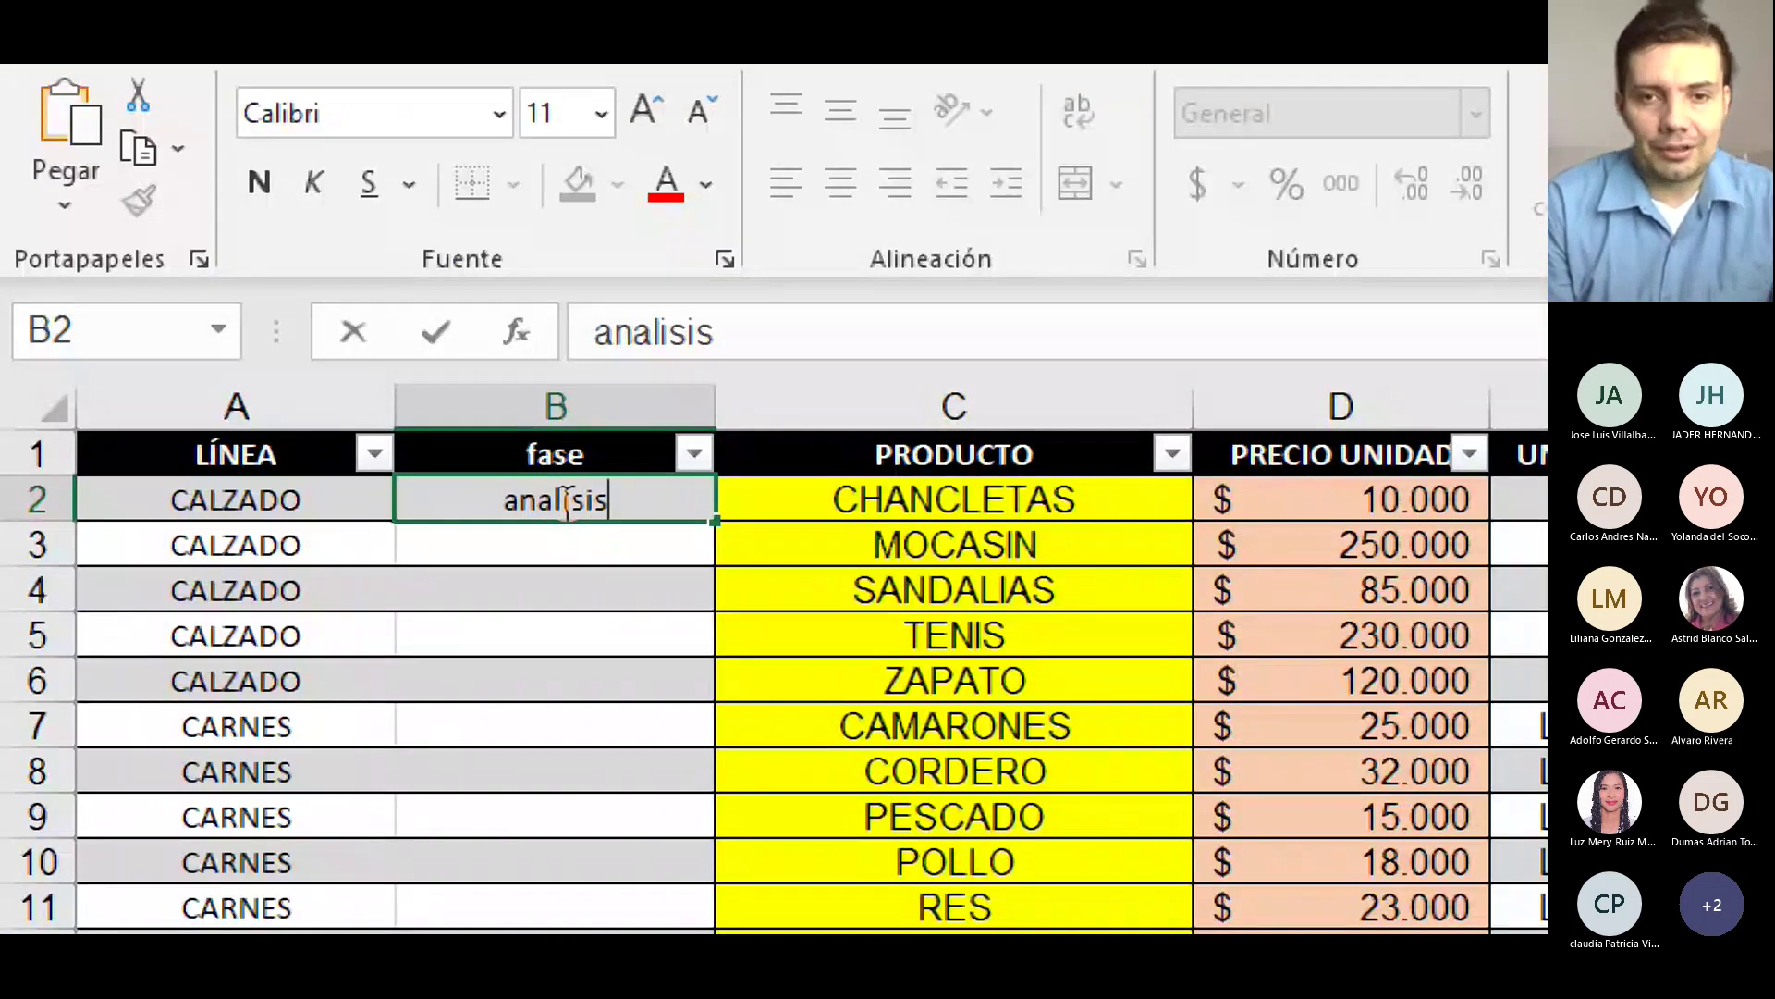
{"action": "left_click", "coordinate": [544, 719]}
{"action": "left_click", "coordinate": [698, 507]}
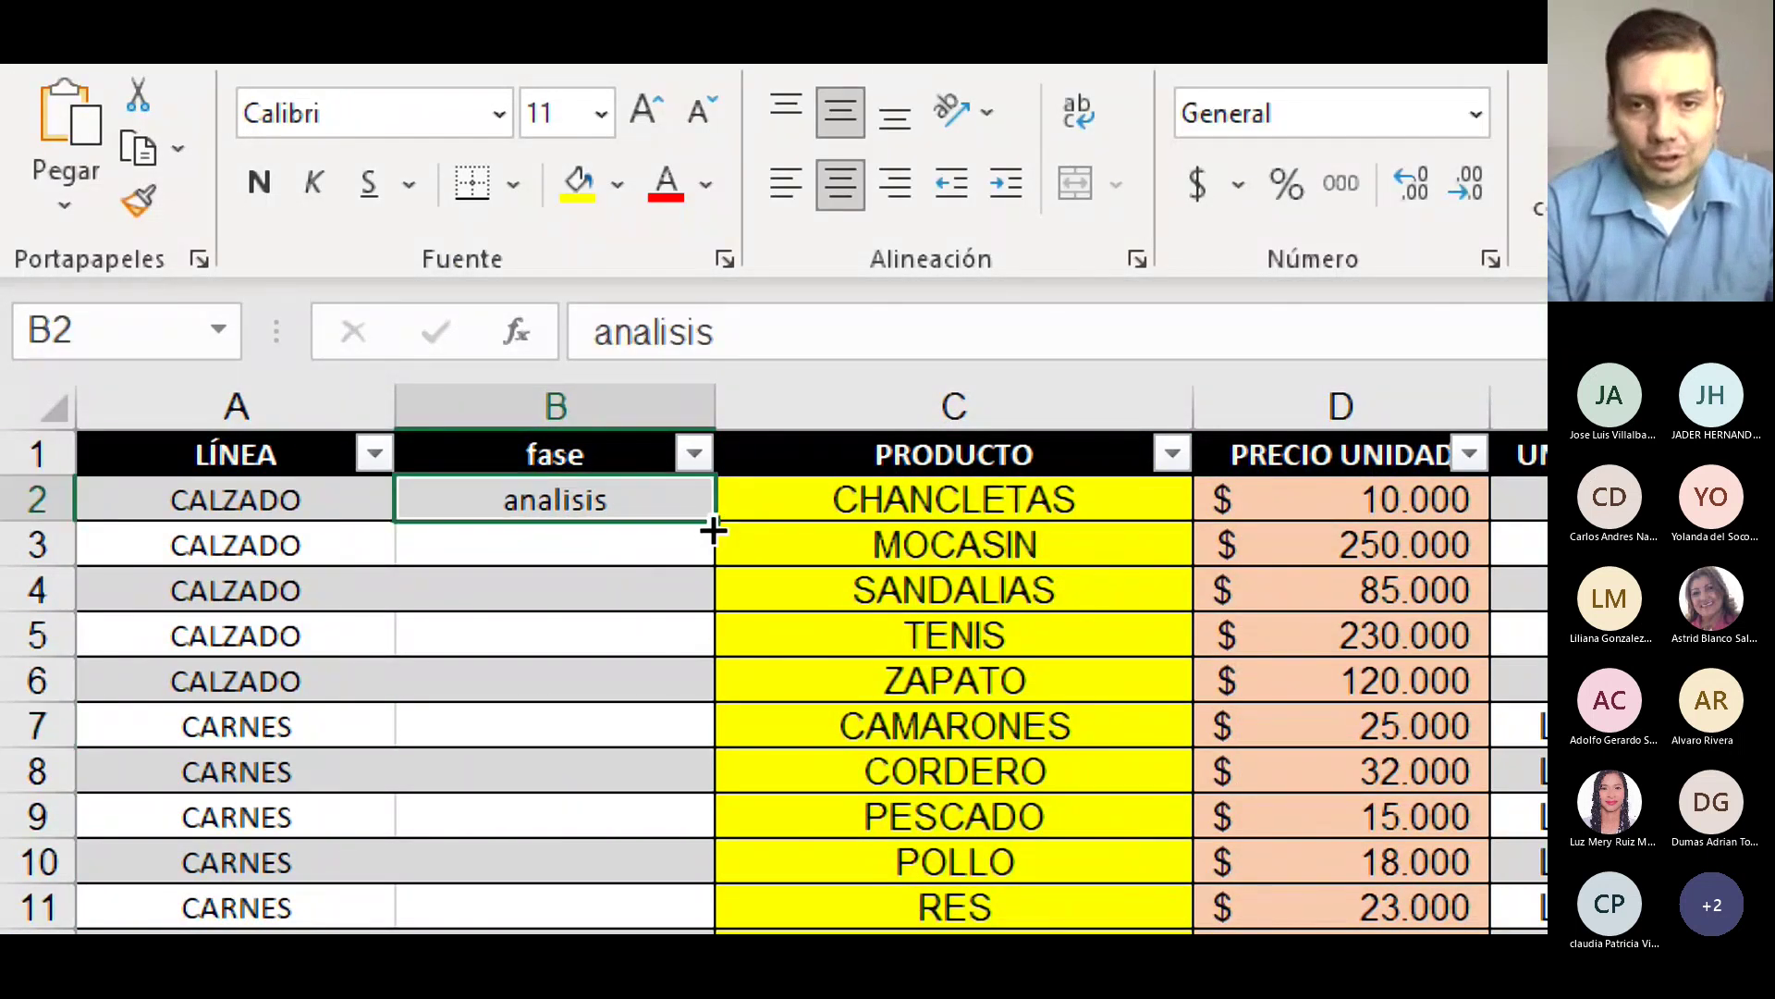
{"action": "left_click_drag", "start_coordinate": [712, 528], "coordinate": [559, 865]}
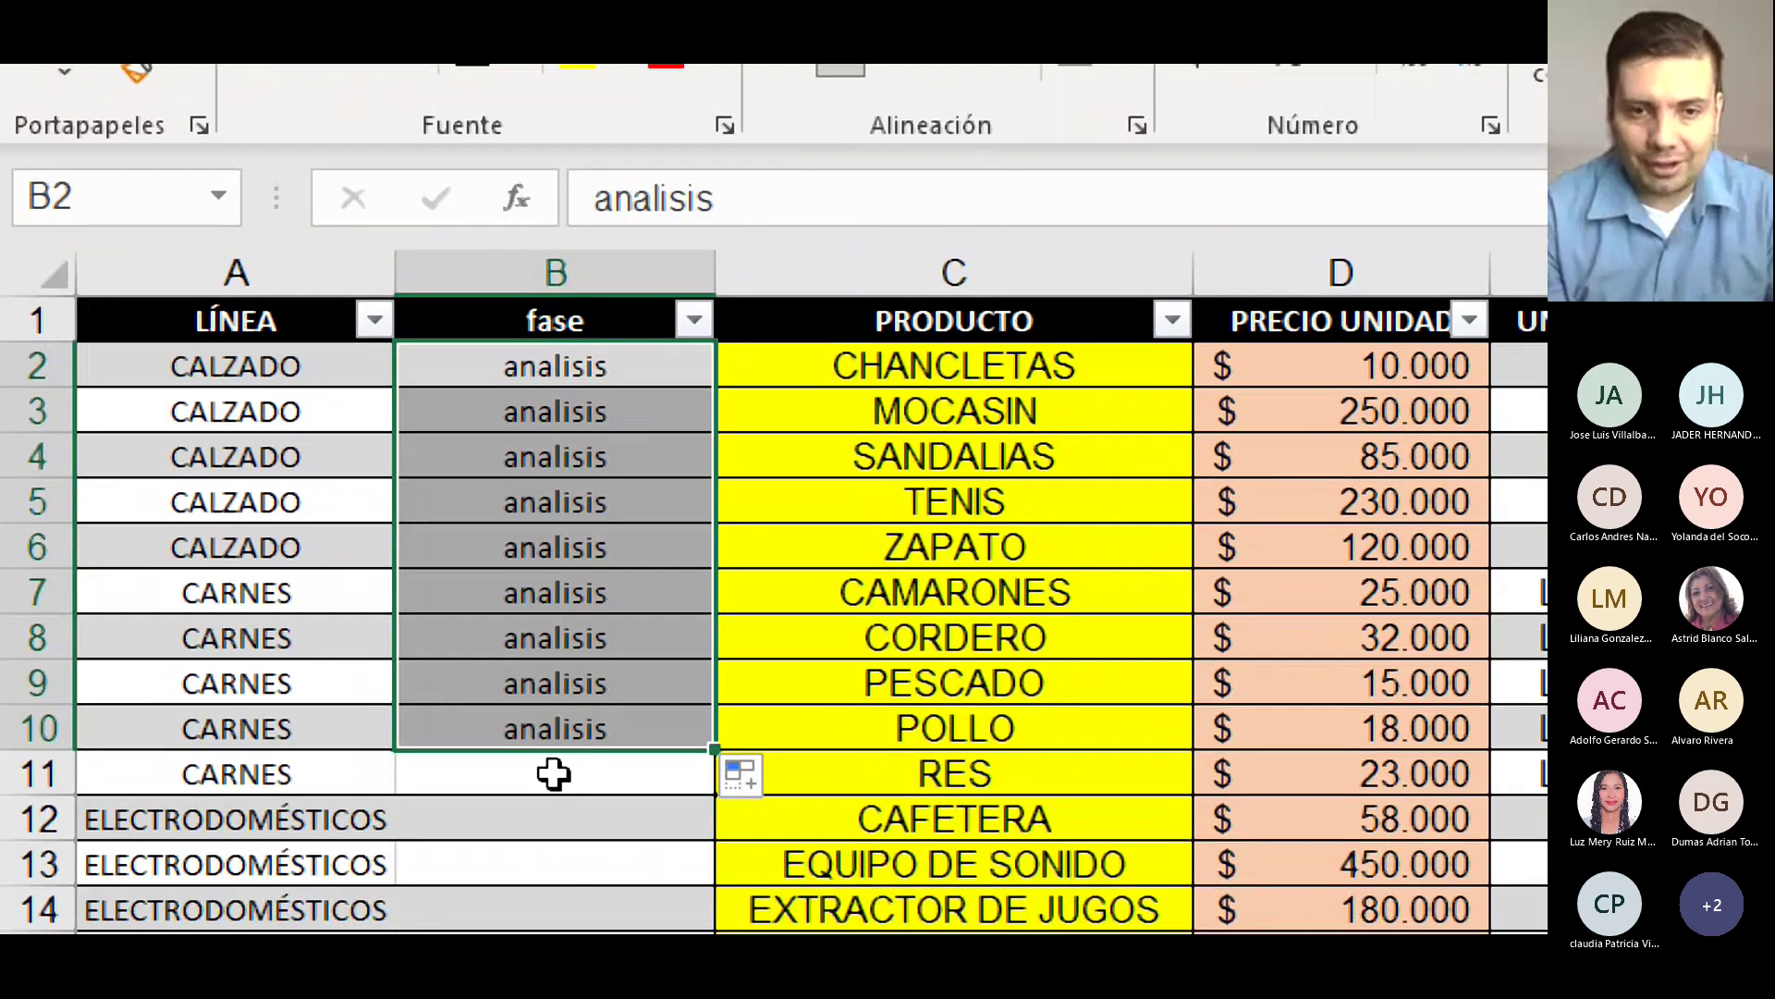
Enter planeación in B11 of the fase column and fill it down to B26.
{"action": "left_click", "coordinate": [553, 775]}
{"action": "type", "text": "plea"}
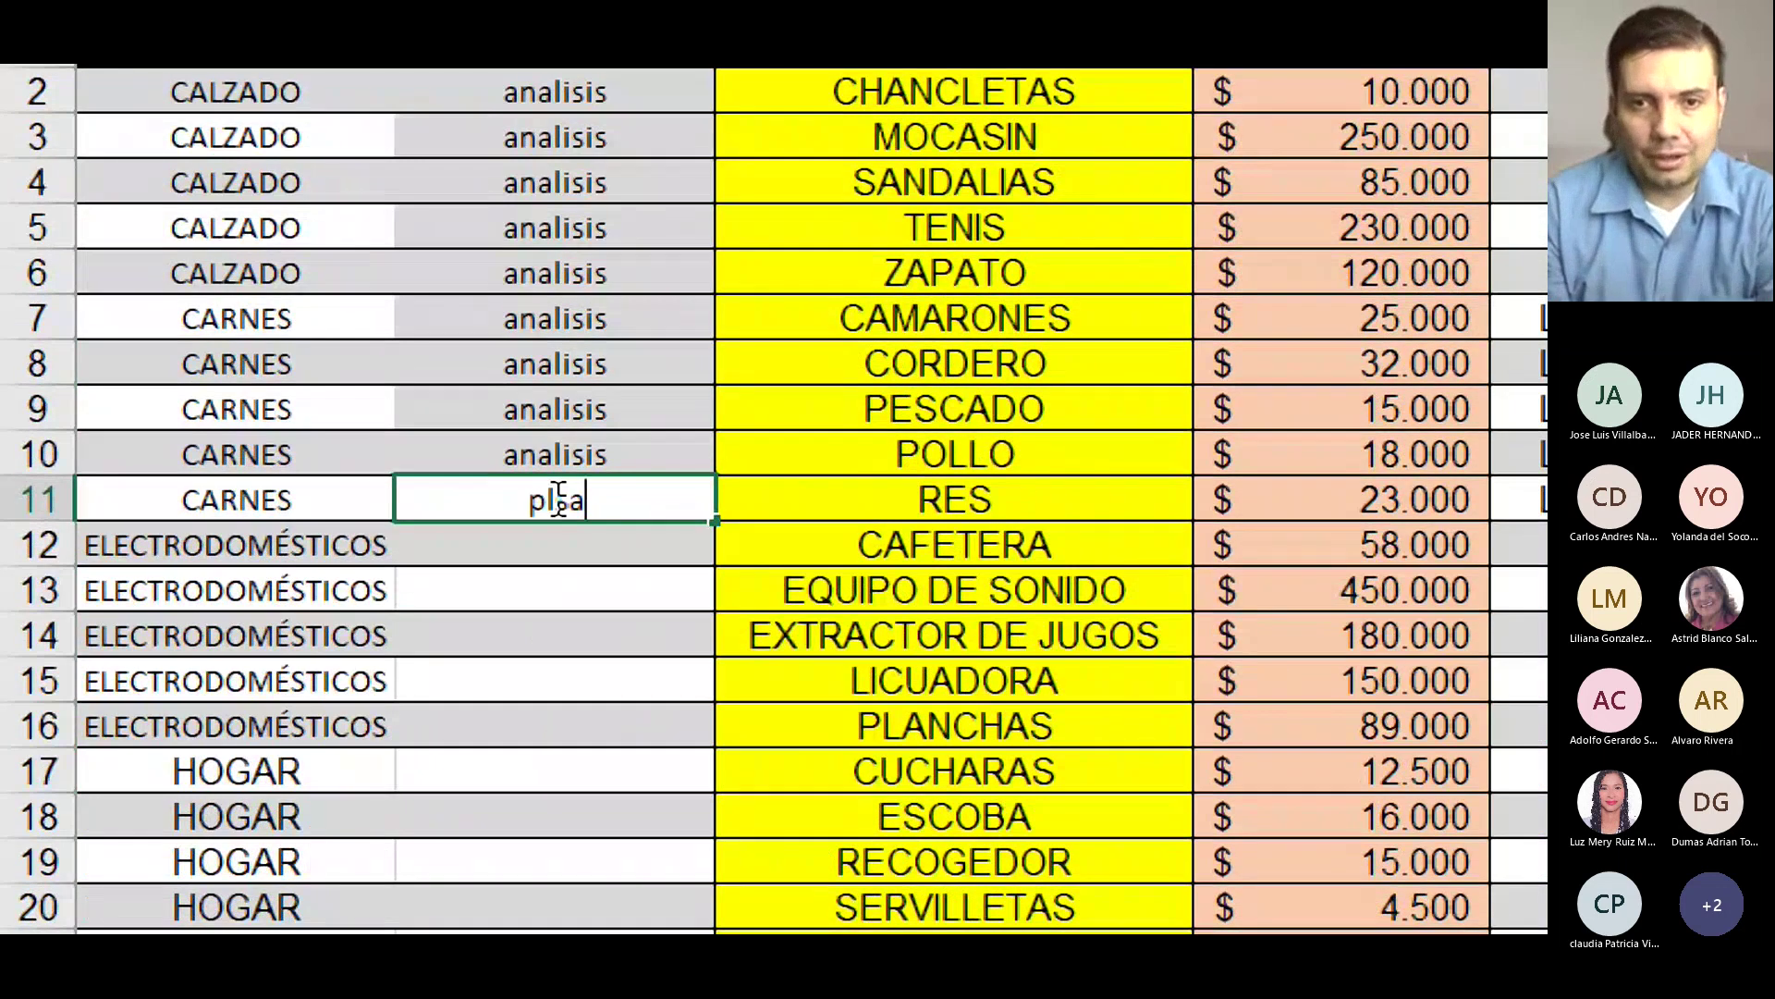
{"action": "key", "text": "BackSpace"}
{"action": "key", "text": "BackSpace"}
{"action": "key", "text": "BackSpace"}
{"action": "type", "text": "lanea"}
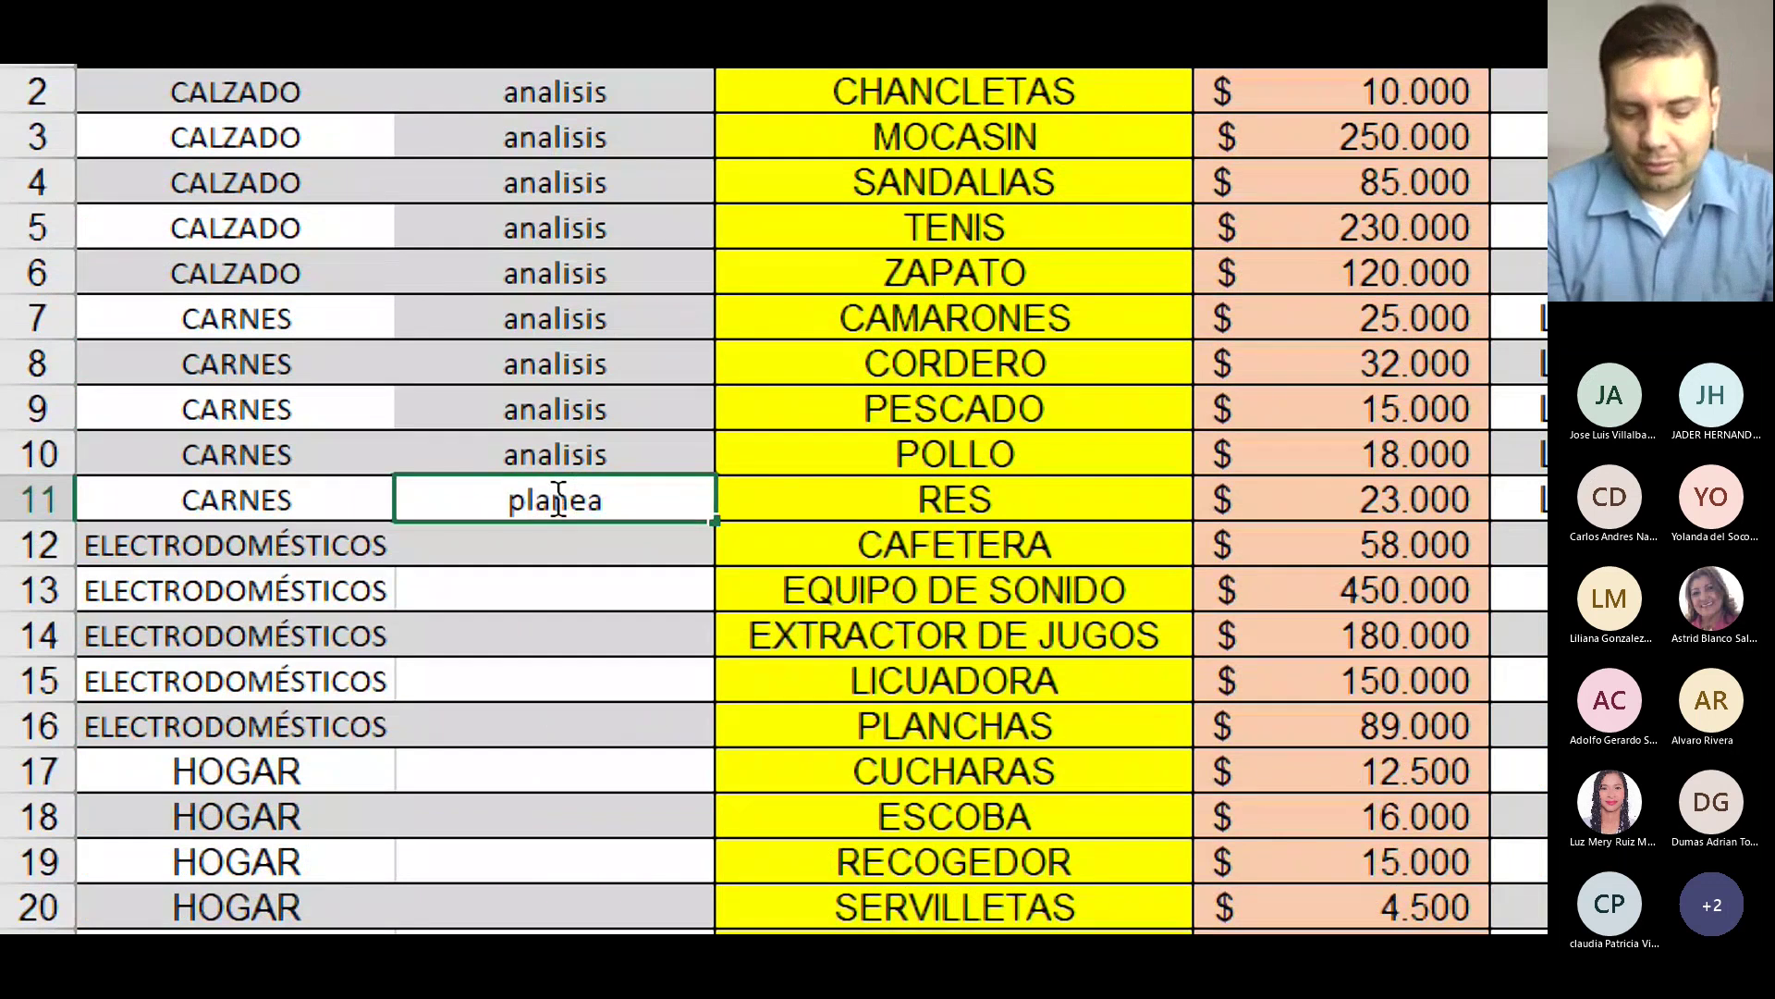
{"action": "type", "text": "ción"}
{"action": "key", "text": "Return"}
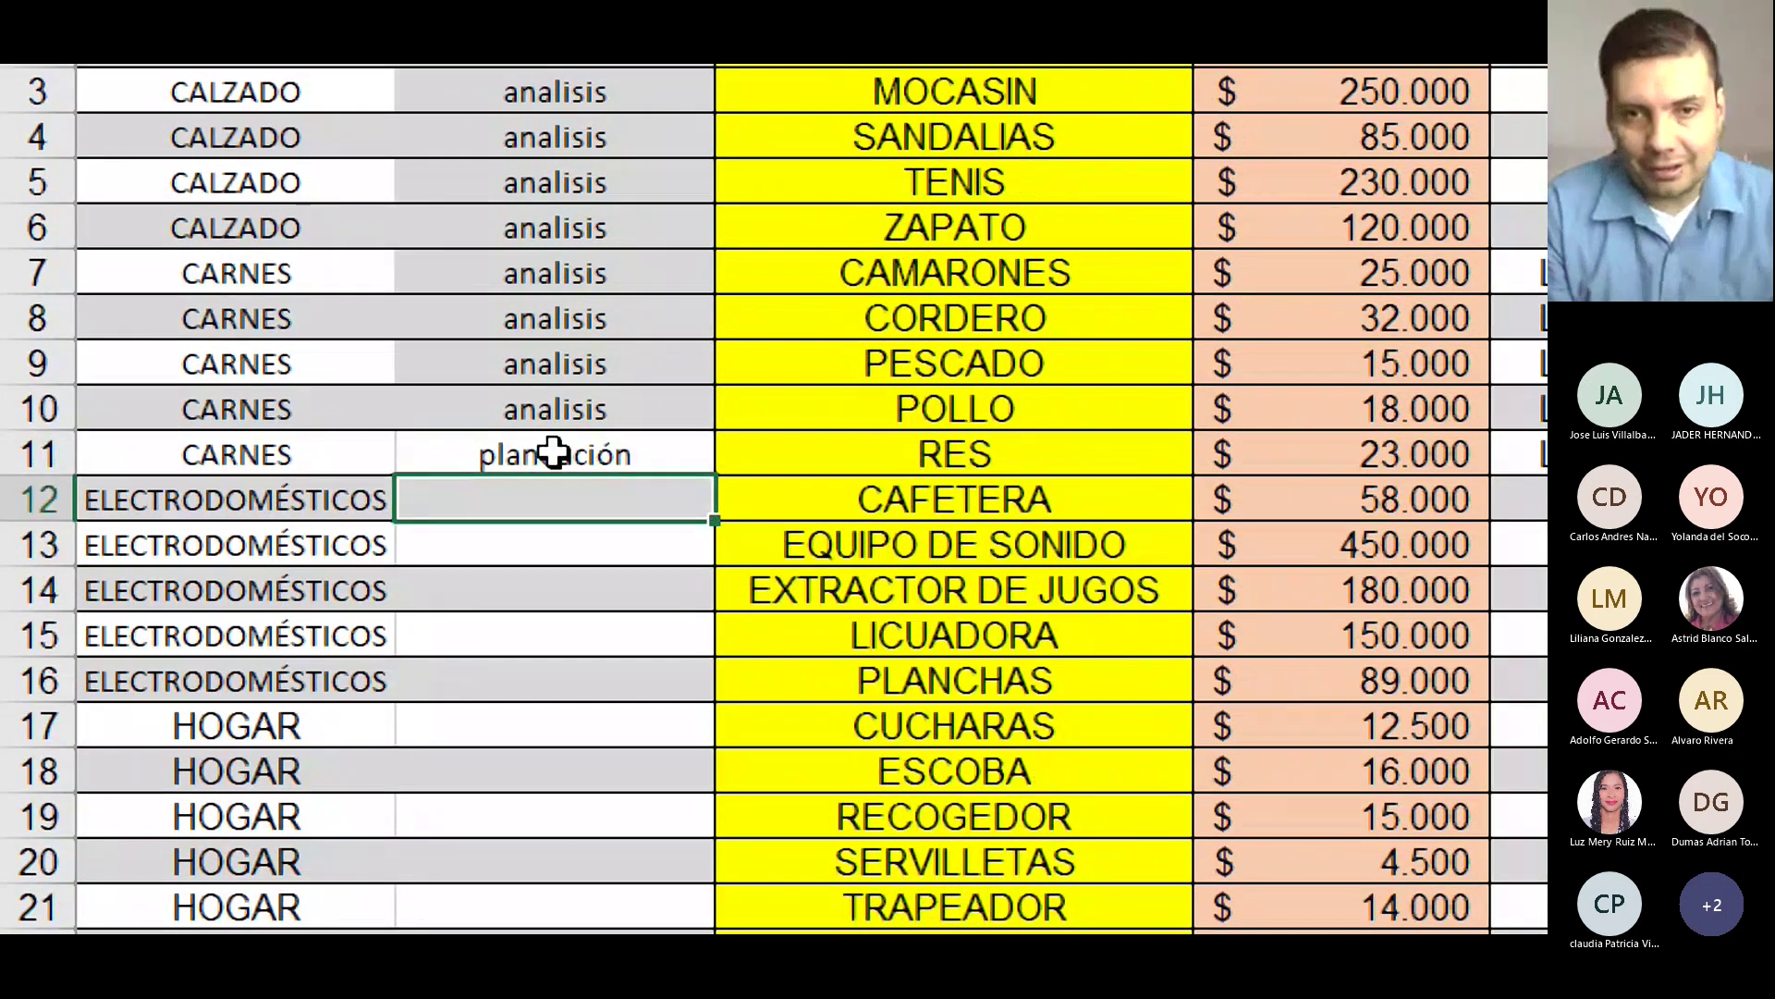
{"action": "left_click", "coordinate": [553, 453]}
{"action": "left_click_drag", "start_coordinate": [716, 474], "coordinate": [520, 580]}
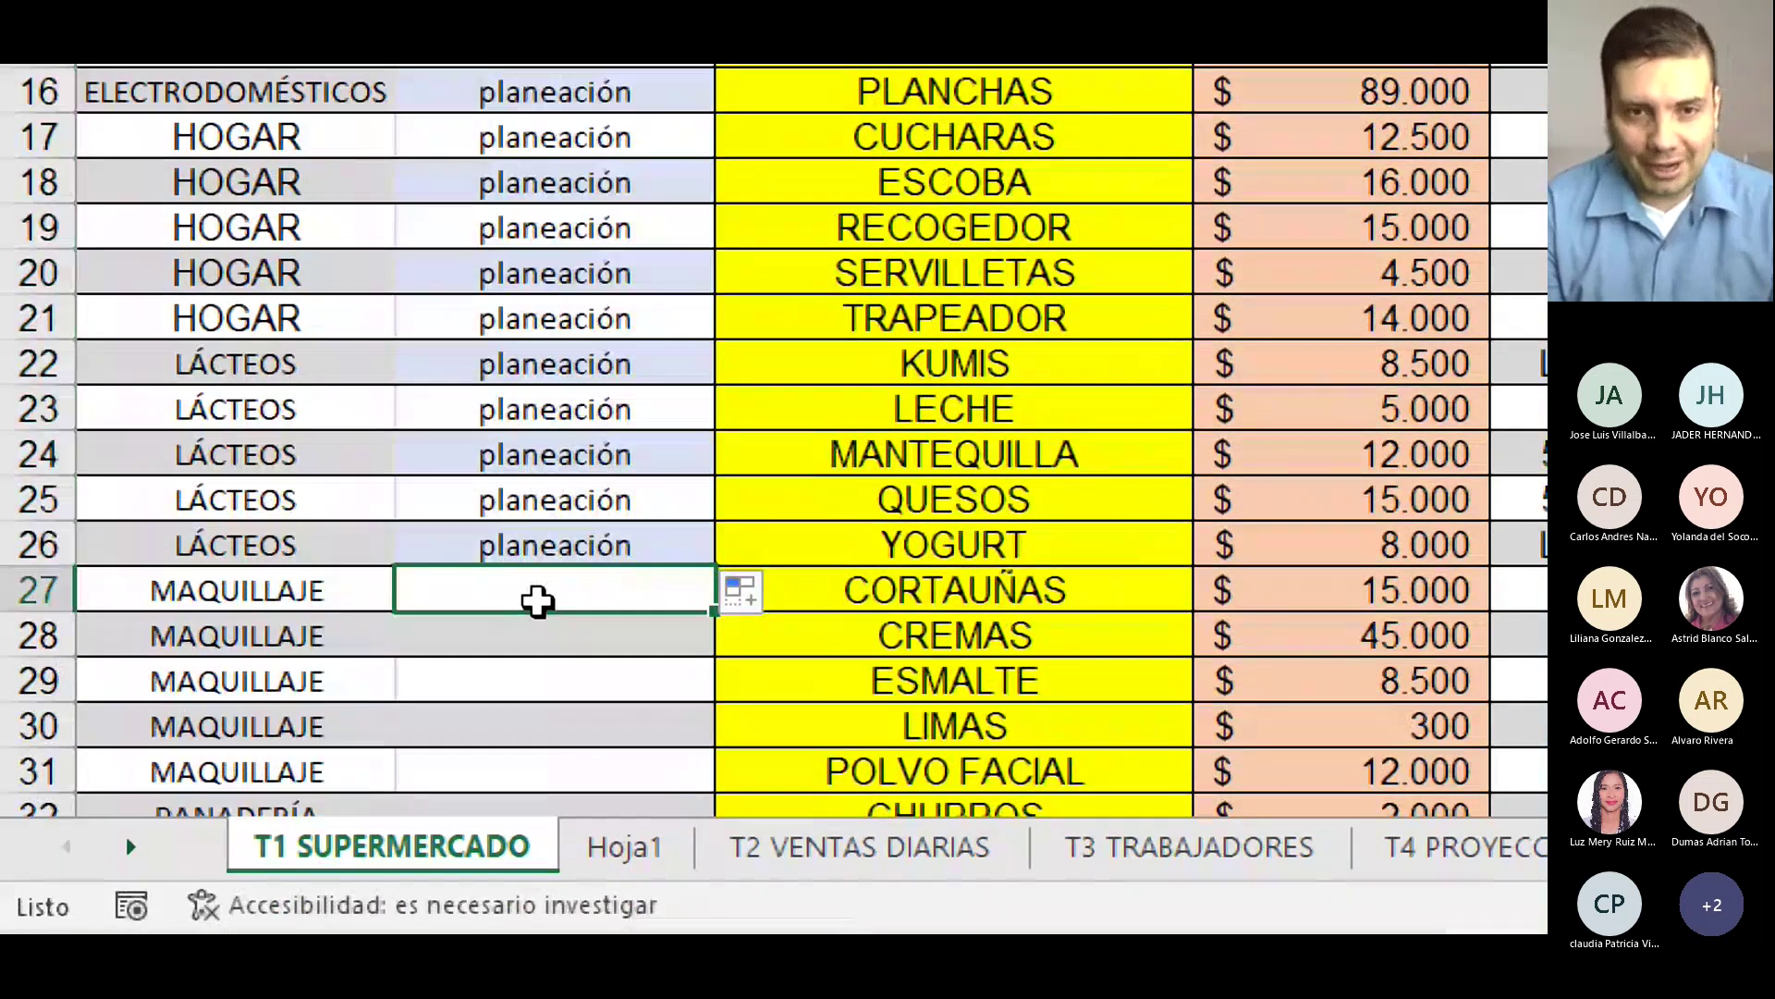
Enter ejecución in B27 of the fase column and fill it down through the remaining product rows.
{"action": "left_click", "coordinate": [535, 599]}
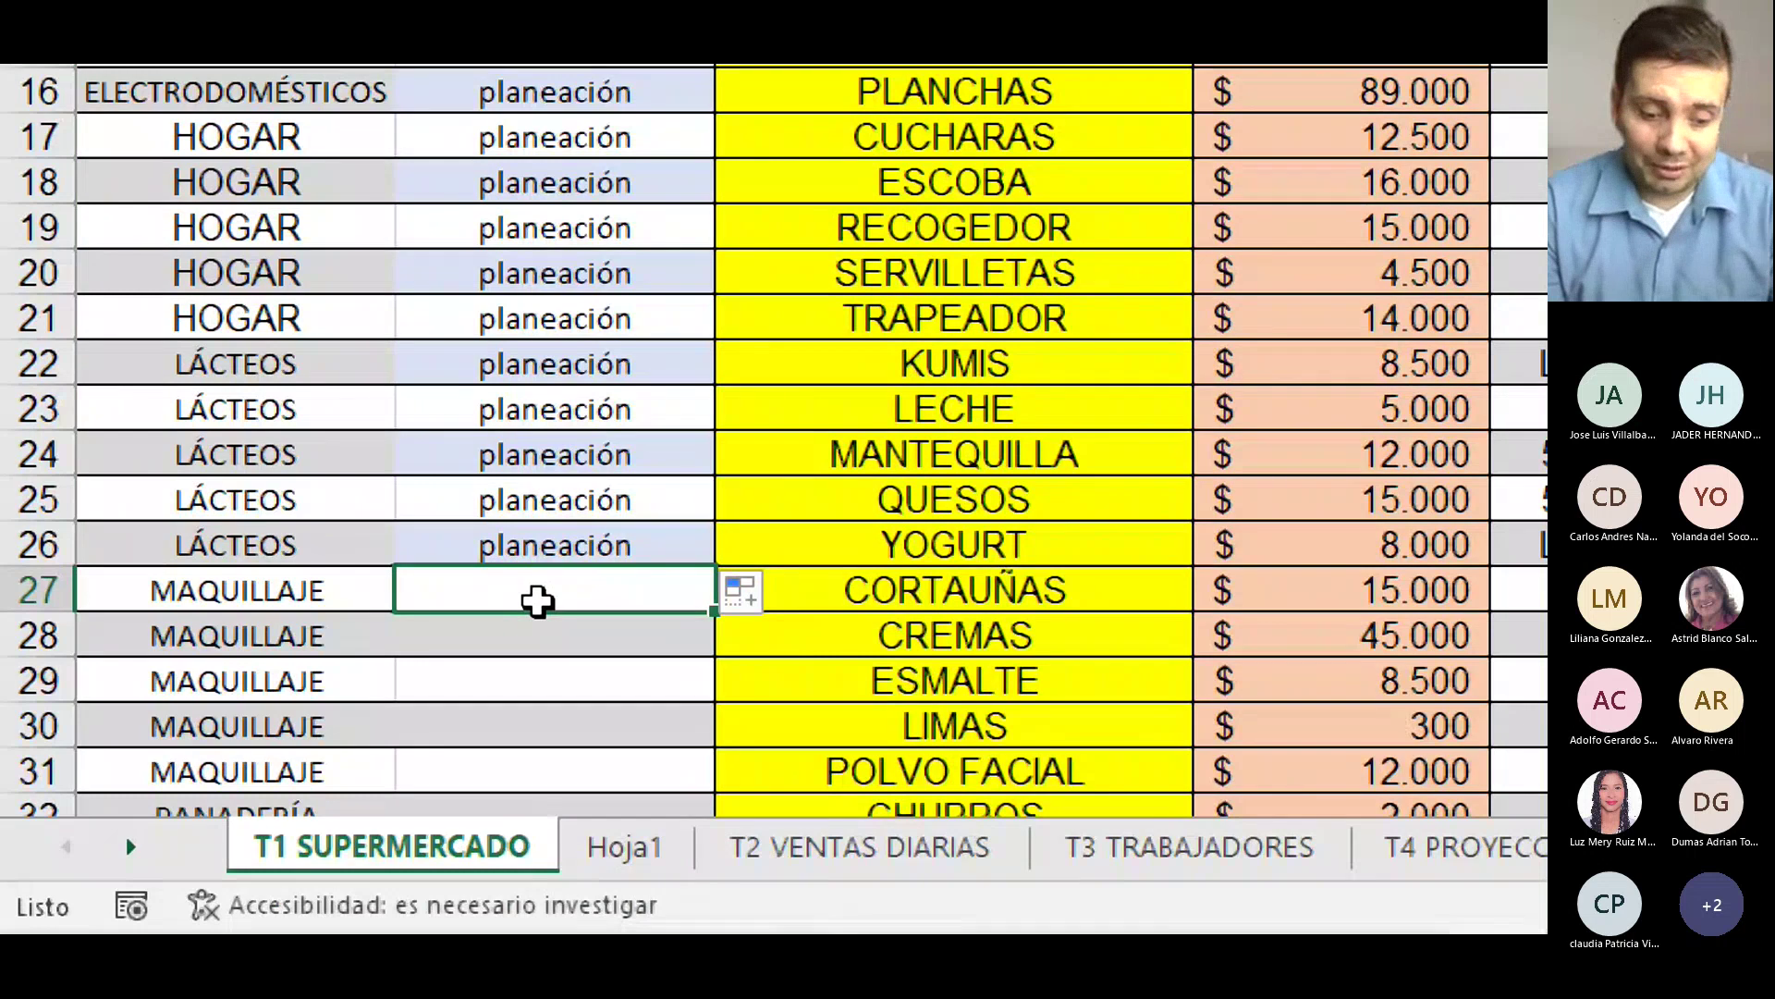
{"action": "type", "text": "eje"}
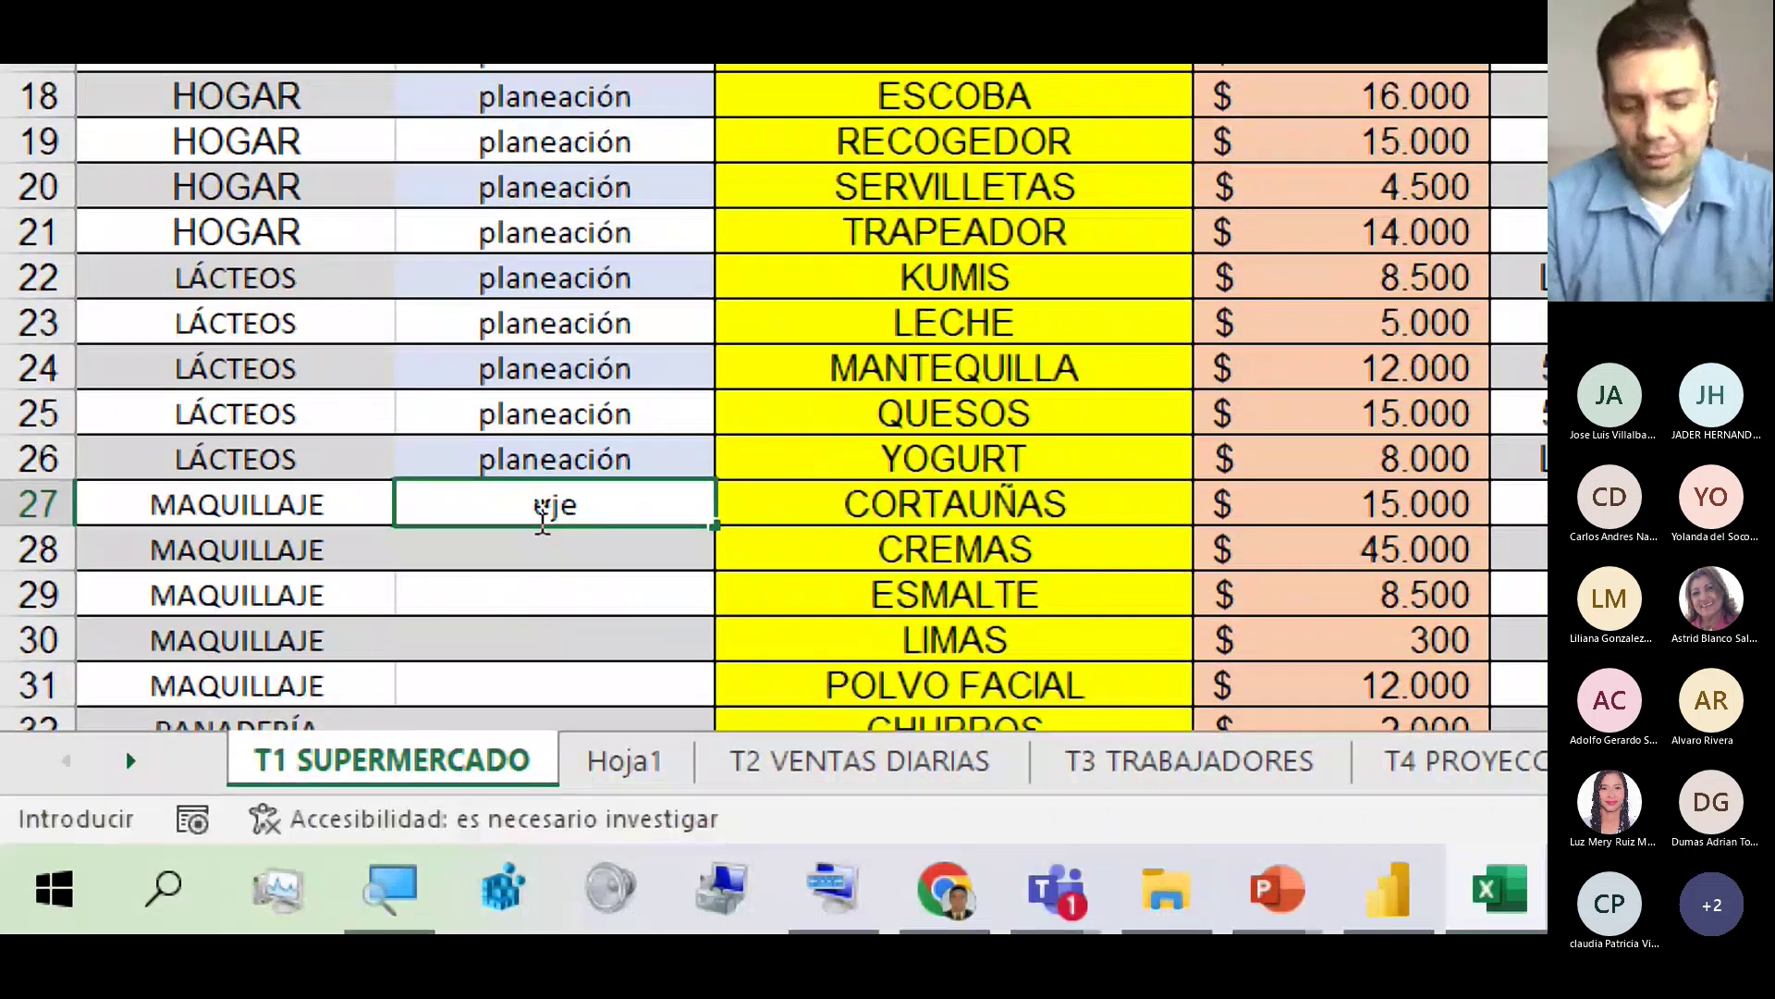
{"action": "type", "text": "cución"}
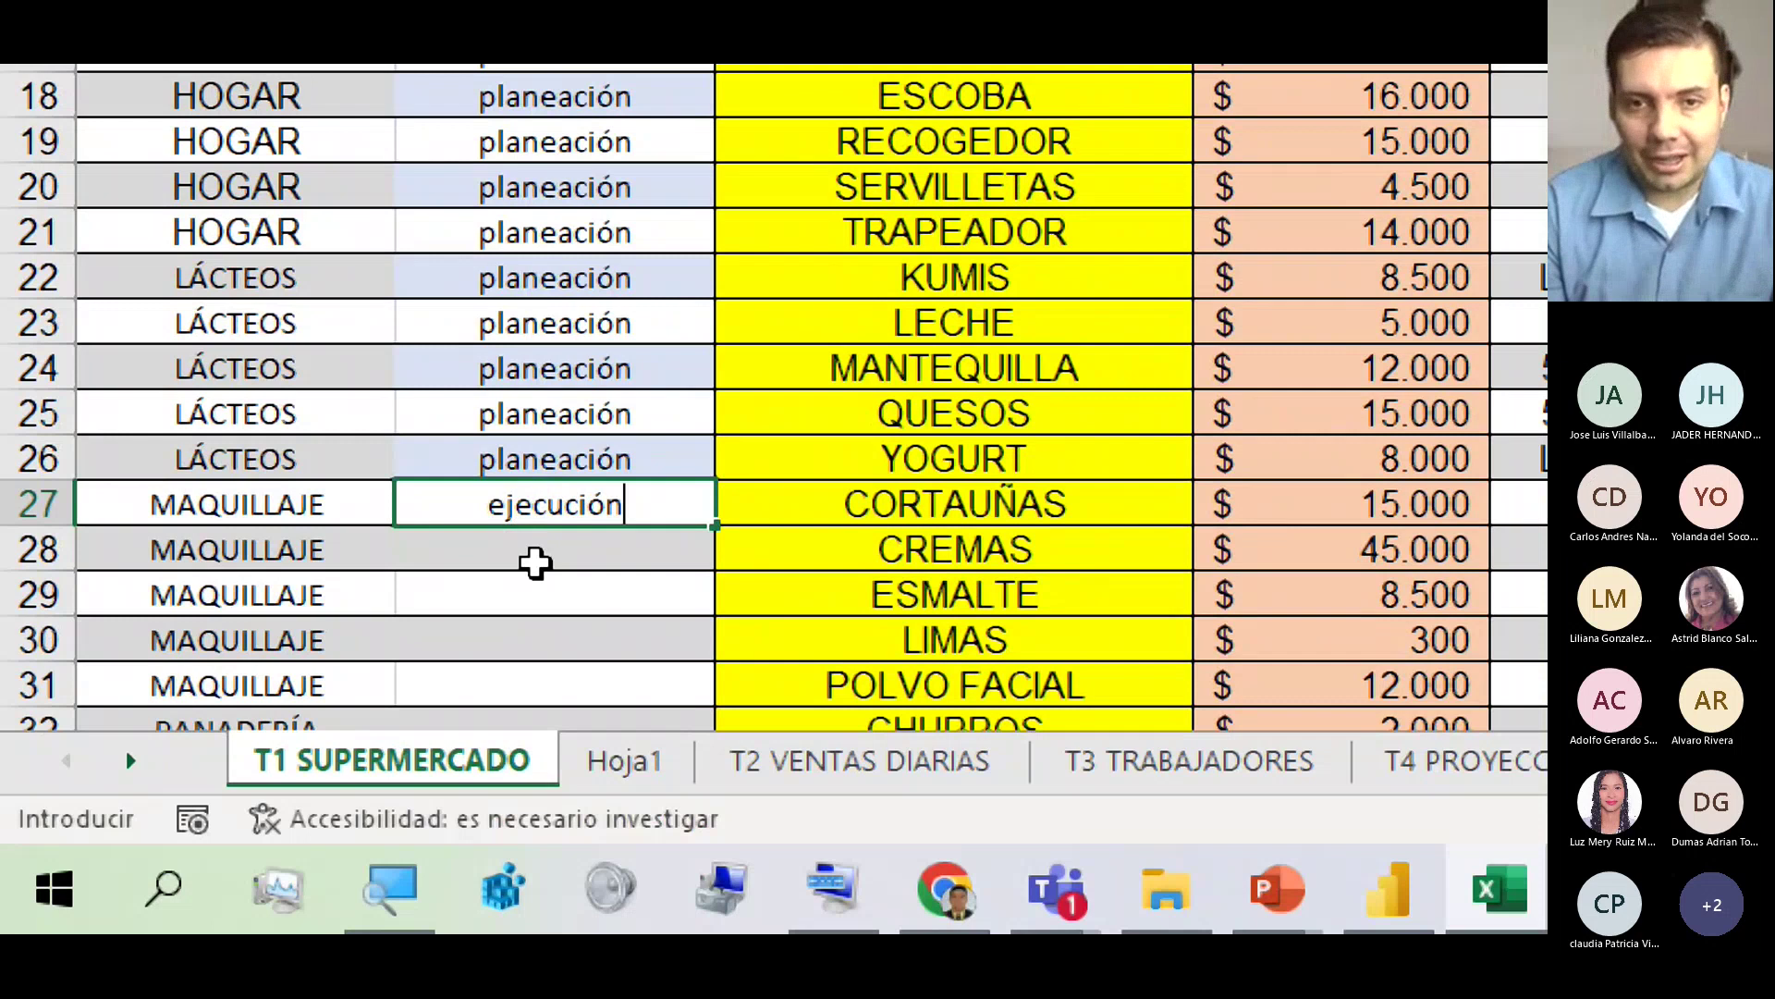
{"action": "key", "text": "Return"}
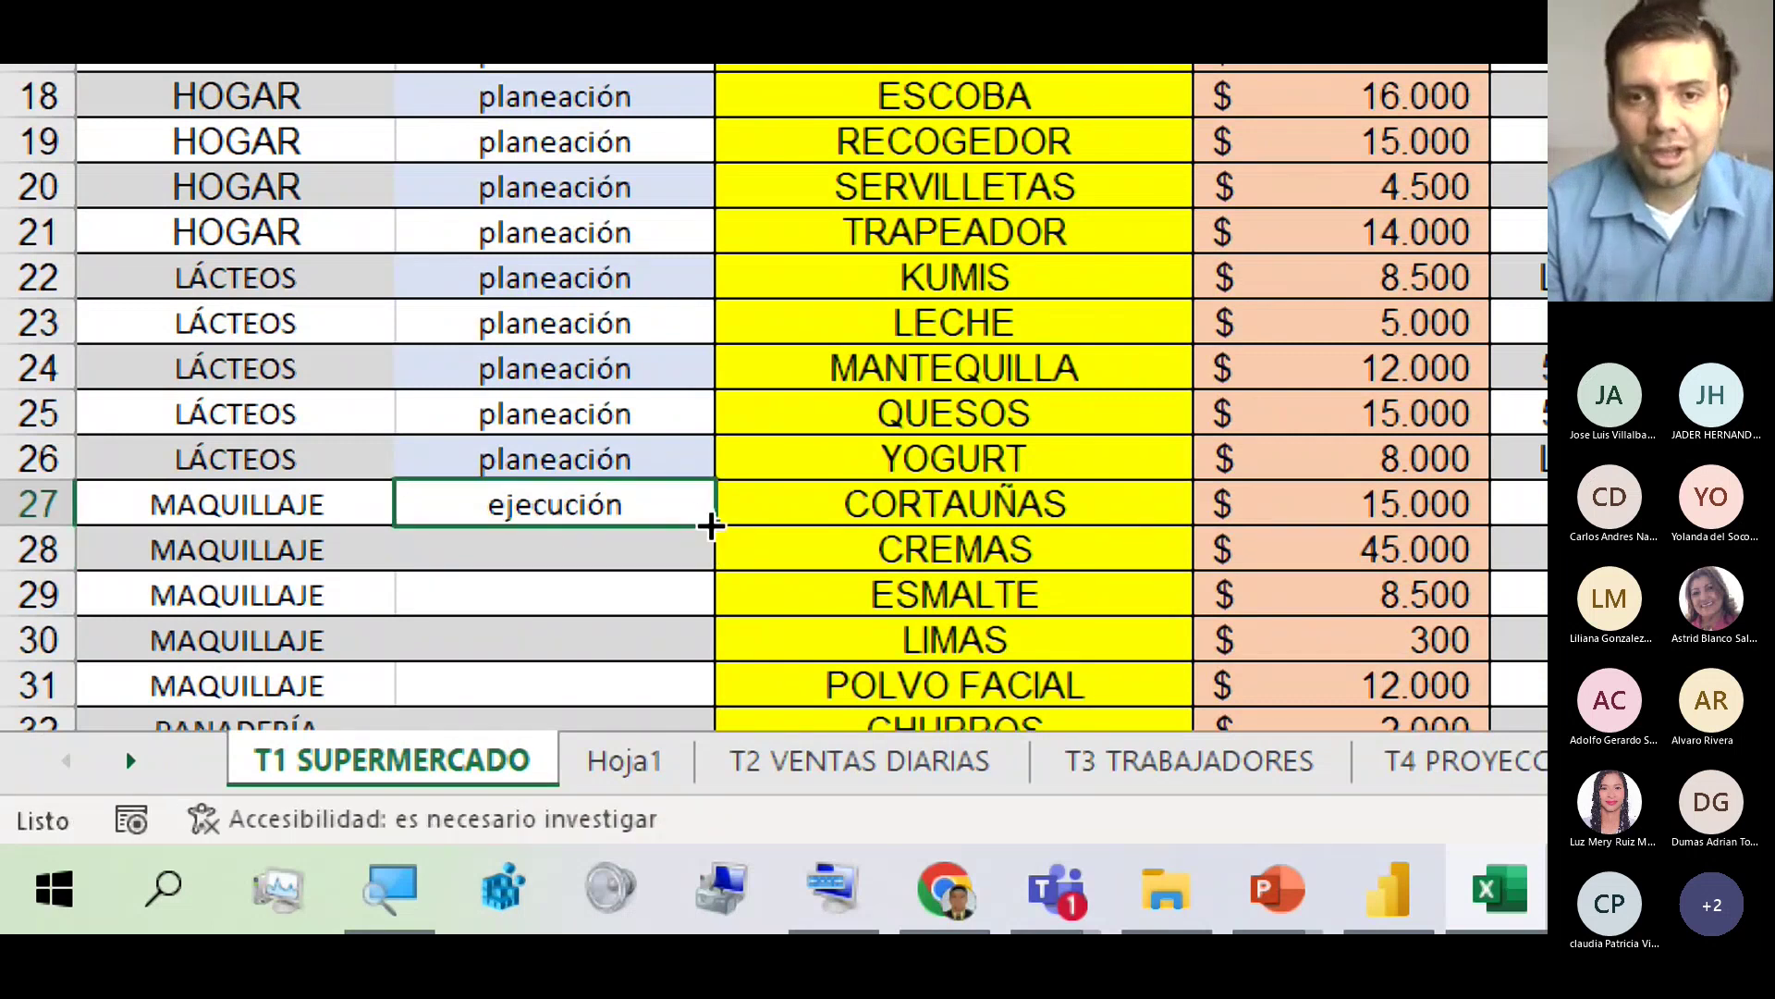
{"action": "left_click_drag", "start_coordinate": [713, 527], "coordinate": [430, 648]}
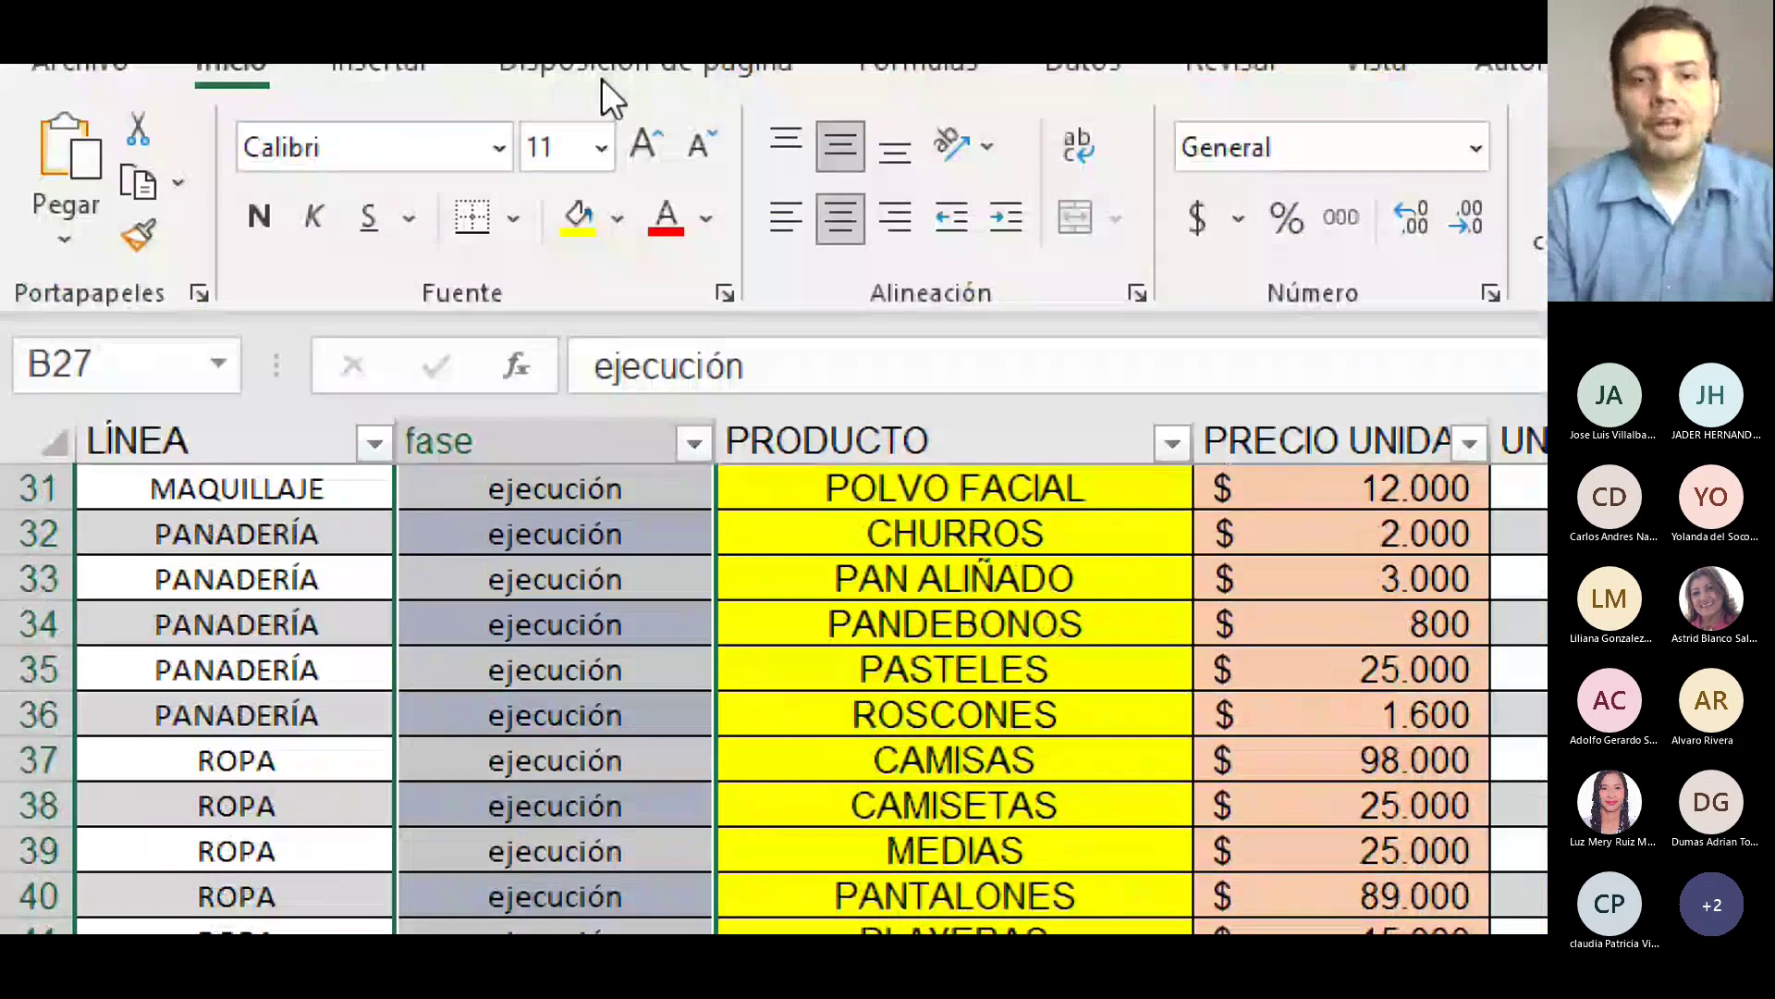
Go to the pivot table on Hoja1 and refresh all data so the new fase column is included.
{"action": "middle_click", "coordinate": [514, 746]}
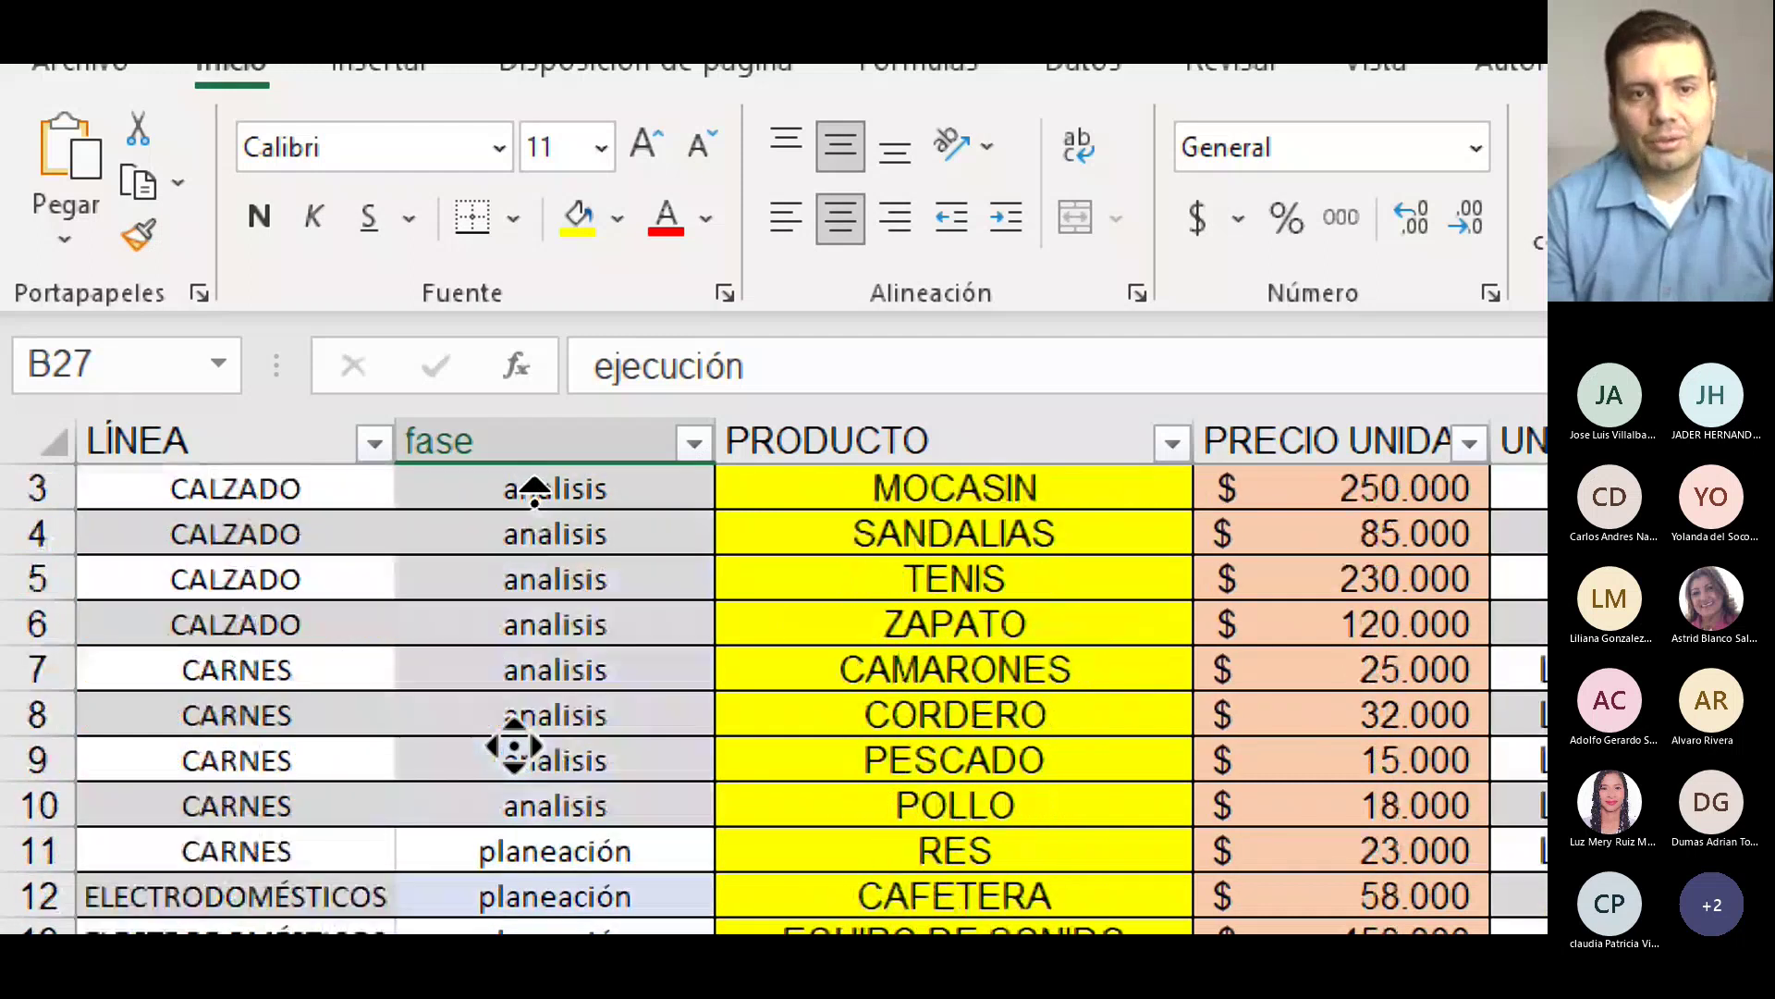
{"action": "left_click", "coordinate": [591, 743]}
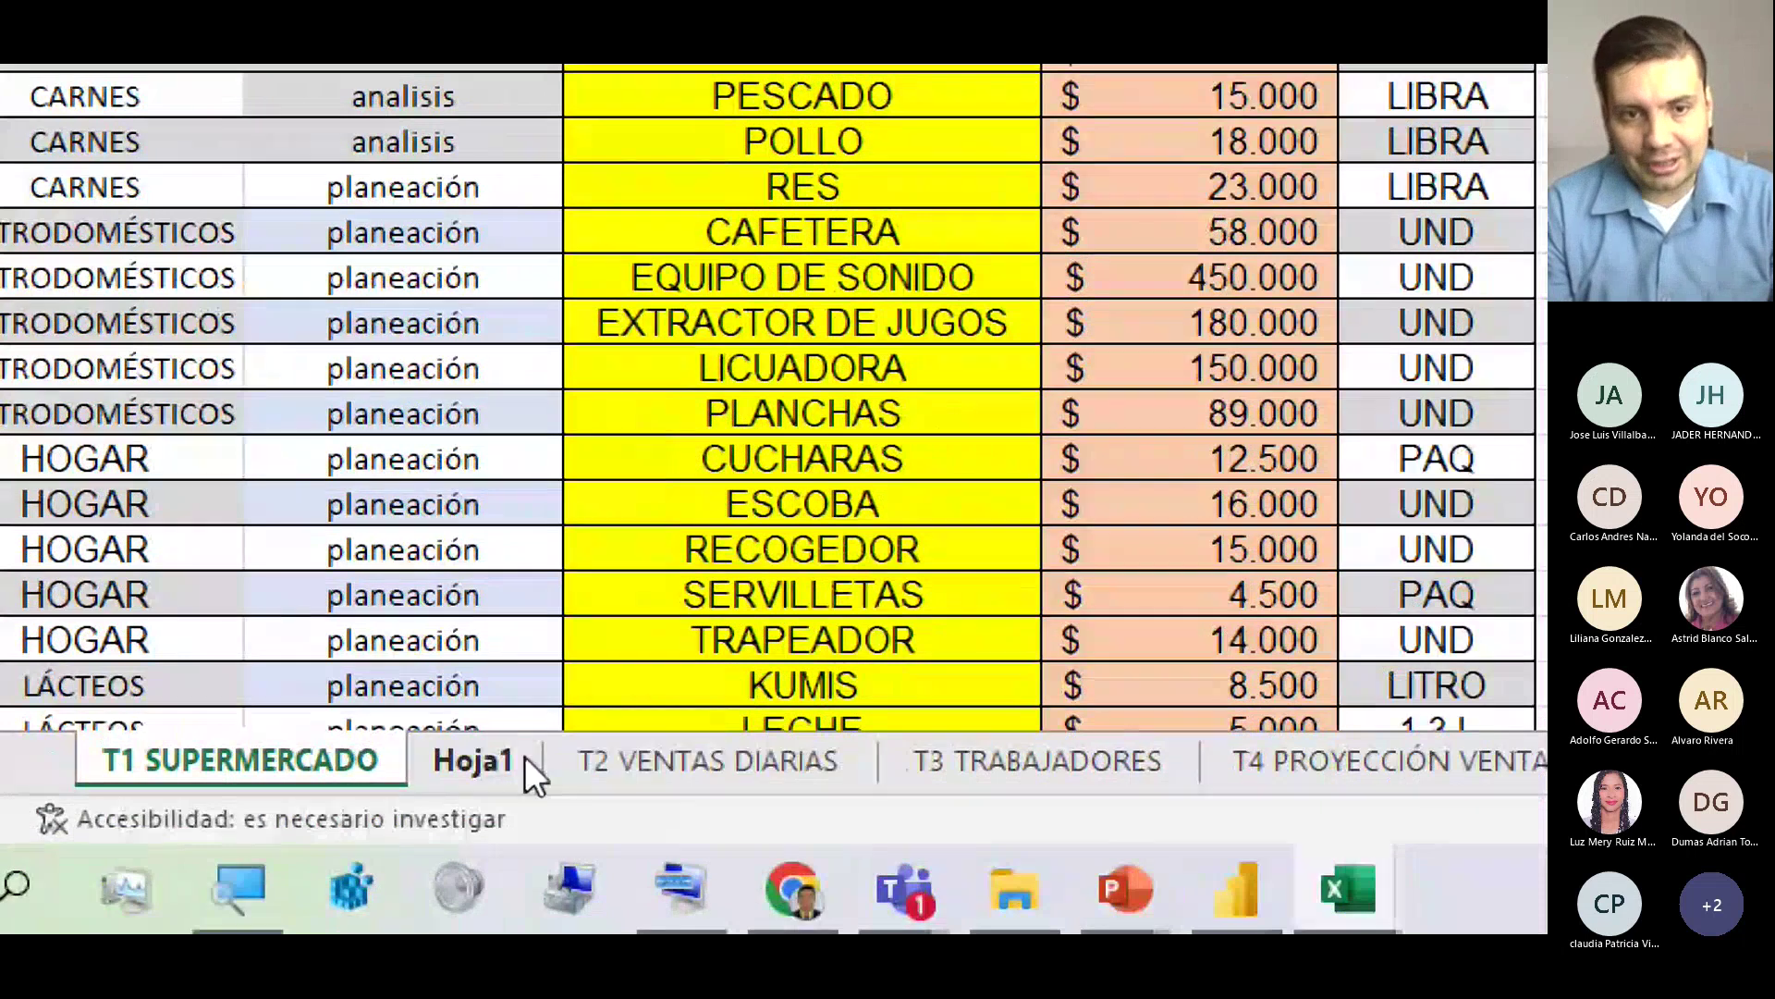
{"action": "left_click", "coordinate": [624, 762]}
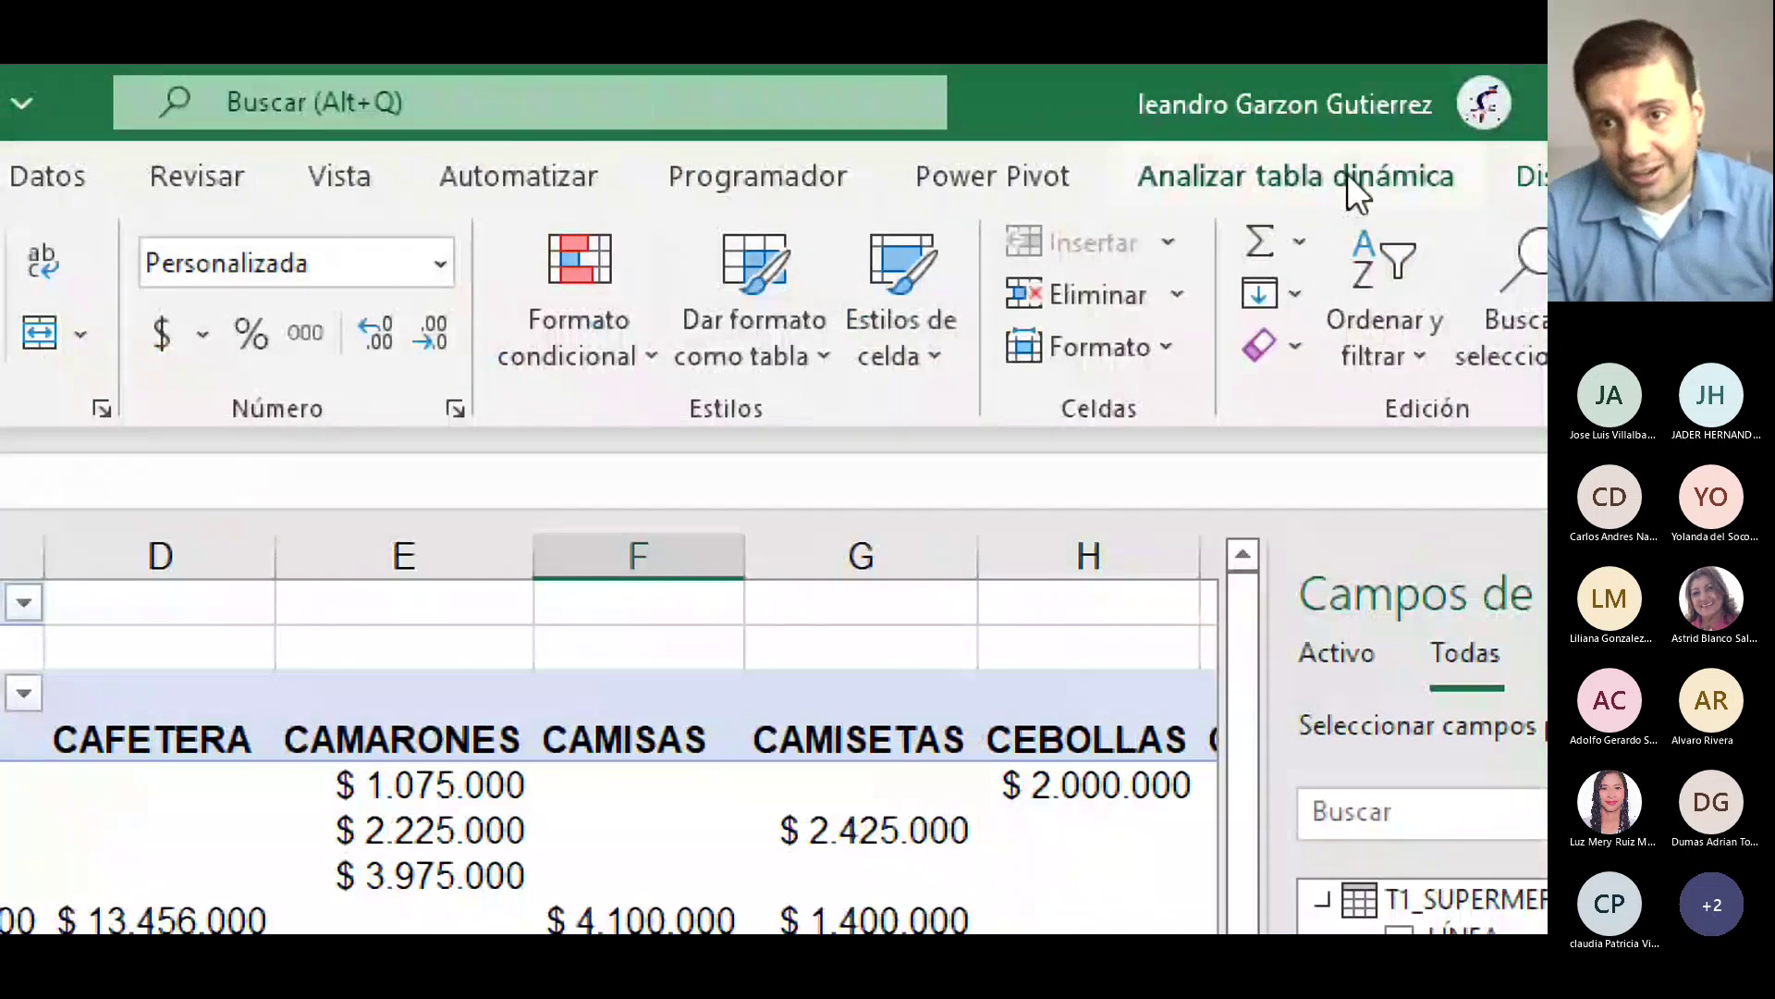
{"action": "left_click", "coordinate": [1346, 176]}
{"action": "left_click", "coordinate": [641, 341]}
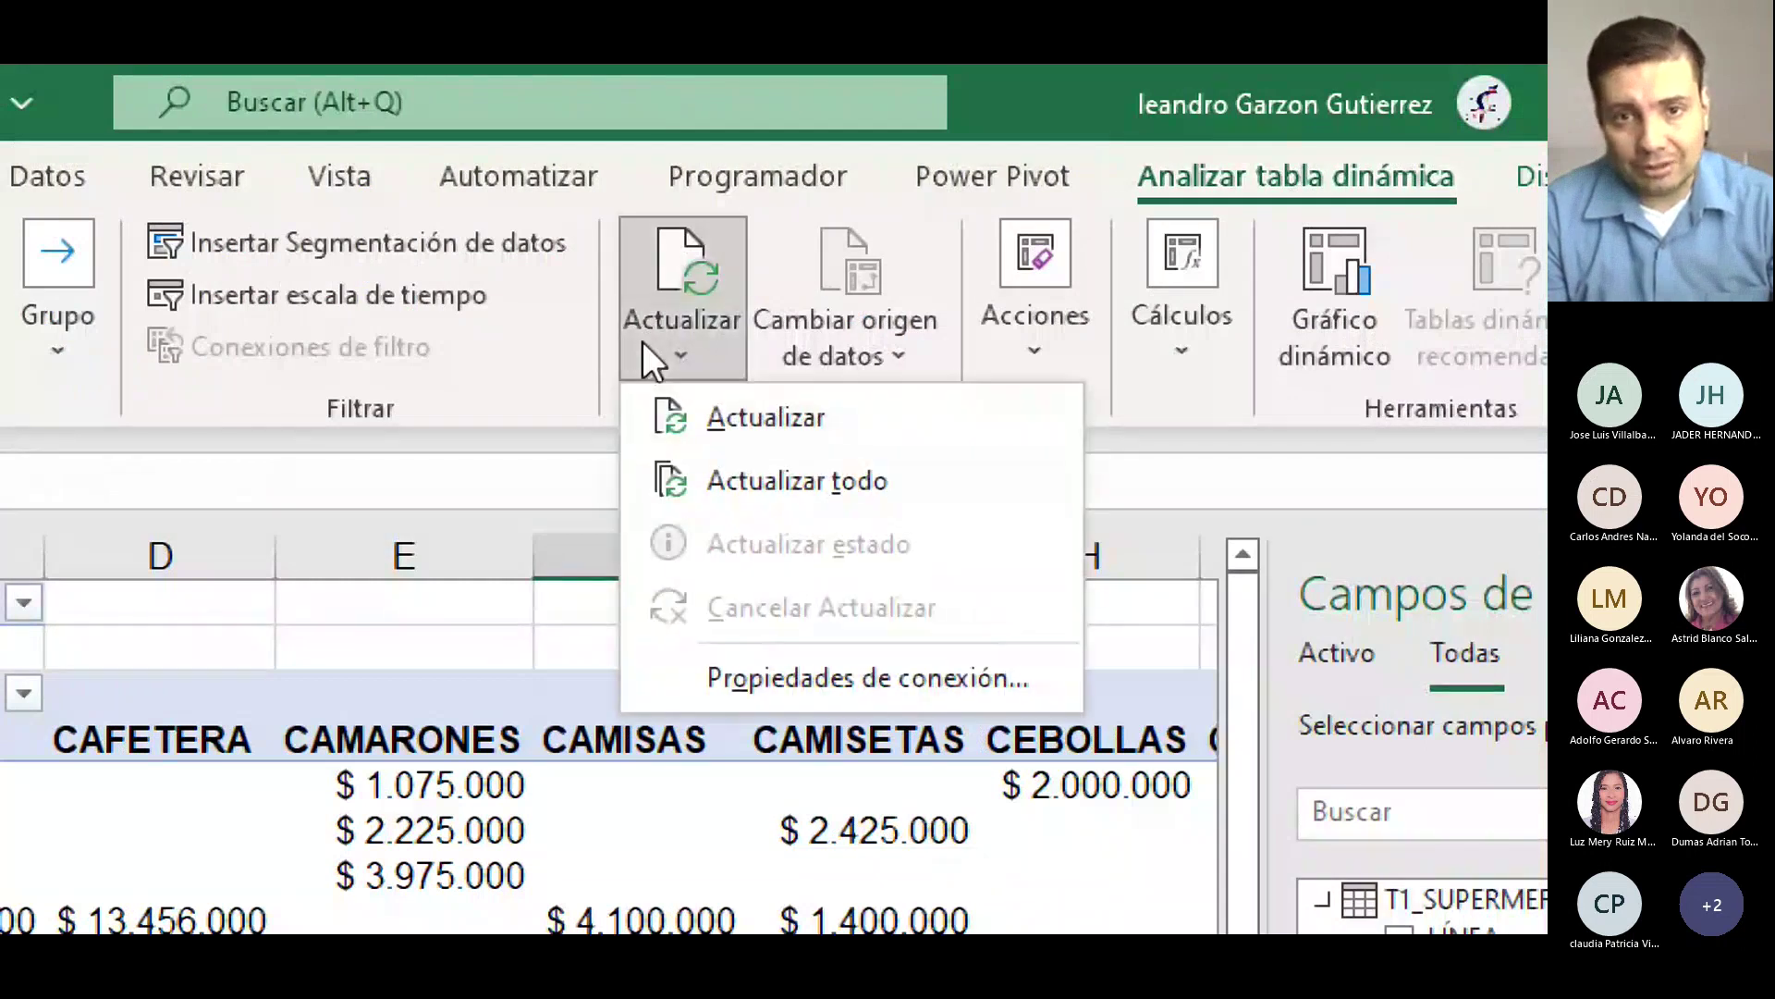
{"action": "left_click", "coordinate": [711, 480]}
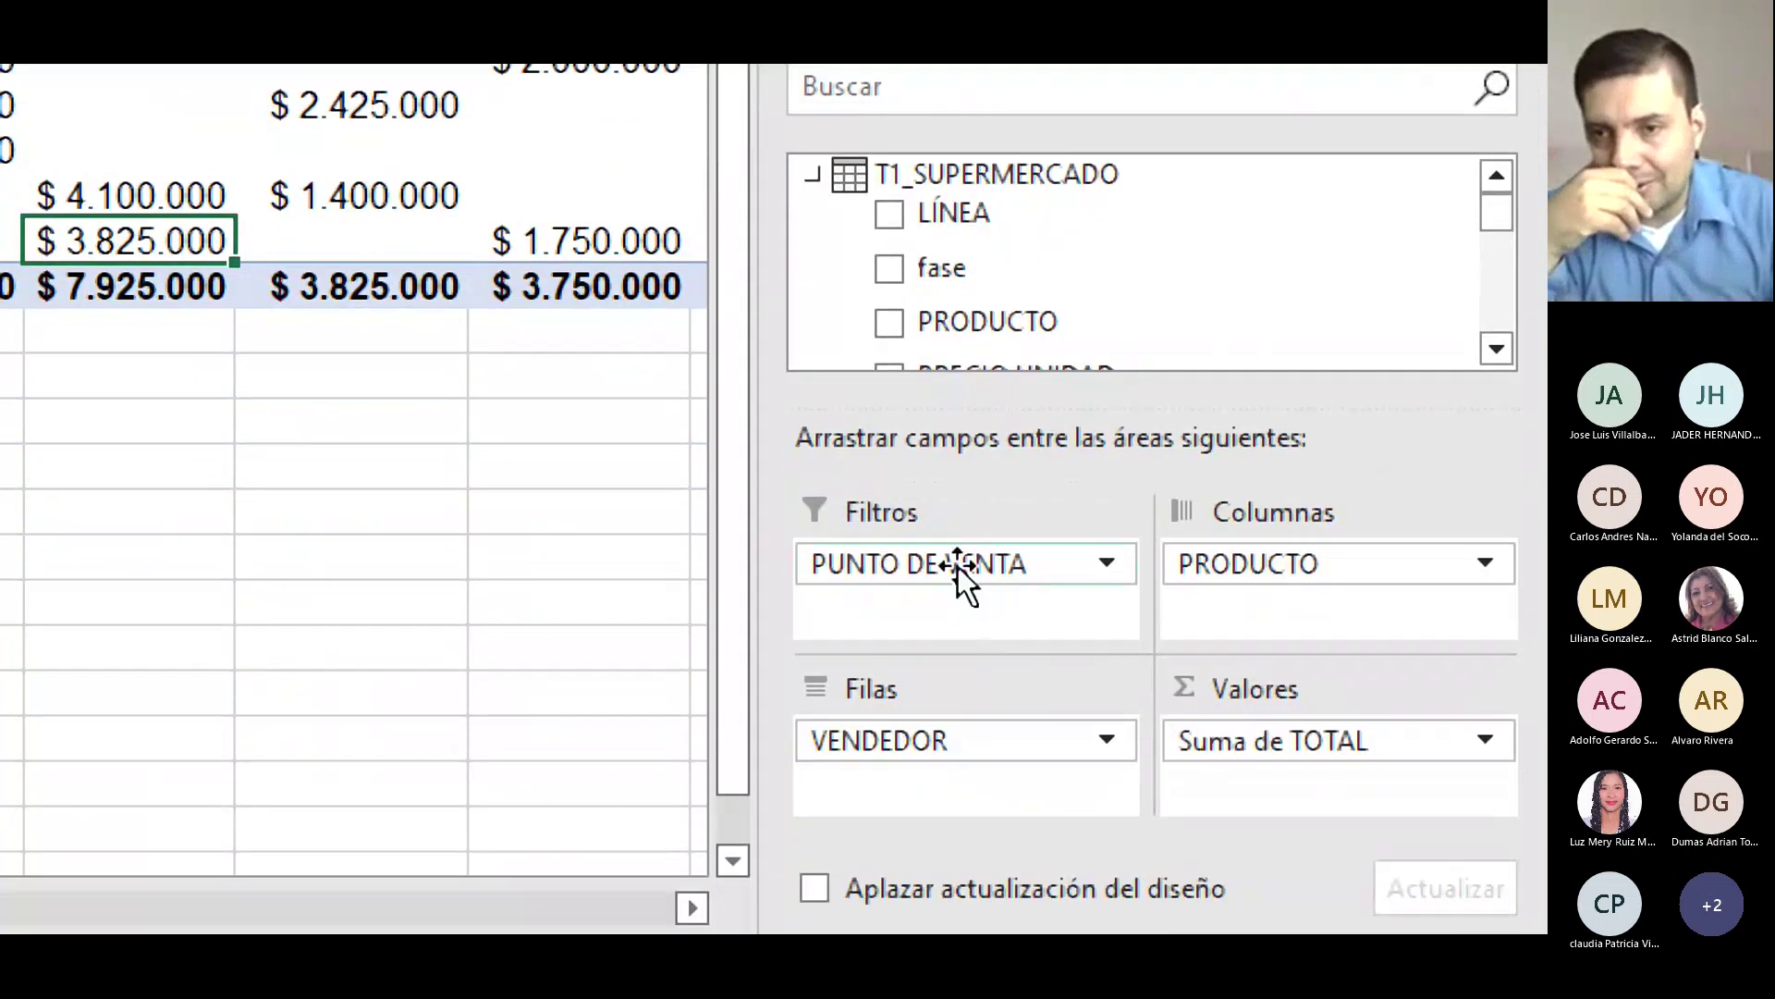
Rearrange the pivot fields by removing PRODUCTO and placing PUNTO DE VENTA in columns and fase in filters.
{"action": "left_click_drag", "start_coordinate": [1483, 573], "coordinate": [1091, 296]}
{"action": "left_click_drag", "start_coordinate": [846, 562], "coordinate": [1353, 601]}
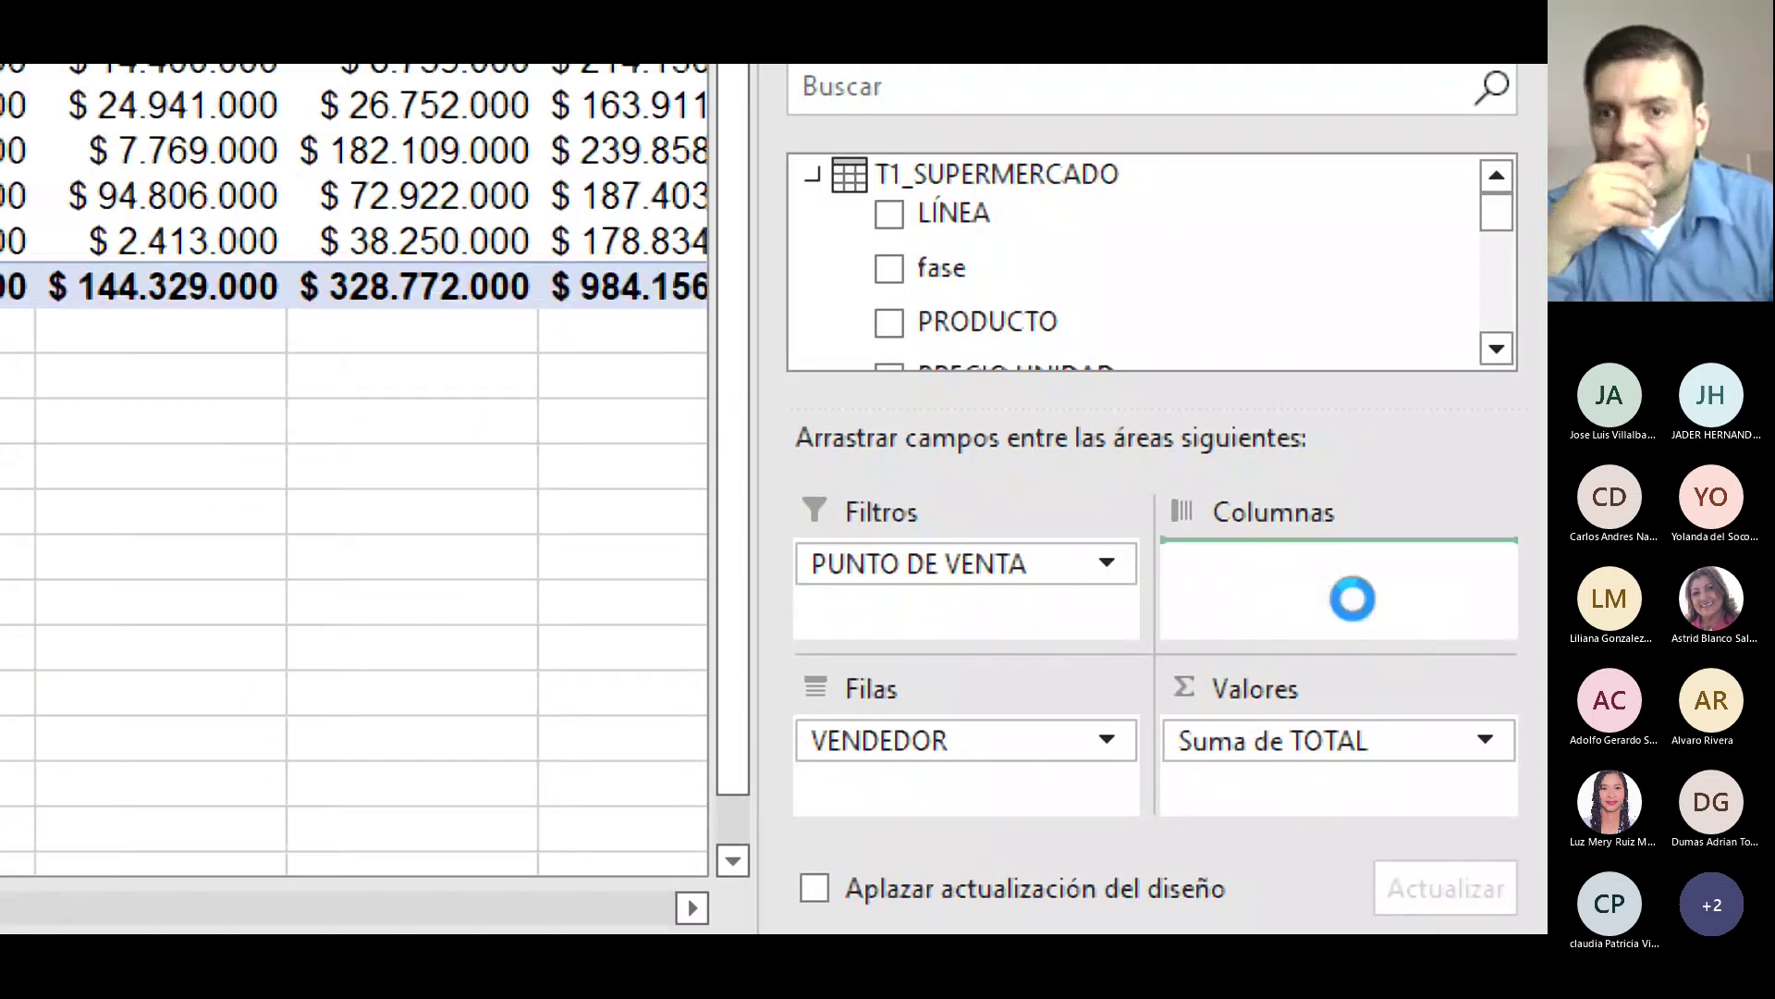
{"action": "left_click", "coordinate": [973, 308]}
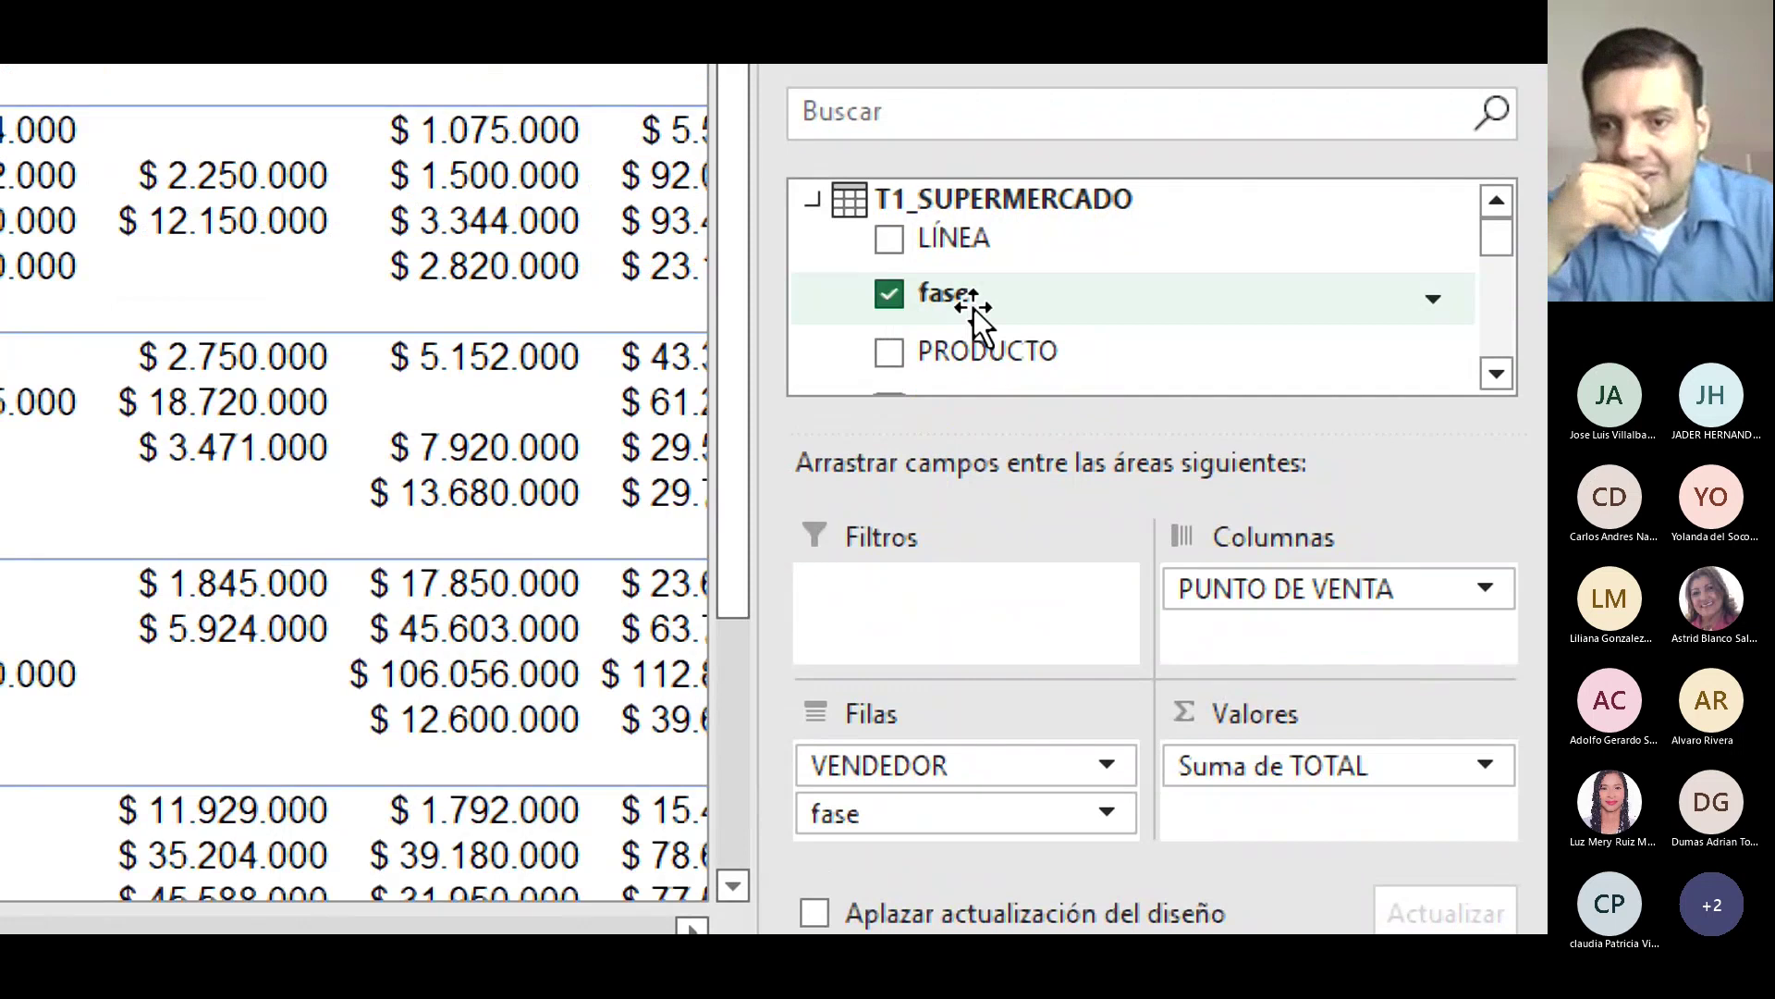
{"action": "left_click_drag", "start_coordinate": [874, 789], "coordinate": [928, 583]}
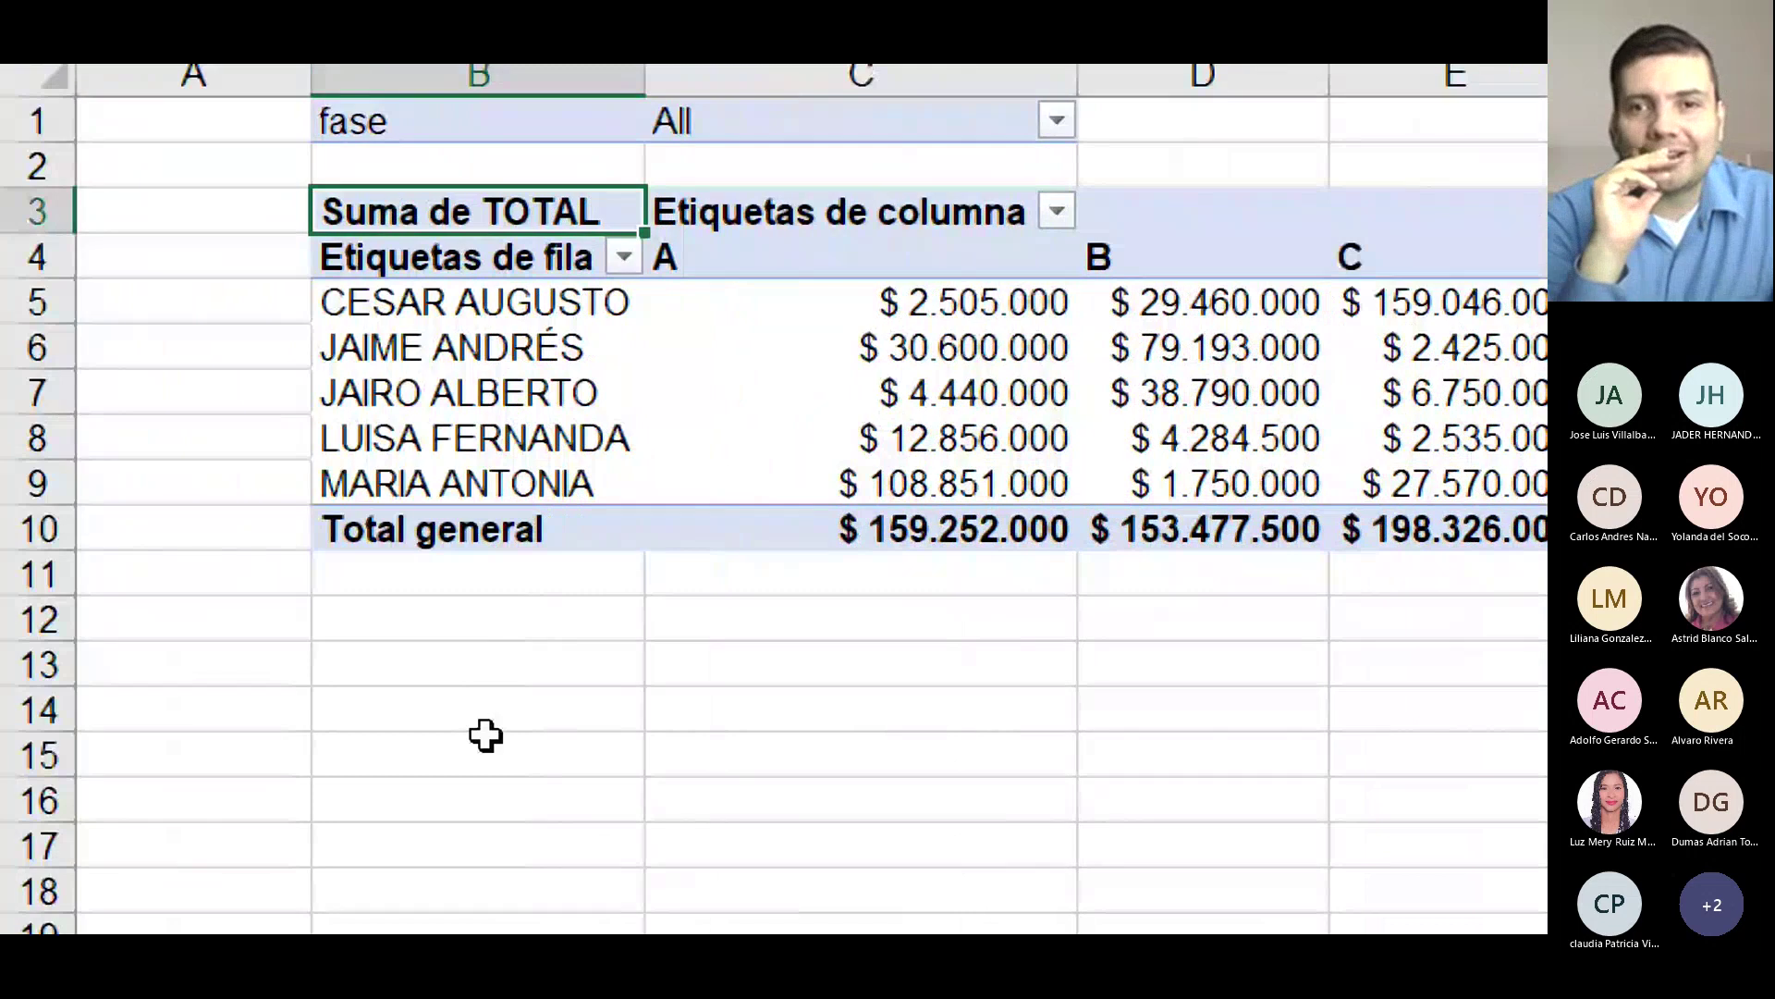
Filter the pivot table by fase with multiple selection enabled, keeping only ejecución.
{"action": "left_click", "coordinate": [1055, 122]}
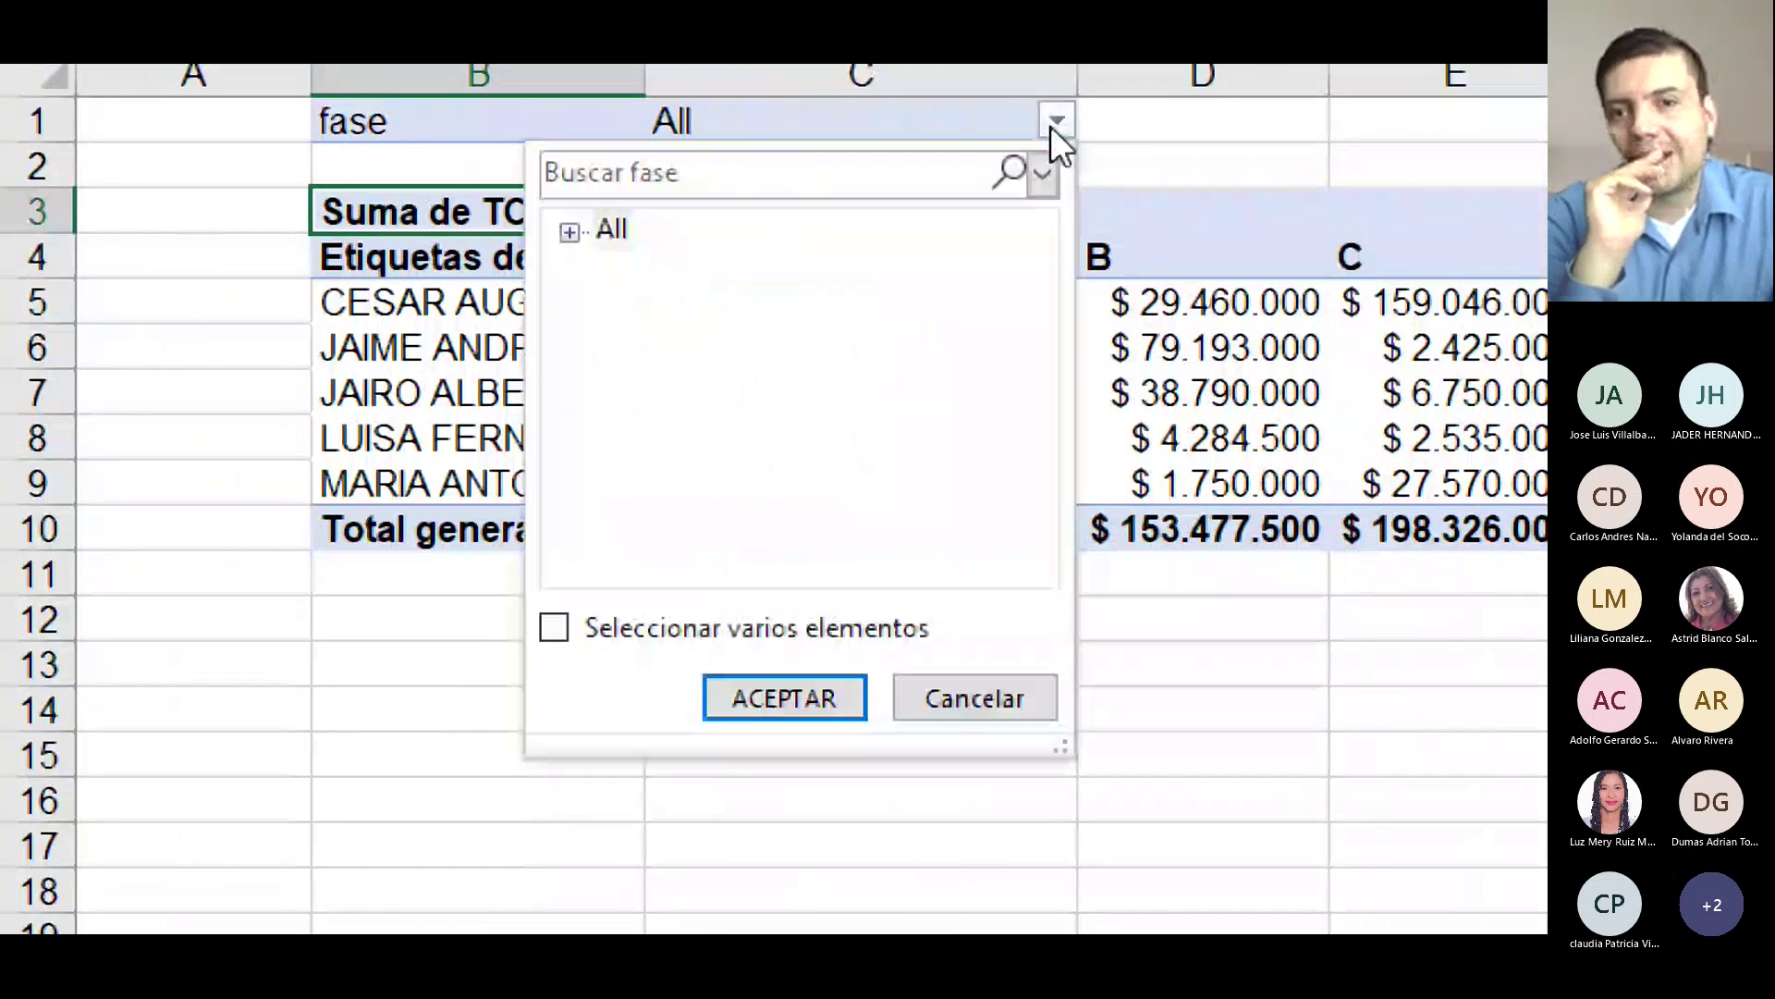
{"action": "left_click", "coordinate": [569, 232]}
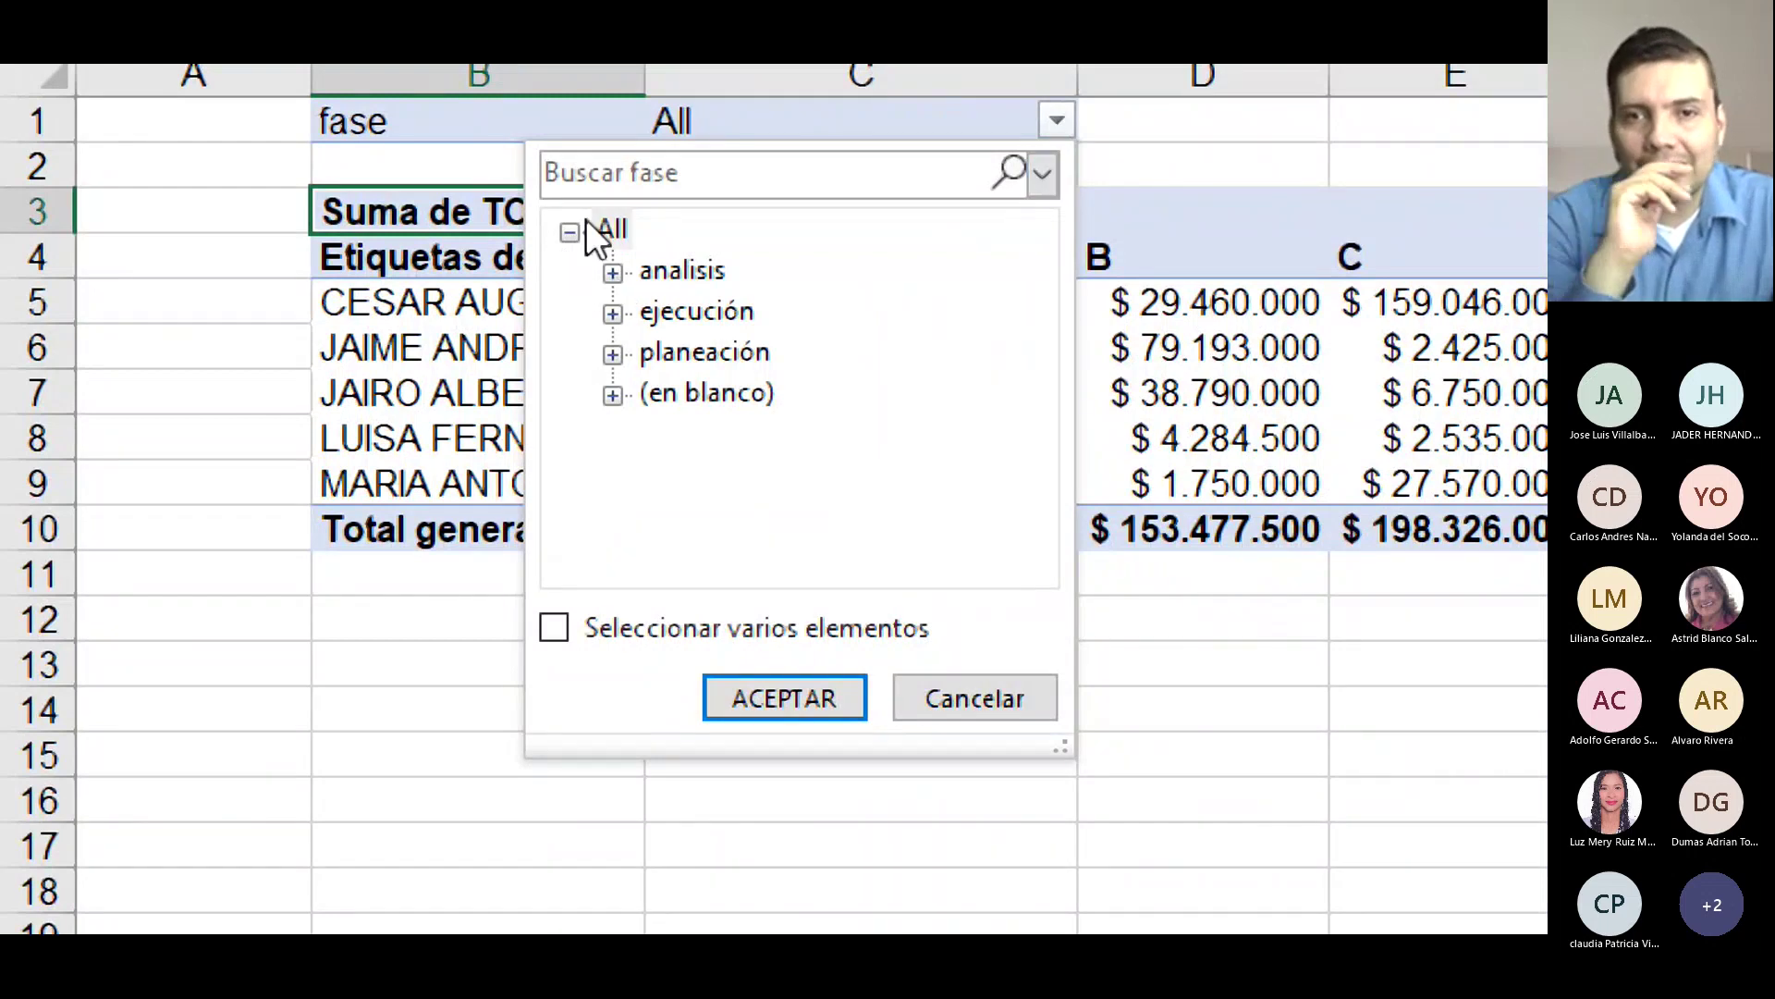
{"action": "left_click", "coordinate": [610, 272]}
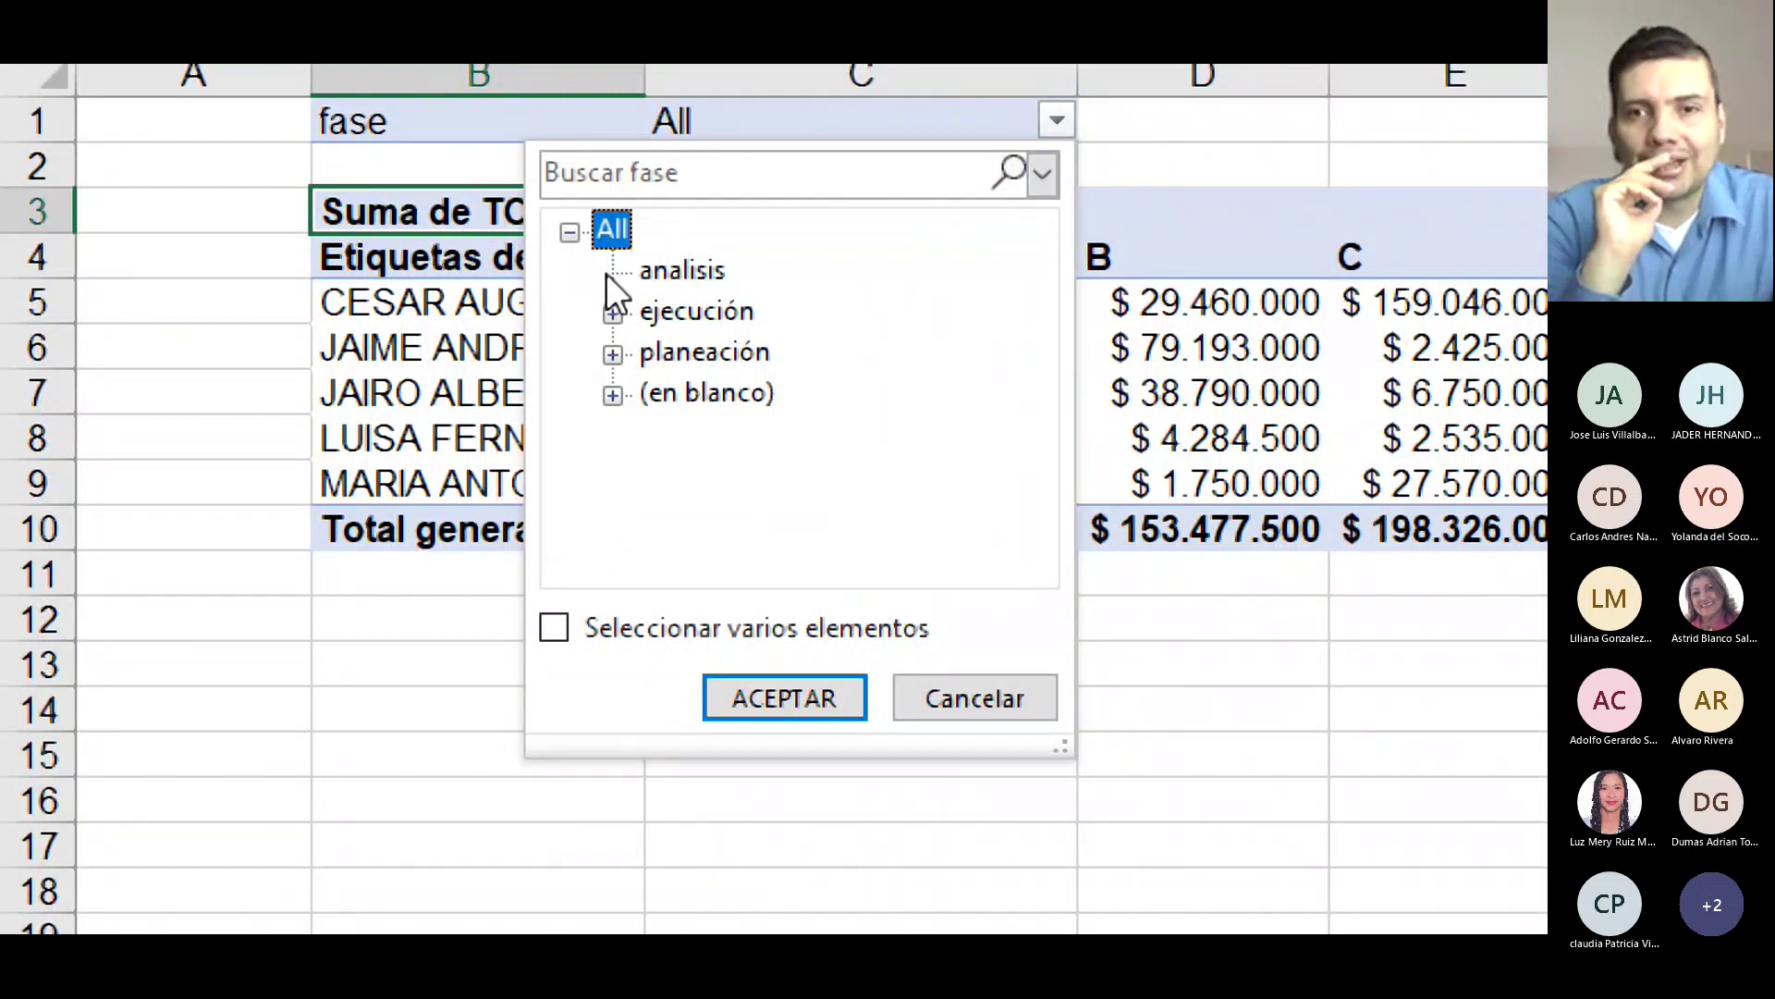
{"action": "left_click", "coordinate": [625, 628]}
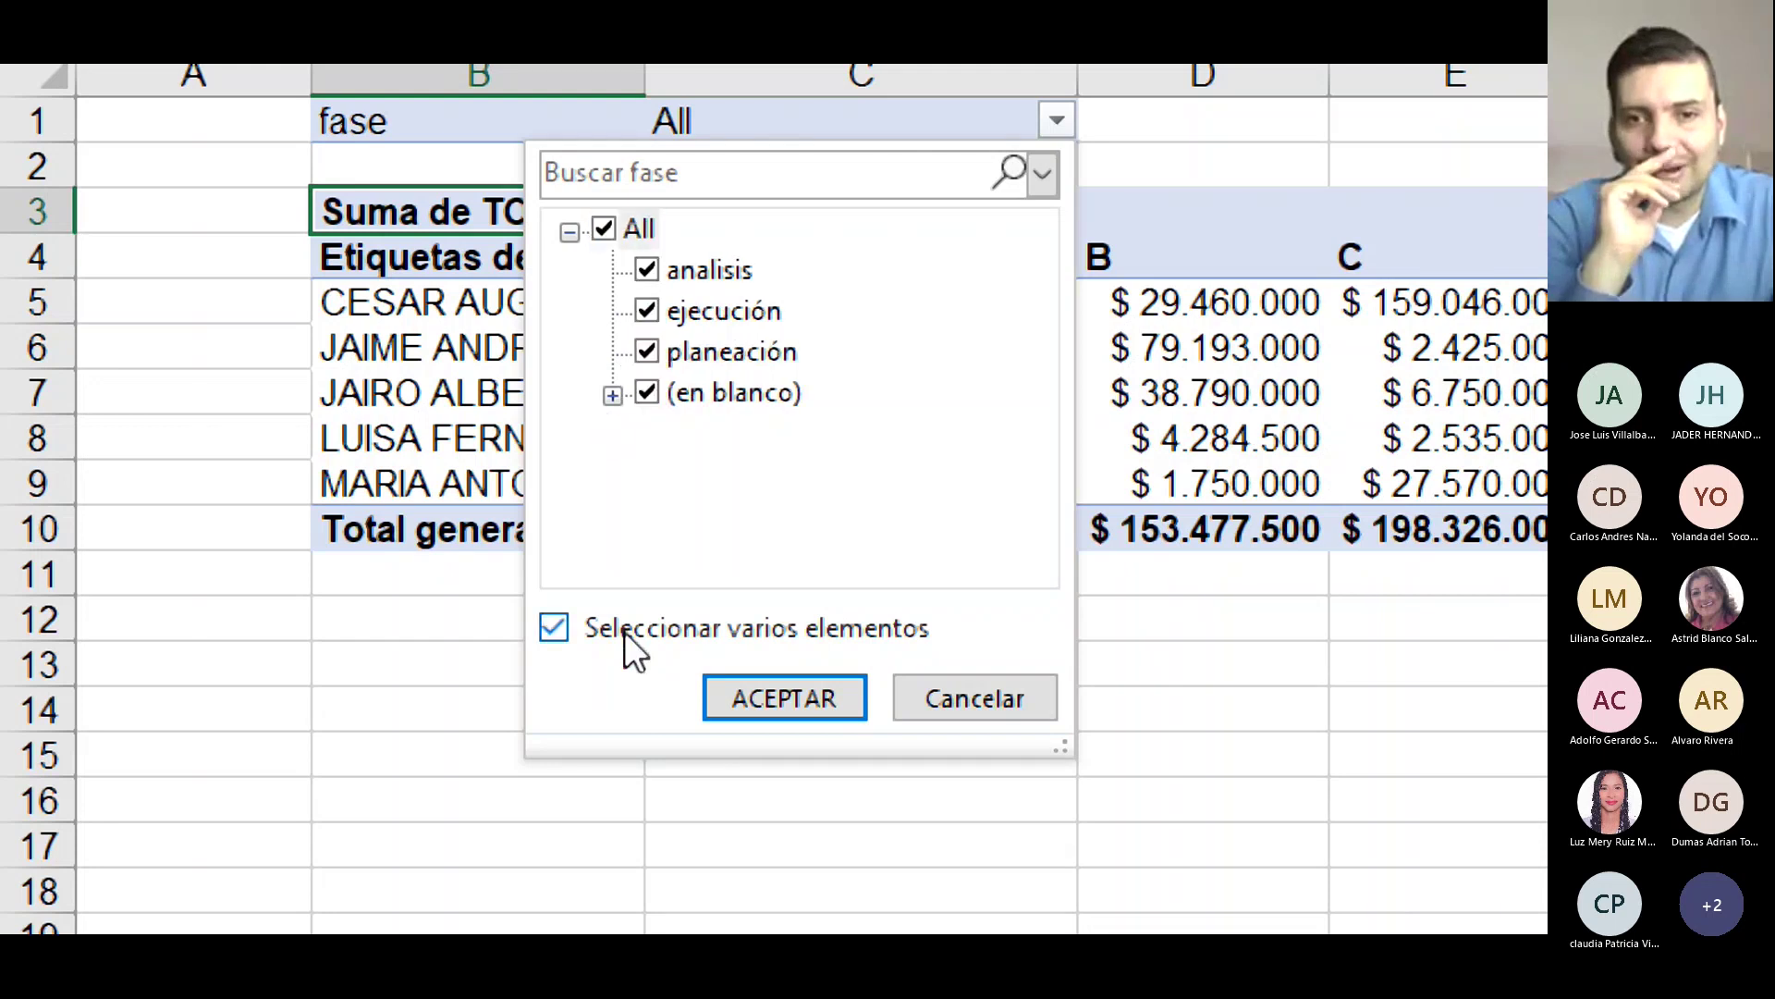
{"action": "left_click", "coordinate": [609, 228]}
{"action": "left_click", "coordinate": [646, 312]}
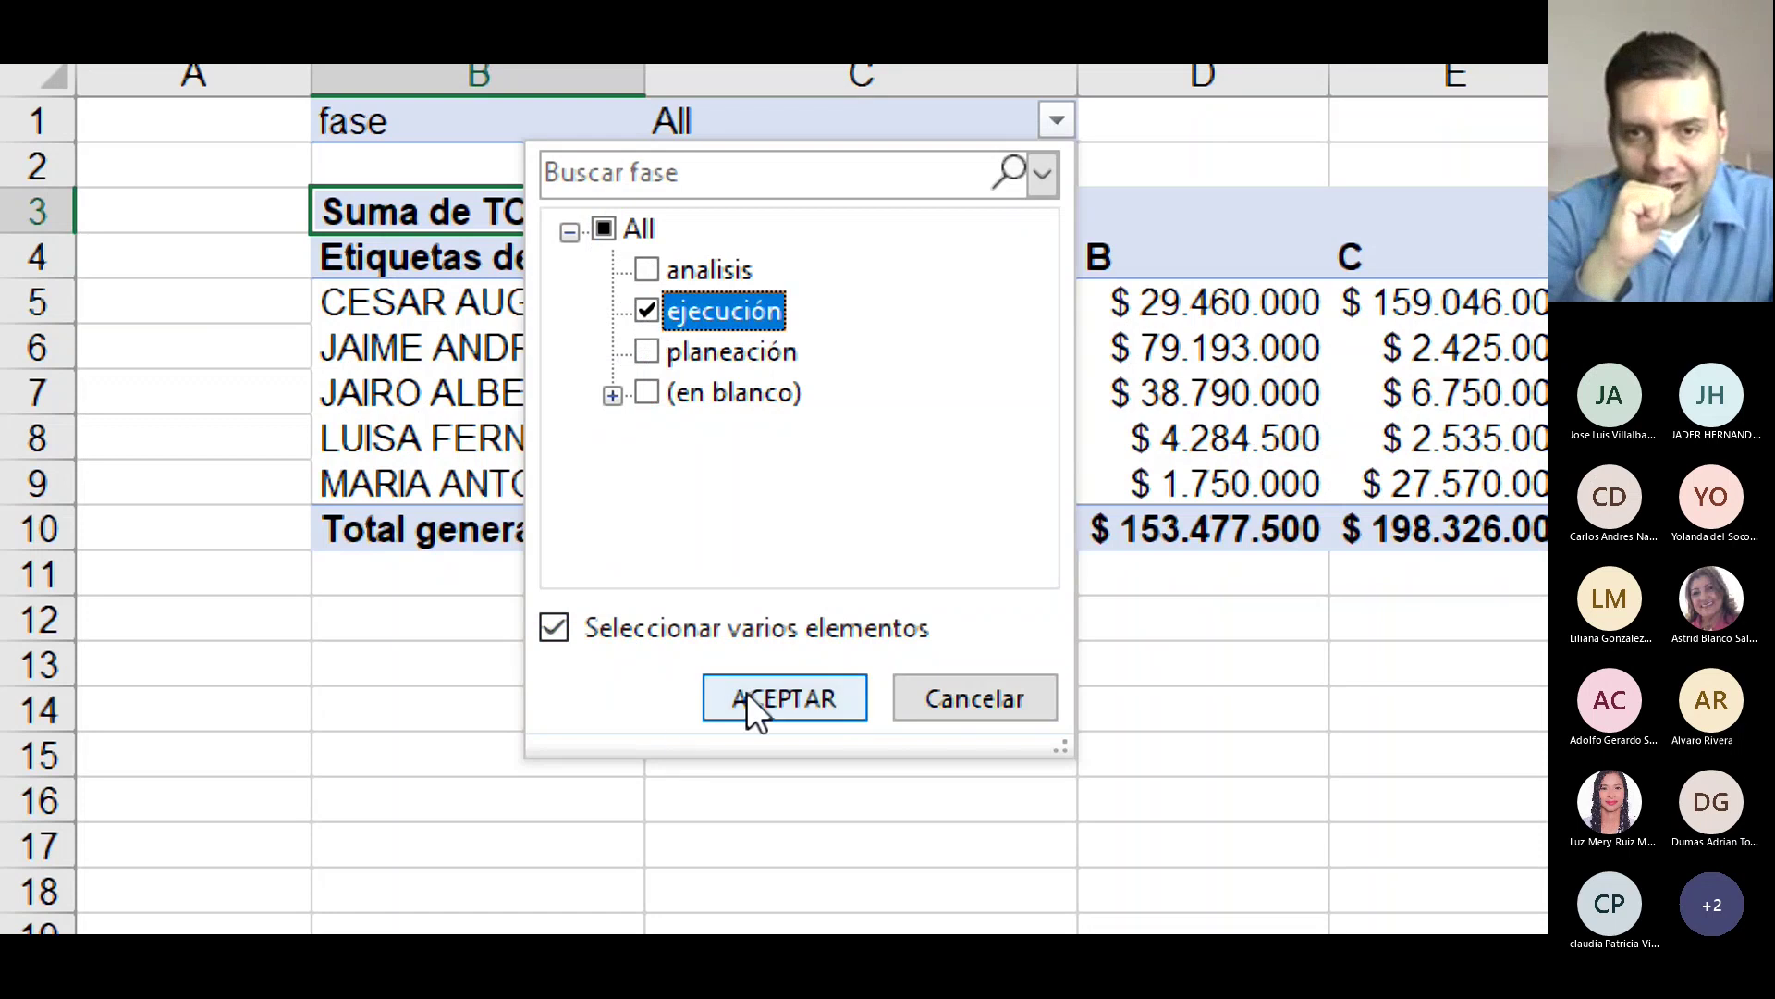
{"action": "left_click", "coordinate": [749, 699]}
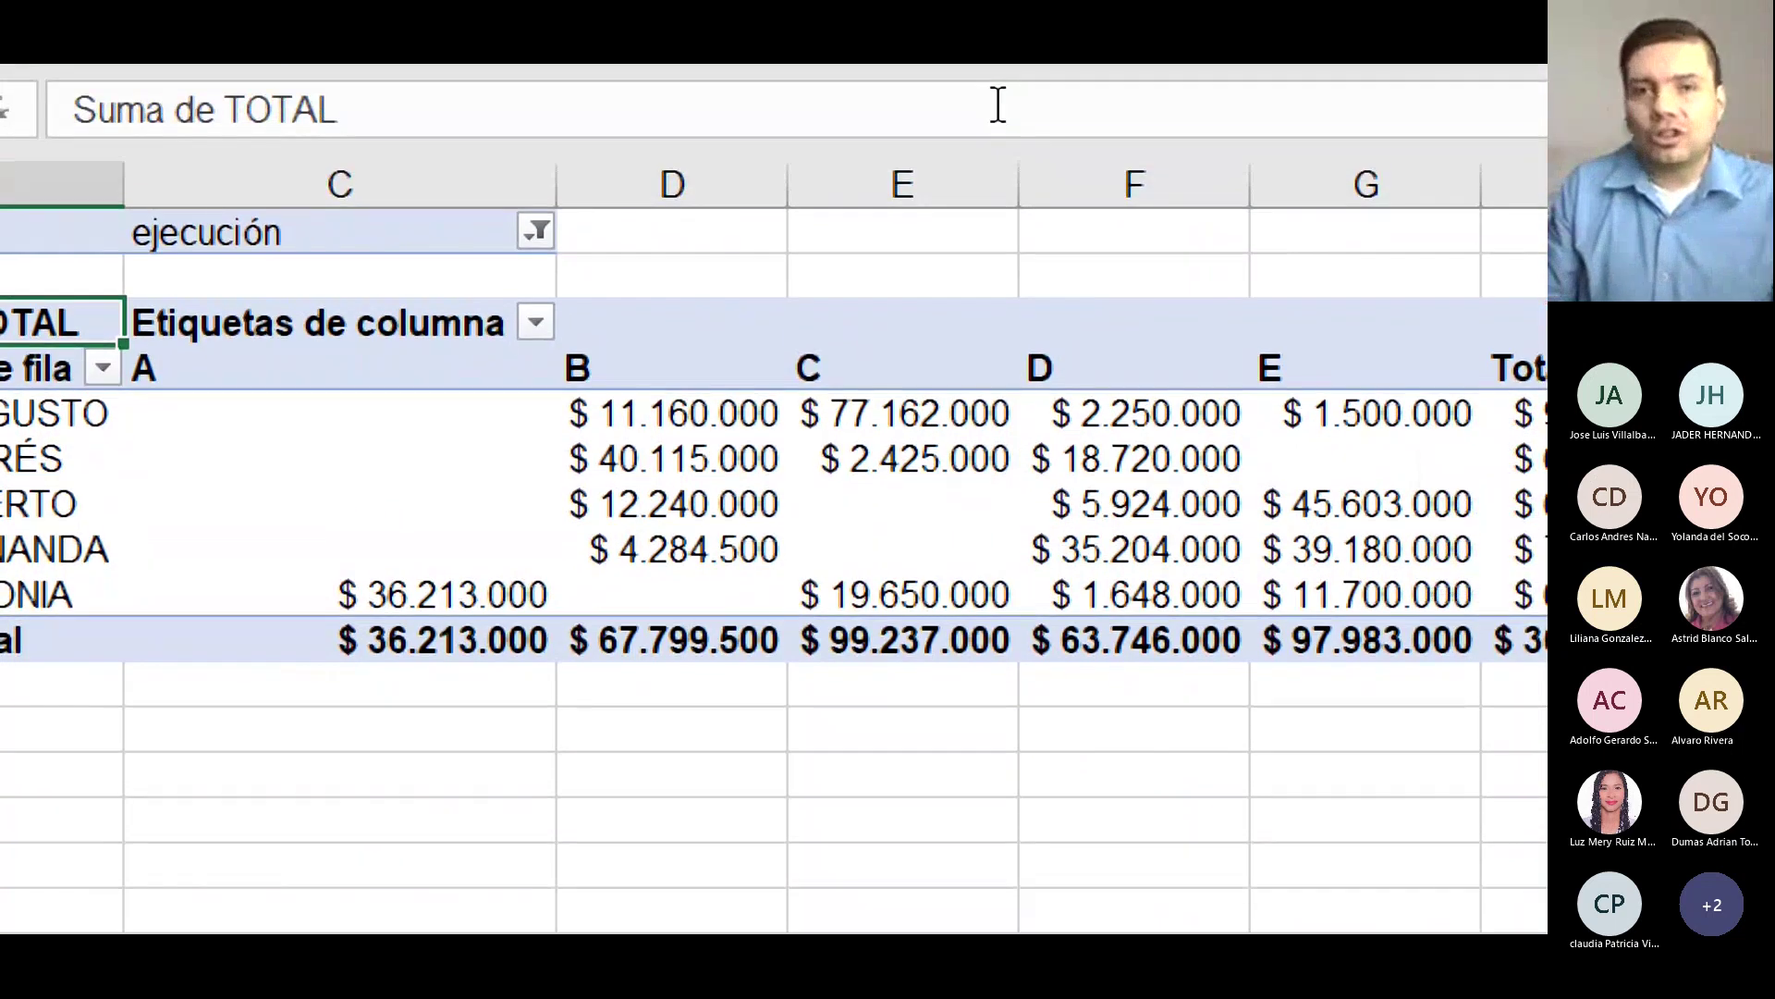
Turn off multiple selection in the fase filter and reset it to All.
{"action": "left_click", "coordinate": [536, 231]}
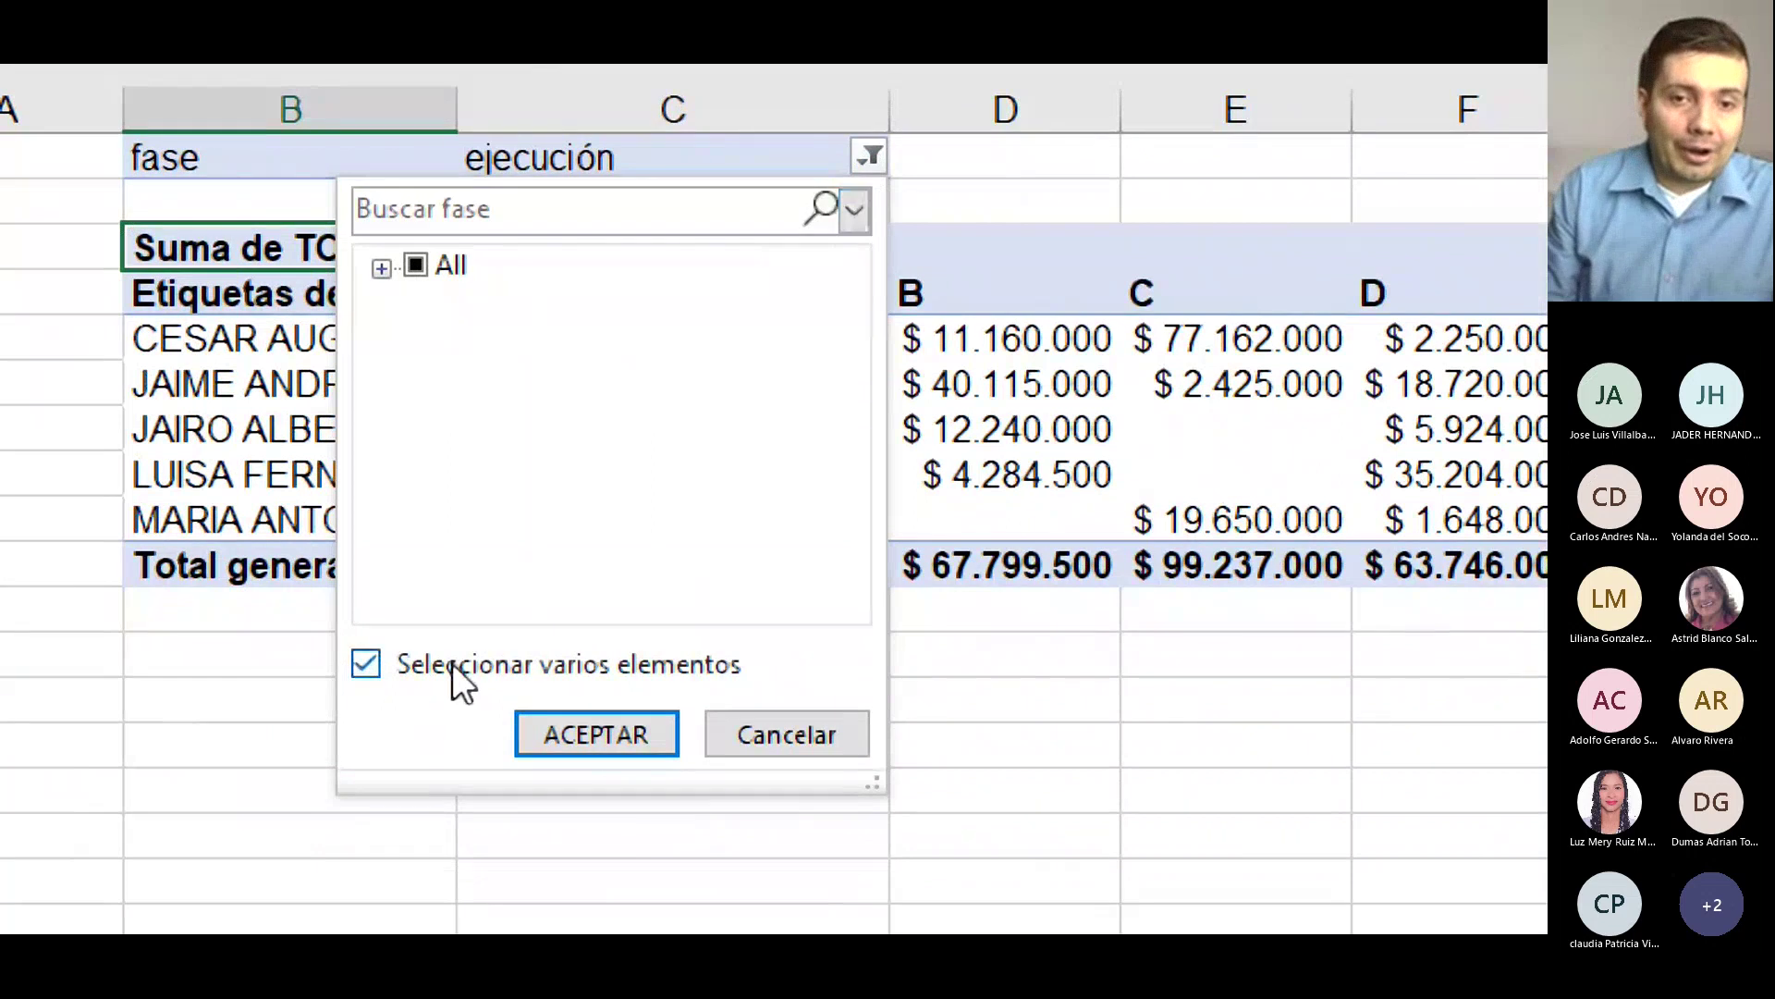
{"action": "left_click", "coordinate": [452, 663]}
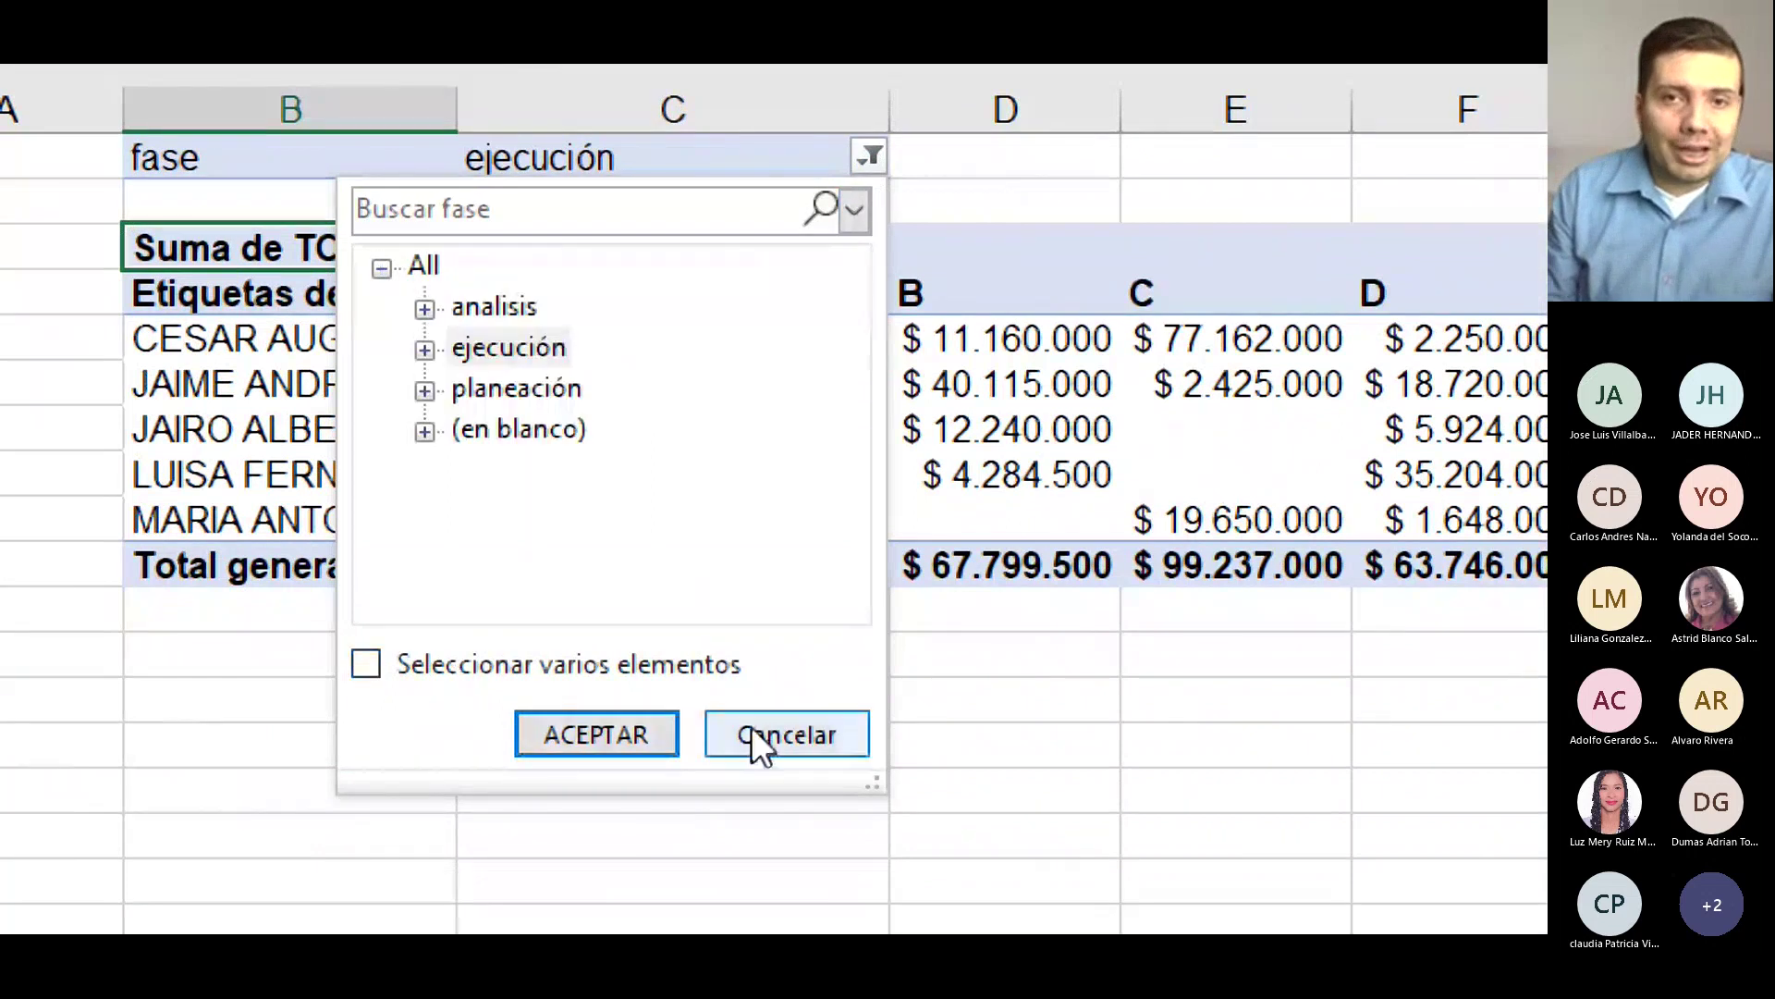
{"action": "left_click", "coordinate": [422, 264]}
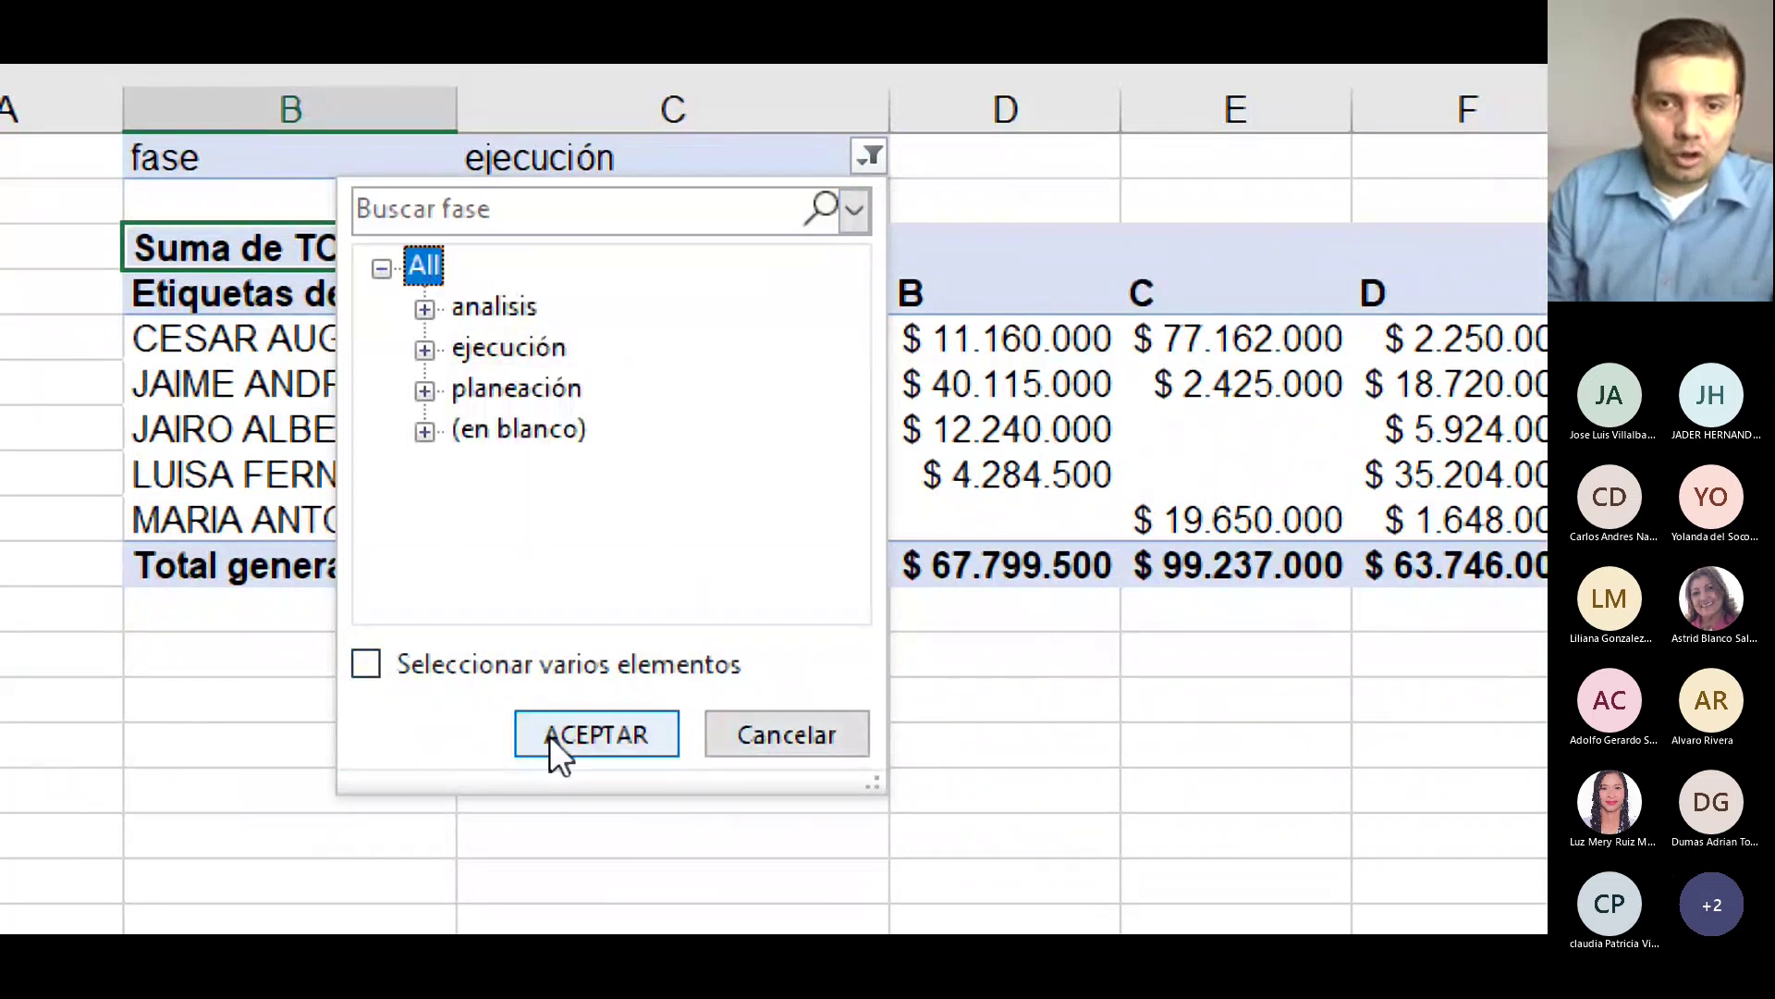
{"action": "left_click", "coordinate": [555, 735]}
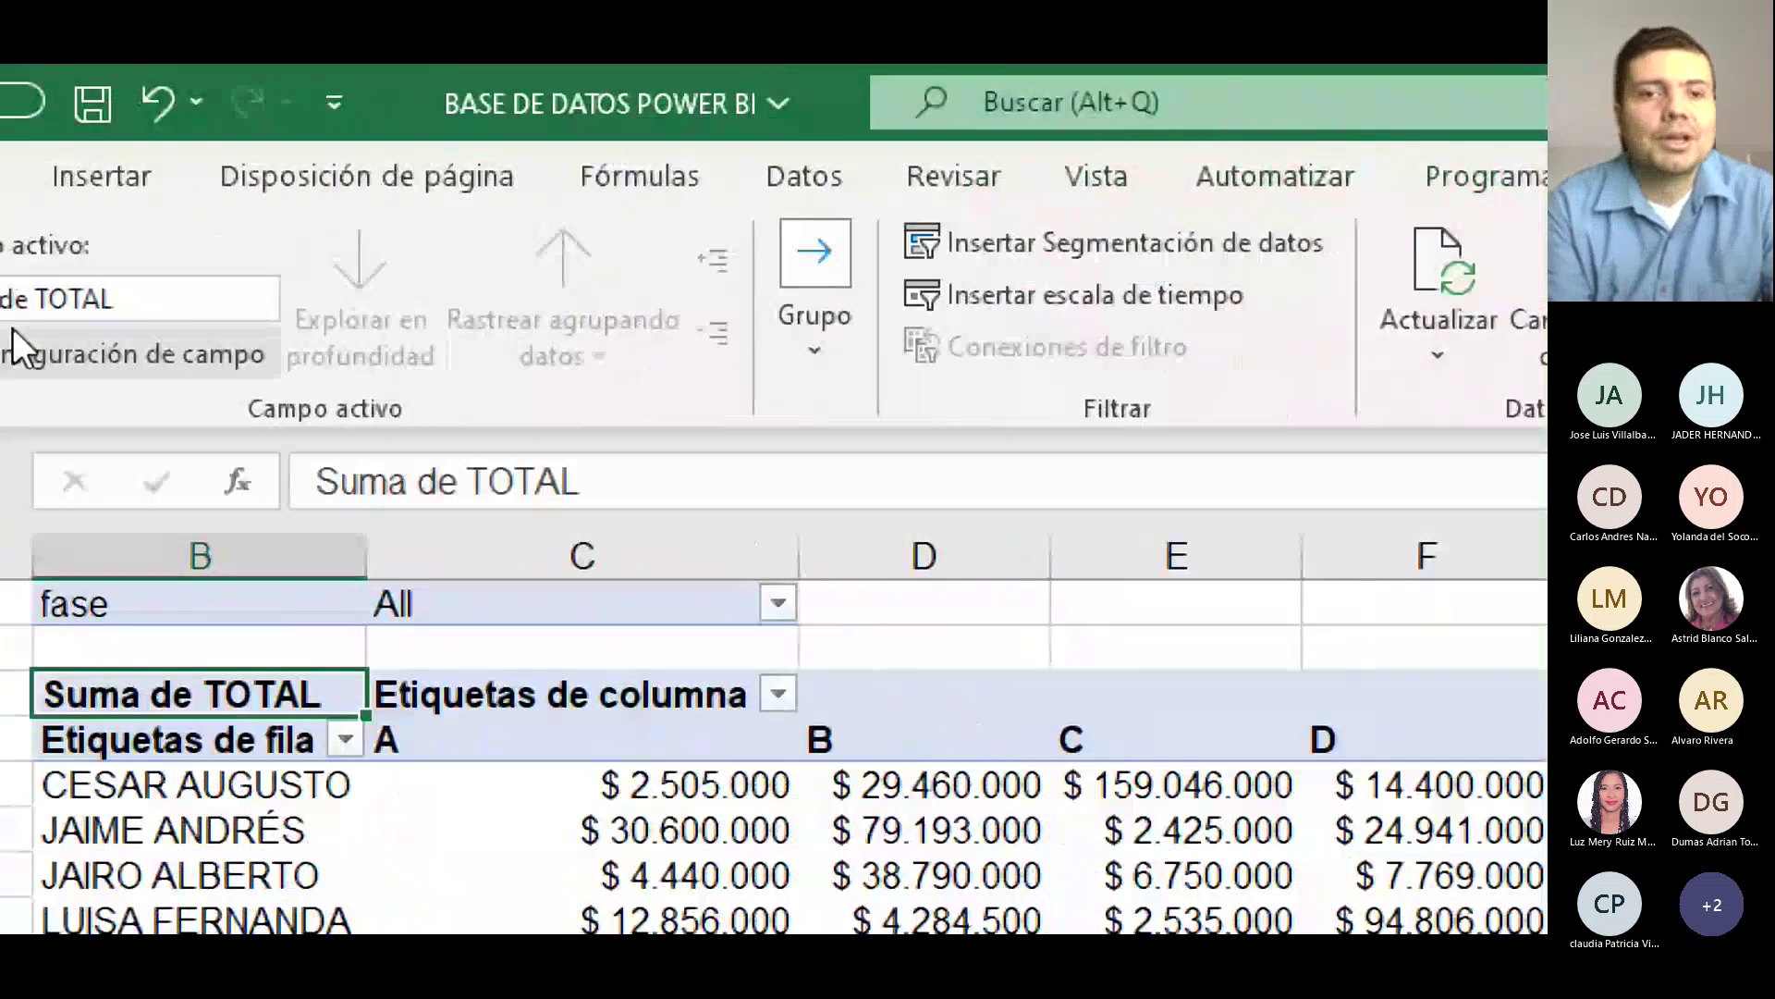
Check whether the pivot table's options offer showing report filter pages for fase.
{"action": "left_click", "coordinate": [31, 344]}
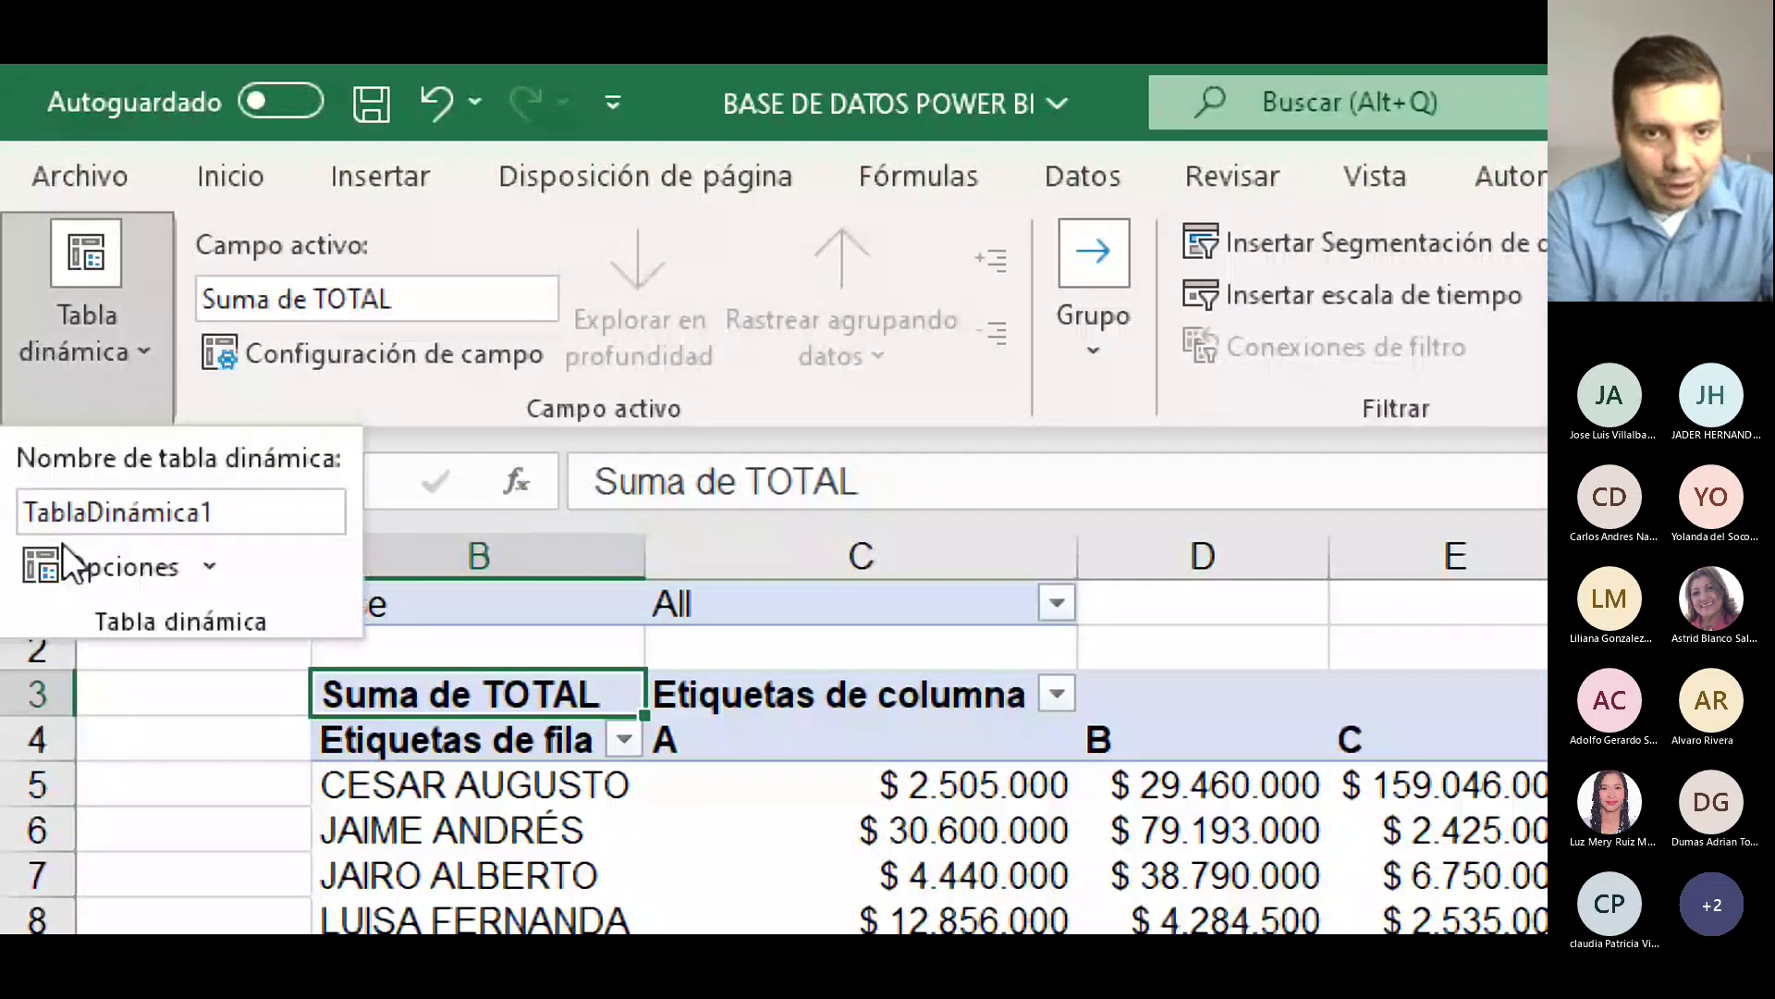
{"action": "left_click", "coordinate": [214, 562]}
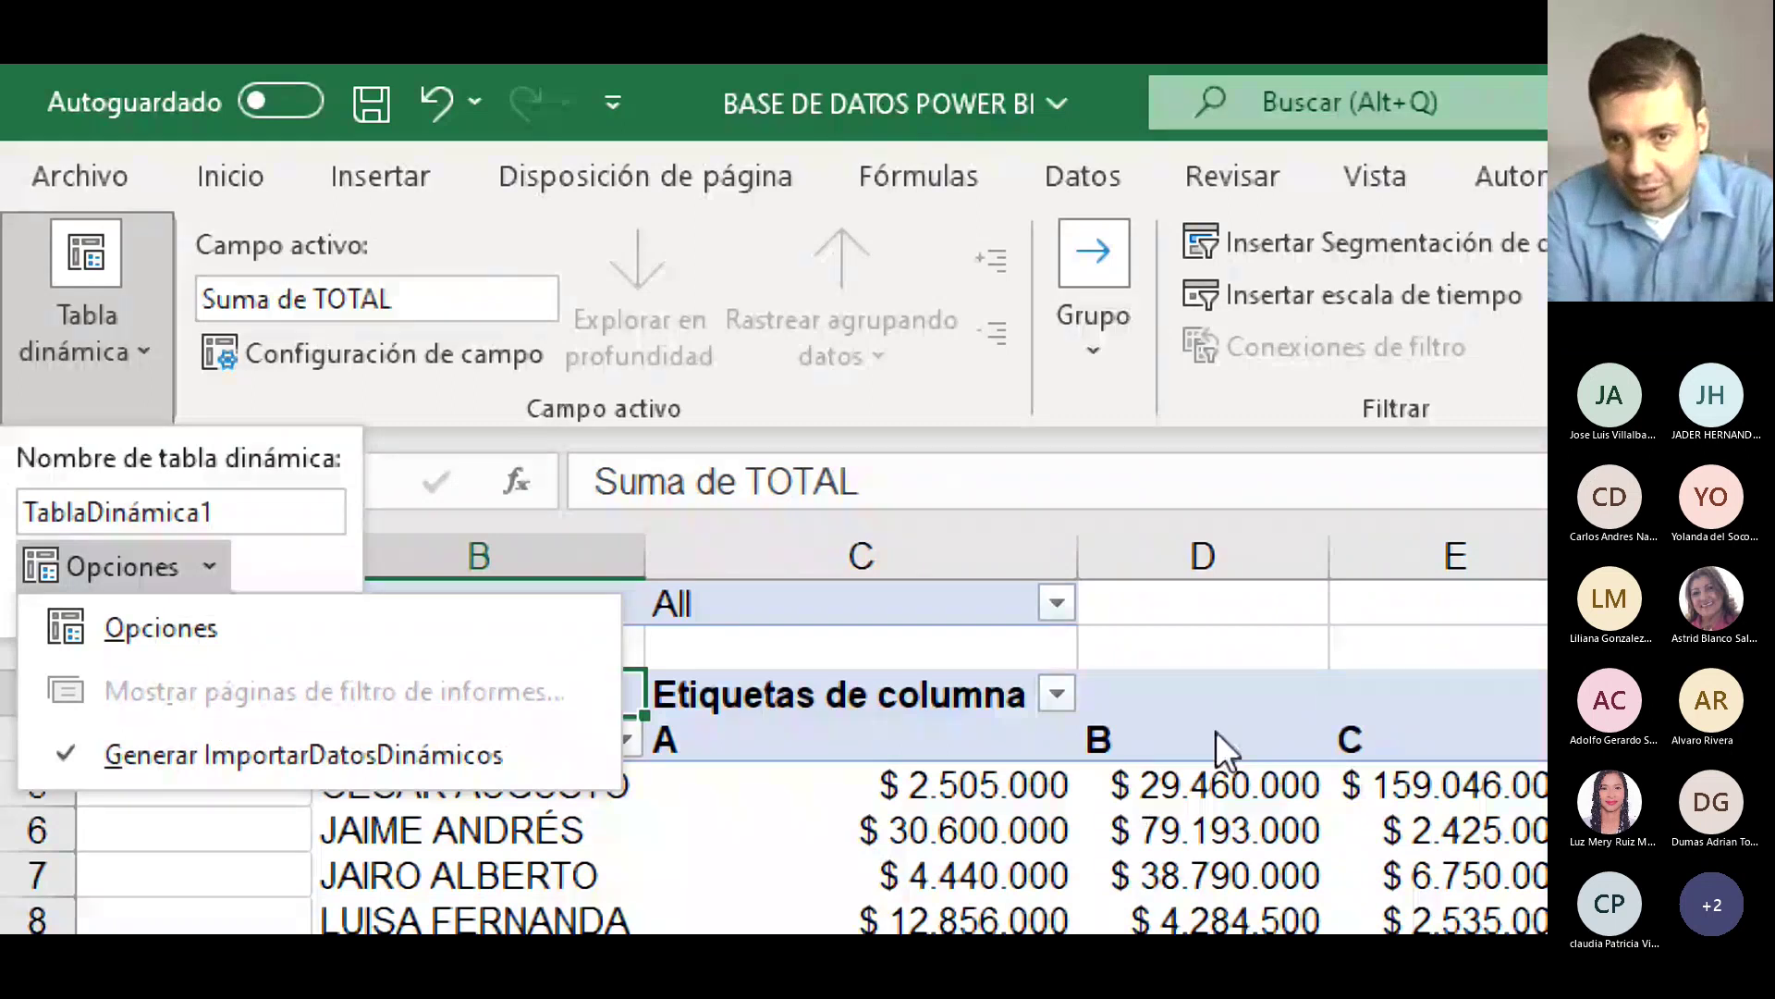
{"action": "left_click", "coordinate": [1208, 642]}
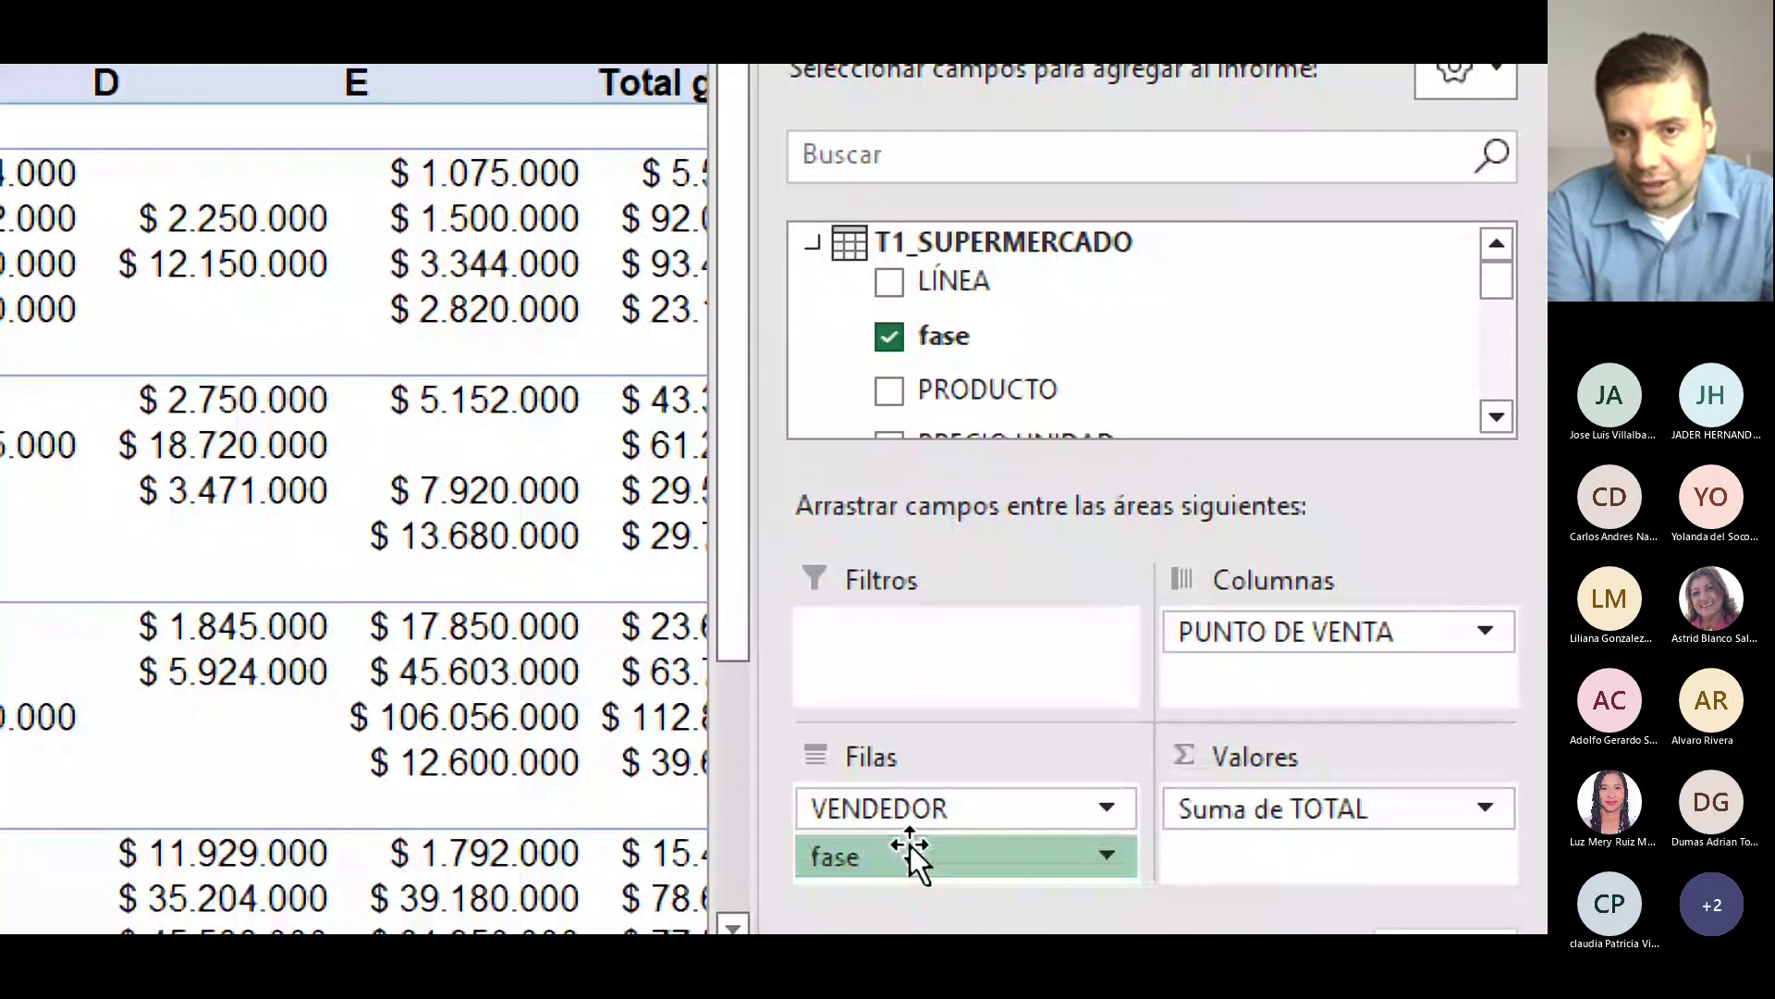
Move fase from rows to the report filters and check the pivot table's options for showing report filter pages.
{"action": "left_click_drag", "start_coordinate": [910, 845], "coordinate": [896, 654]}
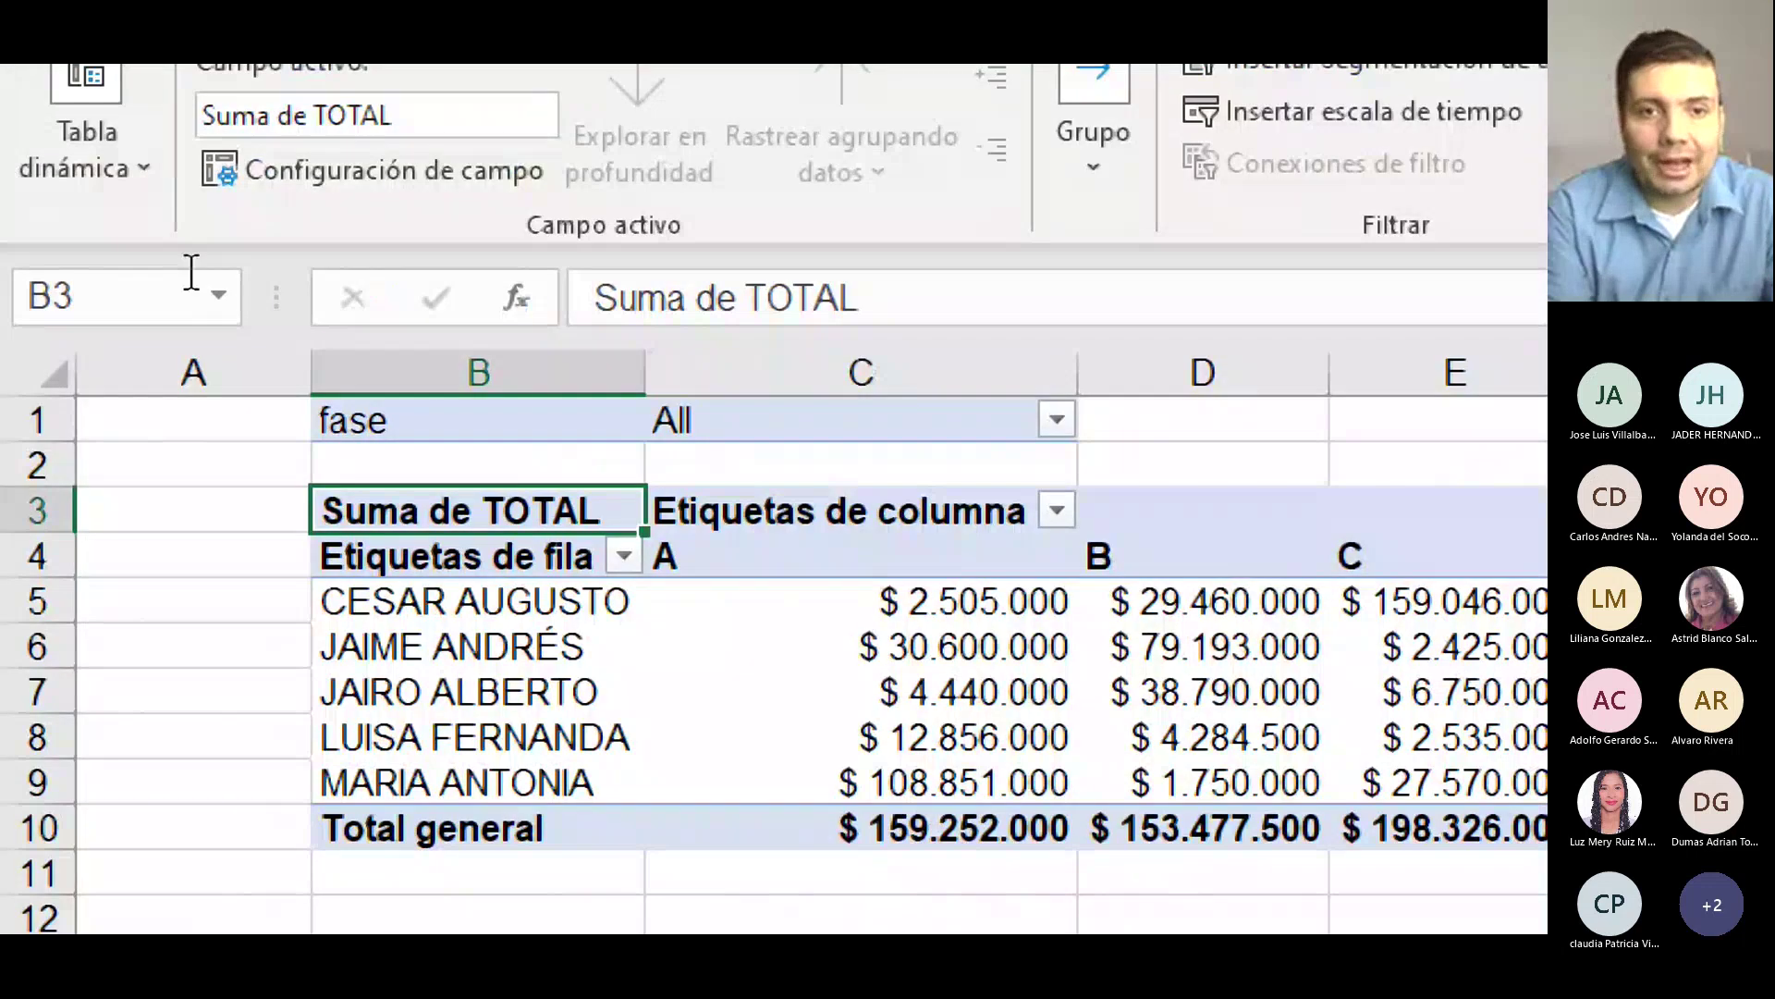
{"action": "left_click", "coordinate": [97, 143]}
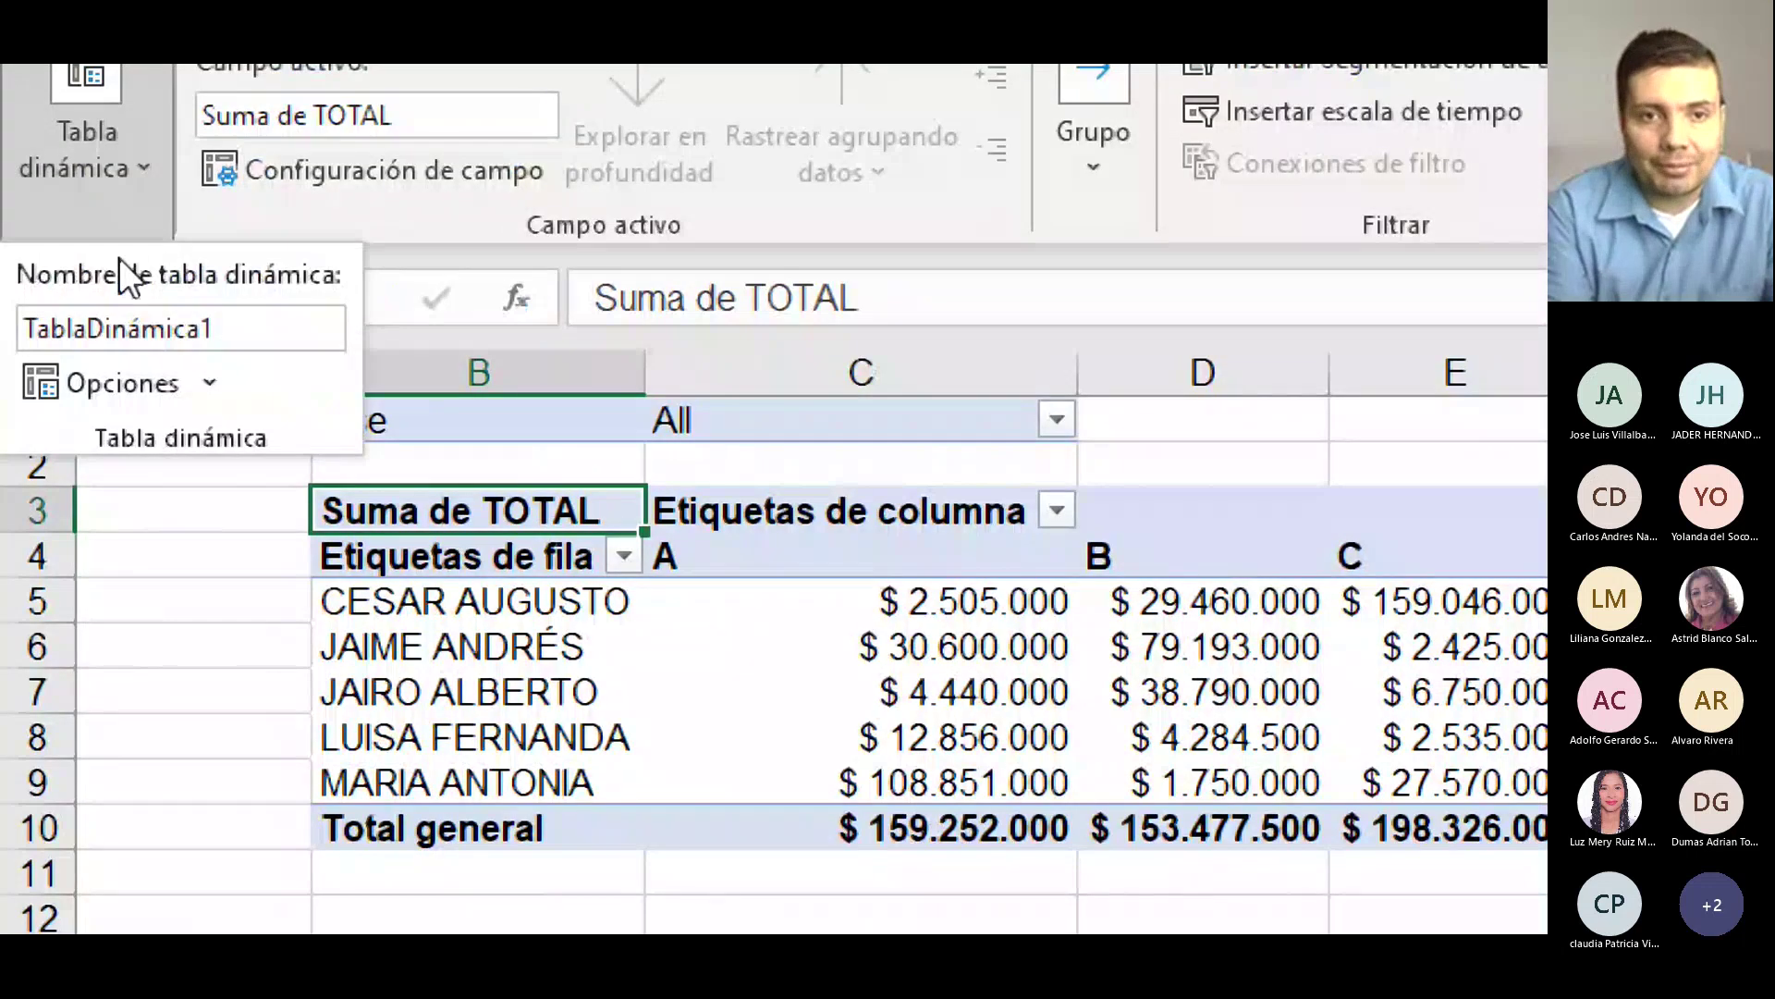
{"action": "left_click", "coordinate": [190, 392]}
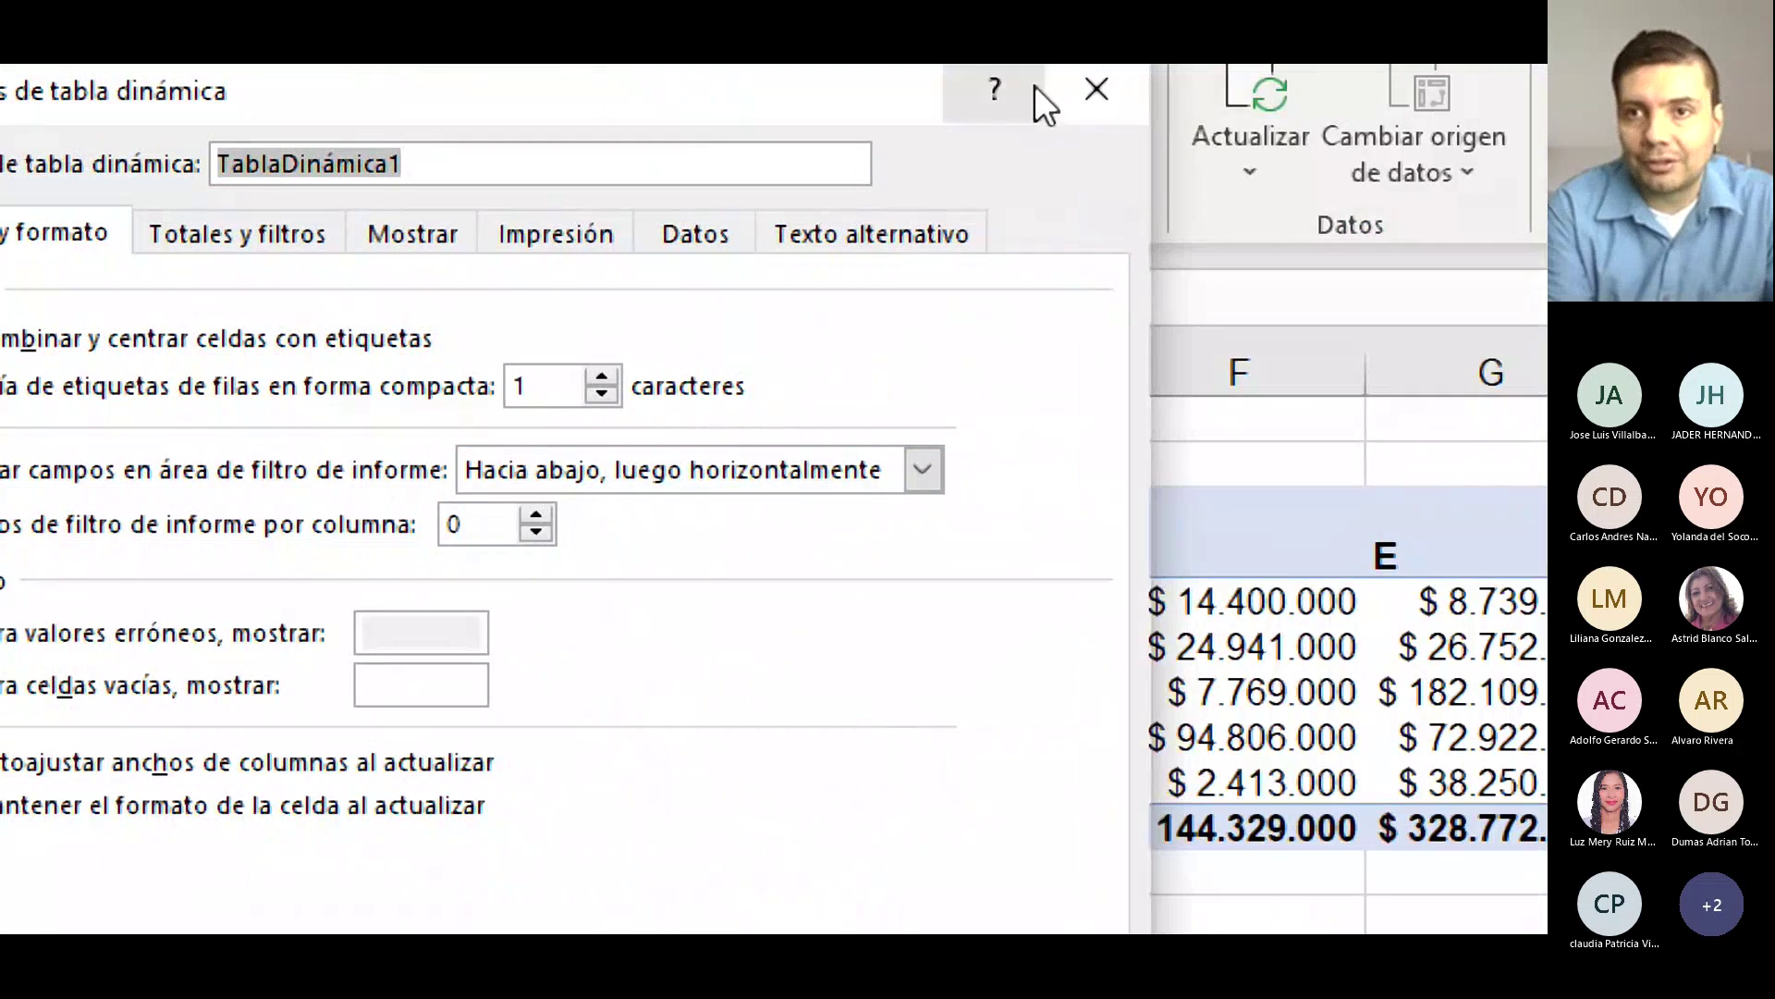
{"action": "left_click", "coordinate": [1507, 89]}
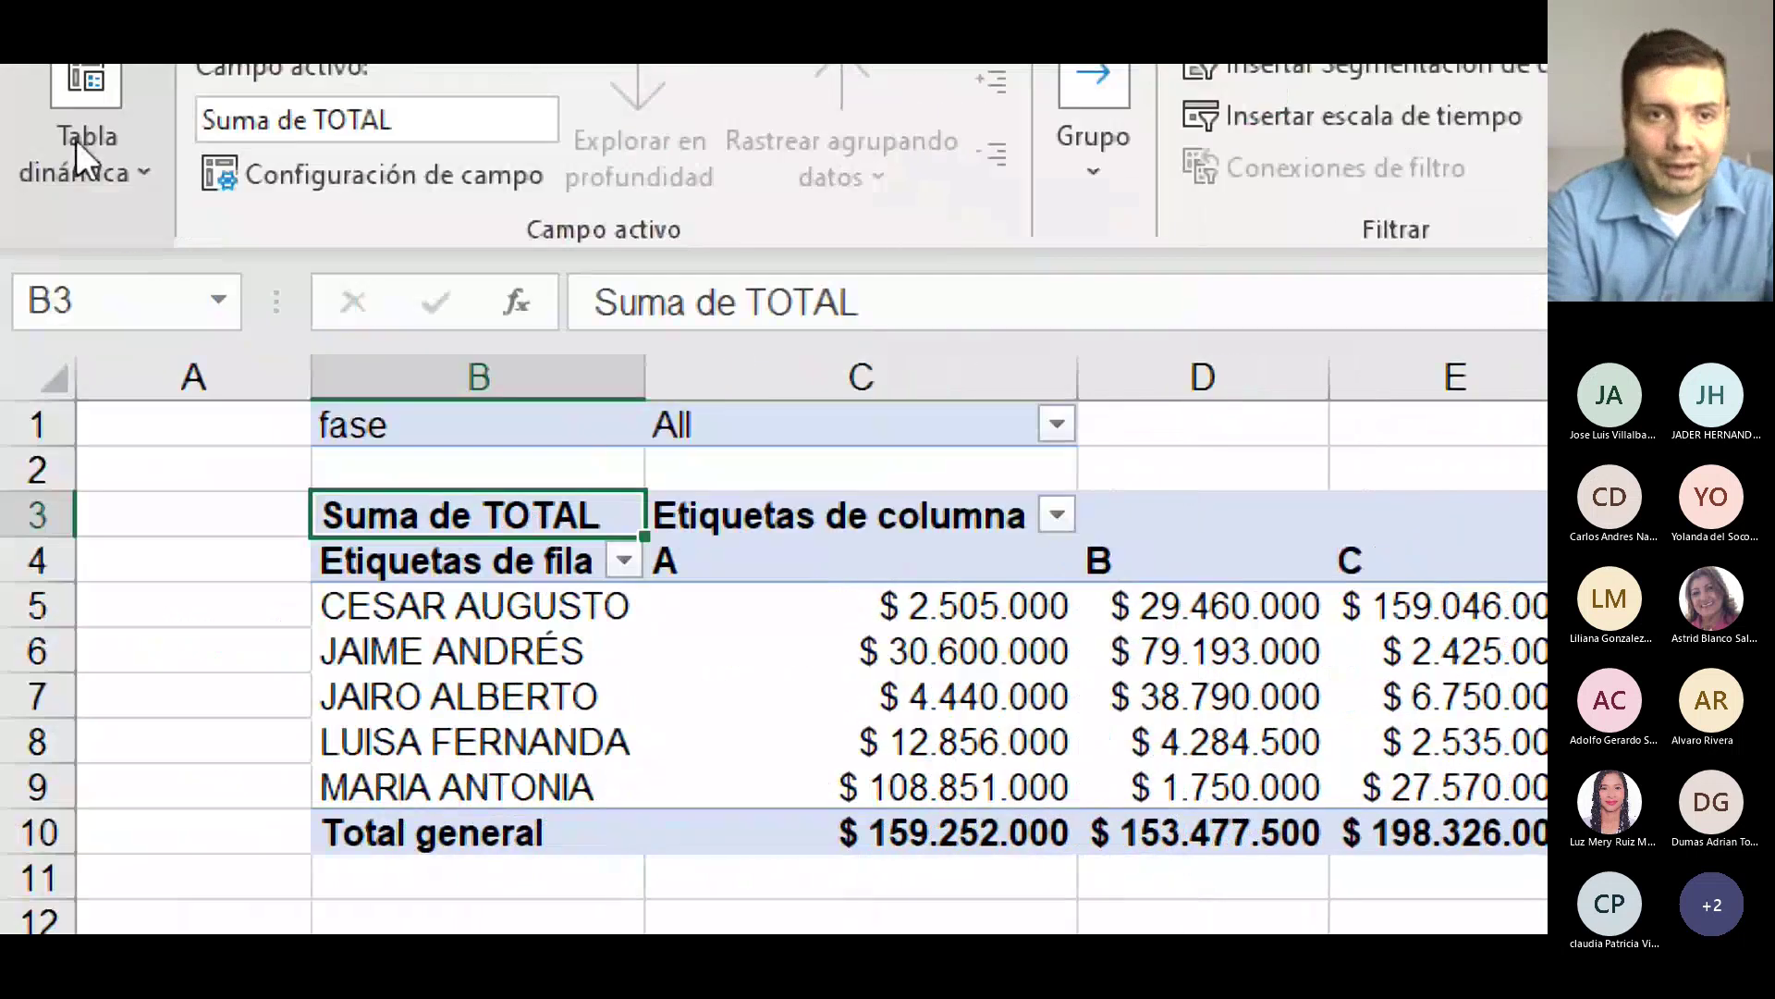
{"action": "left_click", "coordinate": [76, 140]}
{"action": "left_click", "coordinate": [213, 386]}
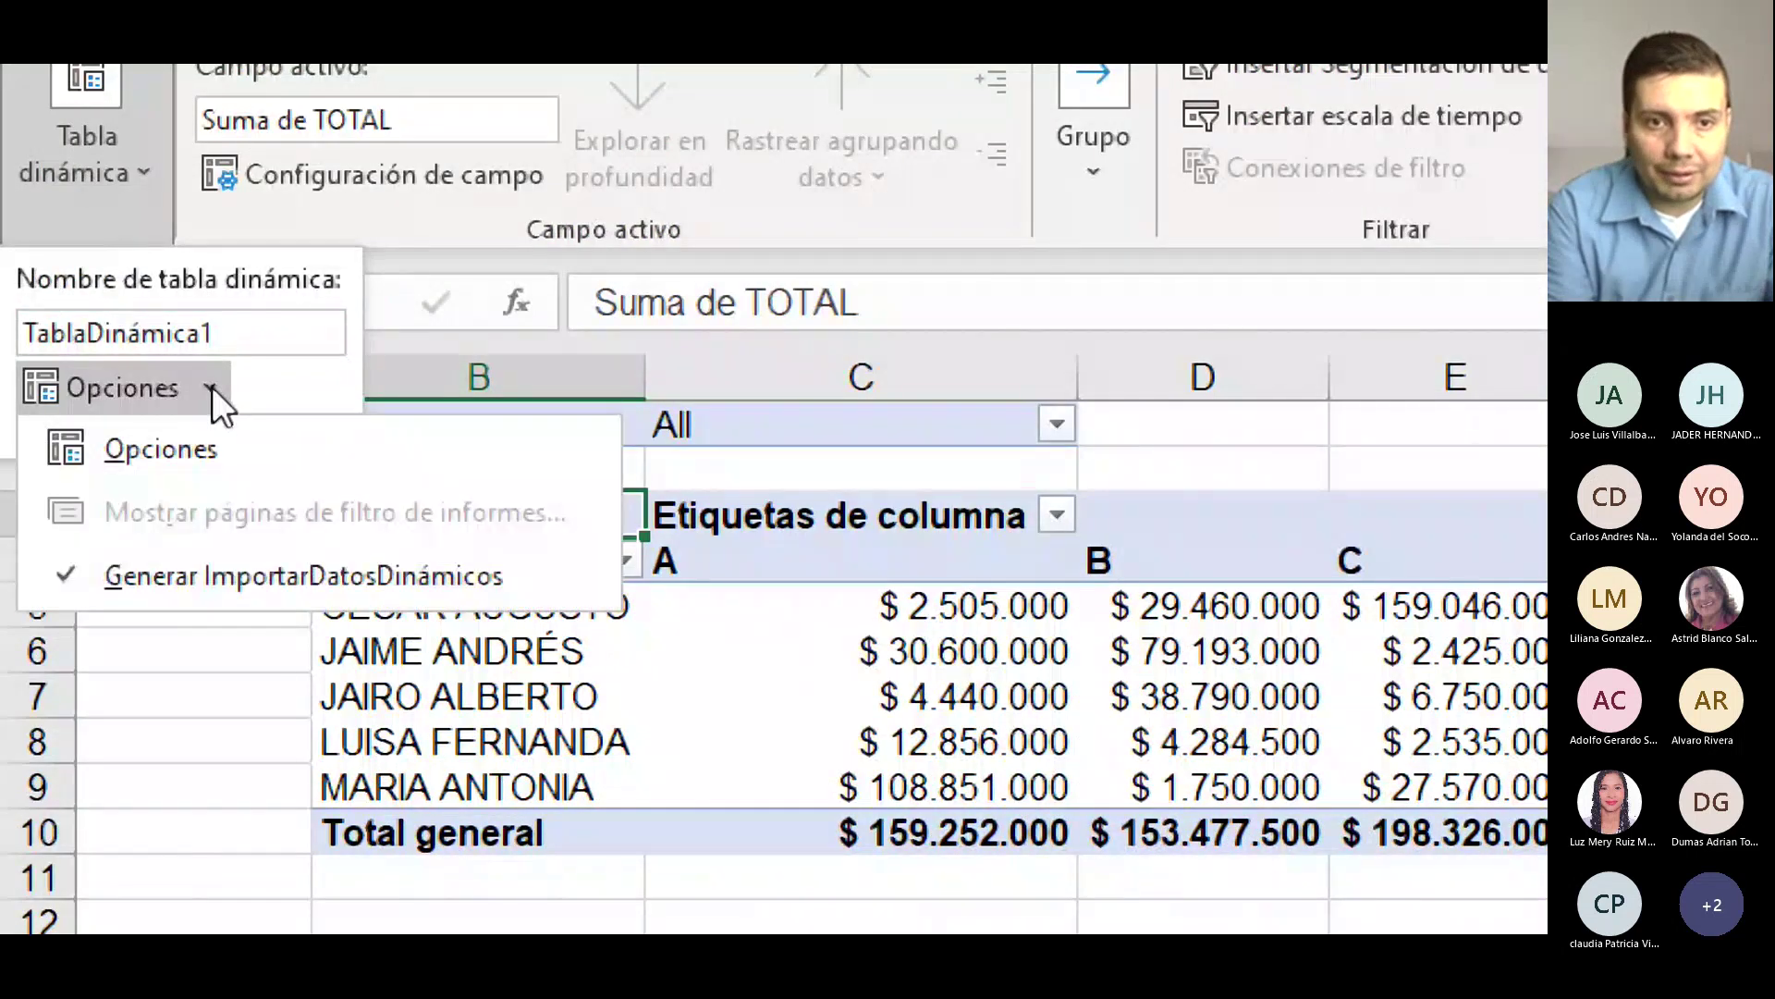
{"action": "left_click", "coordinate": [1133, 748]}
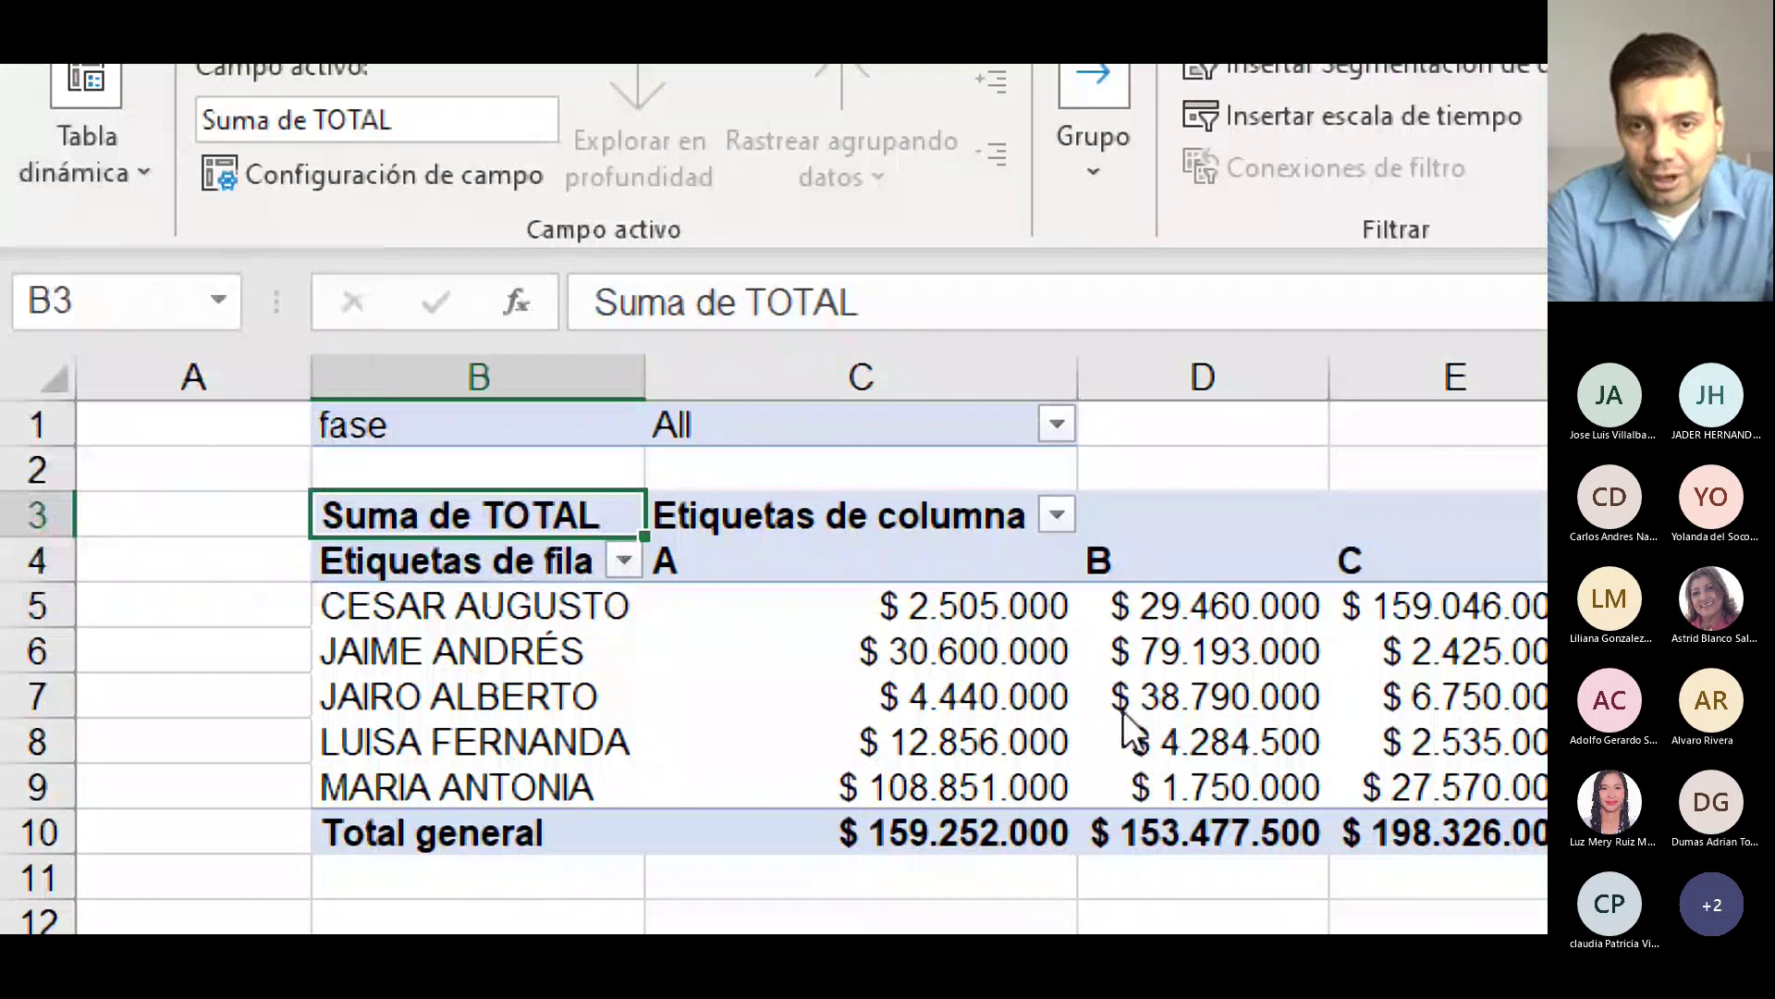
{"action": "left_click", "coordinate": [707, 421]}
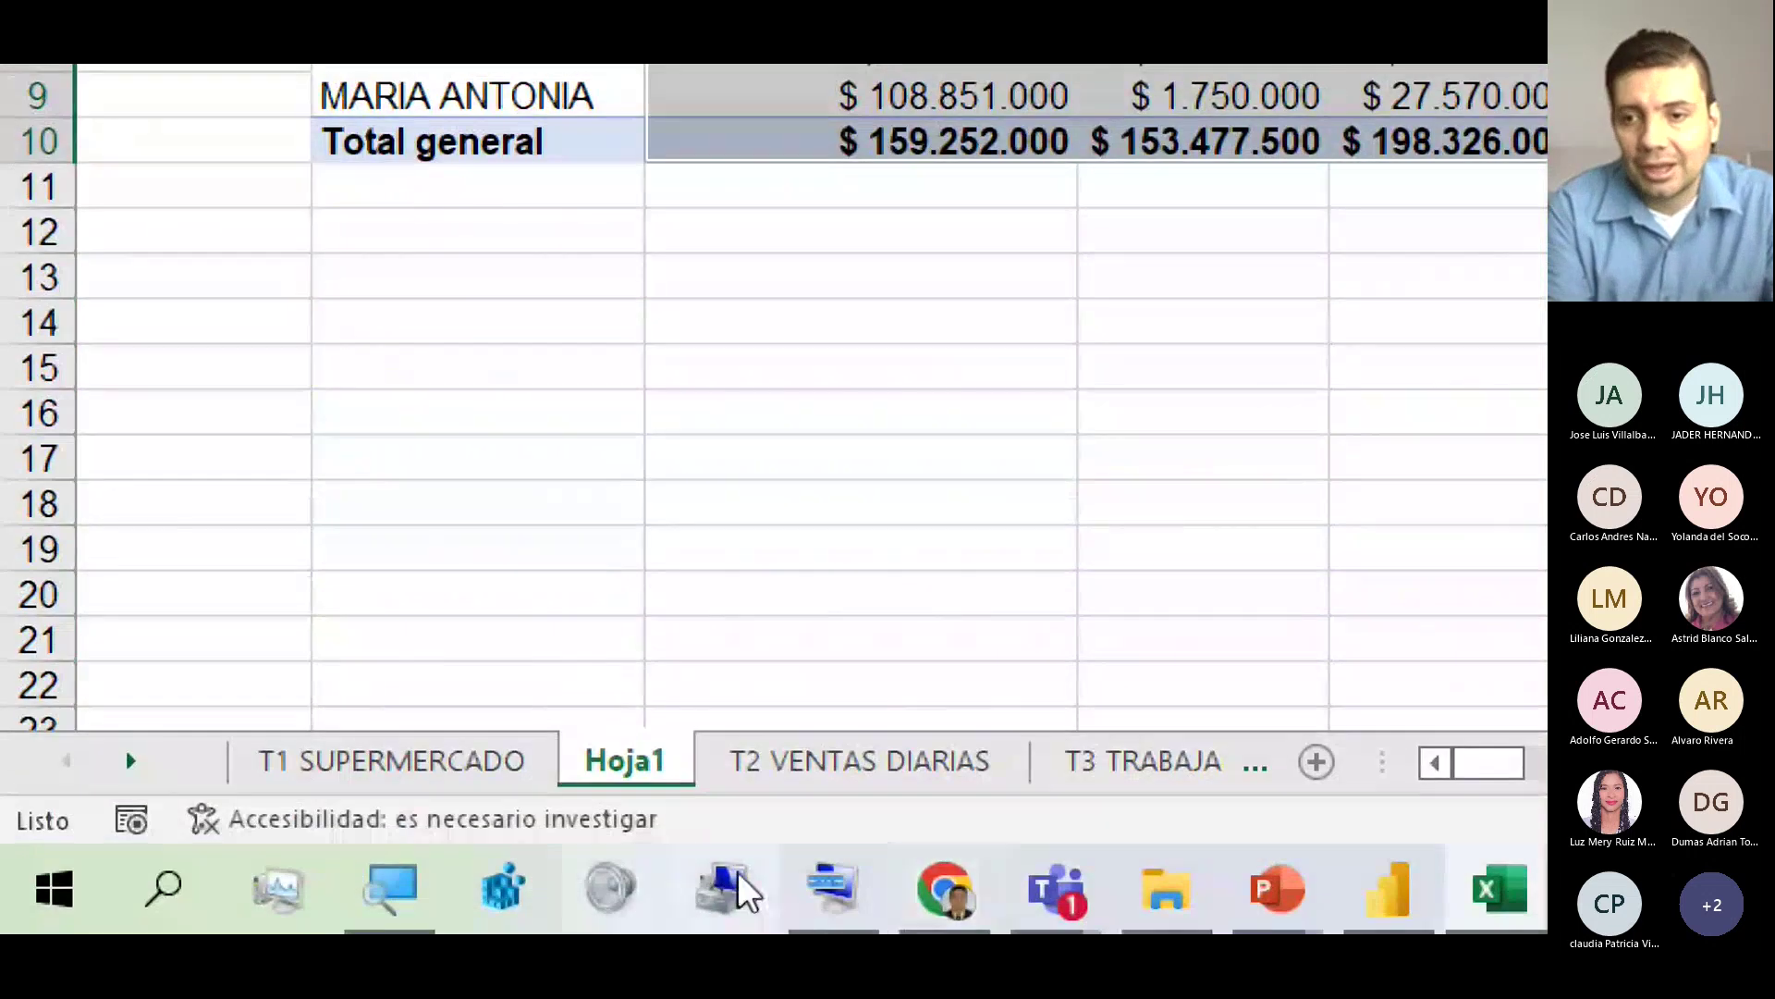
Copy the name of the T1_SUPERMERCADO table on the T1 SUPERMERCADO sheet and convert the table into a normal range.
{"action": "left_click", "coordinate": [319, 758]}
{"action": "scroll", "coordinate": [369, 462], "scroll_direction": "up", "scroll_amount": 3}
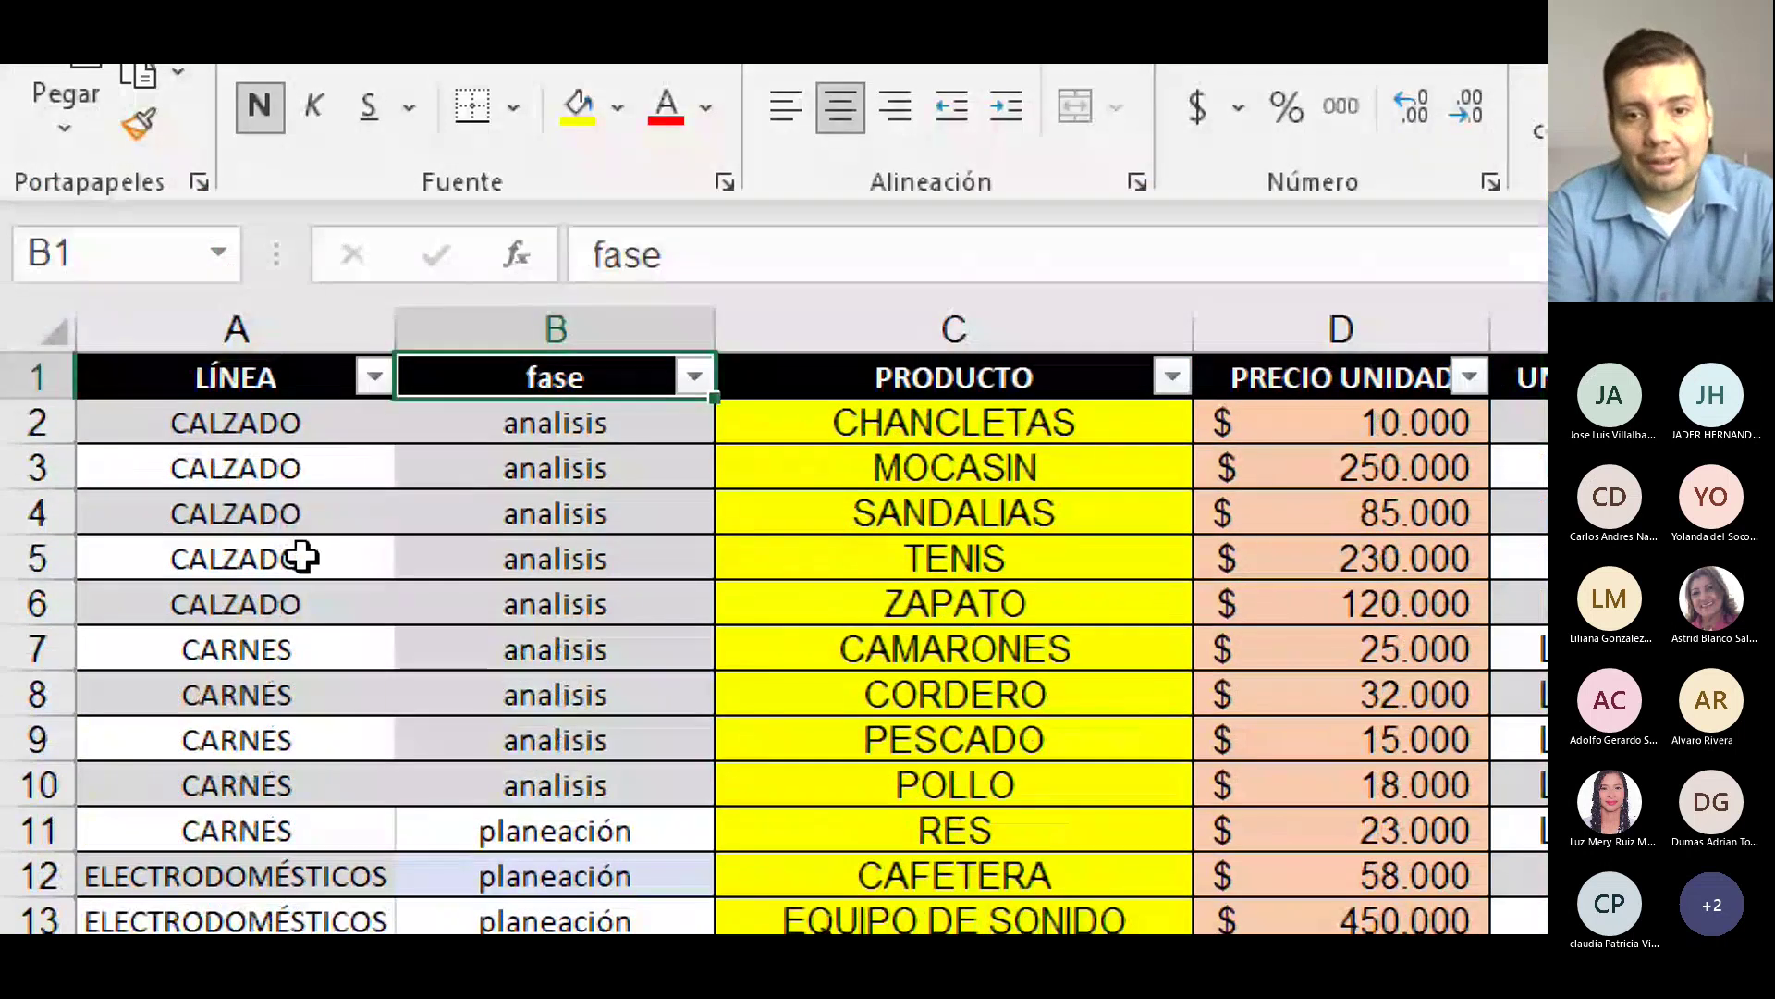
{"action": "left_click", "coordinate": [486, 522]}
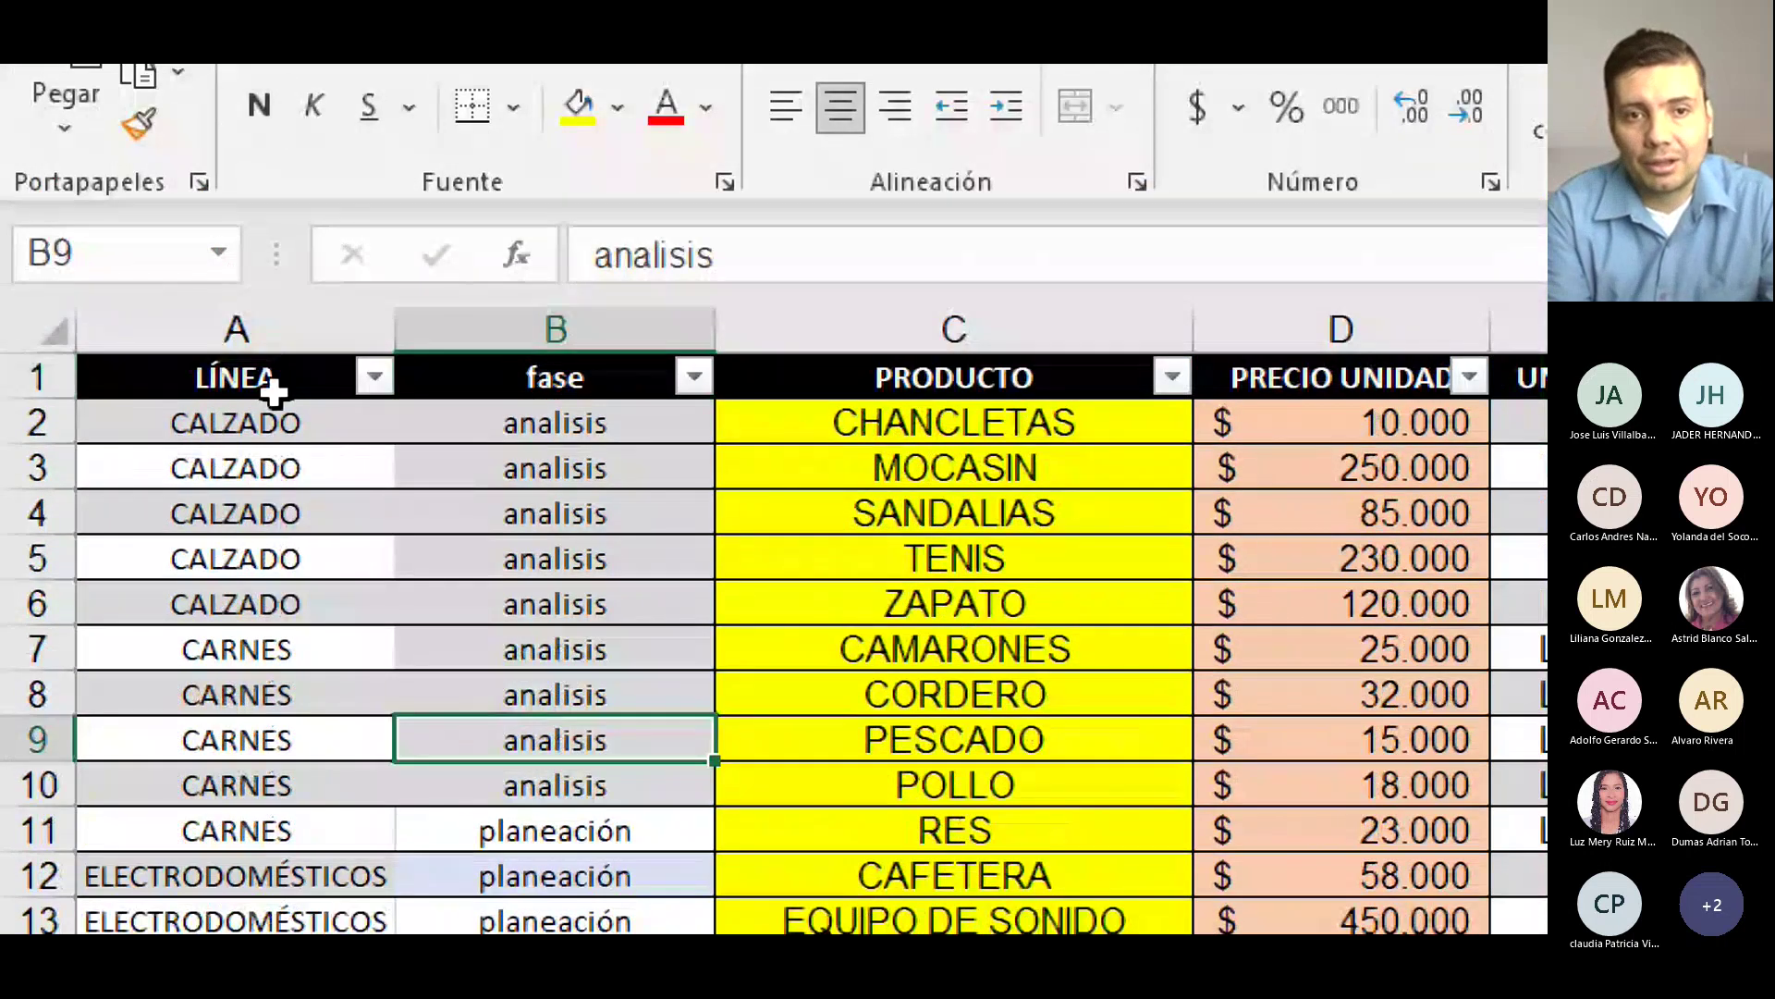
{"action": "left_click_drag", "start_coordinate": [274, 390], "coordinate": [1416, 997]}
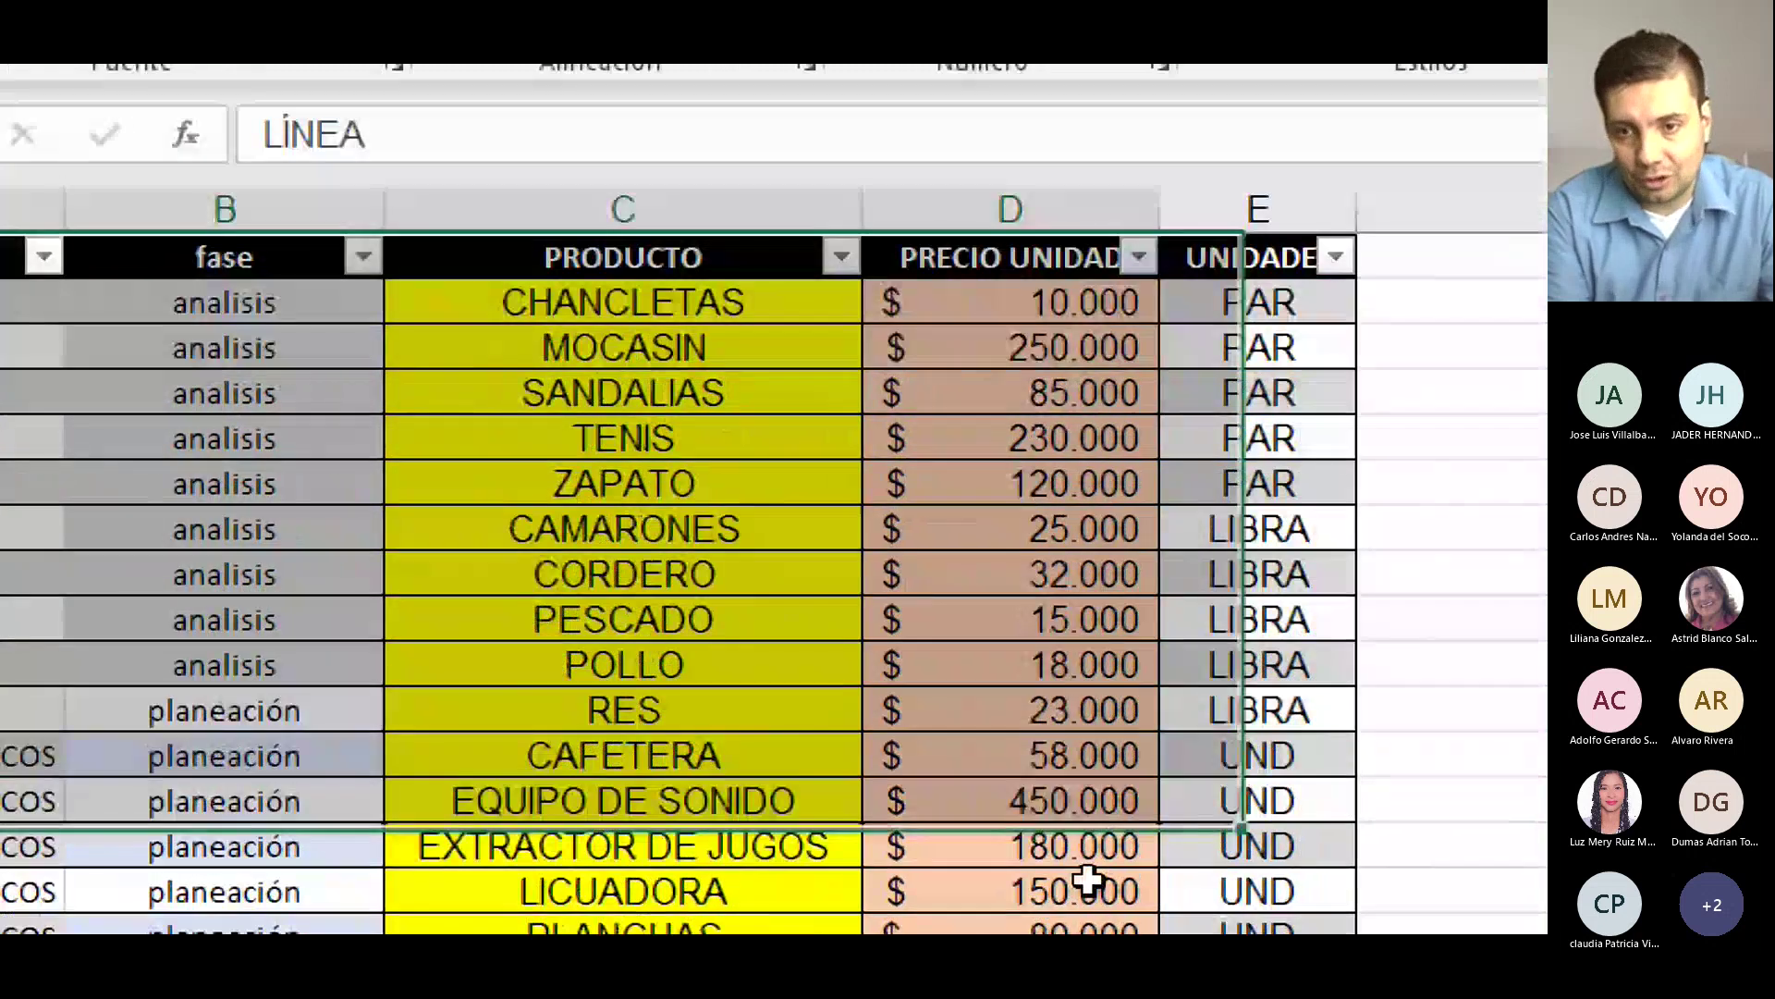
{"action": "left_click_drag", "start_coordinate": [1086, 878], "coordinate": [1241, 682]}
{"action": "key", "text": "ctrl+Home"}
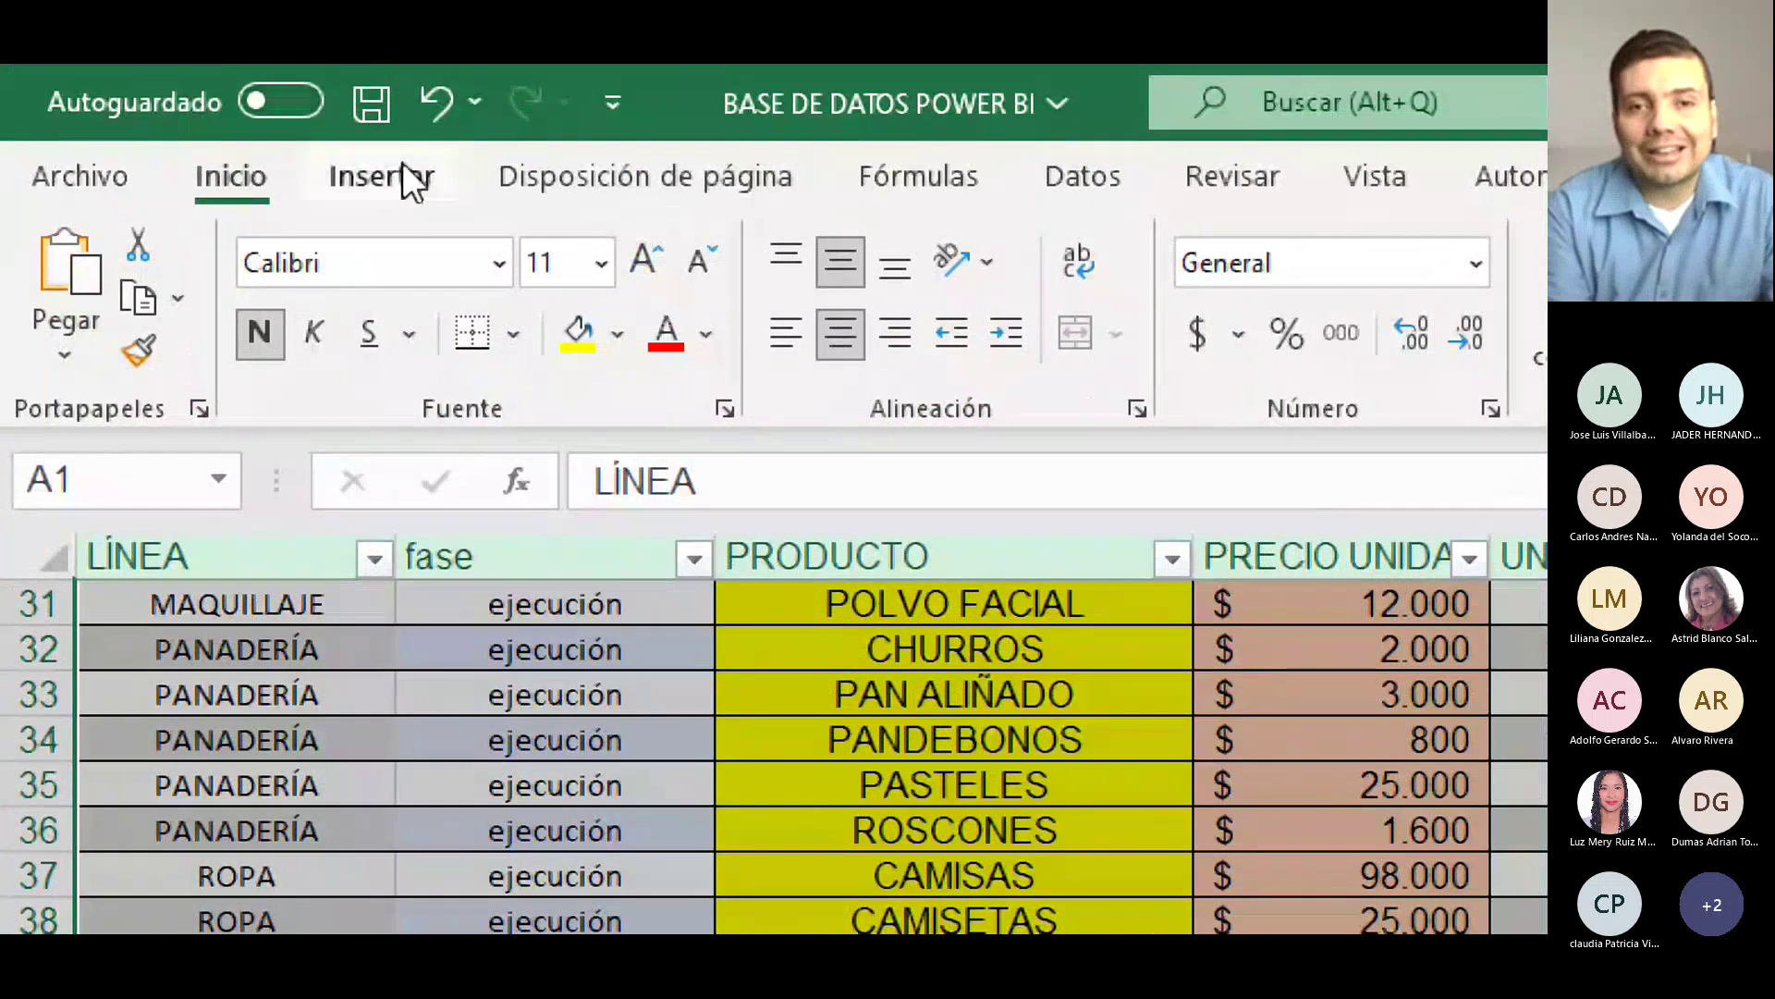
{"action": "left_click", "coordinate": [363, 122]}
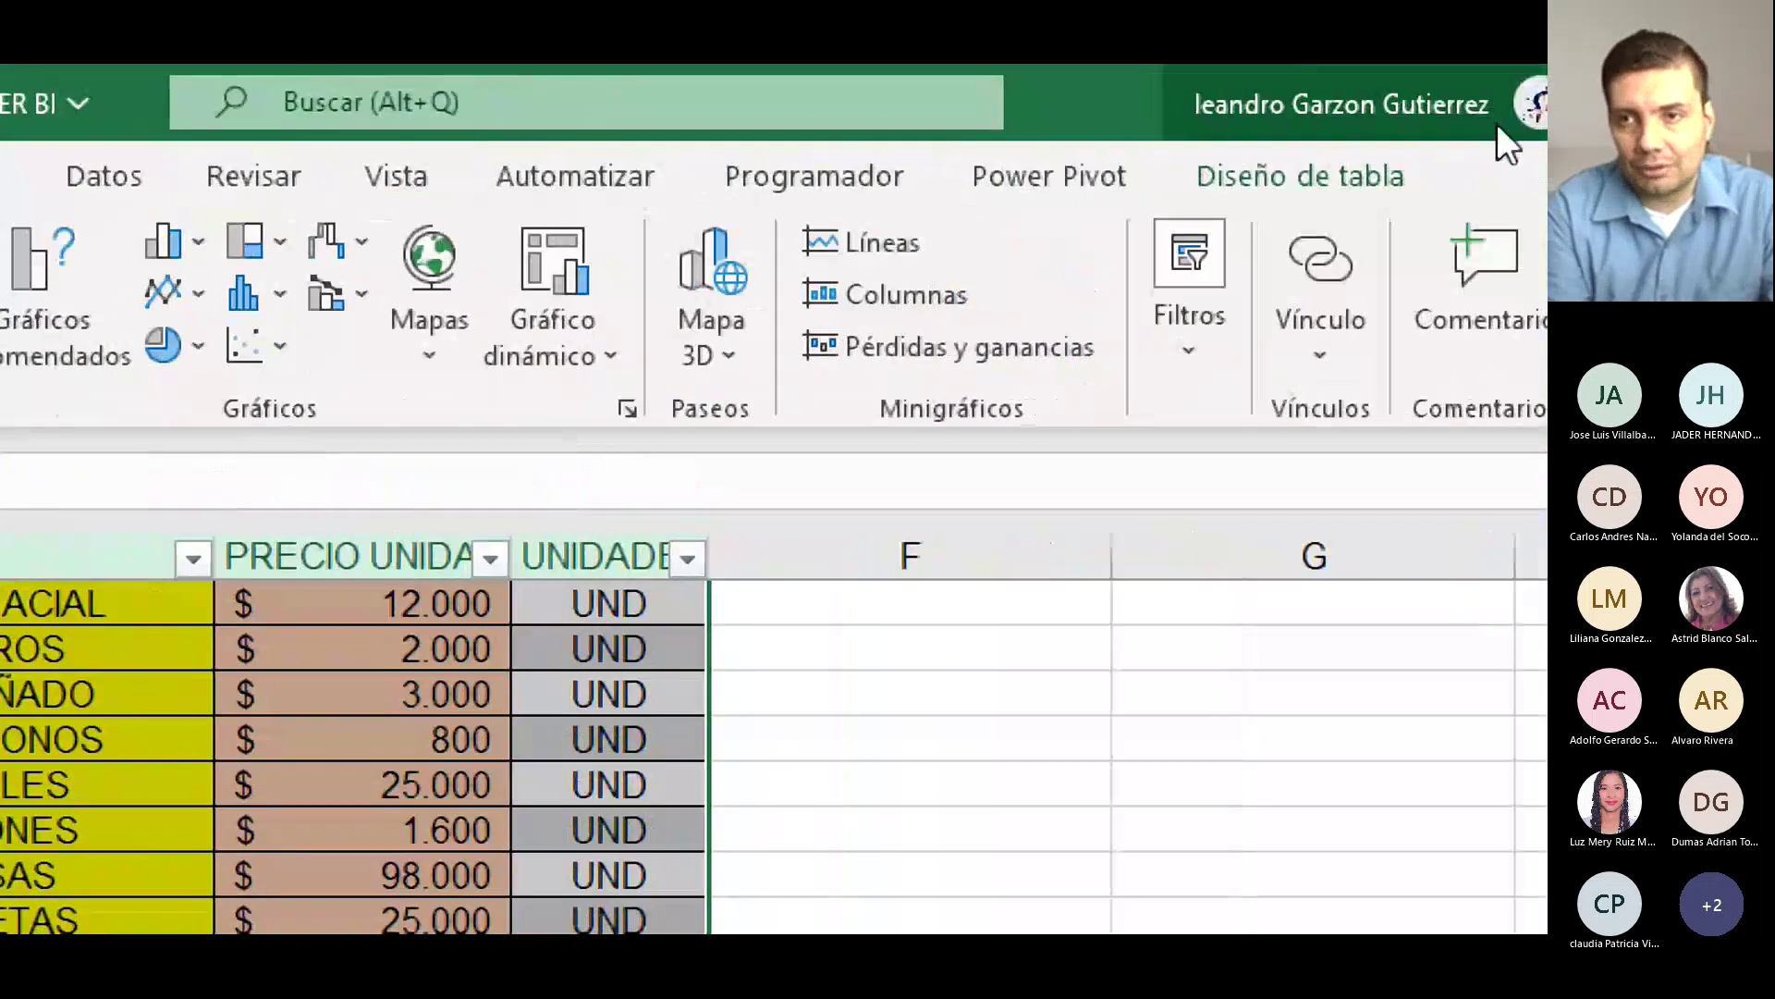
{"action": "left_click", "coordinate": [1247, 178]}
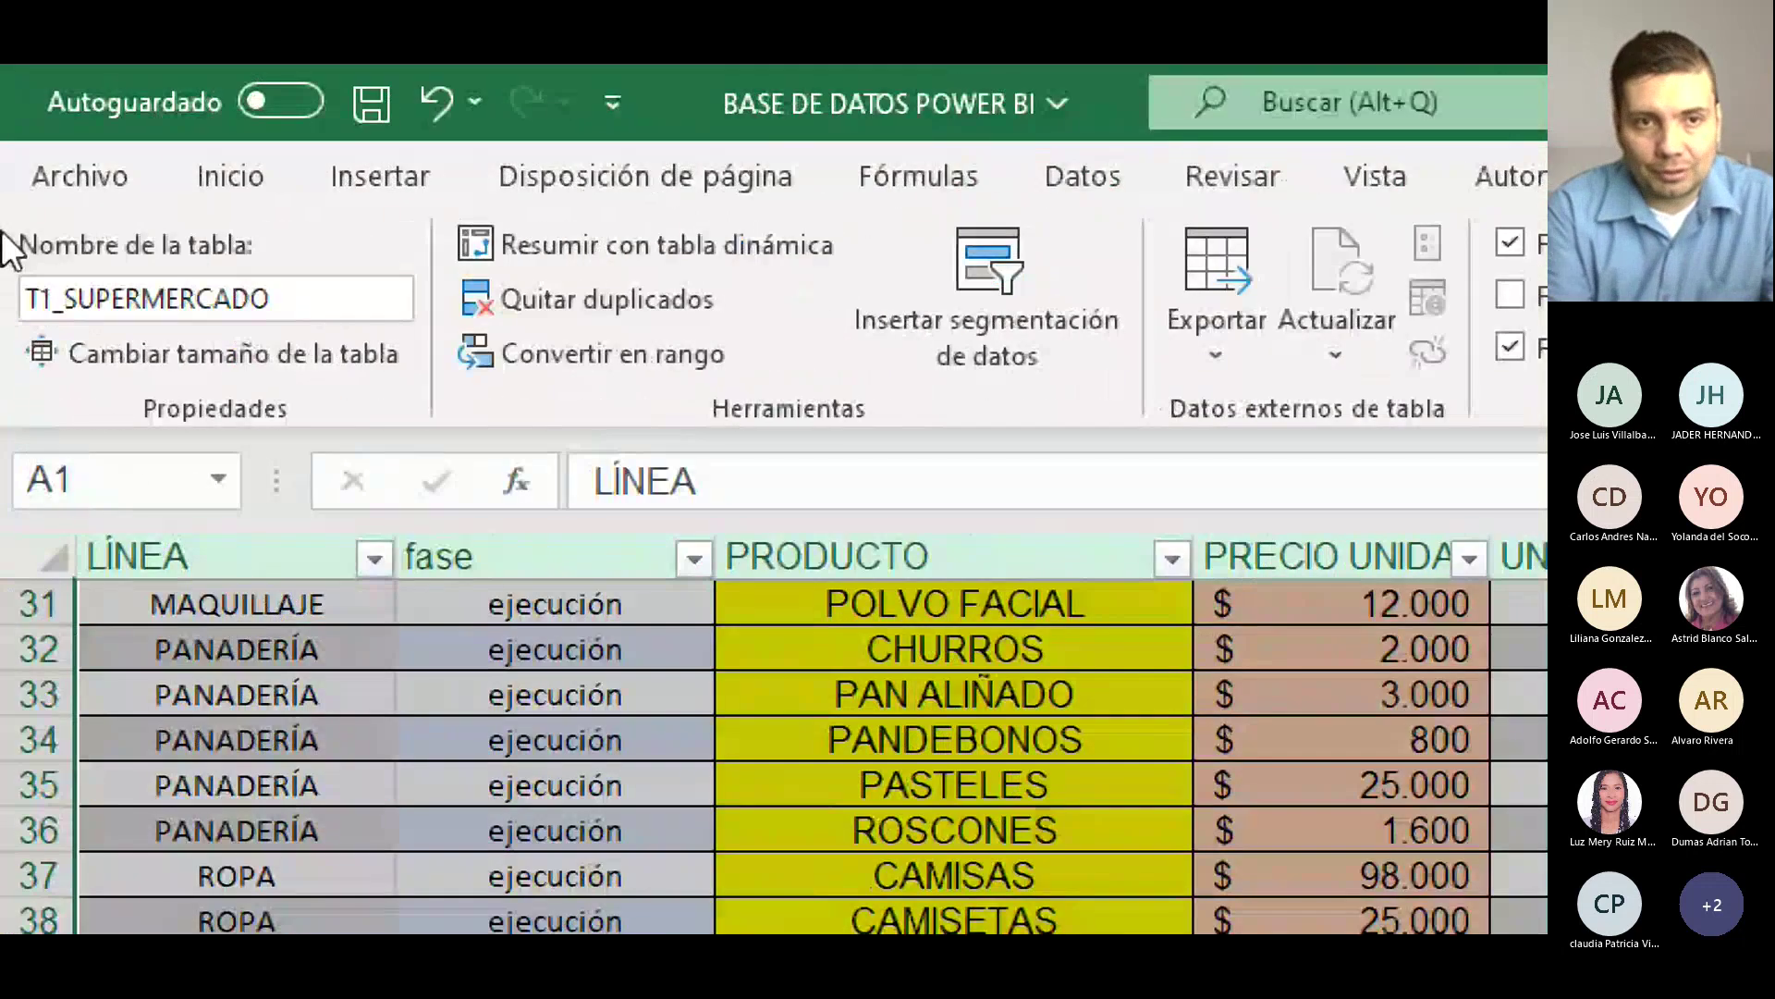
{"action": "left_click", "coordinate": [134, 300]}
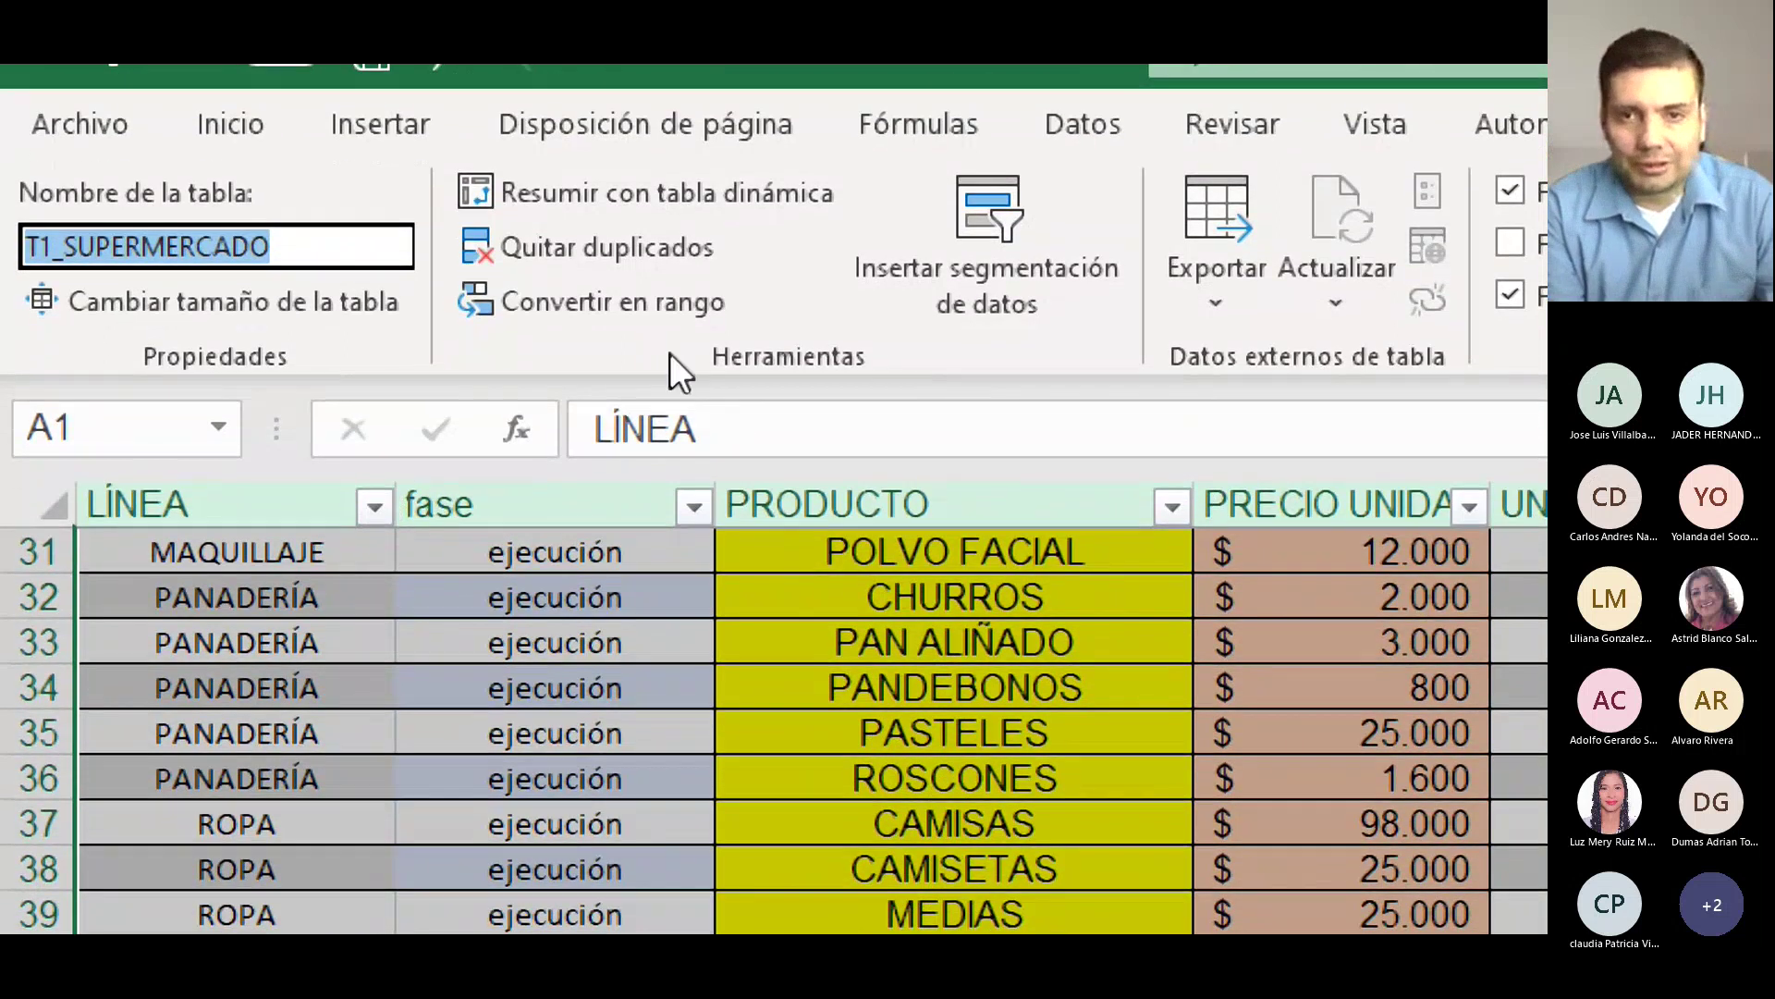
{"action": "left_click", "coordinate": [650, 296]}
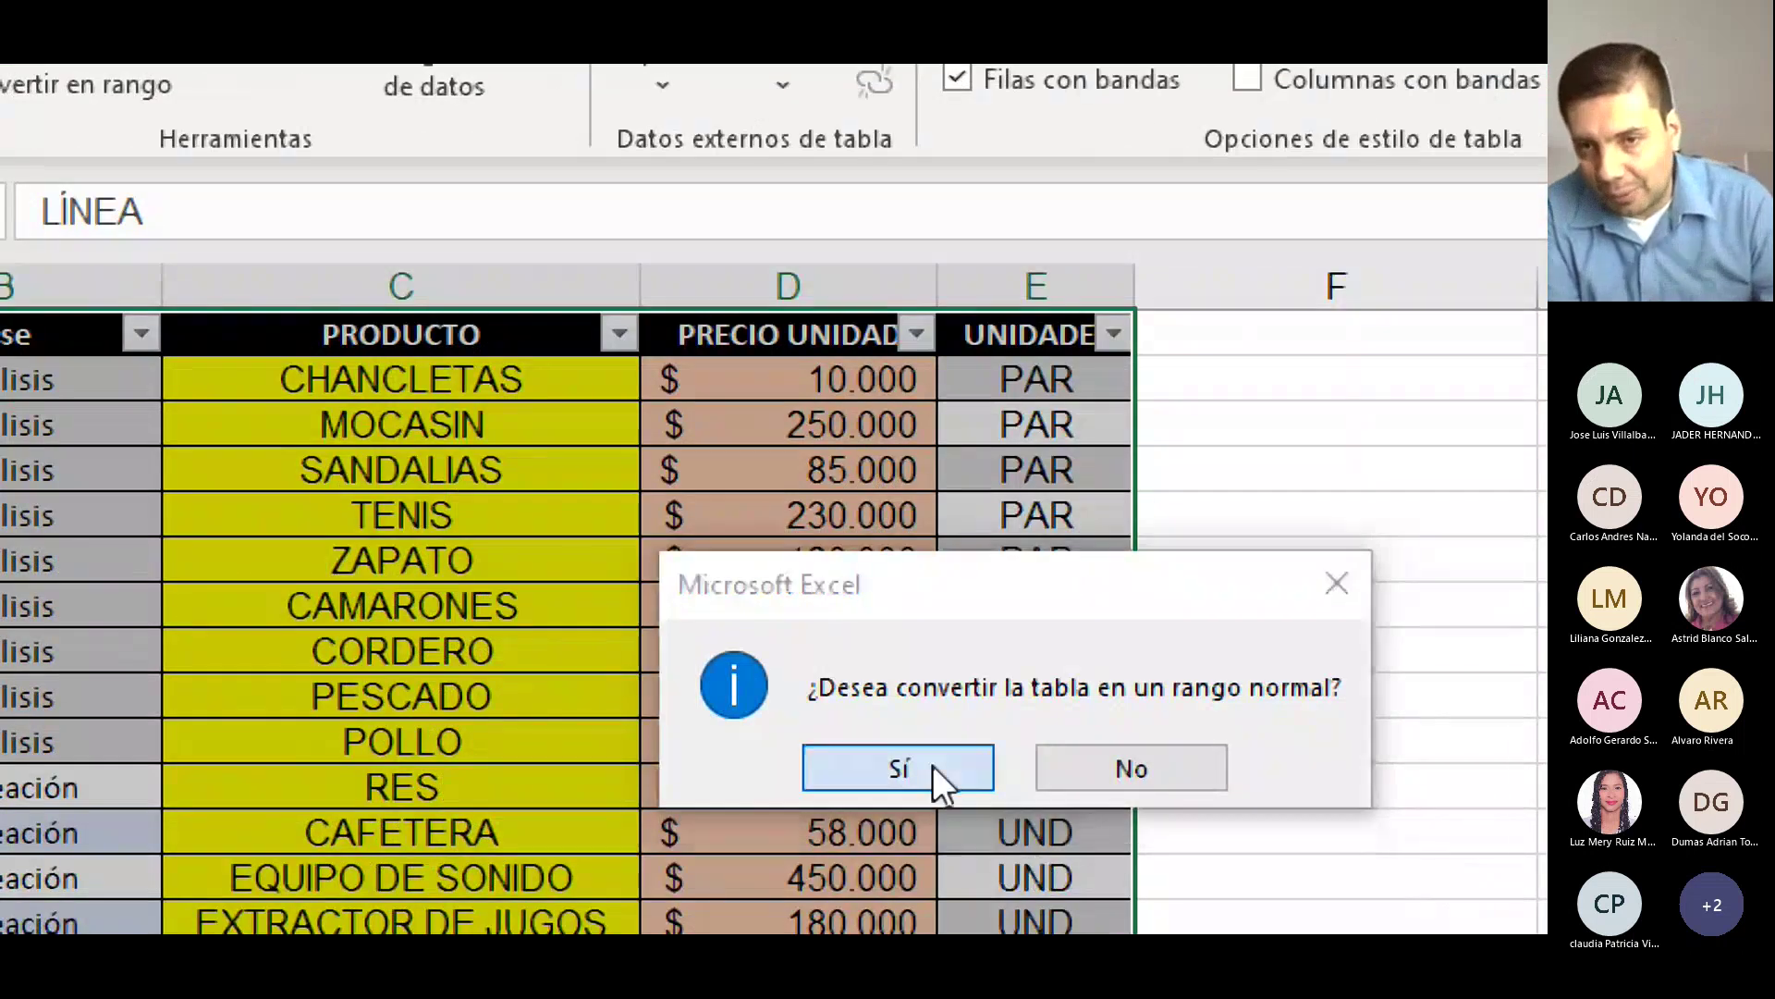
{"action": "left_click", "coordinate": [1452, 985]}
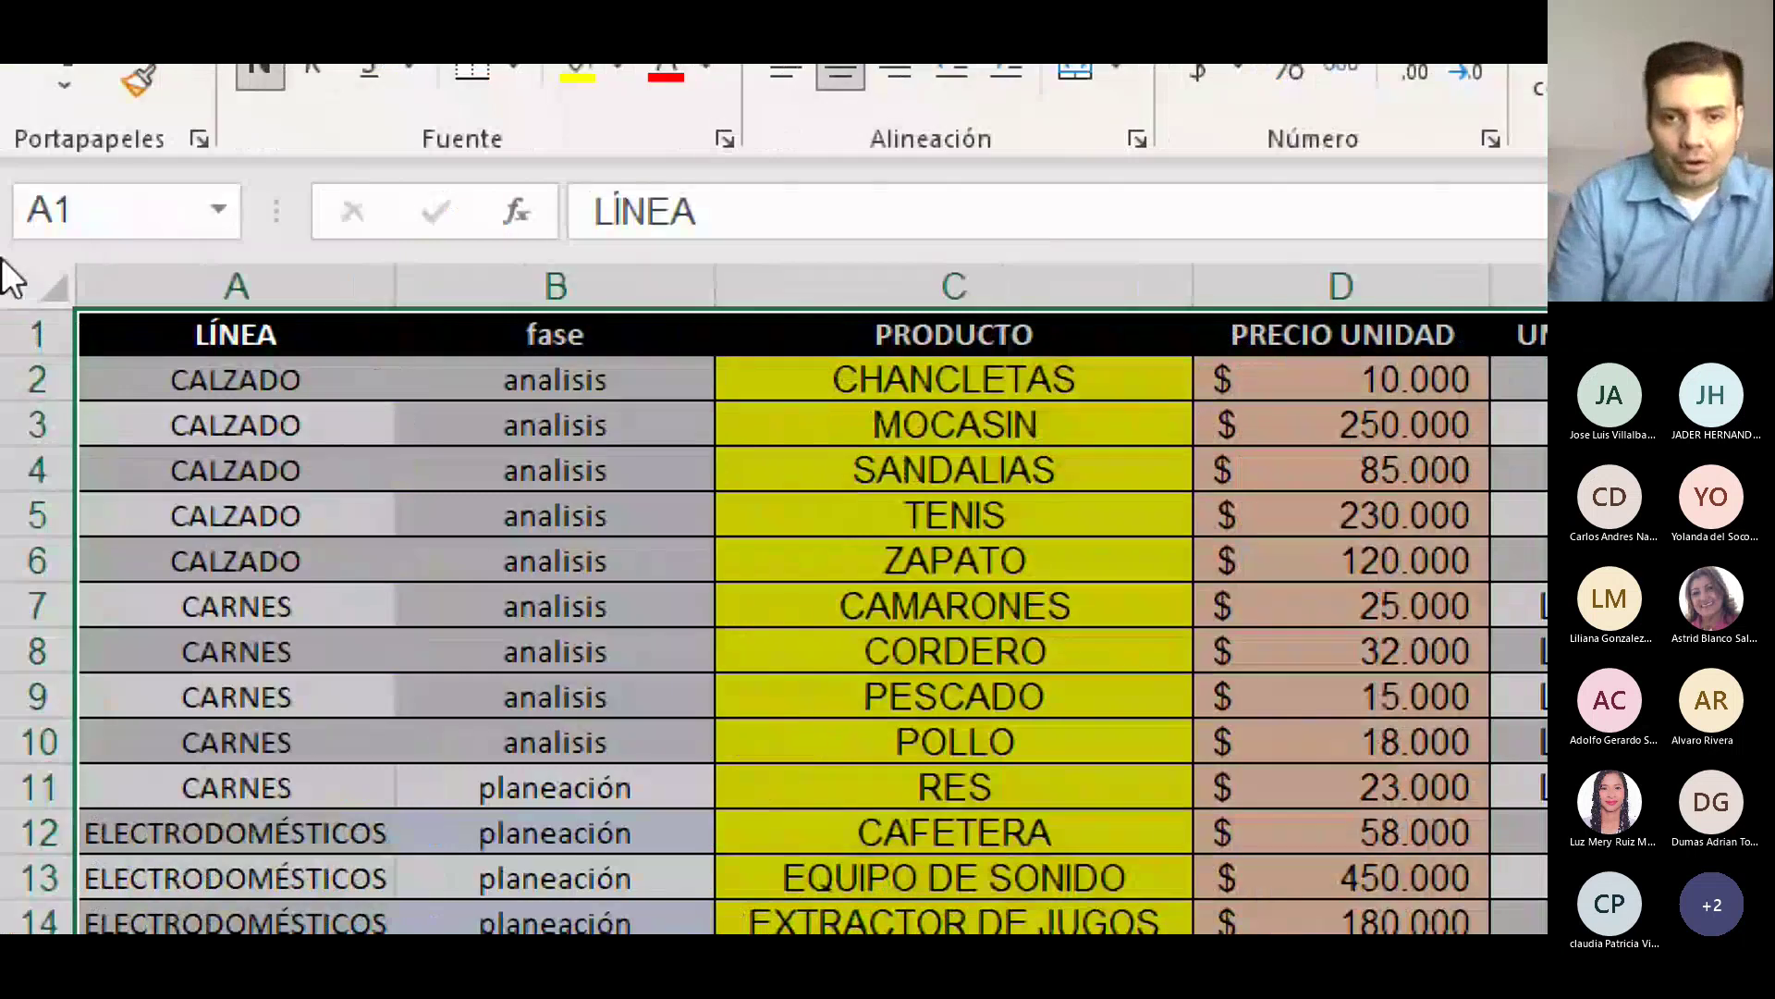
Create a table with headers from the supermarket data range A1:E51, including the fase column.
{"action": "left_click", "coordinate": [351, 428]}
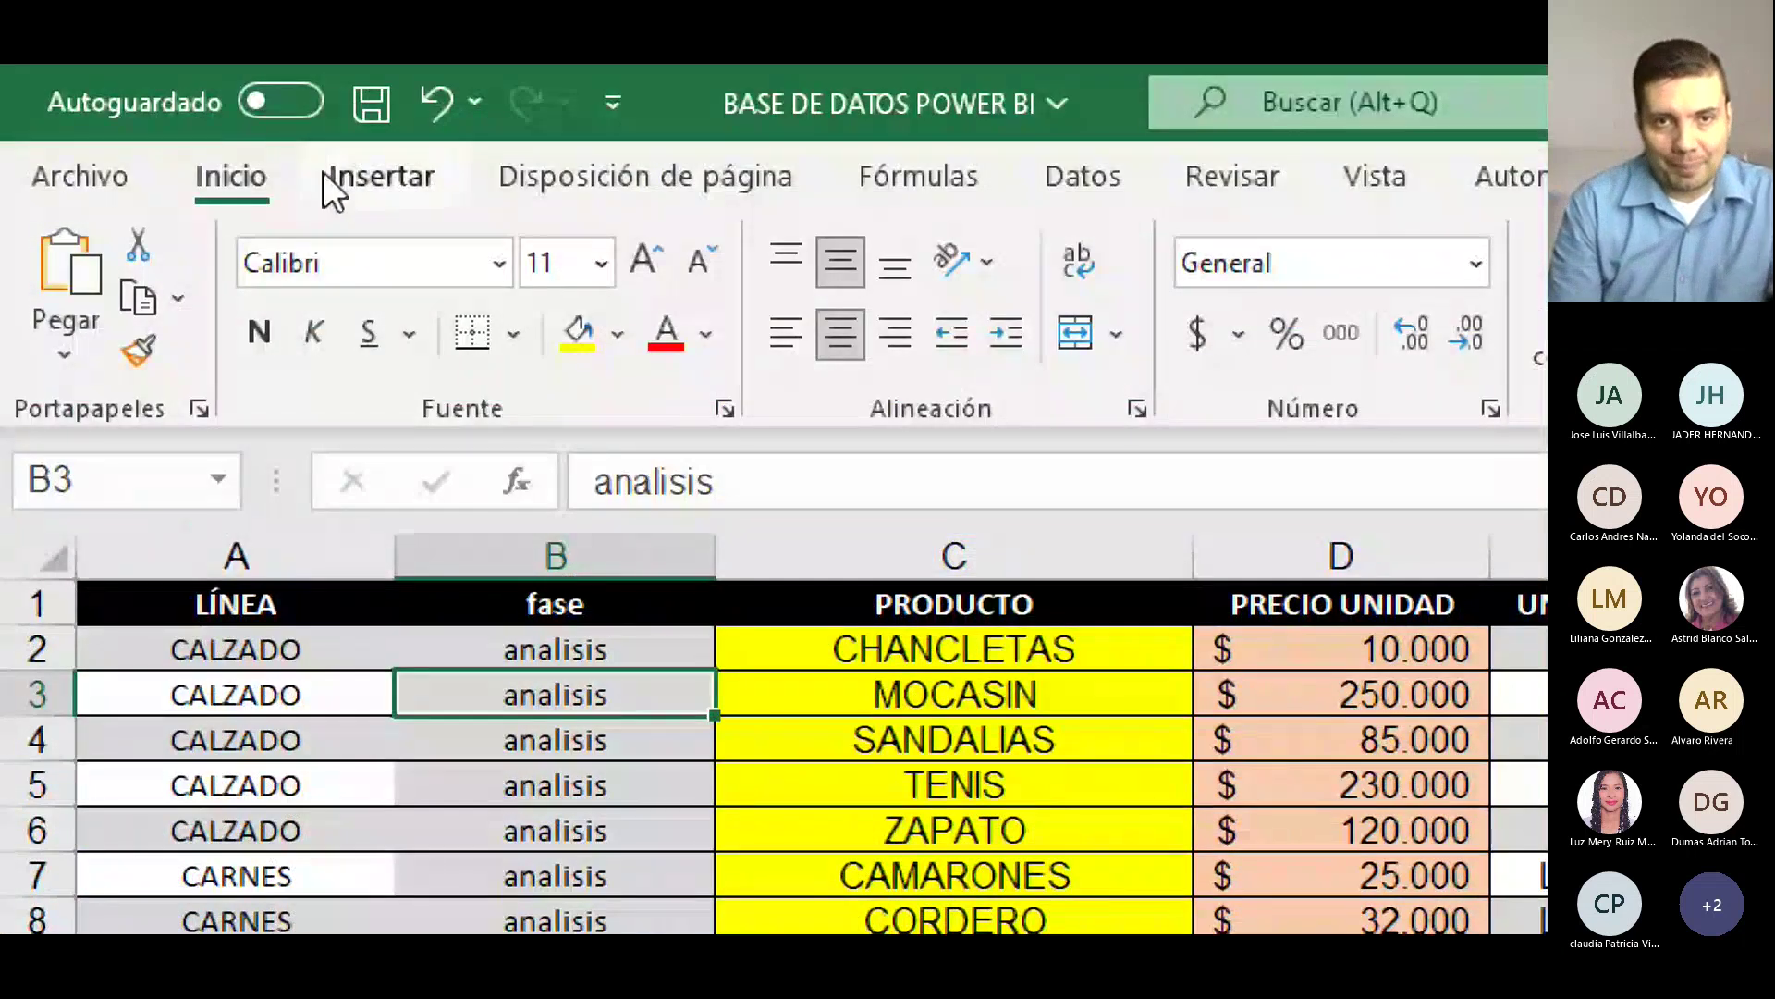
{"action": "left_click", "coordinate": [333, 176]}
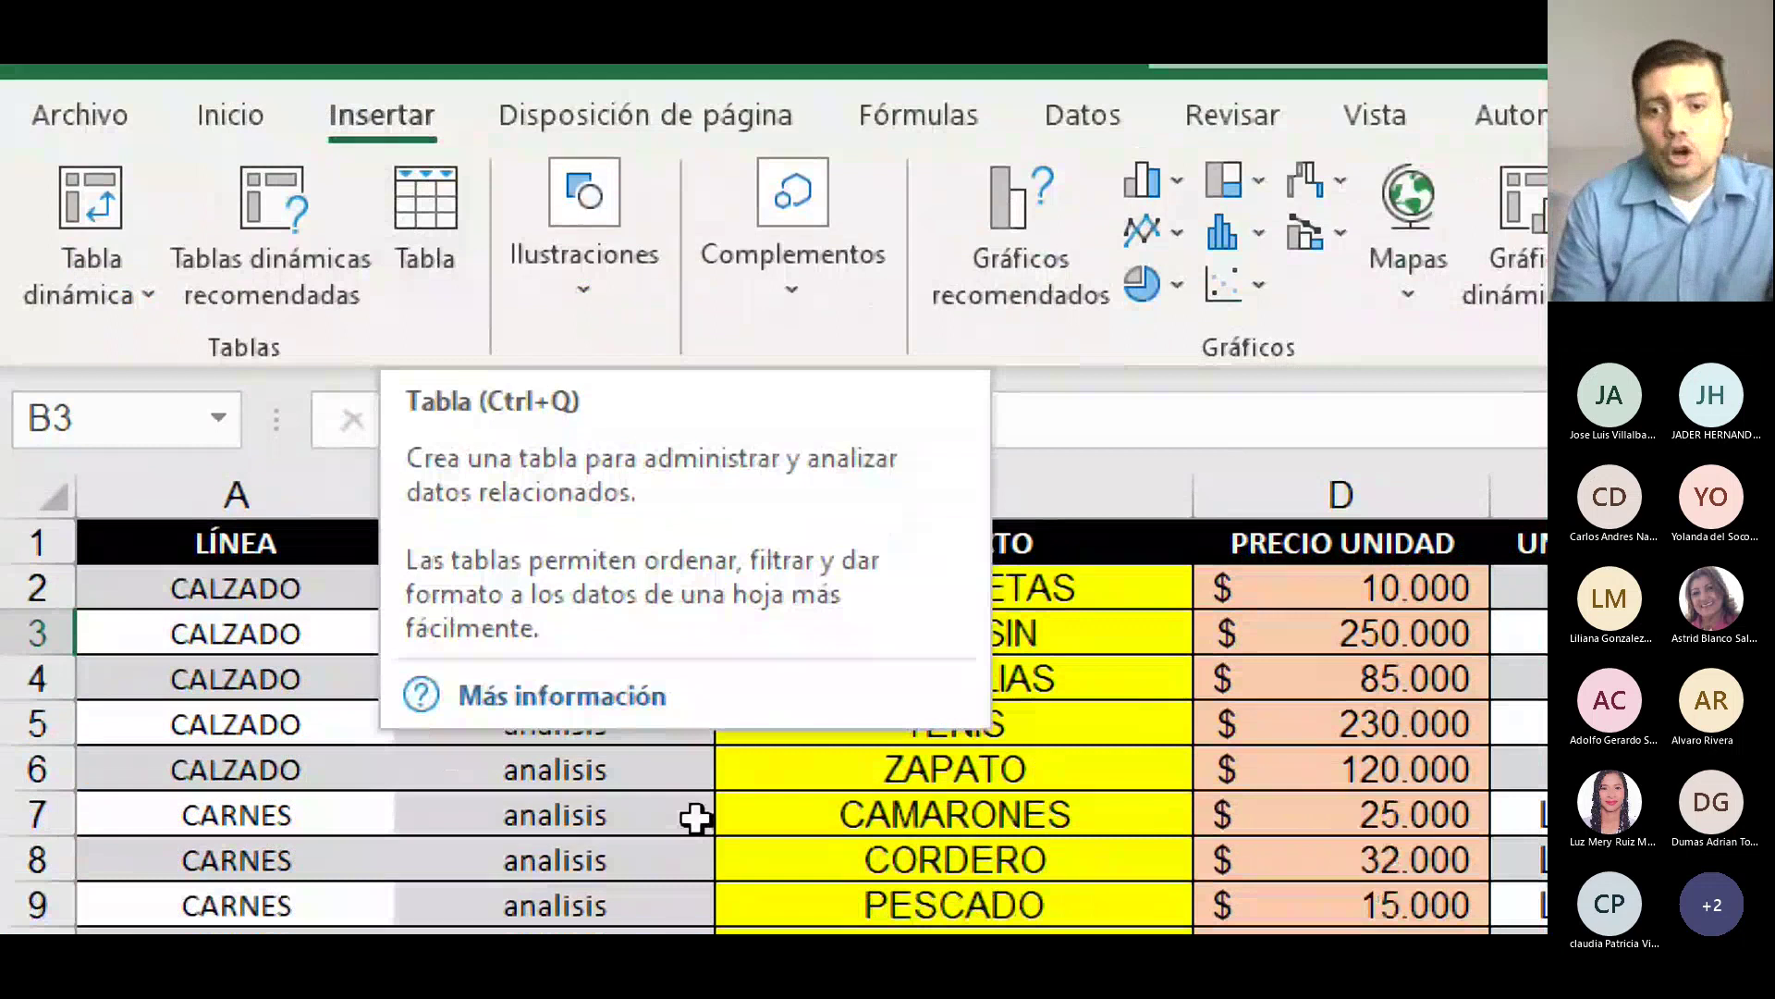
{"action": "left_click", "coordinate": [783, 858]}
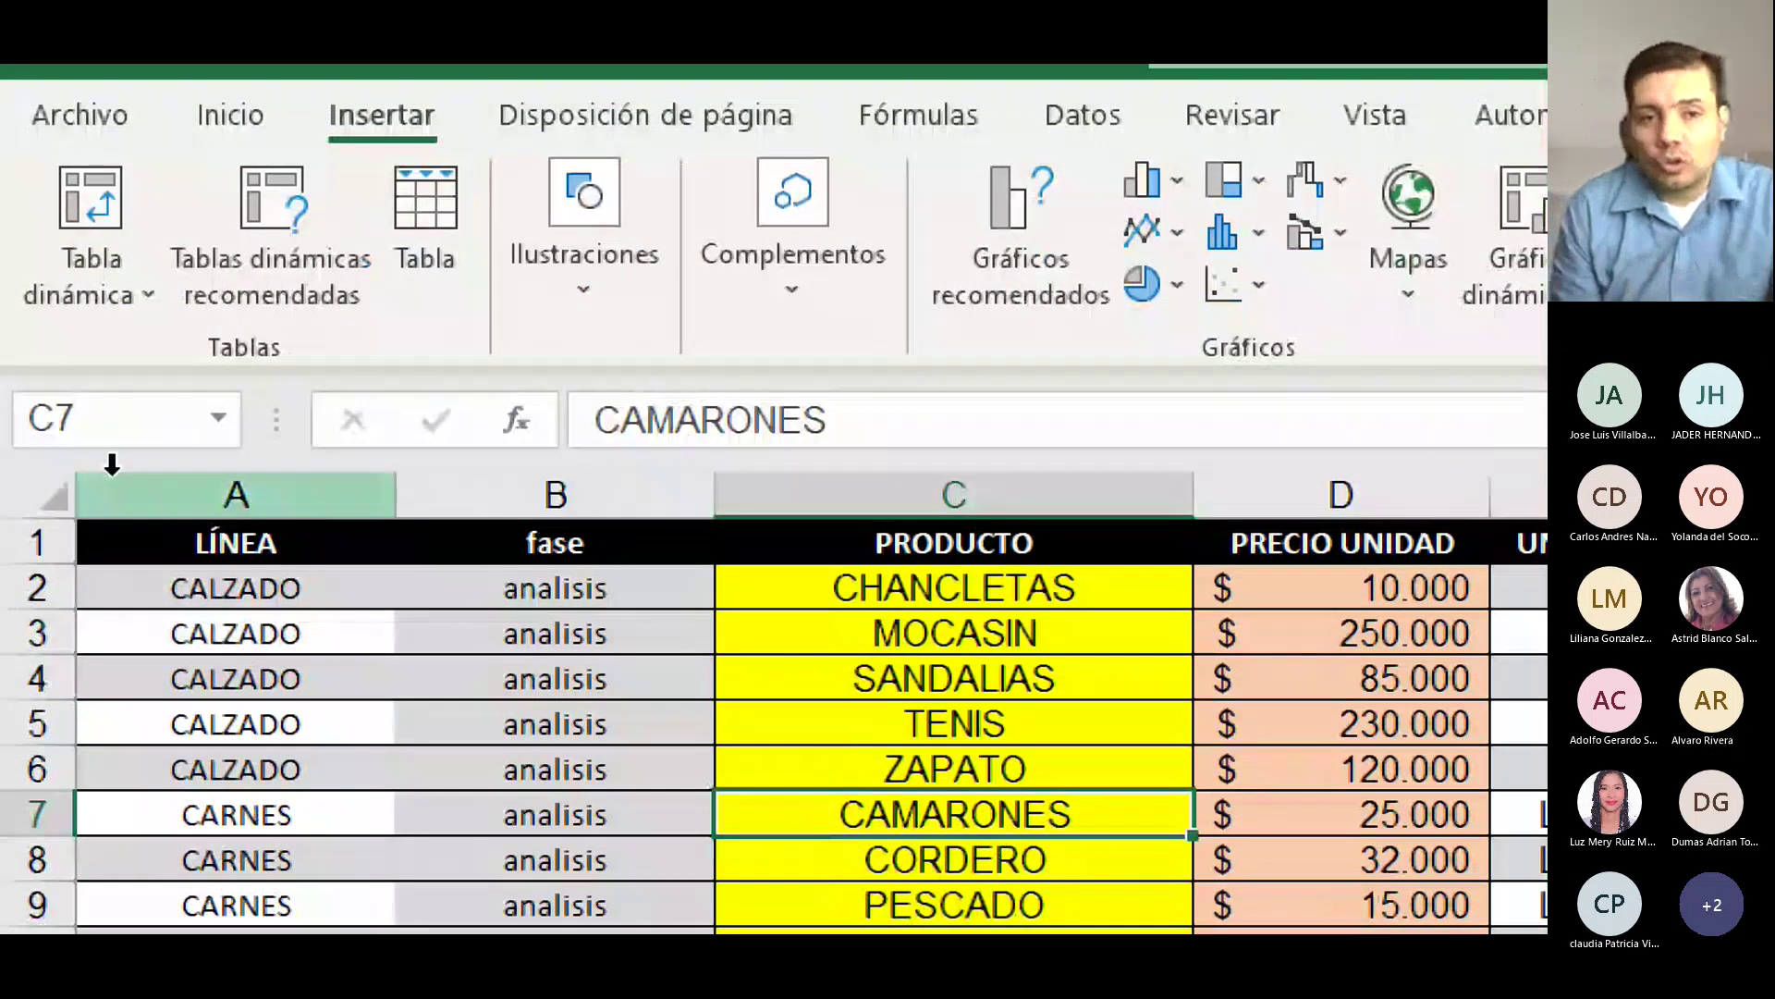
{"action": "left_click_drag", "start_coordinate": [111, 542], "coordinate": [1774, 973]}
{"action": "left_click_drag", "start_coordinate": [1432, 862], "coordinate": [1193, 823]}
{"action": "left_click_drag", "start_coordinate": [1193, 730], "coordinate": [1173, 623]}
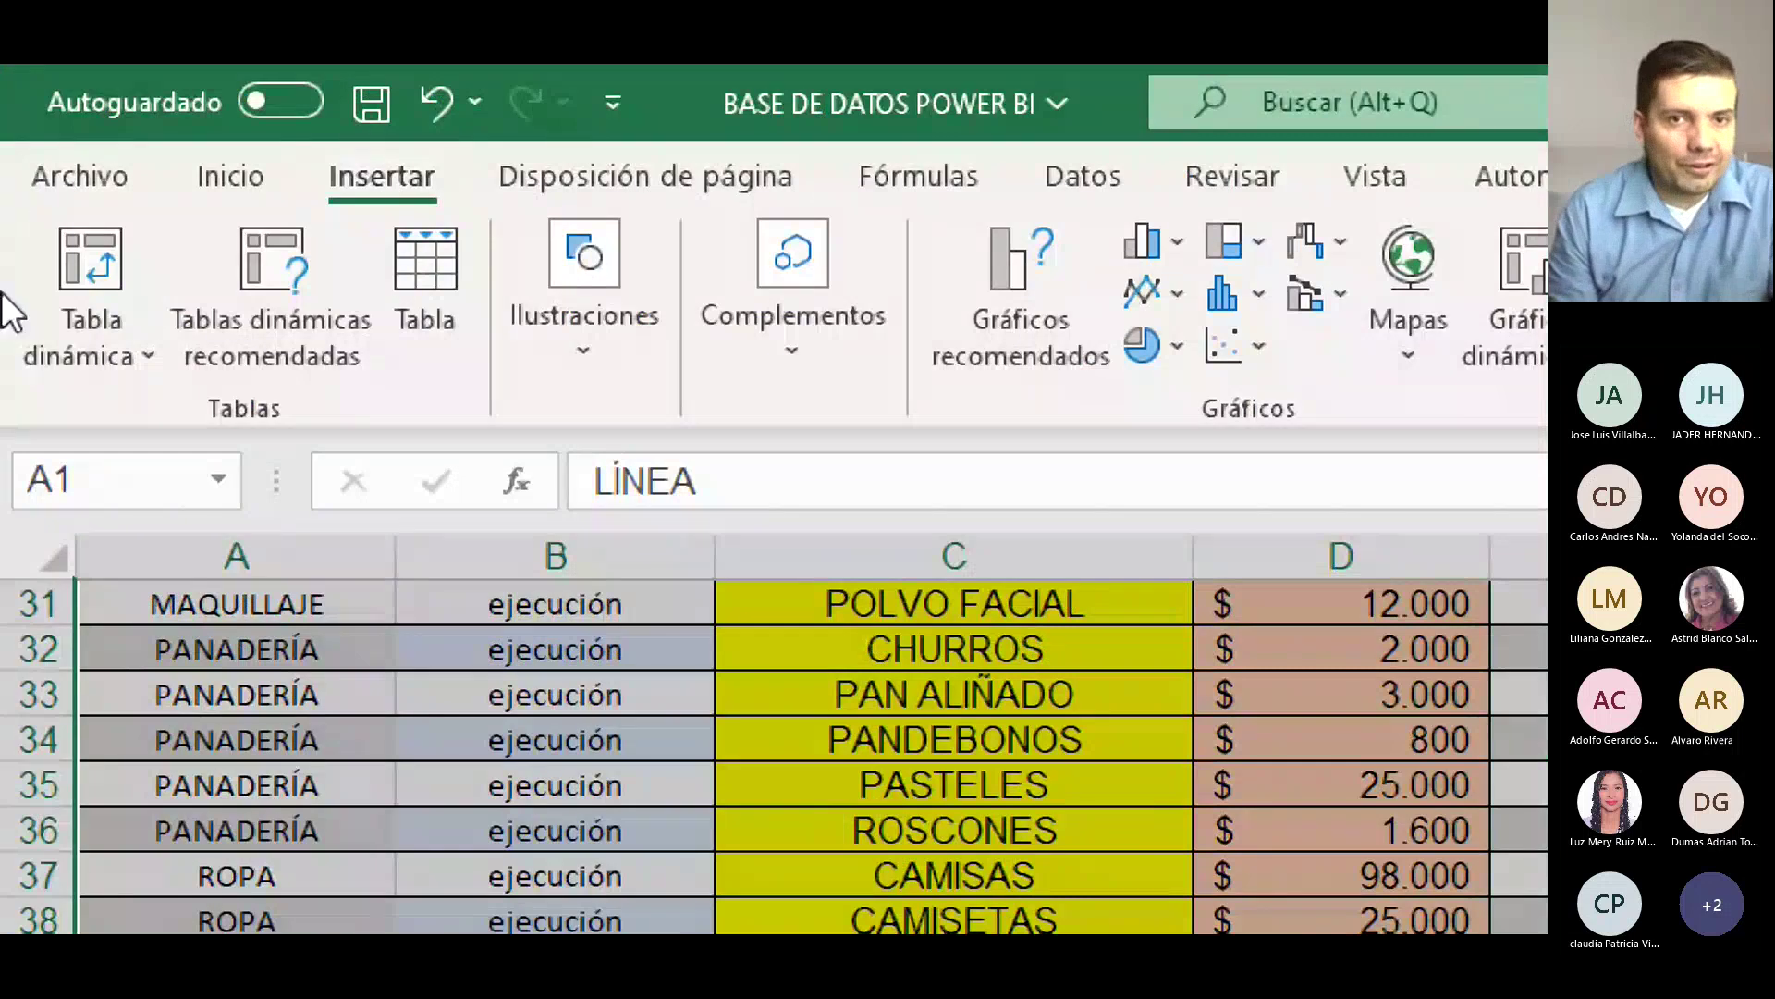
{"action": "left_click", "coordinate": [441, 270]}
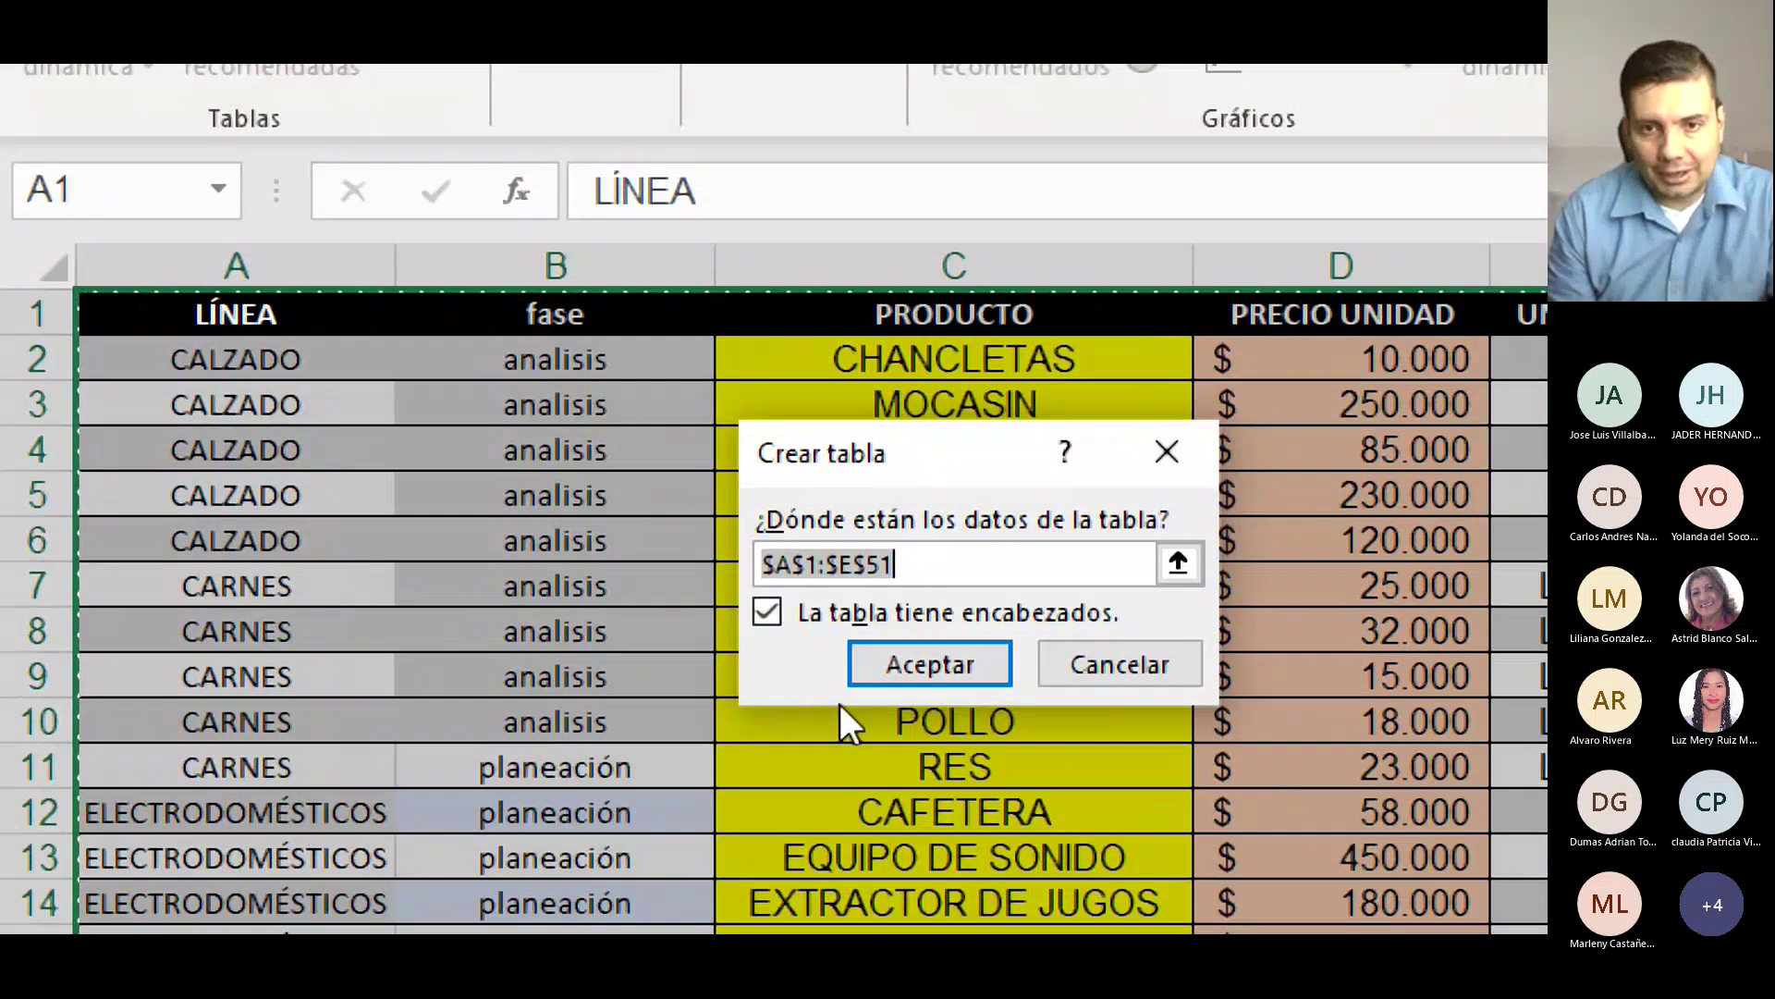
{"action": "left_click", "coordinate": [918, 678]}
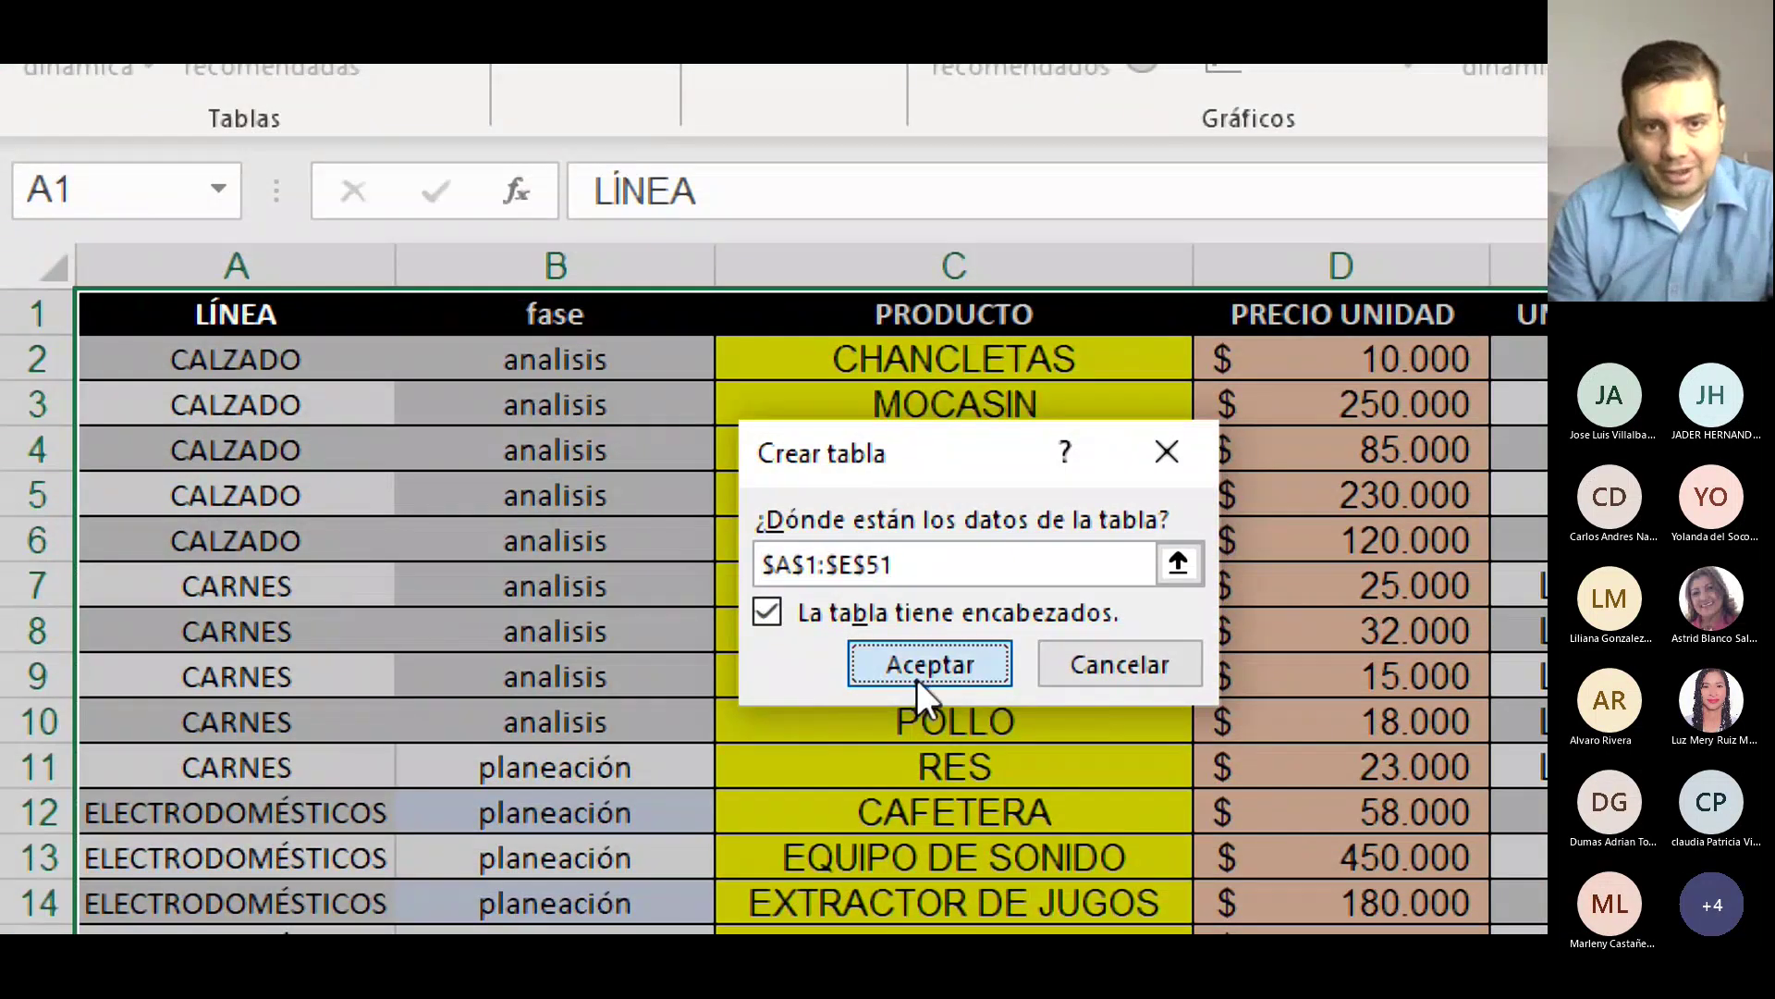
{"action": "left_click", "coordinate": [548, 558]}
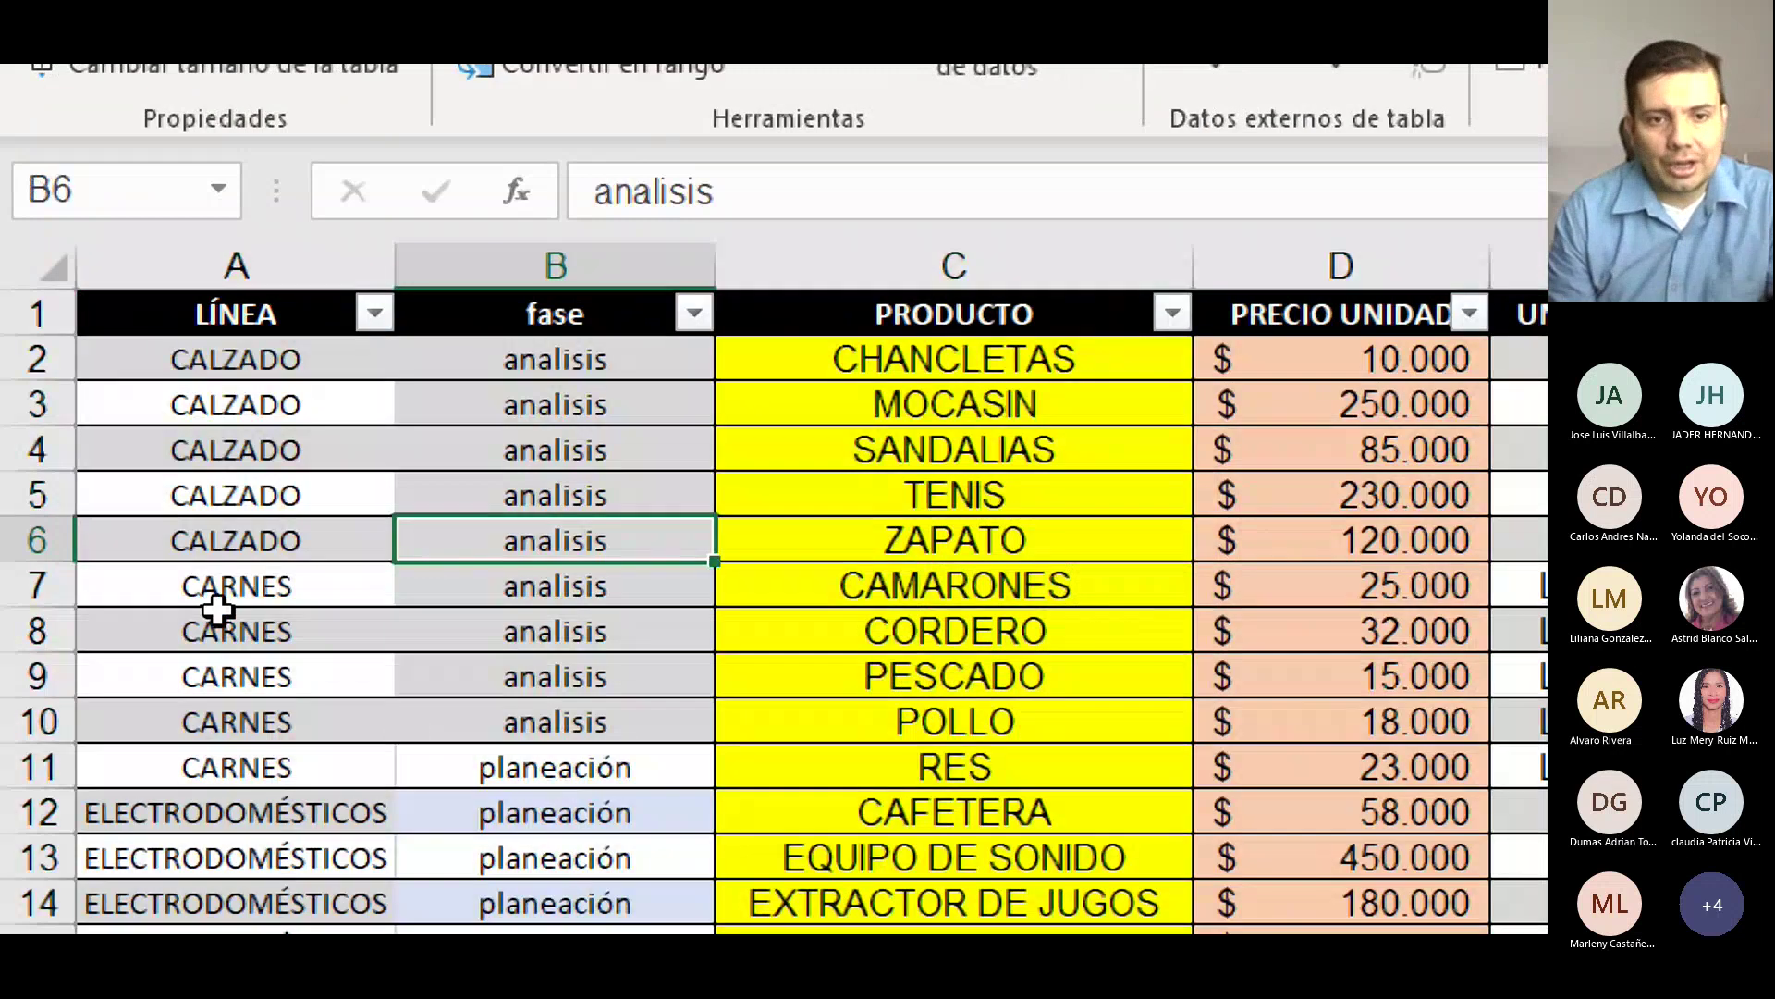
Name the new supermarket table T1_SUPERMERCADO.
{"action": "left_click", "coordinate": [217, 303]}
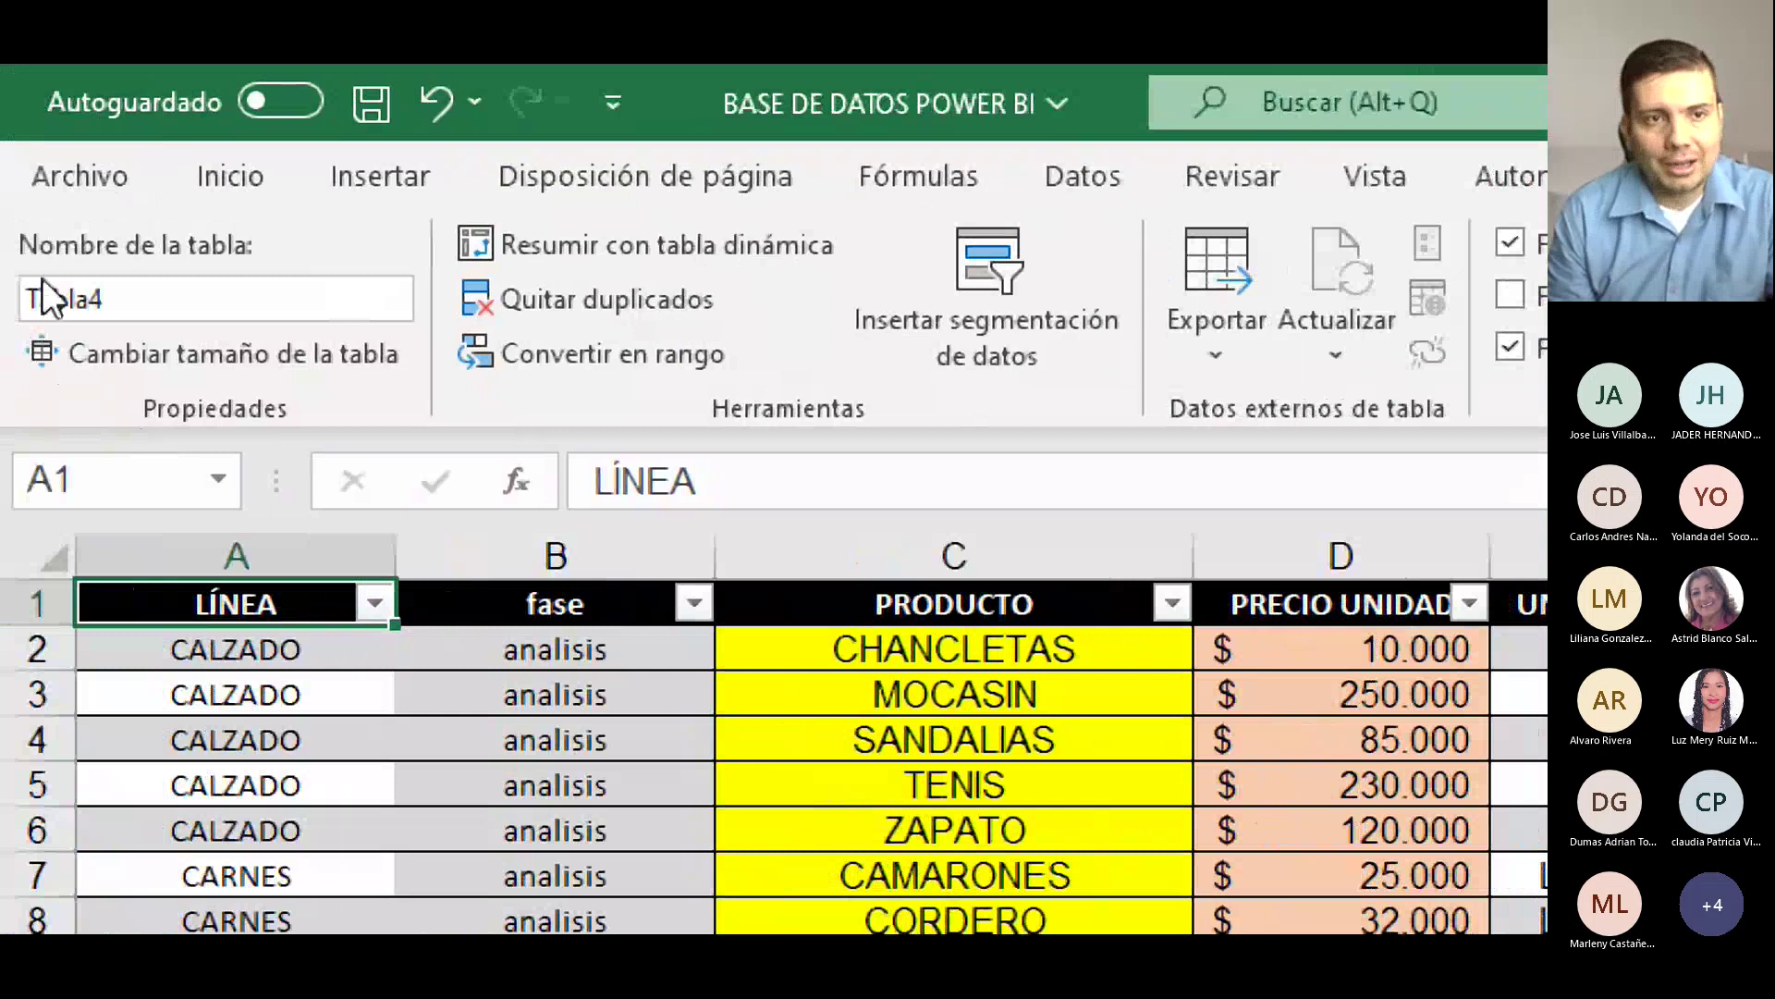
{"action": "left_click", "coordinate": [144, 298]}
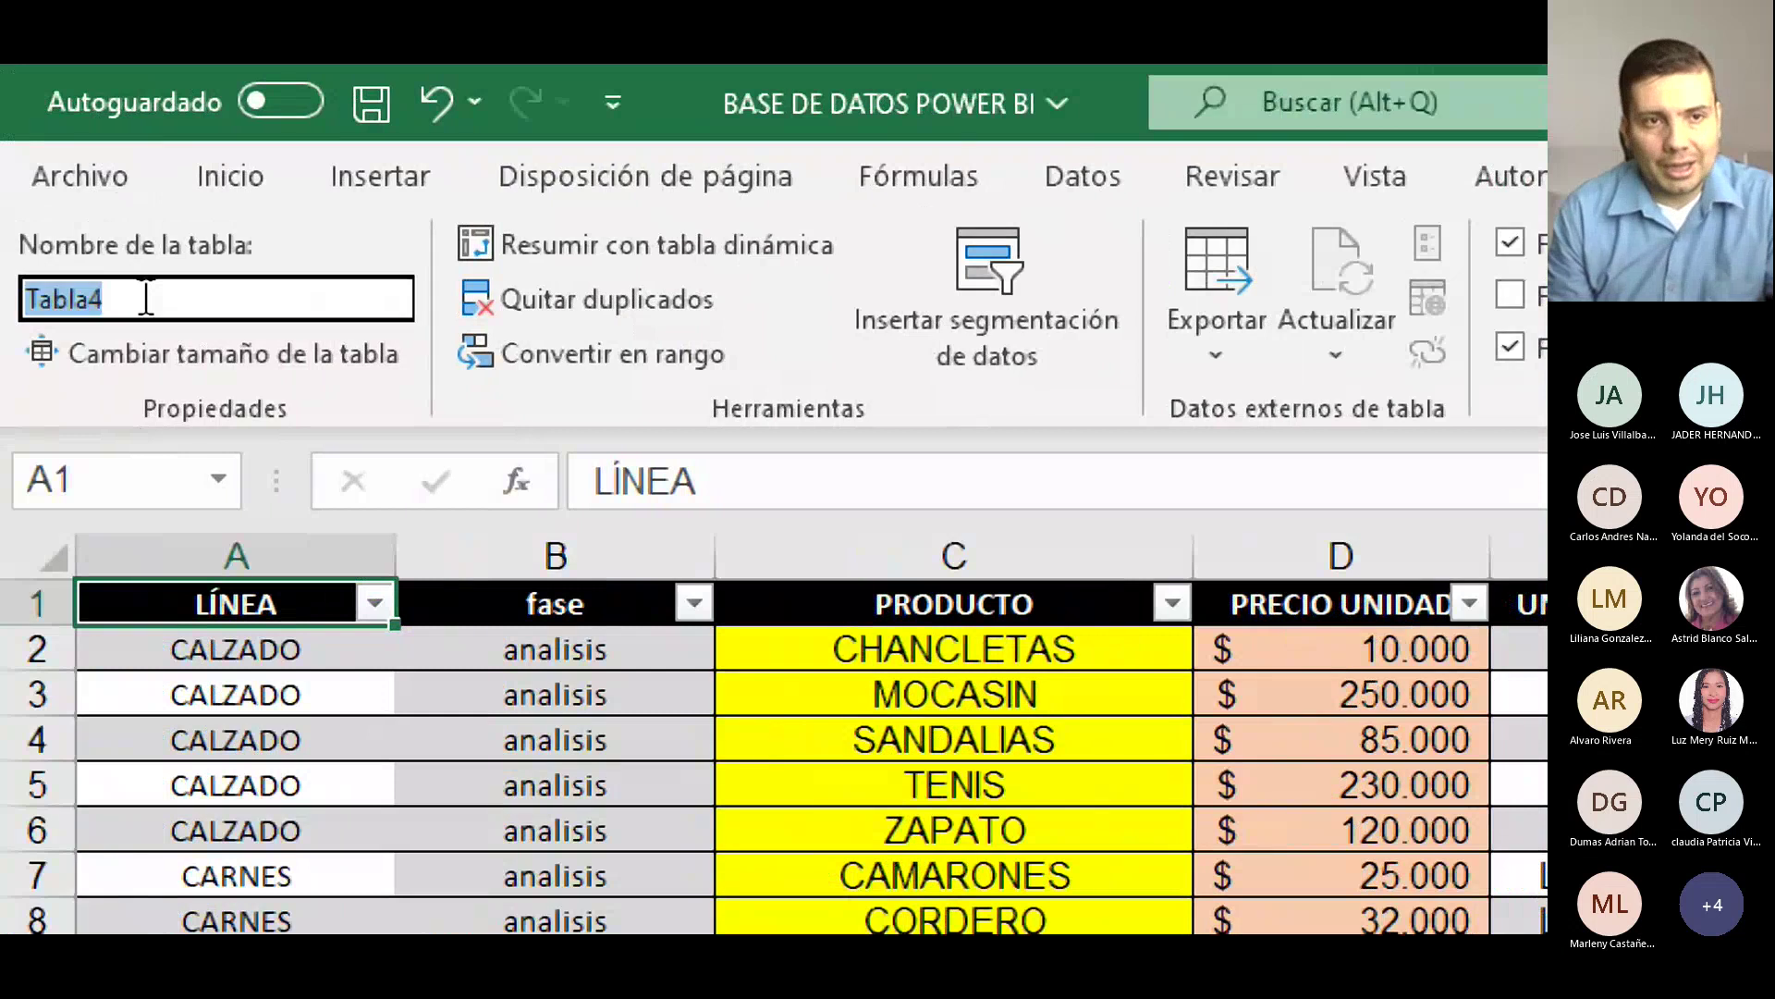
{"action": "type", "text": "T1_SUPERMERCADO"}
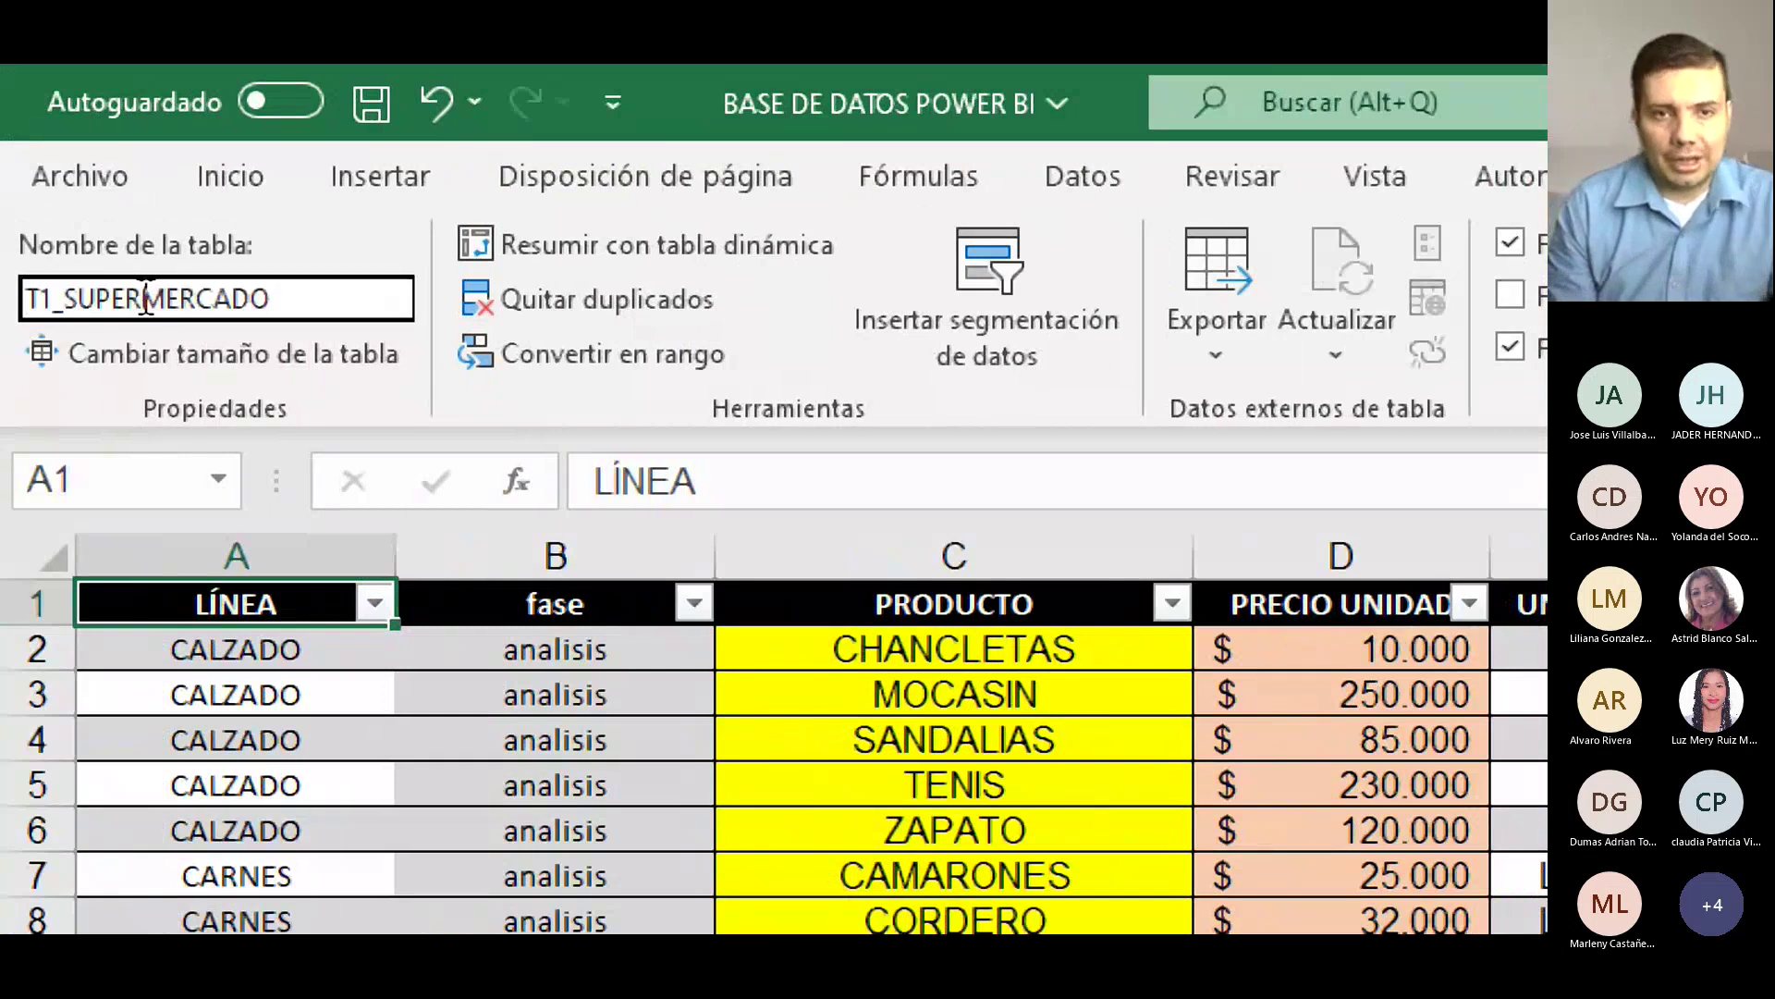
{"action": "left_click", "coordinate": [748, 826]}
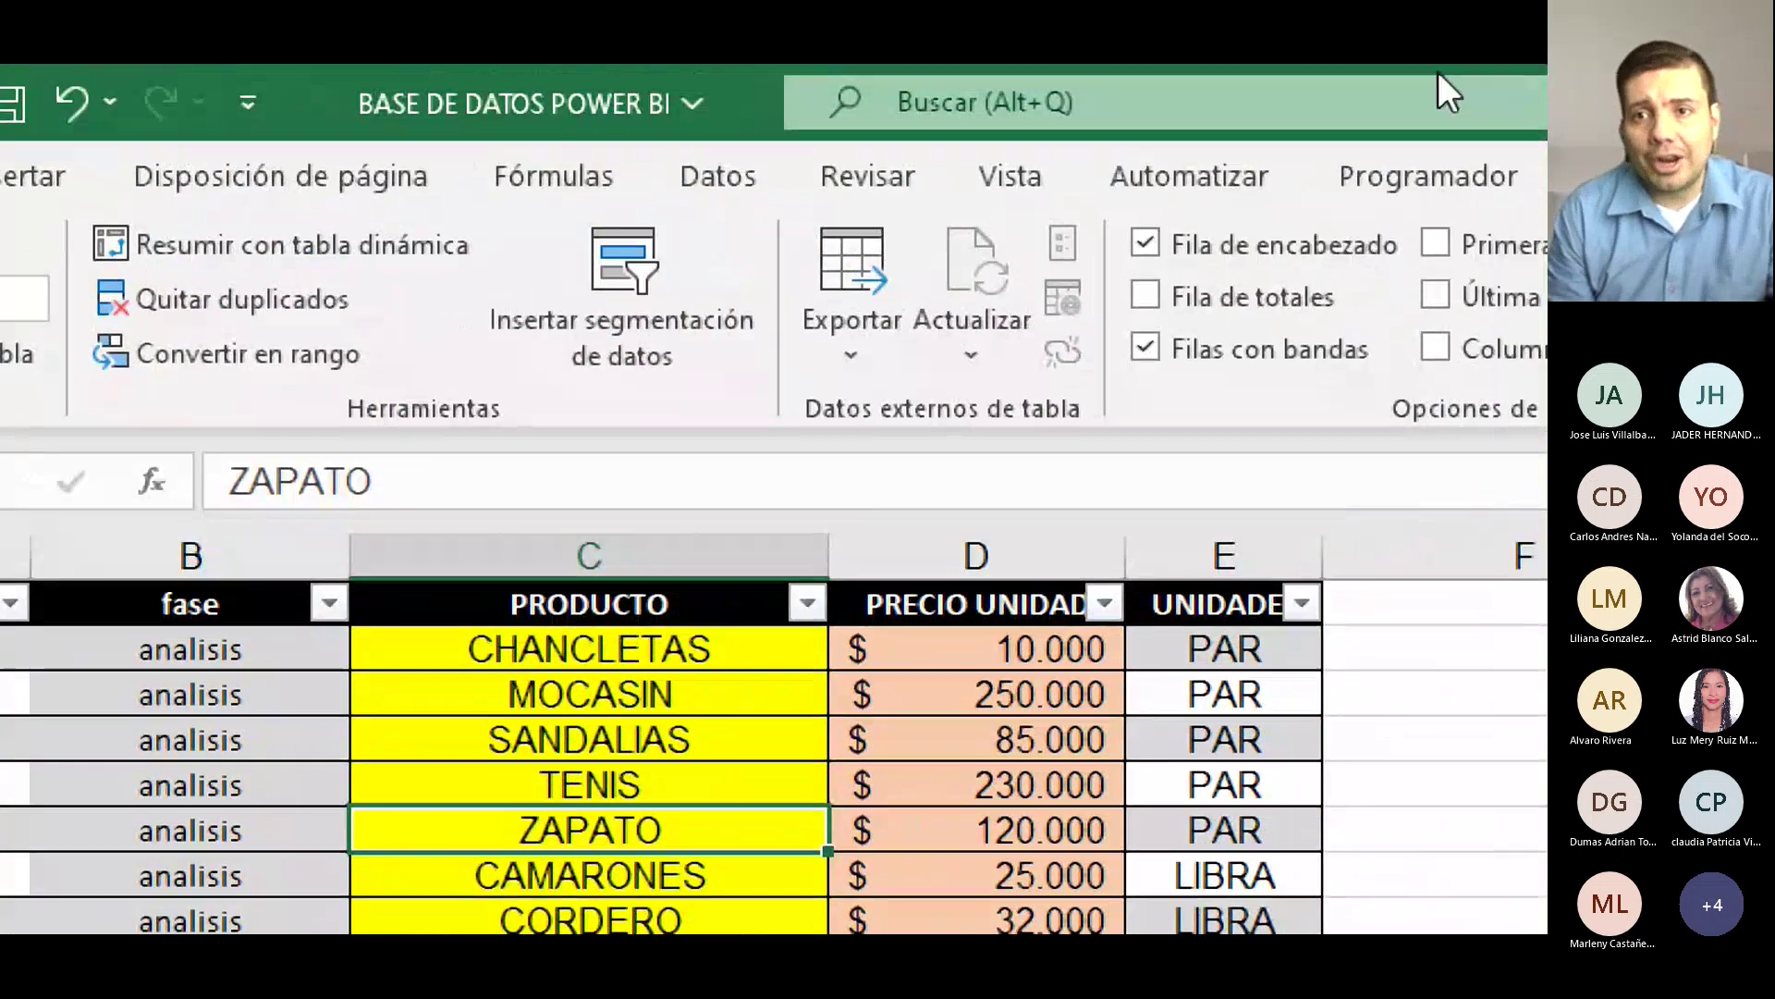
Add the recreated supermarket table to the Power Pivot data model and select its data sheet there.
{"action": "left_click", "coordinate": [1138, 176]}
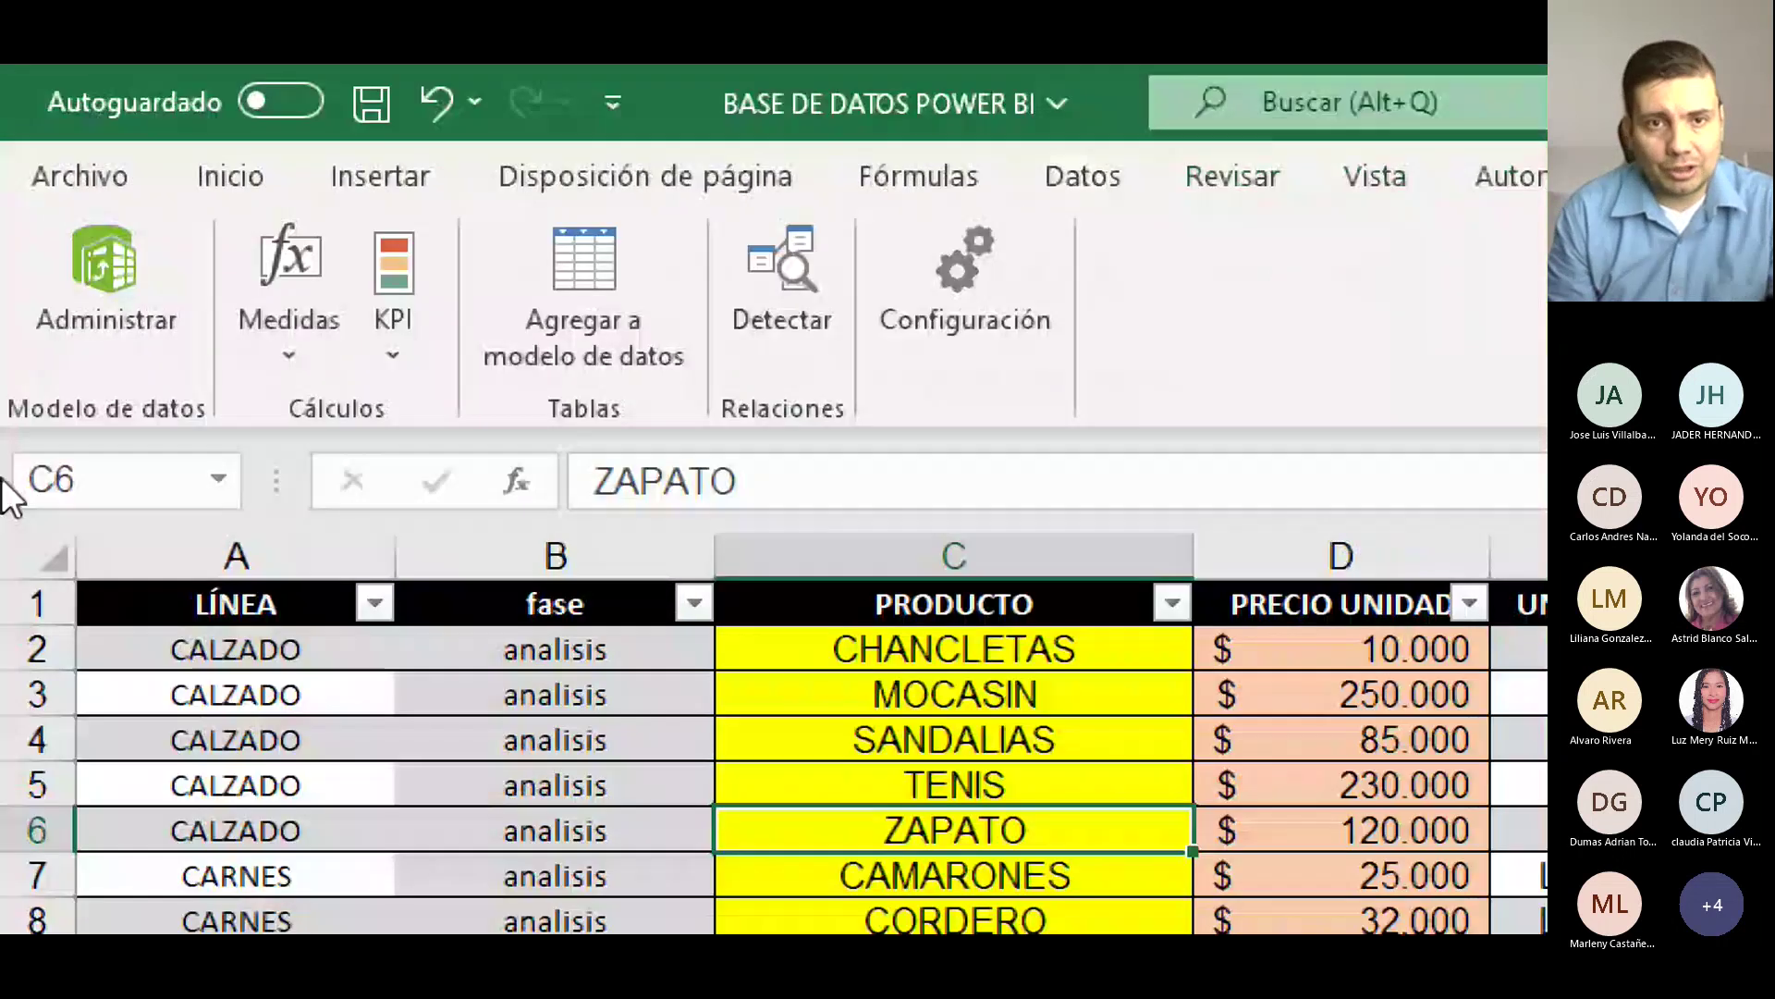
{"action": "left_click", "coordinate": [448, 737]}
{"action": "left_click", "coordinate": [614, 252]}
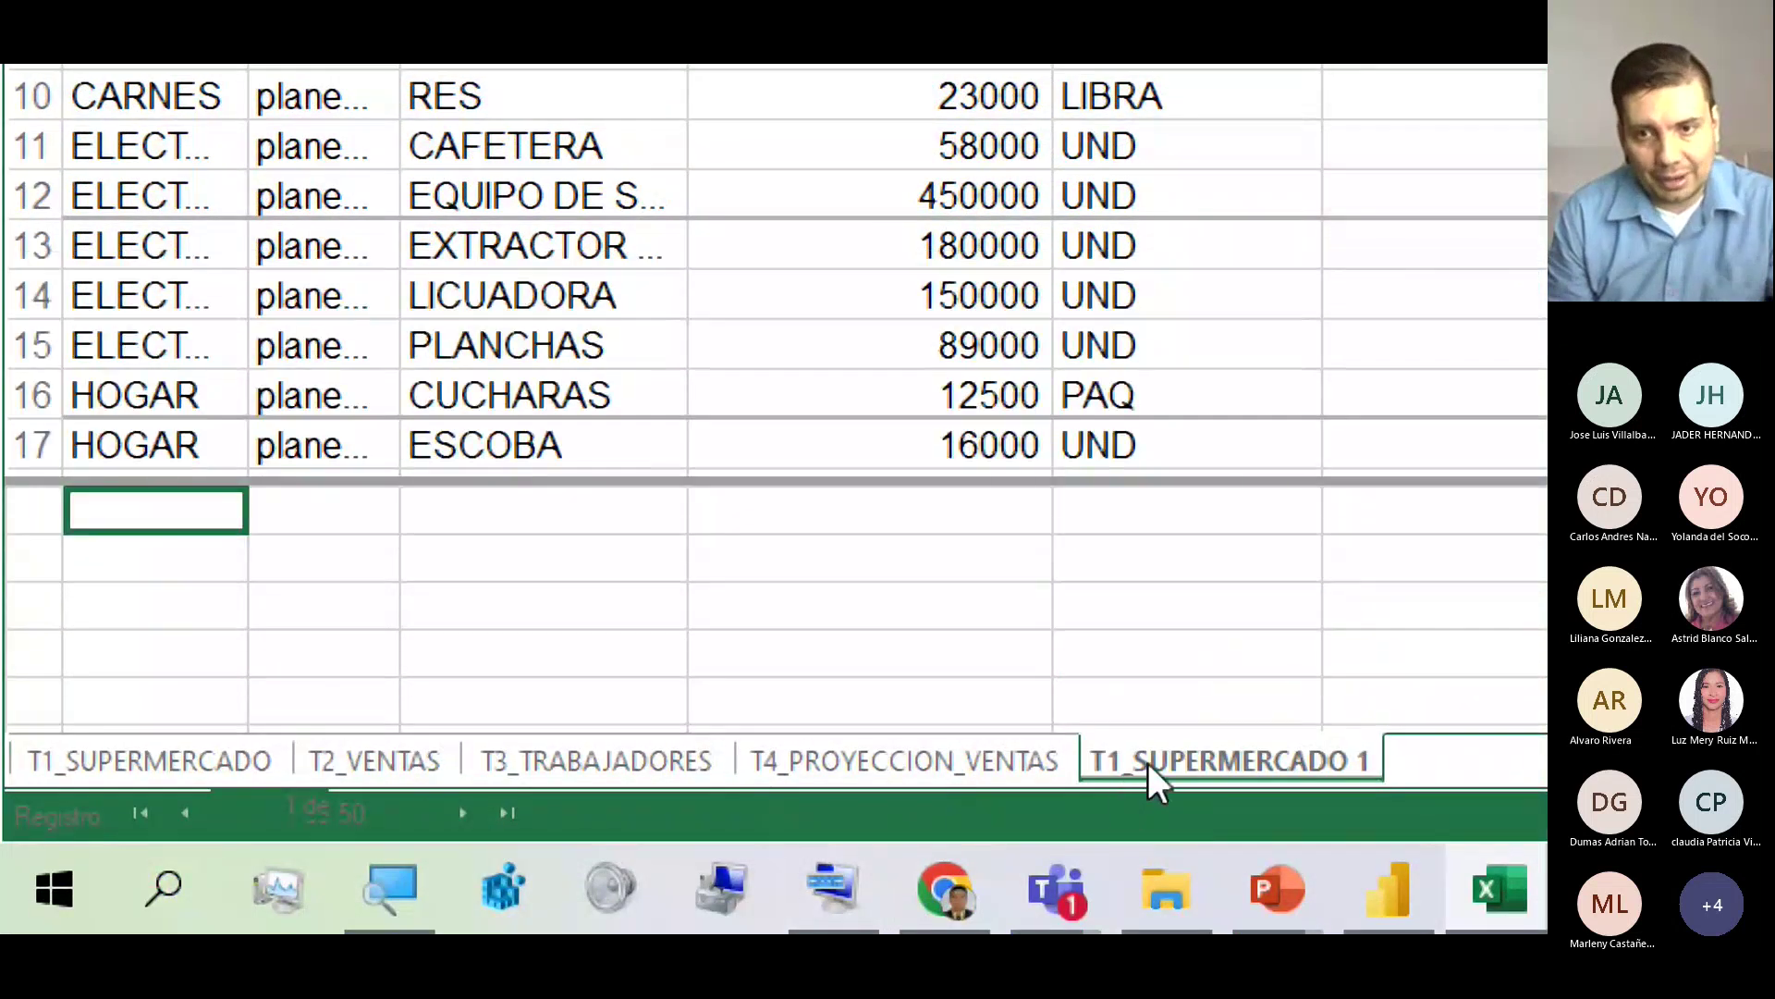
{"action": "left_click", "coordinate": [1146, 762]}
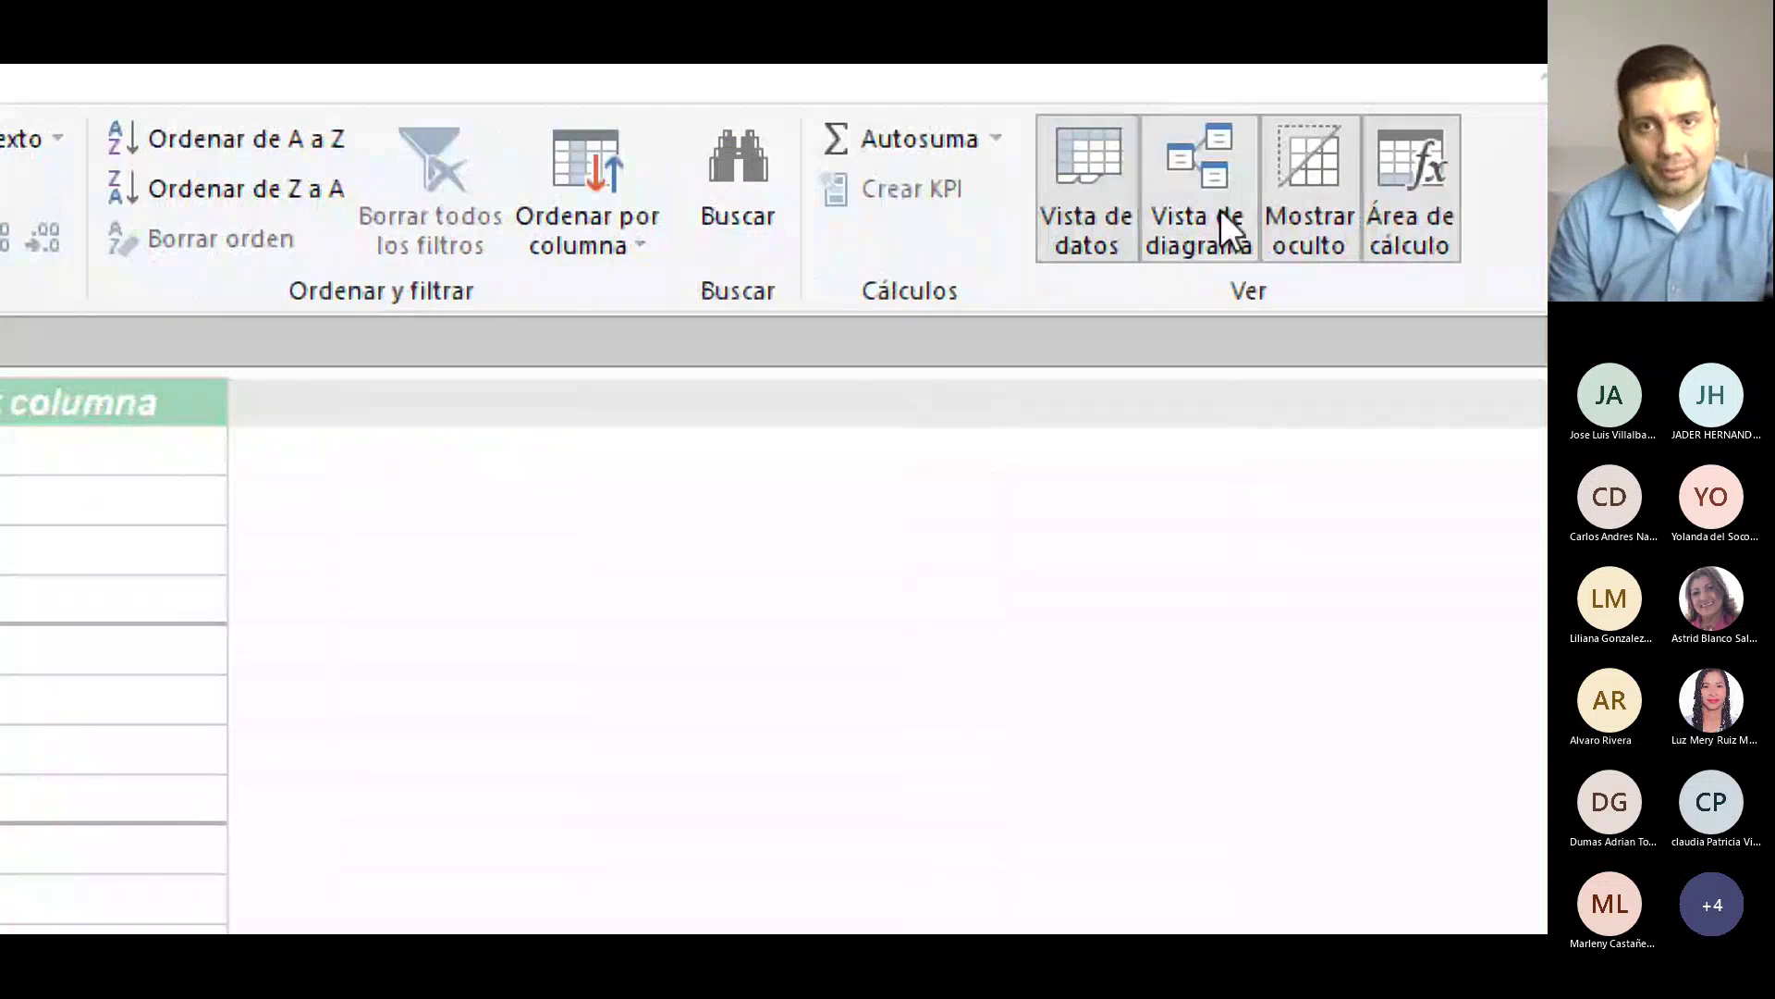
Show the data model as a diagram, widen the T1_SUPERMERCADO box, select its fase field, and return to the workbook.
{"action": "left_click", "coordinate": [1221, 209]}
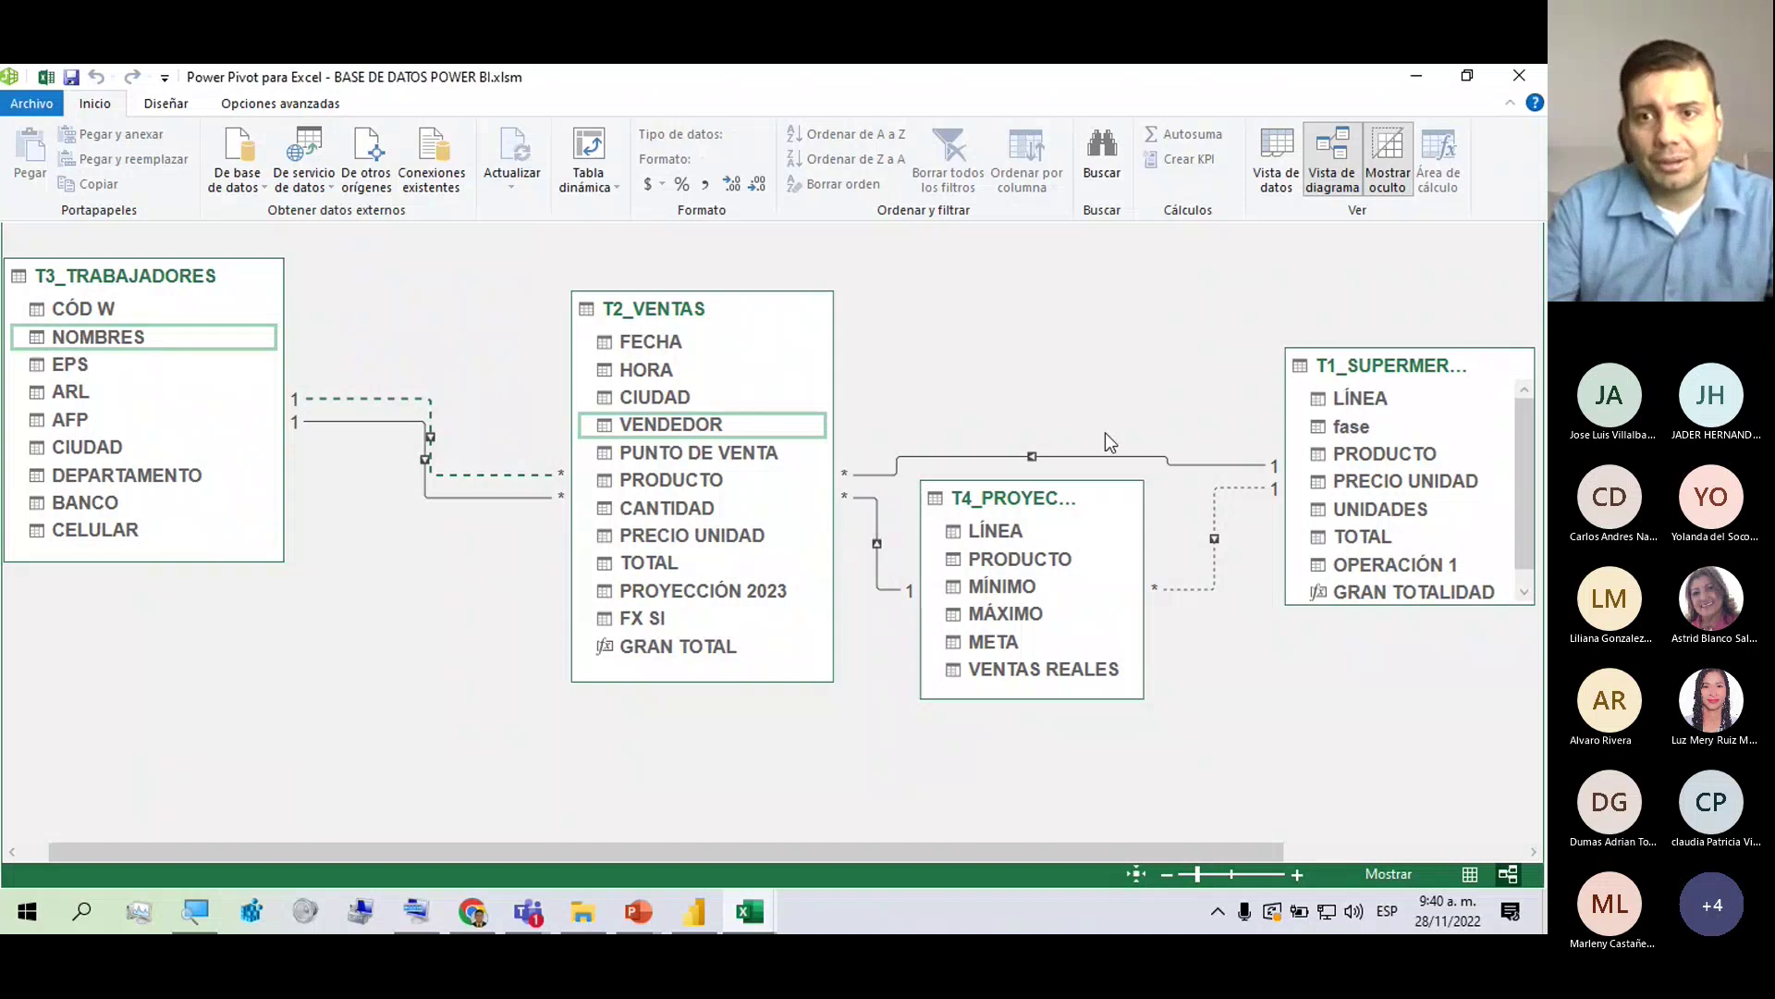
{"action": "left_click", "coordinate": [1240, 405]}
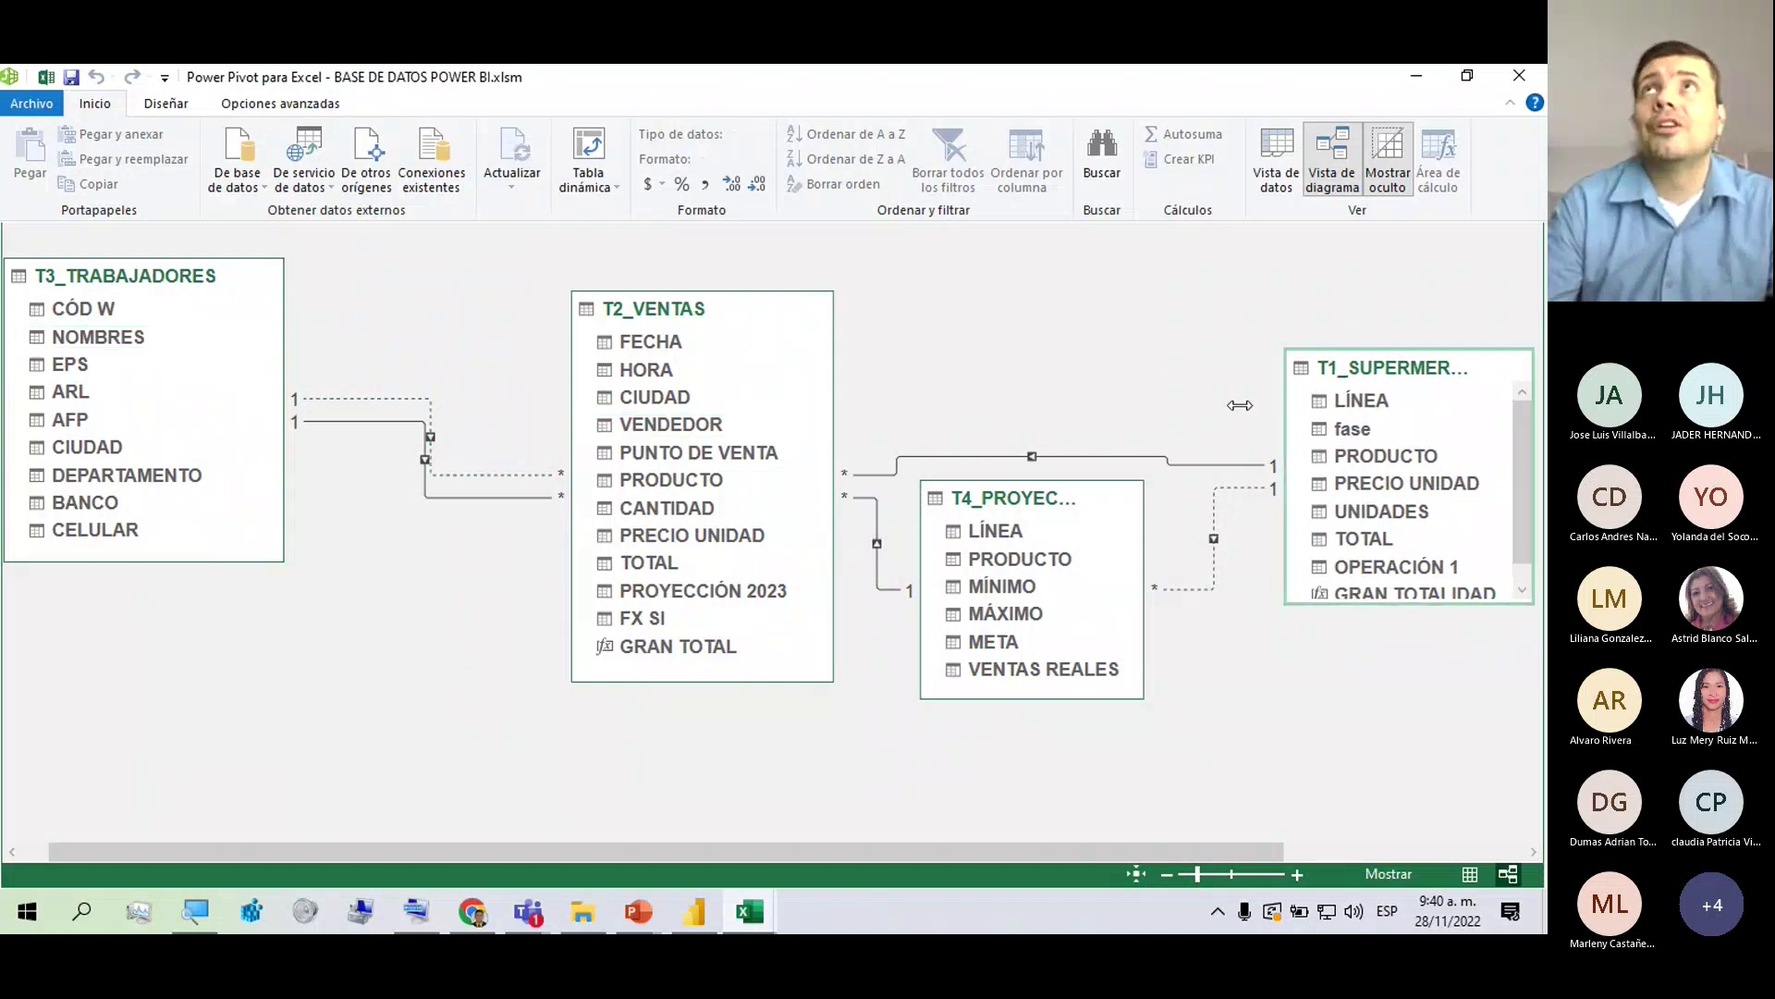
{"action": "mouse_move", "coordinate": [1239, 405]}
{"action": "left_mouse_down"}
{"action": "mouse_move", "coordinate": [1196, 404]}
{"action": "mouse_move", "coordinate": [1253, 408]}
{"action": "left_mouse_up"}
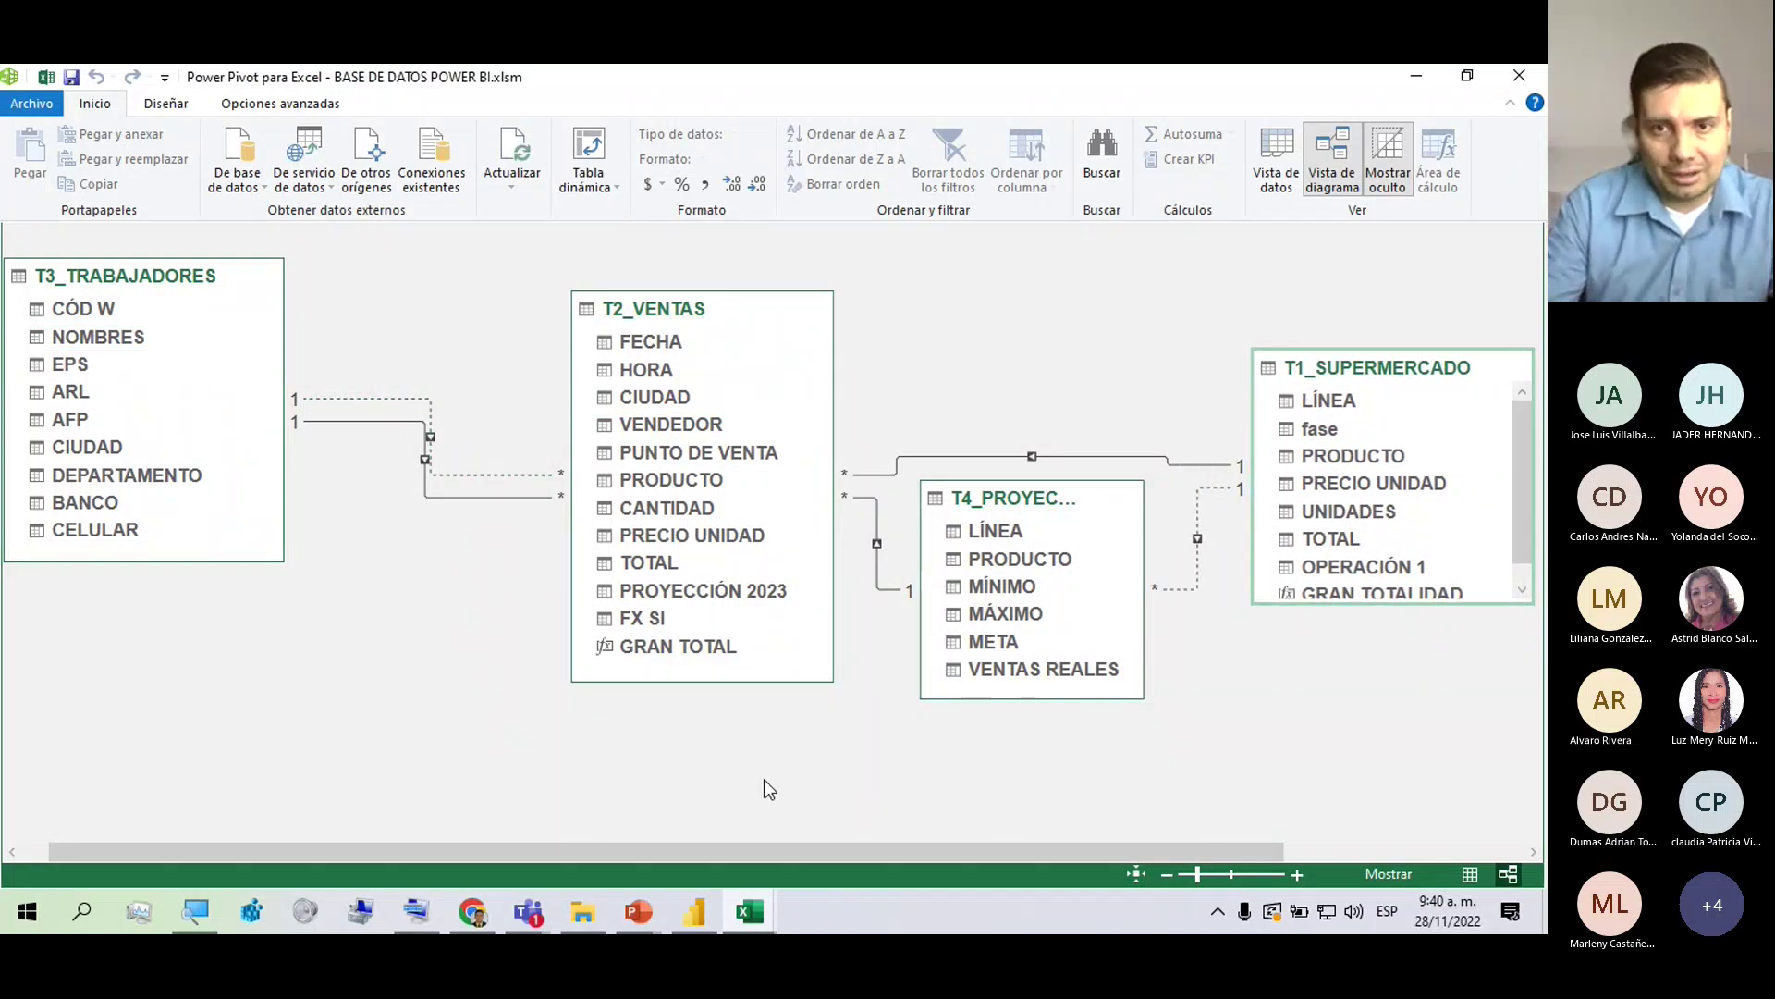
{"action": "left_click", "coordinate": [1307, 426]}
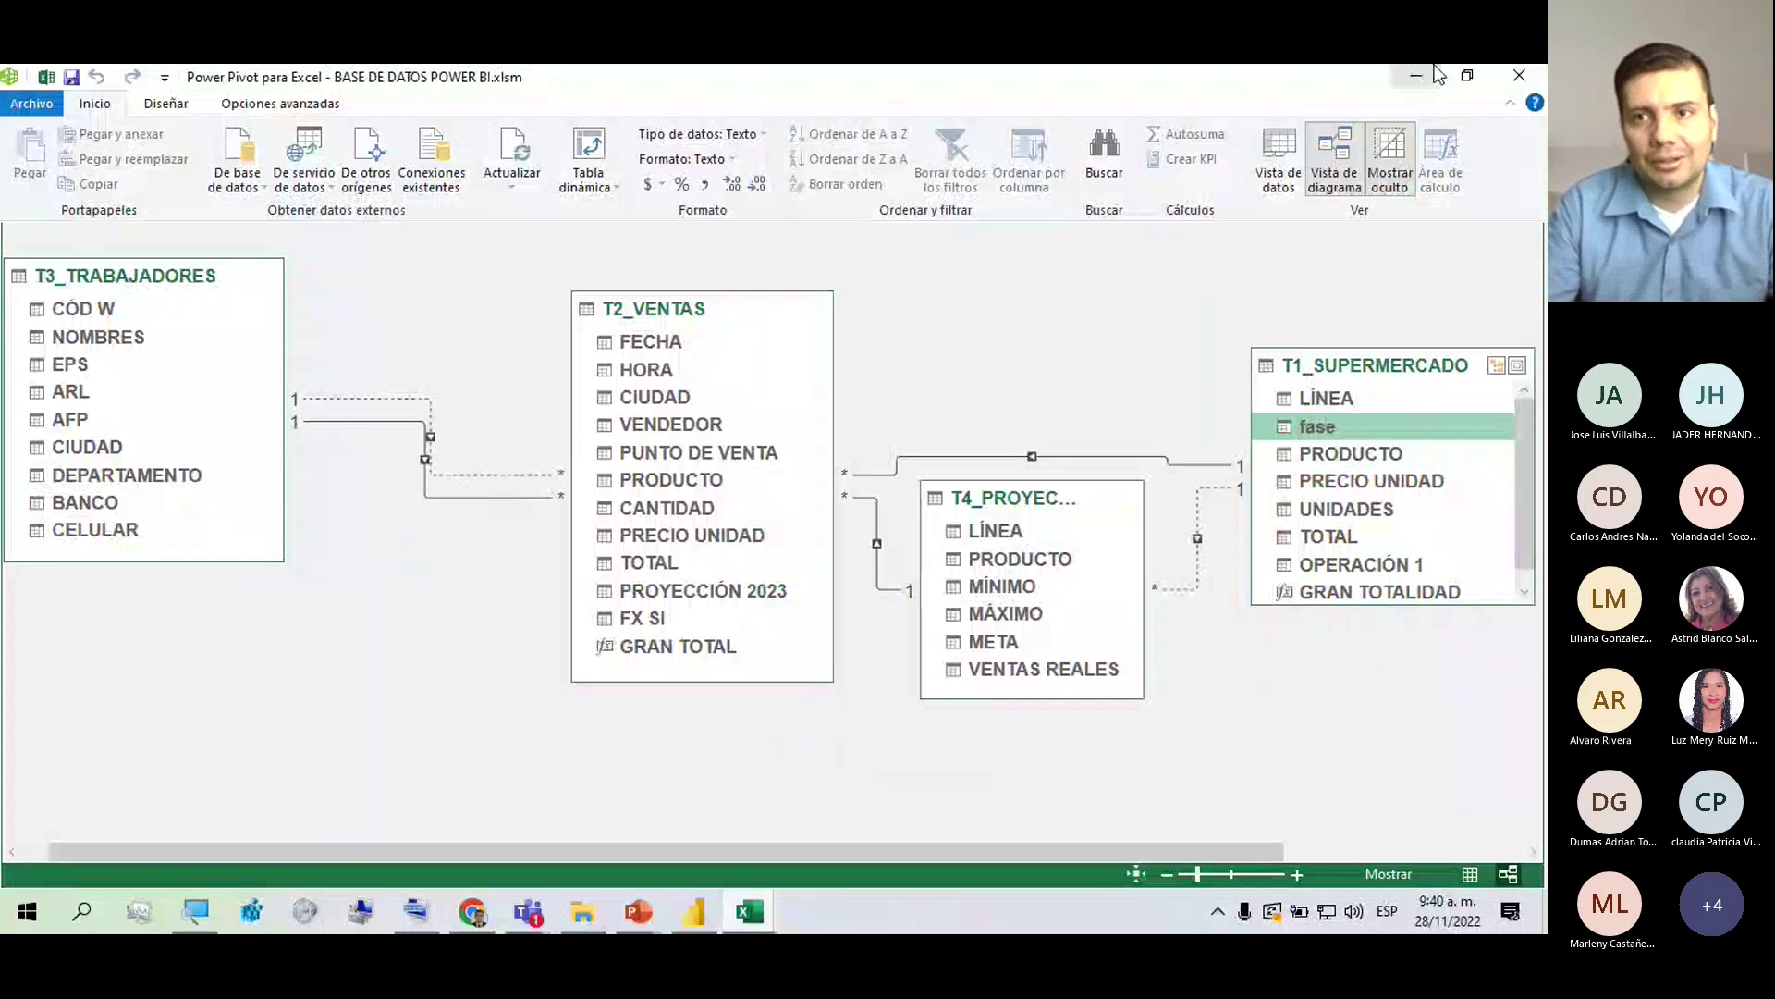
{"action": "left_click", "coordinate": [1500, 88]}
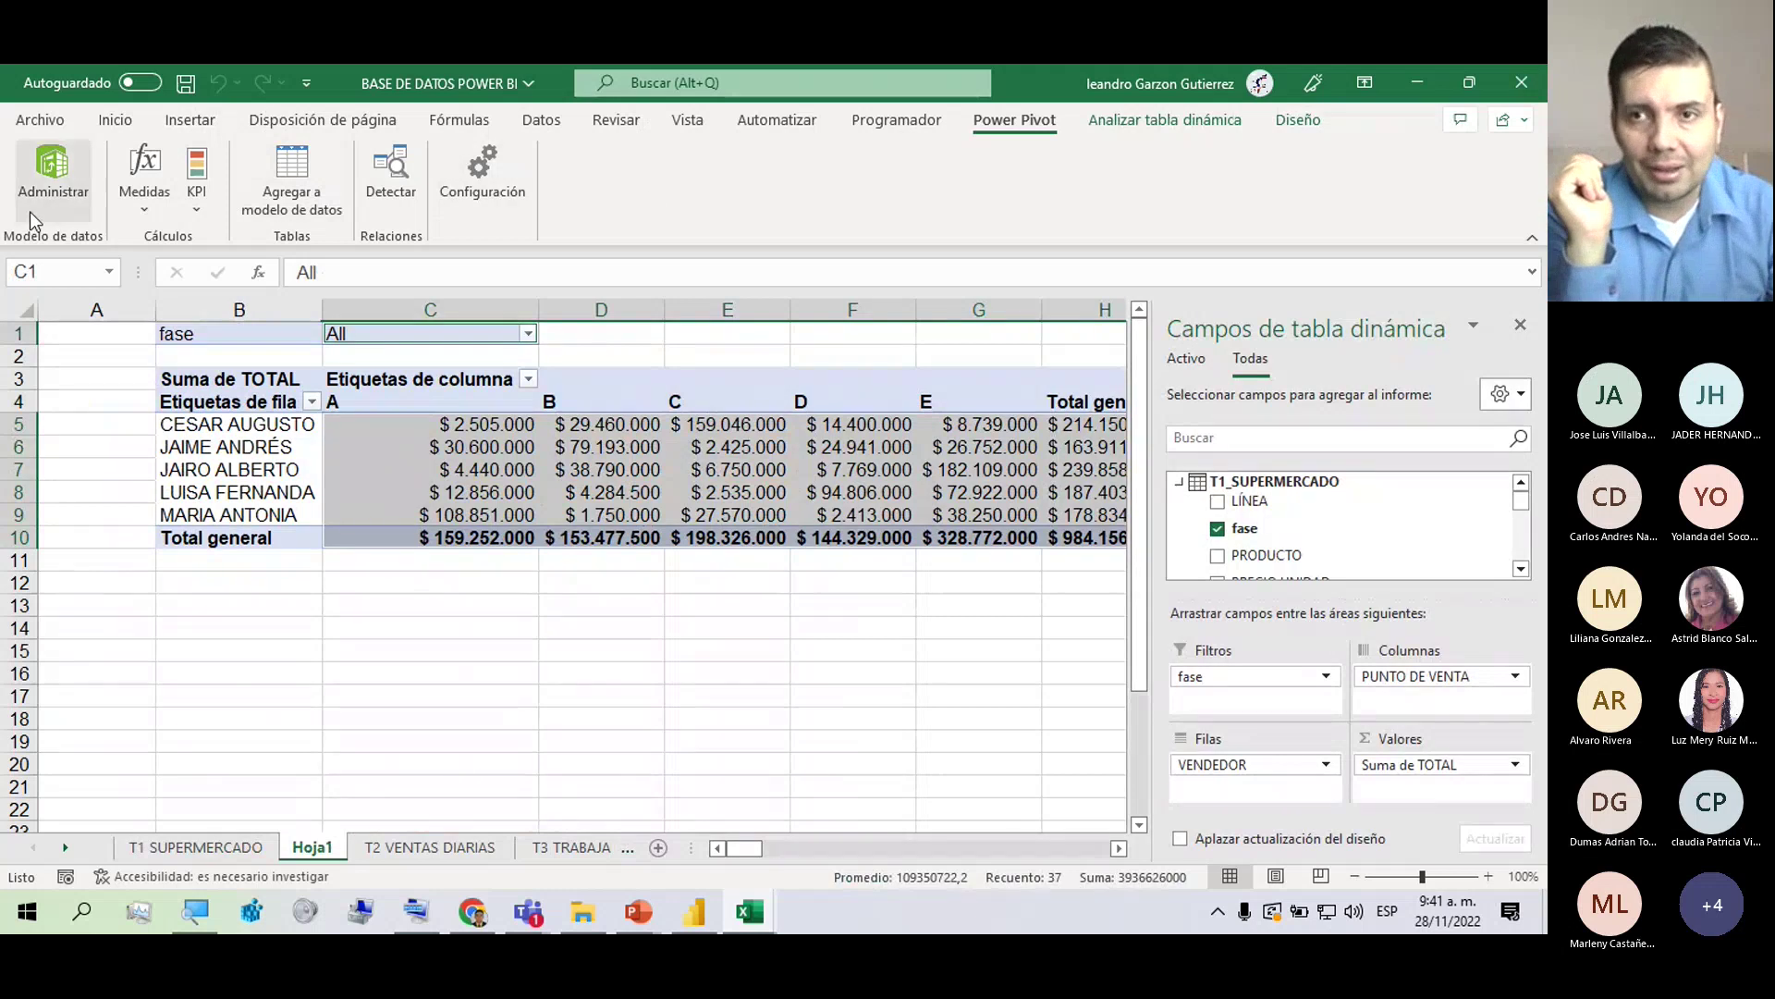
Refresh all the workbook's data and check the pivot table's options for the report filter pages command.
{"action": "left_click", "coordinate": [1163, 120]}
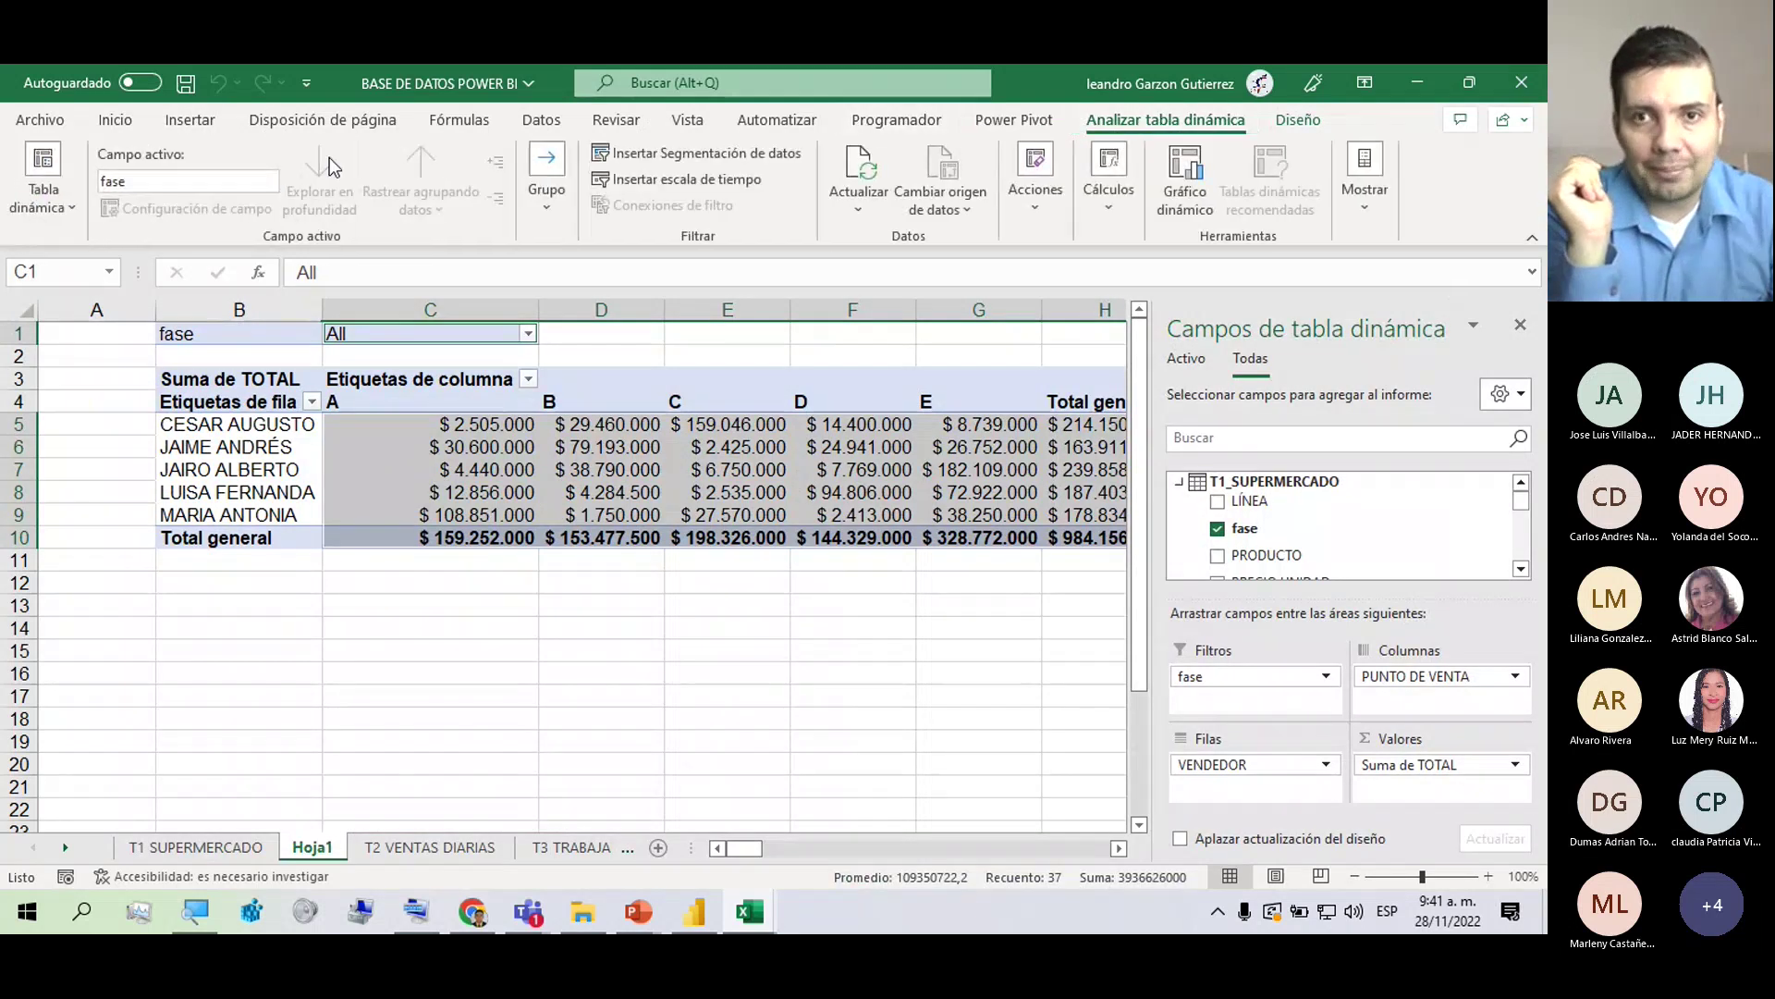
{"action": "left_click", "coordinate": [858, 209]}
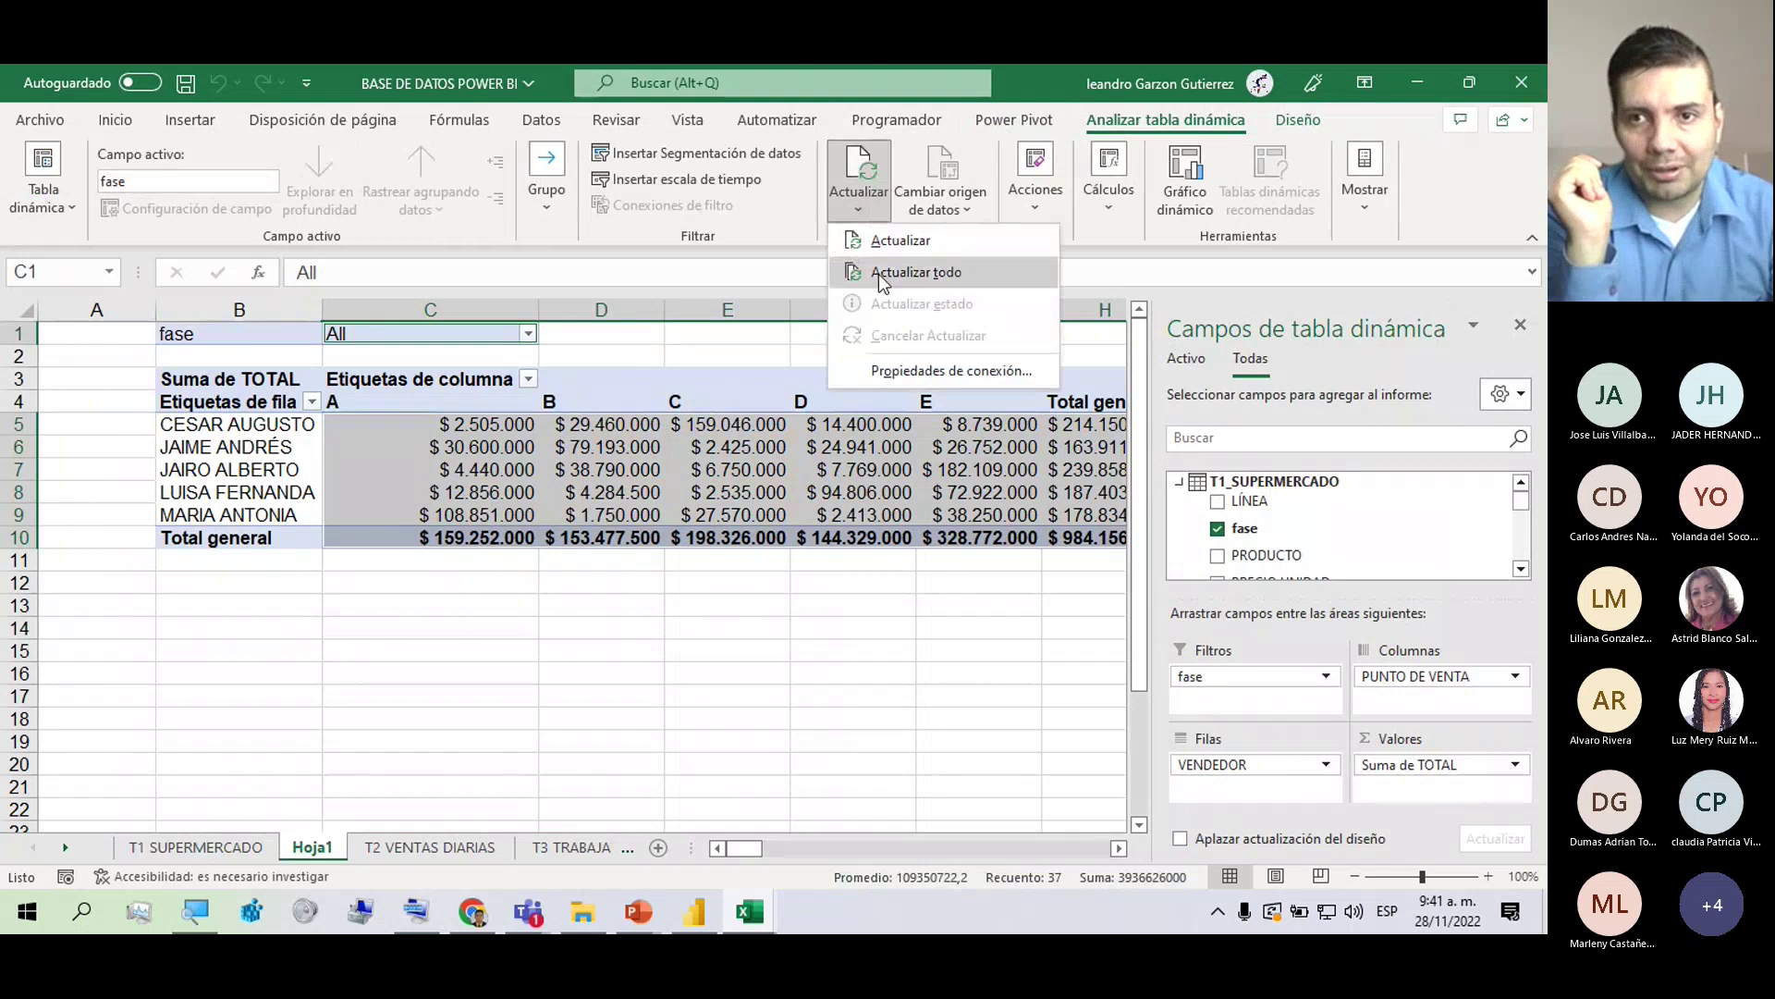
{"action": "left_click", "coordinate": [877, 273]}
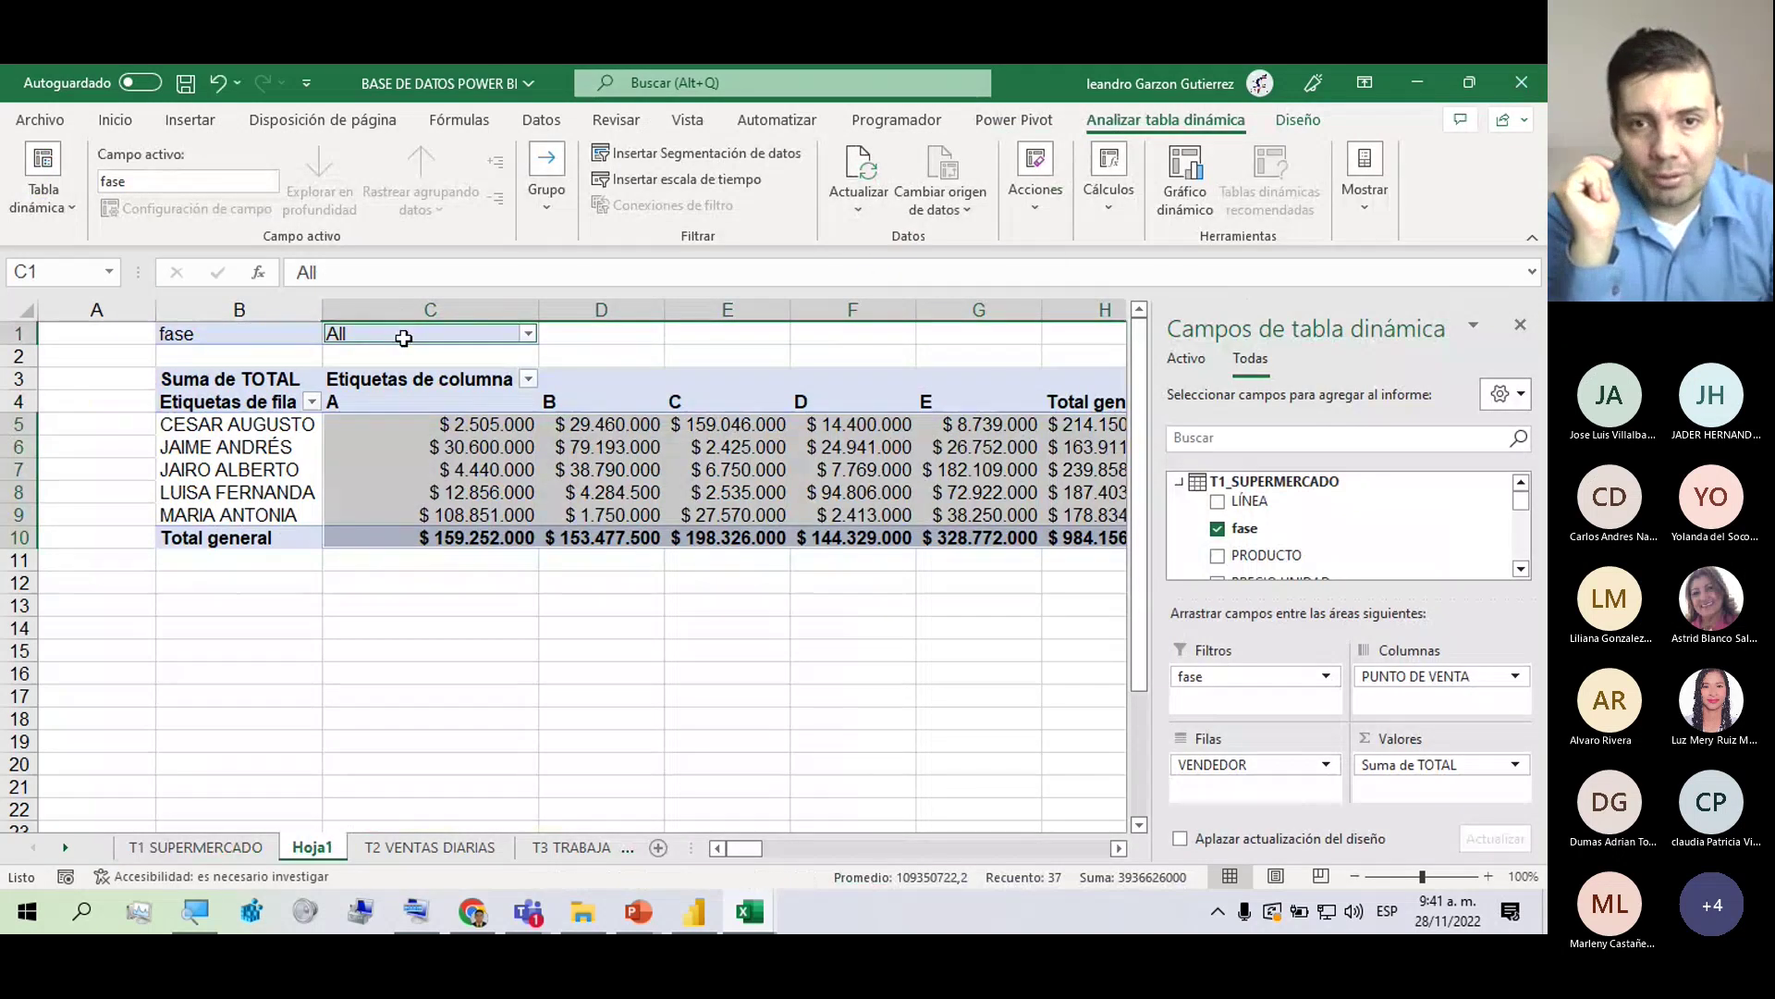
{"action": "left_click", "coordinate": [42, 190]}
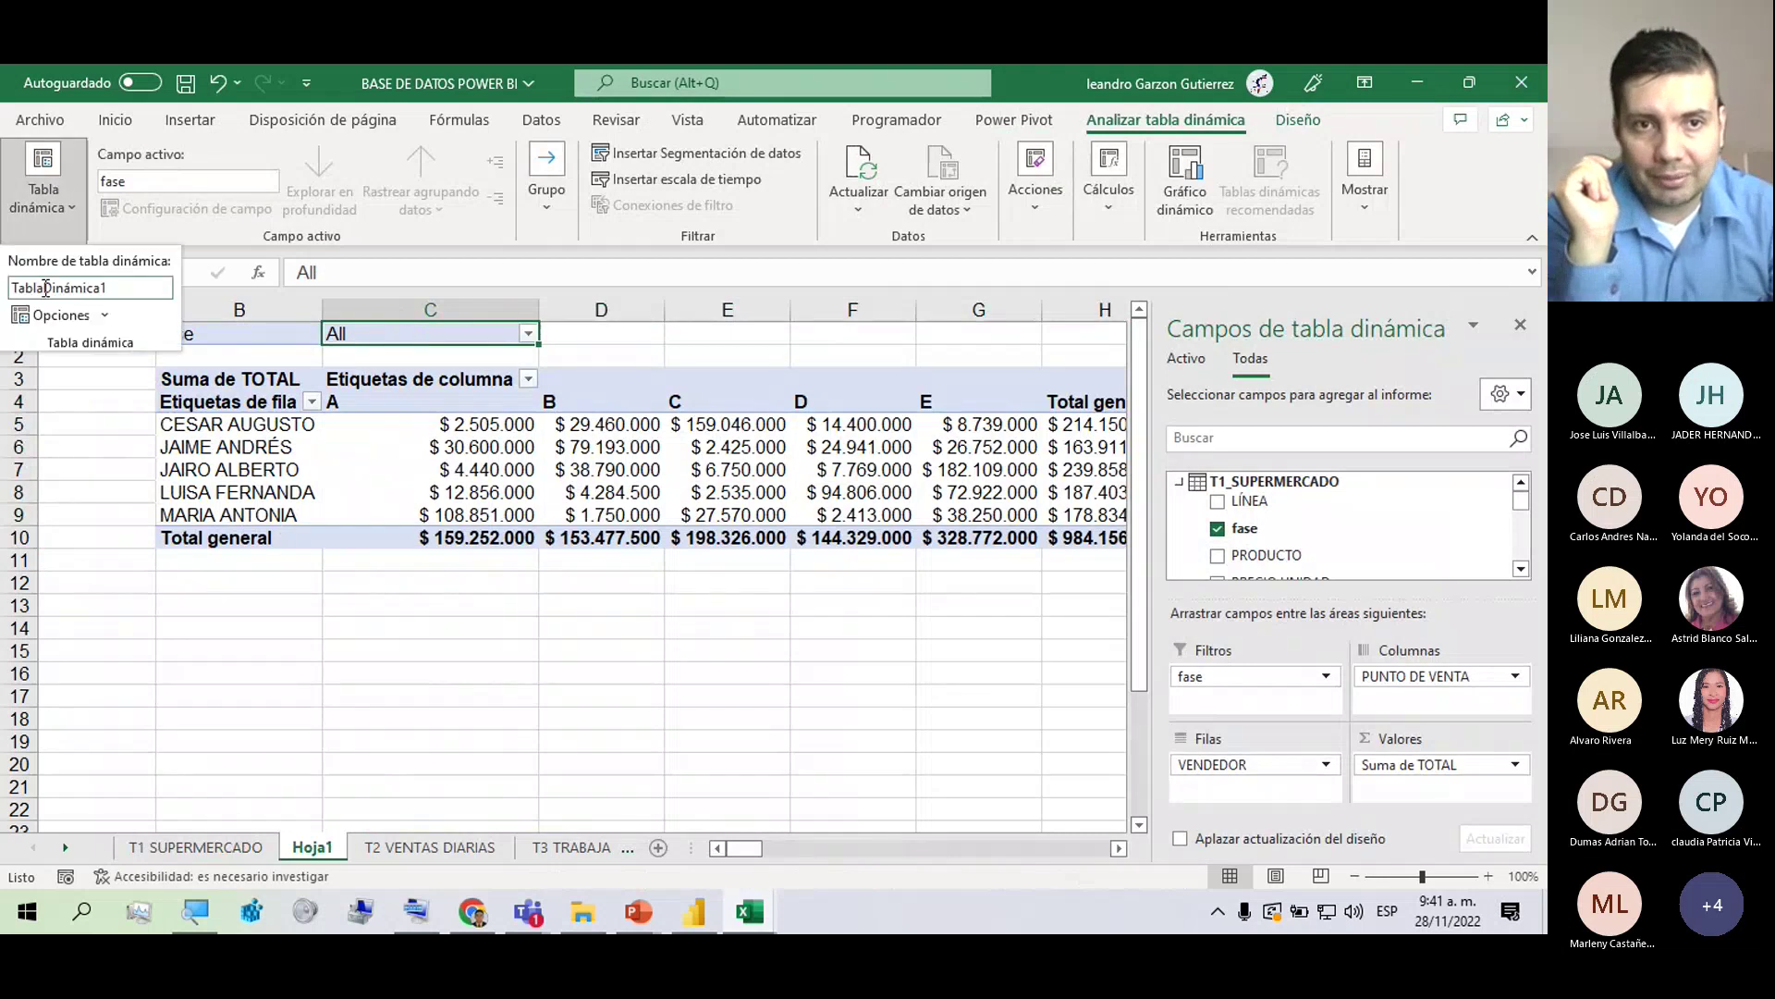
{"action": "left_click", "coordinate": [104, 318]}
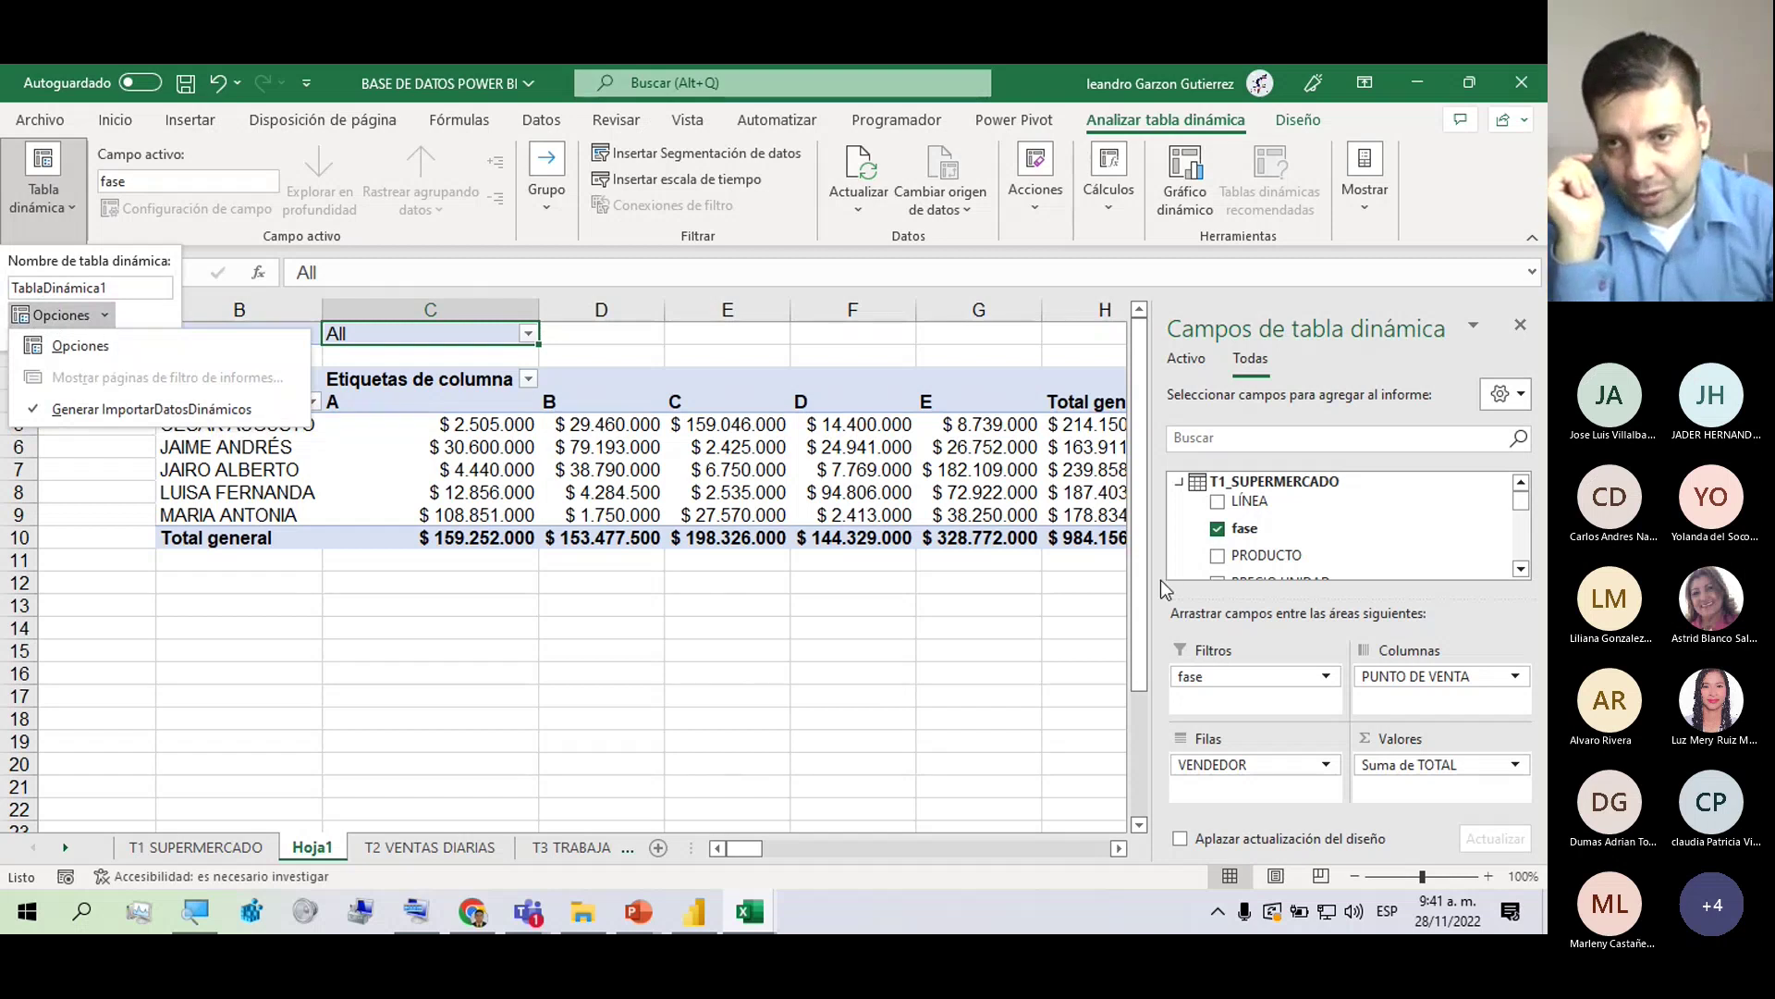
Rearrange the pivot table: remove fase, move PUNTO DE VENTA to the filters, and place PRODUCTO in rows and VENDEDOR in columns.
{"action": "left_click", "coordinate": [1213, 566]}
{"action": "left_click", "coordinate": [1218, 528]}
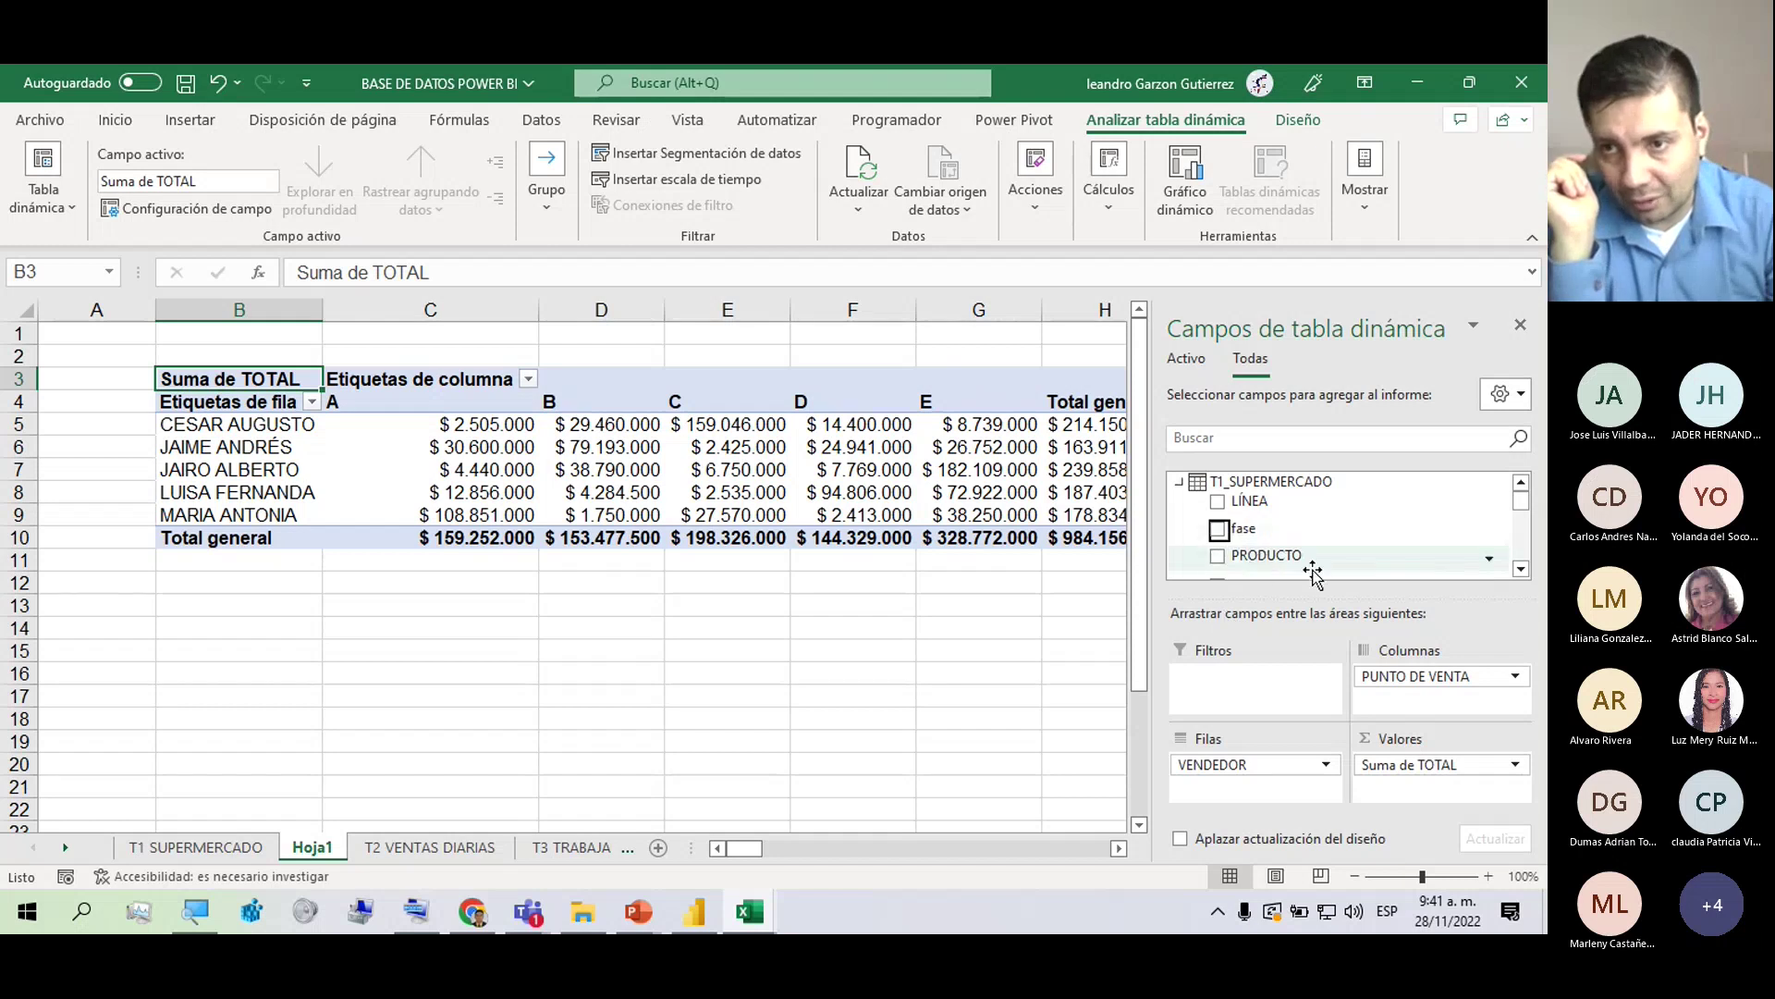
{"action": "left_click_drag", "start_coordinate": [1528, 512], "coordinate": [1535, 544]}
{"action": "left_click_drag", "start_coordinate": [1475, 682], "coordinate": [1255, 688]}
{"action": "left_click_drag", "start_coordinate": [1521, 533], "coordinate": [1521, 501]}
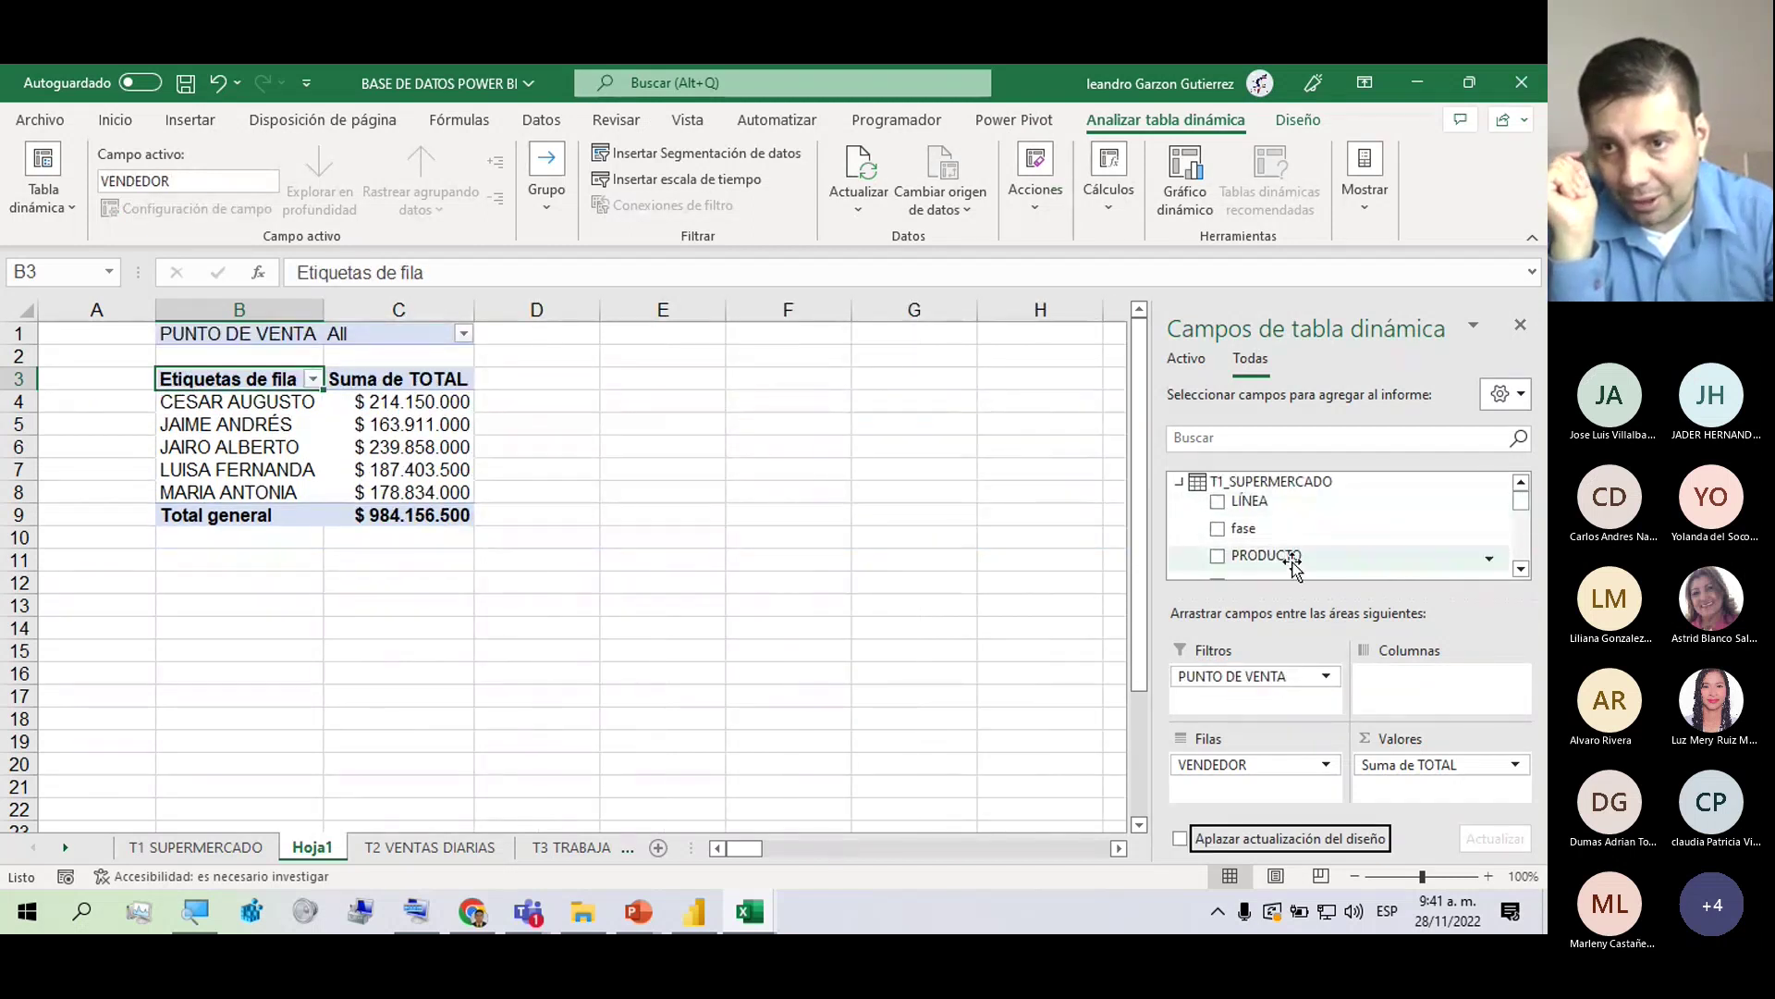
{"action": "left_click_drag", "start_coordinate": [1295, 558], "coordinate": [1429, 689]}
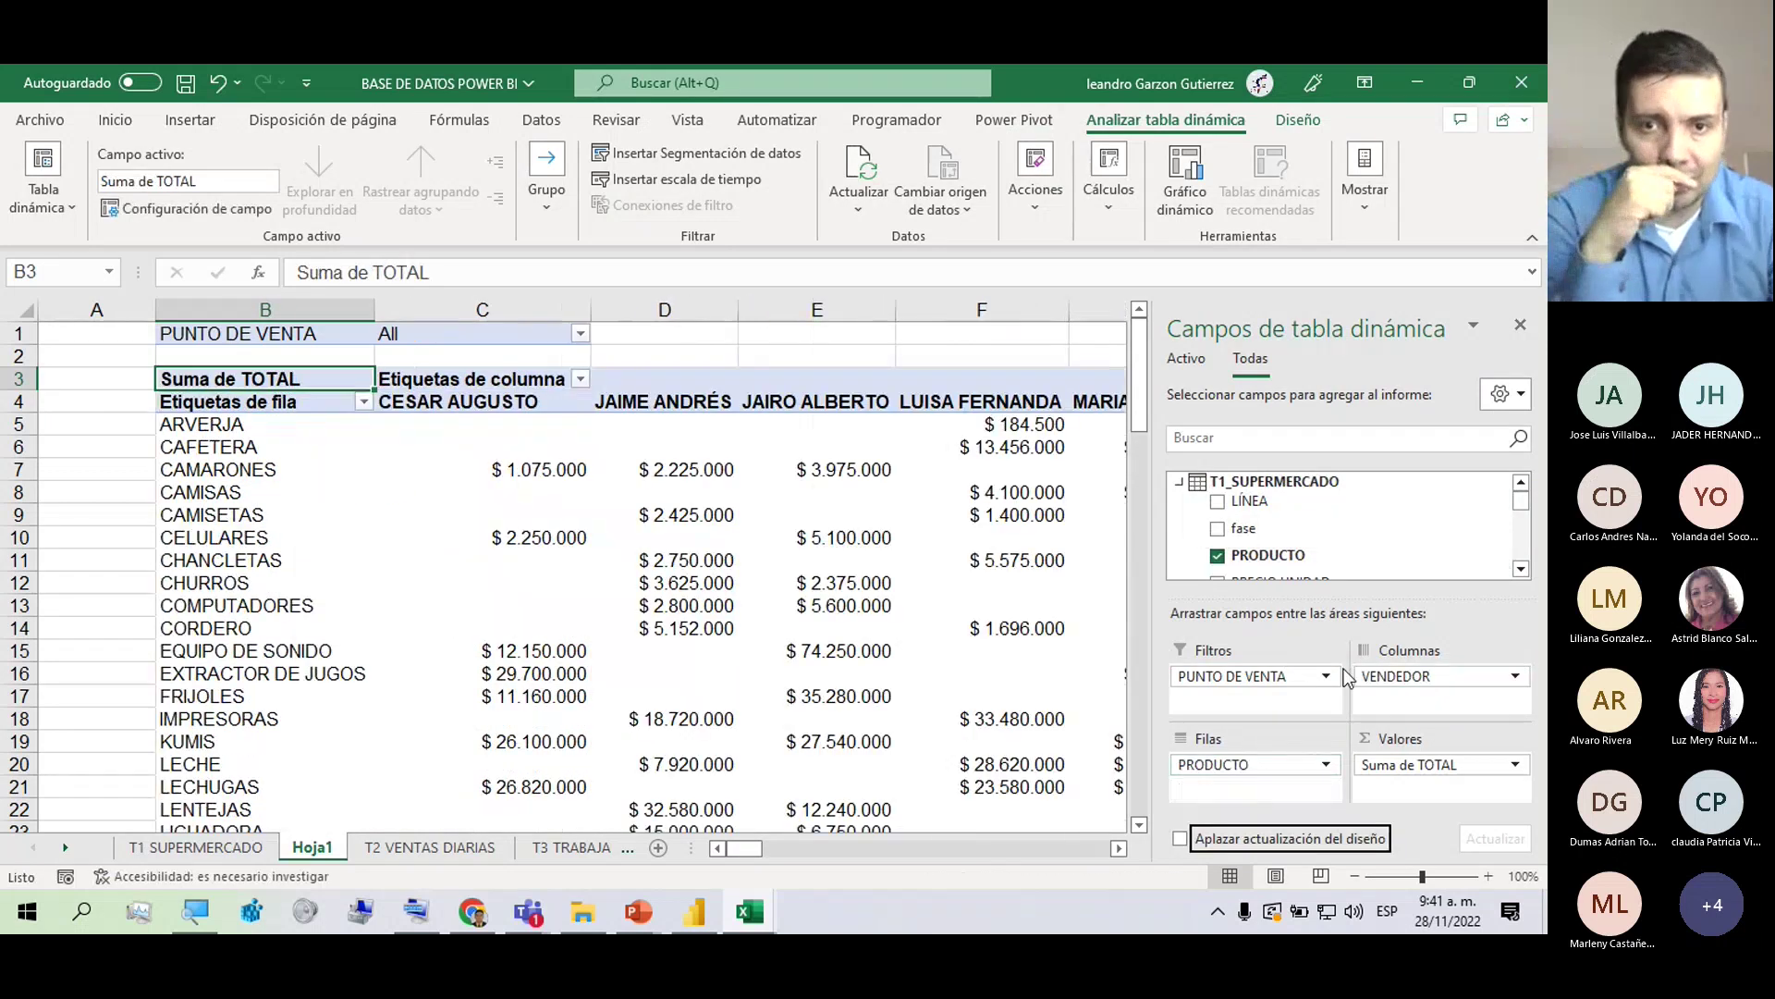
Check the report filter pages command again with PUNTO DE VENTA as the report filter.
{"action": "left_click", "coordinate": [42, 175]}
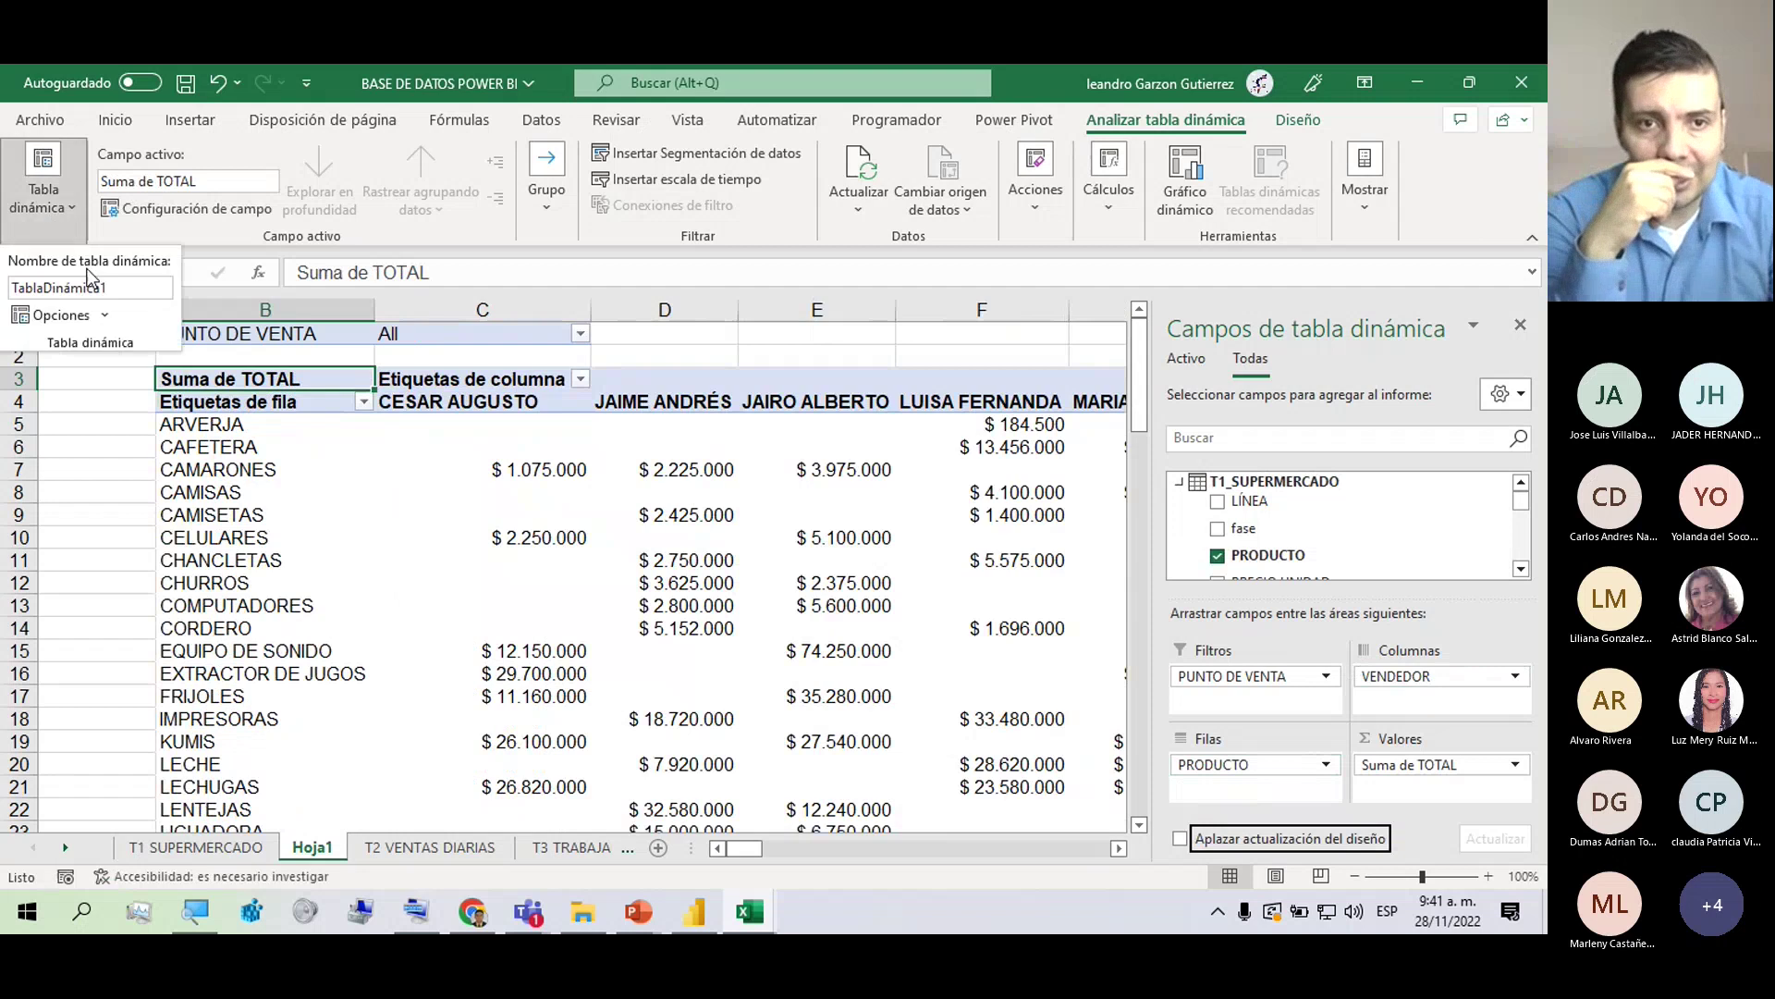
{"action": "left_click", "coordinate": [103, 316]}
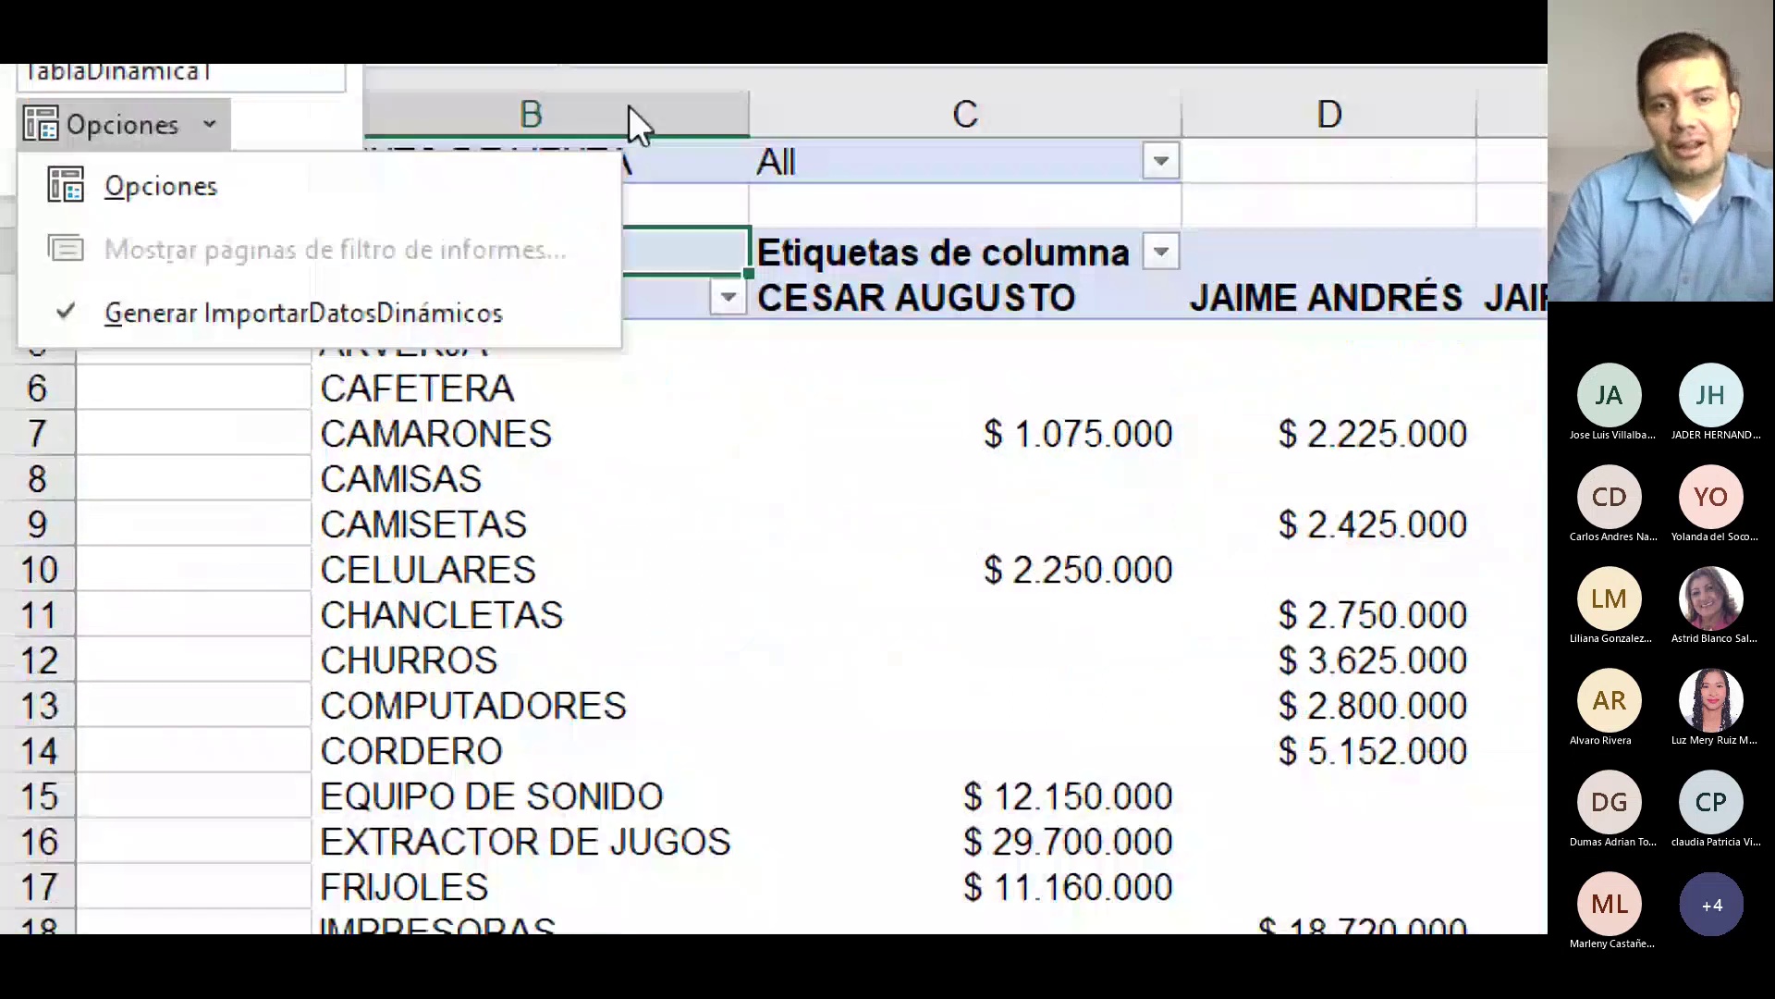
{"action": "left_click", "coordinate": [349, 864]}
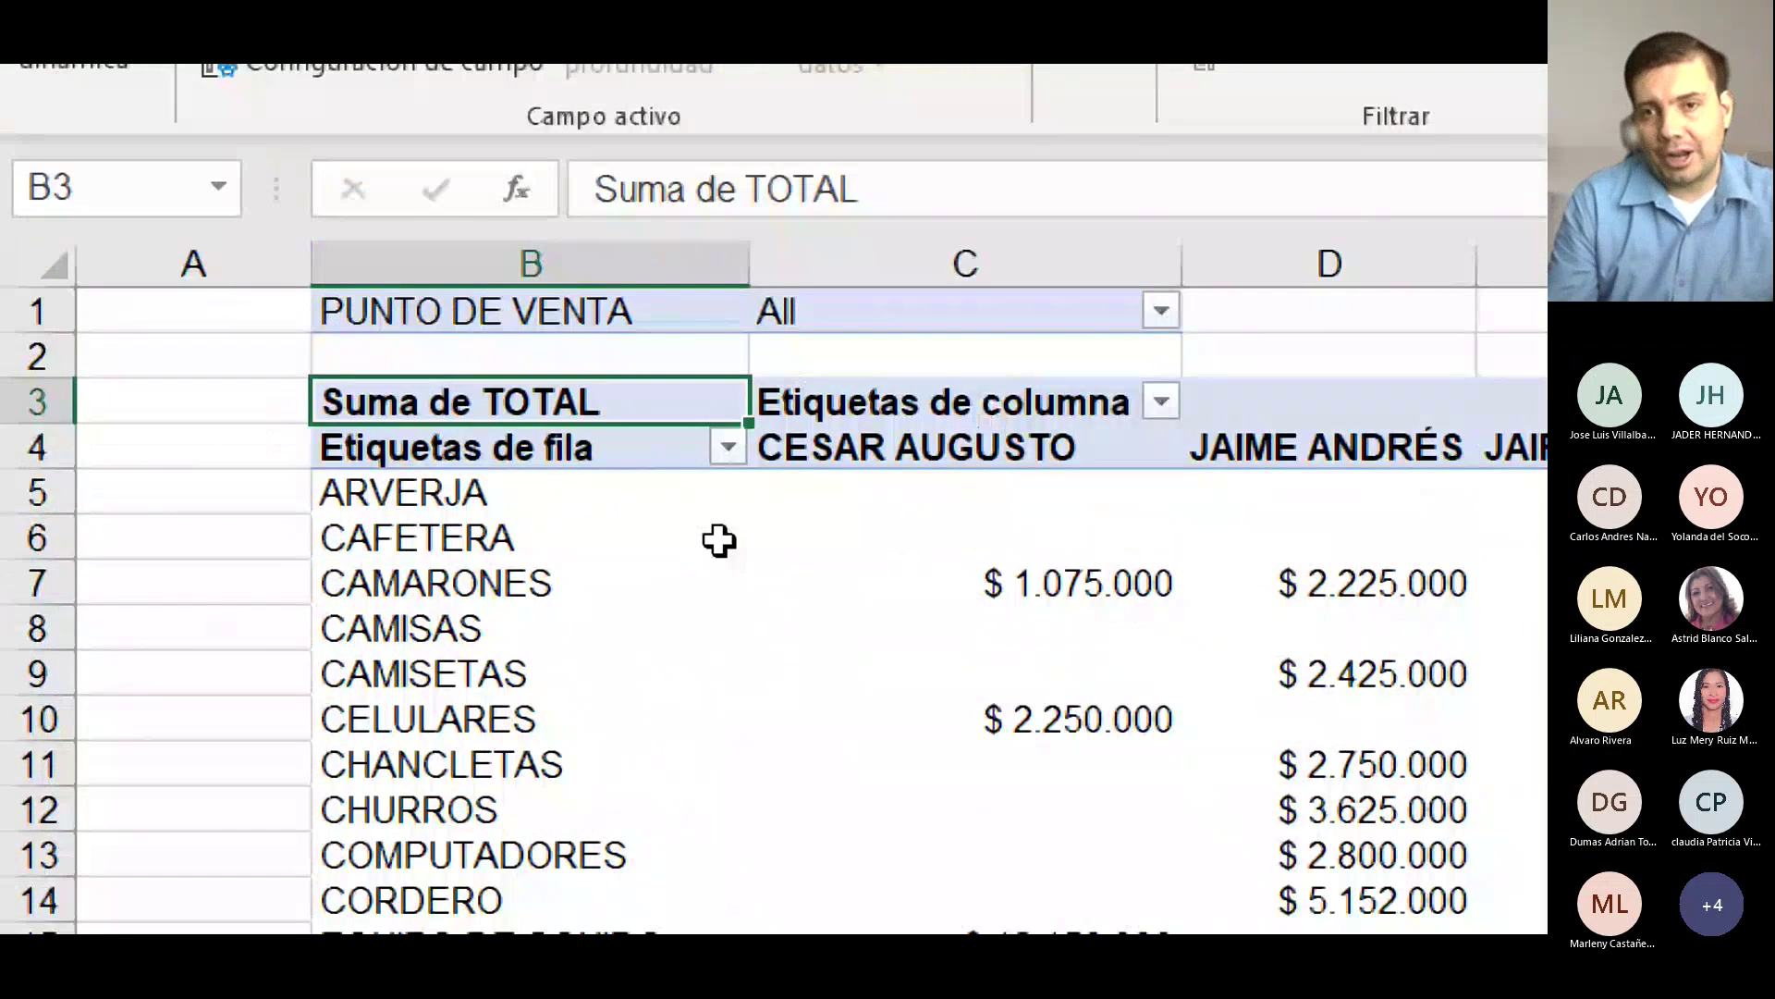
Enable multiple selection in the PUNTO DE VENTA filter, expand All to view its items, and cancel.
{"action": "left_click", "coordinate": [1160, 310]}
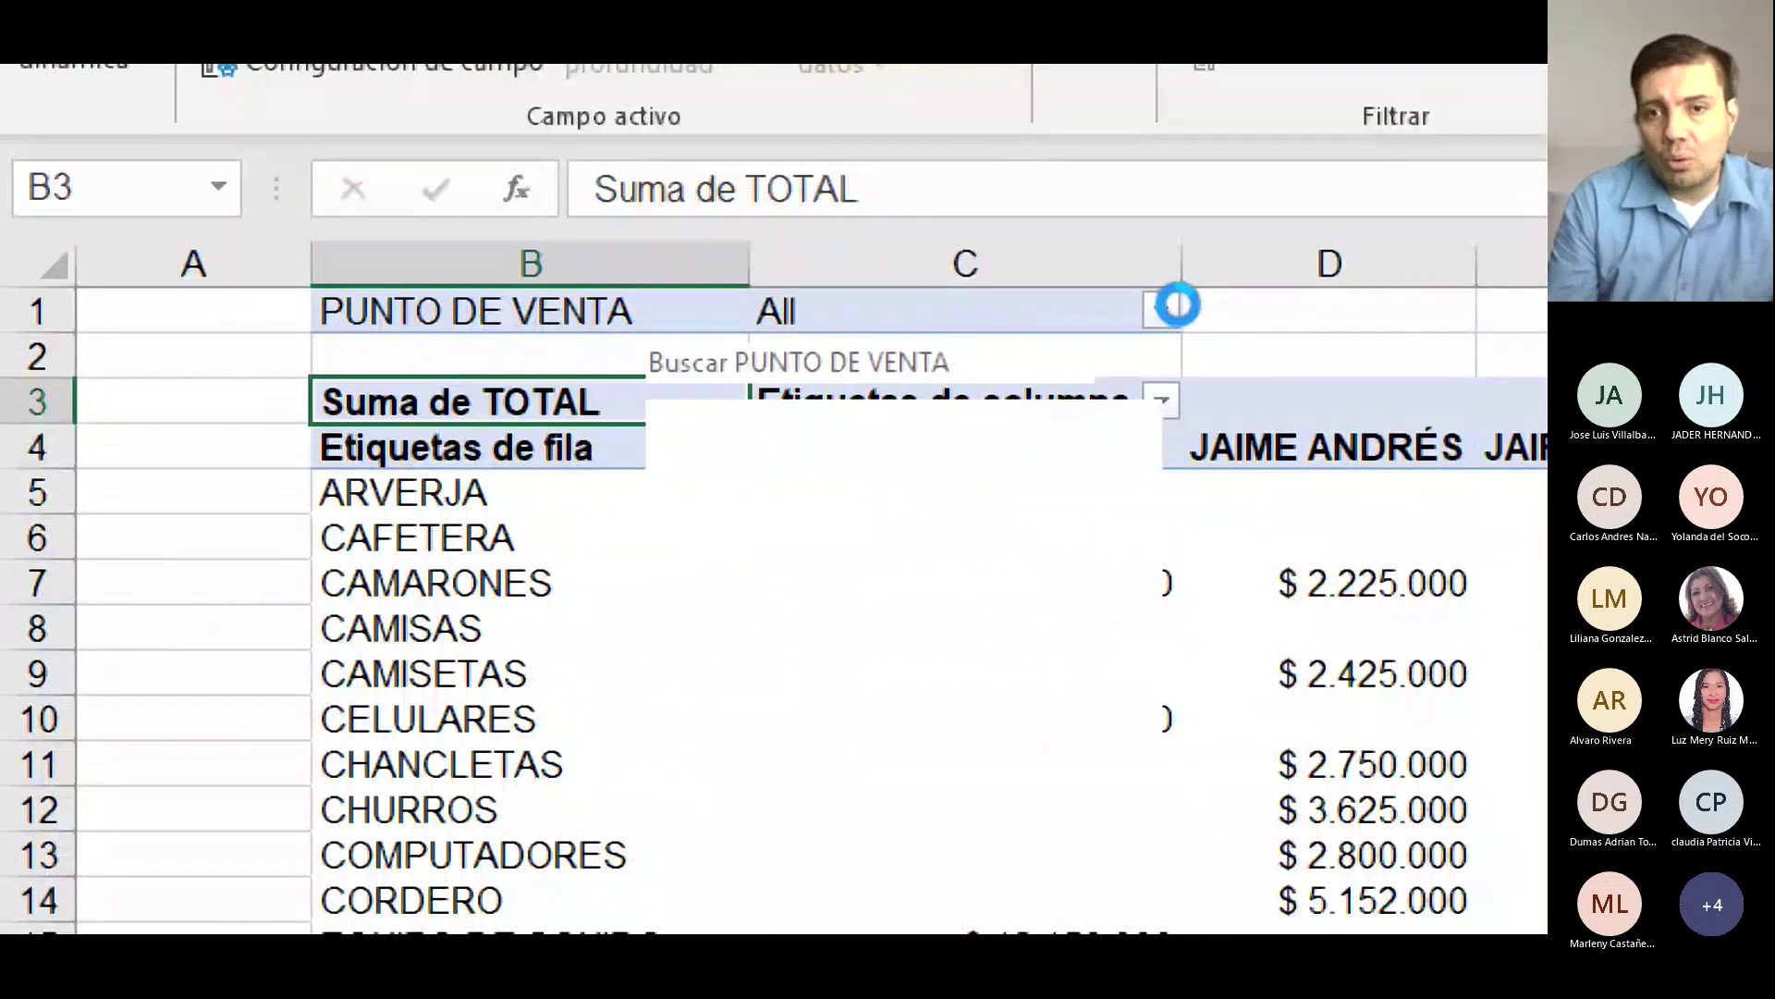
{"action": "left_click", "coordinate": [826, 814]}
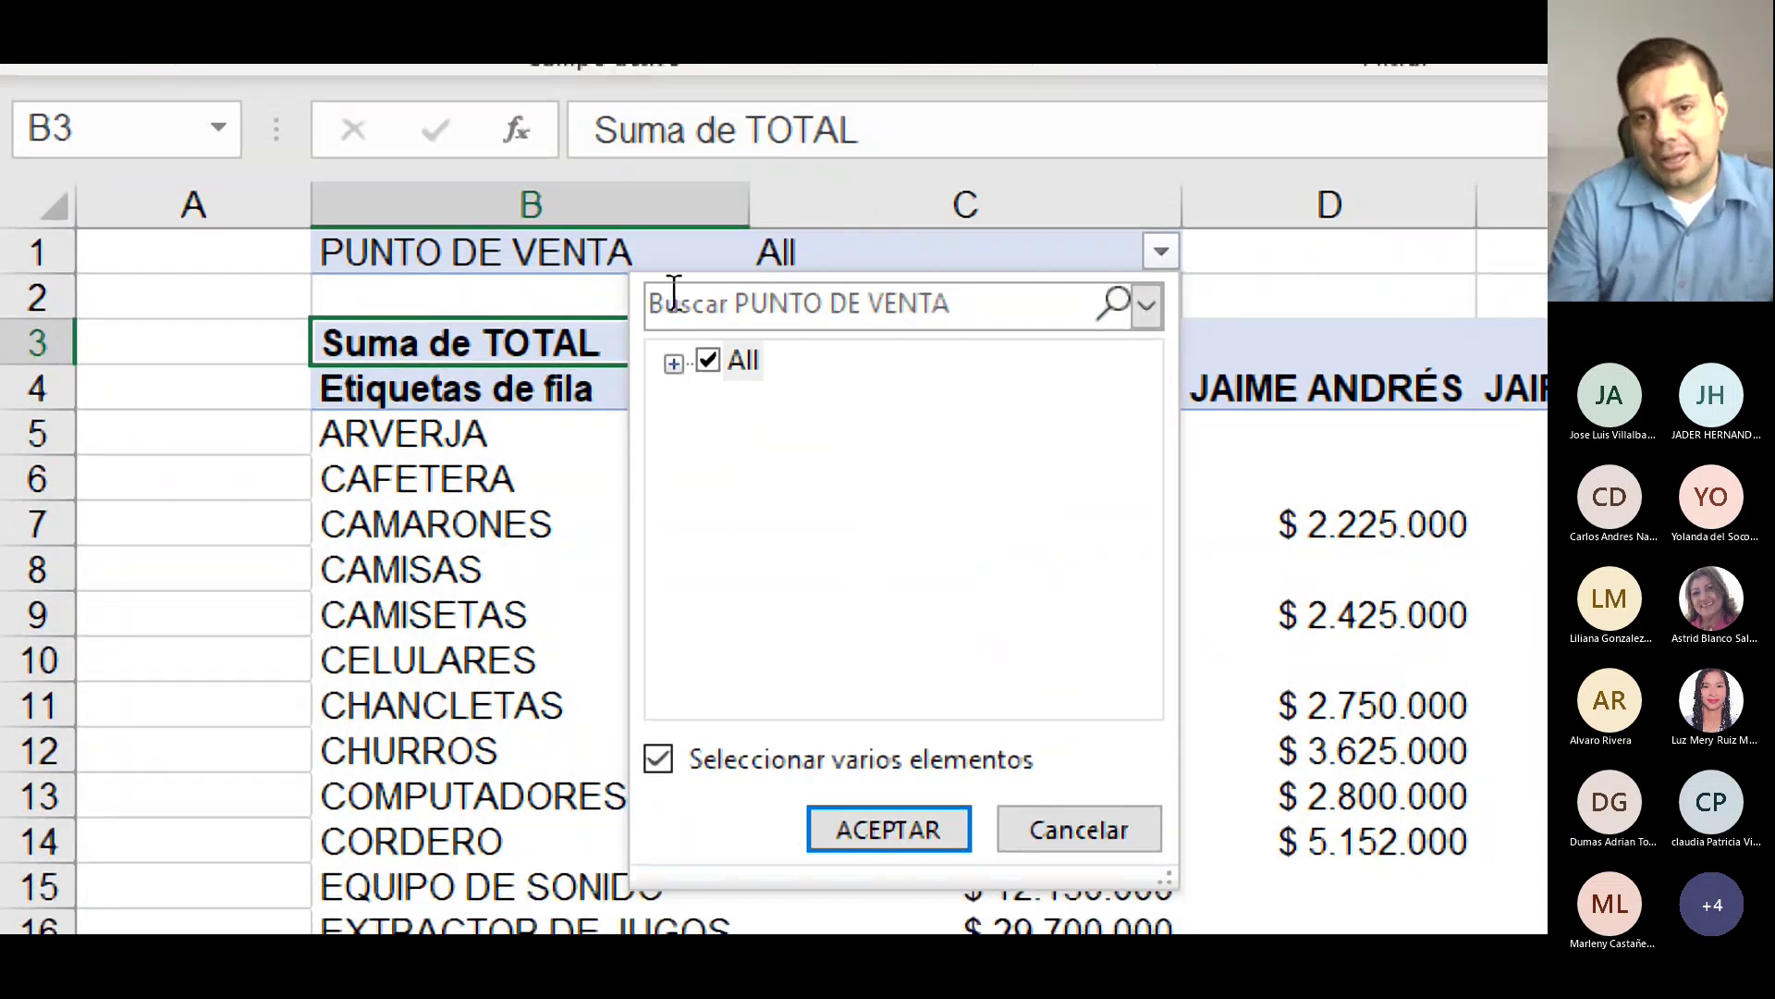
{"action": "left_click", "coordinate": [673, 363]}
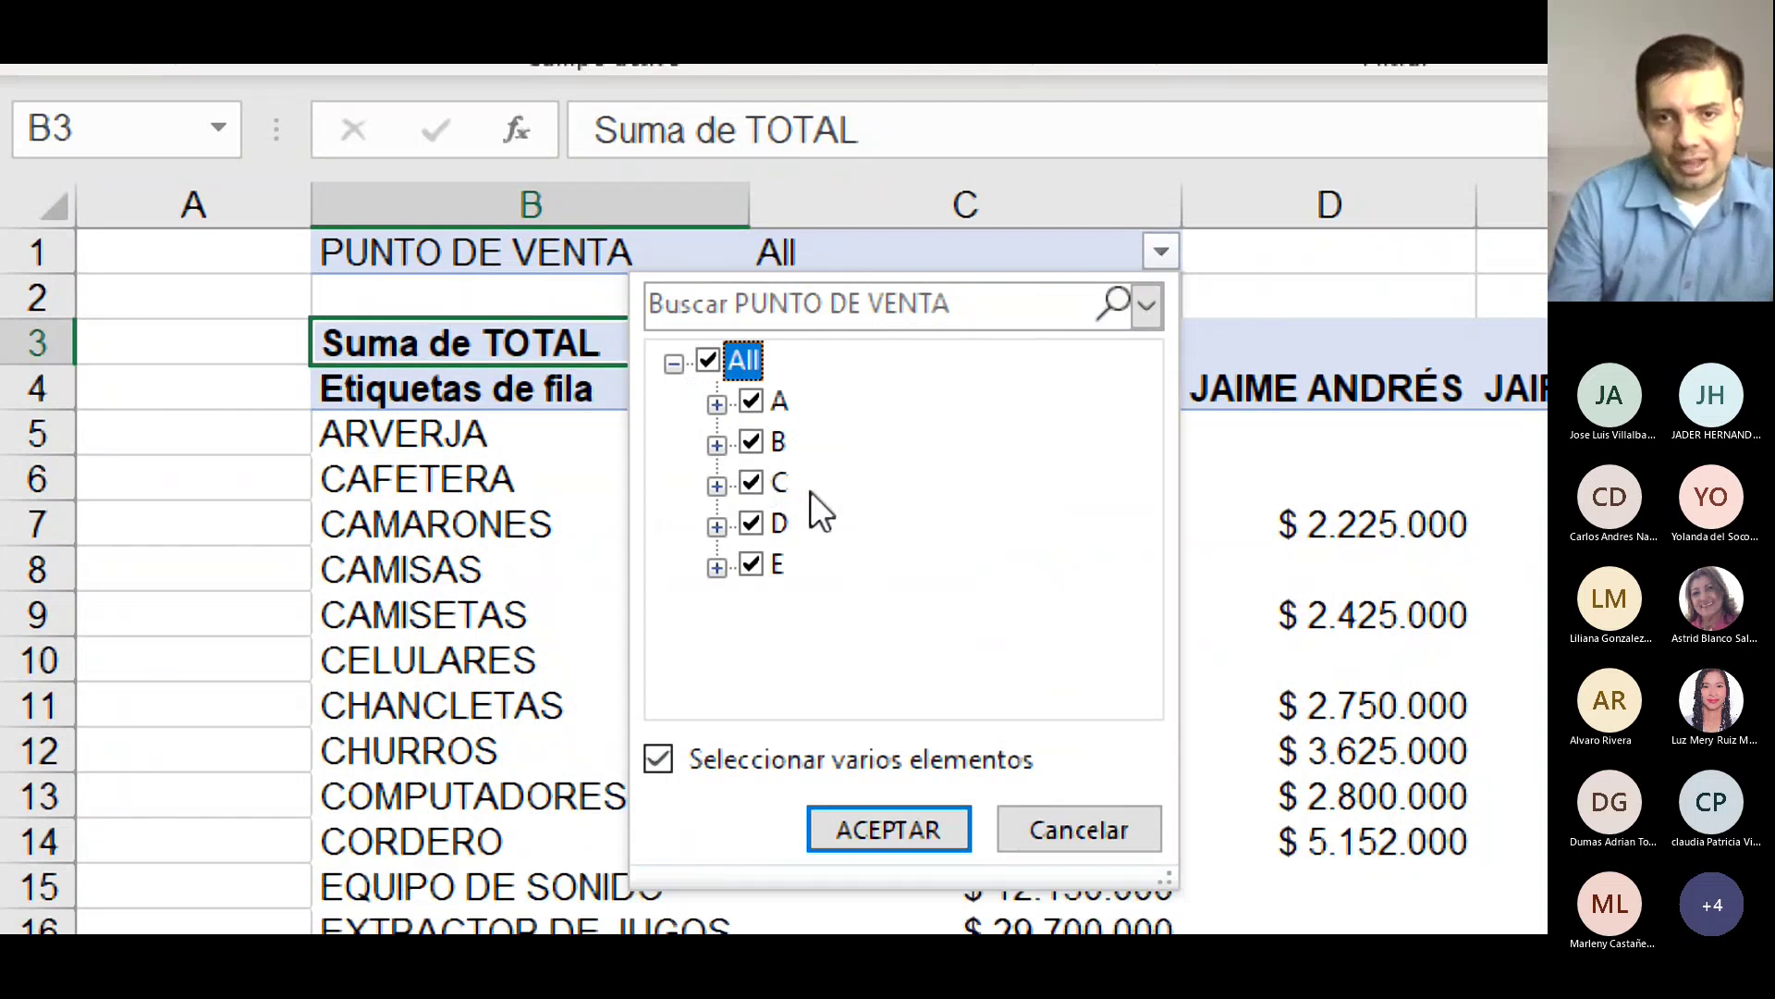
{"action": "left_click", "coordinate": [1072, 823]}
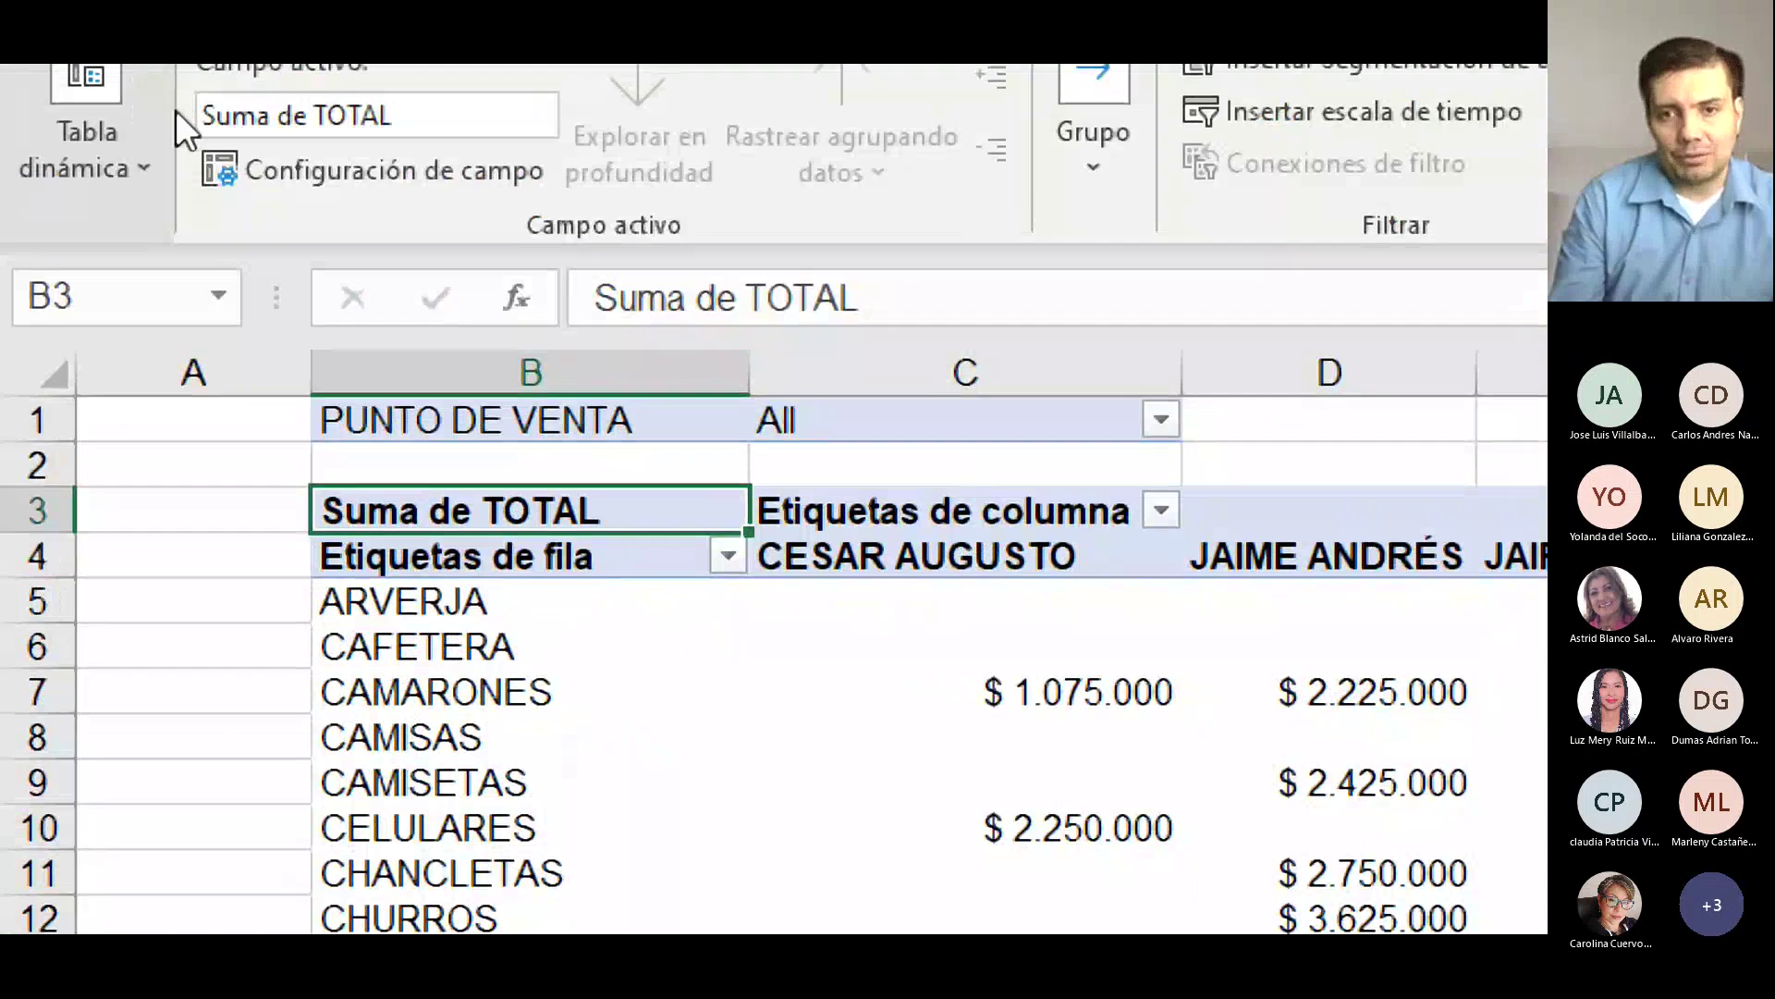
Inspect the PUNTO DE VENTA field settings and the pivot table options, closing both without changes.
{"action": "left_click", "coordinate": [499, 418]}
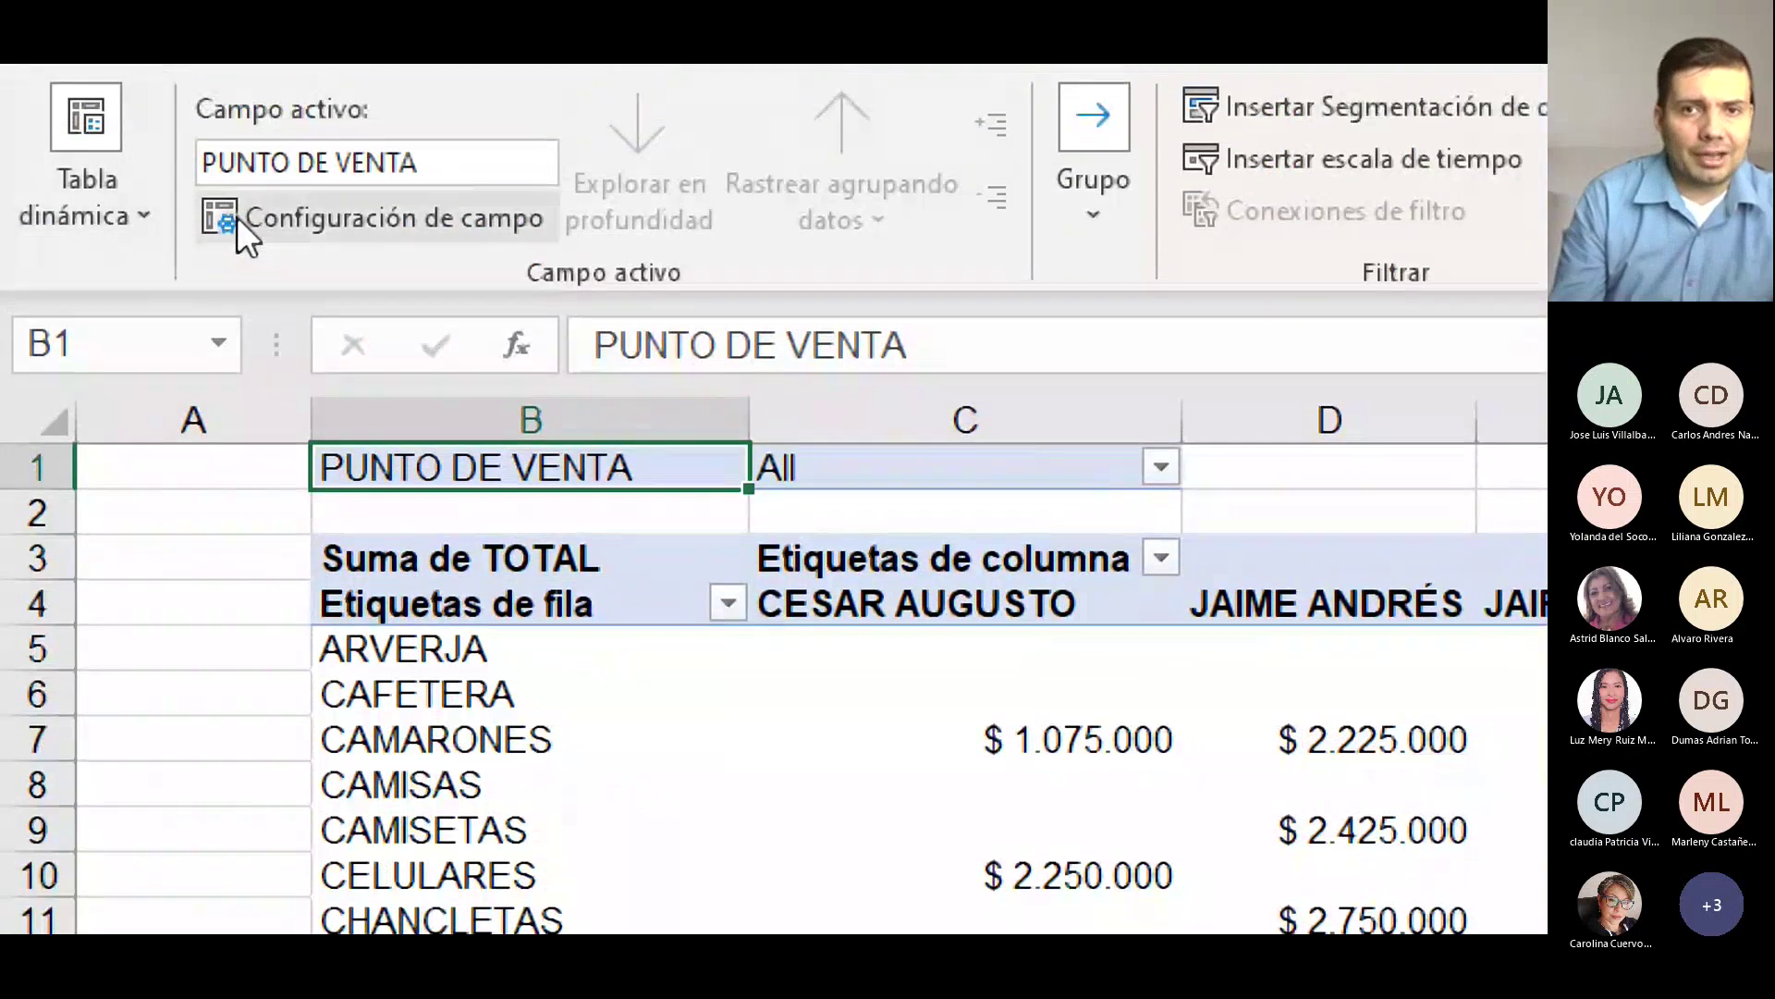
{"action": "left_click", "coordinate": [237, 170]}
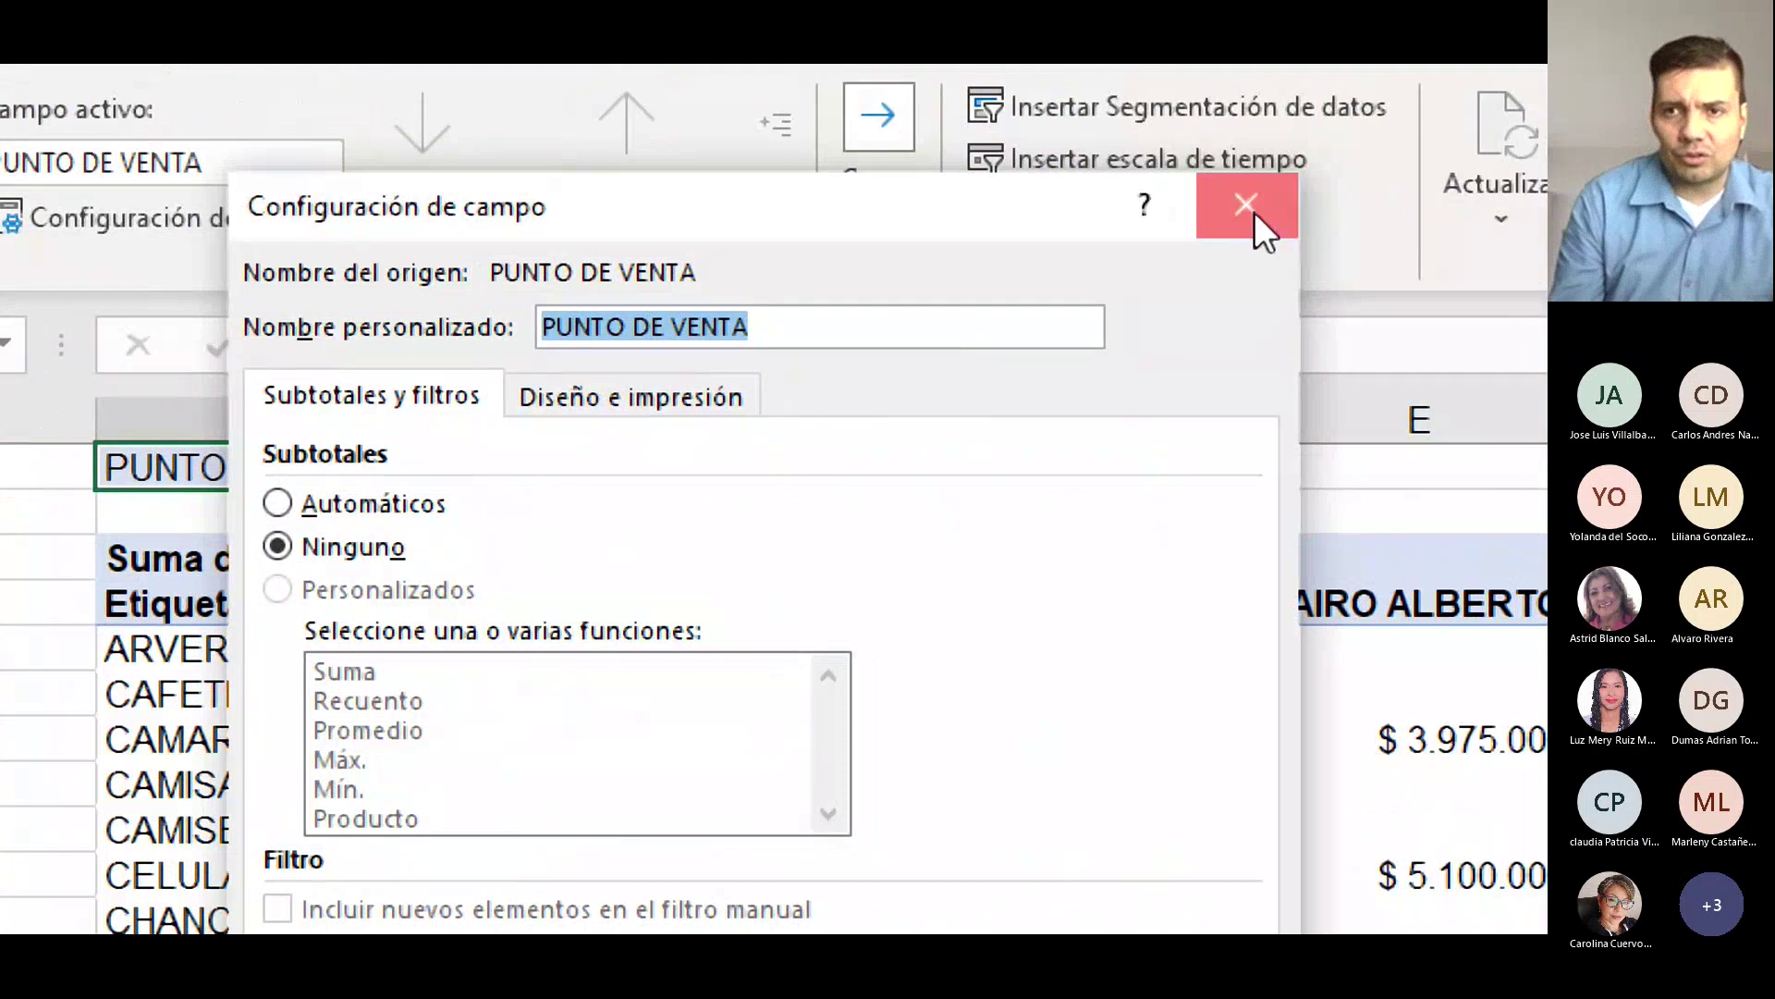
{"action": "left_click", "coordinate": [1461, 204]}
{"action": "left_click", "coordinate": [91, 169]}
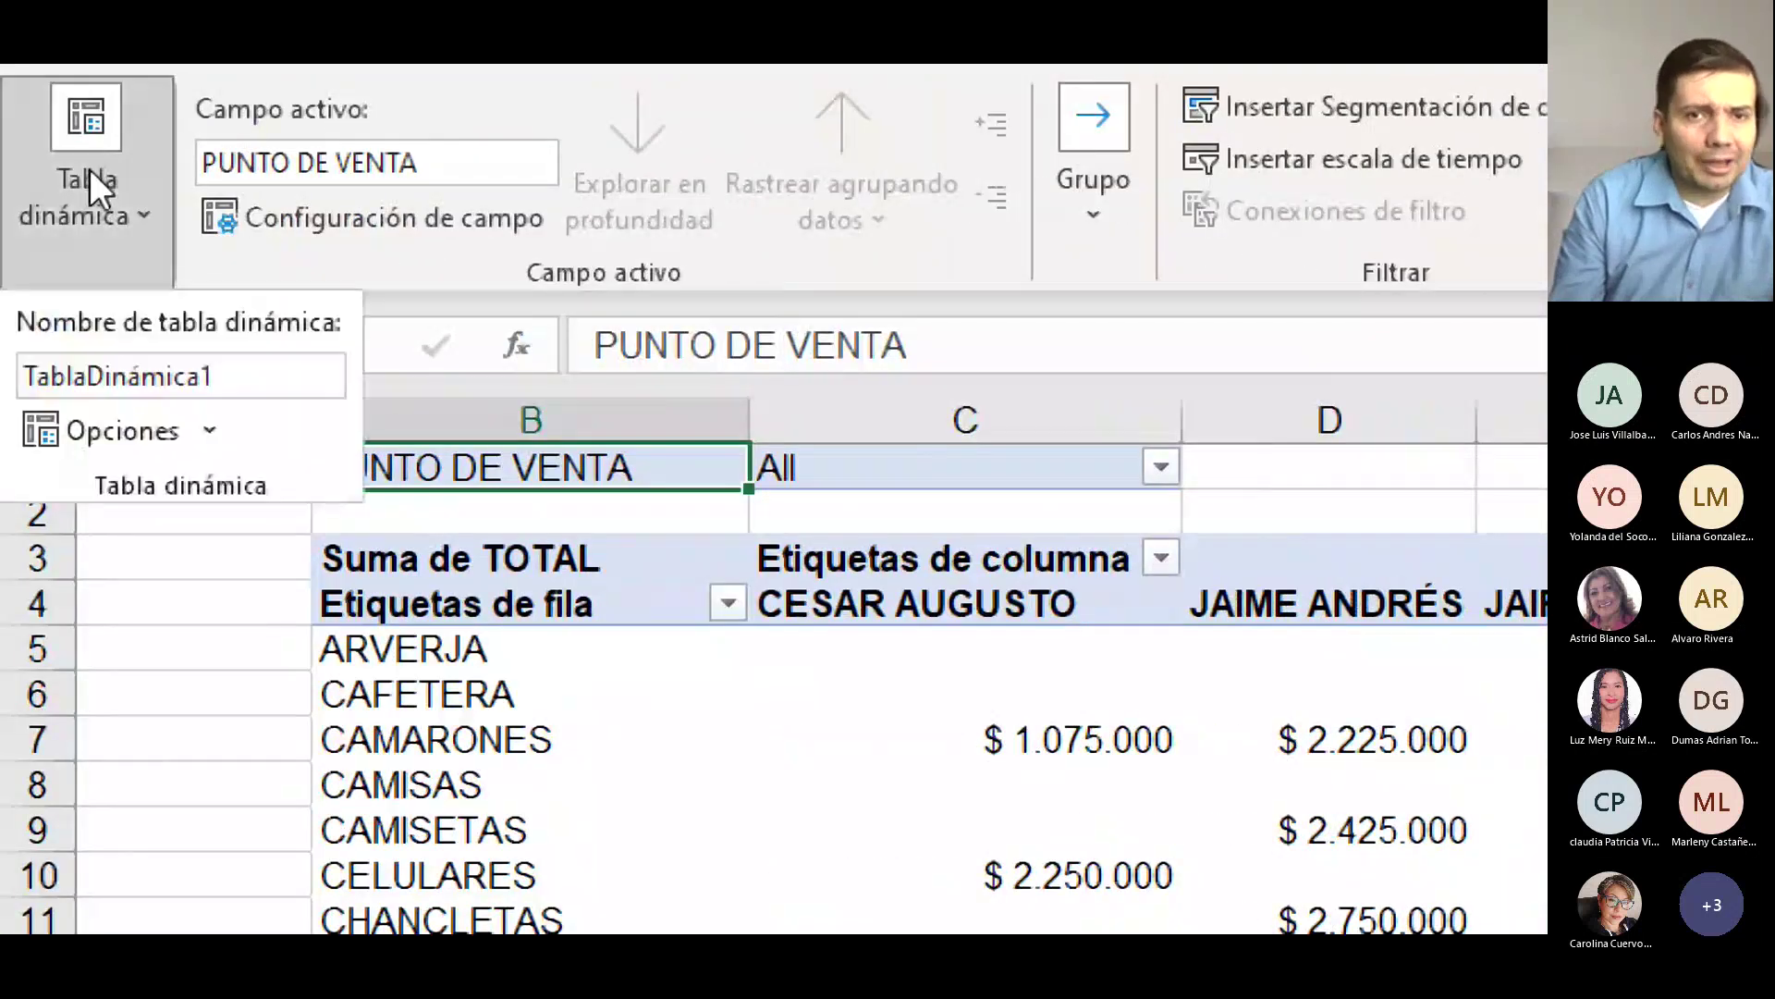
{"action": "left_click", "coordinate": [121, 436]}
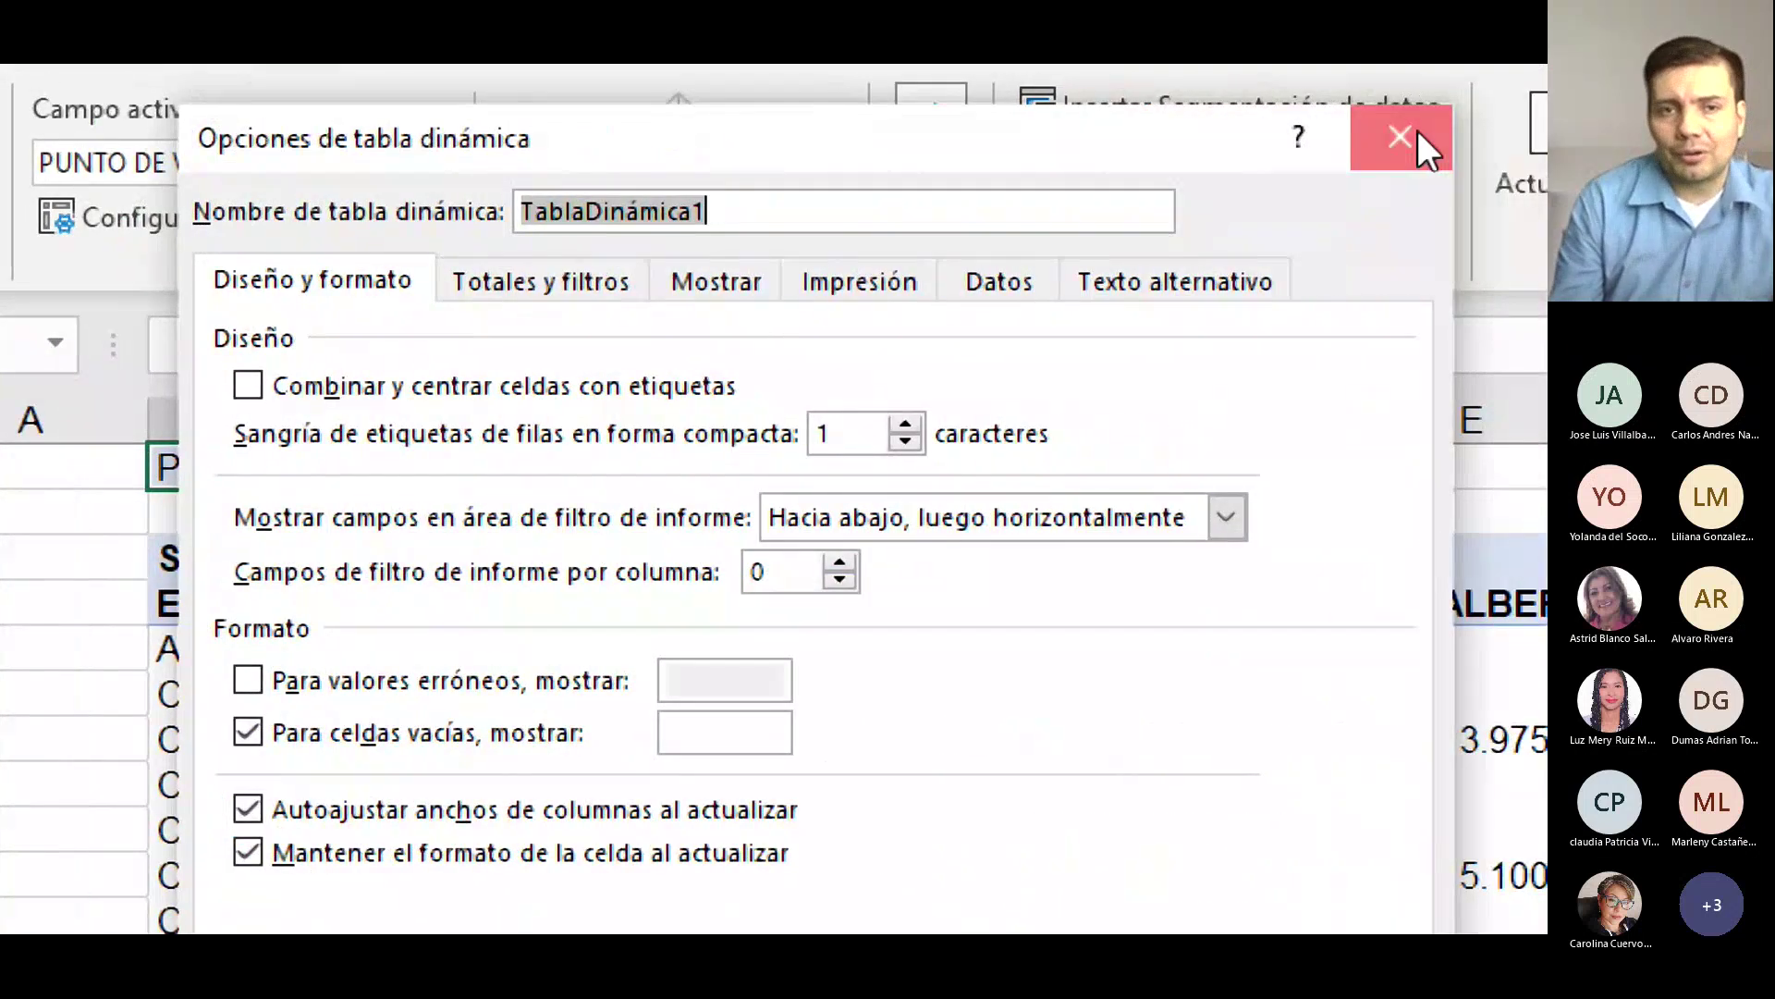
{"action": "left_click", "coordinate": [1418, 130]}
Turn off Generar ImportarDatosDinámicos for the pivot table and recheck the report filter pages command.
{"action": "left_click", "coordinate": [118, 195]}
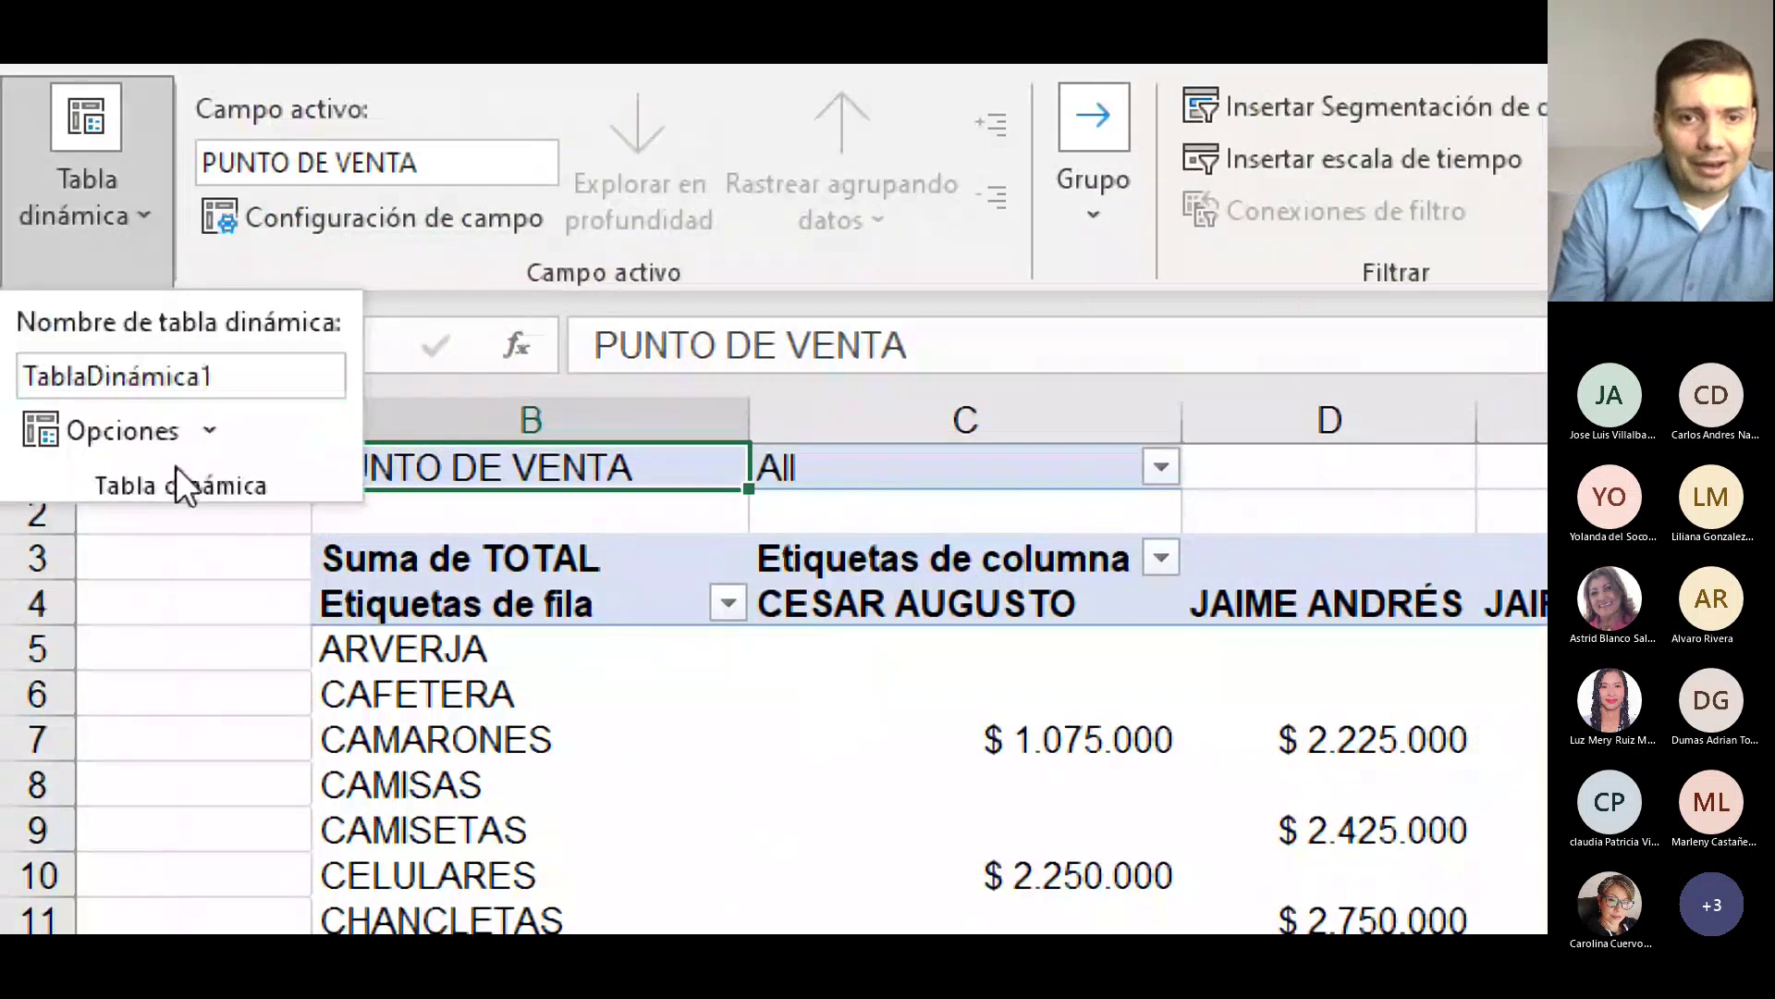
{"action": "left_click", "coordinate": [209, 431]}
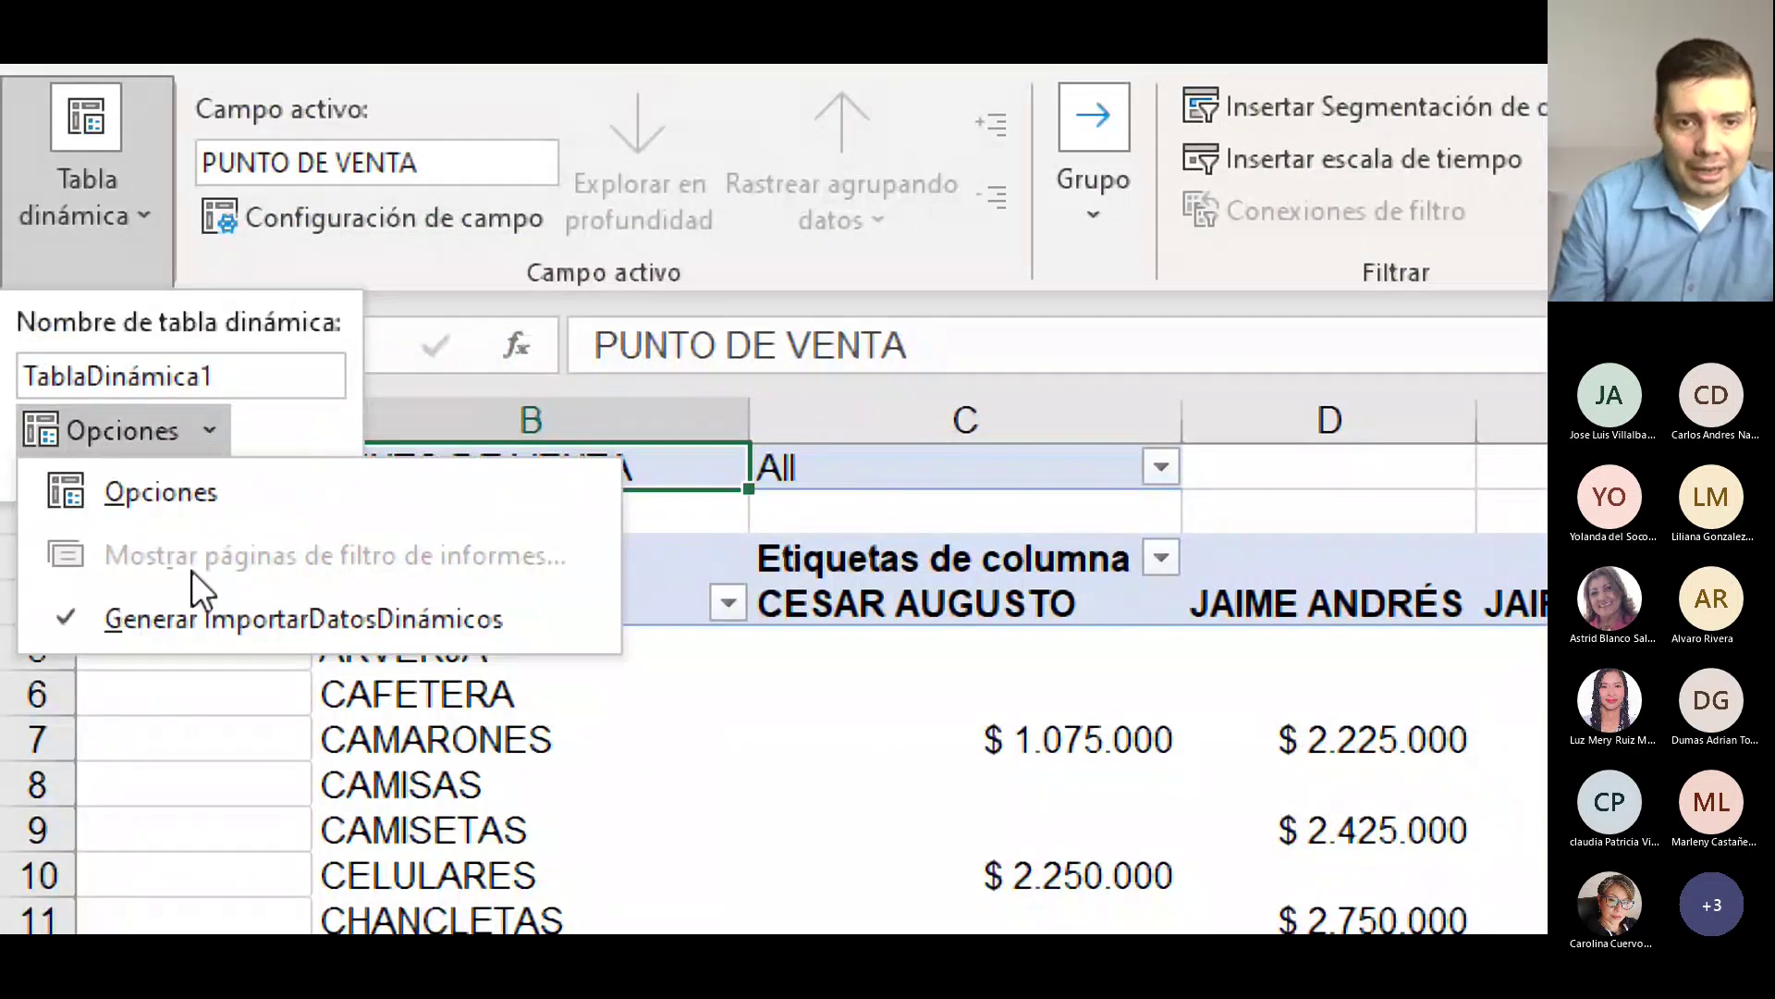
{"action": "left_click", "coordinate": [192, 621]}
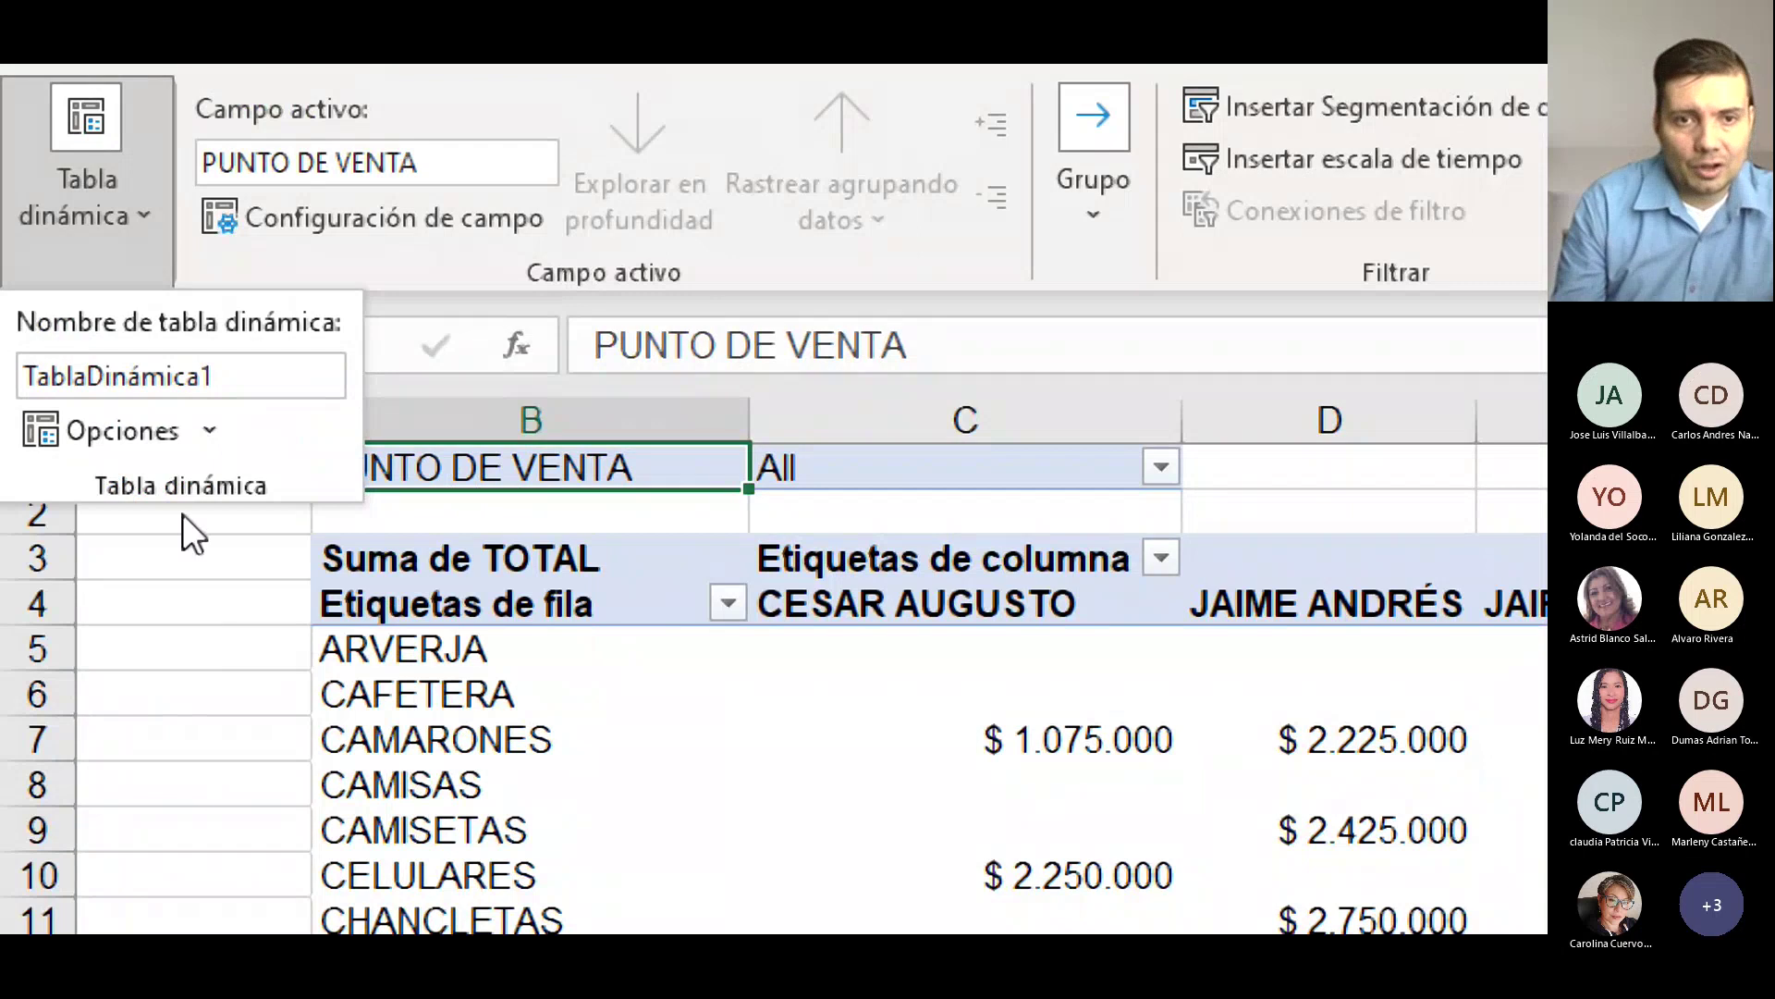
{"action": "left_click", "coordinate": [207, 431]}
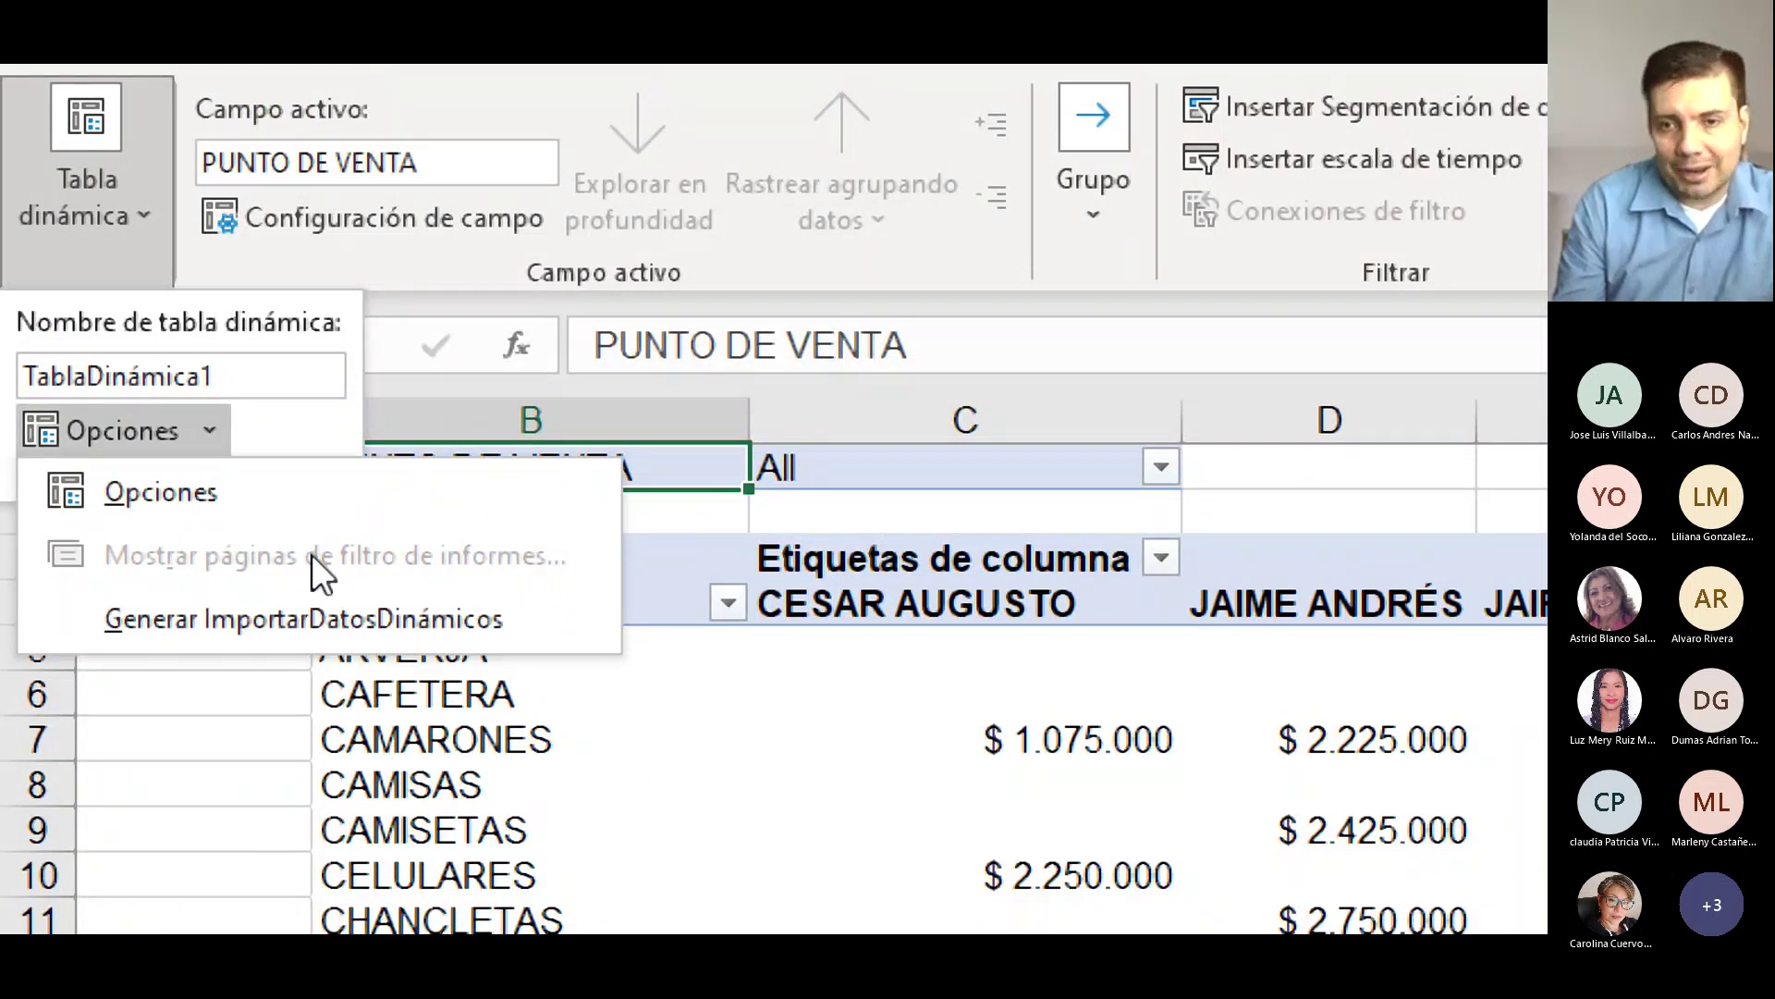
{"action": "left_click", "coordinate": [1003, 735]}
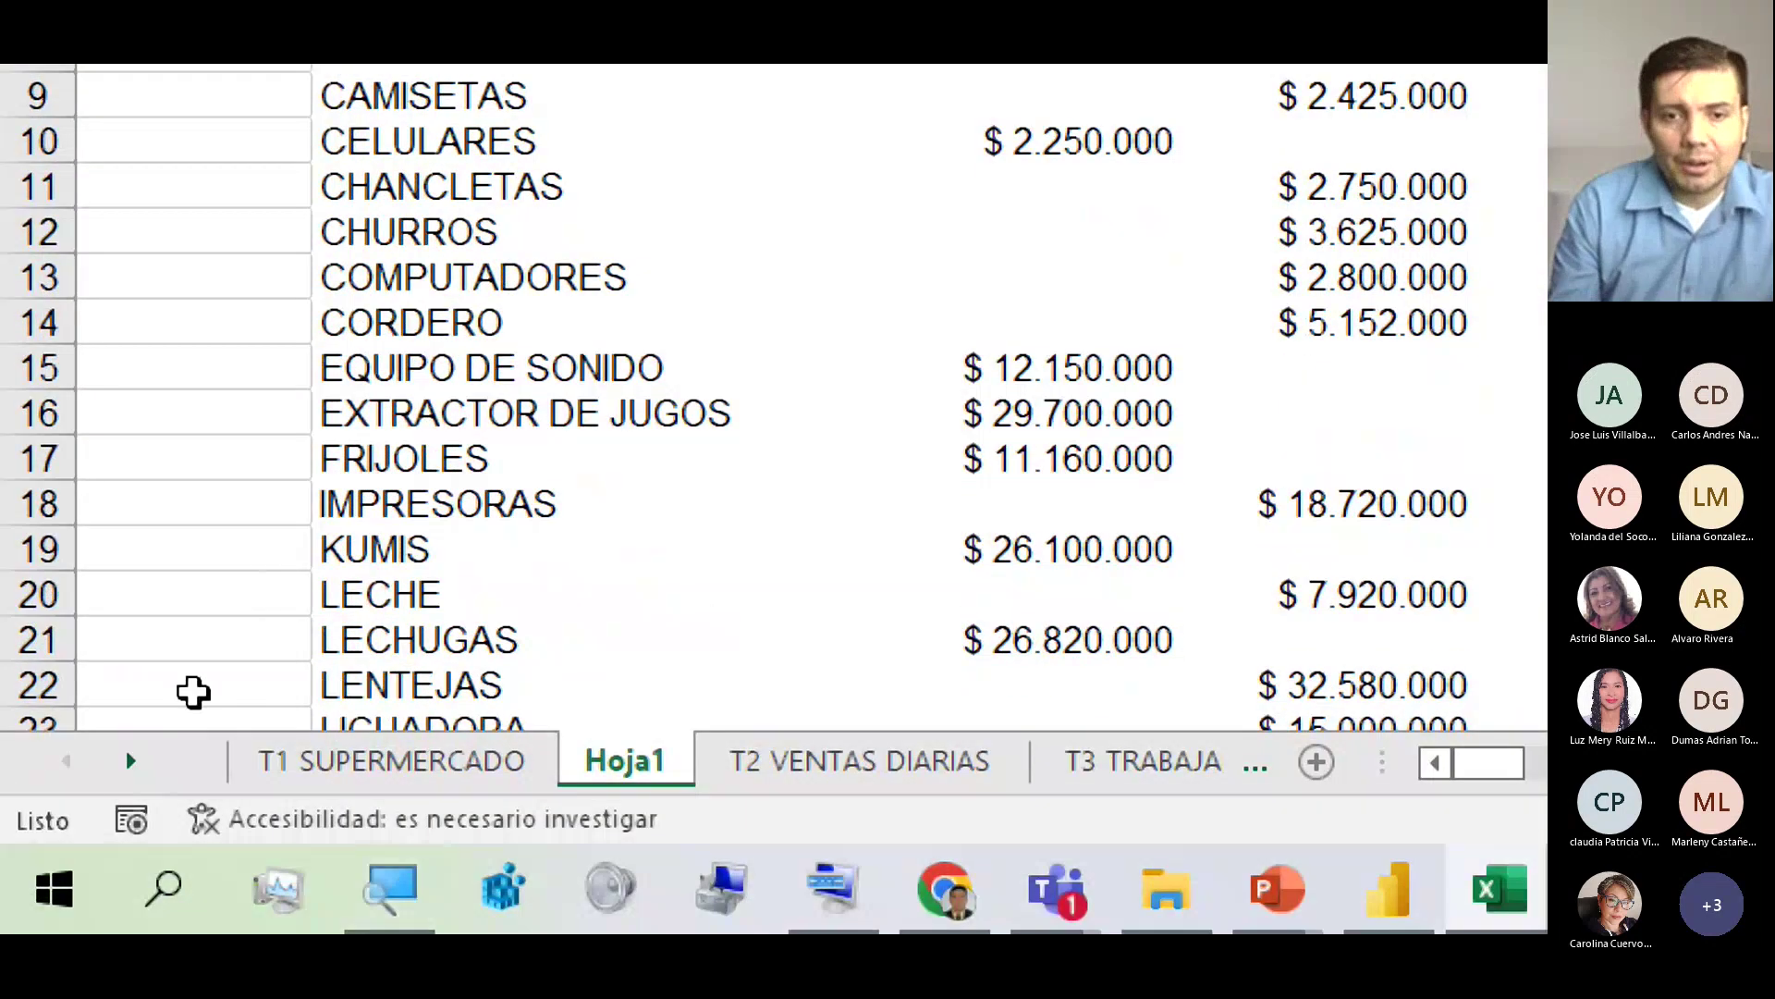
Insert a pivot table on a new worksheet directly from the T1_SUPERMERCADO table, without adding it to the data model.
{"action": "left_click", "coordinate": [344, 763]}
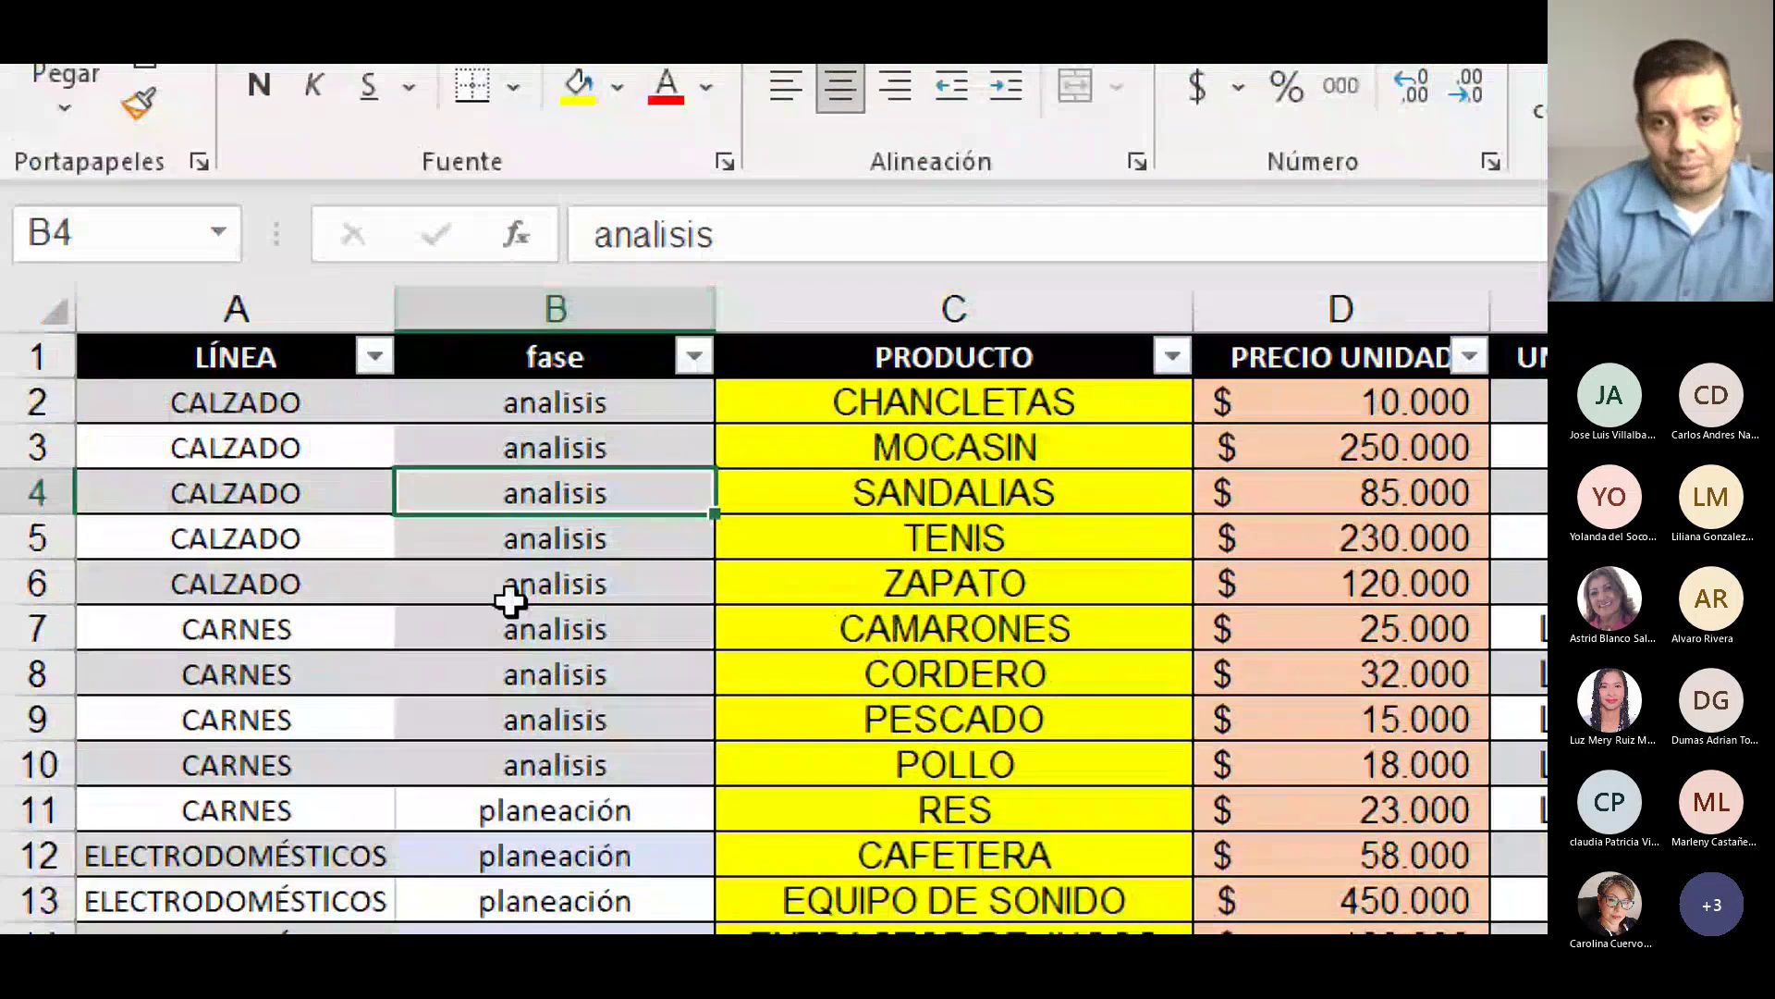
{"action": "left_click", "coordinate": [481, 569]}
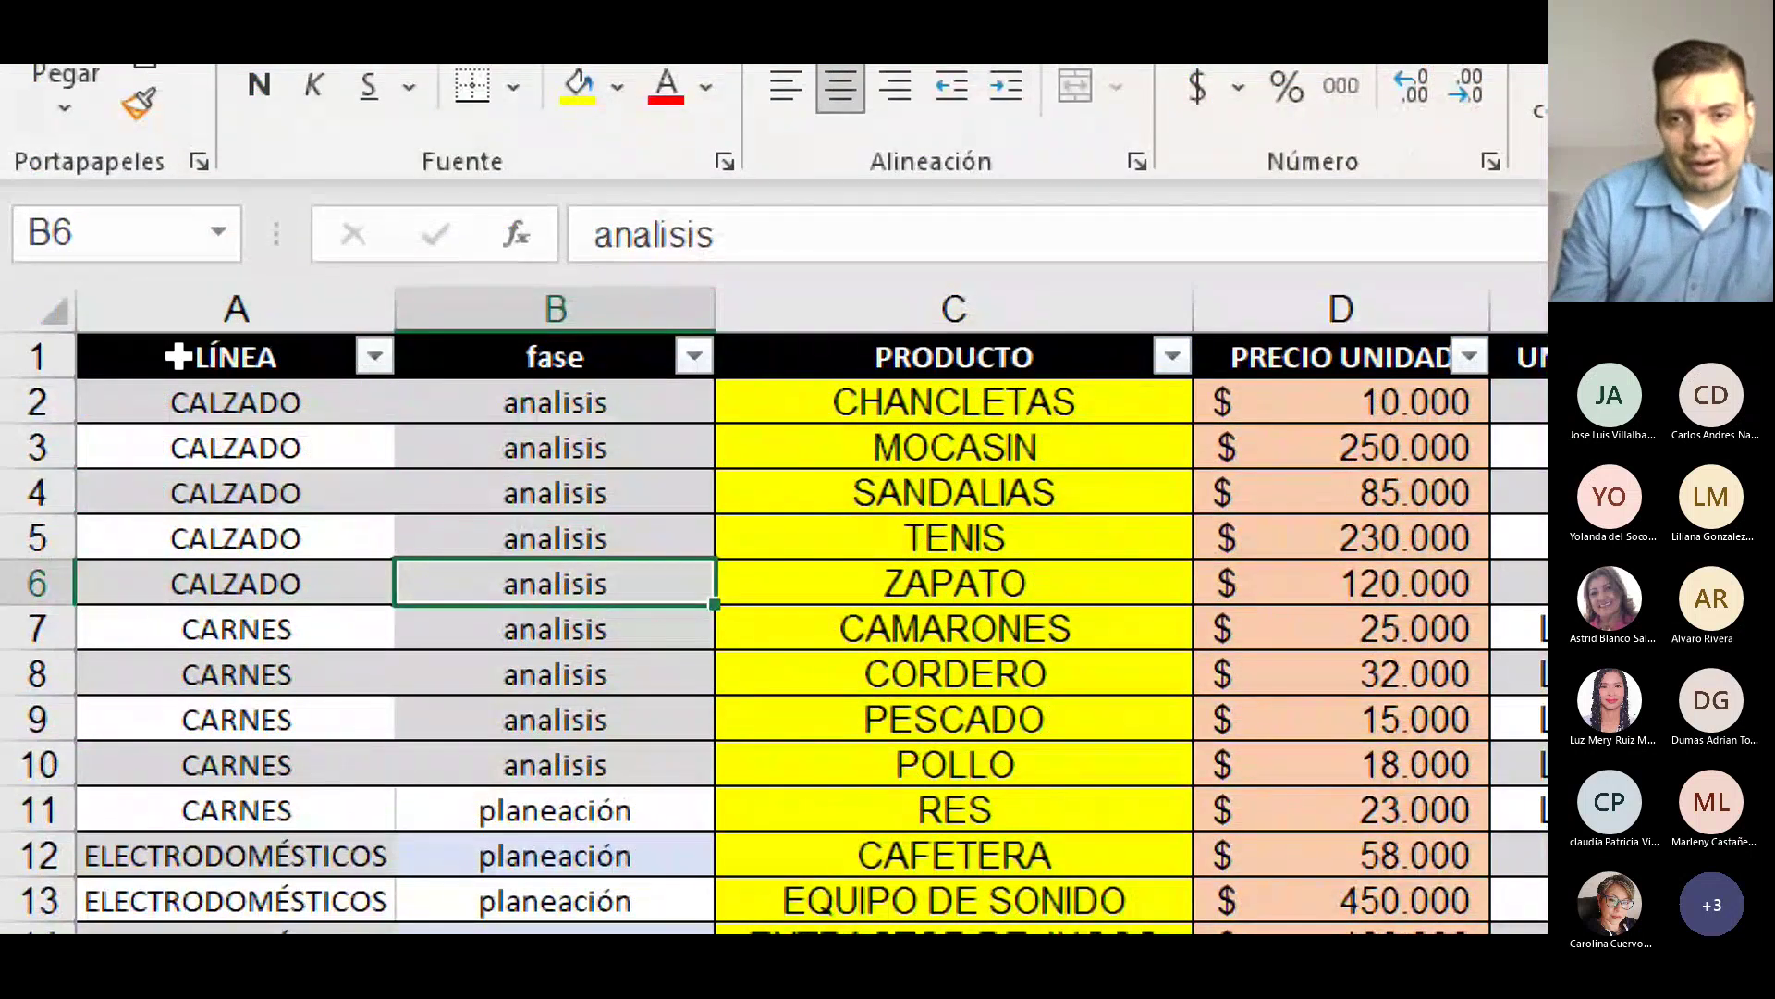
{"action": "left_click_drag", "start_coordinate": [174, 352], "coordinate": [1637, 561]}
{"action": "left_click_drag", "start_coordinate": [1419, 561], "coordinate": [1356, 632]}
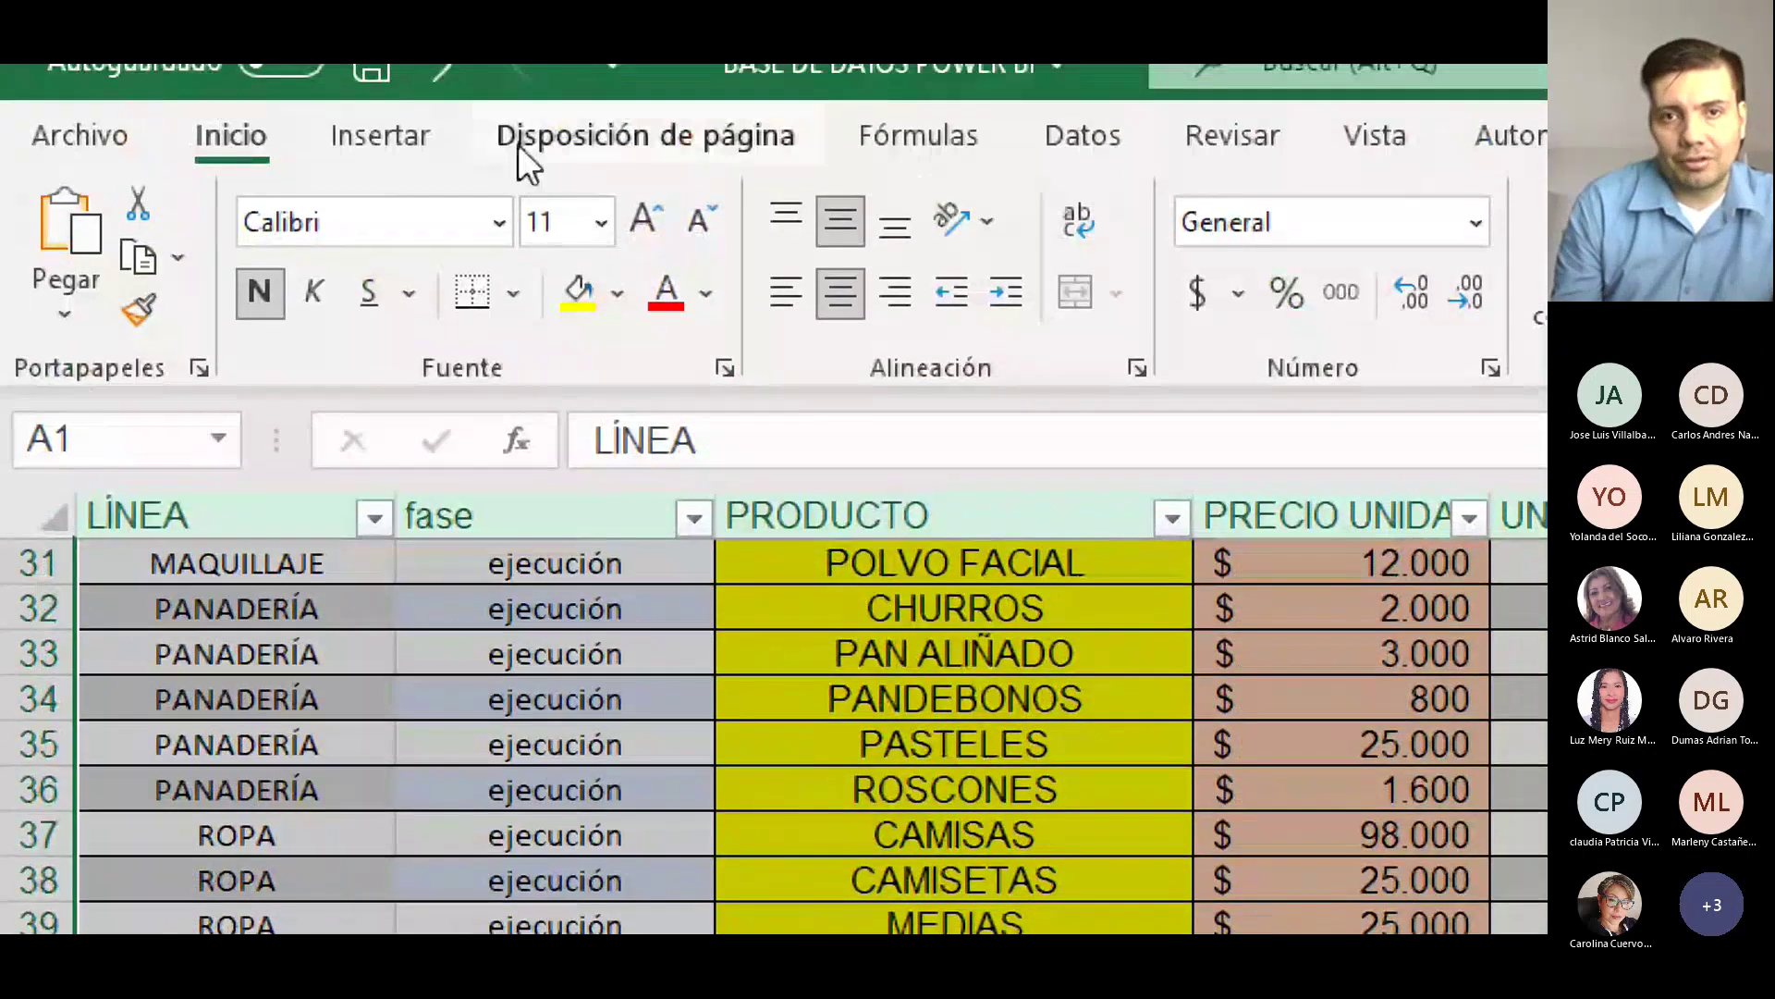
{"action": "left_click", "coordinate": [391, 137]}
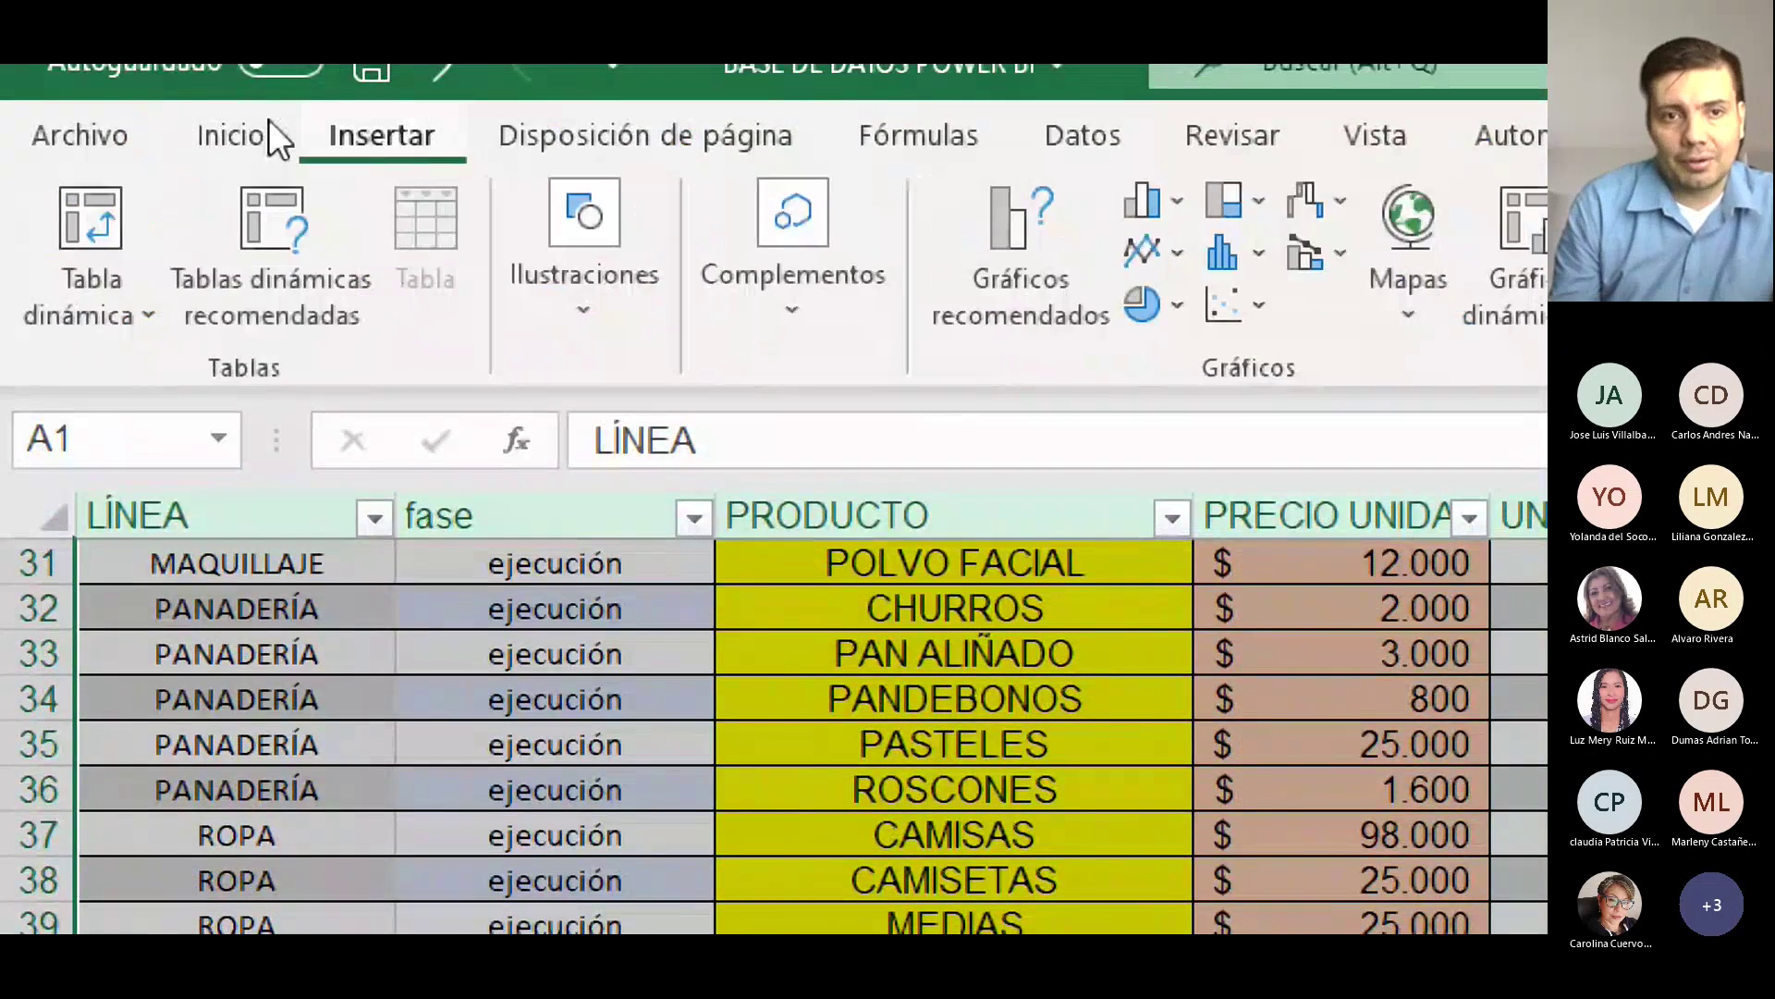
{"action": "left_click", "coordinate": [53, 305]}
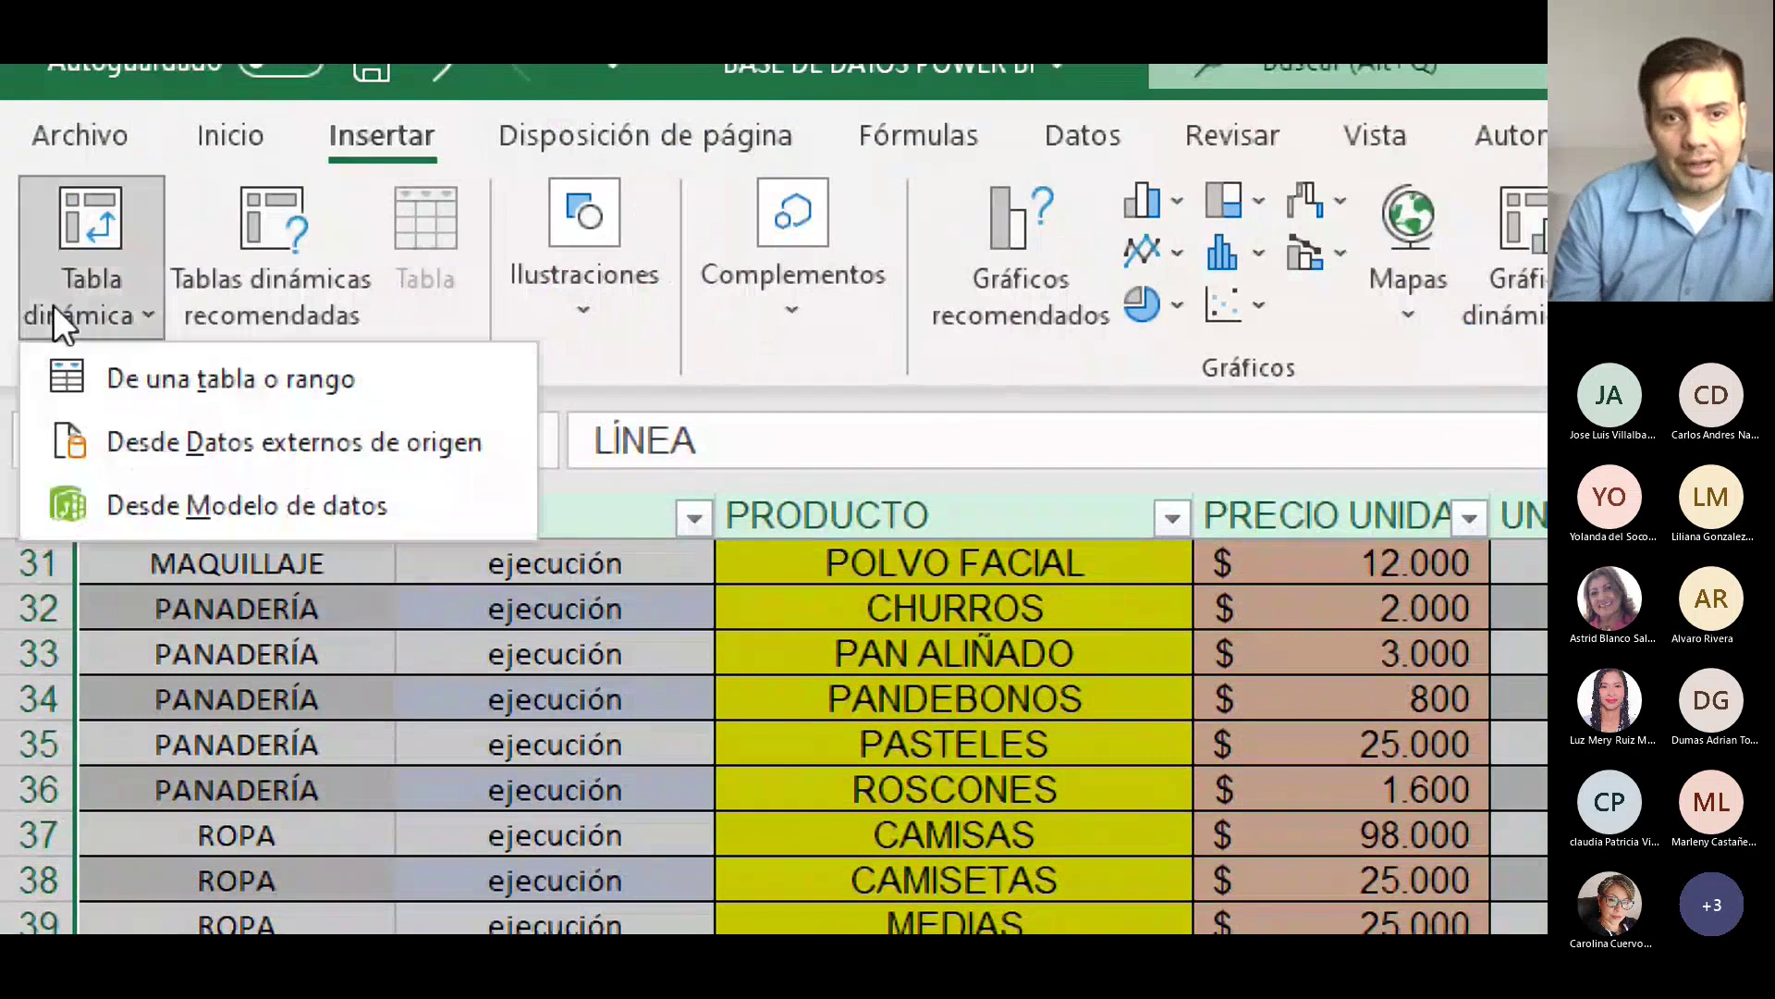
{"action": "left_click", "coordinate": [63, 384]}
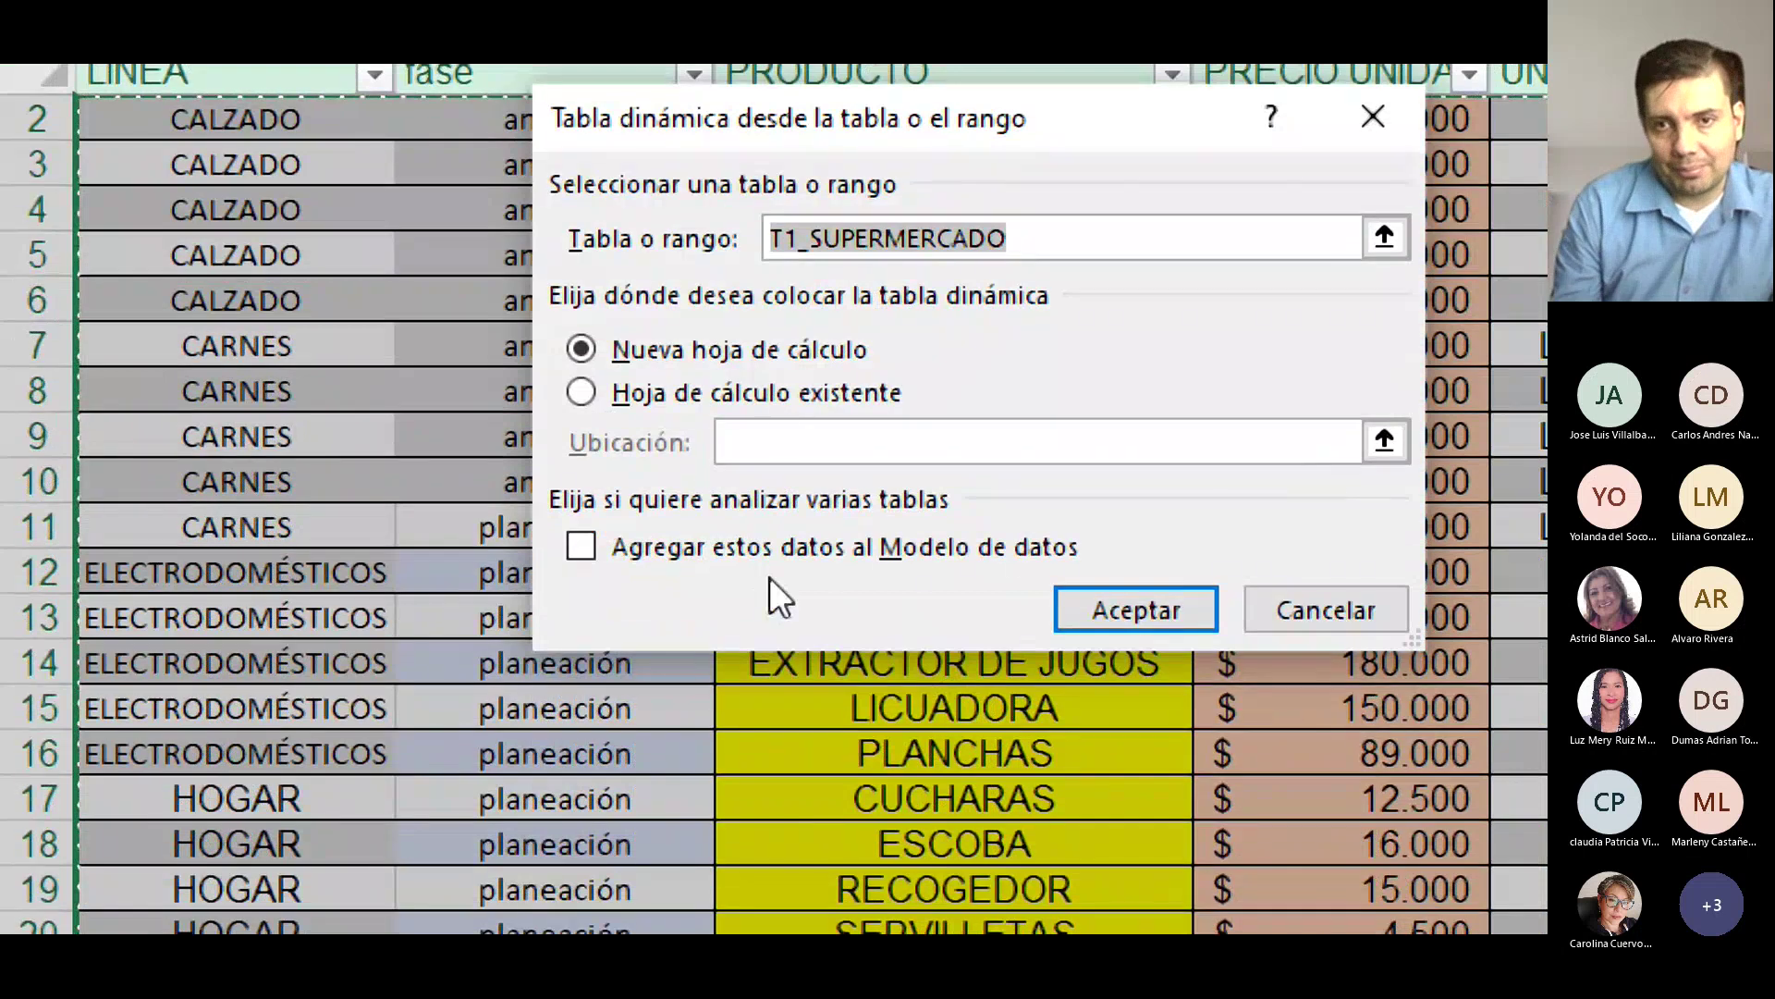
{"action": "left_click", "coordinate": [1061, 592]}
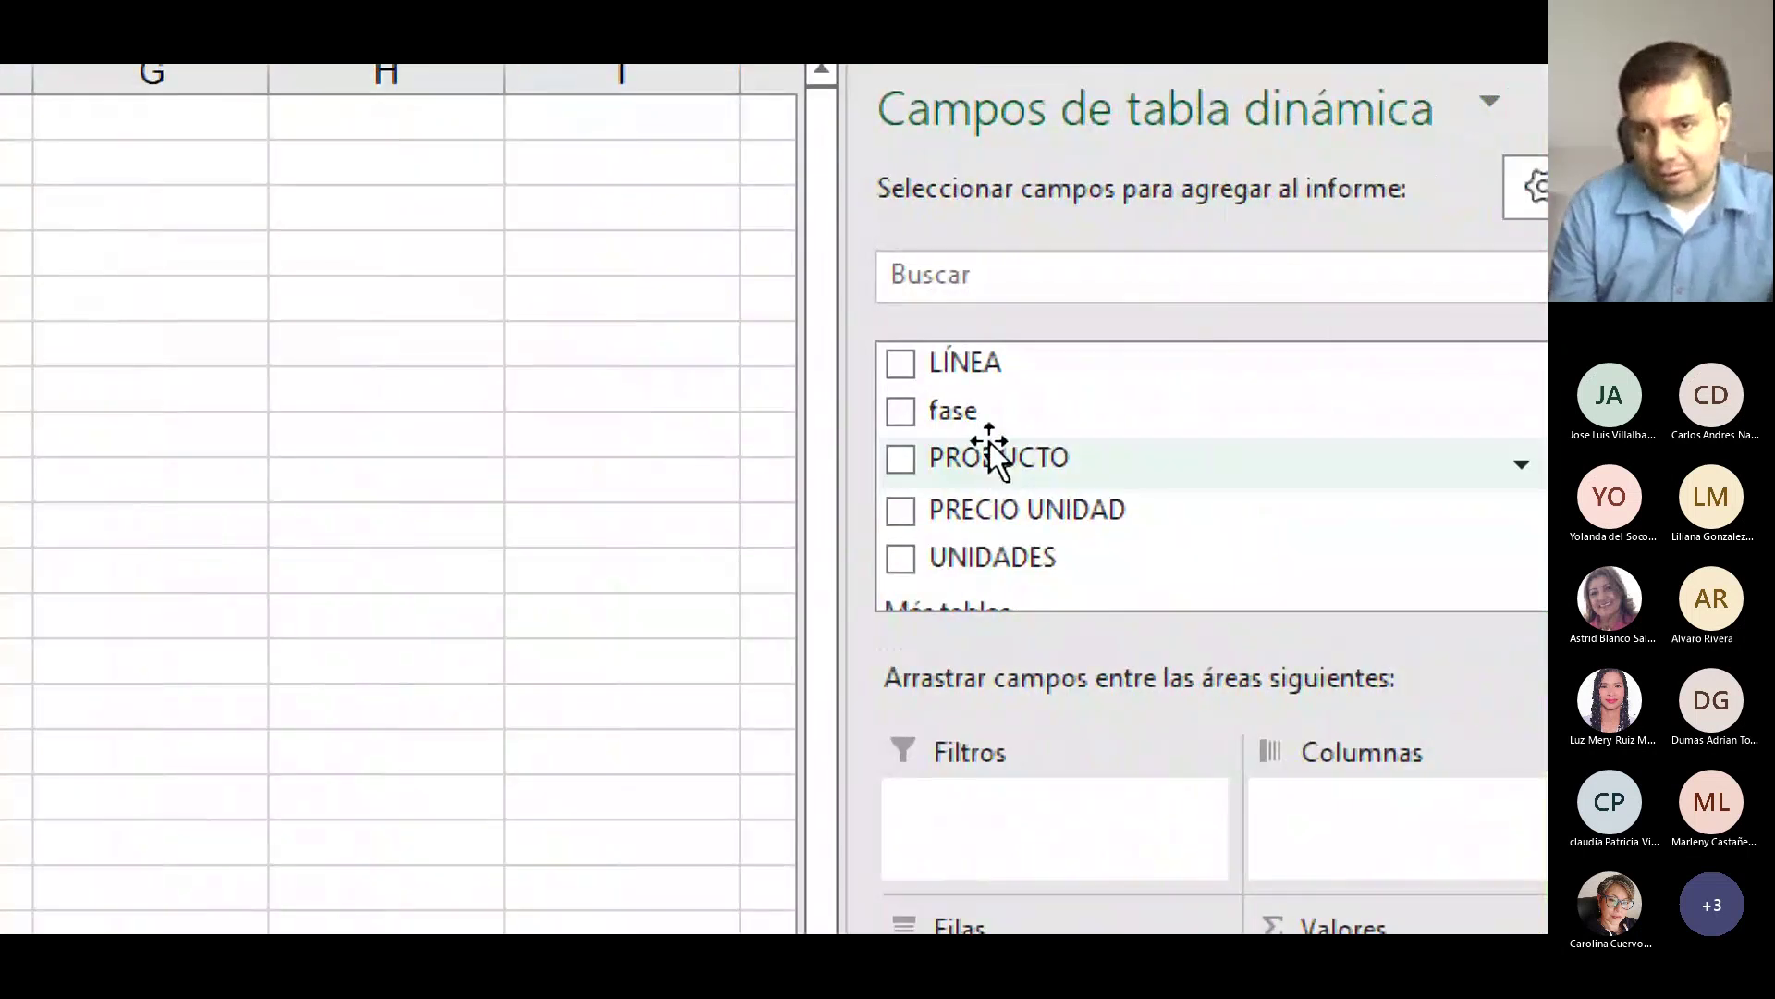
Lay out the new pivot table with fase as filter, PRODUCTO as rows and the sum of PRECIO UNIDAD as values.
{"action": "left_click_drag", "start_coordinate": [984, 434], "coordinate": [1039, 795]}
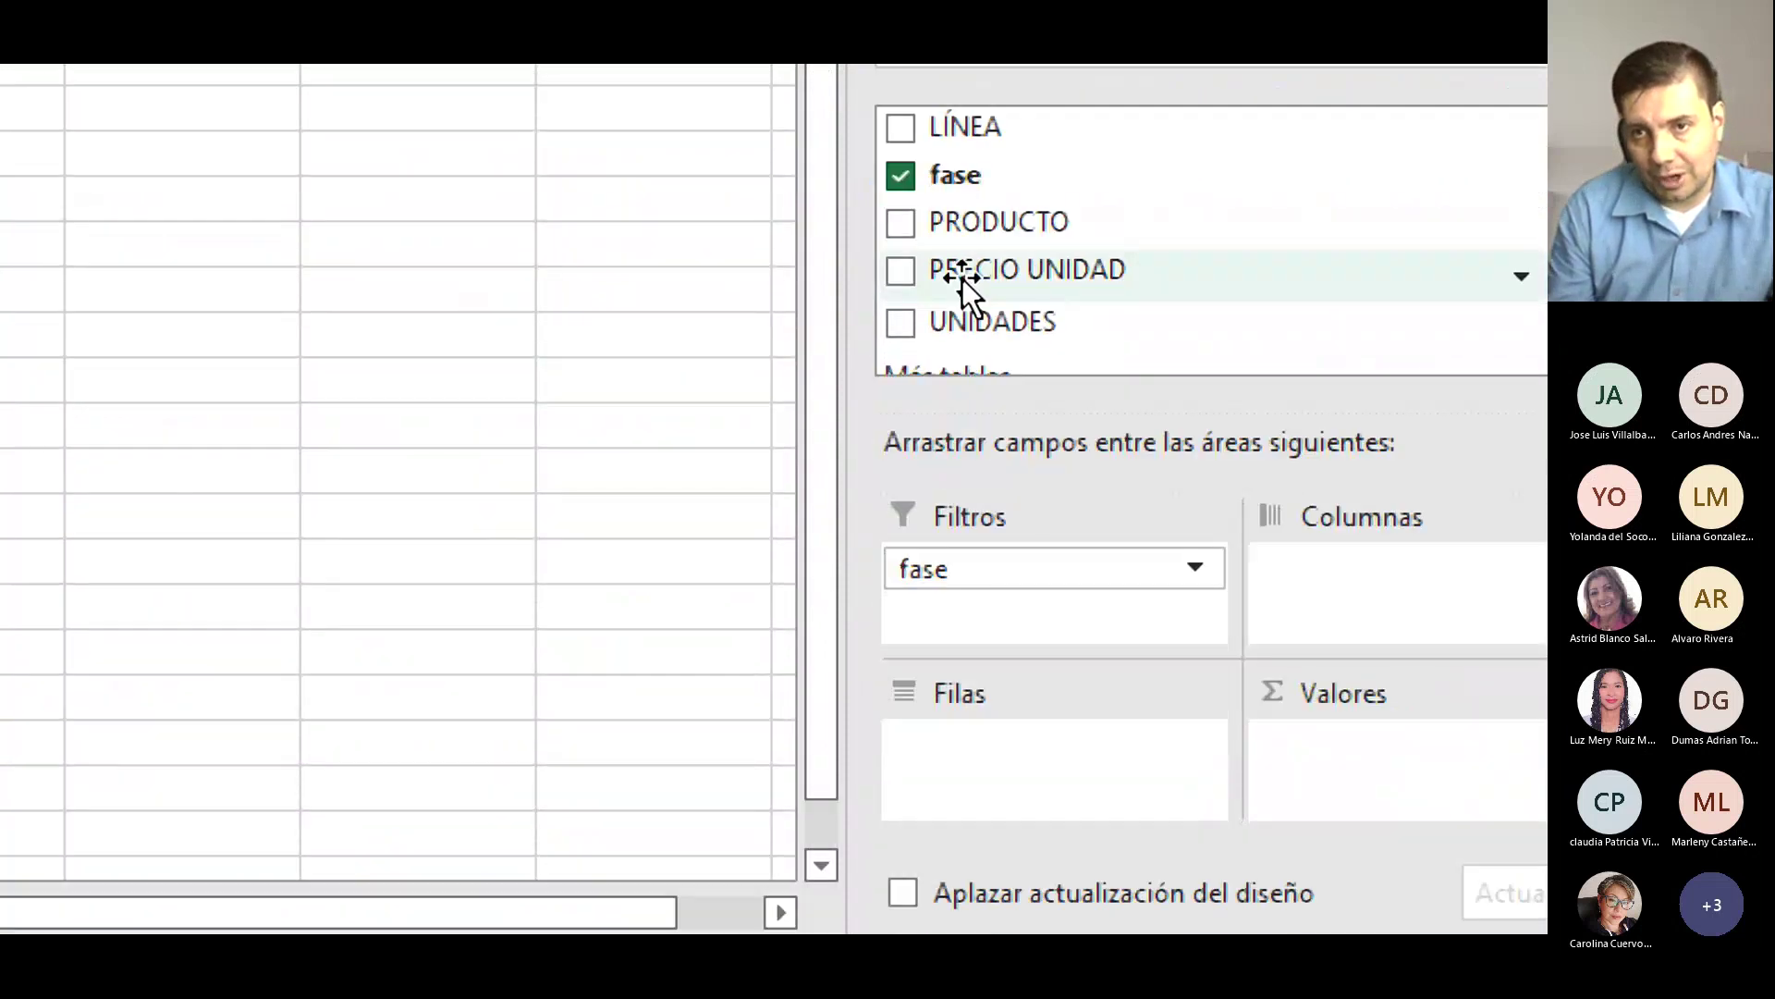
{"action": "left_click_drag", "start_coordinate": [963, 515], "coordinate": [1279, 740]}
{"action": "left_click_drag", "start_coordinate": [1279, 506], "coordinate": [1029, 745]}
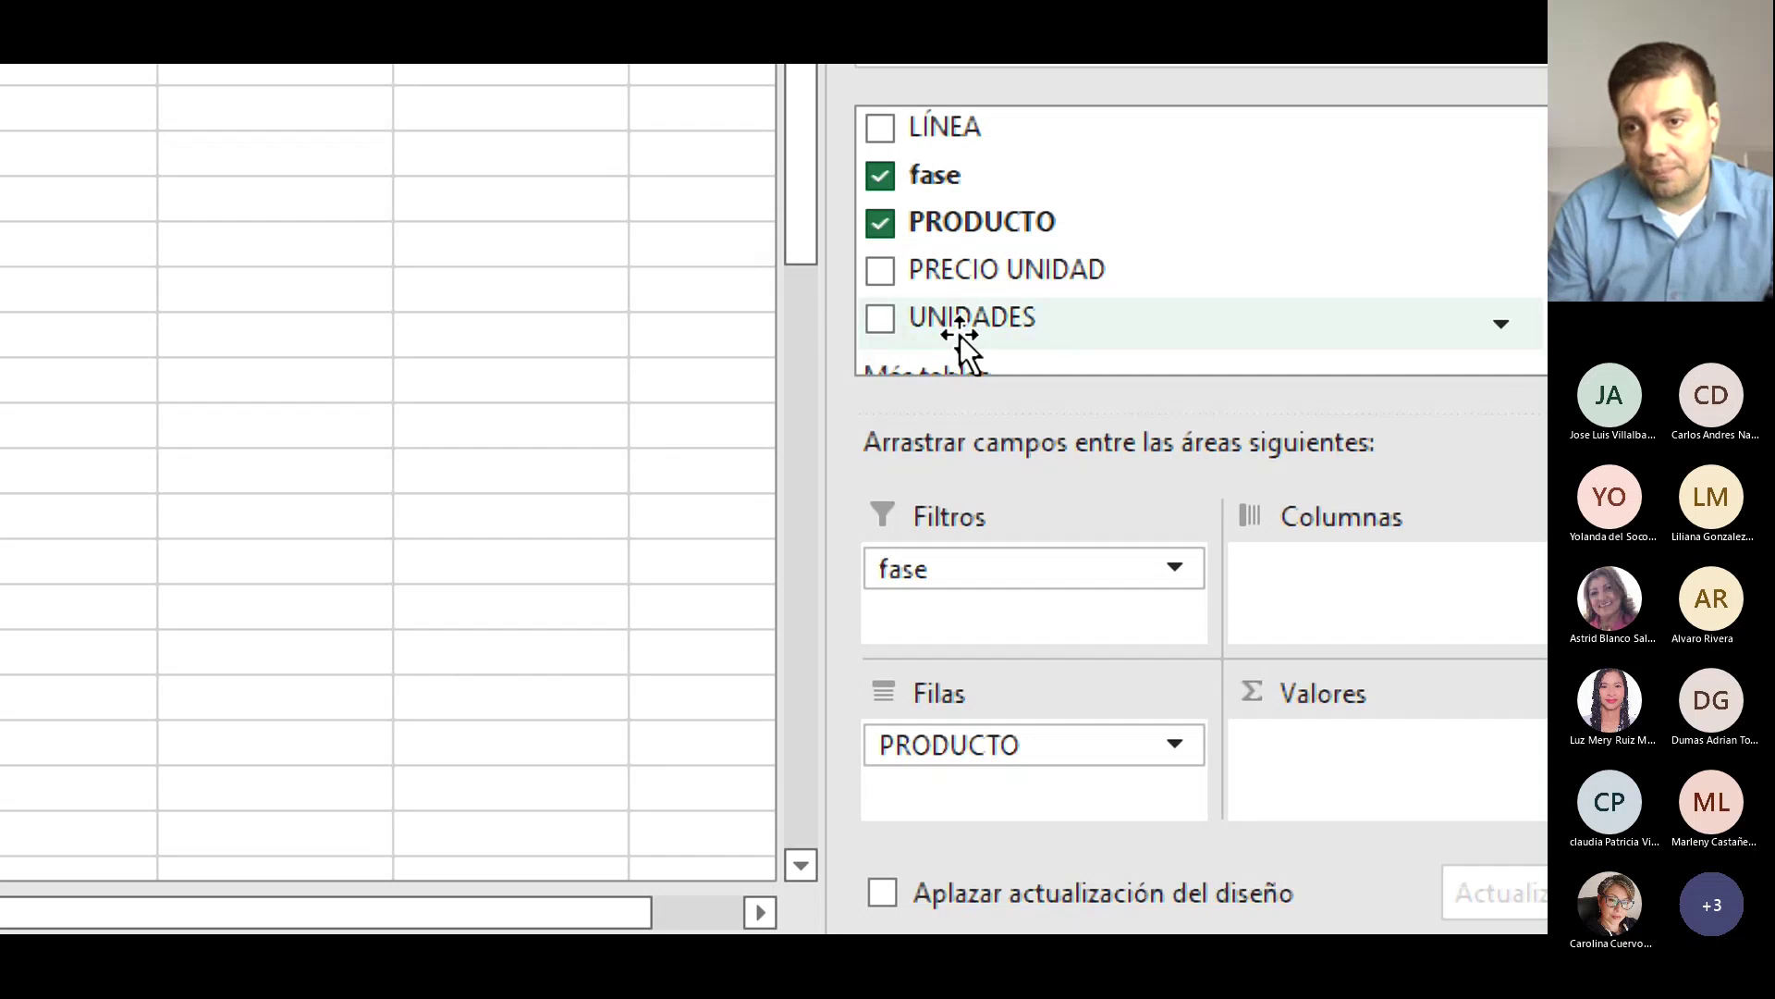
{"action": "left_click_drag", "start_coordinate": [960, 336], "coordinate": [968, 236]}
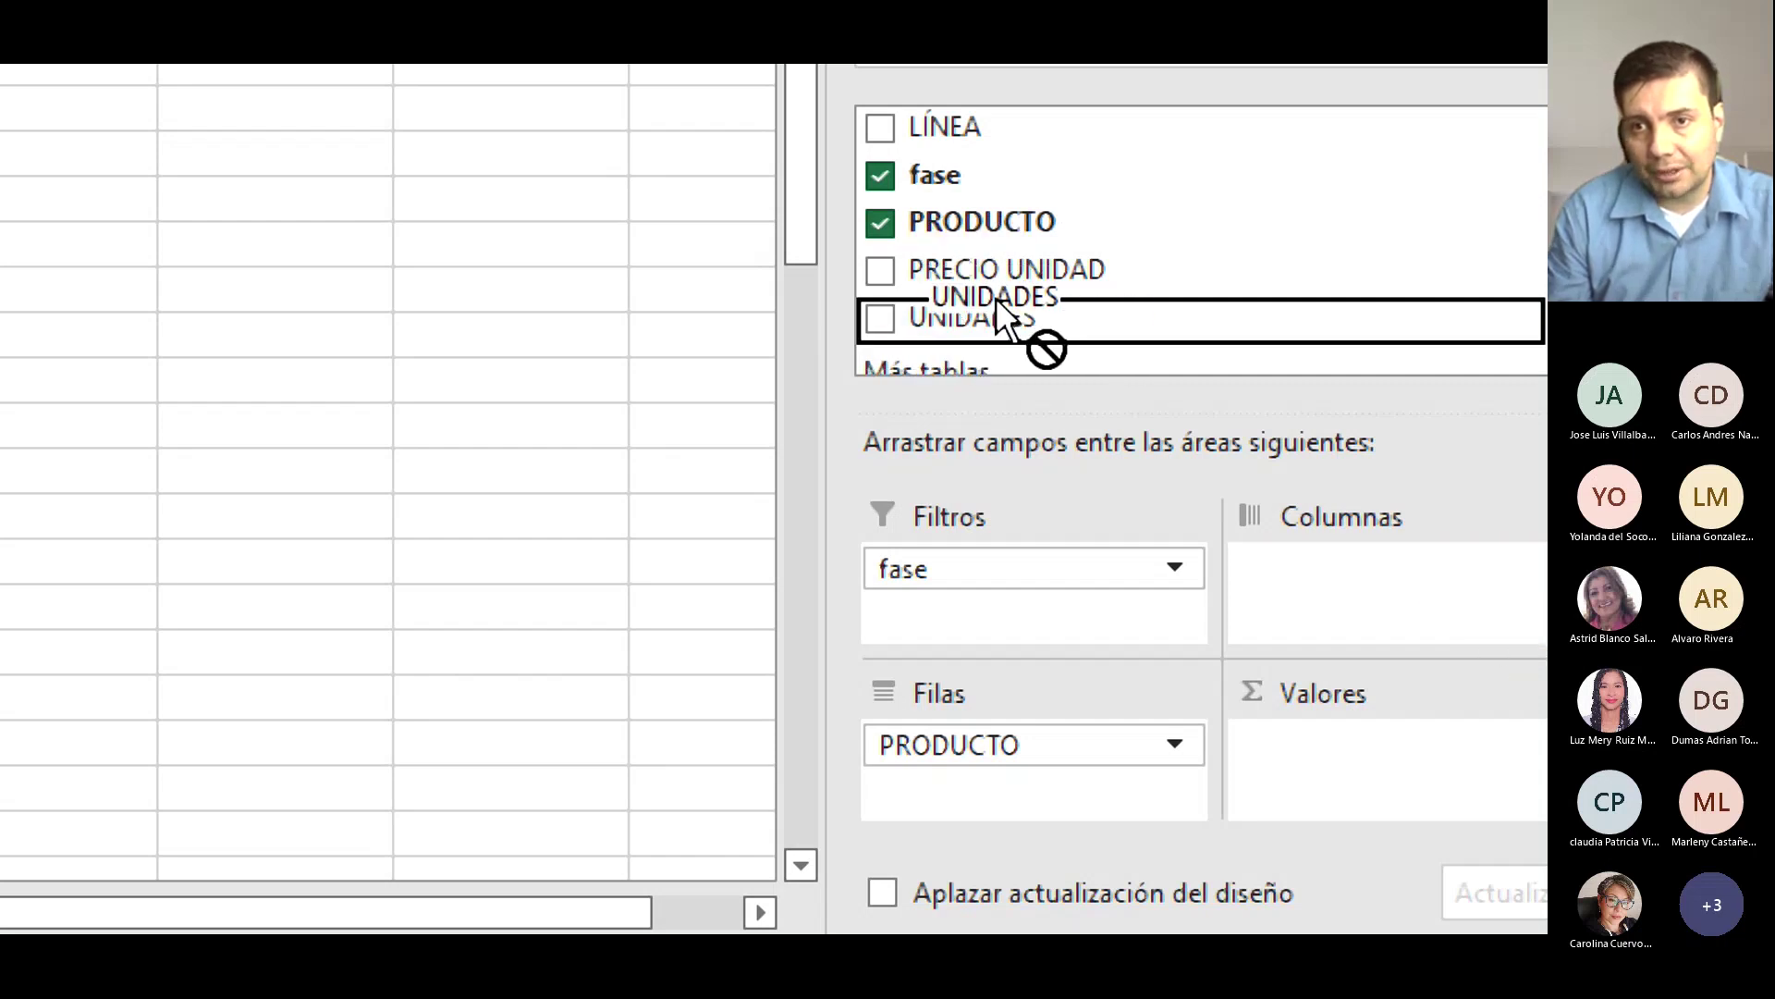
{"action": "left_click_drag", "start_coordinate": [996, 297], "coordinate": [1429, 795]}
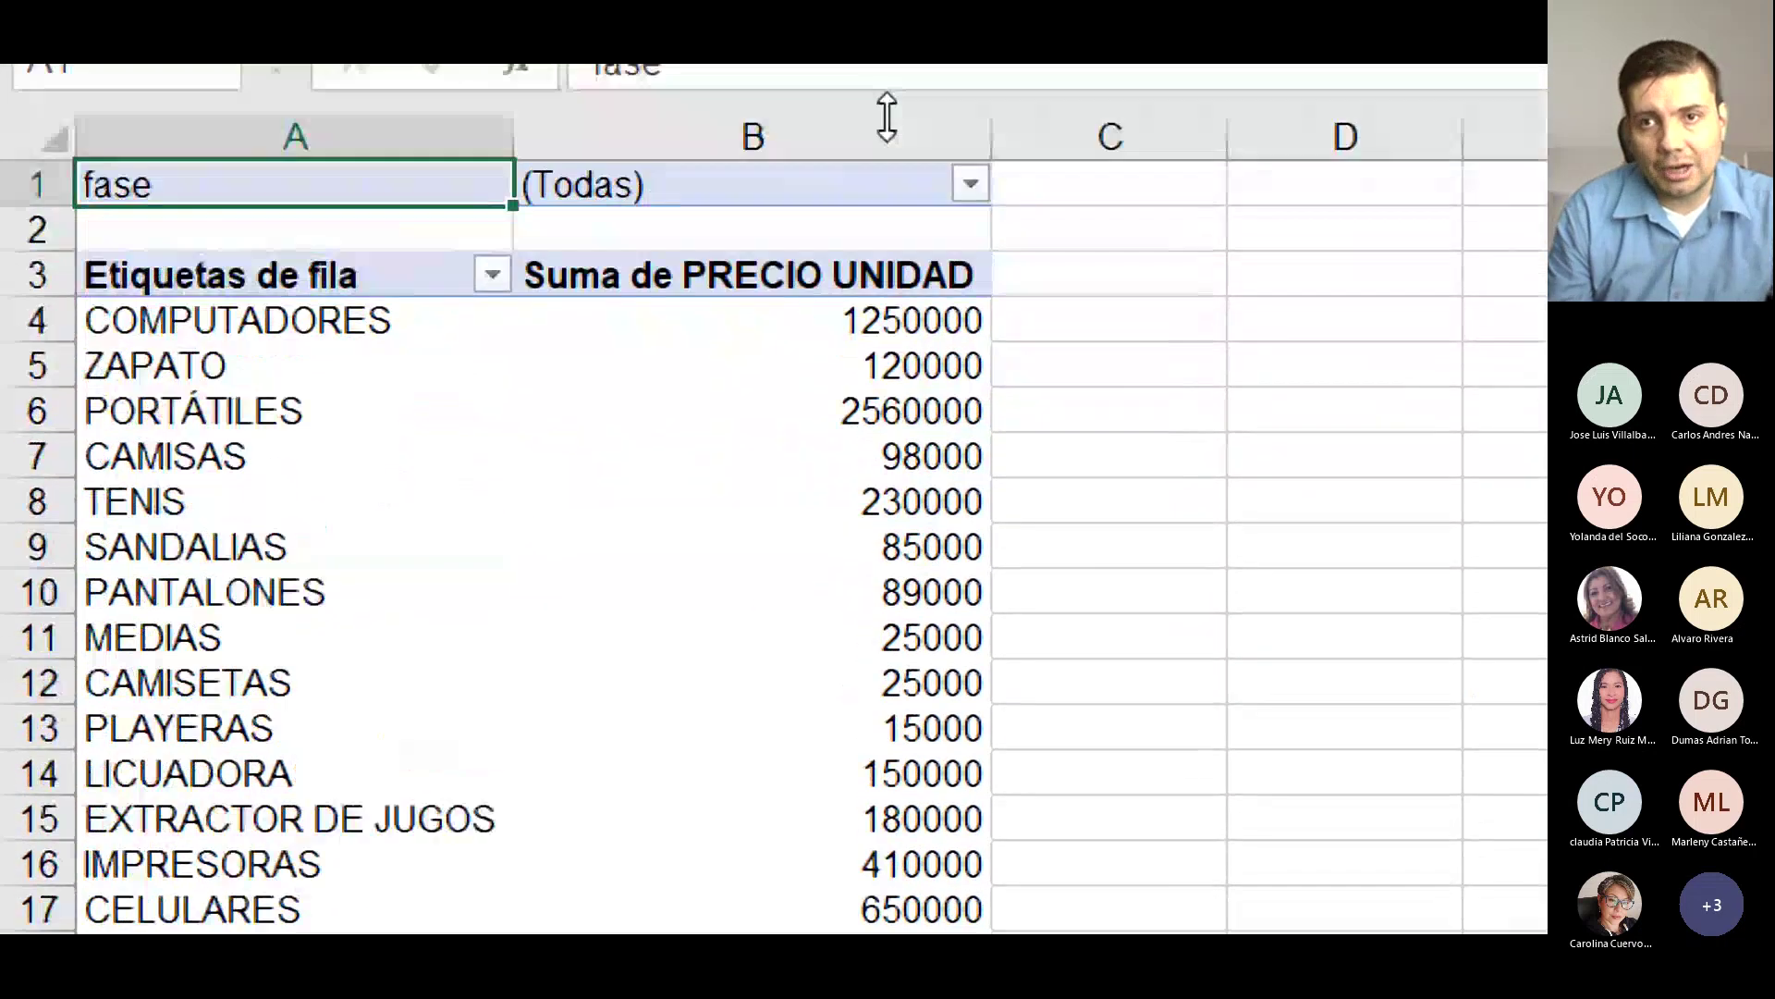
Check whether the report filter pages command is available for the new pivot table filtered by fase.
{"action": "left_click", "coordinate": [971, 194]}
{"action": "left_click", "coordinate": [973, 198]}
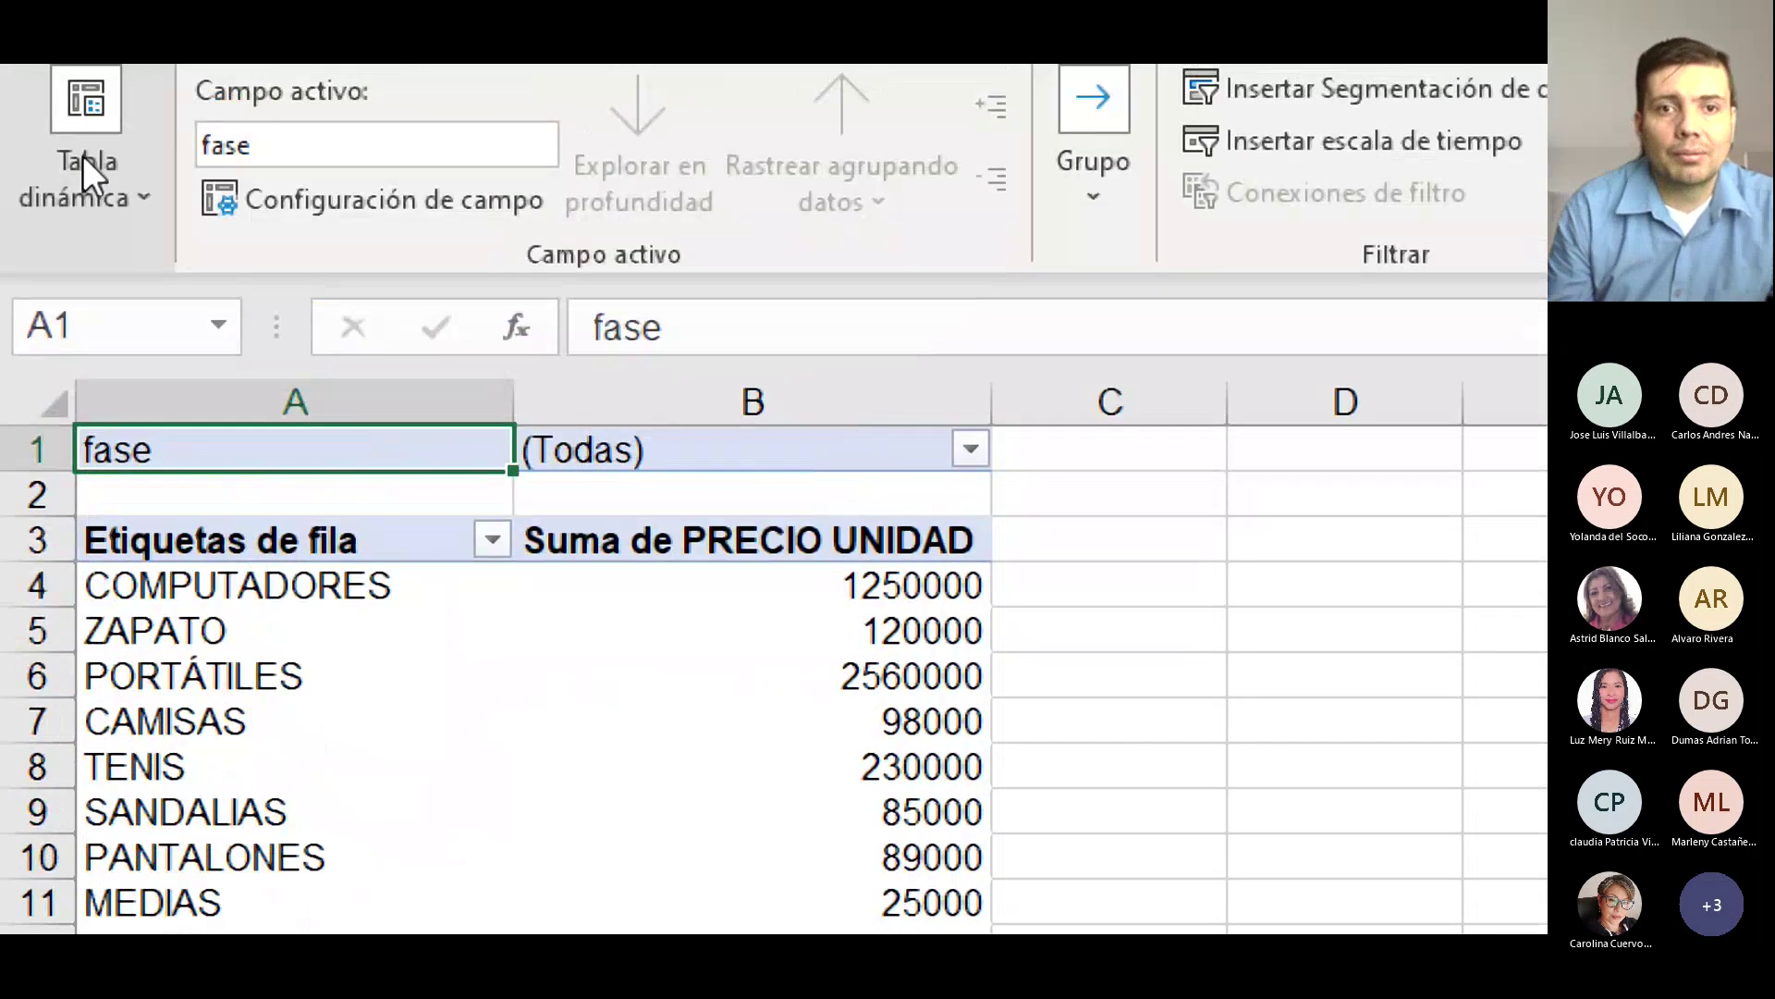
{"action": "left_click", "coordinate": [85, 159]}
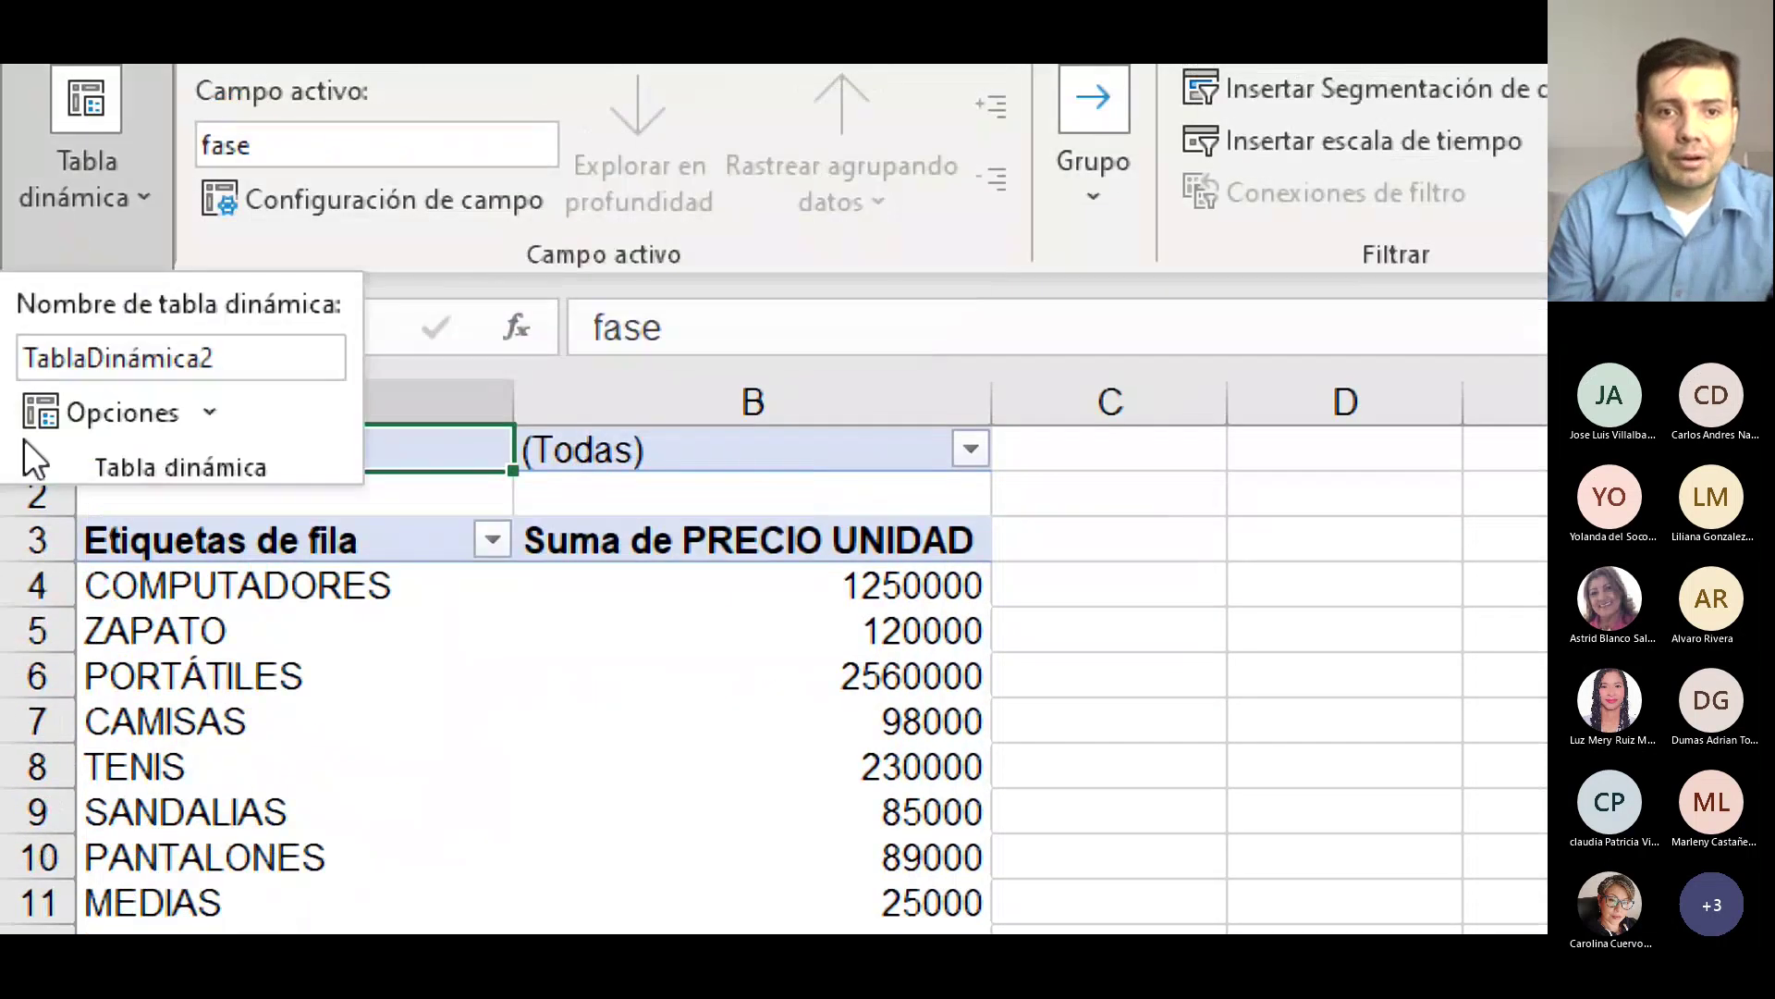
{"action": "left_click", "coordinate": [220, 424]}
{"action": "left_click", "coordinate": [220, 424]}
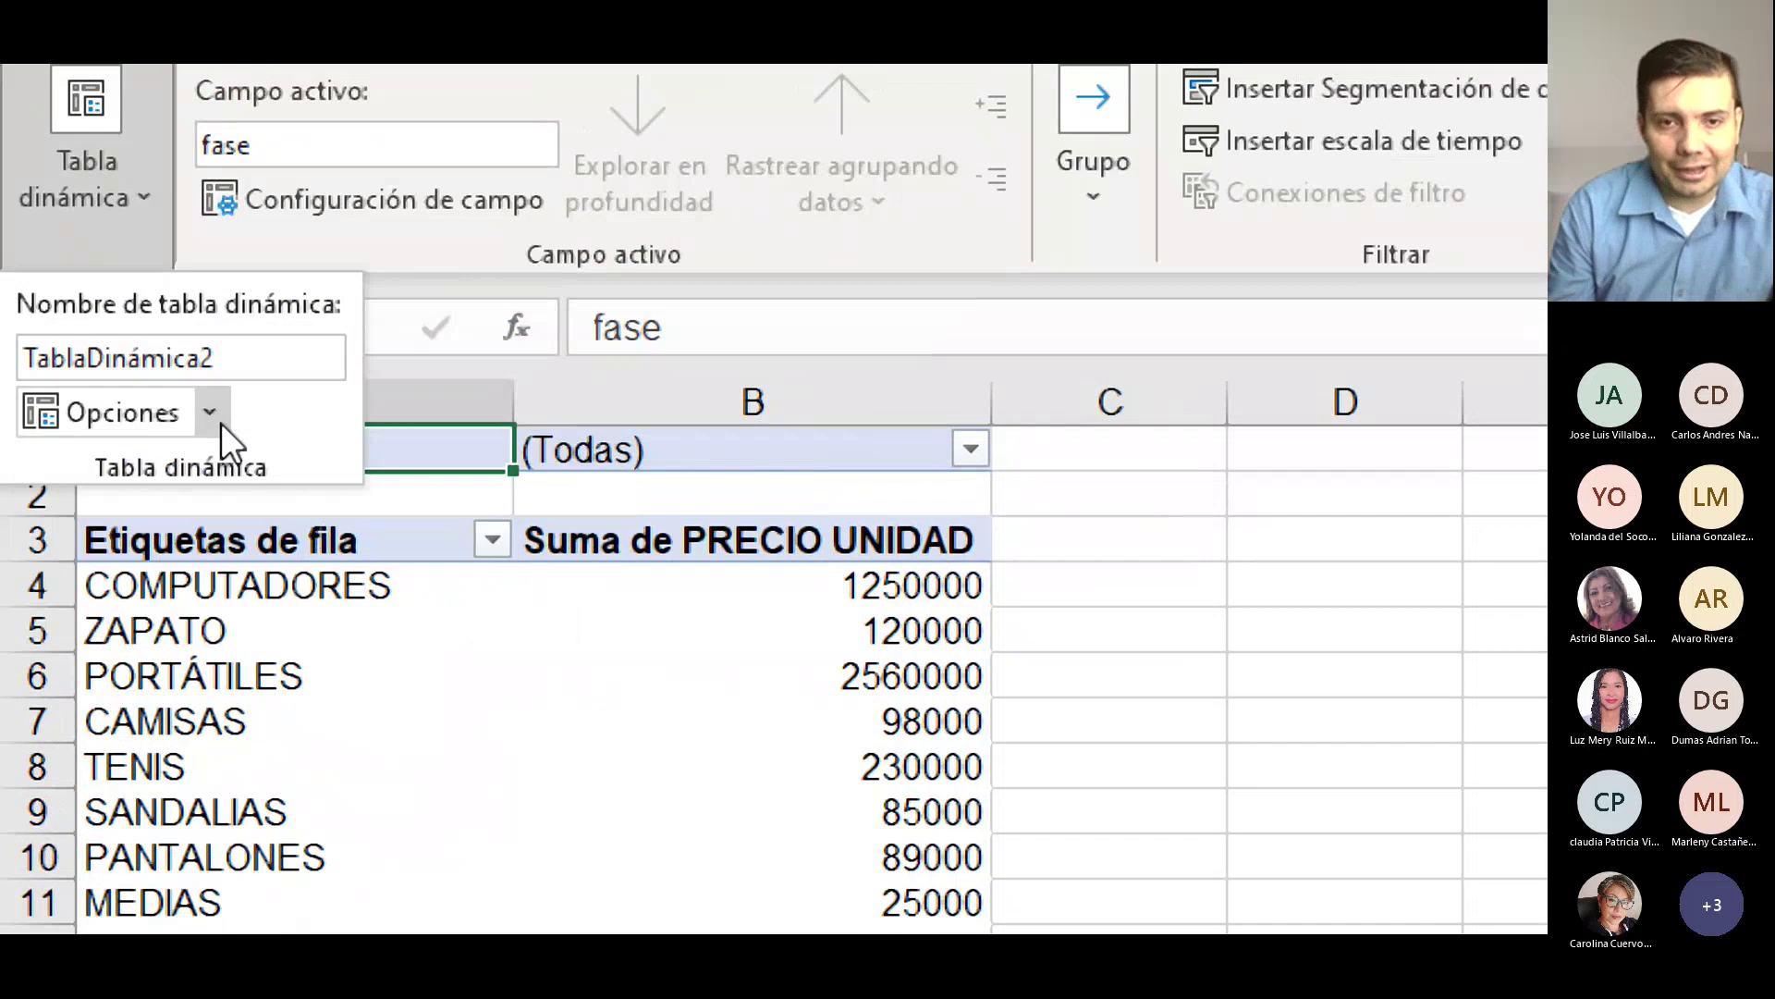
{"action": "left_click", "coordinate": [505, 781]}
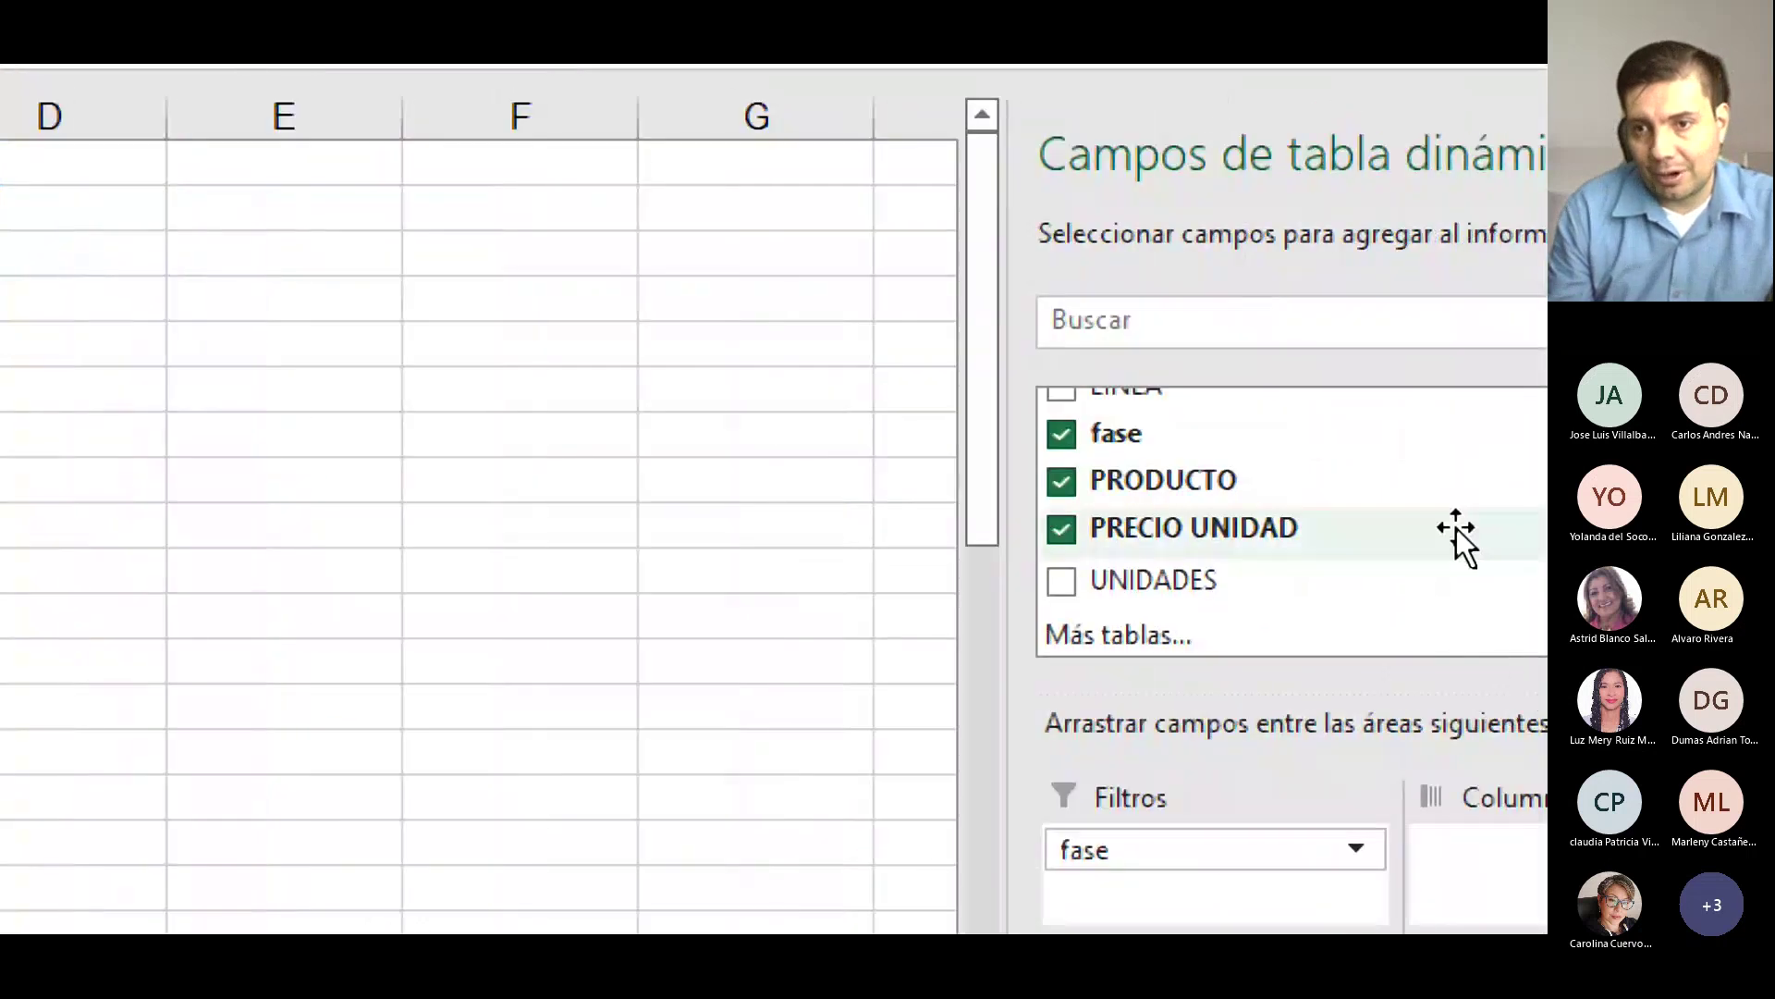
Add LÍNEA as the column field of the new pivot table.
{"action": "left_click_drag", "start_coordinate": [1518, 529], "coordinate": [1513, 445]}
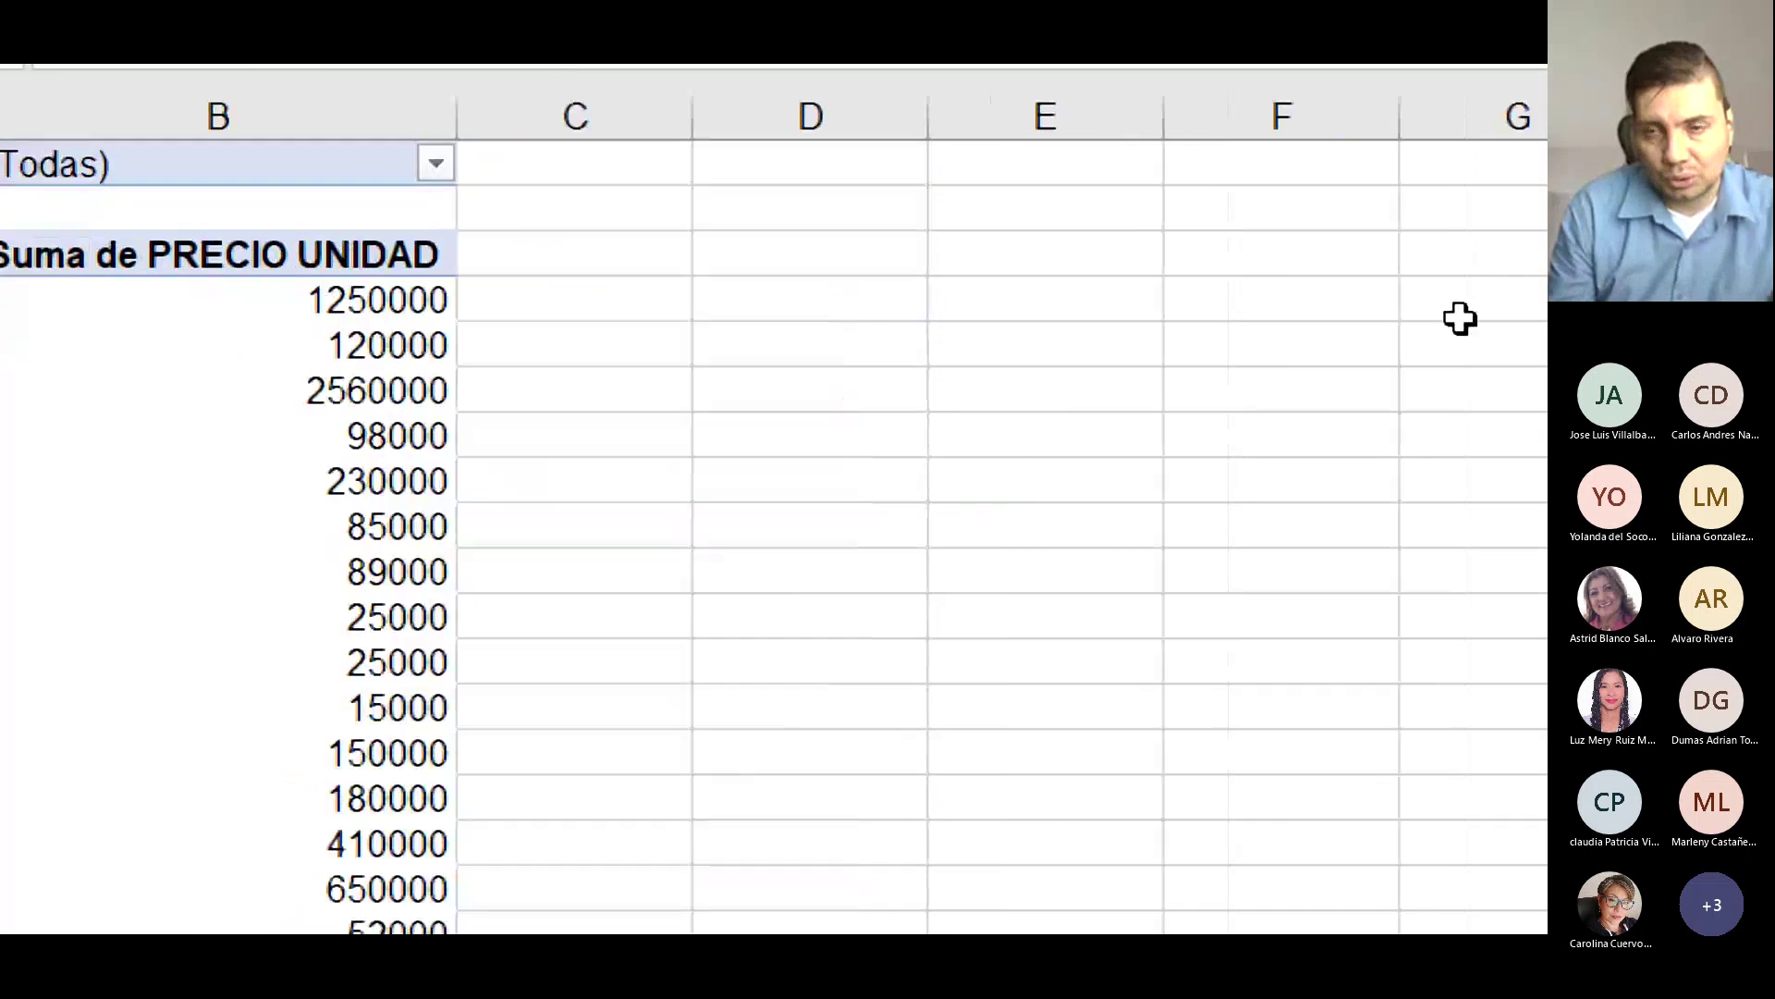
{"action": "left_click_drag", "start_coordinate": [860, 398], "coordinate": [1309, 906]}
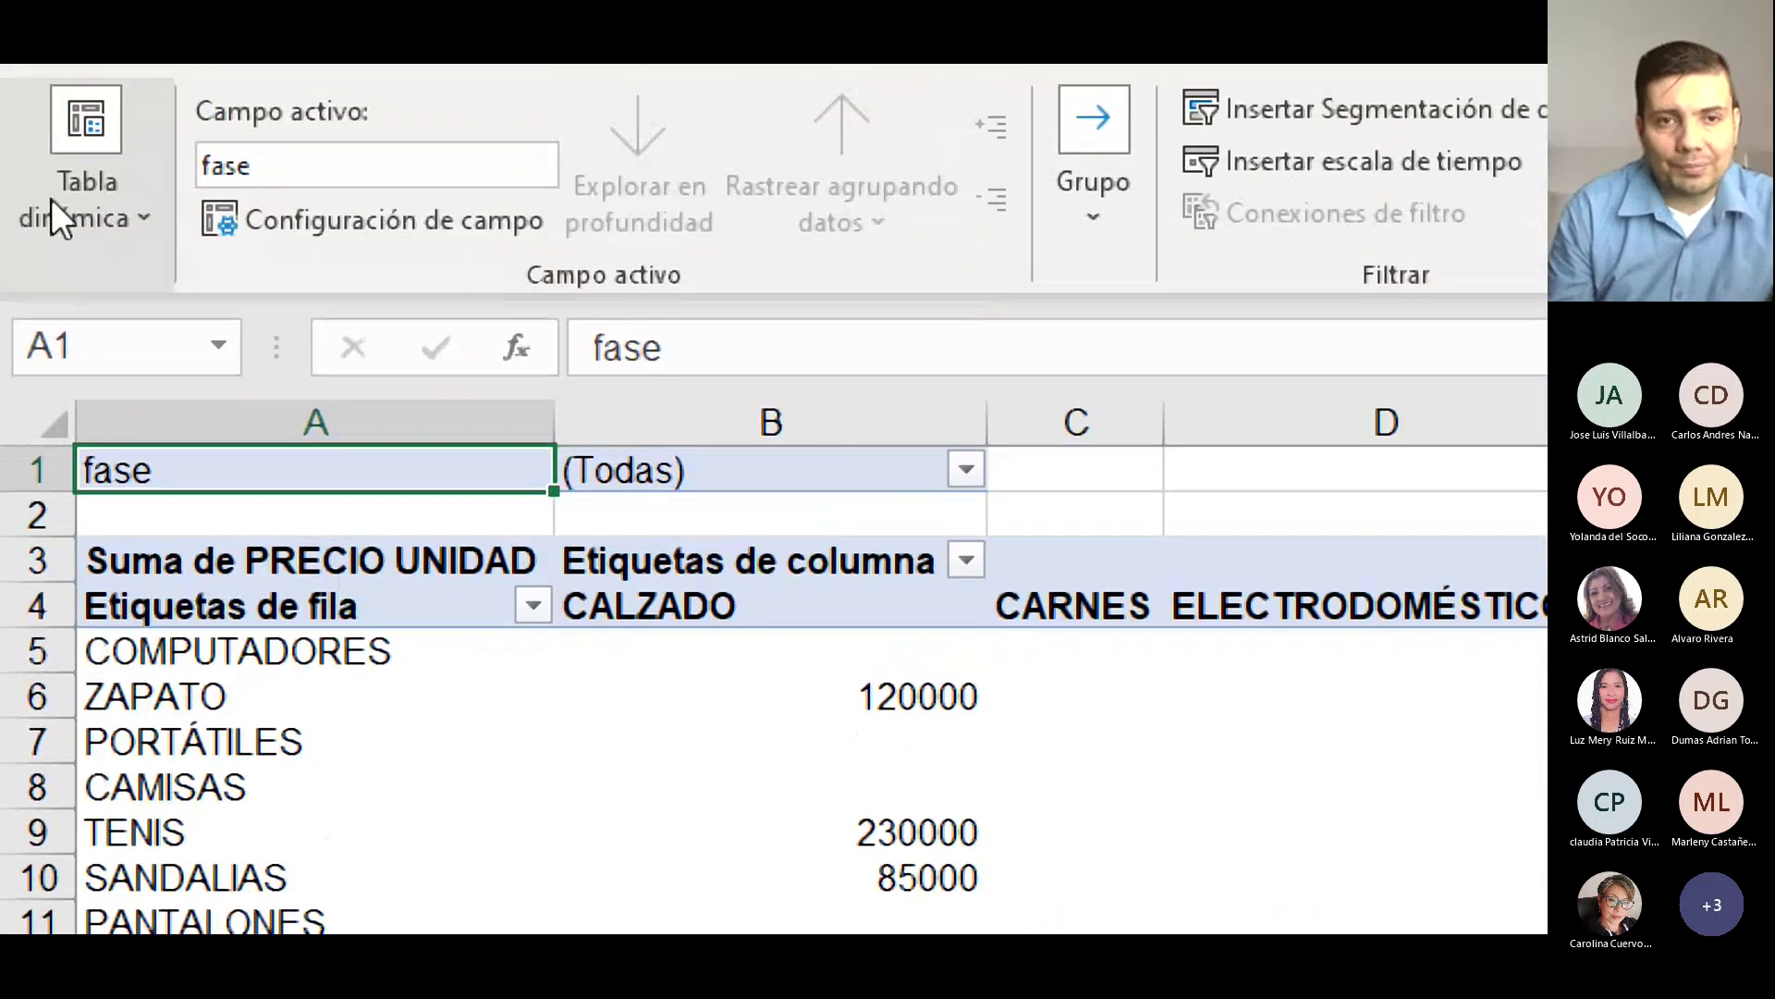
Generate separate report filter pages for the fase field of the pivot table.
{"action": "left_click", "coordinate": [52, 203]}
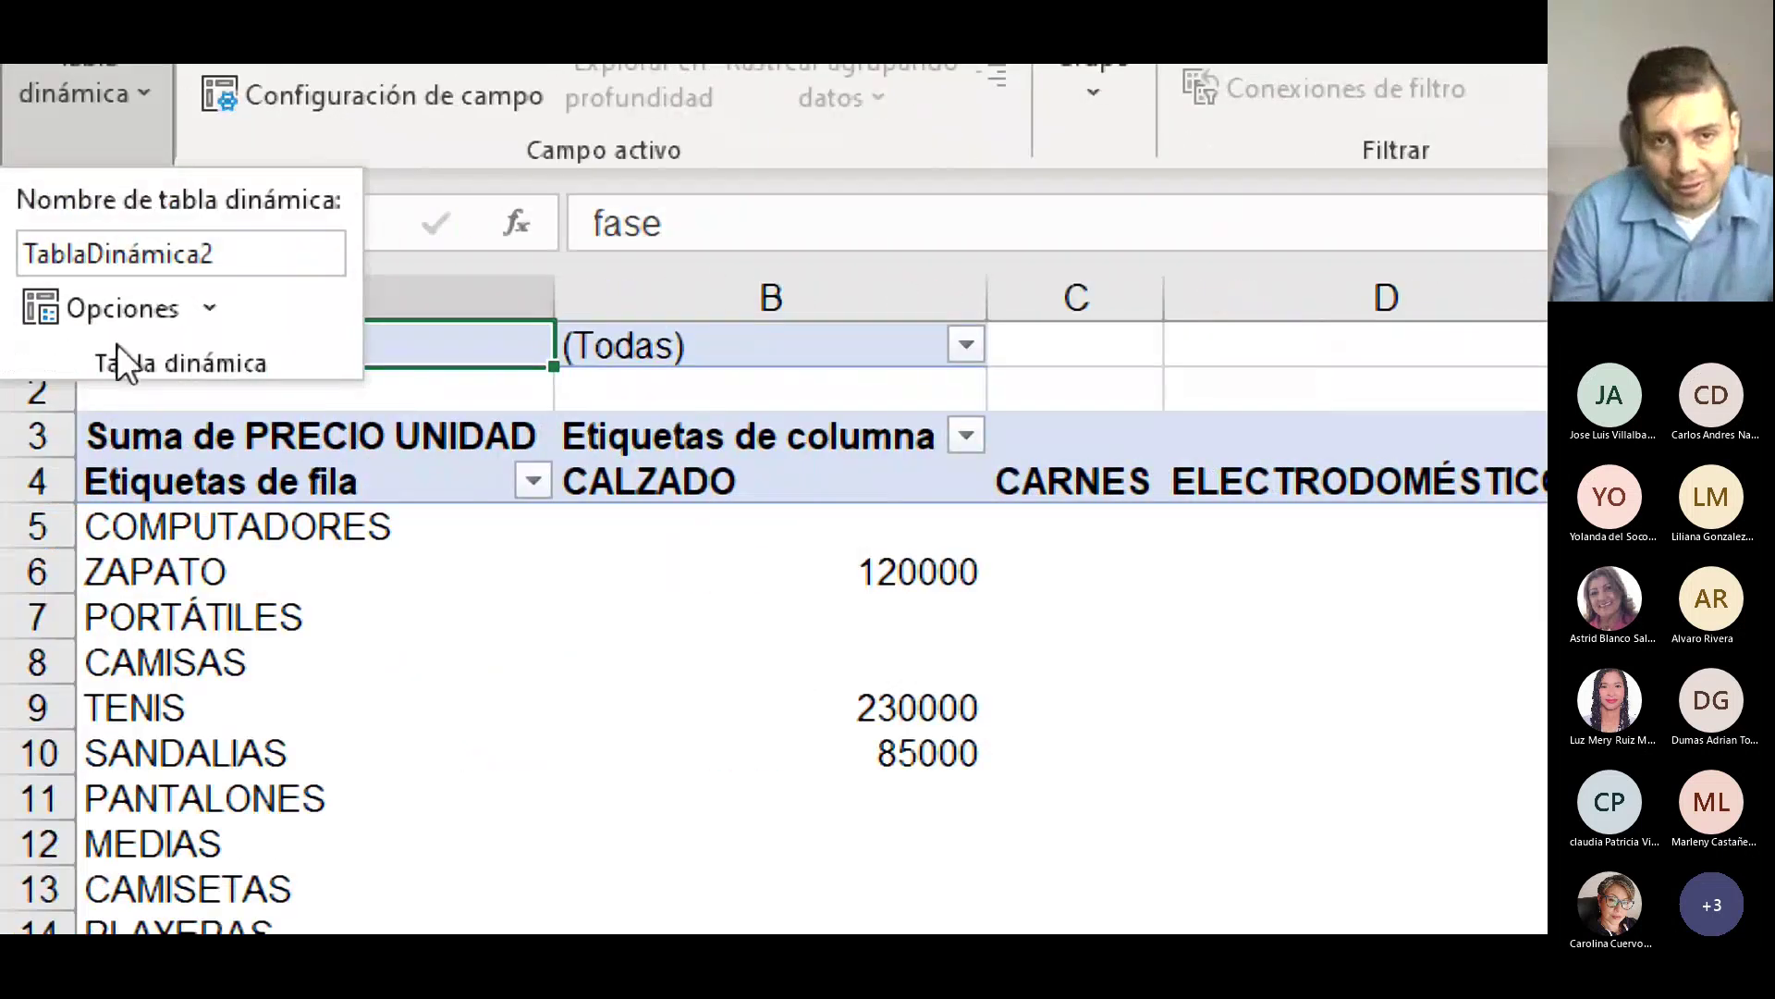
{"action": "left_click", "coordinate": [213, 295]}
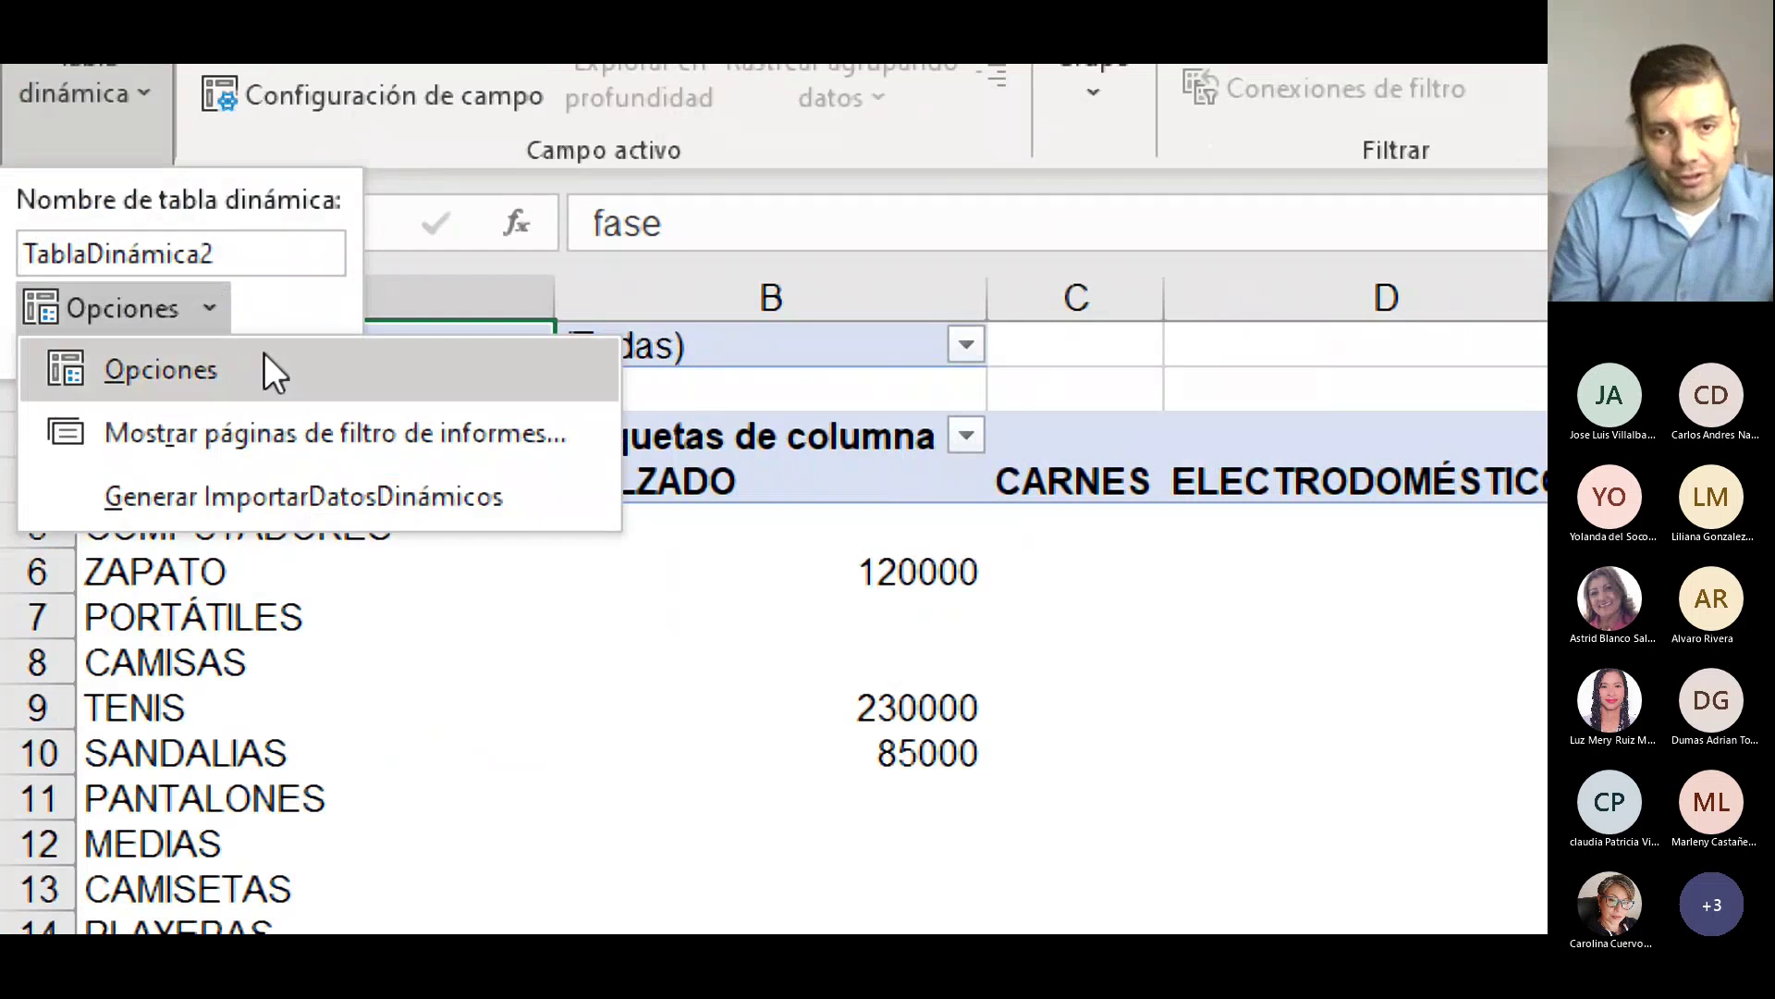
{"action": "left_click", "coordinate": [347, 429]}
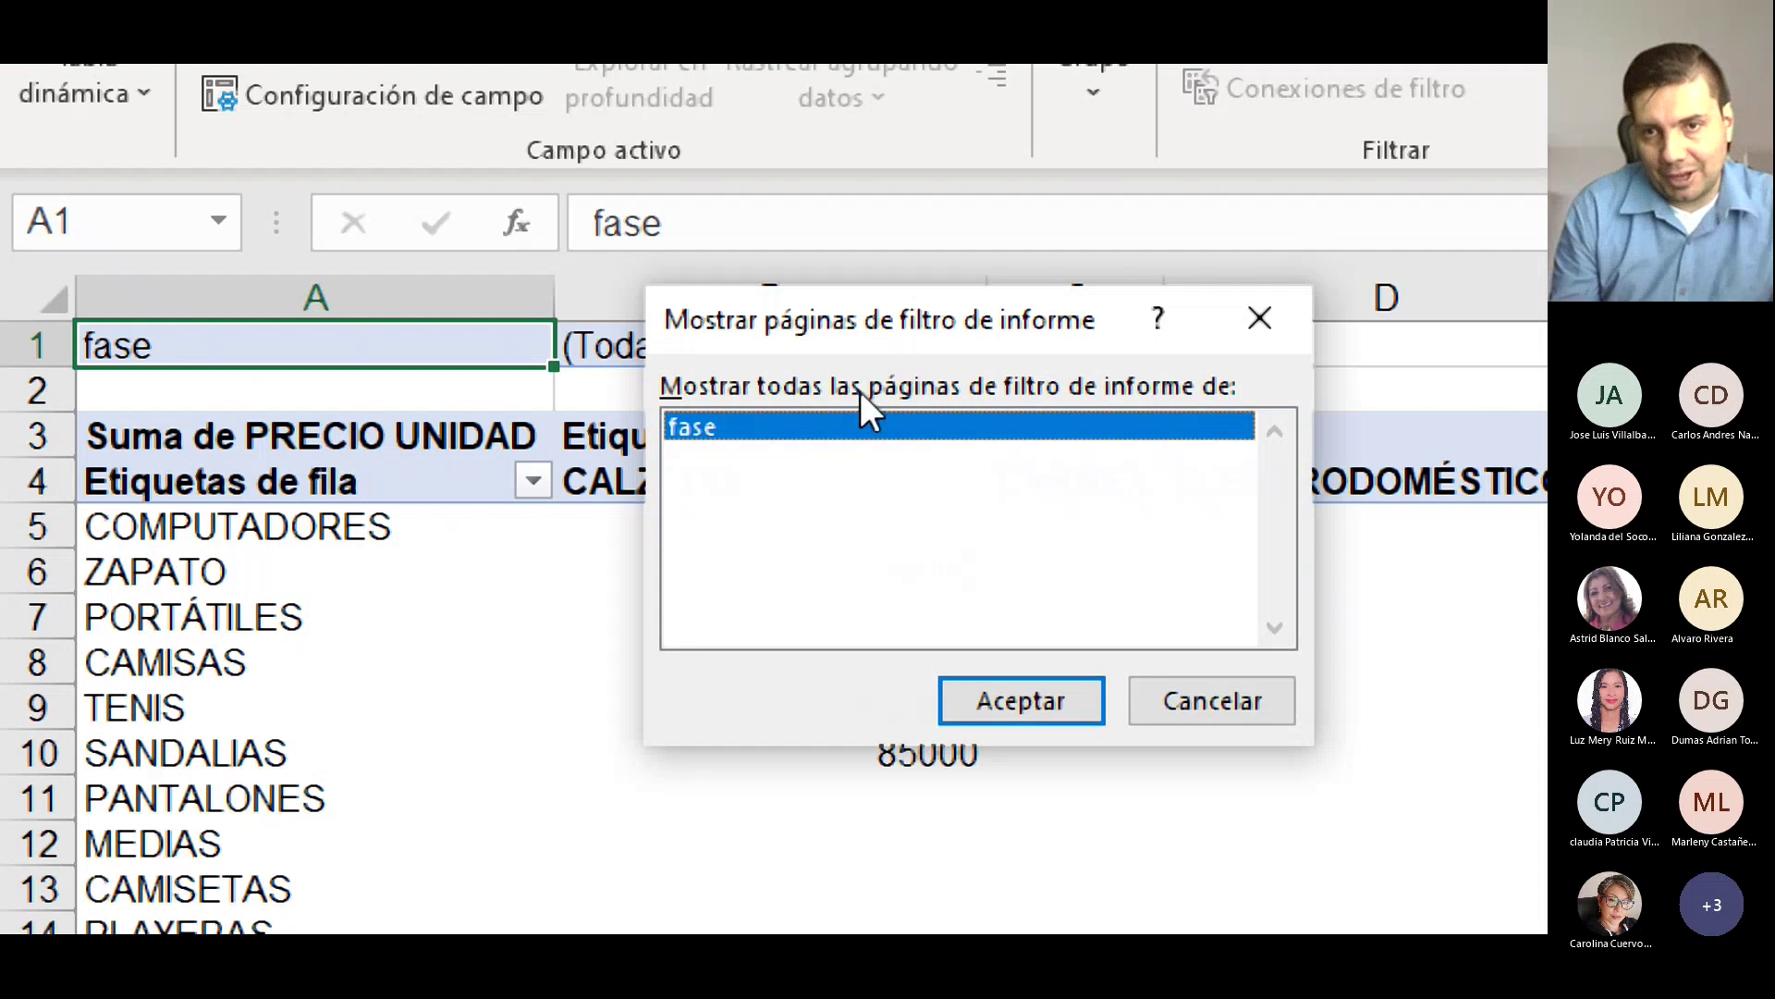
{"action": "left_click", "coordinate": [942, 717]}
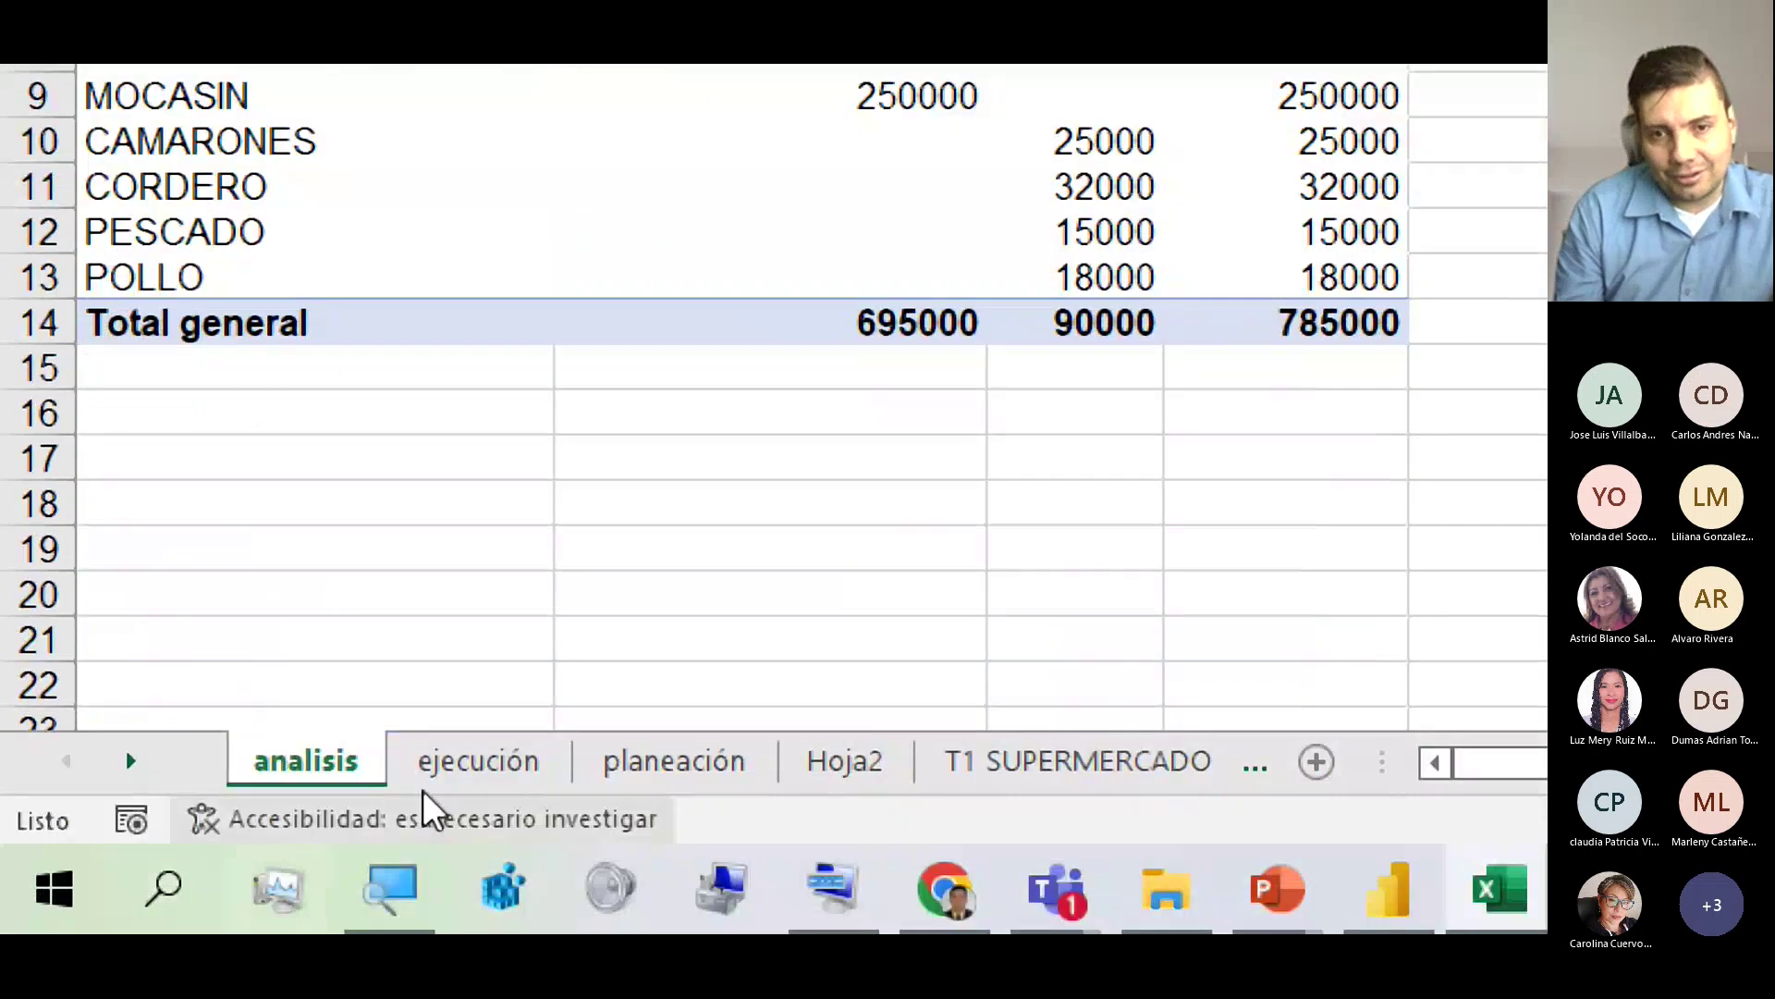
Review the generated ejecución, planeación and analisis sheets, comparing their filtered pivot tables.
{"action": "left_click", "coordinate": [428, 766]}
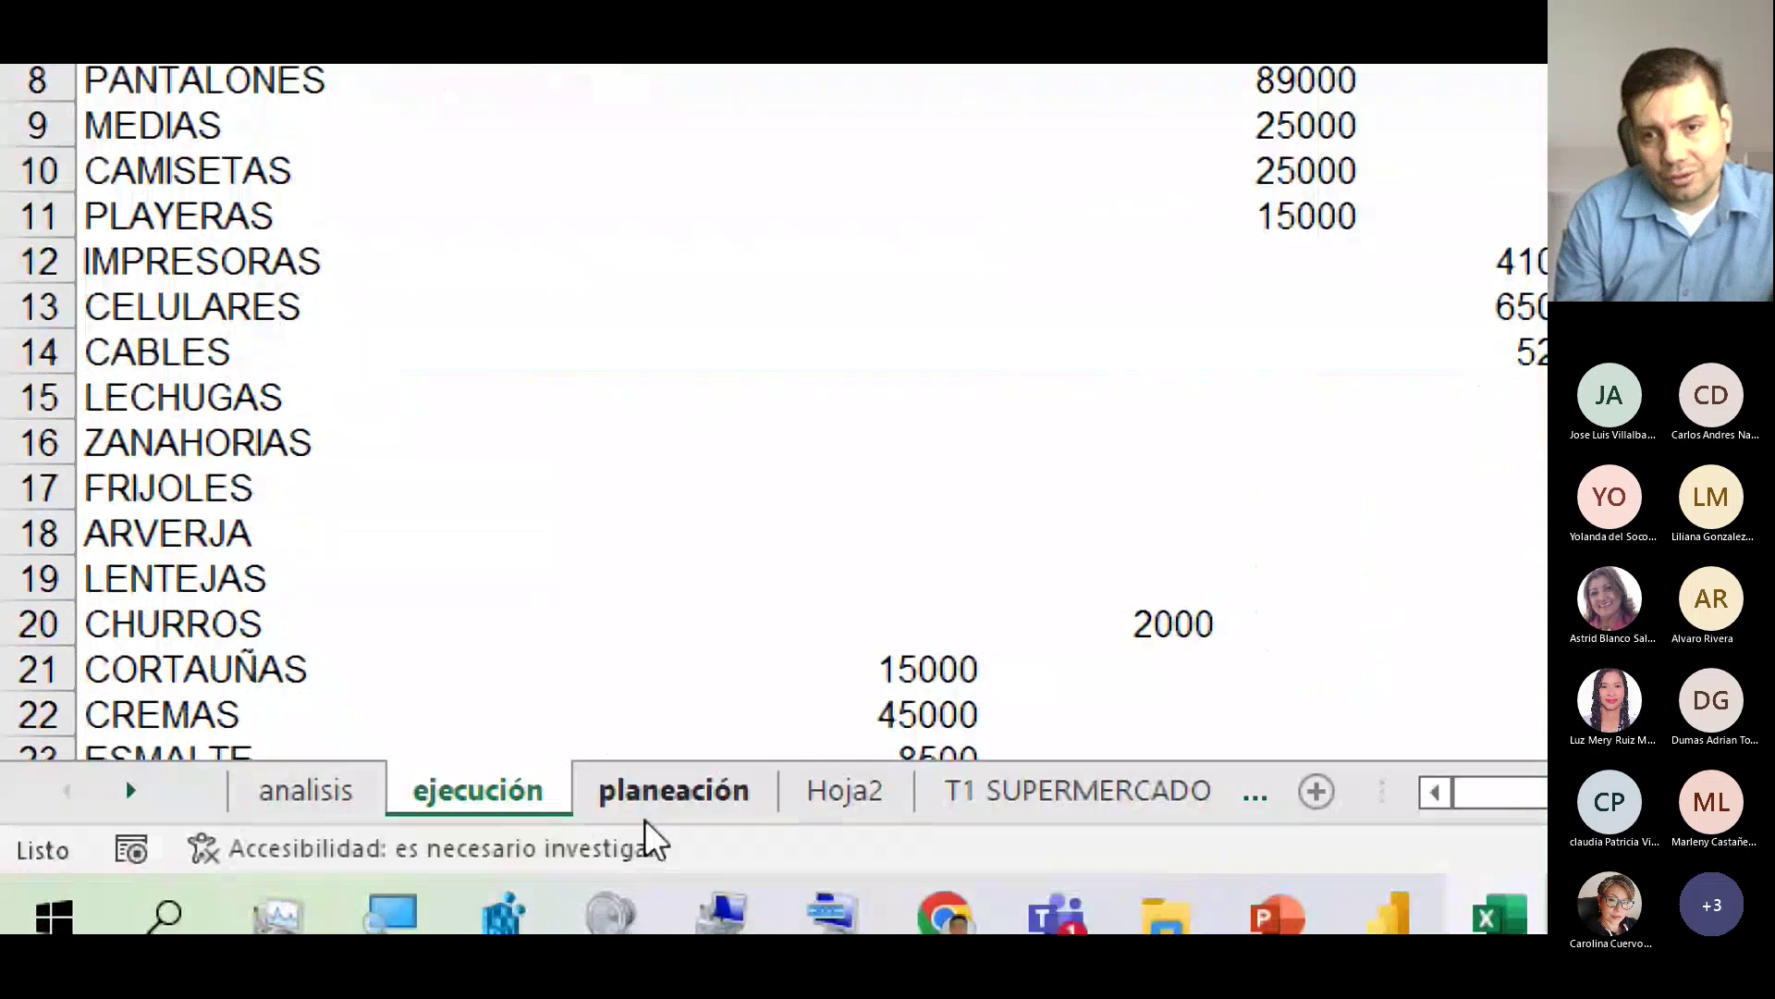
{"action": "left_click", "coordinate": [647, 813]}
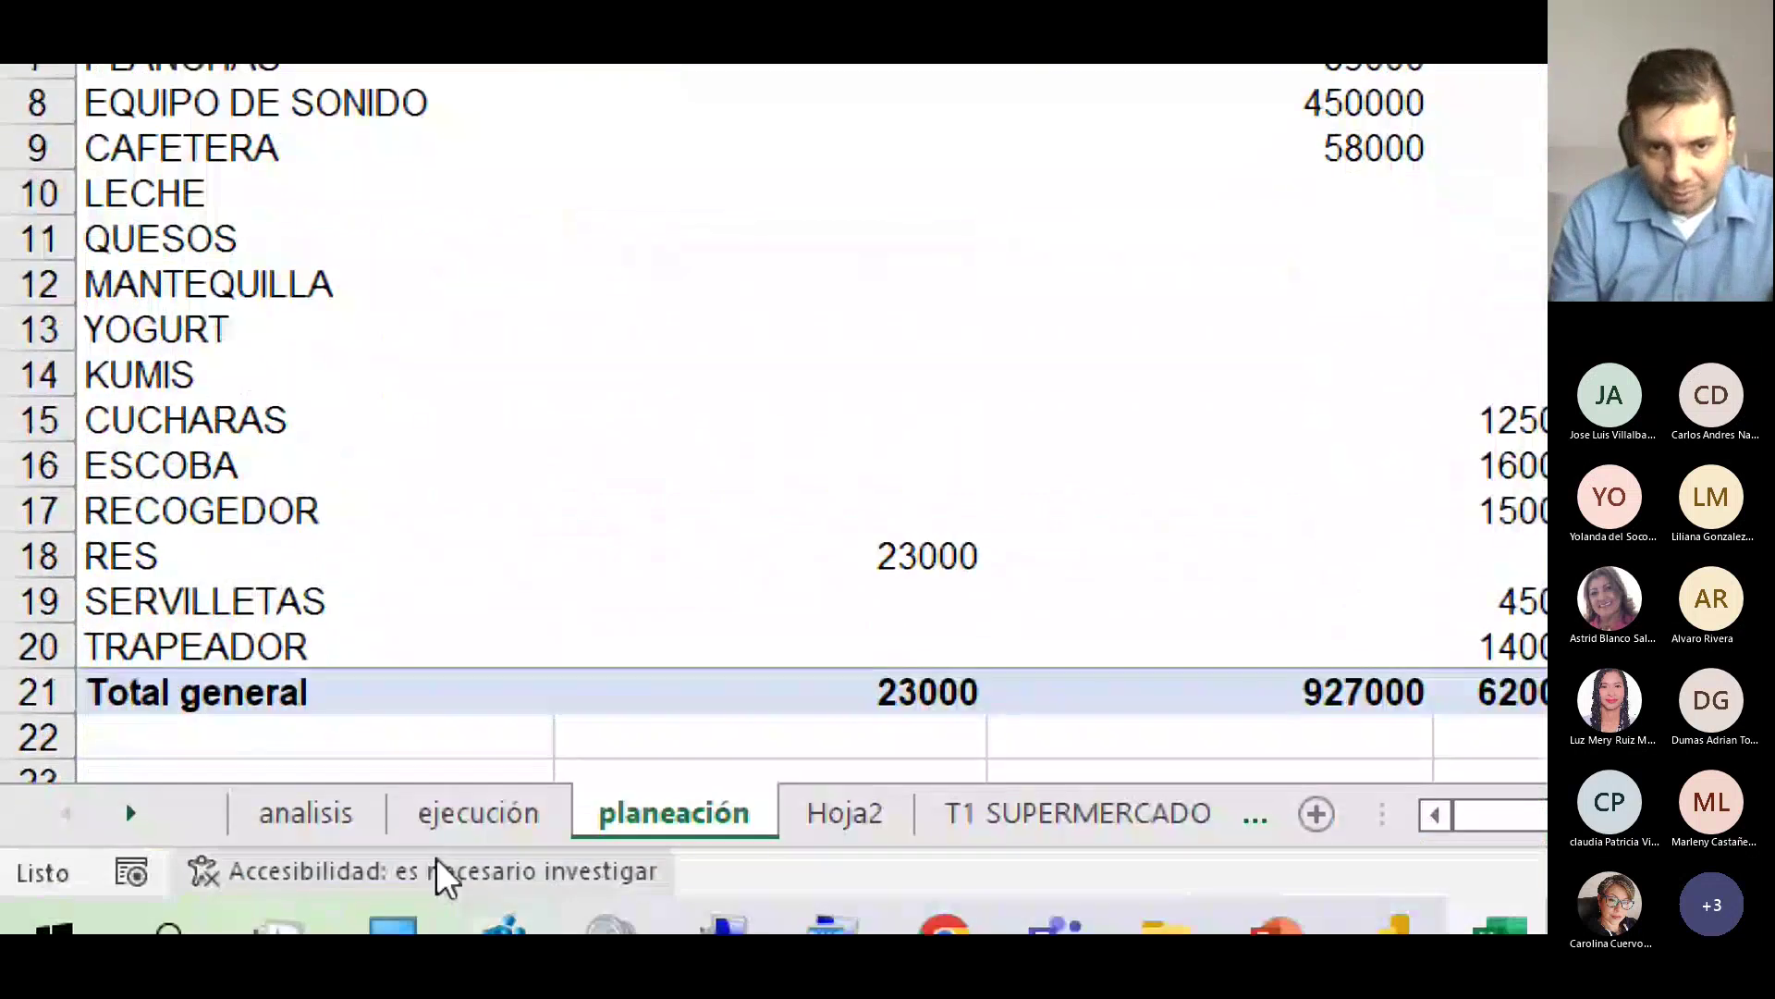
{"action": "left_click", "coordinate": [360, 826]}
{"action": "left_click", "coordinate": [471, 828]}
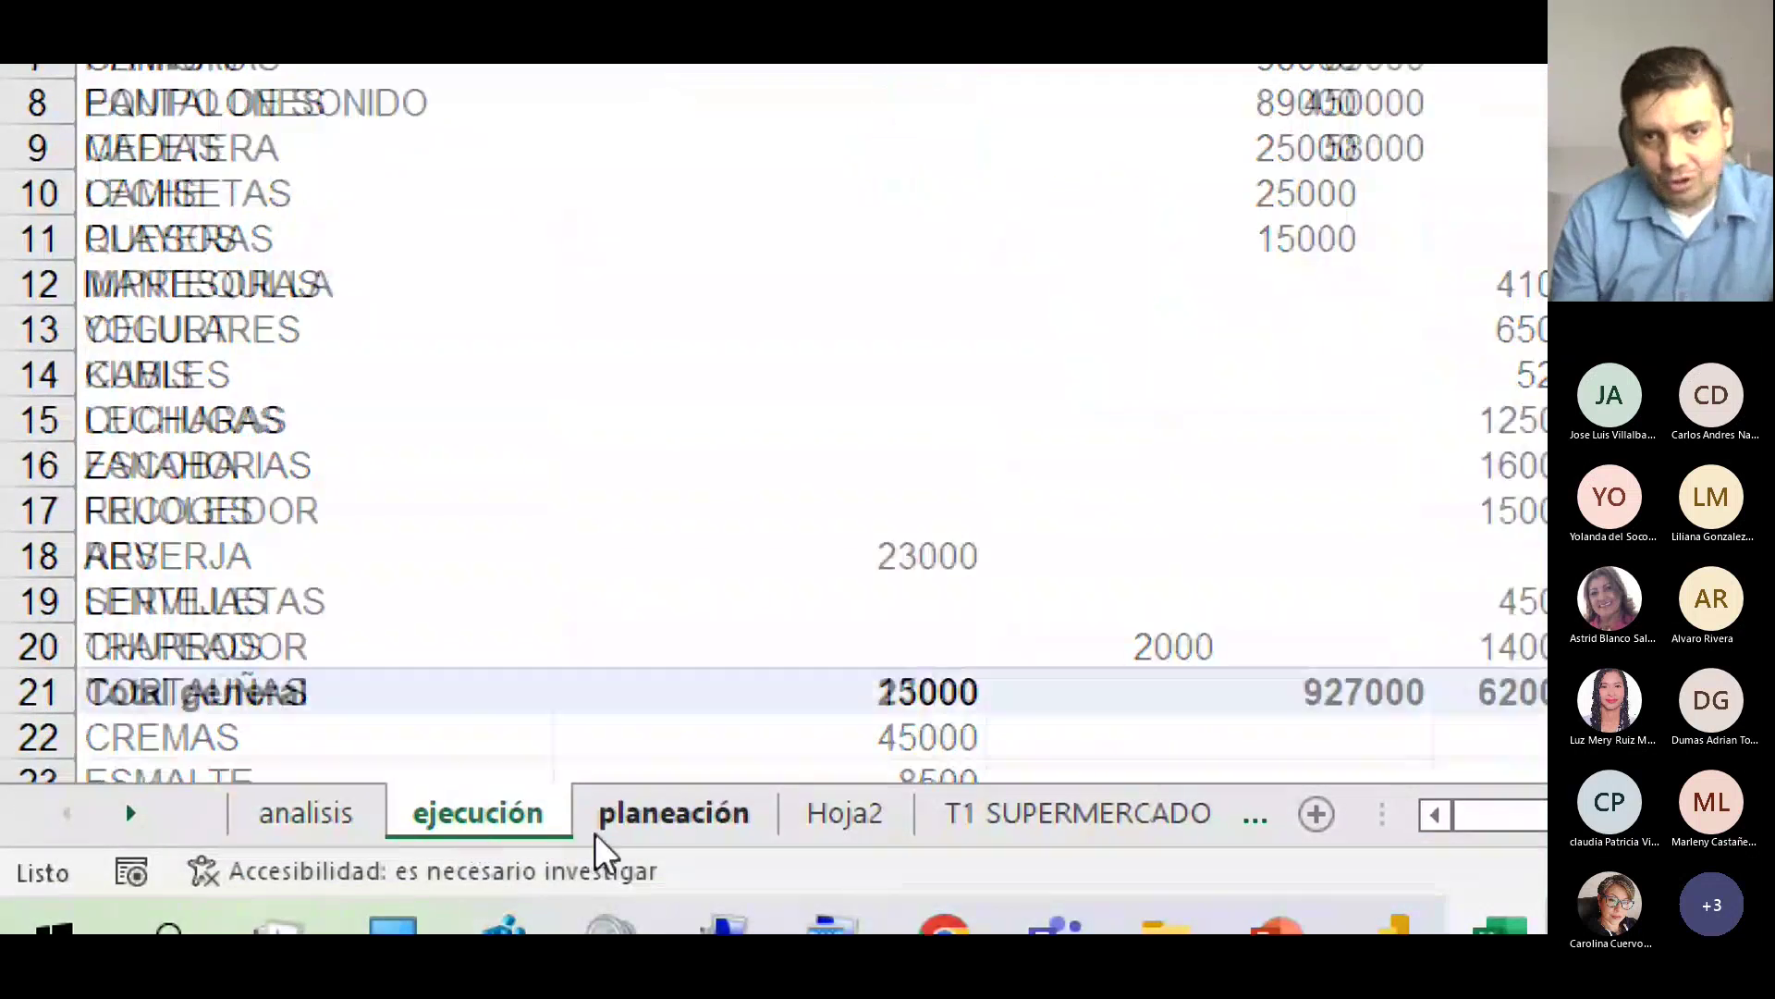
{"action": "left_click", "coordinate": [598, 832]}
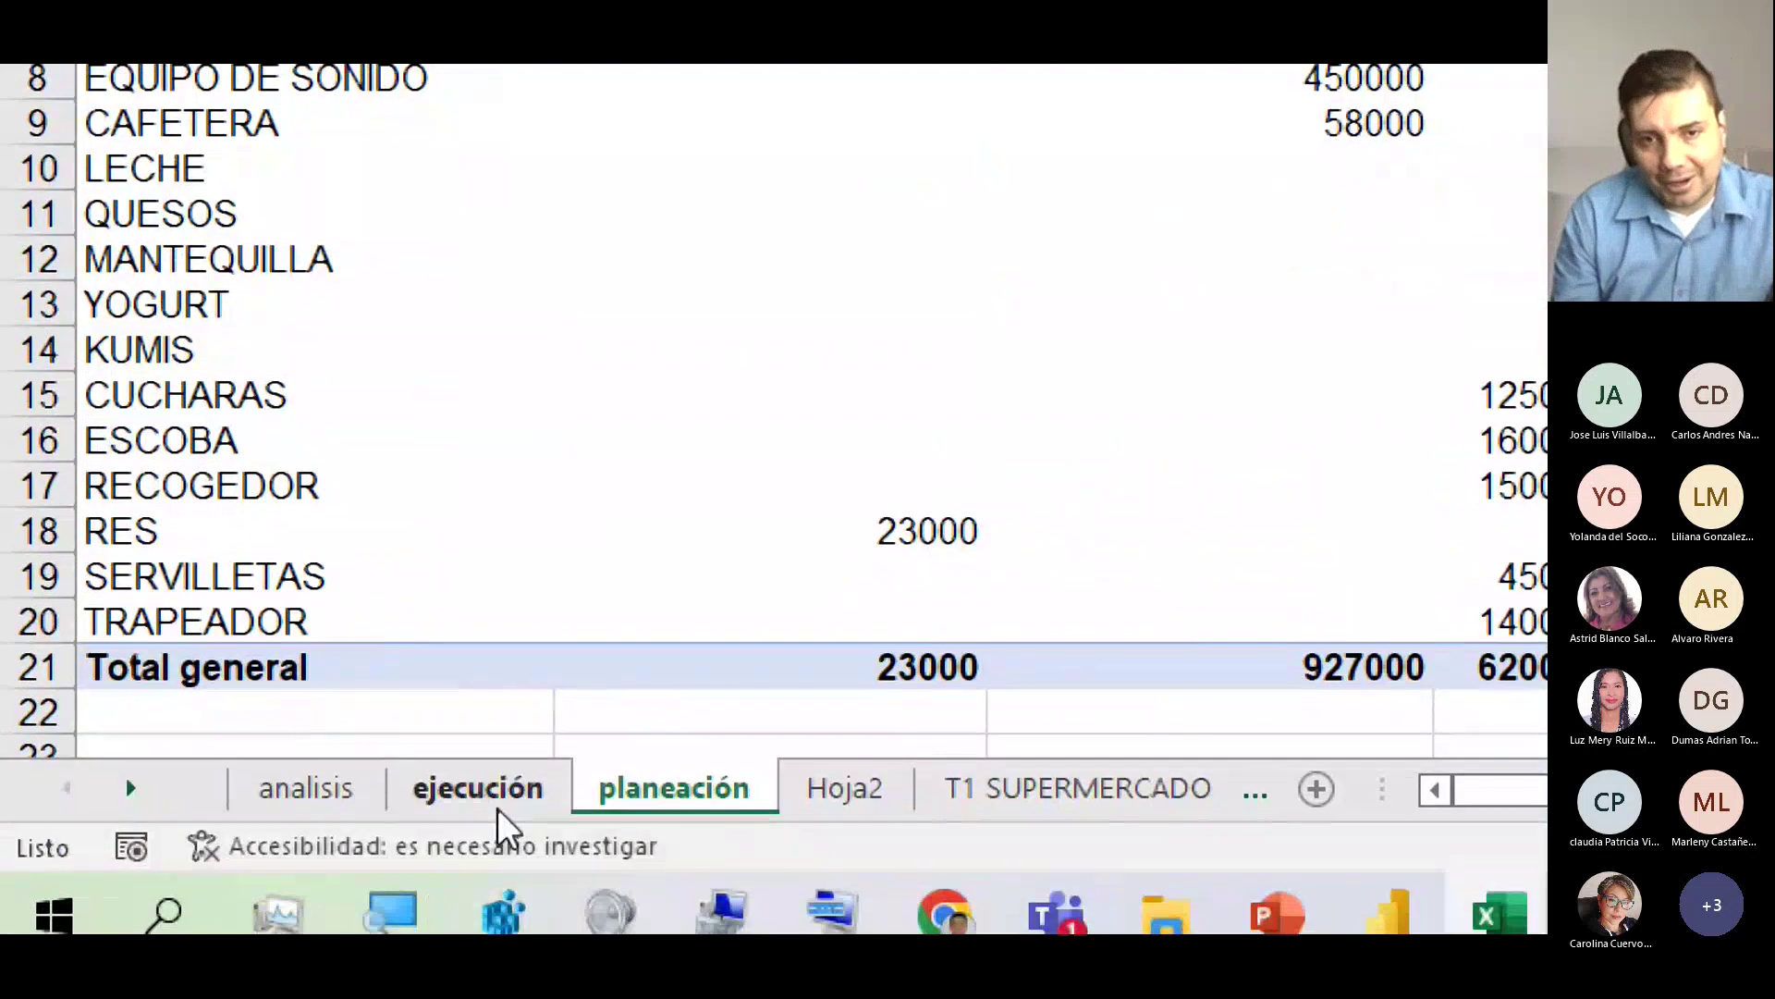
{"action": "left_click", "coordinate": [272, 802]}
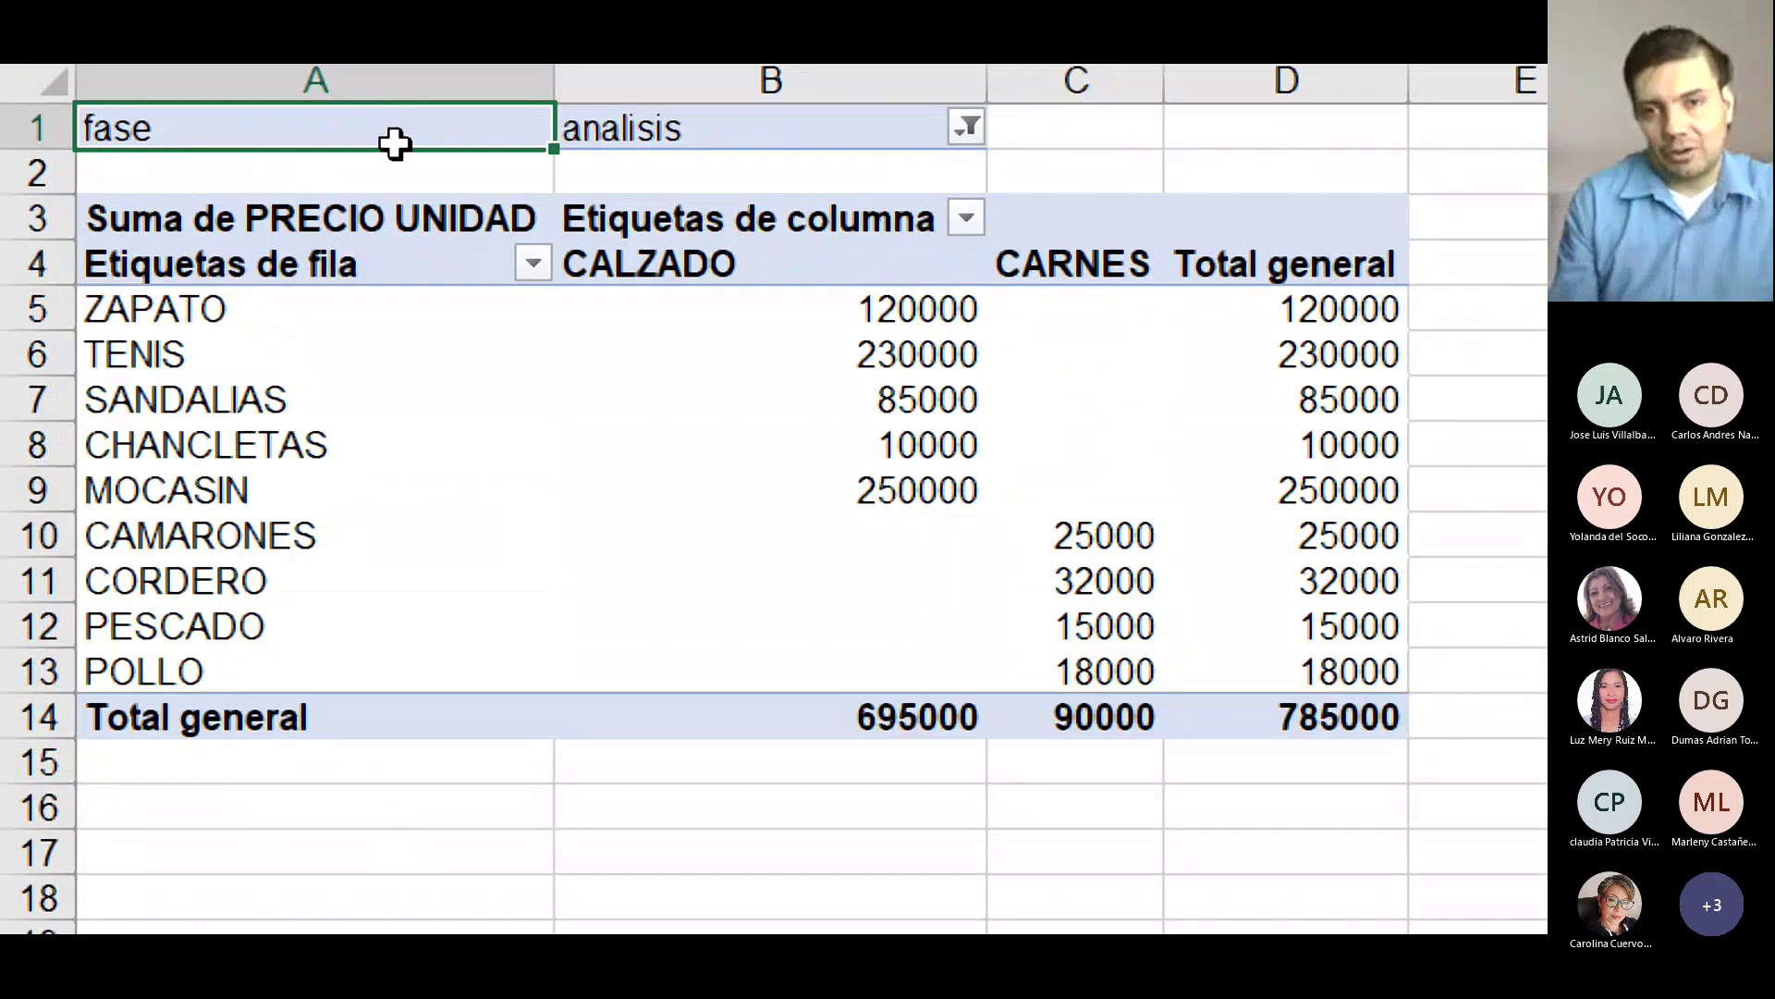
Close the pivot table field list and examine the product prices by LÍNEA on the analisis sheet.
{"action": "left_click", "coordinate": [805, 276]}
{"action": "left_click", "coordinate": [1074, 243]}
{"action": "left_click", "coordinate": [709, 307]}
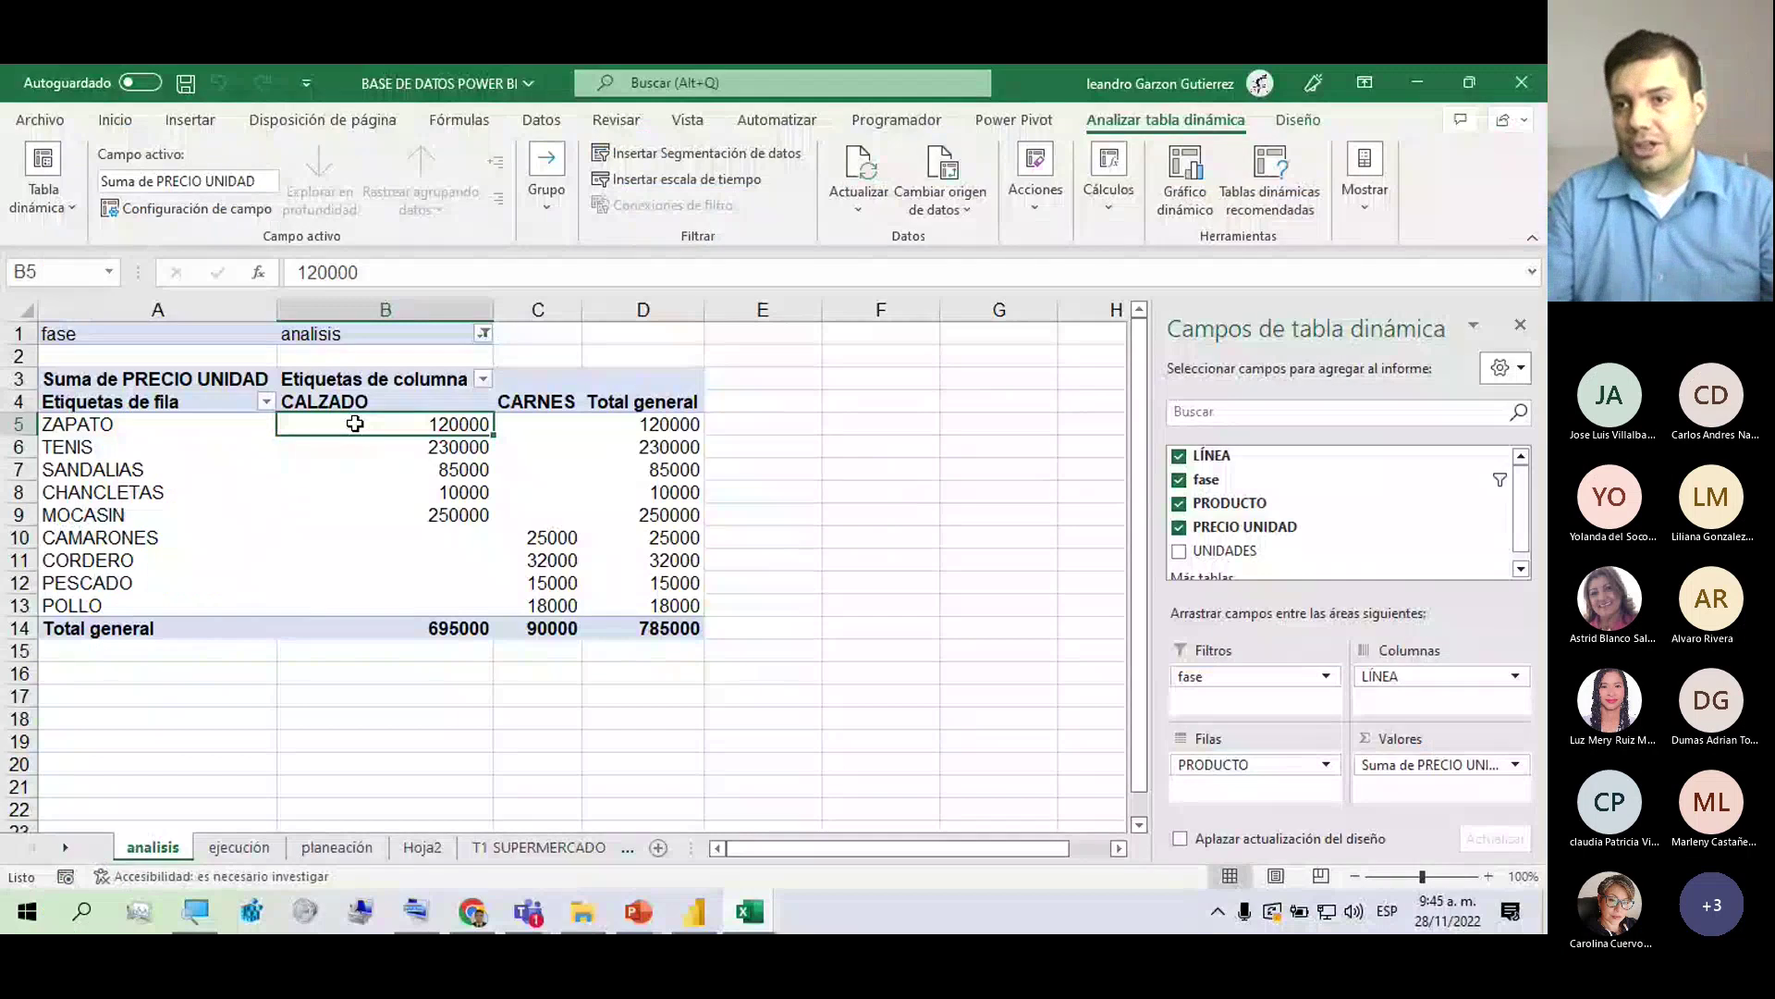
{"action": "left_click", "coordinate": [1519, 324]}
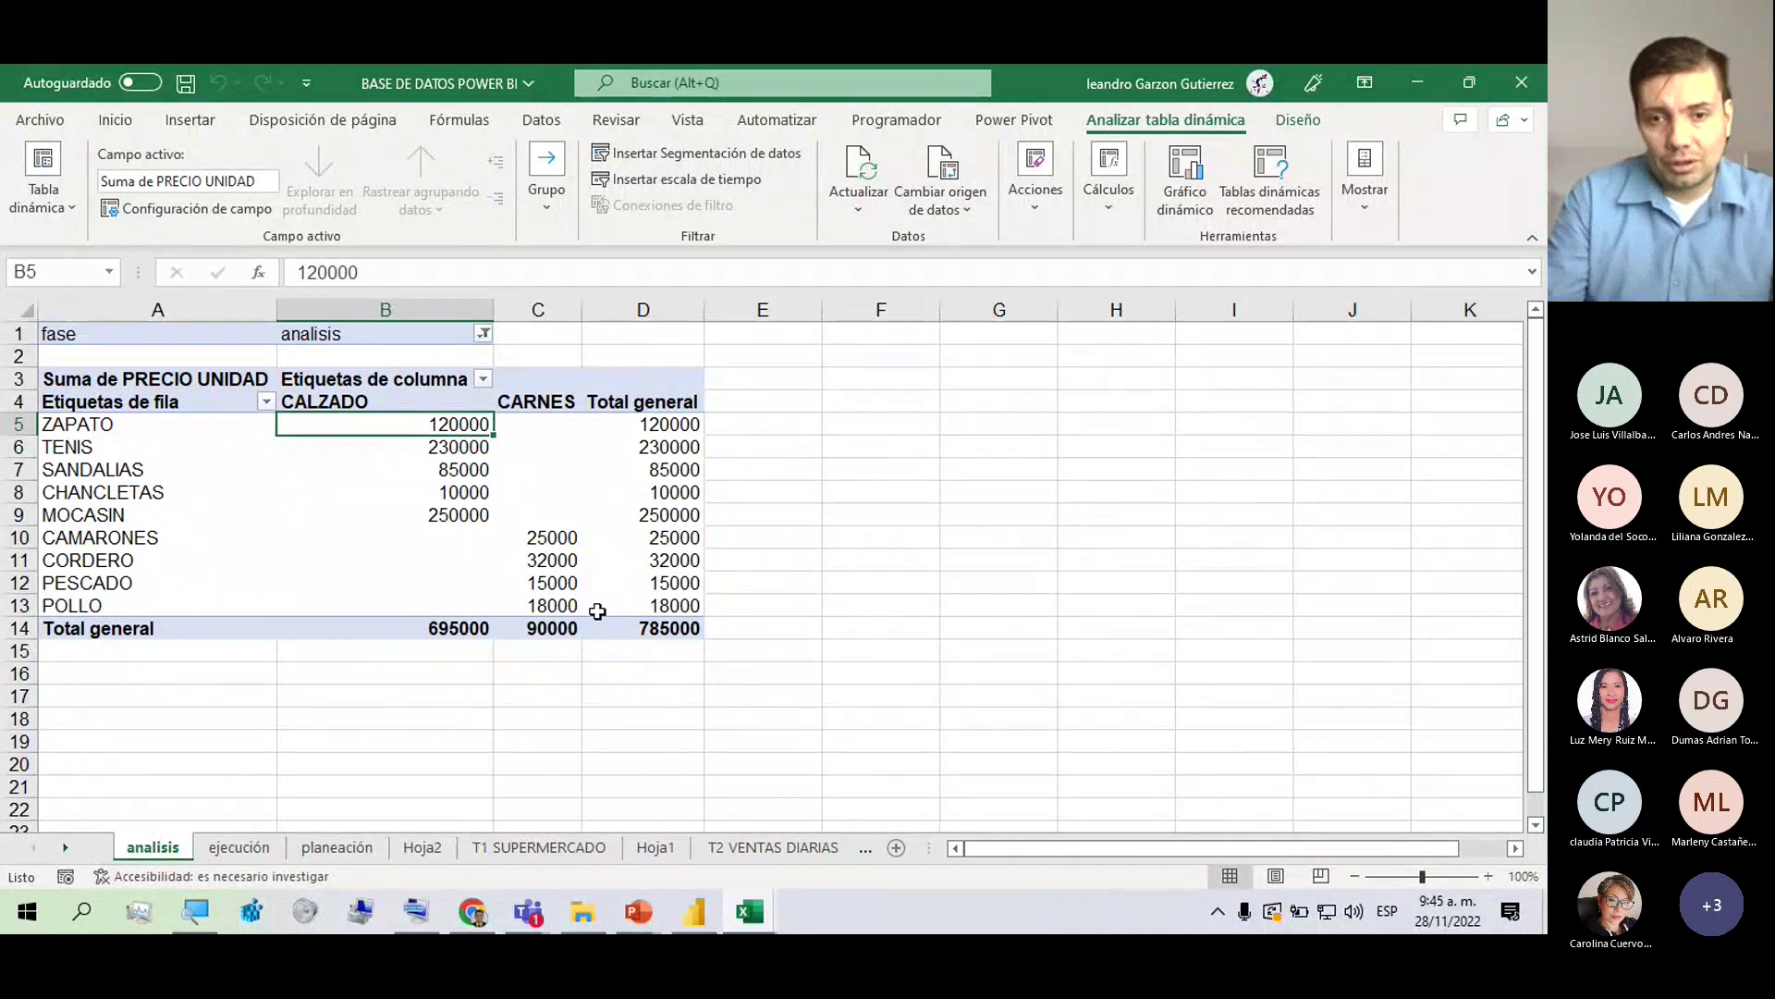
{"action": "left_click", "coordinate": [426, 743]}
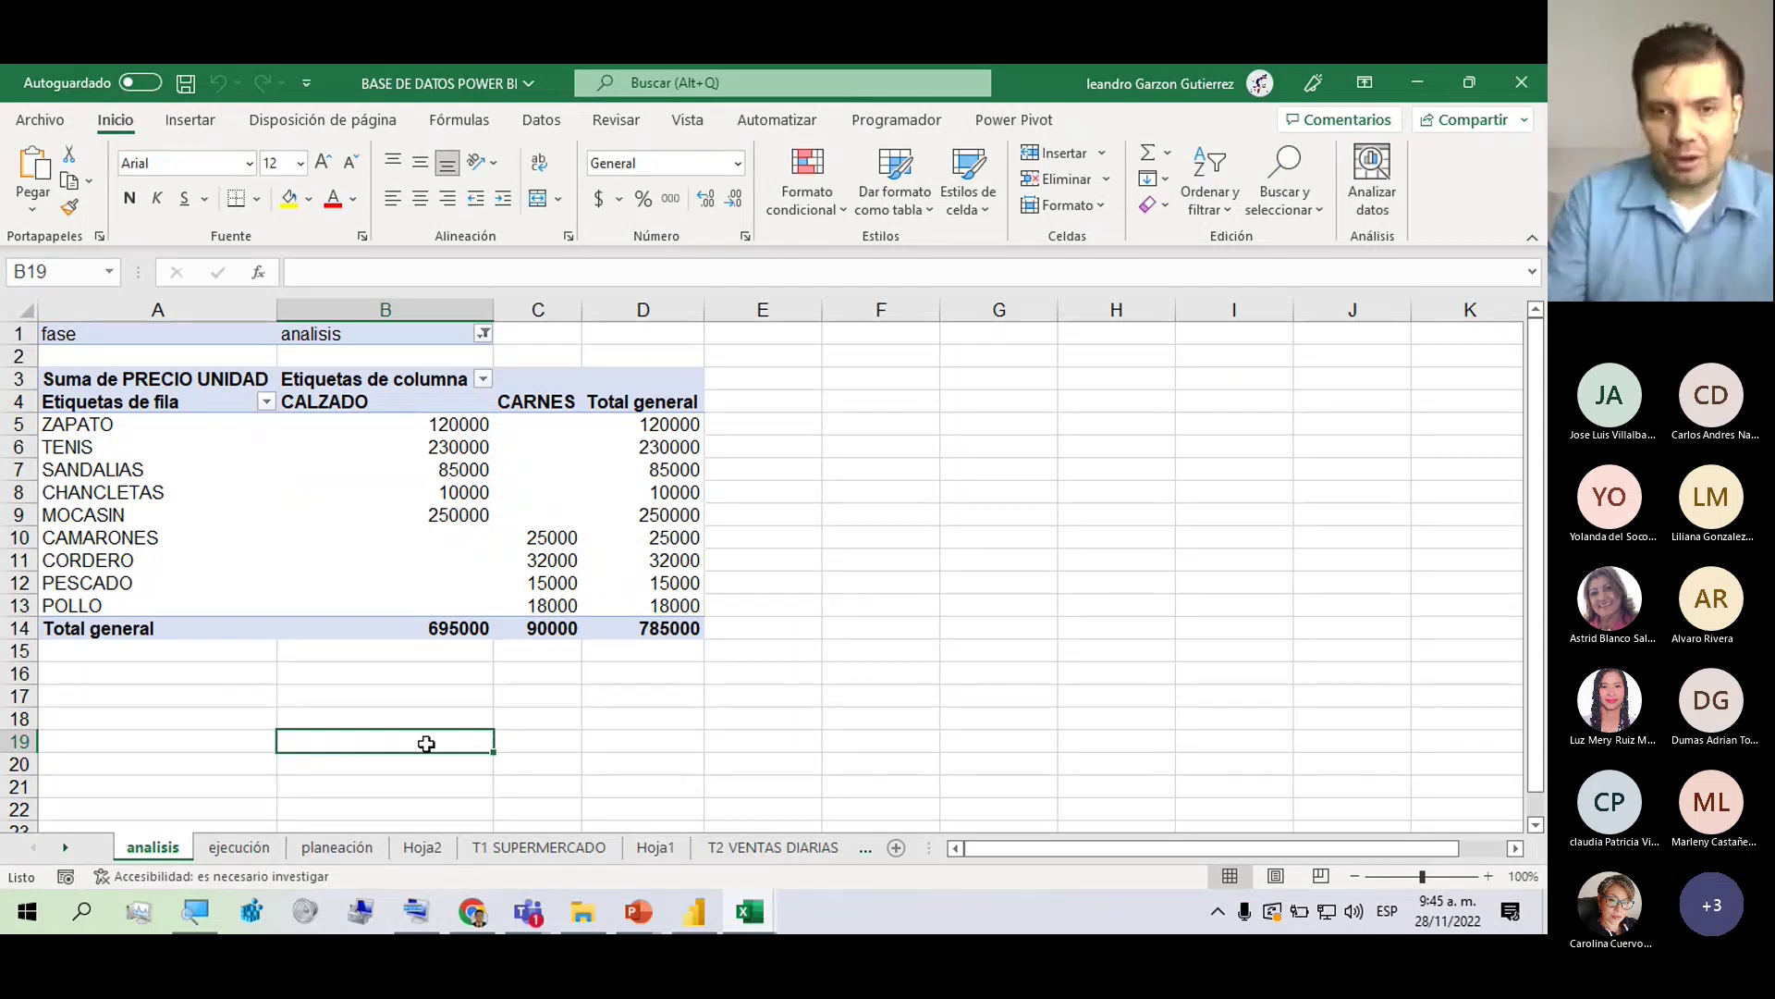
{"action": "left_click", "coordinate": [331, 534]}
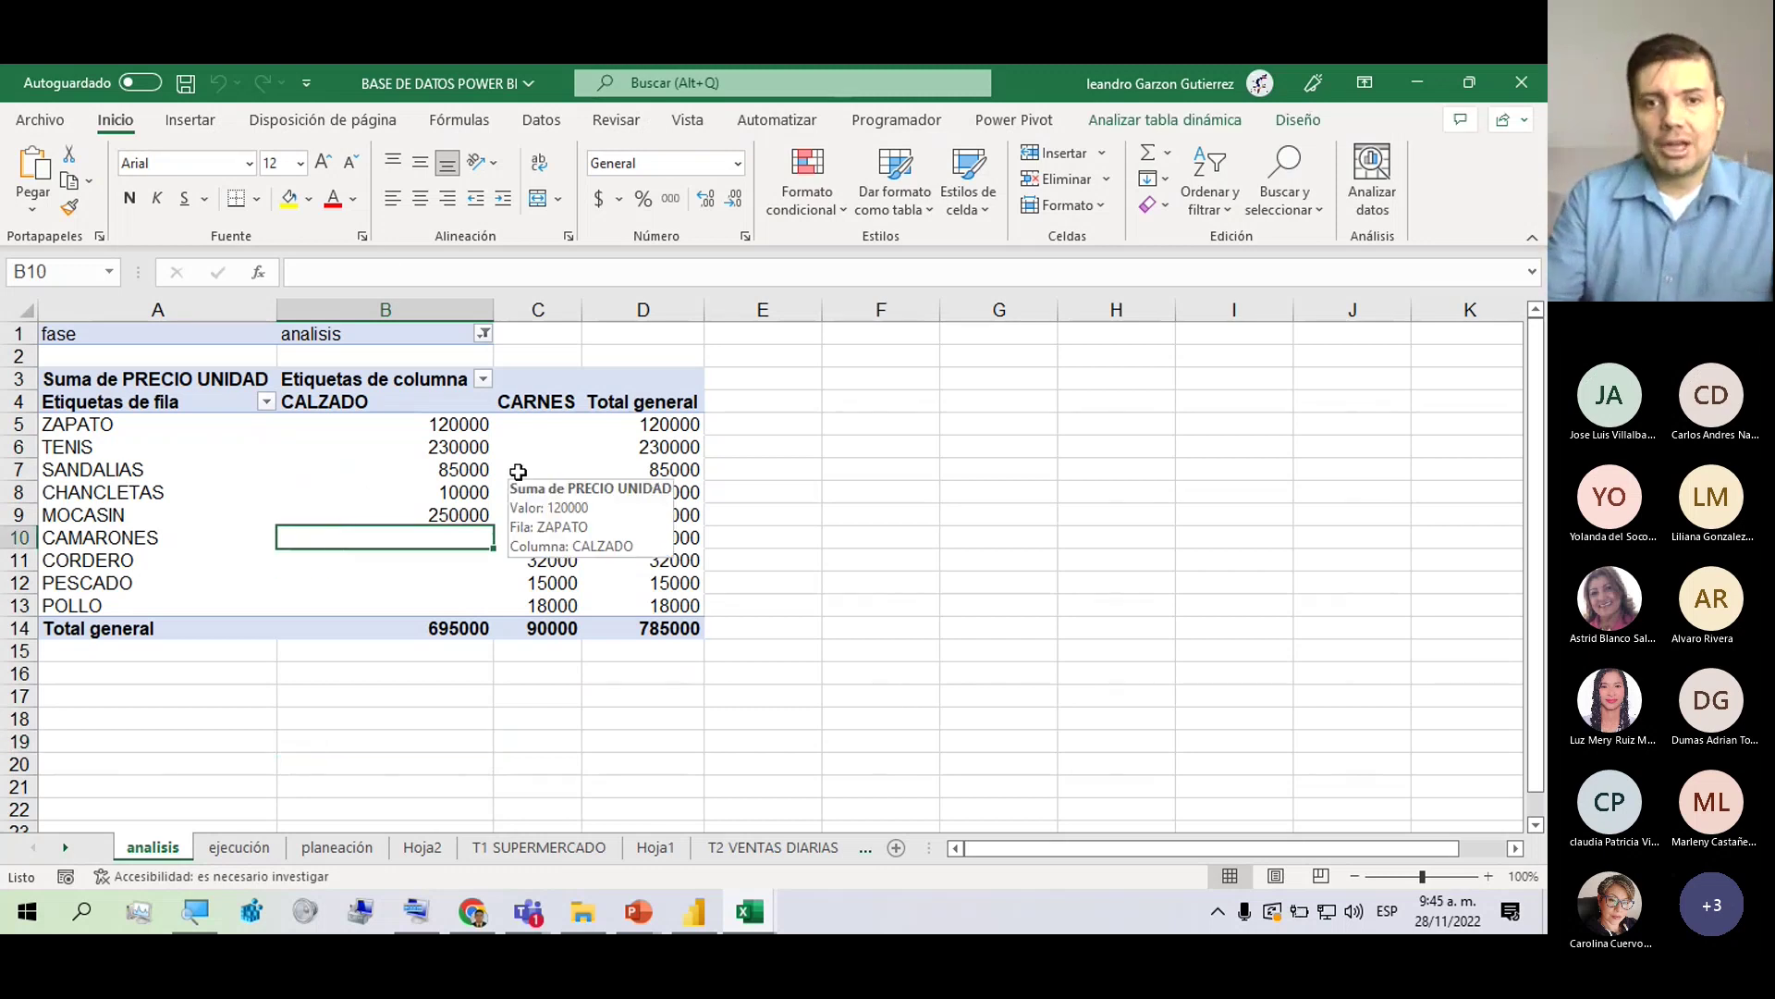
{"action": "mouse_move", "coordinate": [407, 442]}
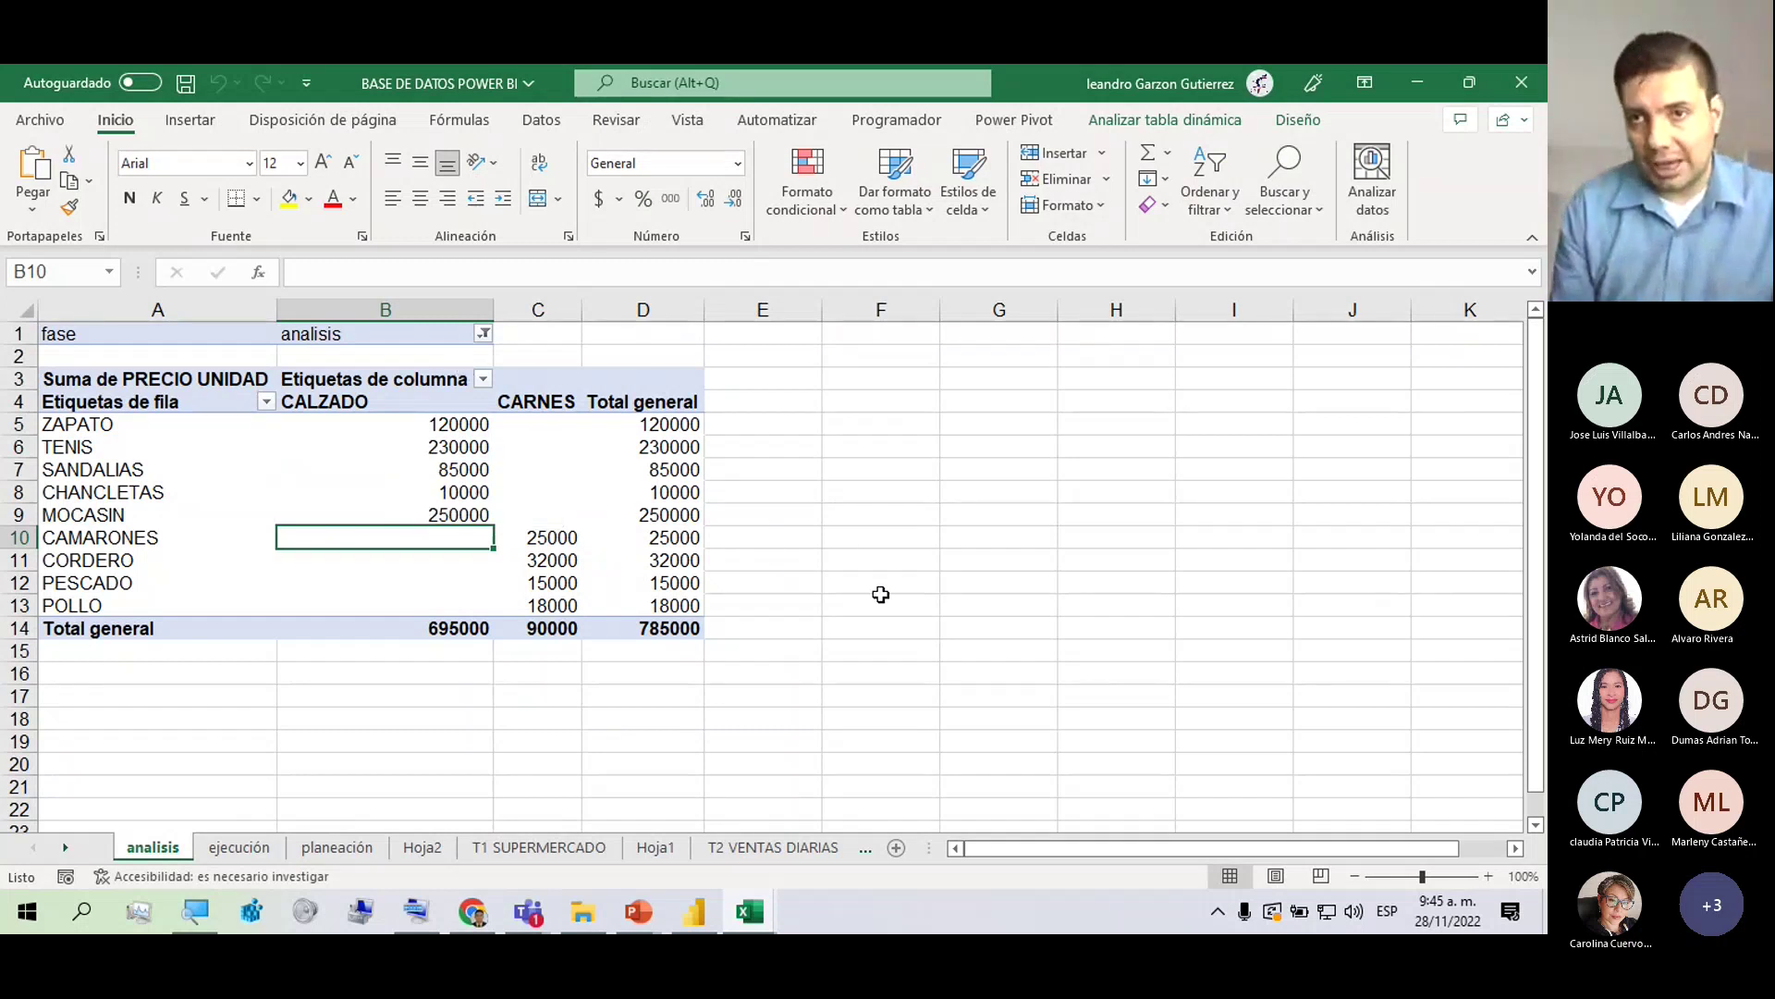
Review the option commands of the analisis pivot table, including report filter pages, without running any.
{"action": "left_click", "coordinate": [1144, 122]}
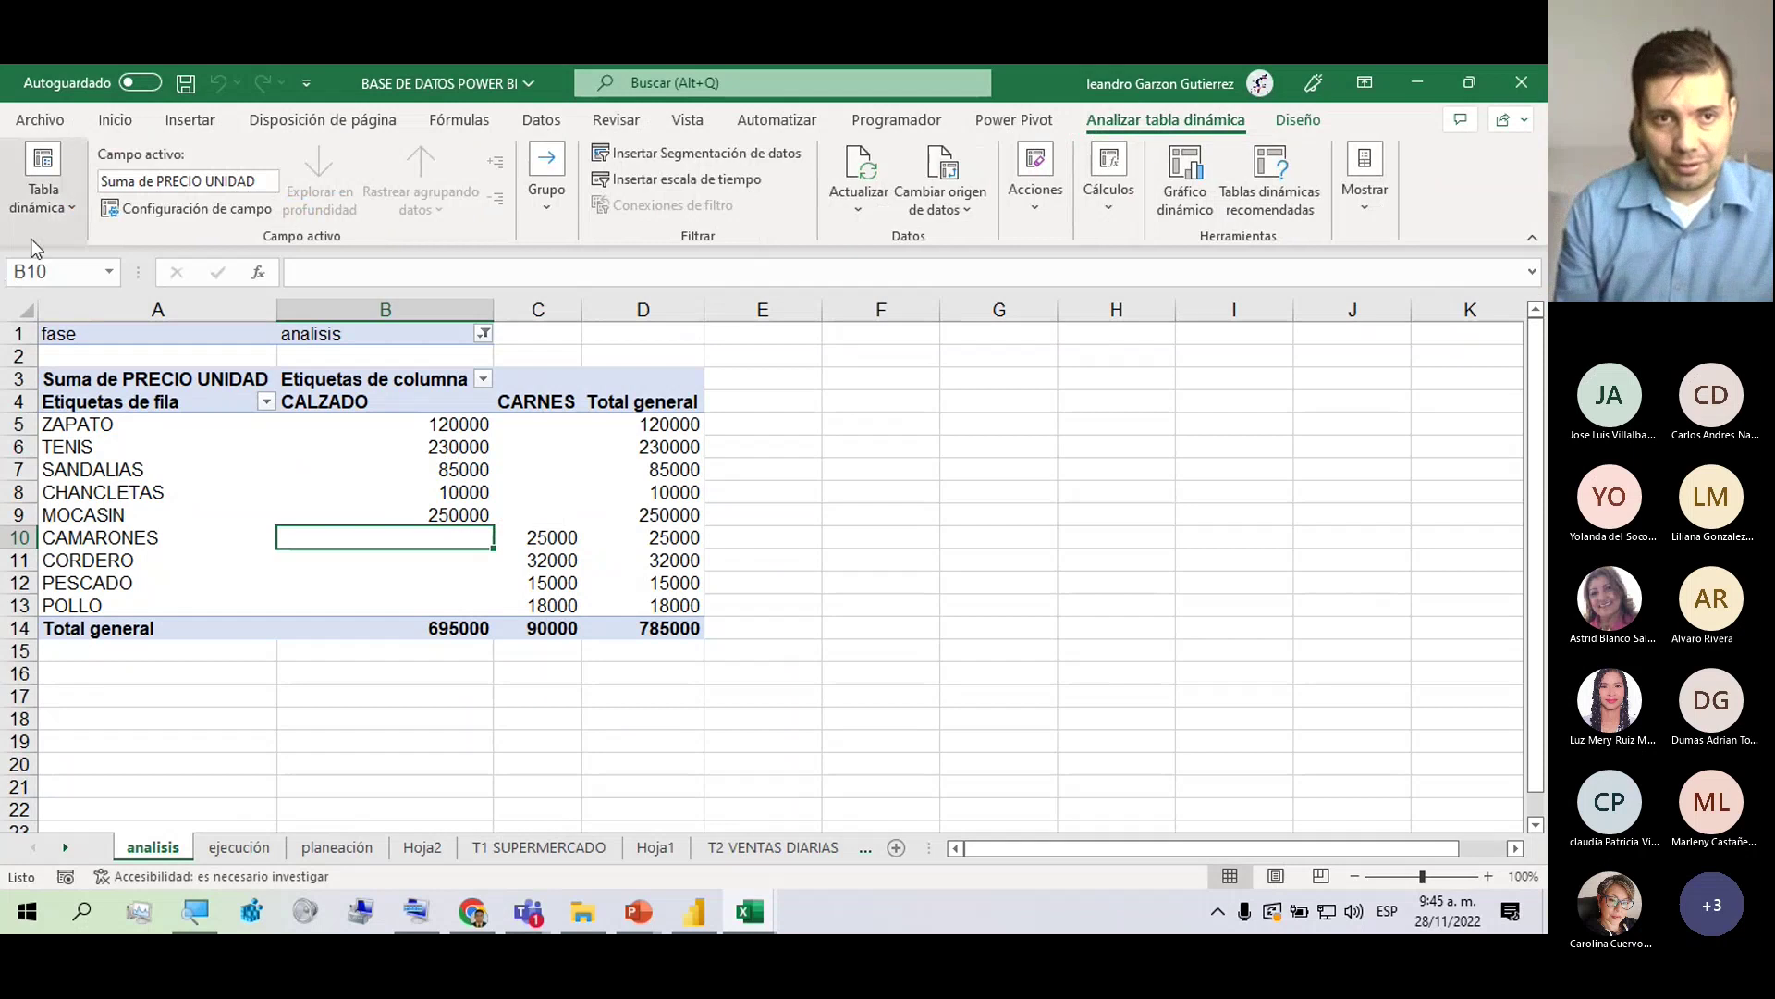
{"action": "left_click", "coordinate": [33, 204]}
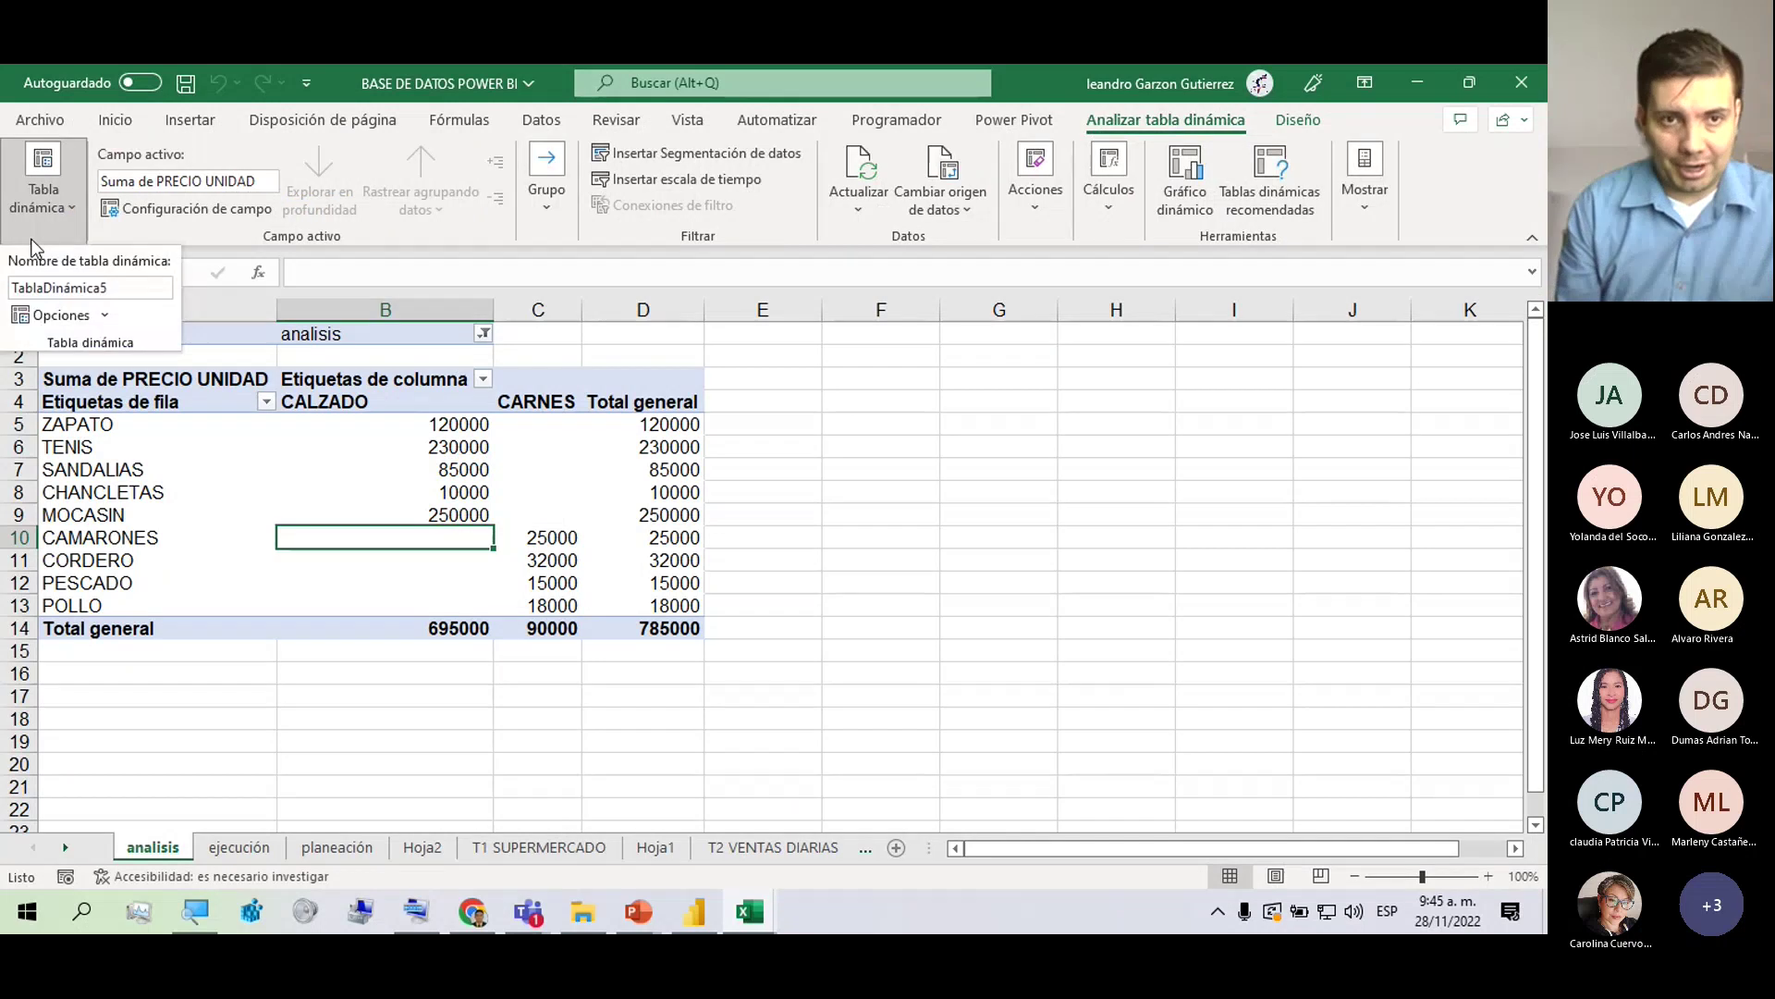
{"action": "left_click", "coordinate": [104, 319]}
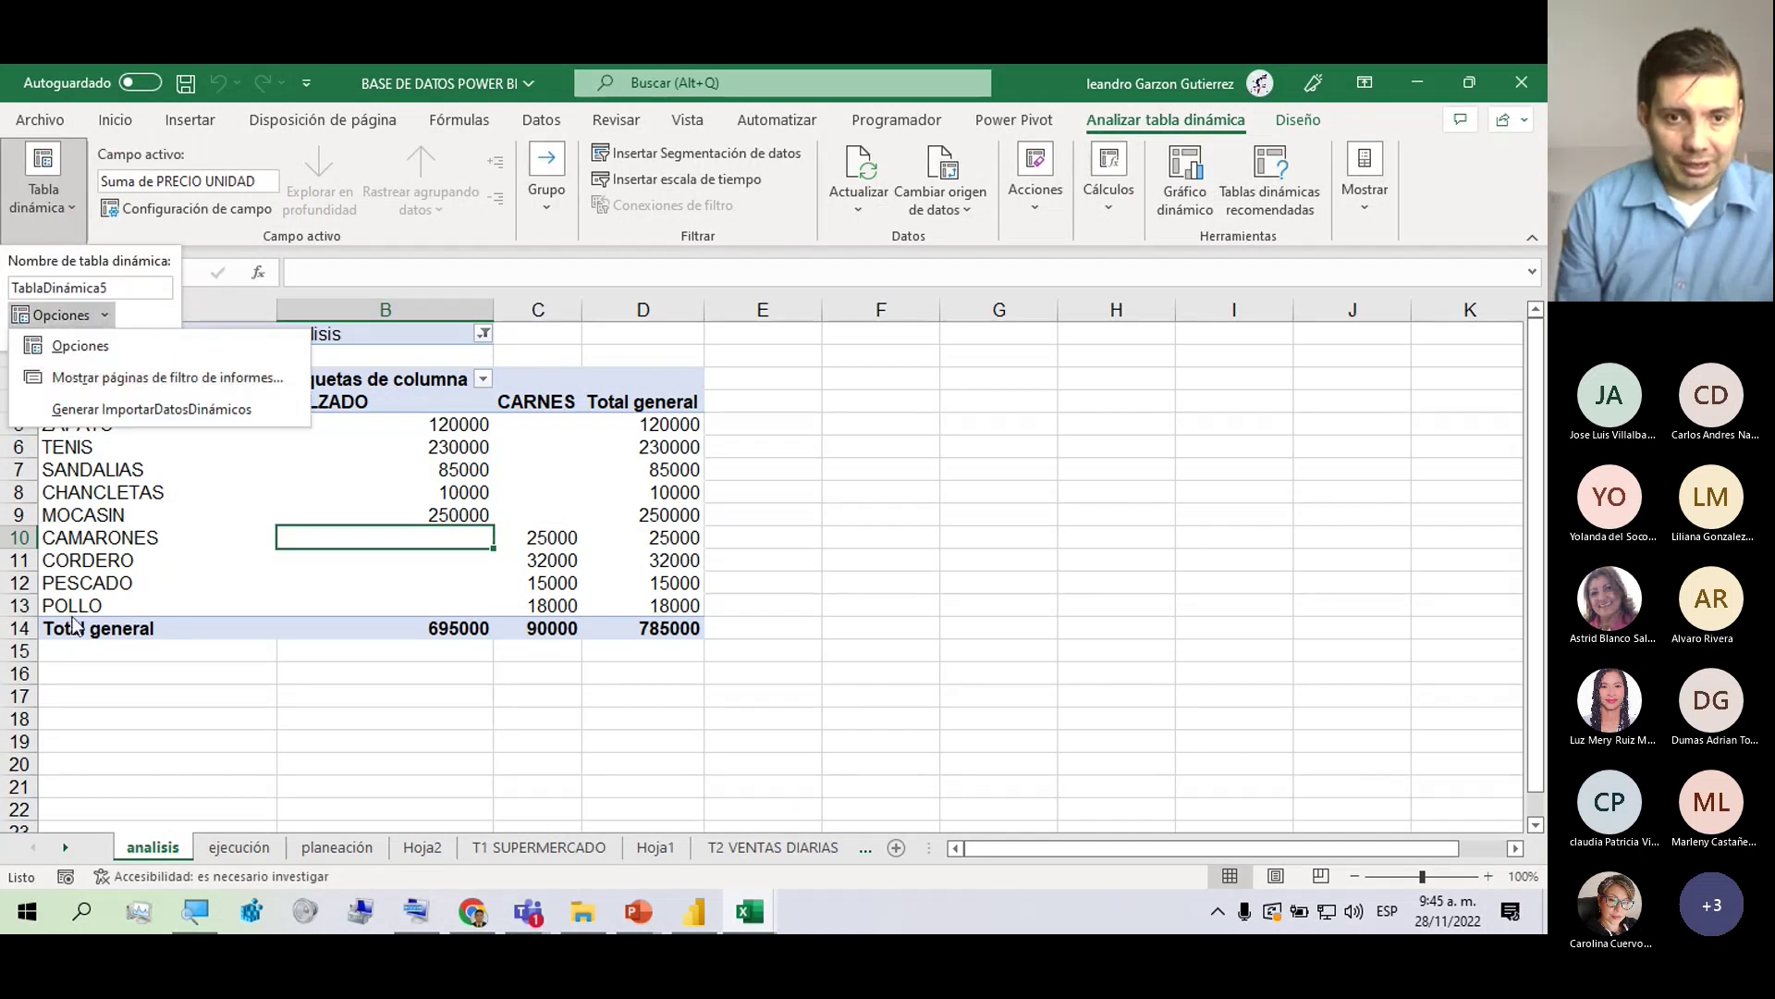
{"action": "left_click", "coordinate": [265, 636]}
{"action": "left_click", "coordinate": [265, 474]}
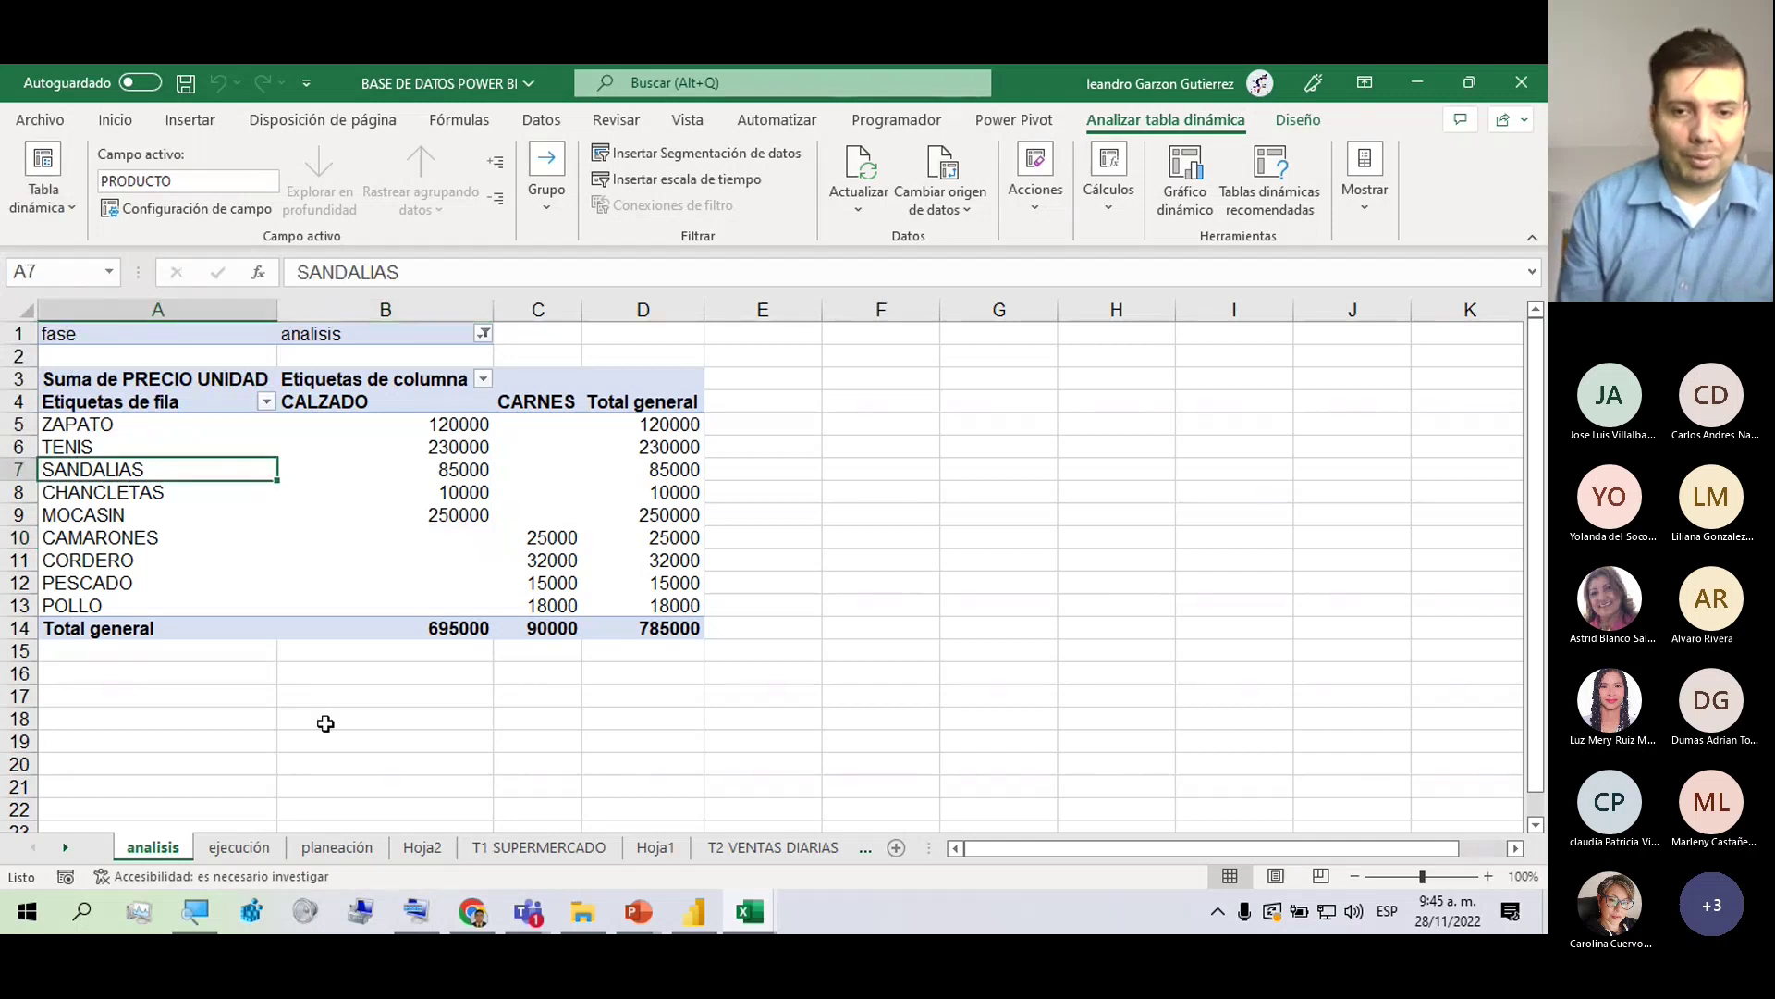
{"action": "left_click", "coordinate": [409, 731]}
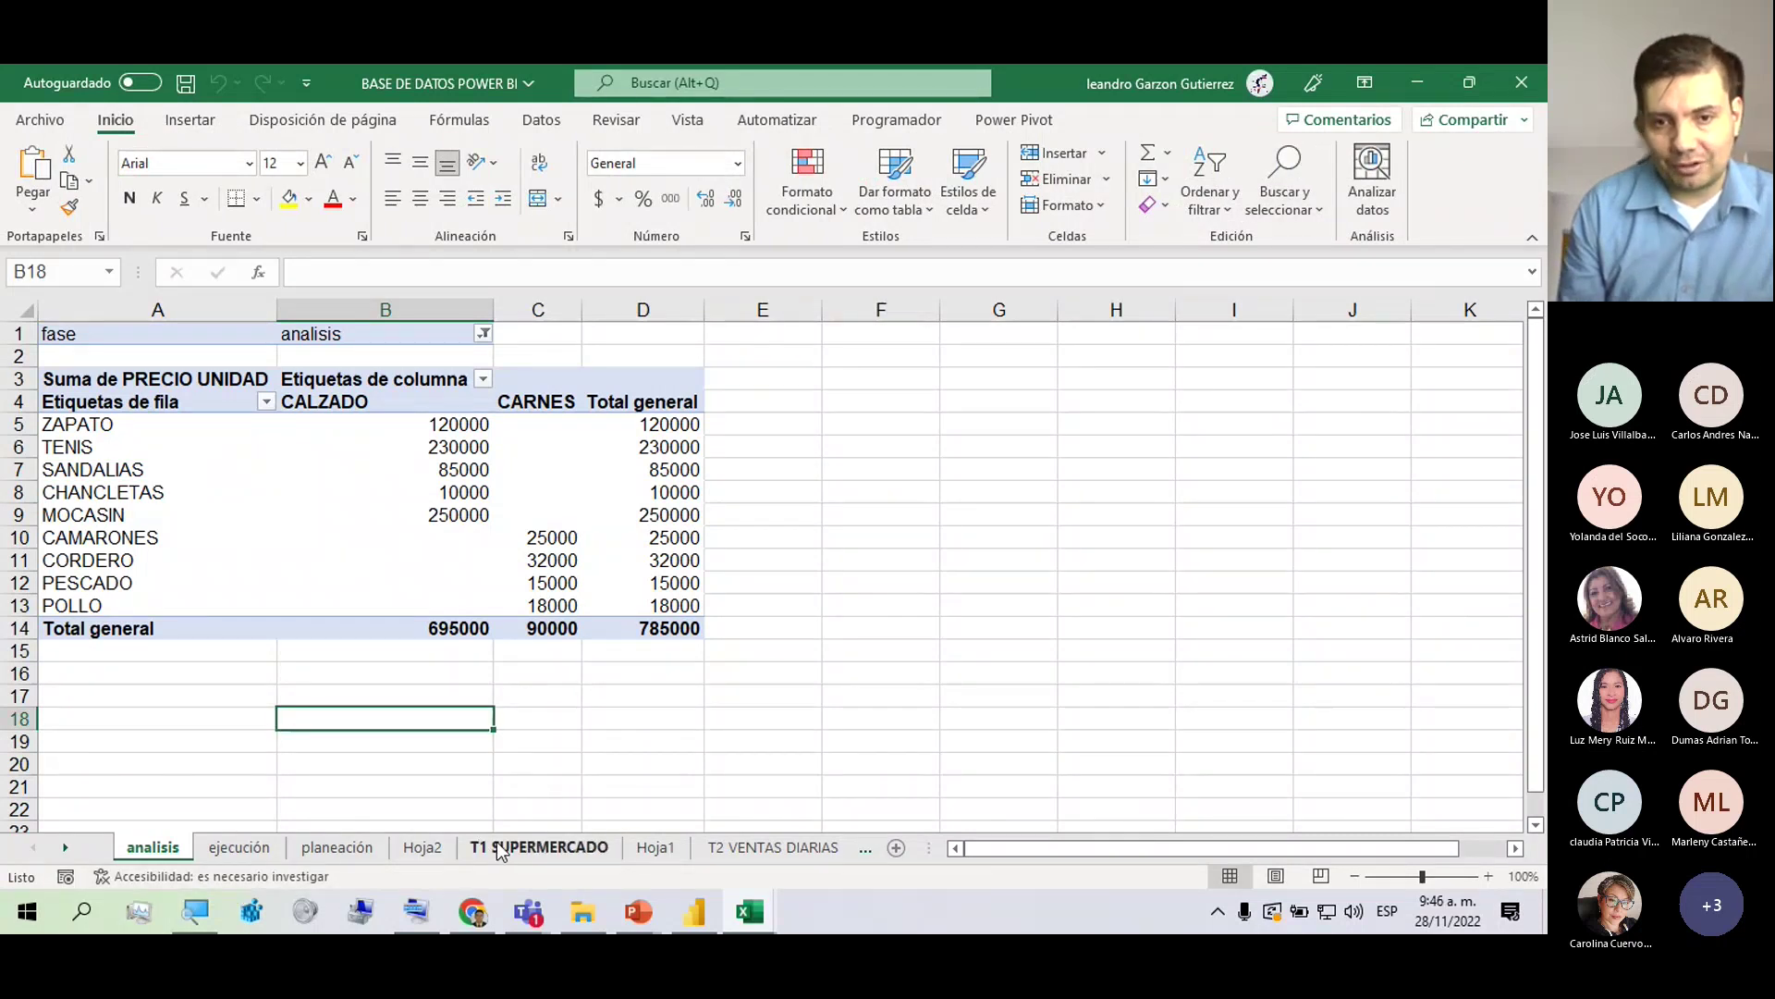
Return to the source pivot table on Hoja2 and redisplay its field list to review the field layout.
{"action": "left_click", "coordinate": [451, 847]}
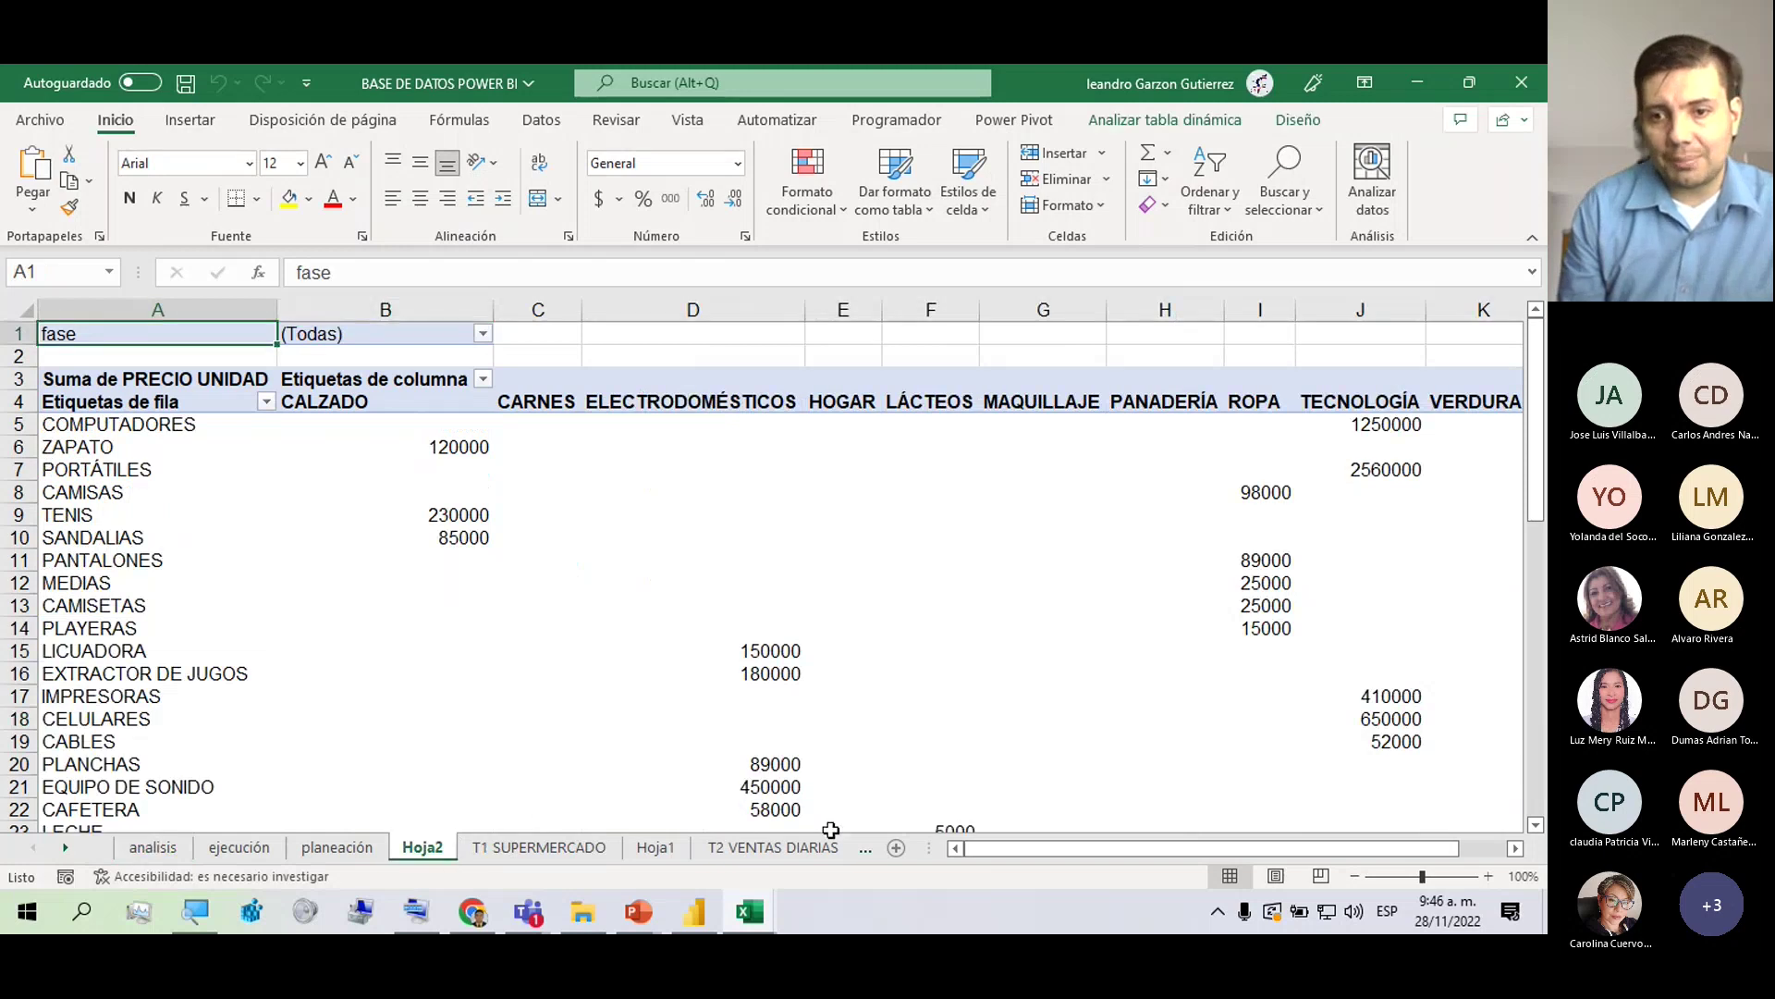
{"action": "left_click_drag", "start_coordinate": [966, 848], "coordinate": [1012, 847]}
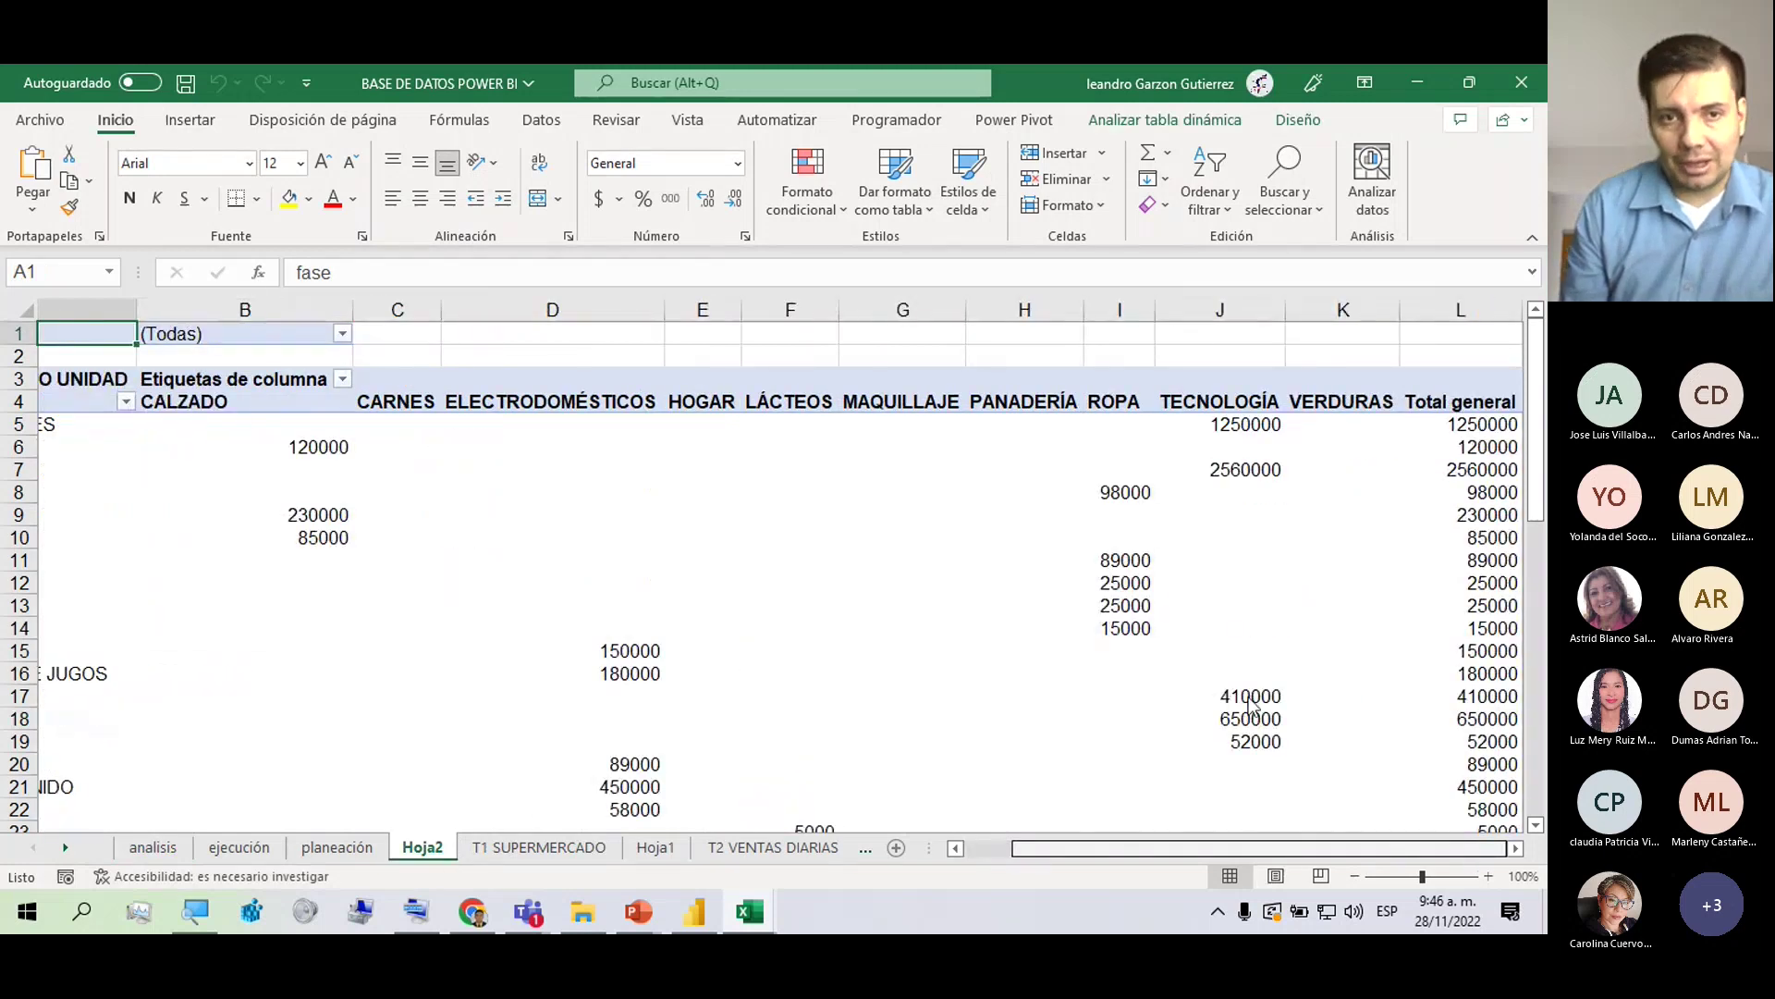
{"action": "scroll", "coordinate": [1110, 565], "scroll_direction": "left", "scroll_amount": 2}
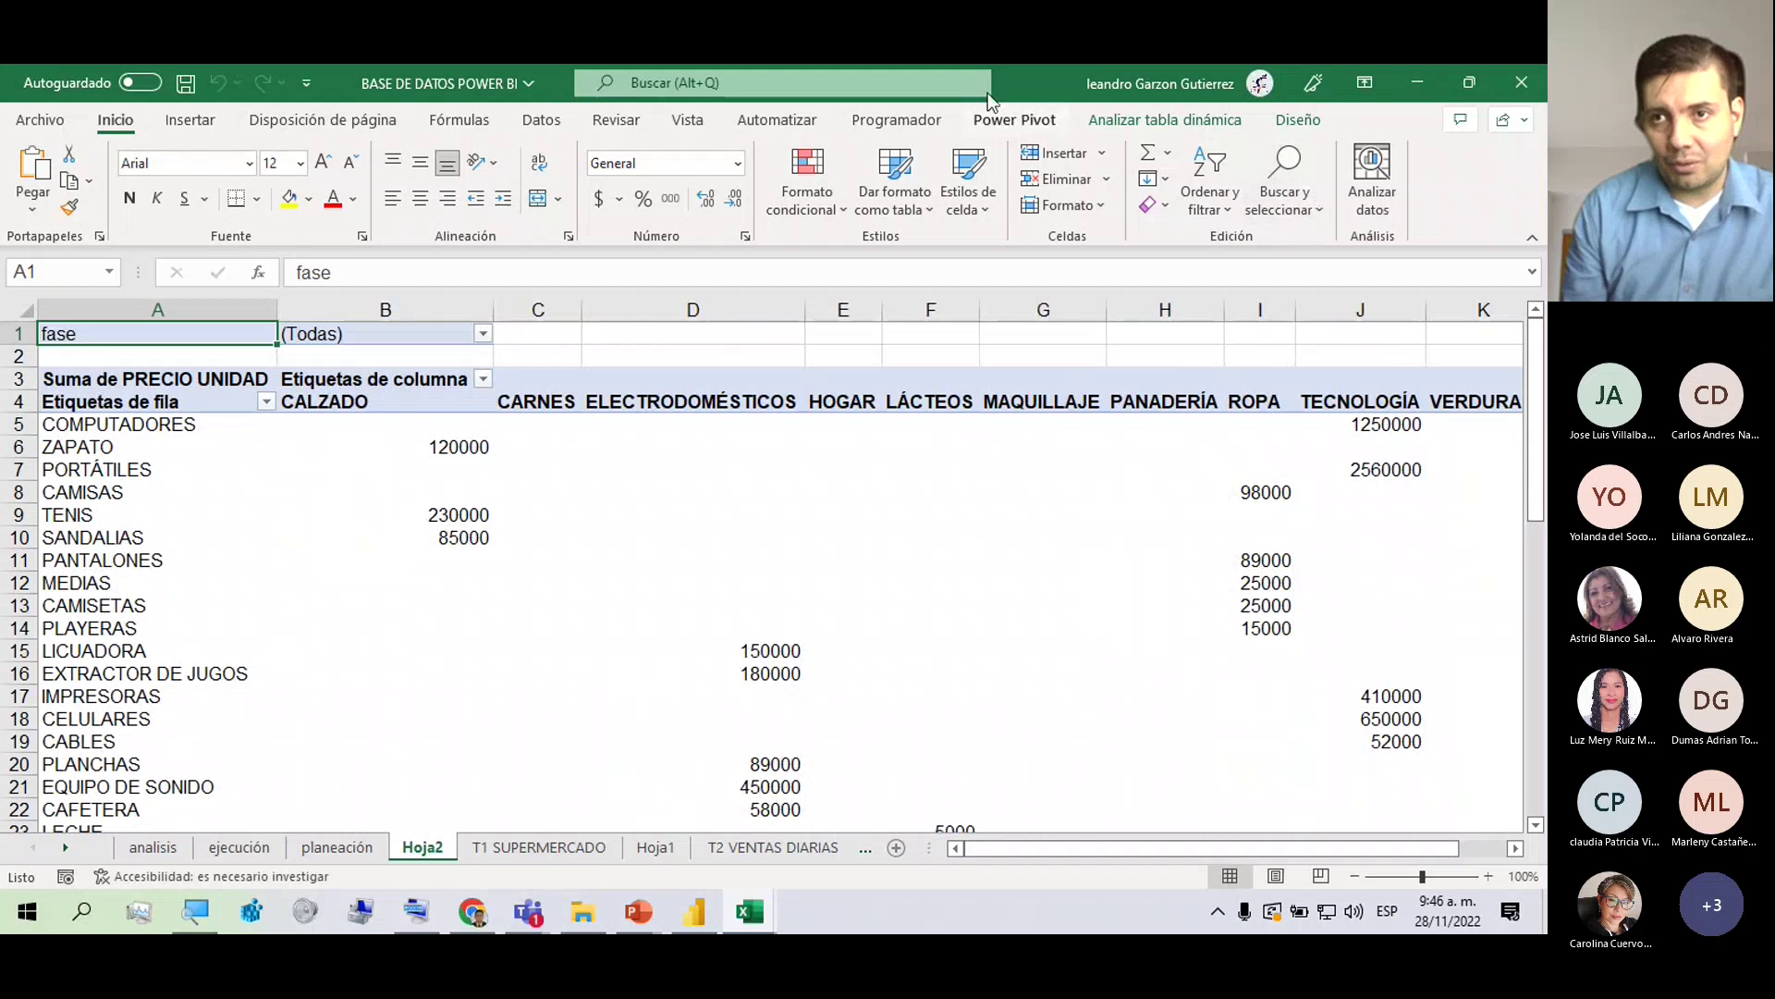
{"action": "left_click", "coordinate": [1165, 119]}
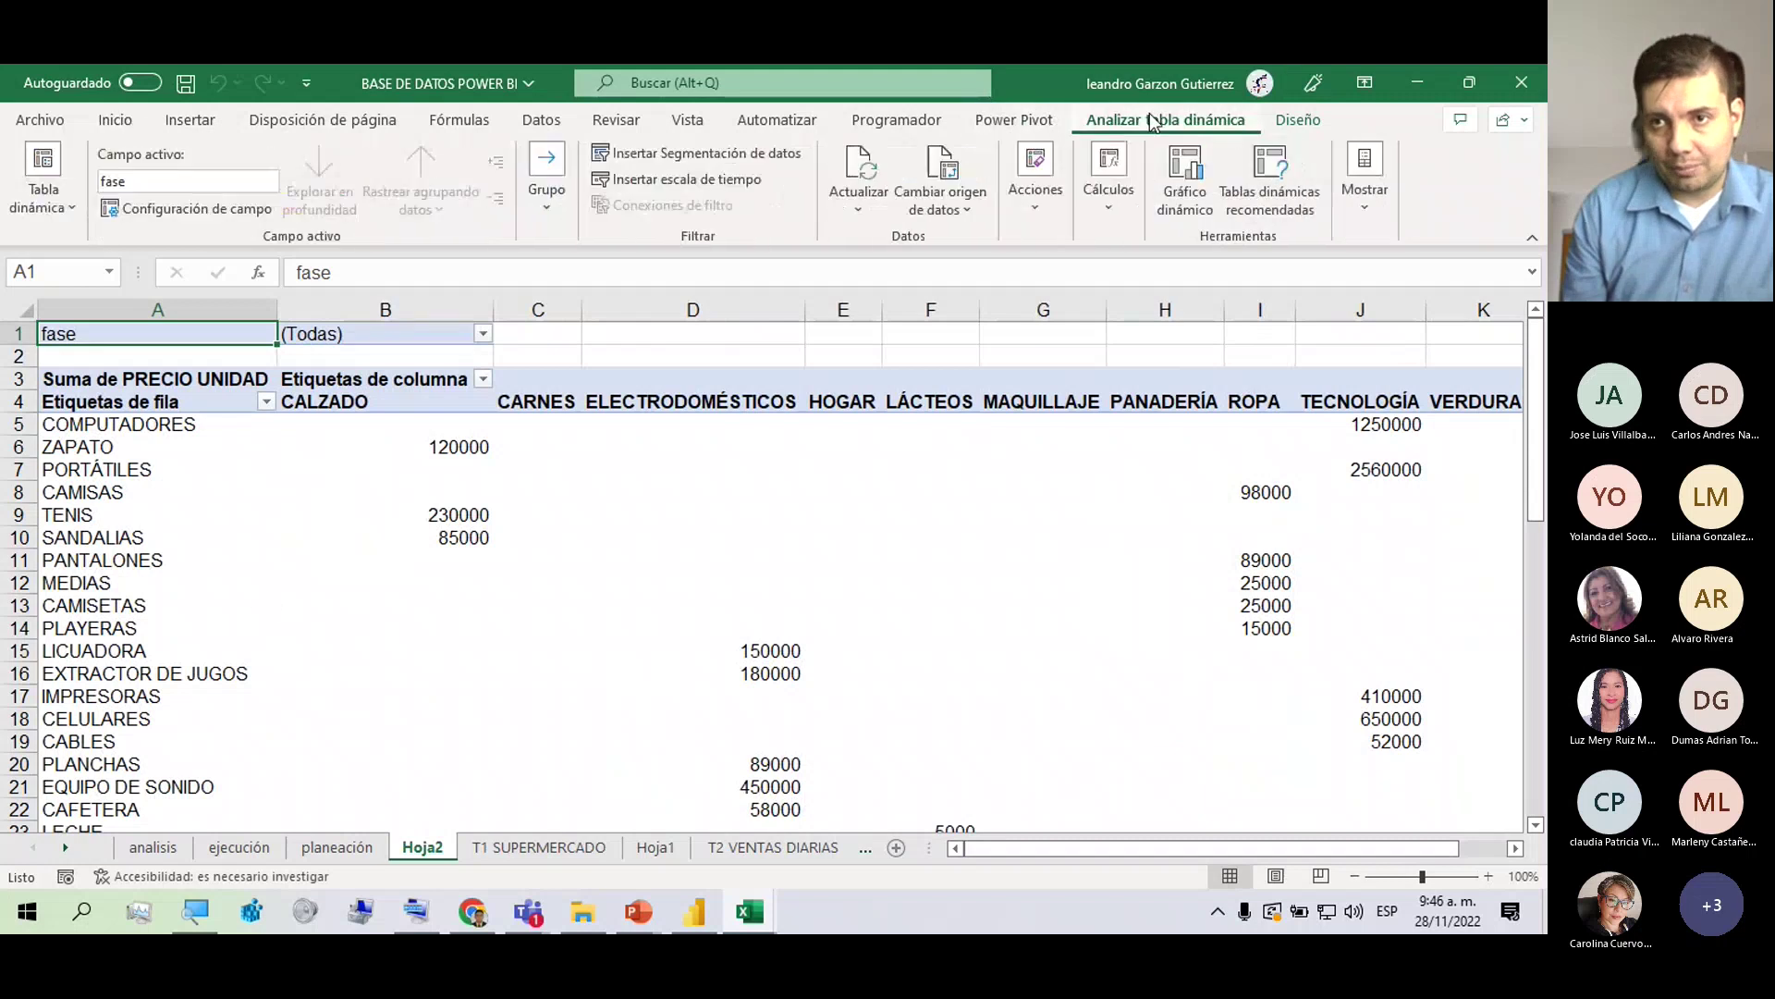
{"action": "left_click", "coordinate": [1352, 194]}
{"action": "left_click", "coordinate": [1367, 287]}
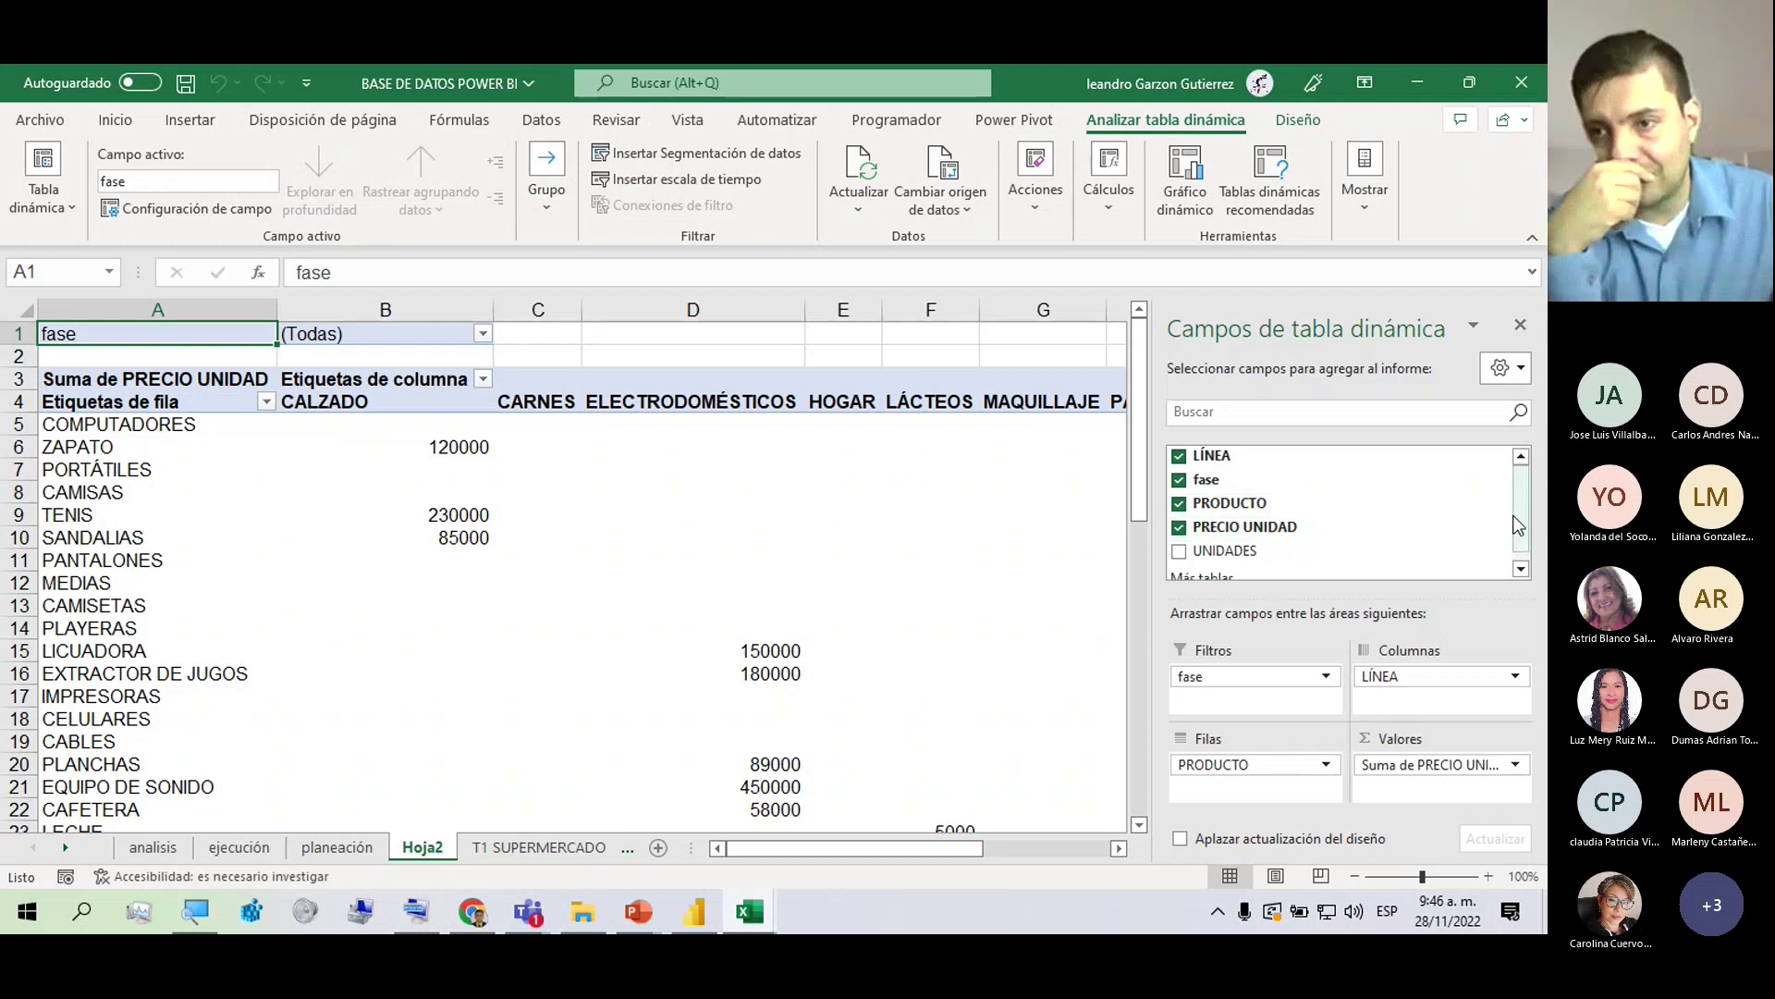
{"action": "scroll", "coordinate": [1525, 532], "scroll_direction": "down", "scroll_amount": 1}
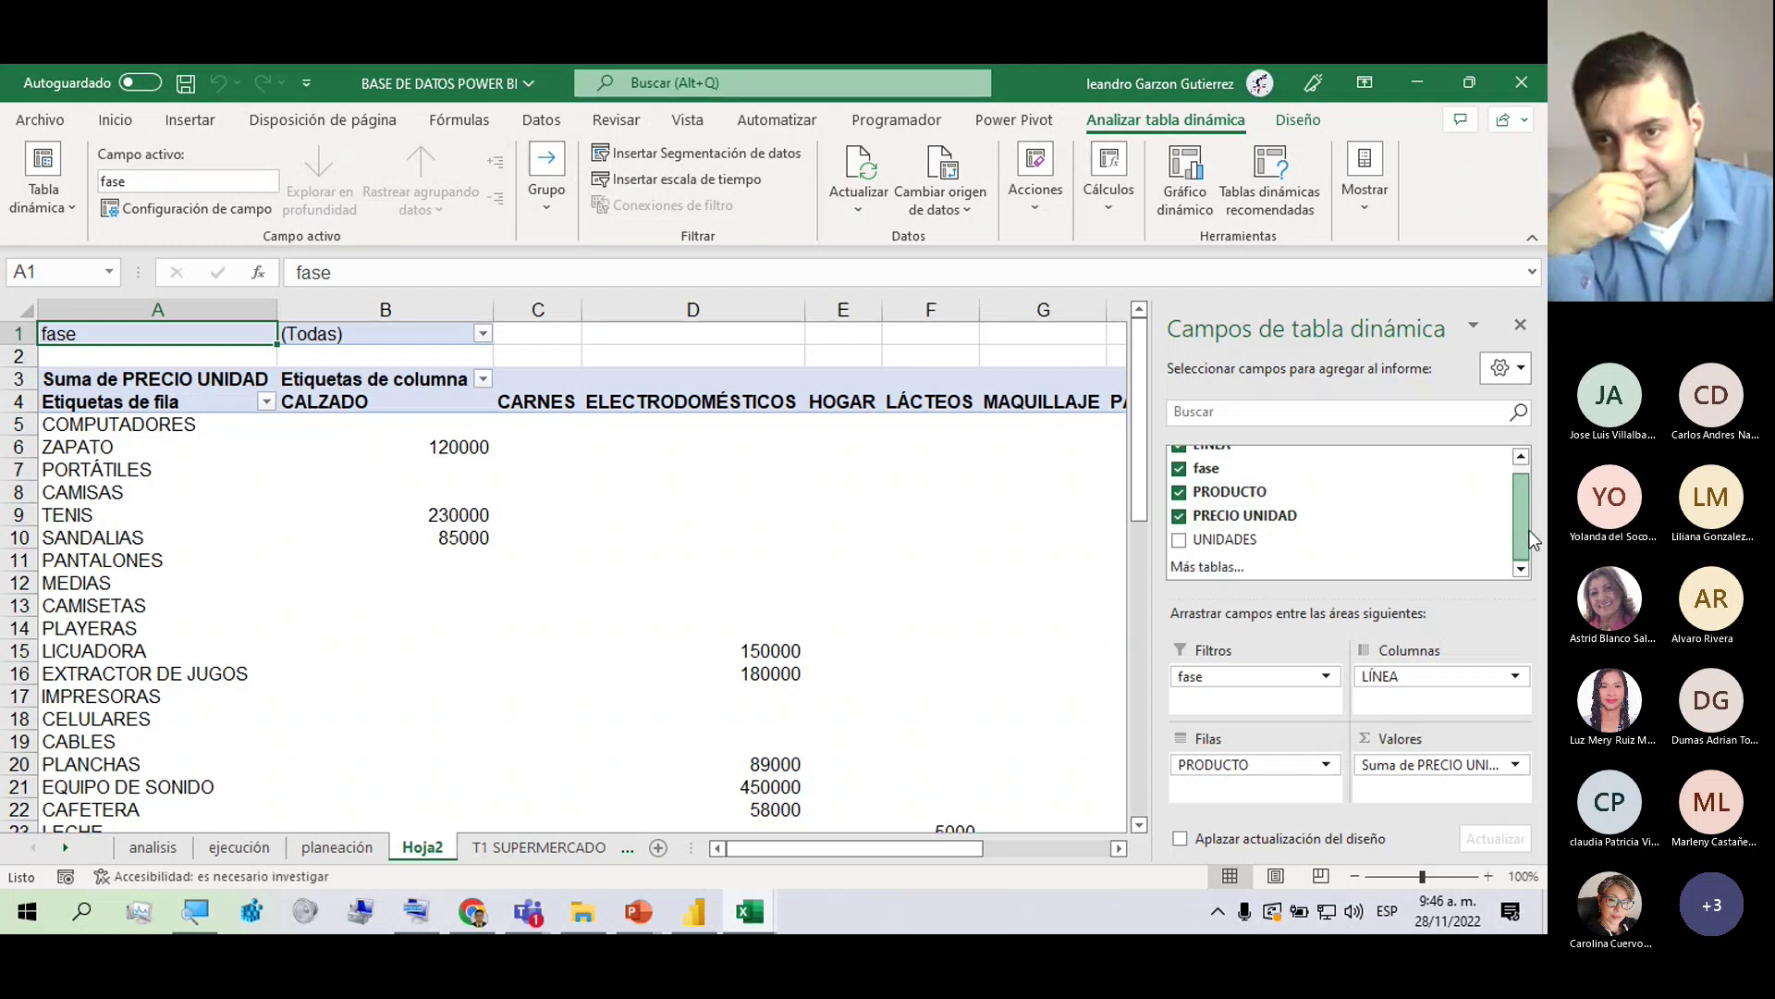
{"action": "scroll", "coordinate": [1526, 531], "scroll_direction": "up", "scroll_amount": 1}
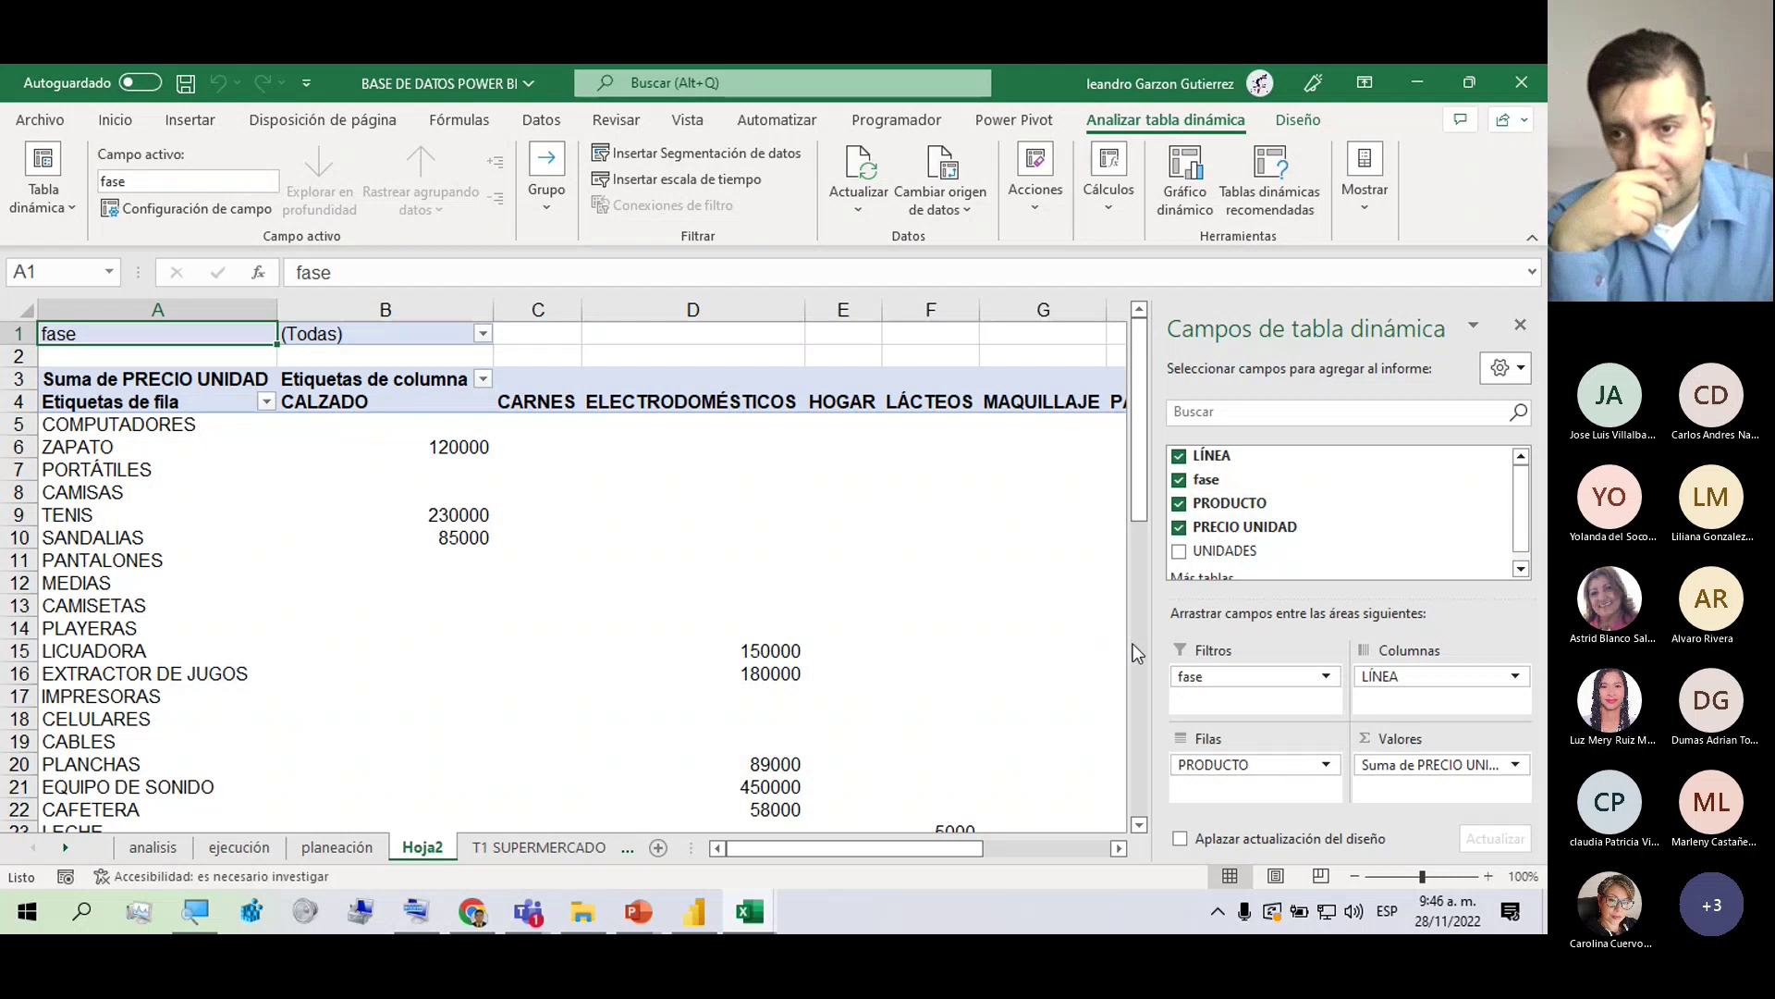
Recheck the Hoja2 pivot table's name and options, and go to the PUNTO DE VENTA pivot table on Hoja1.
{"action": "left_click", "coordinate": [79, 230]}
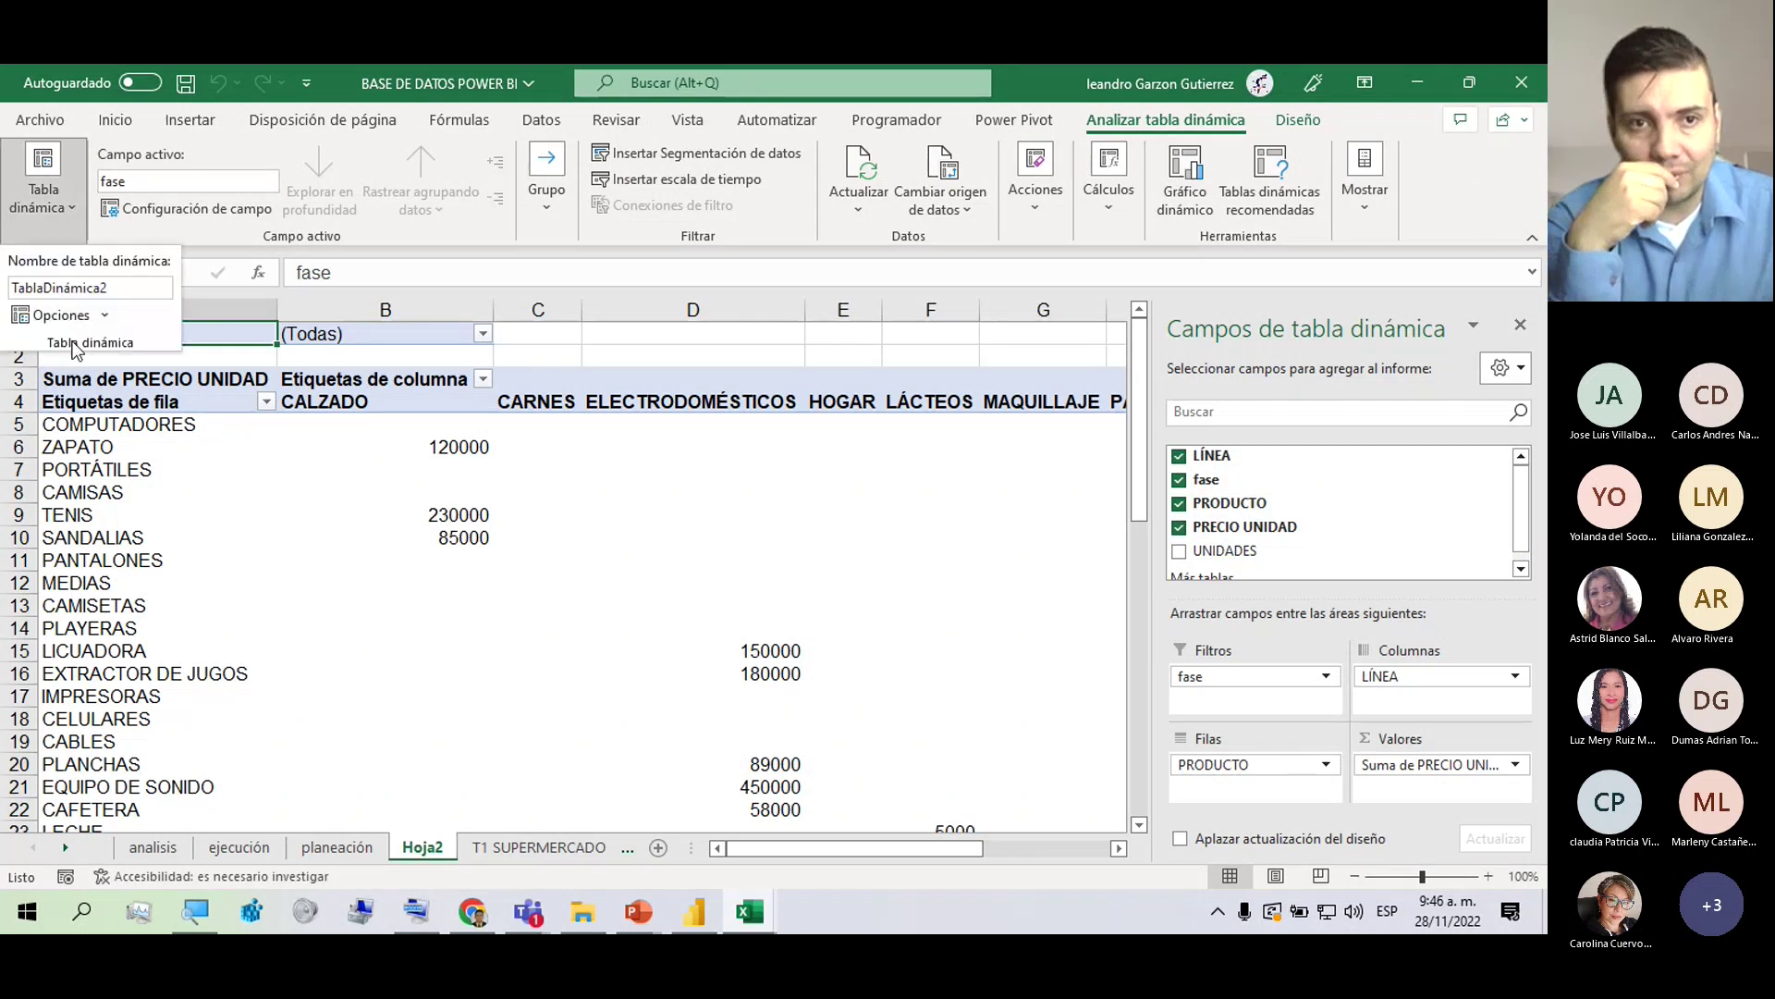
{"action": "left_click", "coordinate": [87, 319]}
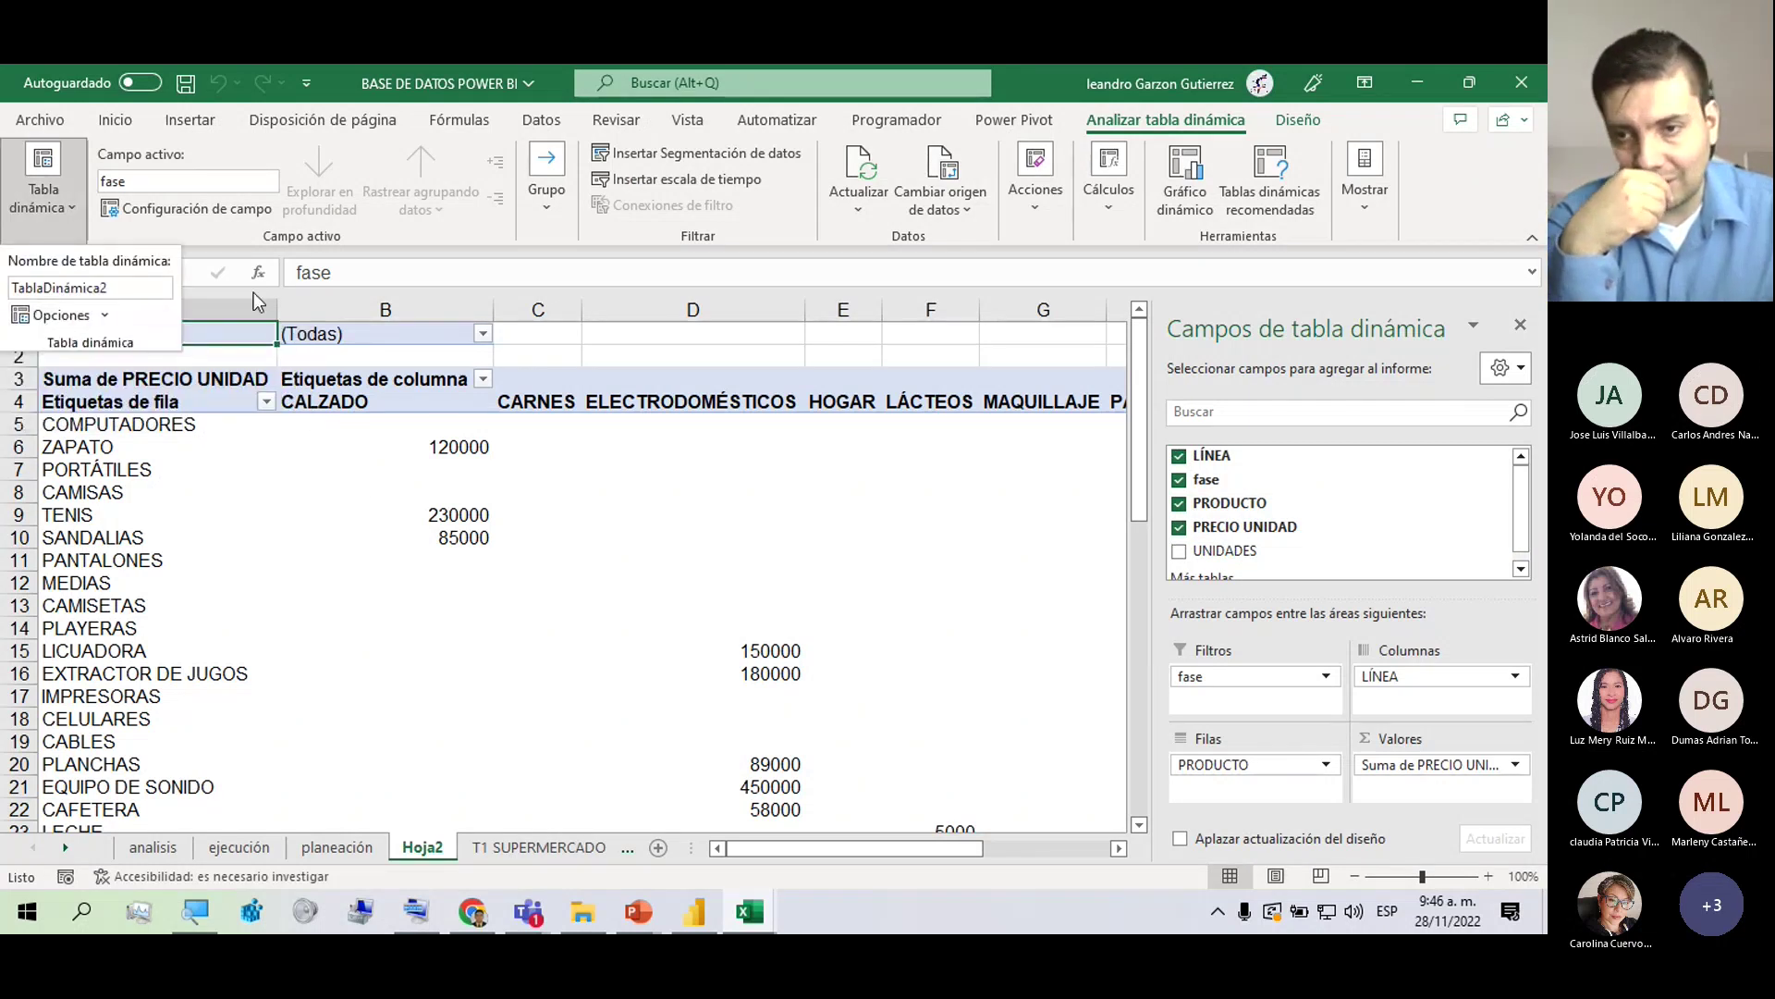
{"action": "left_click", "coordinate": [552, 849]}
{"action": "left_click", "coordinate": [568, 849]}
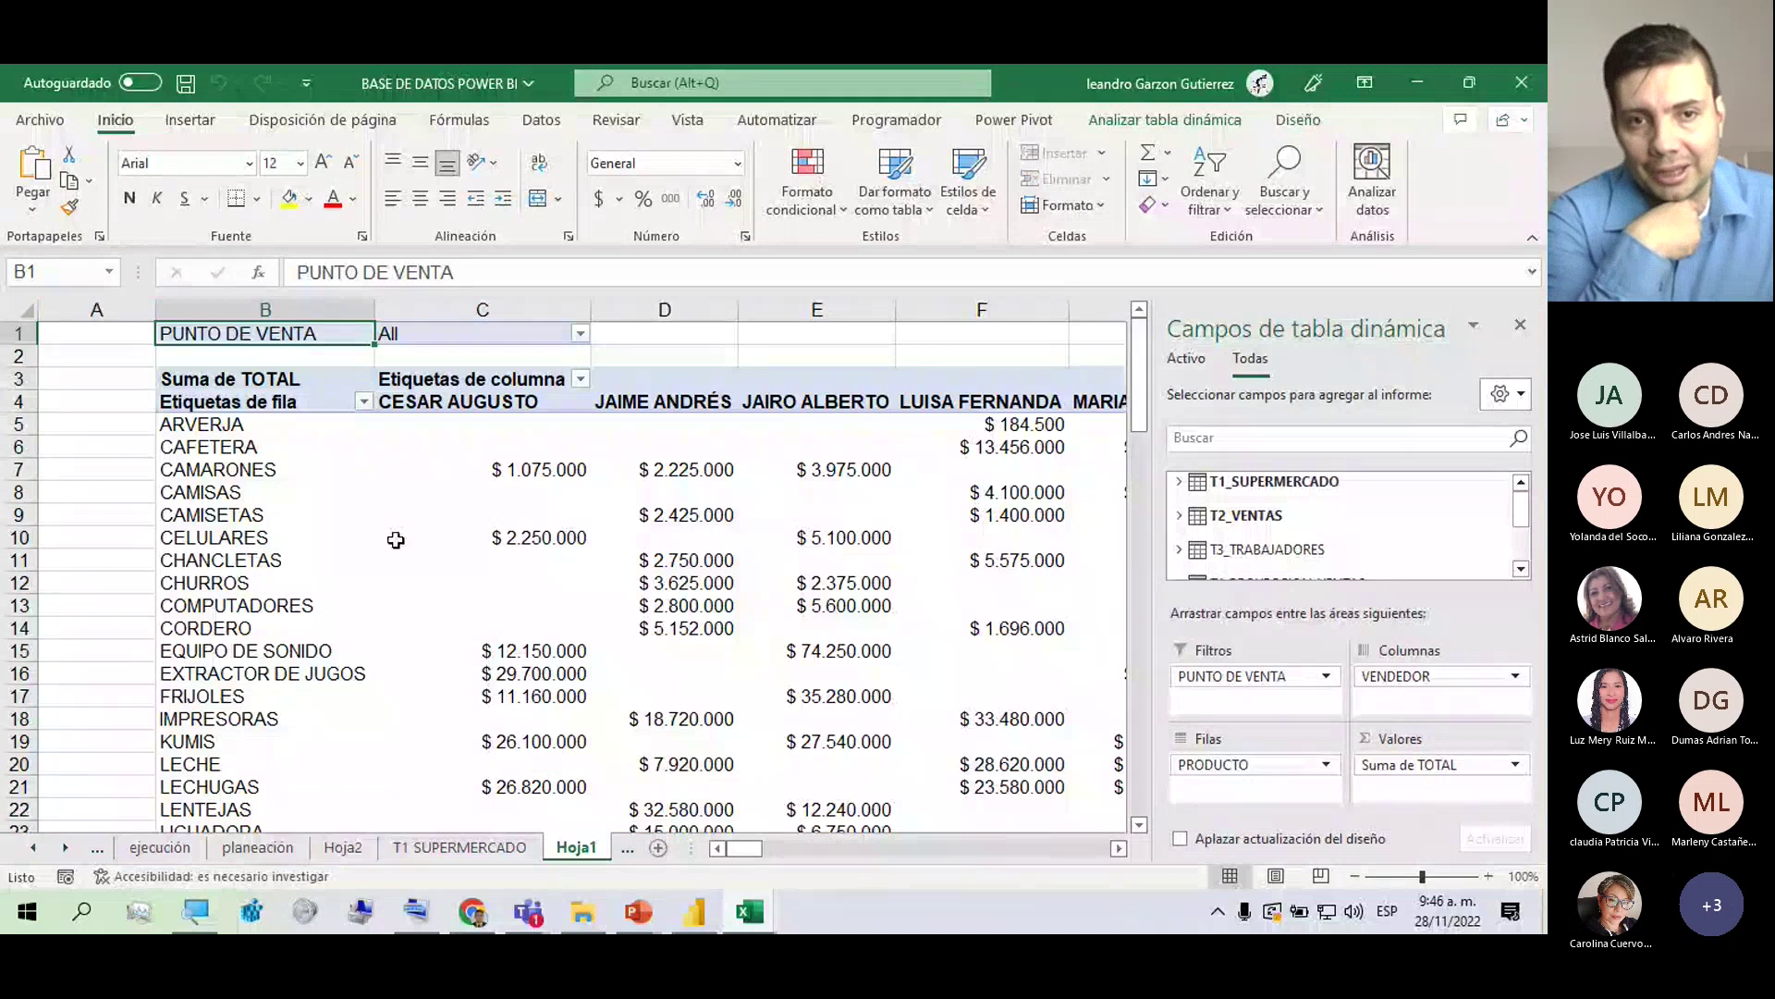
Remove the VENDEDOR and PUNTO DE VENTA fields of T2_VENTAS from the Hoja1 pivot table.
{"action": "left_click", "coordinate": [1179, 516]}
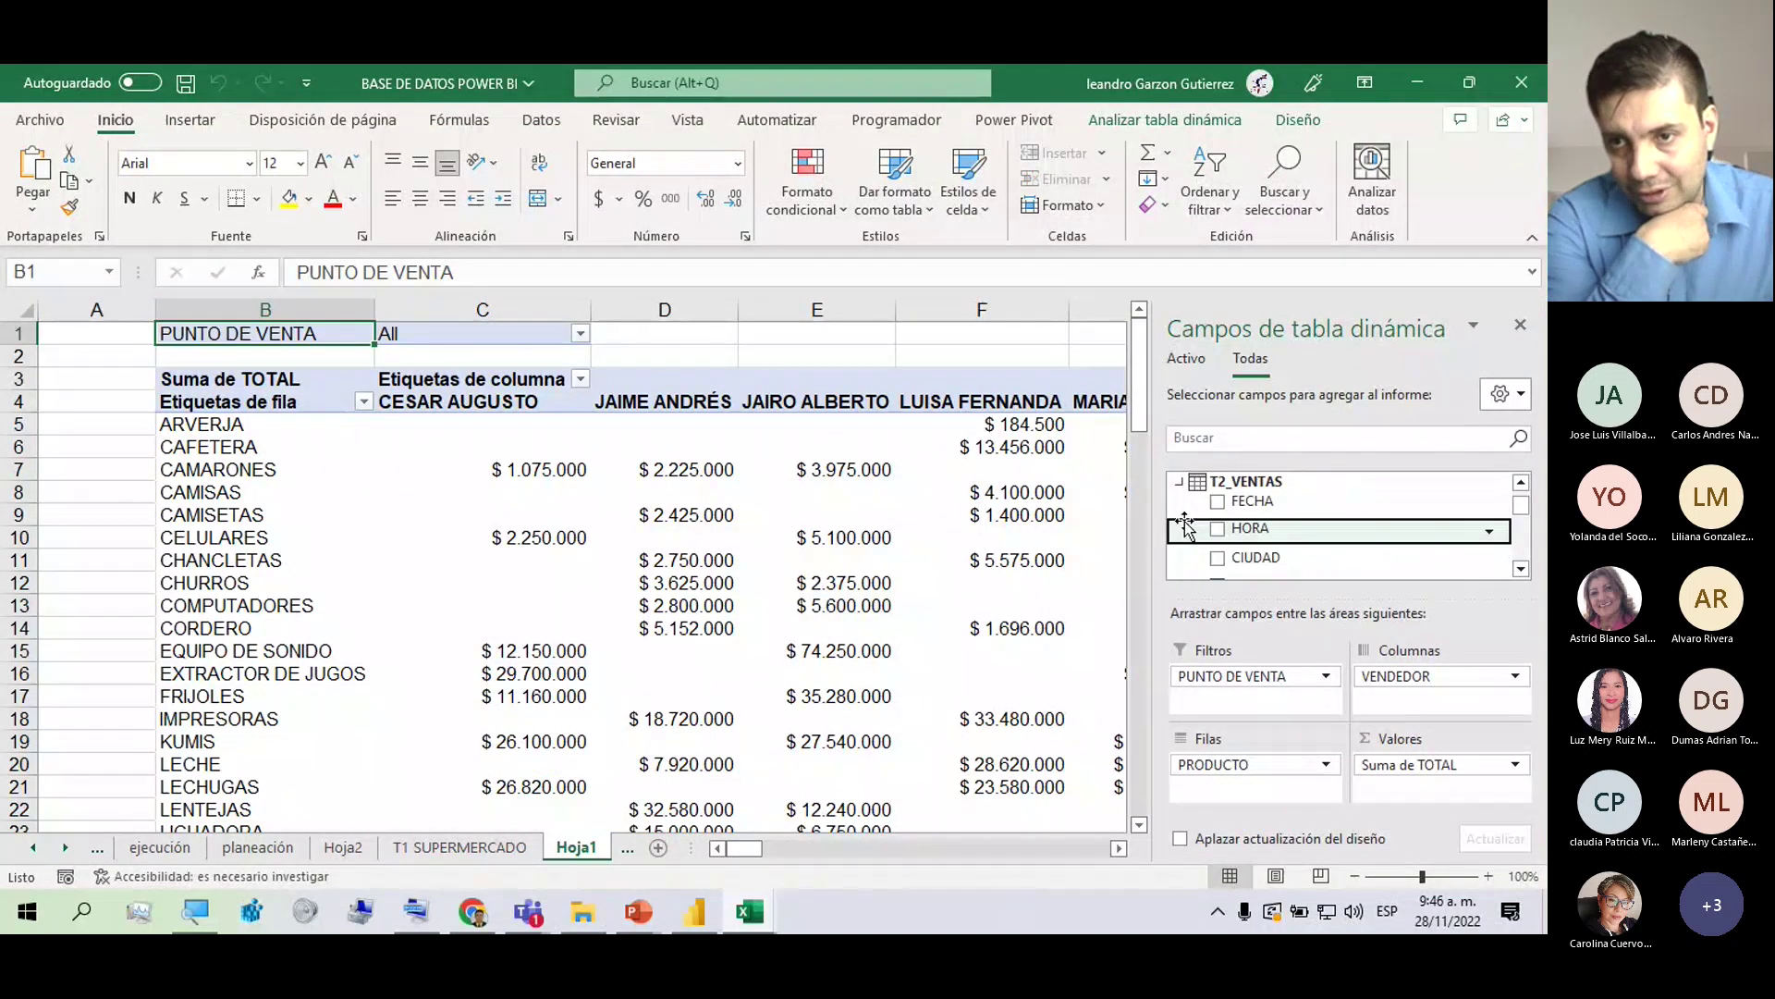
{"action": "left_click_drag", "start_coordinate": [1520, 507], "coordinate": [1522, 523]}
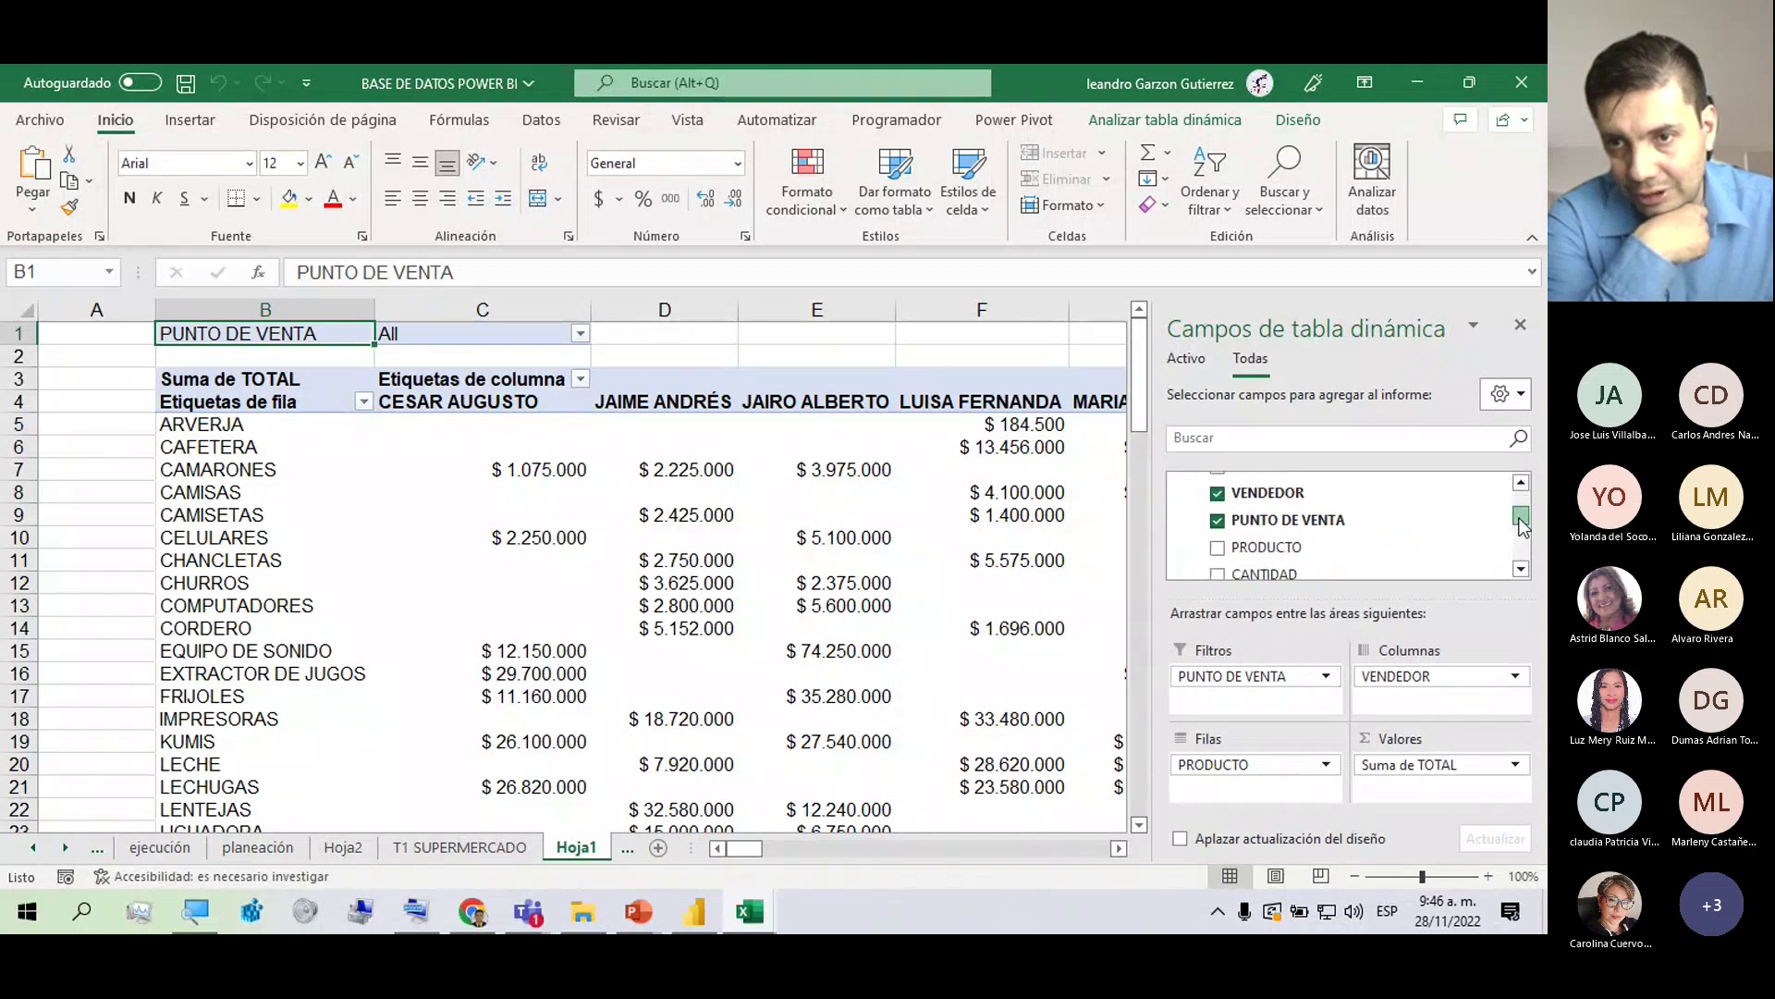
{"action": "left_click", "coordinate": [1217, 495]}
{"action": "left_click", "coordinate": [1218, 521]}
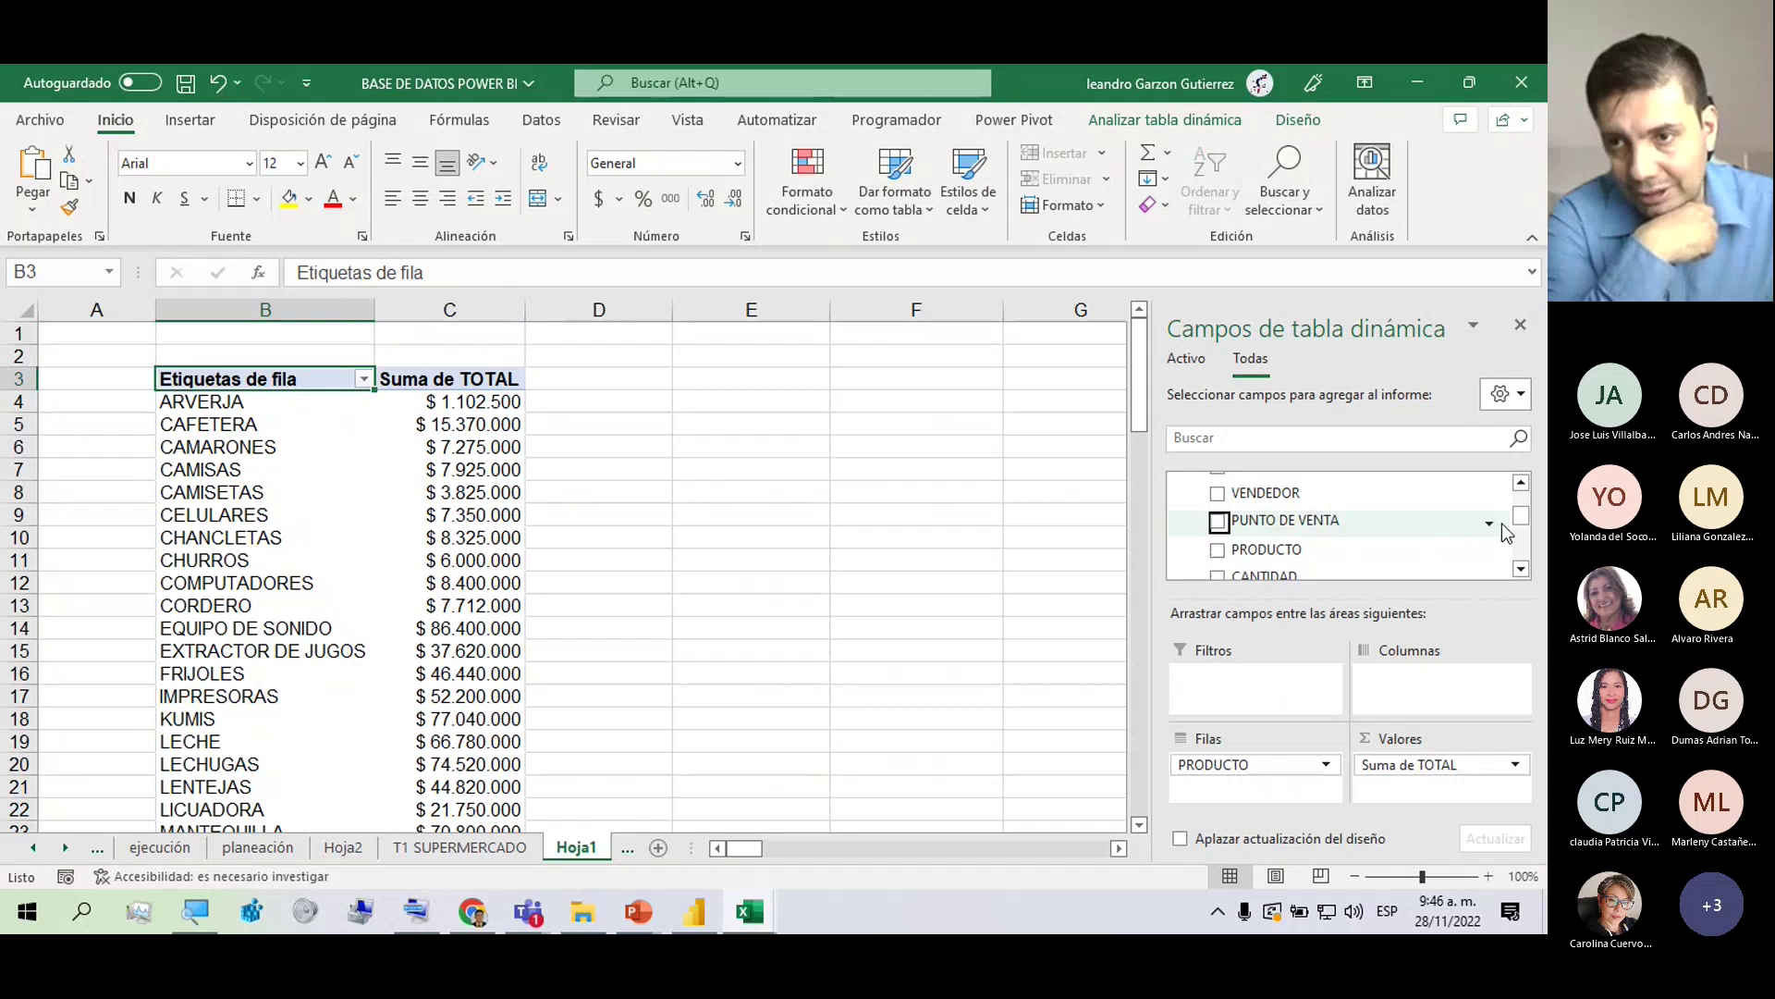
Add the fase field of T1_SUPERMERCADO to the pivot table as its report filter.
{"action": "left_click_drag", "start_coordinate": [1521, 516], "coordinate": [1521, 495]}
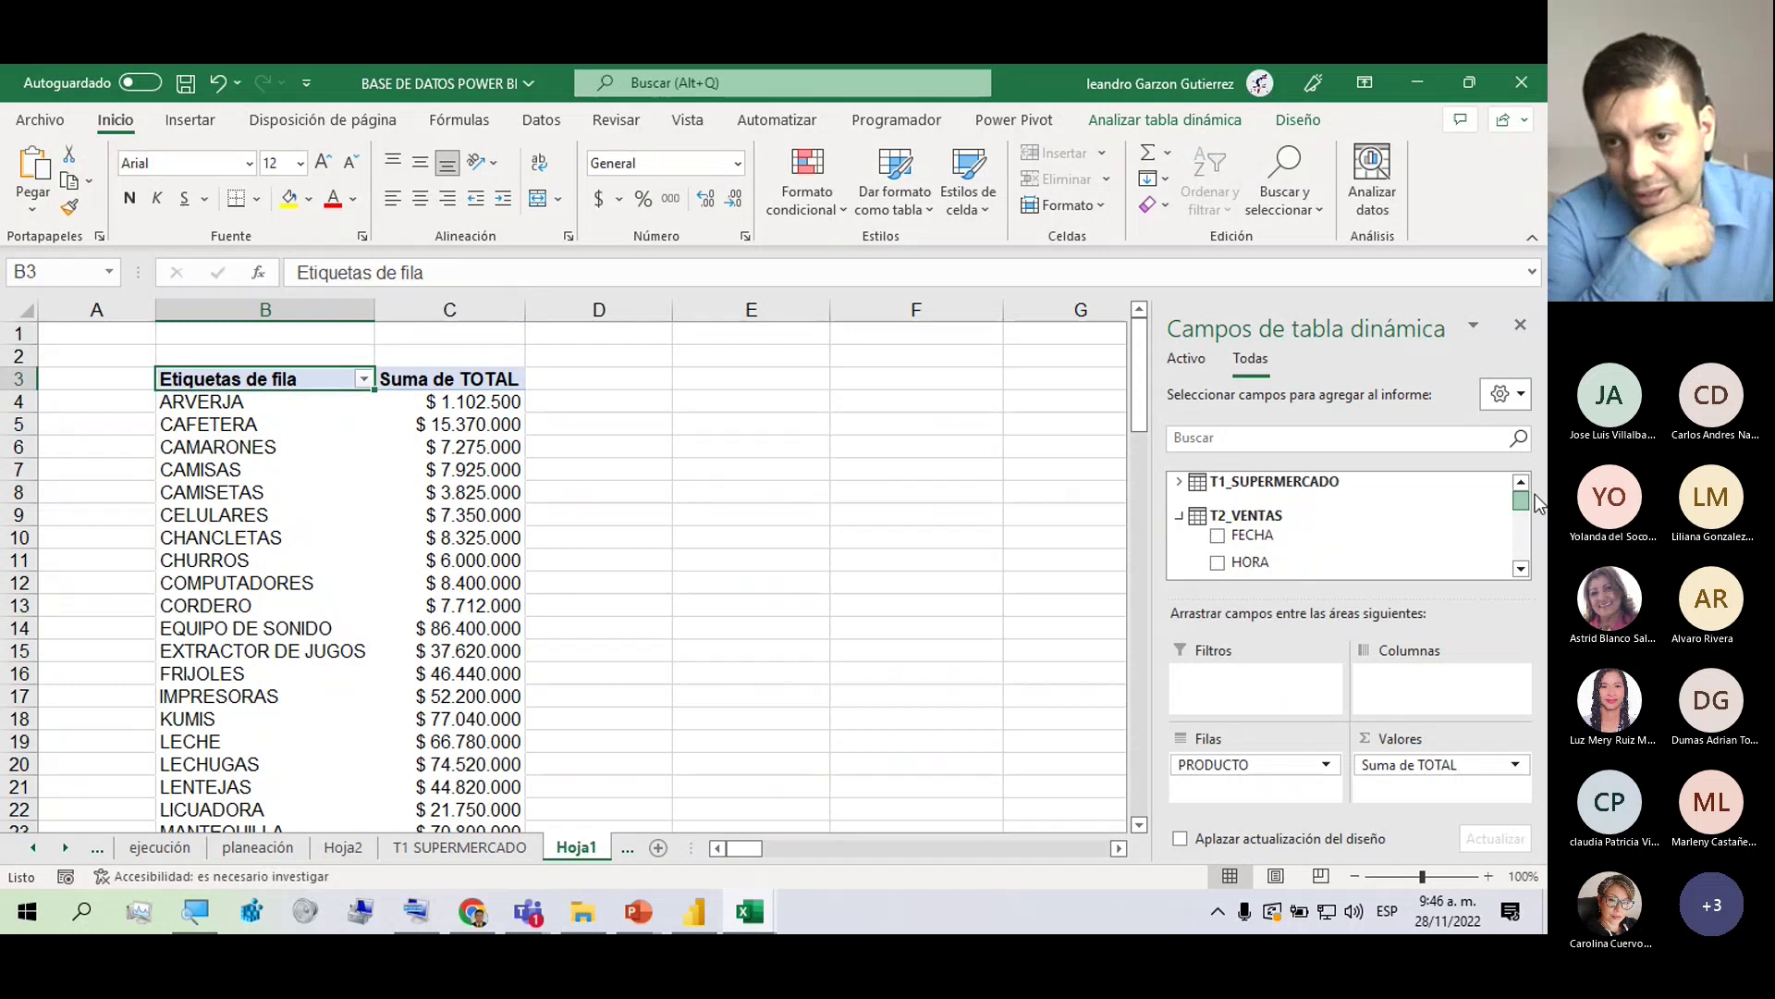
{"action": "left_click", "coordinate": [1177, 482]}
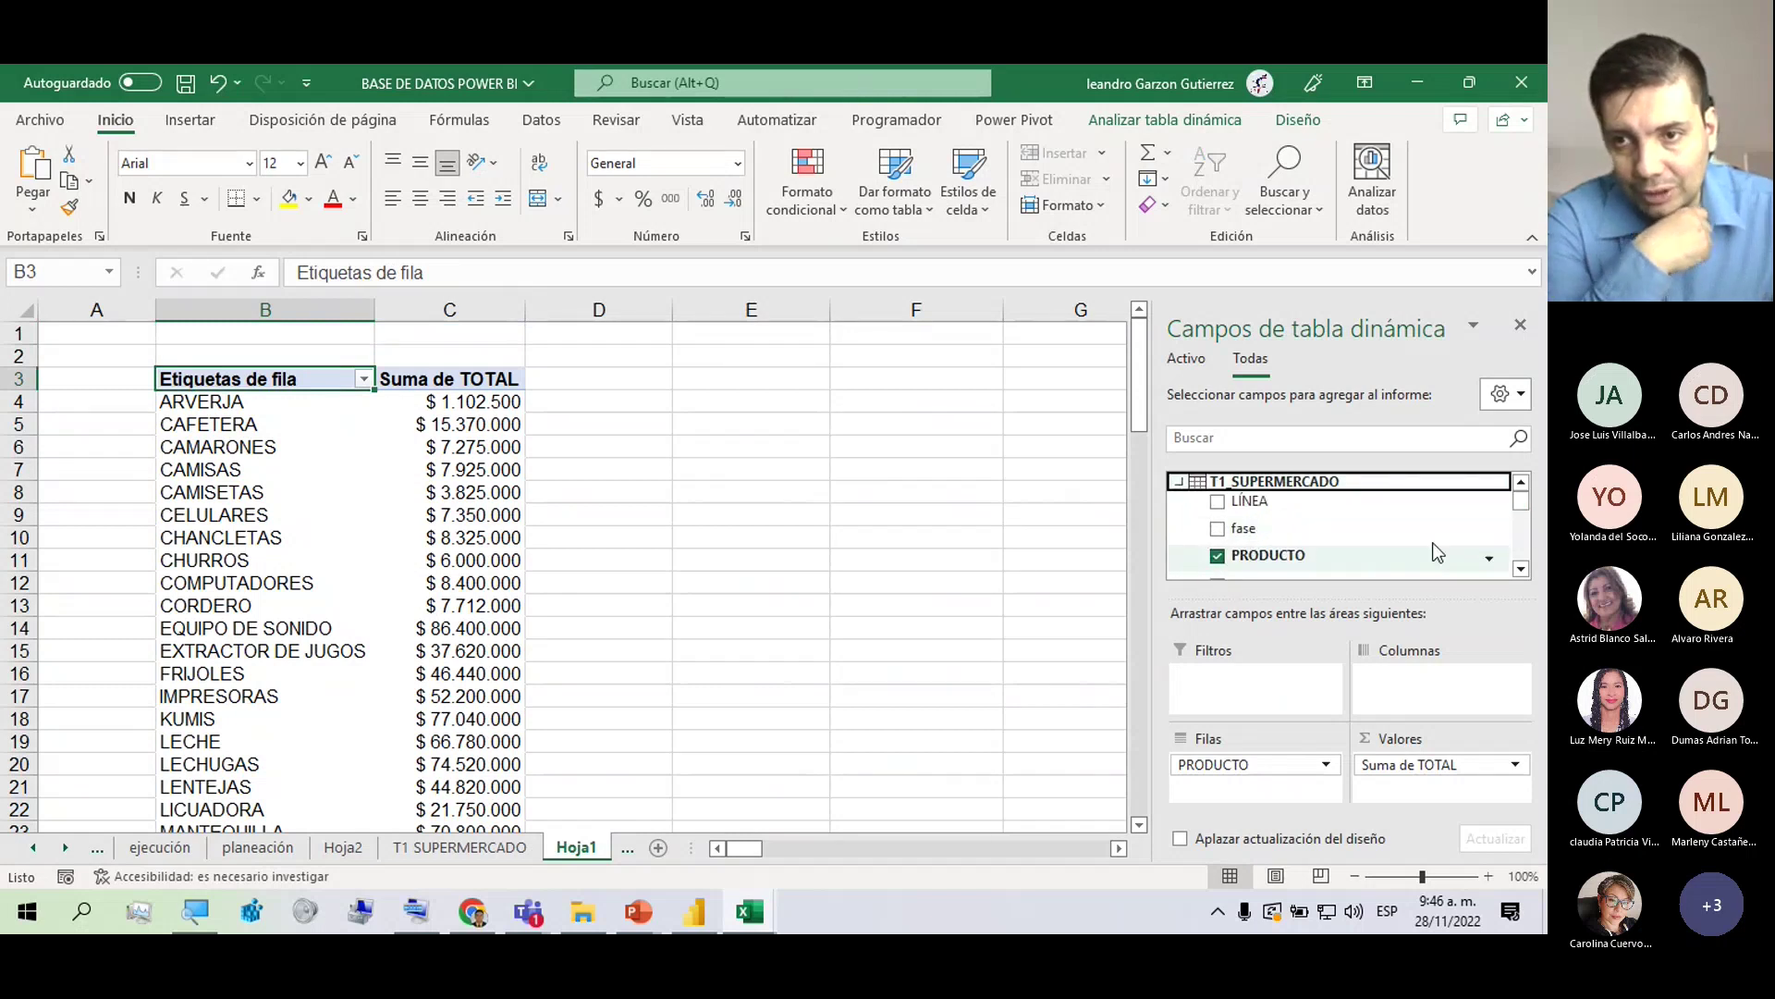
{"action": "scroll", "coordinate": [1523, 501], "scroll_direction": "down", "scroll_amount": 3}
{"action": "scroll", "coordinate": [1523, 501], "scroll_direction": "up", "scroll_amount": 3}
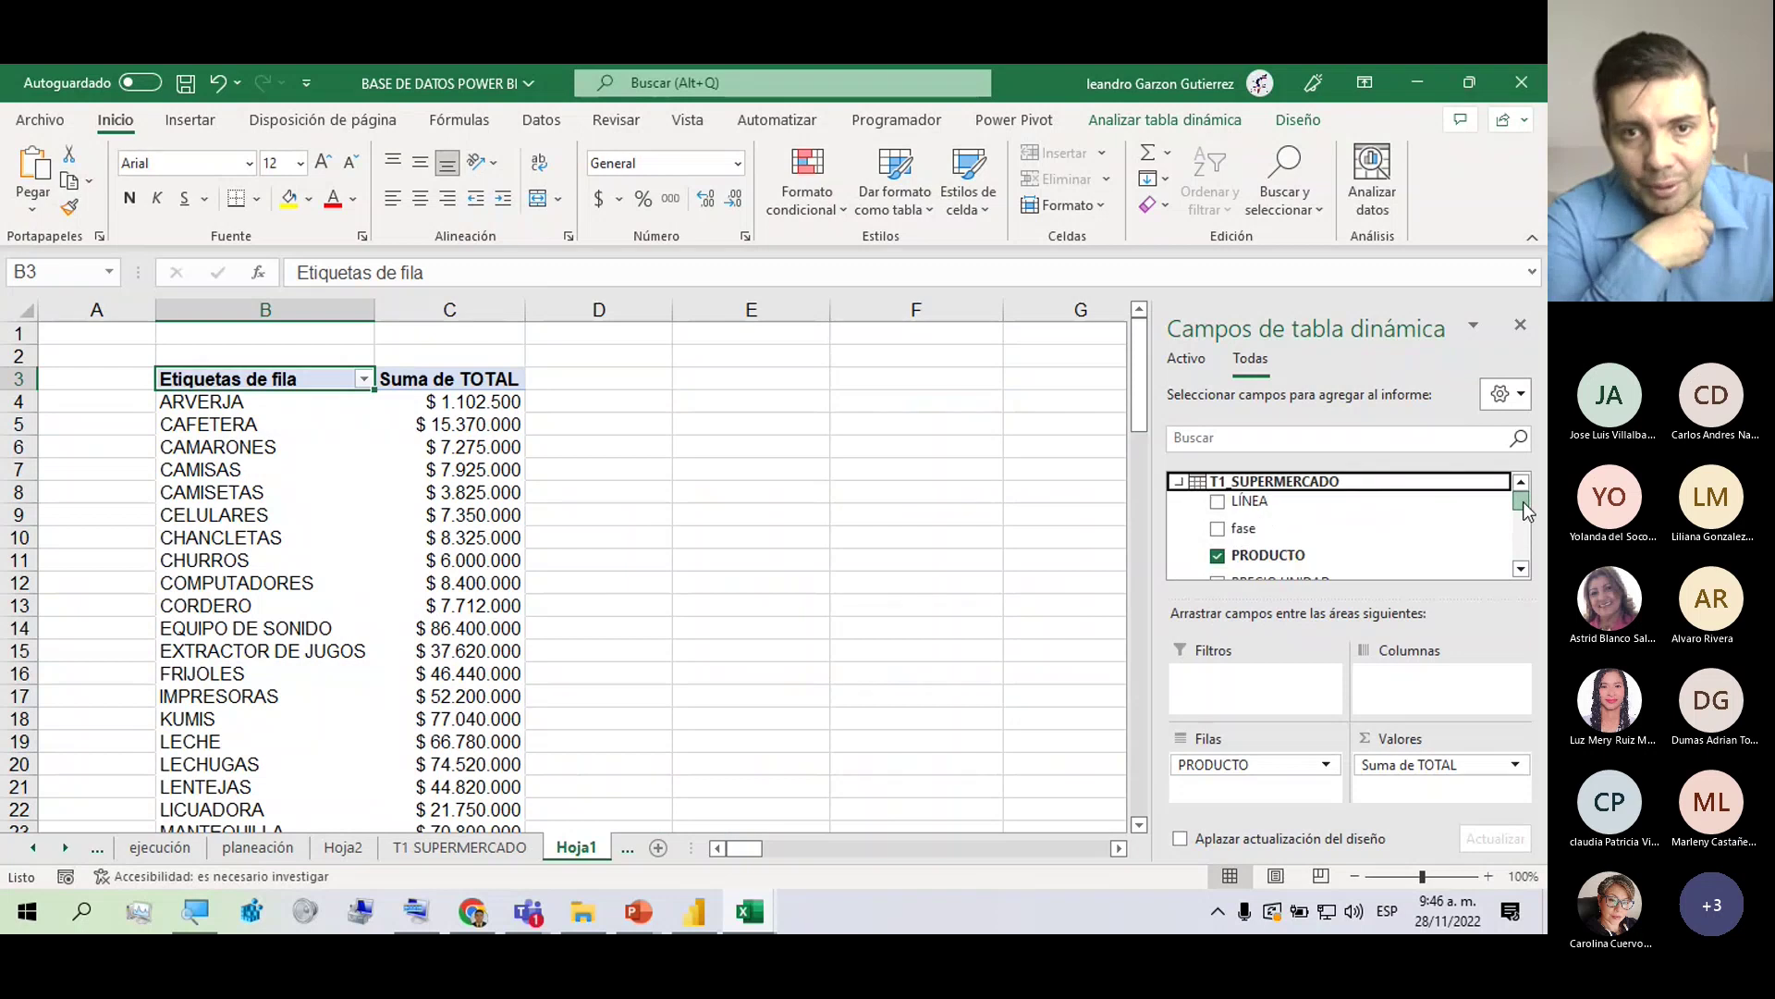
{"action": "left_click_drag", "start_coordinate": [1523, 502], "coordinate": [1522, 529]}
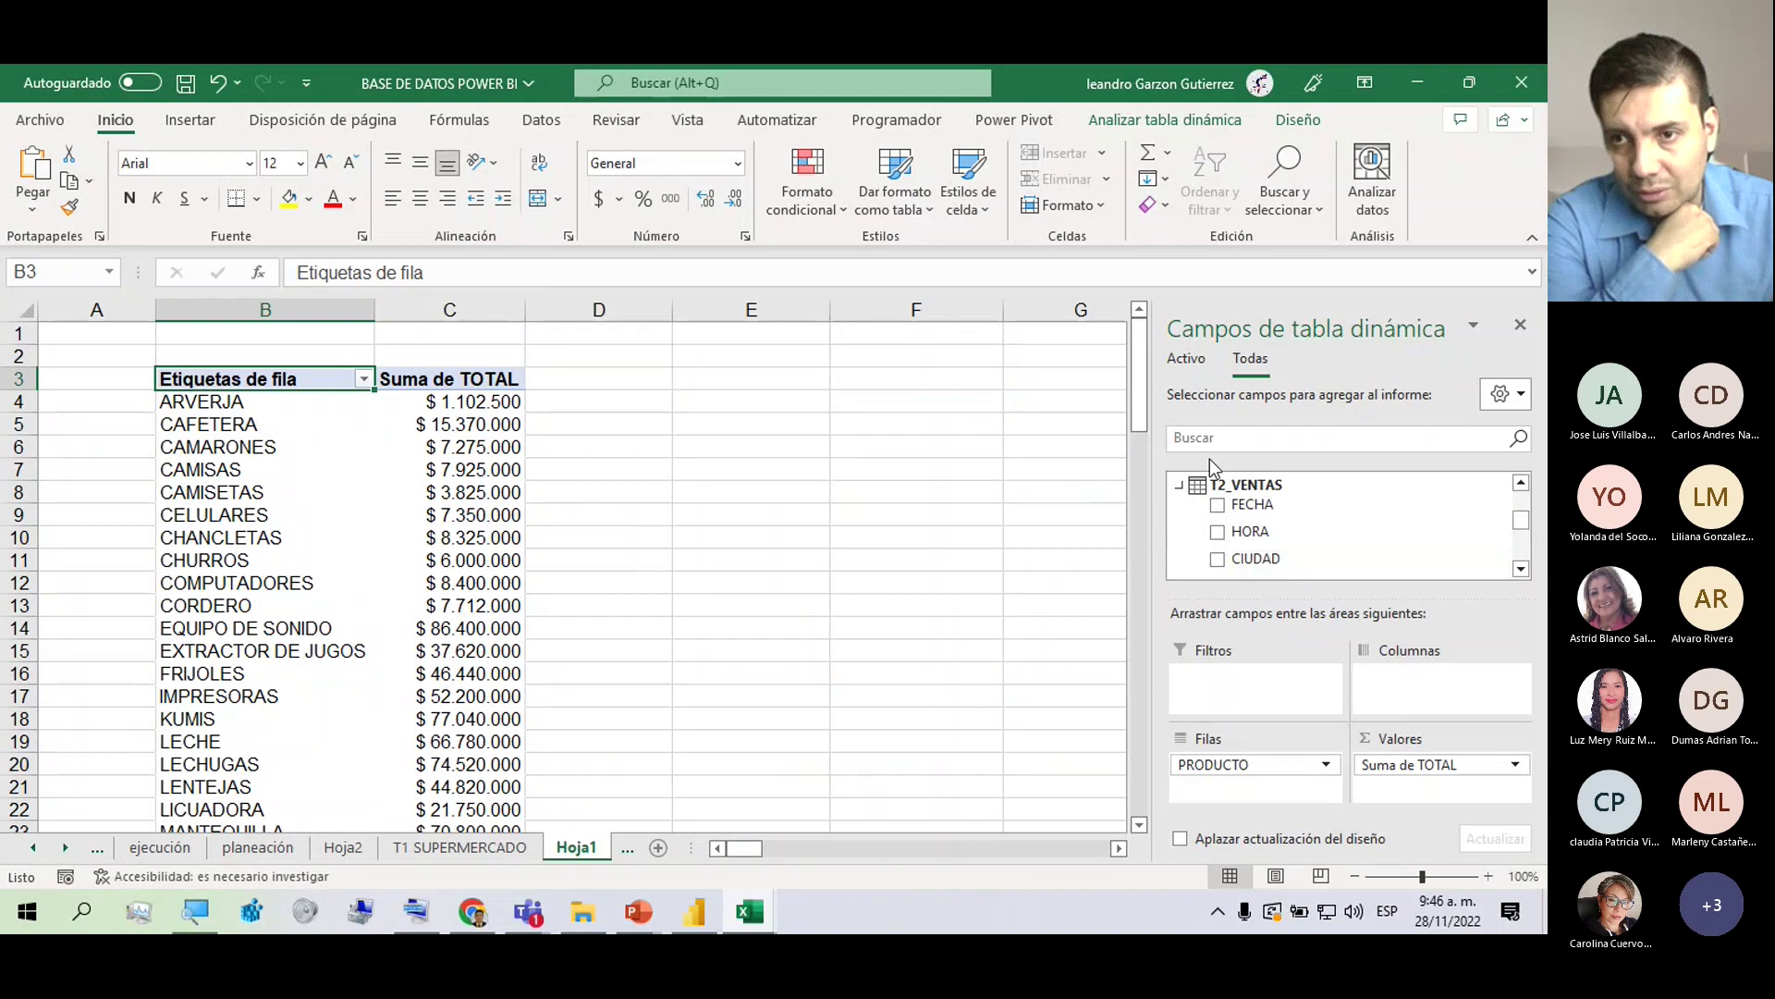
{"action": "scroll", "coordinate": [1519, 515], "scroll_direction": "up", "scroll_amount": 3}
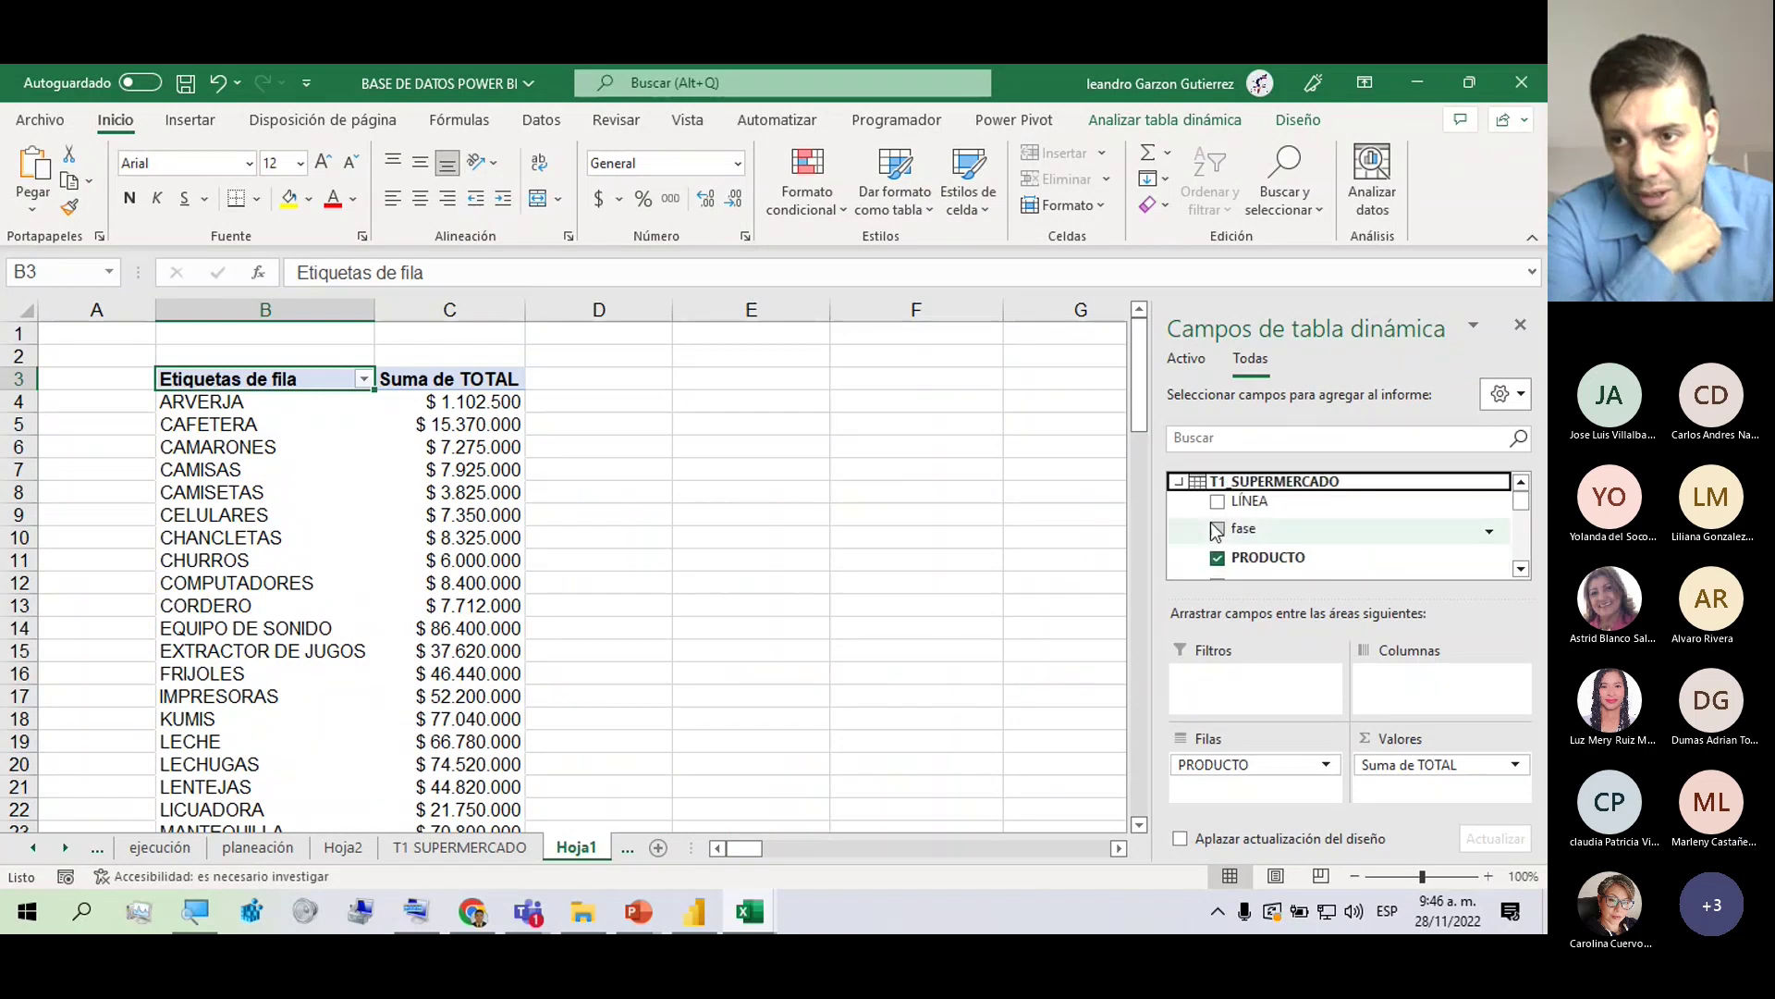
{"action": "left_click_drag", "start_coordinate": [1235, 532], "coordinate": [1215, 677]}
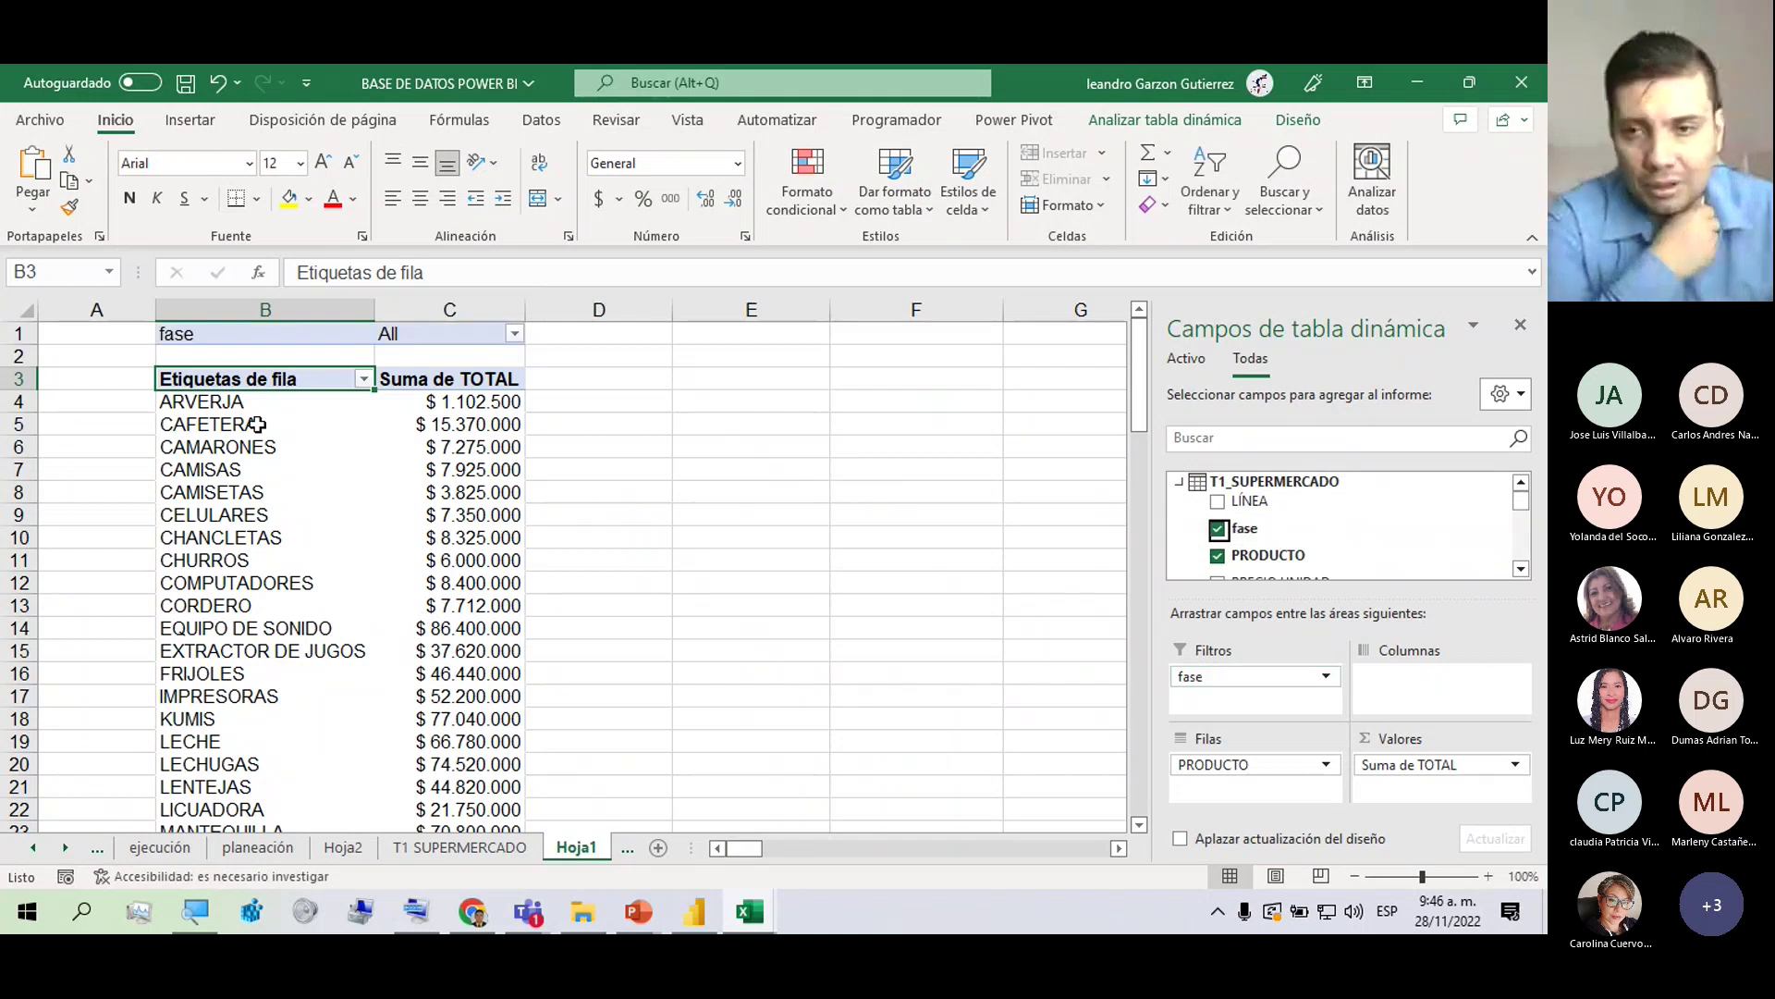
Add the VENDEDOR field of T2_VENTAS to the pivot table's columns.
{"action": "left_click_drag", "start_coordinate": [1522, 509], "coordinate": [1526, 521]}
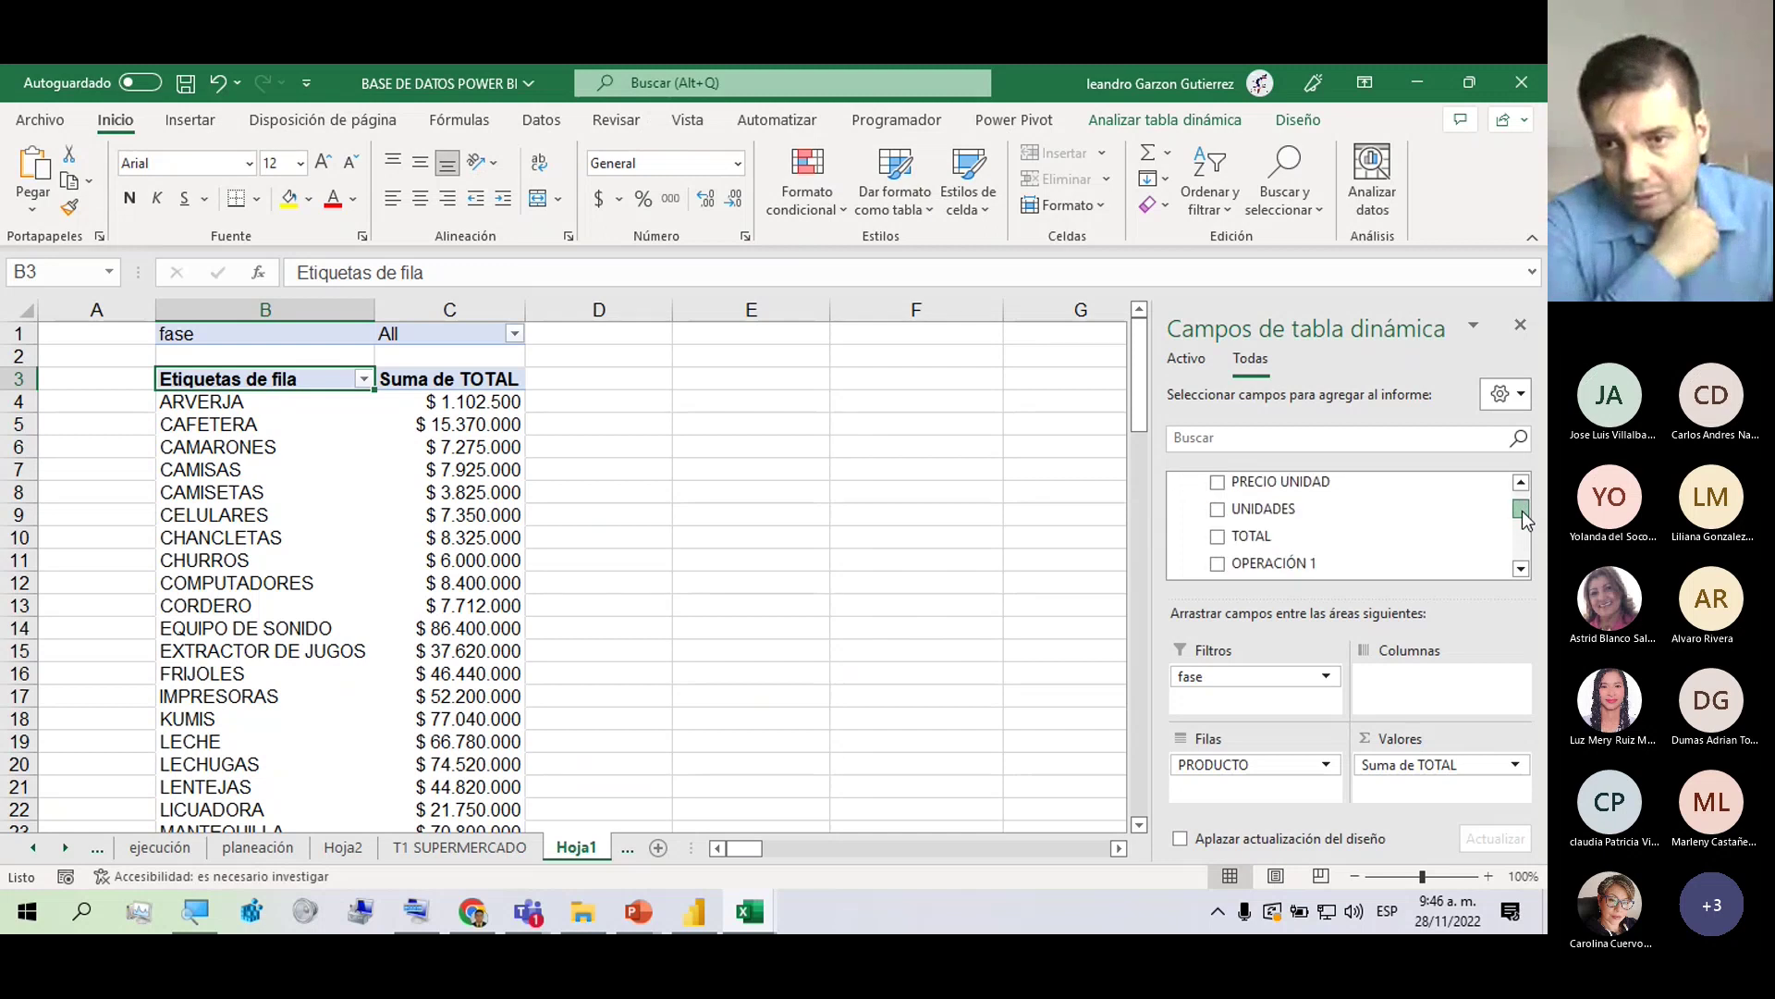
{"action": "left_click_drag", "start_coordinate": [1524, 519], "coordinate": [1523, 535]}
{"action": "left_click_drag", "start_coordinate": [1242, 500], "coordinate": [1406, 685]}
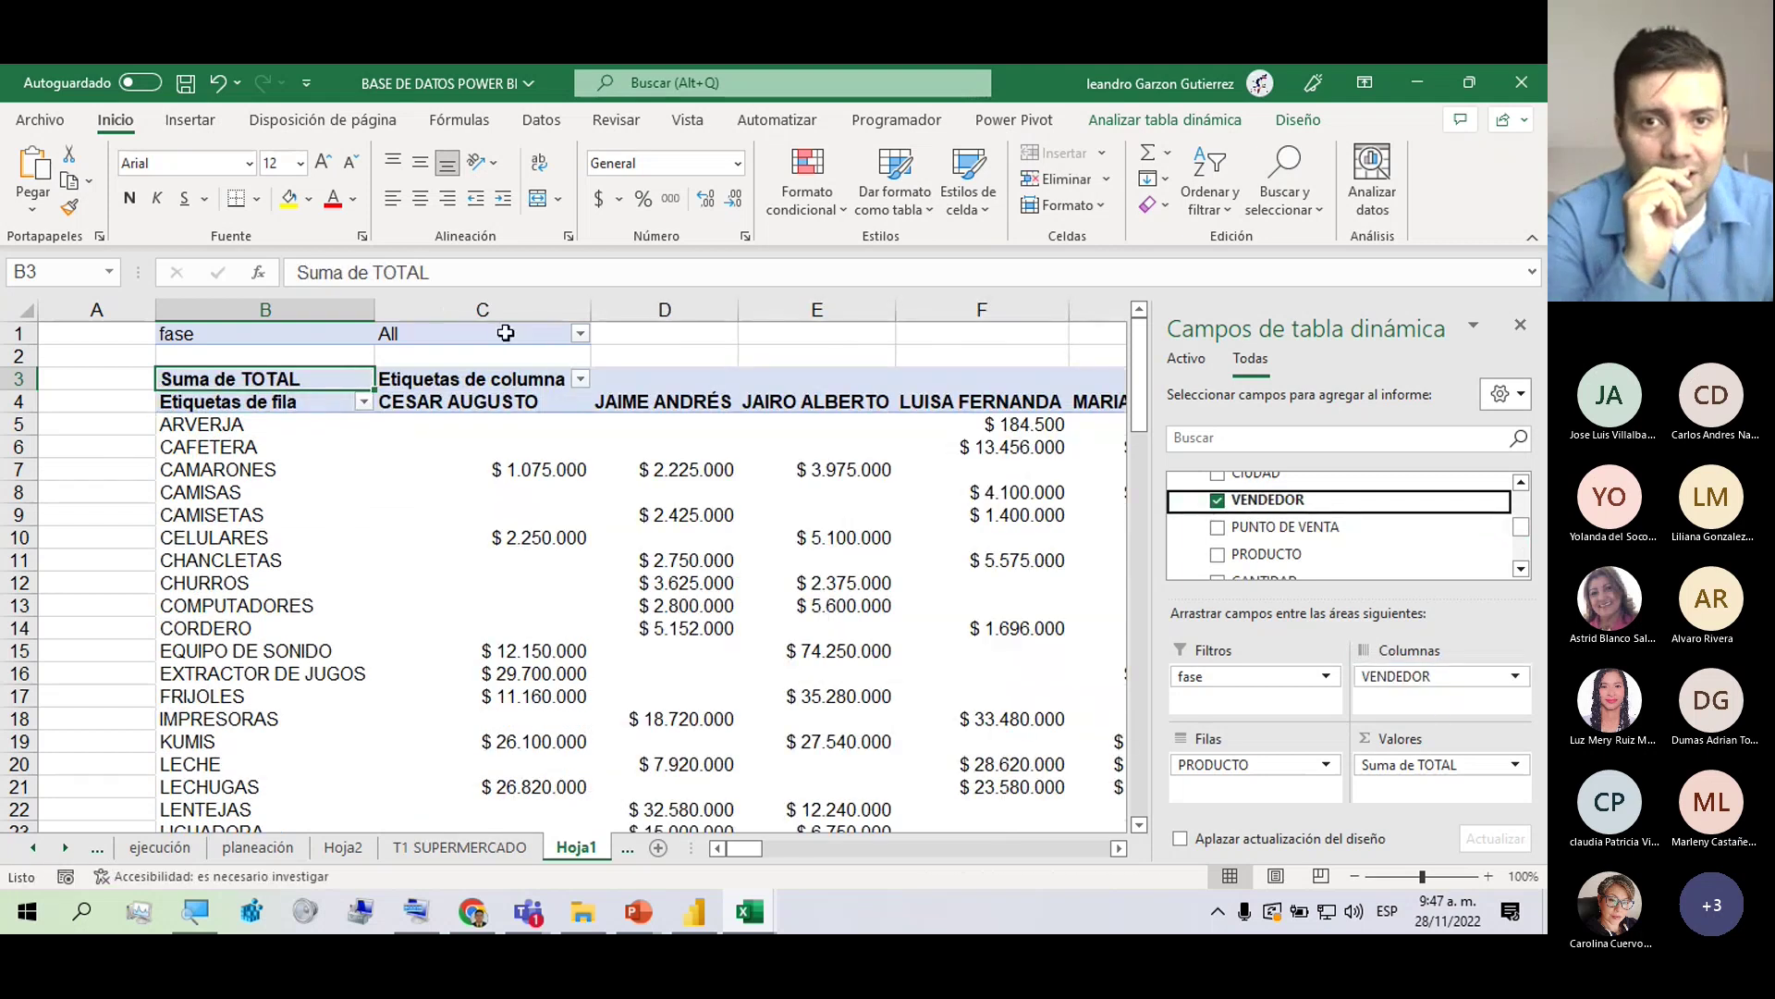
Check the pivot table's option commands and review the fields of T1_SUPERMERCADO and T2_VENTAS.
{"action": "left_click", "coordinate": [1219, 122]}
{"action": "left_click", "coordinate": [61, 205]}
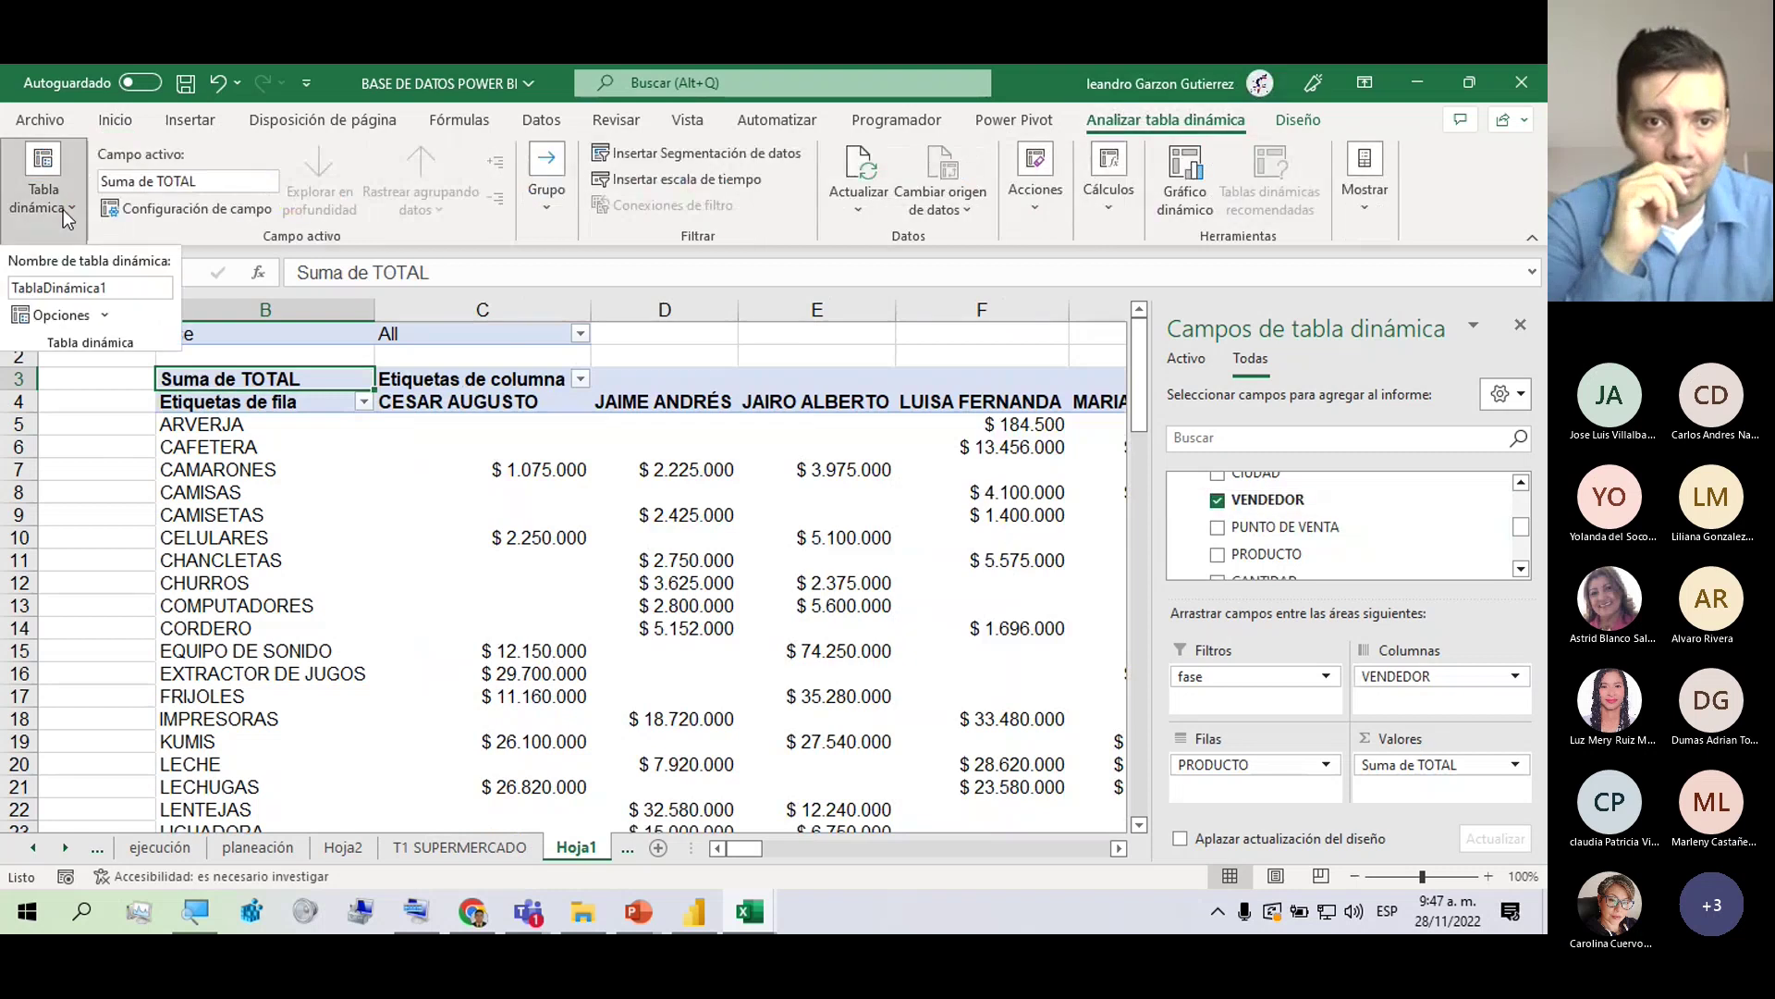
{"action": "left_click", "coordinate": [104, 320]}
{"action": "left_click", "coordinate": [104, 320]}
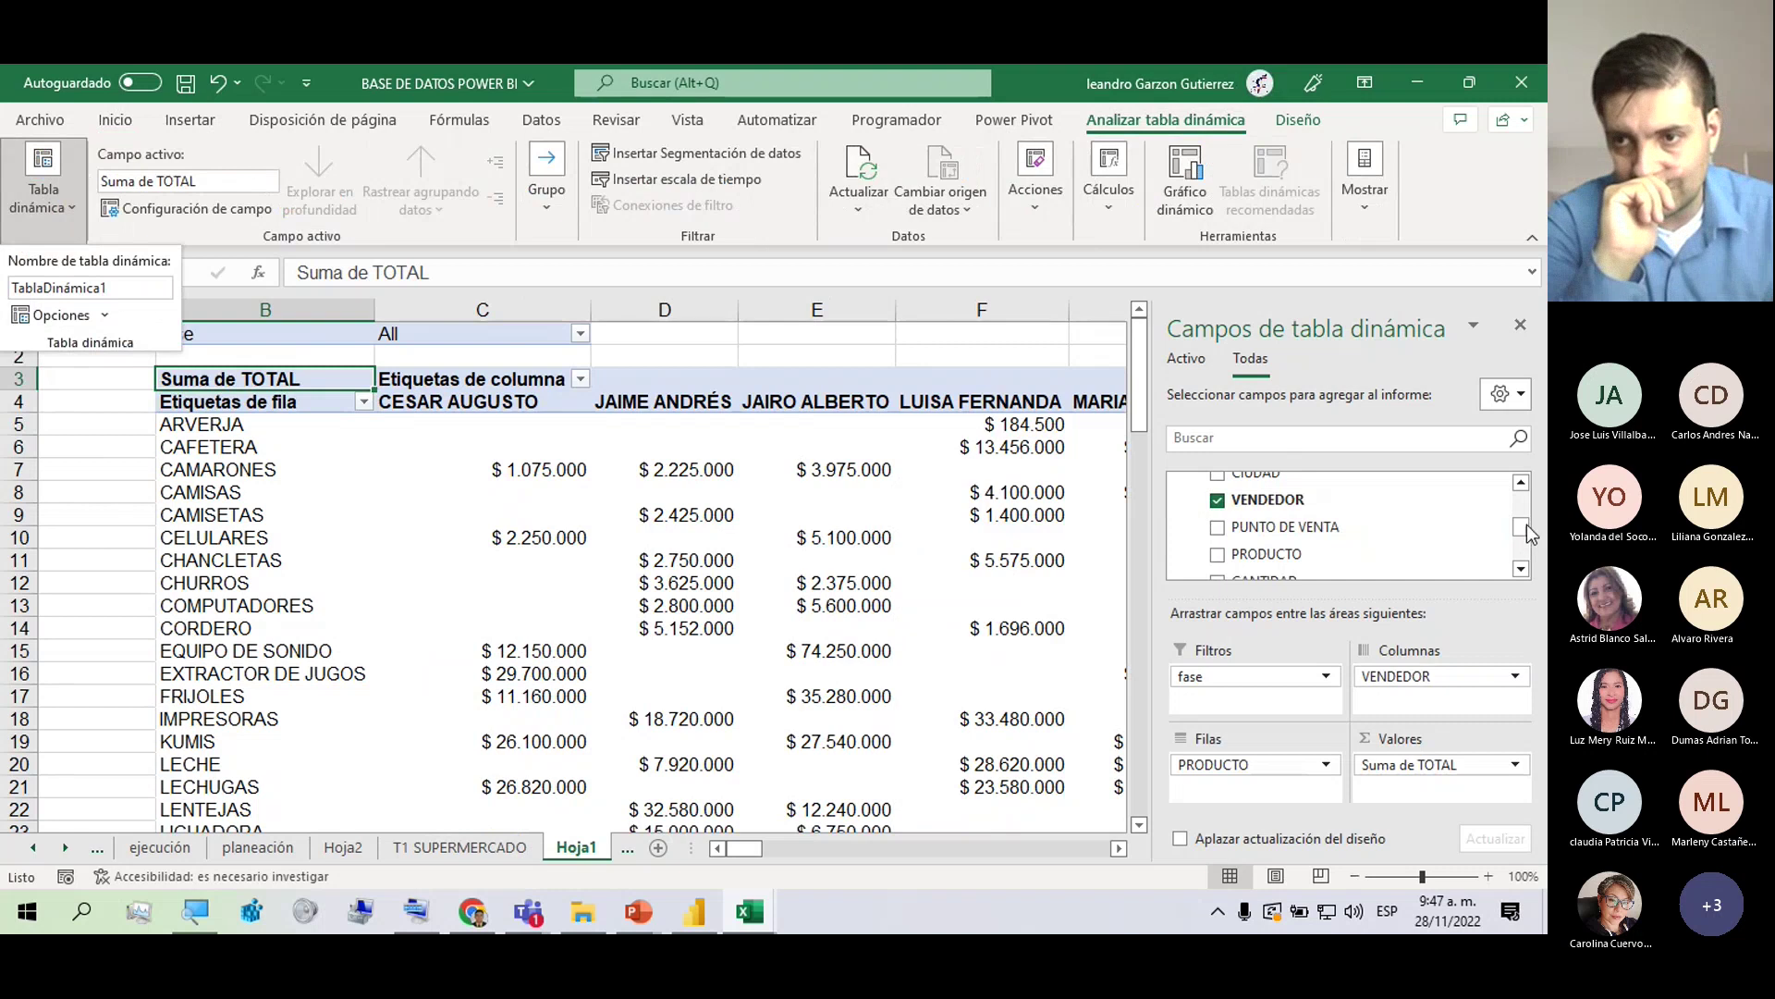
{"action": "left_click_drag", "start_coordinate": [1523, 535], "coordinate": [1523, 502]}
{"action": "scroll", "coordinate": [1352, 480], "scroll_direction": "down", "scroll_amount": 3}
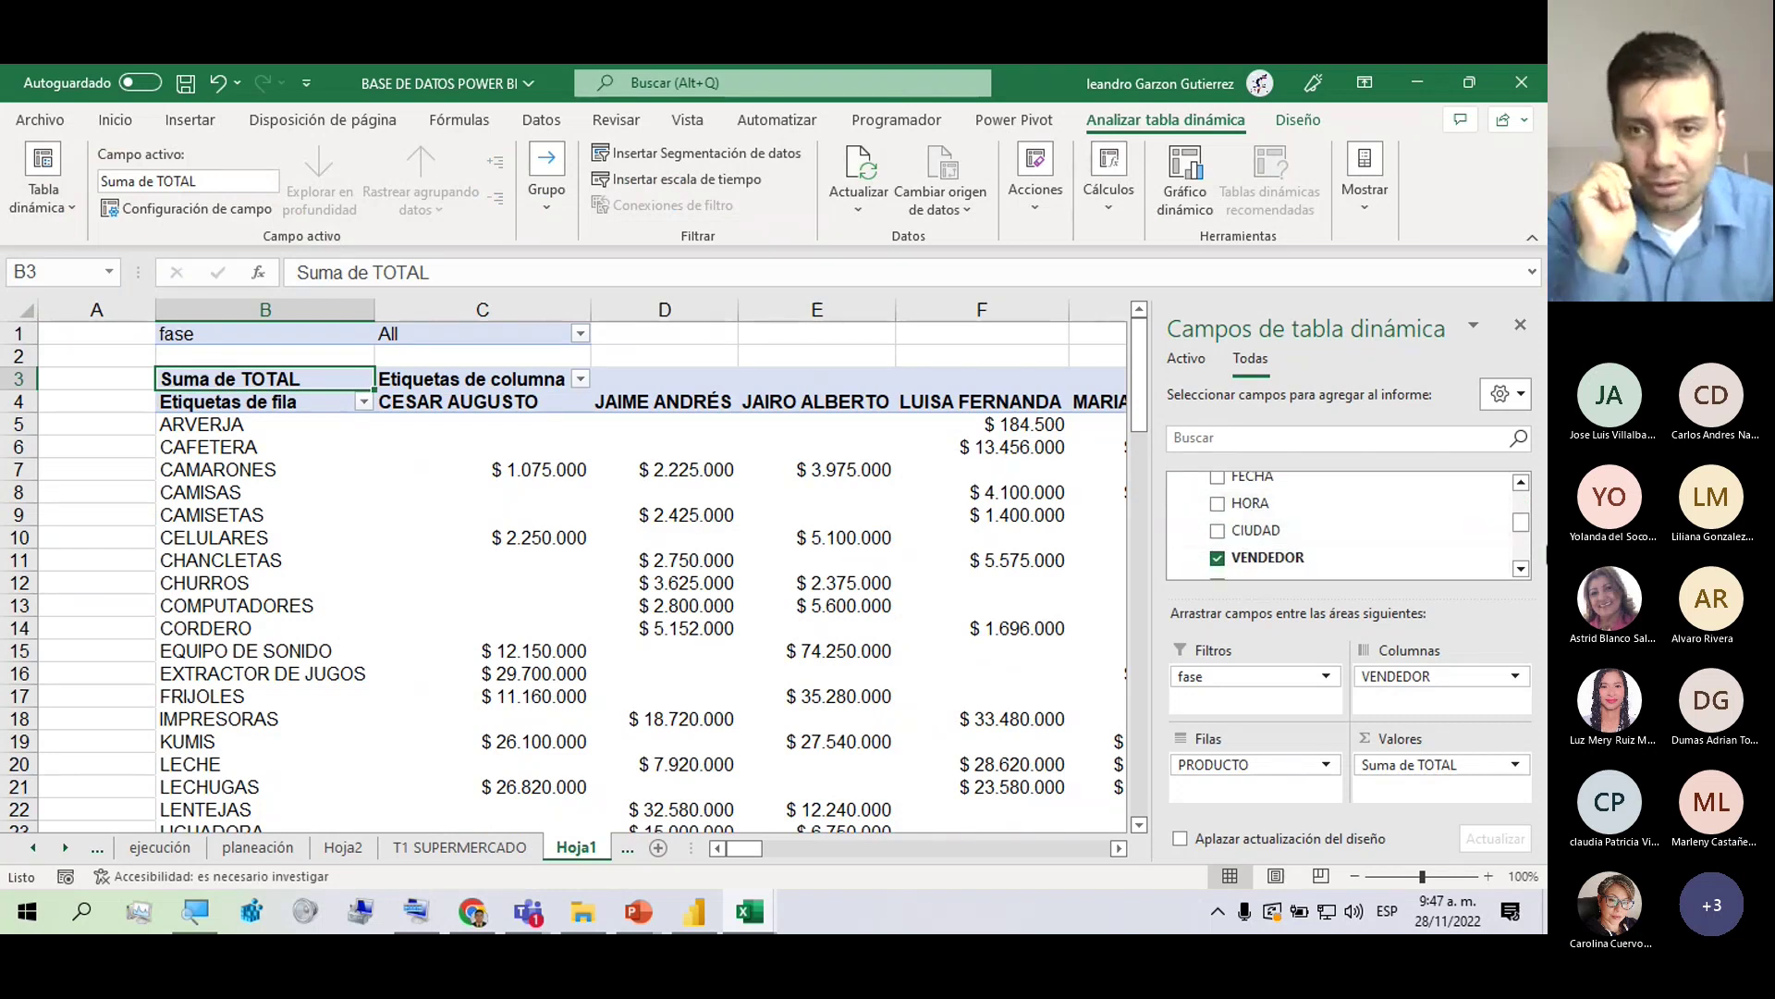
{"action": "scroll", "coordinate": [1524, 527], "scroll_direction": "up", "scroll_amount": 10}
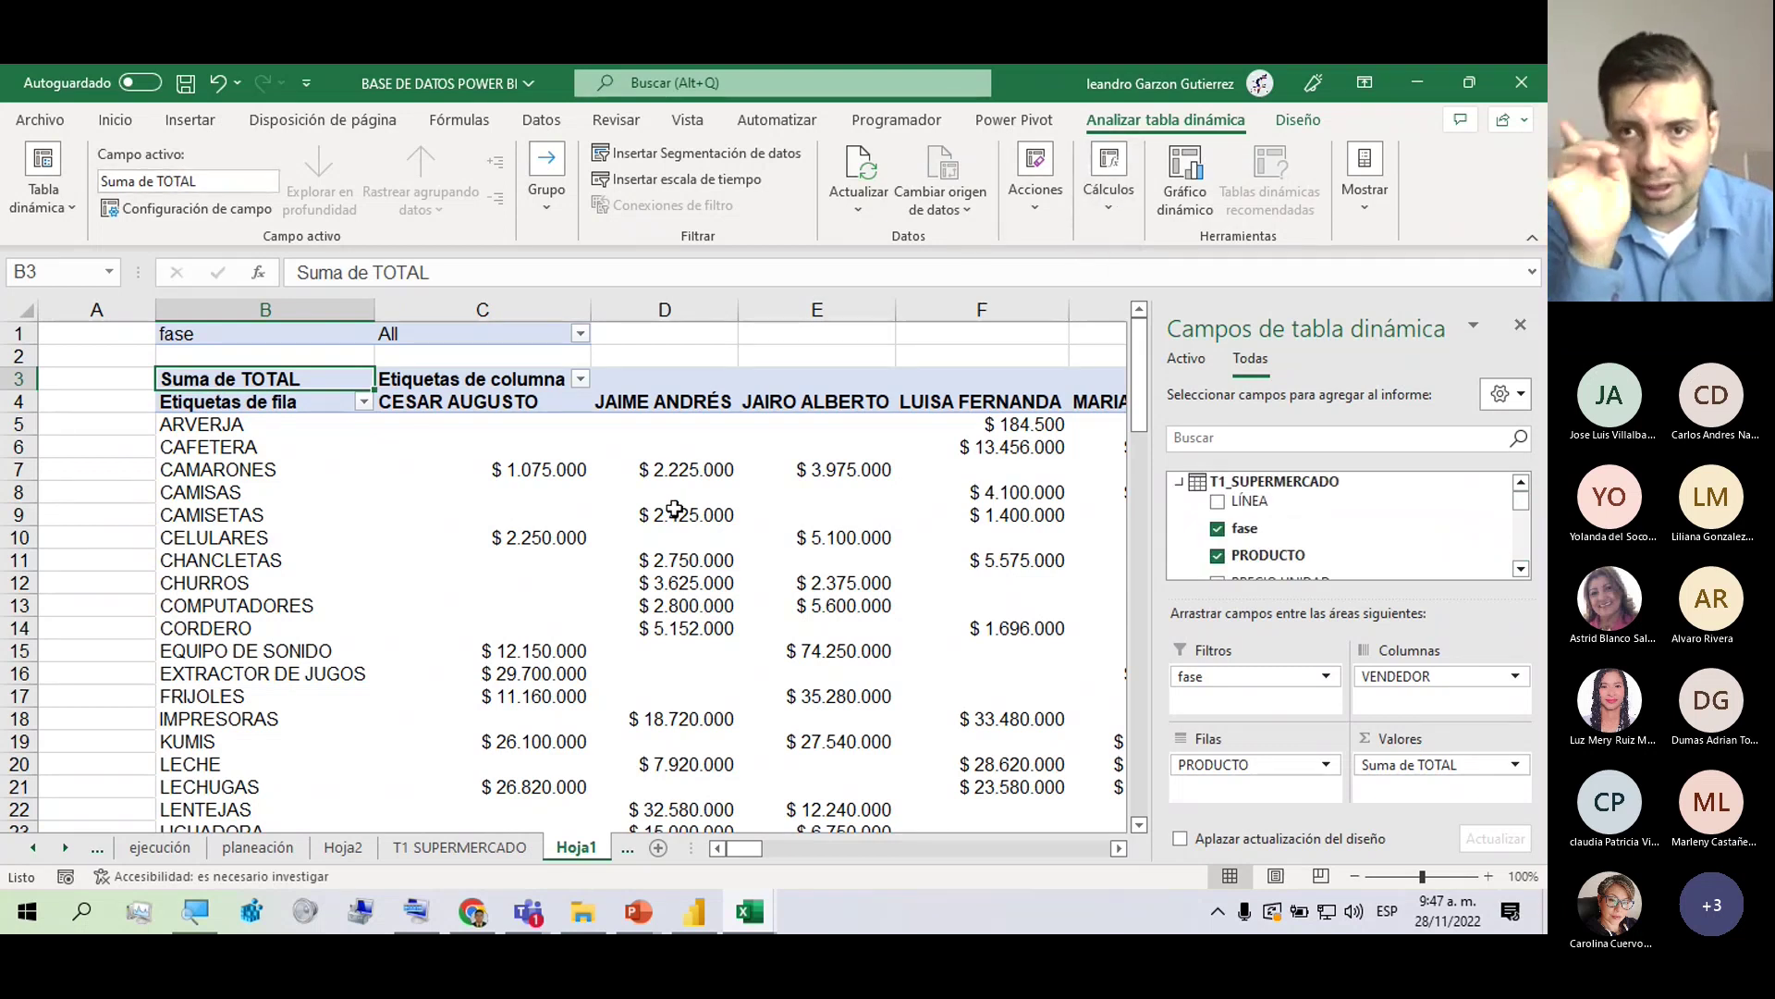
{"action": "mouse_move", "coordinate": [675, 507]}
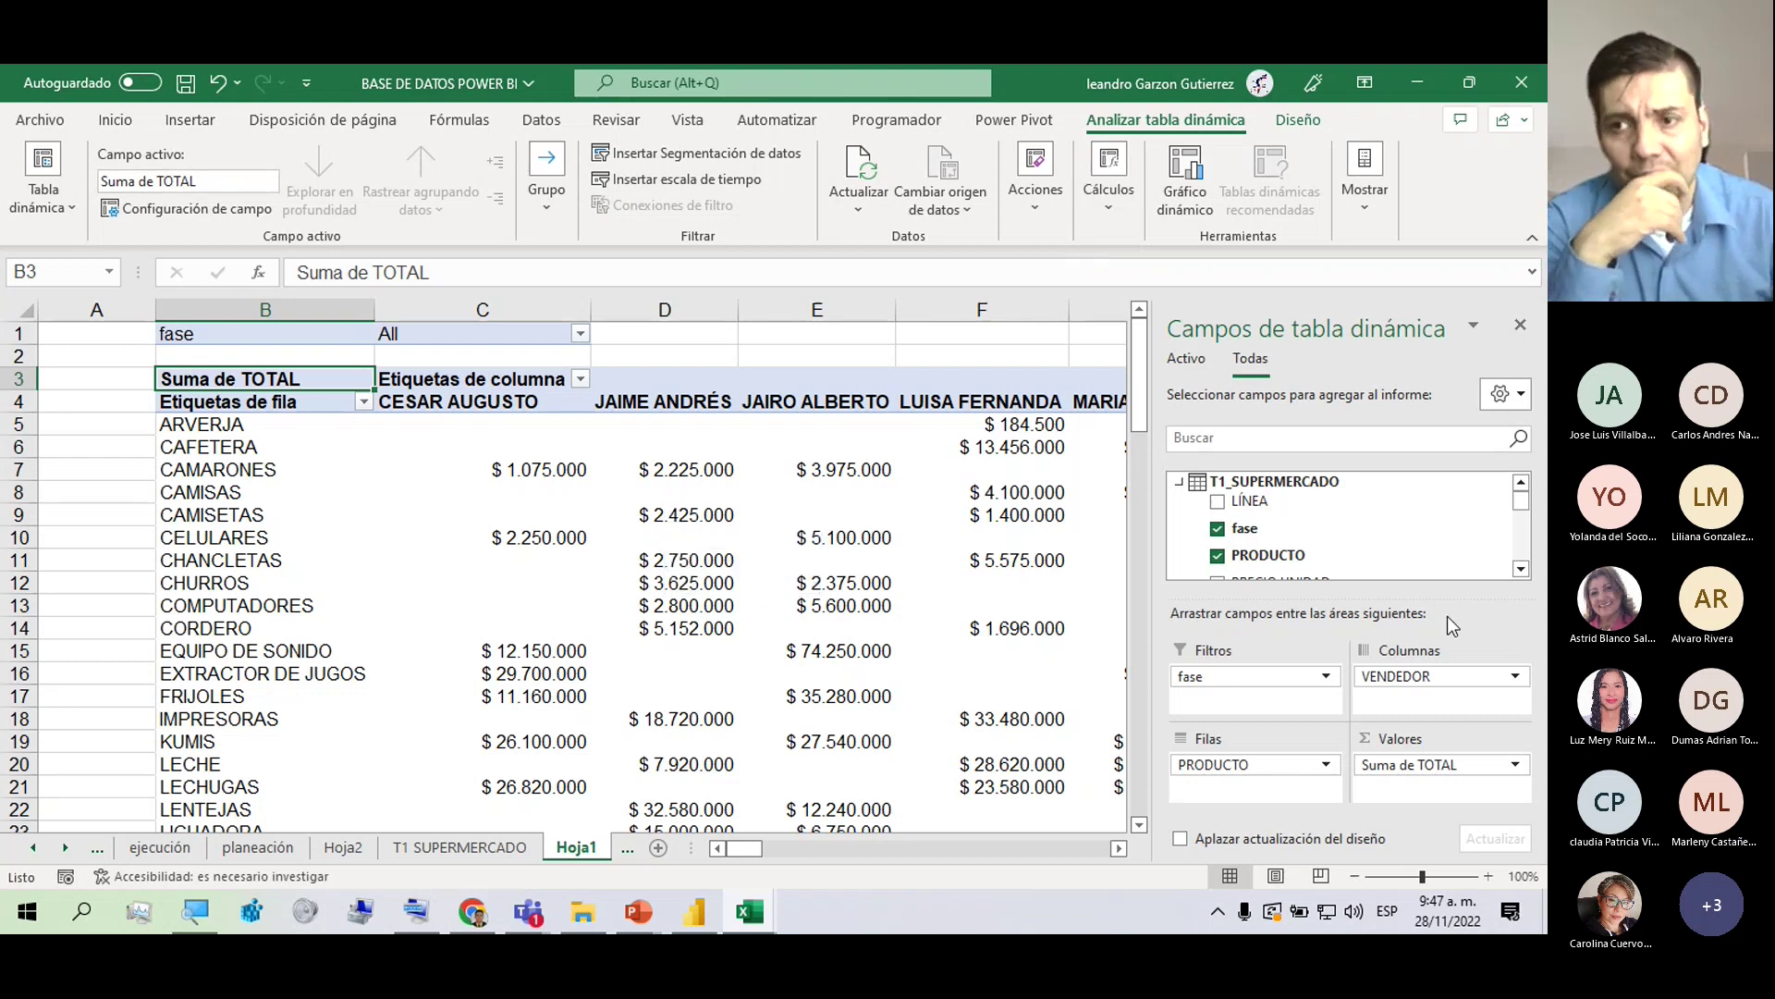
{"action": "mouse_move", "coordinate": [1522, 503]}
{"action": "left_mouse_down"}
{"action": "mouse_move", "coordinate": [1533, 531]}
{"action": "mouse_move", "coordinate": [1540, 486]}
{"action": "left_mouse_up"}
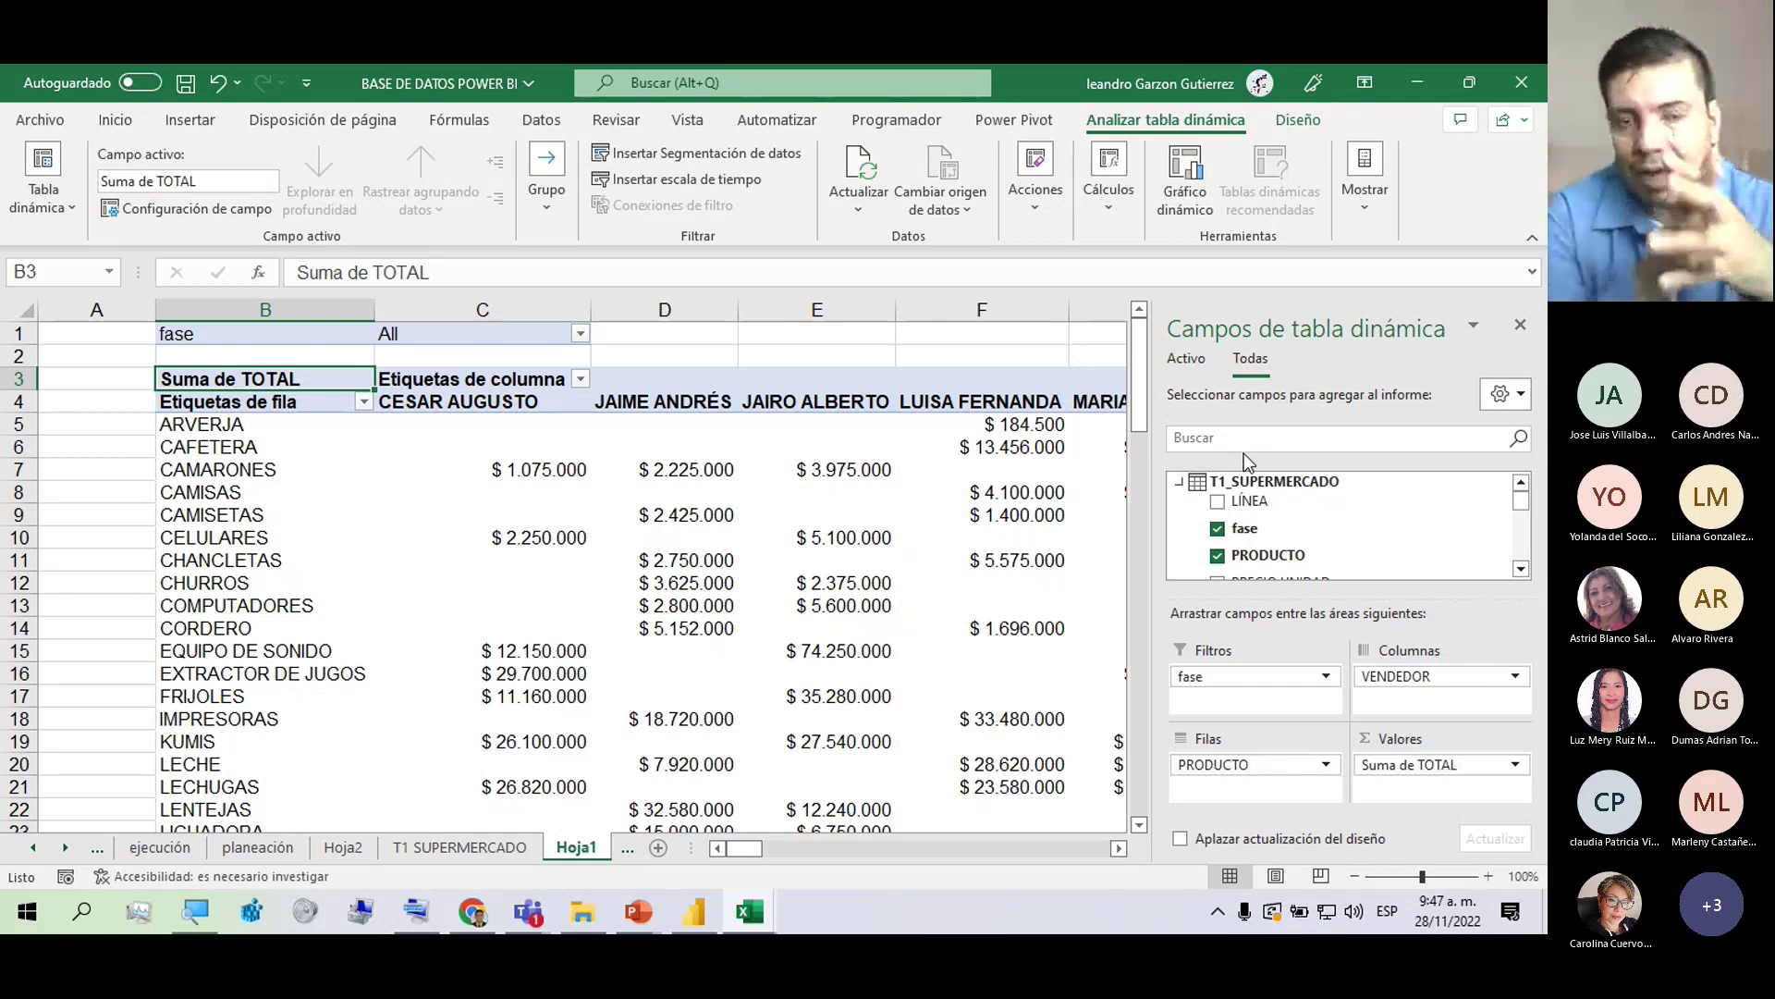
Make PRODUCTO the report filter and fase the row field, and check the availability of the report filter pages command.
{"action": "left_click", "coordinate": [268, 537]}
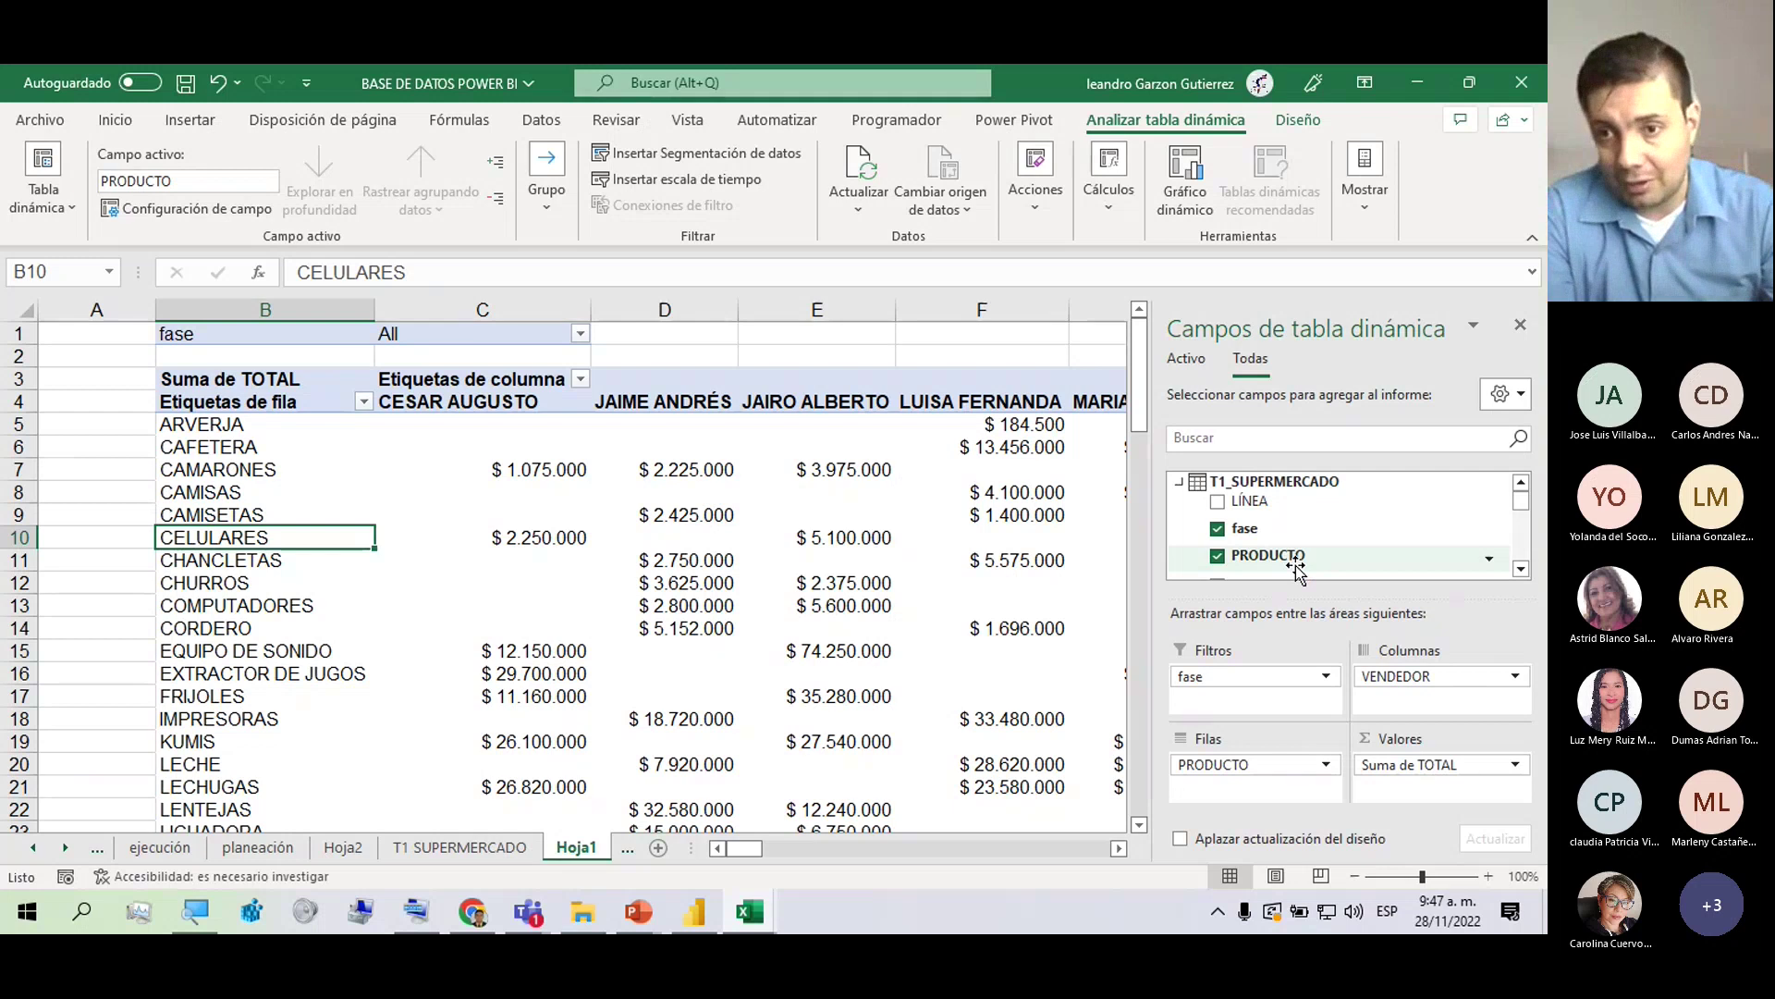
{"action": "left_click_drag", "start_coordinate": [1296, 566], "coordinate": [1280, 777]}
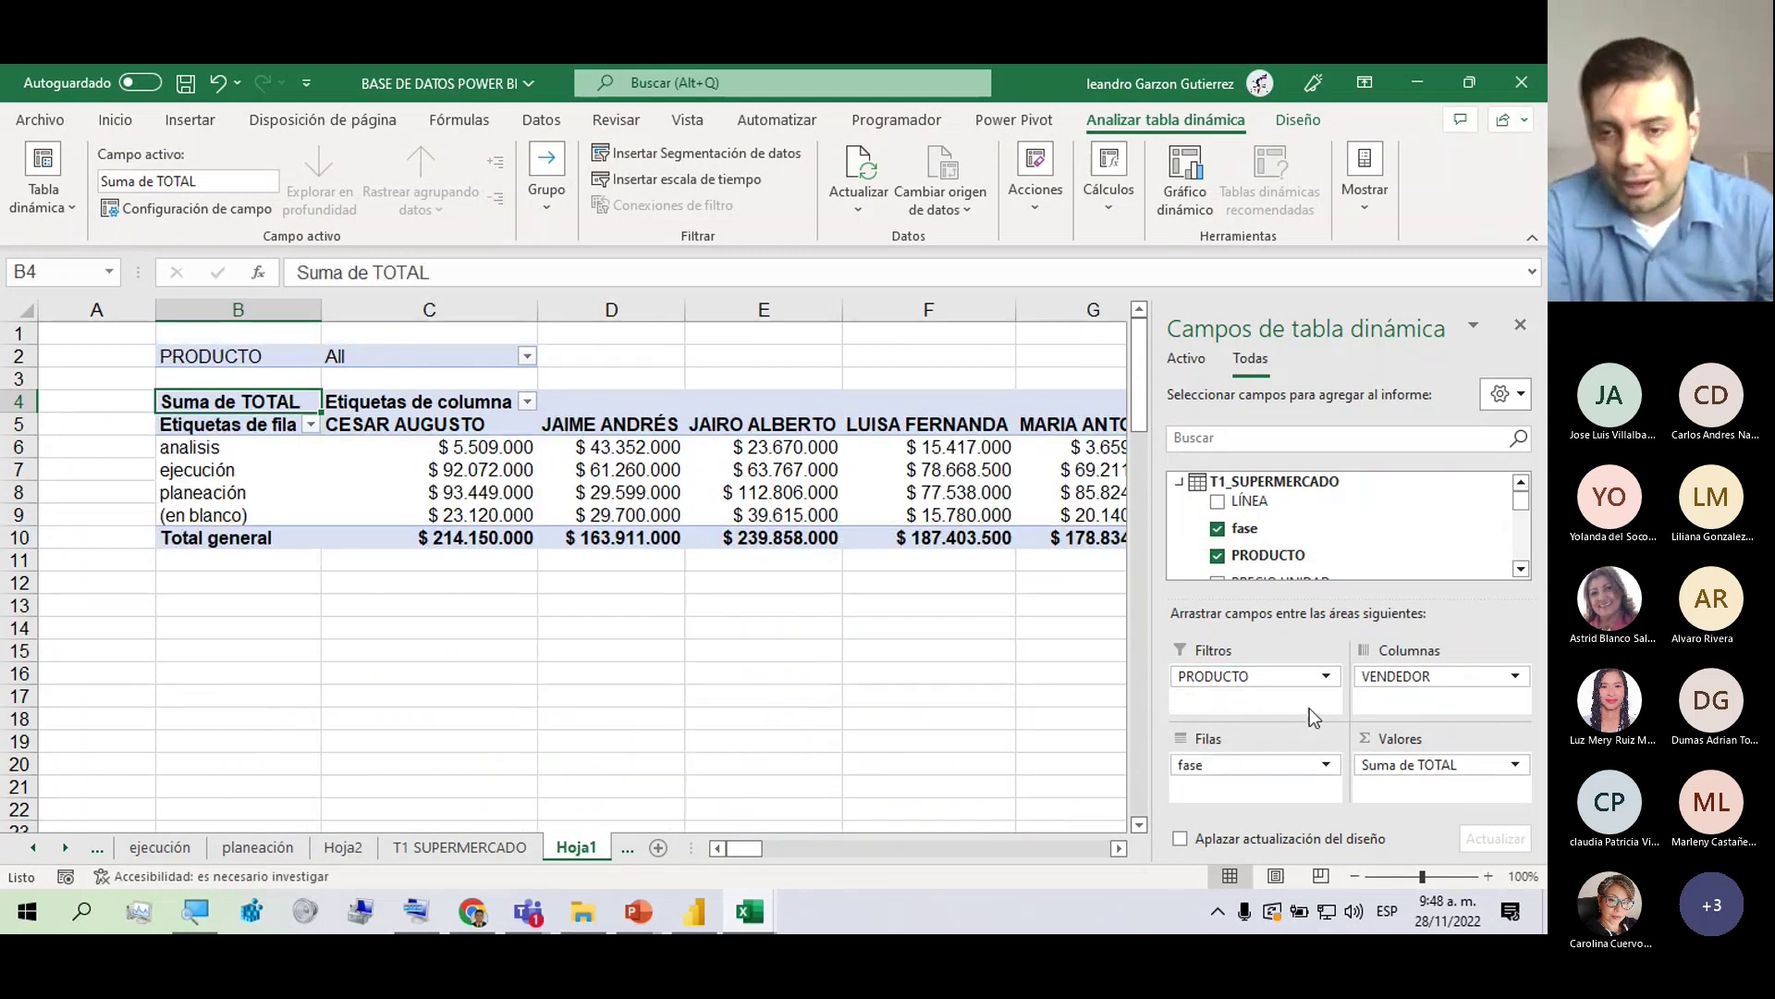
{"action": "left_click", "coordinate": [43, 185]}
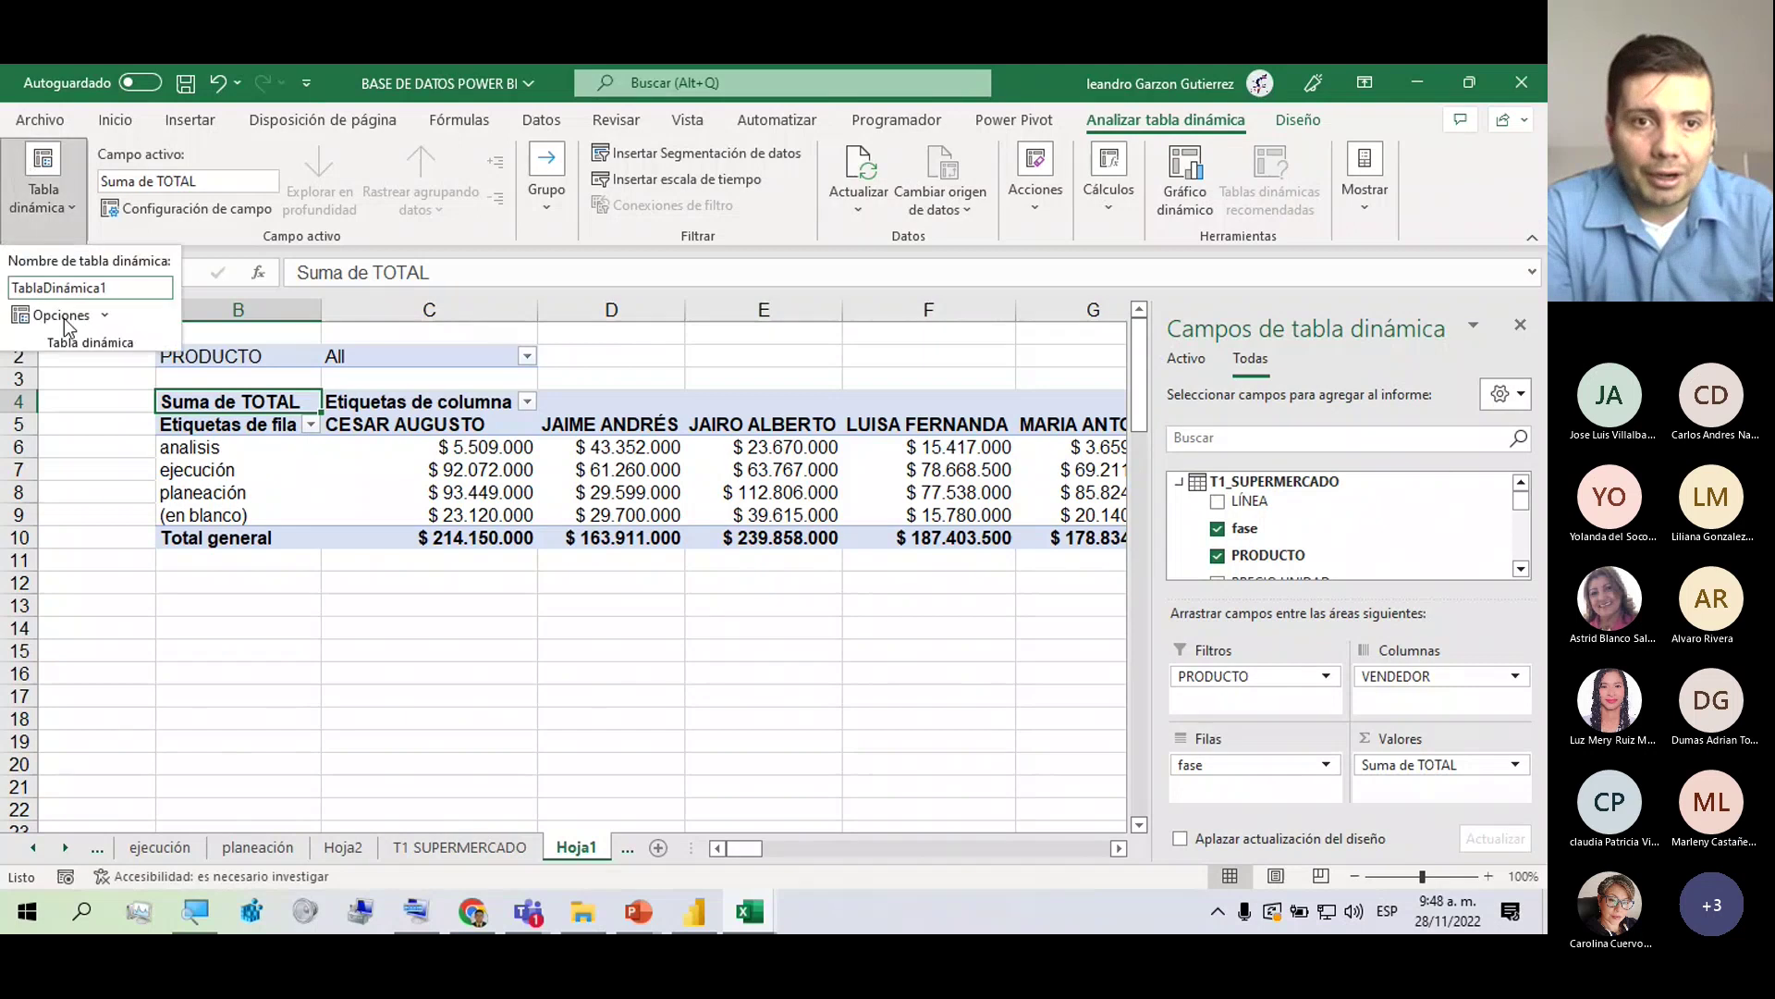
{"action": "left_click", "coordinate": [62, 316]}
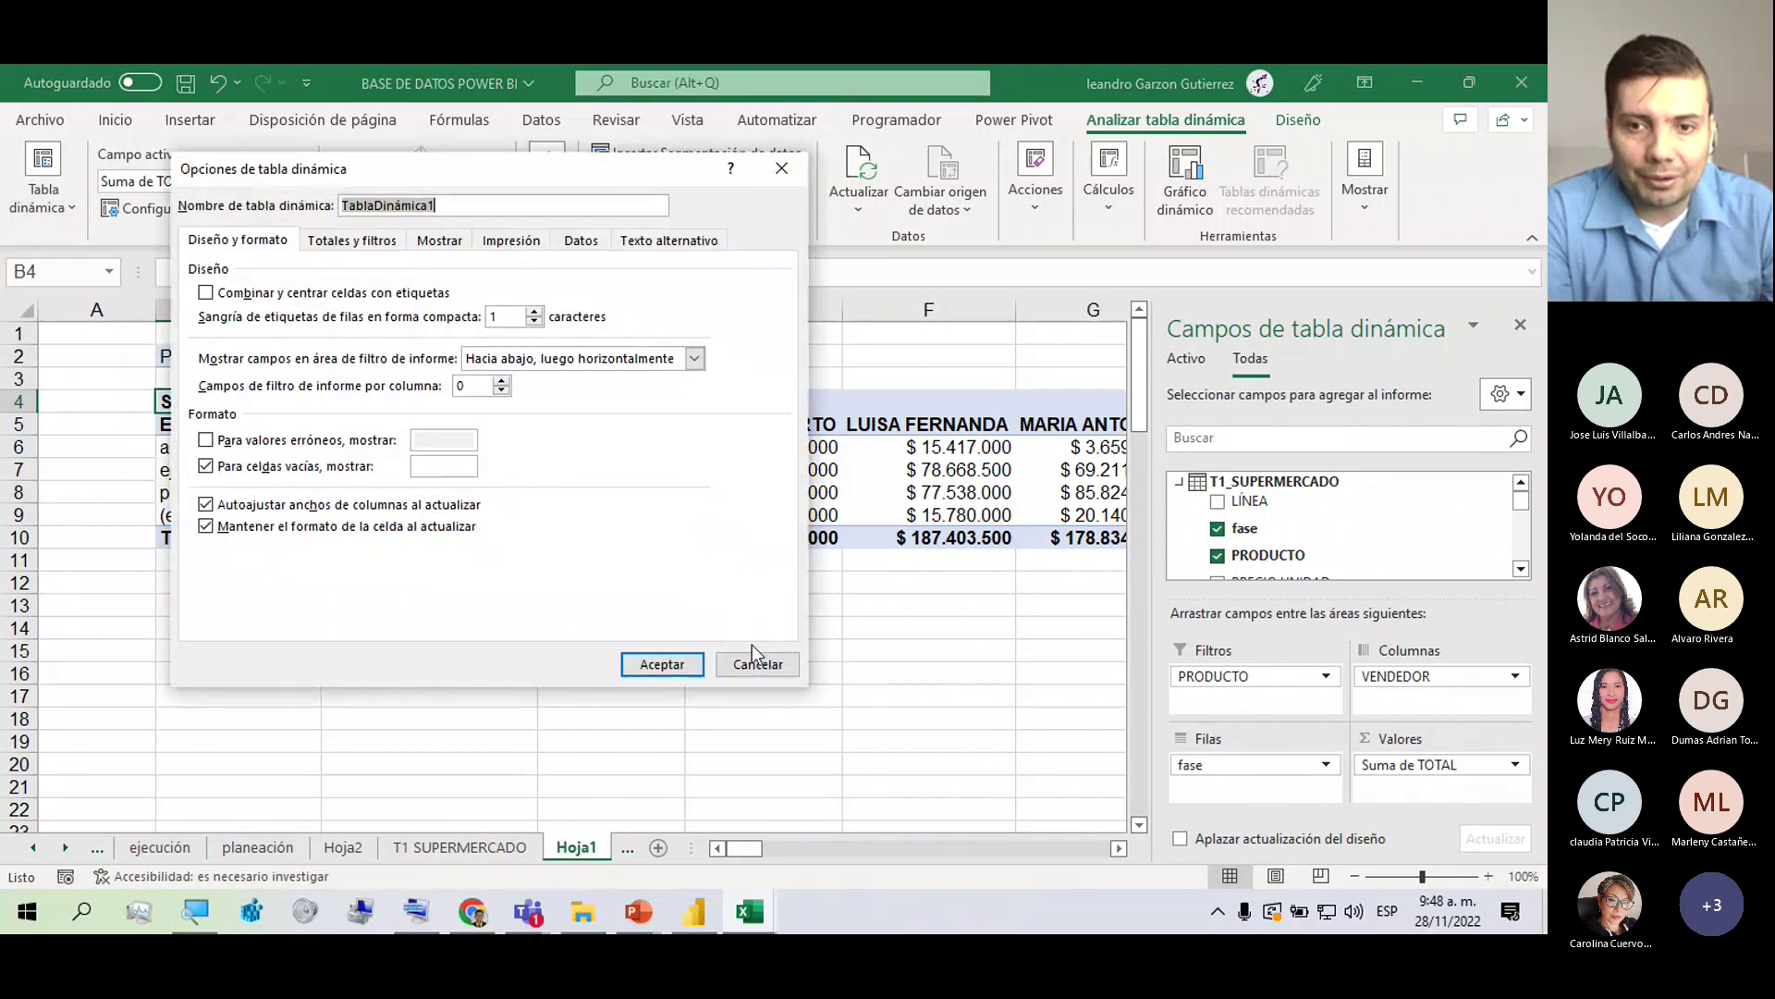
{"action": "left_click", "coordinate": [754, 662]}
{"action": "left_click", "coordinate": [43, 185]}
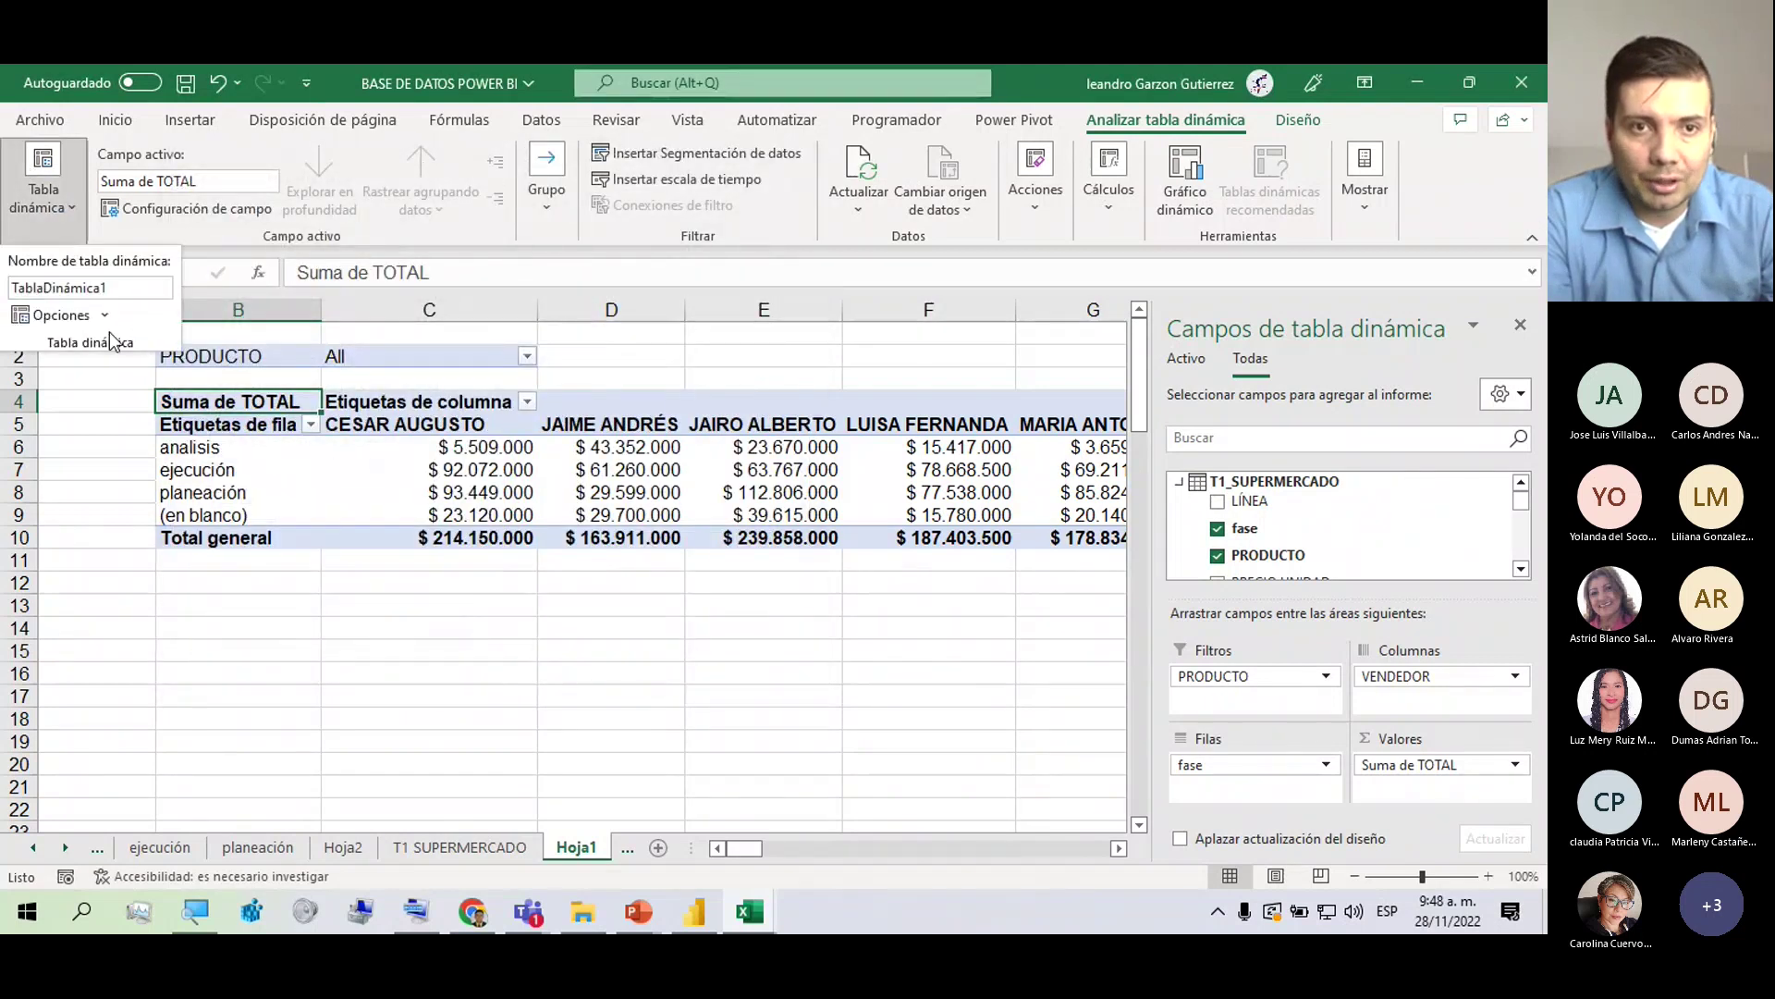
{"action": "left_click", "coordinate": [102, 314]}
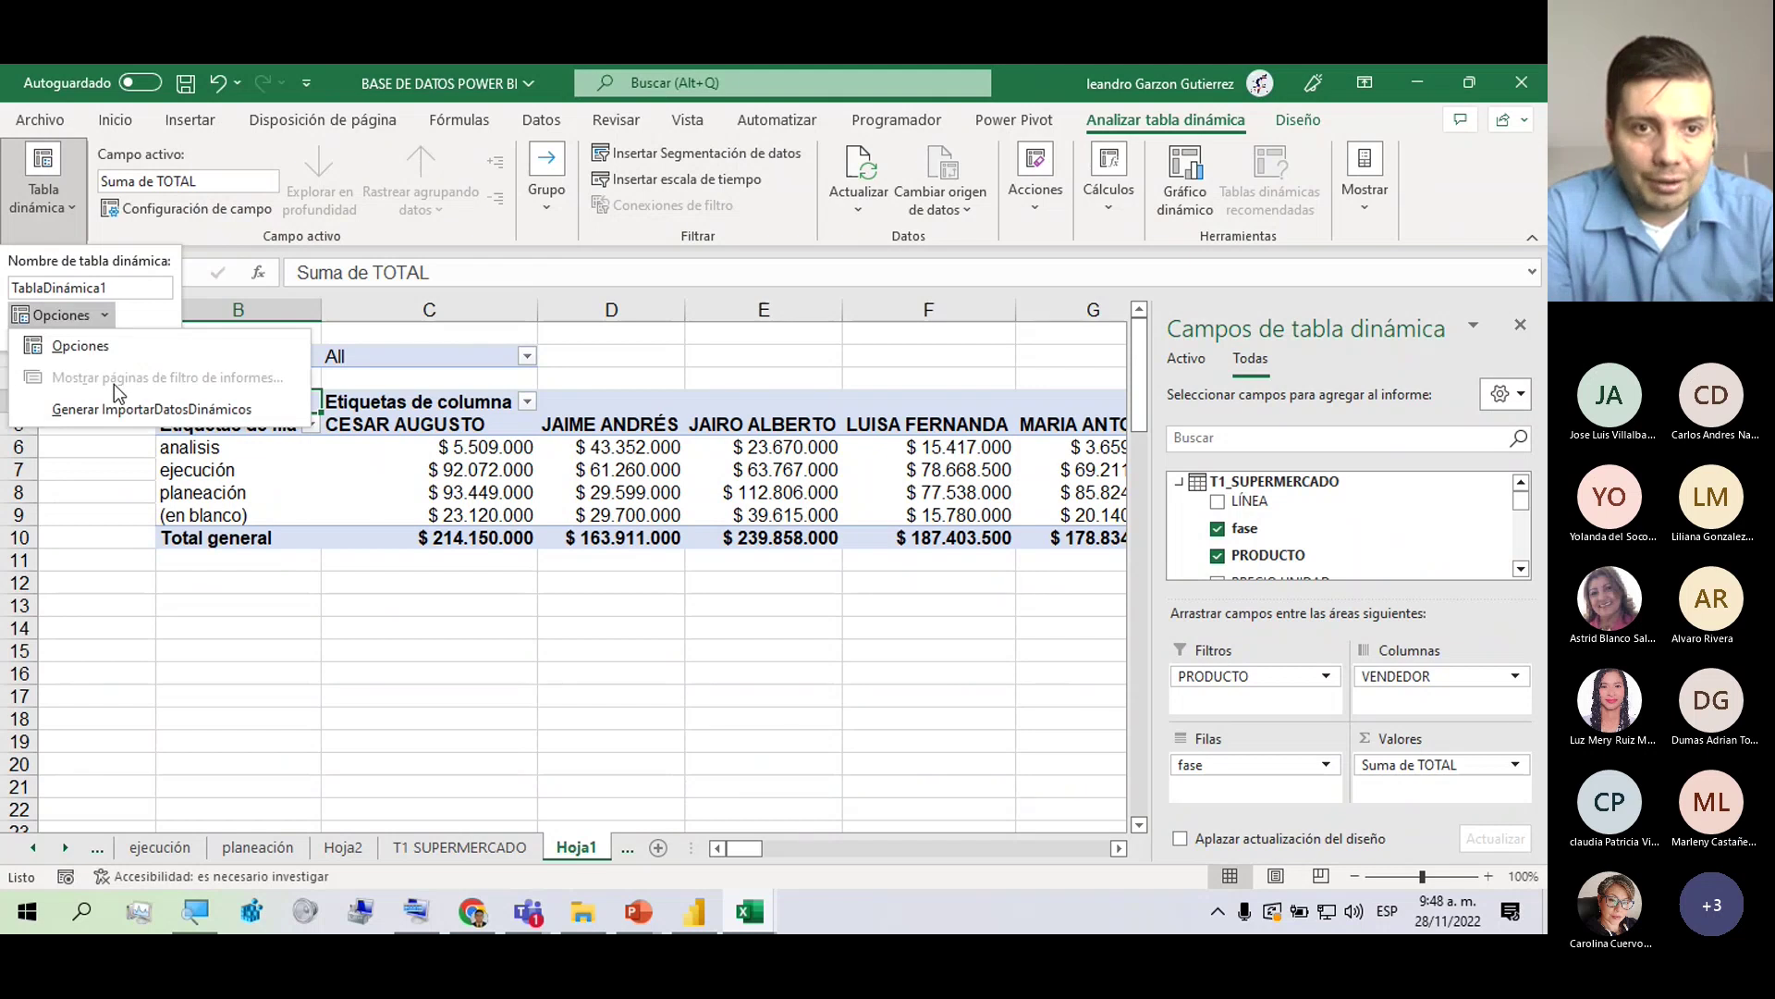
Review the layout, totals and filters, display and data settings in the pivot table options, and discard any change.
{"action": "left_click", "coordinate": [59, 352]}
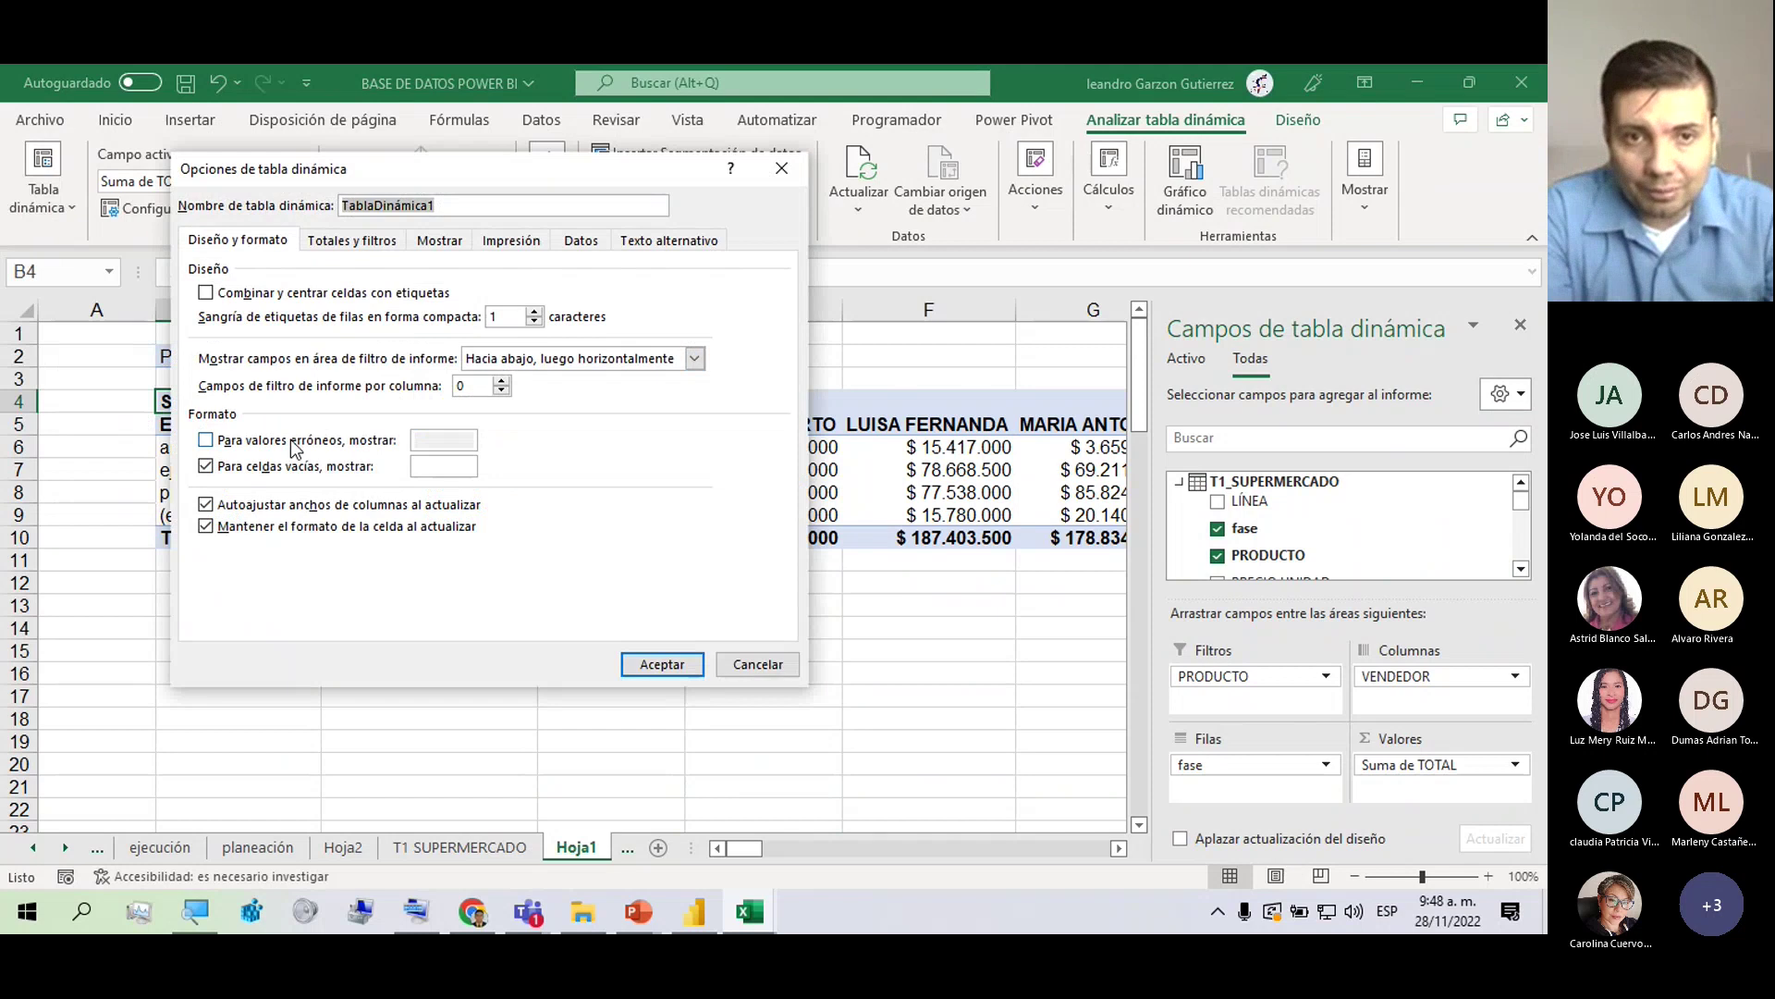
{"action": "left_click", "coordinate": [286, 294]}
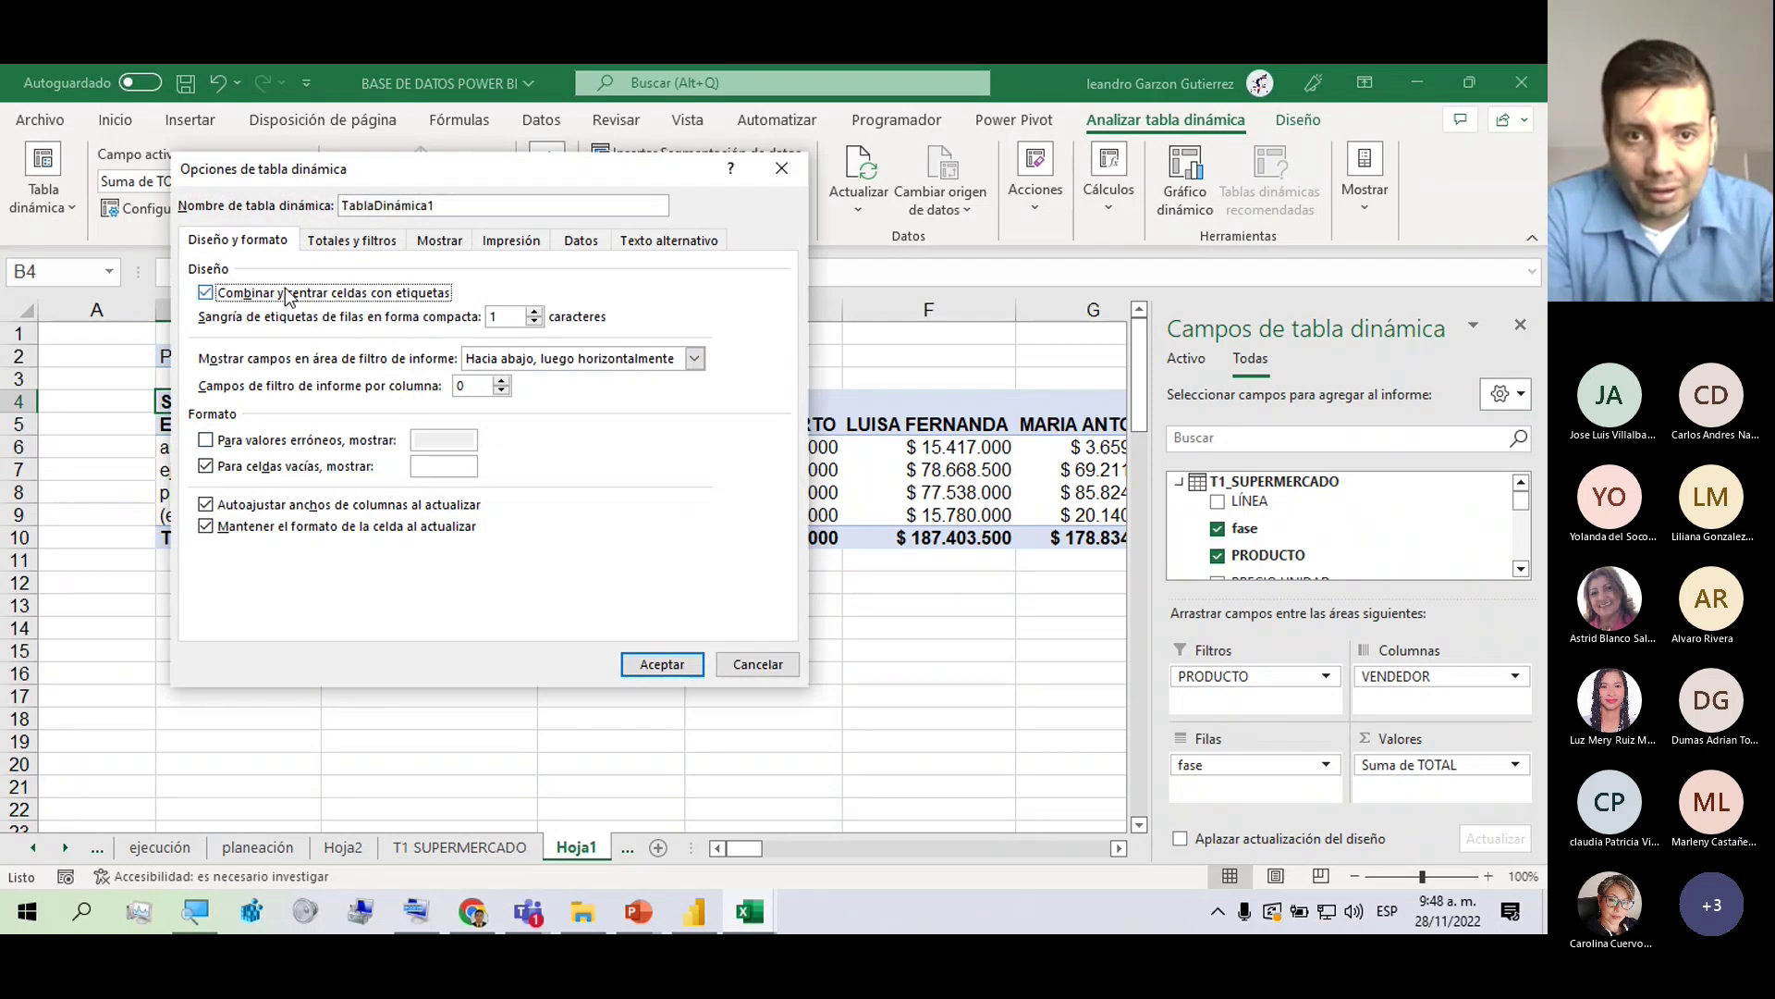
{"action": "left_click", "coordinate": [314, 242]}
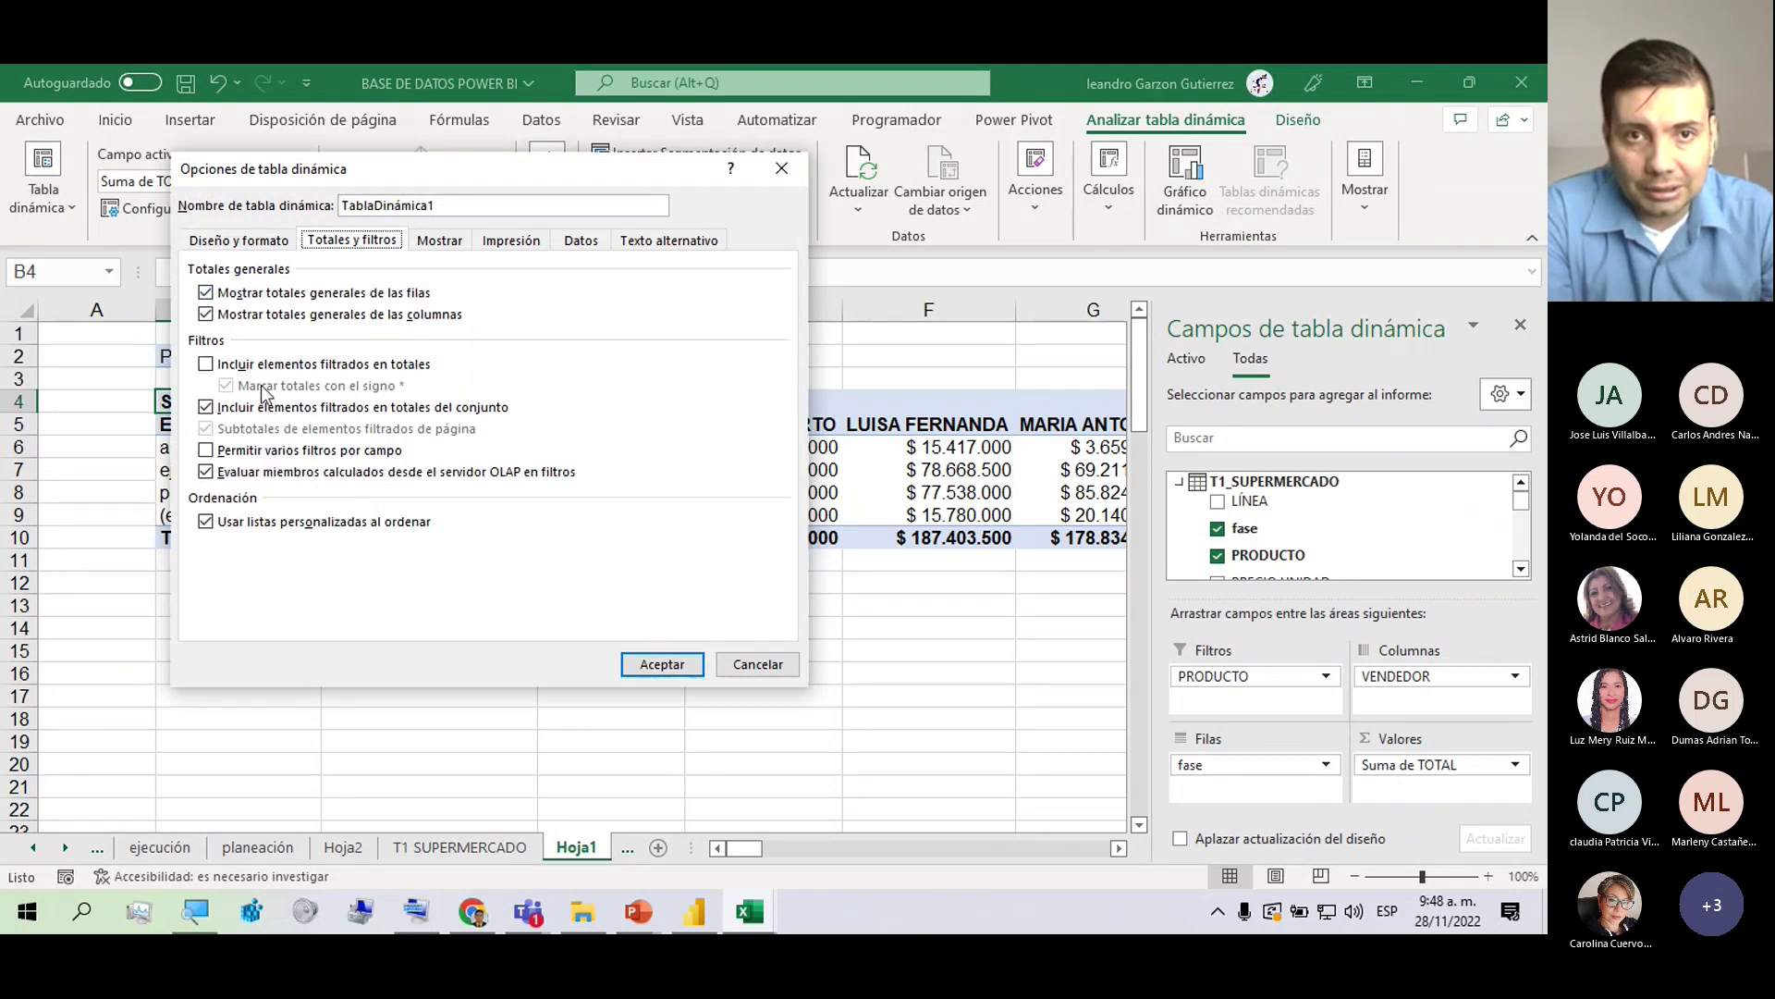
{"action": "left_click", "coordinate": [443, 242]}
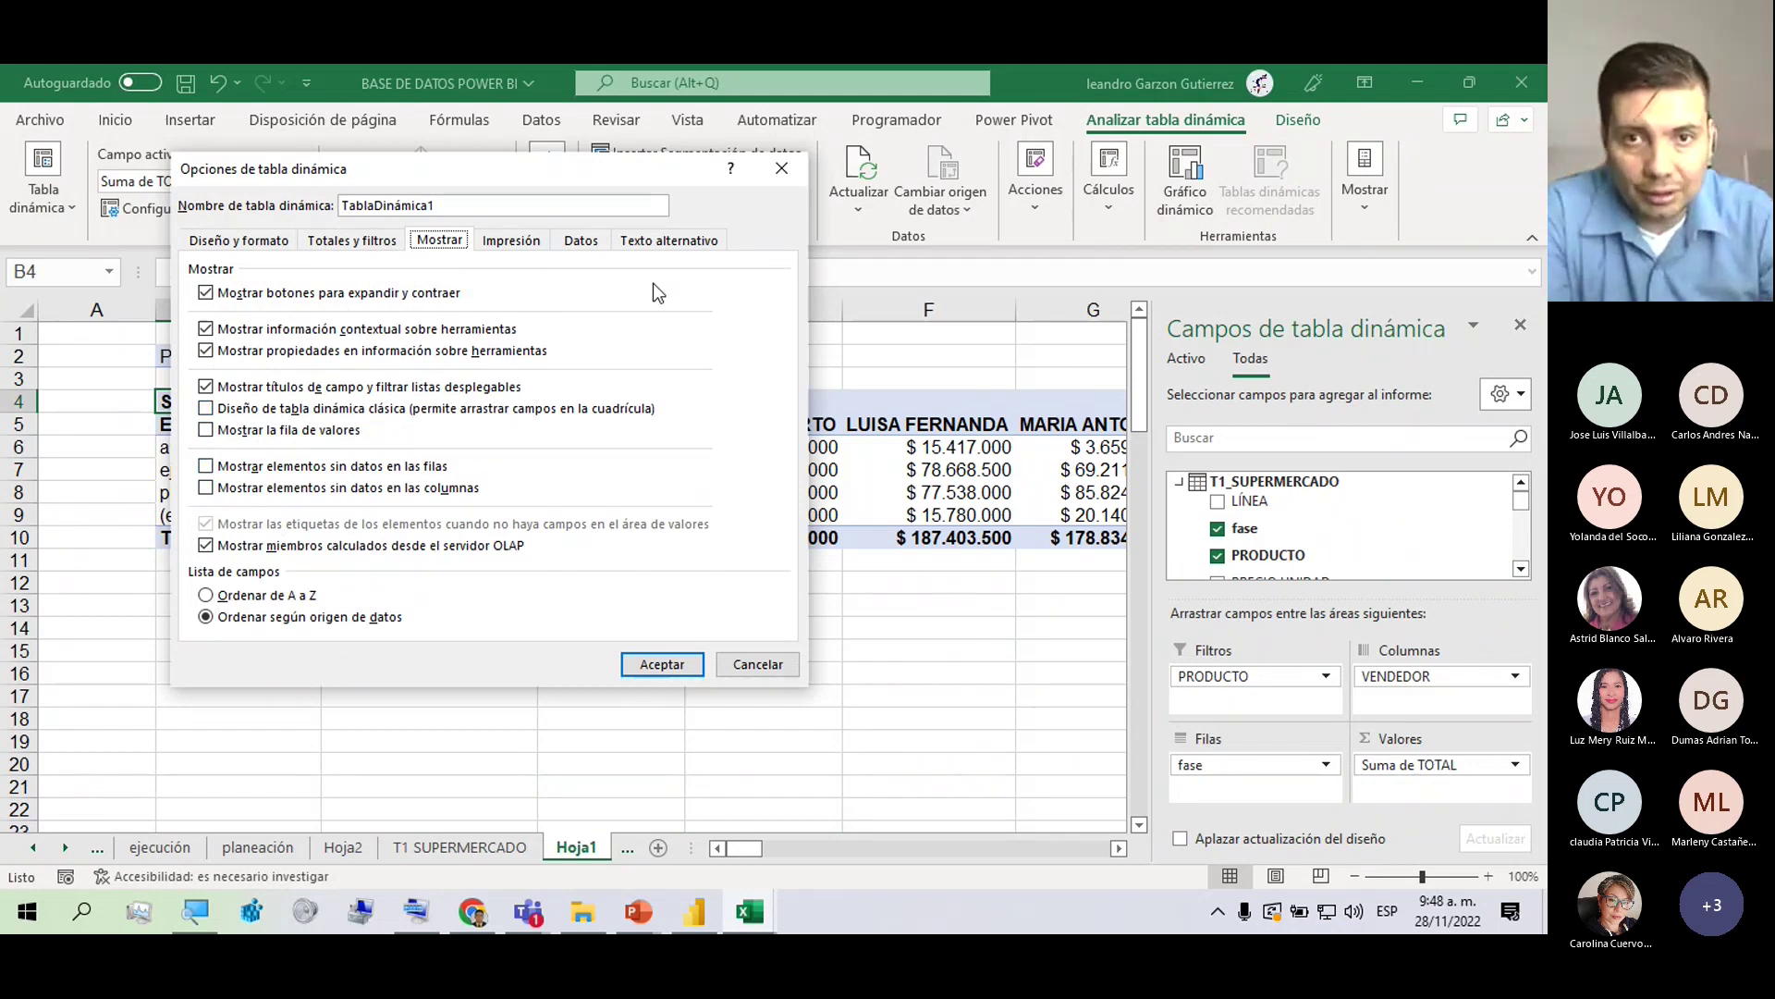
{"action": "left_click", "coordinate": [574, 239]}
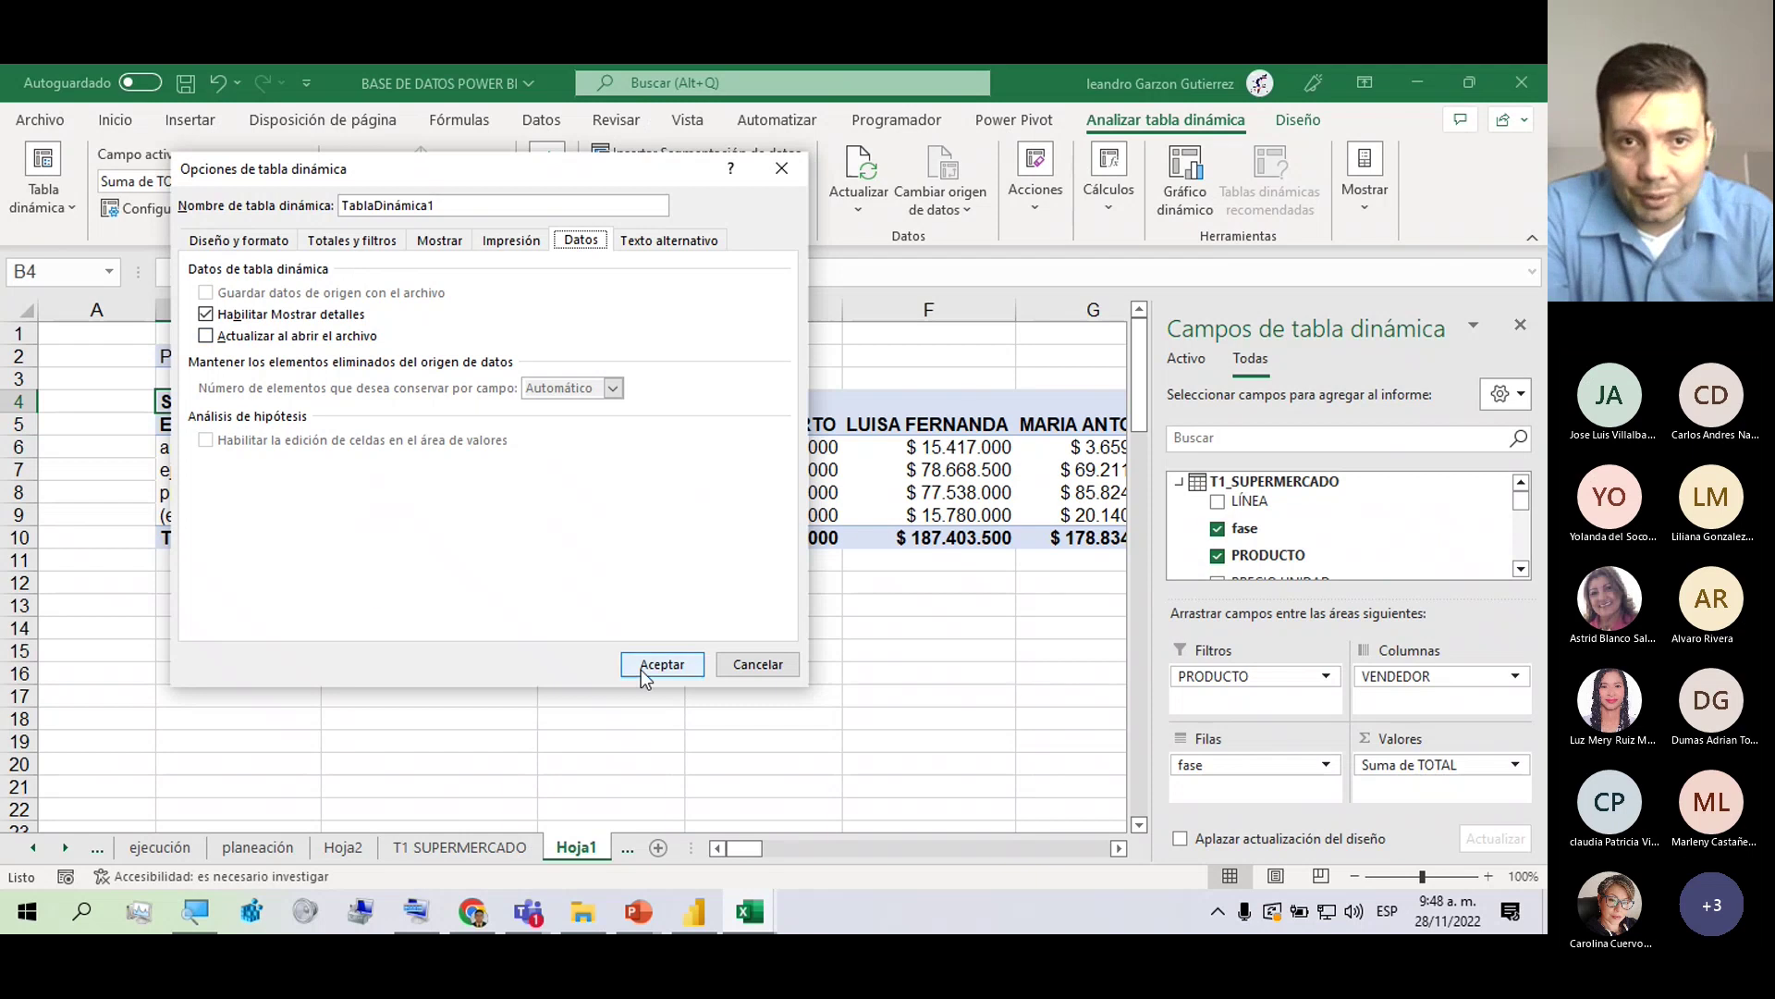
{"action": "left_click", "coordinate": [753, 667]}
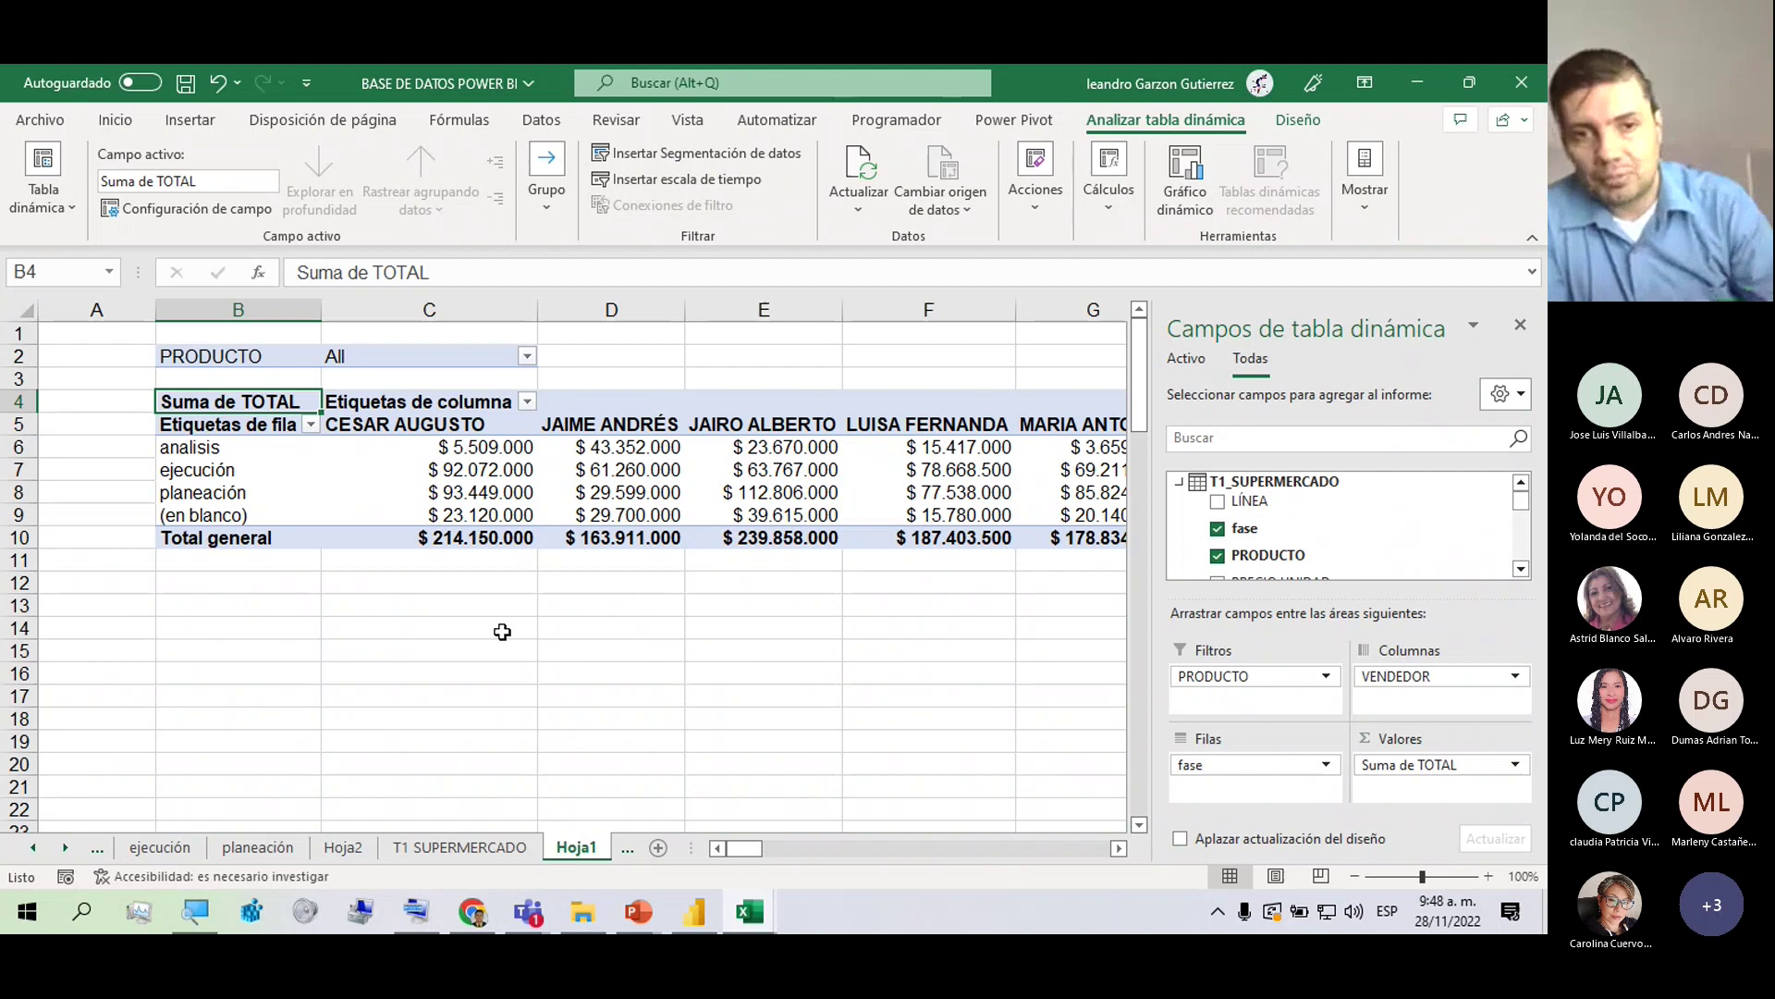
Show only the active tables in the pivot field list and examine the list's available layouts without choosing another.
{"action": "left_click", "coordinate": [421, 648]}
{"action": "left_click", "coordinate": [456, 499]}
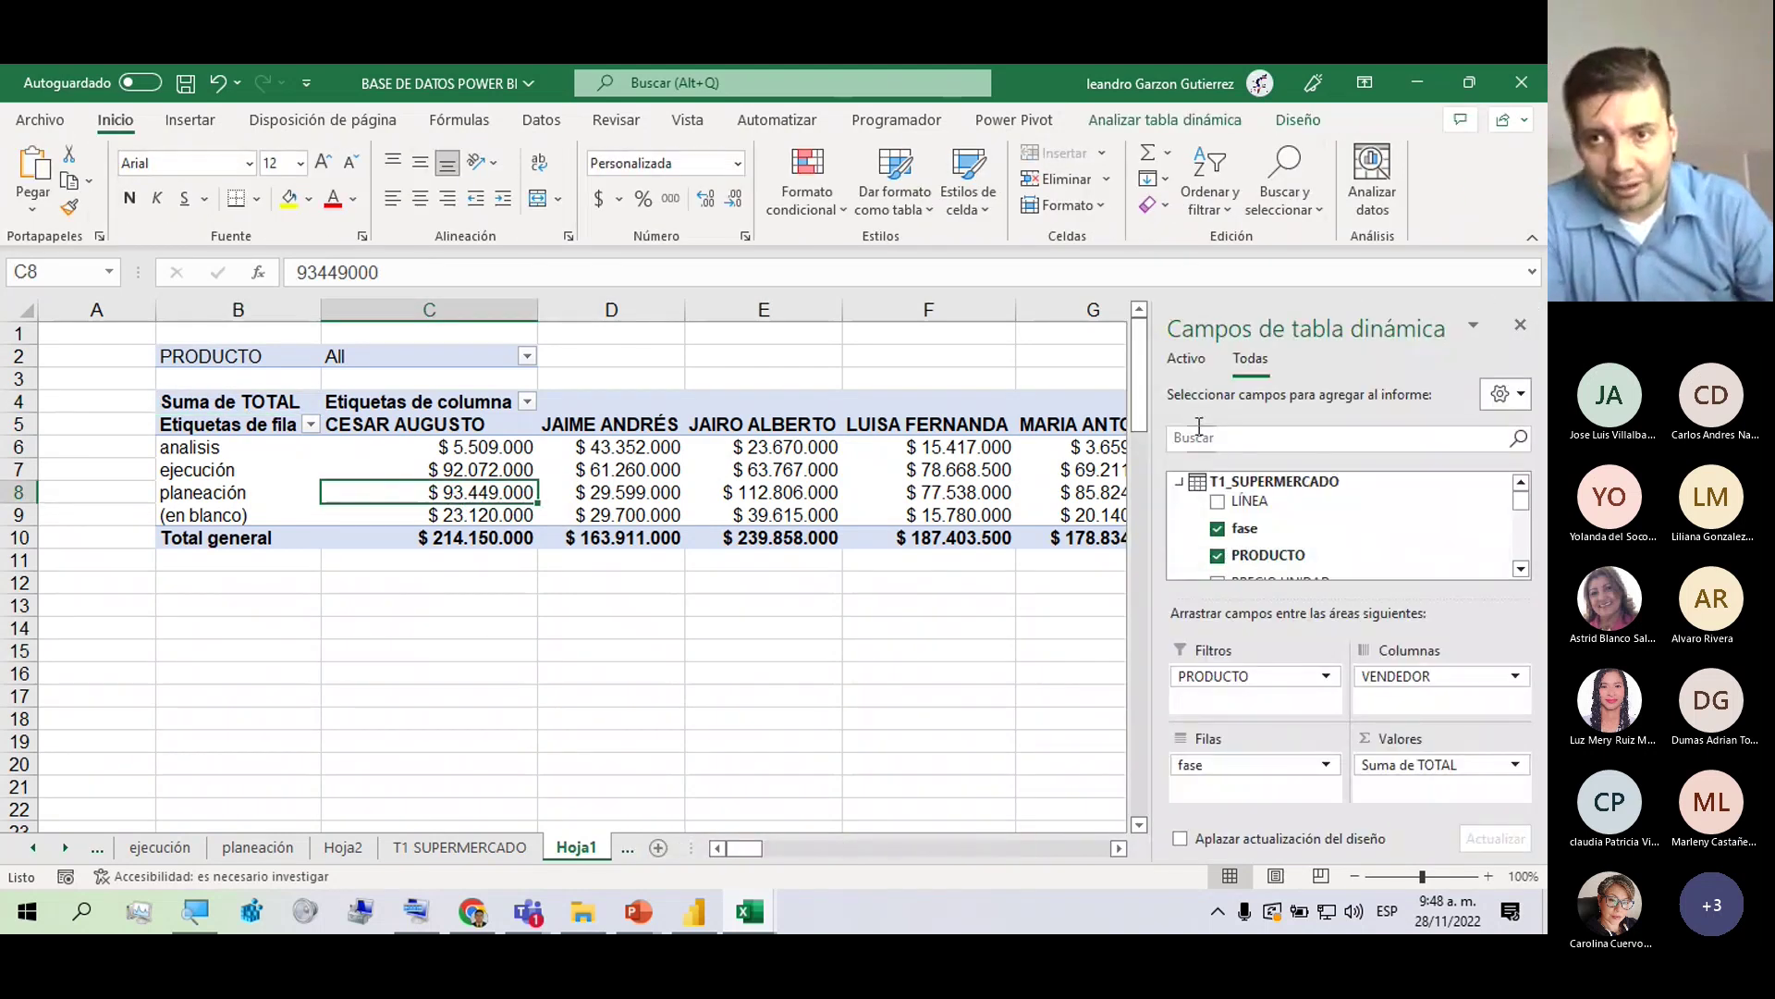
{"action": "left_click", "coordinate": [1195, 365]}
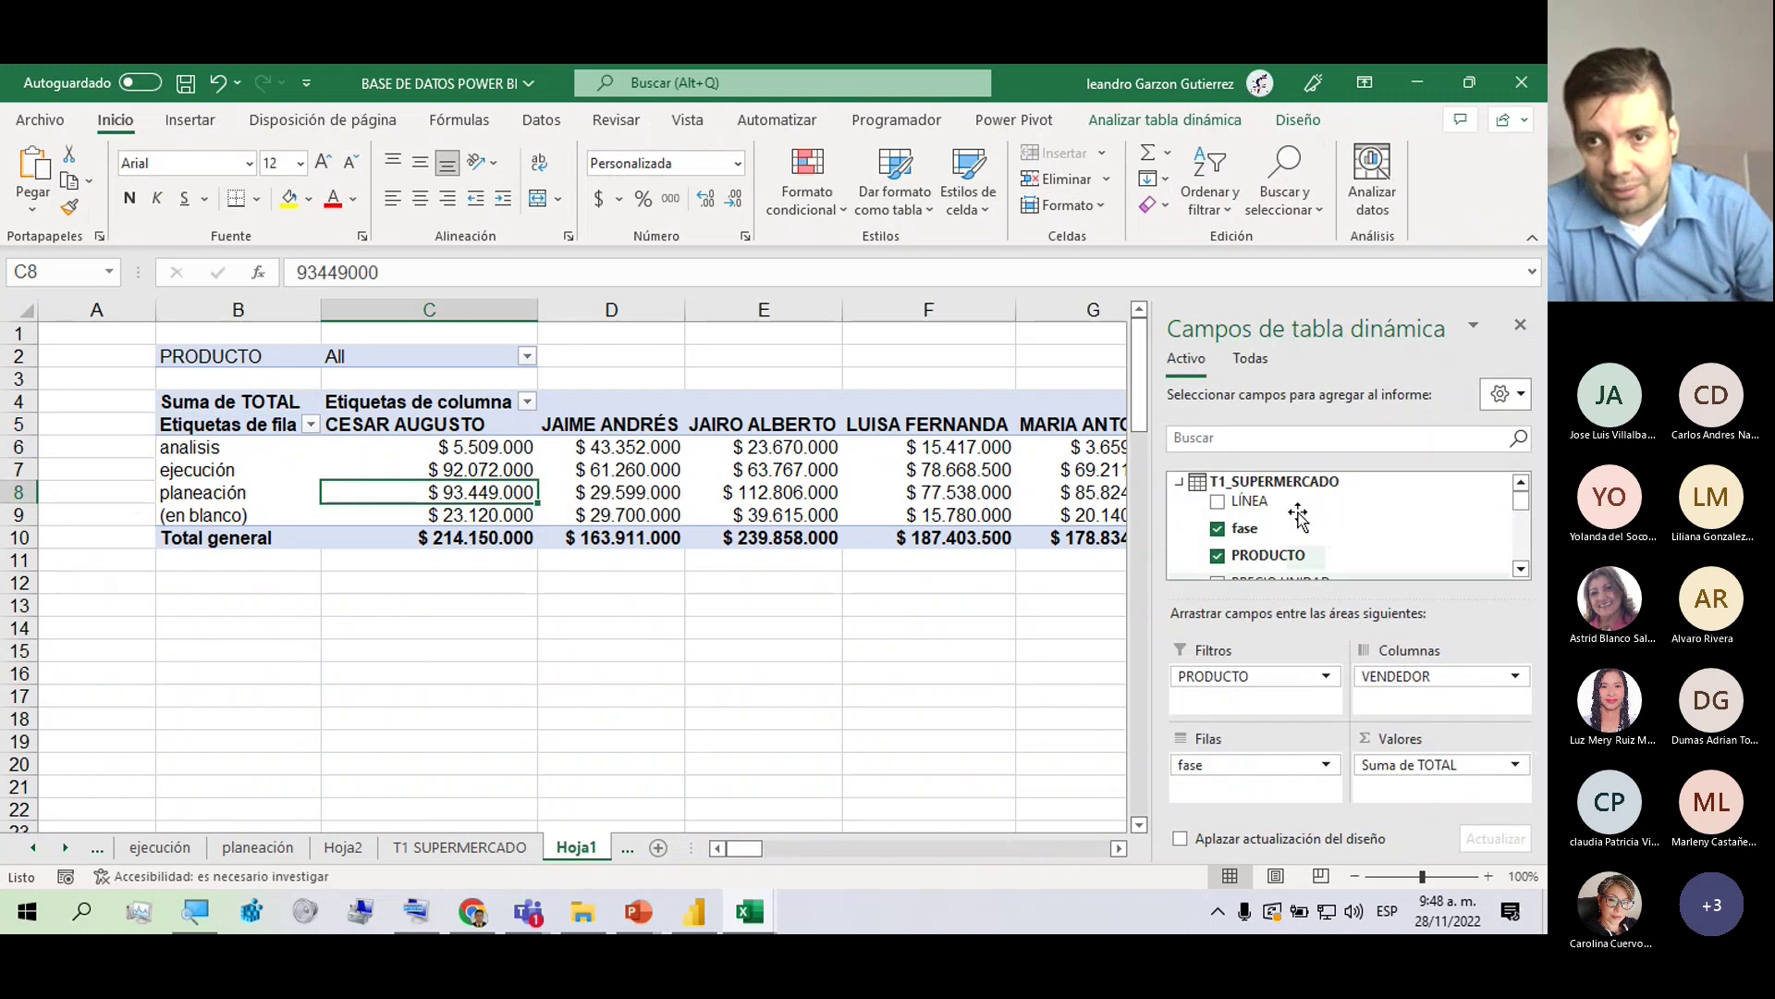
{"action": "left_click_drag", "start_coordinate": [1519, 511], "coordinate": [1527, 476]}
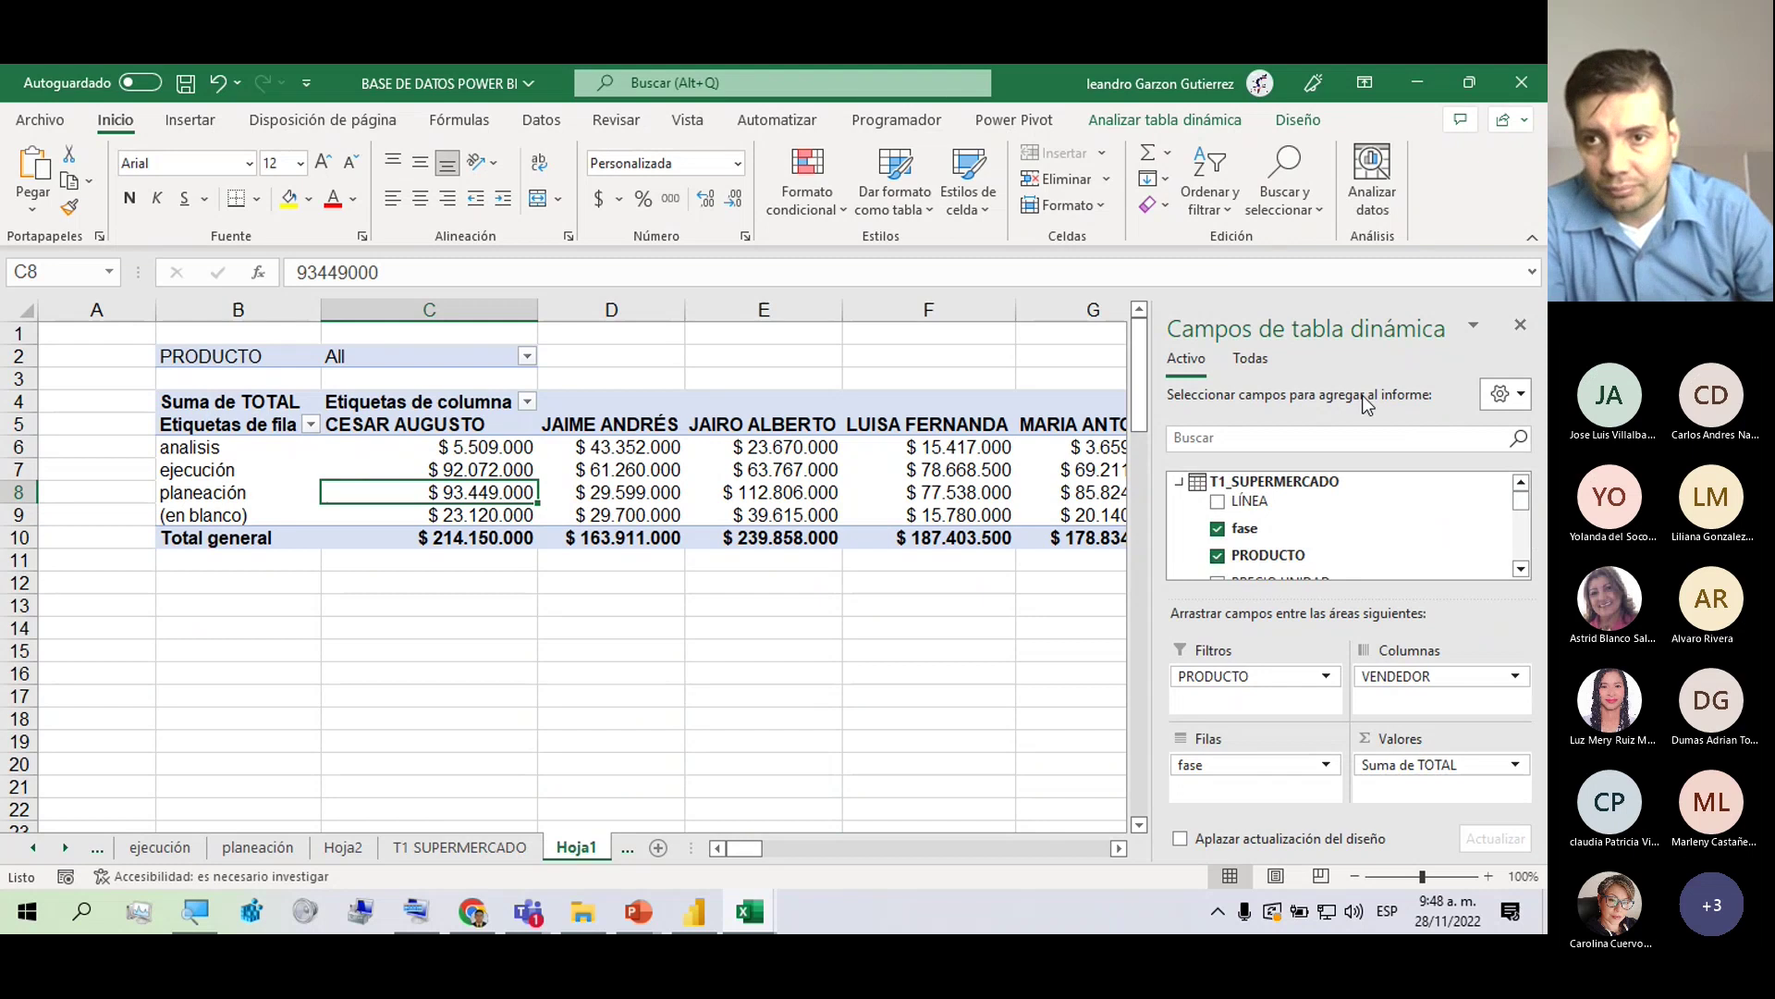
{"action": "left_click", "coordinate": [1507, 398]}
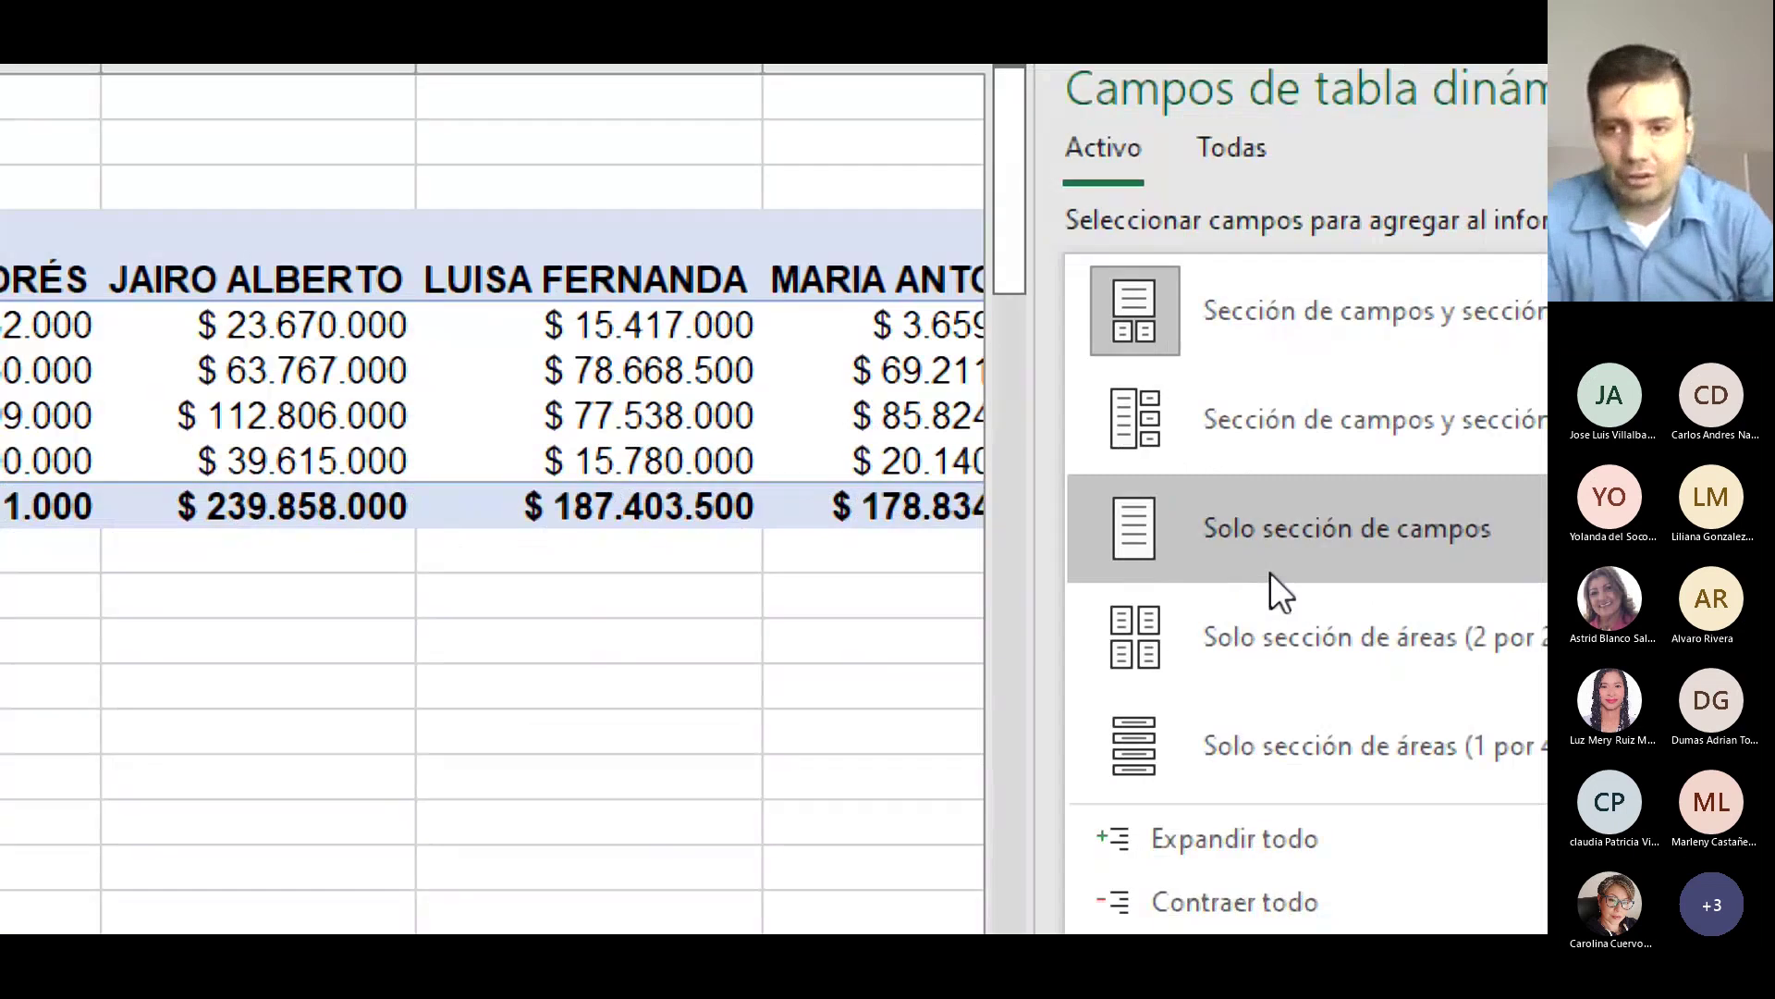
{"action": "left_click", "coordinate": [1535, 453]}
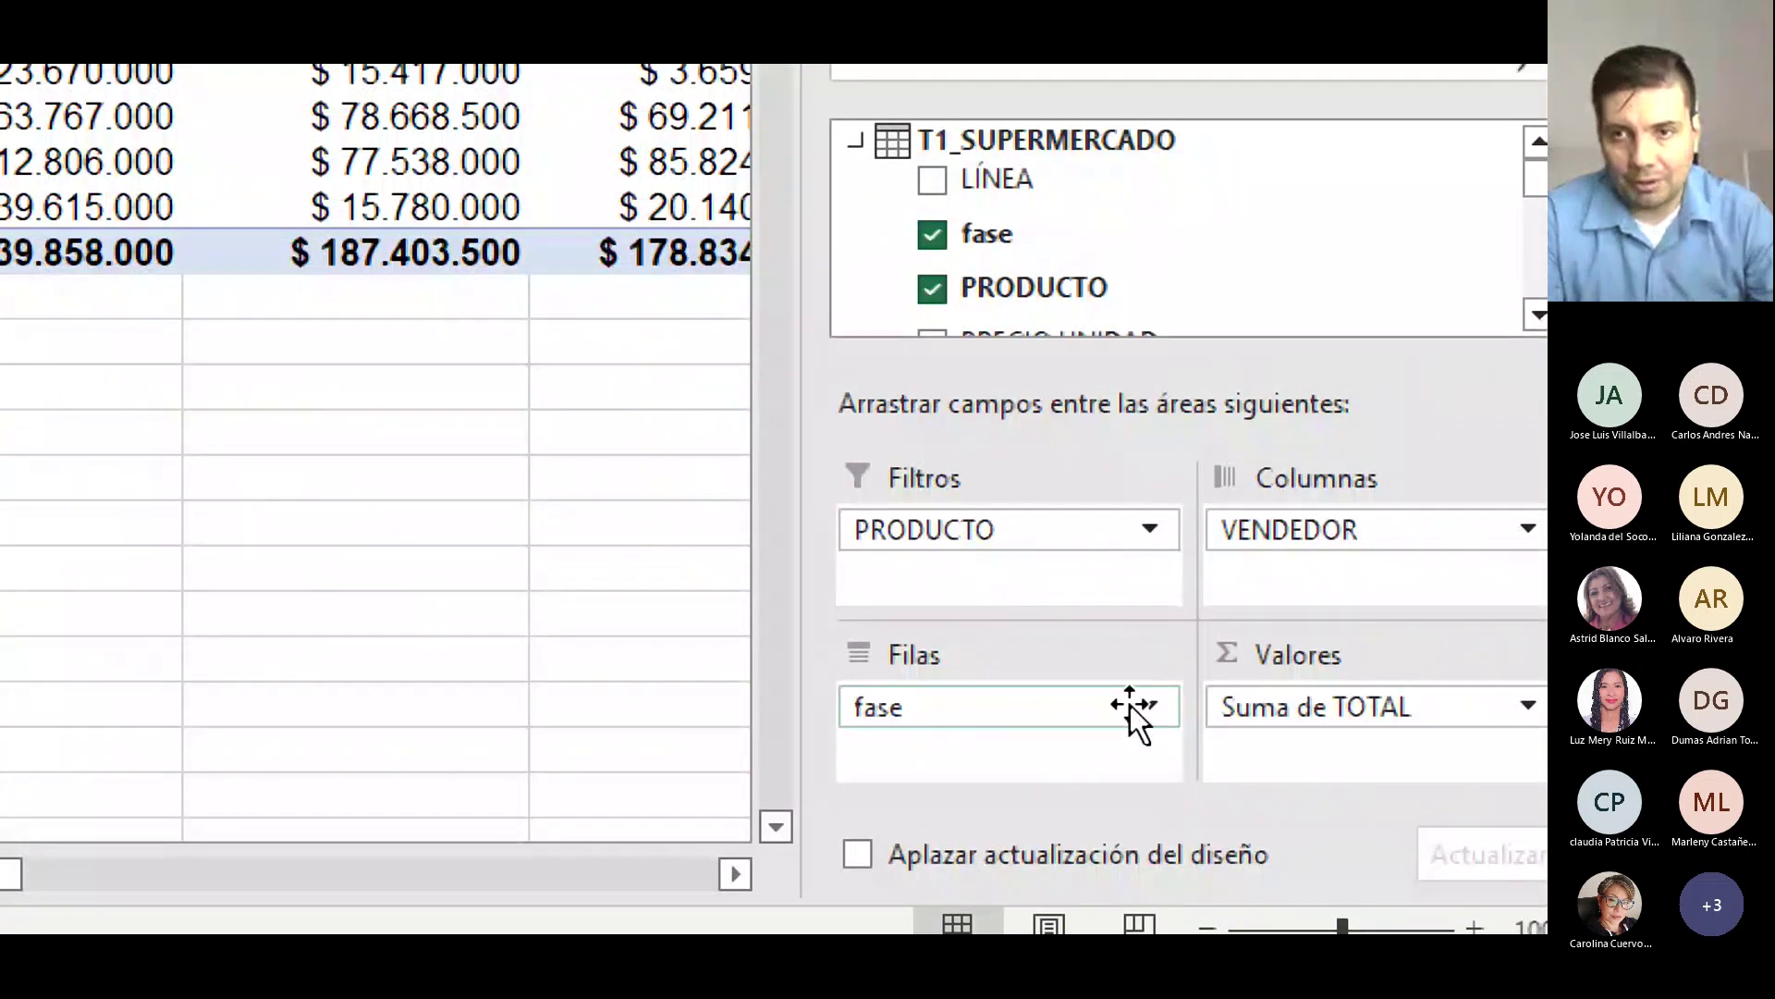
Move PRODUCTO from the report filter back to the rows in place of fase.
{"action": "left_click_drag", "start_coordinate": [941, 535], "coordinate": [984, 705]}
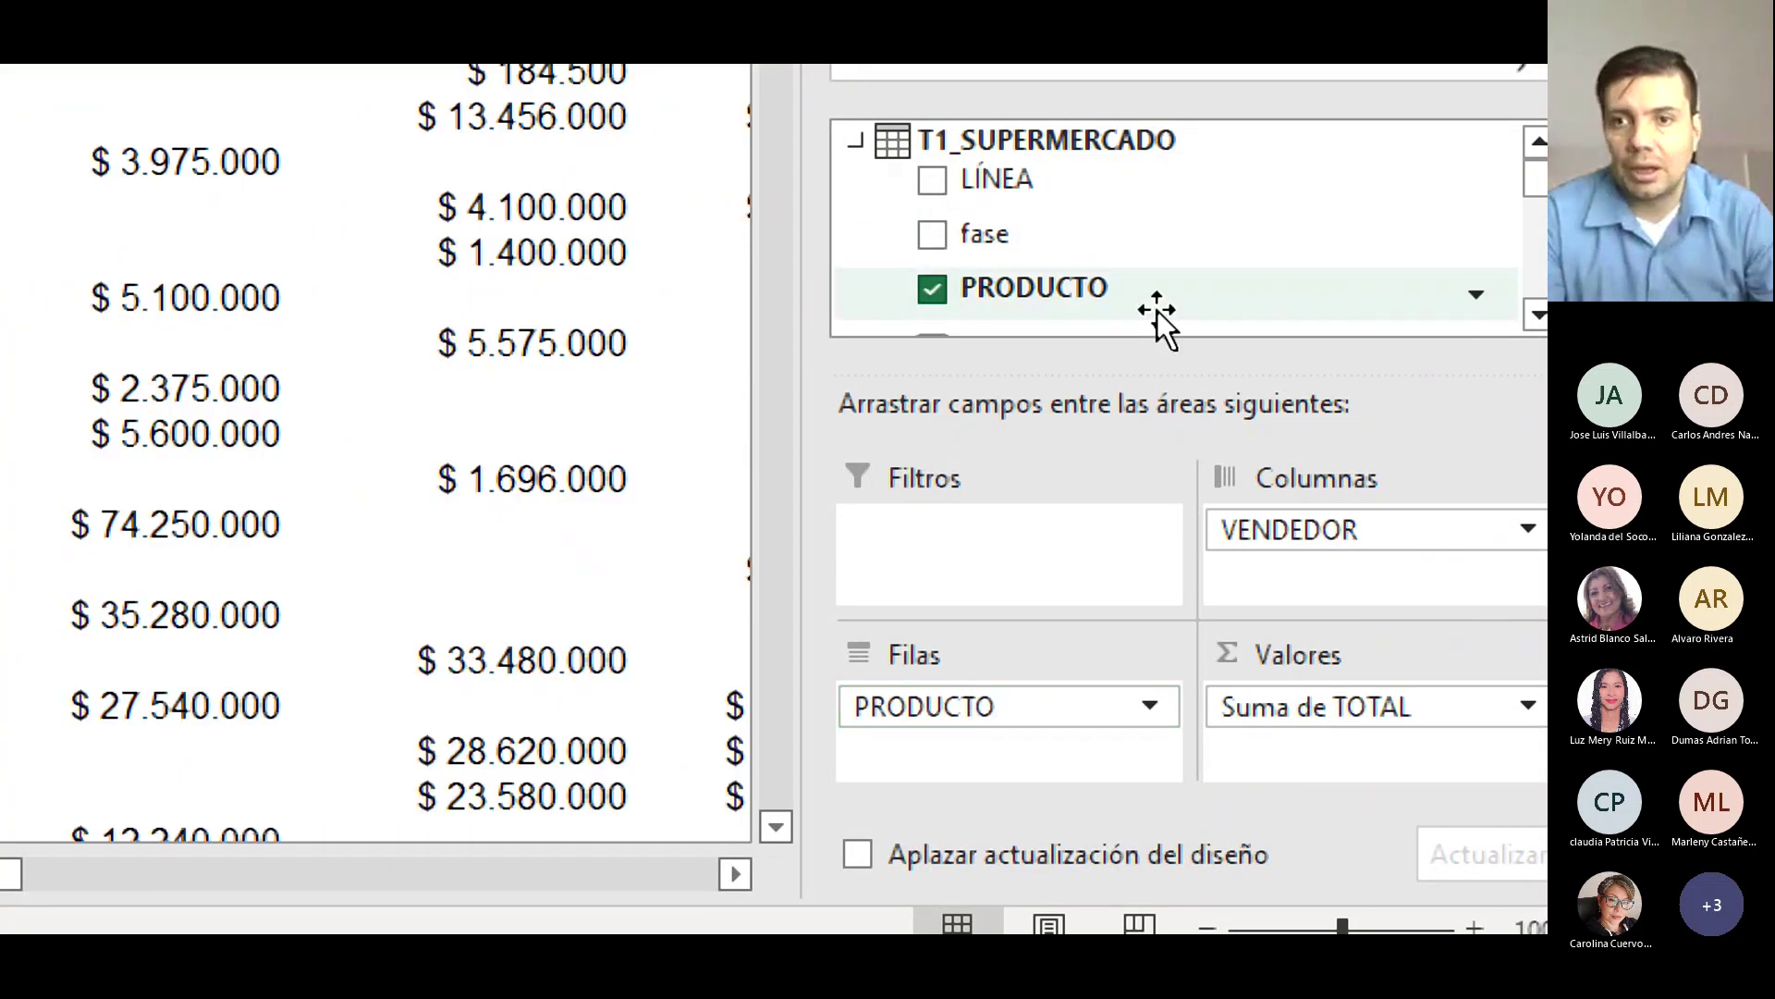
Add LÍNEA to the pivot rows above PRODUCTO and check the available pivot table commands.
{"action": "left_click_drag", "start_coordinate": [1023, 191], "coordinate": [968, 694]}
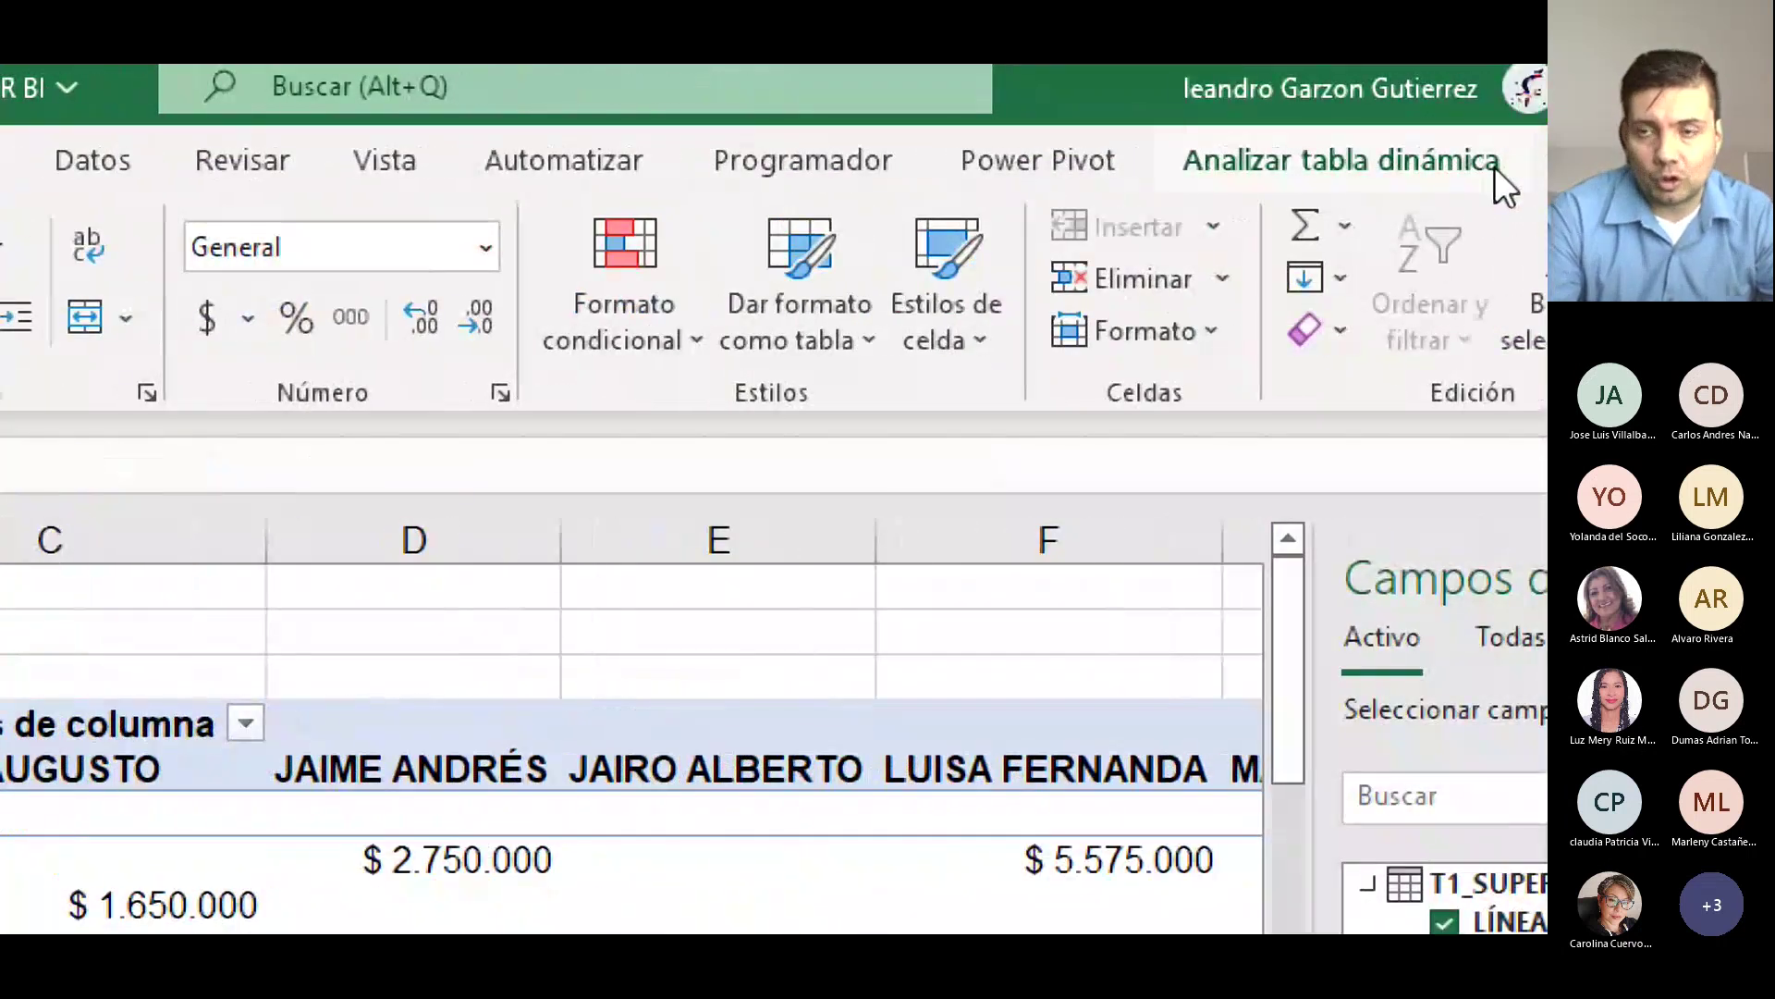
{"action": "left_click", "coordinate": [1494, 167]}
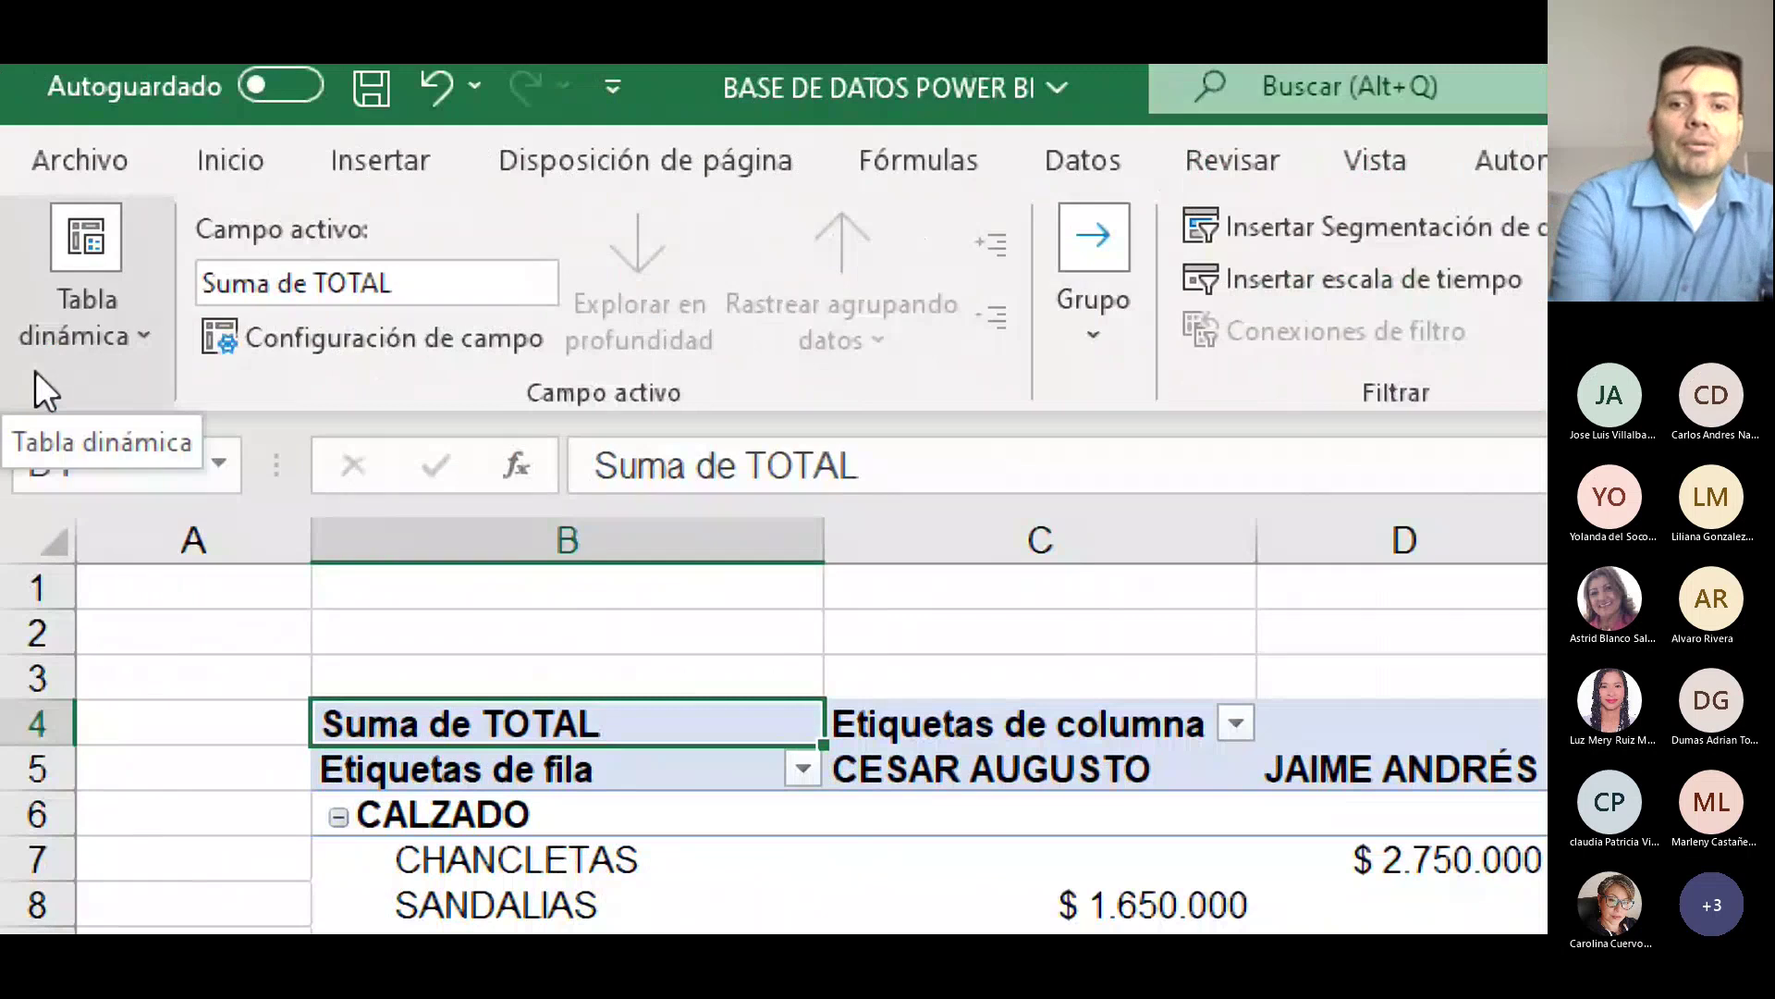
{"action": "left_click", "coordinate": [92, 349]}
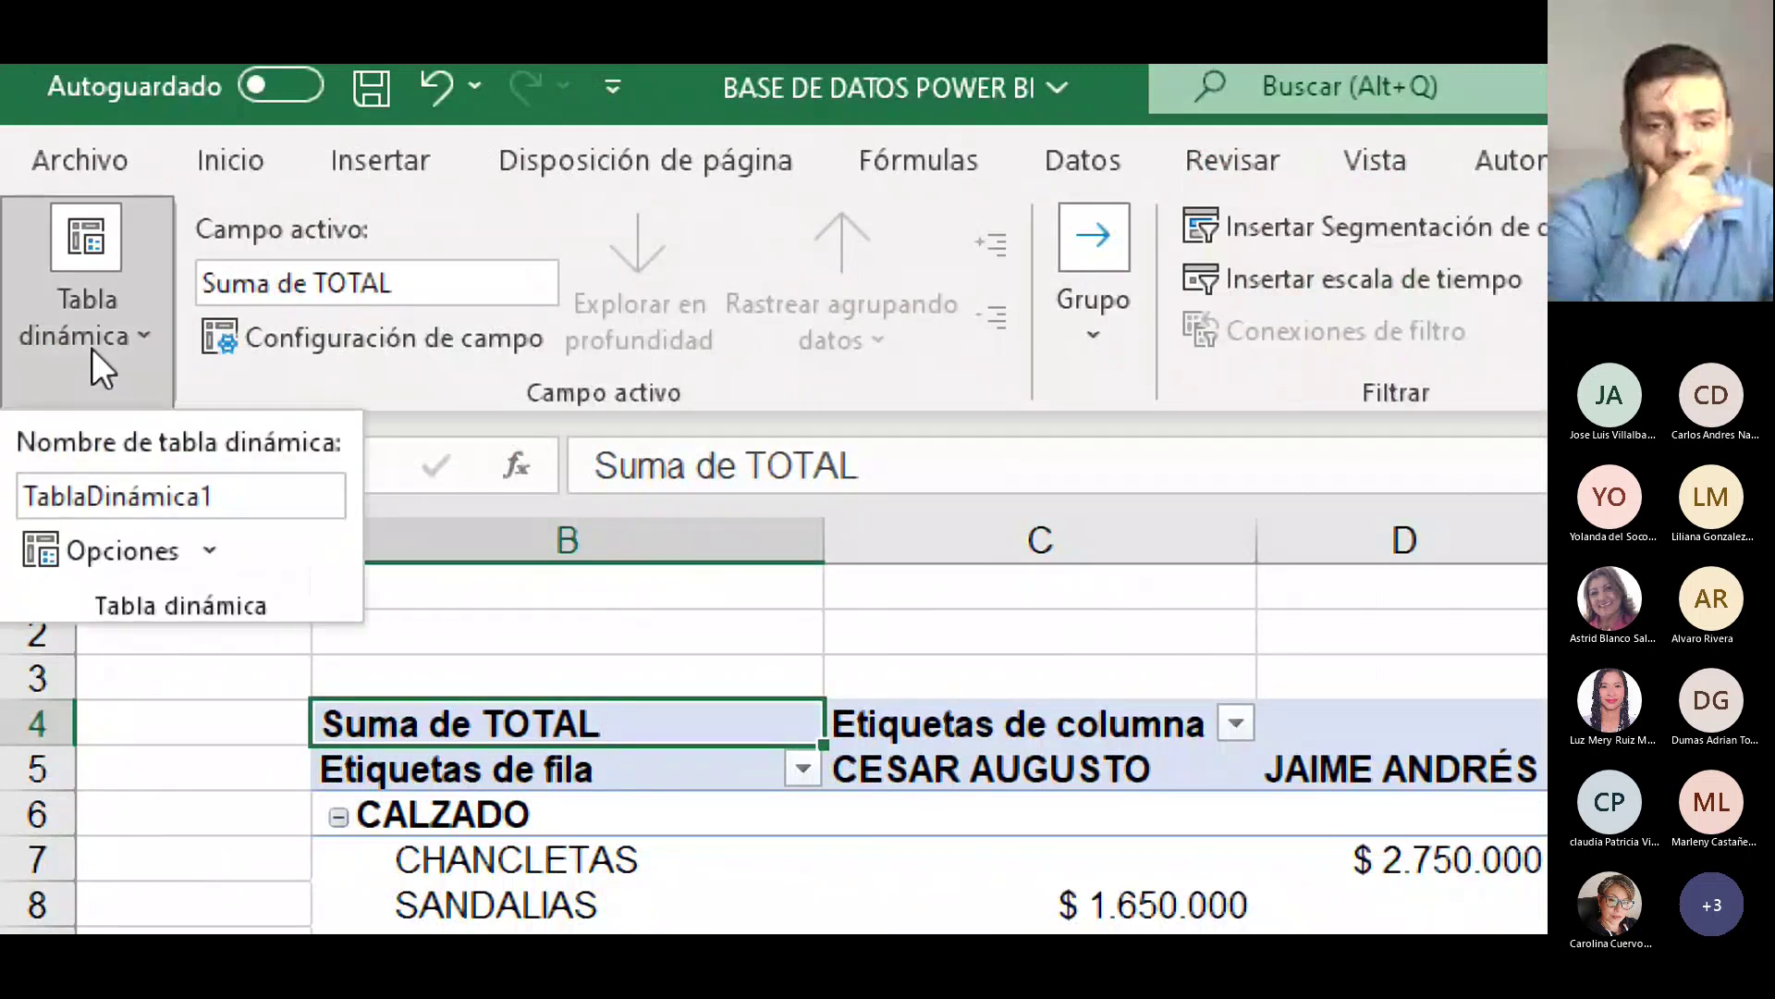
{"action": "left_click", "coordinate": [92, 347]}
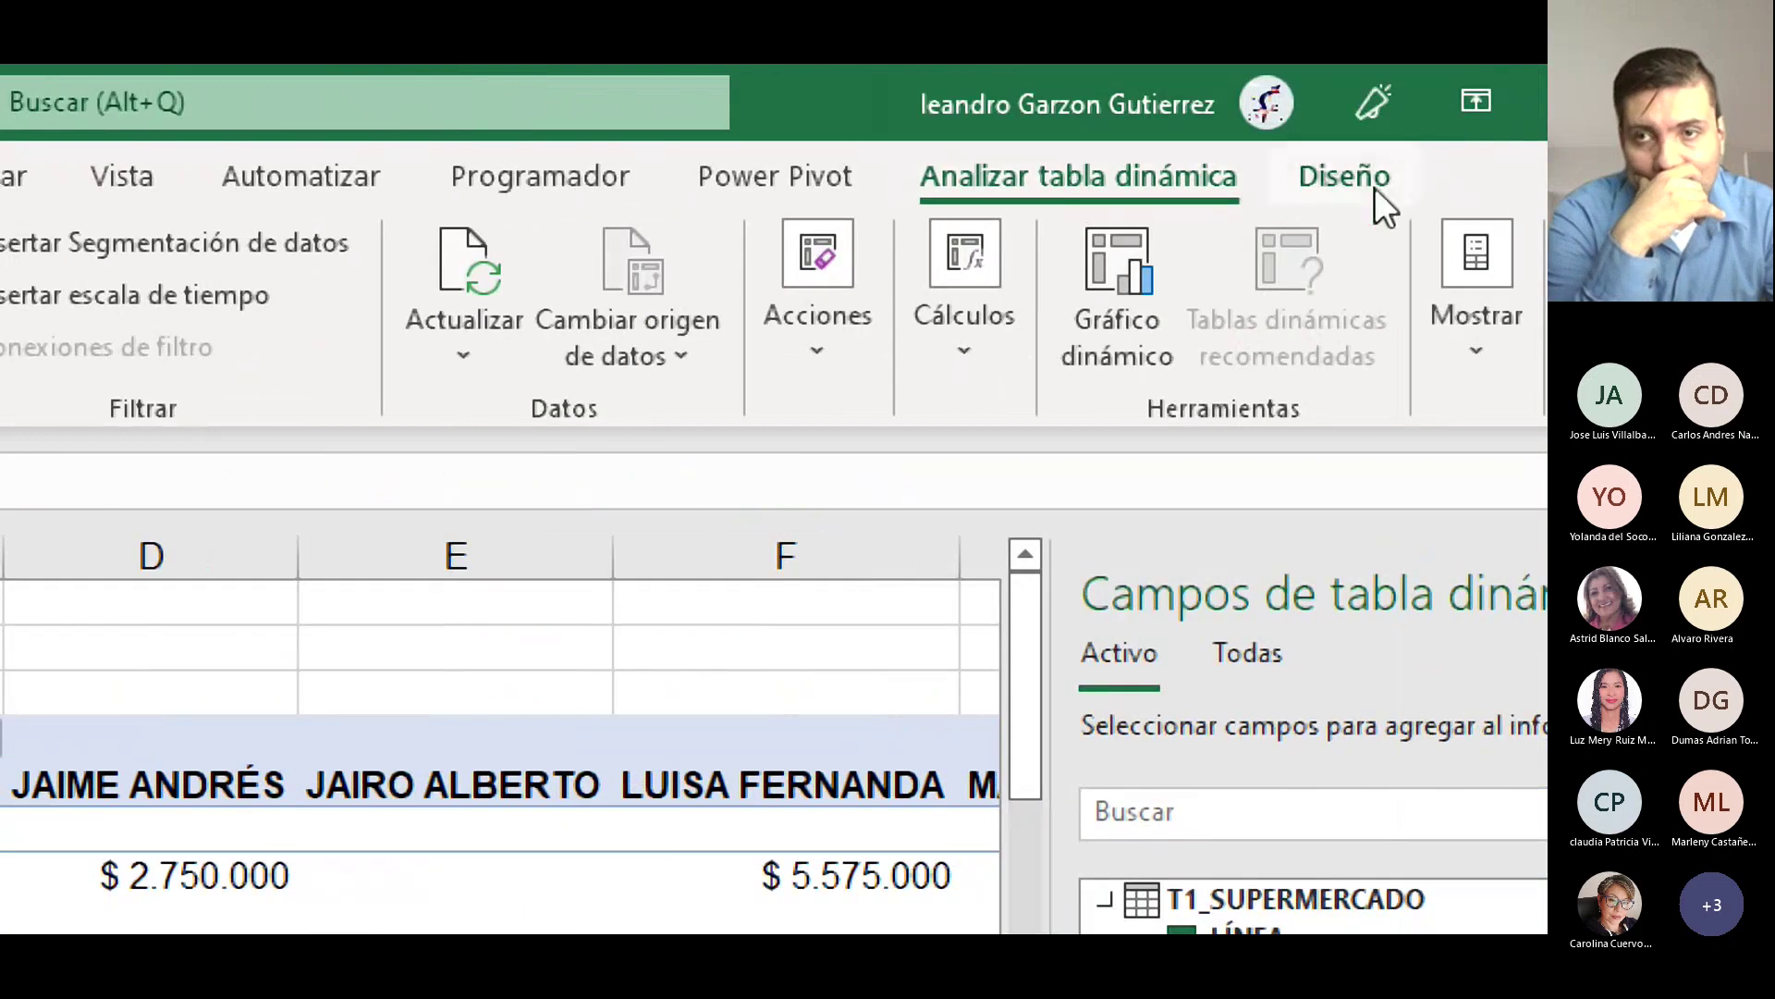
Close the pivot field list, show all subtotals at the top of each group, and inspect those for CALZADO and CARNES.
{"action": "left_click", "coordinate": [1367, 181]}
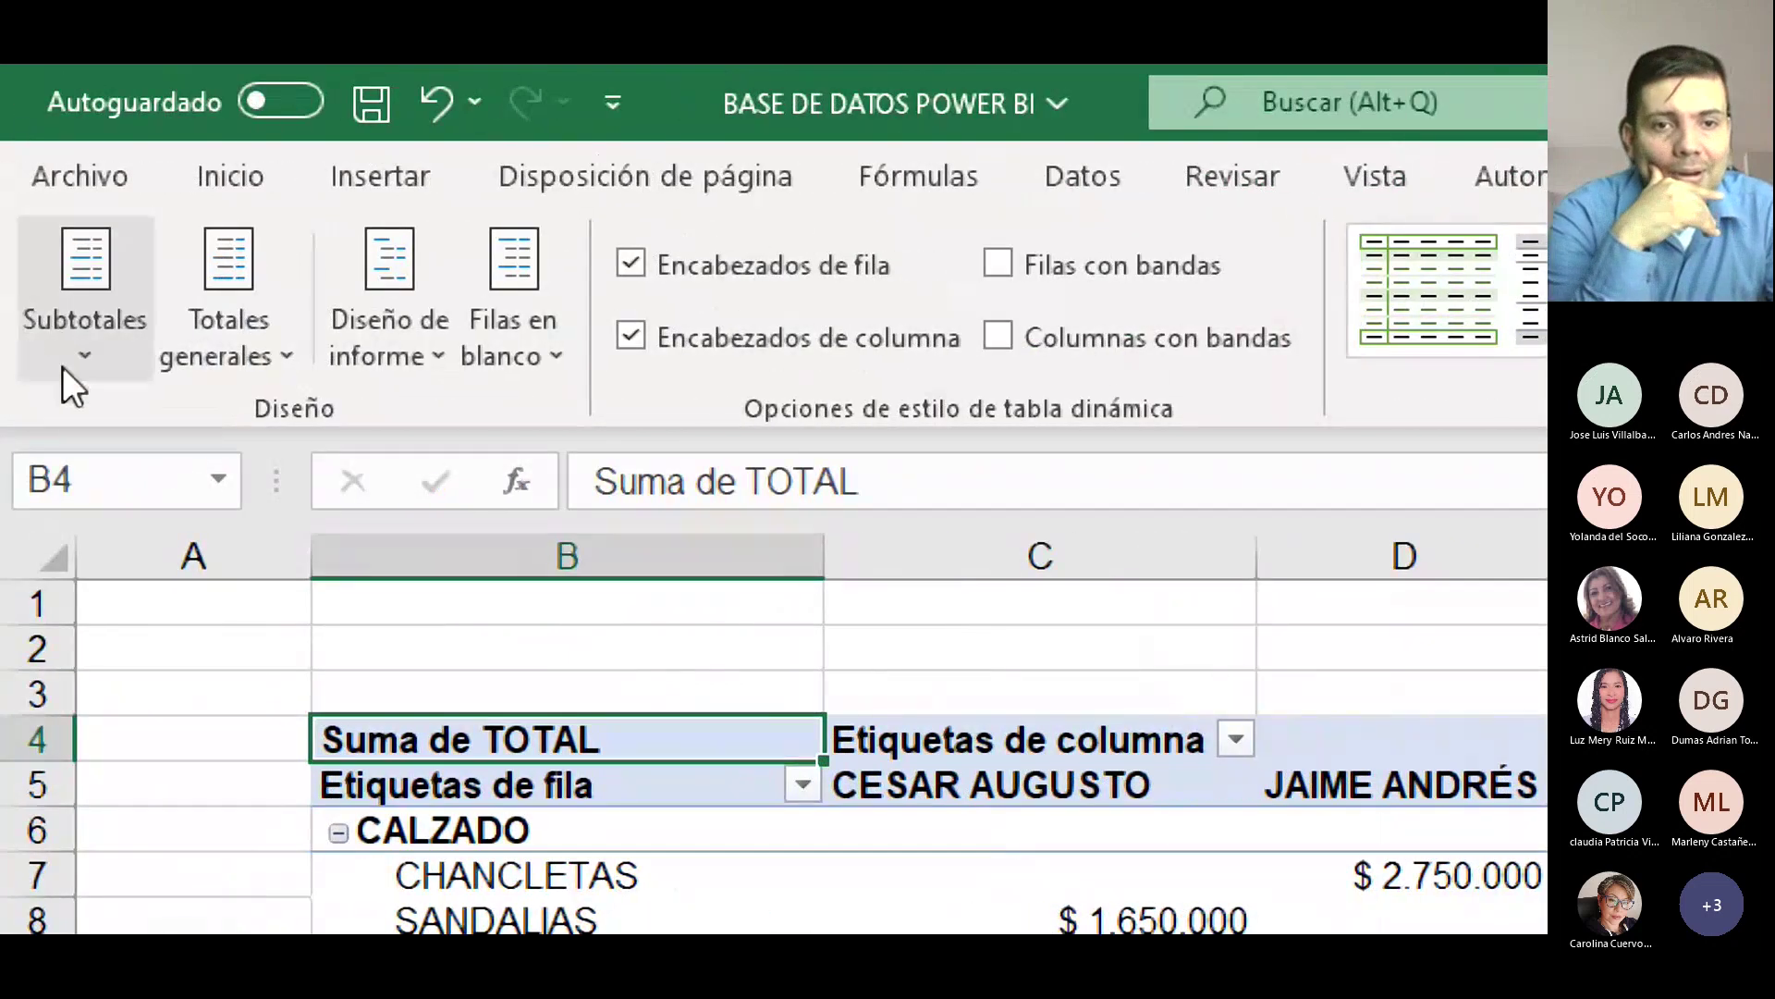
{"action": "left_click", "coordinate": [63, 366]}
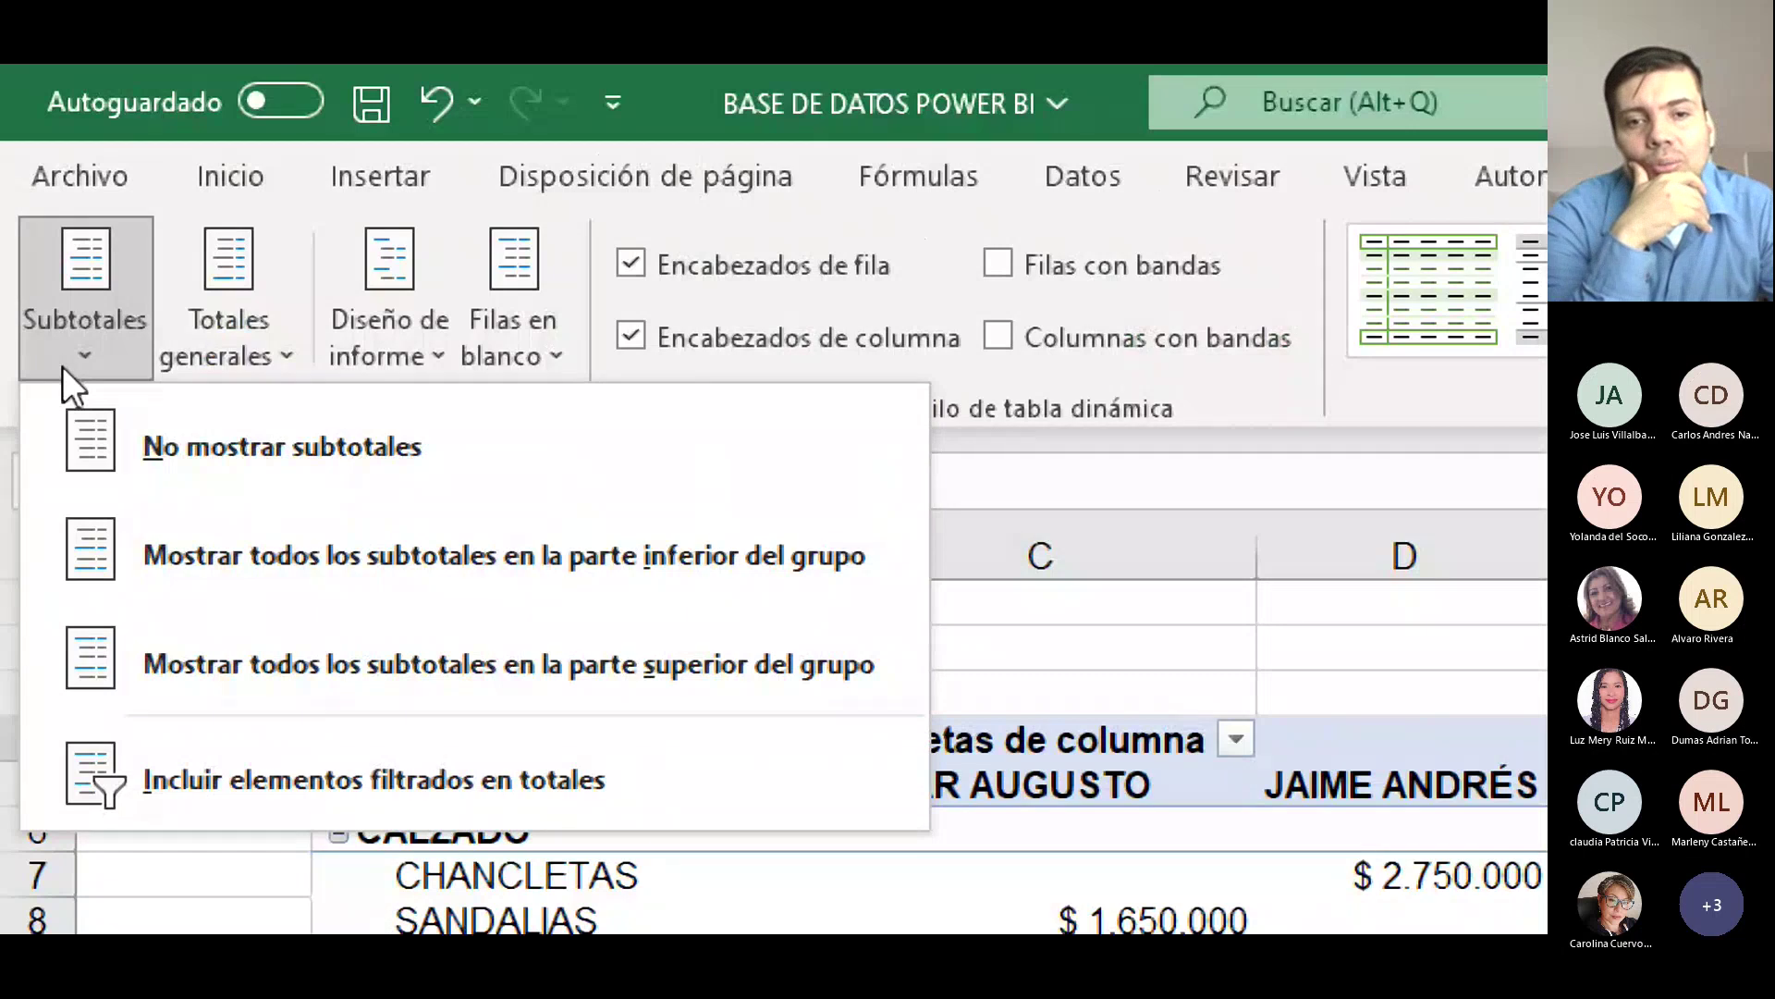
{"action": "left_click", "coordinate": [1011, 855]}
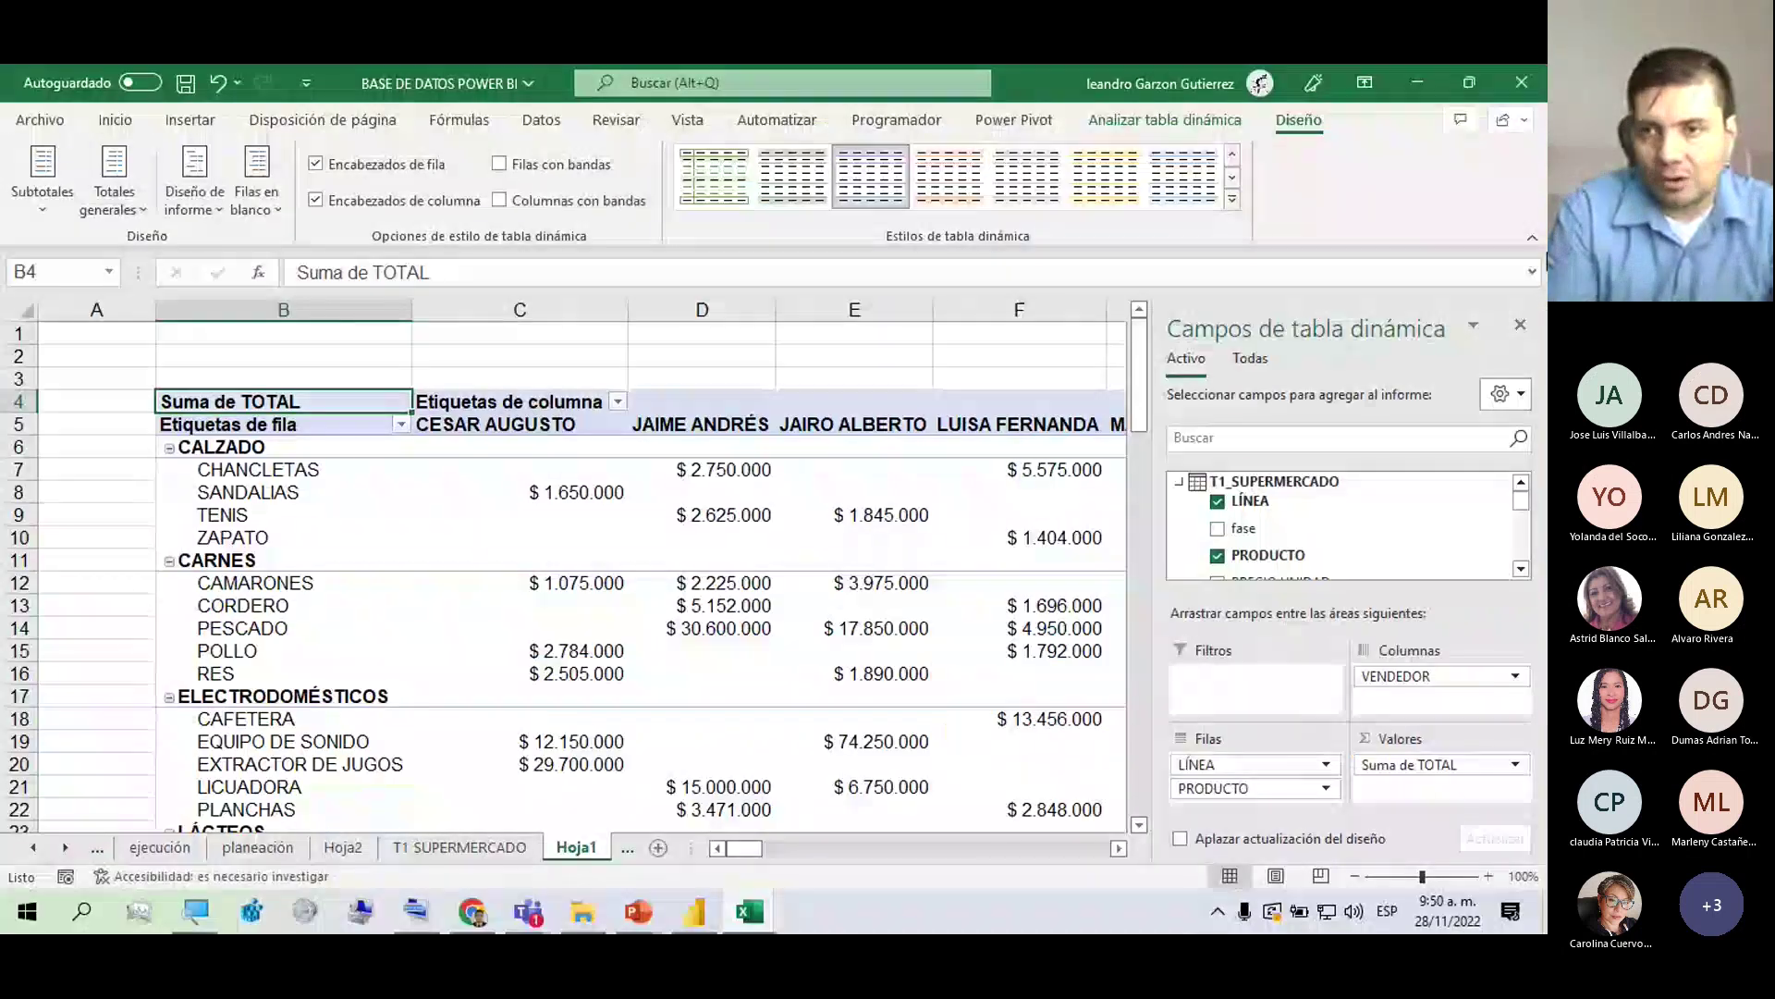
{"action": "left_click", "coordinate": [1520, 324]}
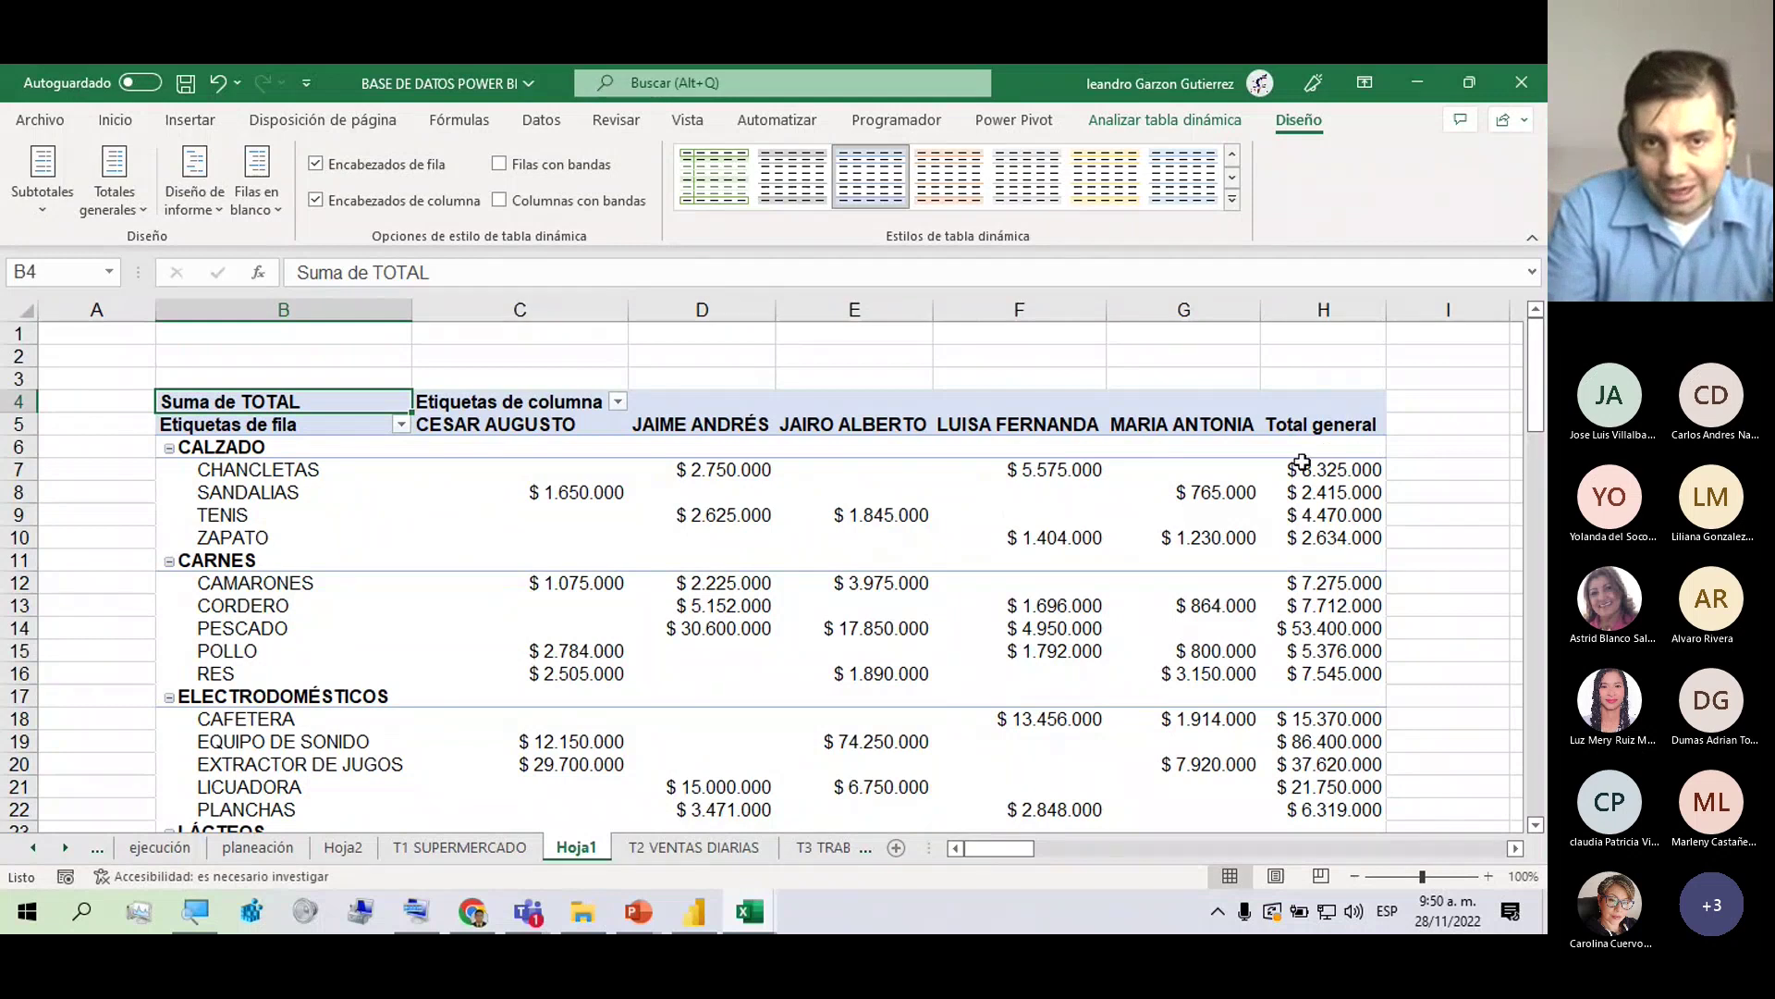
{"action": "left_click", "coordinate": [59, 219]}
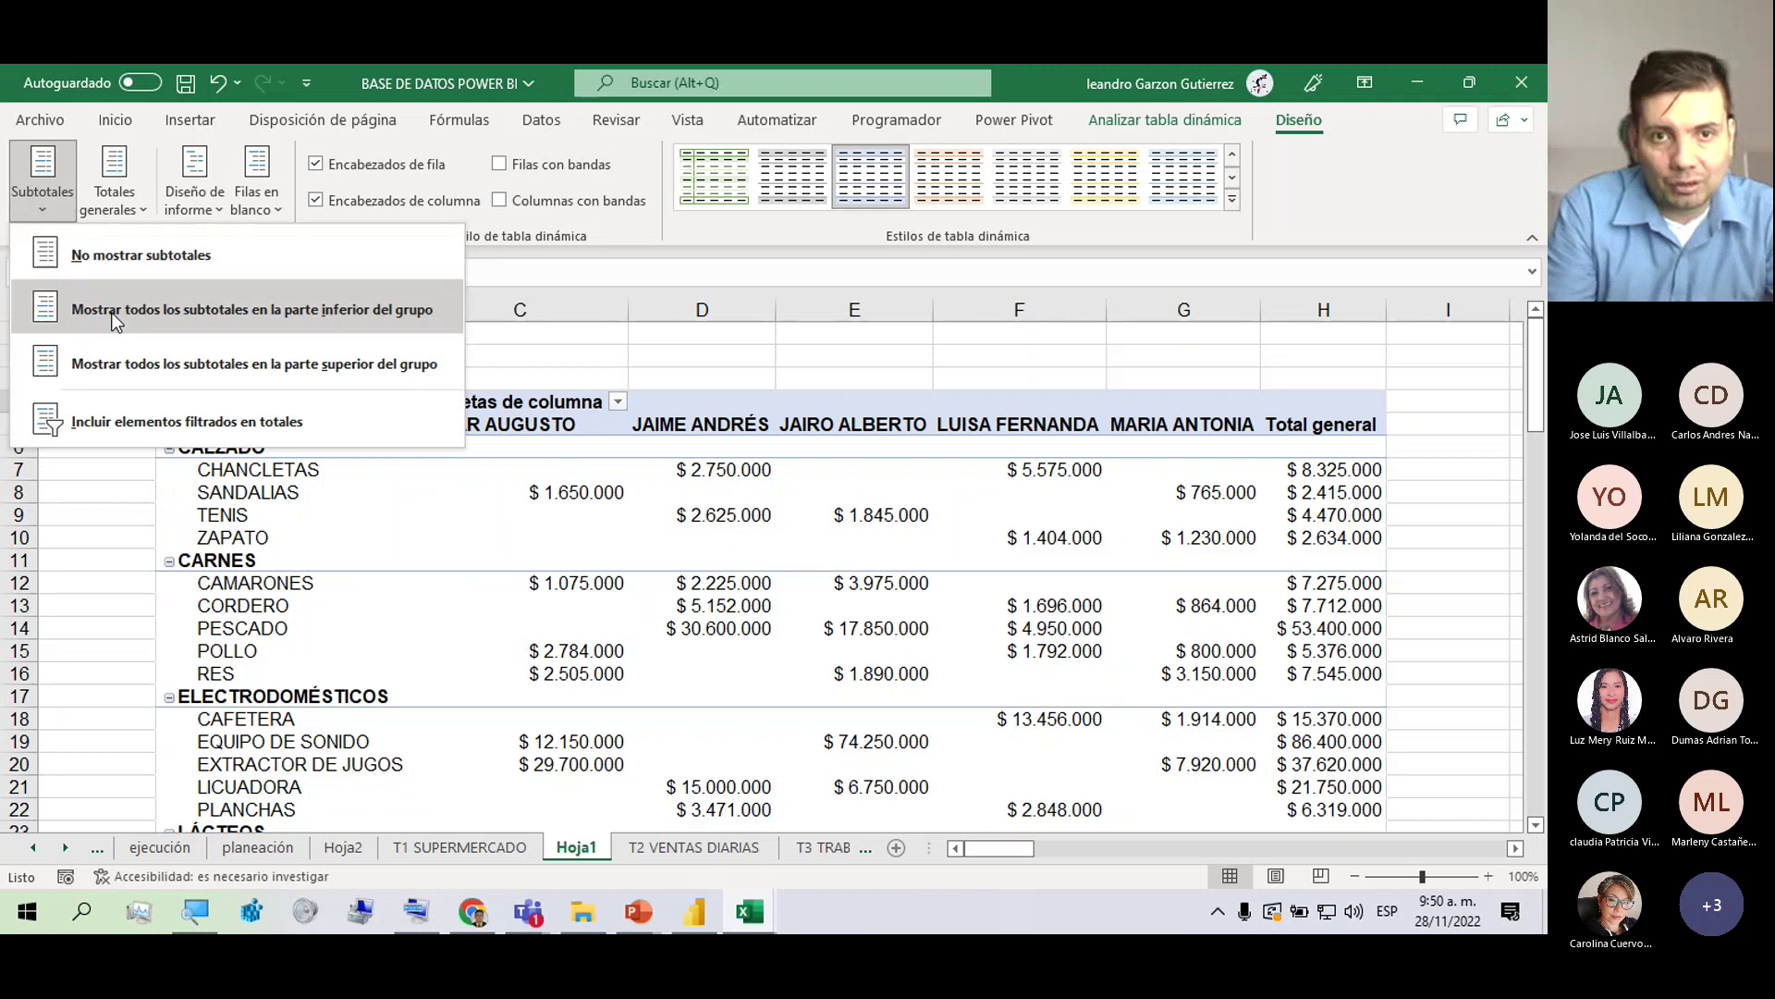
{"action": "left_click", "coordinate": [236, 363]}
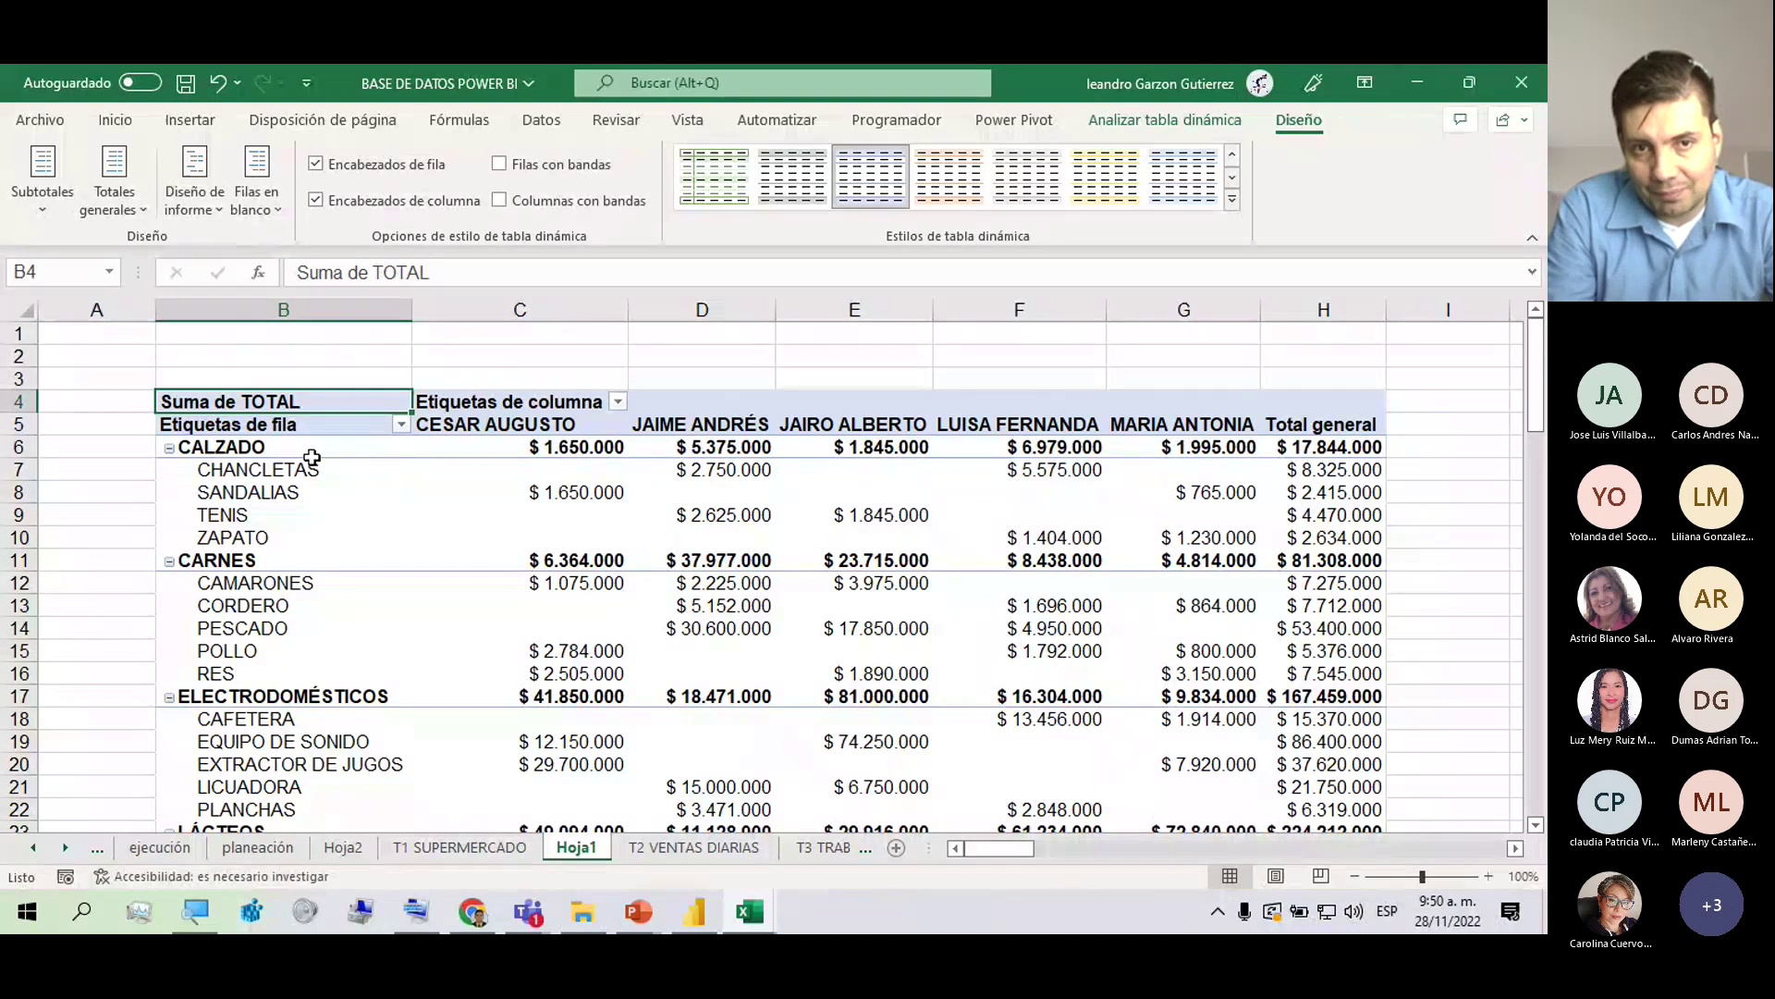
{"action": "left_click", "coordinate": [516, 443]}
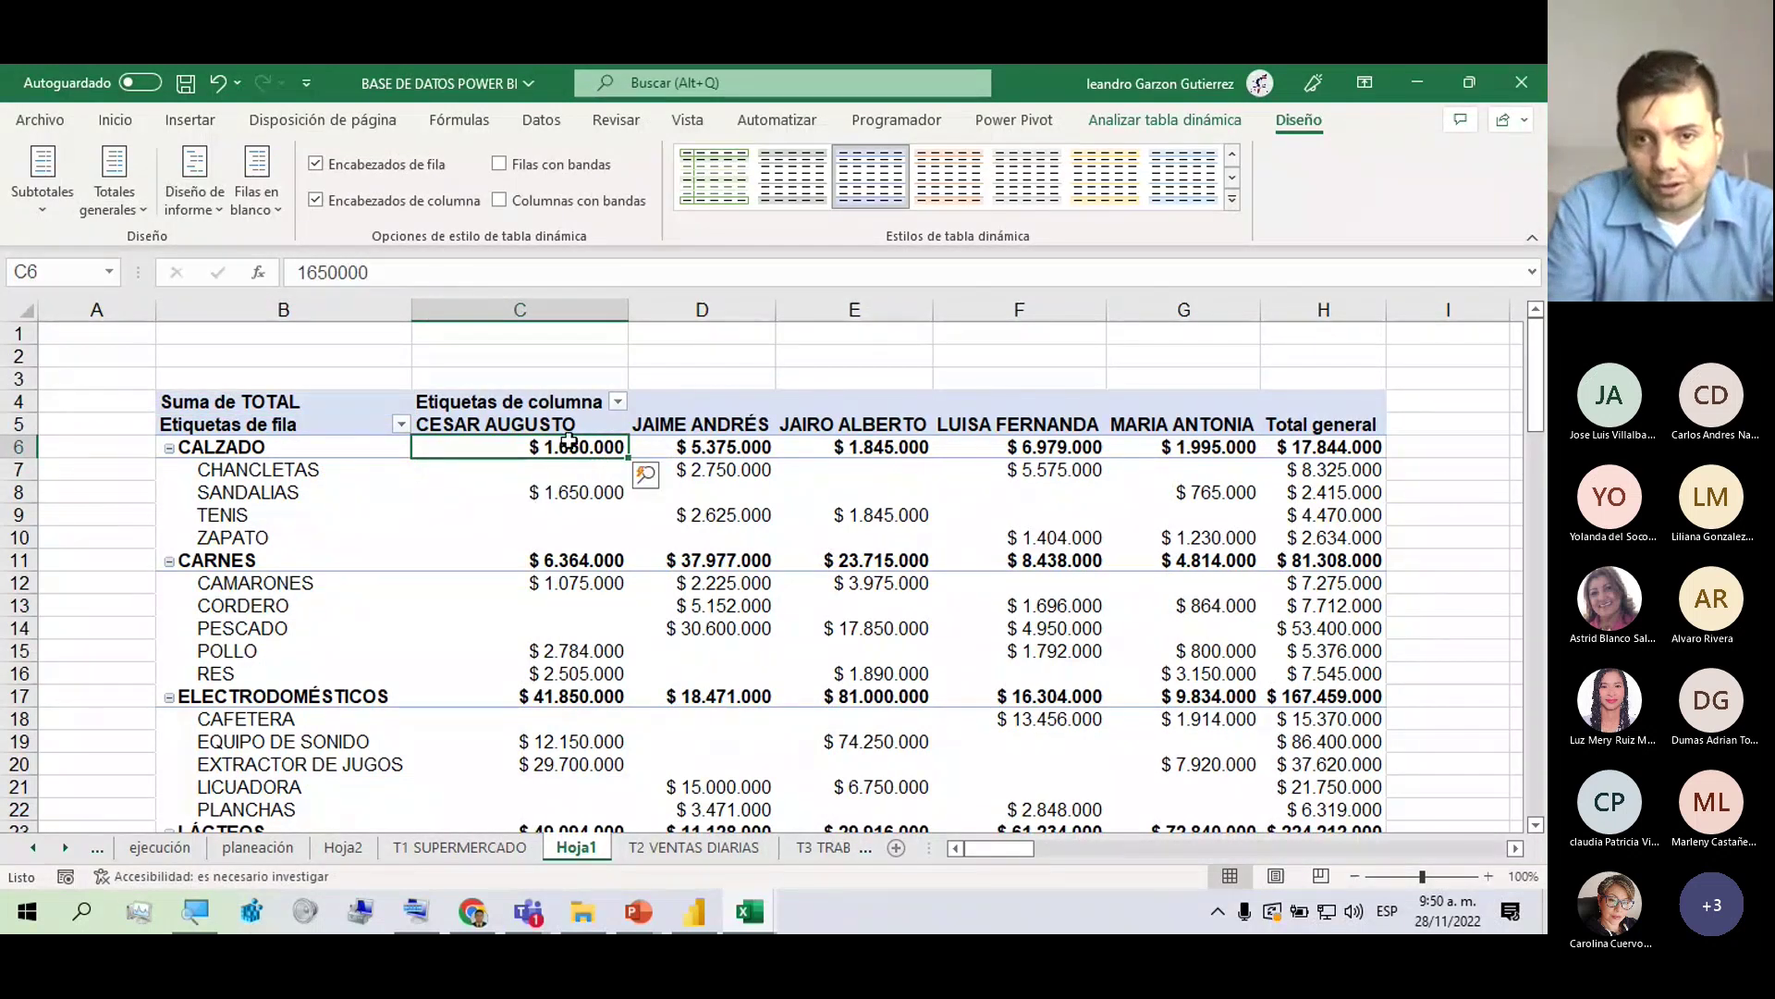
{"action": "key", "text": "Right"}
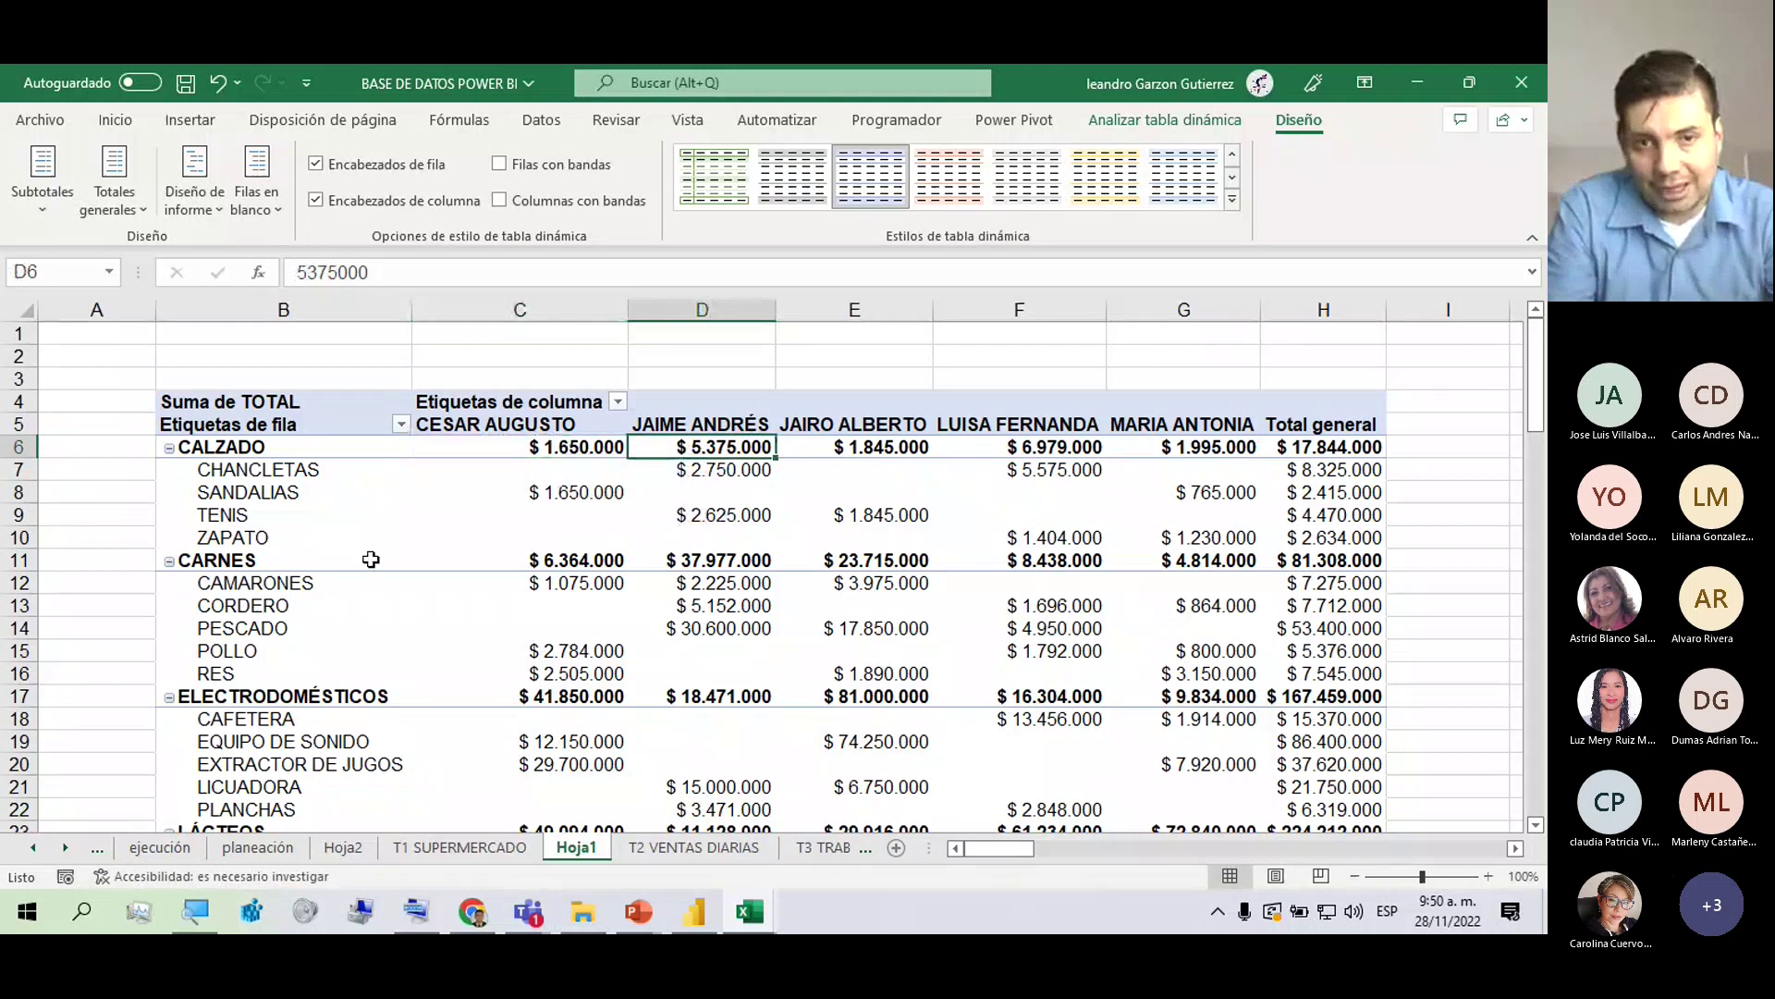
{"action": "left_click", "coordinate": [543, 562]}
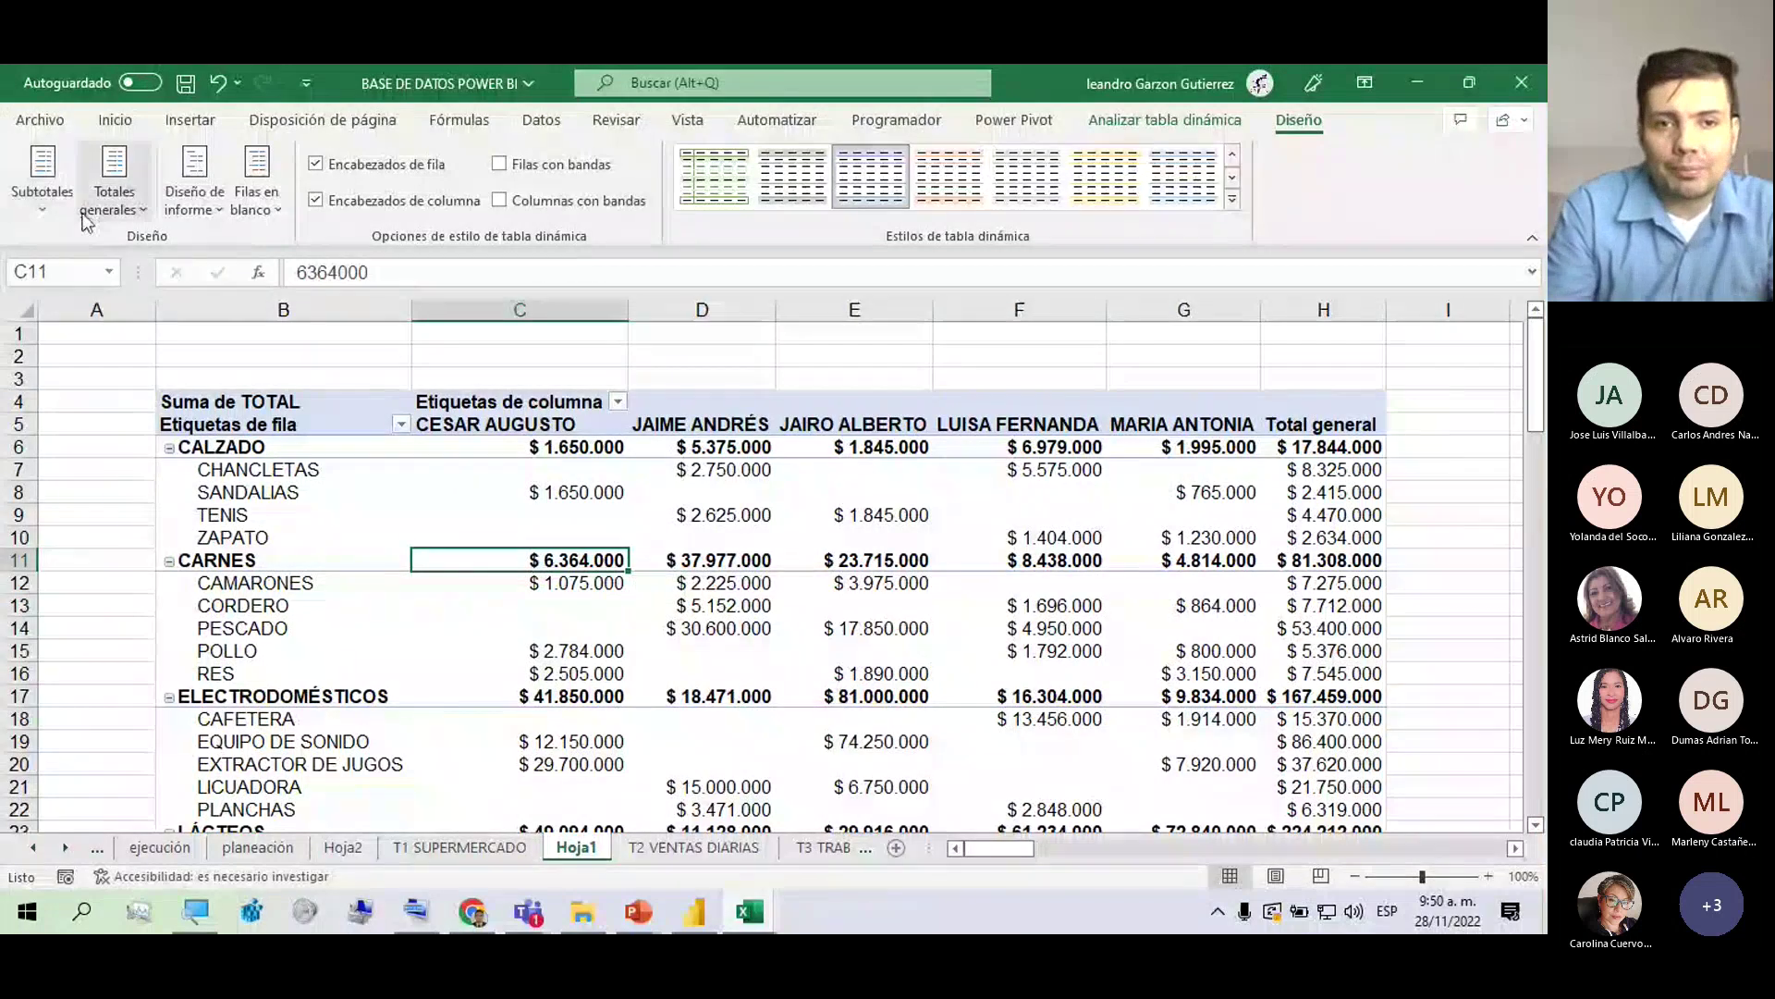
Show all the pivot table's subtotals at the bottom of each LÍNEA group.
{"action": "left_click", "coordinate": [57, 199]}
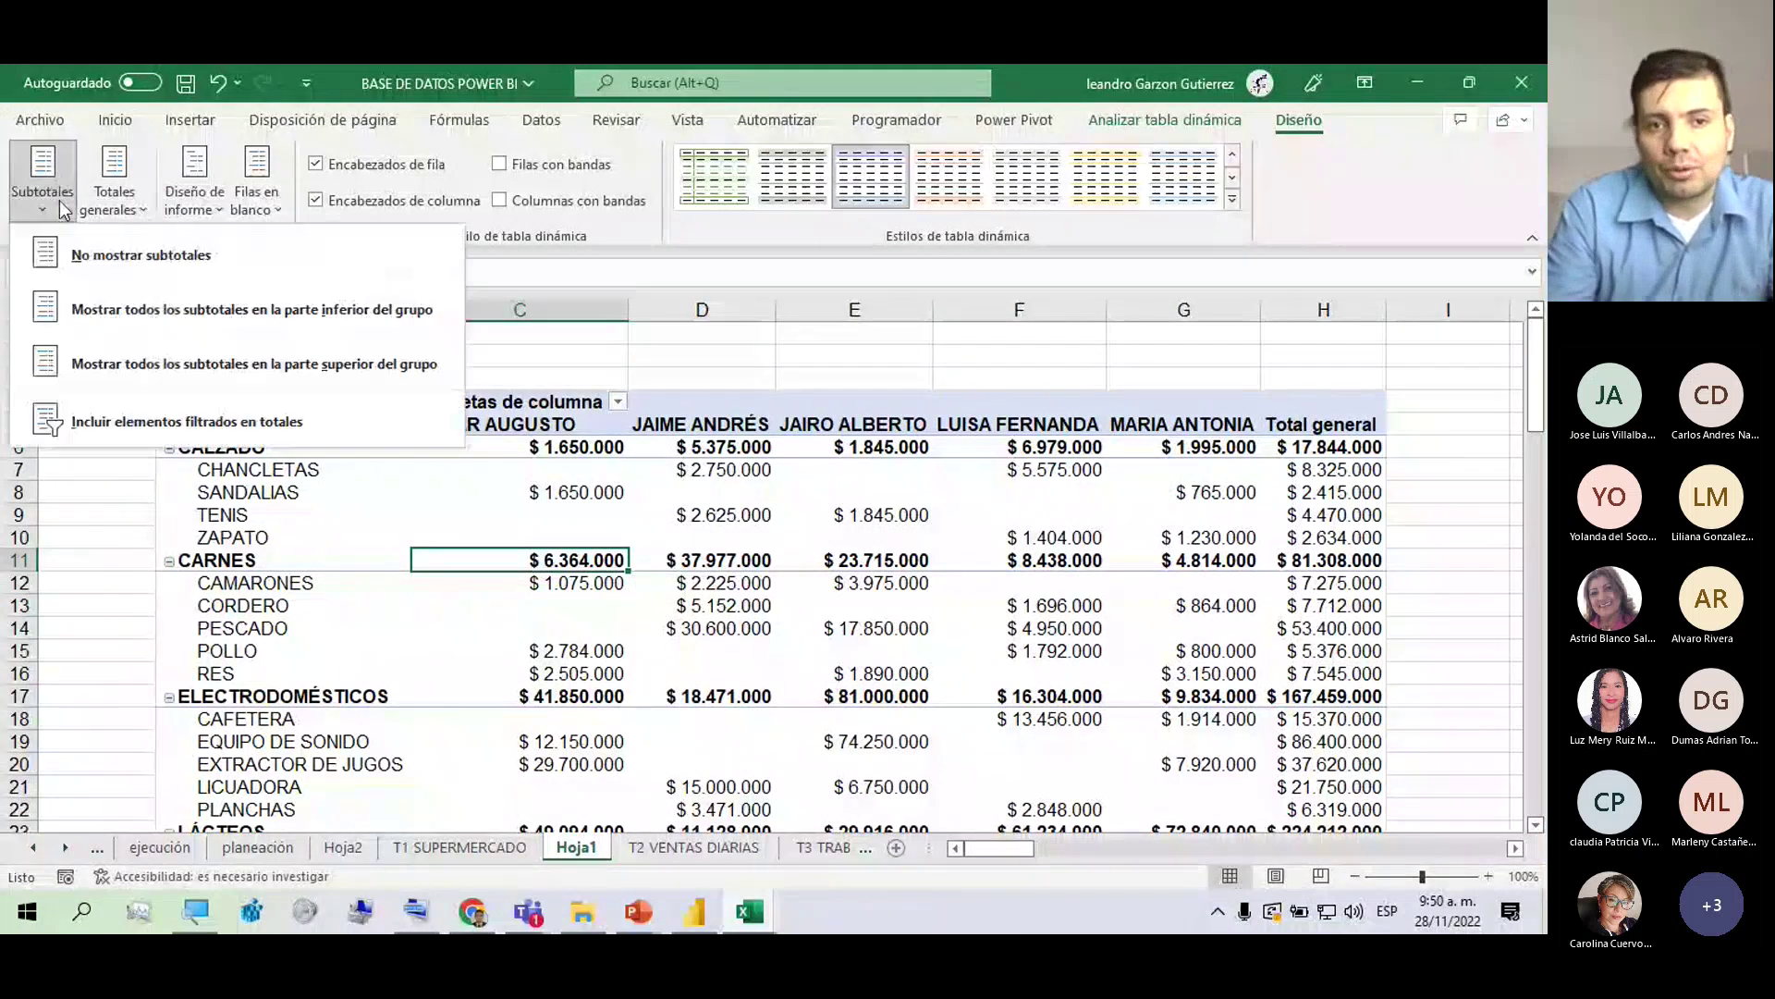
{"action": "left_click", "coordinate": [83, 310]}
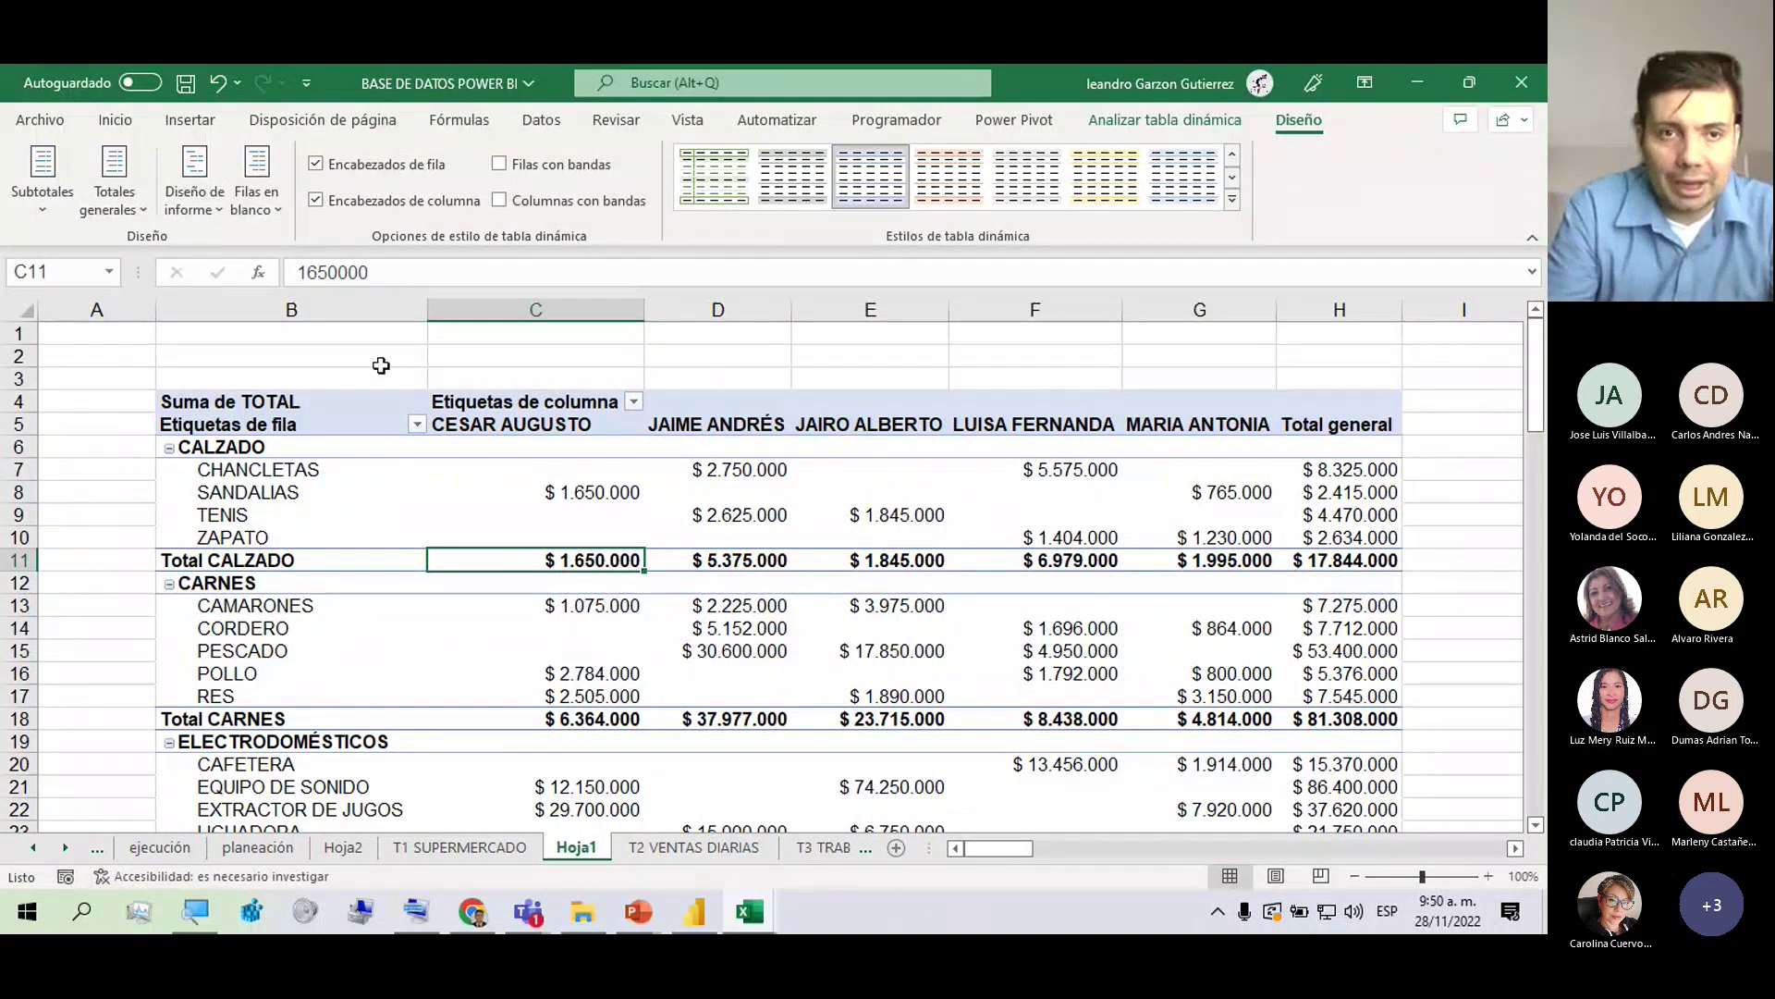
Open the pivot table's subtotal display options.
{"action": "left_click", "coordinate": [45, 213]}
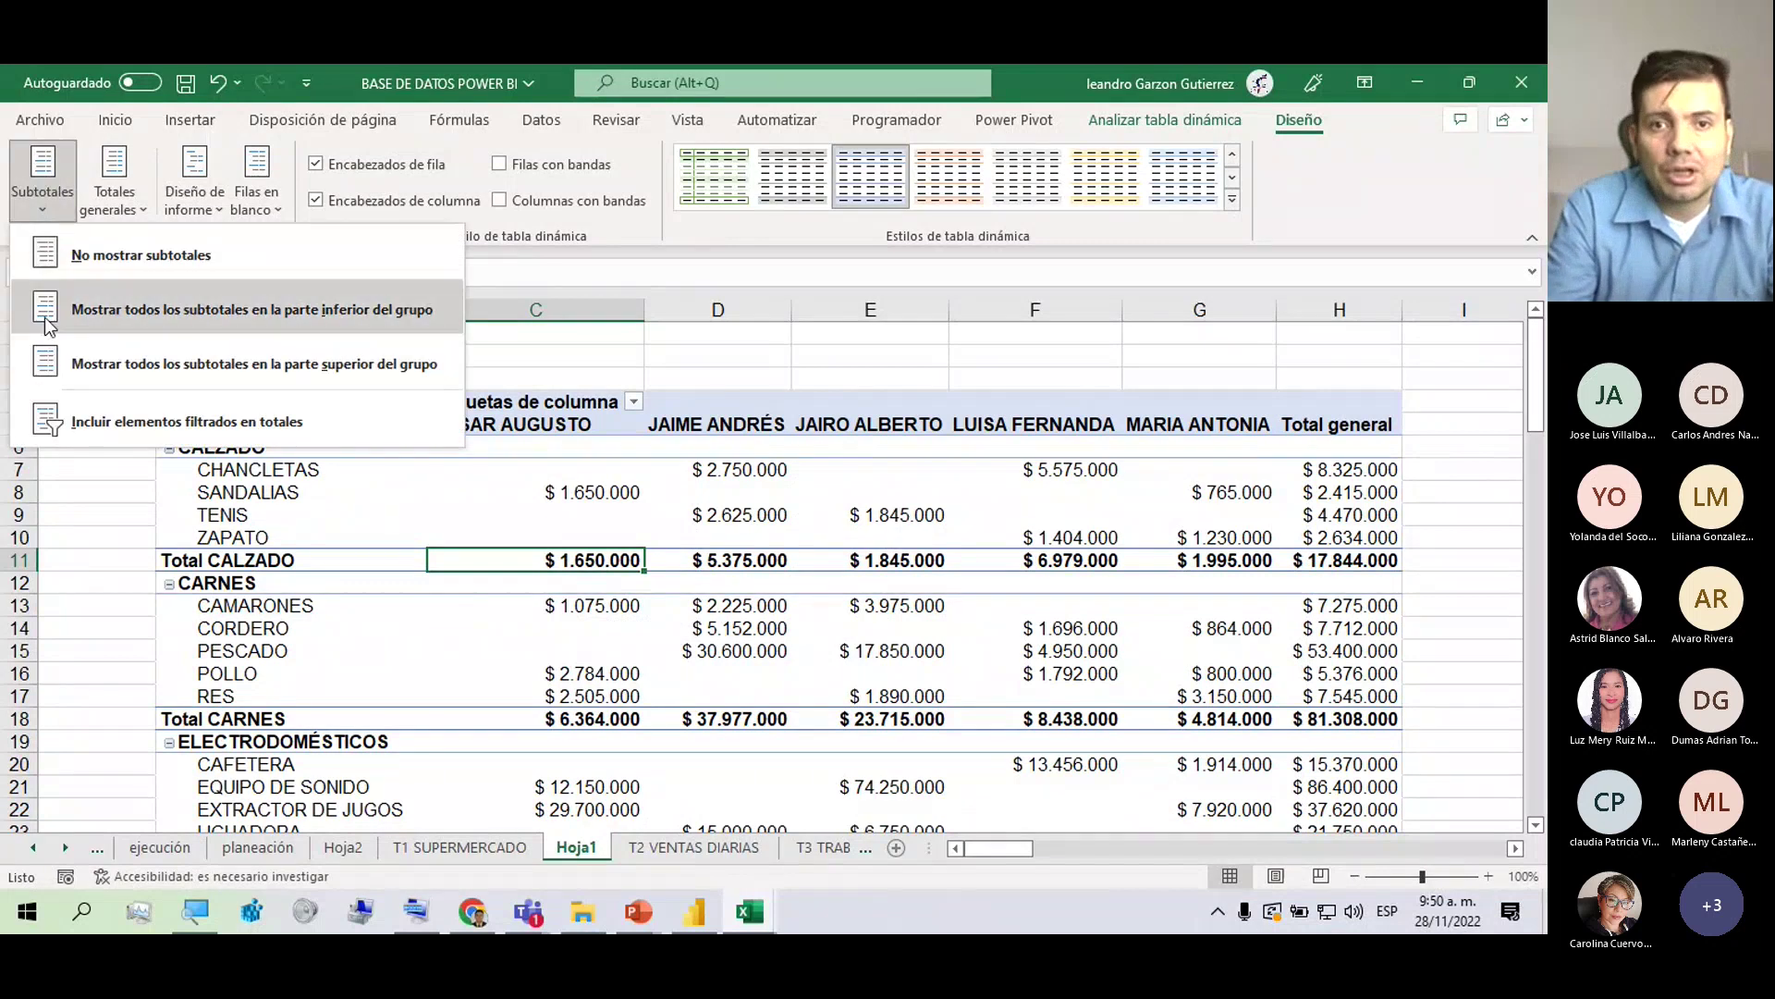
Show all subtotals at the top of each group and review the pivot table's Total general column.
{"action": "left_click", "coordinate": [55, 363]}
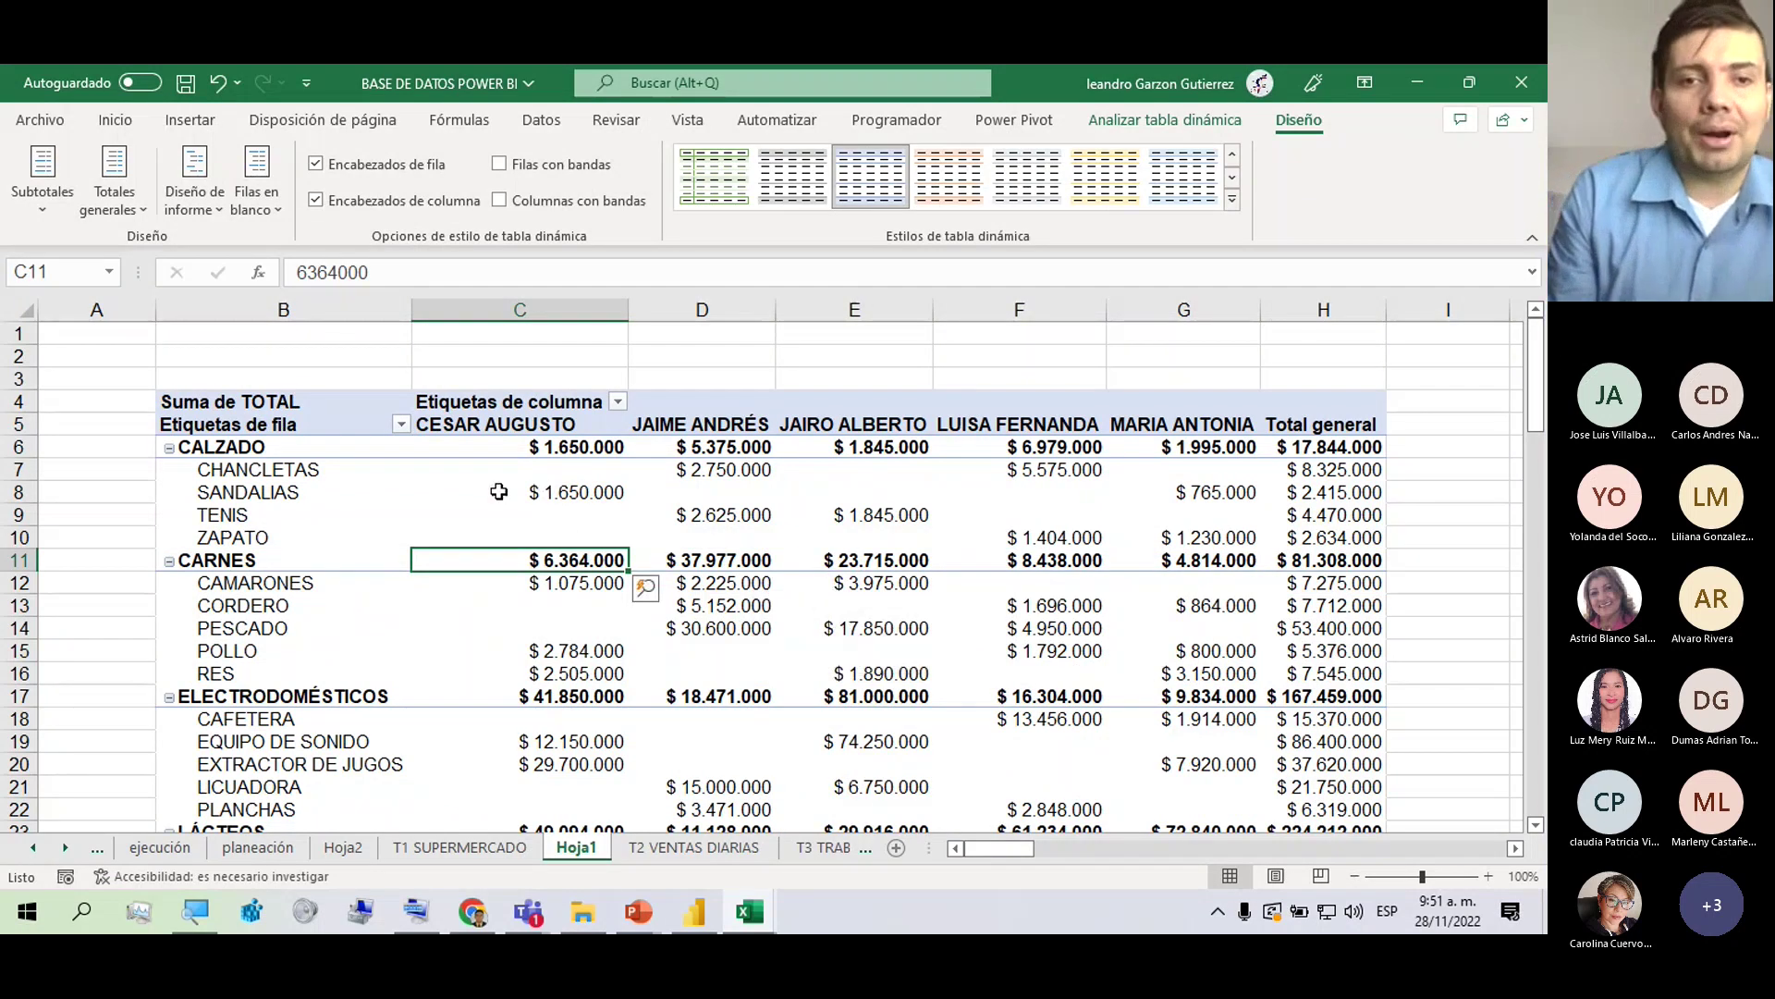
{"action": "left_click", "coordinate": [92, 204]}
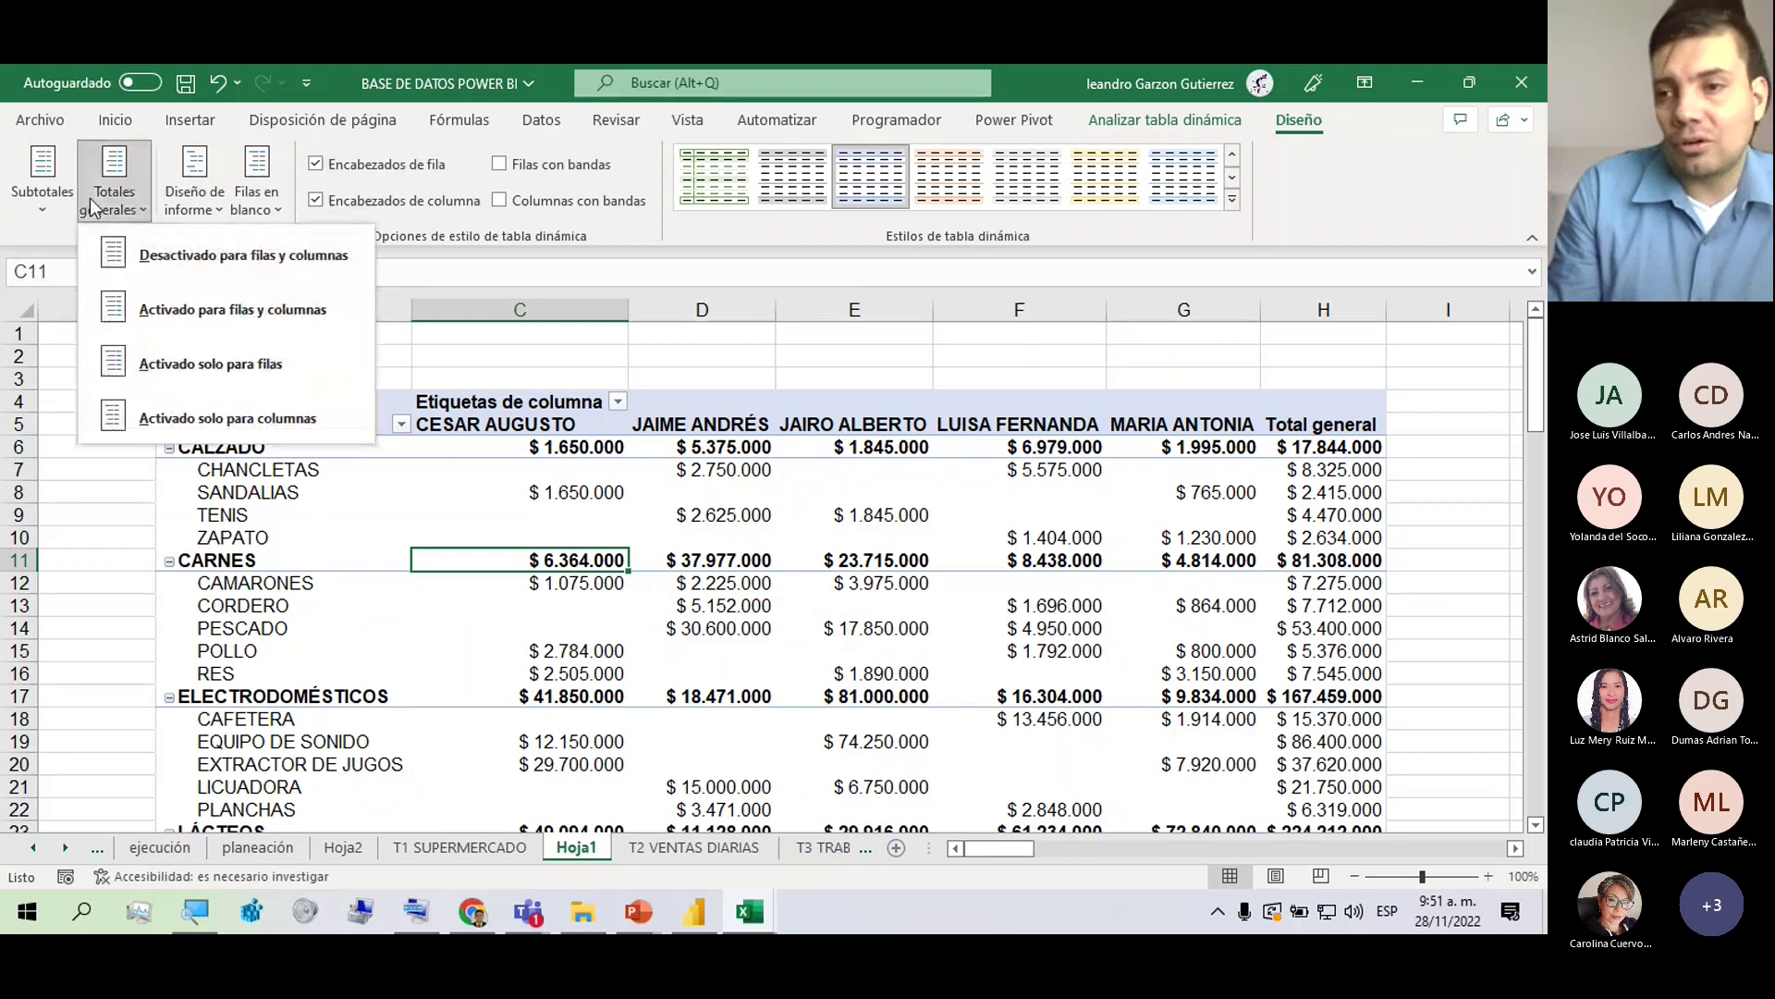
{"action": "left_click", "coordinate": [1334, 421]}
{"action": "left_click_drag", "start_coordinate": [1341, 492], "coordinate": [1340, 843]}
{"action": "middle_click", "coordinate": [1070, 743]}
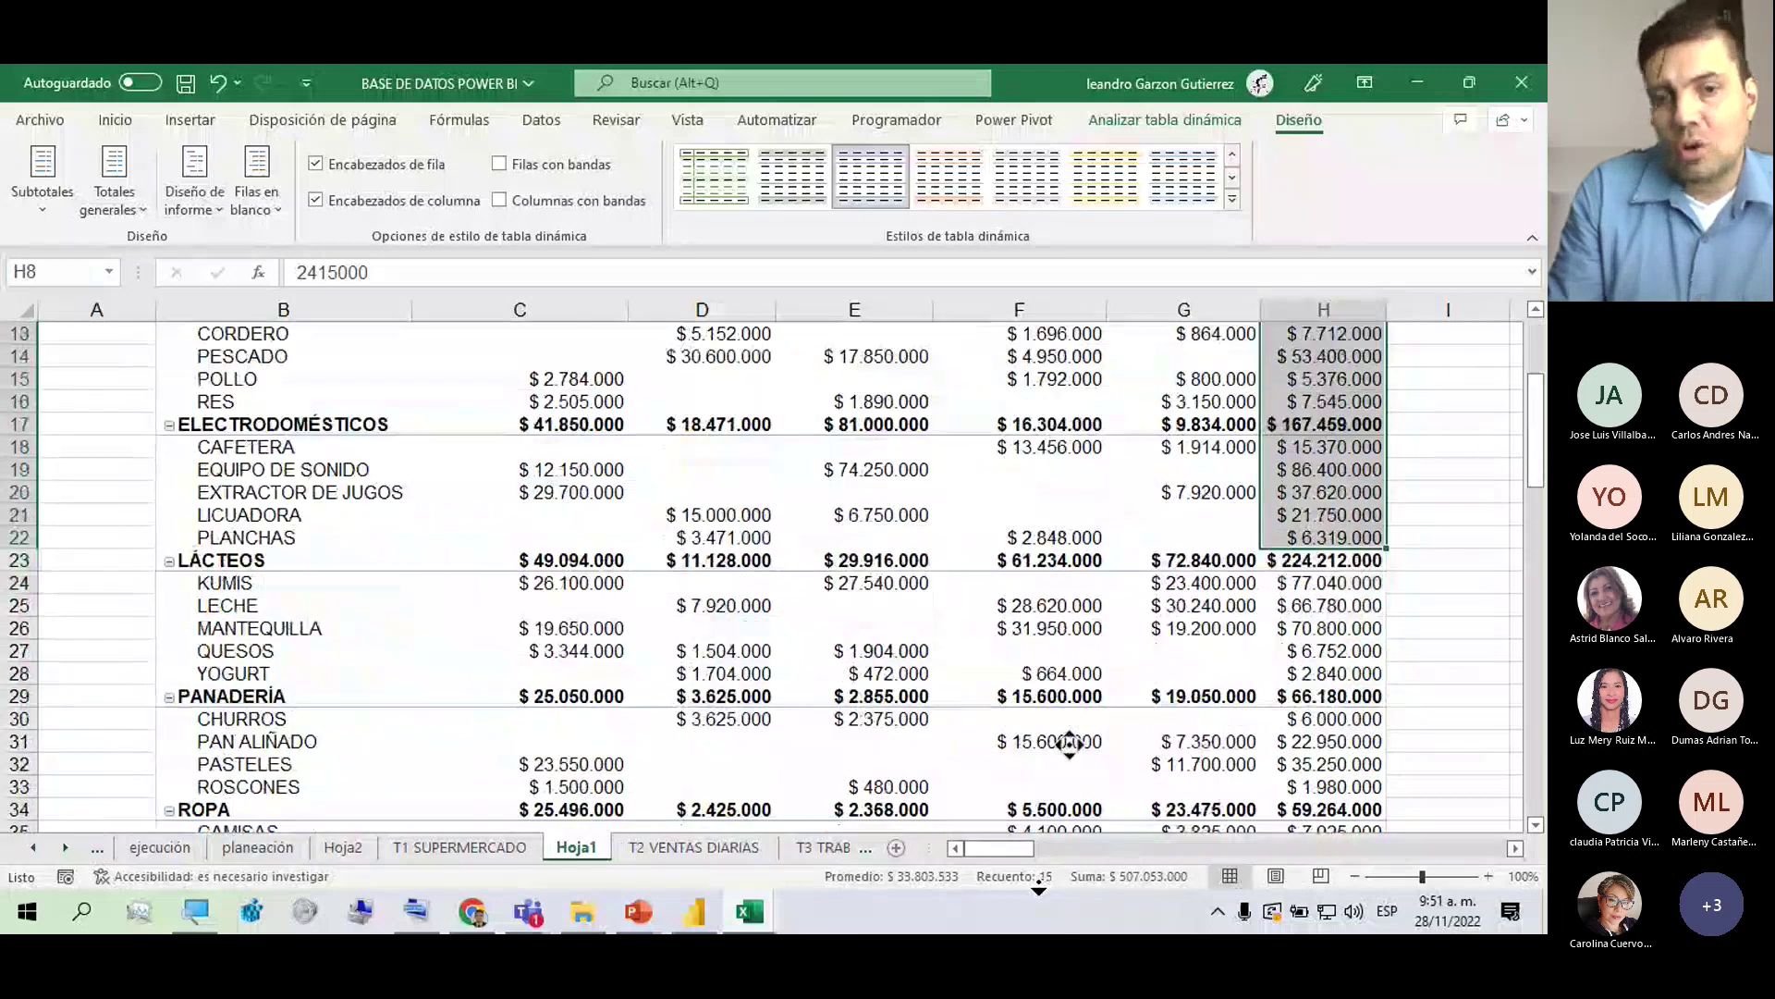
{"action": "middle_click", "coordinate": [996, 718]}
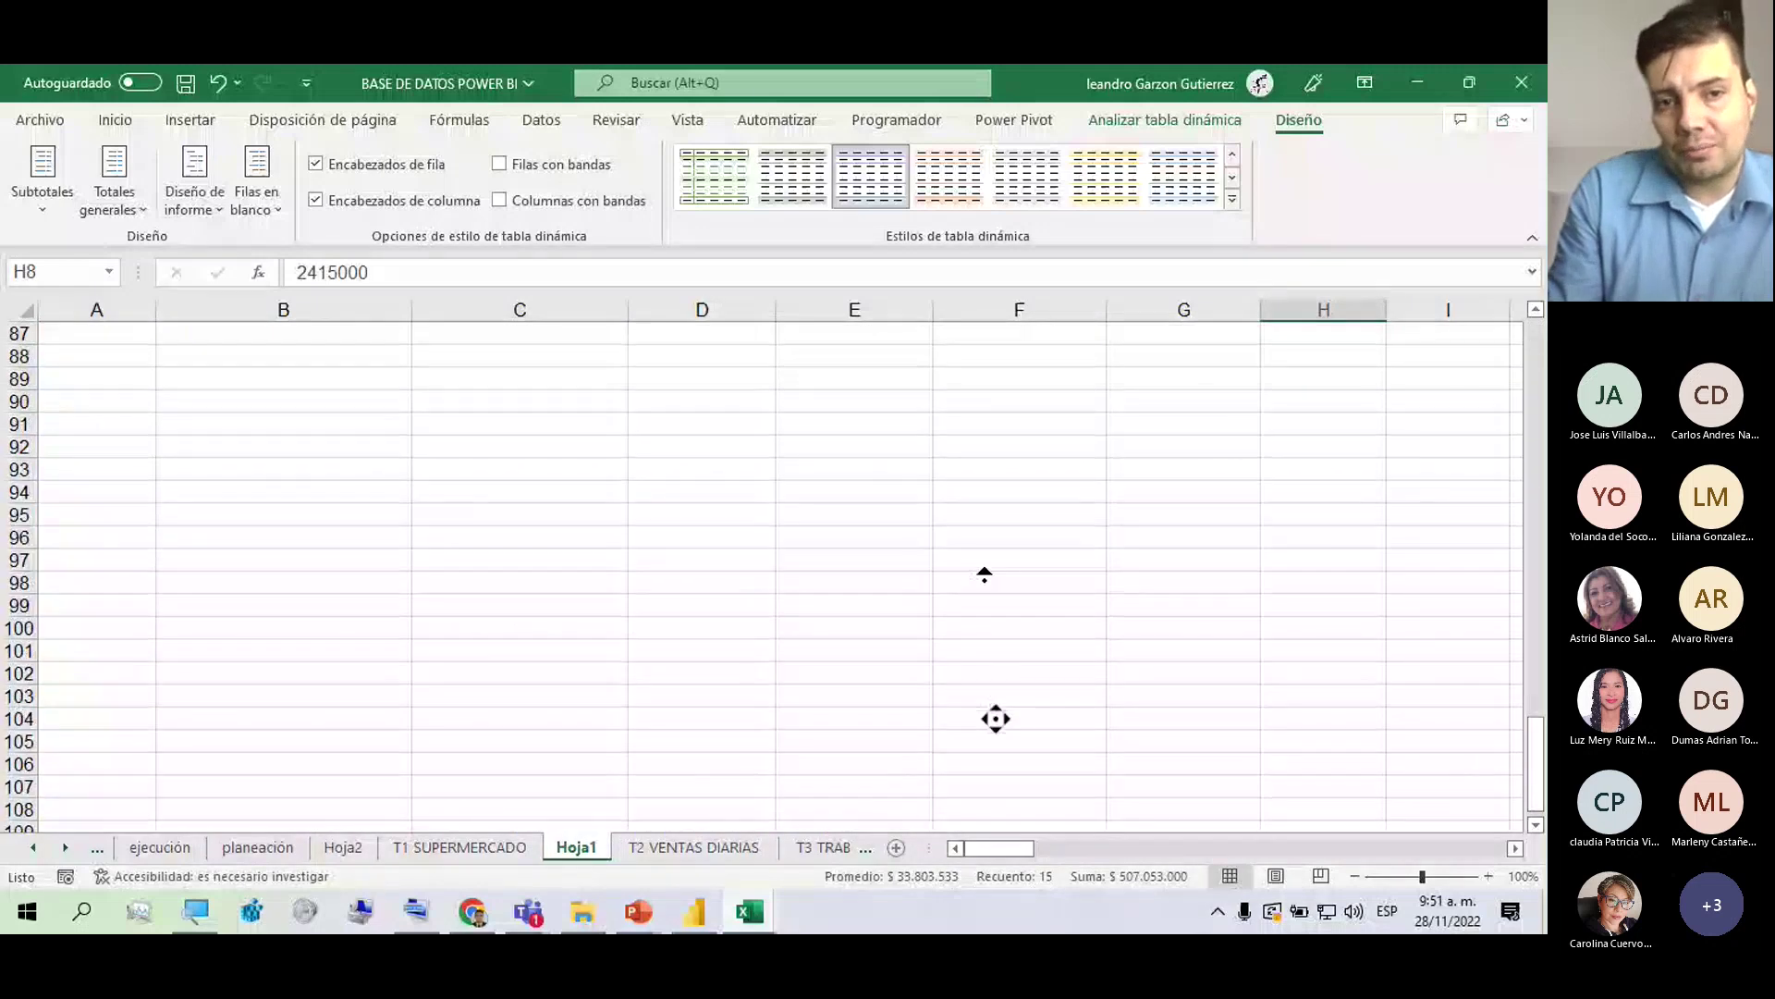
{"action": "middle_click", "coordinate": [963, 545]}
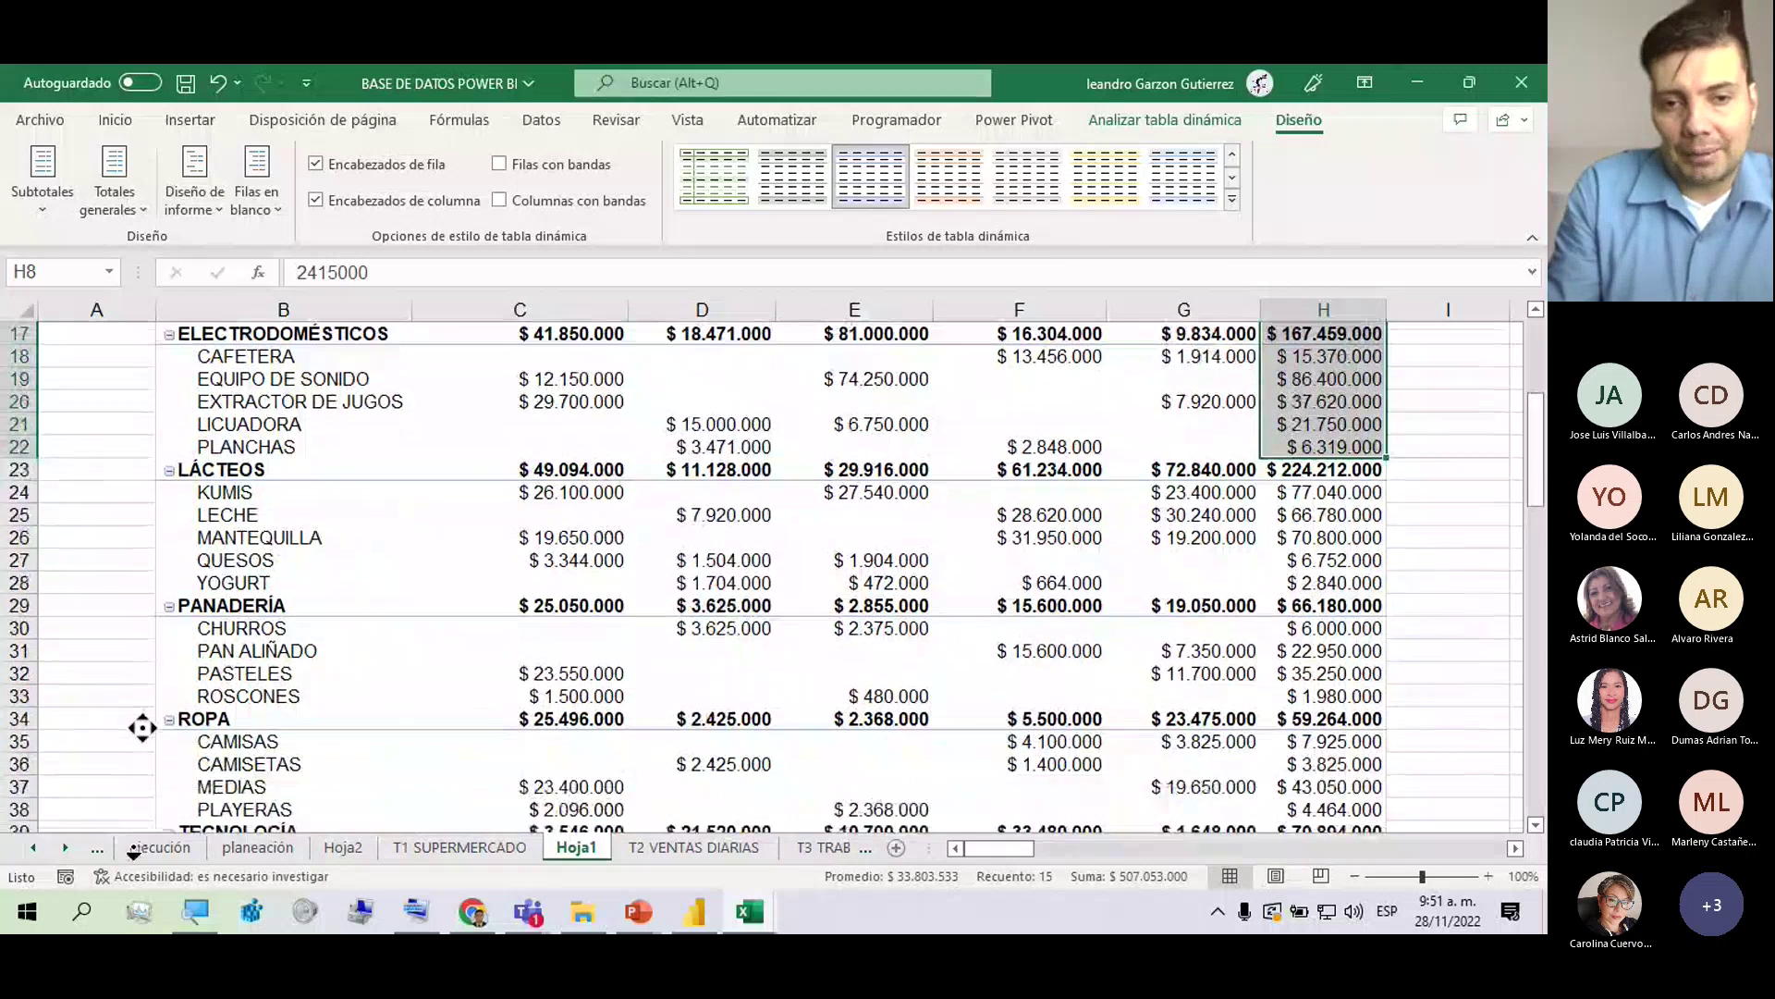
{"action": "middle_click", "coordinate": [156, 695]}
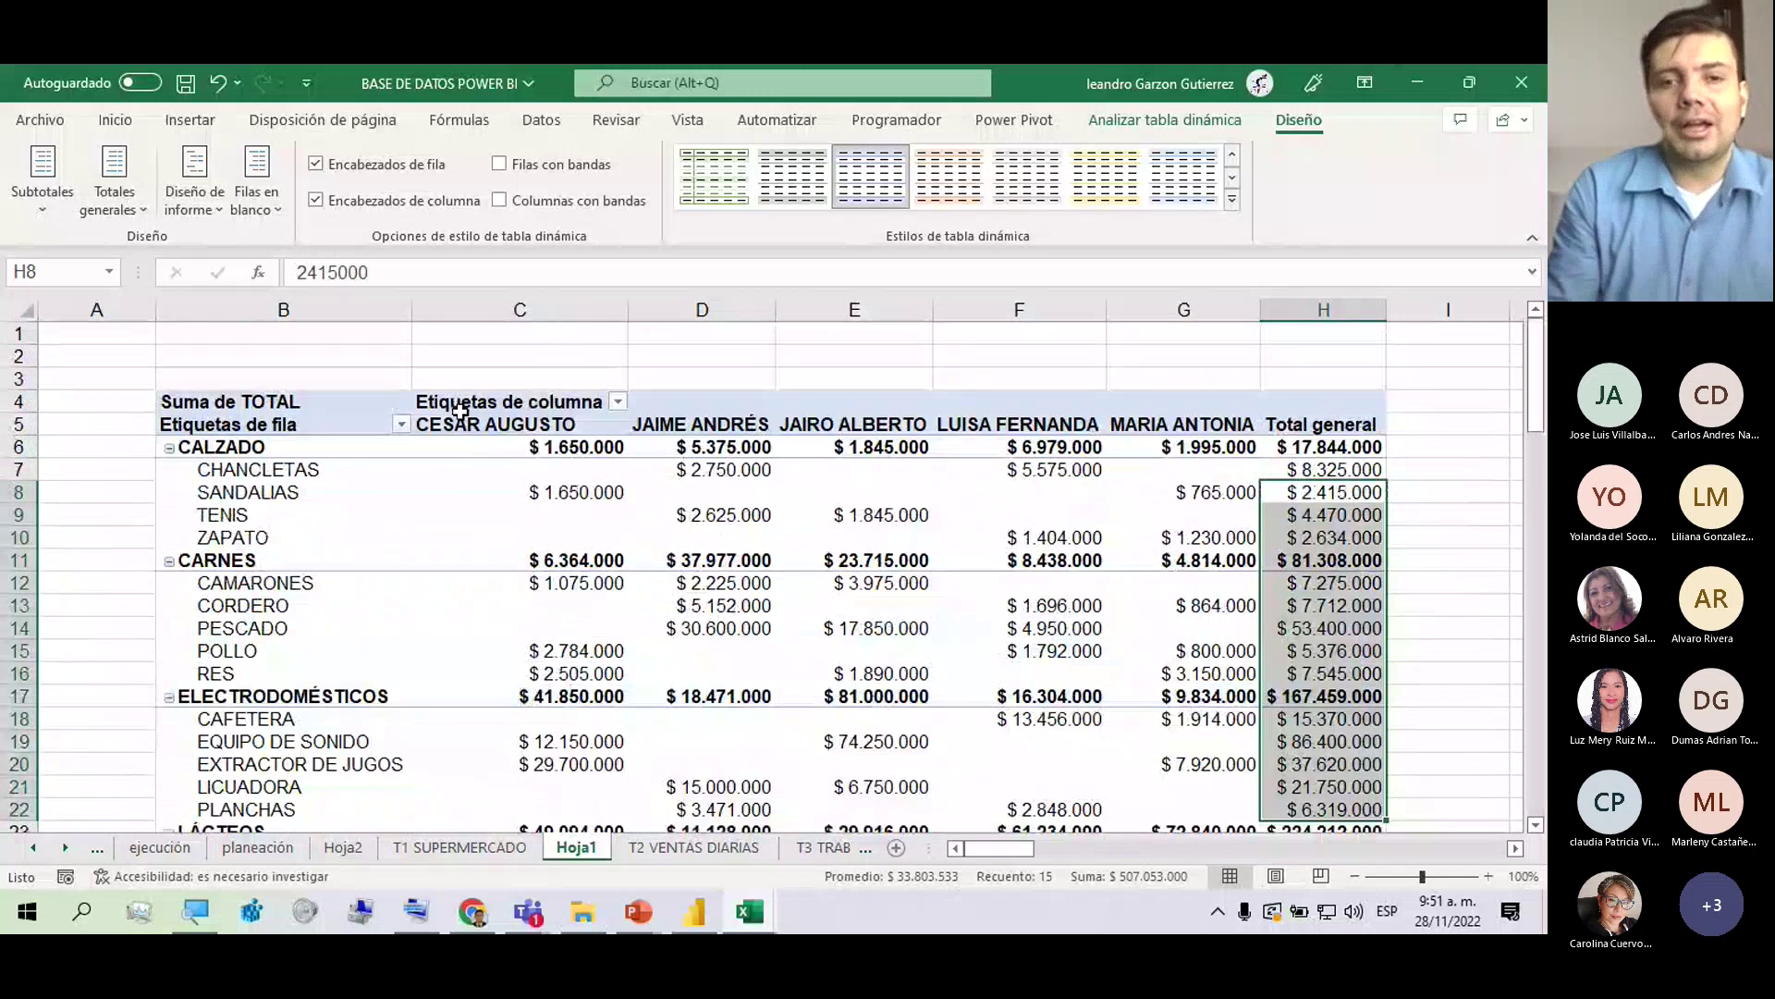
Try the pivot table with grand totals off for rows and columns, and with grand totals on for rows only.
{"action": "left_click", "coordinate": [141, 185]}
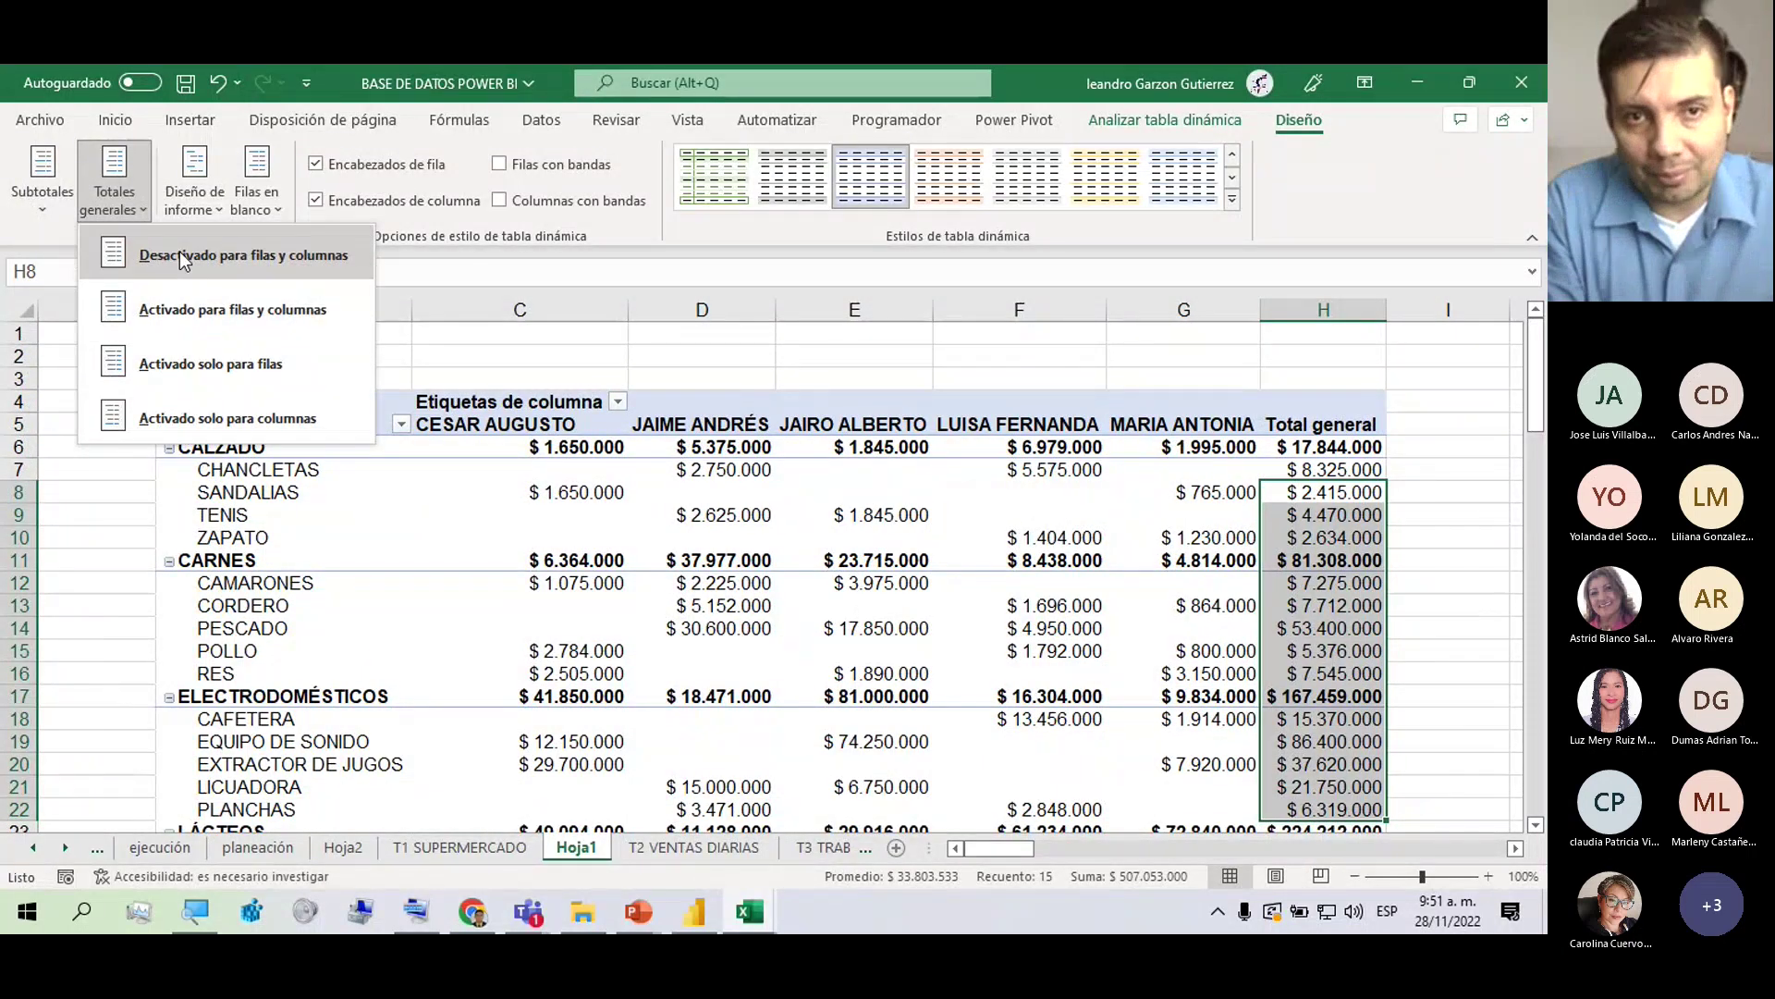
{"action": "left_click", "coordinate": [179, 252]}
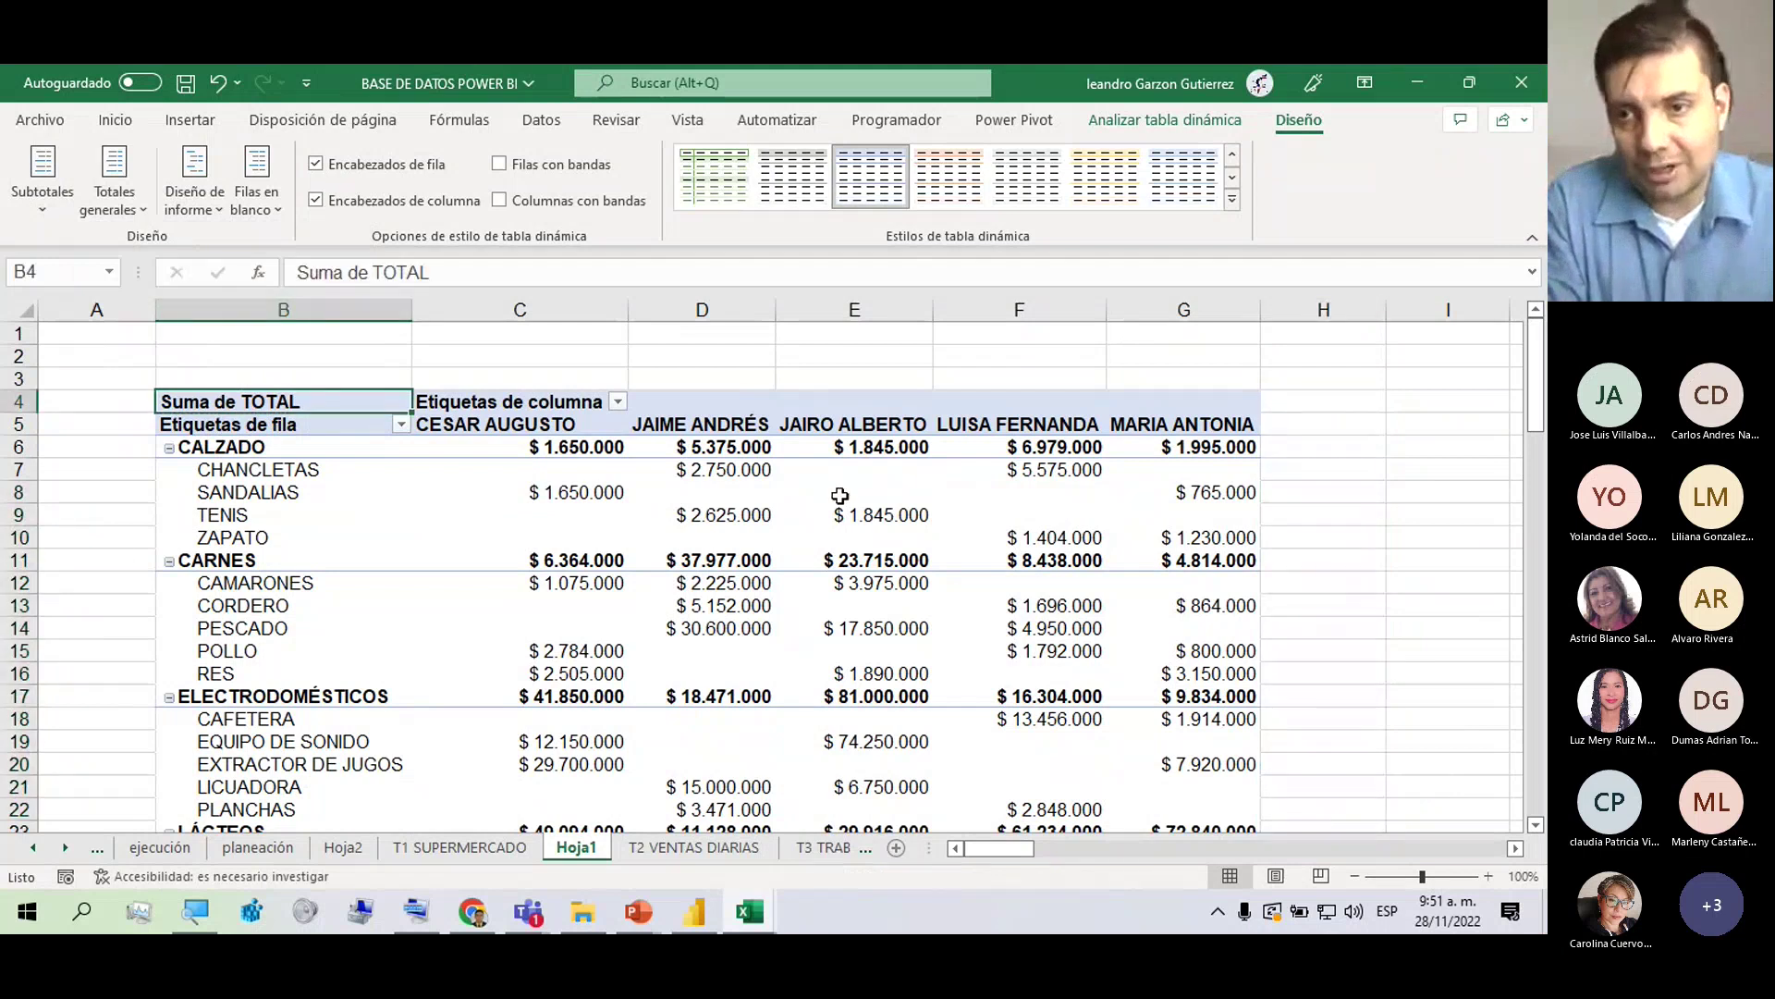
{"action": "middle_click", "coordinate": [119, 569]}
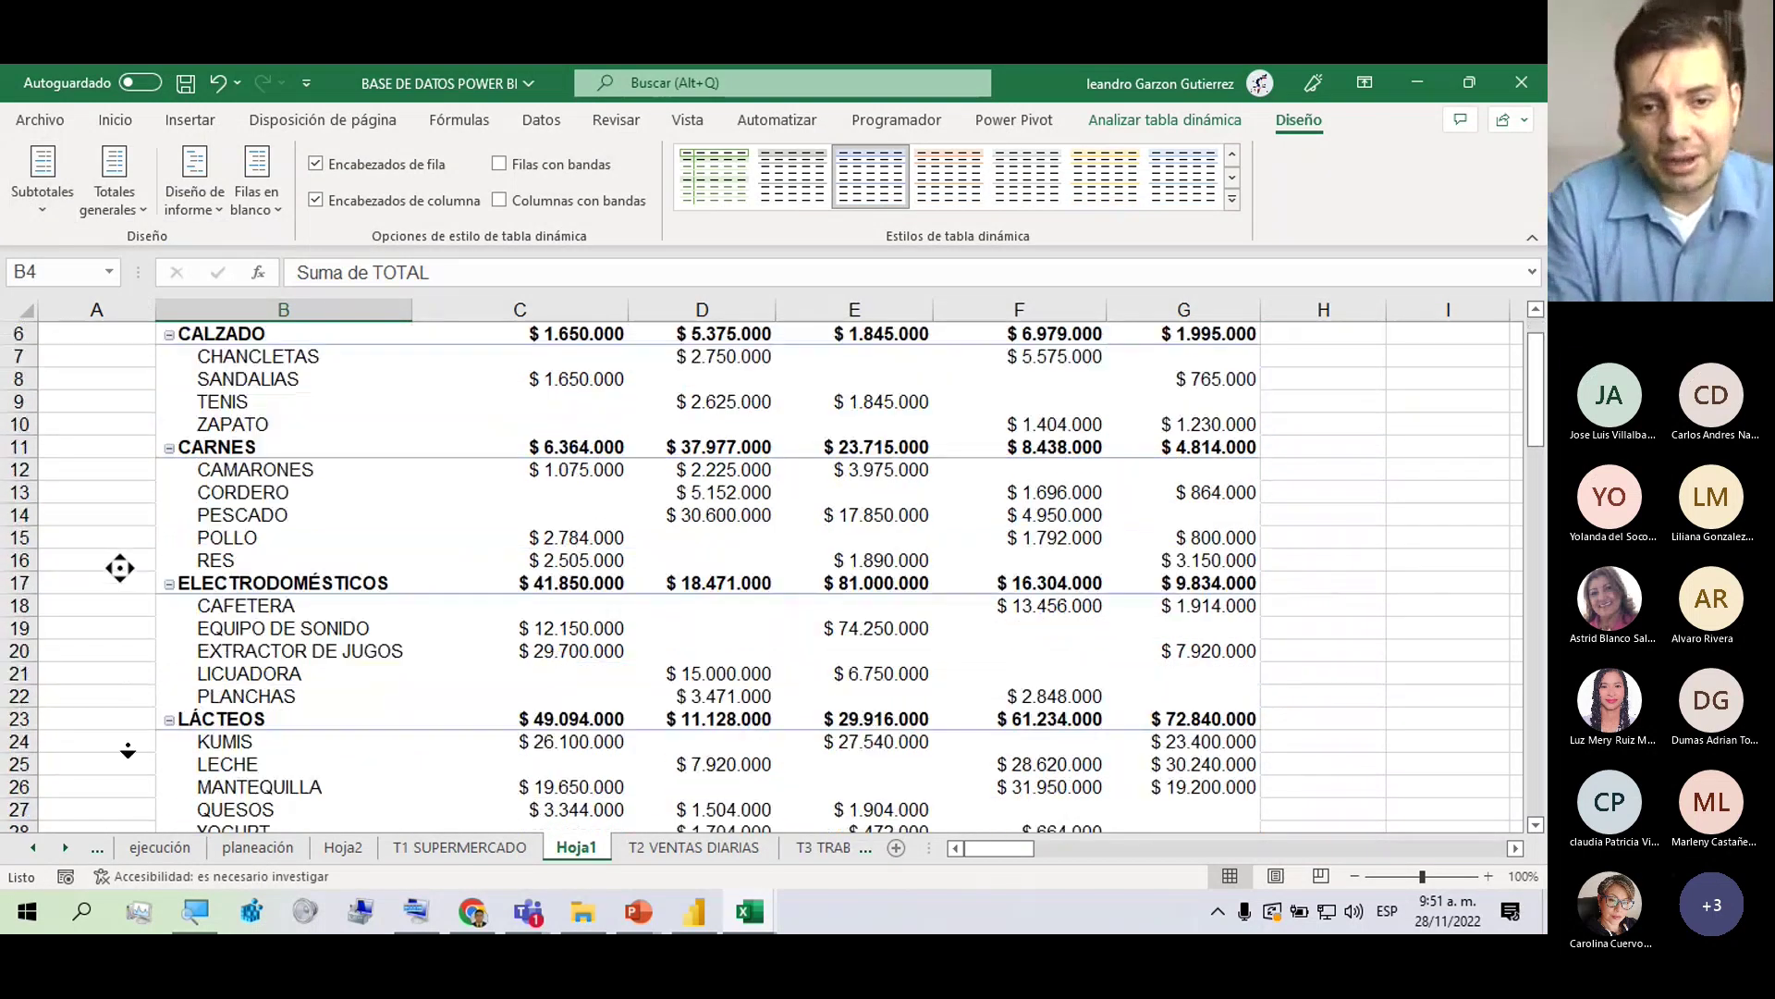
{"action": "middle_click", "coordinate": [129, 743]}
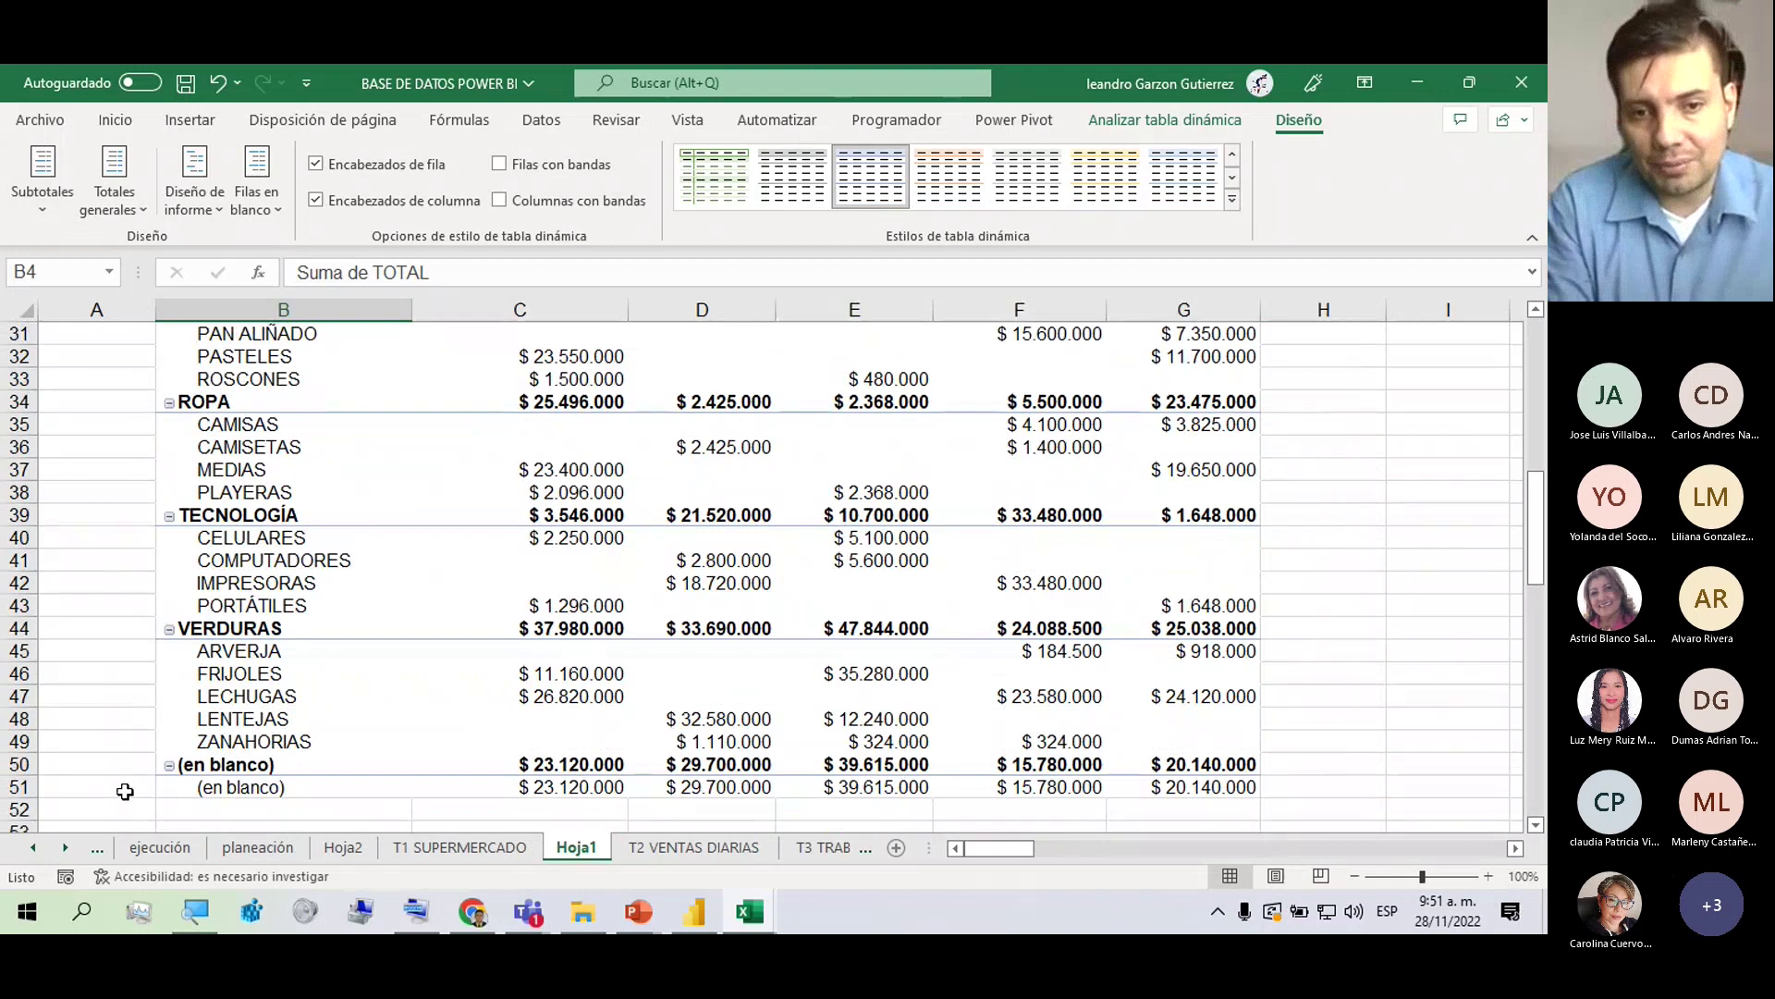
{"action": "middle_click", "coordinate": [127, 790]}
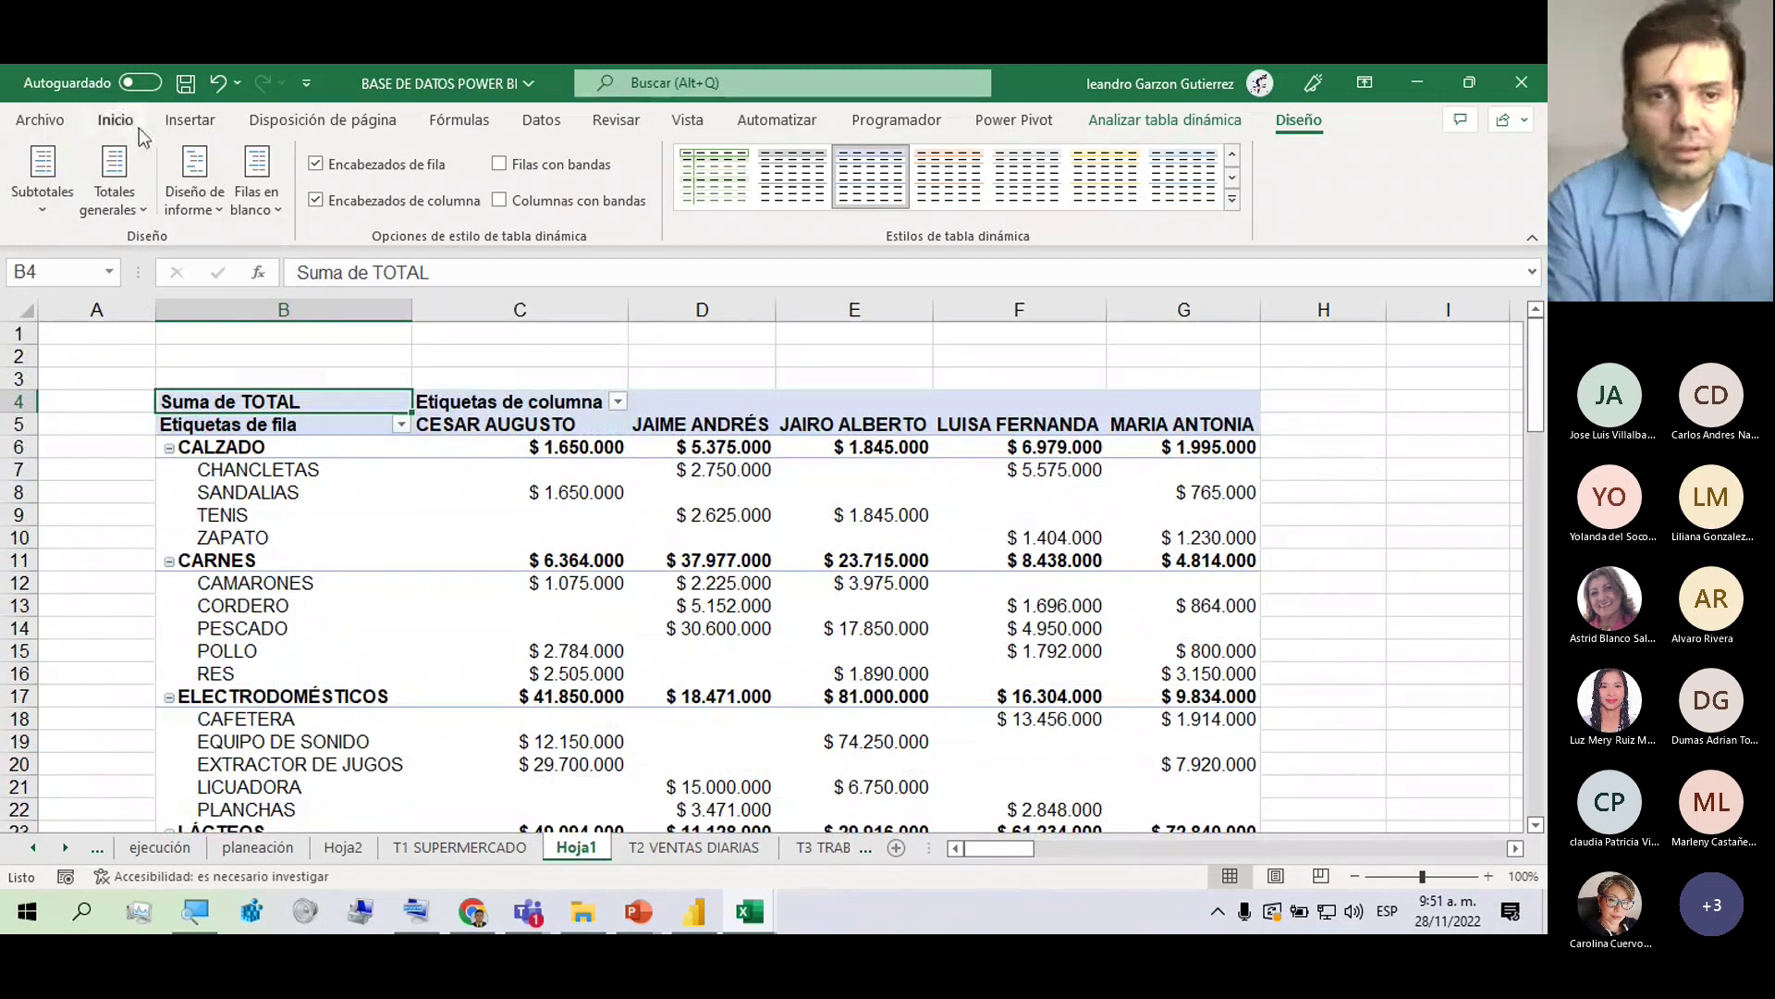
{"action": "left_click", "coordinate": [119, 196]}
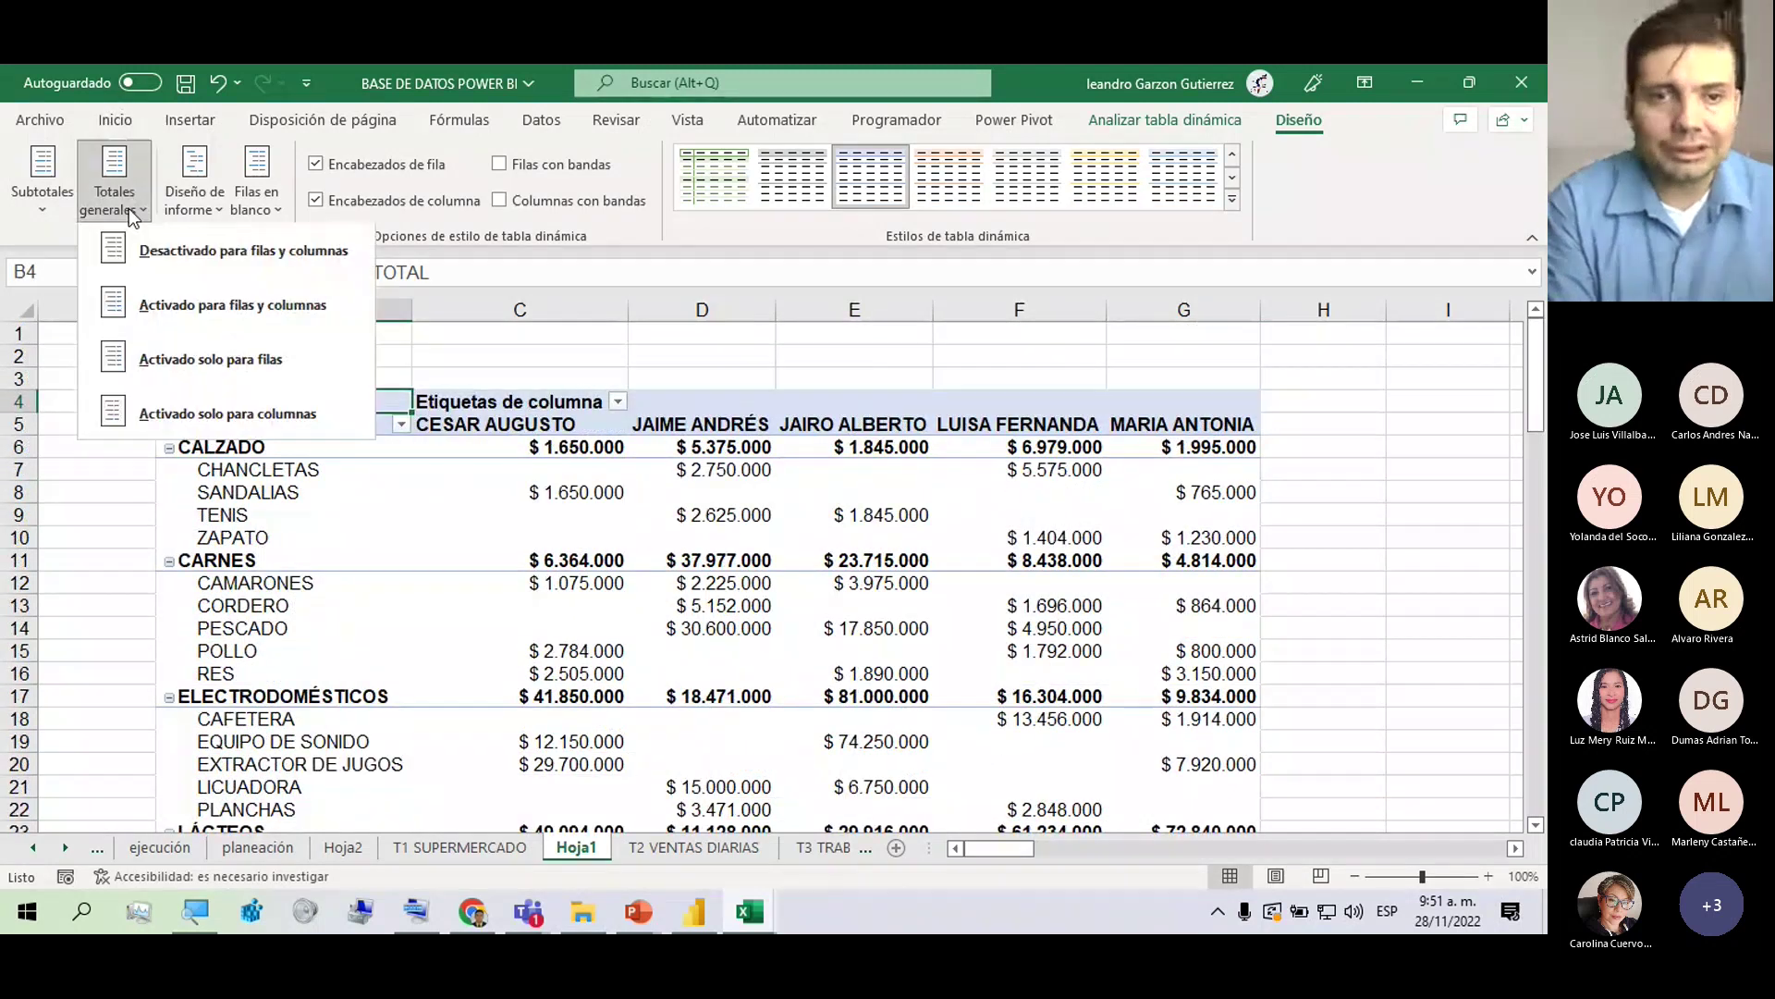
{"action": "left_click", "coordinate": [175, 375]}
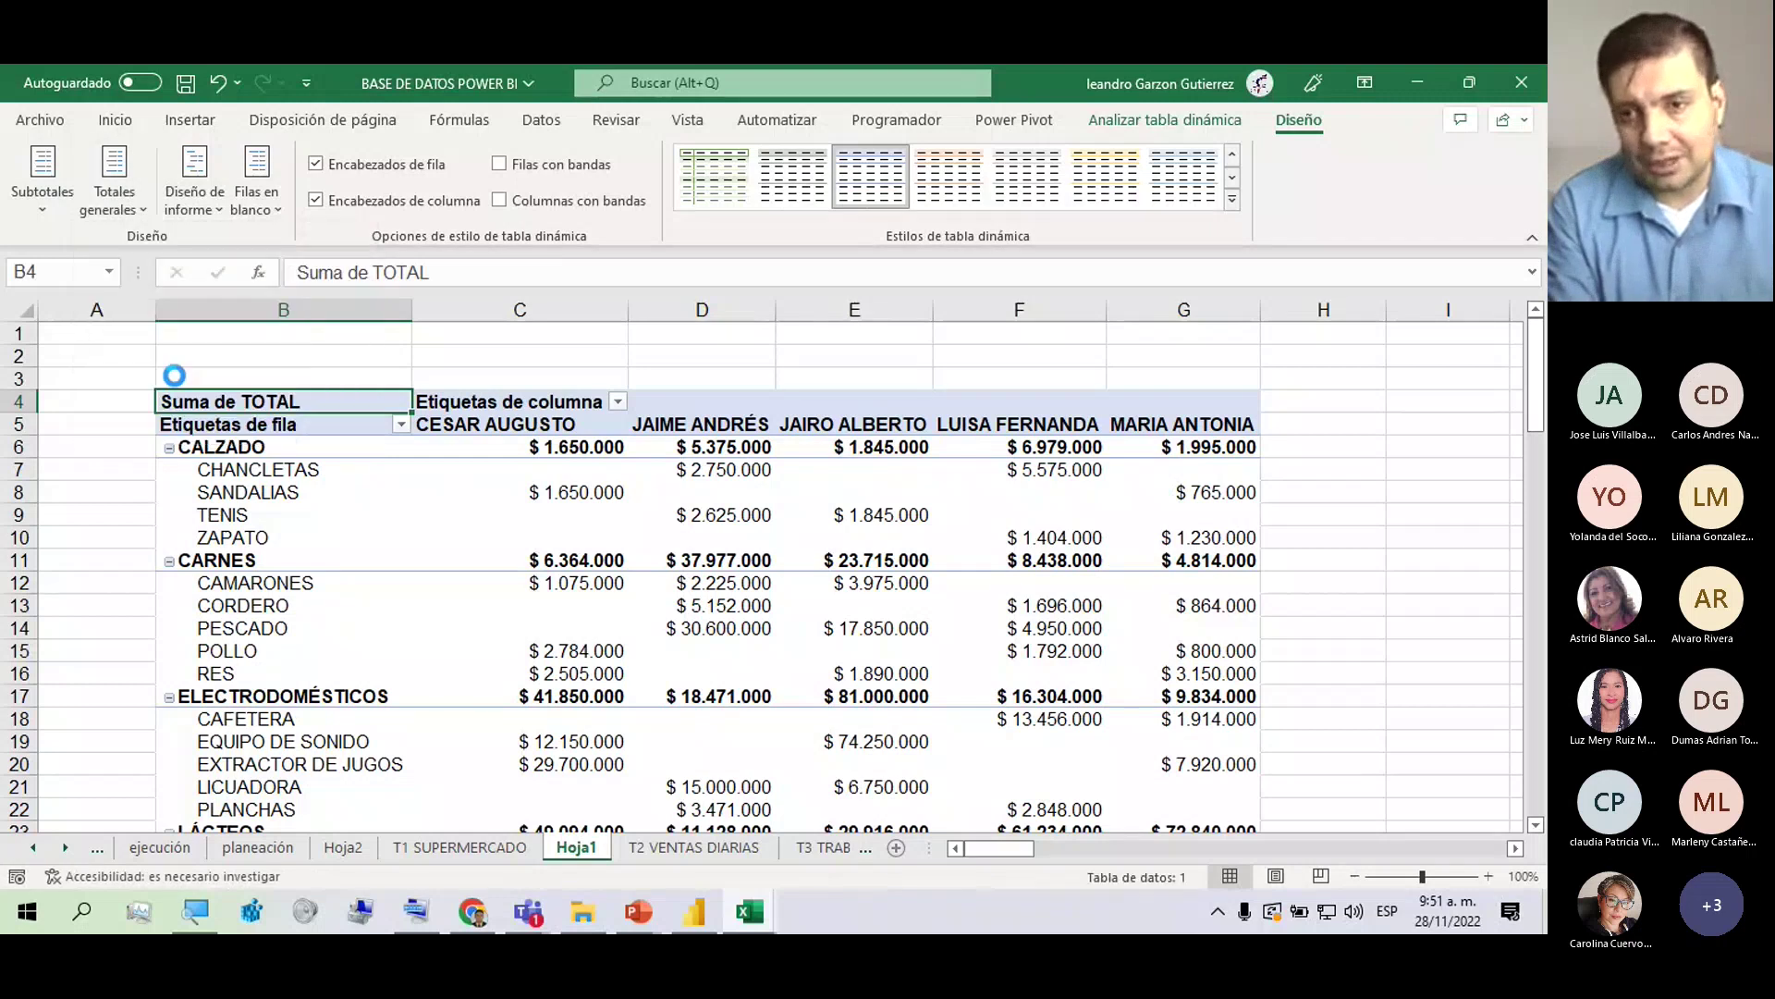
Enable the pivot table's grand totals for columns only and check the Total general row at its end.
{"action": "left_click", "coordinate": [127, 197]}
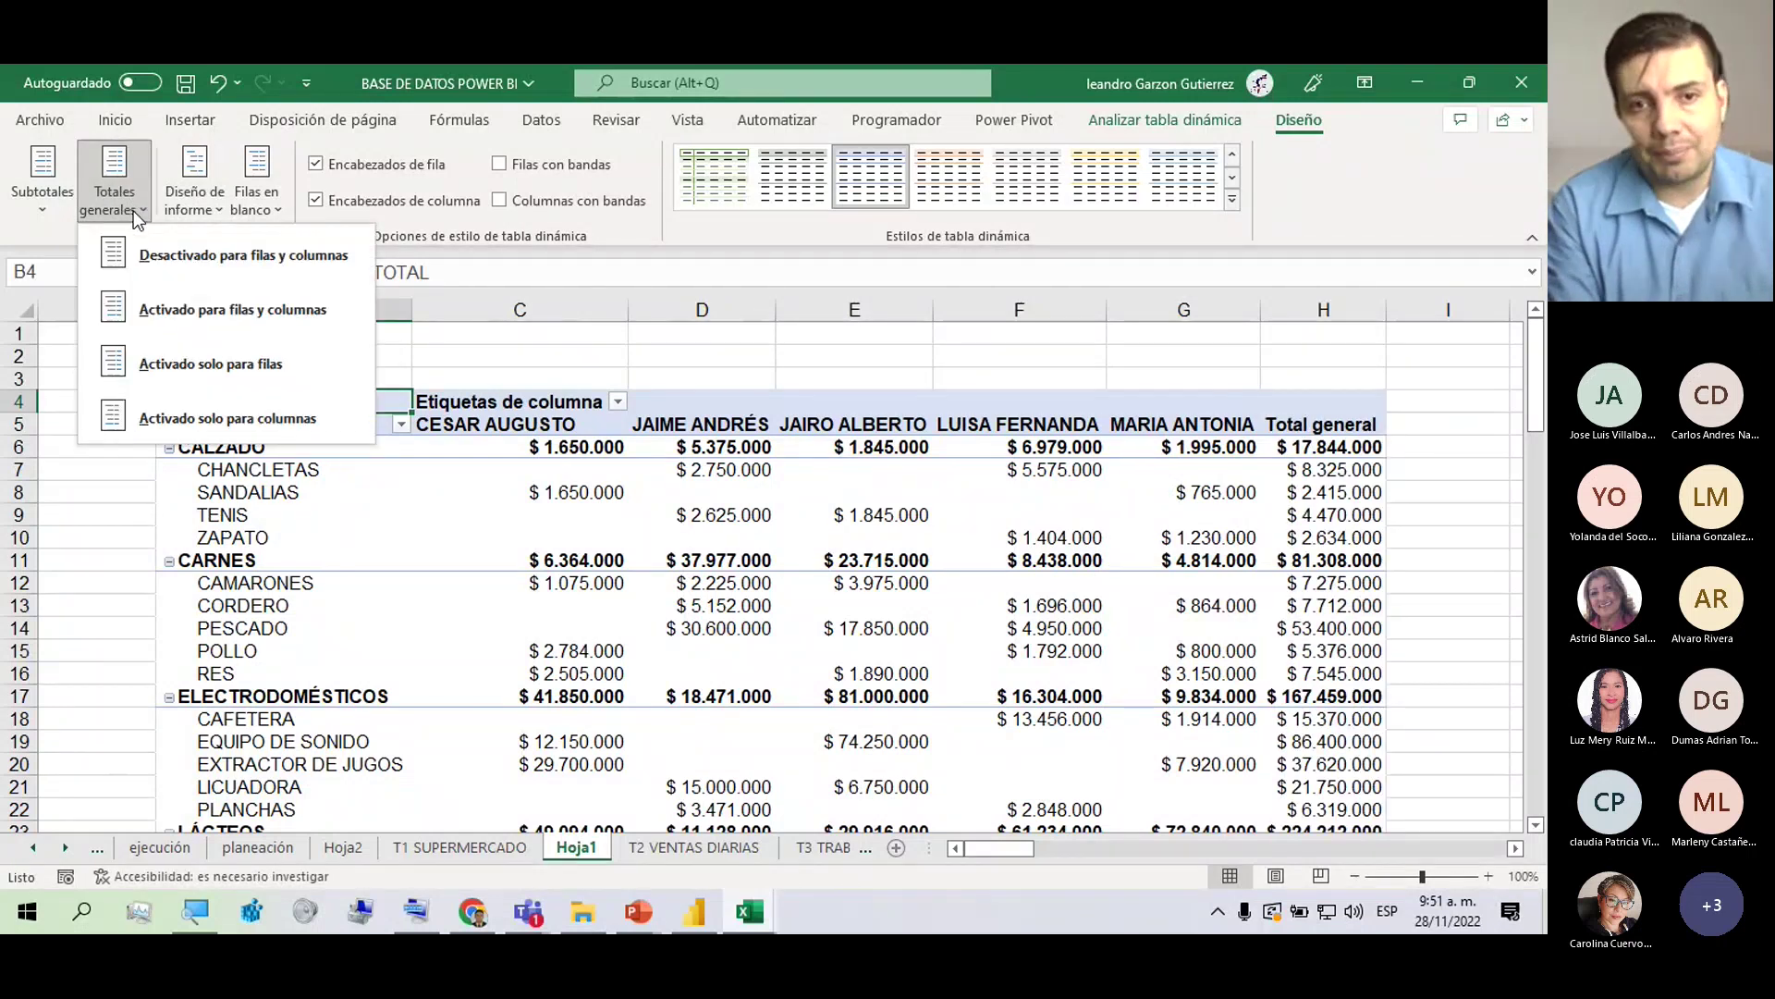
{"action": "left_click", "coordinate": [149, 425]}
{"action": "scroll", "coordinate": [120, 619], "scroll_direction": "down", "scroll_amount": 3}
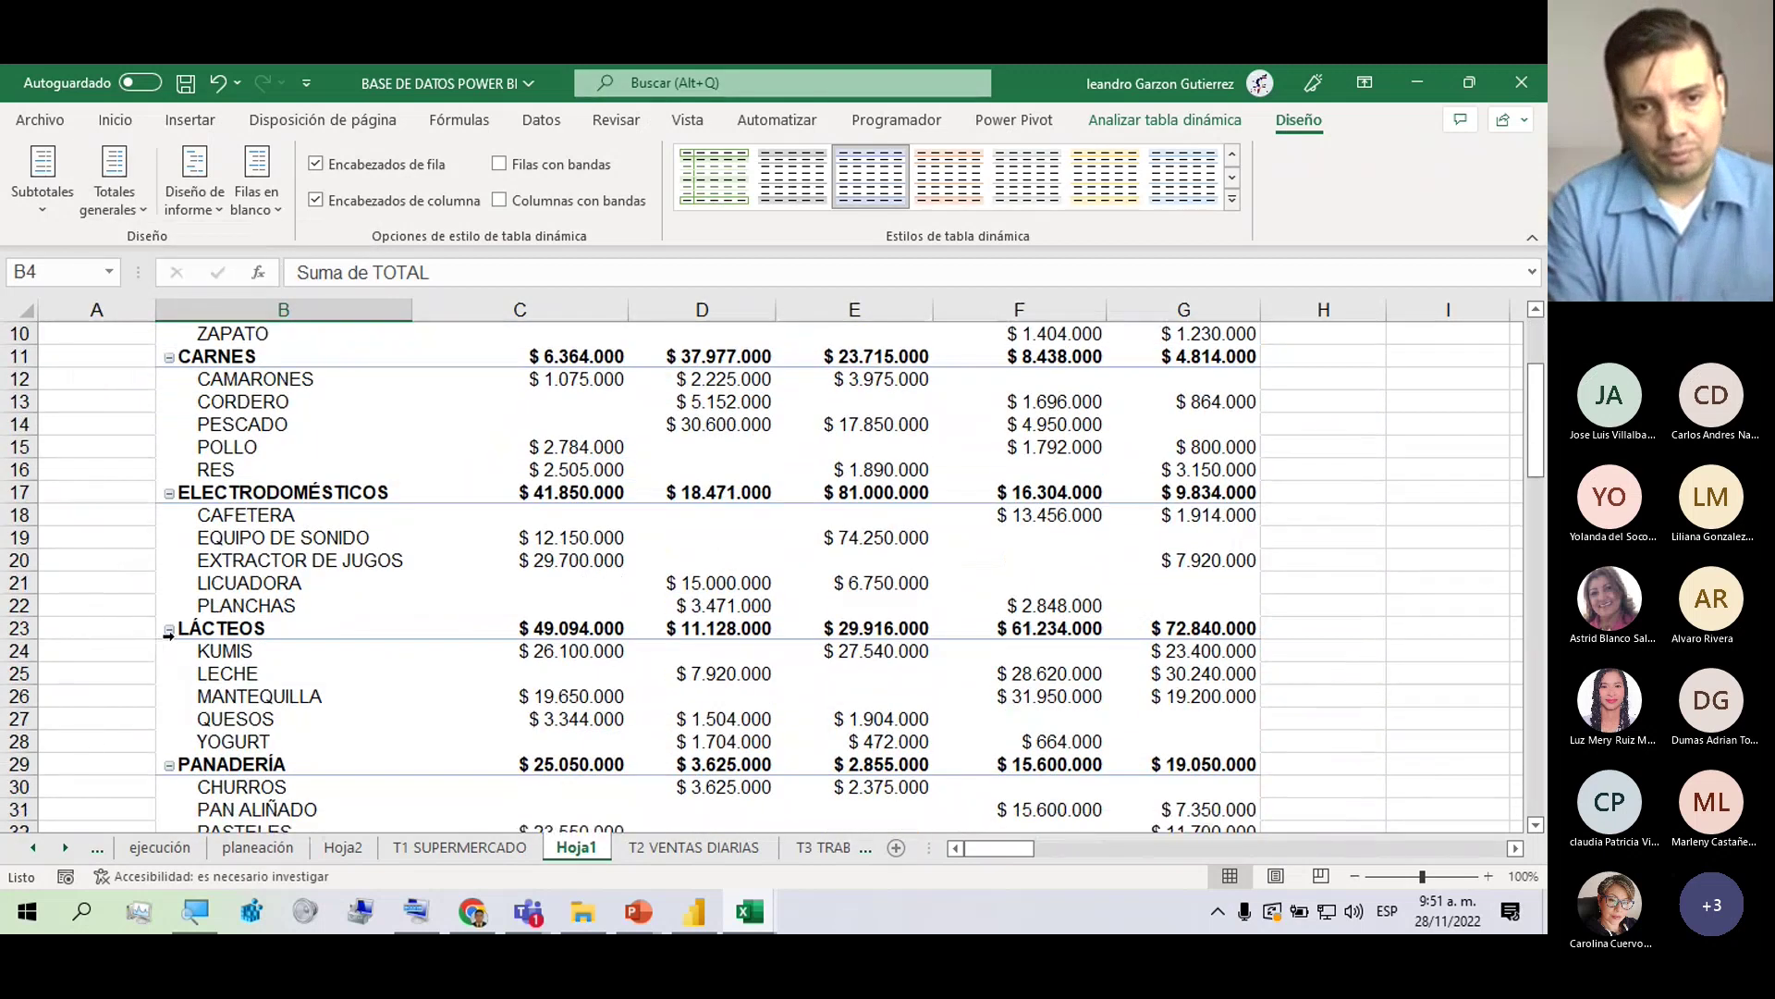
{"action": "middle_click", "coordinate": [111, 700]}
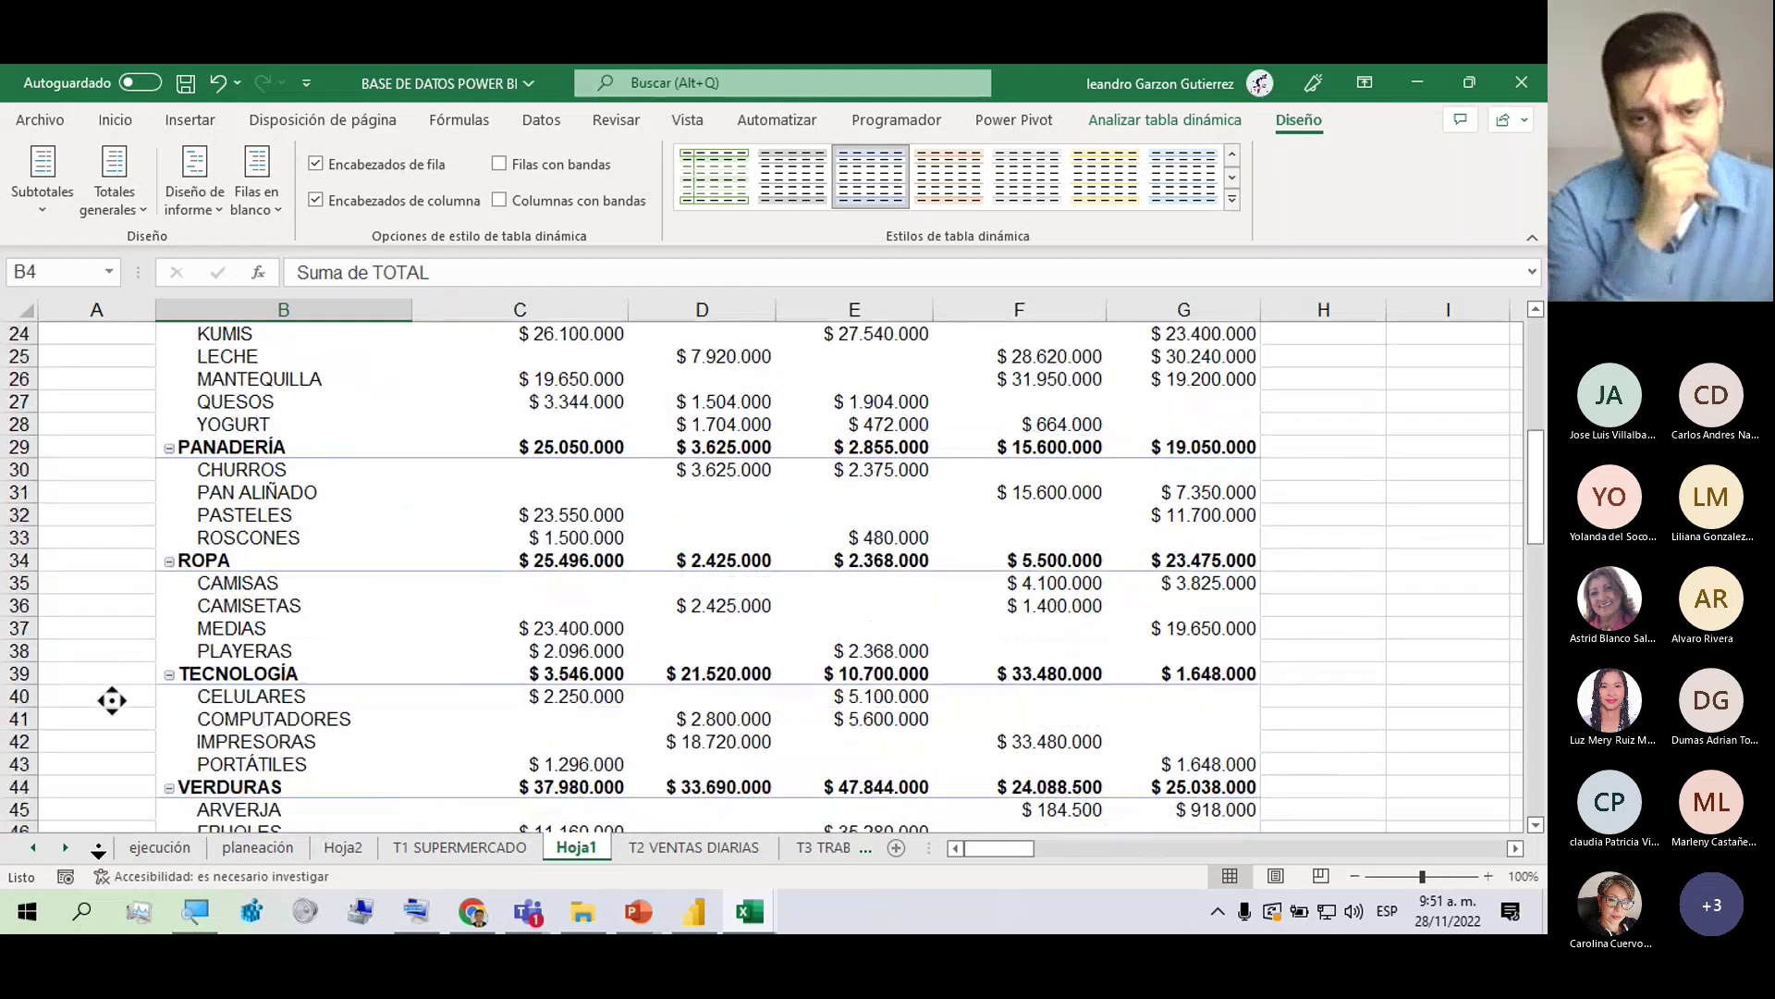
{"action": "middle_click", "coordinate": [245, 592]}
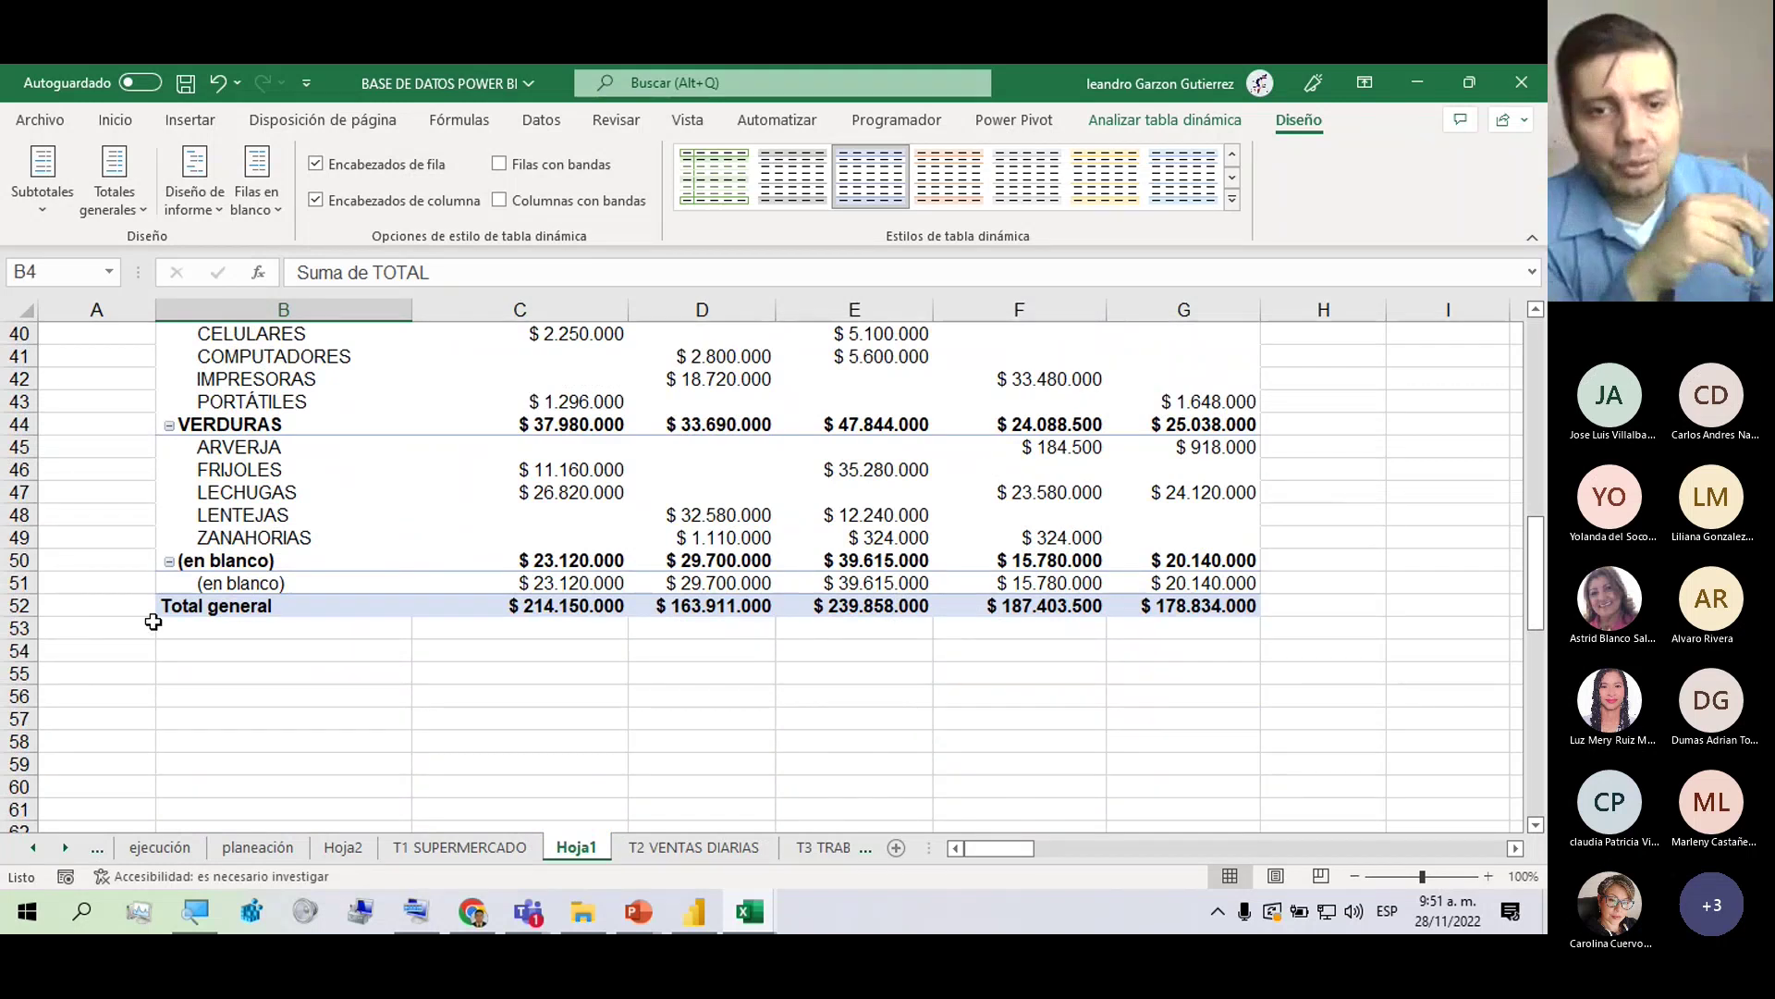
{"action": "scroll", "coordinate": [148, 615], "scroll_direction": "up", "scroll_amount": 13}
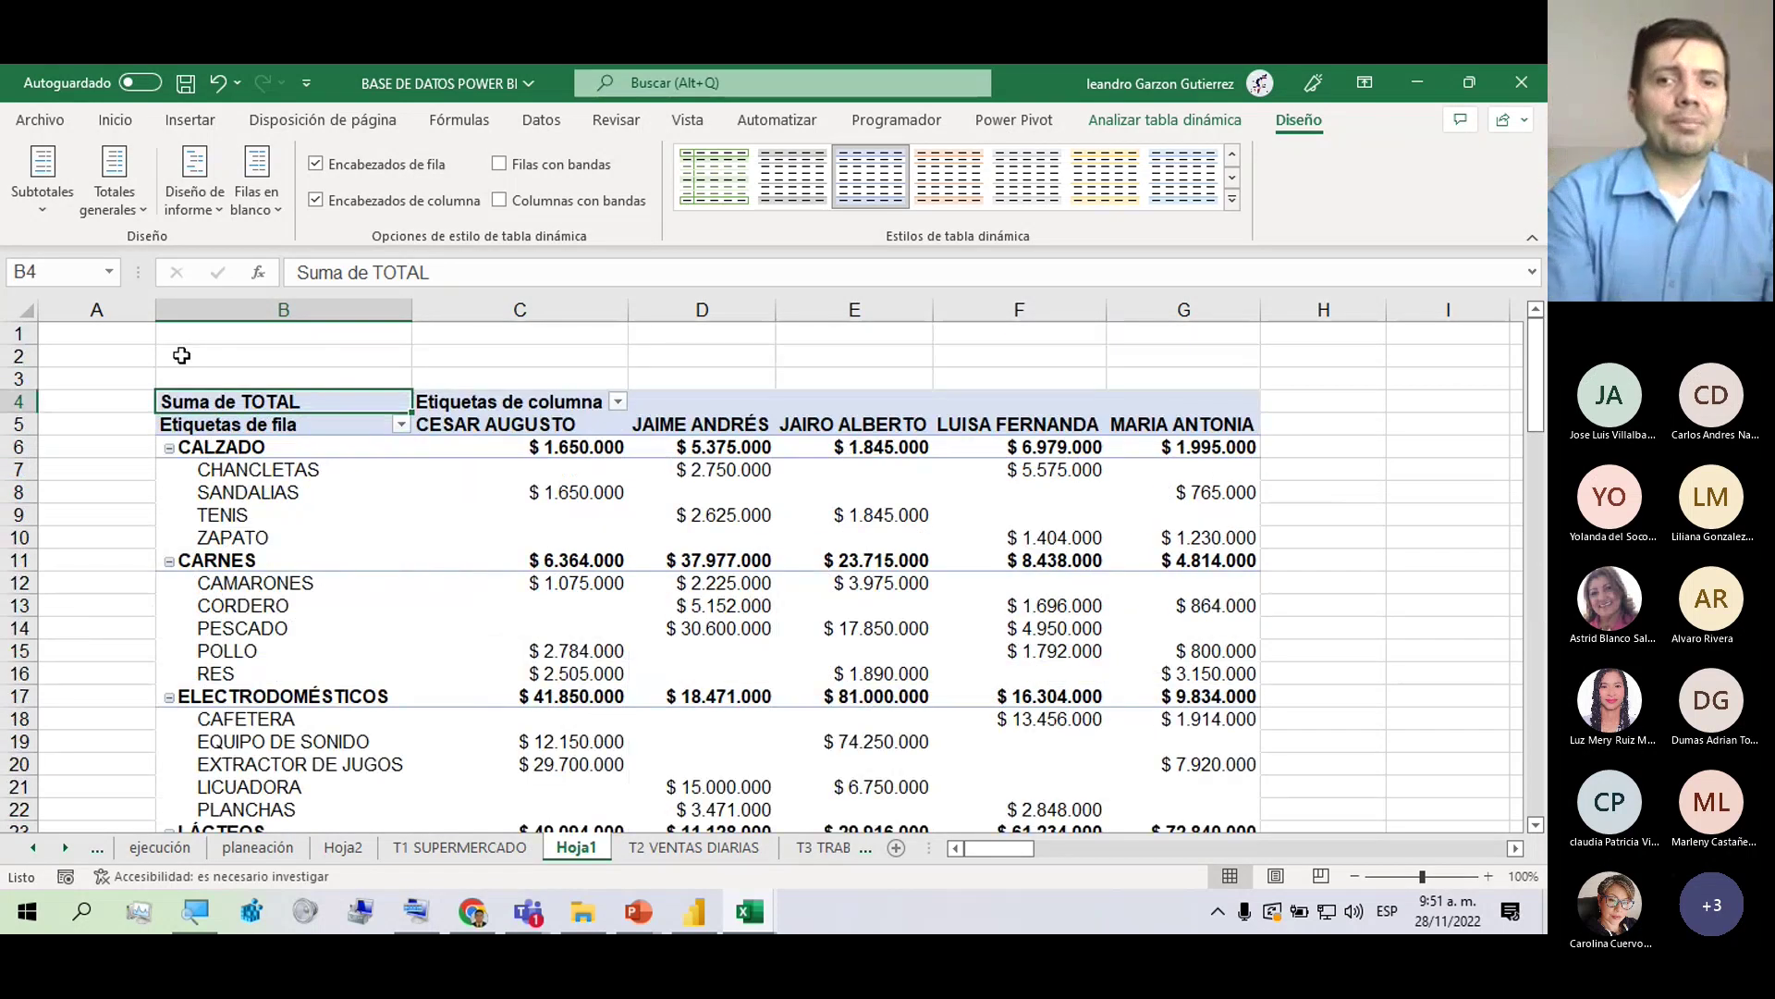
Change the pivot table's report layout to outline form and check the separate LÍNEA and PRODUCTO columns.
{"action": "mouse_move", "coordinate": [443, 686]}
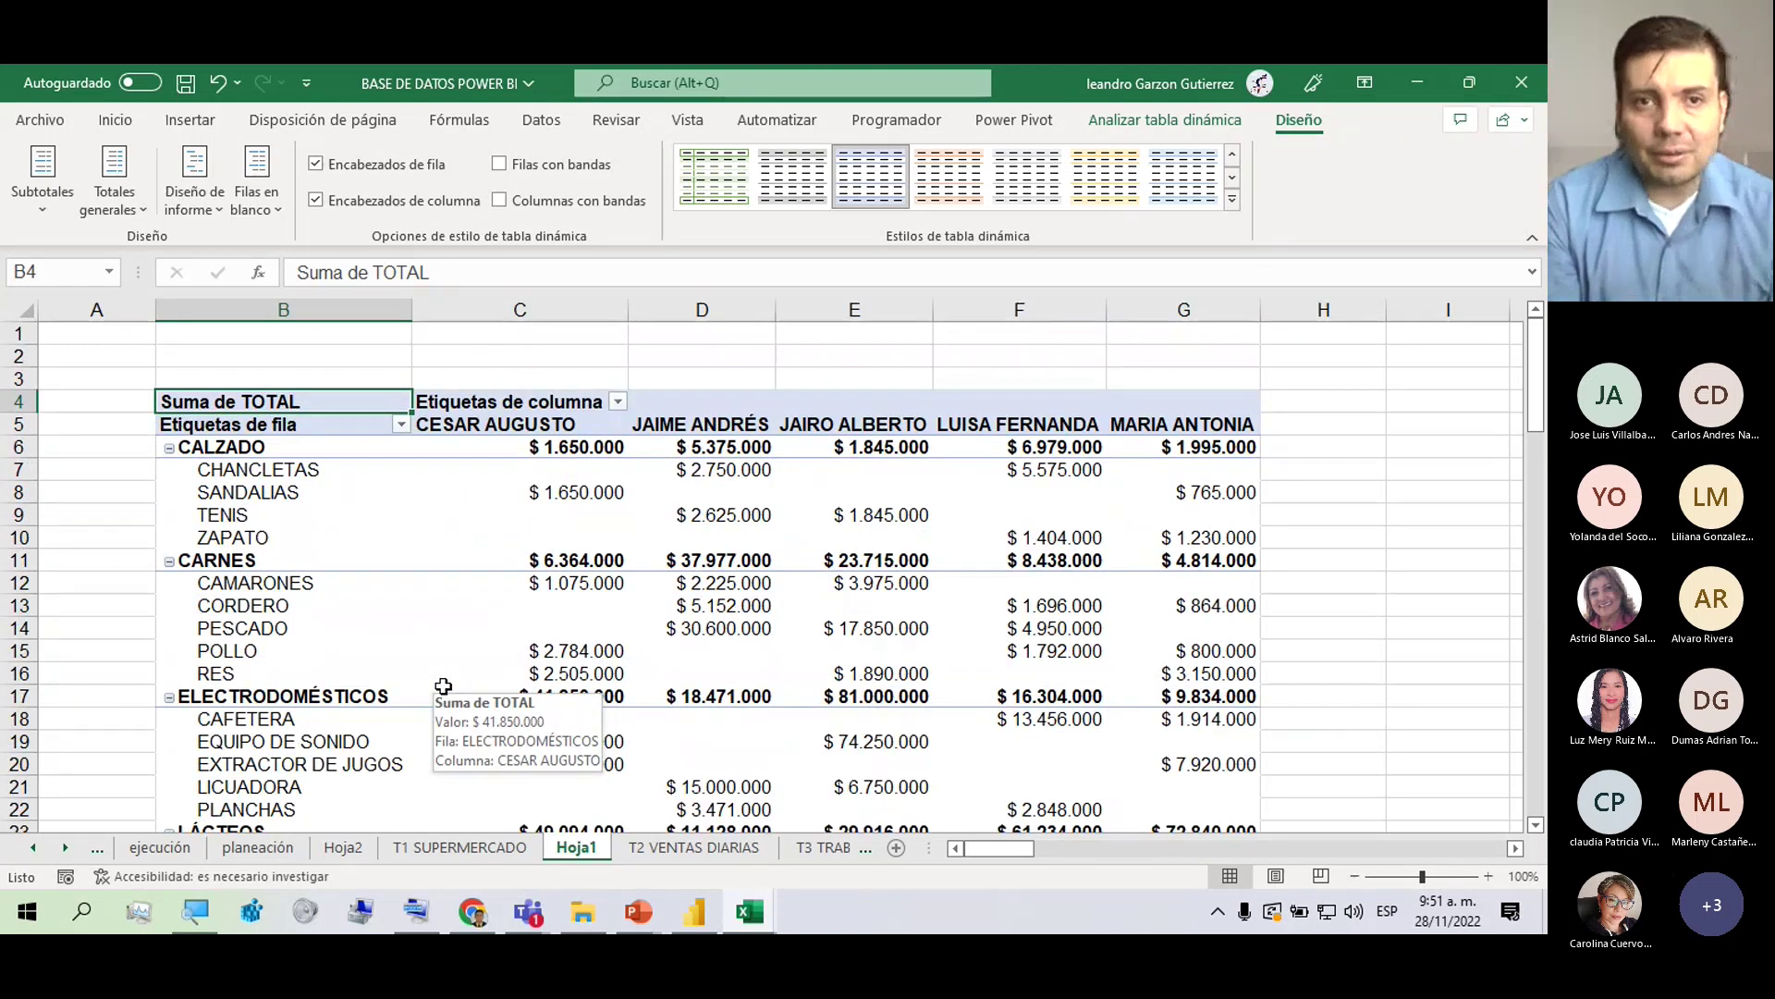
{"action": "left_click", "coordinate": [197, 207]}
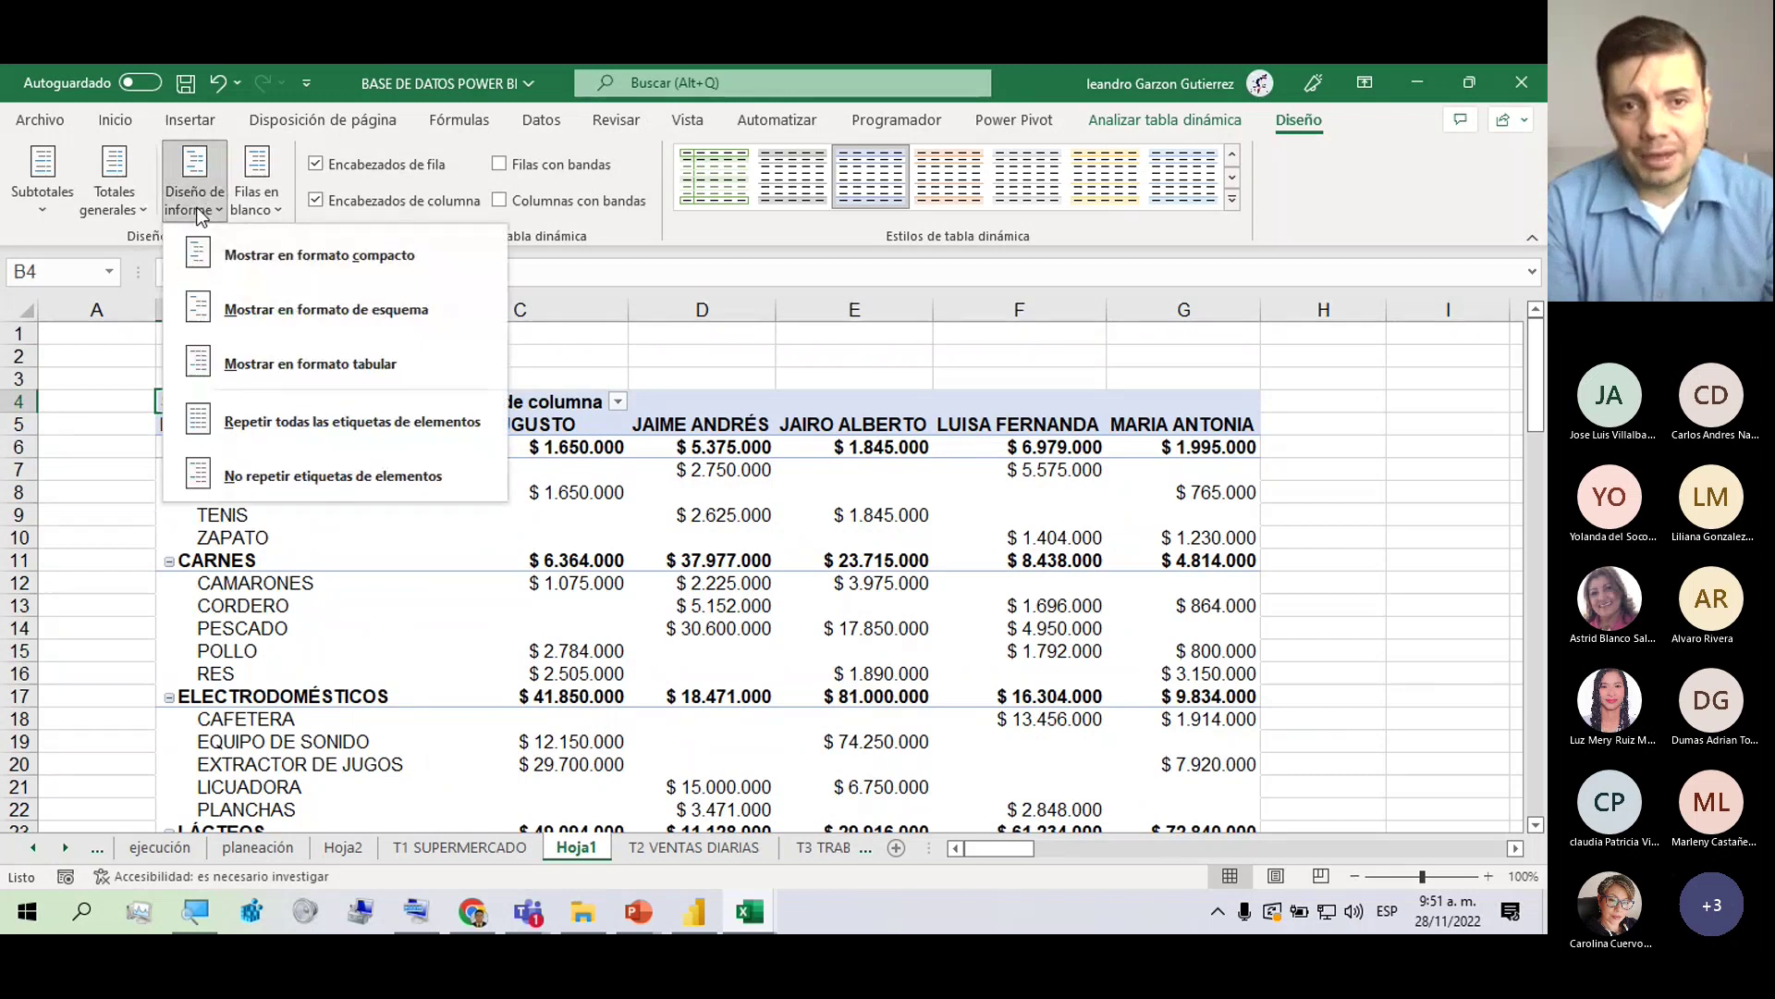
{"action": "left_click", "coordinate": [205, 329]}
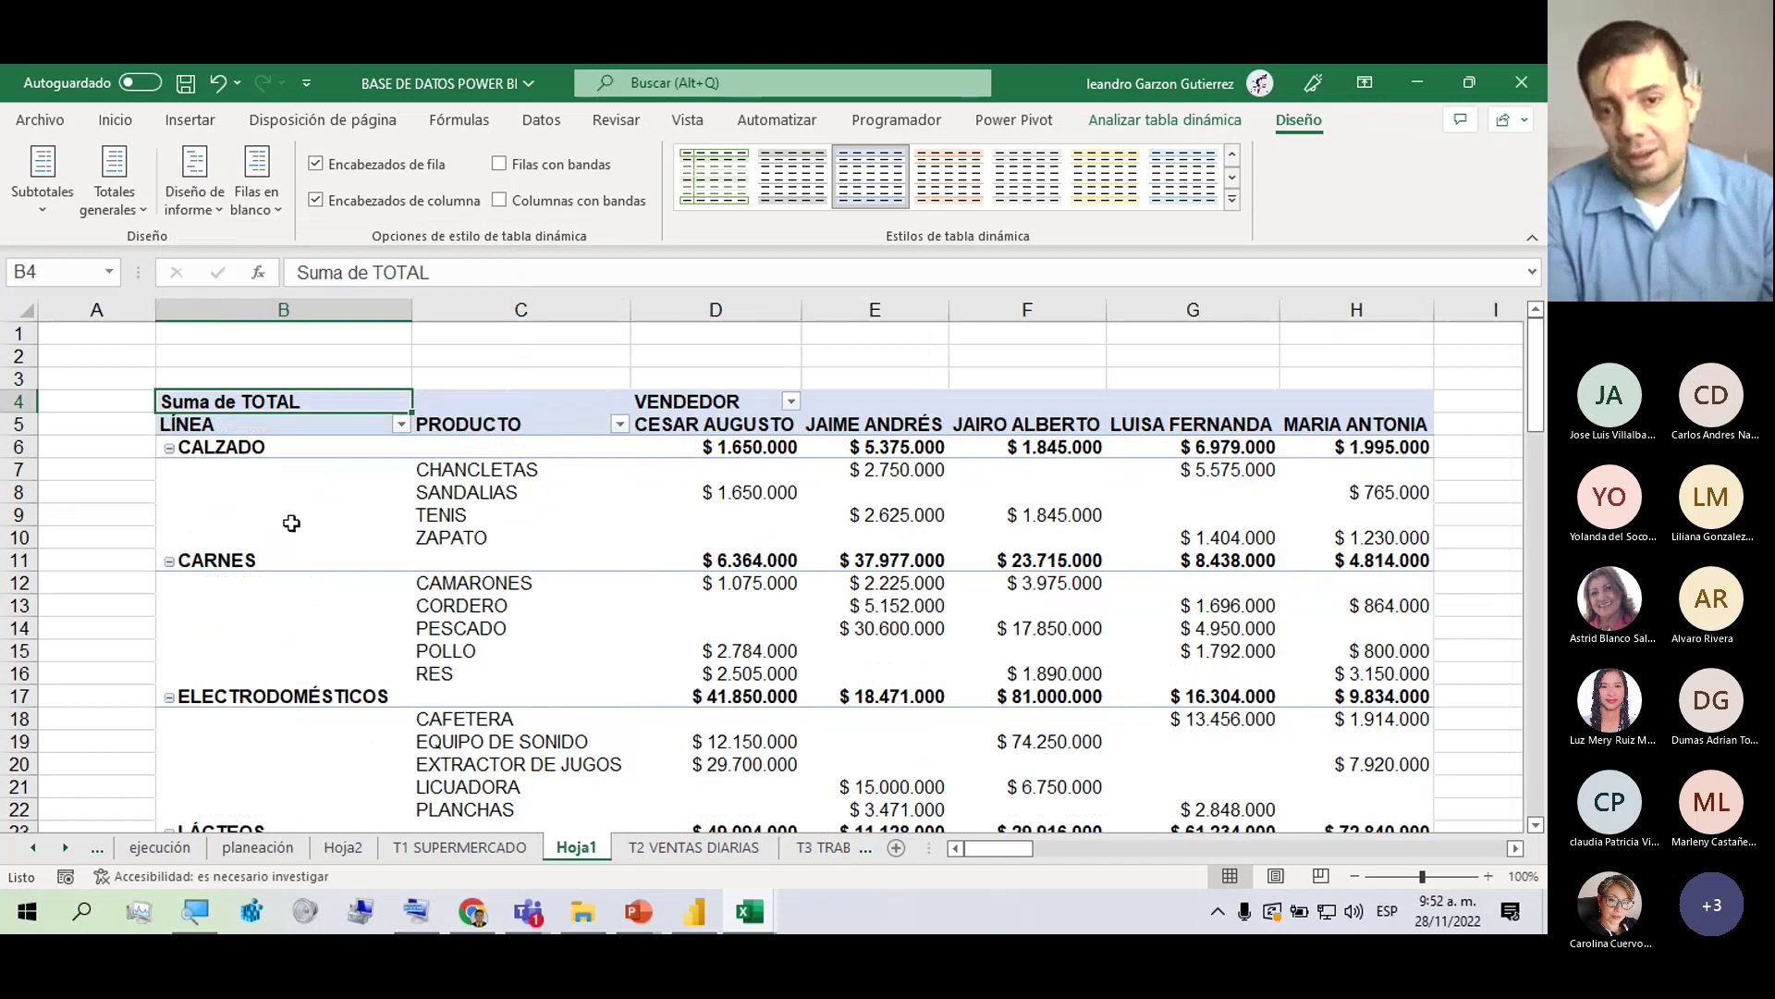
{"action": "left_click", "coordinate": [234, 451]}
{"action": "left_click", "coordinate": [249, 430]}
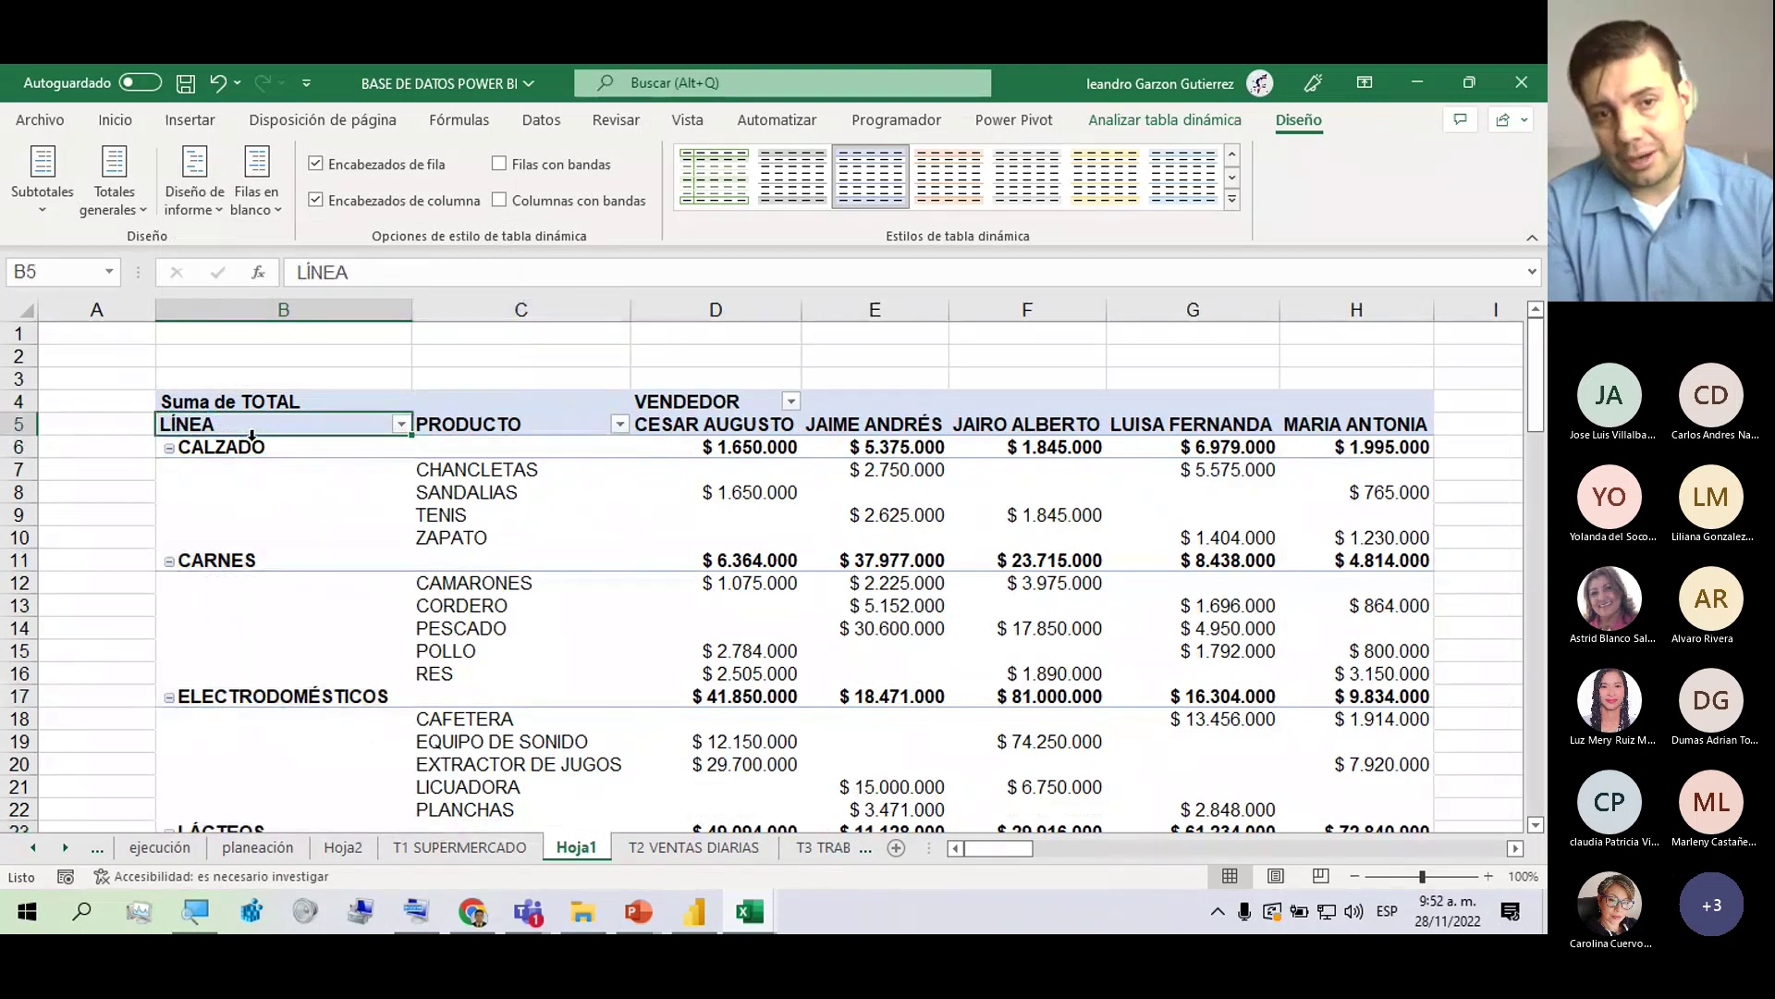
{"action": "left_click", "coordinate": [242, 445]}
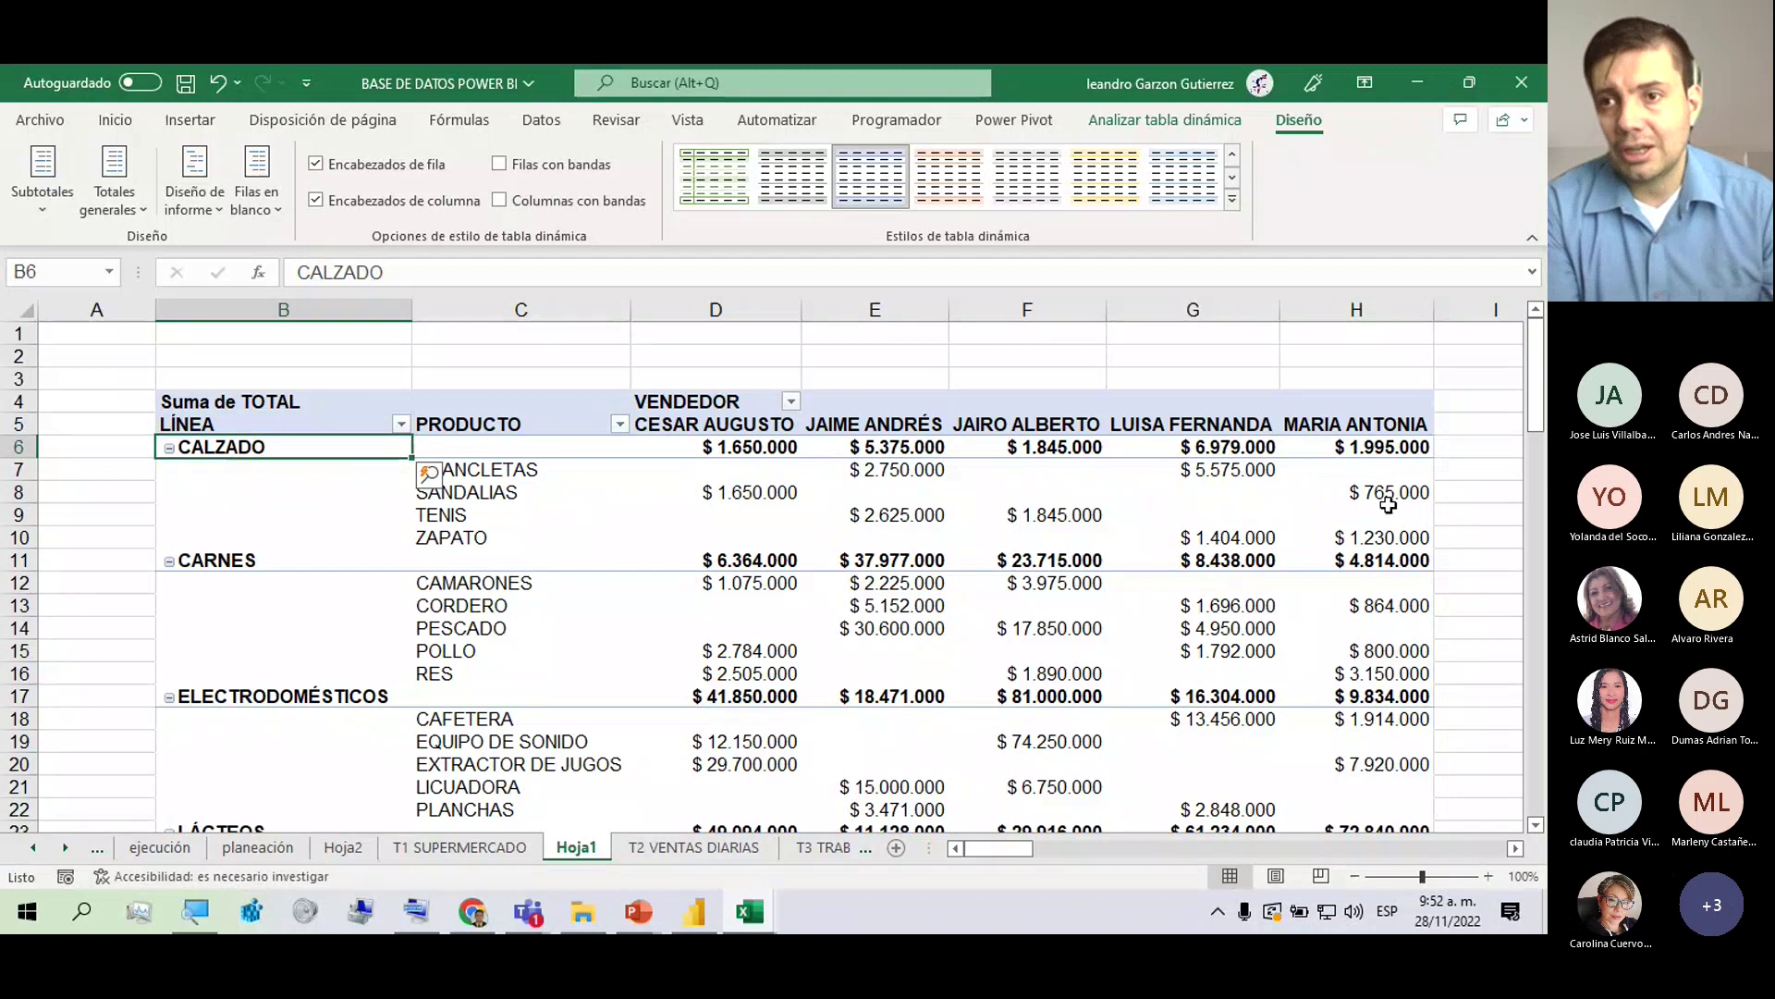
Display the pivot table field list, view all available tables, and try to widen the pane.
{"action": "left_click", "coordinate": [1202, 125]}
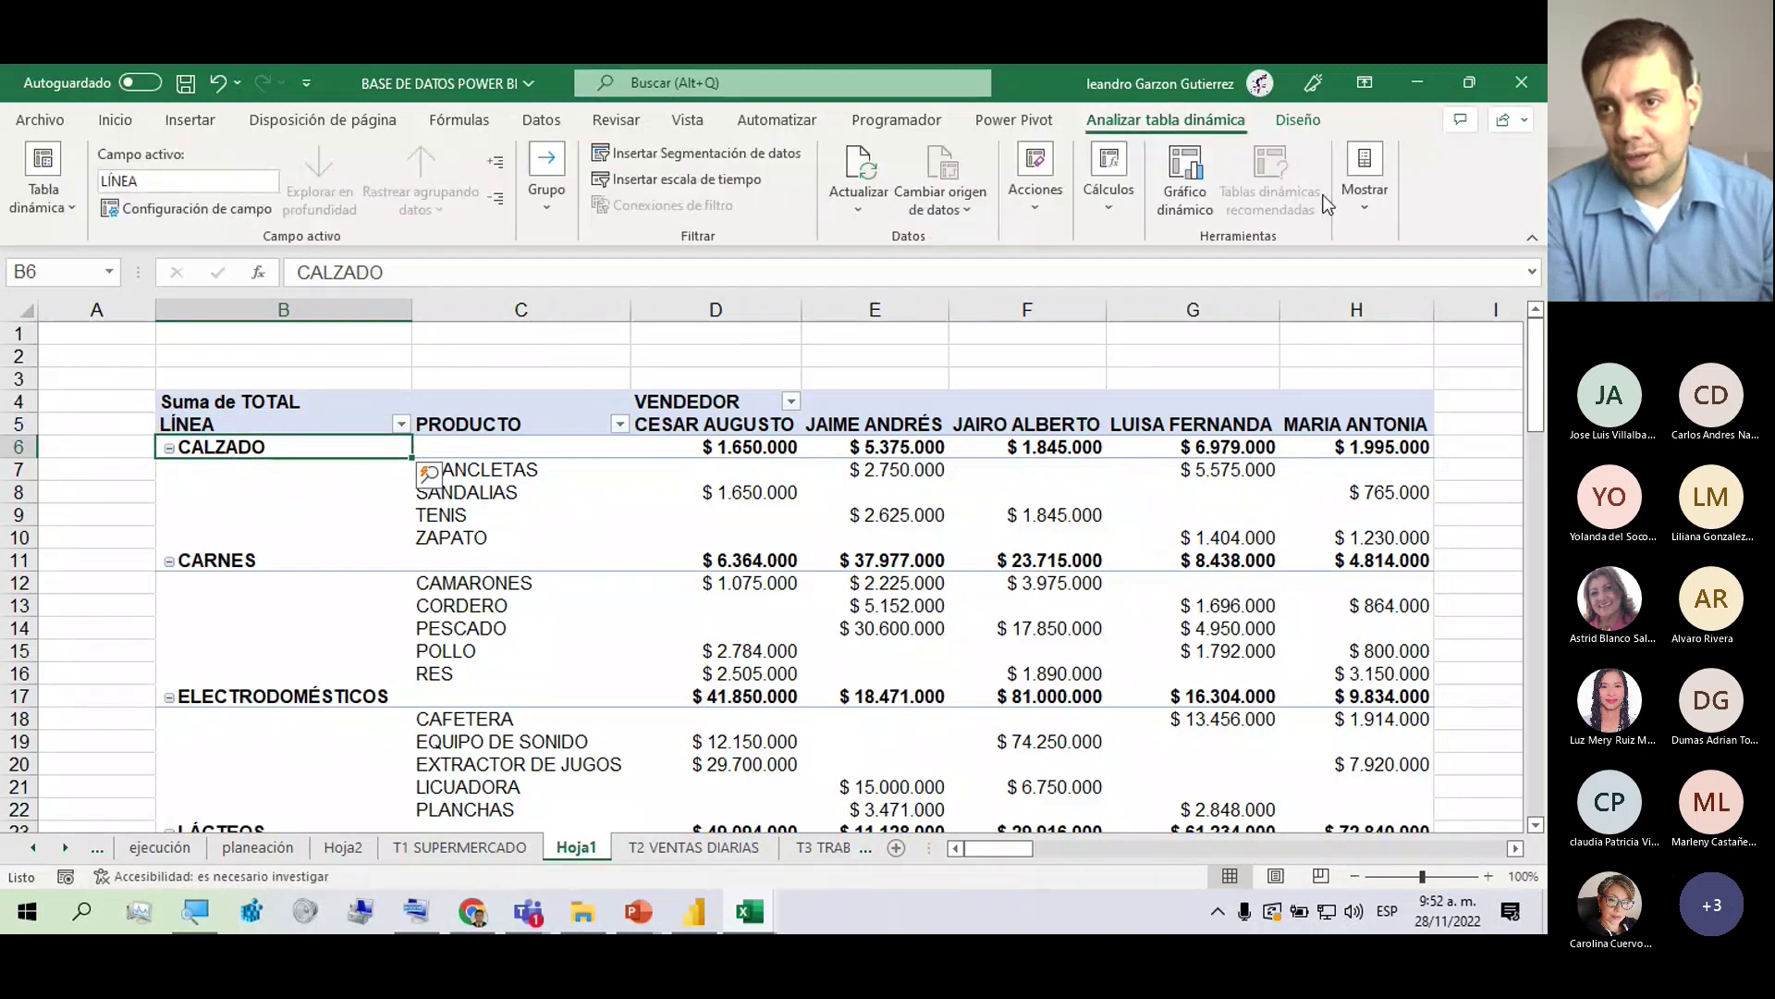
{"action": "left_click", "coordinate": [1363, 189]}
{"action": "left_click", "coordinate": [1359, 305]}
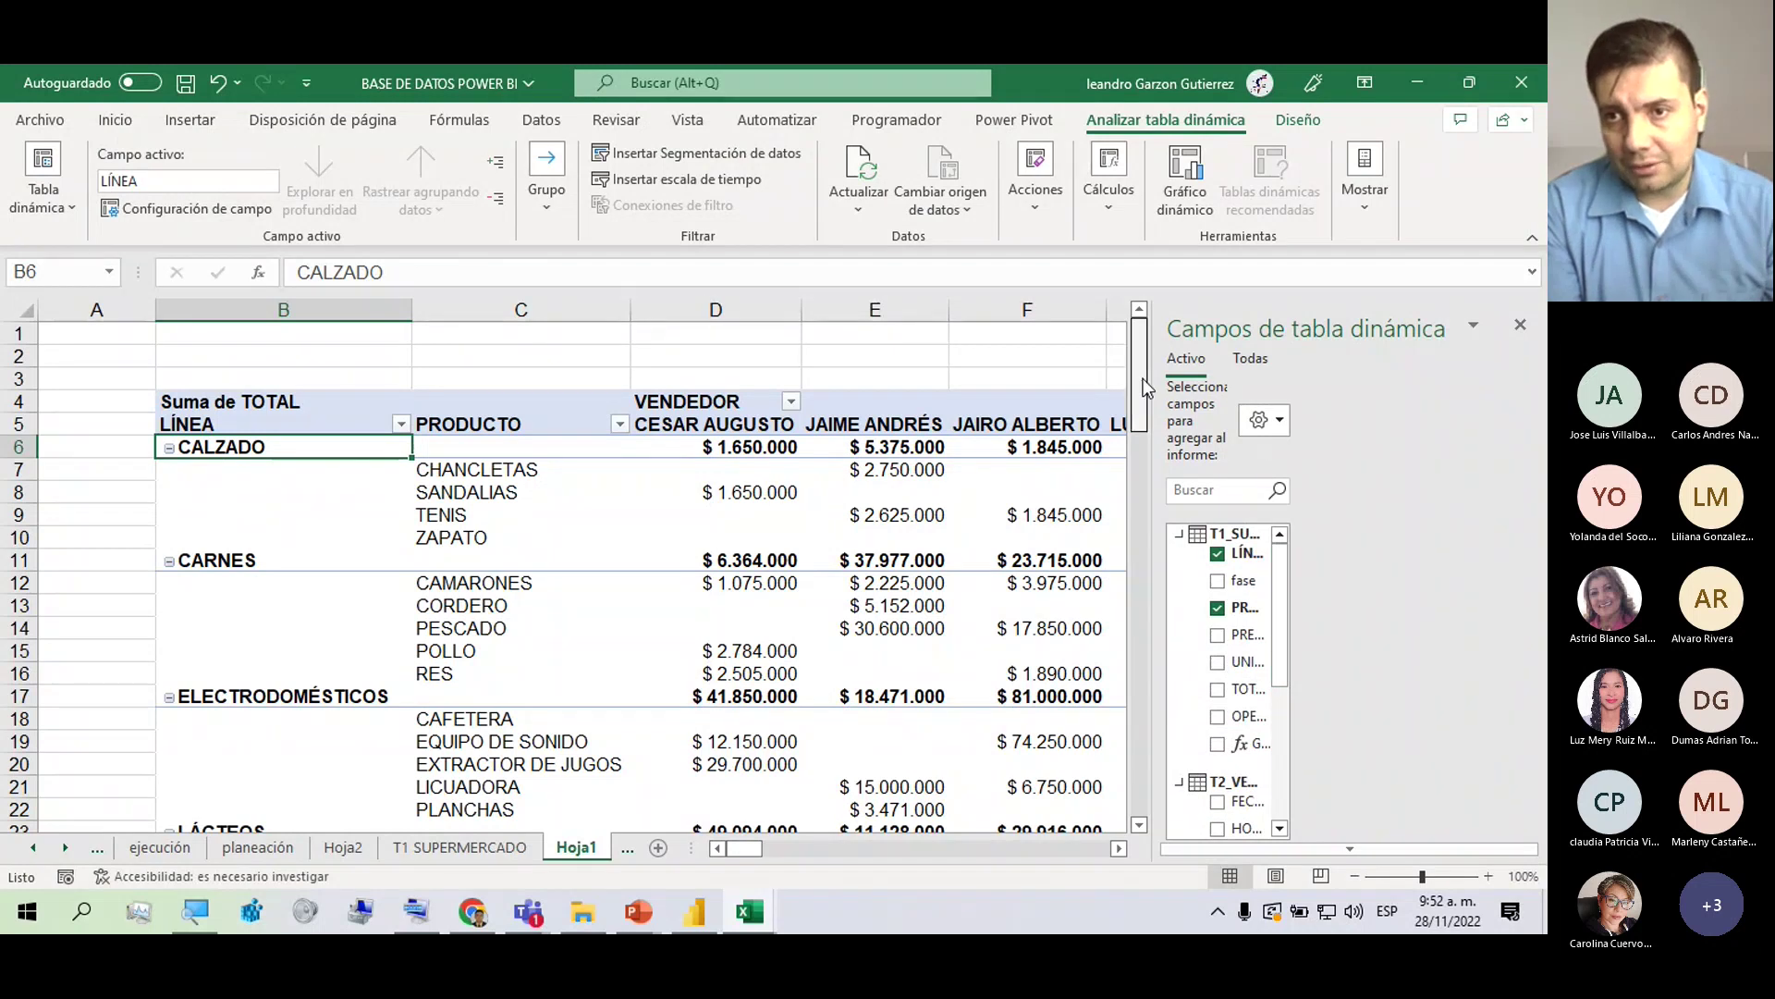
{"action": "left_click", "coordinate": [1243, 369]}
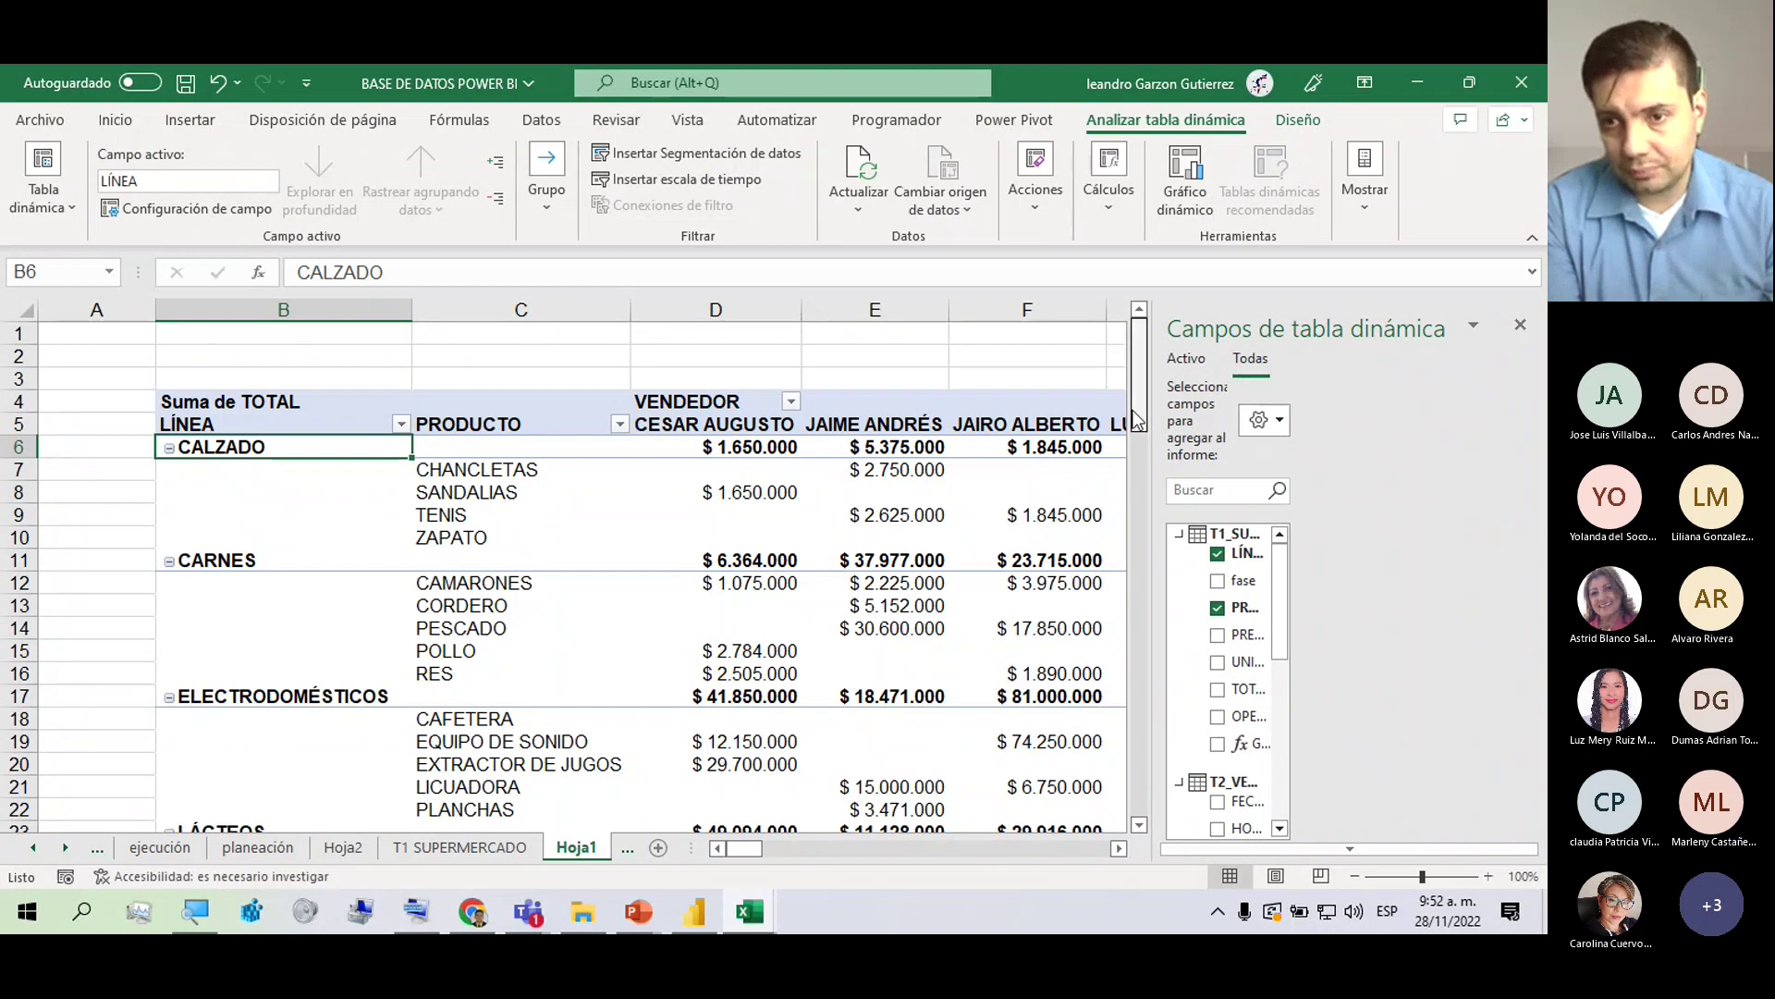
{"action": "left_click_drag", "start_coordinate": [1139, 421], "coordinate": [1196, 509]}
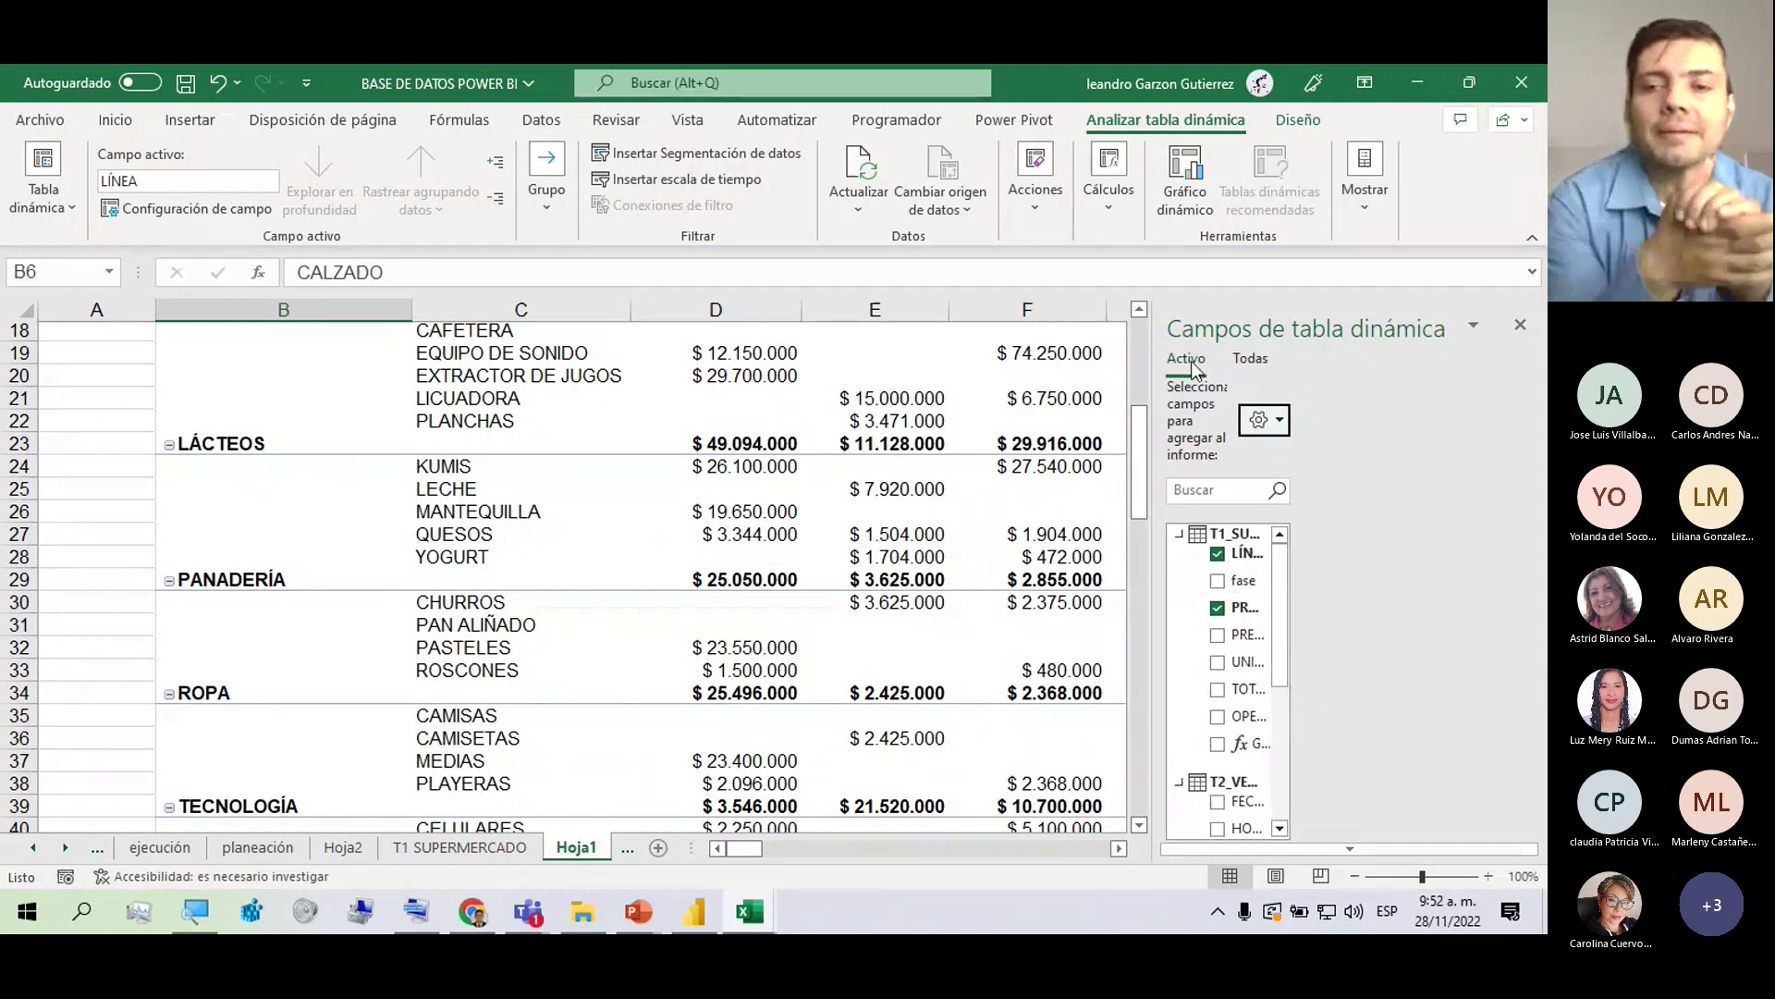
Hide the pivot table field list and show it again.
{"action": "left_click", "coordinate": [1370, 235]}
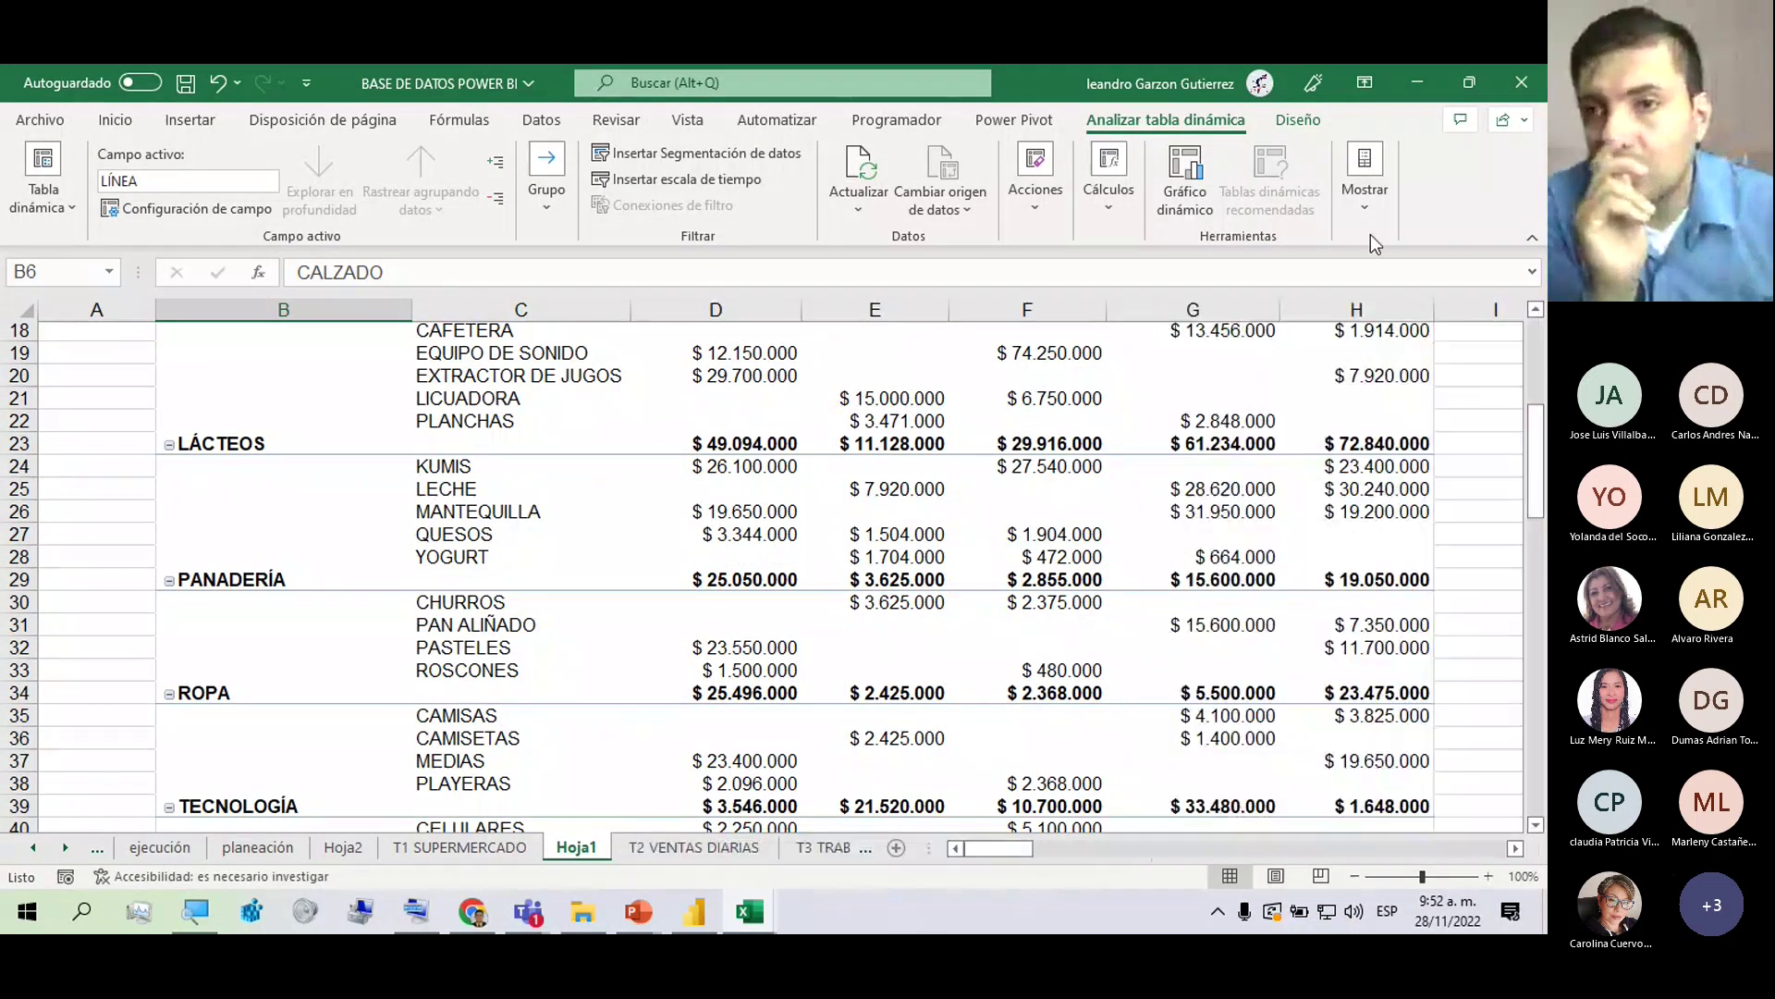
{"action": "left_click", "coordinate": [1369, 207]}
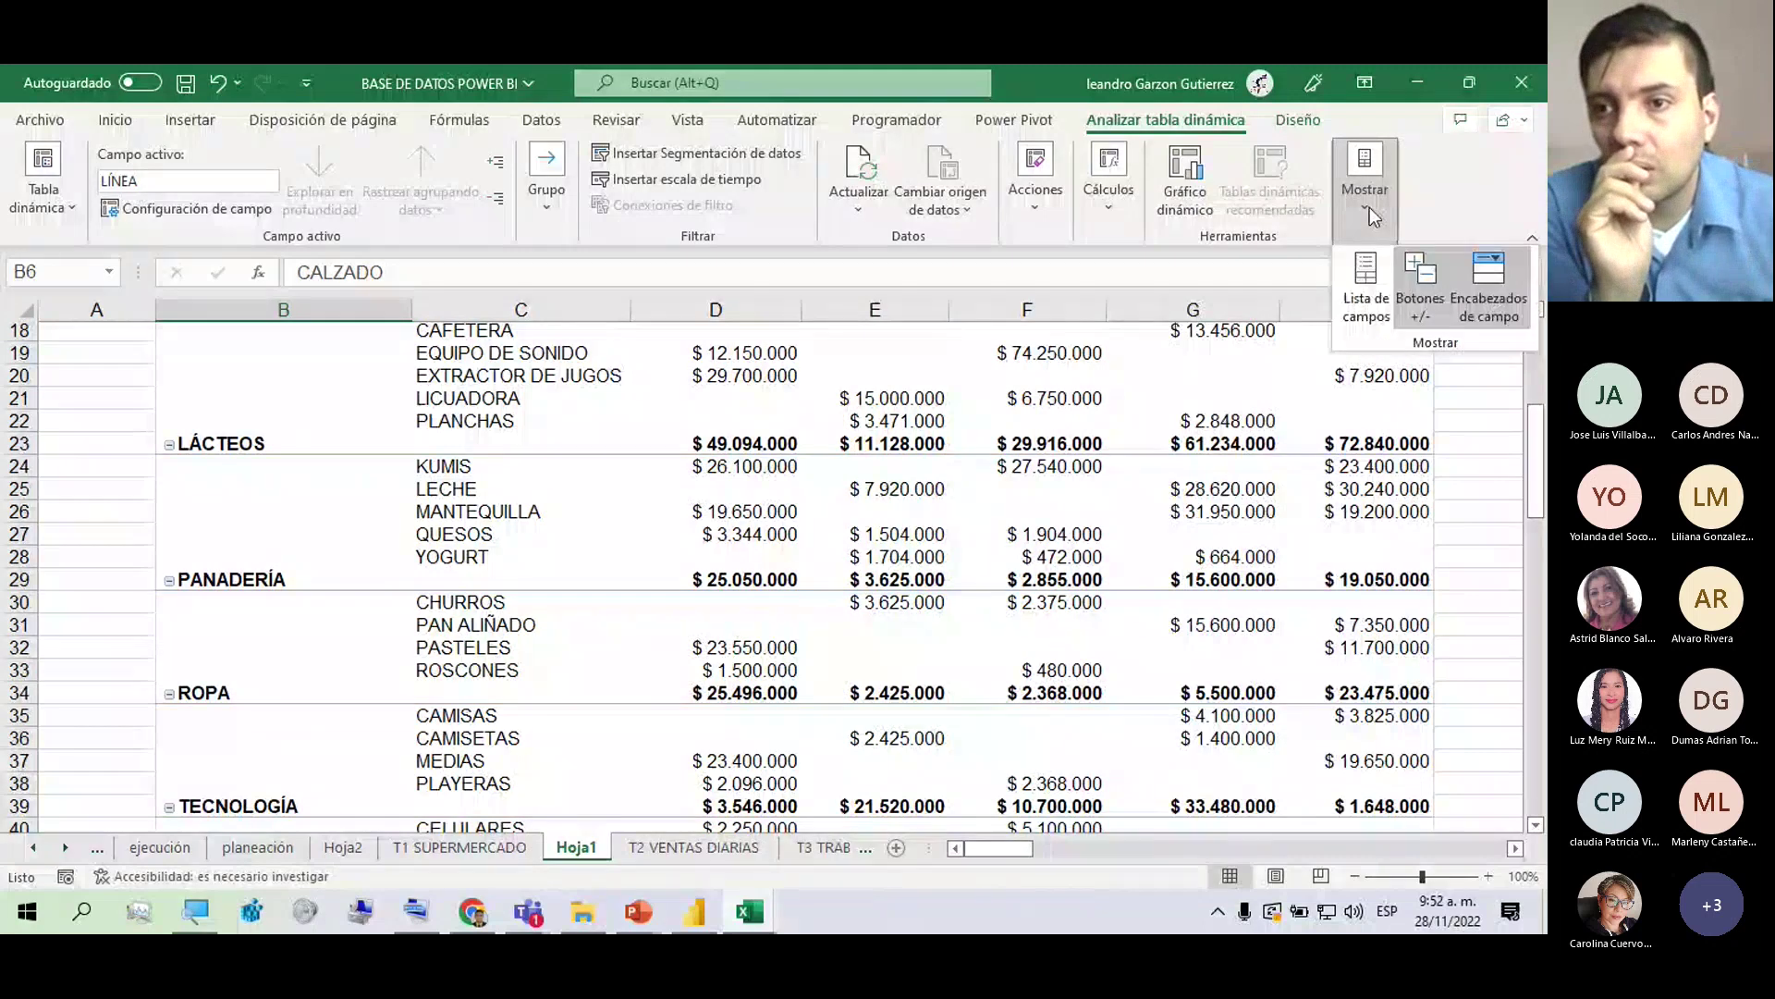
{"action": "left_click", "coordinate": [1364, 285]}
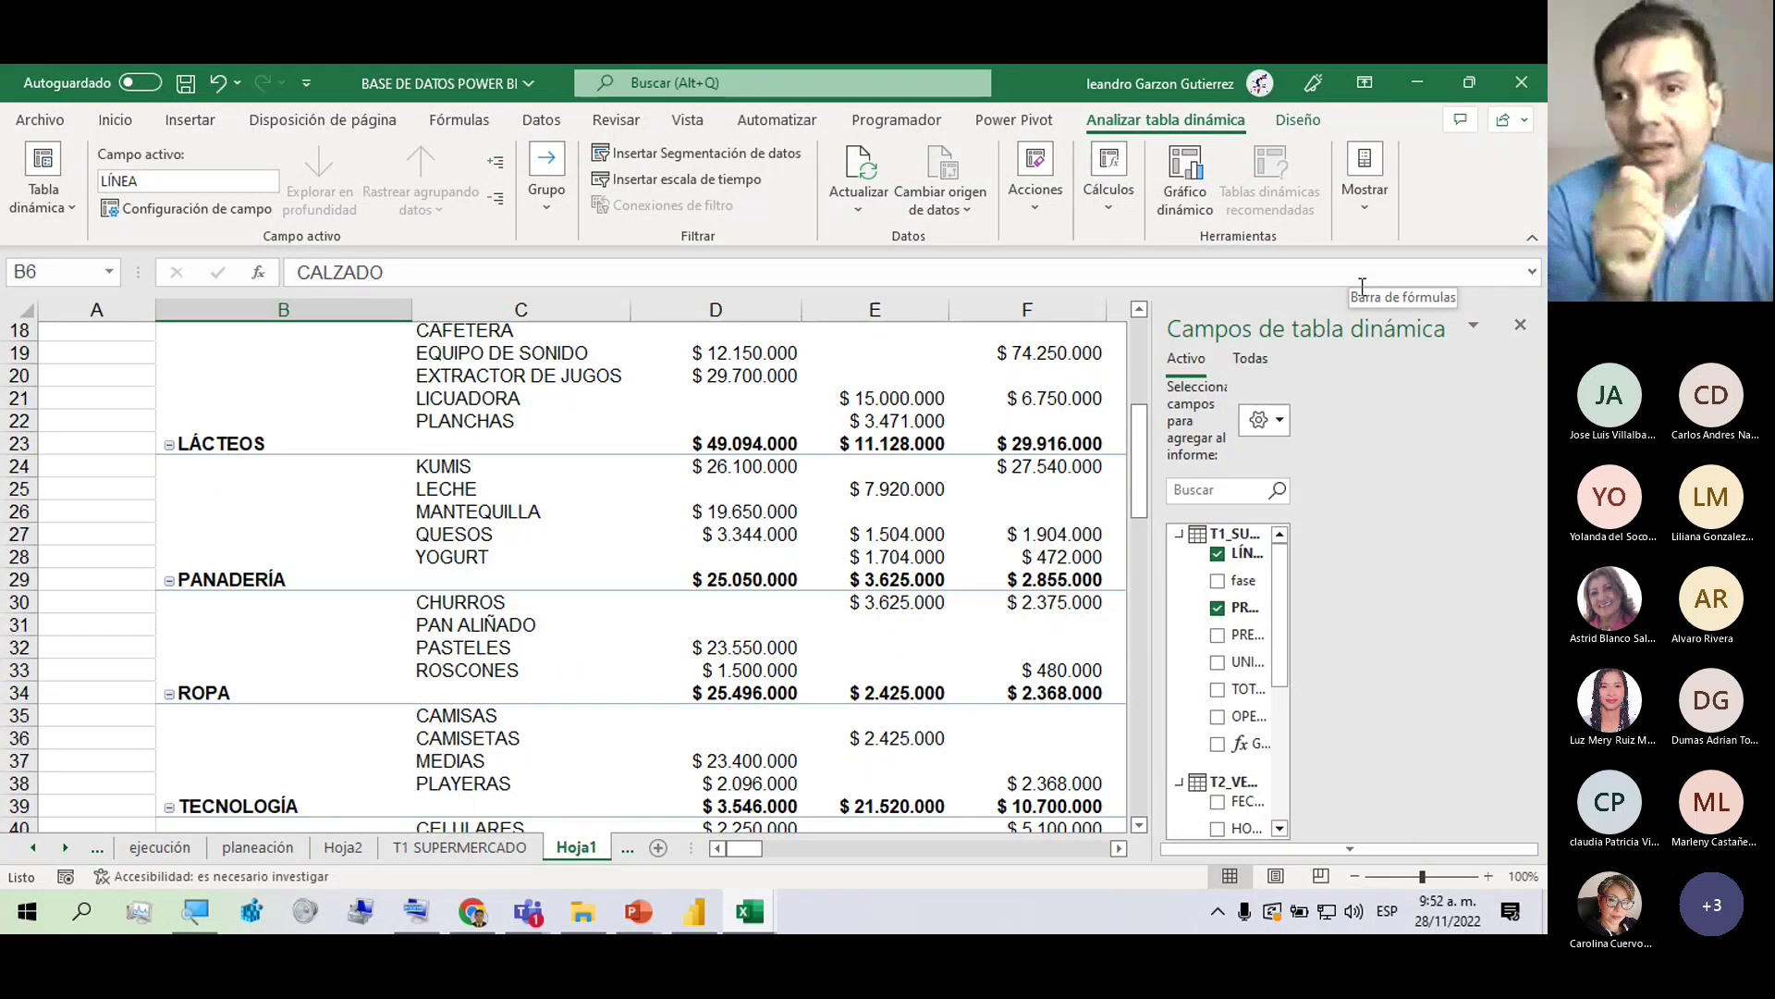
Select a value cell in the Hoja1 pivot table and refresh all of the workbook's data.
{"action": "left_click", "coordinate": [804, 445]}
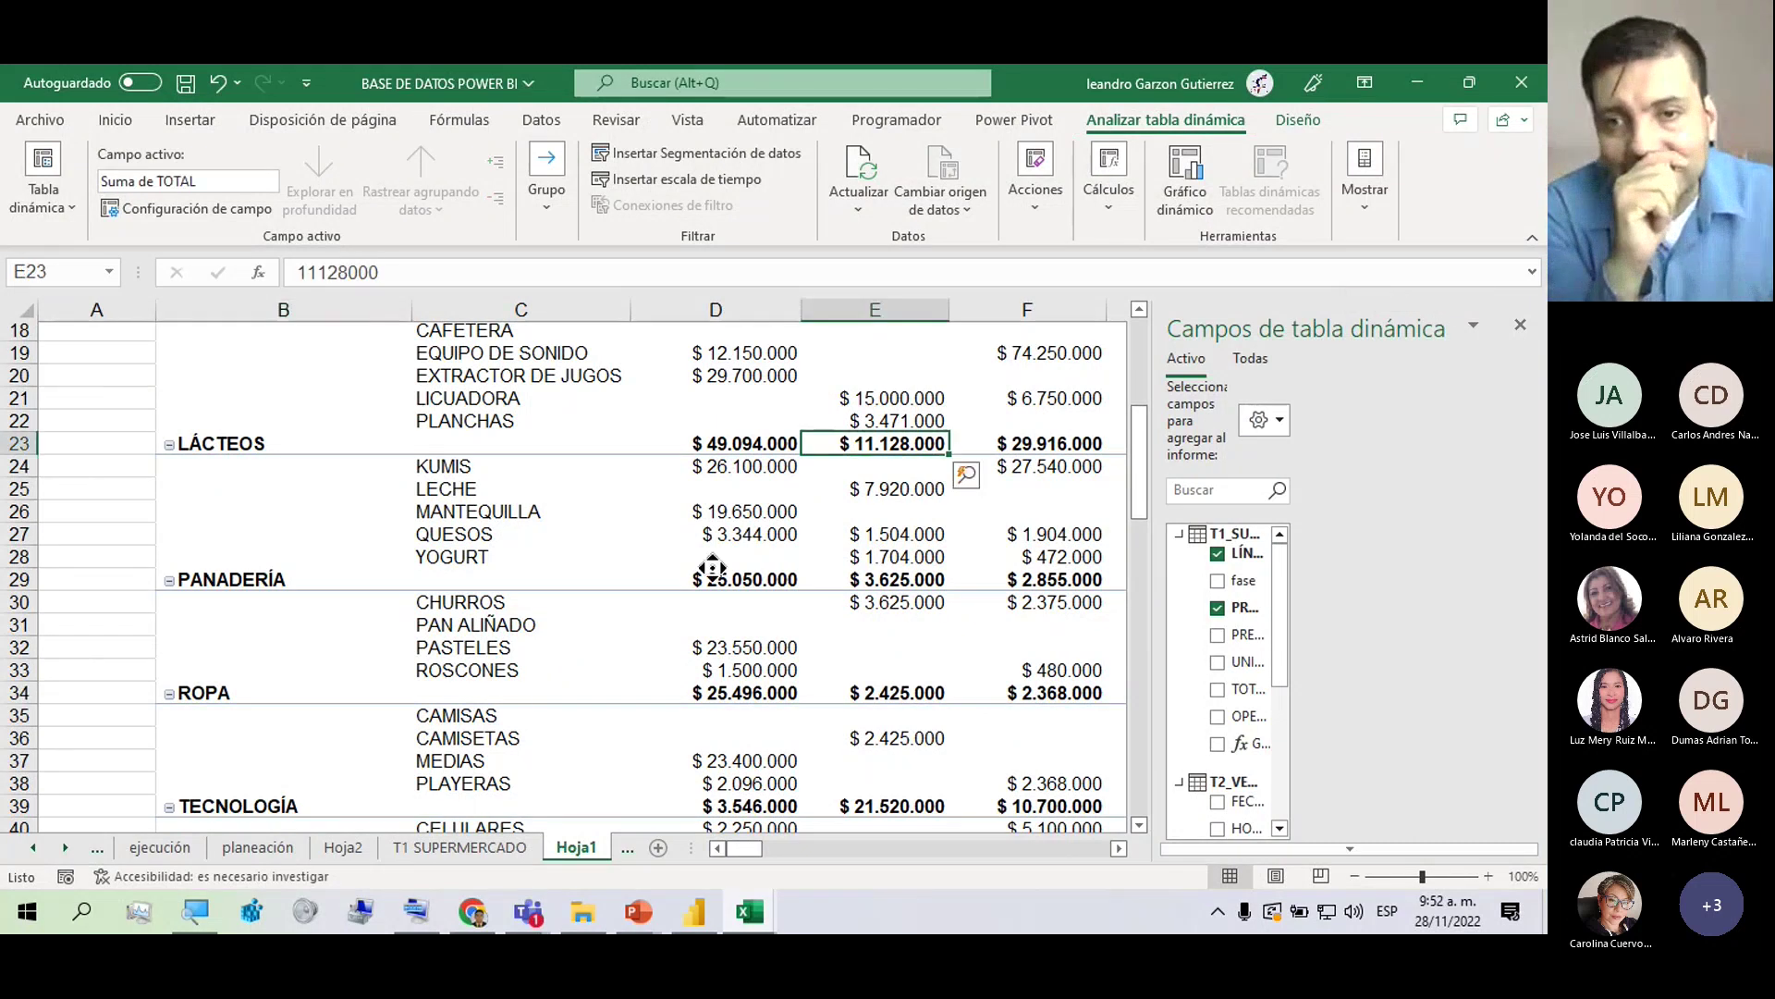
{"action": "scroll", "coordinate": [711, 567], "scroll_direction": "up", "scroll_amount": 3}
{"action": "scroll", "coordinate": [737, 403], "scroll_direction": "up", "scroll_amount": 3}
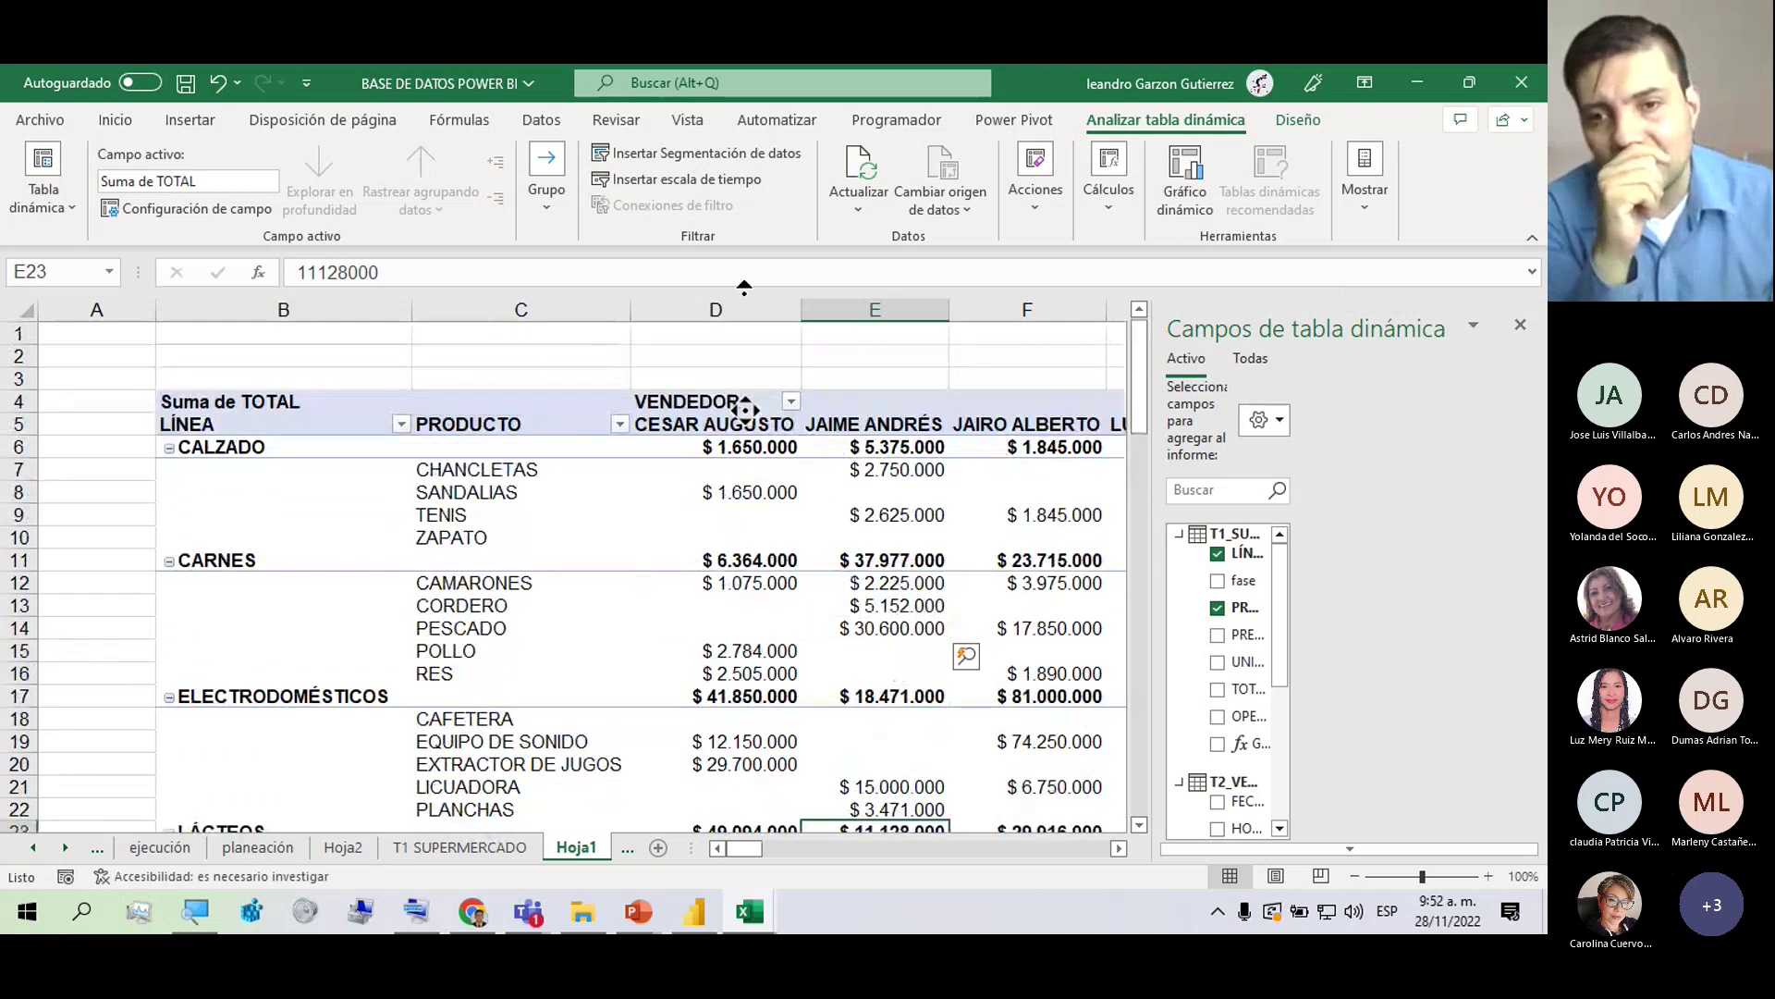
{"action": "mouse_move", "coordinate": [827, 469]}
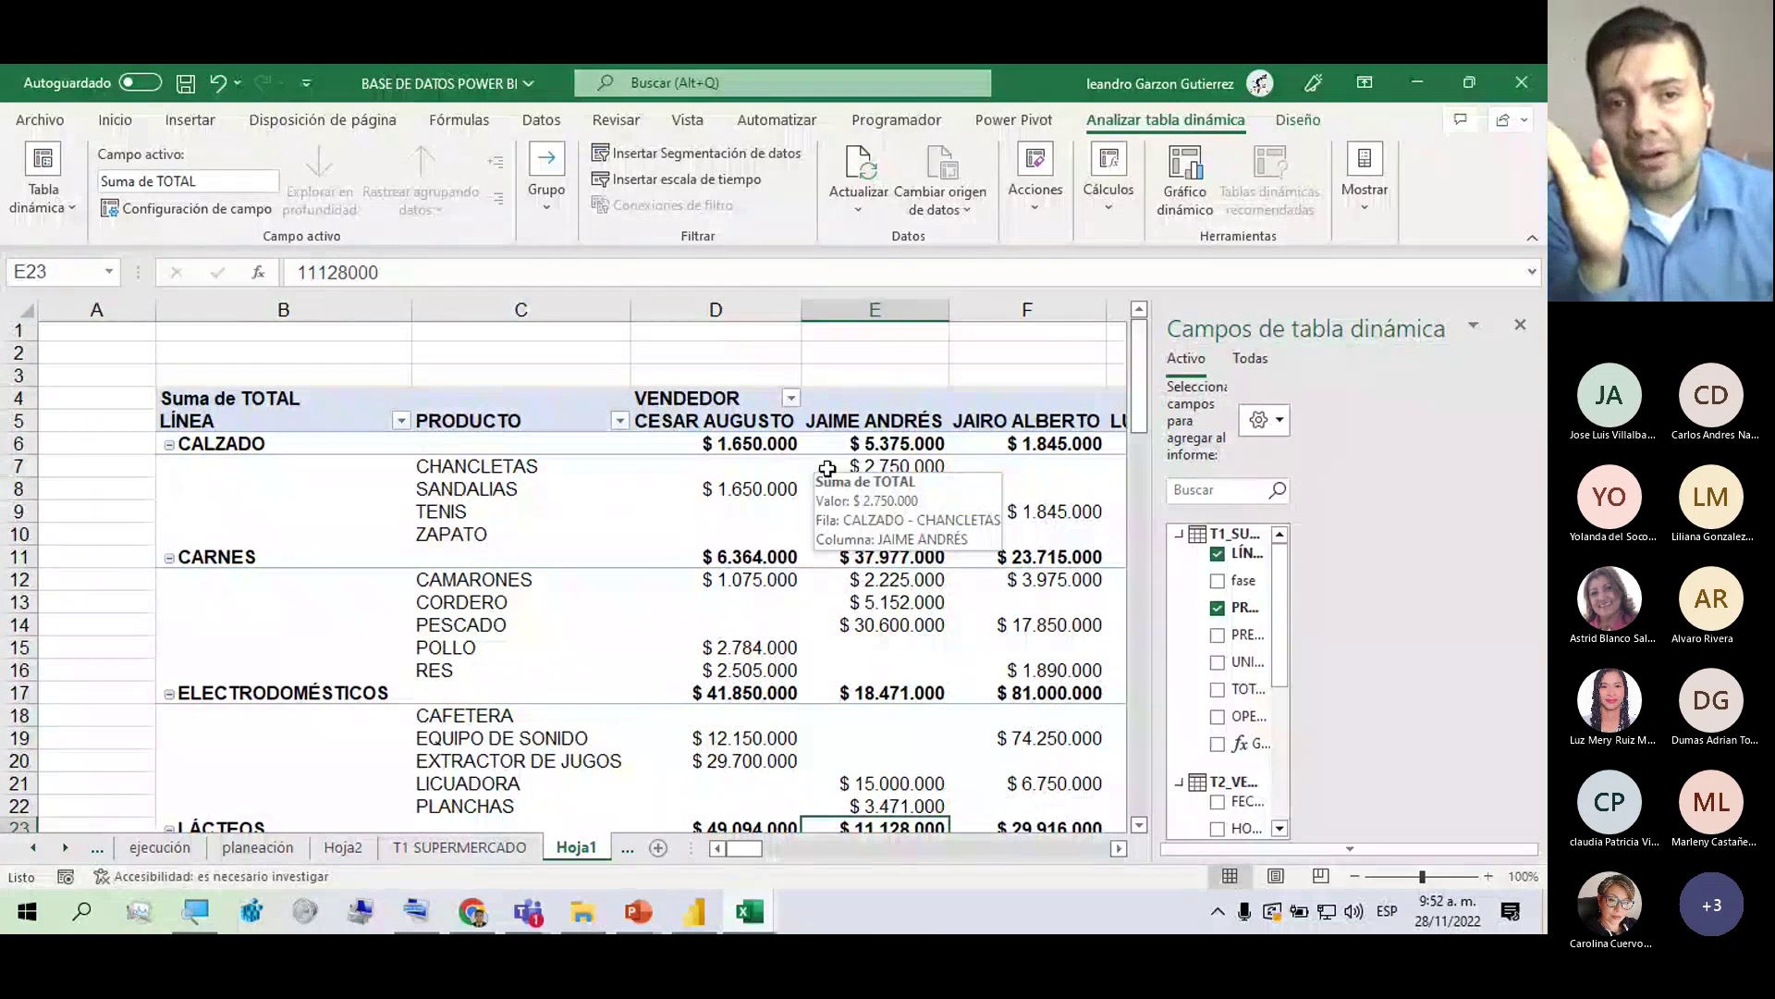
{"action": "mouse_move", "coordinate": [888, 504]}
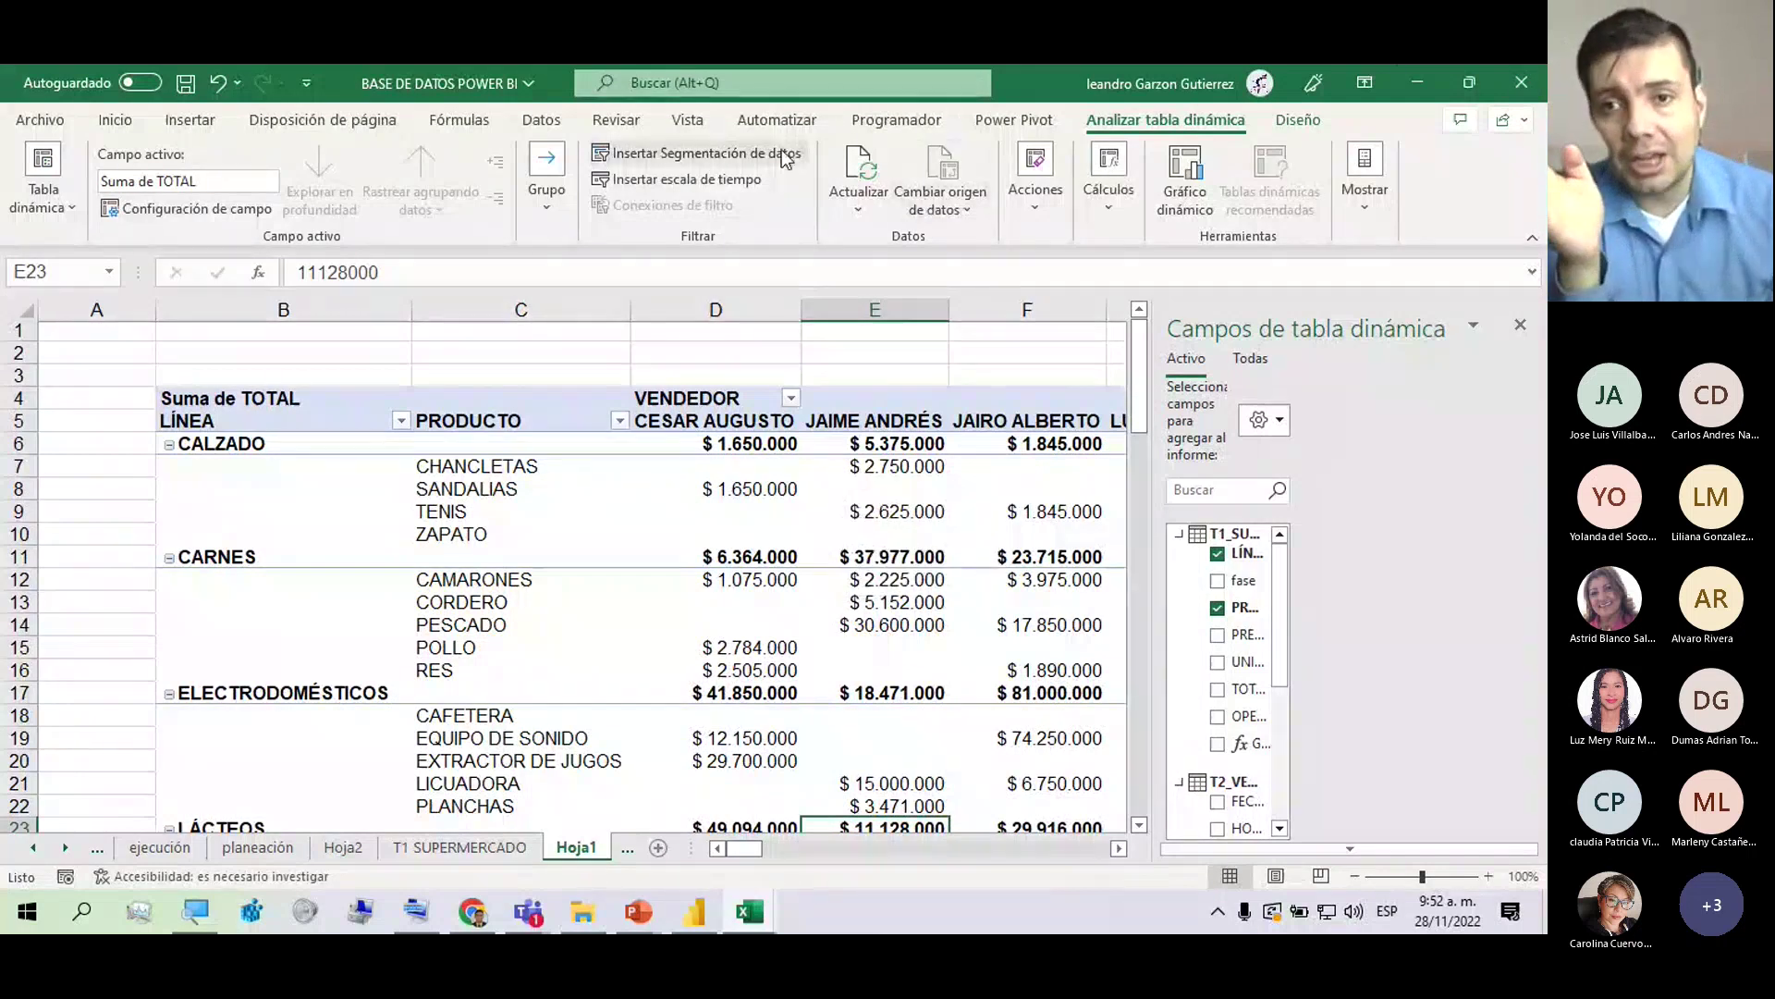
{"action": "left_click", "coordinate": [866, 212]}
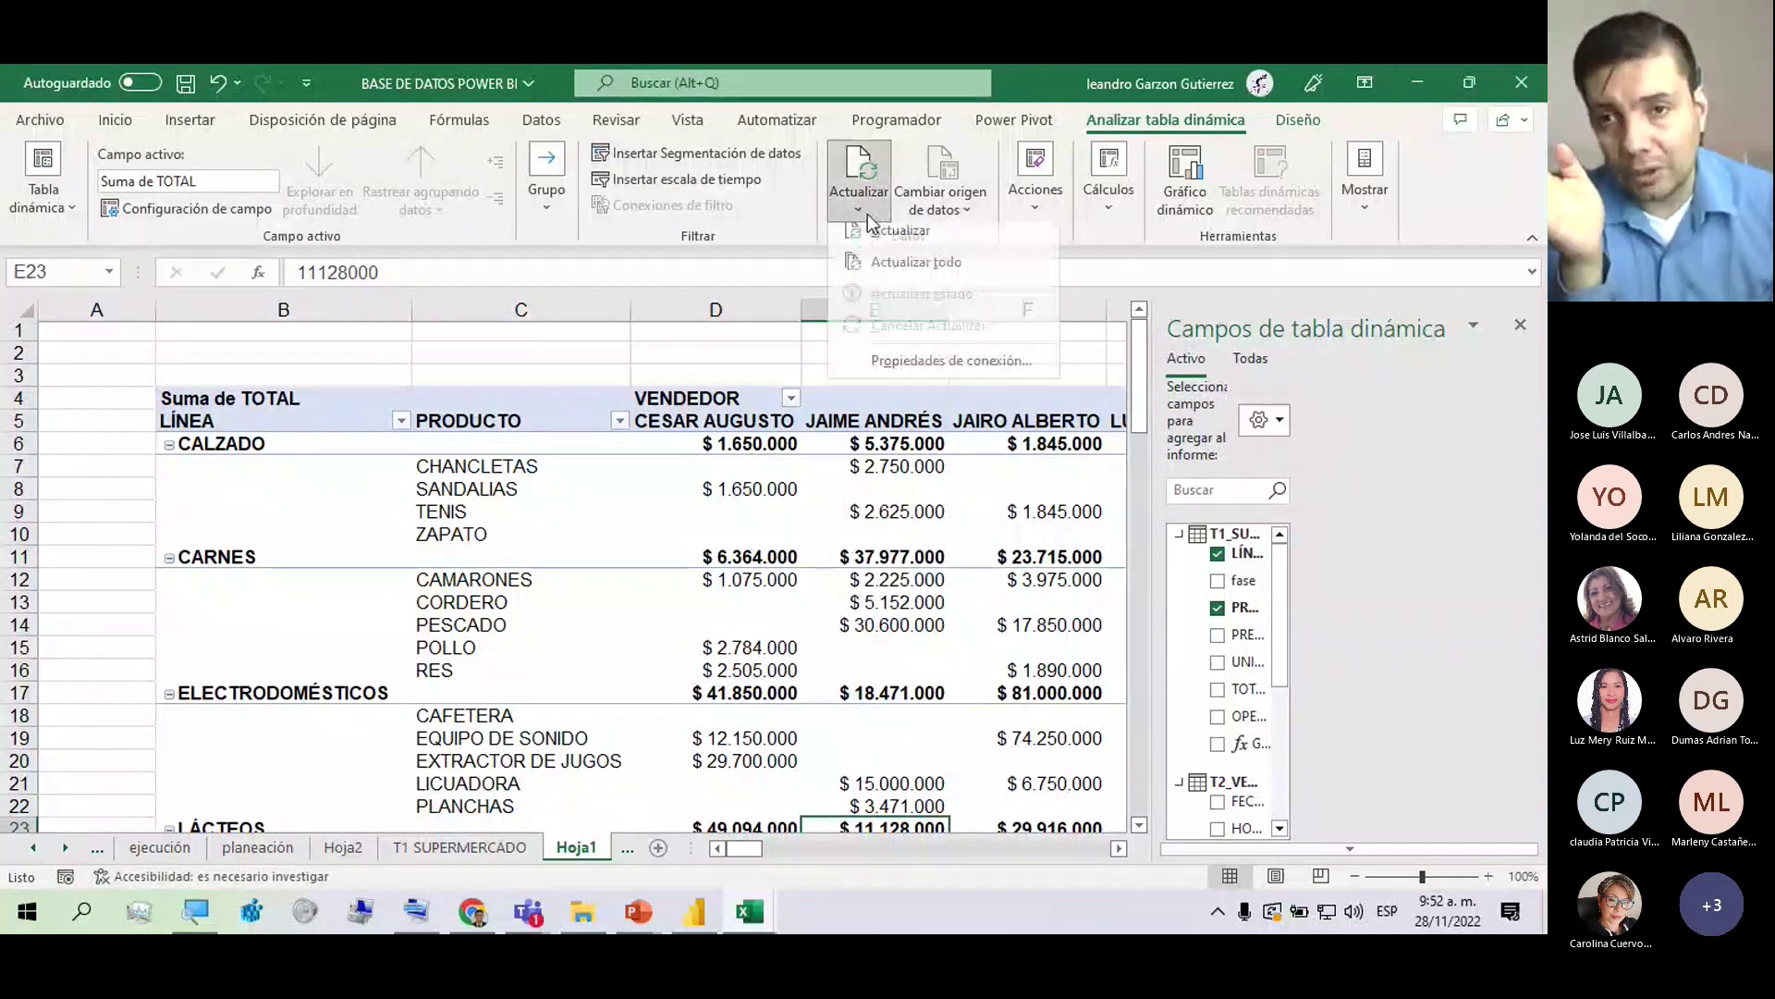
{"action": "left_click", "coordinate": [878, 274]}
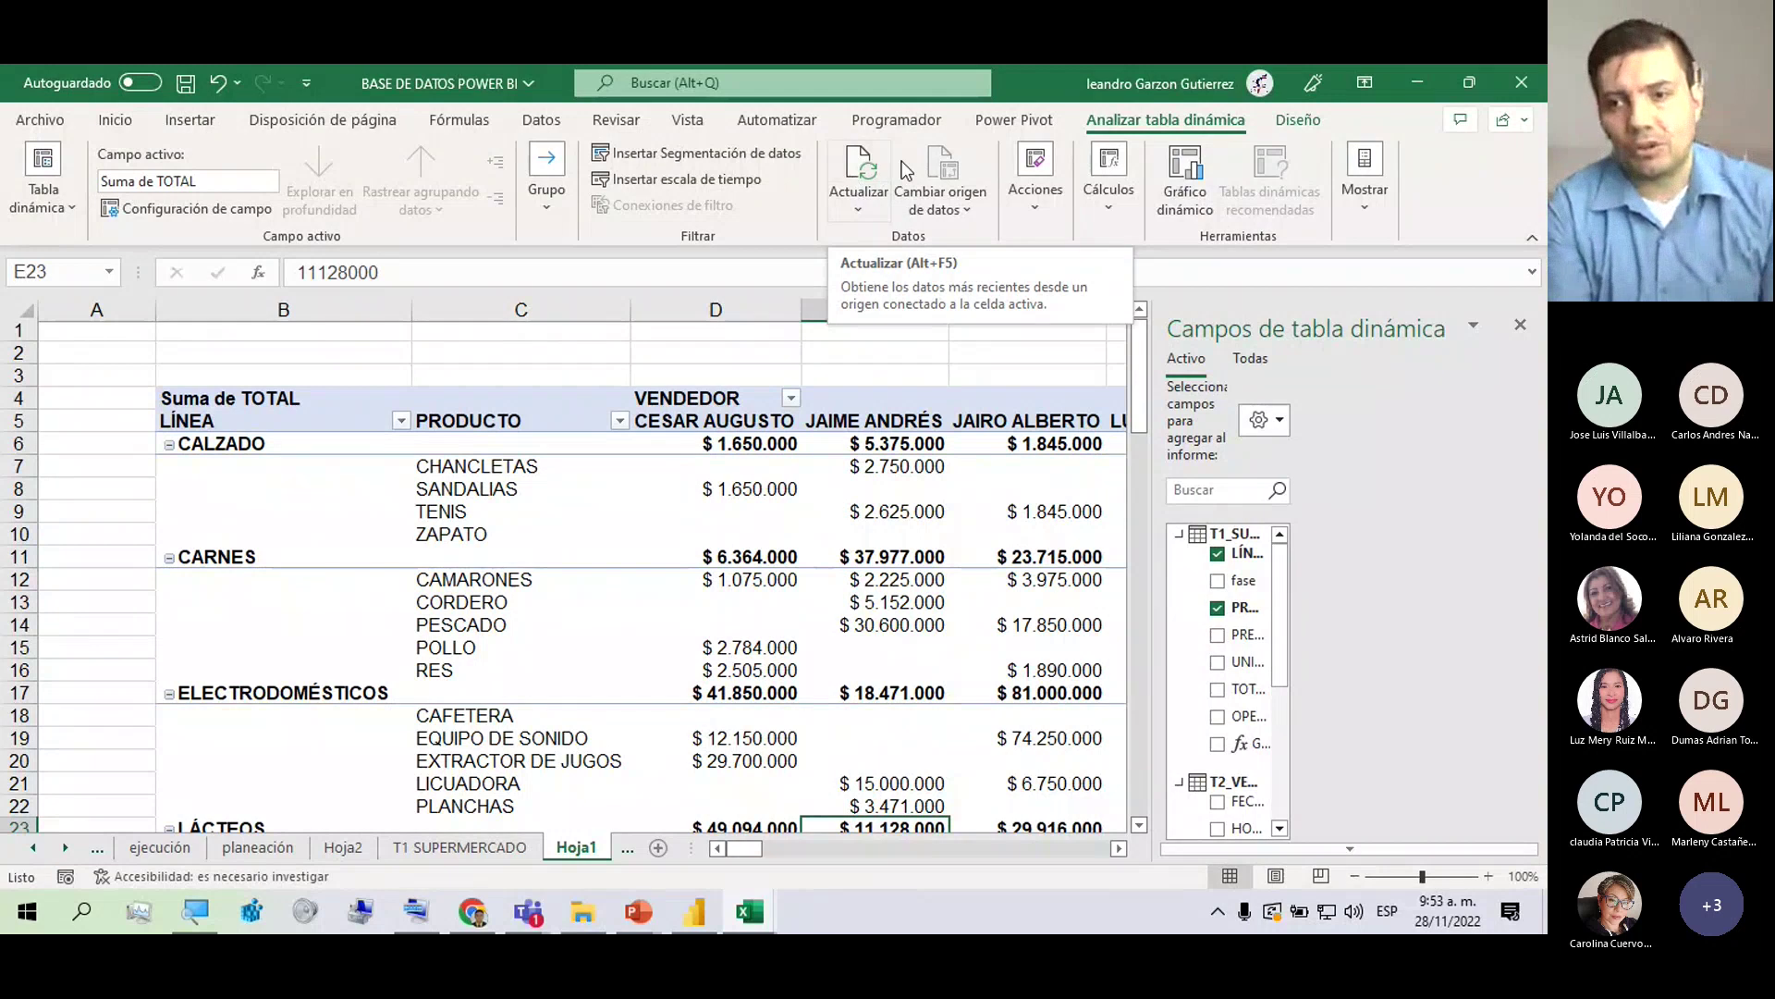
Resize the pivot table field list pane to make it narrower.
{"action": "left_click", "coordinate": [1474, 329]}
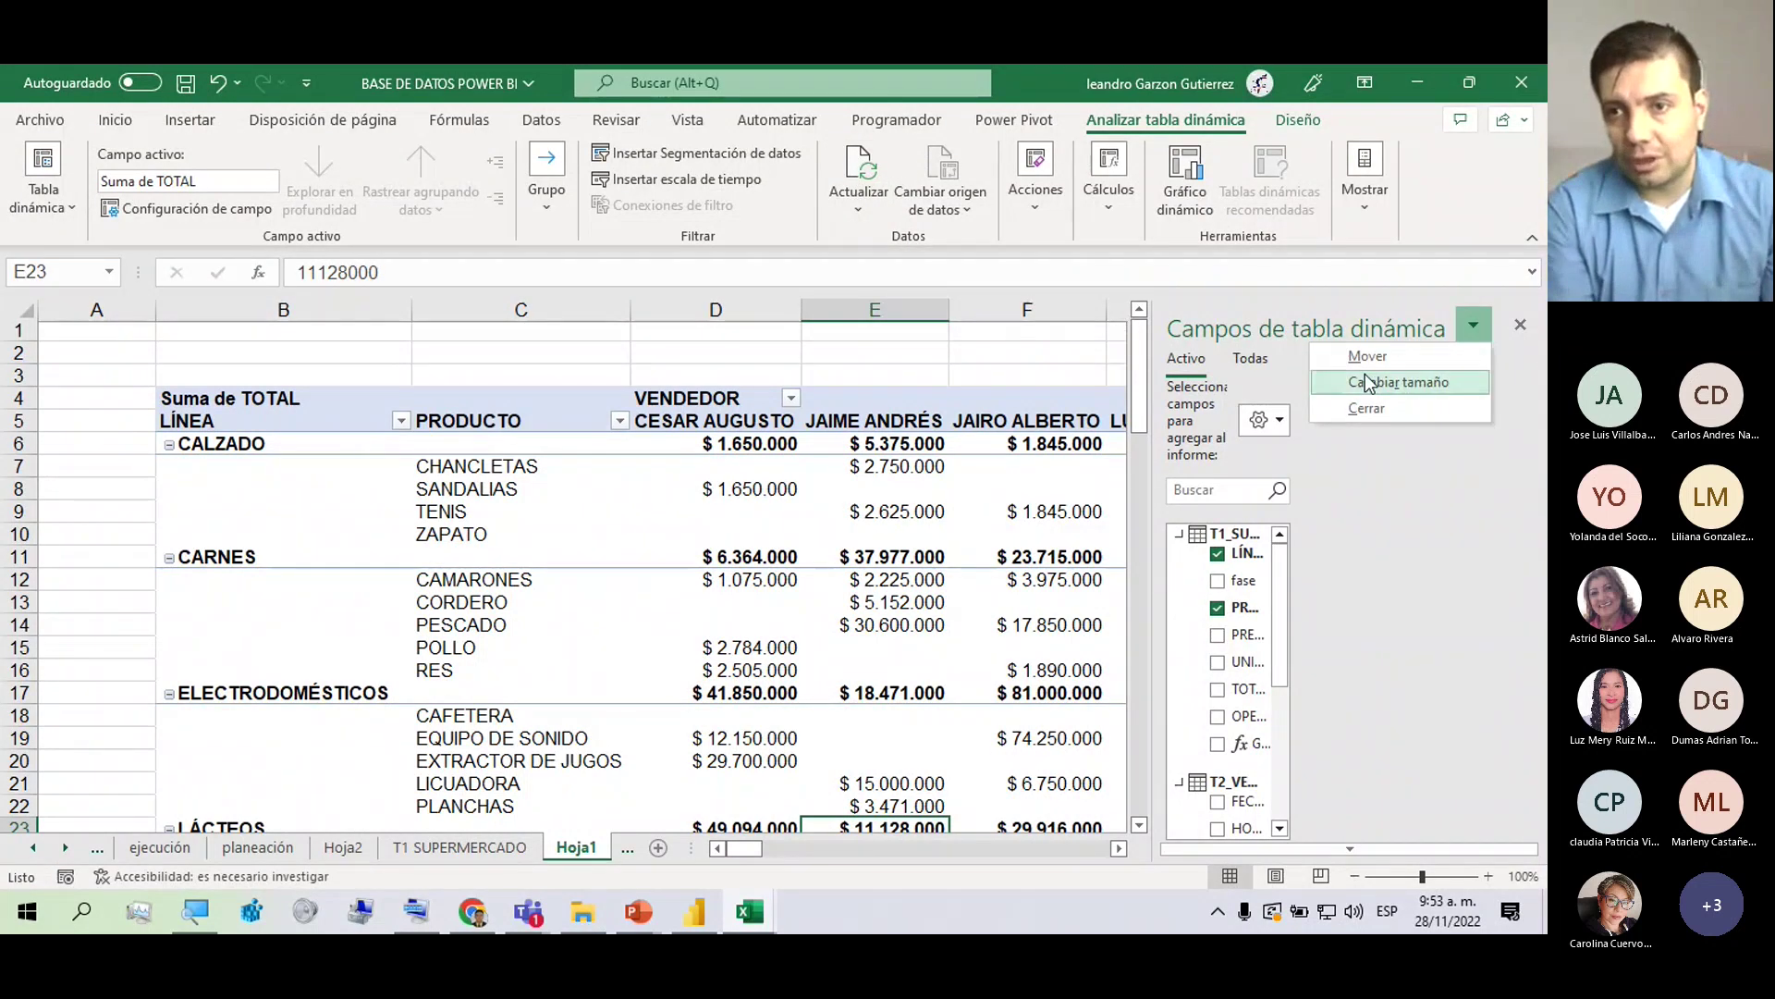
{"action": "left_click", "coordinate": [1396, 382]}
{"action": "left_click_drag", "start_coordinate": [1151, 582], "coordinate": [1236, 629]}
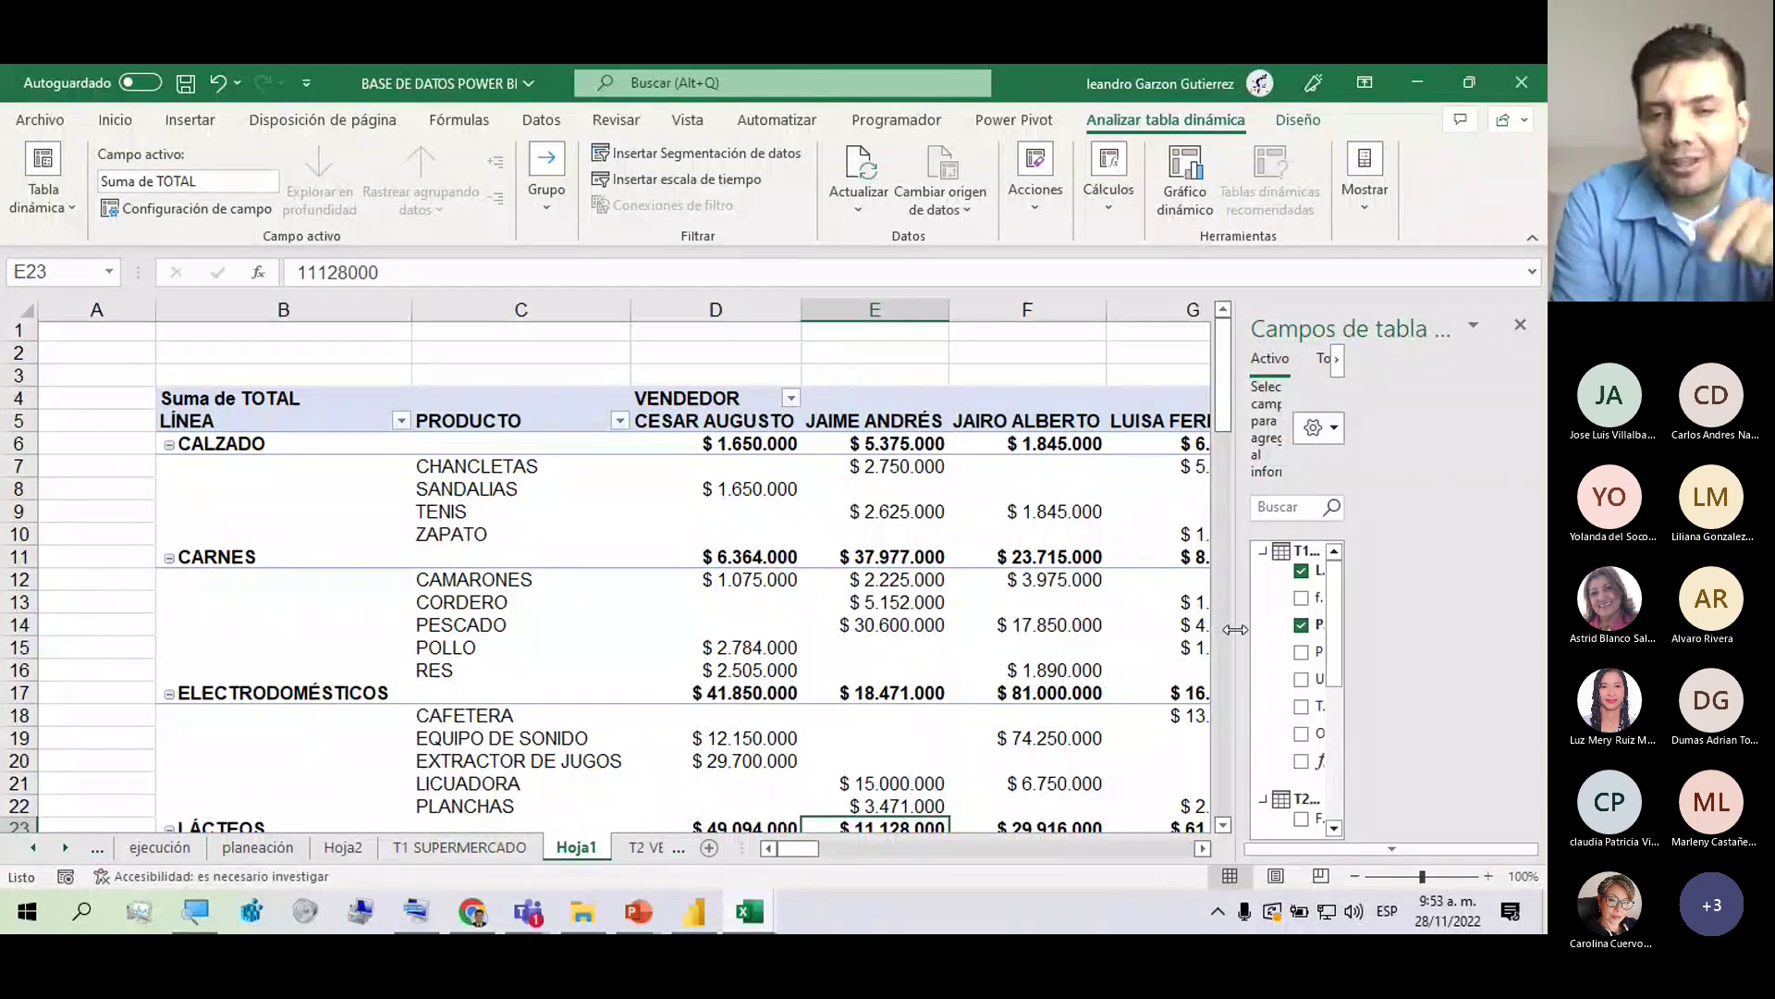
Examine the fase column in the source table on the T1 SUPERMERCADO sheet.
{"action": "left_click", "coordinate": [1224, 529]}
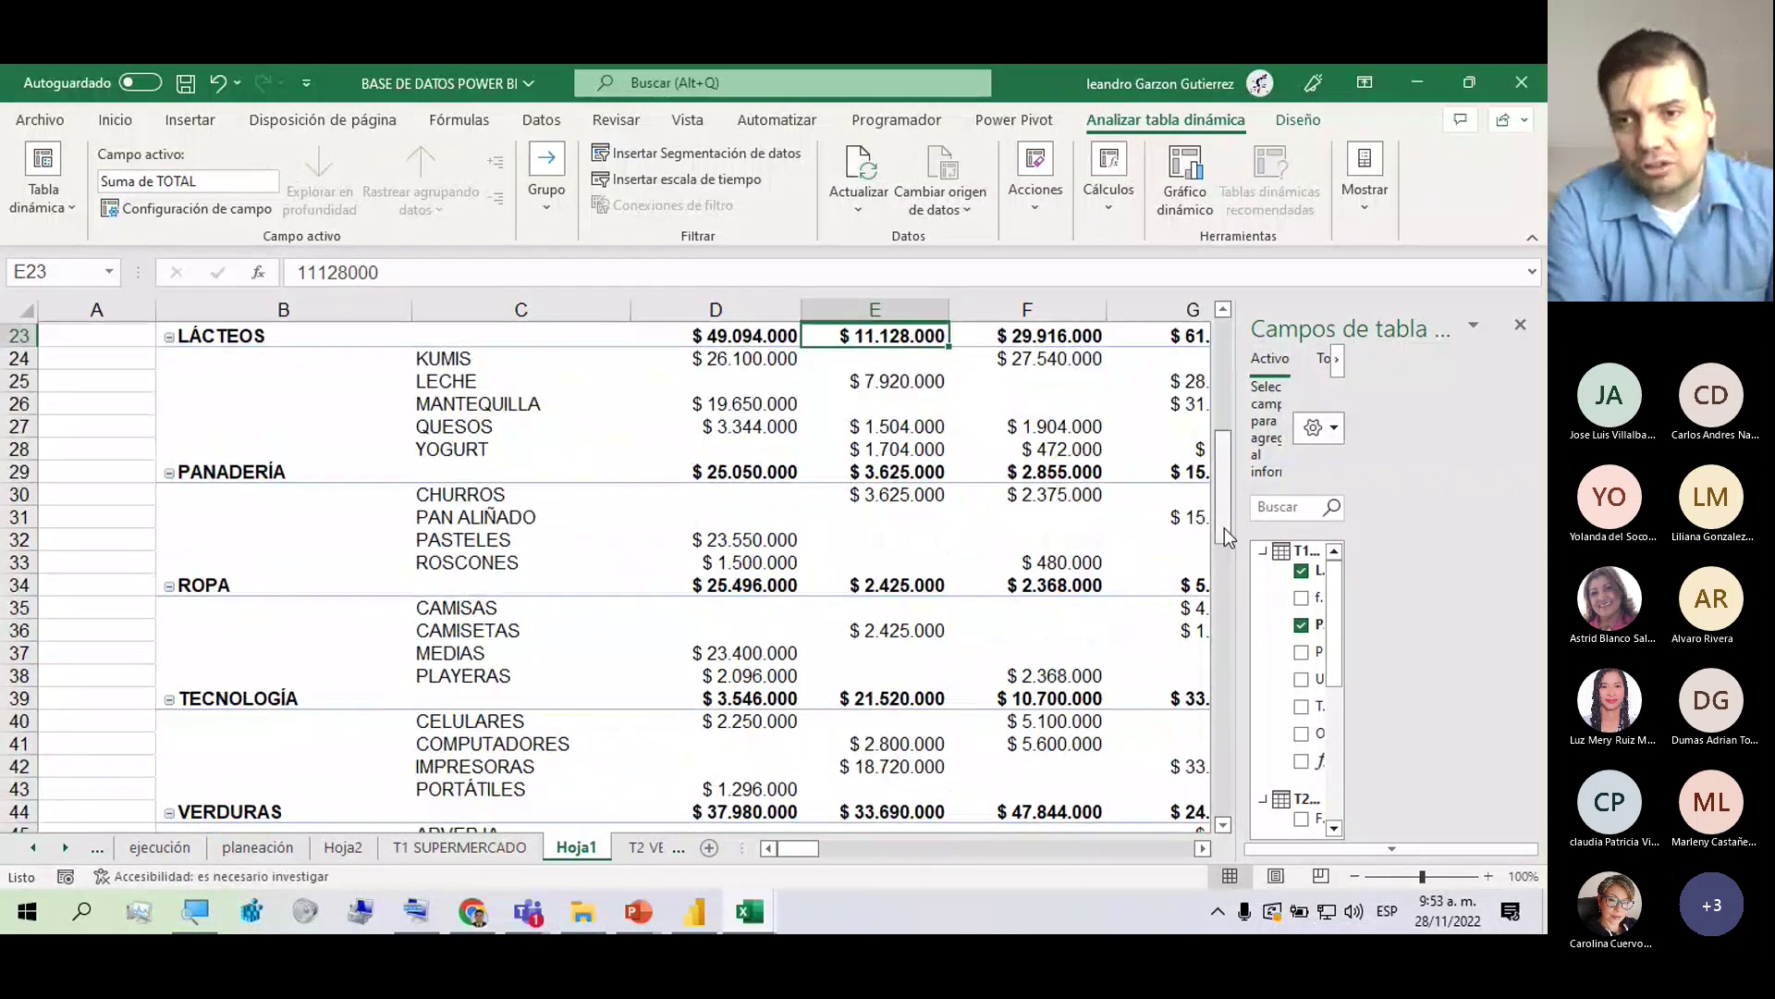
{"action": "left_click", "coordinate": [462, 847]}
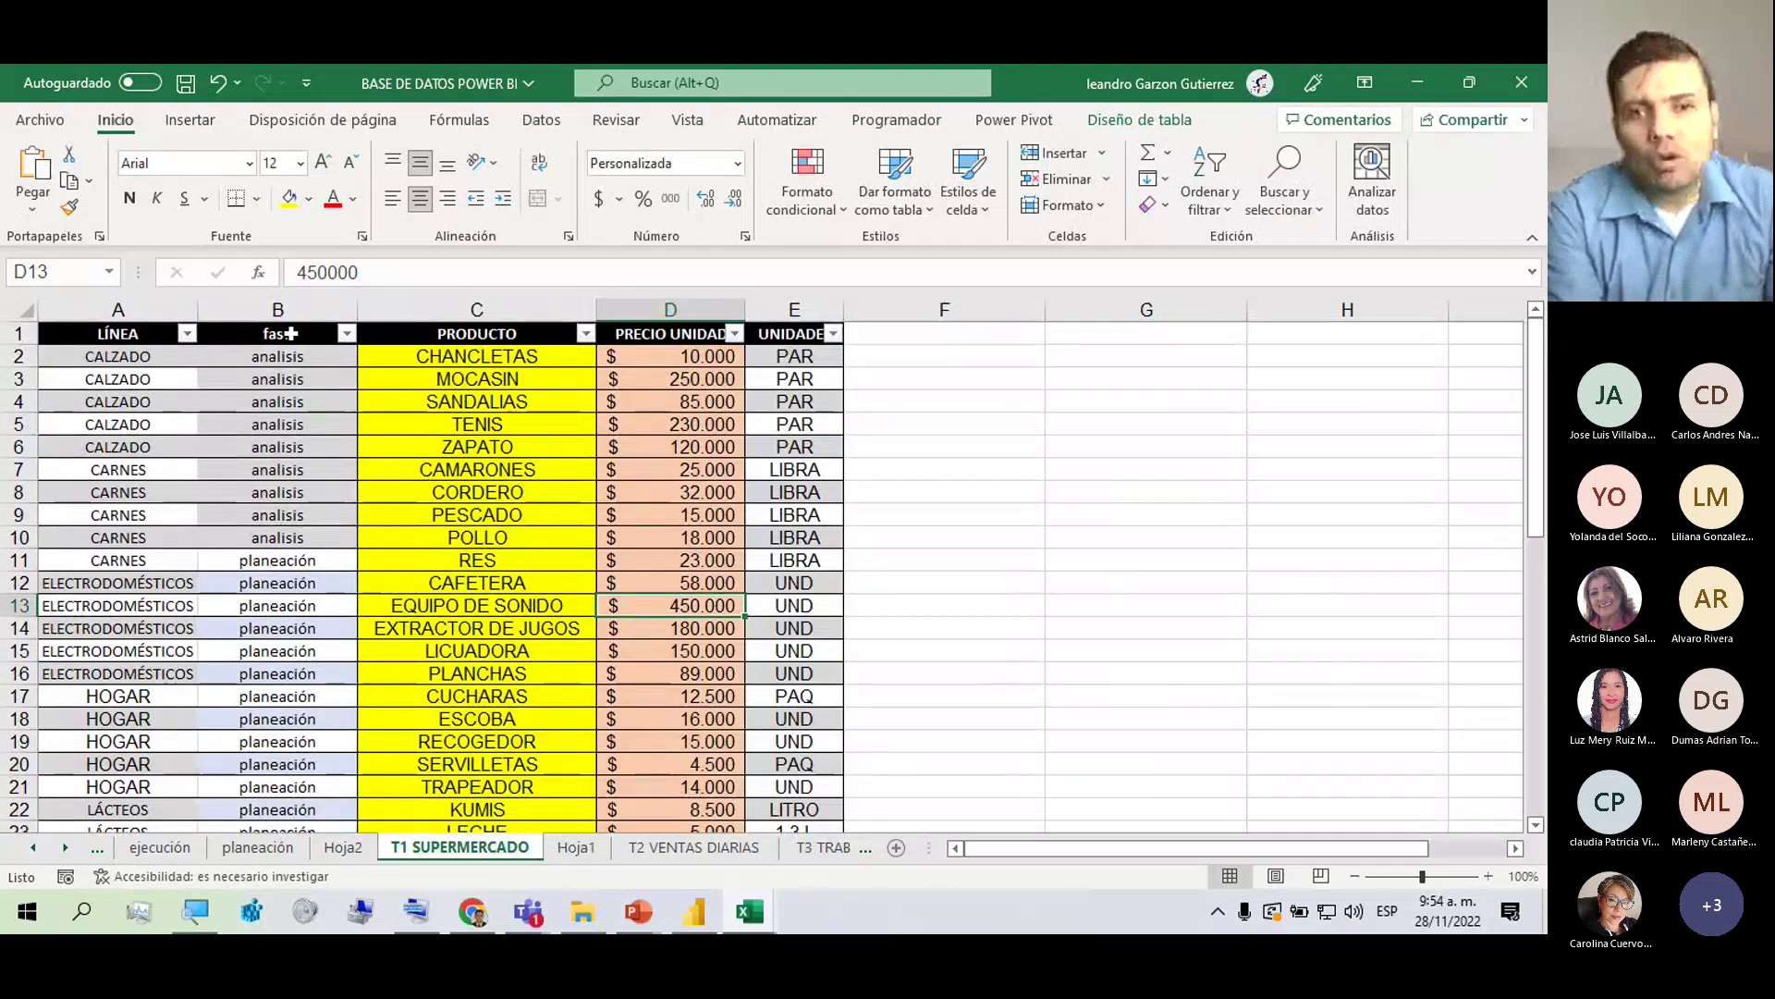
{"action": "left_click_drag", "start_coordinate": [281, 333], "coordinate": [275, 580]}
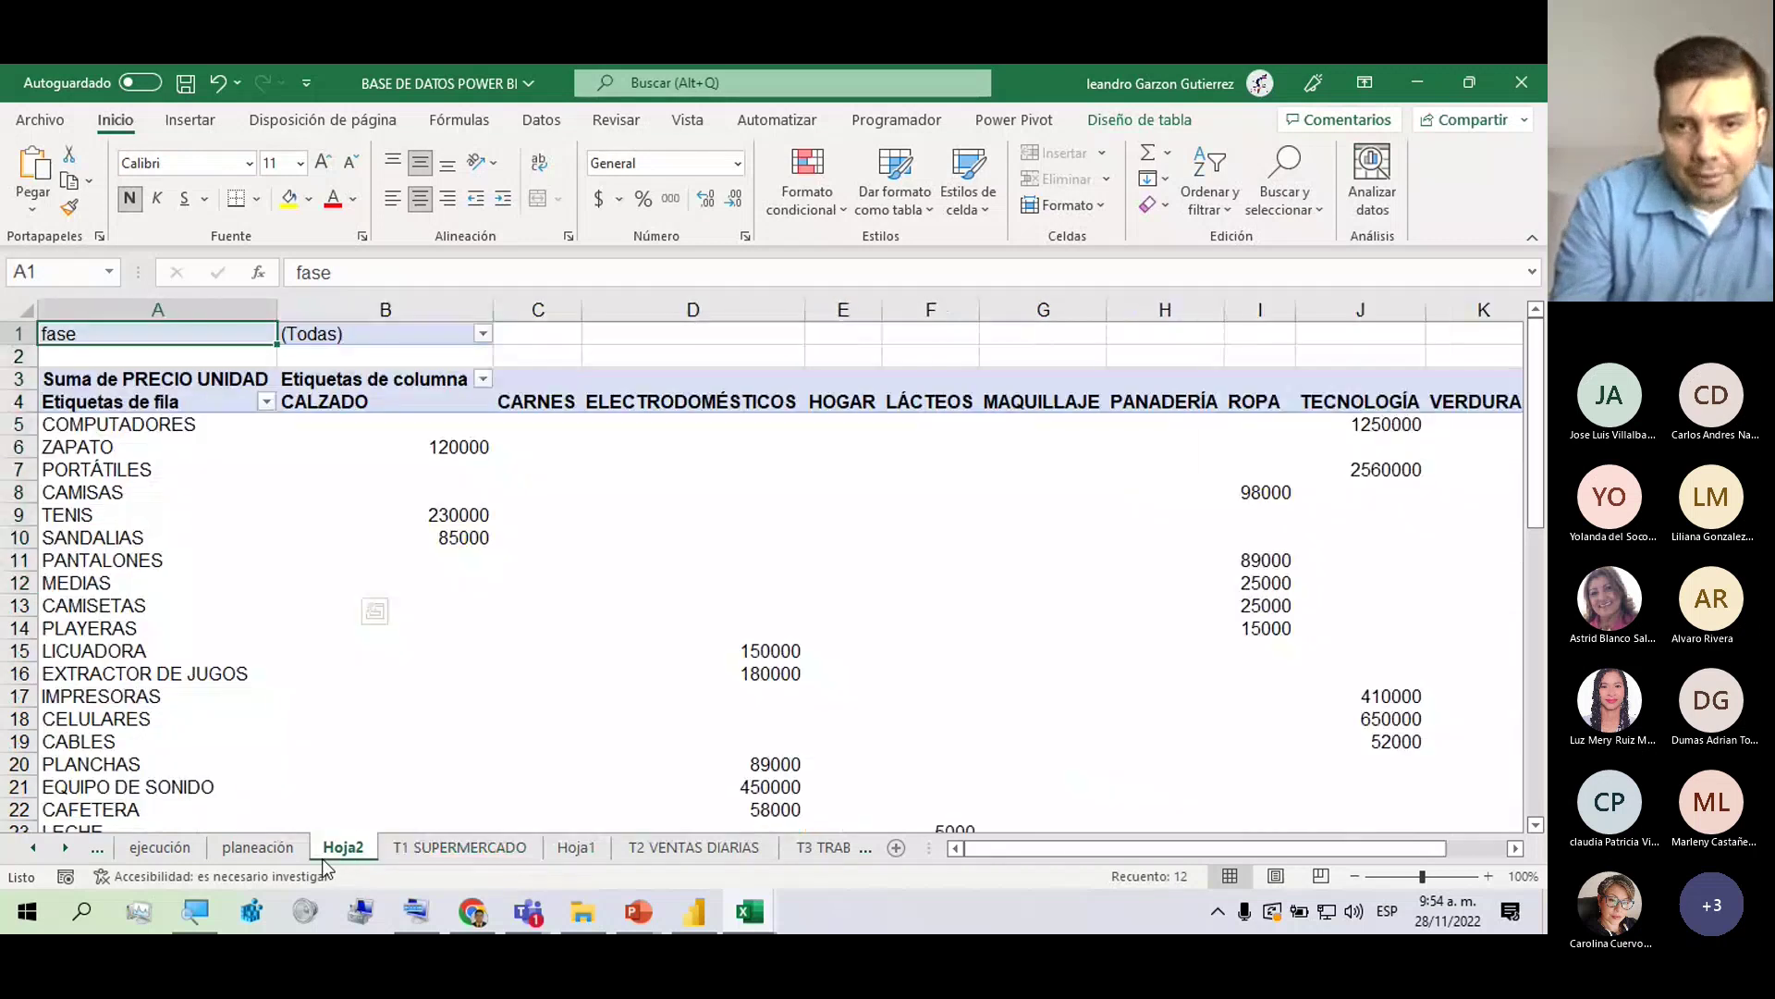
Refresh all data from the pivot table on Hoja2 and check the items available in the fase field.
{"action": "left_click", "coordinate": [328, 851]}
{"action": "left_click", "coordinate": [555, 624]}
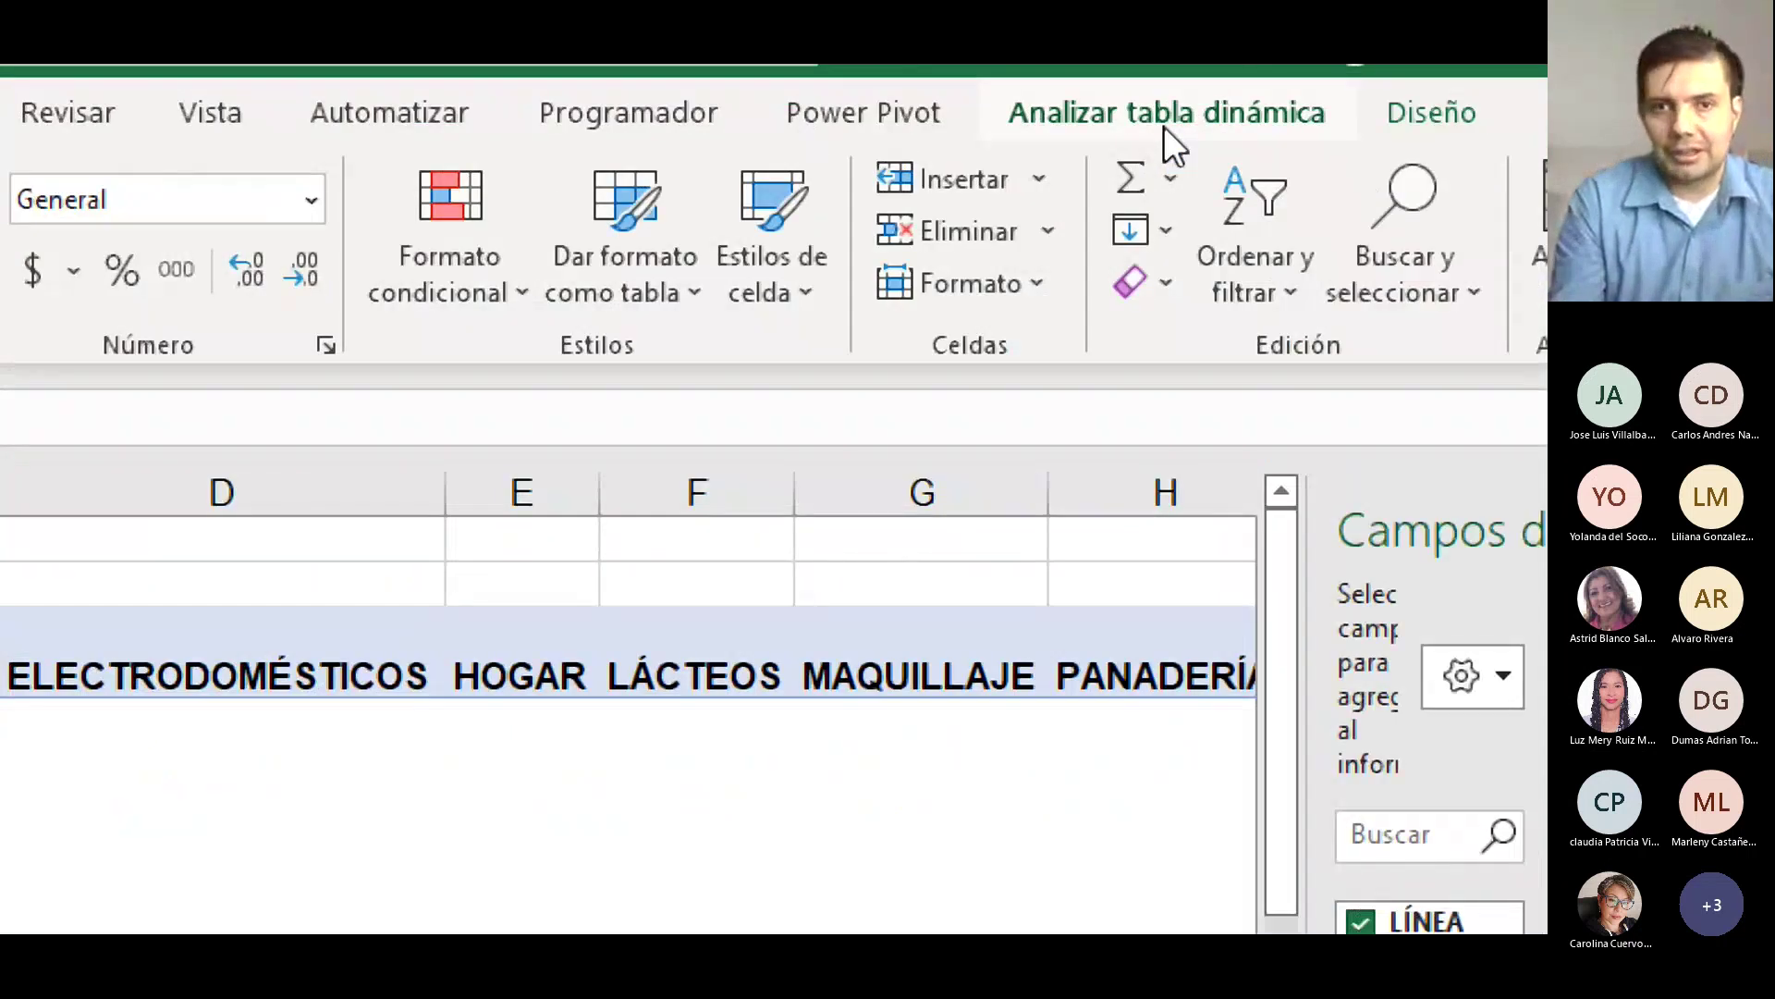
{"action": "left_click", "coordinate": [1163, 126]}
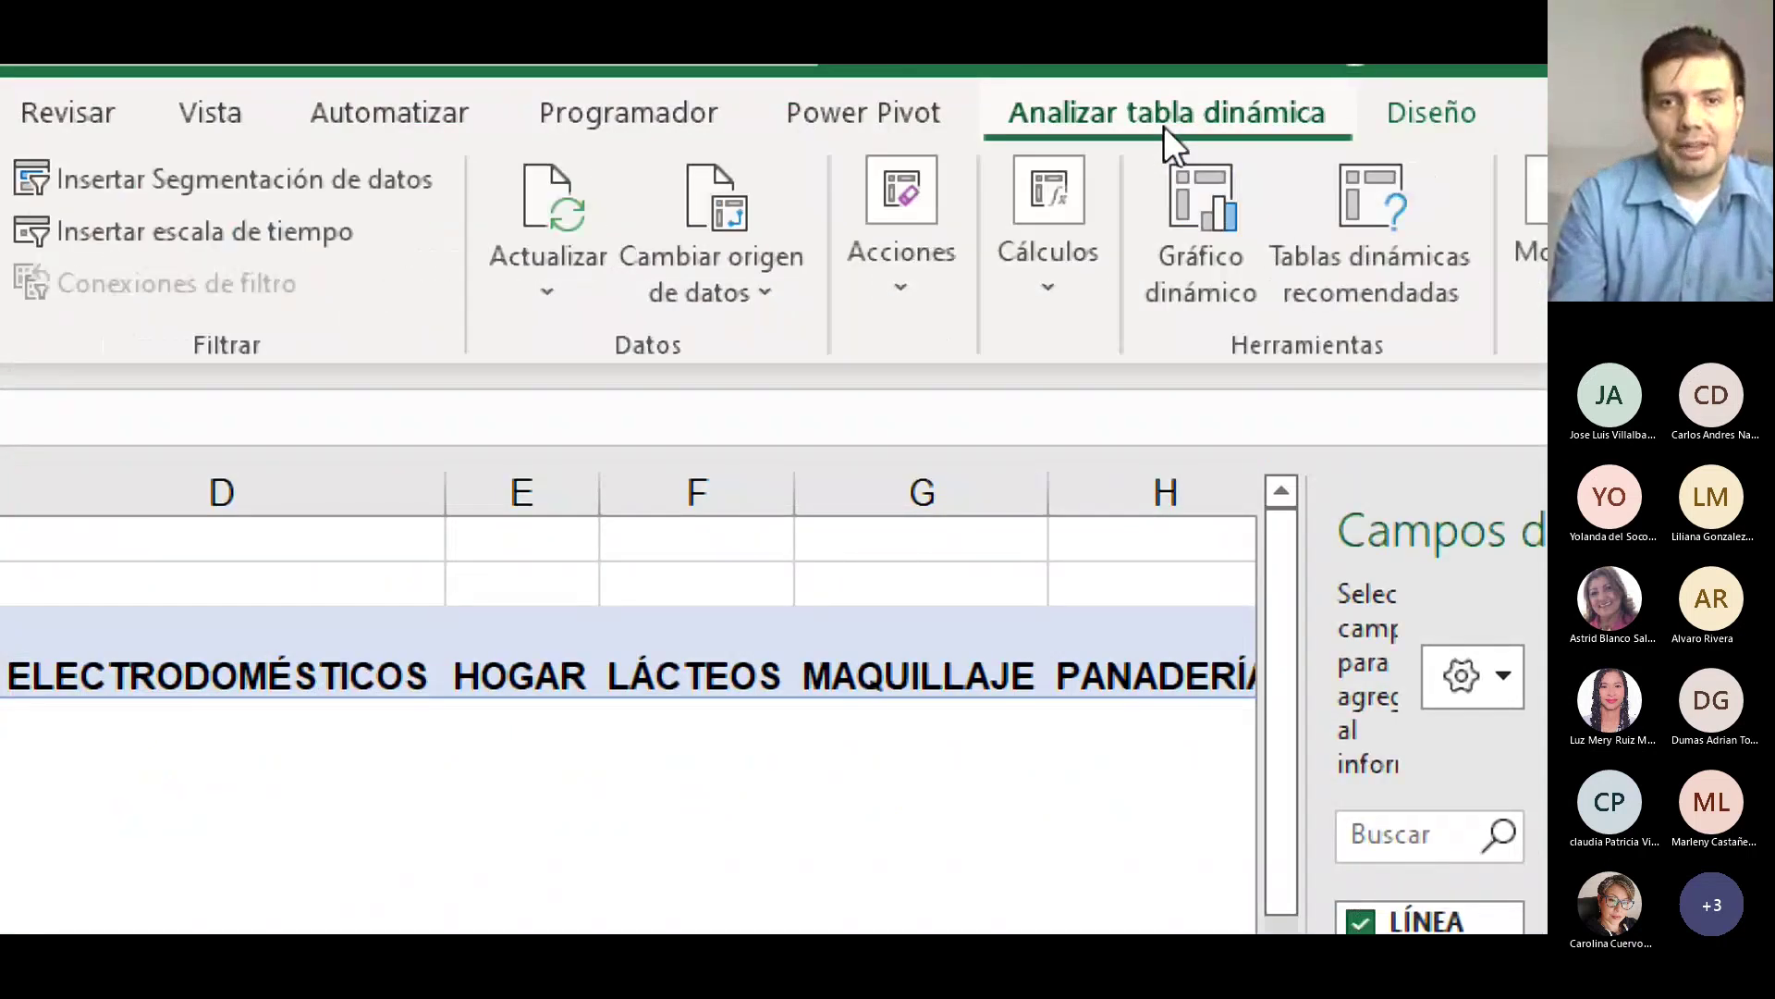
{"action": "left_click", "coordinate": [597, 249]}
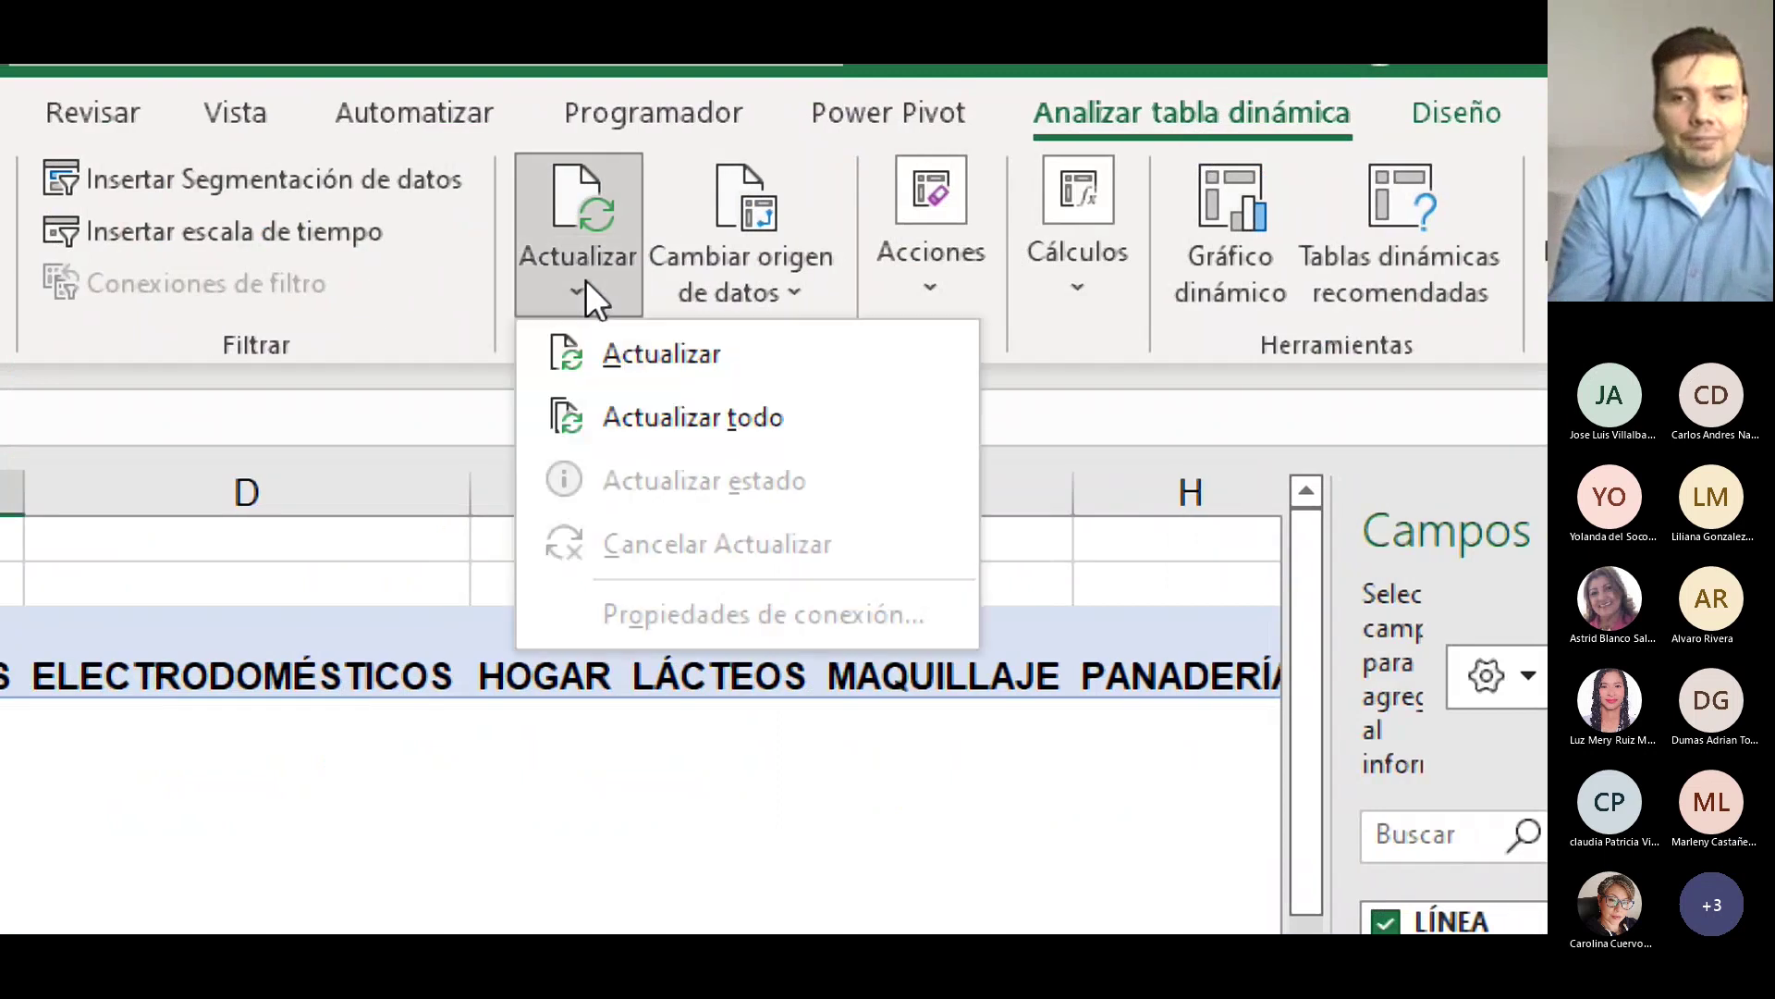
{"action": "left_click", "coordinate": [603, 427]}
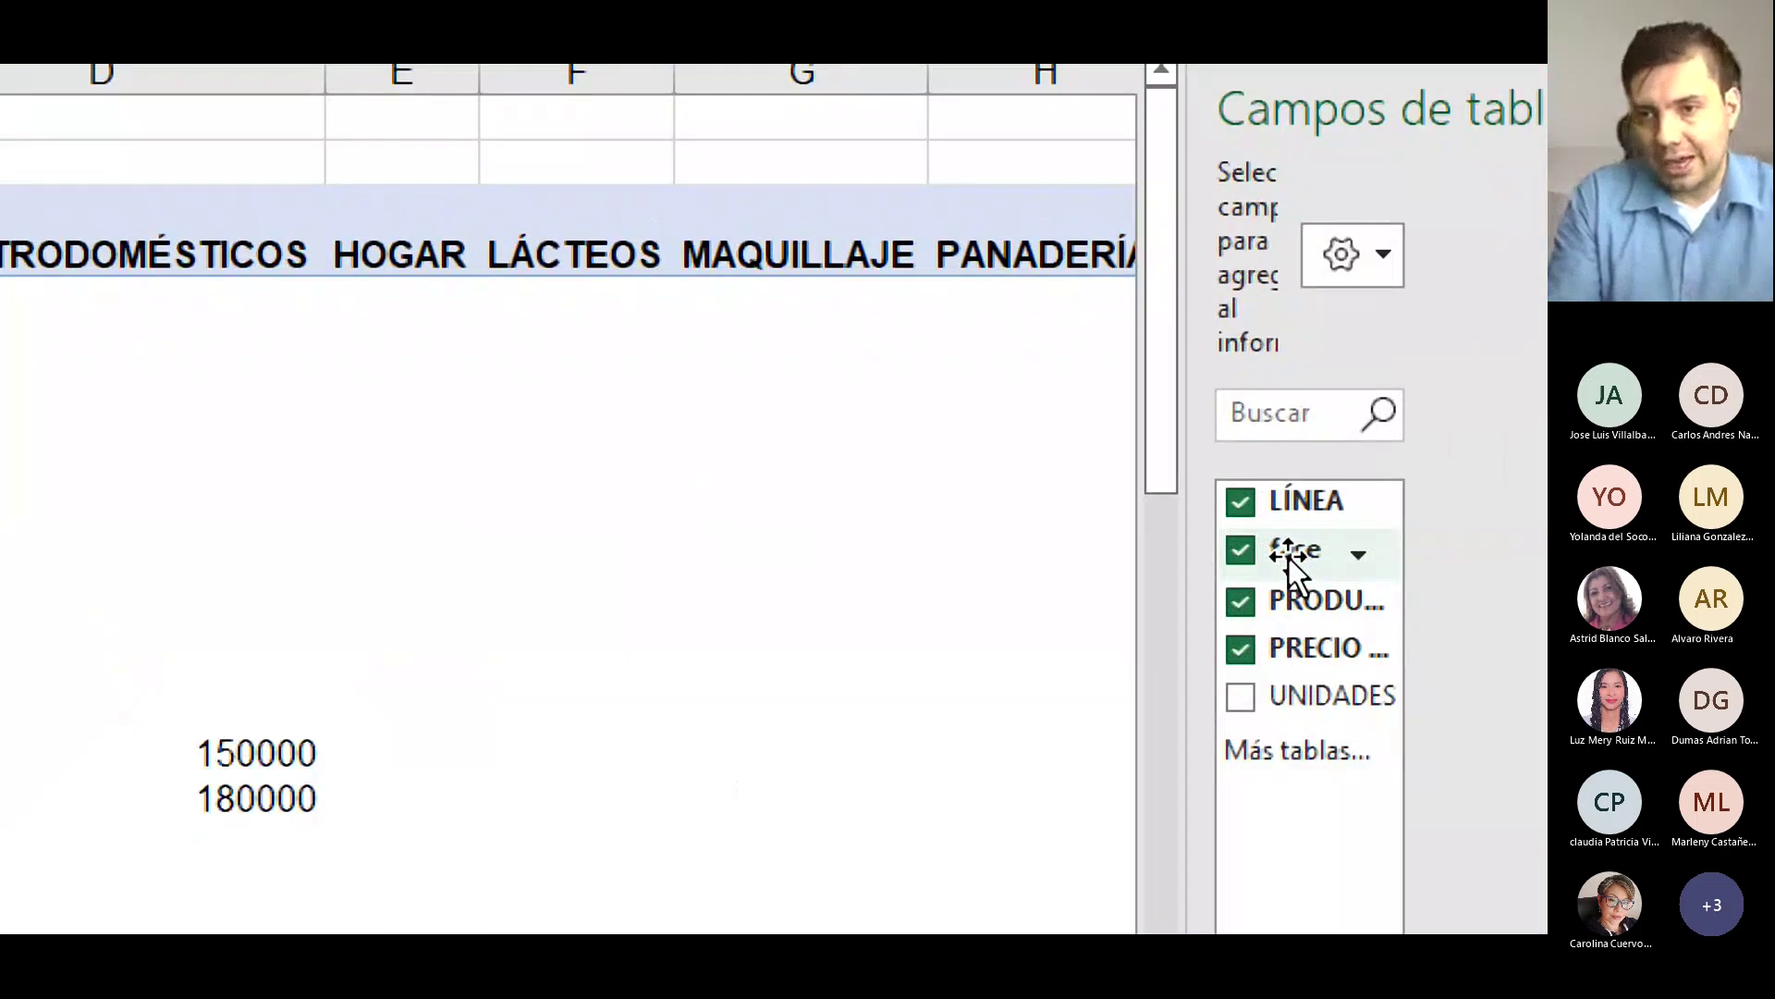
{"action": "left_click", "coordinate": [1353, 557]}
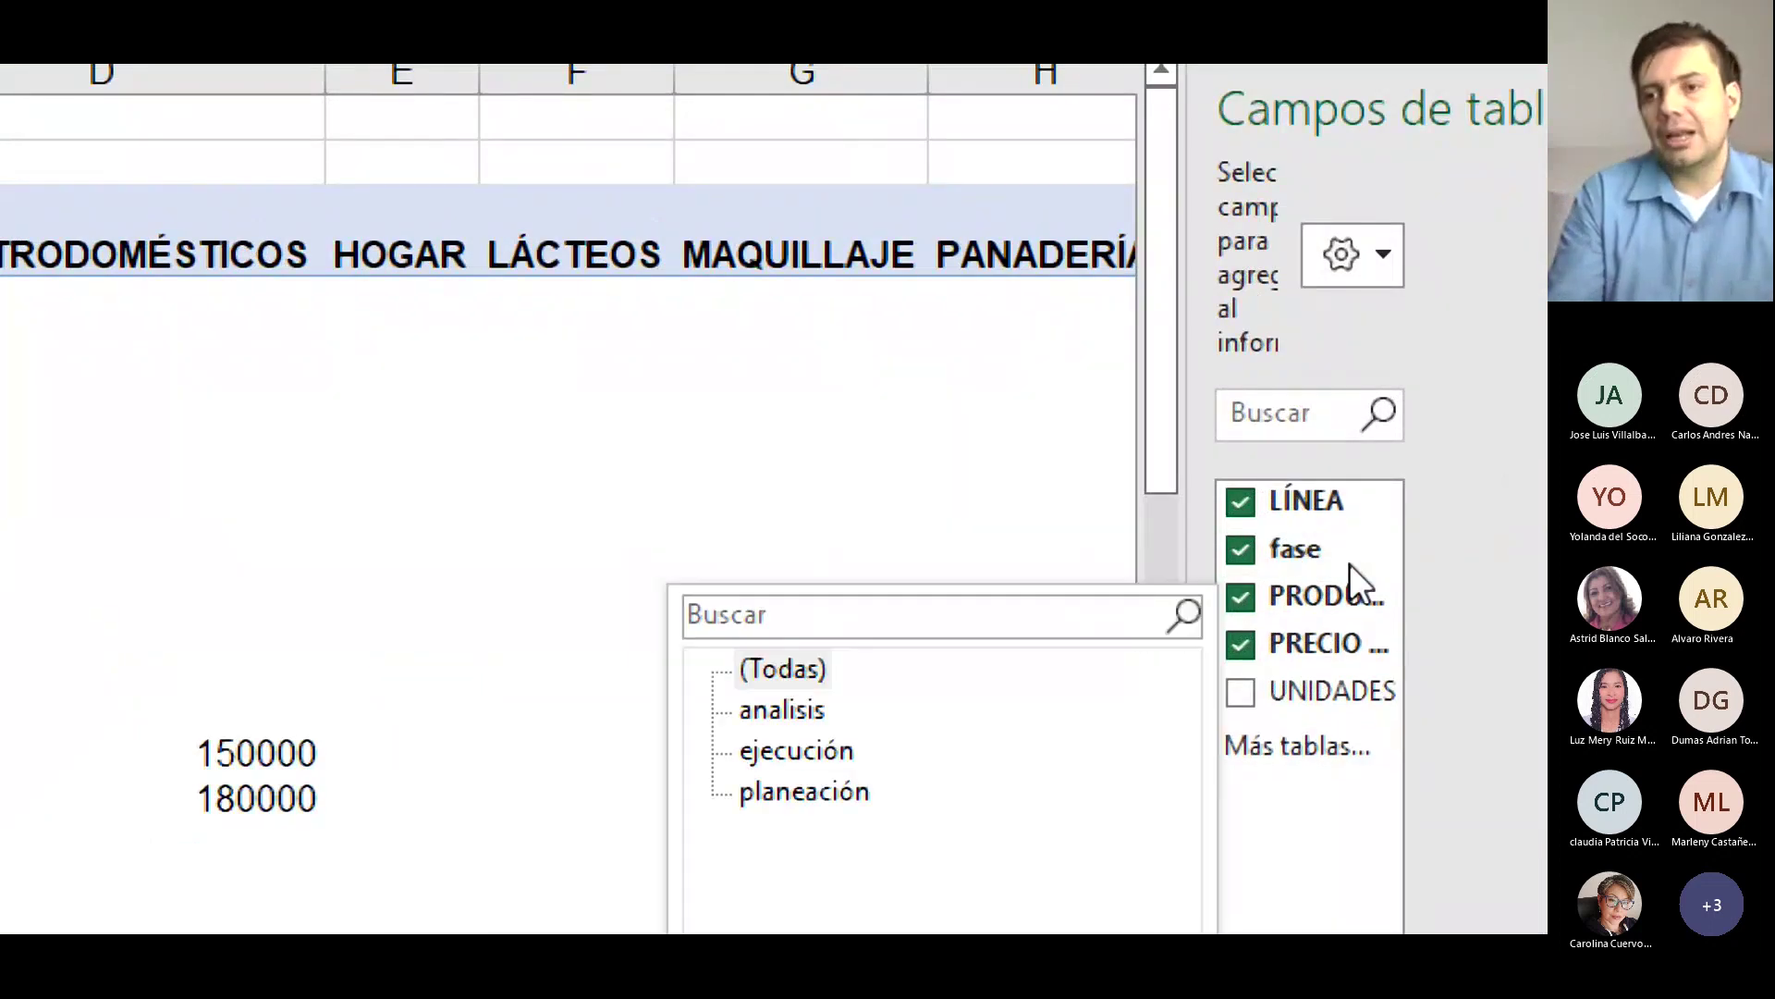
{"action": "left_click", "coordinate": [1350, 563]}
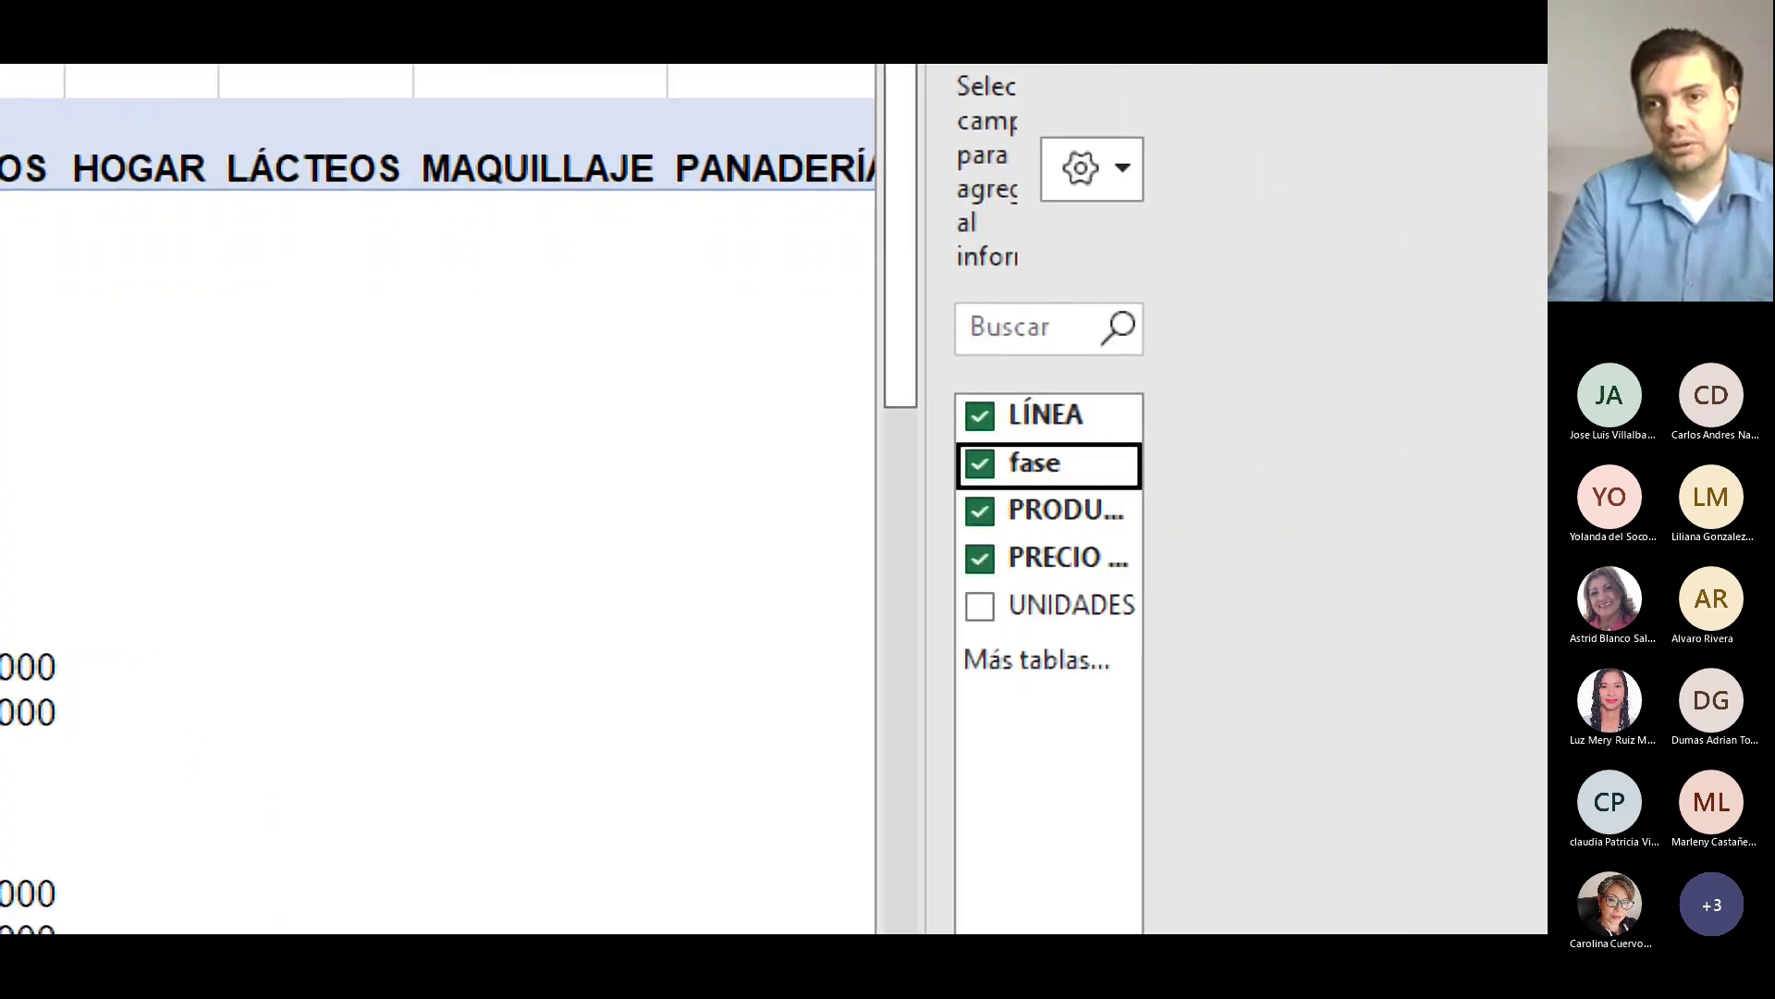
{"action": "left_click", "coordinate": [155, 436]}
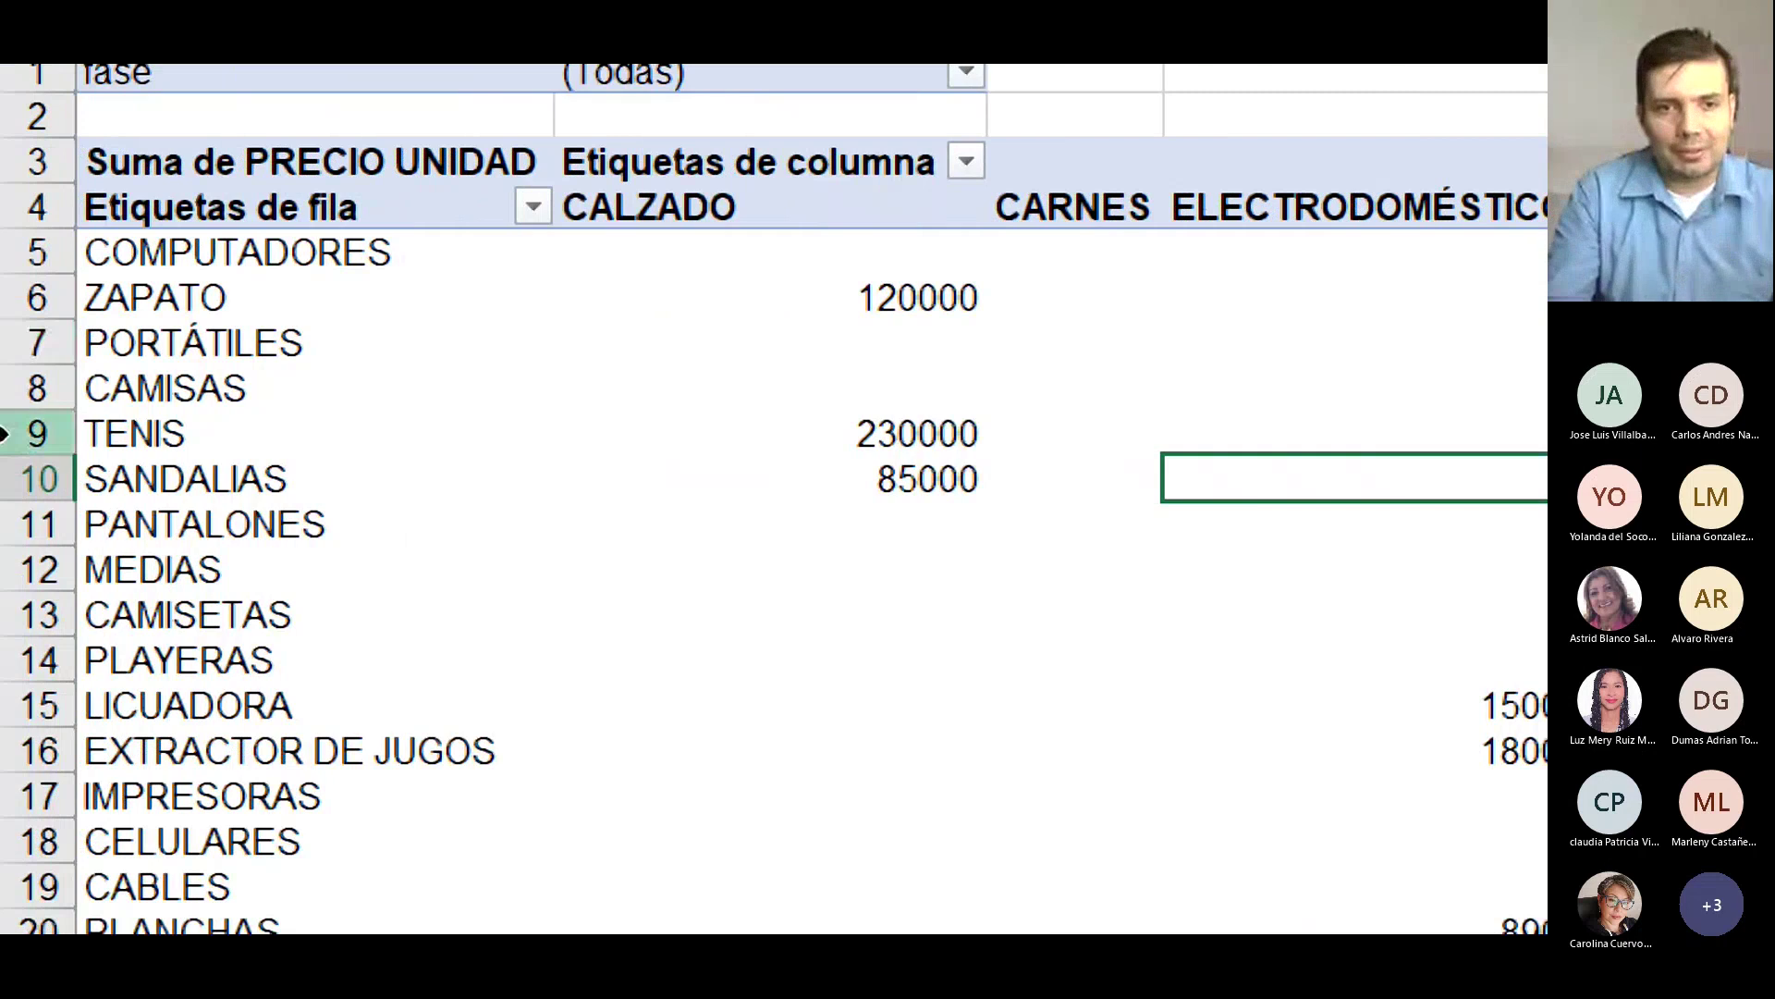
{"action": "left_click", "coordinate": [49, 426]}
{"action": "right_click", "coordinate": [37, 400]}
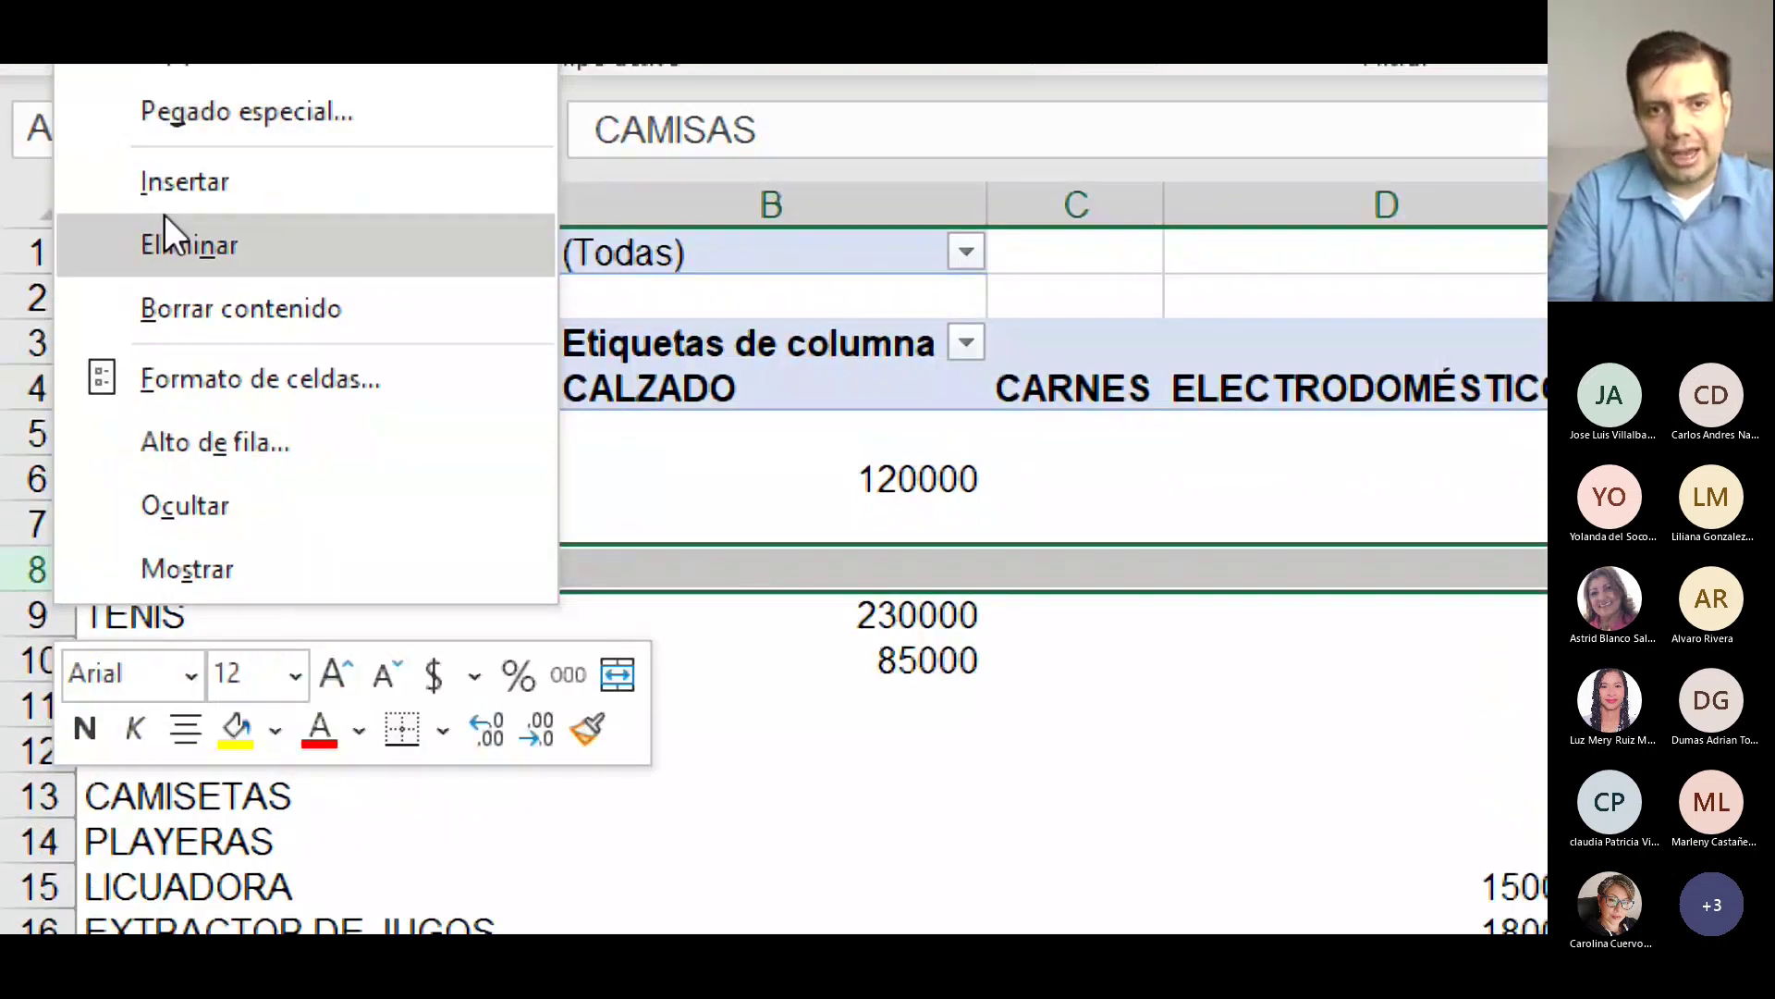
{"action": "key", "text": "Escape"}
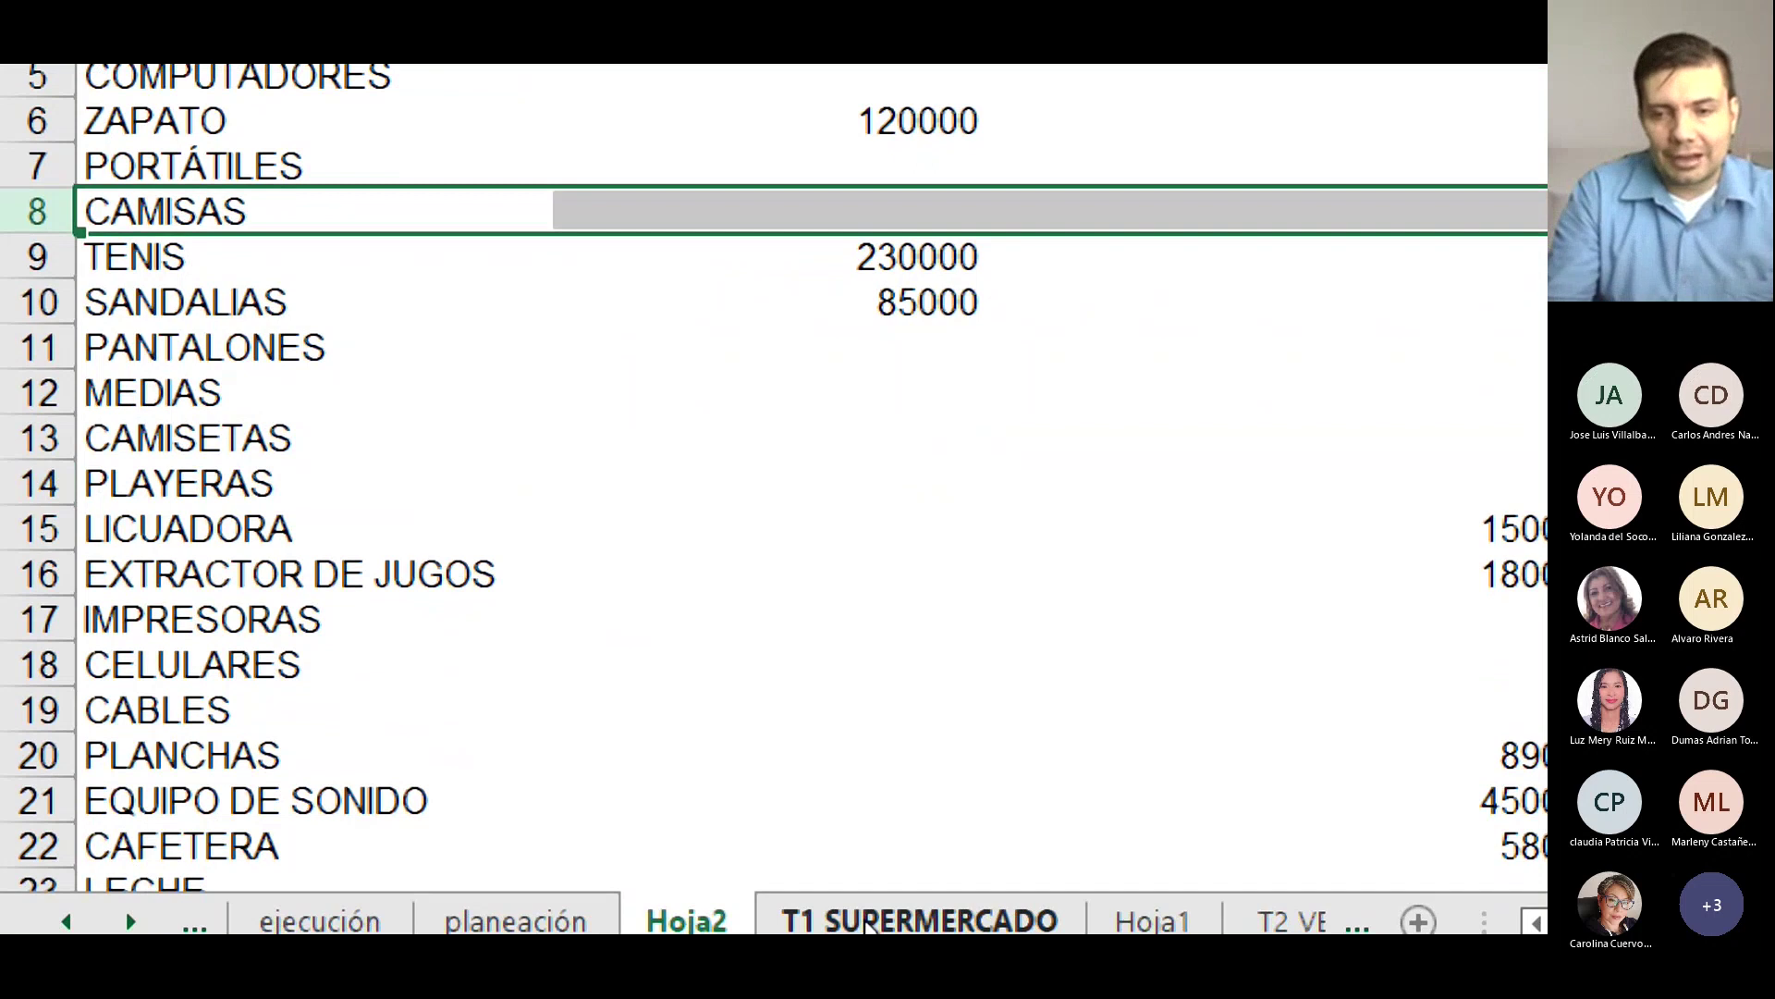
Add a new empty row at the end of the table on the T1 SUPERMERCADO sheet.
{"action": "left_click", "coordinate": [868, 925]}
{"action": "left_click", "coordinate": [602, 611]}
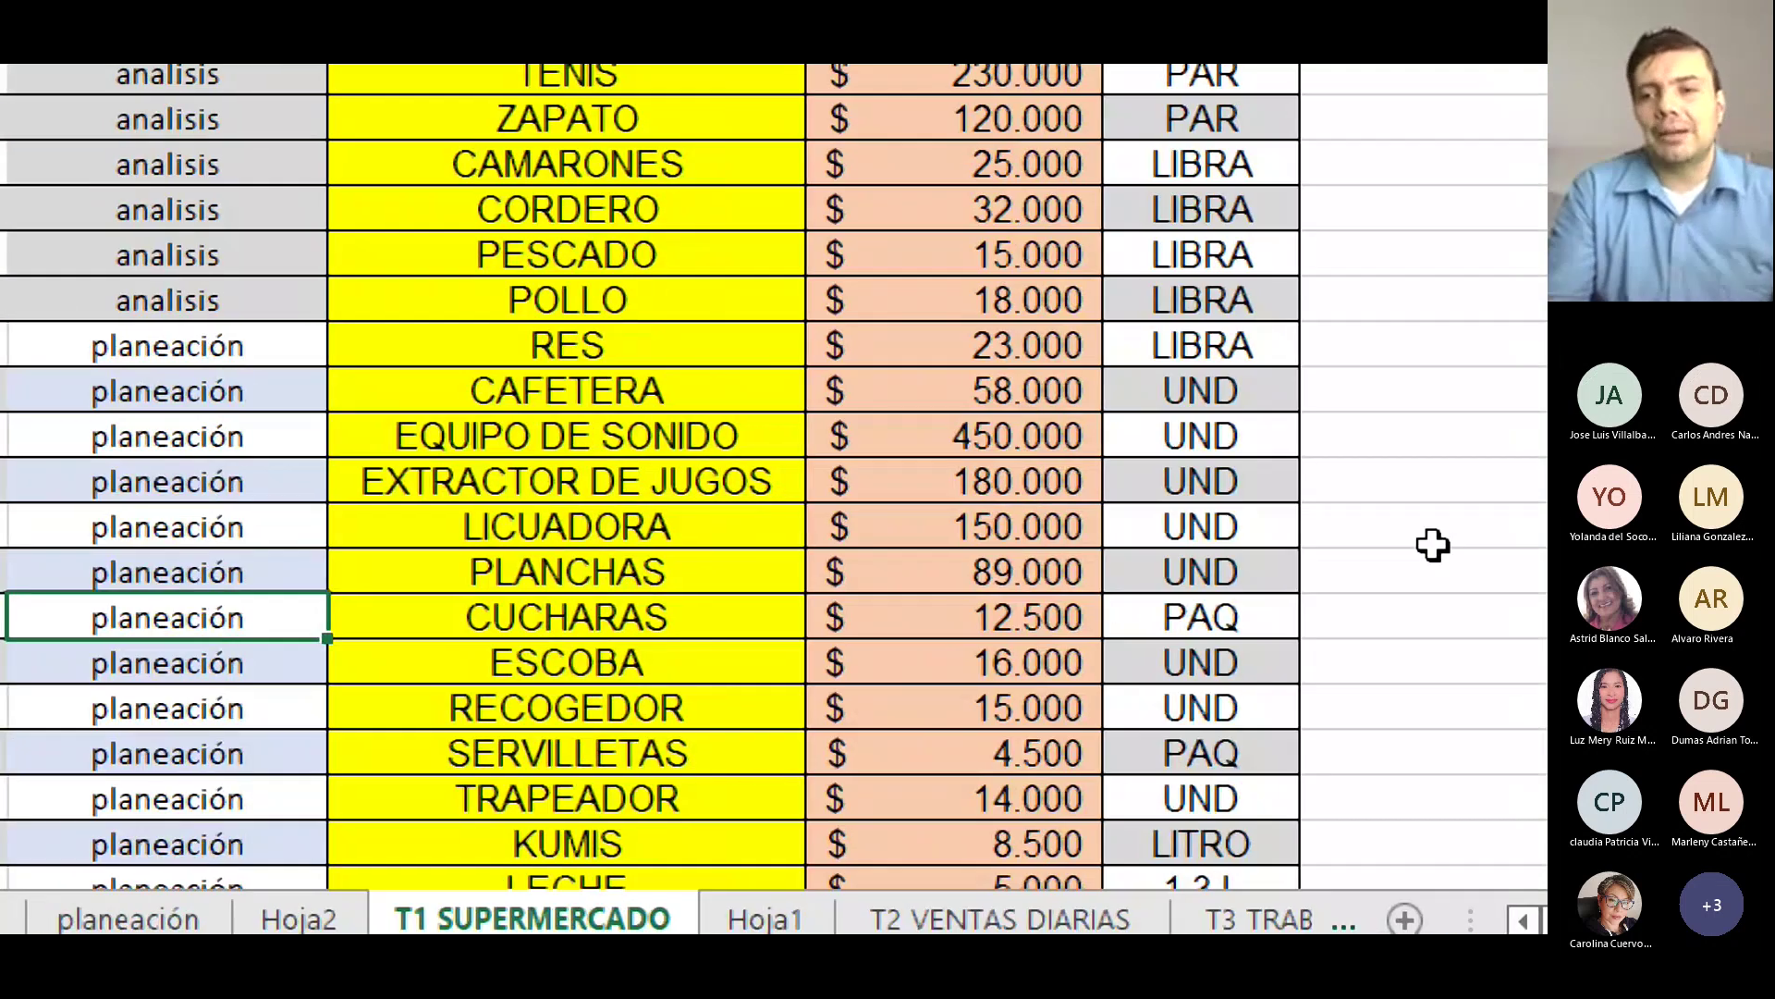
{"action": "left_click", "coordinate": [1114, 610]}
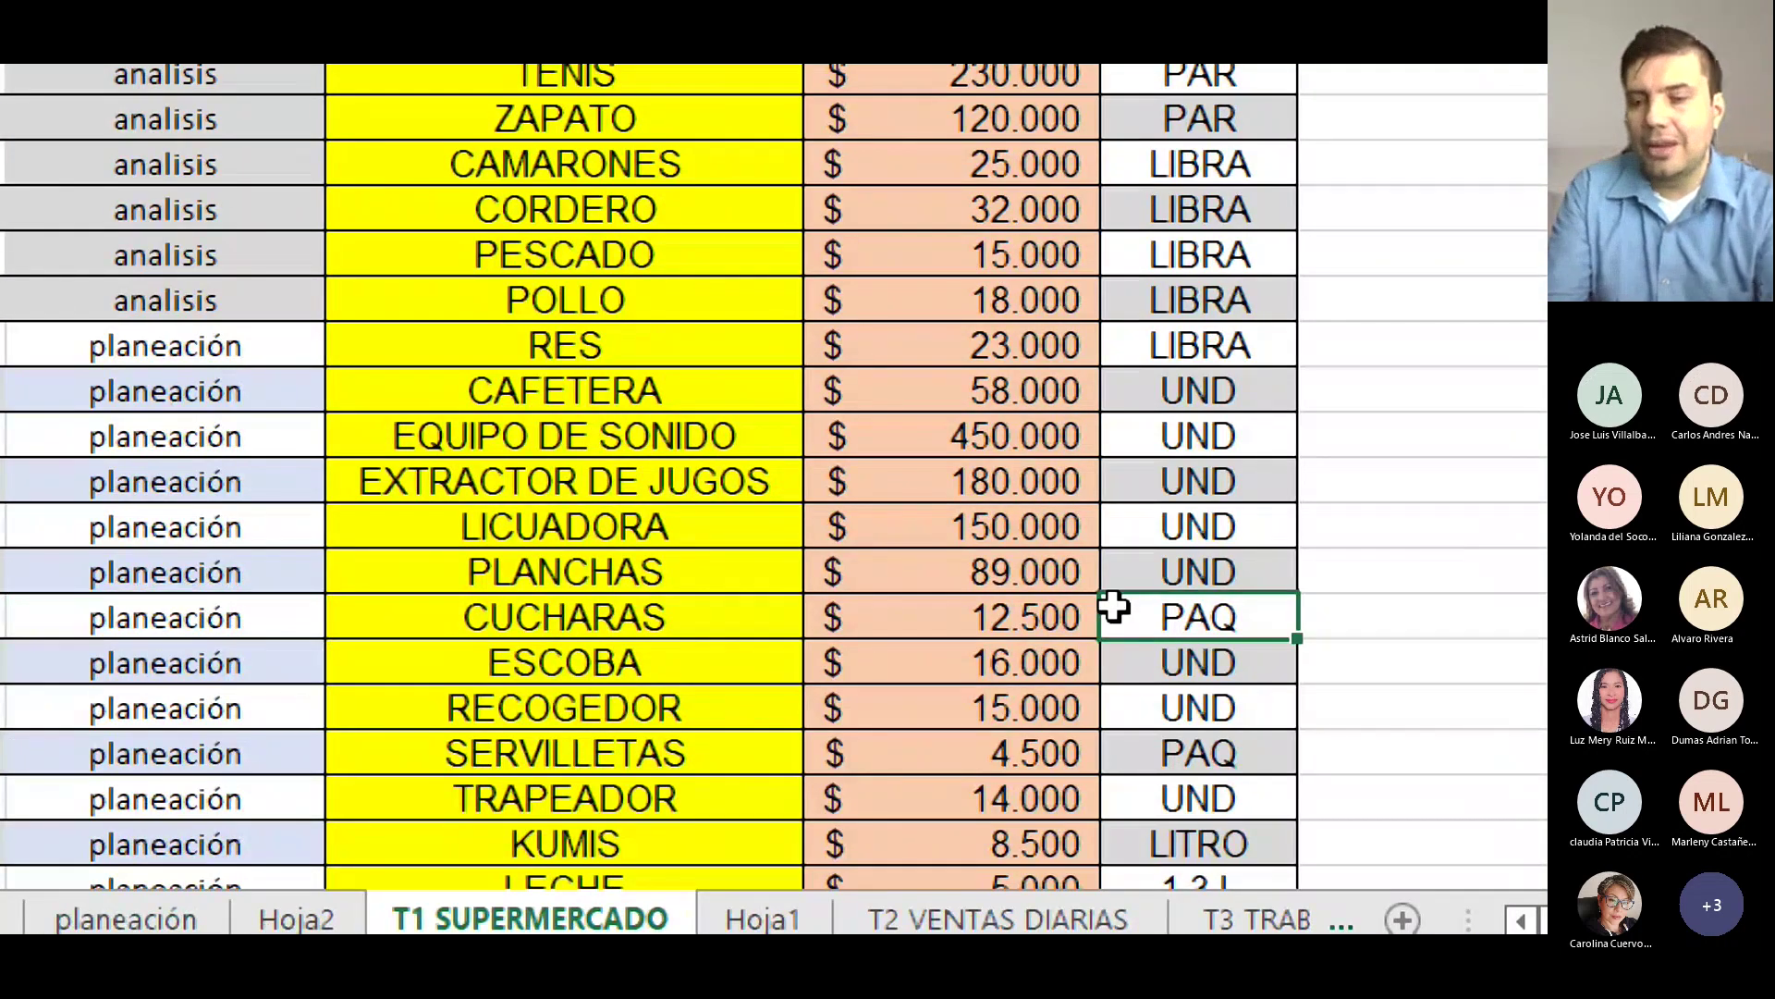
{"action": "key", "text": "Down"}
{"action": "key", "text": "Down"}
{"action": "key", "text": "Down"}
{"action": "key", "text": "Down"}
{"action": "key", "text": "Down"}
{"action": "key", "text": "Down"}
{"action": "key", "text": "Down"}
{"action": "key", "text": "Down"}
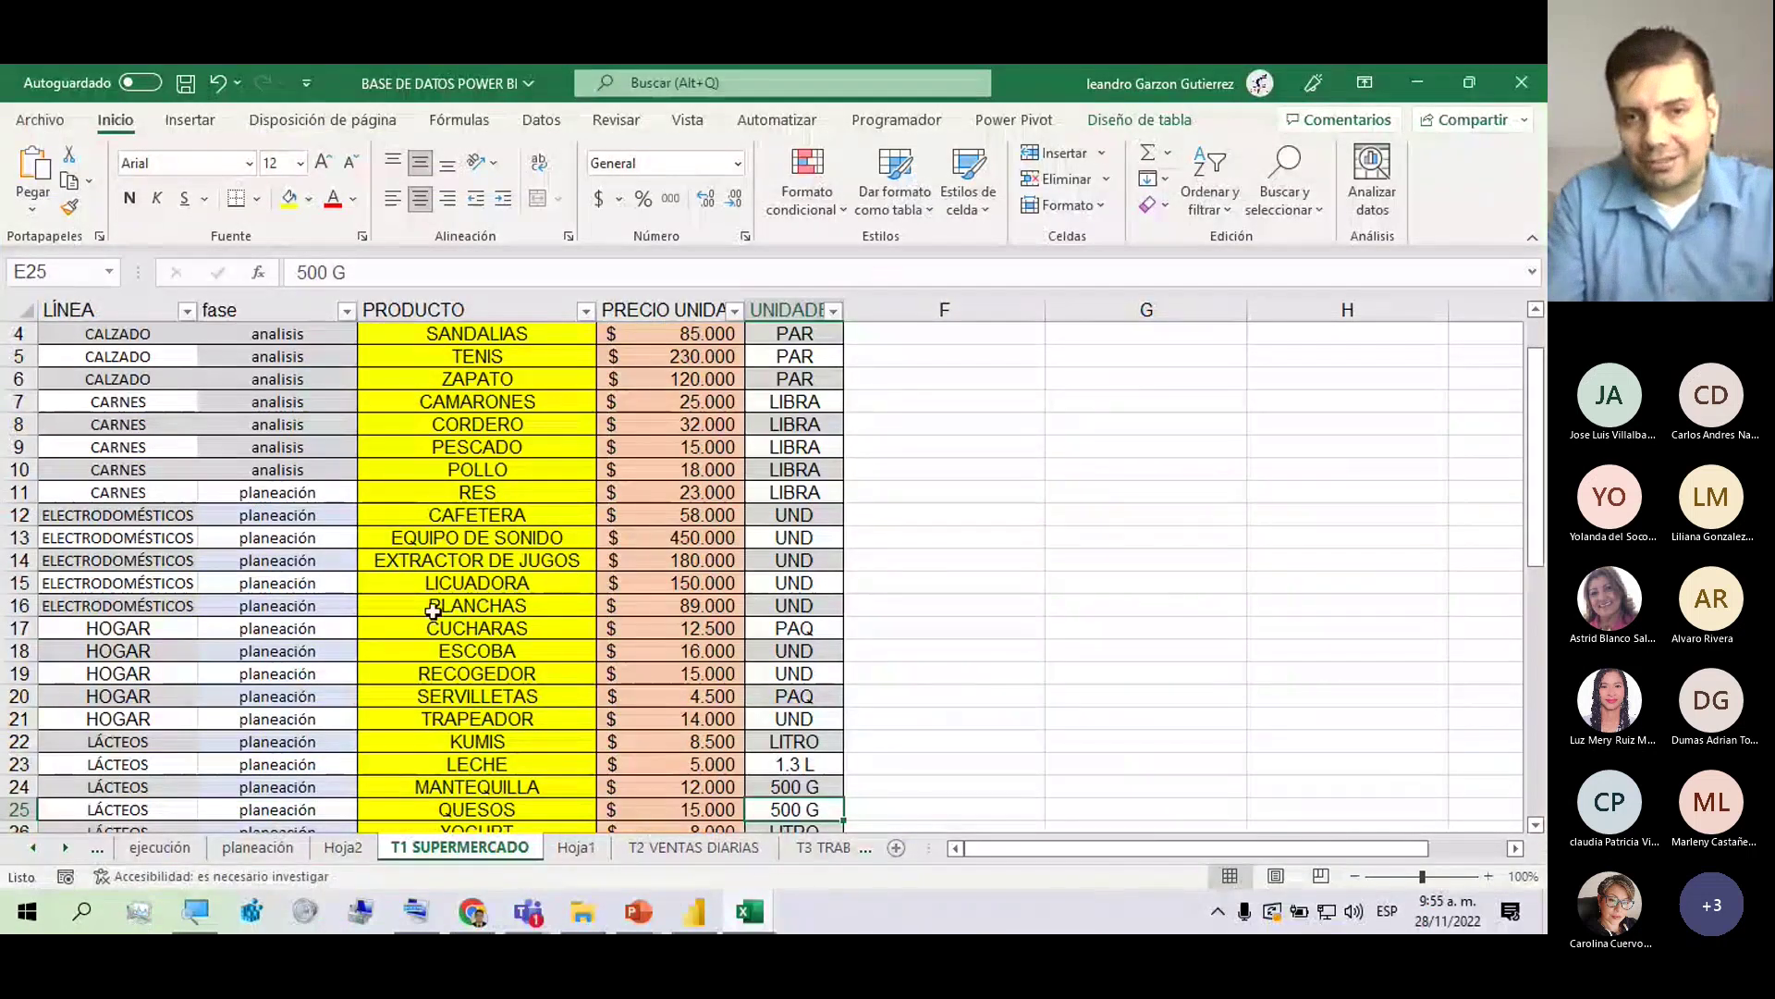
{"action": "key", "text": "Down"}
{"action": "key", "text": "Down"}
{"action": "key", "text": "Down"}
{"action": "key", "text": "Down"}
{"action": "key", "text": "Down"}
{"action": "key", "text": "Down"}
{"action": "key", "text": "Down"}
{"action": "key", "text": "Down"}
{"action": "key", "text": "Down"}
{"action": "key", "text": "Down"}
{"action": "key", "text": "Down"}
{"action": "key", "text": "Down"}
{"action": "key", "text": "Down"}
{"action": "key", "text": "Down"}
{"action": "key", "text": "Down"}
{"action": "key", "text": "Down"}
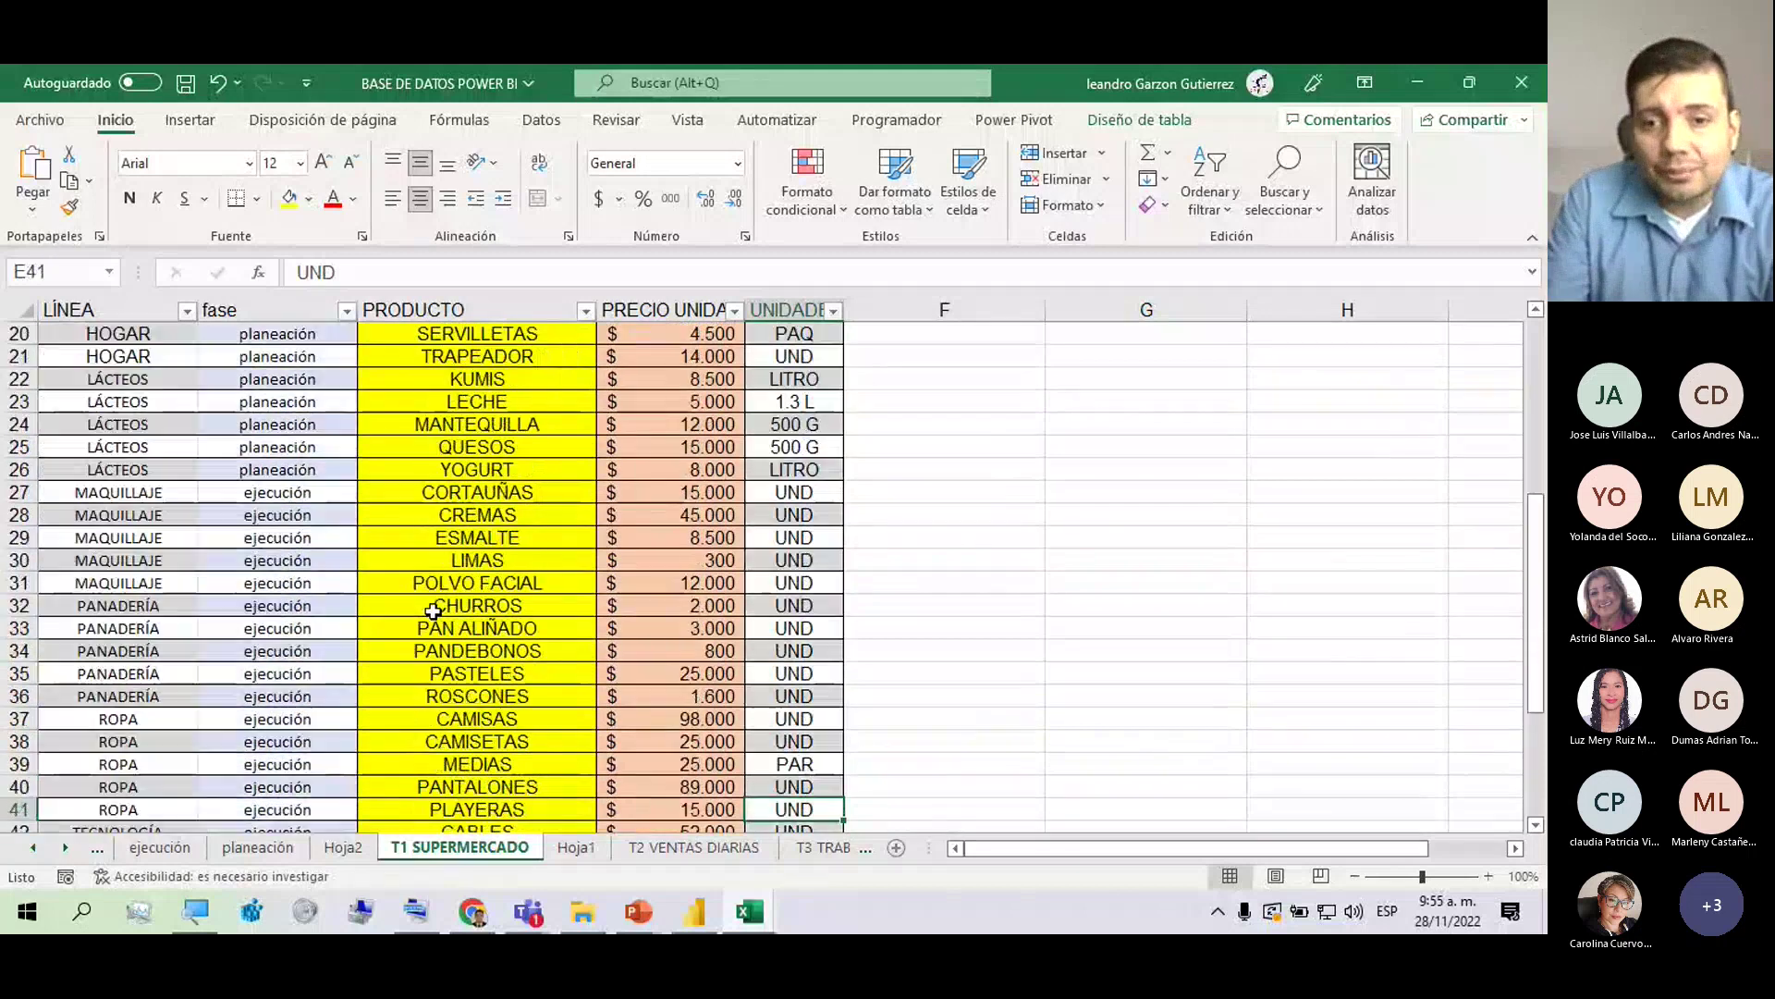
{"action": "key", "text": "Down"}
{"action": "key", "text": "Down"}
{"action": "key", "text": "Down"}
{"action": "key", "text": "Down"}
{"action": "key", "text": "Down"}
{"action": "key", "text": "Down"}
{"action": "key", "text": "Down"}
{"action": "key", "text": "Down"}
{"action": "key", "text": "Down"}
{"action": "key", "text": "Down"}
{"action": "key", "text": "Down"}
{"action": "key", "text": "Down"}
{"action": "key", "text": "Down"}
{"action": "key", "text": "Down"}
{"action": "key", "text": "Down"}
{"action": "key", "text": "Down"}
{"action": "key", "text": "Down"}
{"action": "key", "text": "Down"}
{"action": "key", "text": "Down"}
{"action": "key", "text": "Down"}
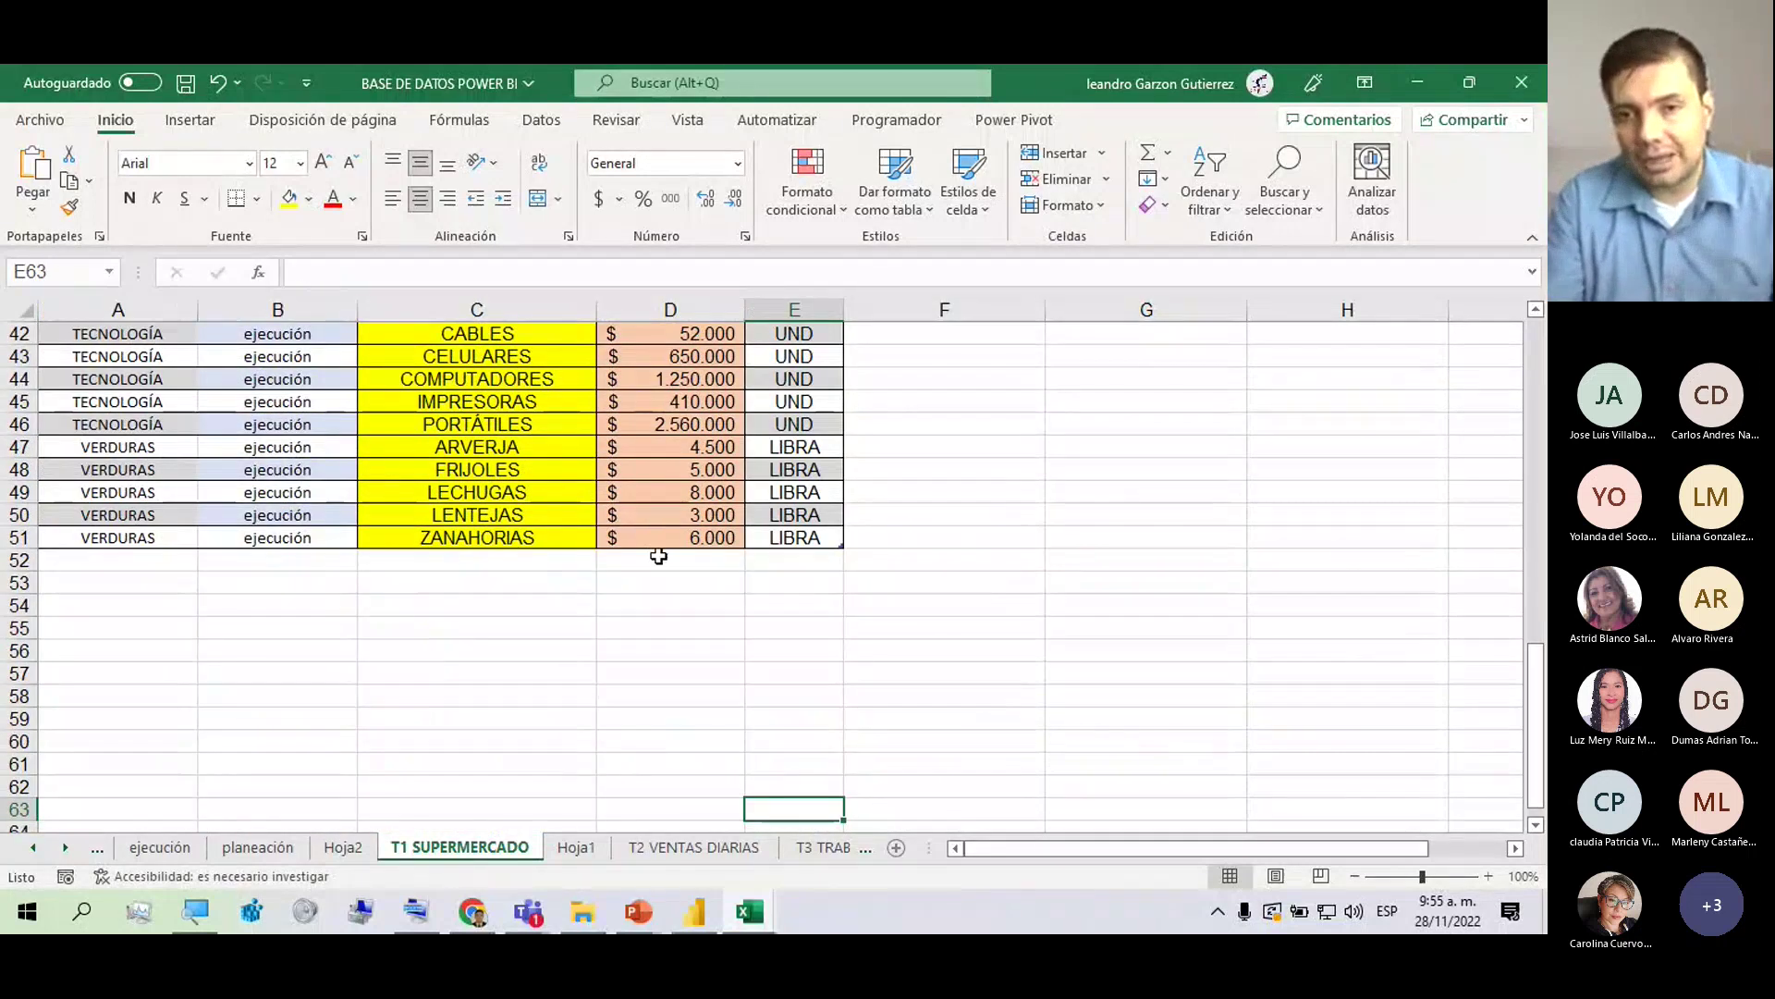
{"action": "left_click", "coordinate": [770, 543]}
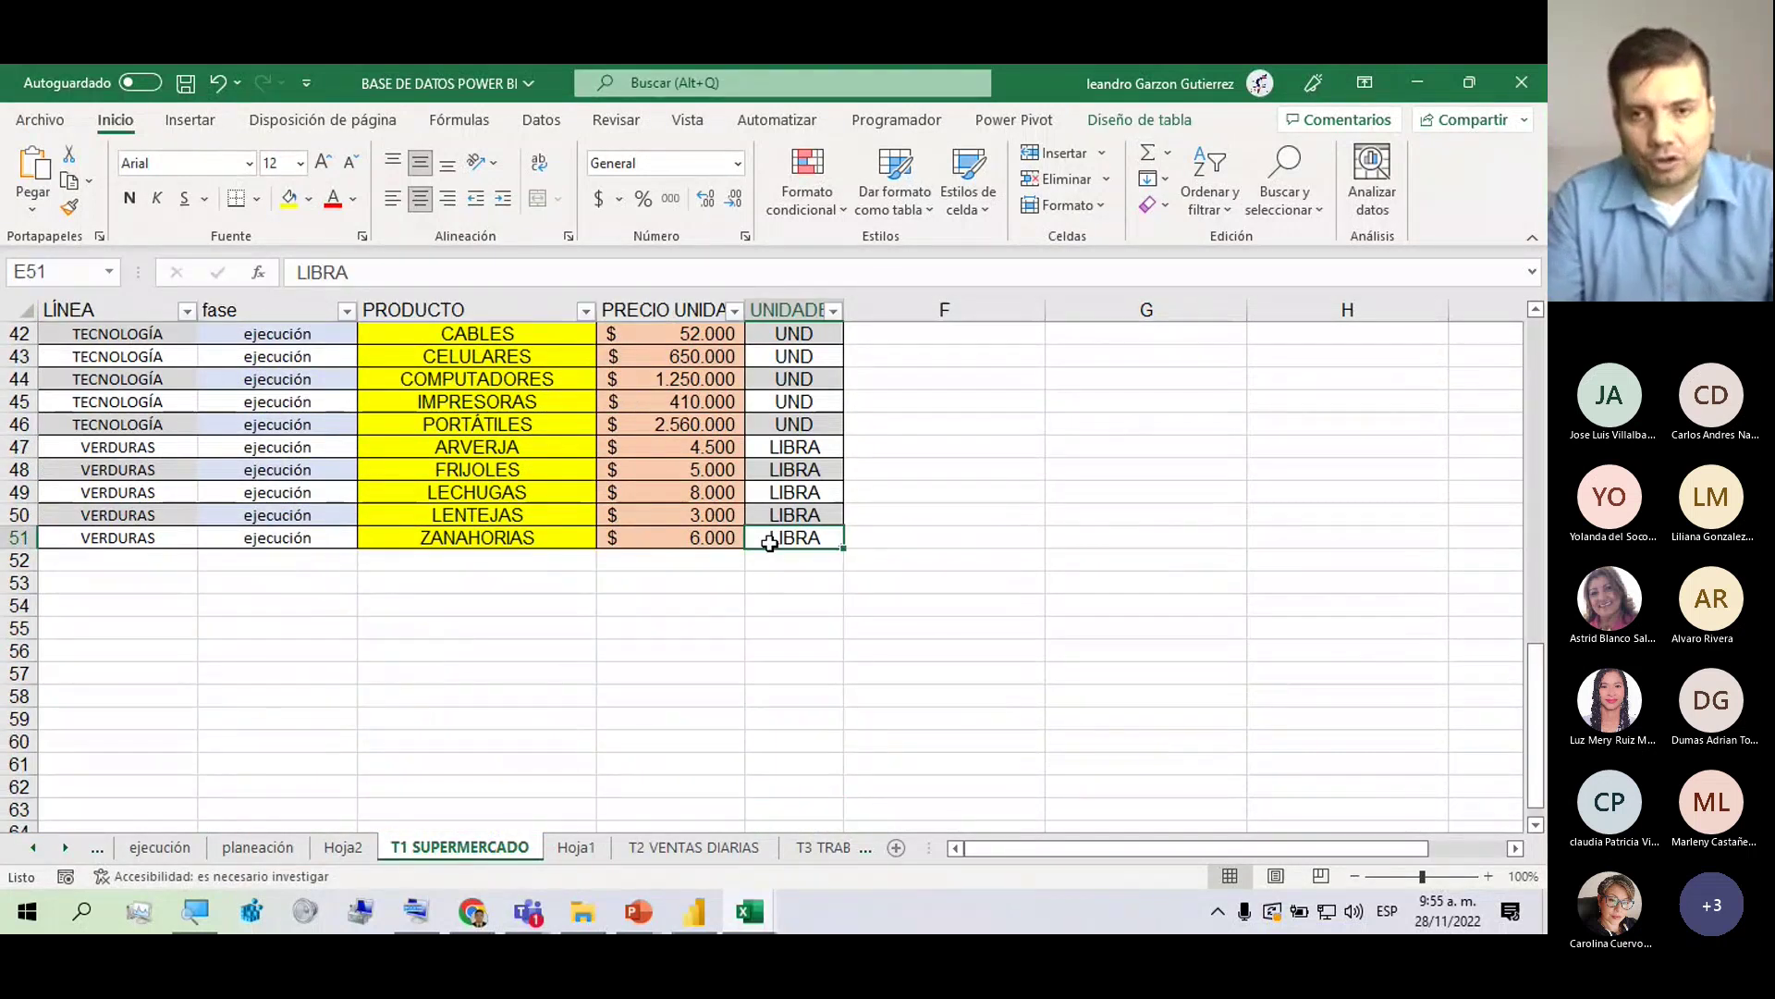
{"action": "key", "text": "Tab"}
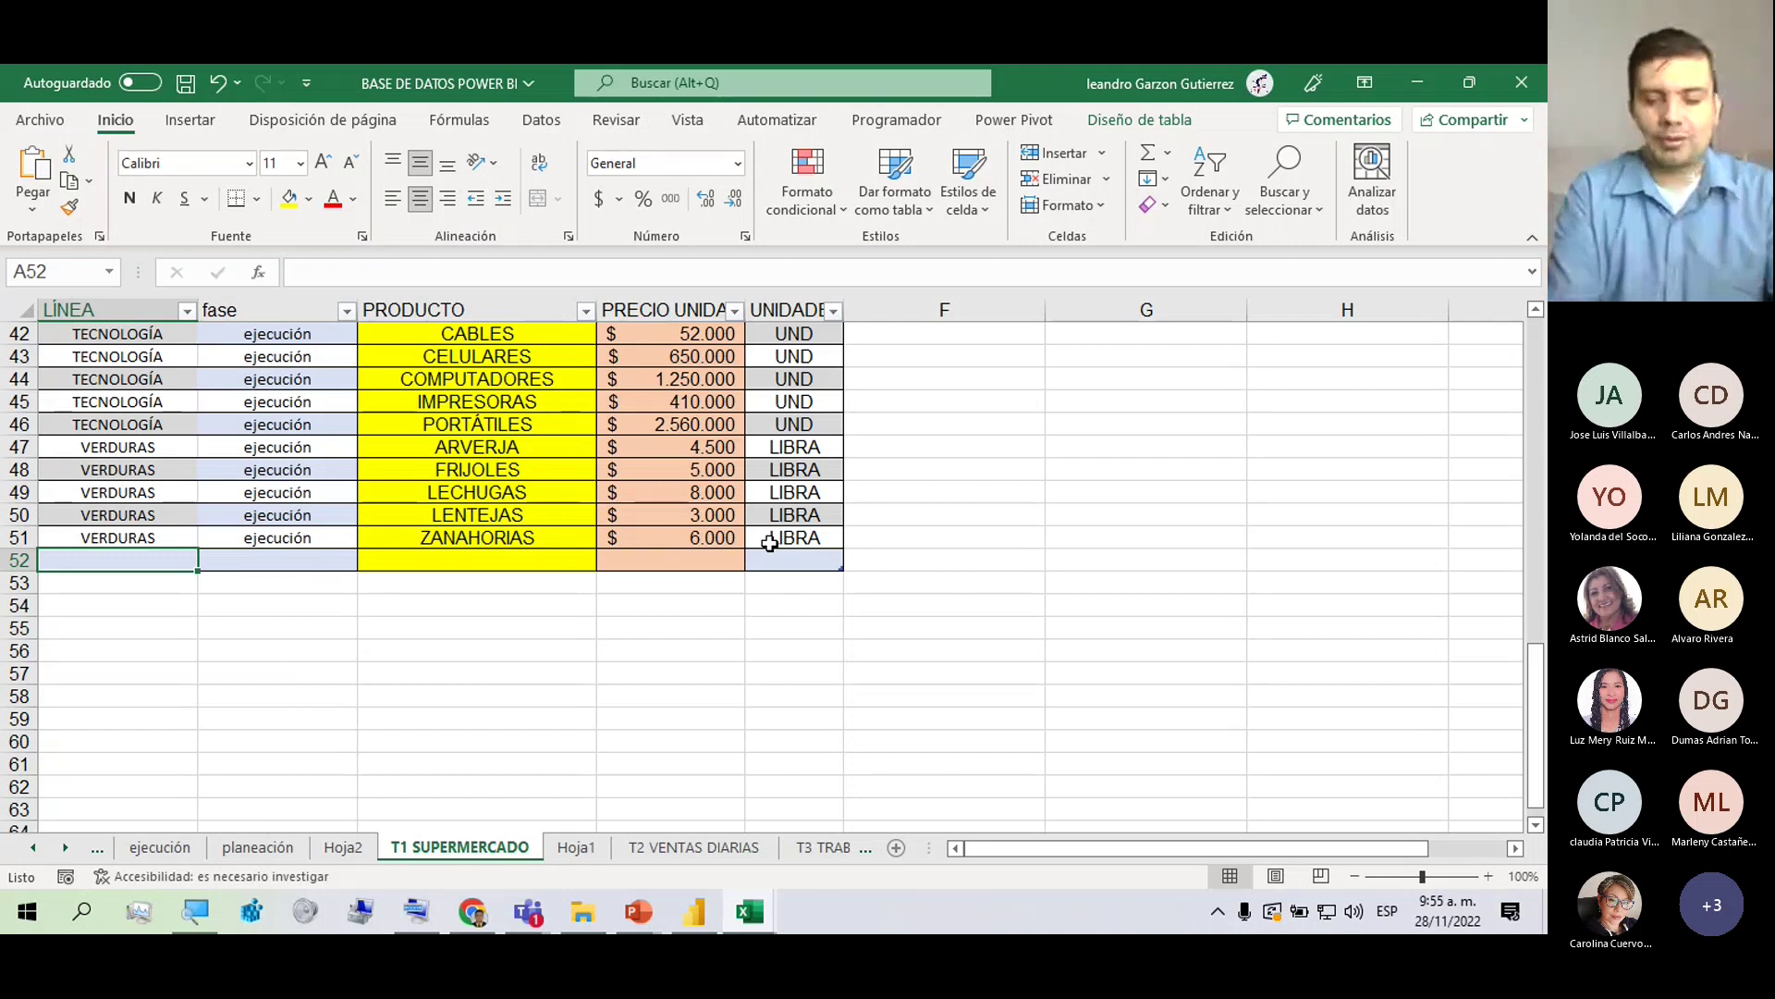
Enter prueba 1 in the new row's LÍNEA cell and fill the series across to the UNIDADES column, ending at prueba 5.
{"action": "type", "text": "pr"}
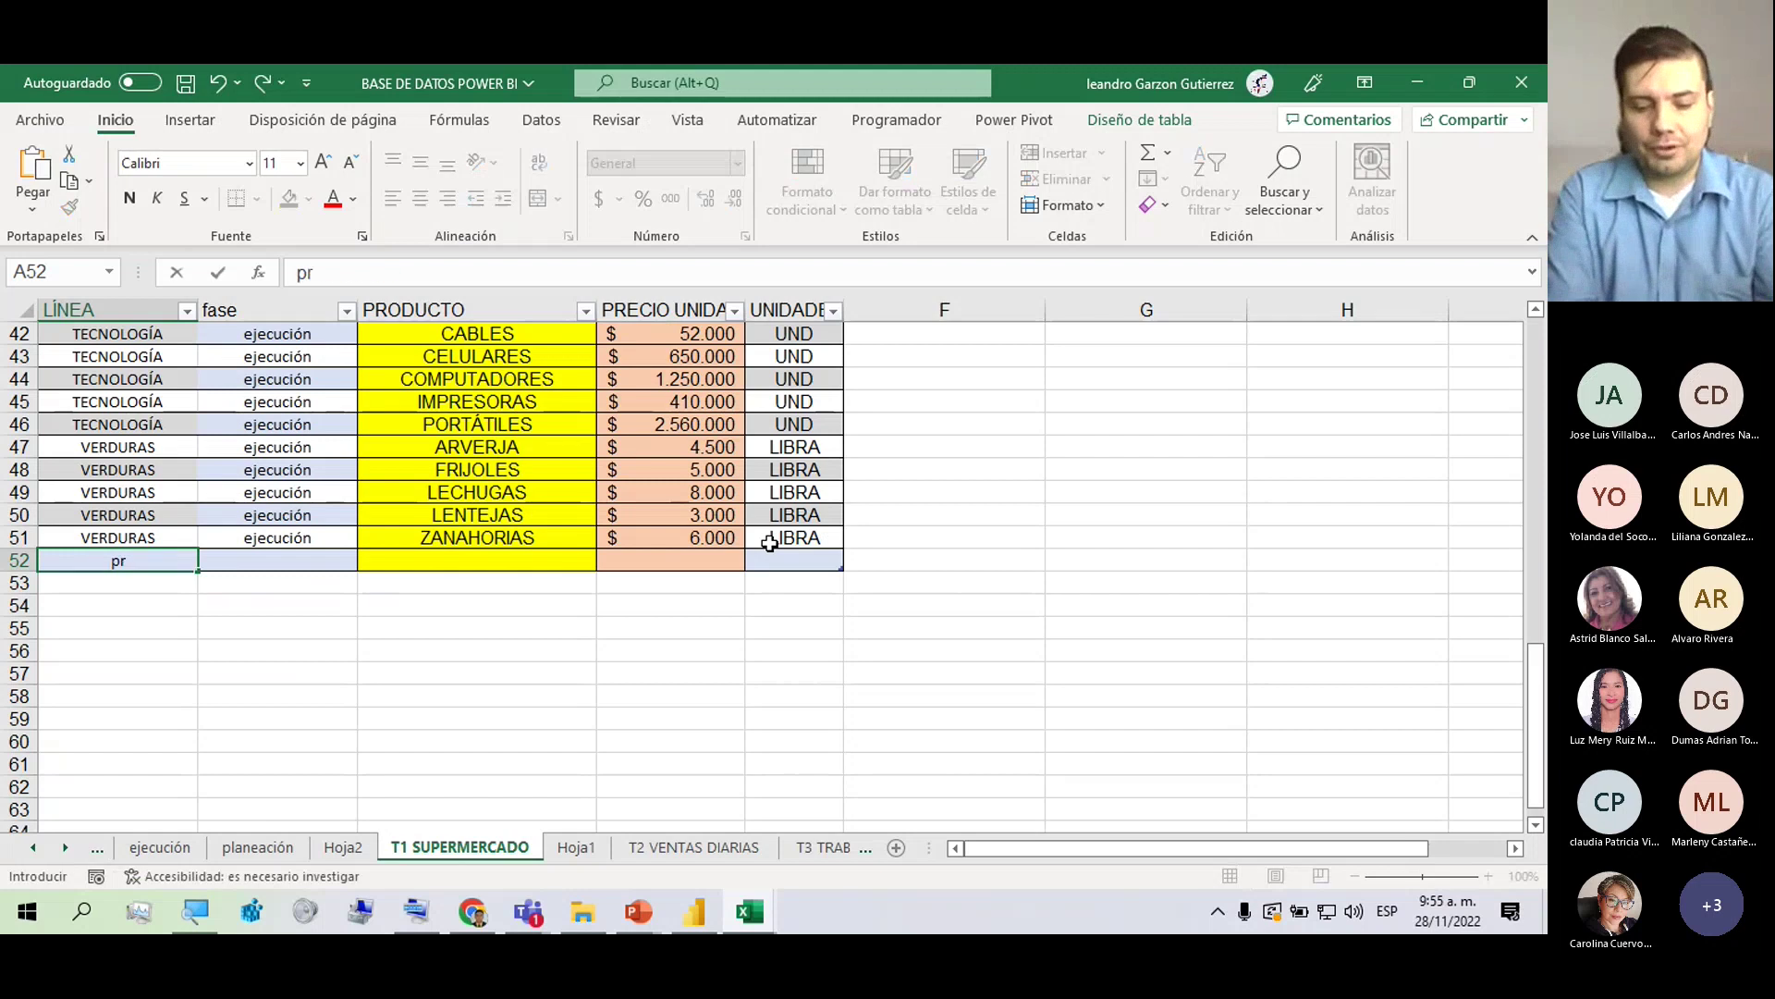
{"action": "type", "text": "ueba 1"}
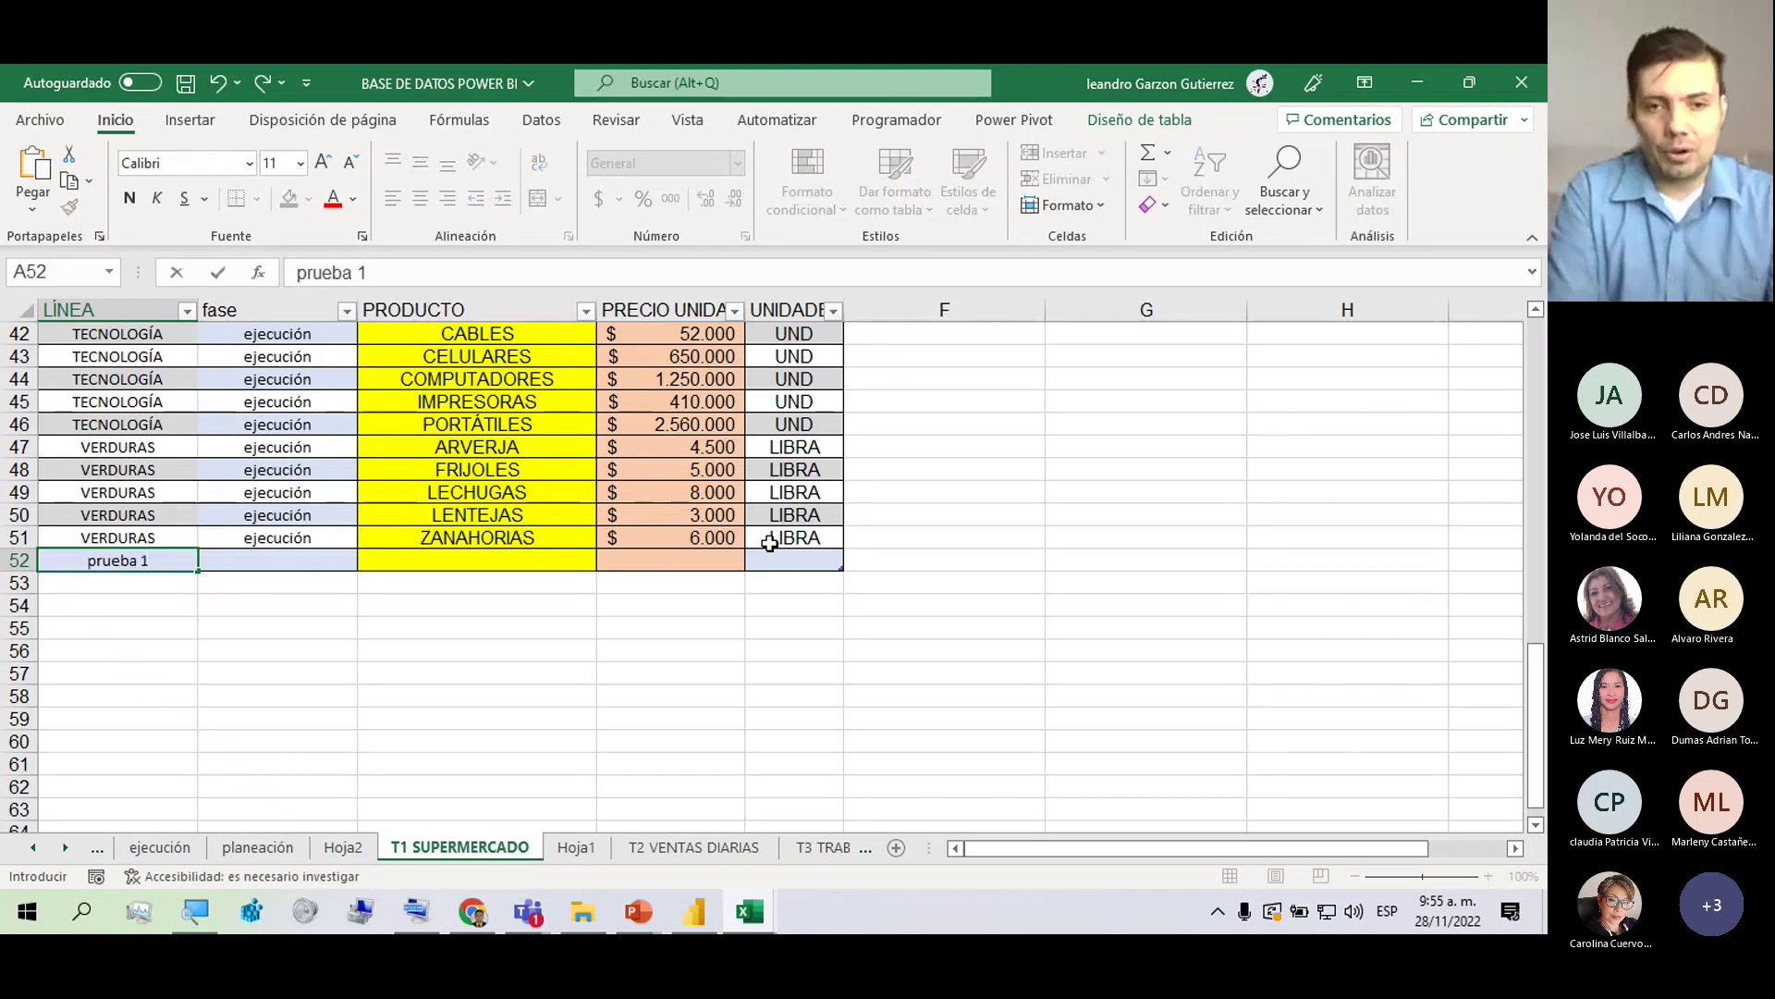
{"action": "left_click", "coordinate": [527, 673]}
{"action": "left_click", "coordinate": [190, 558]}
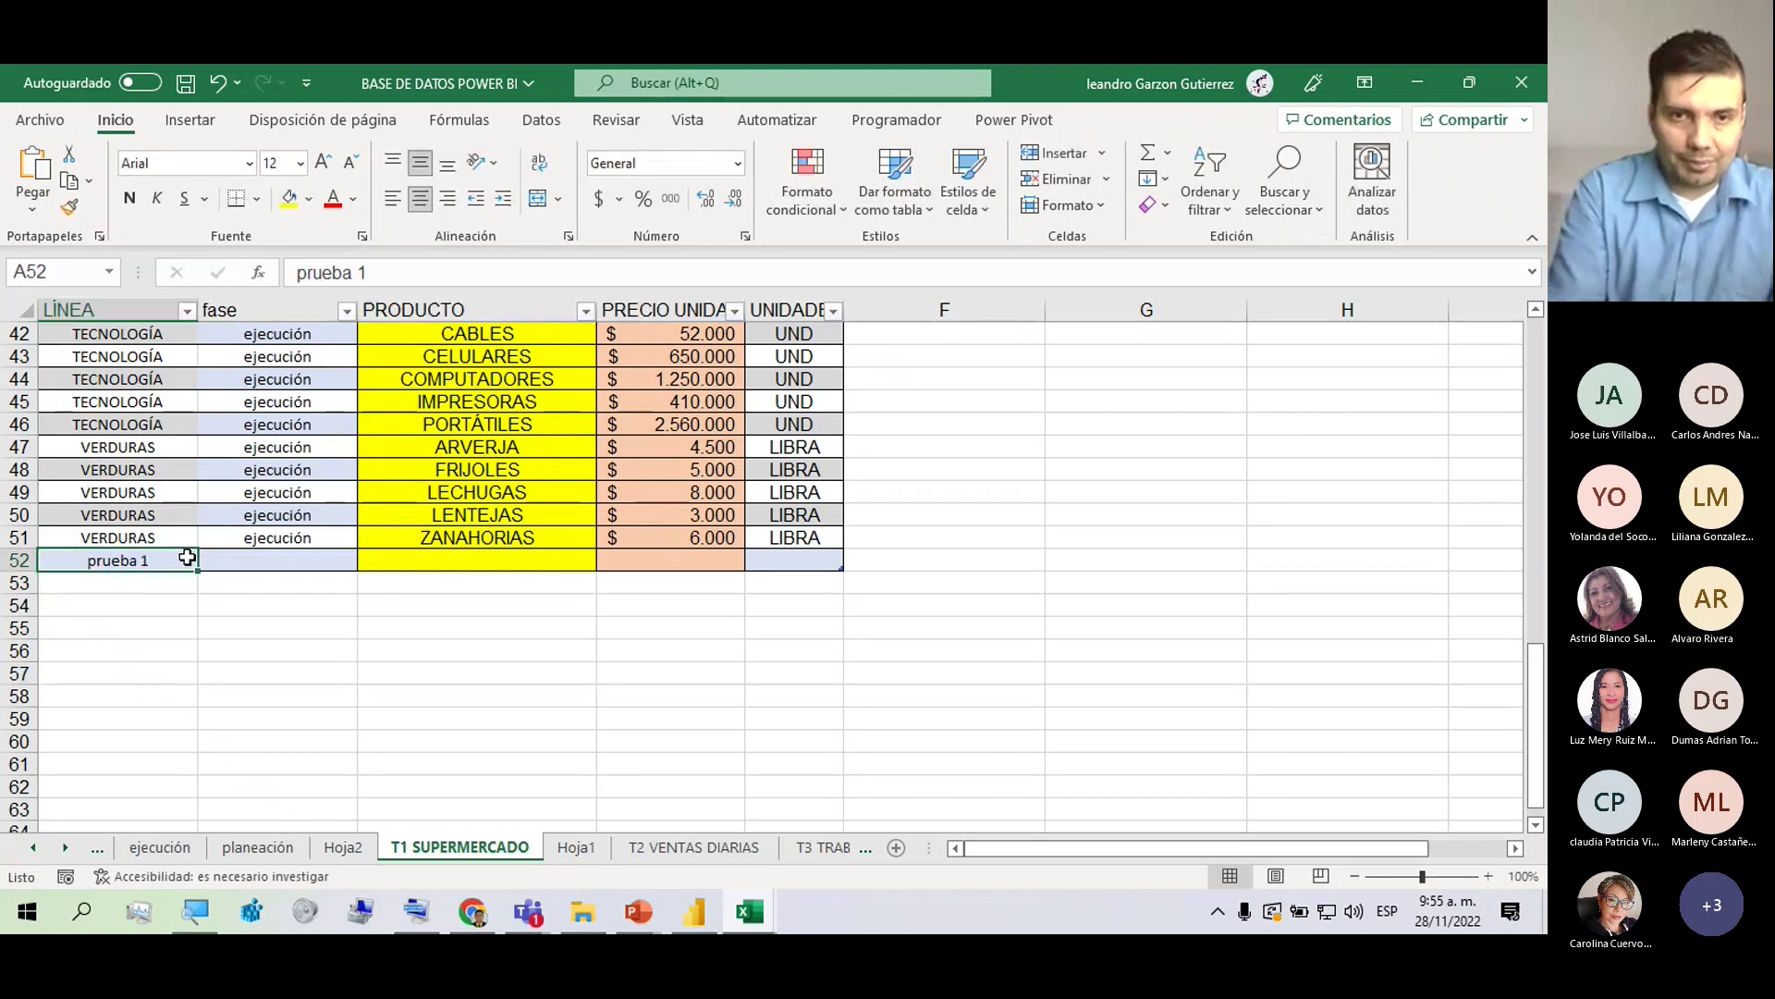
{"action": "left_click_drag", "start_coordinate": [197, 570], "coordinate": [837, 578]}
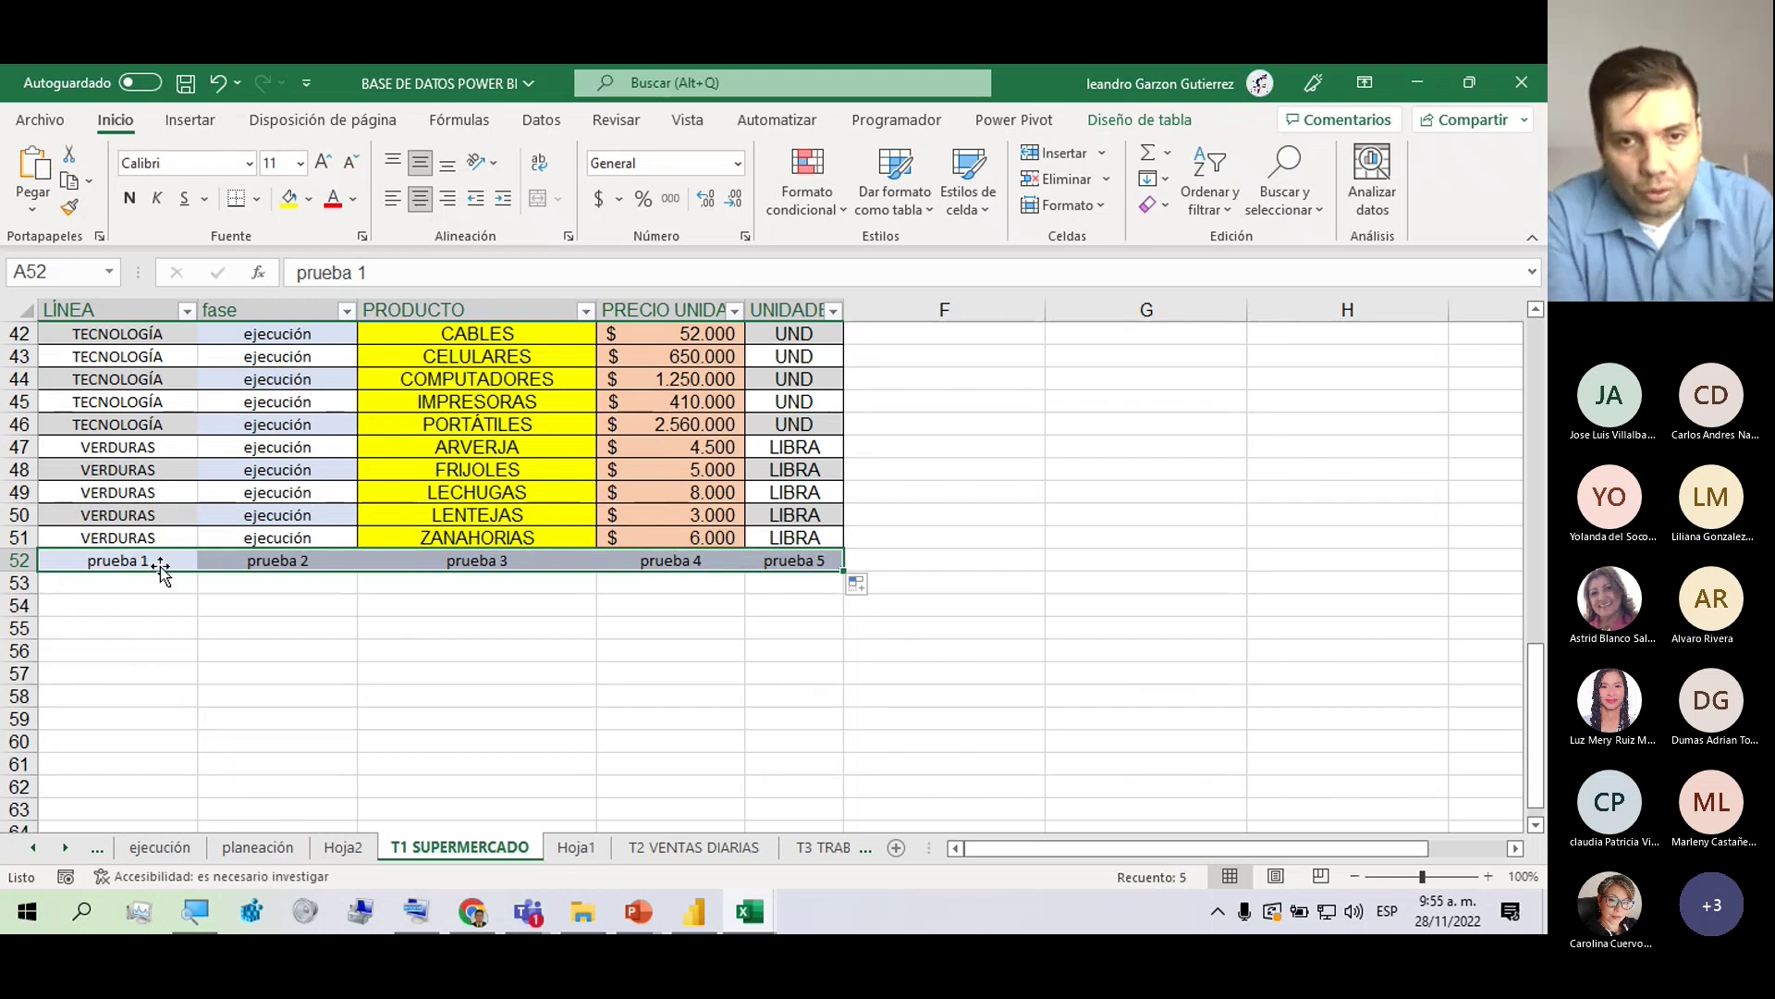
Return to Hoja2 and refresh its pivot table with the new source row.
{"action": "left_click", "coordinate": [343, 847]}
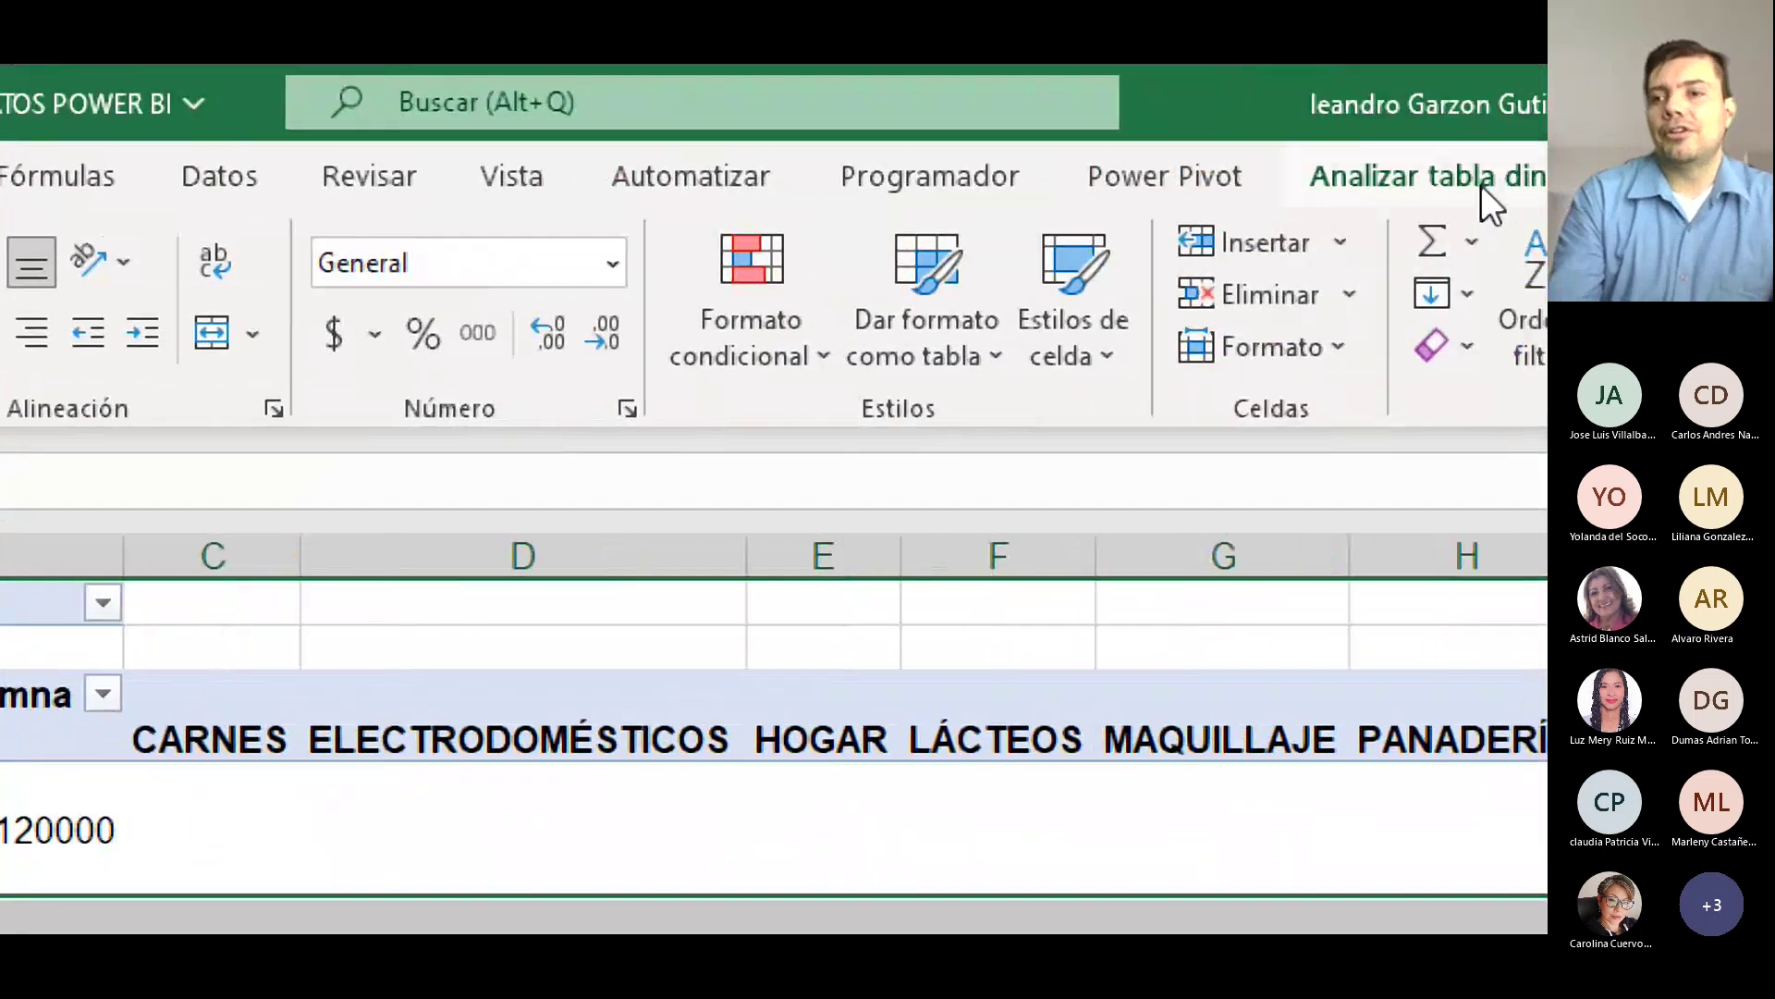
{"action": "left_click", "coordinate": [1483, 189]}
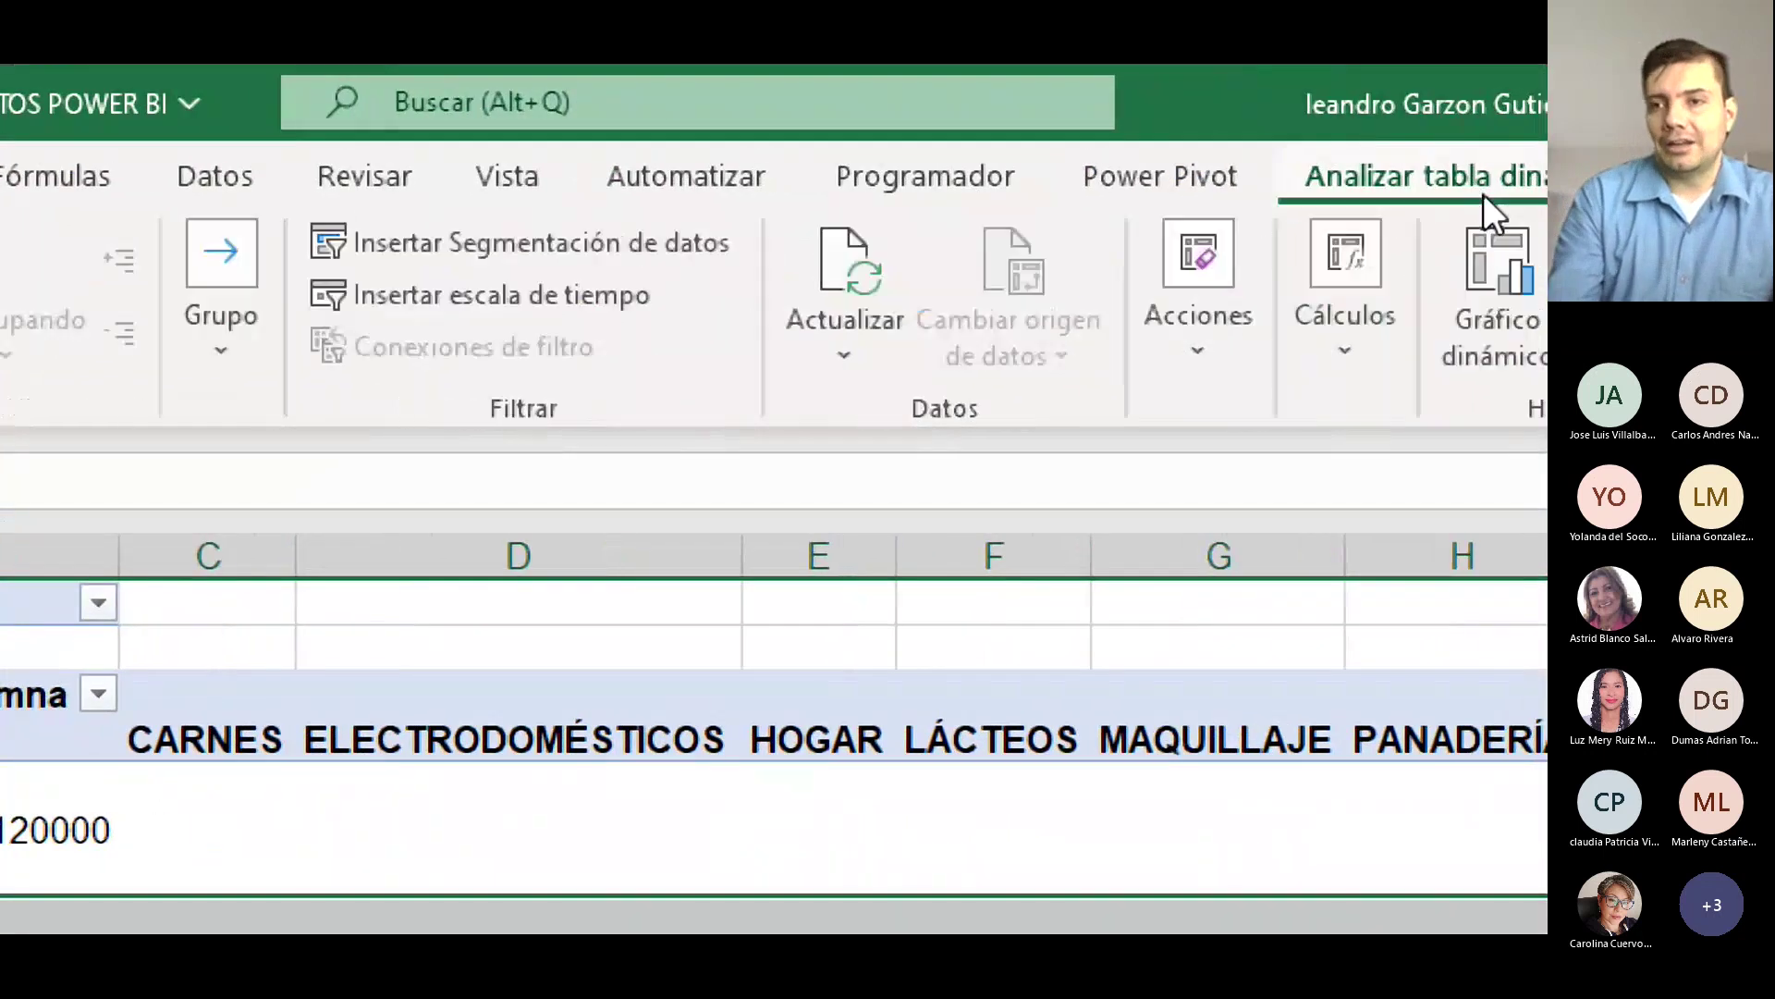
{"action": "left_click", "coordinate": [601, 370]}
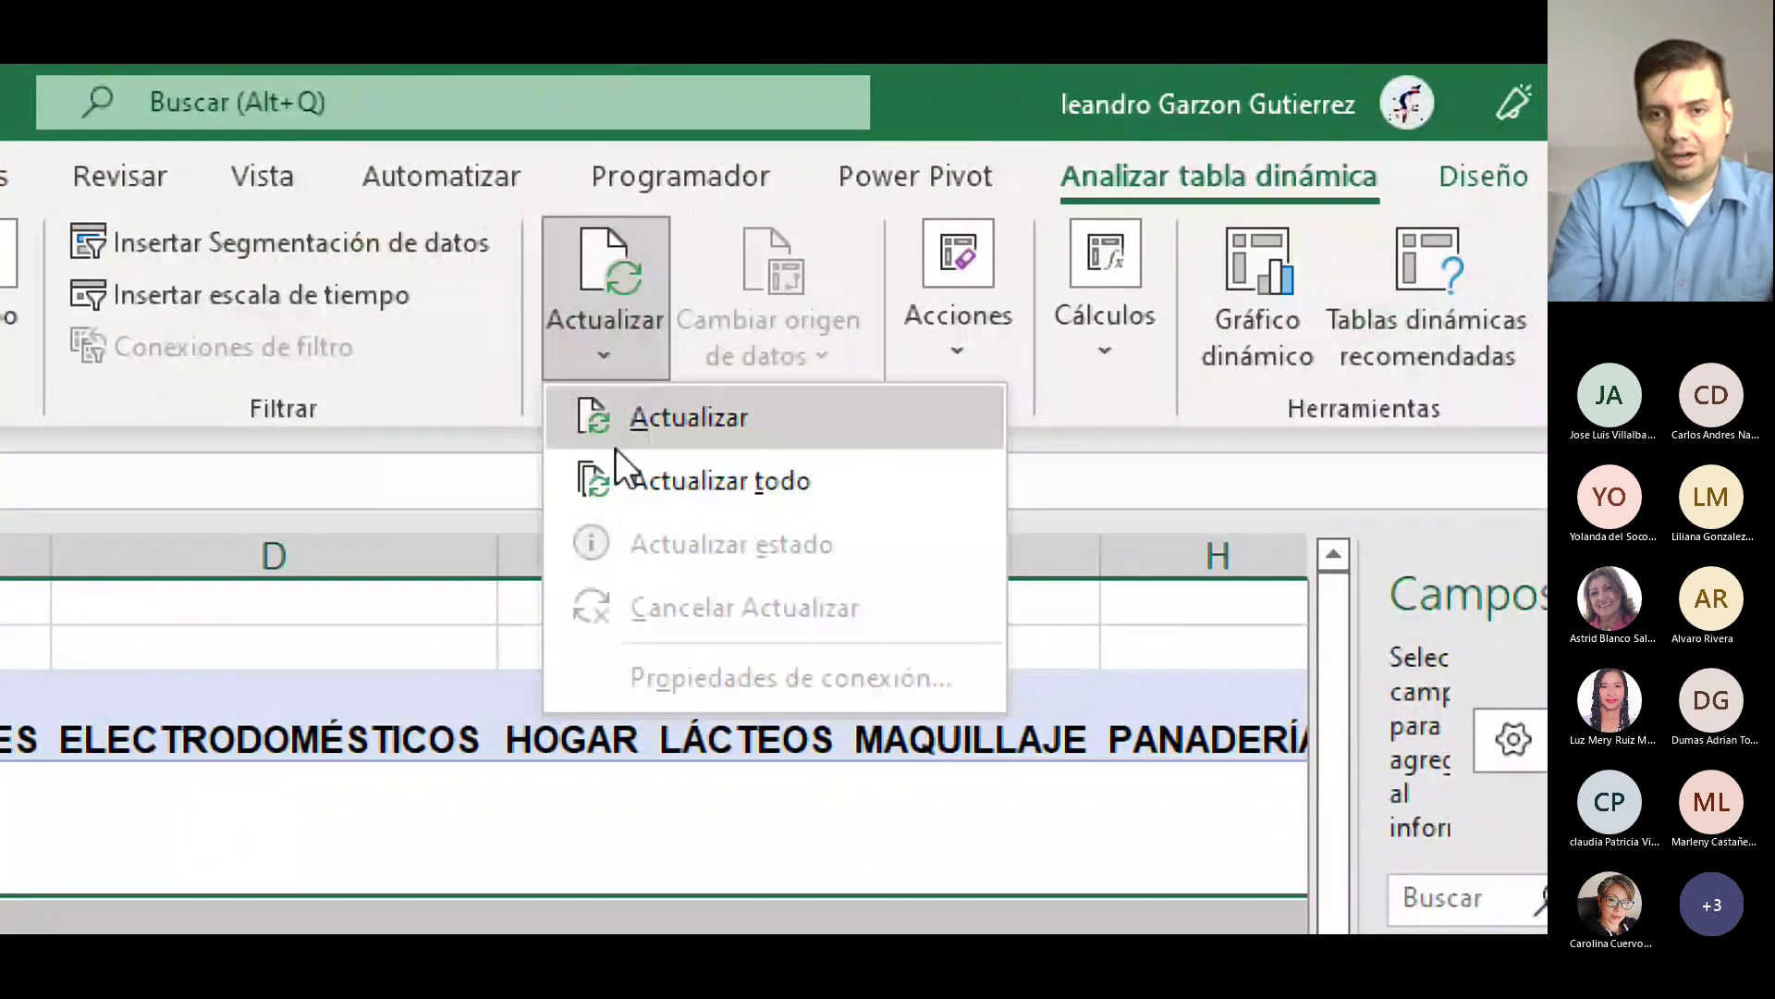
{"action": "left_click", "coordinate": [614, 451]}
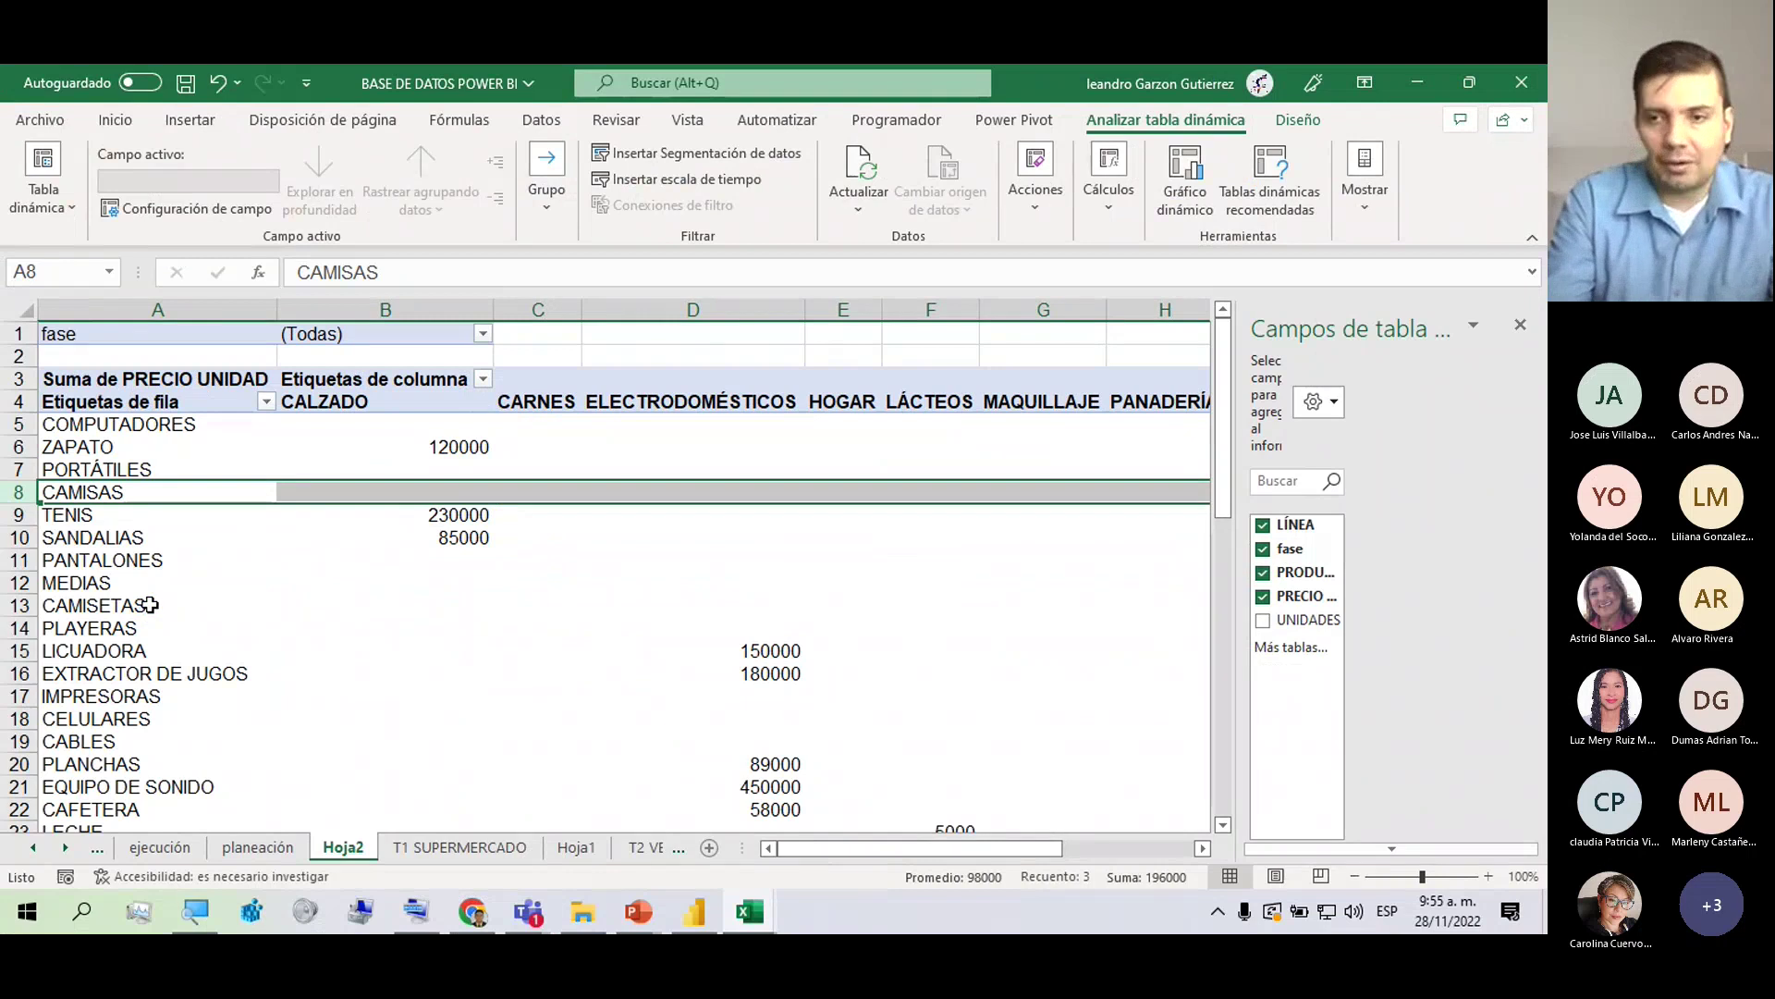
Locate the prueba 3 item at the end of the pivot table and compare it with the last source row on T1 SUPERMERCADO.
{"action": "middle_click", "coordinate": [145, 602]}
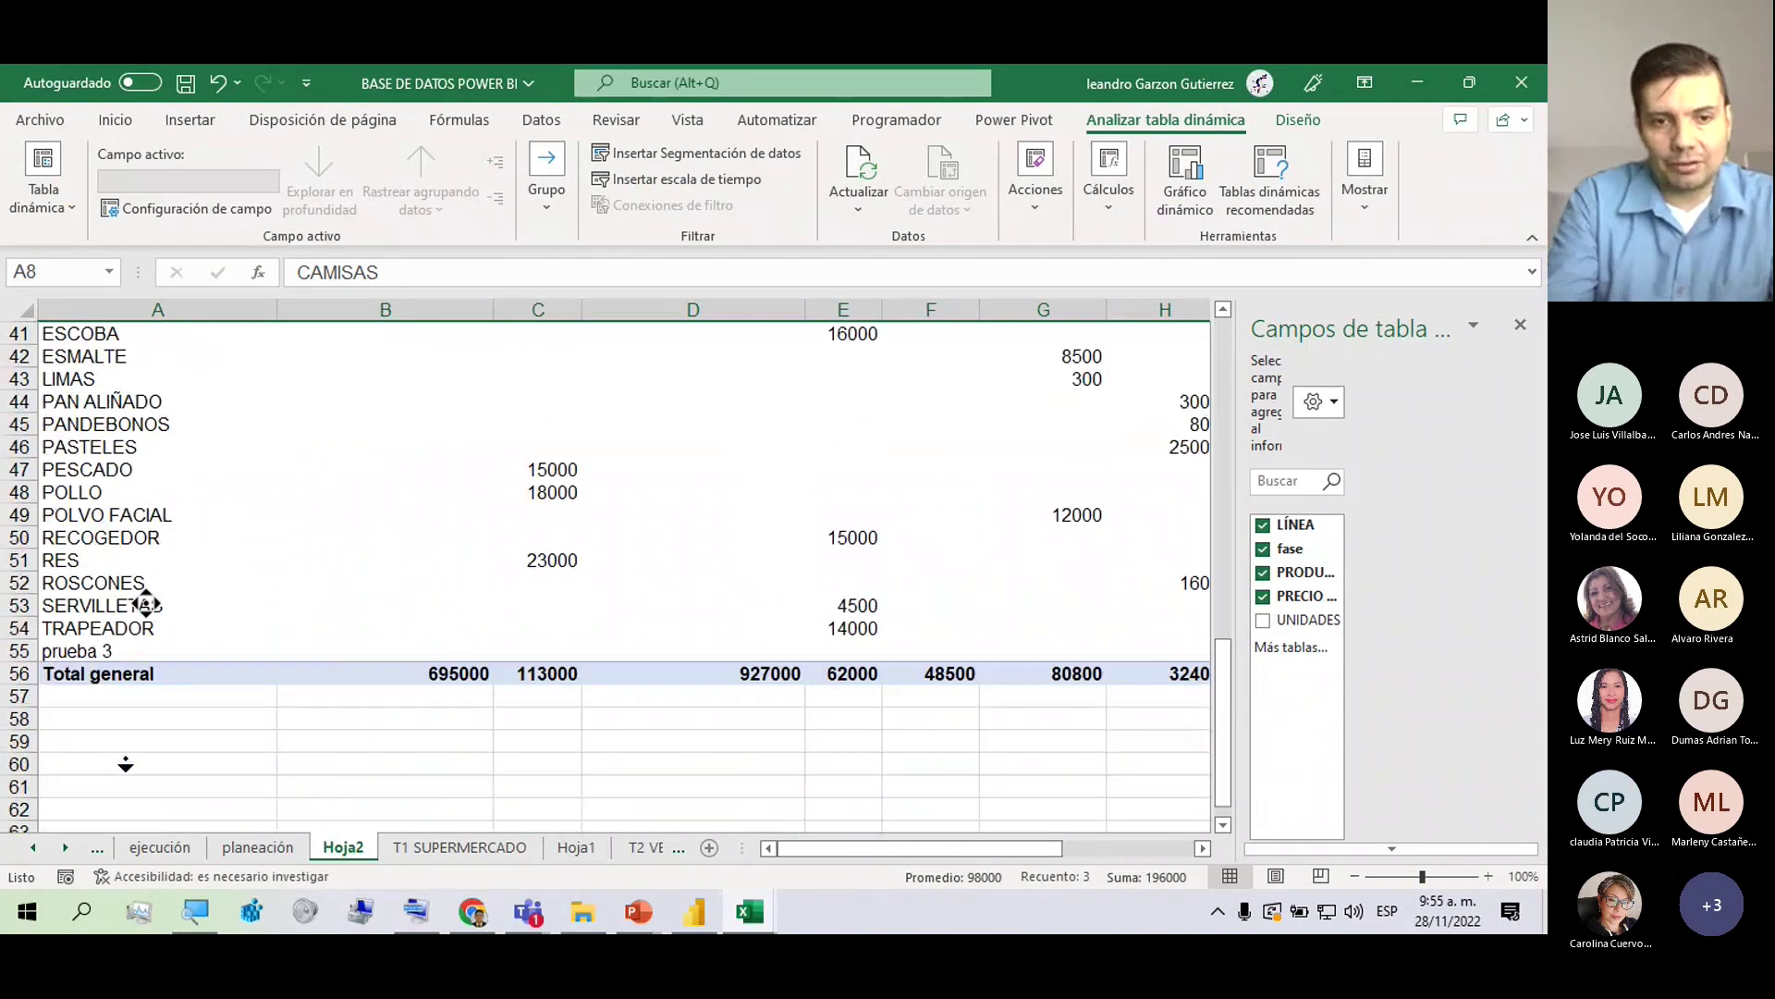
{"action": "left_click", "coordinate": [125, 749]}
{"action": "left_click", "coordinate": [100, 628]}
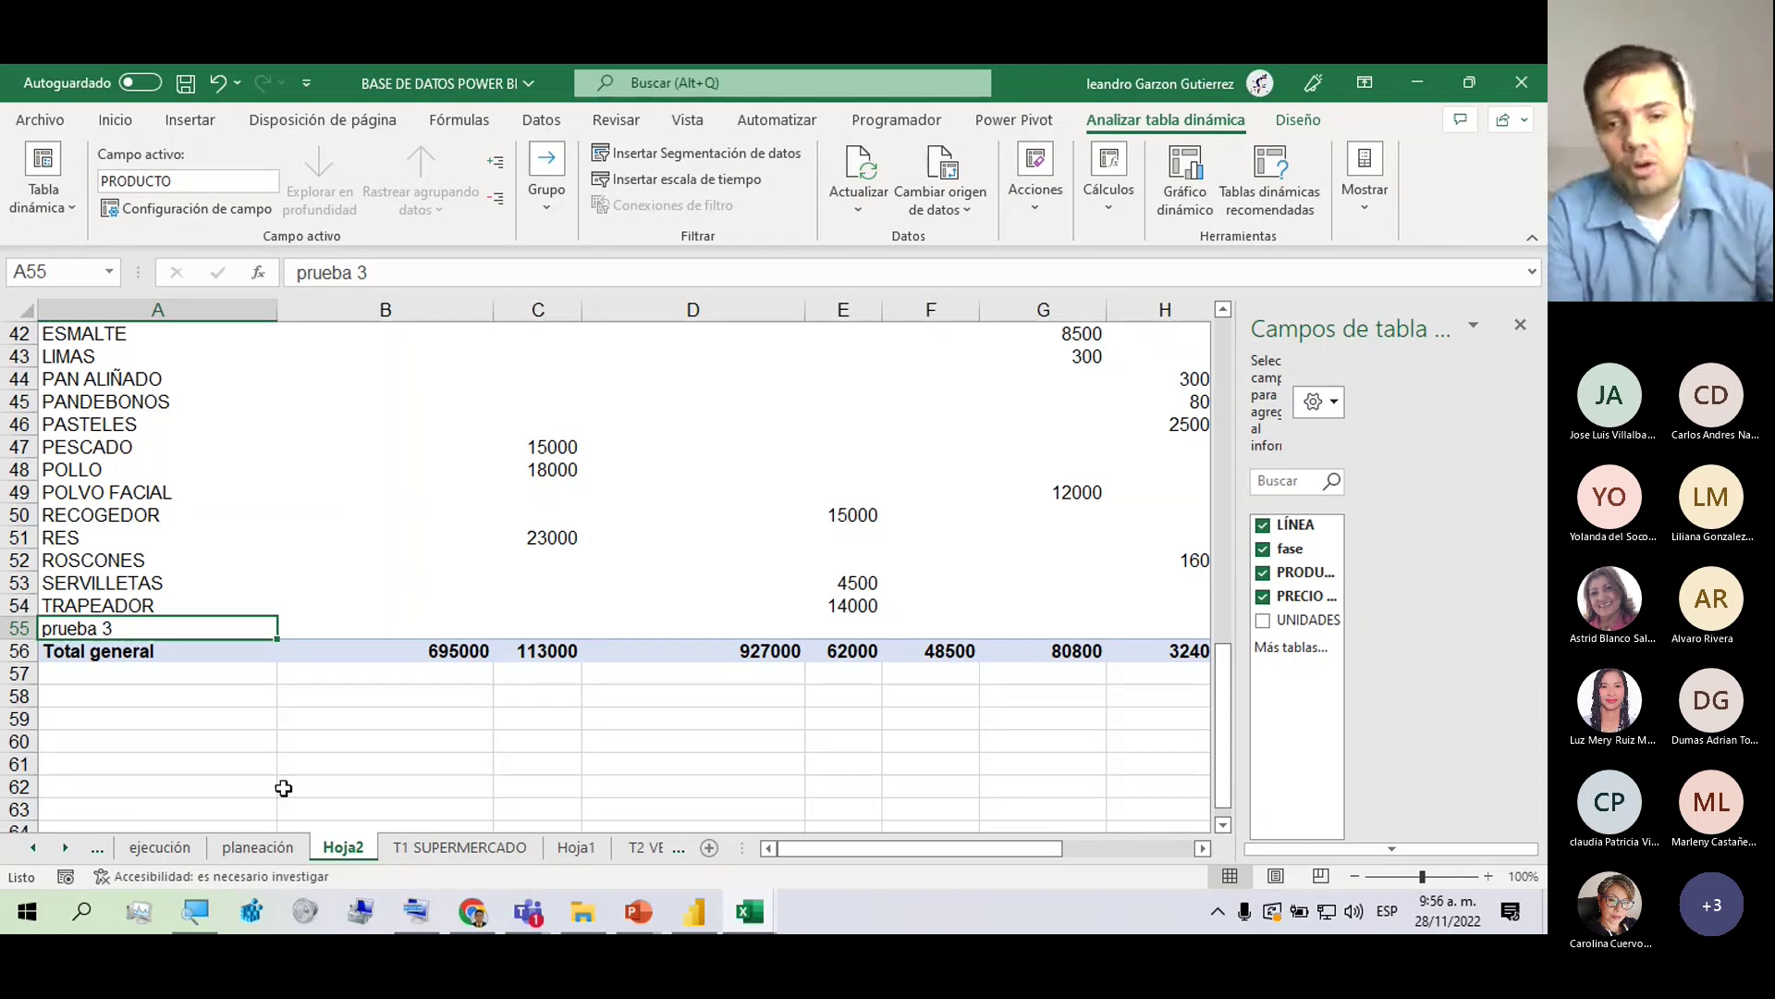
{"action": "left_click", "coordinate": [430, 844]}
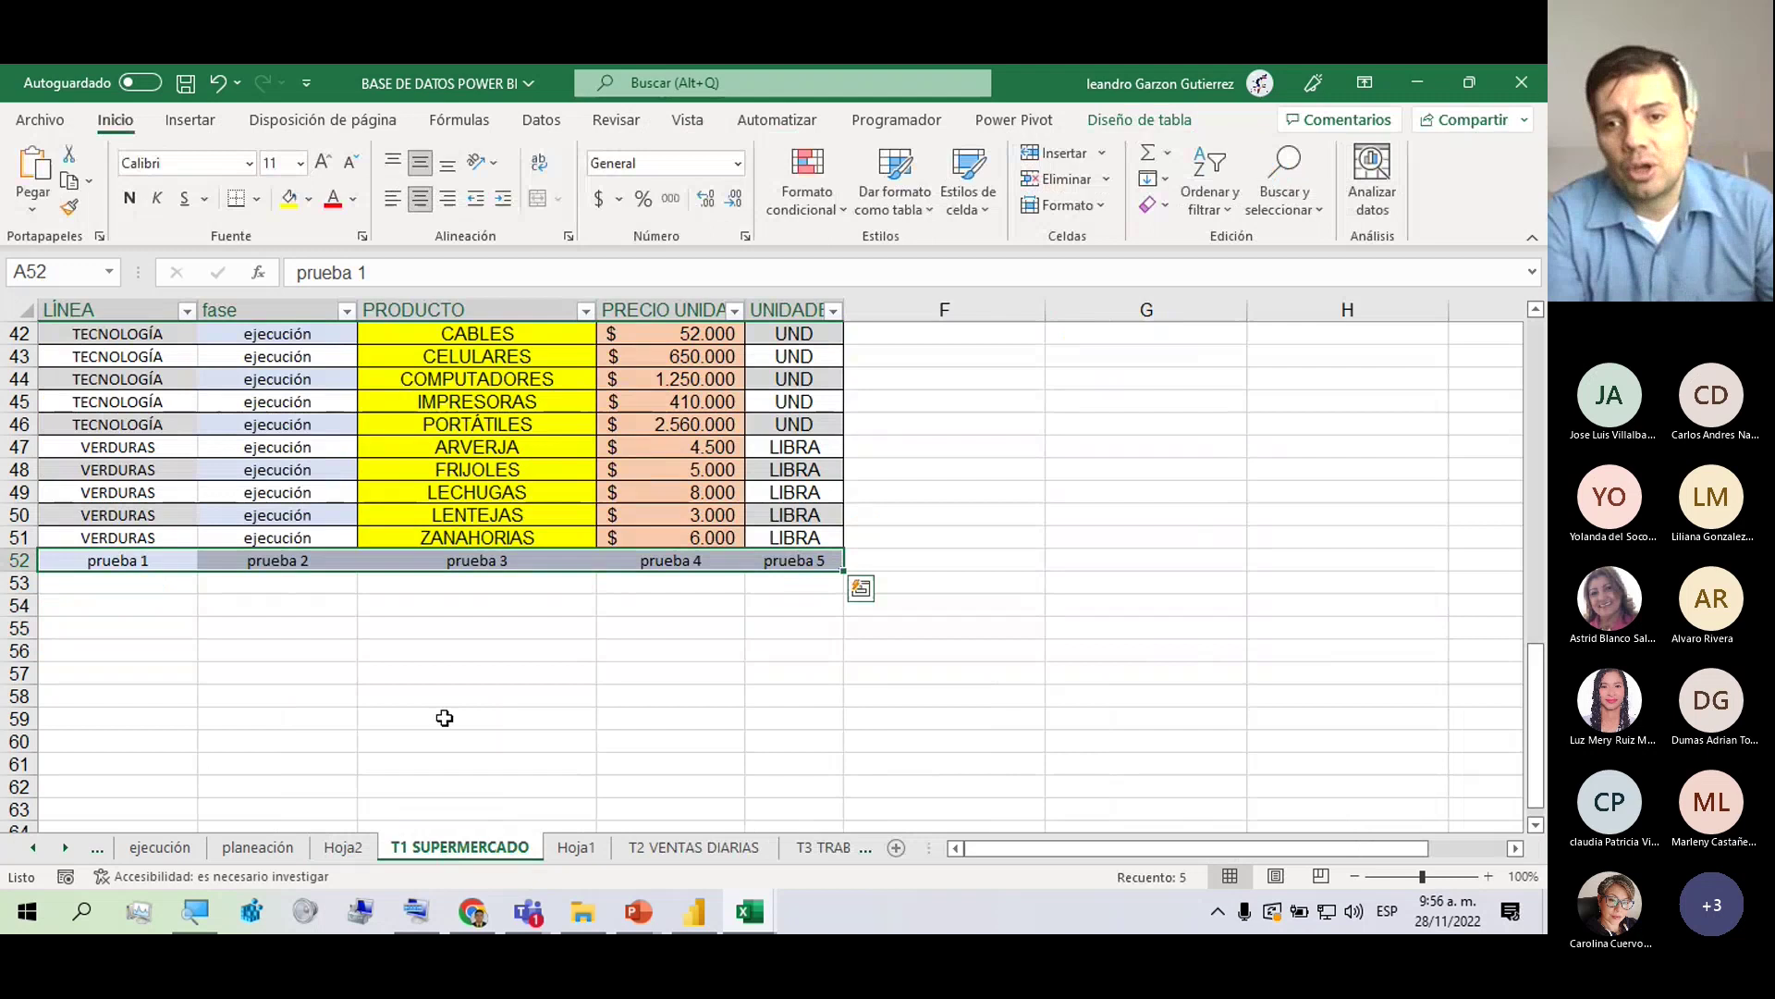
{"action": "left_click", "coordinate": [802, 560]}
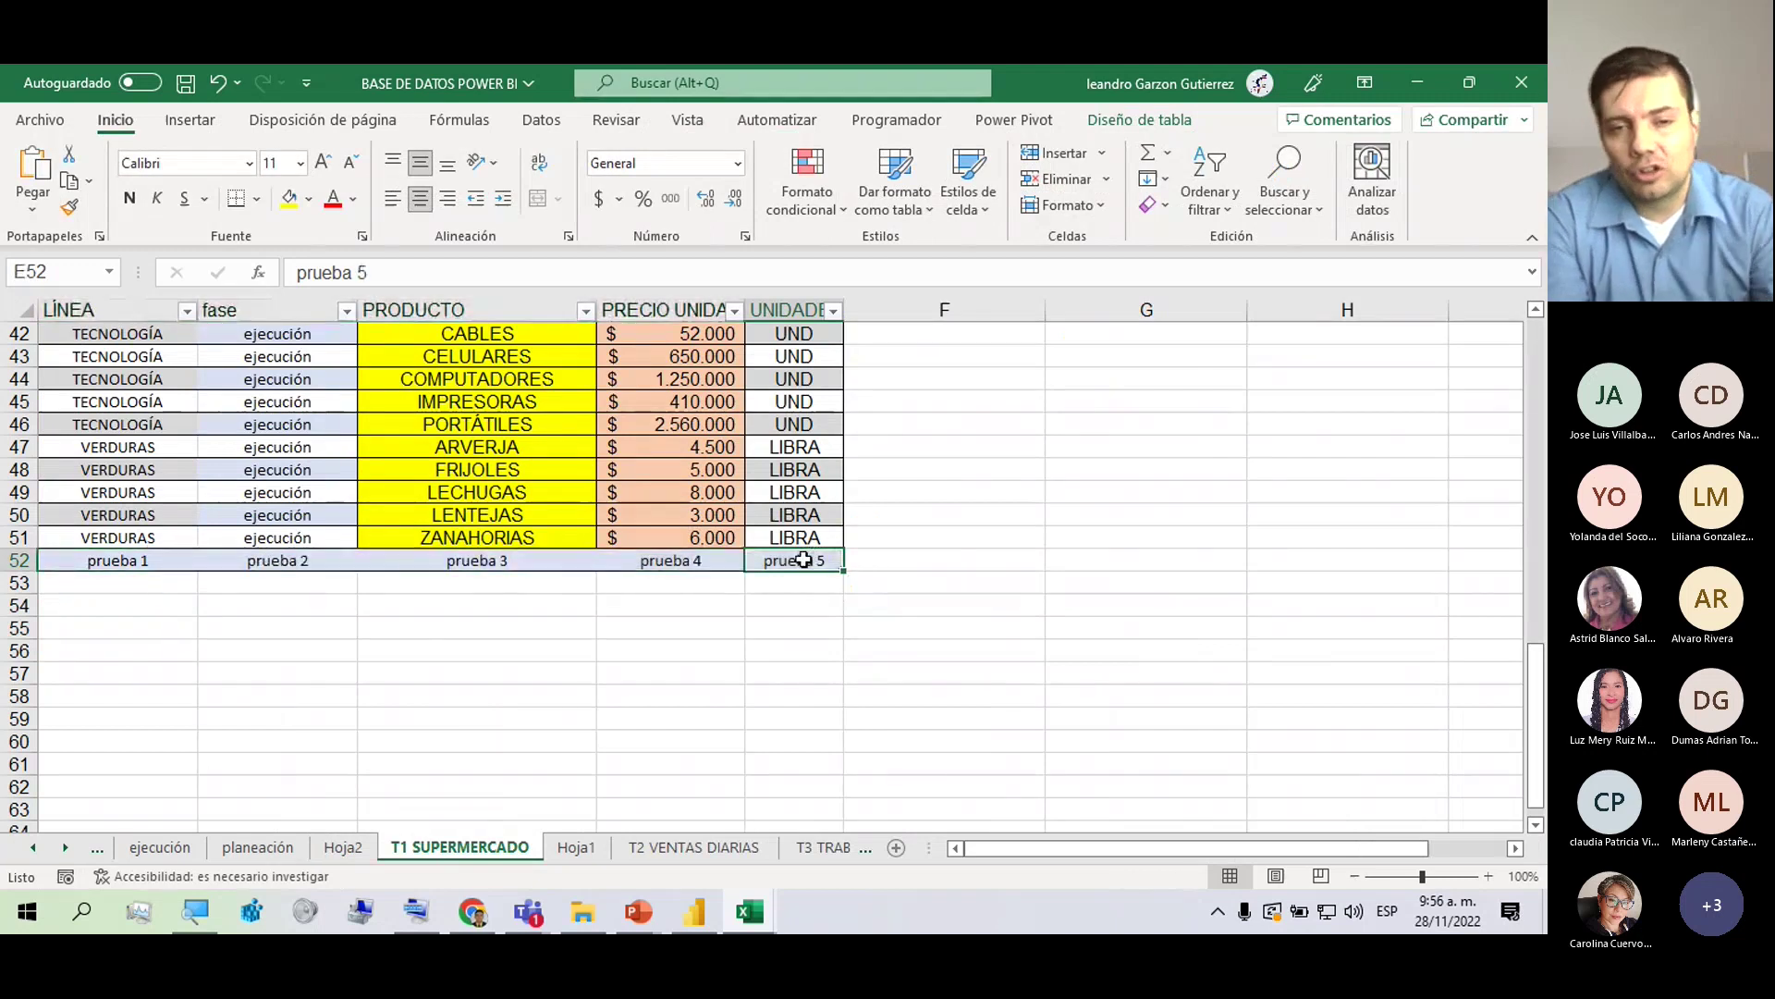
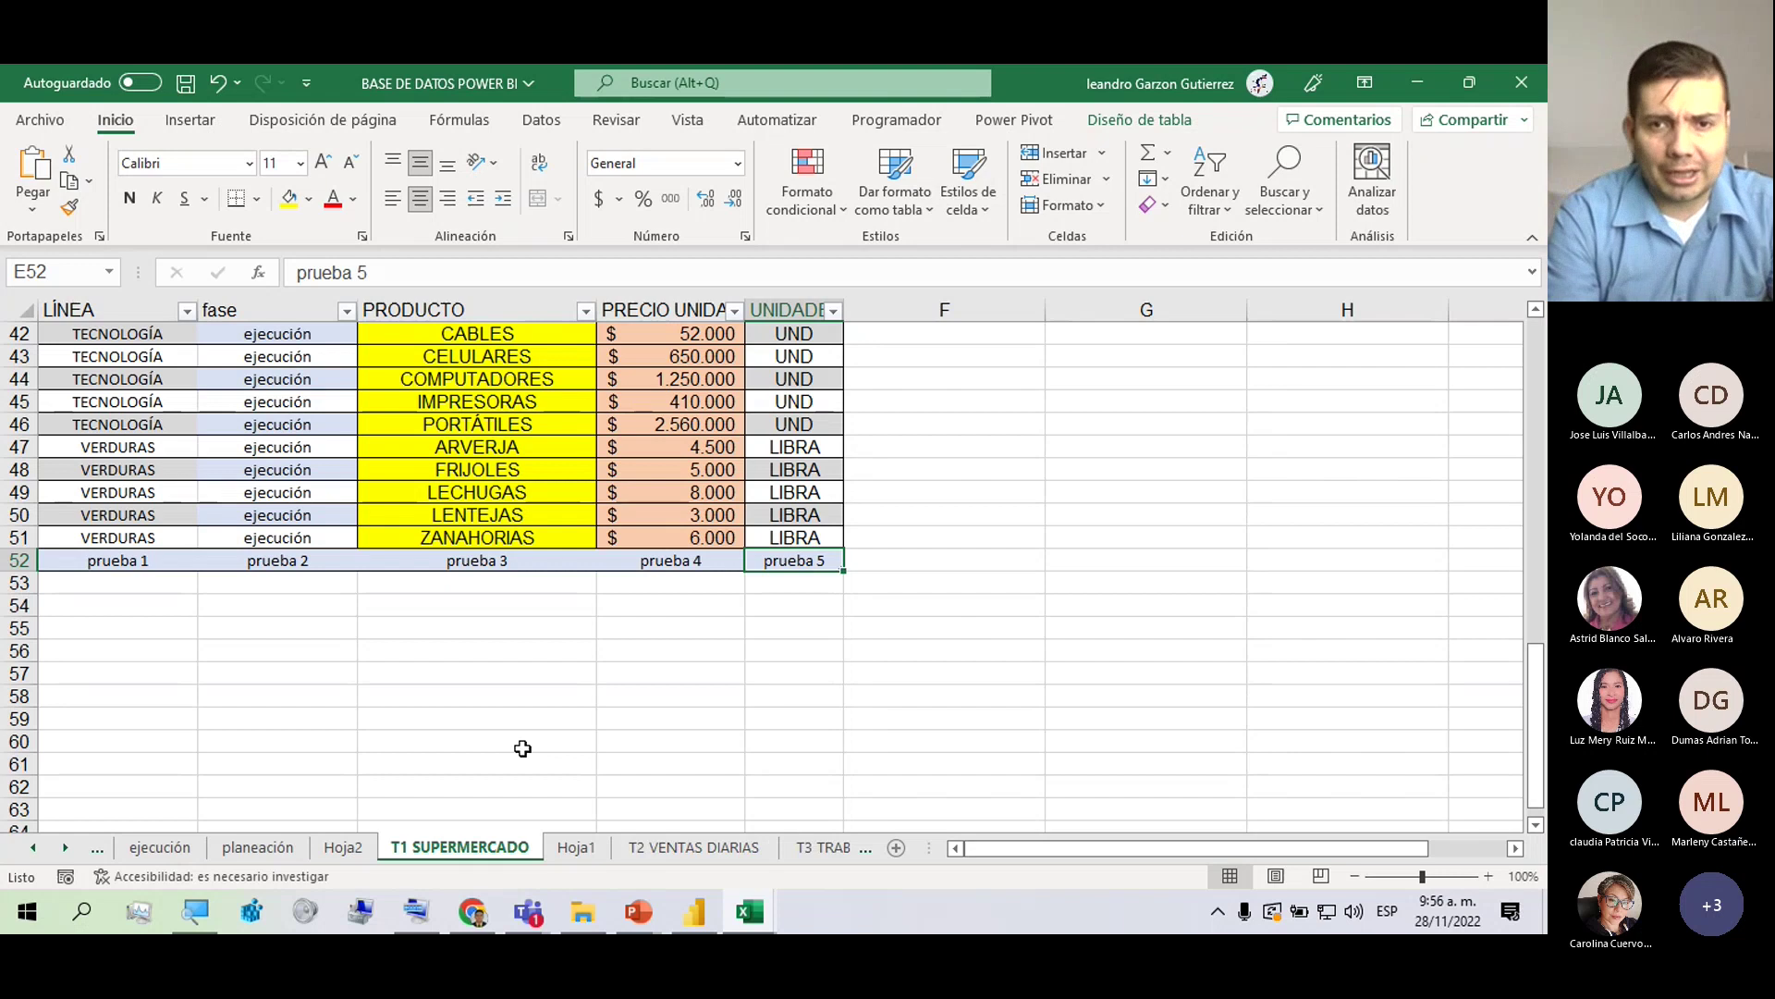
{"action": "left_click", "coordinate": [523, 634]}
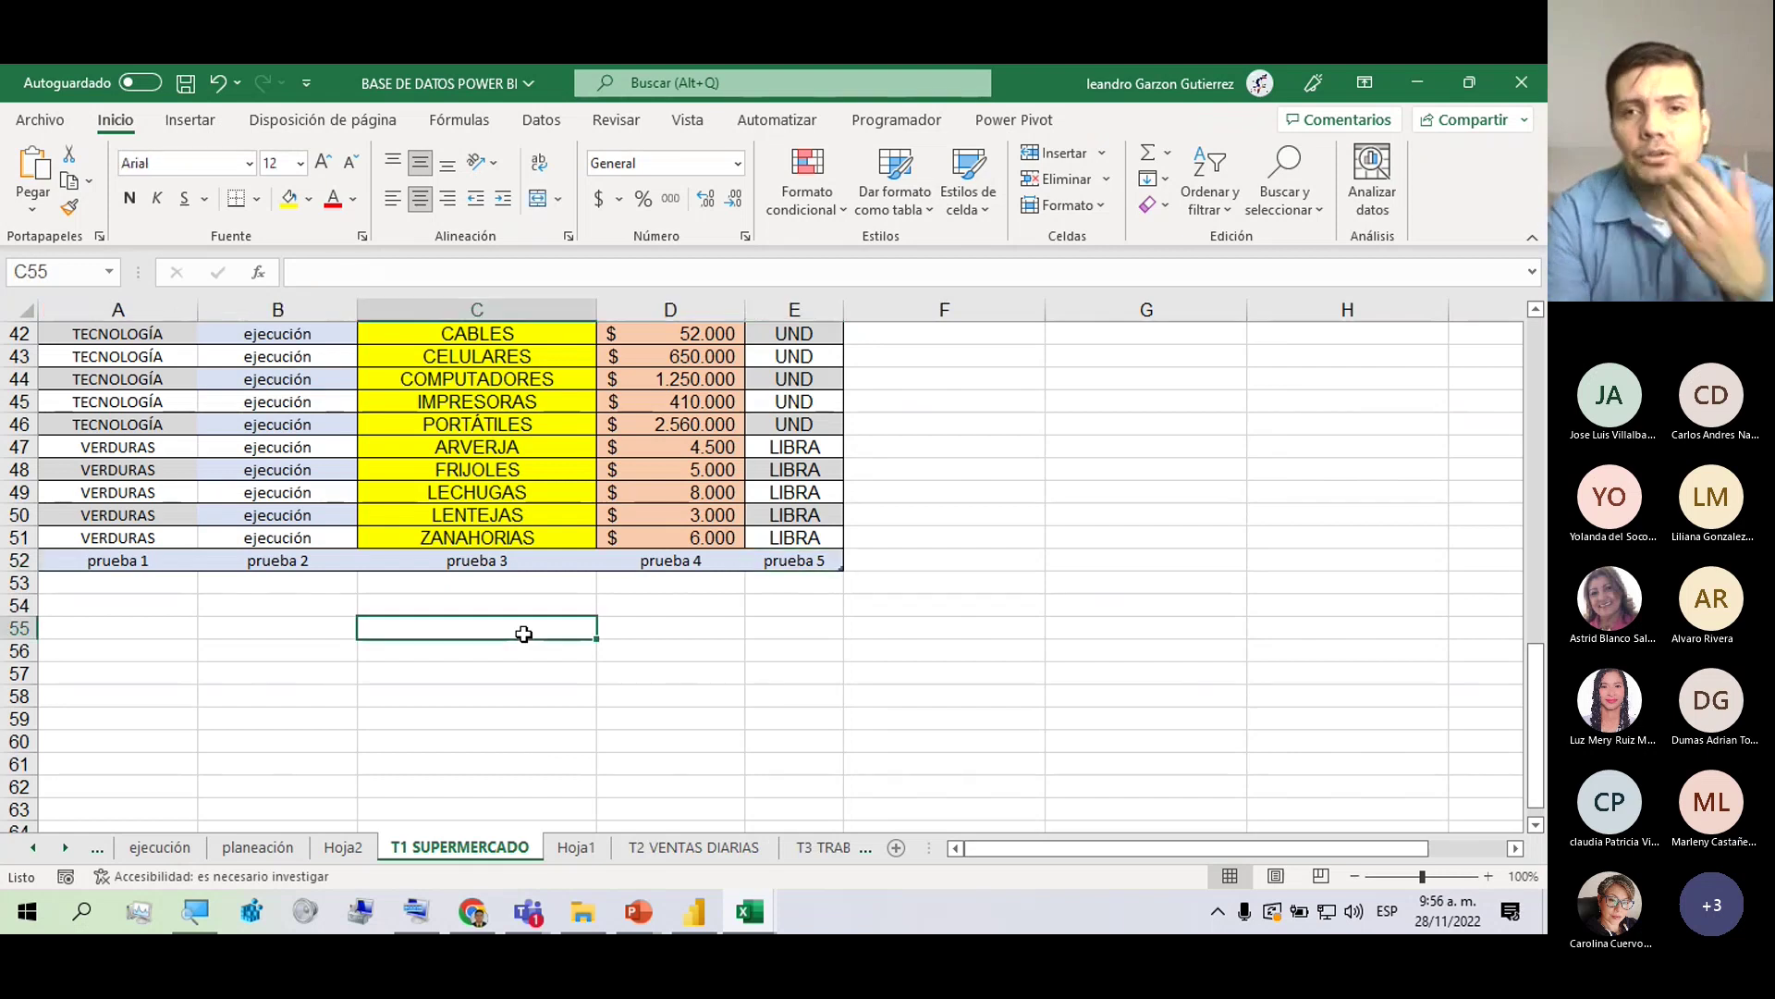
Refresh all workbook data from the T1 SUPERMERCADO sheet and return to the pivot table on Hoja2.
{"action": "left_click", "coordinate": [527, 125]}
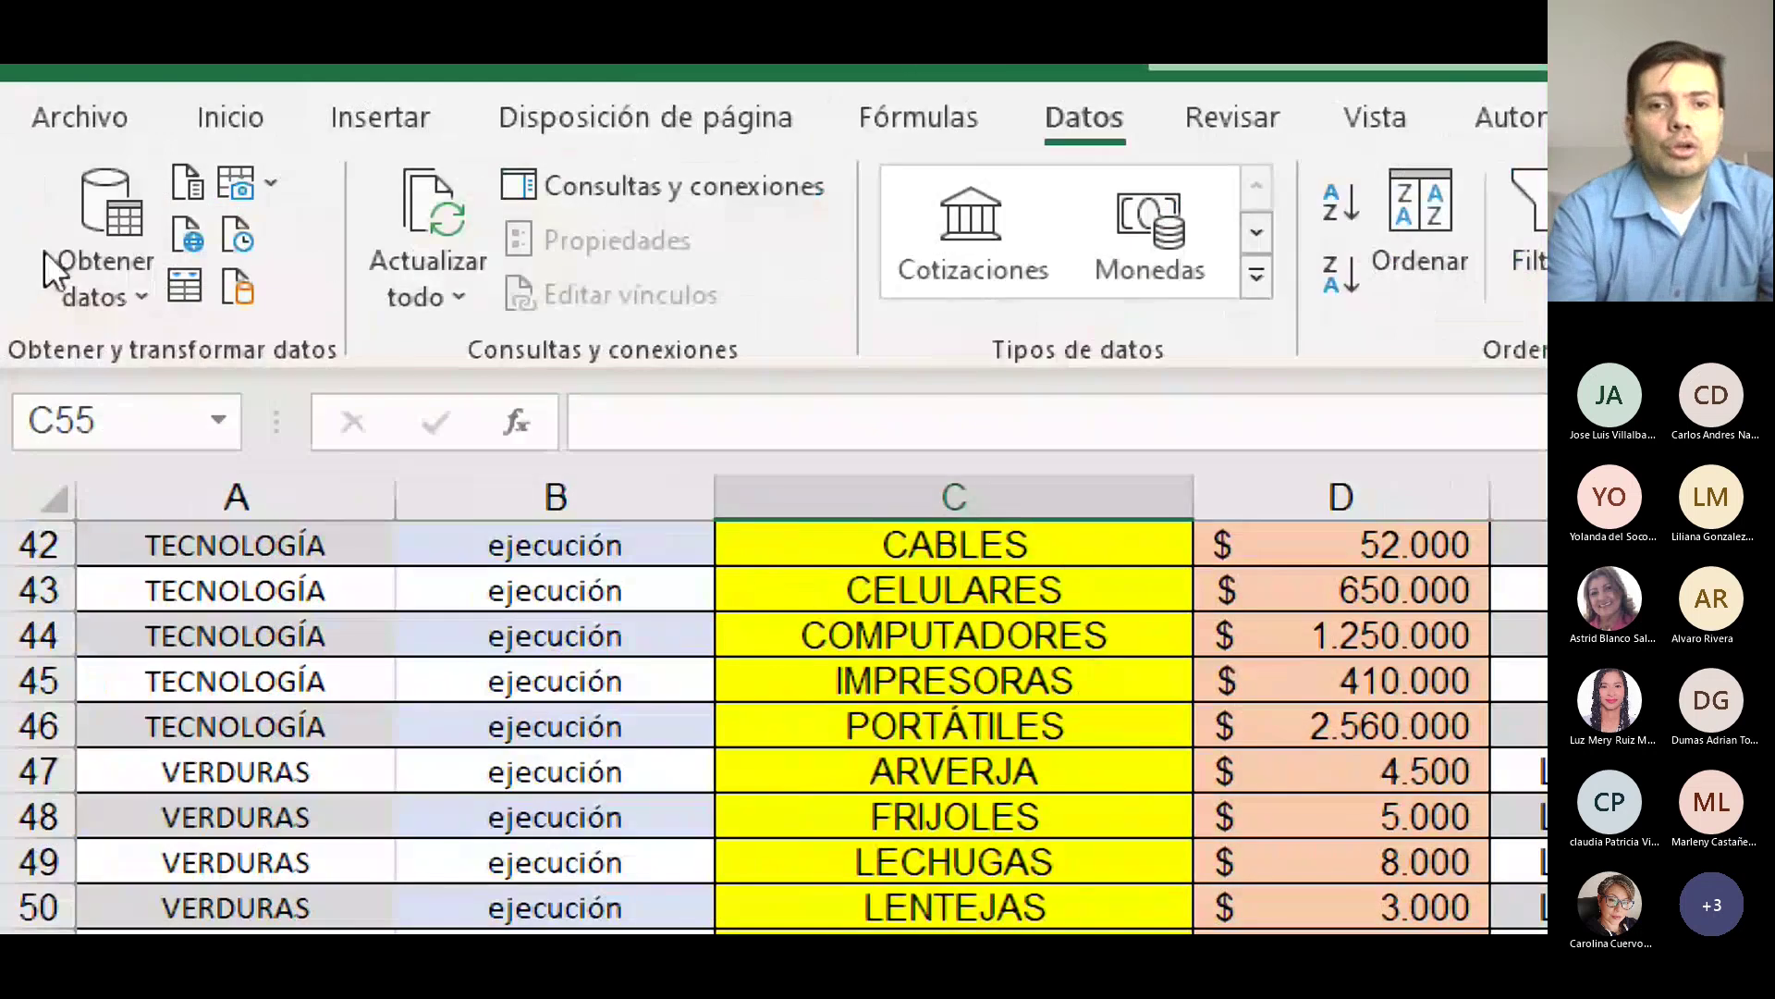
{"action": "left_click", "coordinate": [459, 293]}
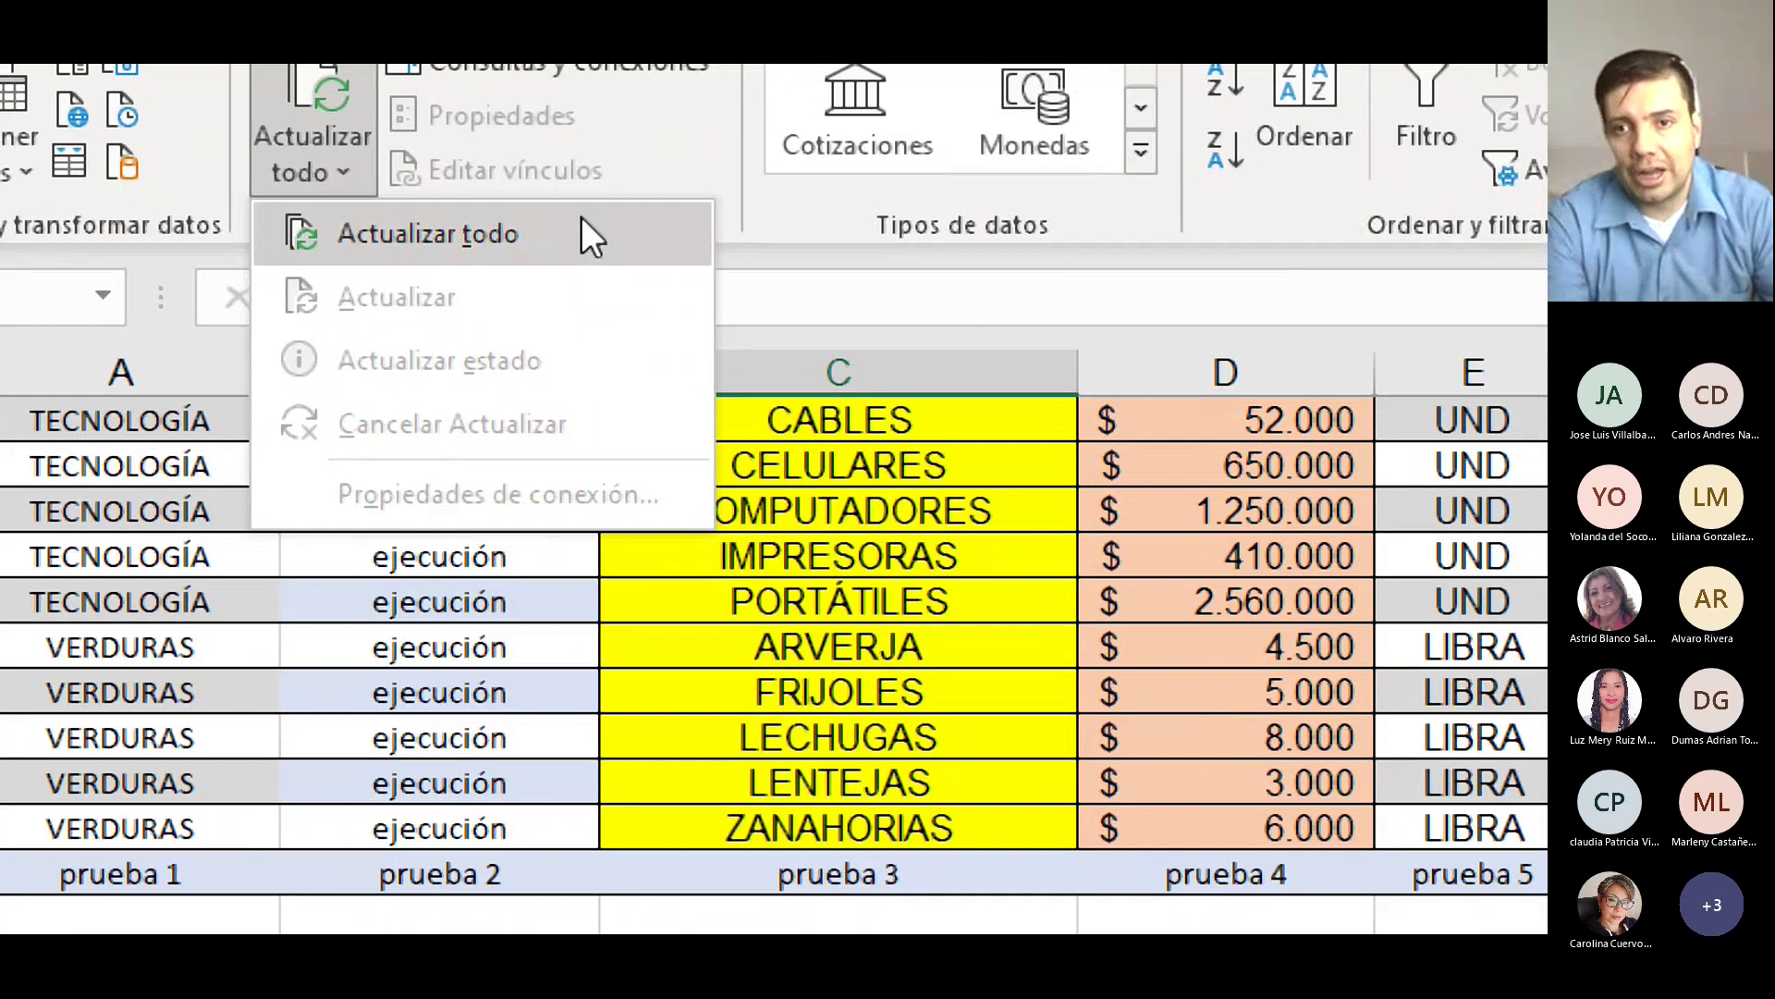
{"action": "left_click", "coordinate": [583, 220]}
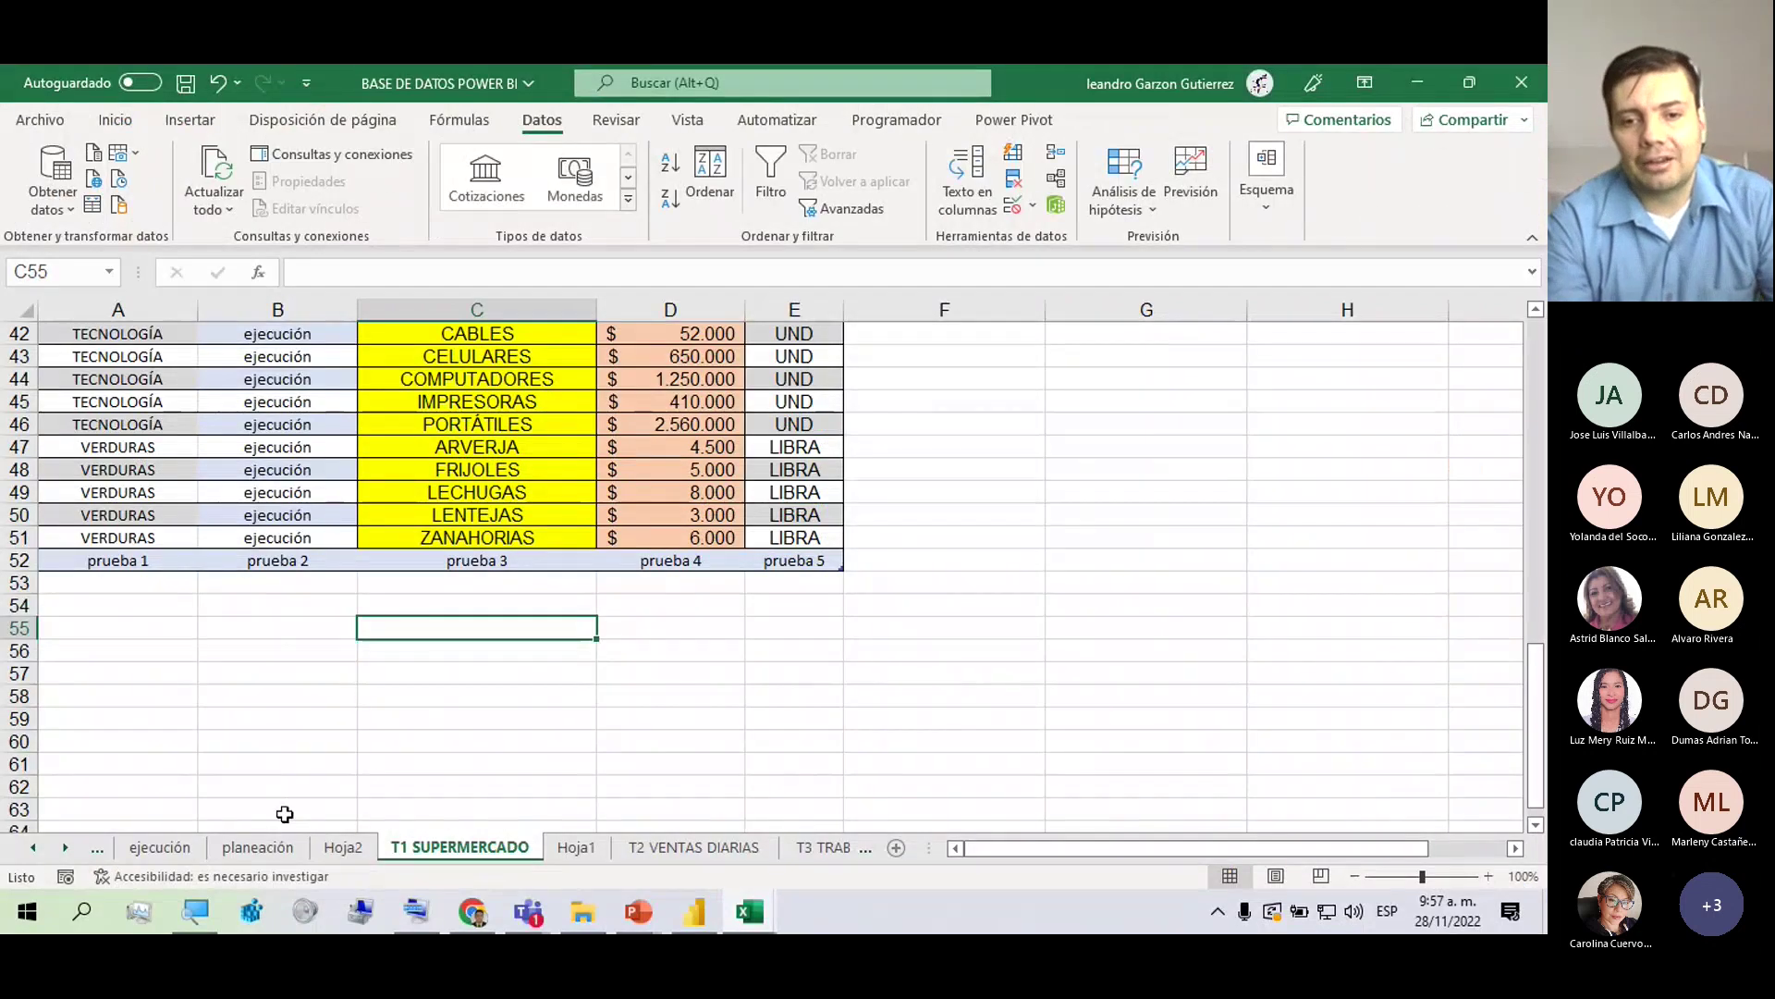
{"action": "key", "text": "ctrl+Page_Up"}
{"action": "scroll", "coordinate": [698, 525], "scroll_direction": "up", "scroll_amount": 4}
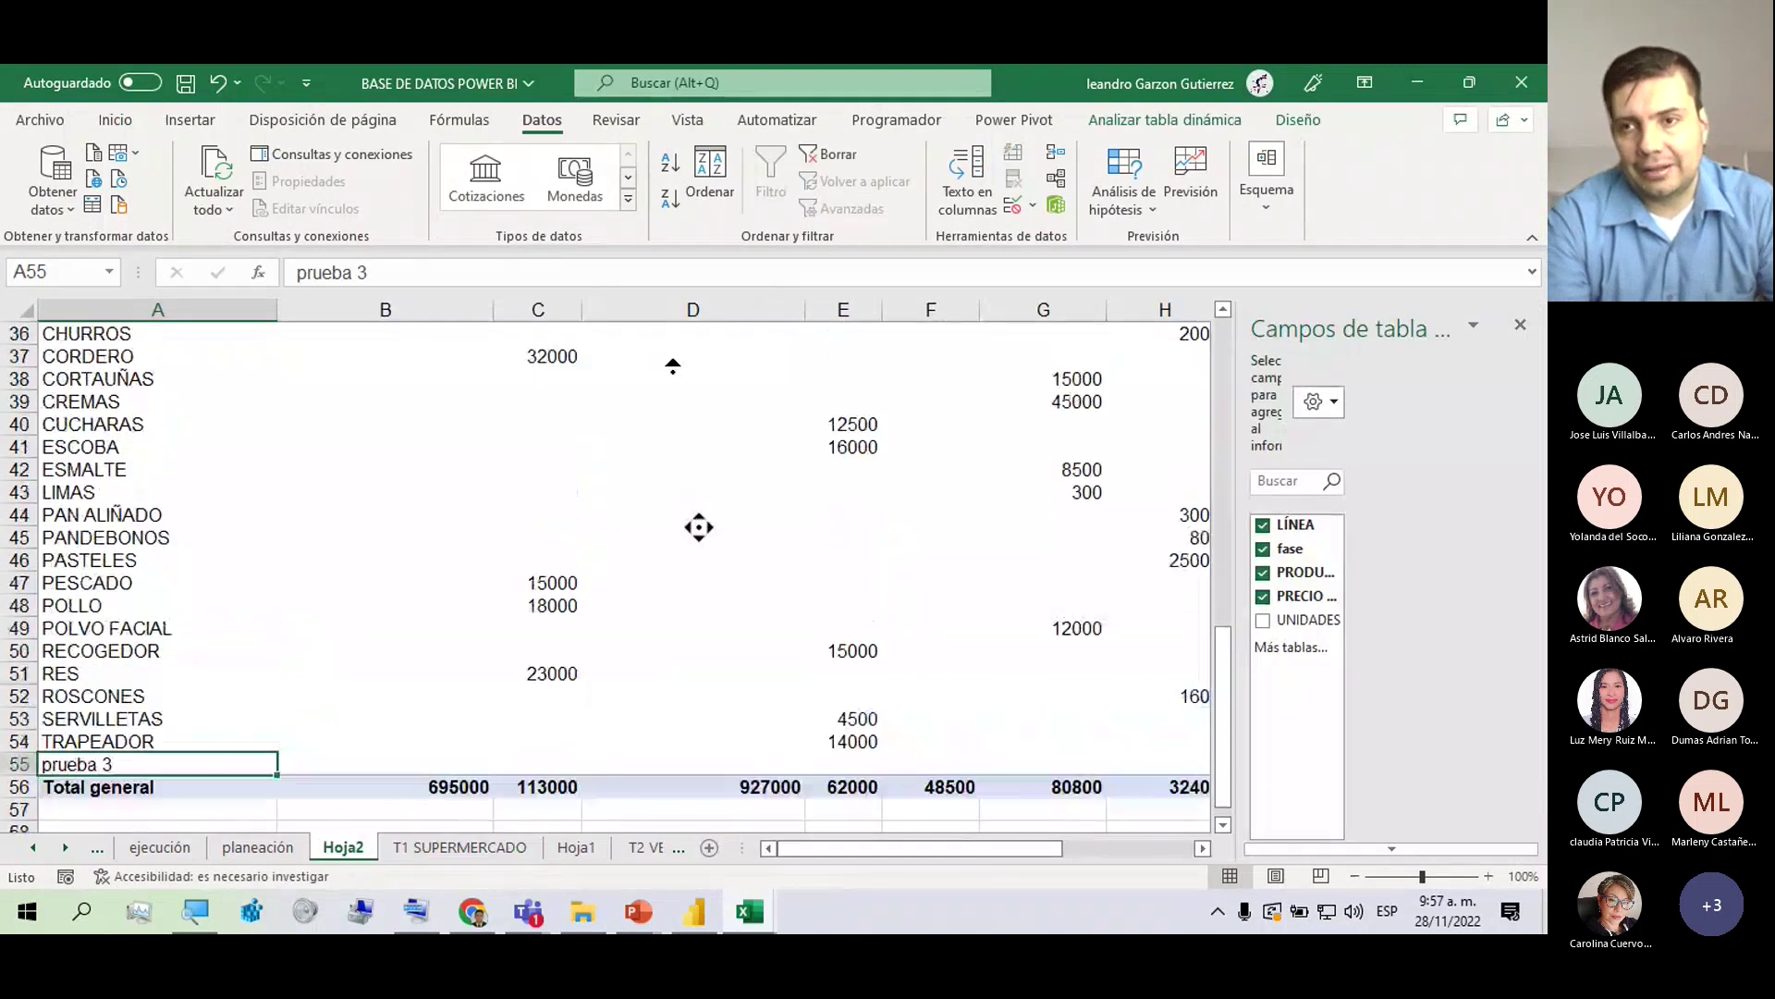
Widen the pivot table field list pane and close it.
{"action": "left_click", "coordinate": [1474, 326]}
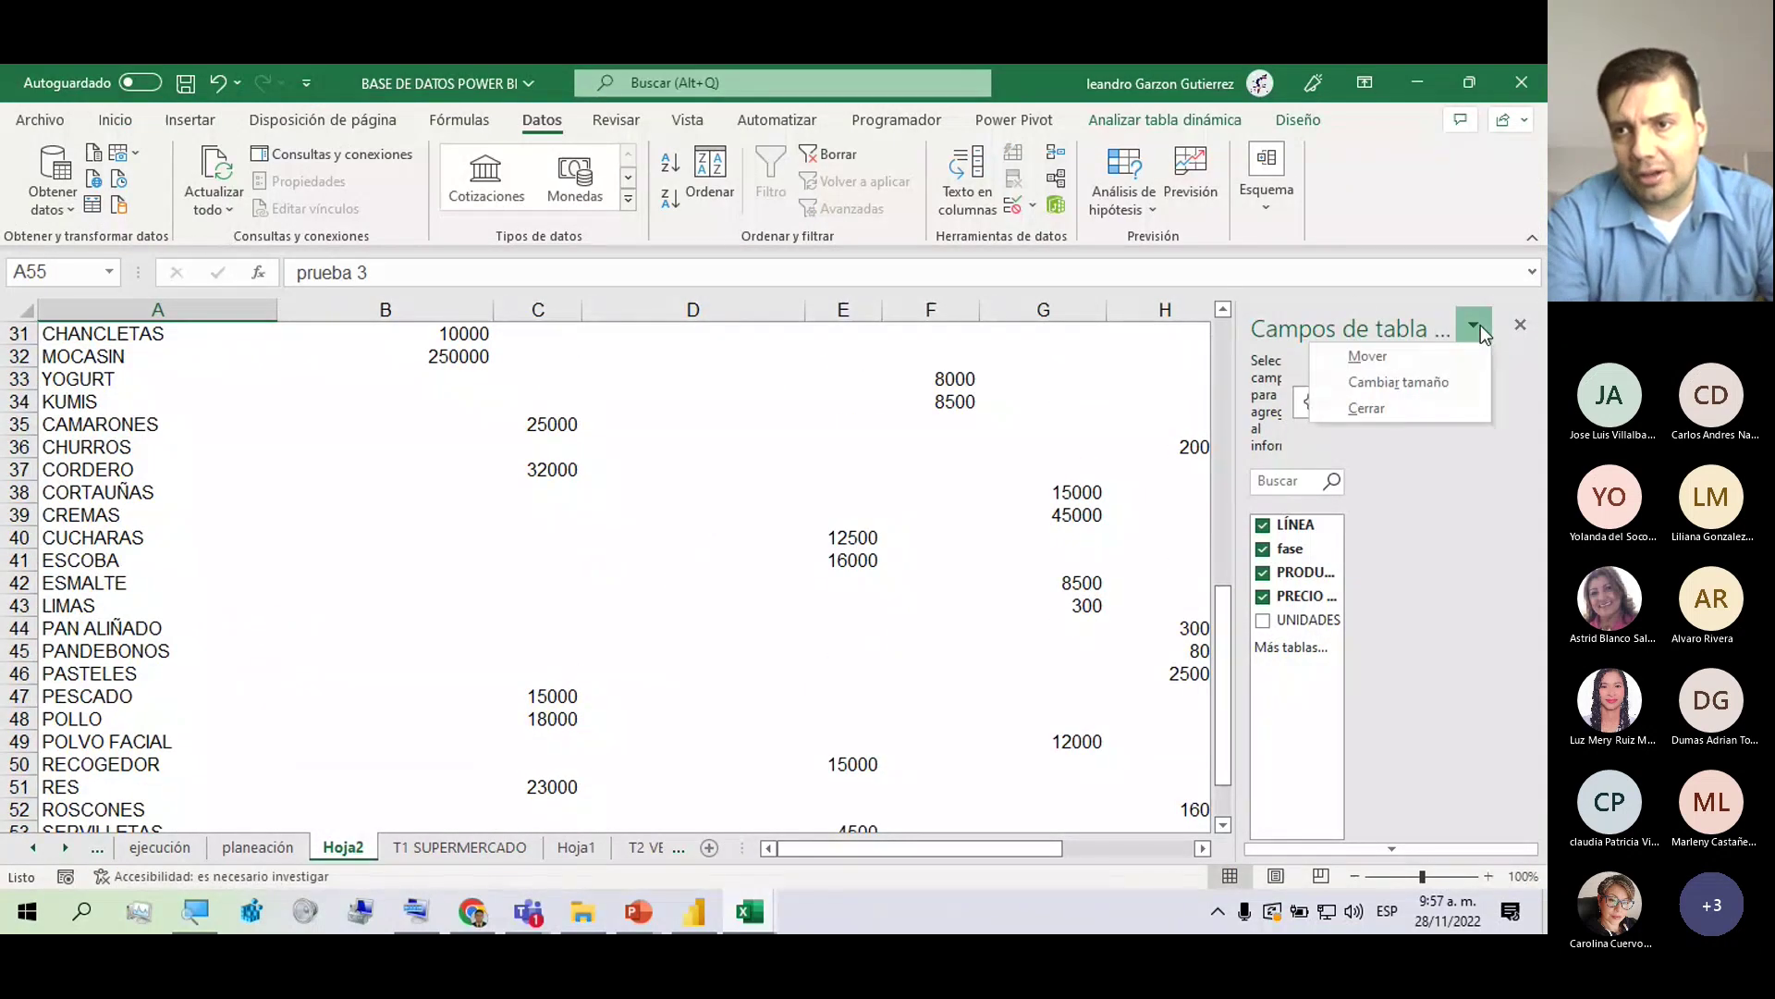
{"action": "left_click", "coordinate": [1416, 382]}
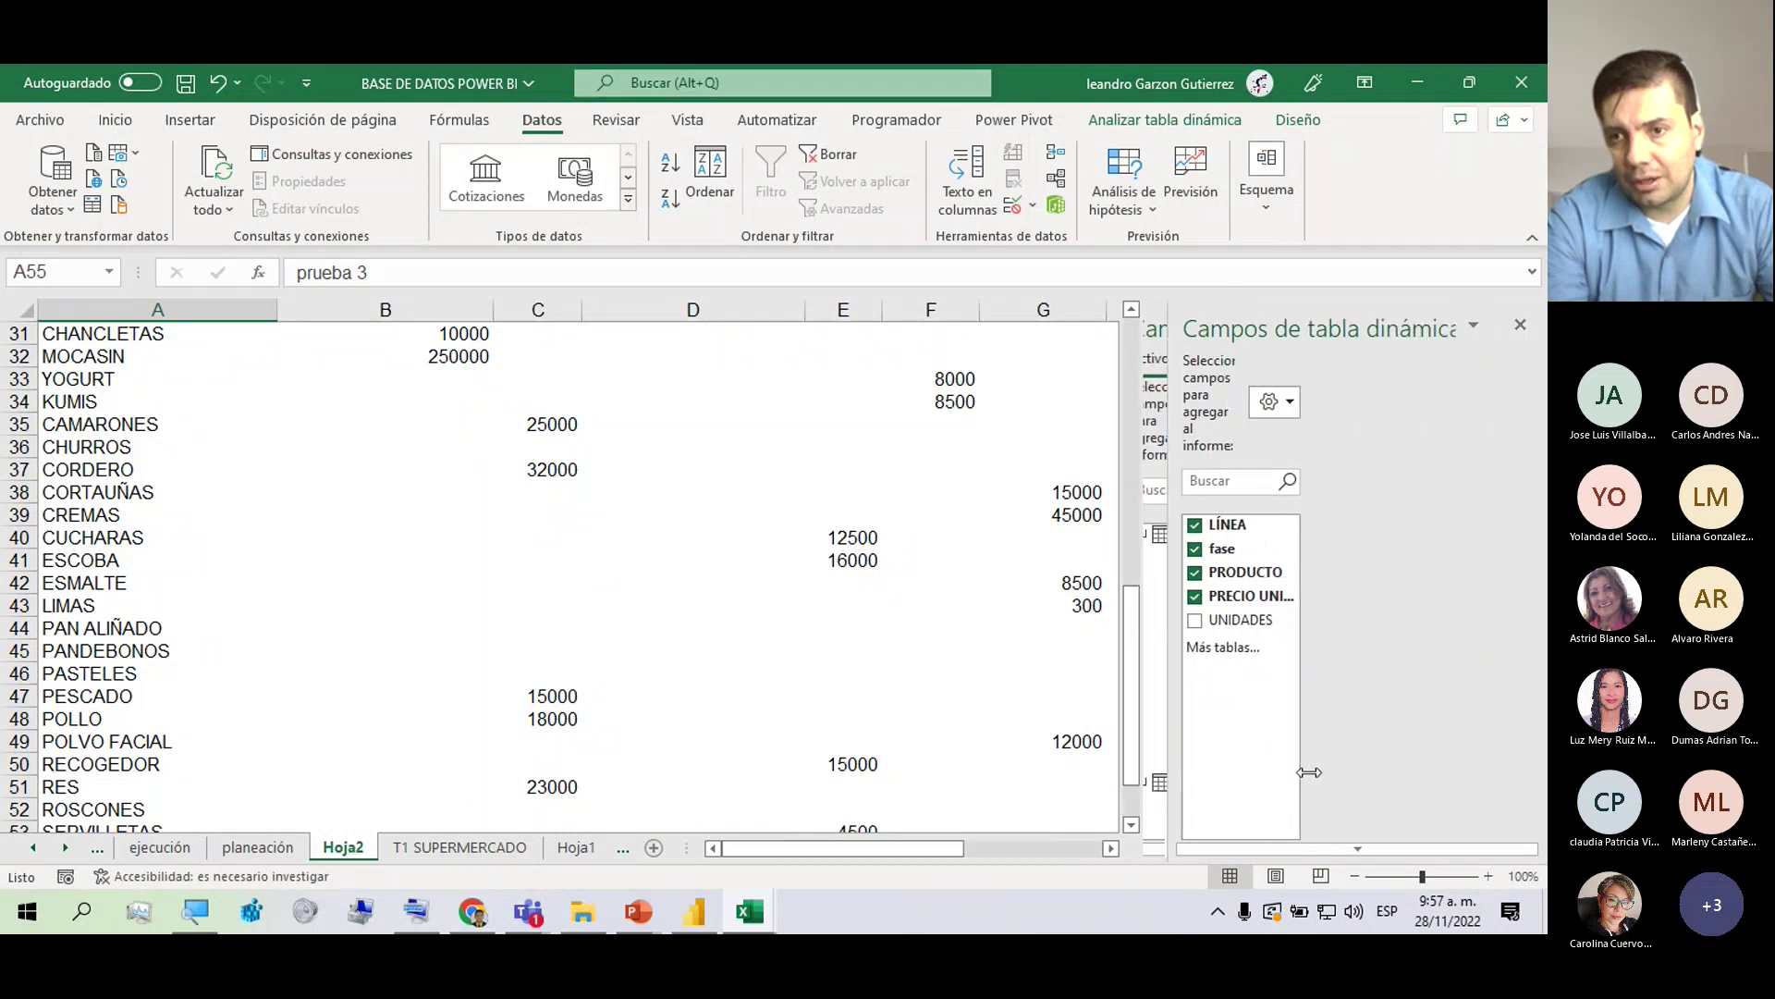
{"action": "left_click_drag", "start_coordinate": [1310, 772], "coordinate": [1128, 700]}
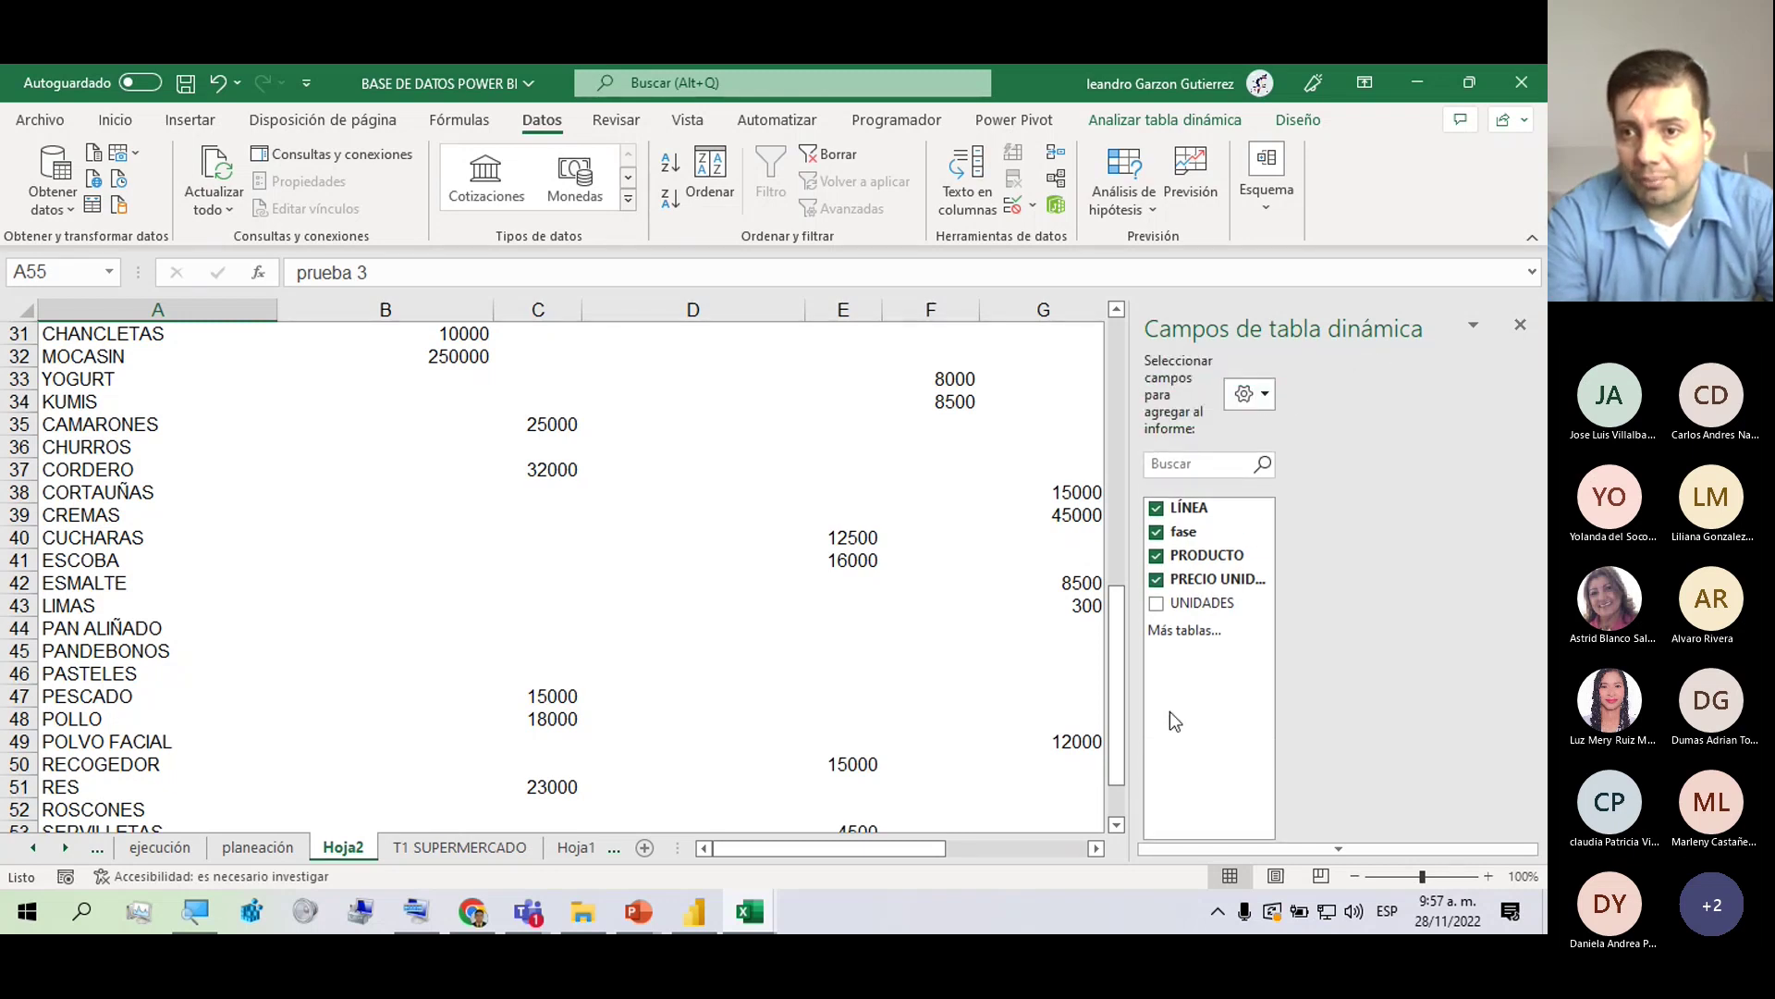
{"action": "left_click", "coordinate": [1473, 326]}
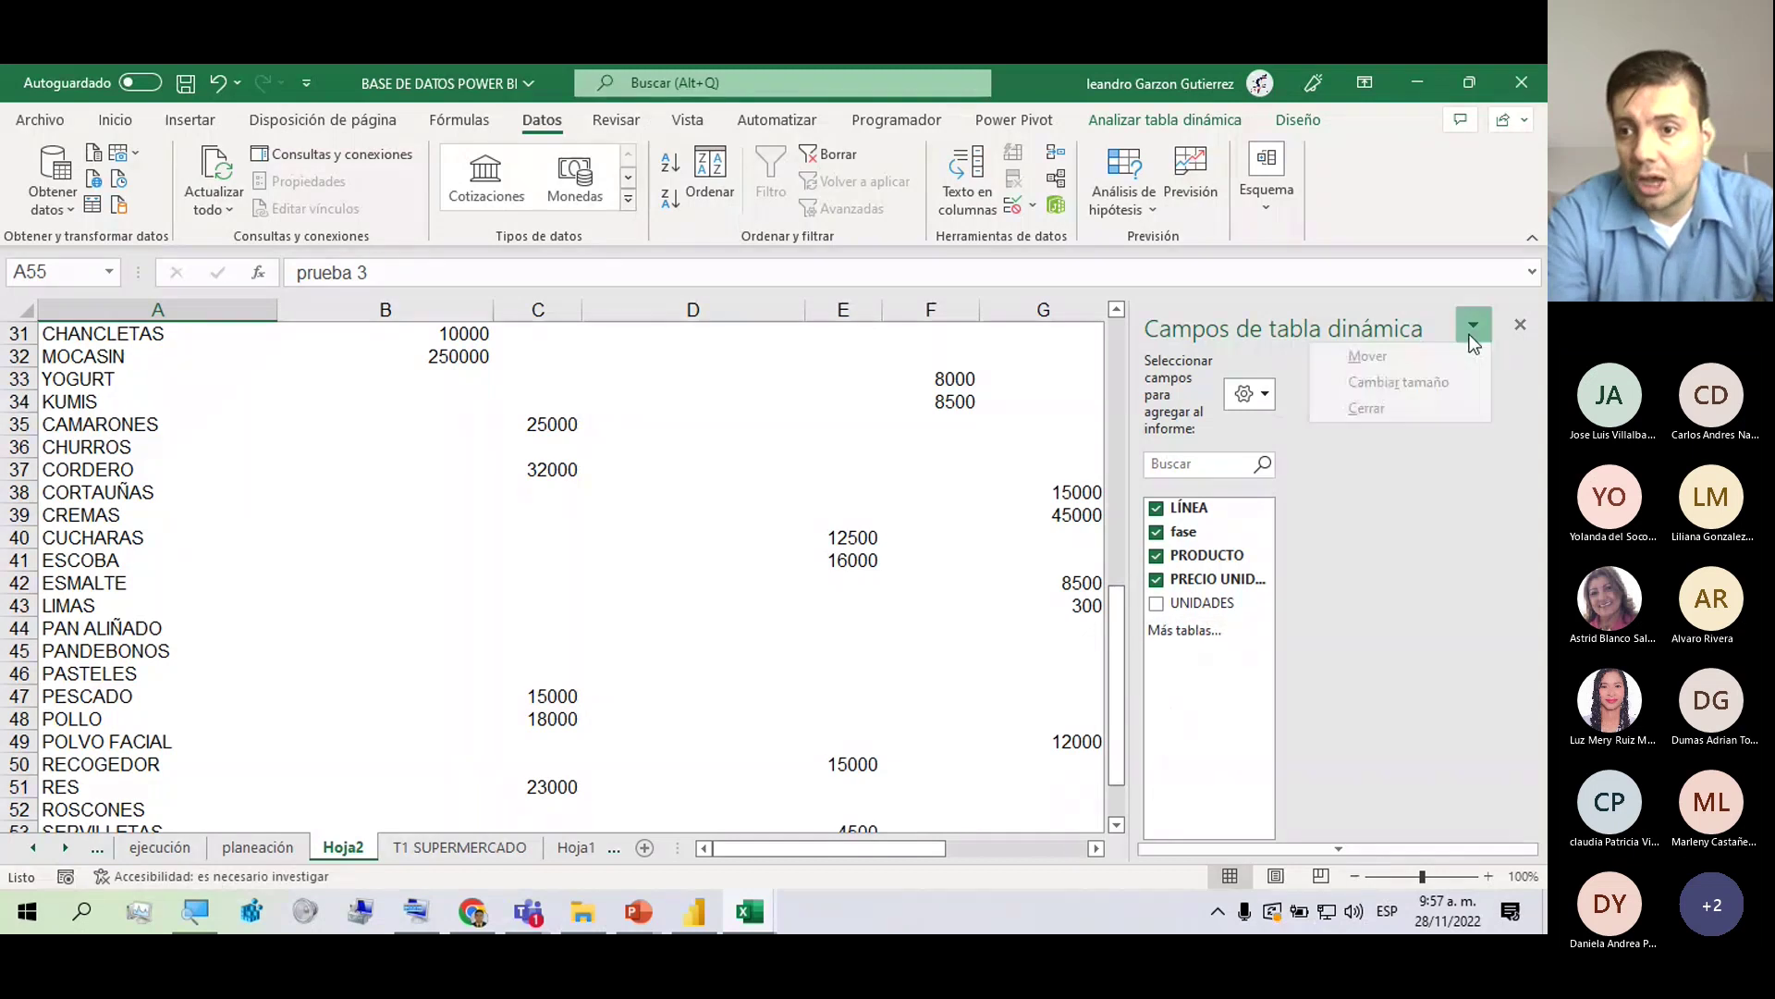
{"action": "left_click", "coordinate": [1366, 409]}
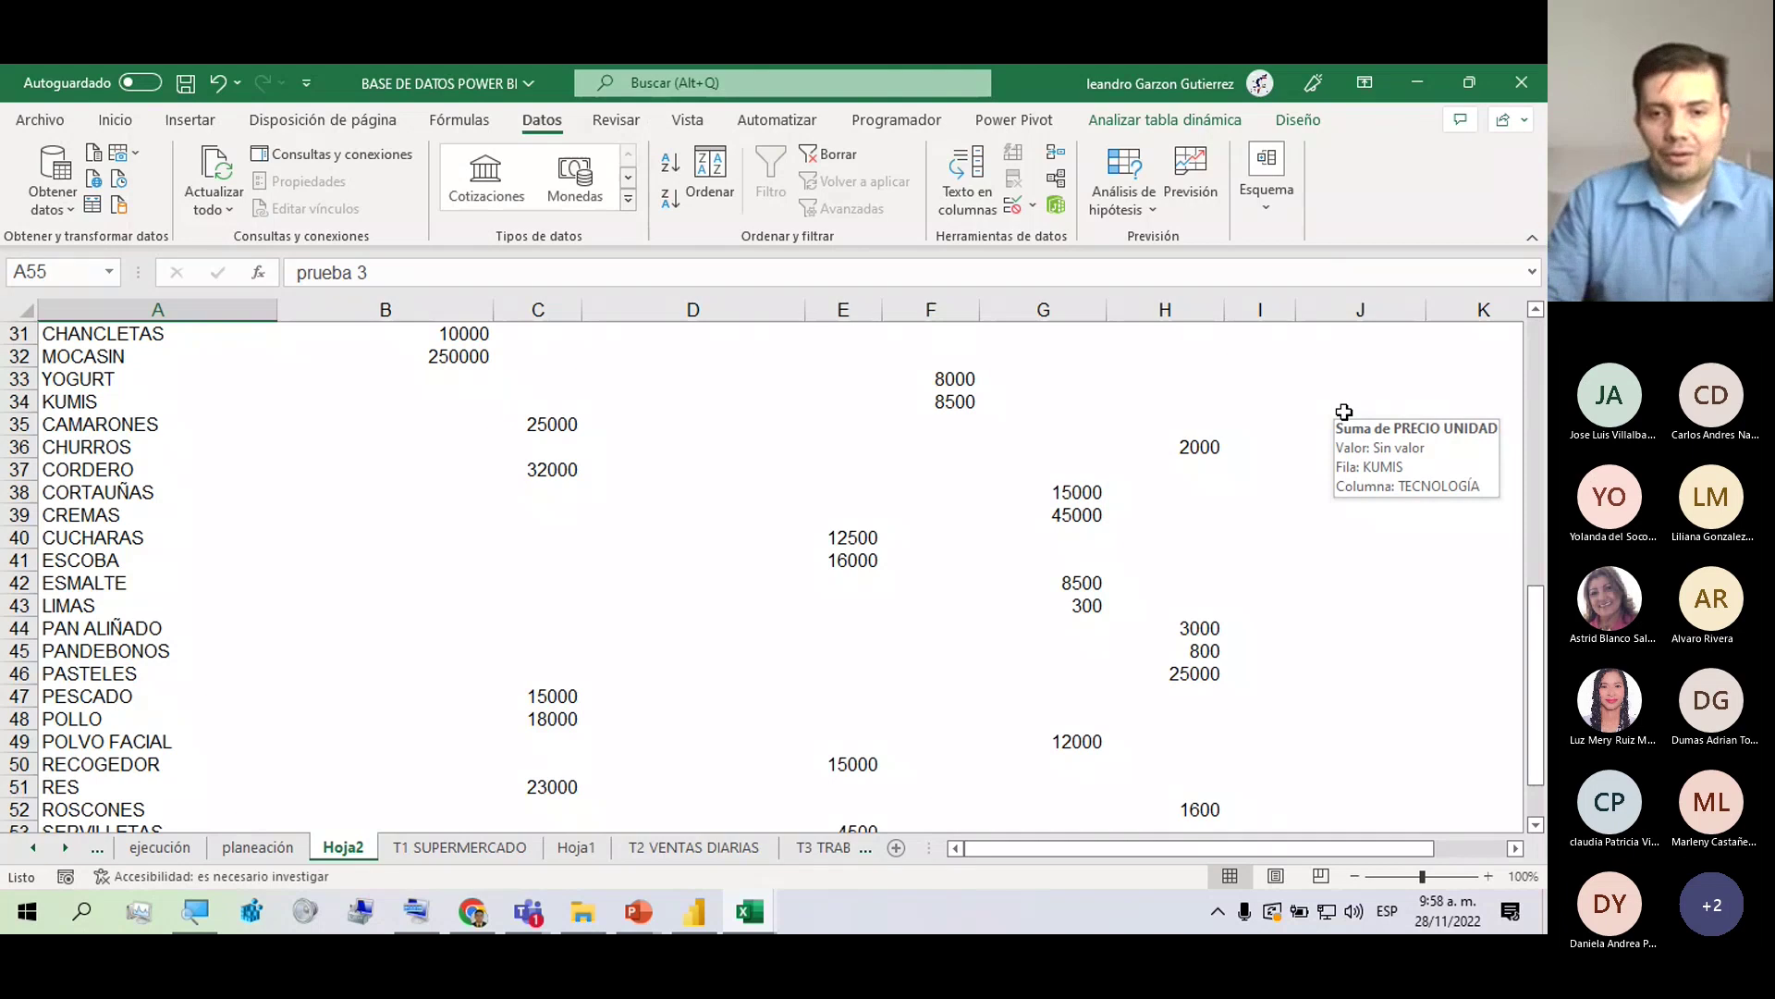
Switch to the Teams meeting, mute the microphone, turn off the camera and stop sharing the screen.
{"action": "mouse_move", "coordinate": [525, 915]}
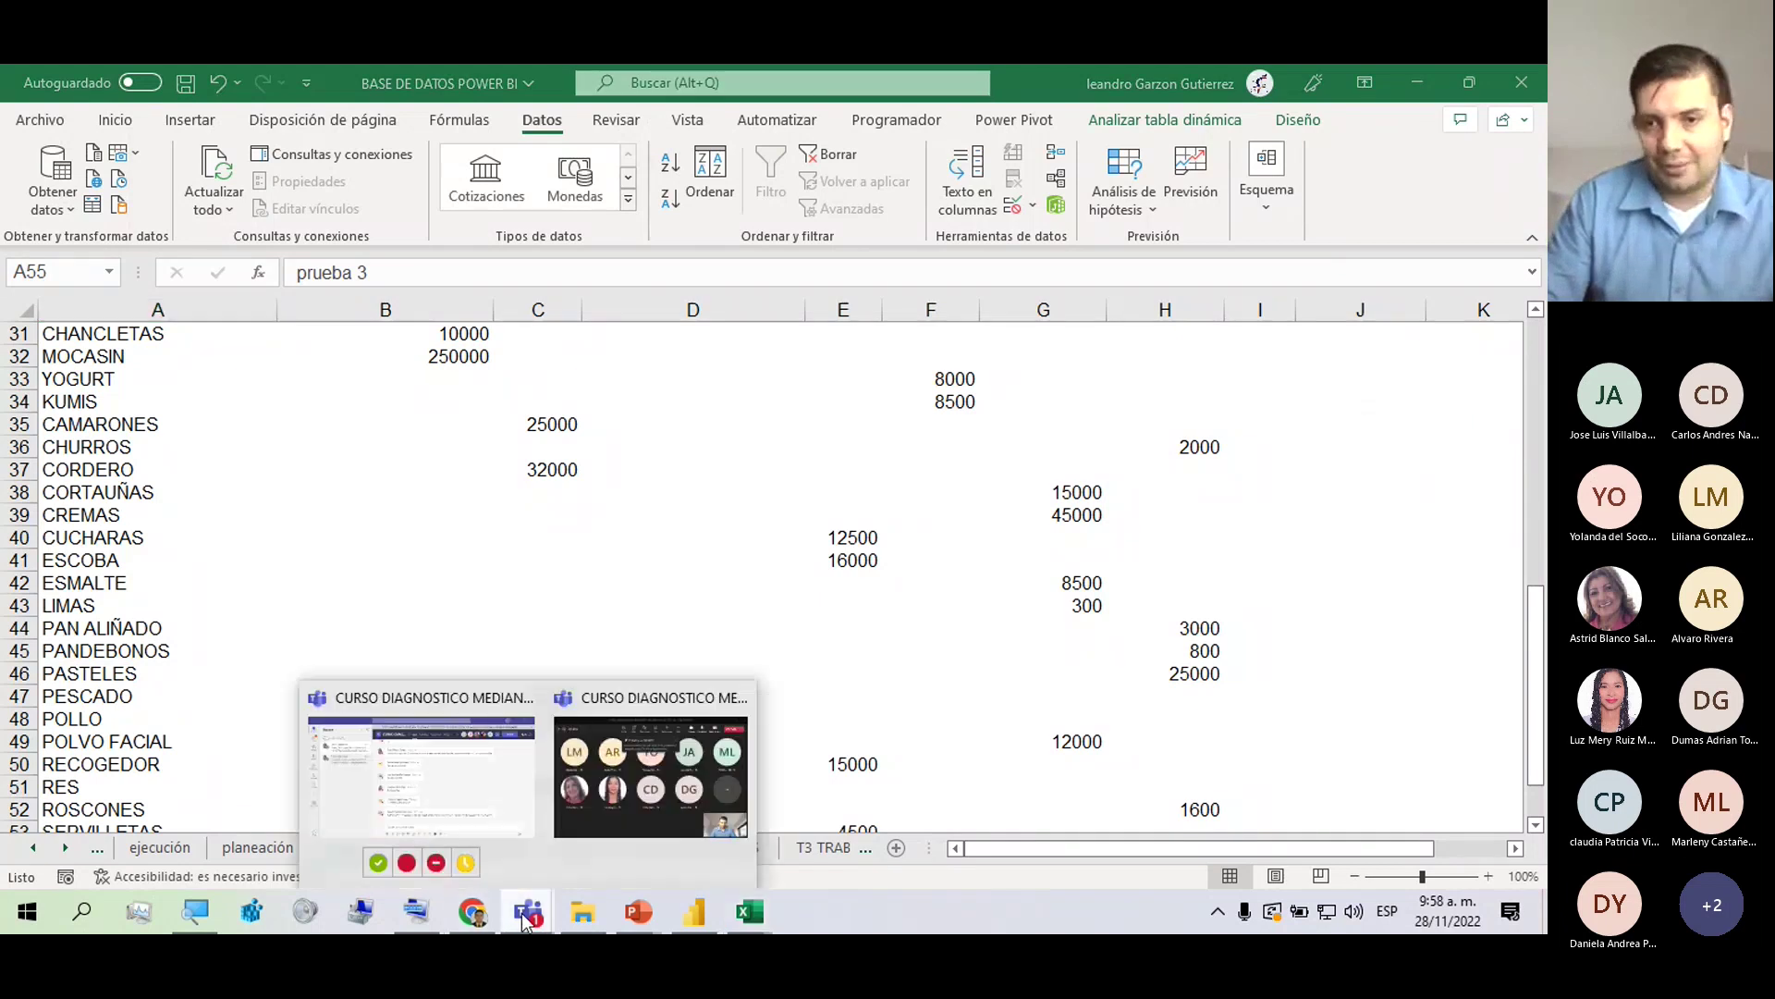
{"action": "left_click", "coordinate": [642, 806]}
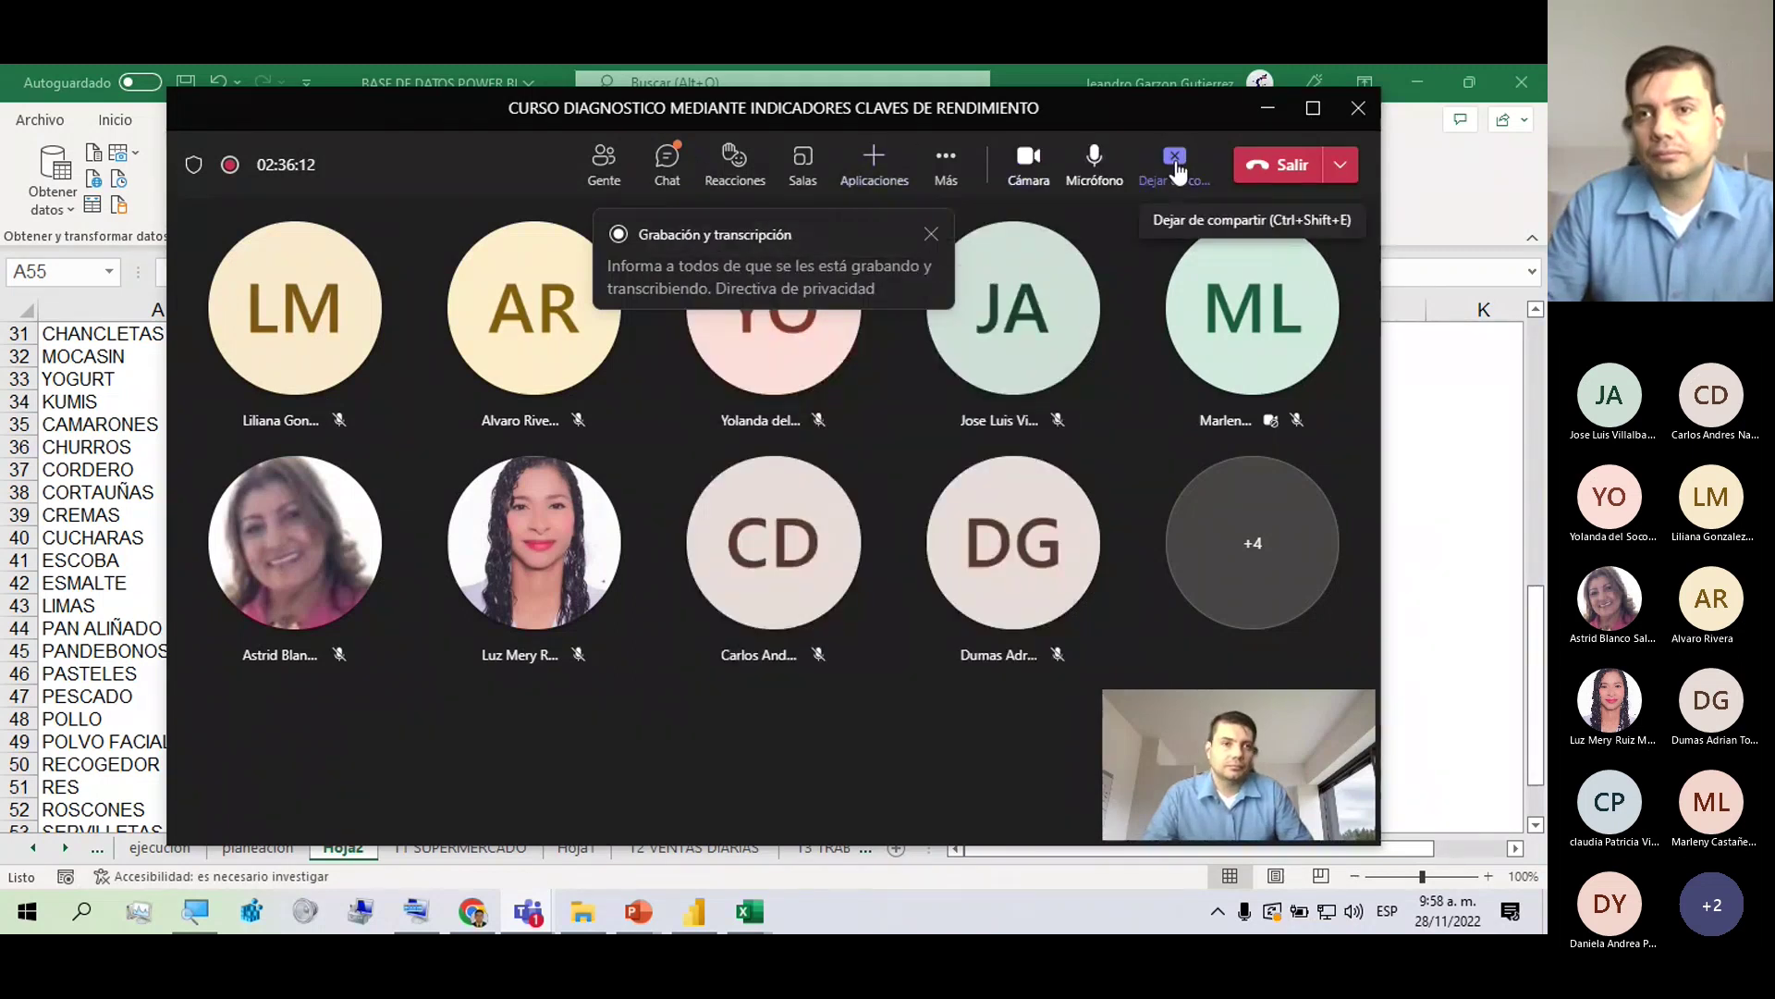
{"action": "left_click", "coordinate": [1093, 162]}
{"action": "left_click", "coordinate": [1036, 183]}
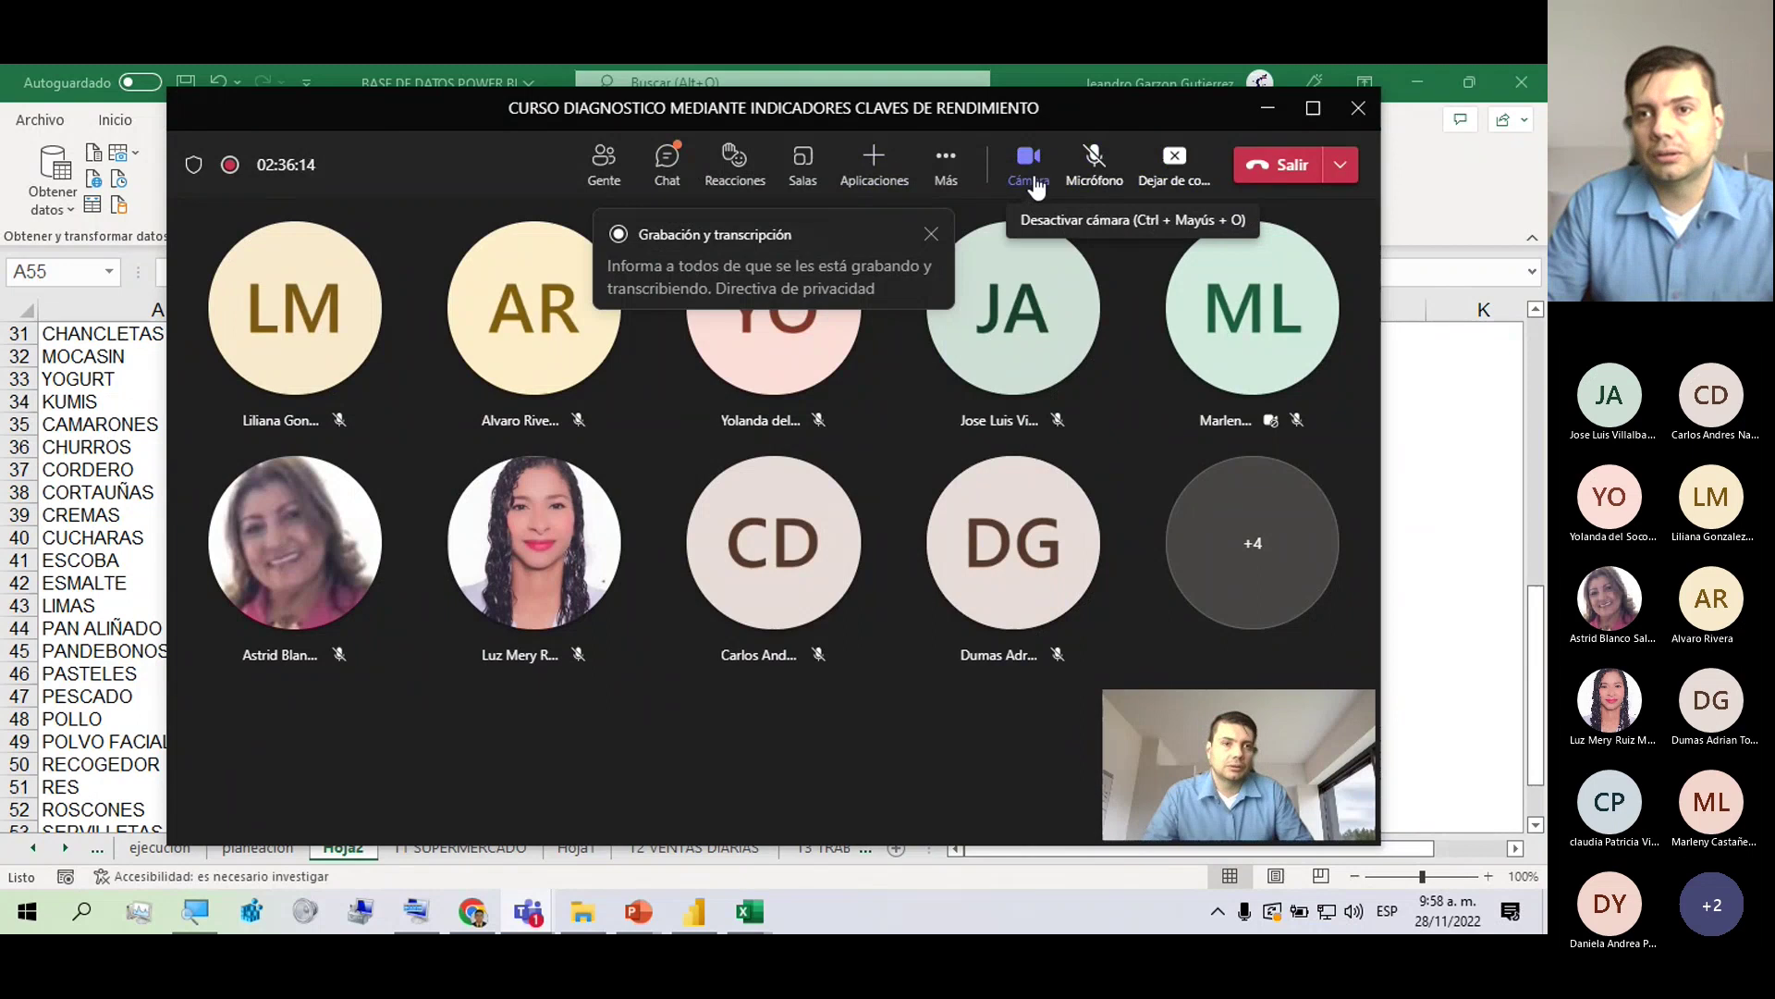
{"action": "left_click", "coordinate": [1172, 165]}
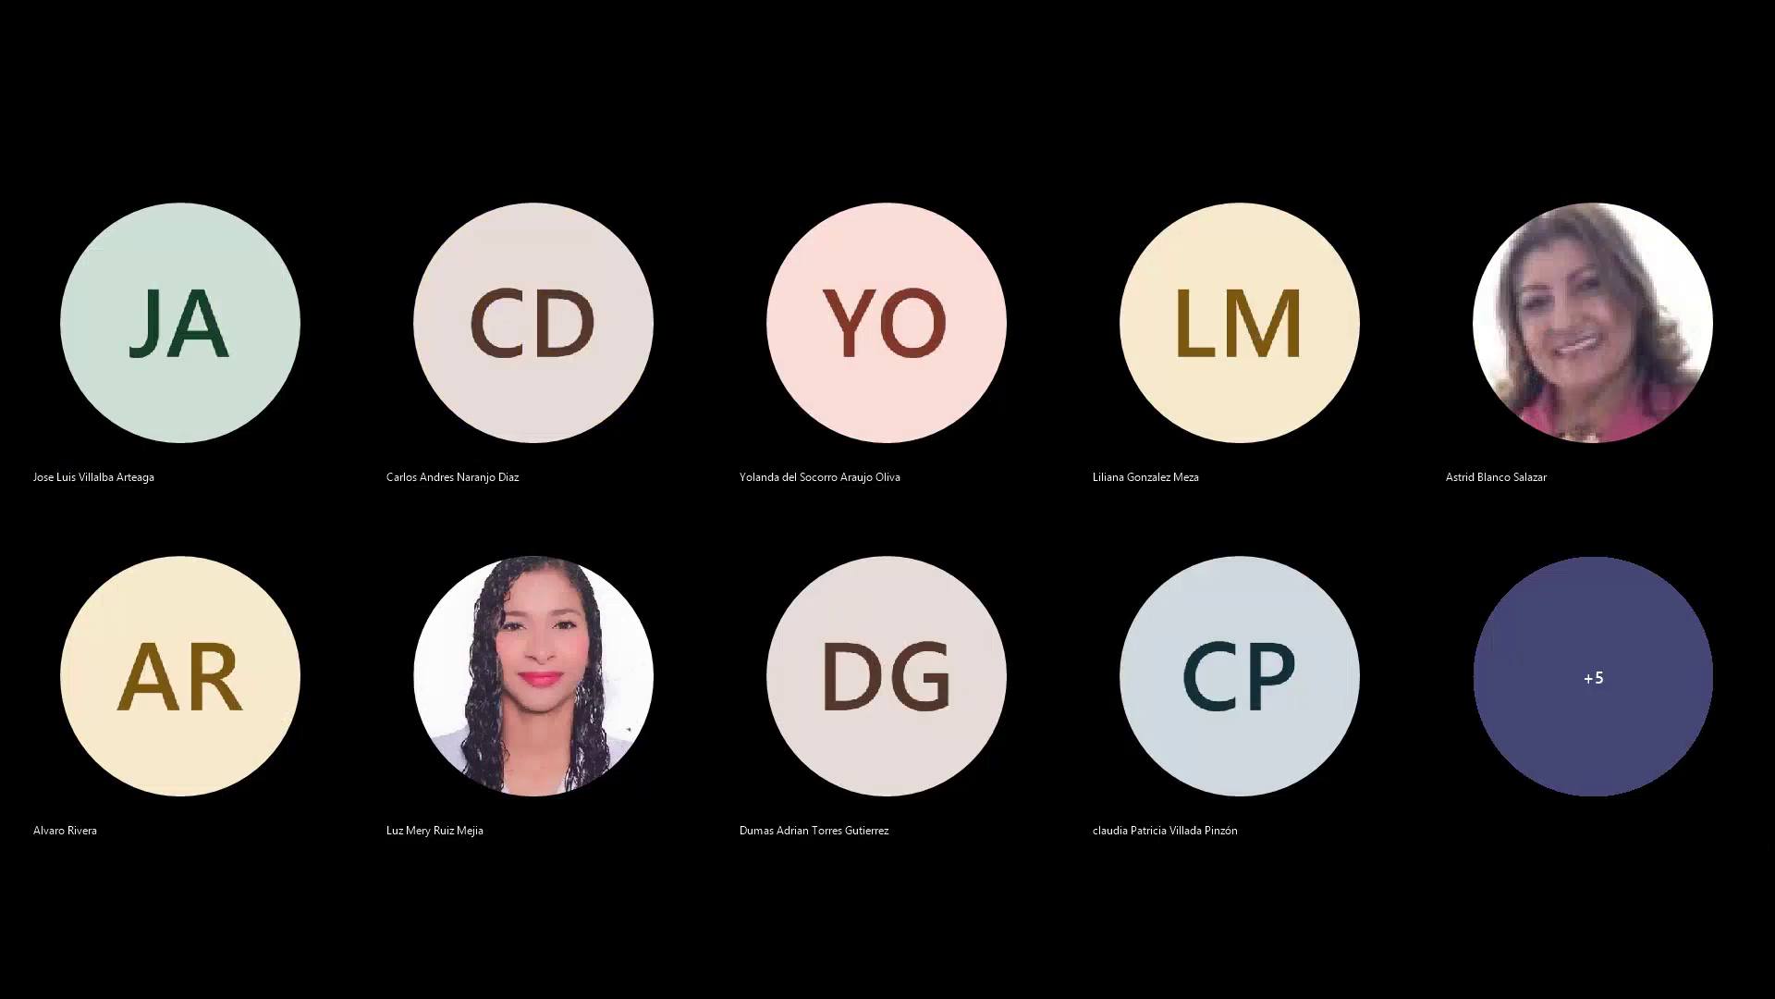
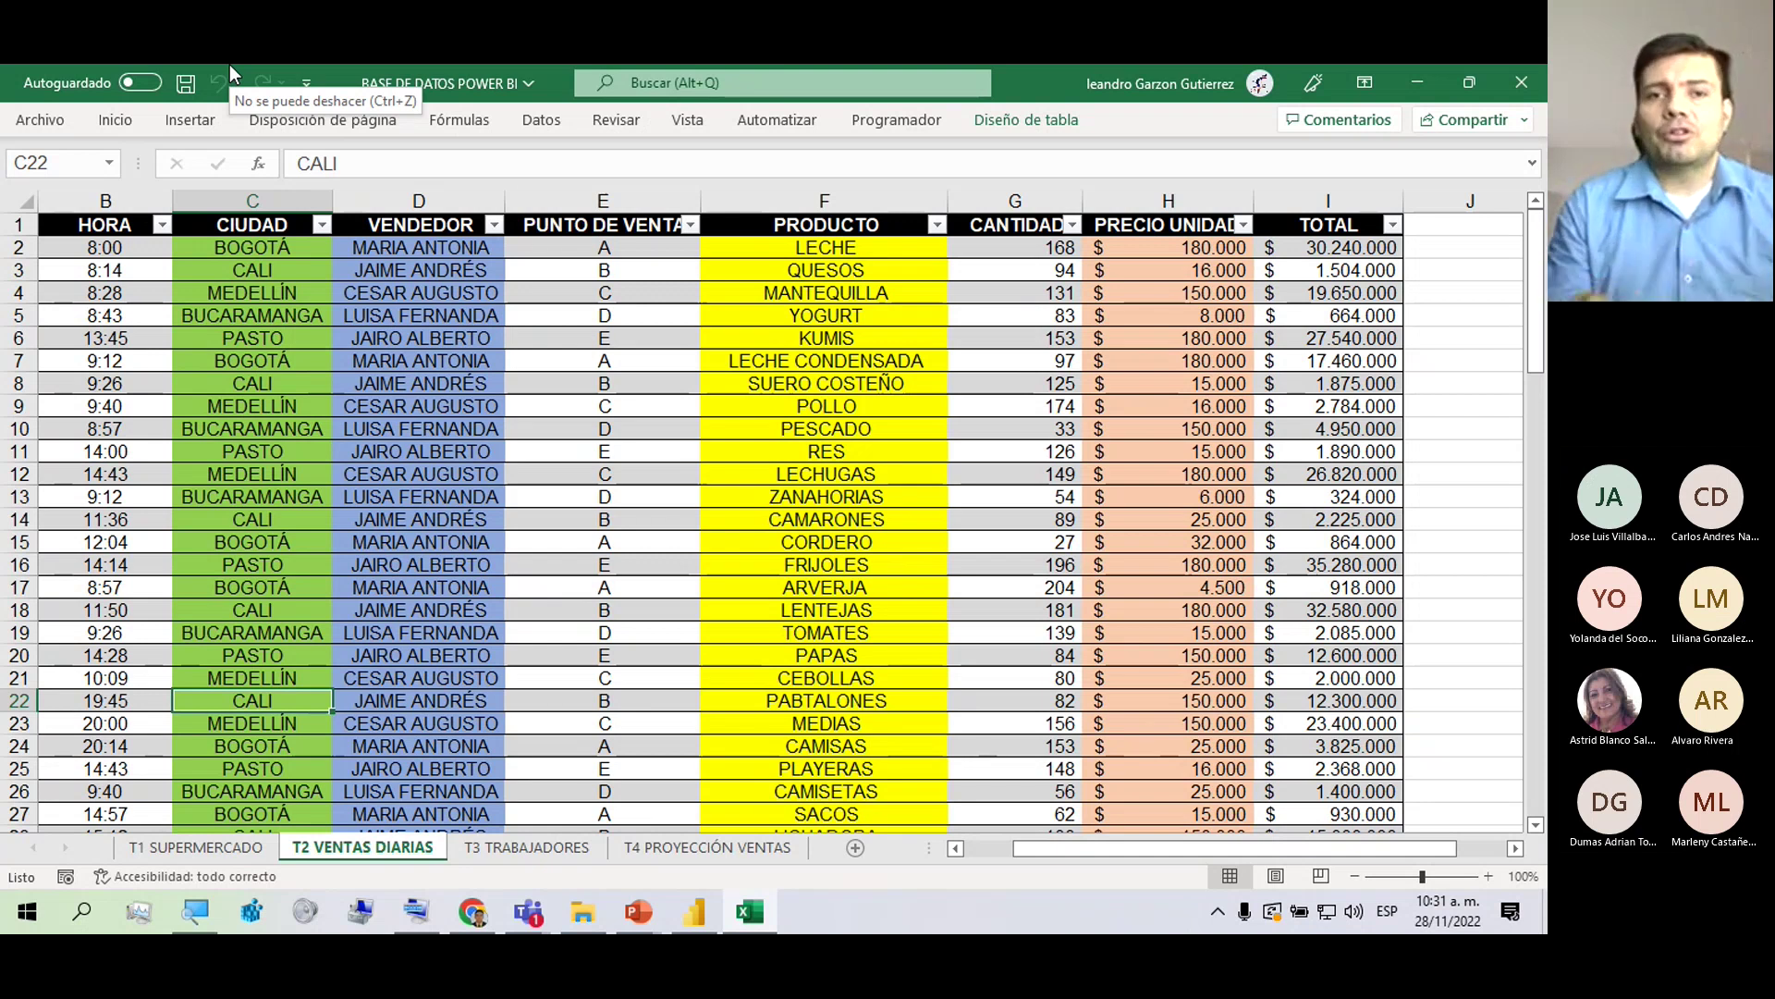
Keep the ribbon permanently expanded while working on the T2 VENTAS DIARIAS sheet.
{"action": "left_click", "coordinate": [128, 122]}
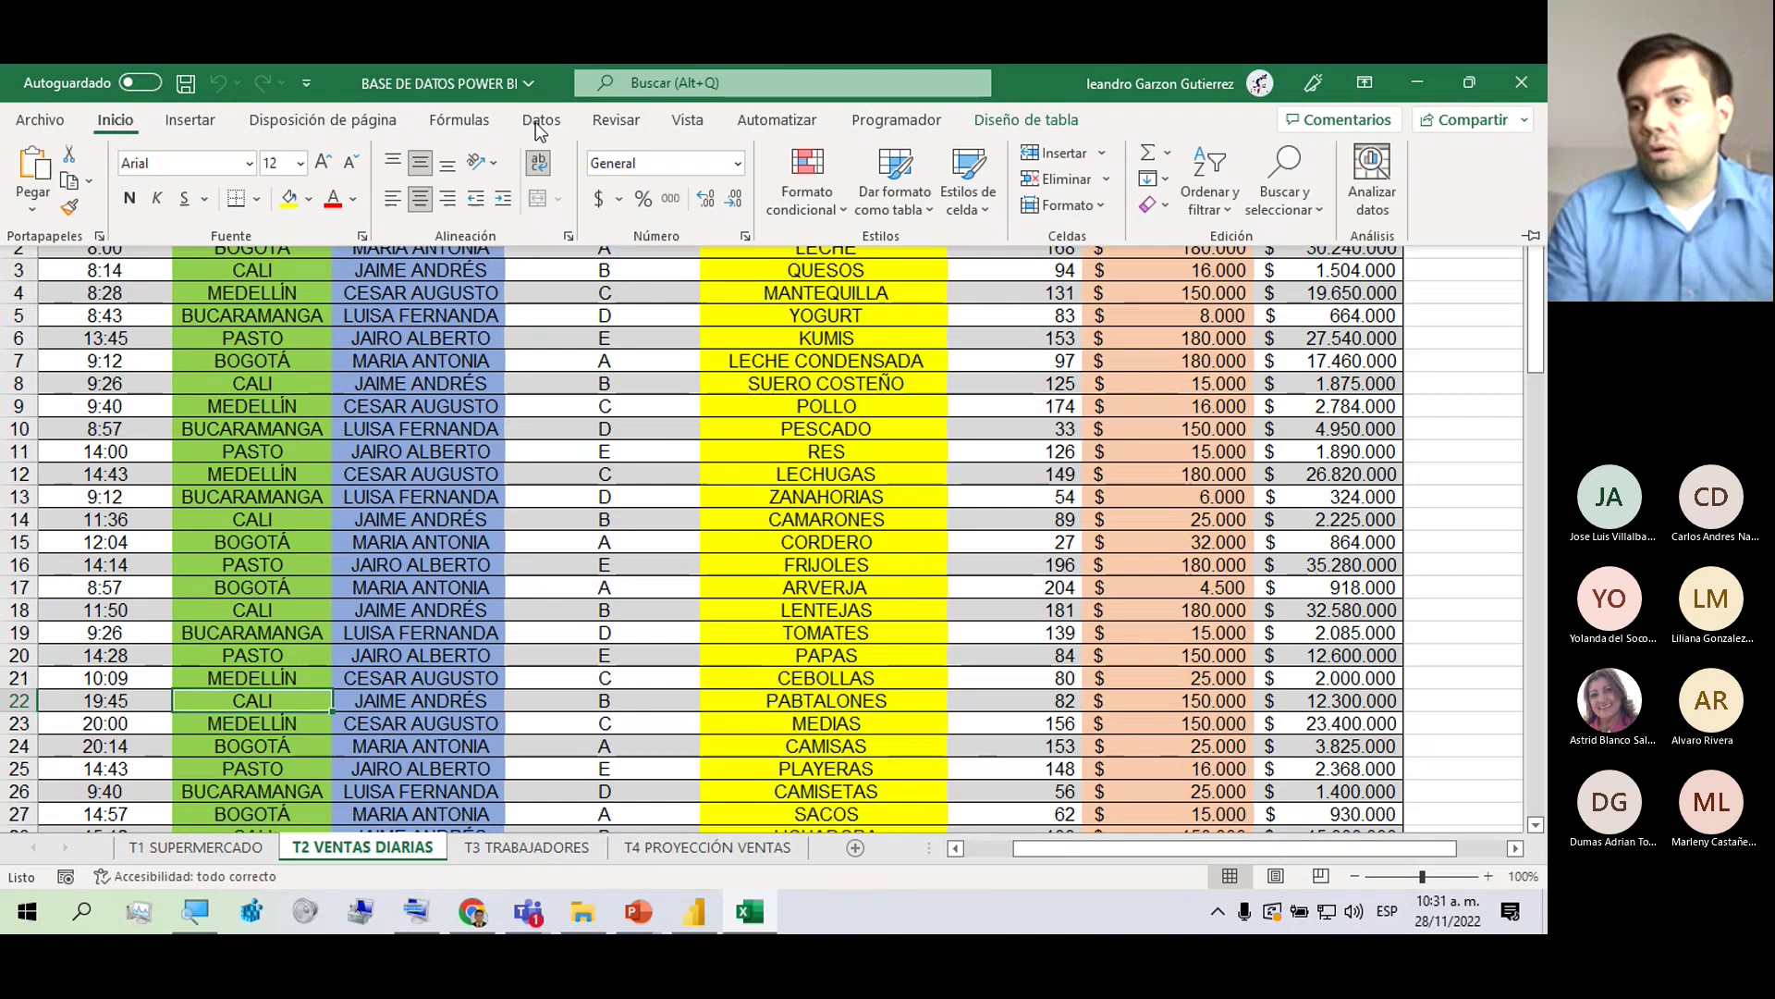
{"action": "left_click", "coordinate": [1545, 252]}
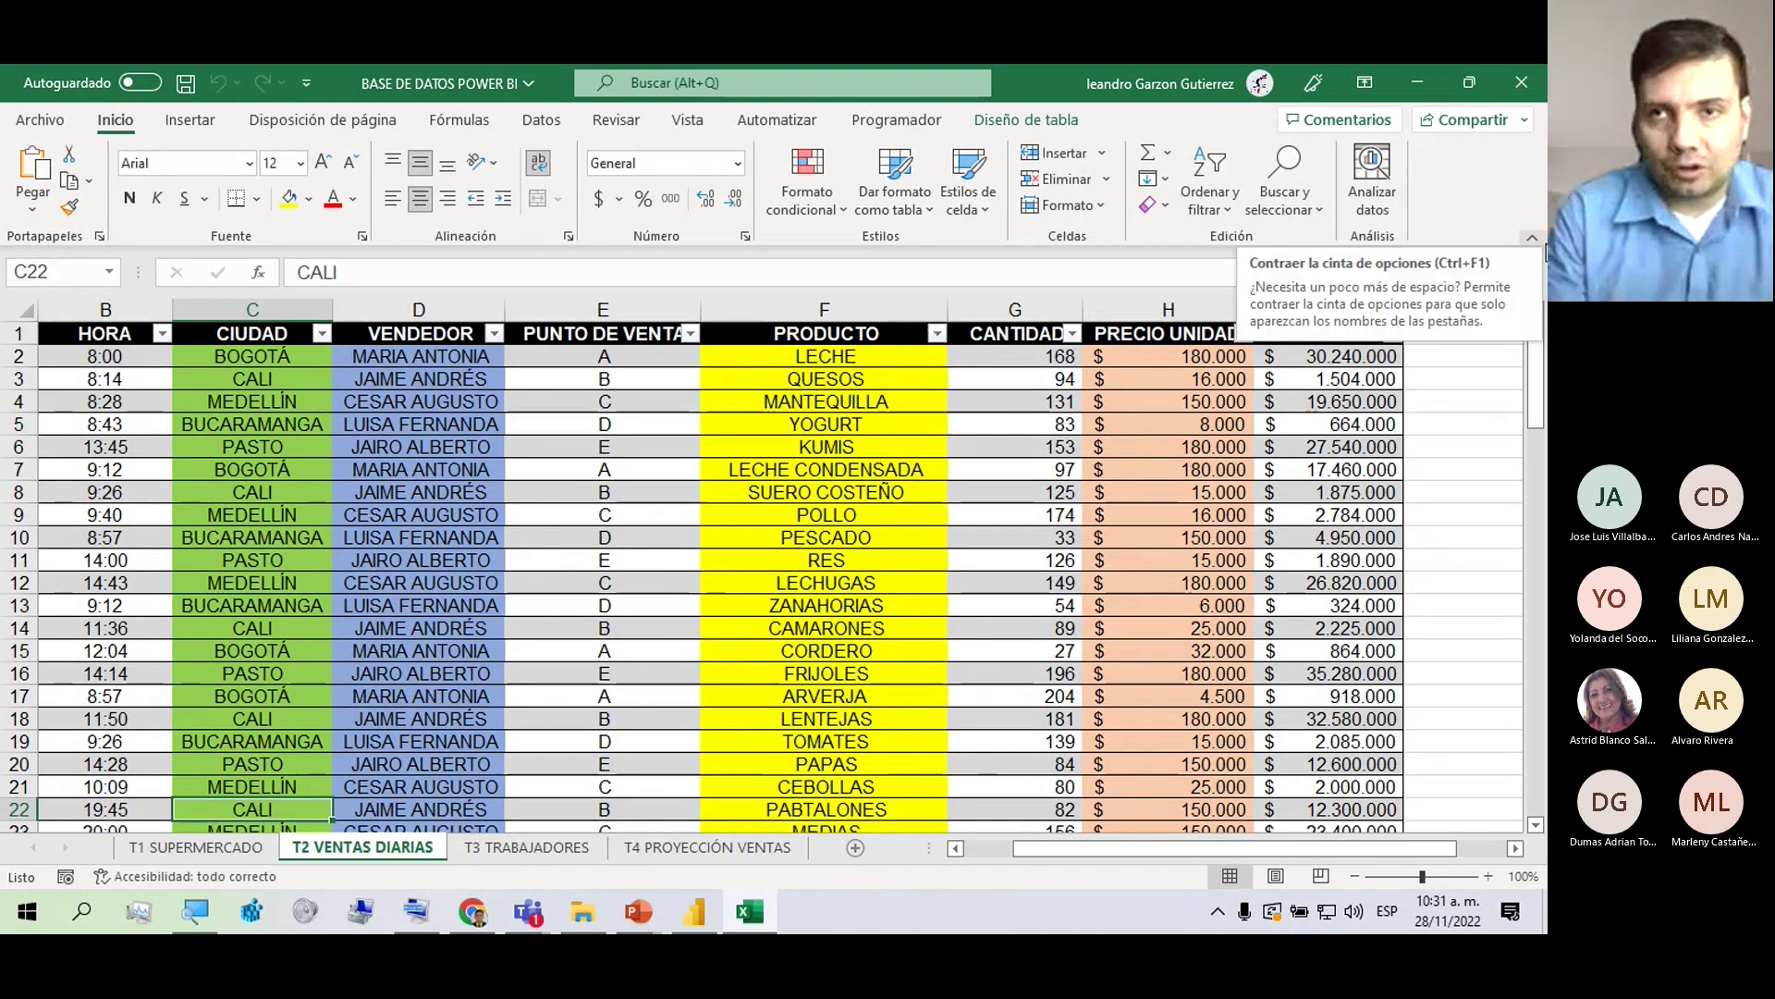
{"action": "left_click", "coordinate": [242, 558]}
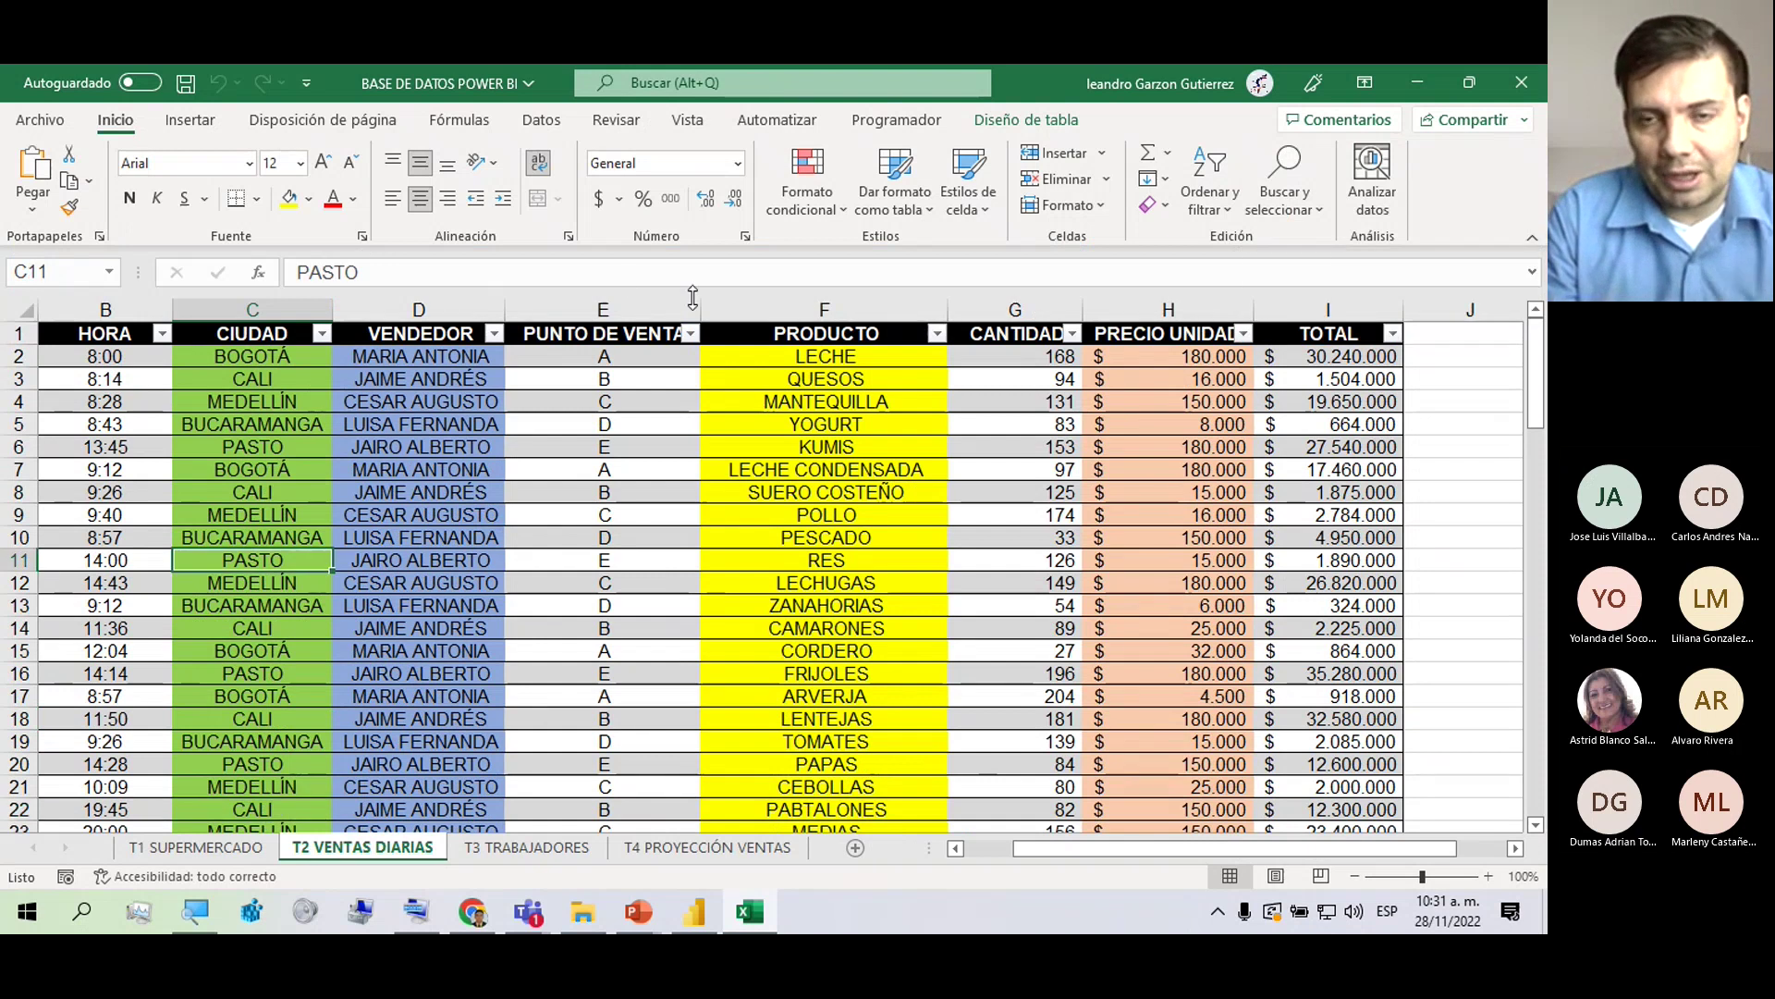
{"action": "left_click", "coordinate": [719, 650]}
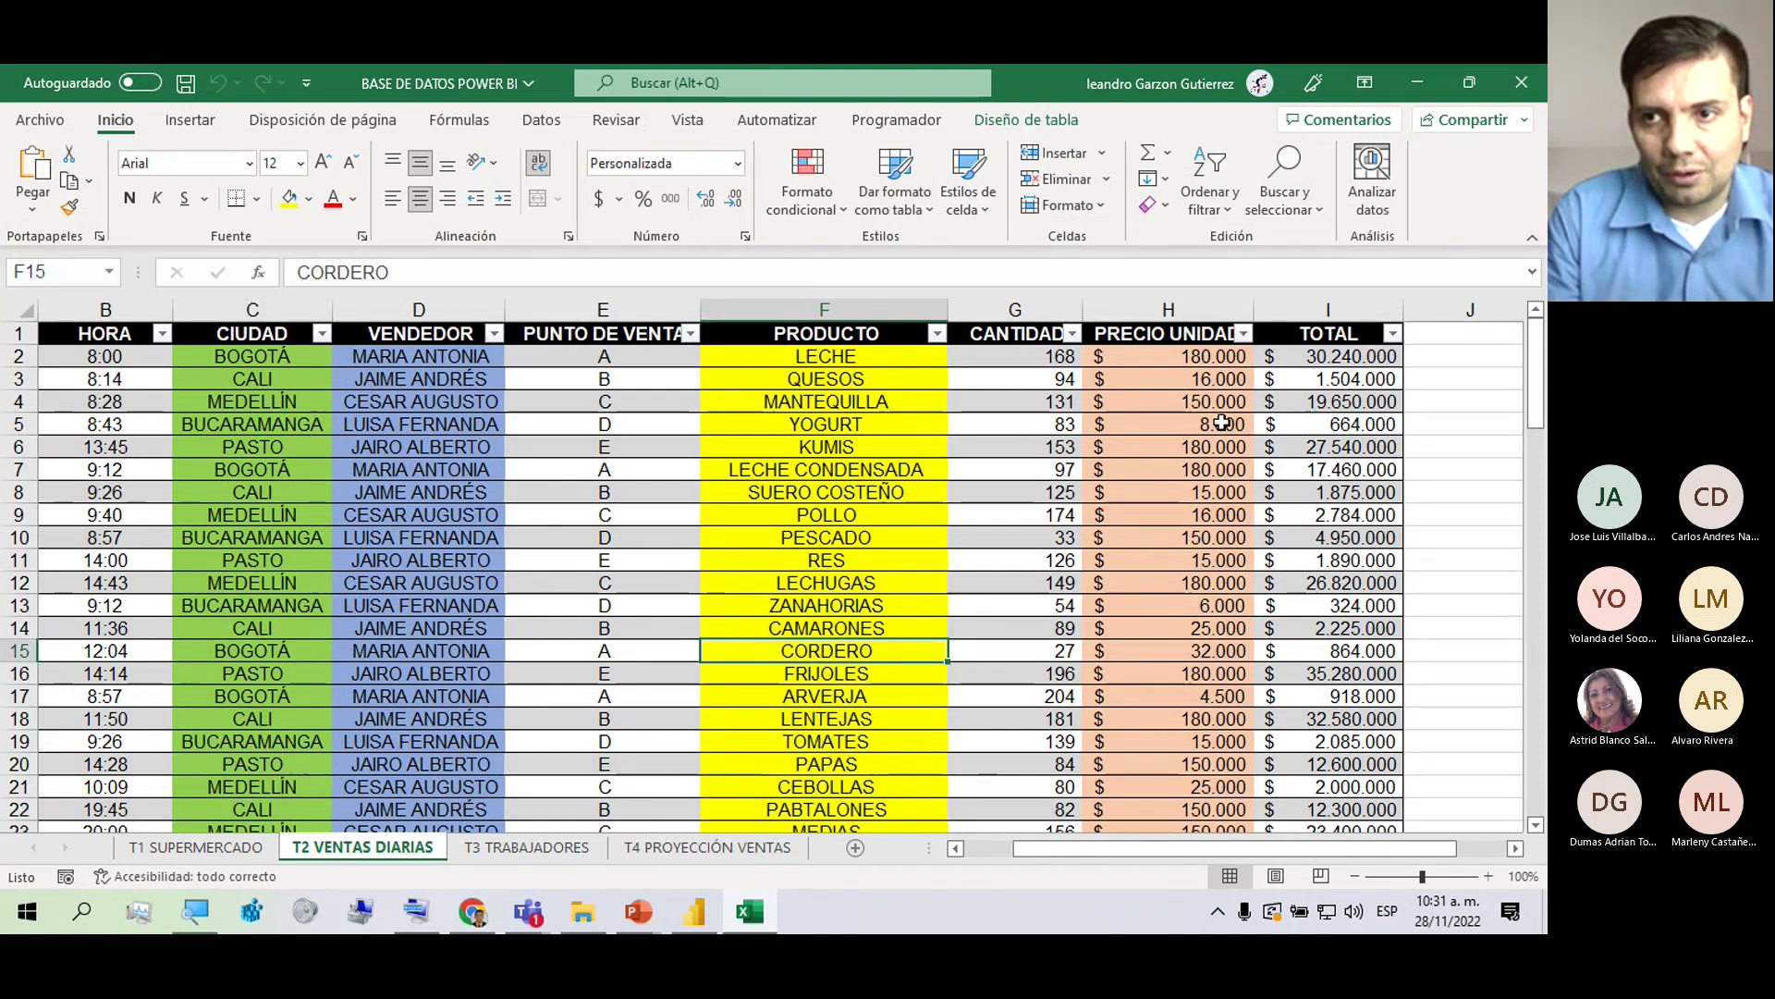
{"action": "left_click", "coordinate": [1466, 447]}
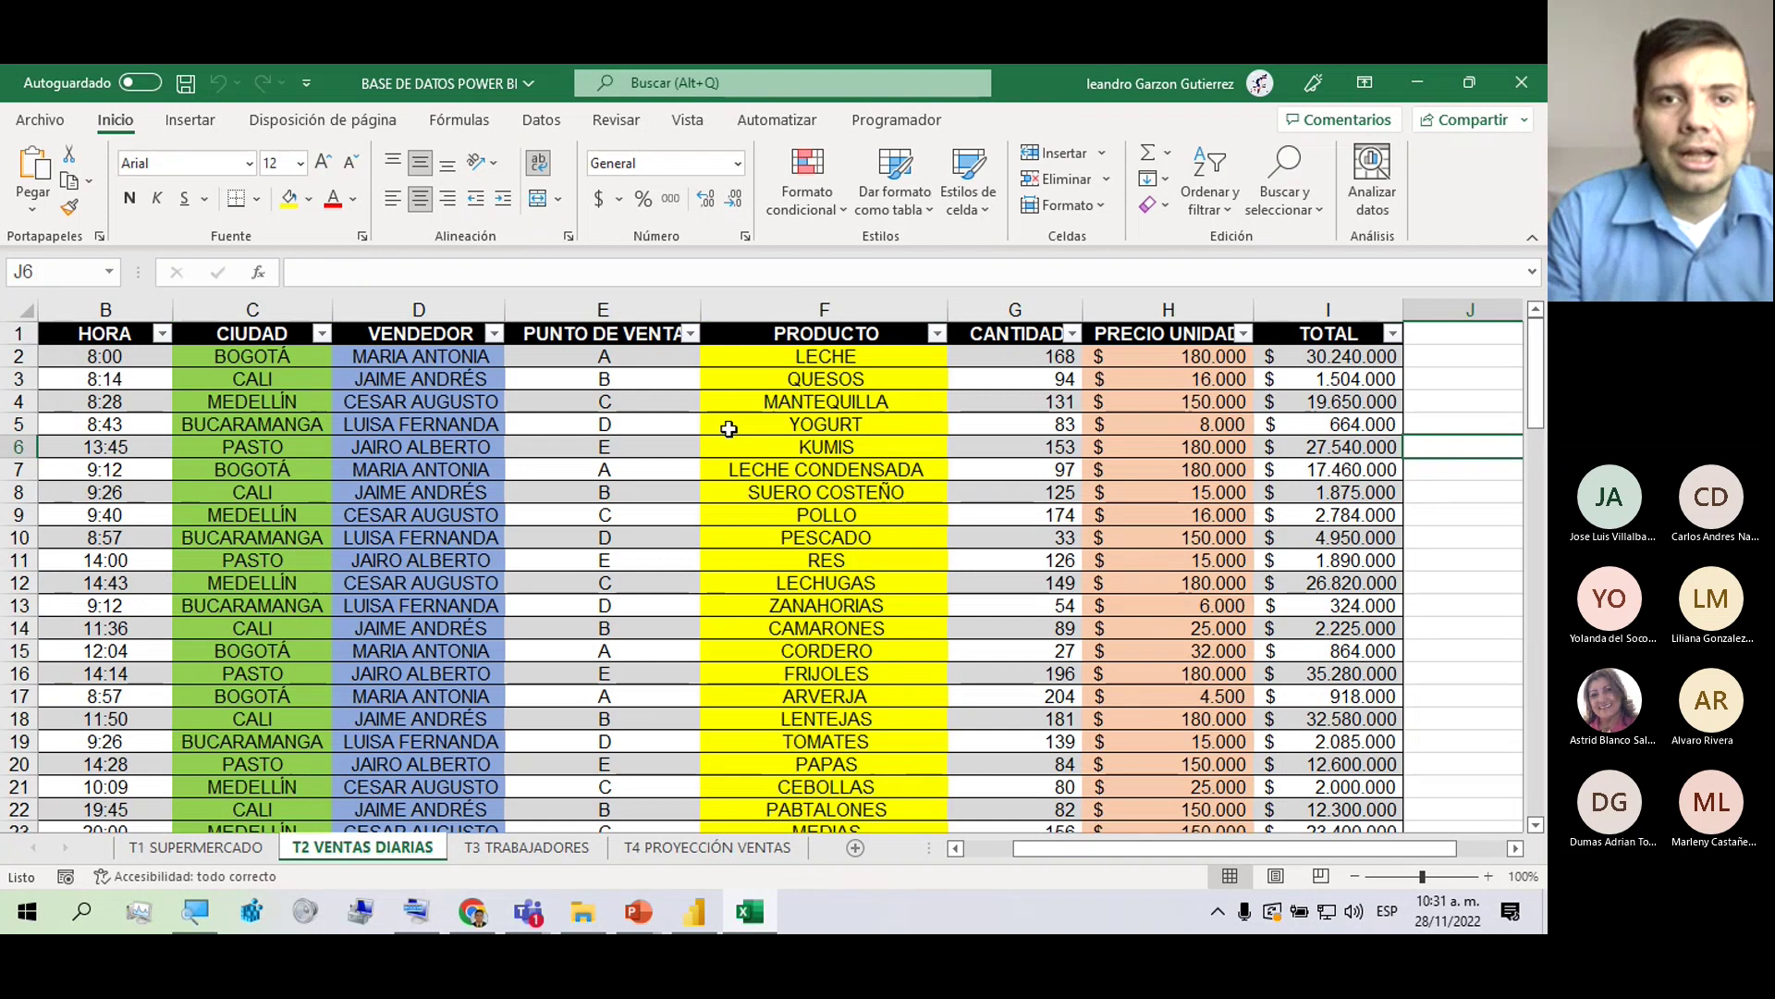
Try to manage the COM add-ins by choosing Complementos COM in the Excel add-in options and accepting the dialog.
{"action": "right_click", "coordinate": [247, 134]}
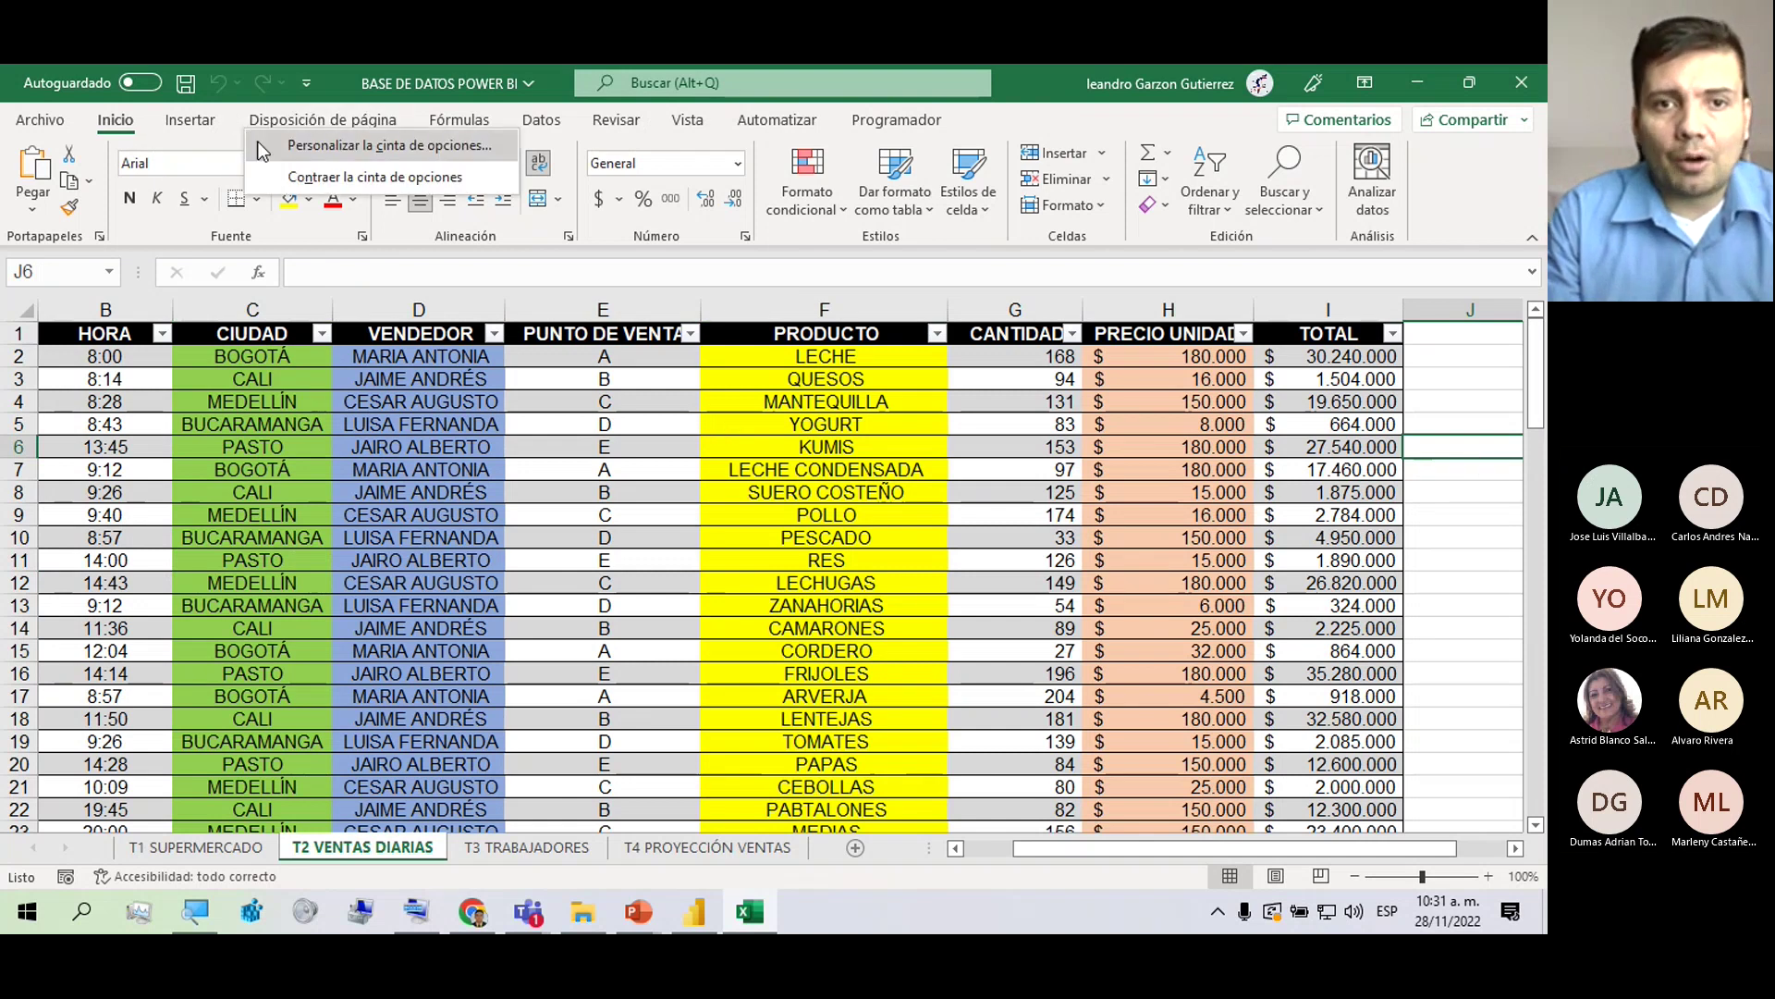
{"action": "key", "text": "Escape"}
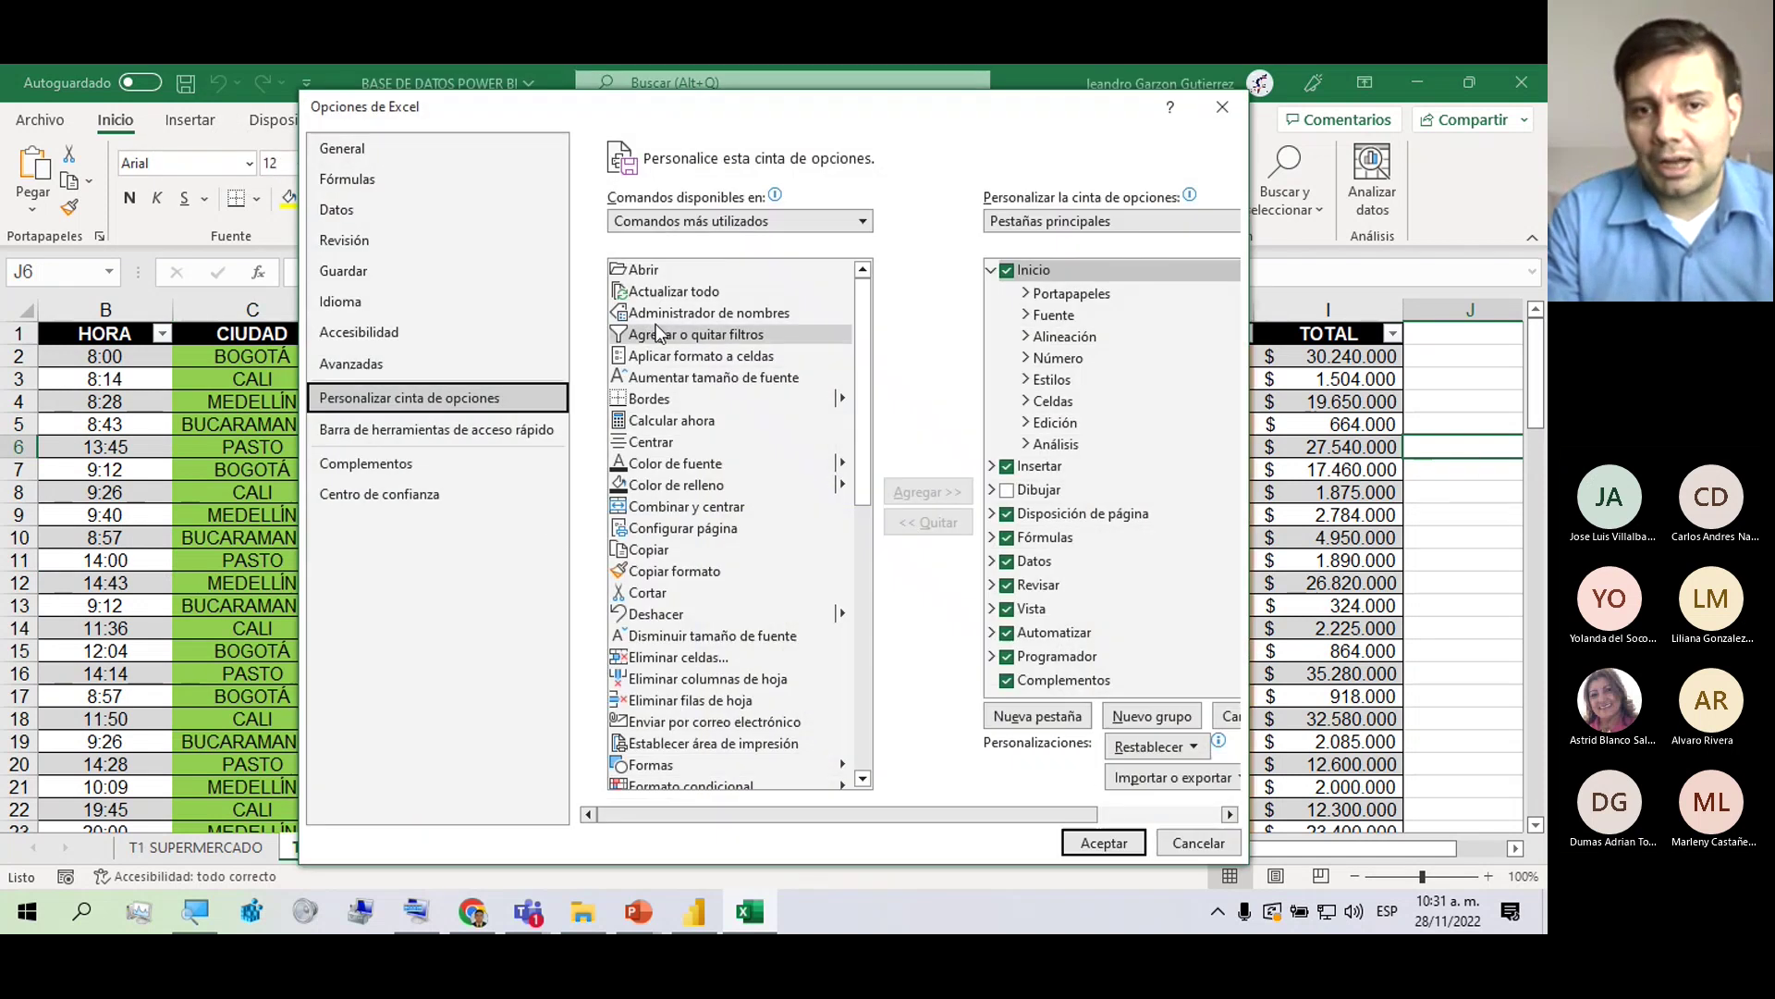
{"action": "left_click", "coordinate": [400, 467]}
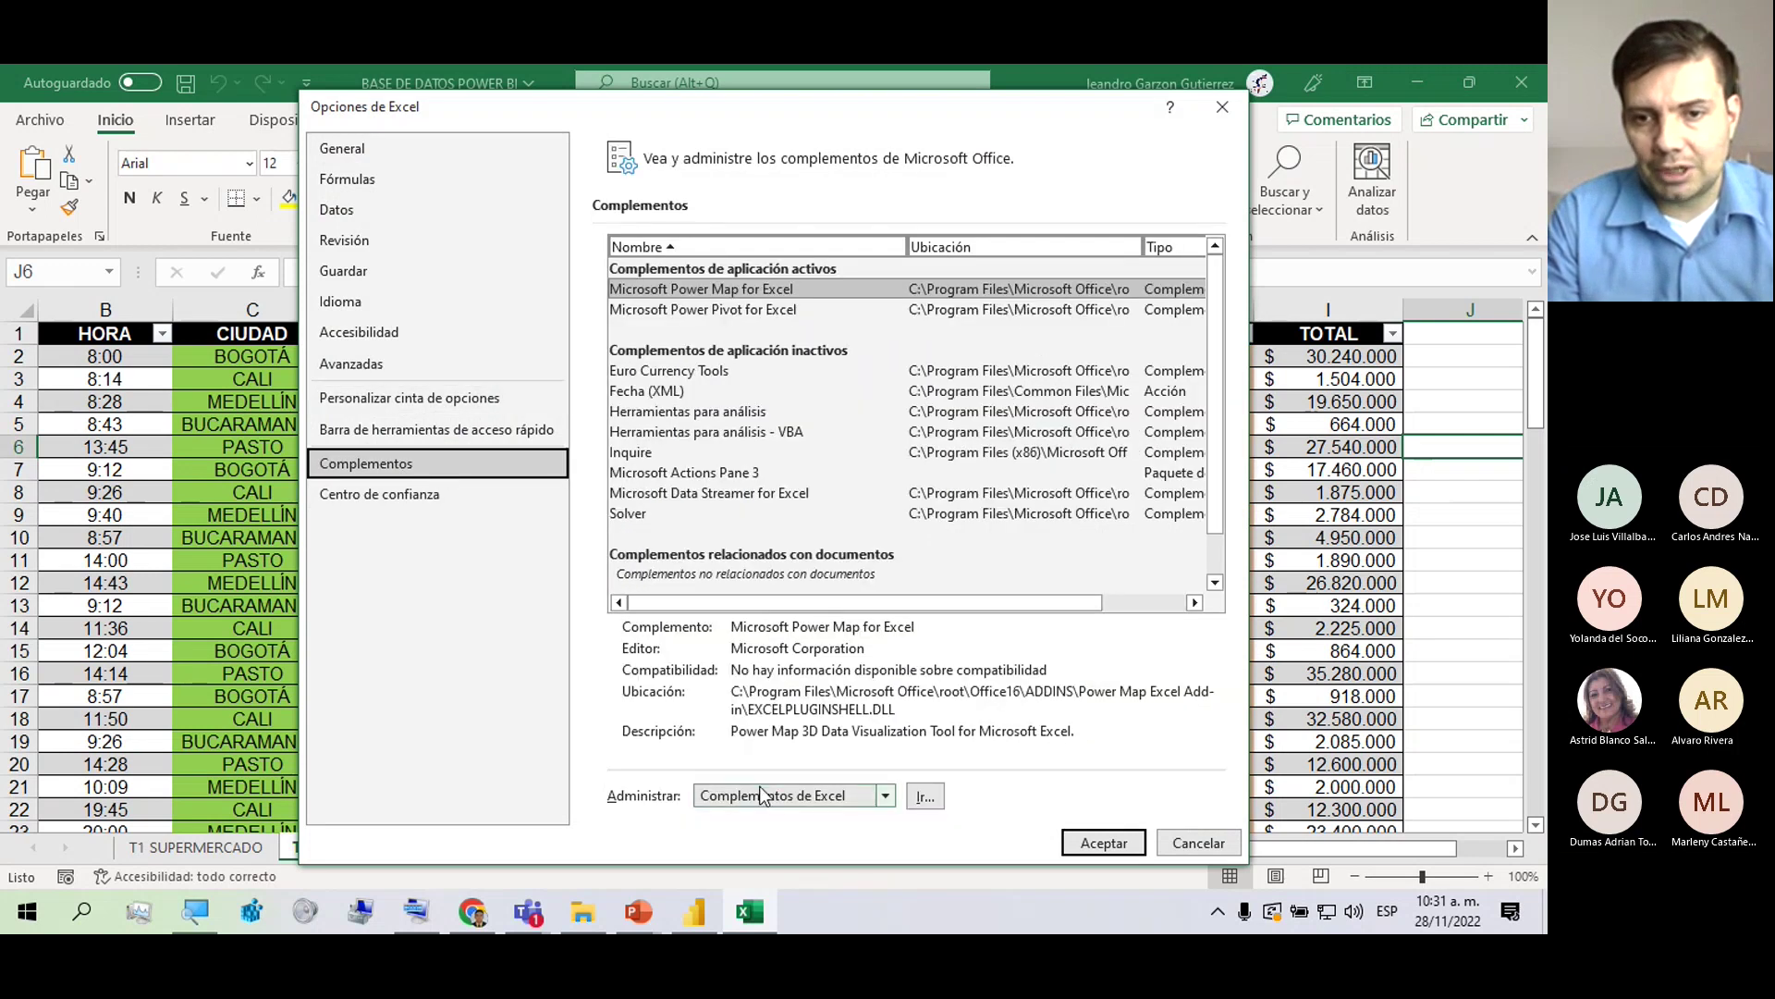
{"action": "left_click", "coordinate": [879, 801]}
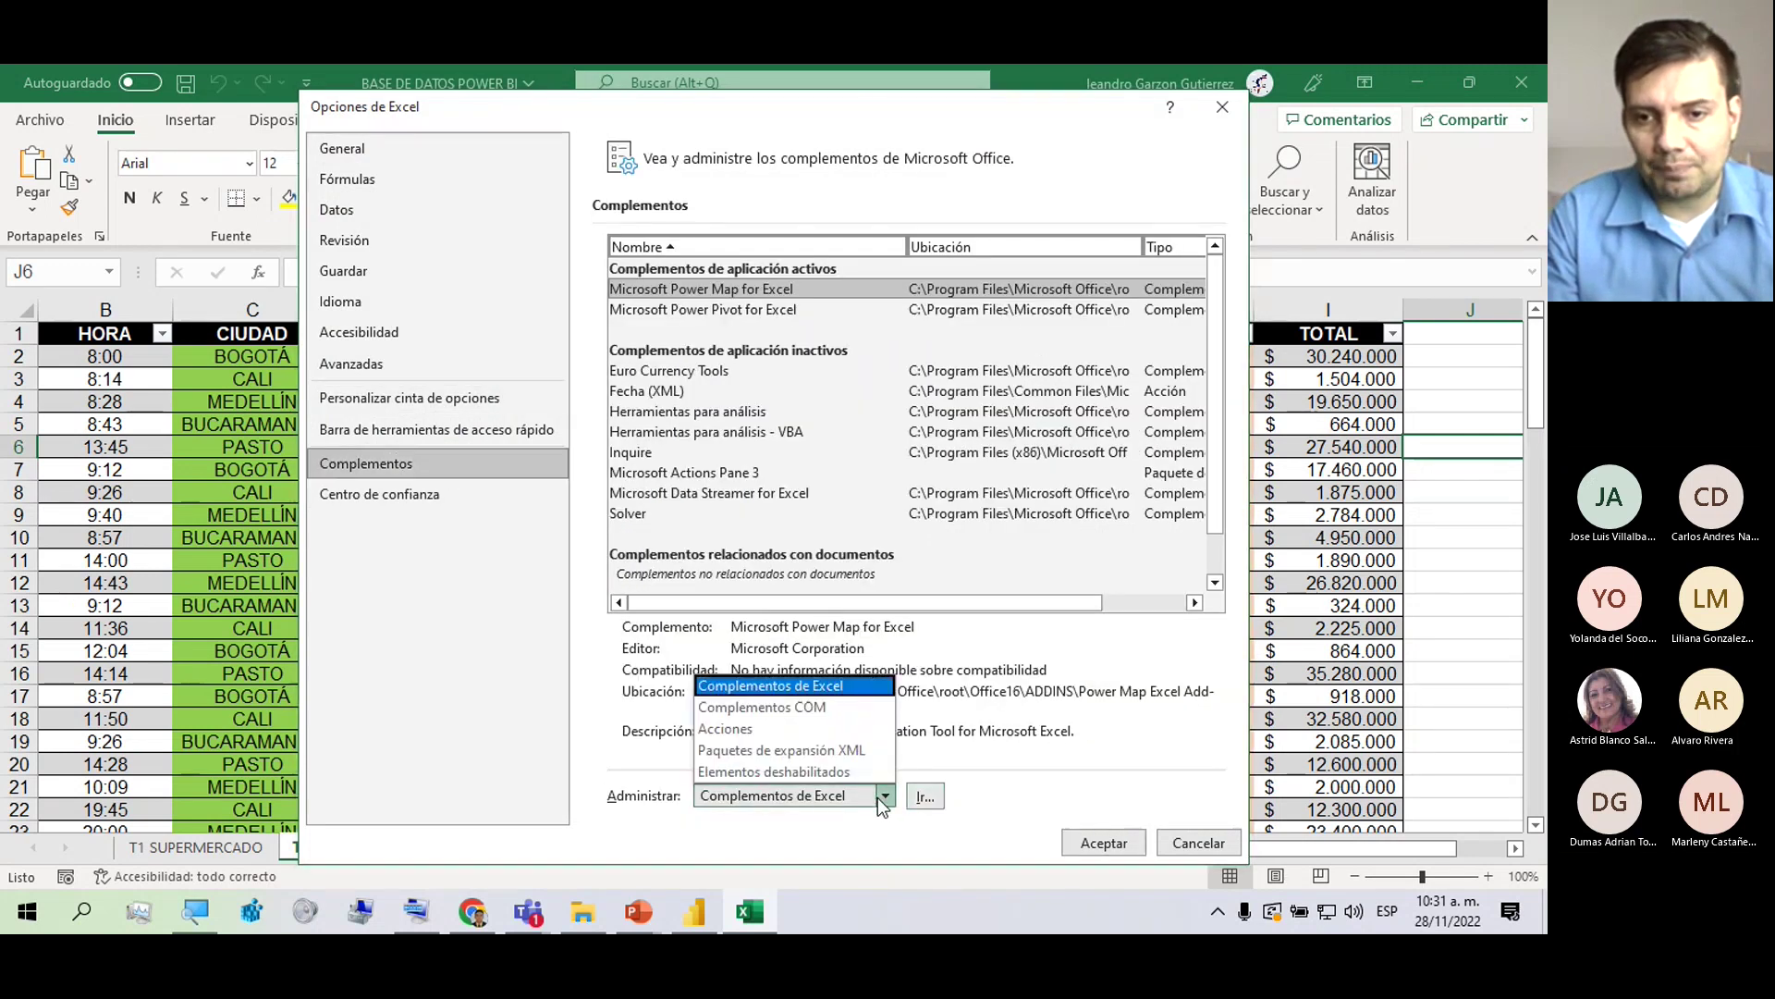
{"action": "left_click", "coordinate": [823, 707]}
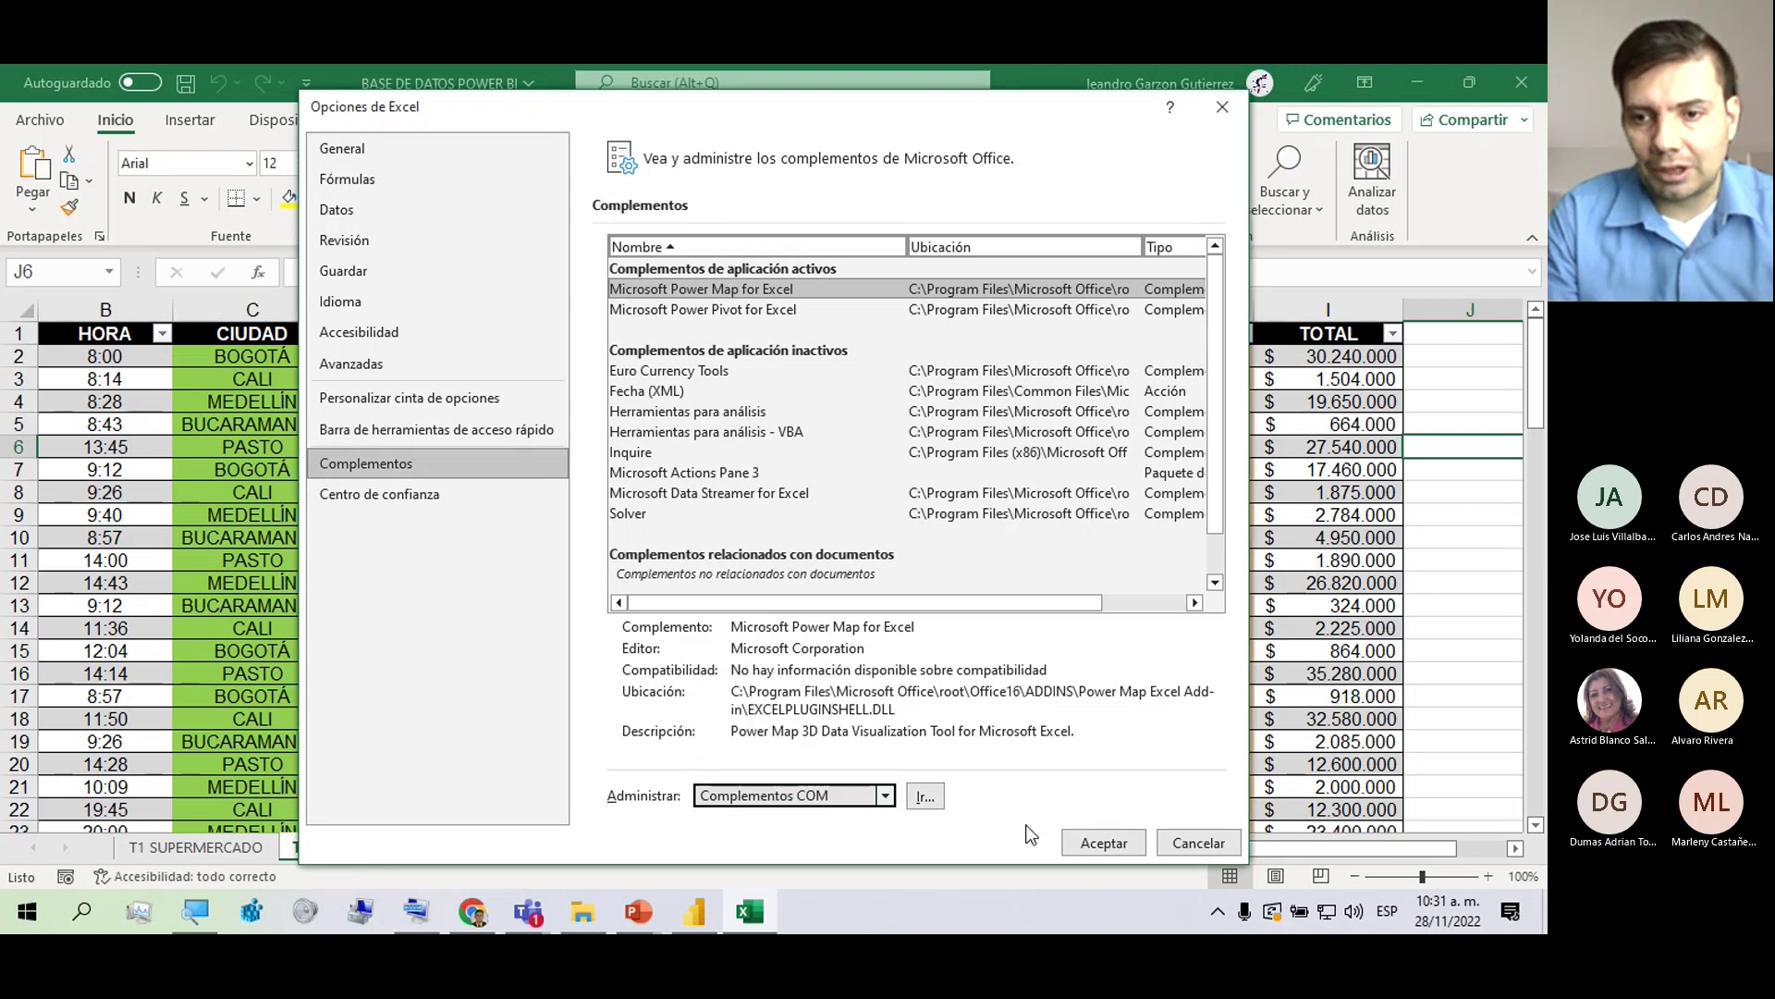
{"action": "left_click", "coordinate": [1089, 848]}
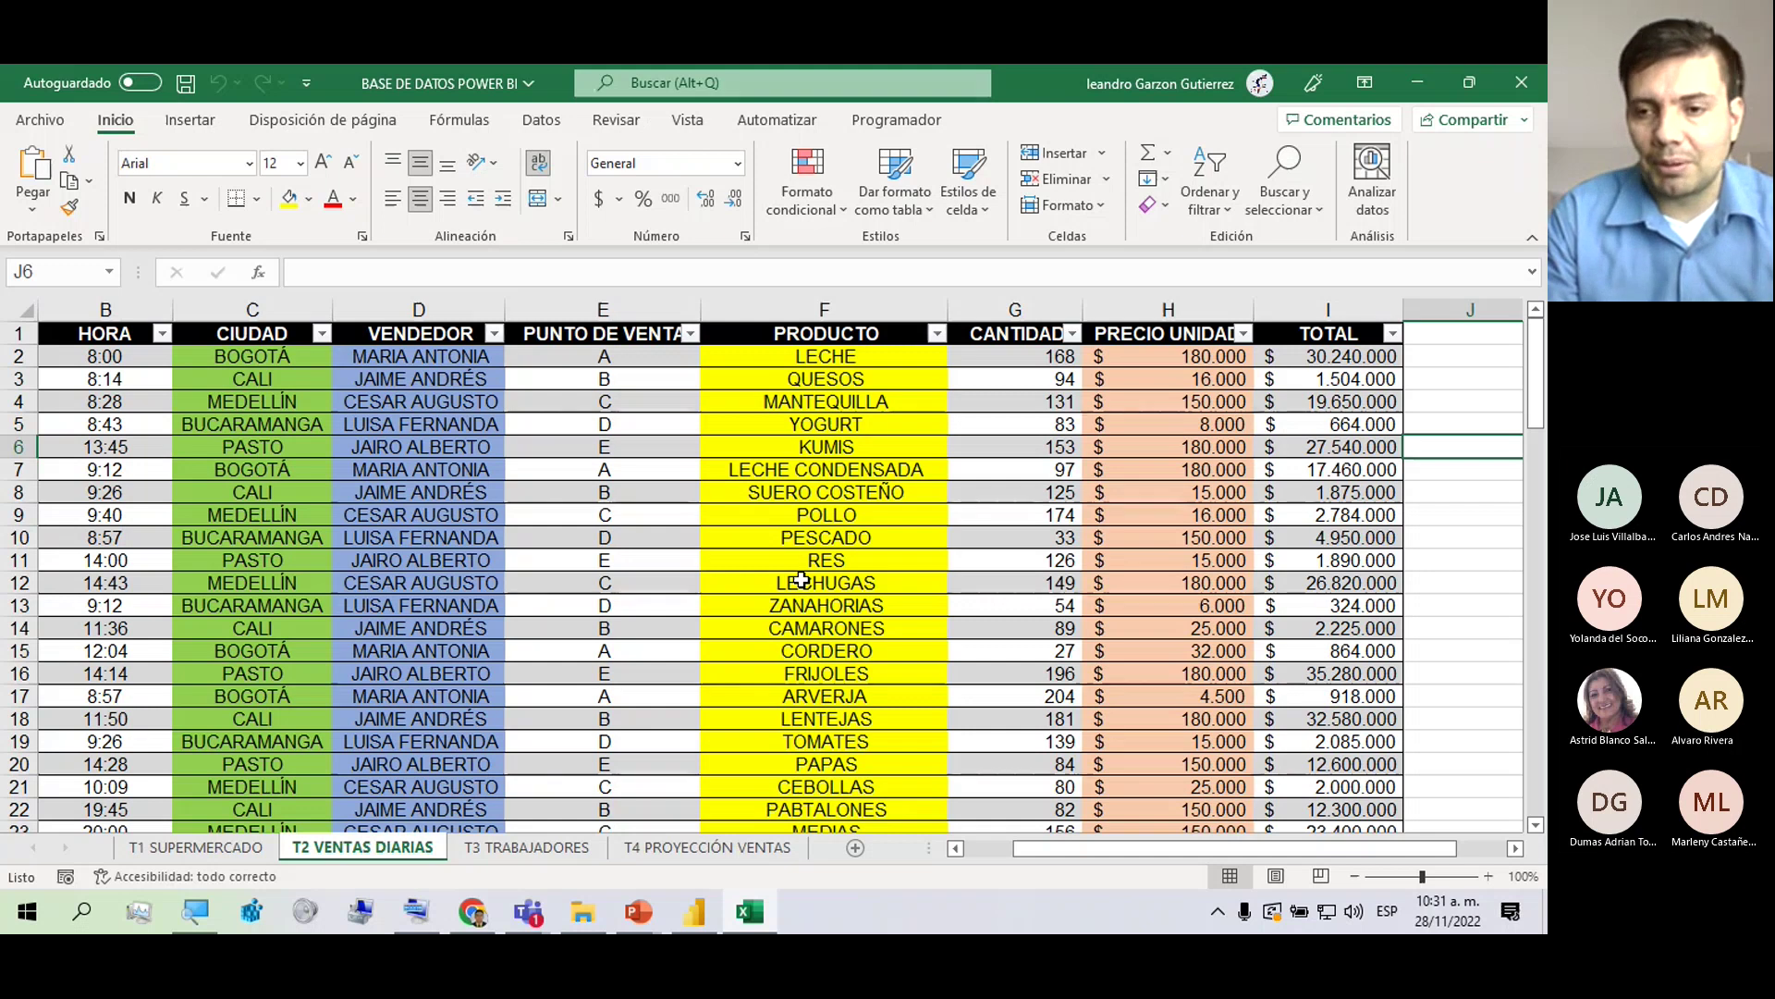
Open the COM add-ins manager from the Excel add-in options and accept it with Microsoft Power Map and Power Pivot for Excel enabled.
{"action": "left_click", "coordinate": [584, 553]}
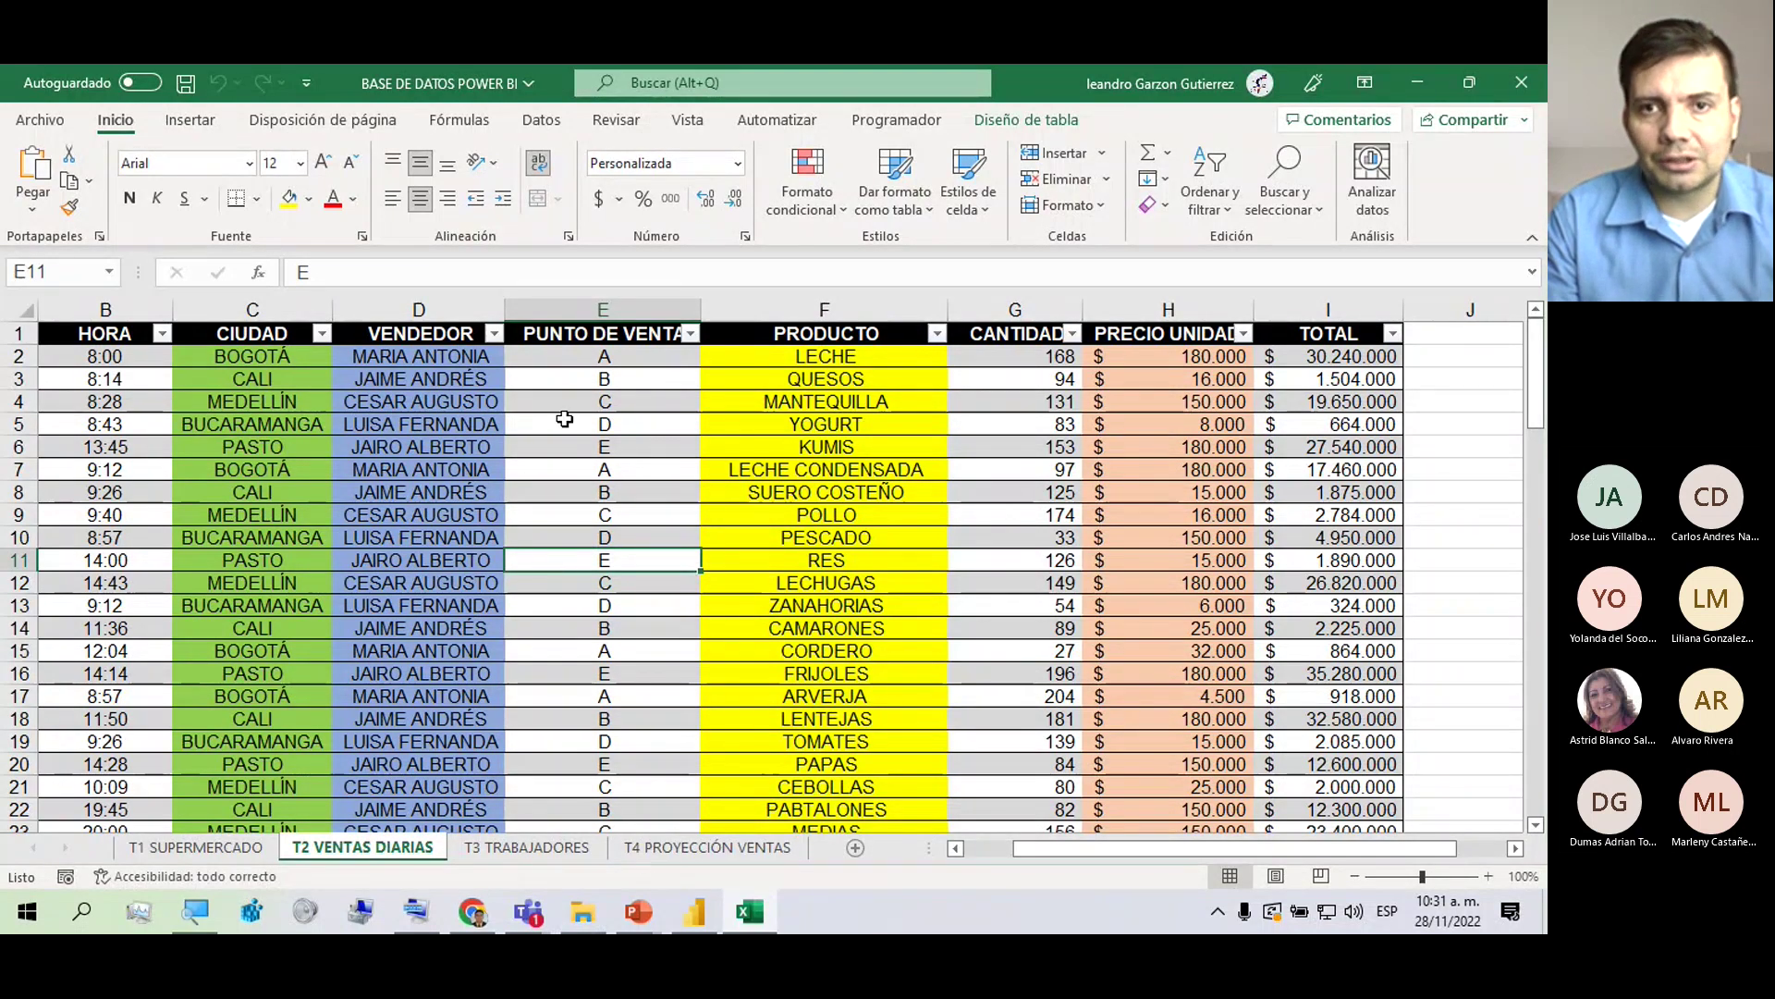
{"action": "right_click", "coordinate": [577, 155]}
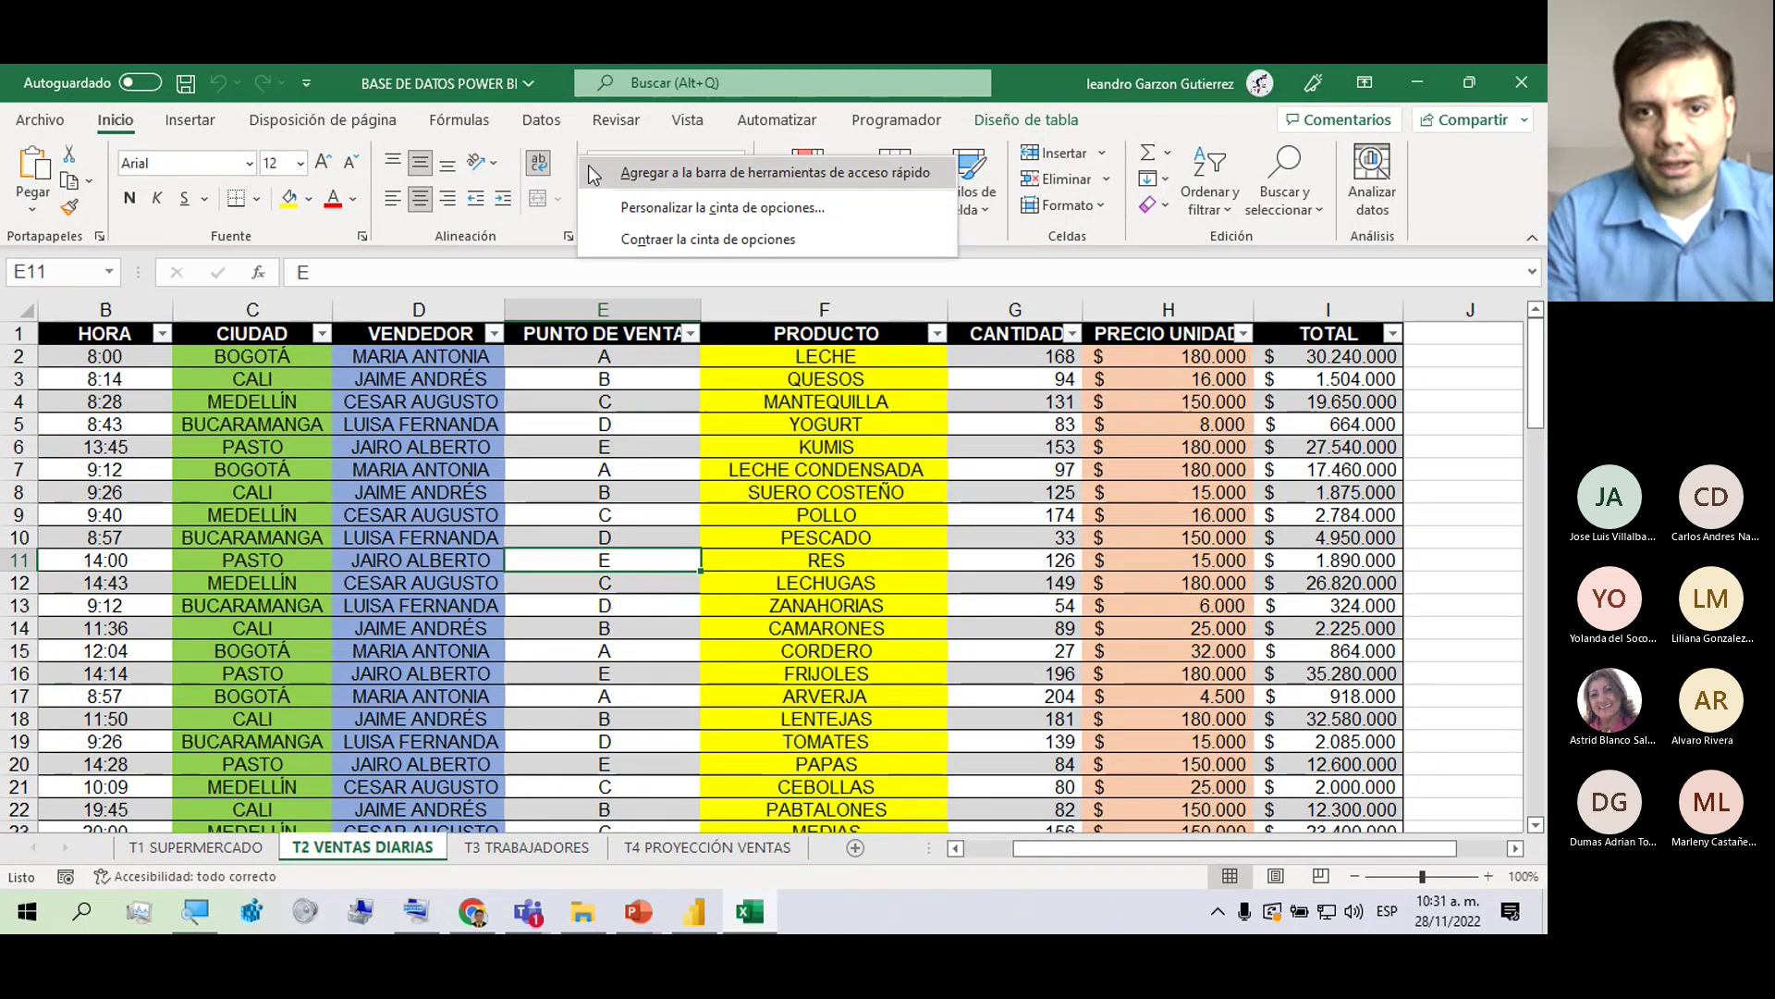
{"action": "key", "text": "Escape"}
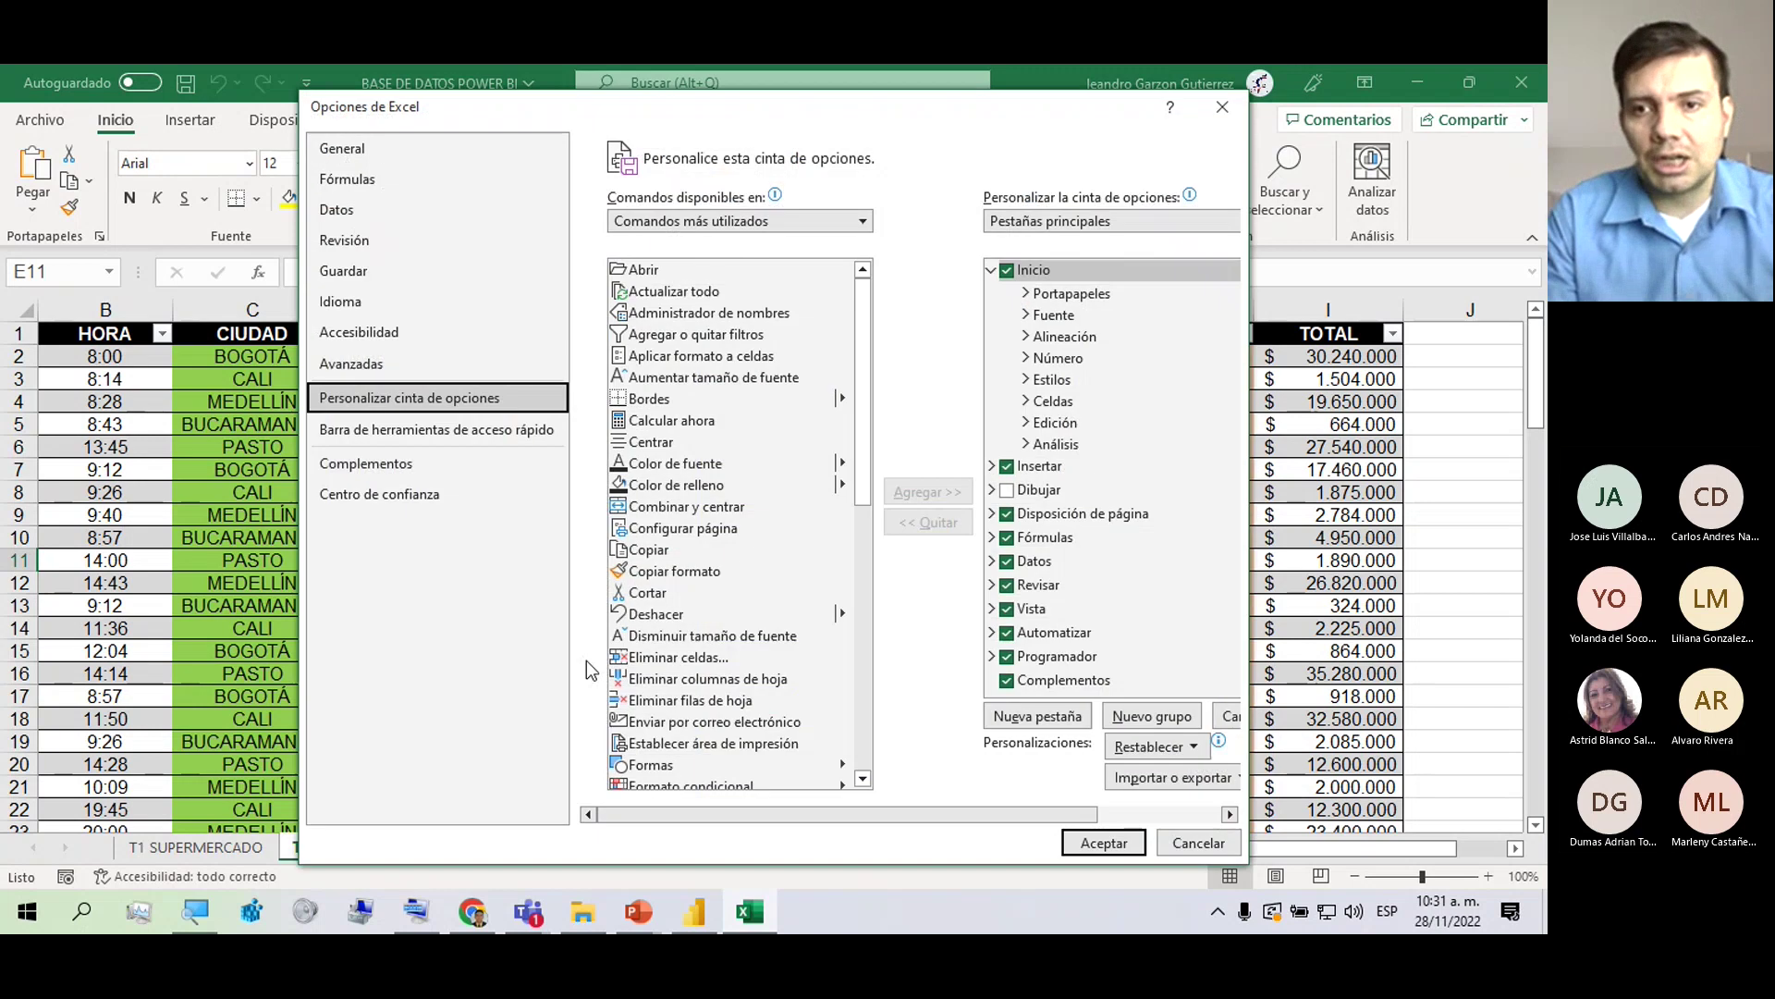
{"action": "left_click", "coordinate": [420, 490]}
{"action": "left_click", "coordinate": [426, 466]}
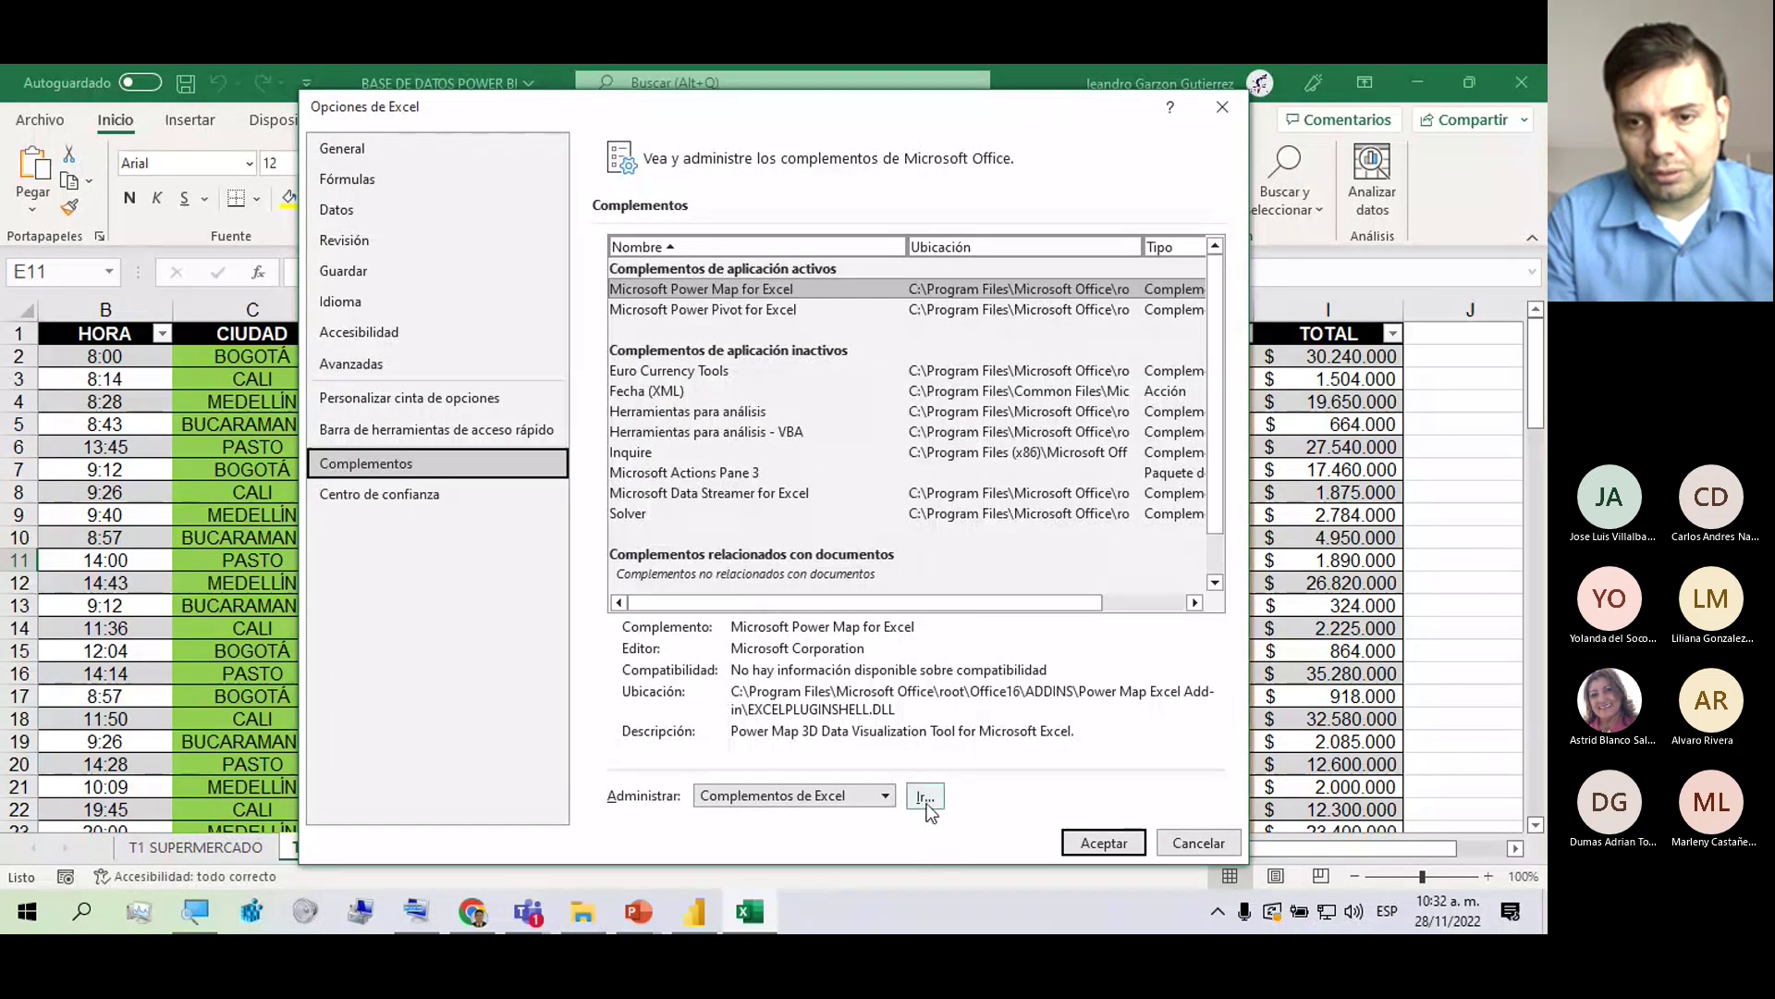
{"action": "left_click", "coordinate": [884, 795]}
{"action": "left_click", "coordinate": [738, 706]}
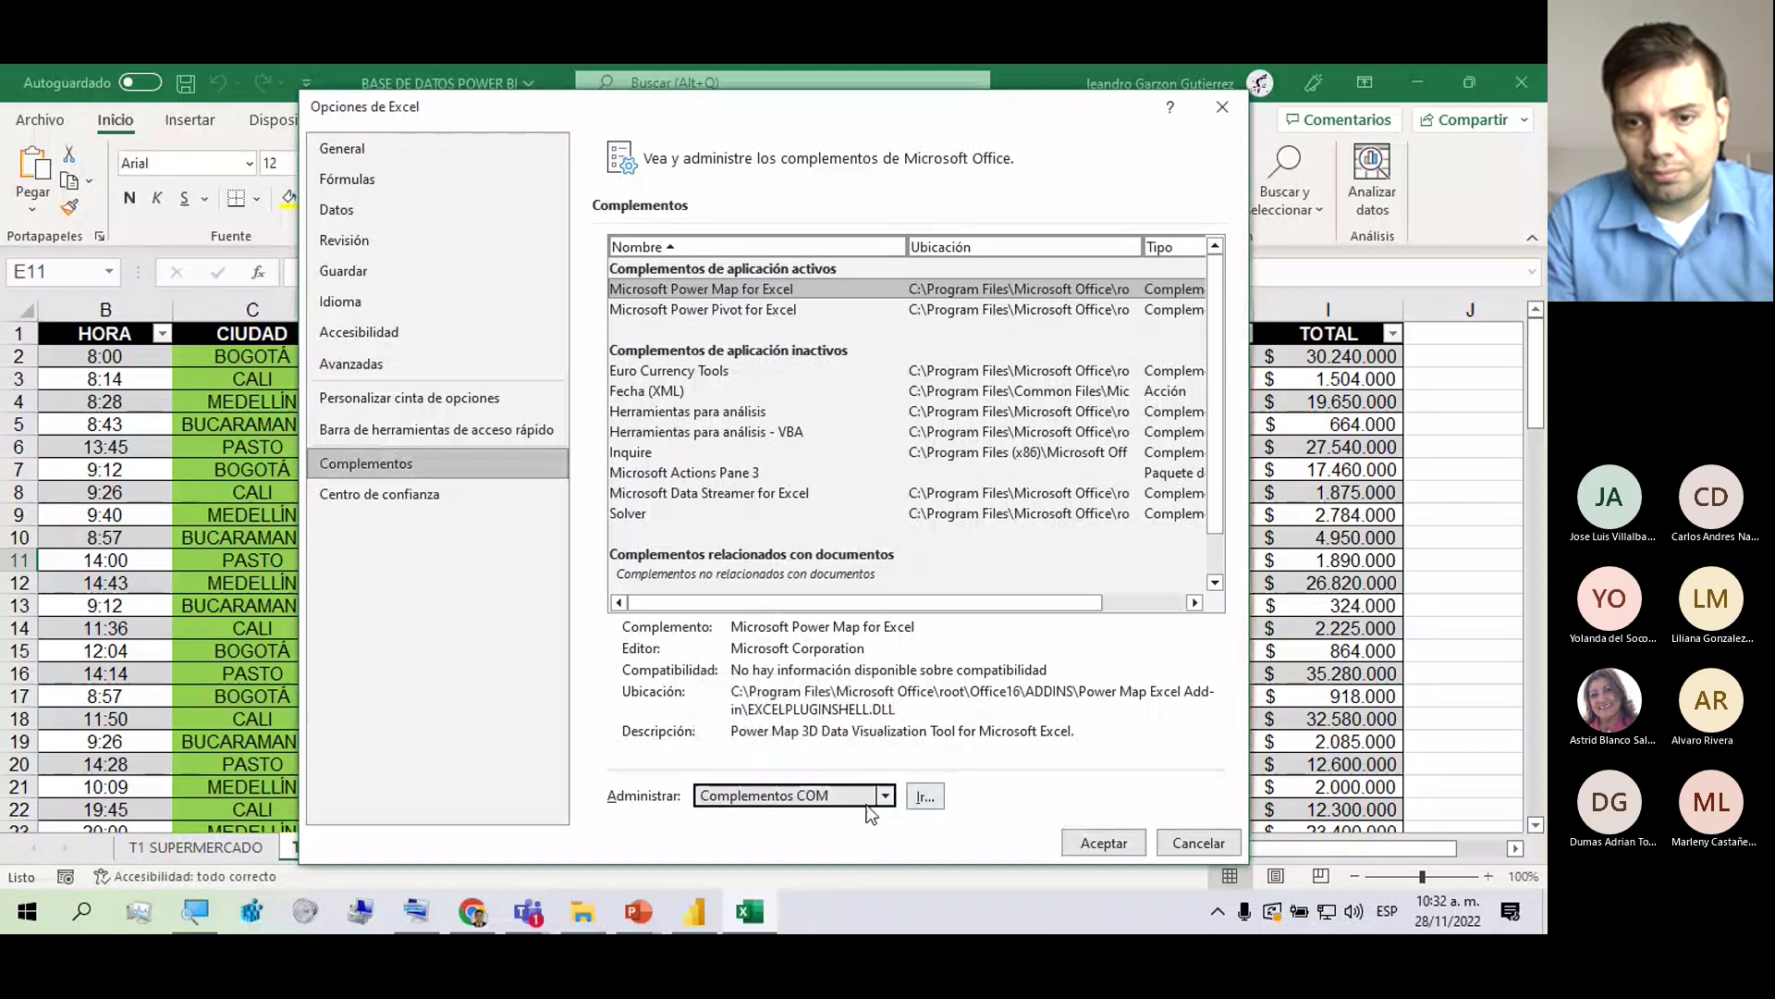
{"action": "left_click", "coordinate": [923, 797]}
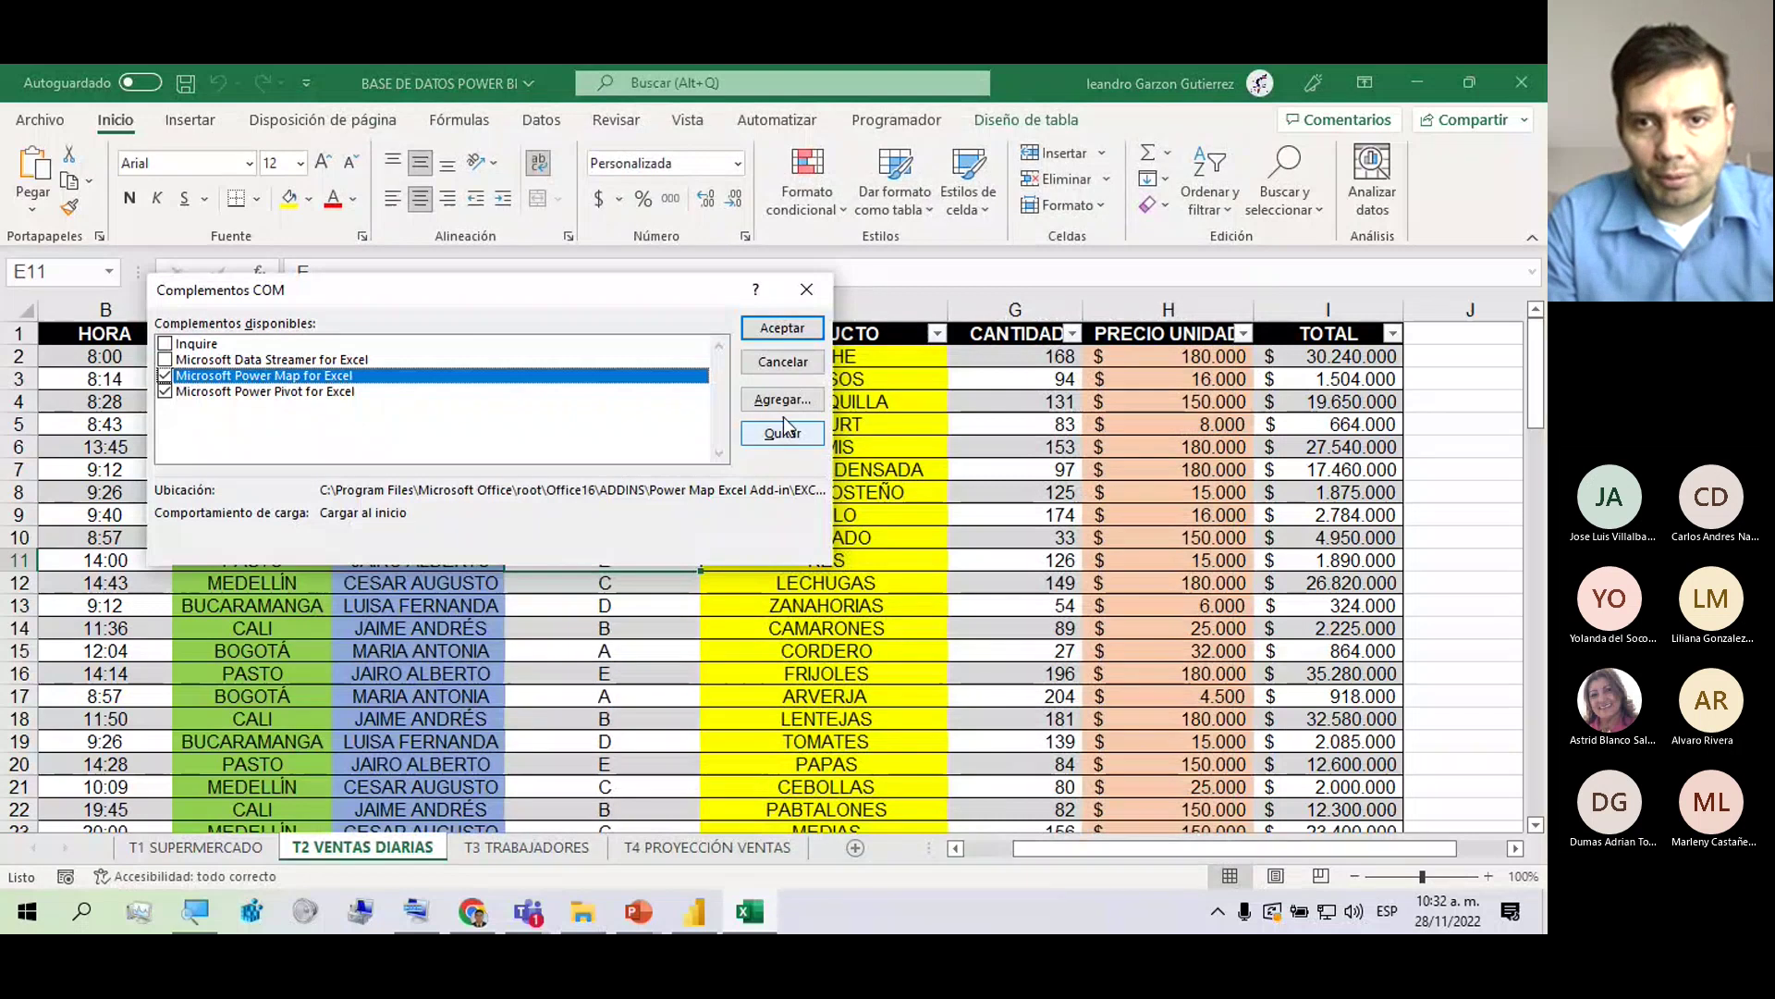
{"action": "left_click", "coordinate": [777, 335]}
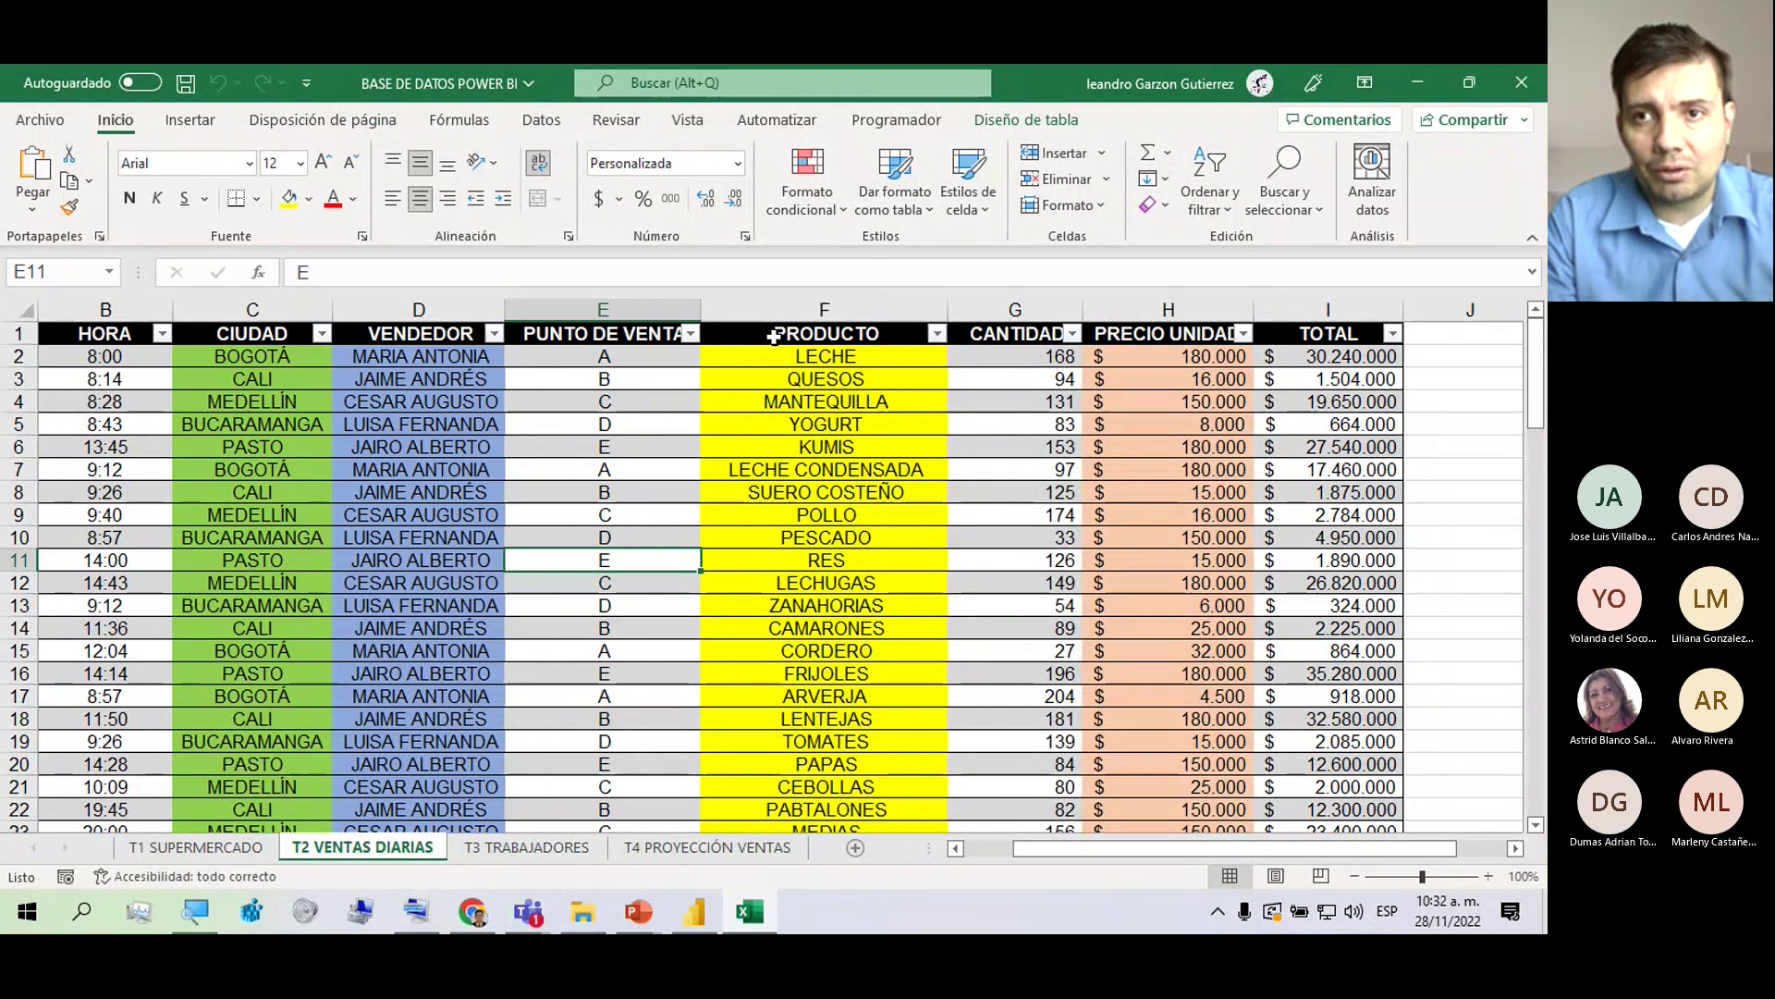
Look for Power Pivot among the main tabs in the ribbon customization options and on the ribbon itself.
{"action": "left_click", "coordinate": [1484, 493]}
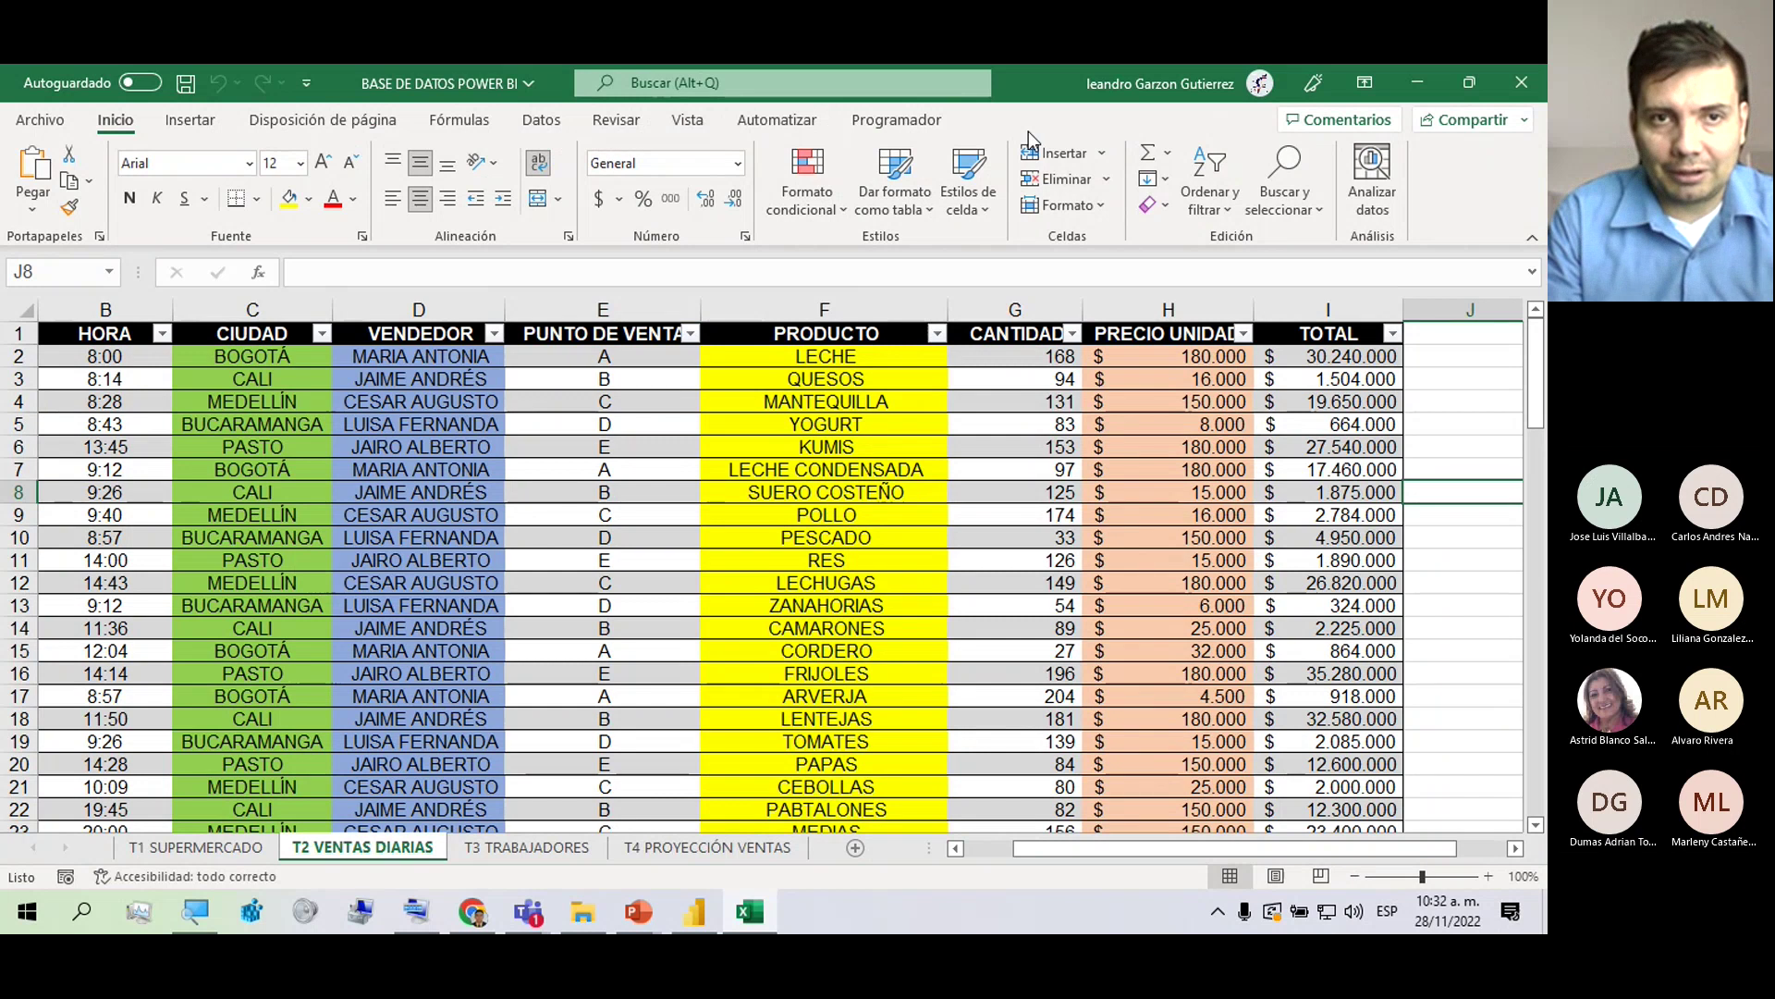
{"action": "right_click", "coordinate": [608, 186]}
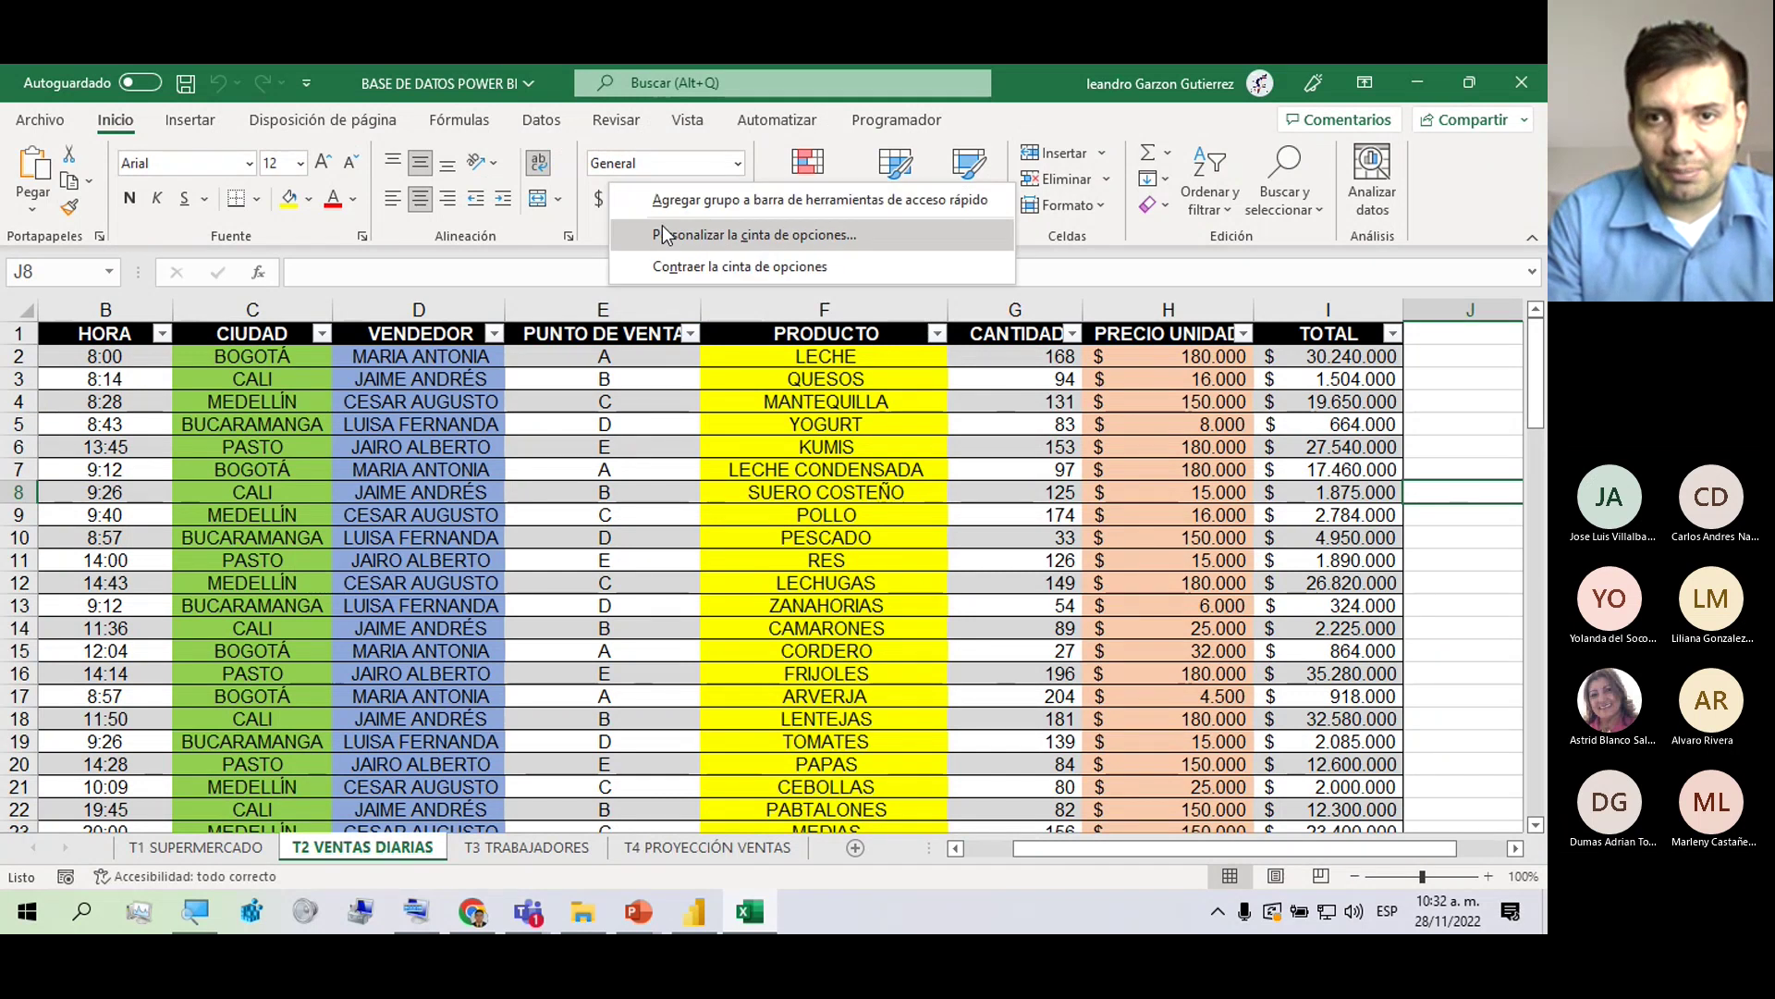
{"action": "key", "text": "Escape"}
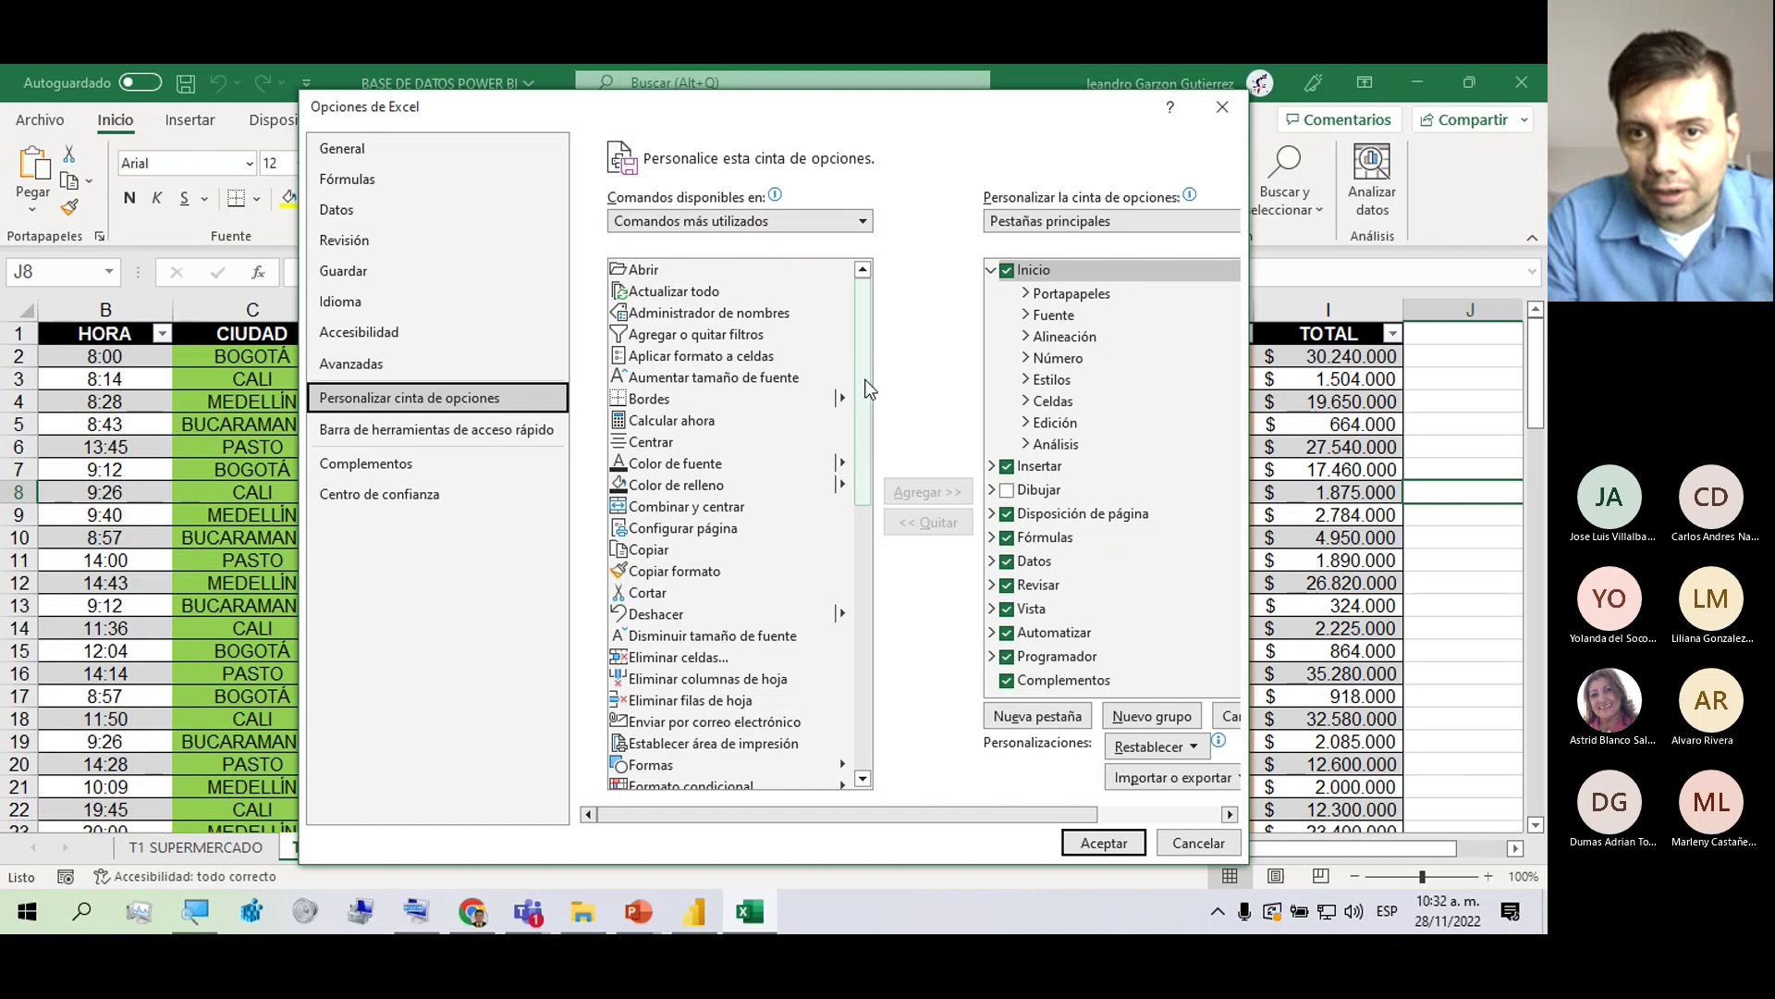
{"action": "left_click_drag", "start_coordinate": [869, 381], "coordinate": [851, 686]}
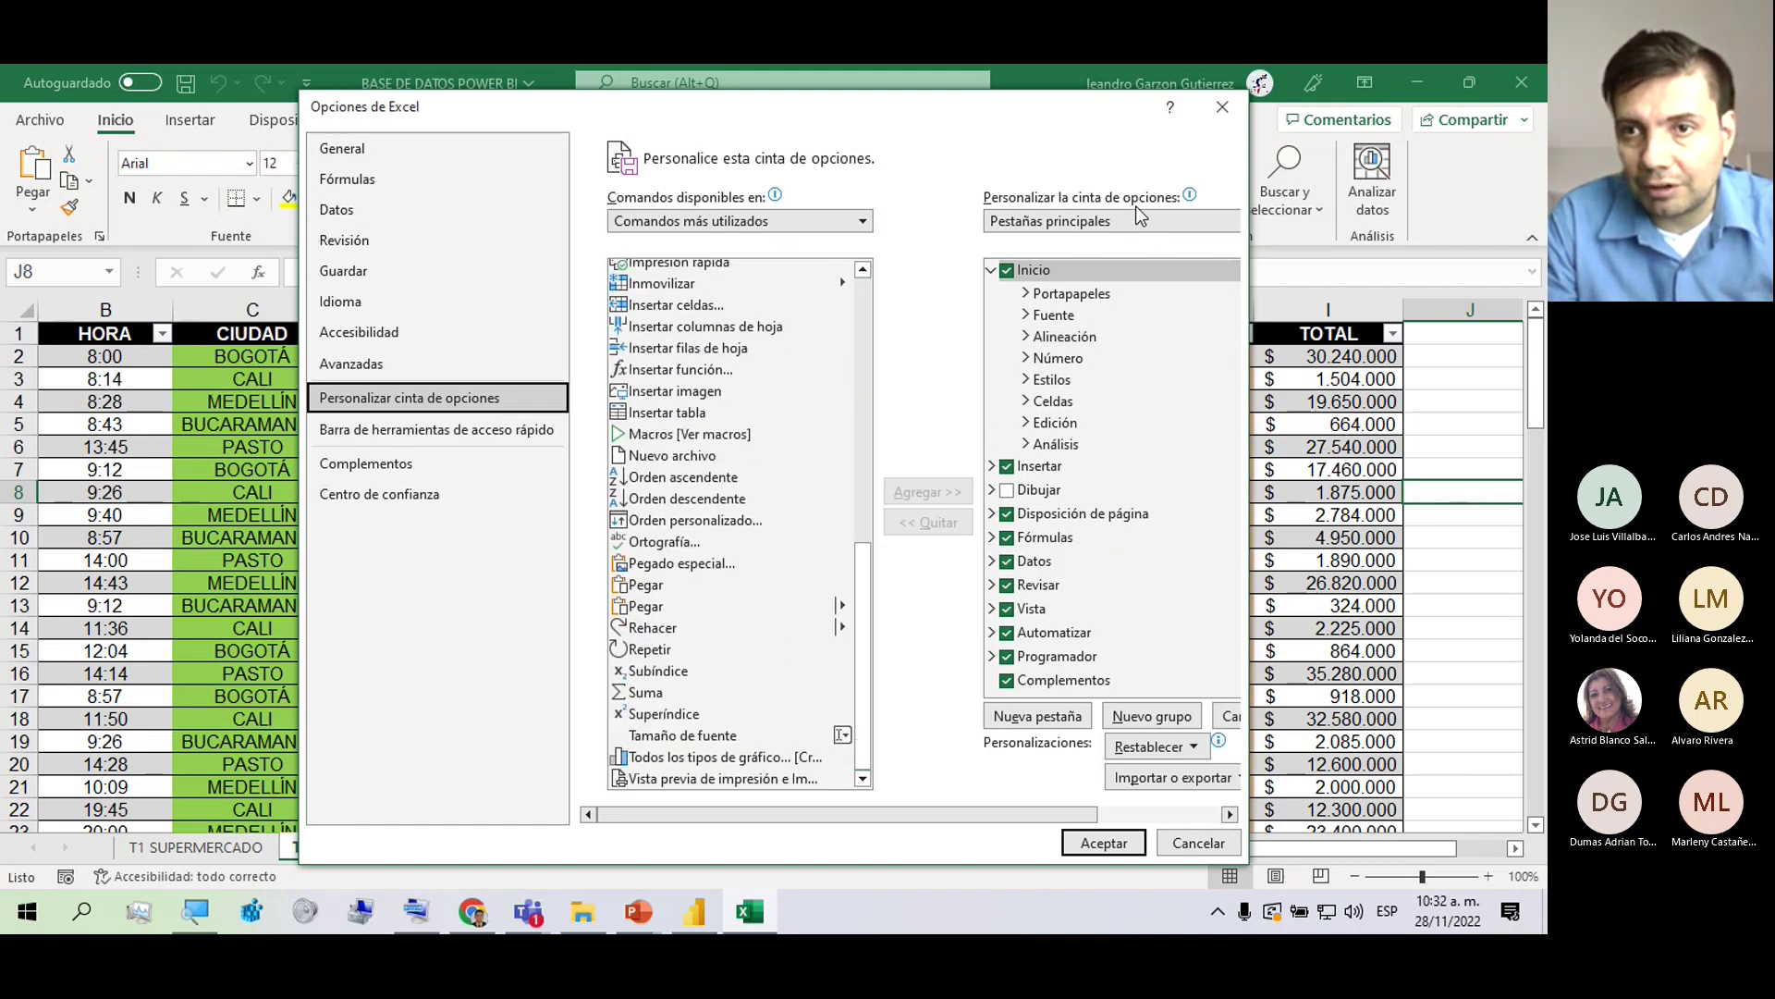
{"action": "left_click", "coordinate": [992, 271]}
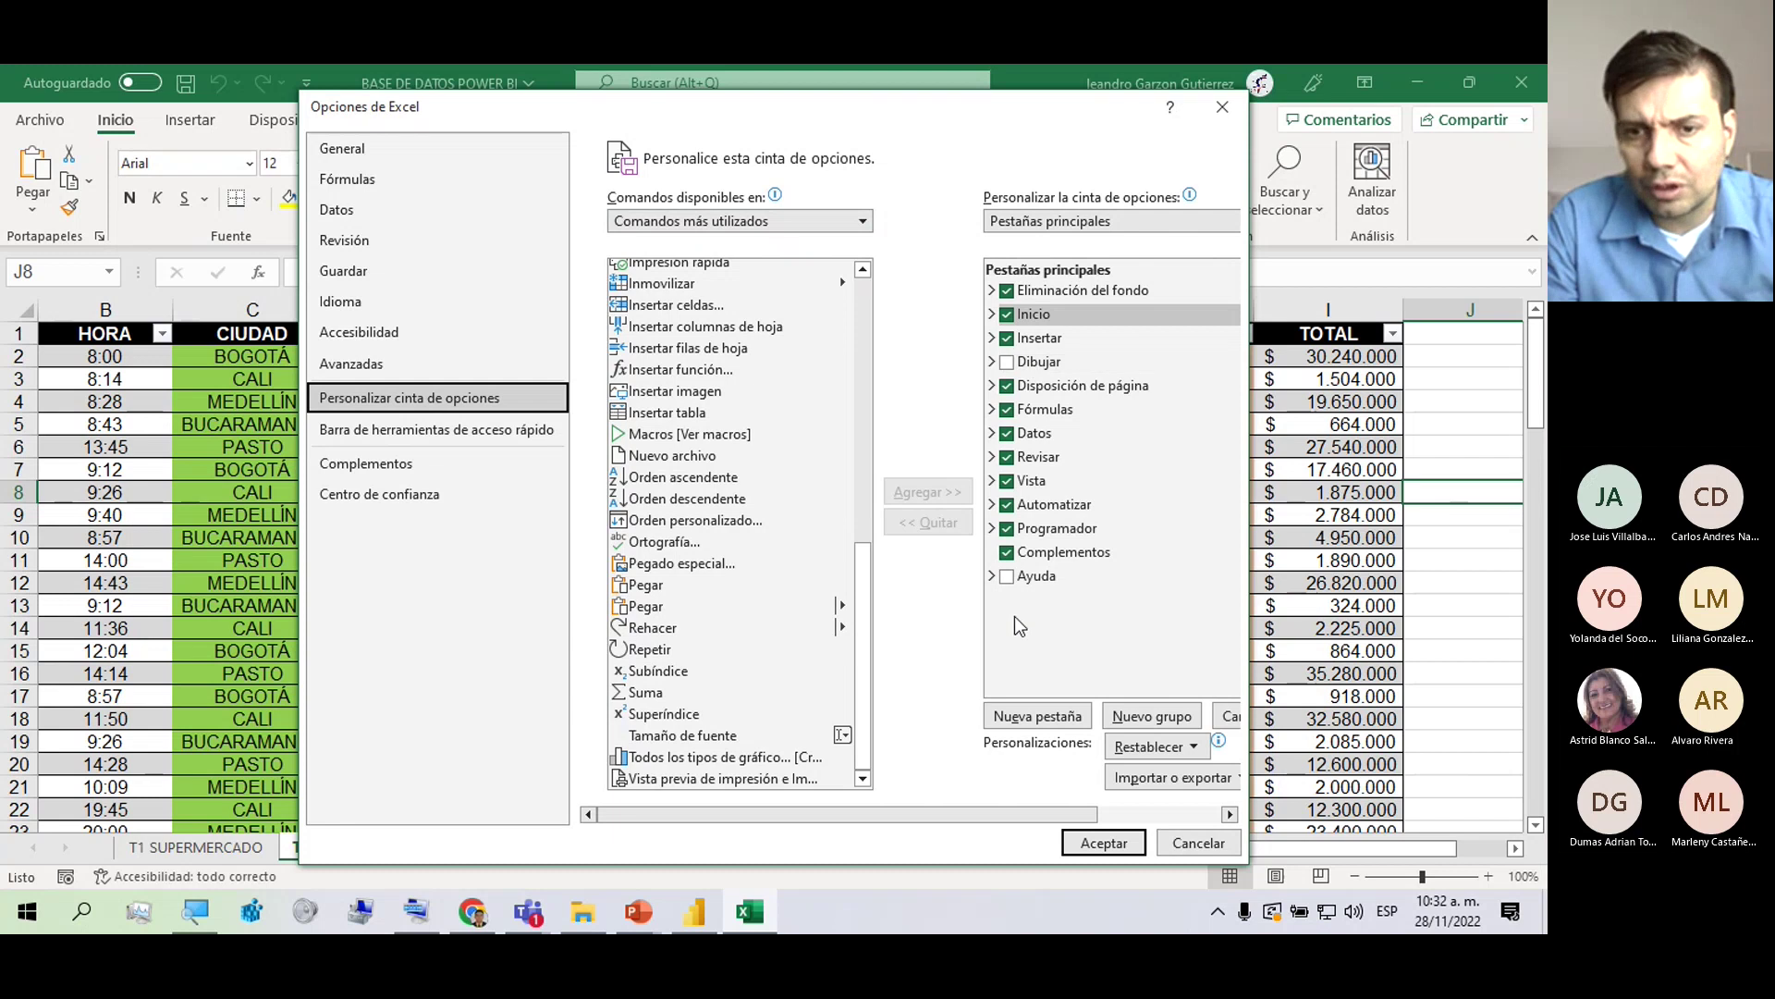
{"action": "left_click", "coordinate": [1234, 104]}
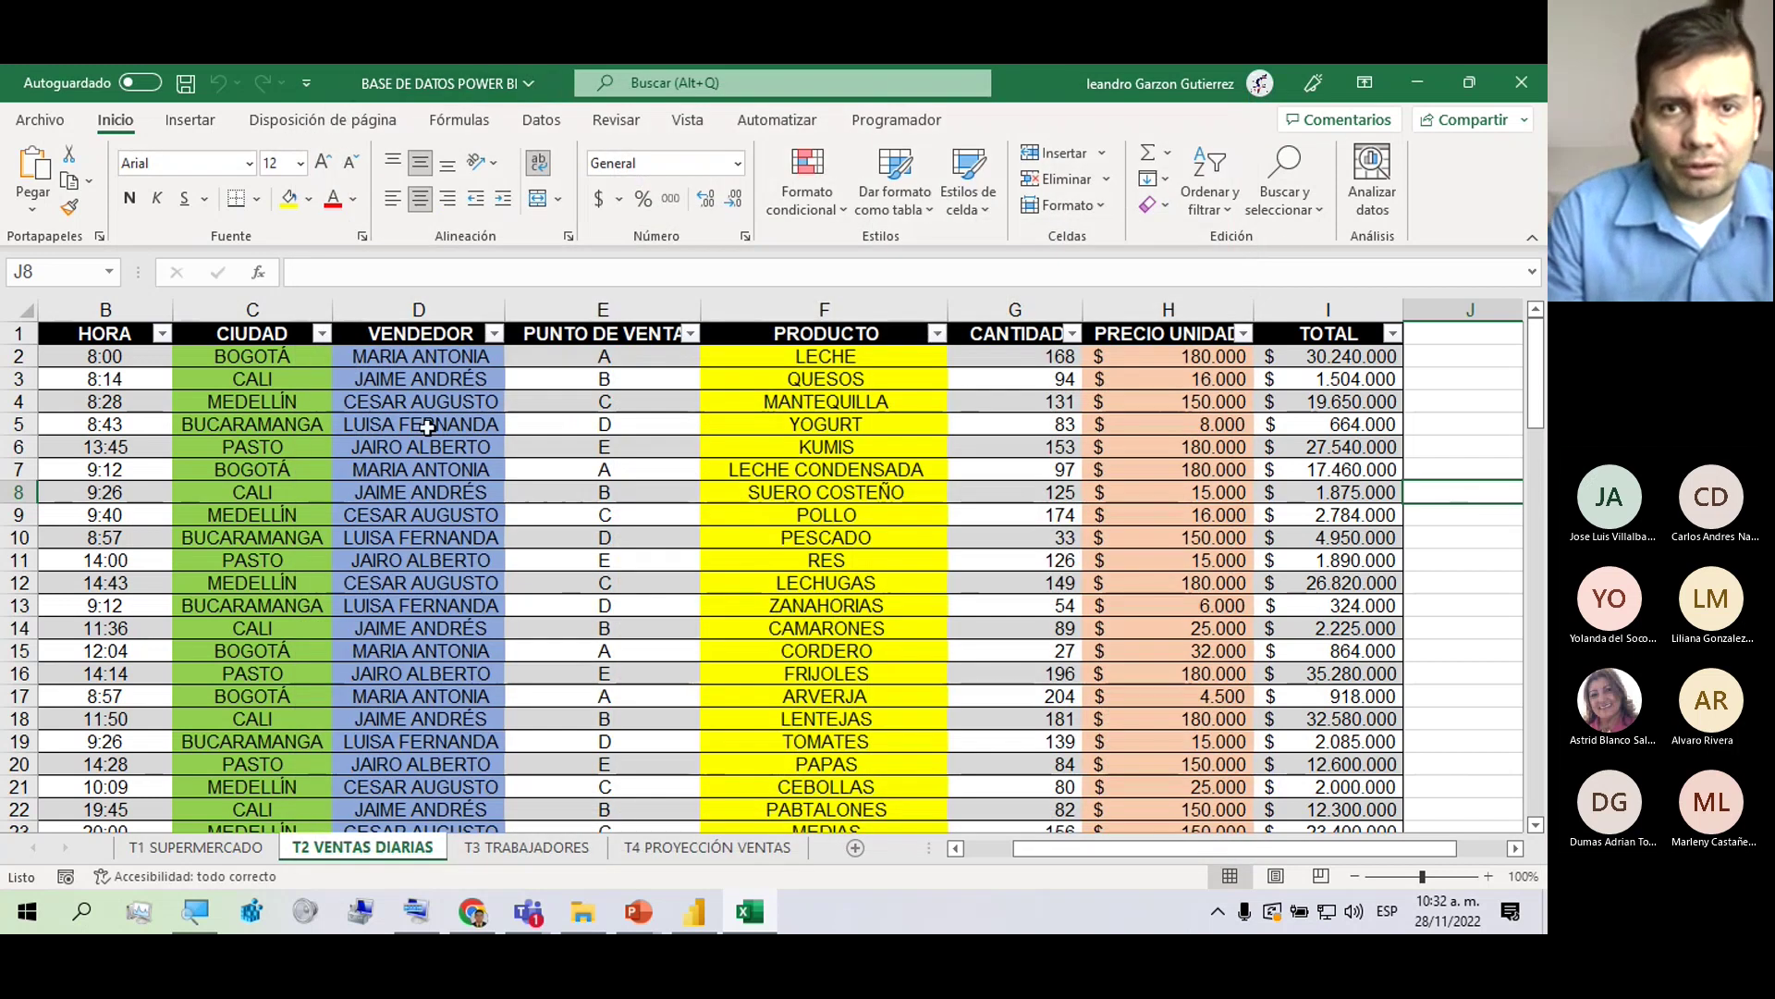
{"action": "left_click", "coordinate": [507, 88]}
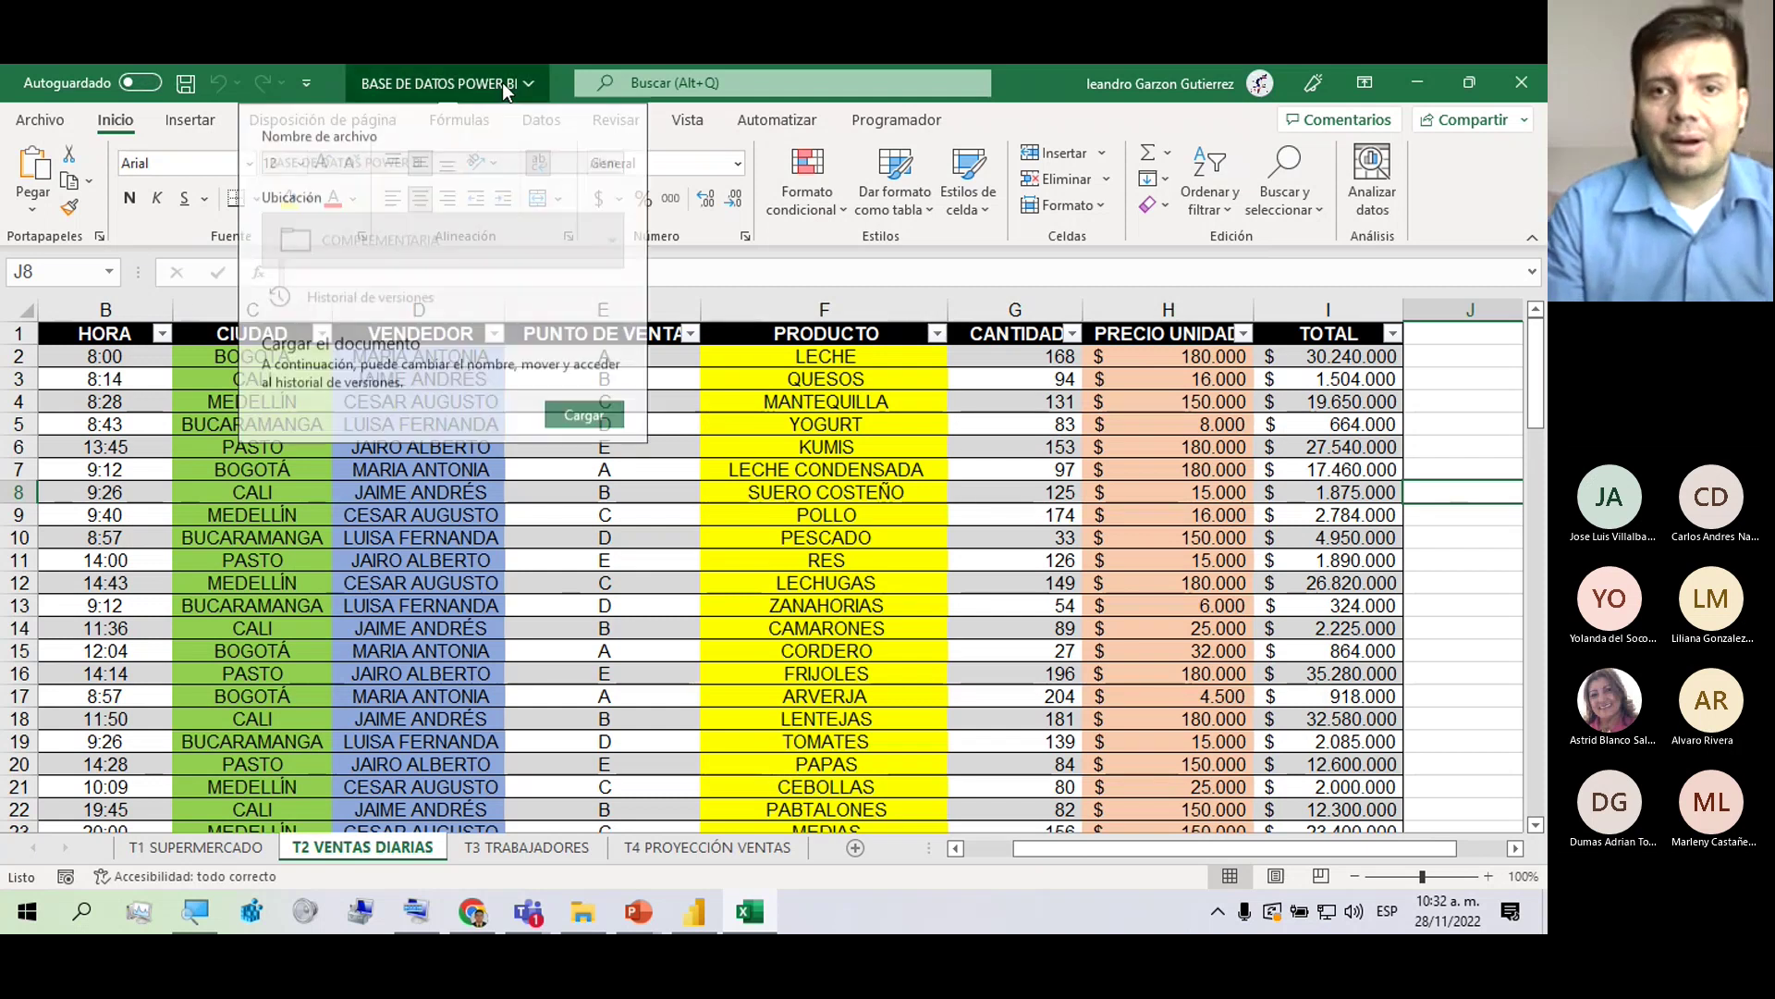
{"action": "left_click", "coordinate": [753, 132]}
{"action": "left_click", "coordinate": [638, 126]}
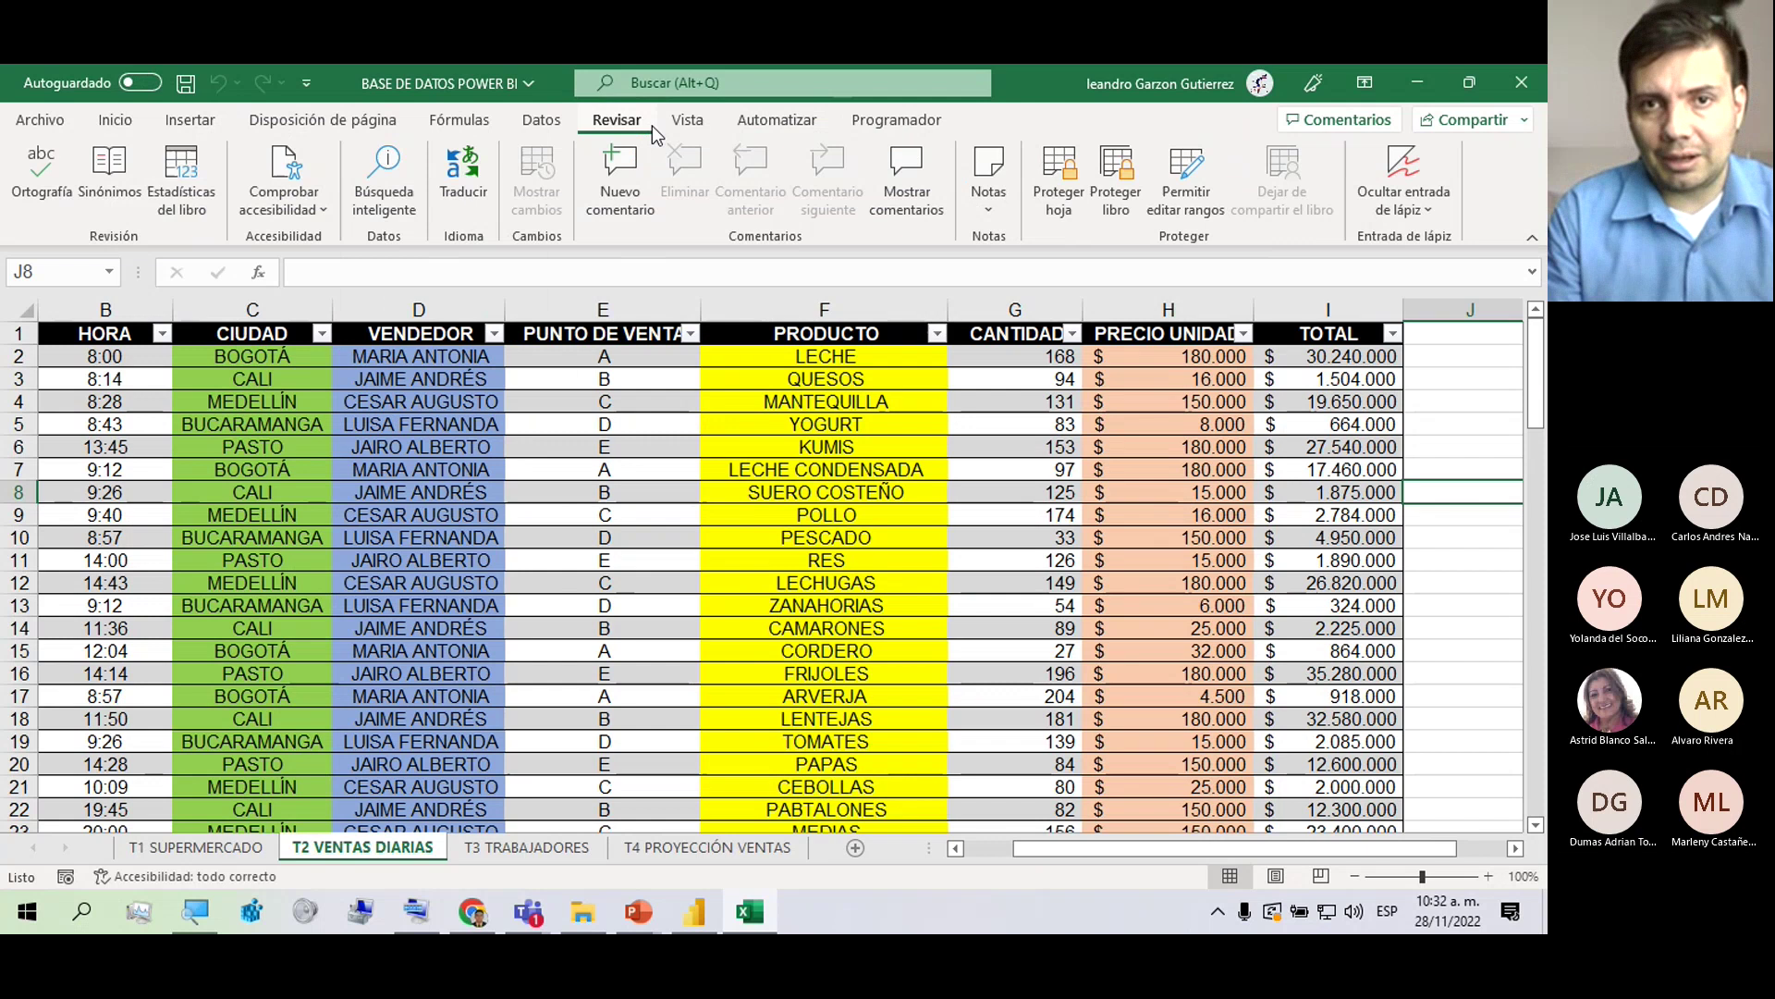
{"action": "left_click", "coordinate": [496, 128]}
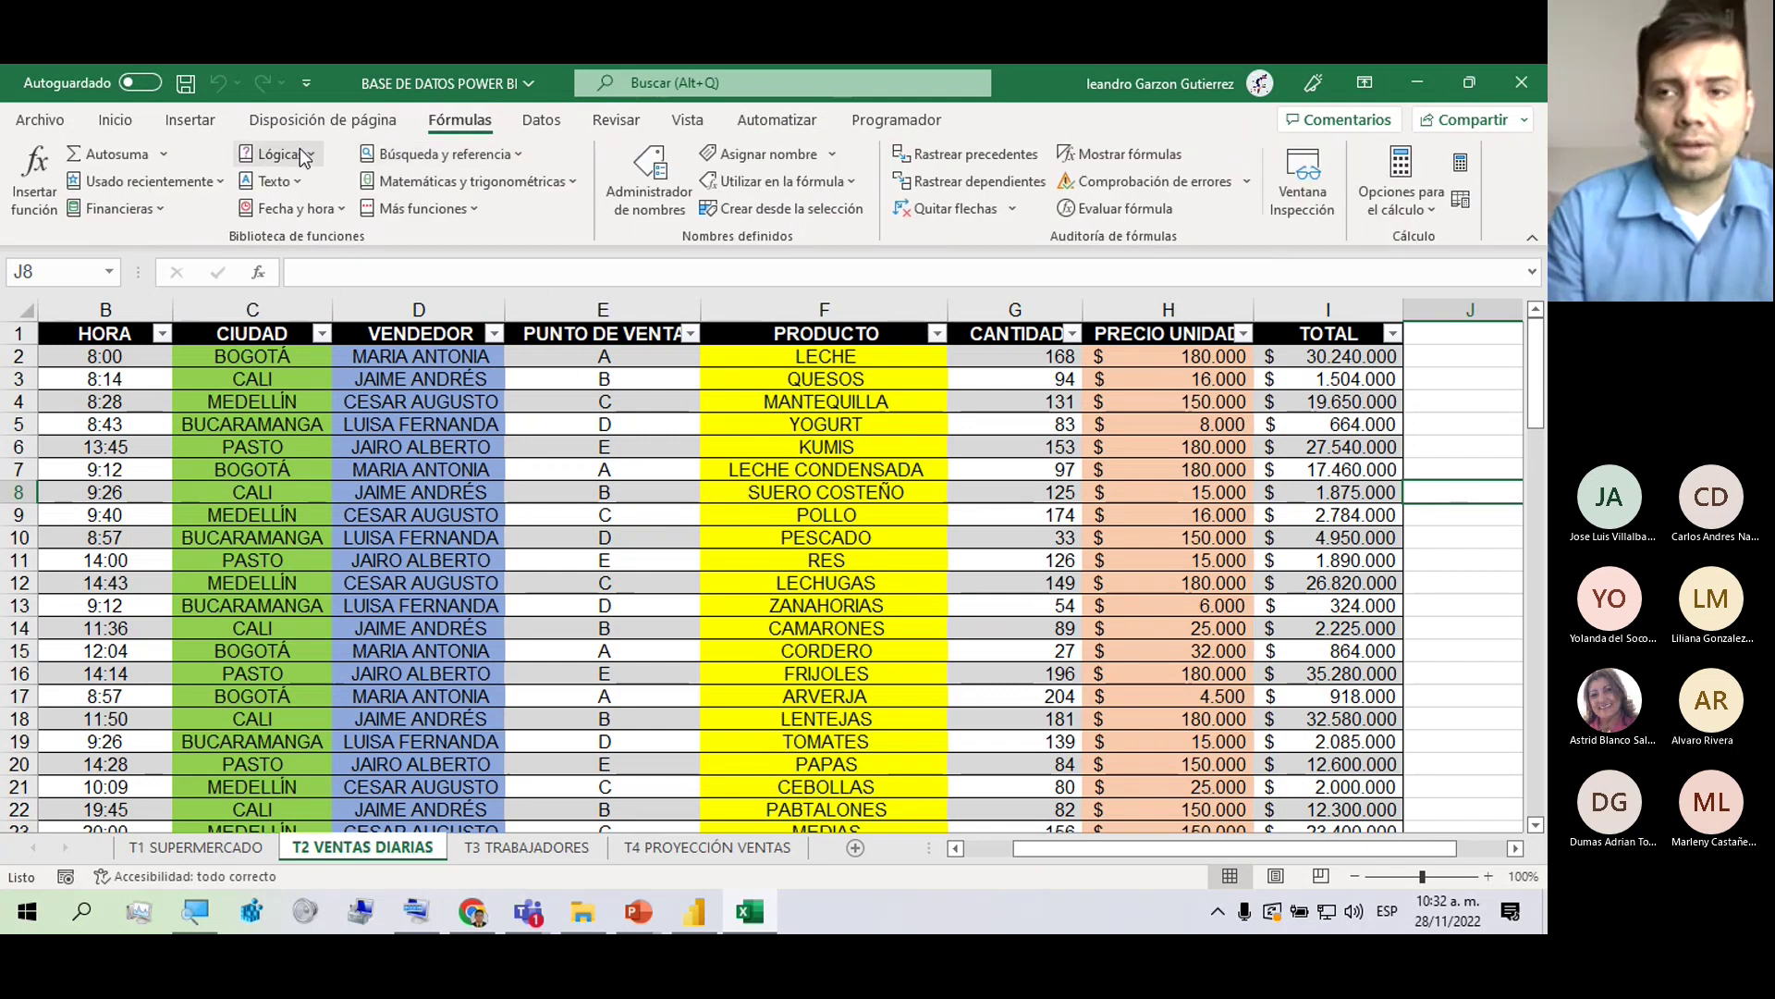
Close the workbook without saving and reopen BASE DE DATOS POWER BI from the COMPLEMENTARIA folder.
{"action": "left_click", "coordinate": [1521, 82]}
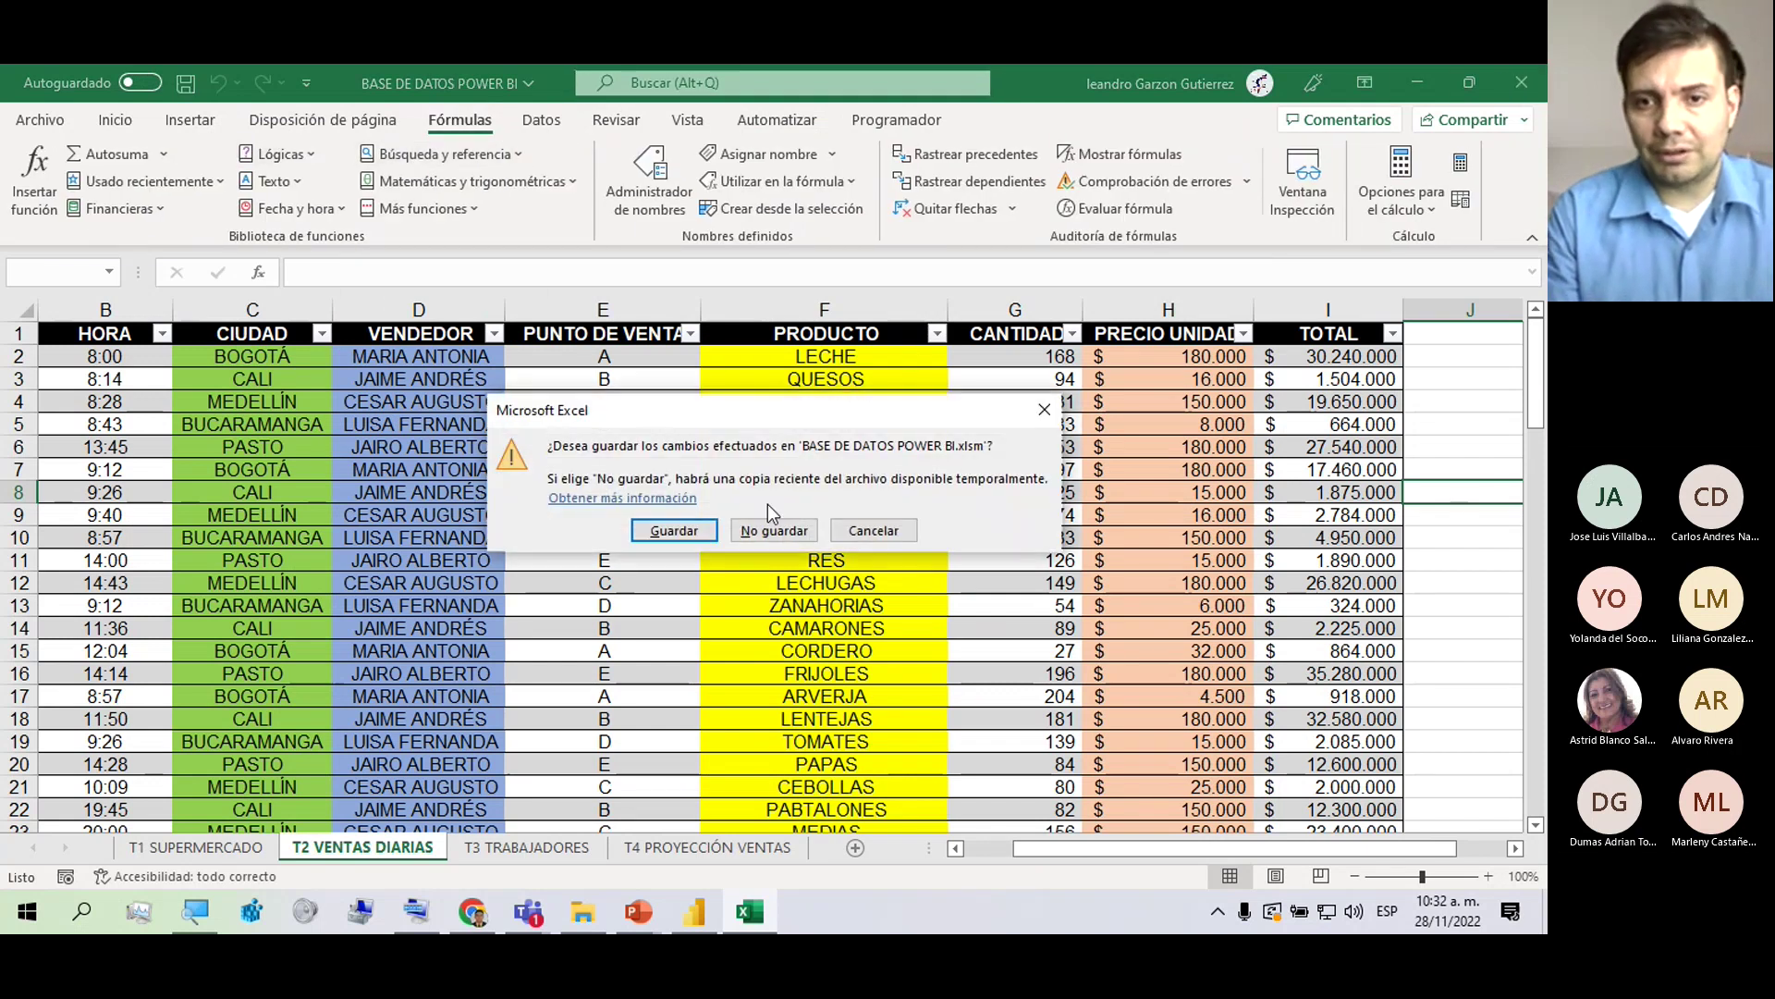
{"action": "left_click", "coordinate": [799, 532]}
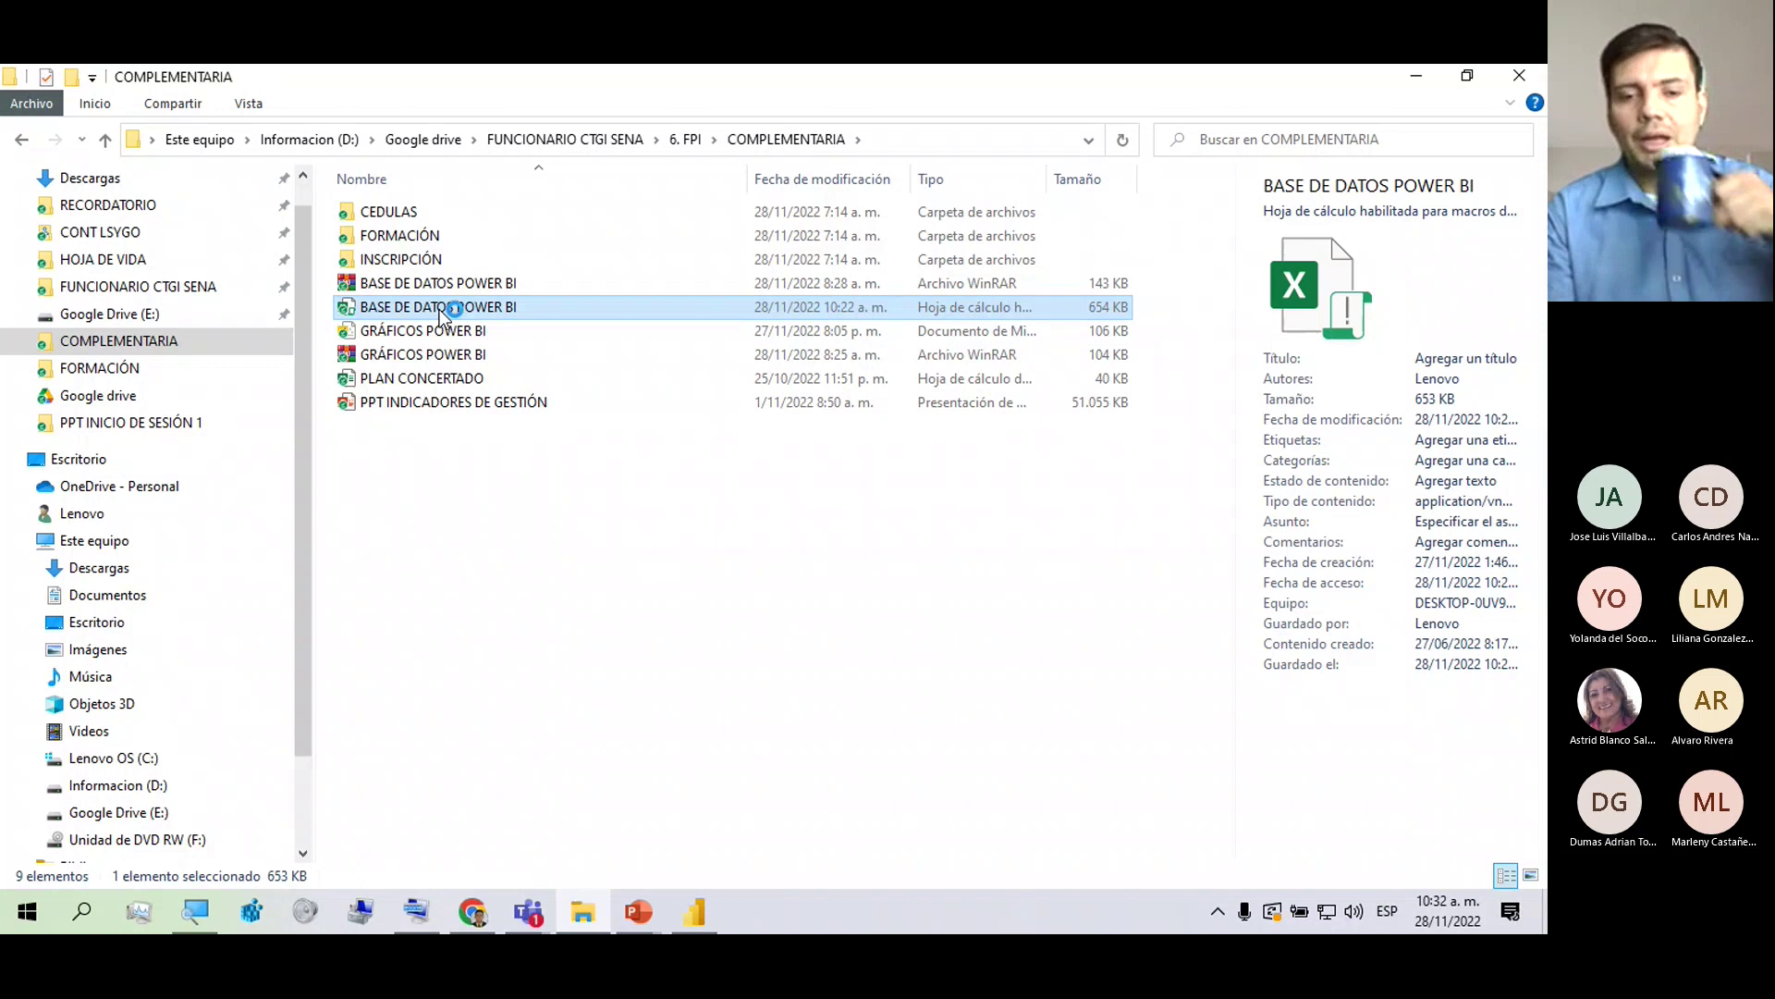
{"action": "double_click", "coordinate": [440, 314]}
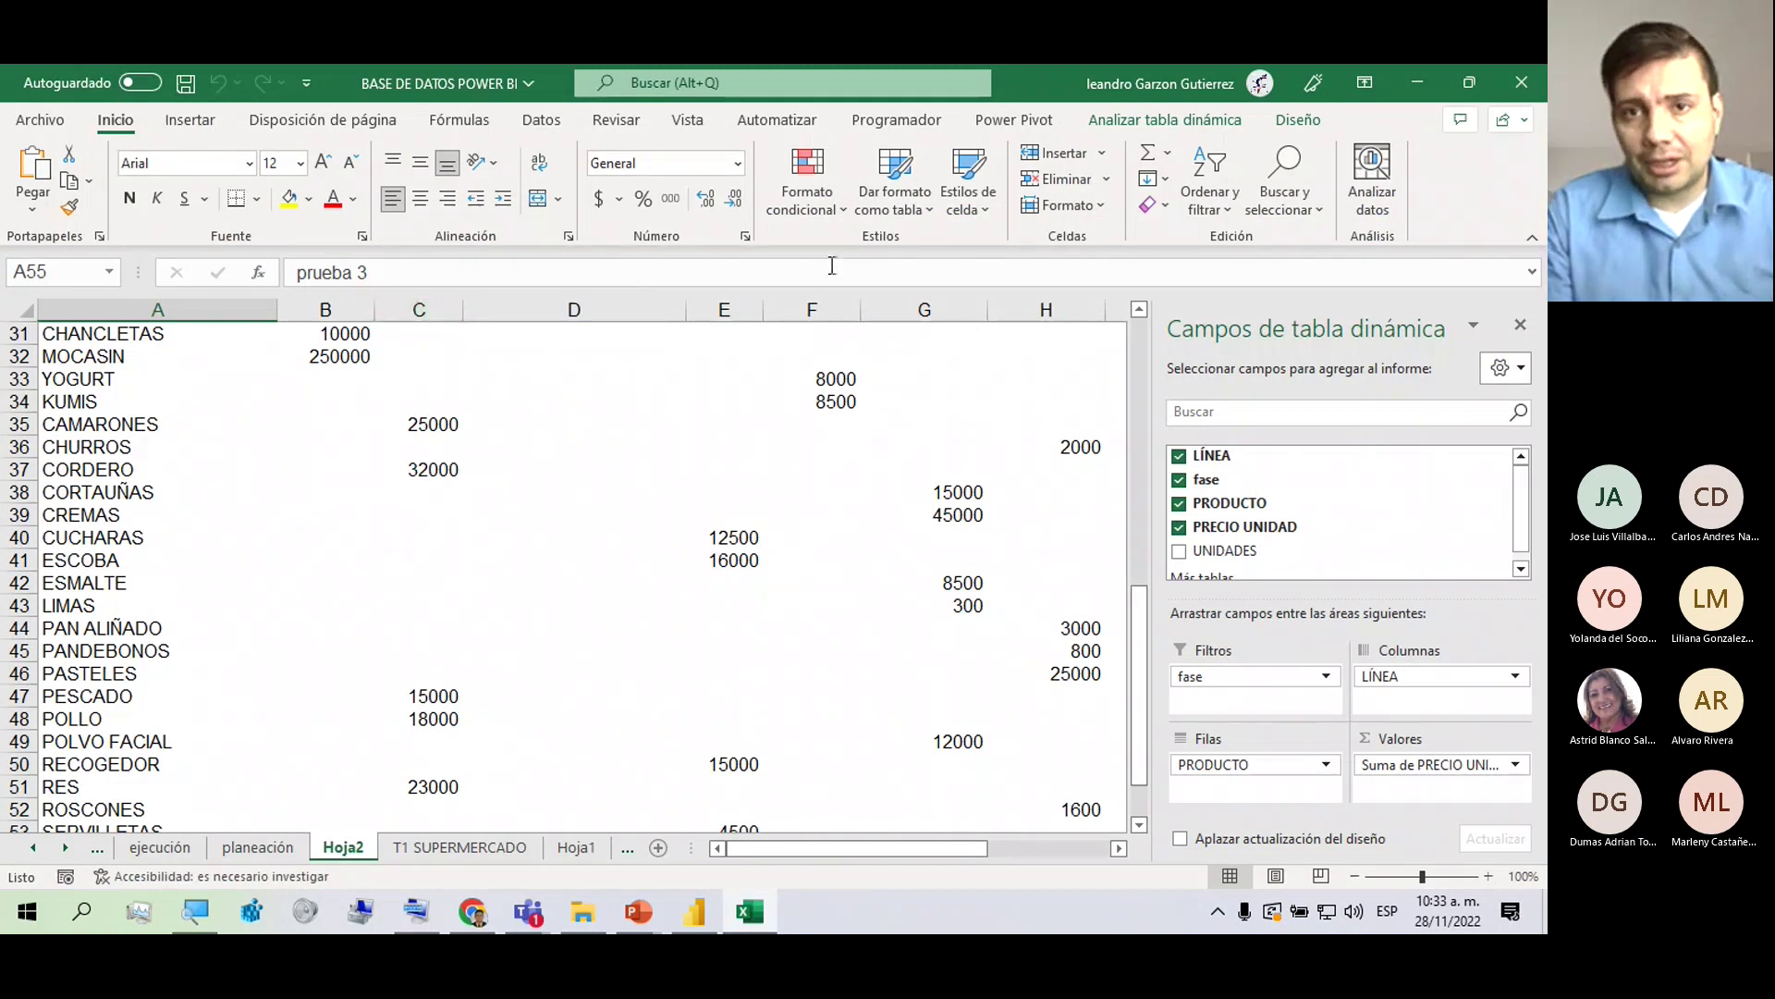
Close the pivot table field list and delete the fase column from the T1 SUPERMERCADO sheet.
{"action": "left_click", "coordinate": [1520, 325]}
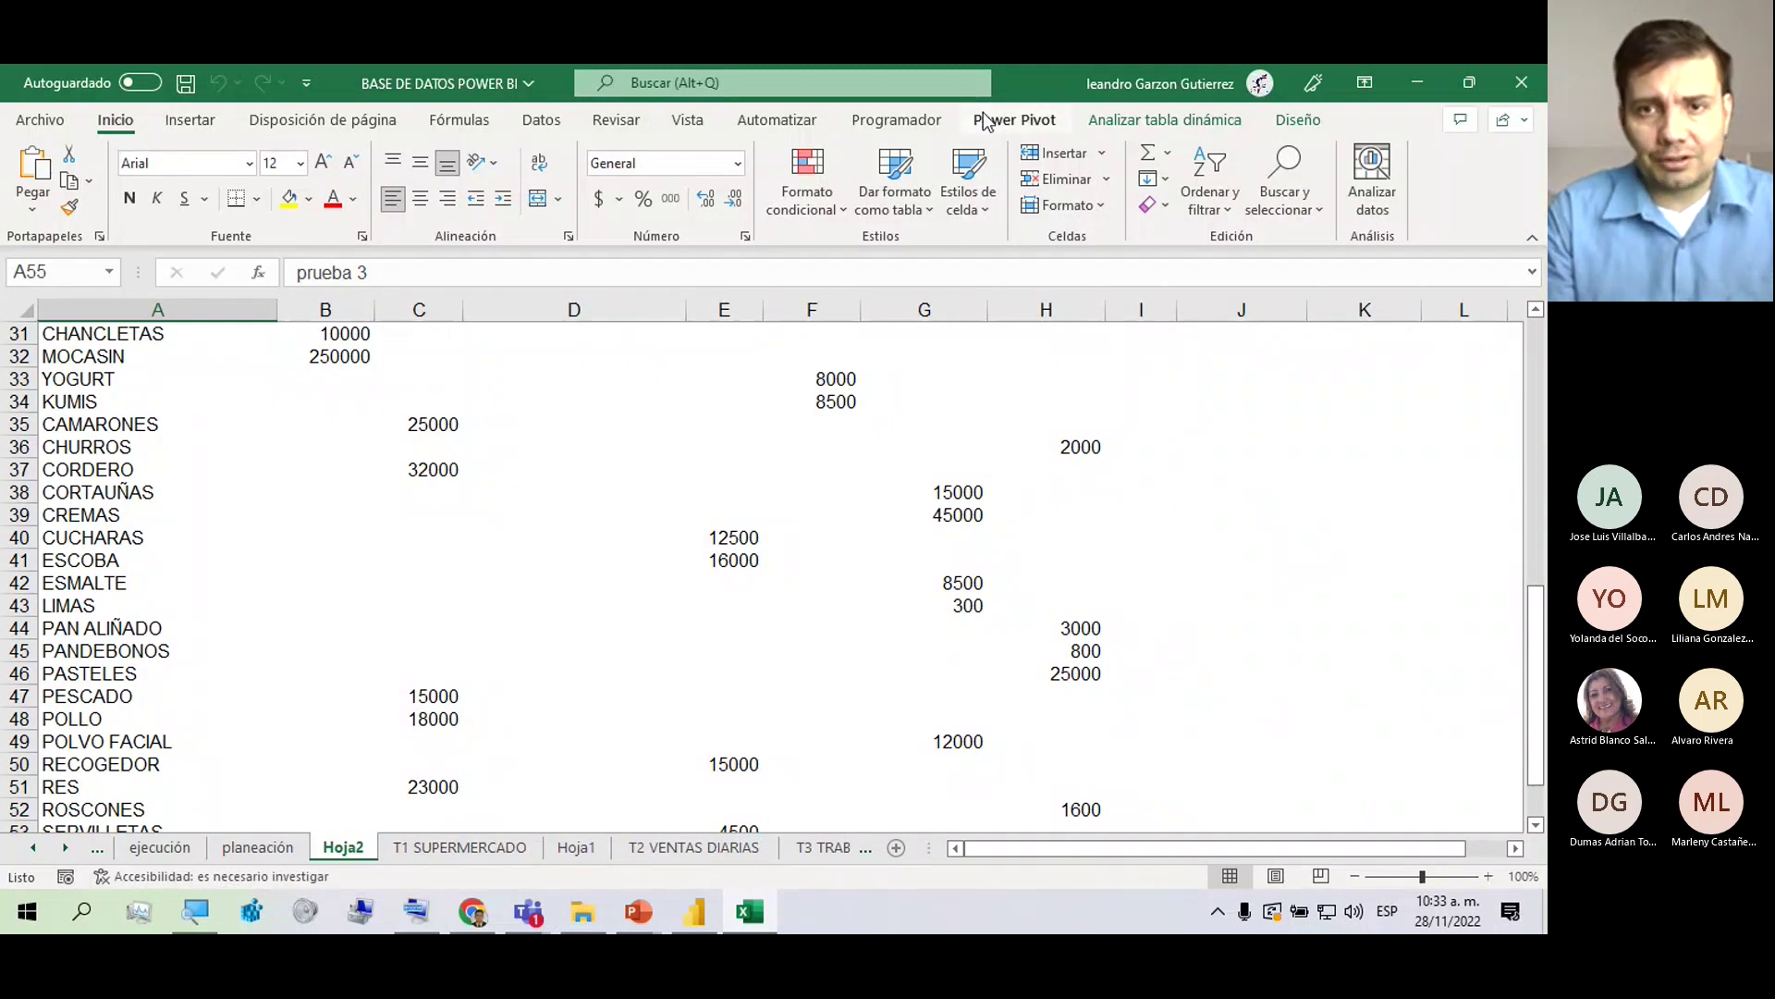
{"action": "left_click", "coordinate": [470, 852]}
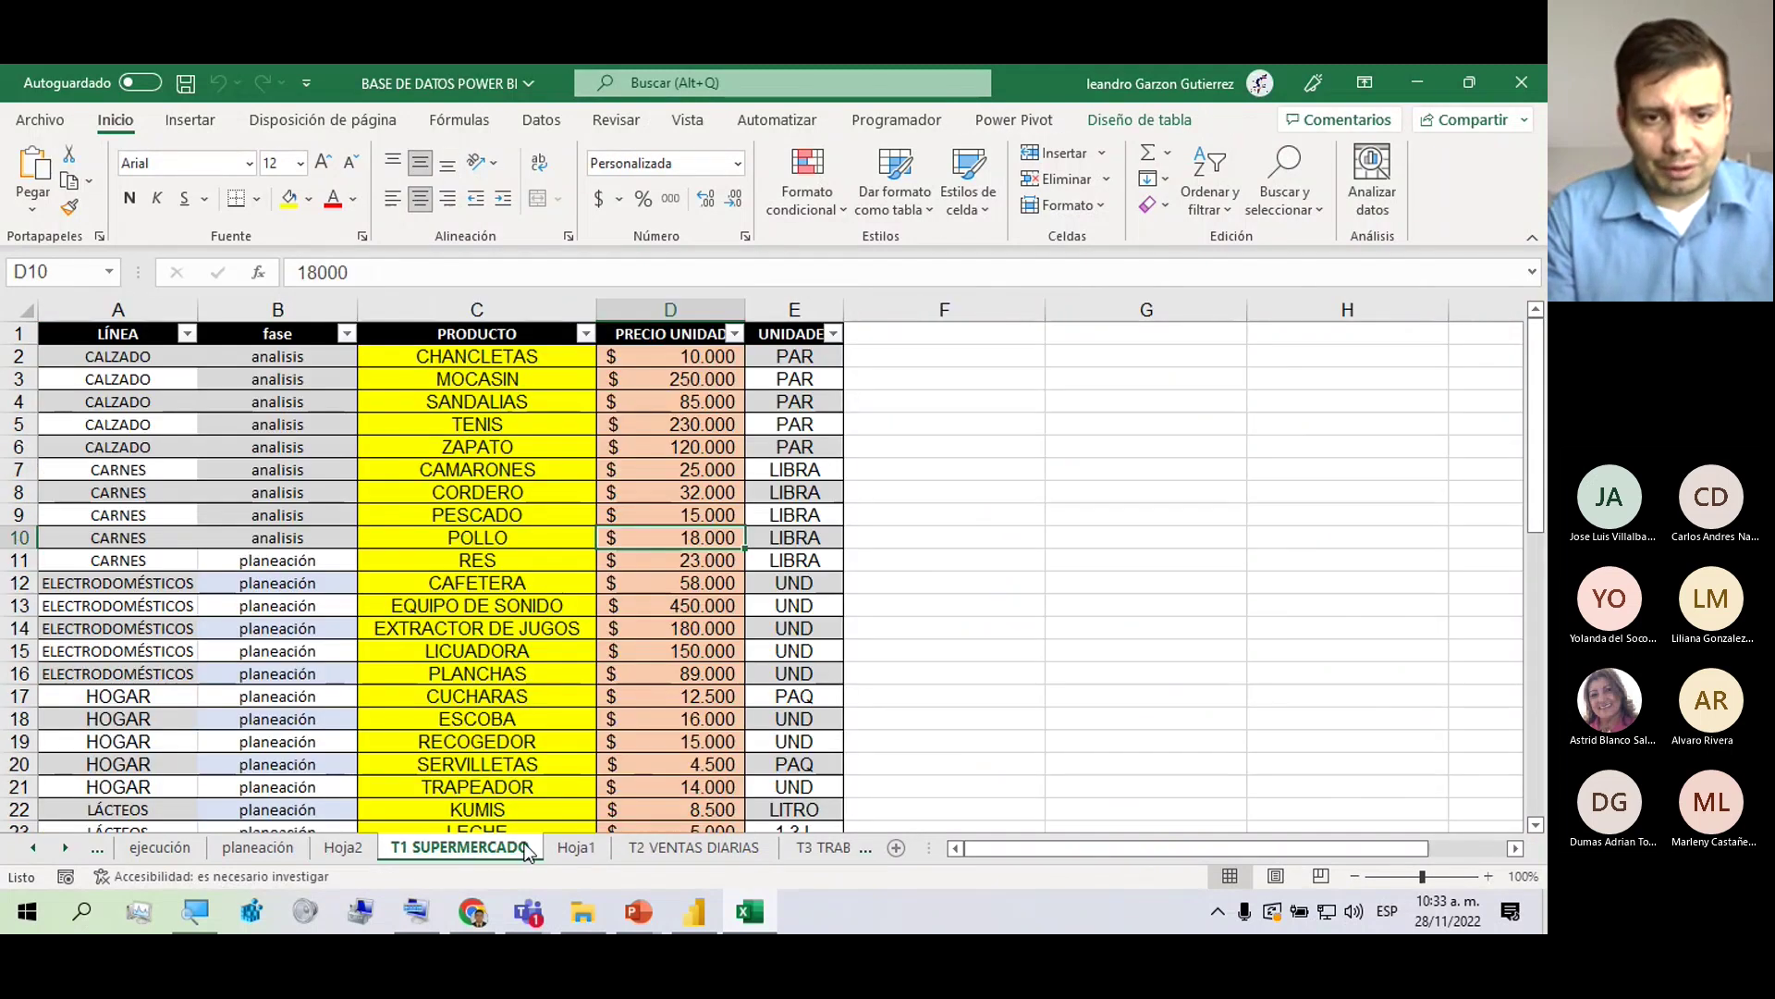
{"action": "left_click", "coordinate": [570, 856]}
{"action": "left_click", "coordinate": [512, 856]}
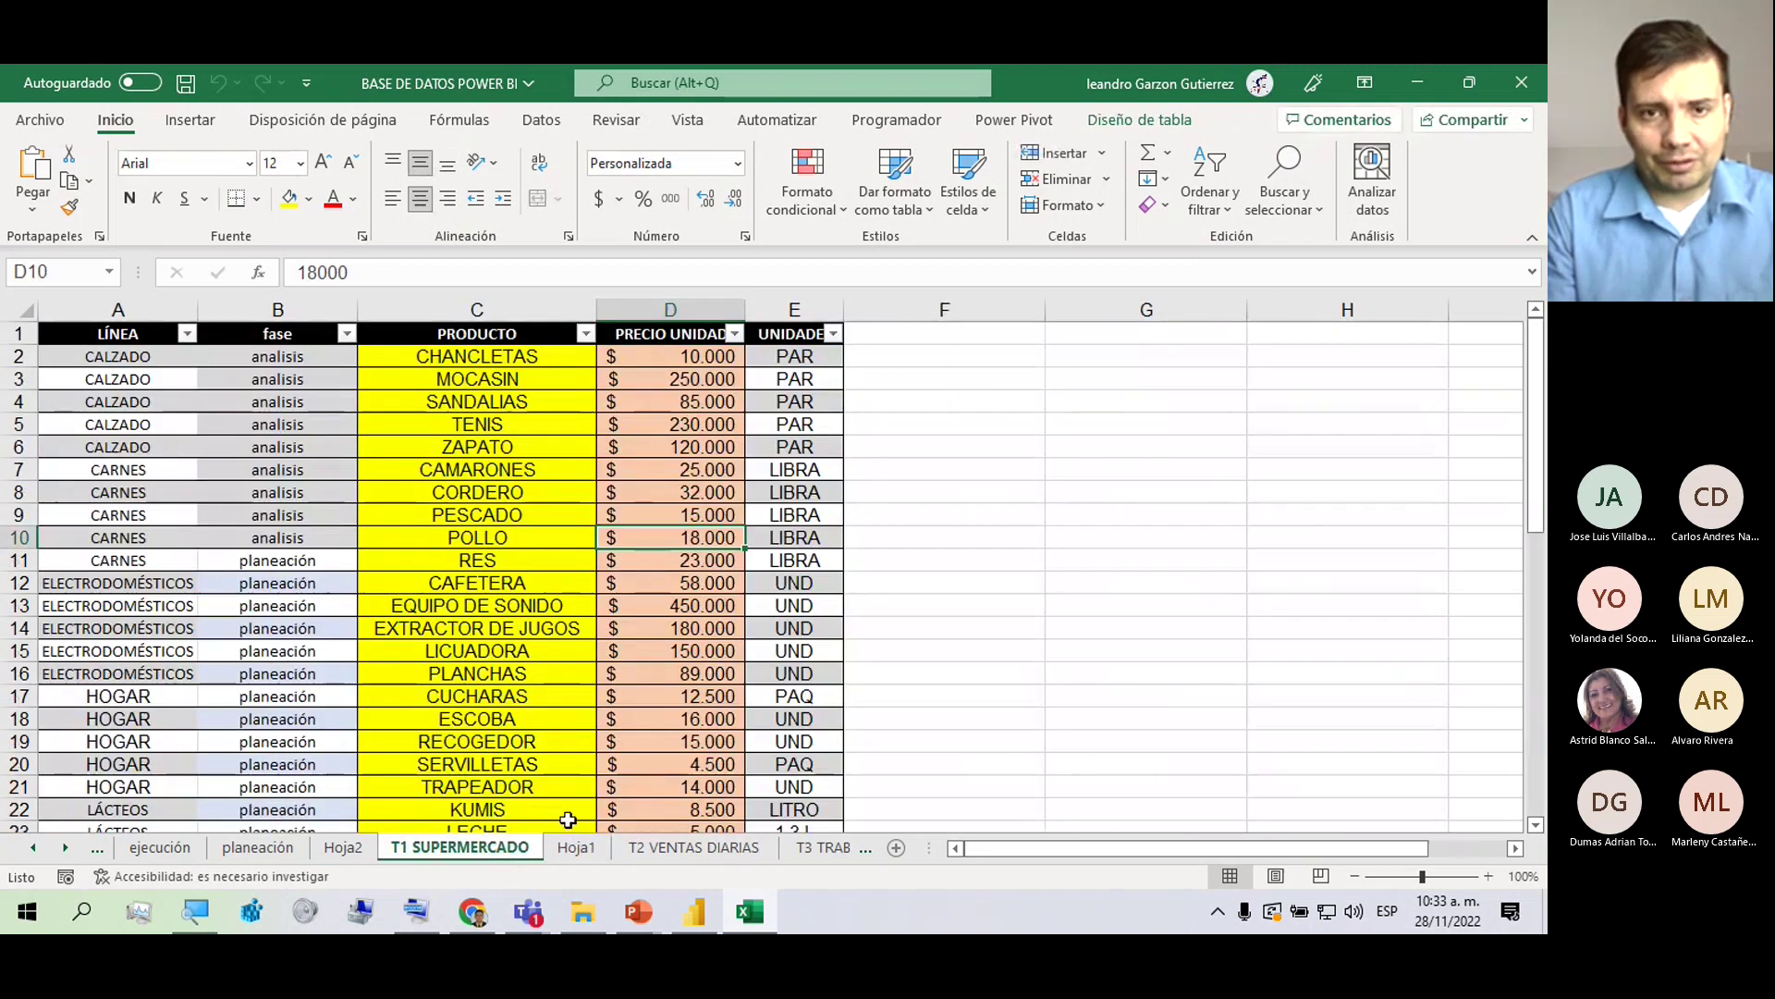
{"action": "left_click", "coordinate": [309, 308]}
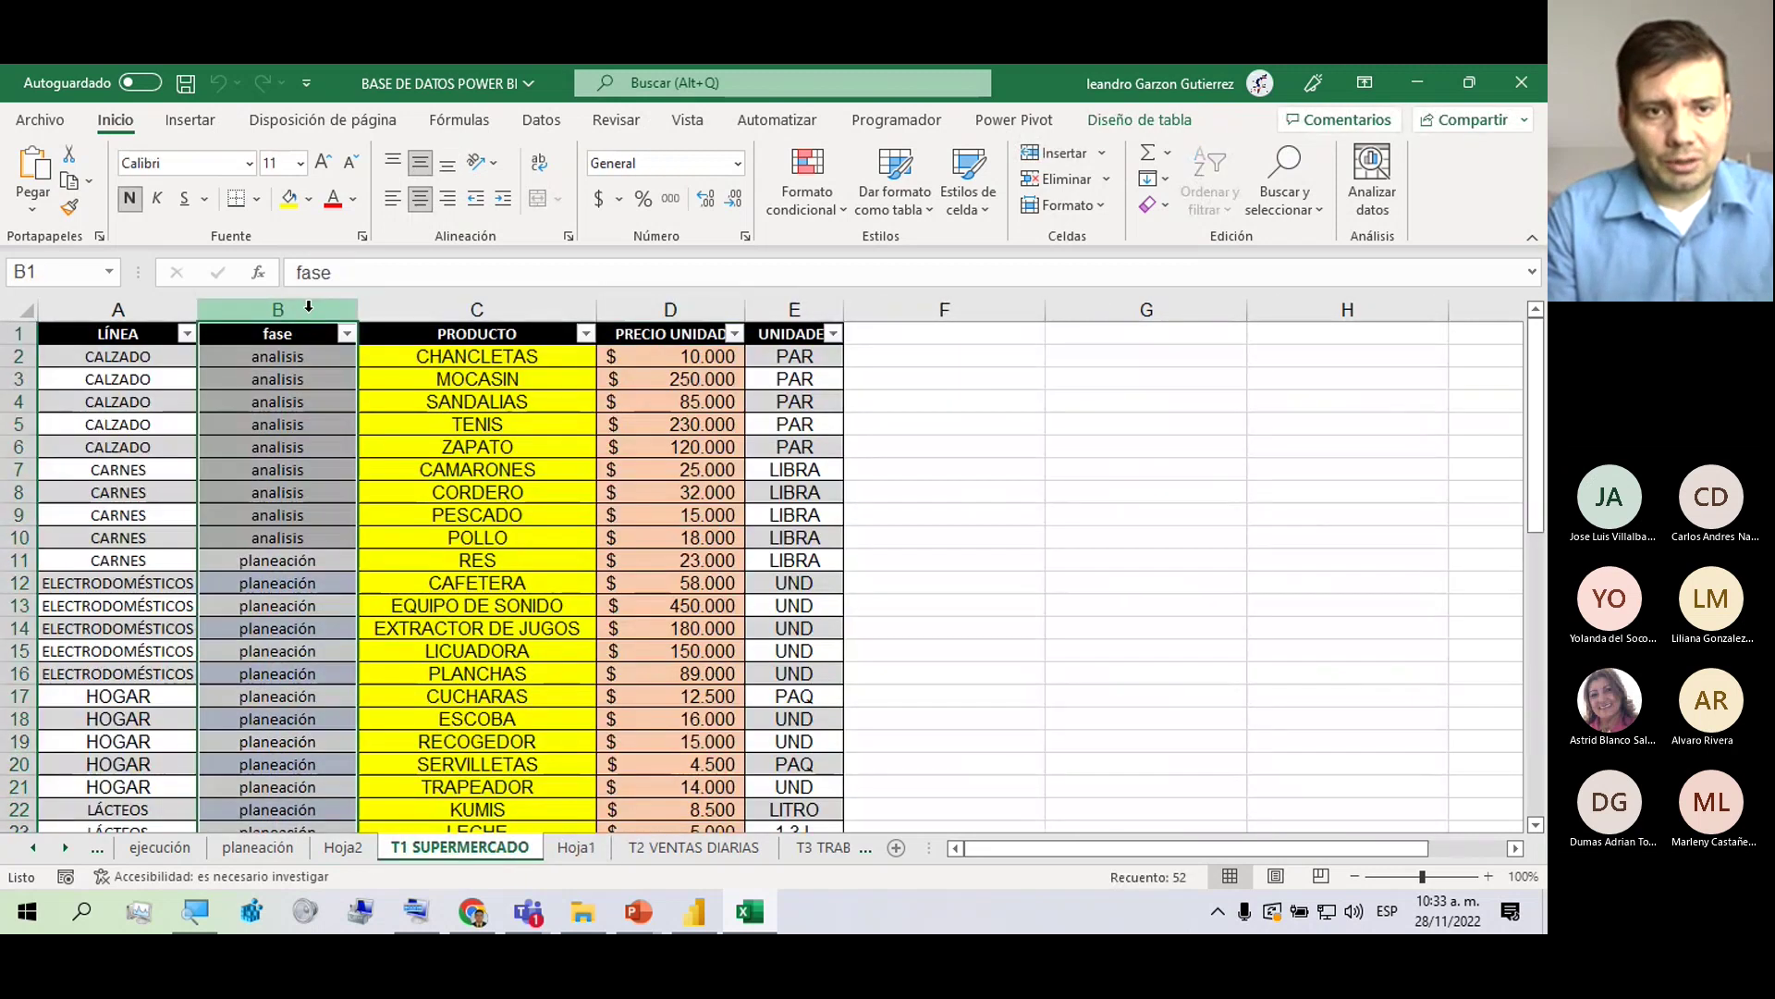
{"action": "right_click", "coordinate": [309, 308]}
{"action": "left_click", "coordinate": [341, 584]}
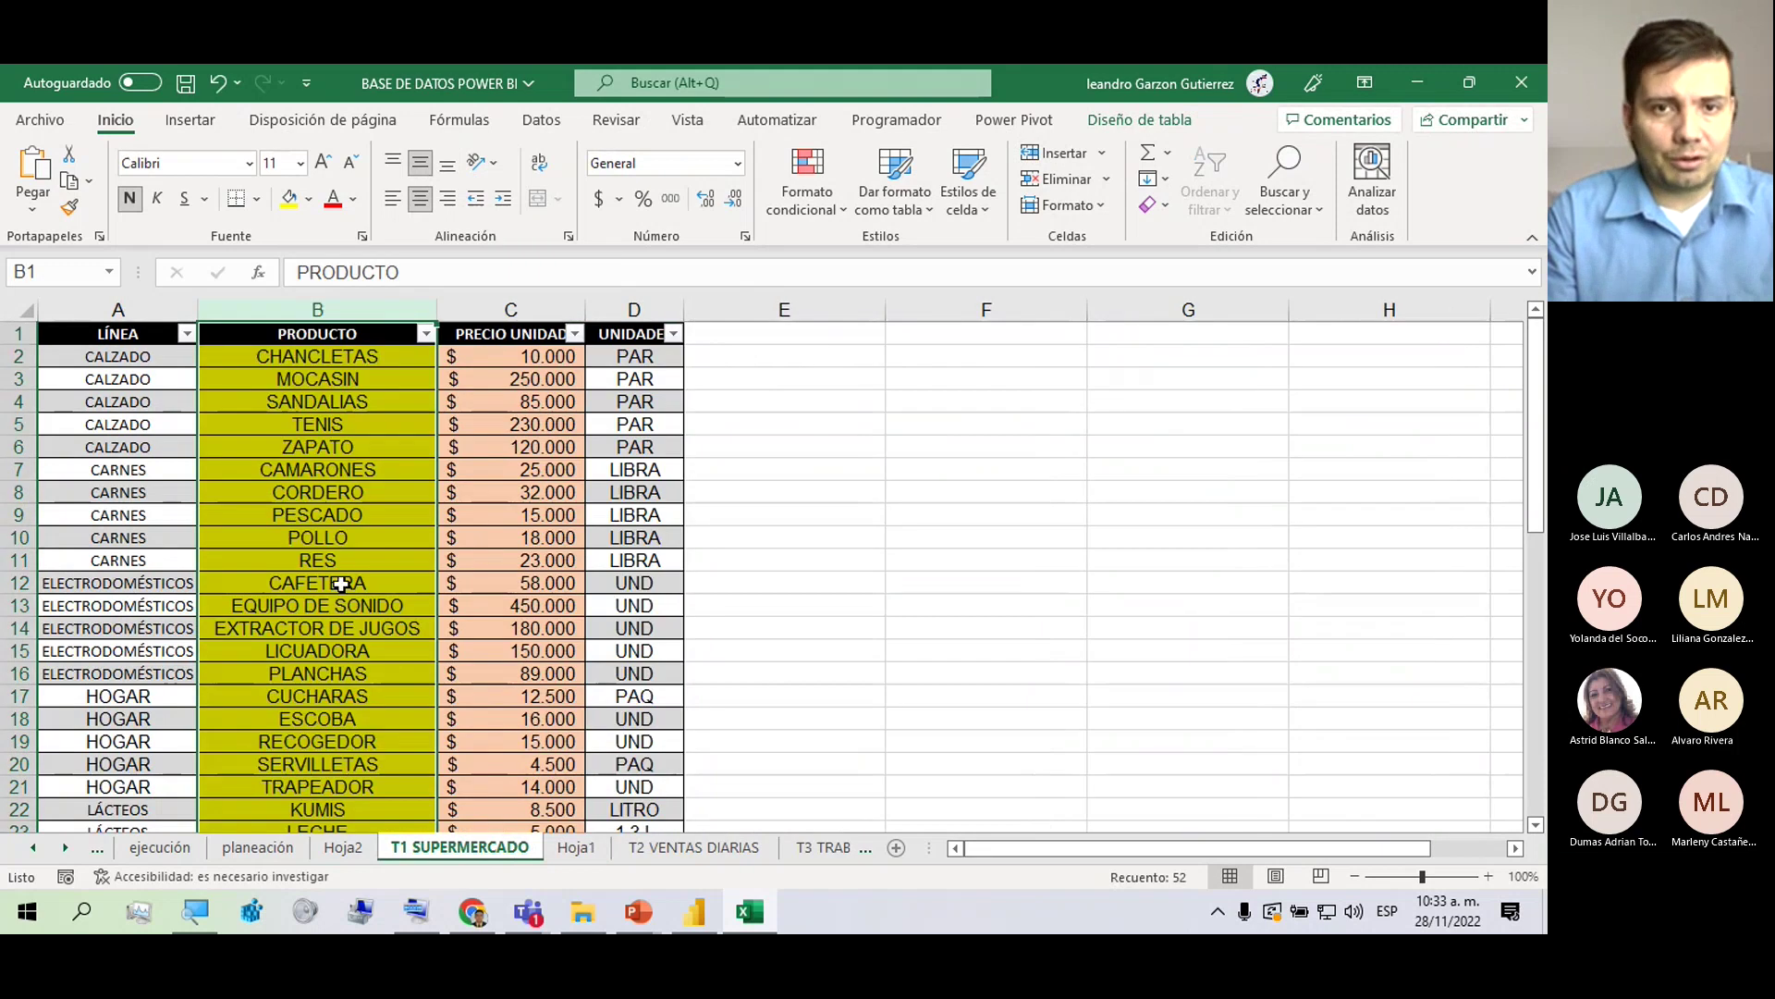
{"action": "left_click", "coordinate": [733, 654]}
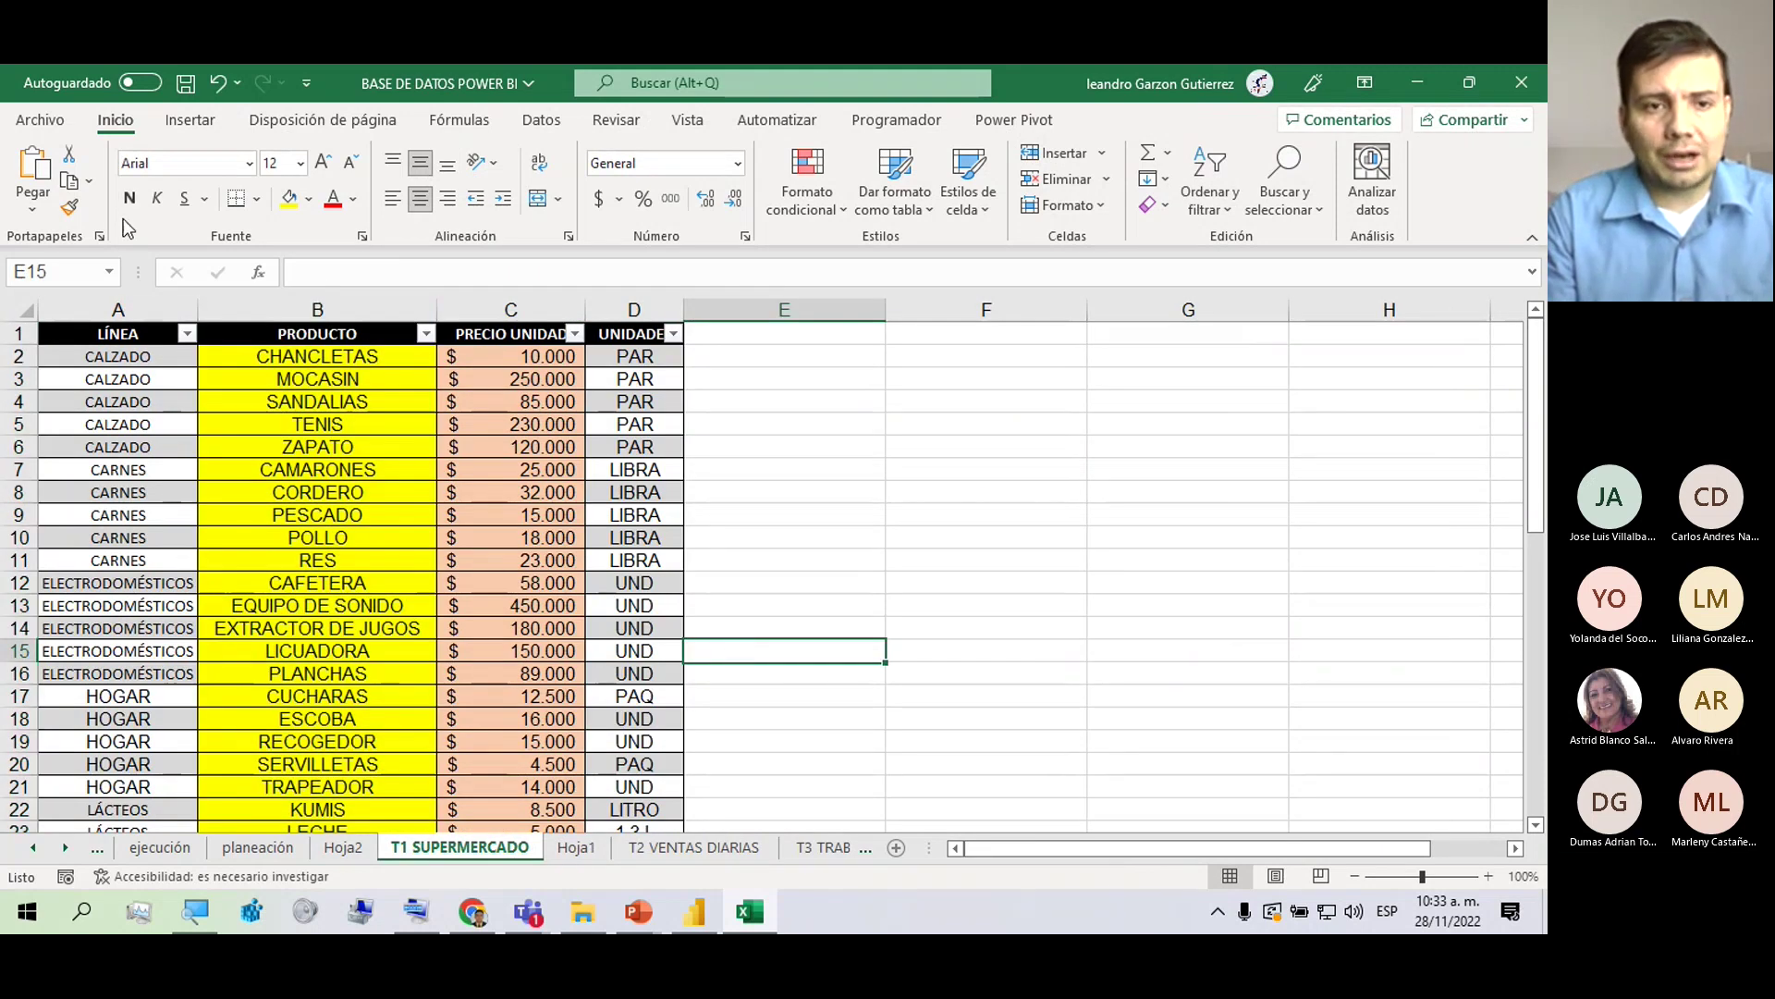
Select a cell in the supermarket table and examine the Power Pivot commands, including the KPI options.
{"action": "left_click", "coordinate": [328, 614]}
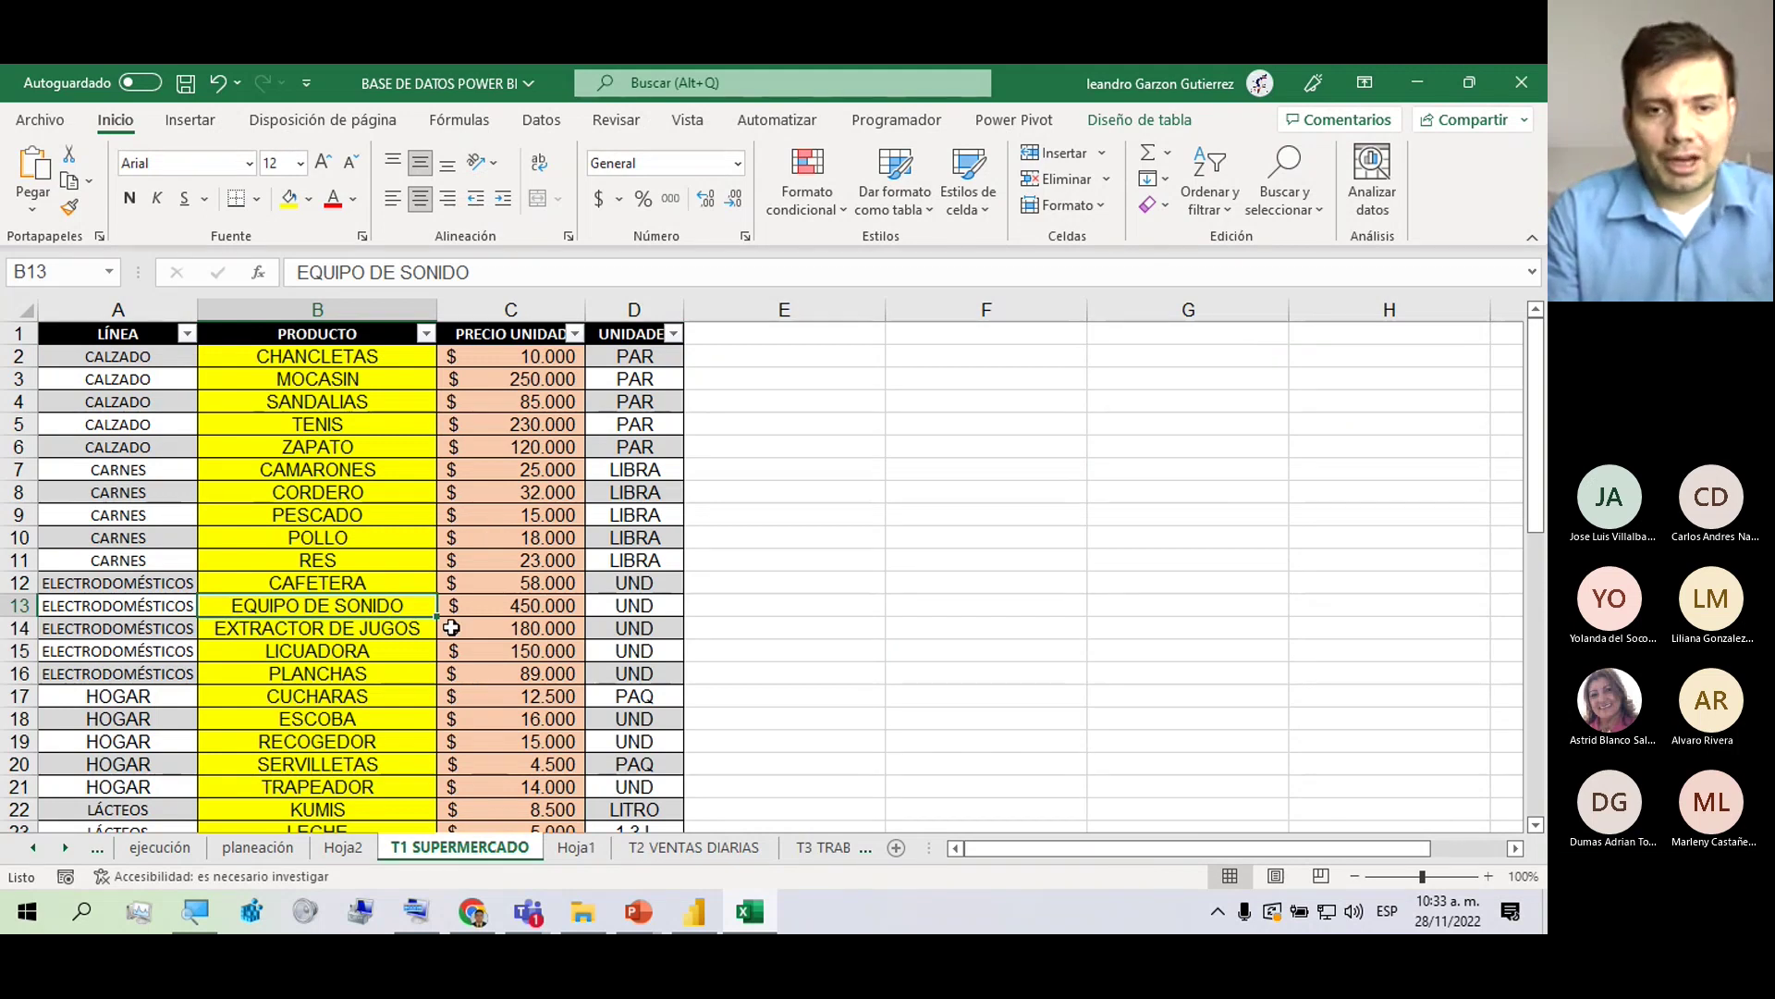
{"action": "left_click", "coordinate": [301, 447]}
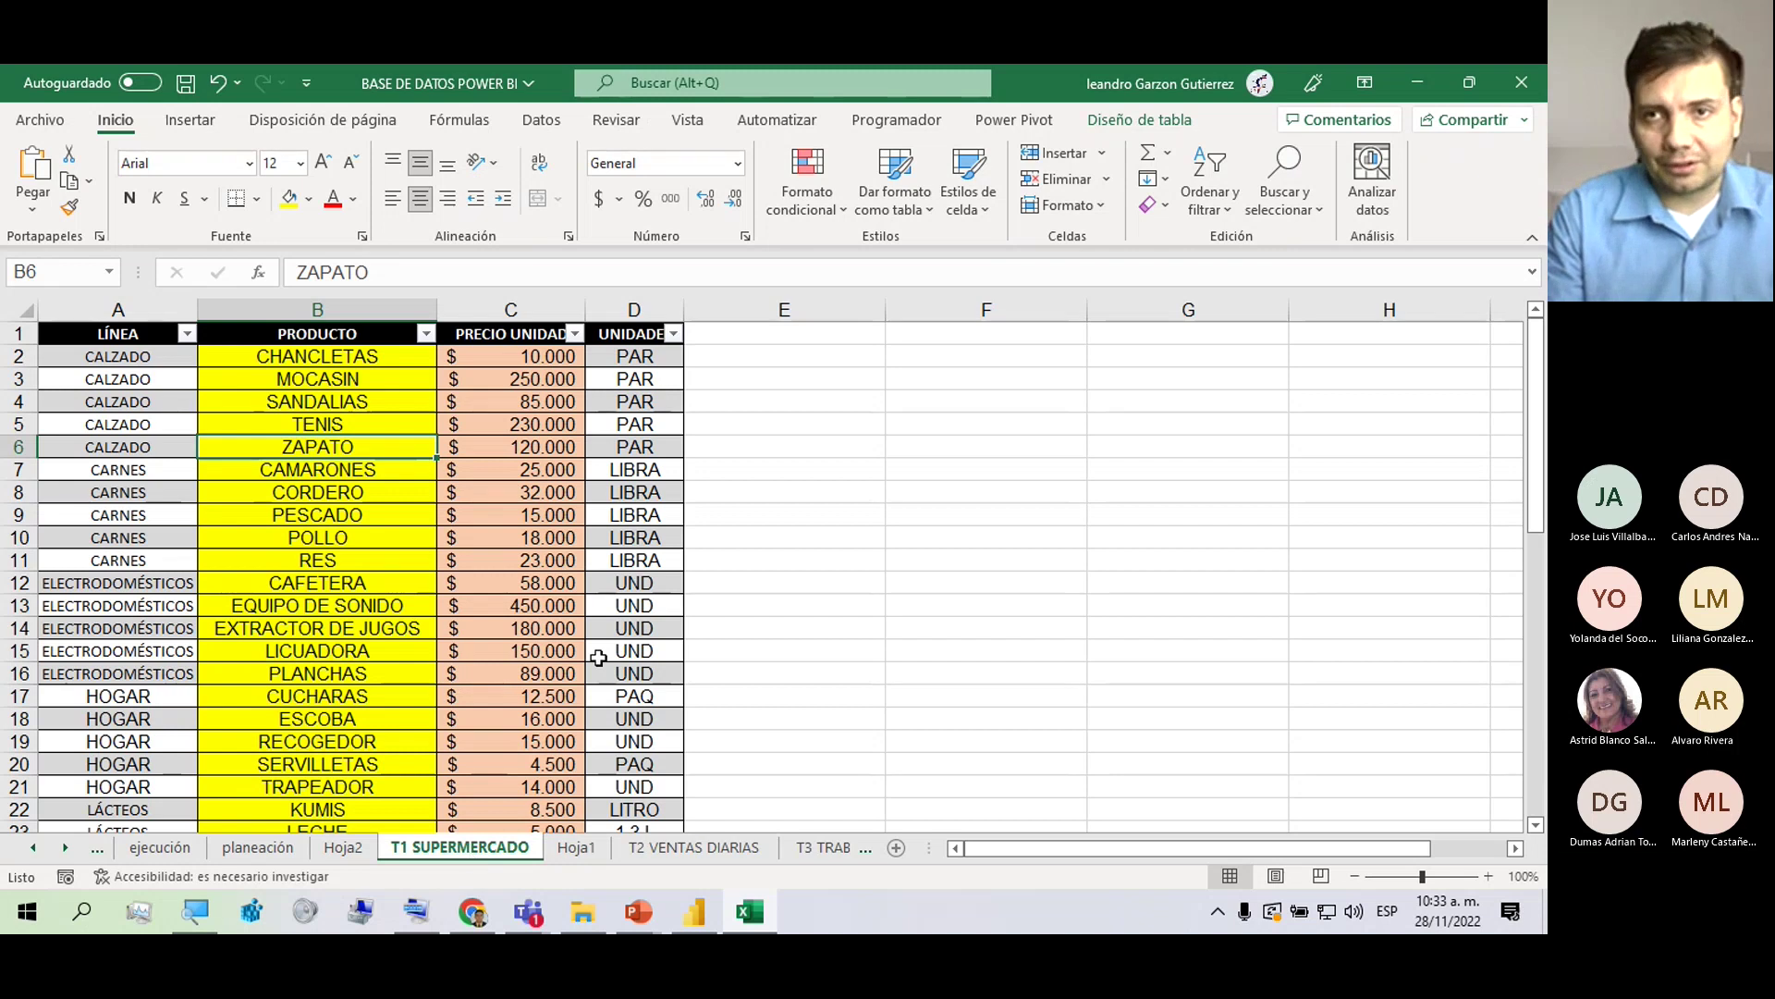
{"action": "left_click", "coordinate": [498, 419]}
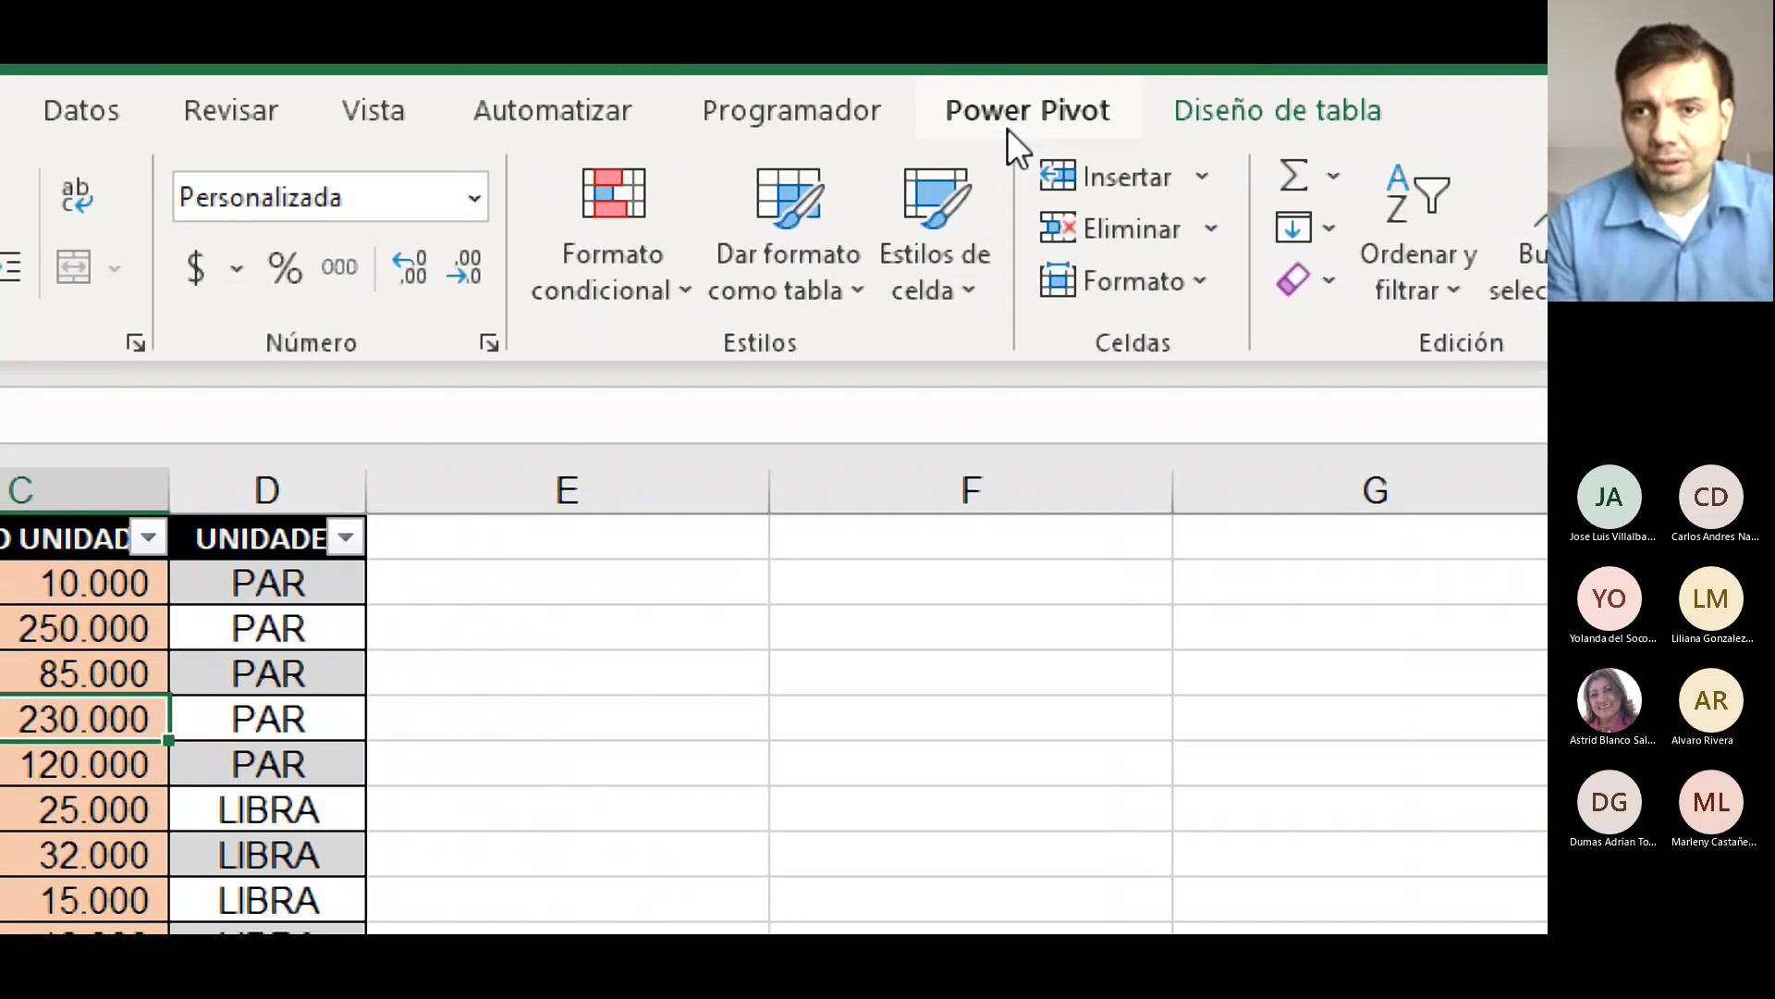
{"action": "left_click", "coordinate": [1007, 130]}
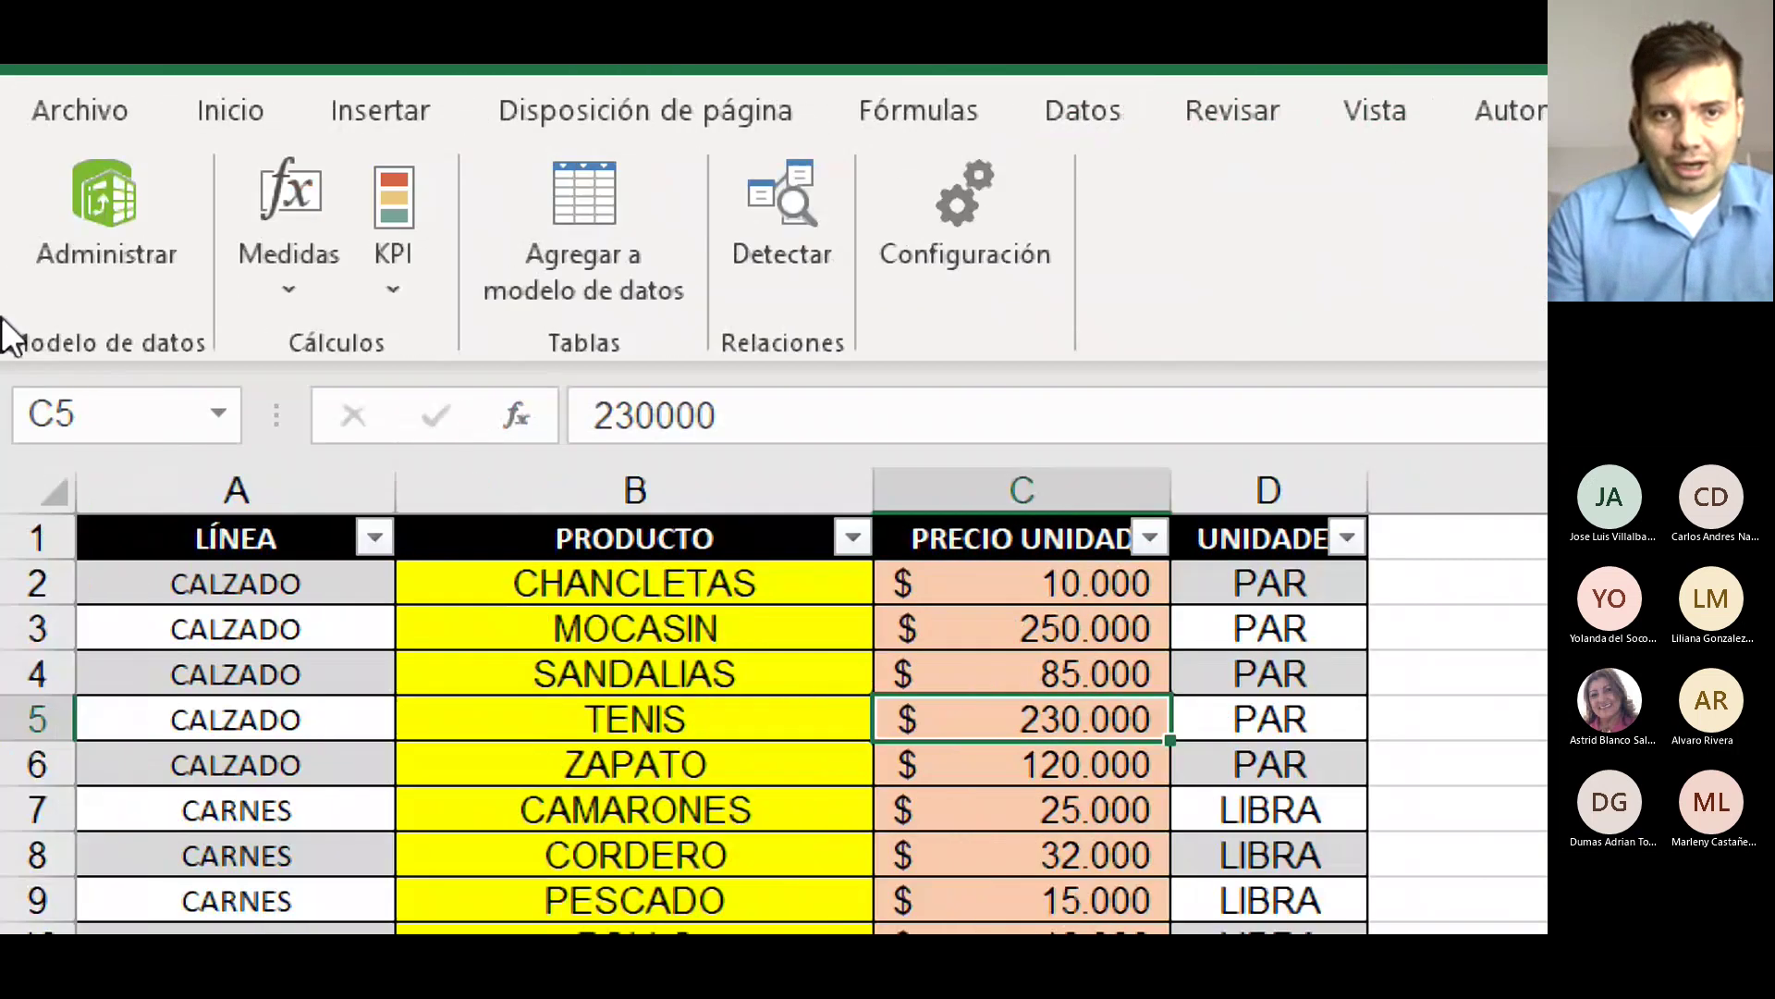
{"action": "left_click", "coordinate": [384, 259]}
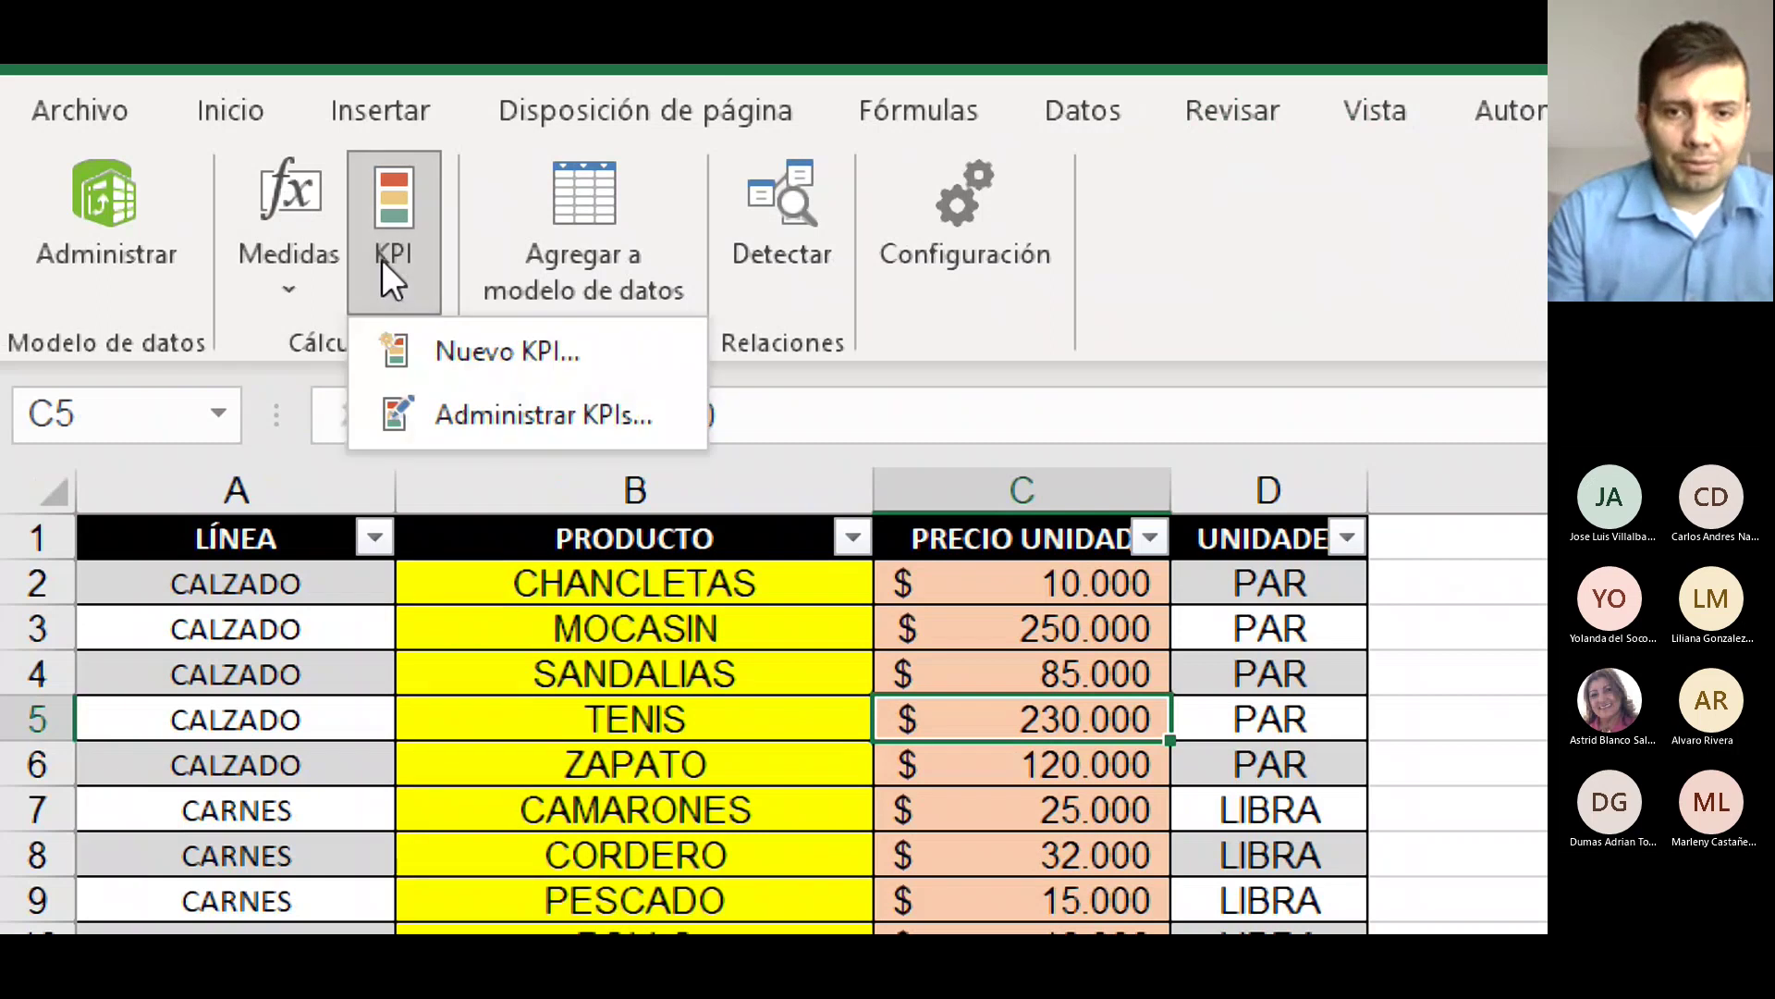
{"action": "left_click", "coordinate": [749, 795]}
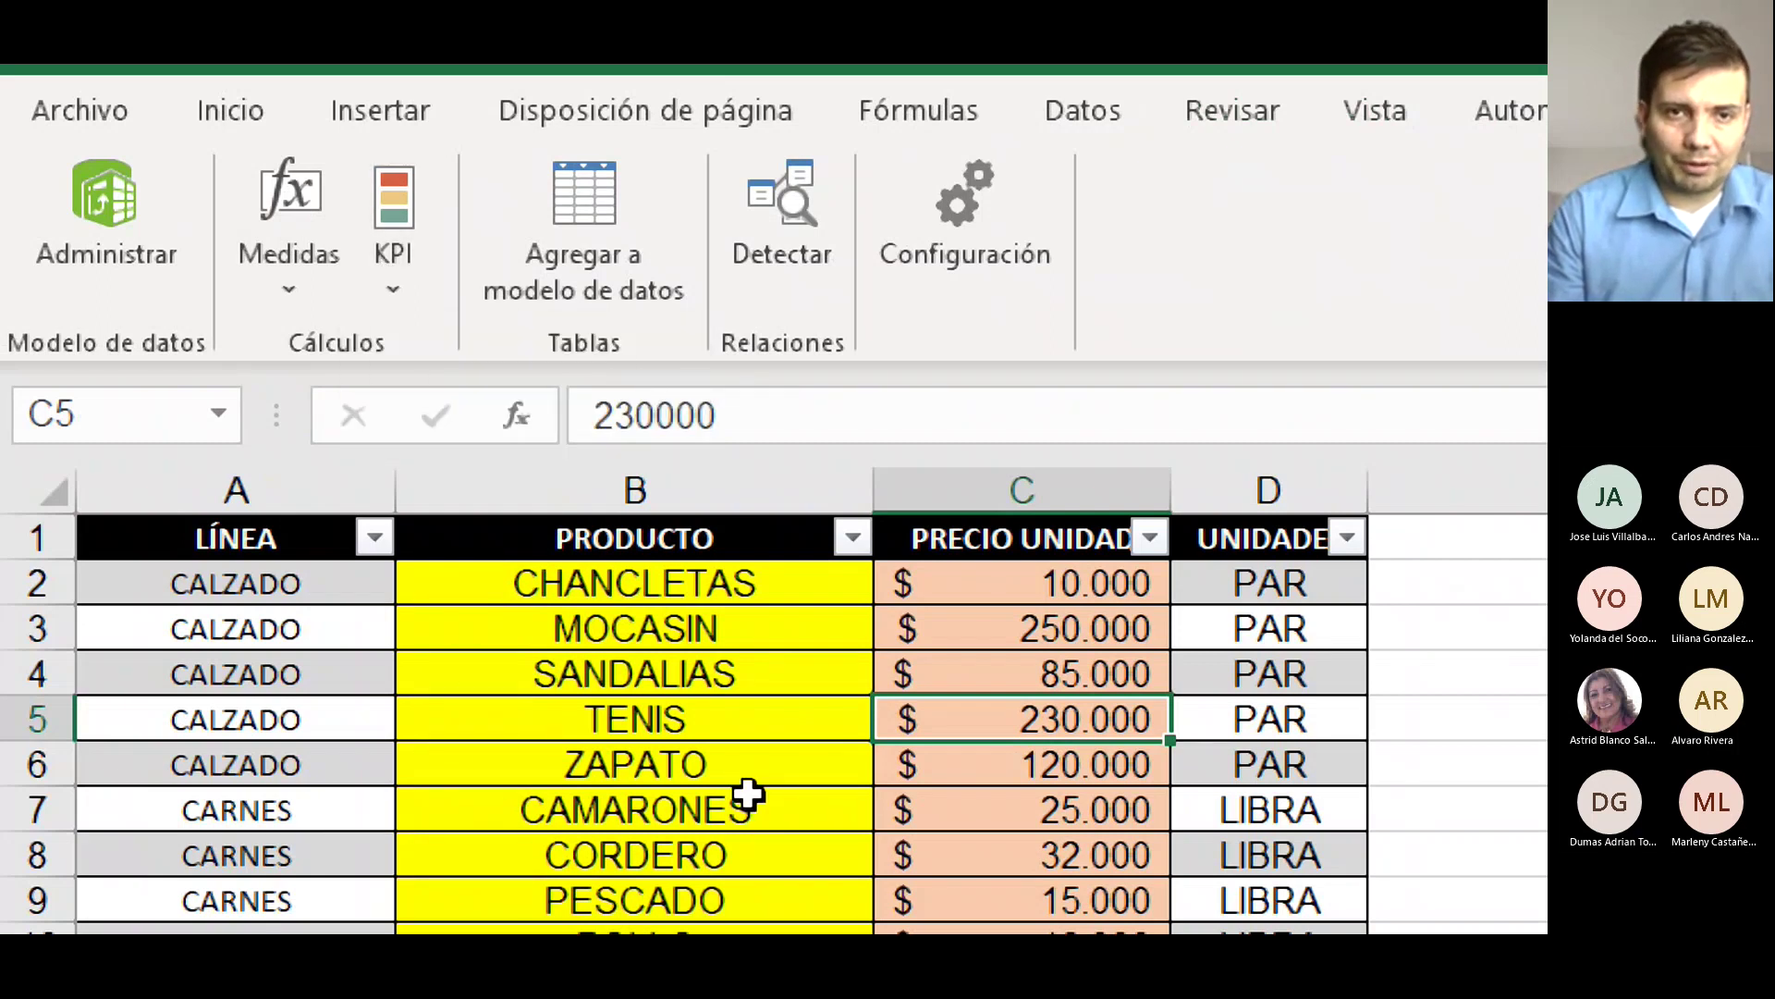
Open the Power Pivot data model, refresh all its tables and select T1_SUPERMERCADO in the refresh details.
{"action": "left_click", "coordinate": [93, 218]}
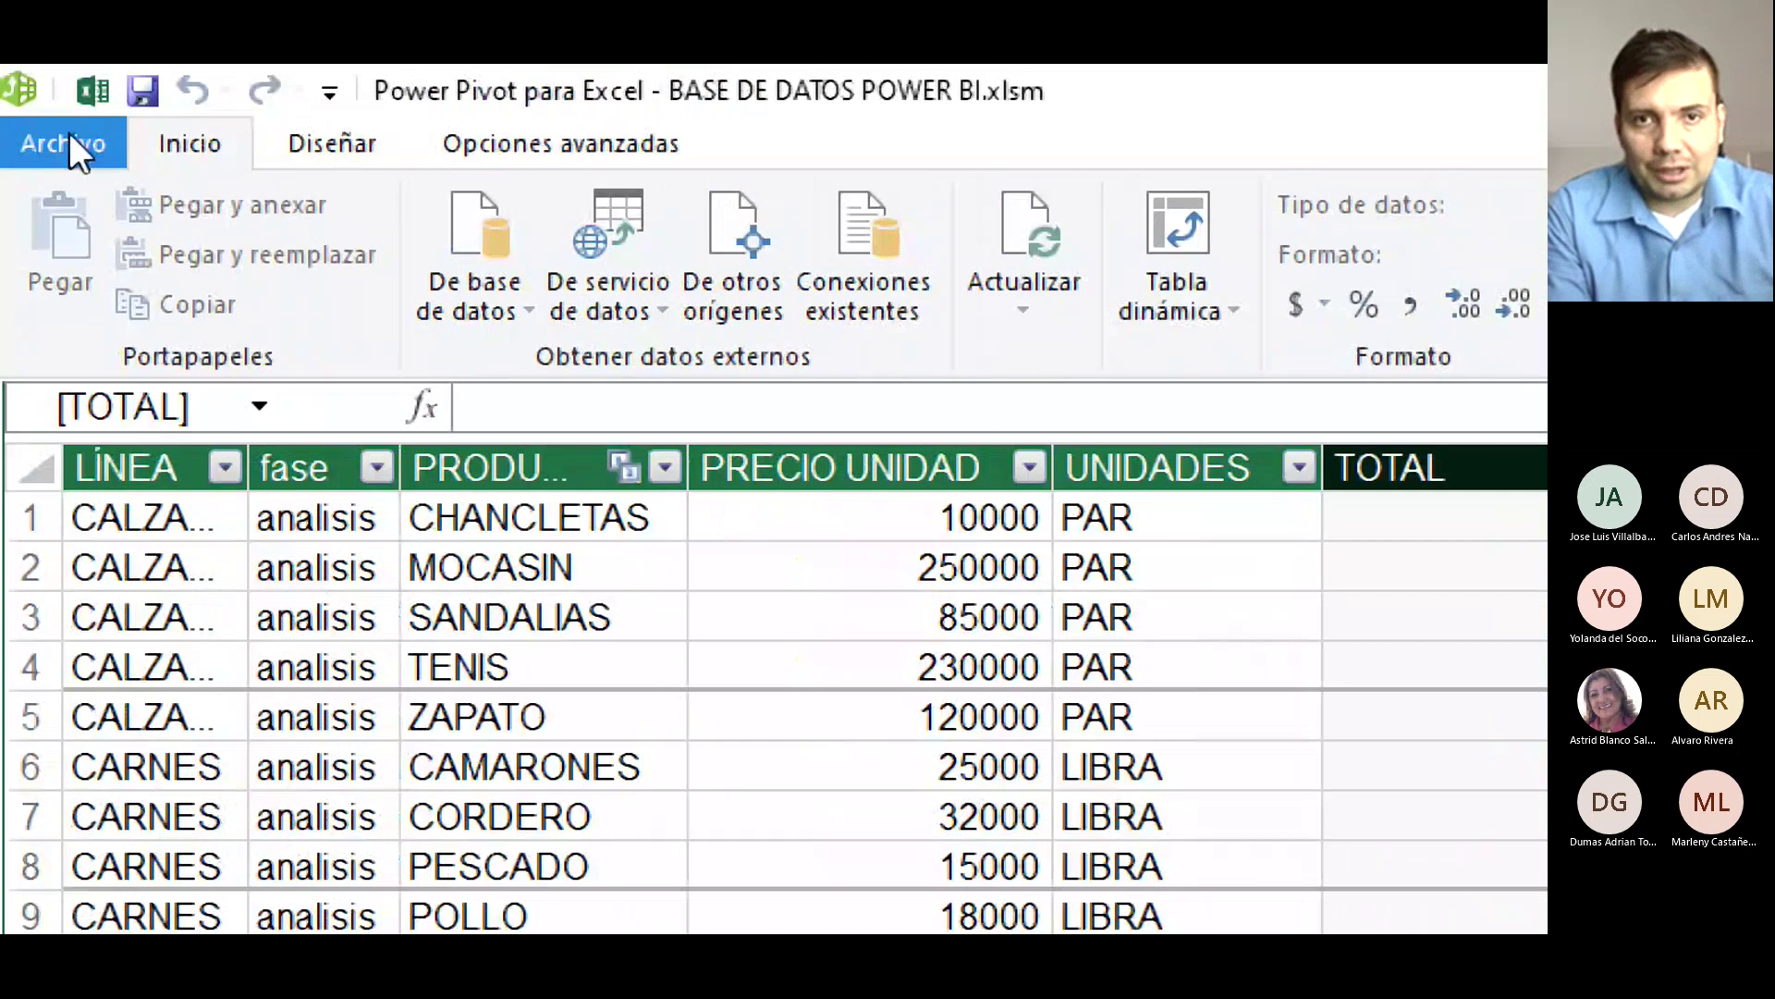
{"action": "left_click", "coordinate": [1051, 300]}
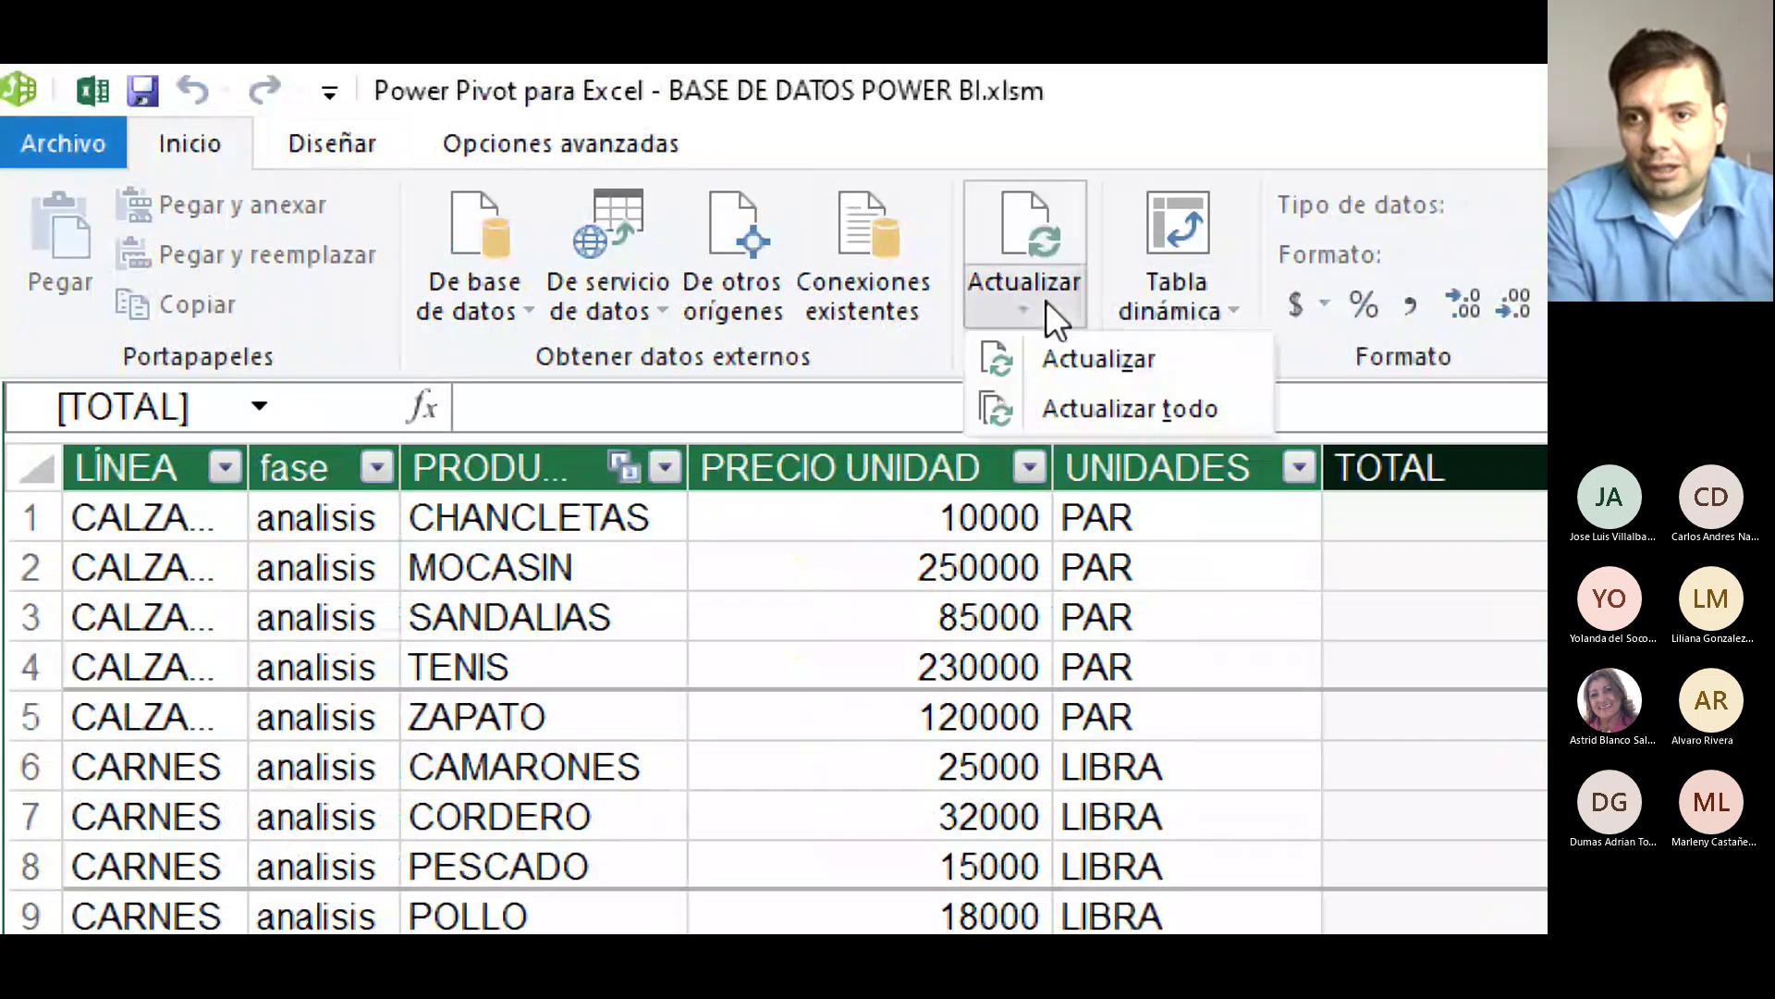
{"action": "left_click", "coordinate": [1062, 404]}
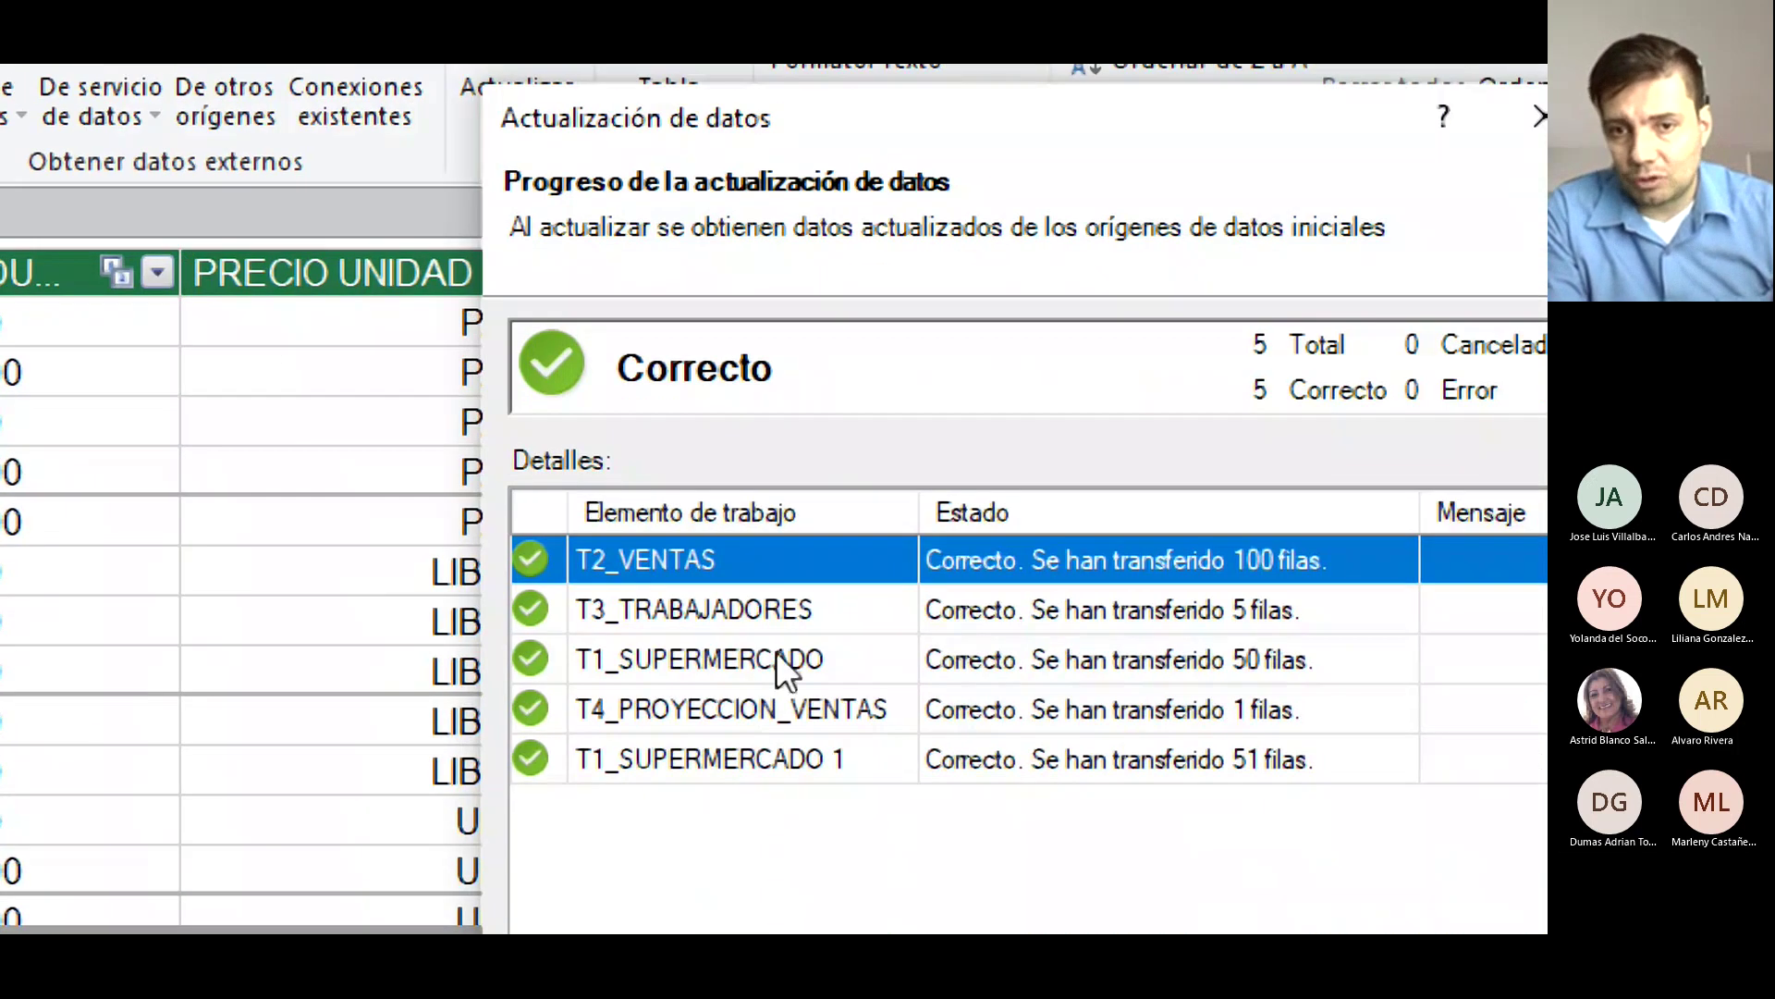
{"action": "left_click", "coordinate": [784, 660]}
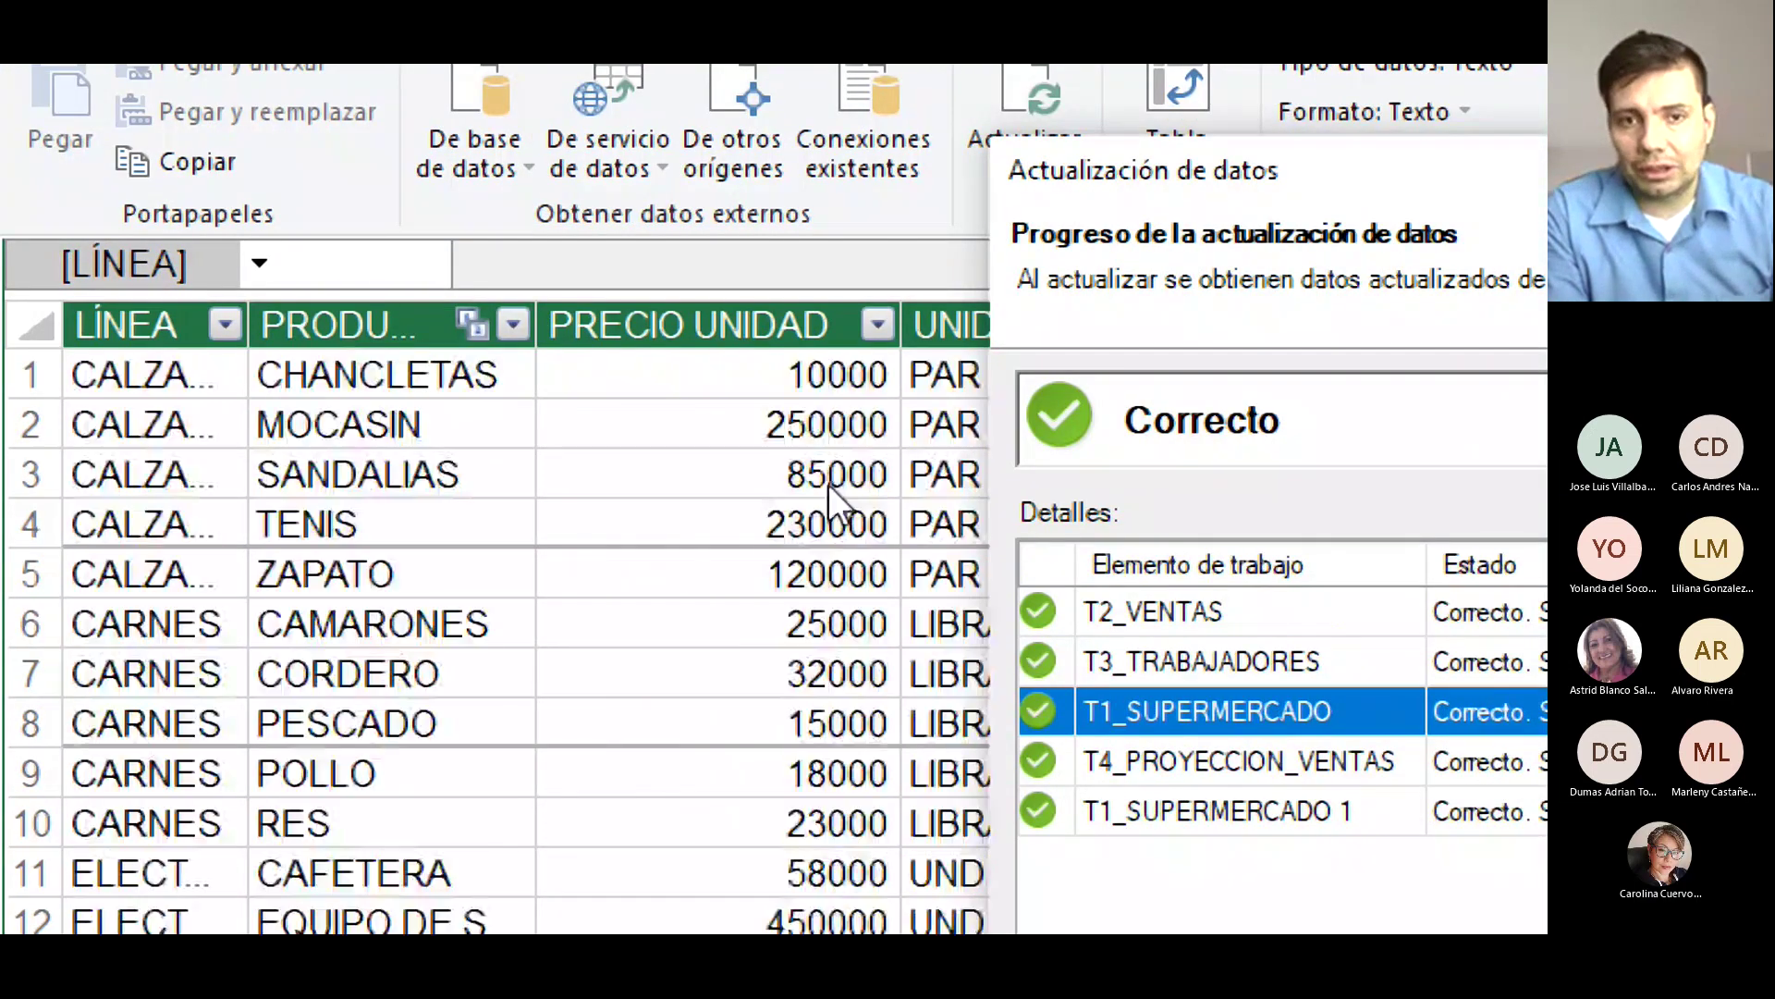
Close the refresh results and select the empty calculation cell below GRAN TOTALIDAD in the TOTAL column.
{"action": "left_click", "coordinate": [346, 331]}
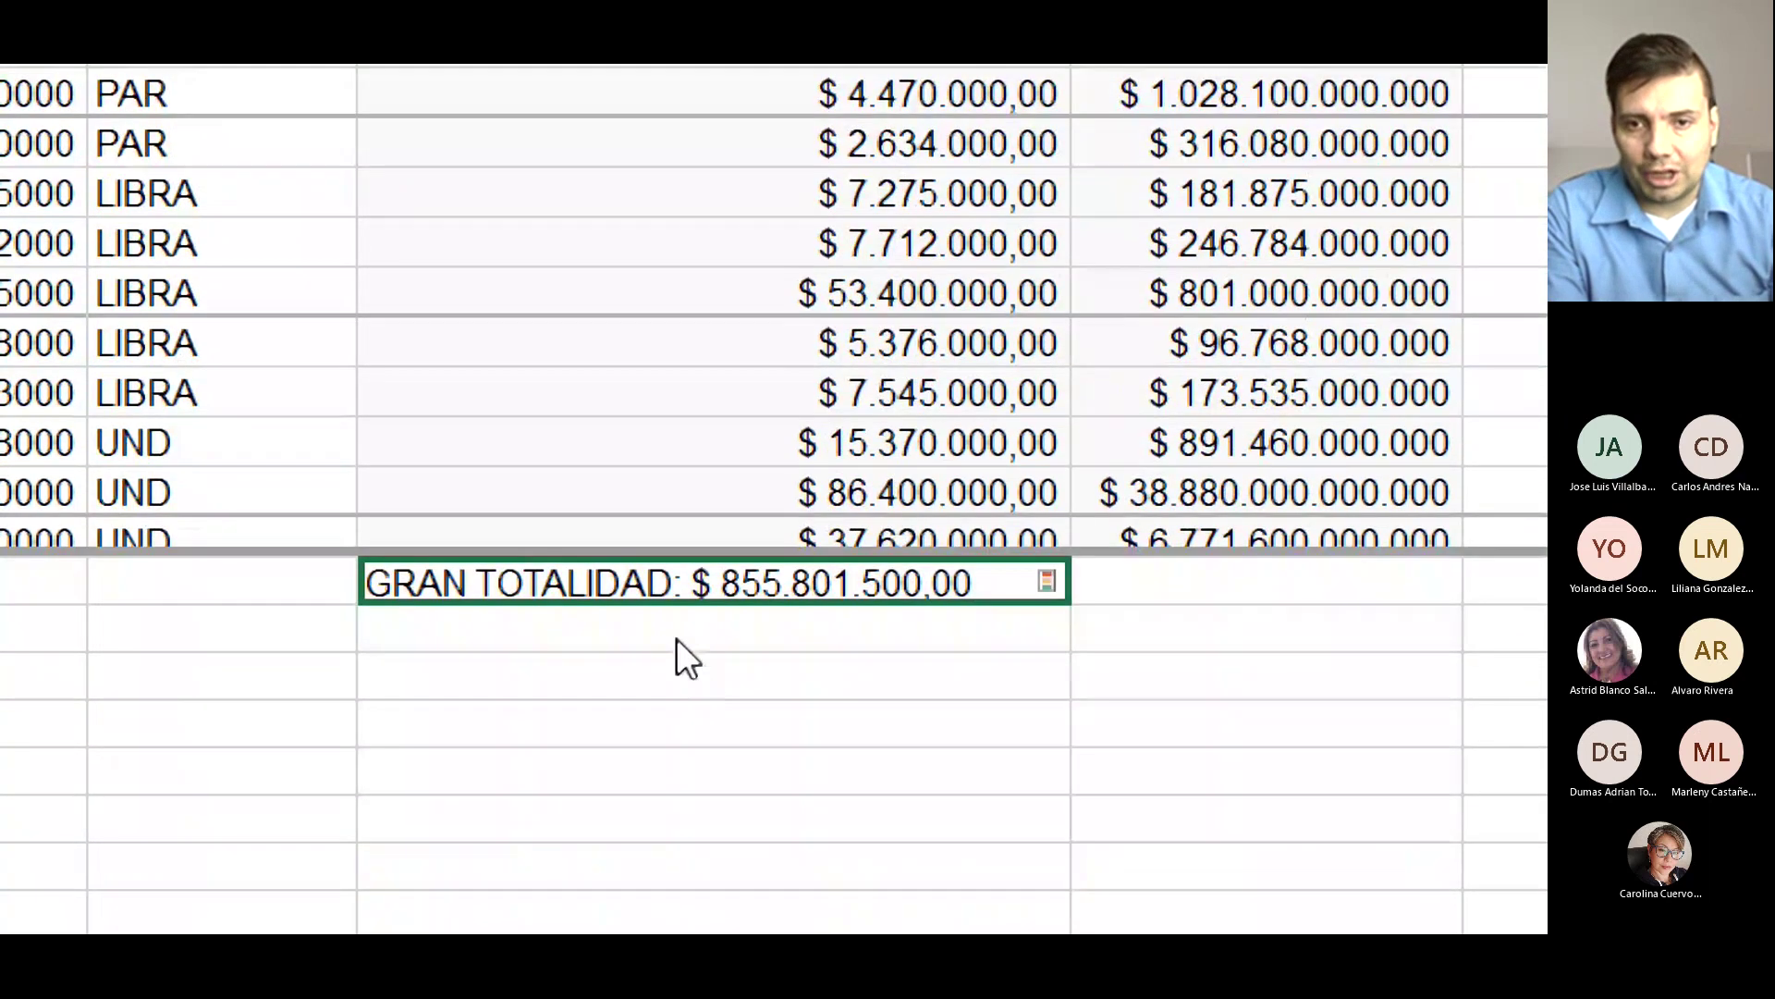
{"action": "left_click", "coordinate": [676, 636]}
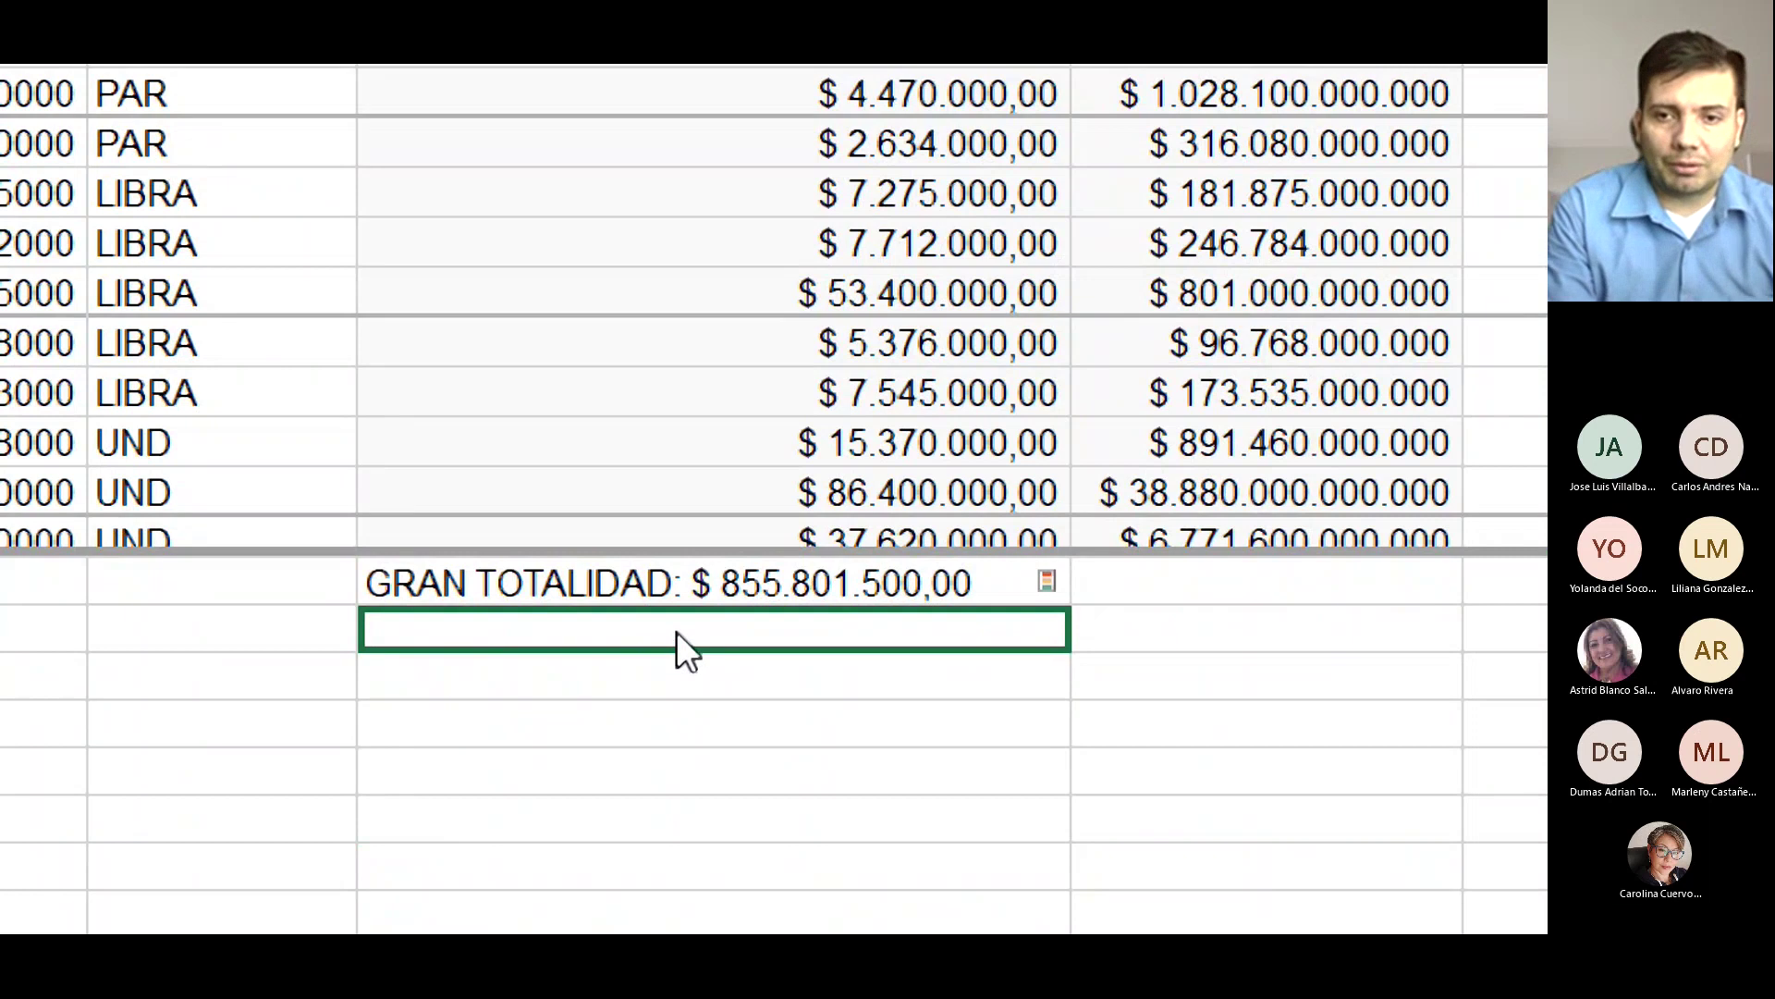
{"action": "left_click", "coordinate": [664, 592]}
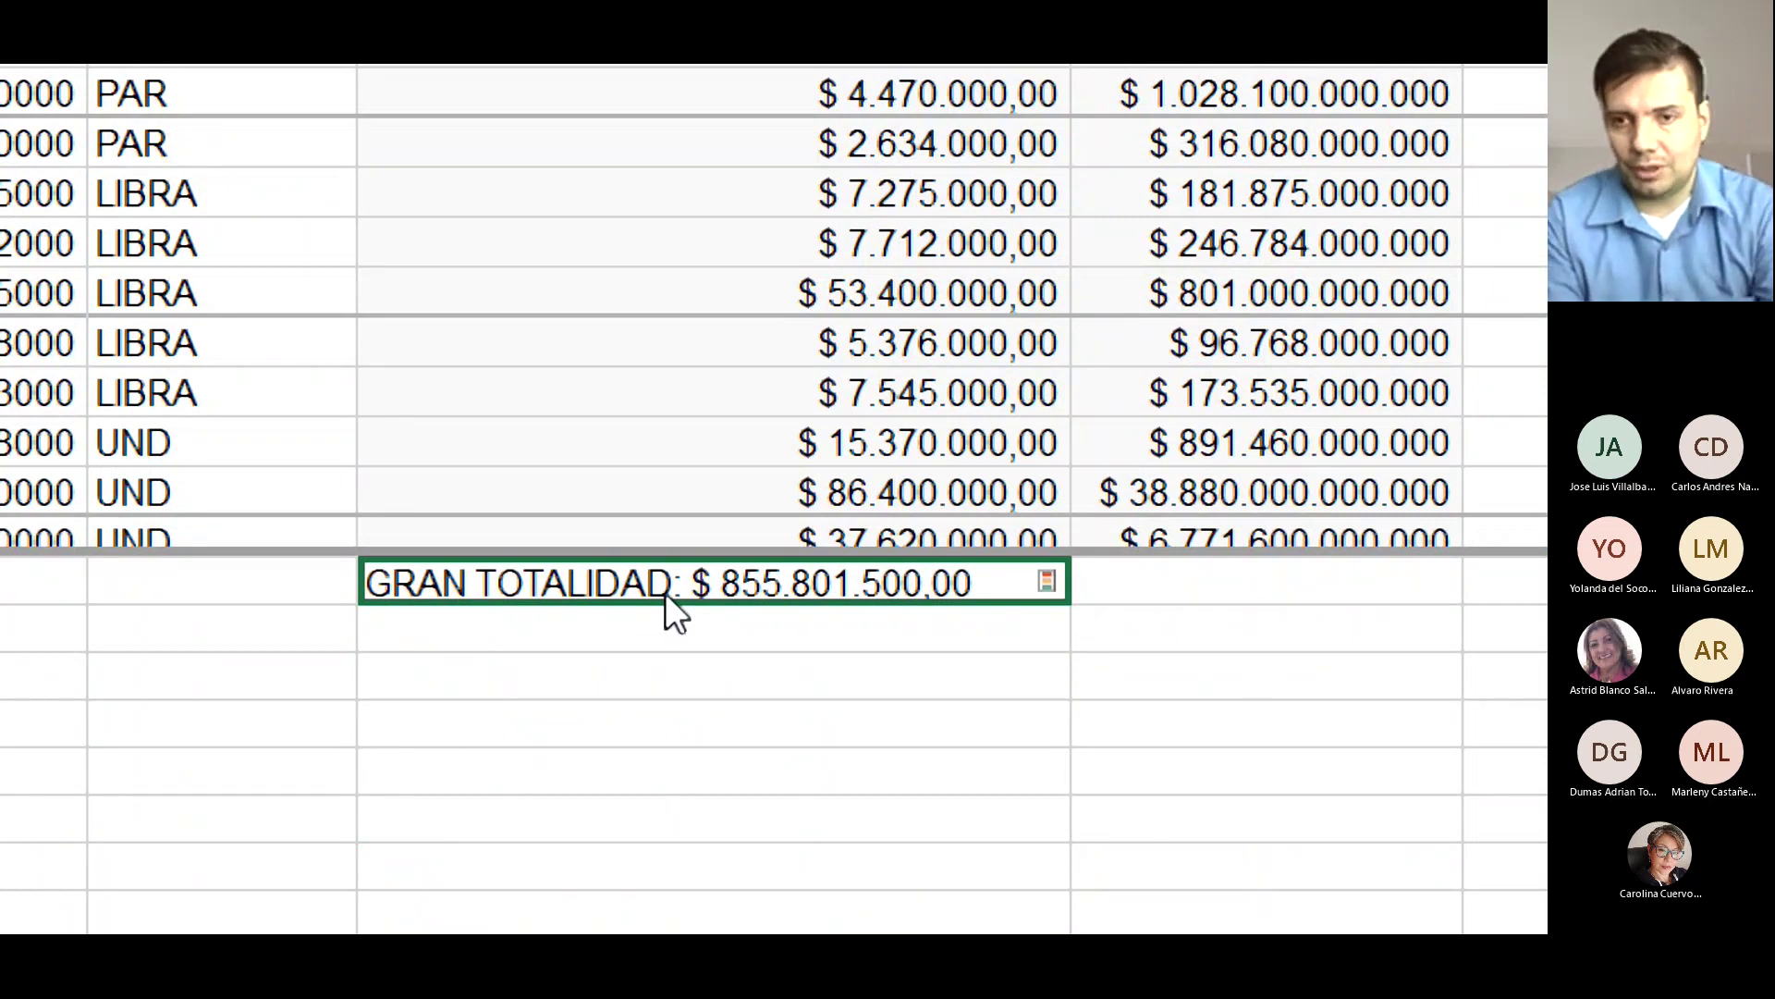
{"action": "key", "text": "Return"}
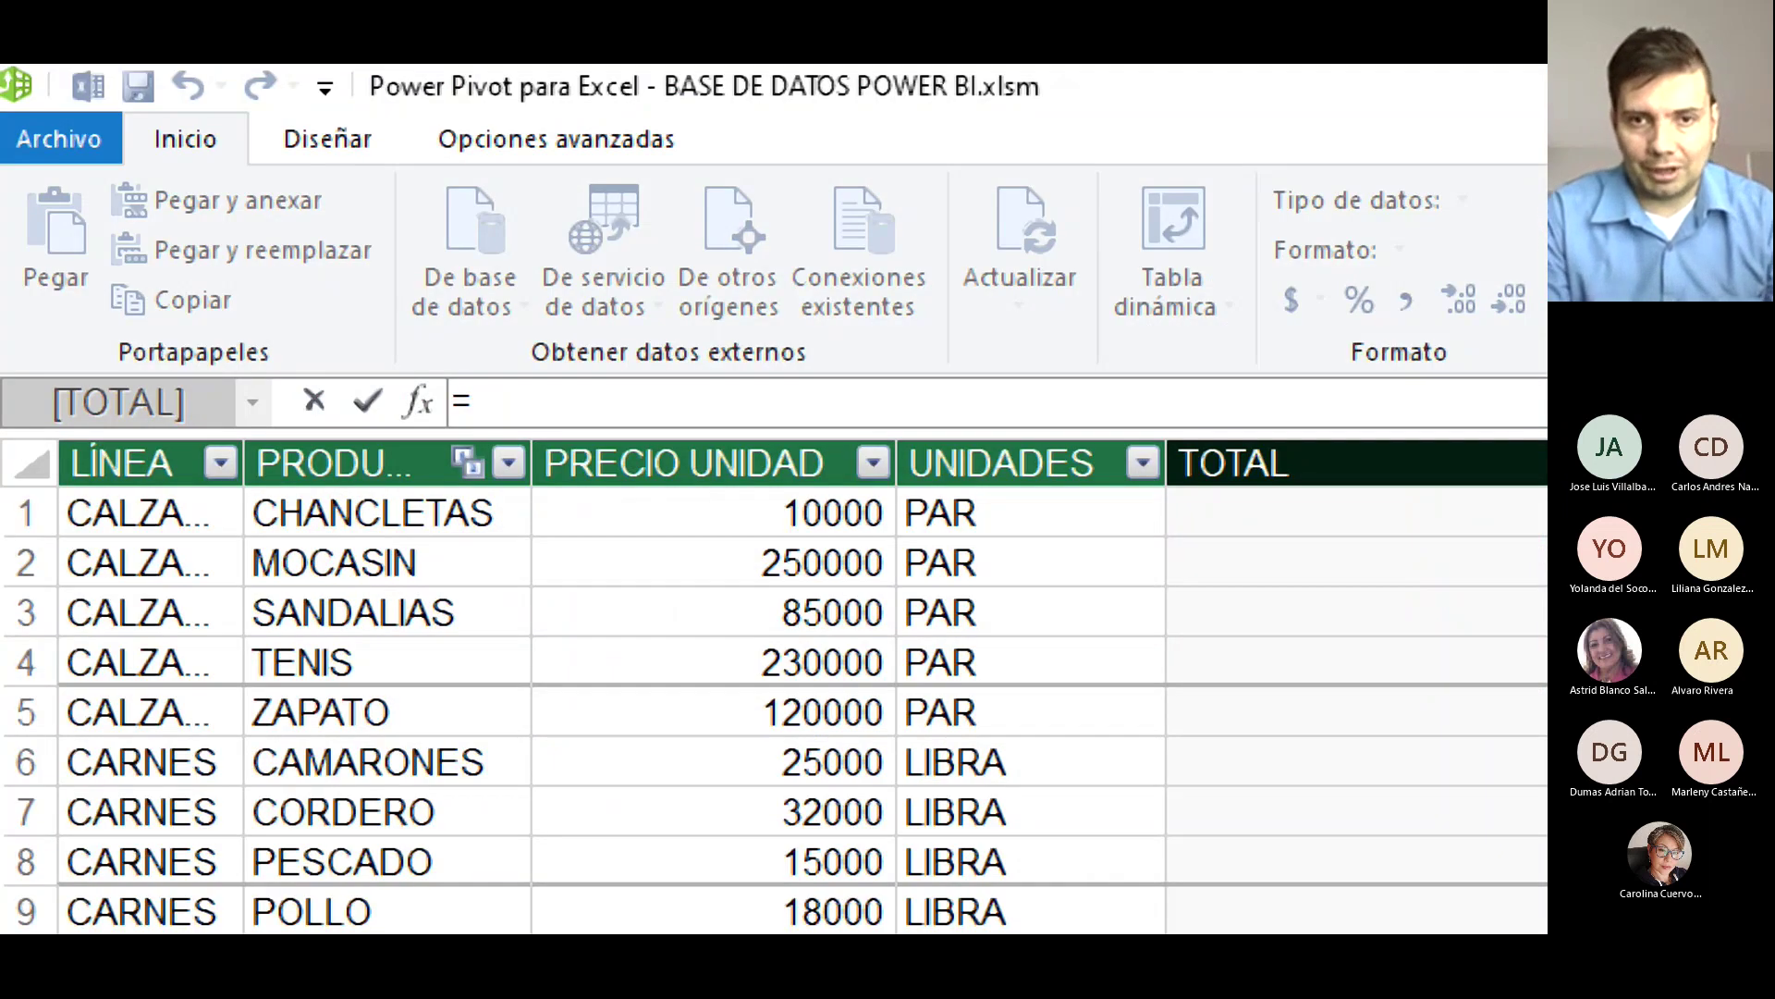
Start a measure named totalidad1kpi in the formula and begin its expression with the SUM function.
{"action": "left_click", "coordinate": [451, 400]}
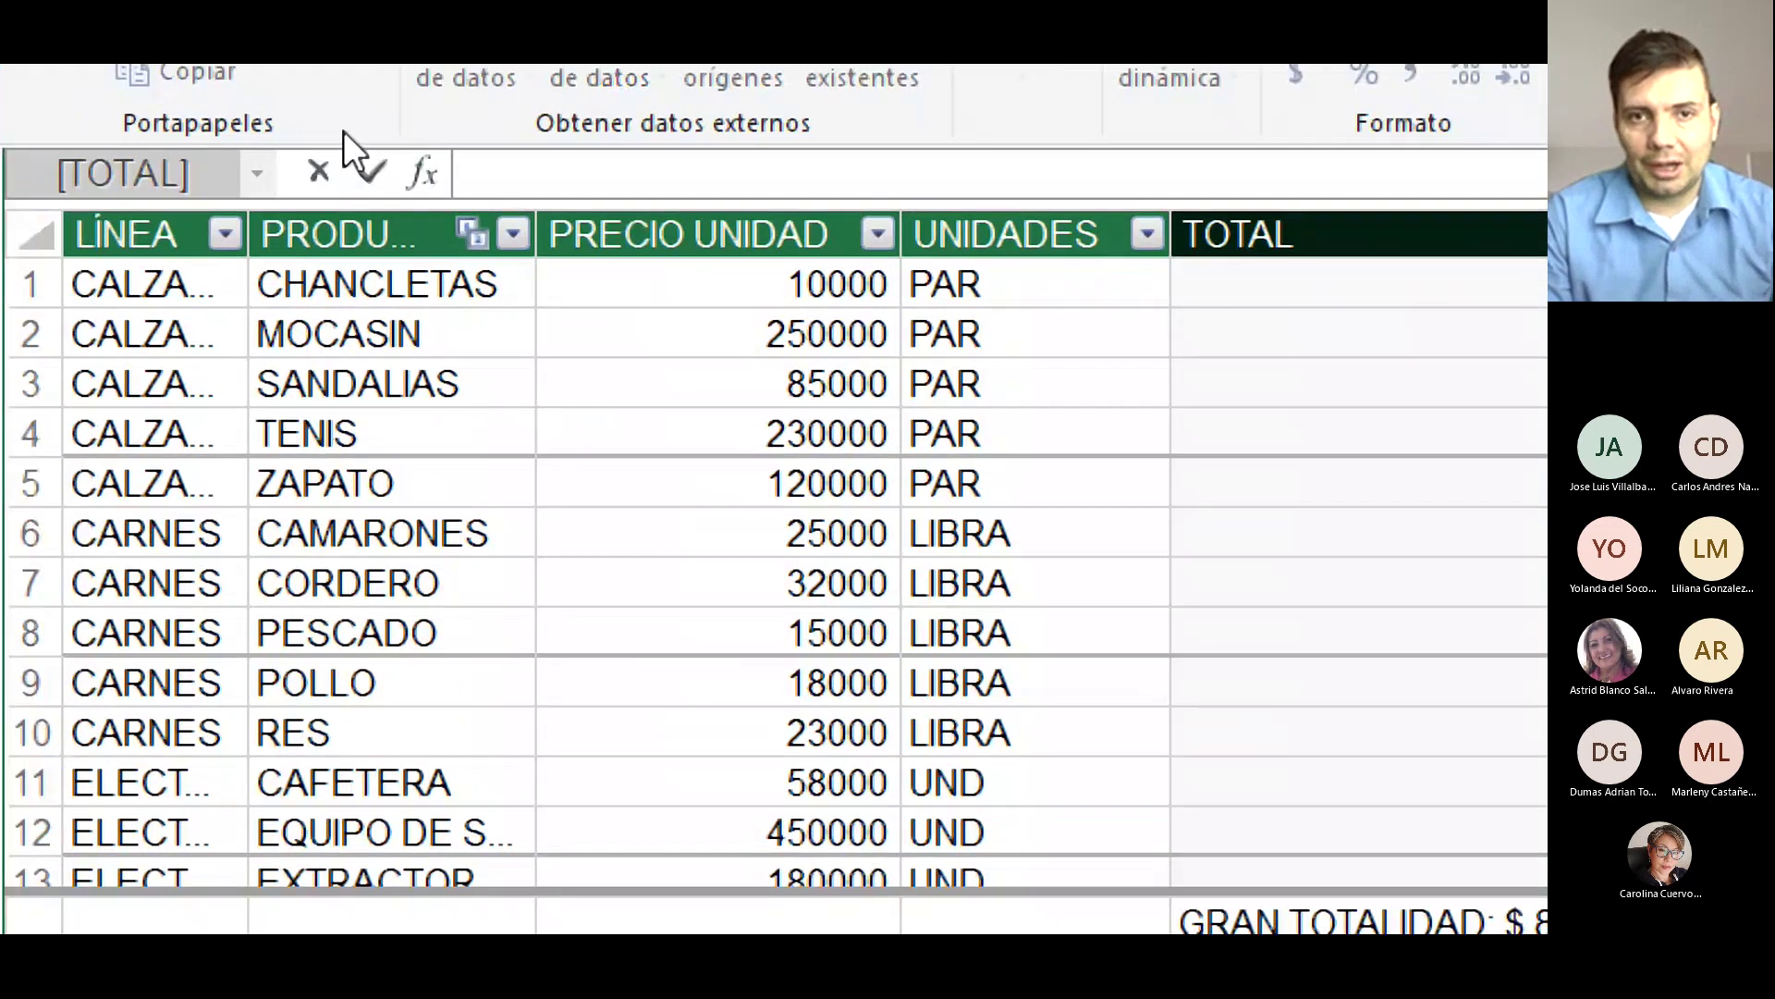
{"action": "type", "text": "to"}
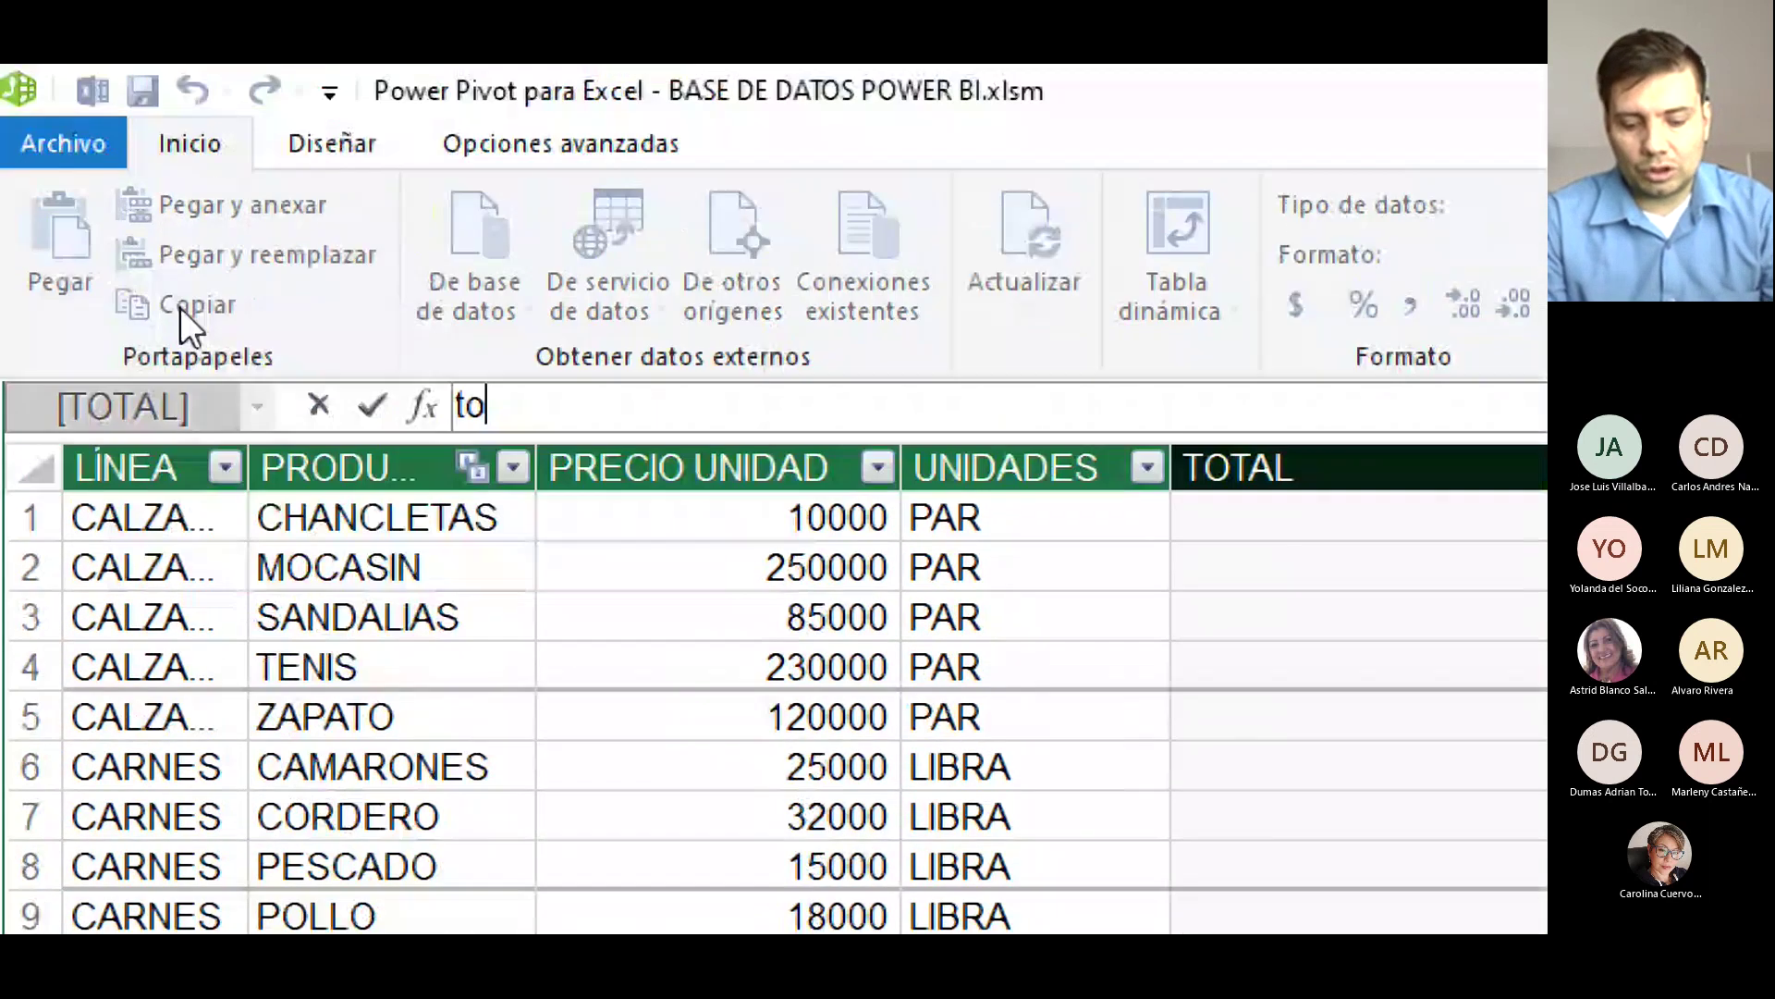
{"action": "type", "text": "talidad"}
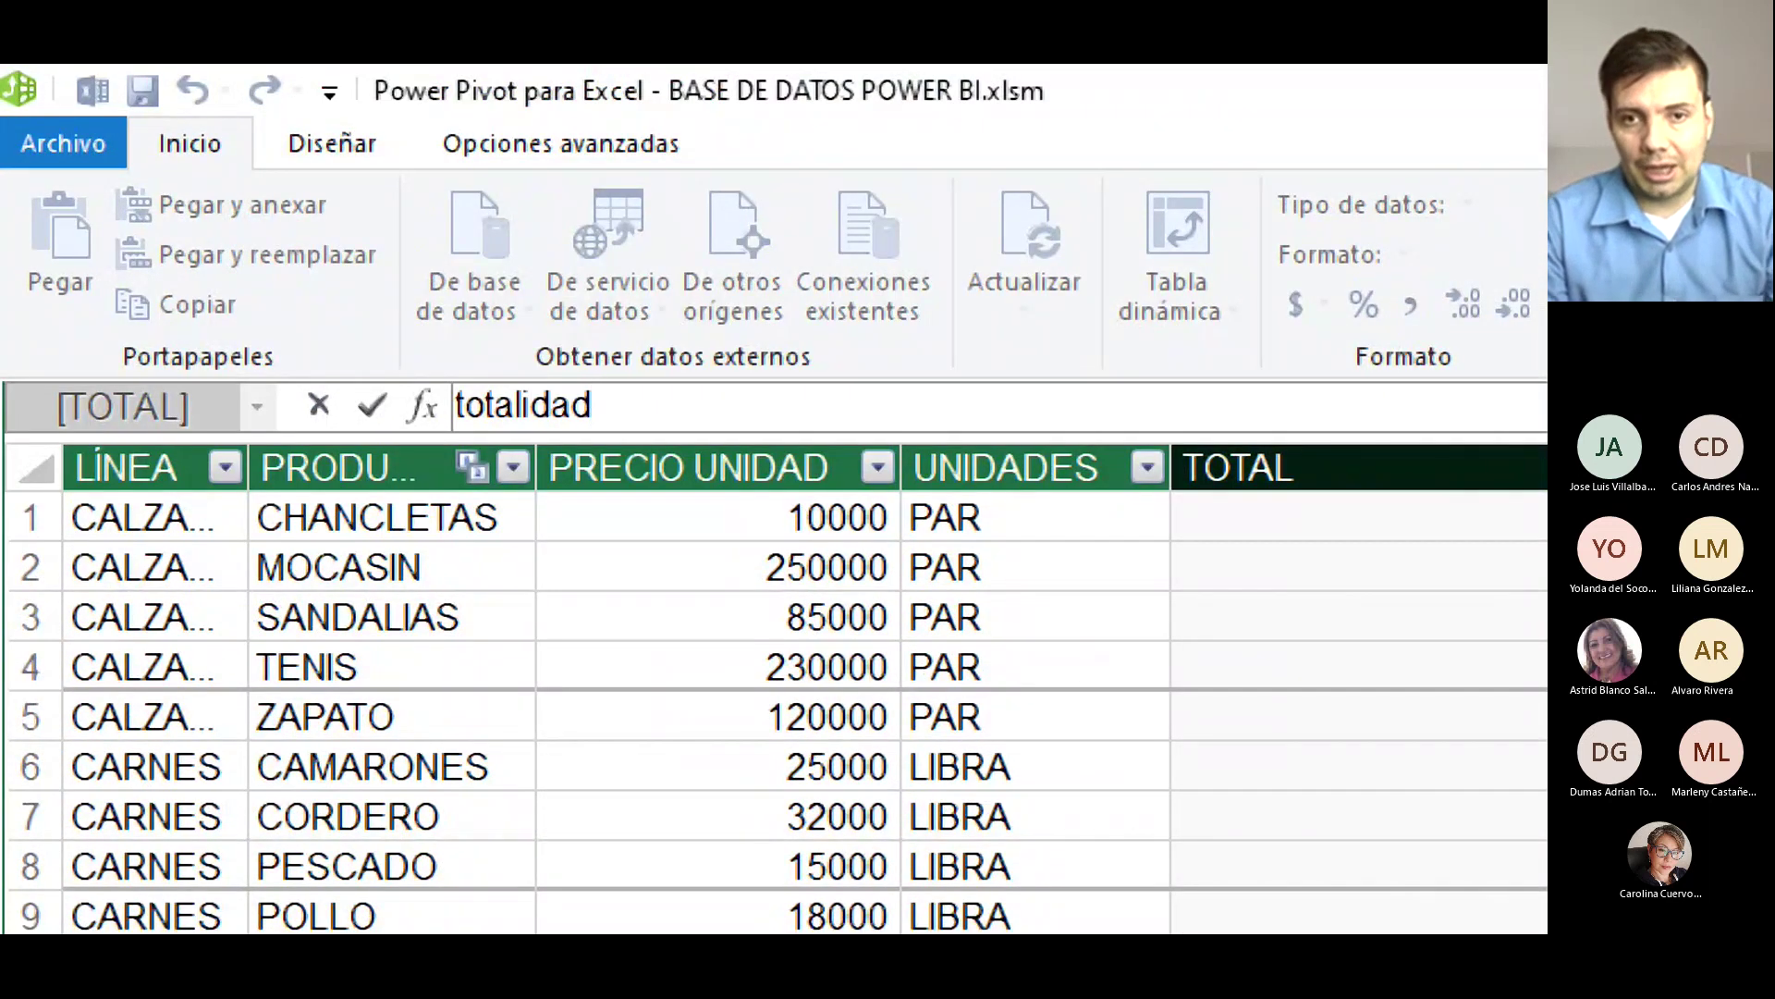
{"action": "type", "text": "1"}
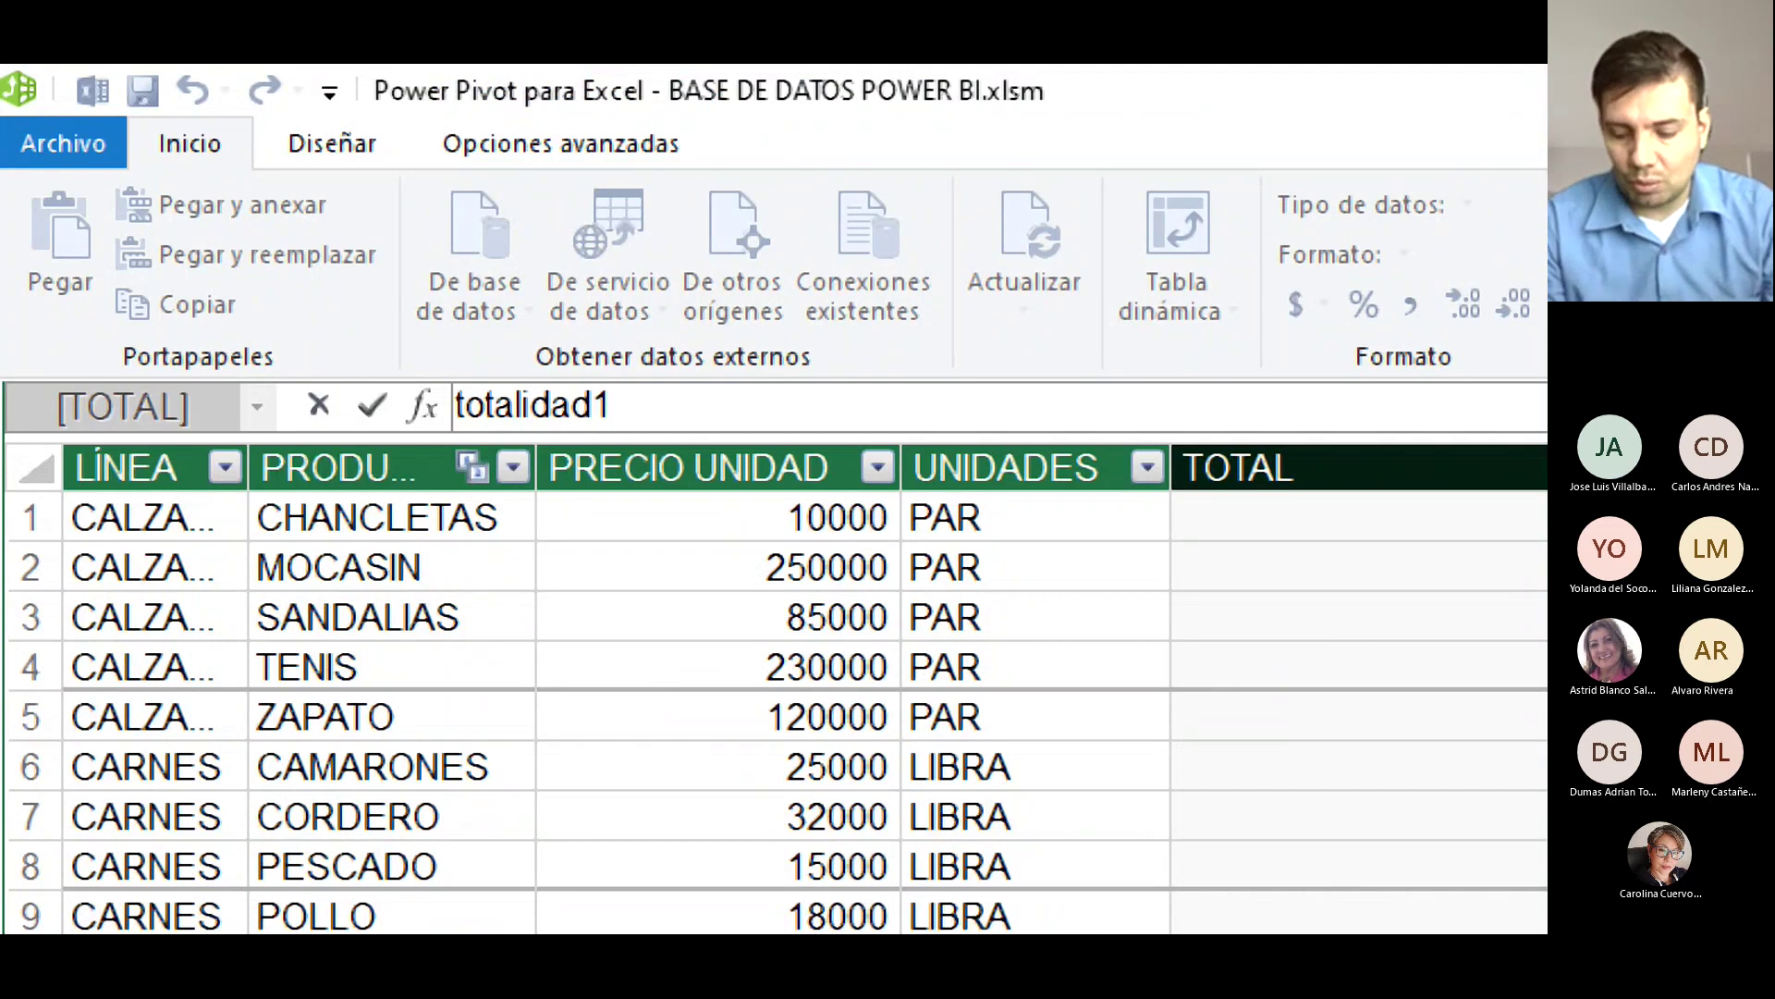
{"action": "type", "text": ":"}
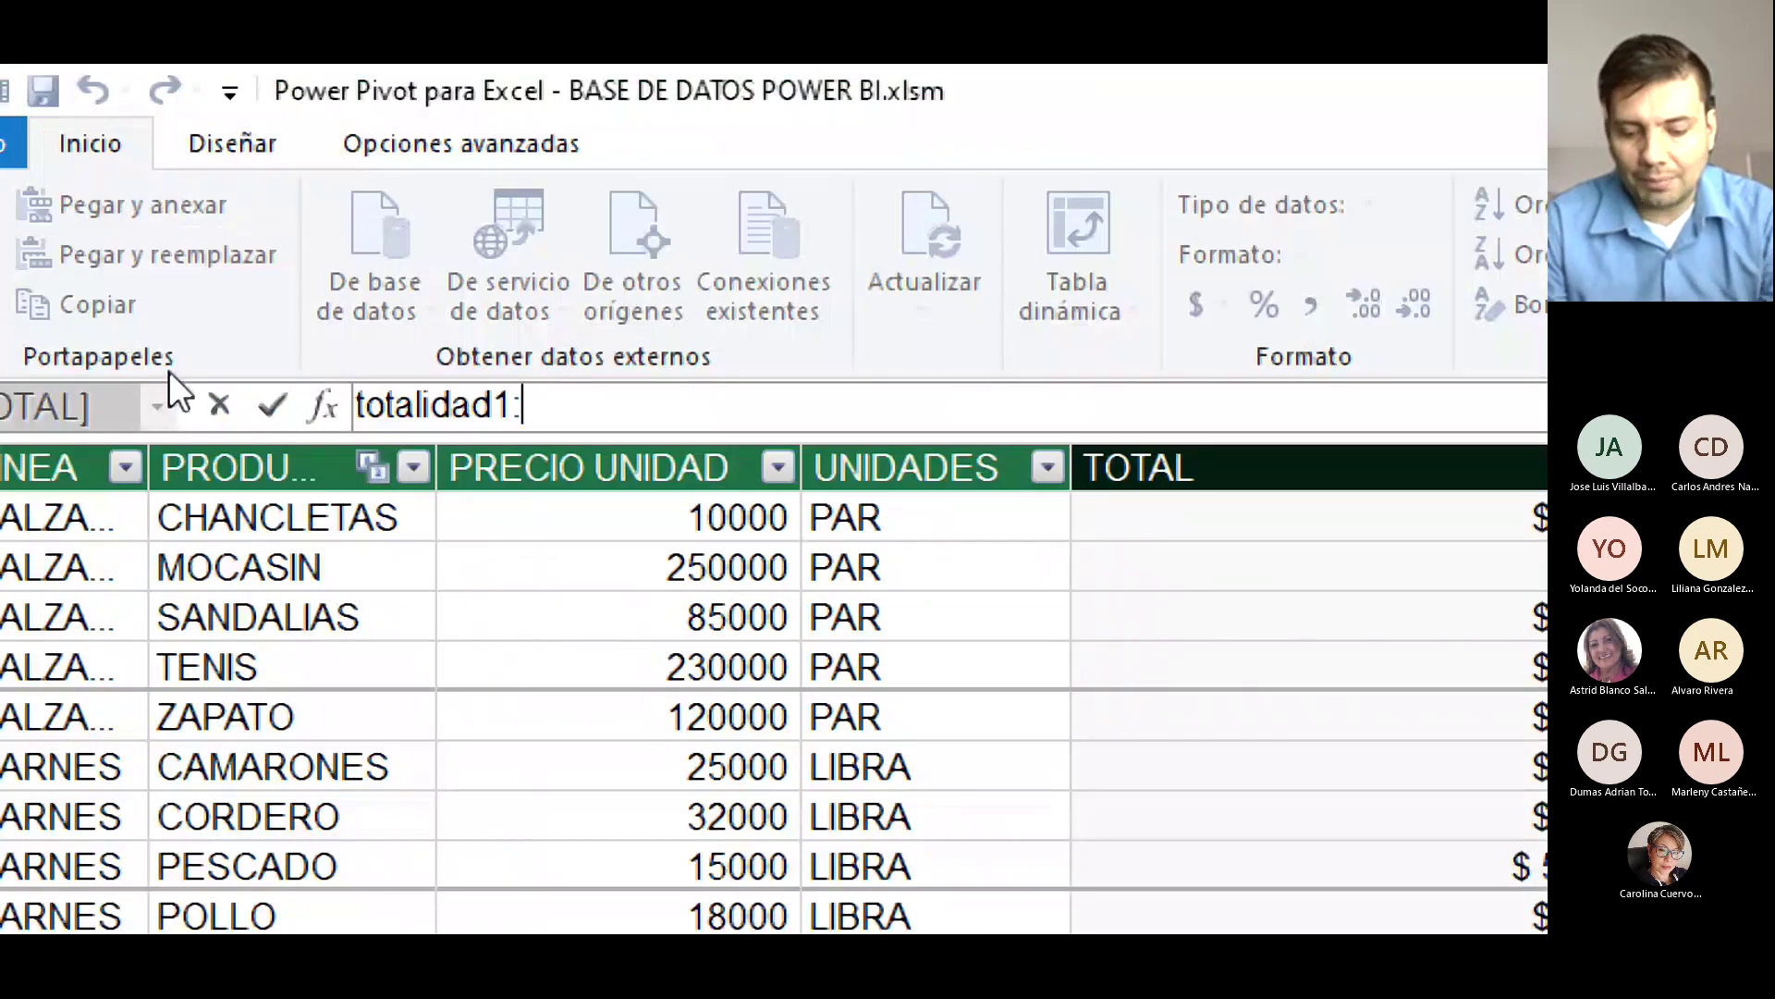
{"action": "type", "text": "="}
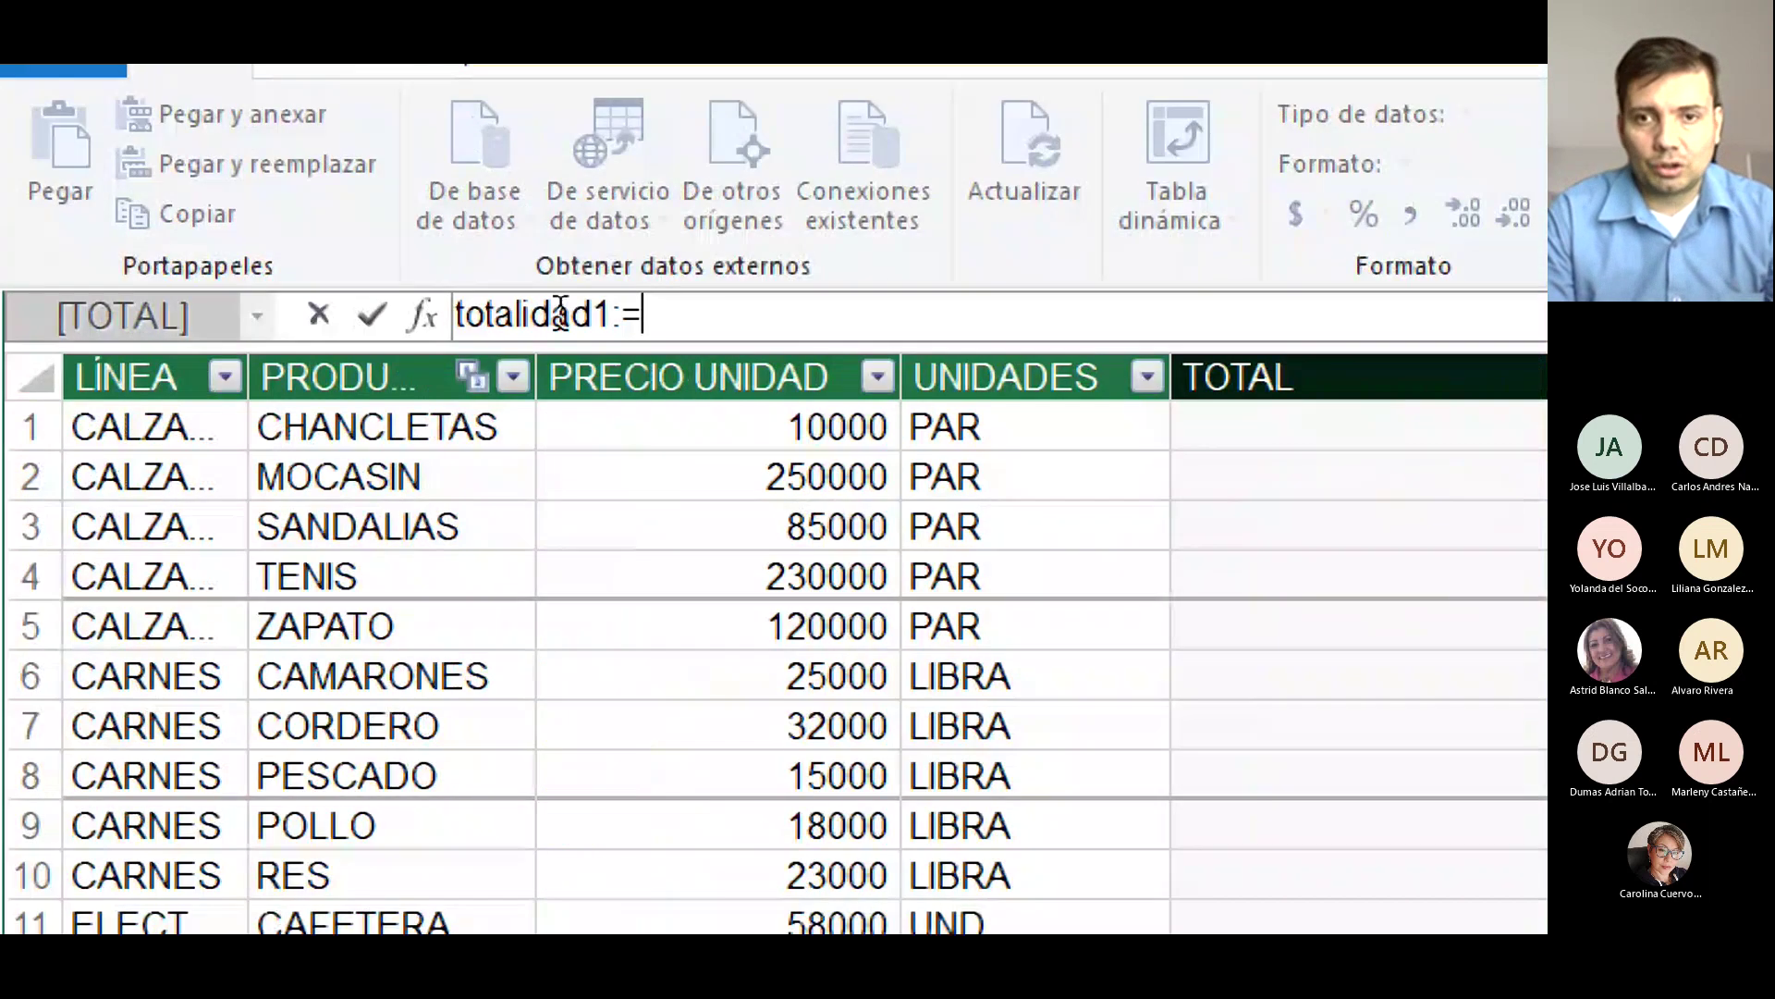
{"action": "left_click", "coordinate": [612, 316]}
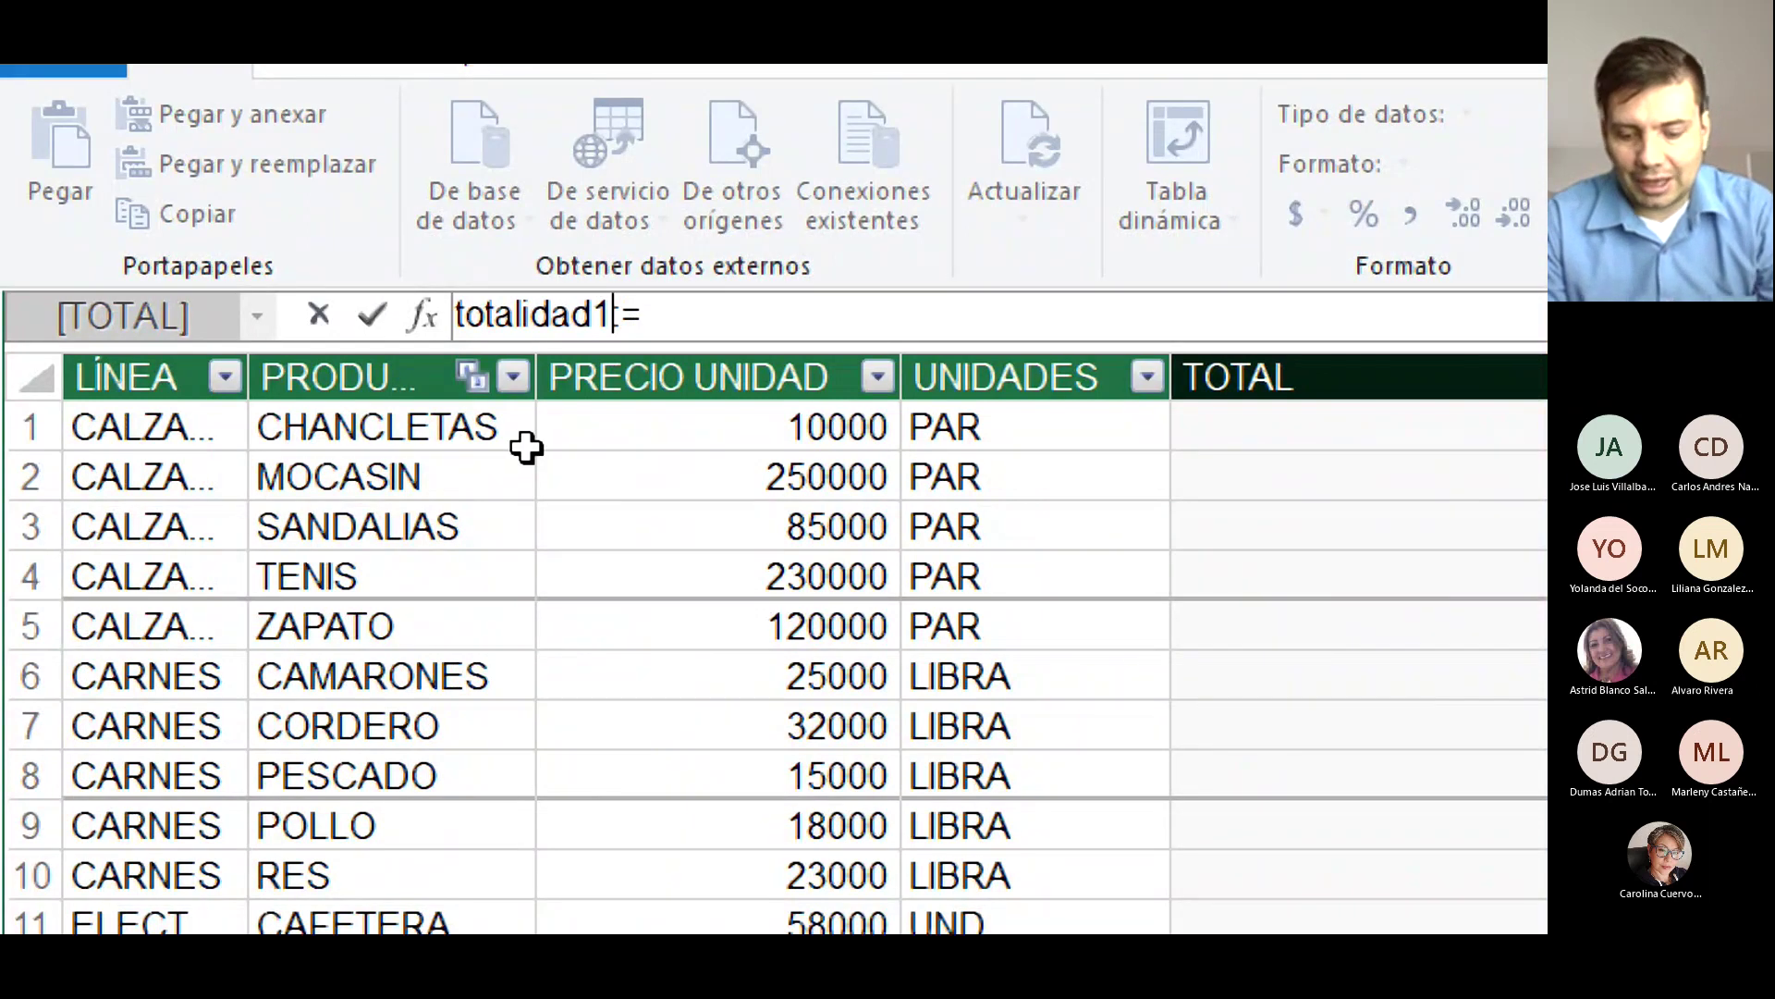
{"action": "type", "text": "kpi"}
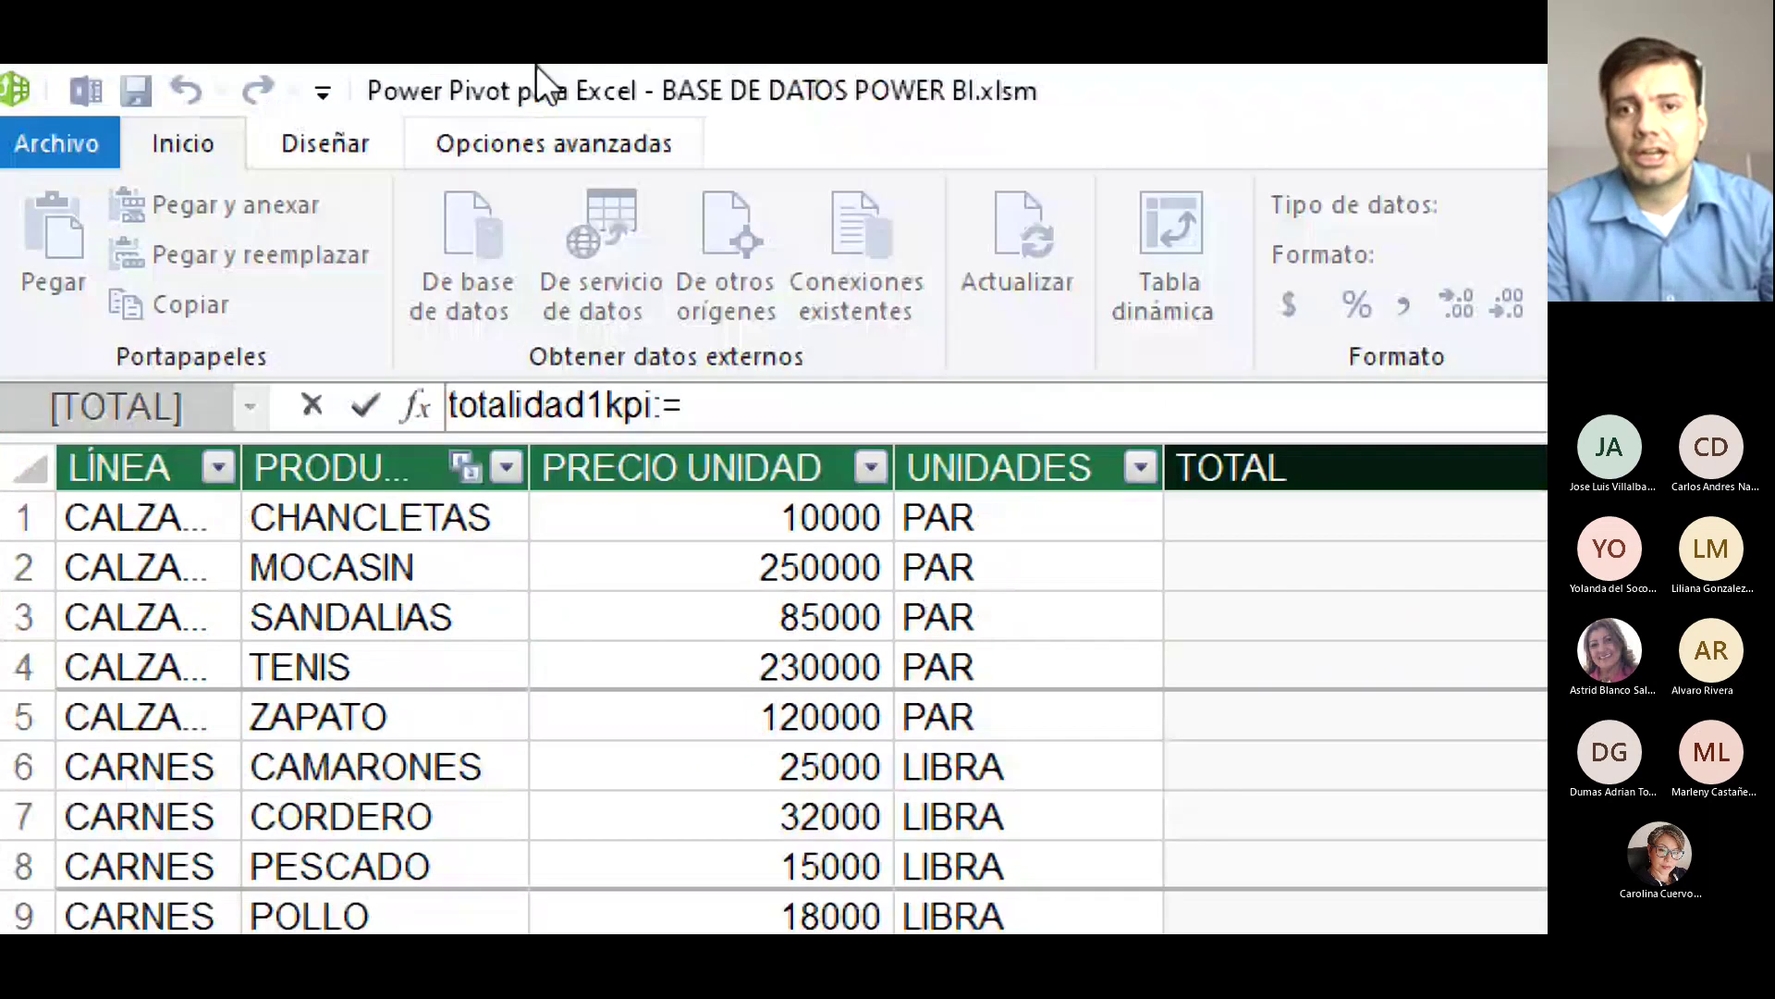
{"action": "left_click", "coordinate": [717, 399]}
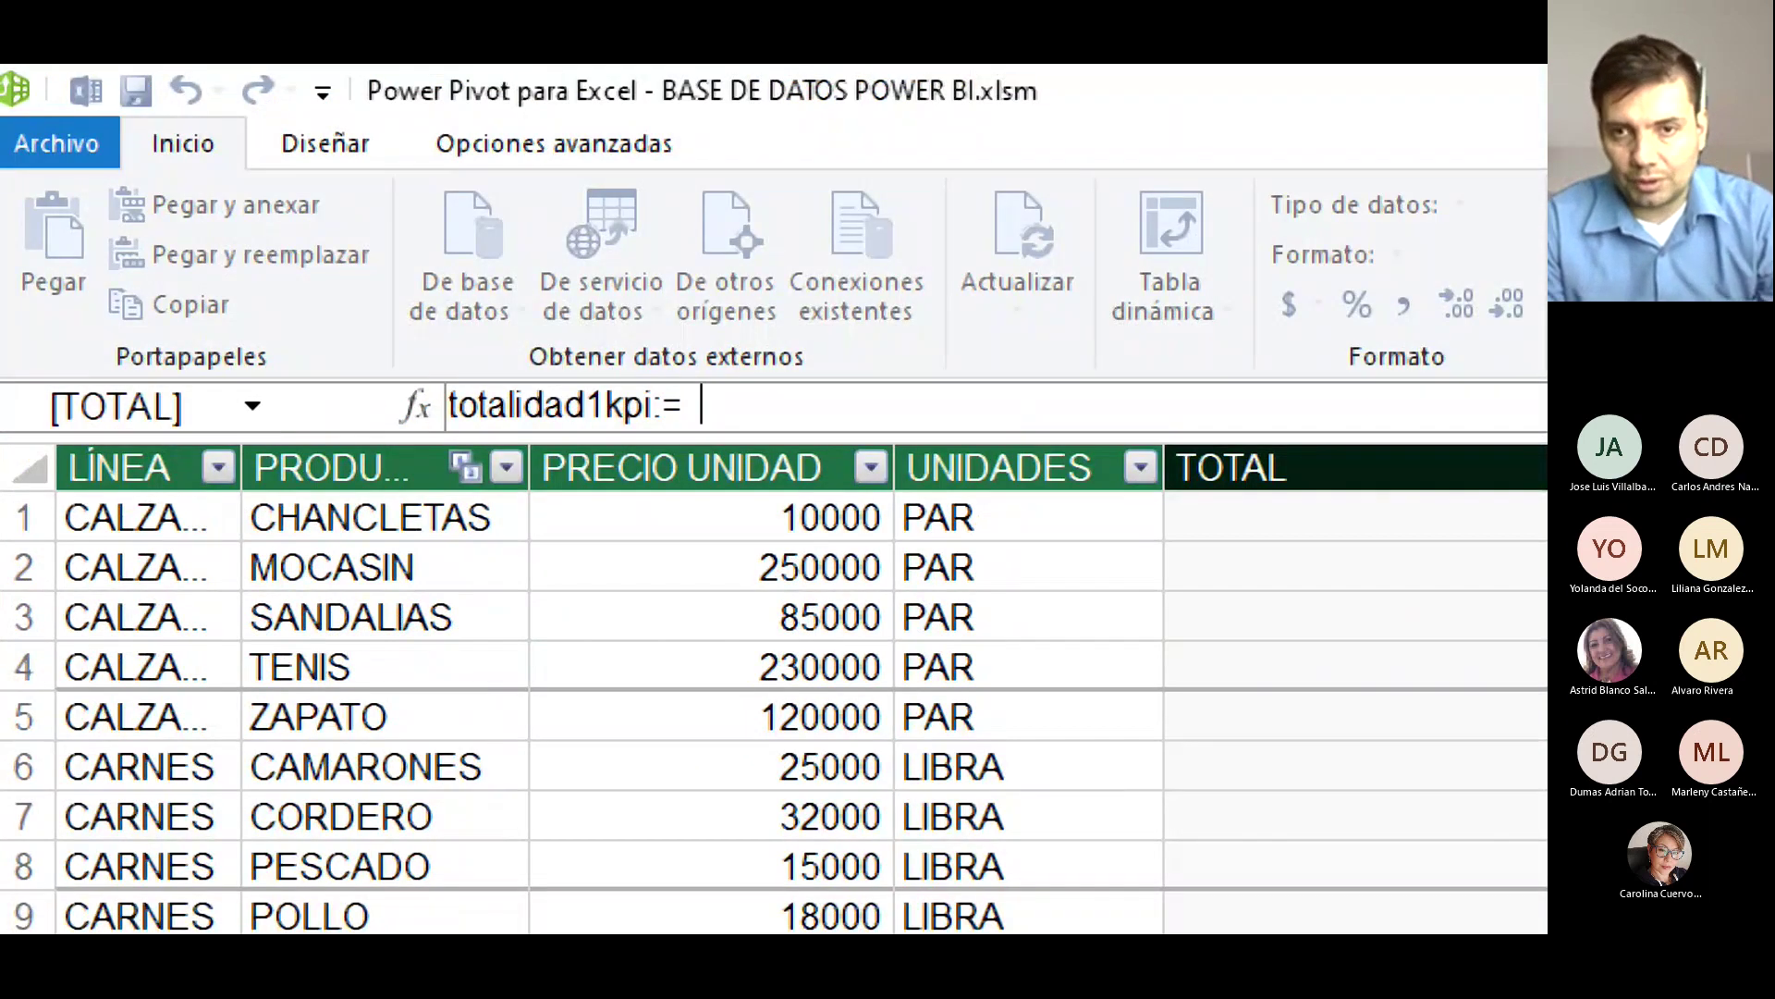
{"action": "type", "text": "sum"}
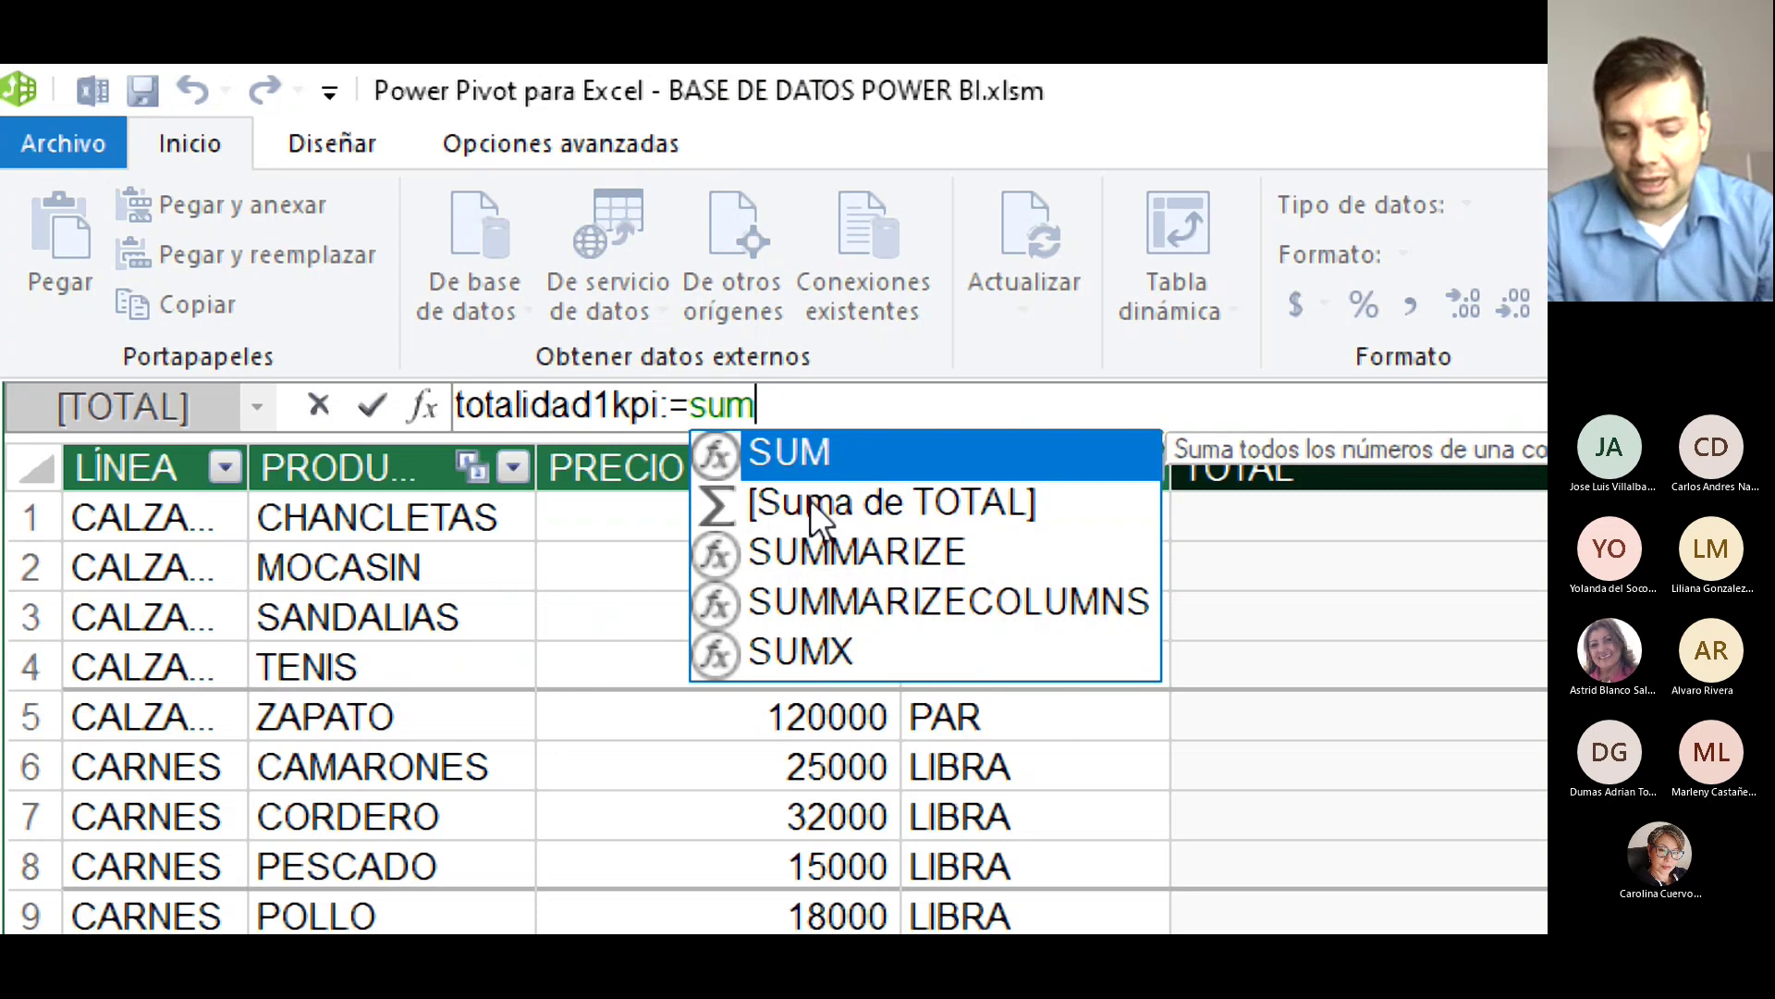
{"action": "type", "text": "("}
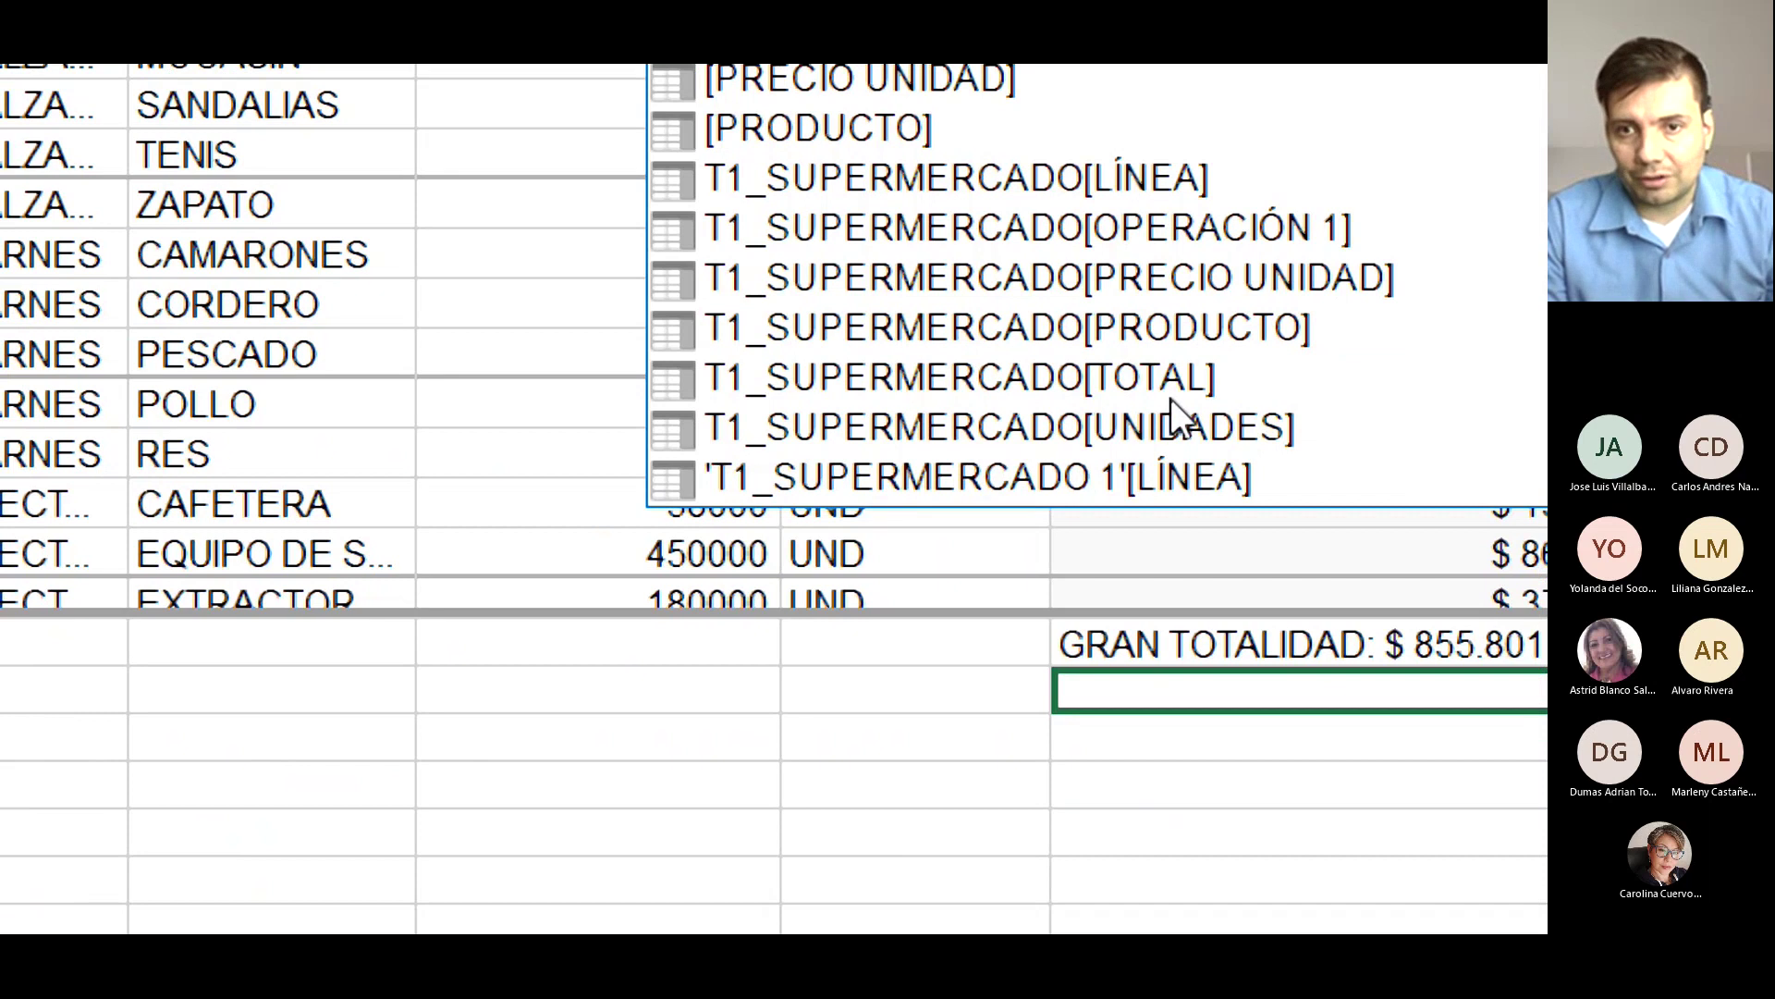
Try to enter T1_SUPERMERCADO[TOTAL] as the argument of SUM and close the parenthesis.
{"action": "left_click", "coordinate": [1145, 380]}
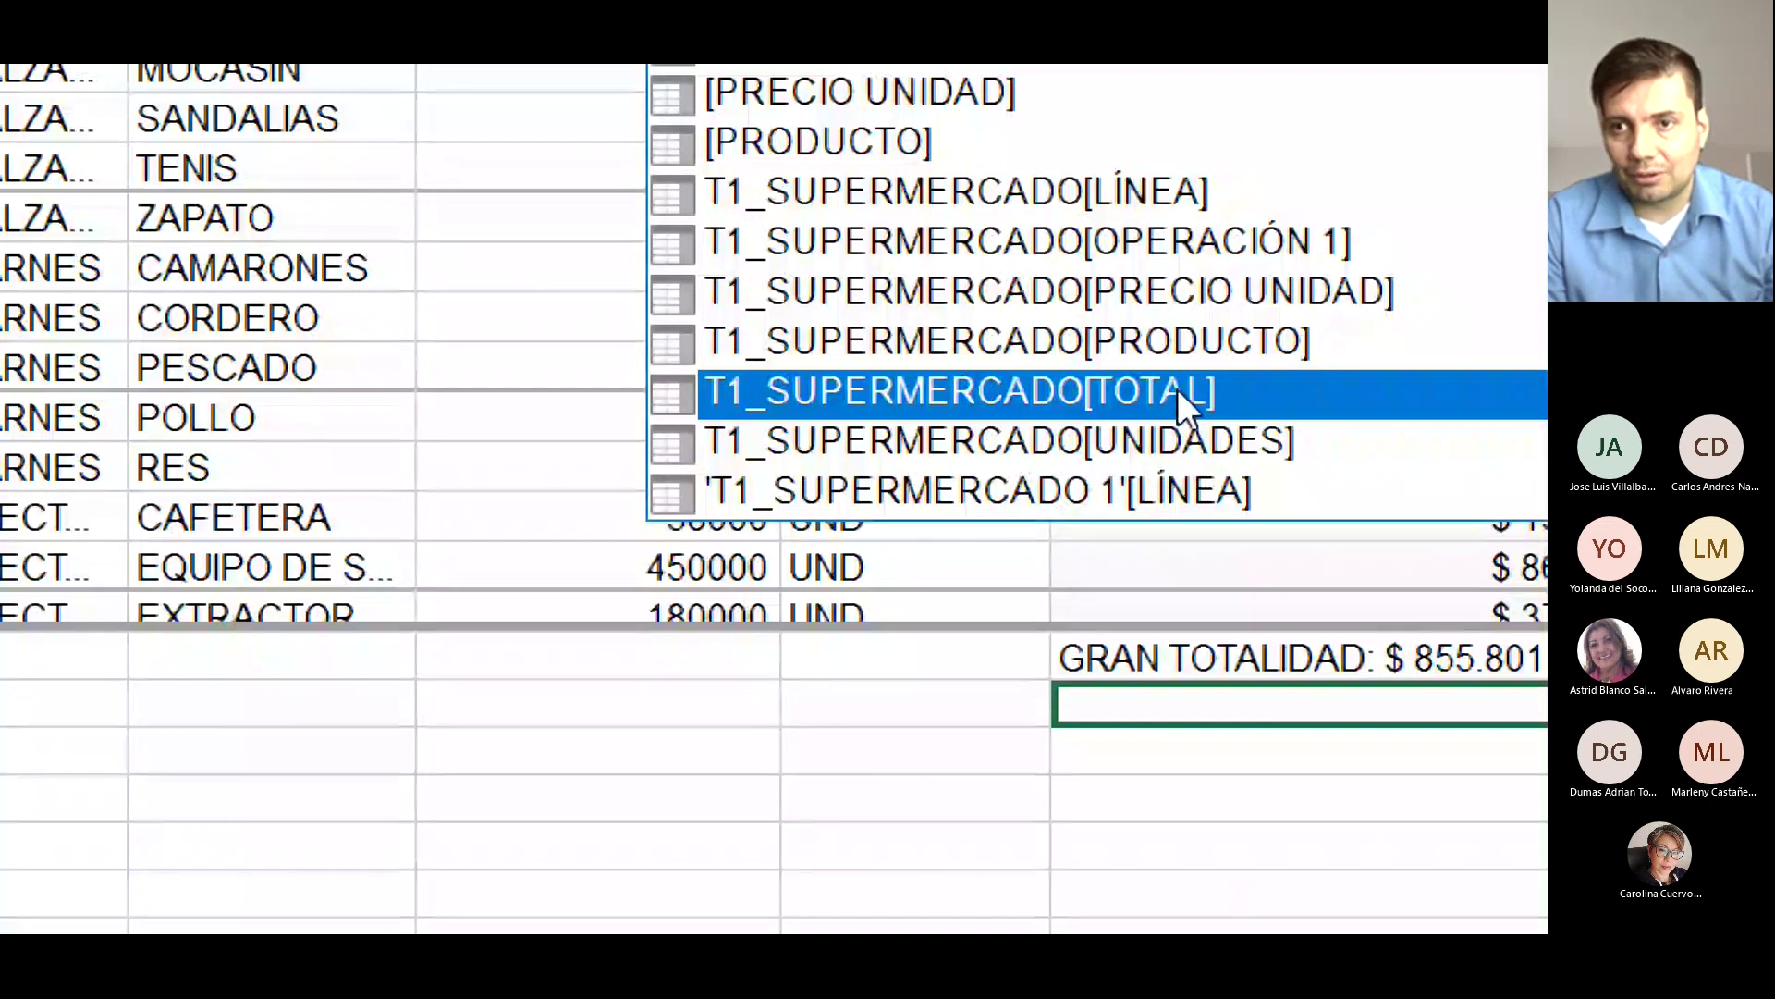
{"action": "key", "text": "Tab"}
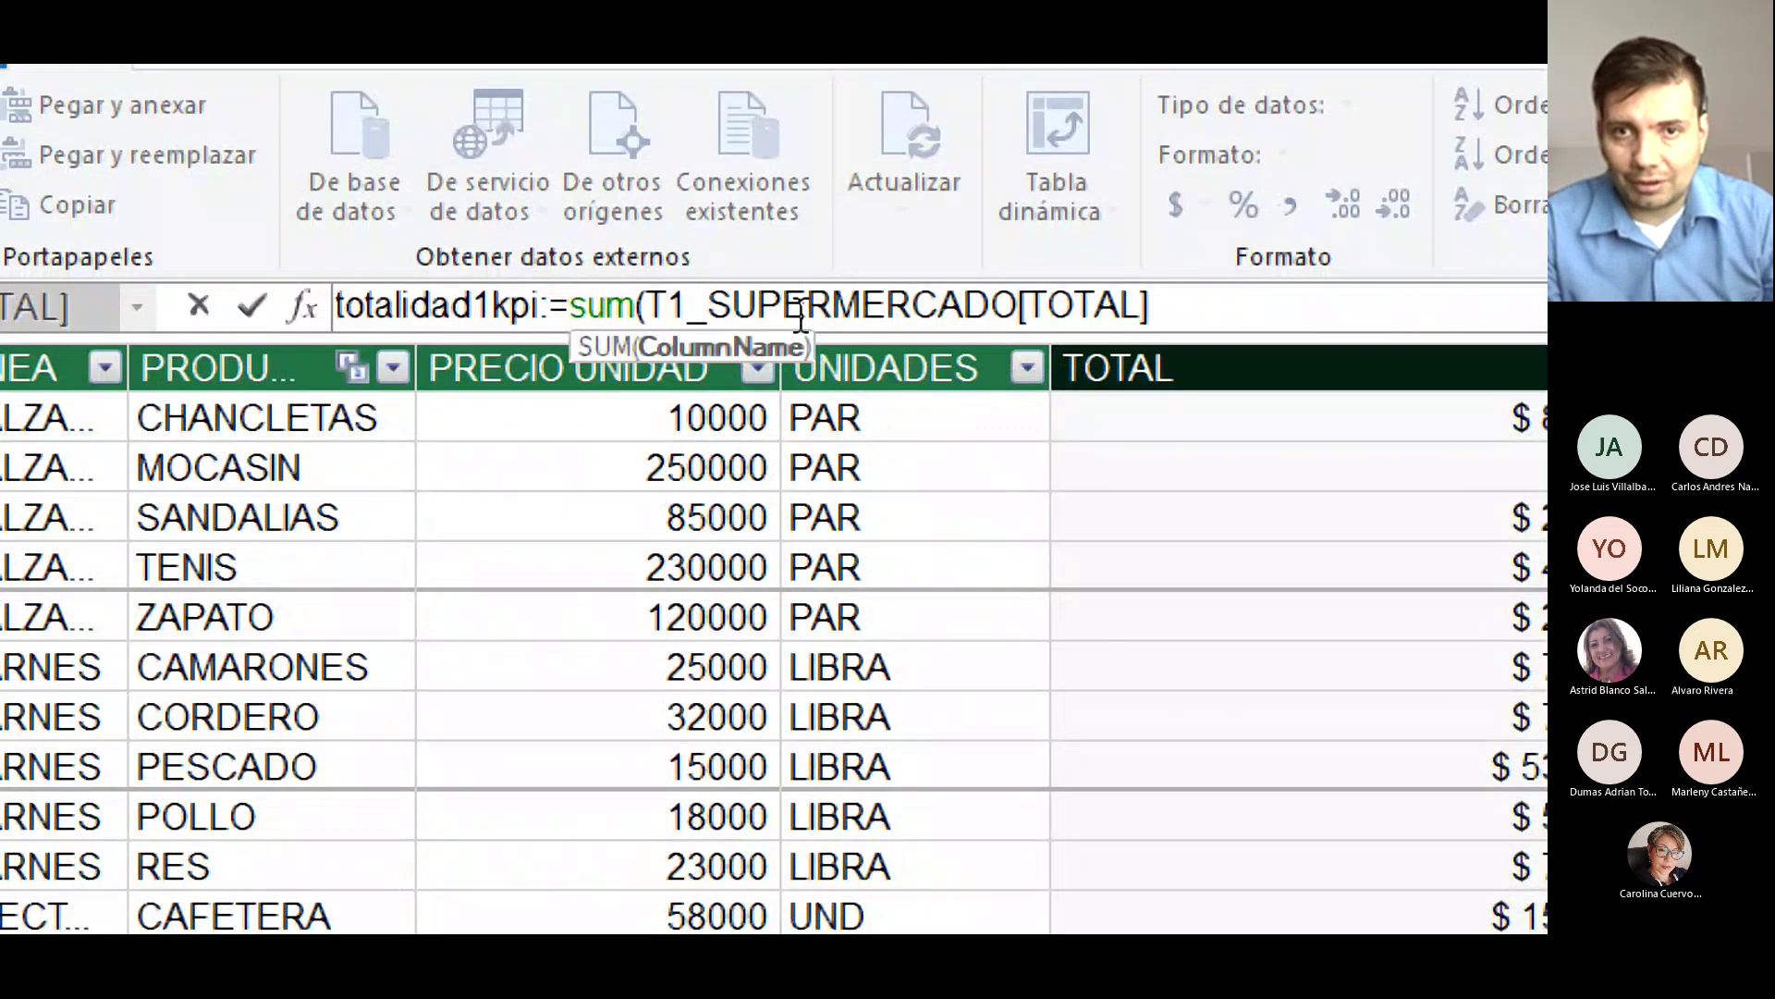
{"action": "left_click", "coordinate": [655, 303]}
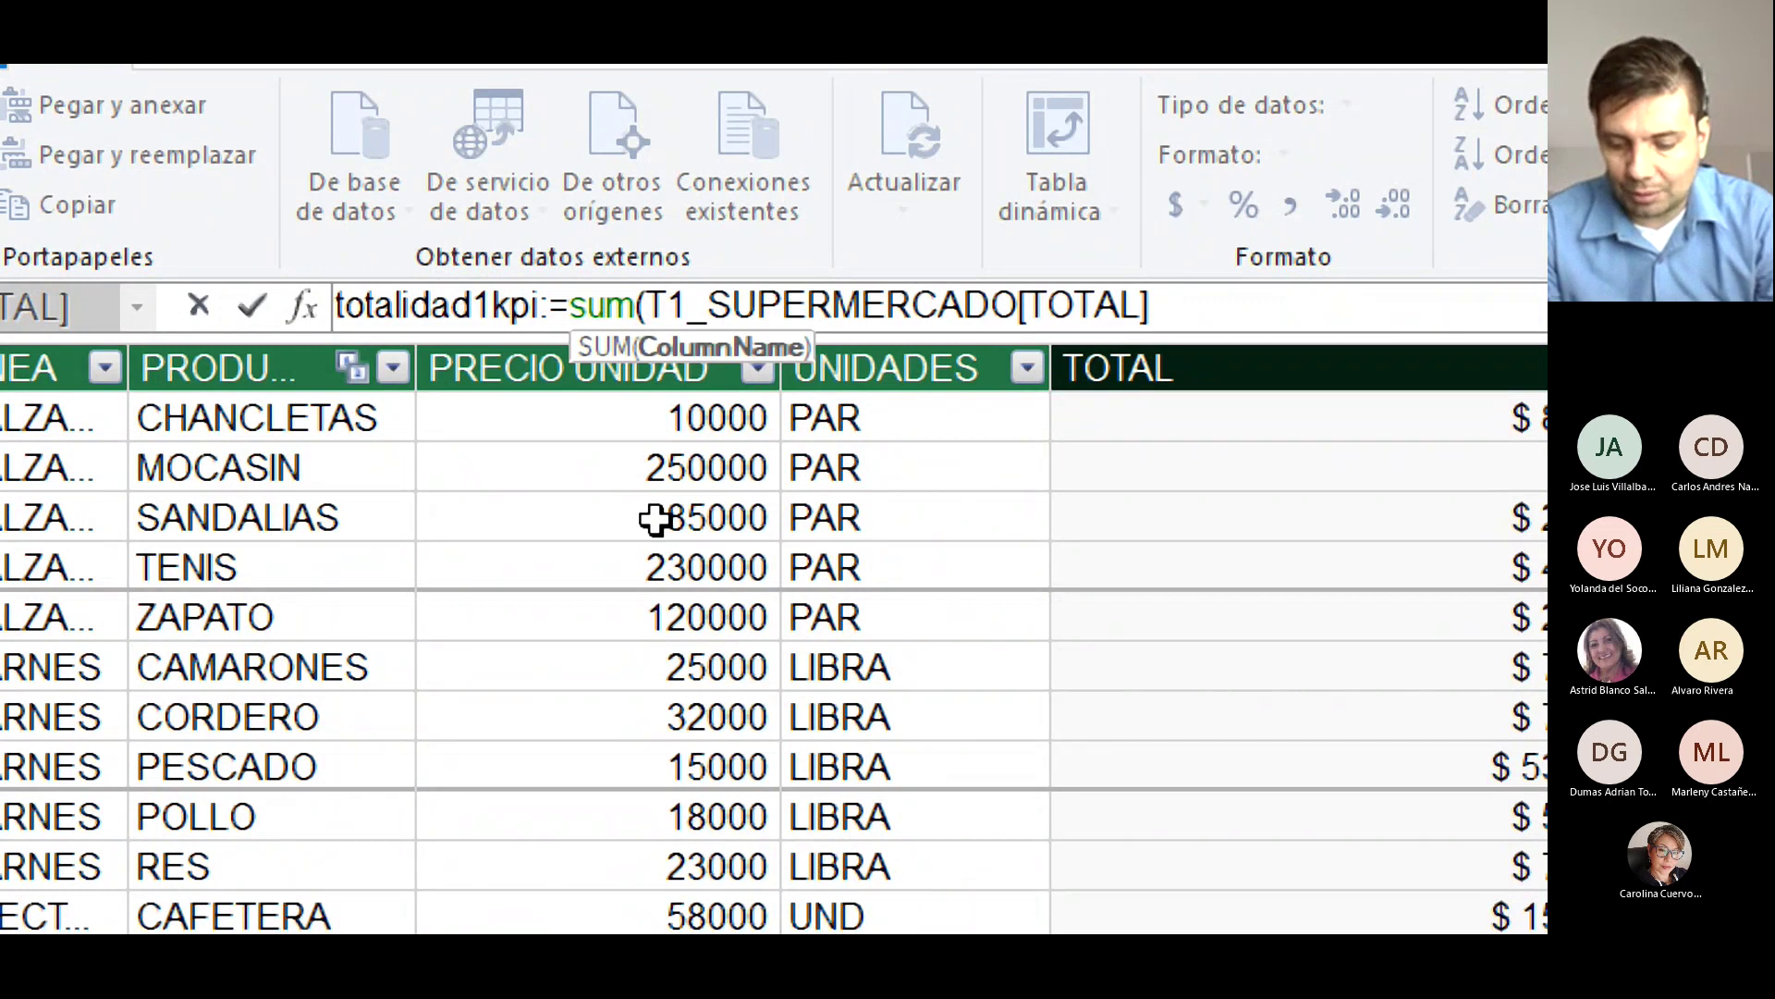
{"action": "key", "text": "Return"}
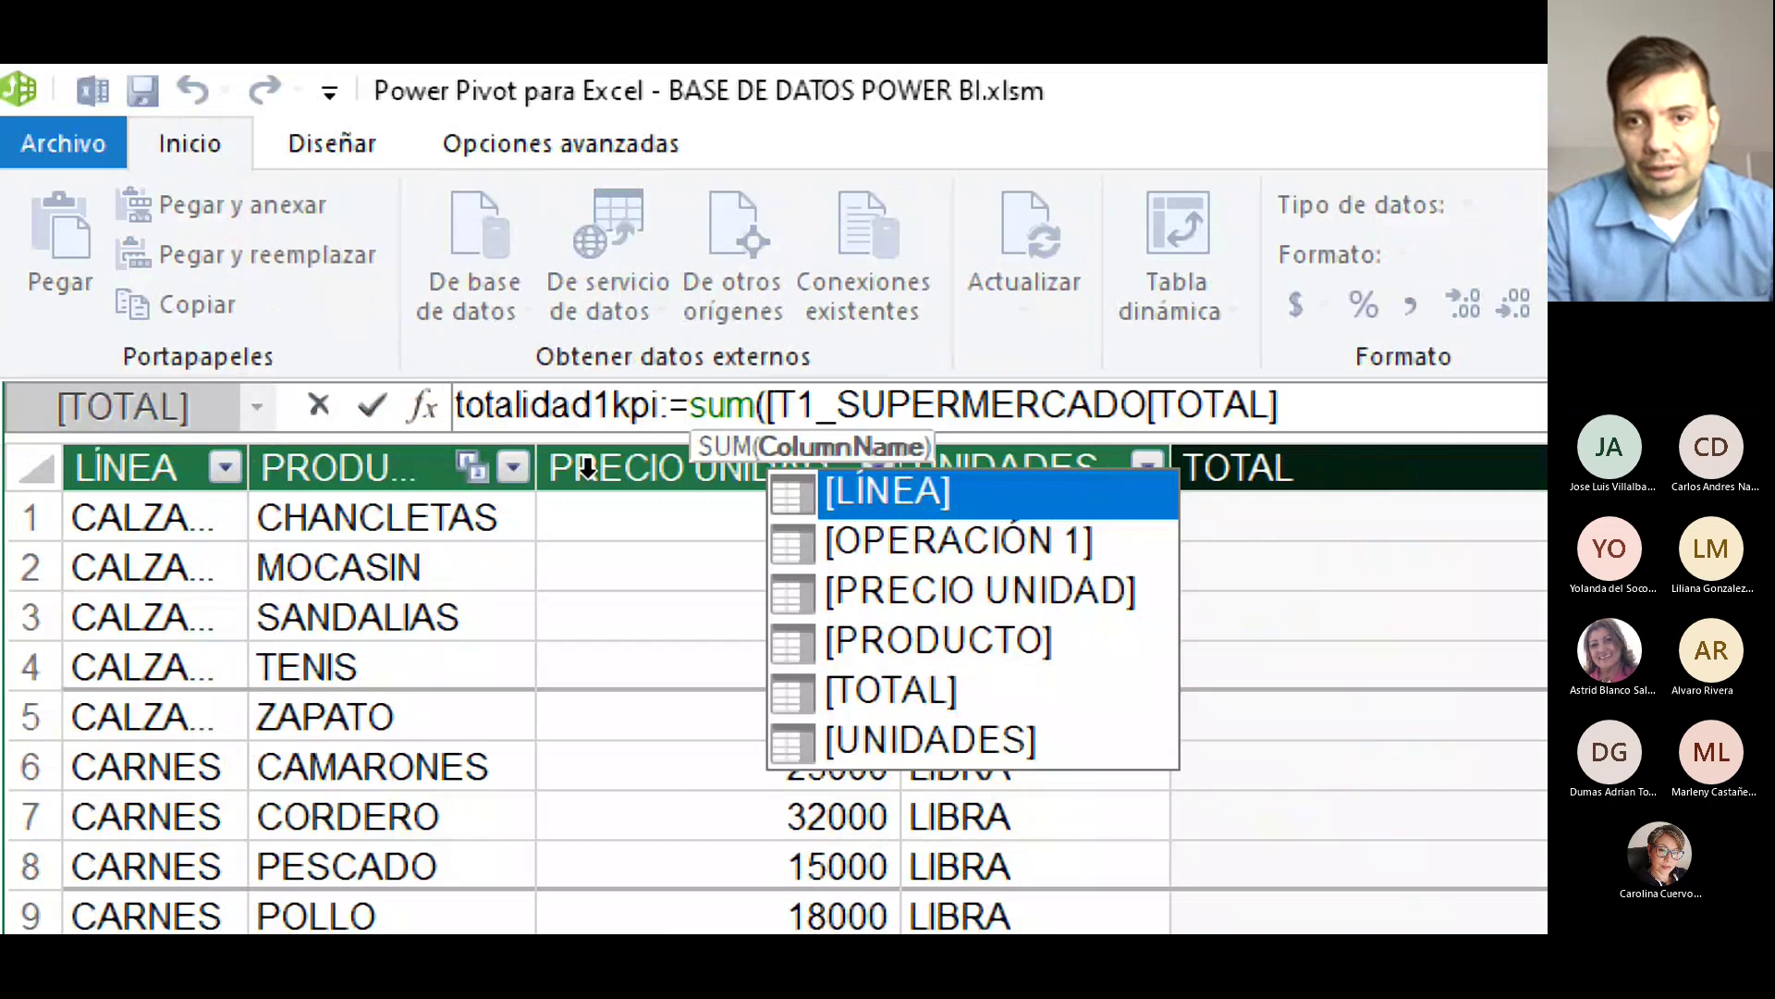
{"action": "left_click", "coordinate": [1338, 416]}
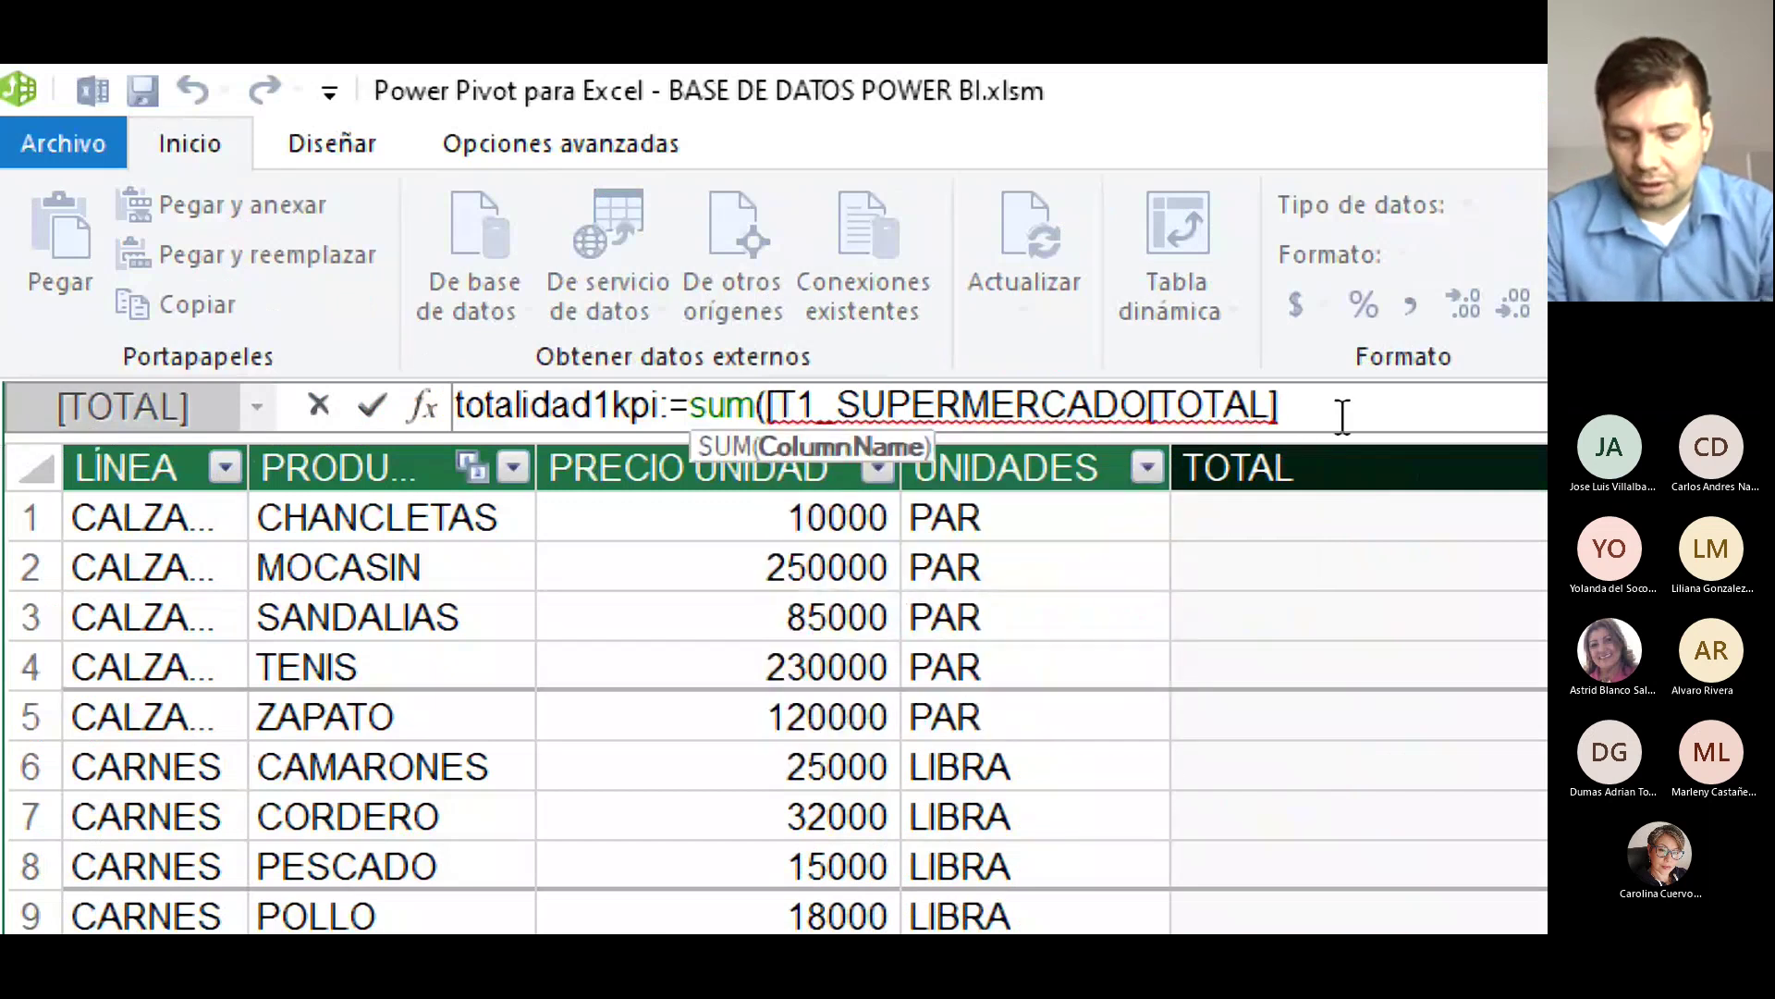
{"action": "type", "text": ")"}
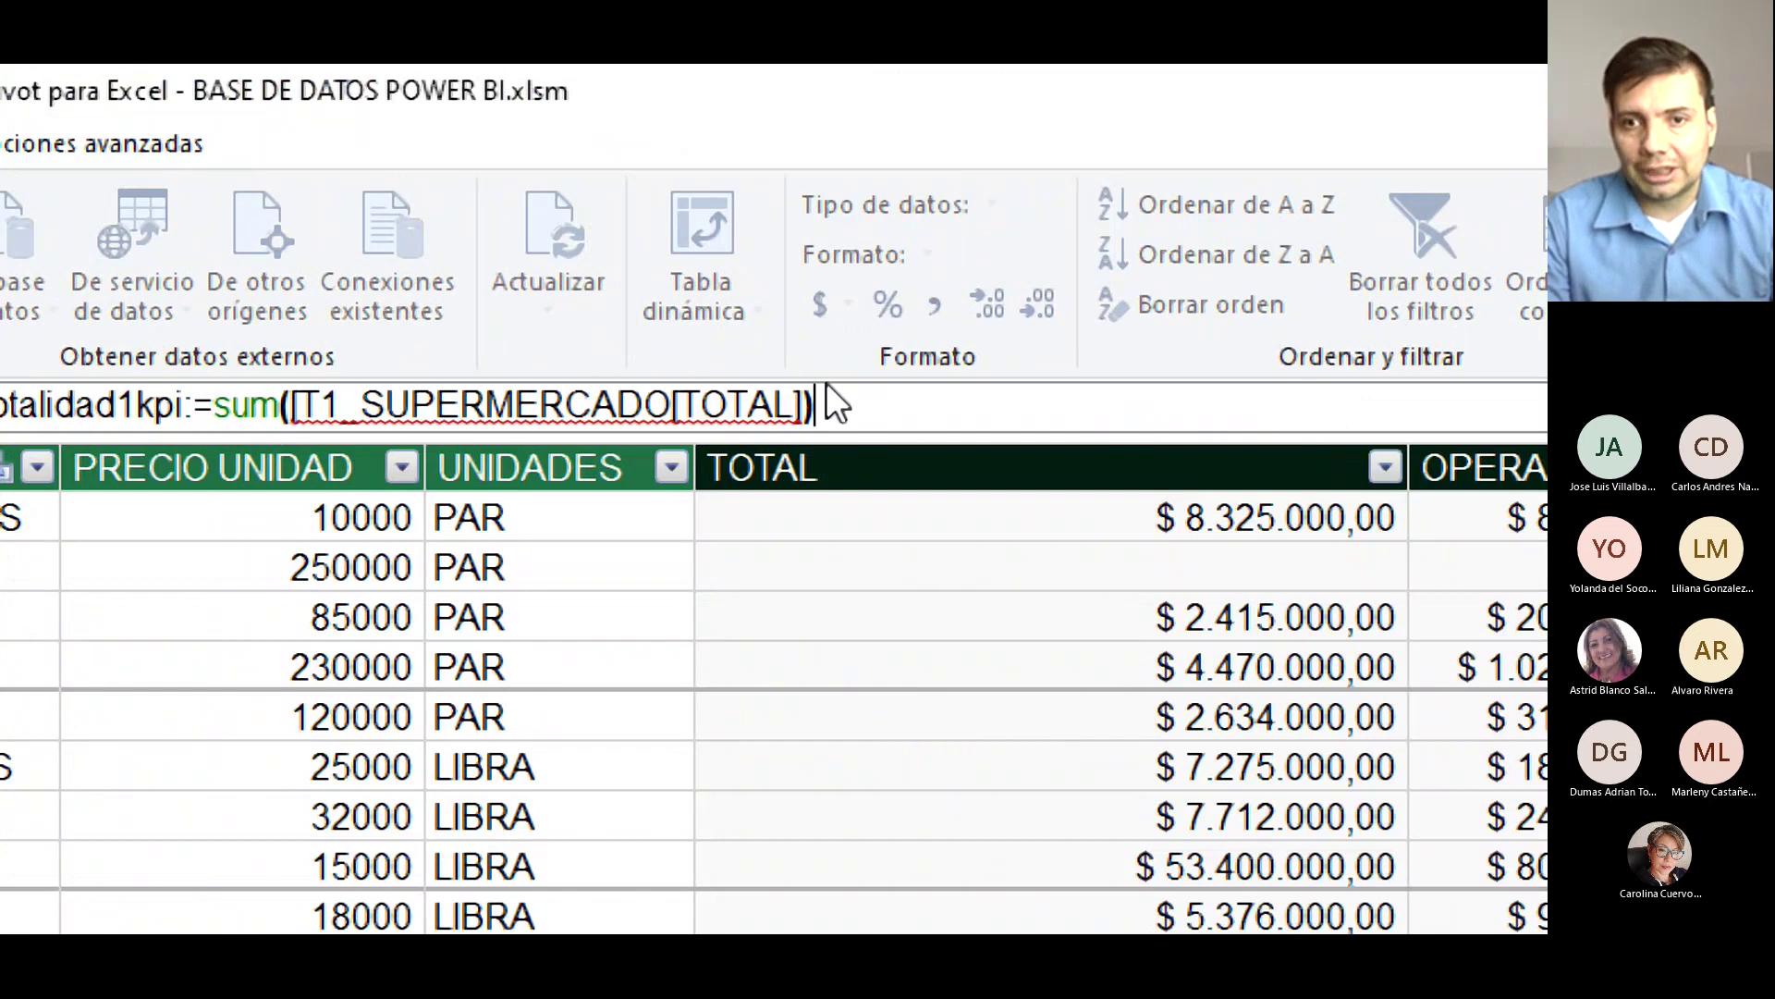
Remove the stray opening bracket, try reinserting the TOTAL column reference, and clear the formula back to sum.
{"action": "left_click", "coordinate": [311, 411]}
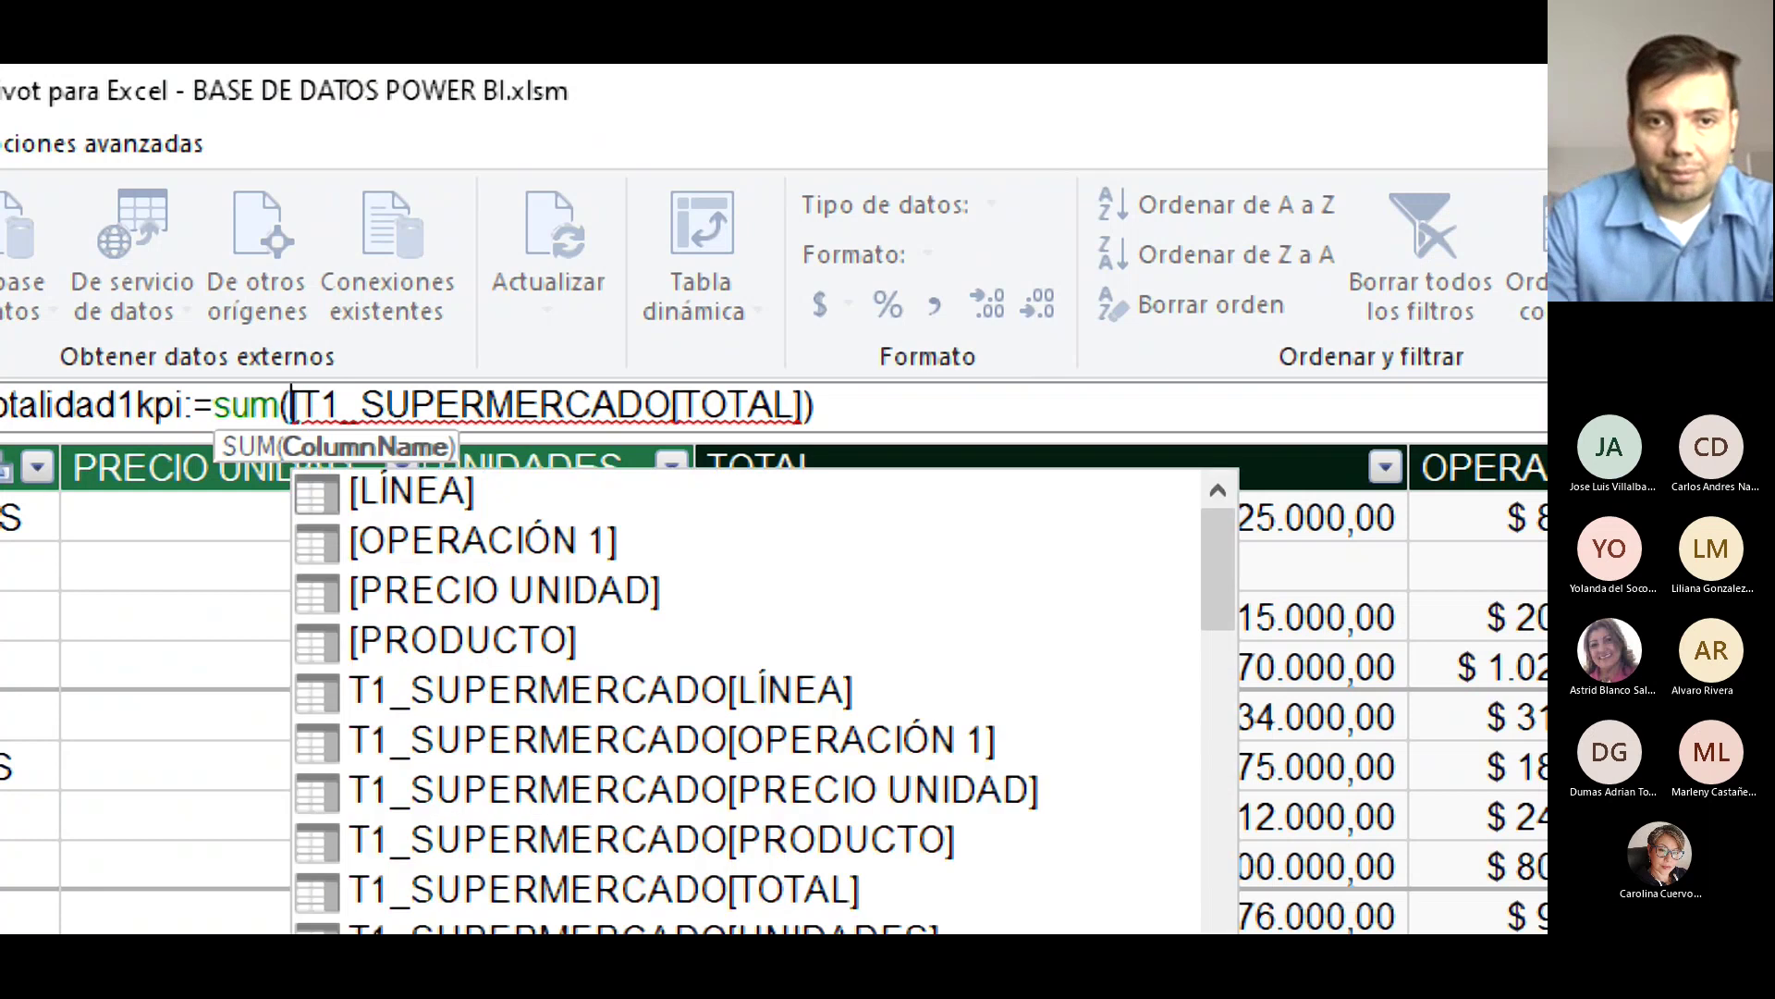
{"action": "key", "text": "BackSpace"}
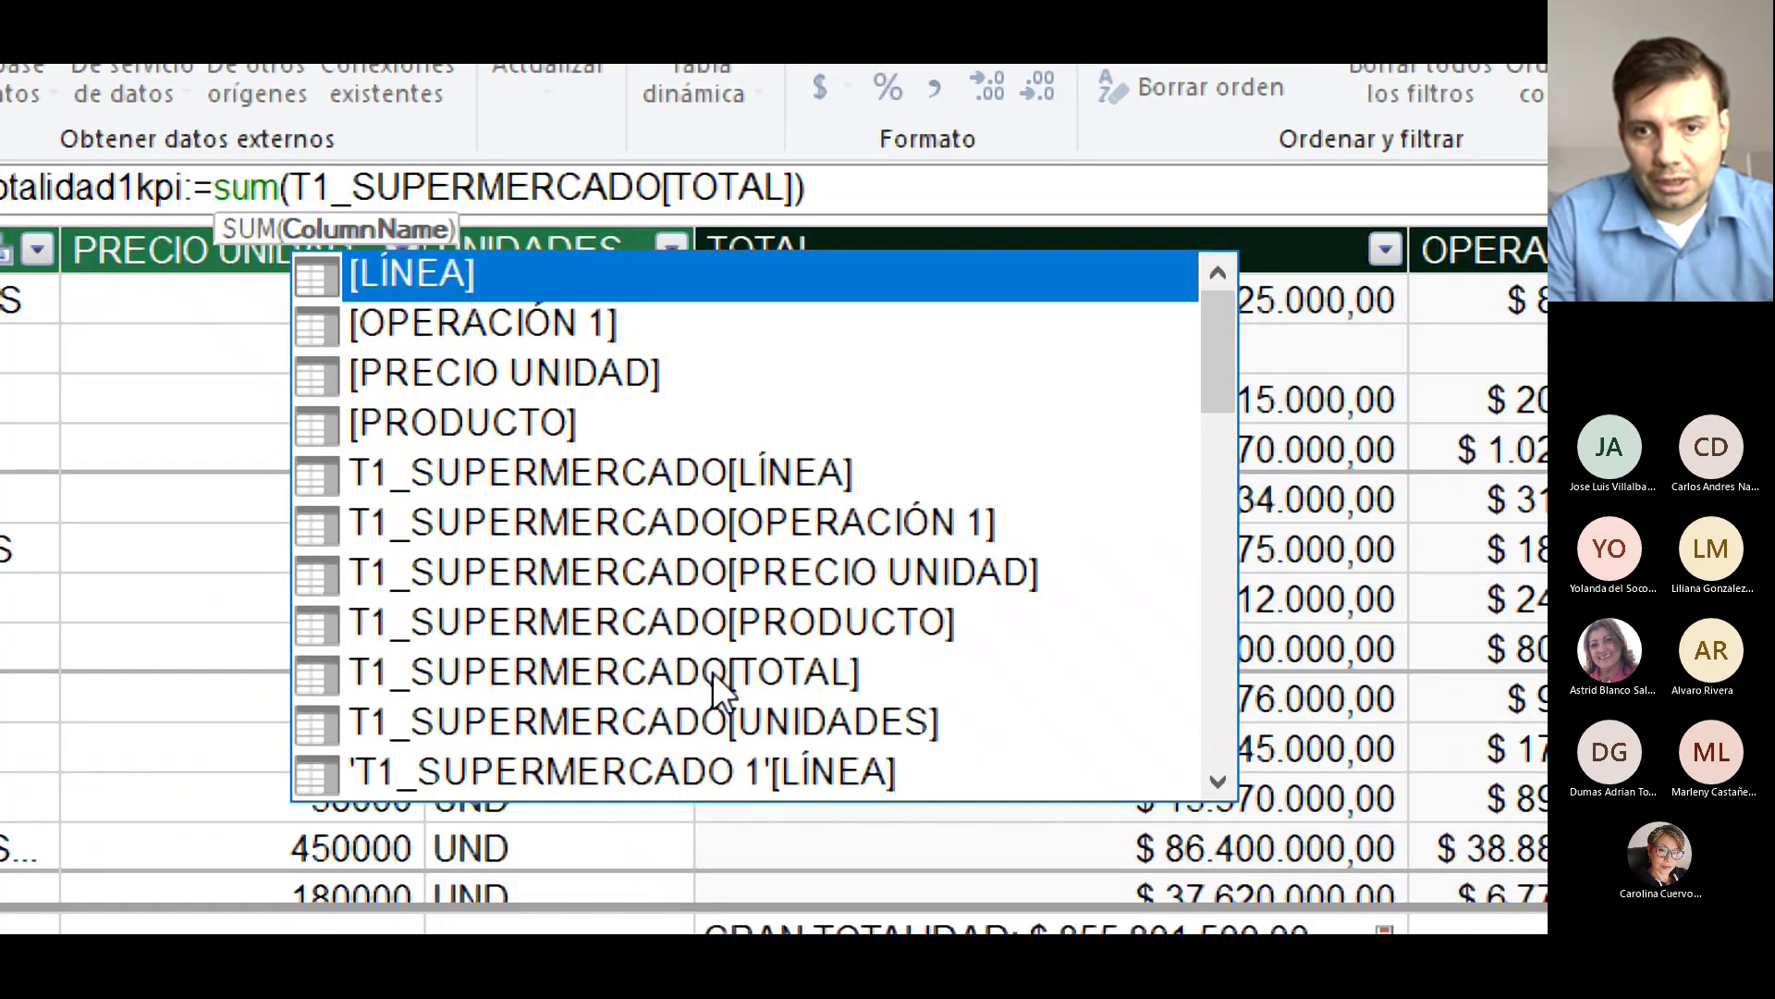
{"action": "left_click", "coordinate": [712, 673]}
{"action": "double_click", "coordinate": [713, 674]}
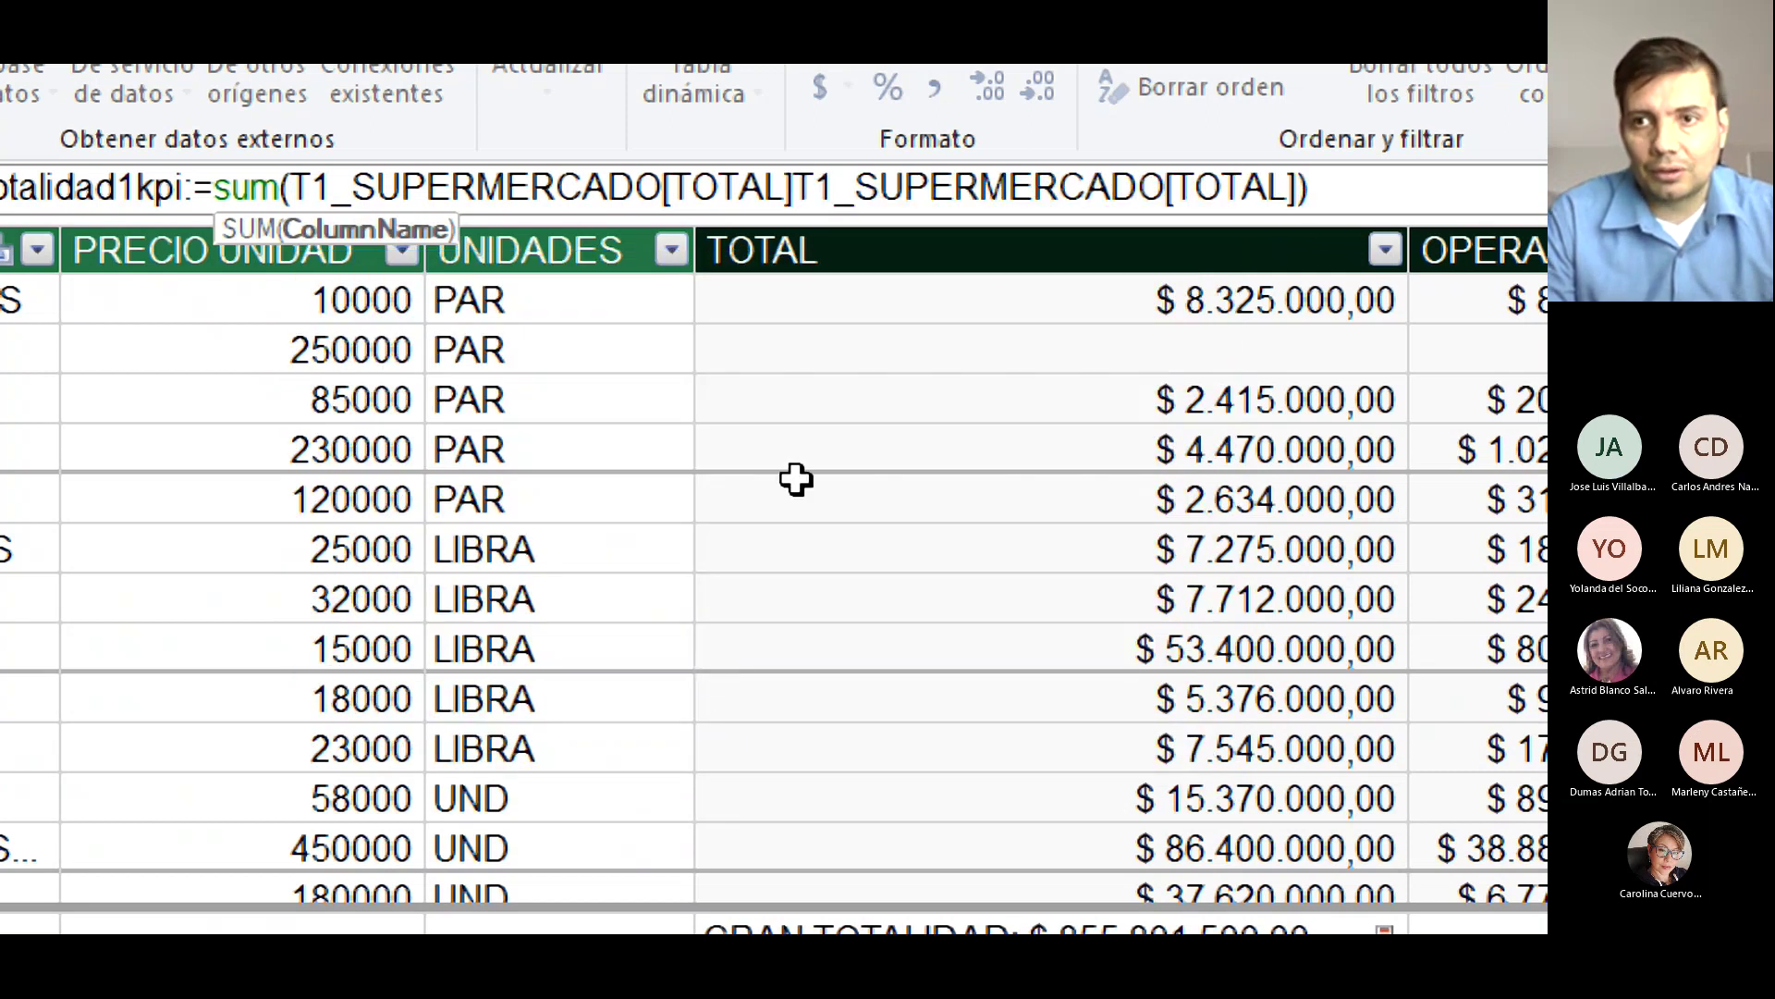
{"action": "left_click_drag", "start_coordinate": [1308, 189], "coordinate": [387, 198]}
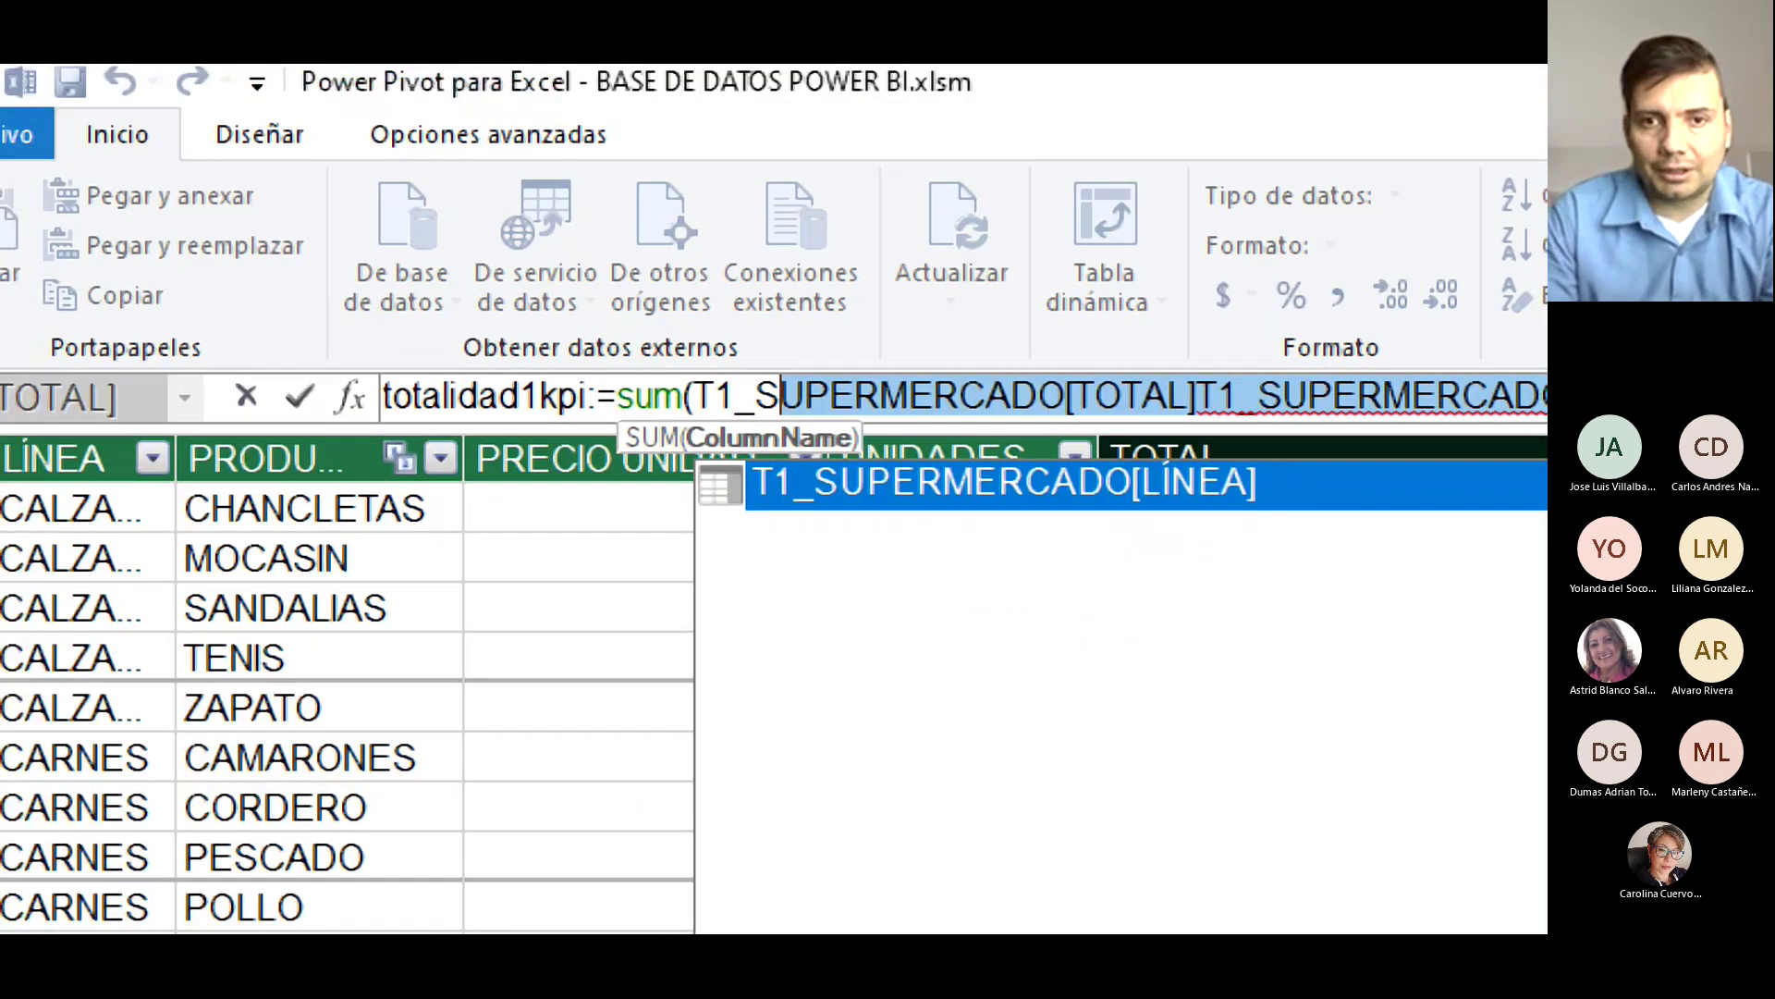
{"action": "key", "text": "BackSpace"}
{"action": "key", "text": "BackSpace"}
{"action": "key", "text": "BackSpace"}
{"action": "key", "text": "BackSpace"}
{"action": "key", "text": "BackSpace"}
{"action": "key", "text": "BackSpace"}
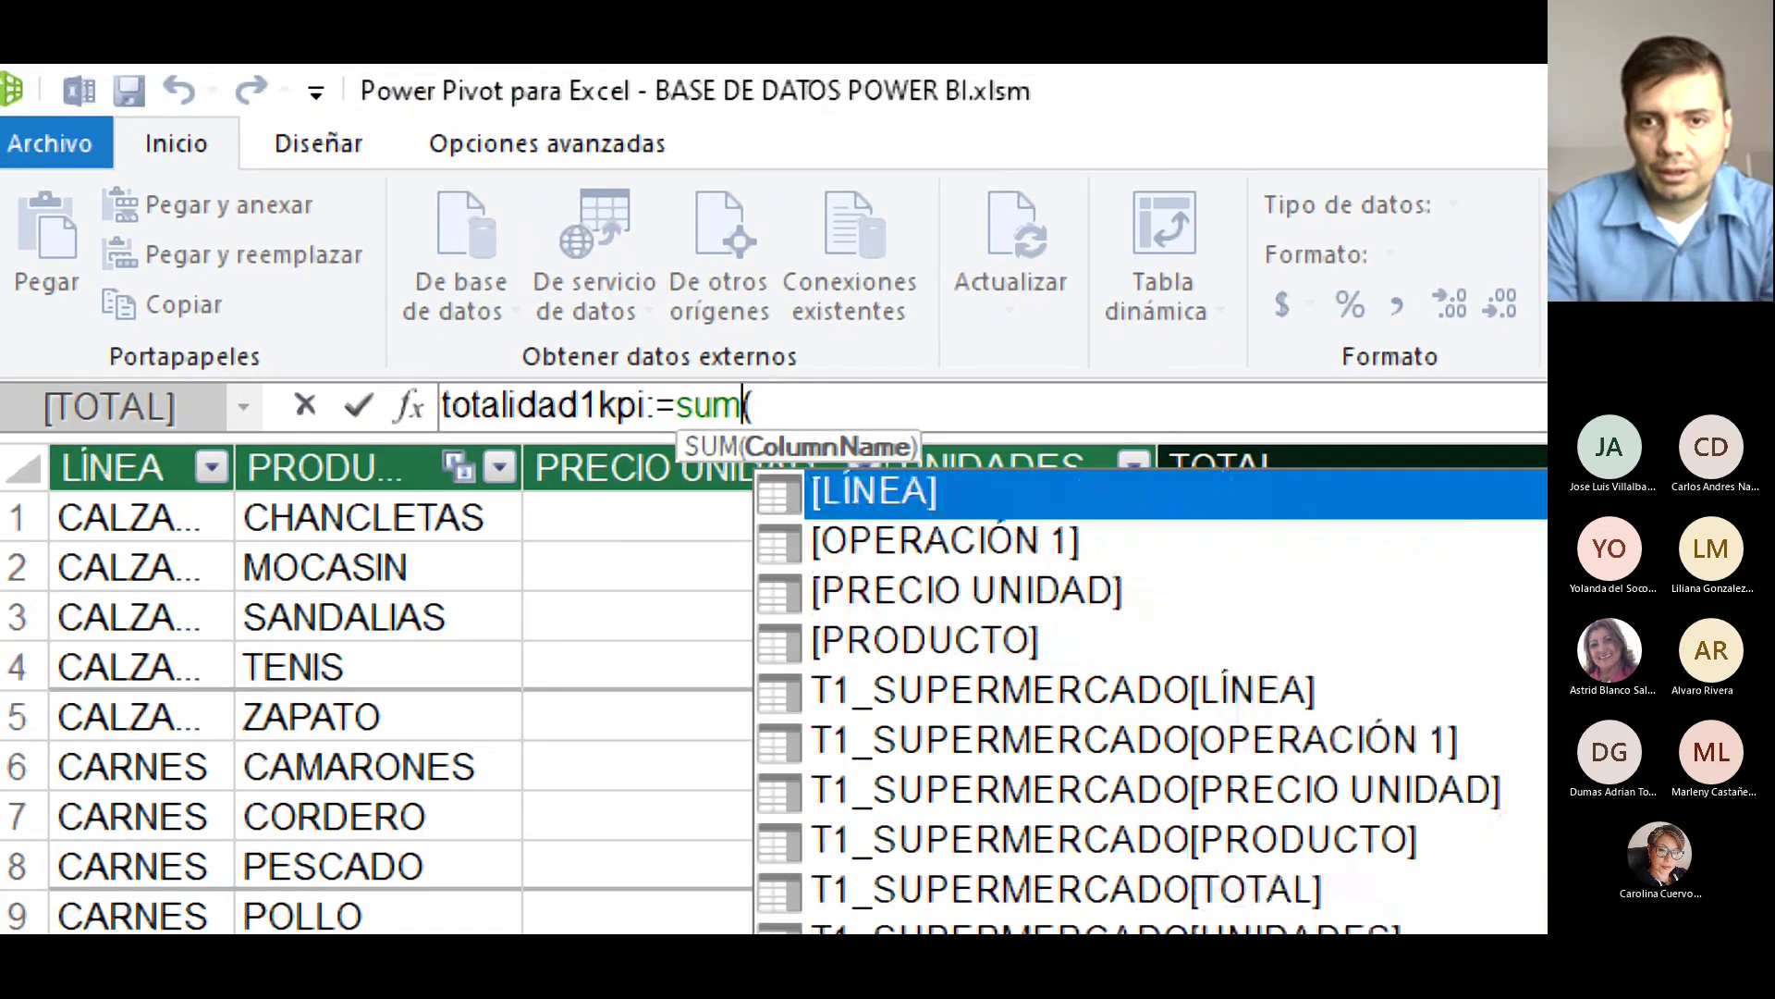
Complete the measure as totalidad1kpi:=SUM(T1_SUPERMERCADO[TOTAL]) and commit it.
{"action": "left_click", "coordinate": [848, 407]}
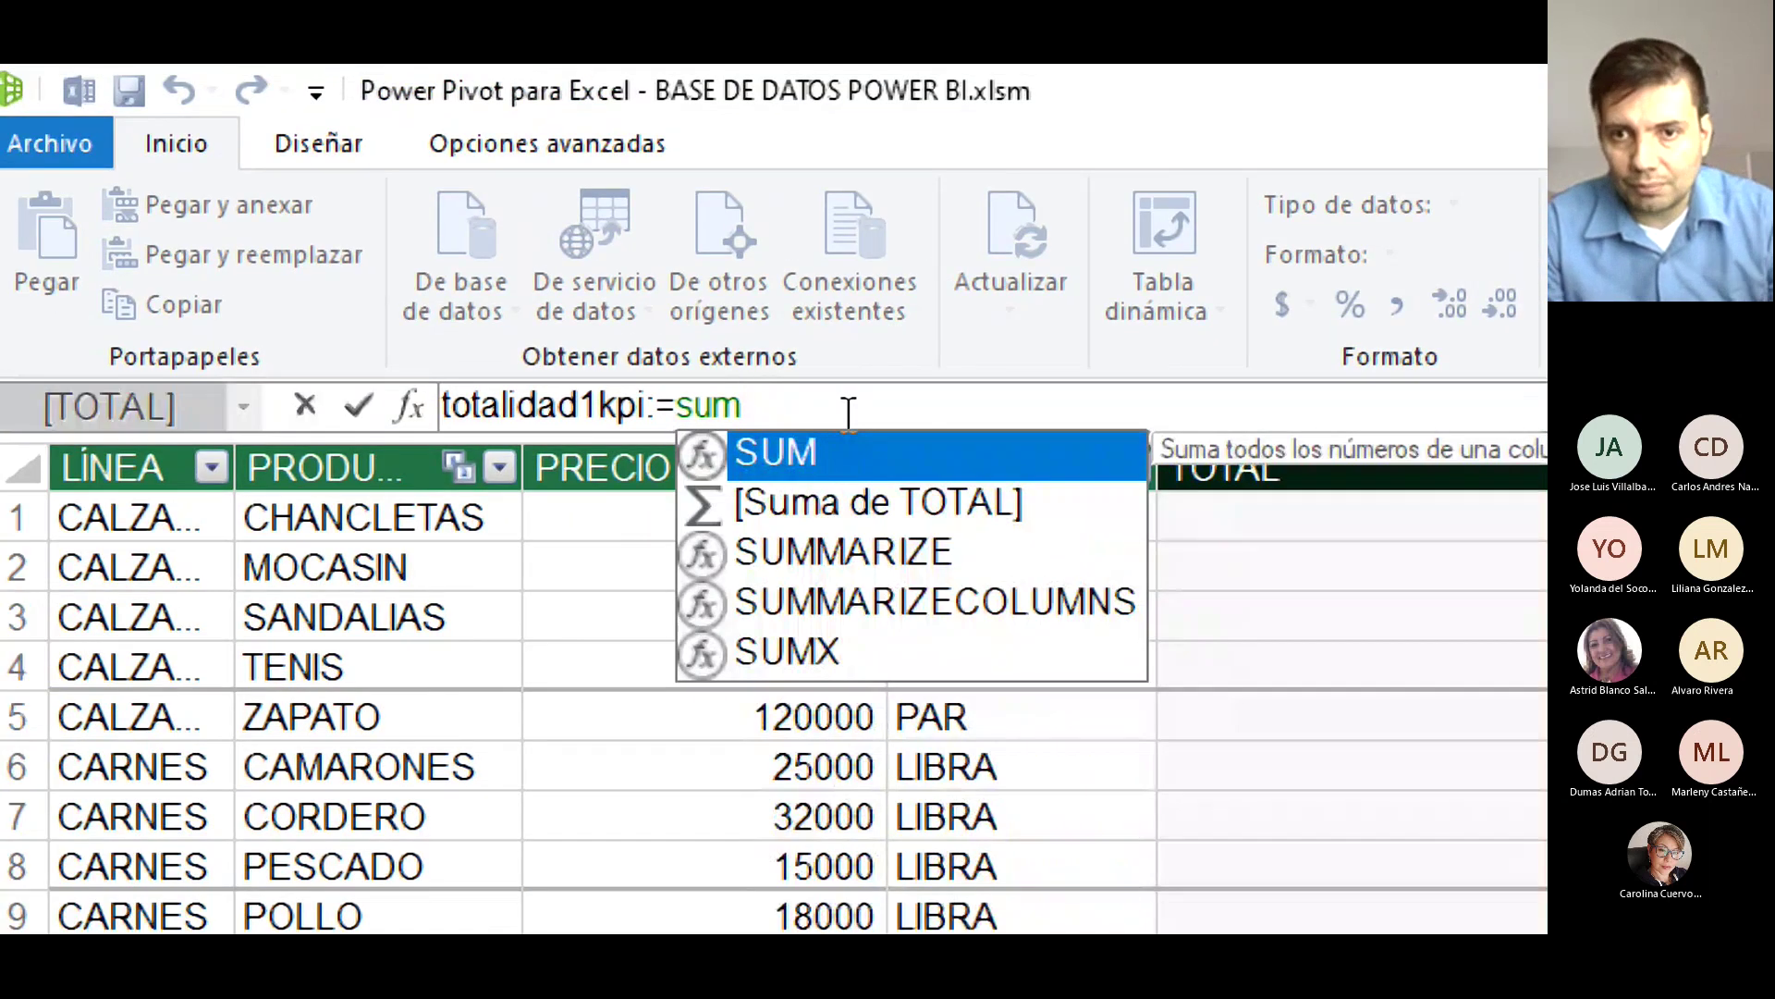
{"action": "double_click", "coordinate": [795, 464]}
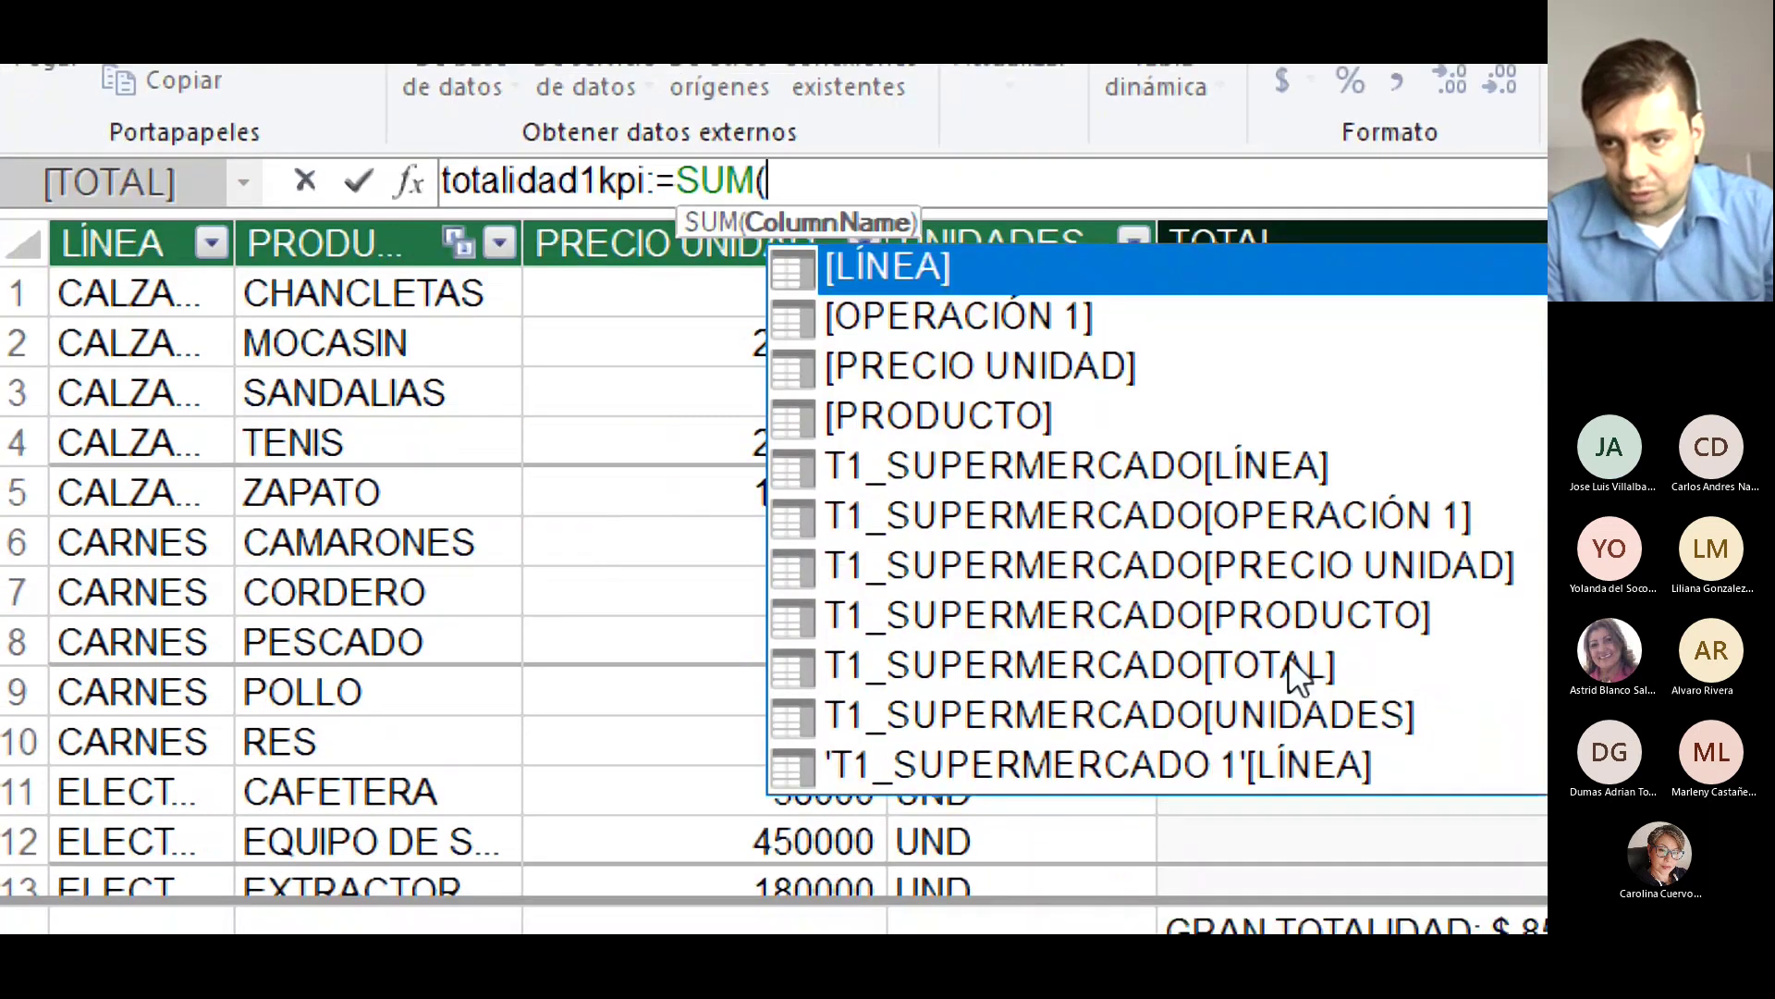
{"action": "left_click", "coordinate": [1294, 897]}
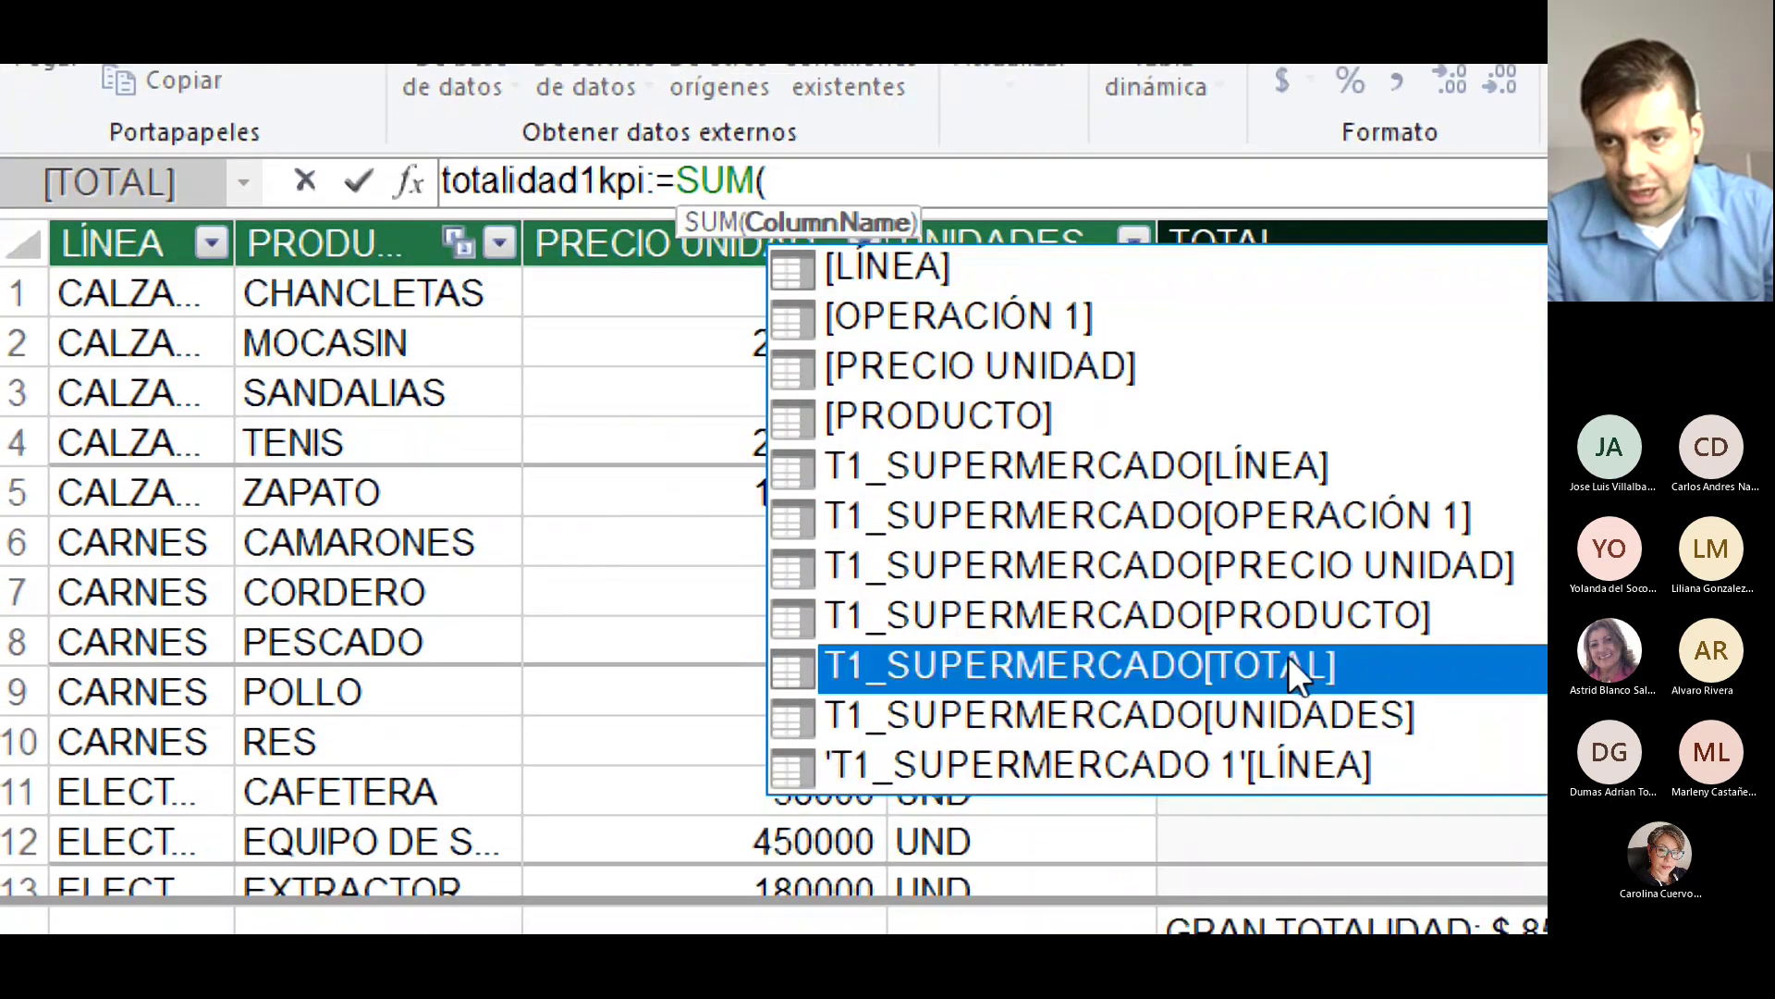
{"action": "double_click", "coordinate": [1295, 666]}
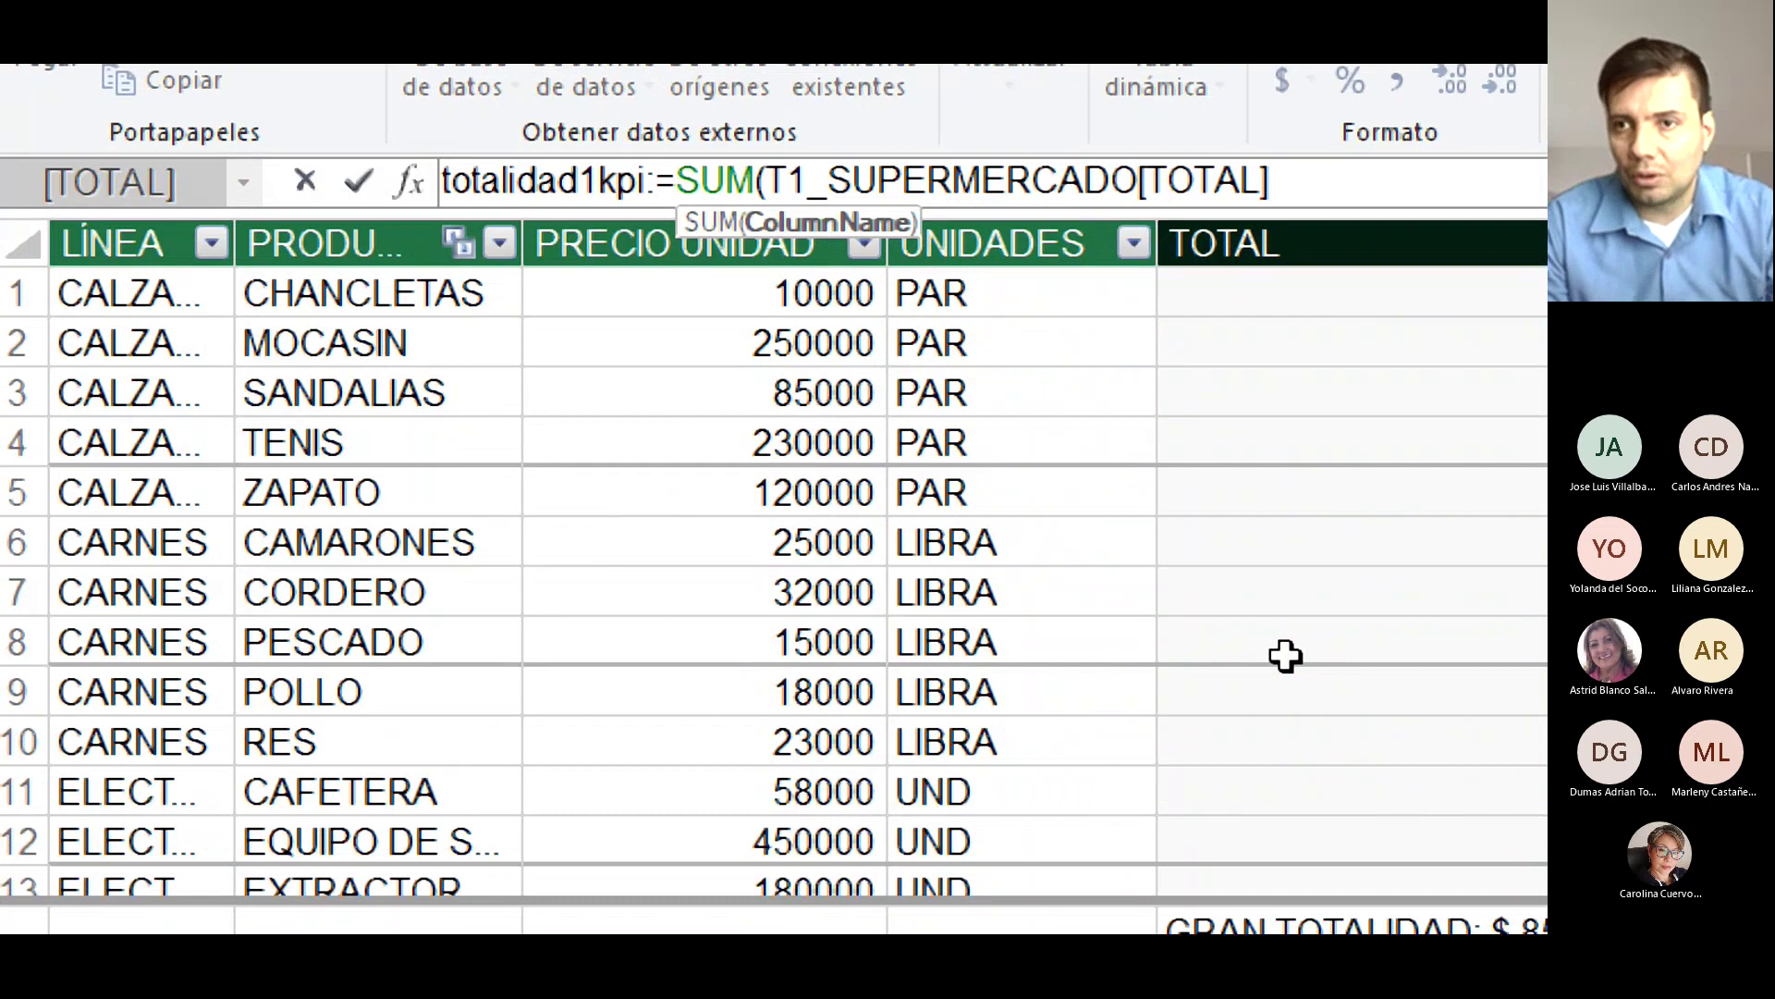
{"action": "type", "text": ")"}
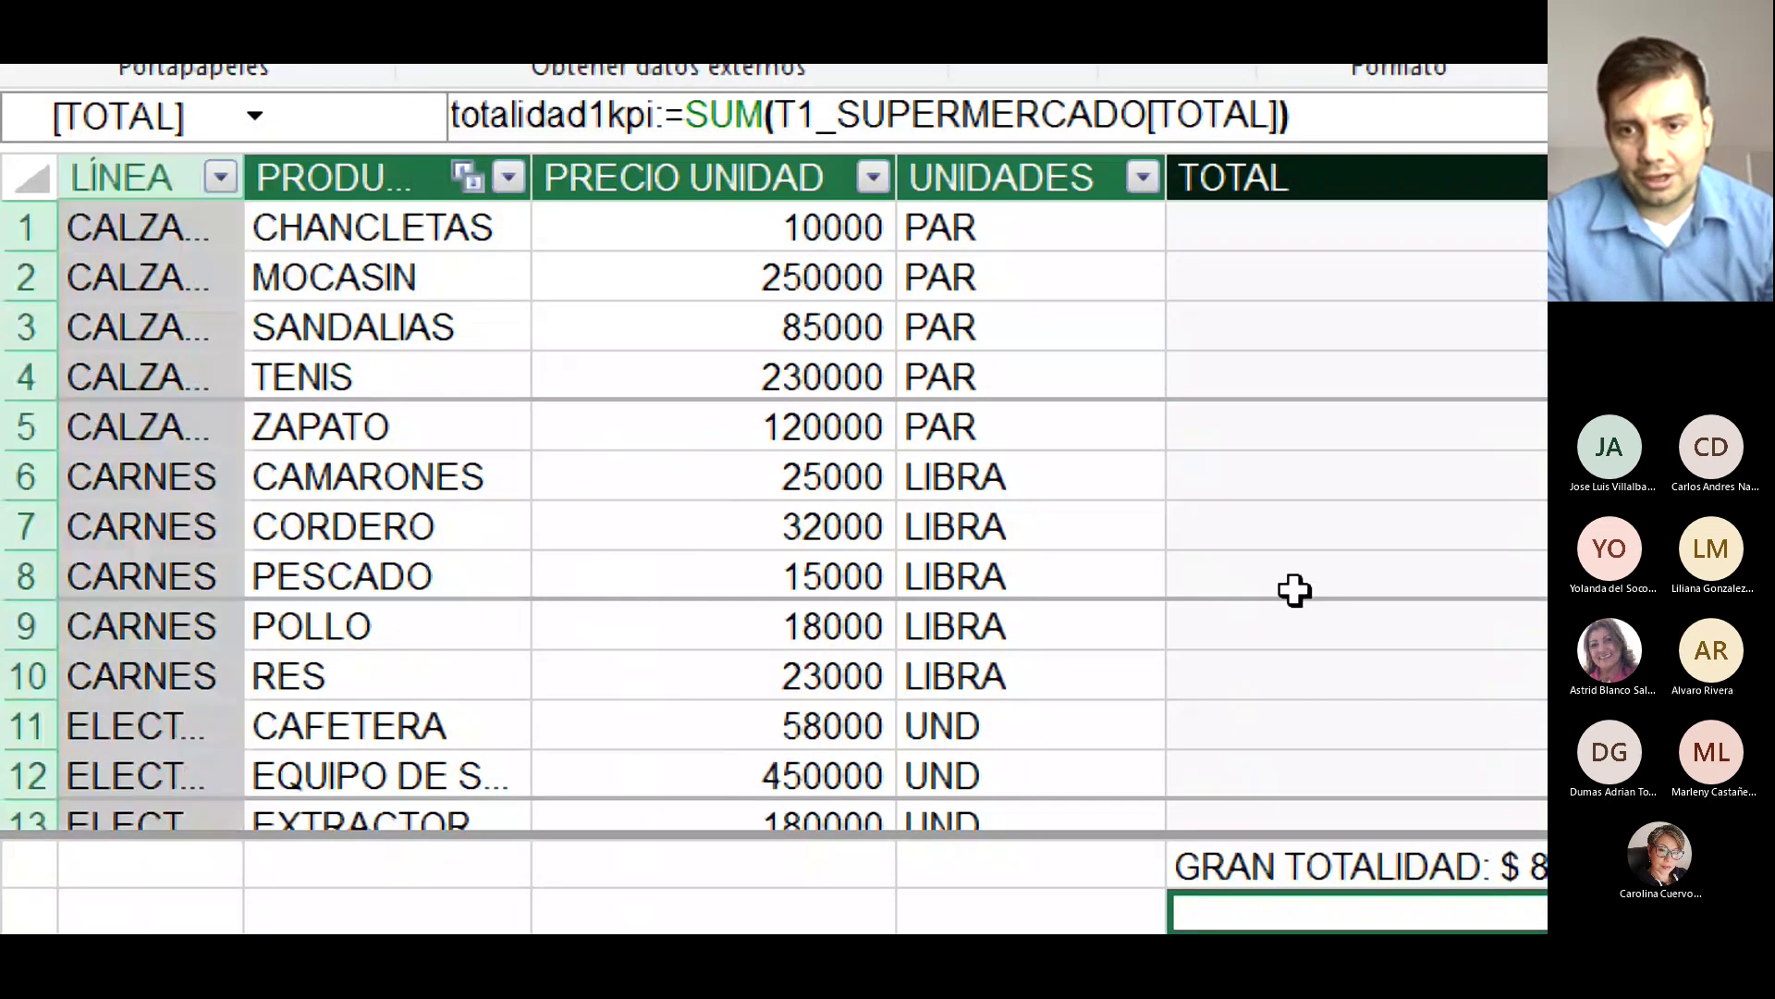
{"action": "key", "text": "Return"}
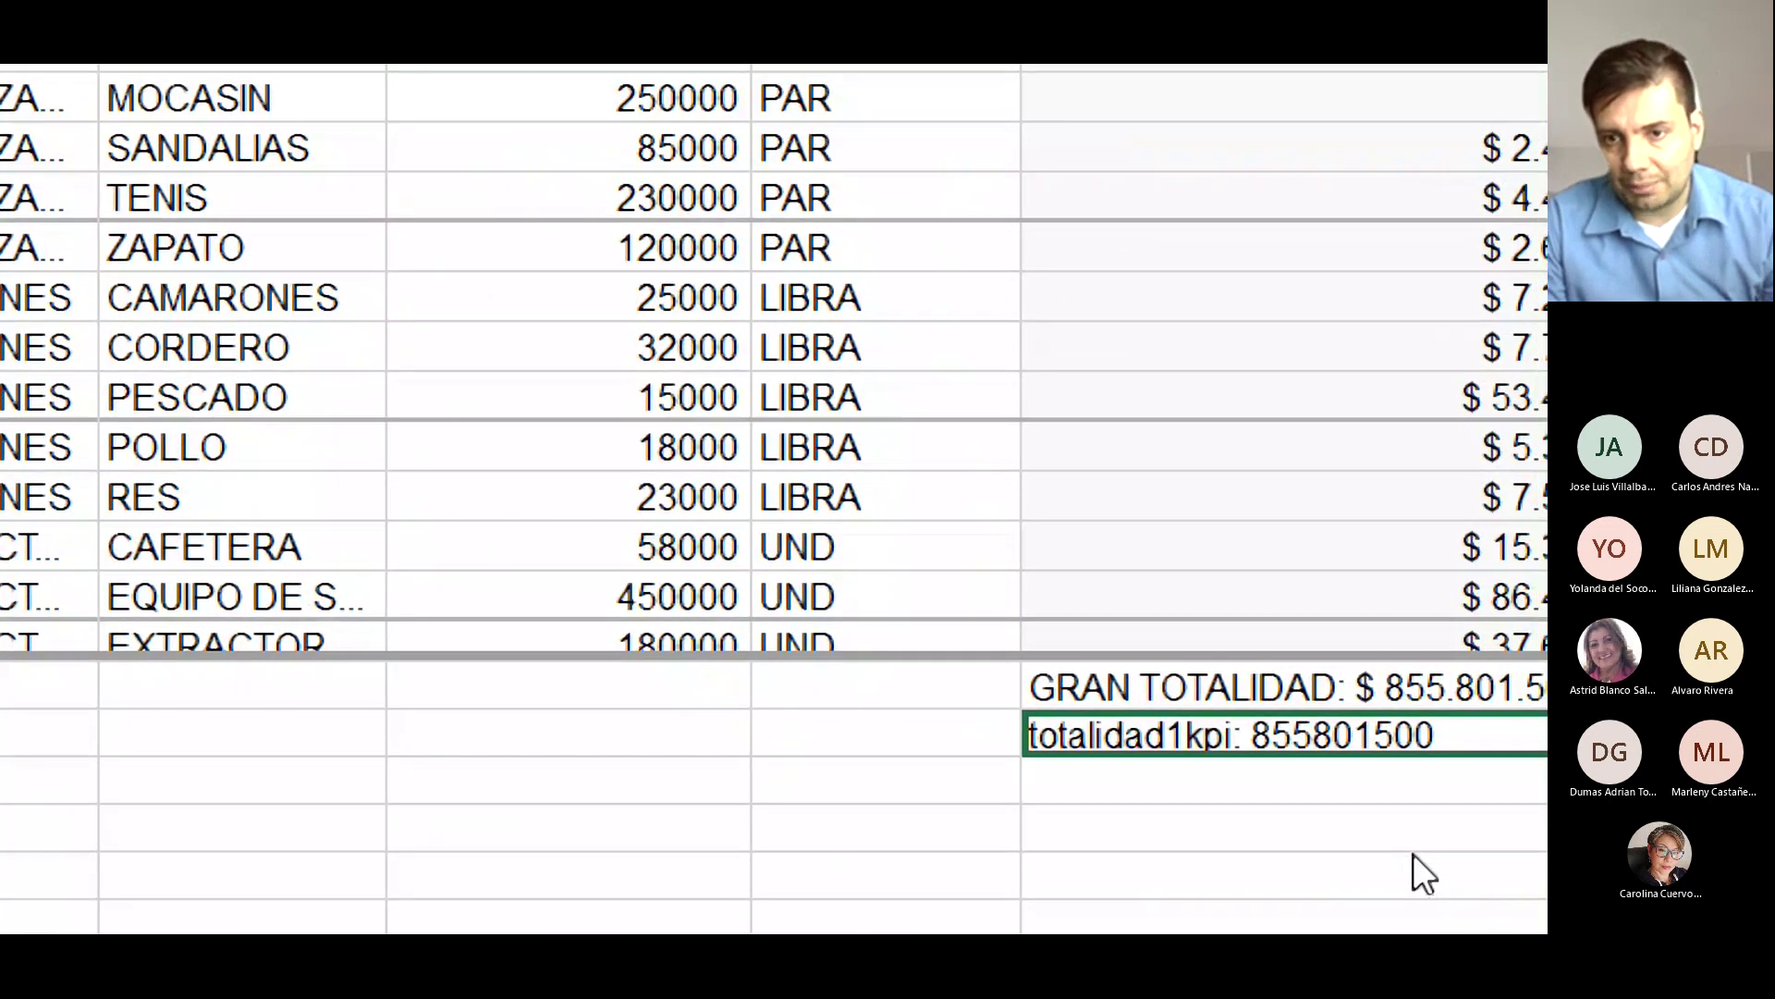
Format the totalidad1kpi measure as currency using $ Español (Colombia).
{"action": "scroll", "coordinate": [1431, 762], "scroll_direction": "right", "scroll_amount": 2}
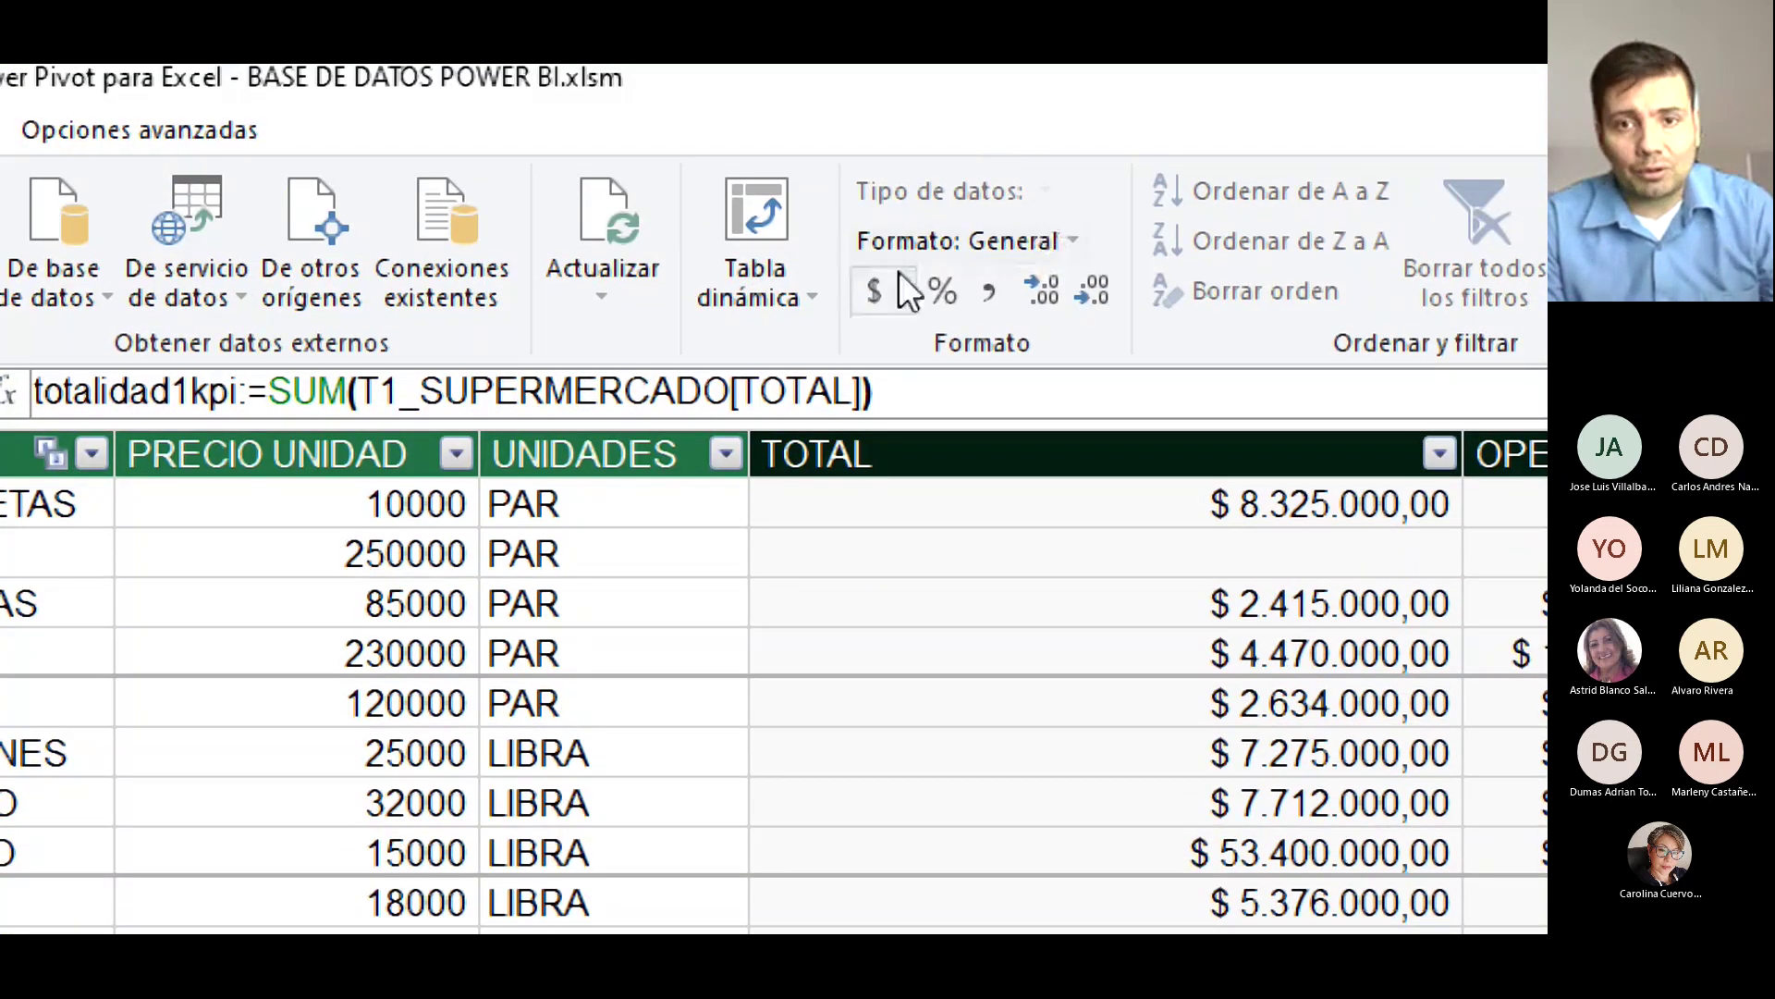
{"action": "left_click", "coordinate": [874, 188]}
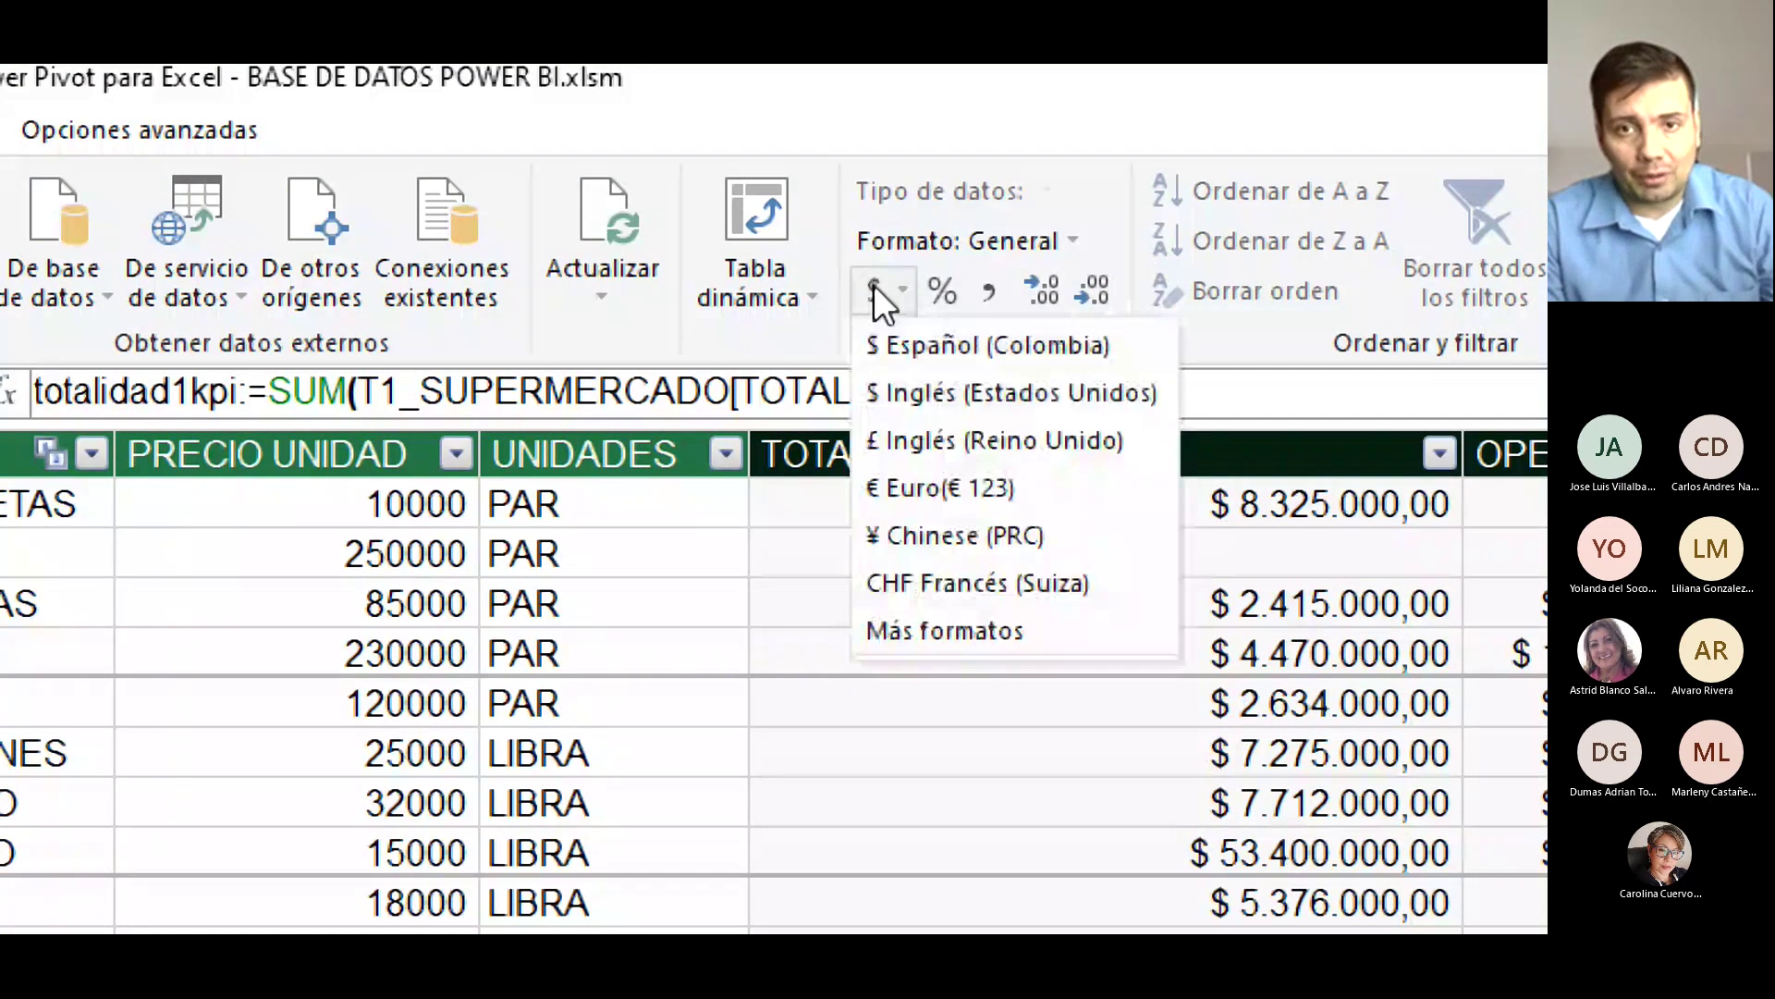
{"action": "left_click", "coordinate": [896, 337]}
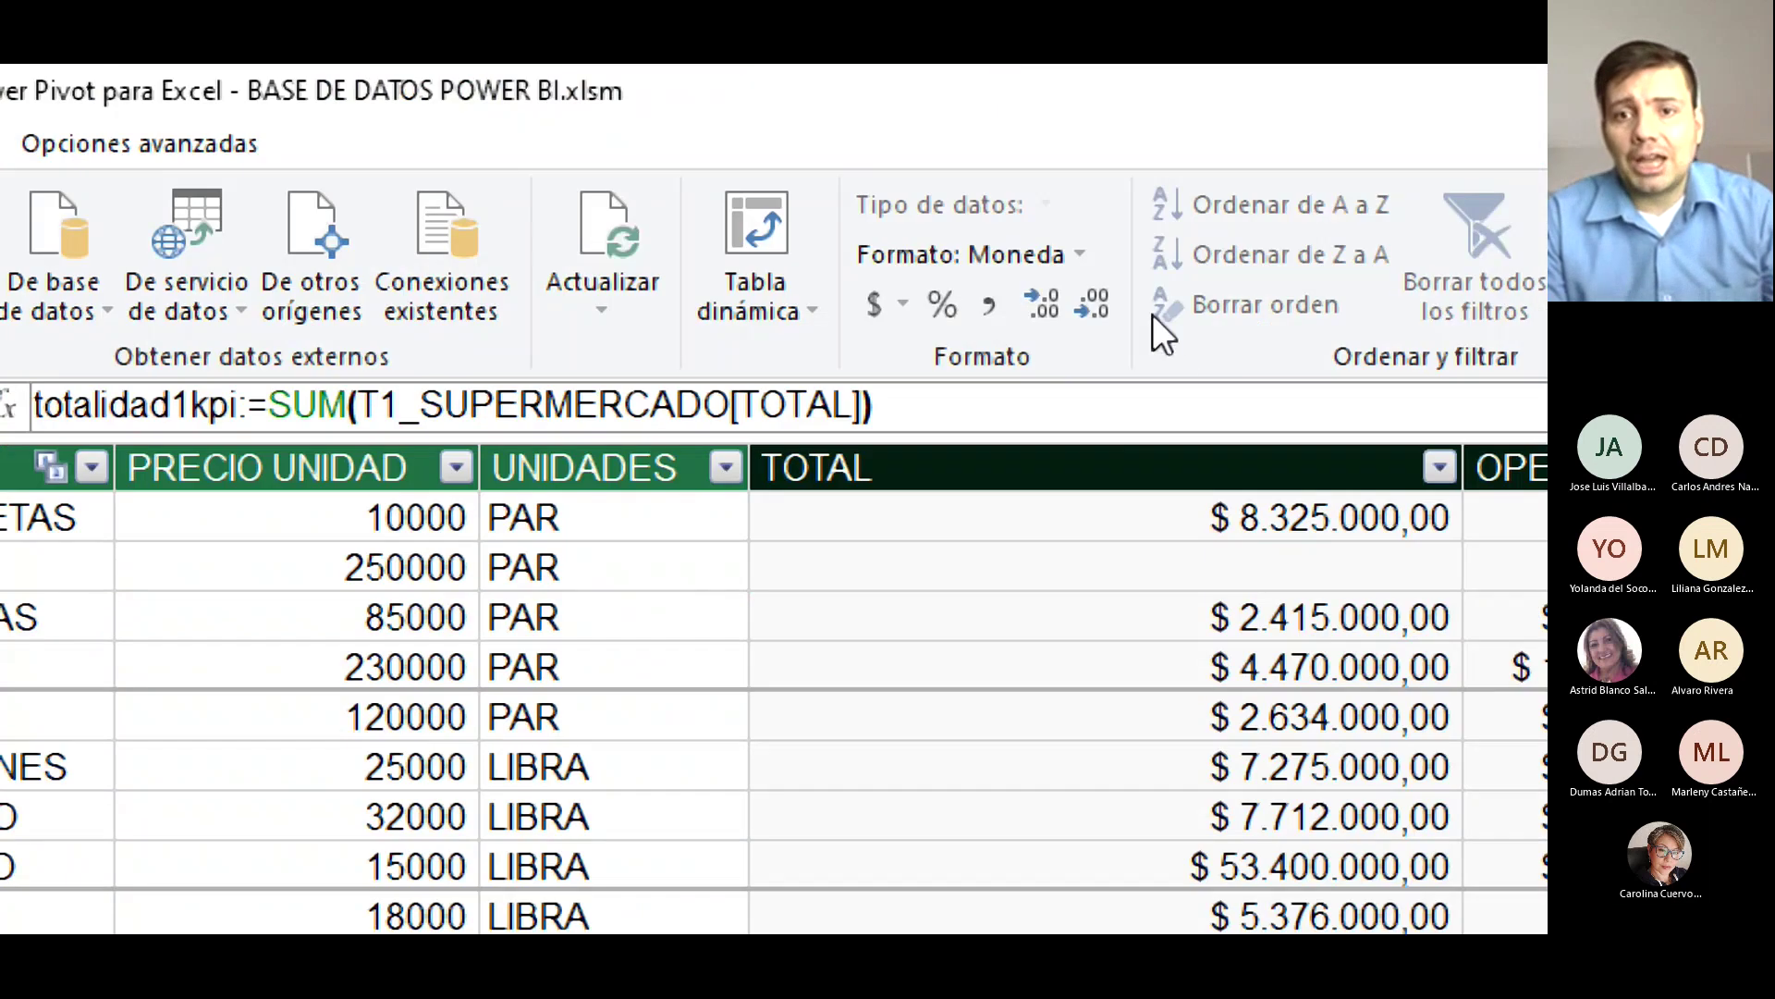
Remove both decimal places from the totalidad1kpi measure's currency format and reselect the measure.
{"action": "left_click", "coordinate": [1107, 314]}
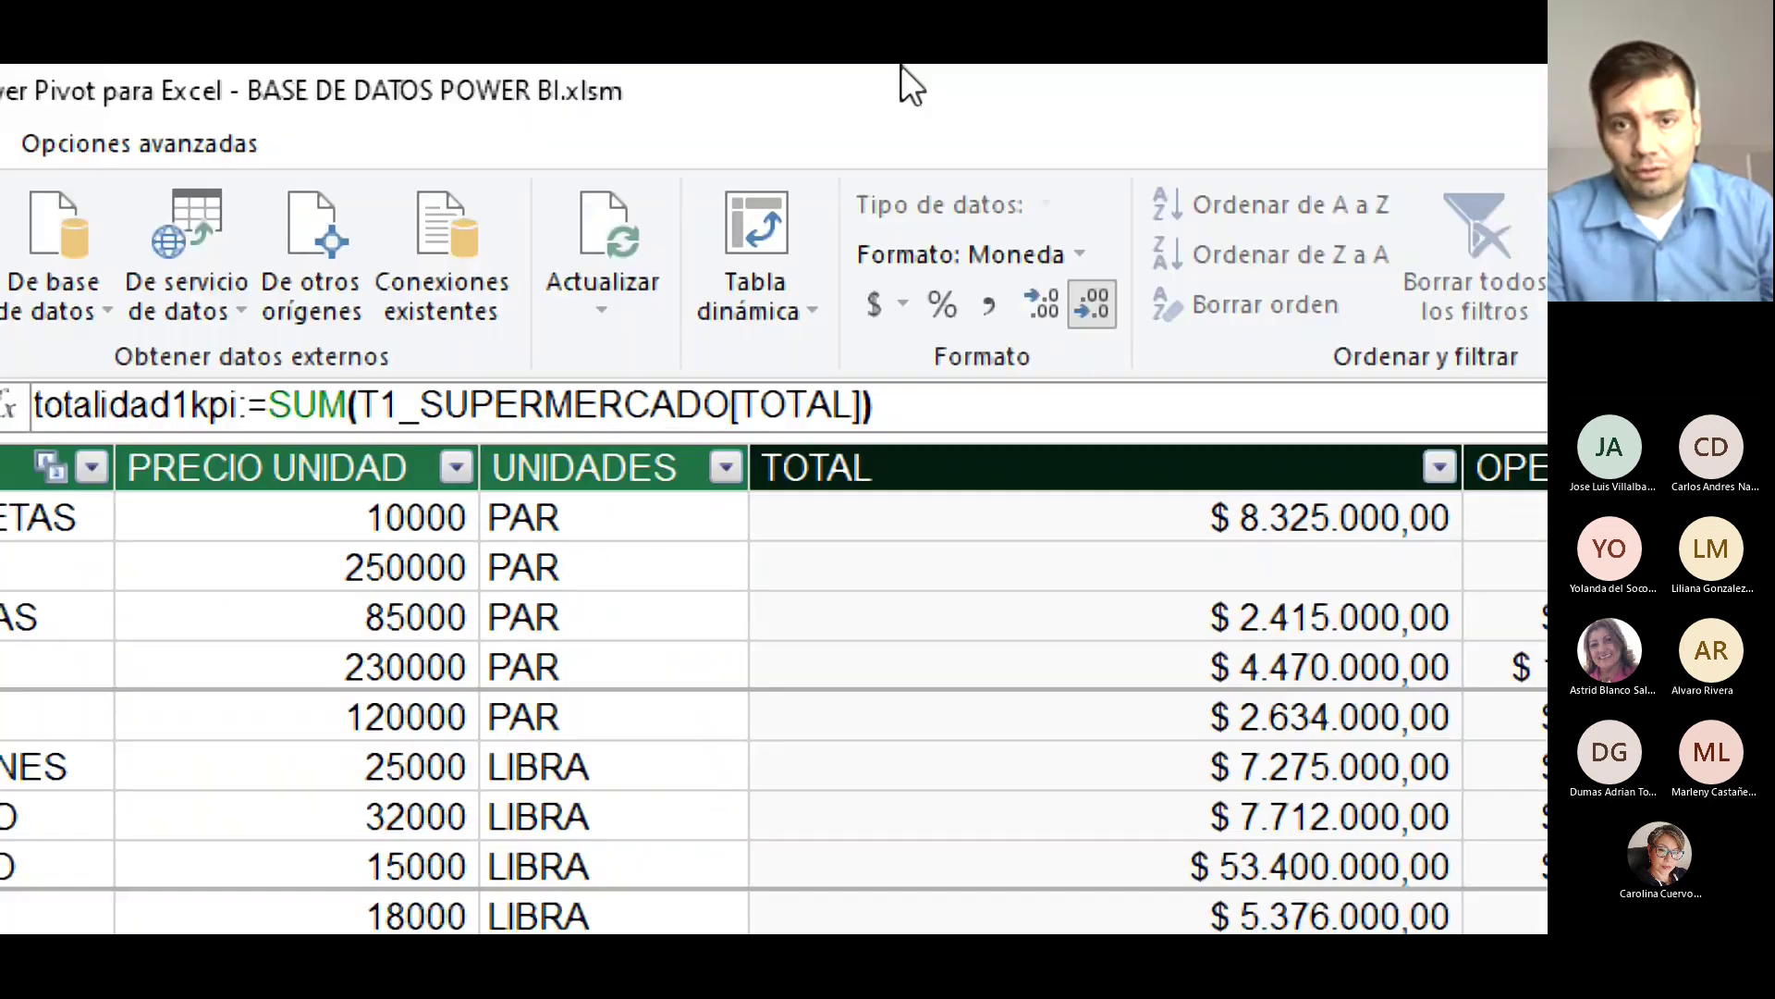
{"action": "left_click", "coordinate": [1098, 294]}
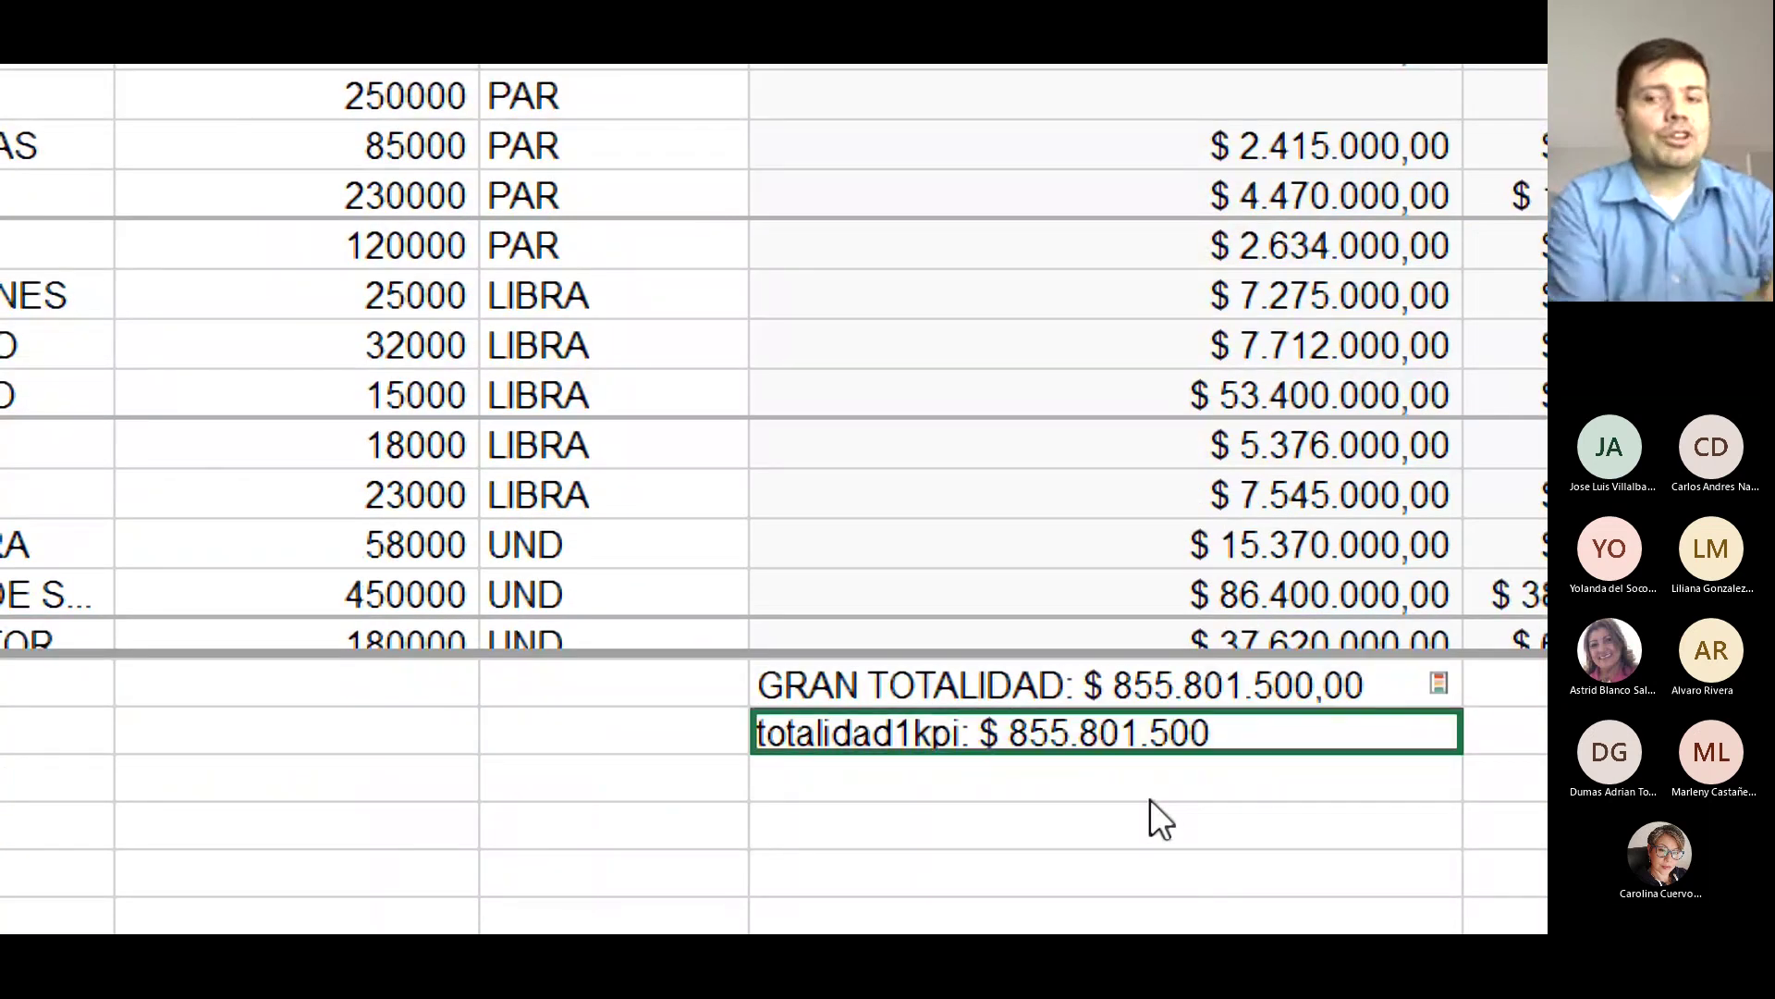
{"action": "left_click", "coordinate": [878, 794]}
{"action": "left_click", "coordinate": [861, 730]}
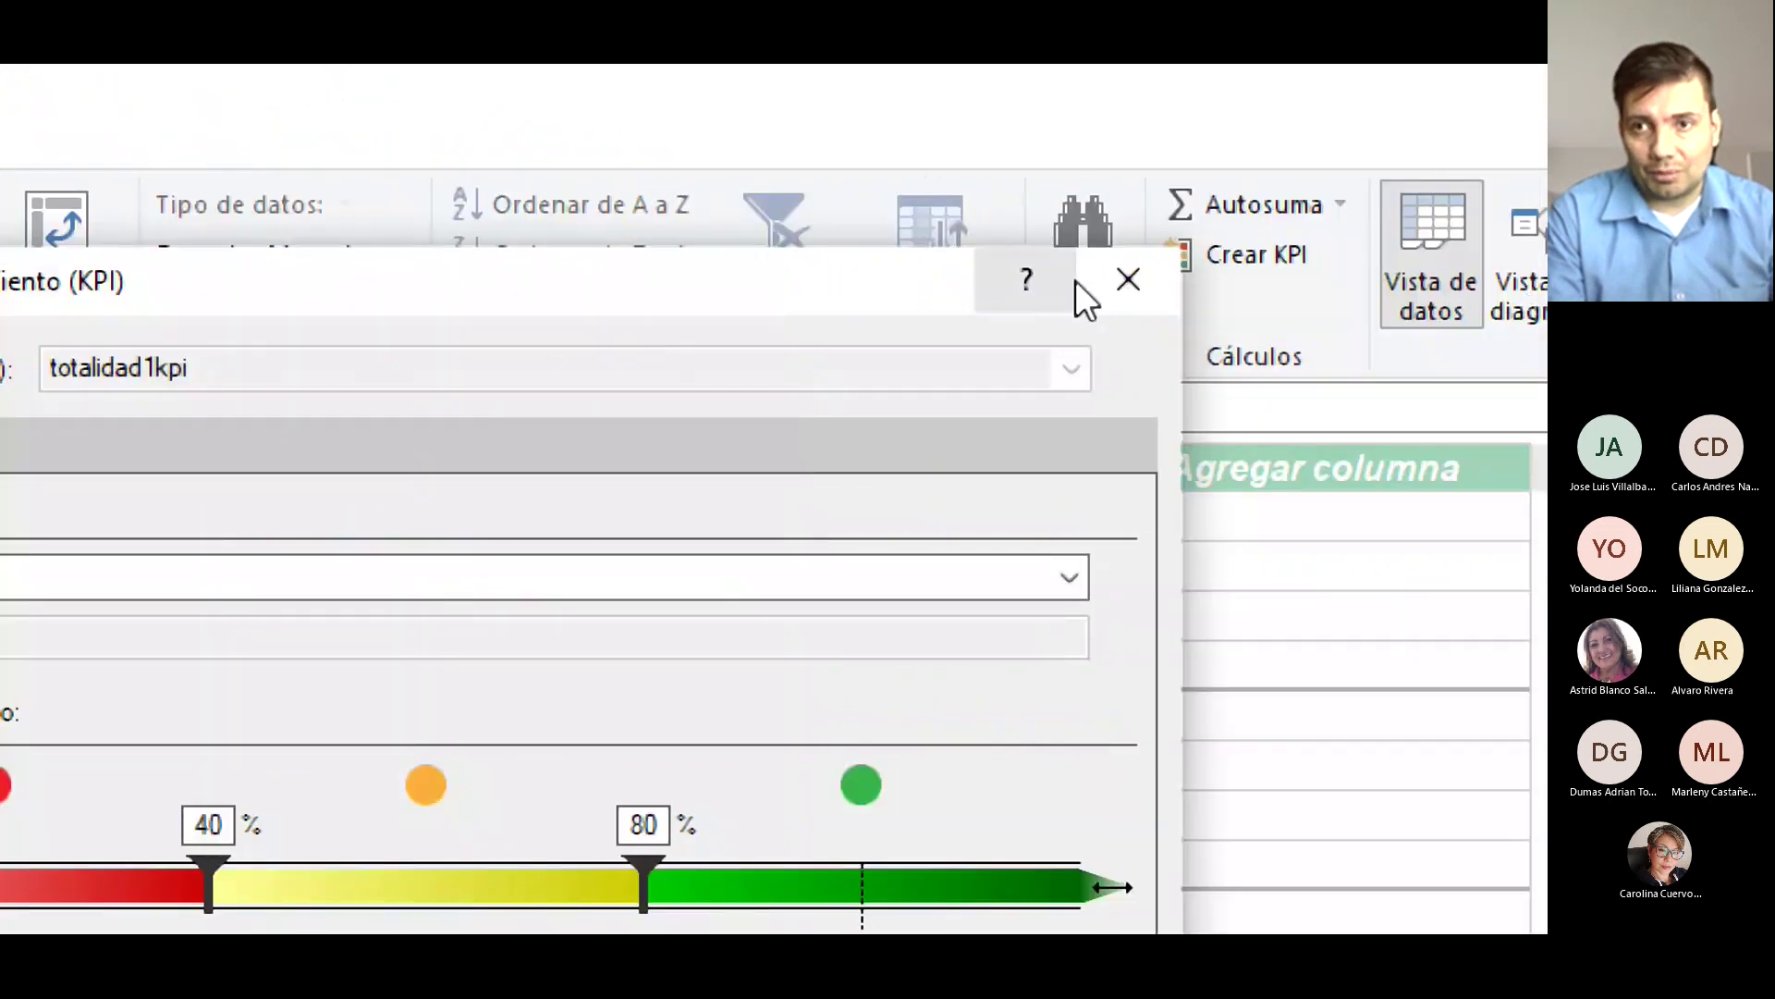
Review the measures offered as target value in the KPI dialog for totalidad1kpi and close the dialog.
{"action": "left_click", "coordinate": [1075, 280]}
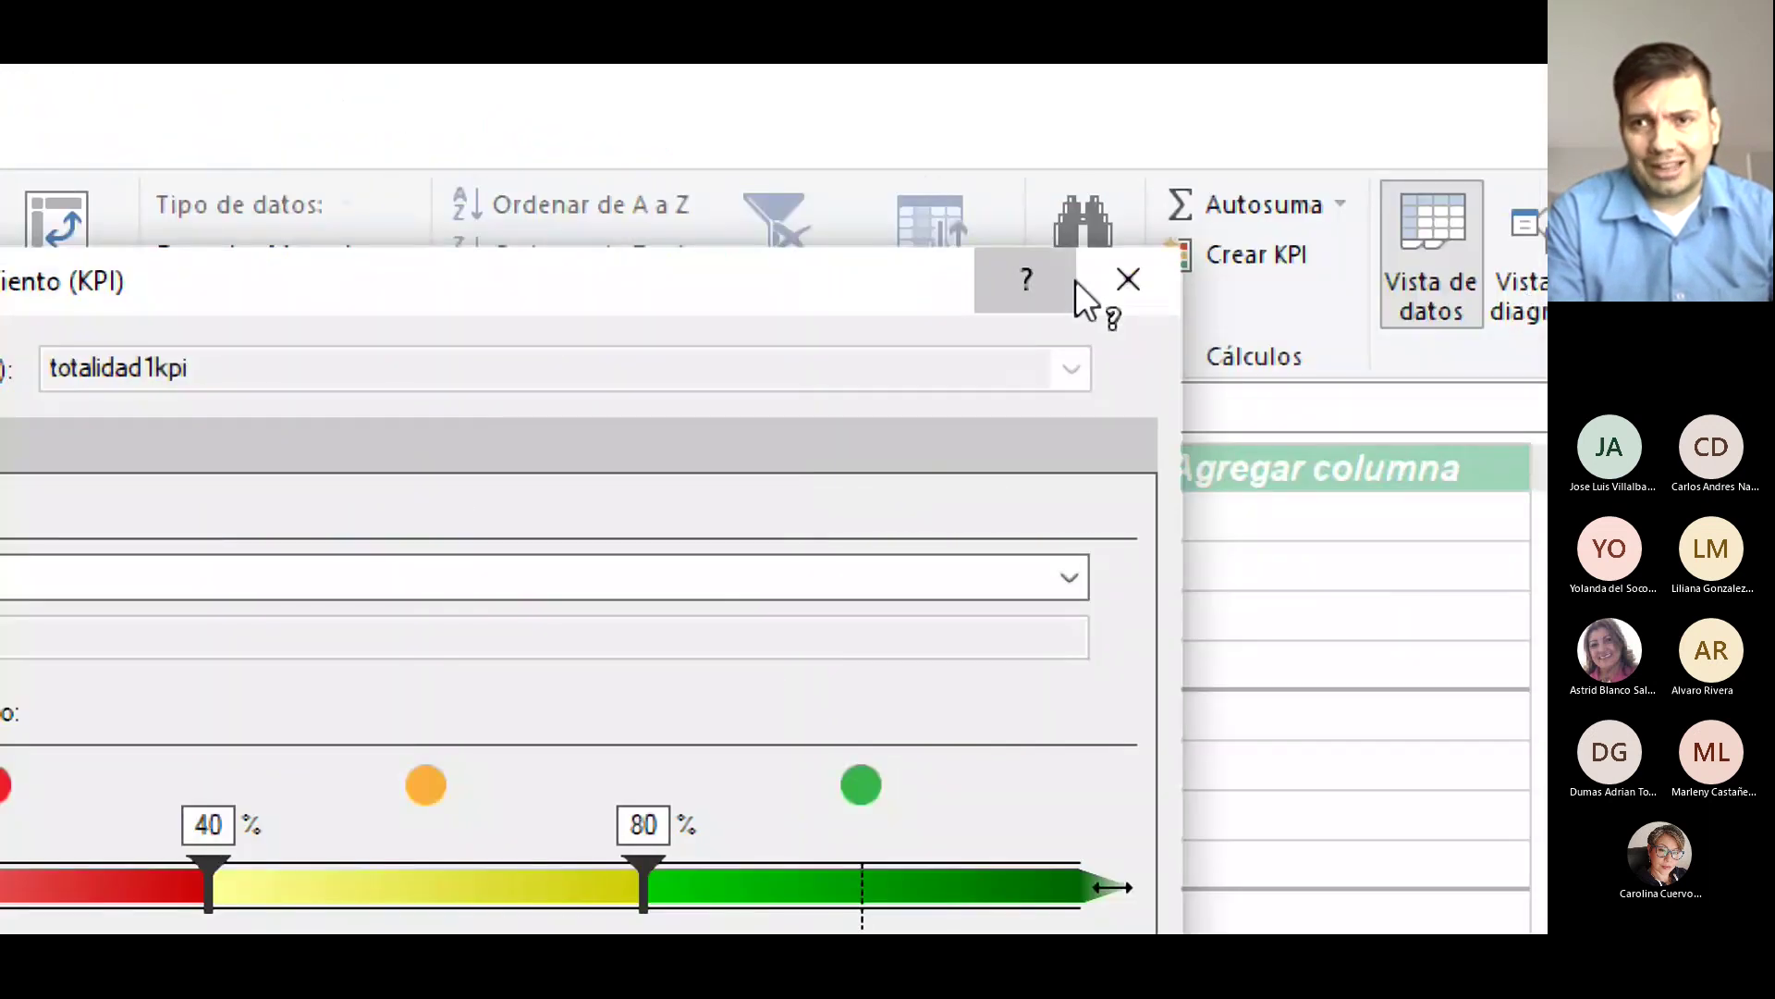
{"action": "left_click", "coordinate": [1128, 280]}
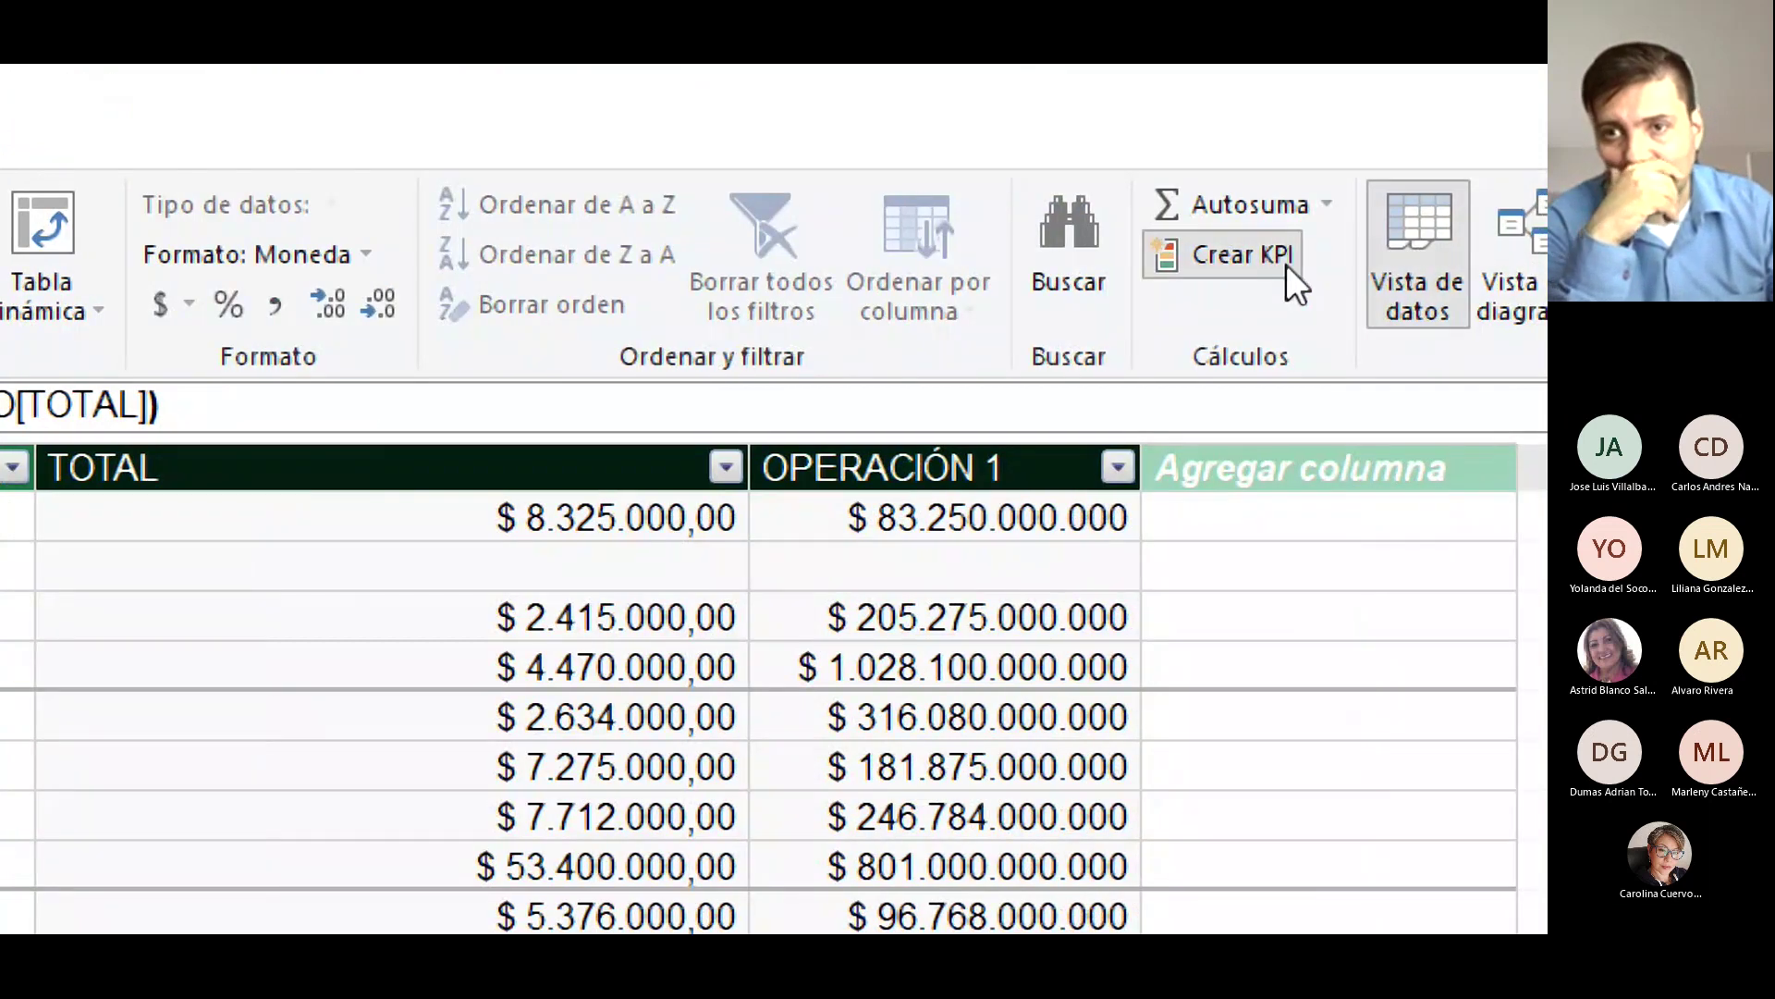
{"action": "left_click", "coordinate": [1285, 265]}
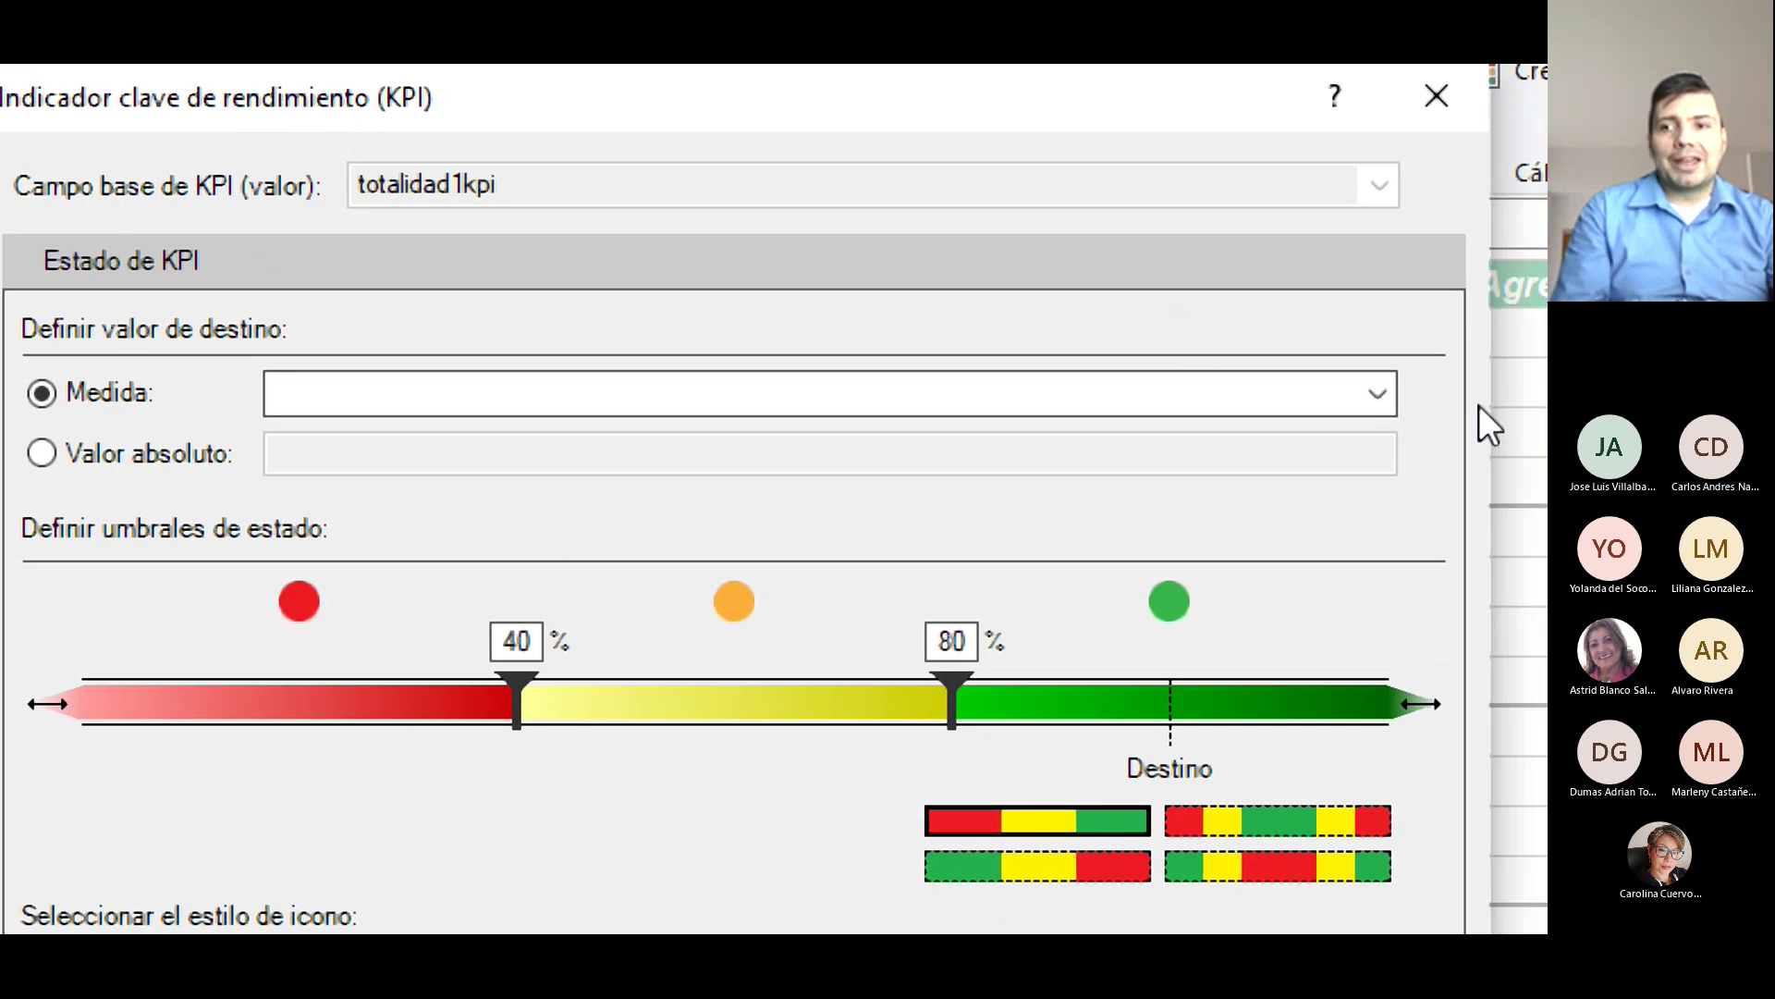
{"action": "left_click", "coordinate": [1375, 392]}
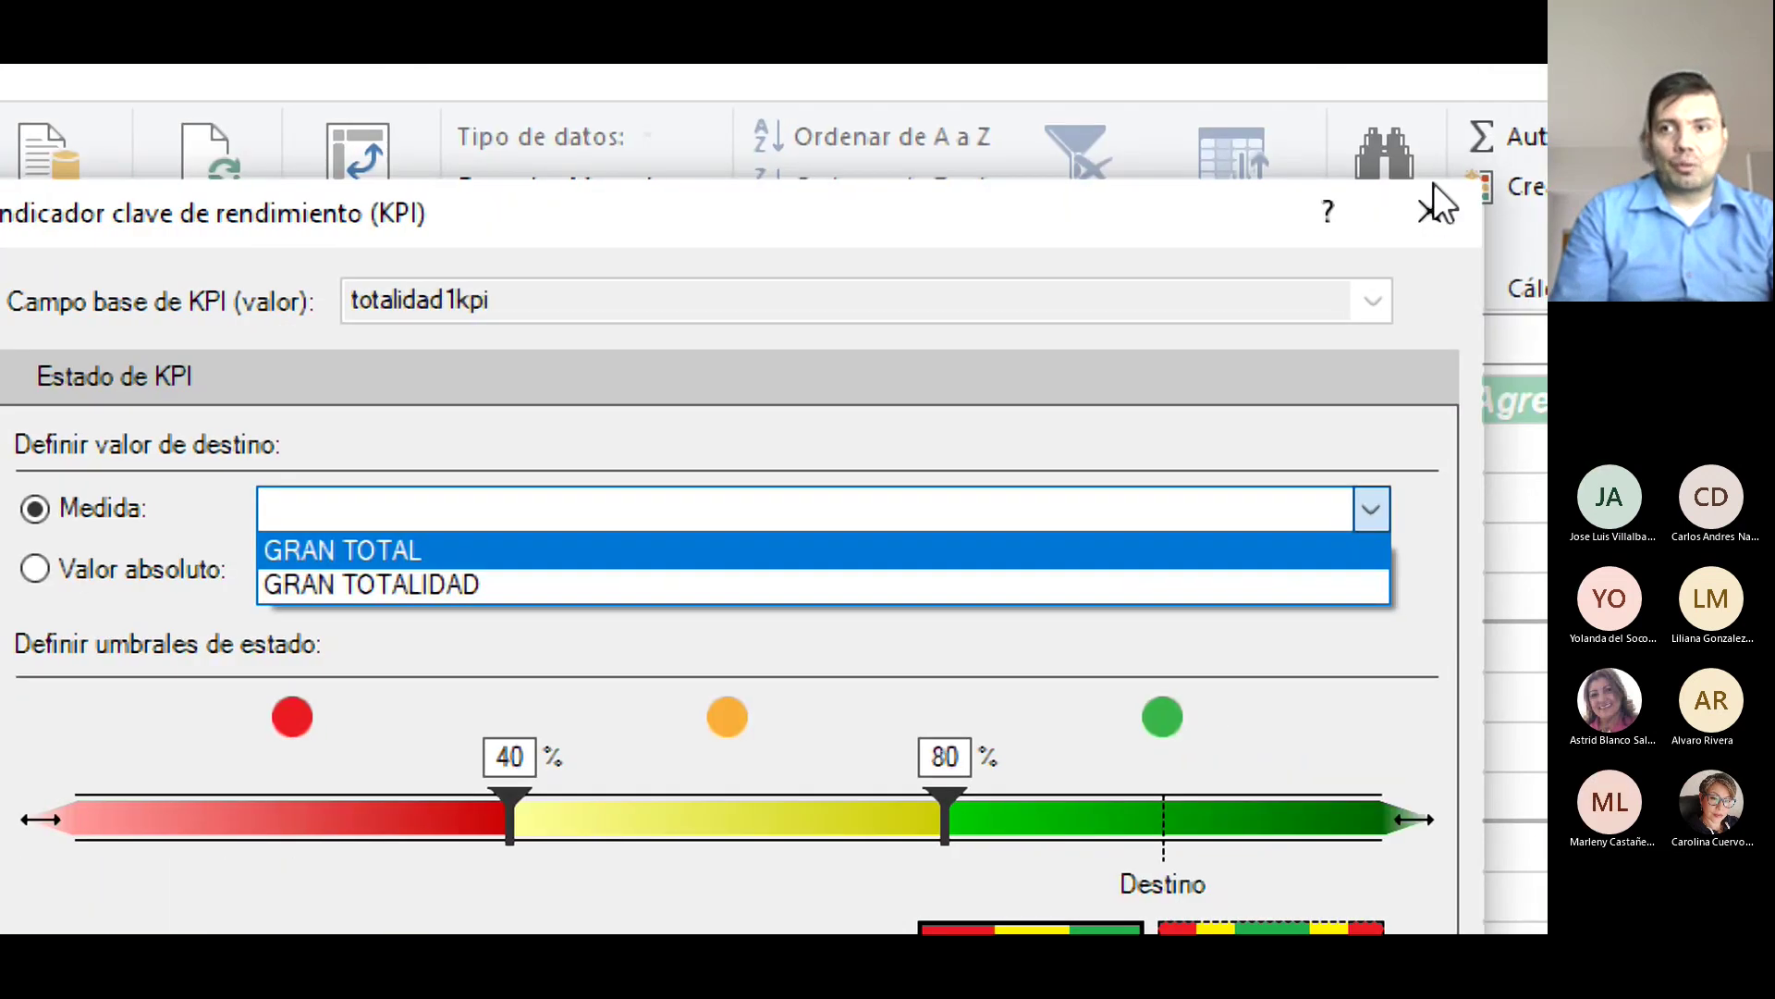
{"action": "left_click", "coordinate": [1433, 185]}
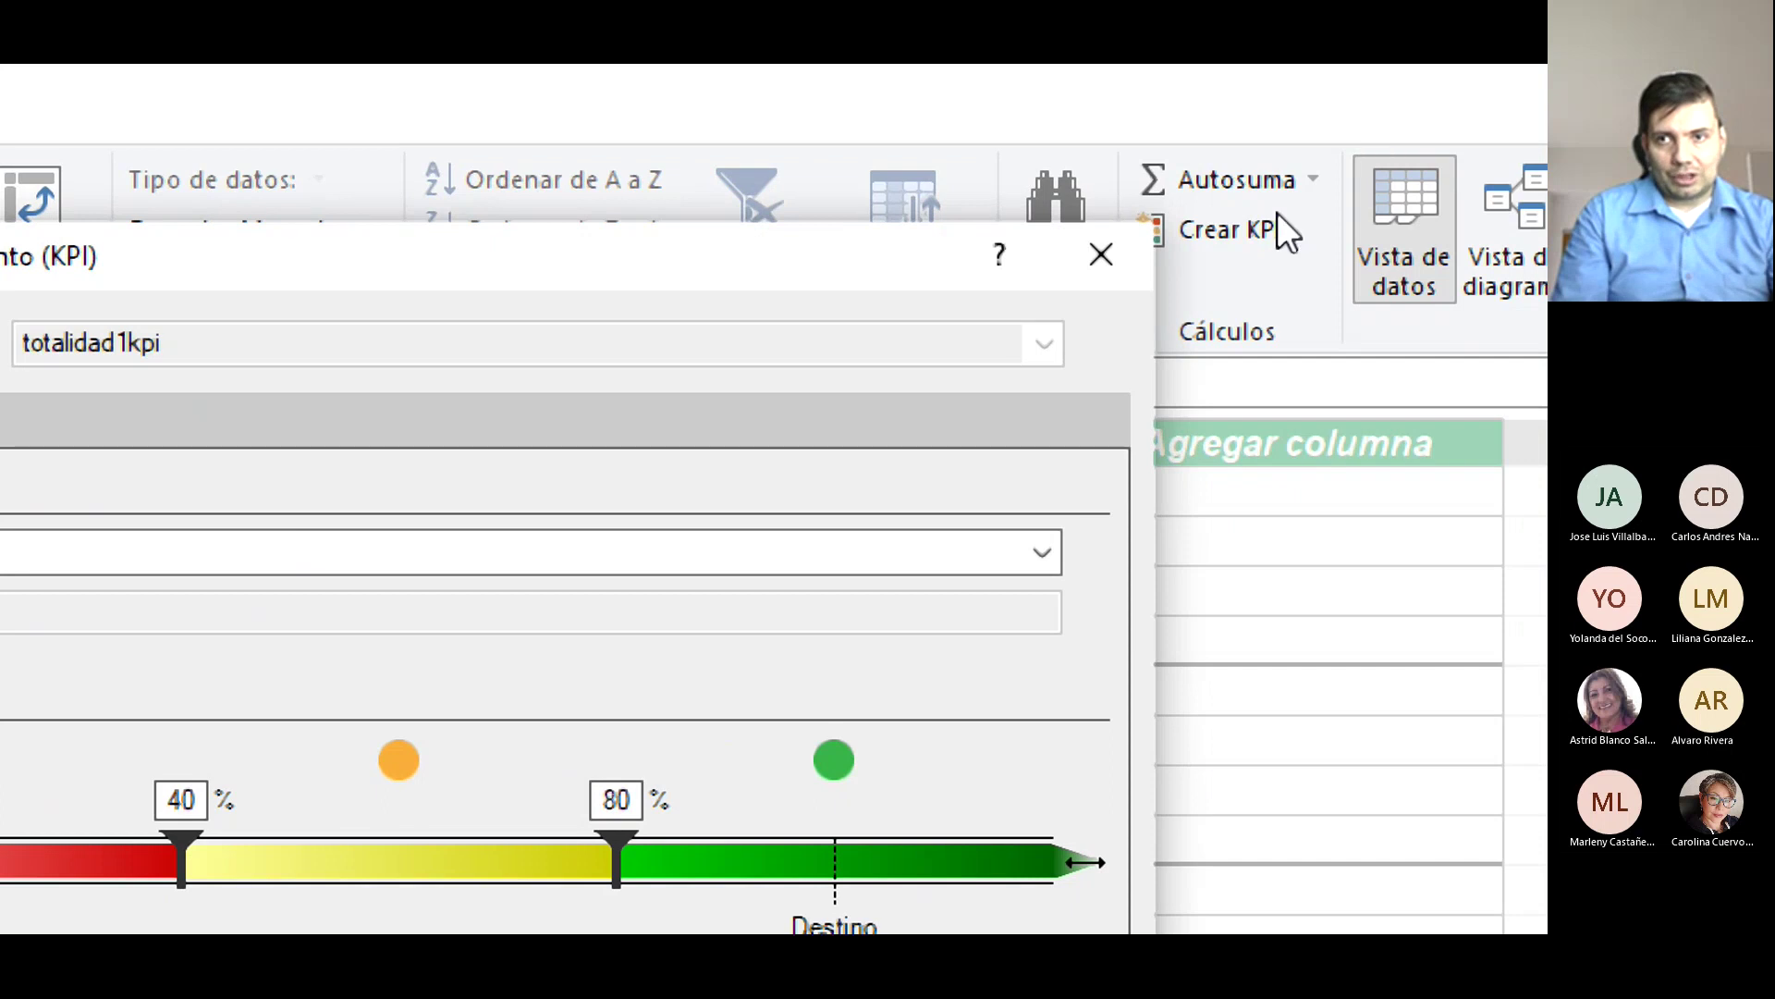
{"action": "left_click", "coordinate": [1137, 248]}
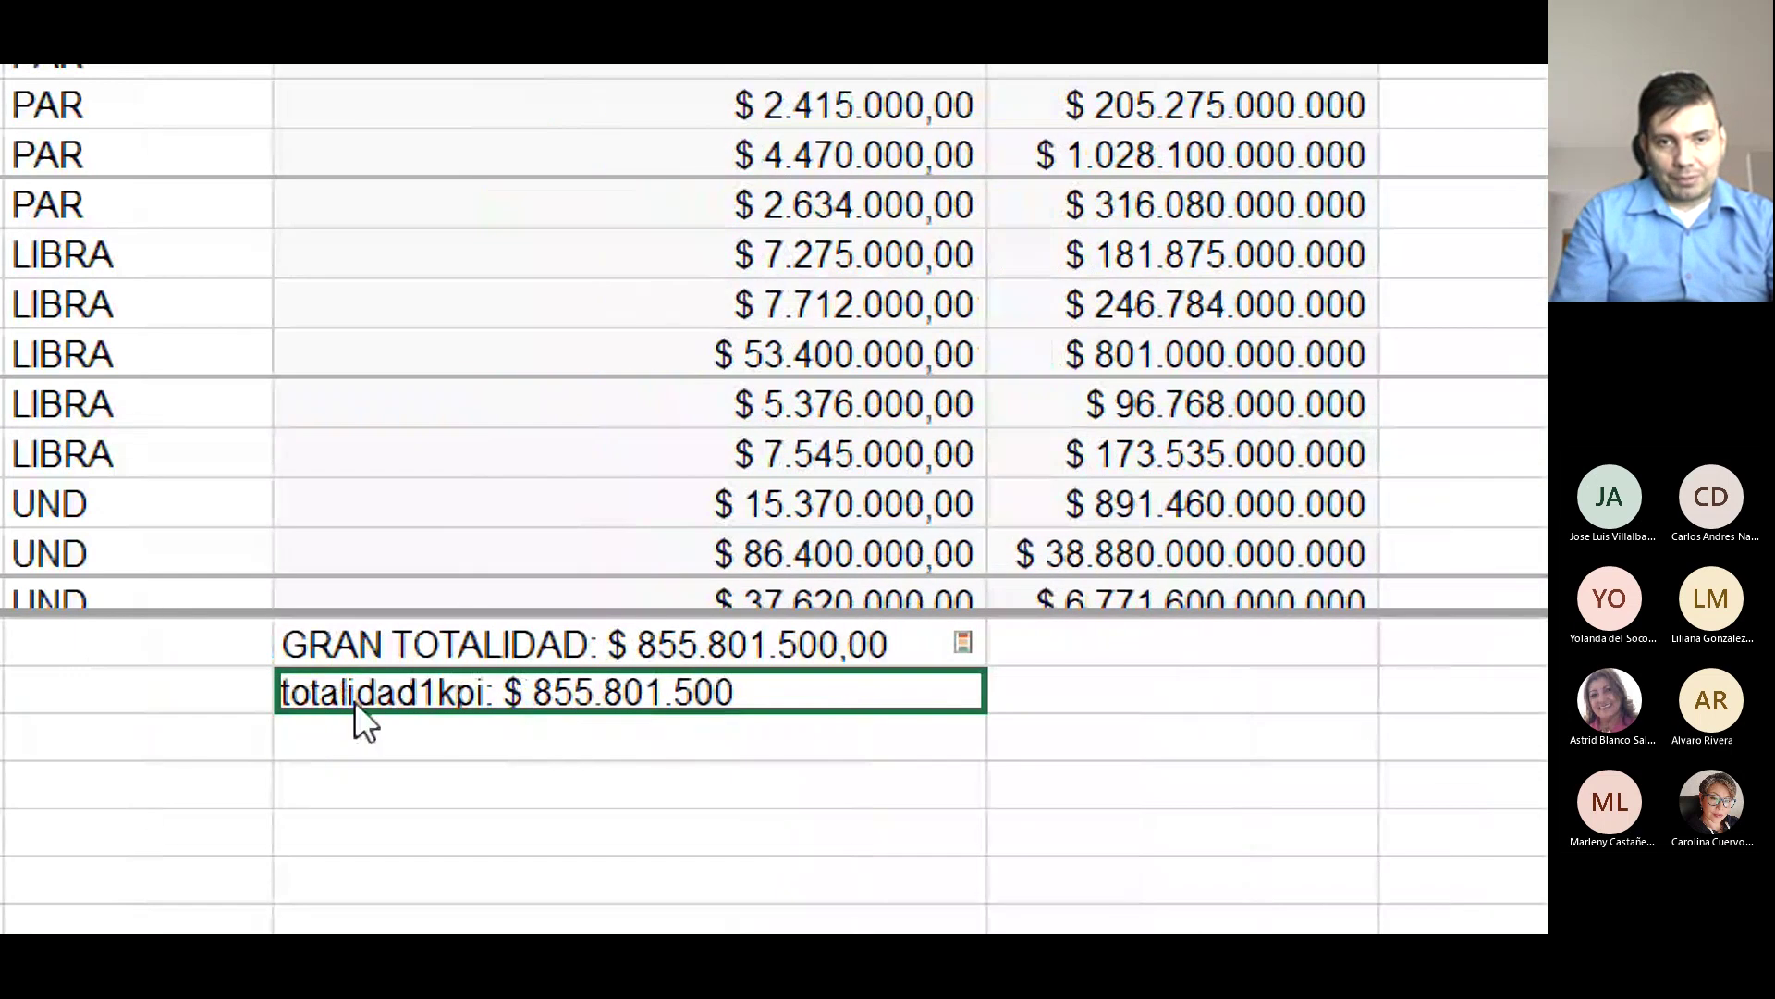
Start a KPI based on the totalidad1kpi measure and define its target as an absolute value.
{"action": "left_click", "coordinate": [490, 646]}
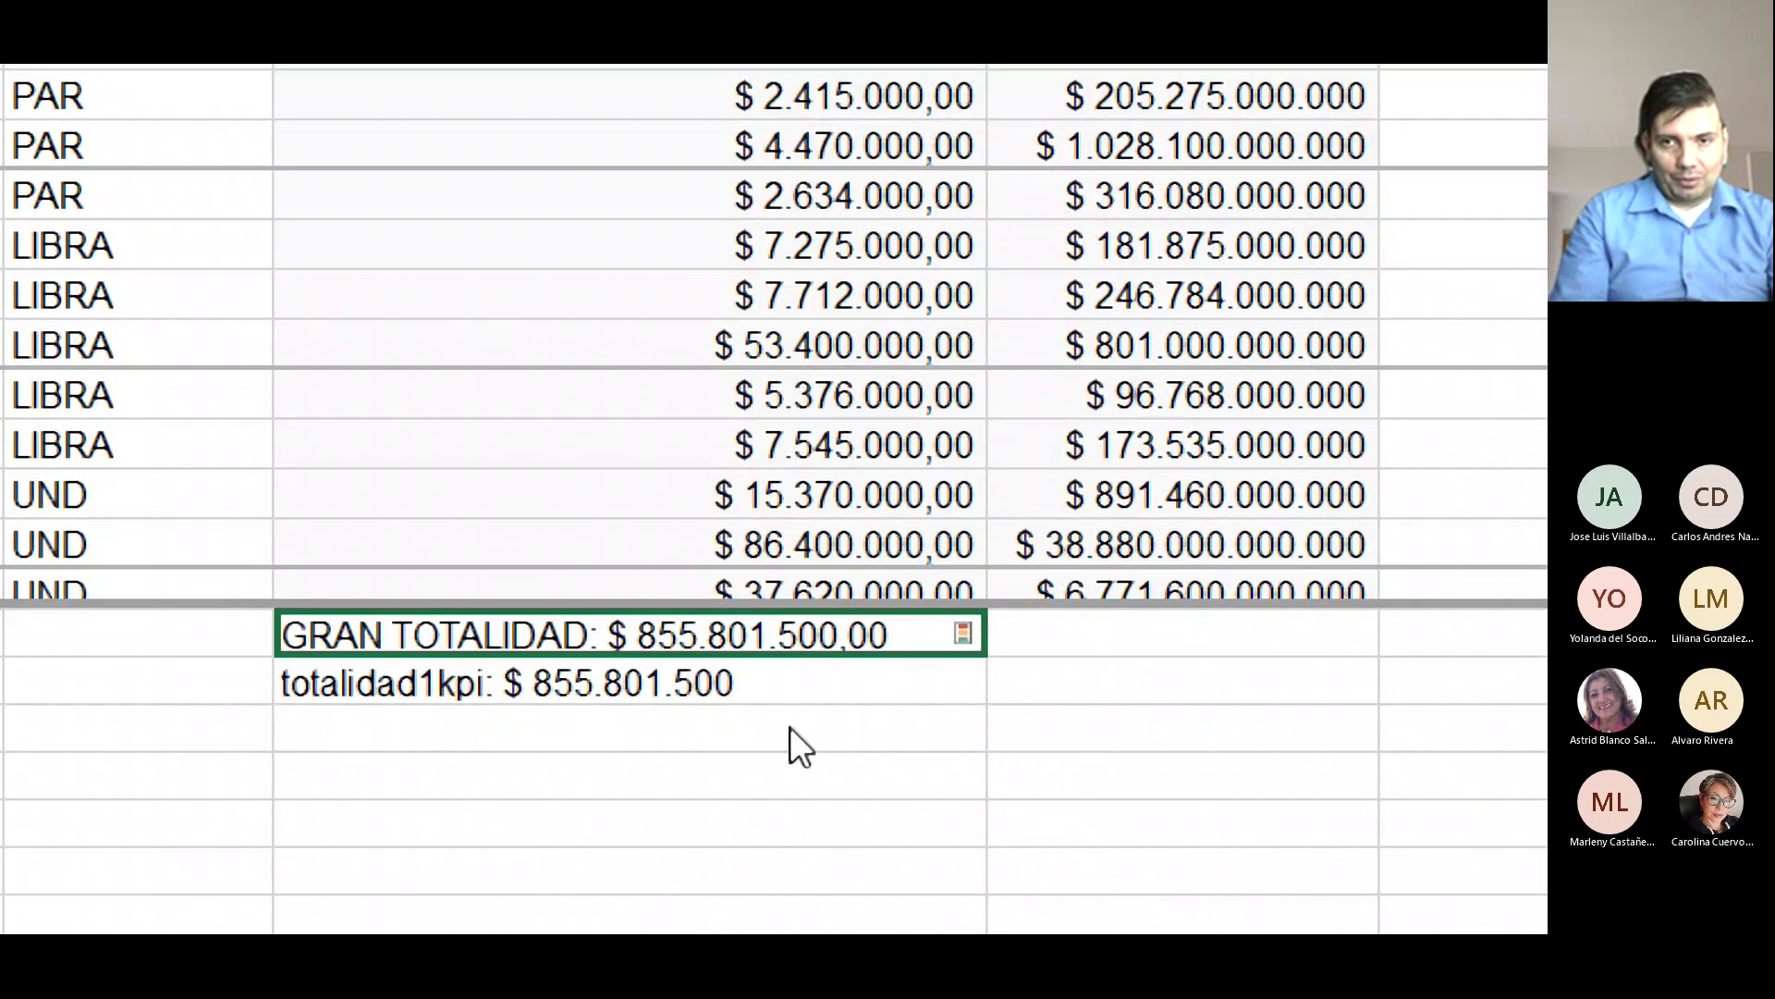
{"action": "left_click", "coordinate": [952, 673]}
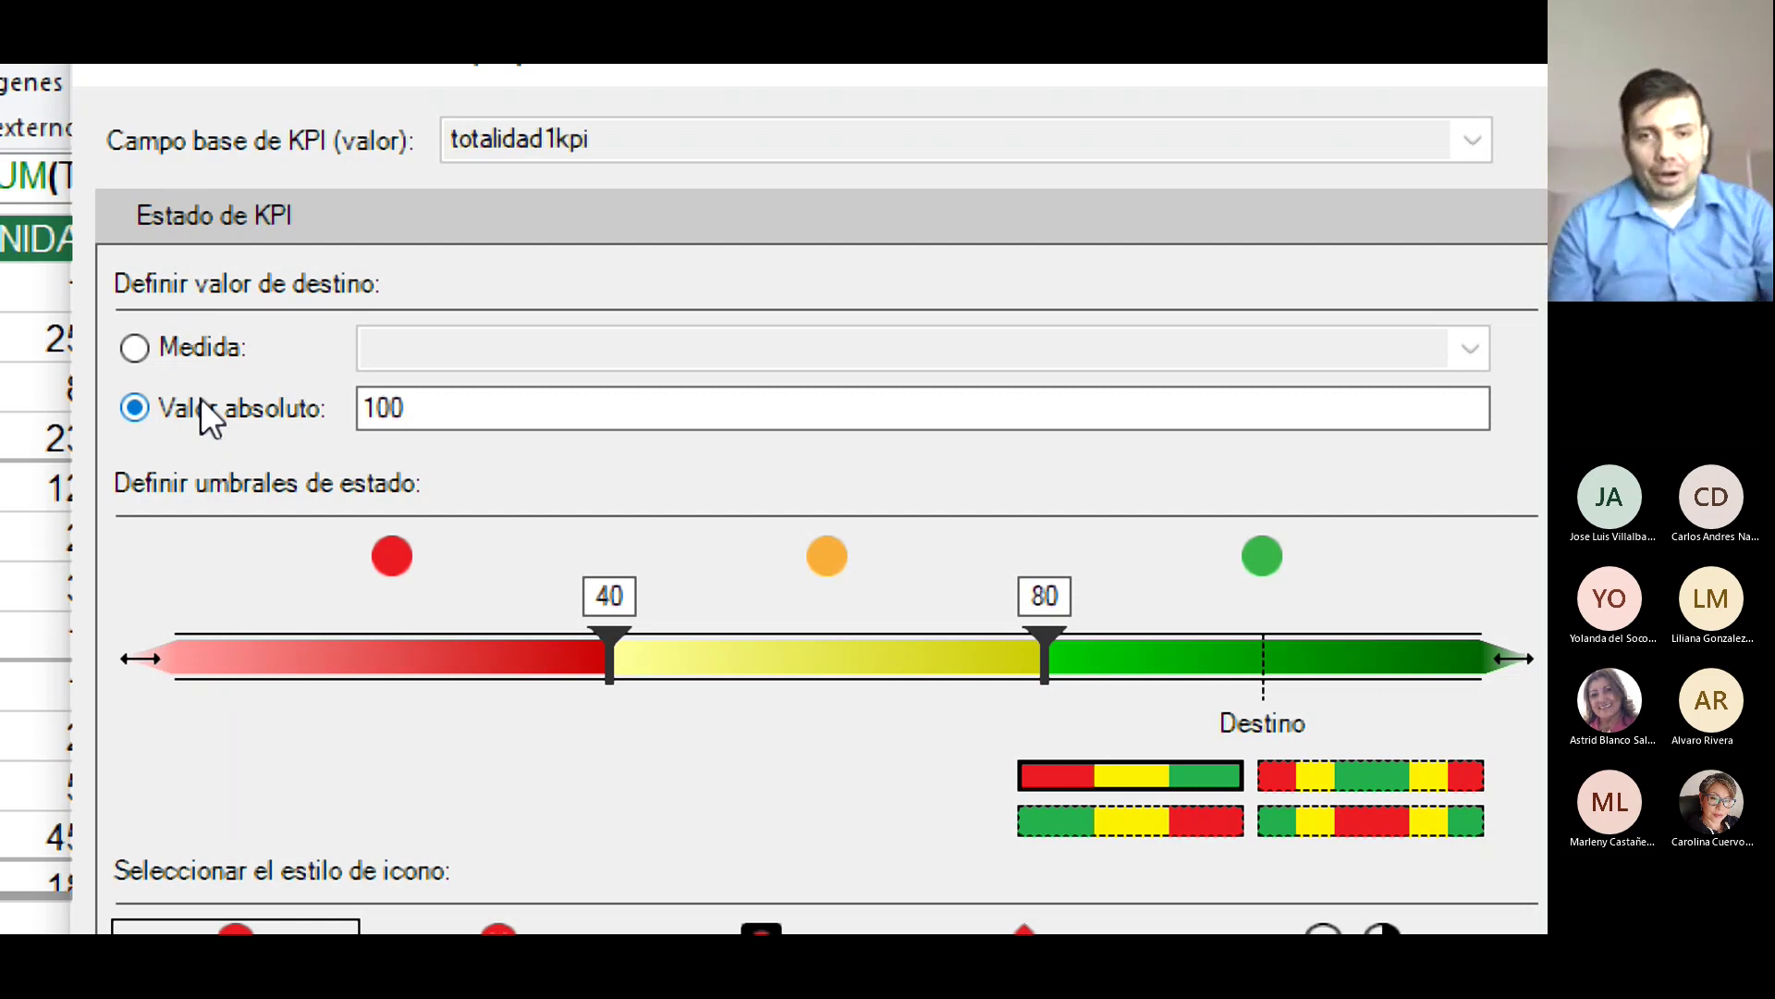
{"action": "left_click", "coordinate": [407, 416]}
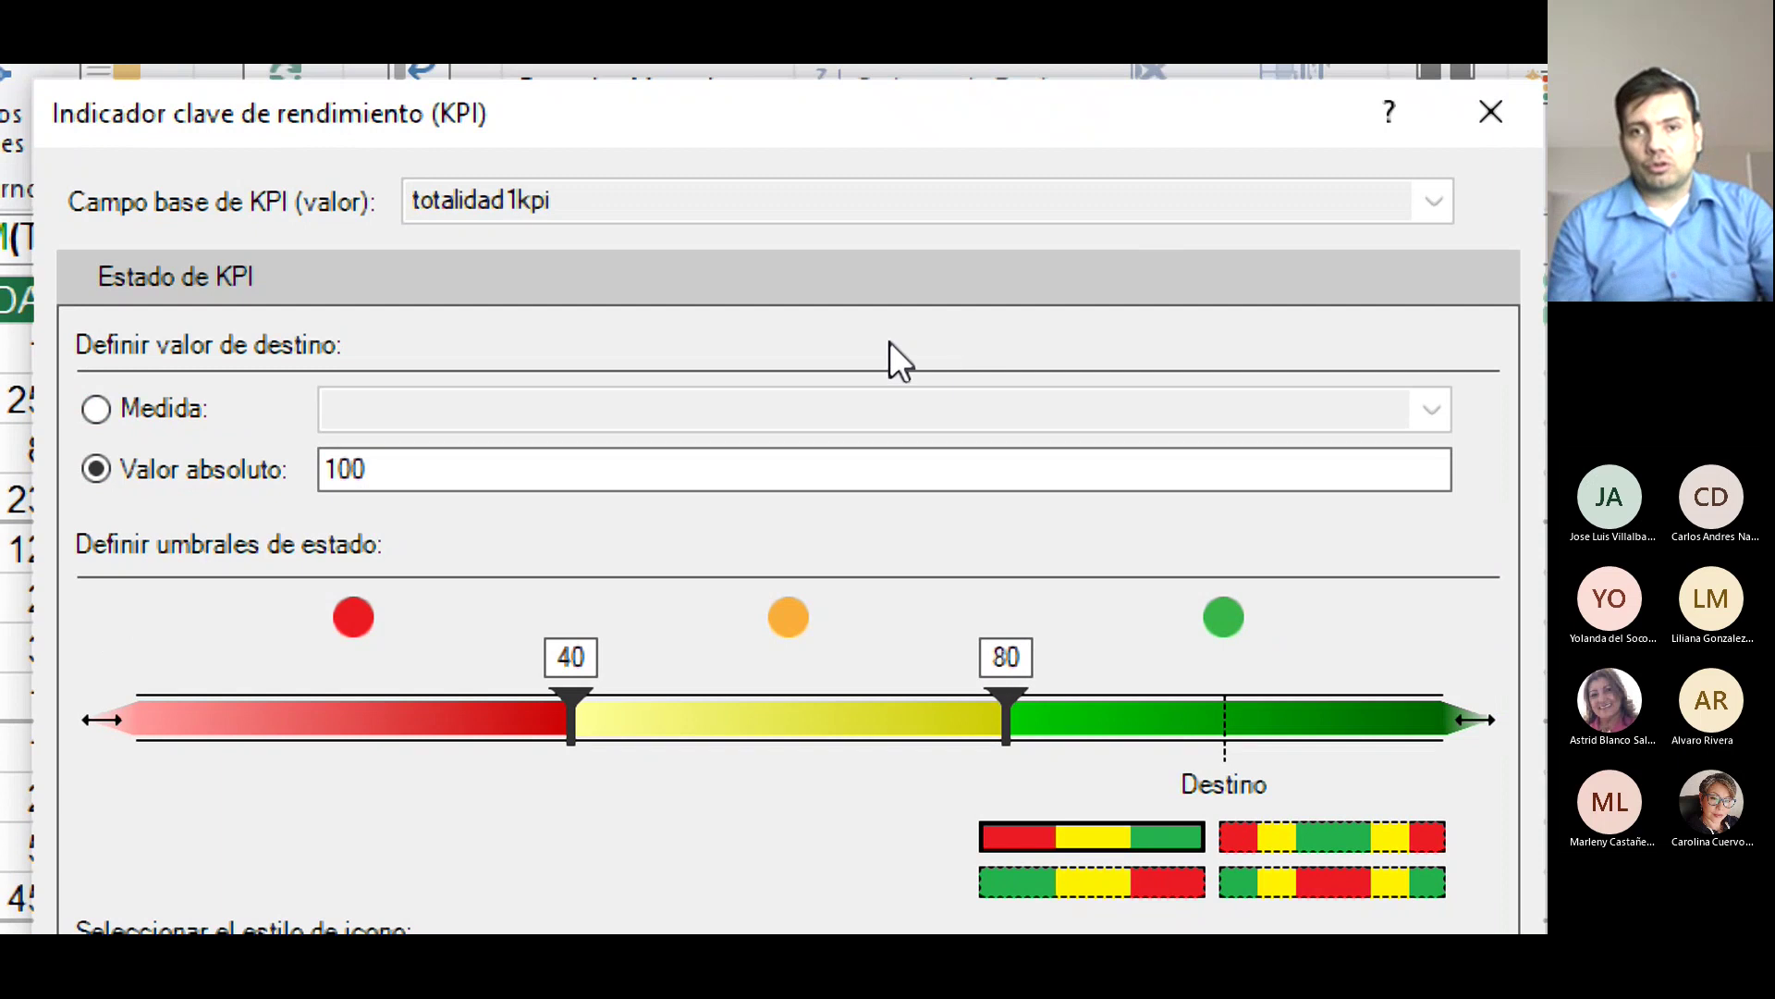
{"action": "left_click", "coordinate": [1472, 874]}
{"action": "left_click_drag", "start_coordinate": [1472, 874], "coordinate": [784, 93]}
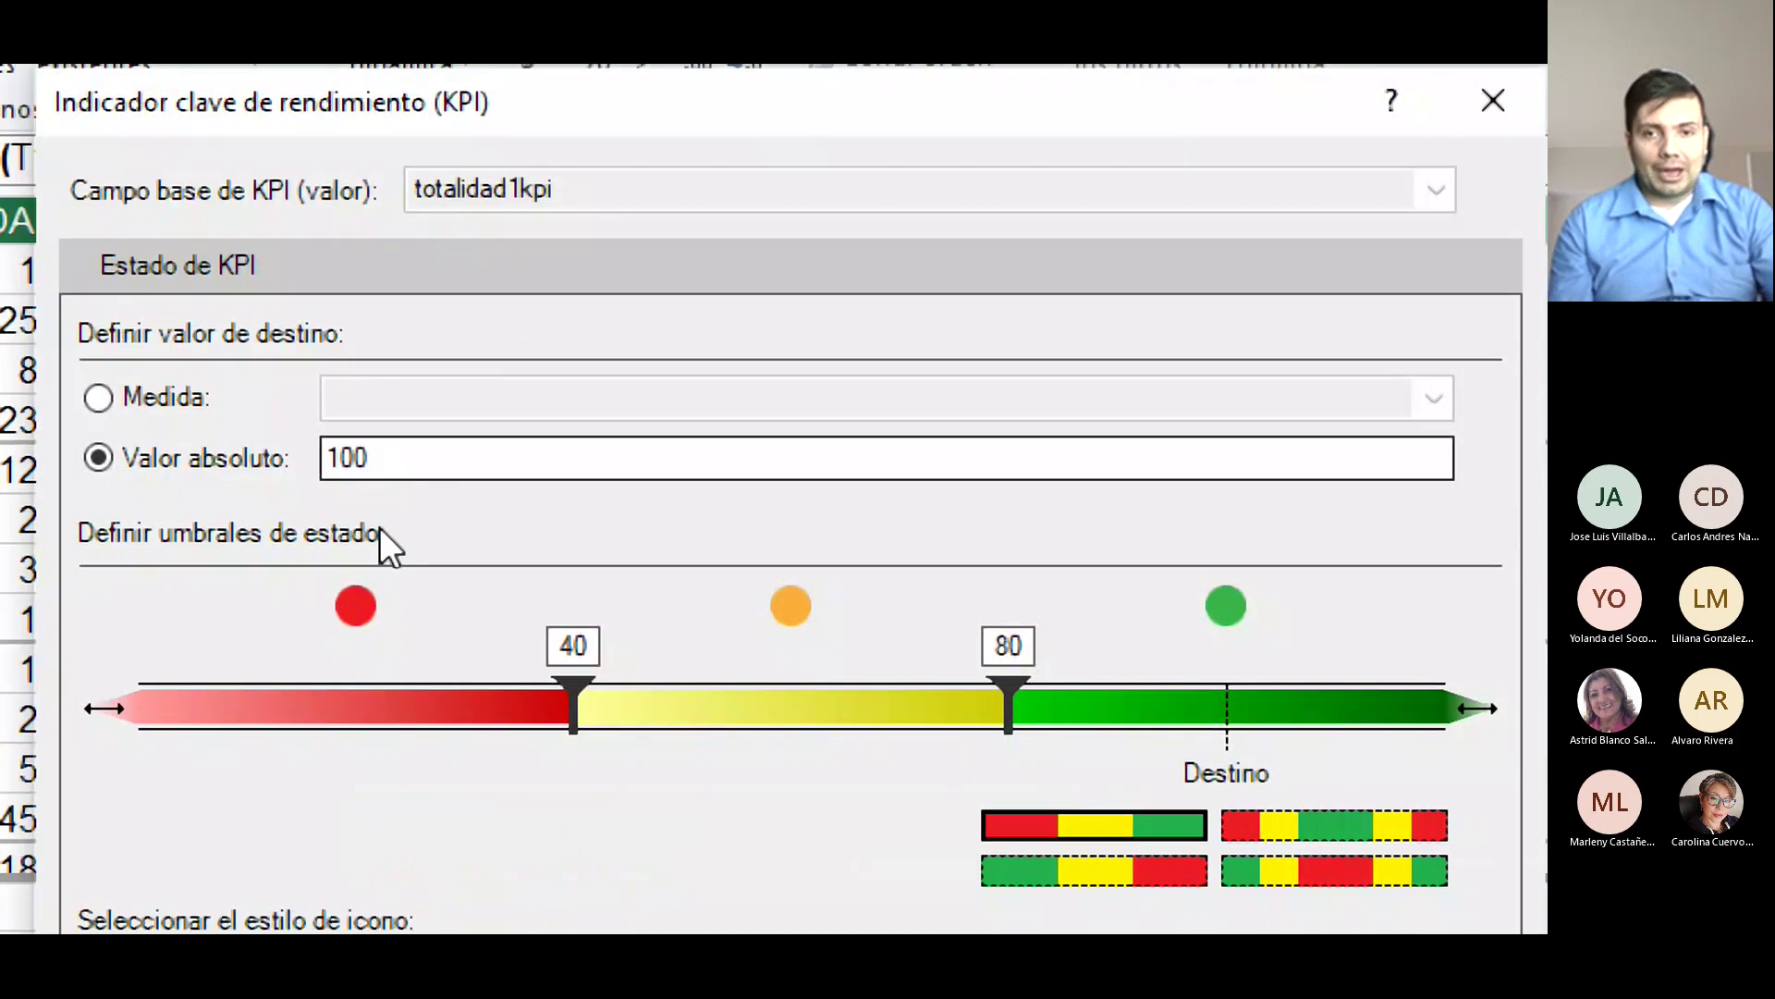
{"action": "mouse_move", "coordinate": [492, 119]}
{"action": "left_mouse_down"}
{"action": "mouse_move", "coordinate": [563, 917]}
{"action": "mouse_move", "coordinate": [753, 592]}
{"action": "mouse_move", "coordinate": [713, 640]}
{"action": "mouse_move", "coordinate": [749, 613]}
{"action": "mouse_move", "coordinate": [840, 652]}
{"action": "mouse_move", "coordinate": [662, 527]}
{"action": "mouse_move", "coordinate": [515, 119]}
{"action": "left_mouse_up"}
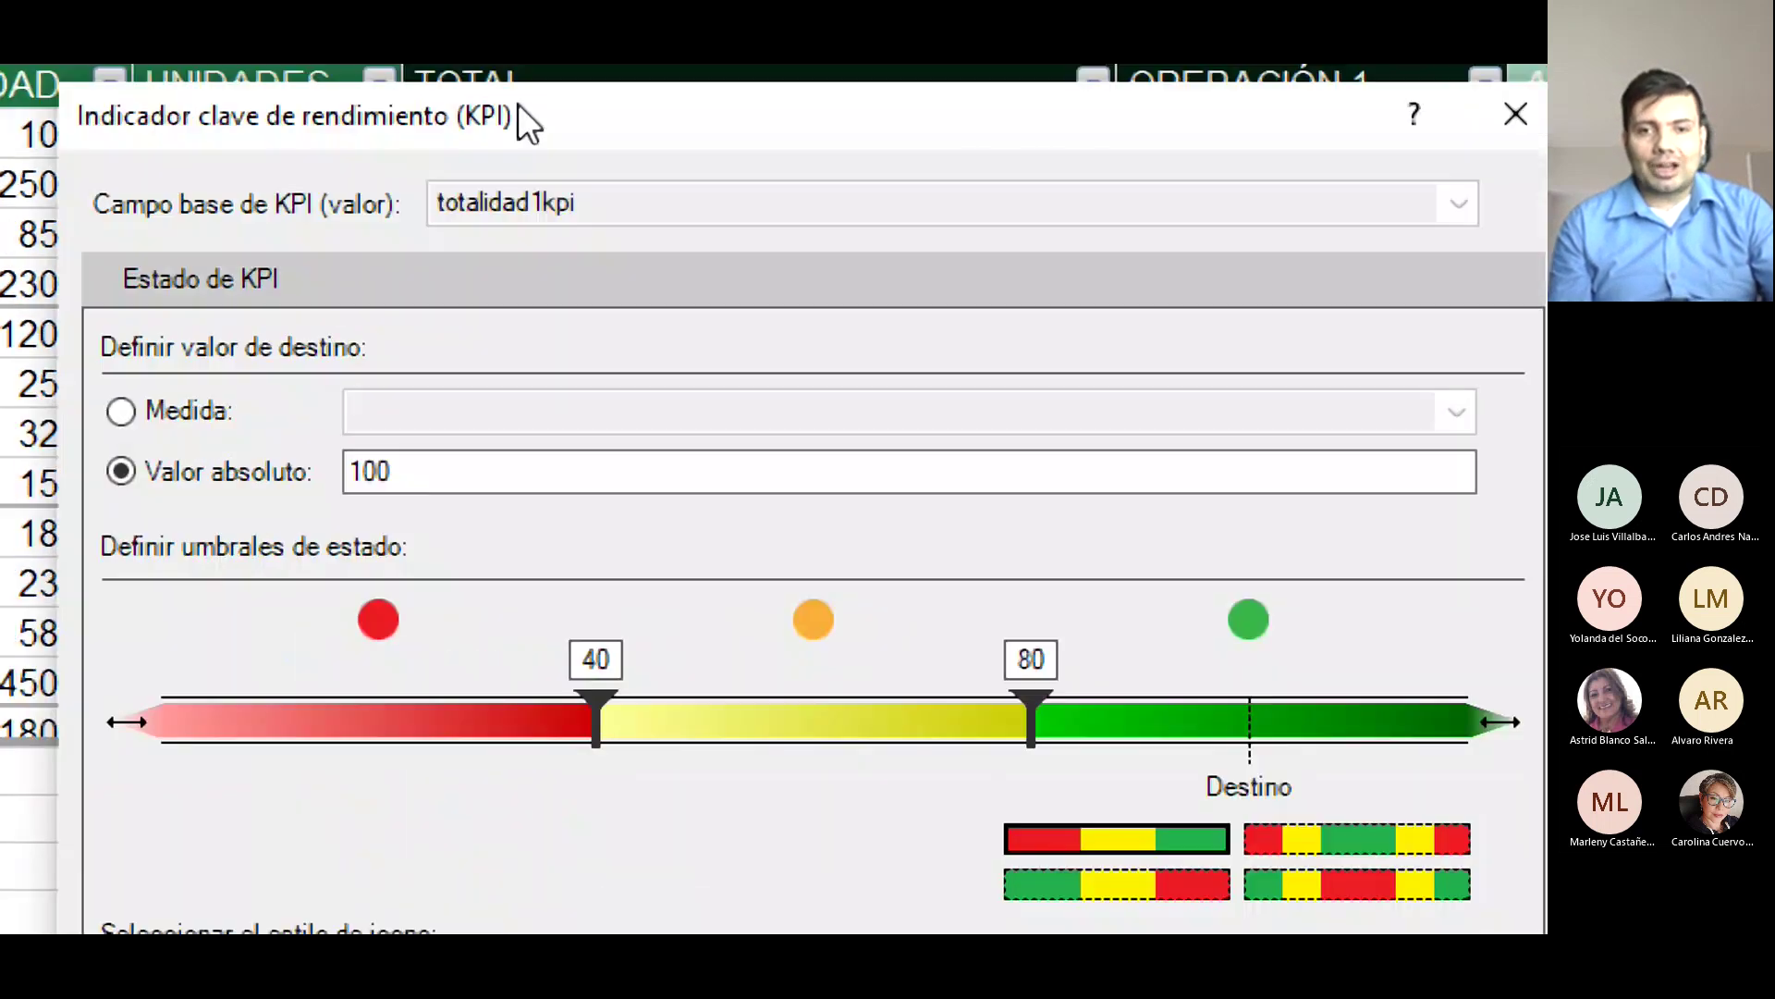
Set the KPI's absolute target value to 900000000 and lower the yellow-green status threshold to 700000000.
{"action": "double_click", "coordinate": [429, 472]}
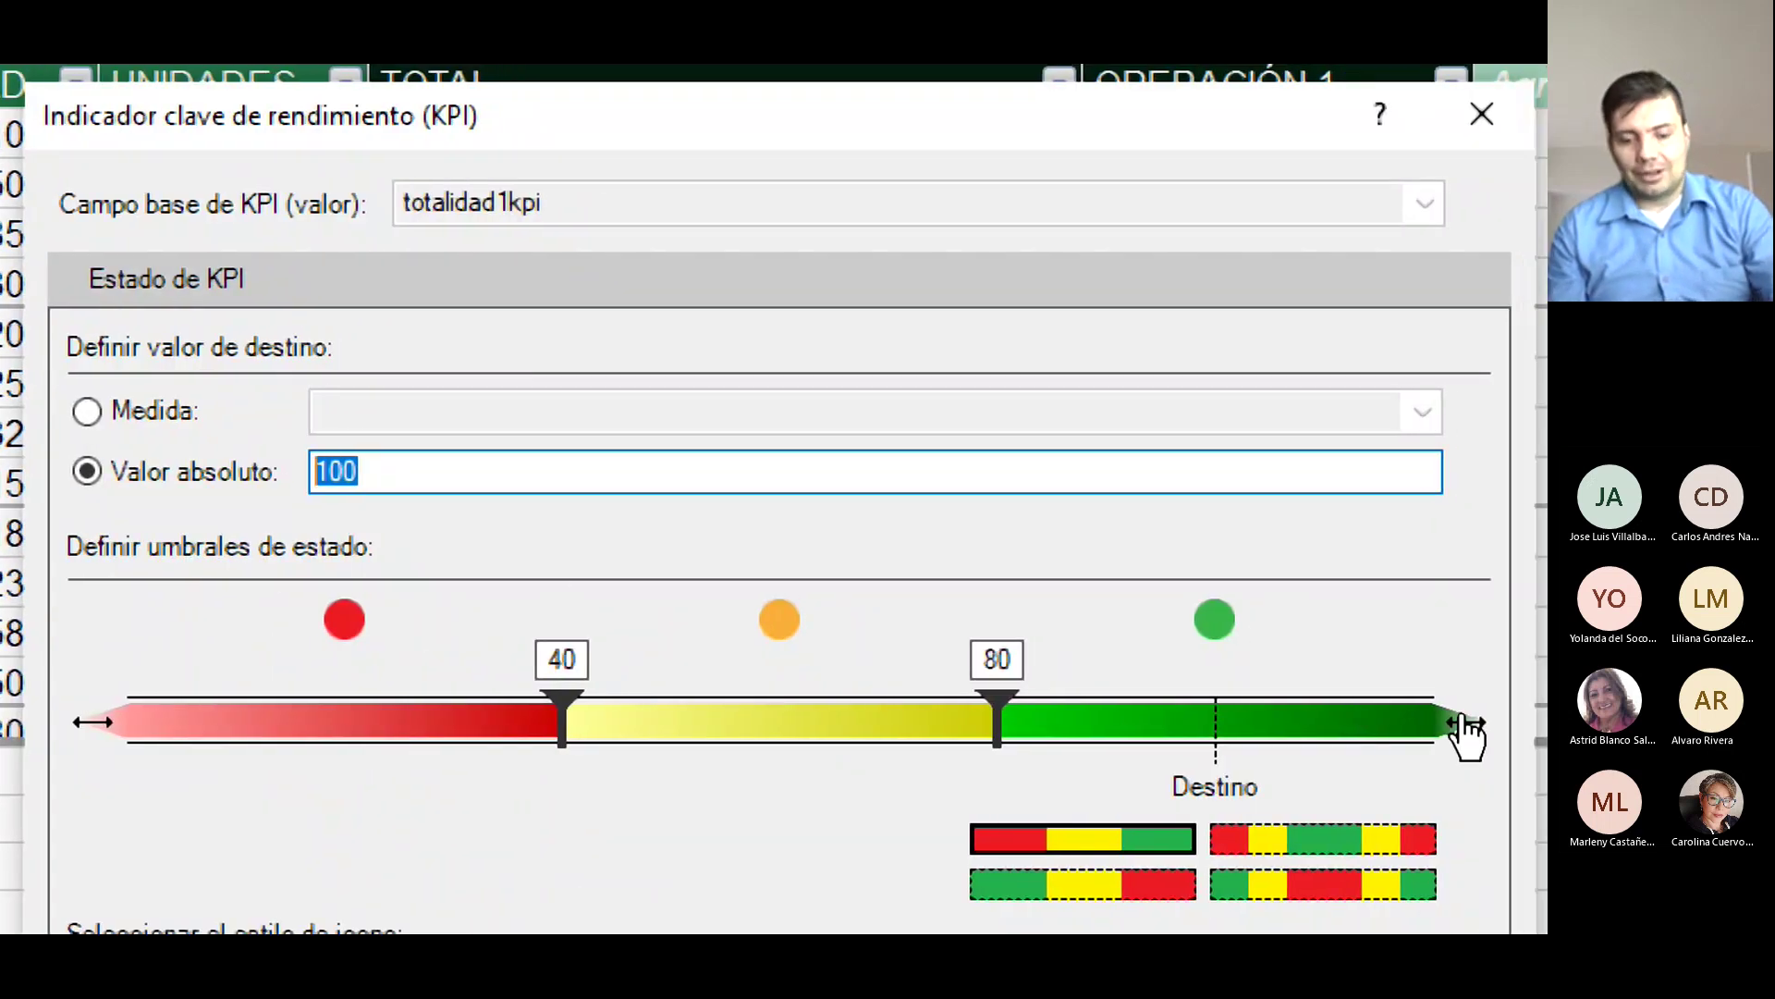
{"action": "type", "text": "9"}
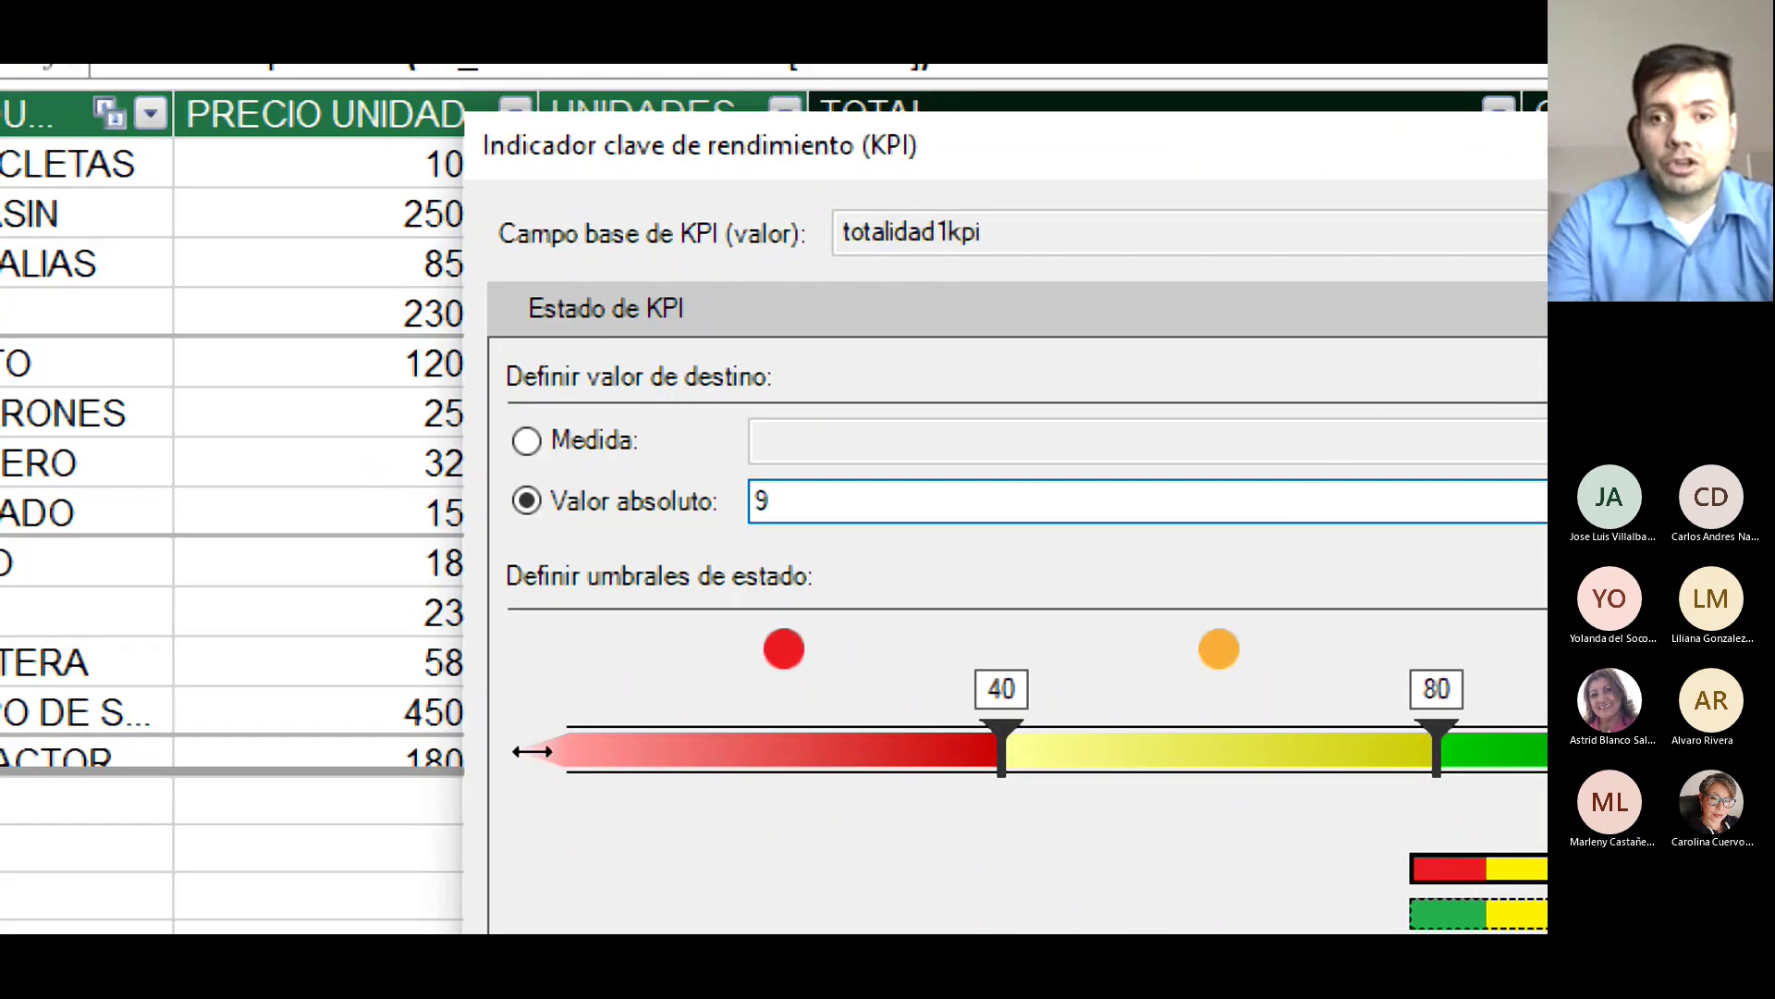
{"action": "type", "text": "00"}
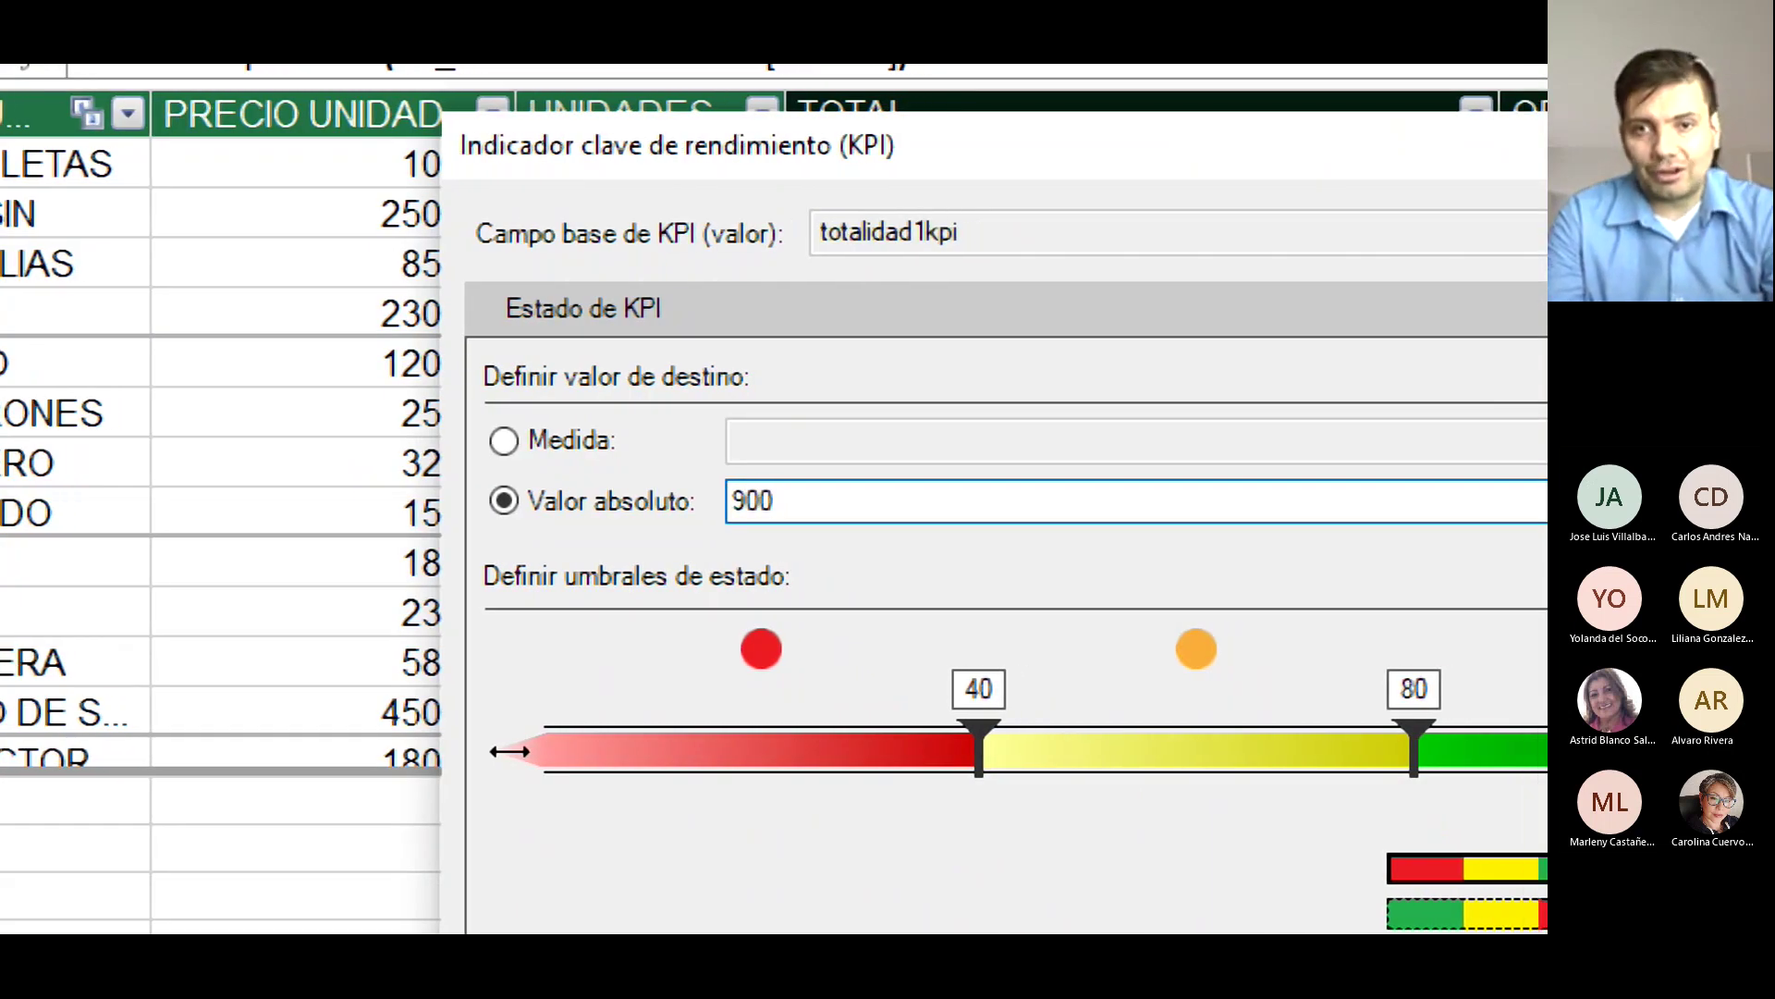
{"action": "type", "text": "00"}
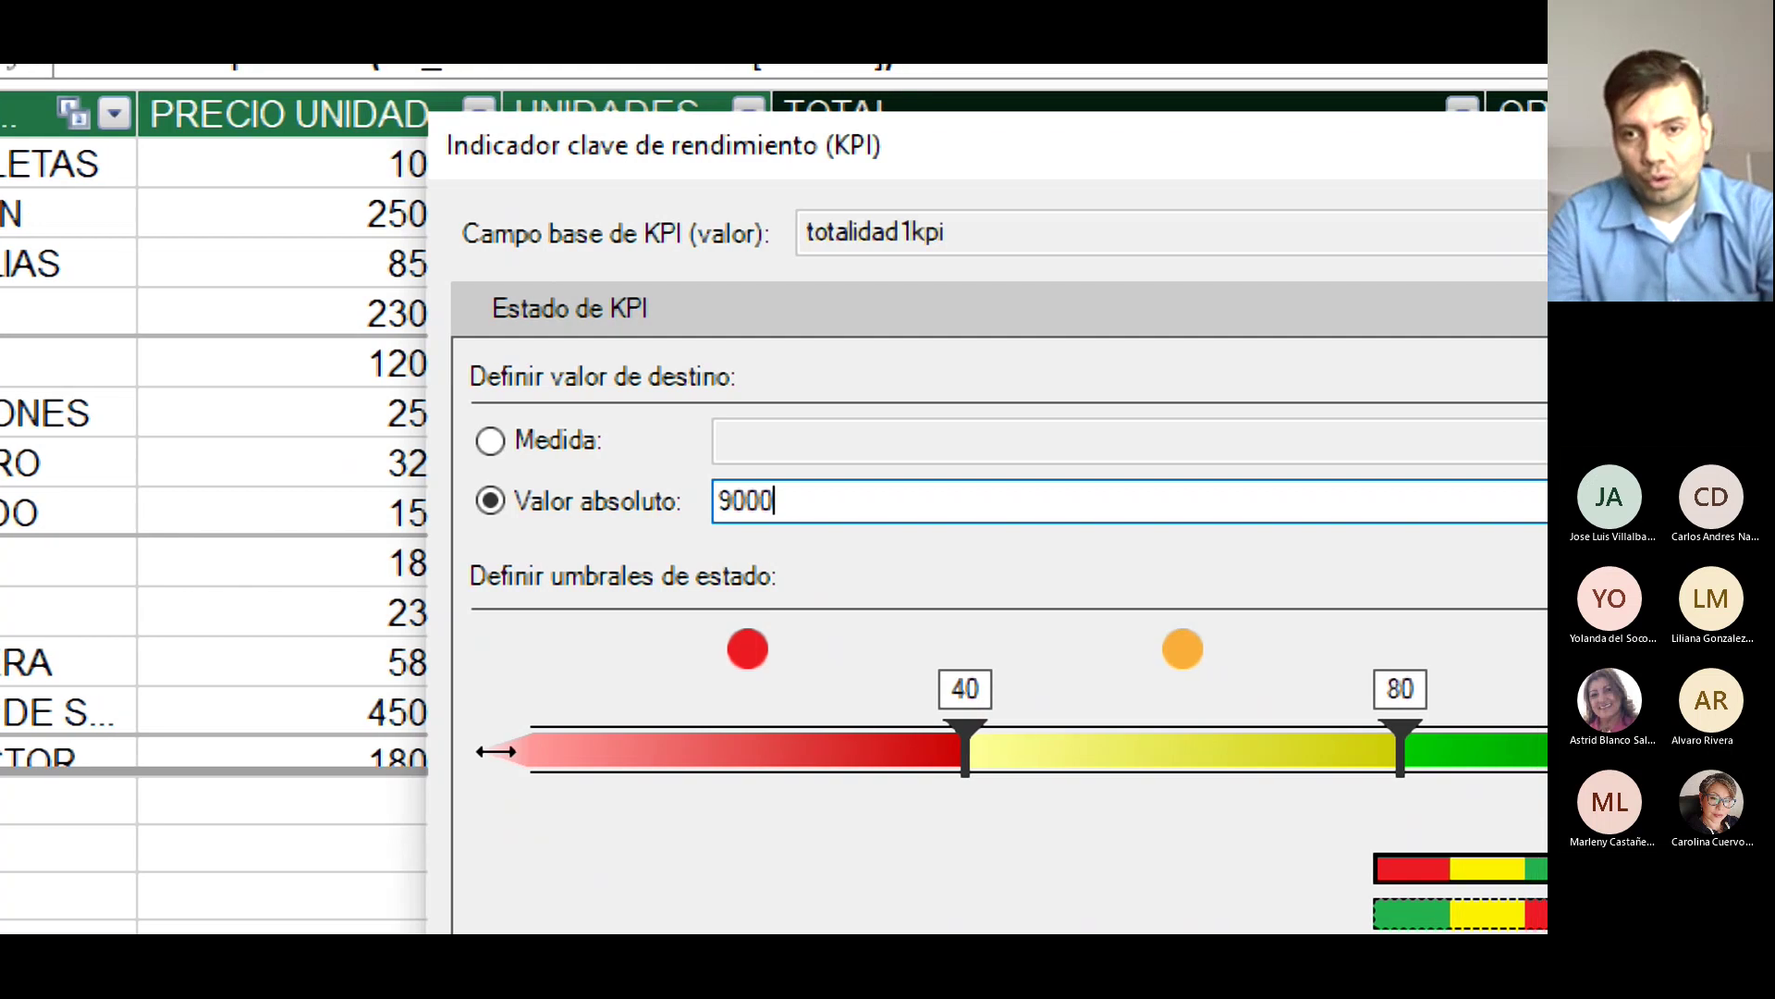
{"action": "type", "text": "0000"}
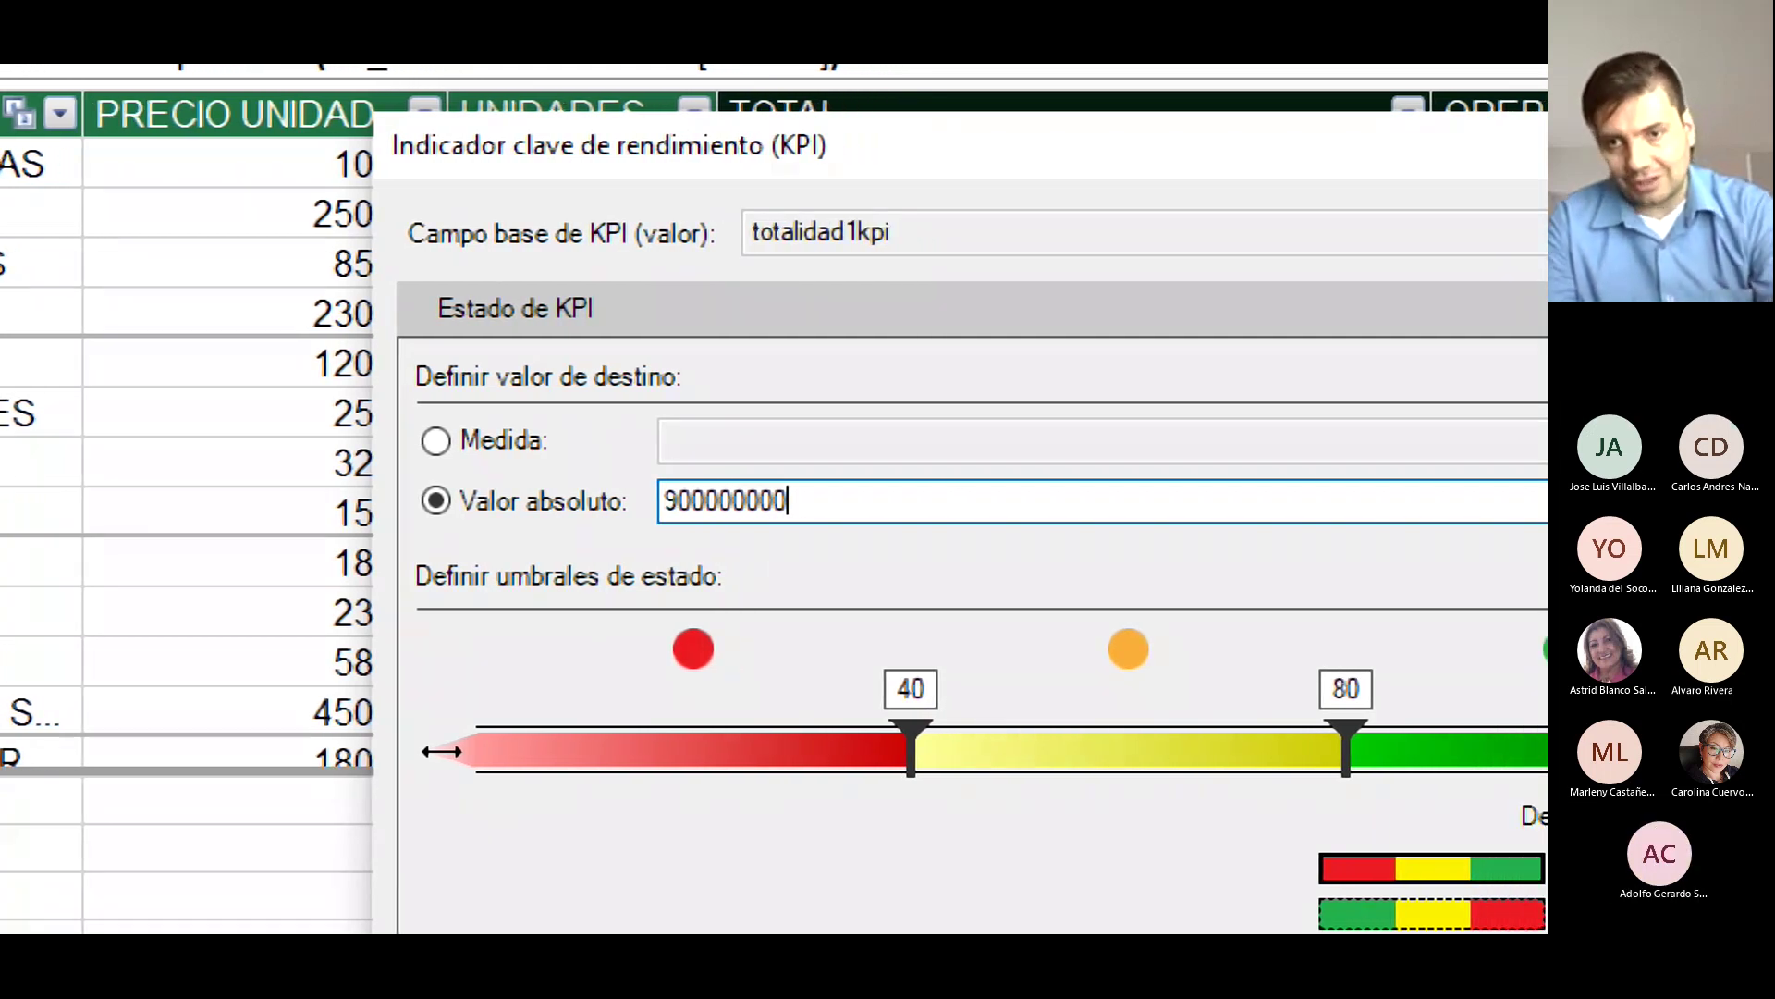
{"action": "left_click", "coordinate": [735, 666]}
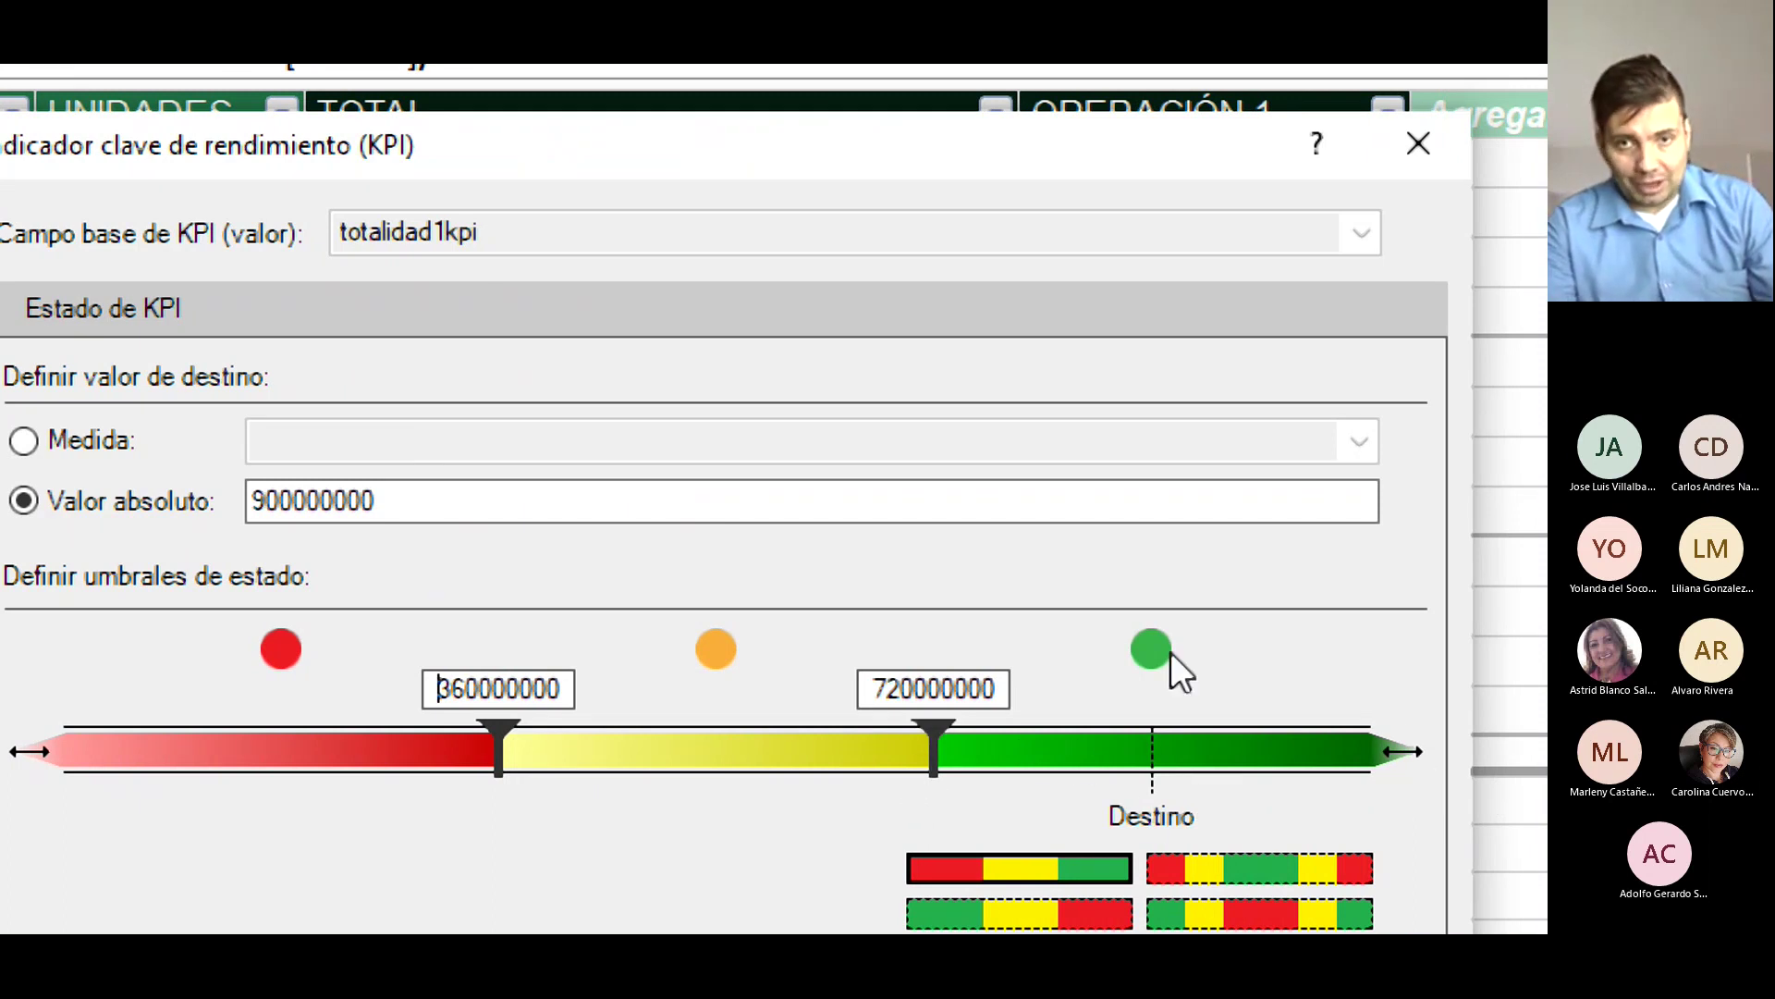
{"action": "scroll", "coordinate": [646, 915], "scroll_direction": "down", "scroll_amount": 2}
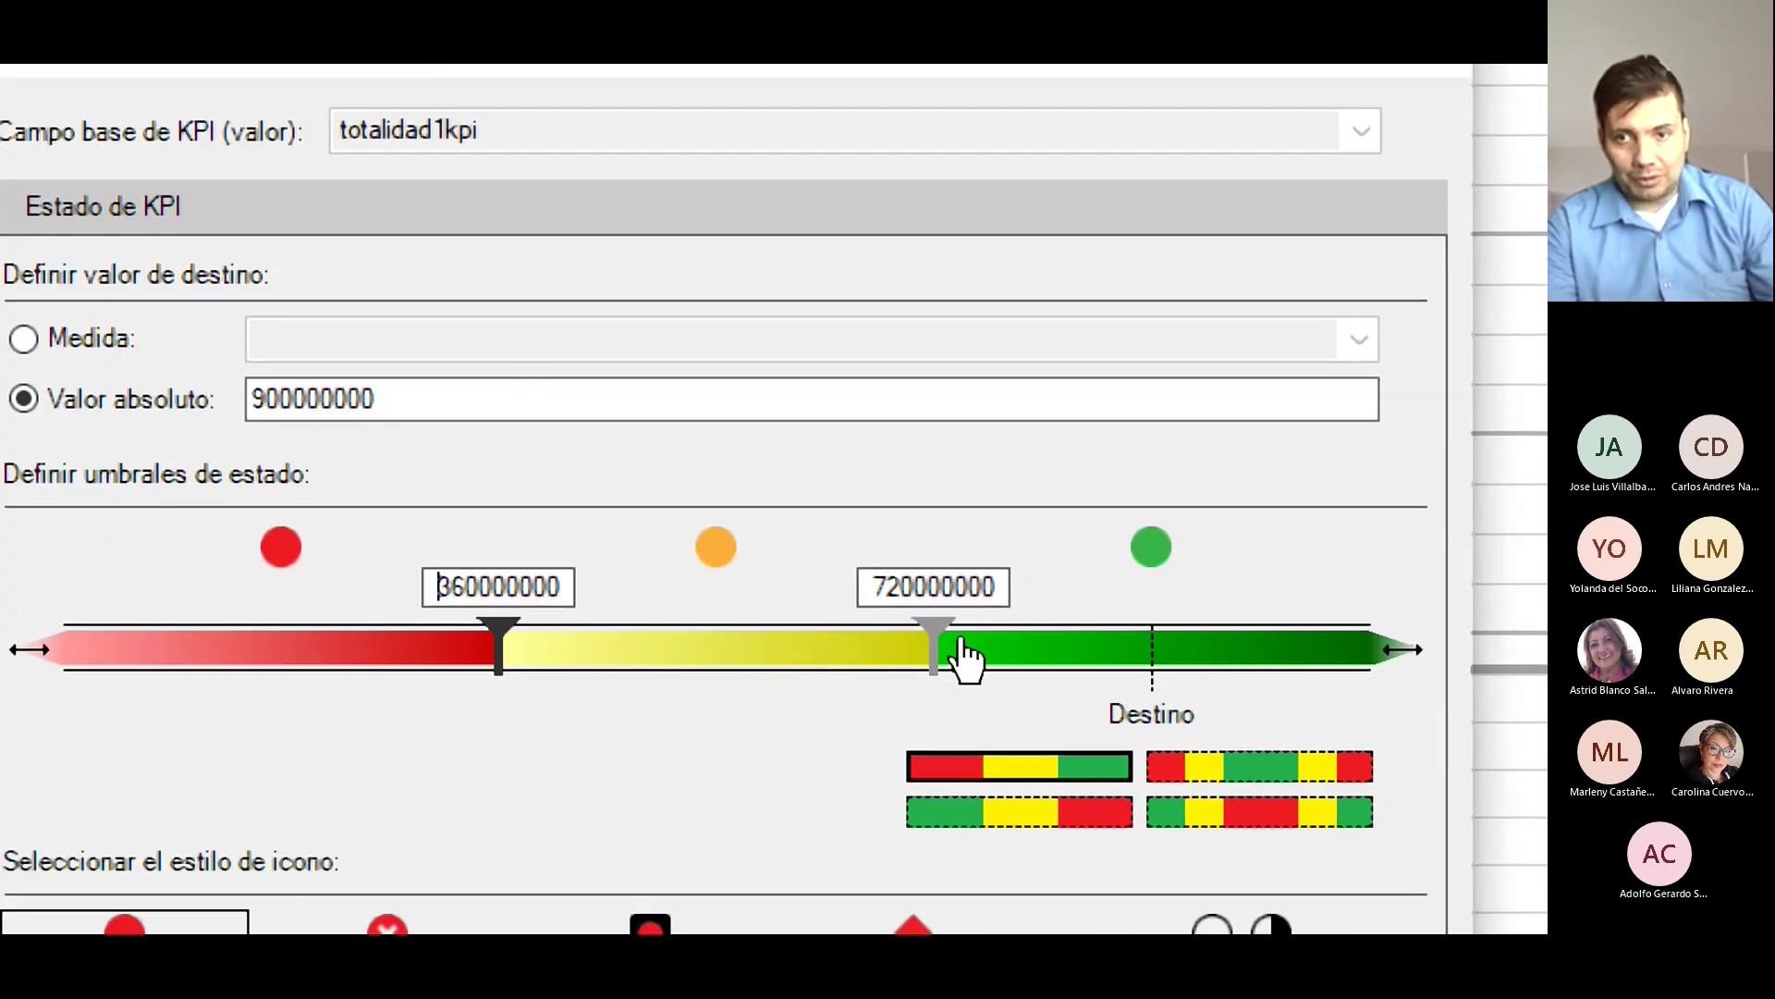
{"action": "mouse_move", "coordinate": [945, 647]}
{"action": "left_mouse_down"}
{"action": "mouse_move", "coordinate": [1080, 652]}
{"action": "mouse_move", "coordinate": [892, 668]}
{"action": "mouse_move", "coordinate": [916, 659]}
{"action": "left_mouse_up"}
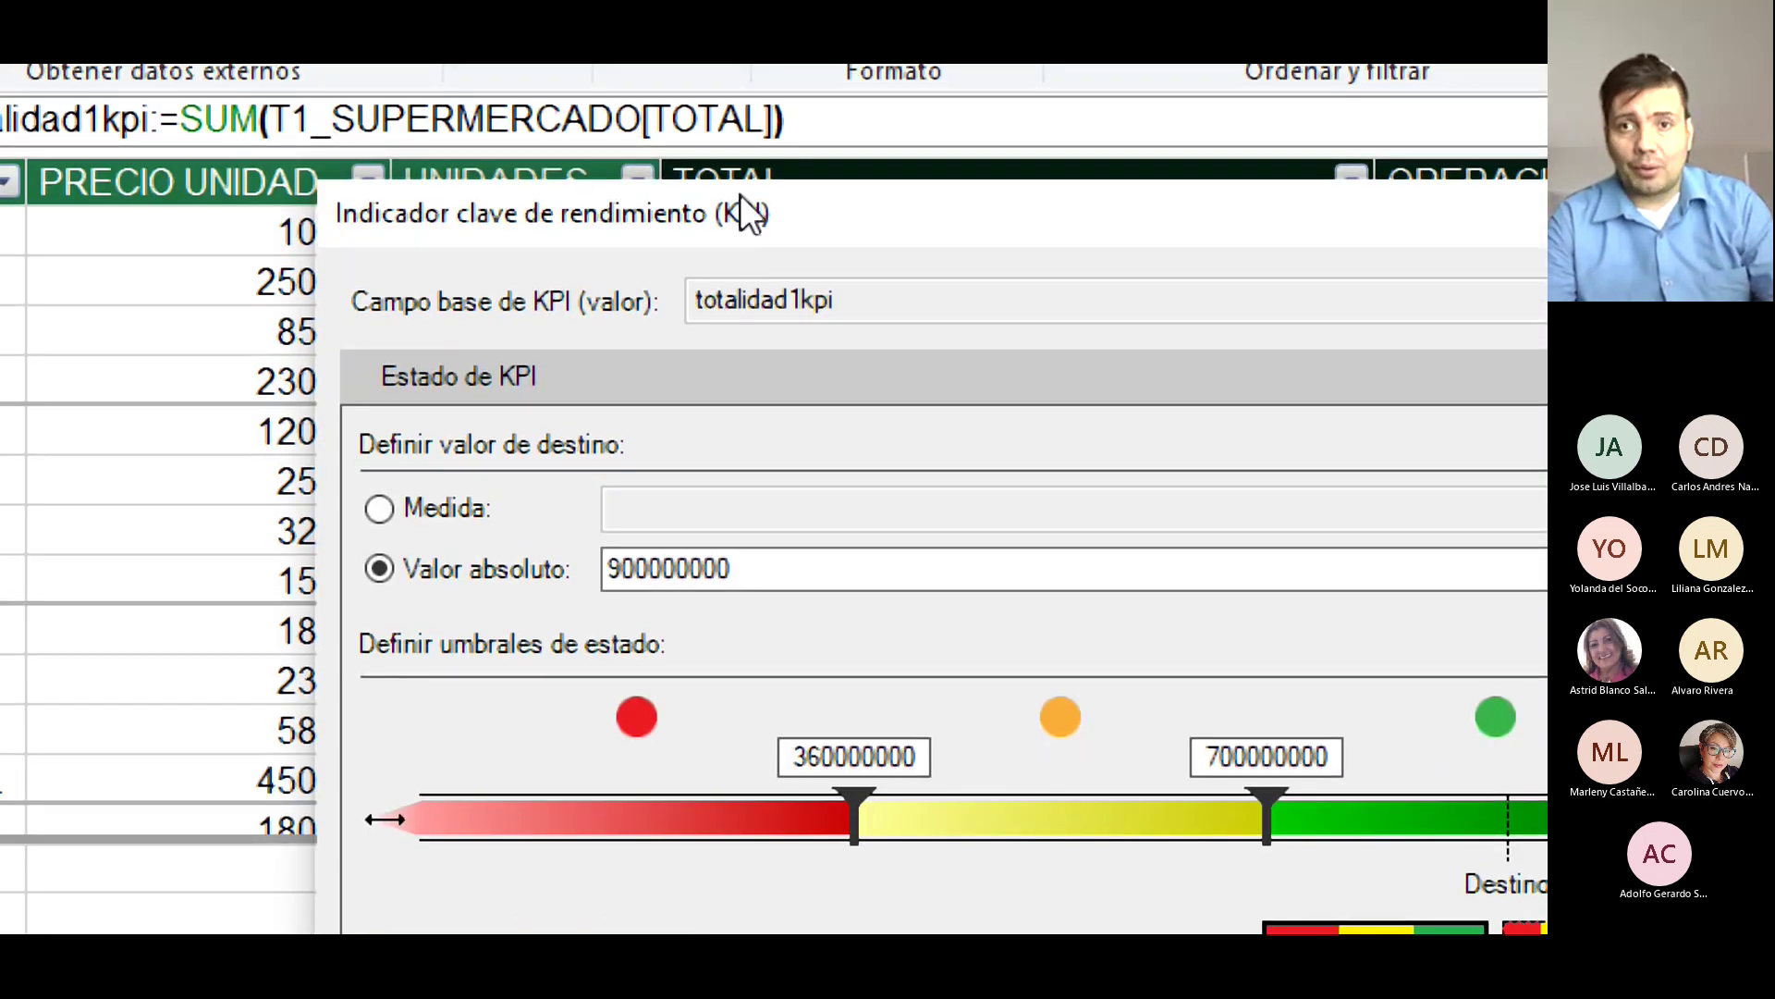
Set the KPI's absolute target value to 100000000.
{"action": "left_click_drag", "start_coordinate": [740, 192], "coordinate": [760, 895]}
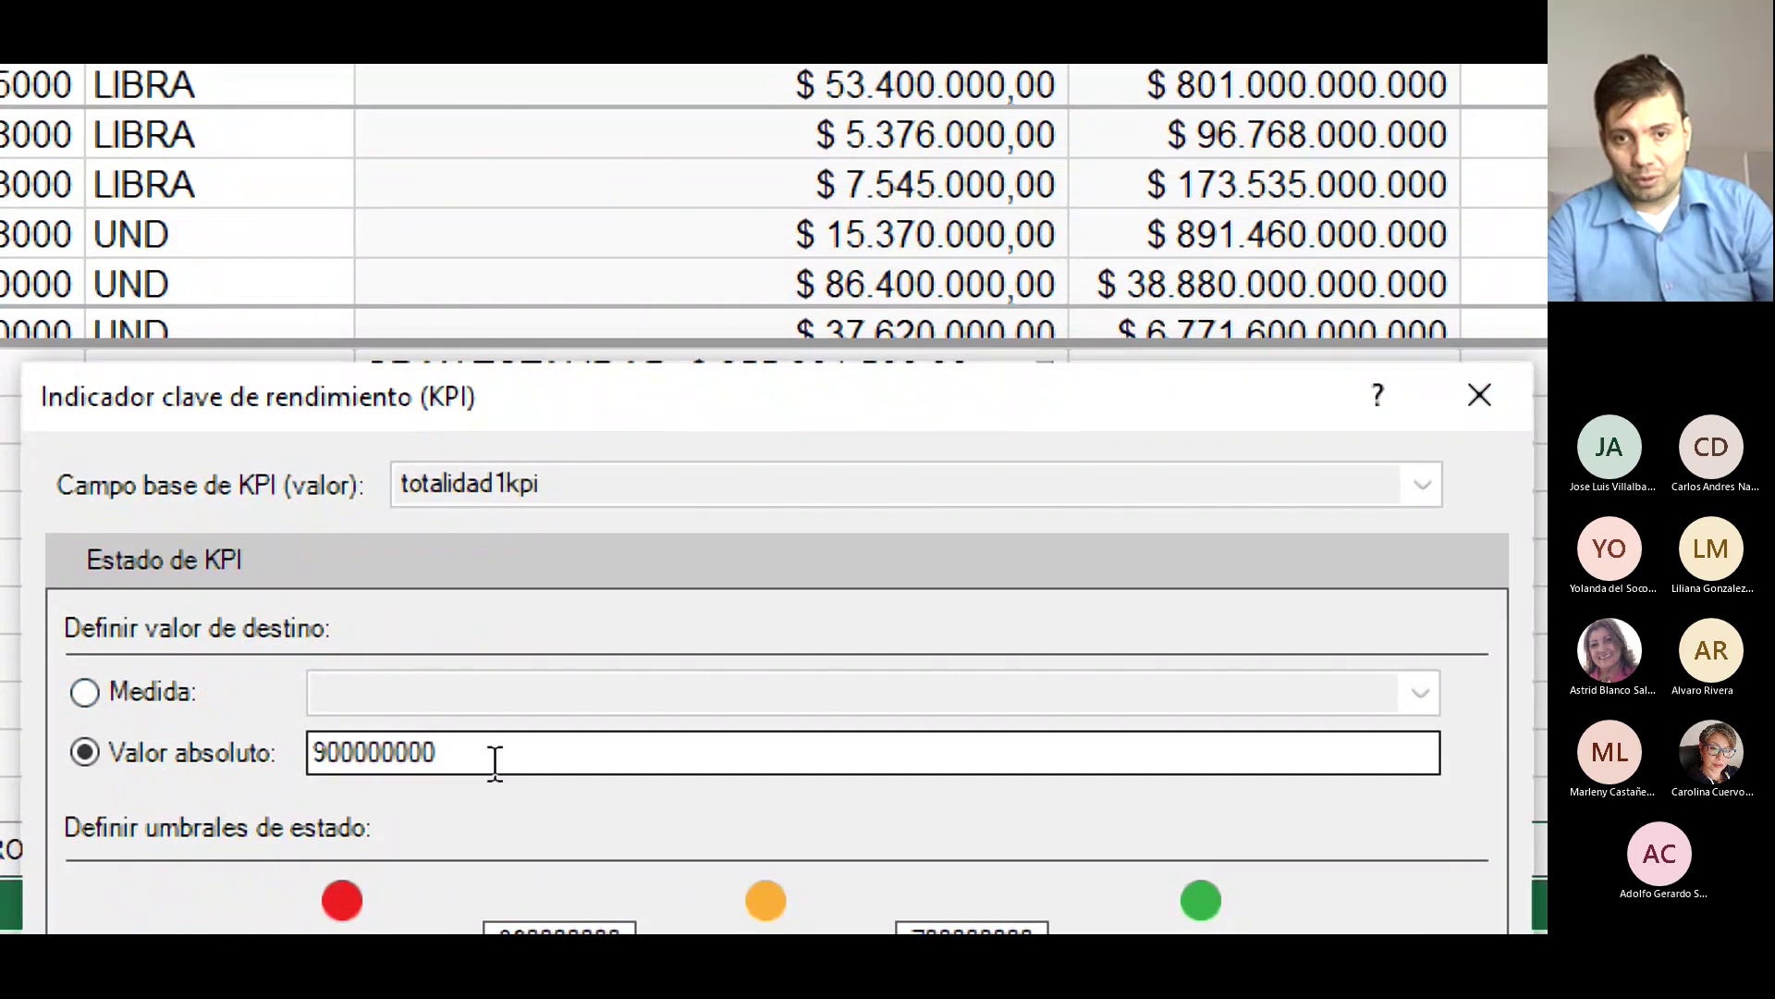
{"action": "left_click", "coordinate": [495, 763]}
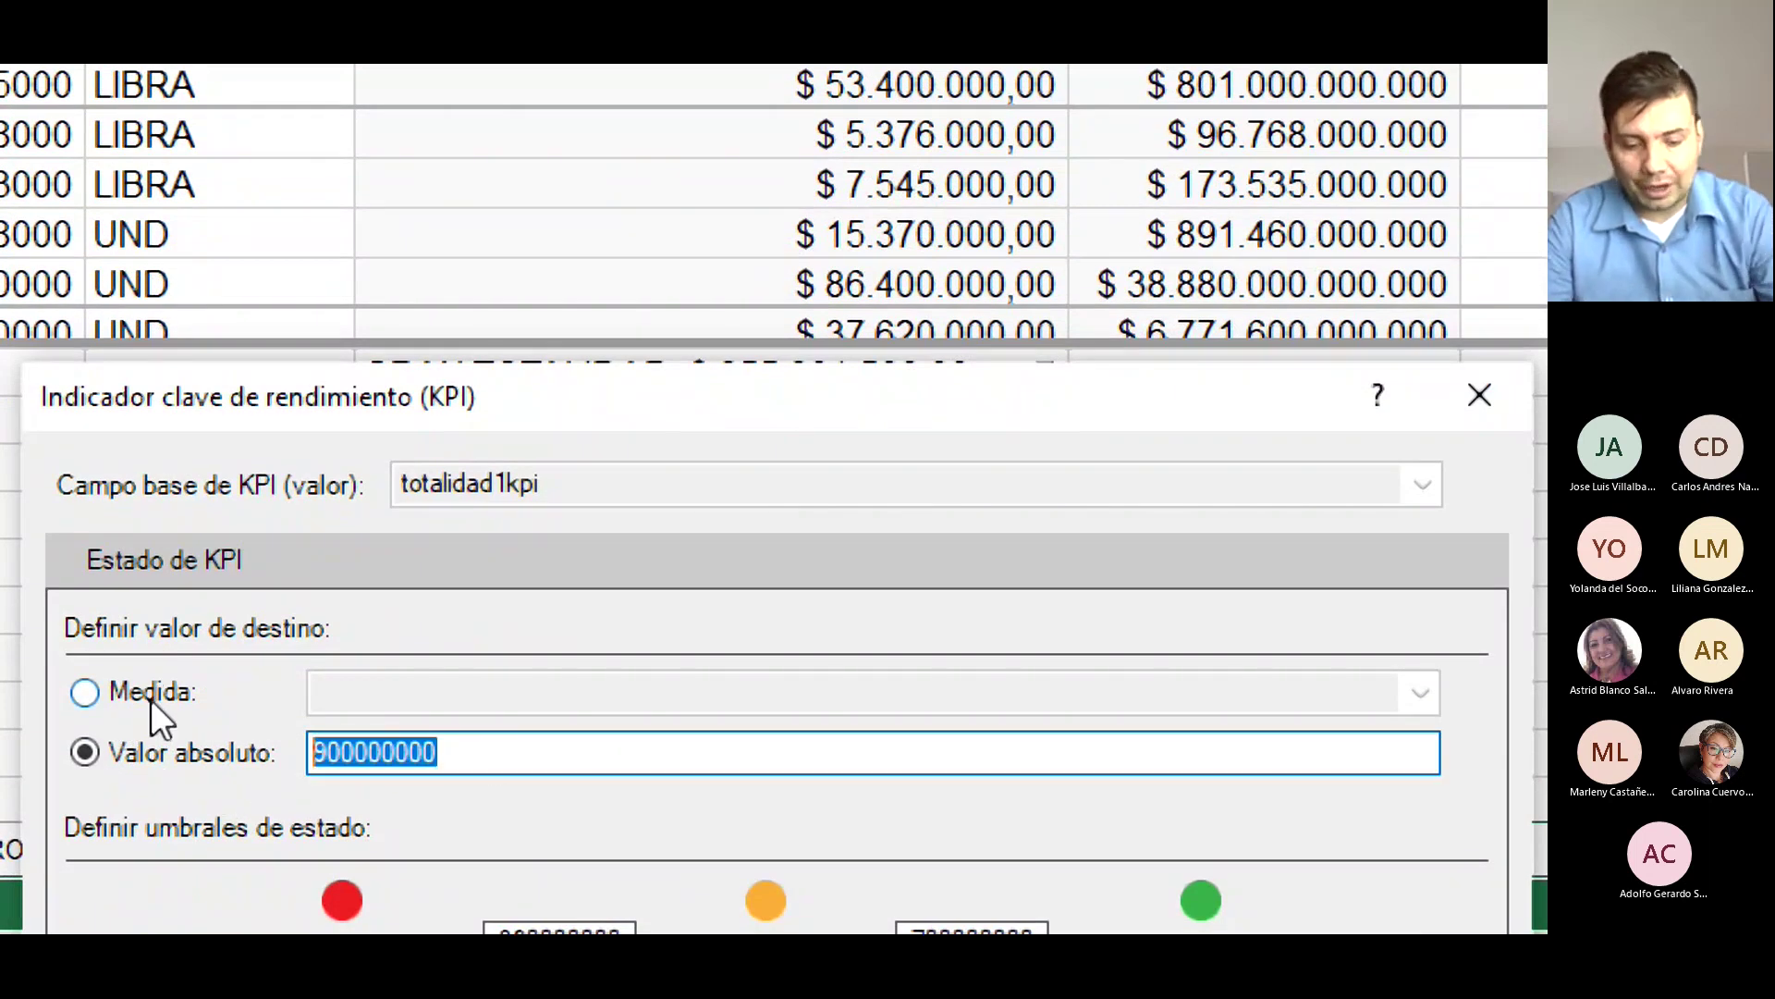
{"action": "type", "text": "100"}
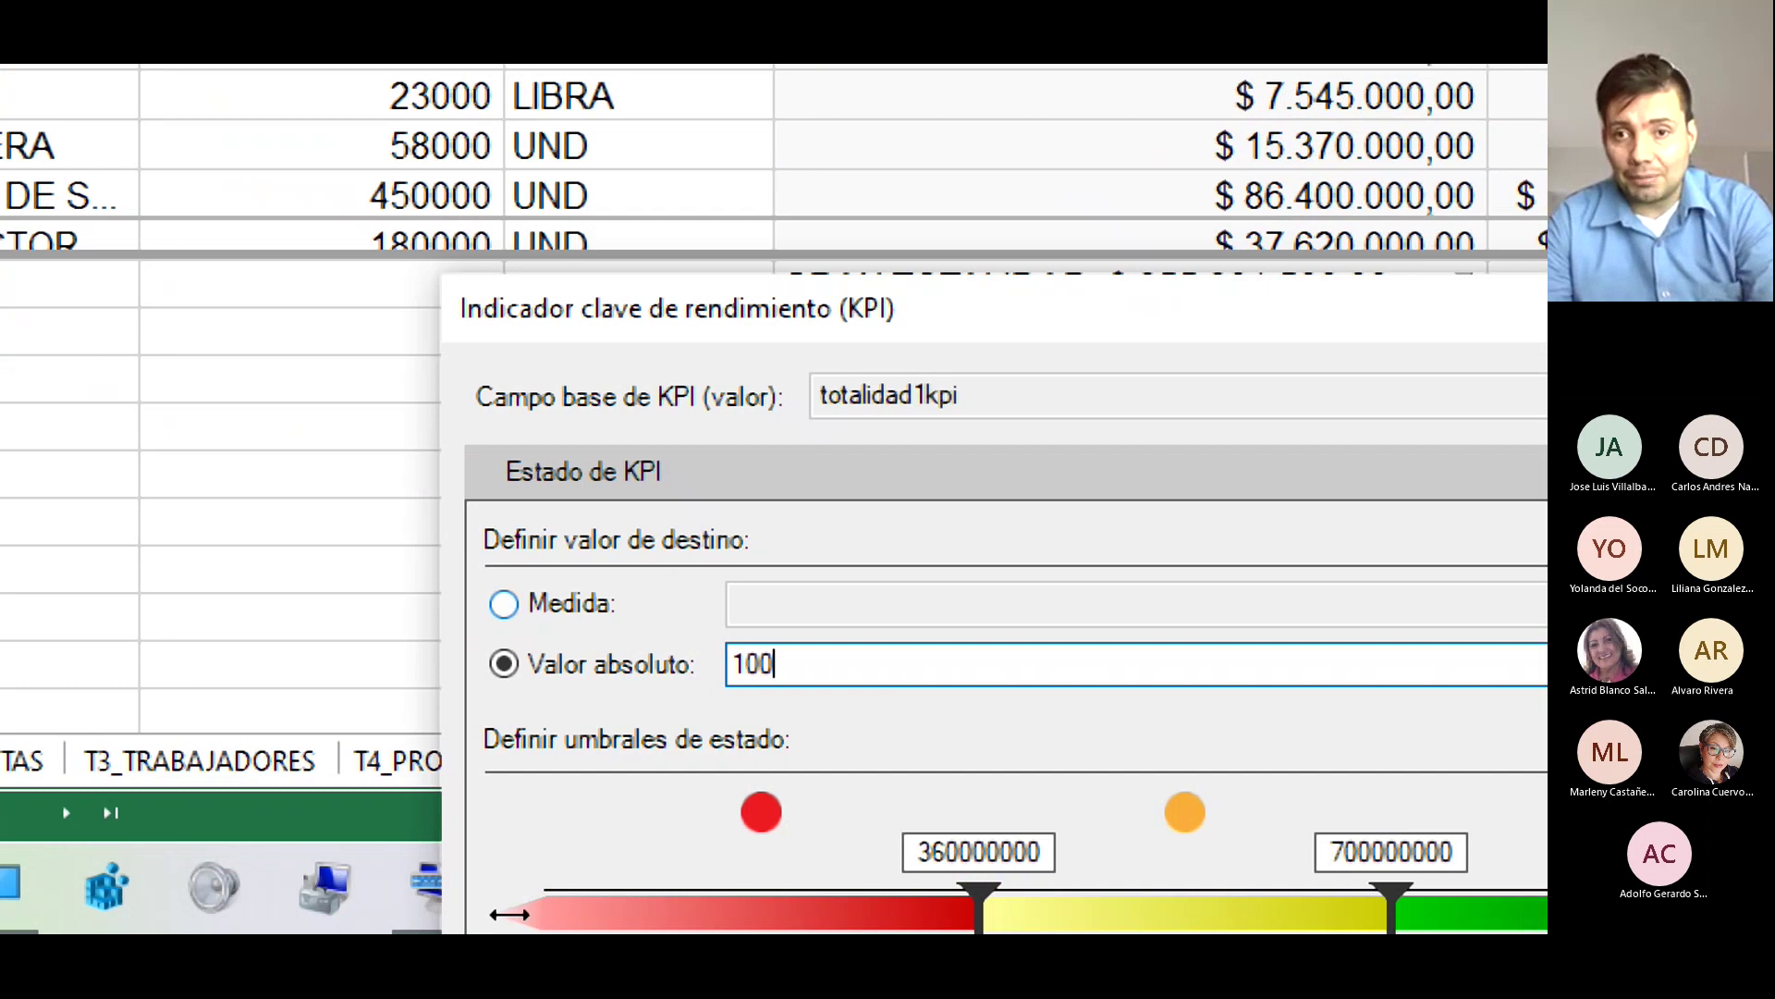
{"action": "type", "text": "000000"}
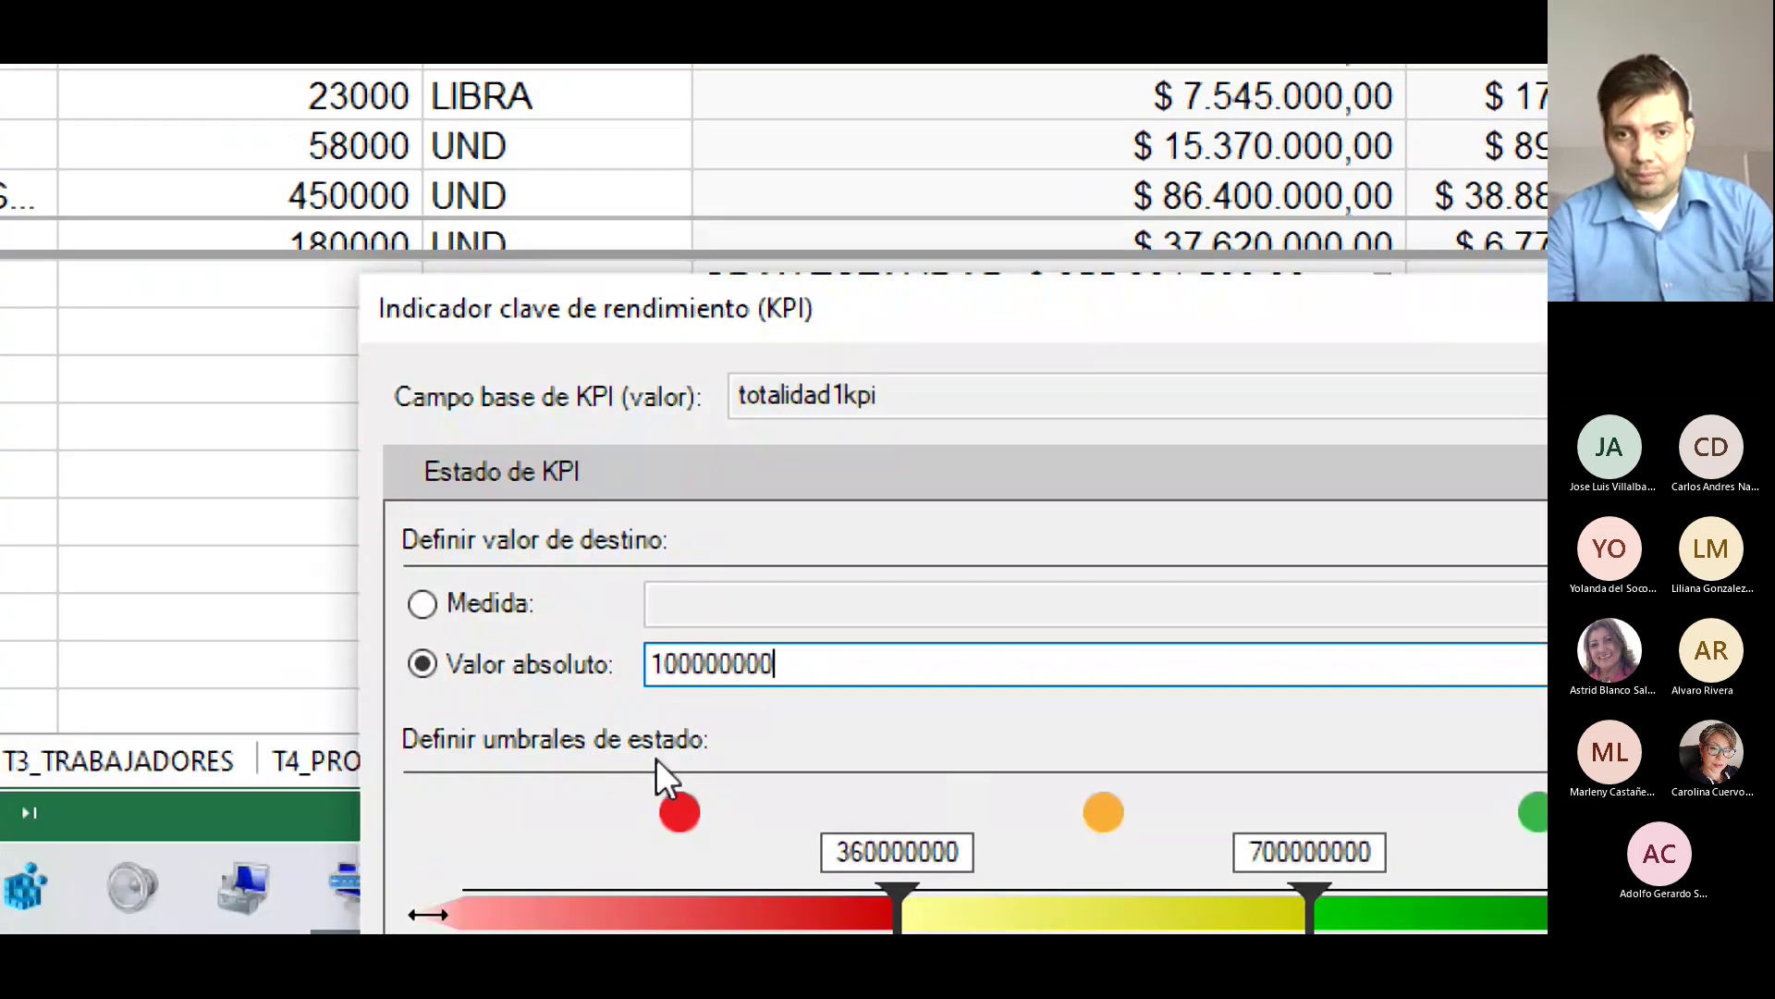
{"action": "key", "text": "Tab"}
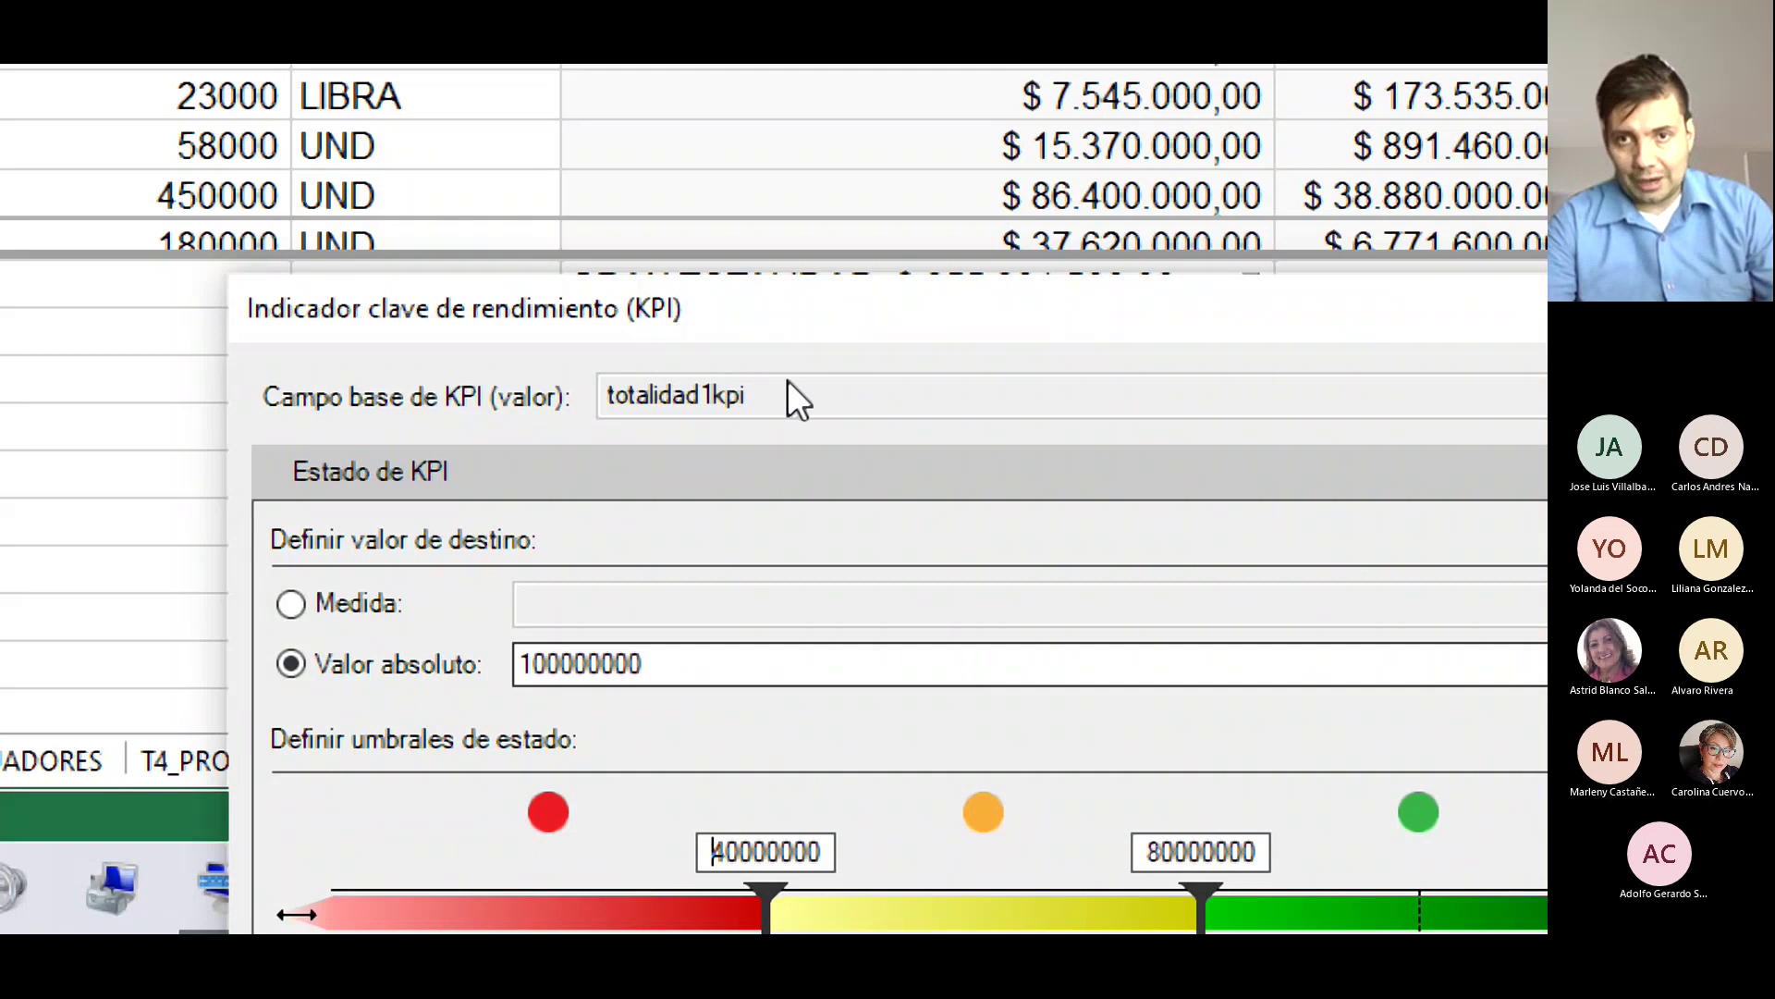
Move the KPI status thresholds to 37000000 for red-yellow and 86000000 for yellow-green.
{"action": "left_click_drag", "start_coordinate": [882, 273], "coordinate": [857, 131]}
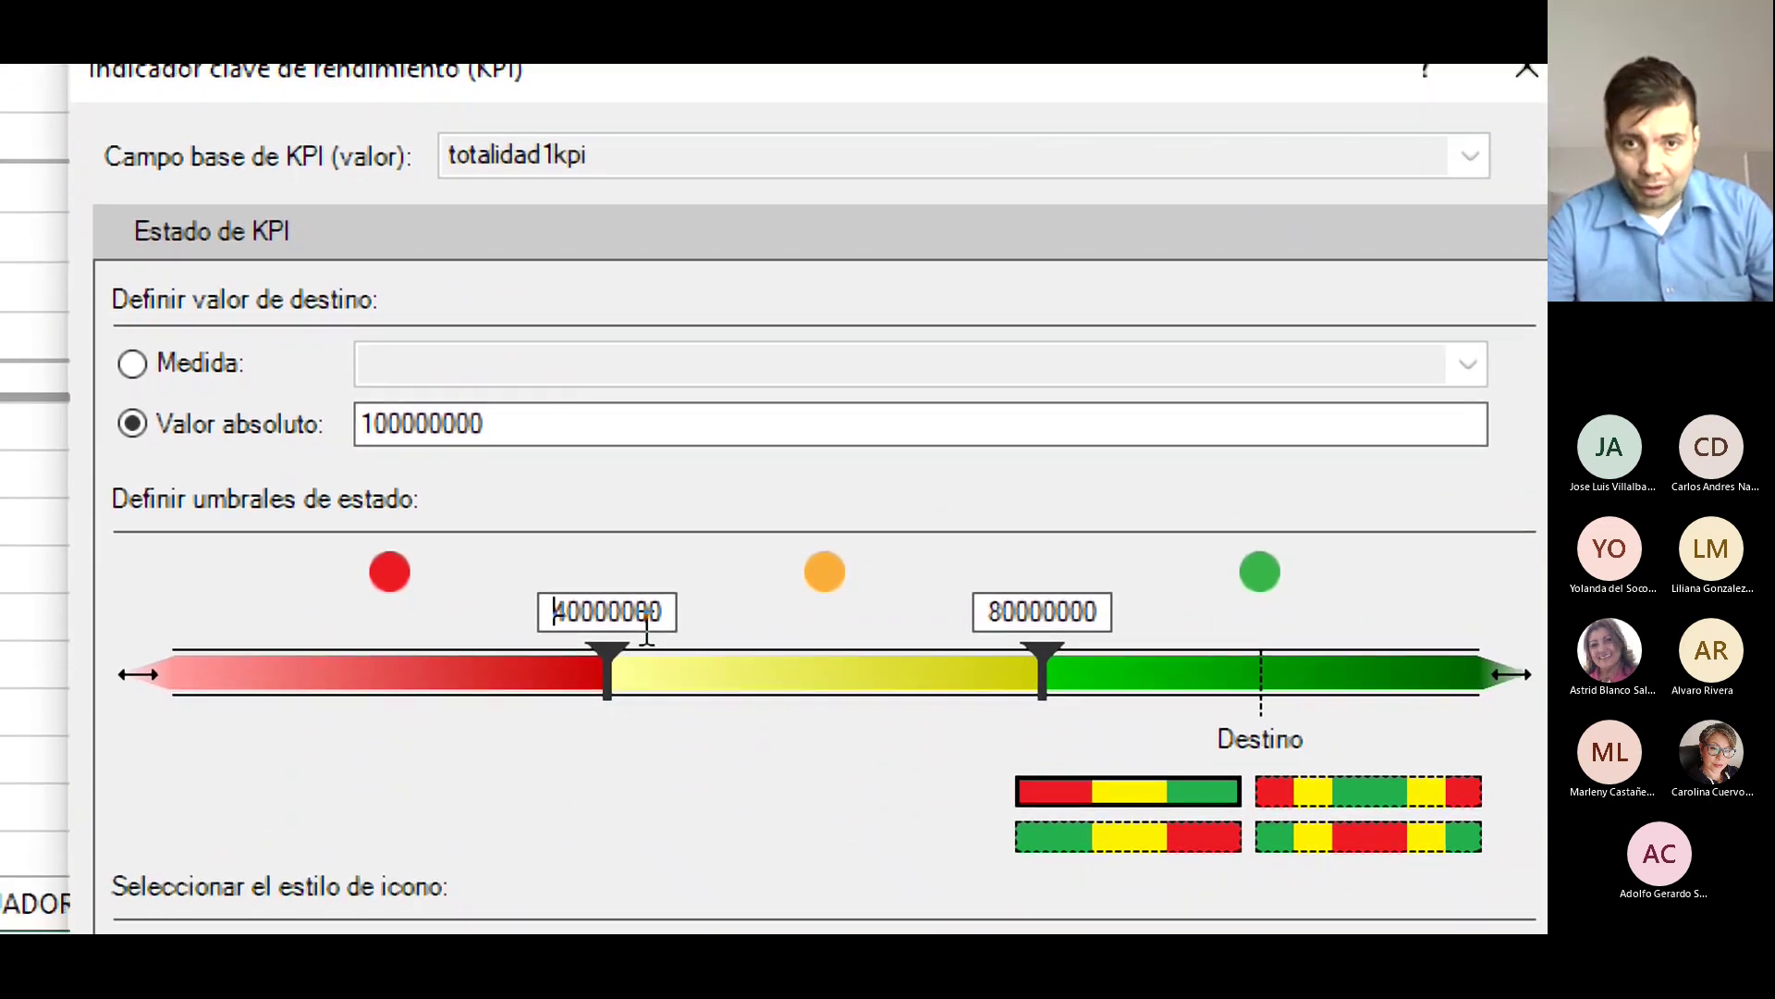
{"action": "left_click_drag", "start_coordinate": [666, 612], "coordinate": [616, 591]}
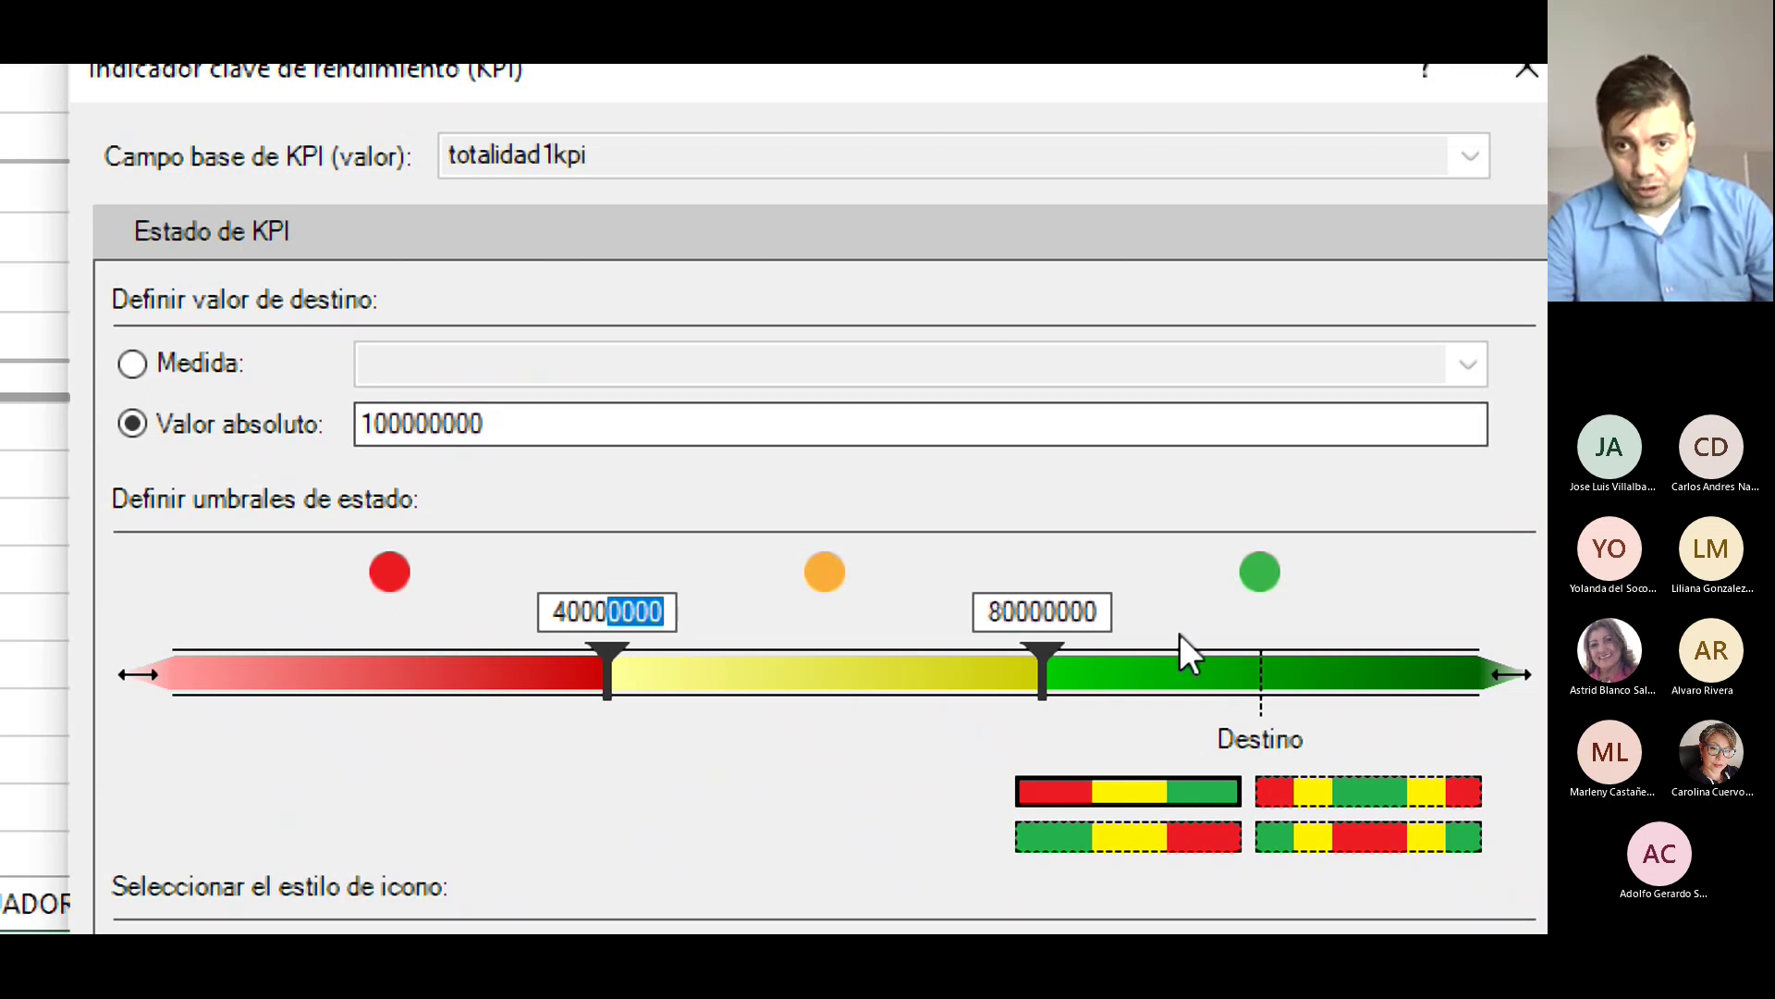
{"action": "left_click_drag", "start_coordinate": [1046, 699], "coordinate": [1120, 701]}
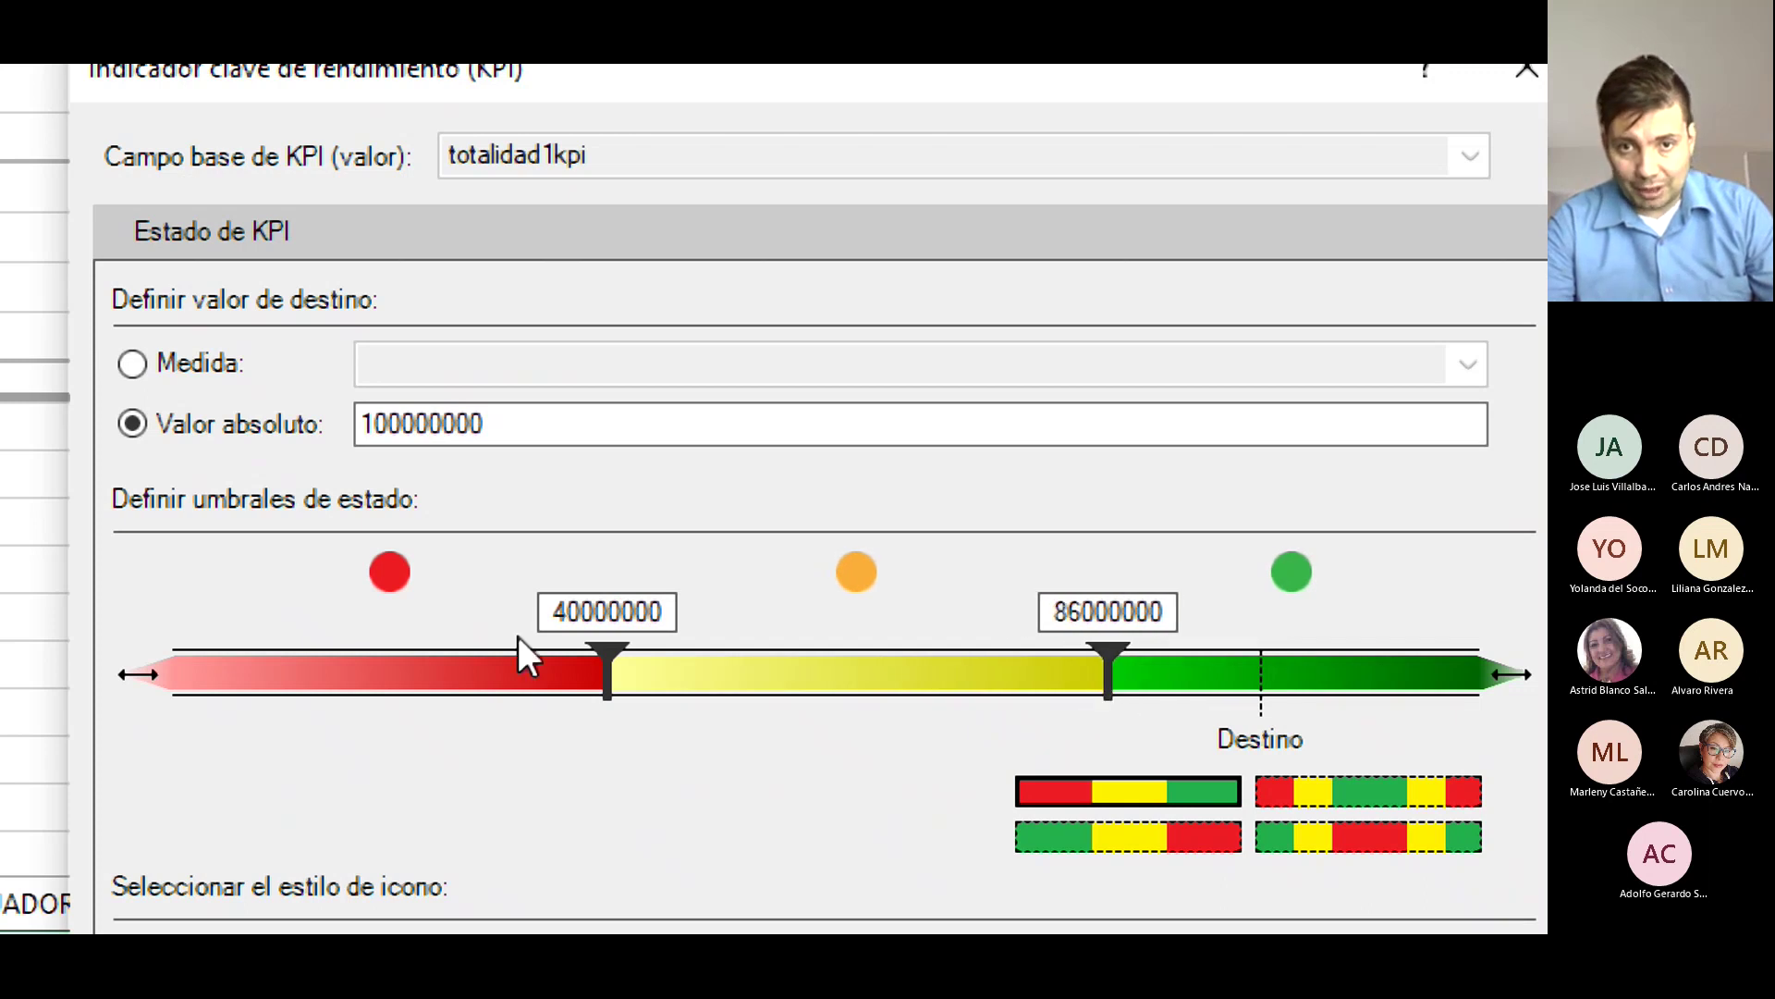
{"action": "left_click_drag", "start_coordinate": [612, 689], "coordinate": [581, 689]}
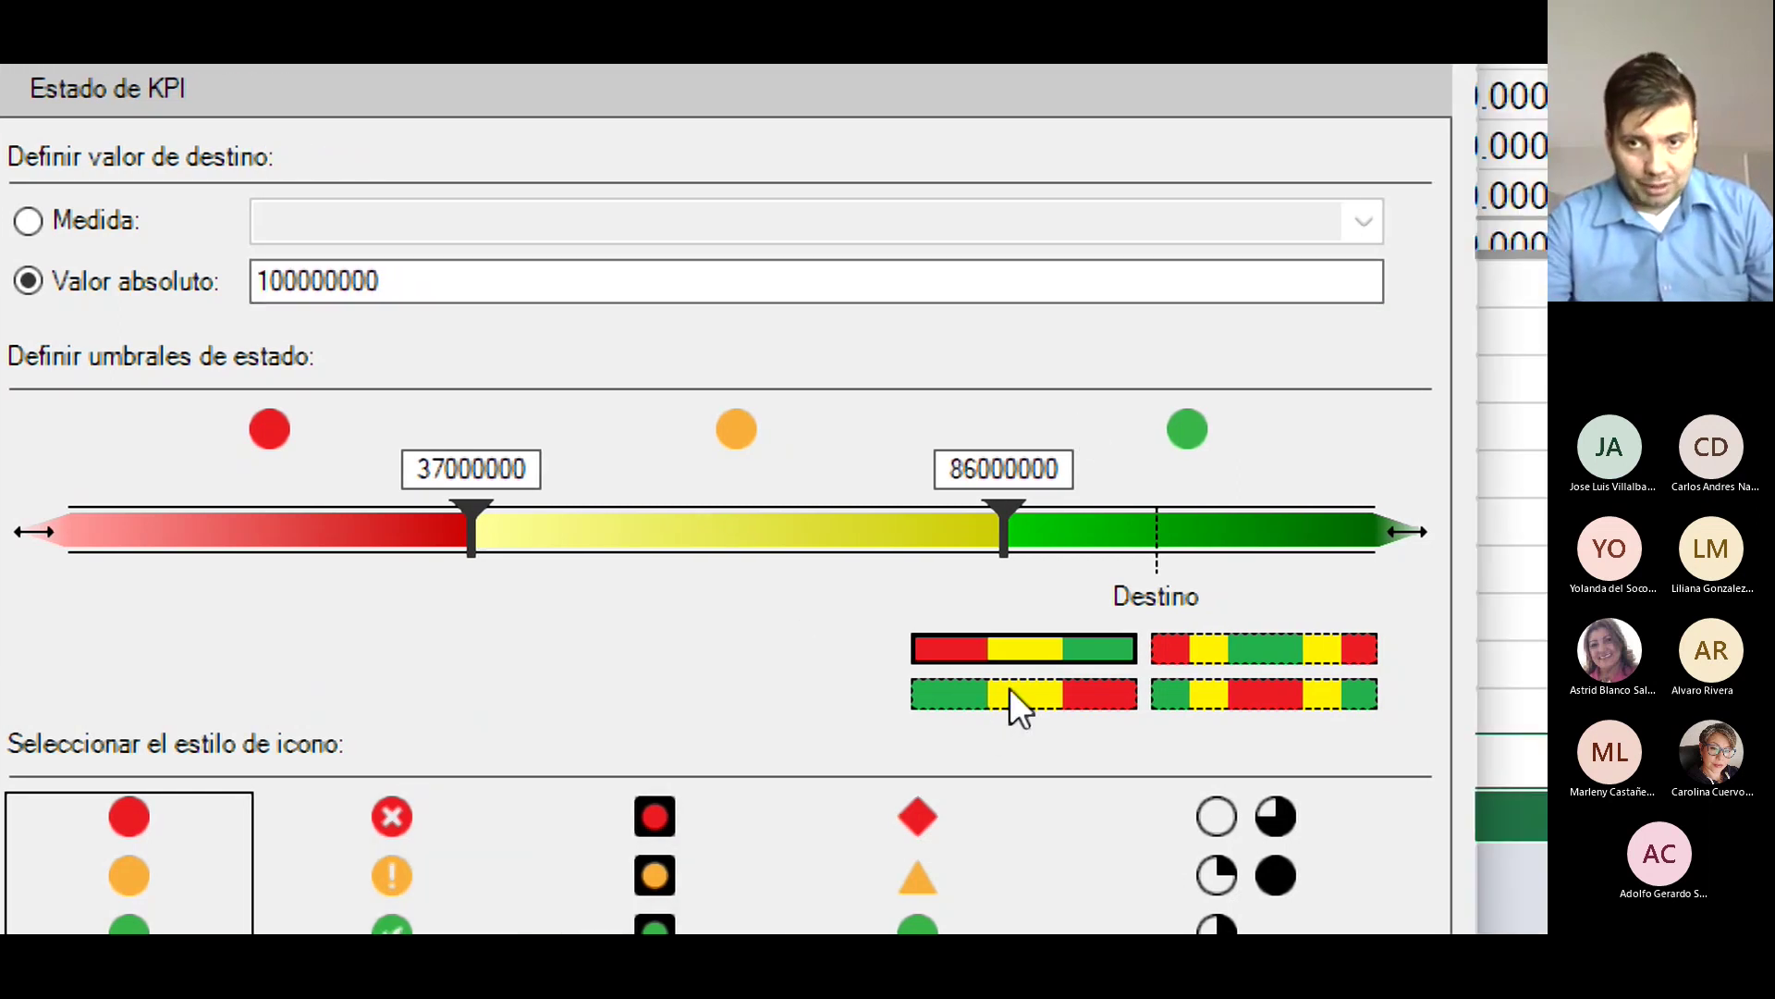
Try the different threshold colour schemes and choose the five-band red-yellow-green-yellow-red one.
{"action": "left_click", "coordinate": [982, 702]}
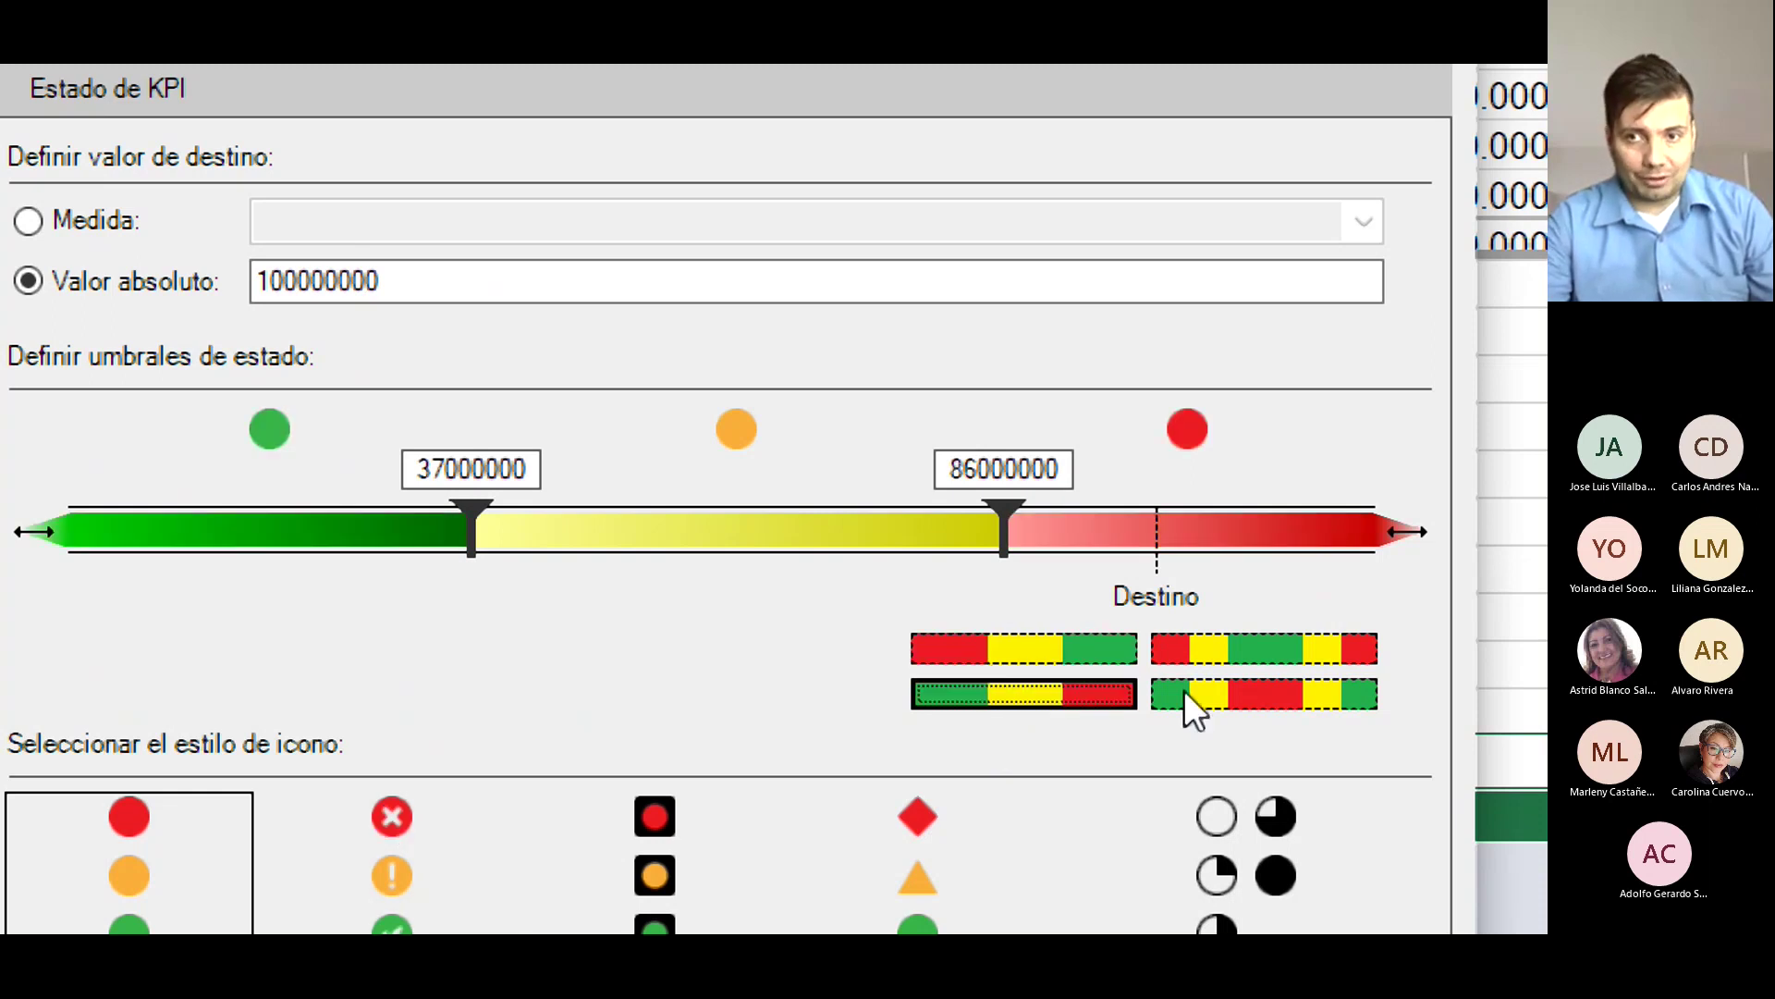
{"action": "left_click", "coordinate": [1183, 692]}
{"action": "left_click", "coordinate": [961, 644]}
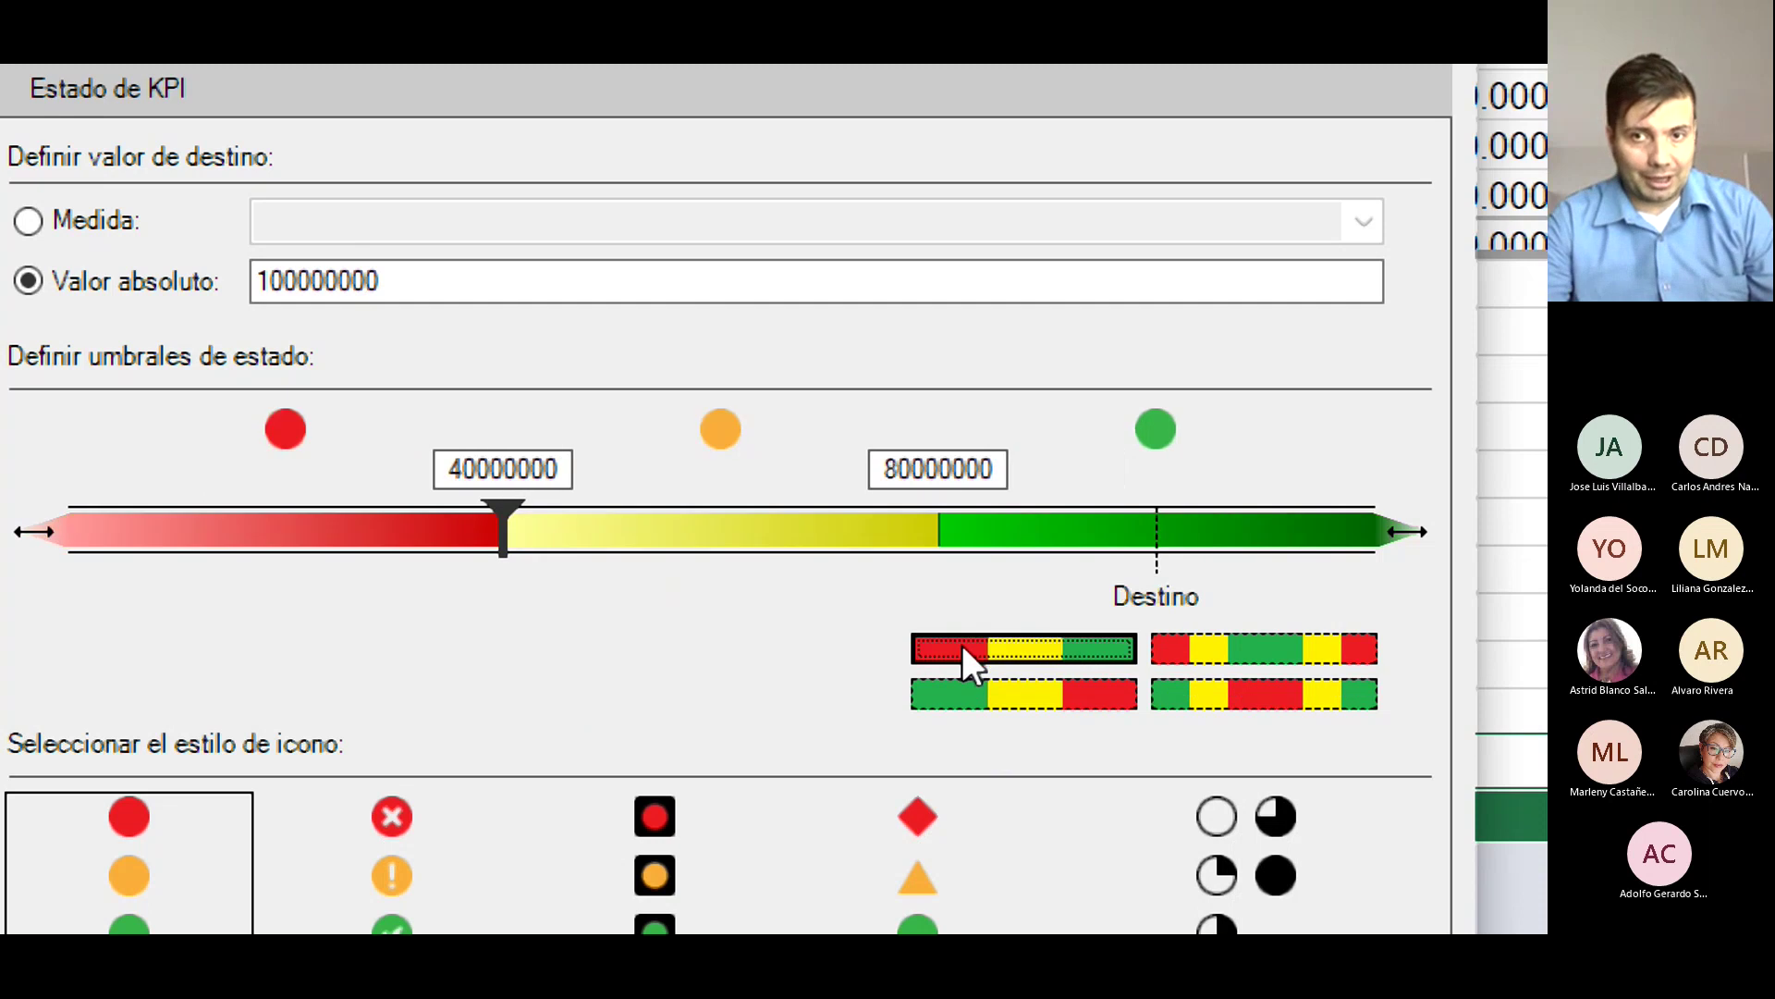
{"action": "left_click", "coordinate": [986, 696]}
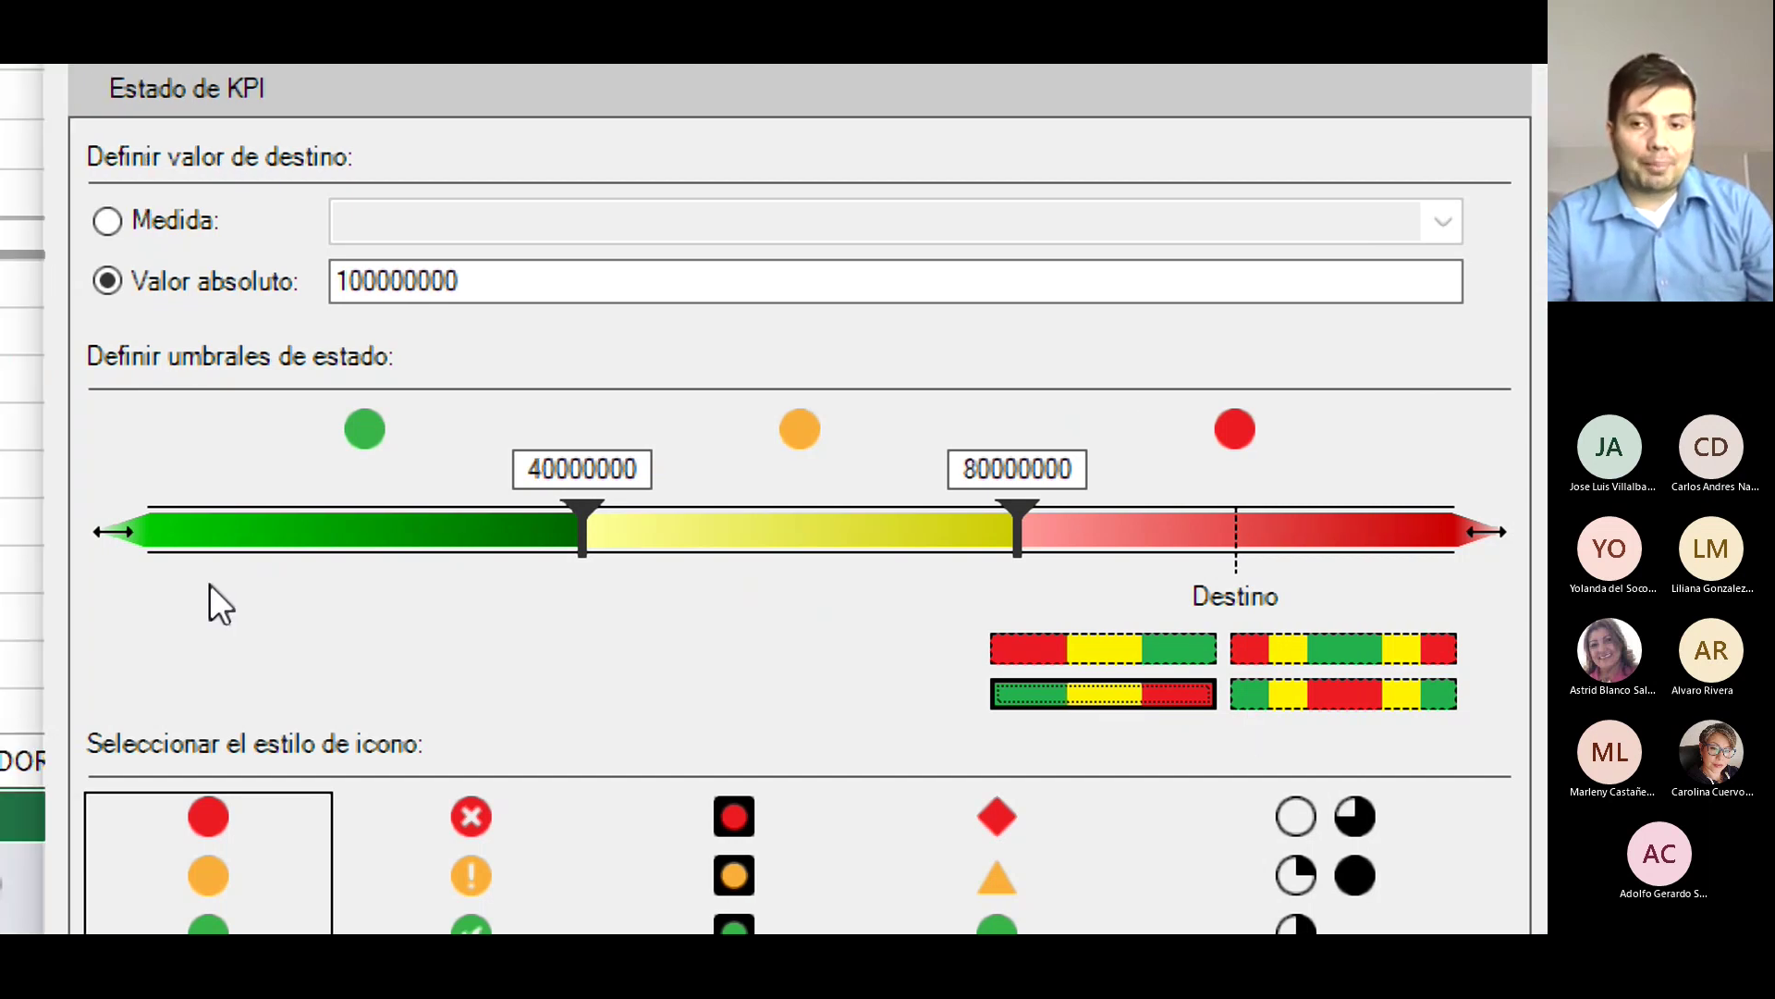
{"action": "left_click", "coordinate": [1296, 663]}
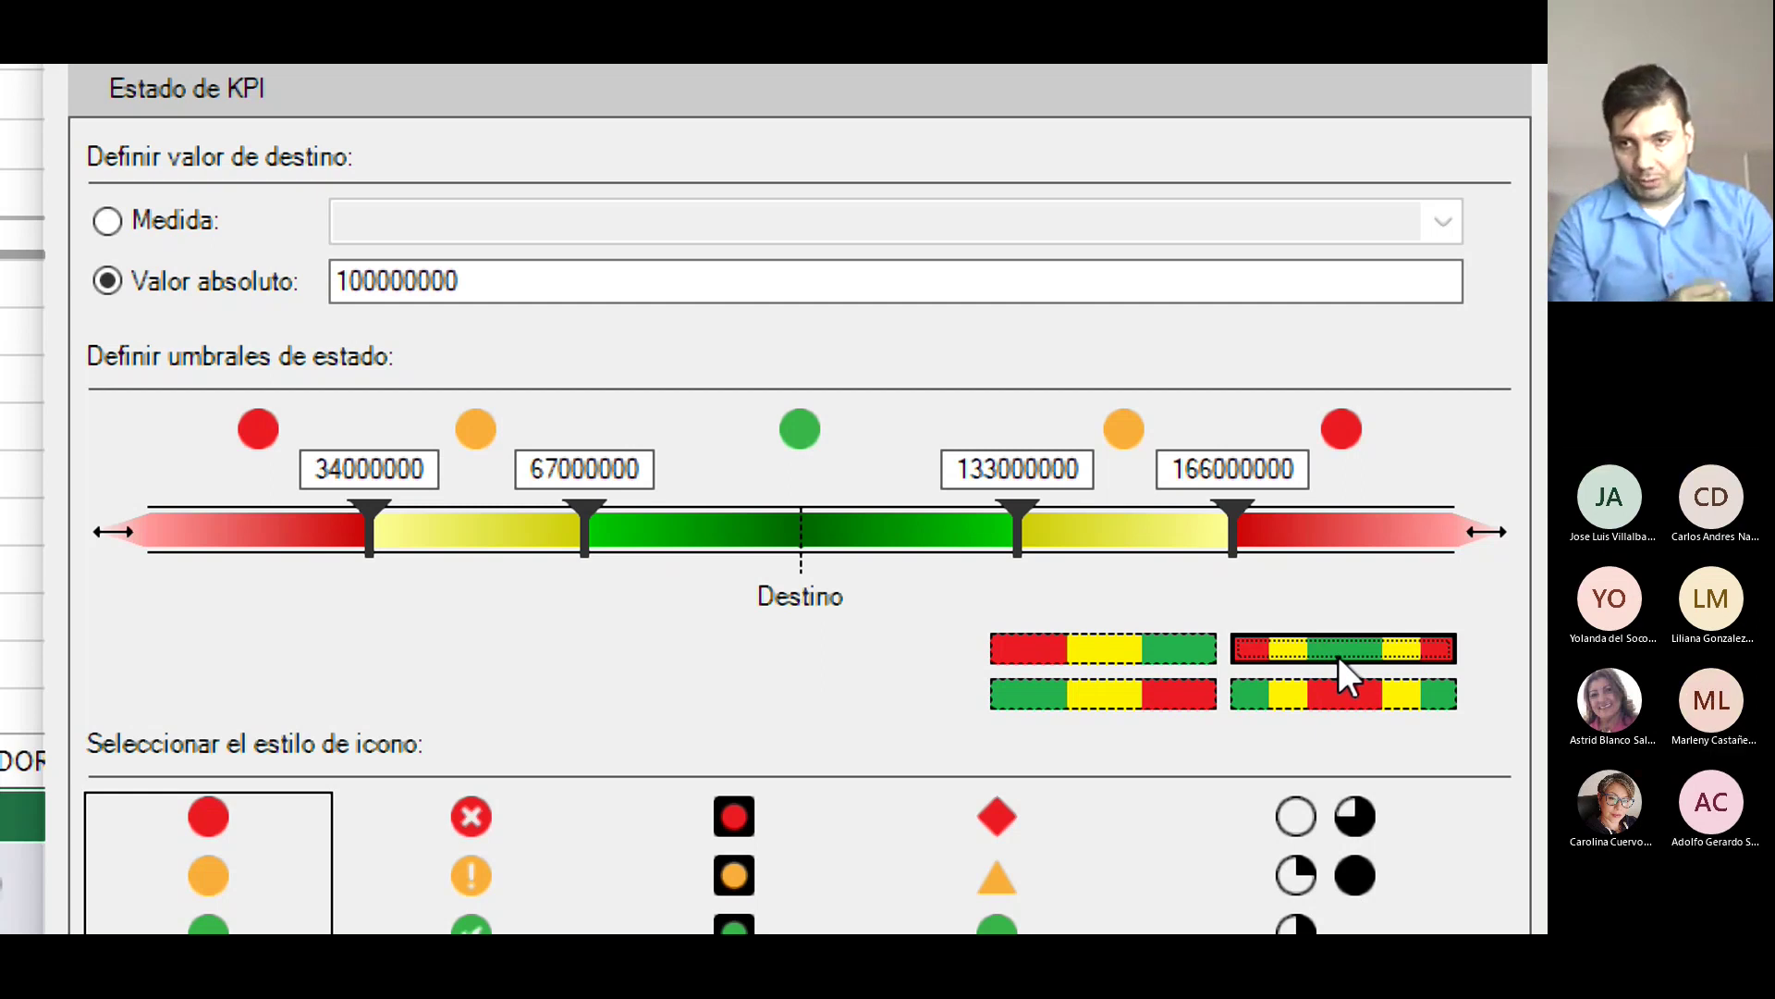
Compare the remaining threshold colour schemes and choose the three-band red-yellow-green one for the KPI.
{"action": "left_click", "coordinate": [1326, 704]}
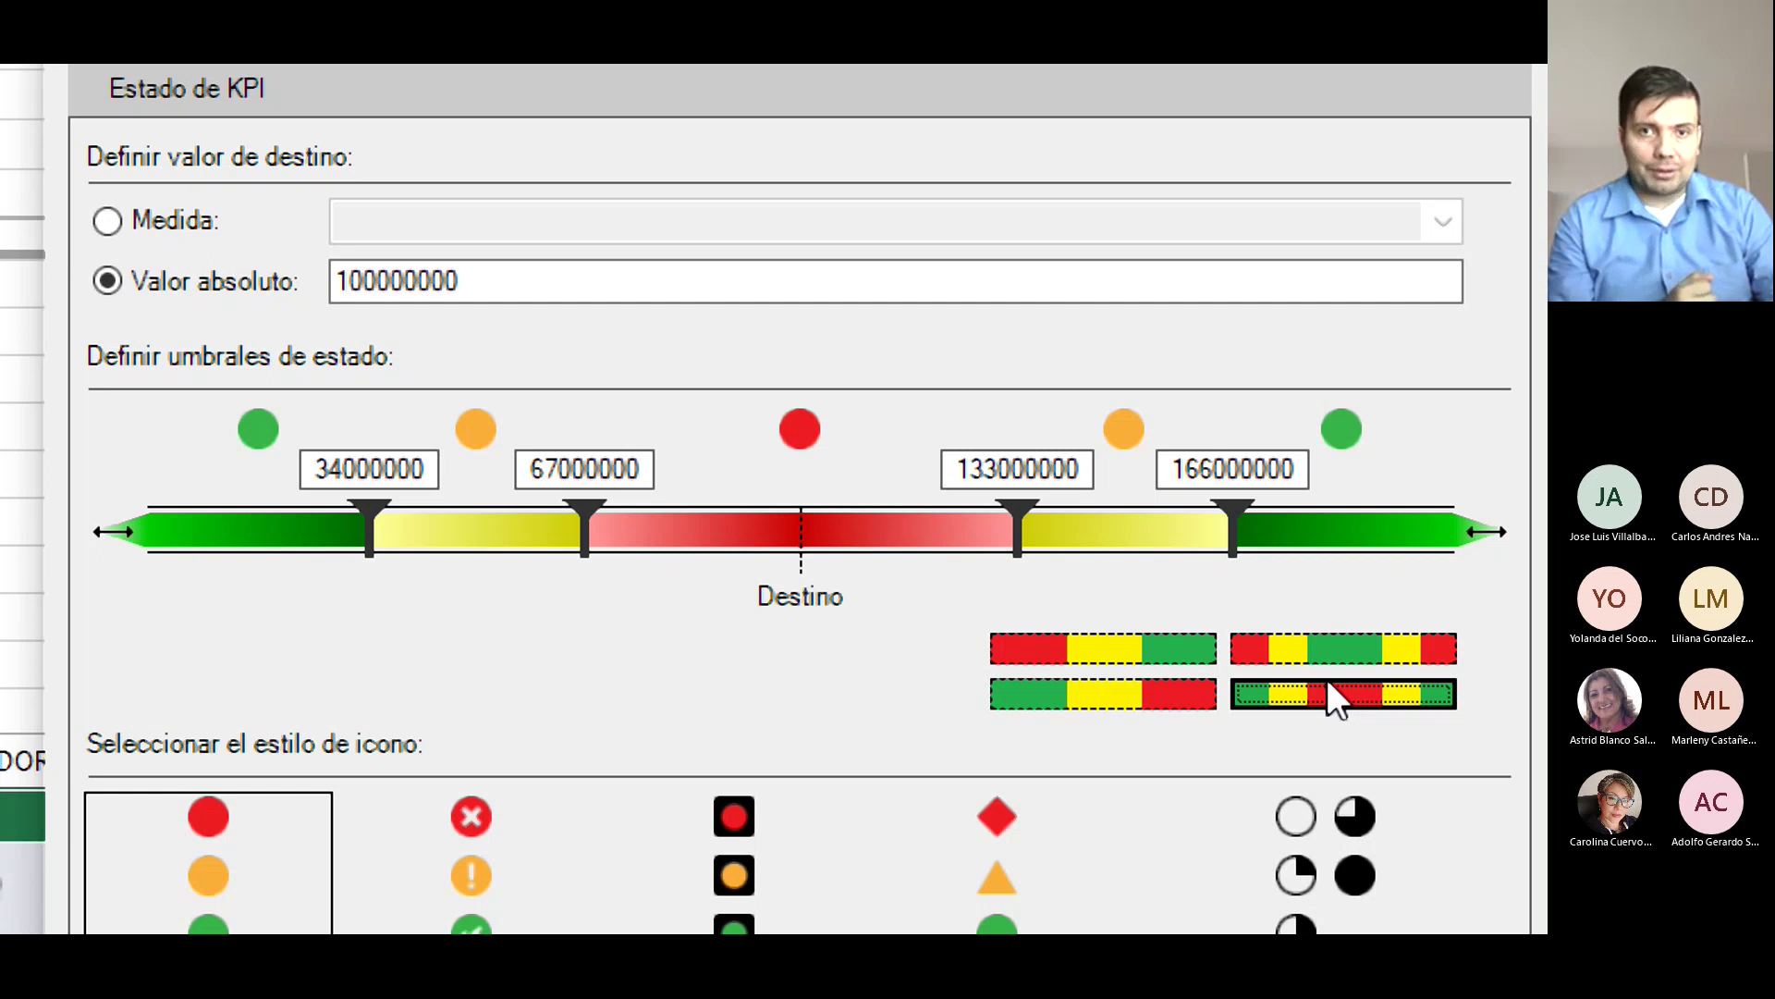
{"action": "left_click", "coordinate": [1302, 640]}
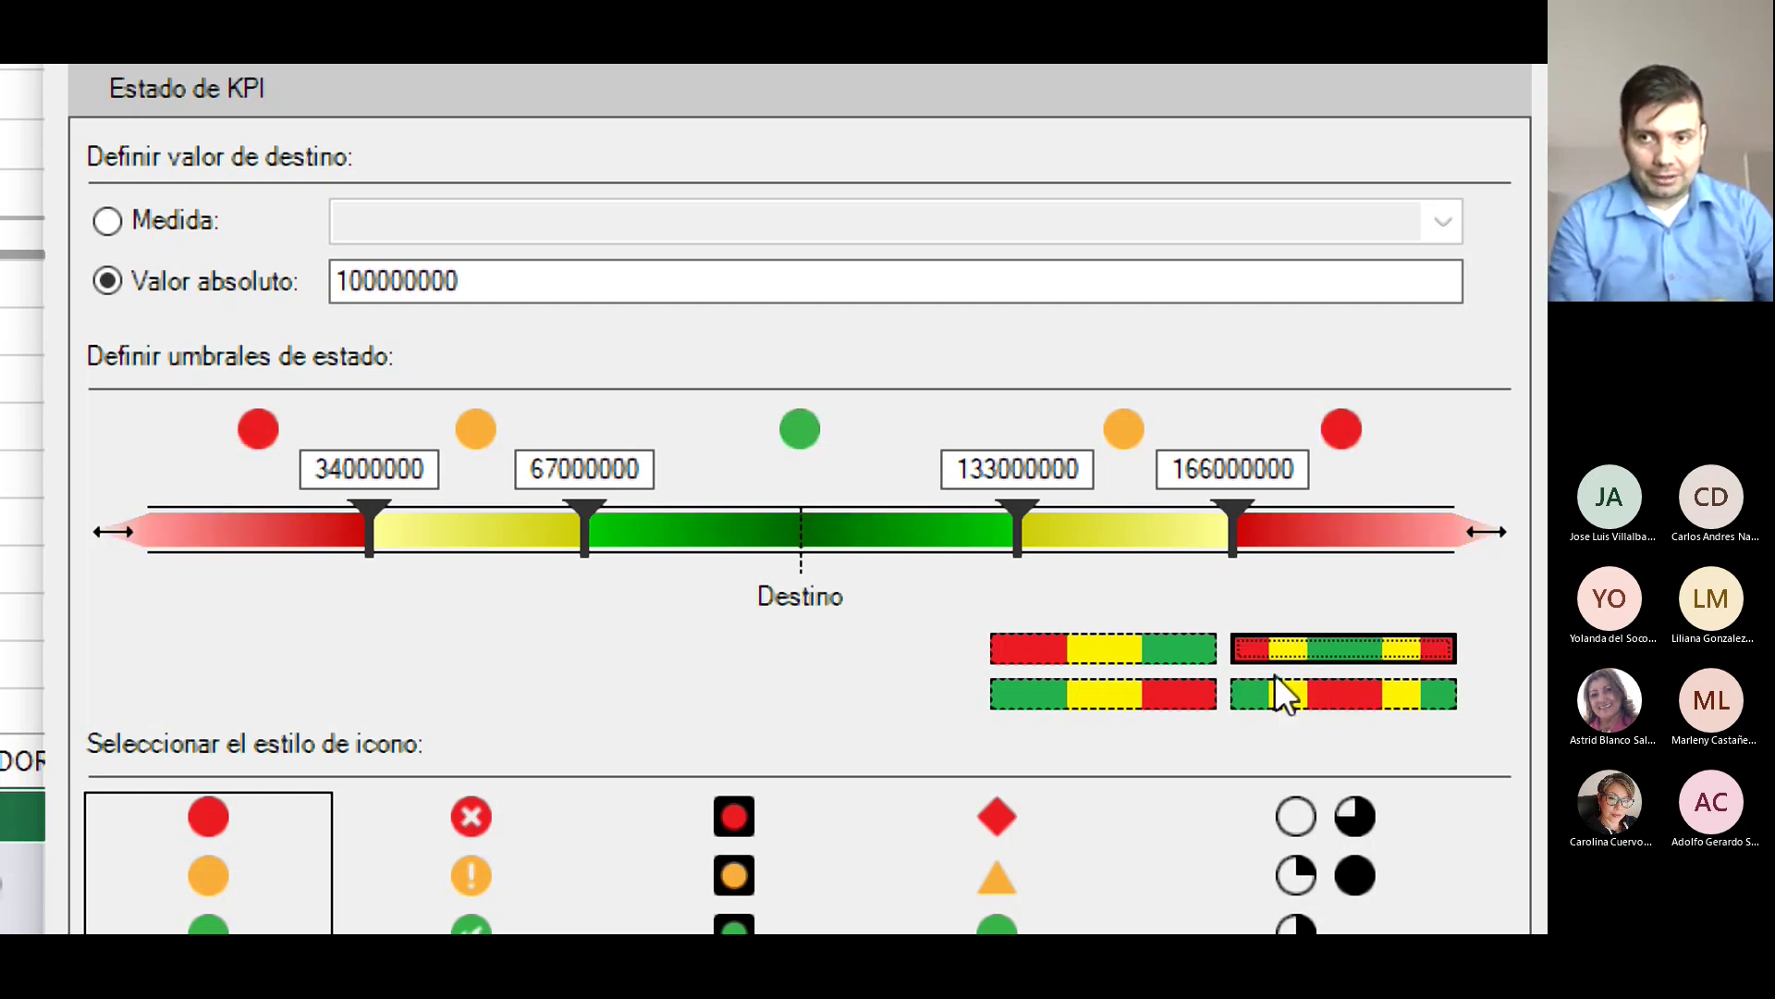
{"action": "left_click", "coordinate": [1281, 681]}
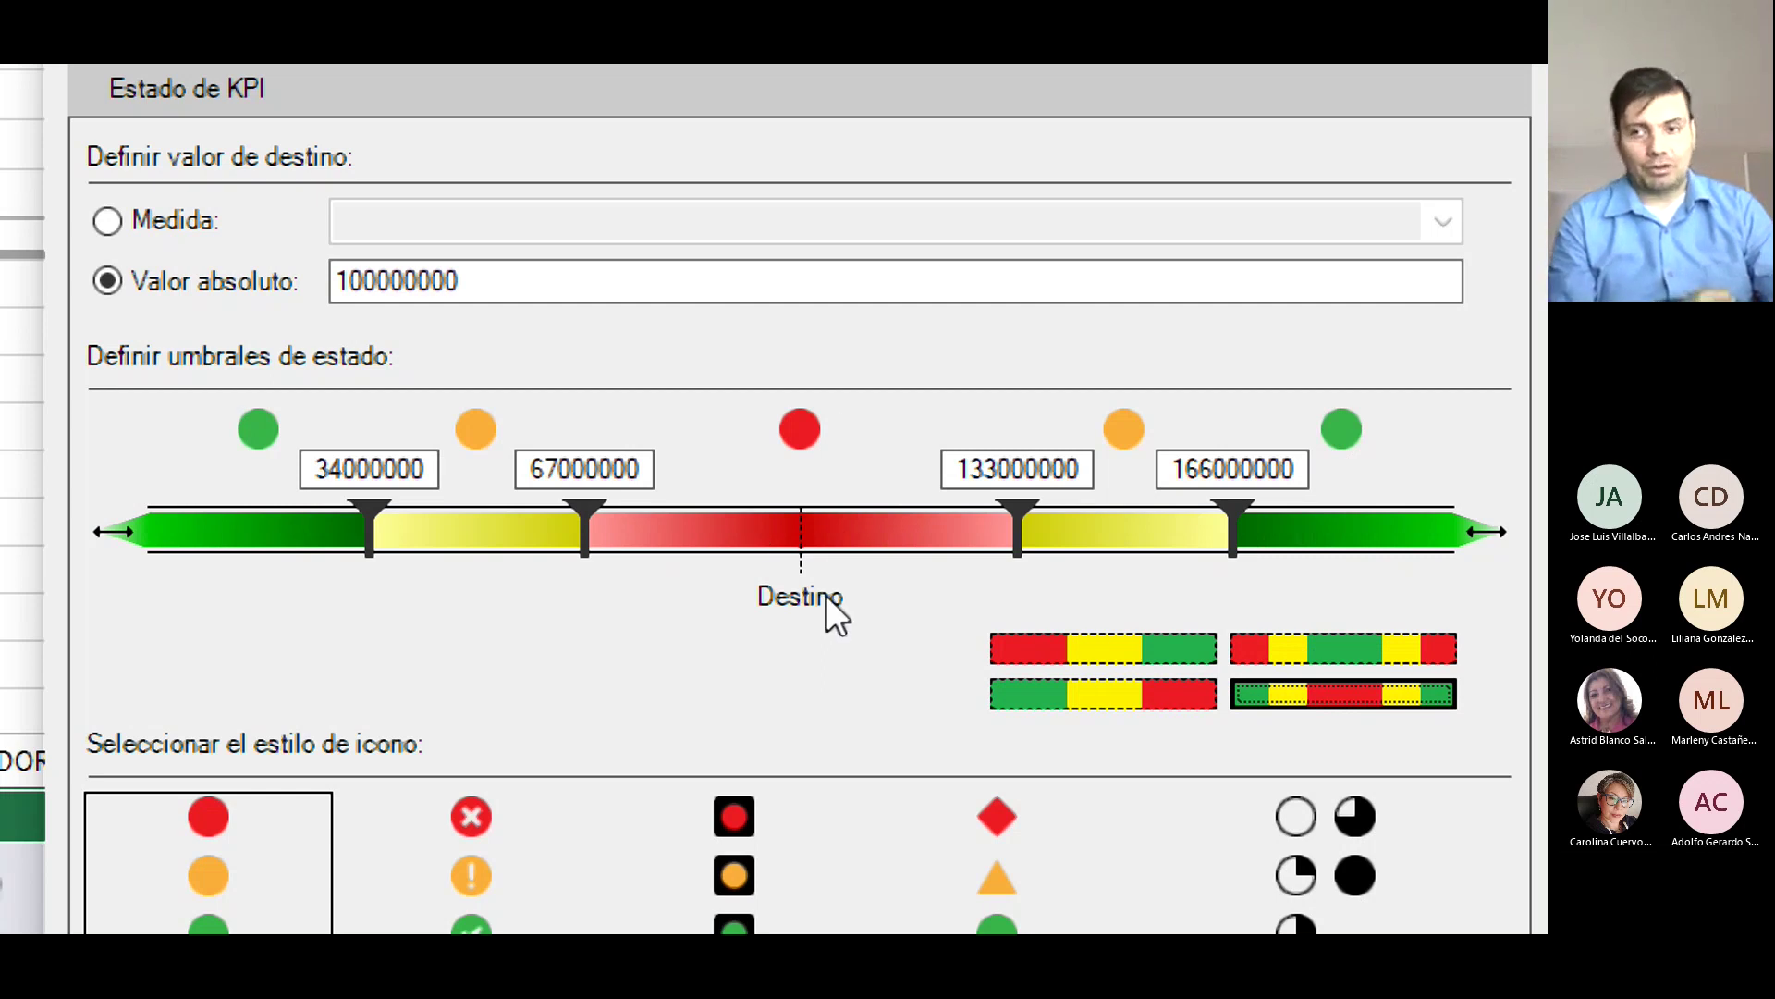
{"action": "left_click", "coordinate": [1051, 699]}
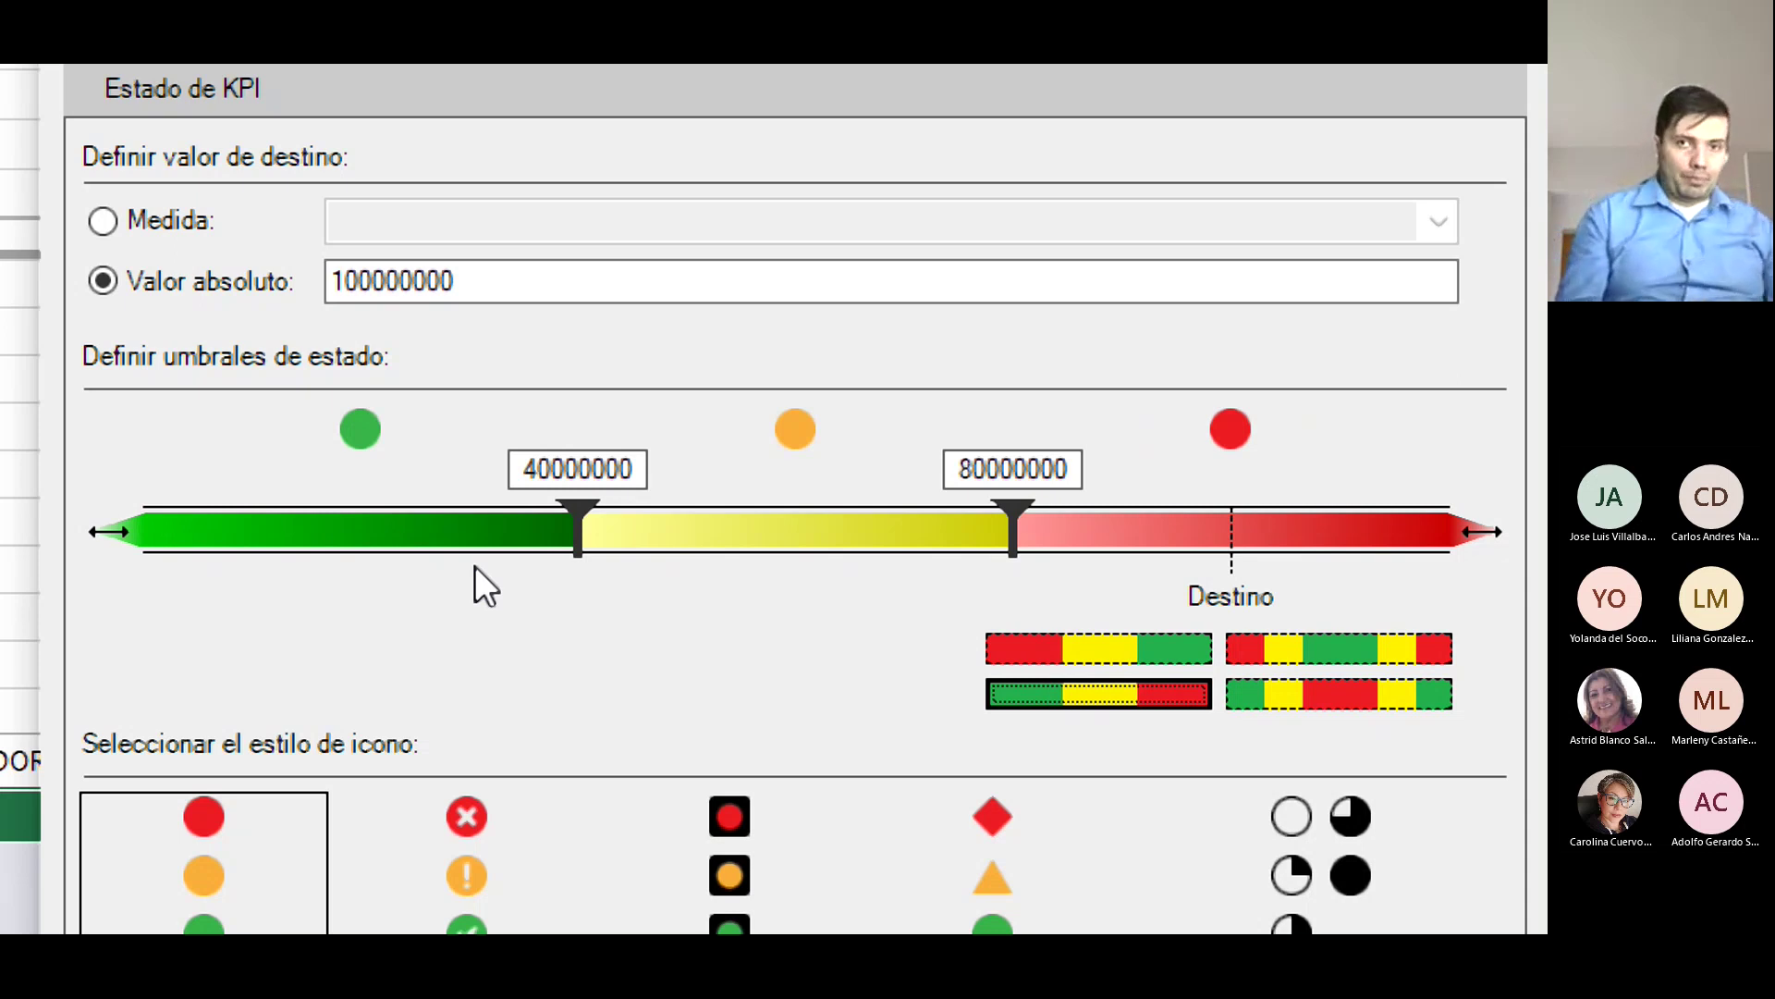
{"action": "left_click", "coordinate": [1157, 646]}
{"action": "left_click", "coordinate": [1093, 649]}
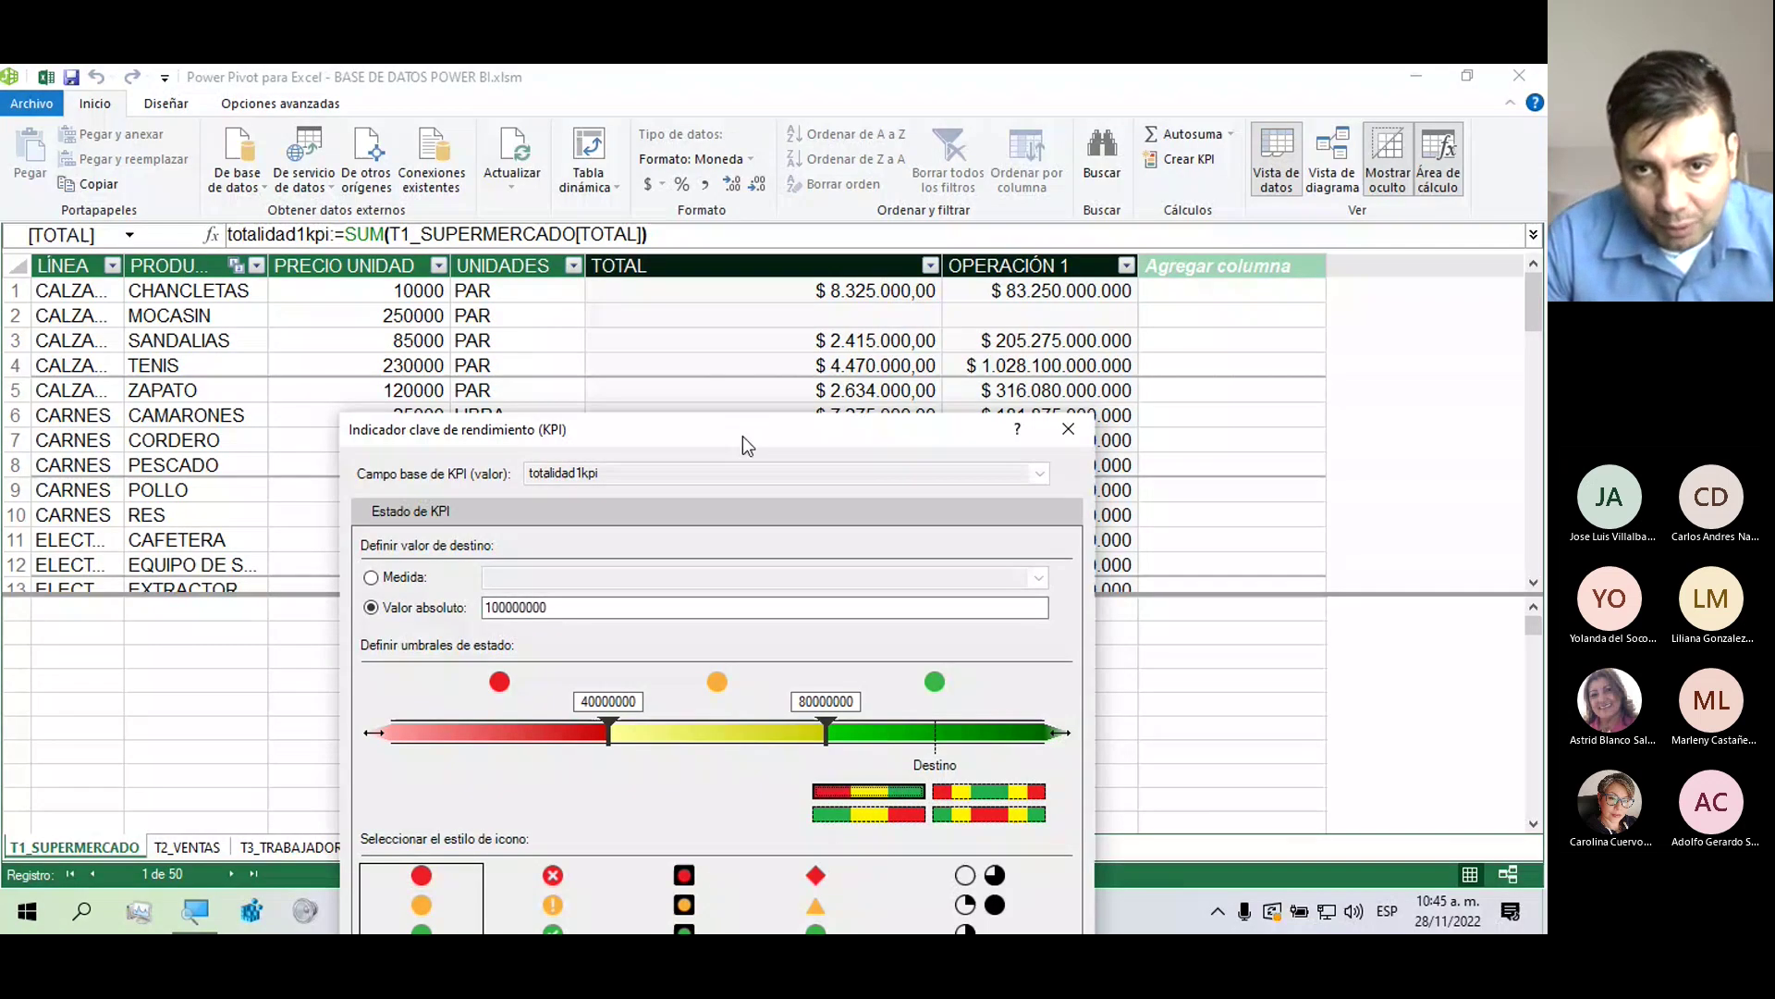
Try the KPI icon styles, choose the cross, exclamation mark and check mark set, and accept the KPI definition.
{"action": "left_click_drag", "start_coordinate": [742, 435], "coordinate": [712, 231]}
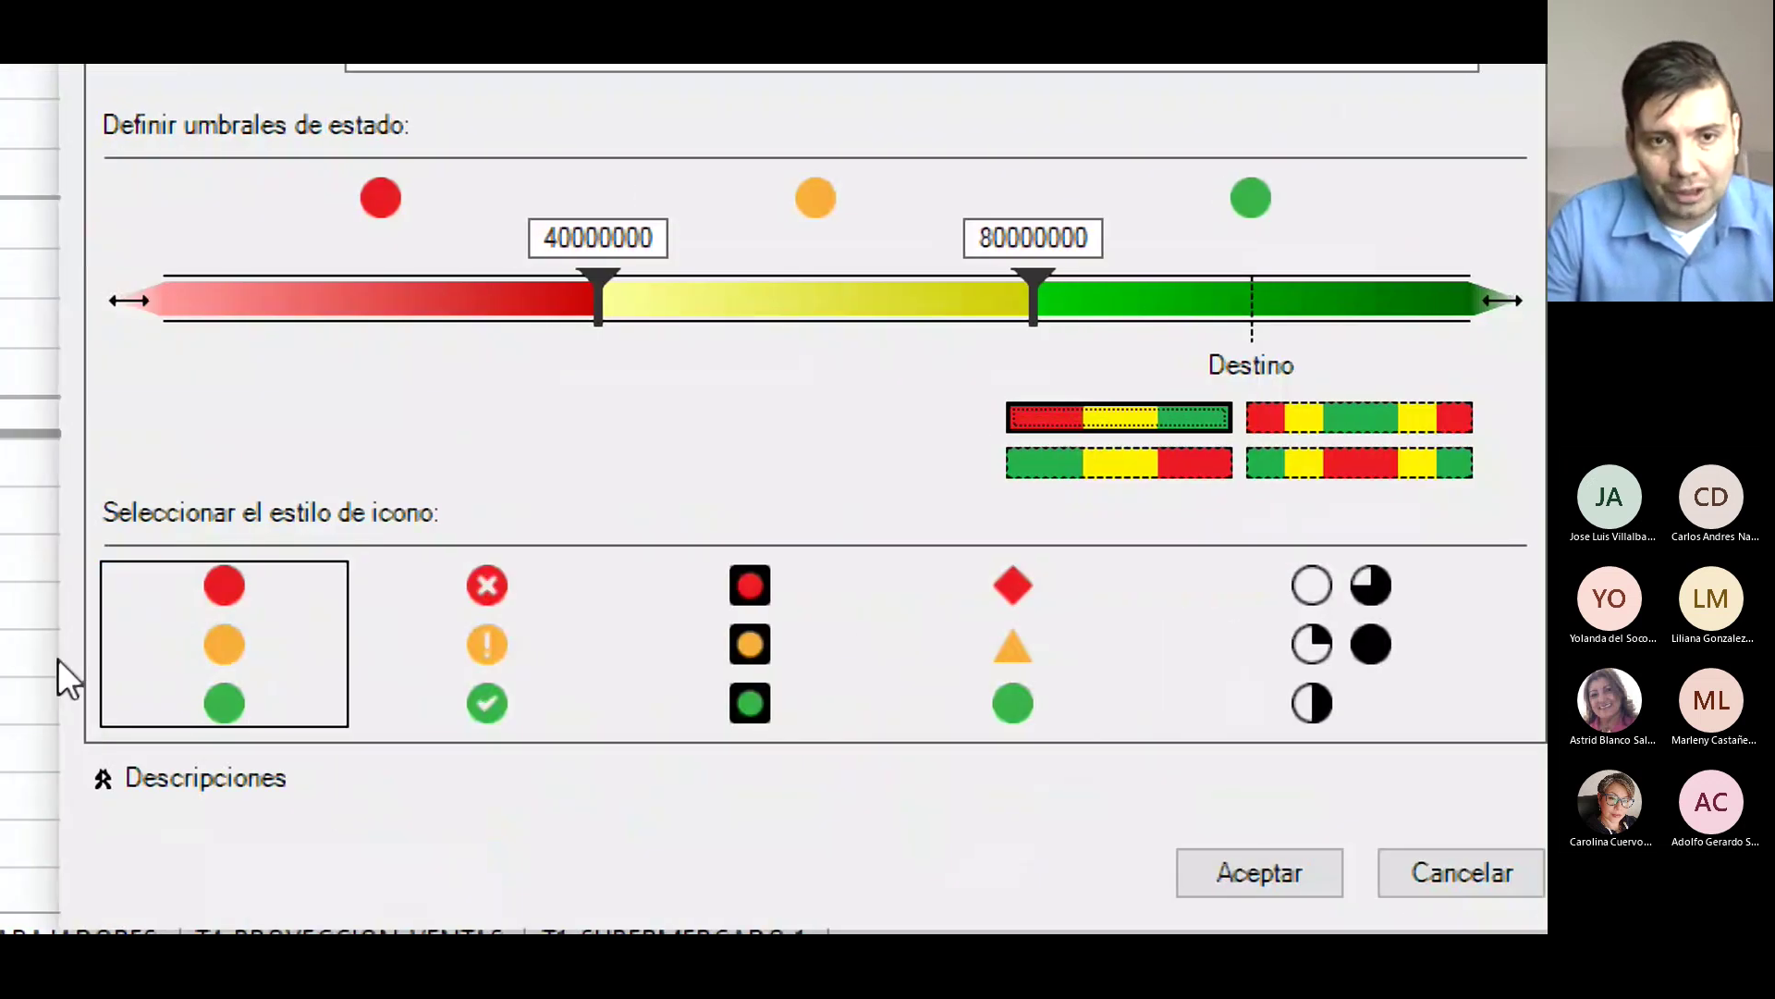
{"action": "left_click", "coordinate": [498, 667]}
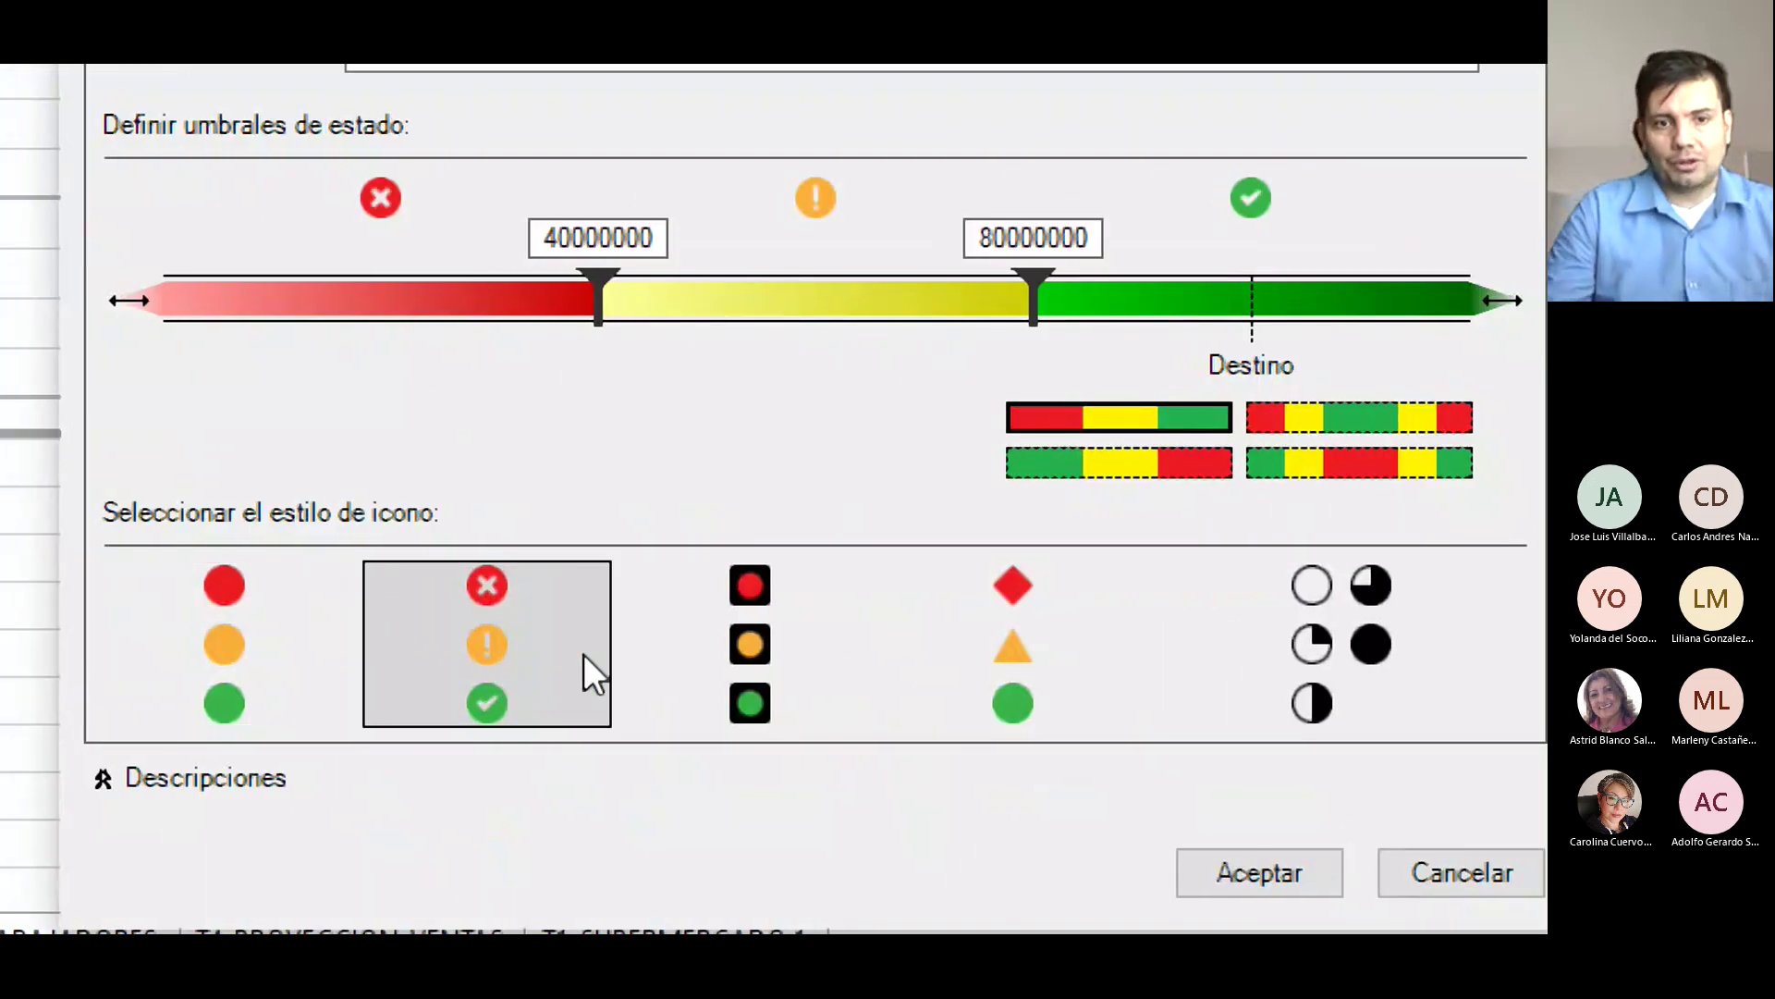
{"action": "left_click", "coordinate": [736, 701]}
{"action": "left_click", "coordinate": [467, 673]}
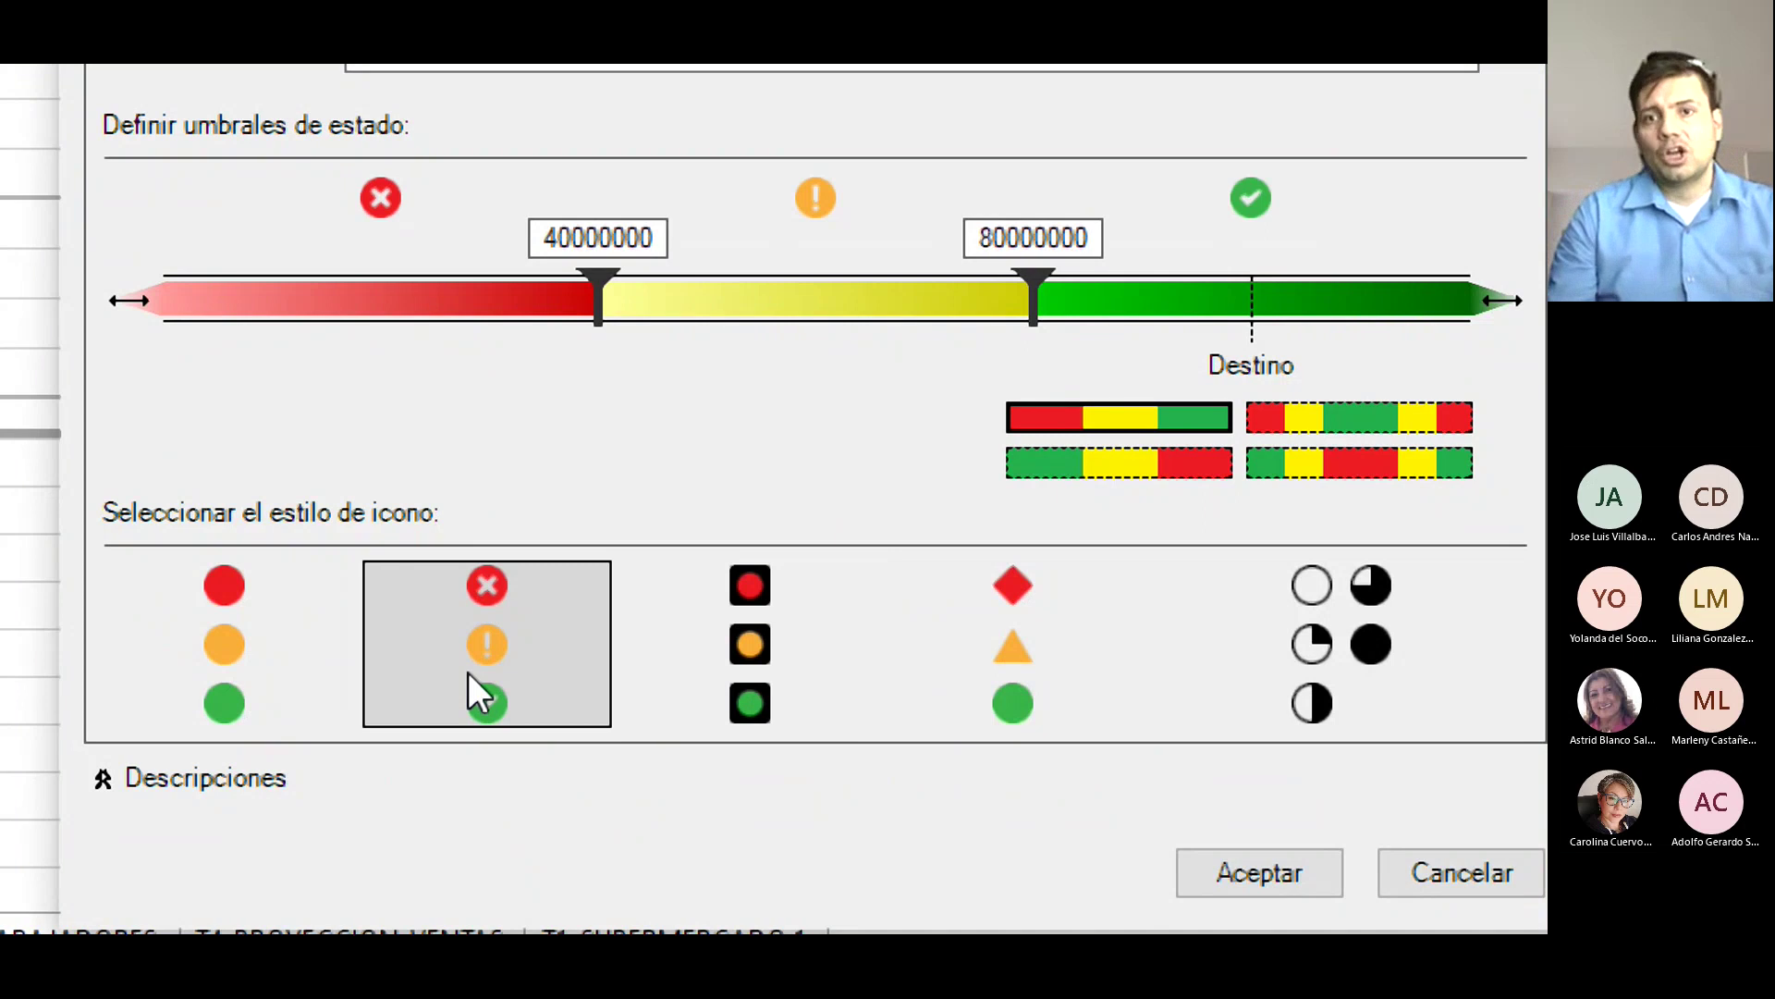
{"action": "left_click", "coordinate": [1159, 640]}
{"action": "left_click", "coordinate": [1017, 680]}
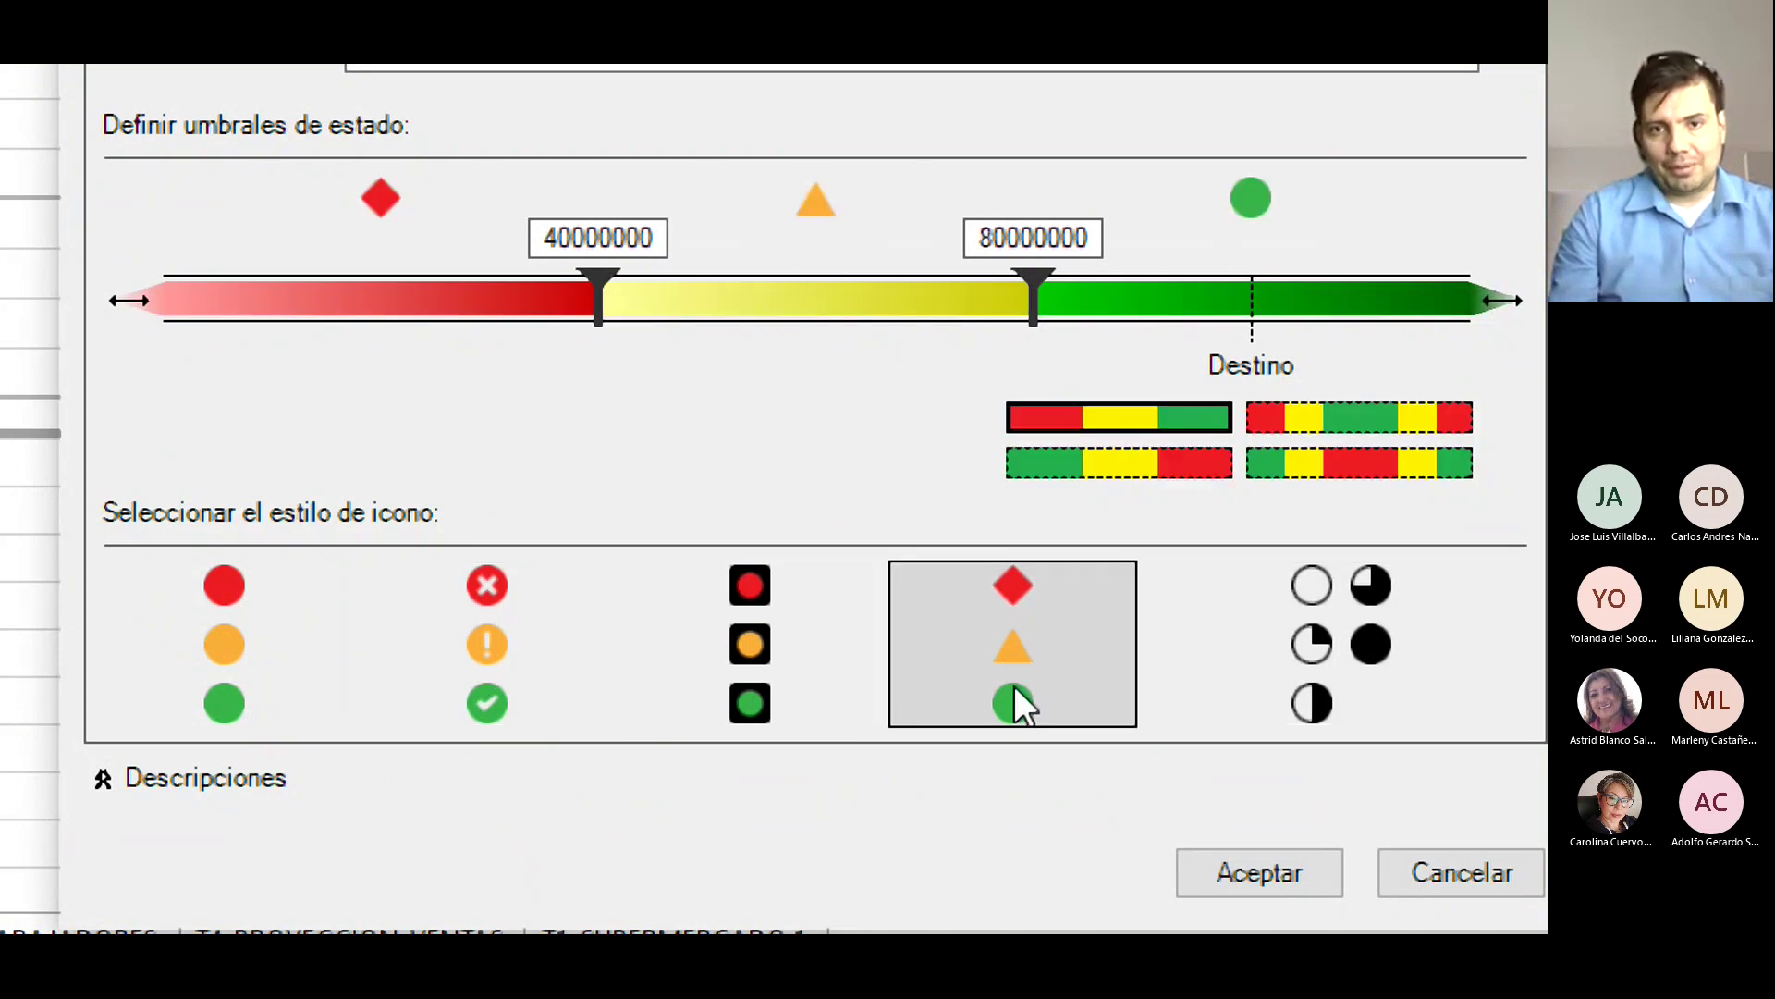
{"action": "left_click", "coordinate": [740, 701]}
{"action": "left_click", "coordinate": [486, 673]}
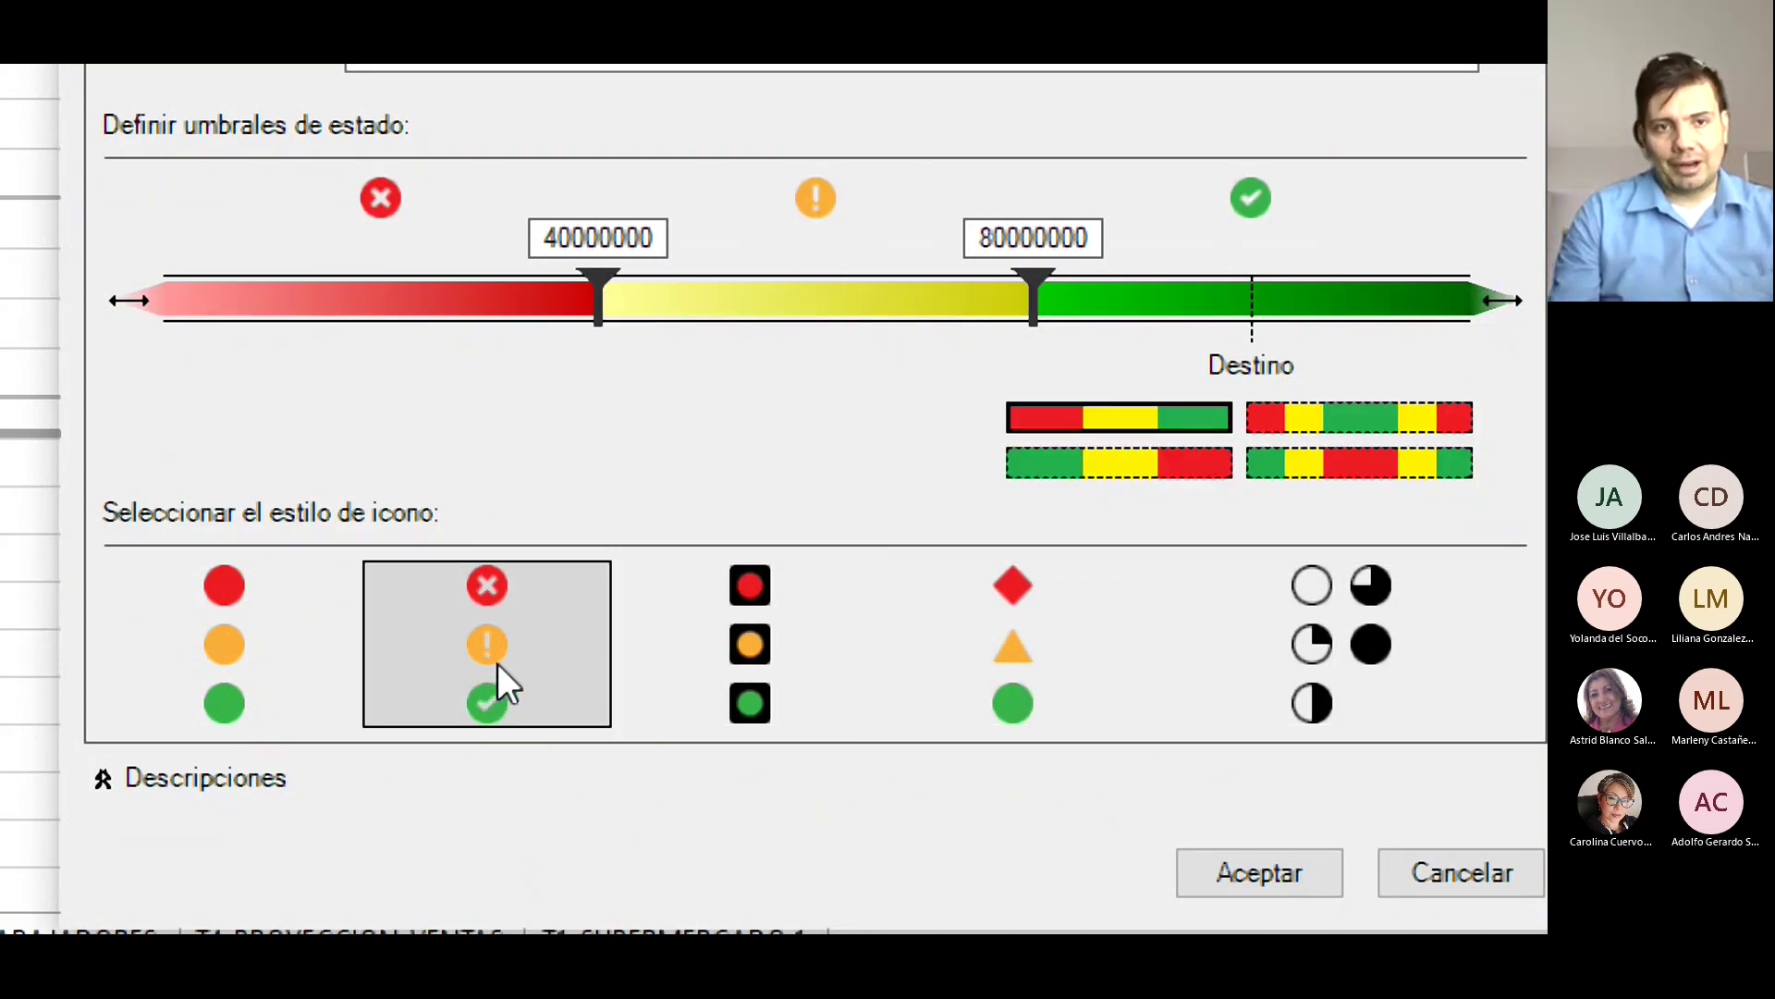
{"action": "scroll", "coordinate": [498, 663], "scroll_direction": "up", "scroll_amount": 1}
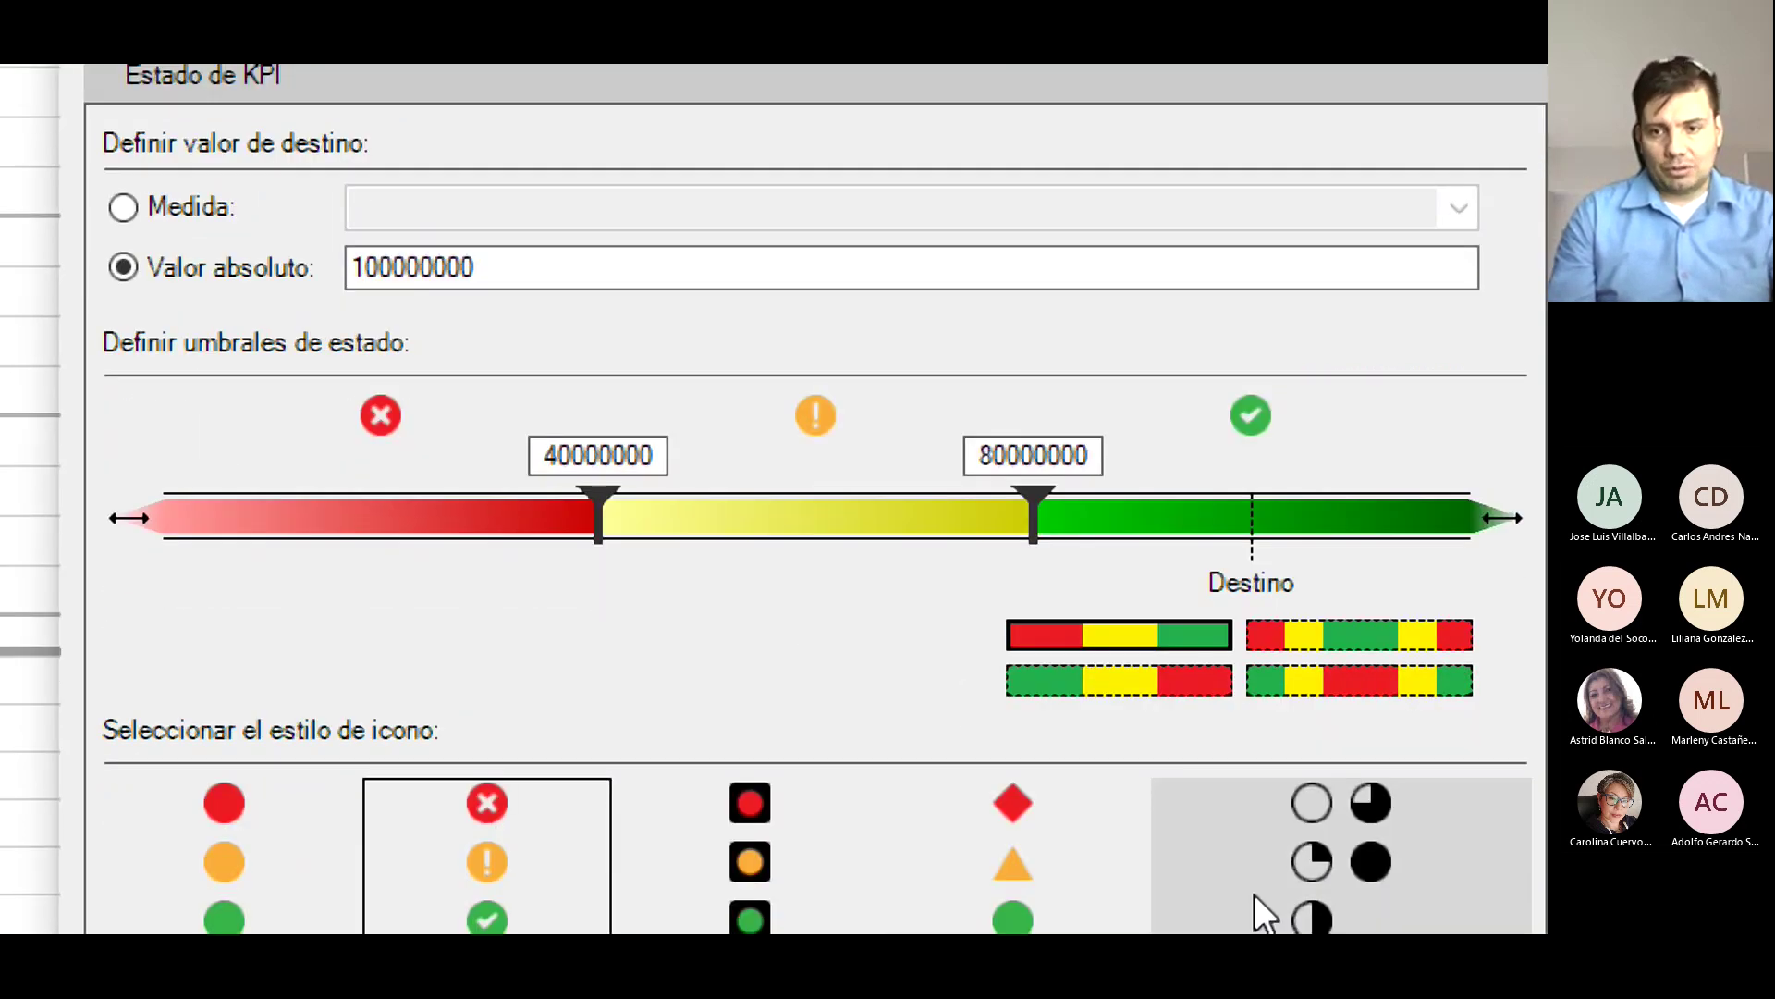
{"action": "left_click", "coordinate": [1295, 908]}
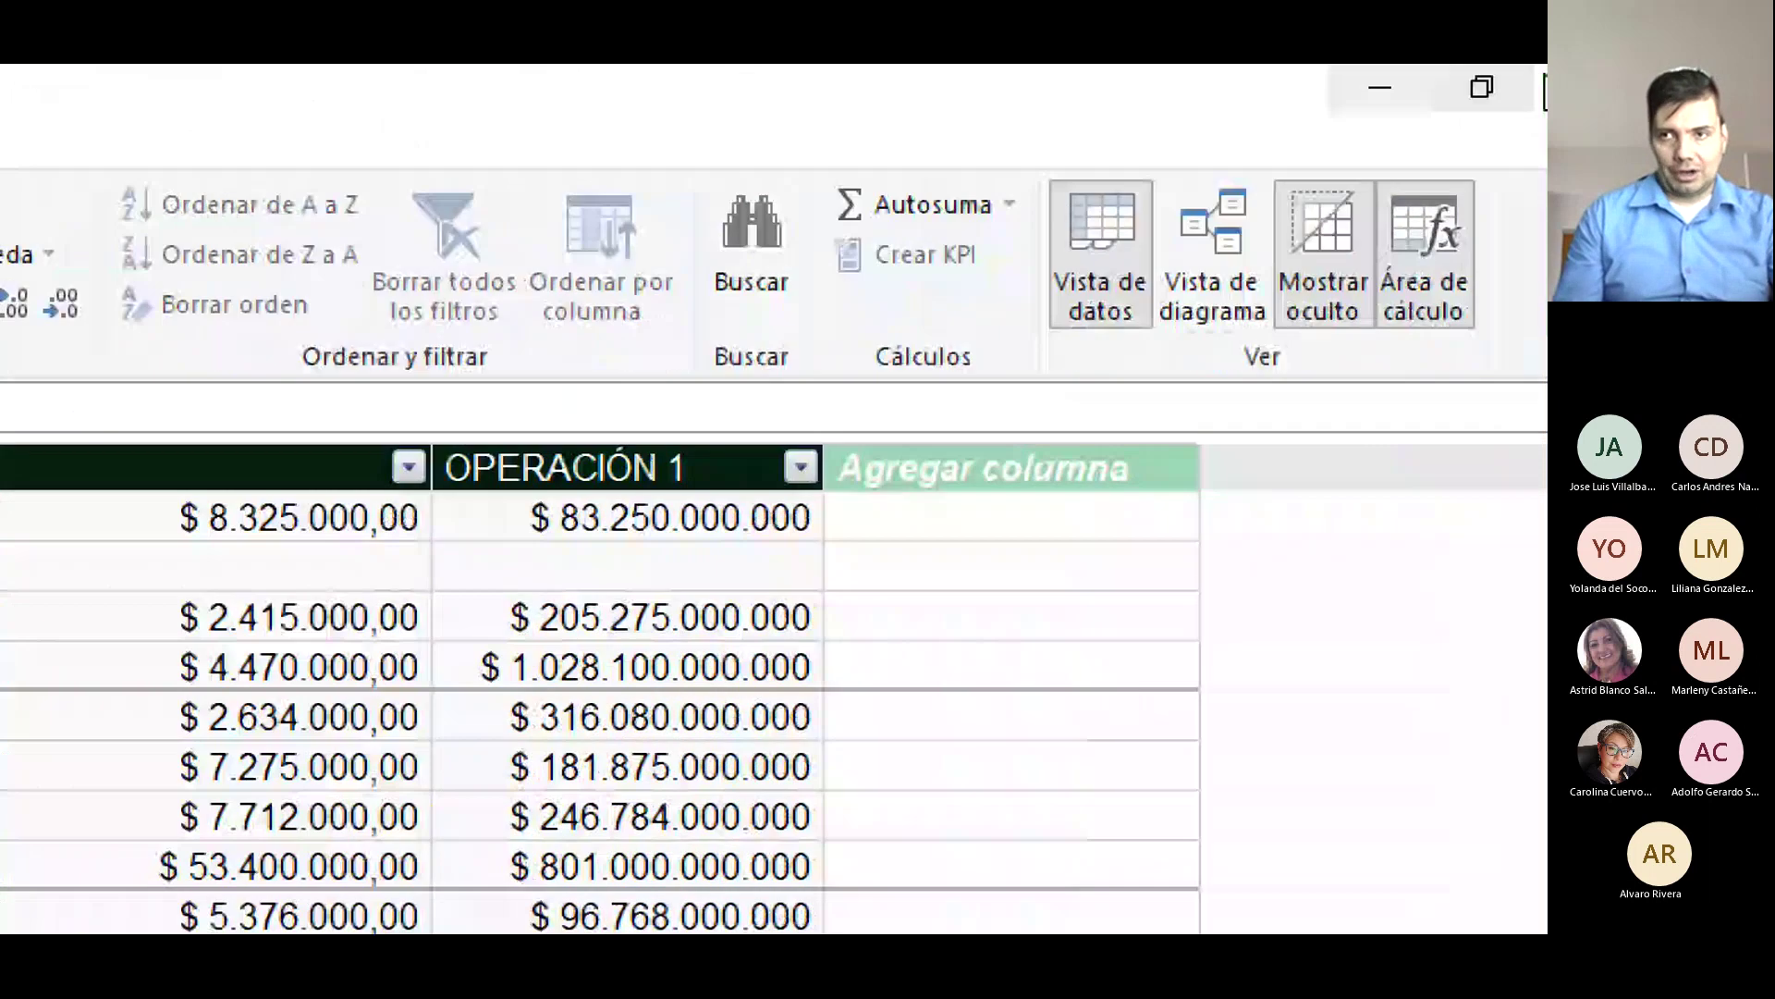
Return to the T1 SUPERMERCADO sheet in the Excel workbook and close the Help pane.
{"action": "left_click", "coordinate": [1494, 85]}
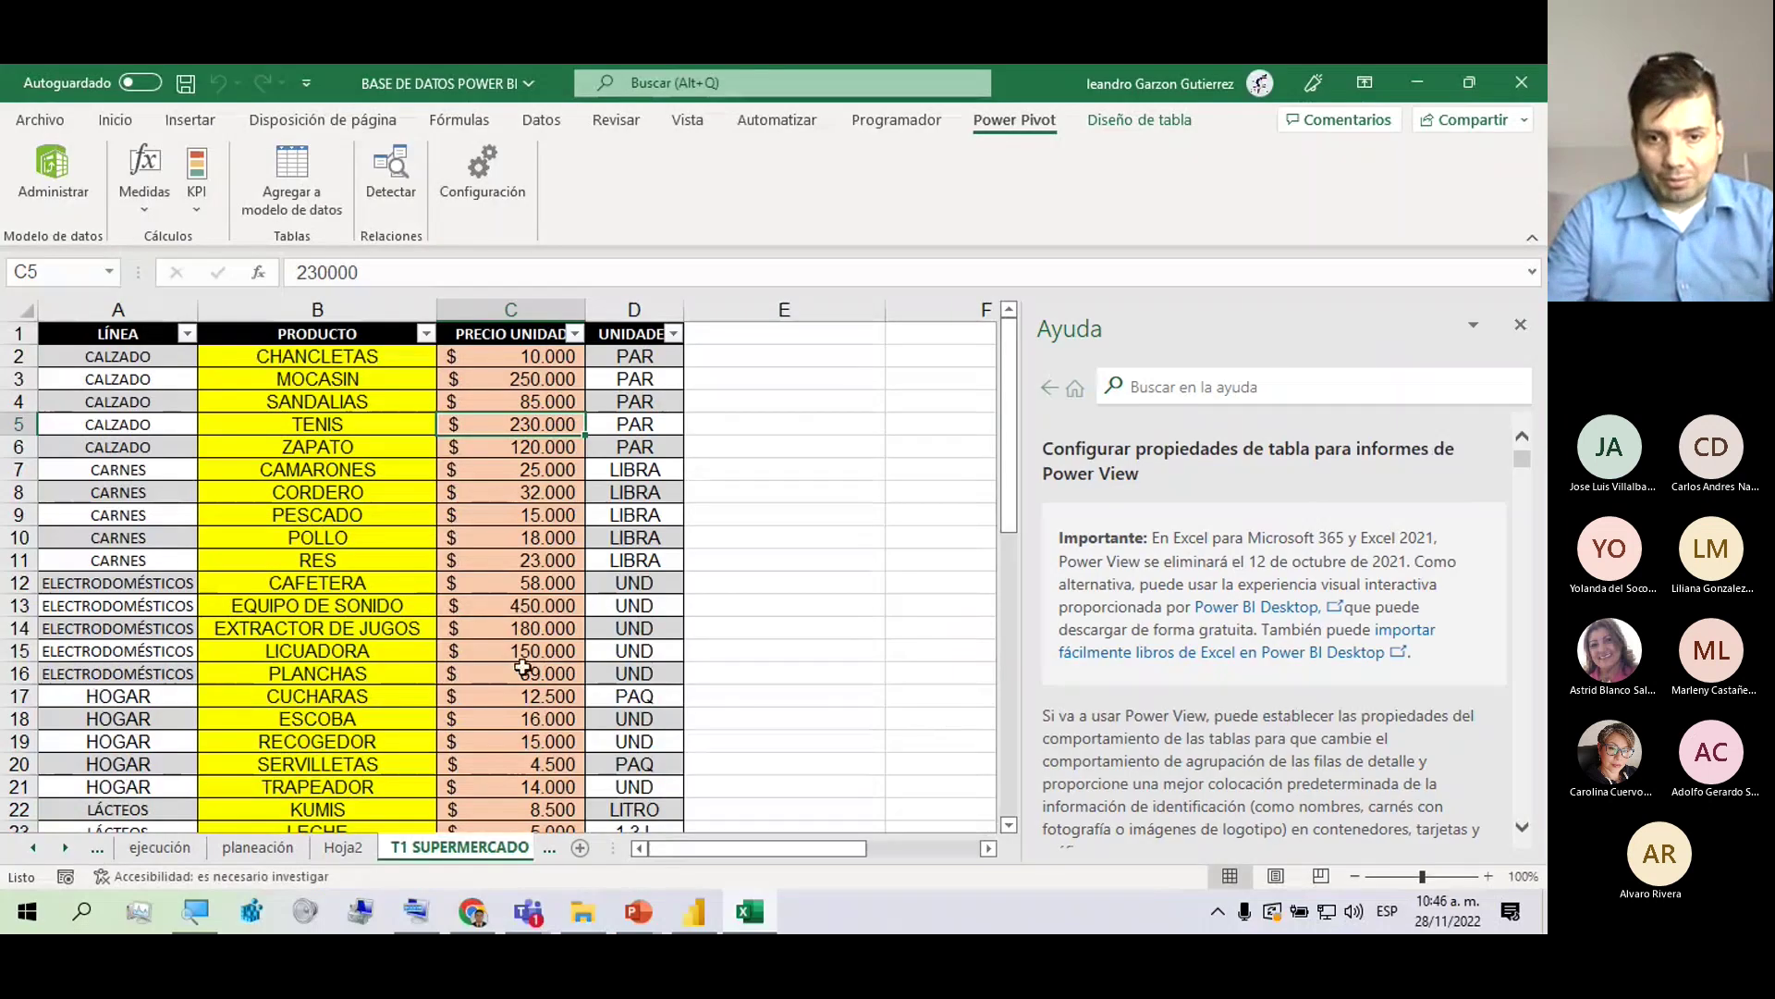
{"action": "left_click", "coordinate": [747, 605]}
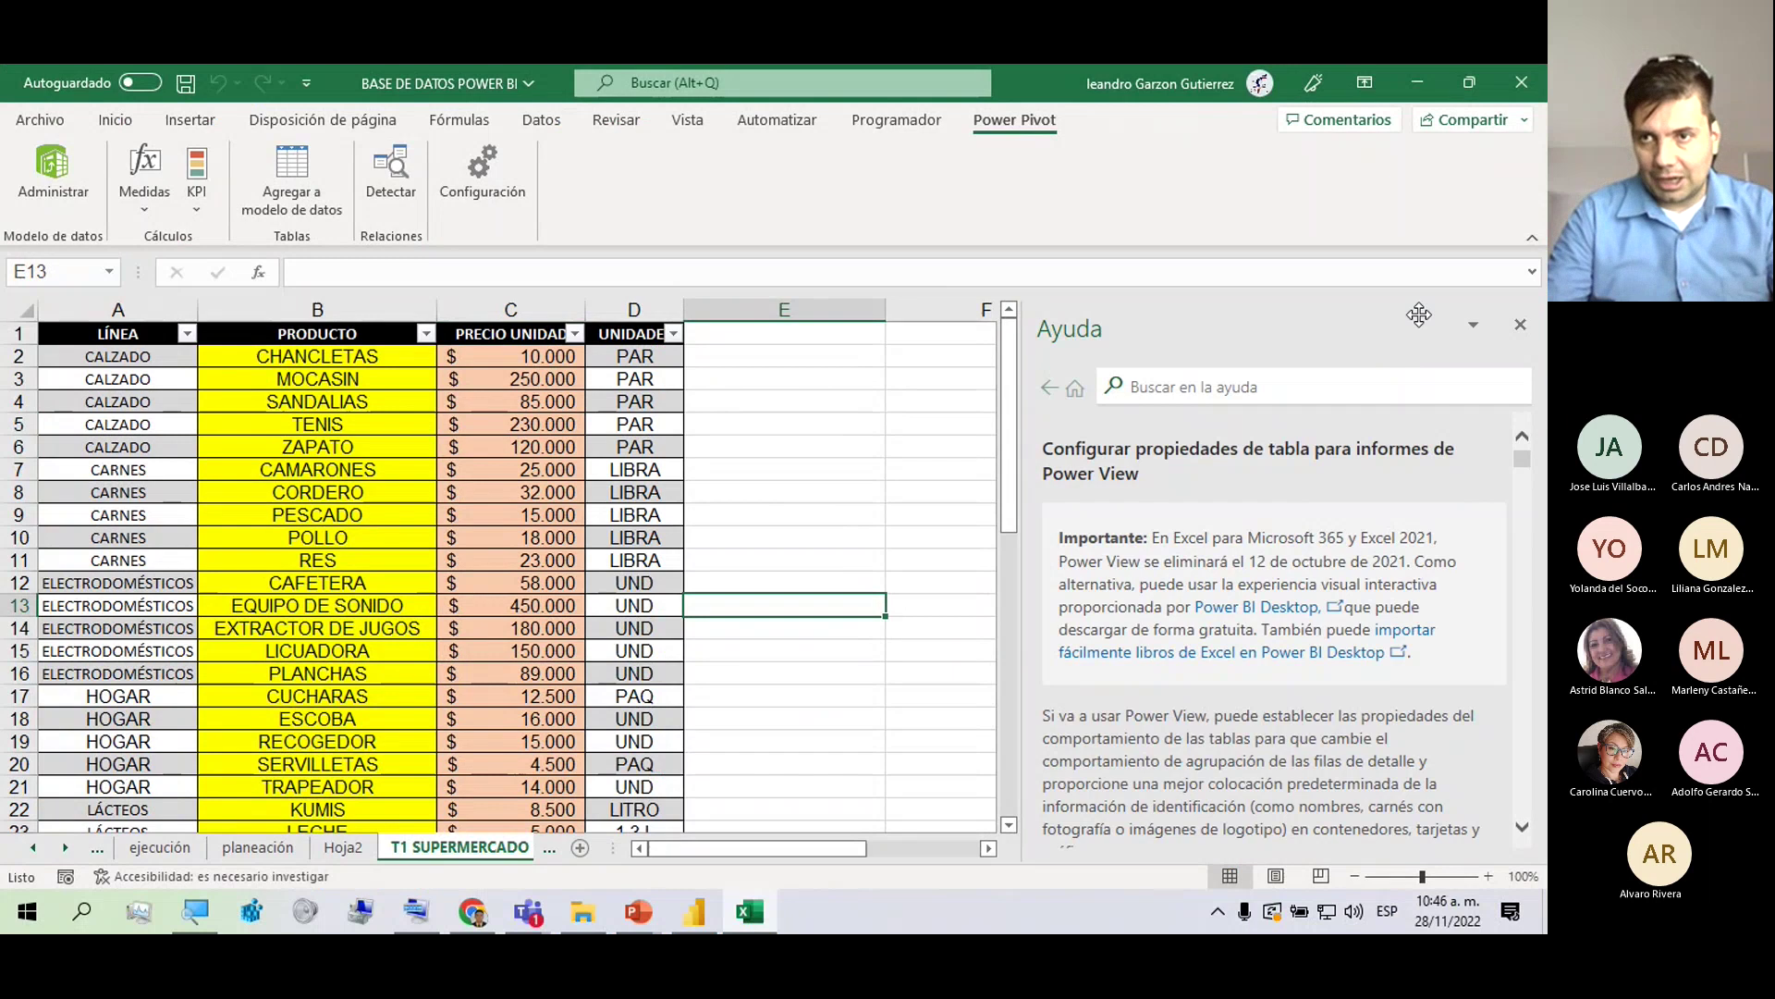
{"action": "left_click", "coordinate": [1520, 325]}
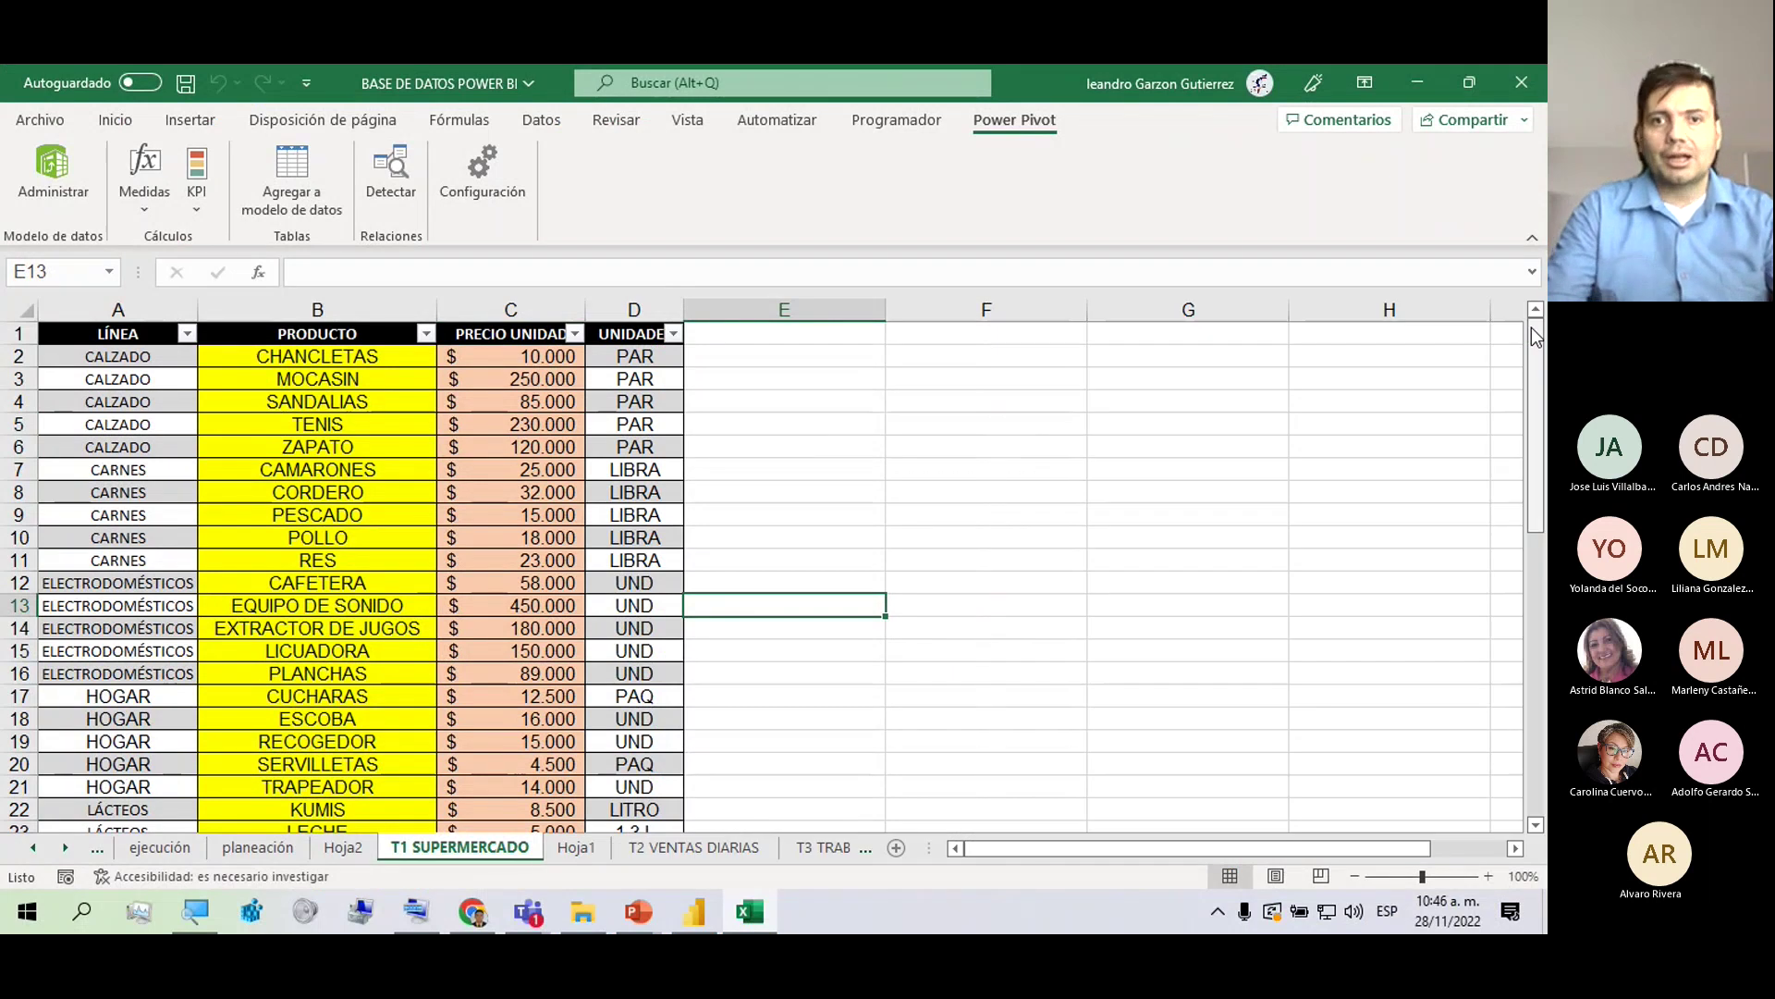
{"action": "left_click", "coordinate": [334, 403]}
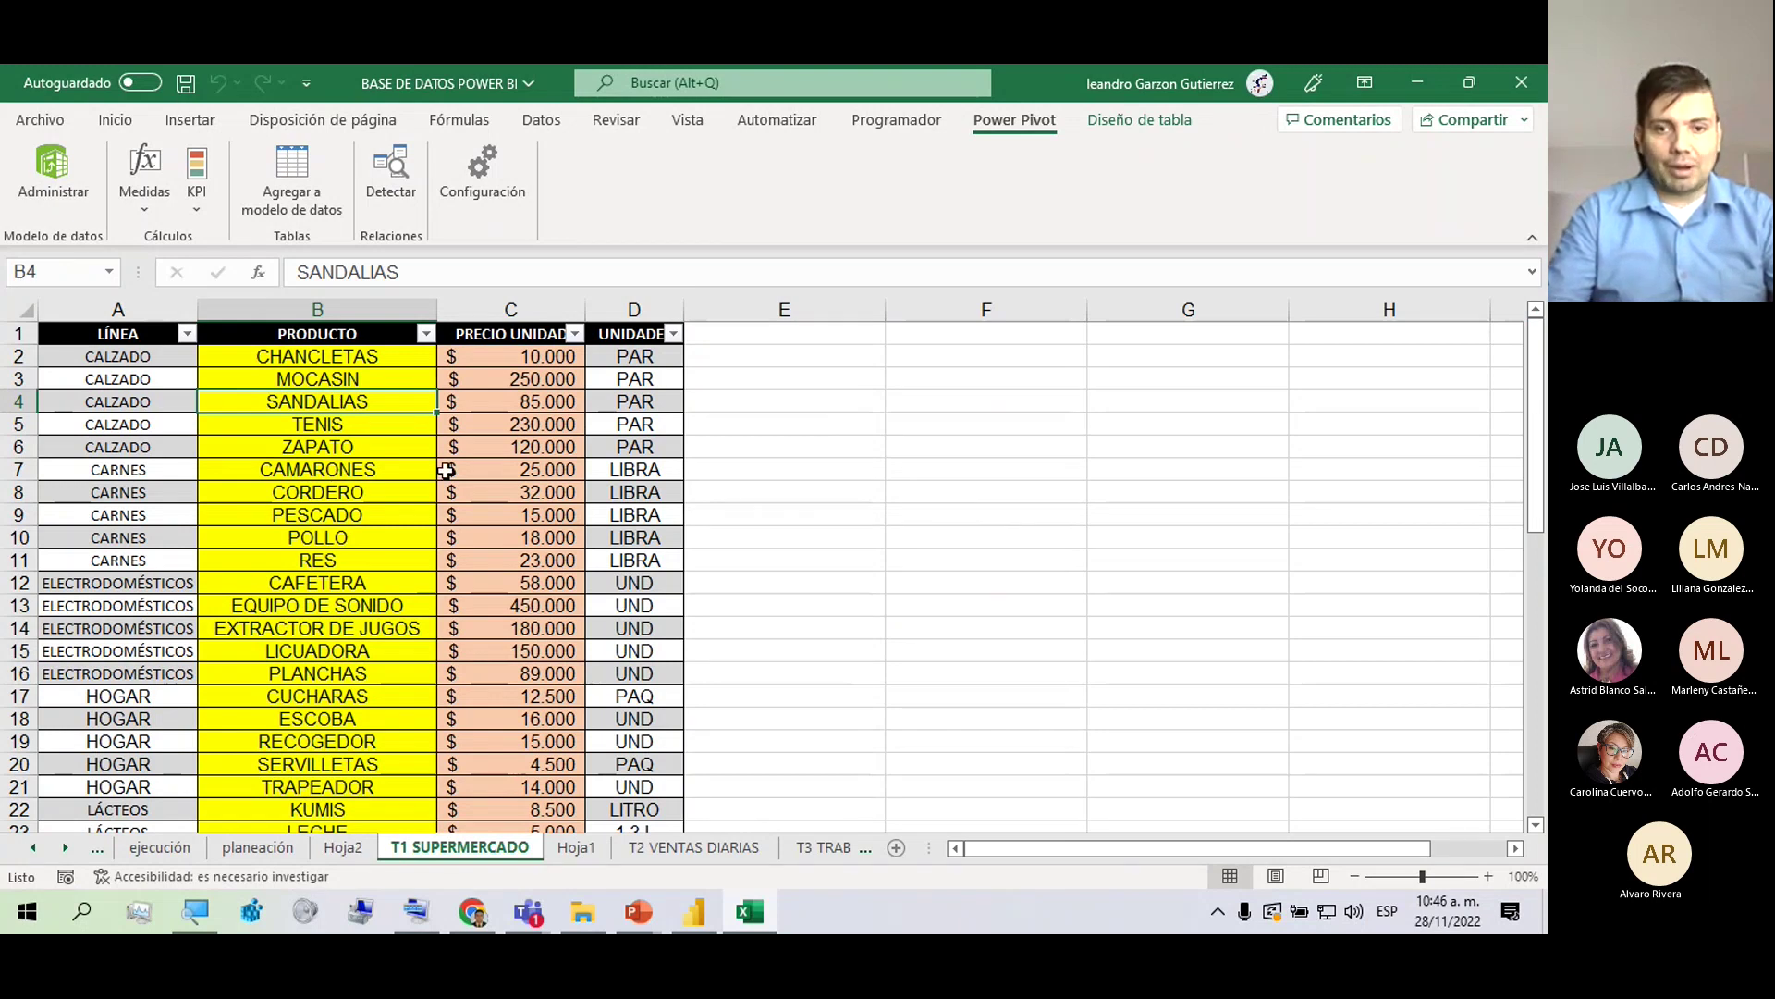
{"action": "left_click_drag", "start_coordinate": [636, 334], "coordinate": [185, 638]}
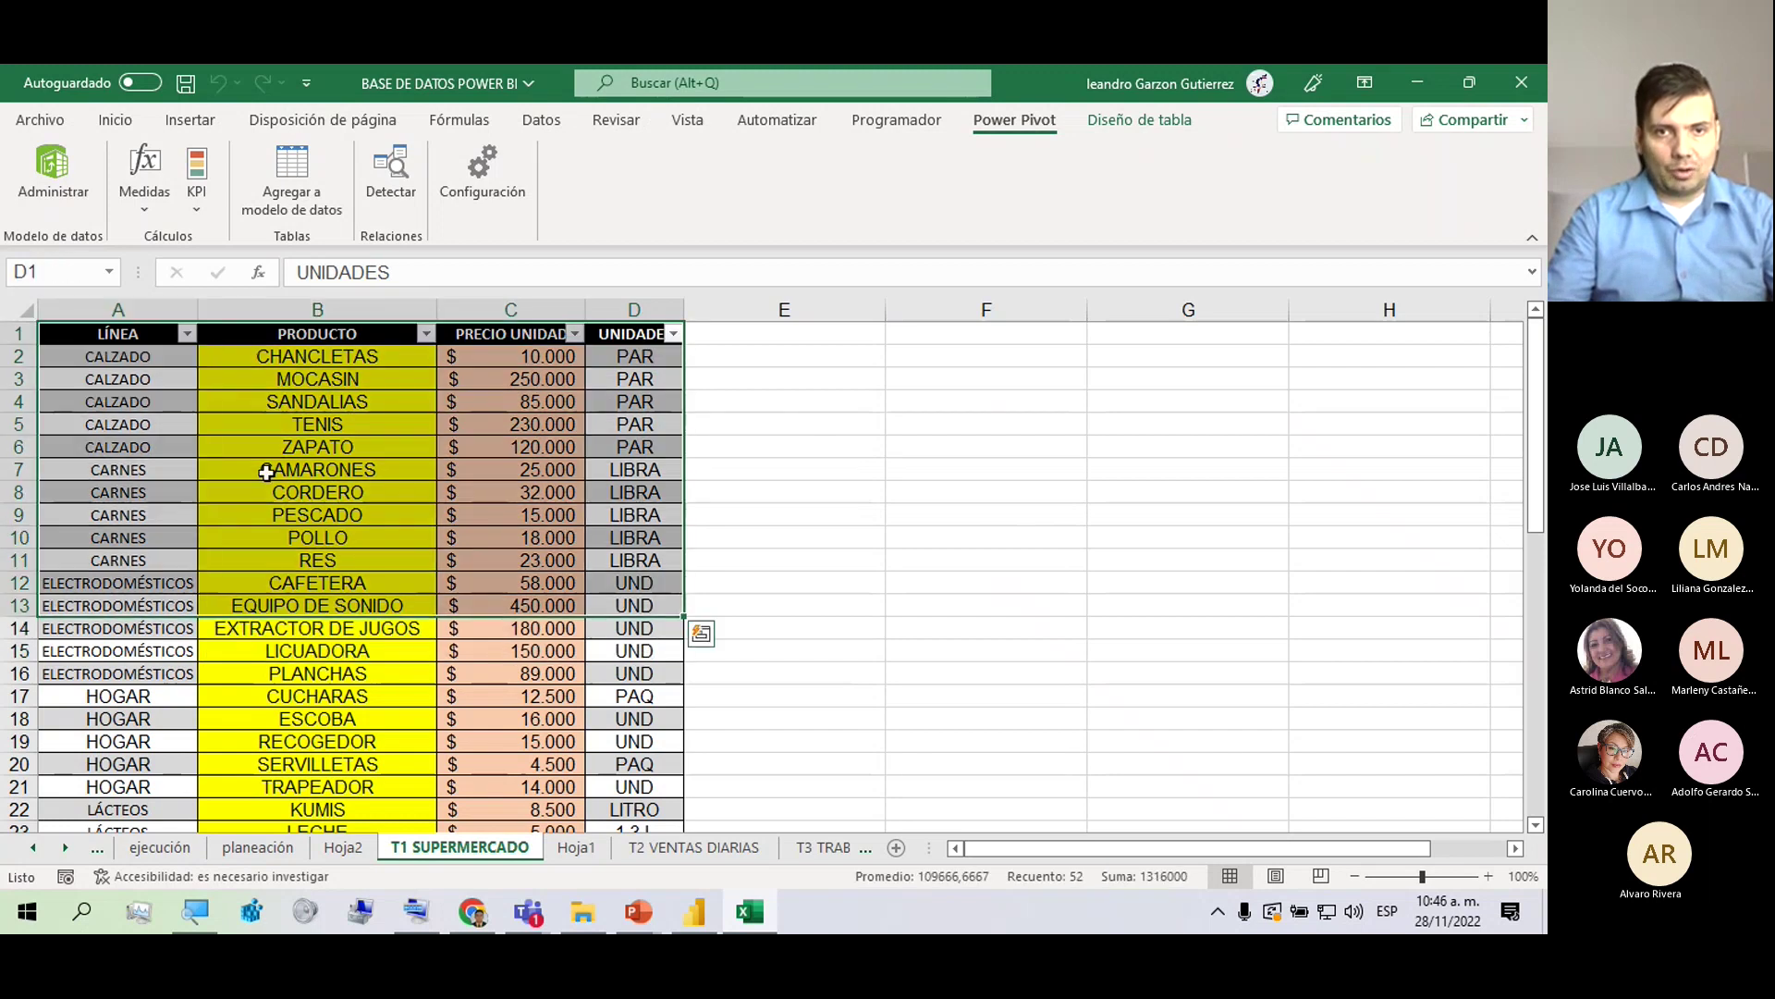
{"action": "left_click", "coordinate": [268, 472]}
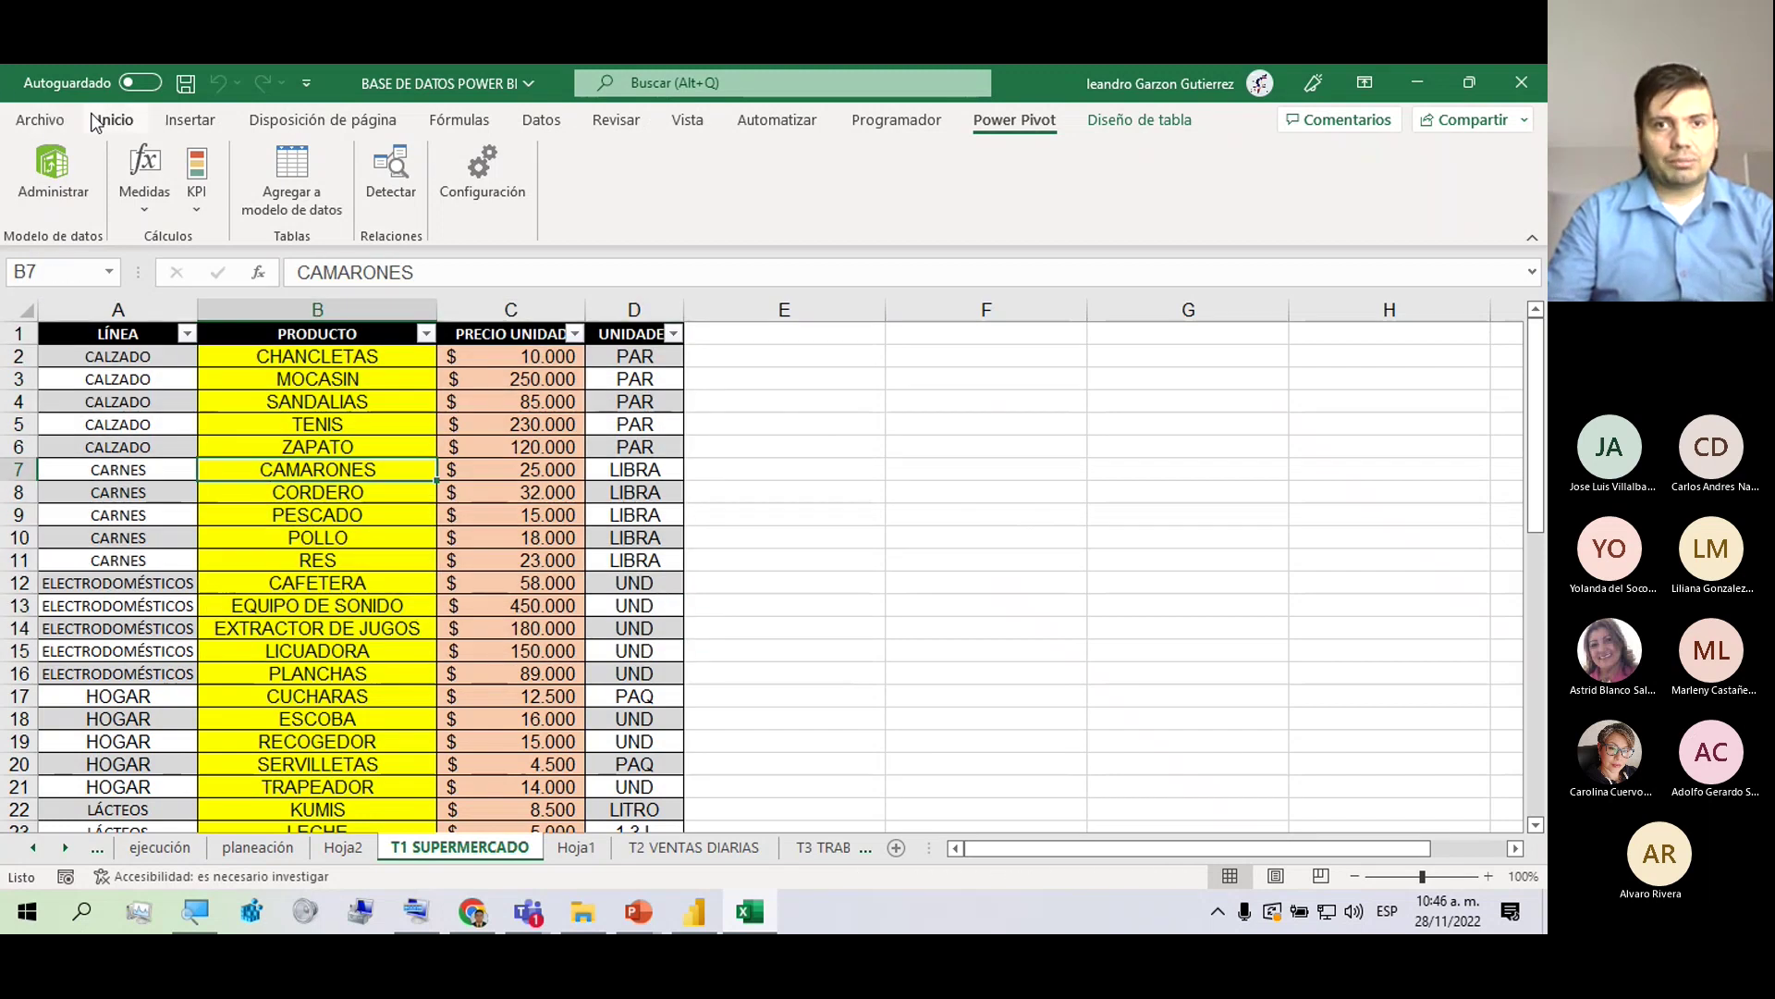
Create a pivot table from the Power Pivot data model in a new worksheet.
{"action": "left_click", "coordinate": [27, 170]}
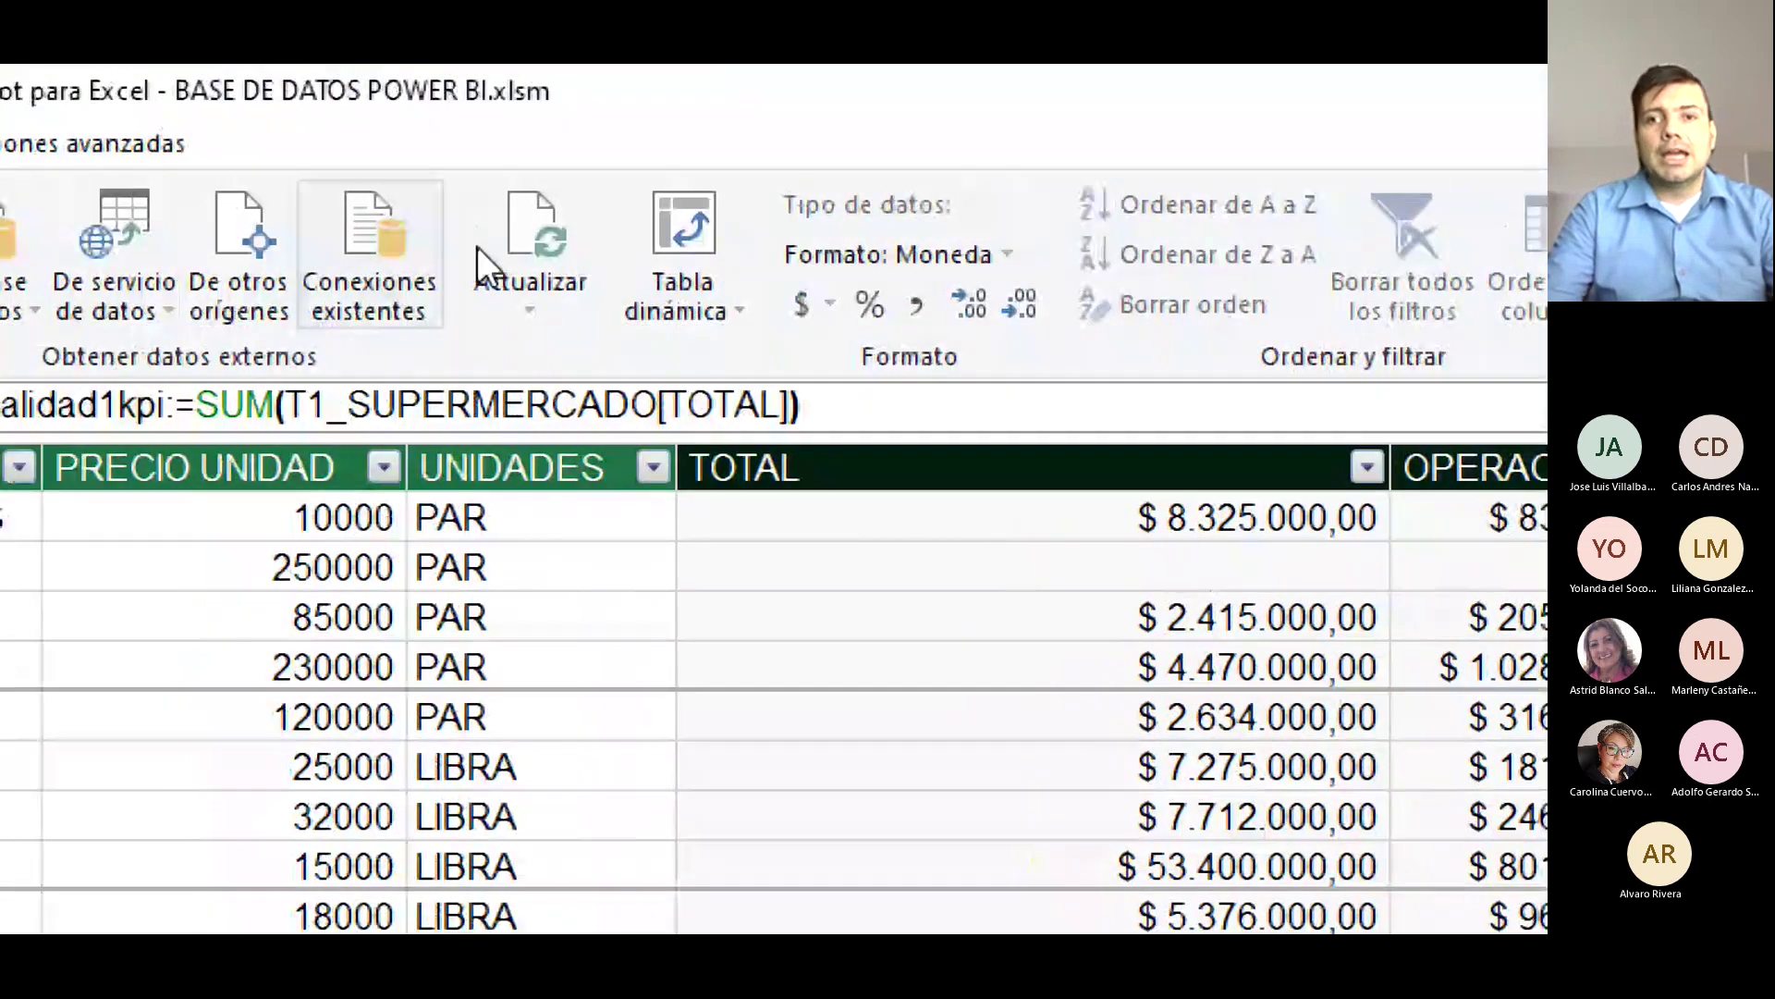
{"action": "left_click", "coordinate": [690, 238]}
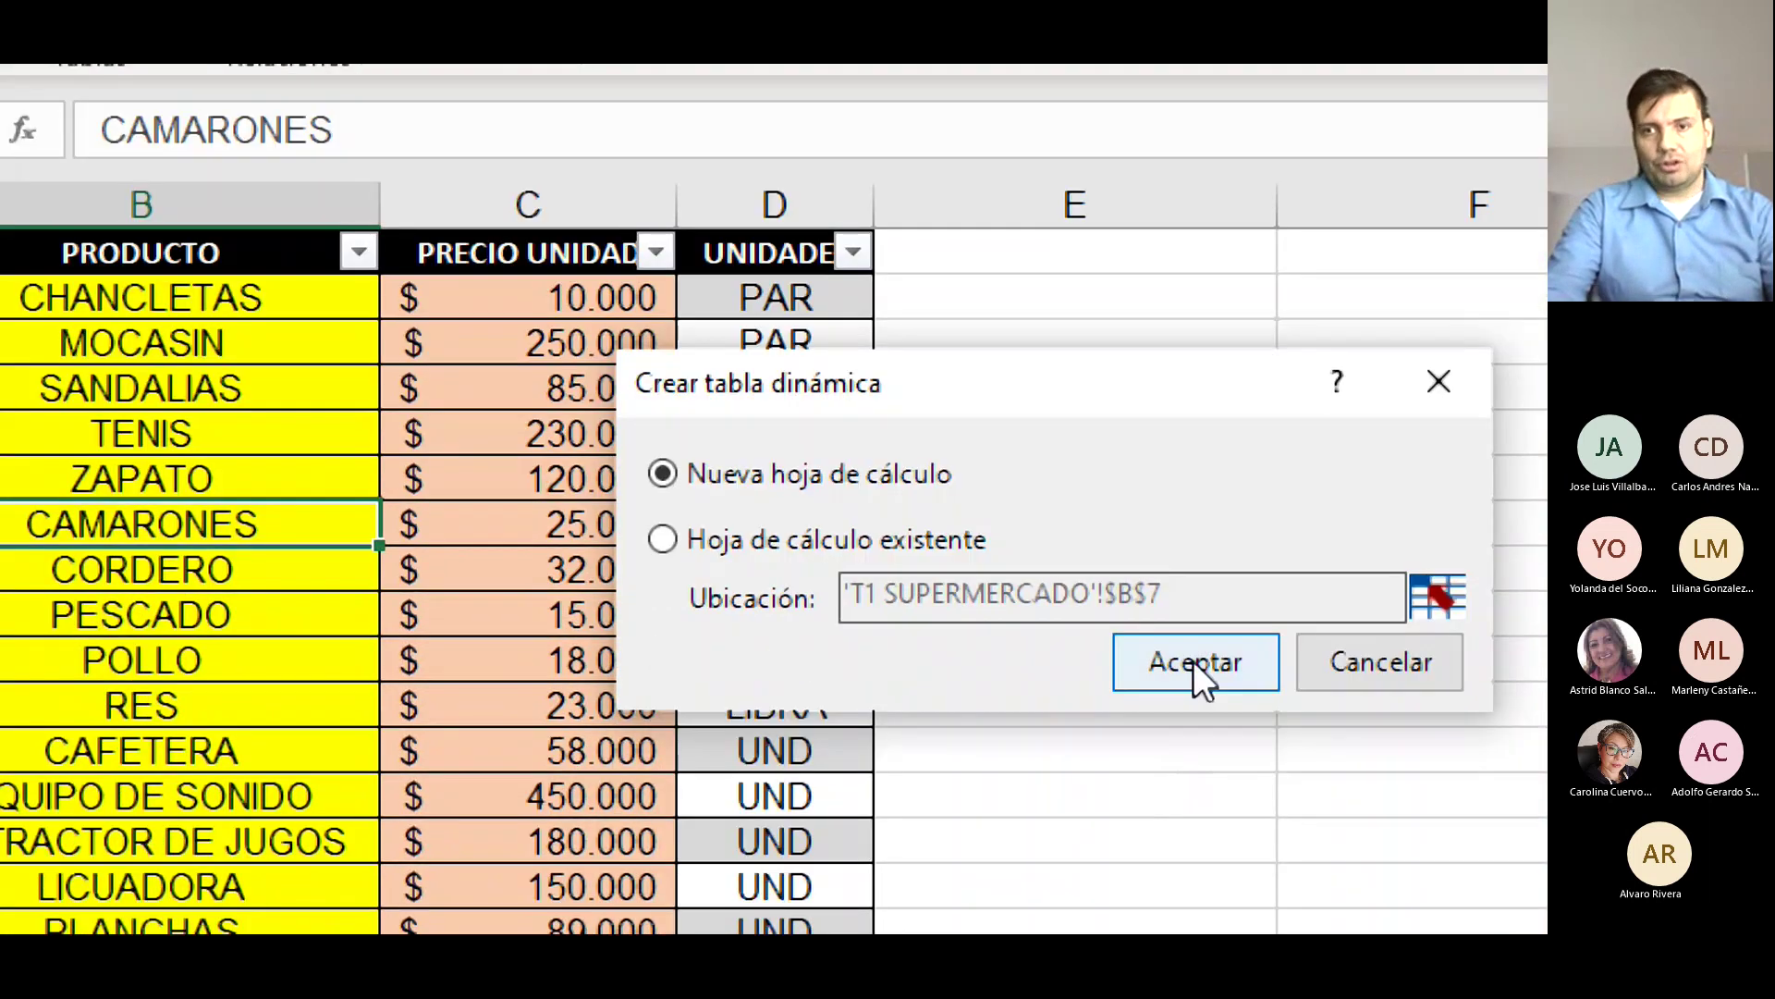
{"action": "left_click", "coordinate": [1193, 661]}
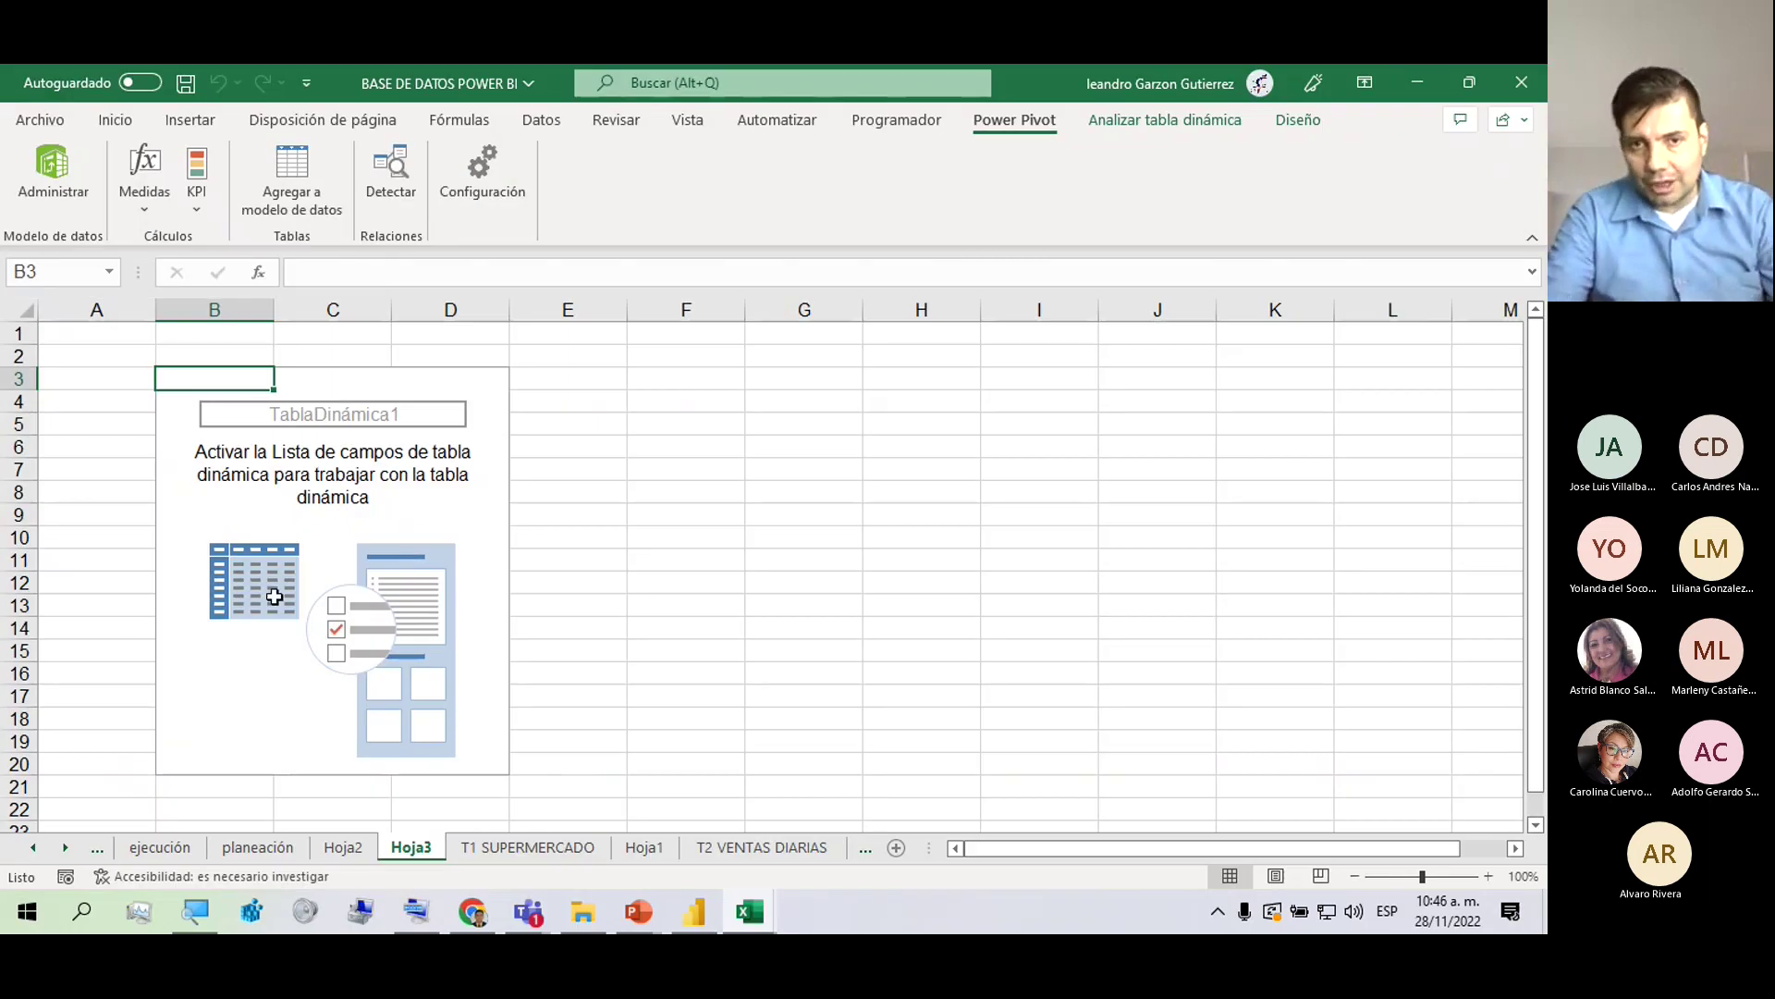
{"action": "left_click", "coordinate": [462, 784]}
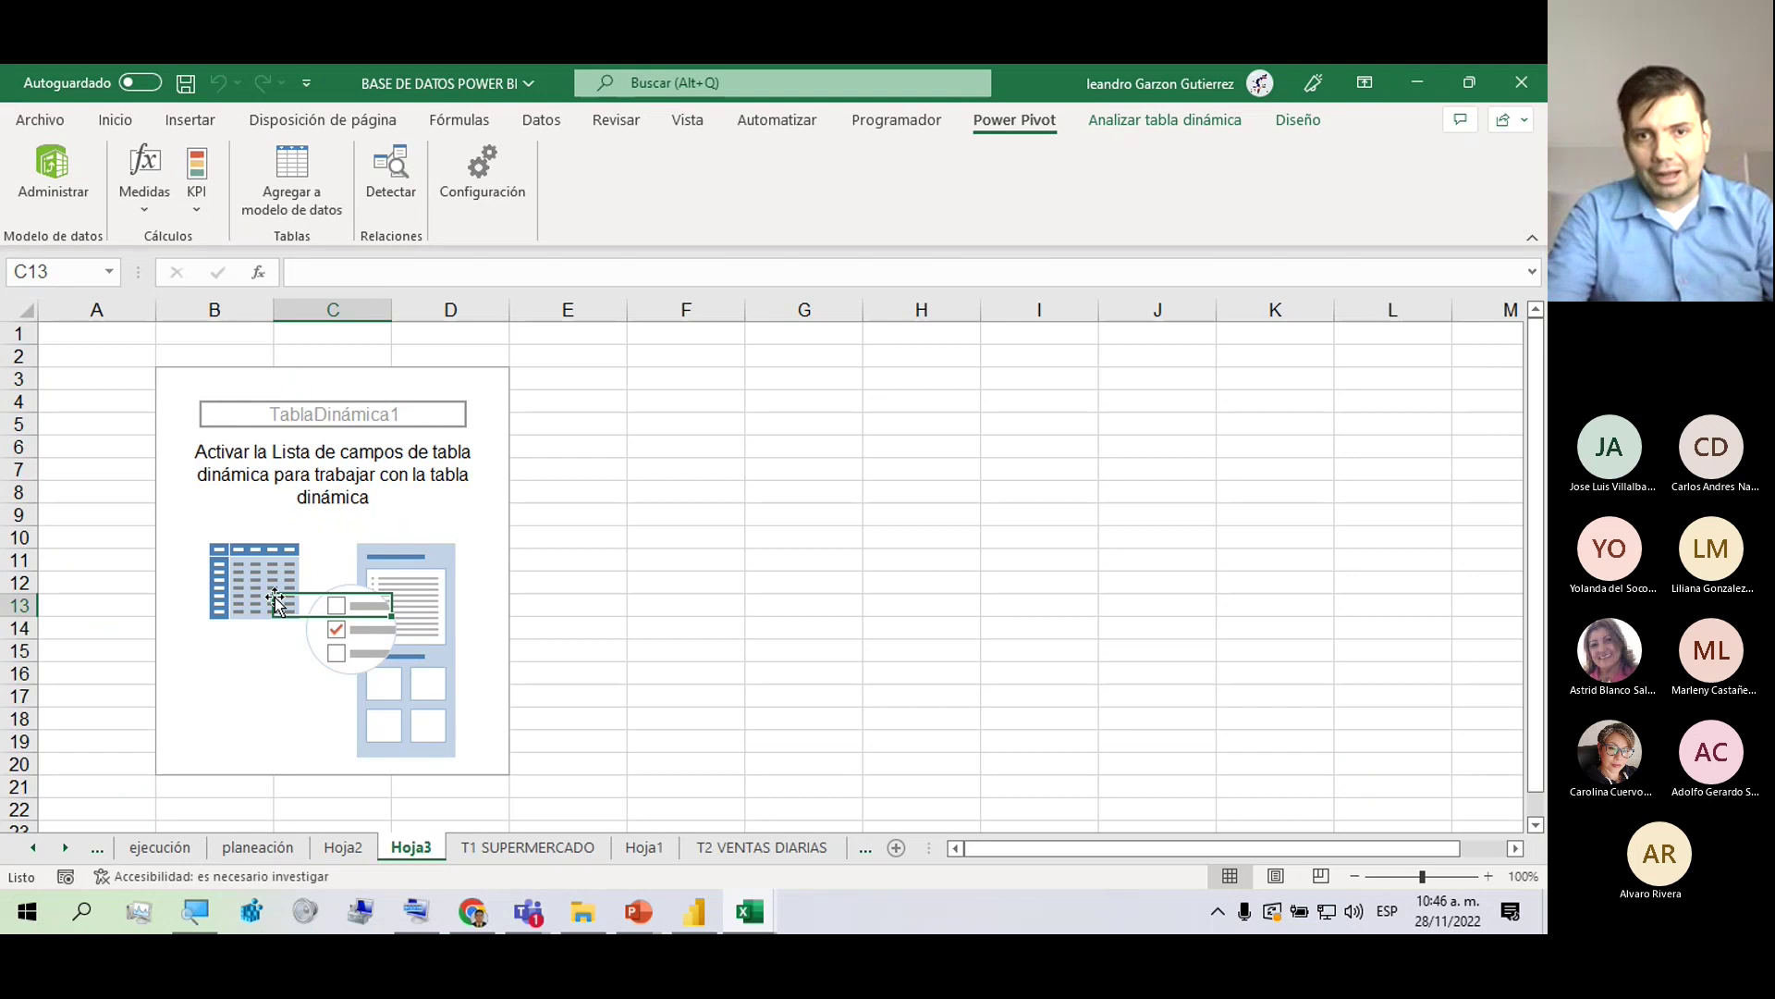
{"action": "left_click", "coordinate": [280, 510]}
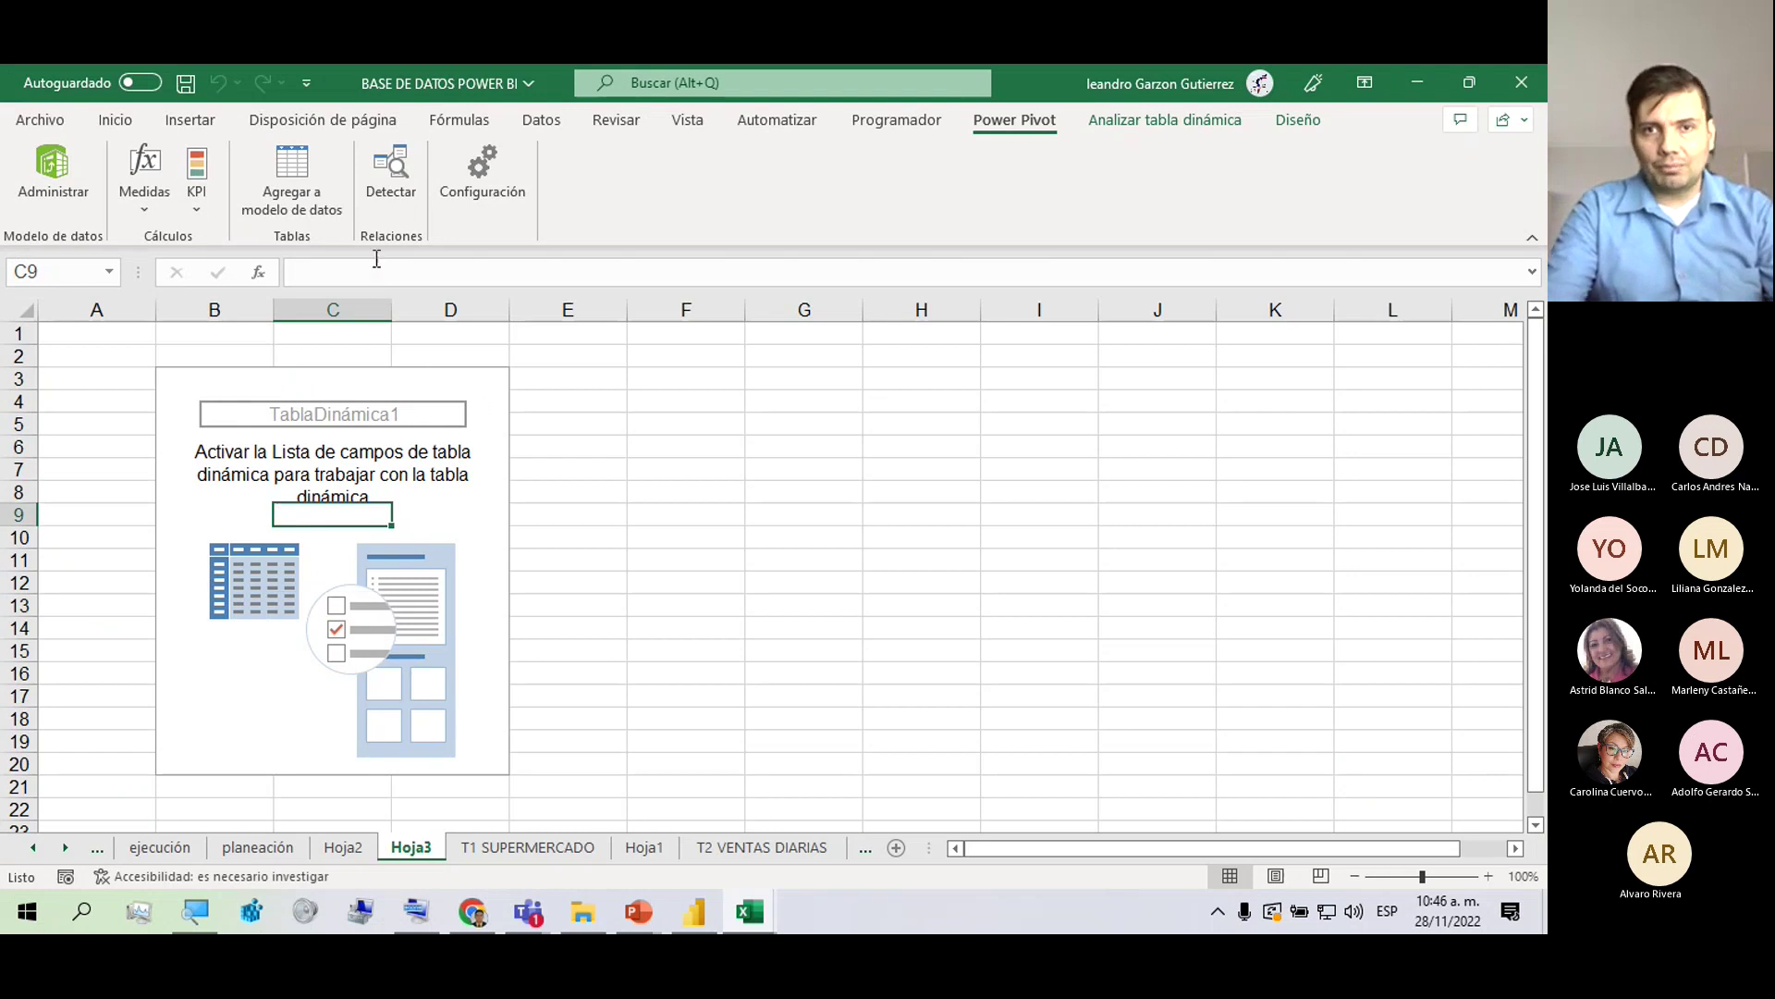
{"action": "key", "text": "Up"}
{"action": "key", "text": "Up"}
{"action": "key", "text": "Up"}
{"action": "key", "text": "Up"}
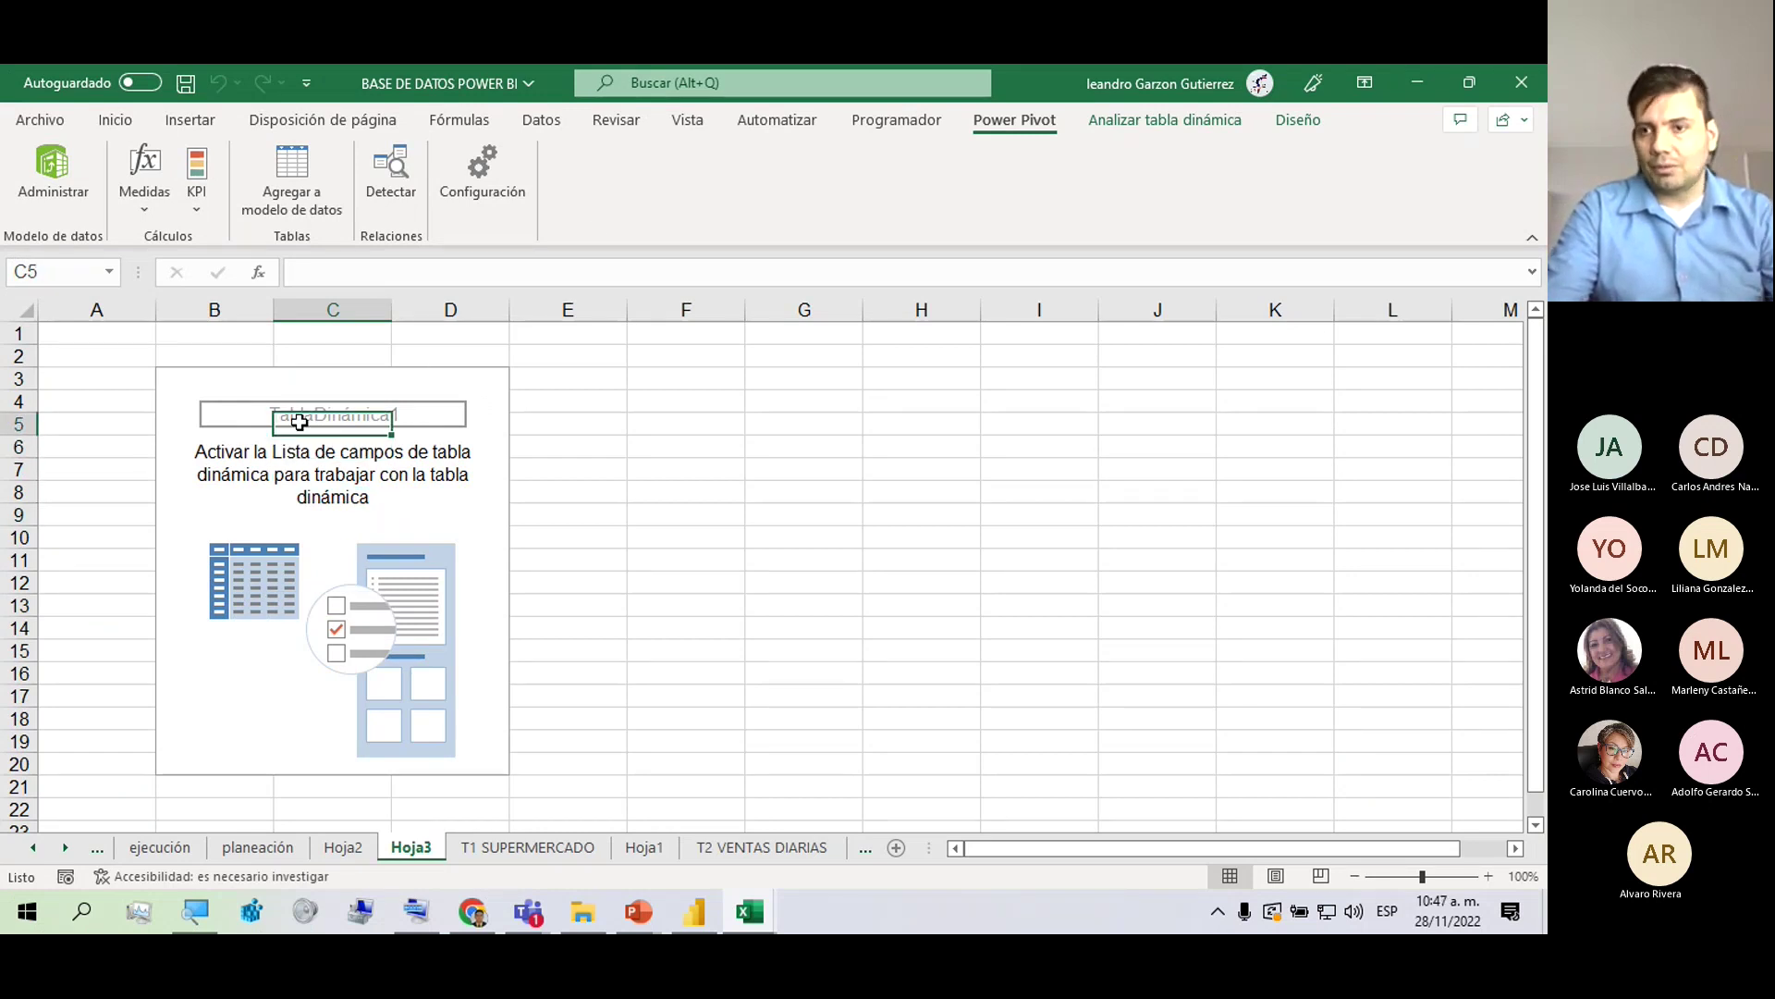
{"action": "key", "text": "Up"}
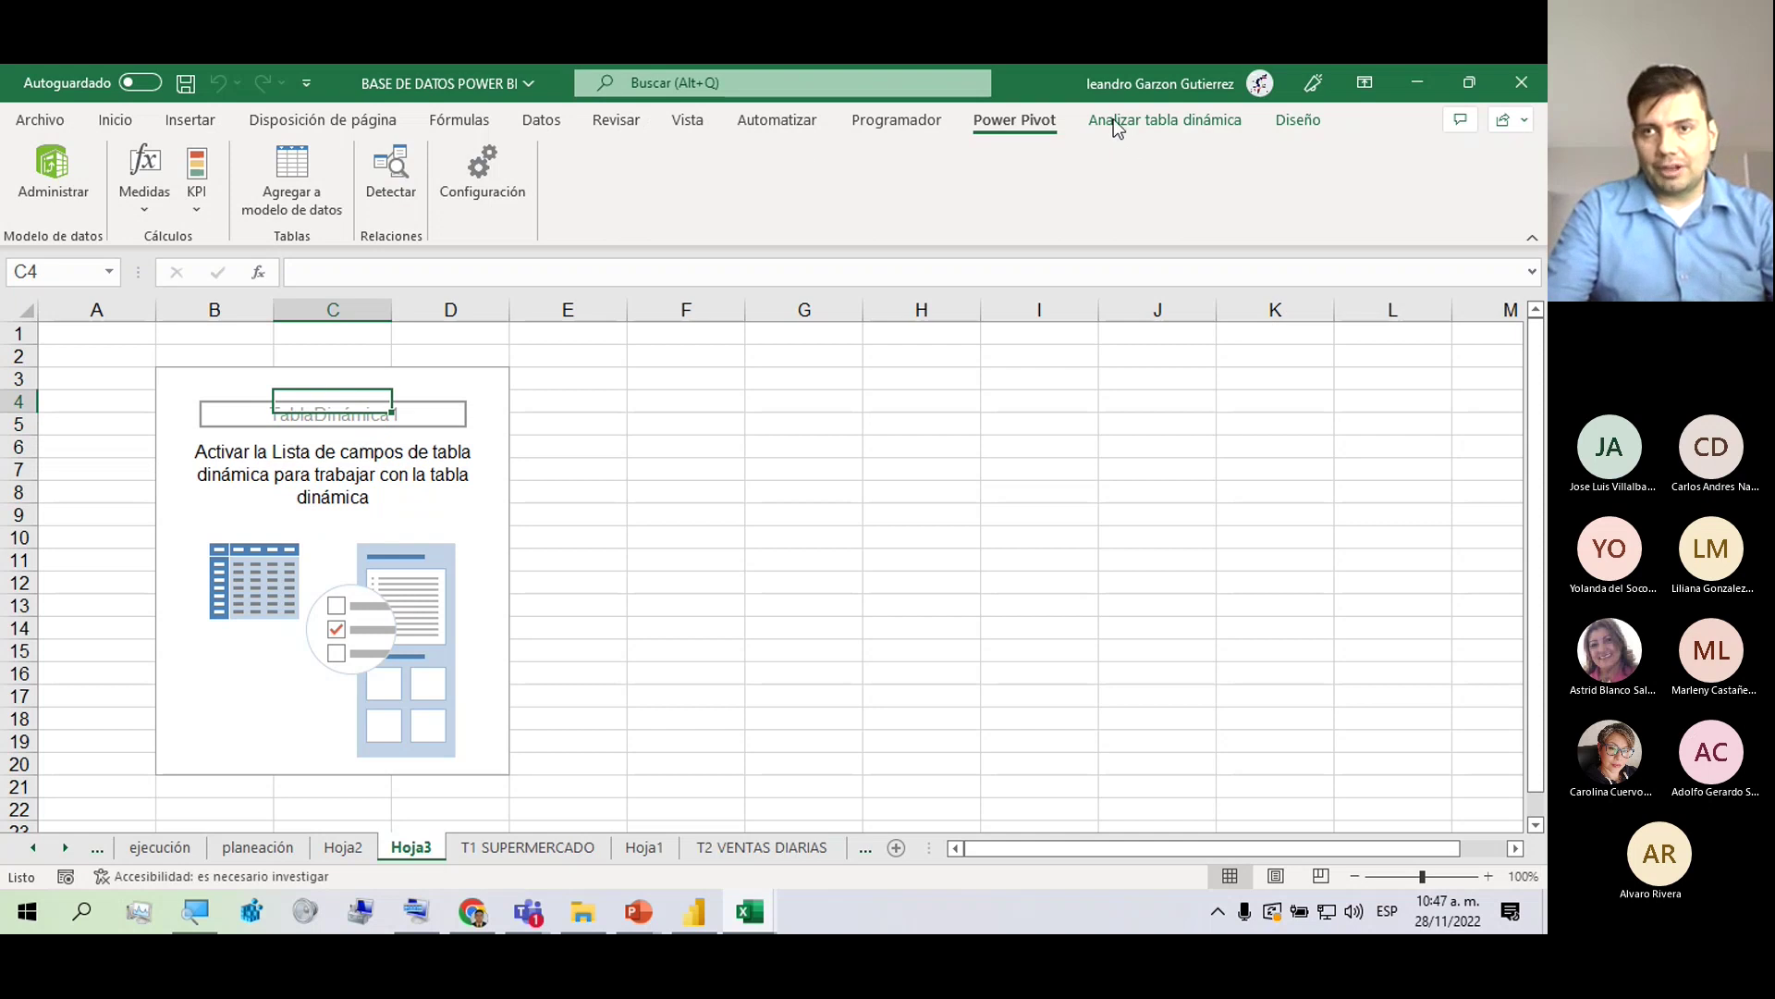
{"action": "left_click", "coordinate": [412, 558]}
{"action": "left_click", "coordinate": [594, 606]}
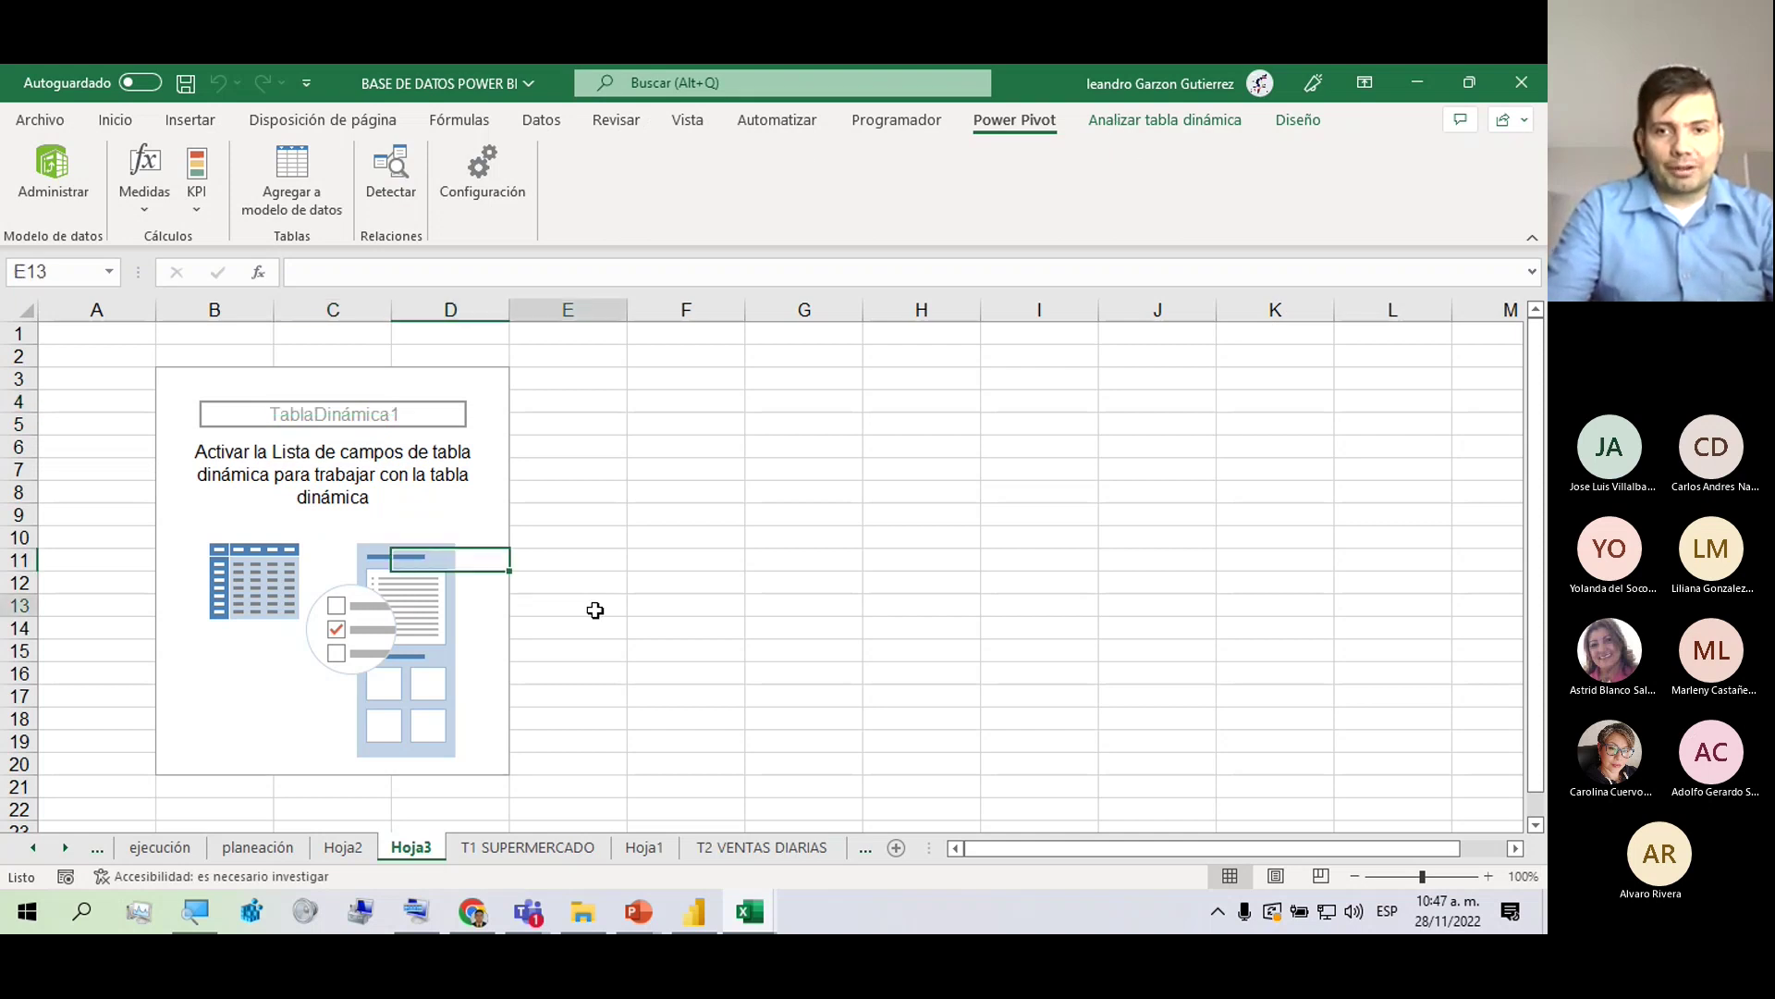
{"action": "left_click", "coordinate": [426, 668]}
{"action": "left_click", "coordinate": [342, 490]}
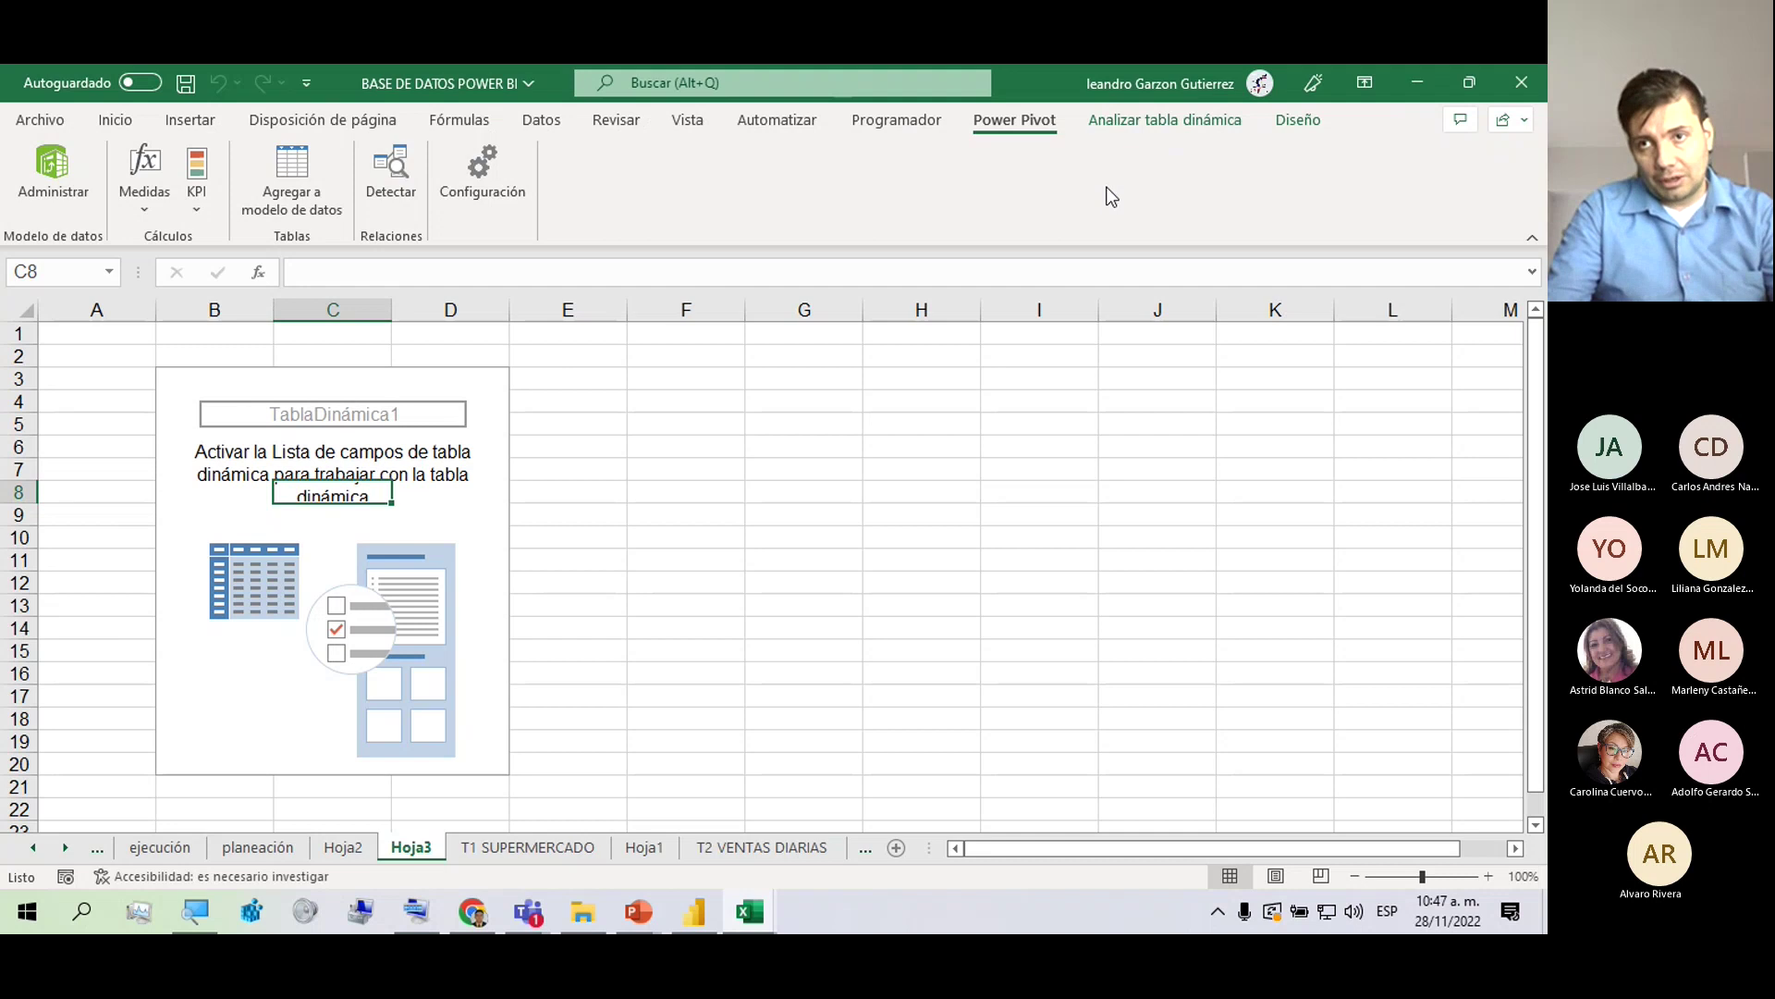
Display the pivot table's field list and expand the totalidad1kpi indicator under T1_SUPERMERCADO.
{"action": "left_click", "coordinate": [1212, 122]}
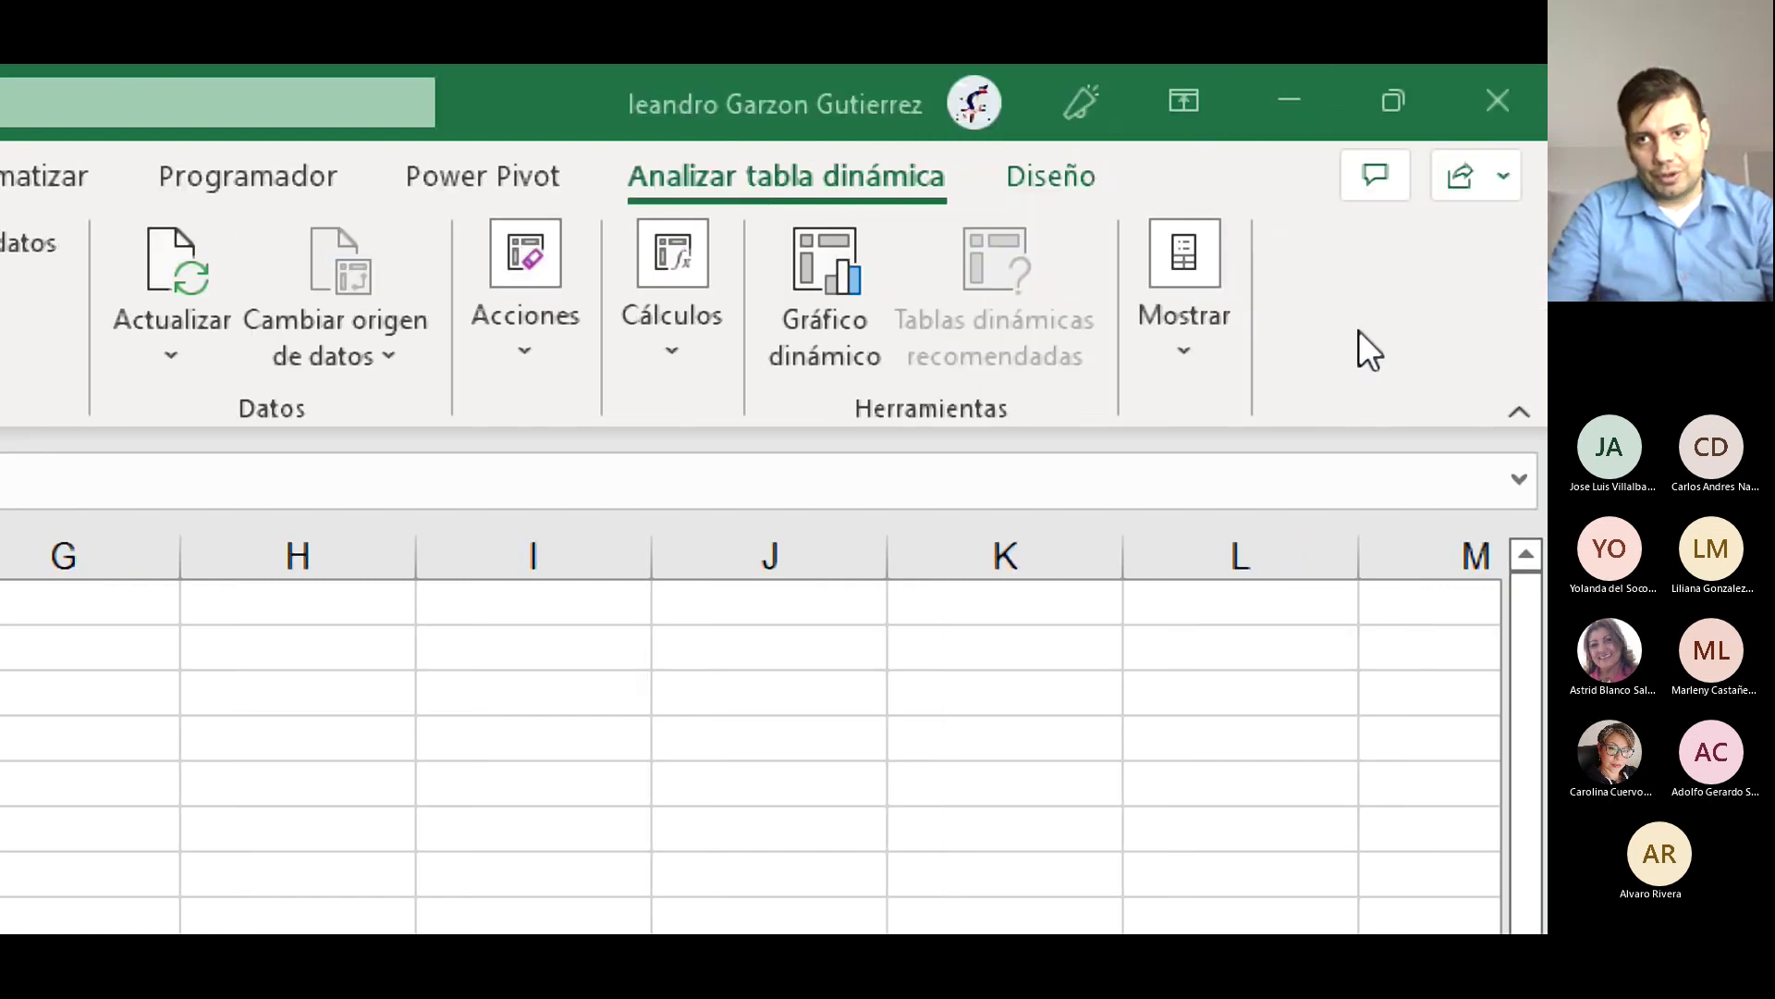
{"action": "left_click", "coordinate": [1191, 327]}
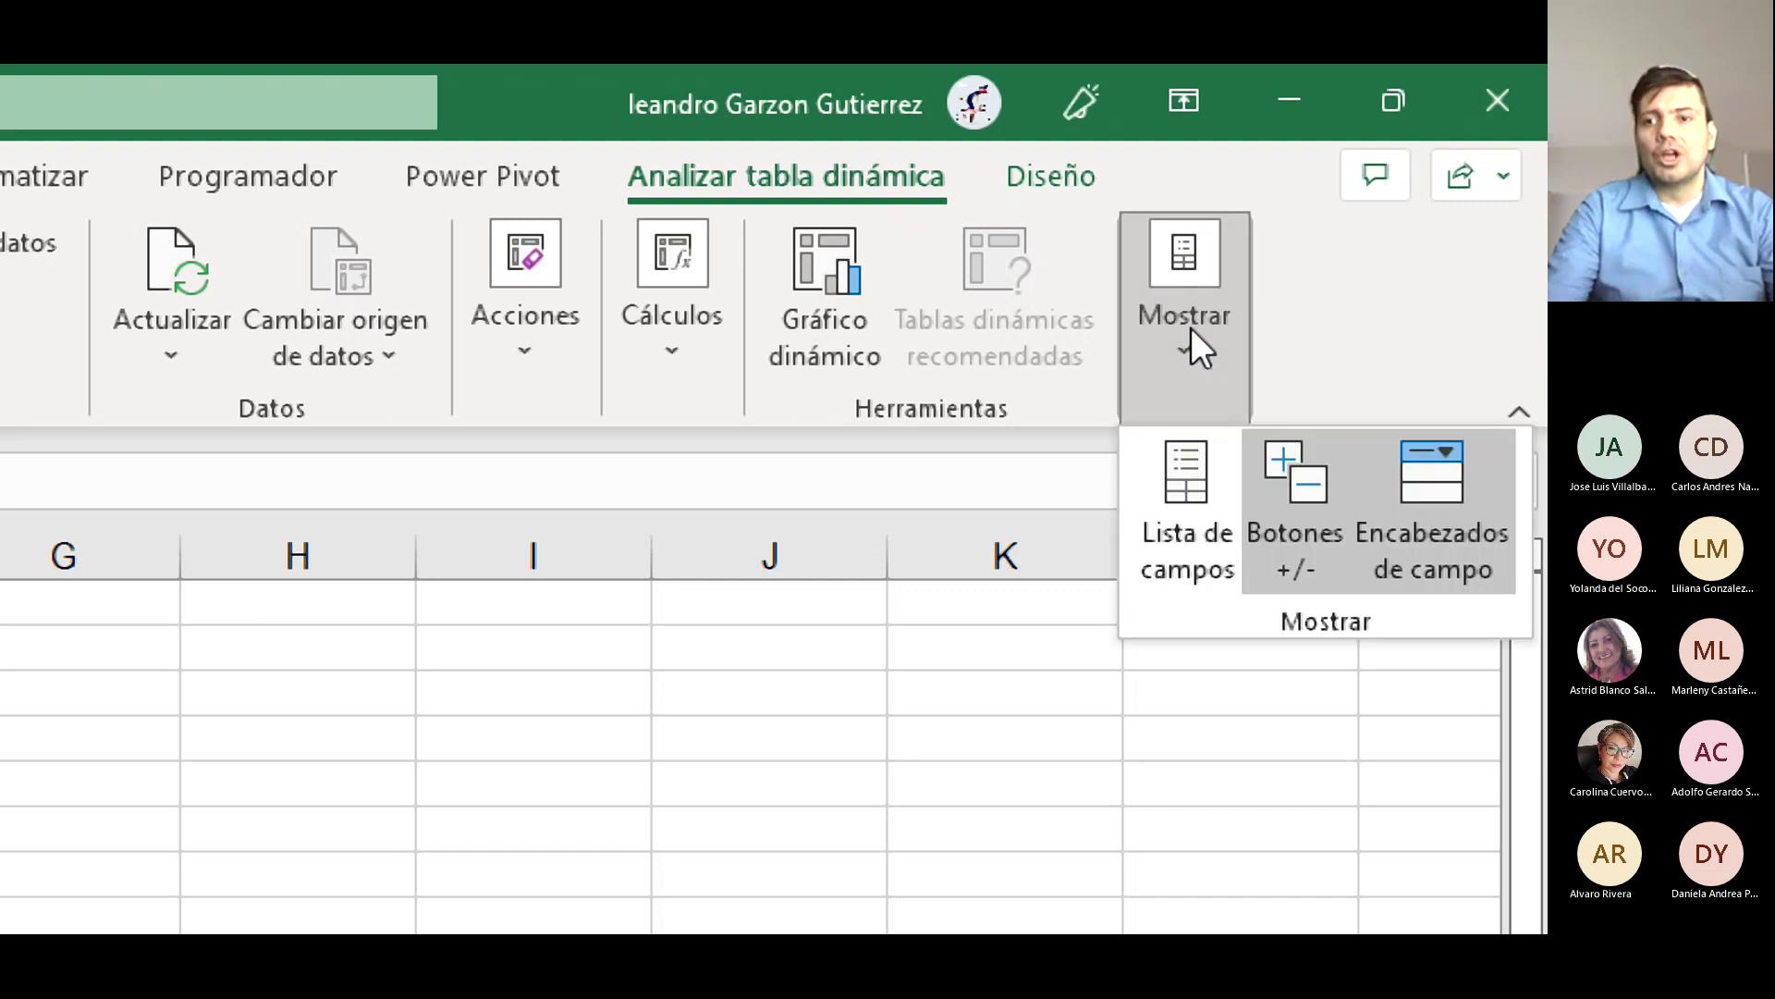
{"action": "left_click", "coordinate": [1156, 514]}
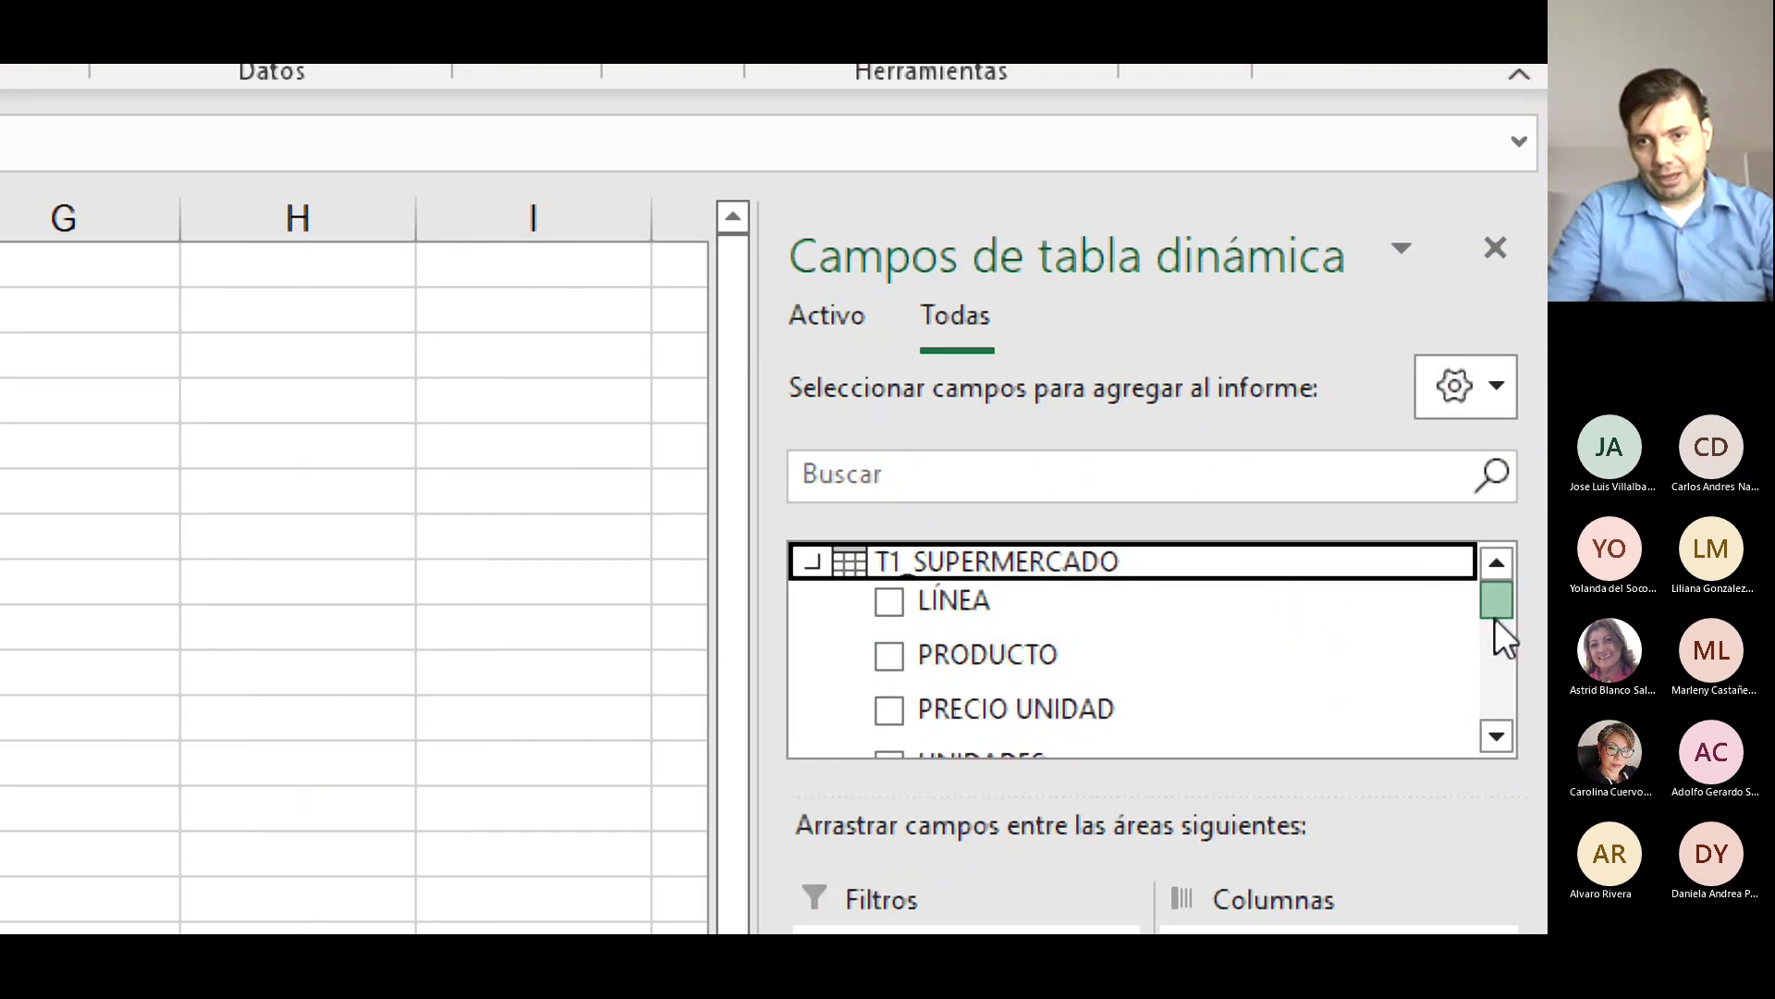
{"action": "left_click_drag", "start_coordinate": [1494, 618], "coordinate": [1490, 662]}
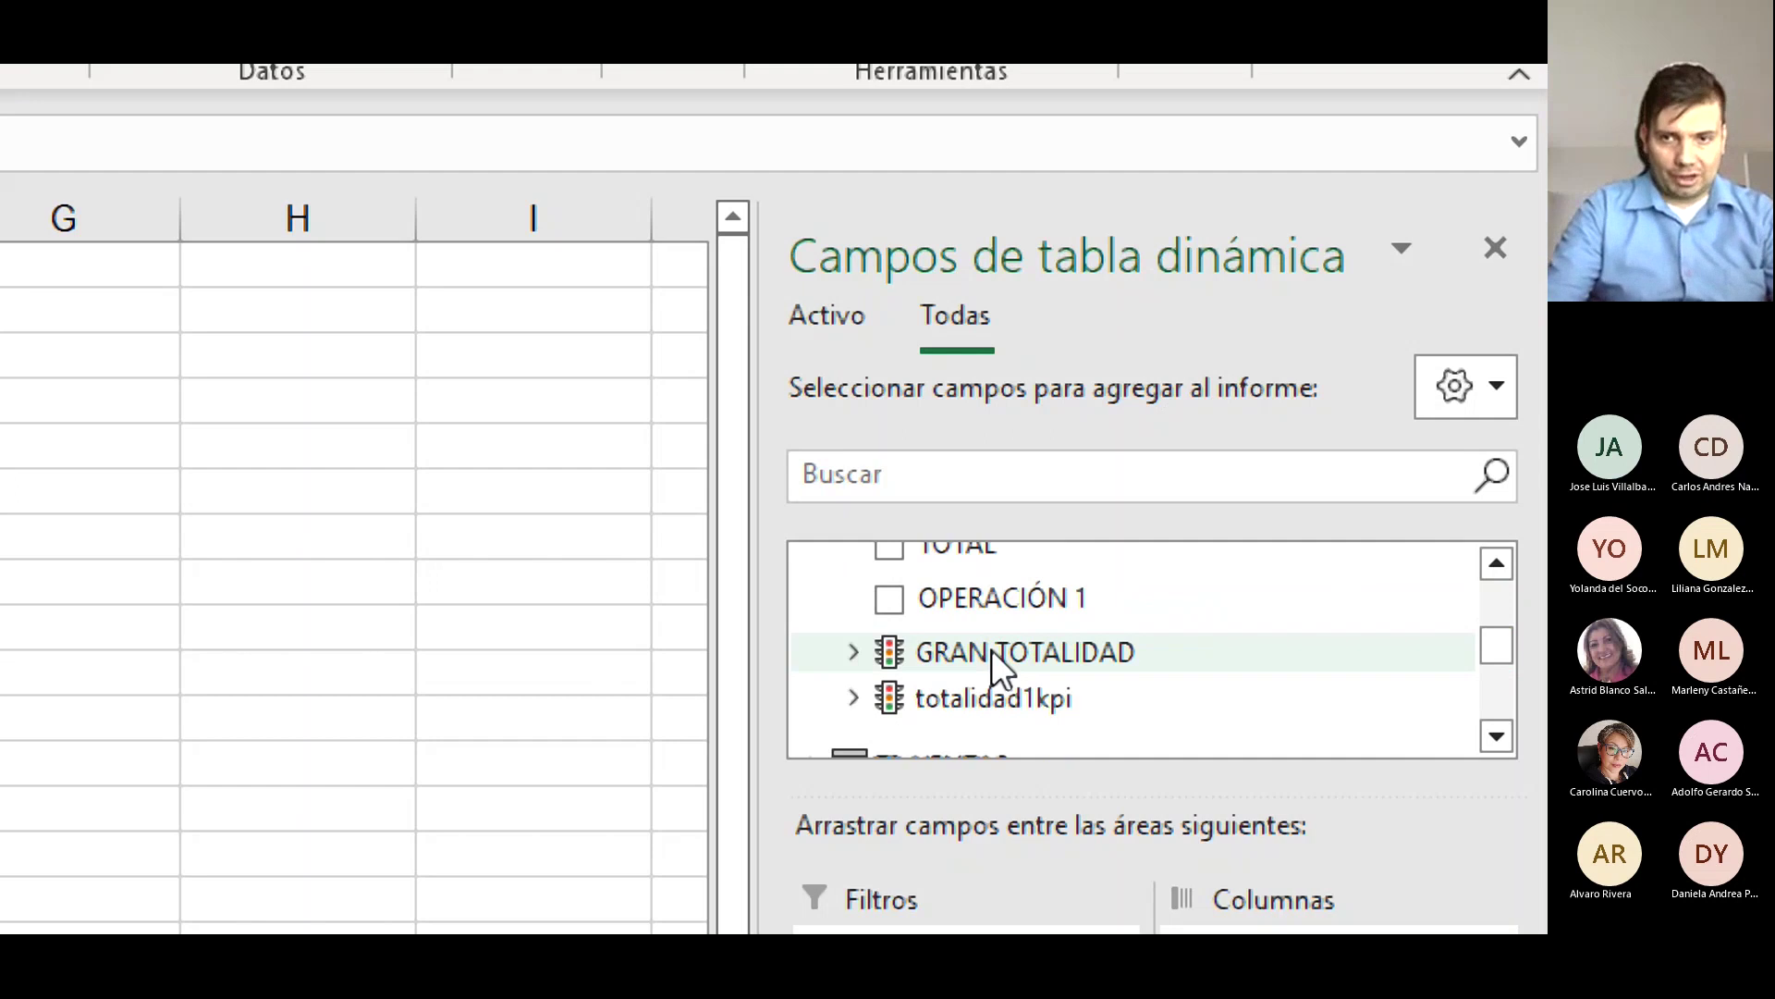
{"action": "left_click", "coordinate": [957, 698]}
{"action": "left_click", "coordinate": [957, 701]}
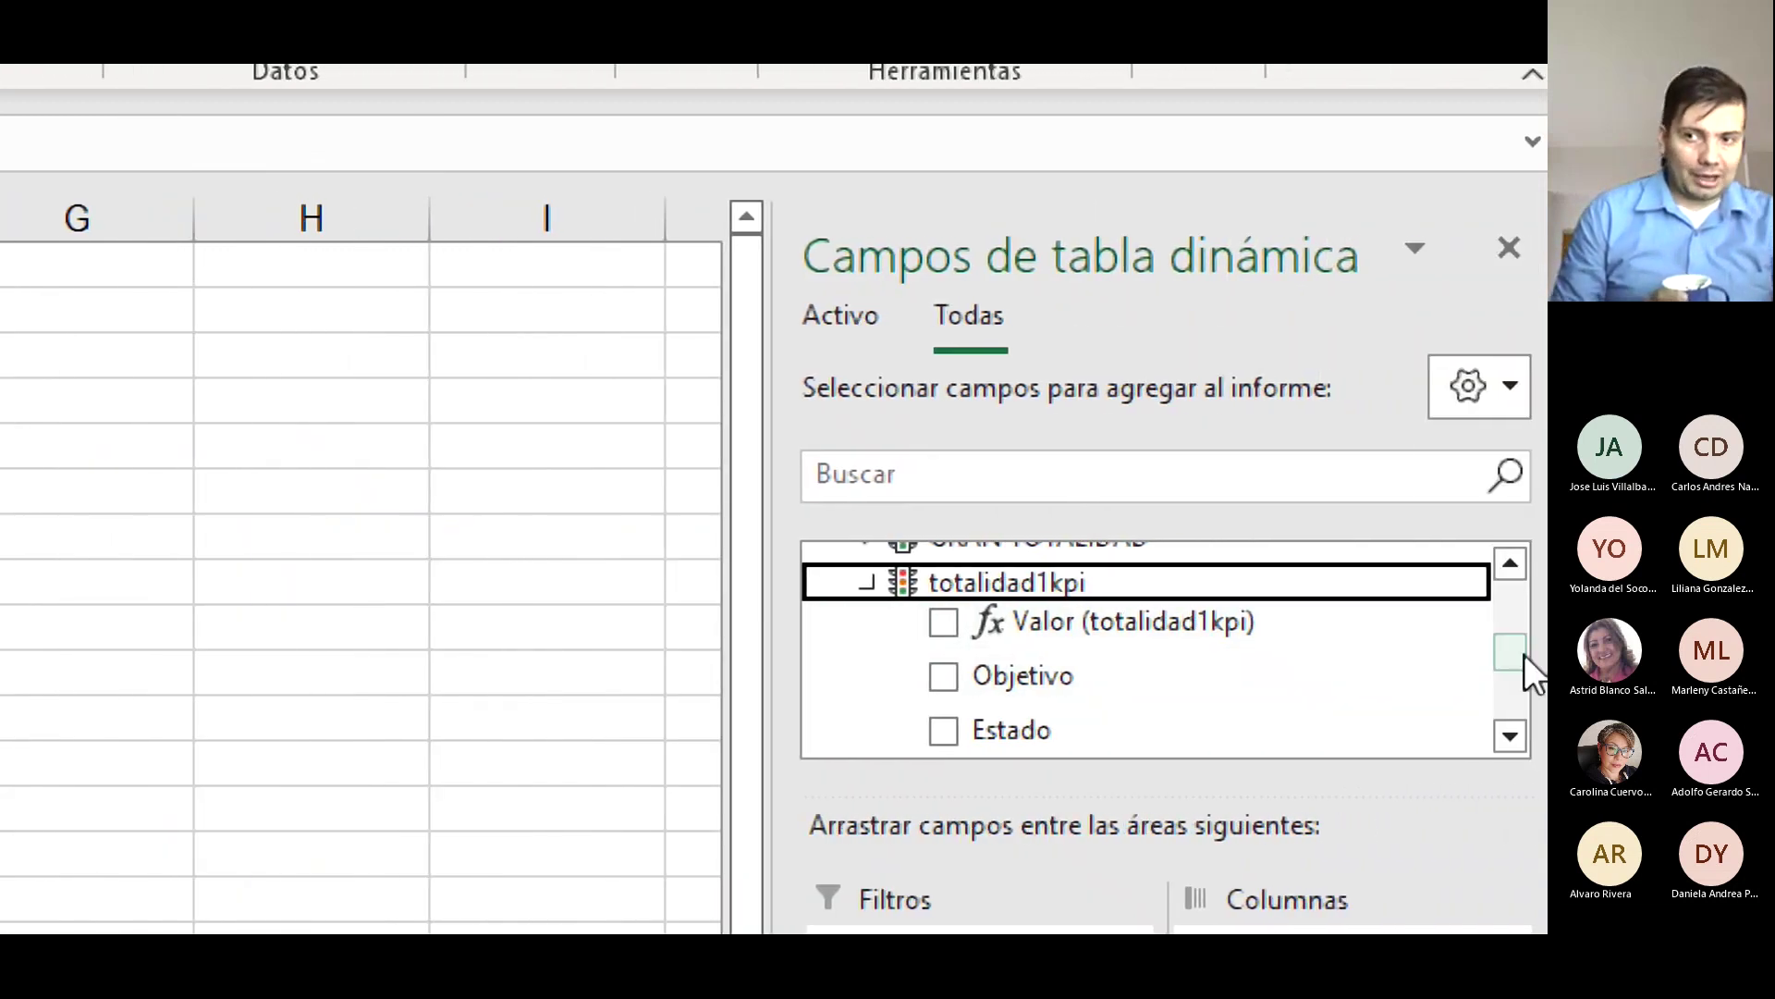
Add the LÍNEA field of T1_SUPERMERCADO to the pivot table's rows.
{"action": "left_click_drag", "start_coordinate": [1524, 653], "coordinate": [1417, 592]}
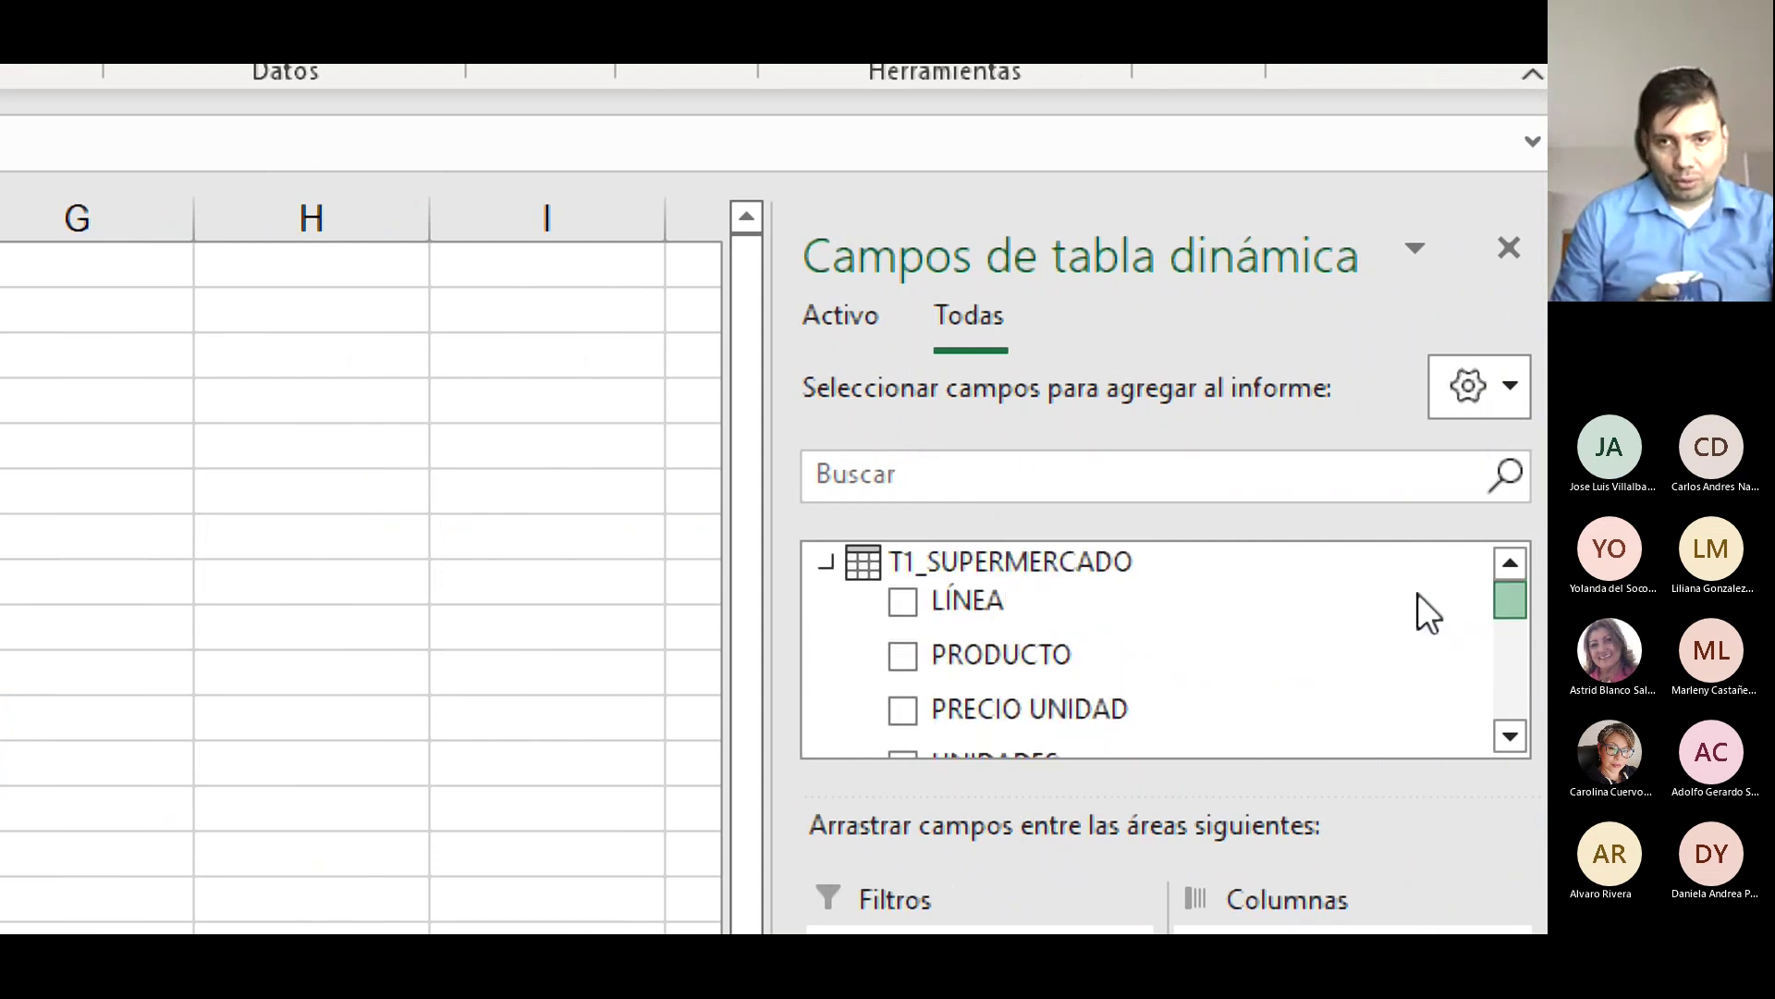
{"action": "left_click_drag", "start_coordinate": [1422, 602], "coordinate": [1424, 608]}
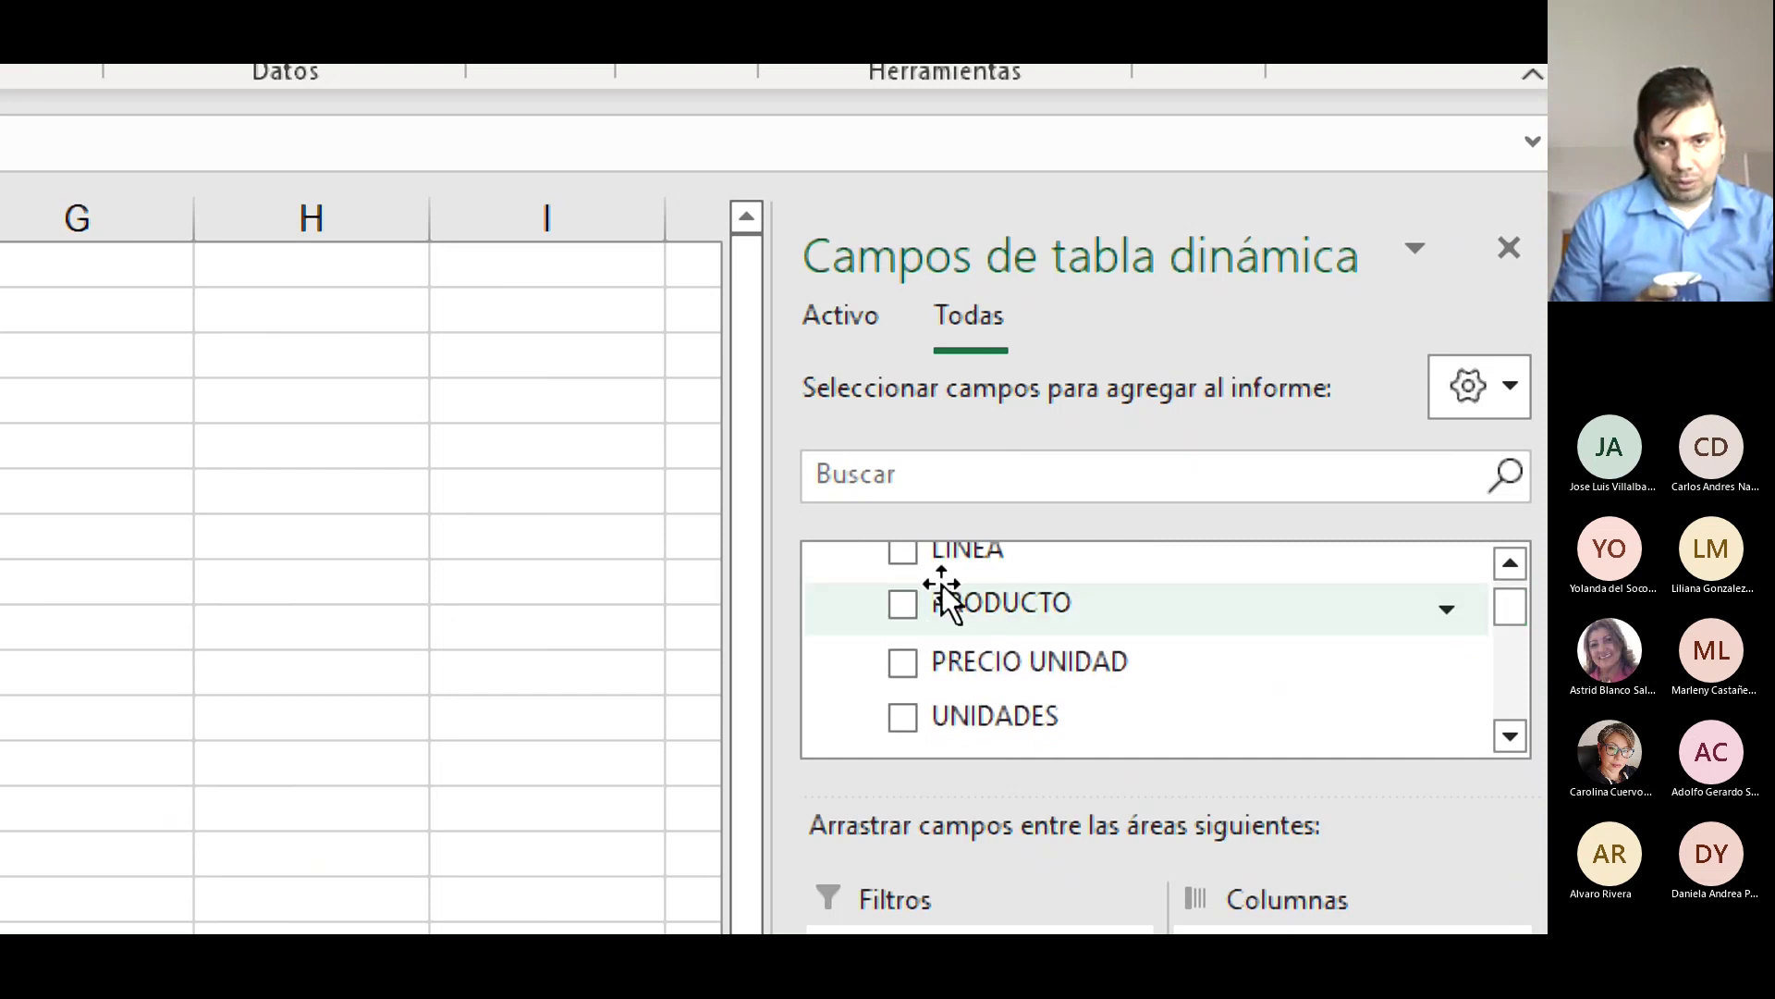
{"action": "left_click_drag", "start_coordinate": [943, 592], "coordinate": [859, 862]}
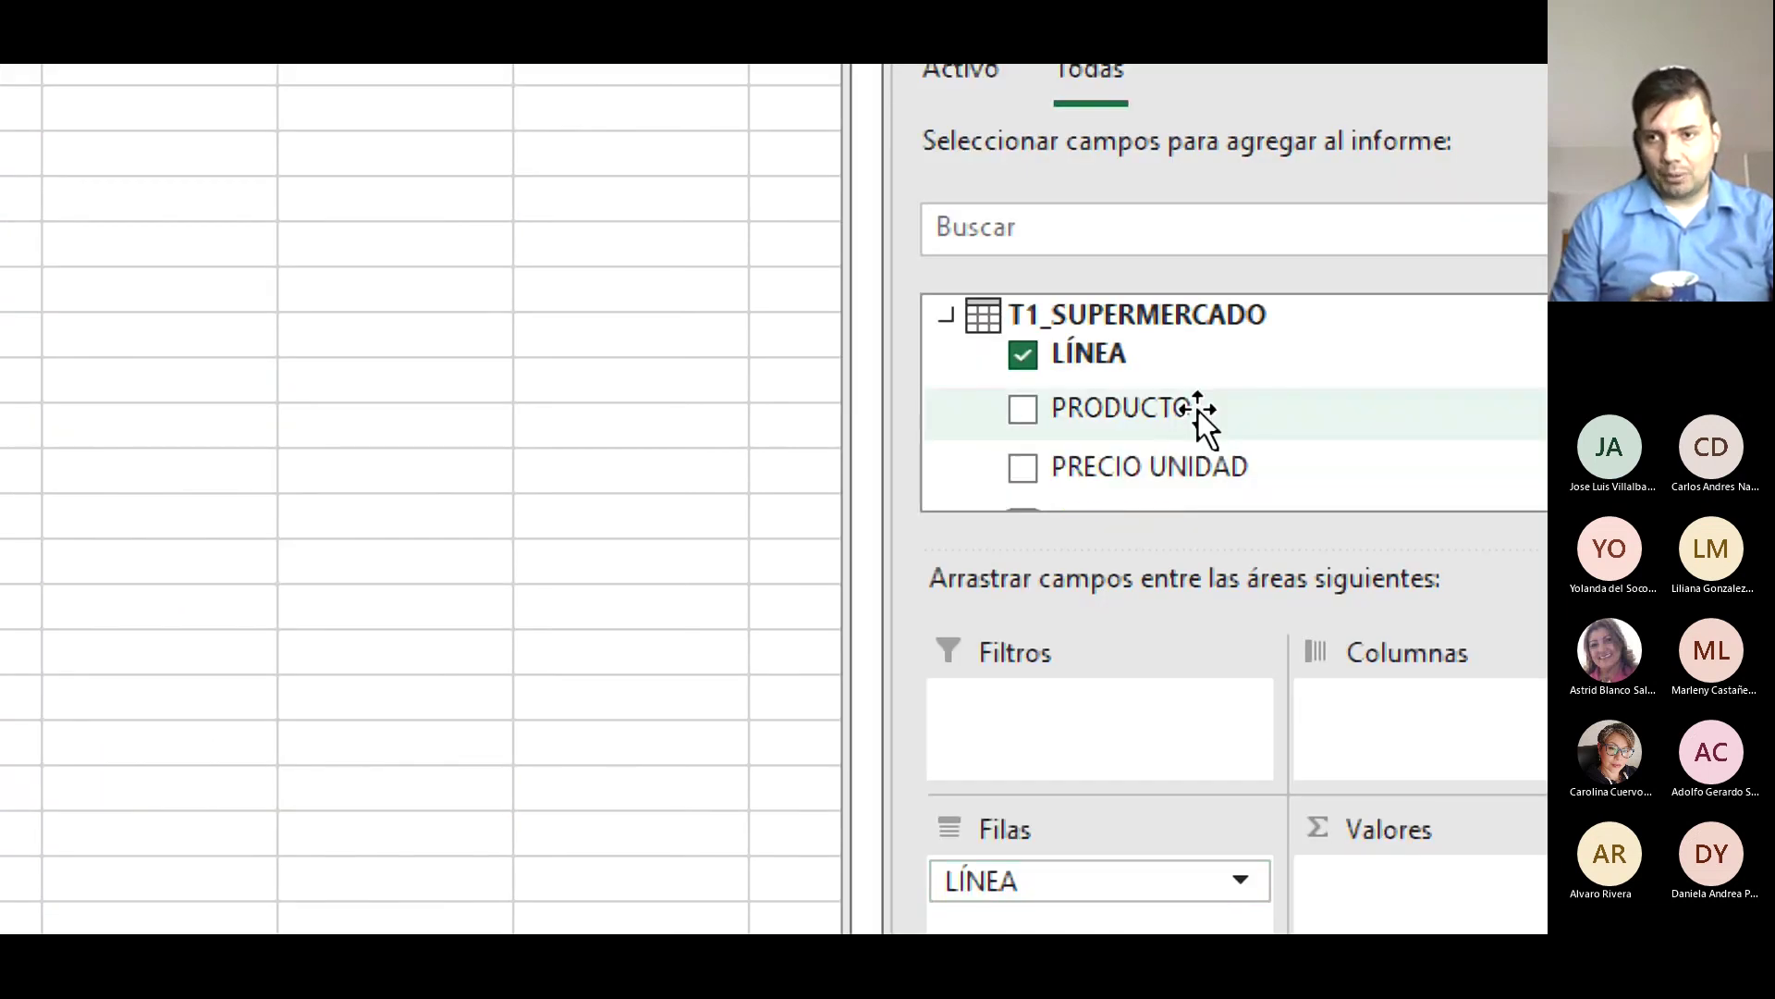
Add the TOTAL field of T1_SUPERMERCADO to the pivot table's values.
{"action": "left_click_drag", "start_coordinate": [1196, 408], "coordinate": [1141, 409]}
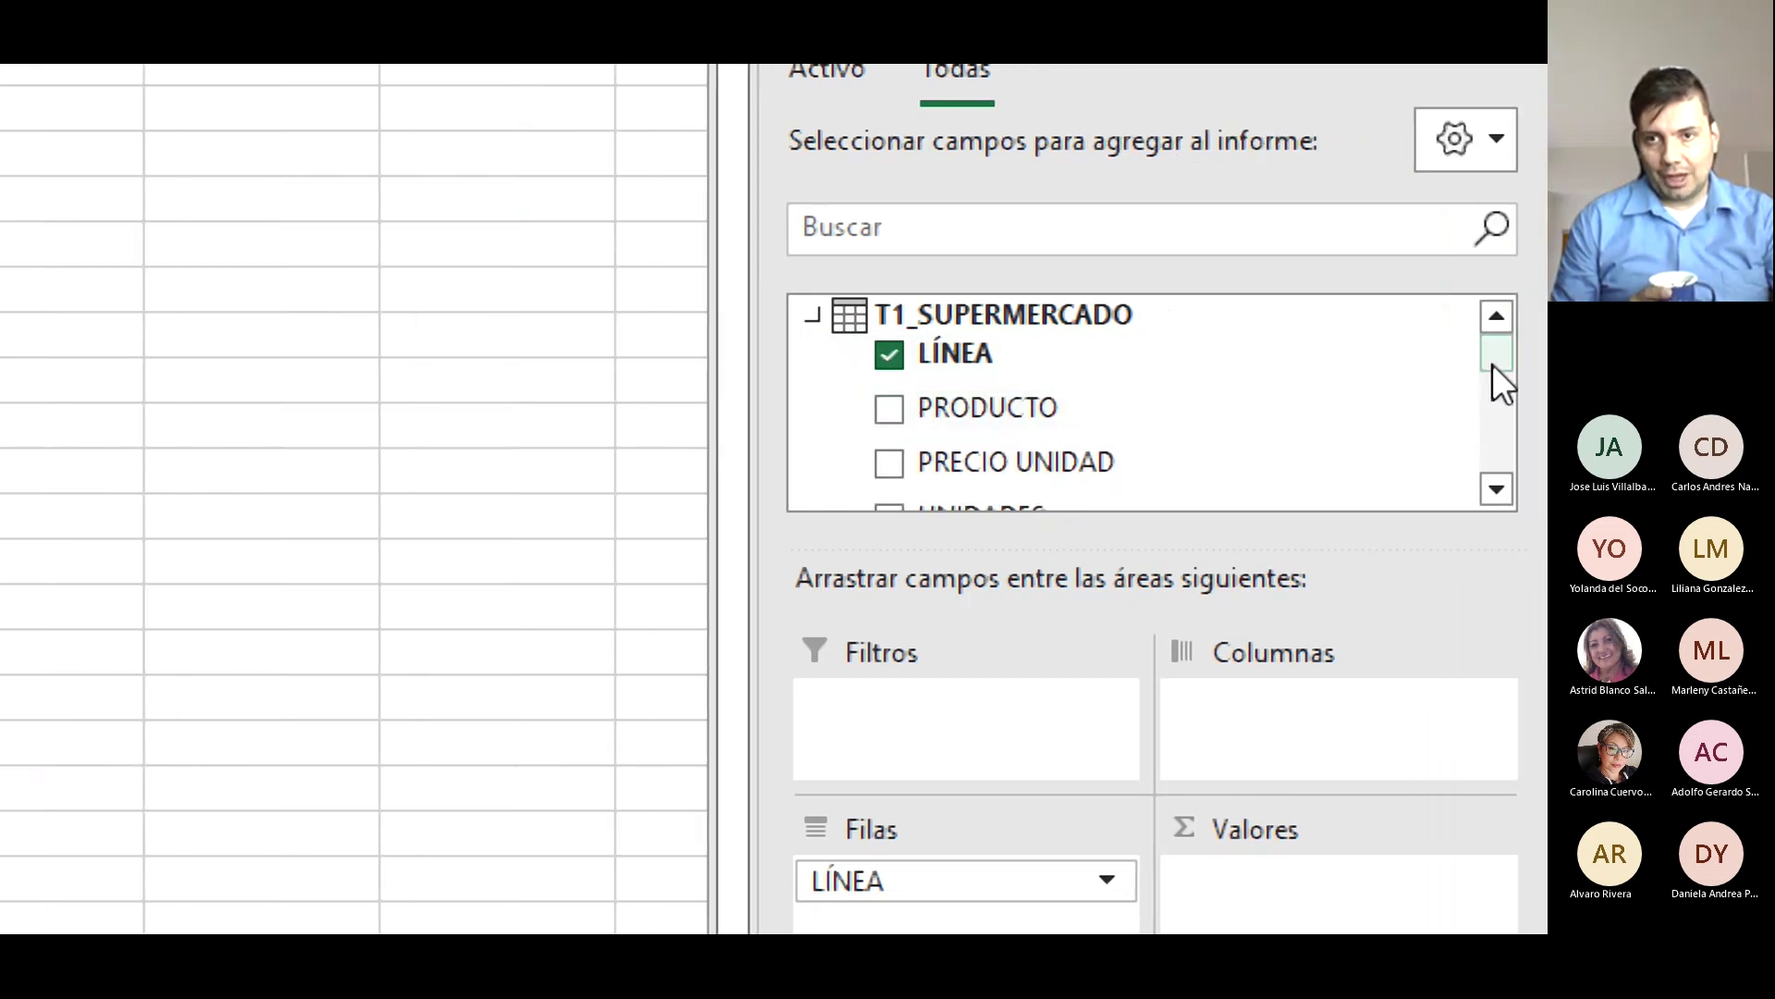
{"action": "scroll", "coordinate": [1489, 363], "scroll_direction": "down", "scroll_amount": 1}
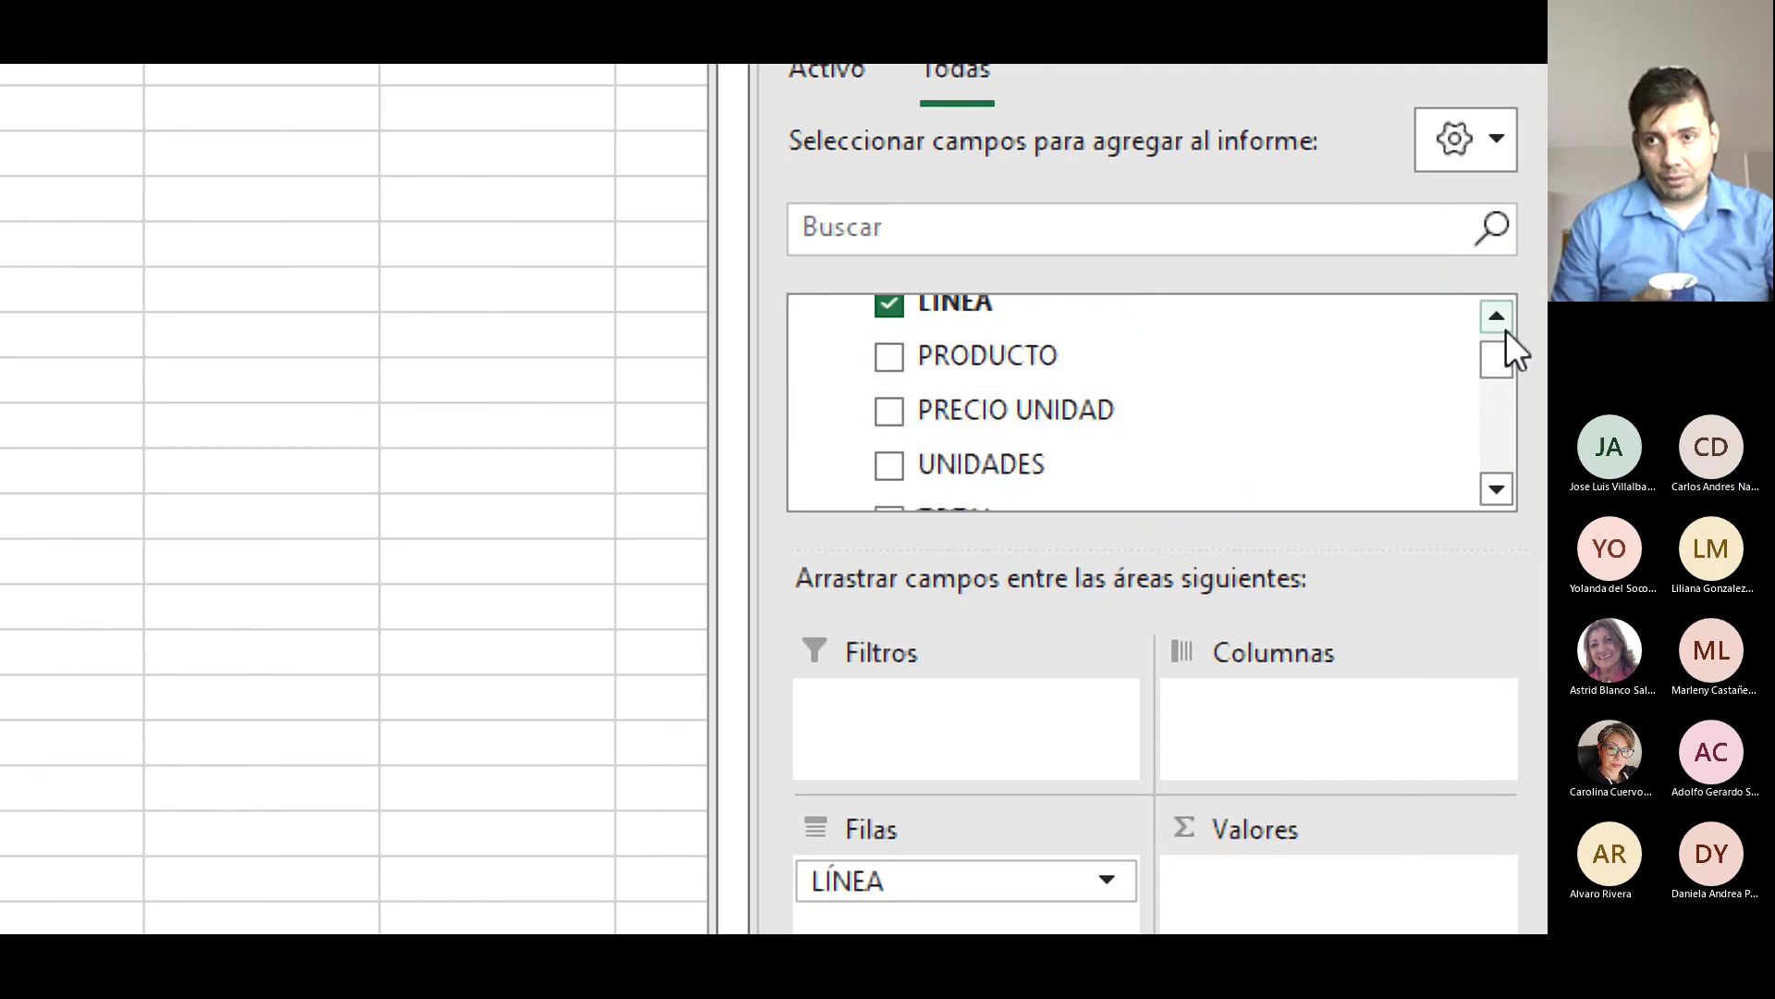
{"action": "left_click_drag", "start_coordinate": [1503, 356], "coordinate": [1503, 371]}
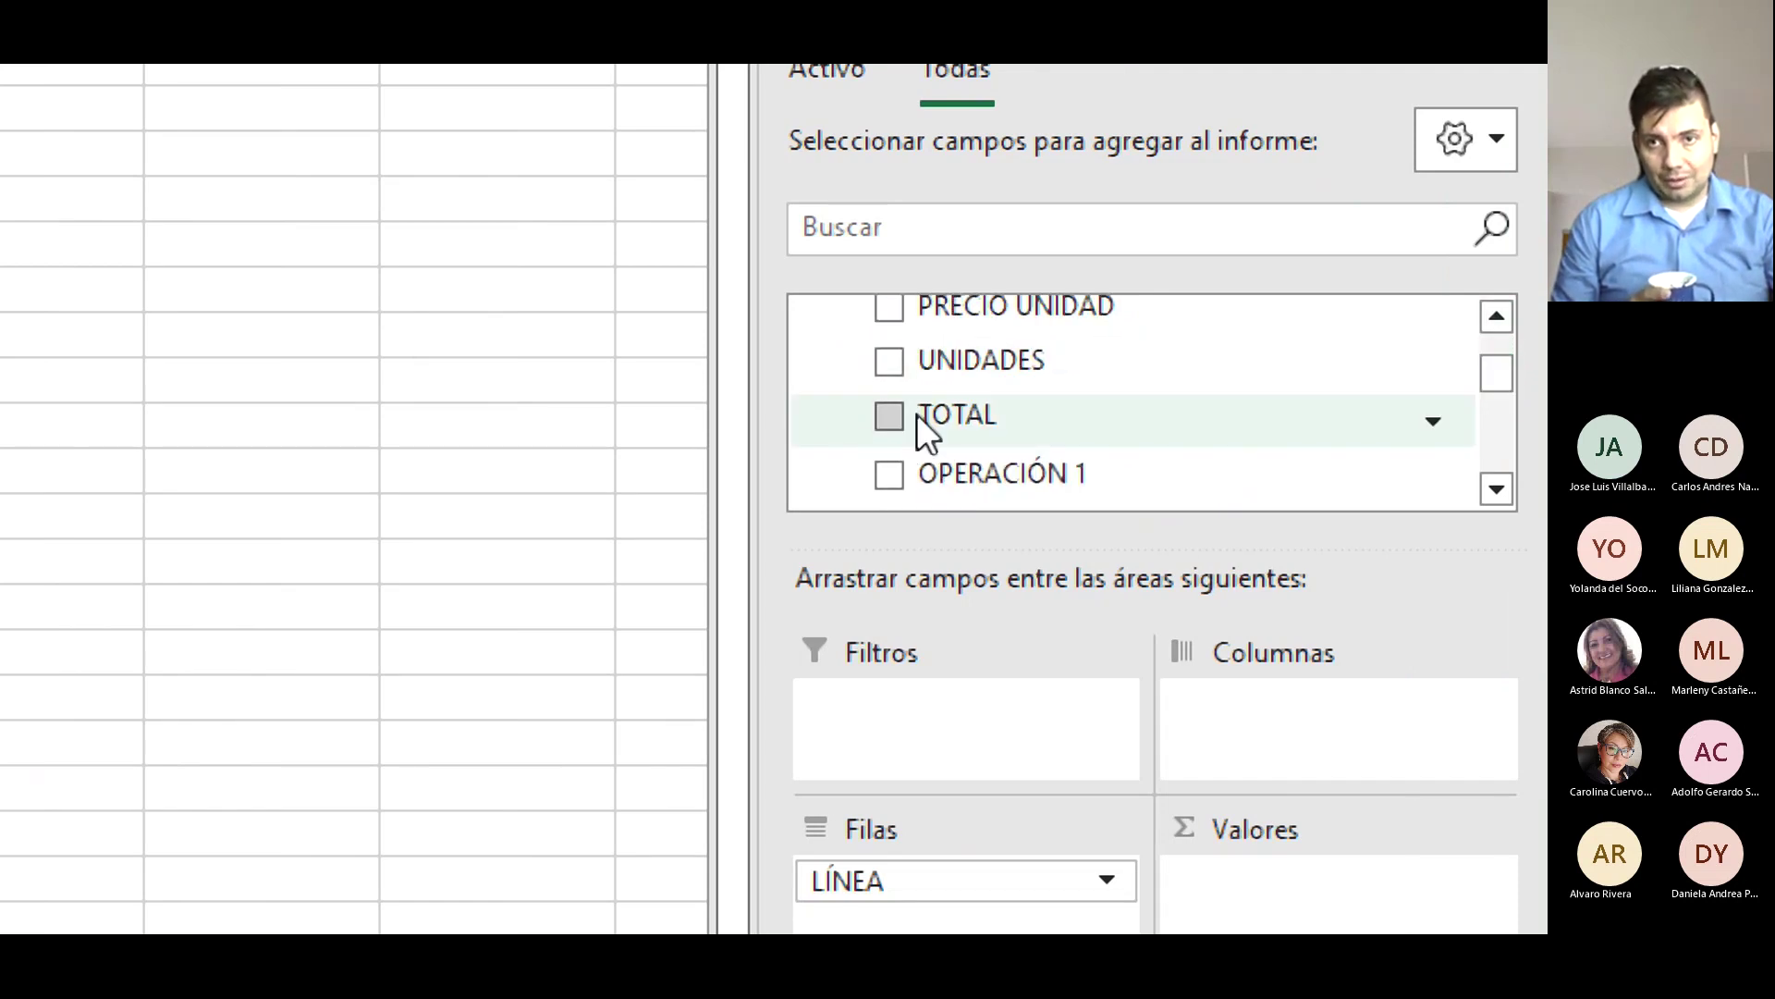
{"action": "left_click_drag", "start_coordinate": [971, 421], "coordinate": [423, 624]}
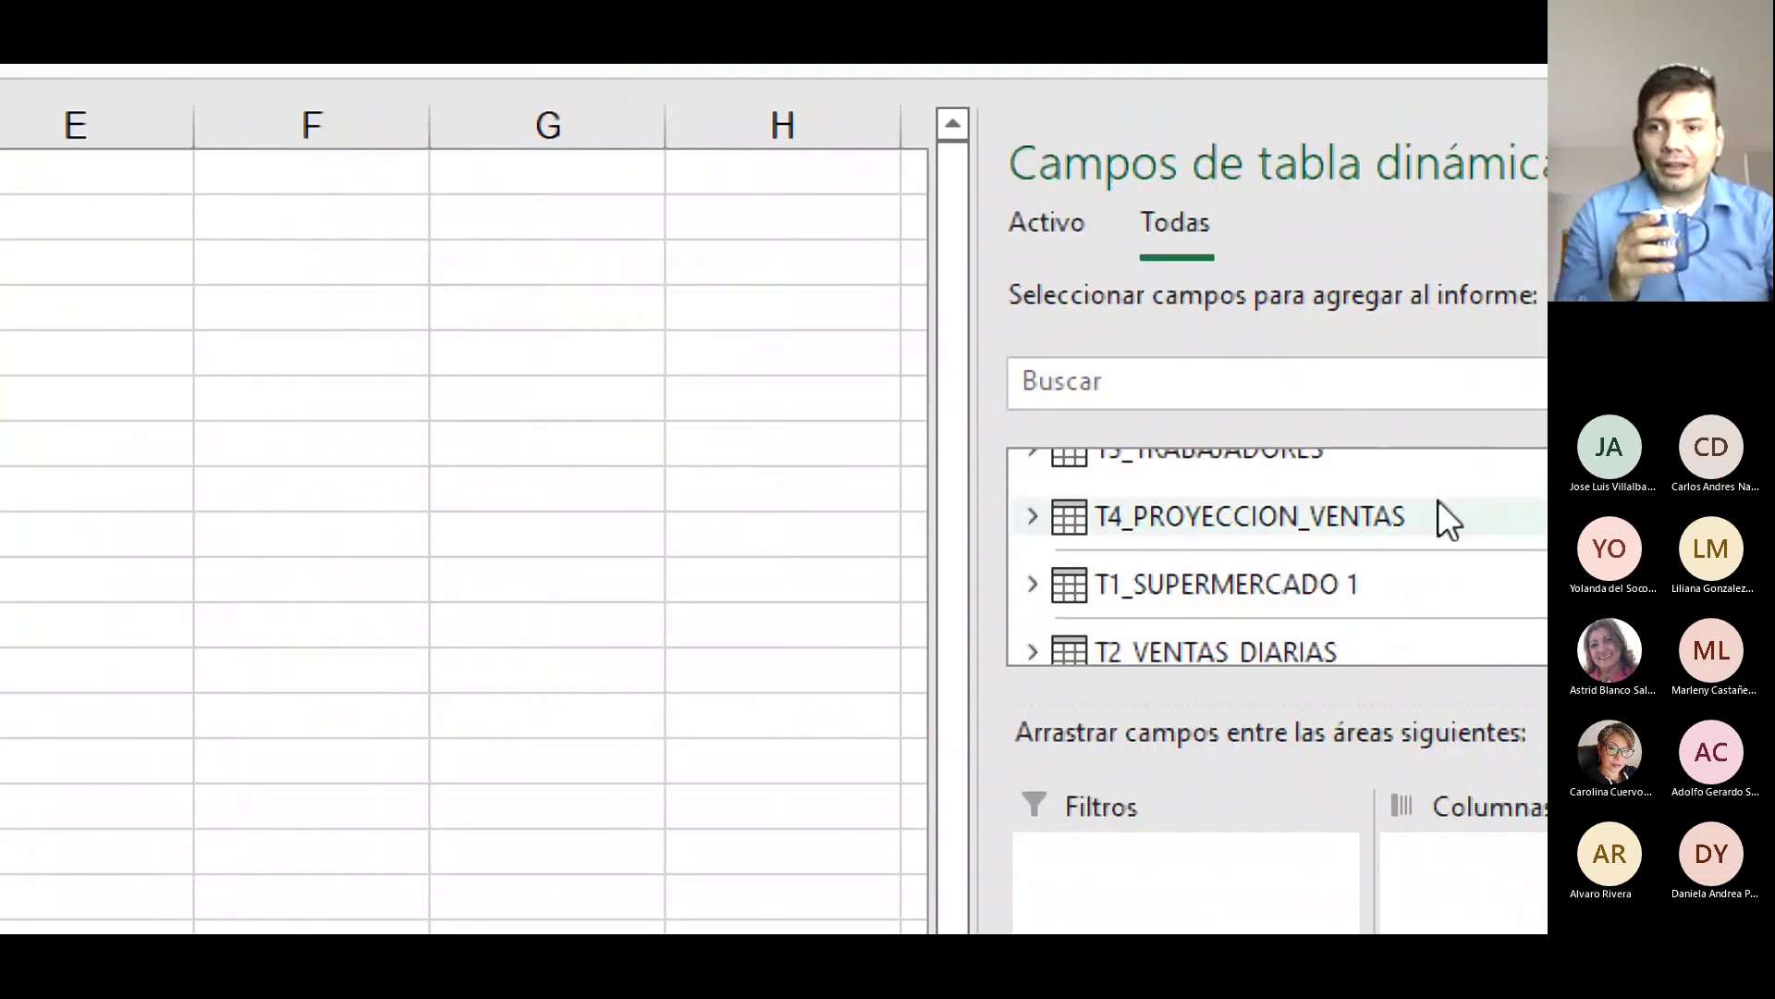
Expand T1_SUPERMERCADO in the field list and add the Valor field of the totalidad1kpi indicator to the pivot table.
{"action": "left_click_drag", "start_coordinate": [1502, 581], "coordinate": [1492, 524]}
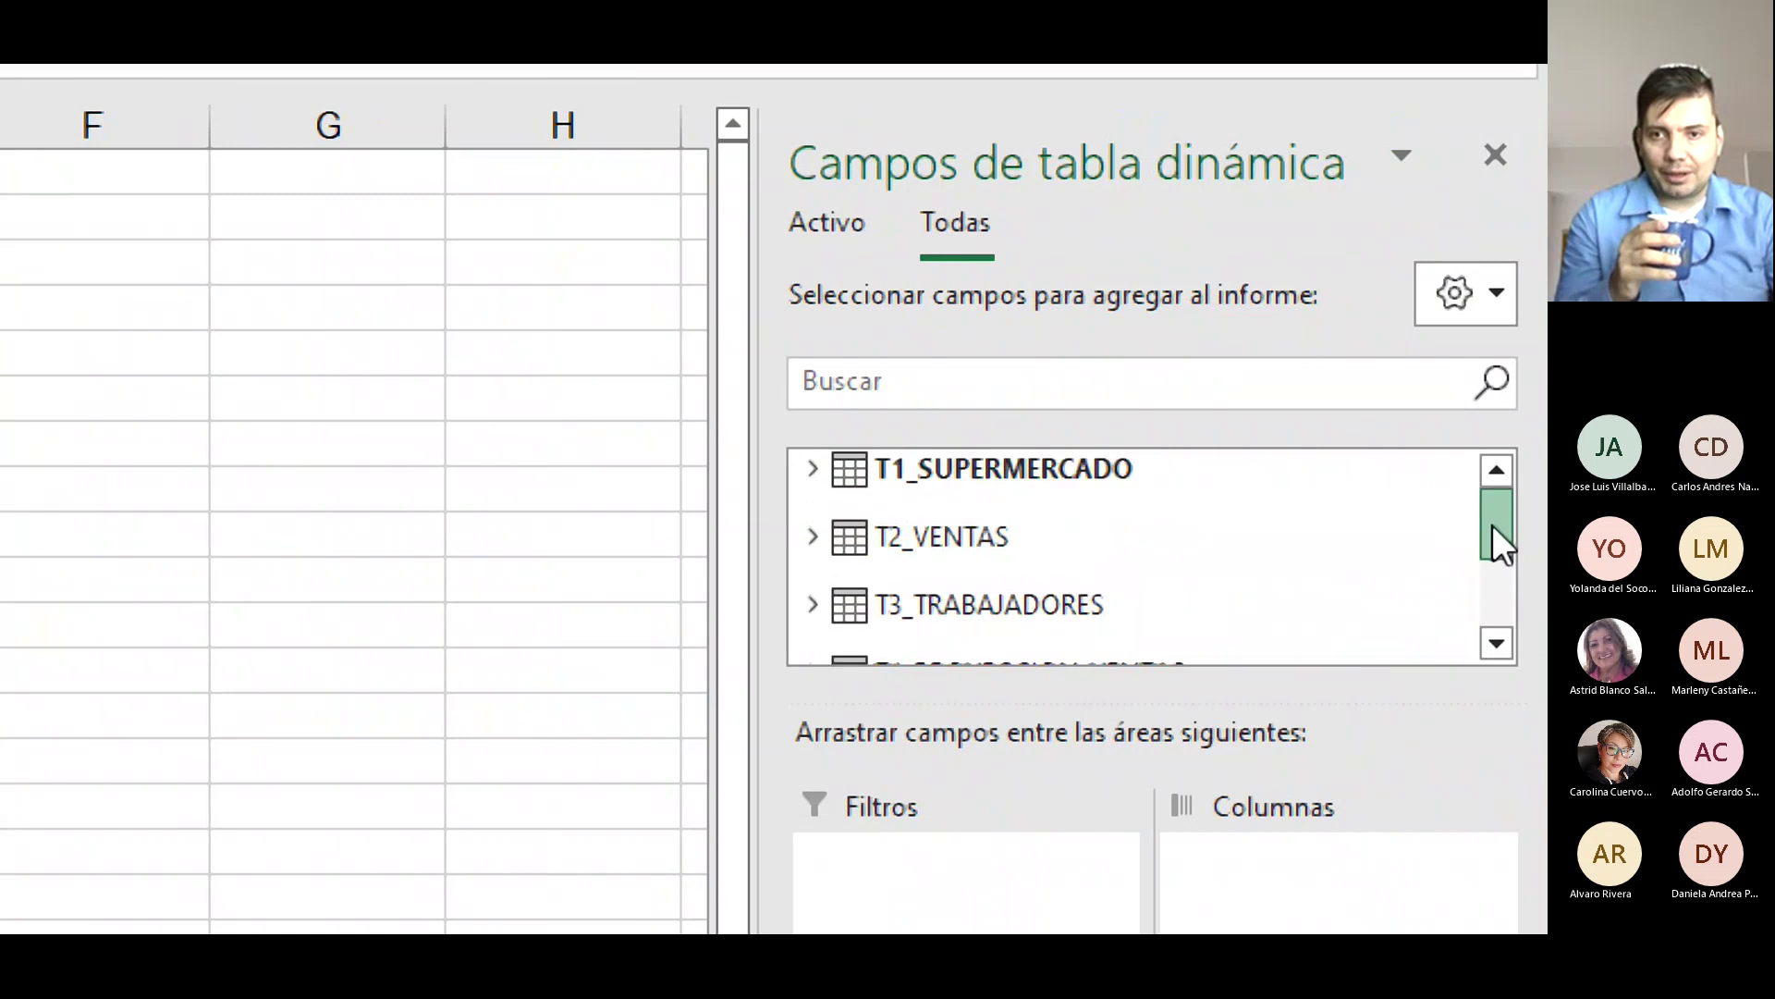
{"action": "left_click", "coordinate": [919, 466]}
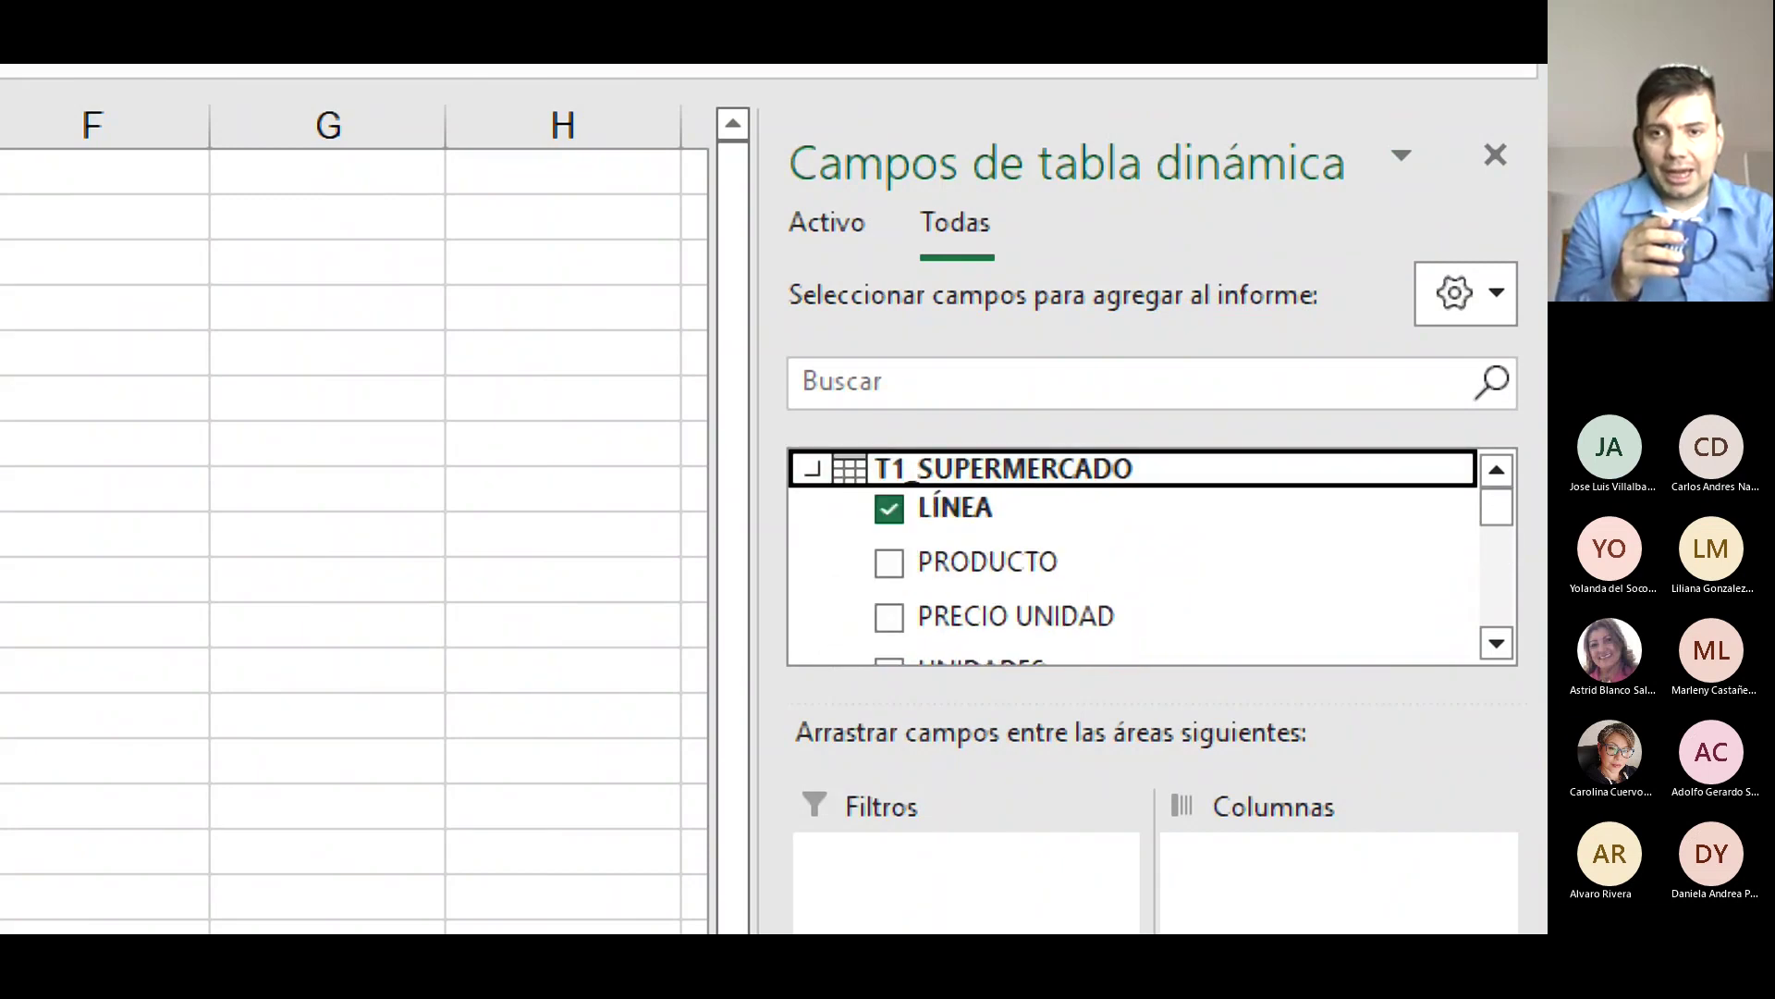
{"action": "left_click_drag", "start_coordinate": [1496, 507], "coordinate": [1494, 569]}
{"action": "left_click", "coordinate": [967, 515]}
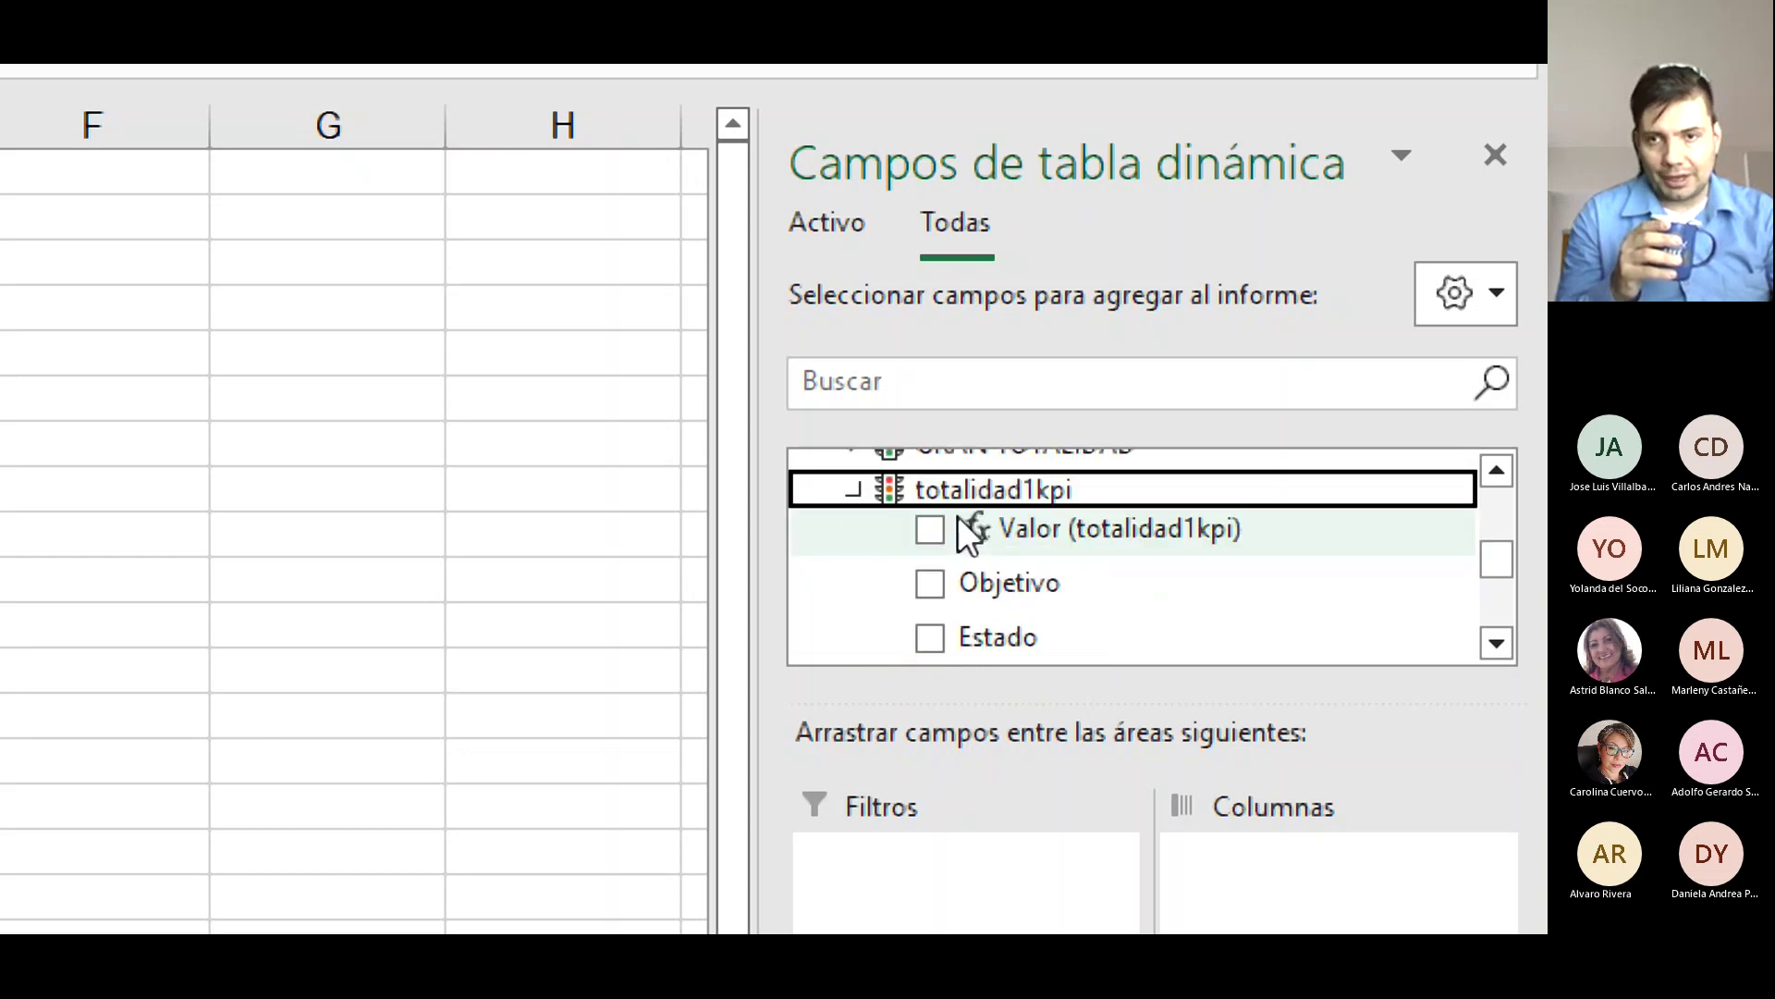
{"action": "left_click", "coordinate": [945, 538]}
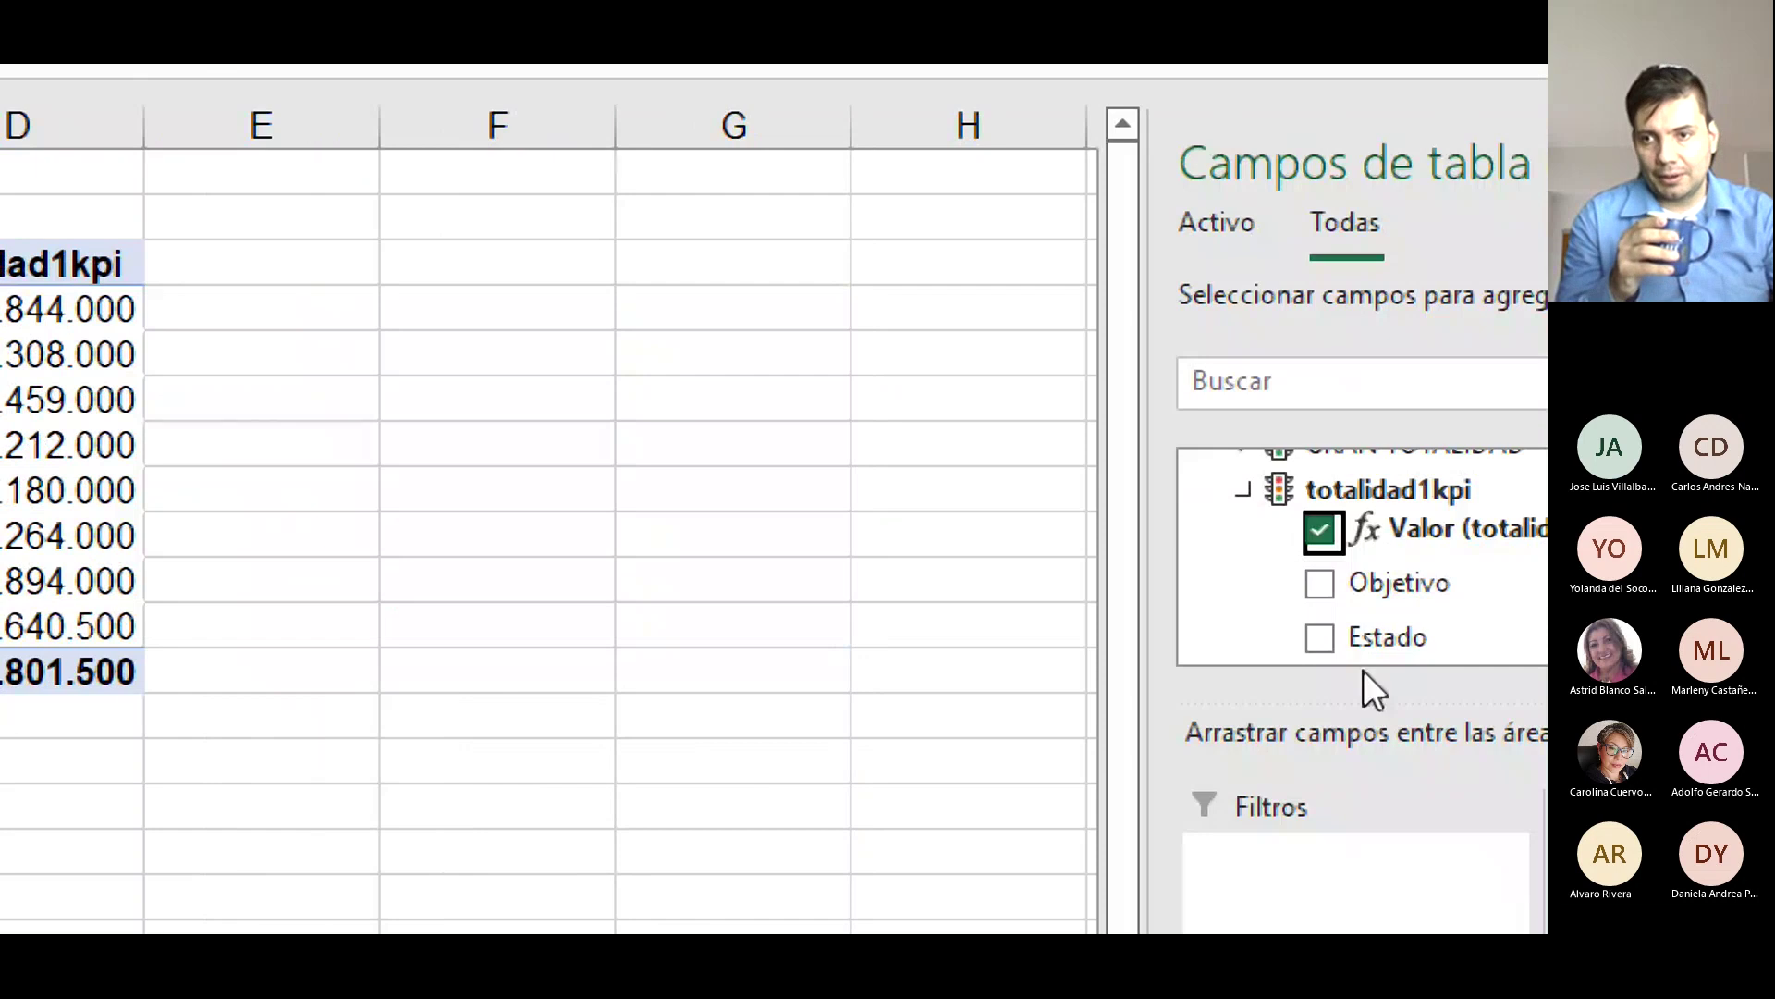
Add the Estado field of the totalidad1kpi indicator to the pivot table's values.
{"action": "left_click", "coordinate": [971, 636]}
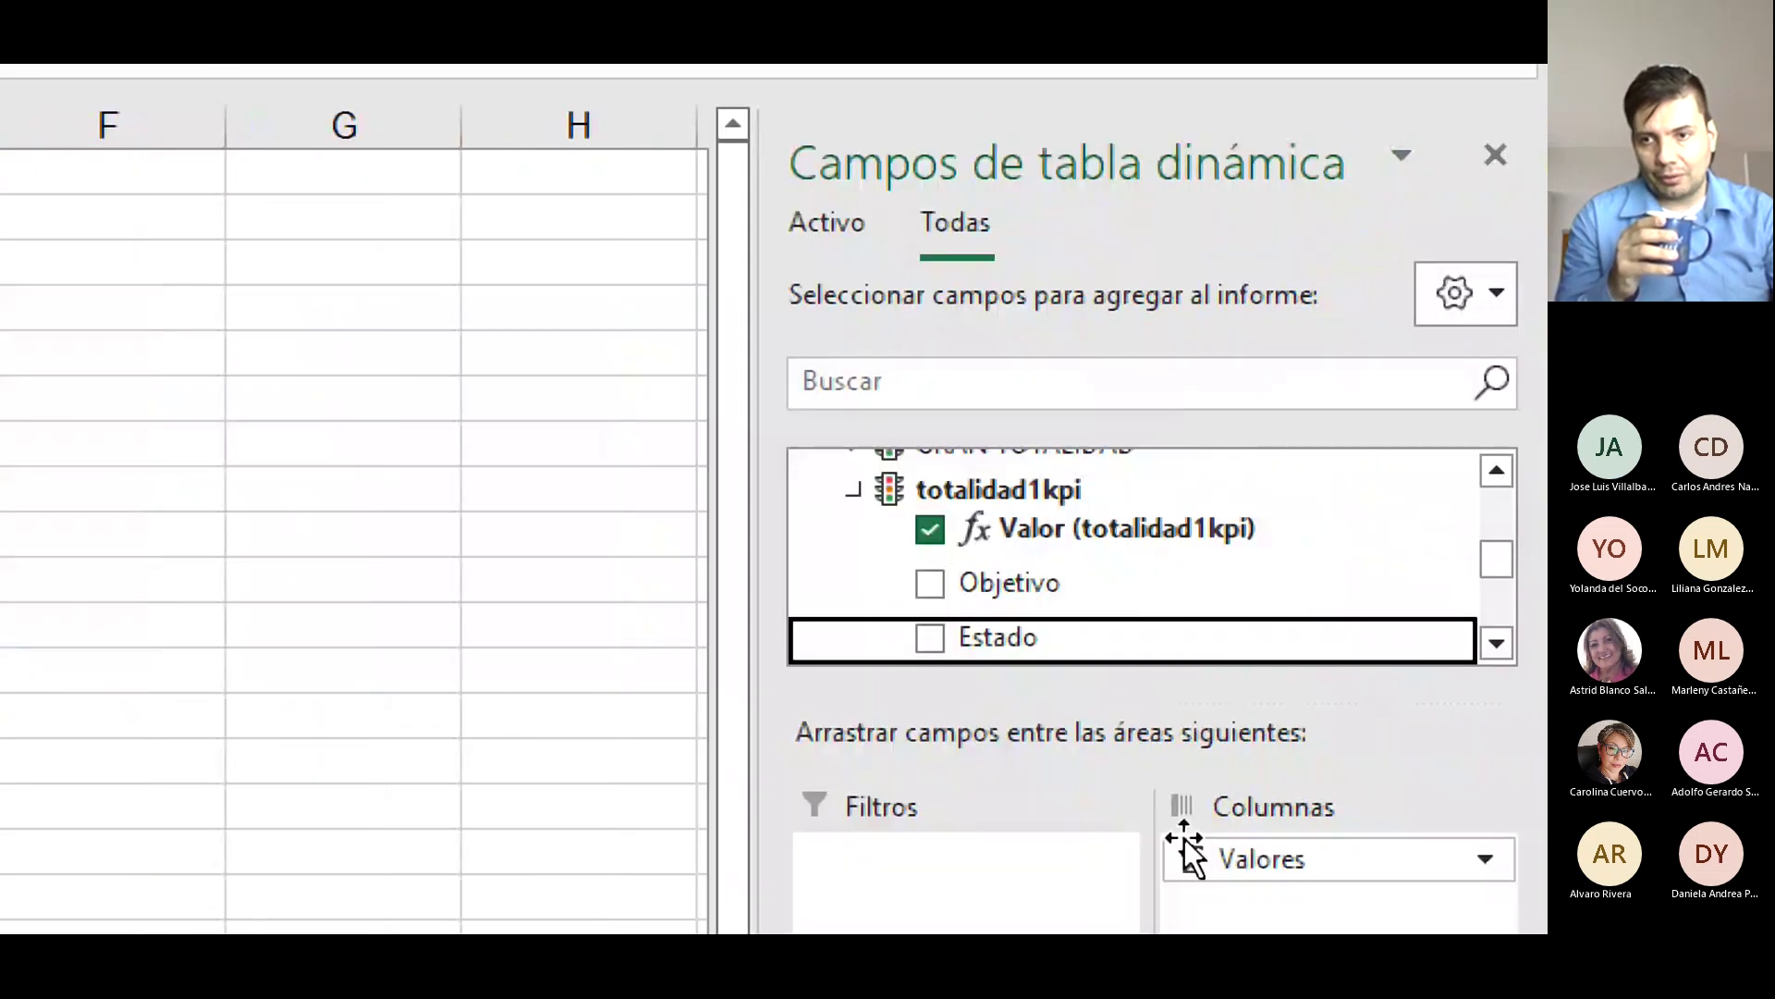
{"action": "left_click_drag", "start_coordinate": [1496, 568], "coordinate": [1496, 577]}
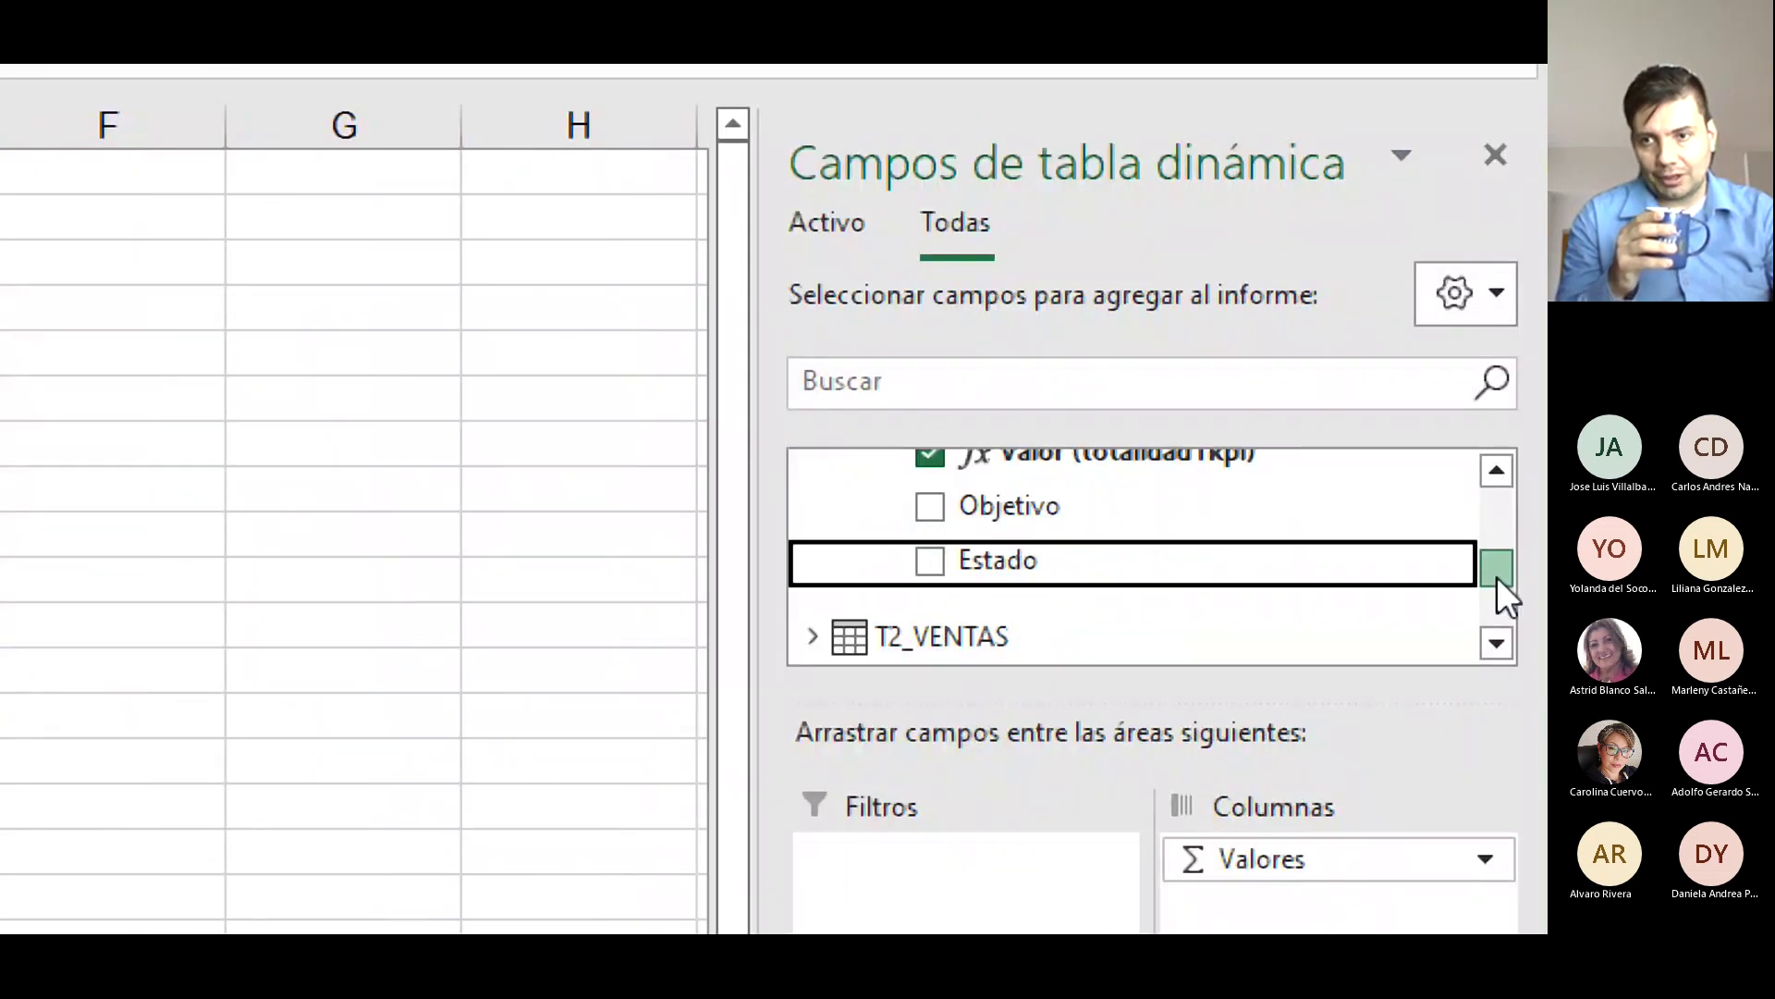
{"action": "left_click_drag", "start_coordinate": [897, 578], "coordinate": [1339, 998]}
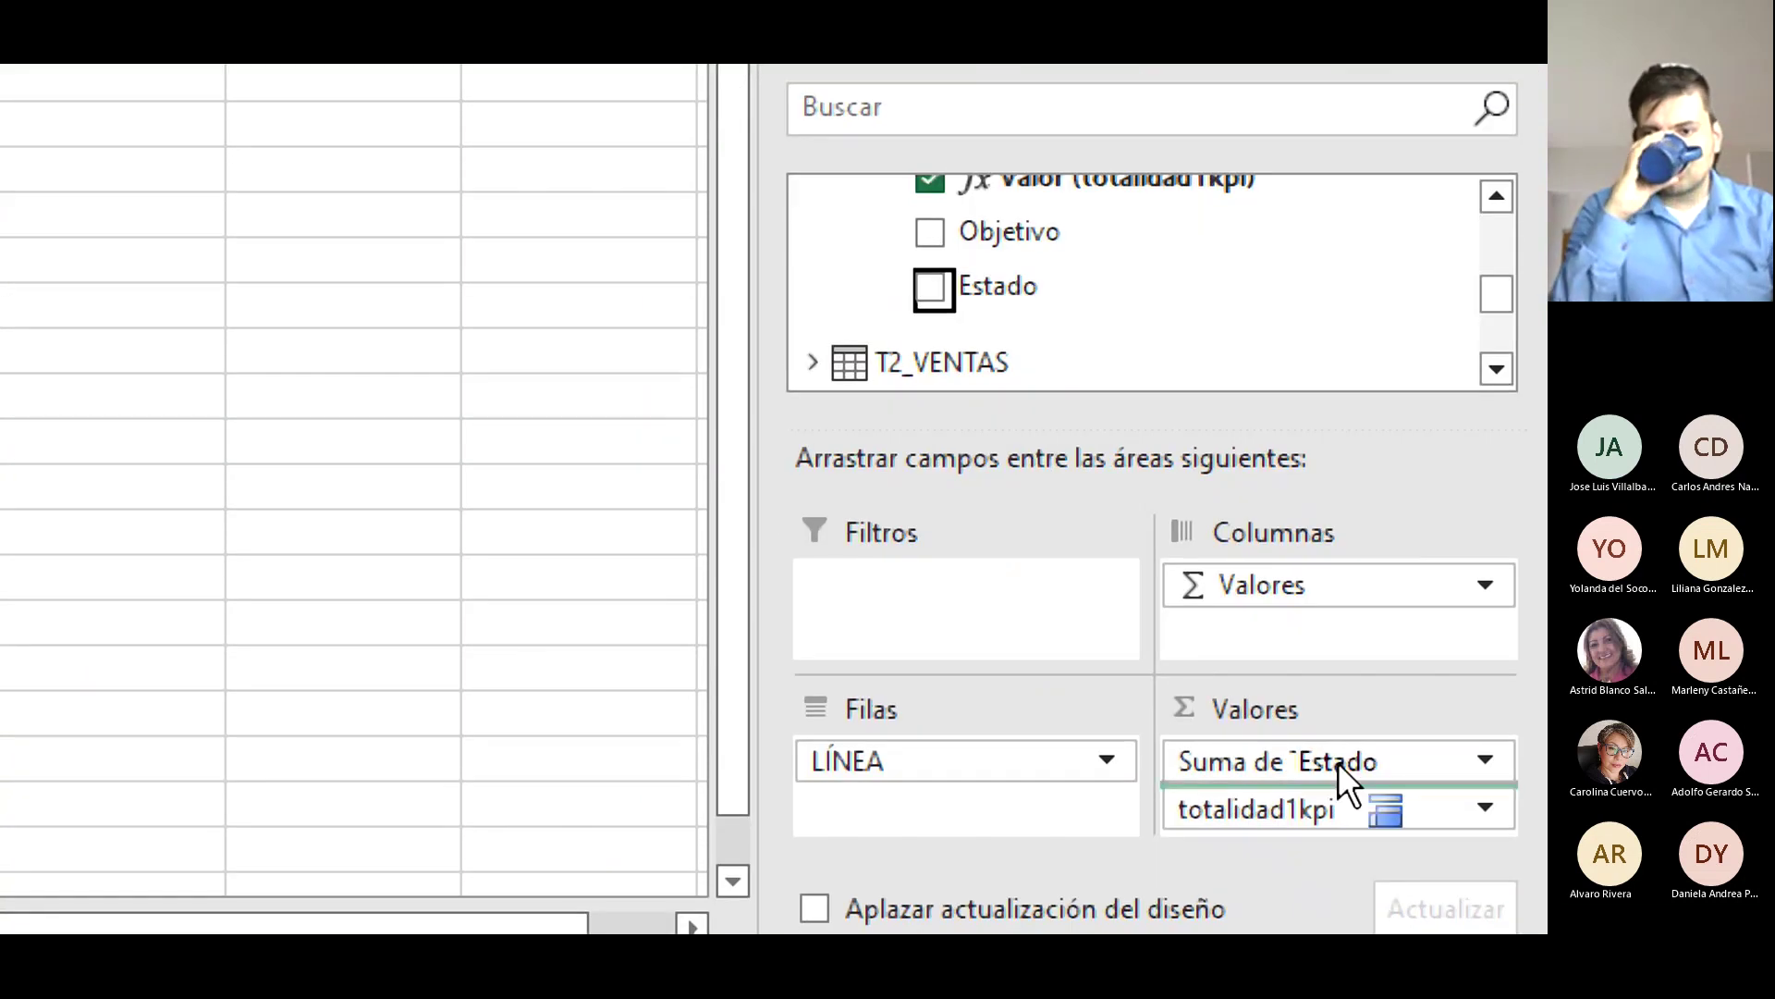
{"action": "left_click_drag", "start_coordinate": [1339, 762], "coordinate": [1339, 762]}
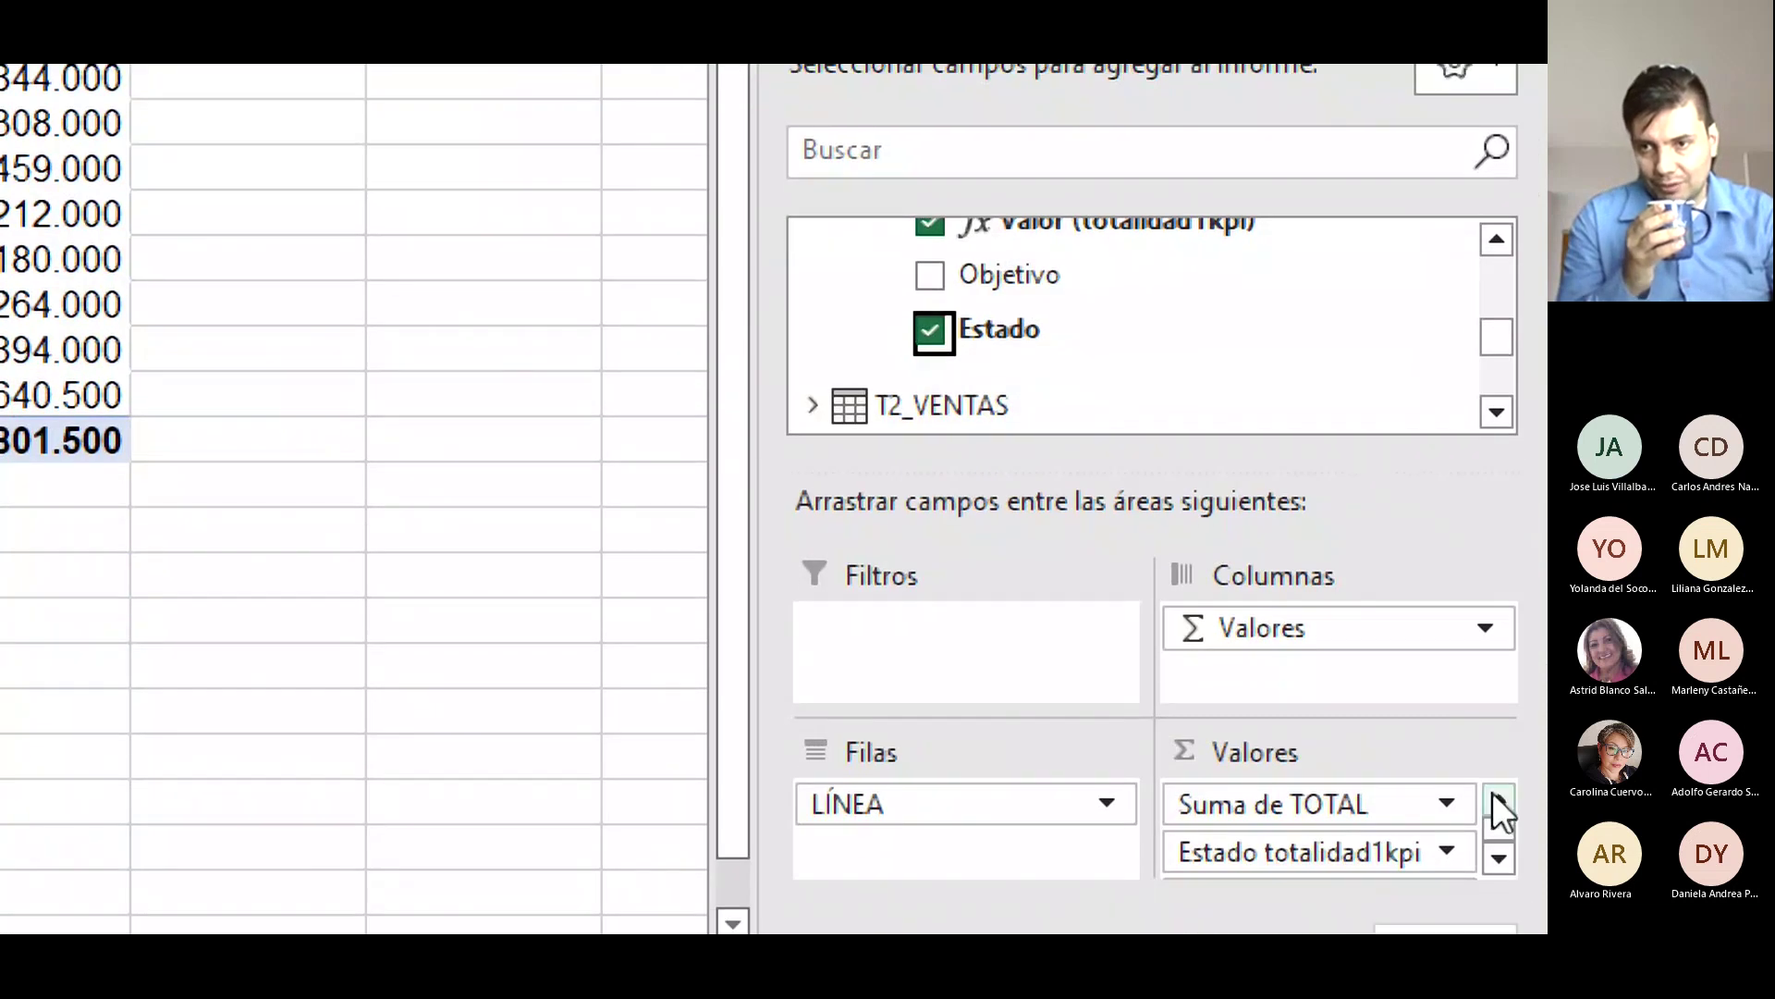
Remove Suma de TOTAL from the pivot table's values and place Estado totalidad1kpi after totalidad1kpi.
{"action": "left_click", "coordinate": [1445, 810]}
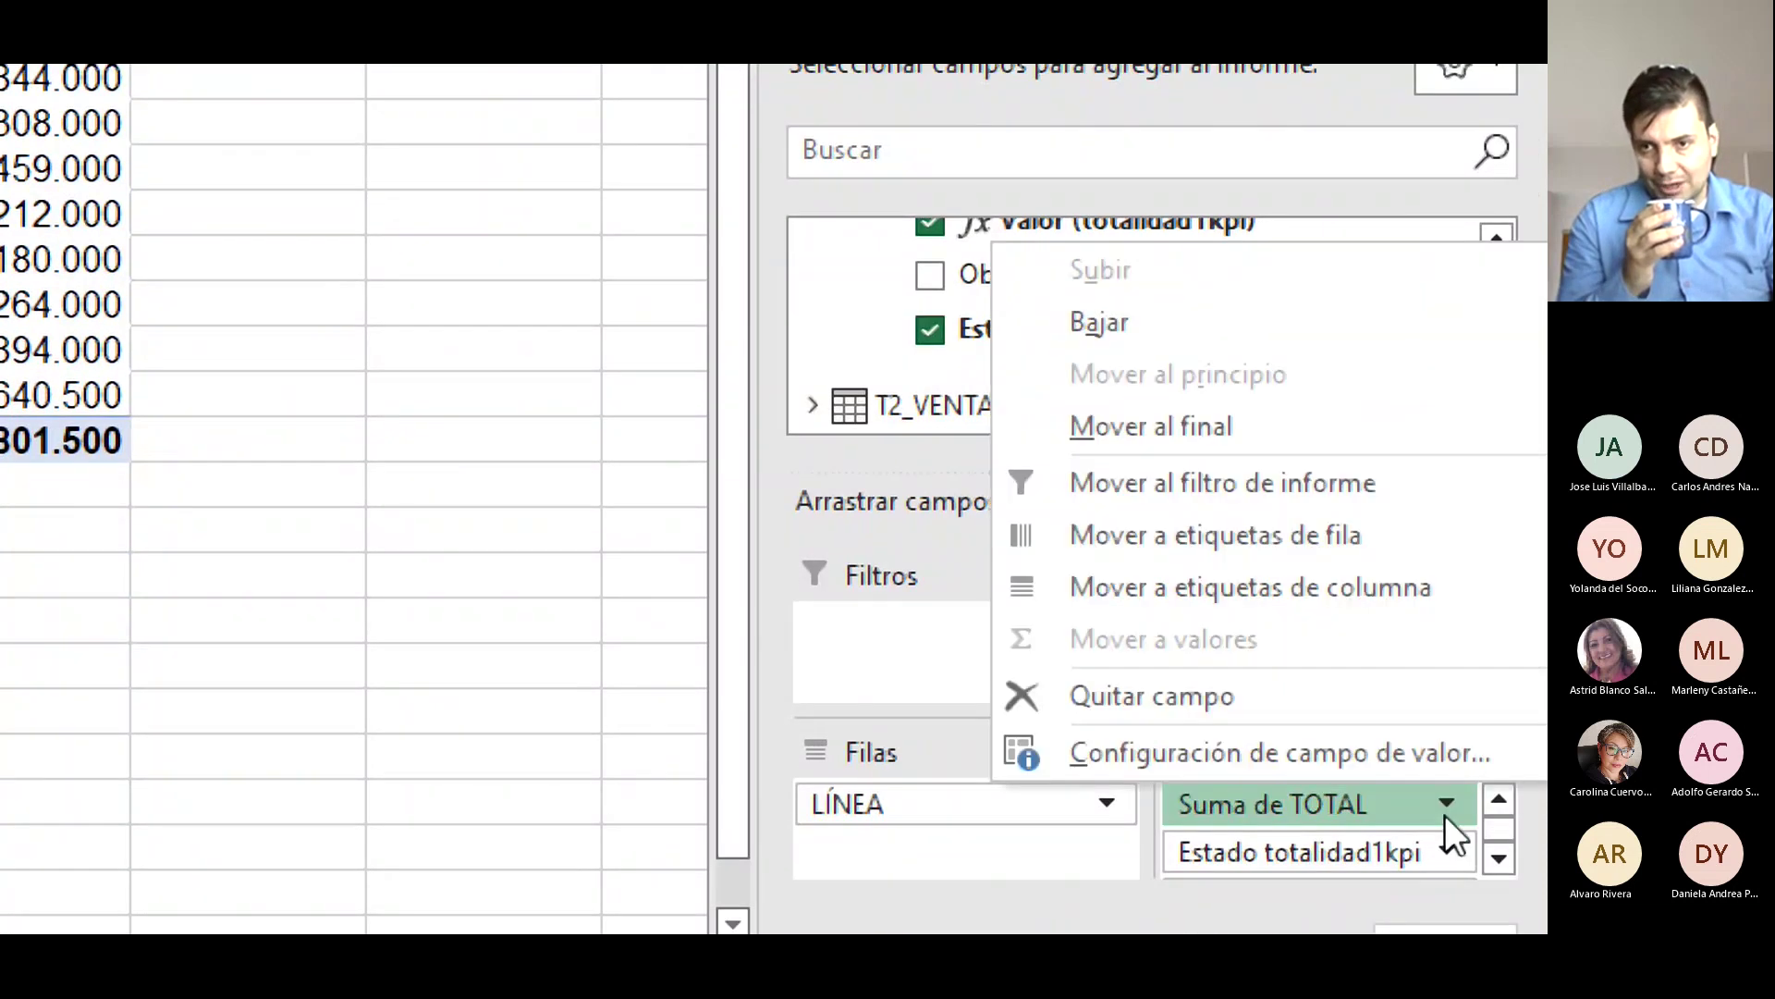
{"action": "left_click", "coordinate": [1174, 694]}
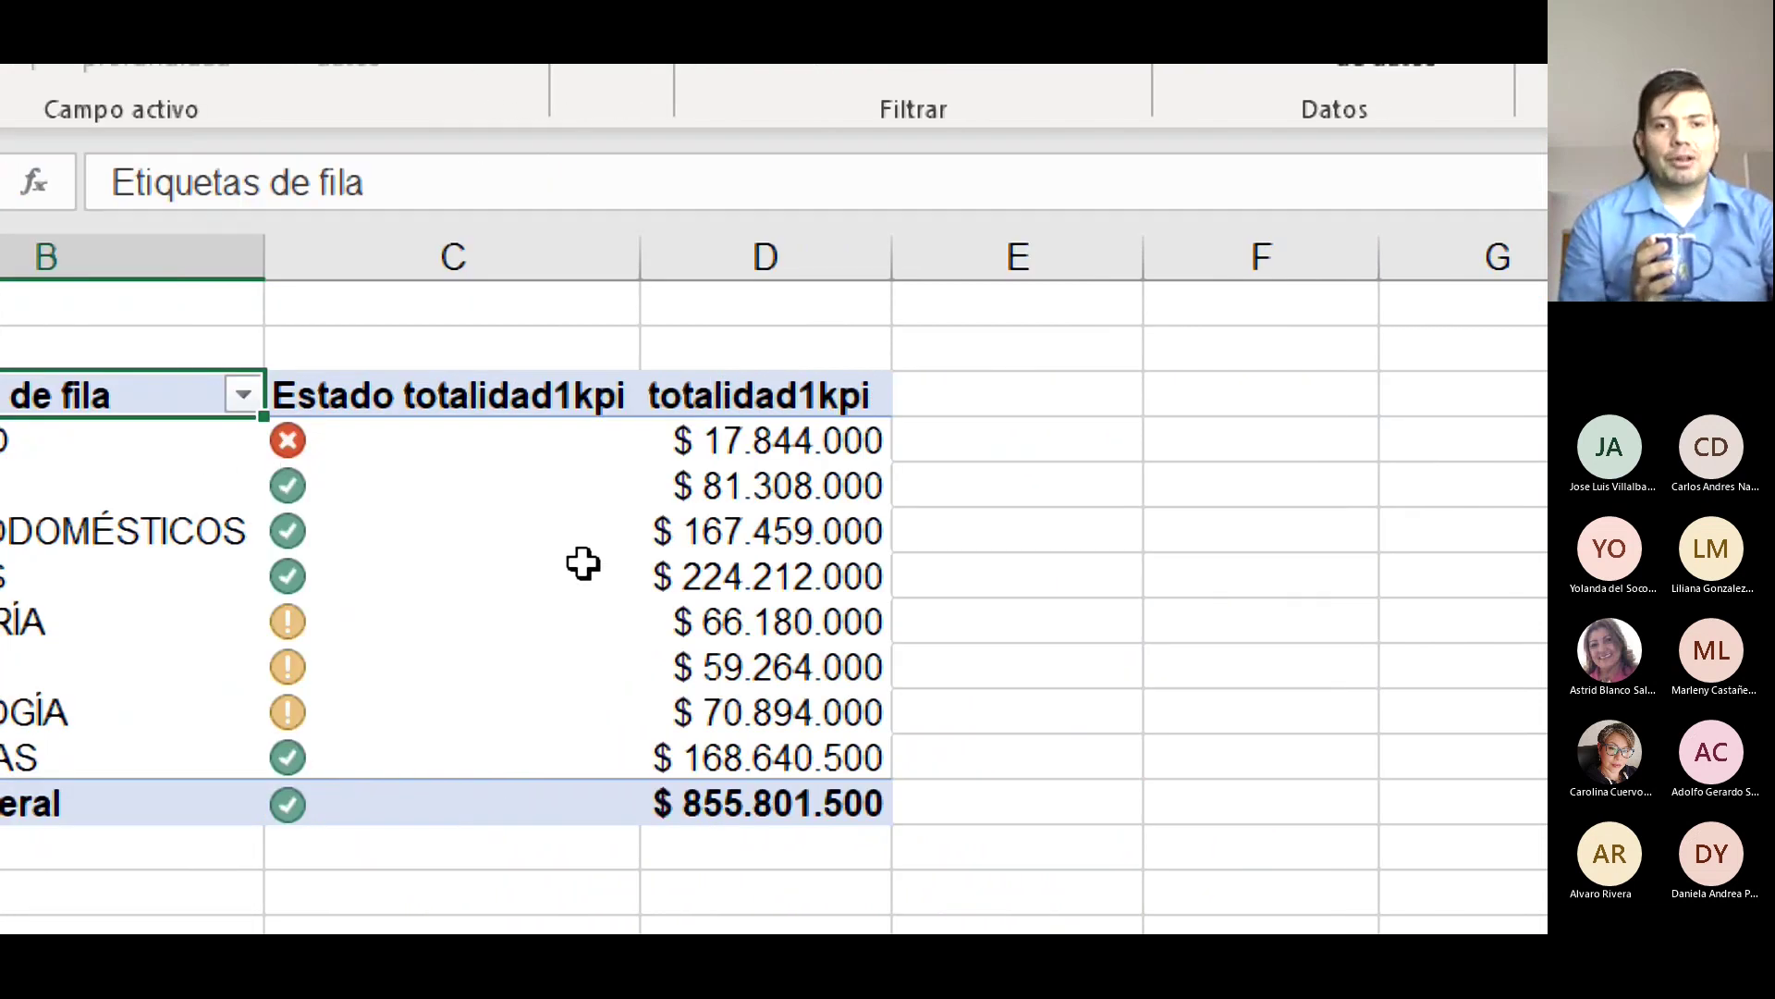
{"action": "mouse_move", "coordinate": [386, 554]}
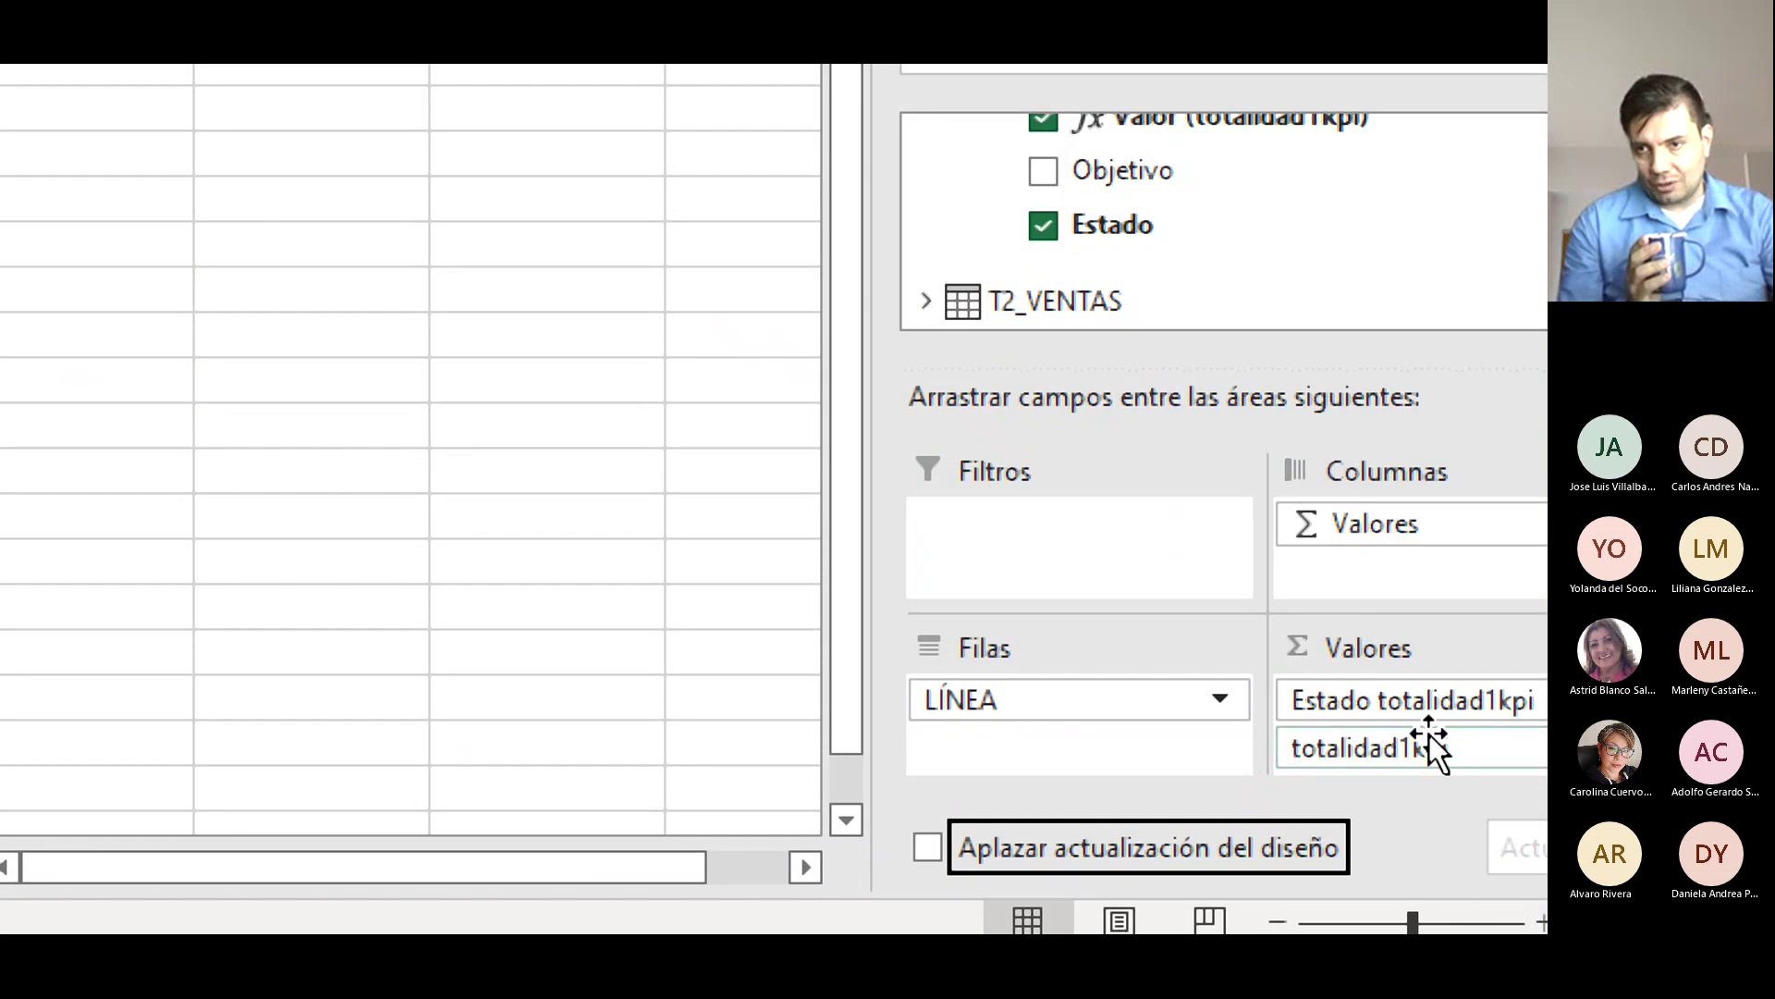
{"action": "left_click_drag", "start_coordinate": [1378, 702], "coordinate": [1394, 763]}
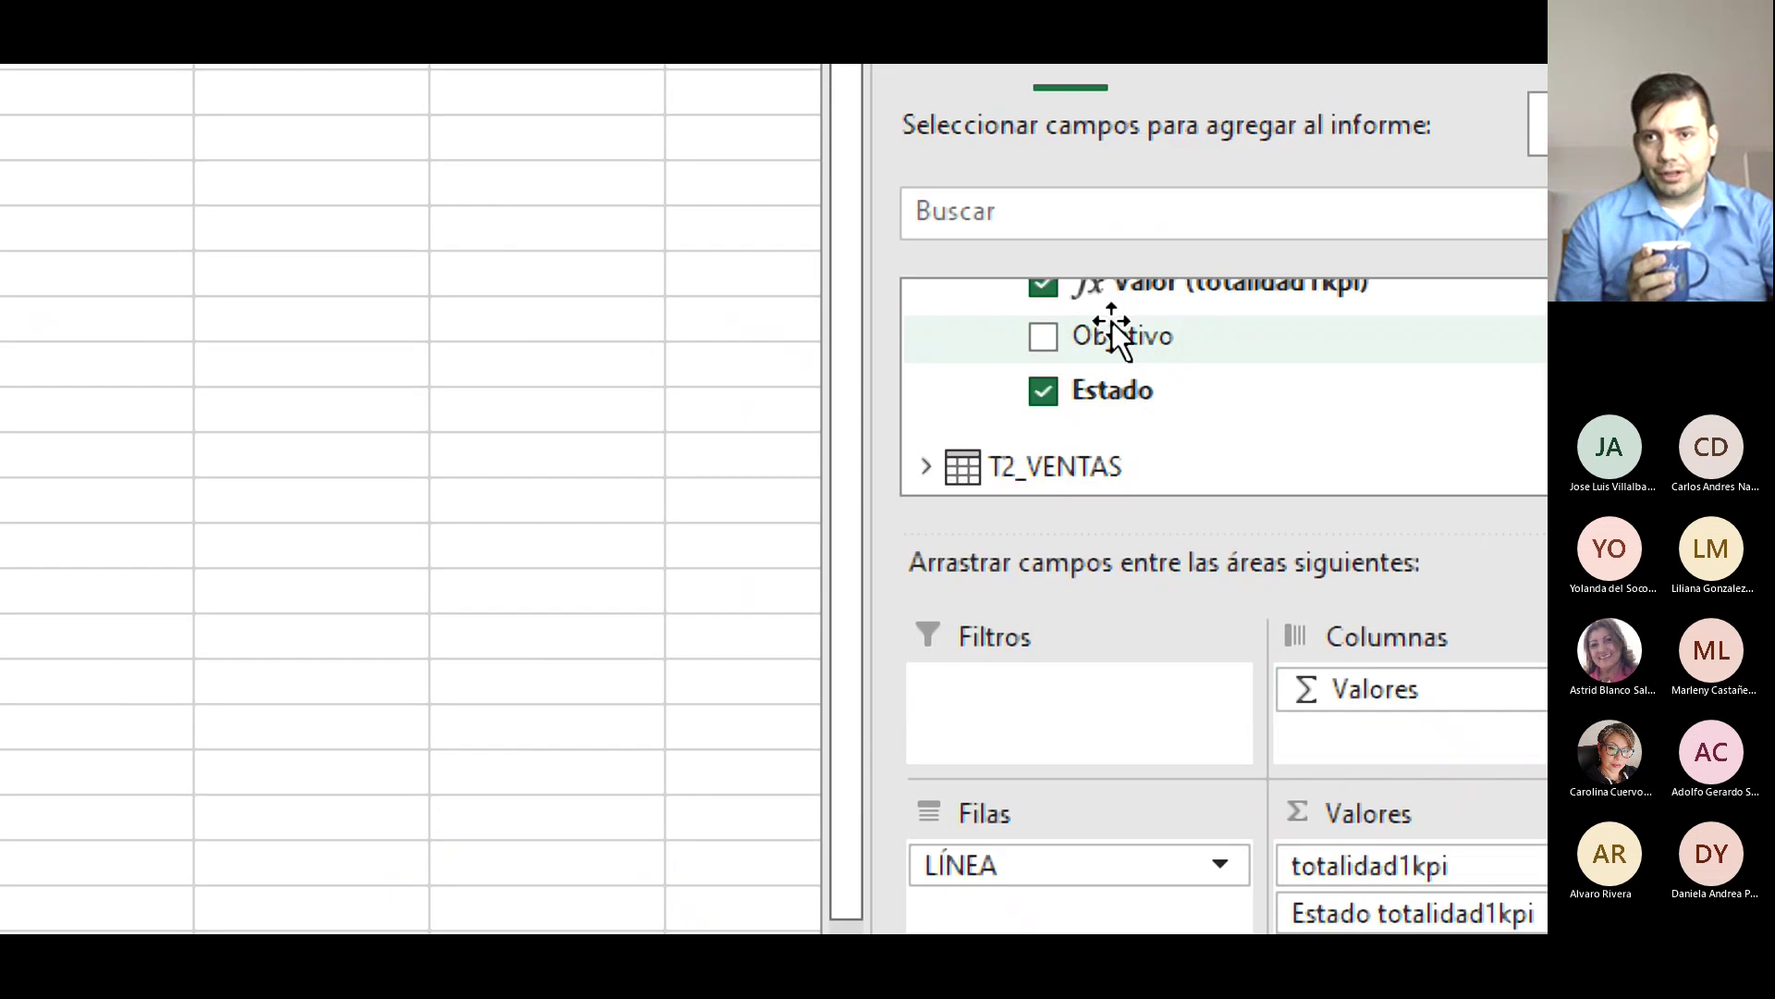
Replace the totalidad1kpi value with the TOTAL field, placed before Estado totalidad1kpi in the pivot table's values.
{"action": "left_click", "coordinate": [1045, 286]}
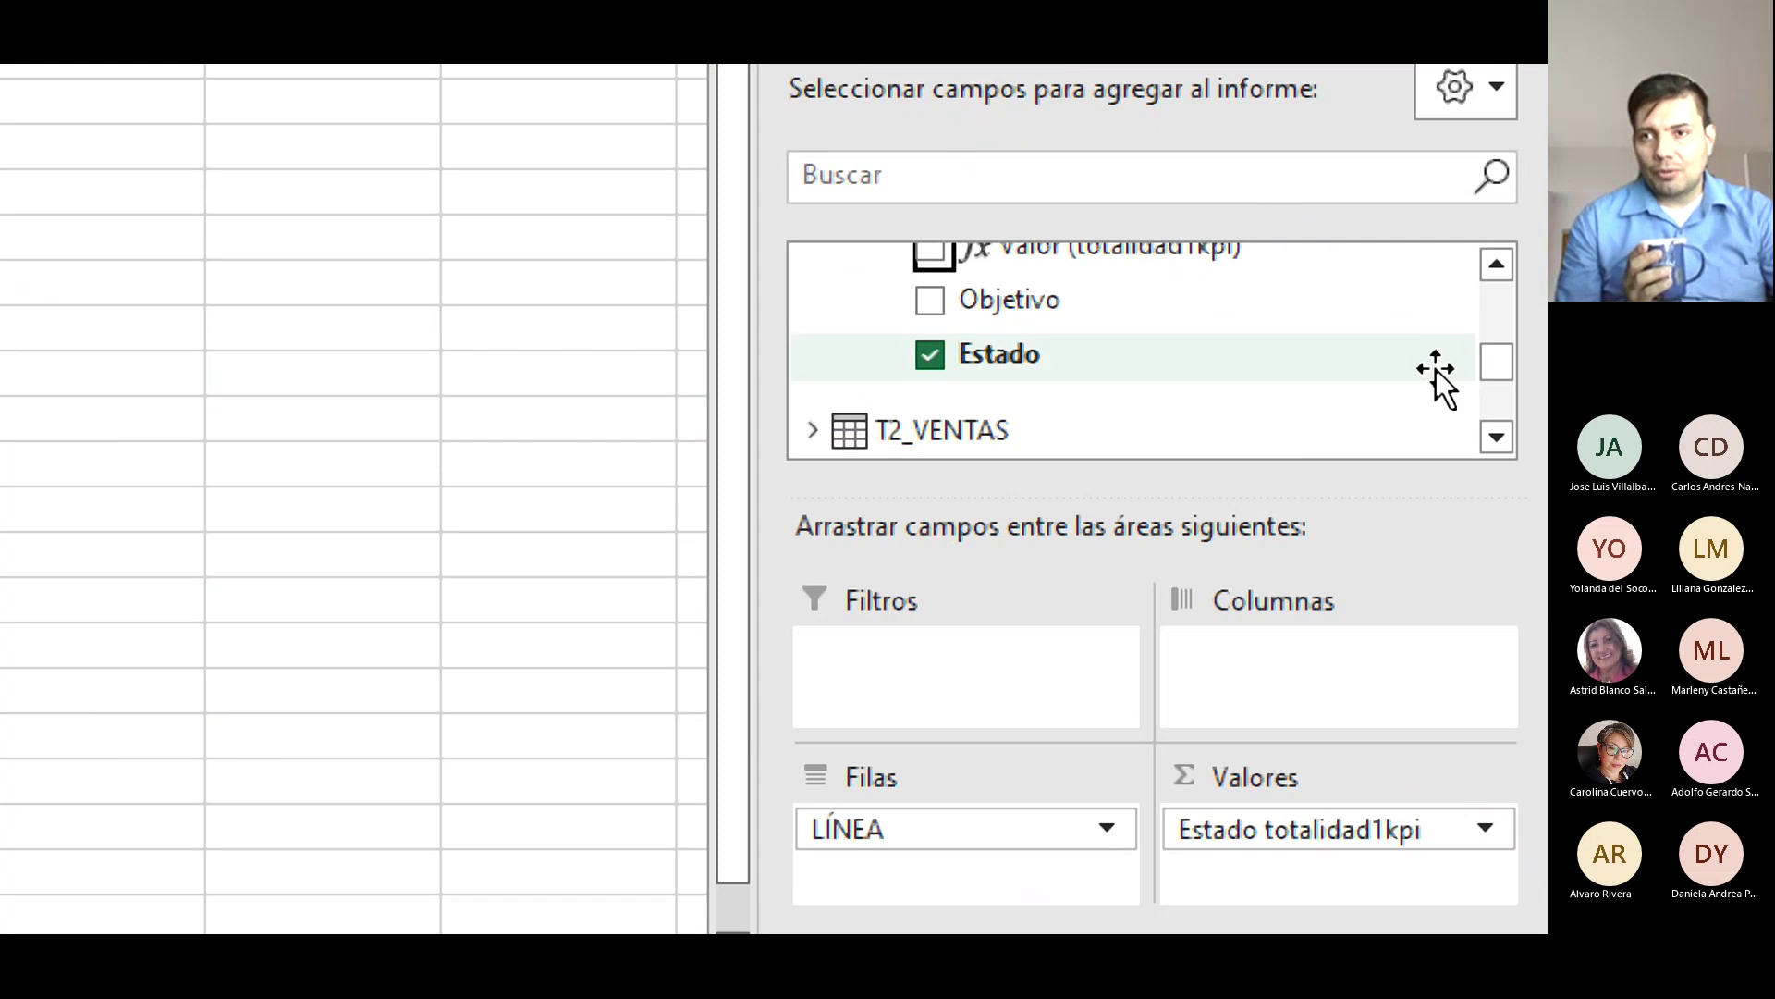
{"action": "left_click_drag", "start_coordinate": [1507, 370], "coordinate": [1490, 331]}
{"action": "left_click_drag", "start_coordinate": [1014, 369], "coordinate": [1295, 818]}
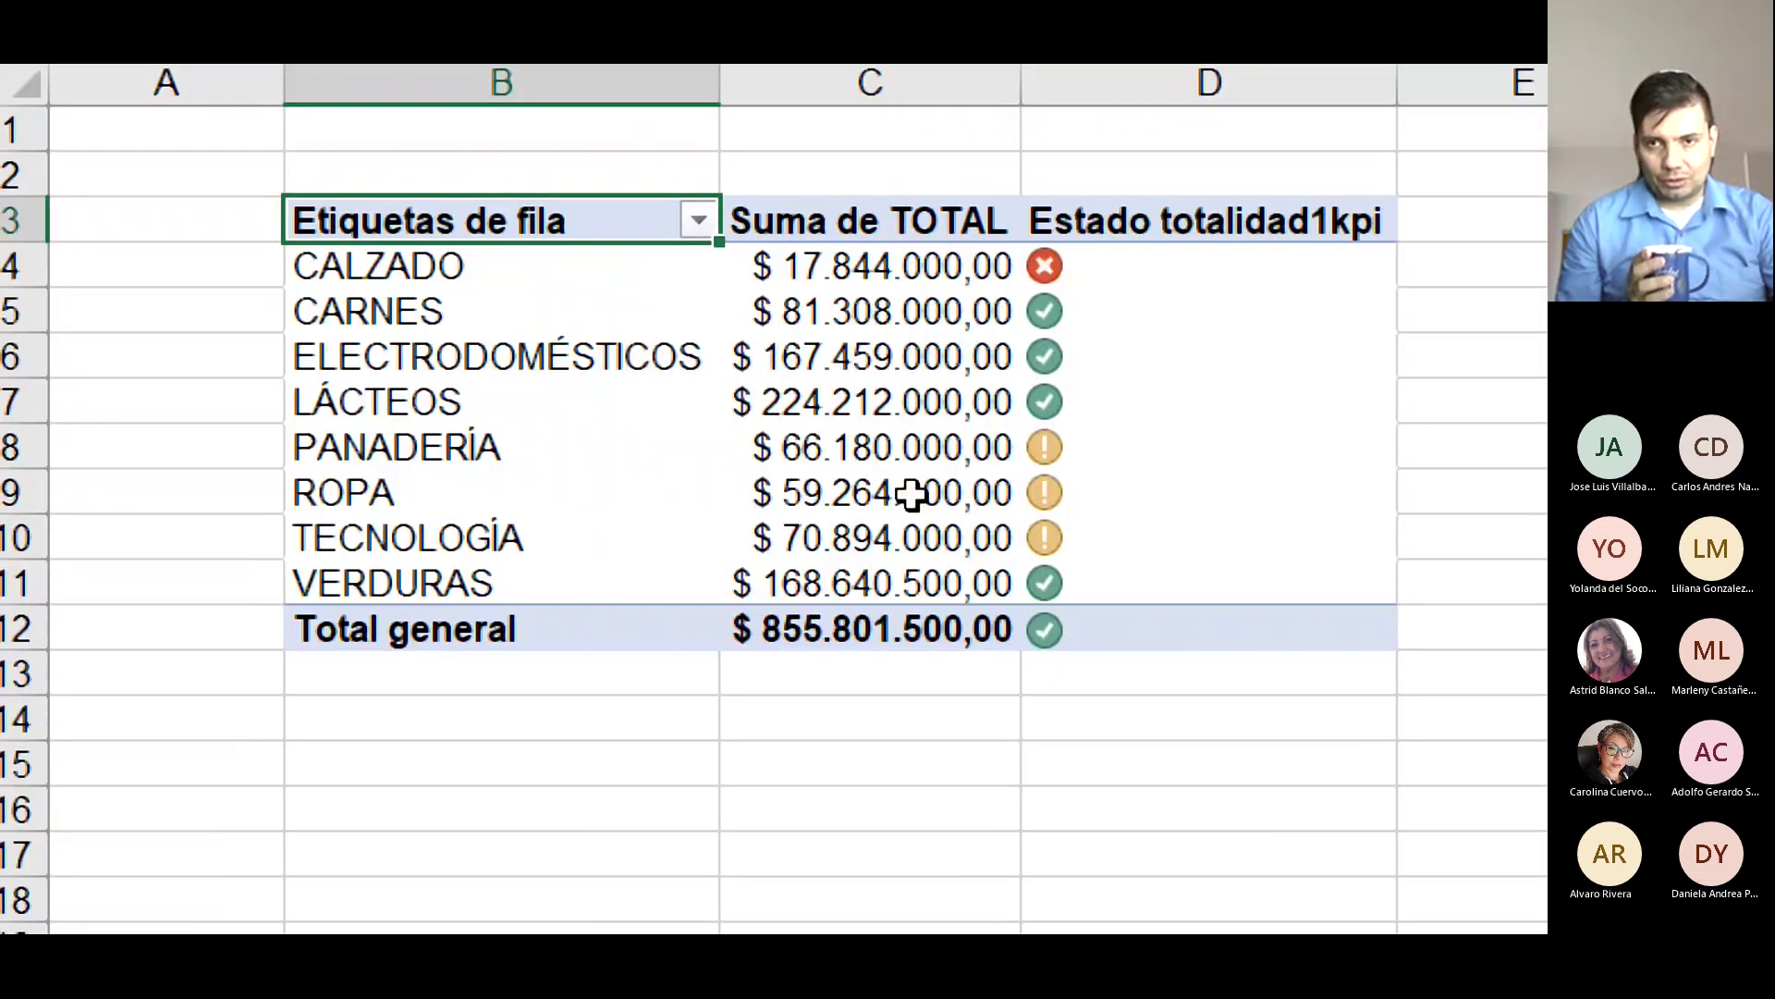
Examine the Estado totalidad1kpi indicators of the CARNES and ROPA rows.
{"action": "left_click", "coordinate": [1138, 310]}
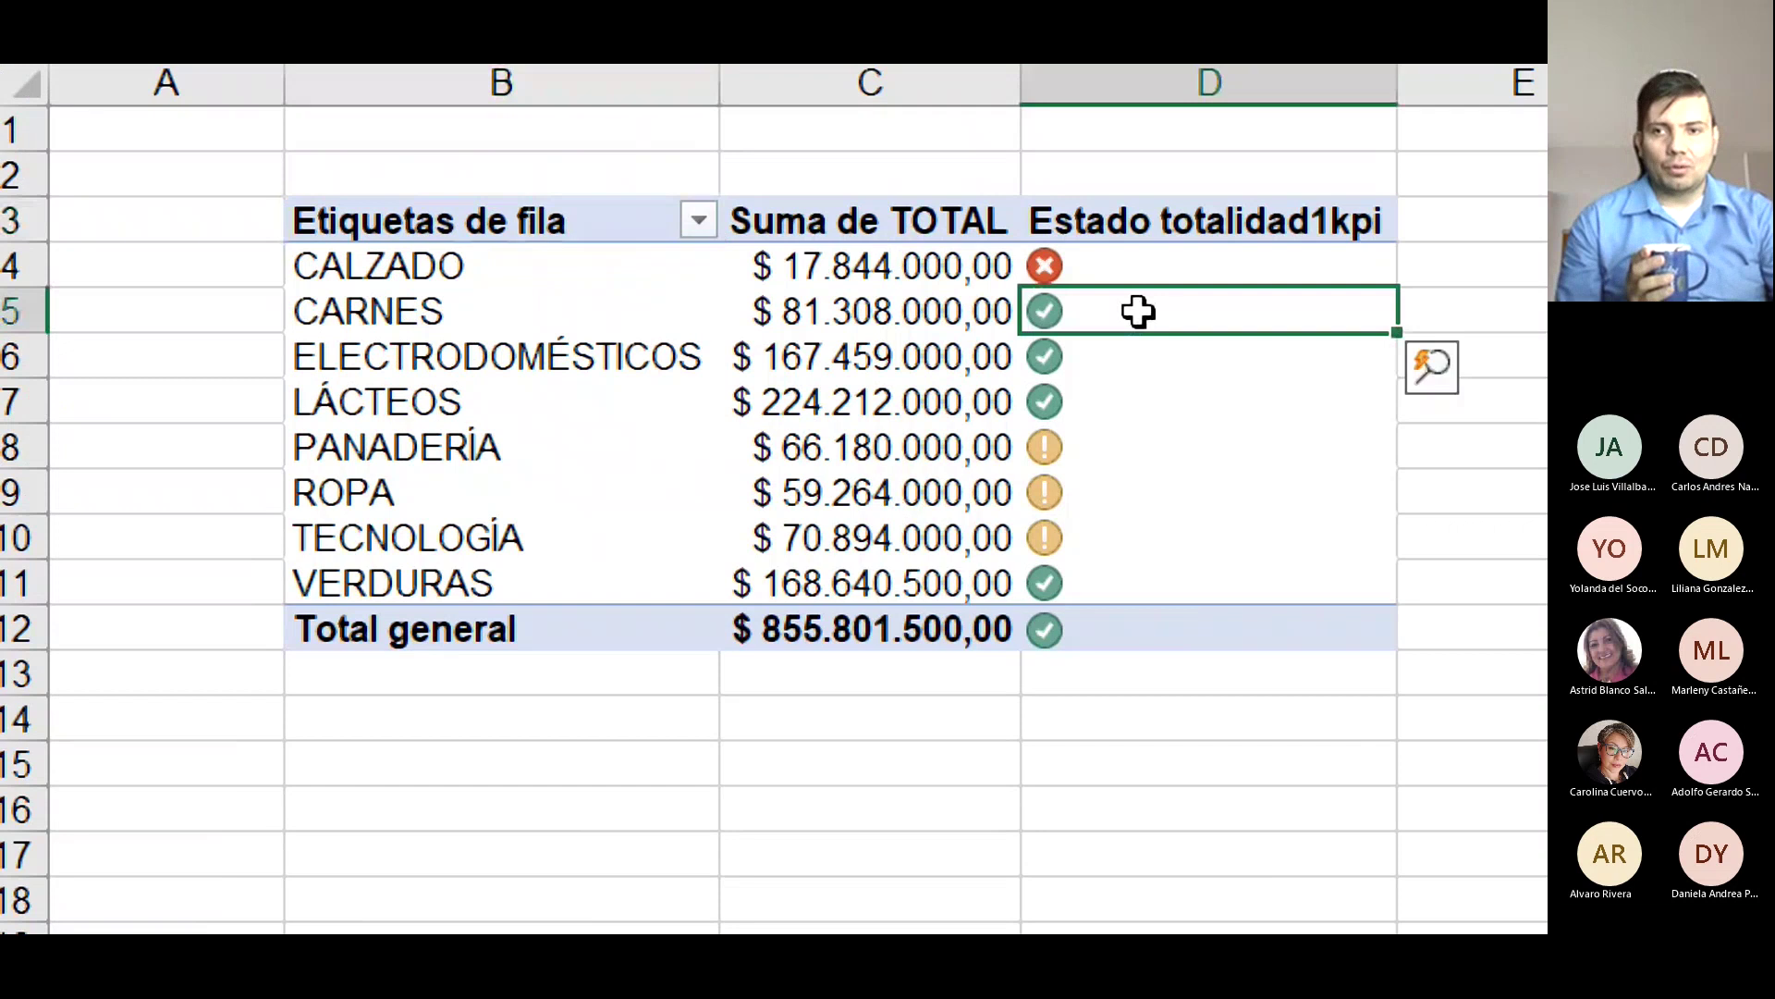
{"action": "left_click", "coordinate": [1107, 497]}
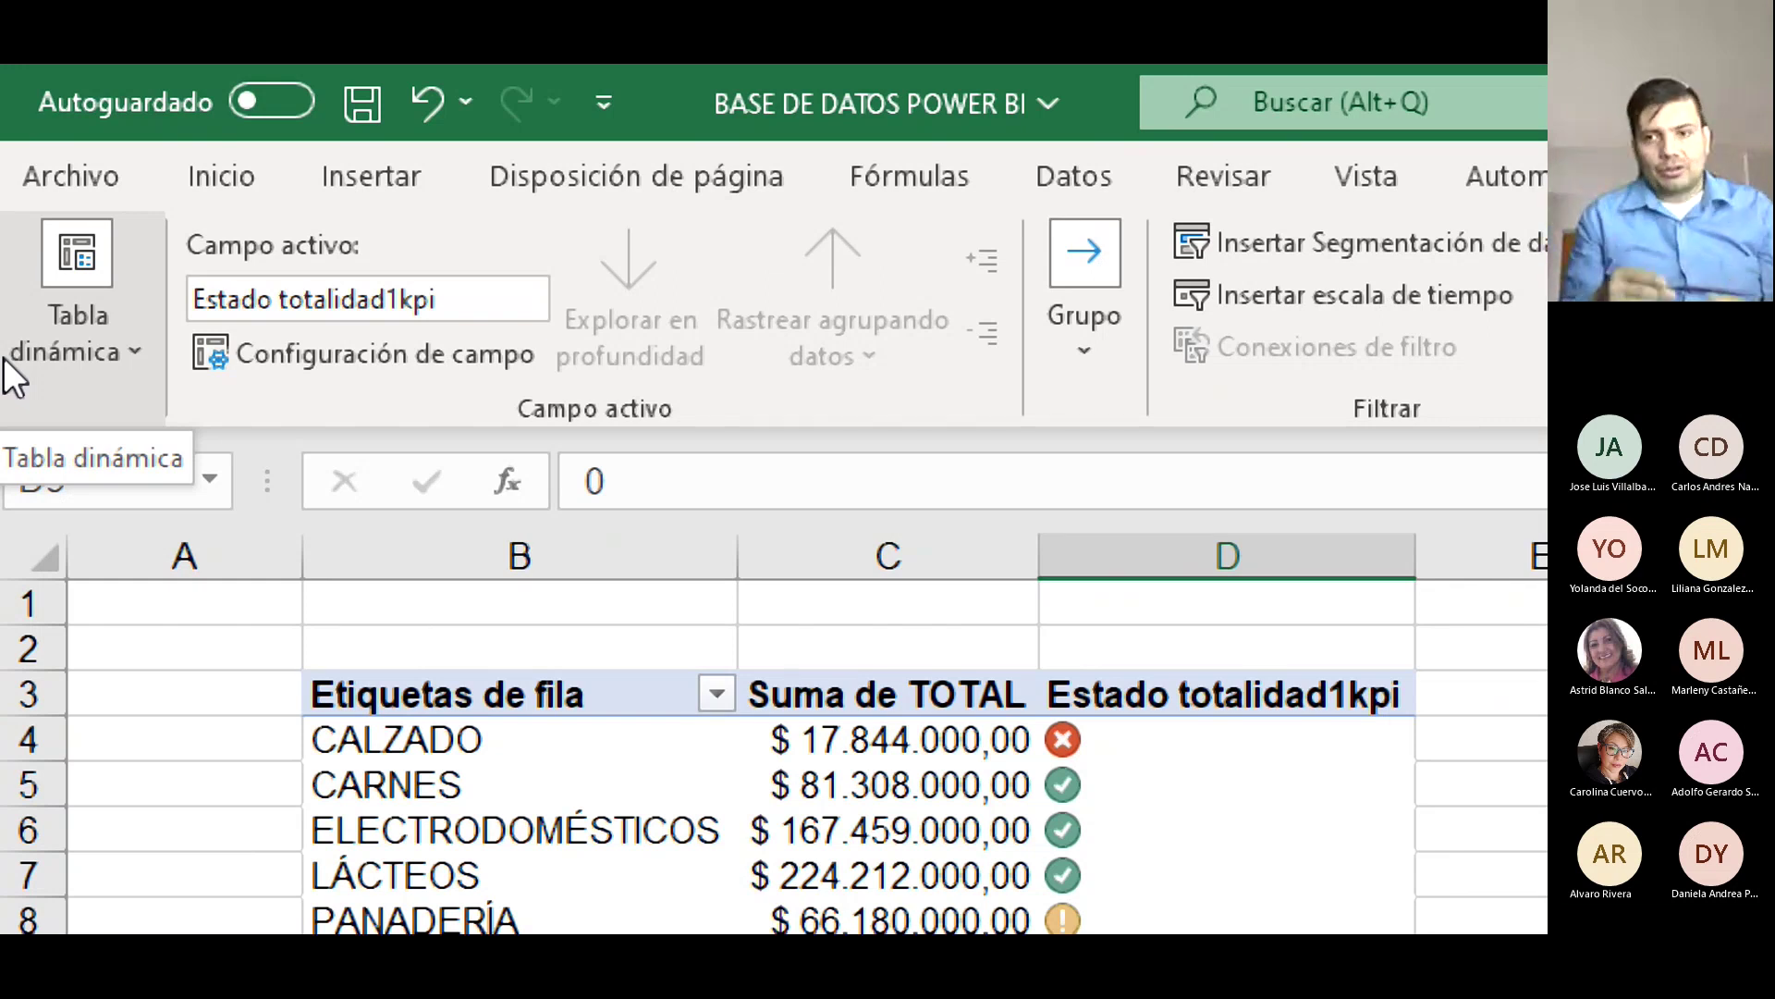
{"action": "left_click", "coordinate": [224, 692]}
{"action": "key", "text": "ctrl+shift+F1"}
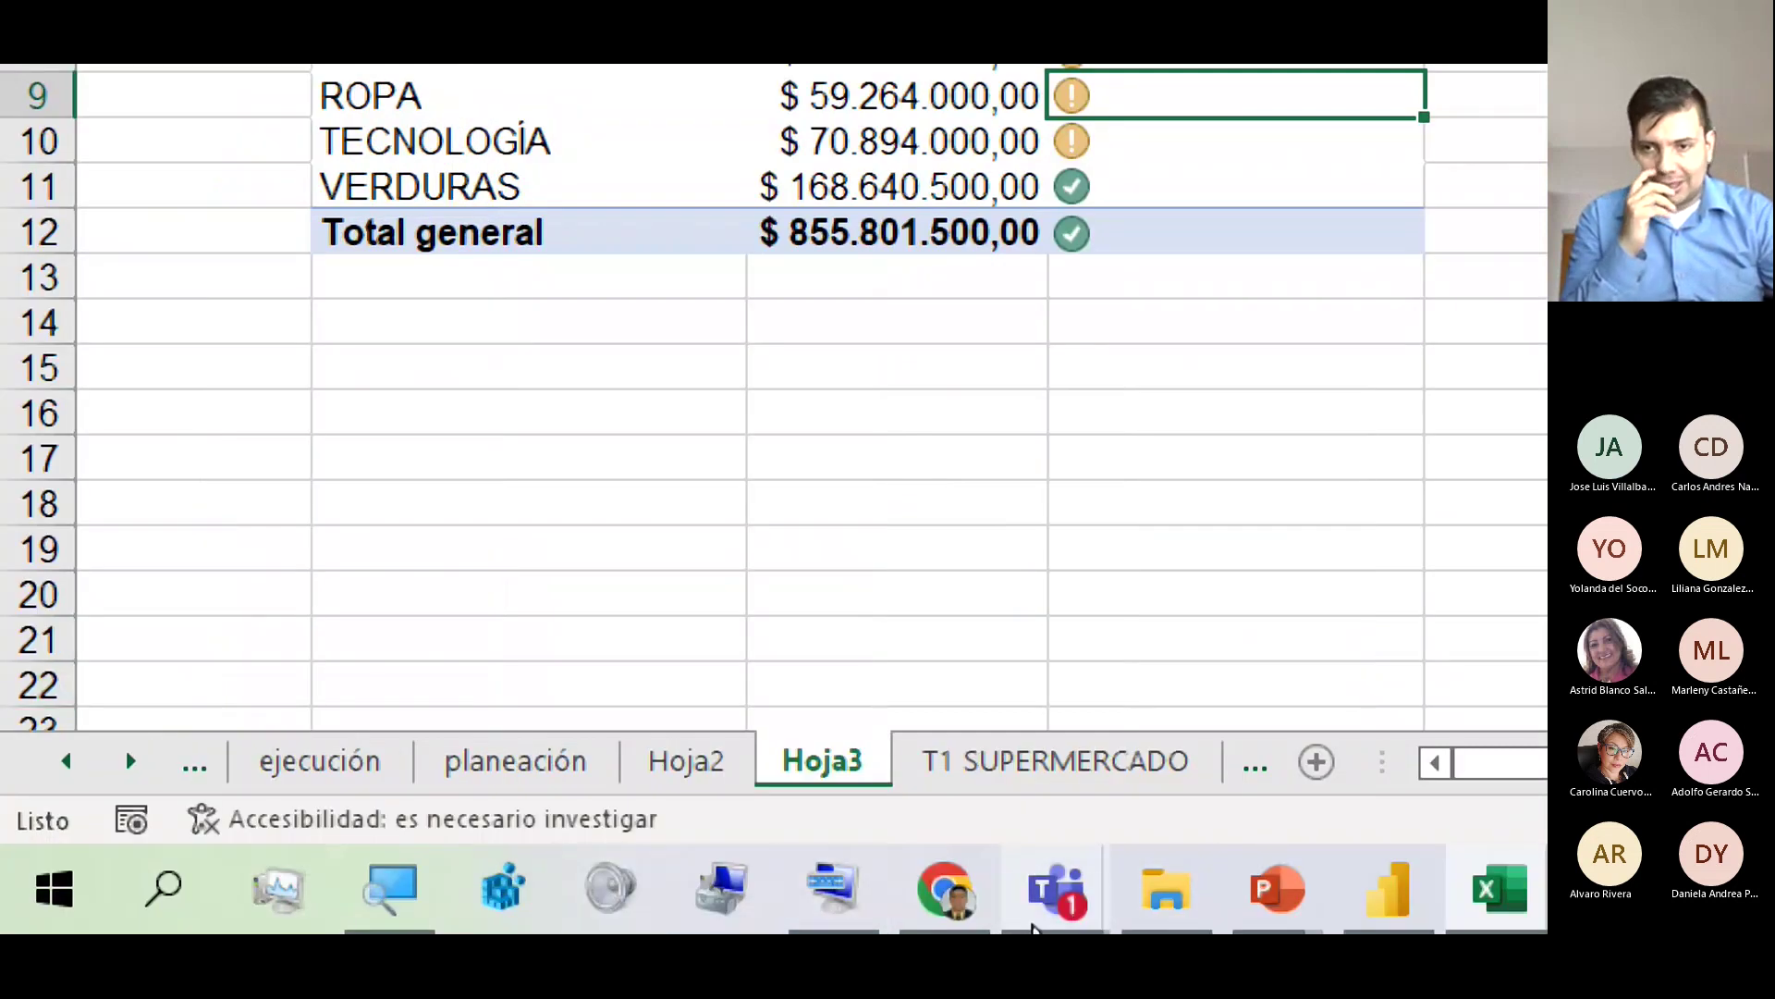
{"action": "left_click", "coordinate": [1055, 889]}
{"action": "left_click", "coordinate": [987, 683]}
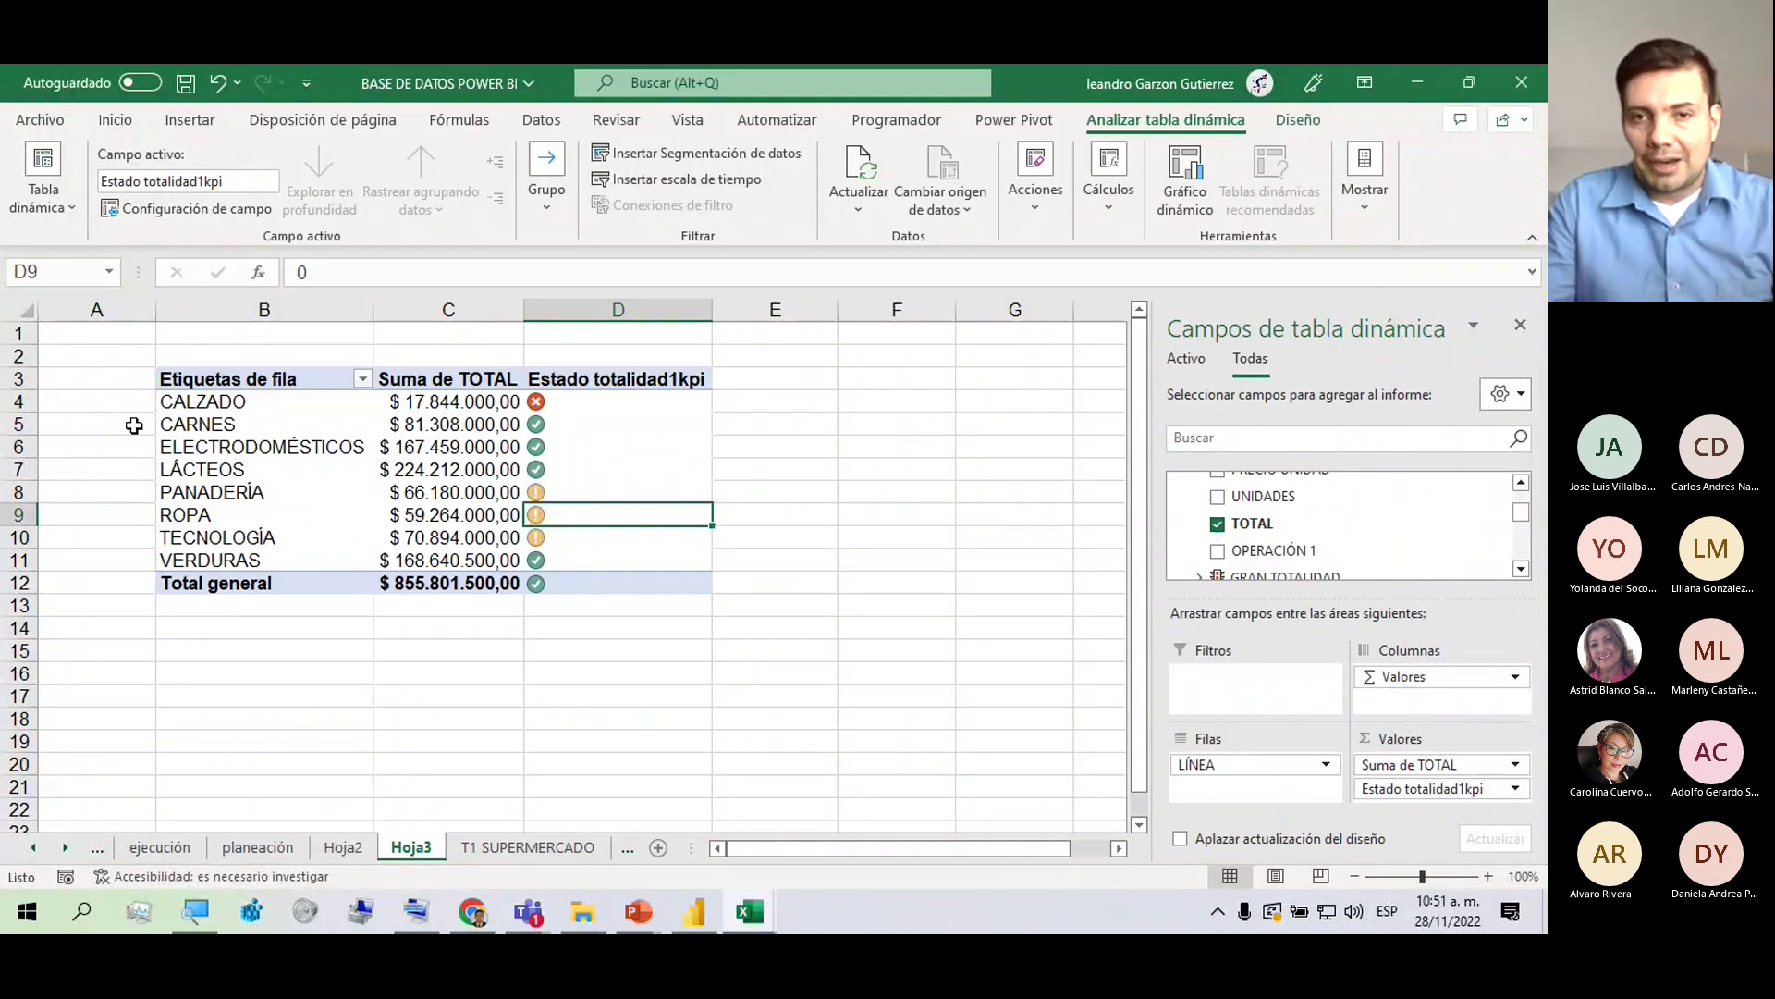
{"action": "mouse_move", "coordinate": [522, 445]}
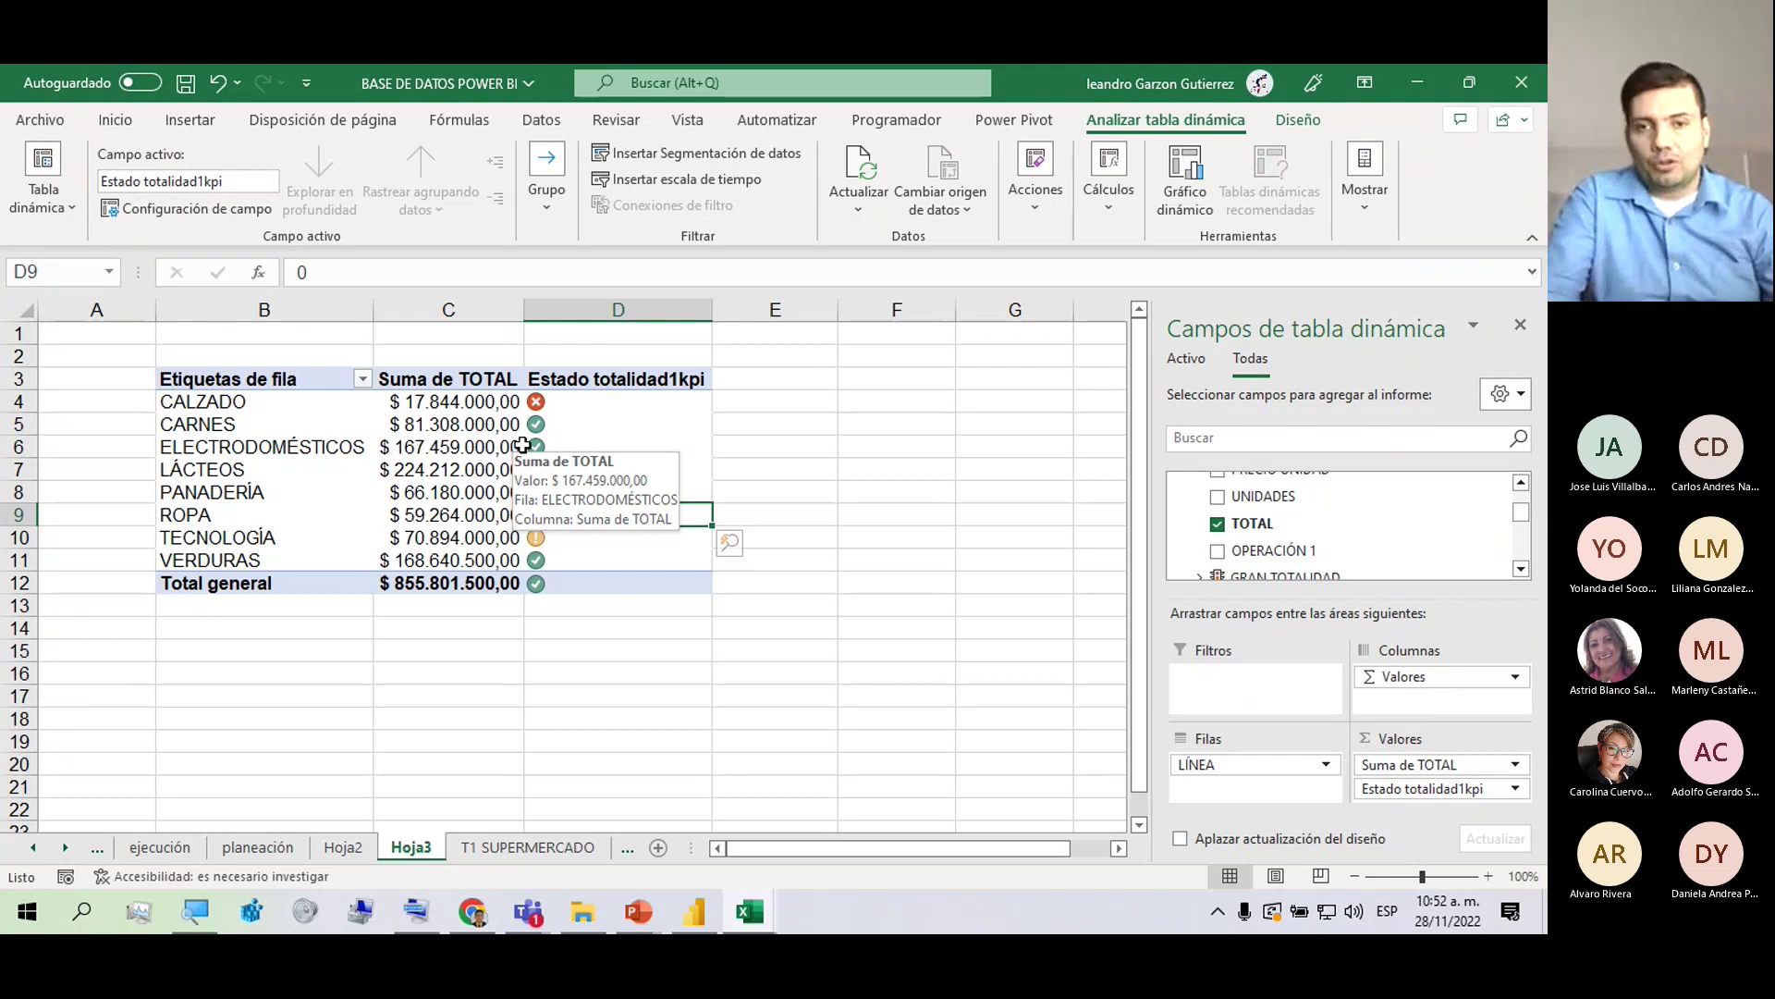
{"action": "left_click", "coordinate": [667, 675]}
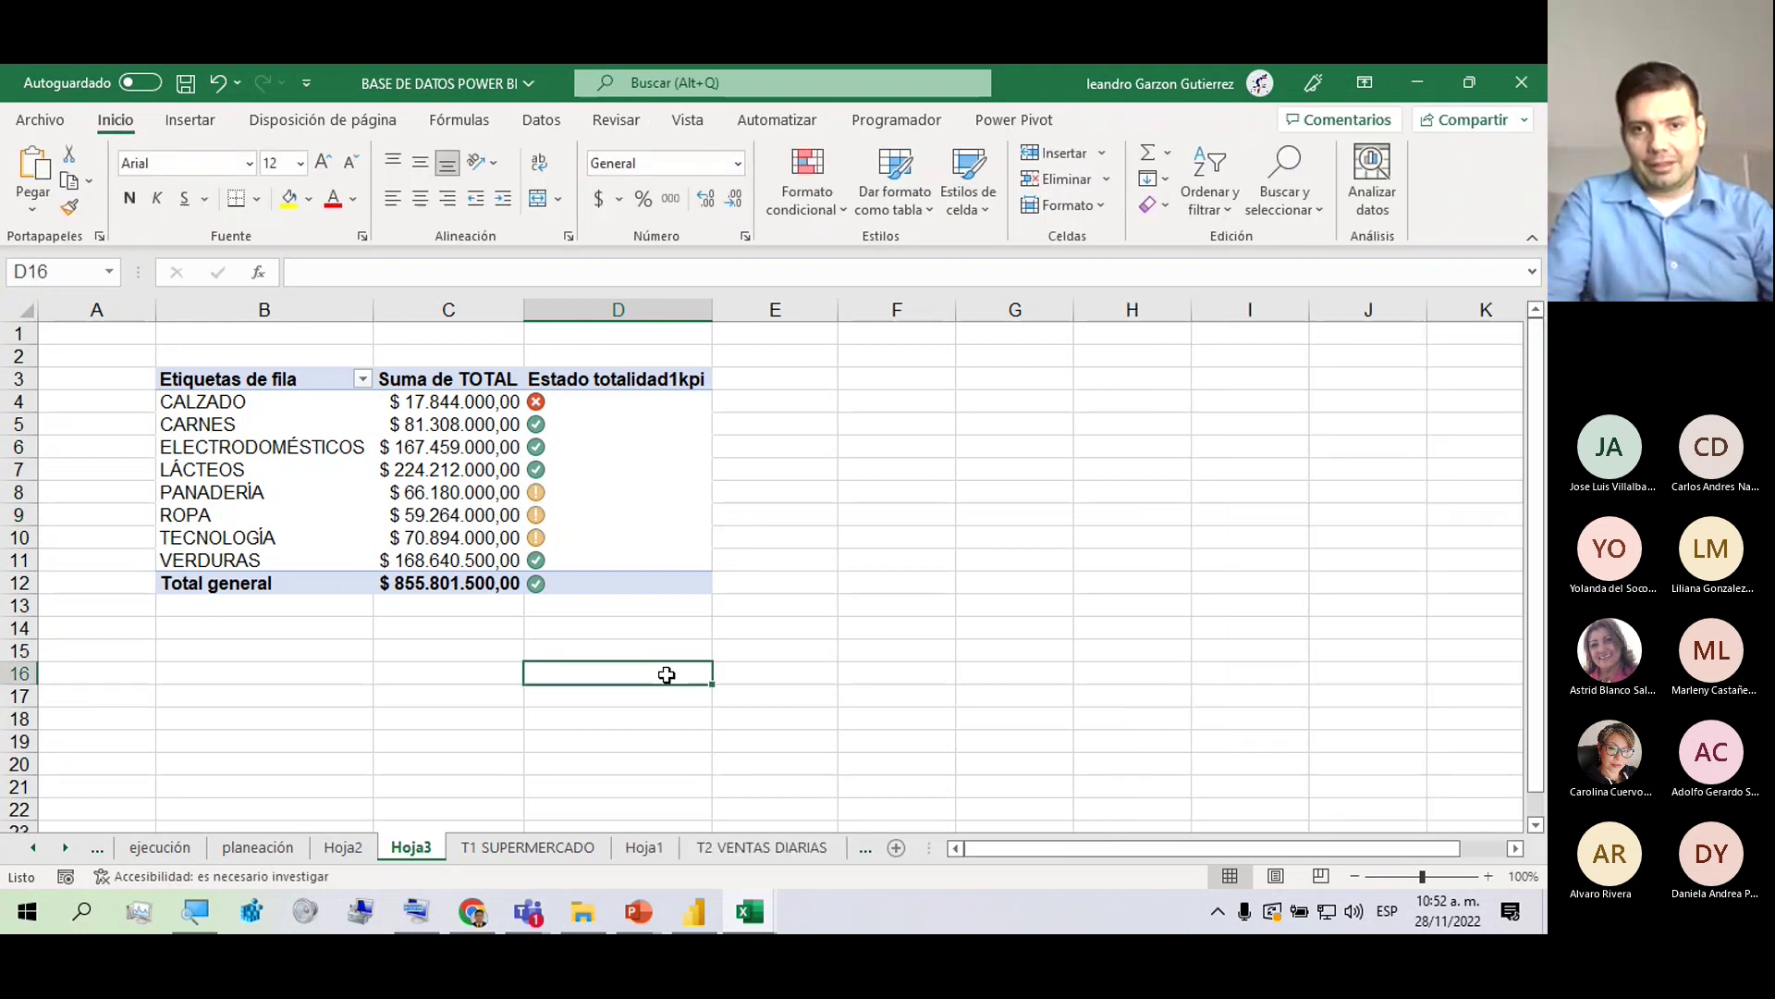
{"action": "mouse_move", "coordinate": [551, 497]}
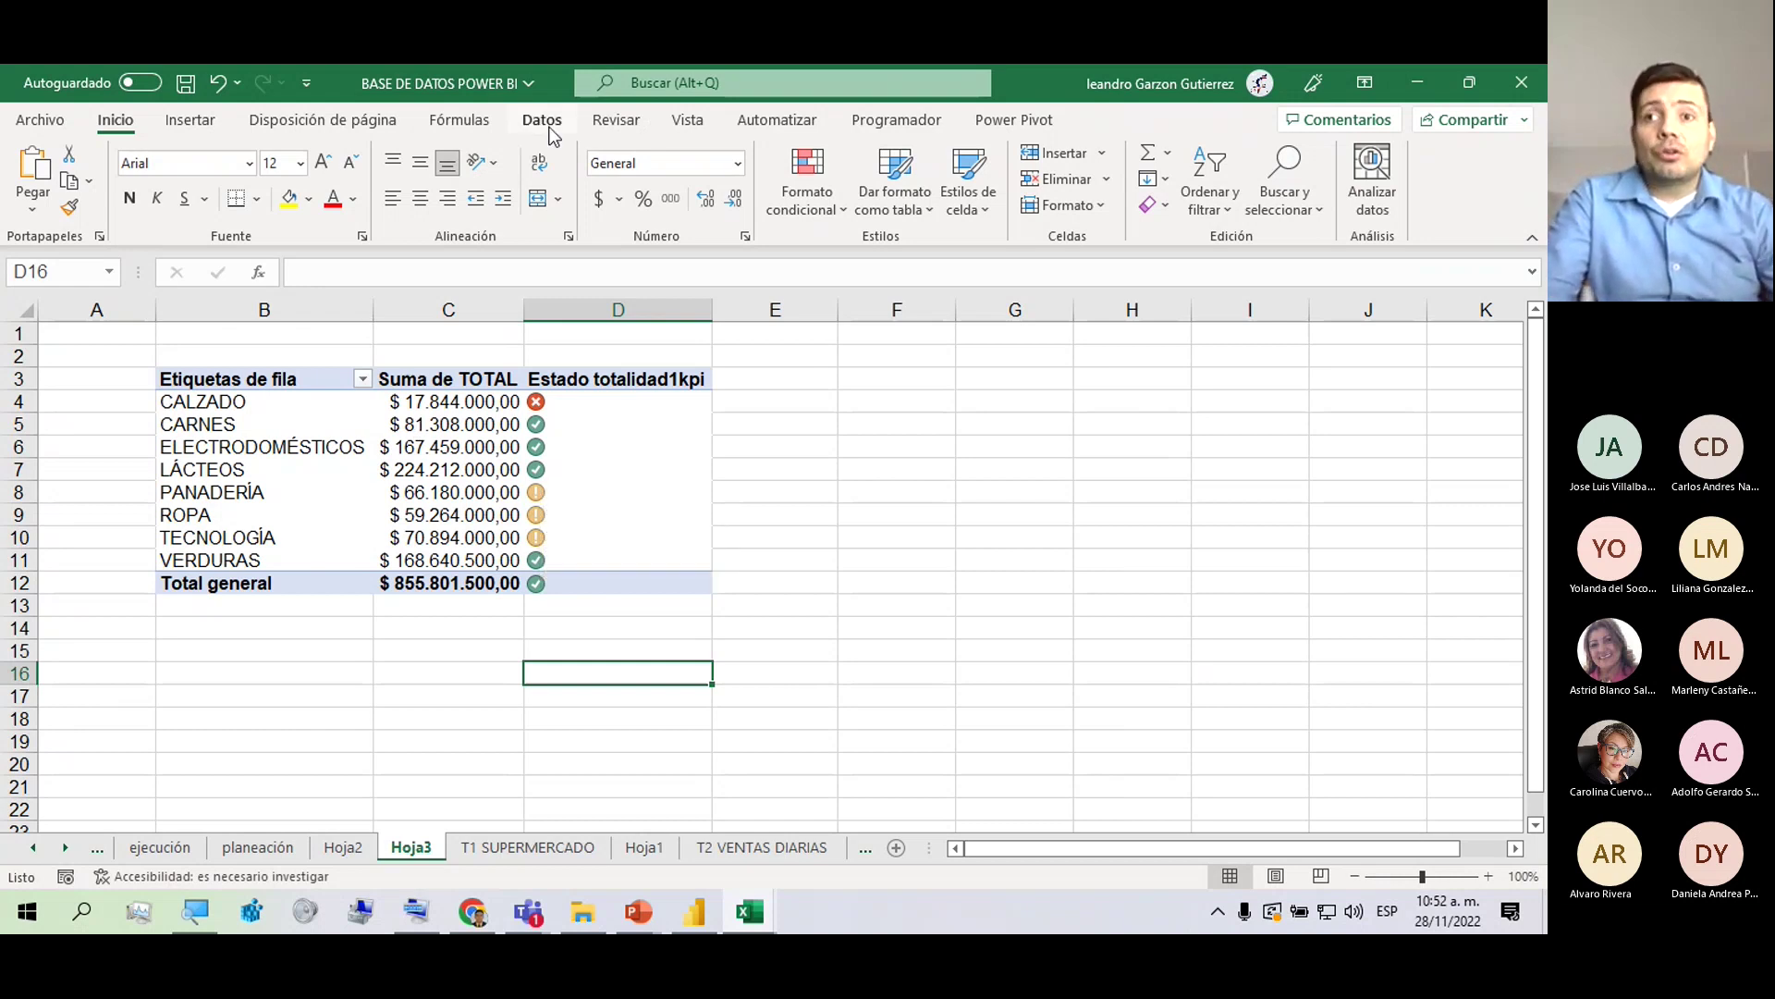
Open the Power Pivot data model and examine the formula of the TOTAL column in T1_SUPERMERCADO.
{"action": "left_click", "coordinate": [1014, 119]}
{"action": "left_click", "coordinate": [53, 167]}
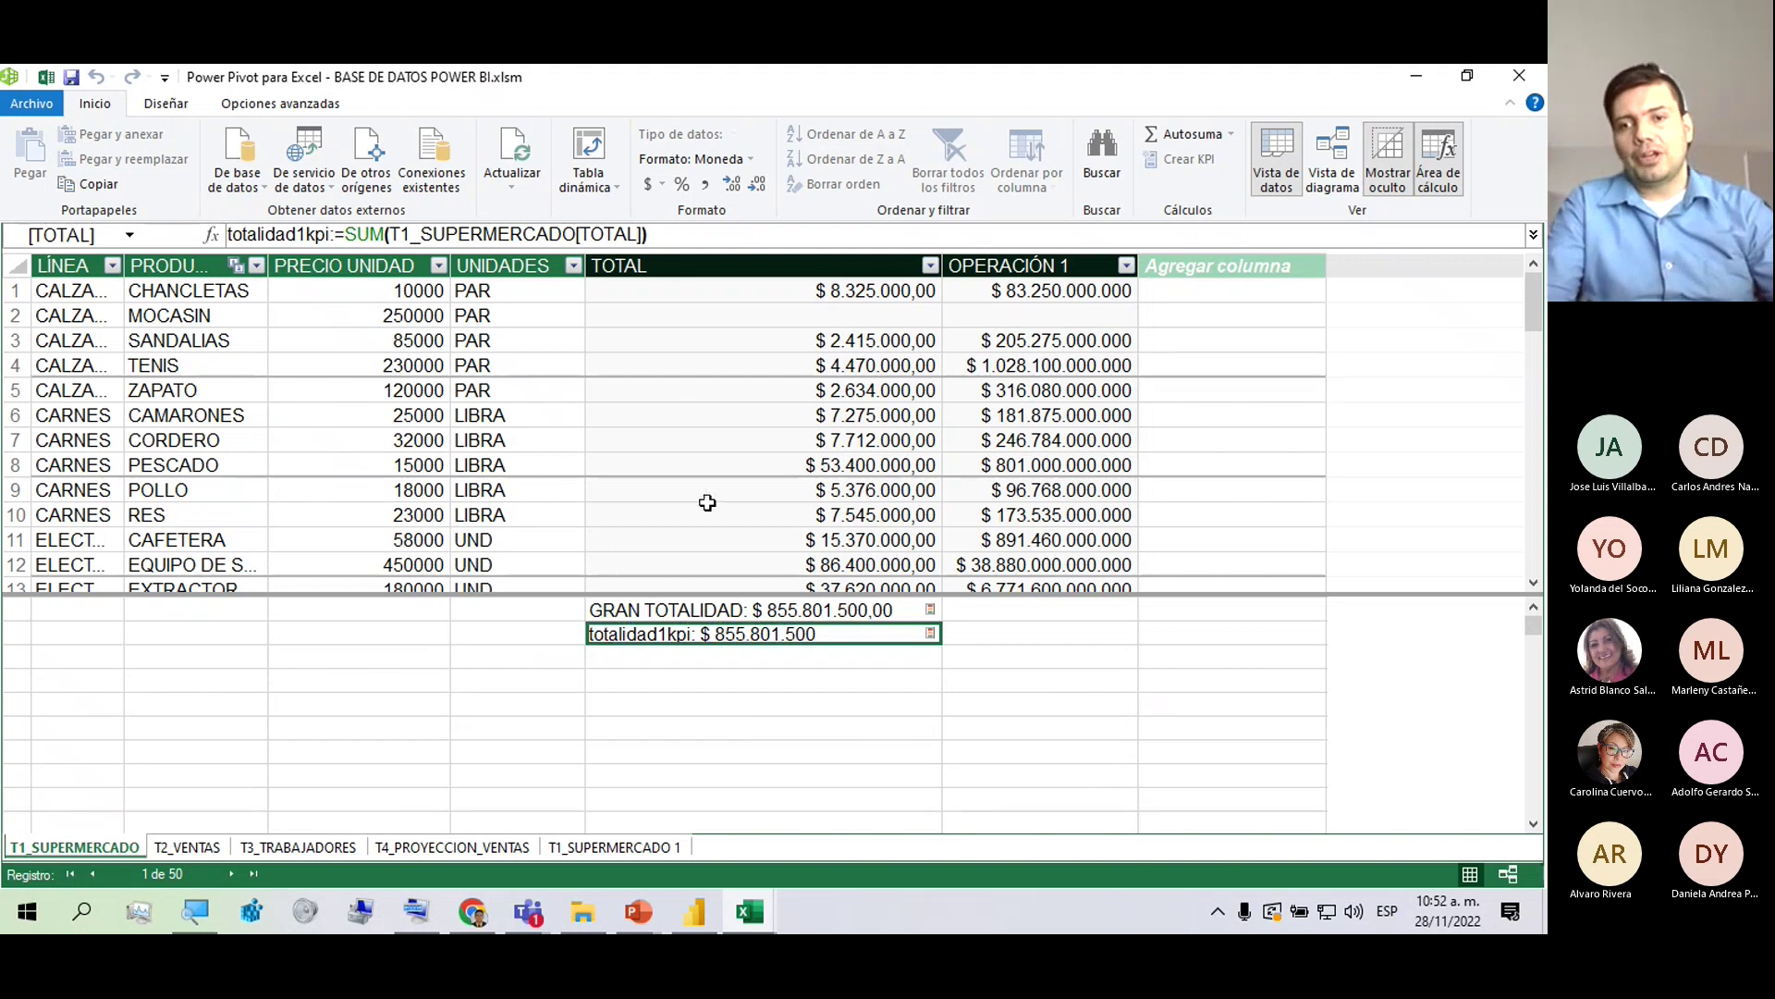
{"action": "left_click", "coordinate": [713, 440]}
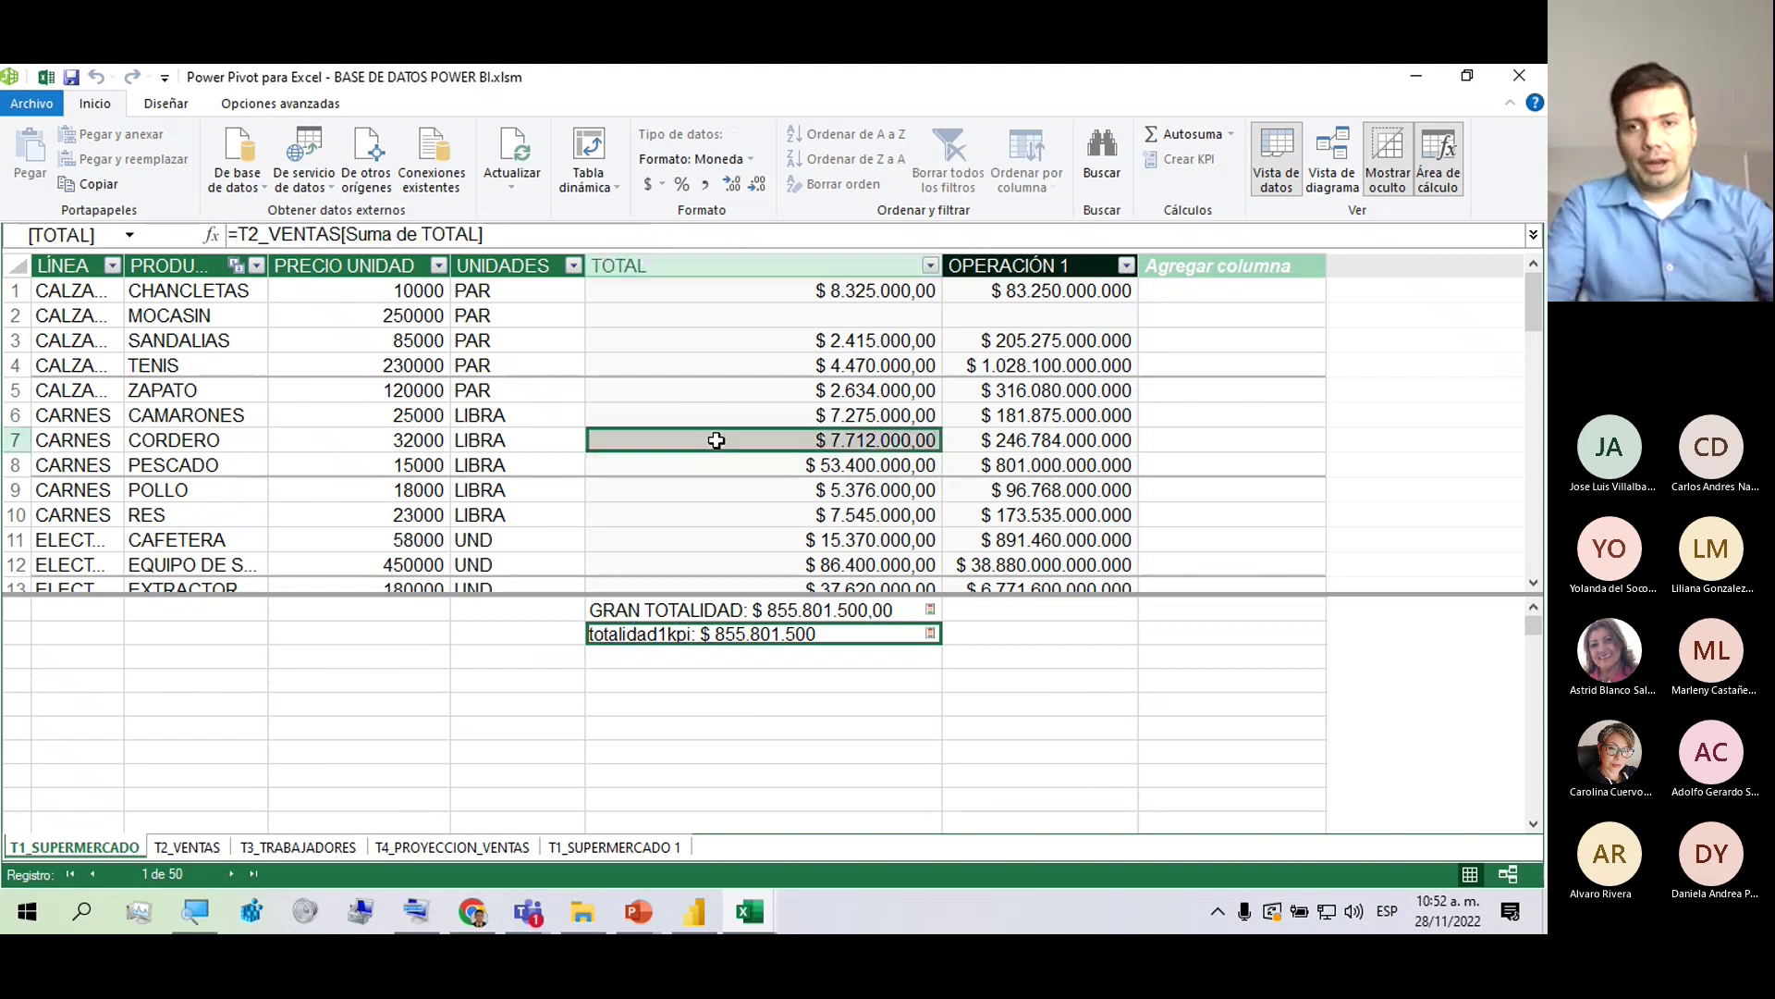
{"action": "left_click", "coordinate": [360, 234]}
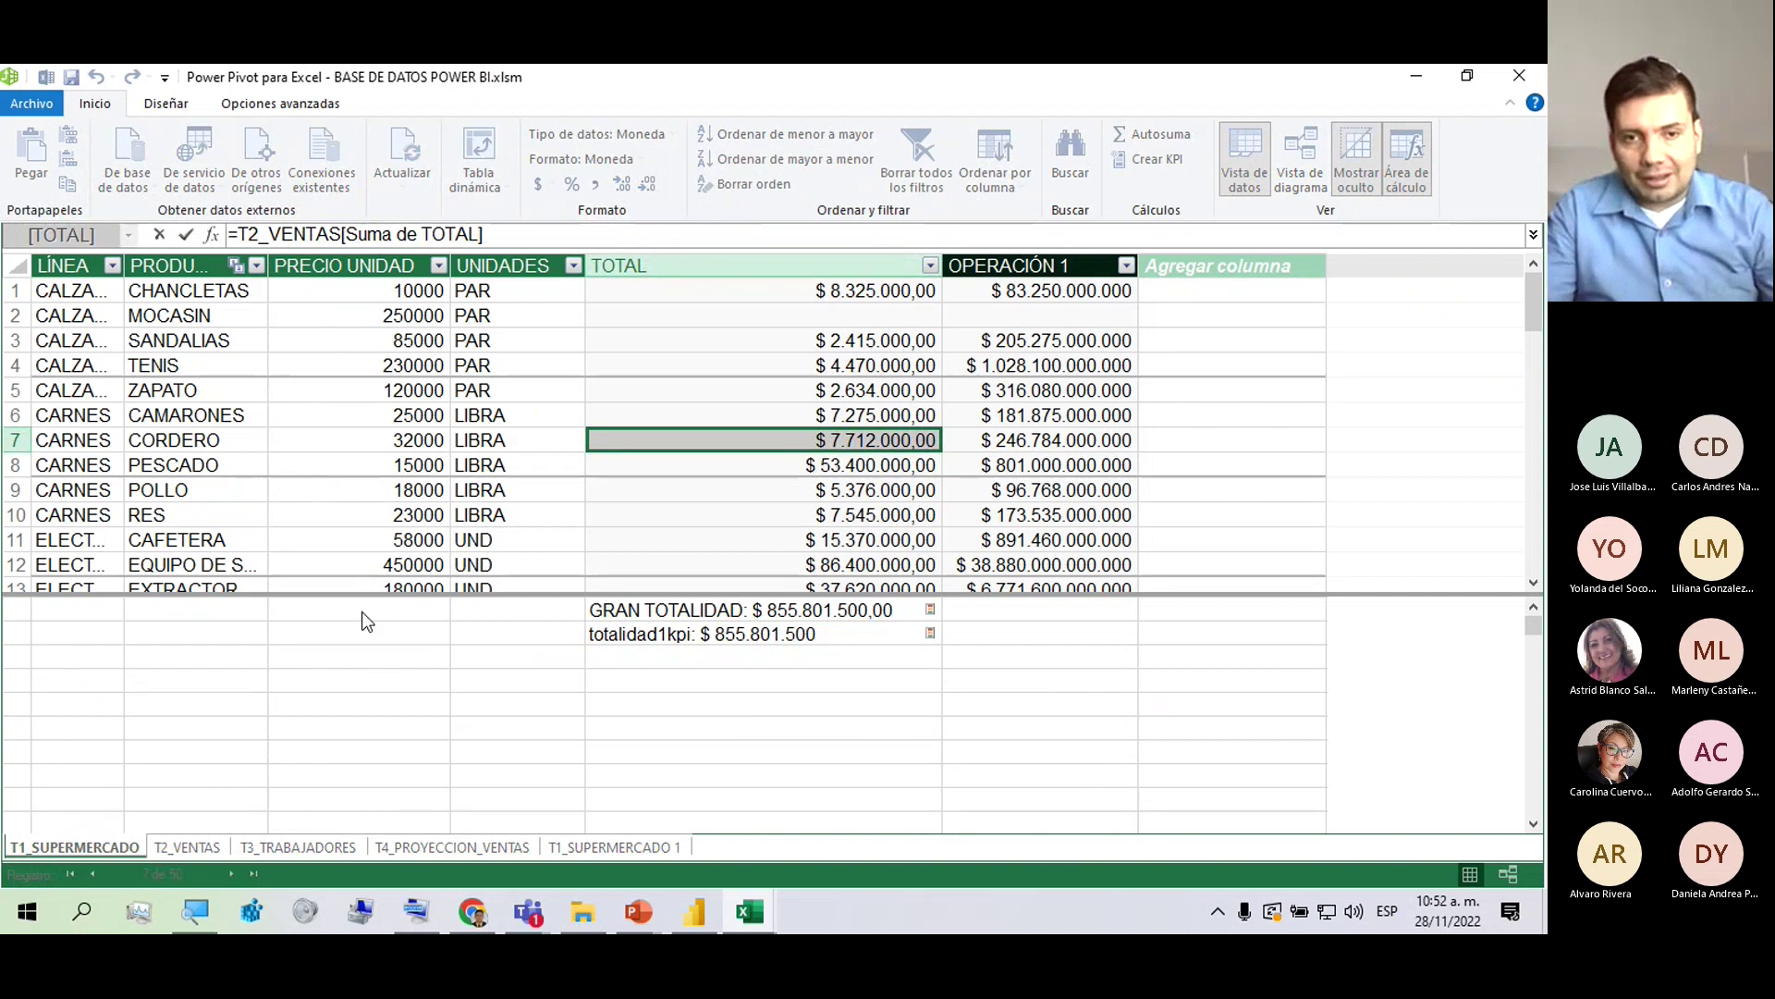
{"action": "left_click_drag", "start_coordinate": [363, 612], "coordinate": [652, 724]}
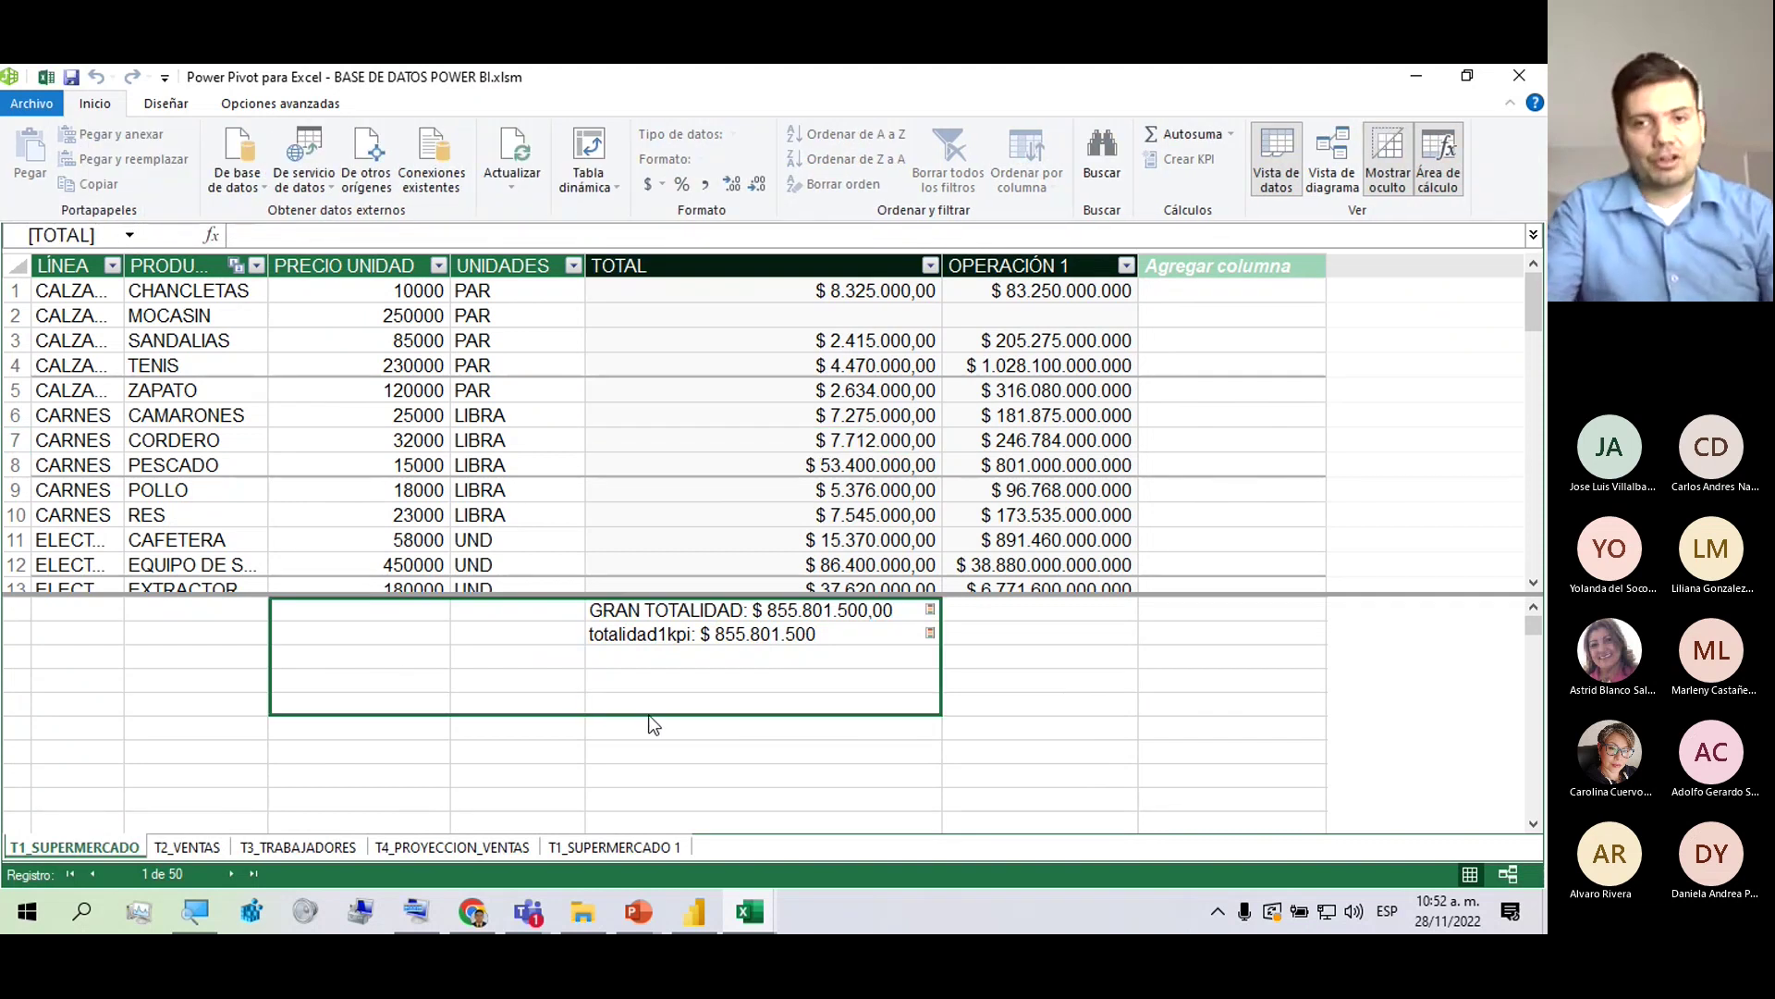
{"action": "left_click", "coordinate": [861, 685]}
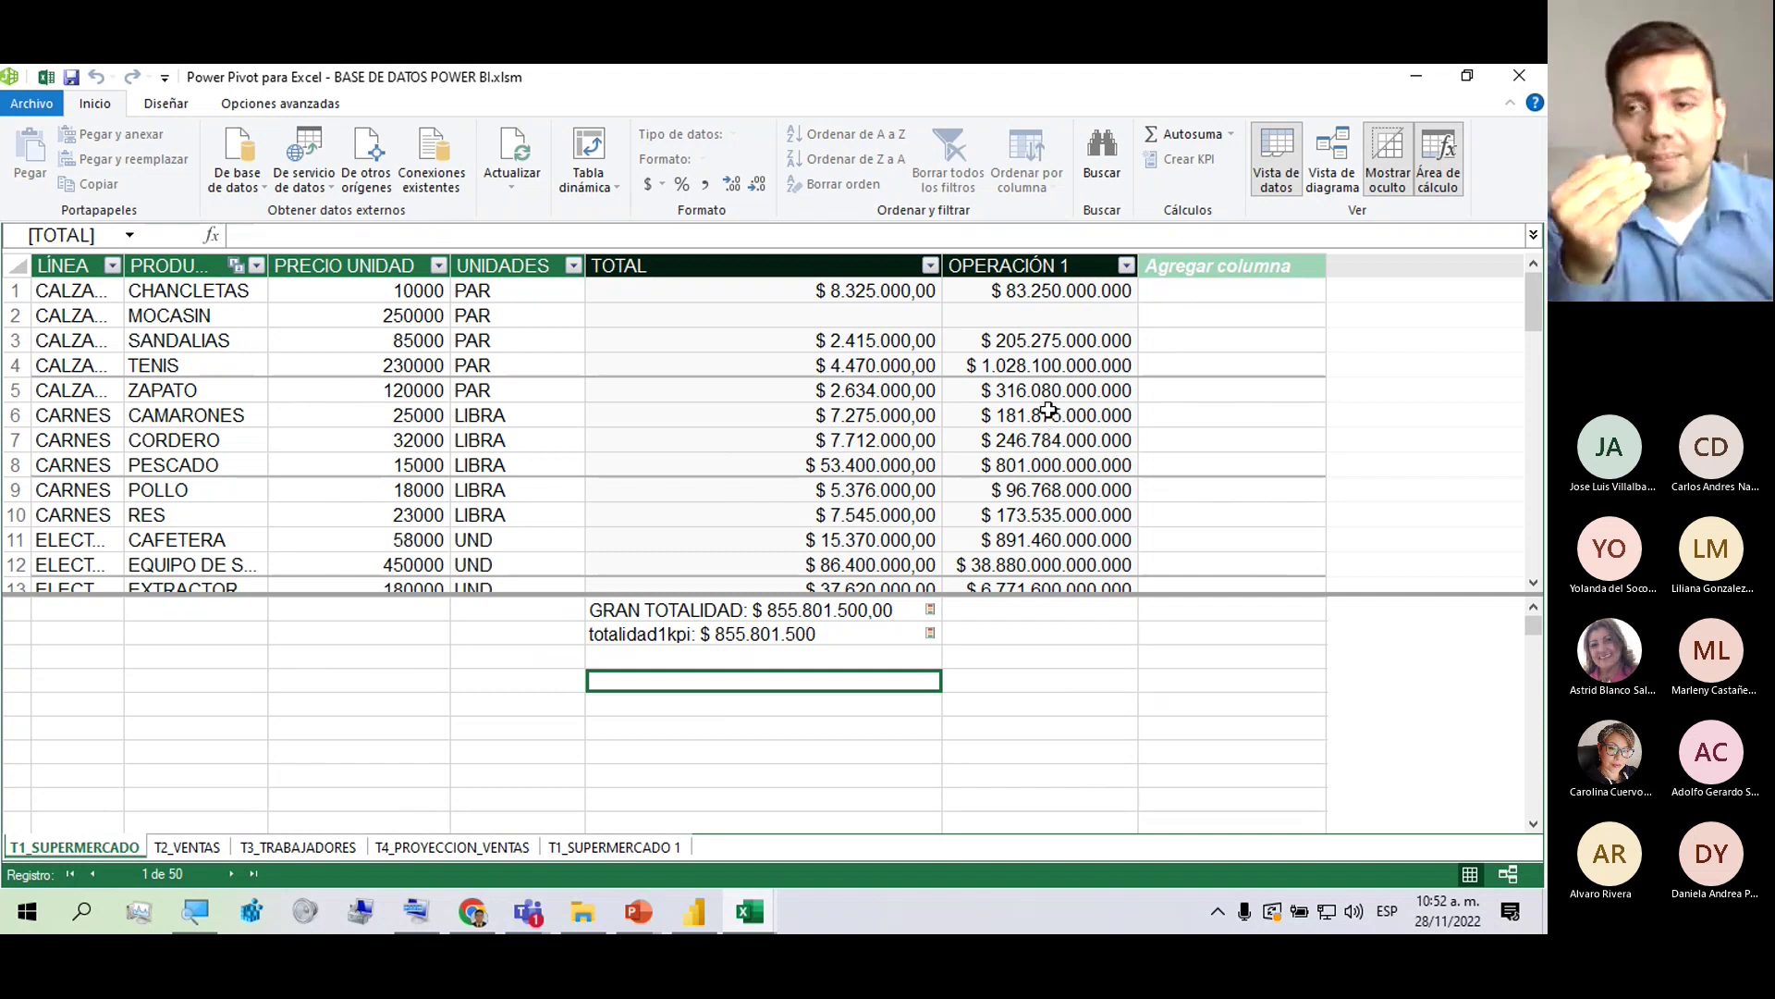
Show the table relationships in the data model's diagram view and return to the Excel workbook.
{"action": "left_click", "coordinate": [1325, 157]}
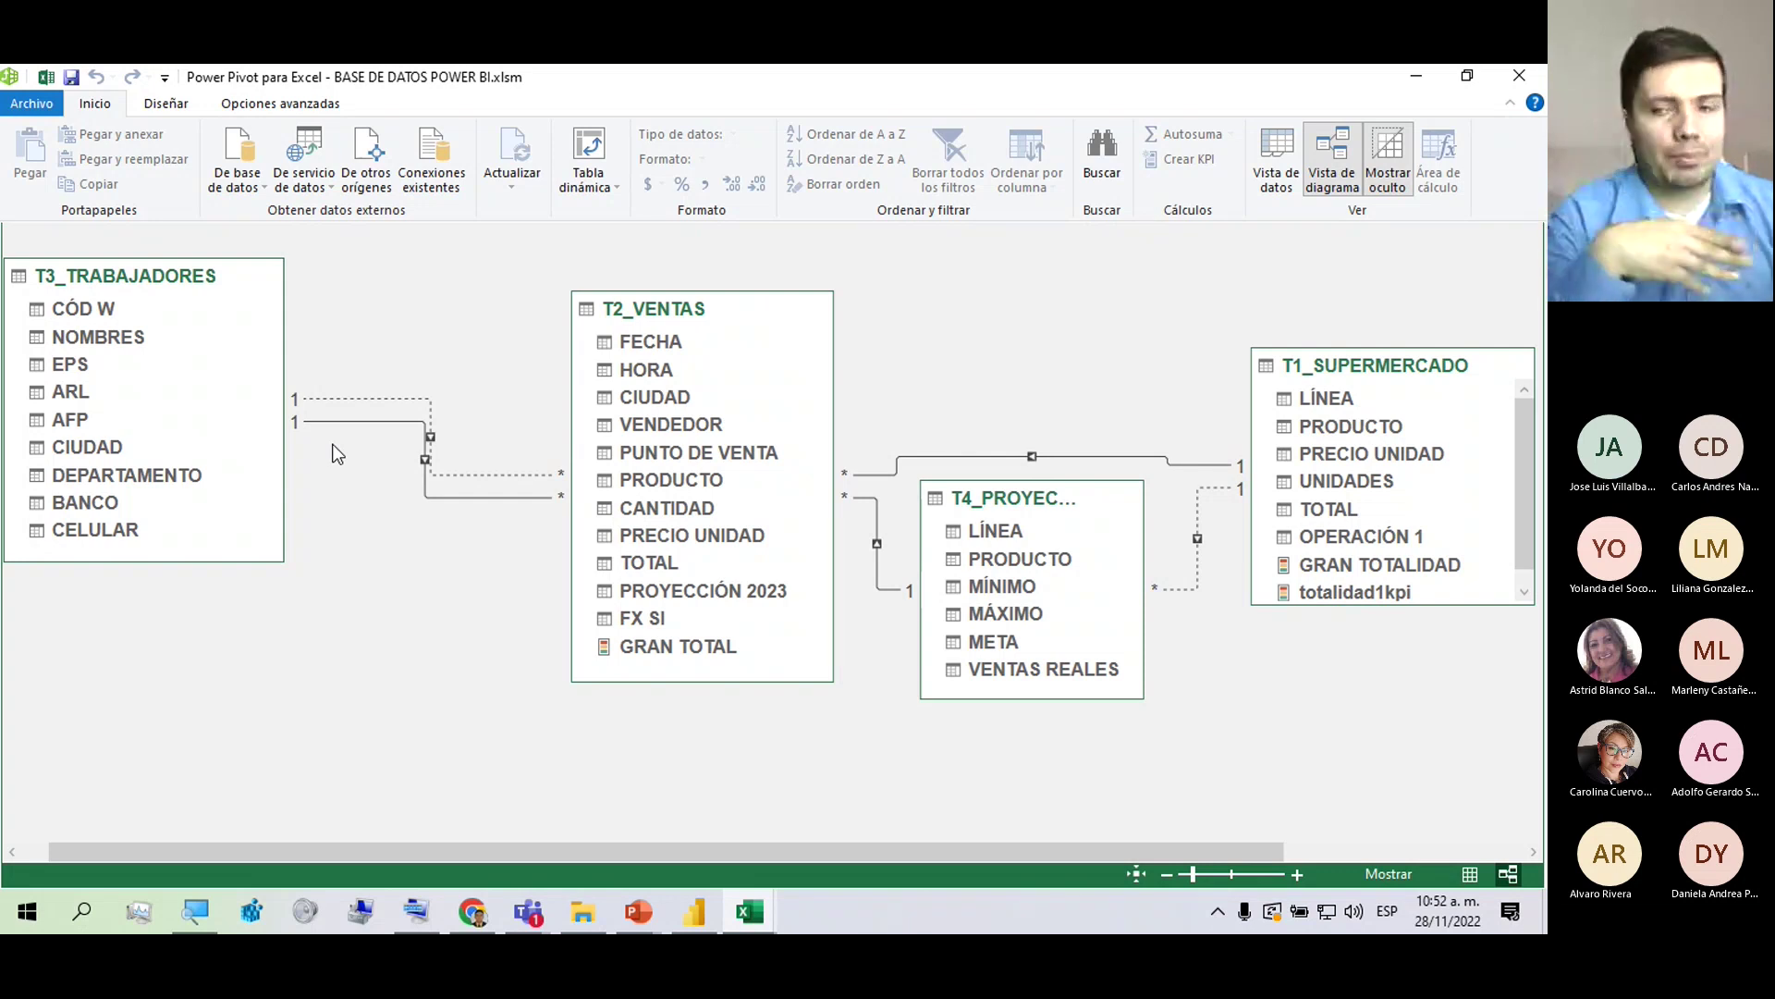
{"action": "key", "text": "alt+Tab"}
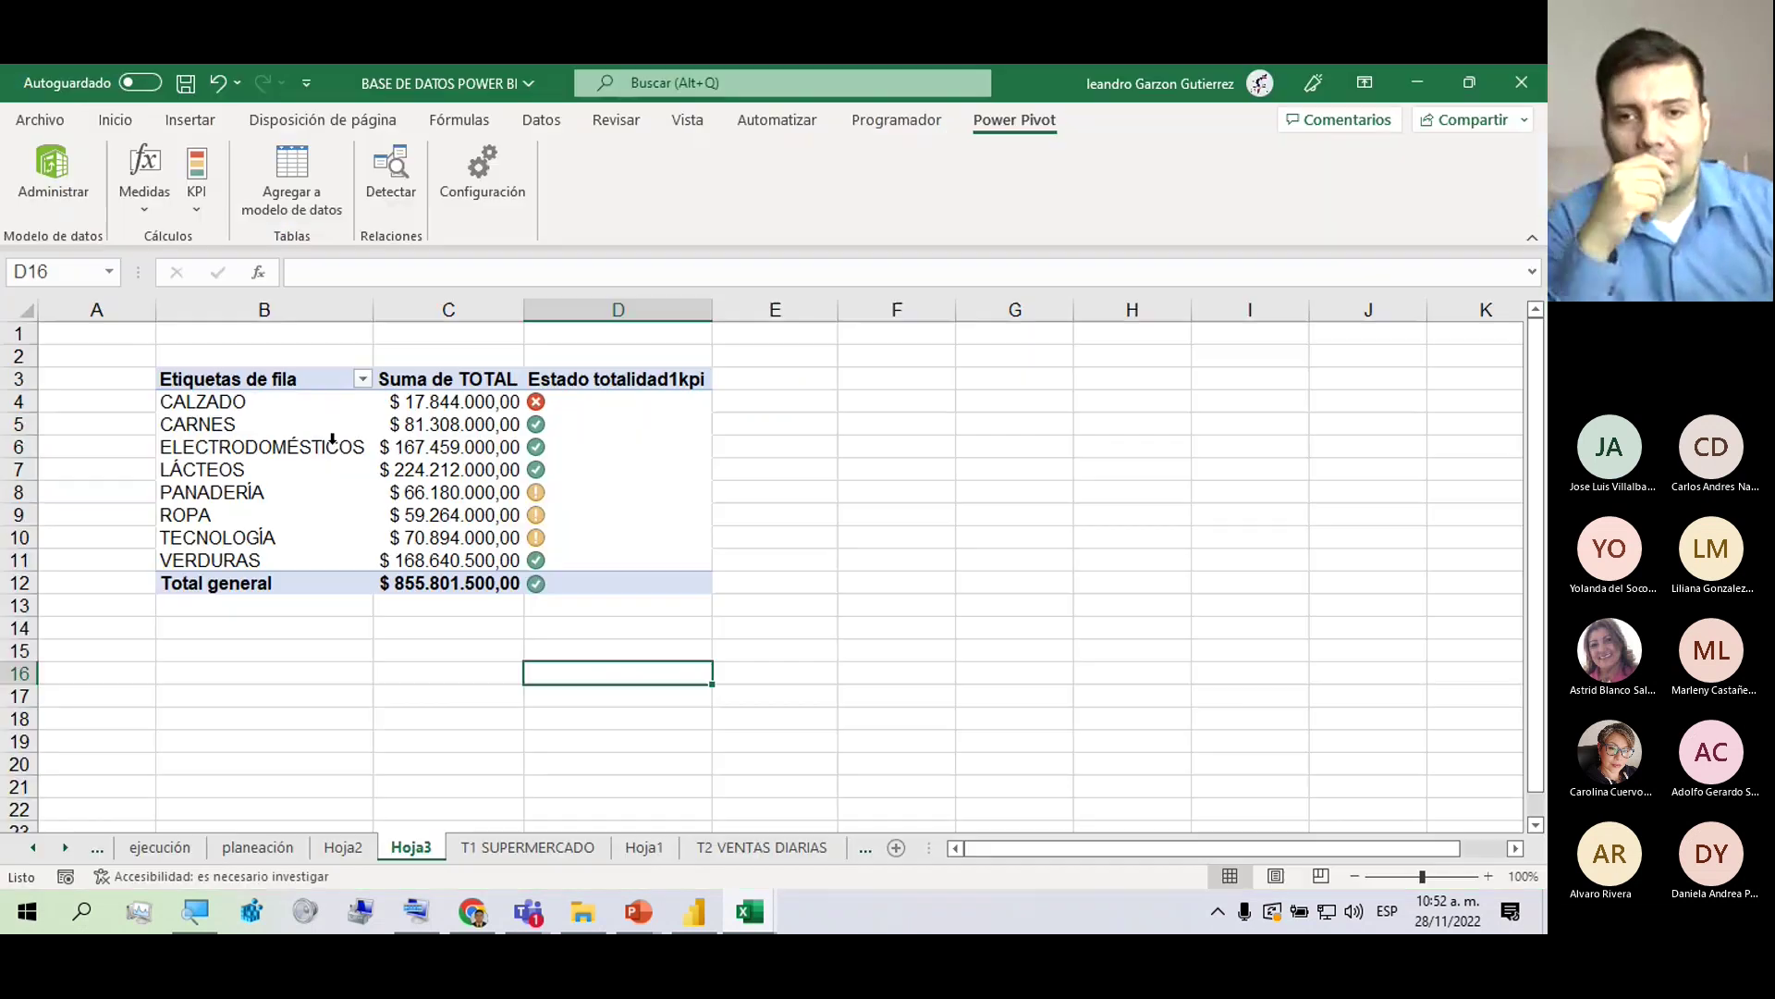
Examine the underlying Estado totalidad1kpi values of the LÁCTEOS and CALZADO rows in the pivot table.
{"action": "left_click", "coordinate": [664, 467]}
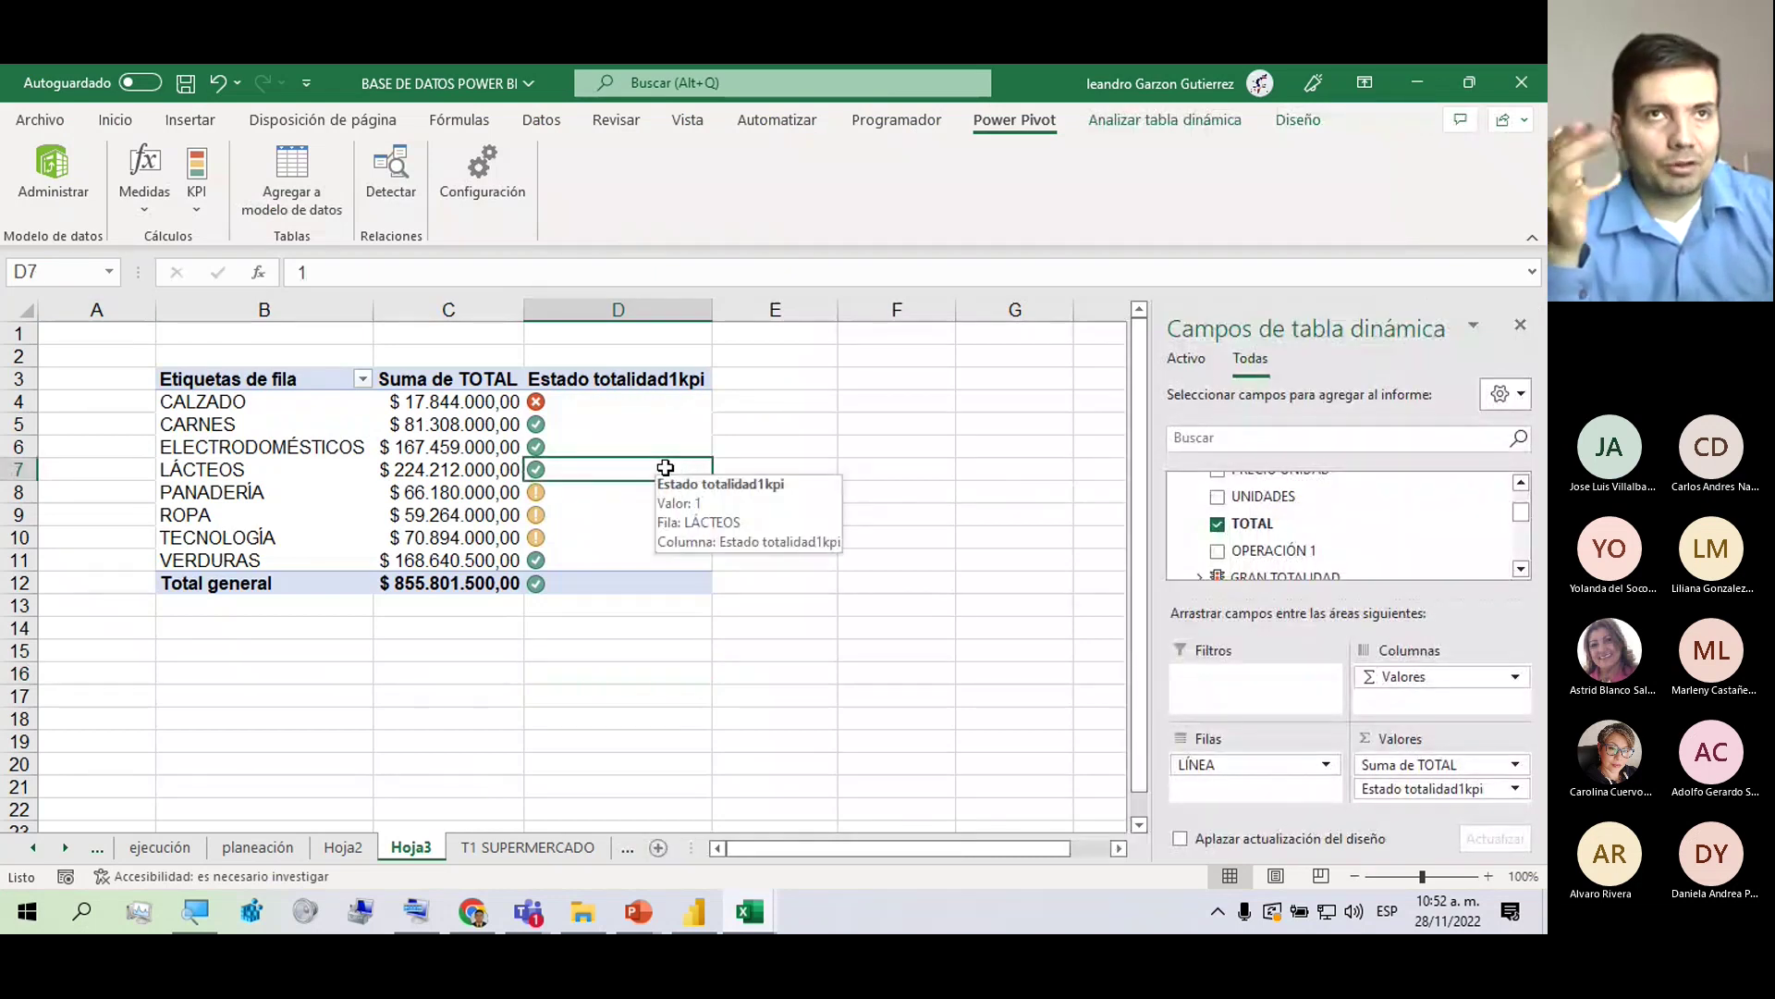
{"action": "left_click", "coordinate": [612, 399]}
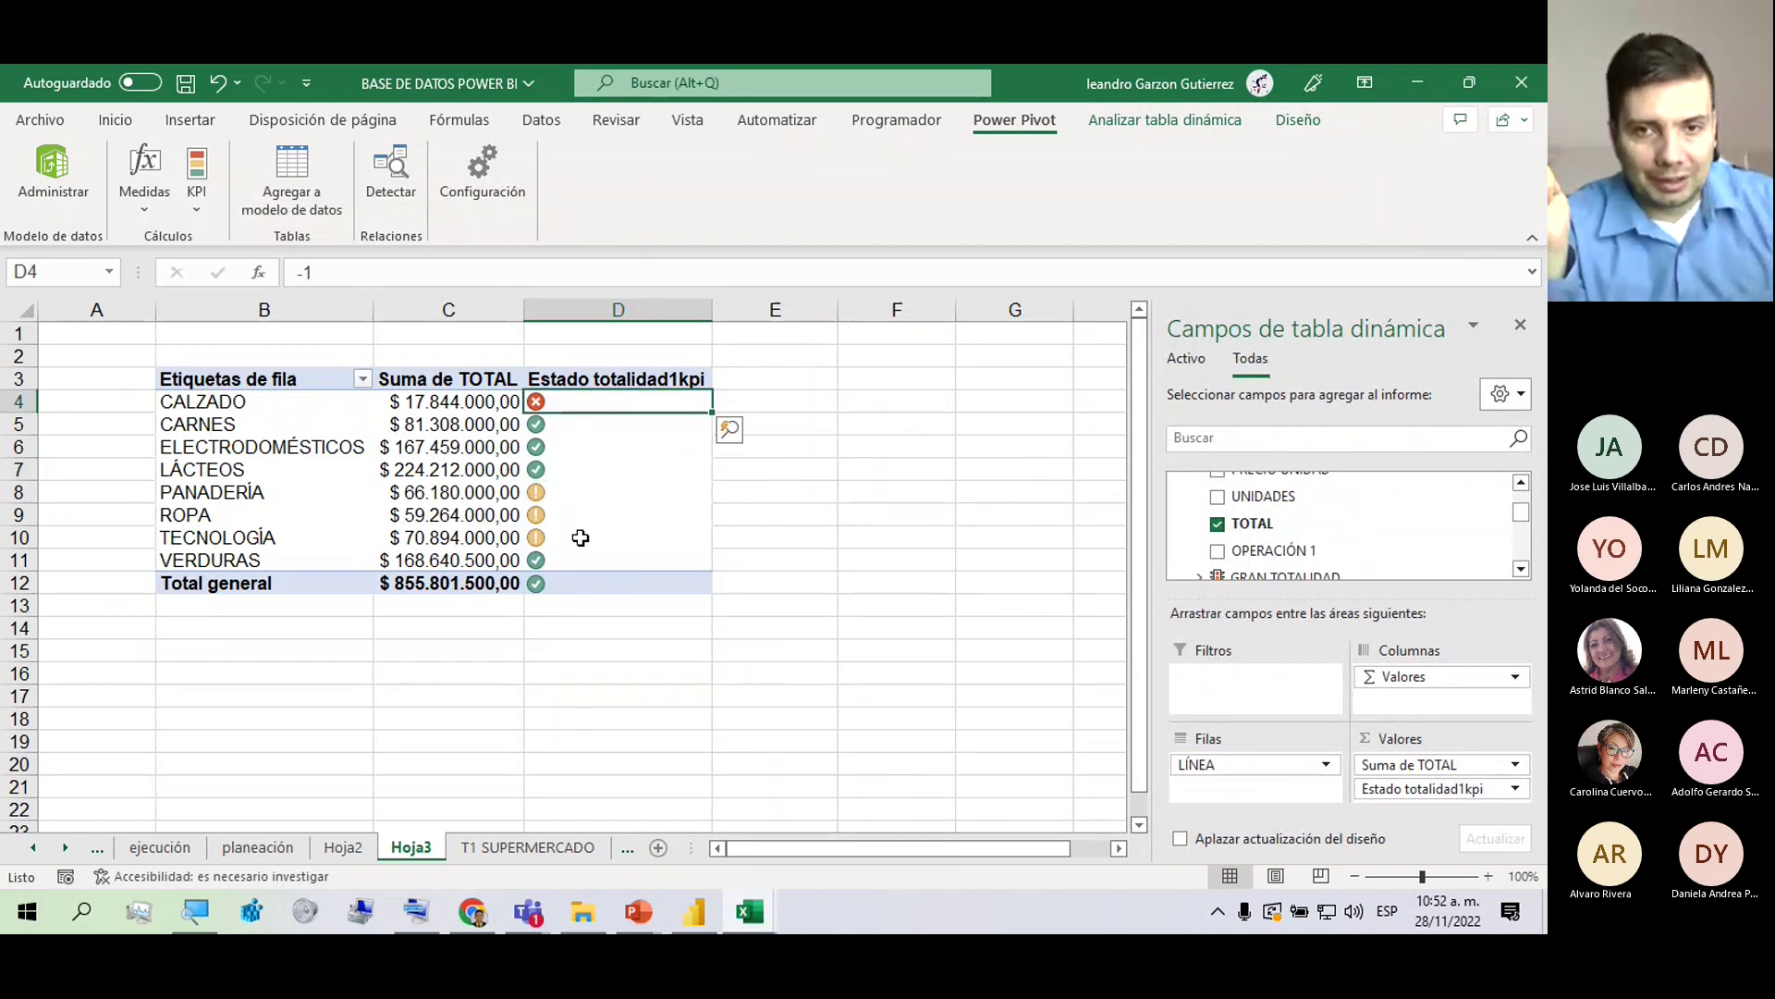
{"action": "left_click", "coordinate": [570, 469]}
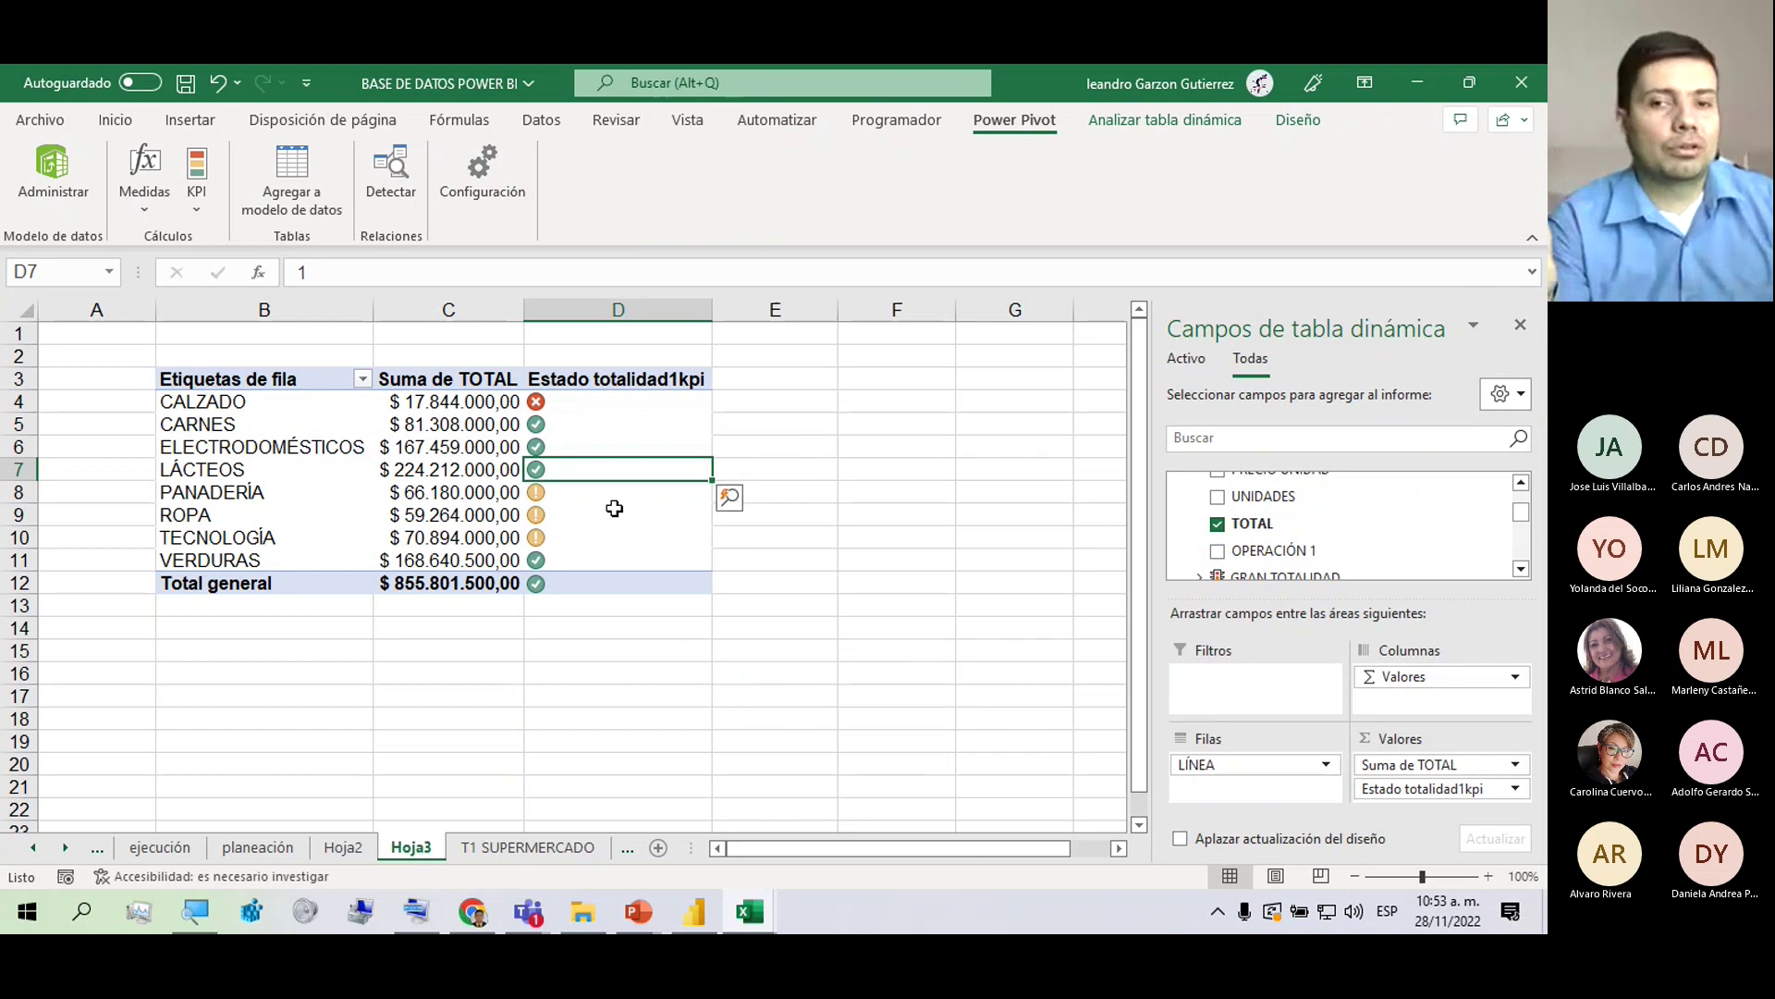
Show the detail records behind the CALZADO row's Estado totalidad1kpi status and delete the generated detail sheet.
{"action": "mouse_move", "coordinate": [617, 513]}
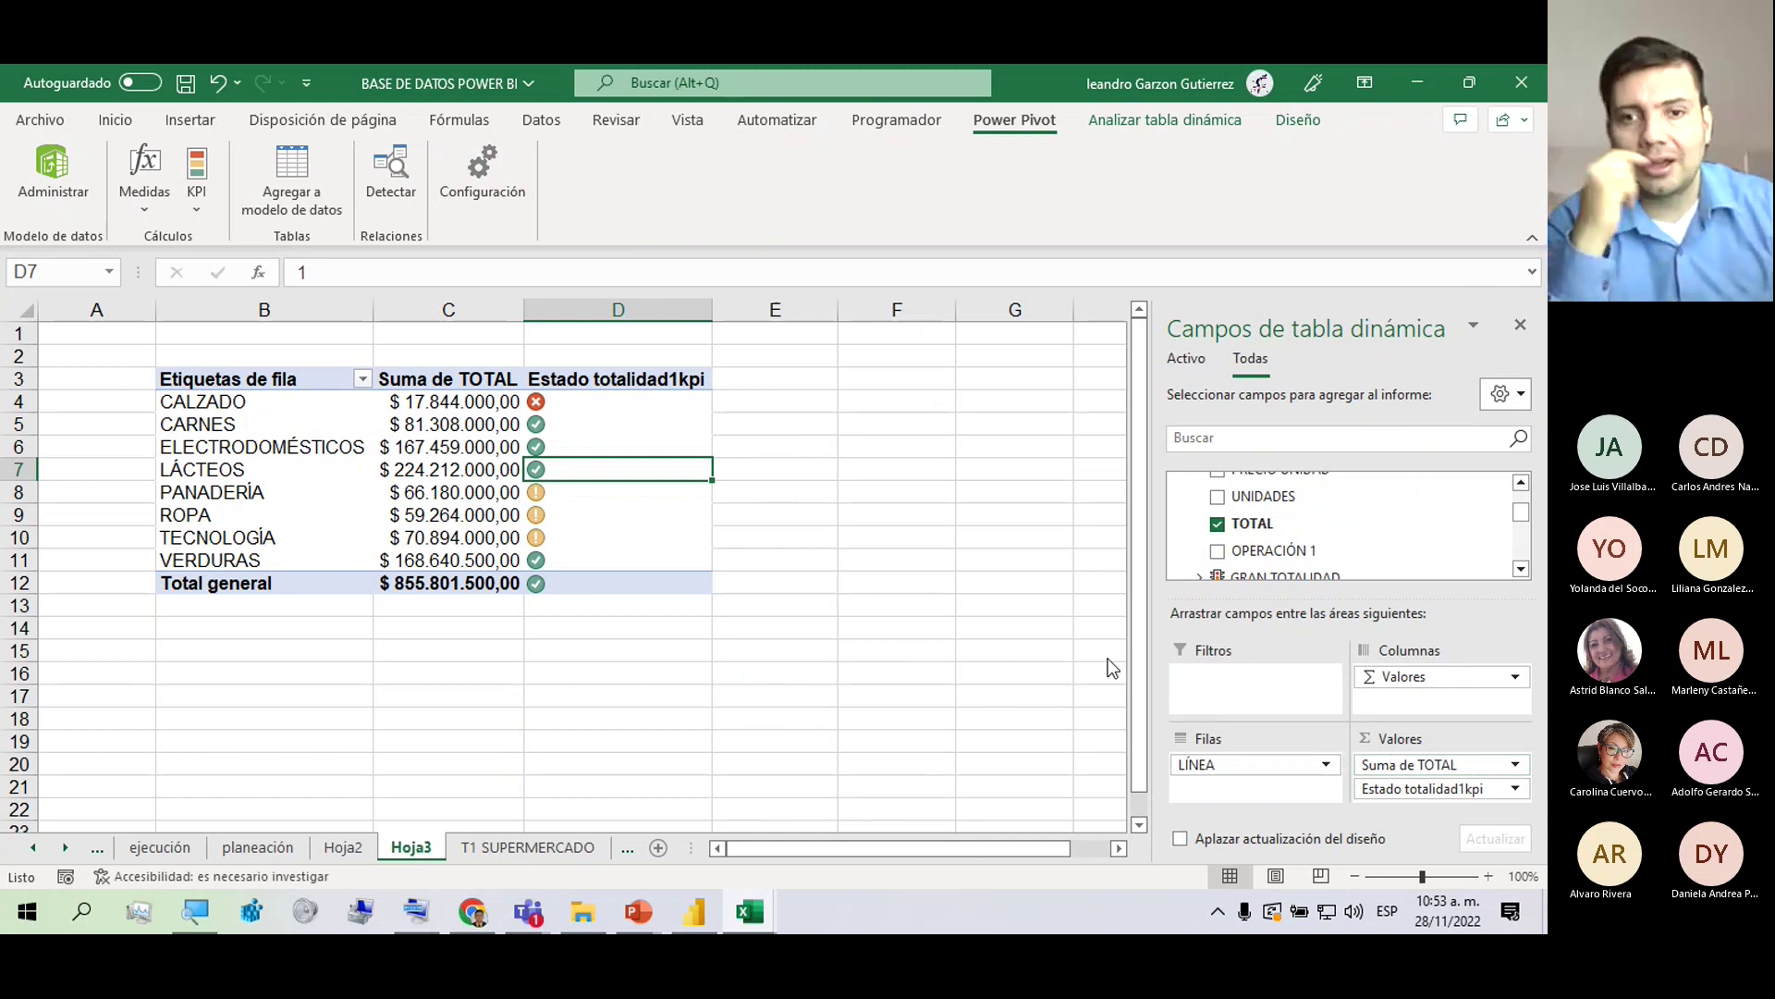
{"action": "double_click", "coordinate": [676, 410]}
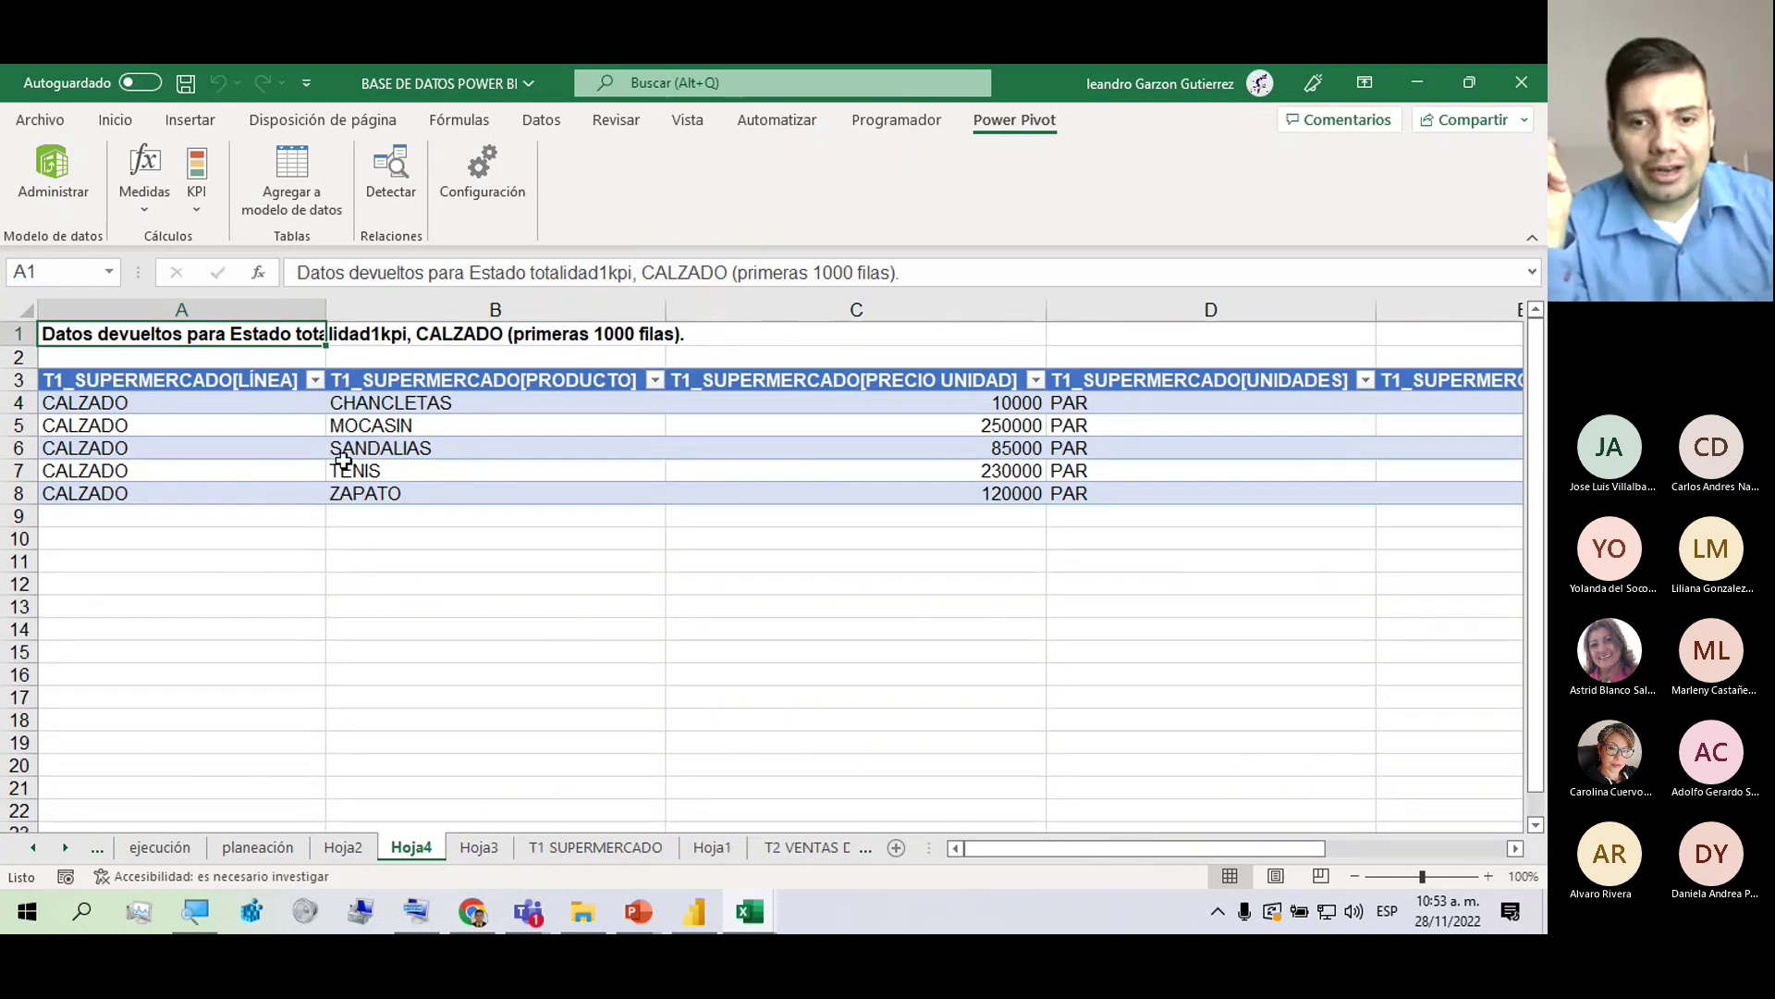
{"action": "right_click", "coordinate": [418, 849]}
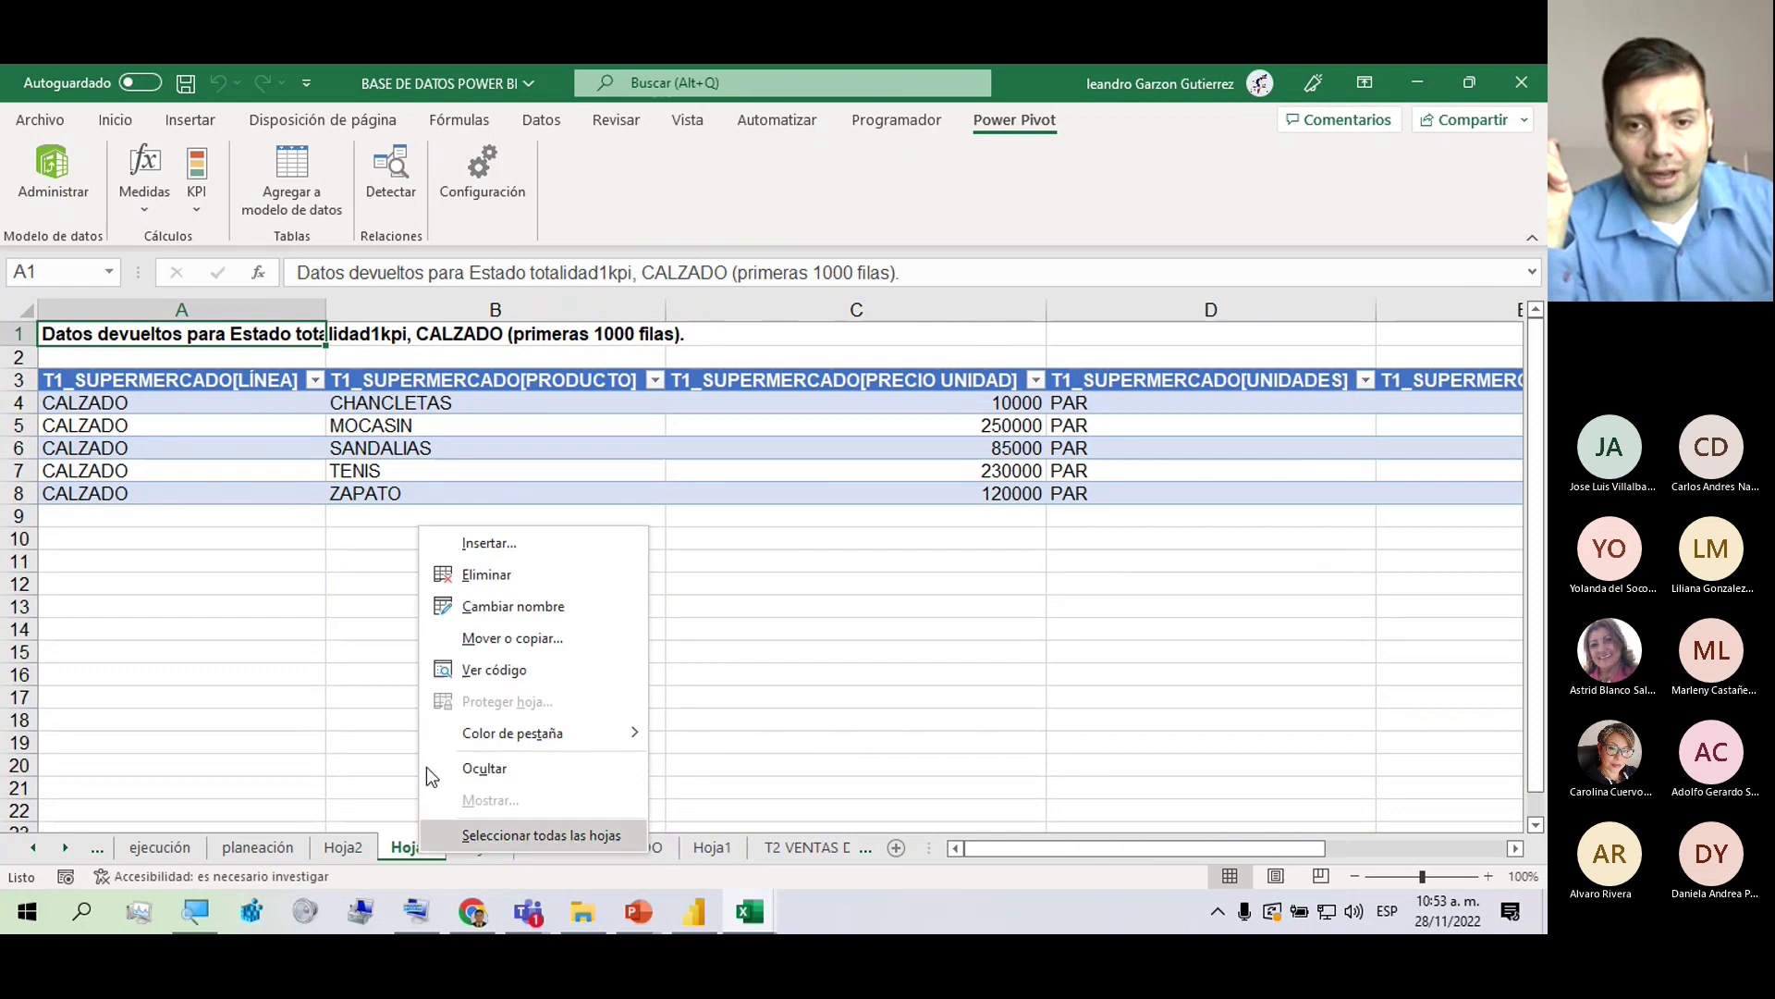
{"action": "left_click", "coordinate": [497, 588]}
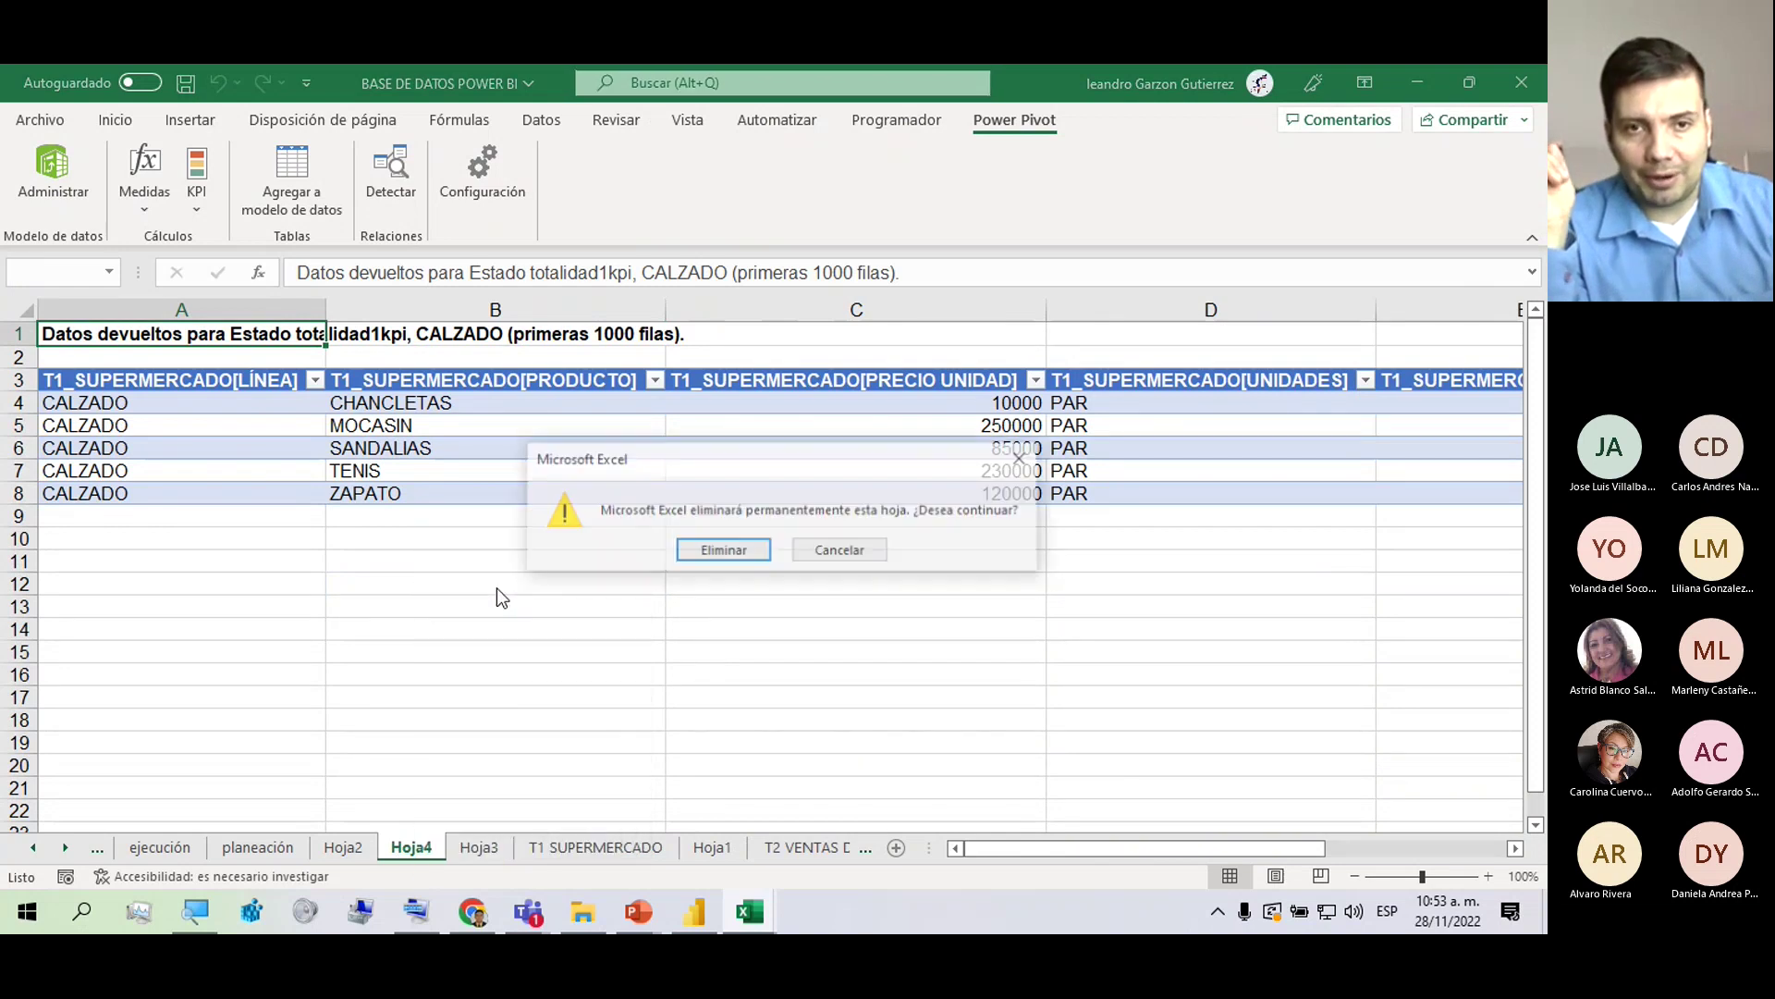
{"action": "left_click", "coordinate": [714, 548]}
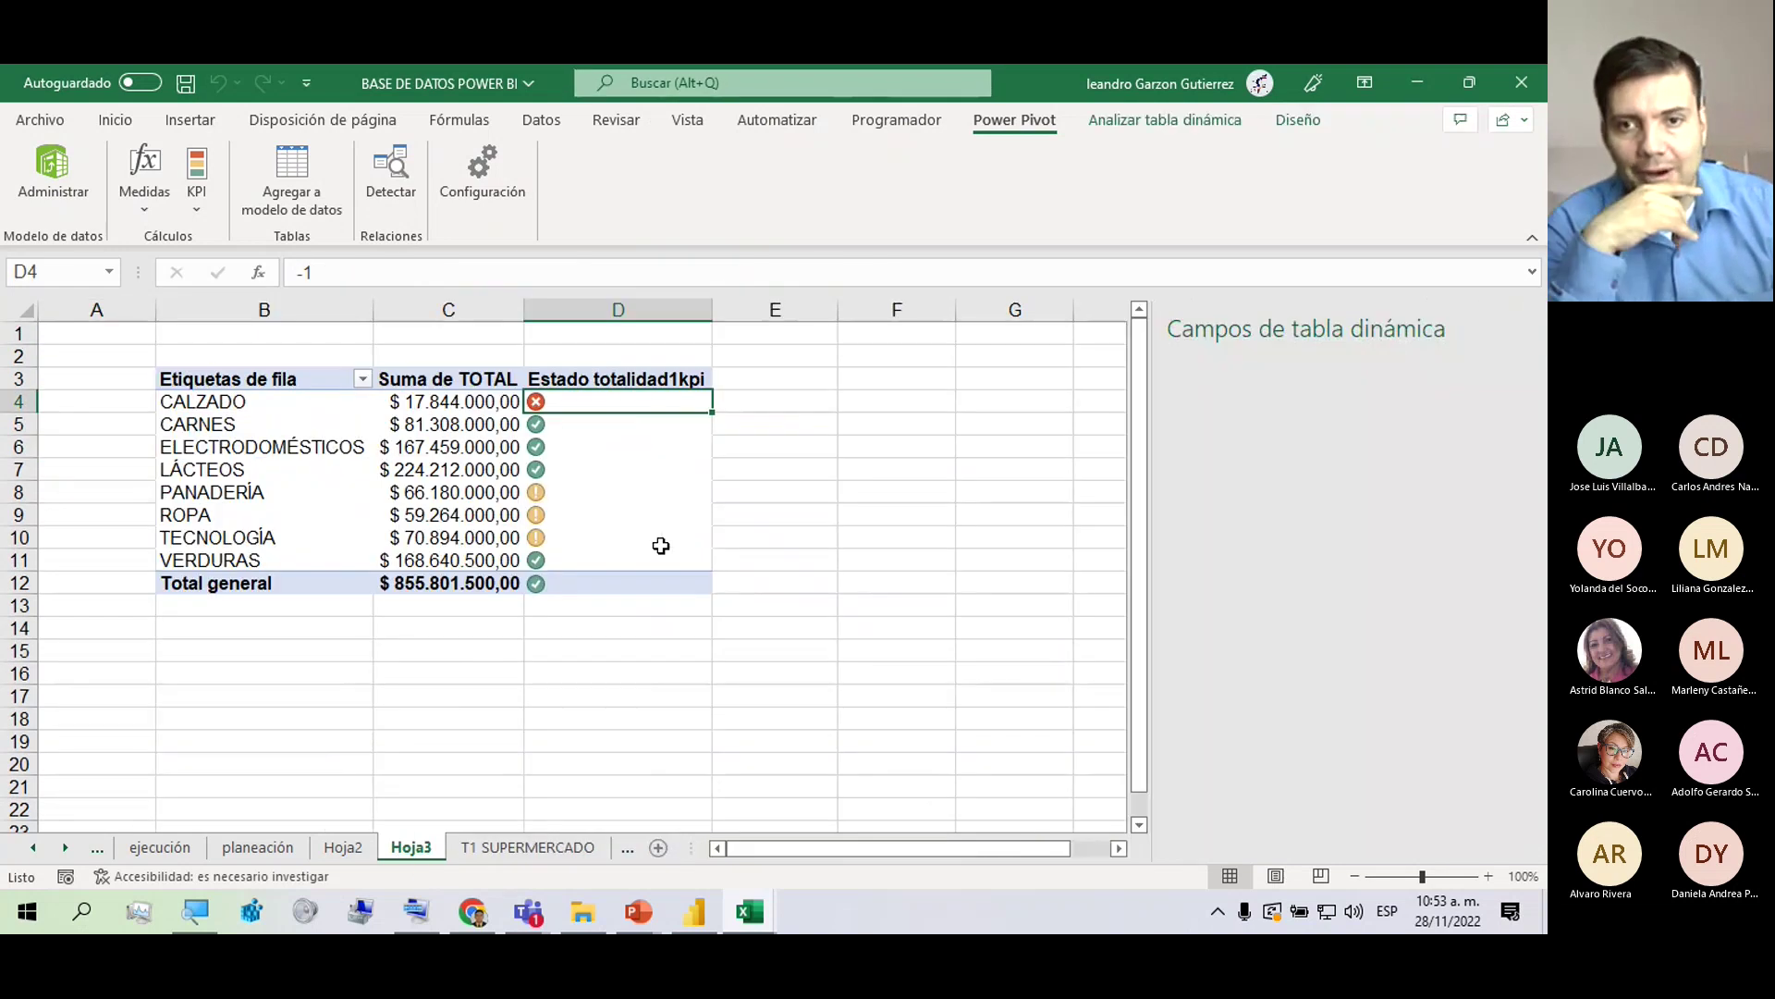
Generate the detail sheet for CALZADO's Estado totalidad1kpi status again and examine the unit prices of its products.
{"action": "double_click", "coordinate": [535, 406]}
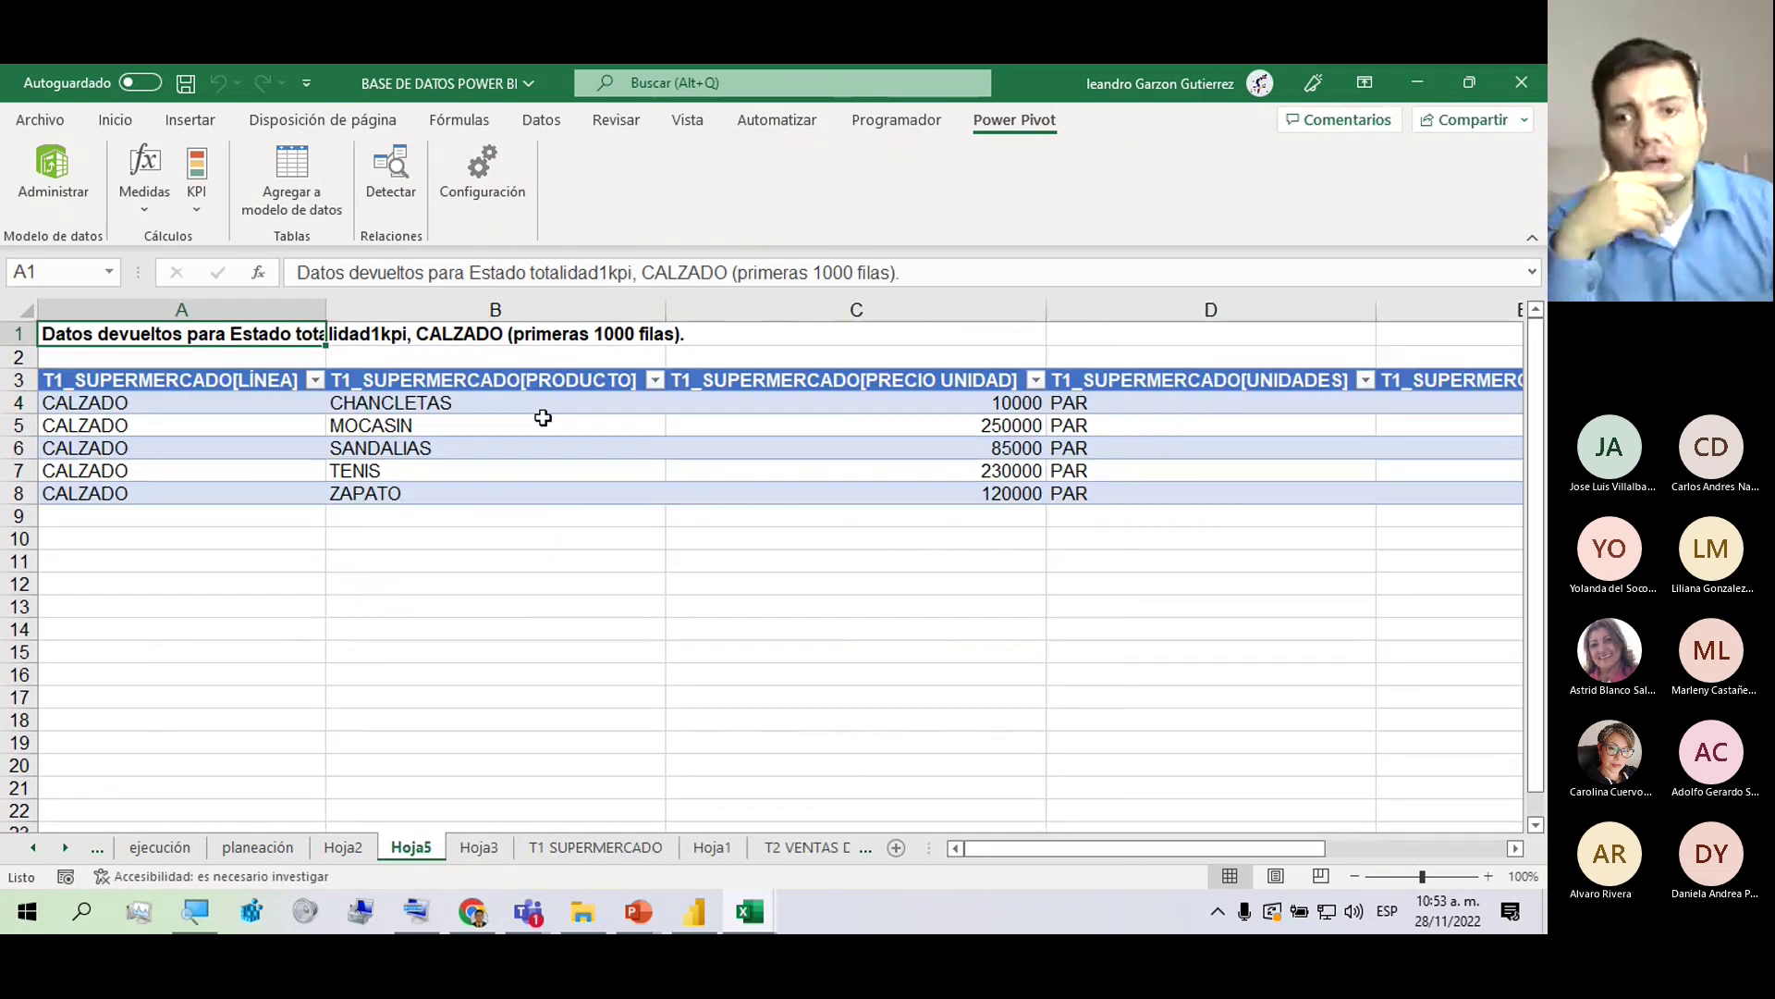
{"action": "left_click_drag", "start_coordinate": [1040, 848], "coordinate": [1262, 853]}
{"action": "left_click", "coordinate": [1101, 851]}
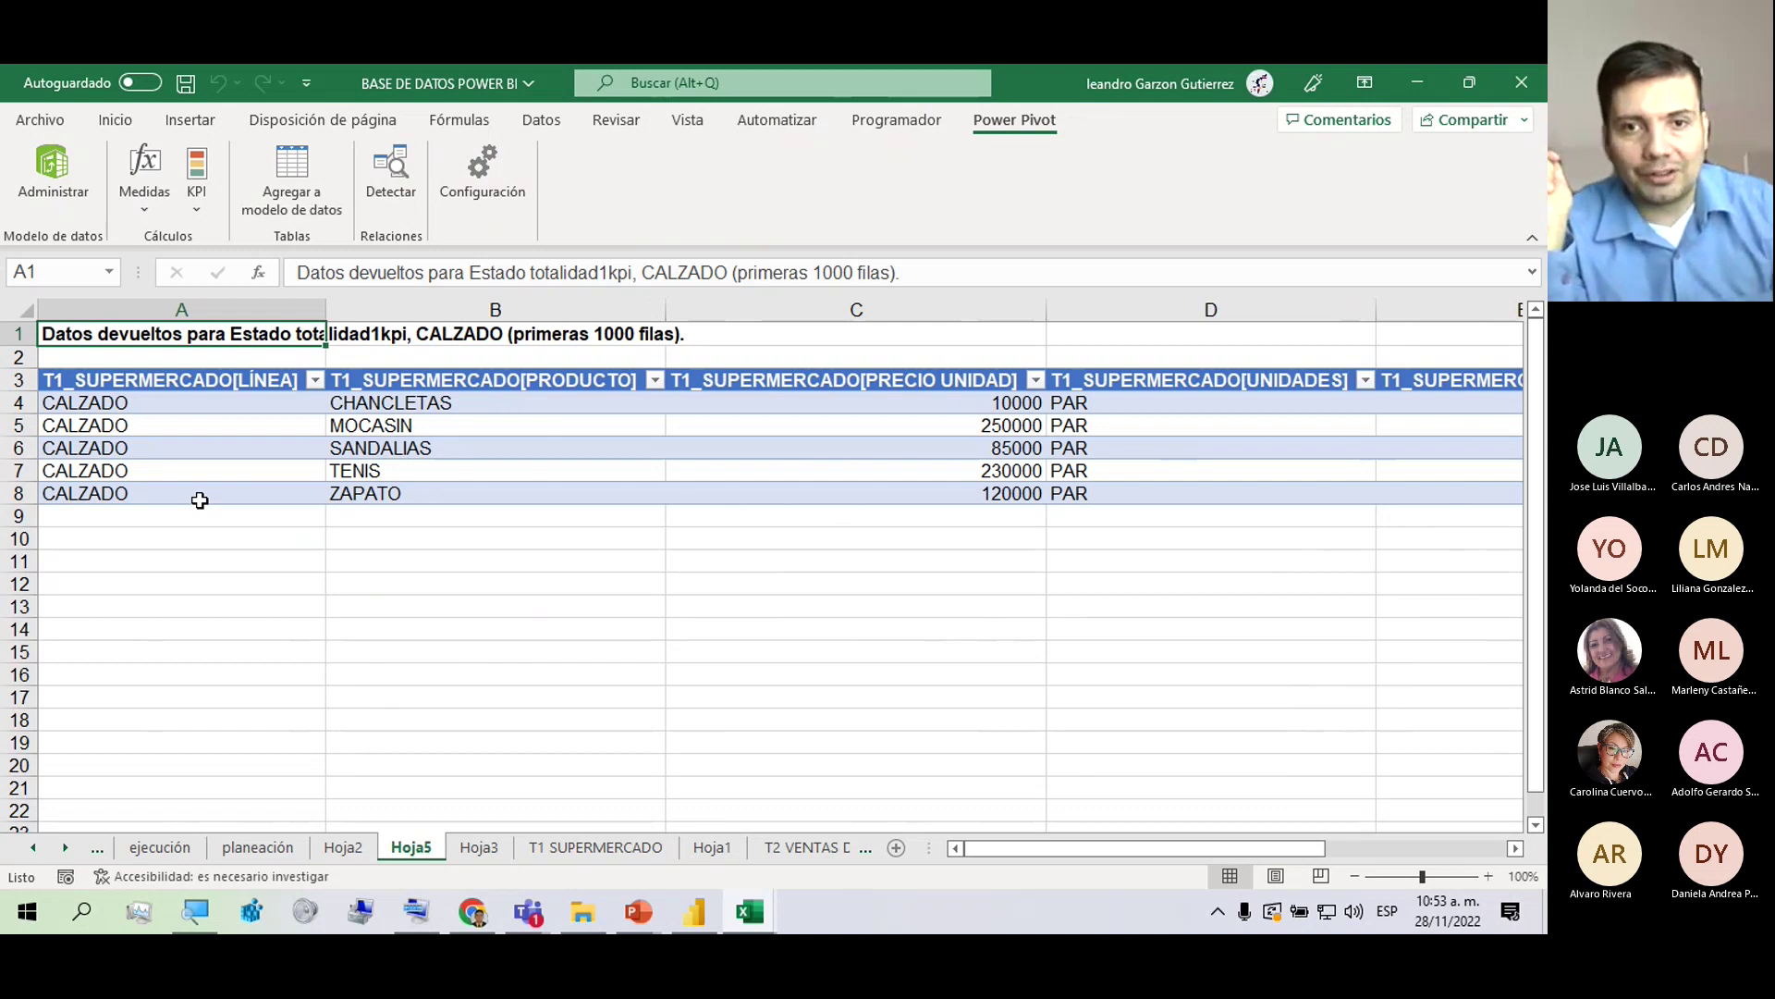
{"action": "left_click", "coordinate": [980, 418]}
{"action": "left_click", "coordinate": [978, 451]}
{"action": "left_click", "coordinate": [986, 515]}
{"action": "left_click", "coordinate": [993, 539]}
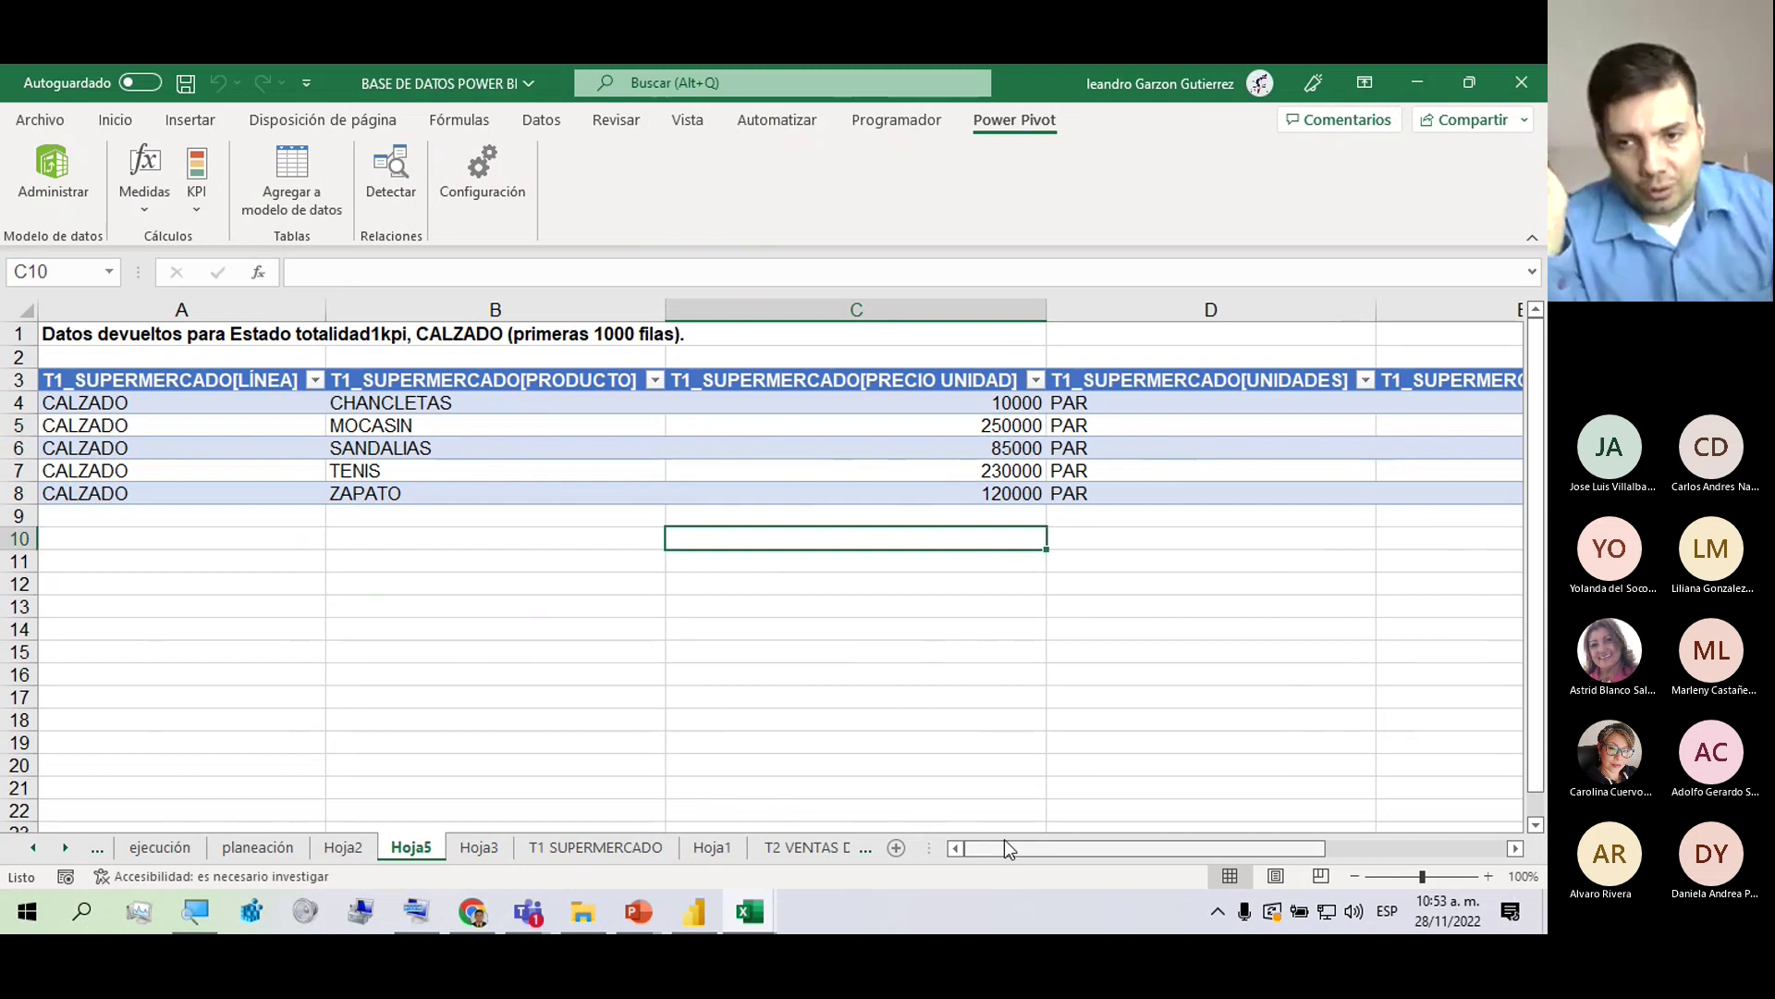
{"action": "mouse_move", "coordinate": [1006, 841]}
{"action": "left_mouse_down"}
{"action": "mouse_move", "coordinate": [1254, 863]}
{"action": "mouse_move", "coordinate": [985, 844]}
{"action": "left_mouse_up"}
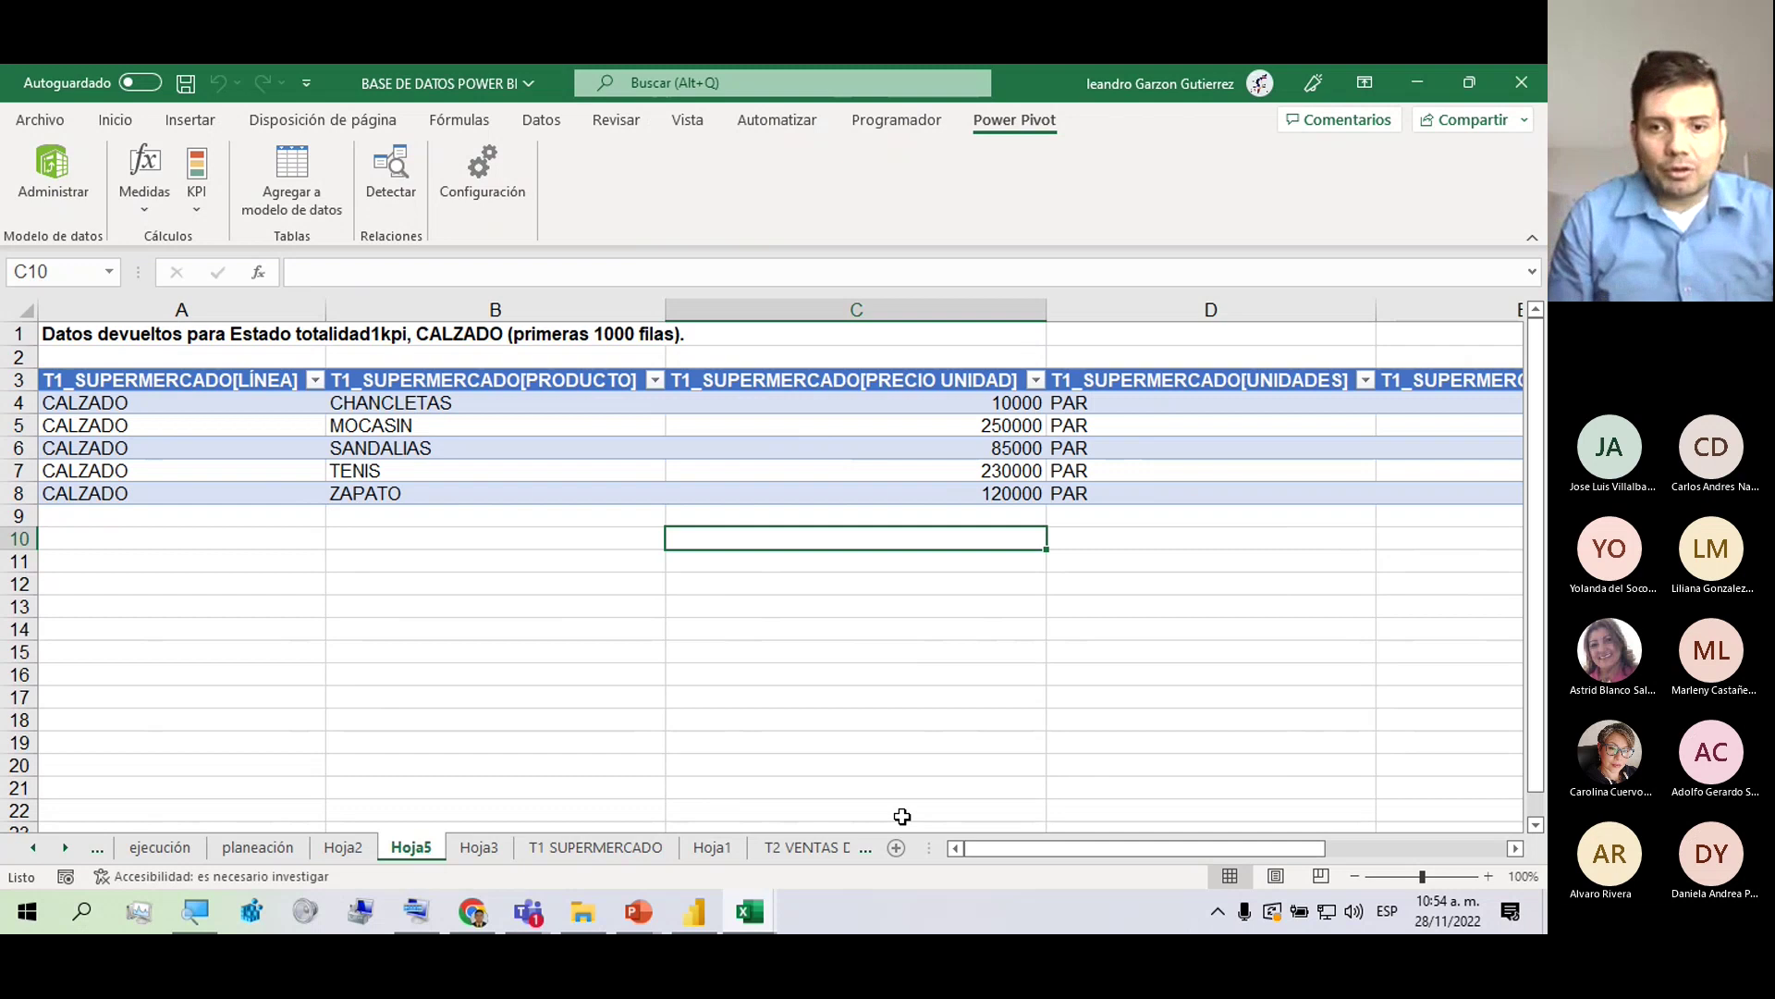
Switch to Chrome and copy the sharing link of the LISTA DE ASISTENCIA form.
{"action": "left_click", "coordinate": [472, 911]}
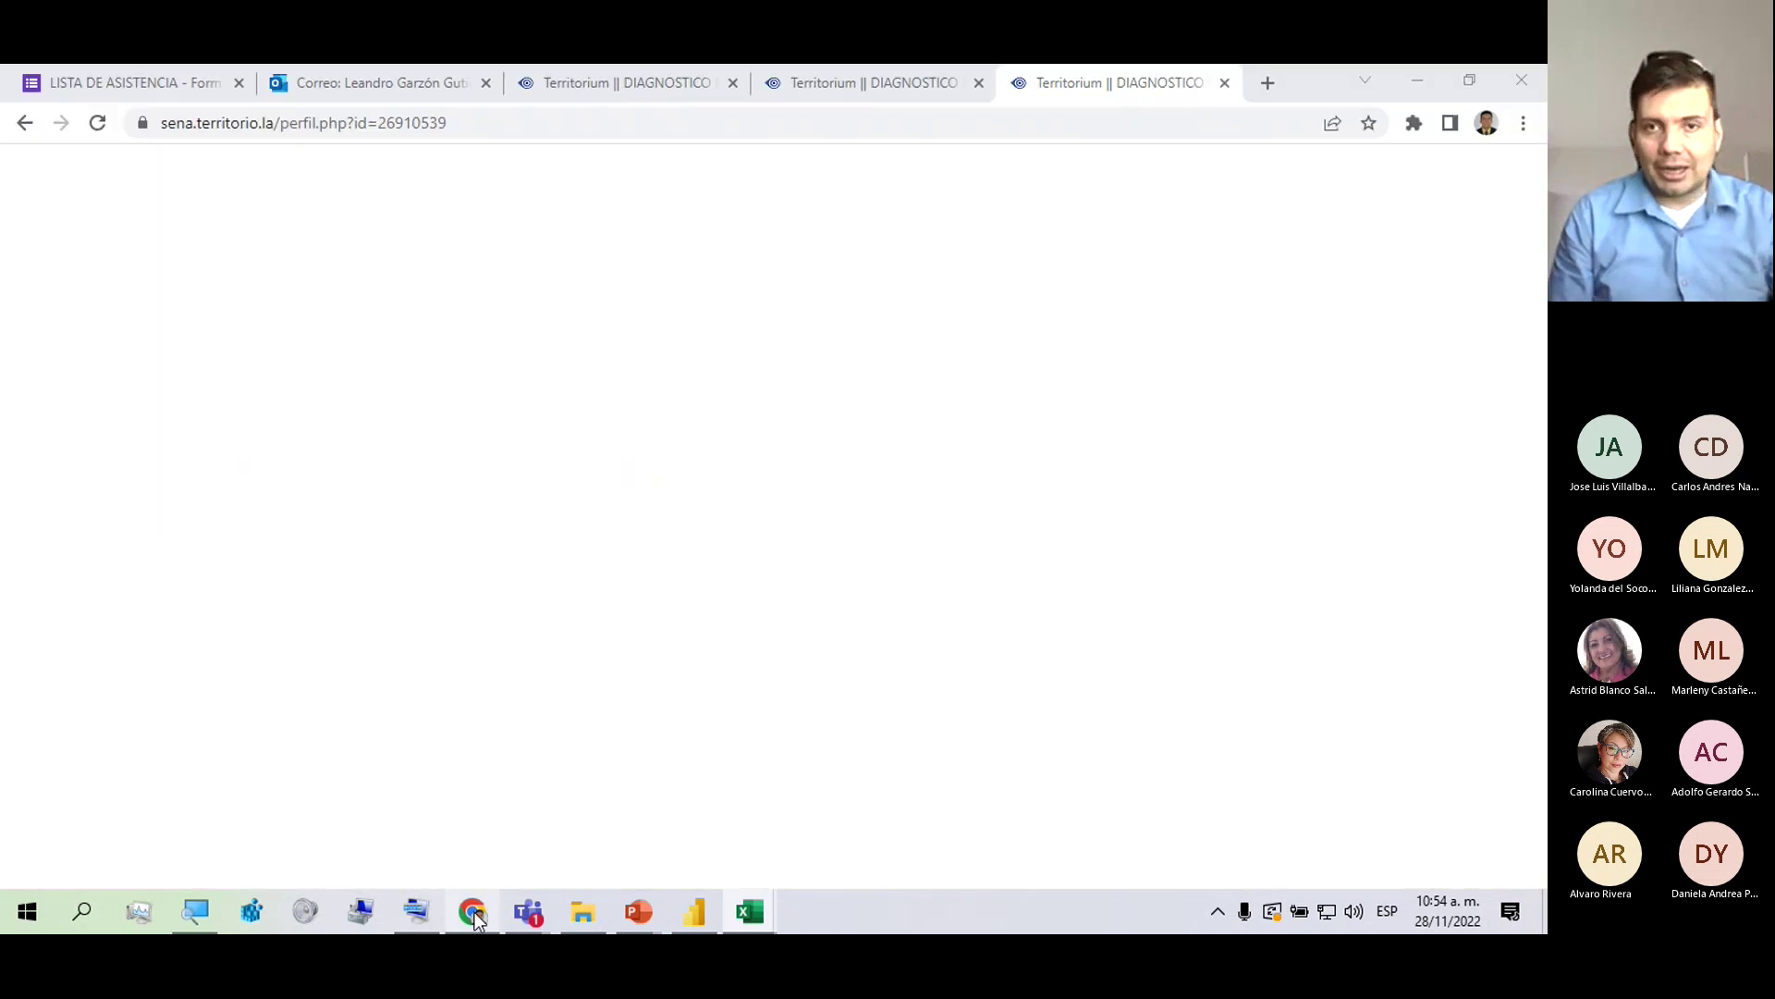
{"action": "left_click", "coordinate": [98, 76]}
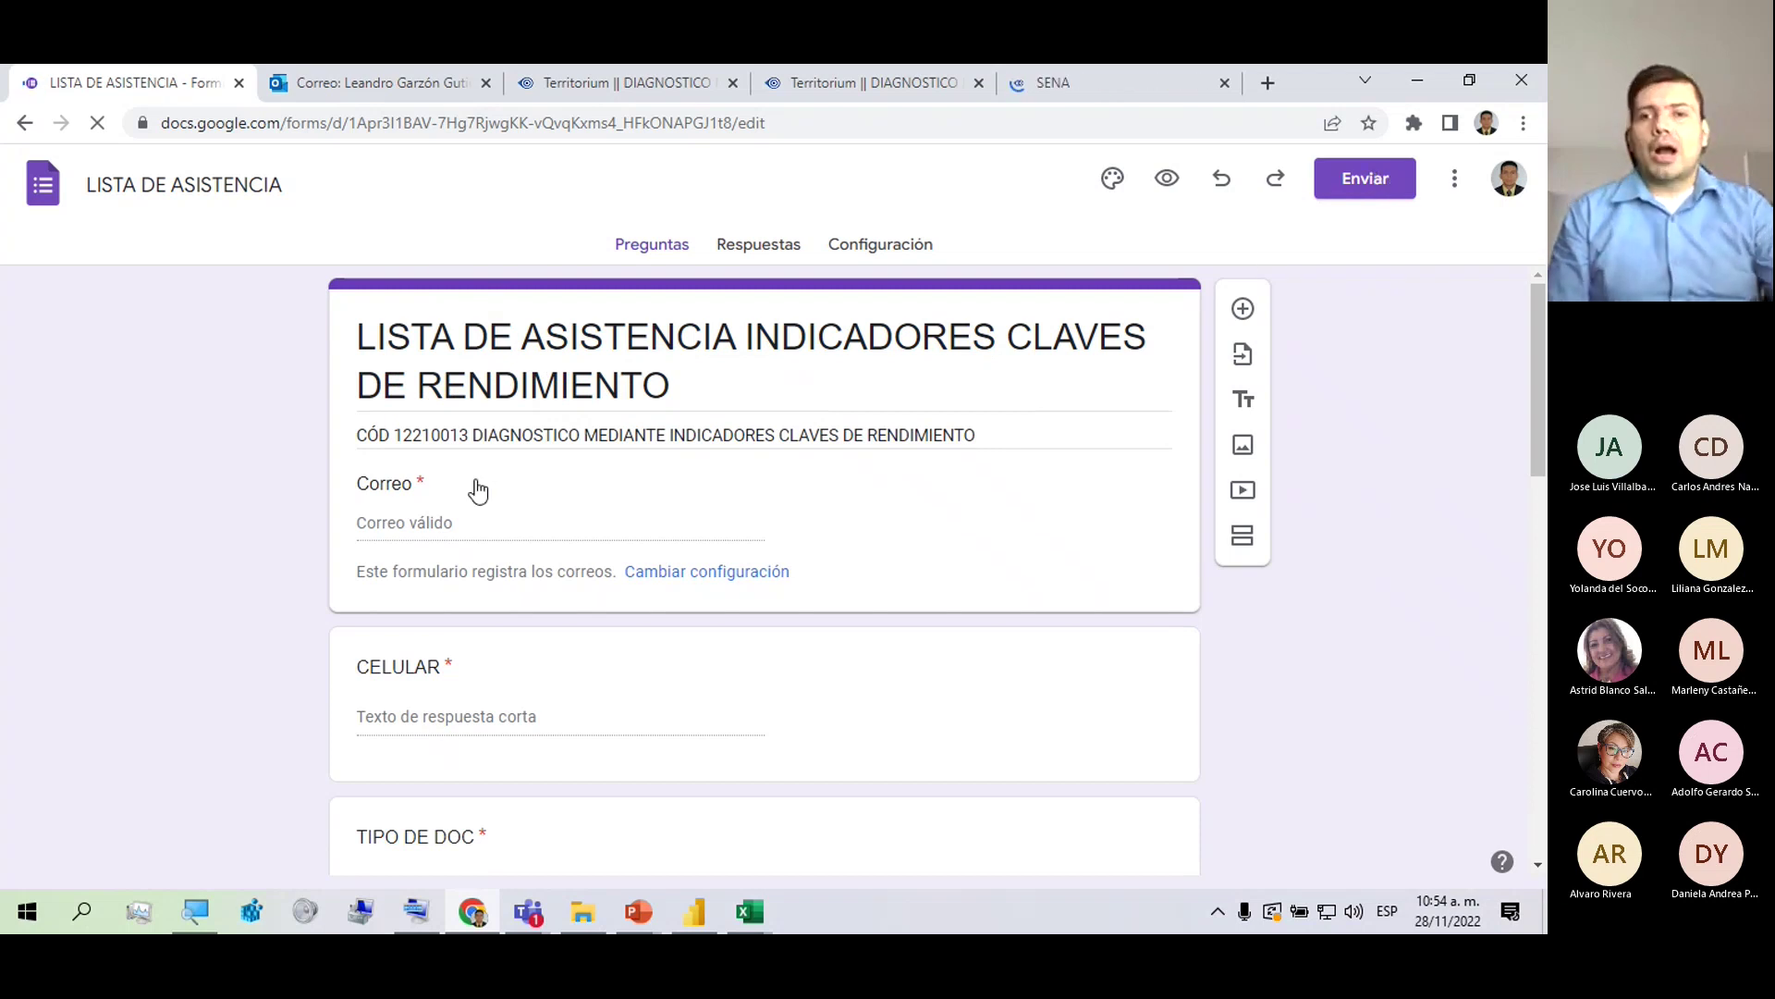
{"action": "left_click", "coordinate": [1350, 184]}
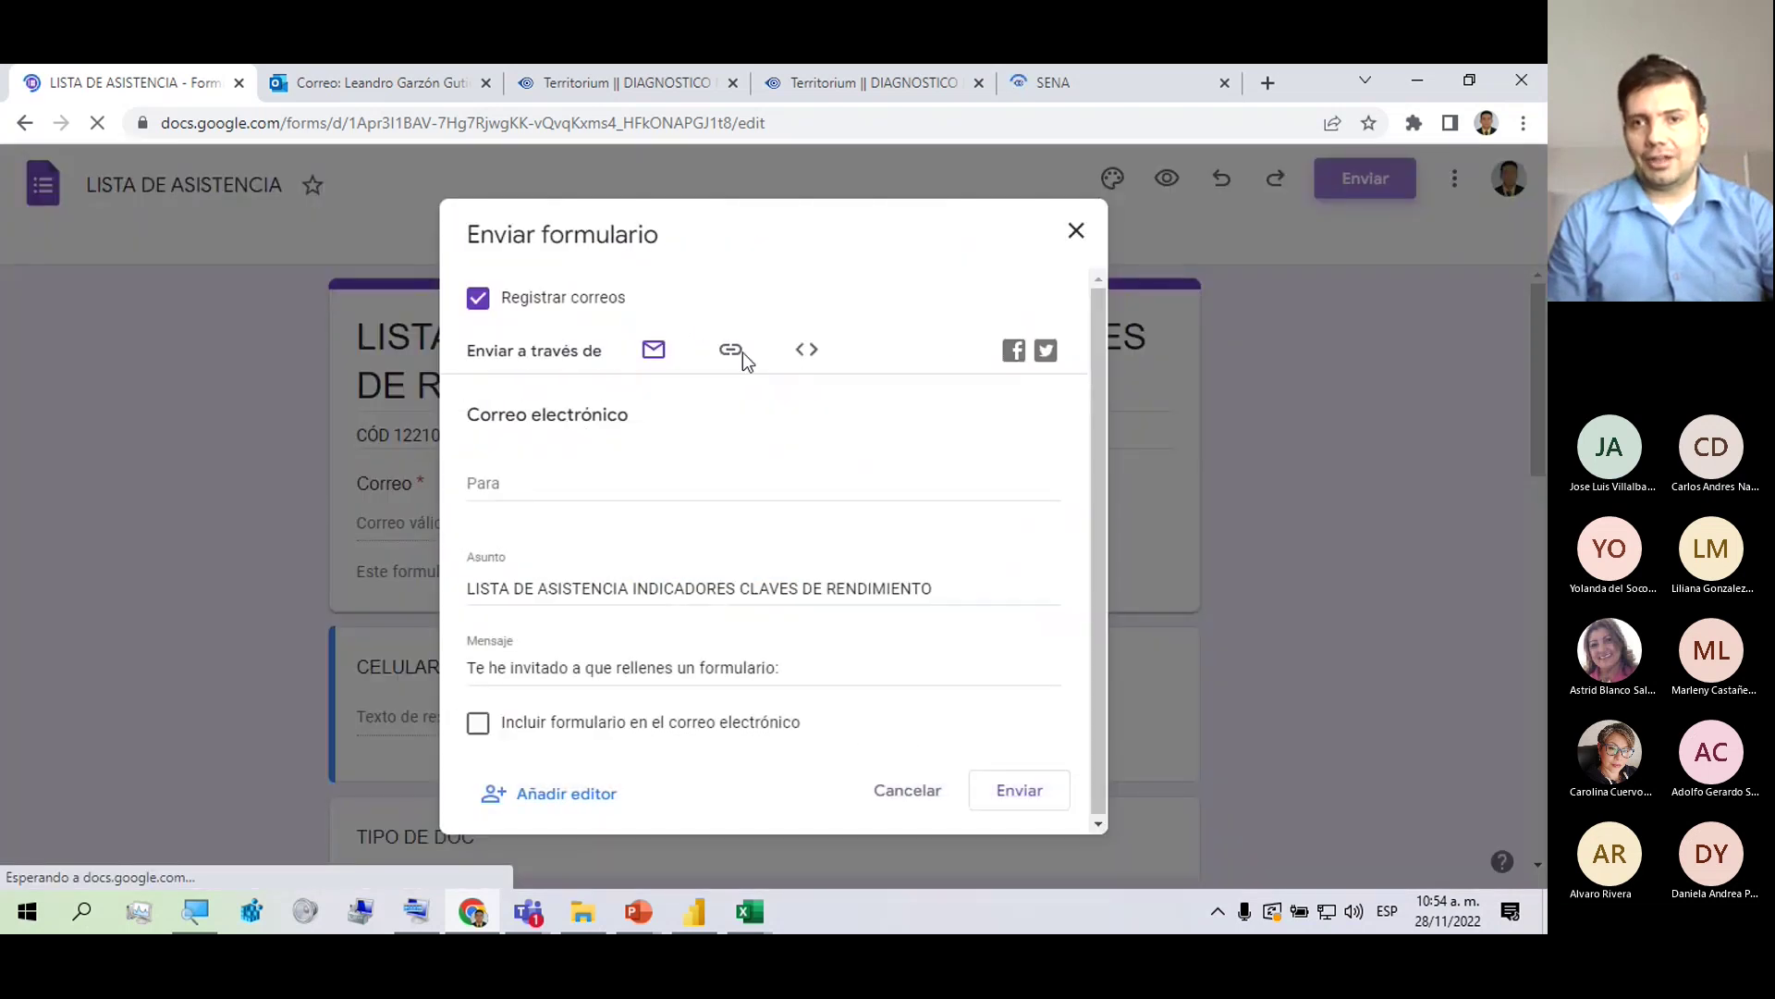
{"action": "left_click", "coordinate": [739, 356]}
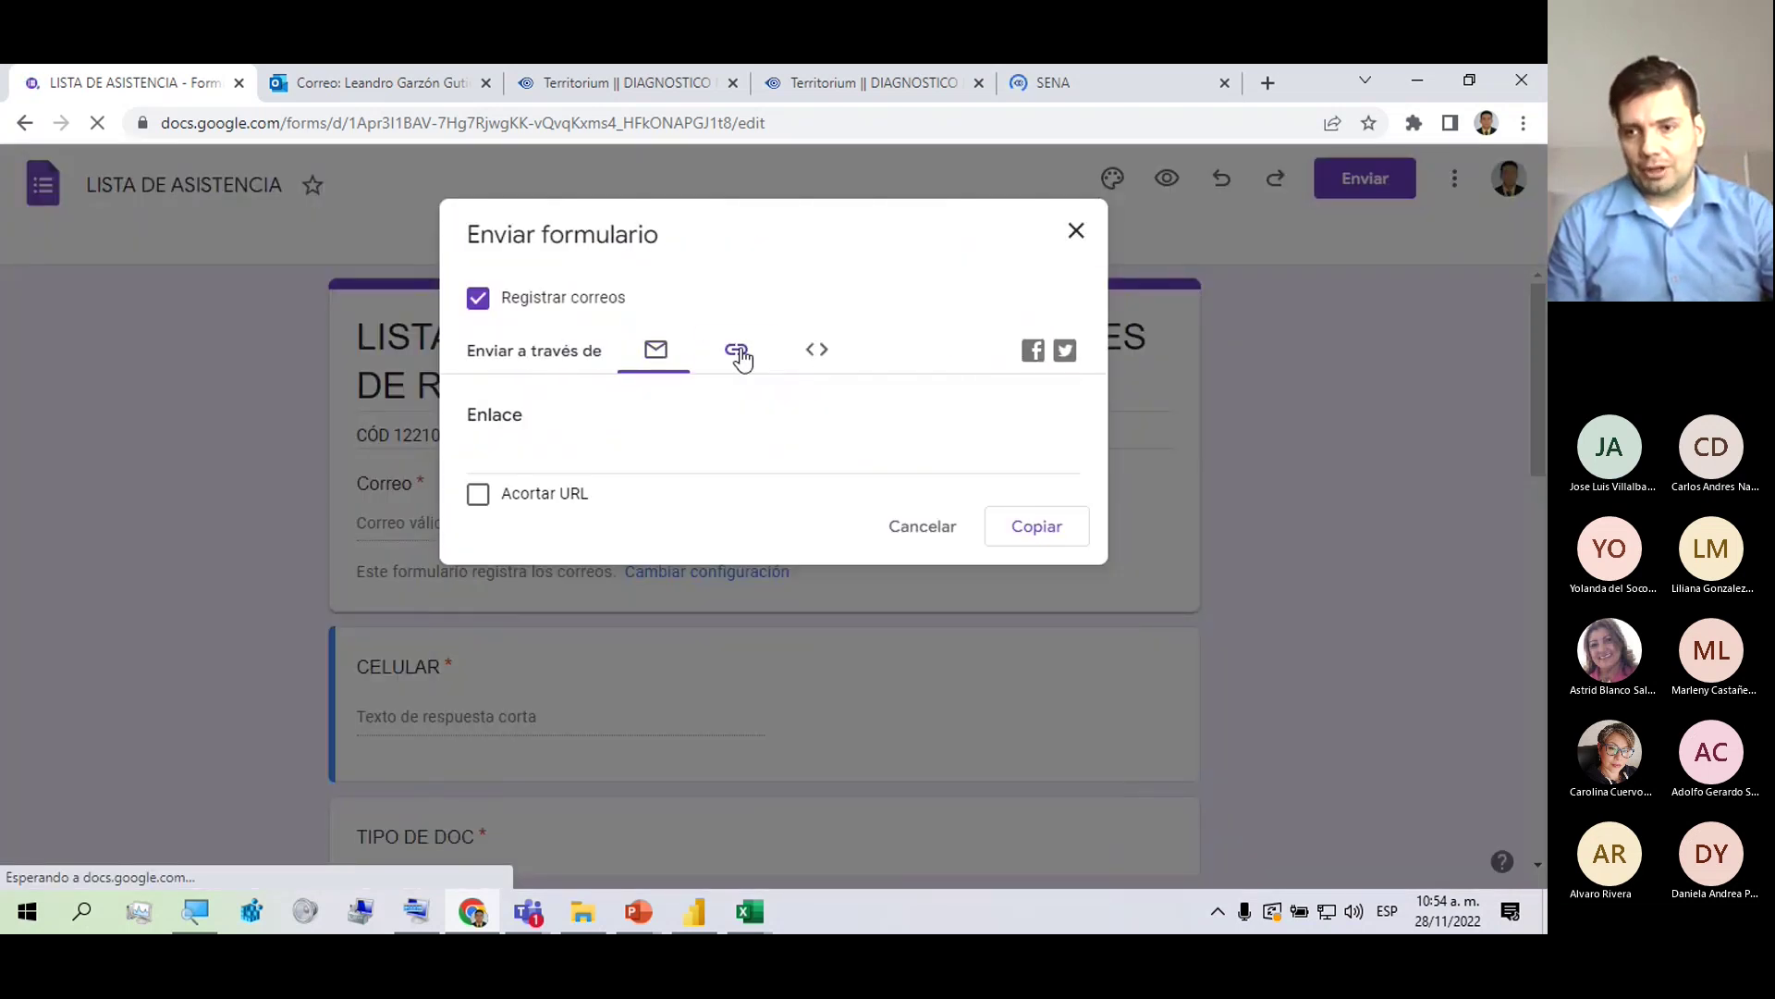
{"action": "left_click", "coordinate": [1021, 529]}
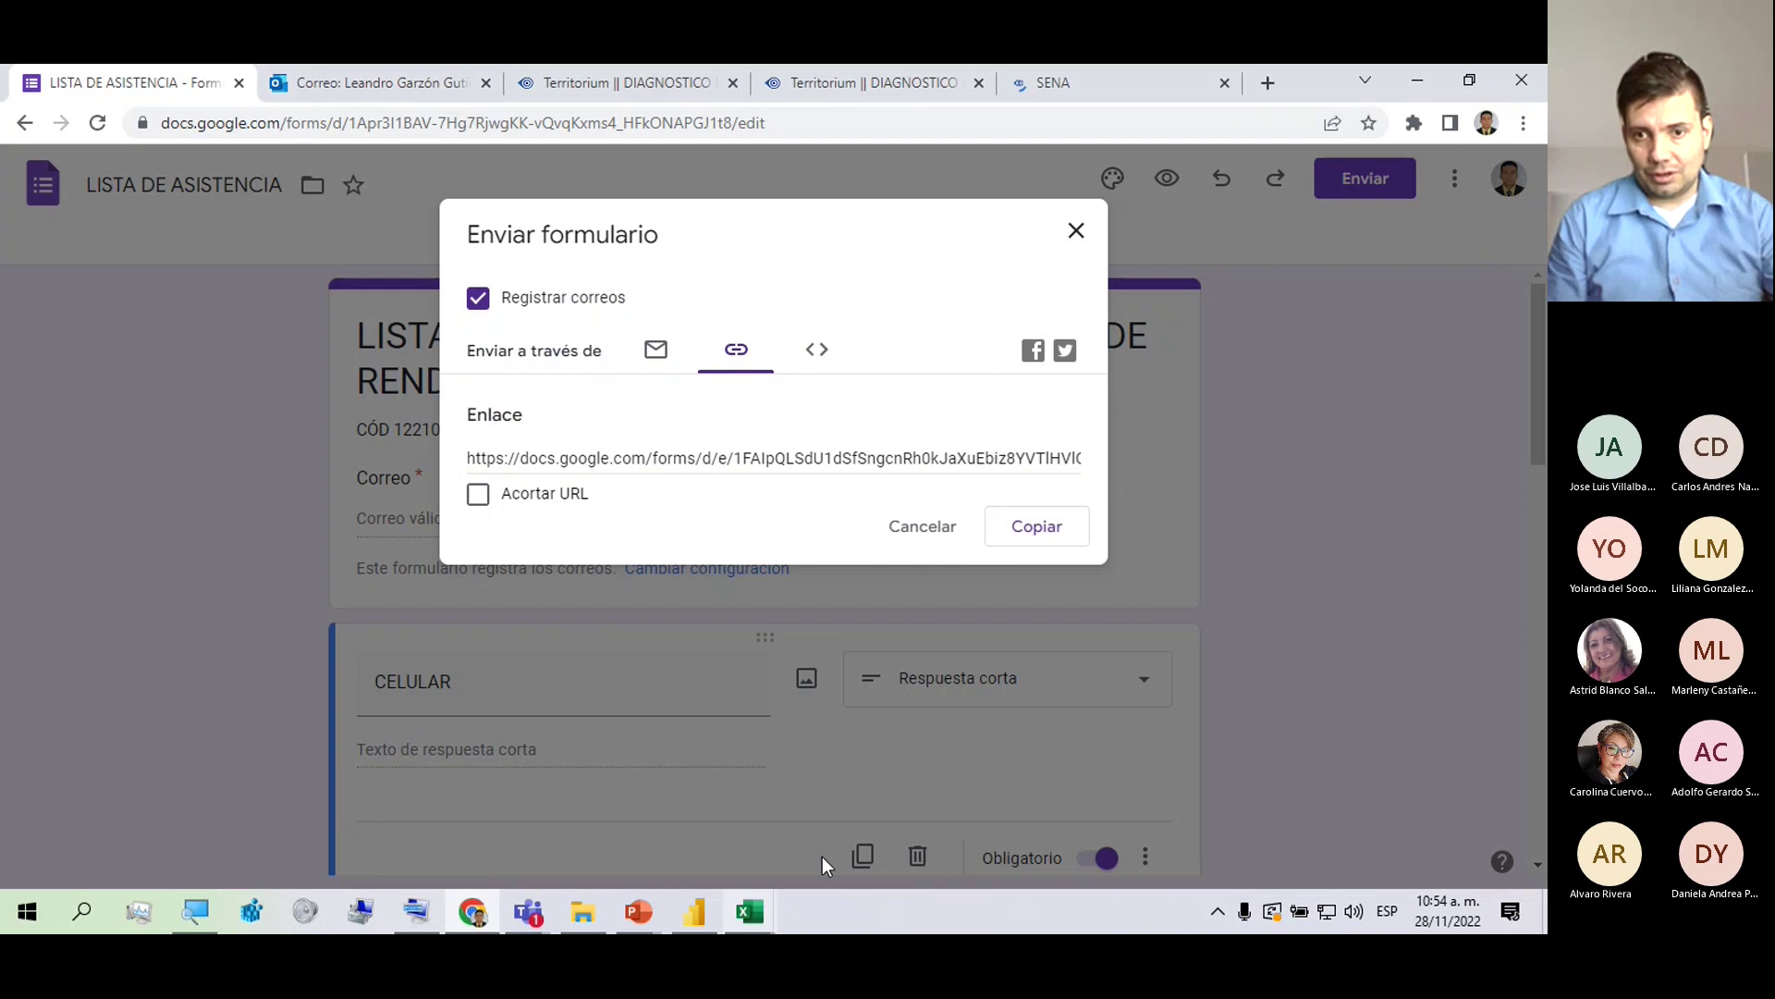
Switch to the Teams meeting, activate the chat's new message field and stop sharing the screen.
{"action": "mouse_move", "coordinate": [520, 919]}
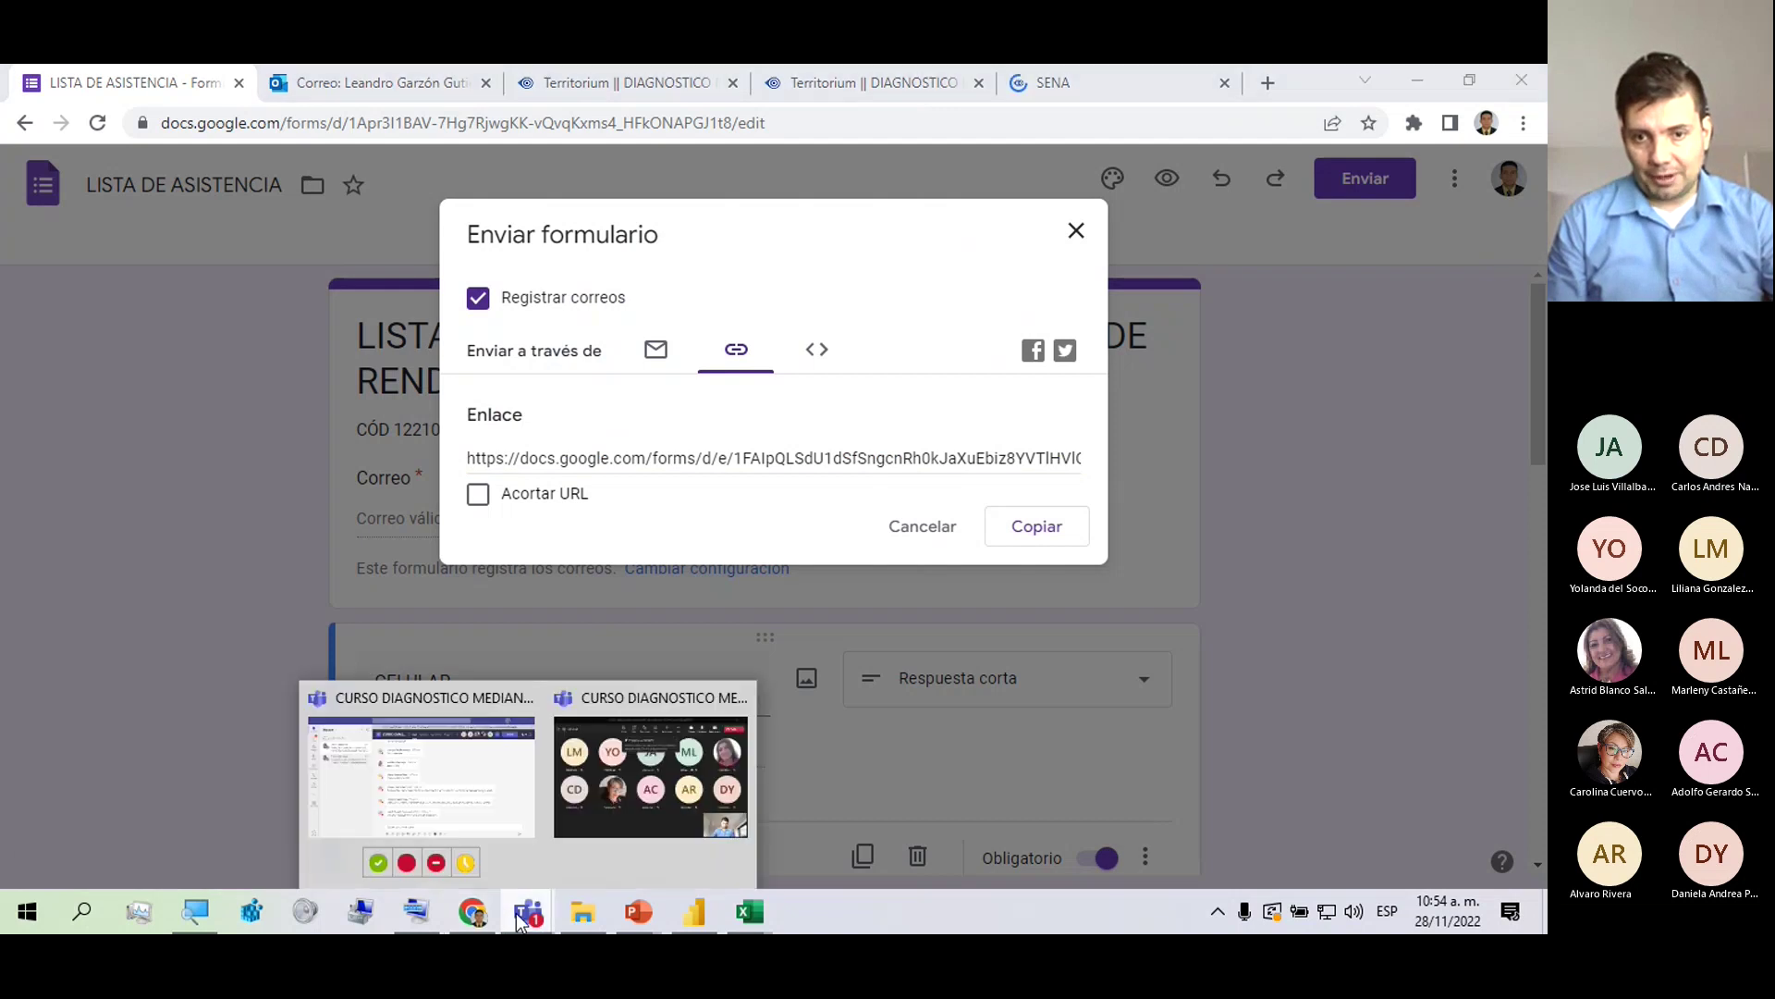
{"action": "left_click", "coordinate": [670, 756]}
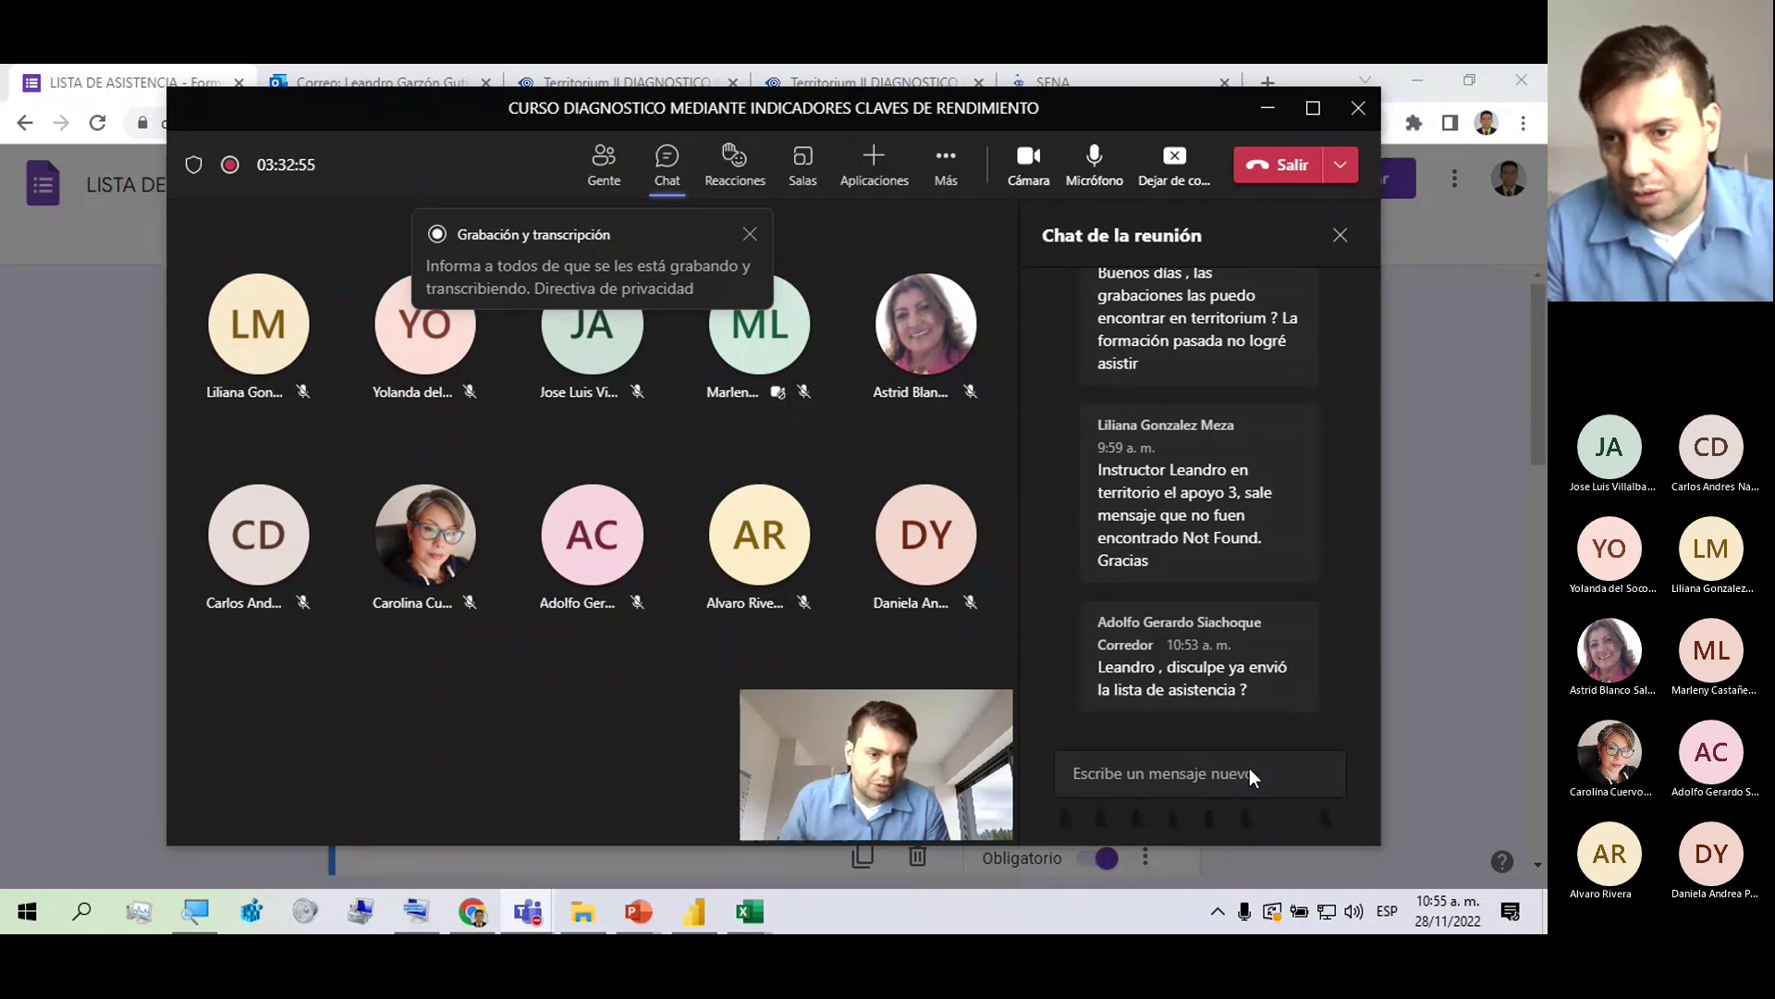
{"action": "left_click", "coordinate": [1141, 776]}
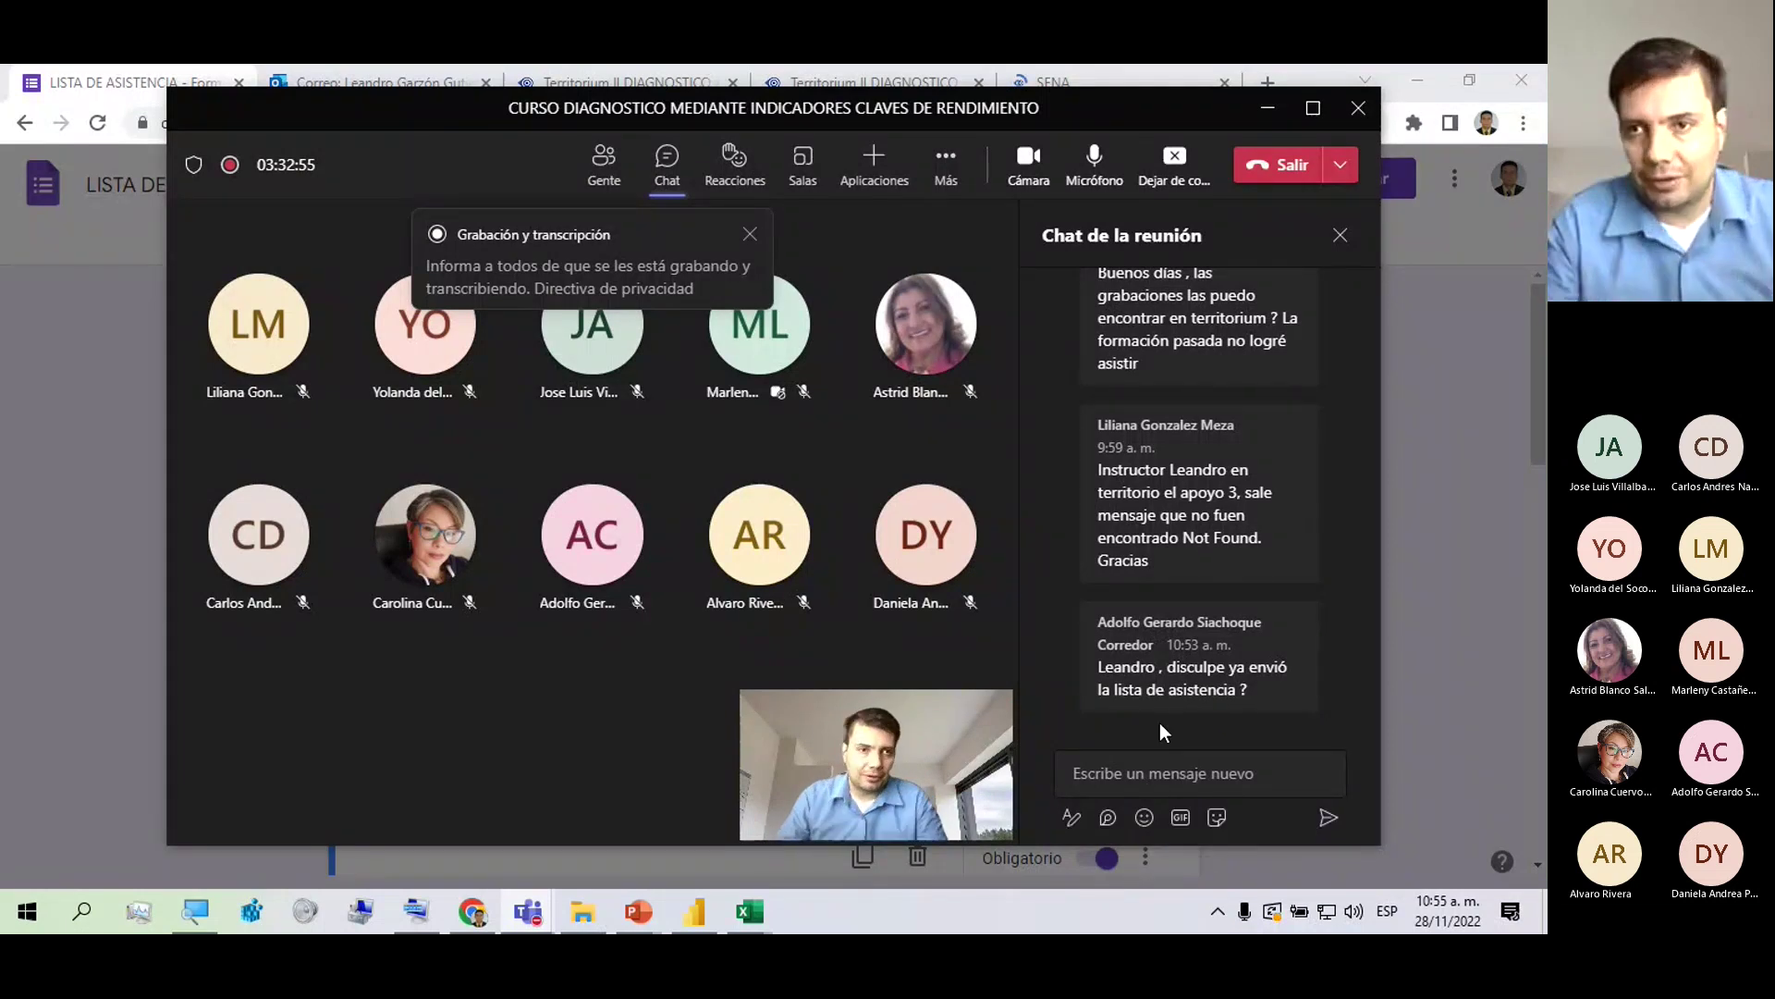
{"action": "left_click", "coordinate": [1177, 173]}
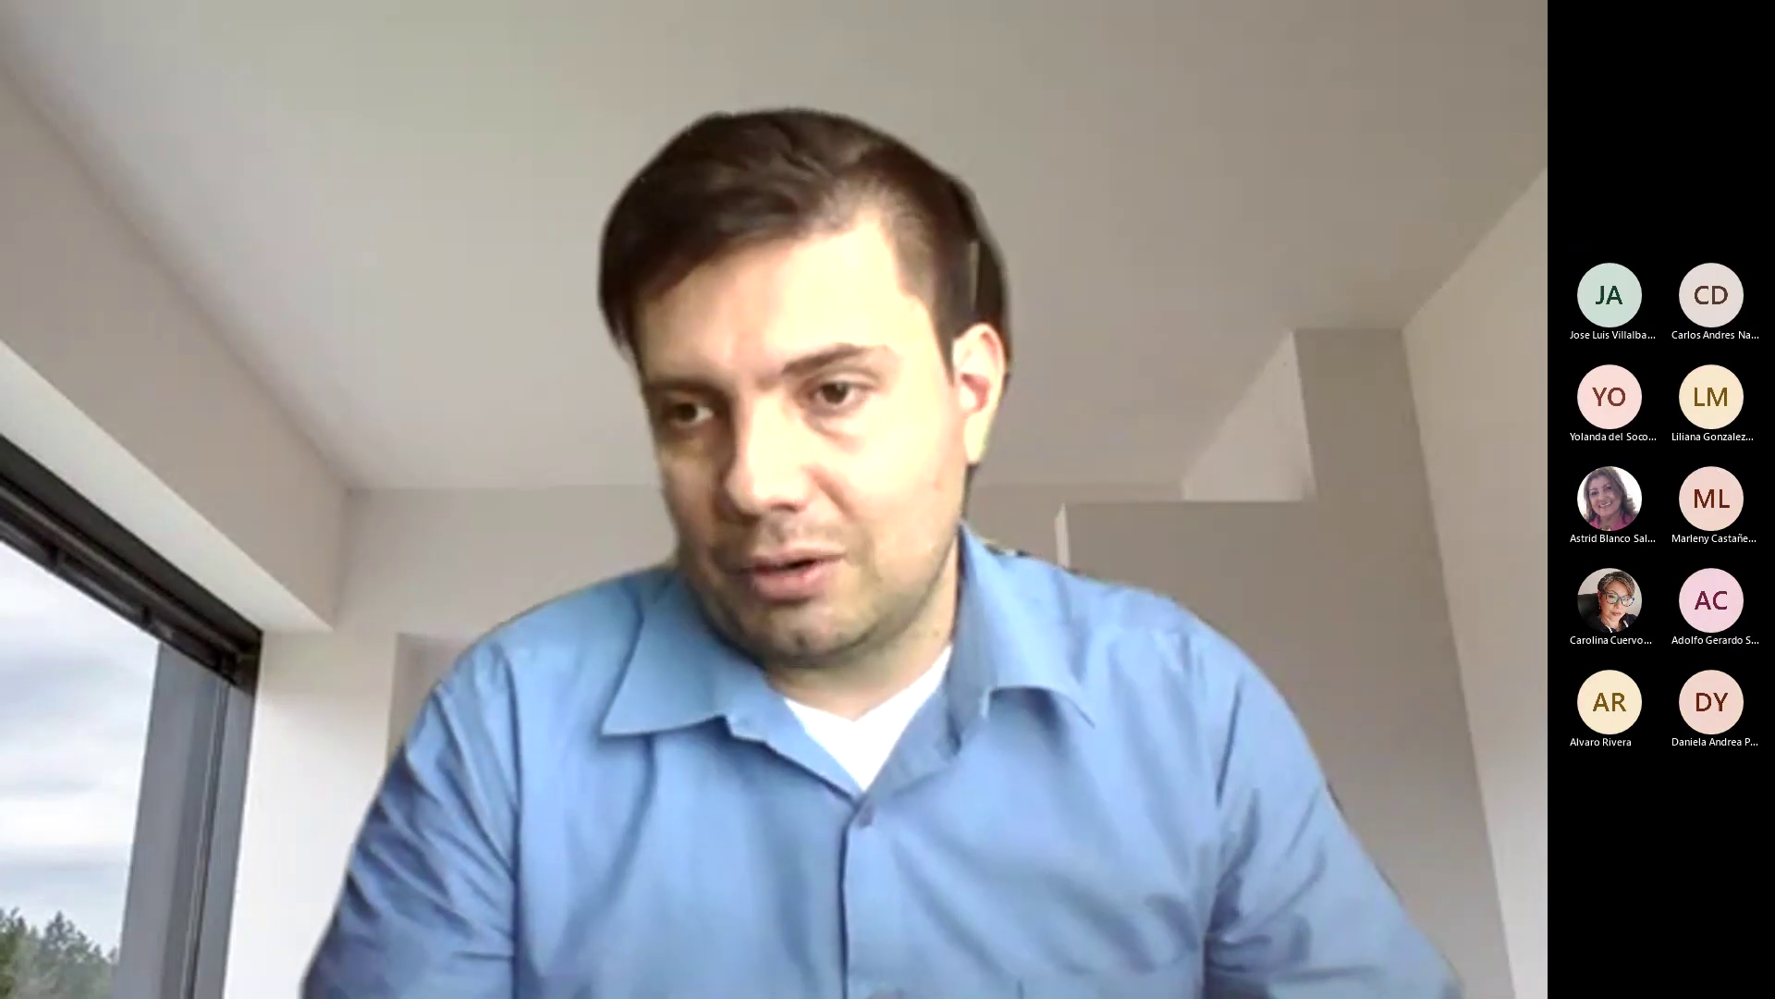